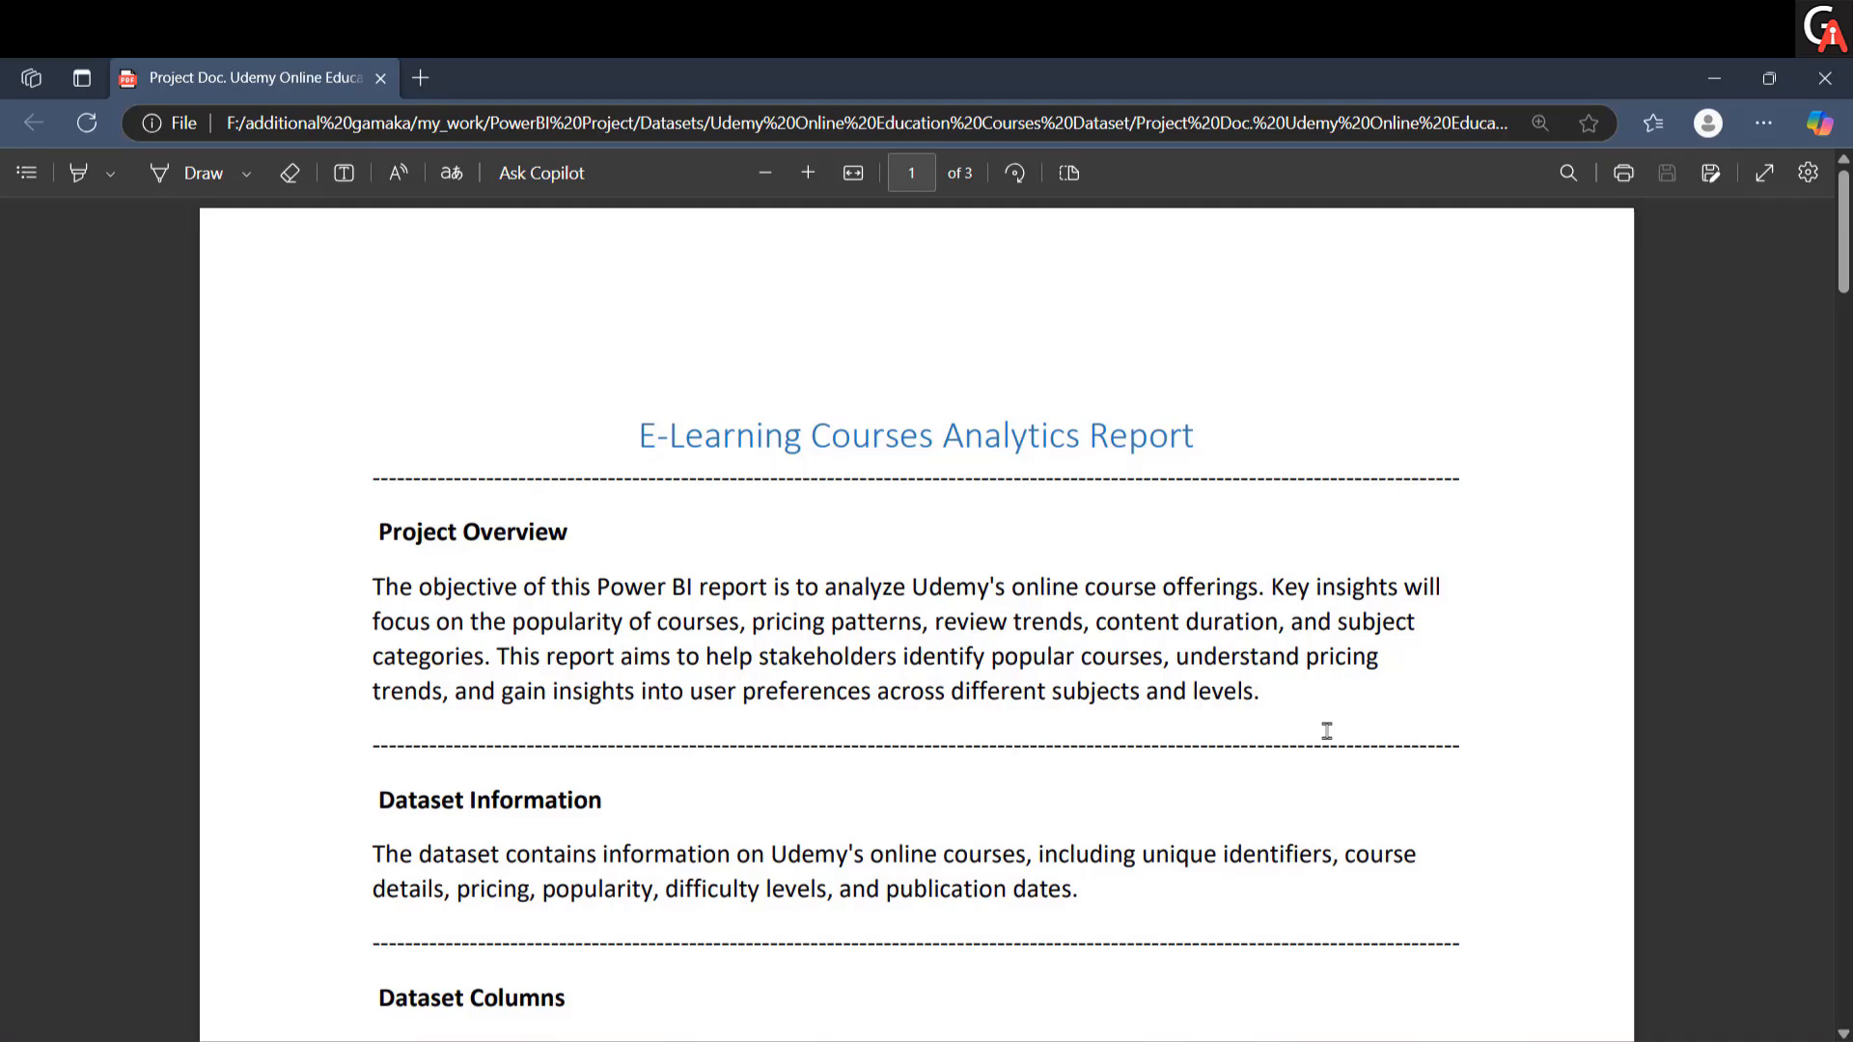
Step: Read the Project Overview and Dataset Information sections of the E-Learning Courses Analytics Report document
drag(739, 658, 1172, 661)
click(1168, 714)
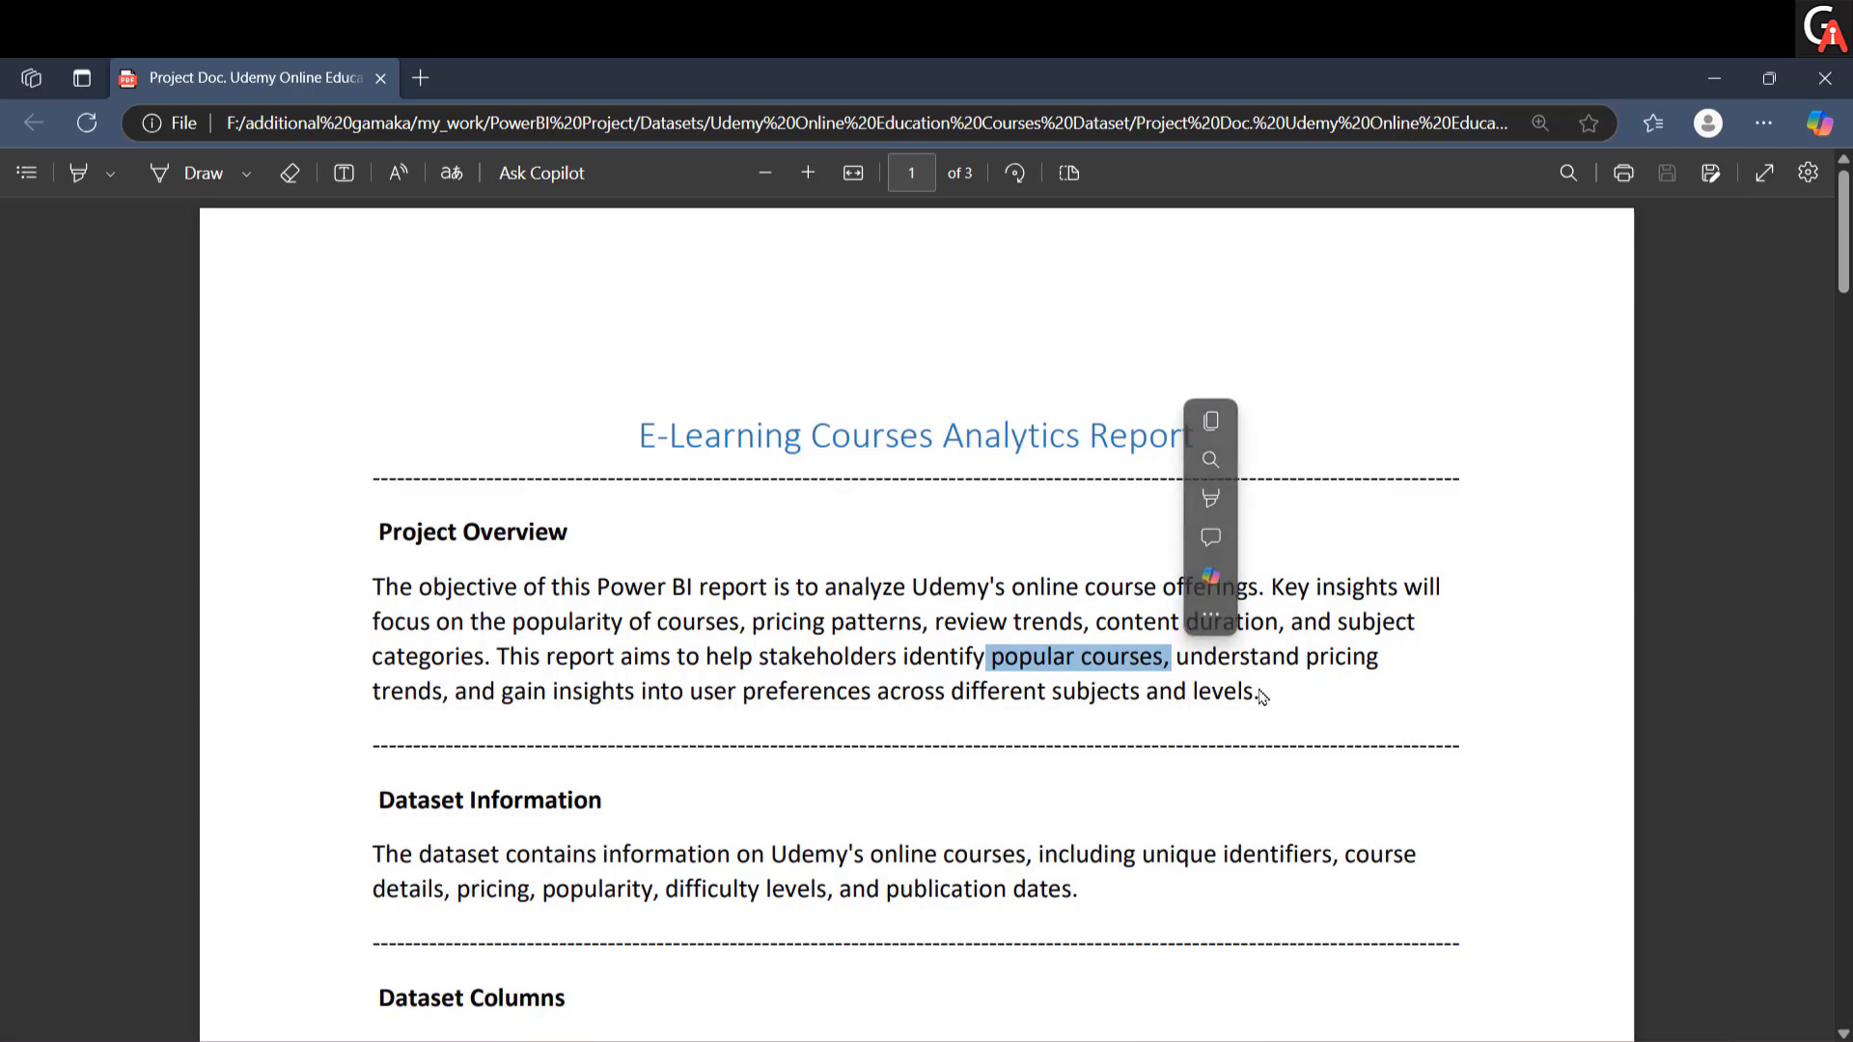
click(1183, 711)
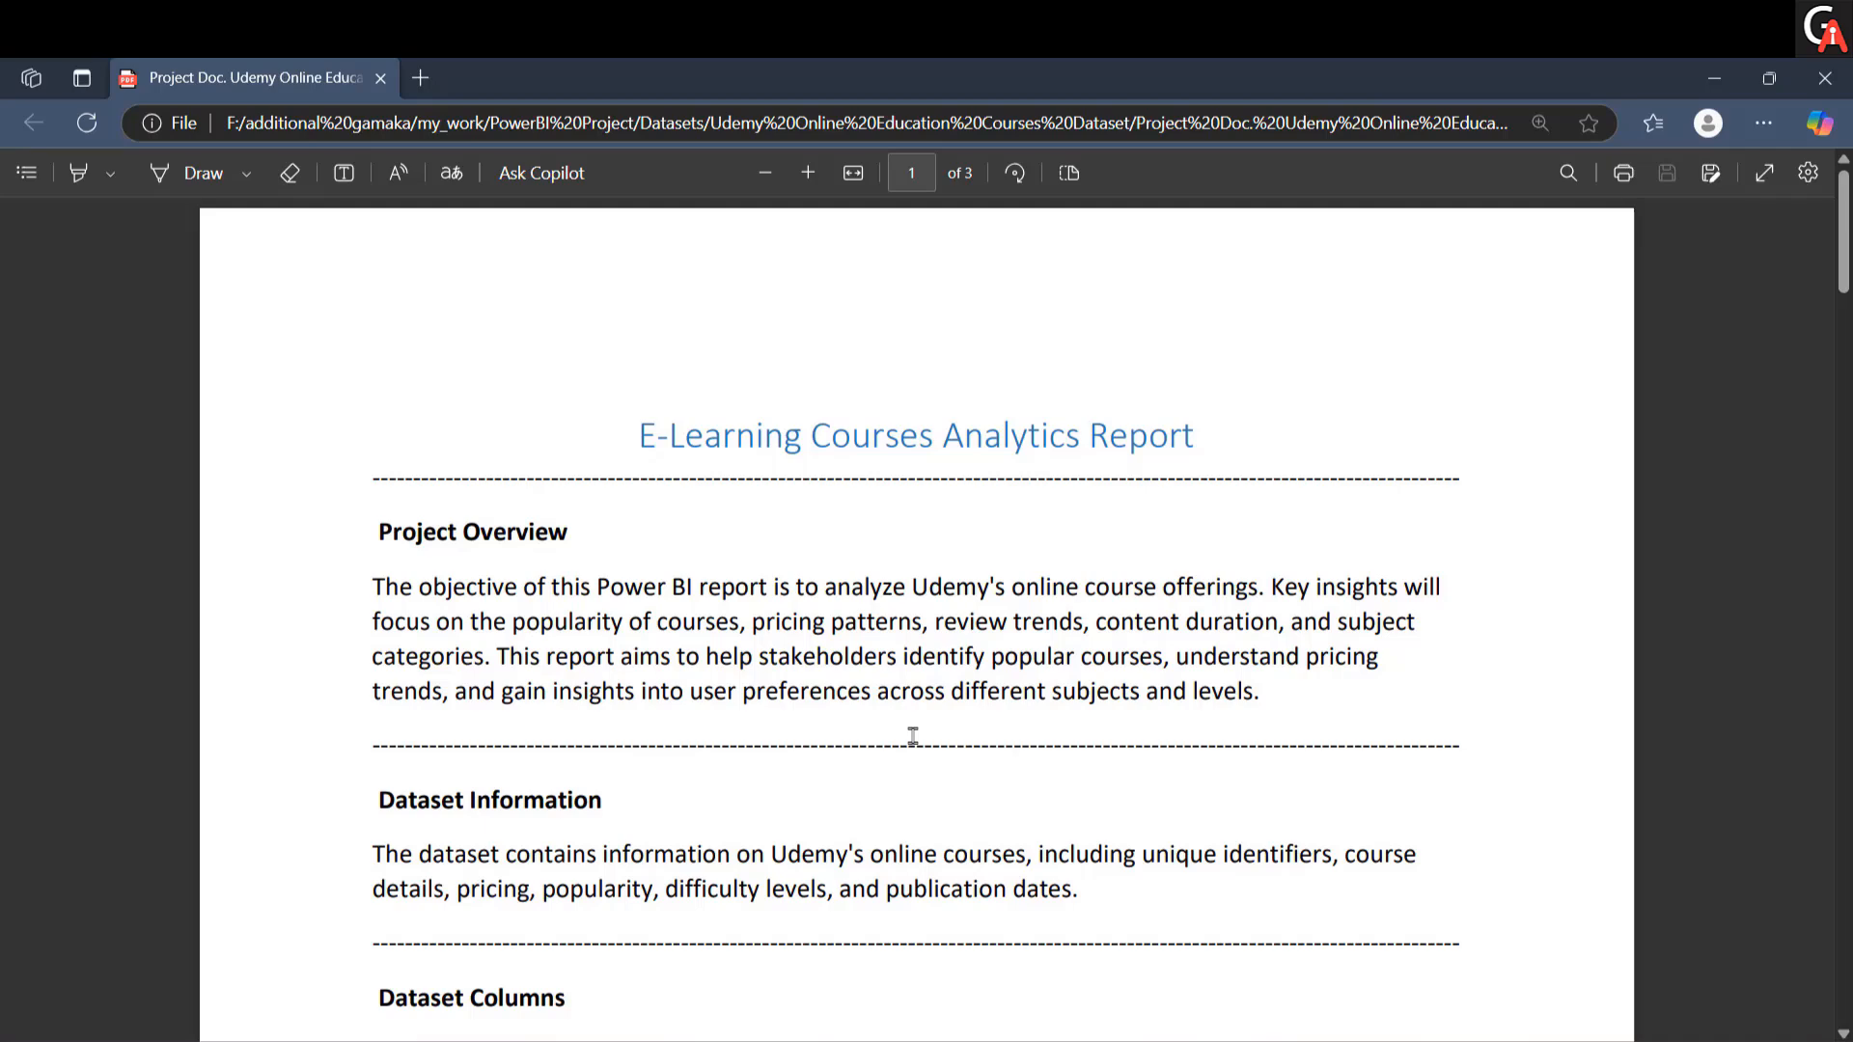
scroll(917, 729, down, 5)
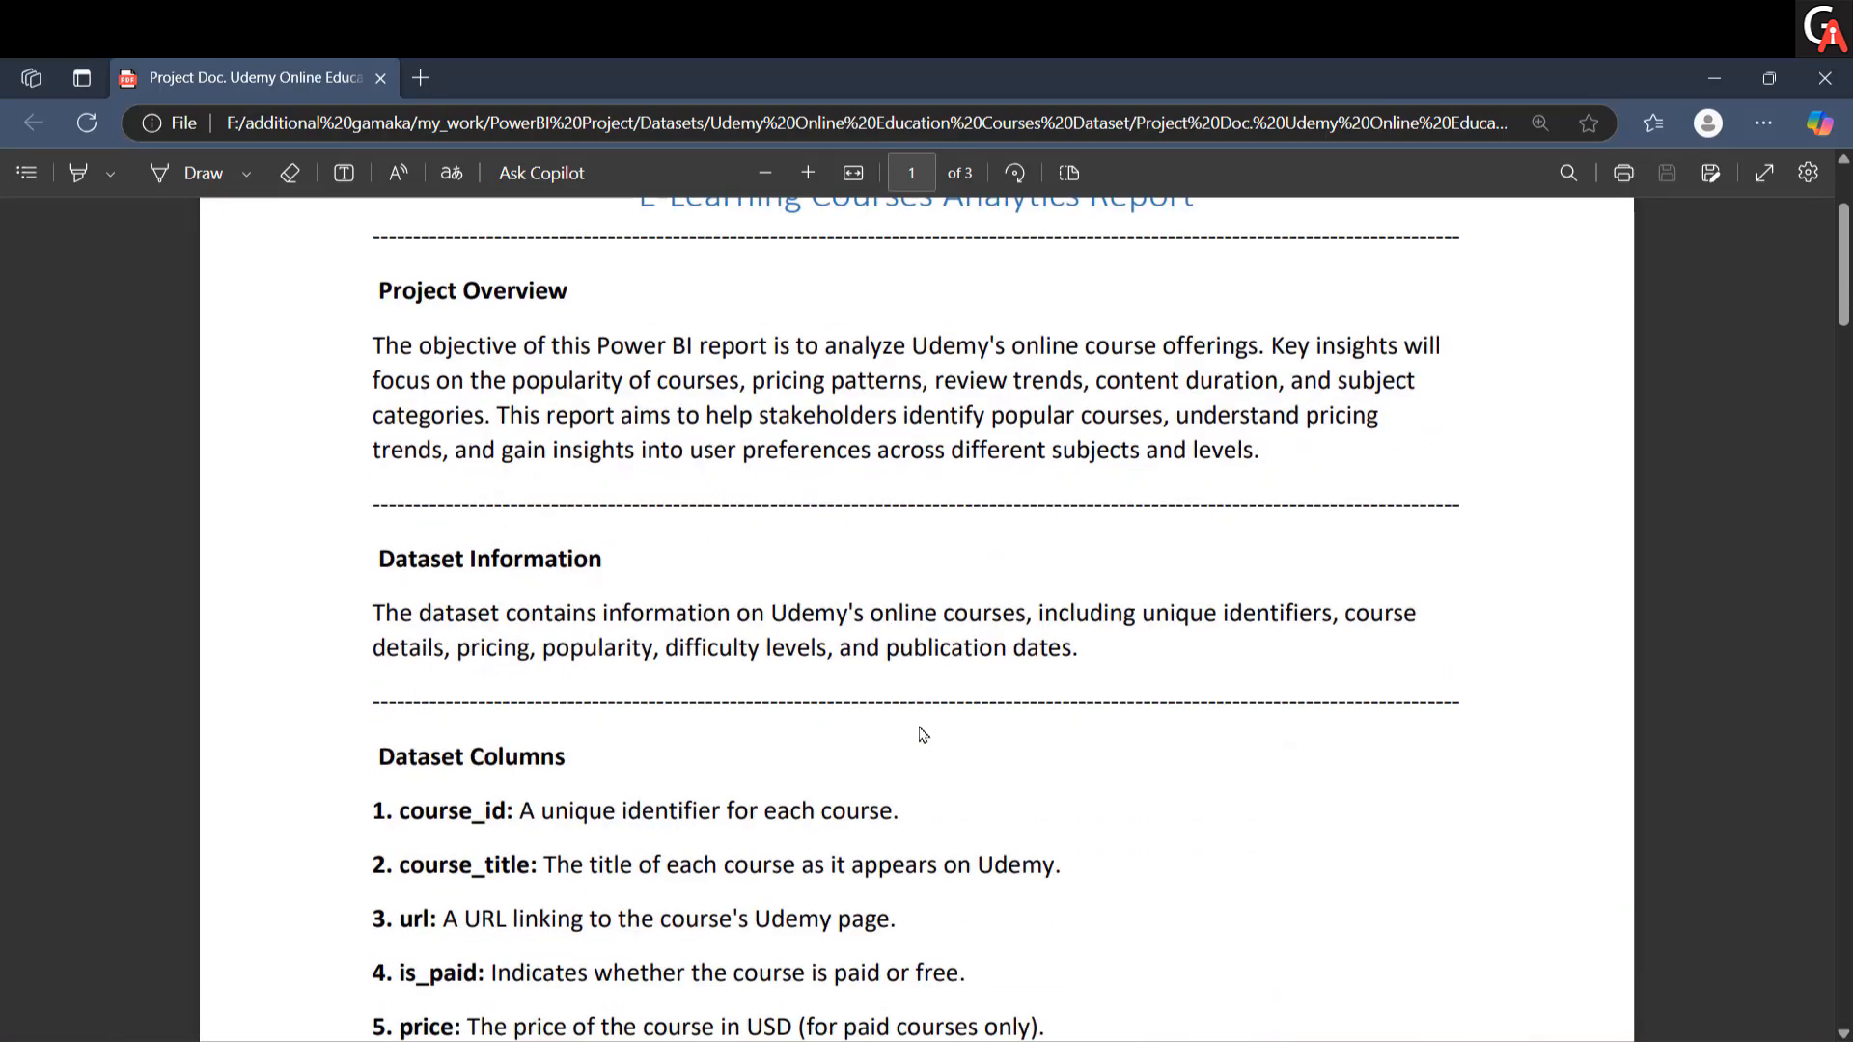
scroll(923, 724, down, 1)
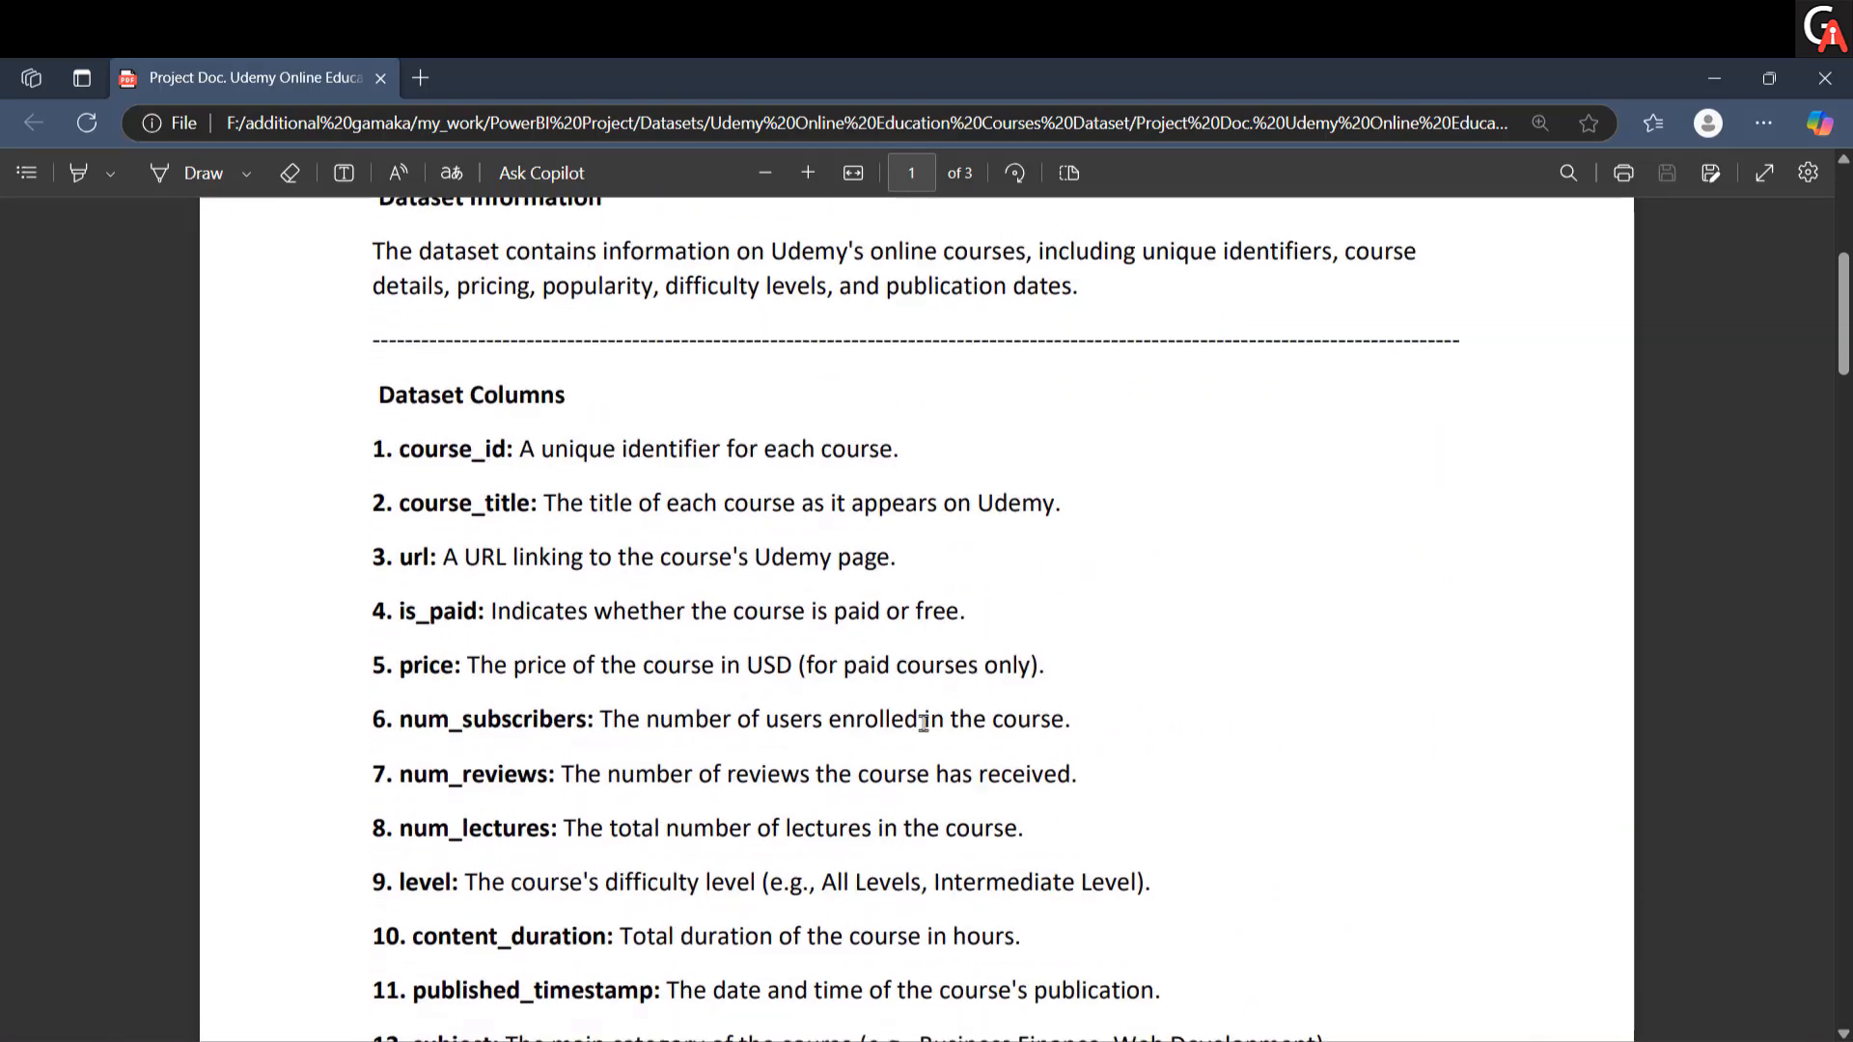
scroll(920, 725, up, 1)
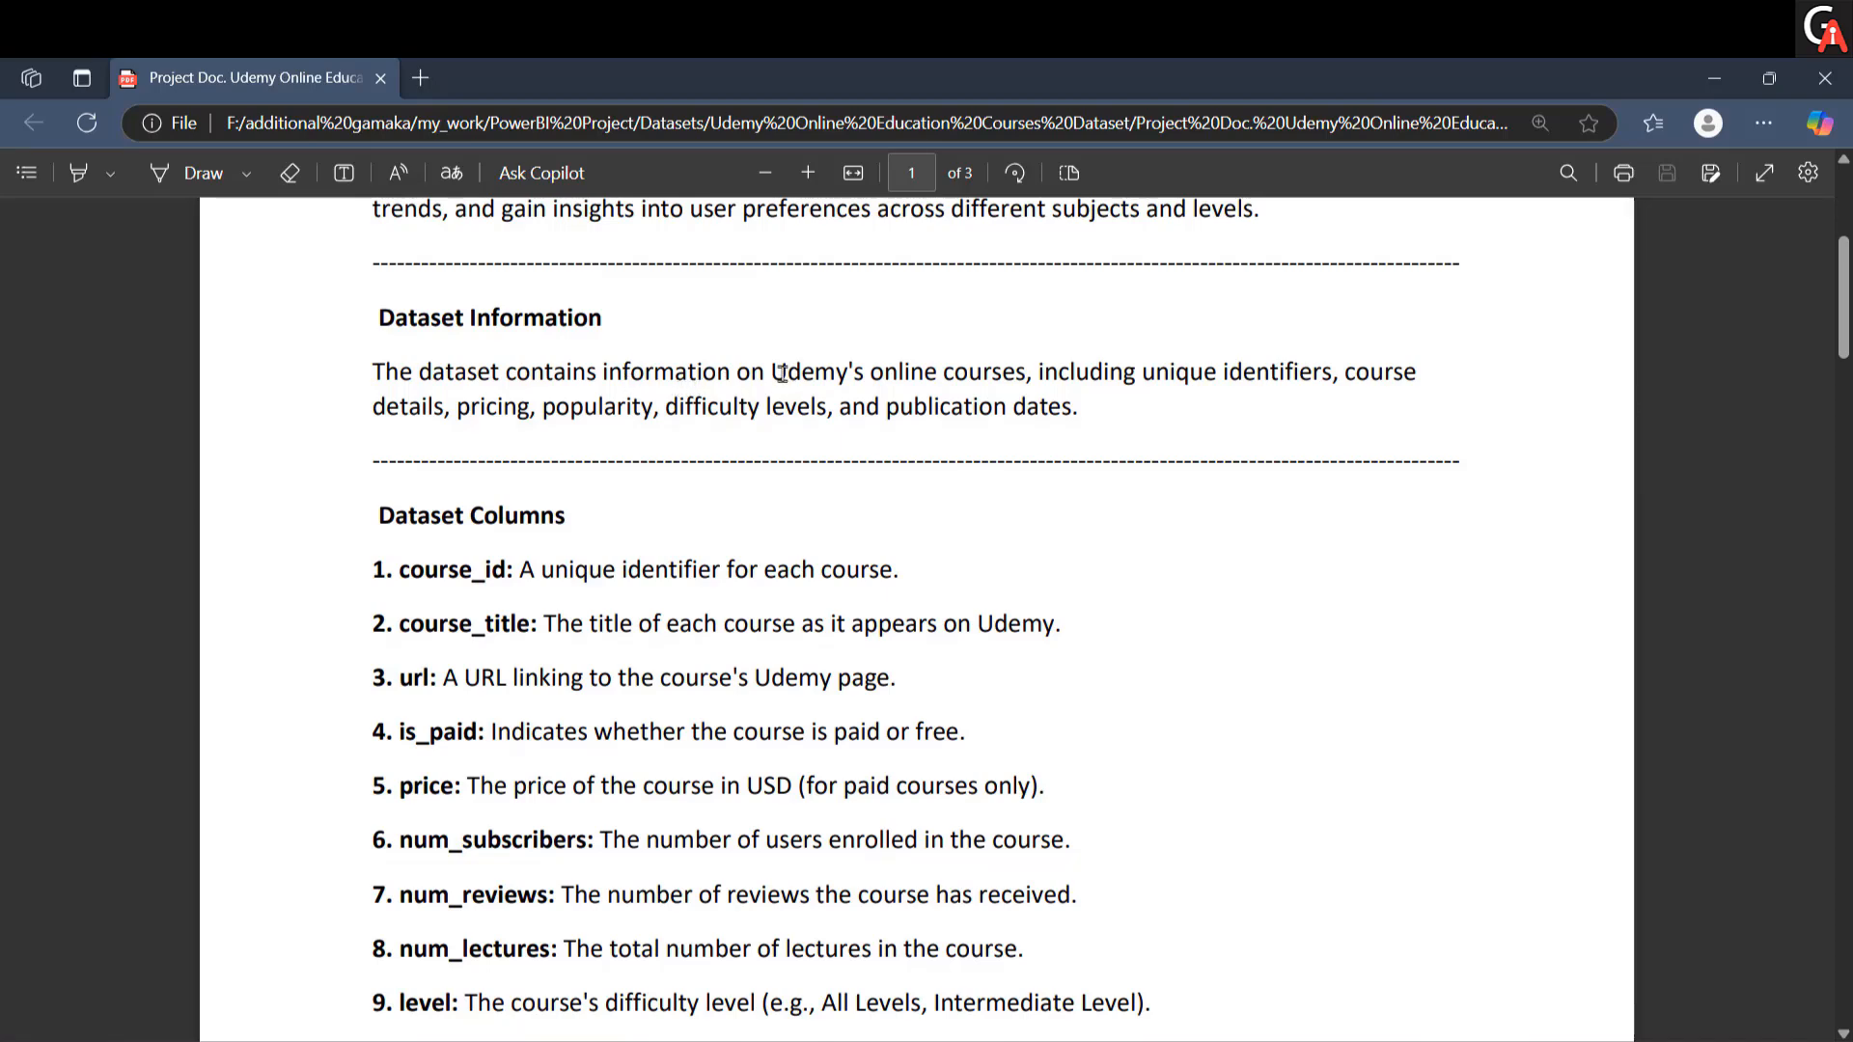
drag(771, 371, 1027, 374)
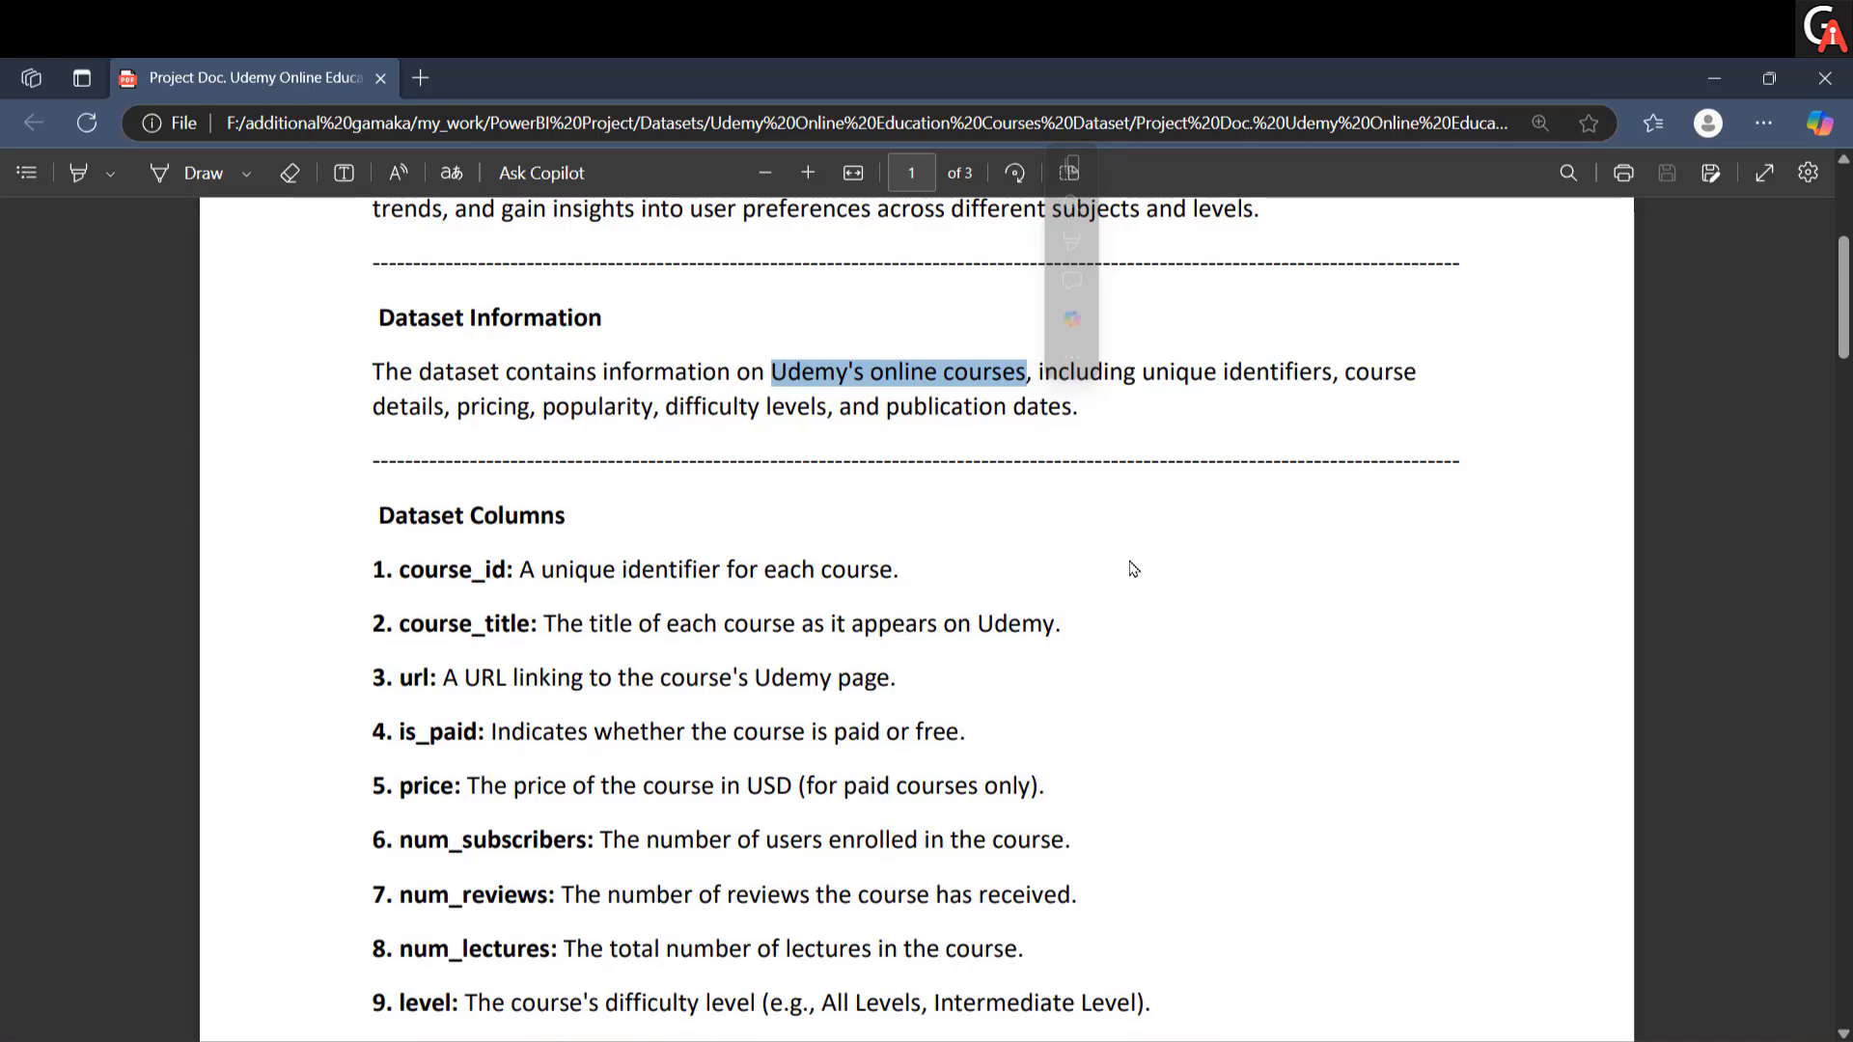
click(1133, 568)
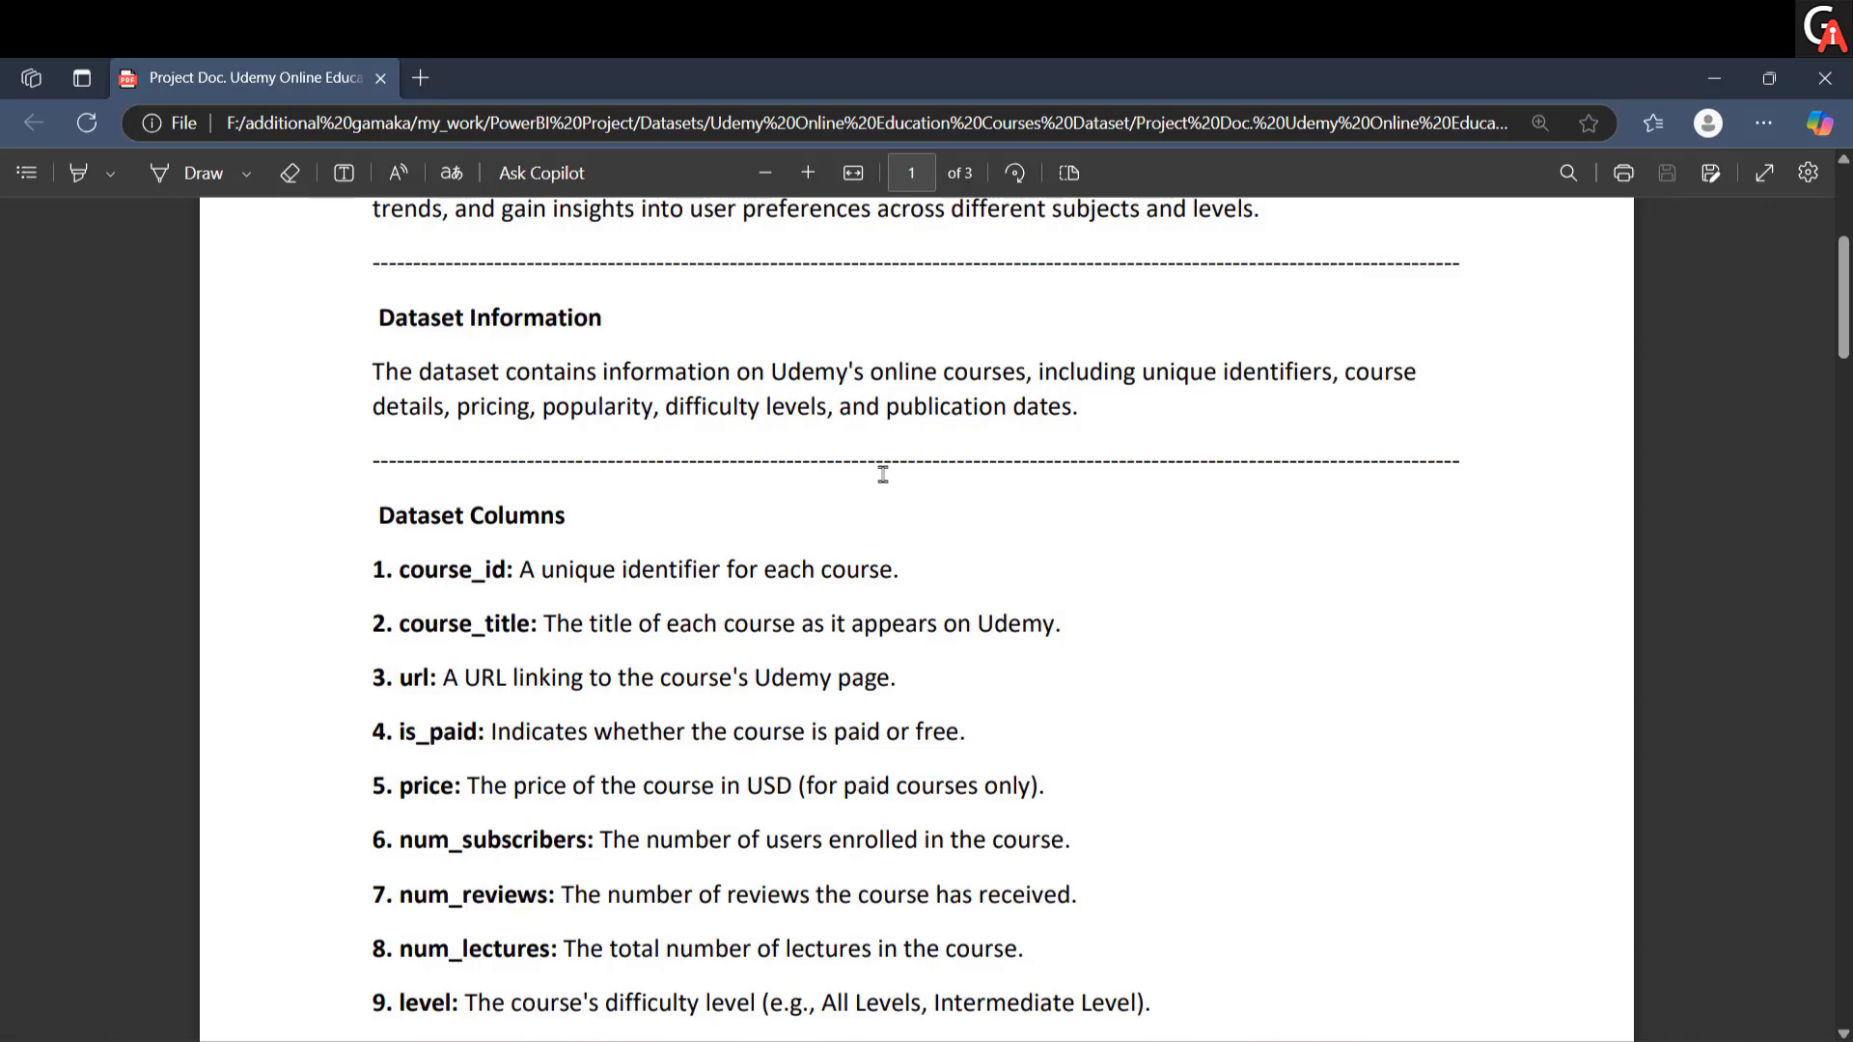
Step: Review the Dataset Columns descriptions from course_id through price in the project document
scroll(1036, 644, down, 3)
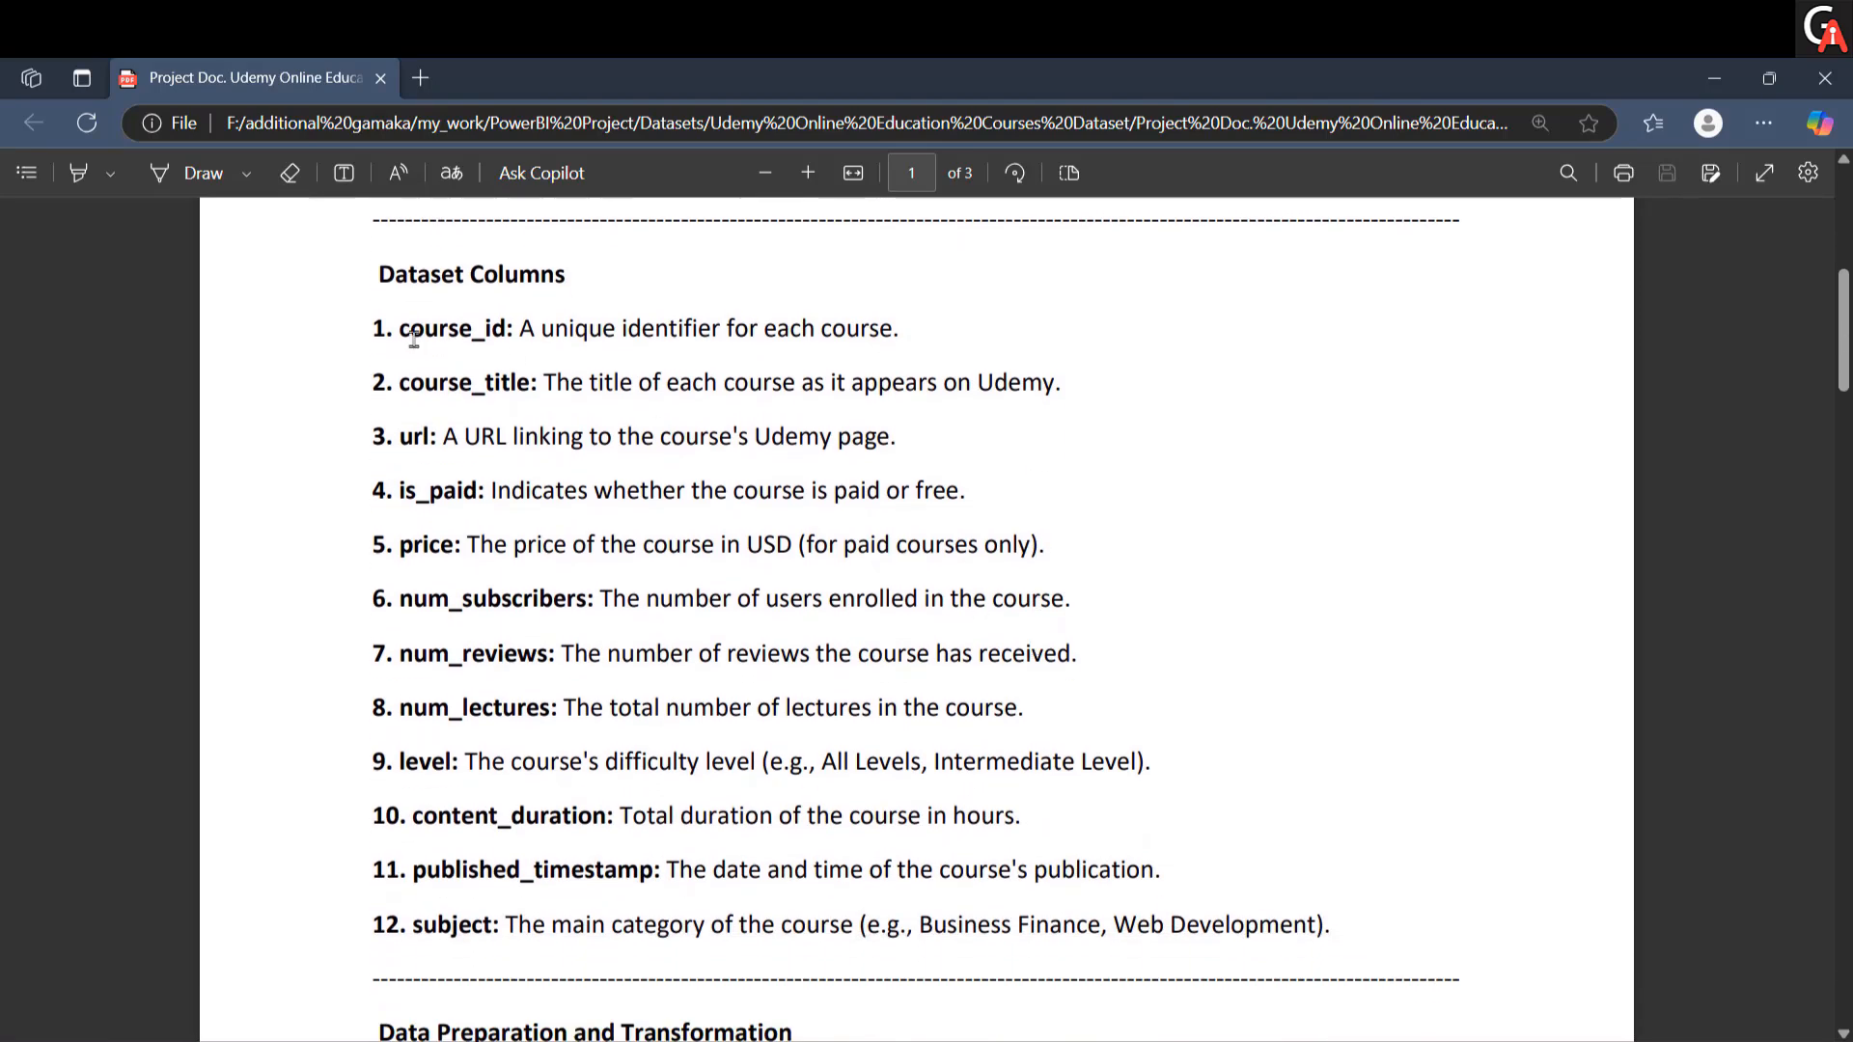
drag(399, 328, 530, 345)
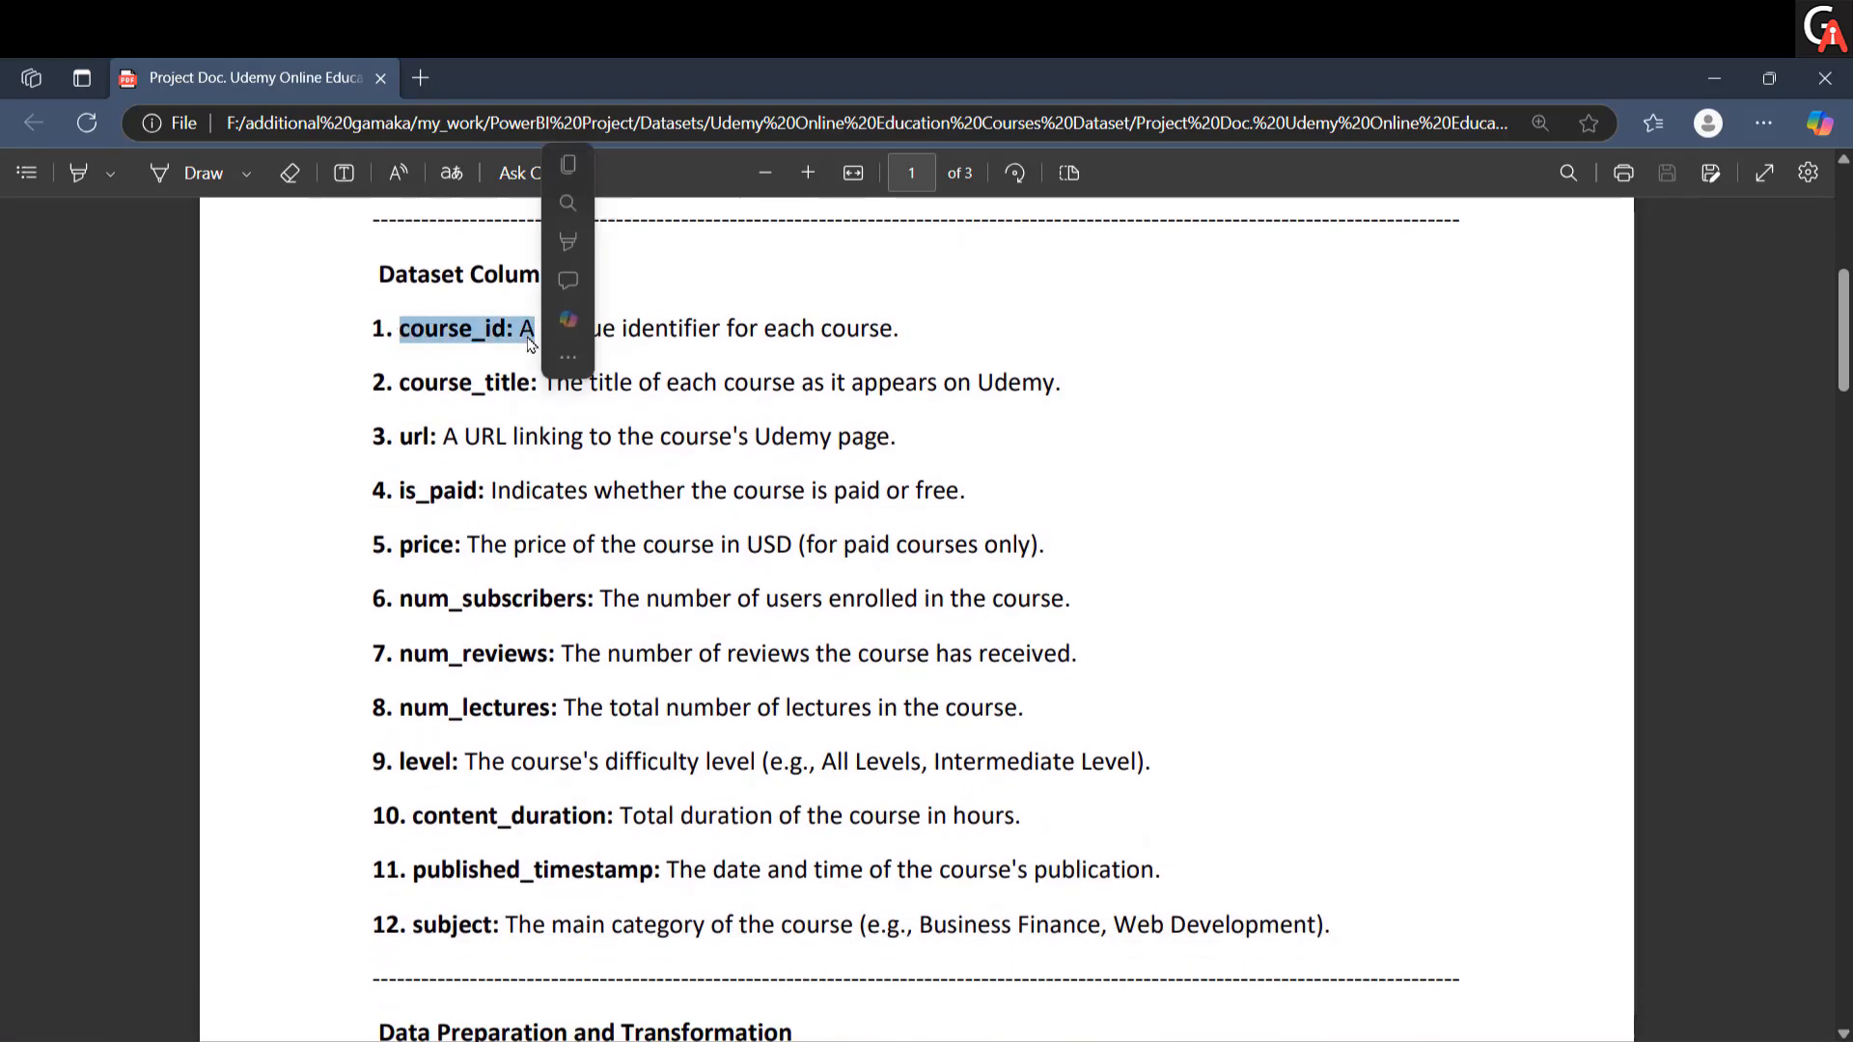
click(914, 381)
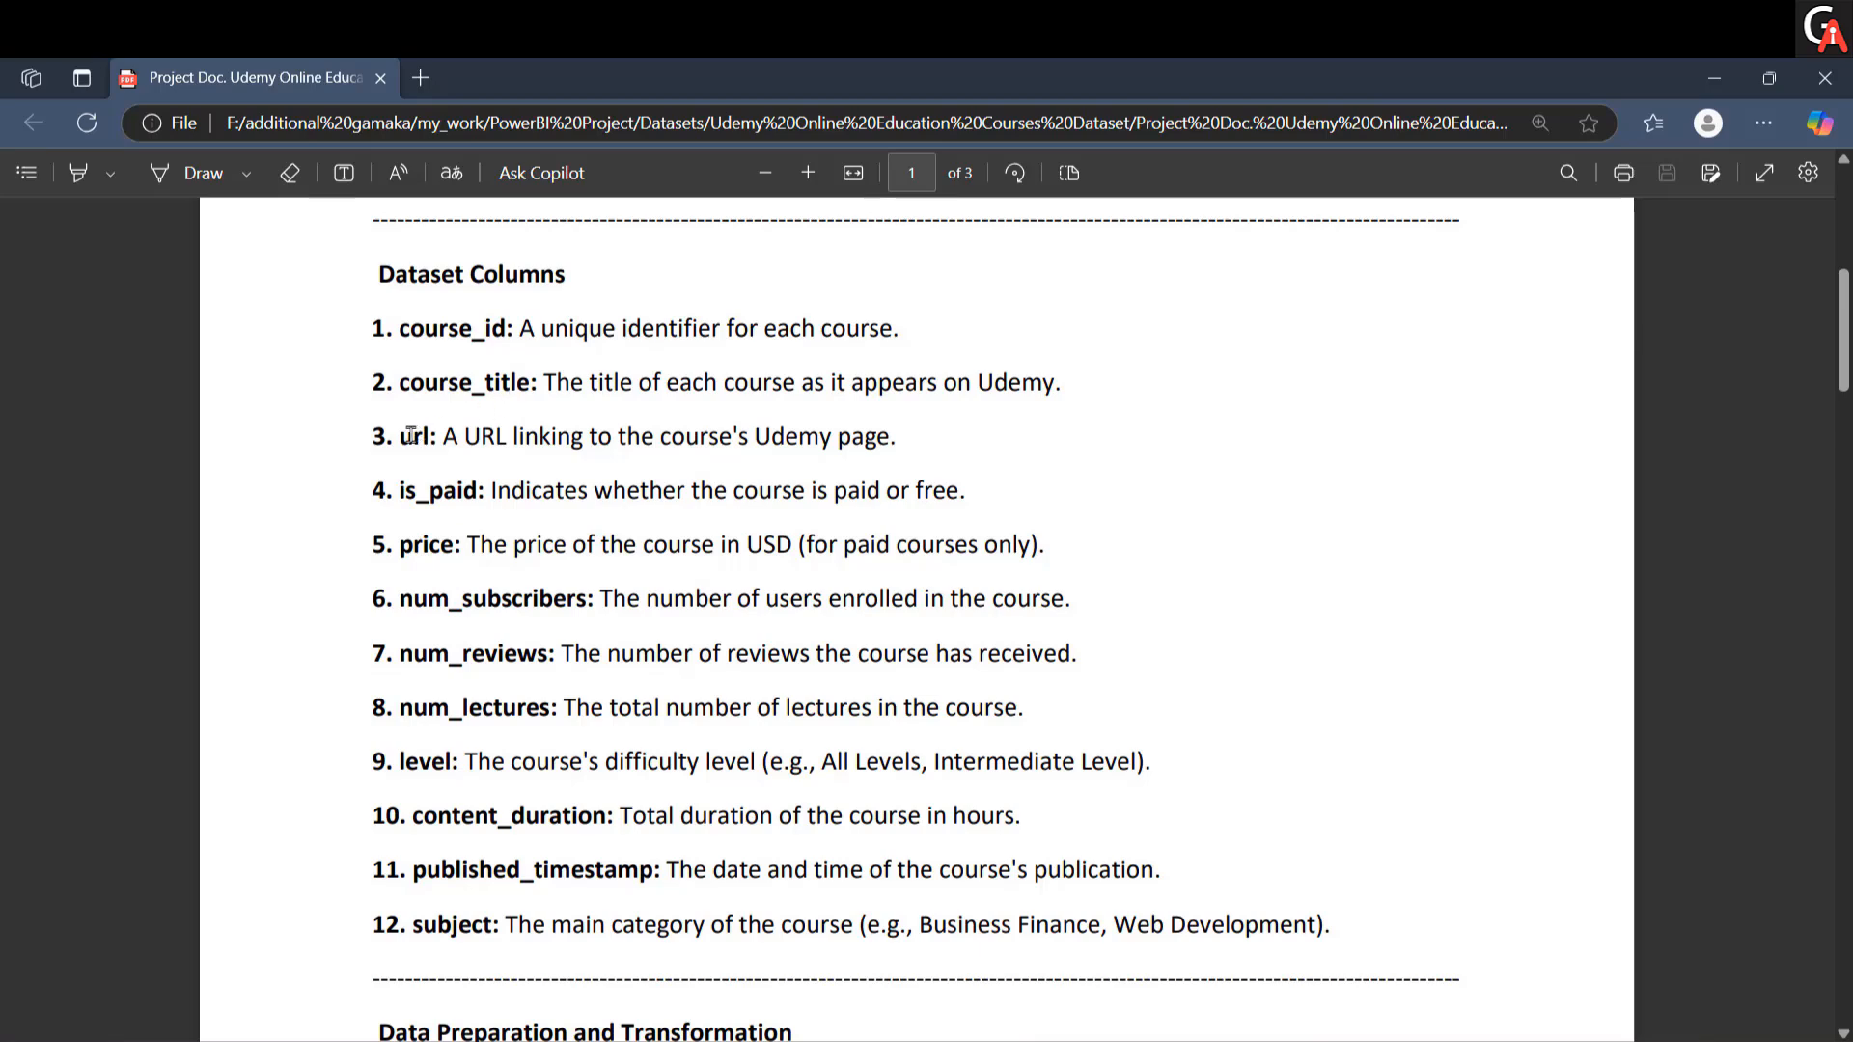
drag(401, 436, 460, 438)
click(518, 487)
drag(728, 547, 792, 547)
click(804, 585)
Step: Review the remaining Dataset Columns descriptions, from num_subscribers through subject
drag(414, 592, 565, 594)
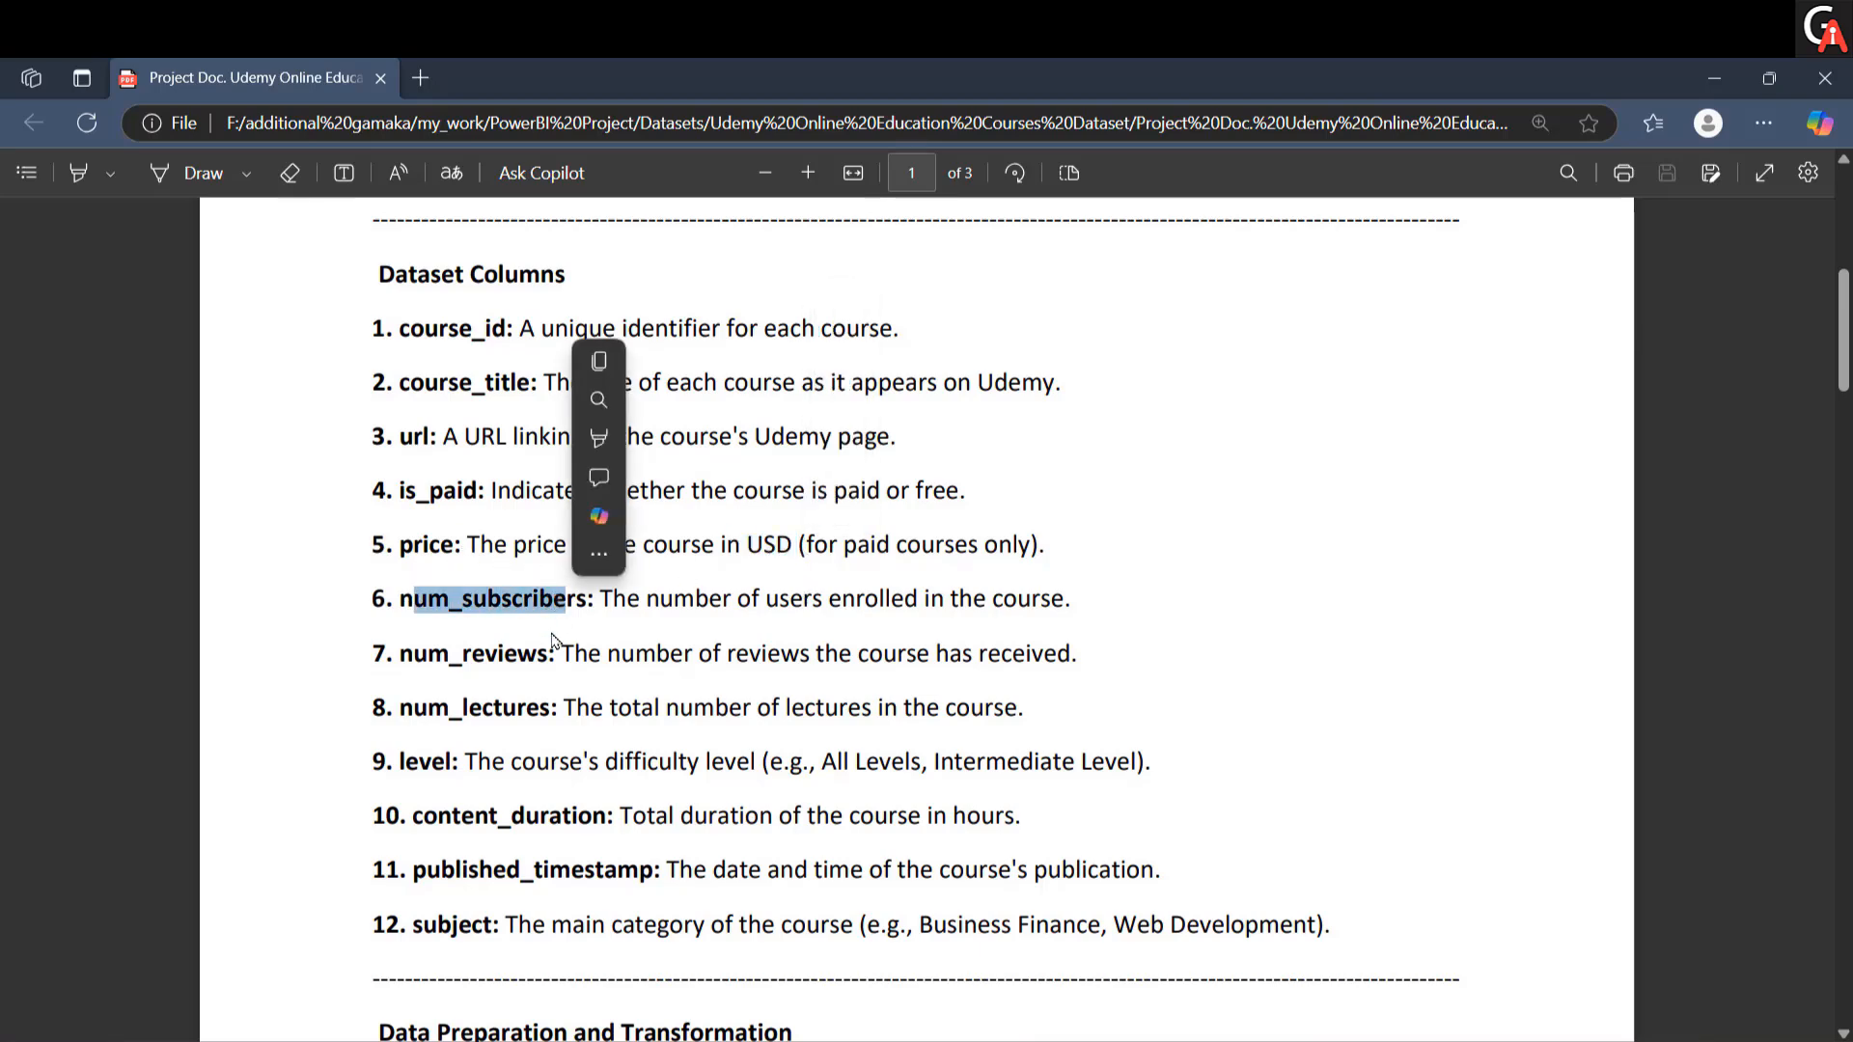
click(436, 635)
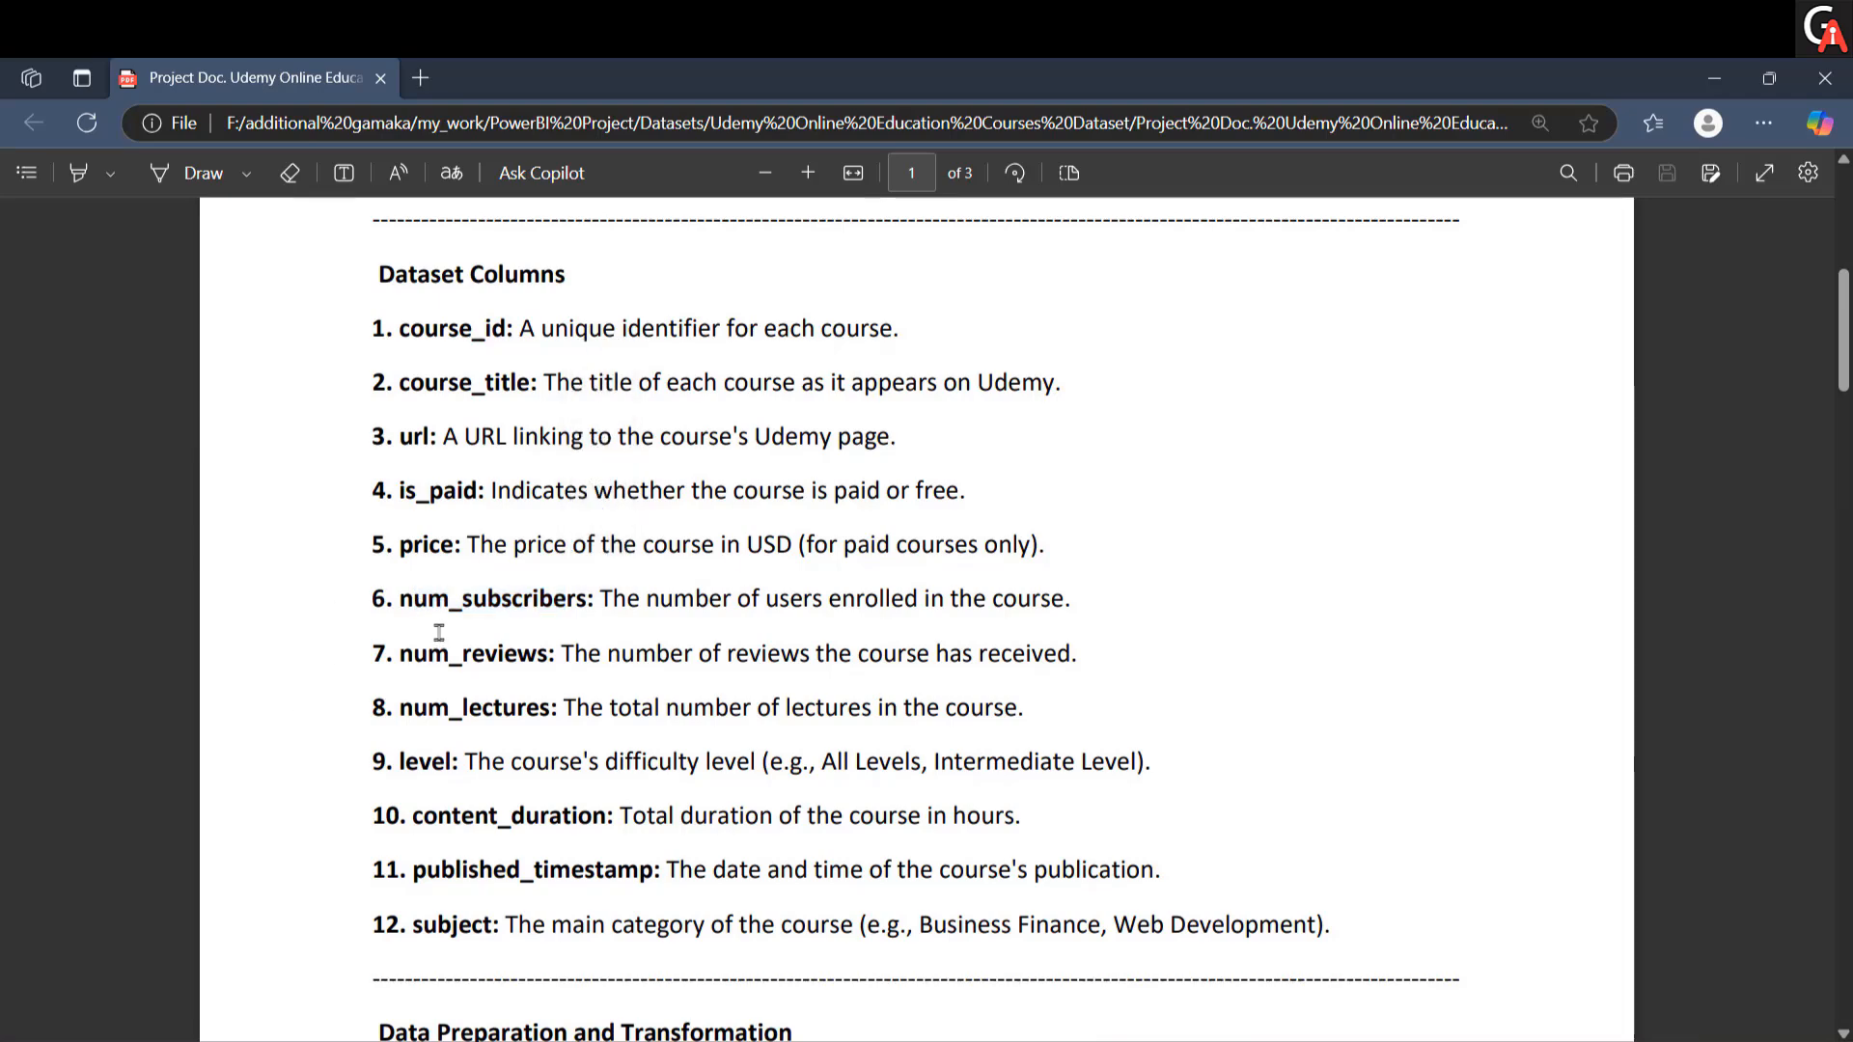
drag(406, 606, 564, 610)
drag(417, 663, 534, 692)
drag(417, 719, 526, 782)
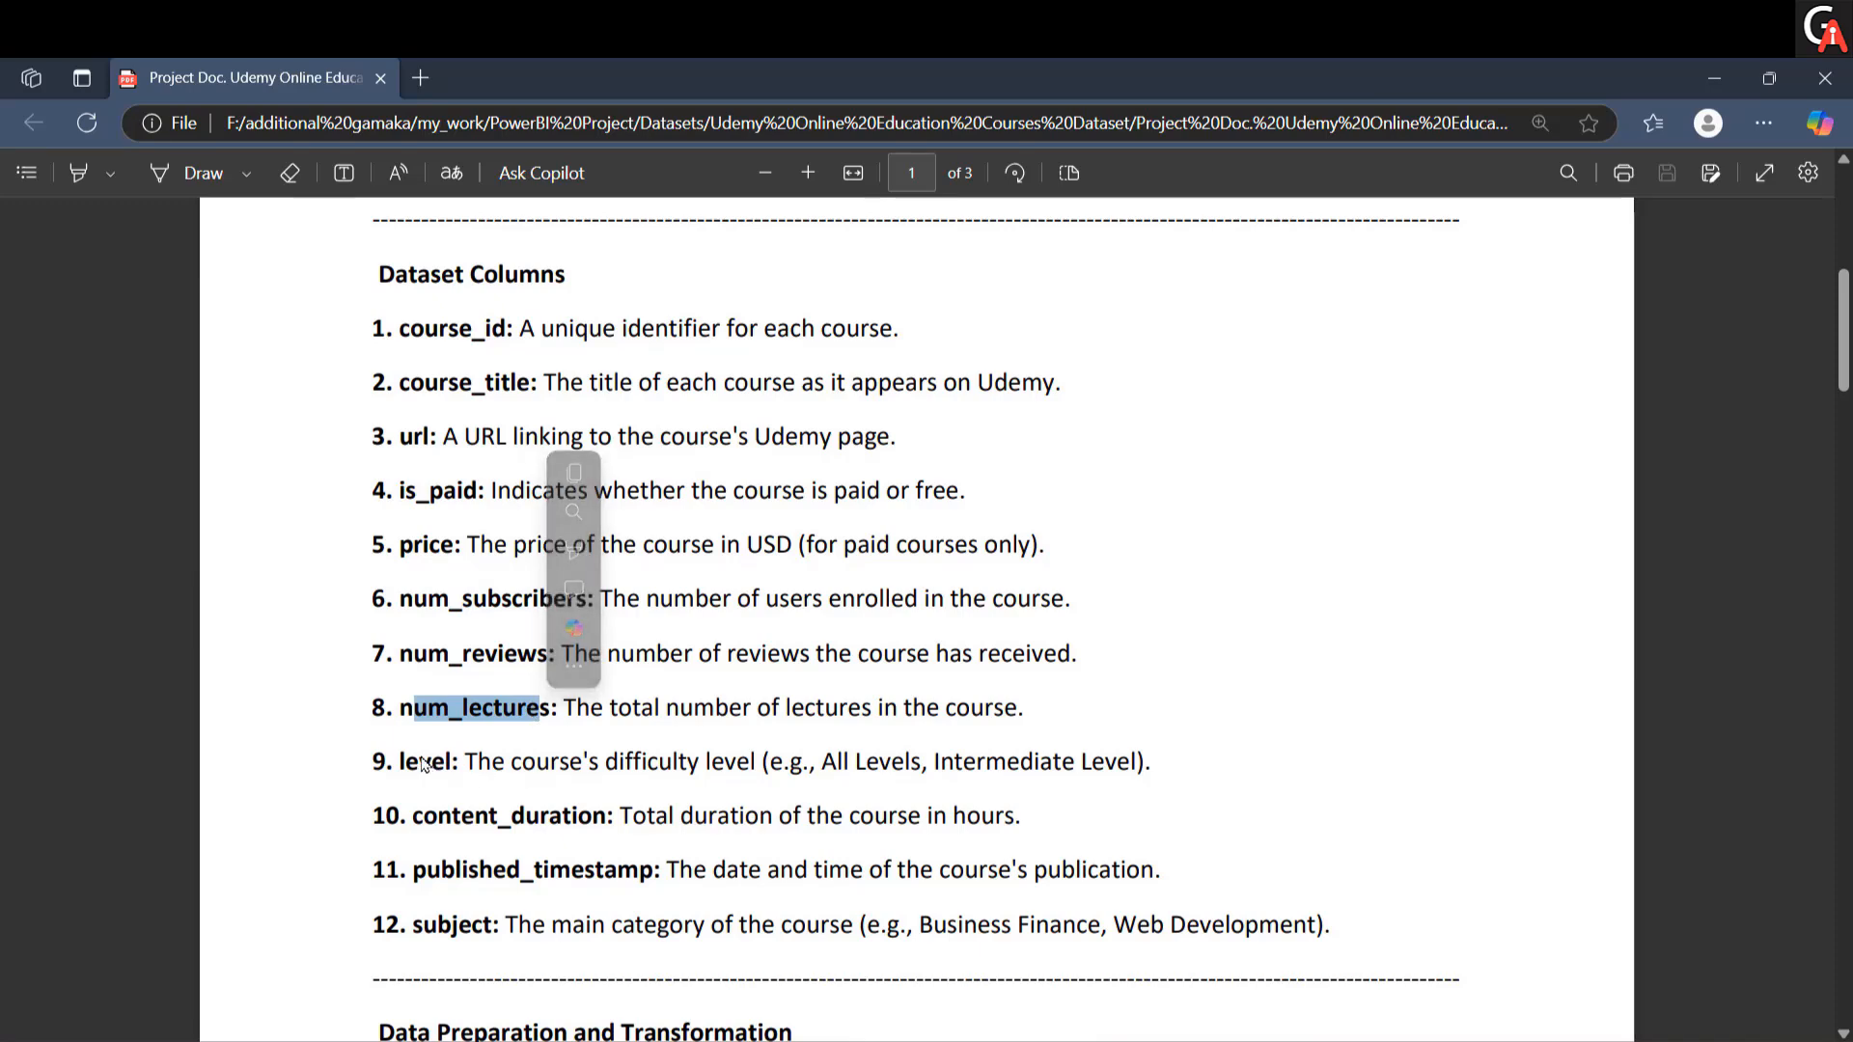
click(553, 766)
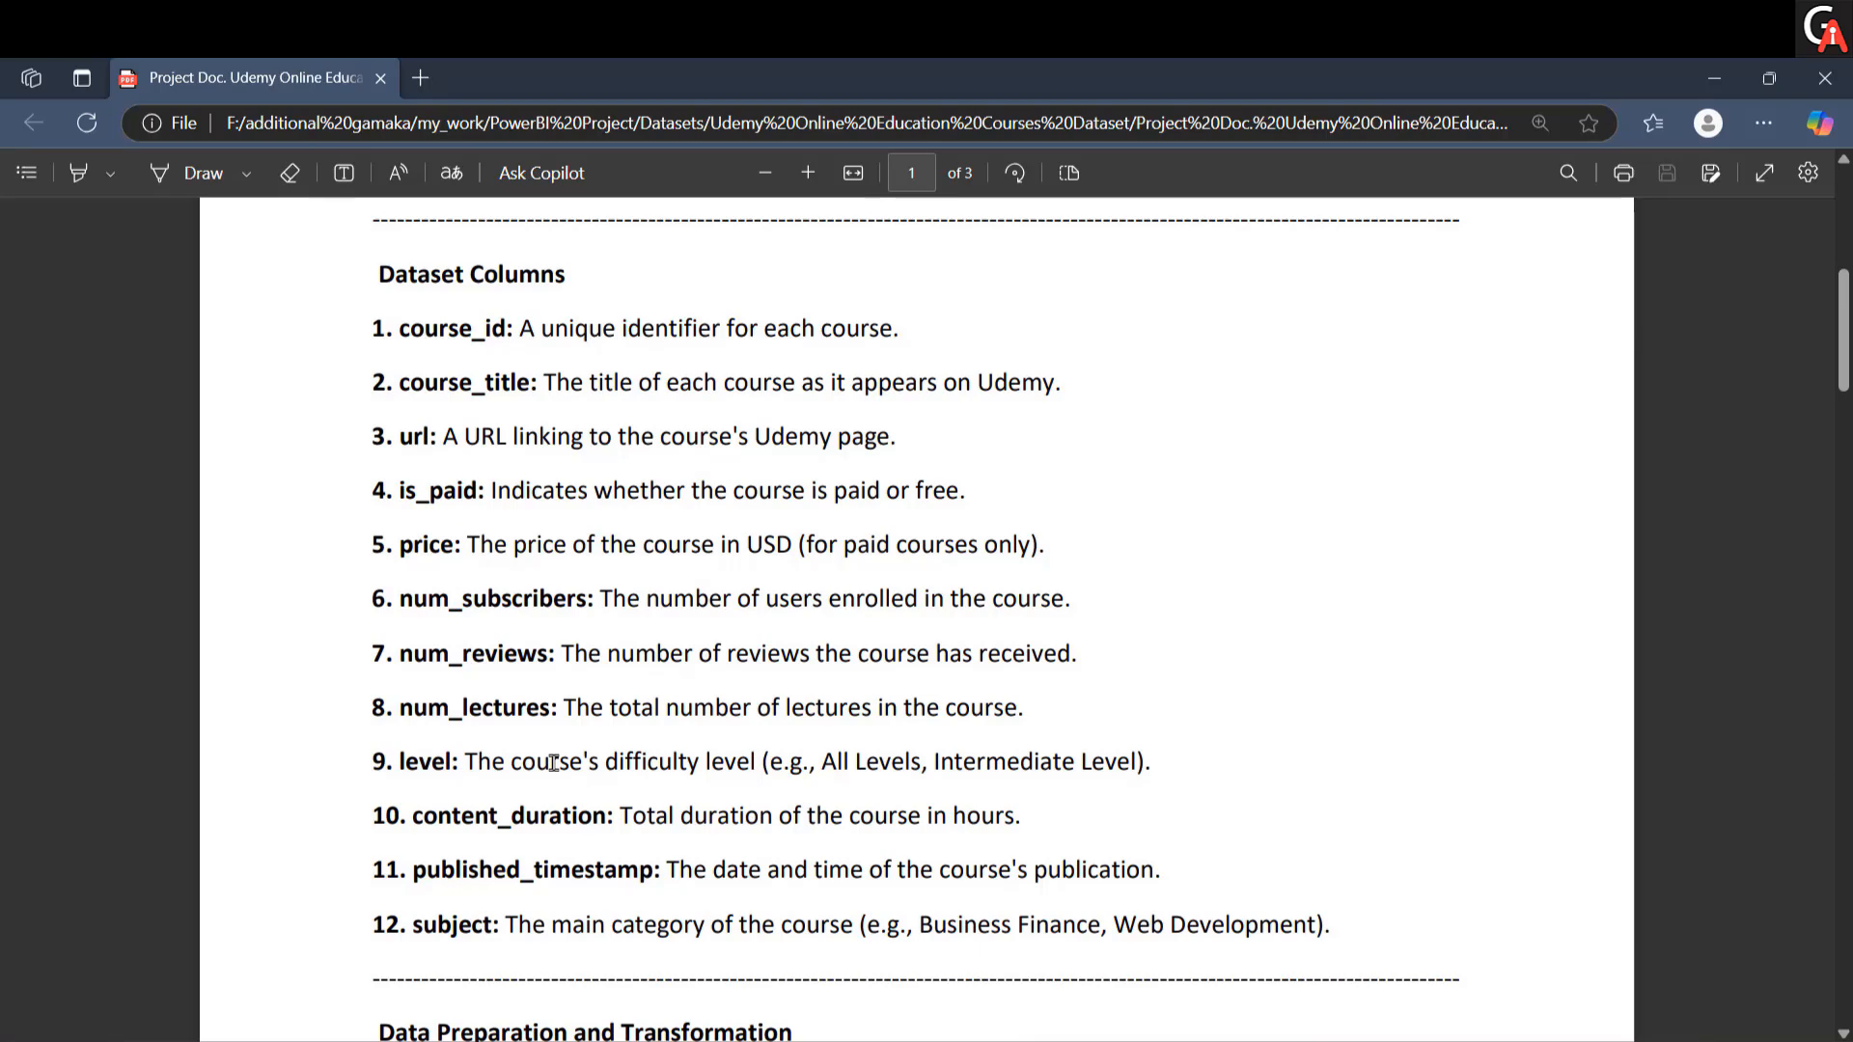
drag(415, 816, 578, 818)
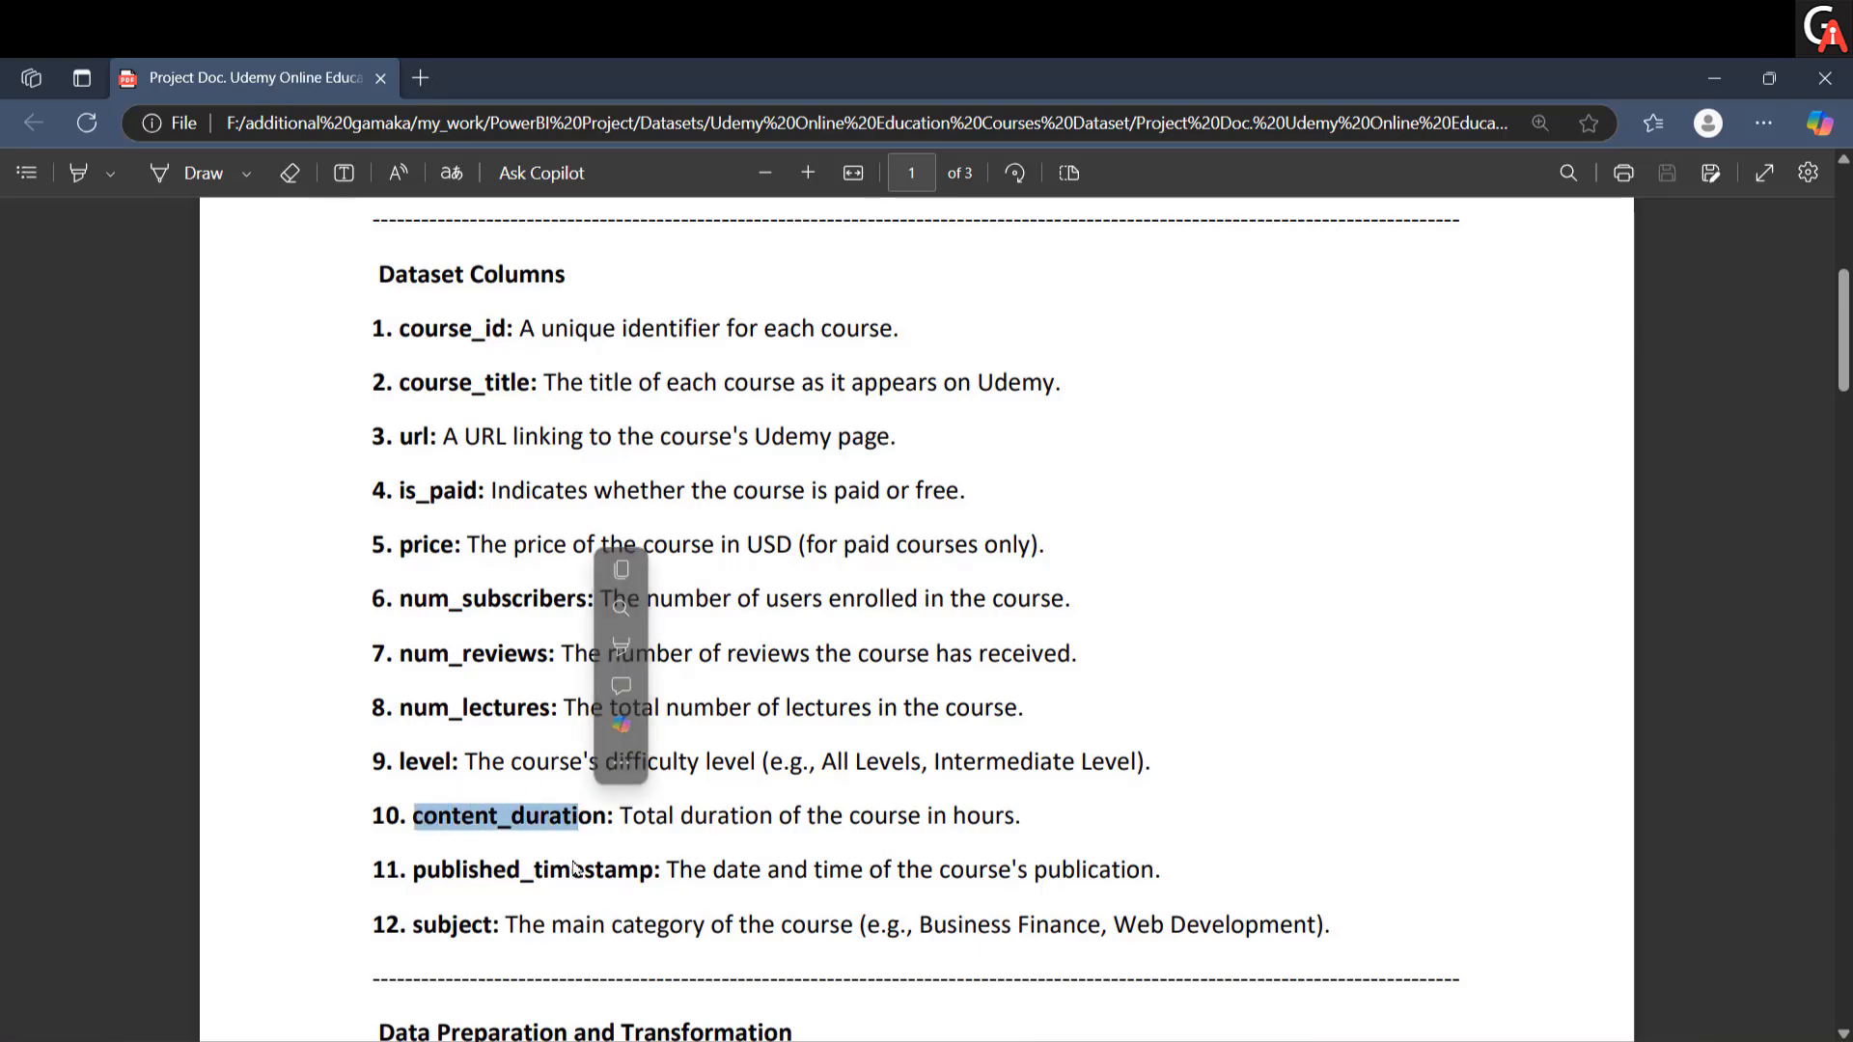
click(572, 860)
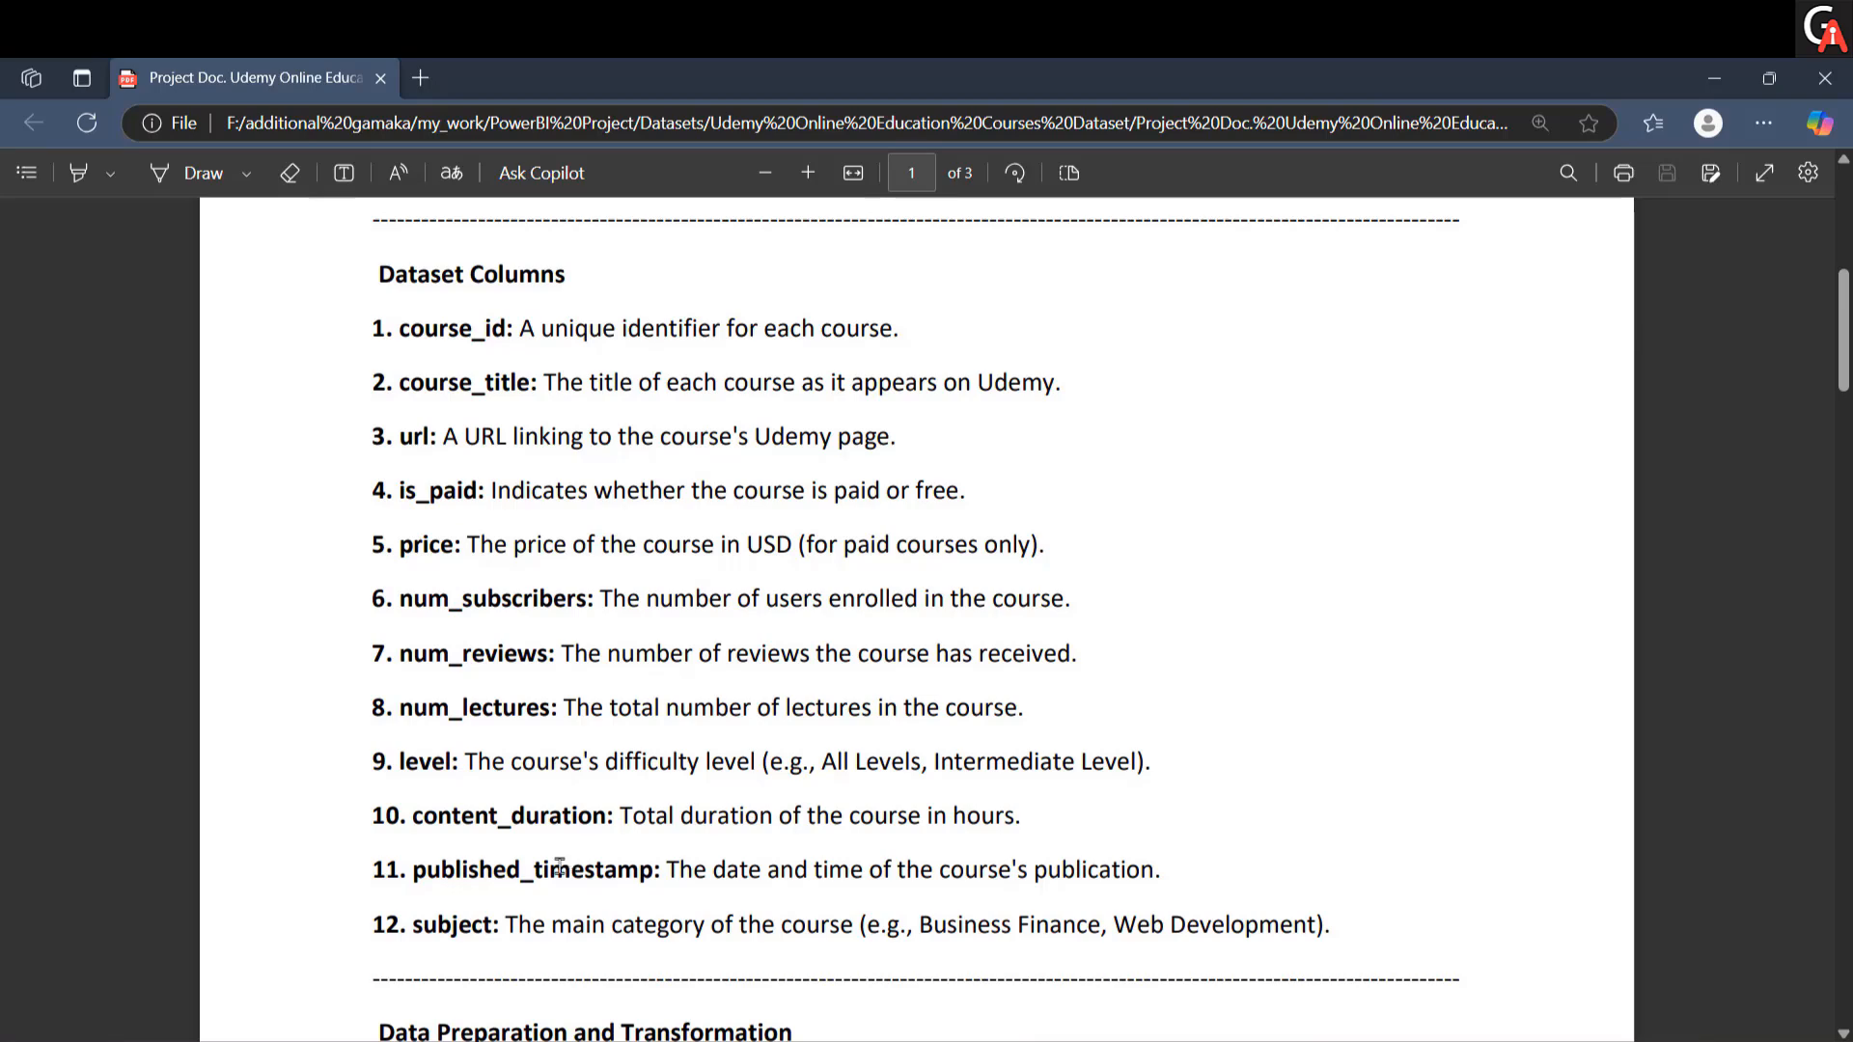
drag(423, 873, 603, 872)
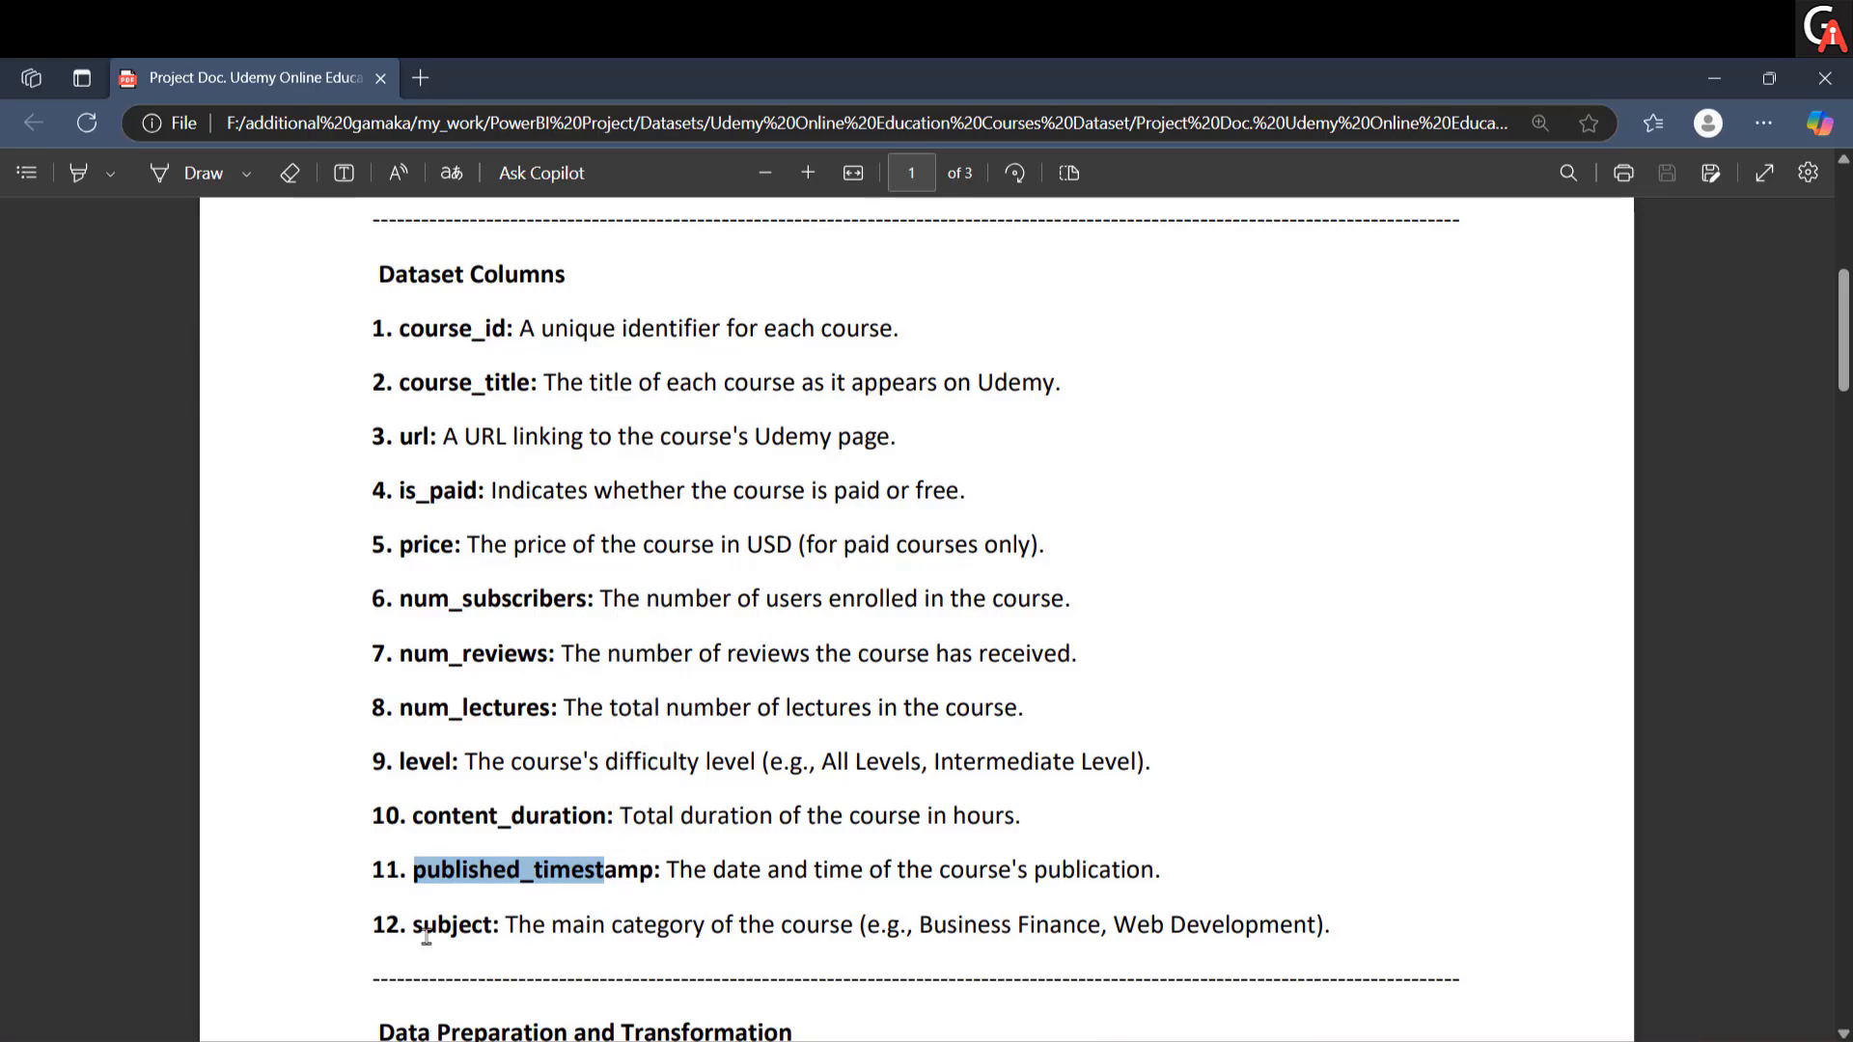
drag(415, 928, 474, 930)
click(741, 961)
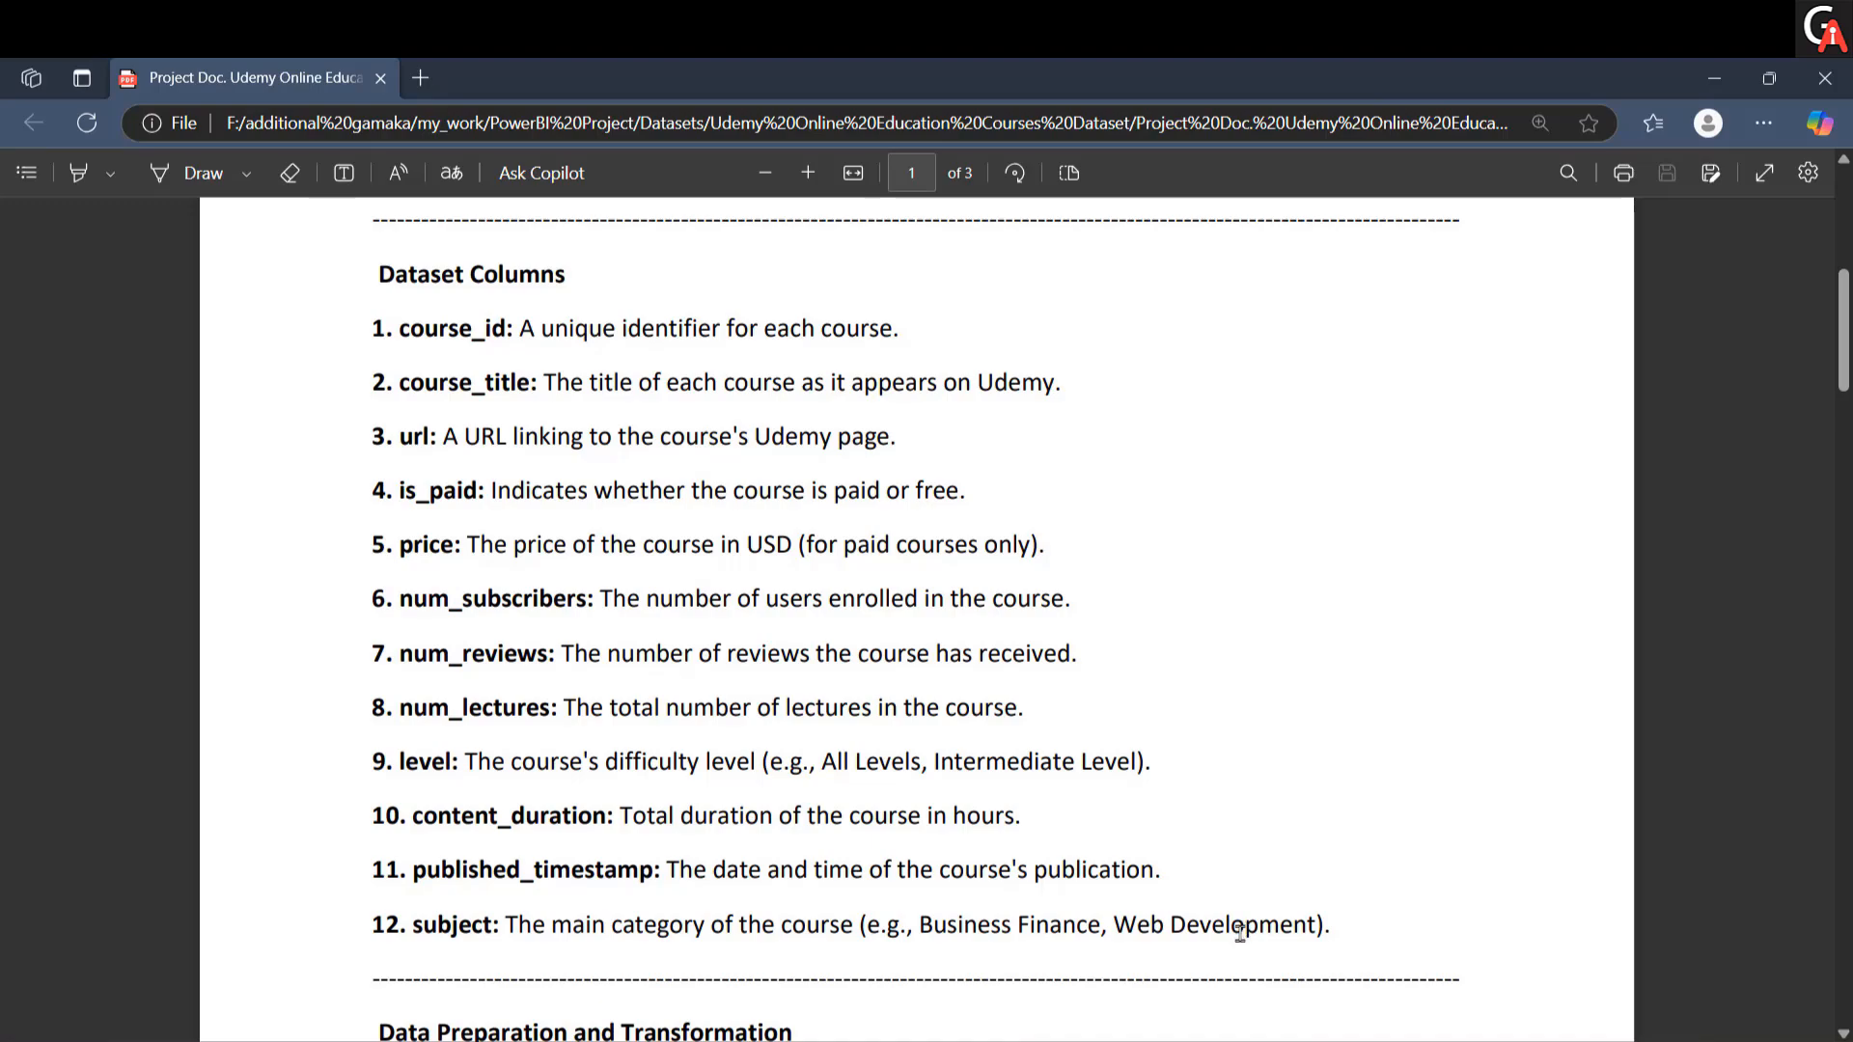
Step: Look through the Data Preparation and Transformation section and the Key Metrics and Measures section of the document
scroll(1244, 873, down, 8)
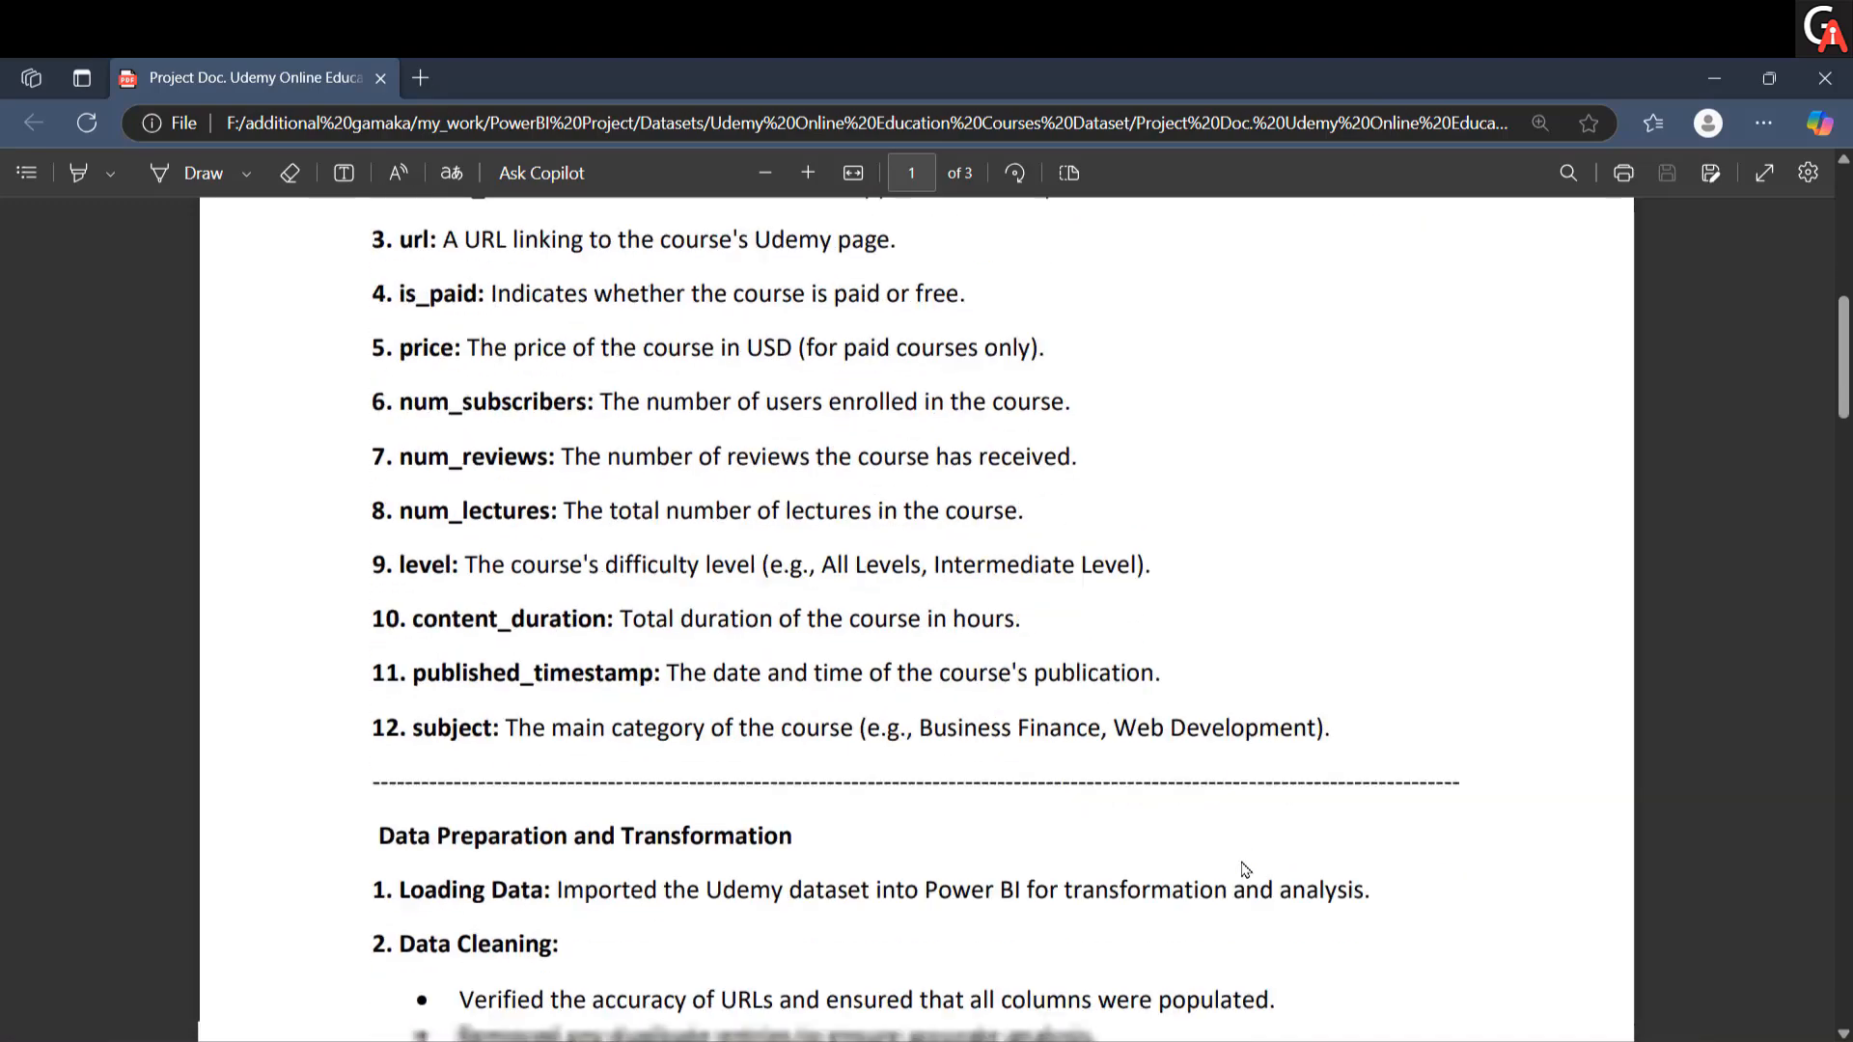
scroll(1192, 903, up, 3)
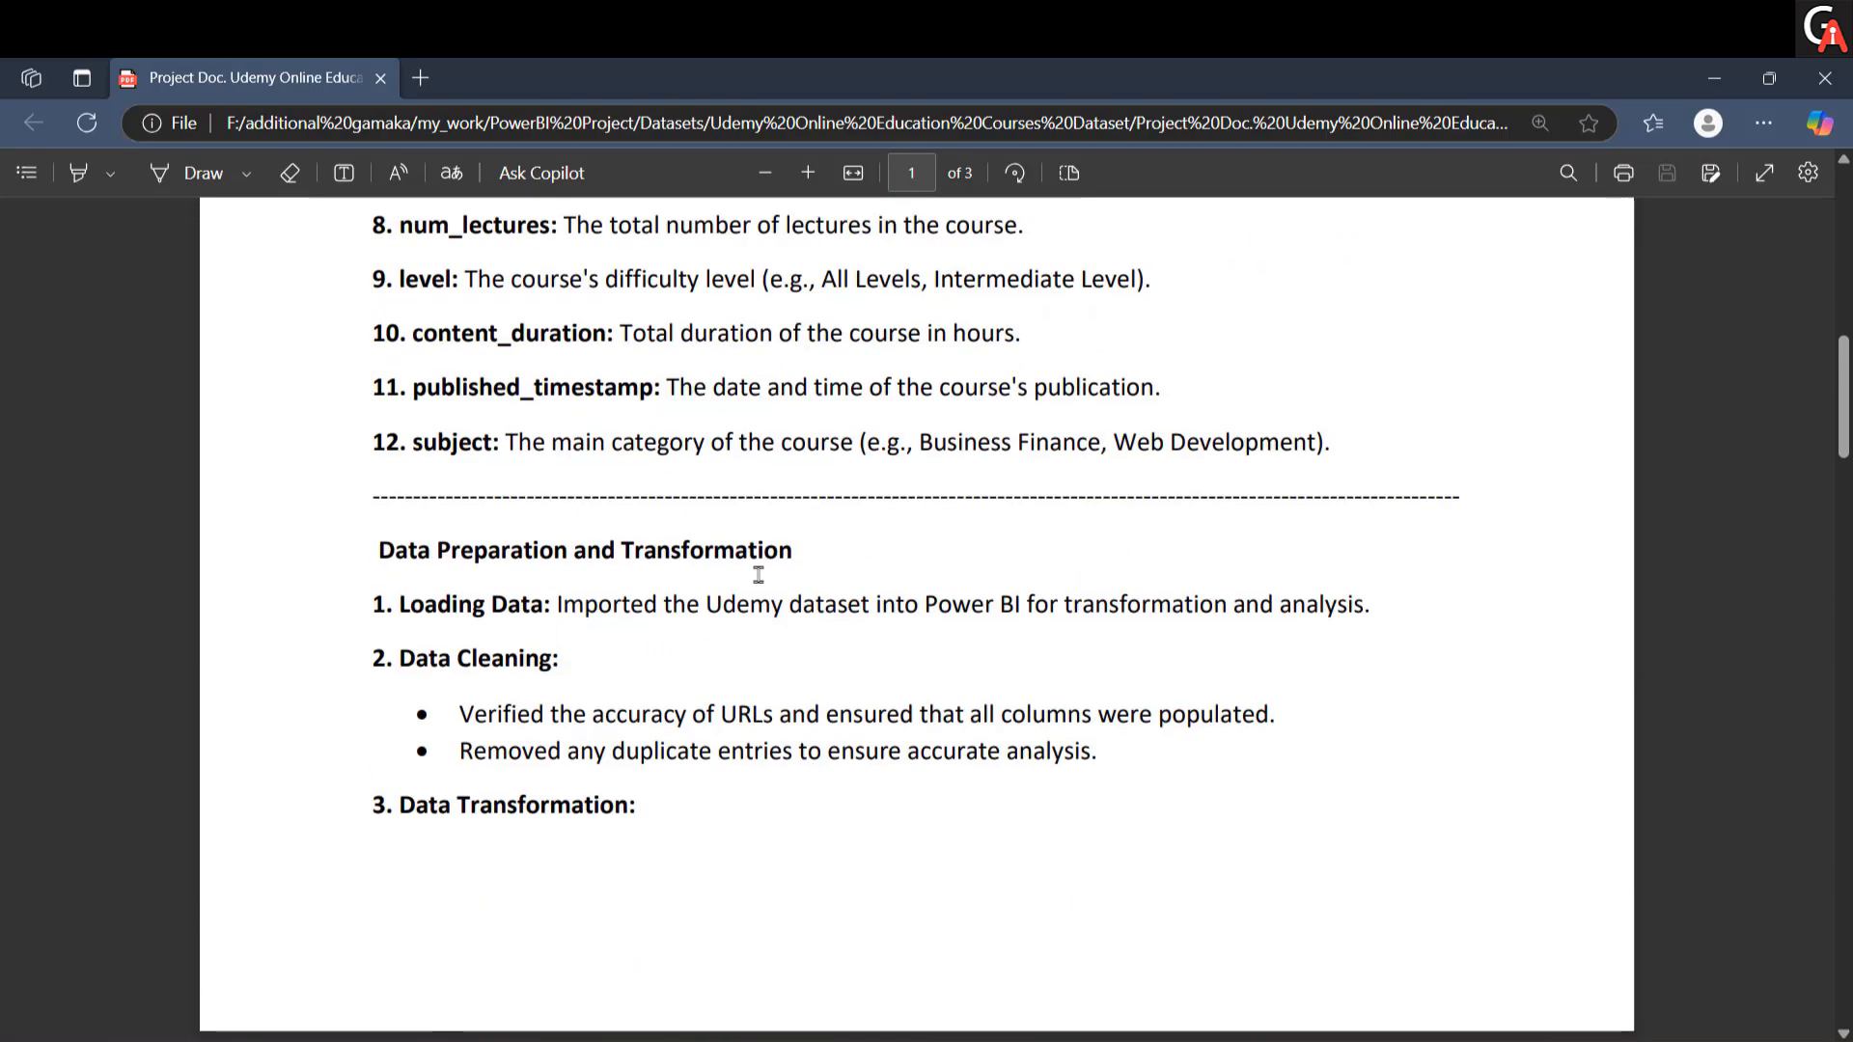
scroll(934, 743, down, 10)
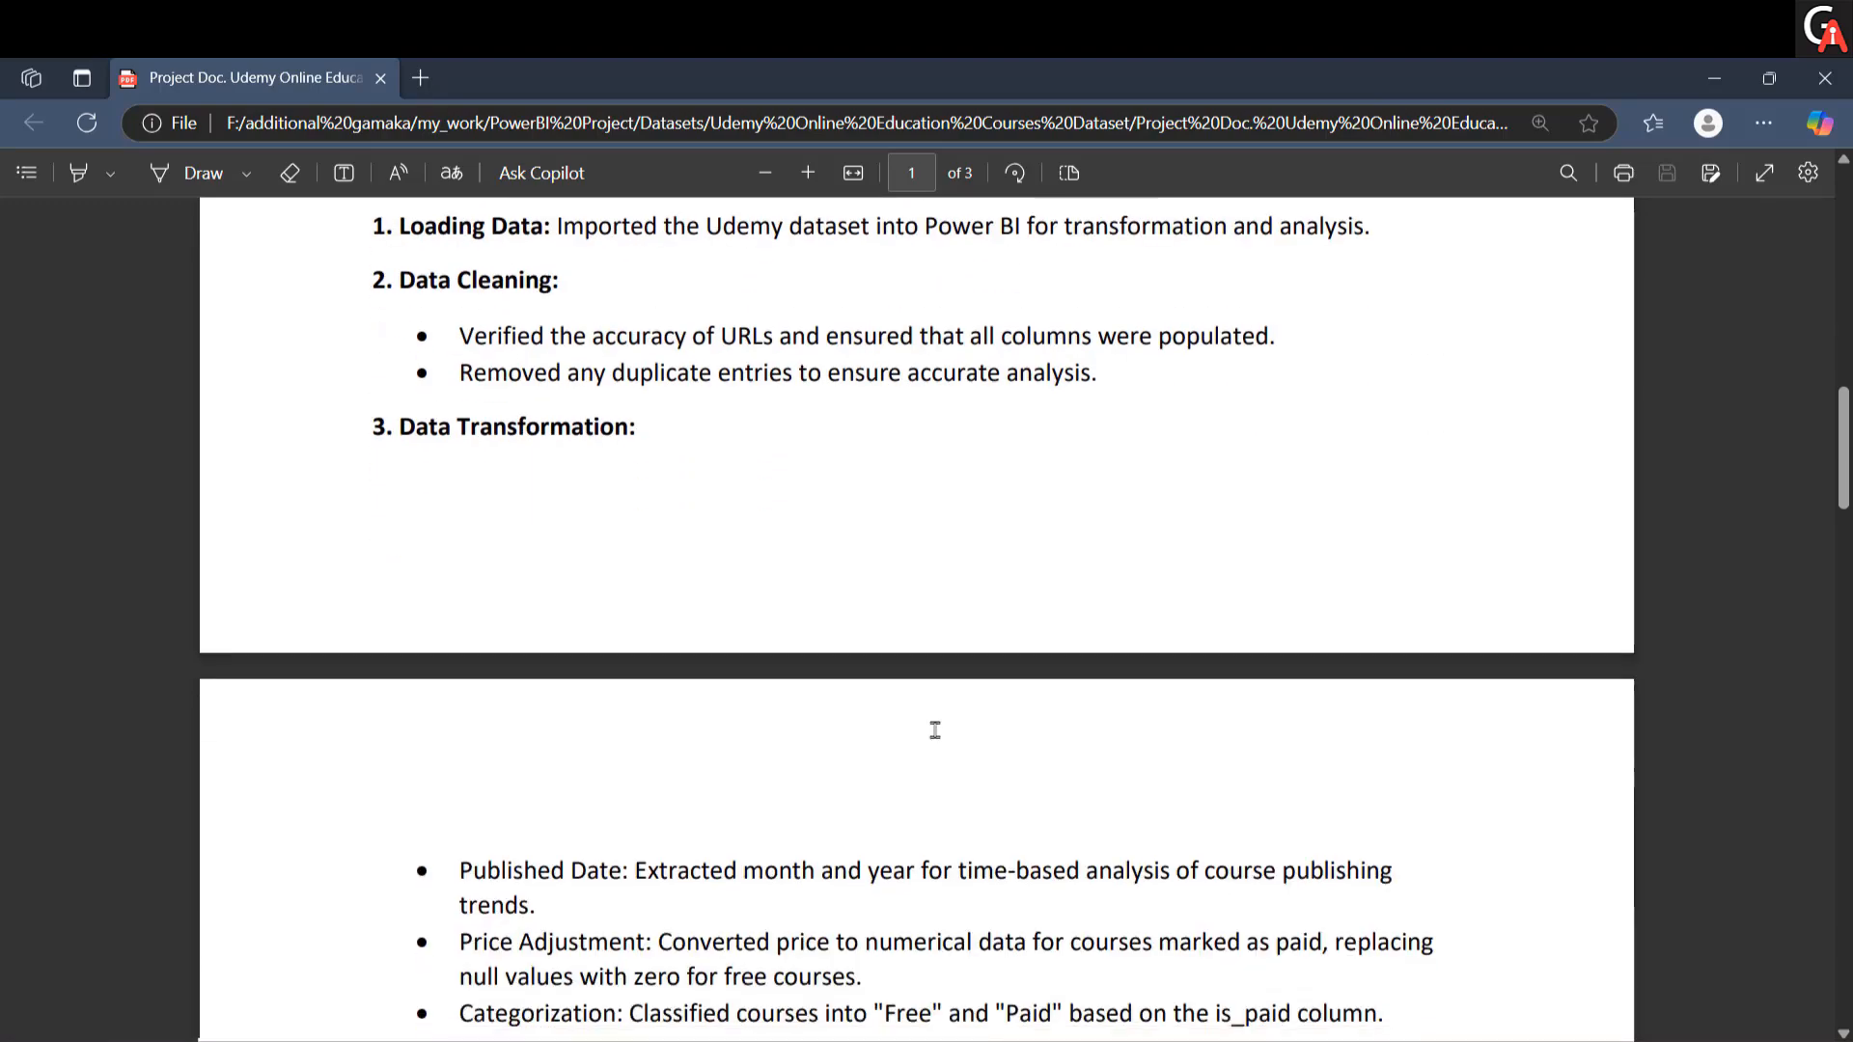
scroll(936, 768, up, 2)
scroll(935, 768, down, 1)
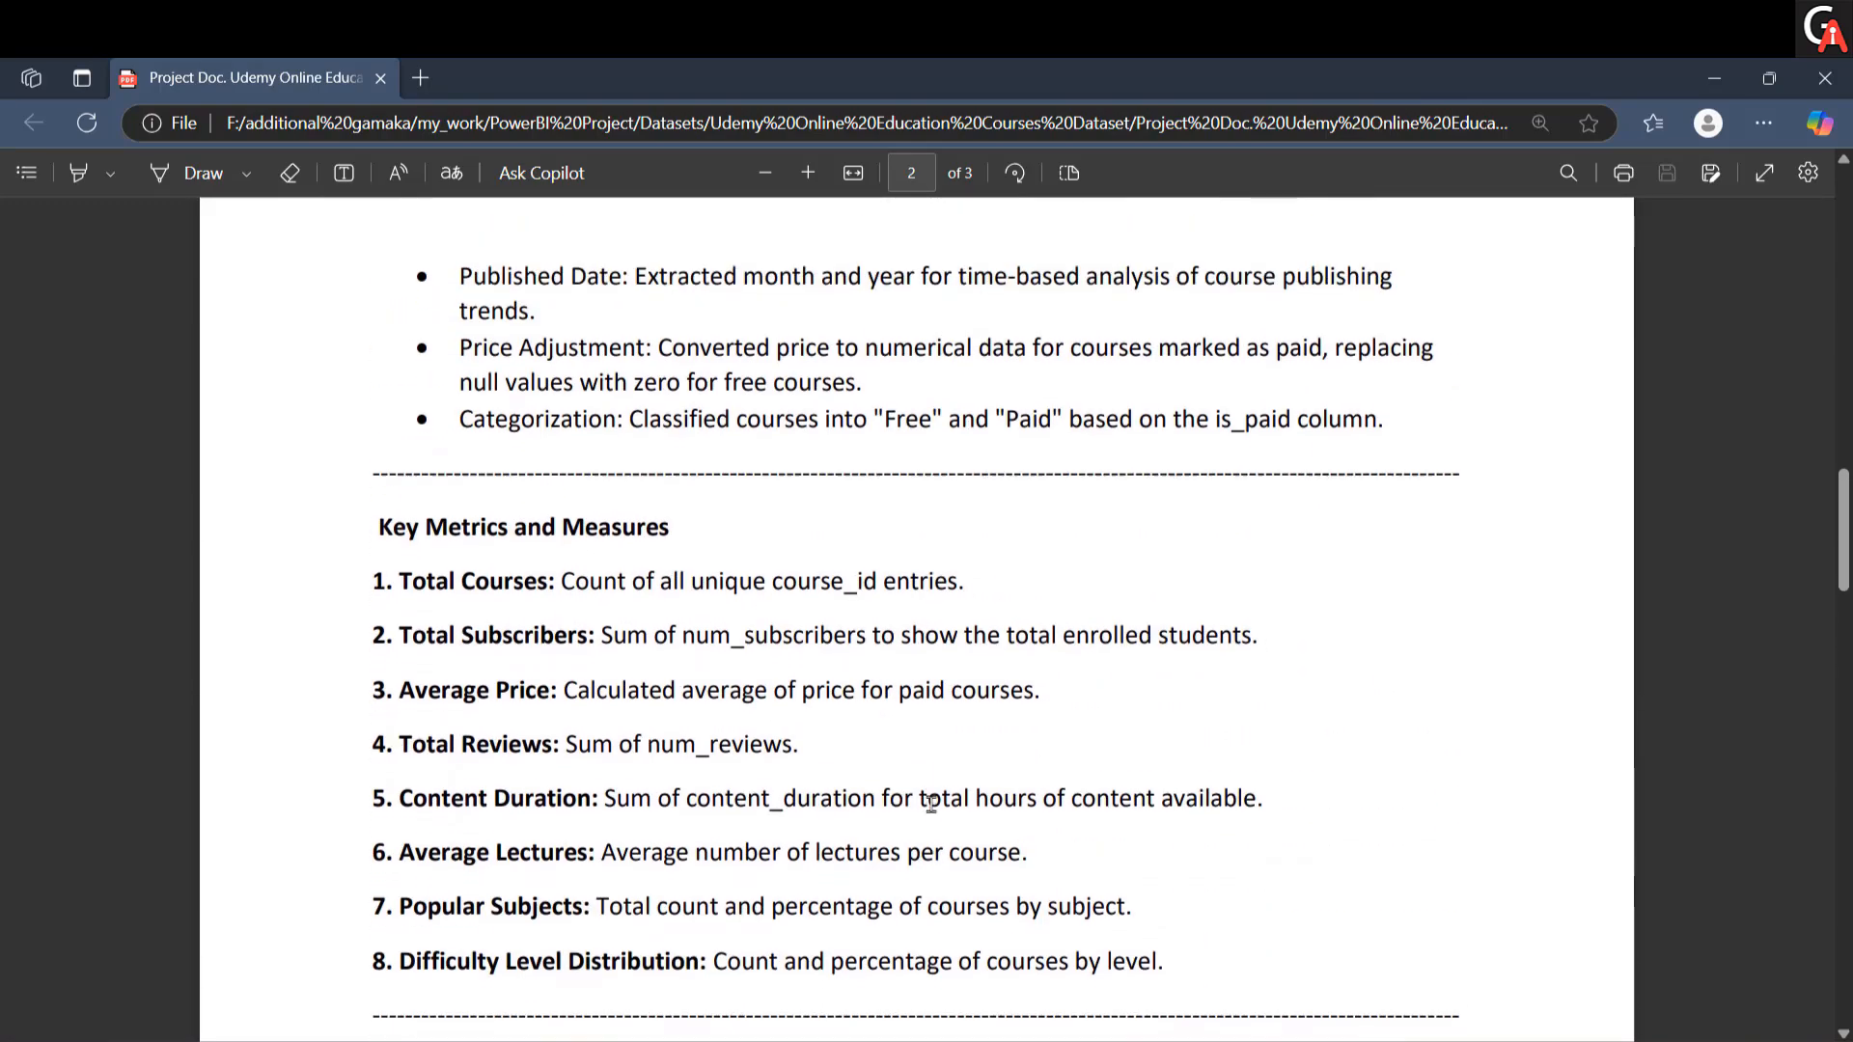
Step: Switch to Power BI Desktop and open udemy_online_education_courses_dataset.csv from the archive (3) folder in Udemy Online Education Courses Dataset as a Text/CSV source
click(1723, 76)
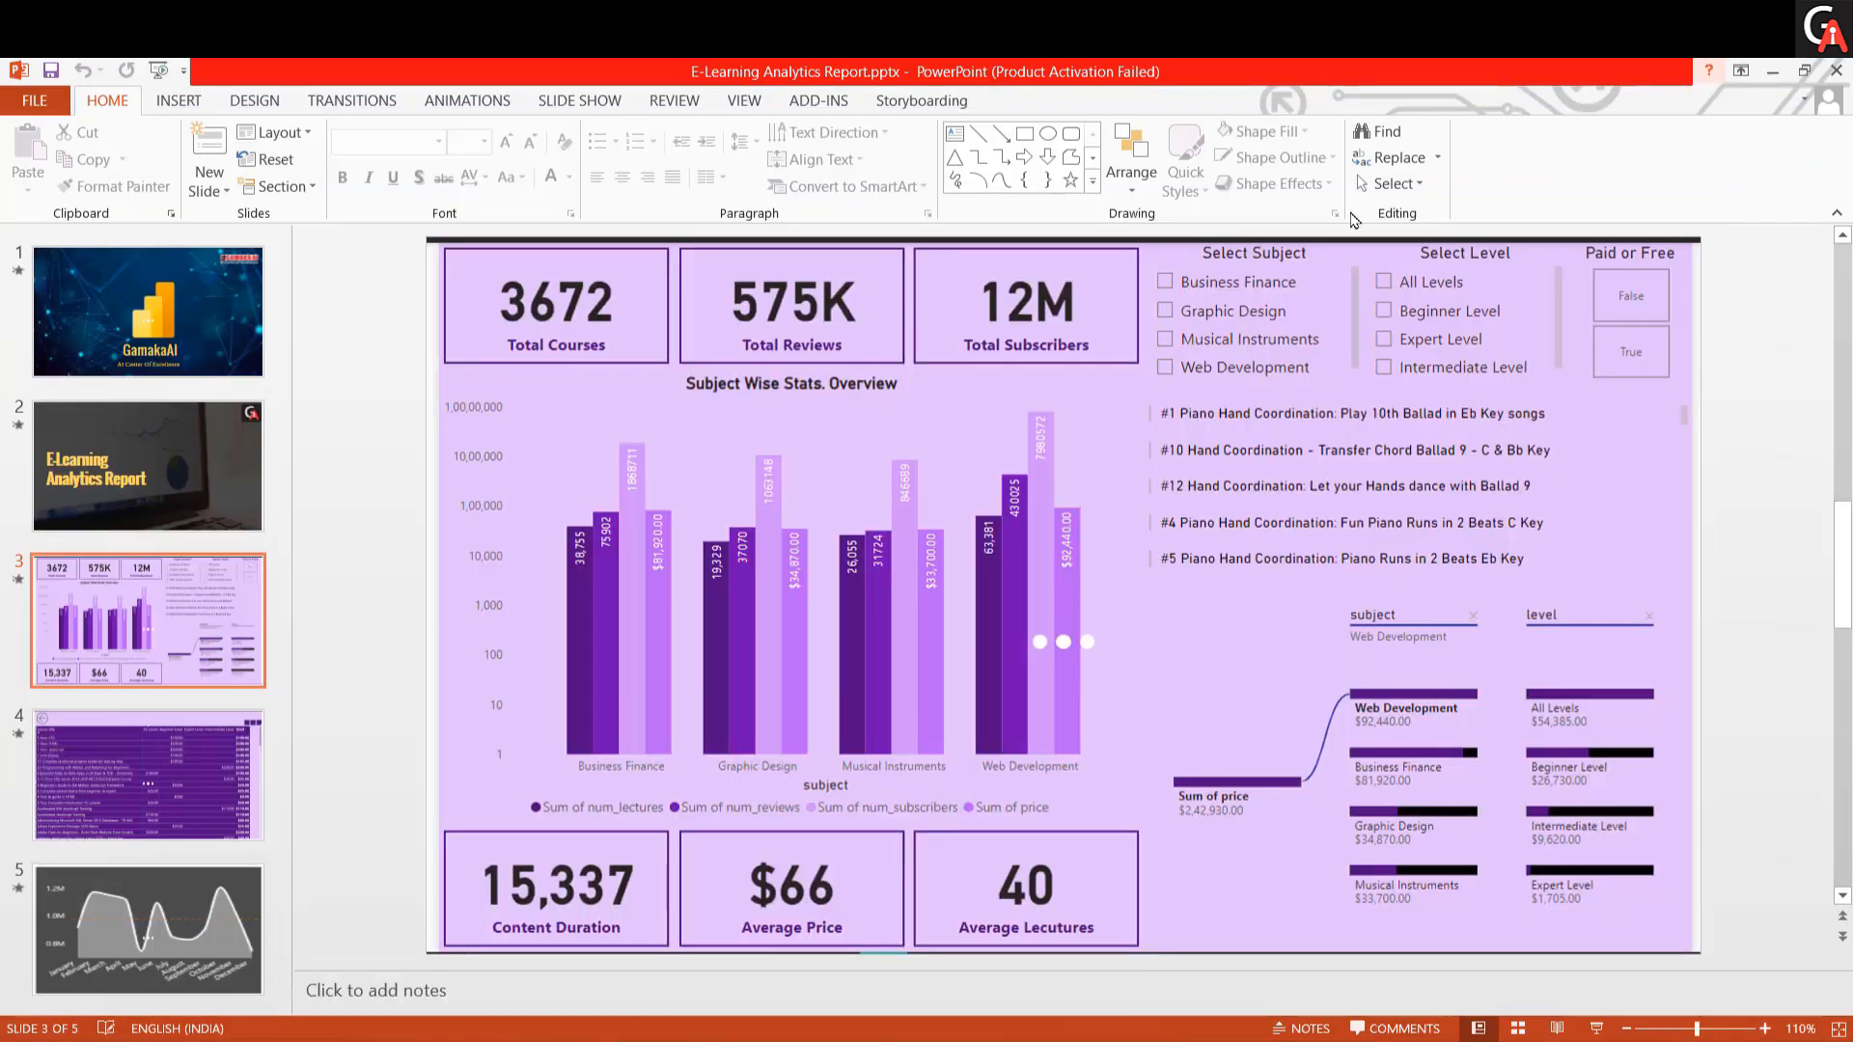
click(1061, 1037)
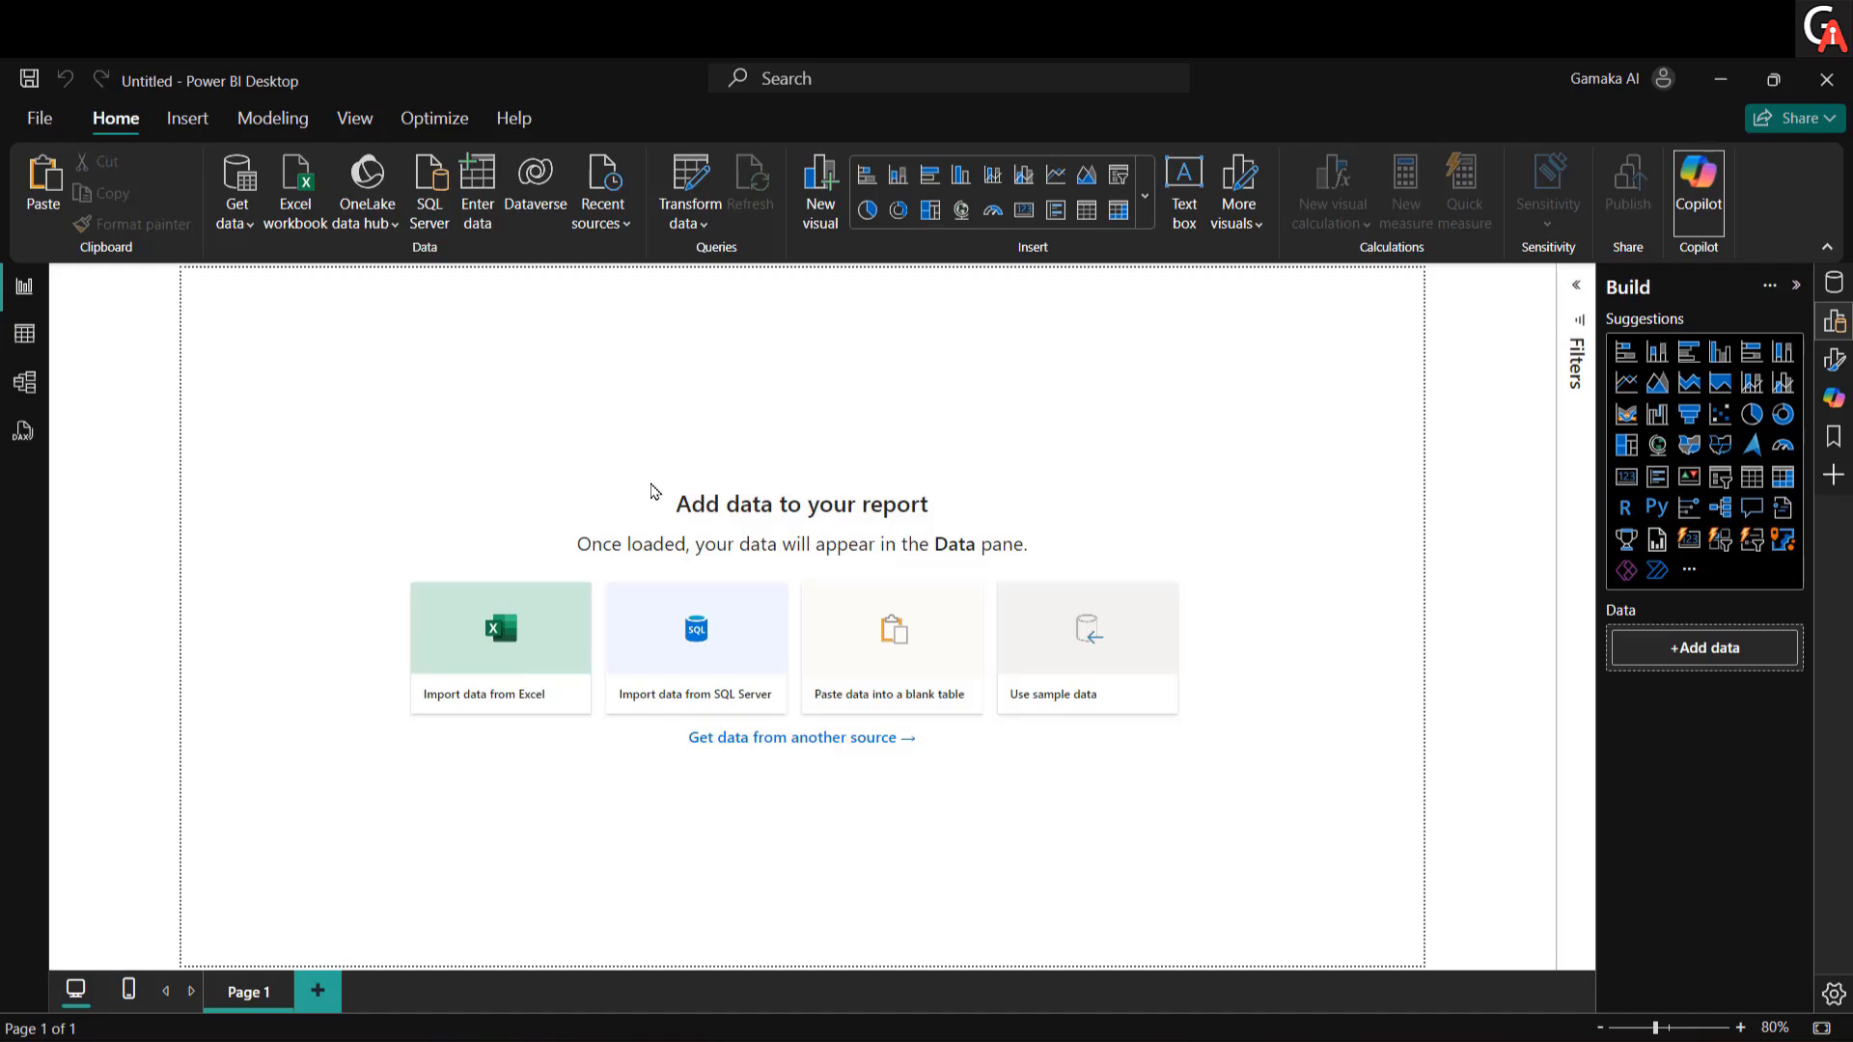
click(247, 230)
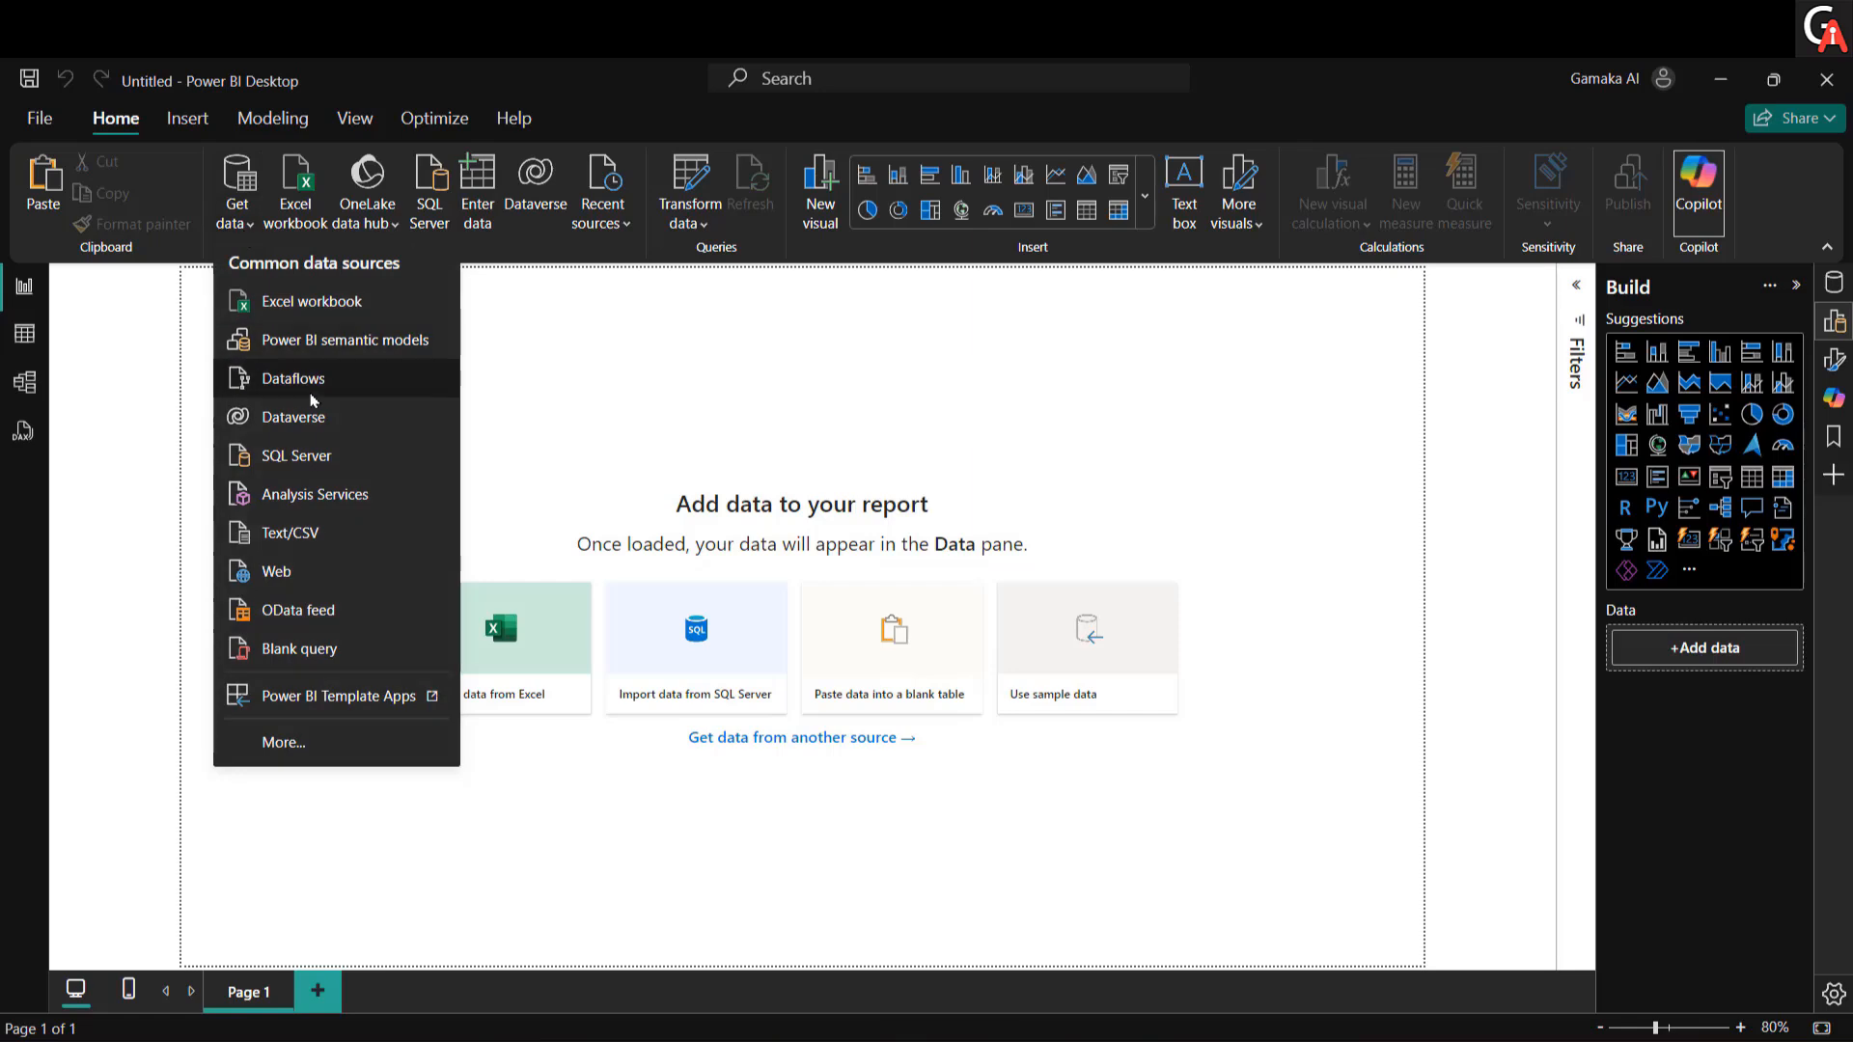
click(322, 535)
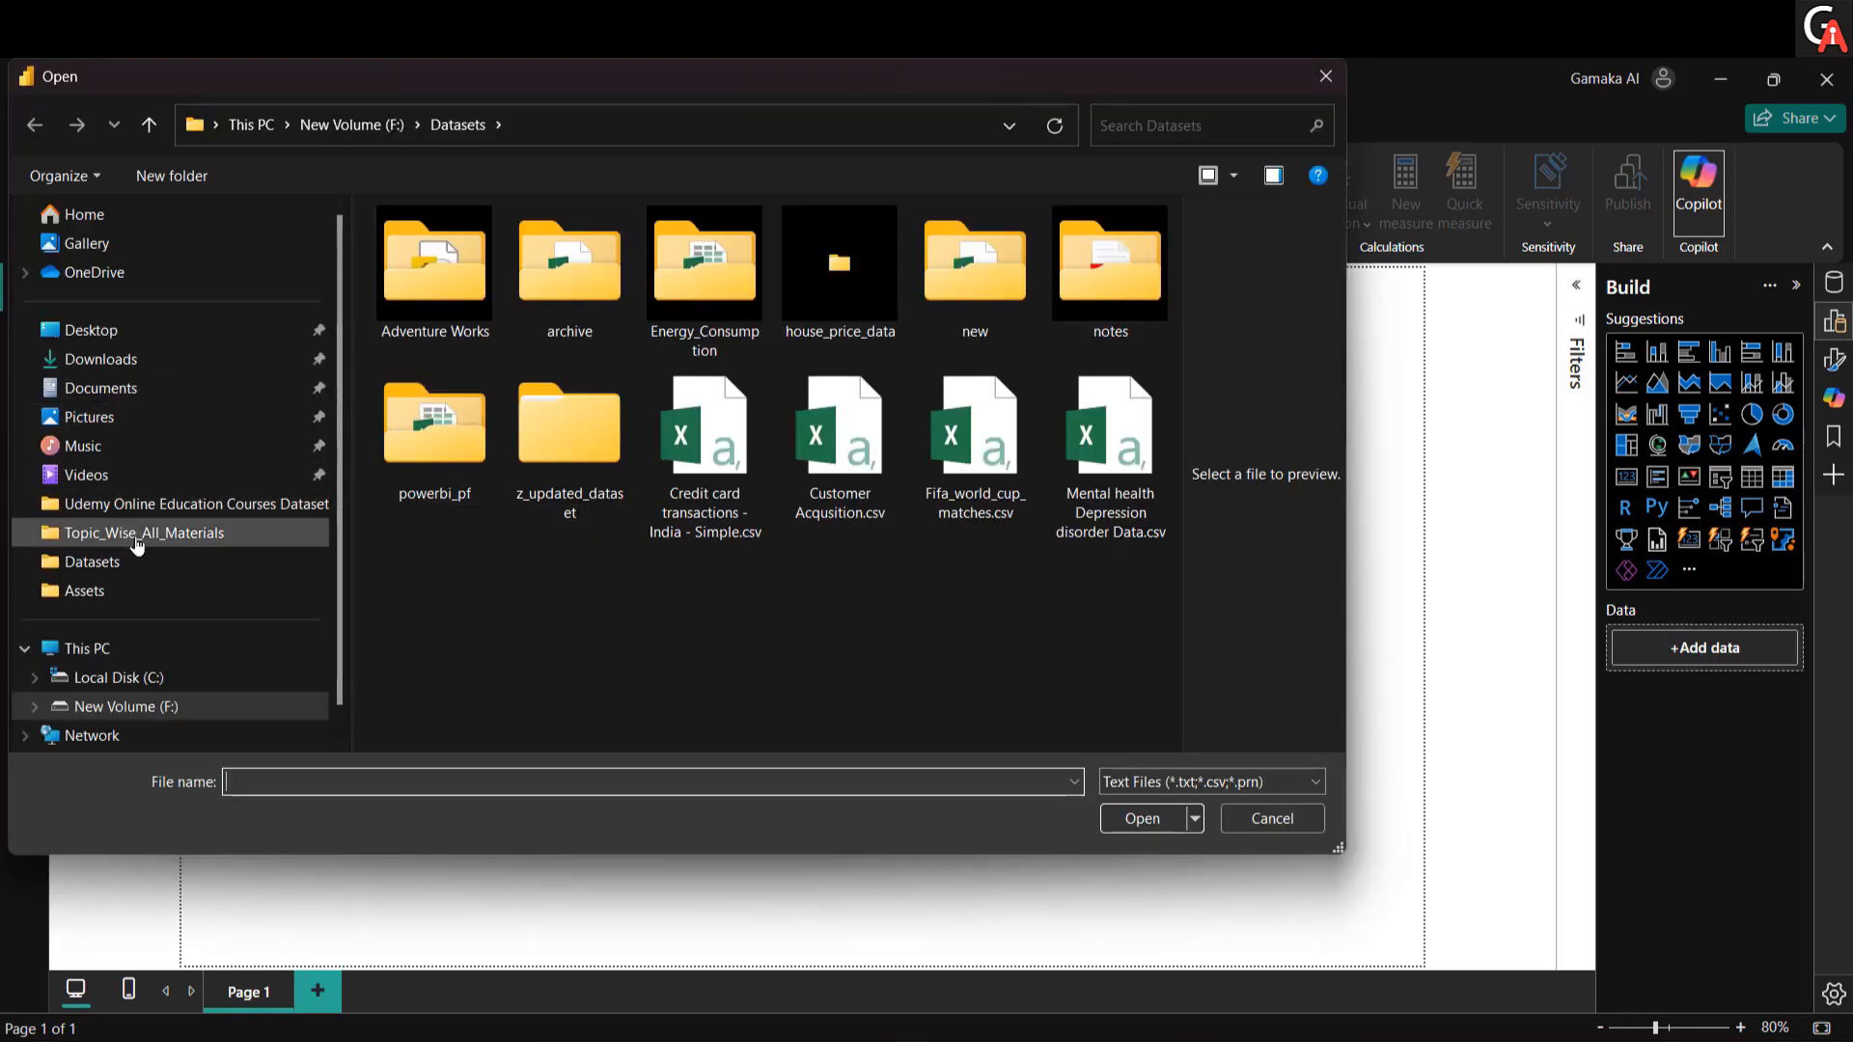
click(144, 504)
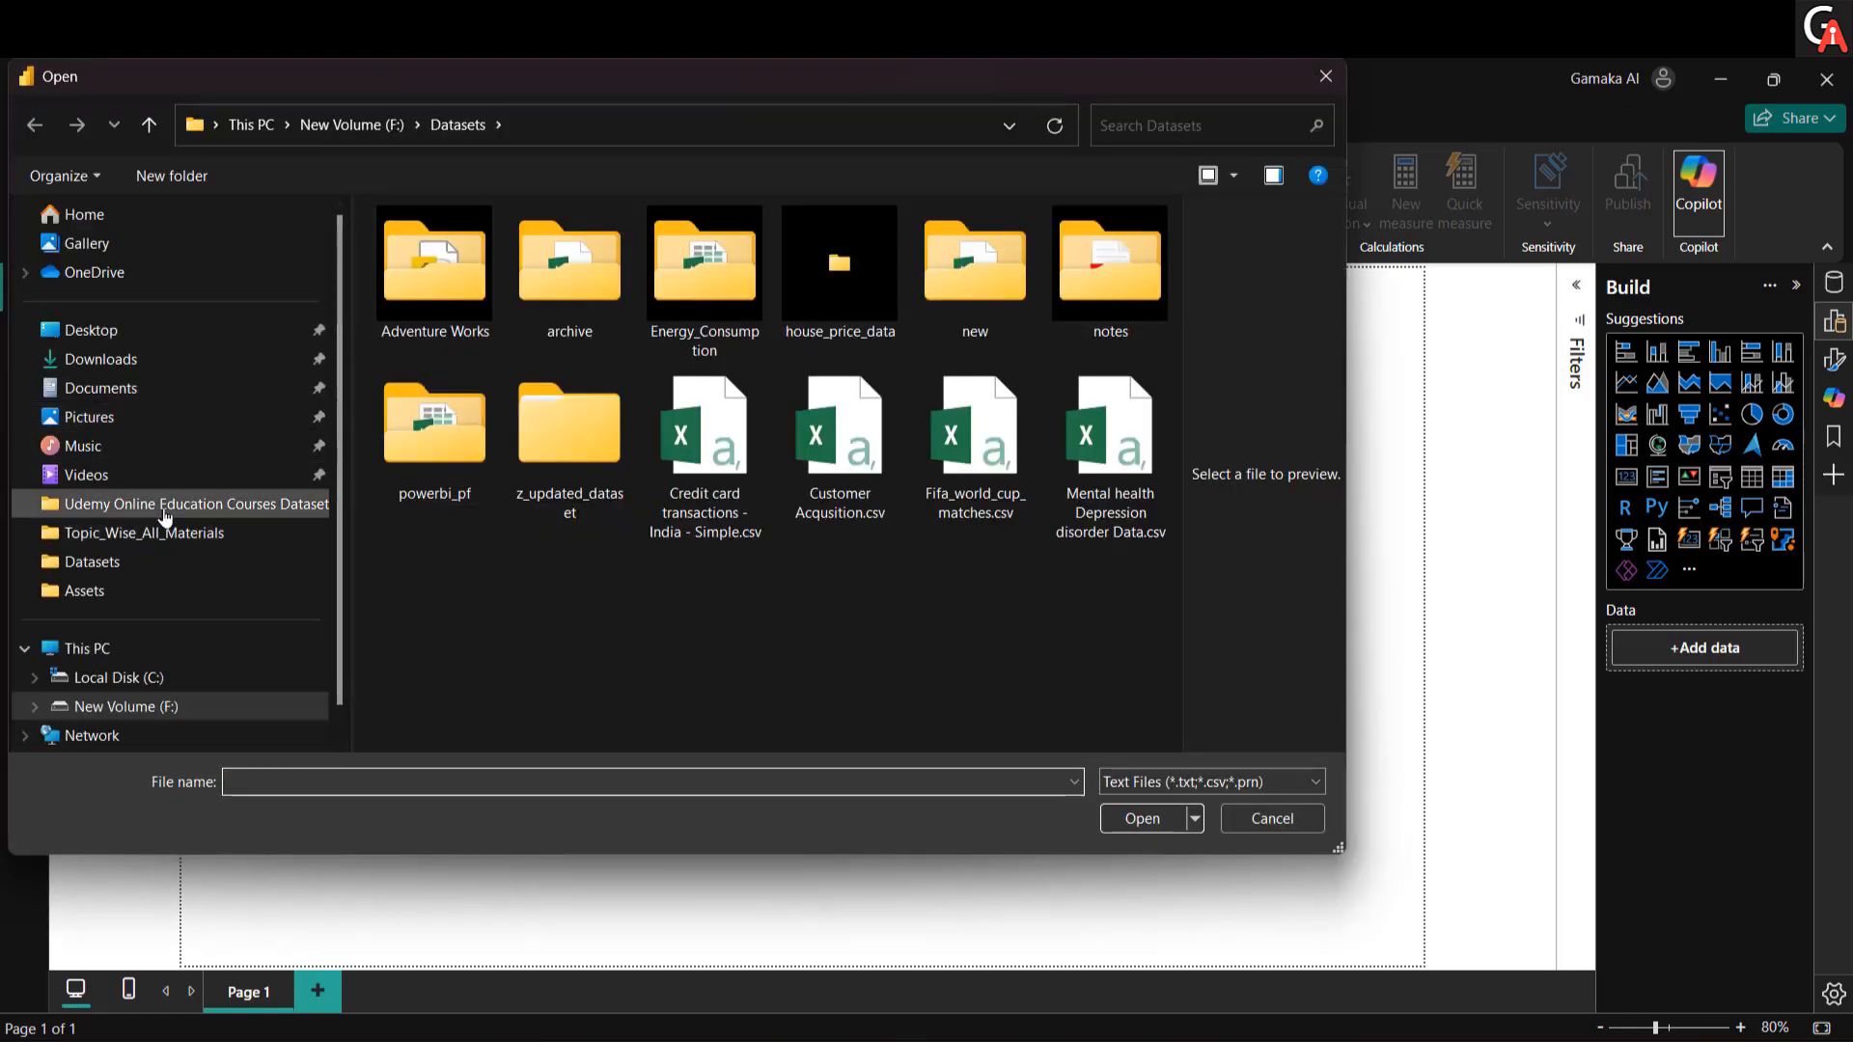
click(471, 273)
double_click(471, 247)
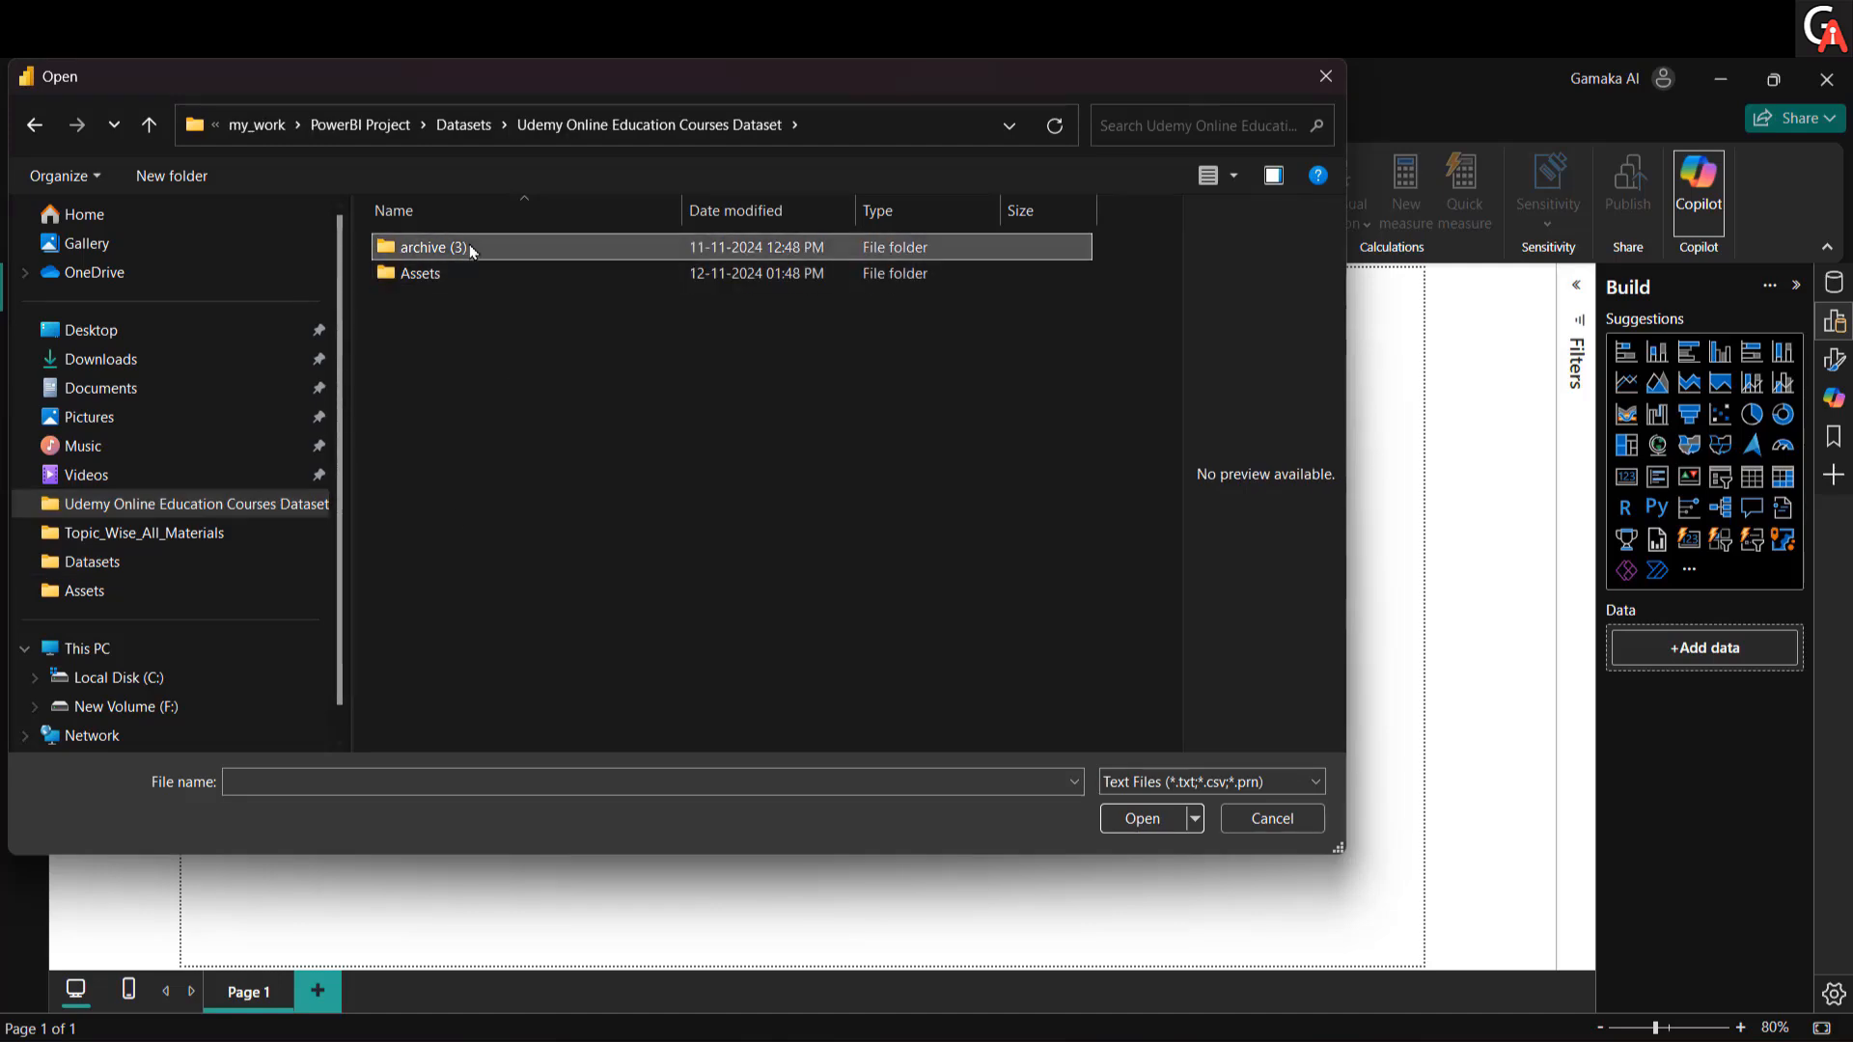
click(473, 249)
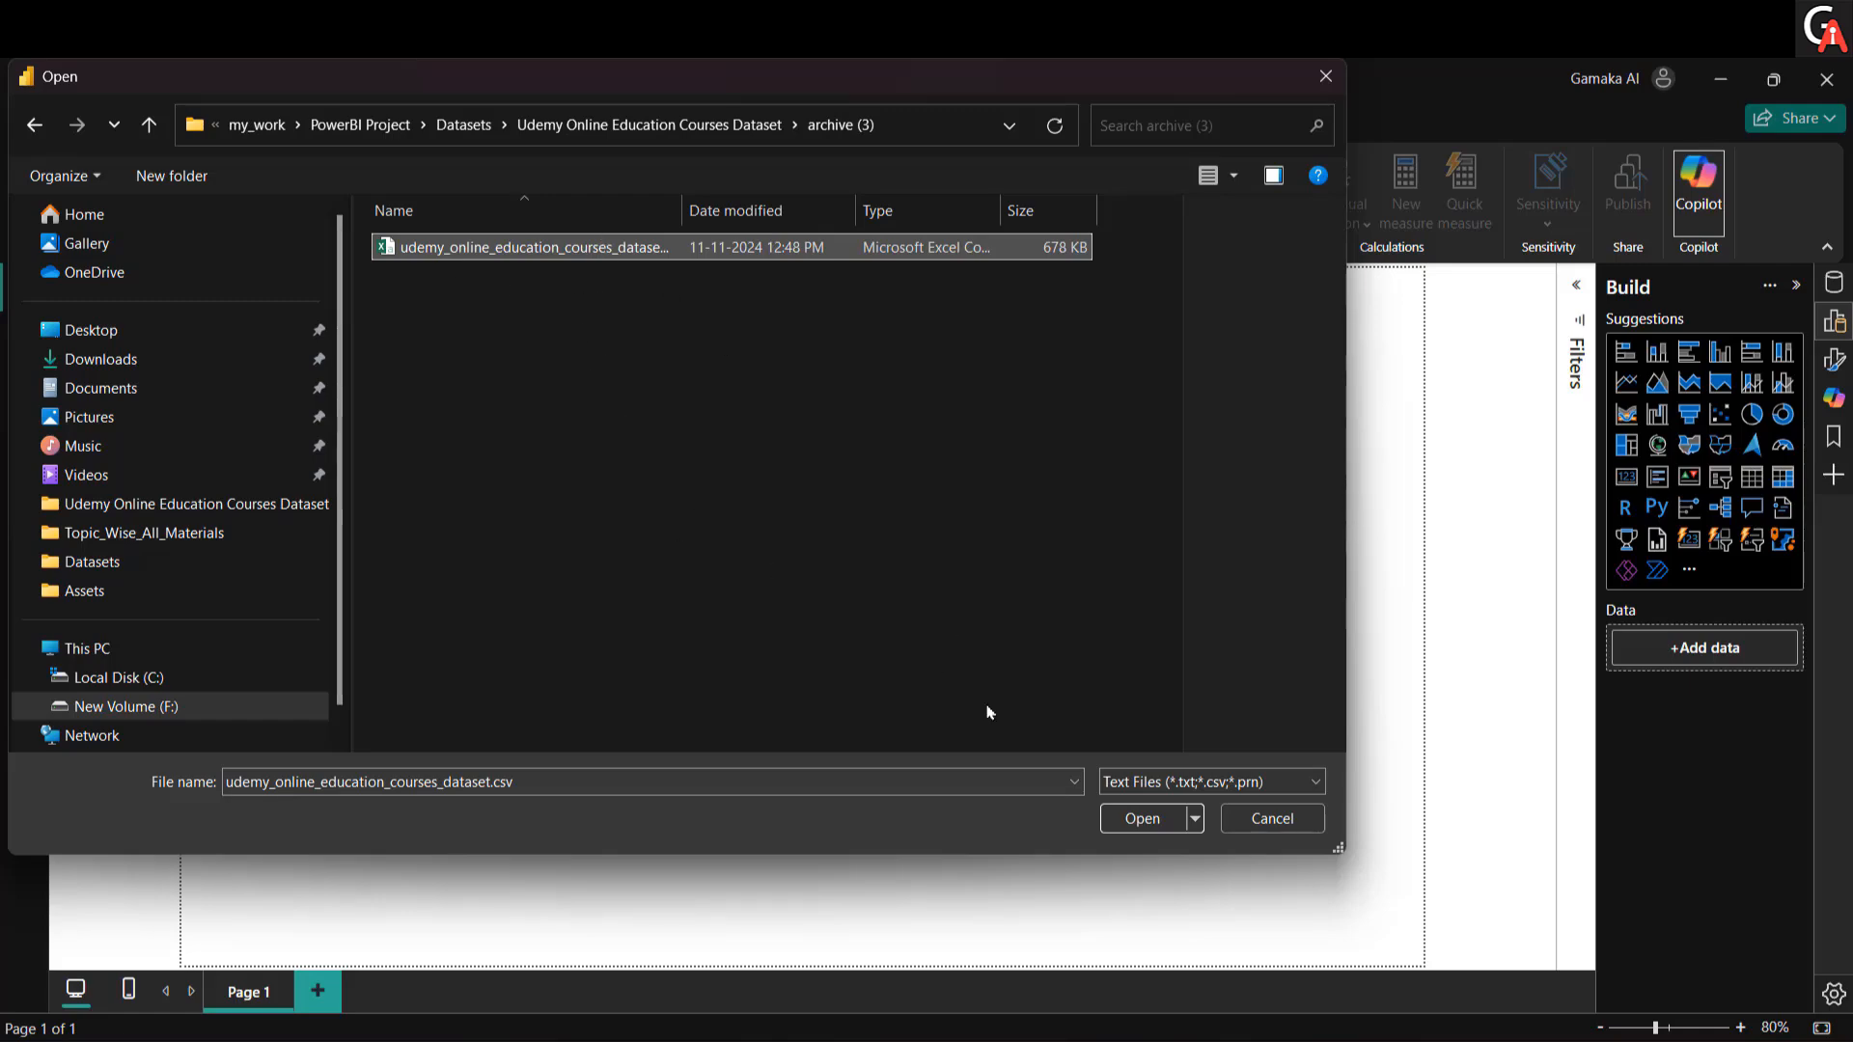
click(1139, 829)
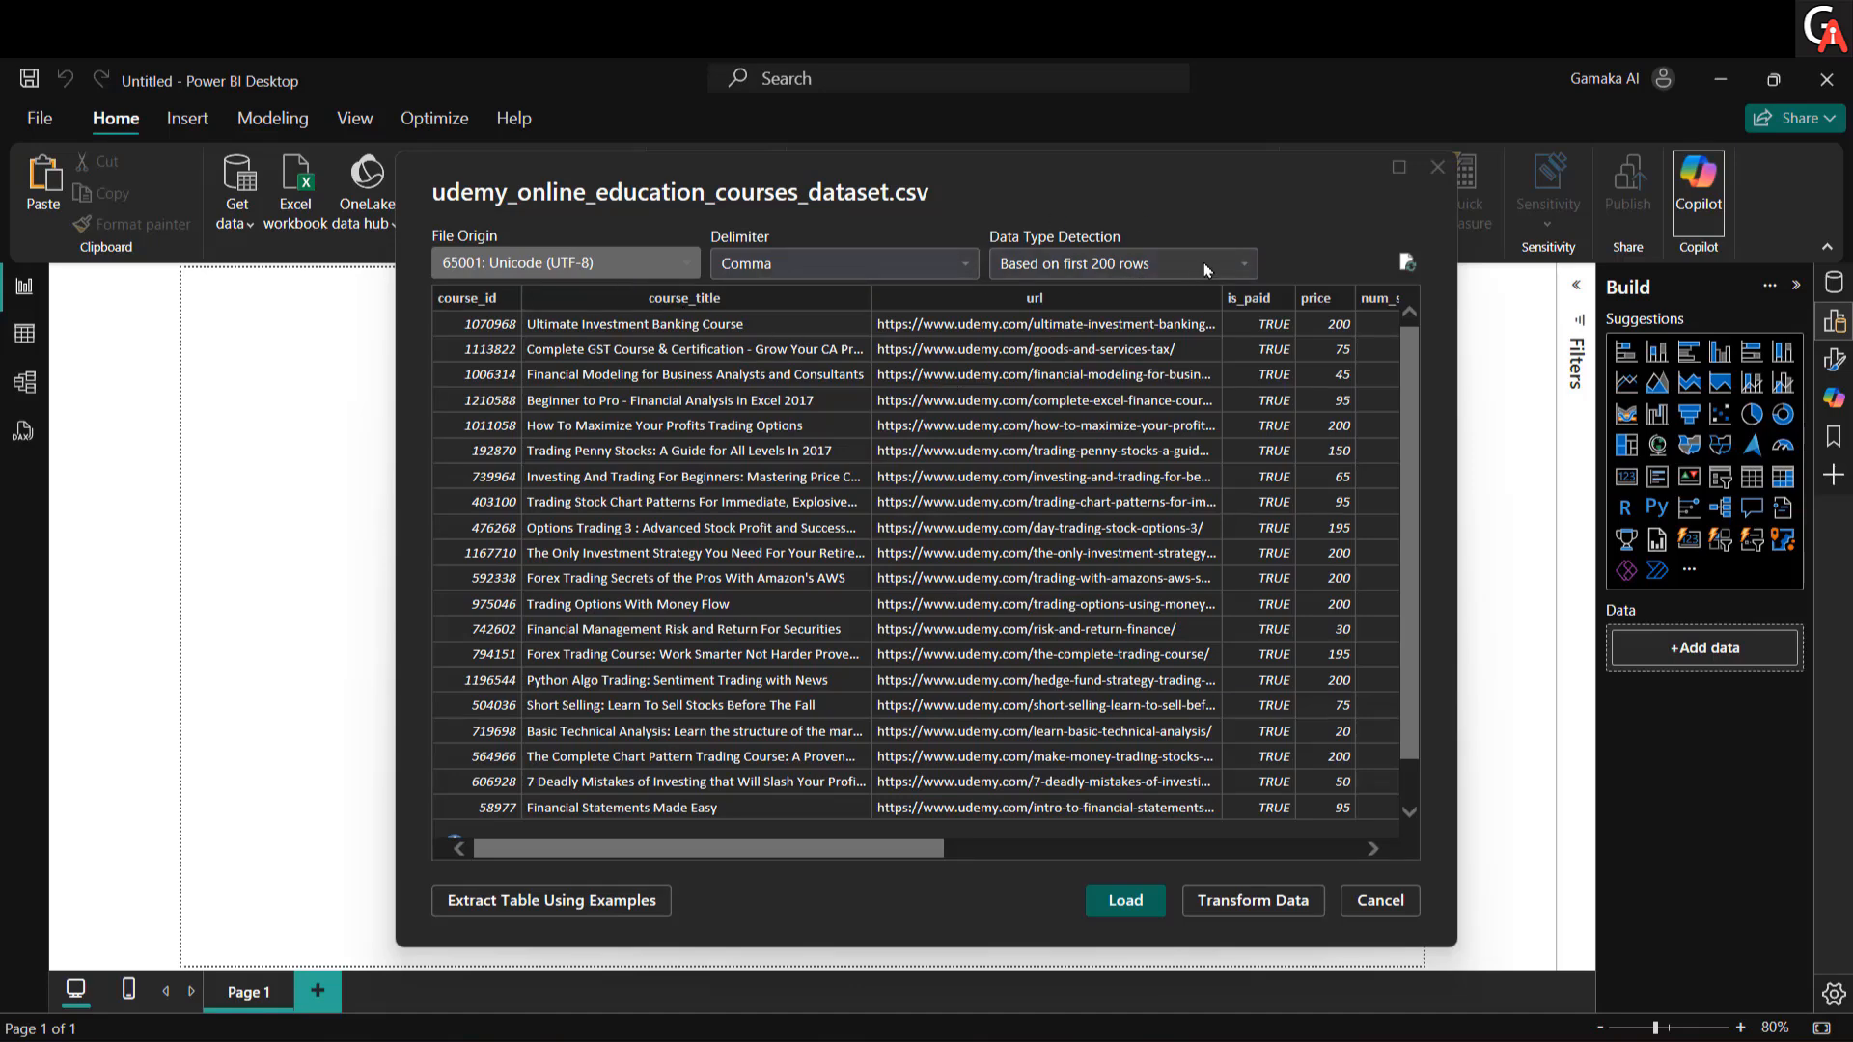
Step: Set the CSV import's data type detection to be based on the entire dataset and open the data for transformation in Power Query Editor
click(1250, 269)
click(1174, 320)
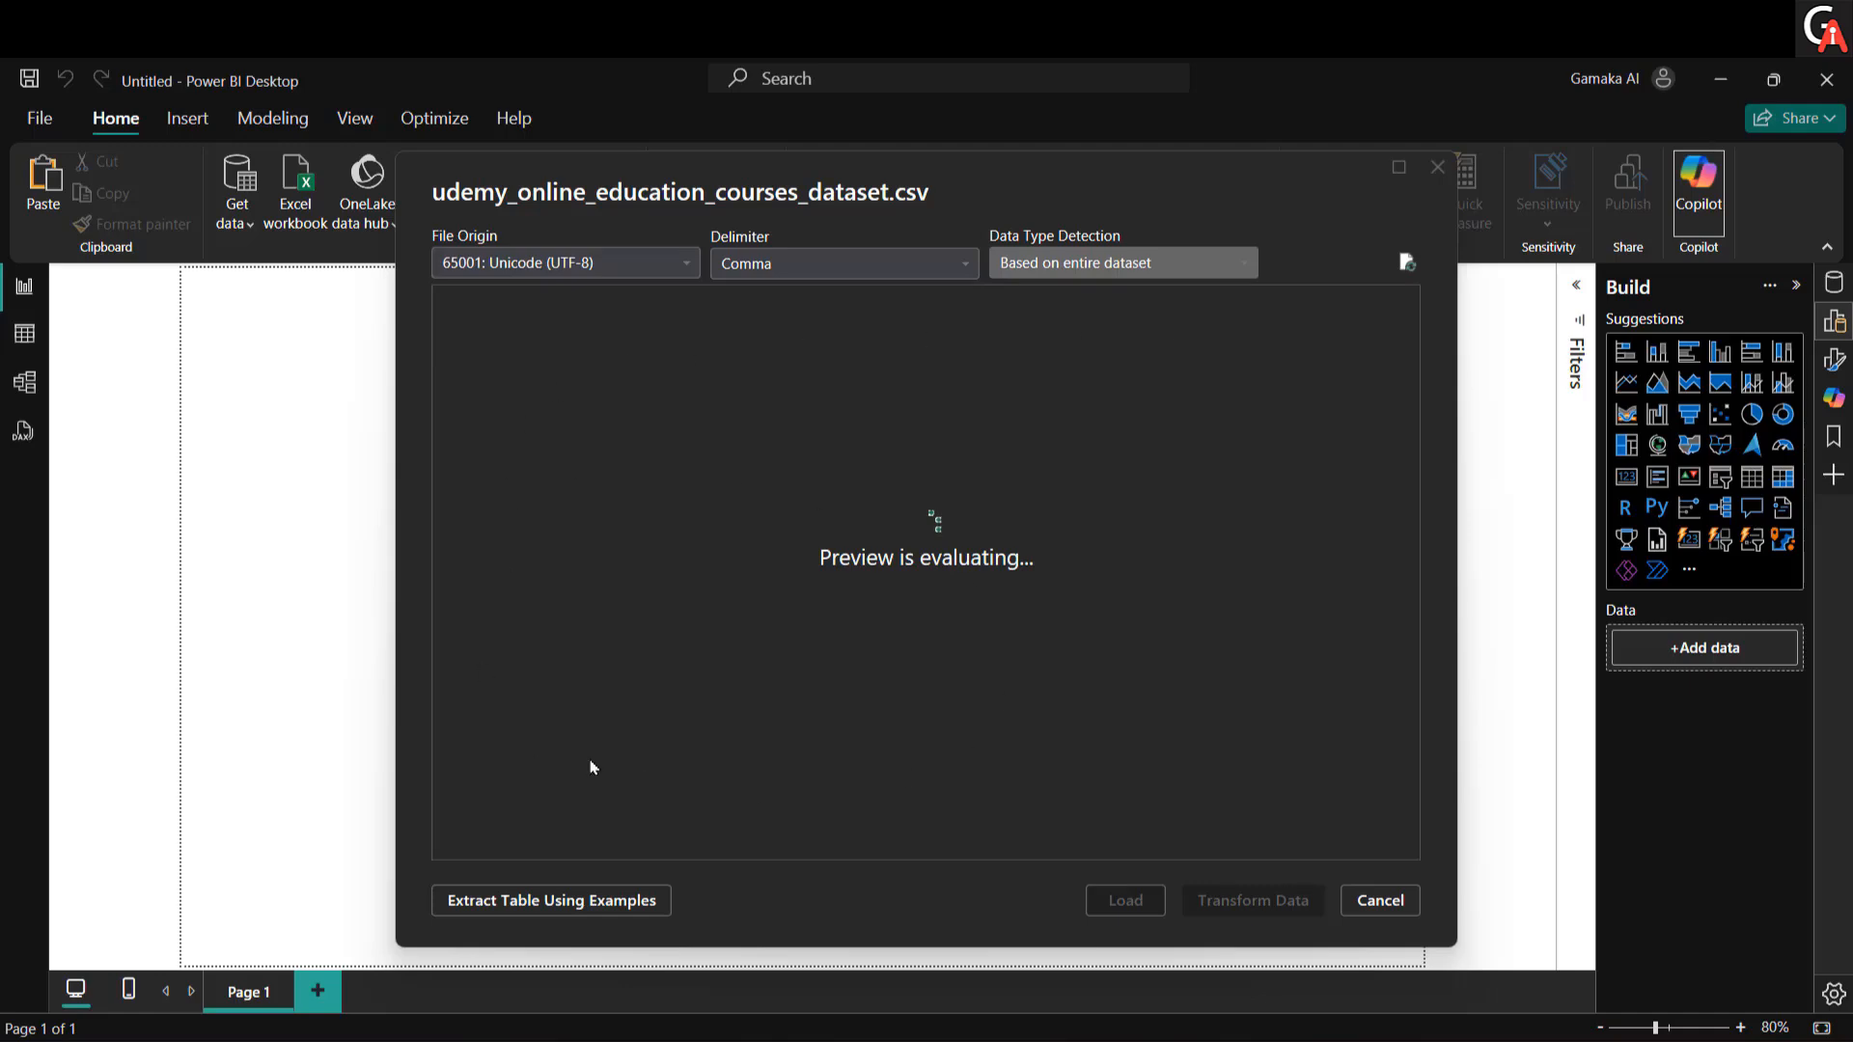
click(1227, 902)
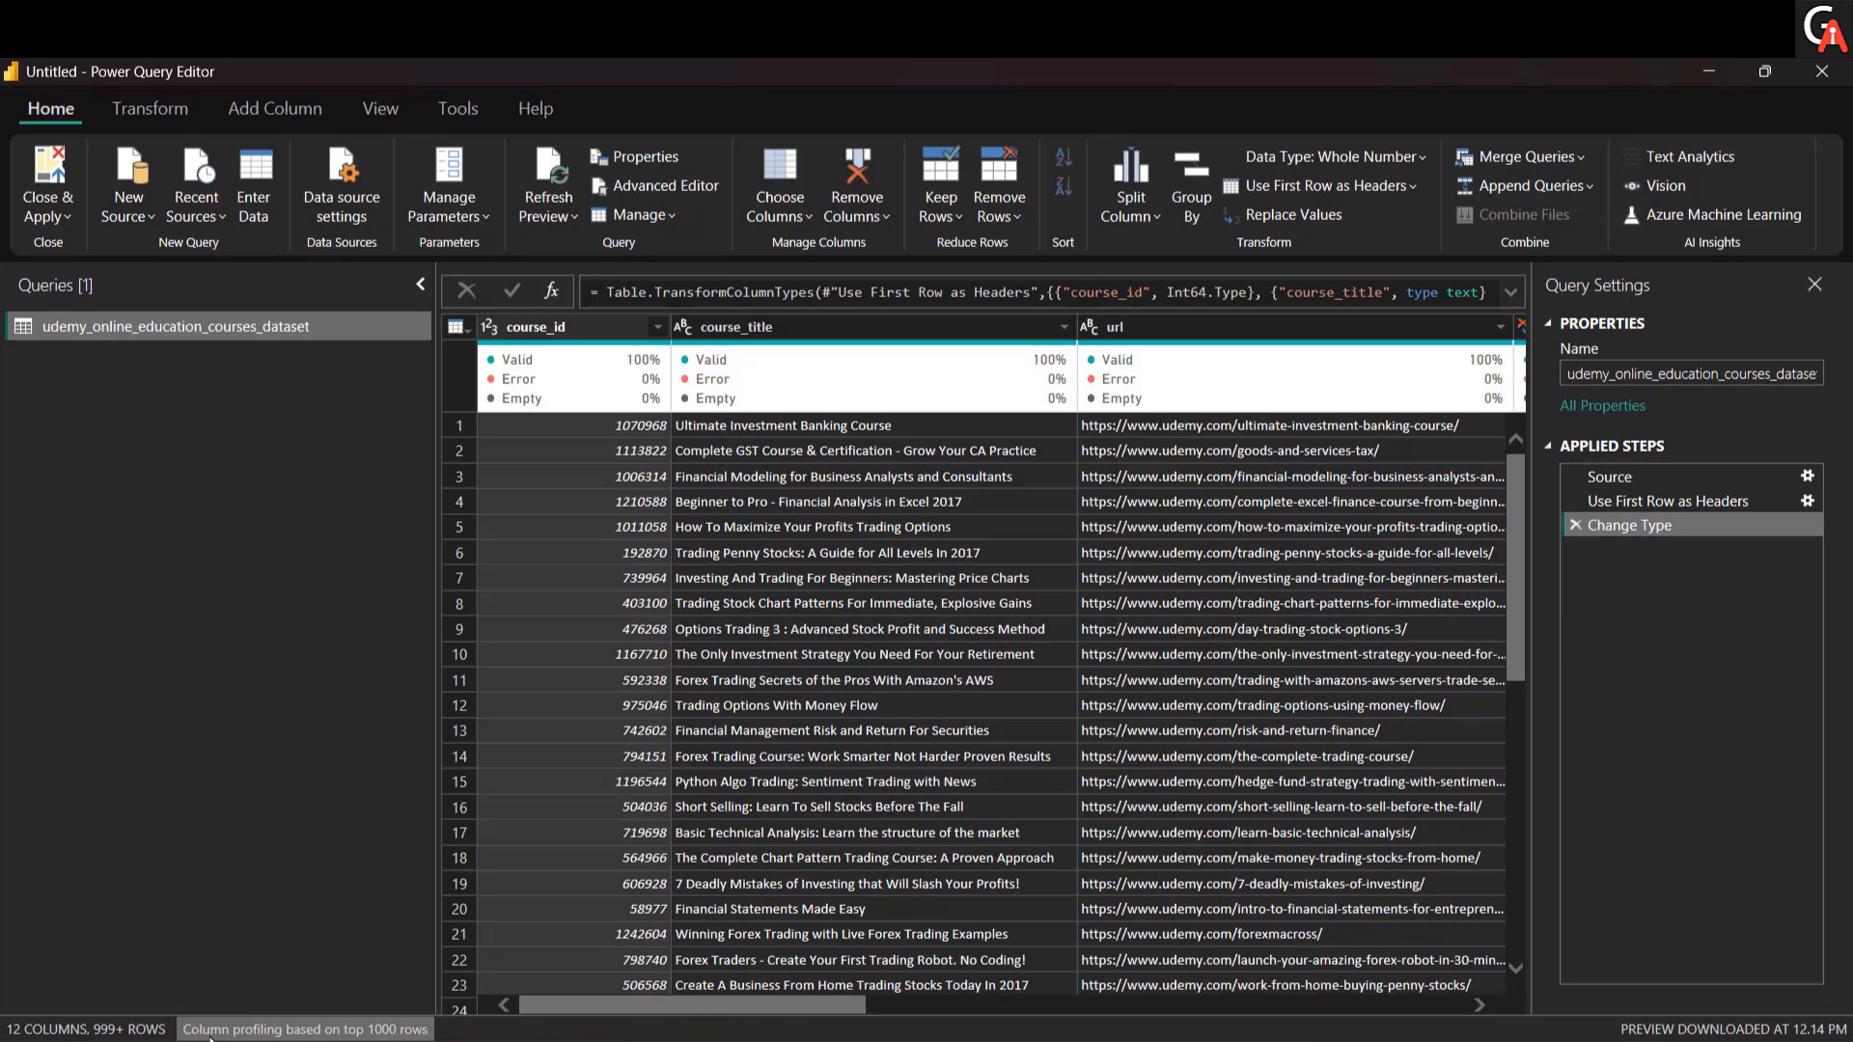
Step: Base the column profiling on the entire data set instead of the top 1000 rows
click(369, 1039)
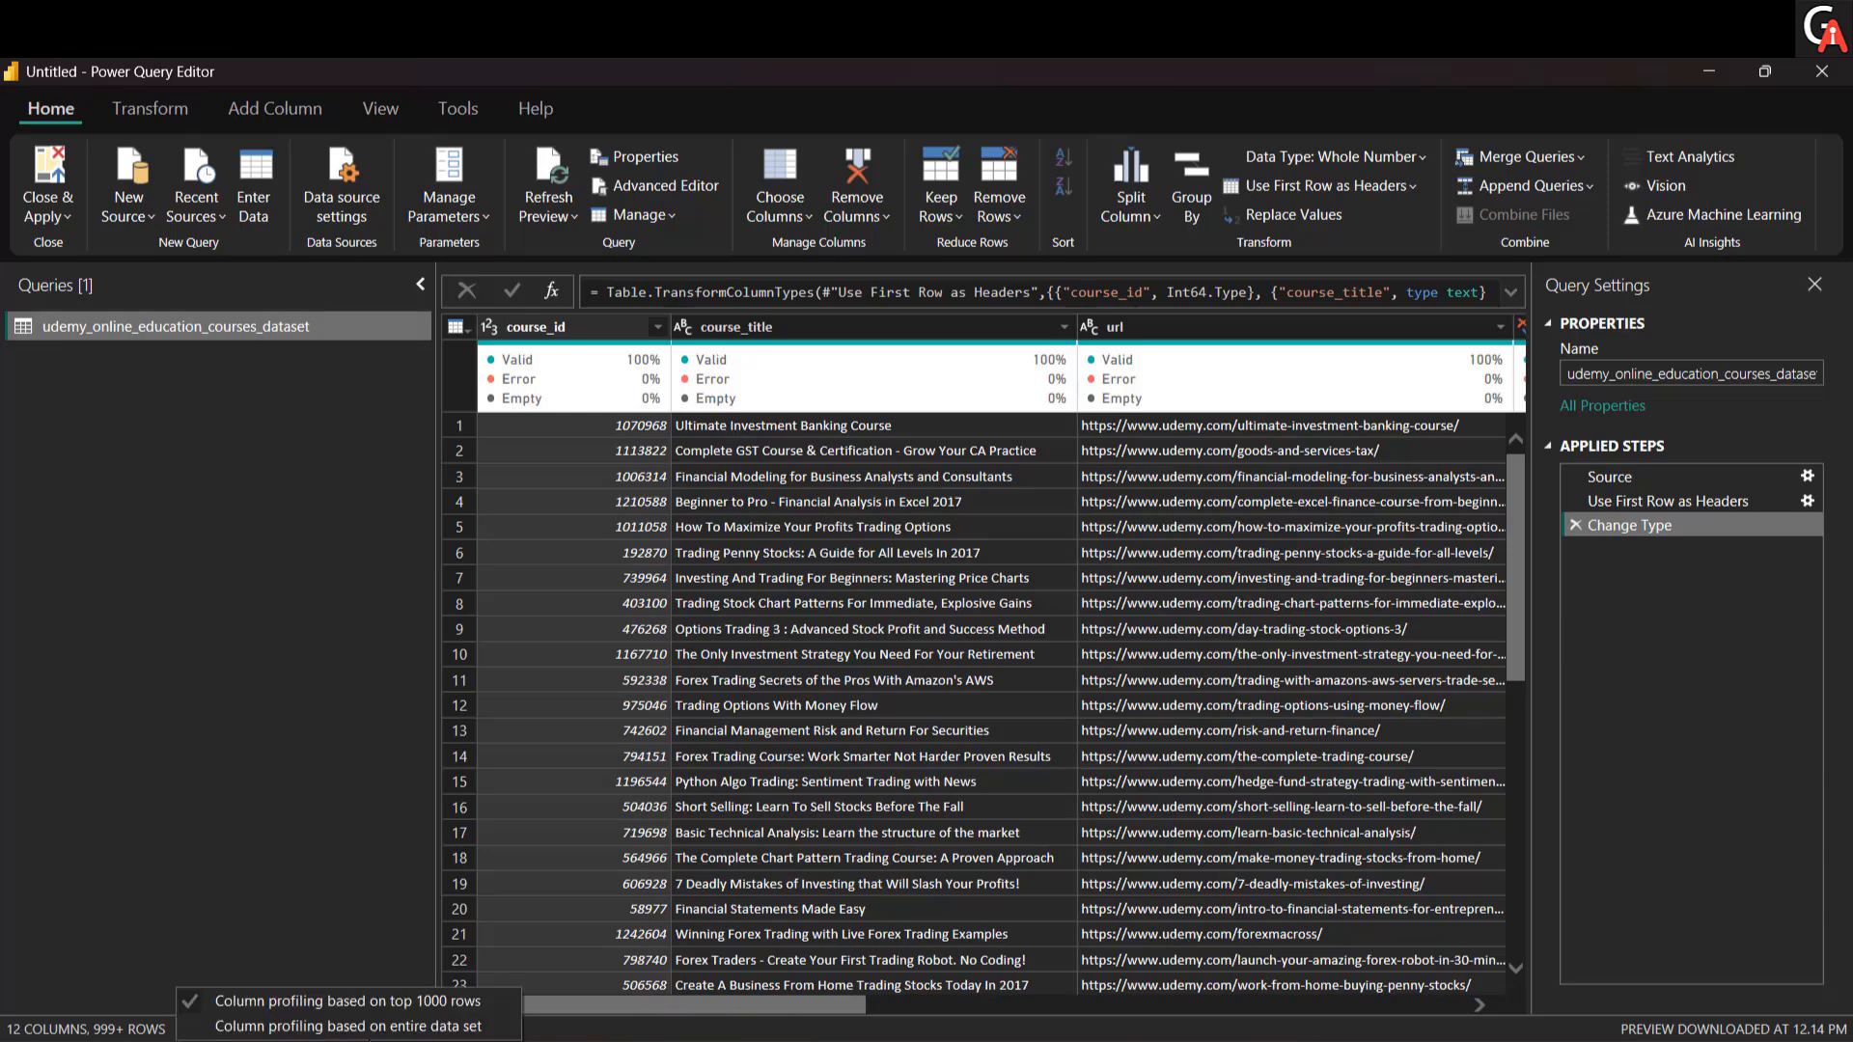
click(371, 1022)
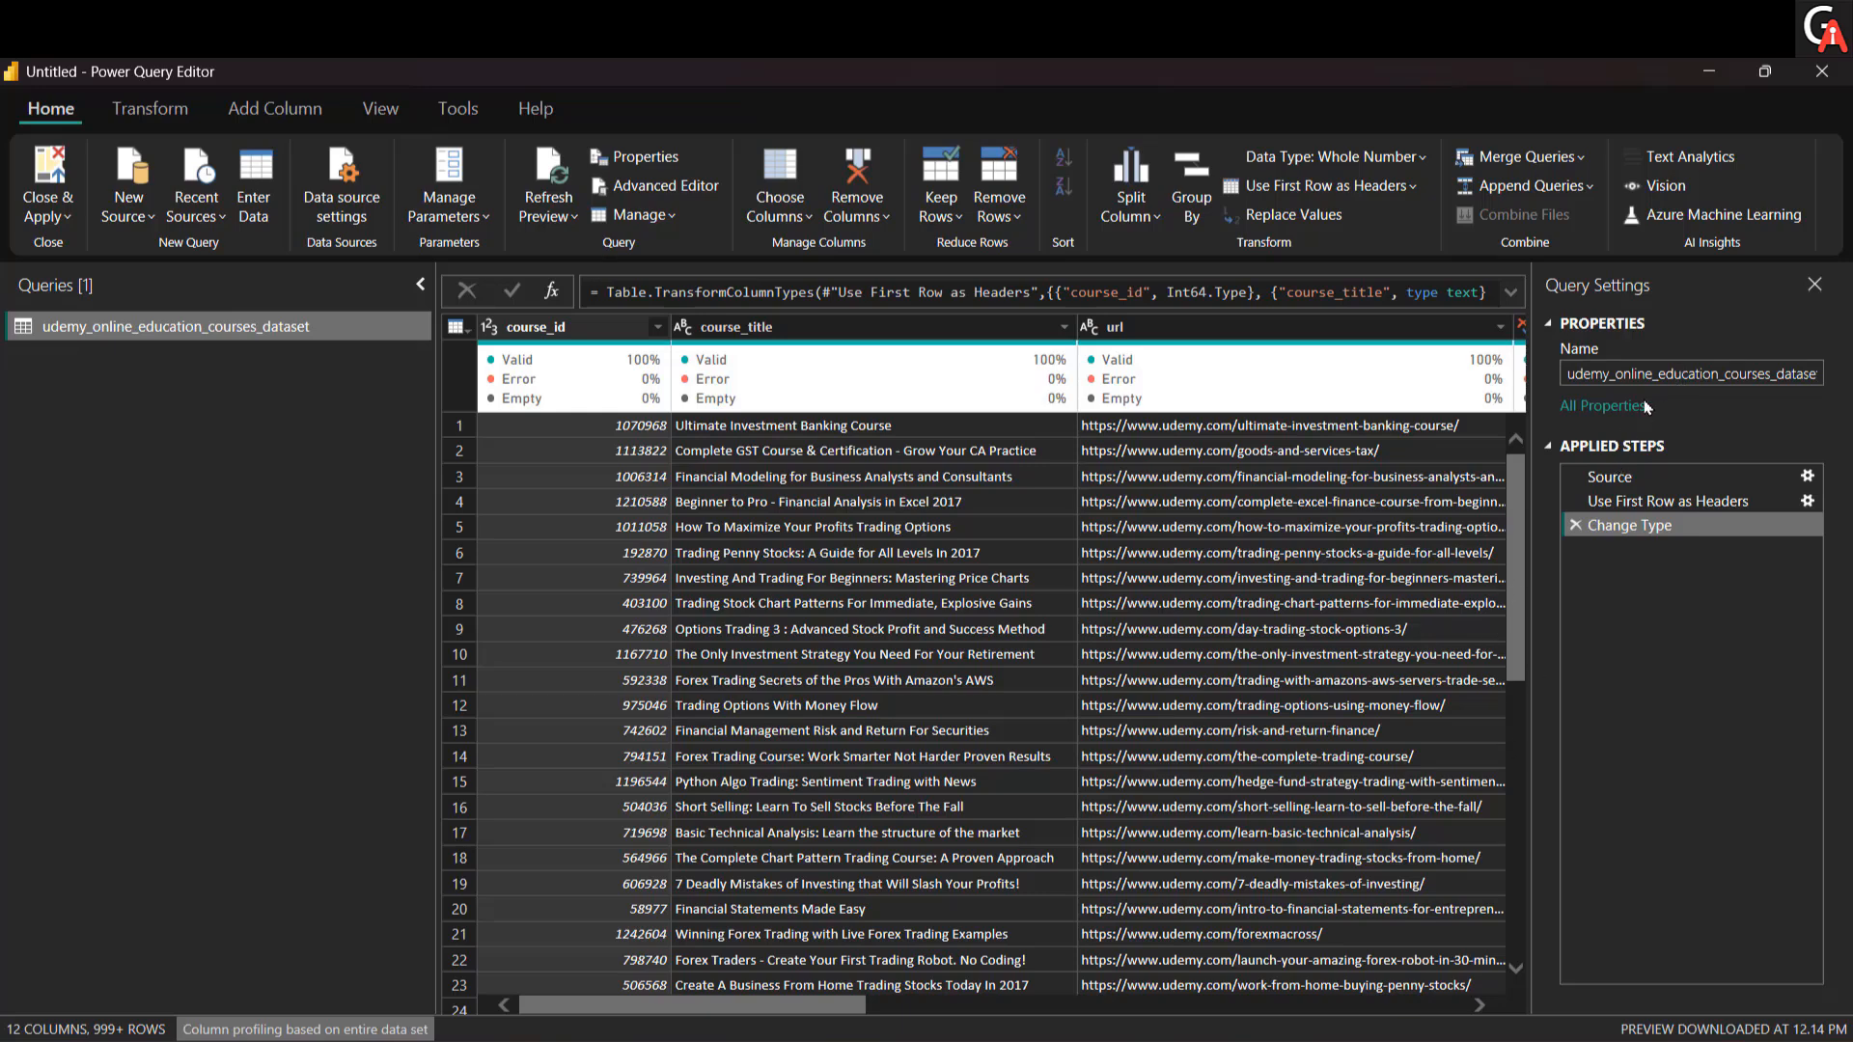
Step: Rename the udemy_online_education_courses_dataset query as ud
click(1694, 426)
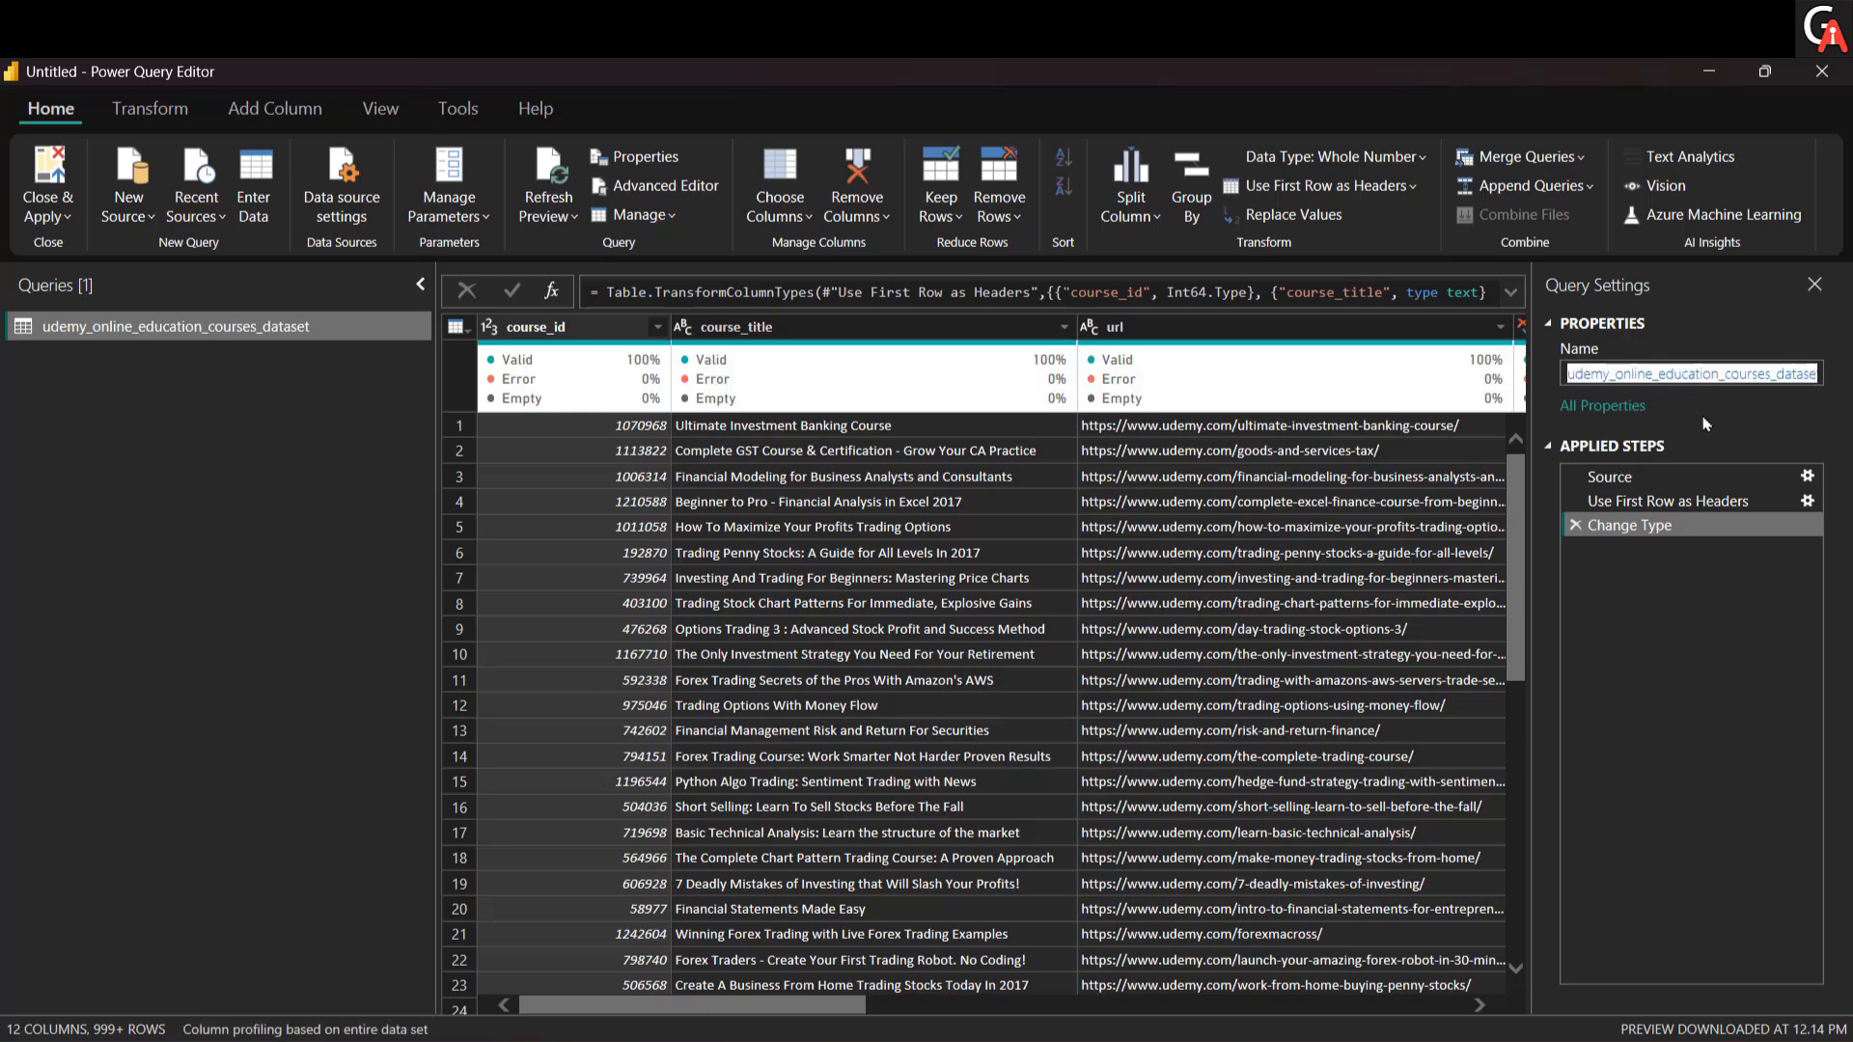
click(1686, 372)
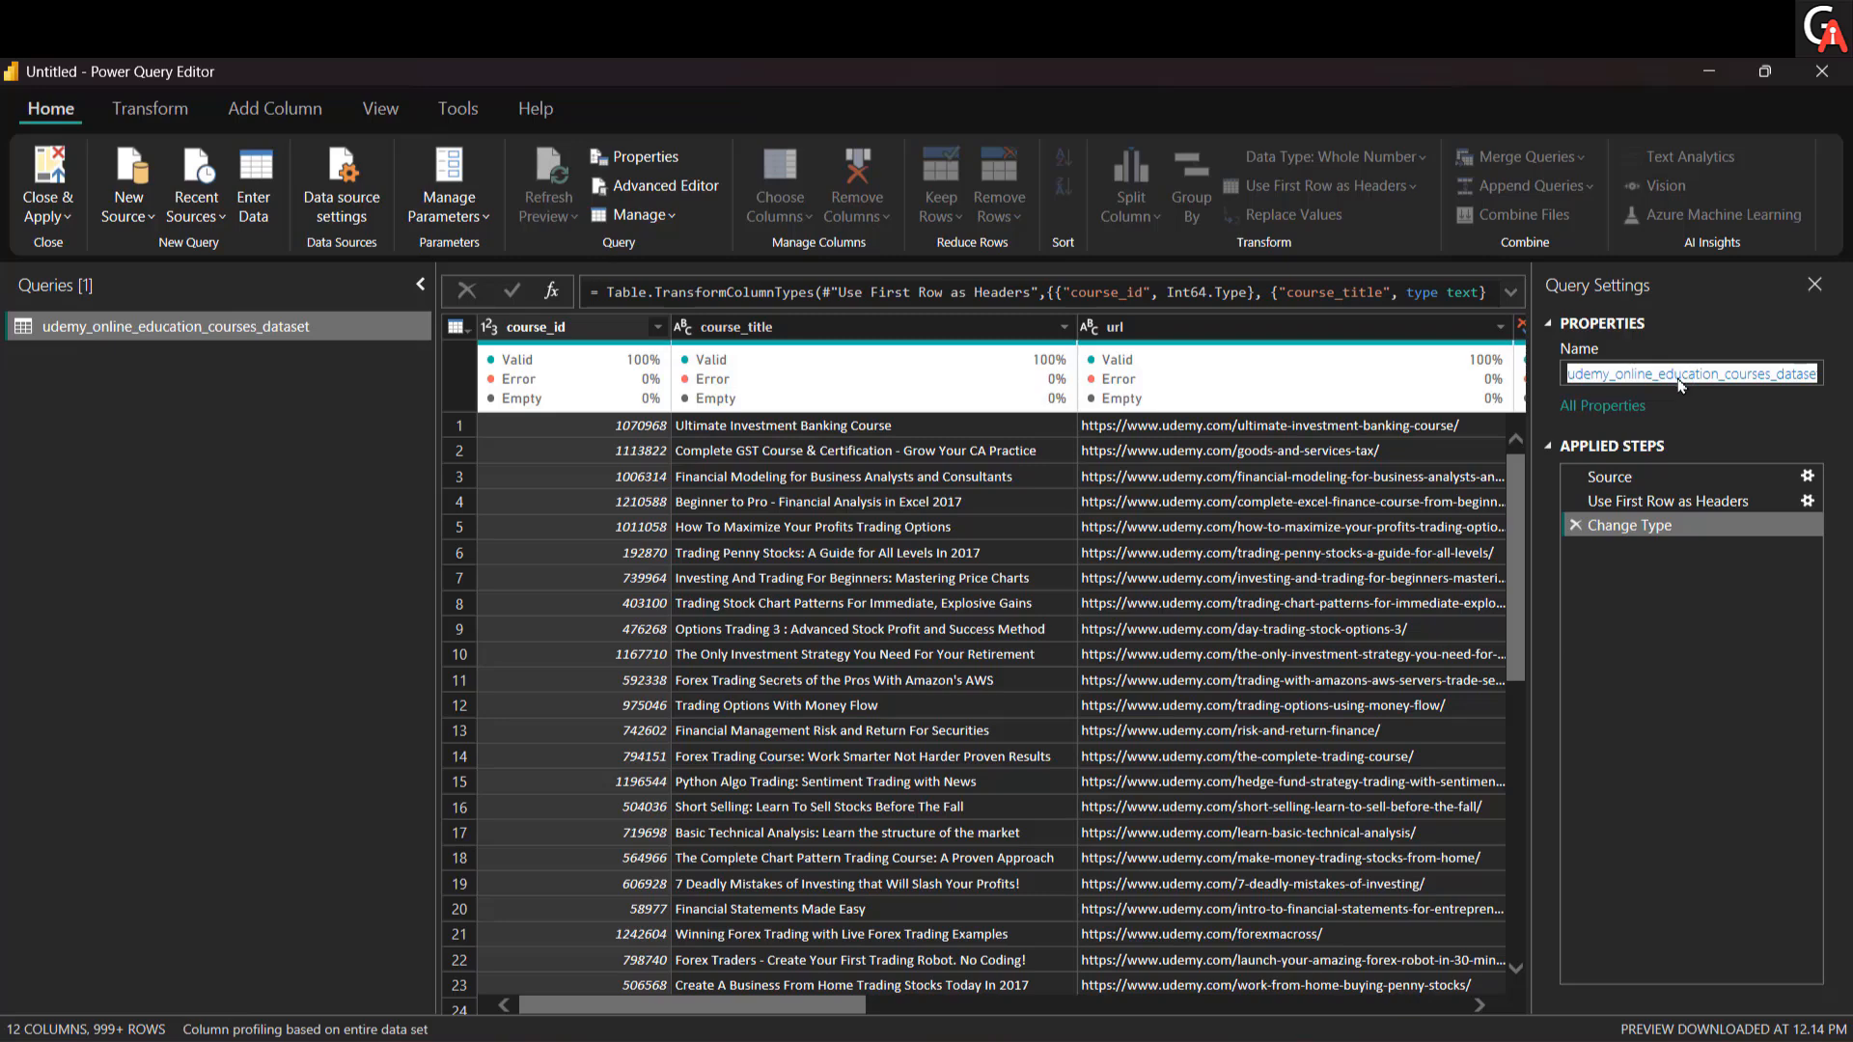
text(ud)
key(Return)
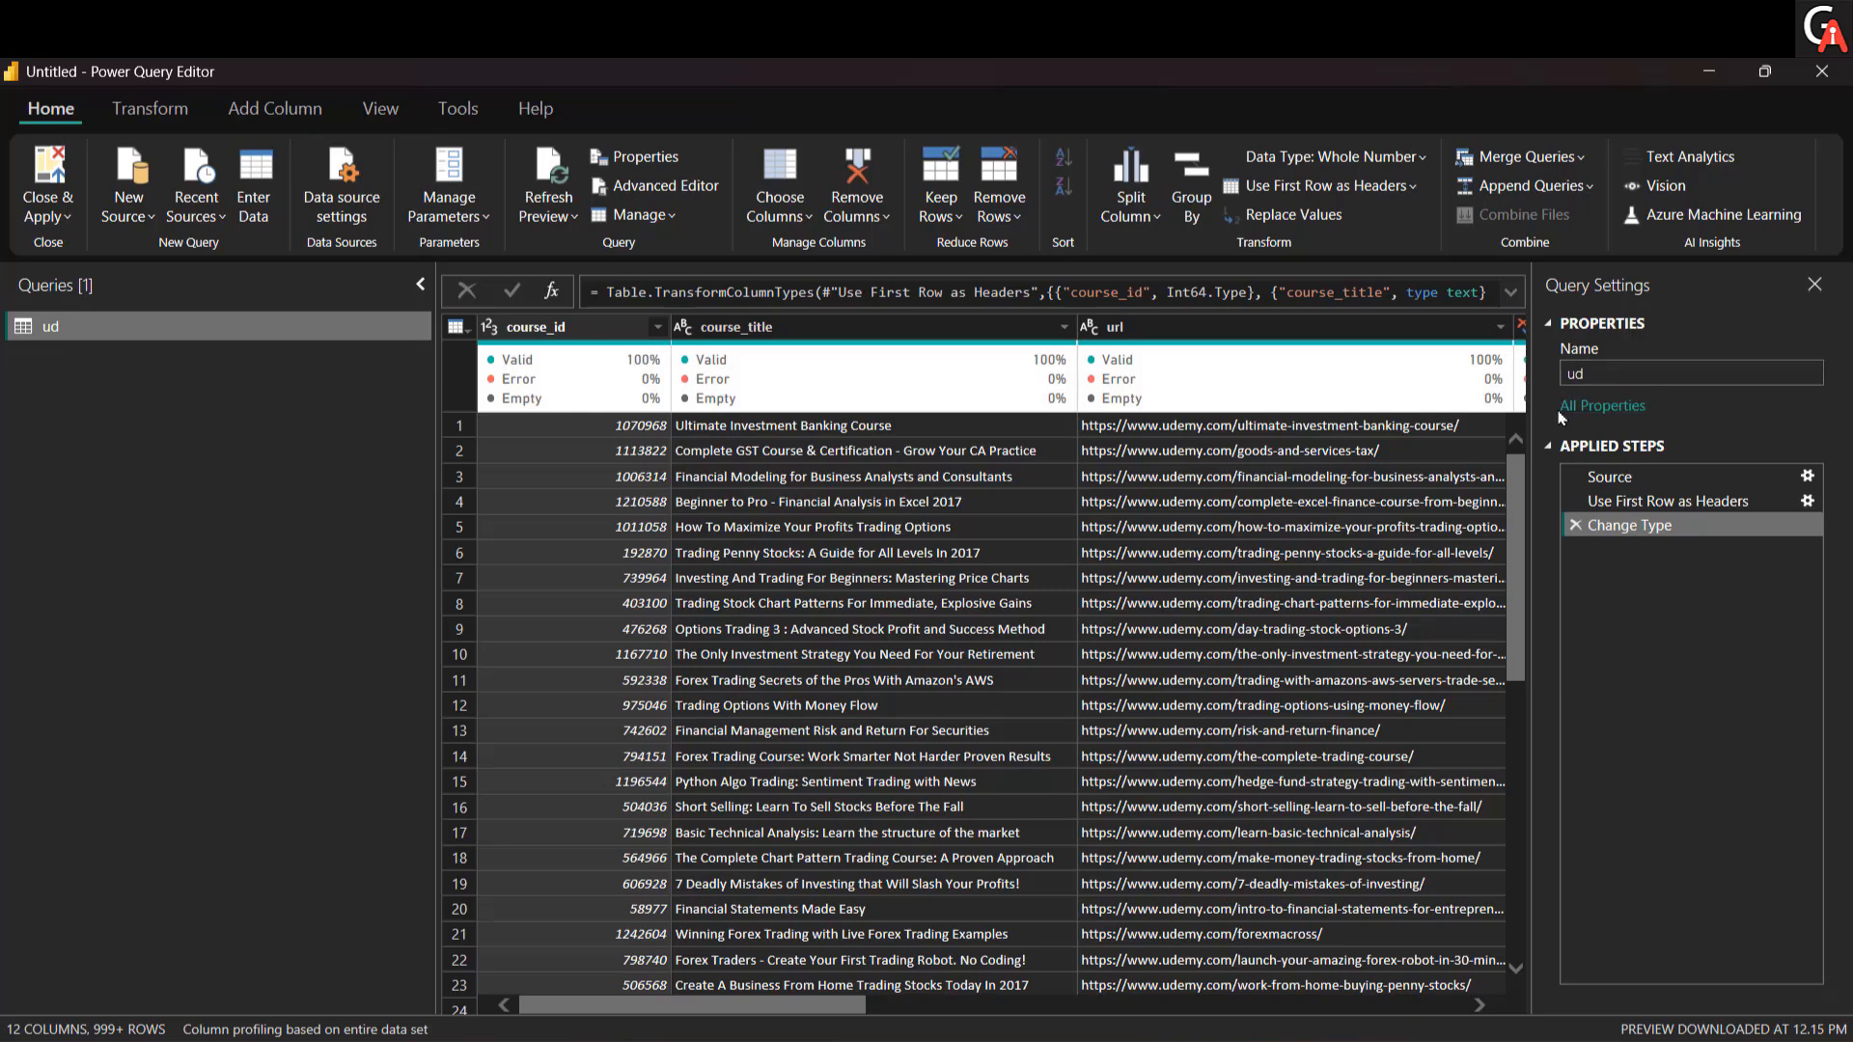
Step: Change the is_paid column's data type to Text, replacing the current type conversion
click(544, 325)
drag(725, 1005, 922, 998)
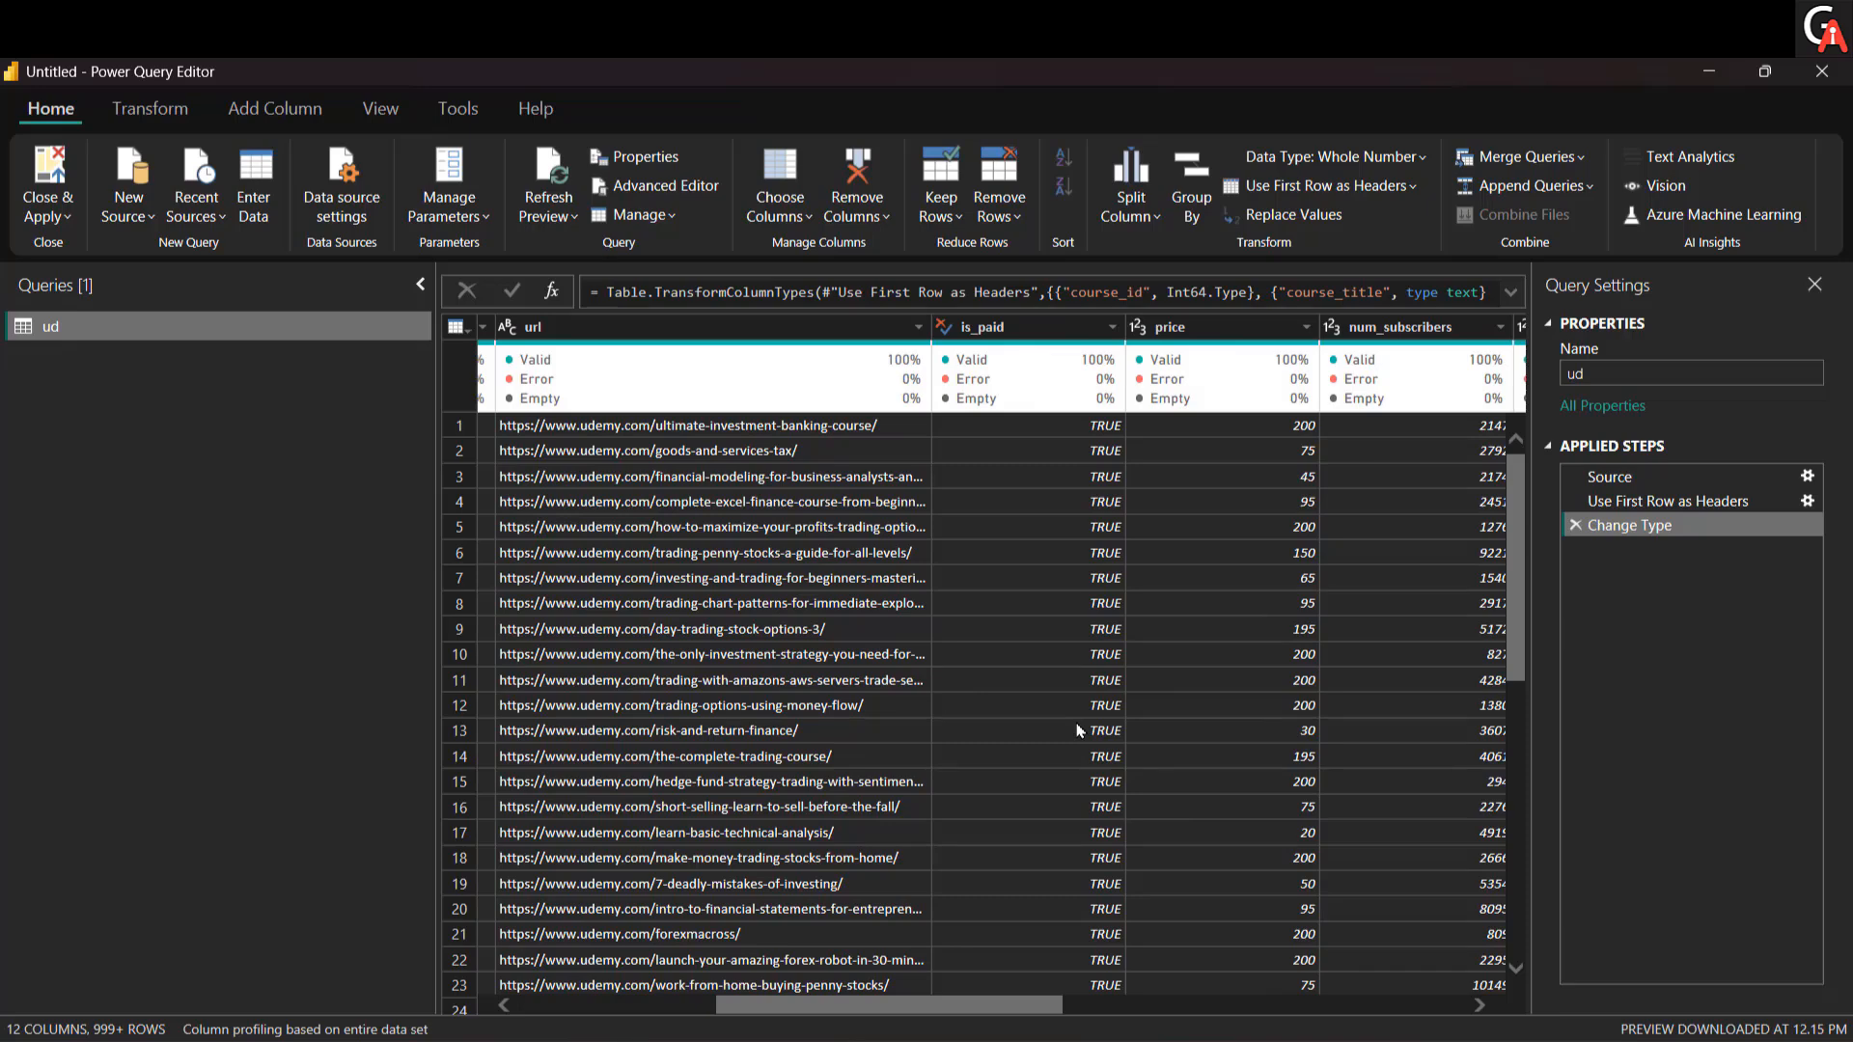
click(999, 328)
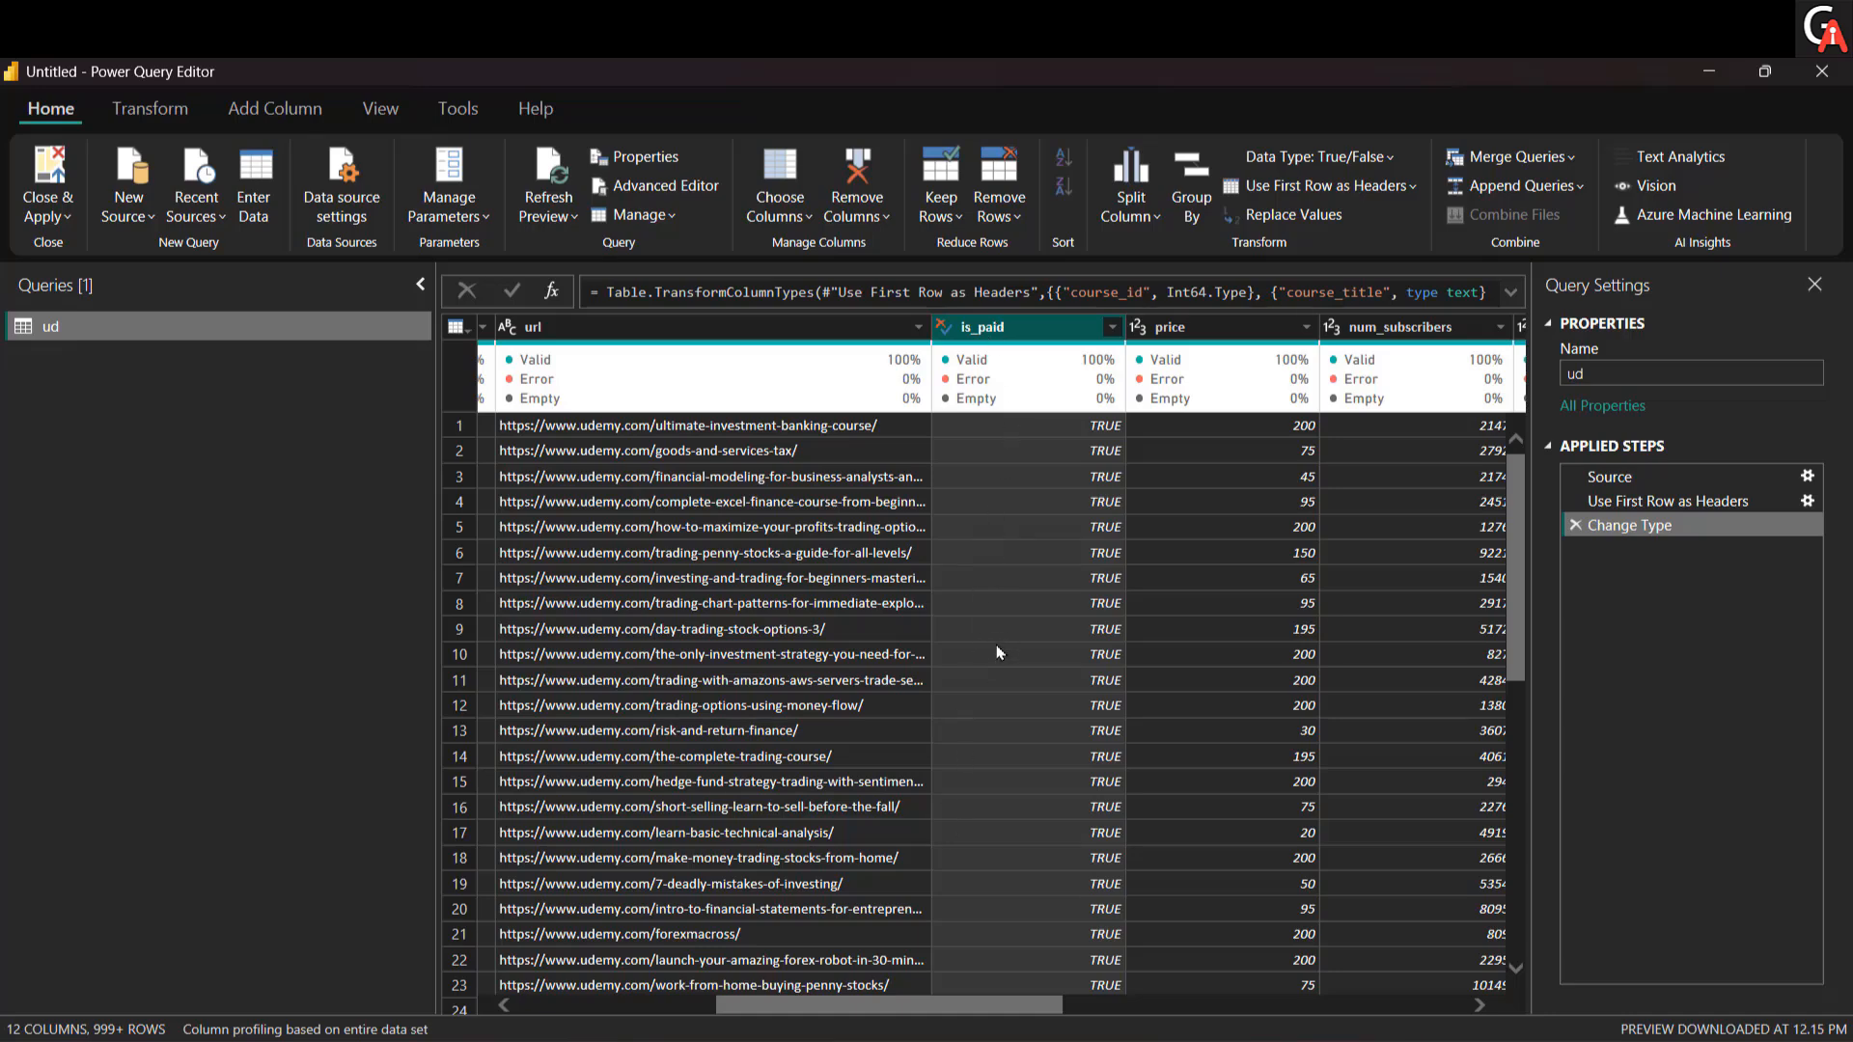
click(950, 329)
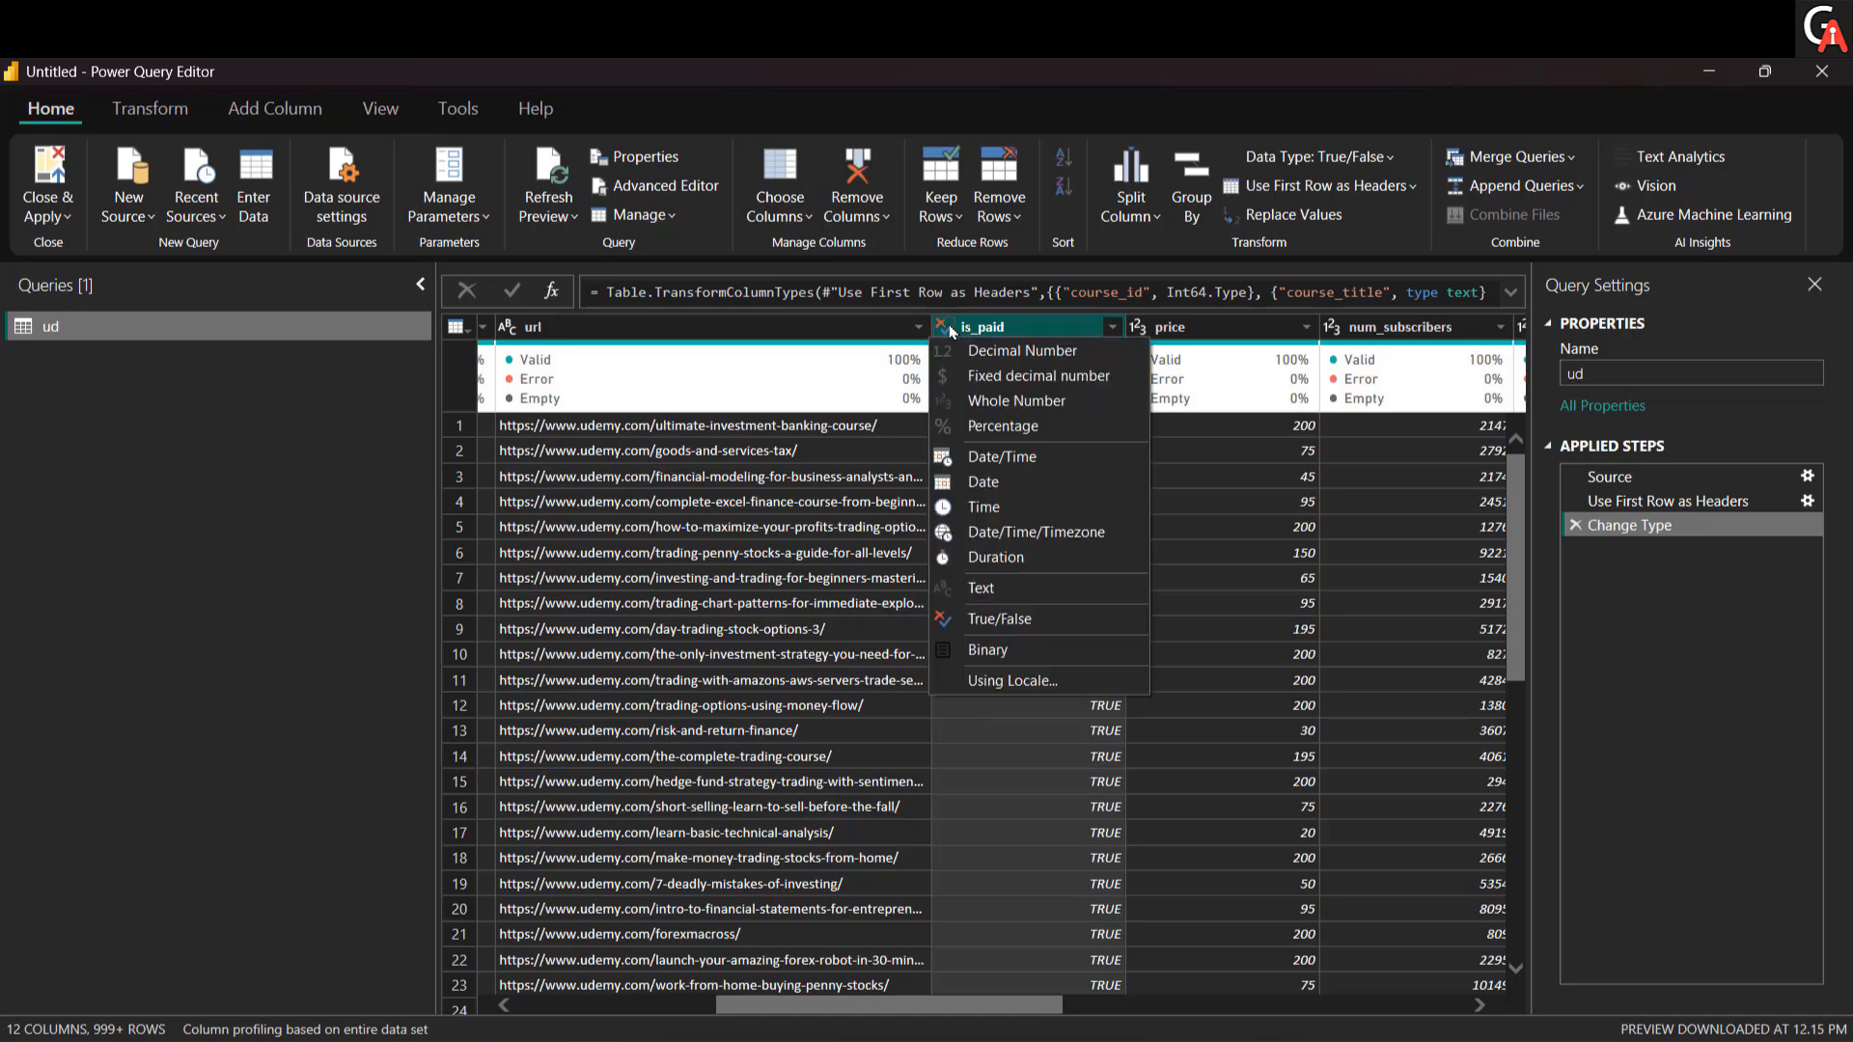
click(1031, 587)
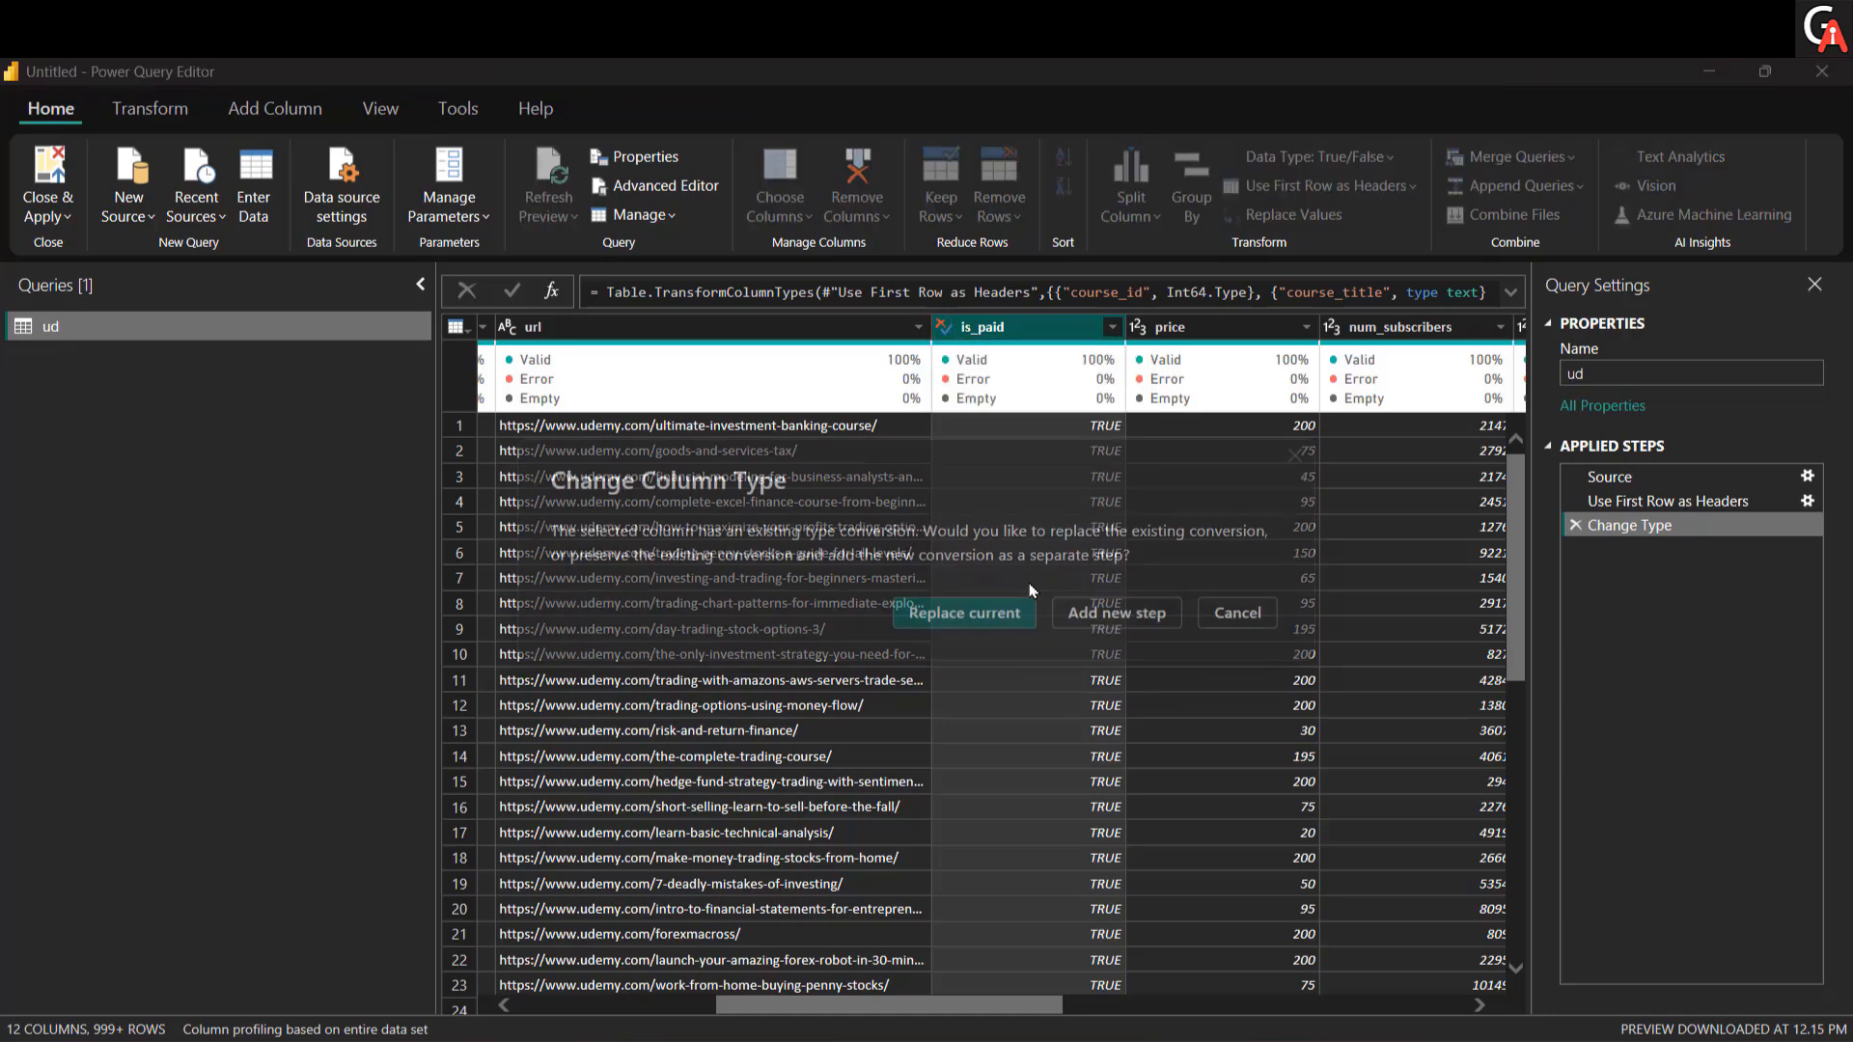
click(982, 613)
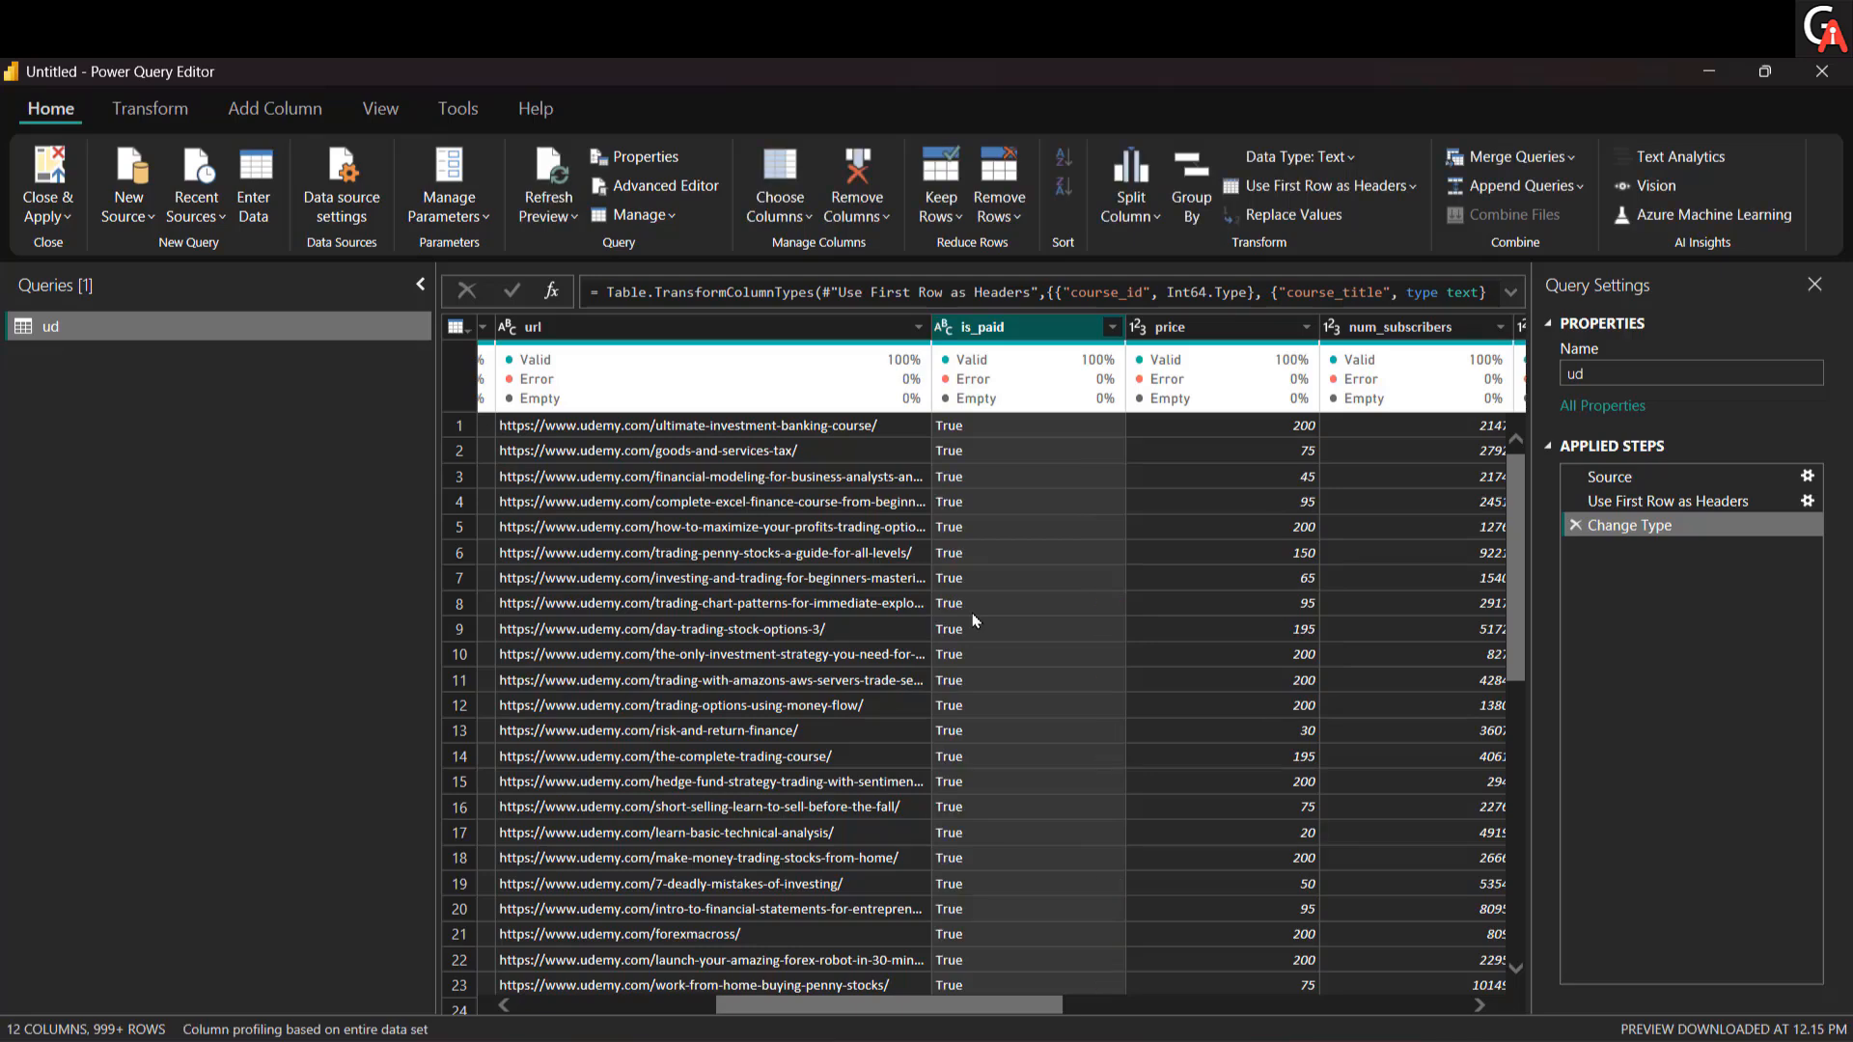
Step: Change the price column's data type to Fixed decimal number, replacing the current type conversion
drag(931, 1016, 1012, 1017)
mouse_move(973, 352)
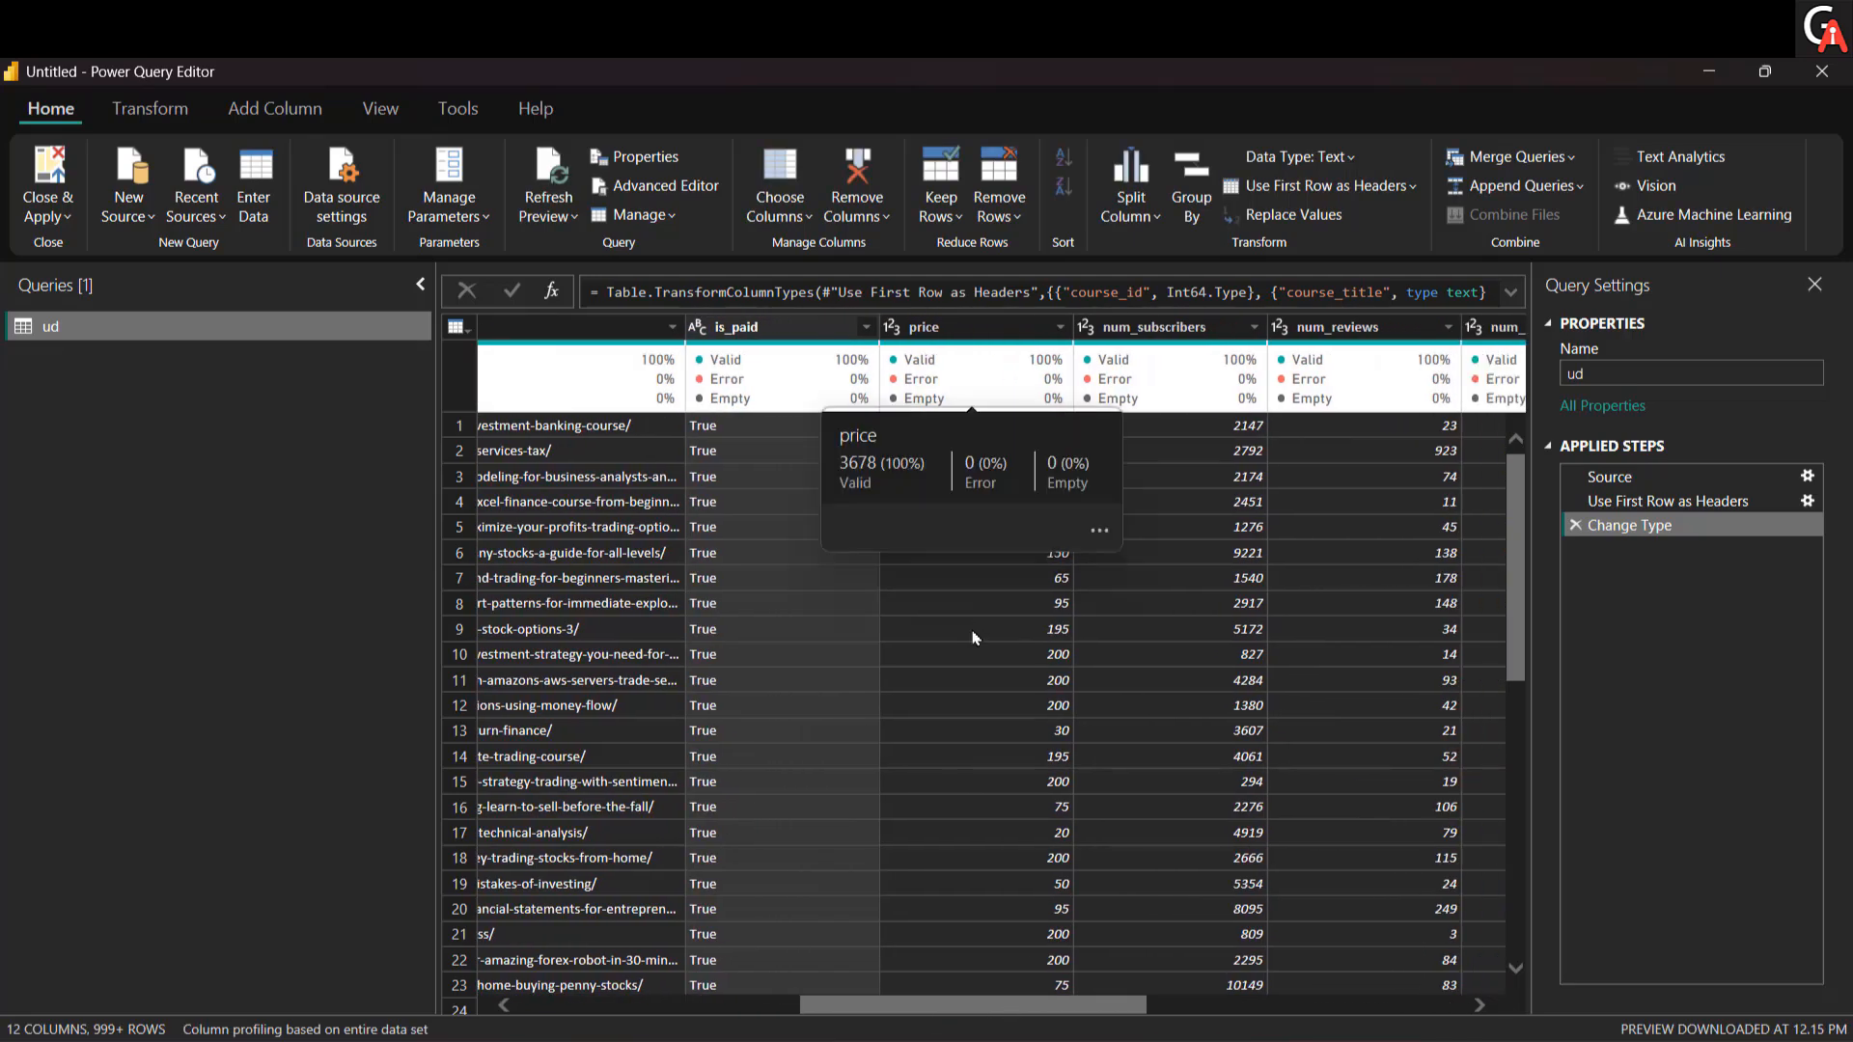
click(891, 327)
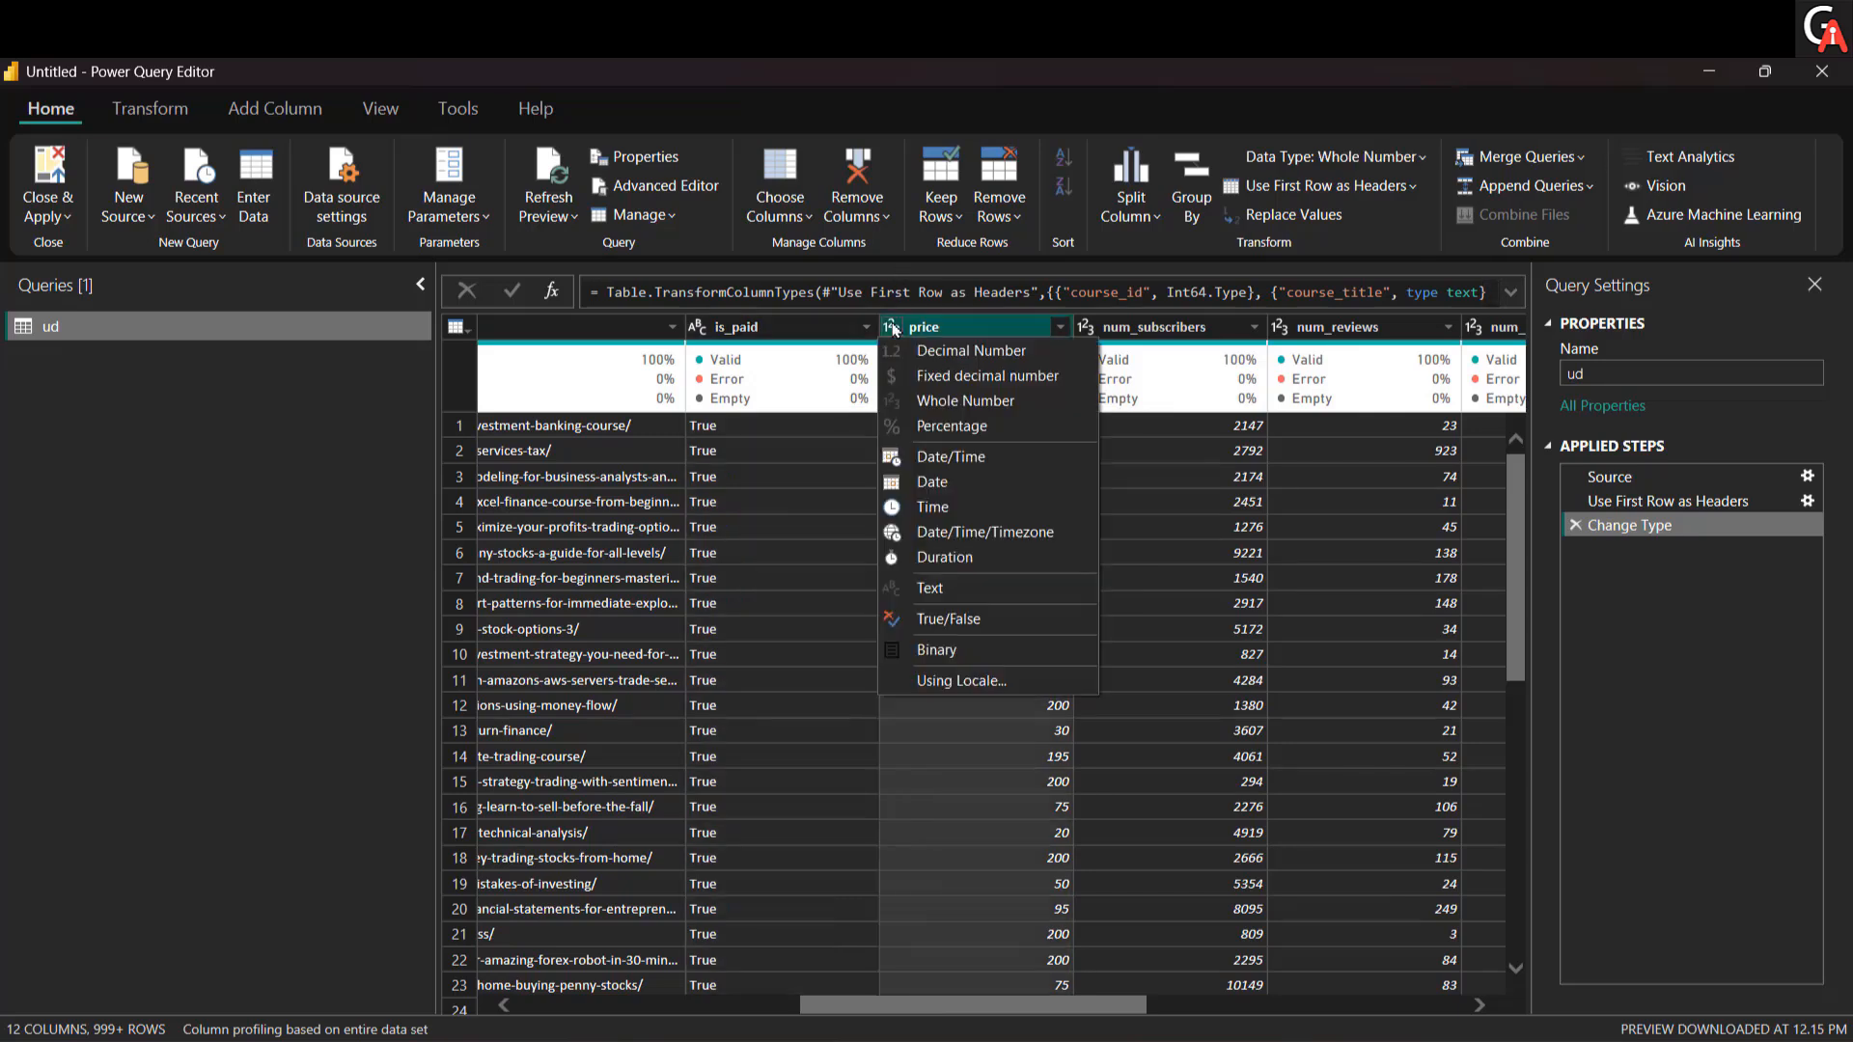
click(909, 378)
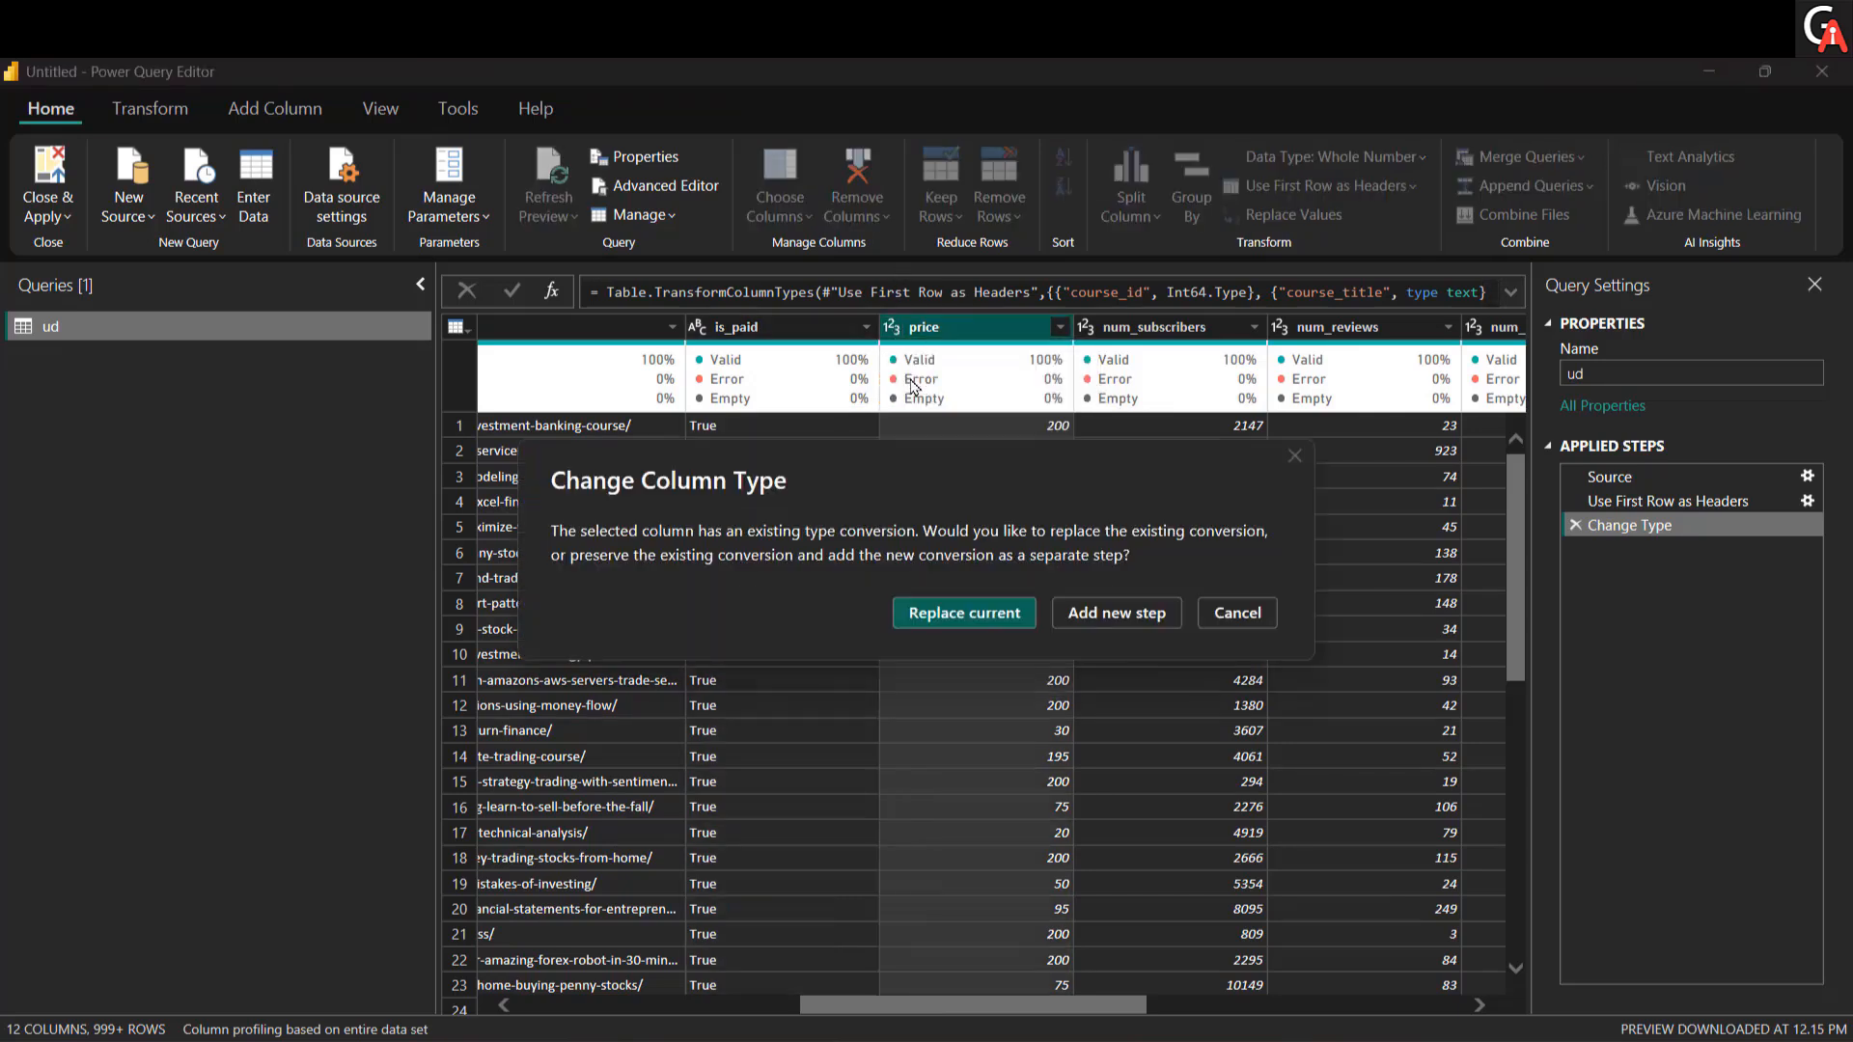
click(970, 613)
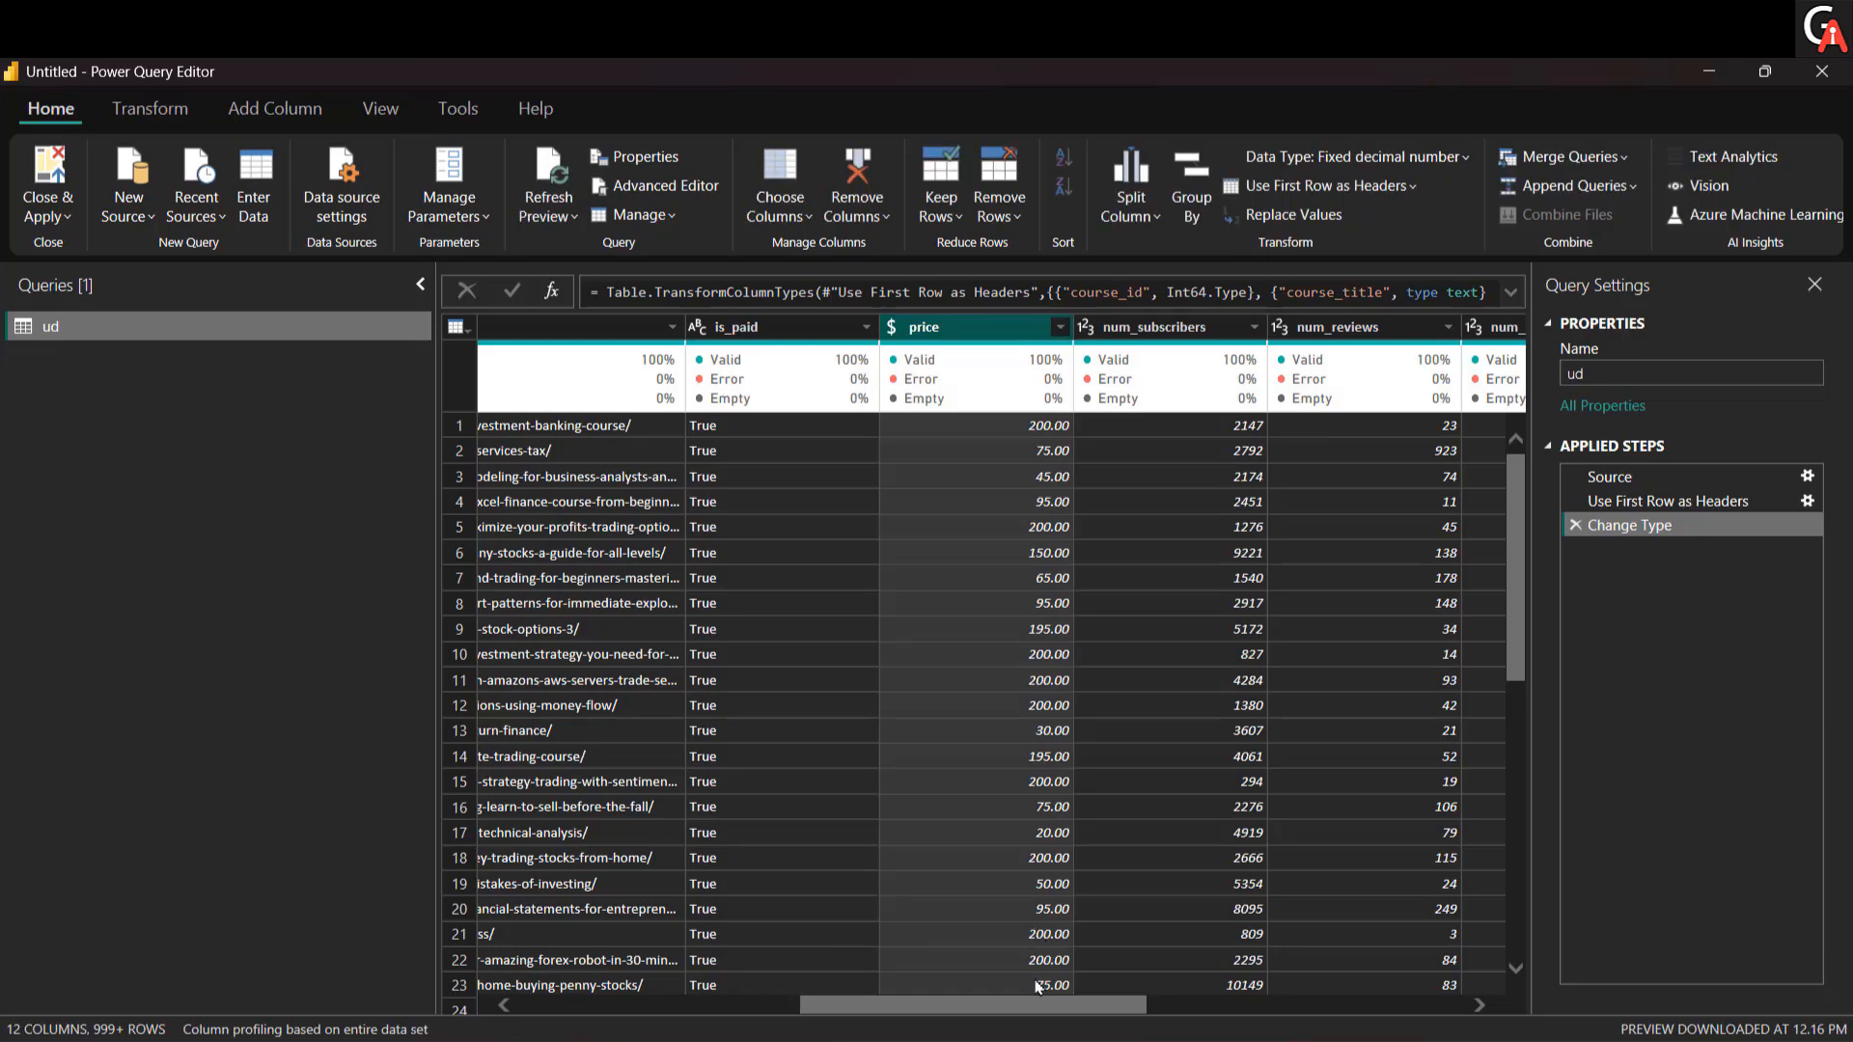
Step: Round up the values in the content_duration column to whole numbers
drag(1039, 998, 1309, 994)
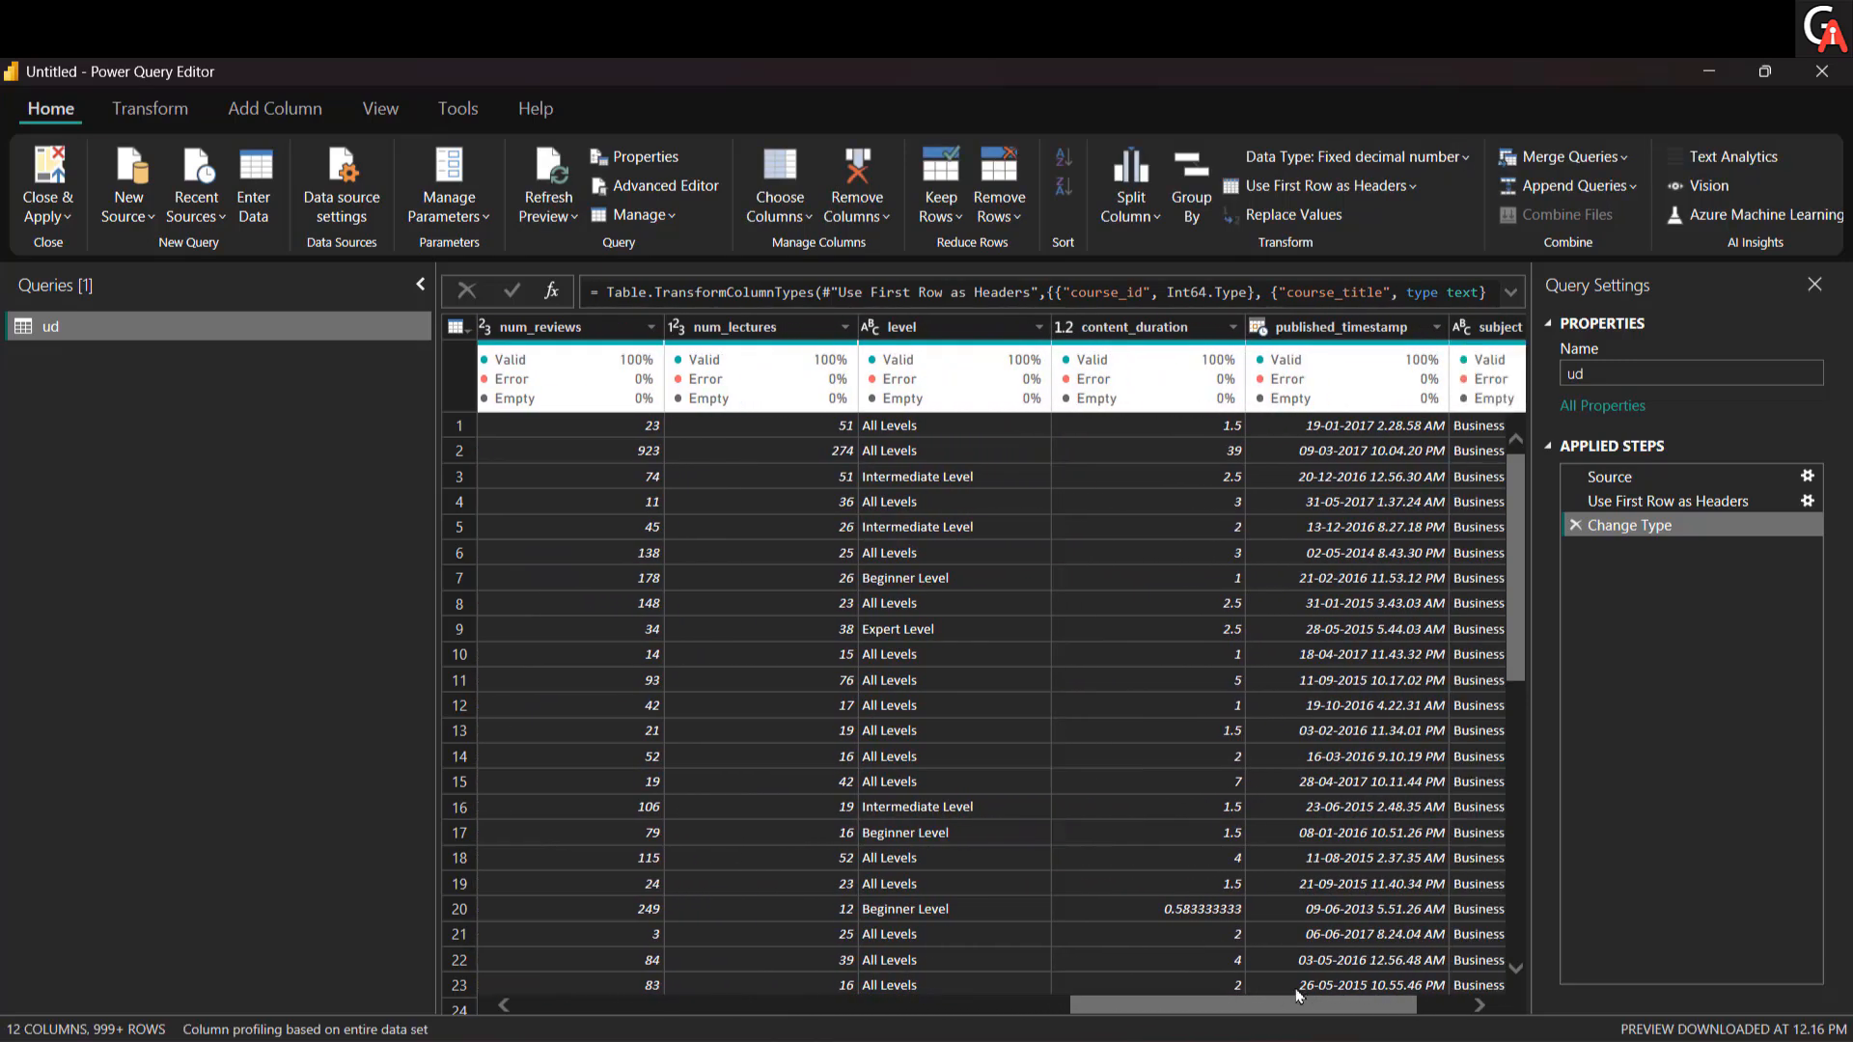
click(1148, 332)
scroll(1141, 605, down, 5)
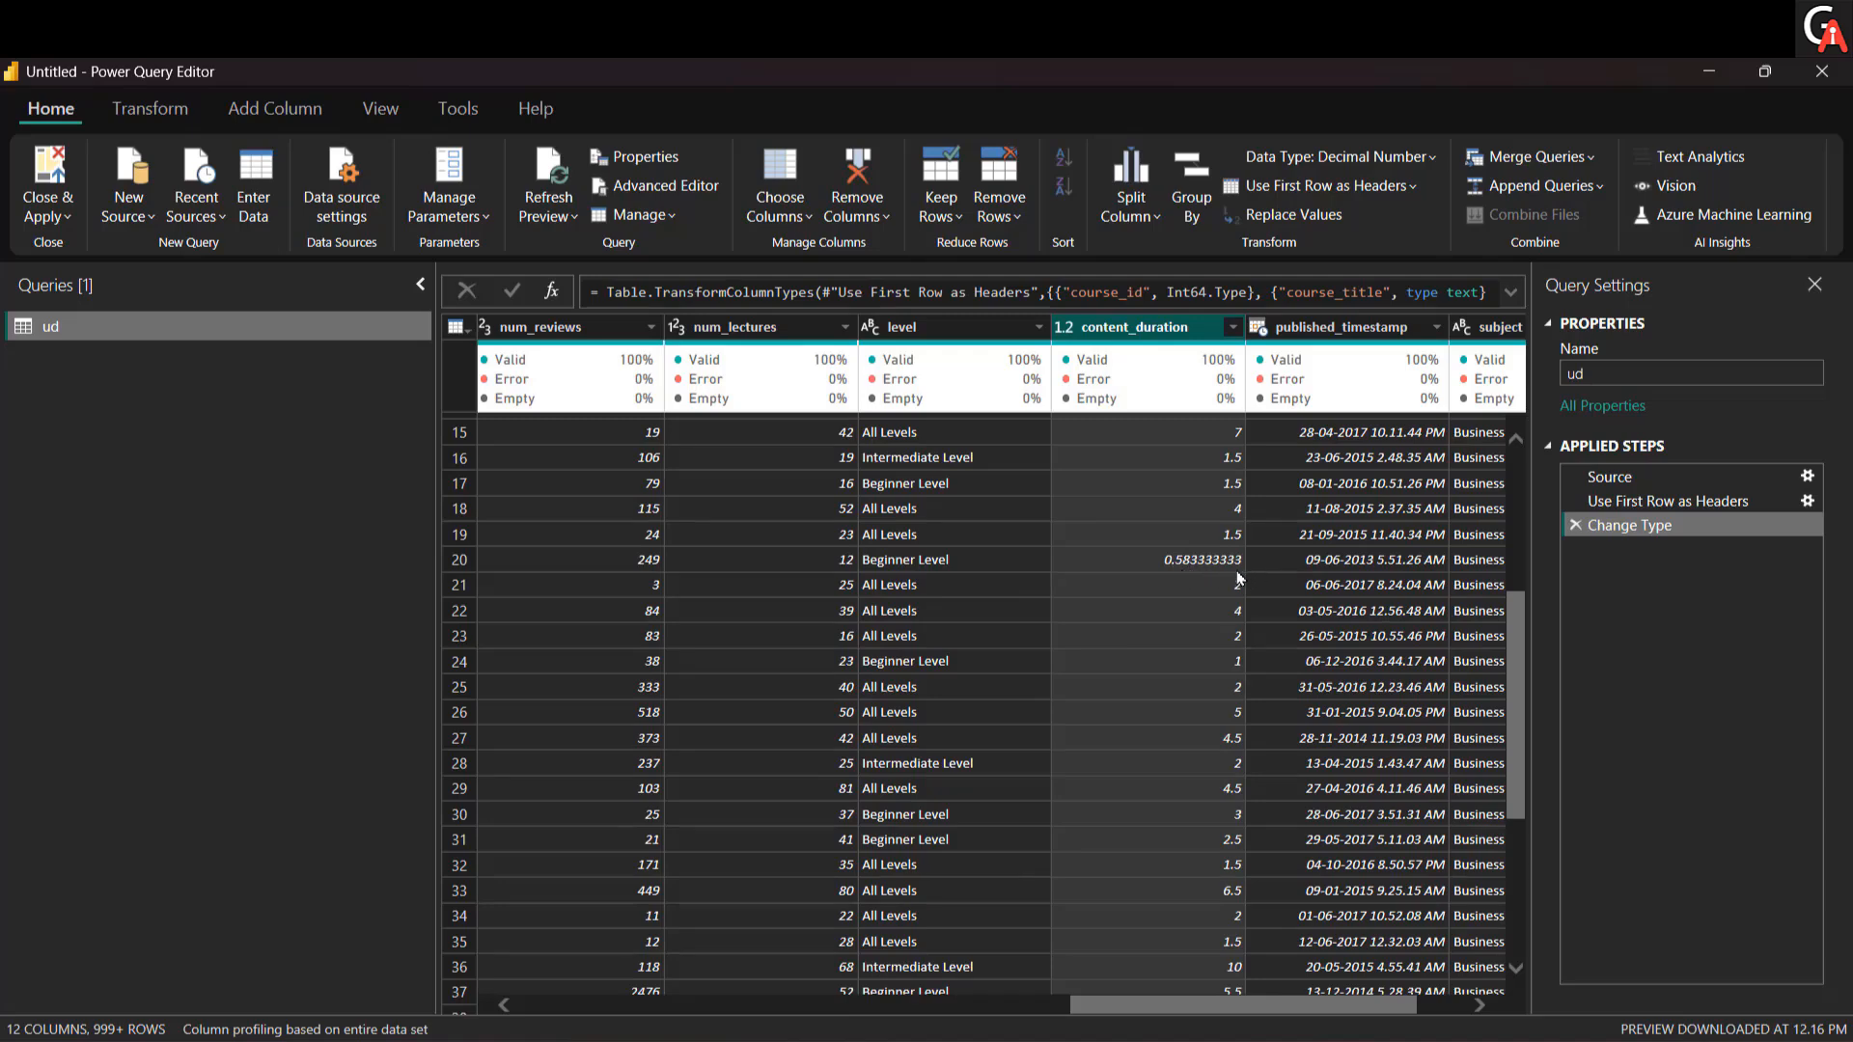
scroll(1111, 668, down, 5)
scroll(1112, 672, up, 10)
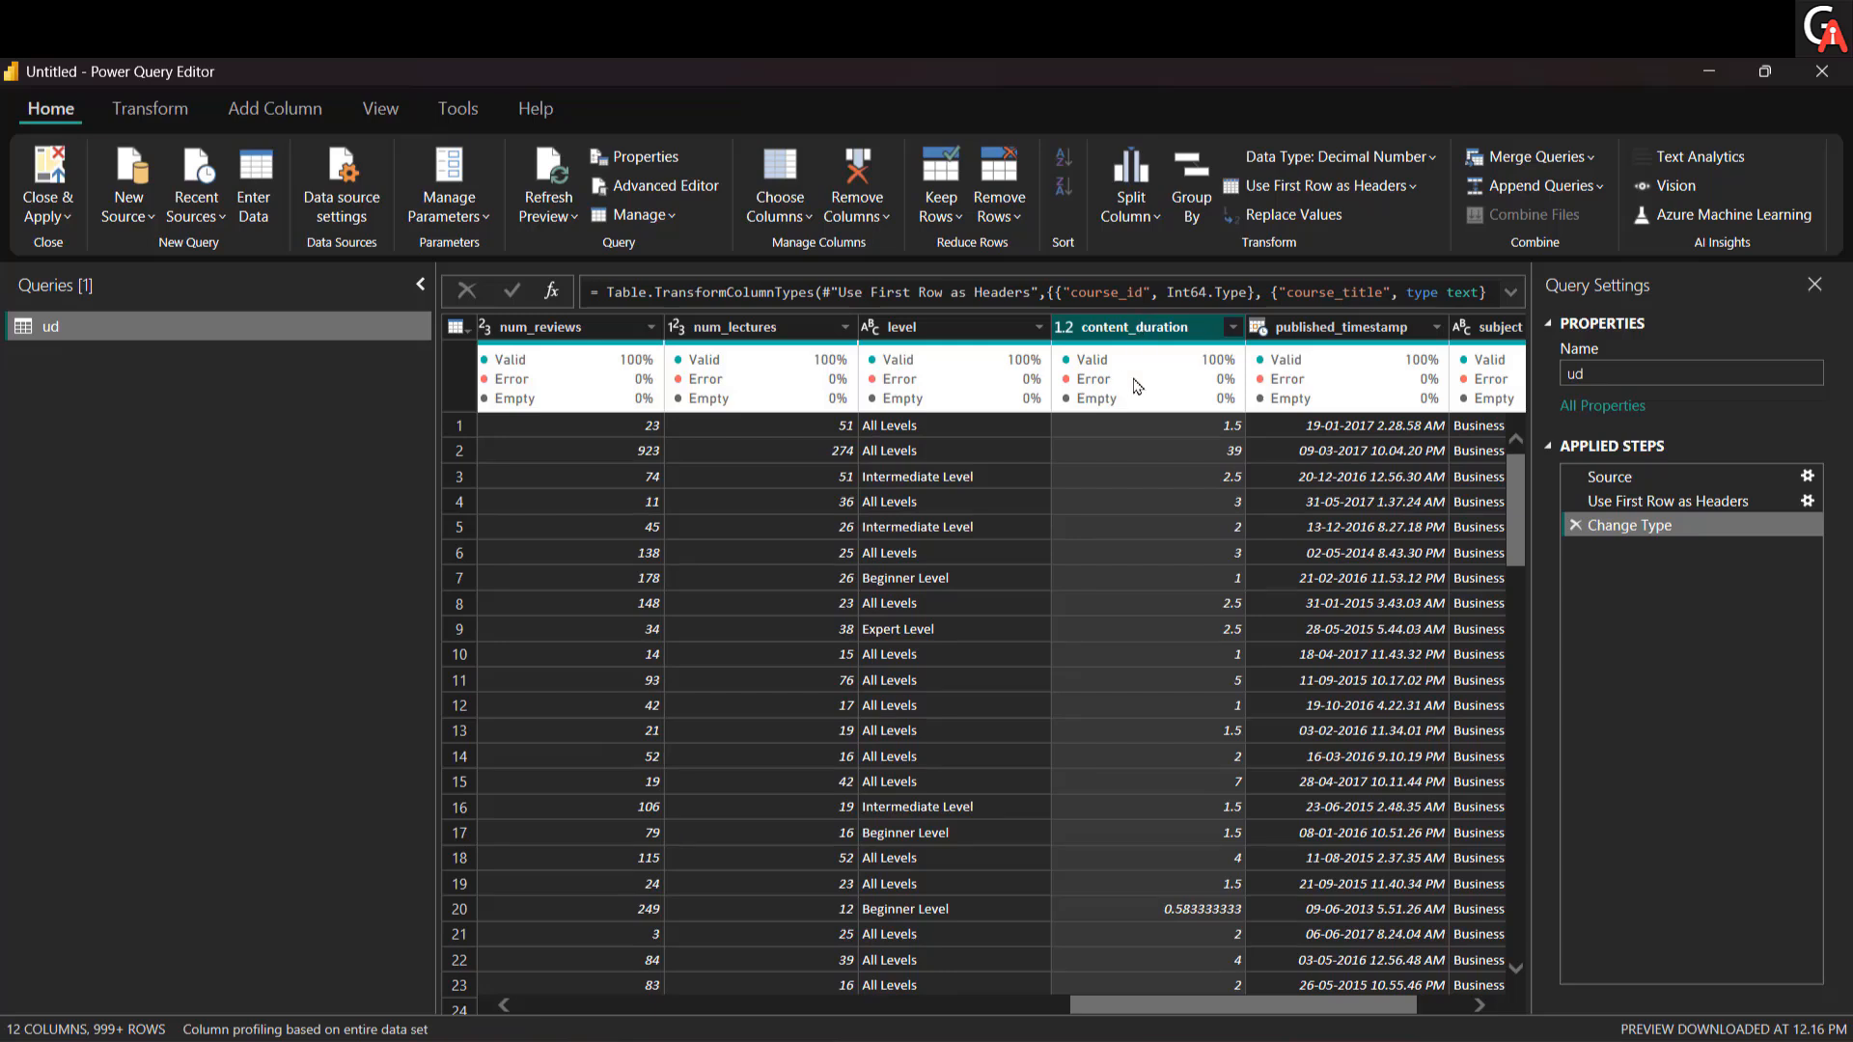
click(154, 111)
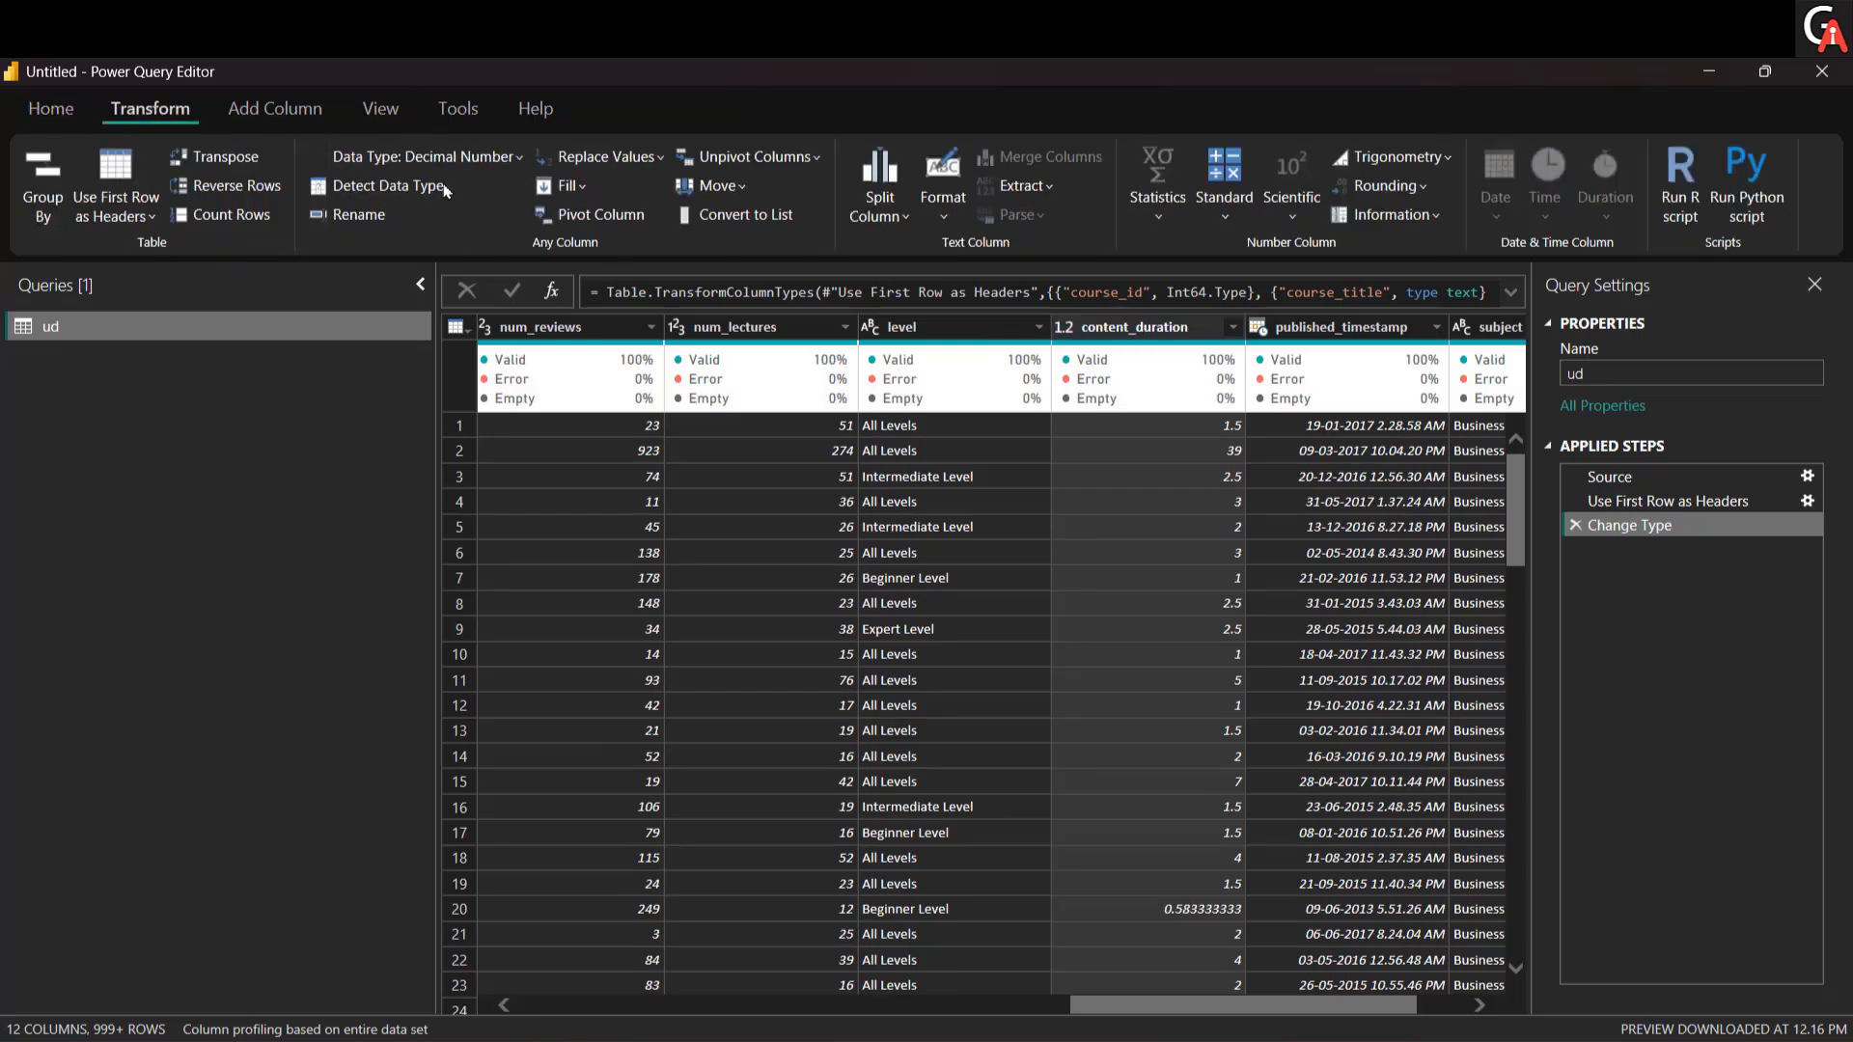
click(1414, 193)
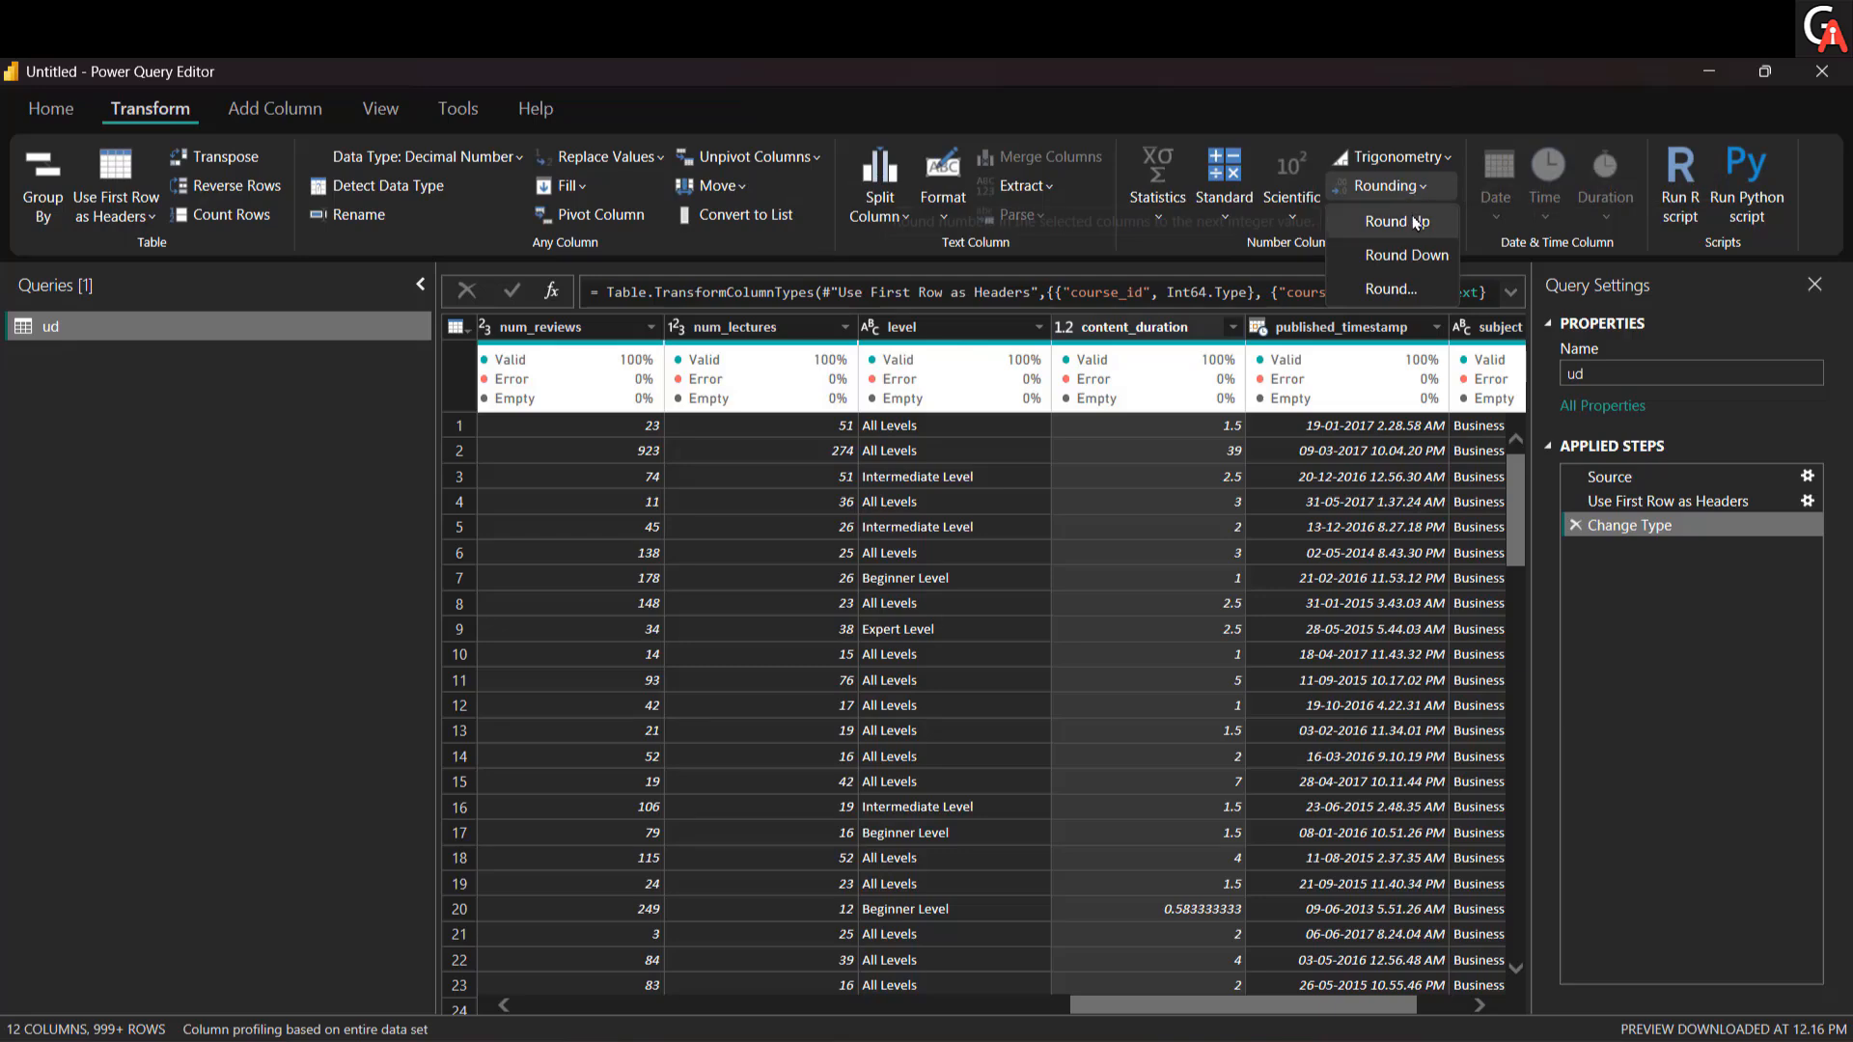
click(1396, 221)
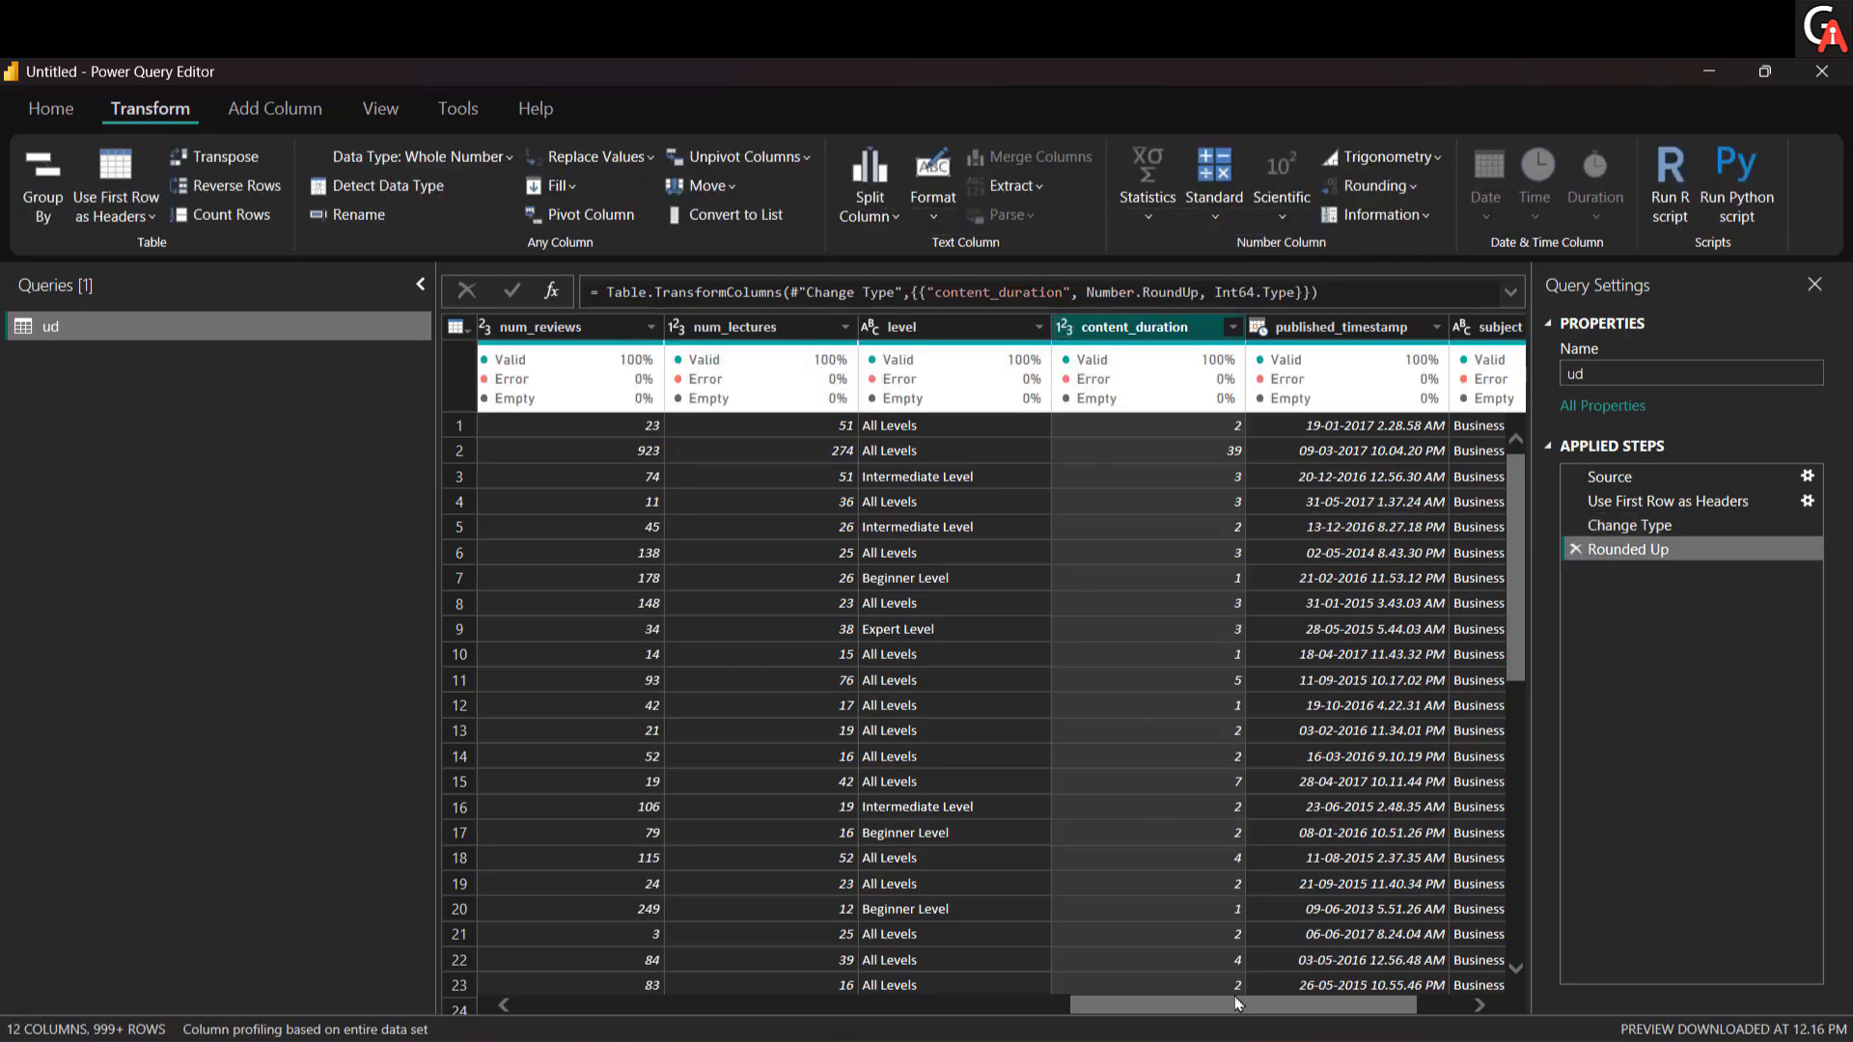
Step: Replace the value True with Yes in the is_paid column
drag(1240, 1004, 941, 994)
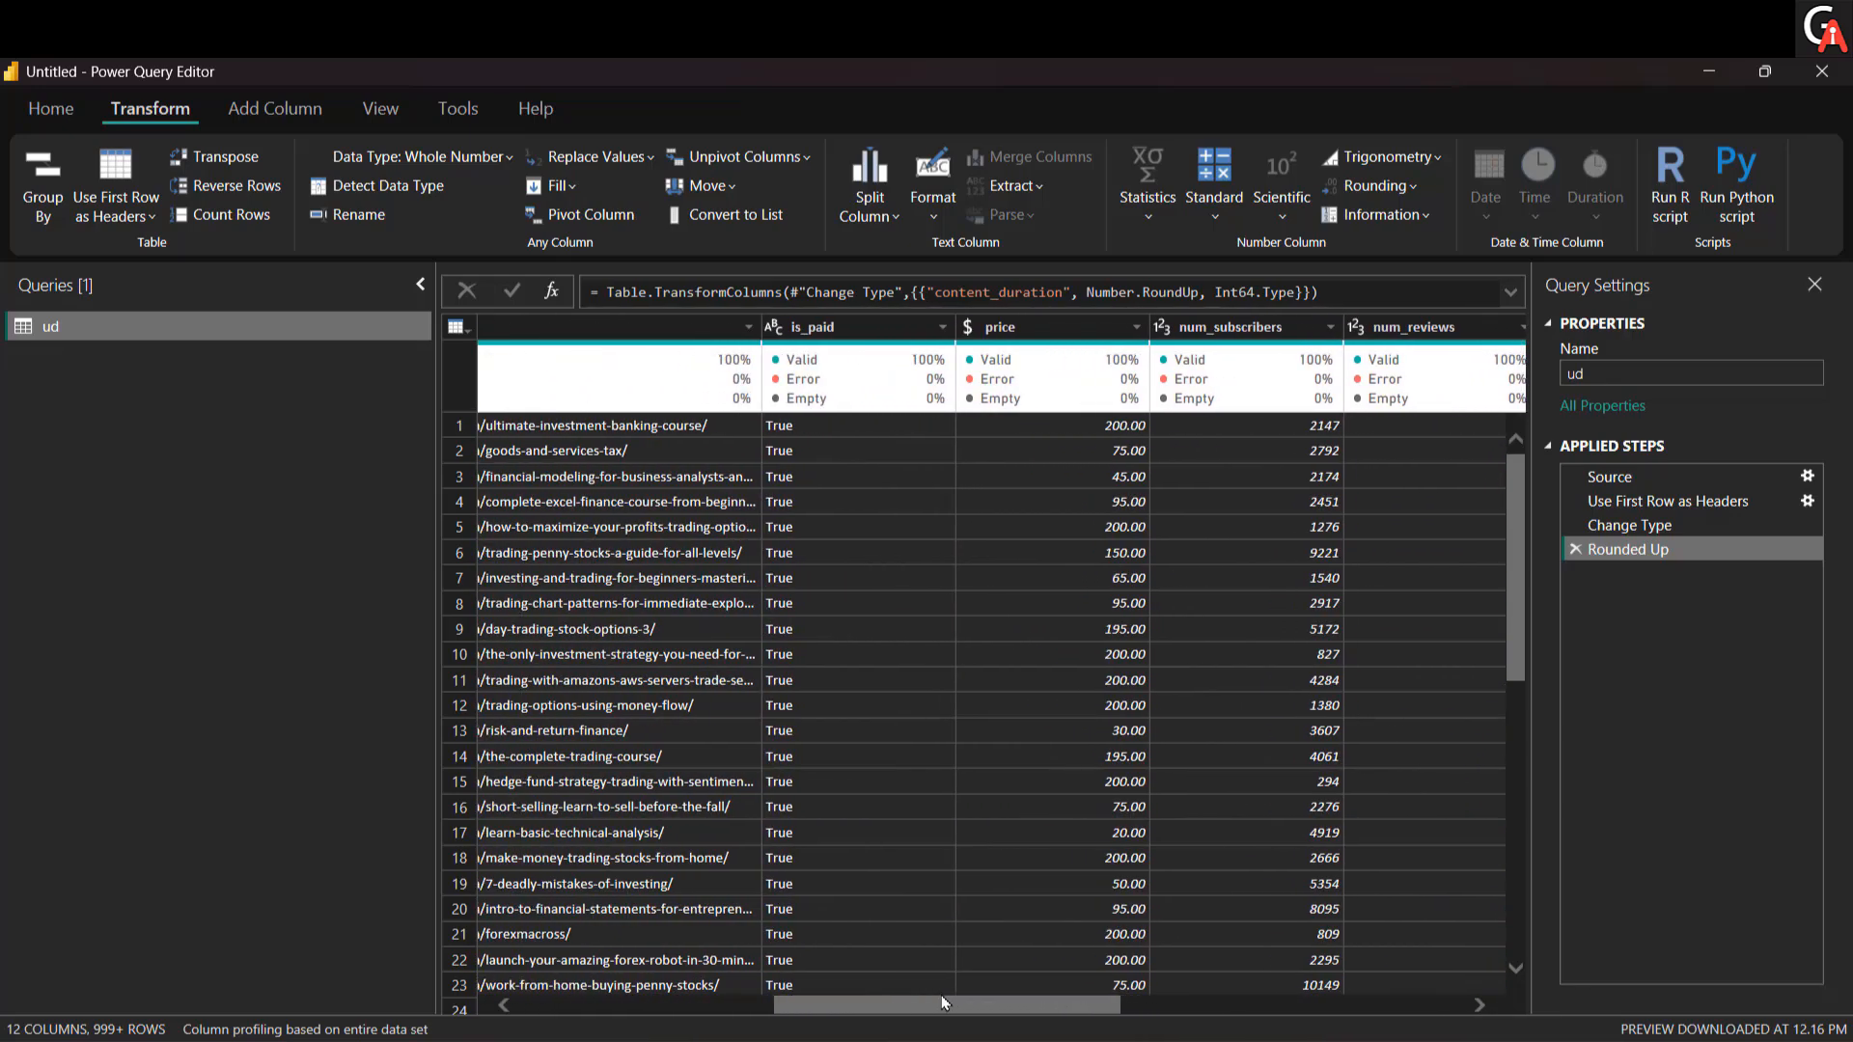
click(841, 329)
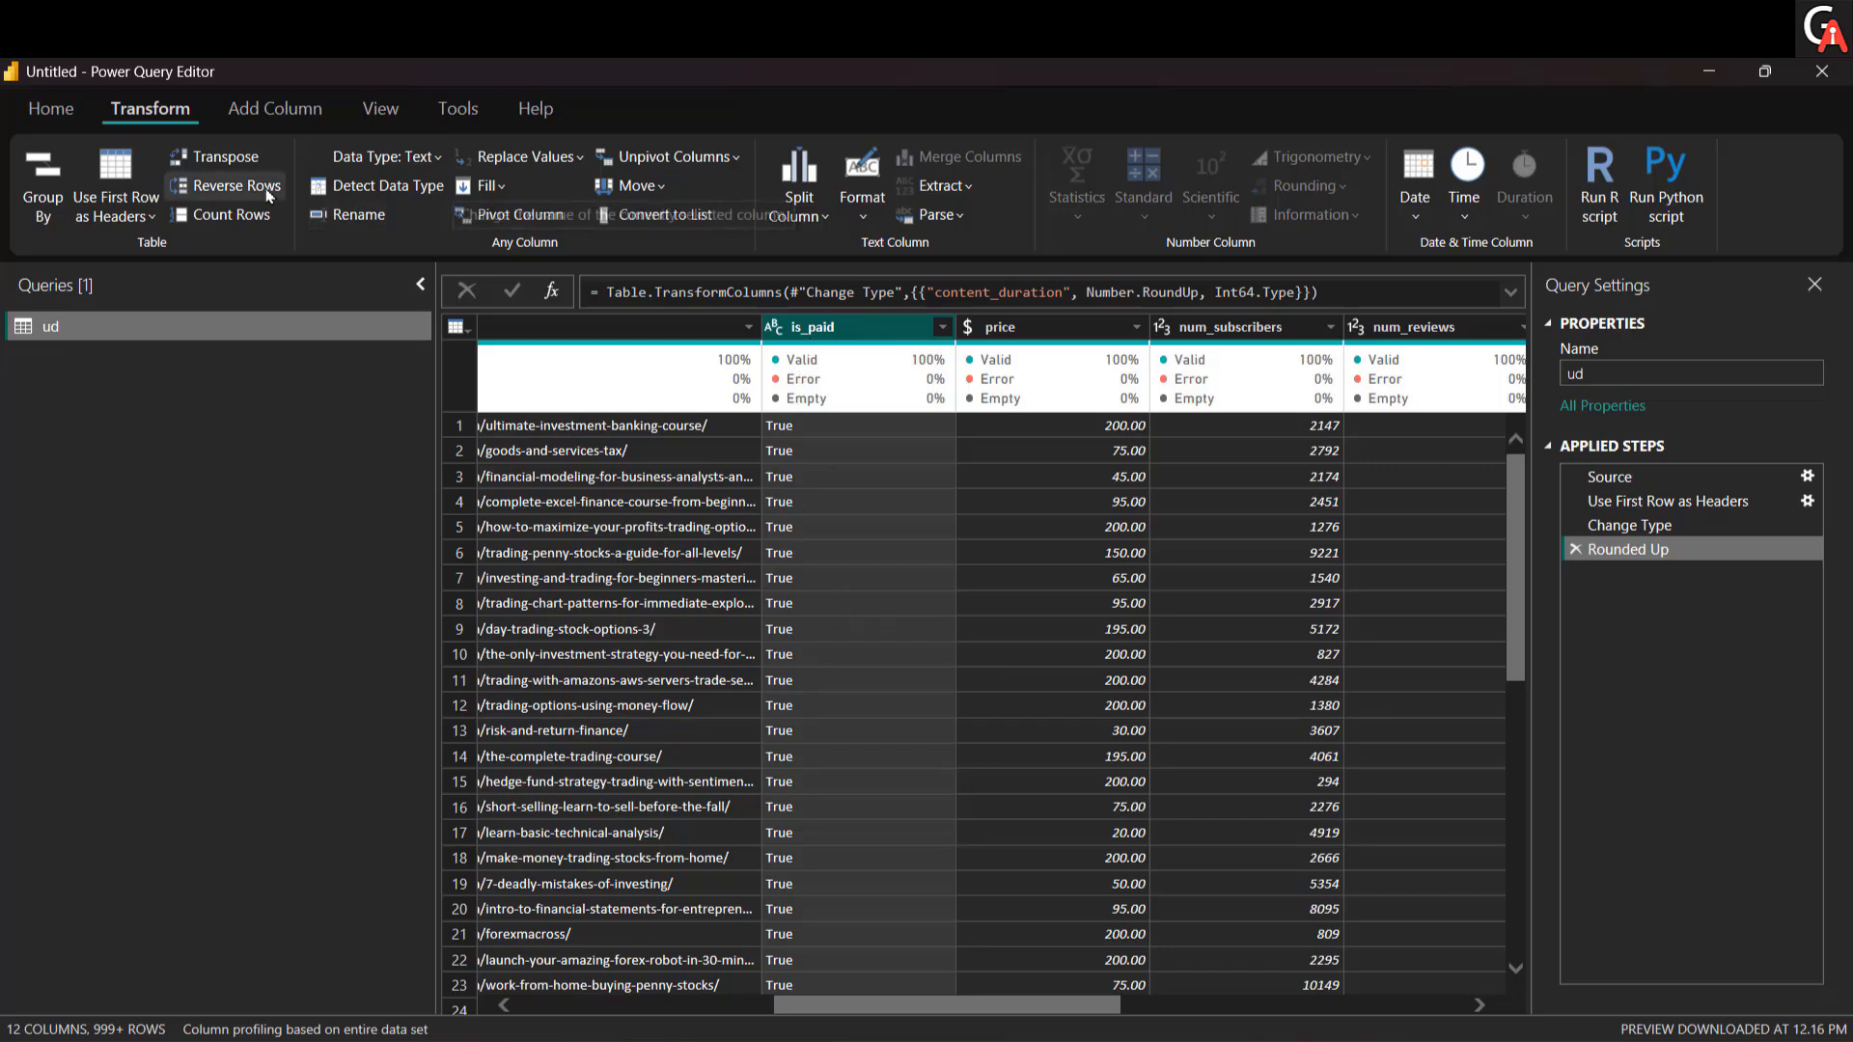
click(540, 156)
click(555, 197)
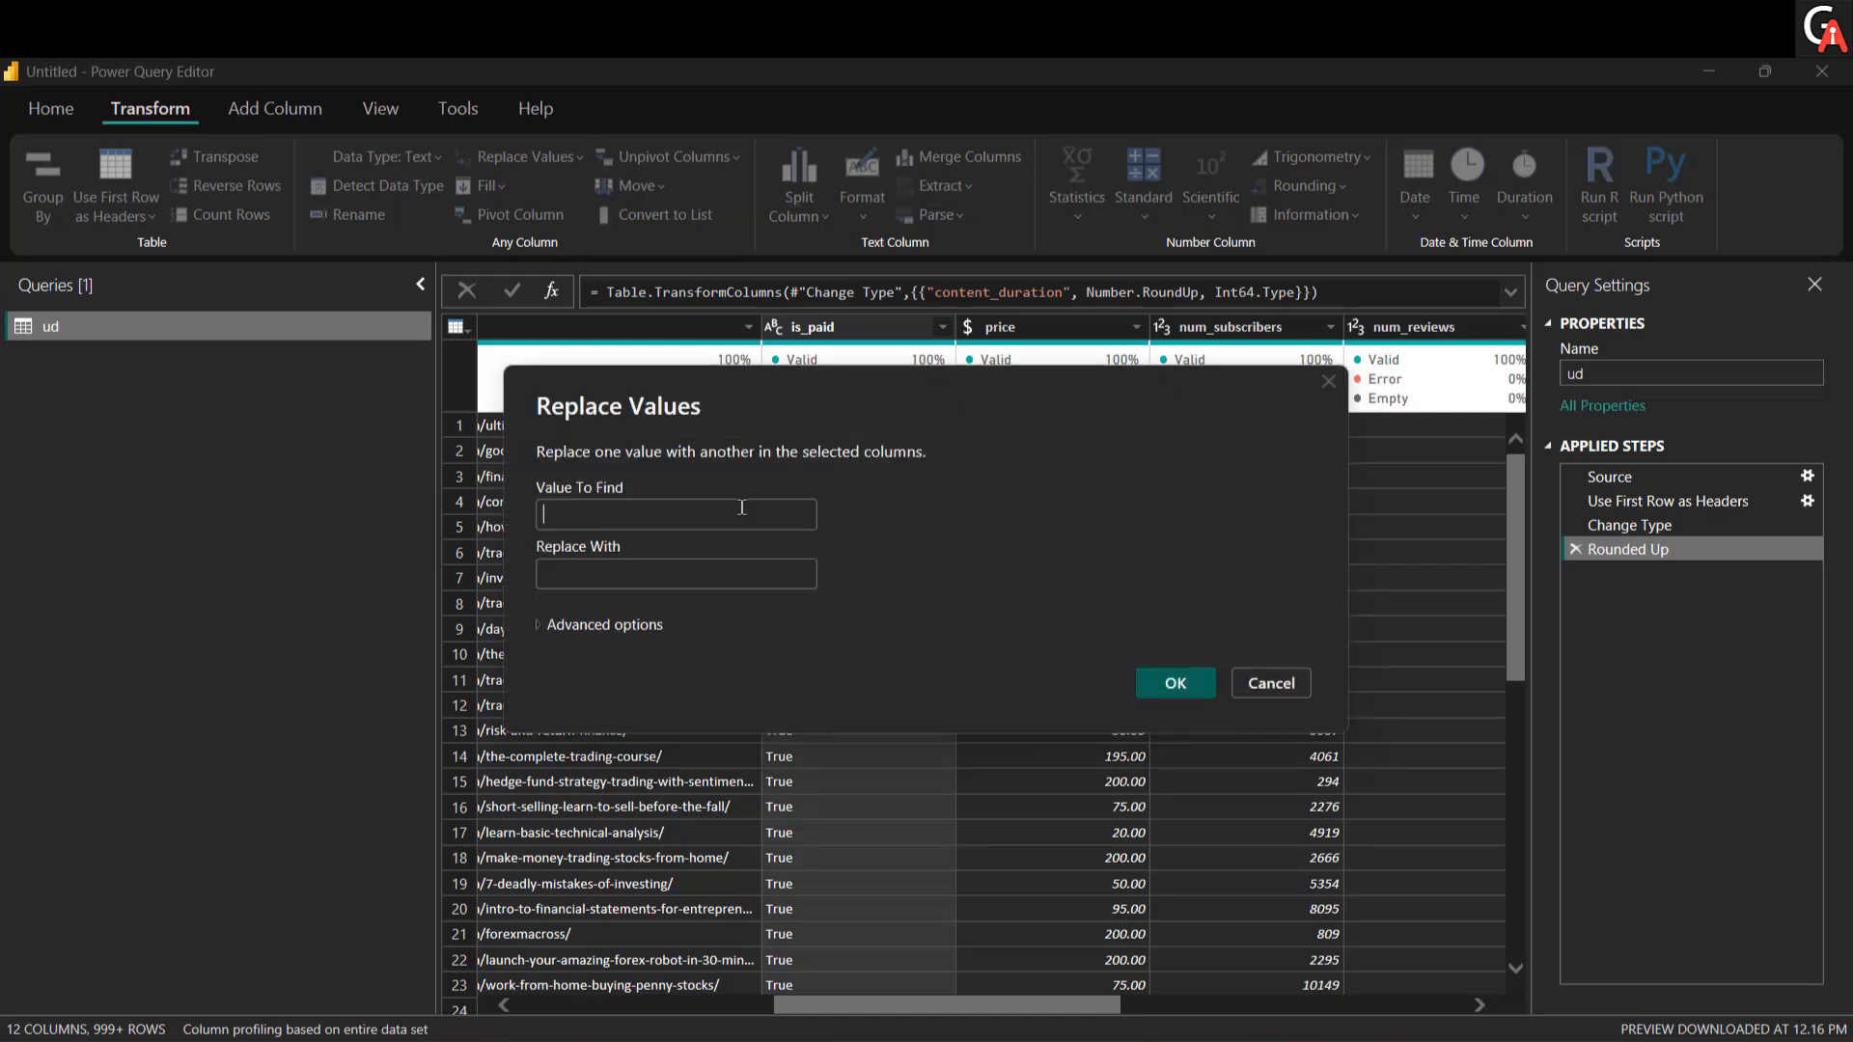
click(746, 528)
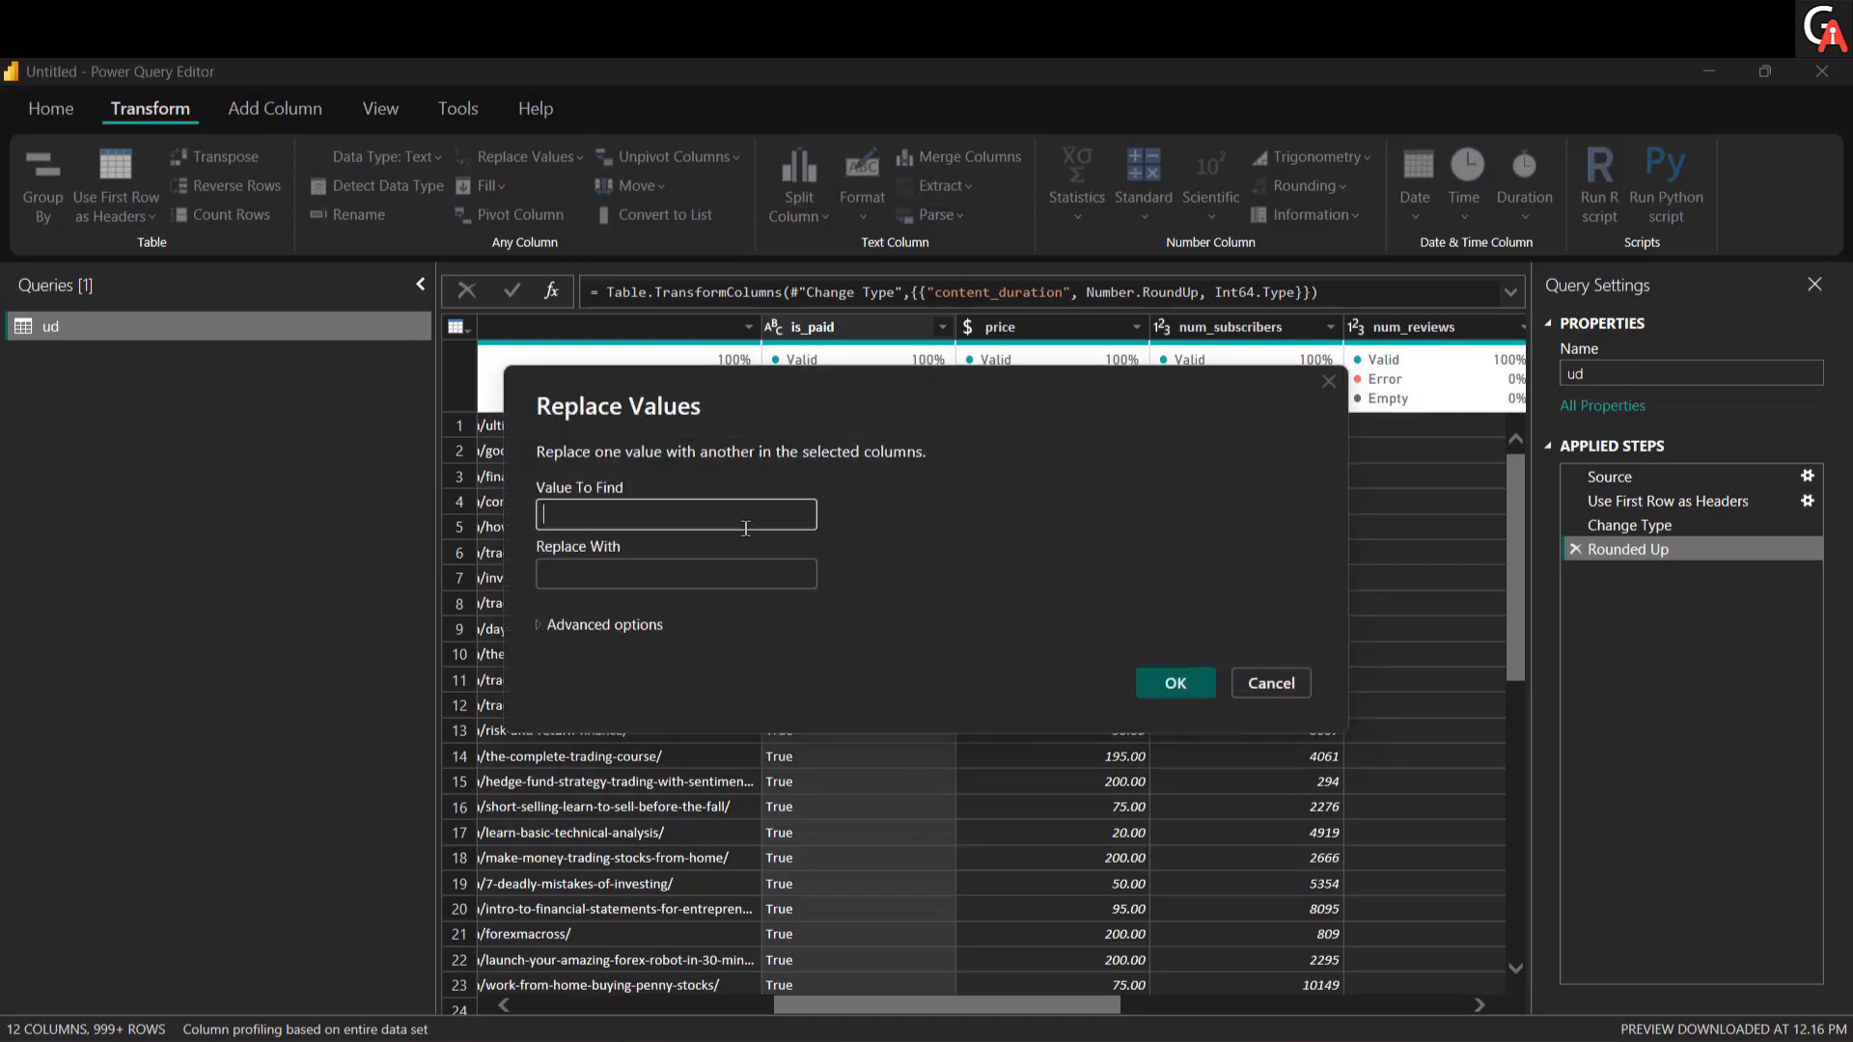
text(True)
key(Tab)
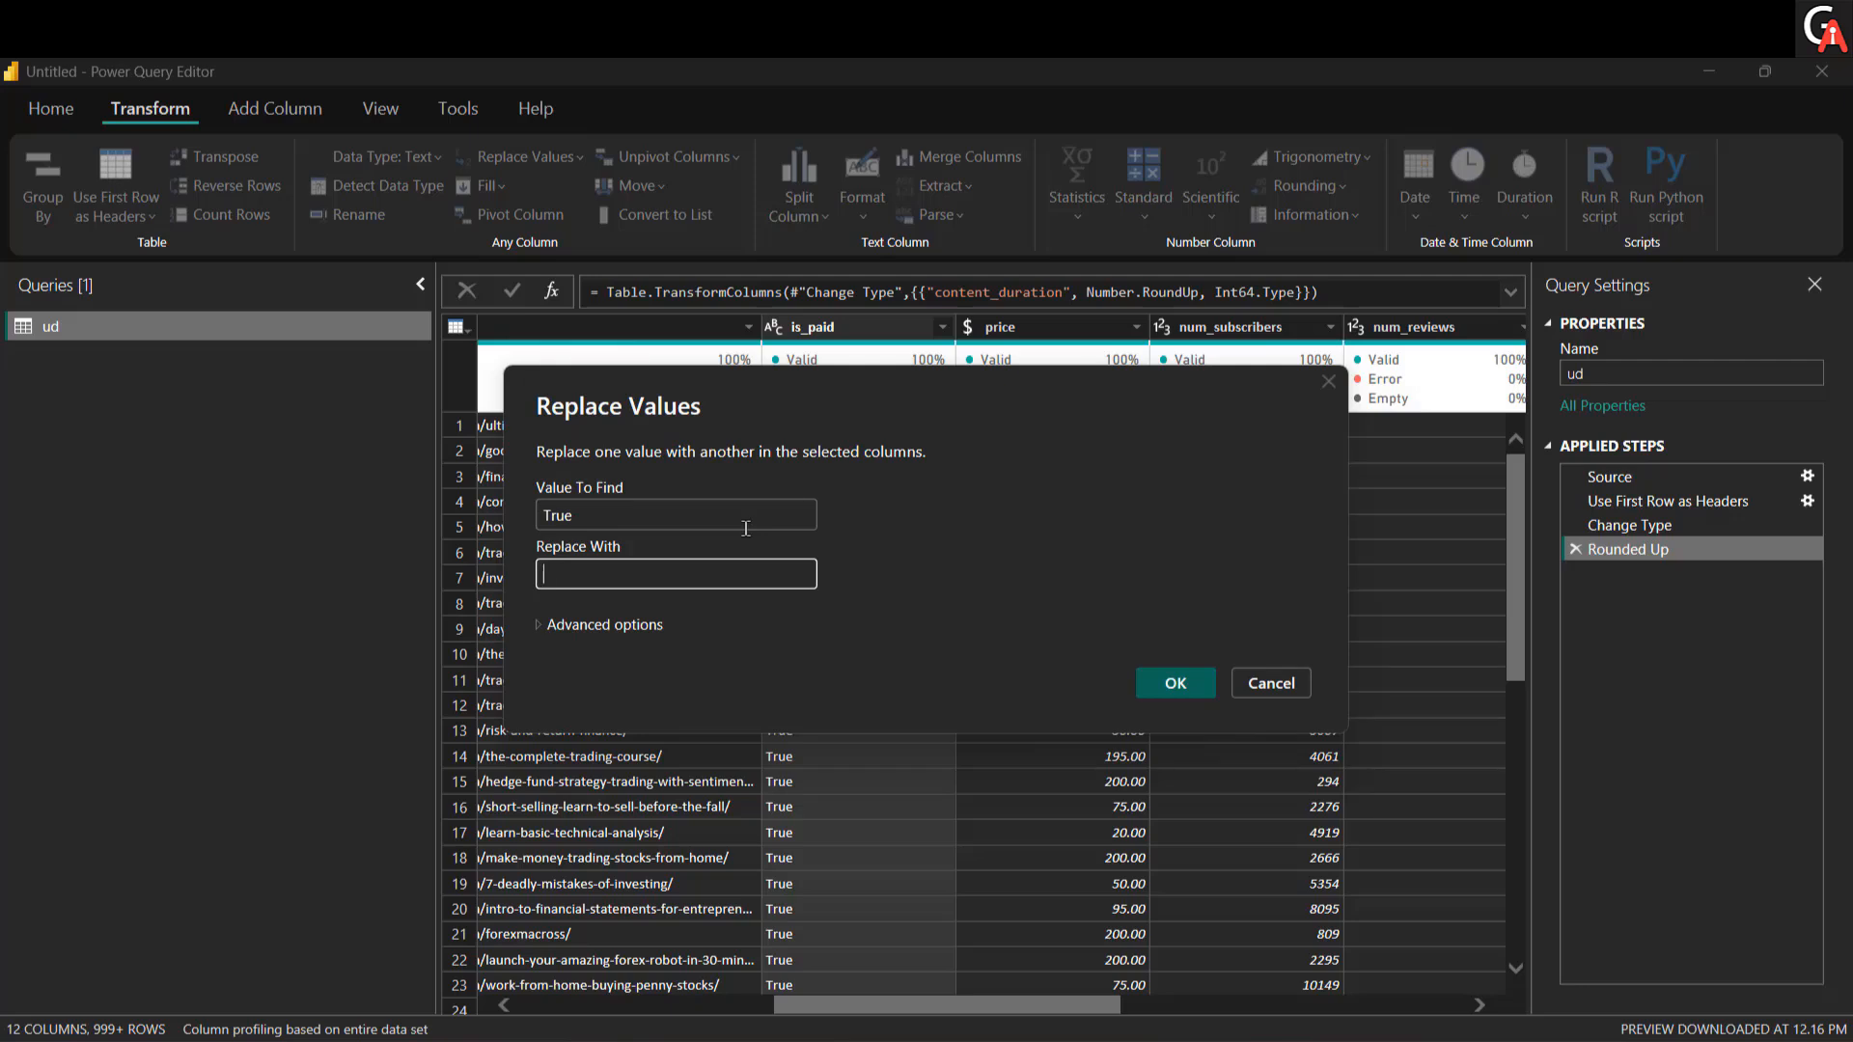
text(False)
key(BackSpace)
key(BackSpace)
key(BackSpace)
key(BackSpace)
key(BackSpace)
key(BackSpace)
key(BackSpace)
text(Ye)
click(1193, 683)
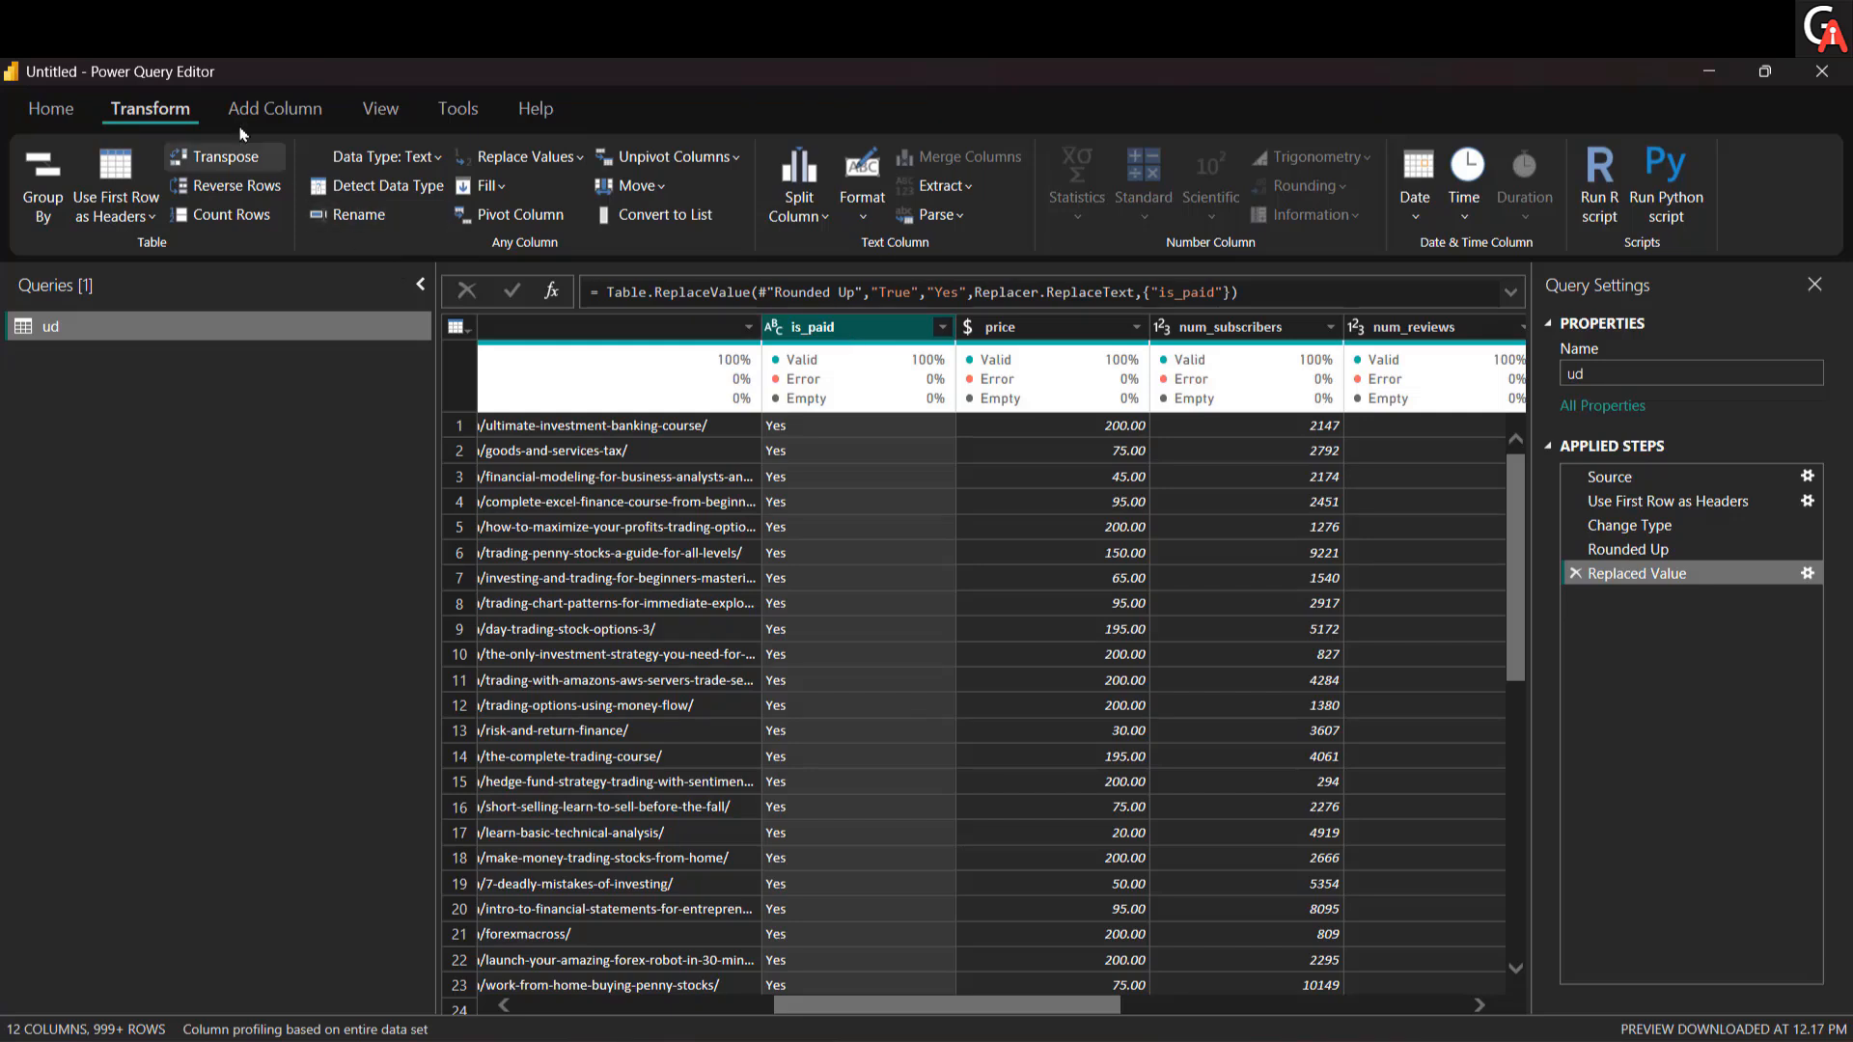
Step: Replace the value False with No in the is_paid column
click(581, 158)
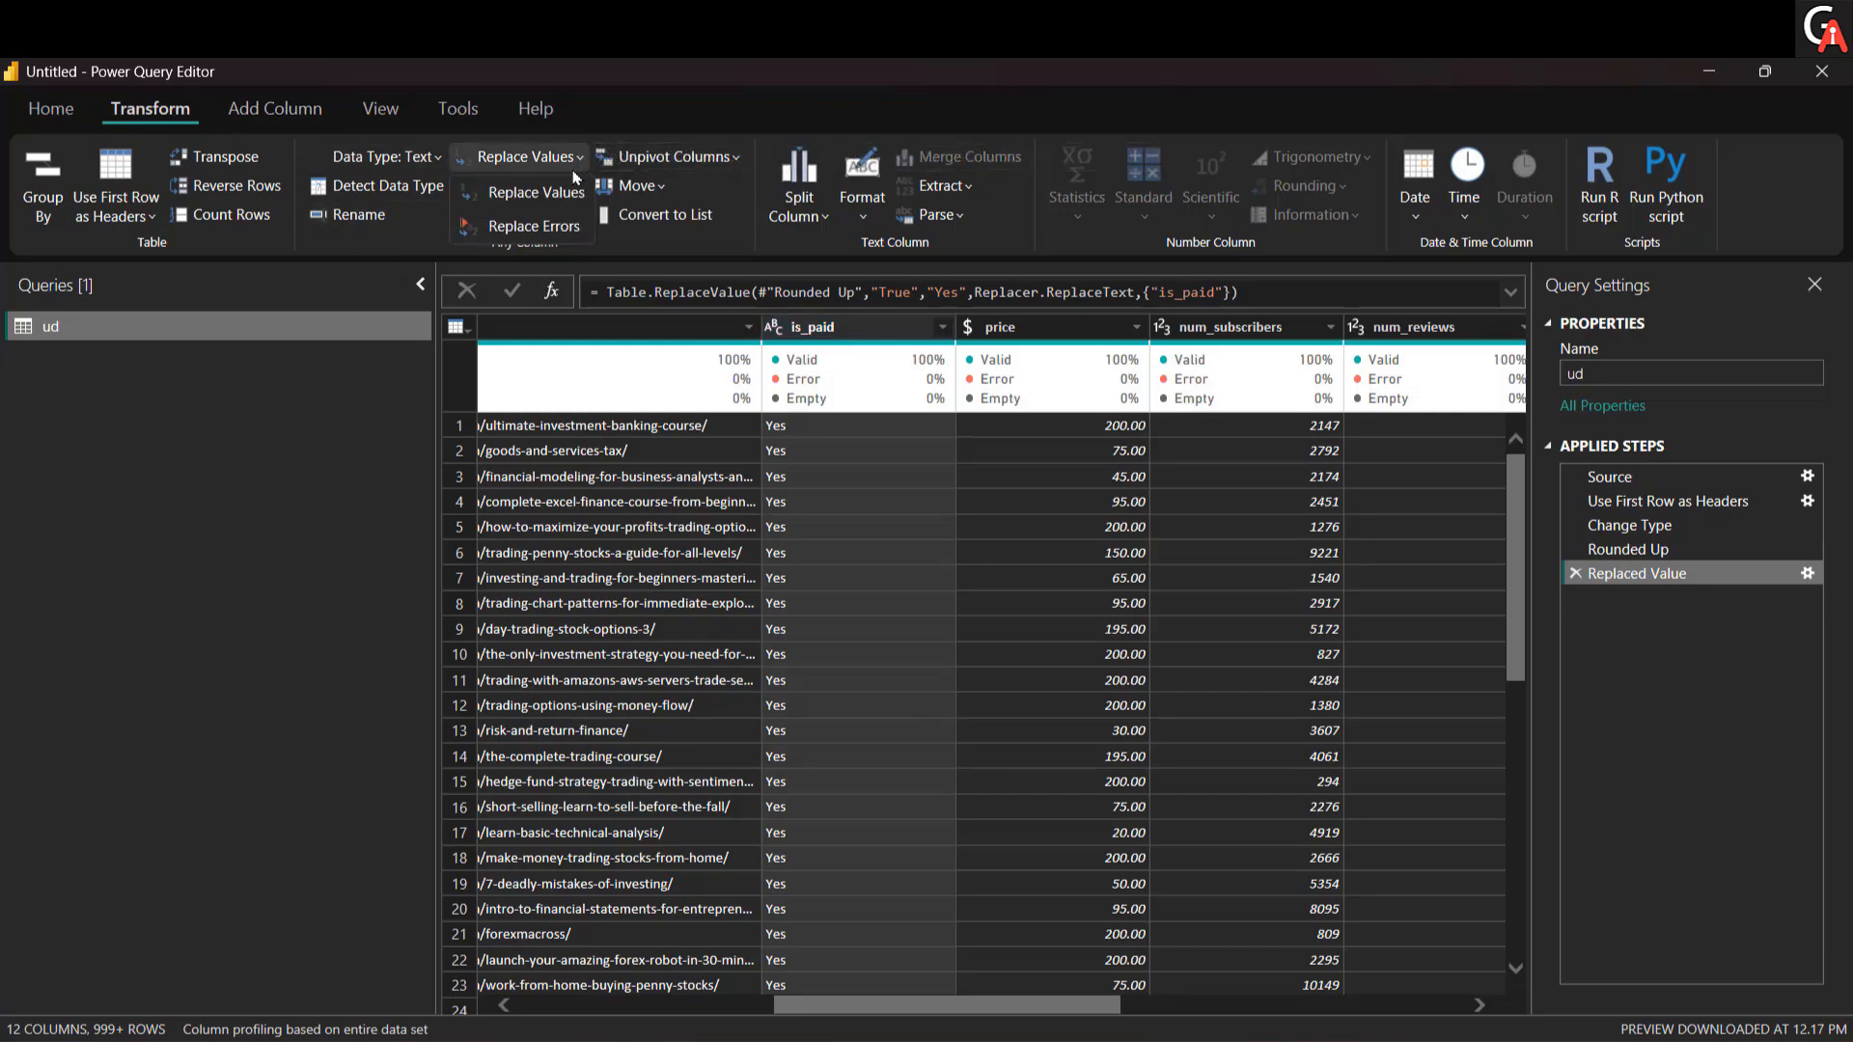
click(506, 188)
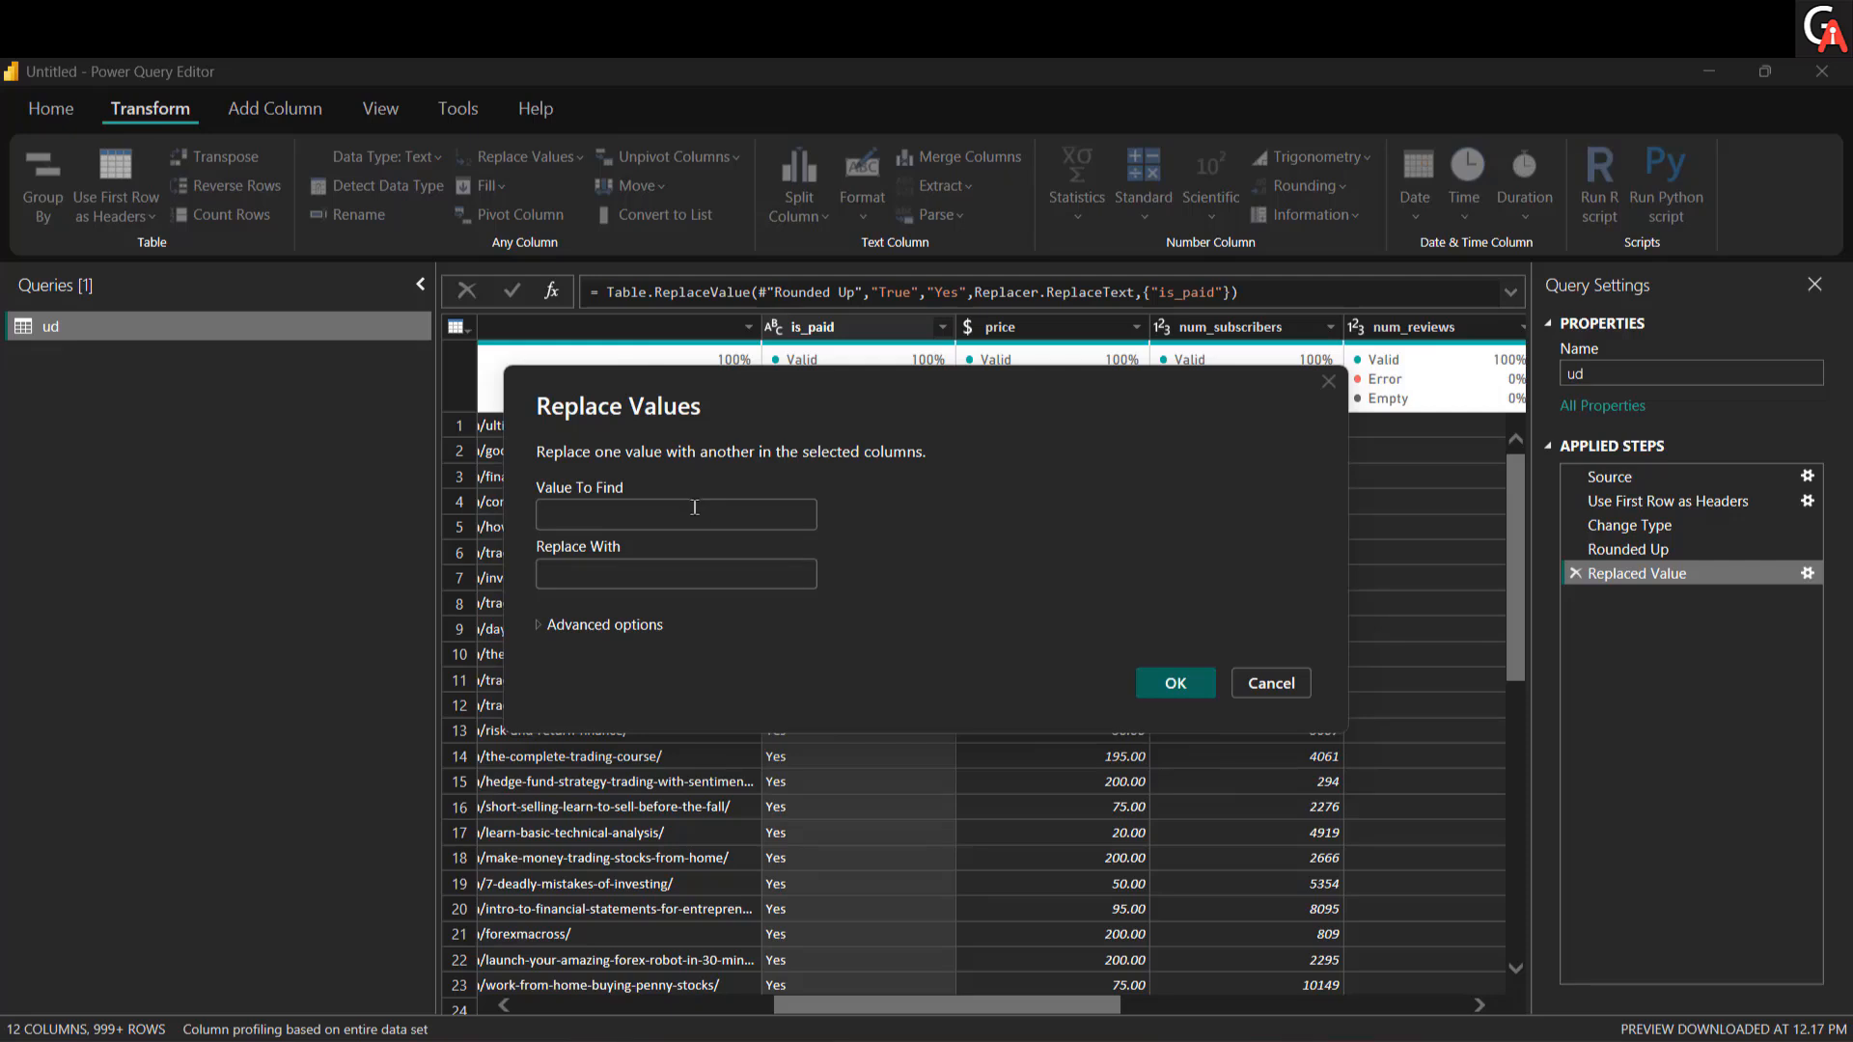
click(733, 525)
text(F)
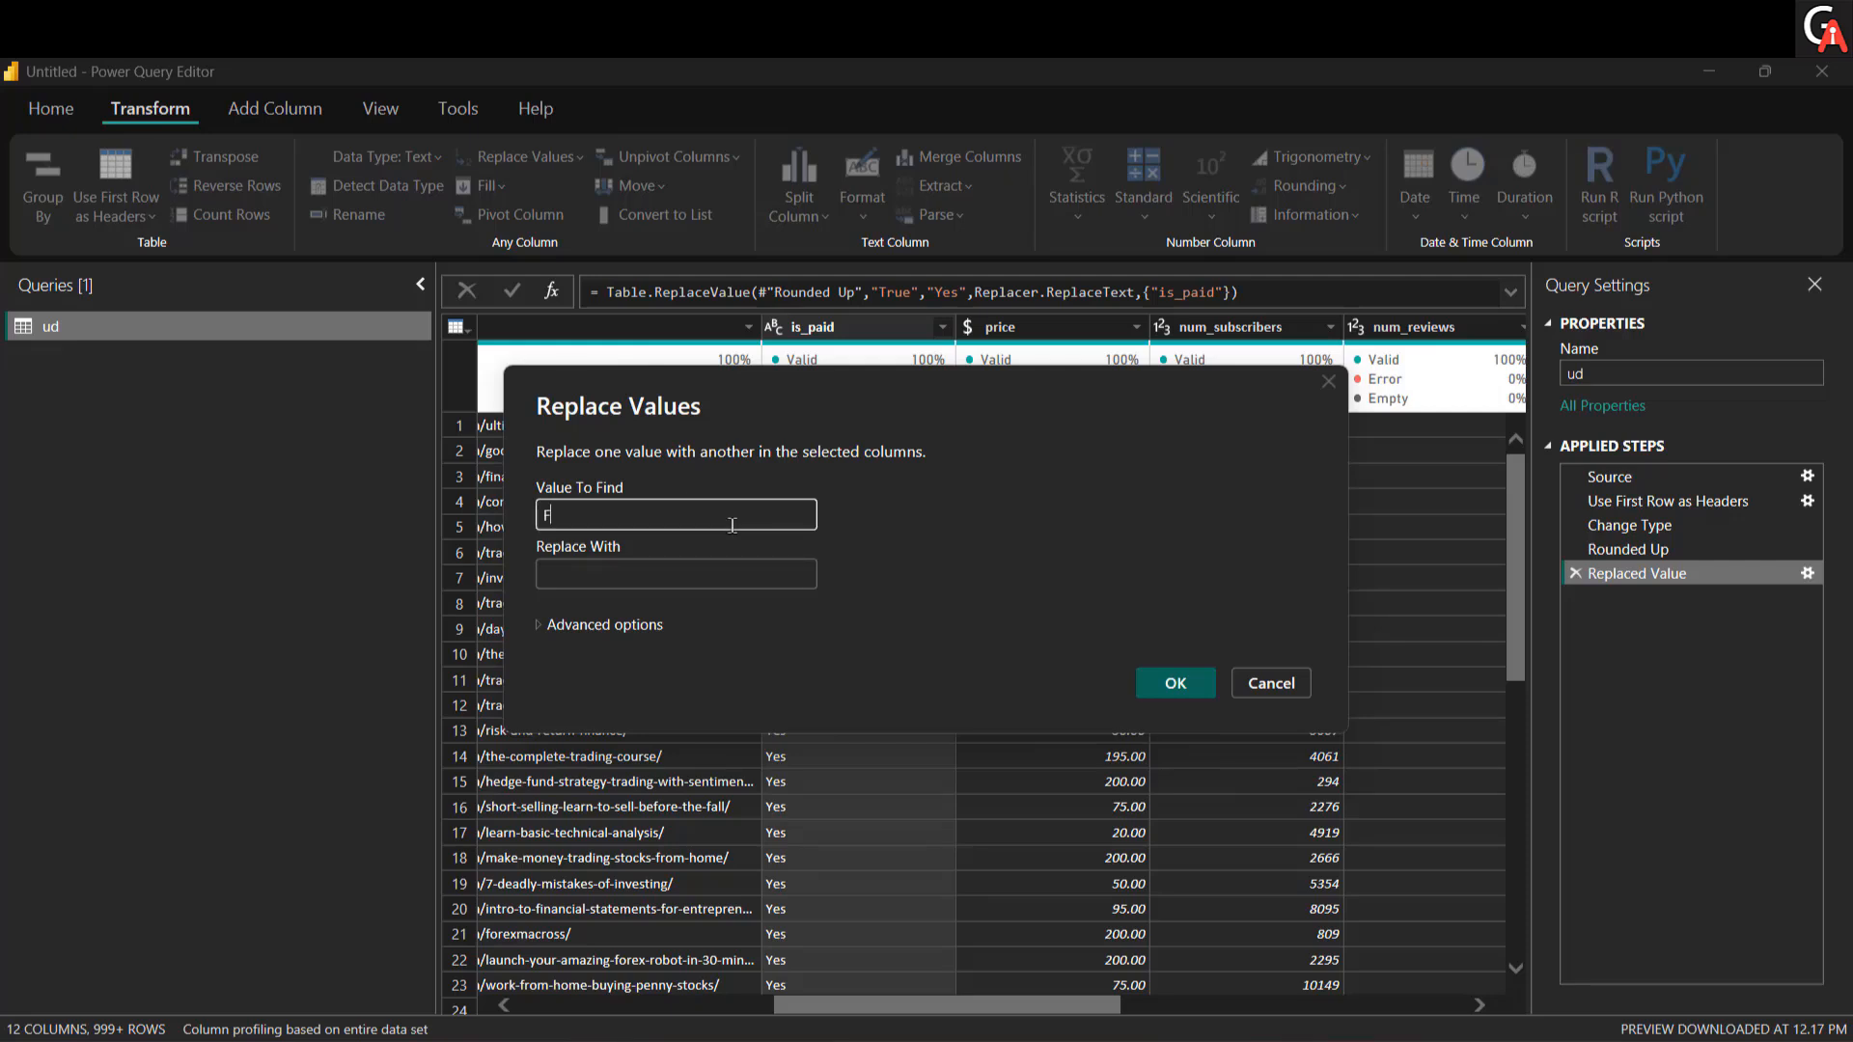
text(alse)
key(Tab)
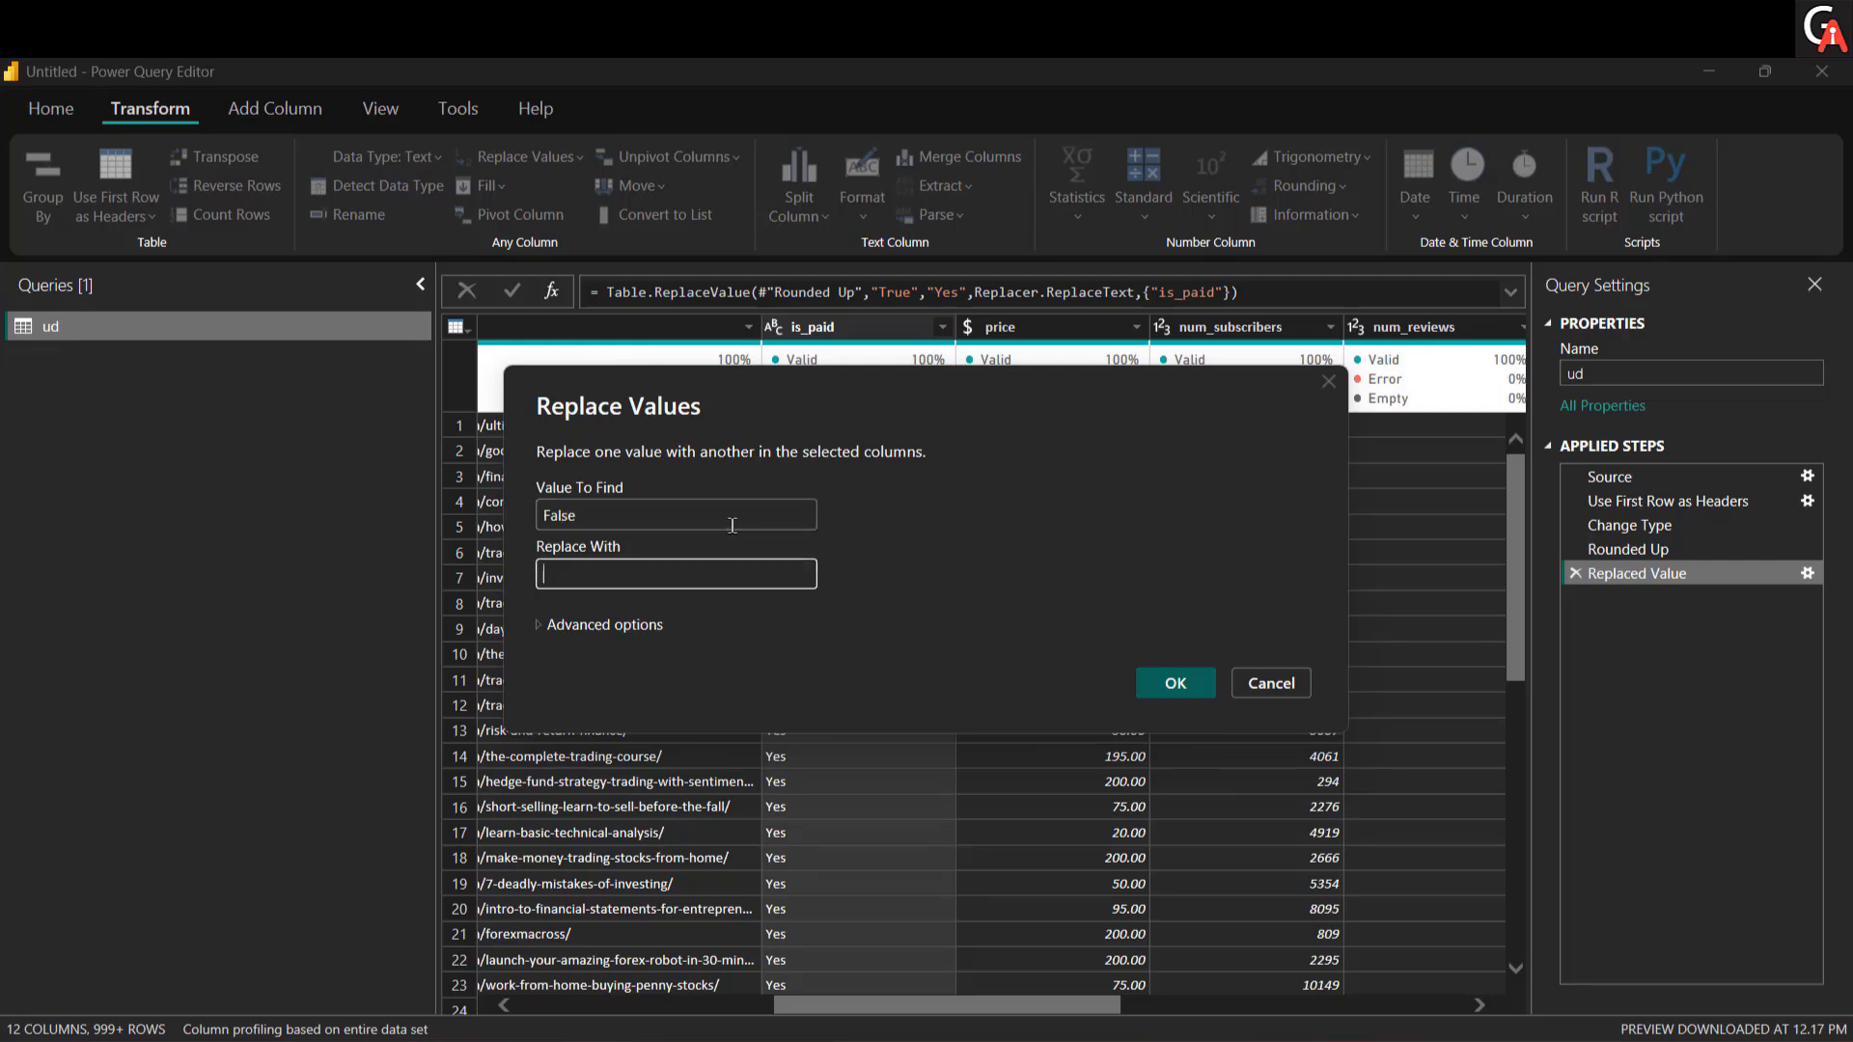
text(No)
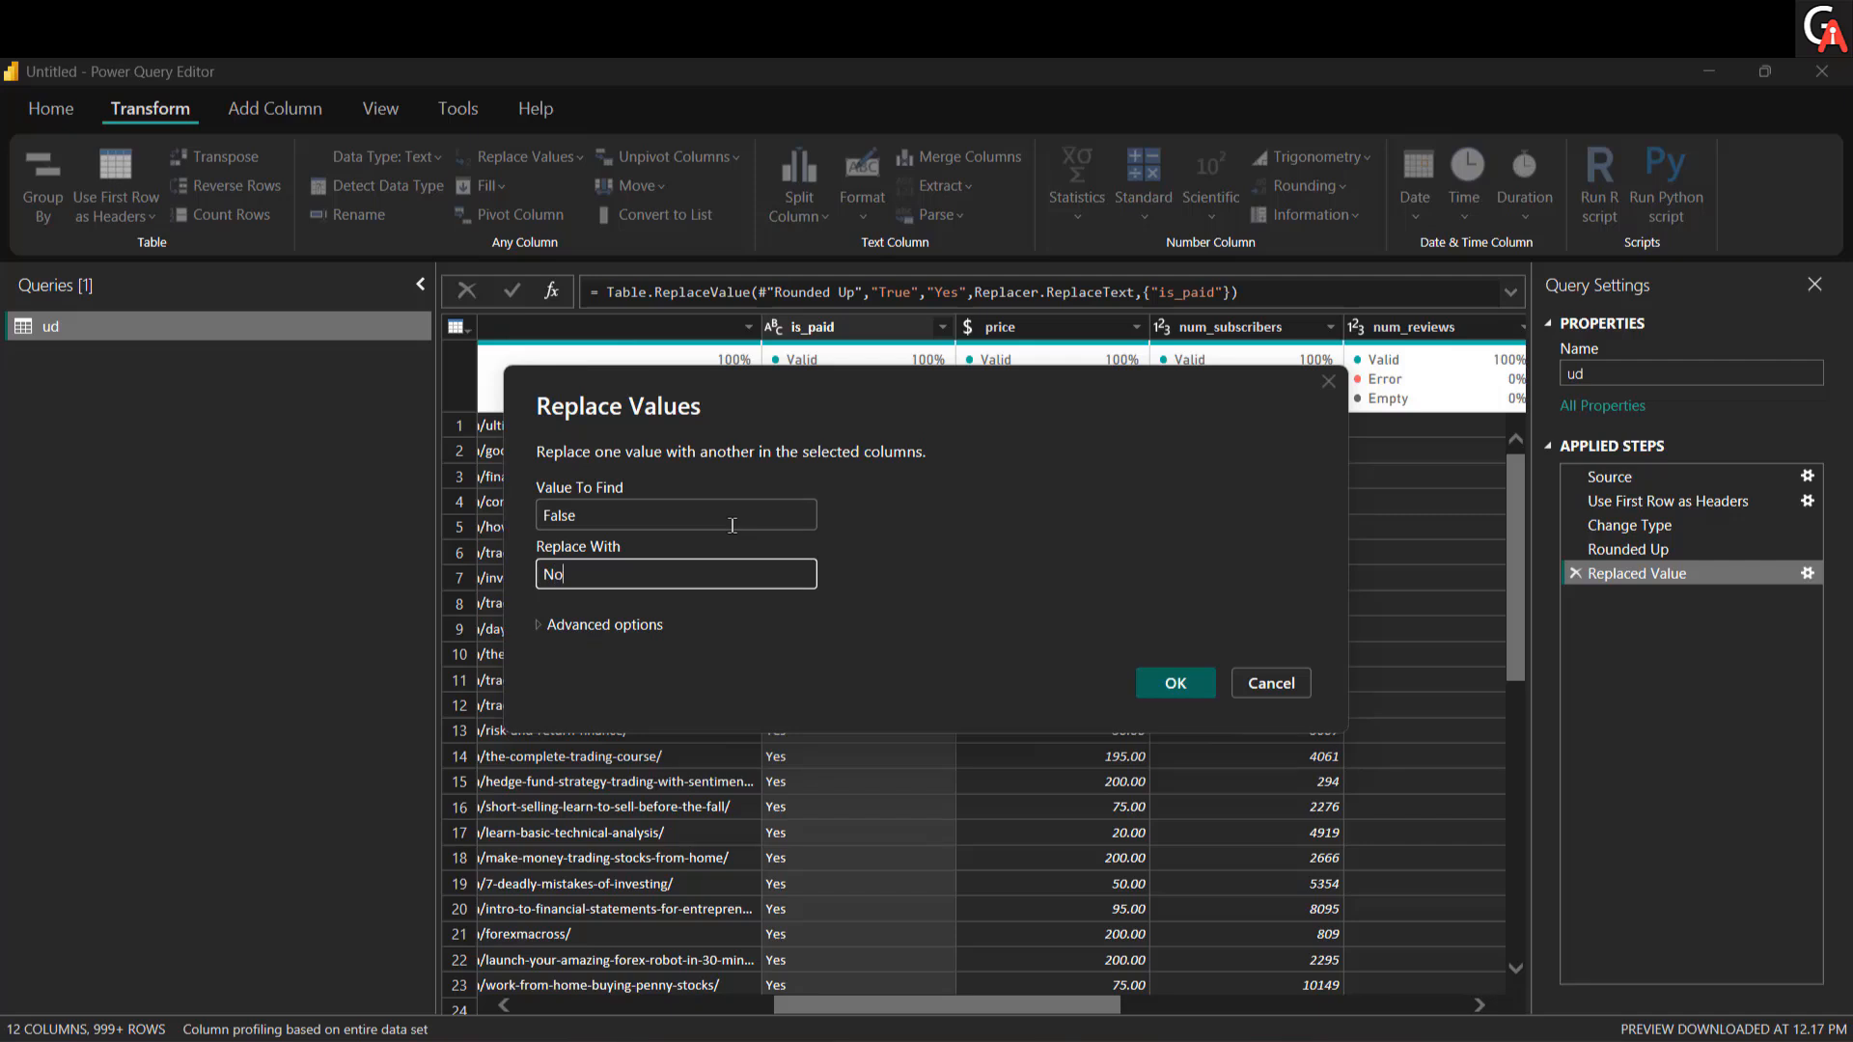
click(1174, 683)
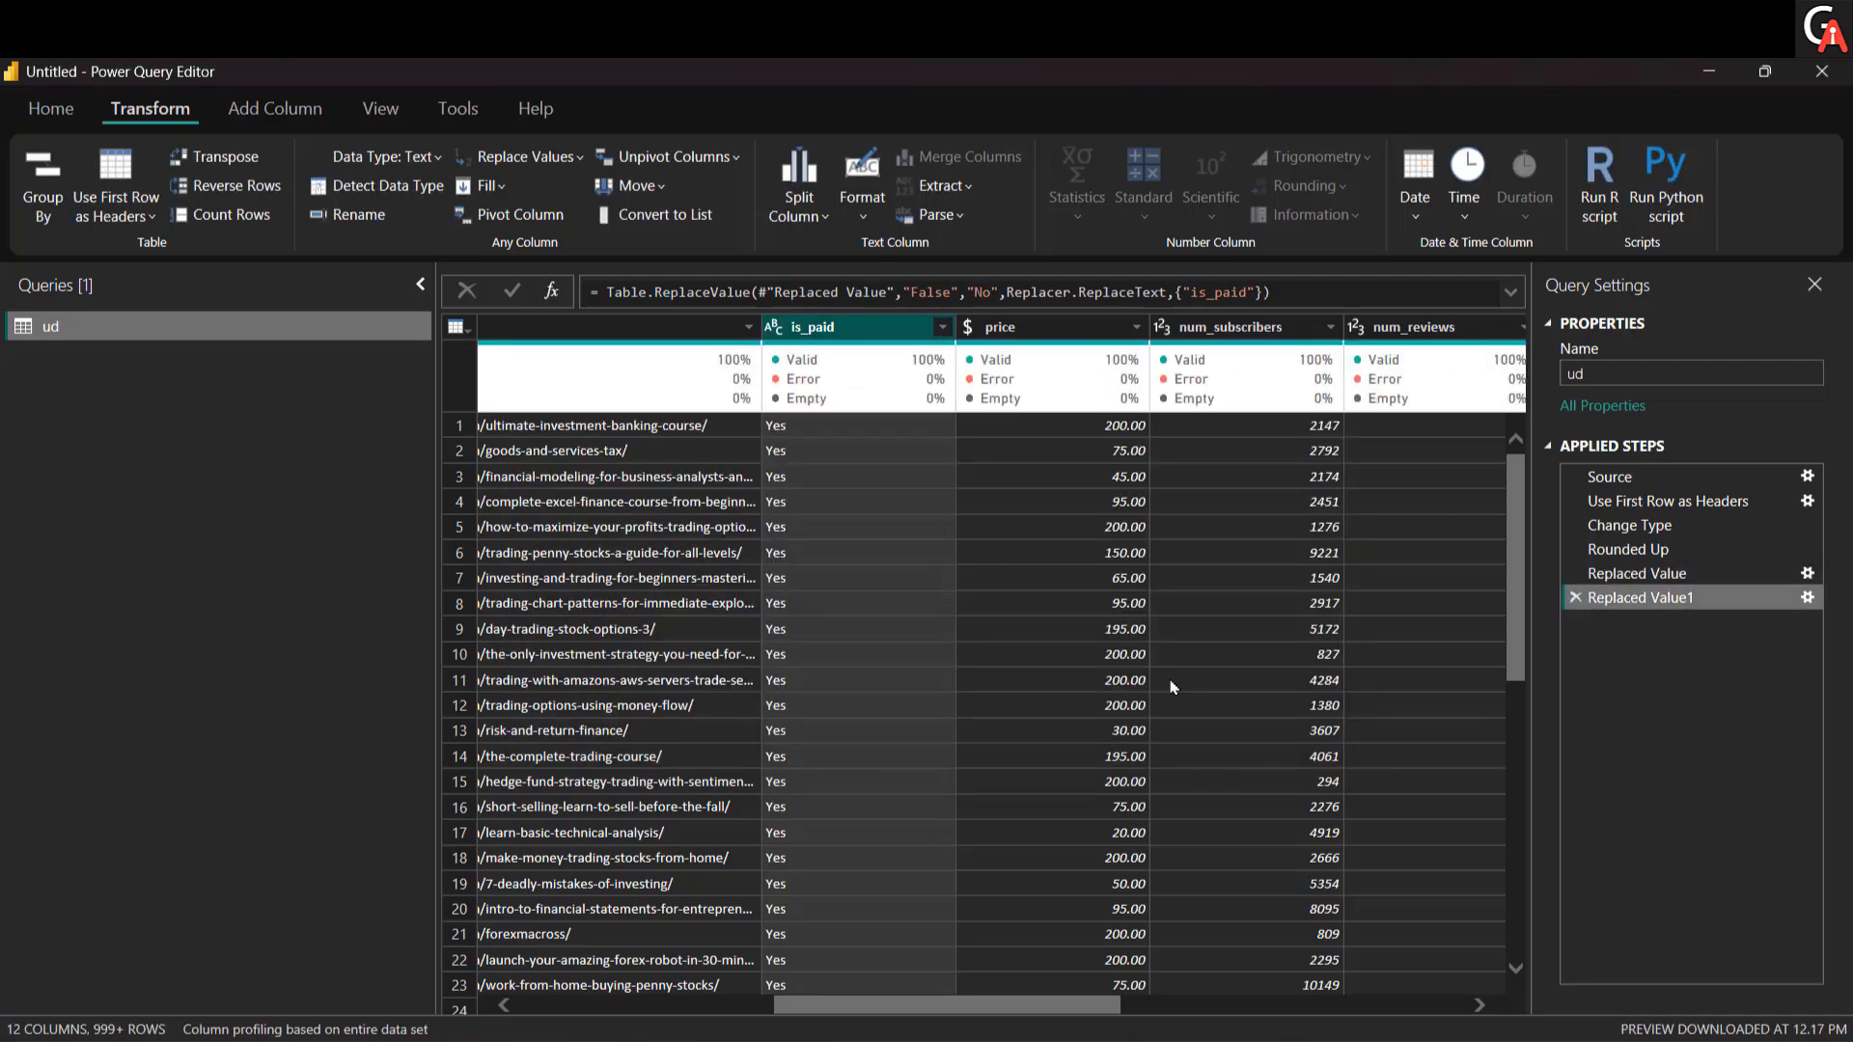
Step: Check the complete list of distinct values in the is_paid column's filter without applying a filter
click(941, 327)
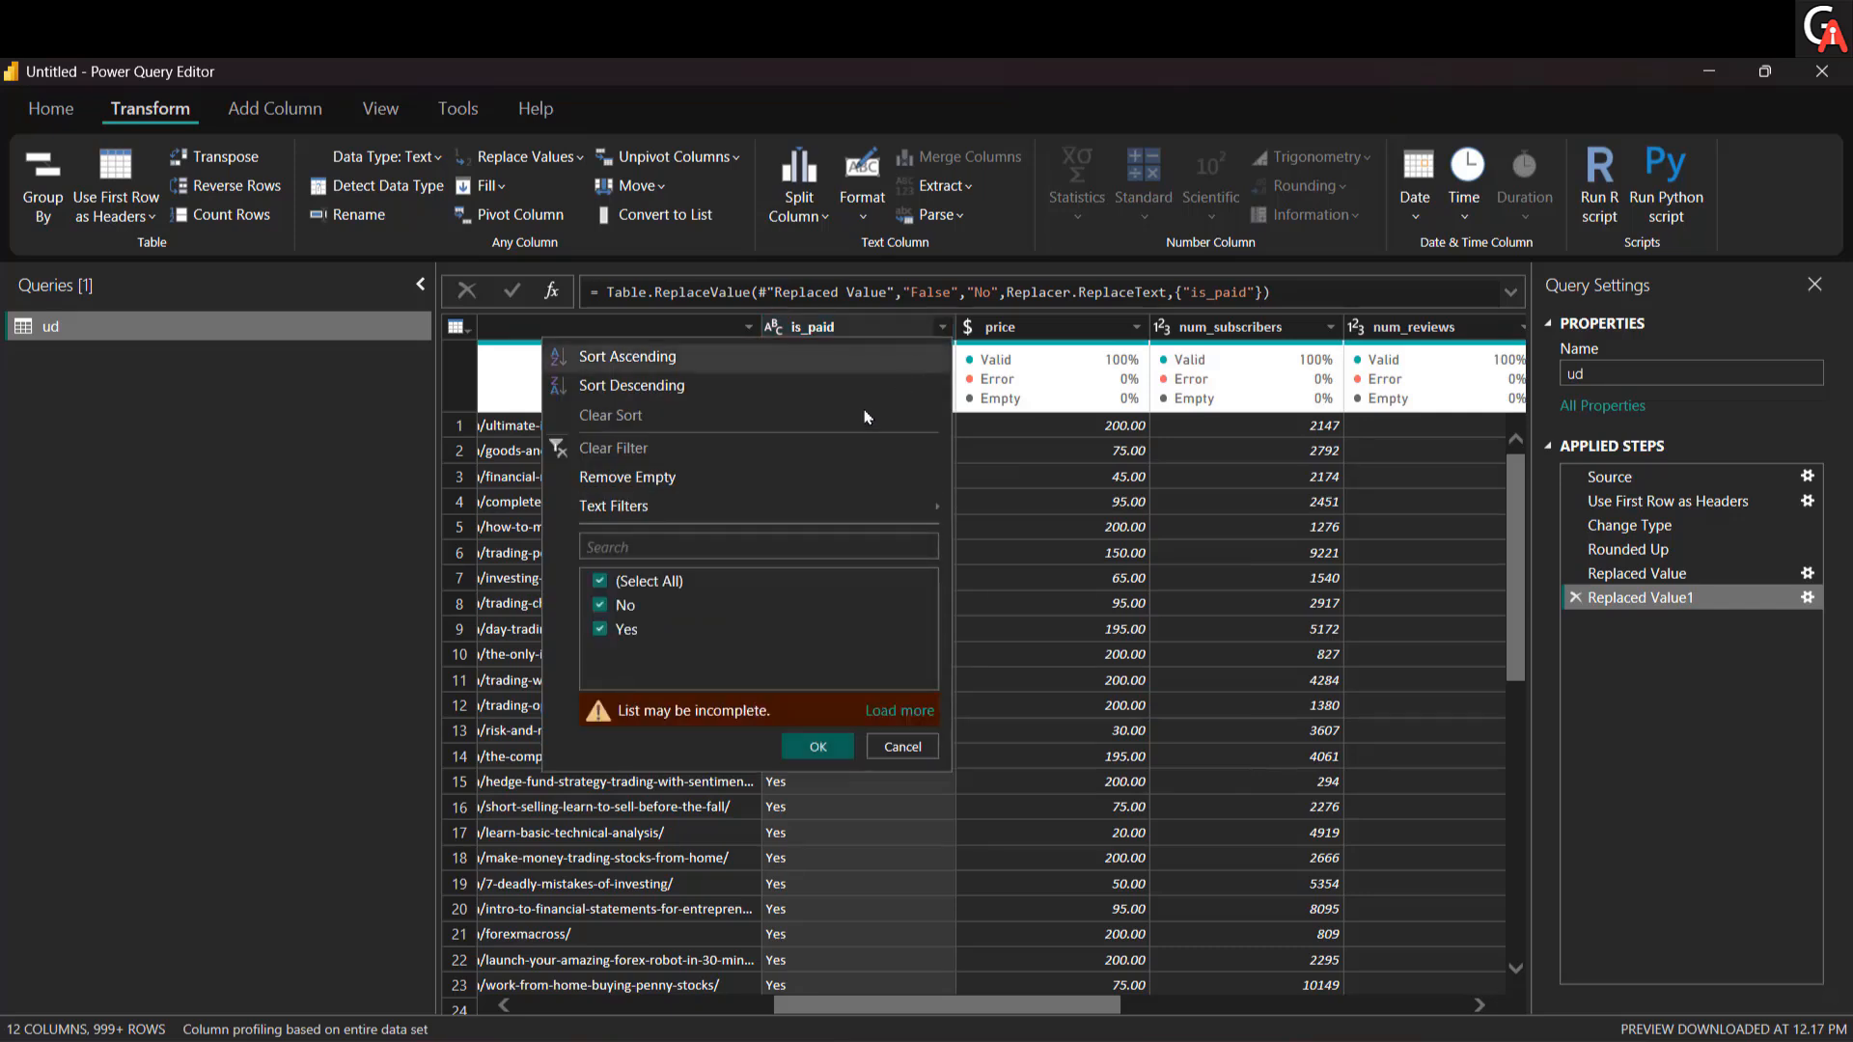
click(884, 713)
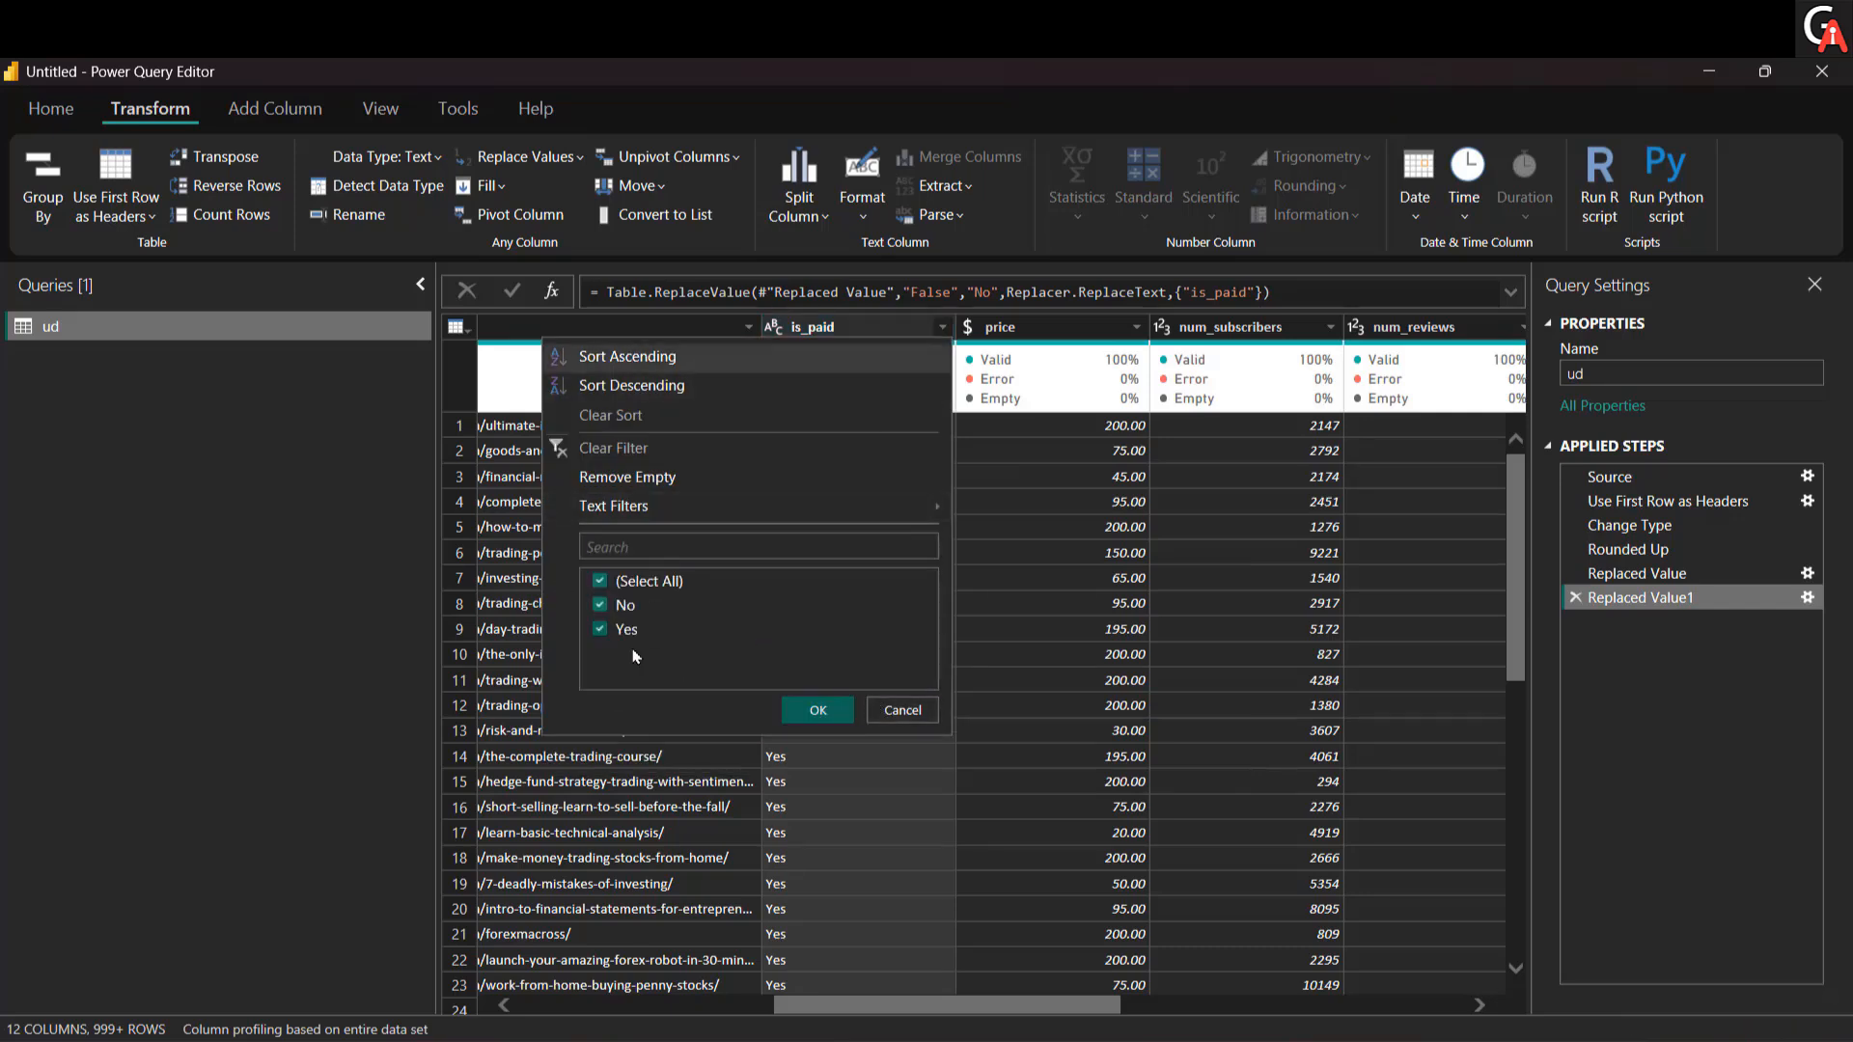
click(338, 646)
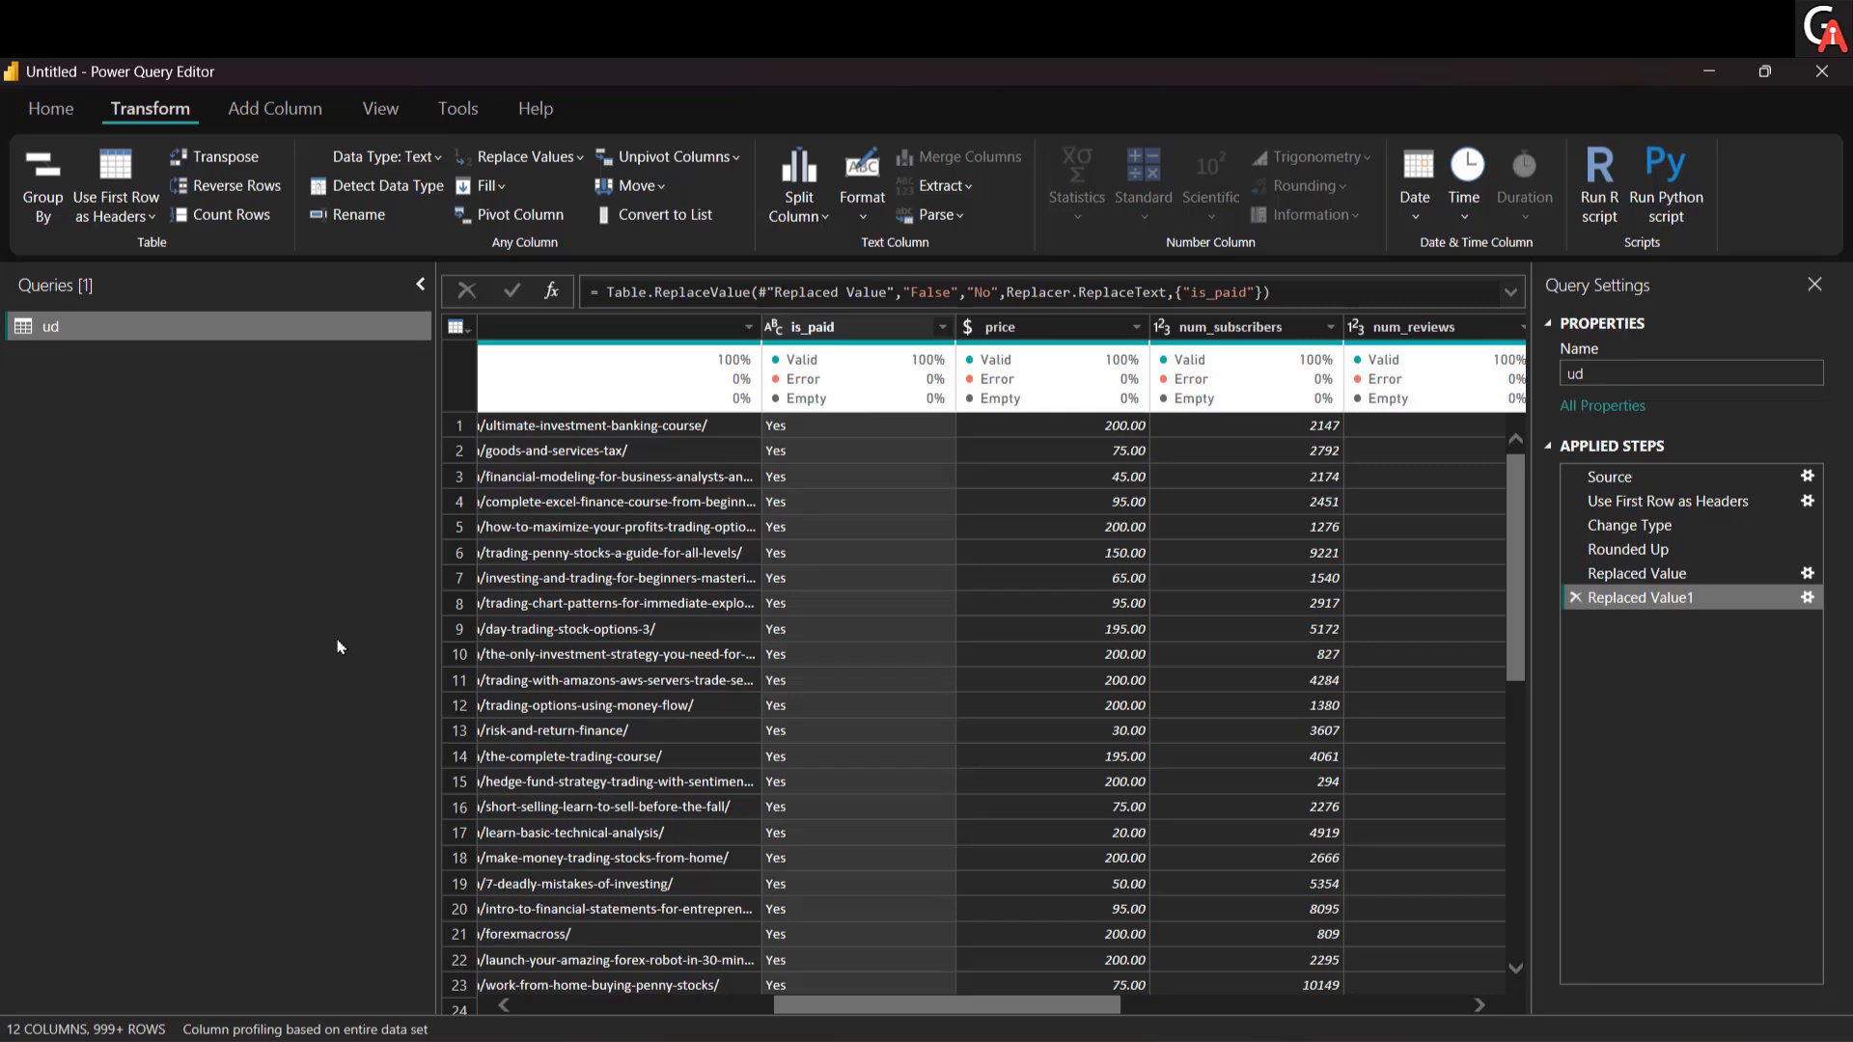
Step: Close Power Query Editor and apply the query changes to load the ud table into the report
click(50, 108)
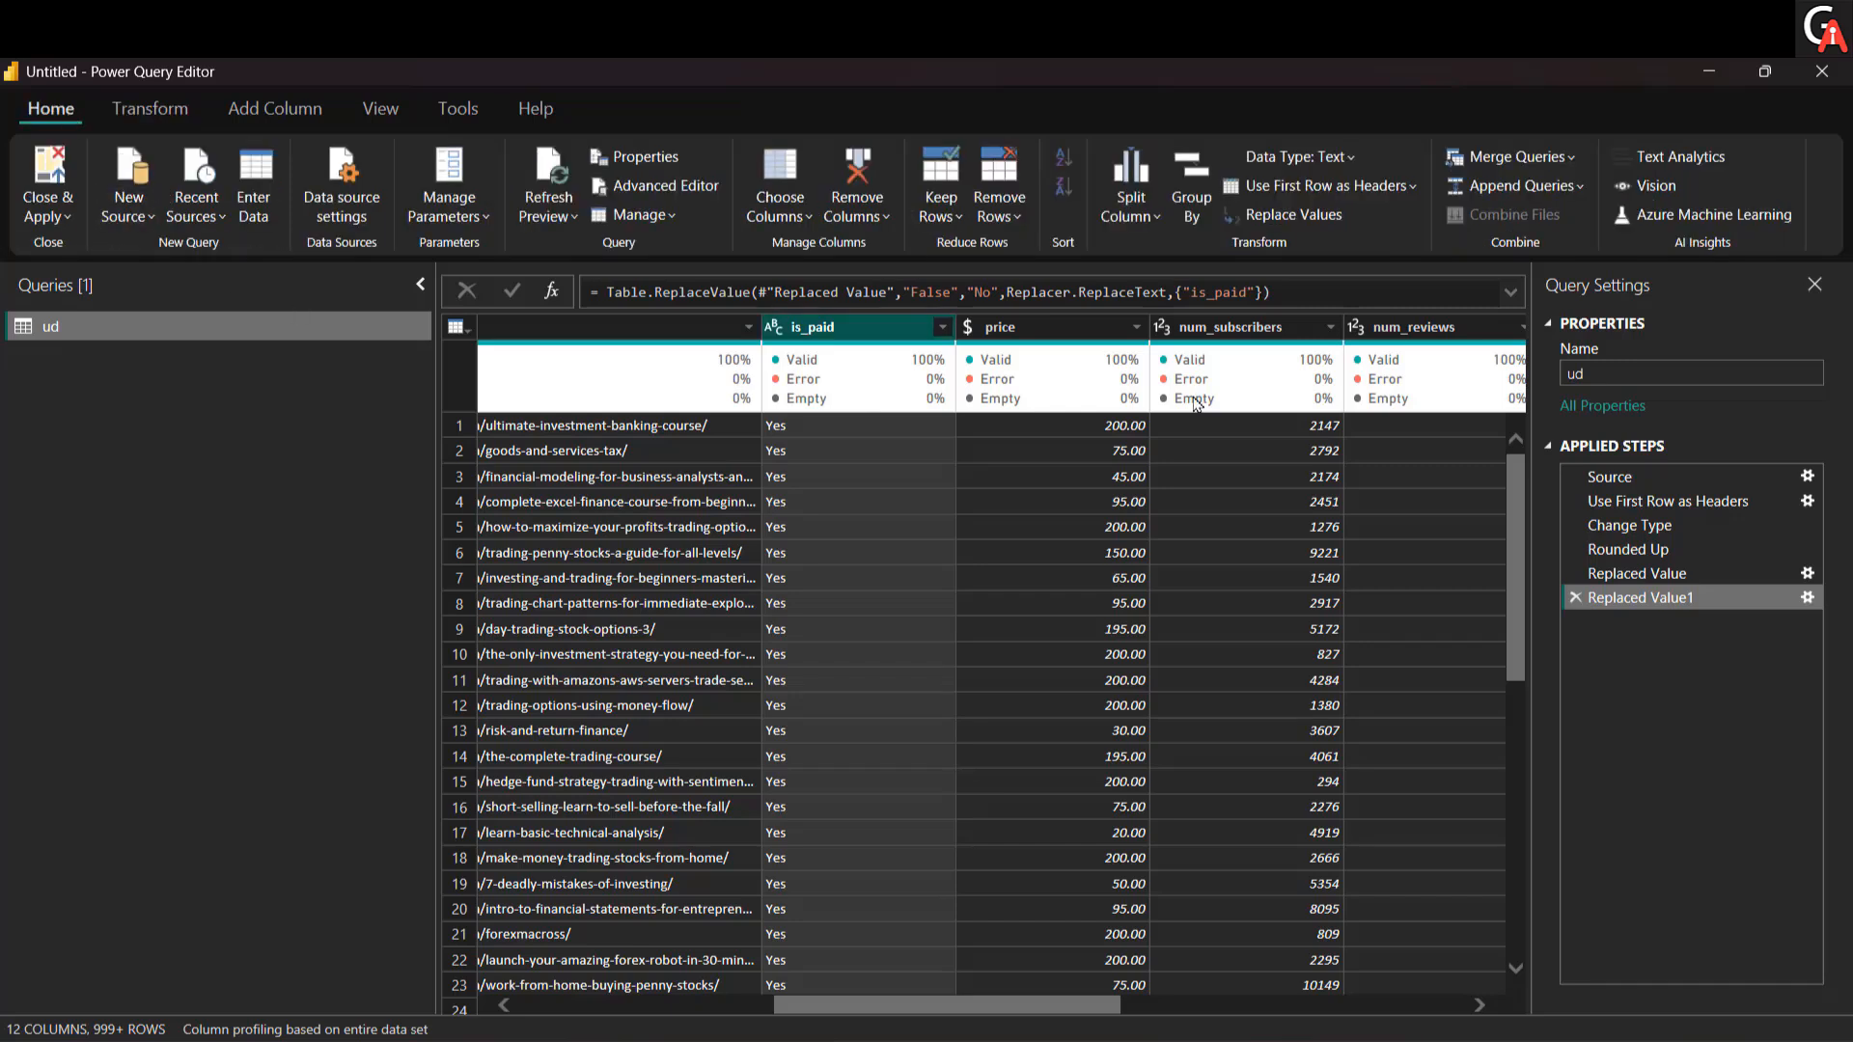
click(48, 174)
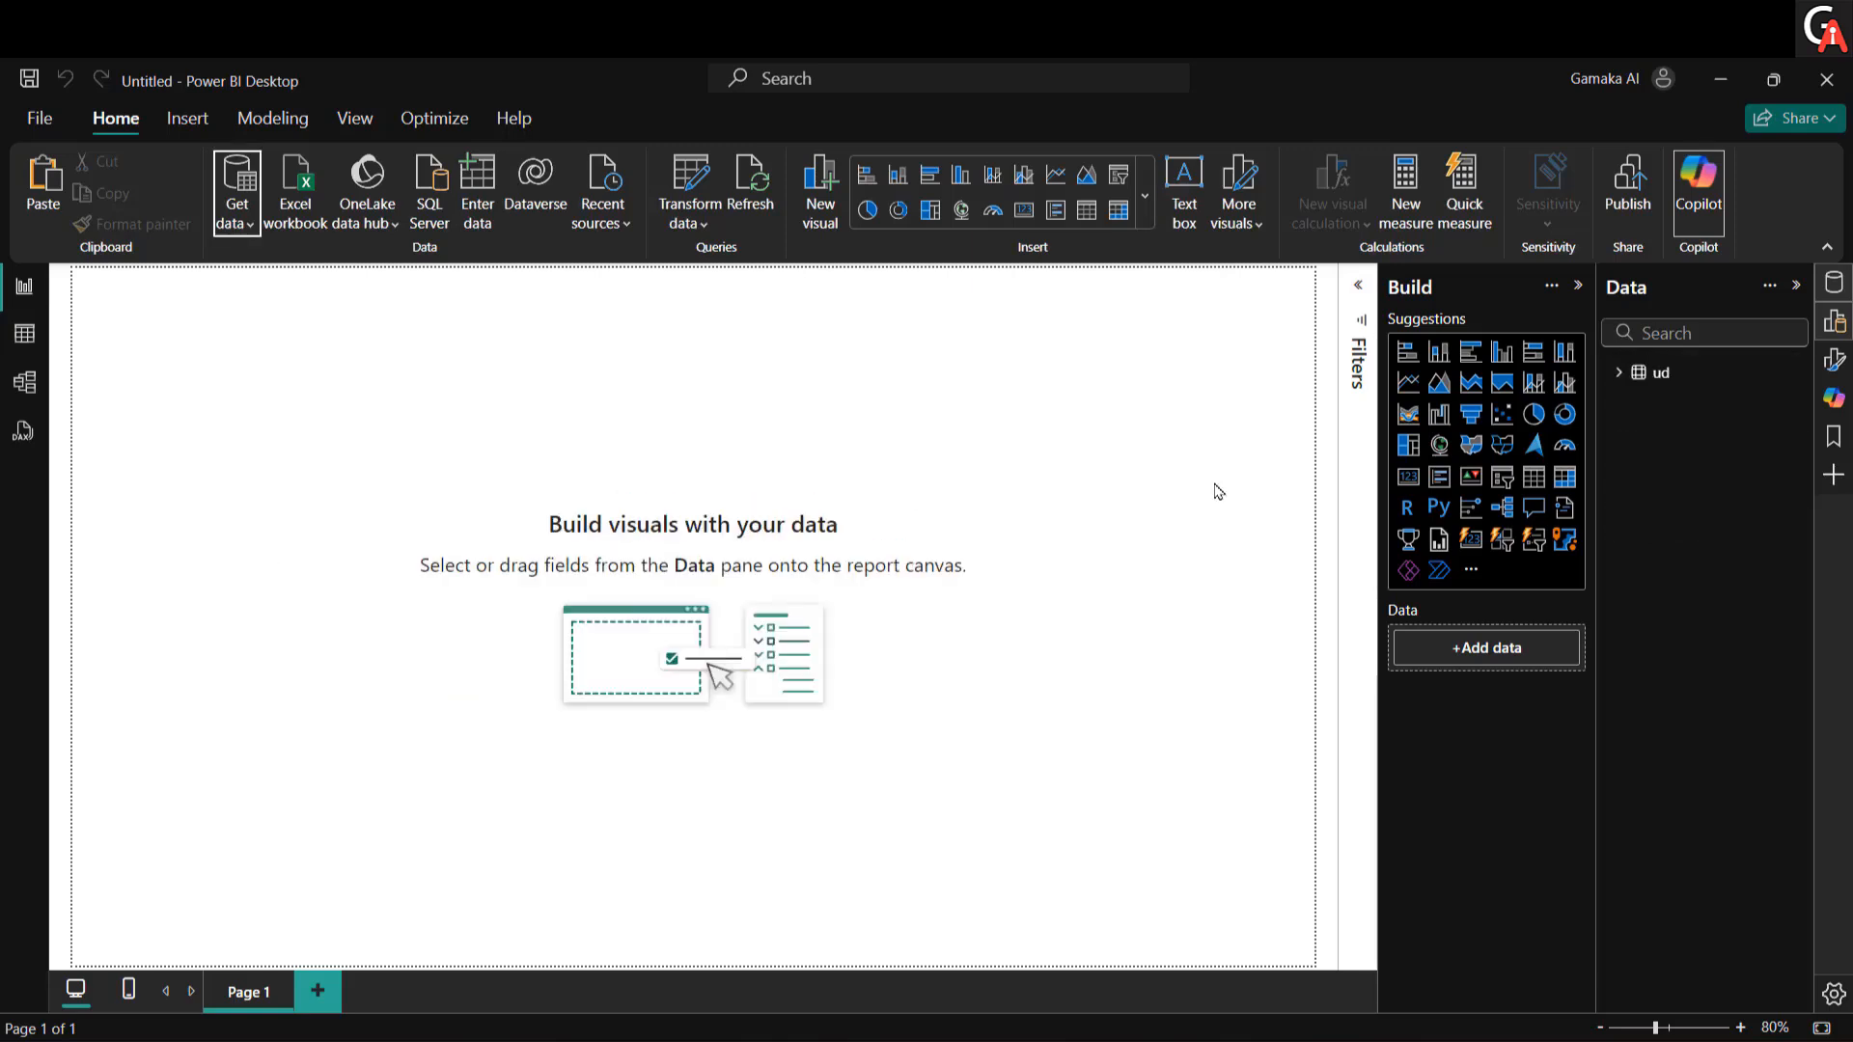
Step: Set the default summarization of the ud table's course_id column to Don't summarize
click(1618, 373)
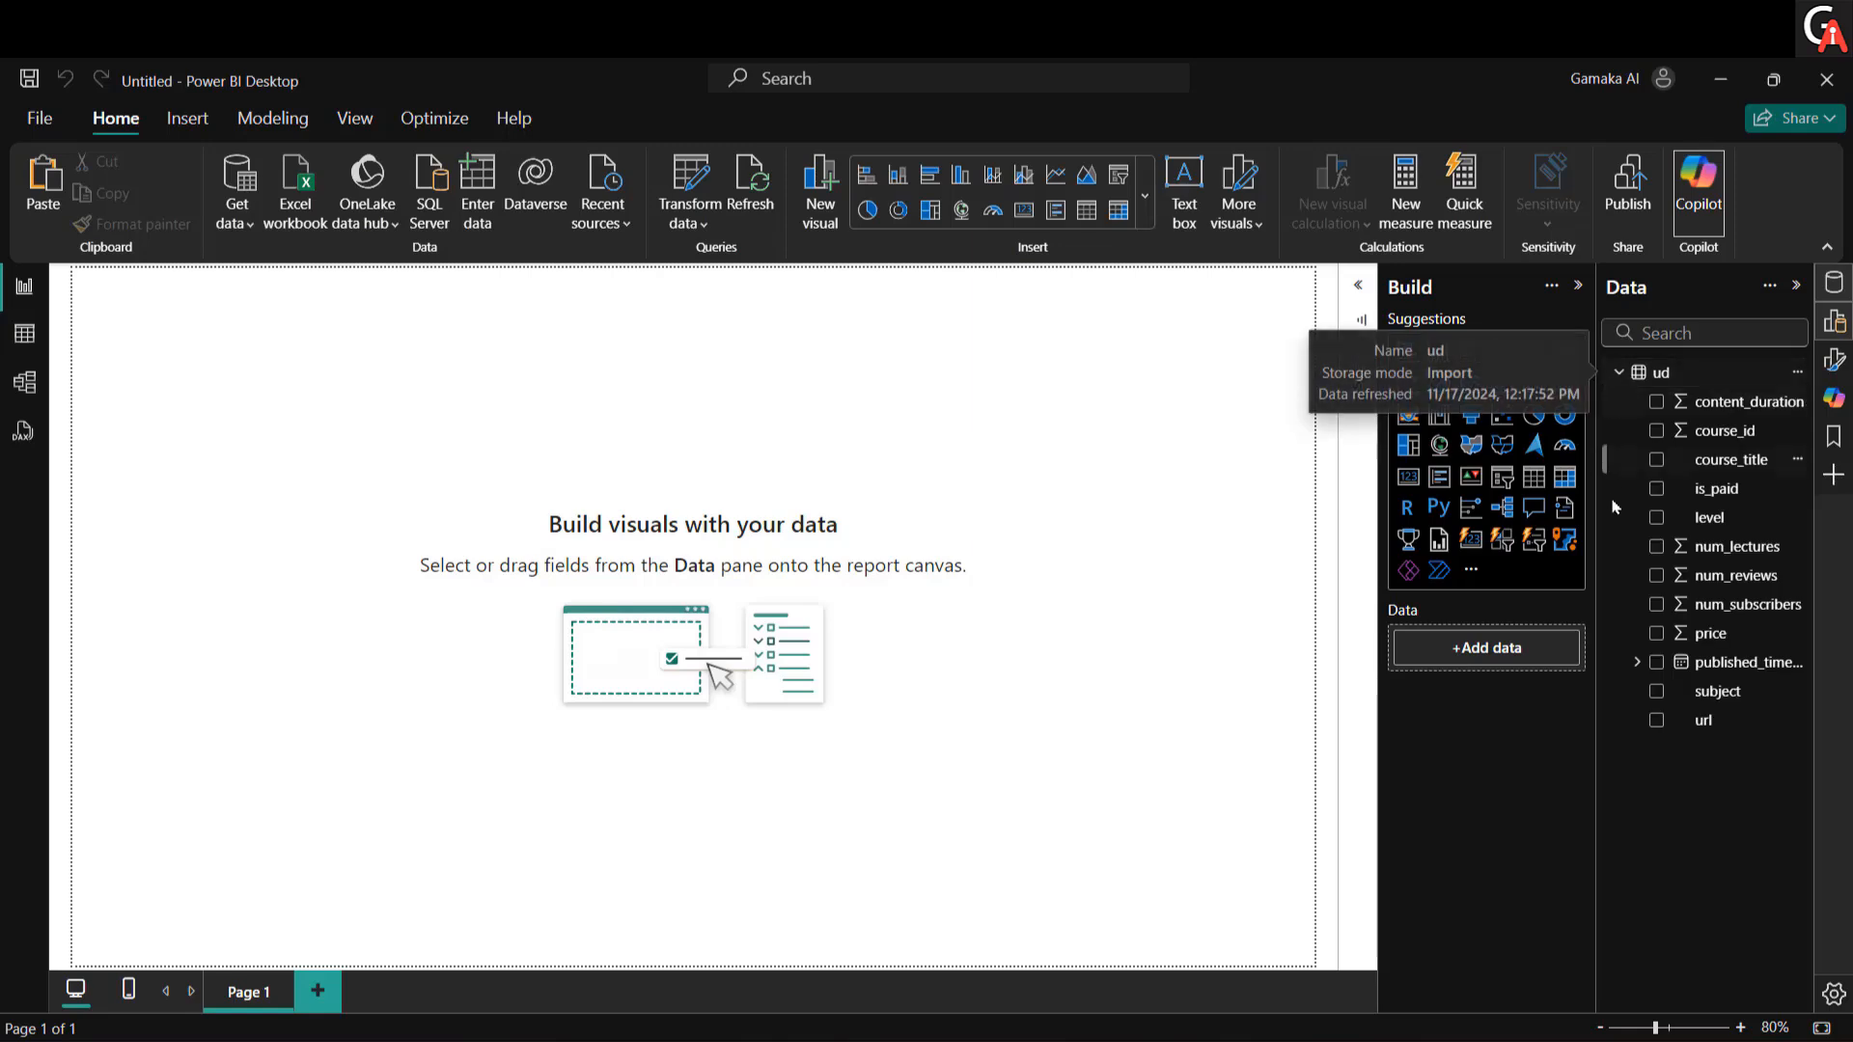
click(1577, 286)
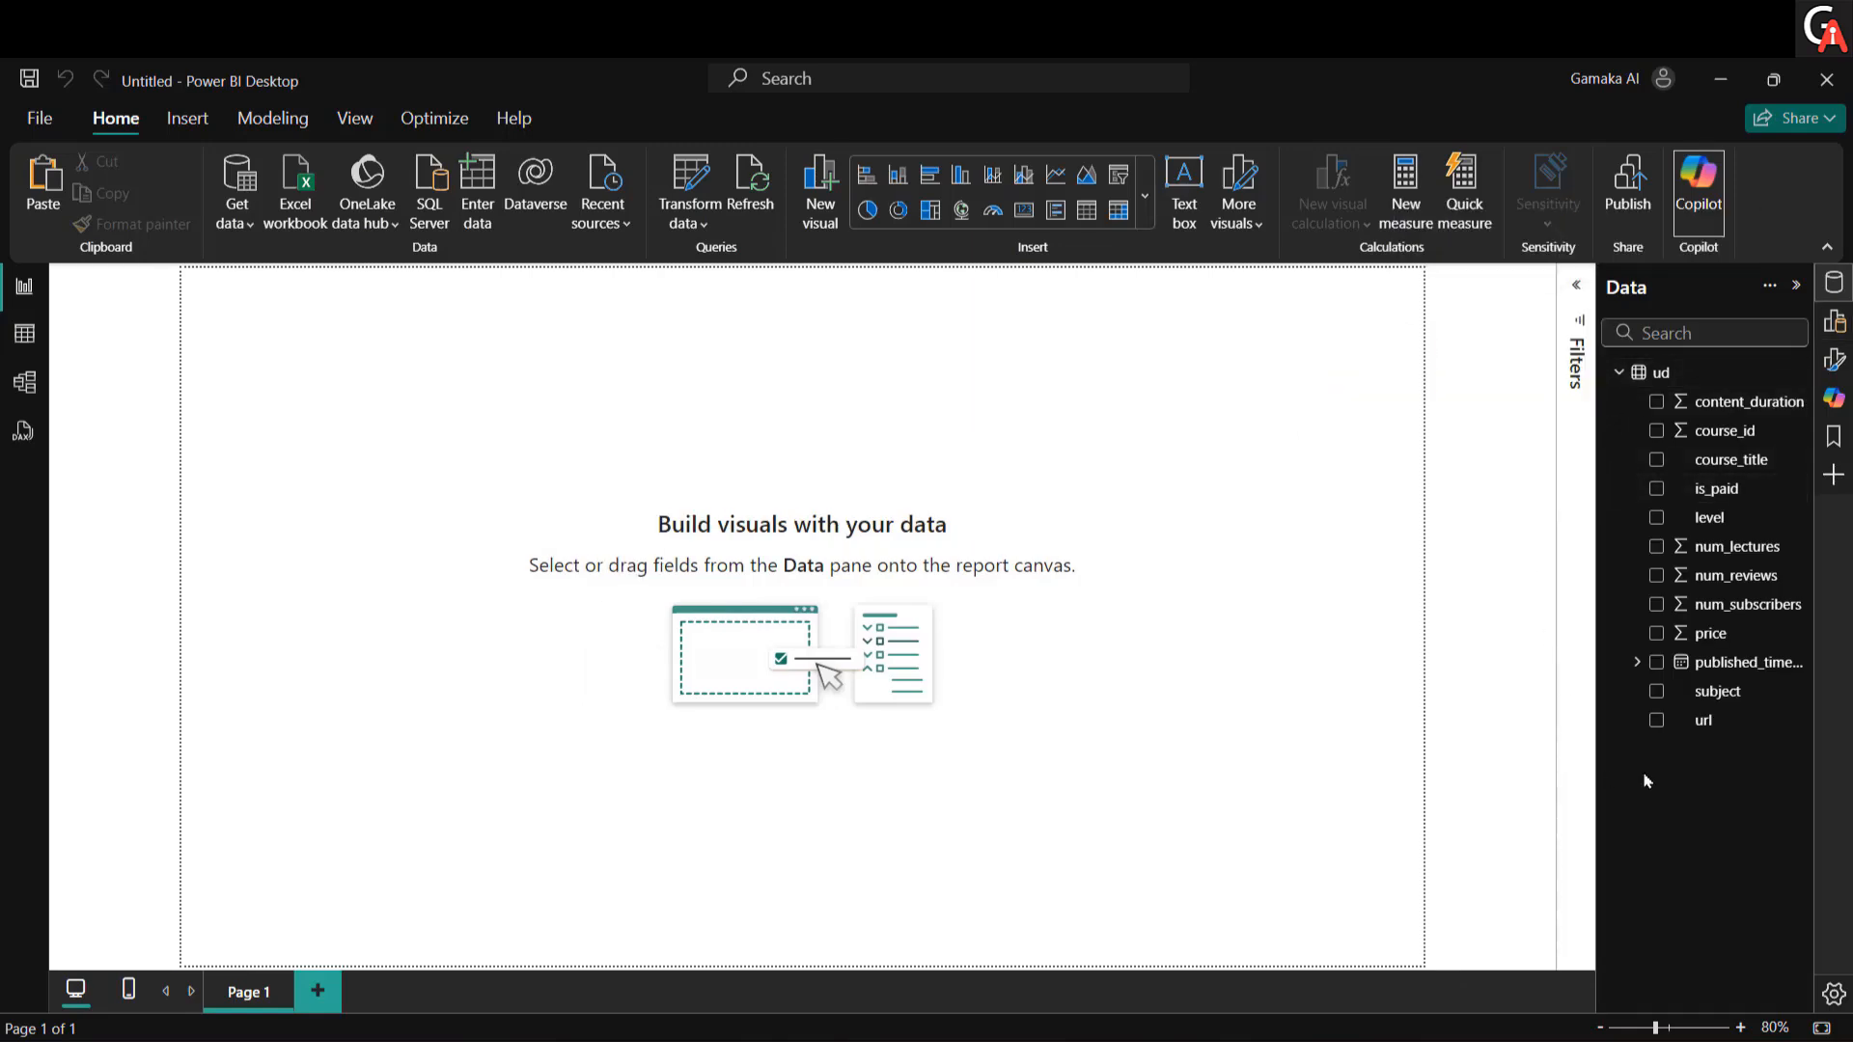
click(1726, 434)
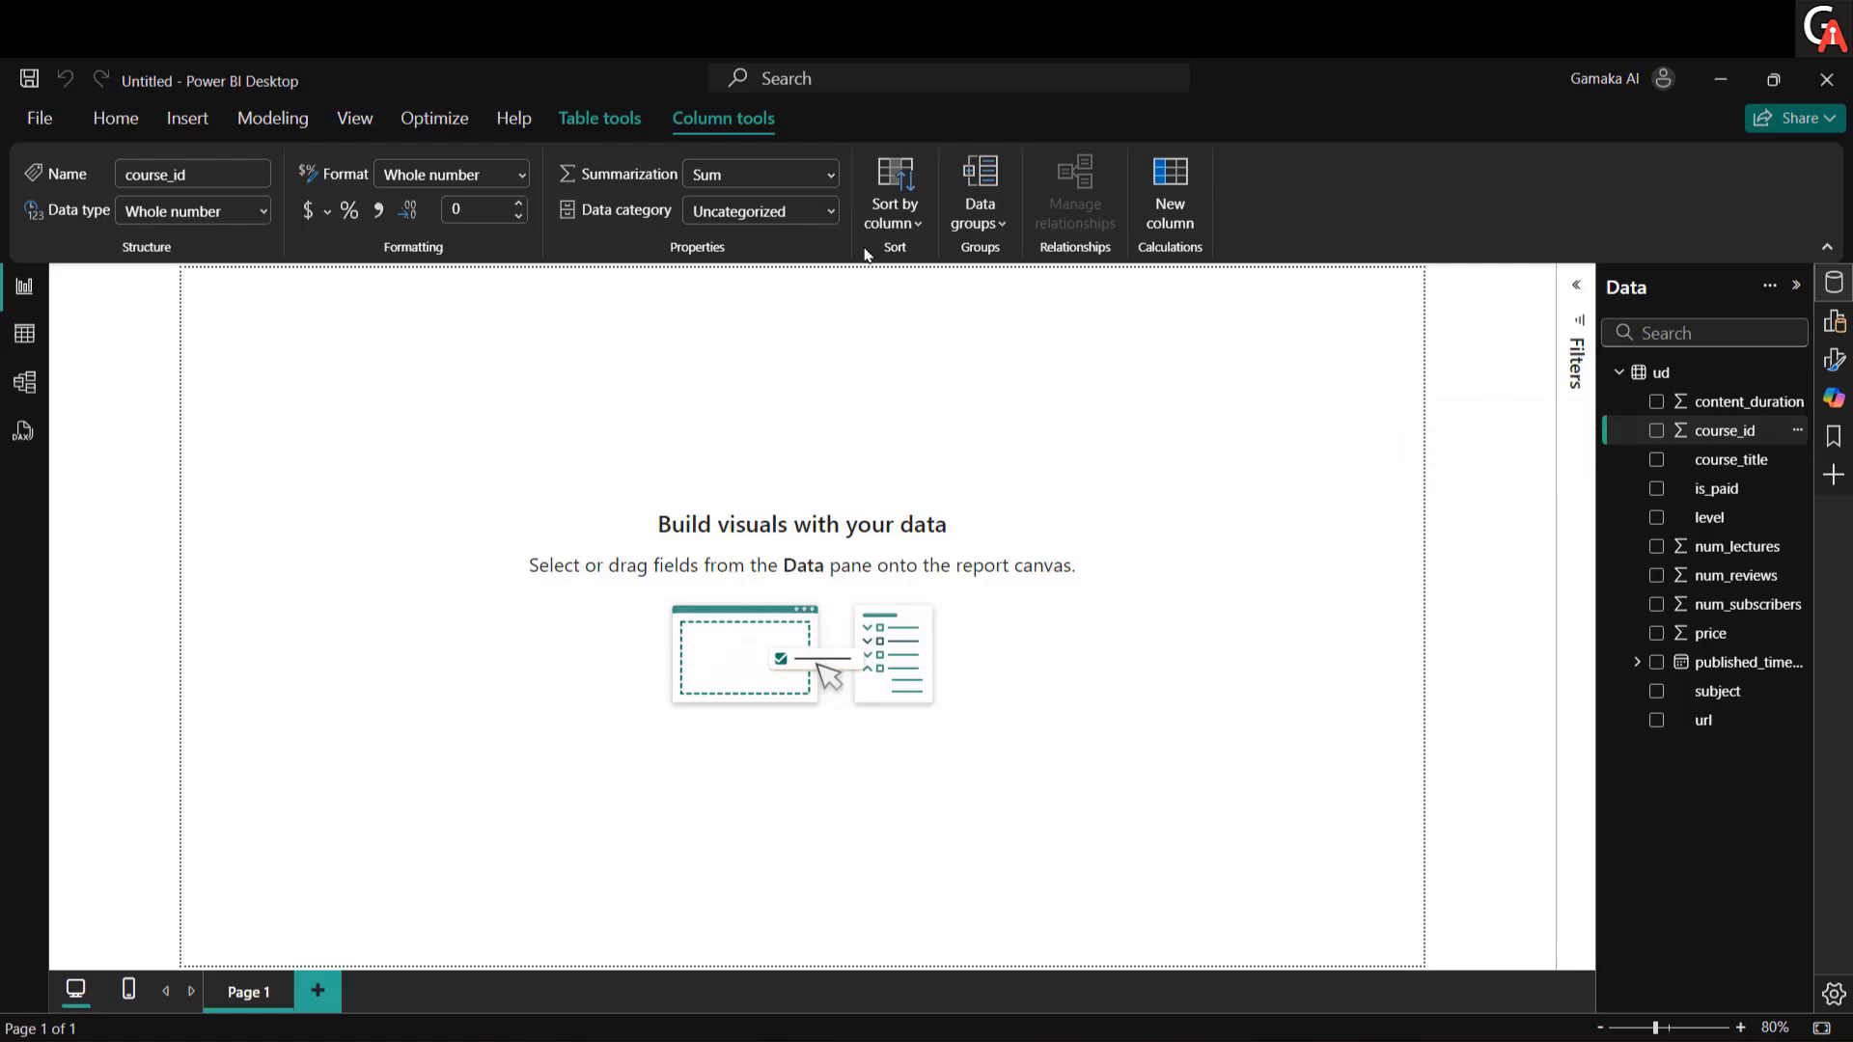
click(832, 187)
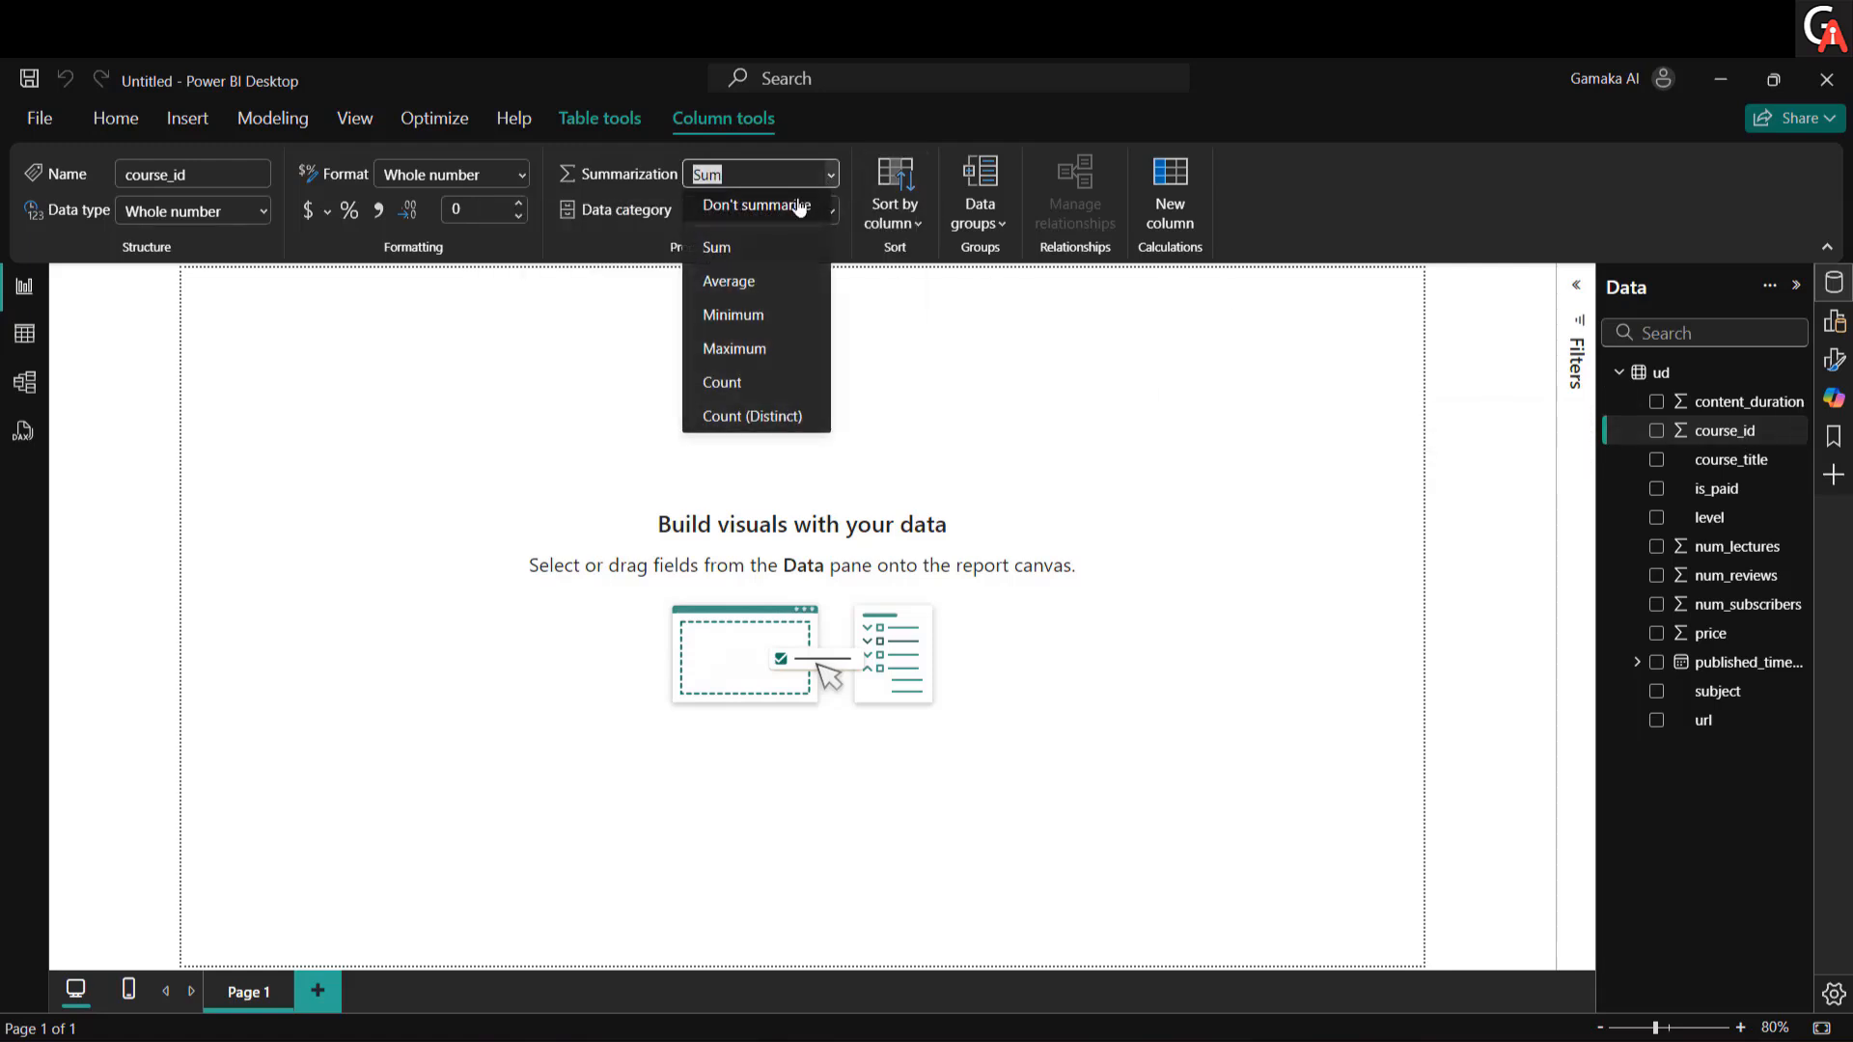
click(788, 206)
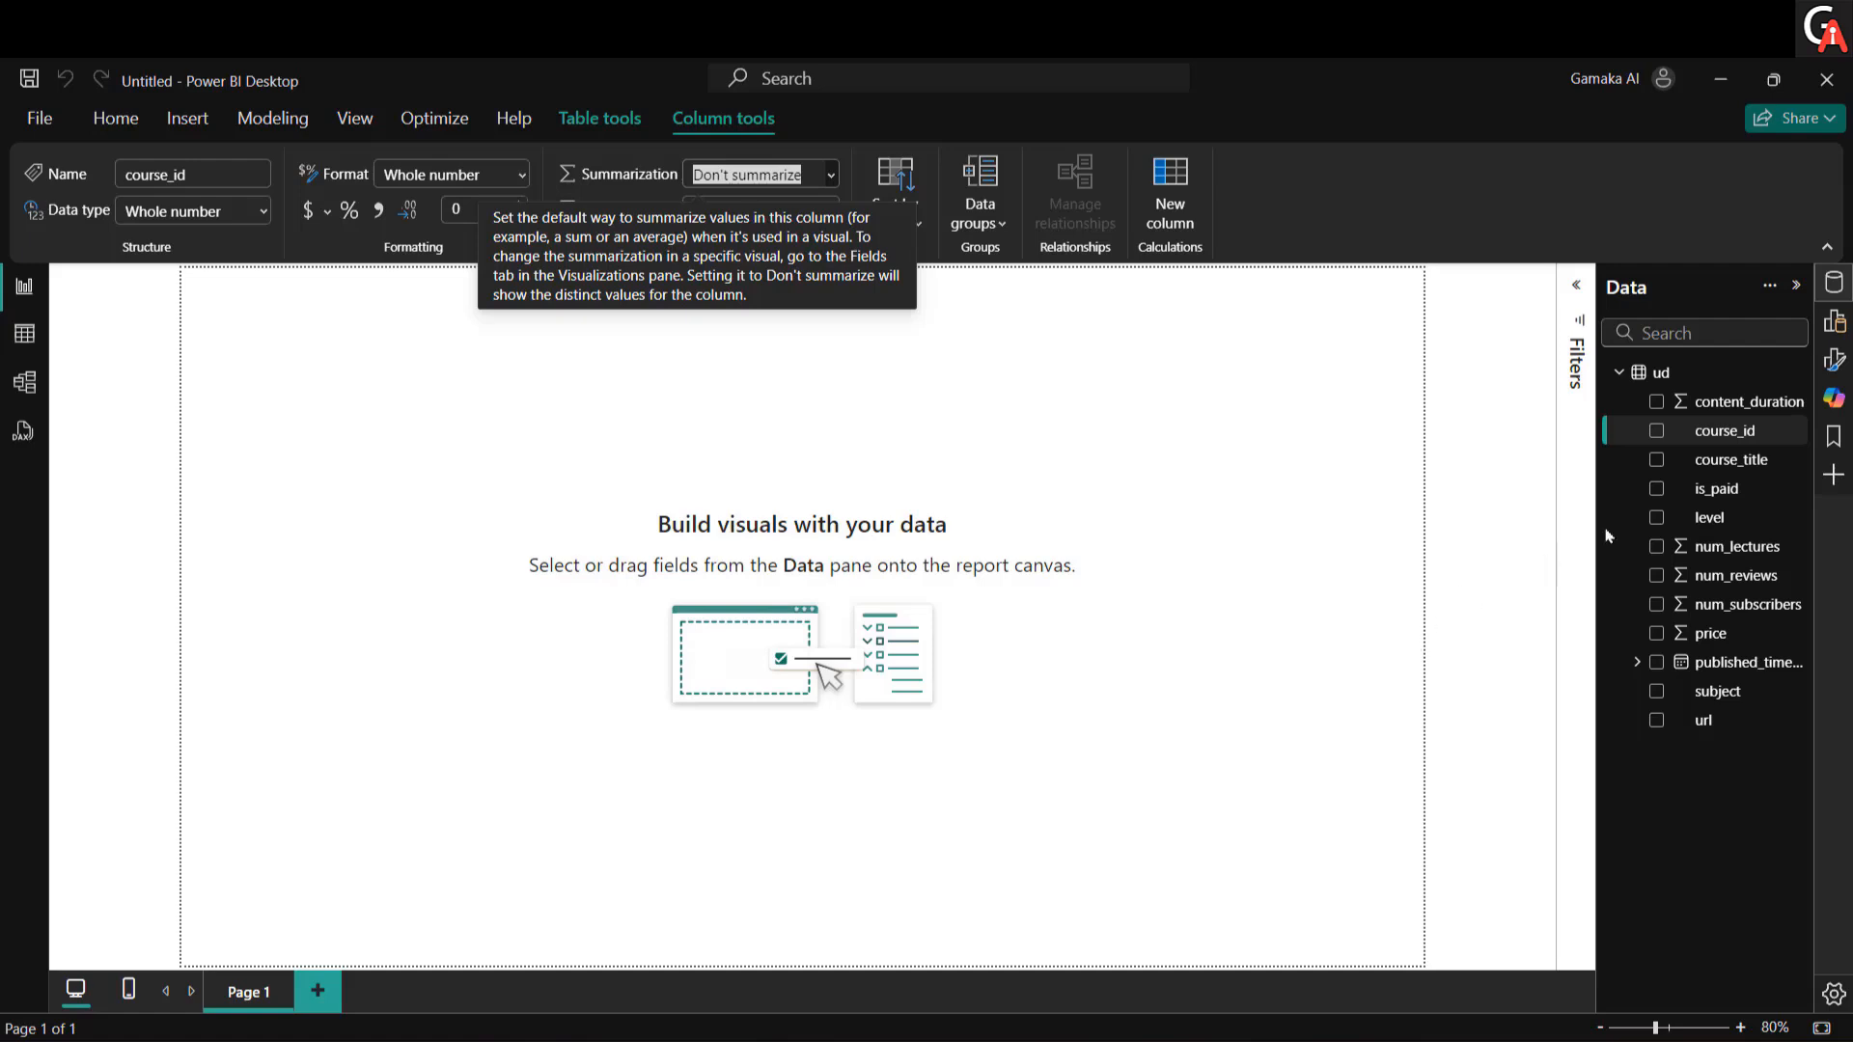
Step: Set the data category of the url column to Web URL
click(1718, 724)
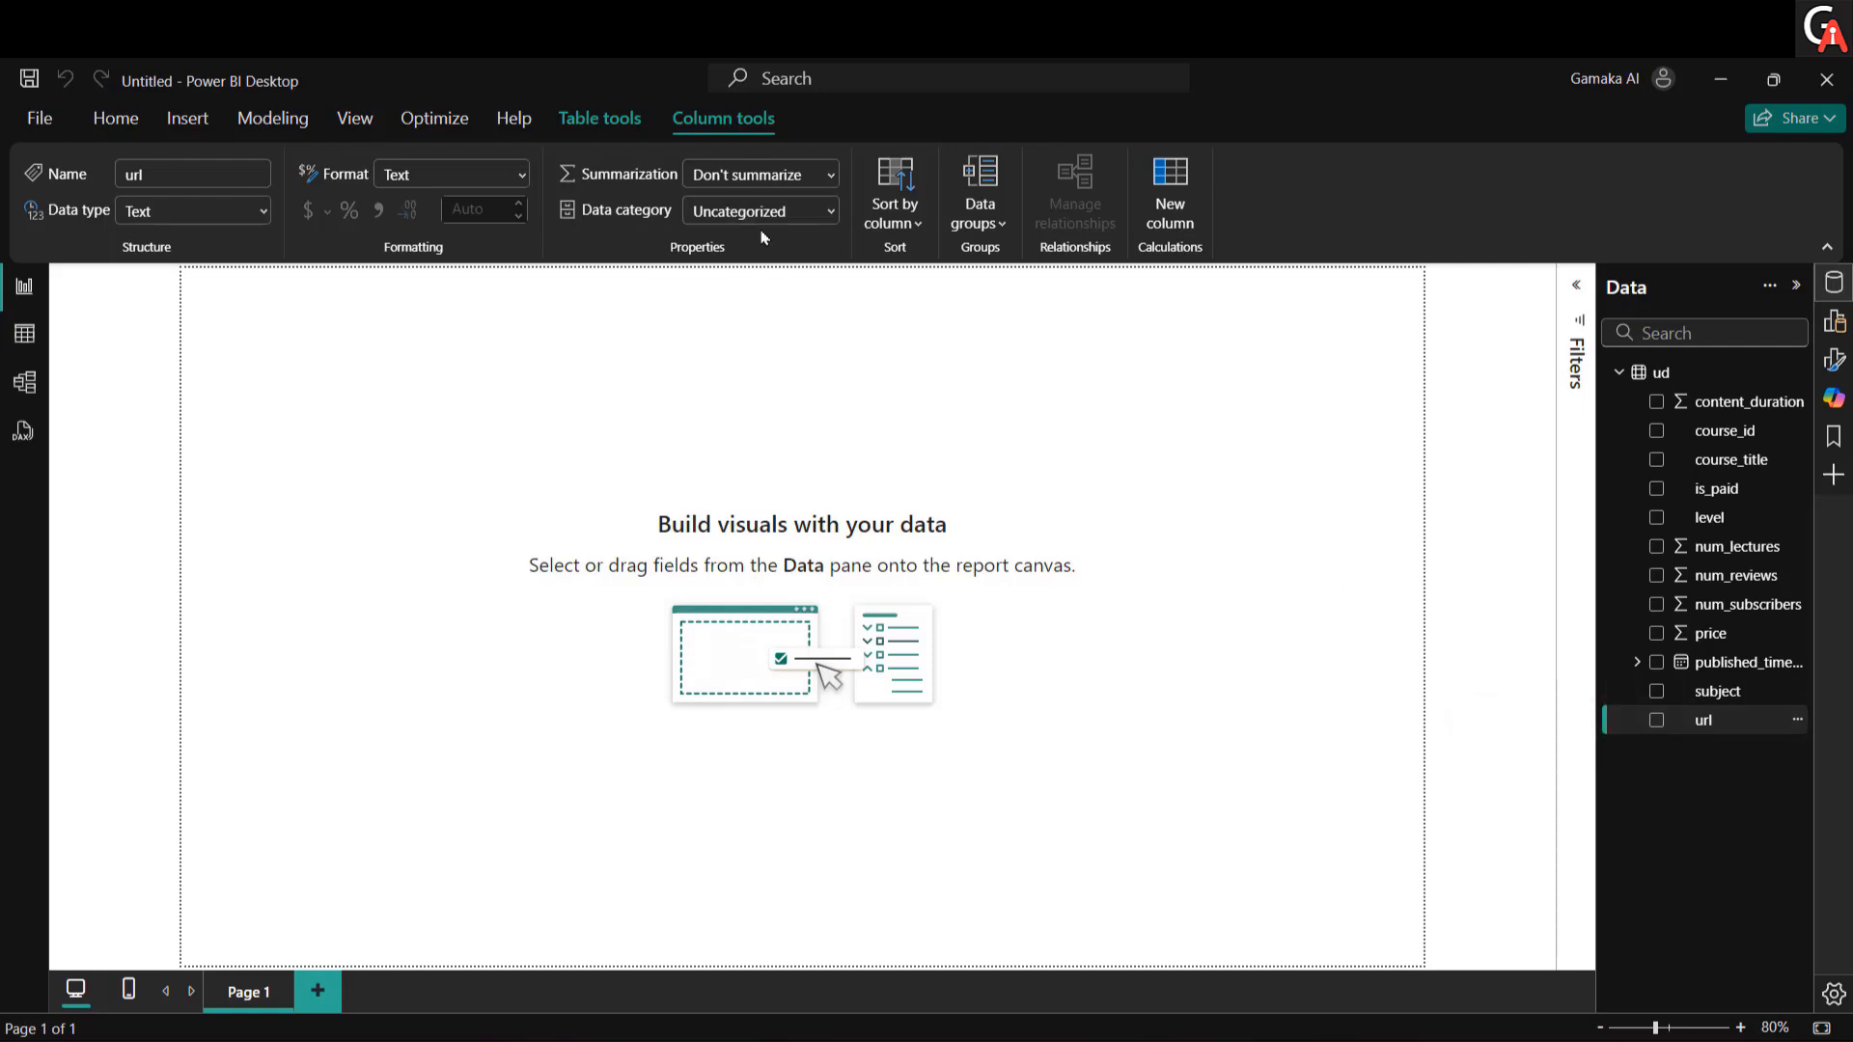
click(833, 218)
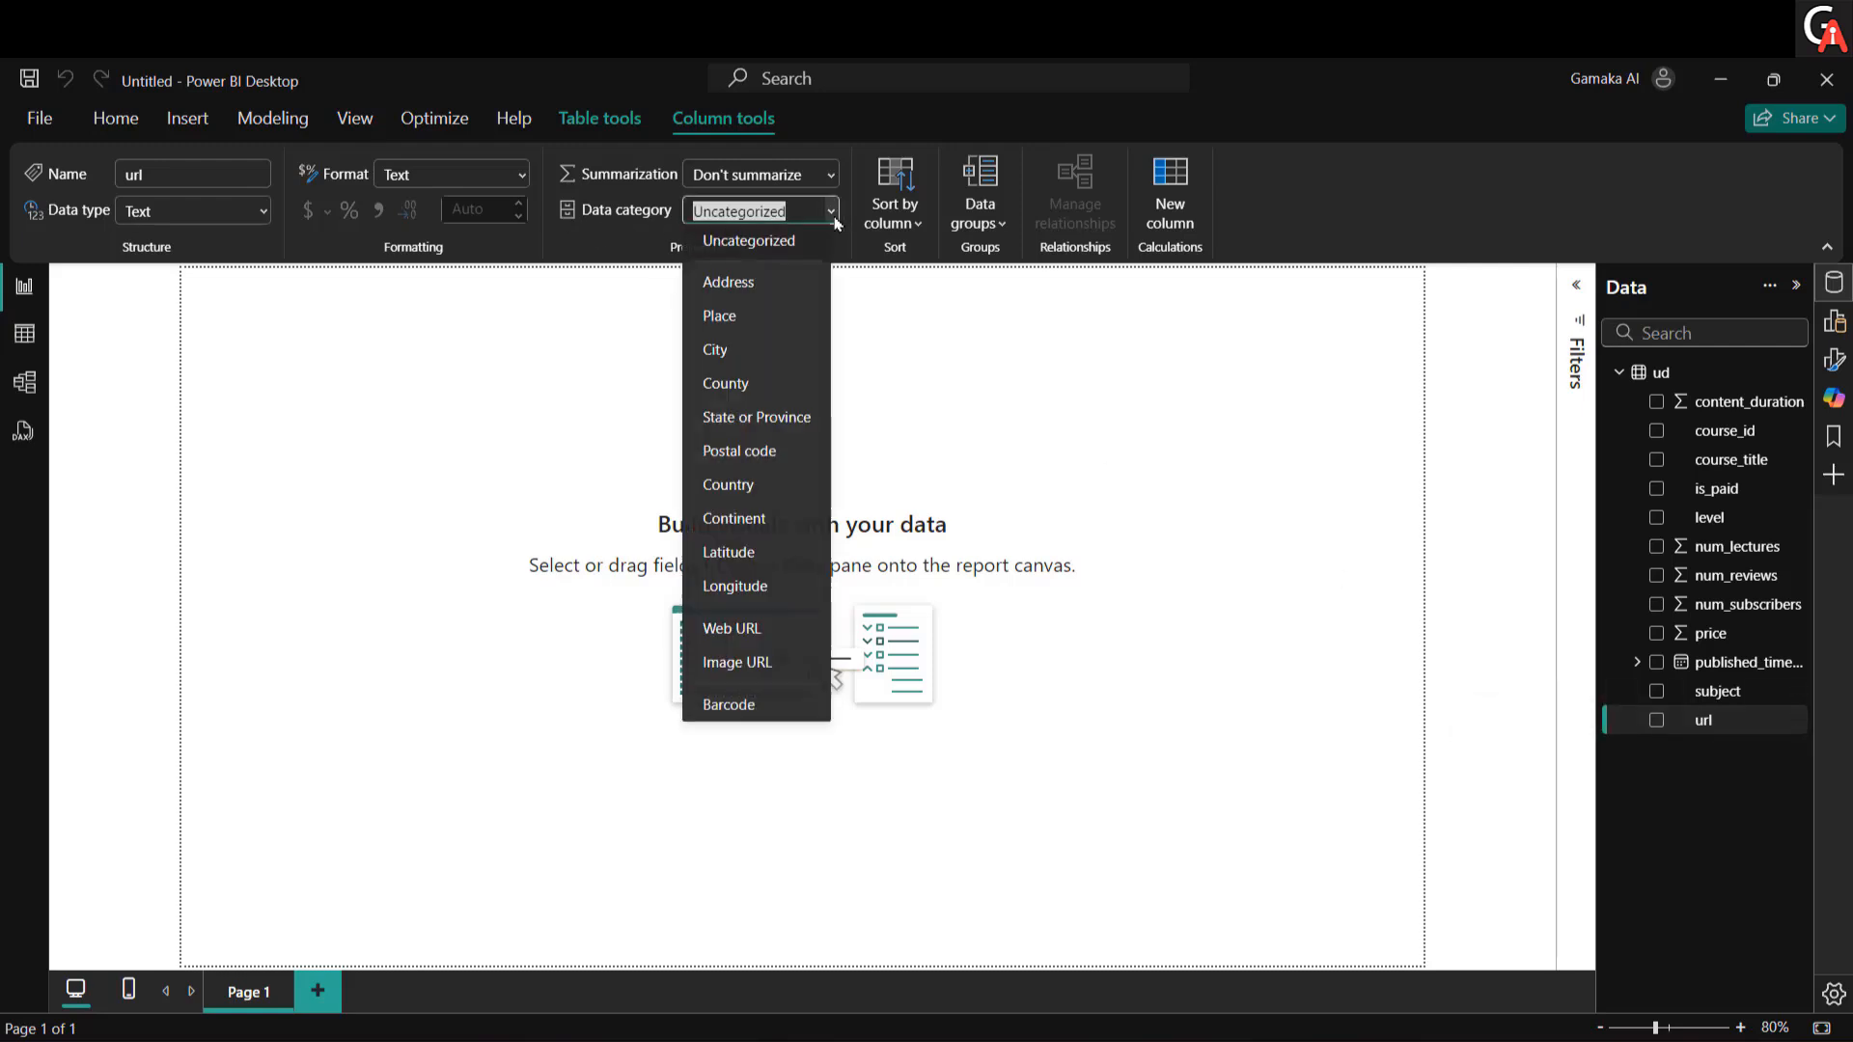
click(765, 643)
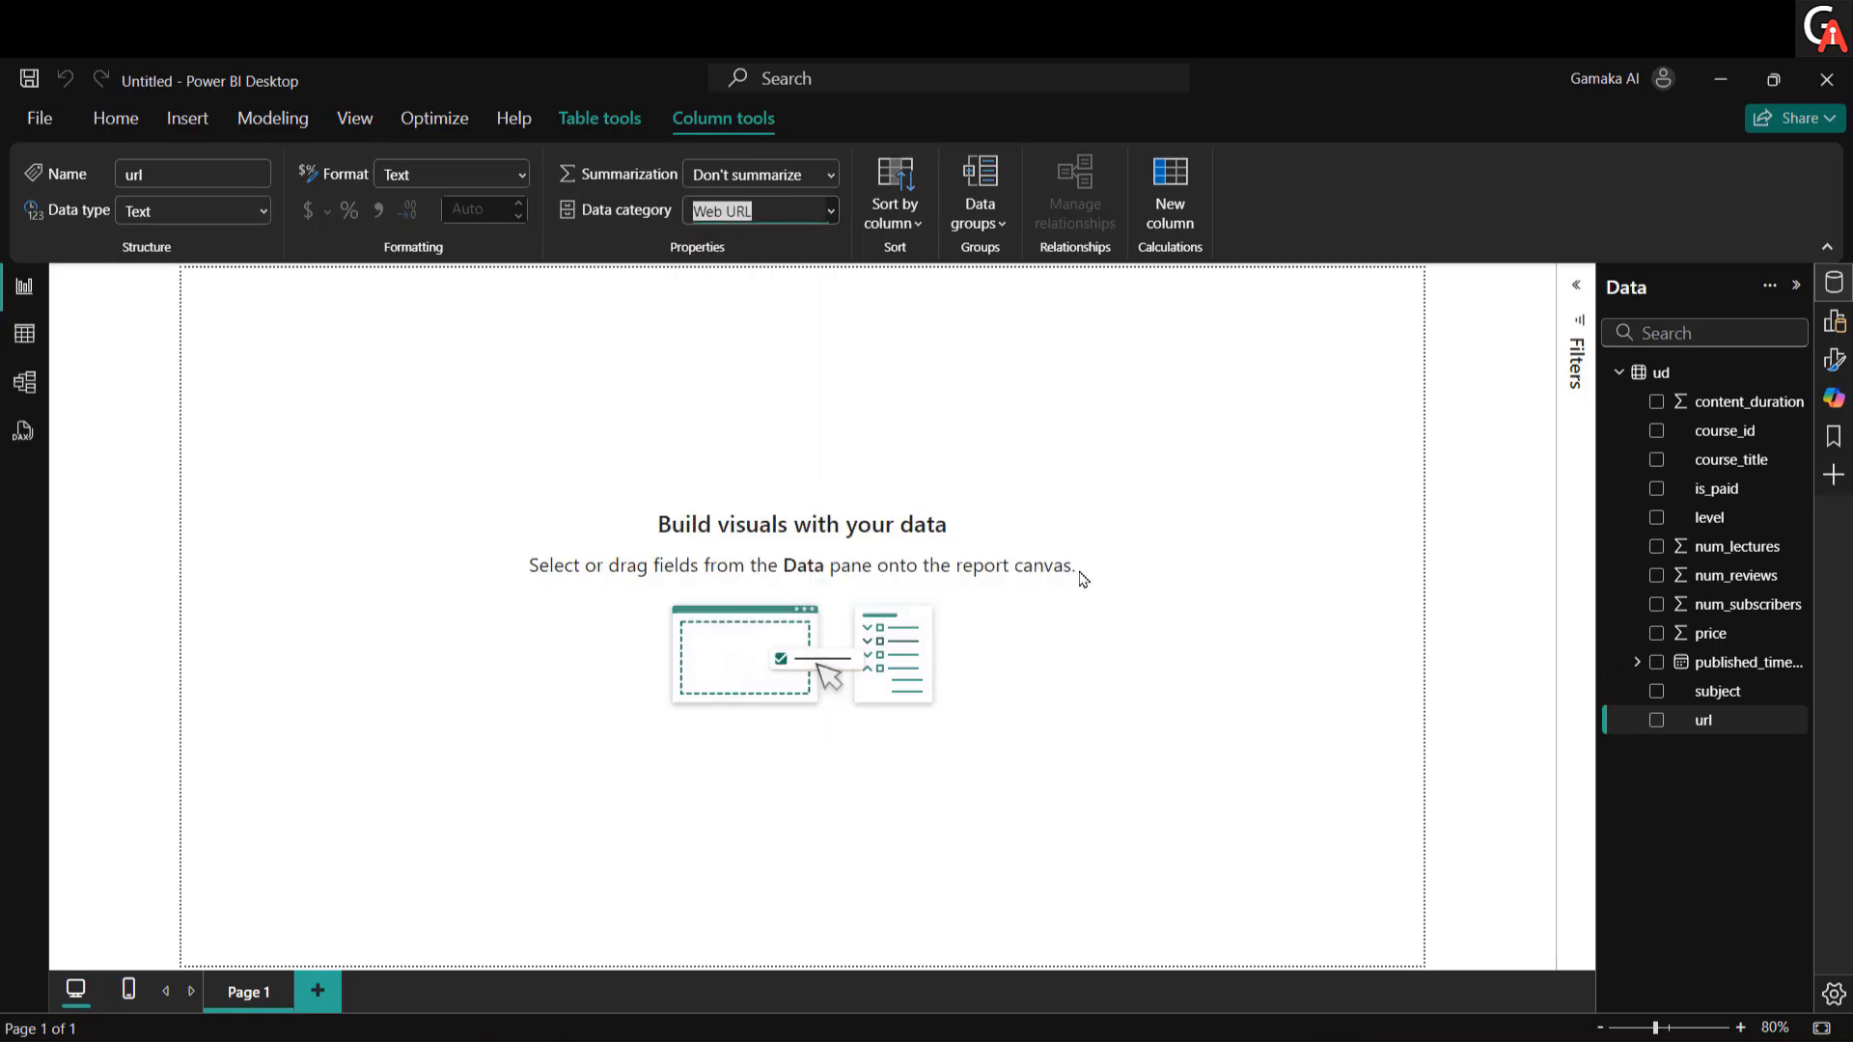
Step: Format the price column as $ English (United States) currency with 0 decimal places
click(1704, 645)
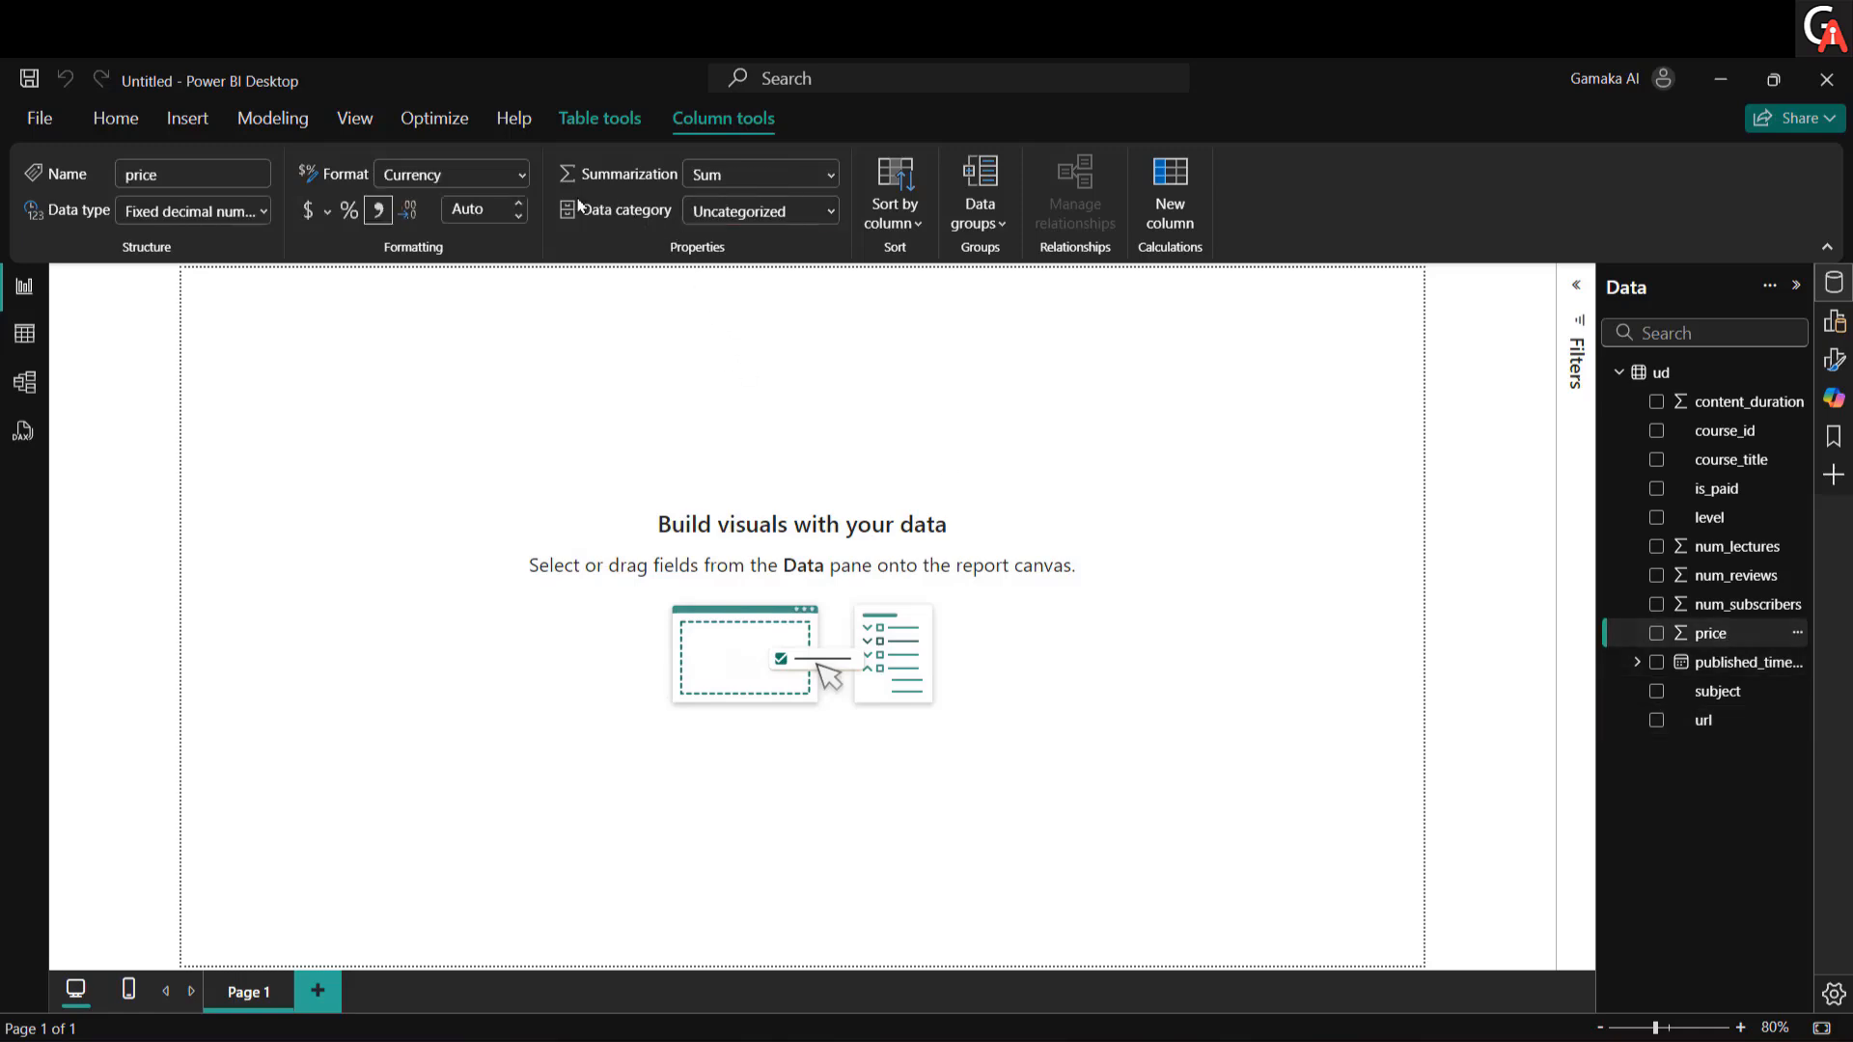
click(328, 212)
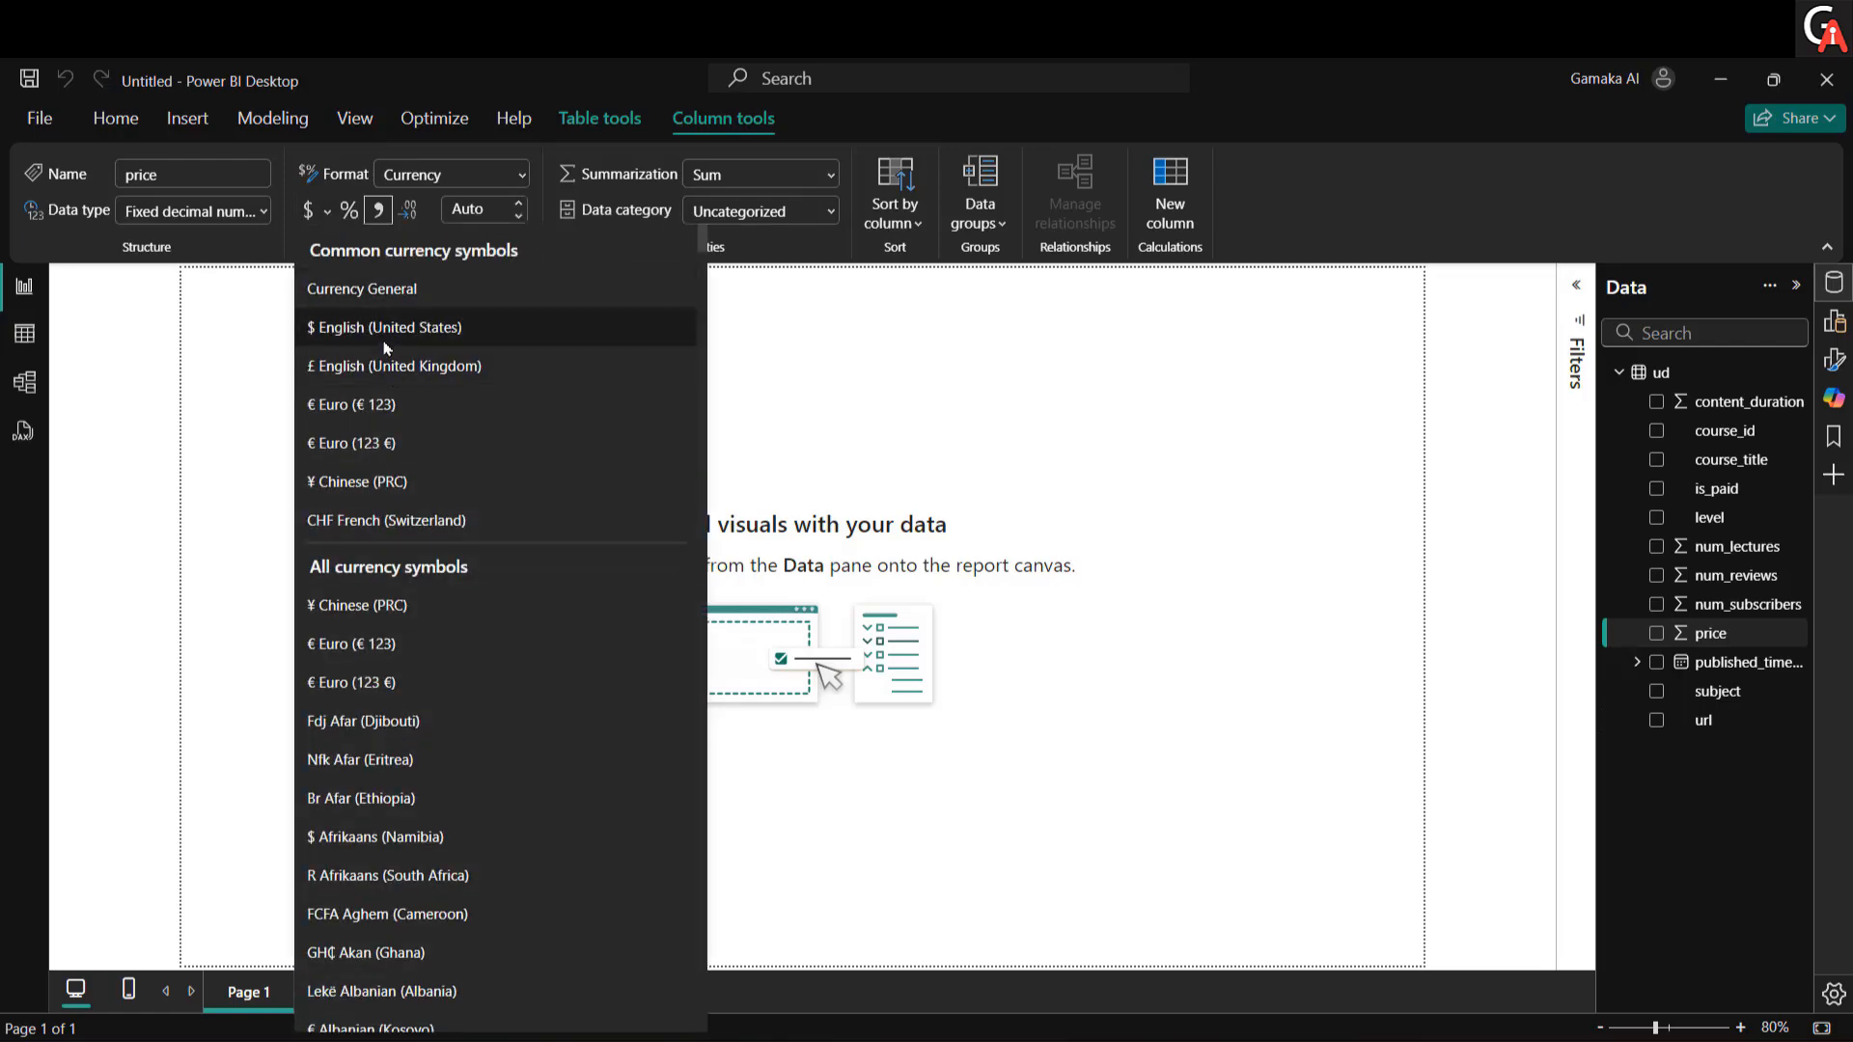
click(385, 338)
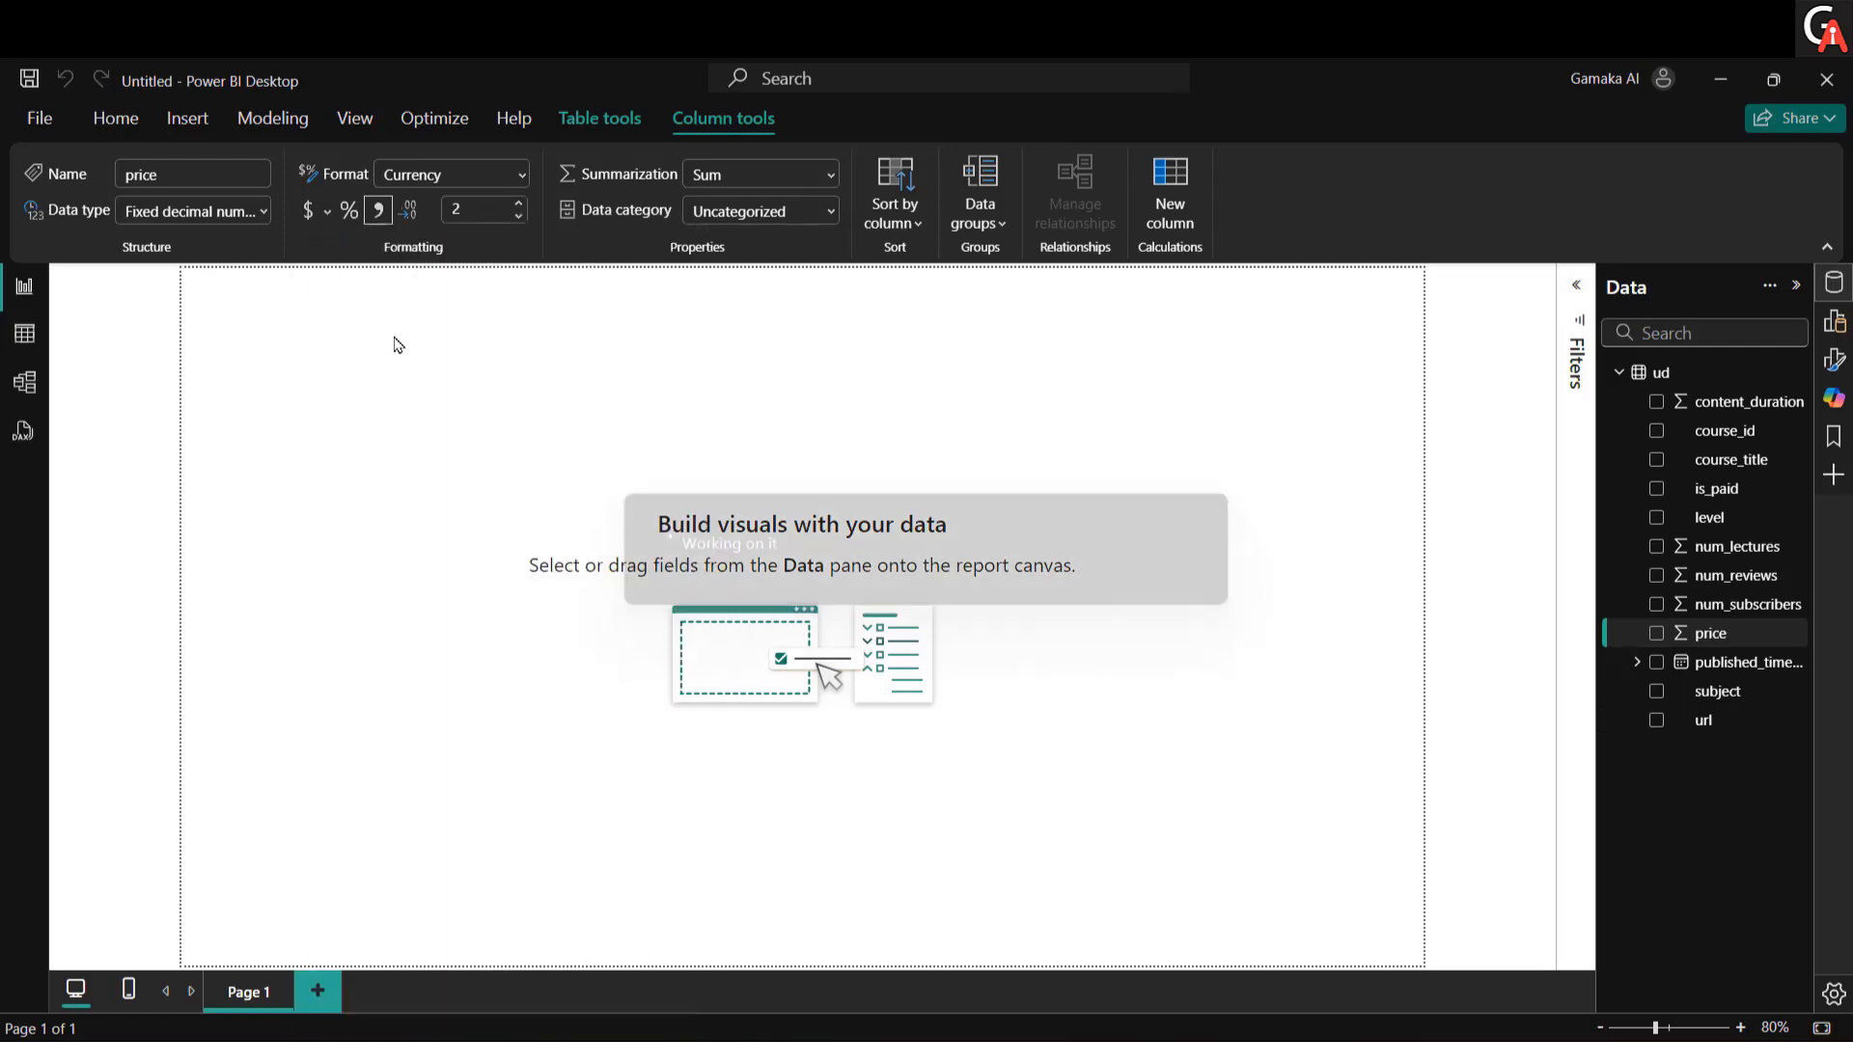
click(480, 213)
text(0)
key(BackSpace)
text(2)
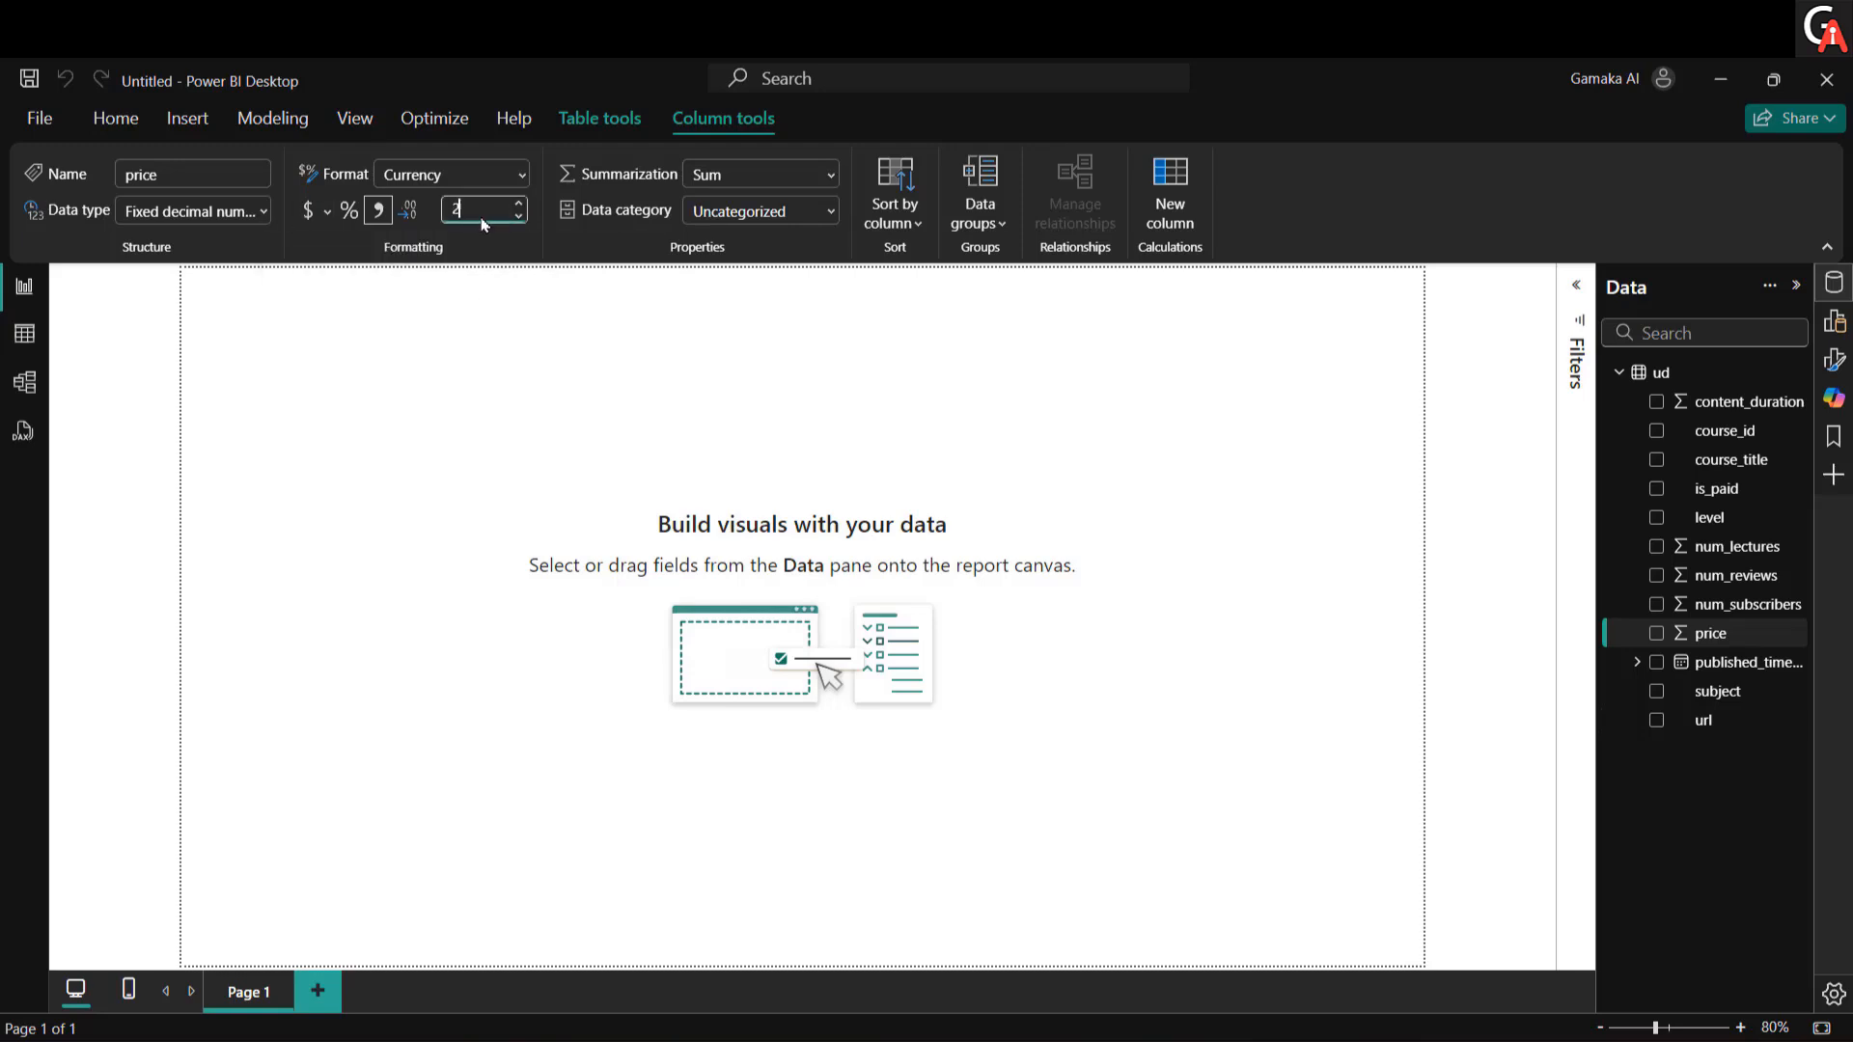
key(Return)
click(1208, 439)
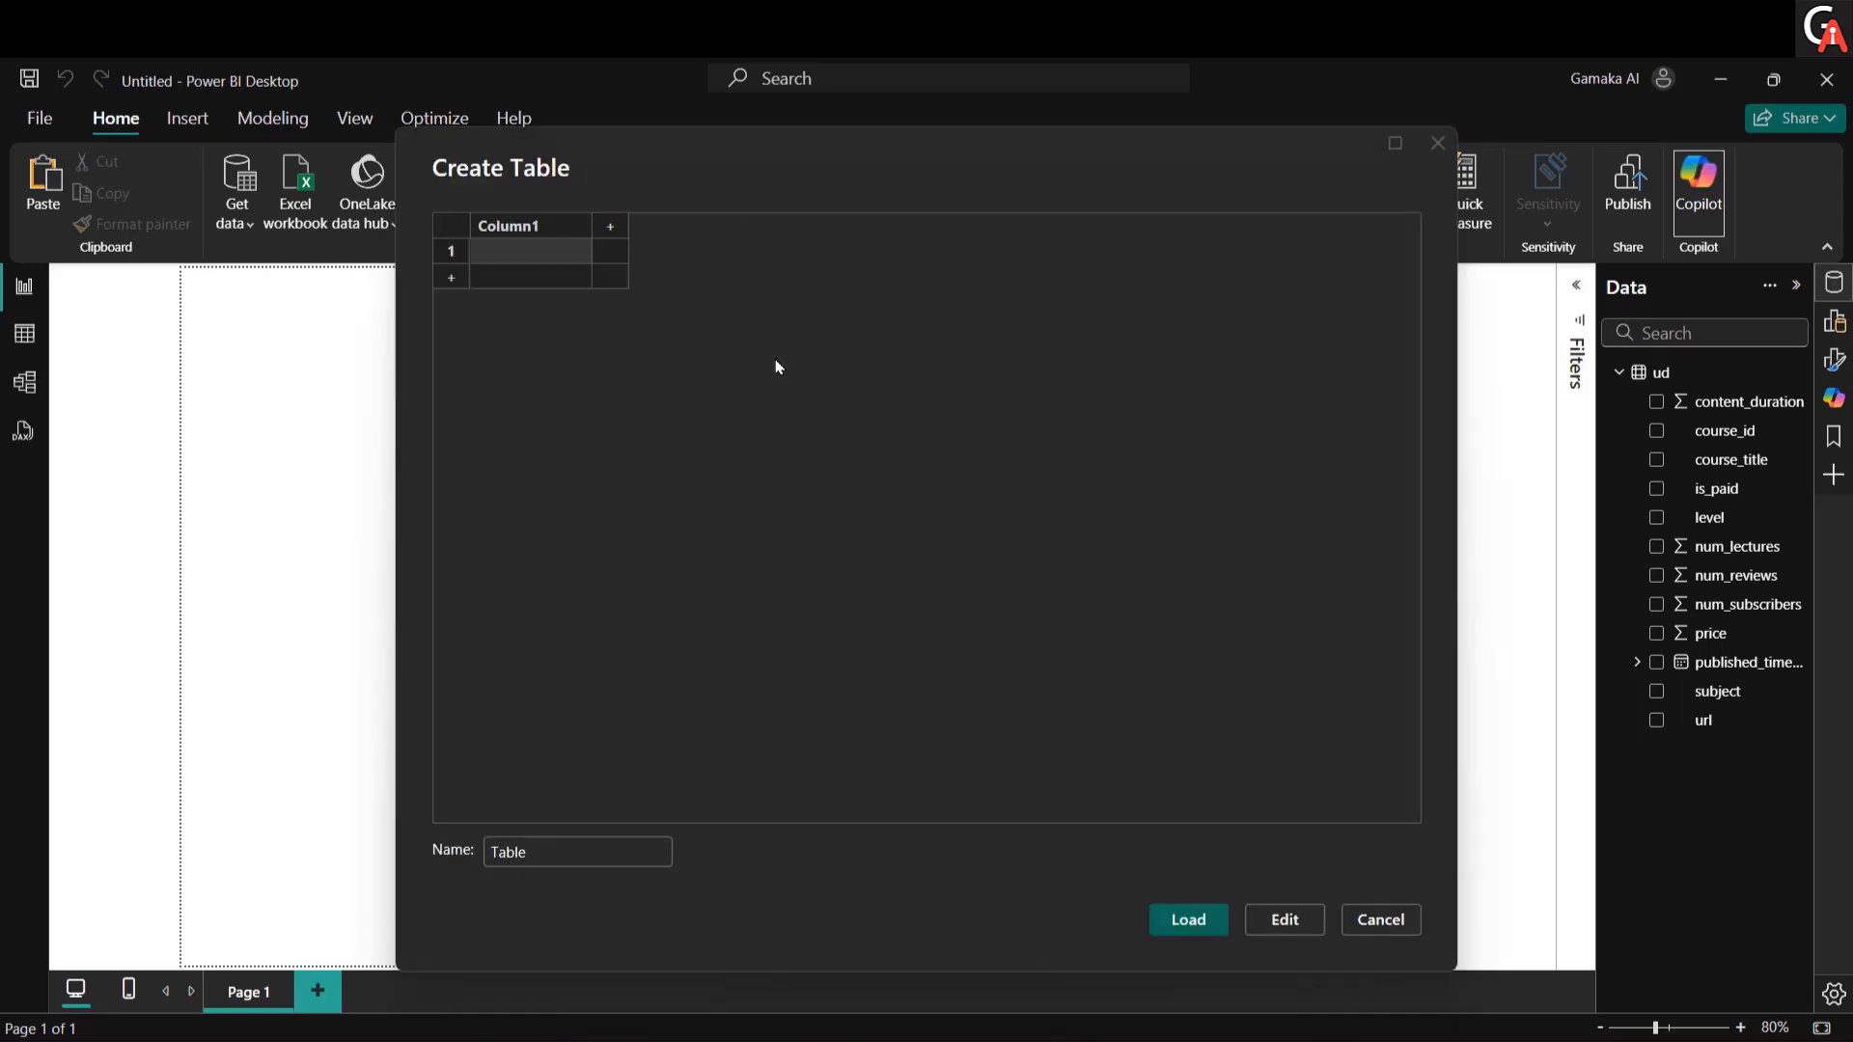
Step: Create an empty table named Measures_ by entering data manually and load it into the model
drag(597, 844, 395, 842)
text(Measures_)
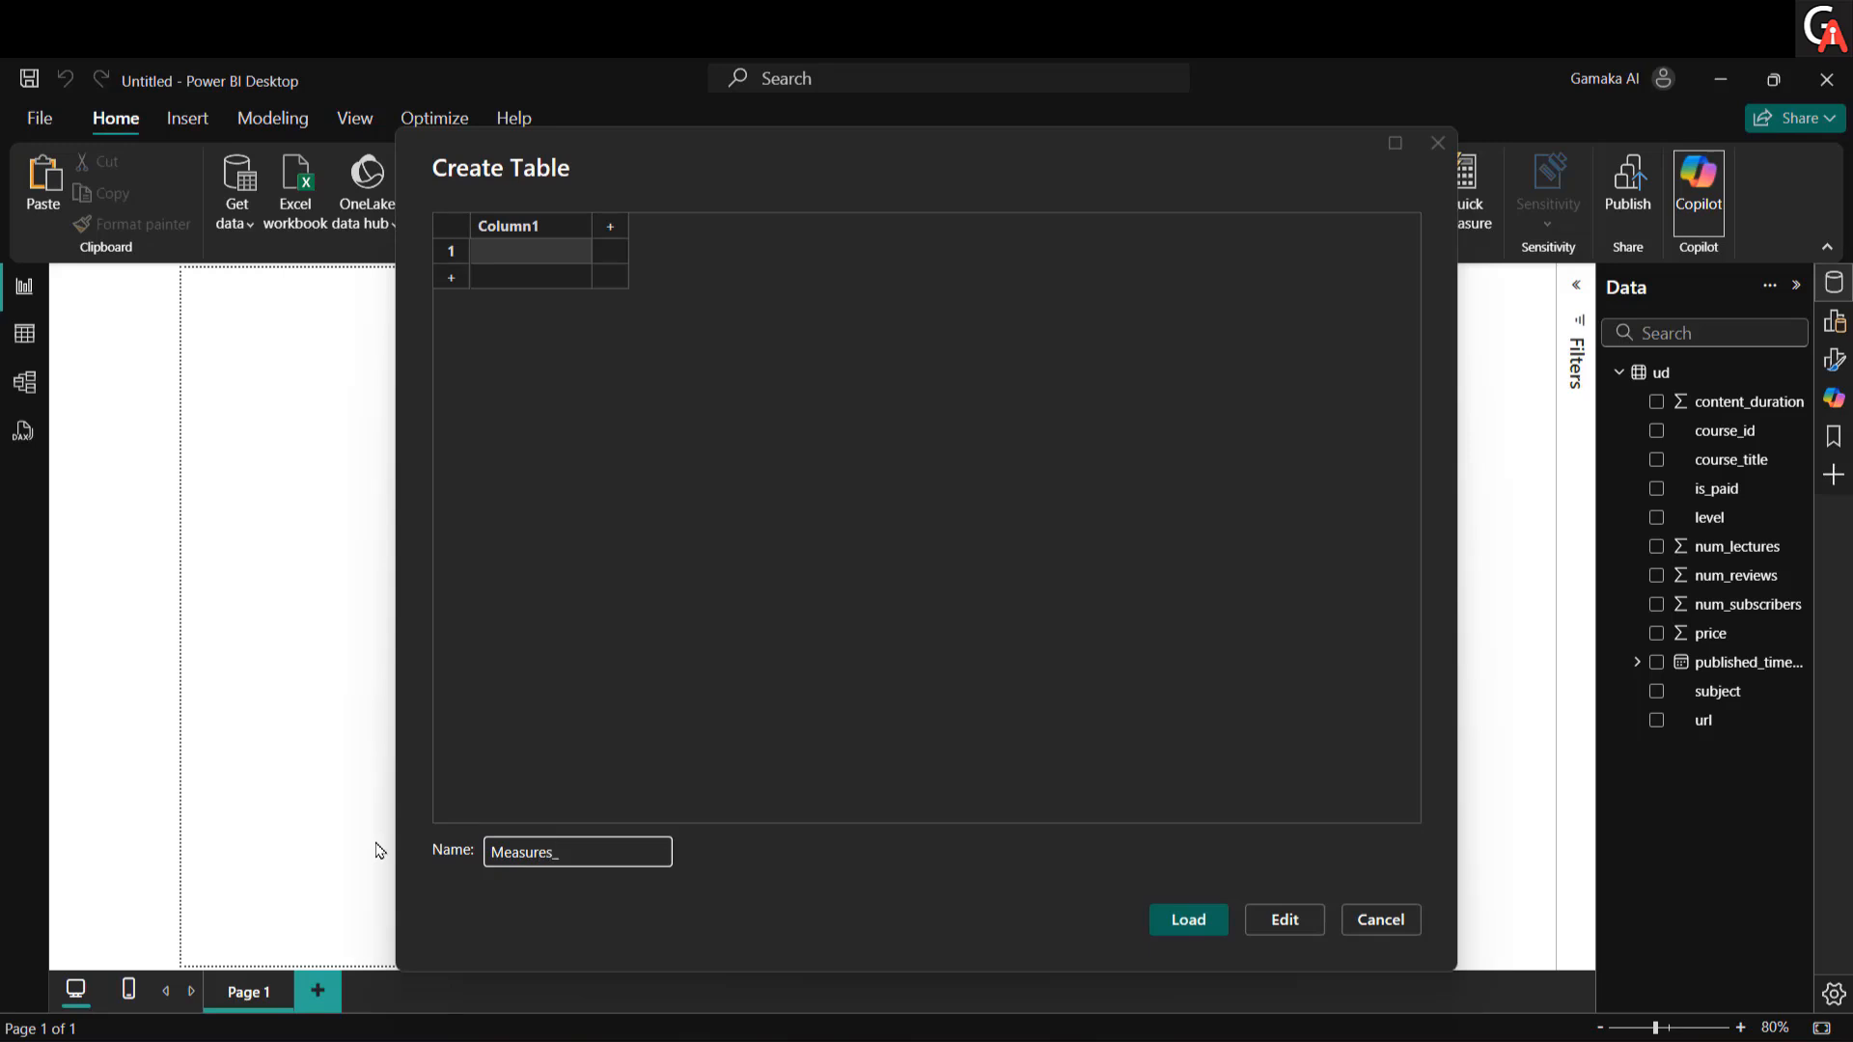
key(Return)
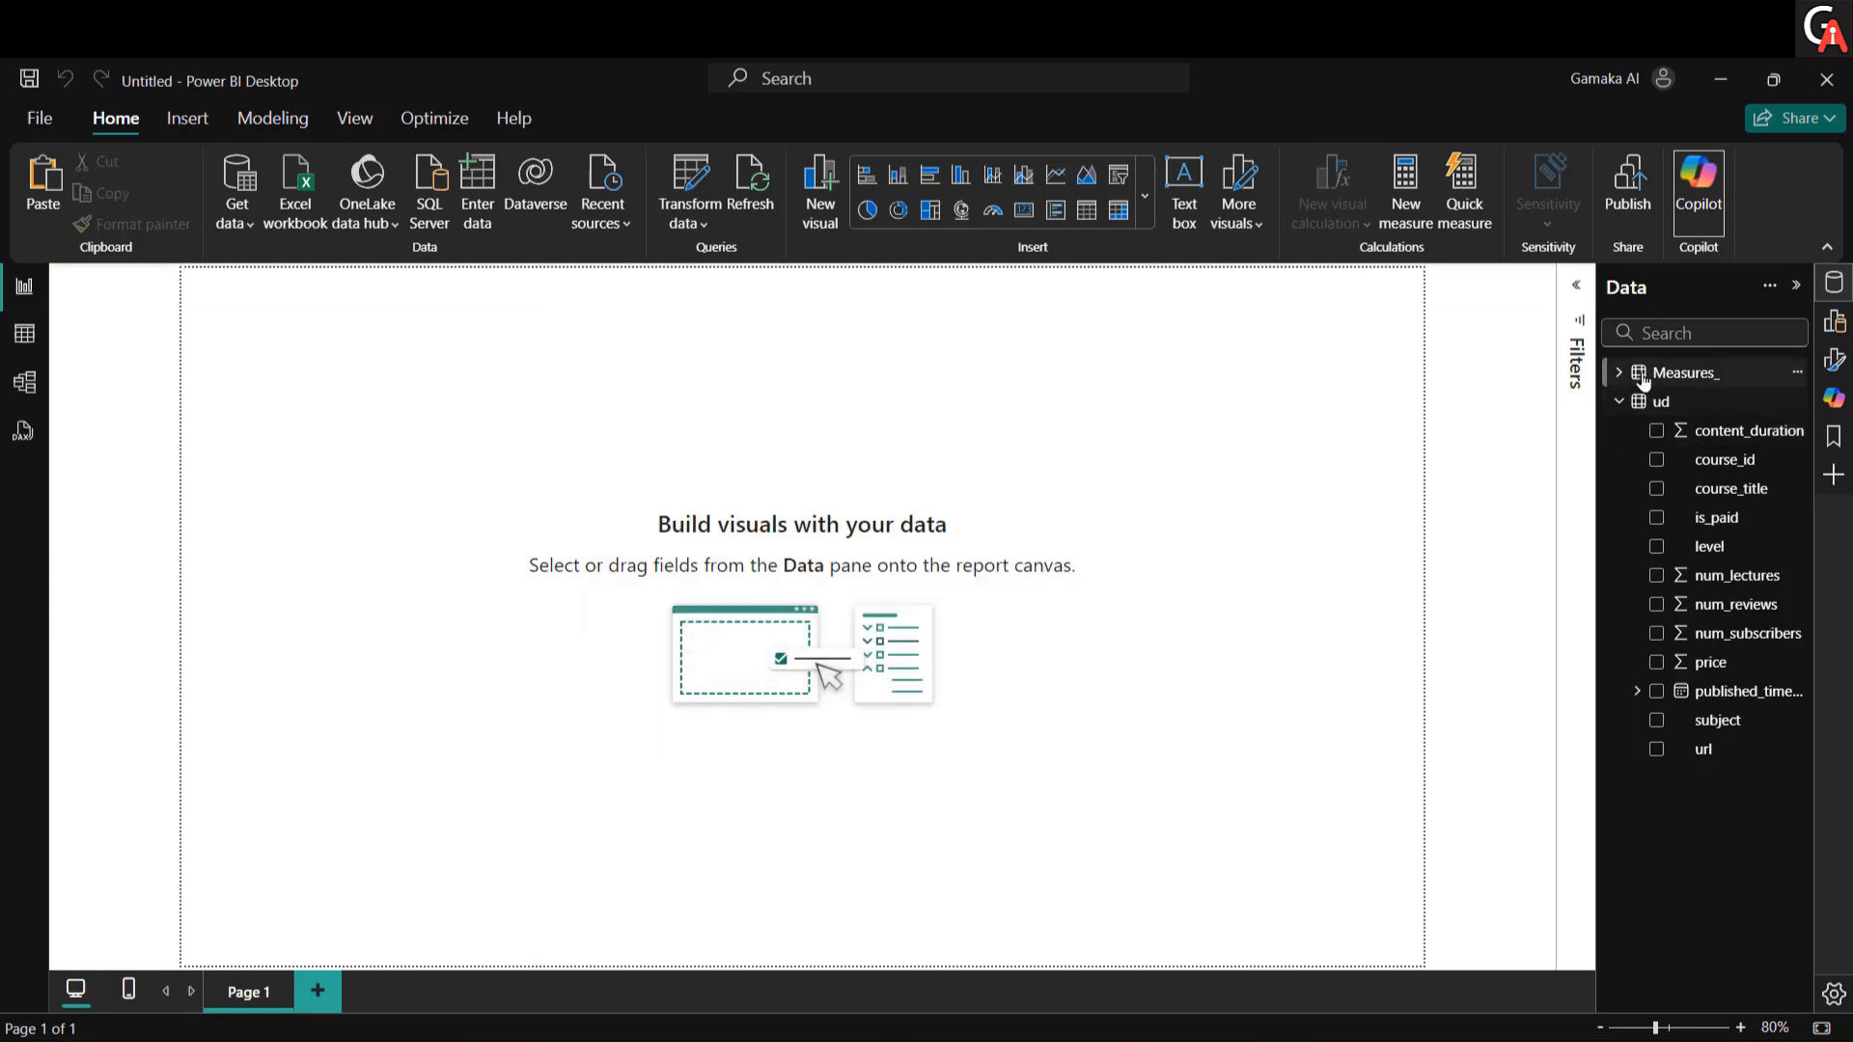
Step: Add a new measure to the Measures_ table and name it Total Courses, enlarging the formula text for readability
click(1702, 380)
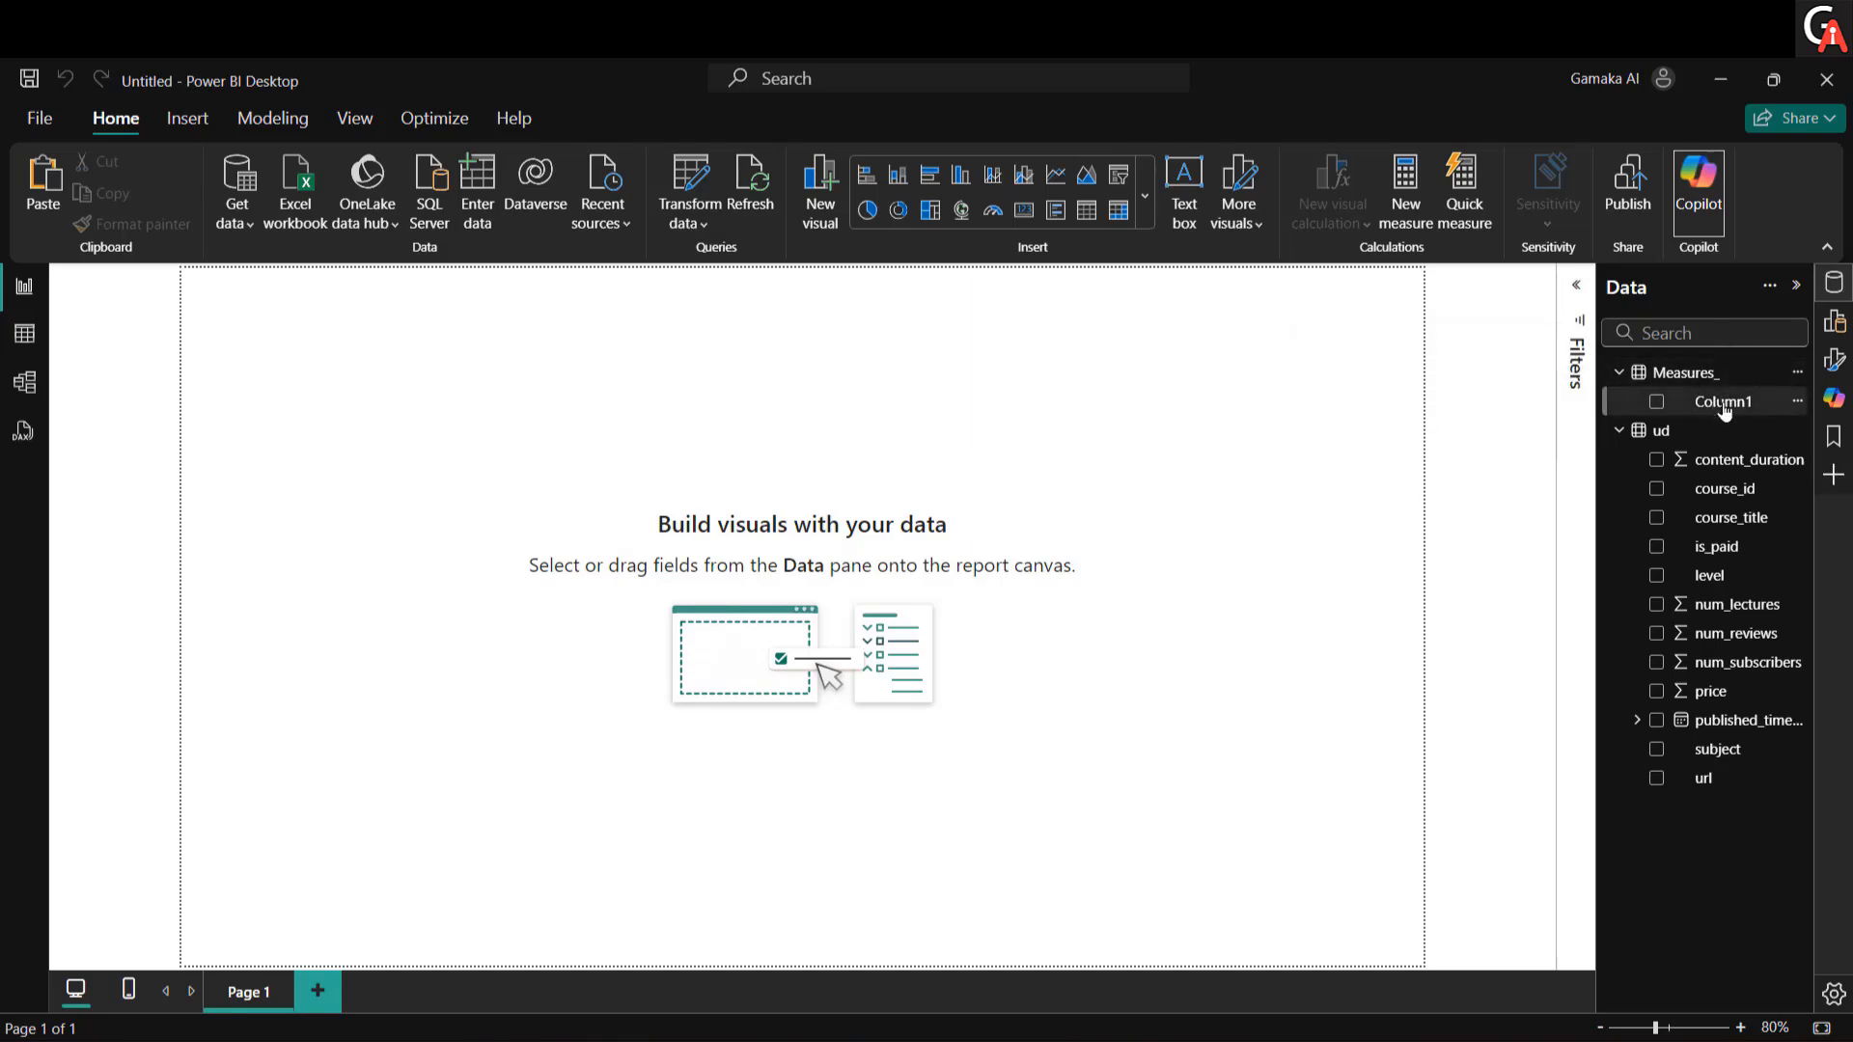
right_click(1692, 373)
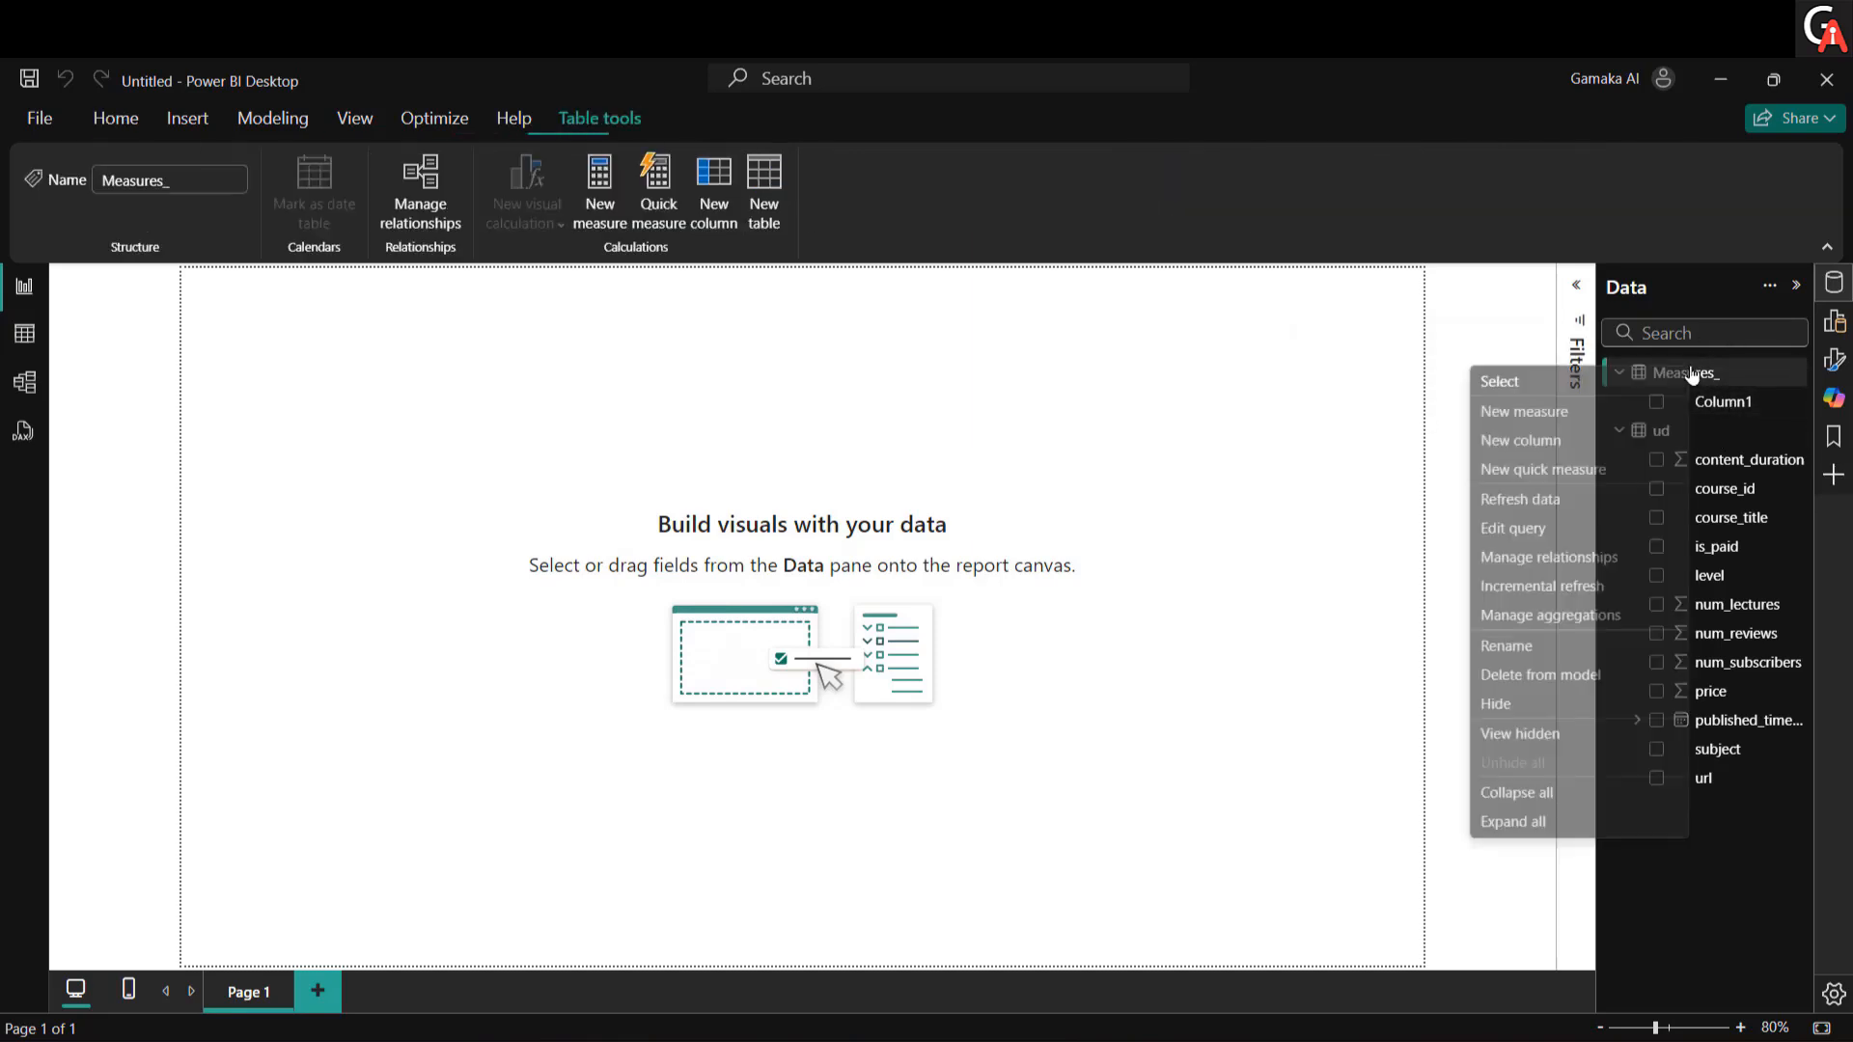
key(Escape)
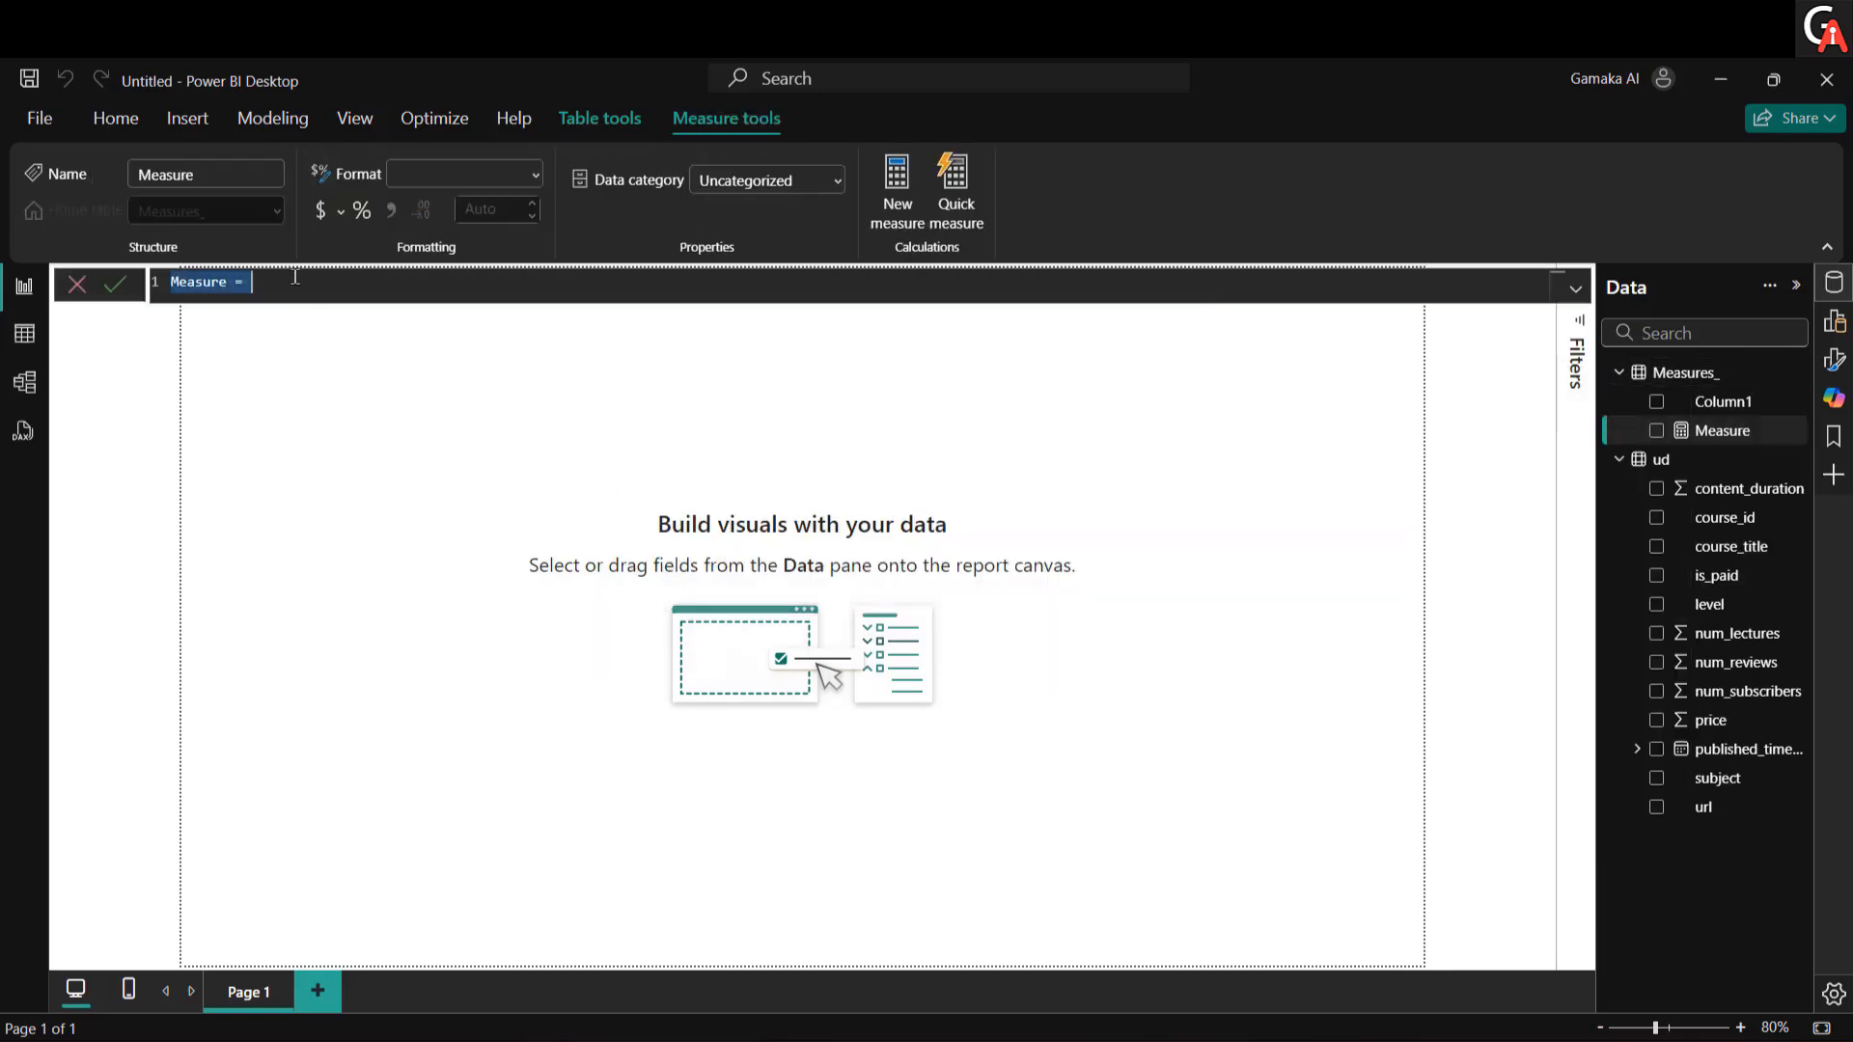
ctrl+scroll(271, 294, up, 5)
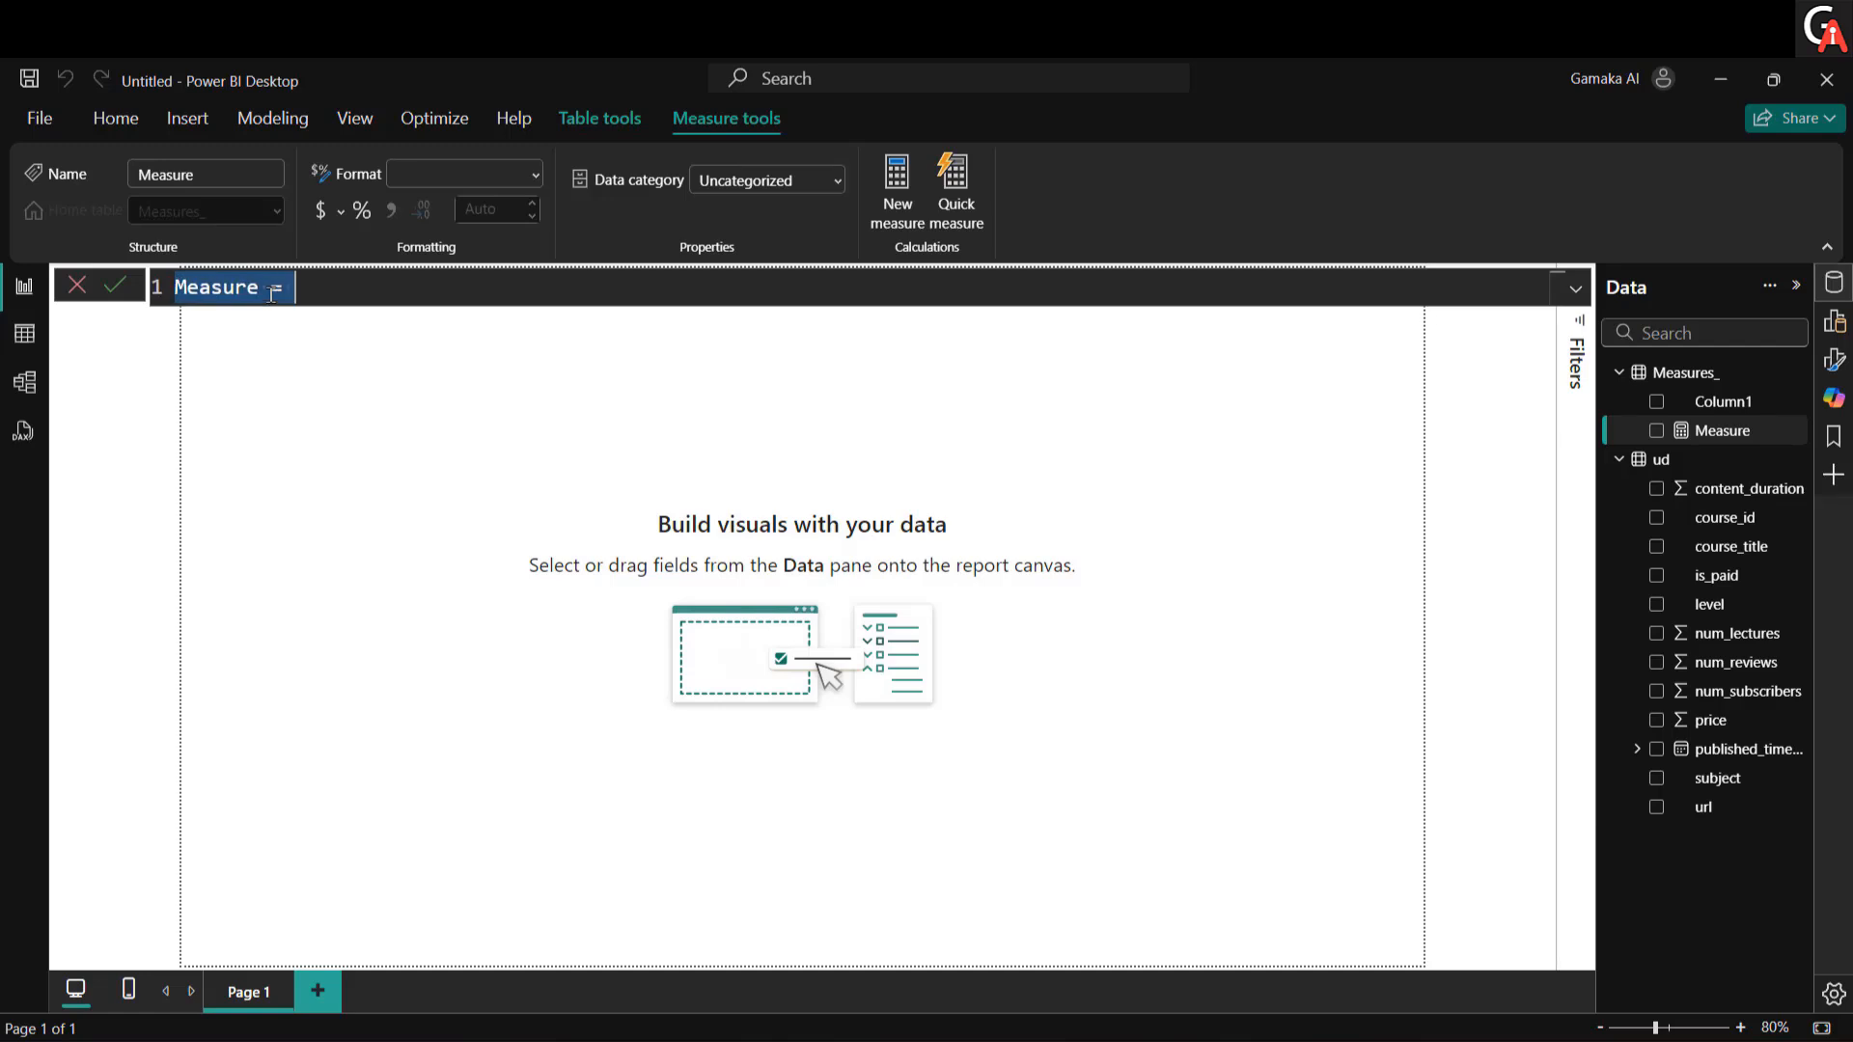
ctrl+scroll(271, 294, up, 4)
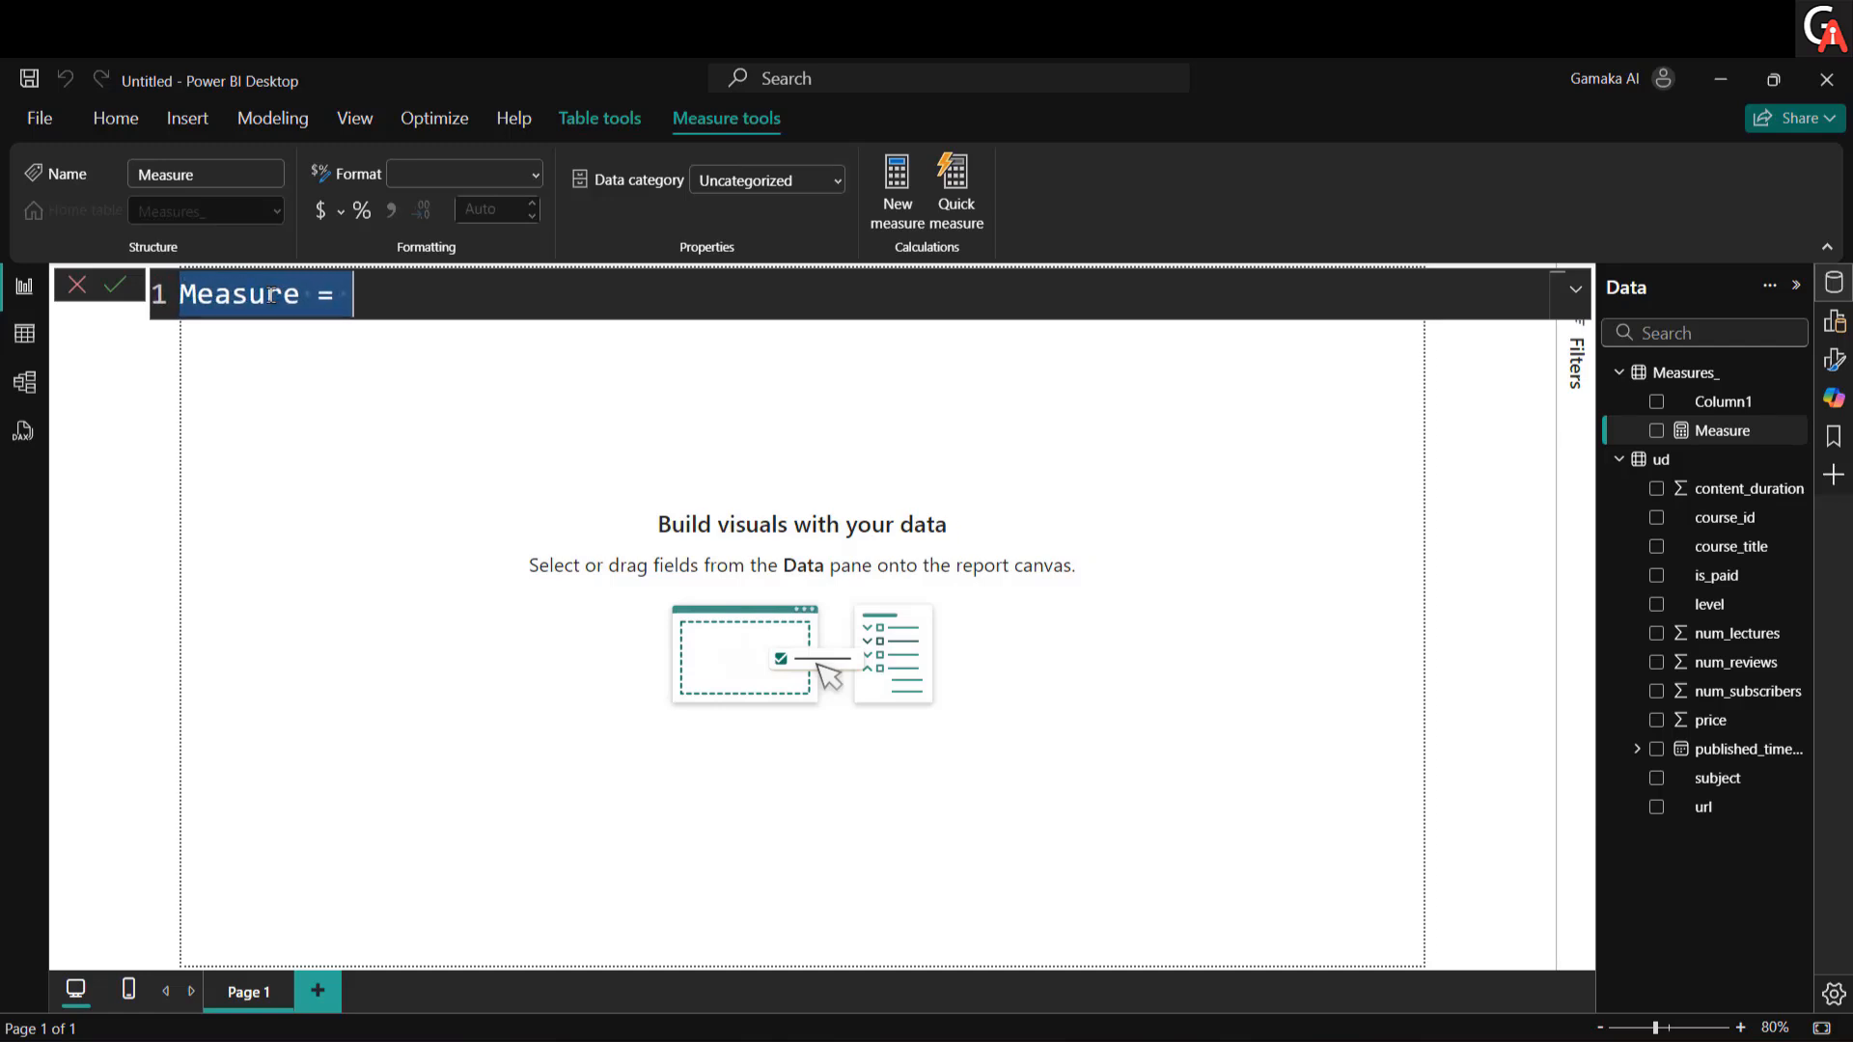
ctrl+scroll(271, 294, up, 3)
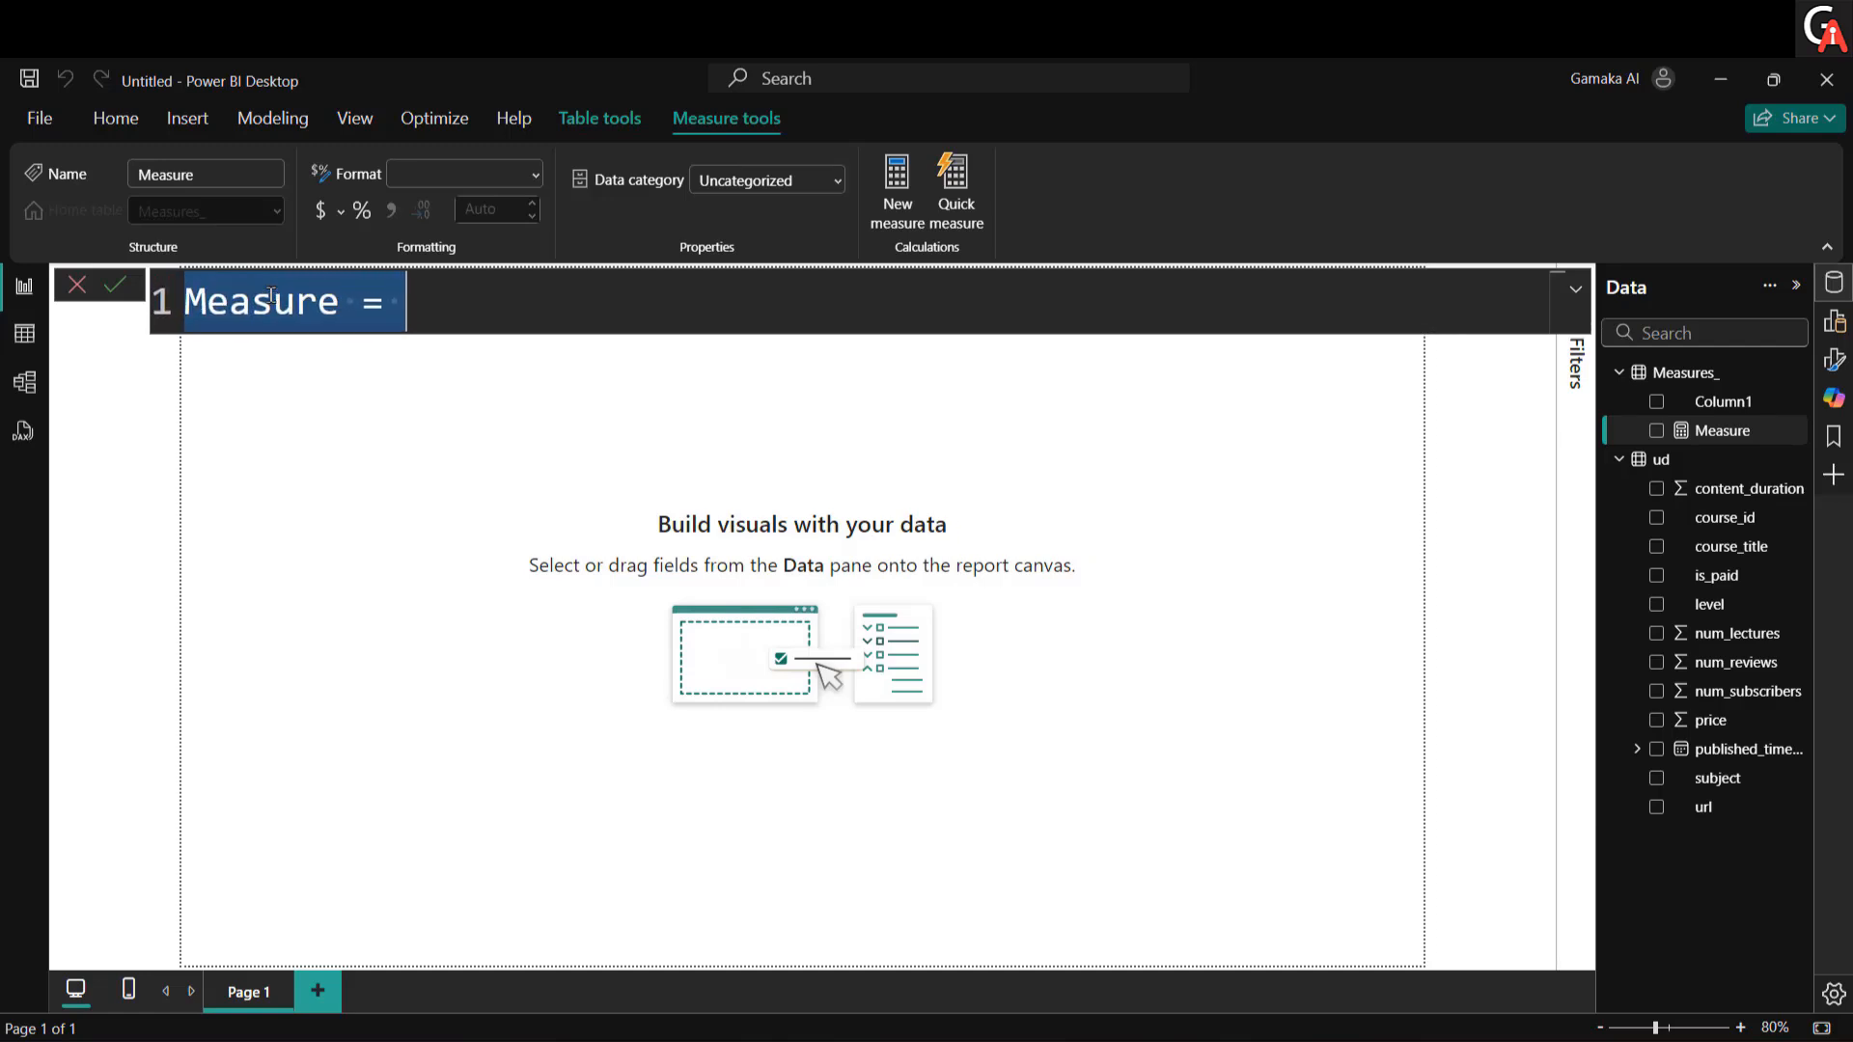
double_click(282, 288)
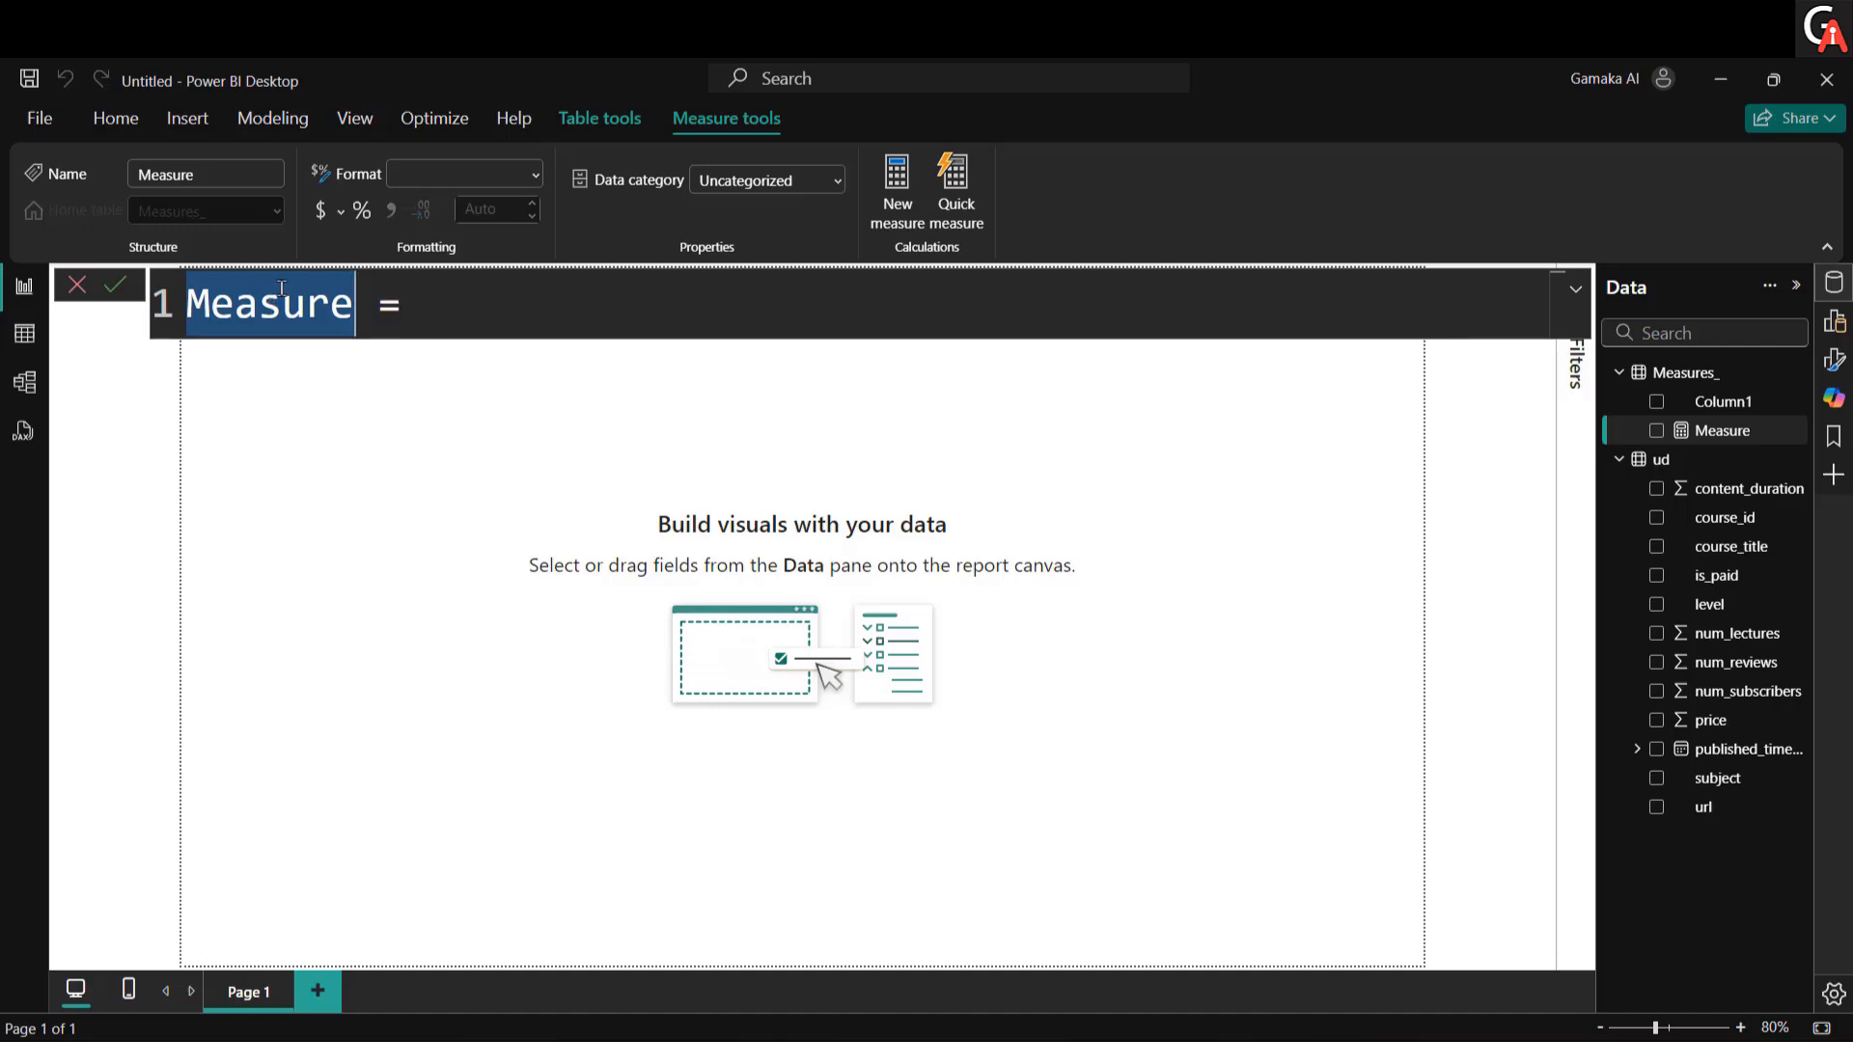
text(Total Cour)
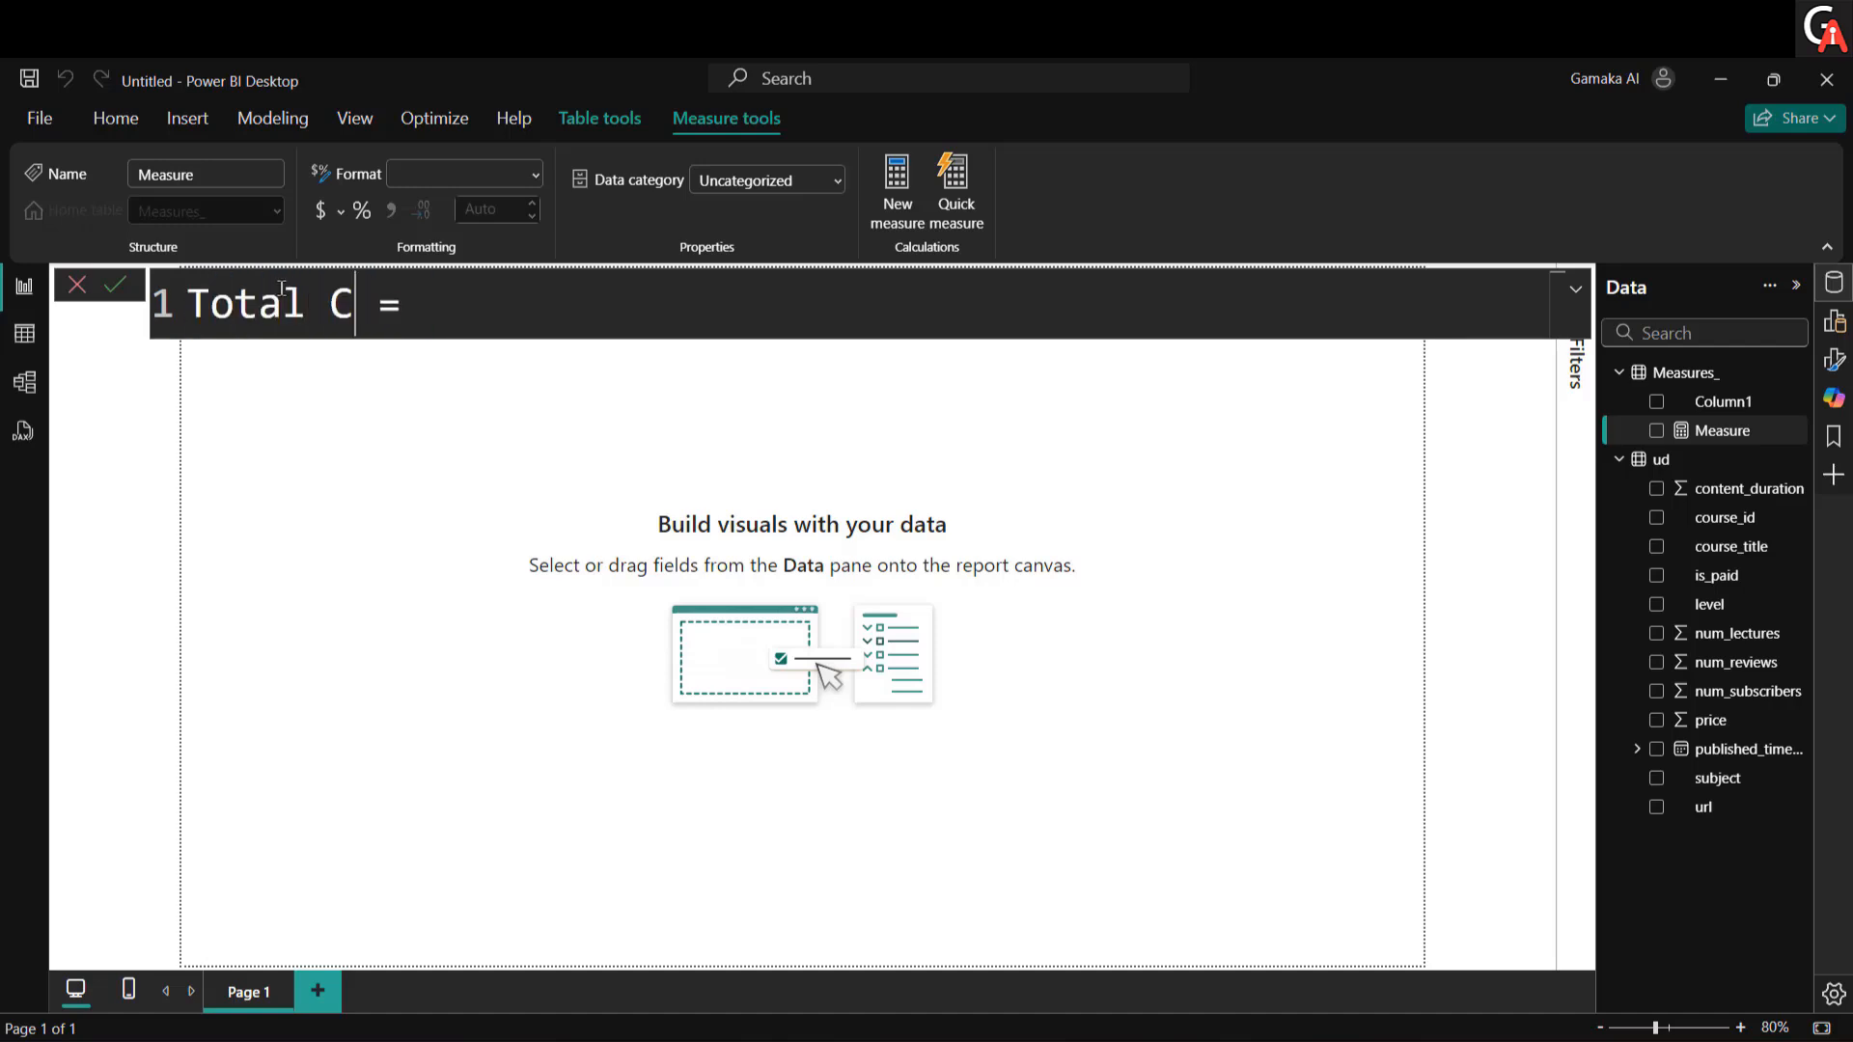
text(ses)
key(End)
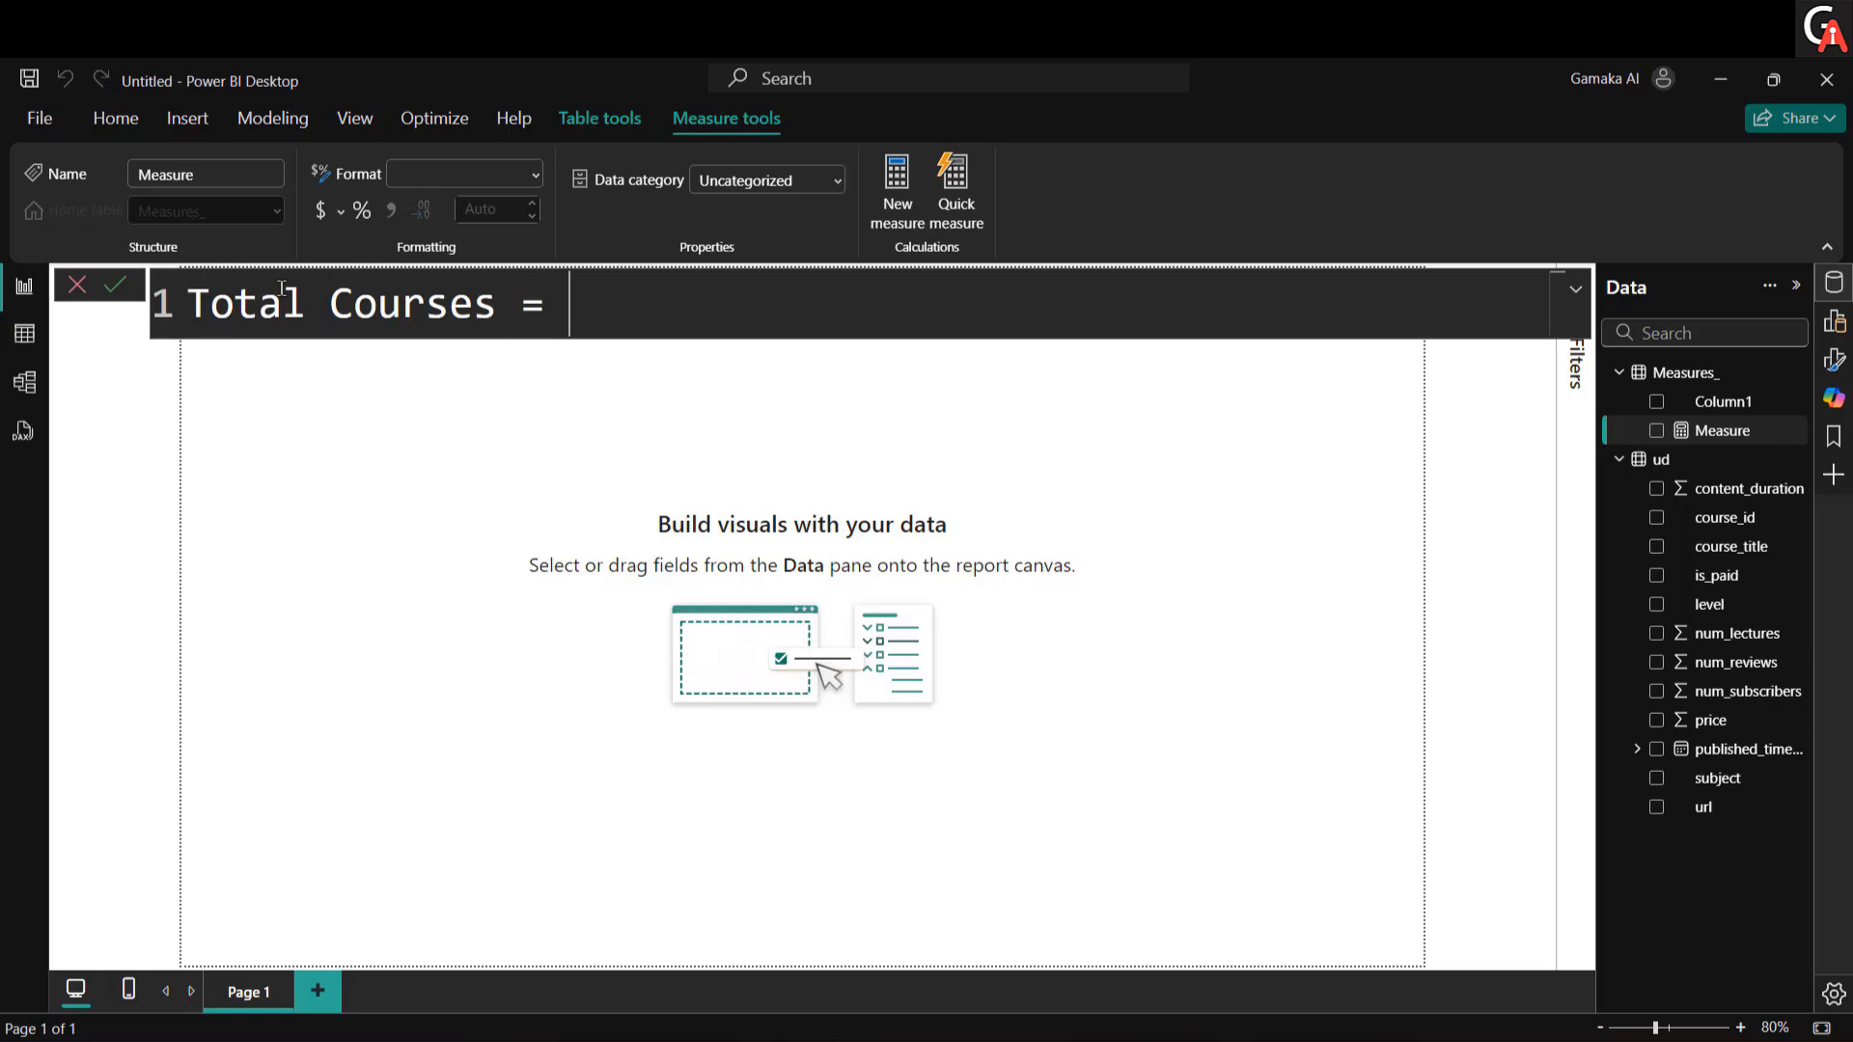
text(sum()
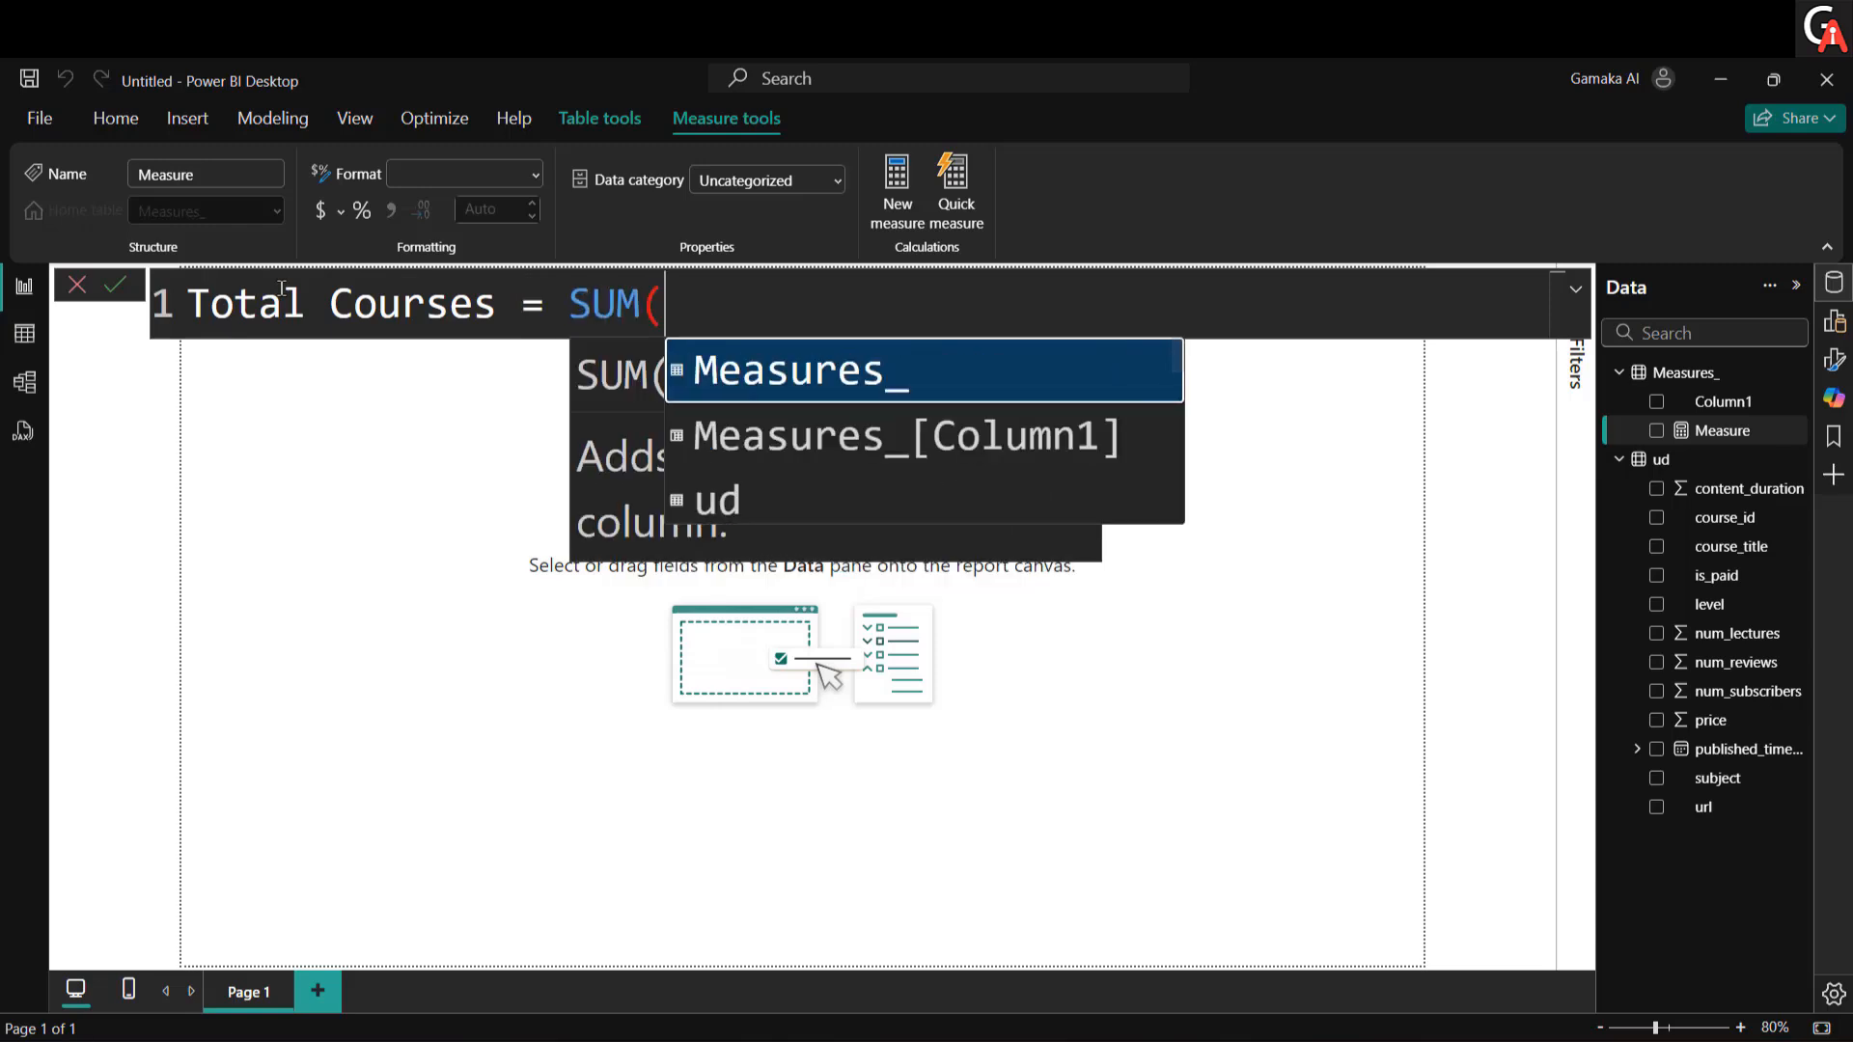
key(BackSpace)
key(BackSpace)
key(BackSpace)
key(BackSpace)
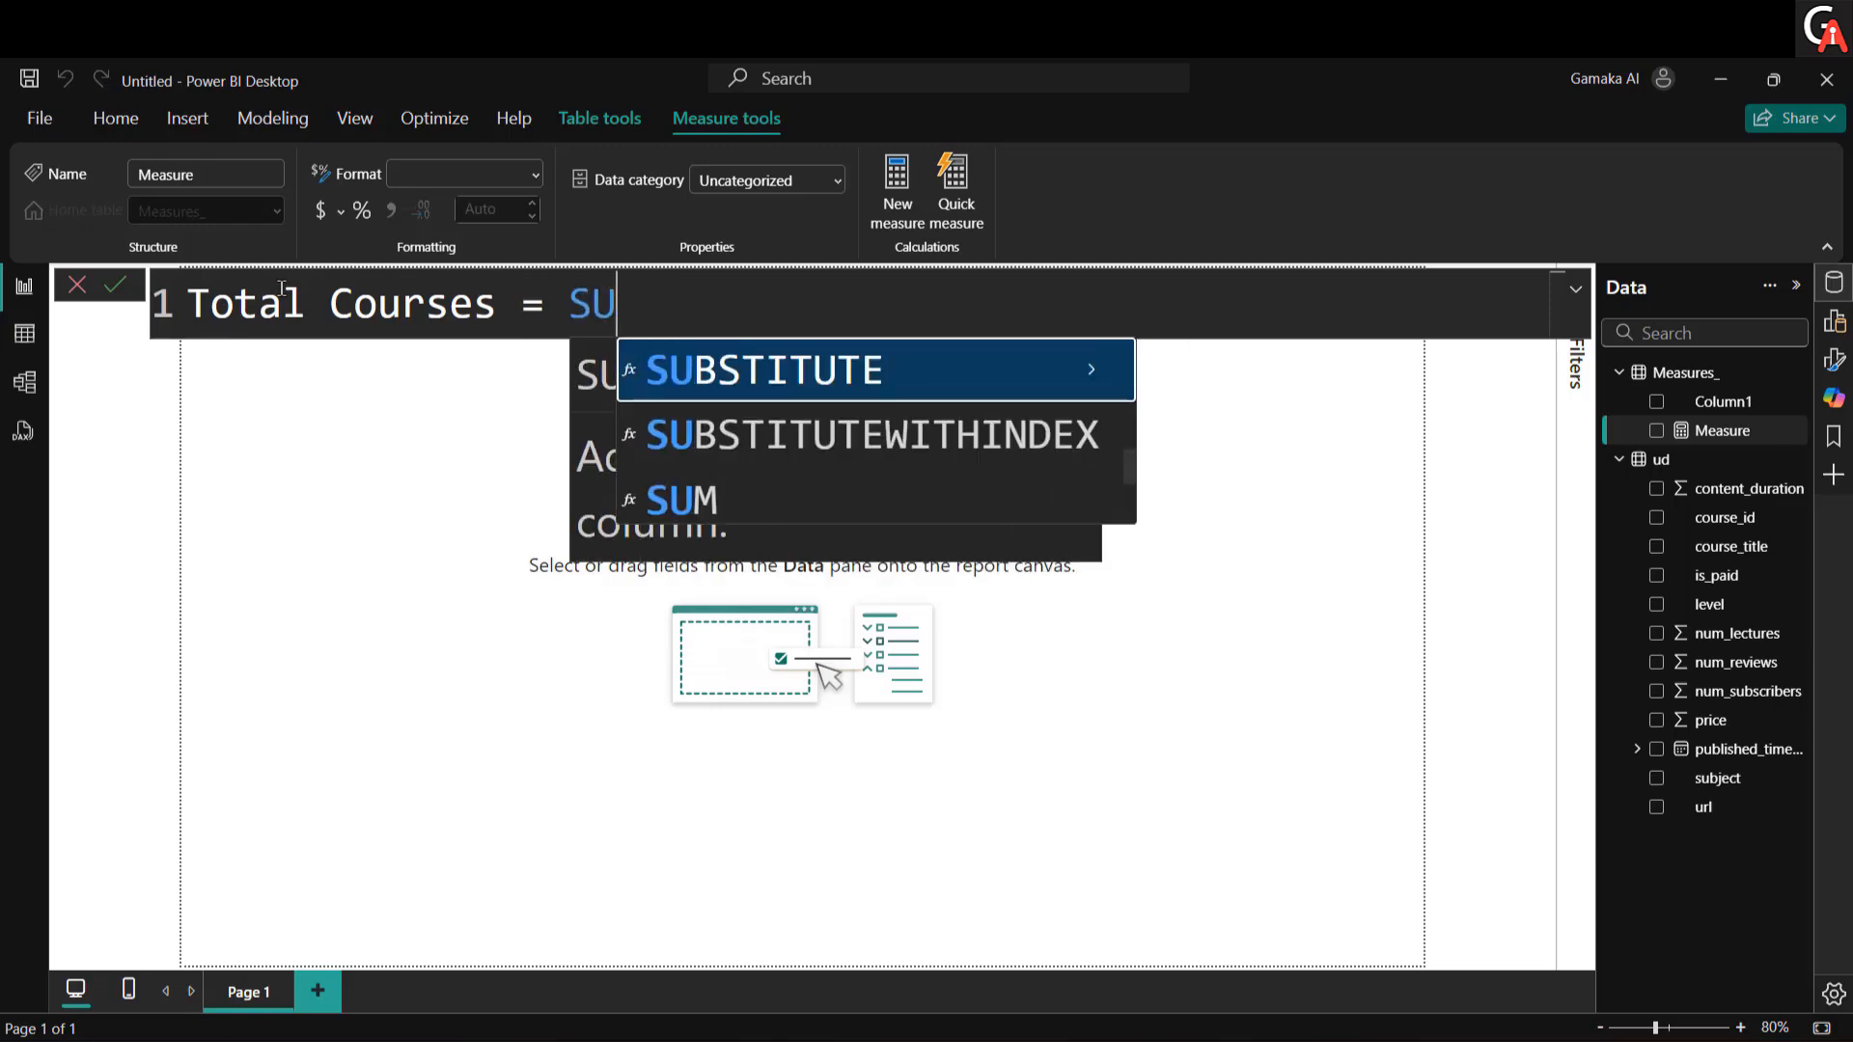
Step: Define the Total Courses measure as COUNTROWS(ud) and commit the formula
text(count)
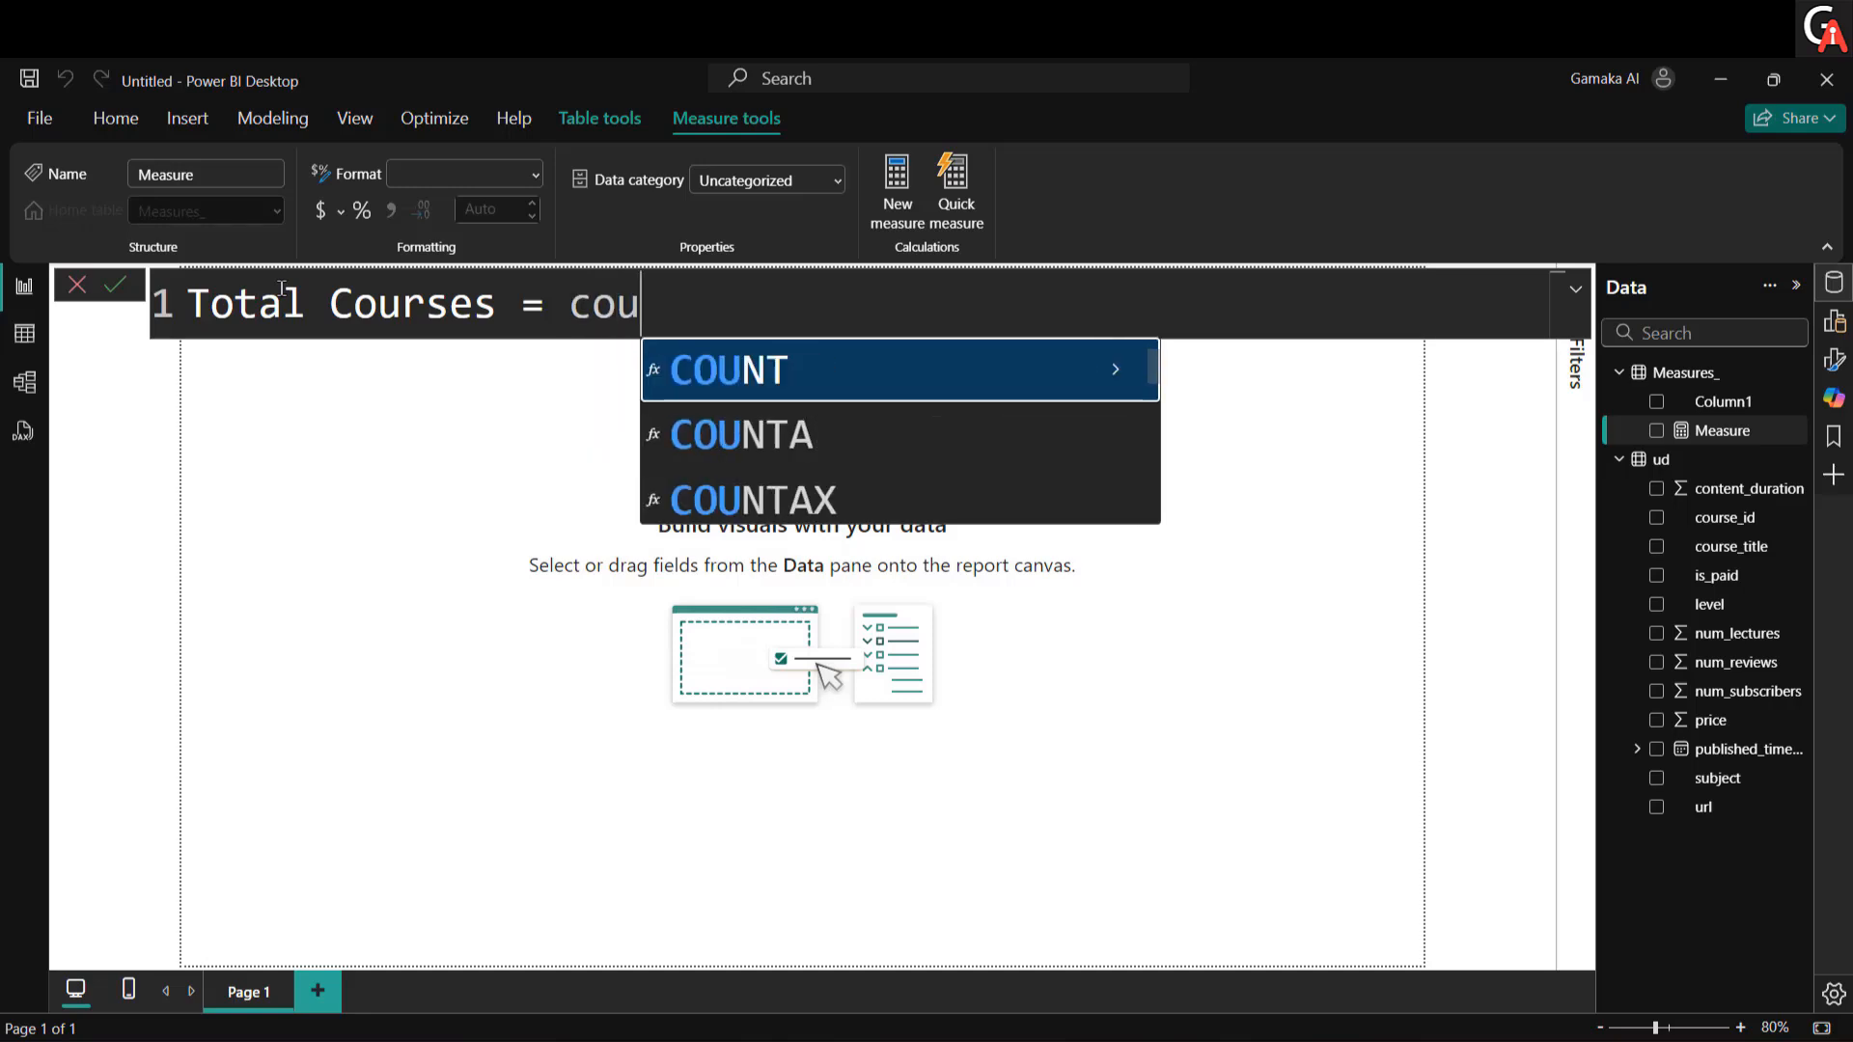
key(Down)
key(Down)
key(Down)
key(Down)
key(Tab)
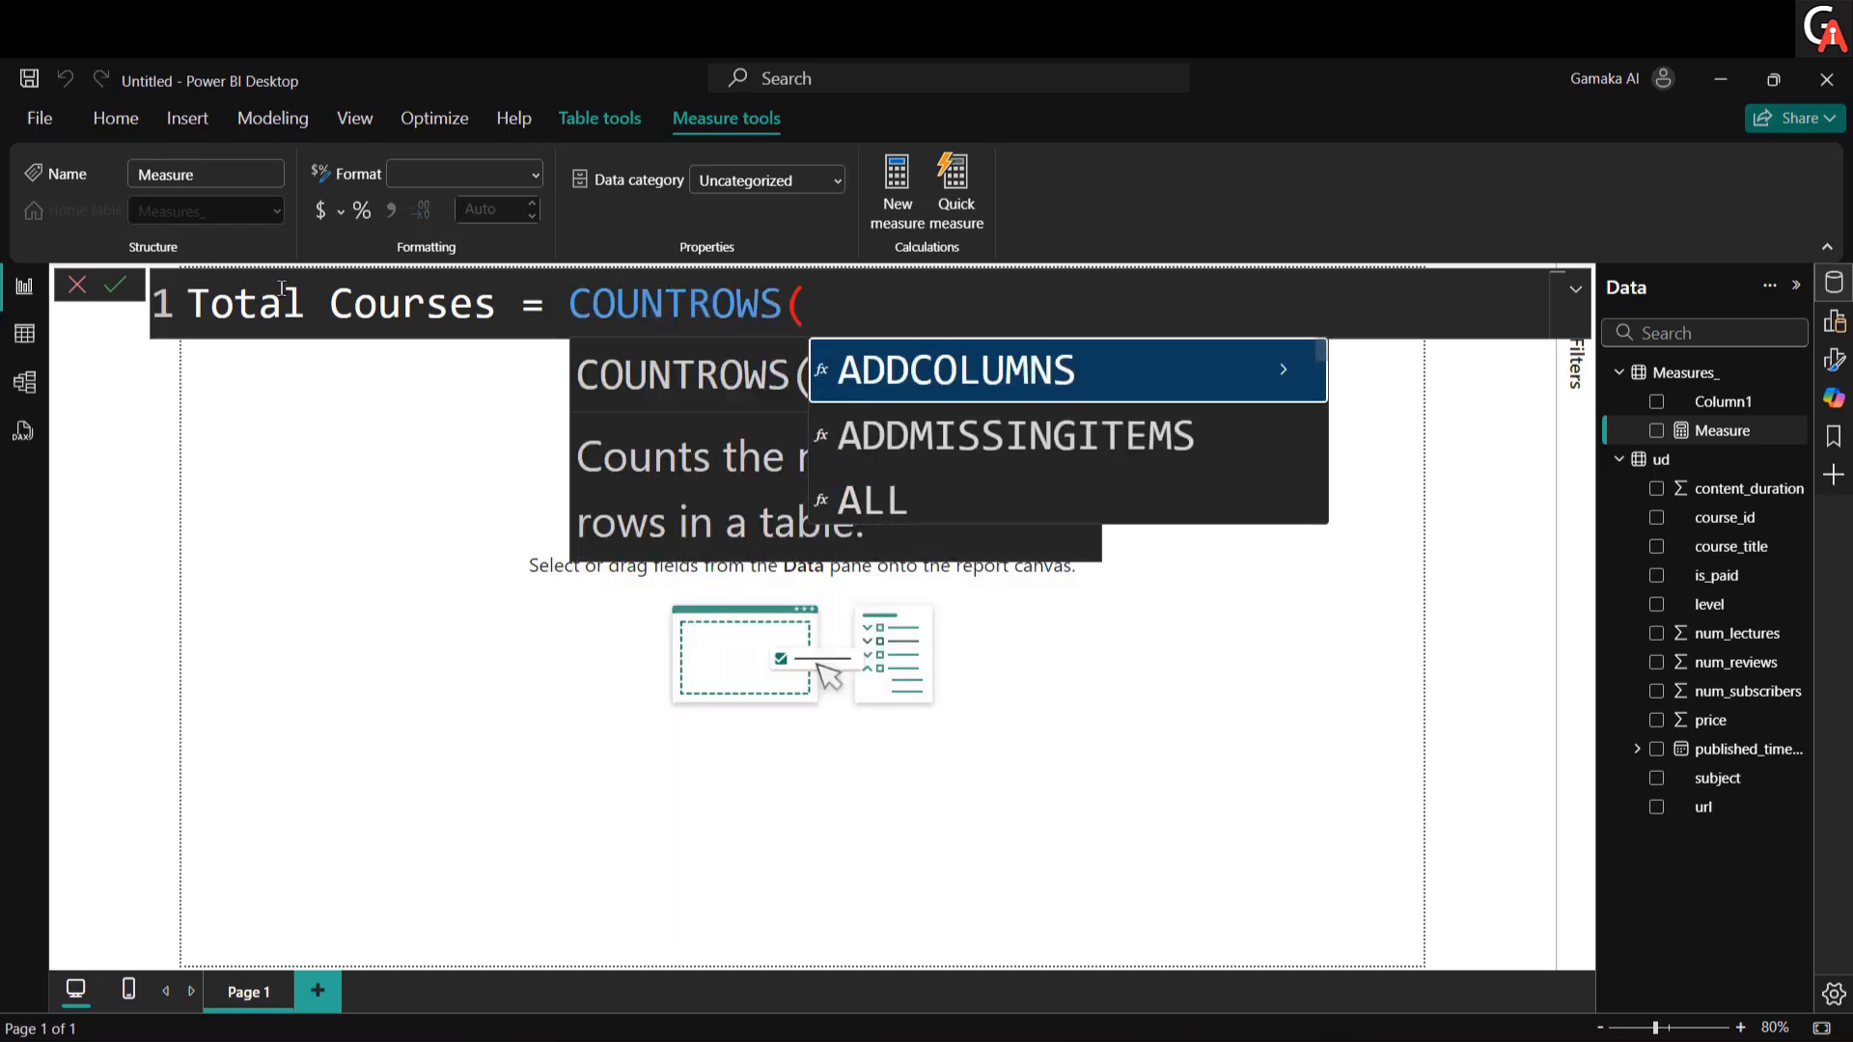
text(ud)
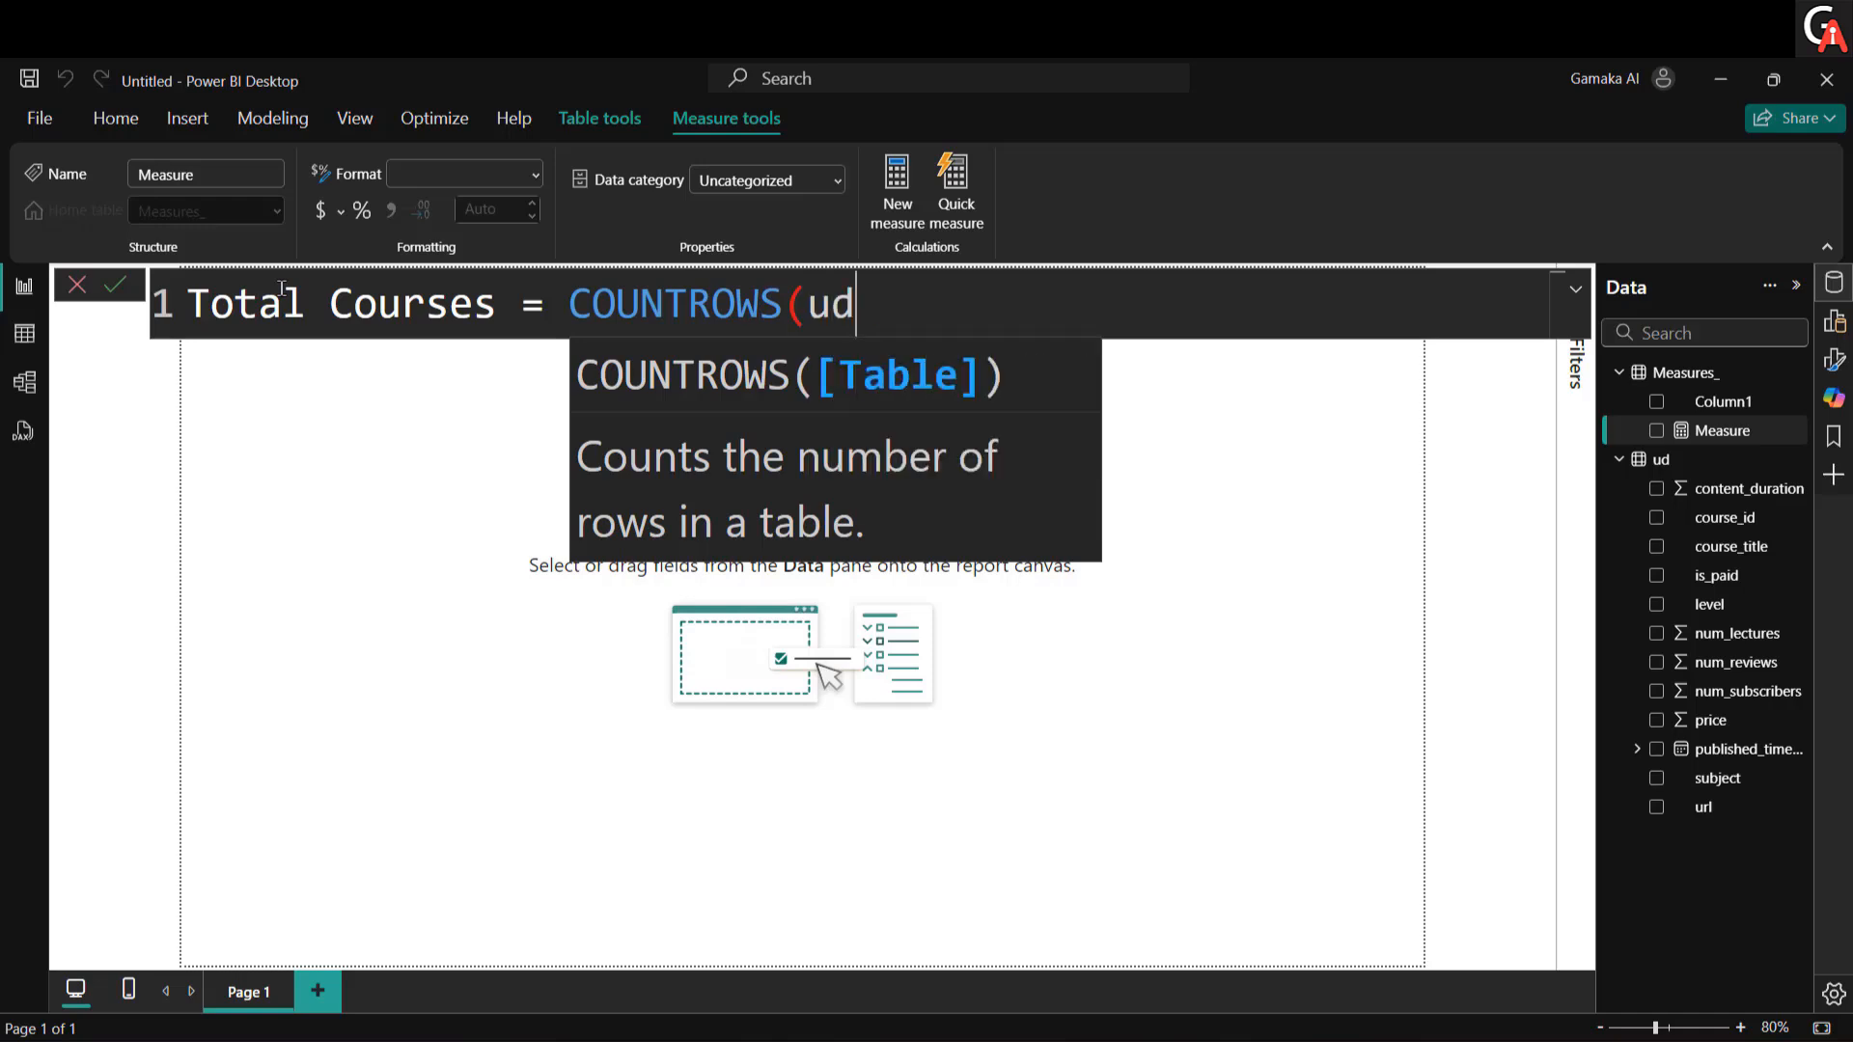
text())
key(Return)
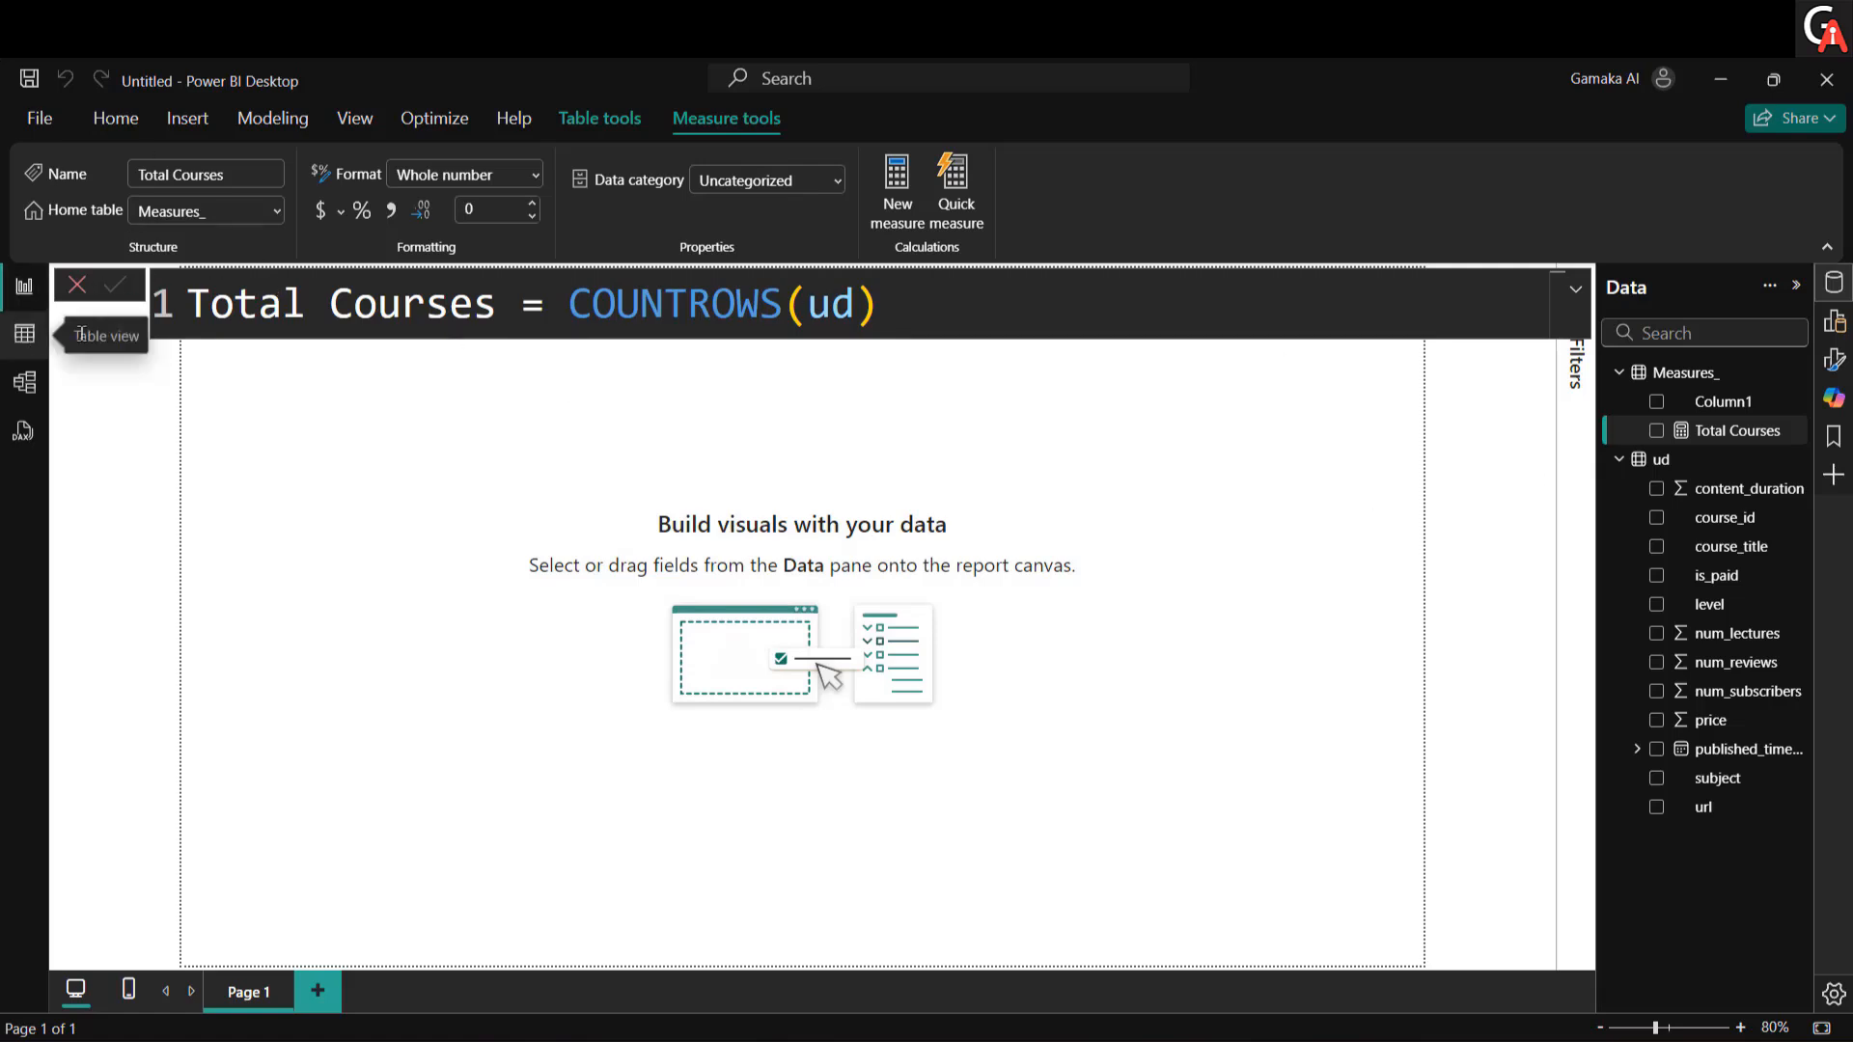
Step: Examine the ud table's records and row count in Table view, and return to the report canvas
click(38, 347)
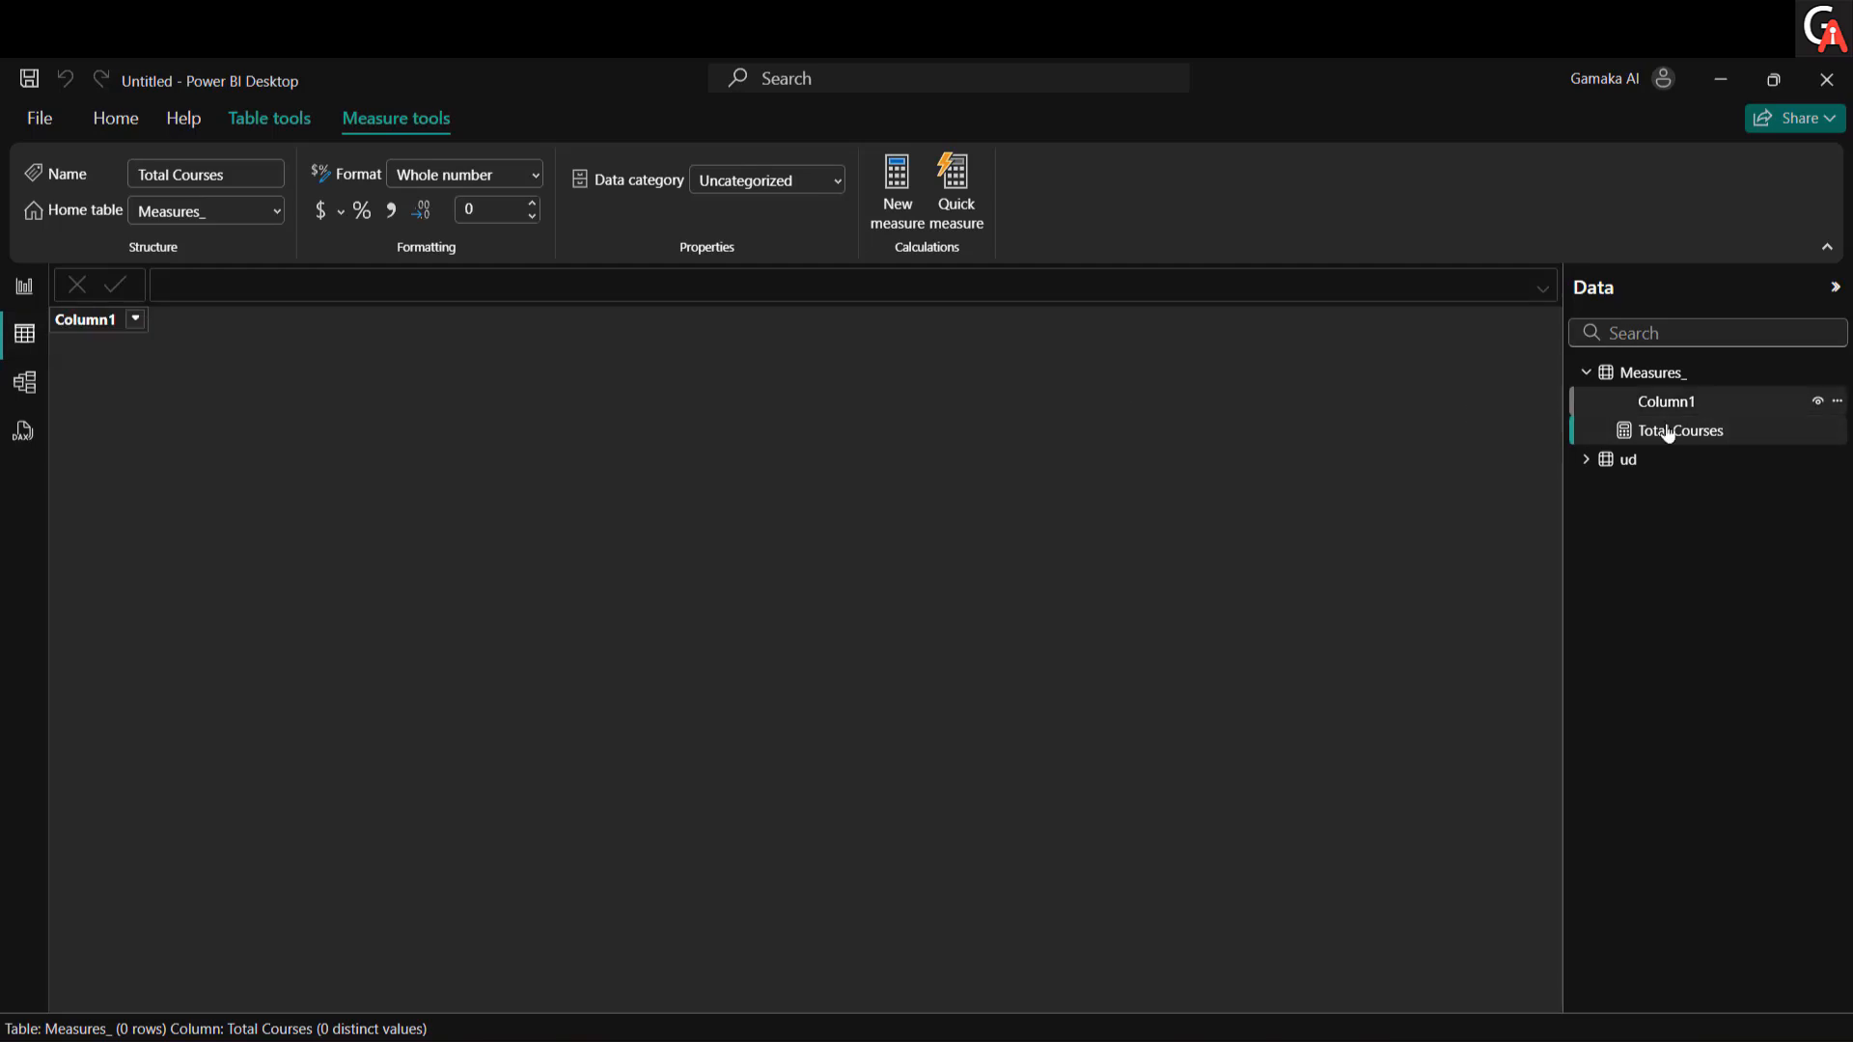
click(1631, 463)
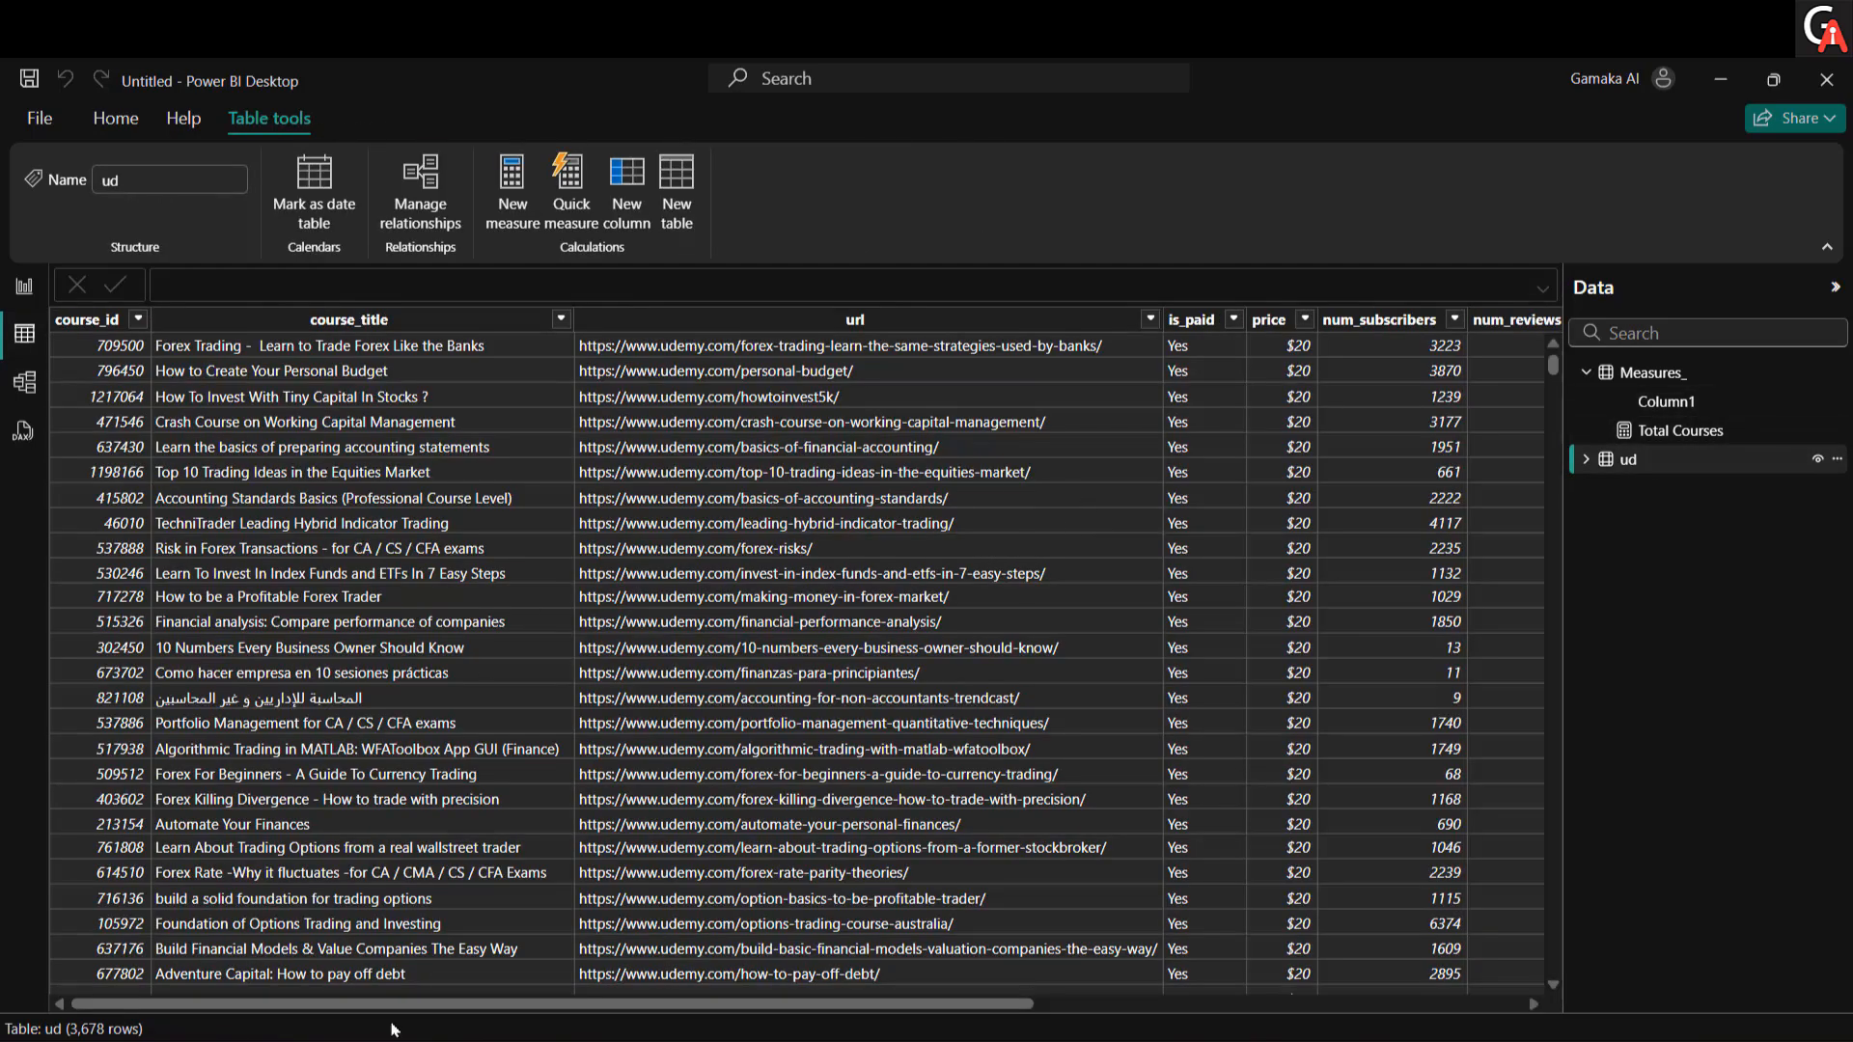
scroll(443, 909, down, 15)
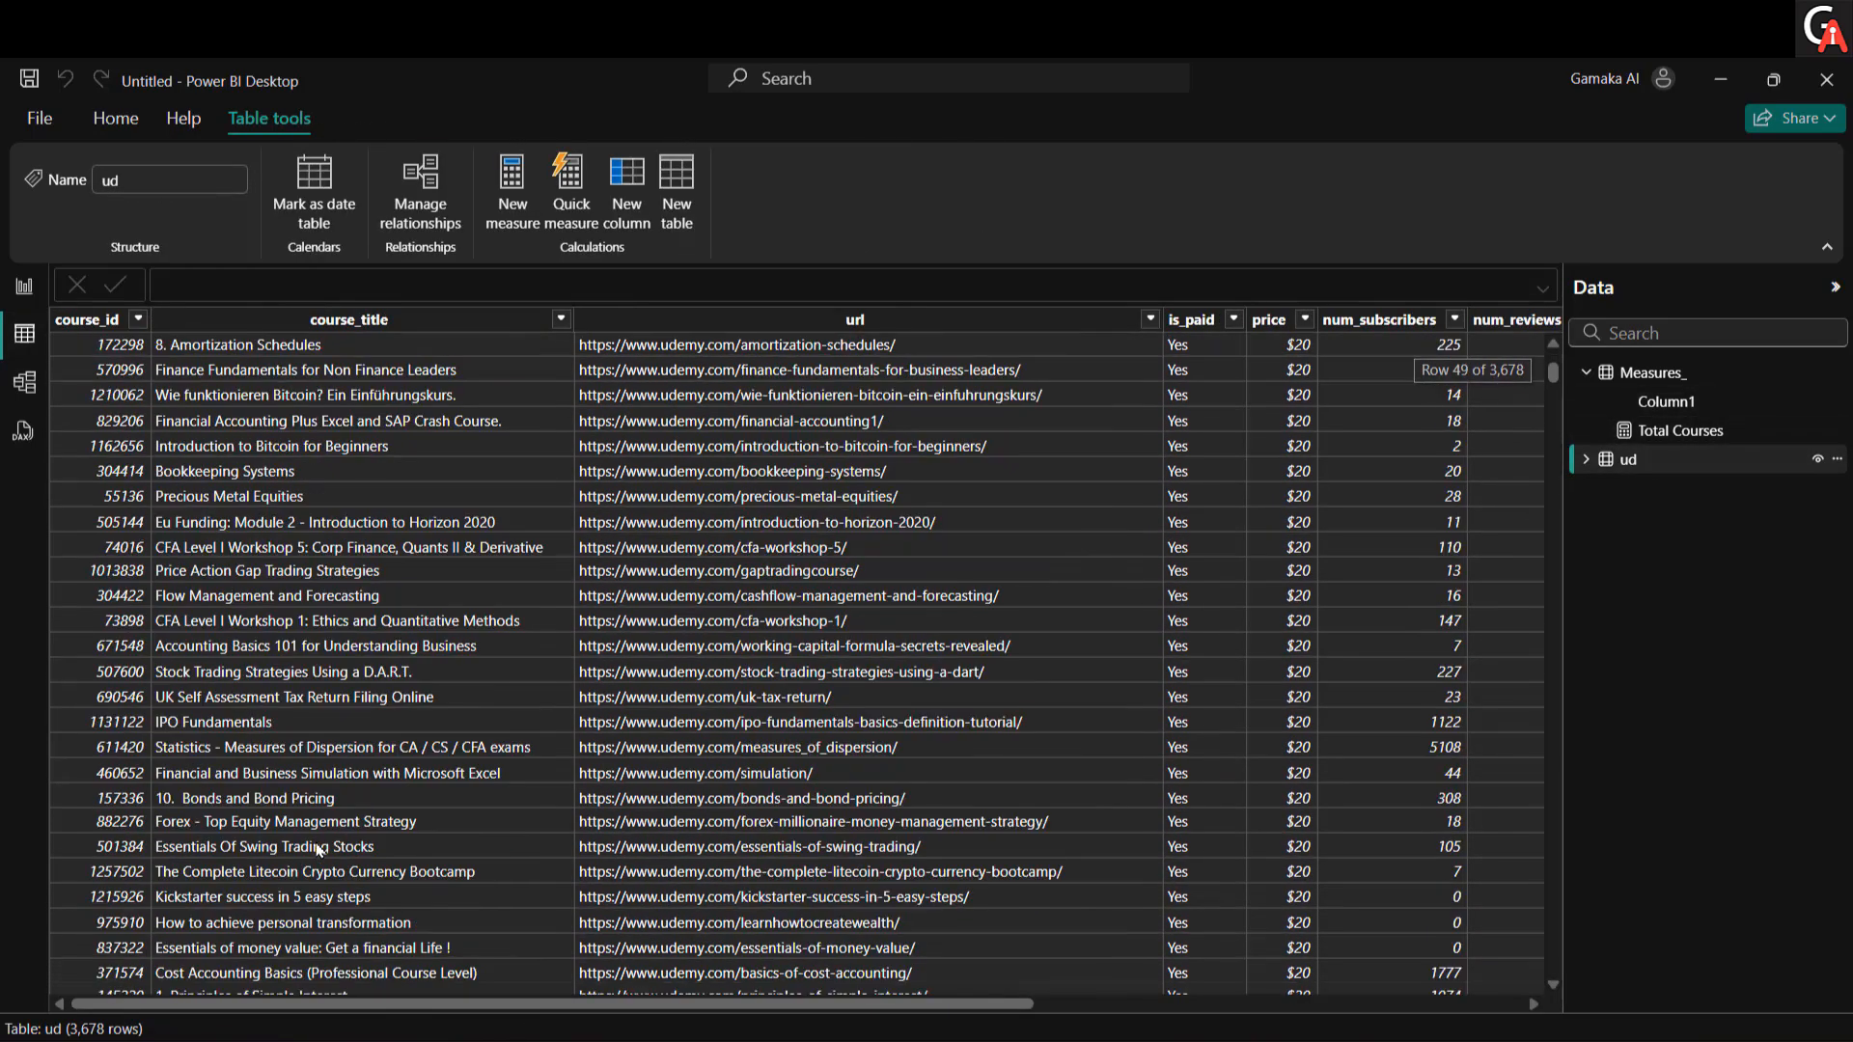
scroll(290, 676, up, 12)
click(24, 286)
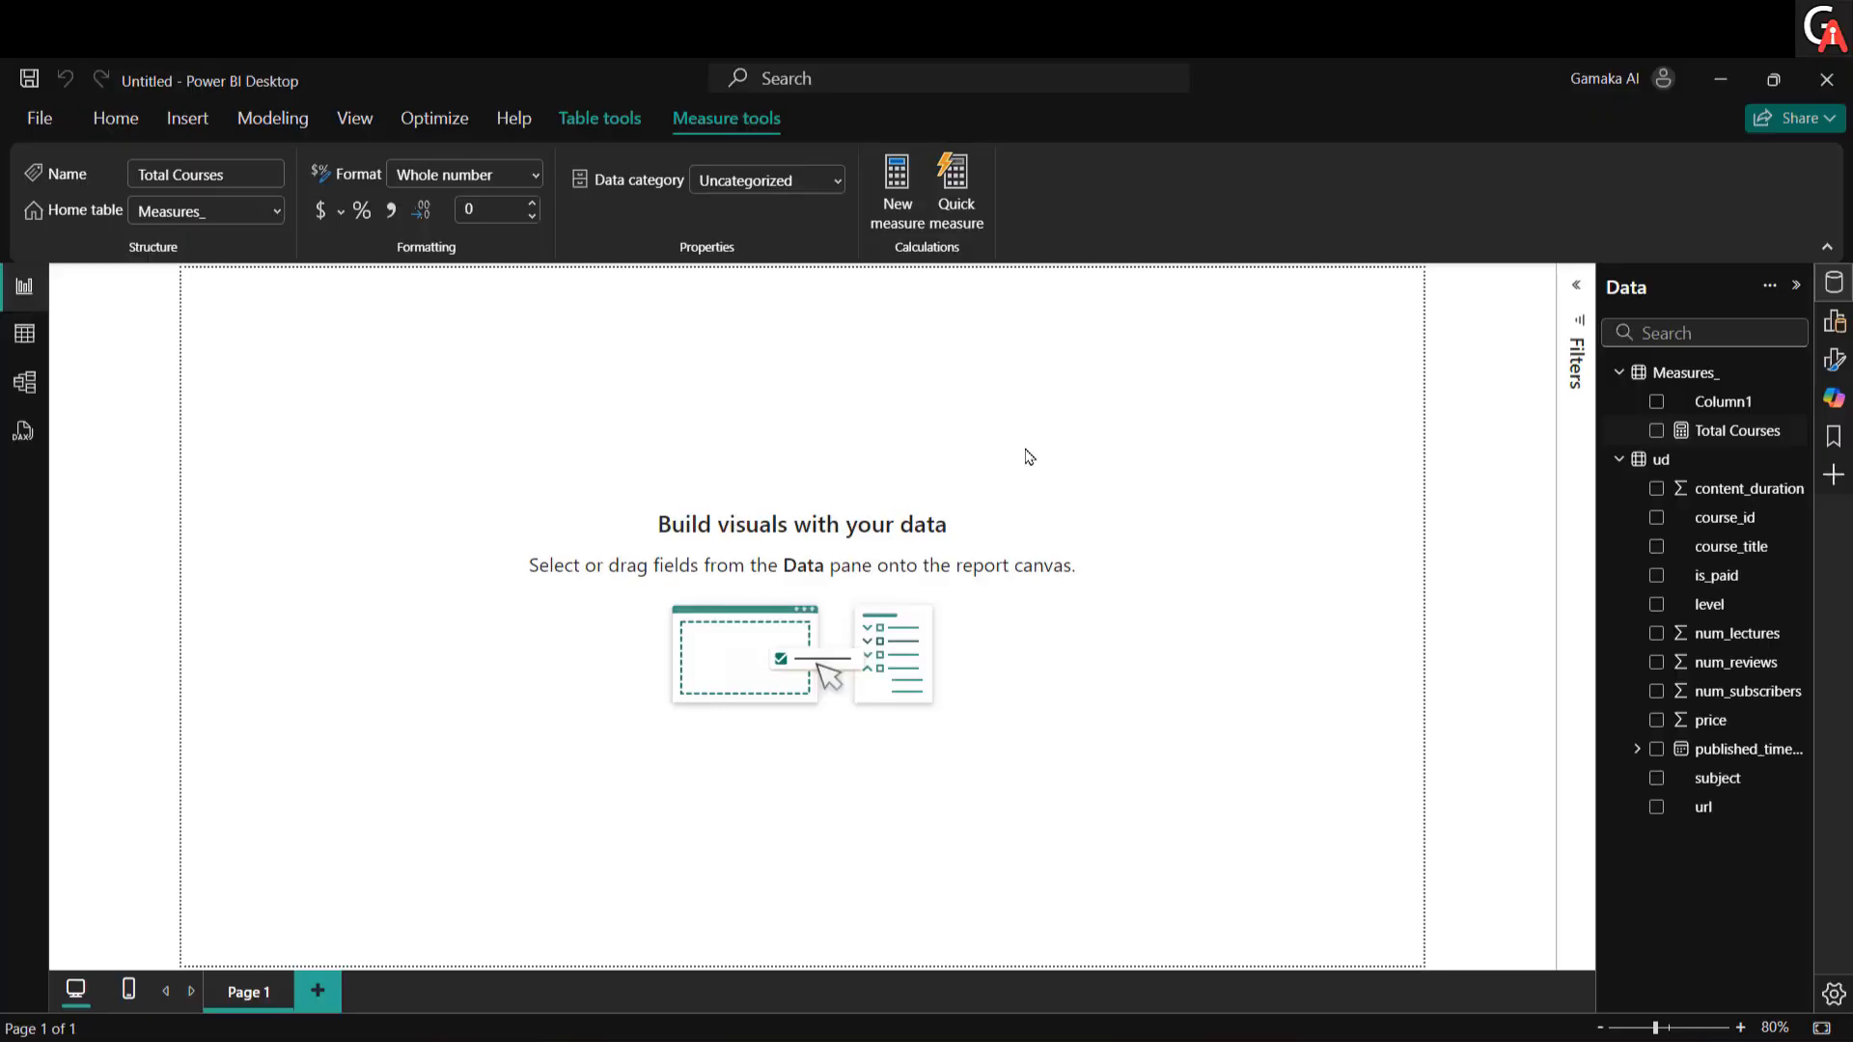
Step: Delete the placeholder Column1 from the Measures_ table and confirm the deletion
click(1026, 454)
click(1717, 380)
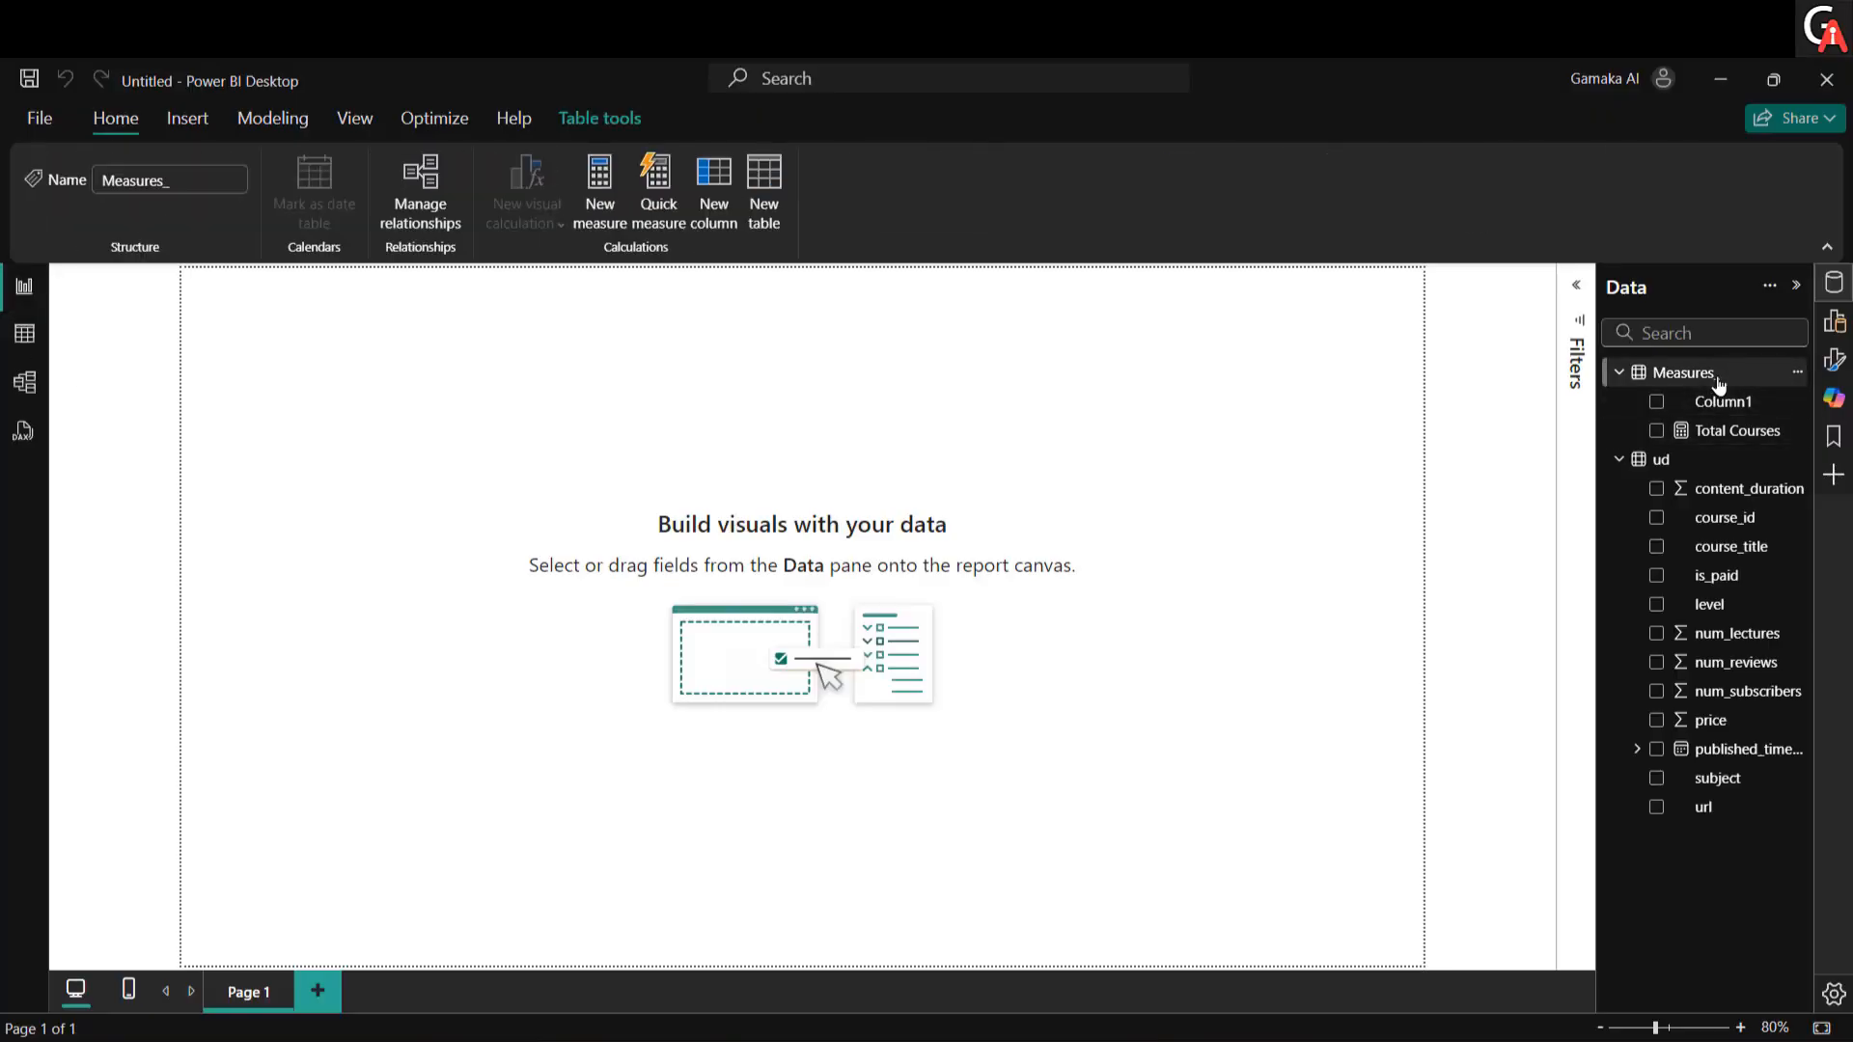
click(1802, 406)
click(1798, 403)
click(1798, 403)
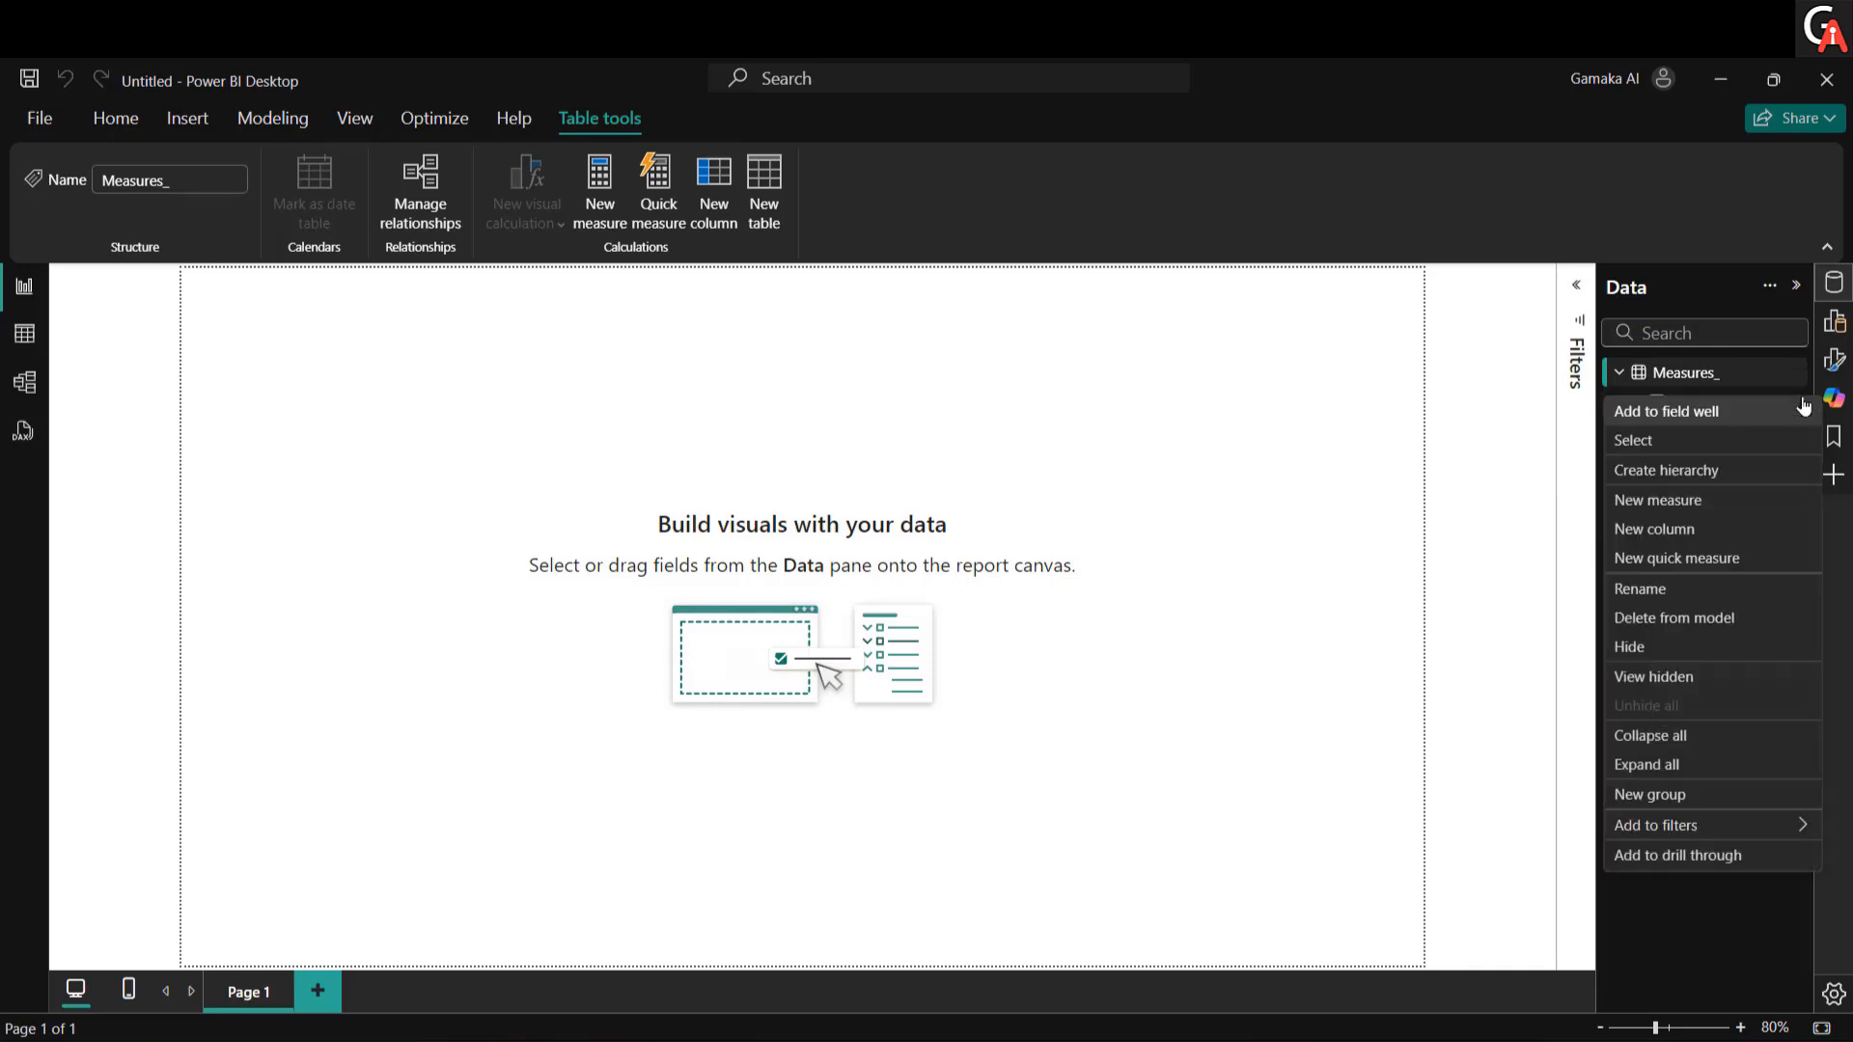
click(1704, 625)
click(1056, 629)
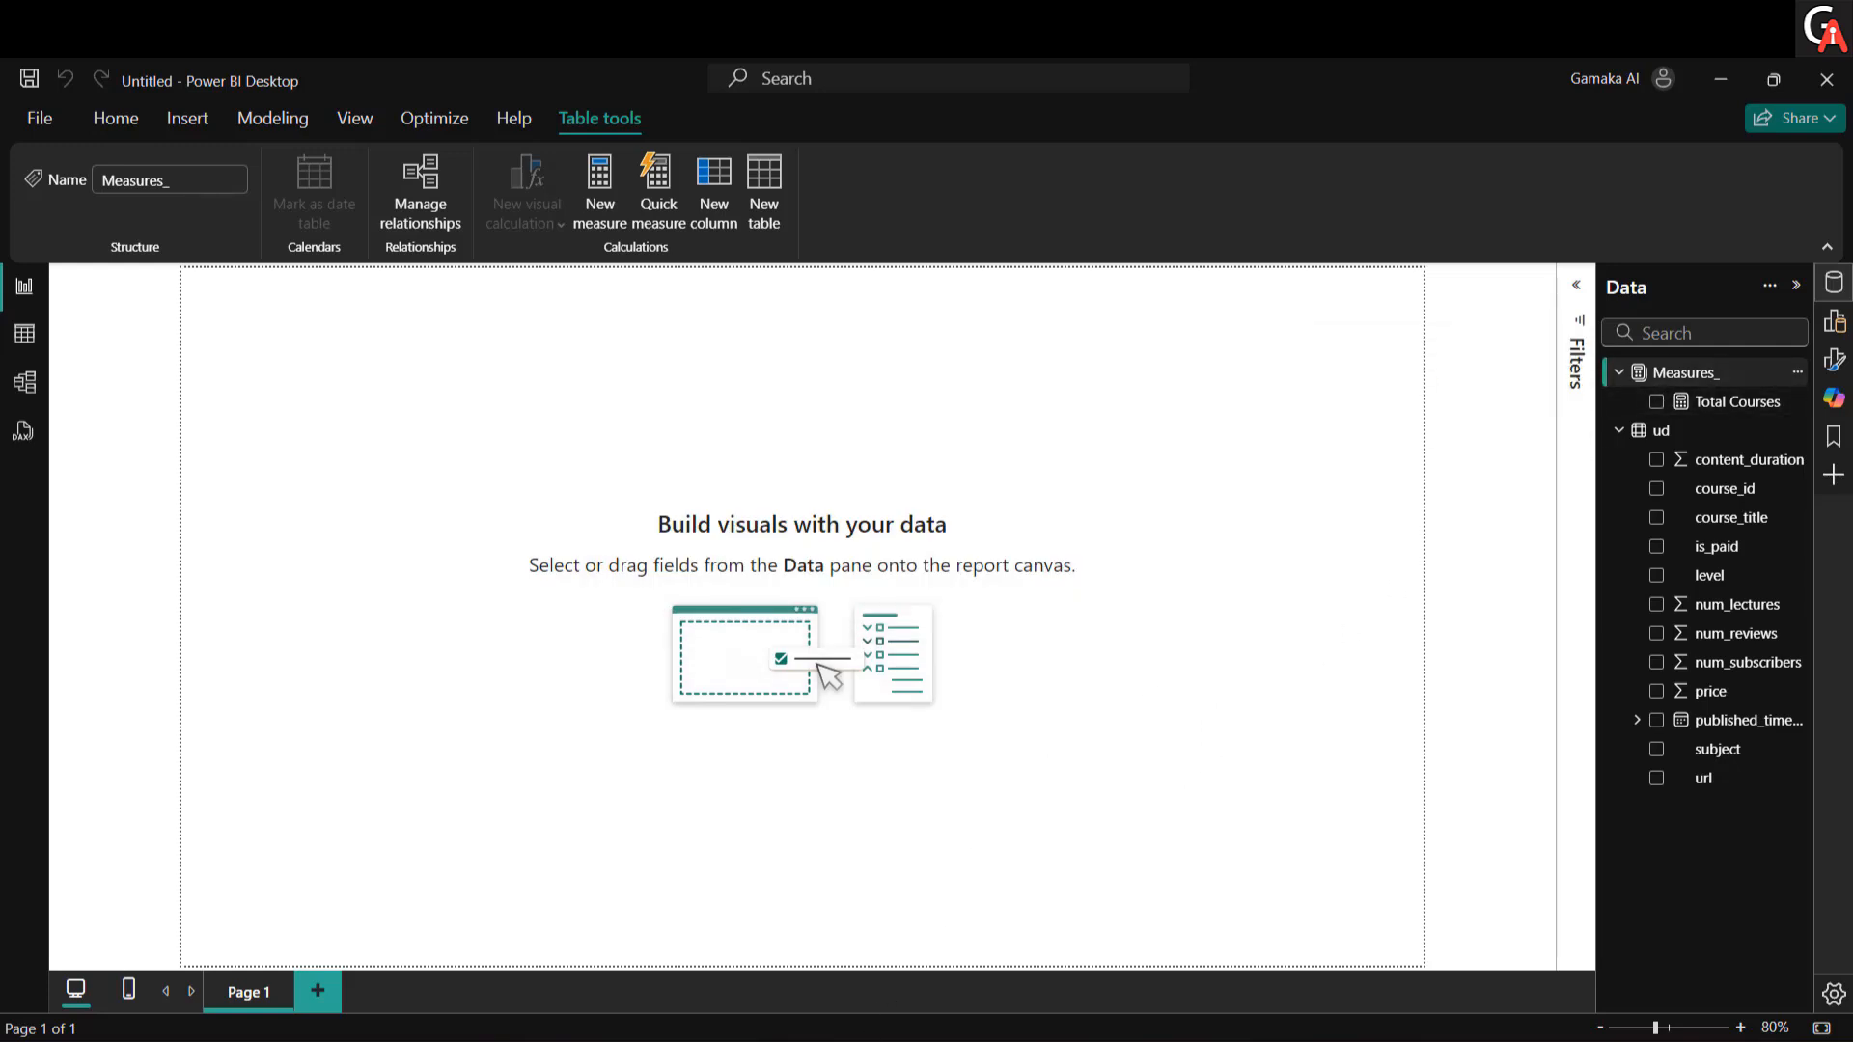
Step: Check the Total Subscribers definition in the project document, then add a new measure to the Measures_ table in Power BI
click(869, 943)
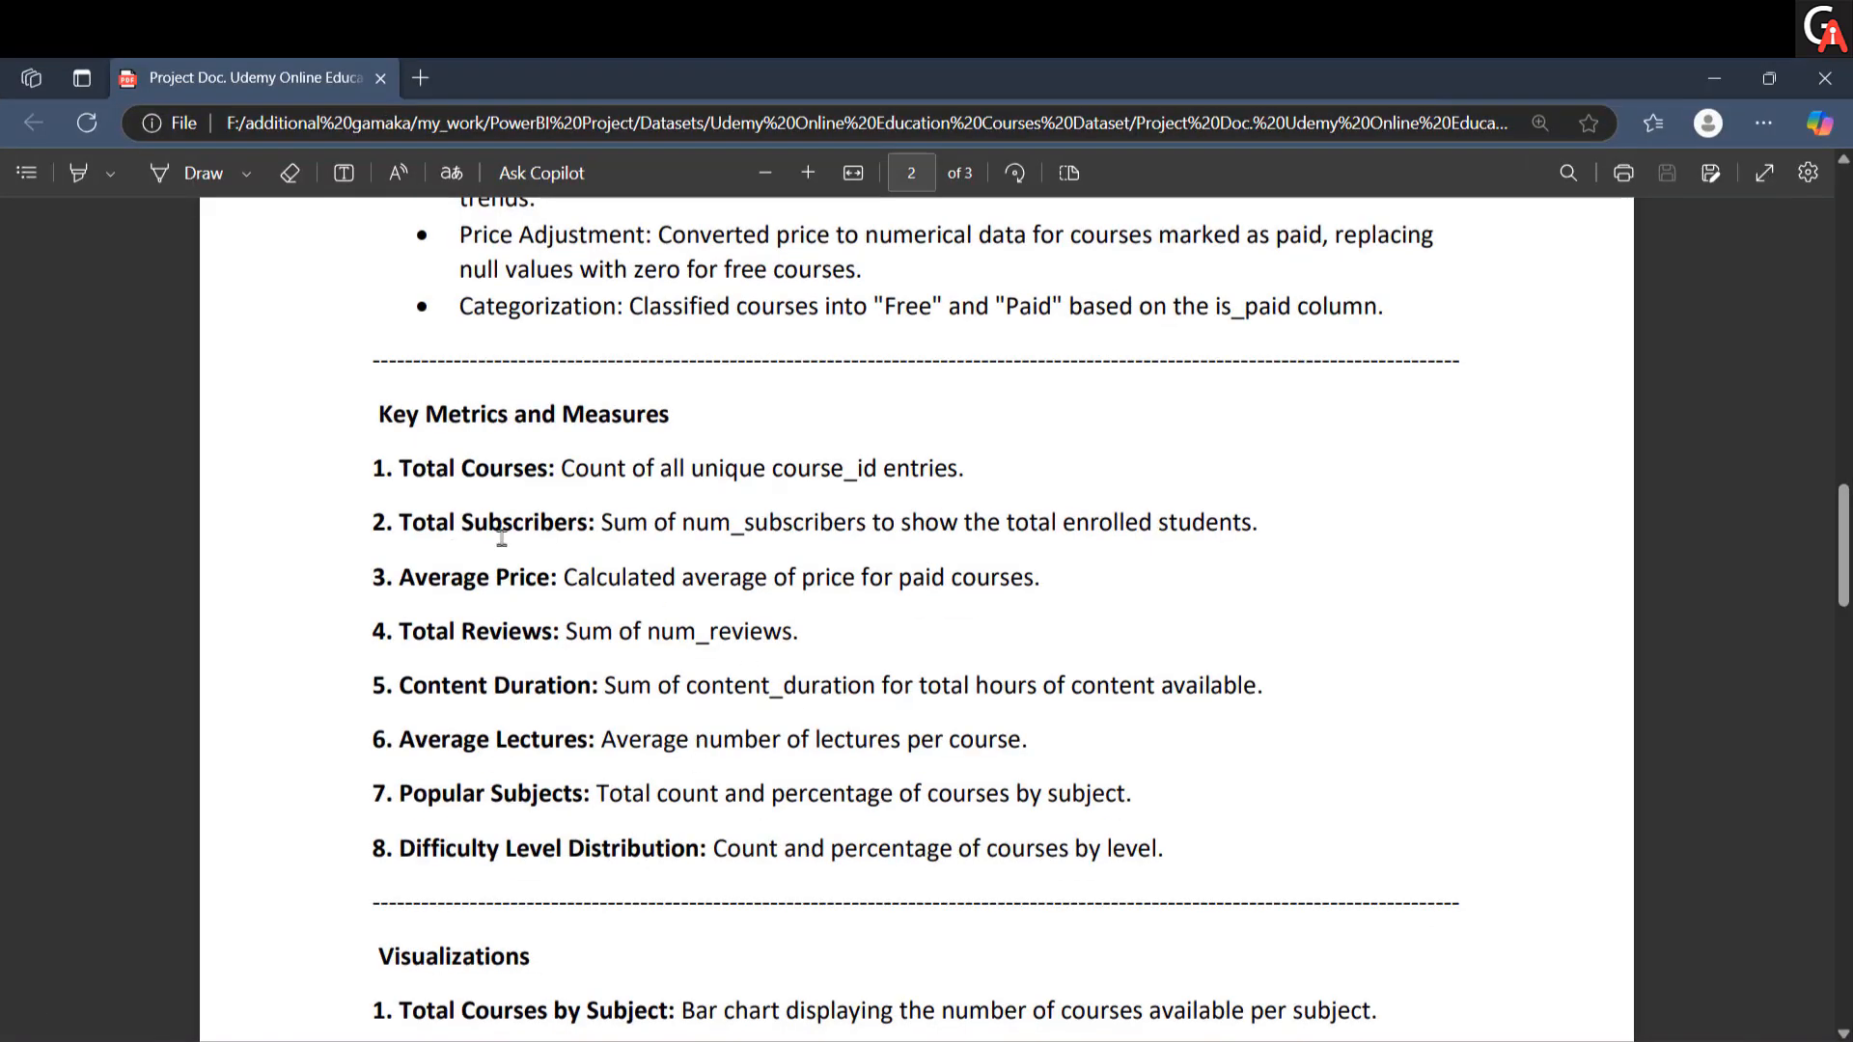
drag(389, 526, 614, 526)
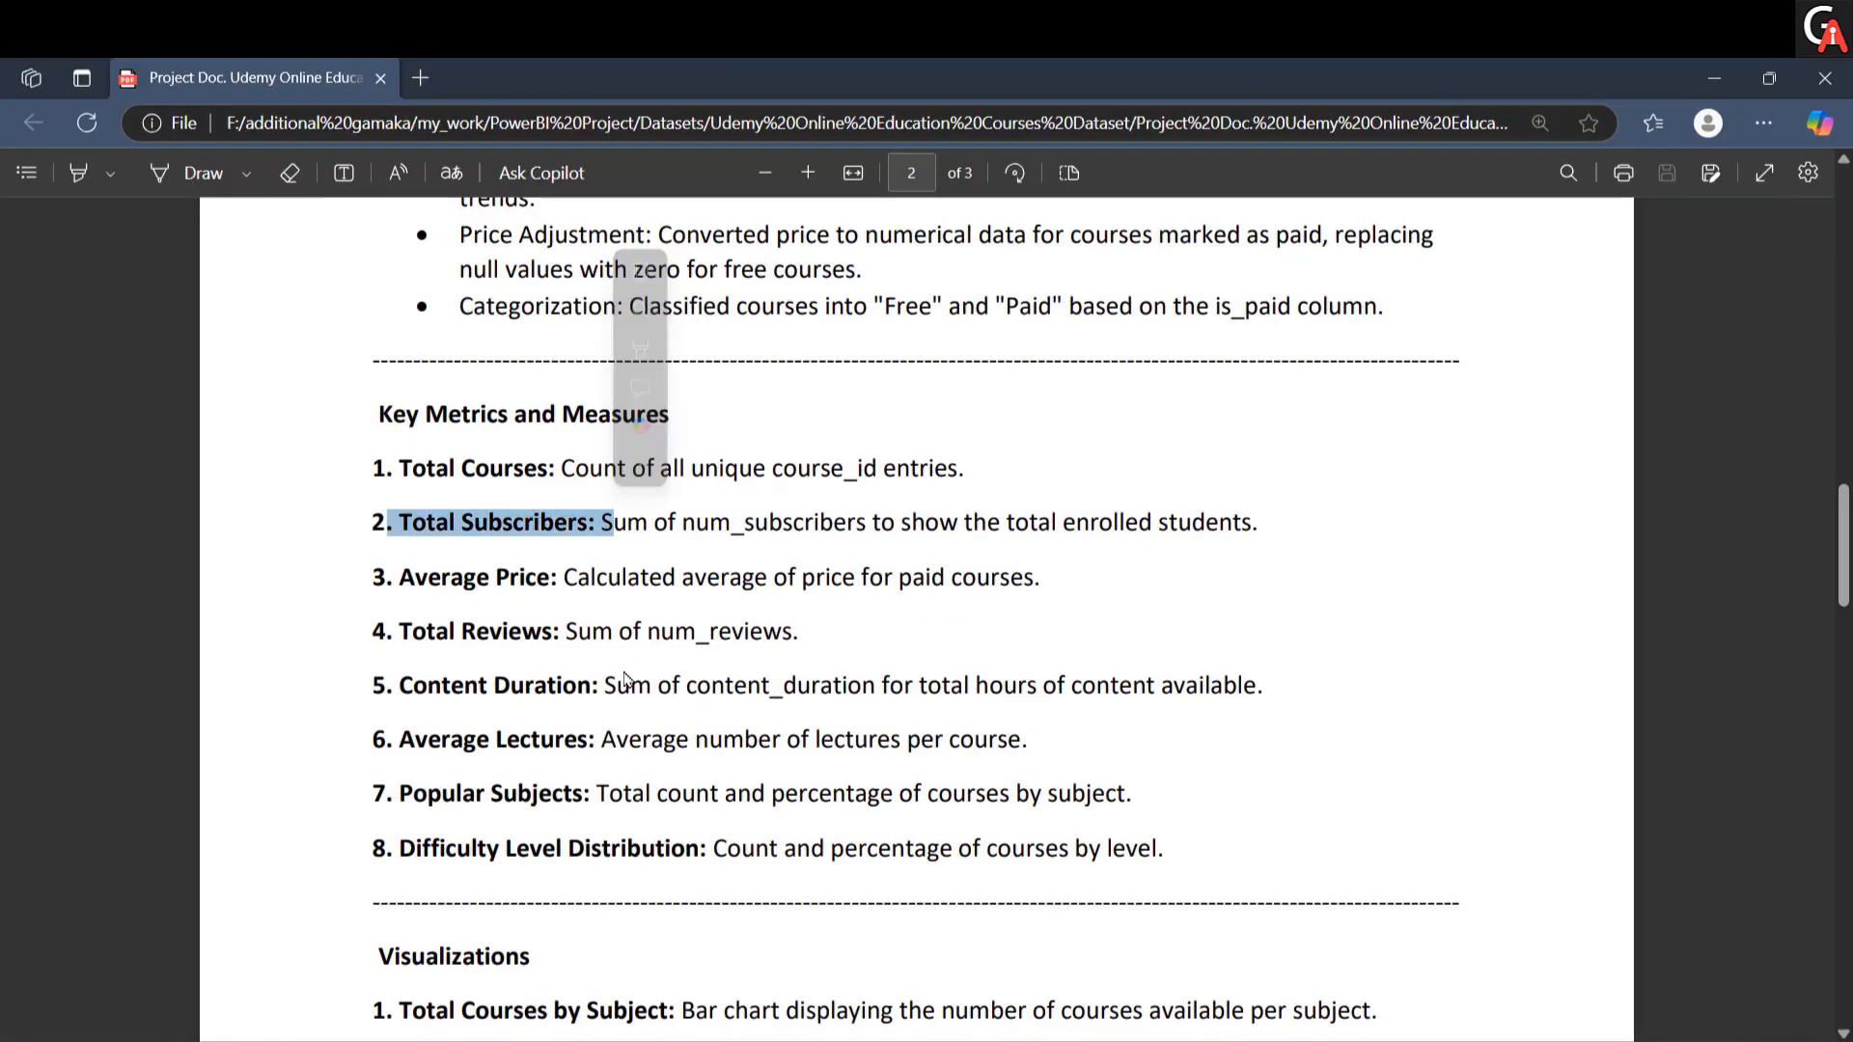
click(540, 529)
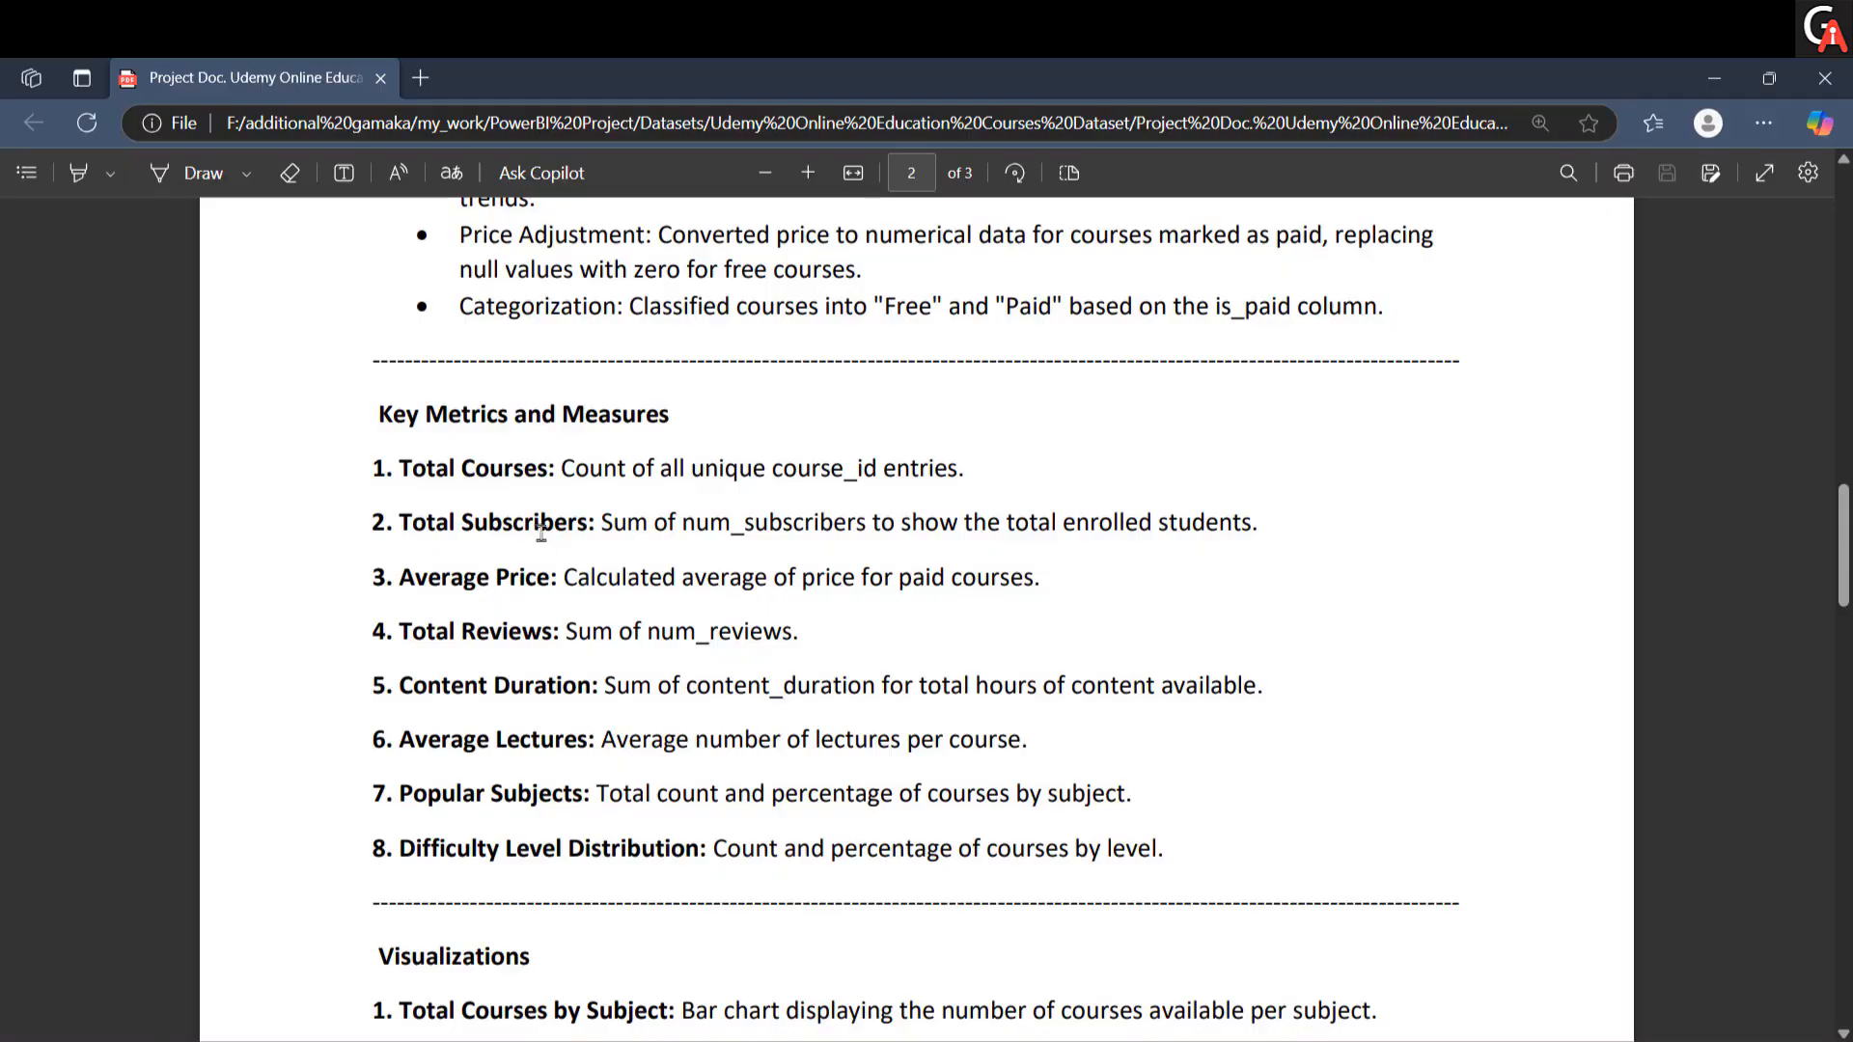
key(alt+Tab)
right_click(1703, 373)
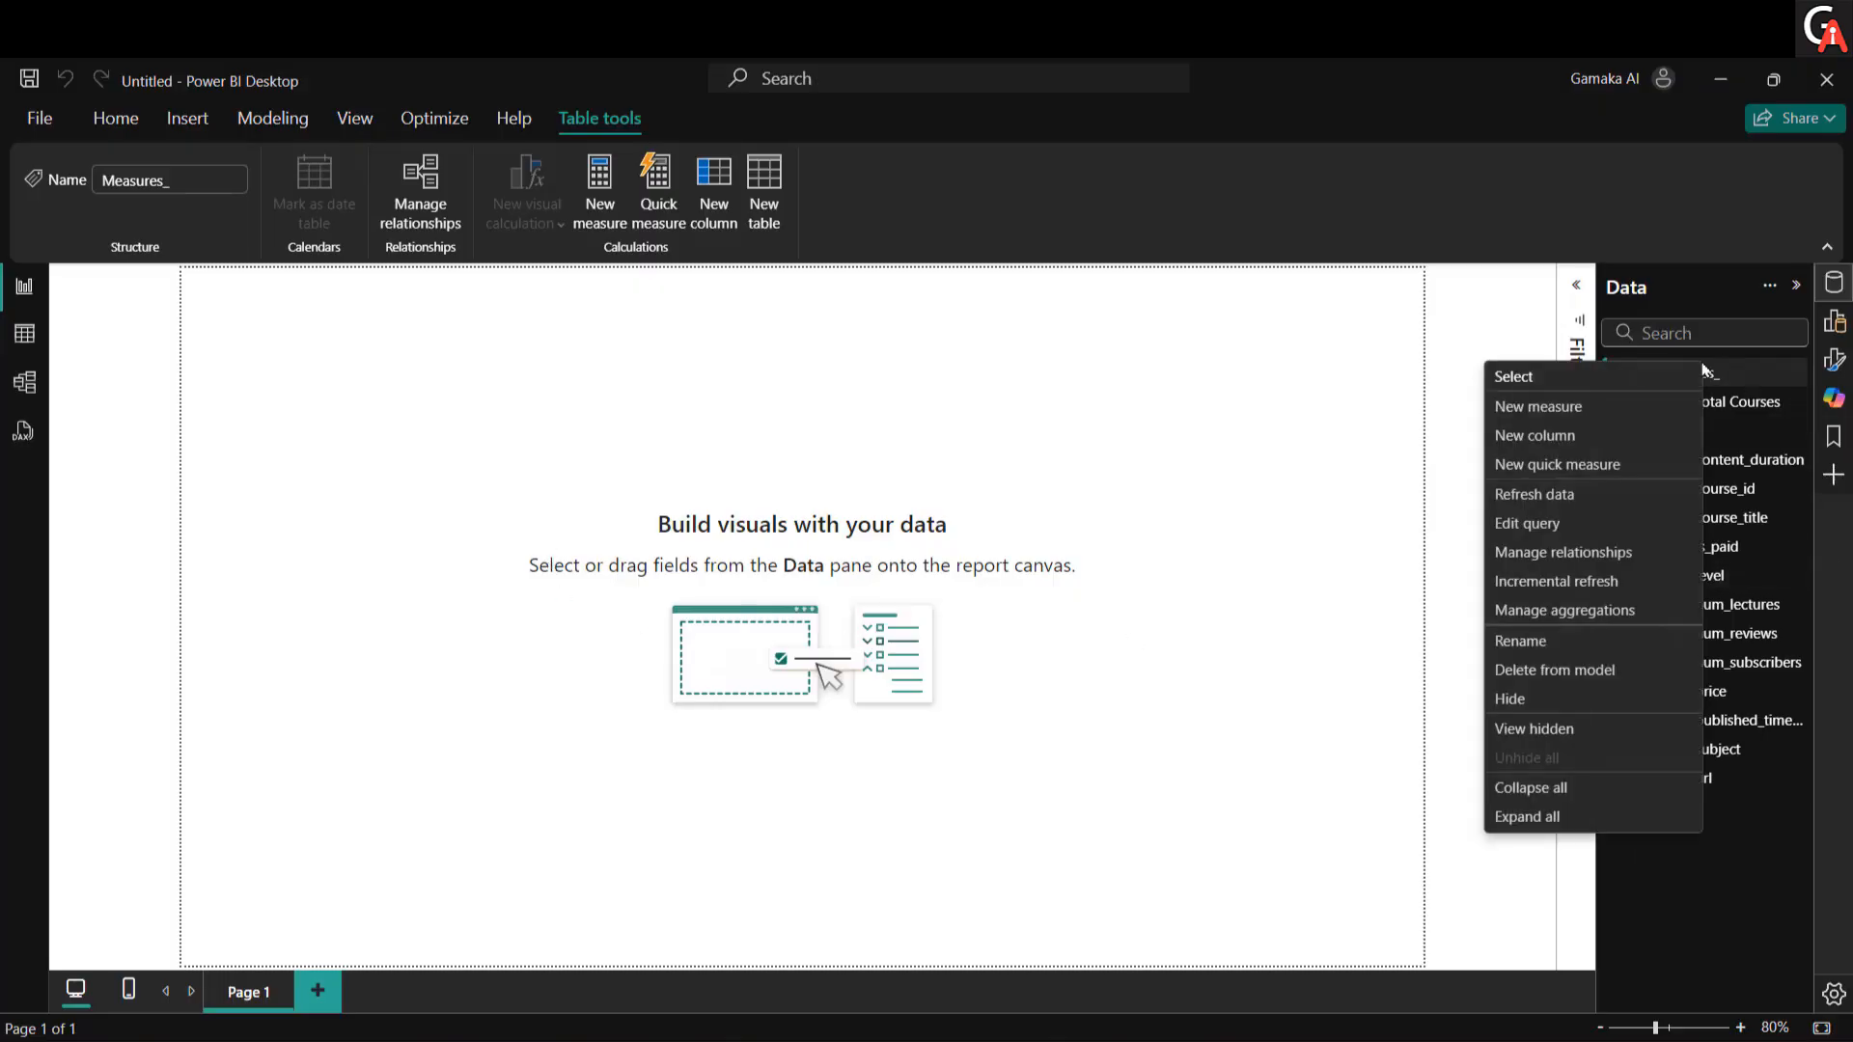
click(1602, 403)
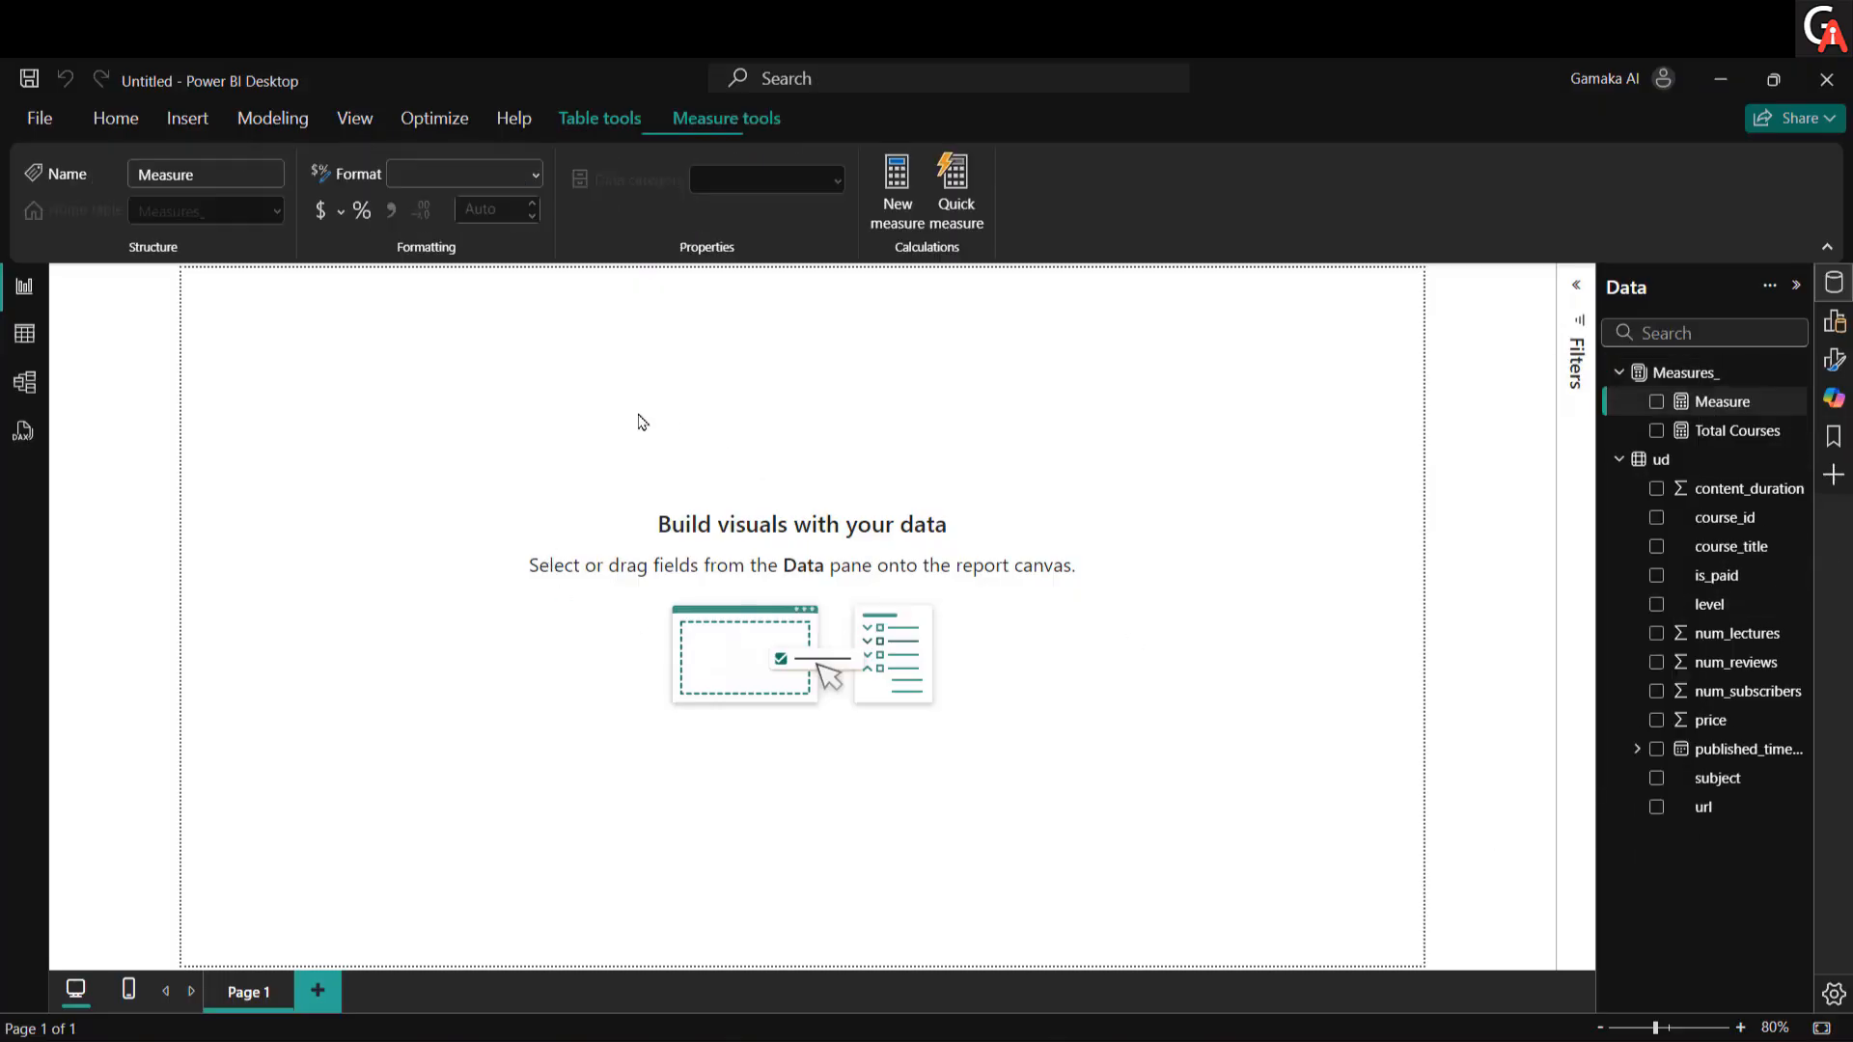
Step: Name the new measure Total Subscribers in its formula
double_click(325, 325)
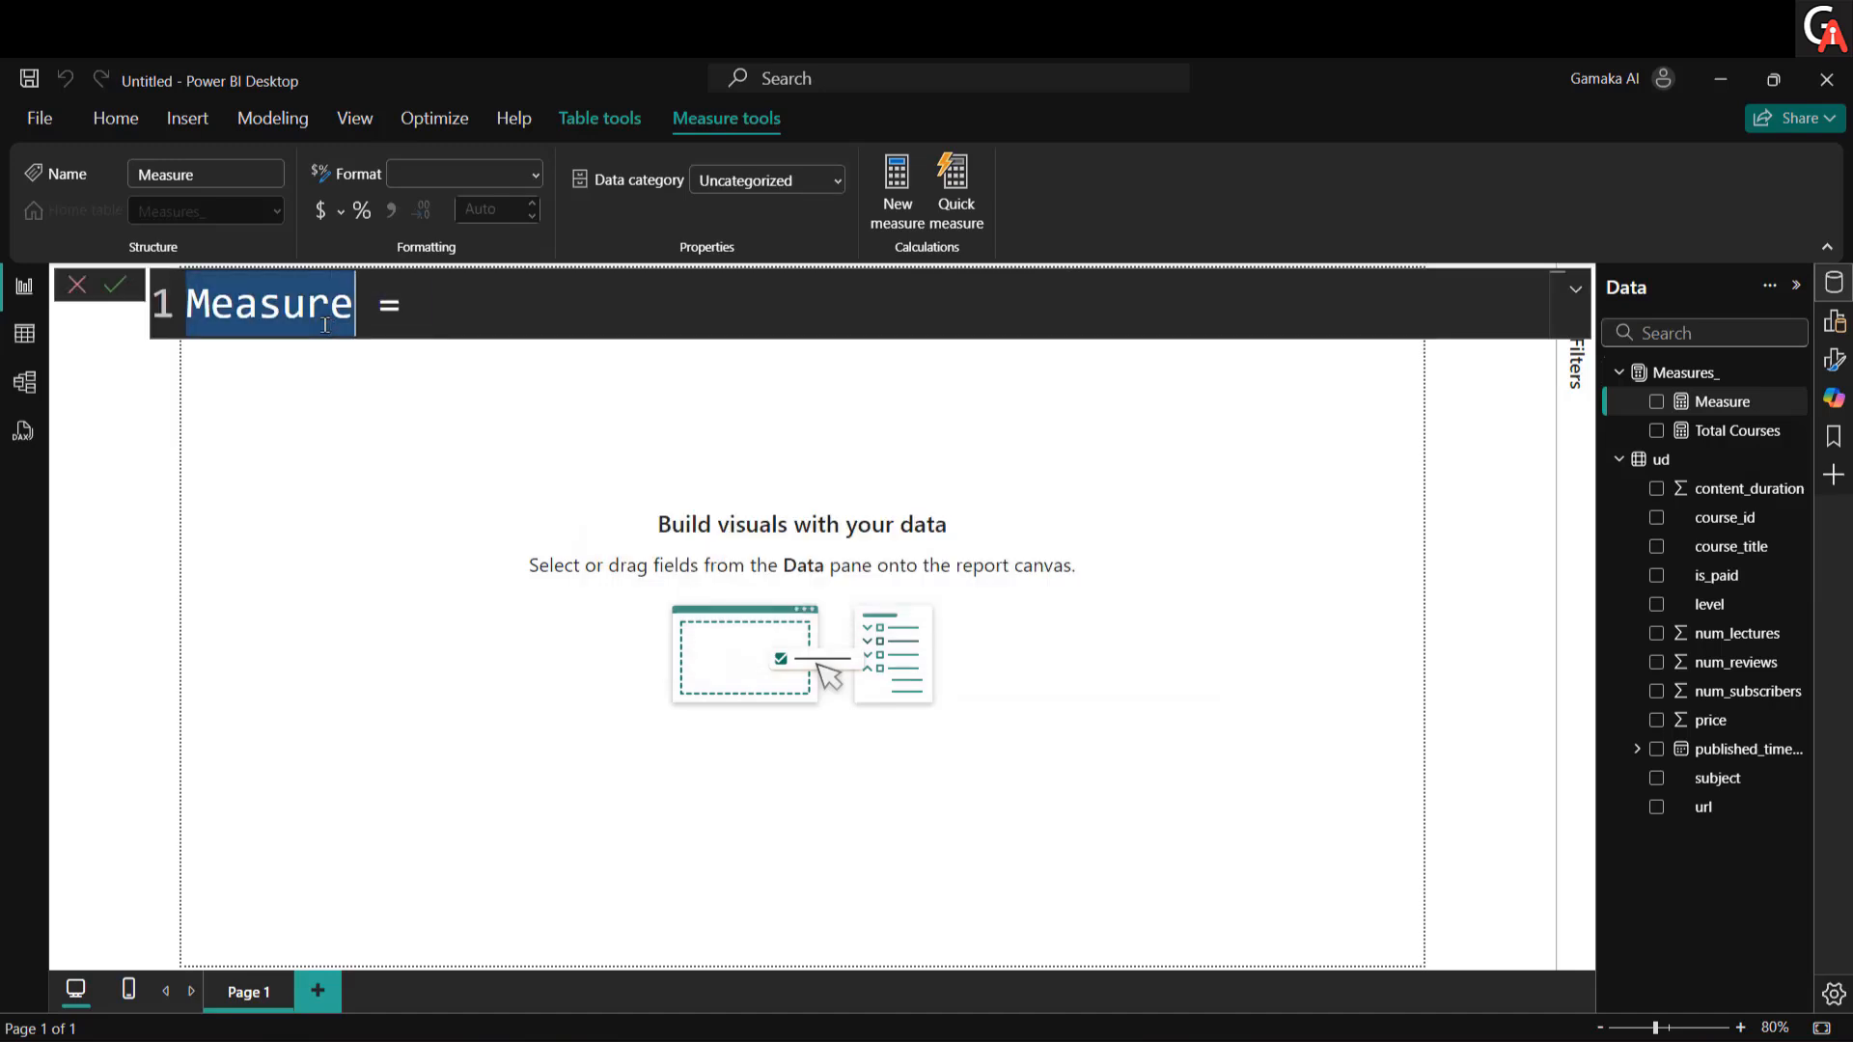
text(Total Su)
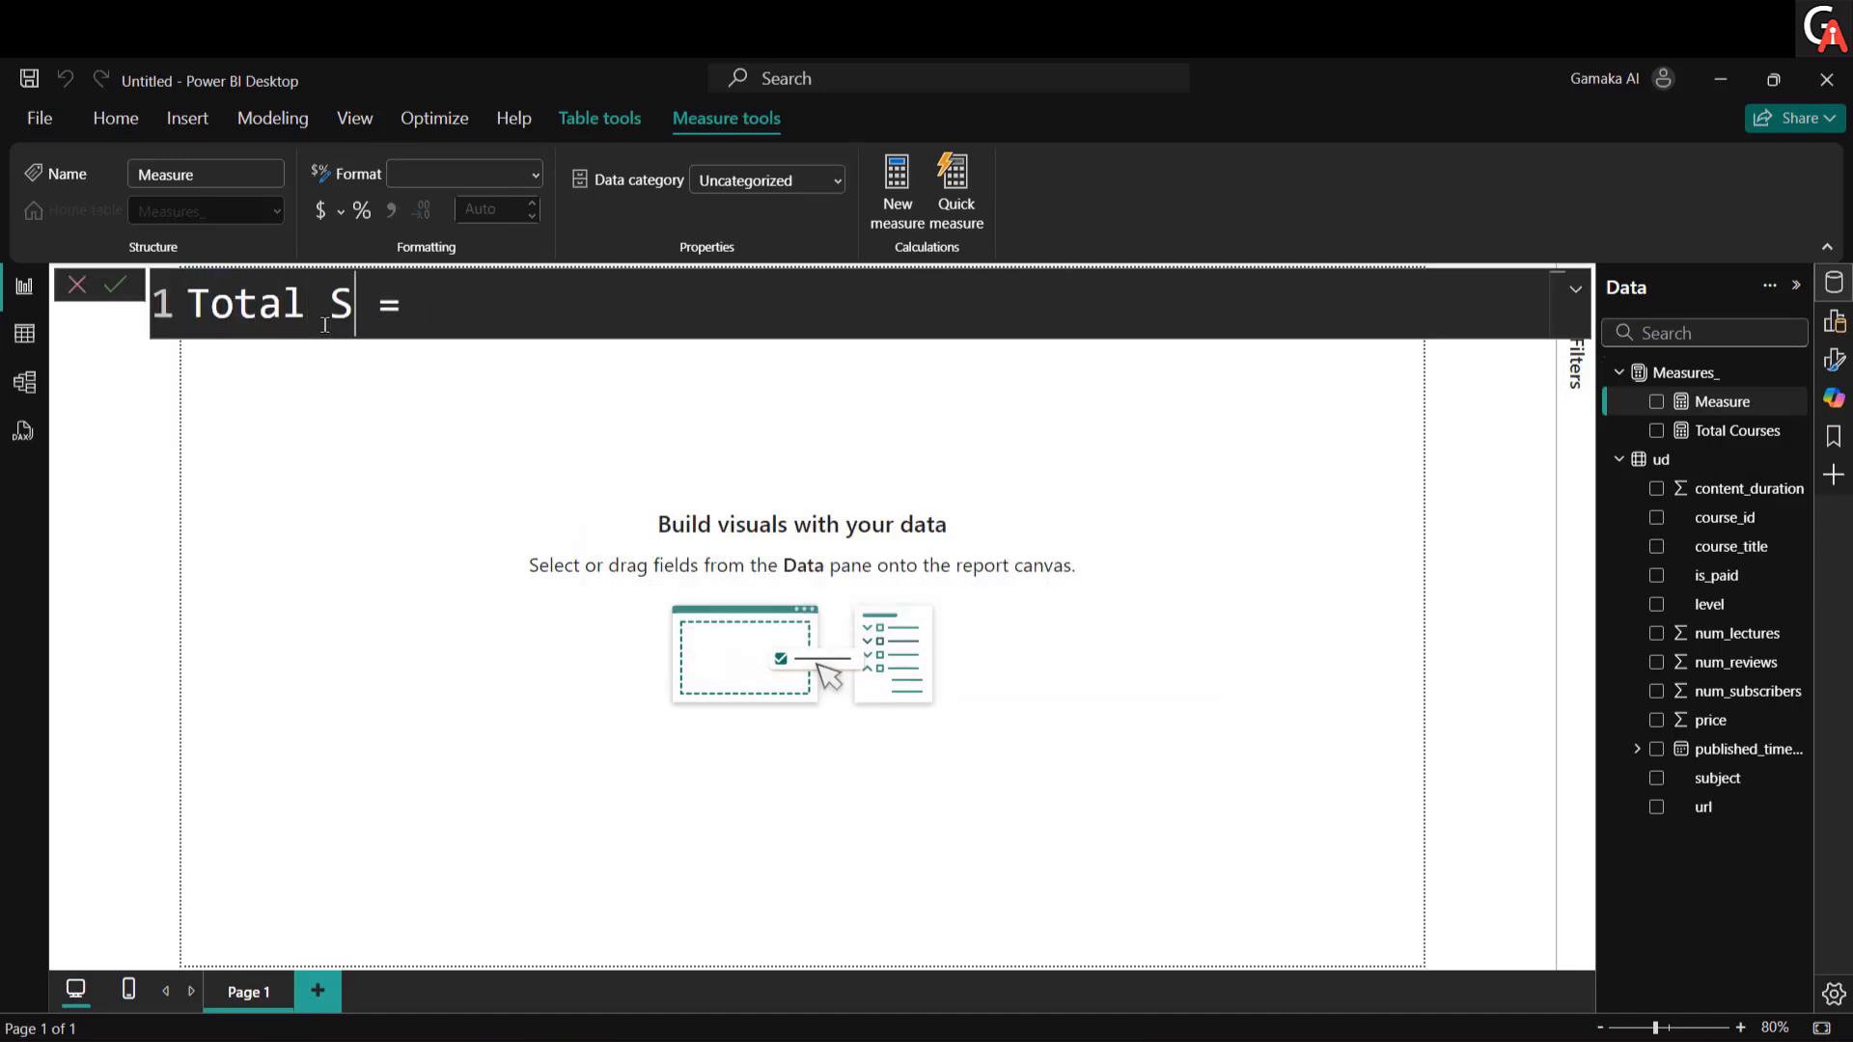
text(bse)
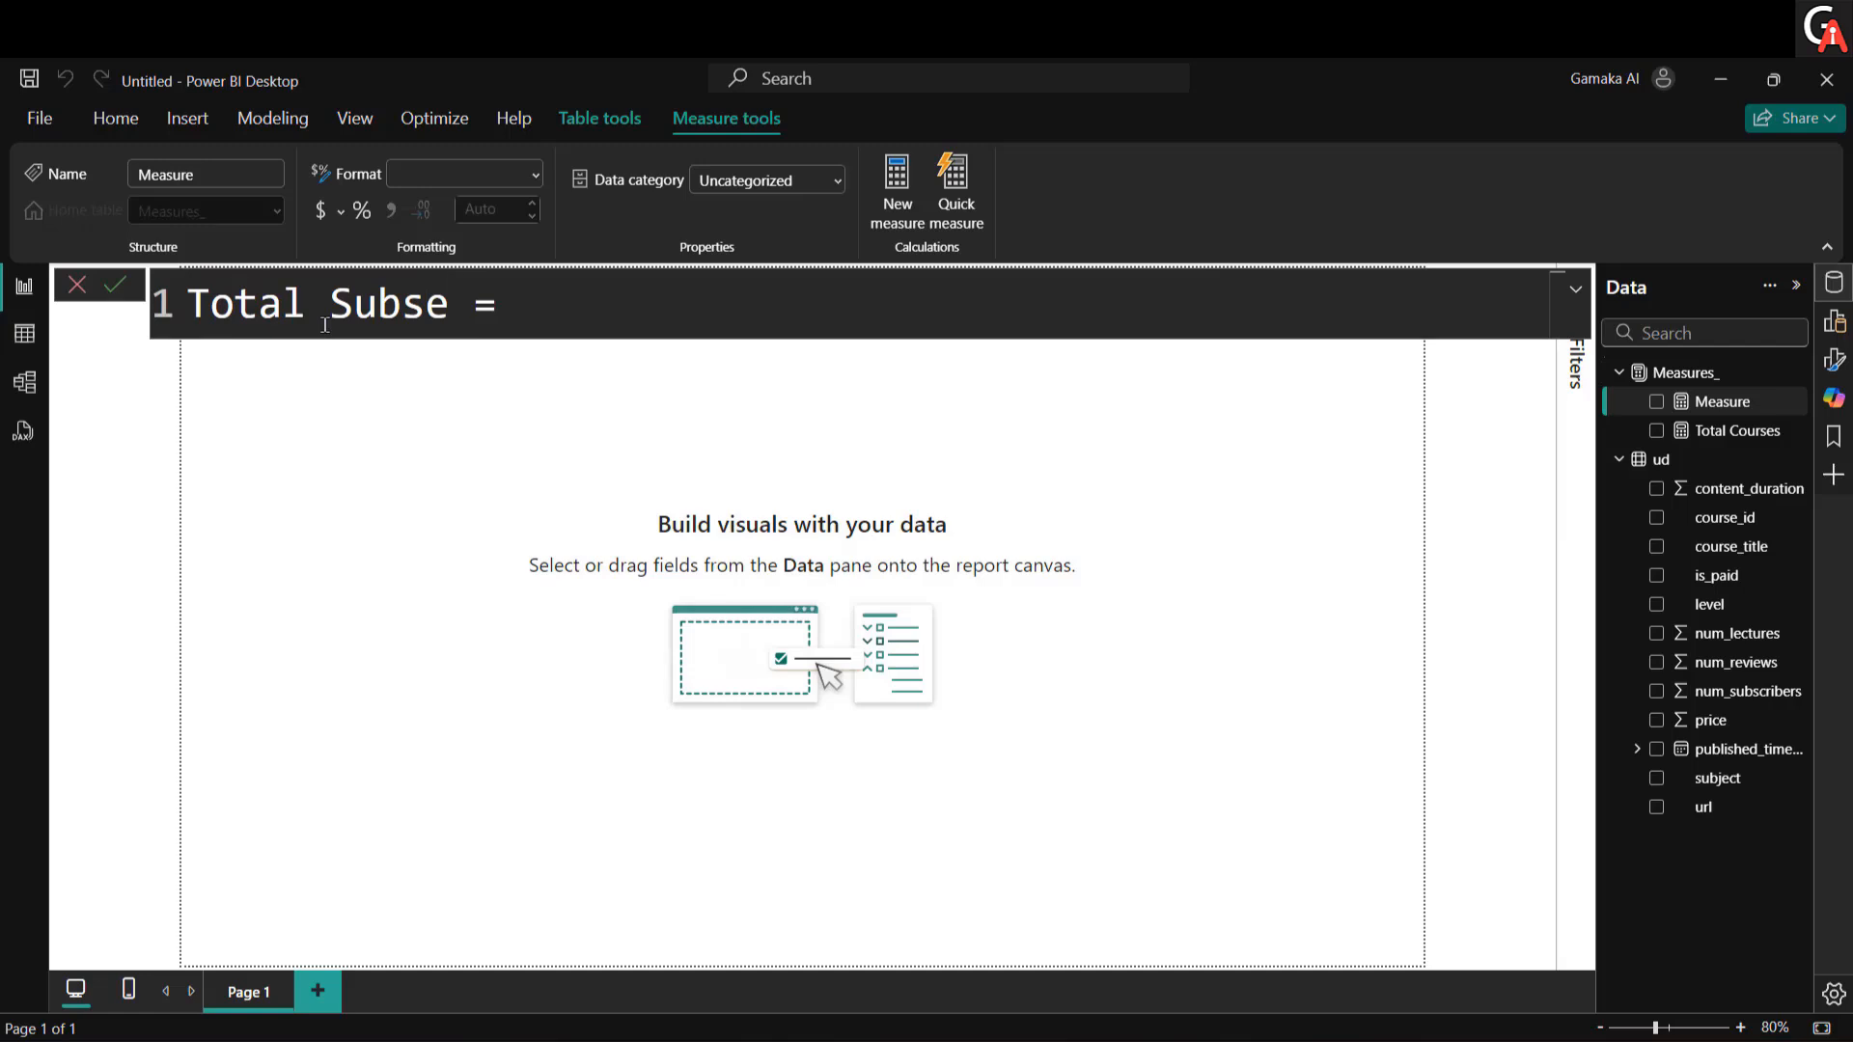
key(BackSpace)
key(BackSpace)
key(BackSpace)
key(BackSpace)
text(ub)
key(BackSpace)
key(BackSpace)
text(ubscribers)
key(Right)
key(Right)
key(Right)
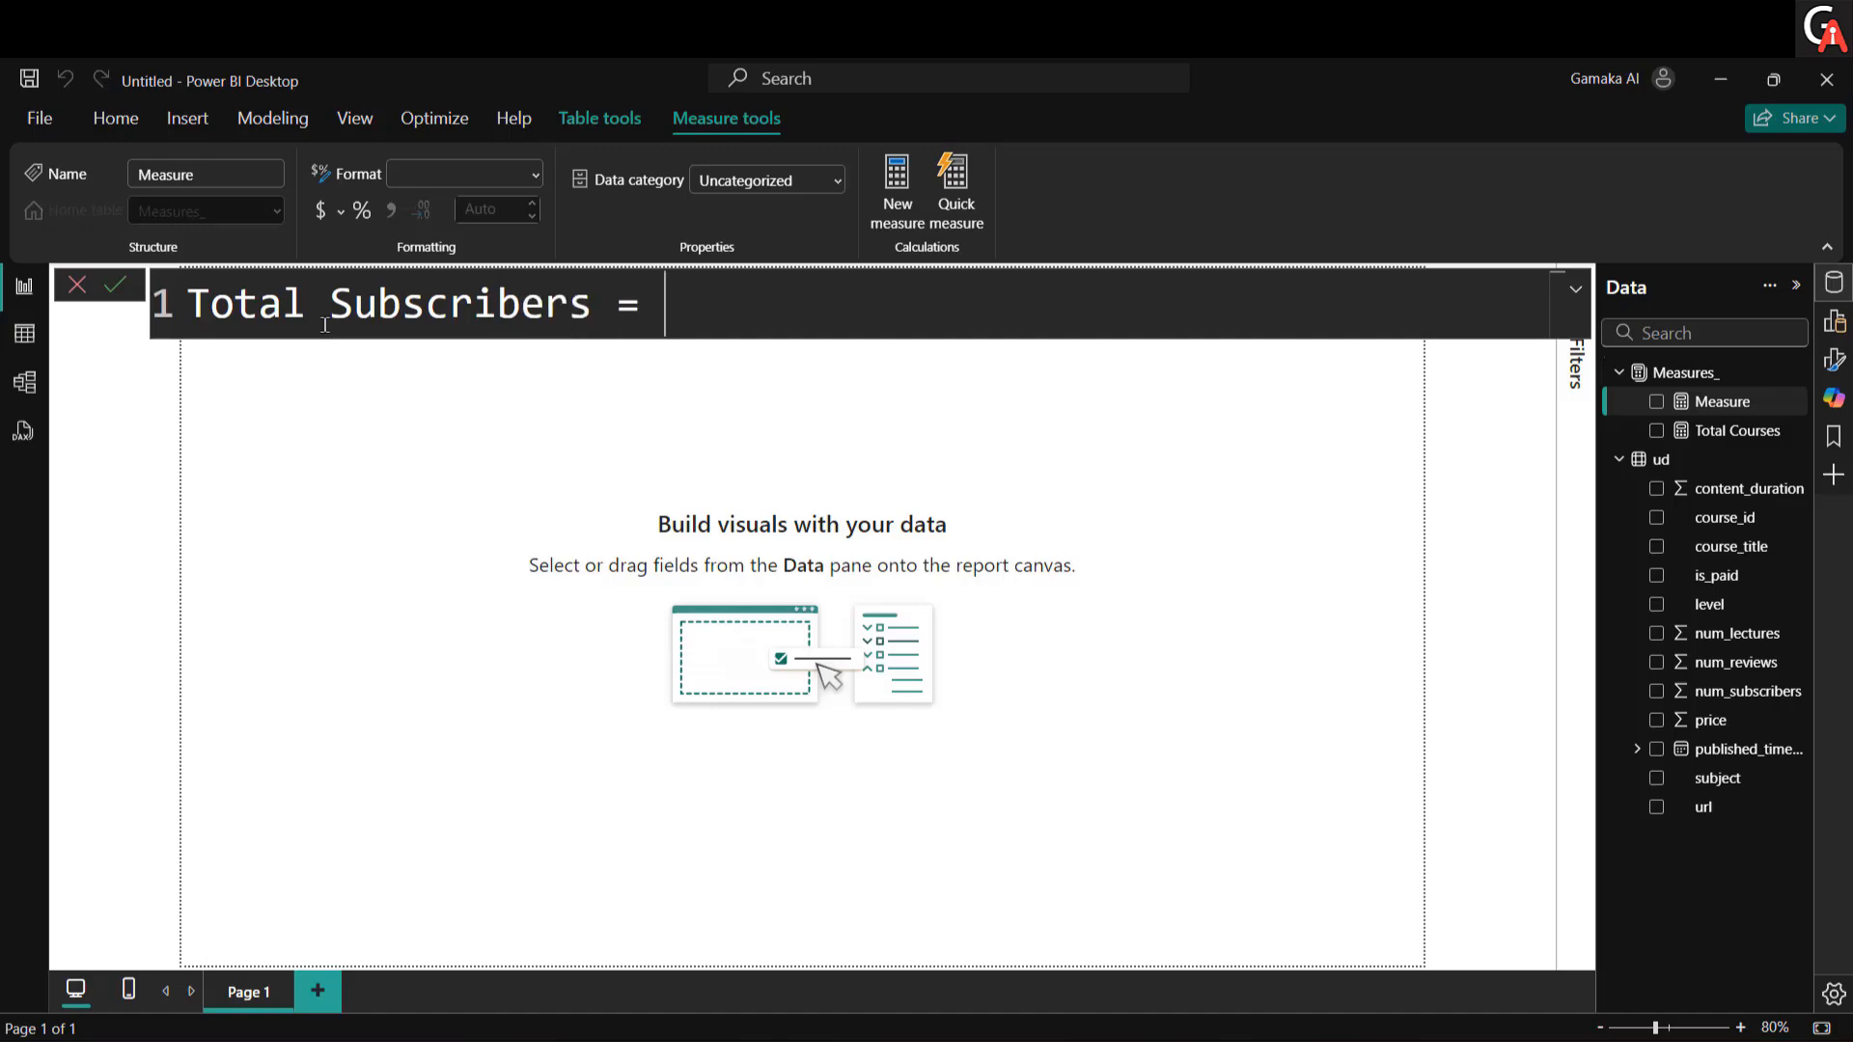
Step: Define the Total Subscribers measure as SUM(ud[num_subscribers]) and commit the formula
text(sum)
key(Tab)
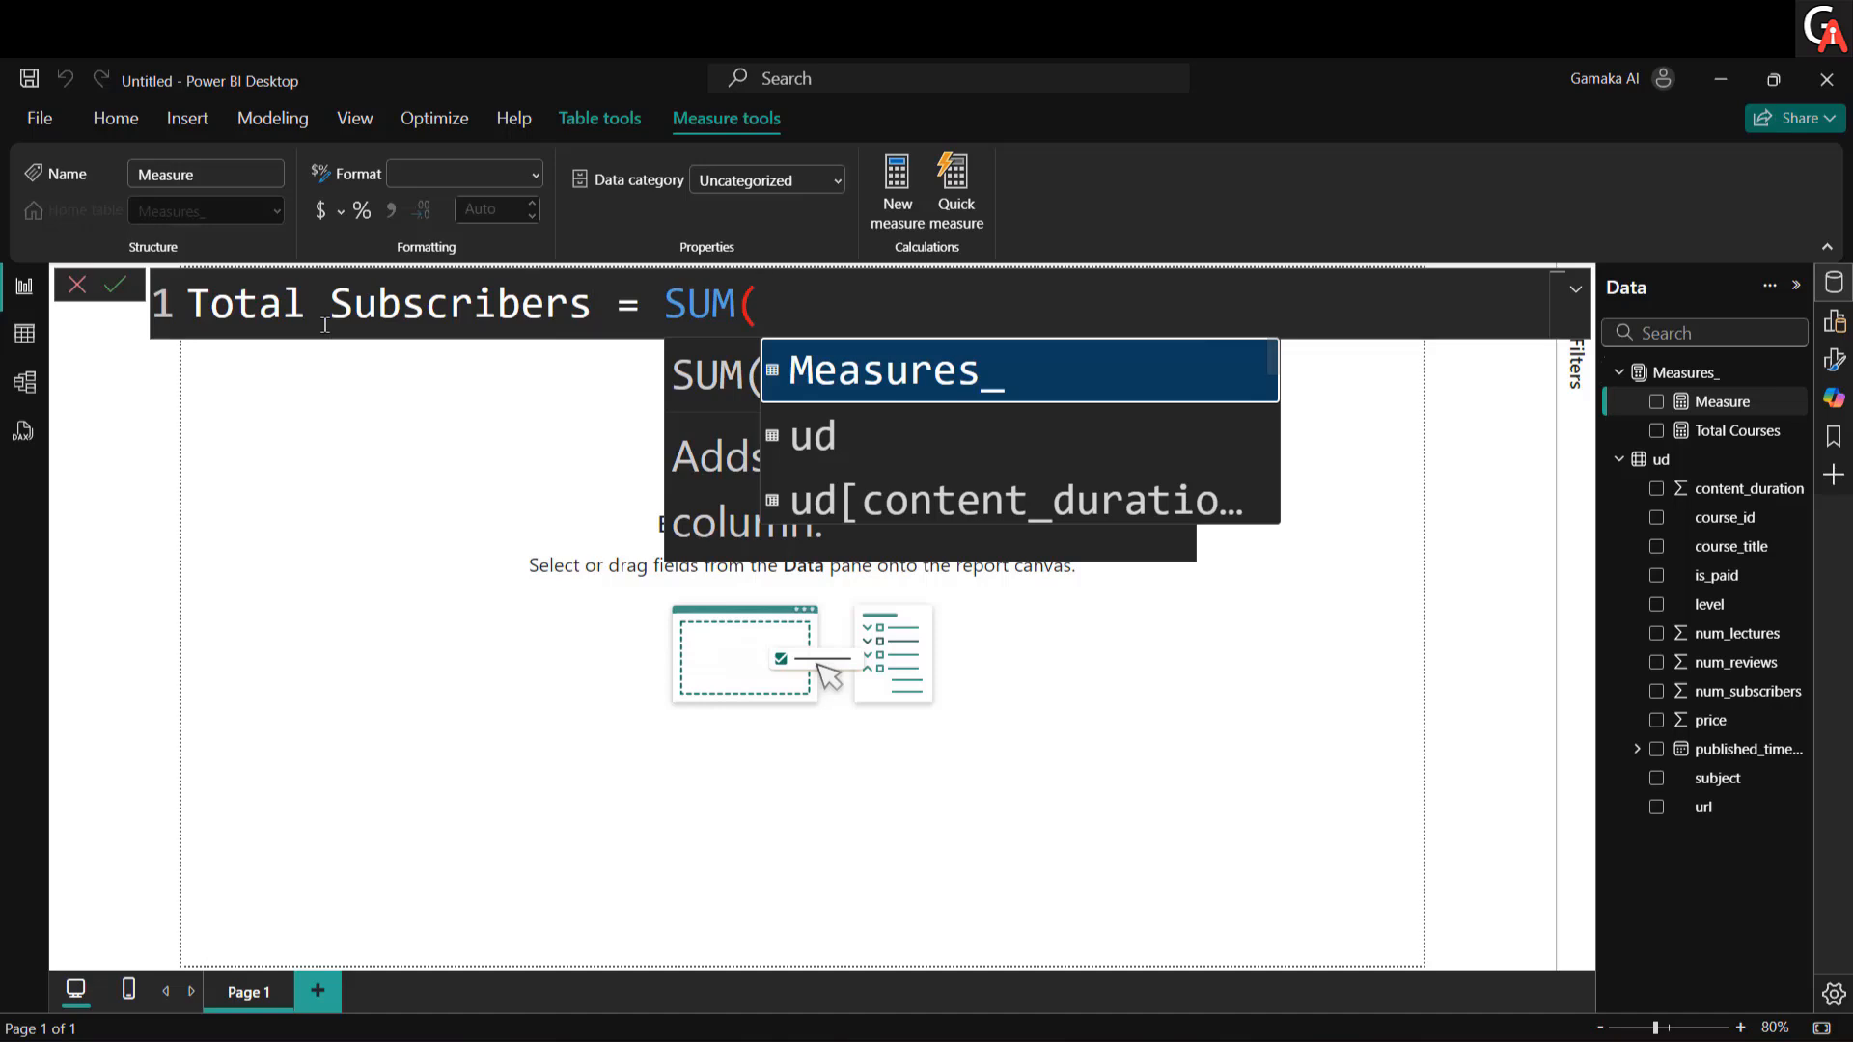
text(sub)
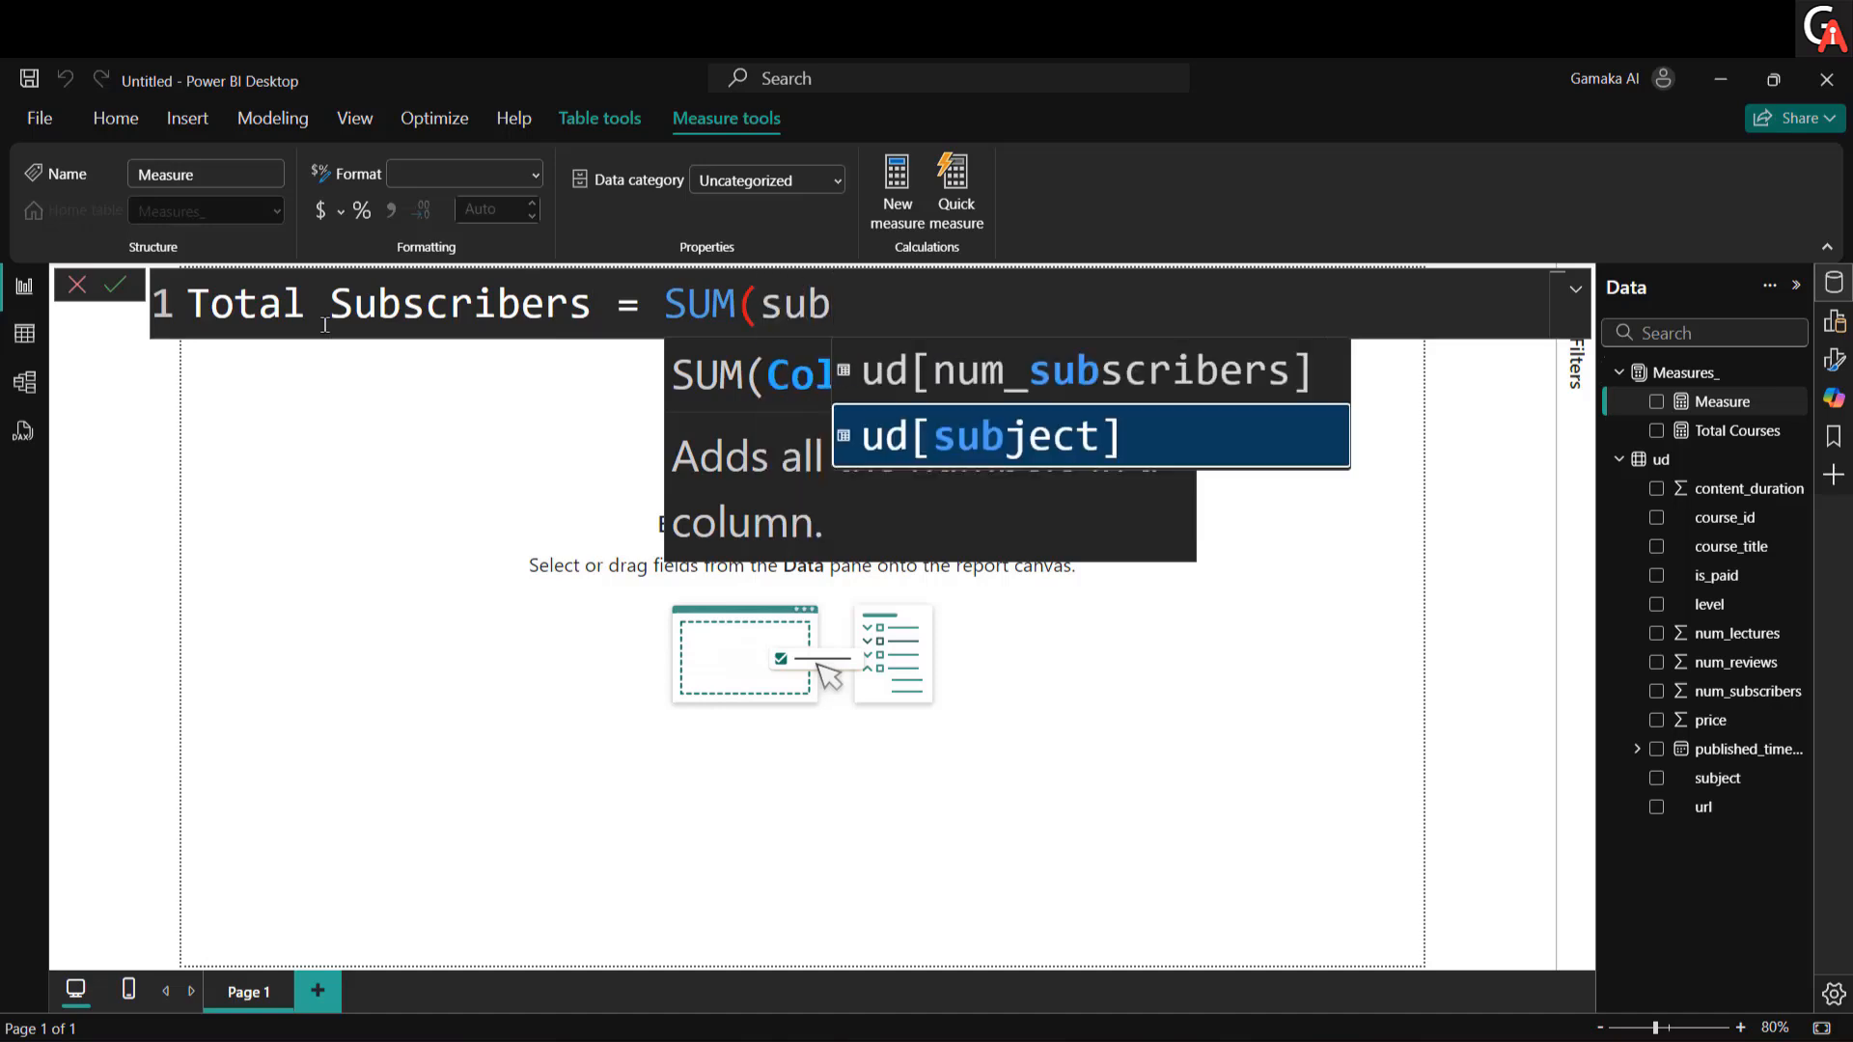
key(Up)
key(Tab)
text())
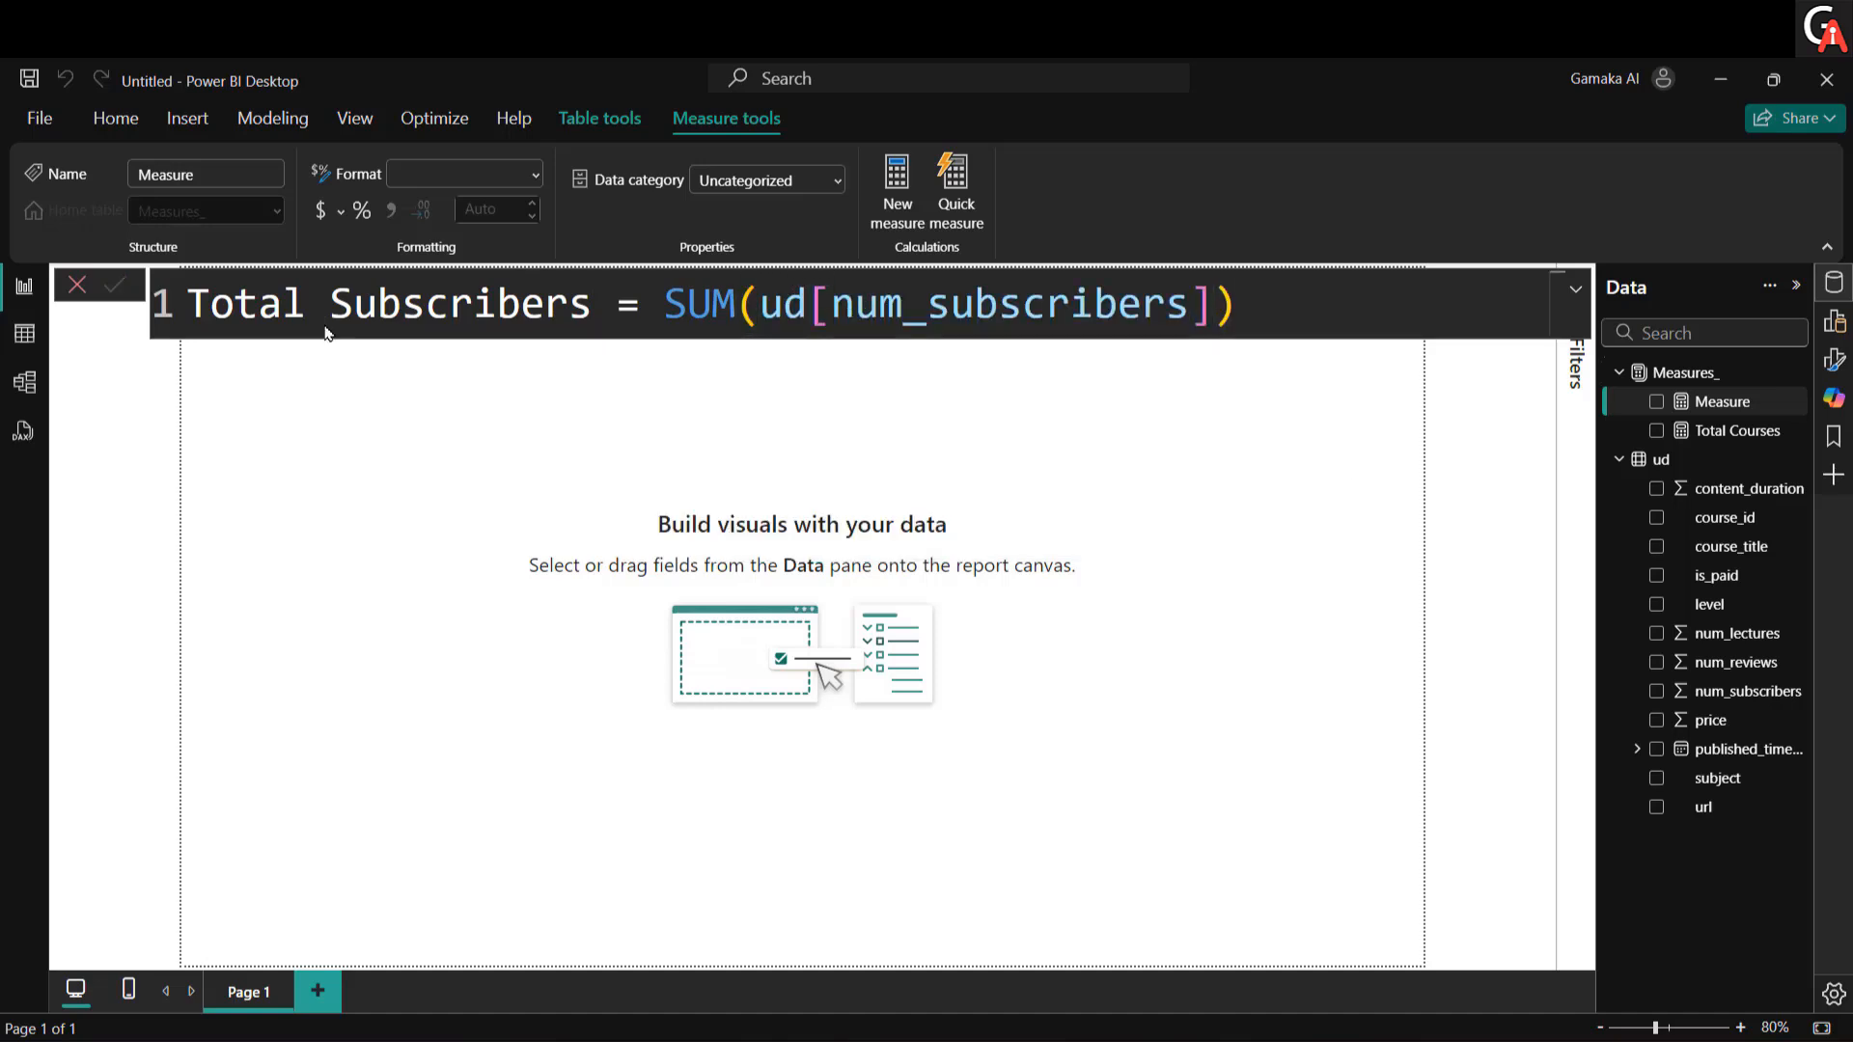
key(Return)
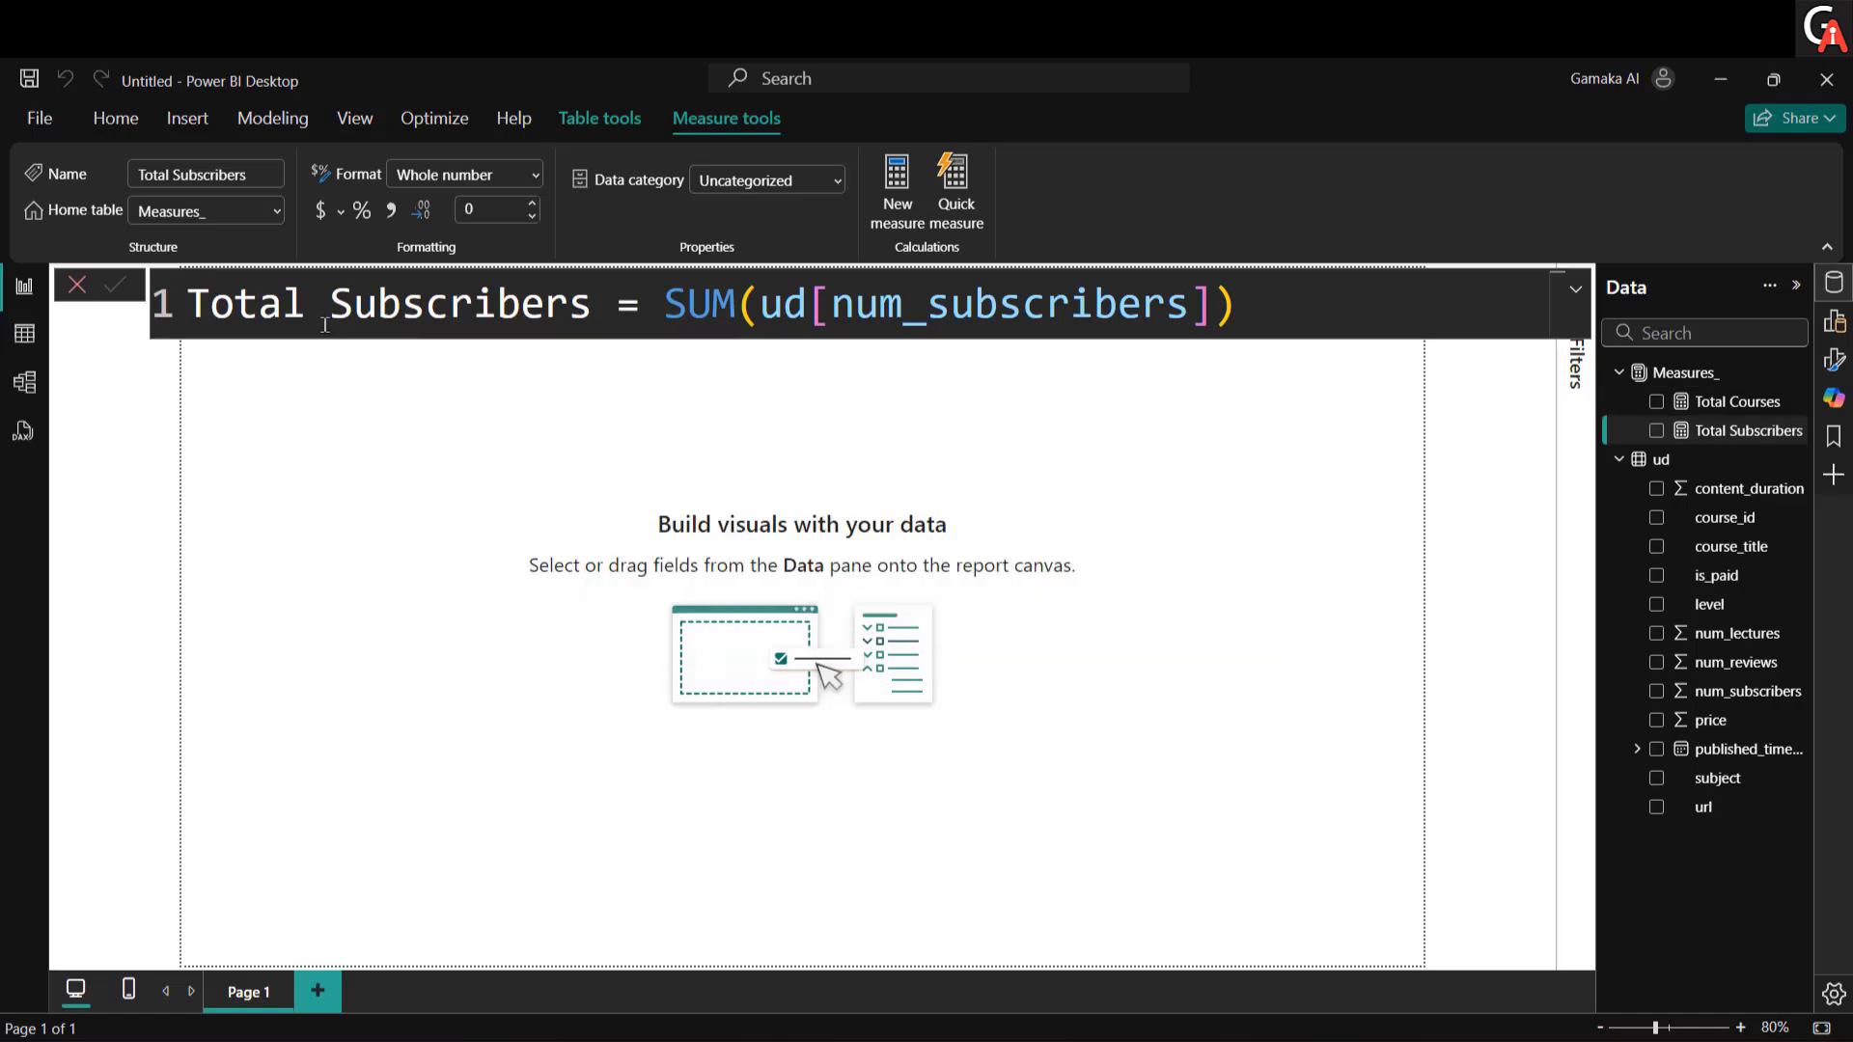
Step: Consult the project document, and add another measure named Average Price to the Measures_ table
key(alt+Tab)
key(alt+Tab)
click(1702, 378)
click(1593, 430)
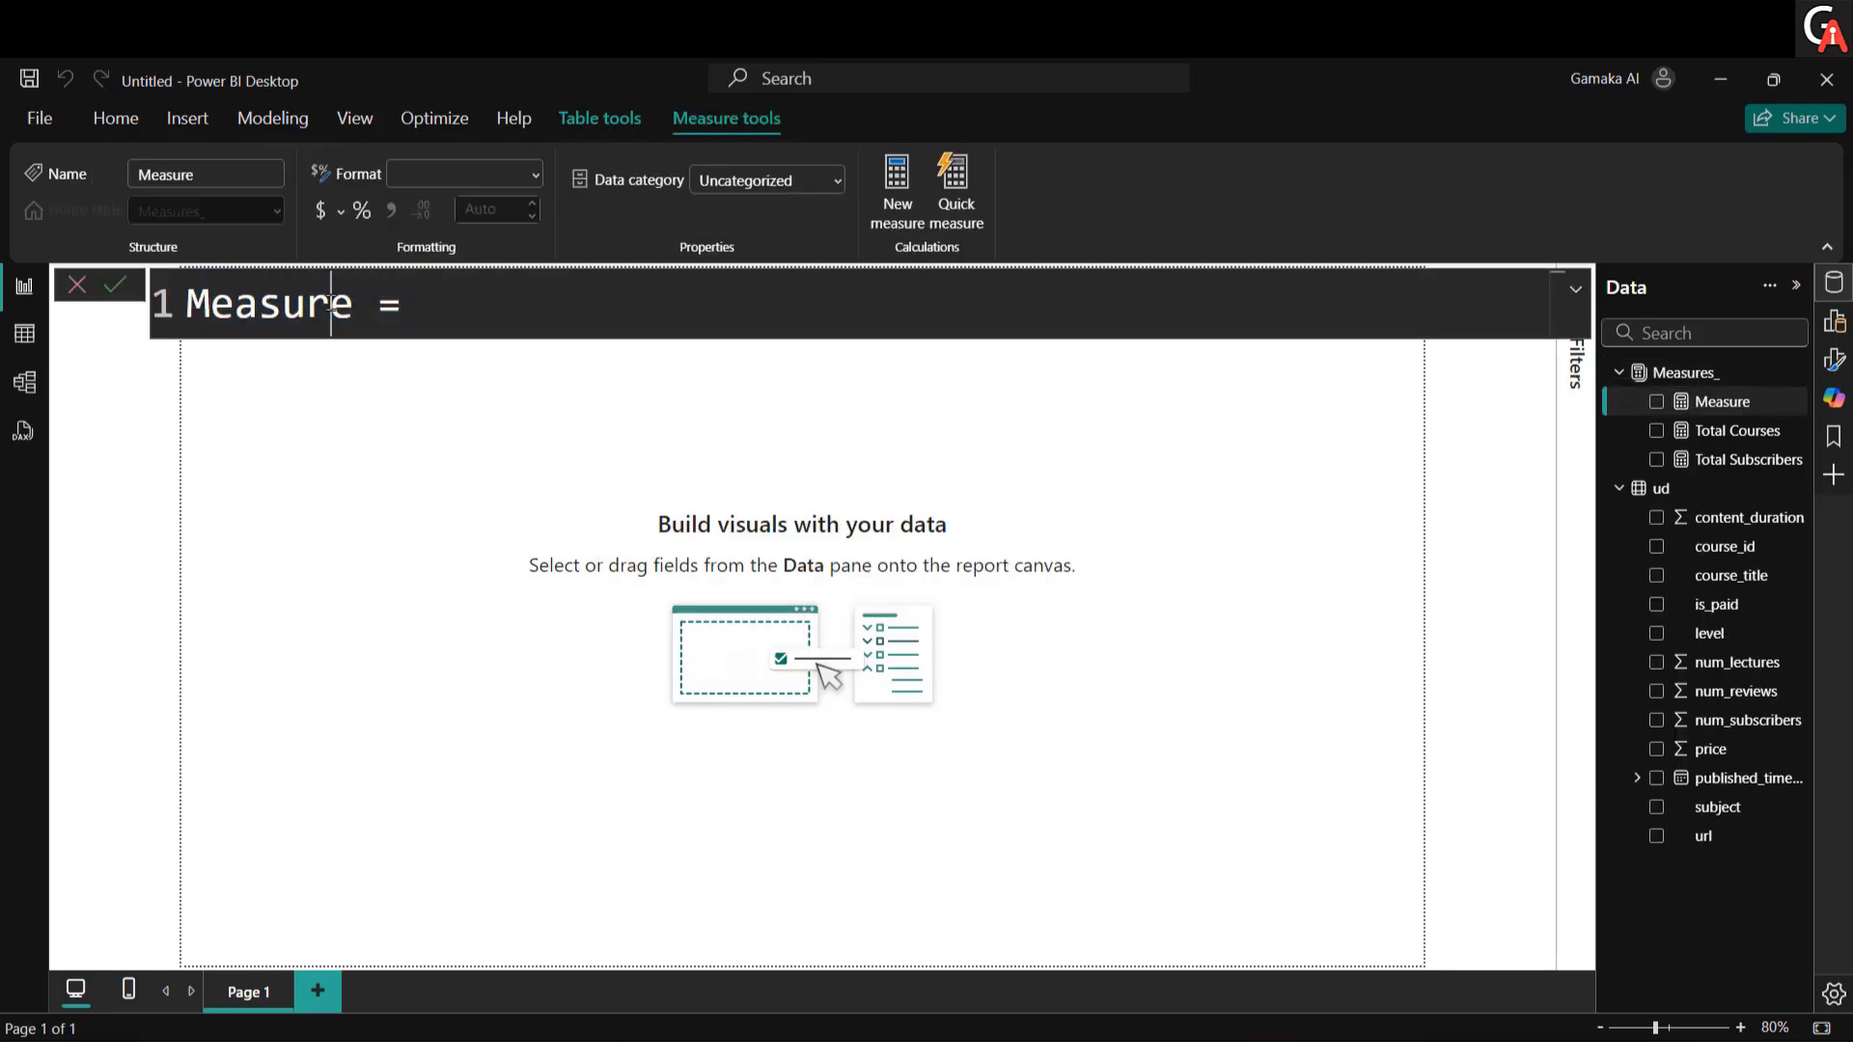
text(Average)
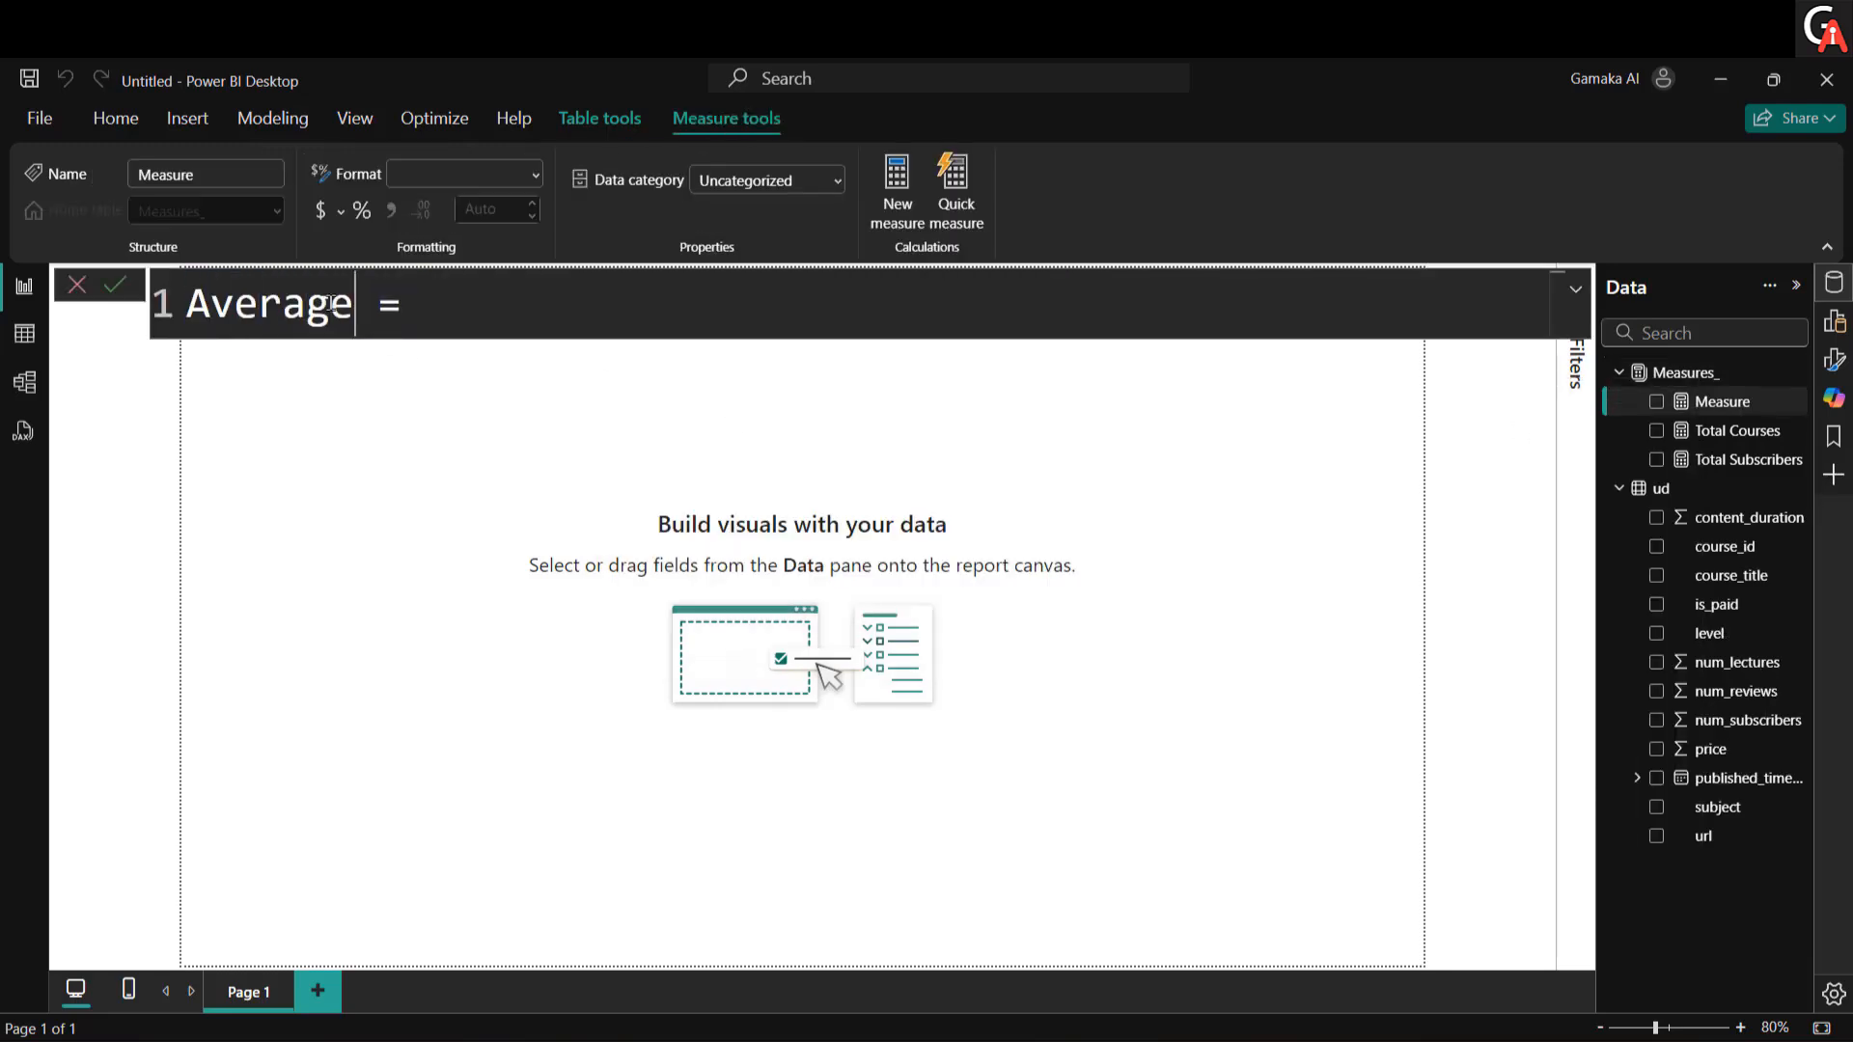
key(BackSpace)
key(BackSpace)
key(BackSpace)
key(BackSpace)
key(BackSpace)
key(BackSpace)
text(verage P)
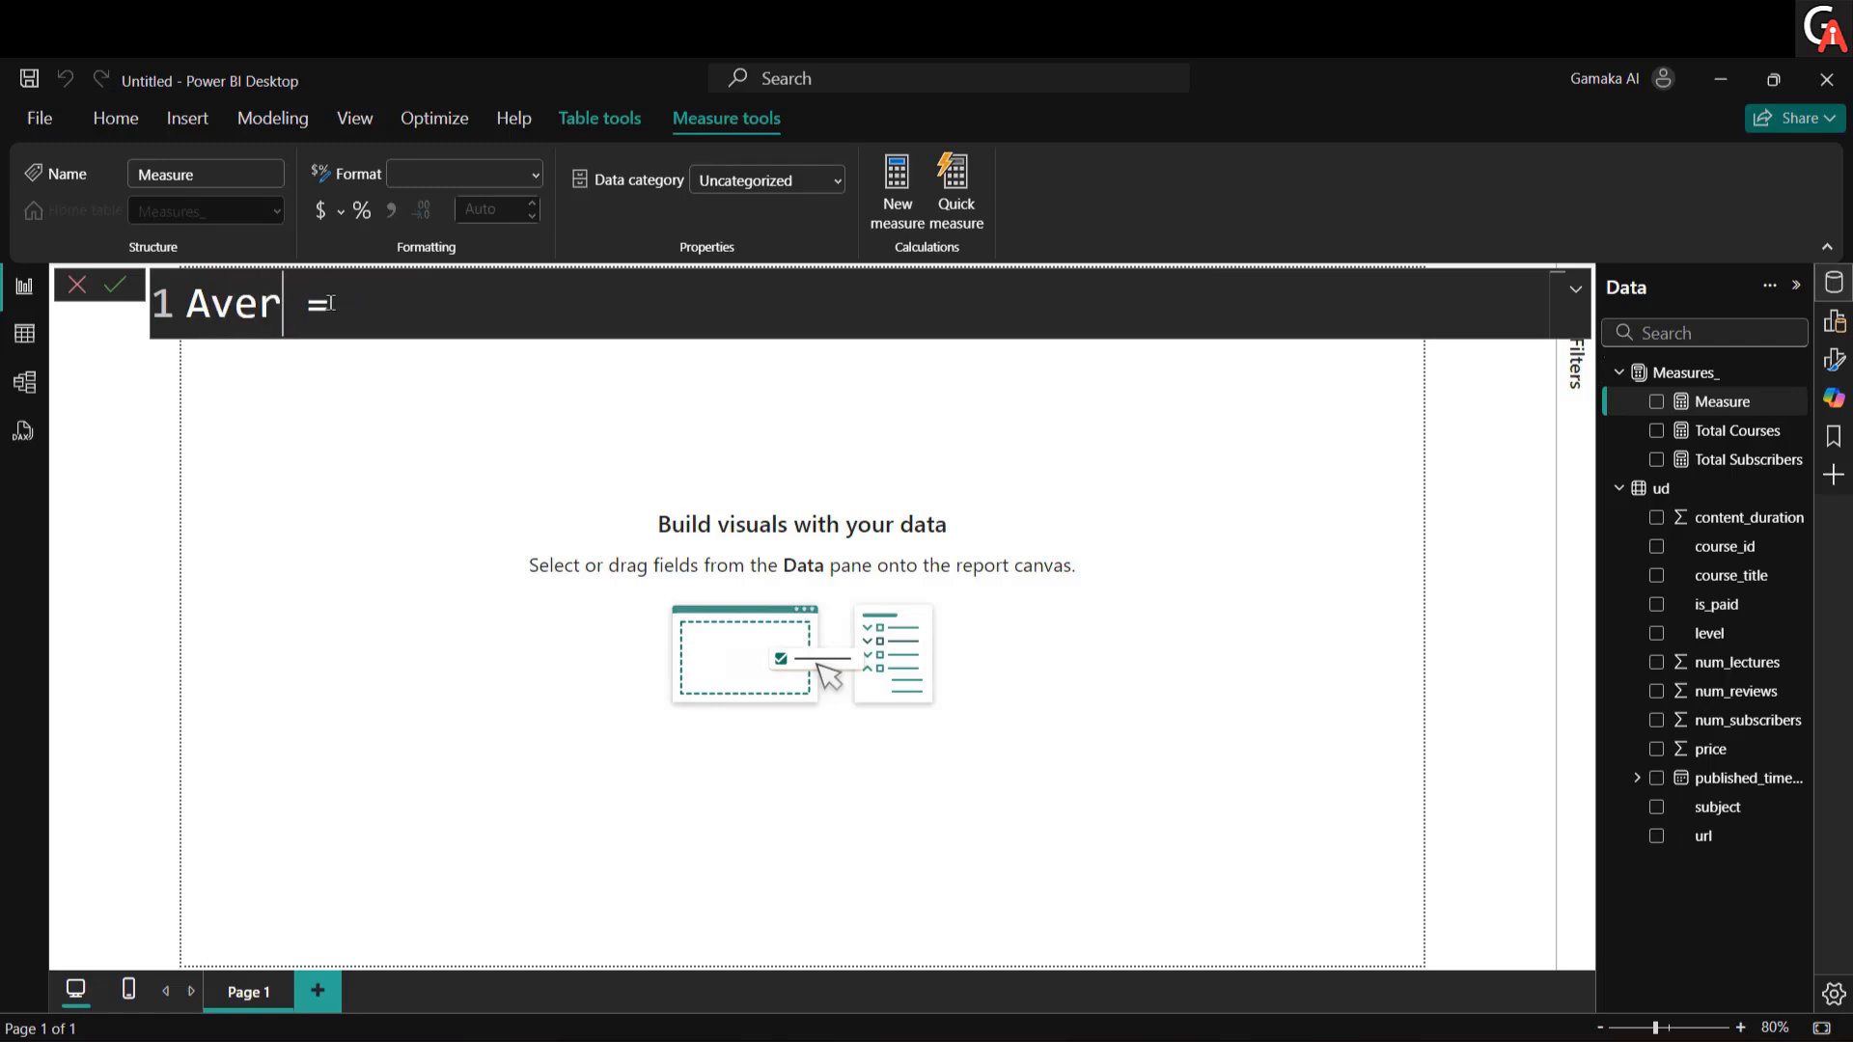
text(rice)
key(End)
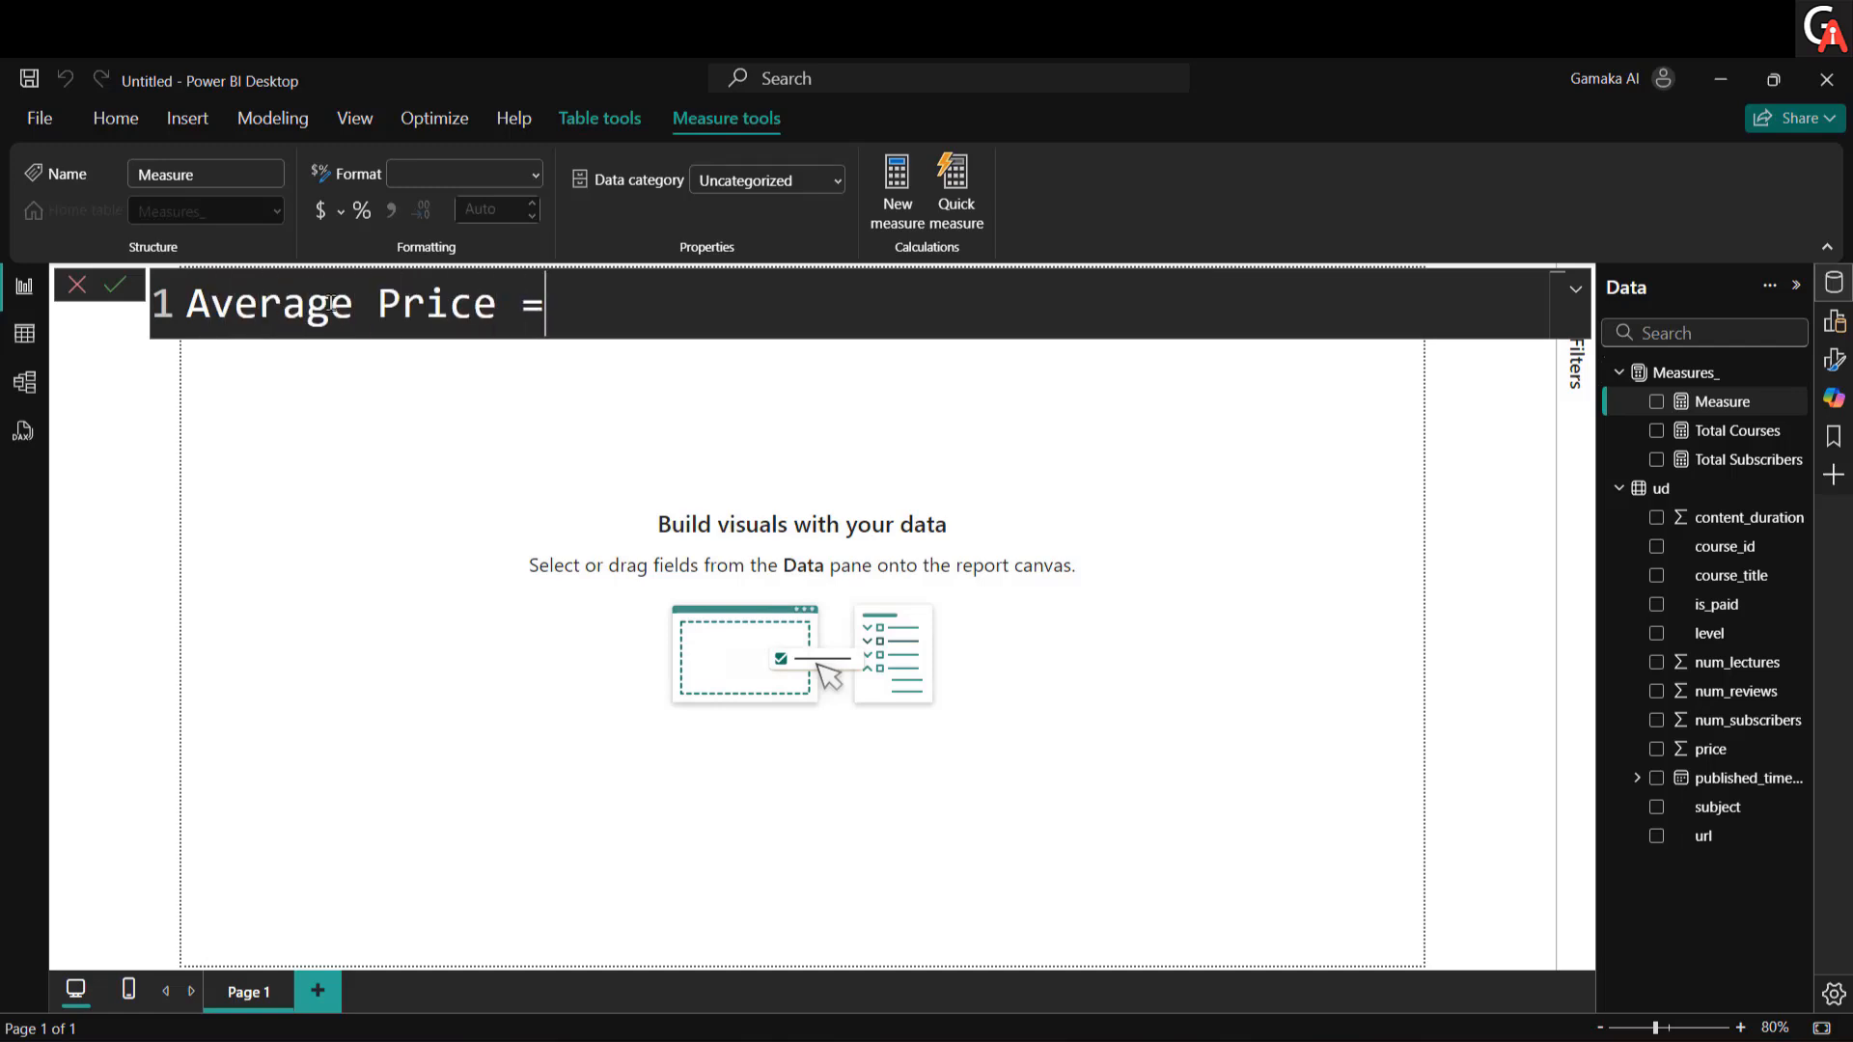
Step: Start the Average Price formula with CALCULATE, using AVERAGE(ud[price]) as its expression on a separate line
text(ca)
key(Tab)
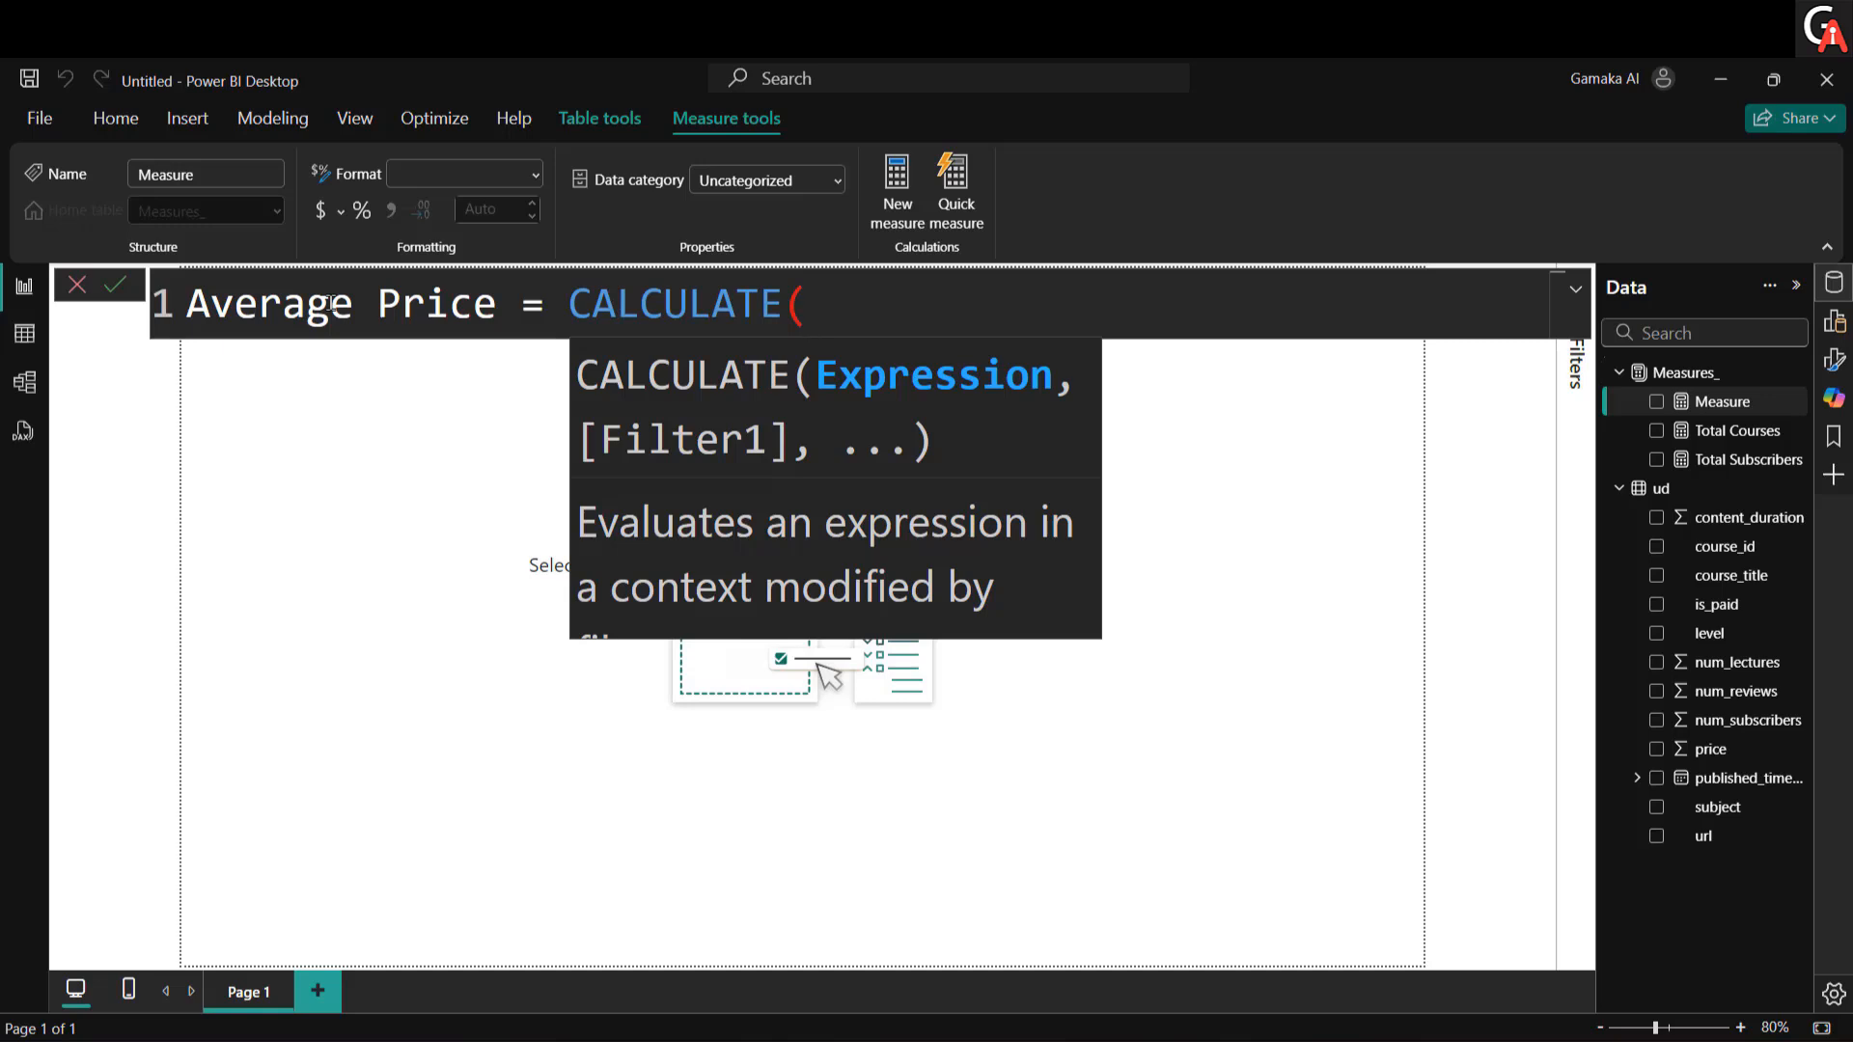
key(shift+Return)
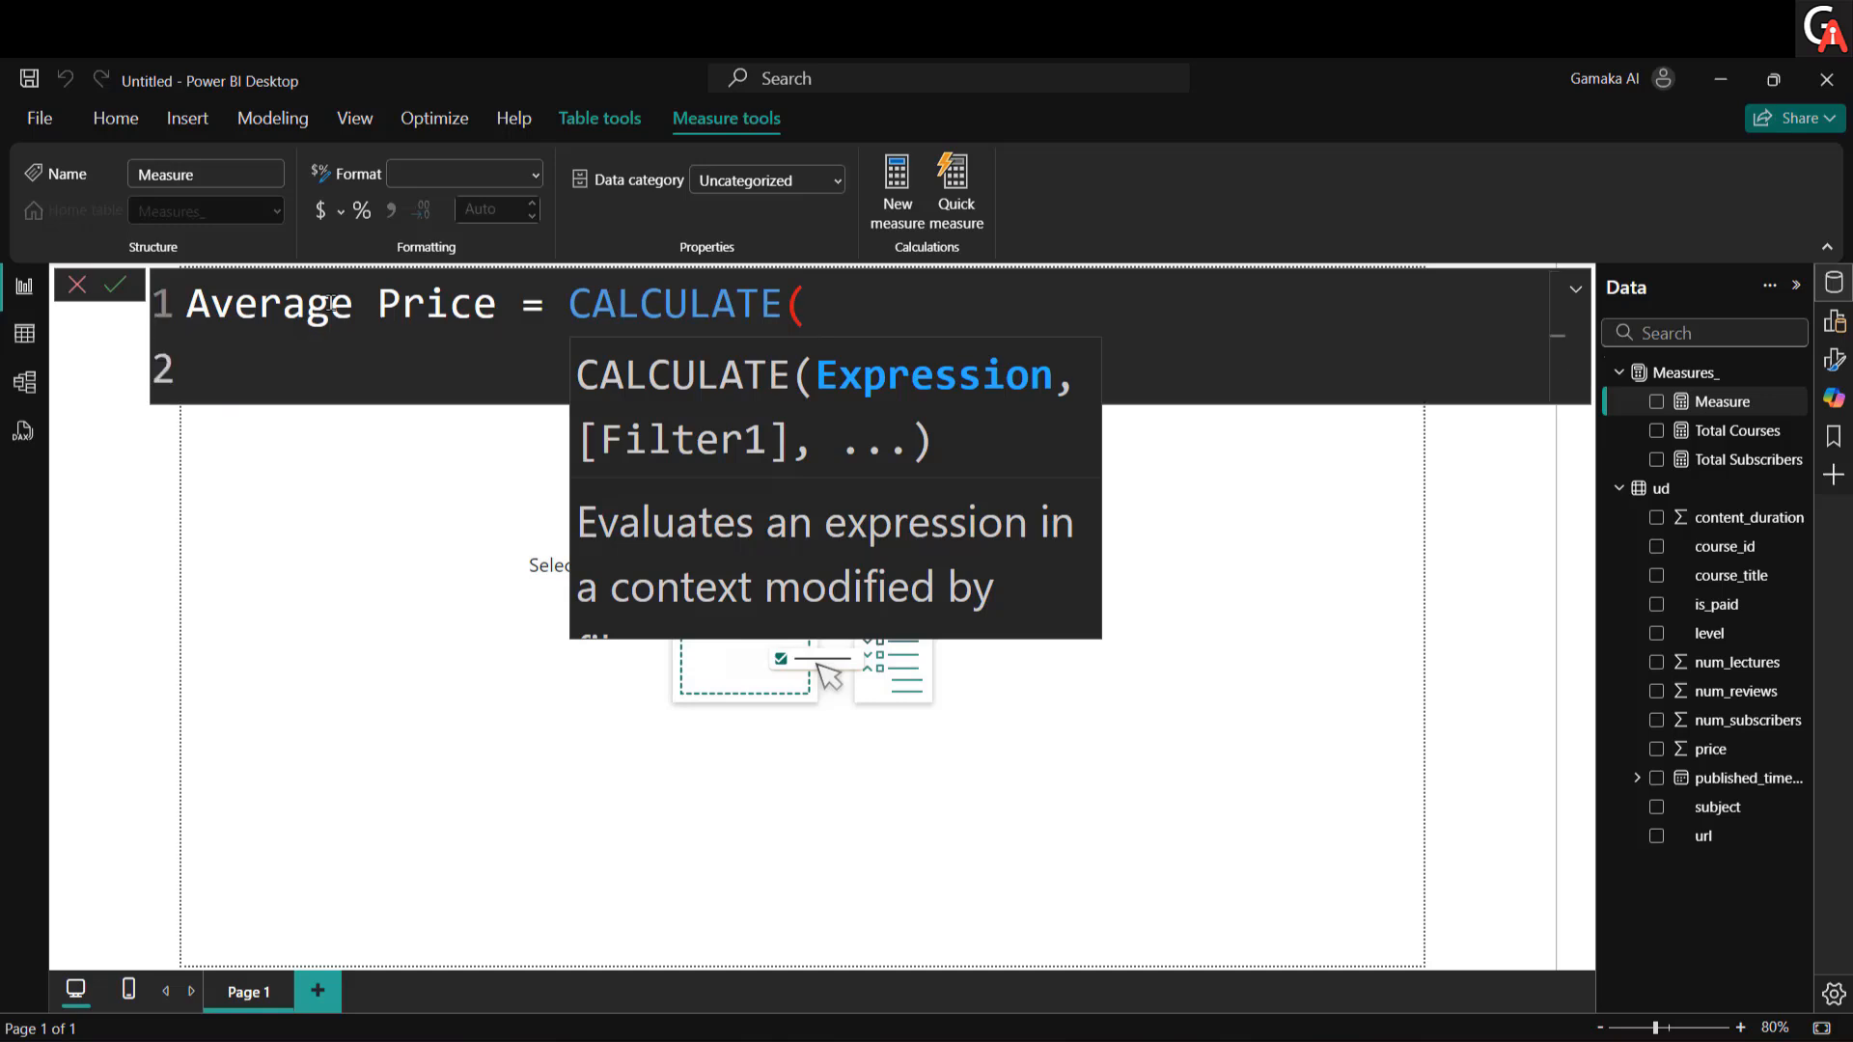
text(ave)
key(Tab)
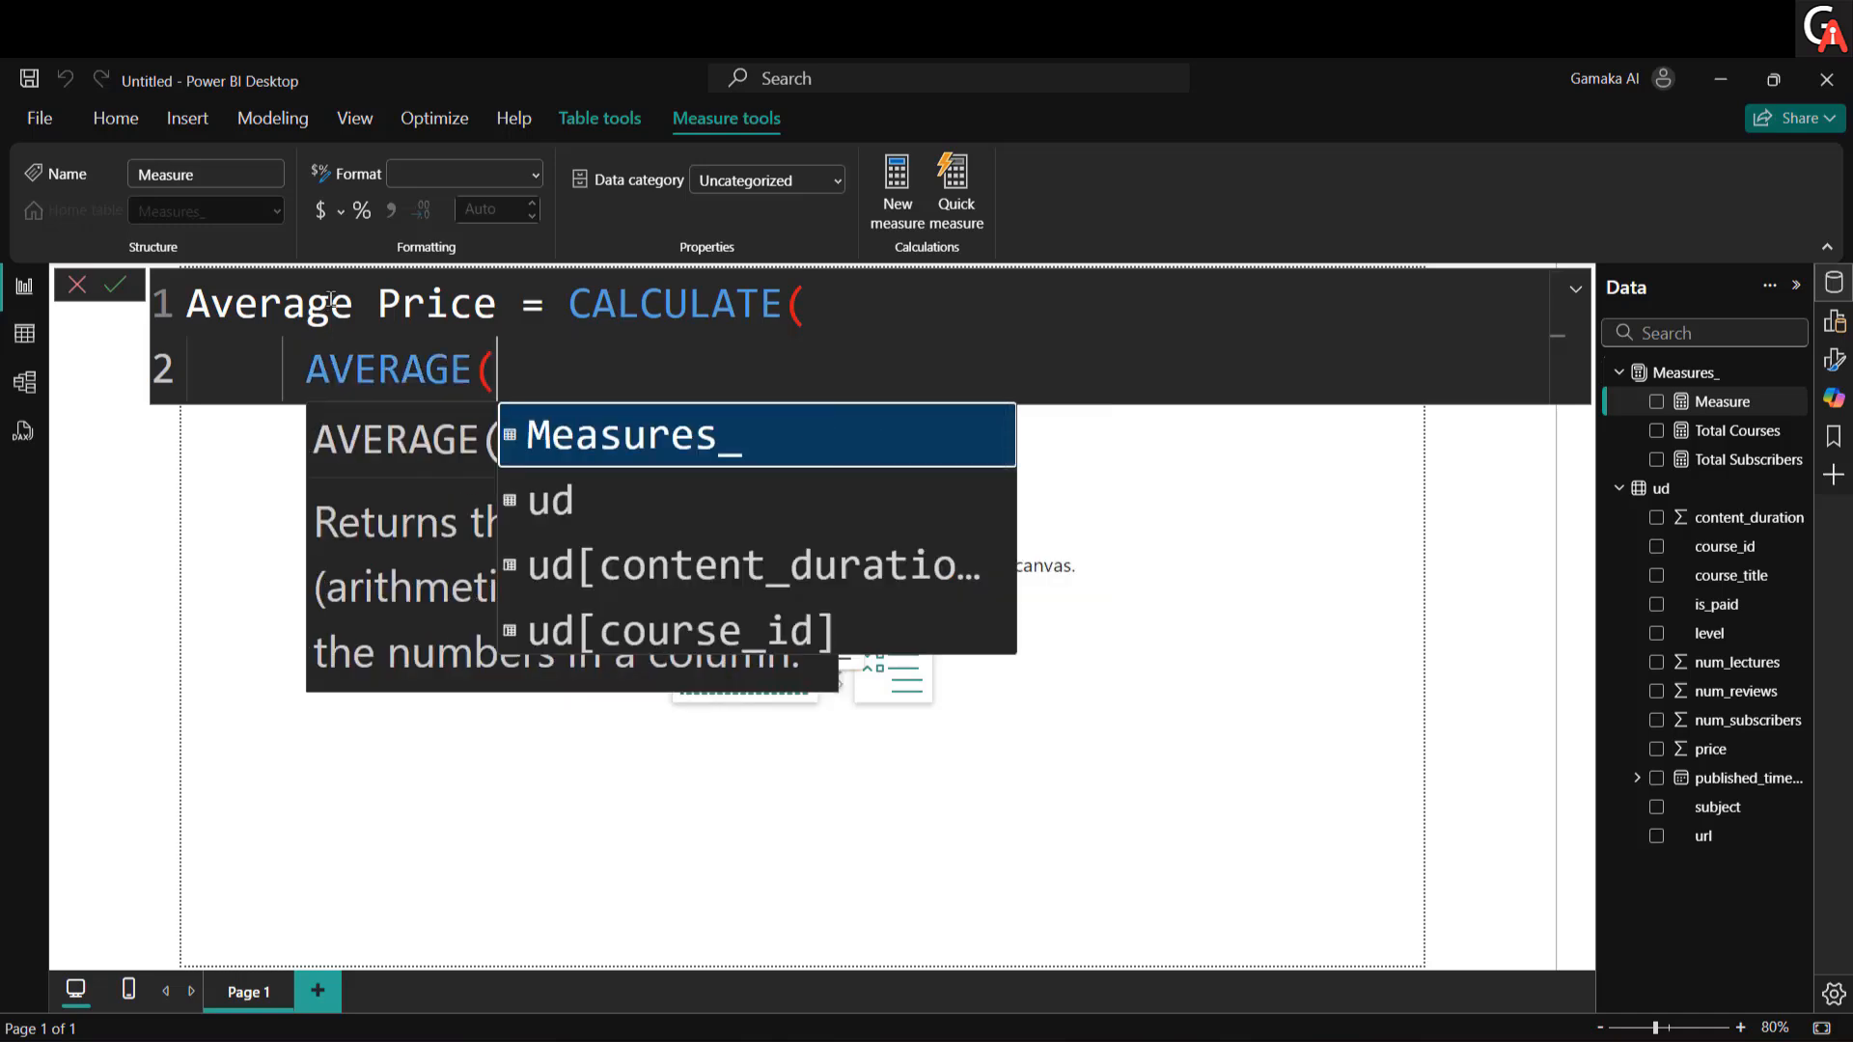
text(price)
key(Tab)
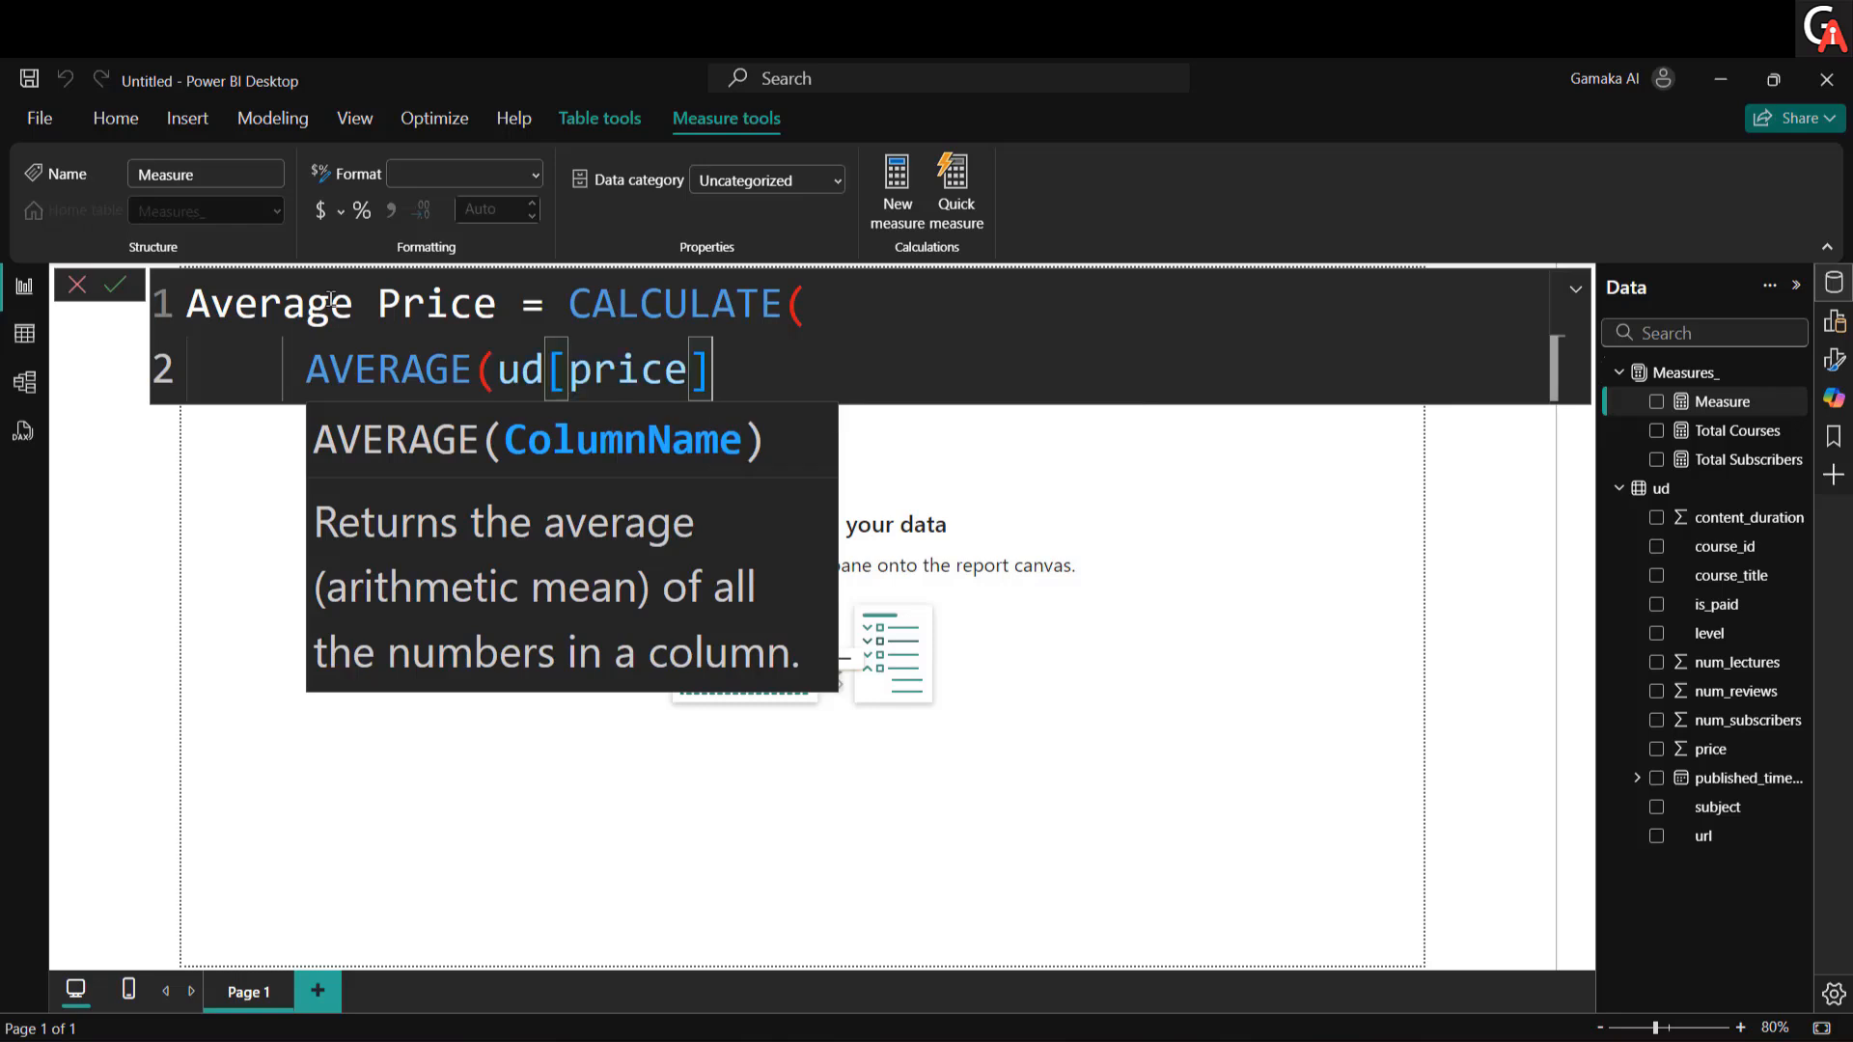
text(),)
key(shift+Return)
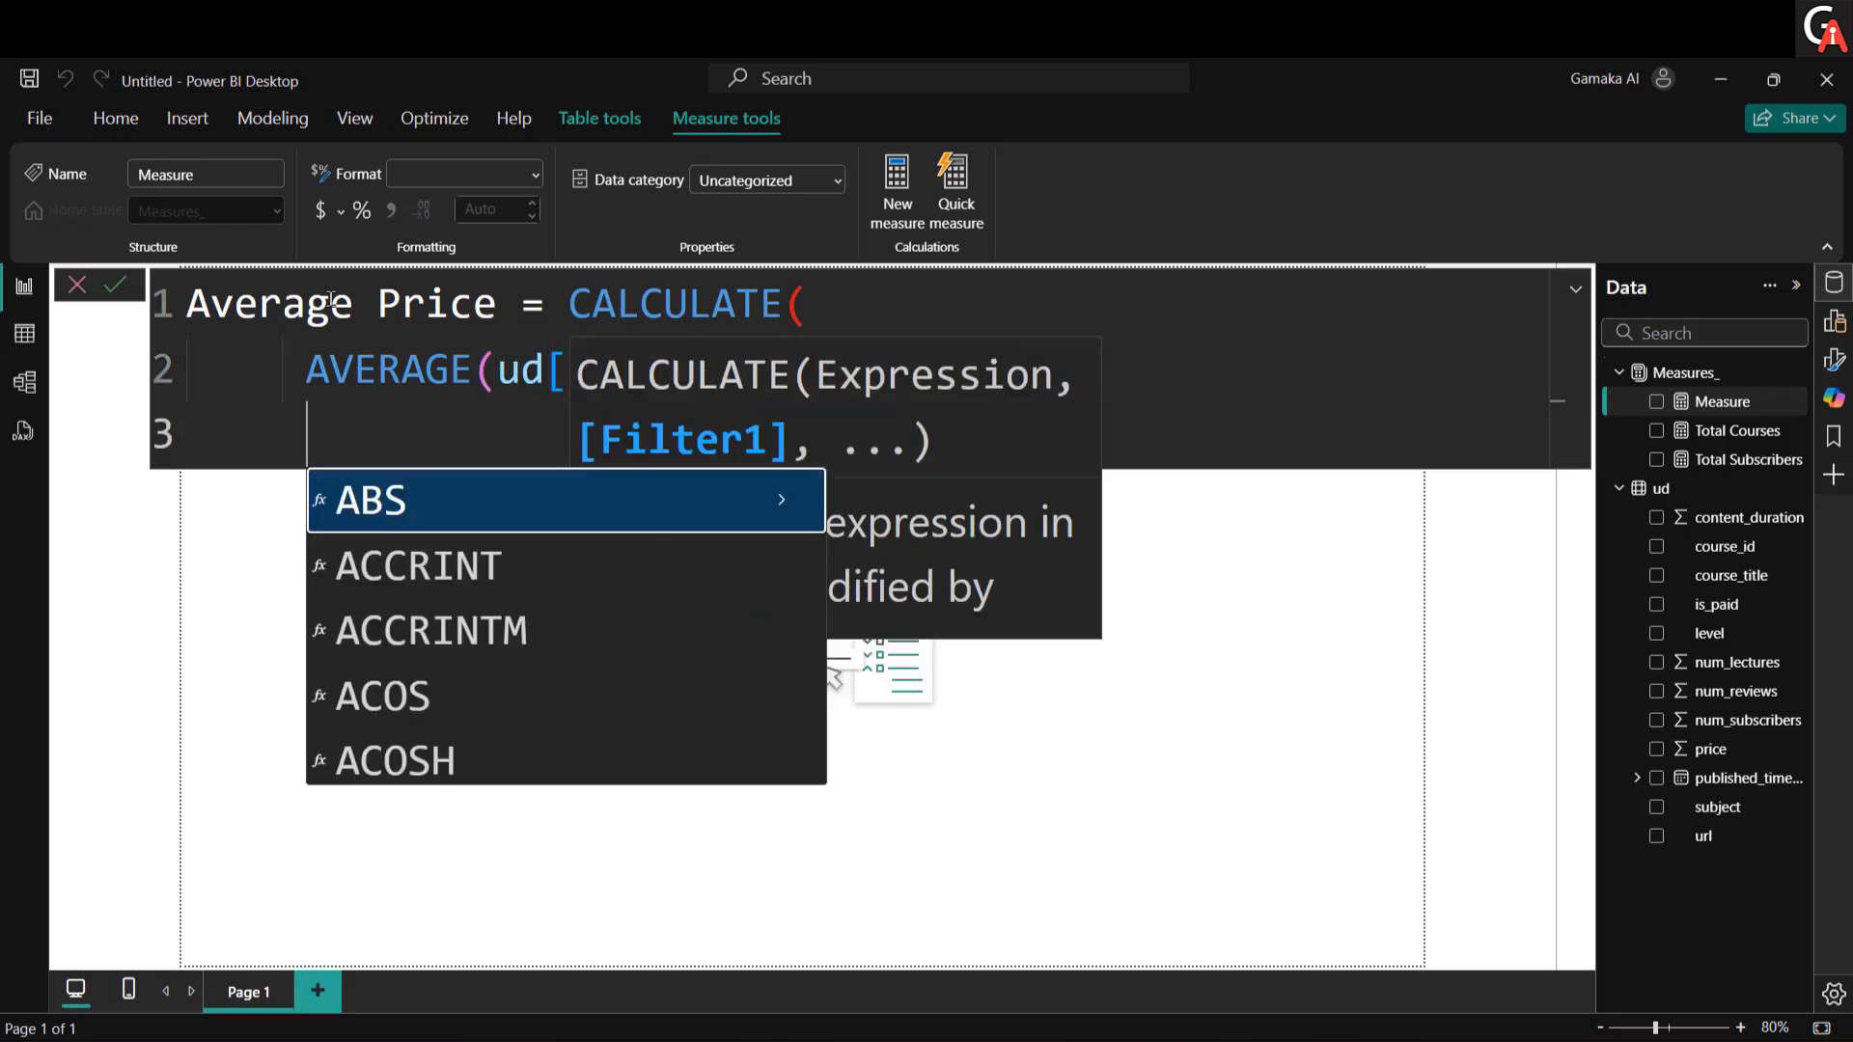
Step: Add the filter ud[is_paid] = "Yes" to the Average Price formula, close the CALCULATE function and commit the measure
text(is_pa)
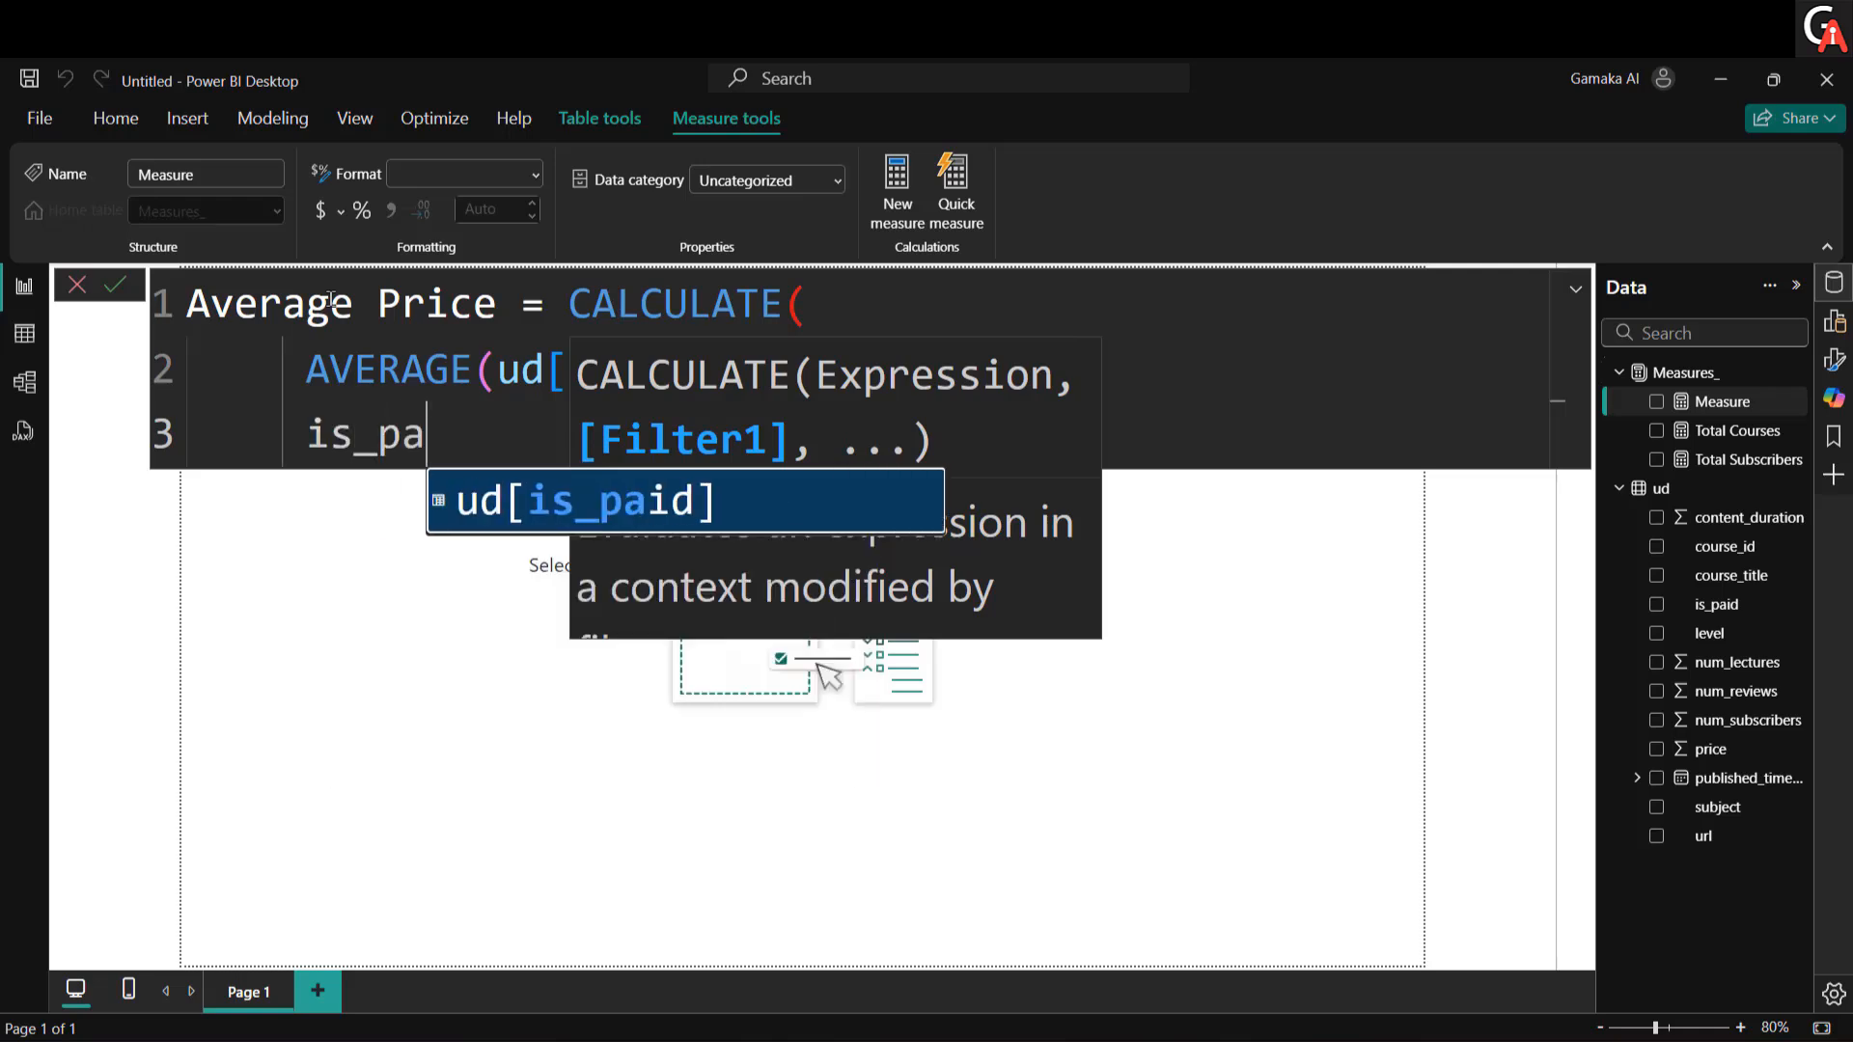
key(Tab)
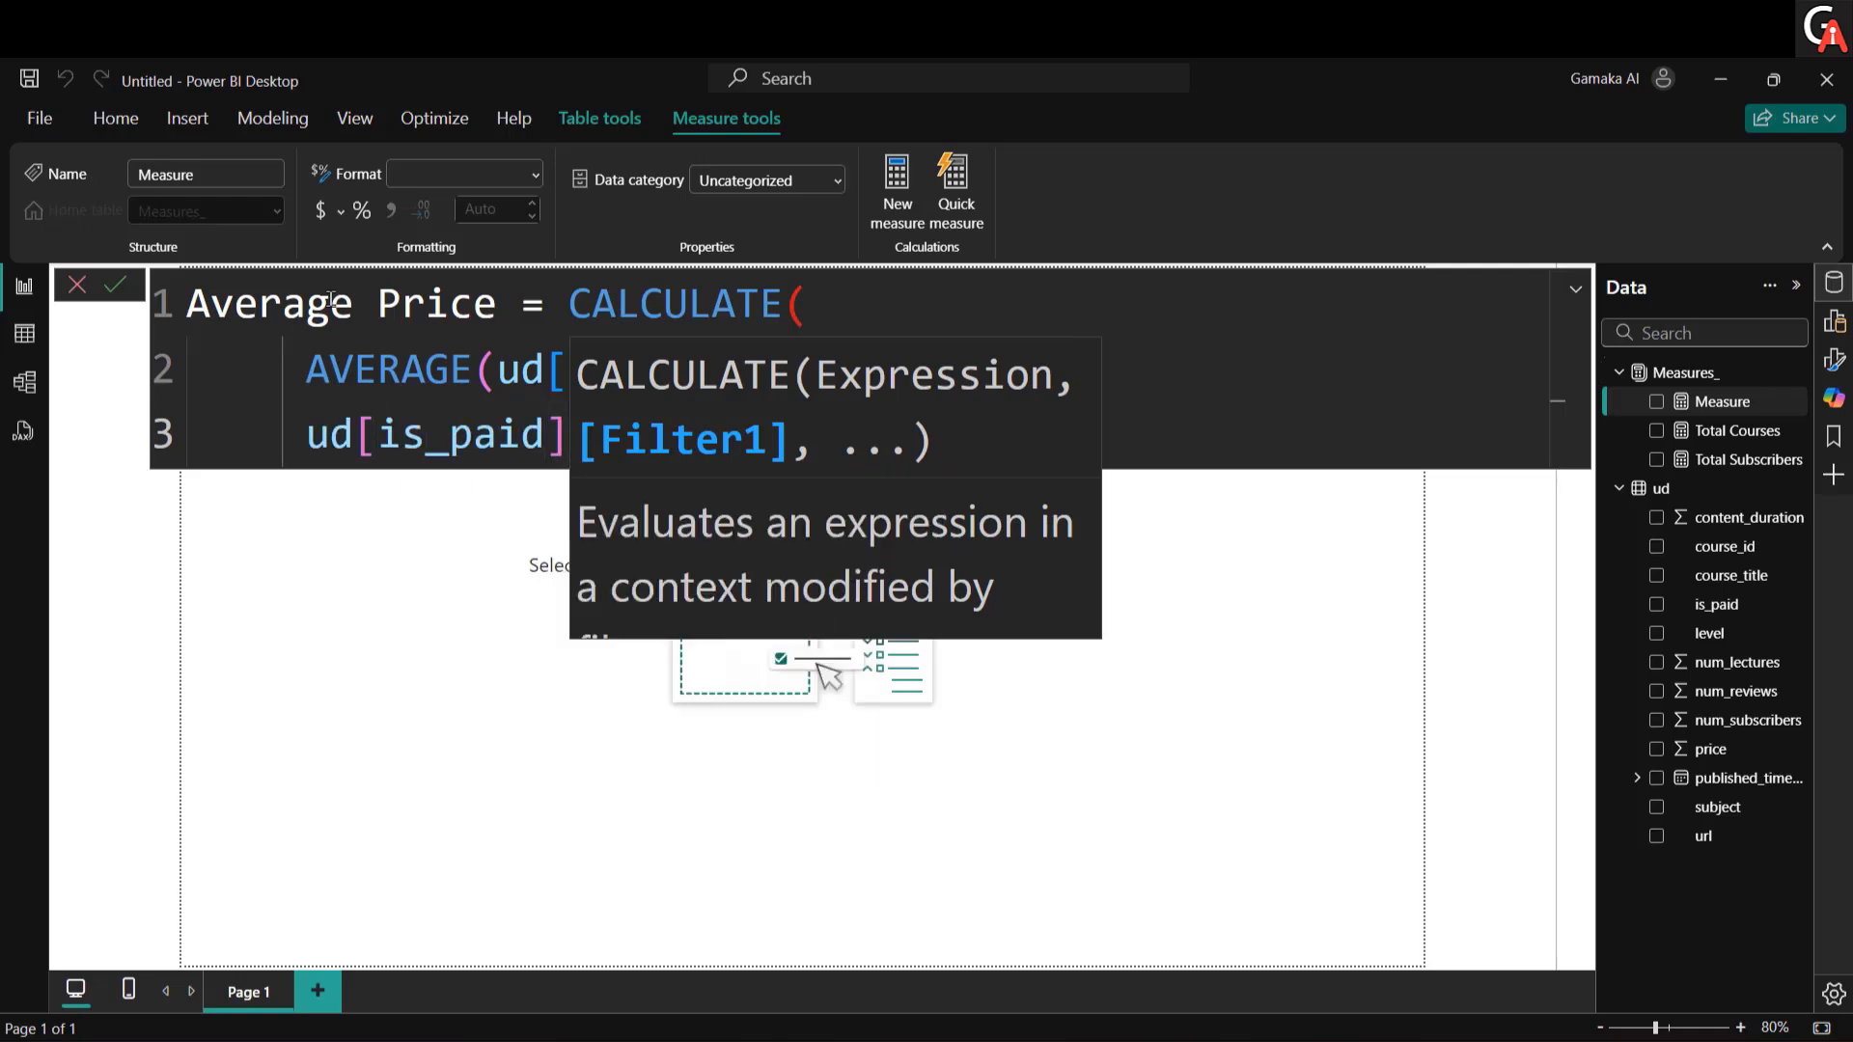
text(= "")
key(Left)
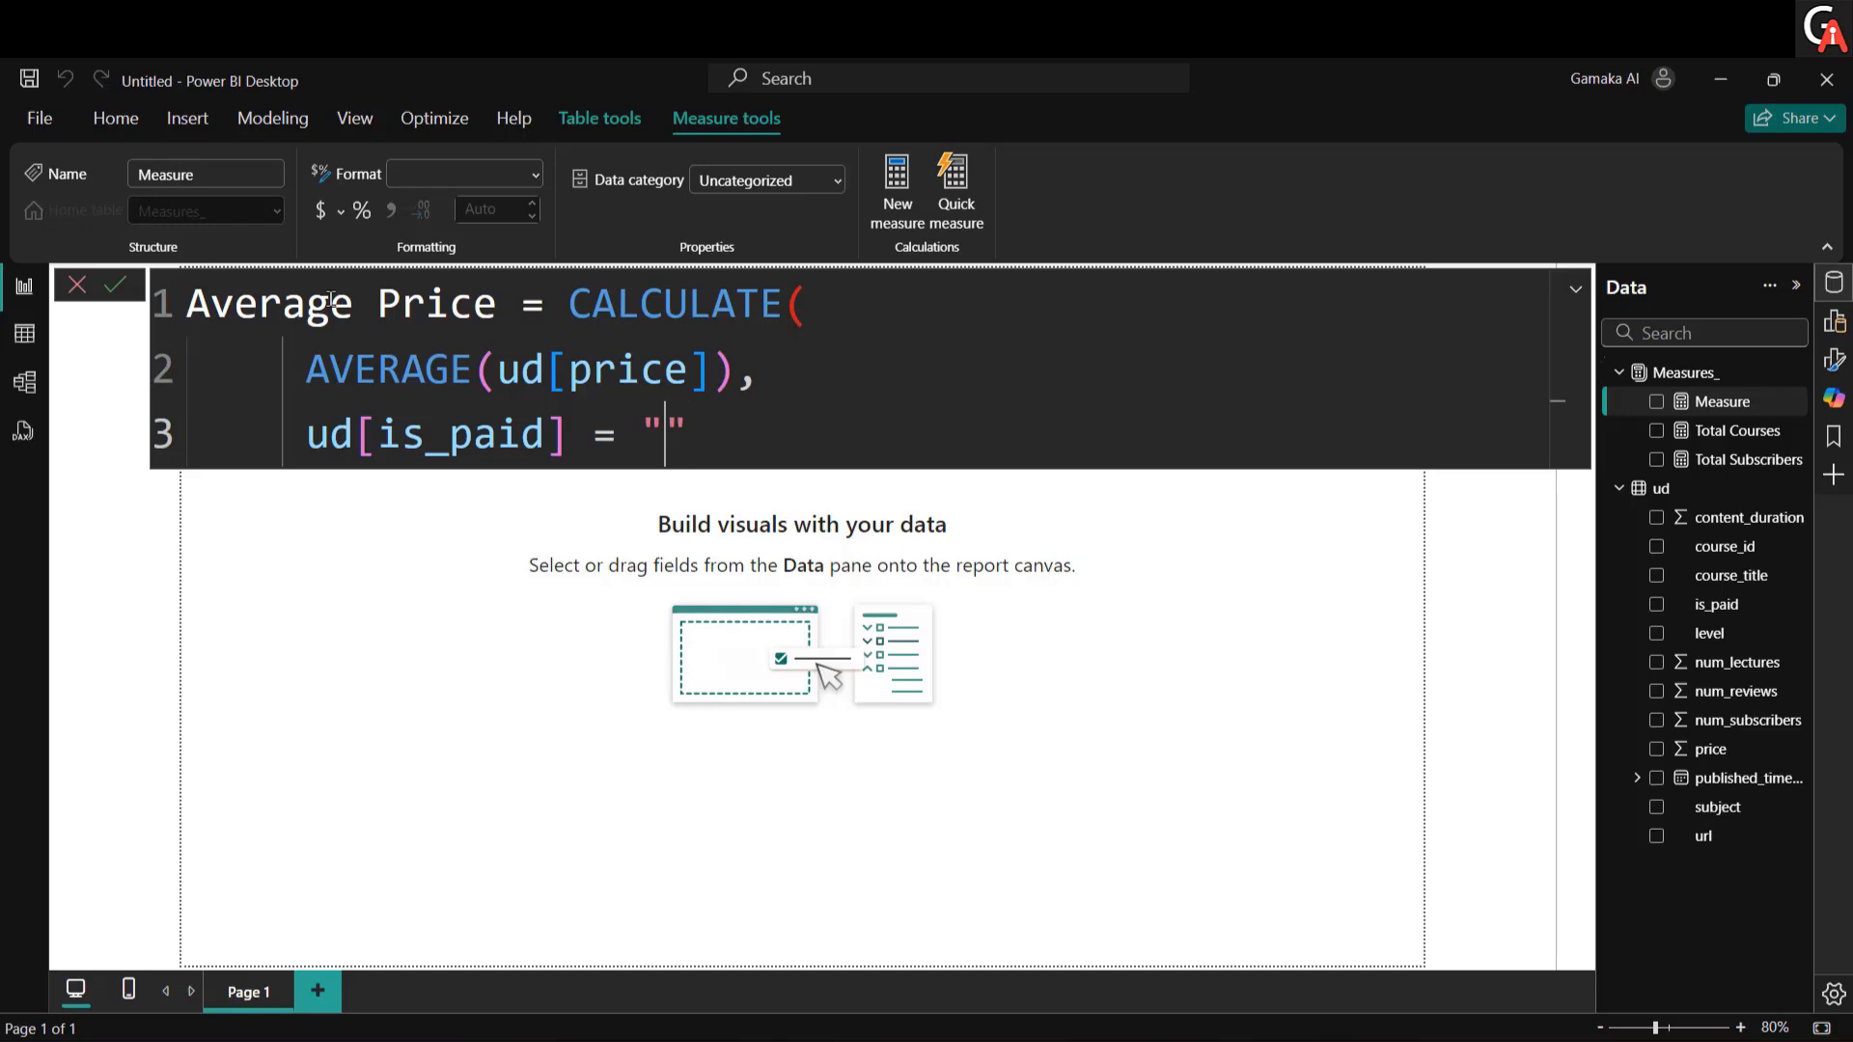
text(e)
key(BackSpace)
text(ye)
key(BackSpace)
key(BackSpace)
text(Yes)
key(Right)
key(shift+Return)
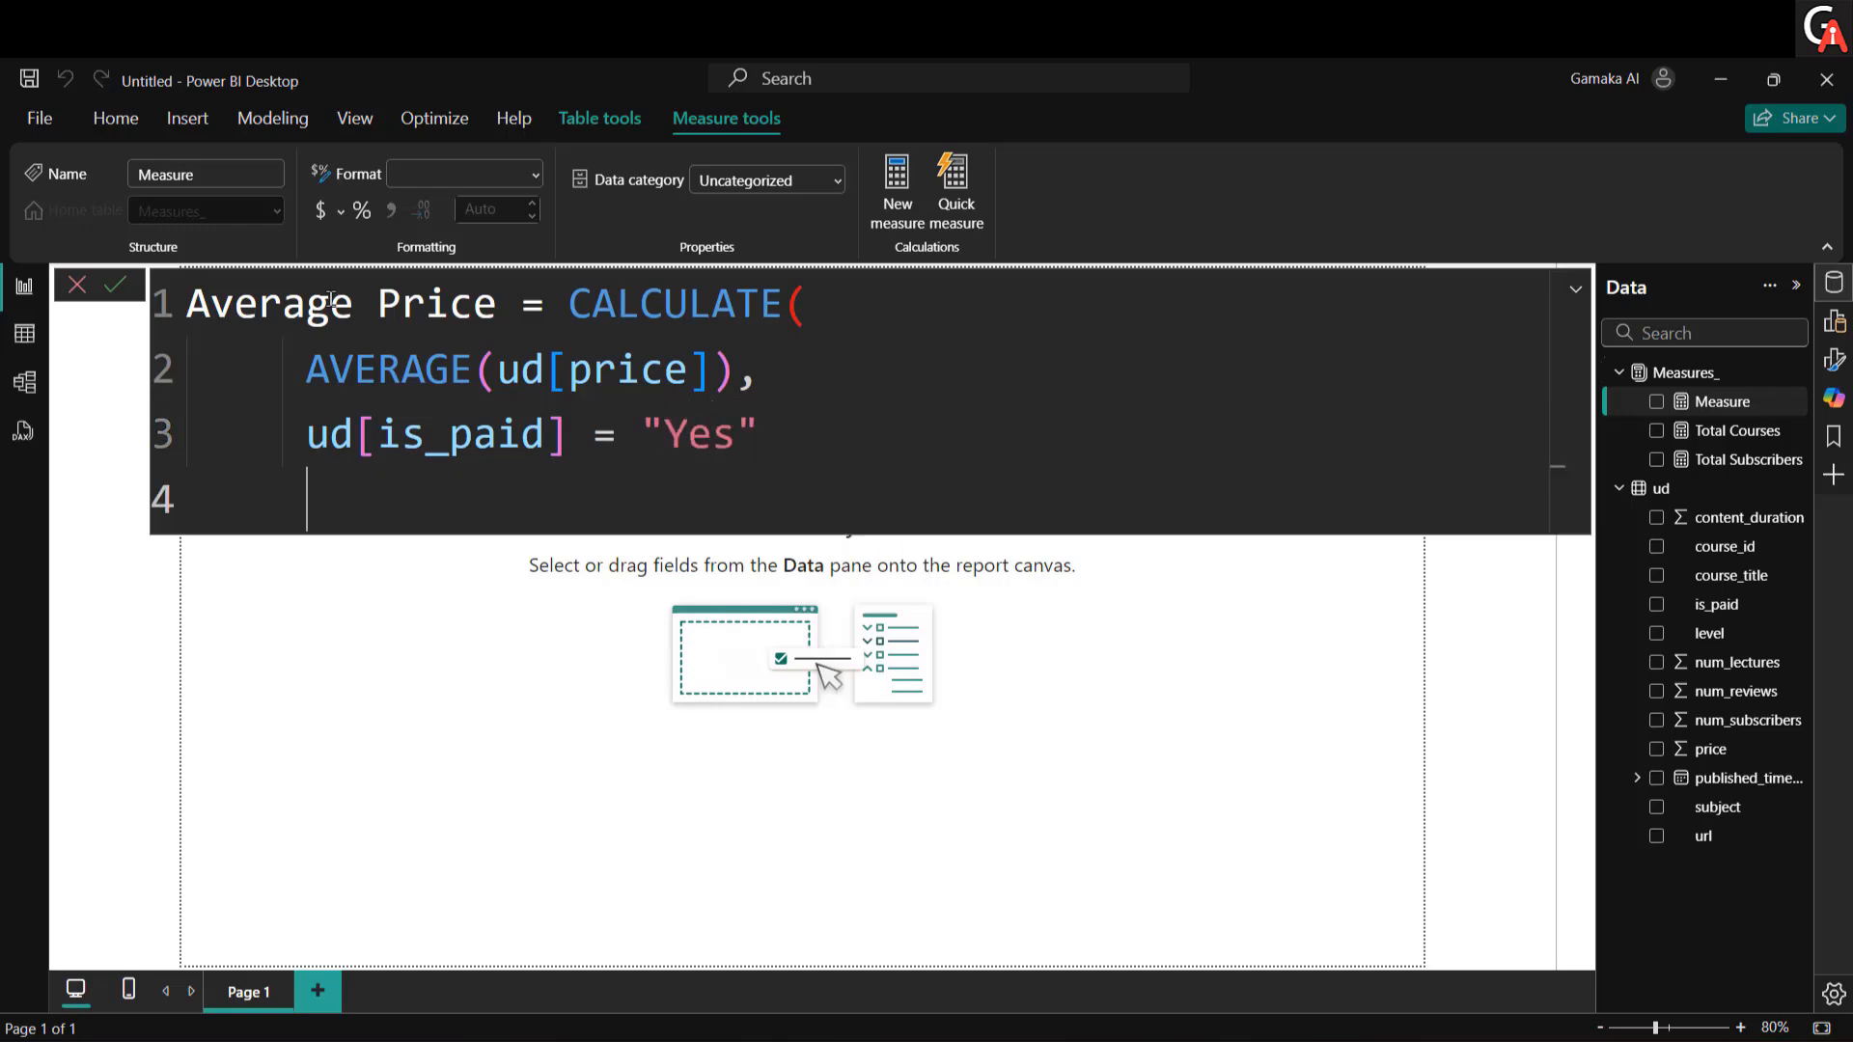
text())
key(Return)
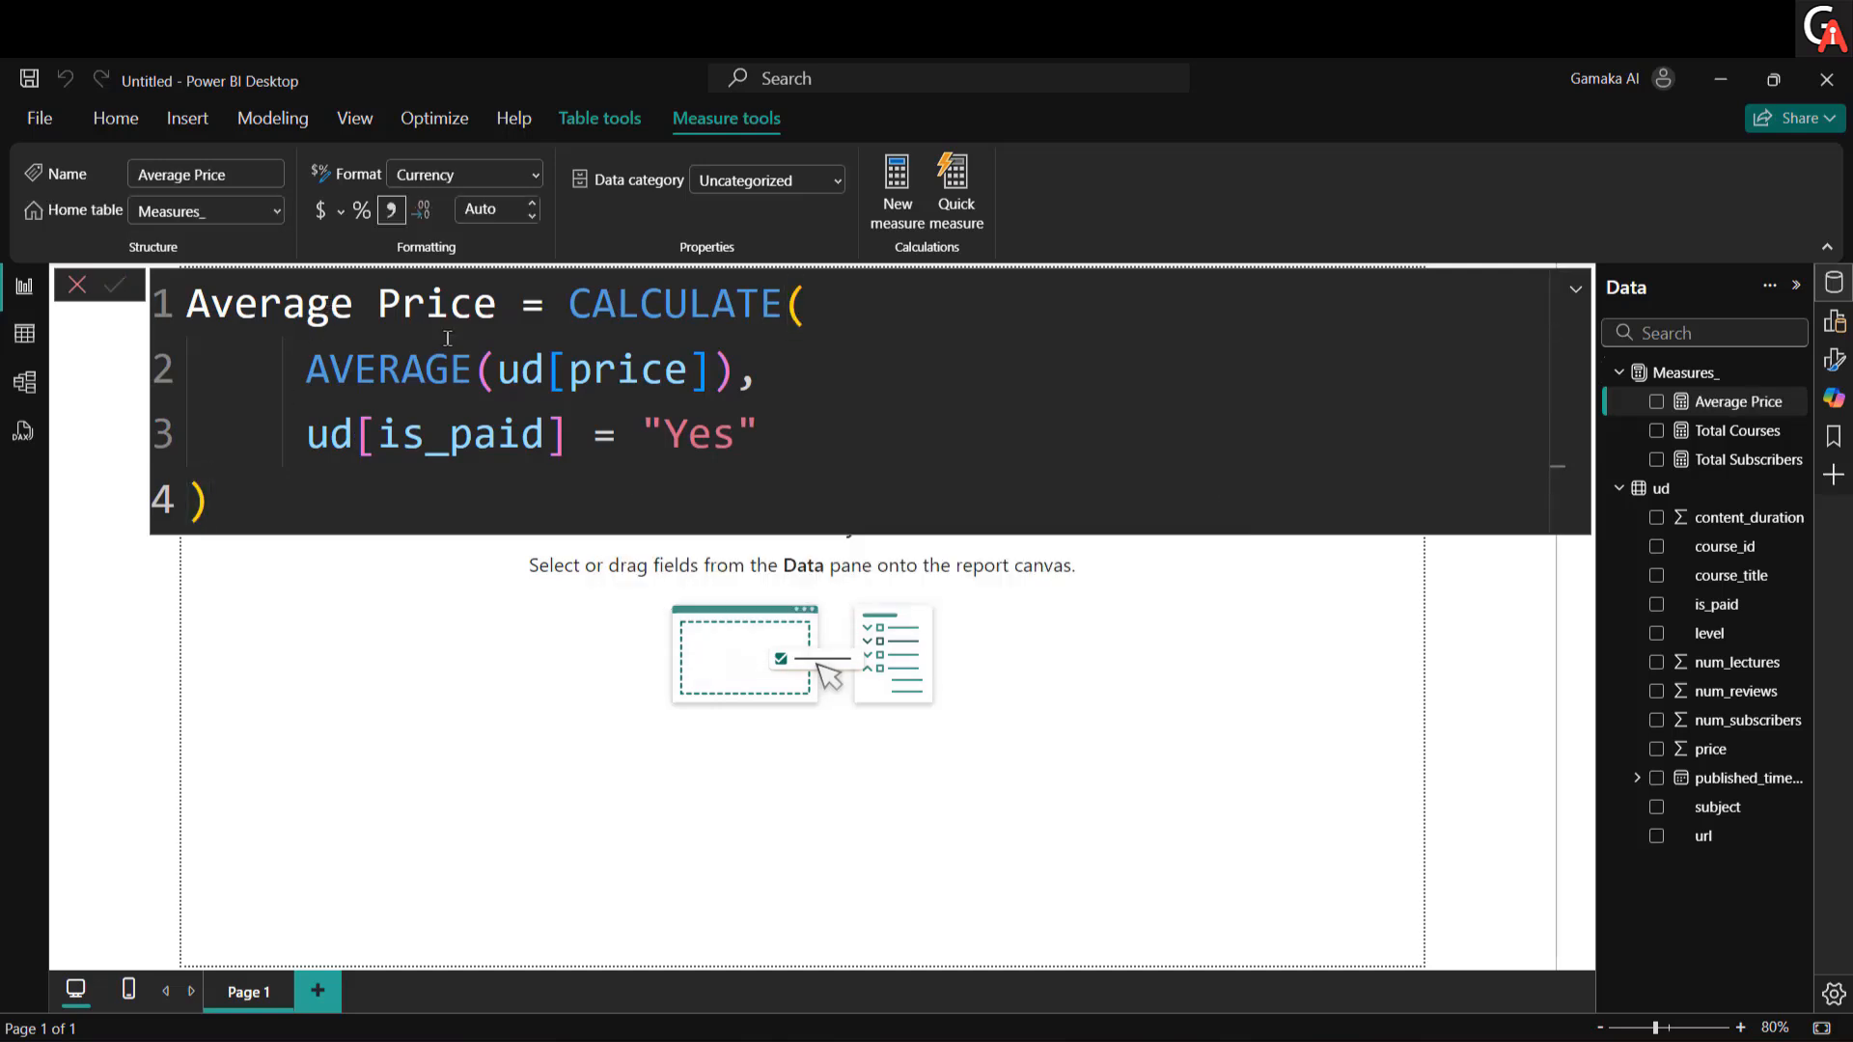
Step: Format the Average Price measure as $ English (United States) currency with 0 decimal places
click(421, 489)
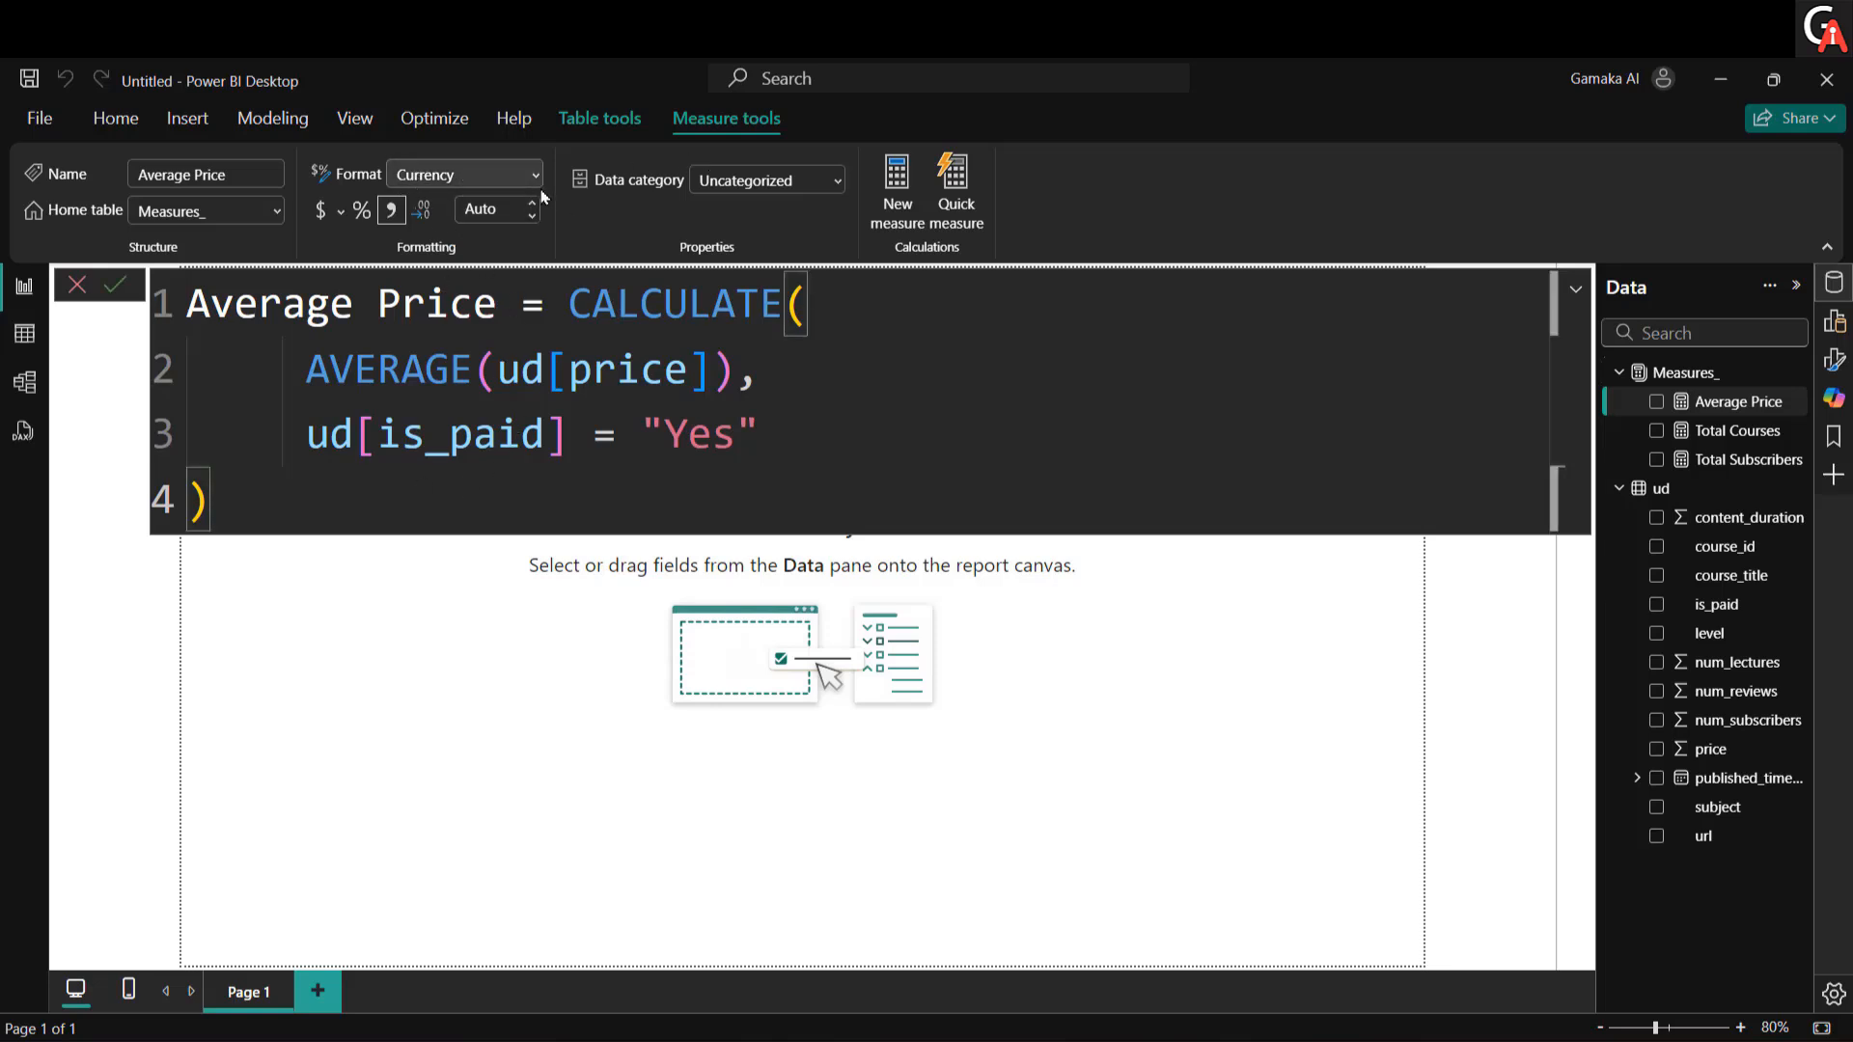
click(341, 211)
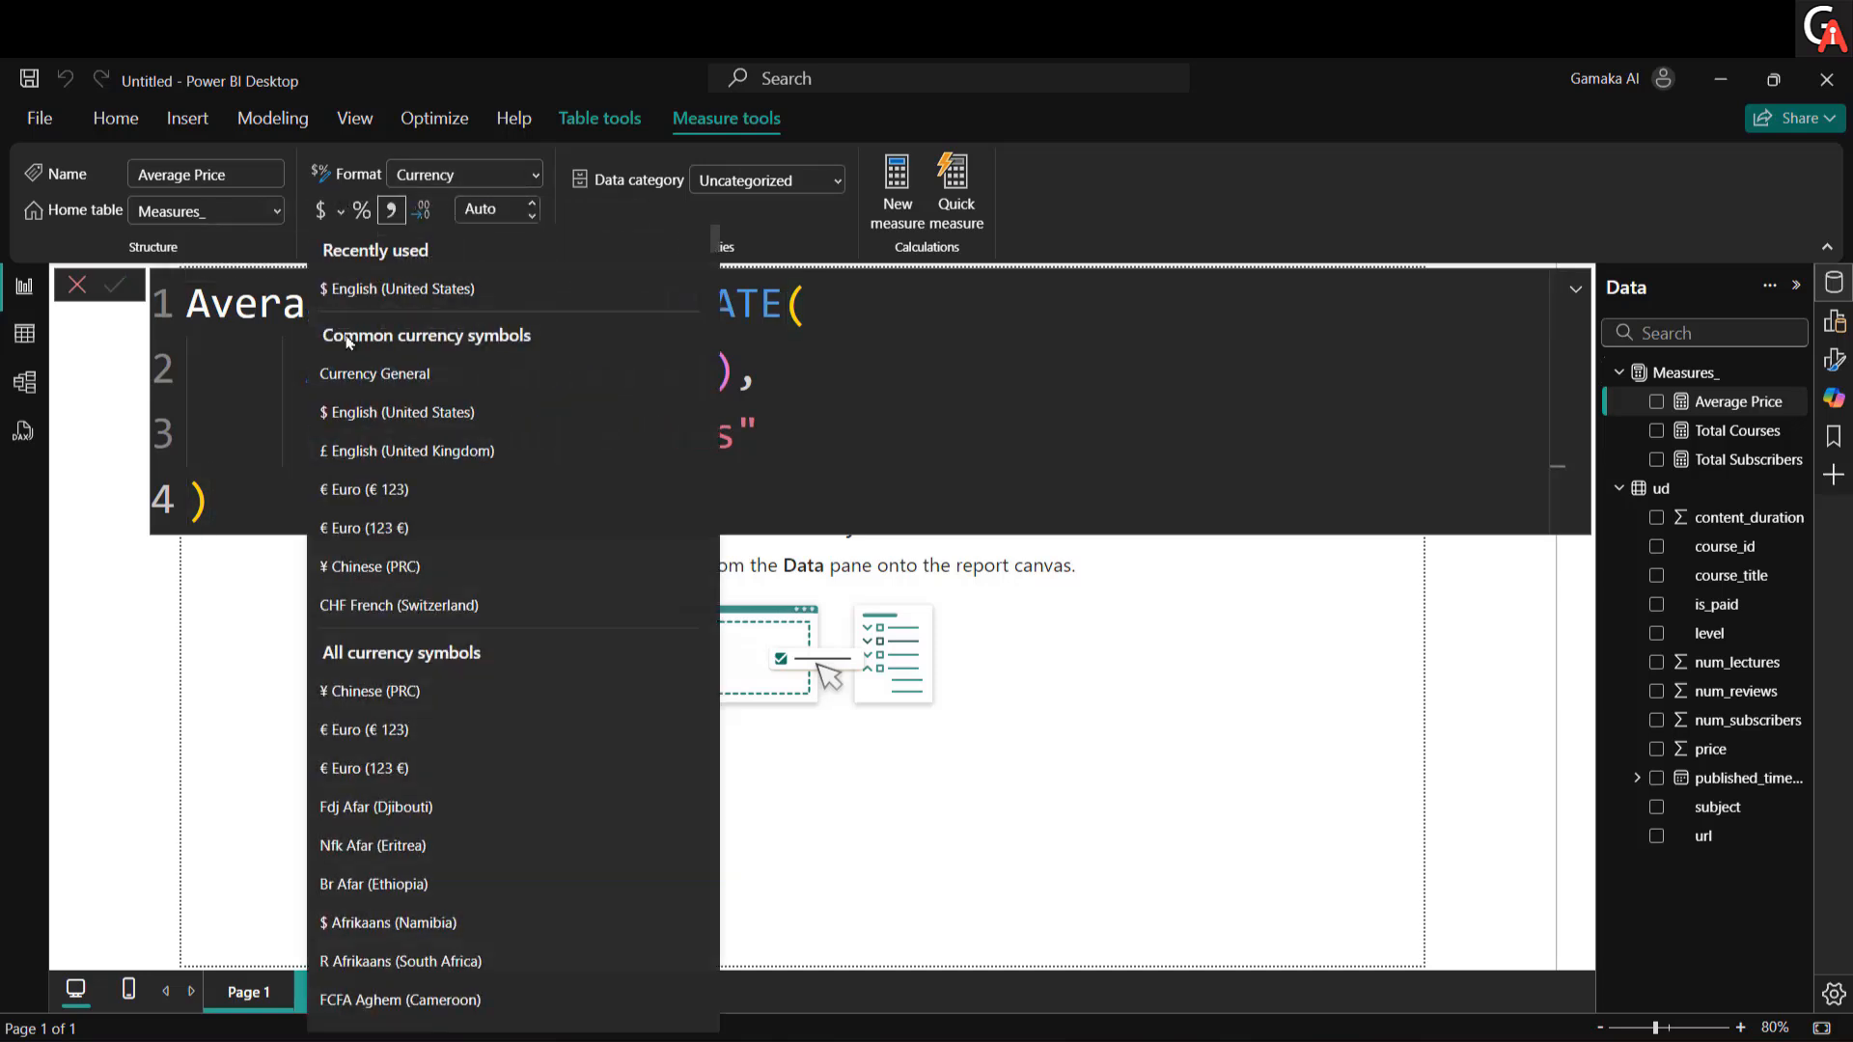
click(443, 423)
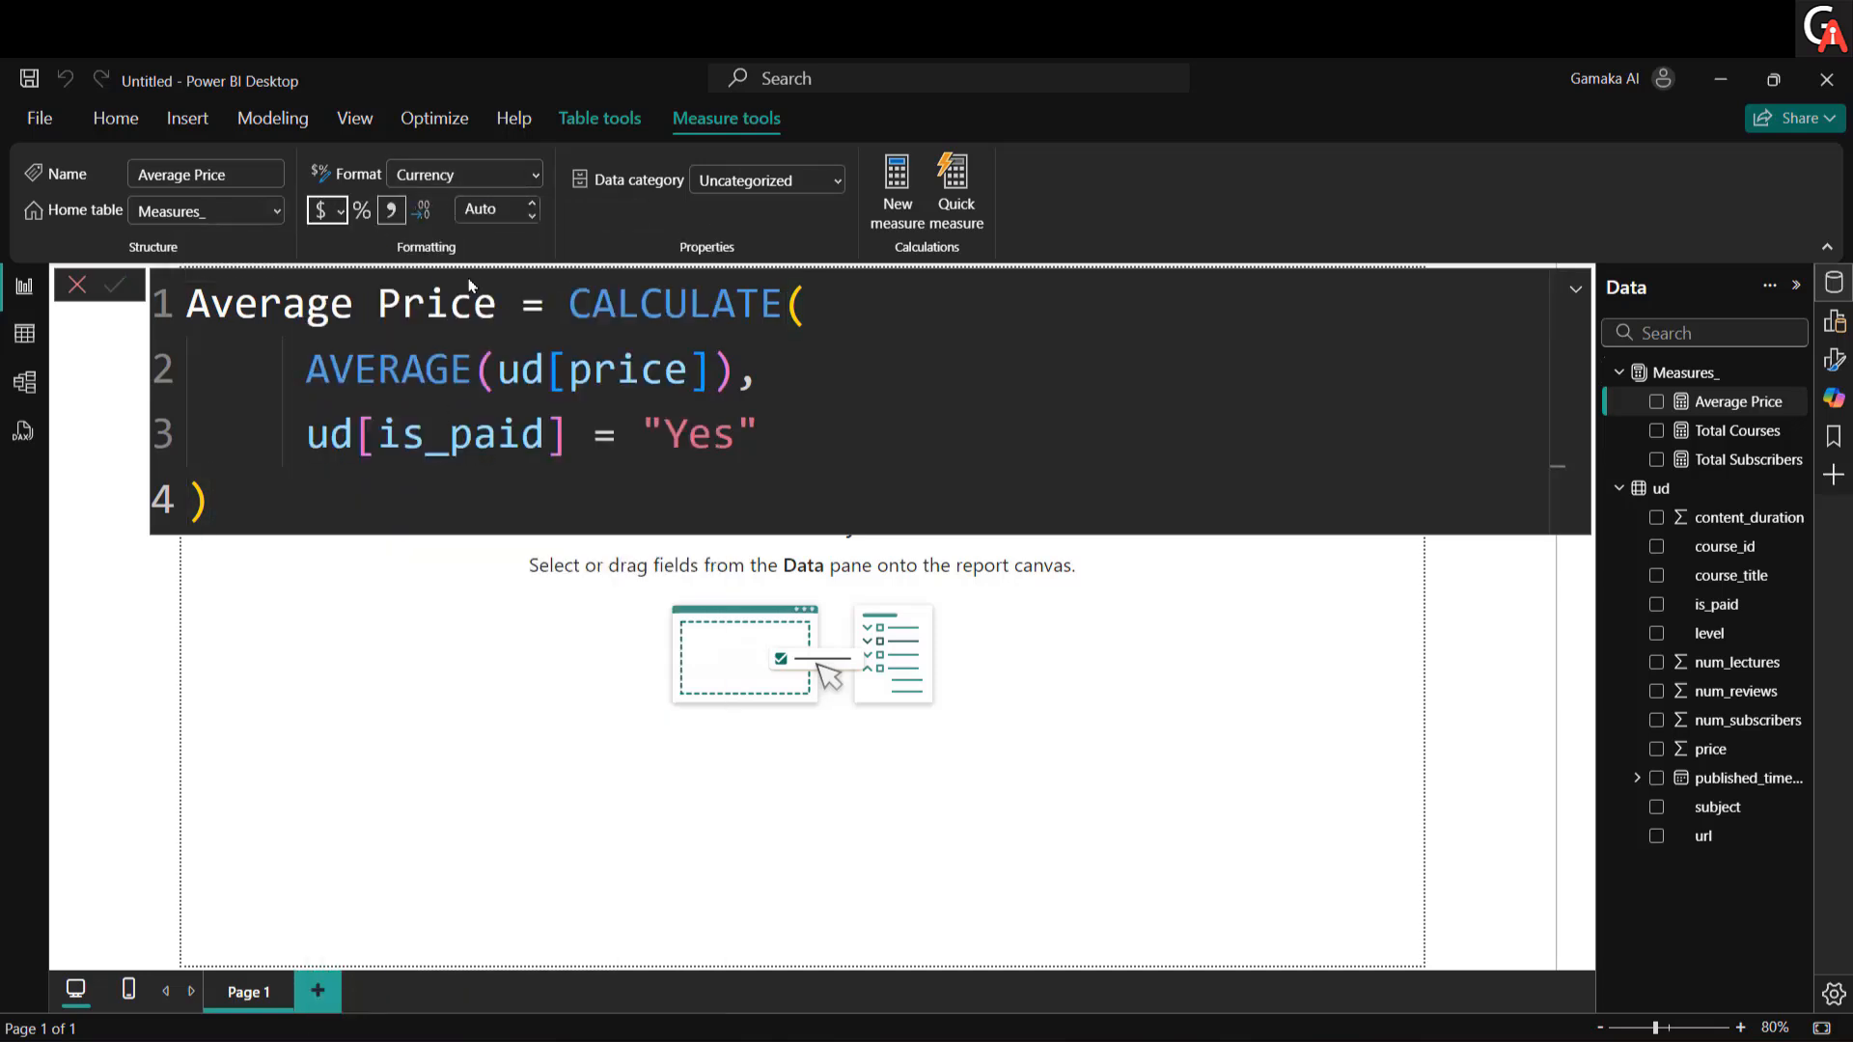
click(491, 211)
key(Return)
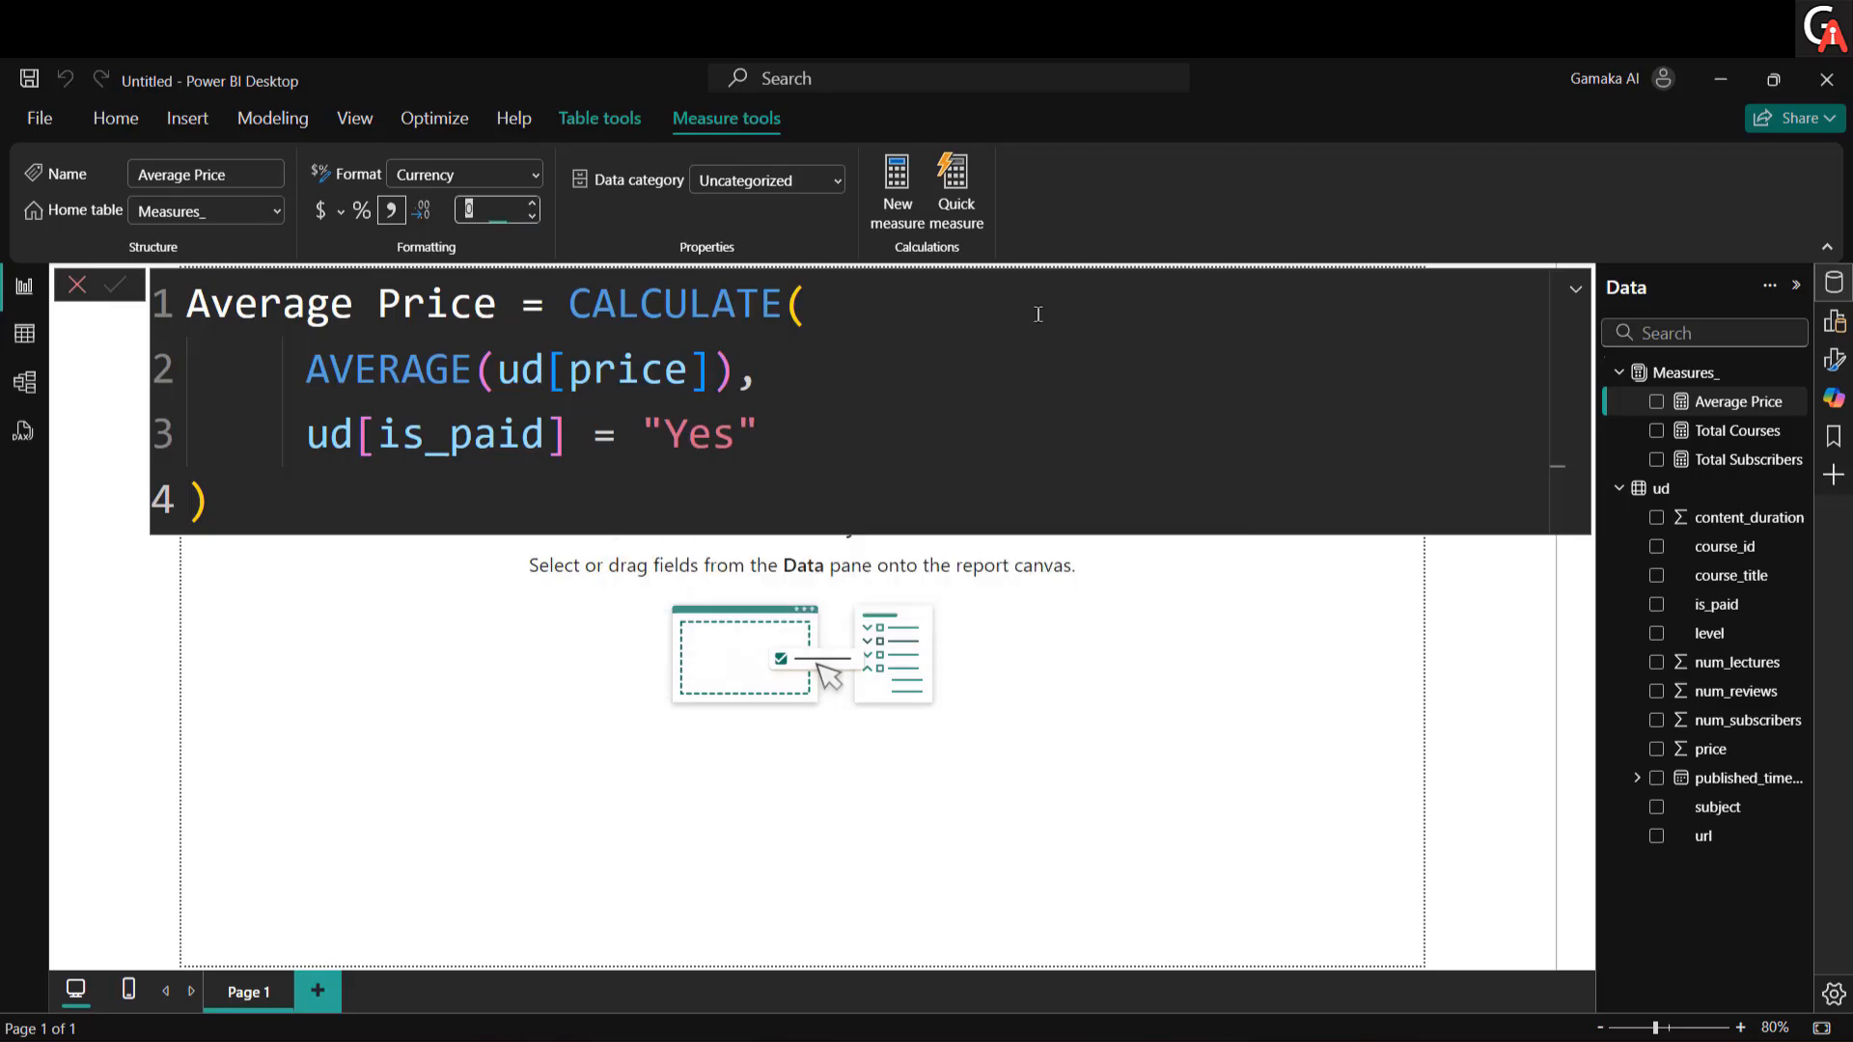
Step: Check the fourth key metric in the project document, and add a measure named Total Reviews to the Measures_ table
key(alt+Tab)
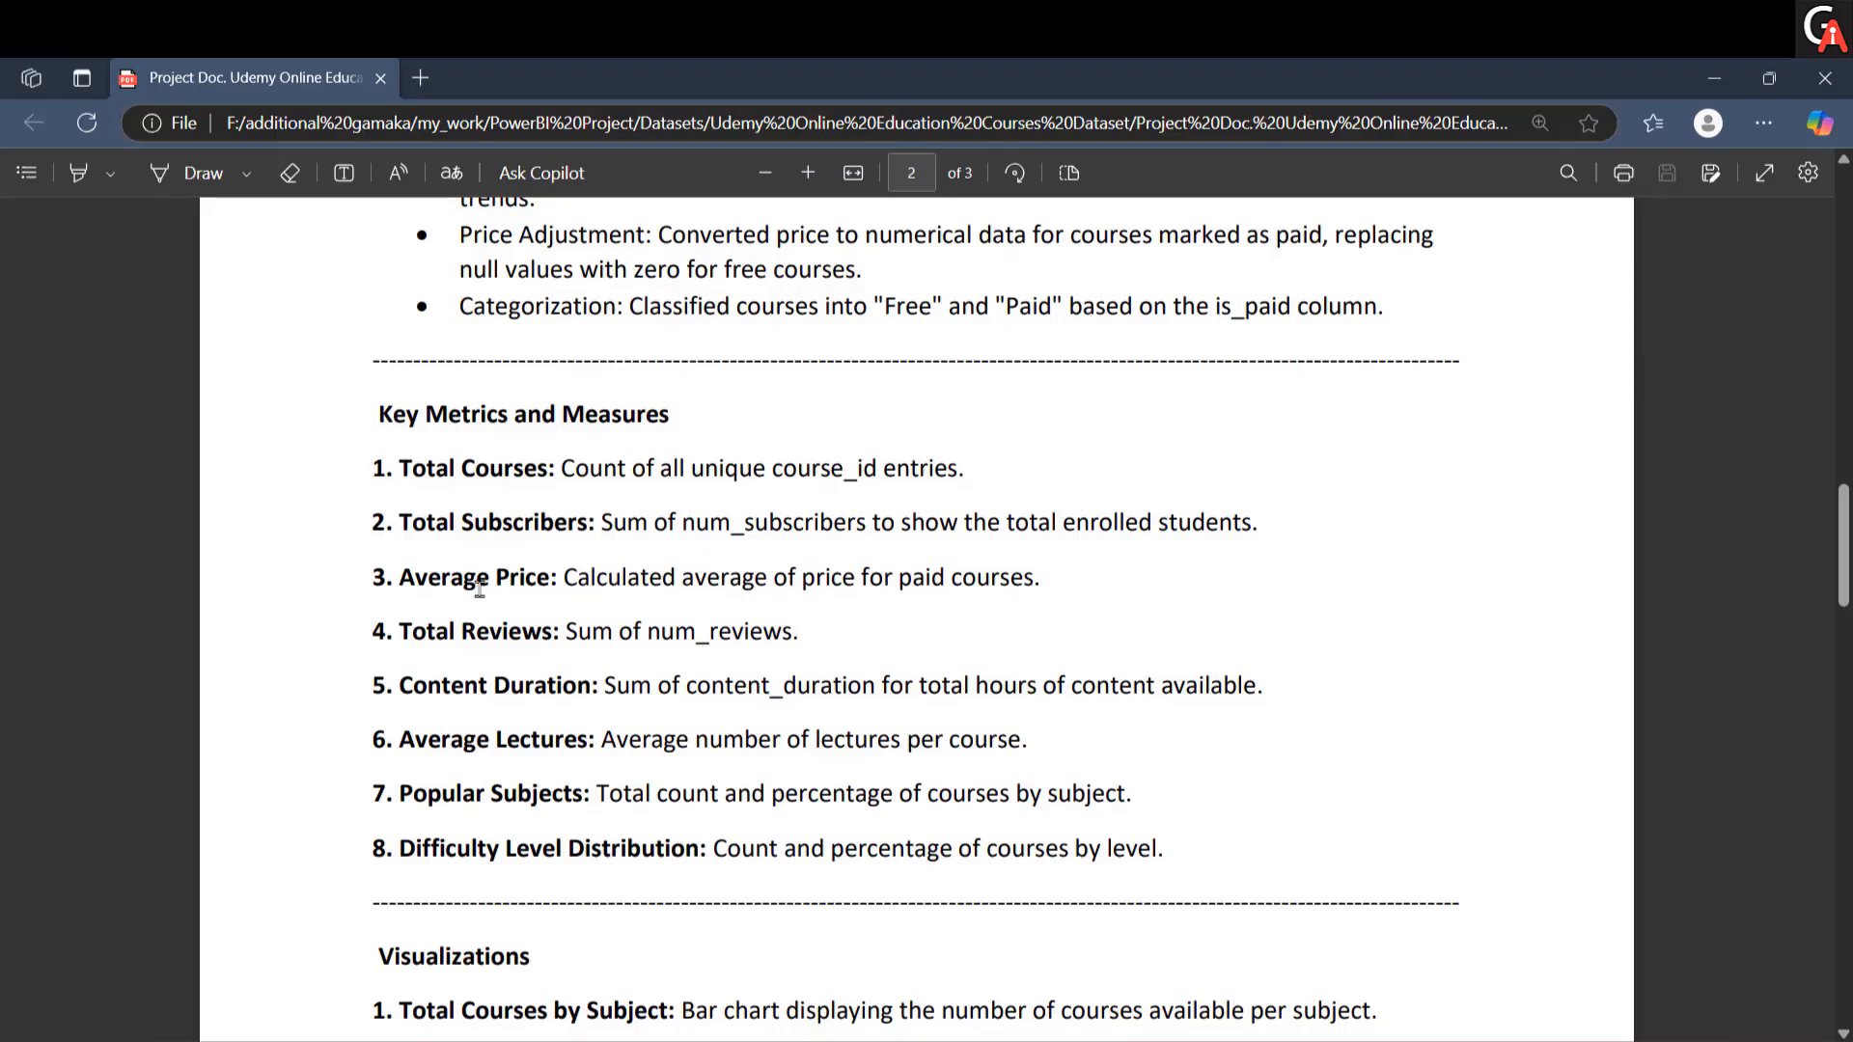
drag(394, 634, 543, 634)
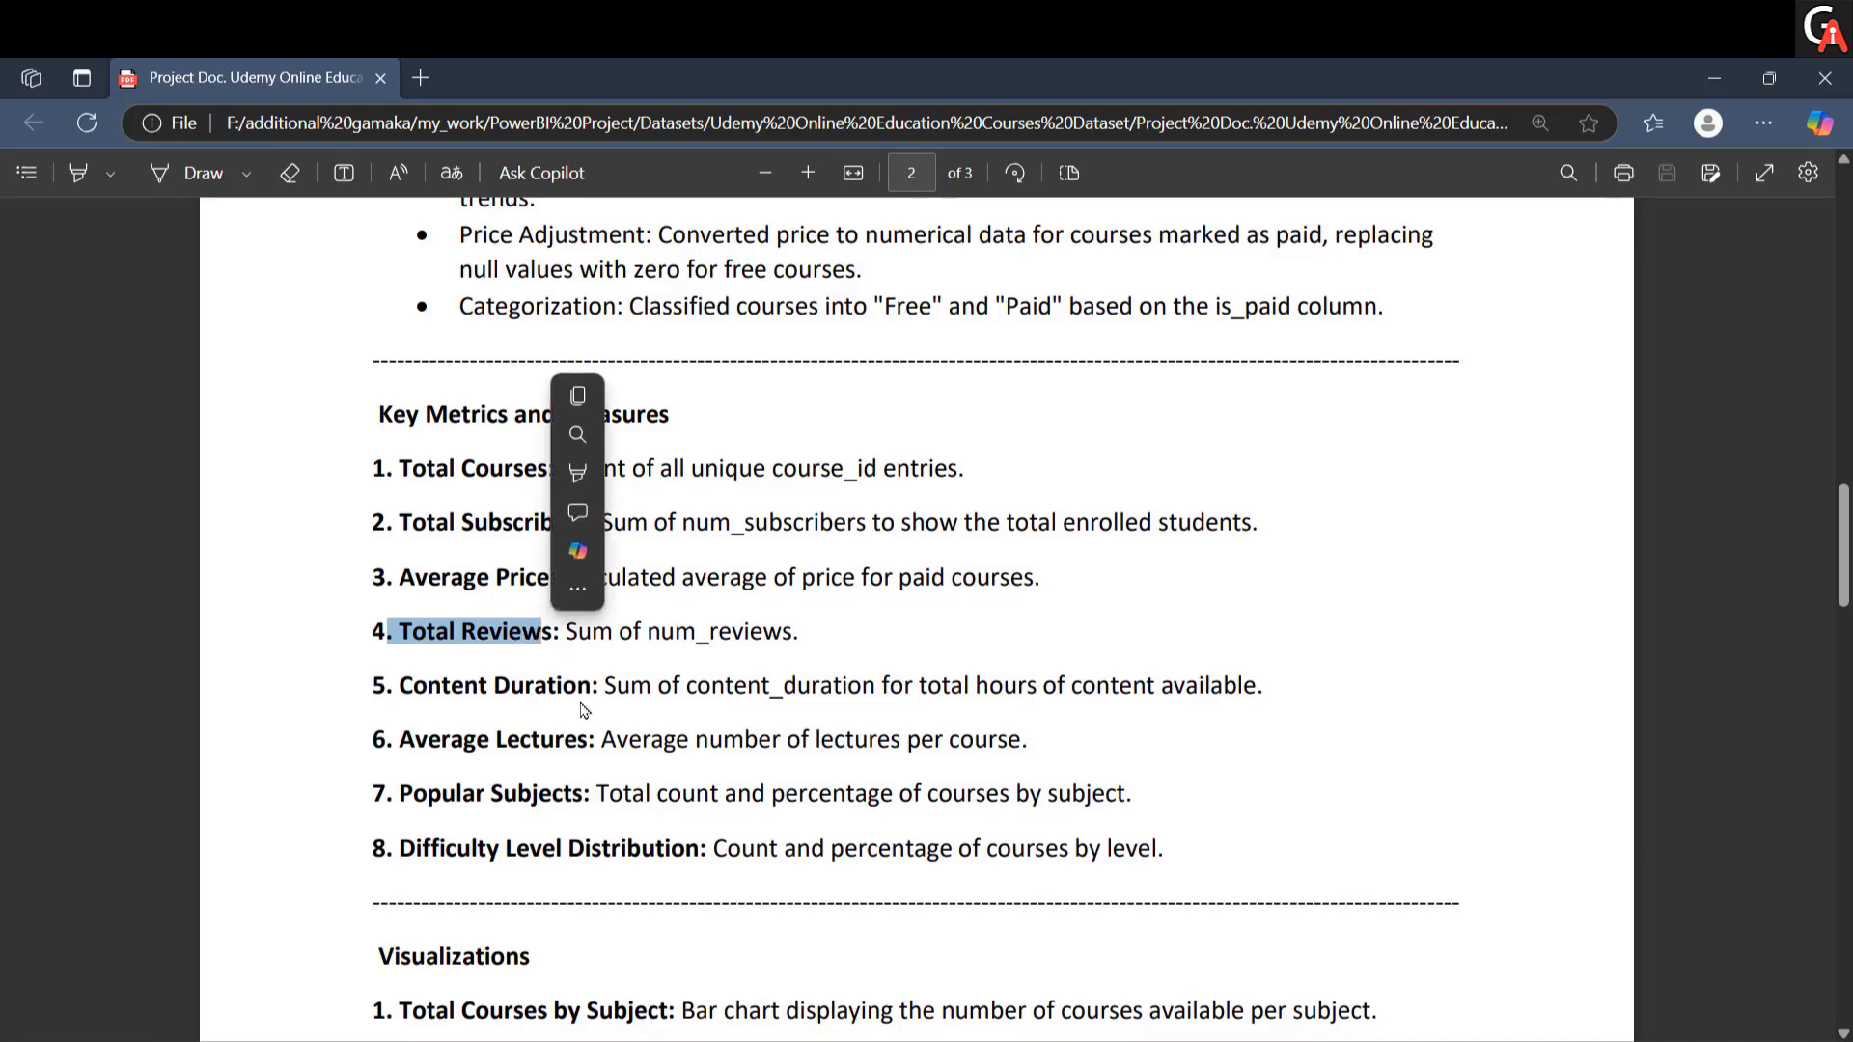
key(alt+Tab)
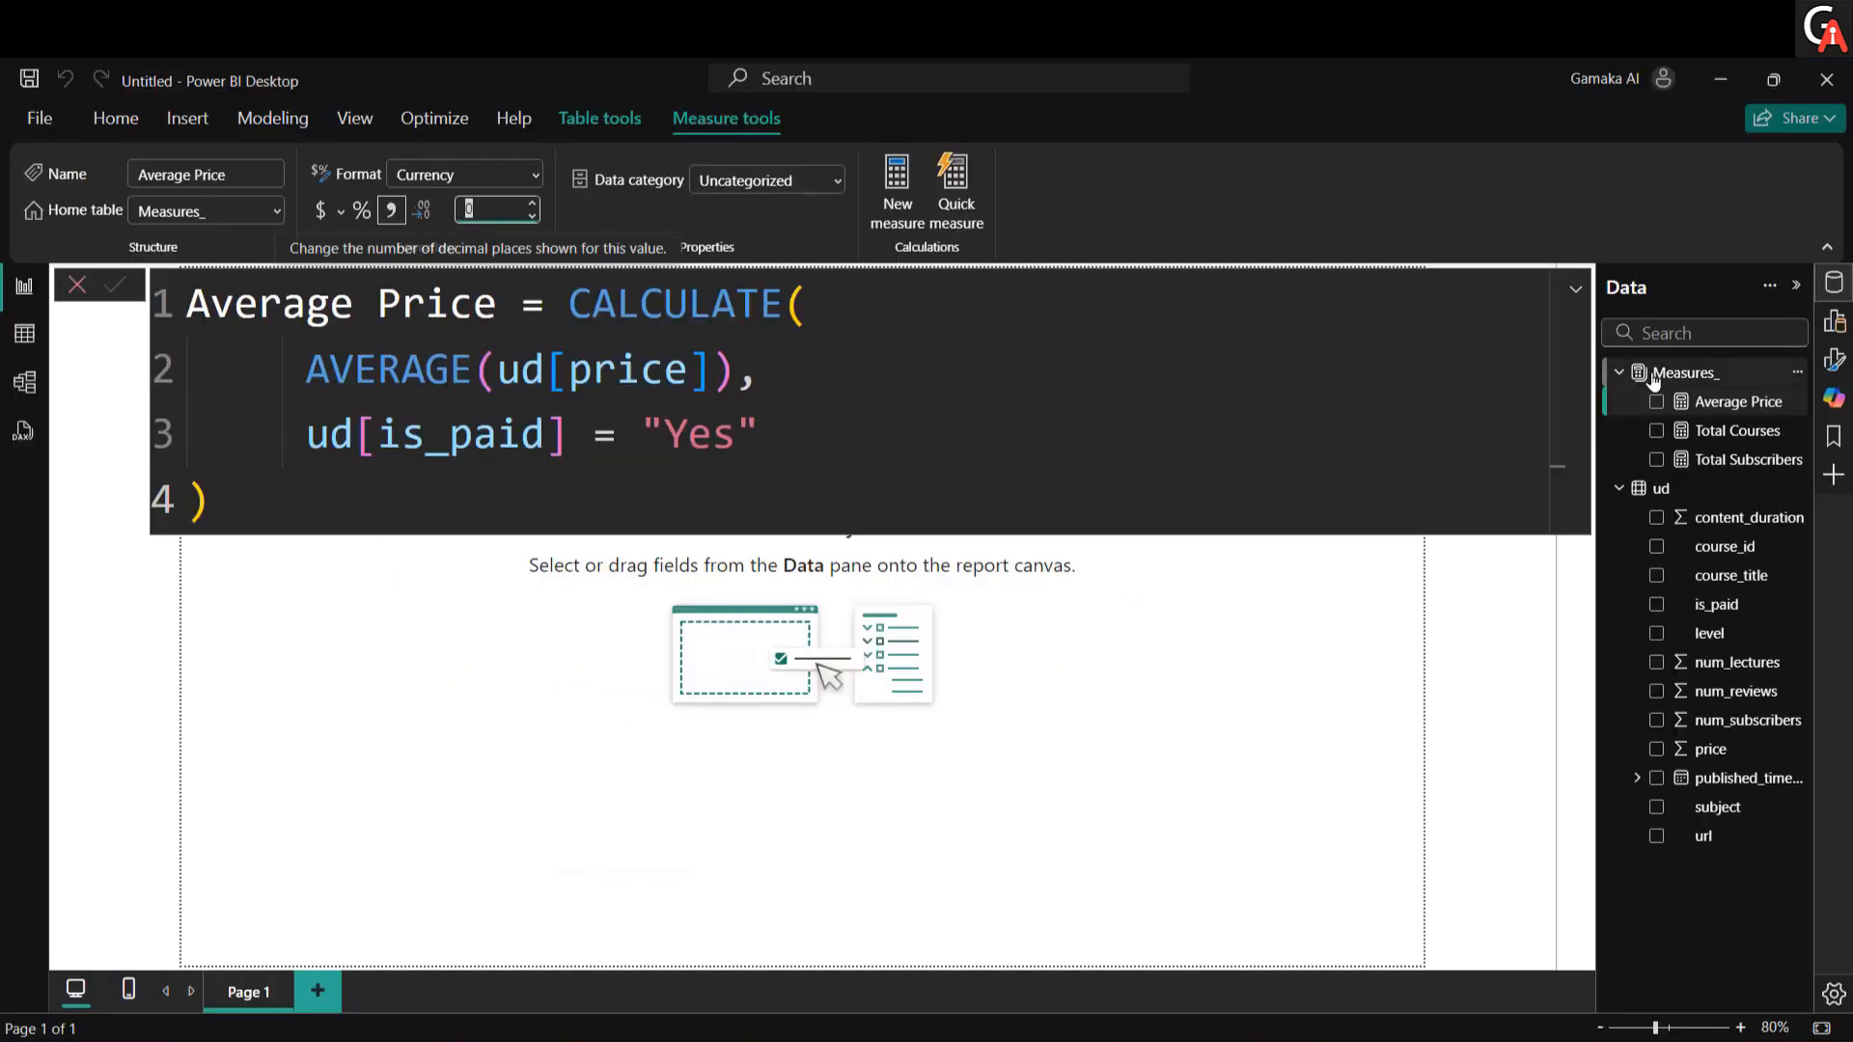
right_click(1652, 373)
click(1532, 425)
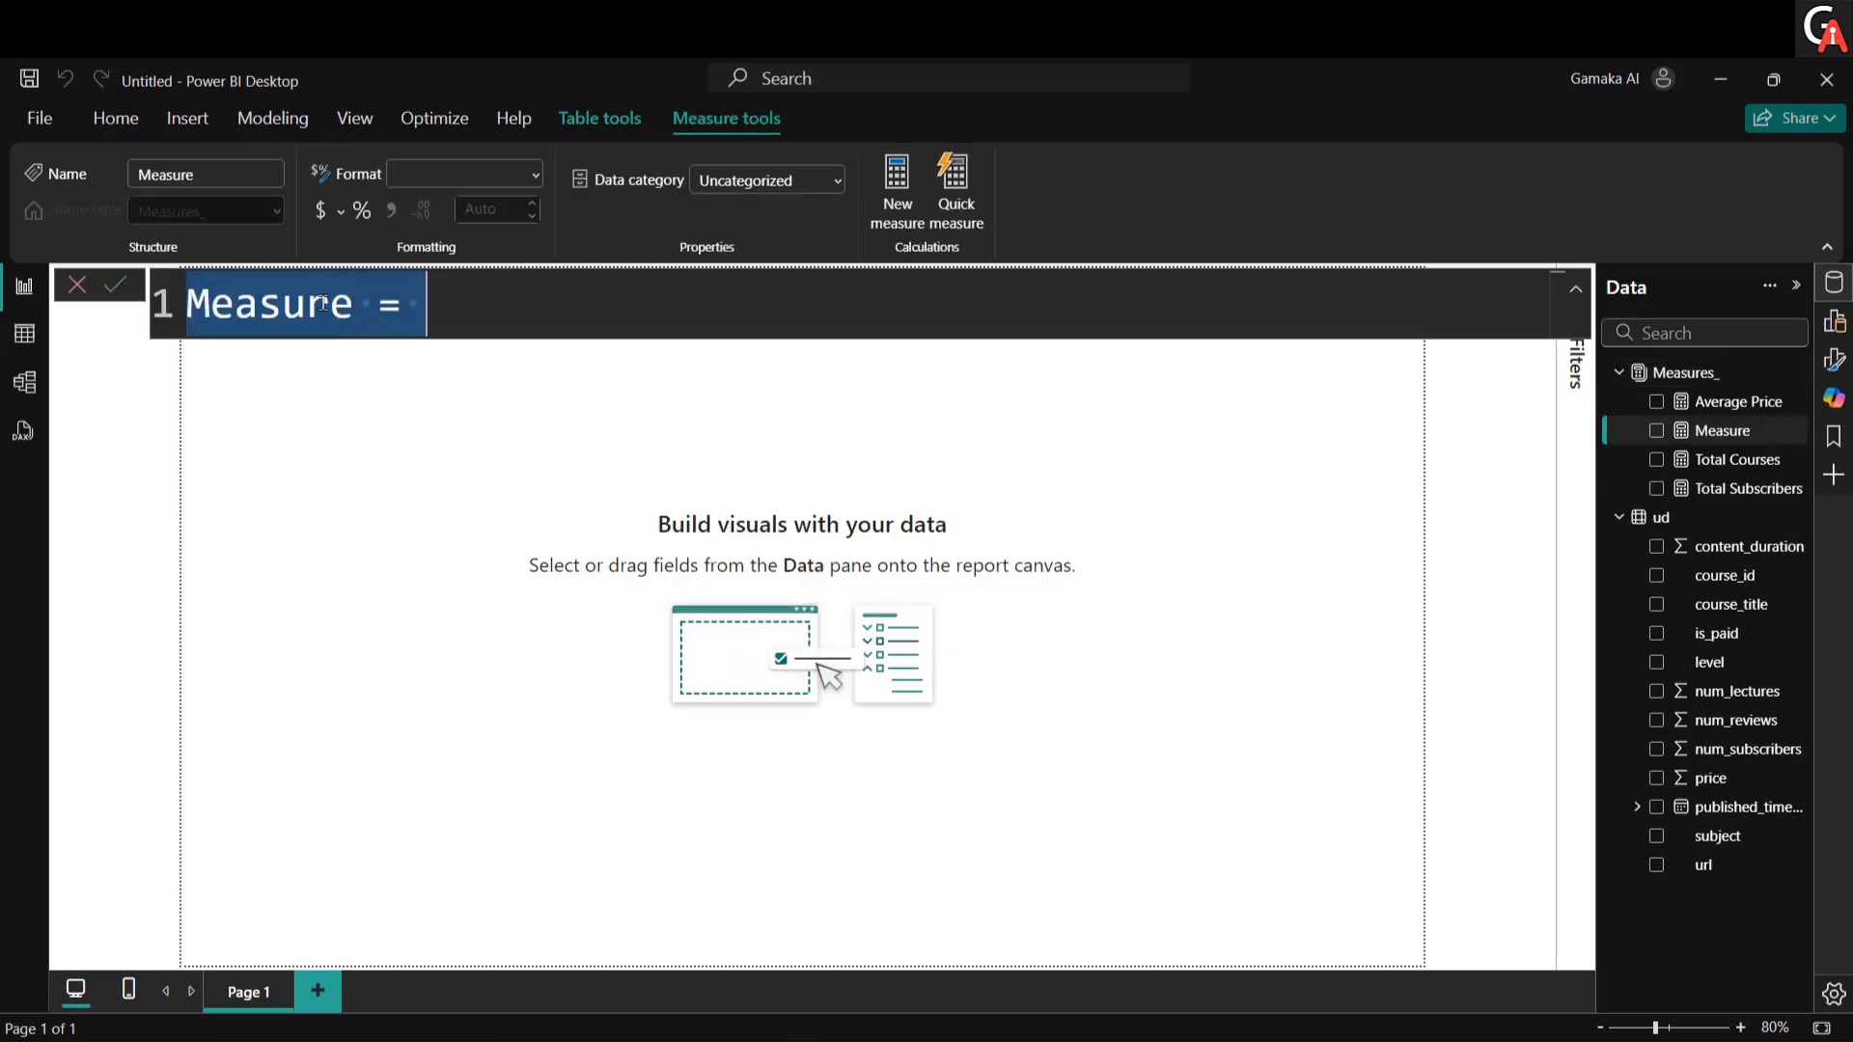
text(Total Rev)
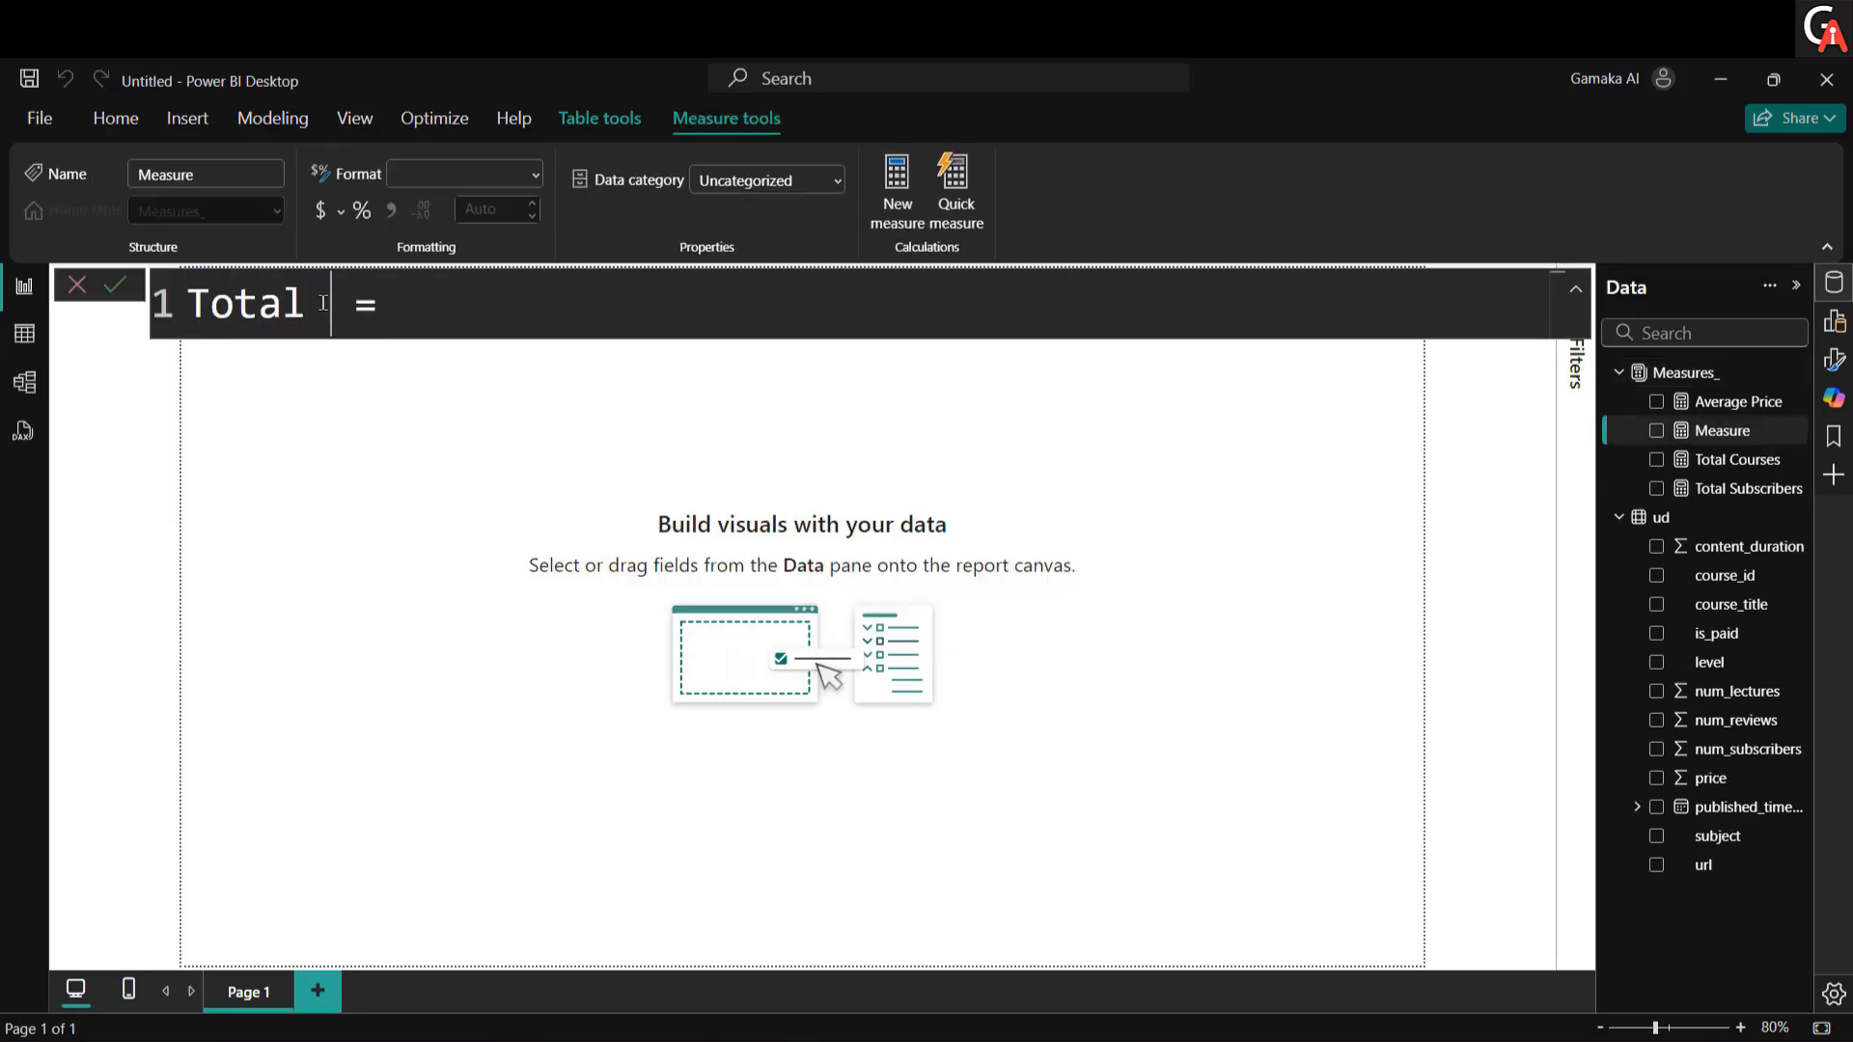
text(iews)
key(Right)
key(Right)
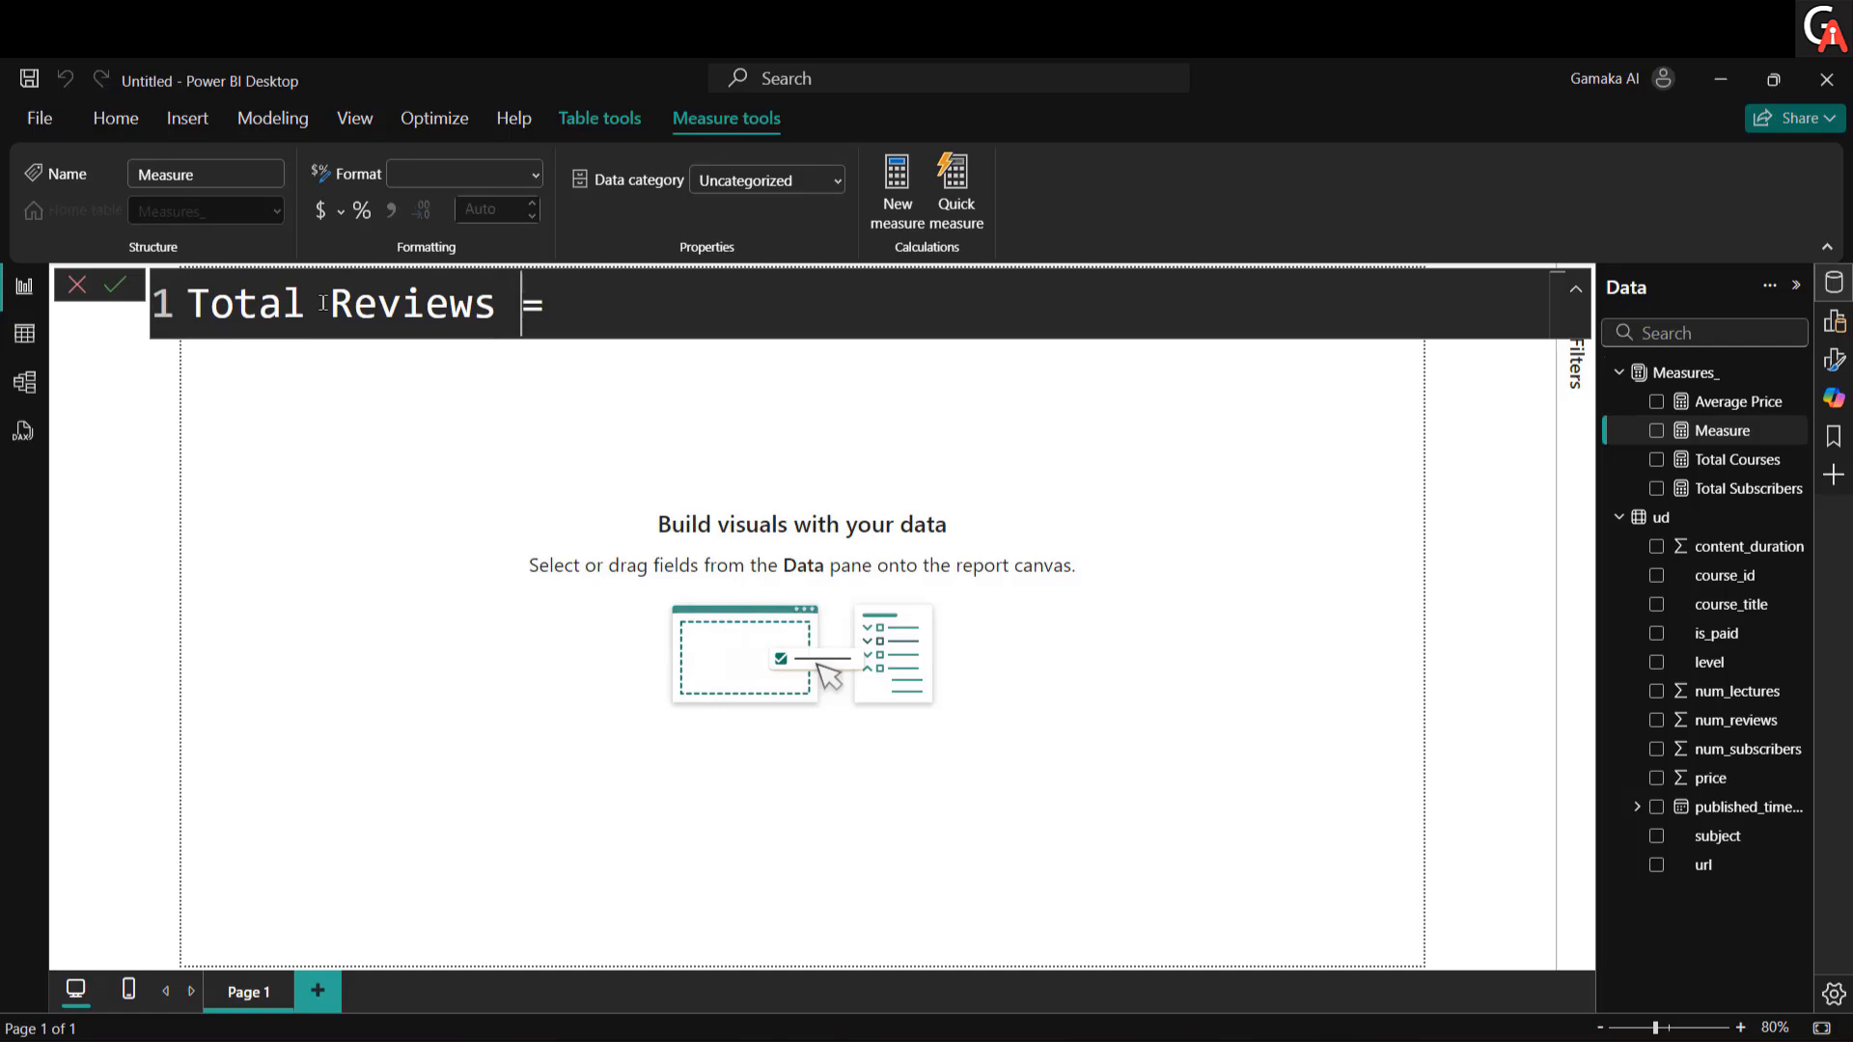
Step: Define the Total Reviews measure as SUM(ud[num_reviews]) and commit it
text(sum()
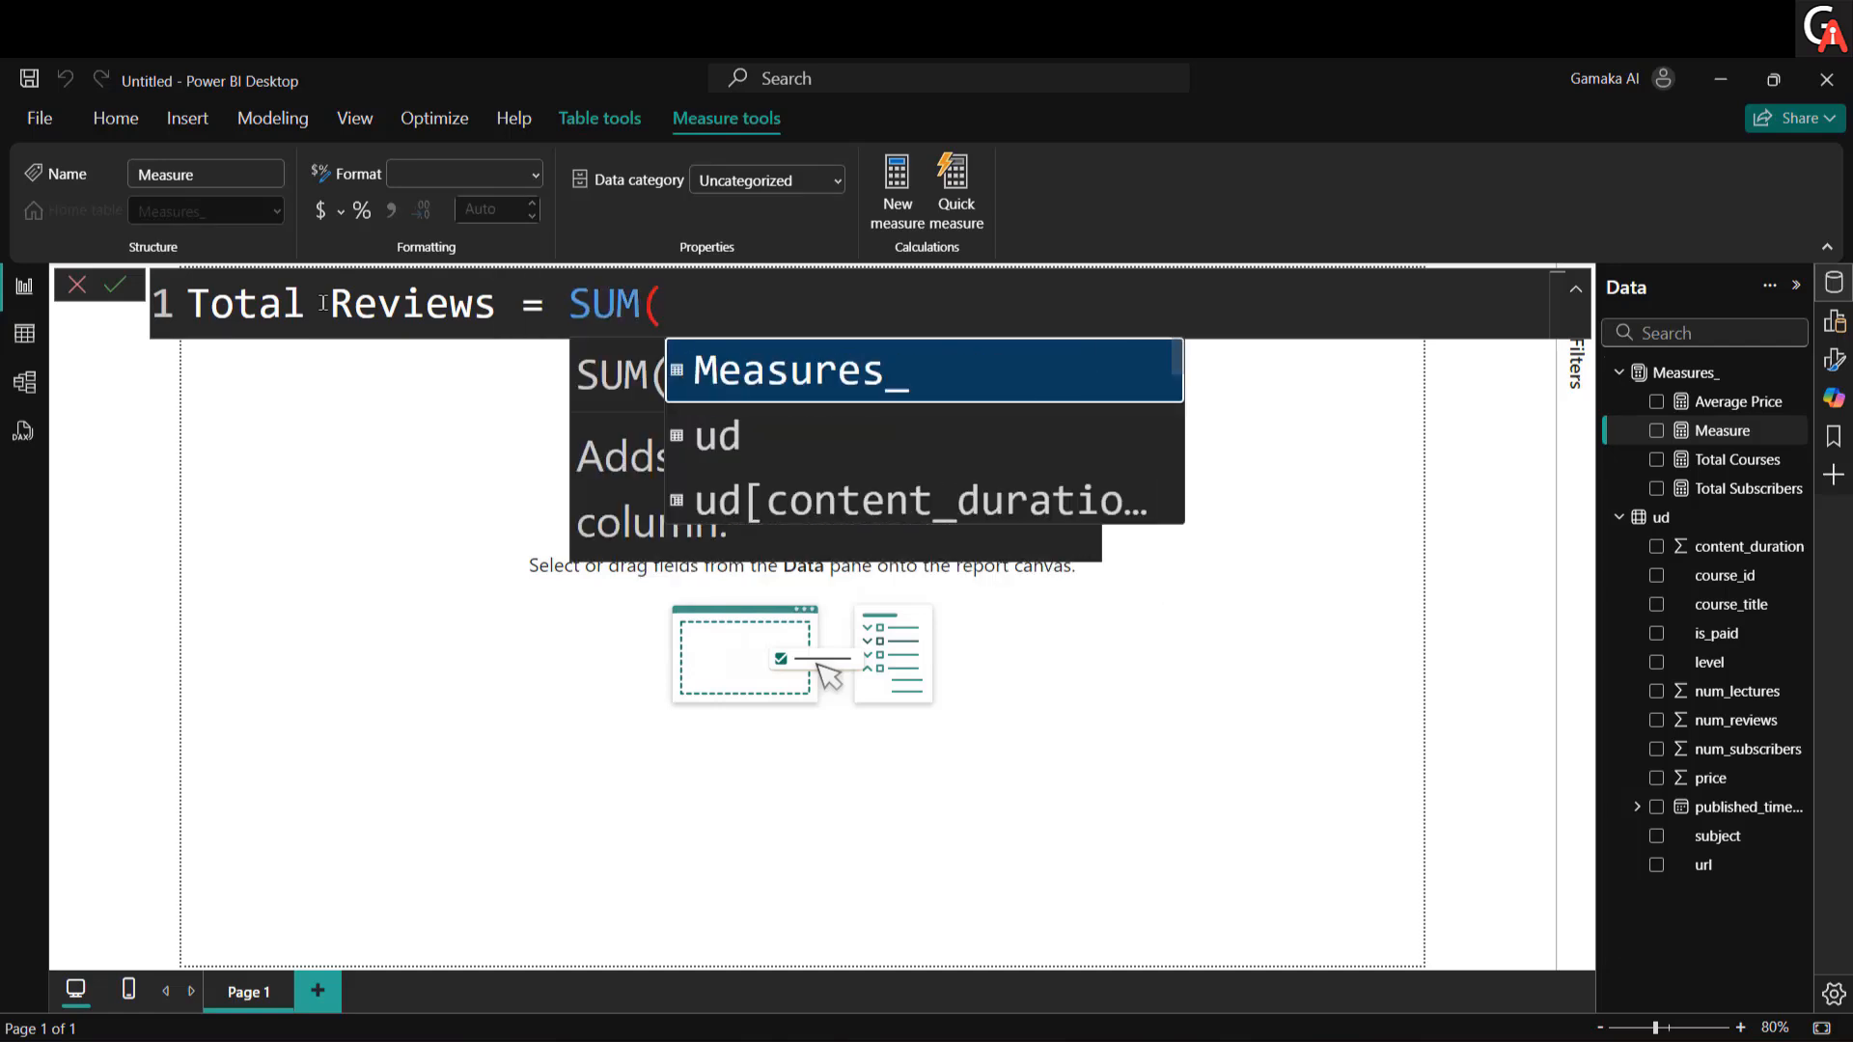
text(rev)
key(Tab)
text())
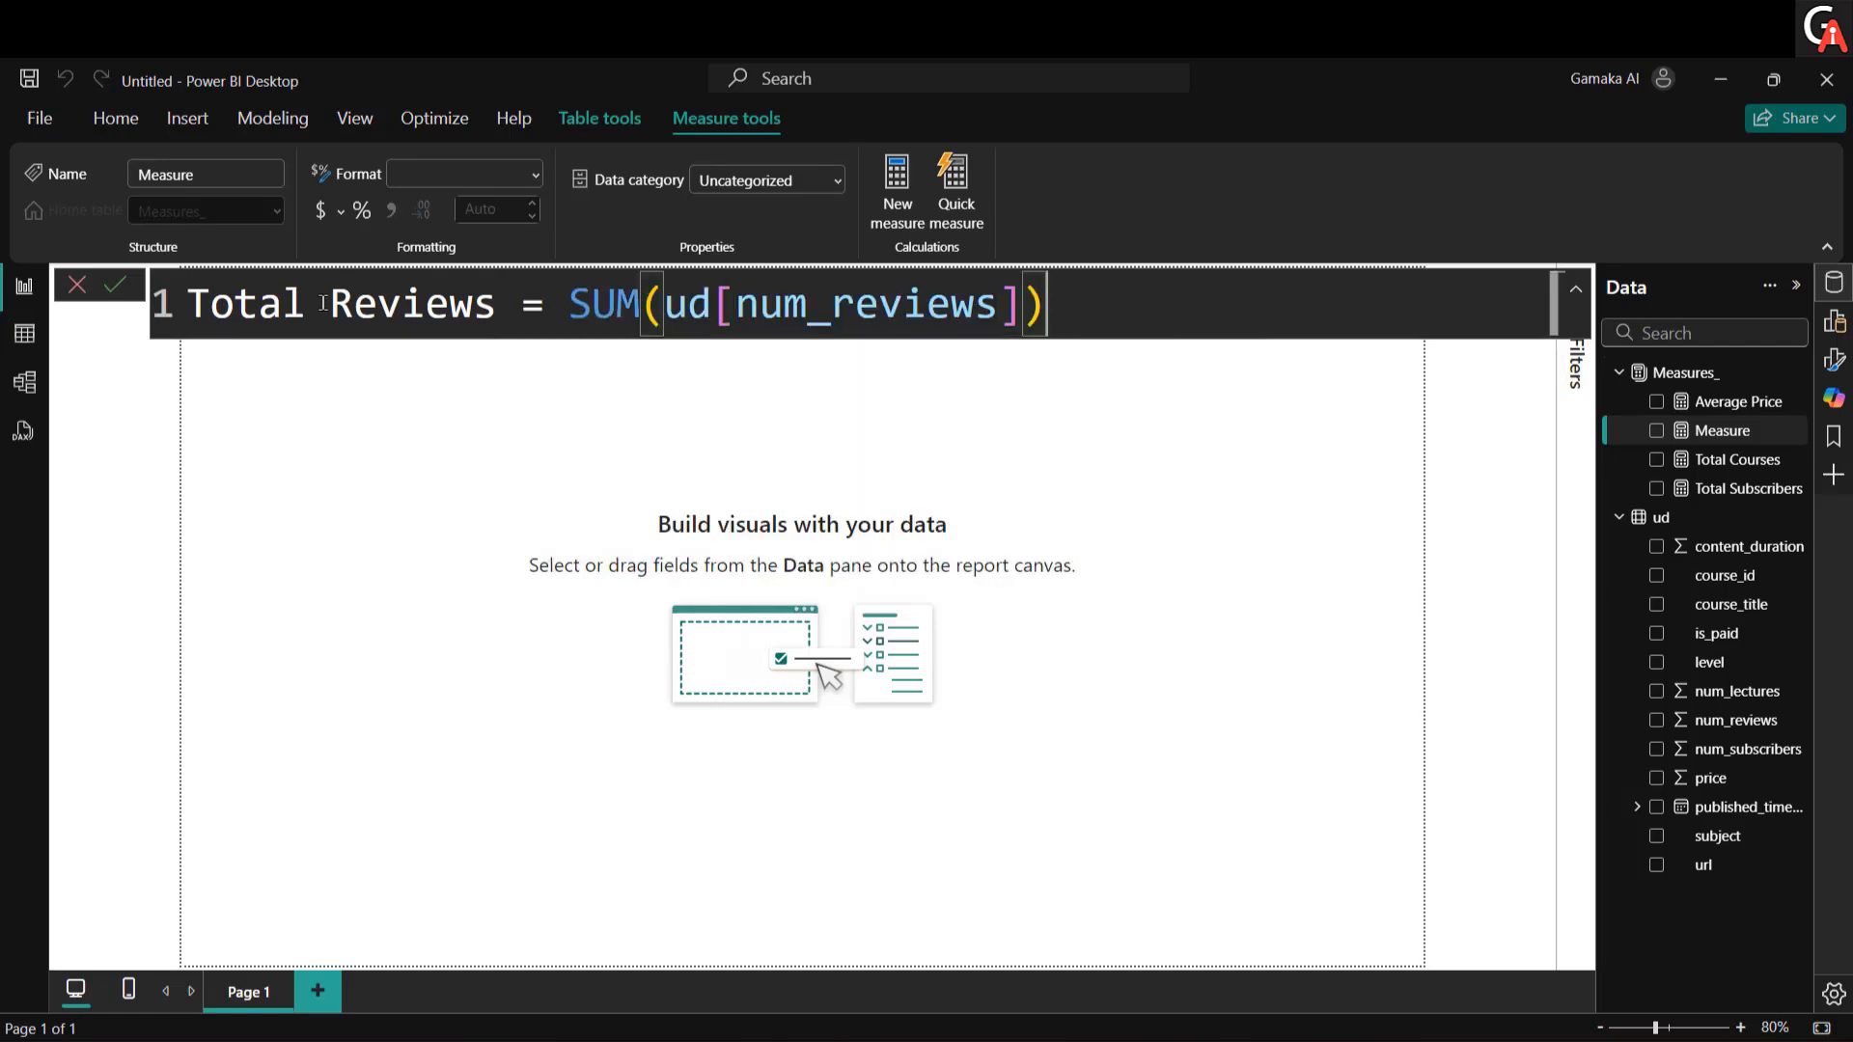
key(Return)
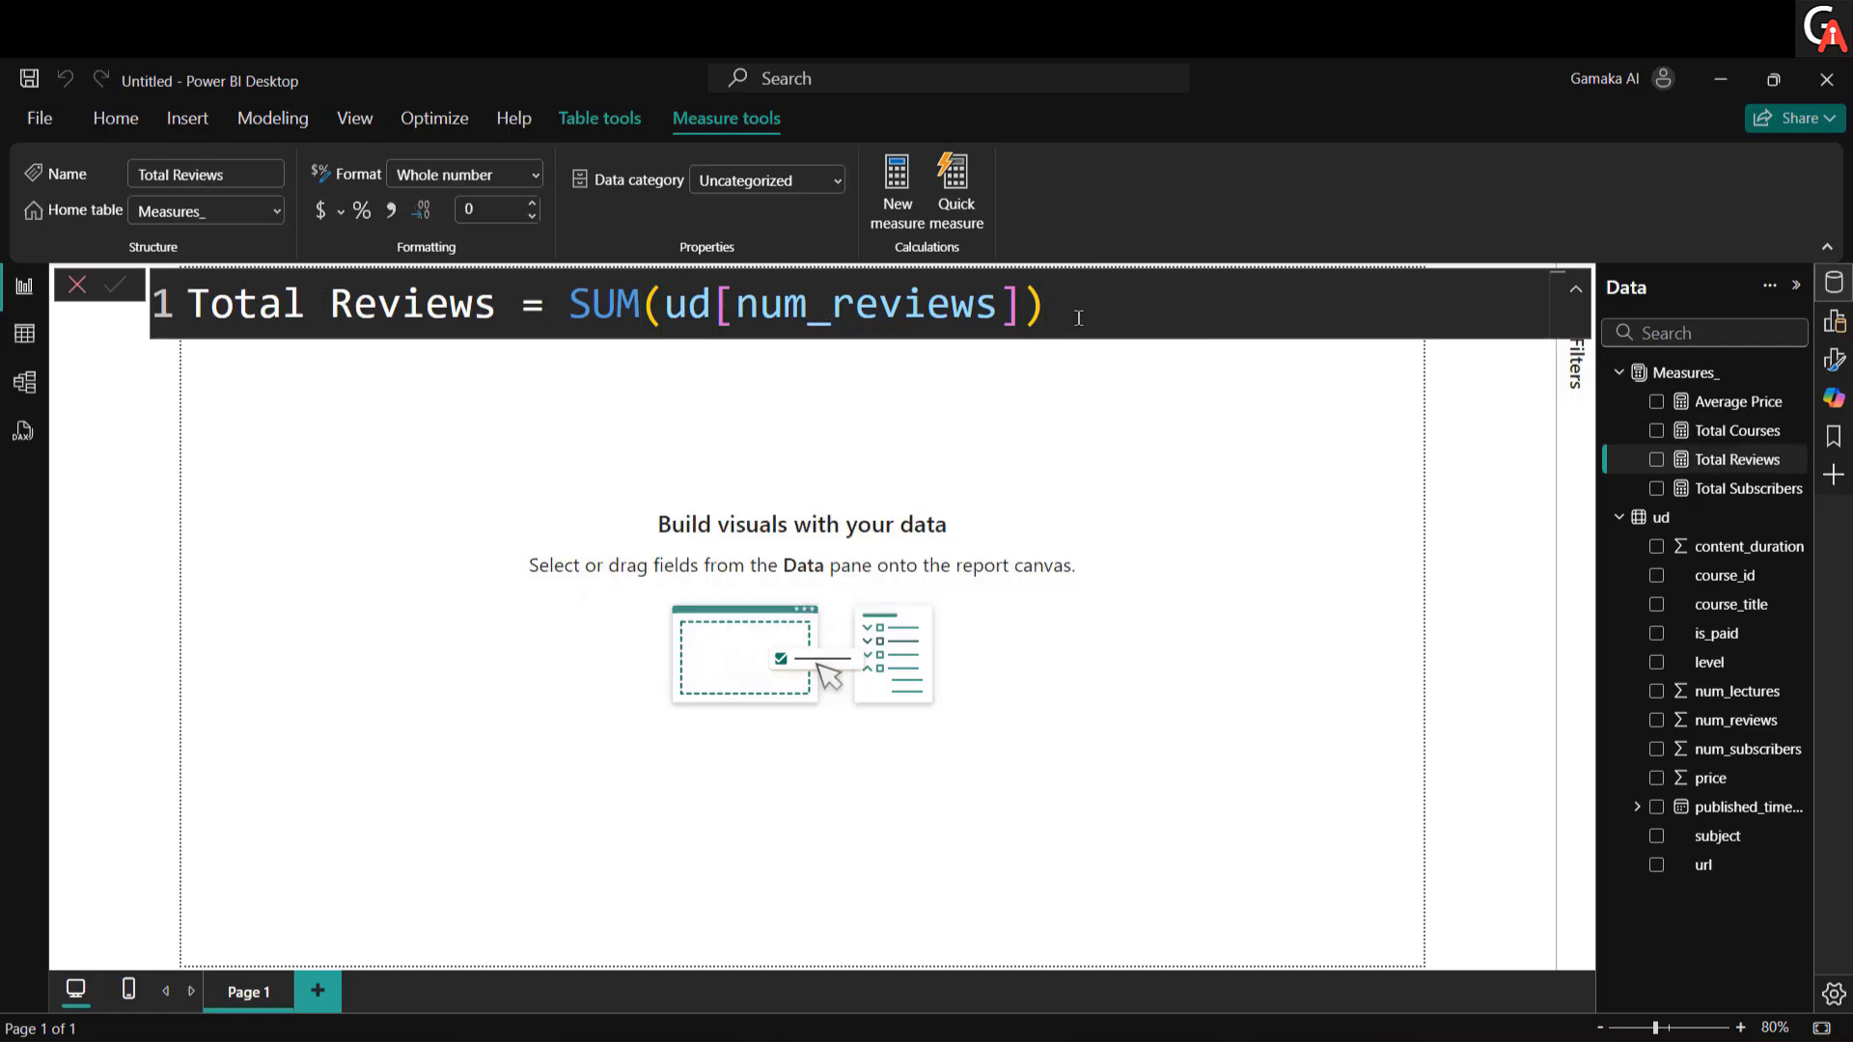
click(493, 212)
Step: Look up the fifth key metric in the project document, and add a measure named Content Duration (hrs) to the Measures_ table
click(1711, 374)
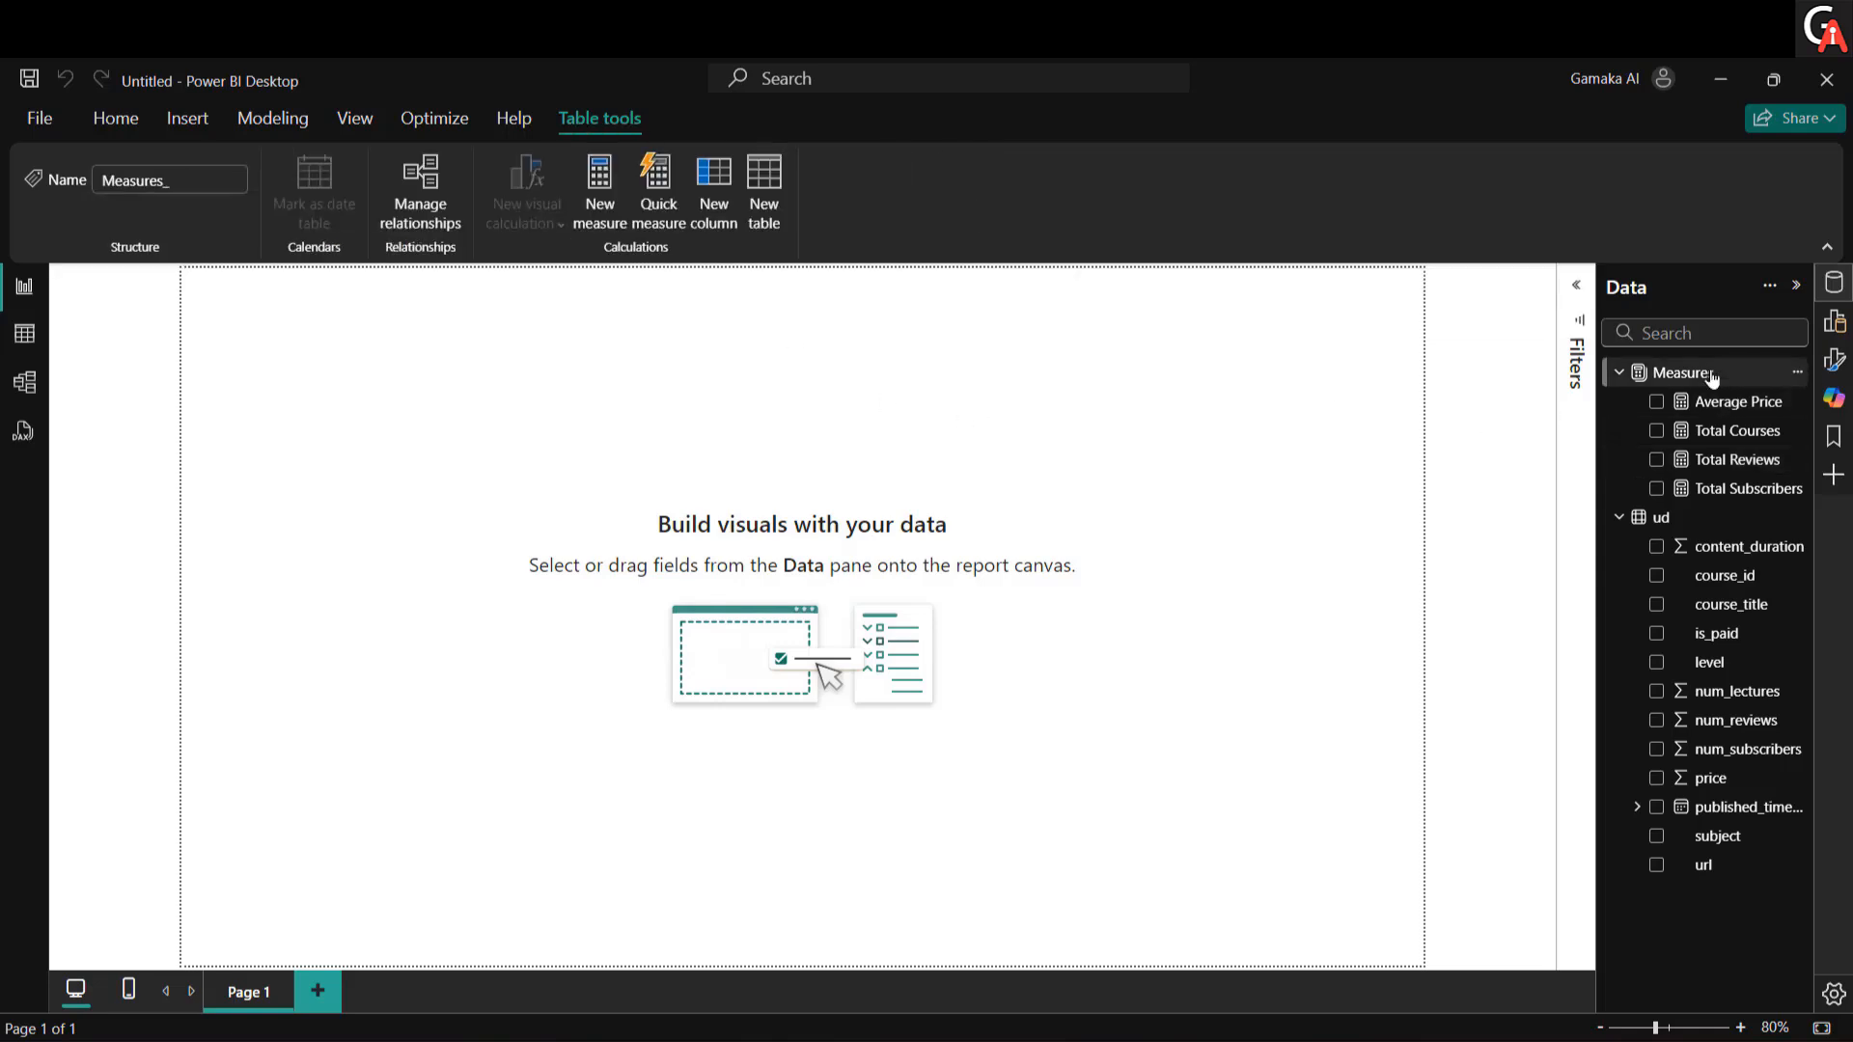
key(alt+Tab)
drag(400, 685, 579, 693)
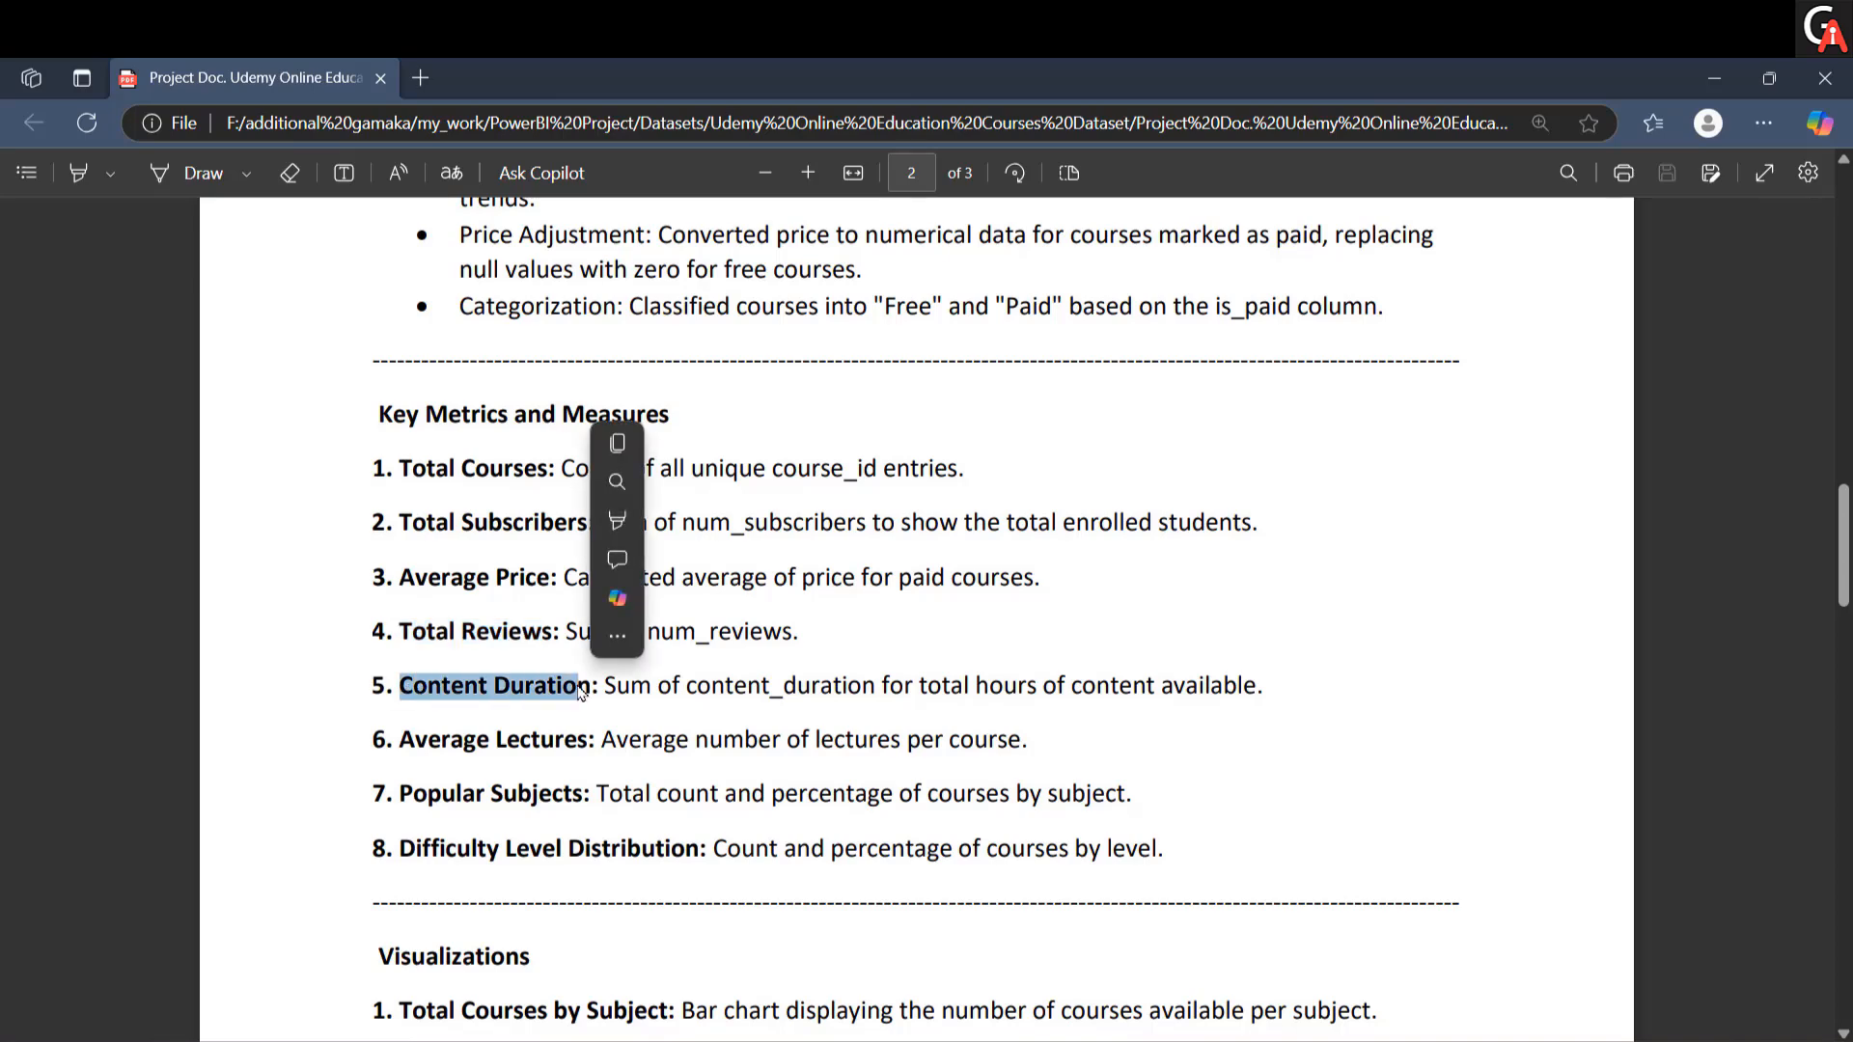
key(alt+Tab)
right_click(1676, 373)
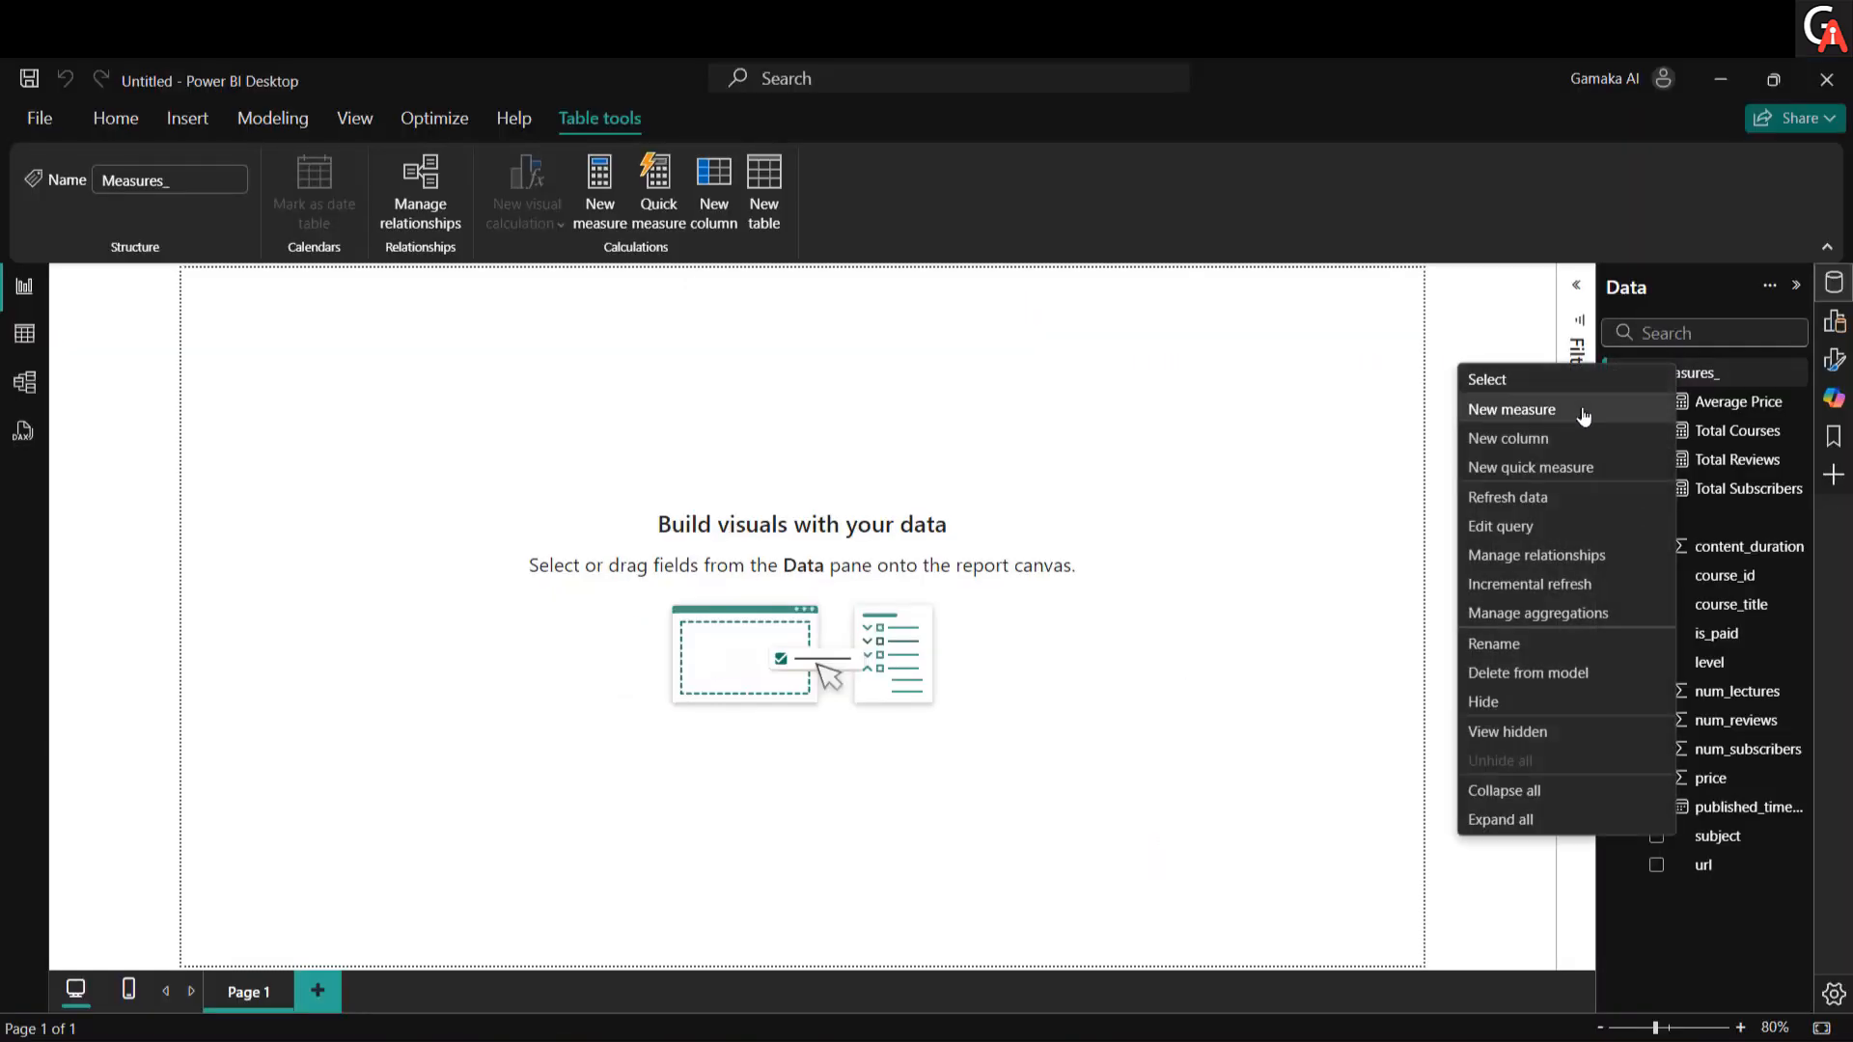
click(1583, 409)
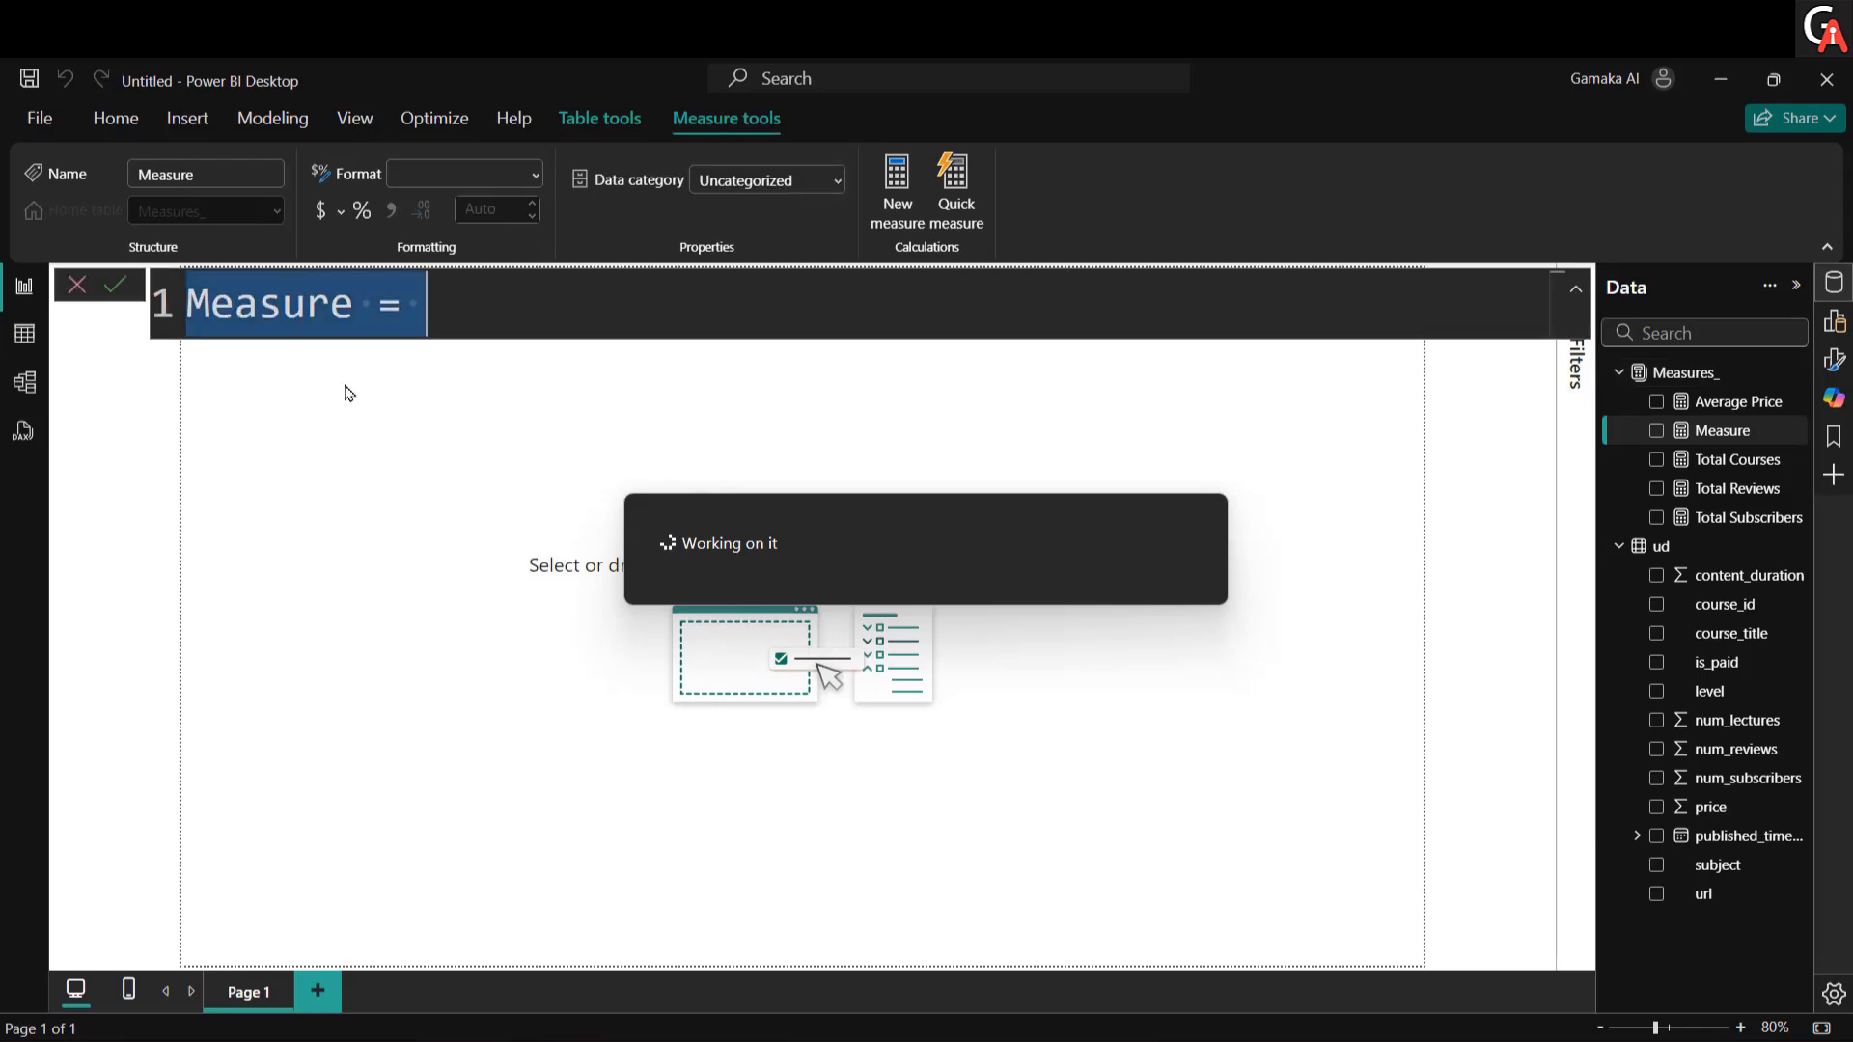
text(Content D)
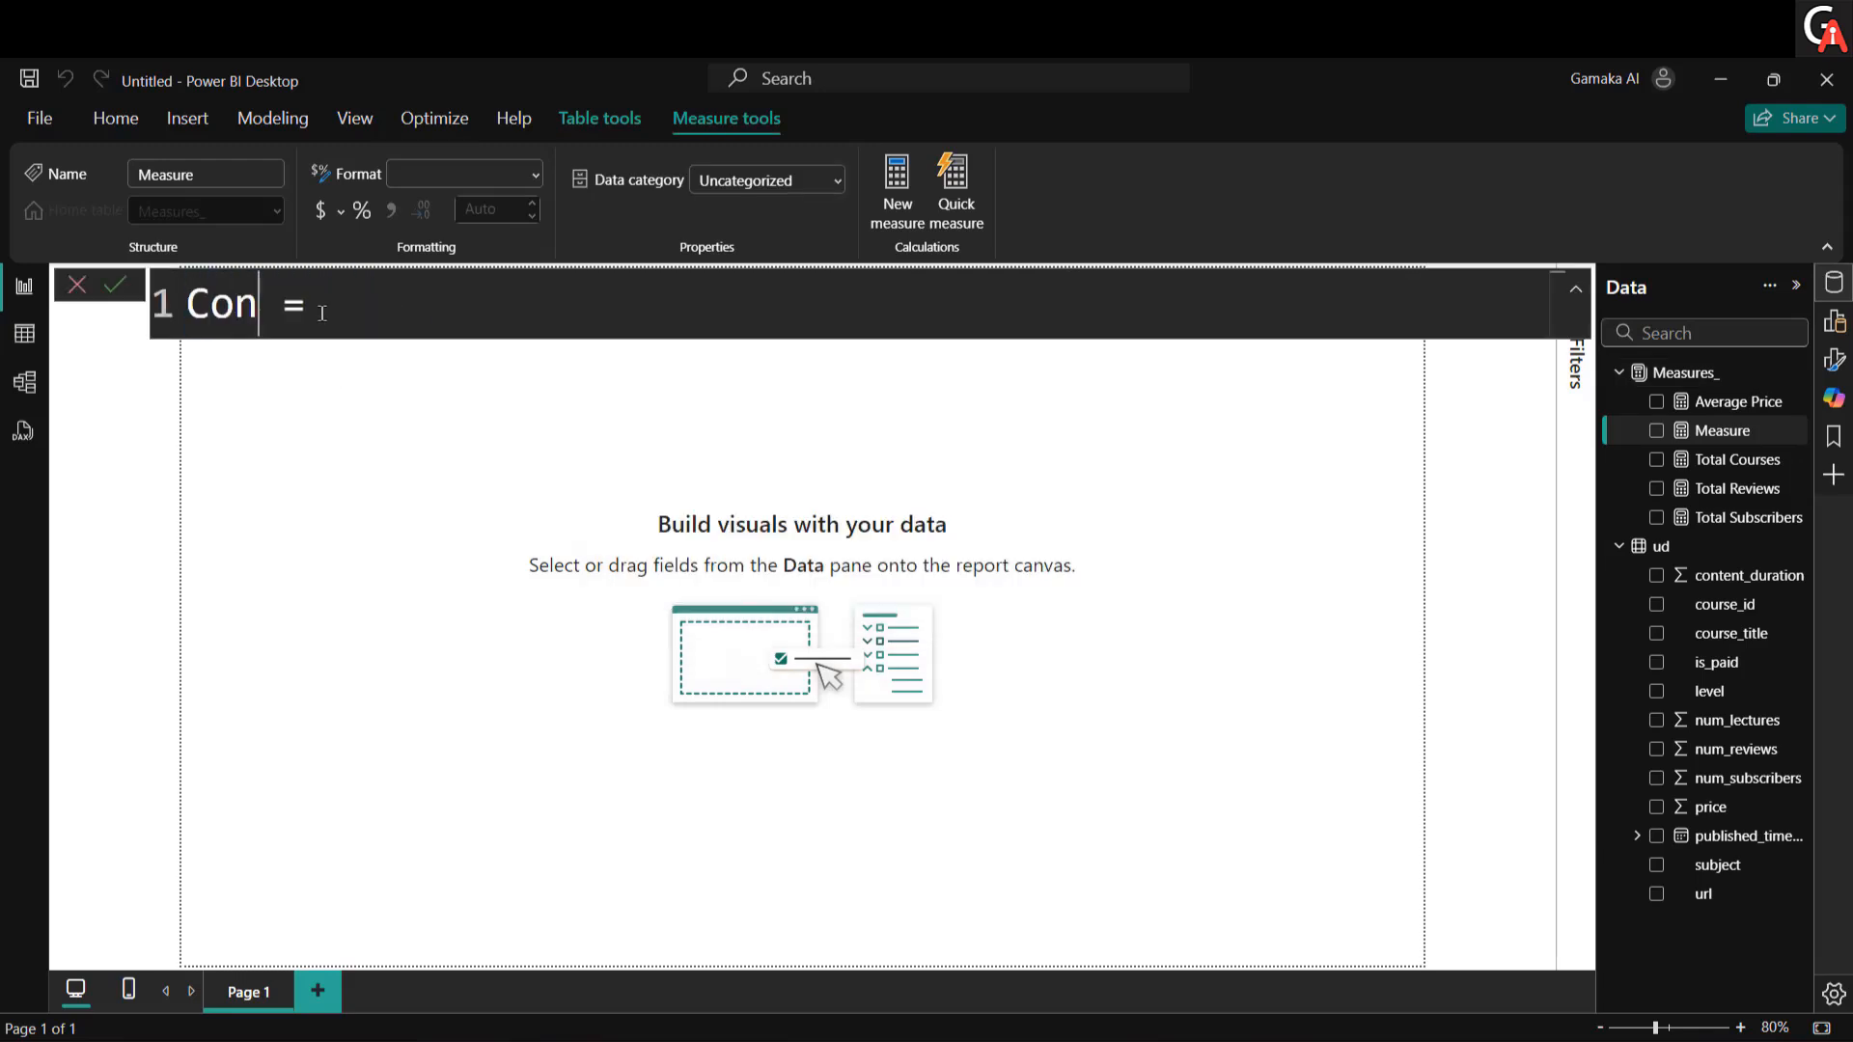
text(uration )
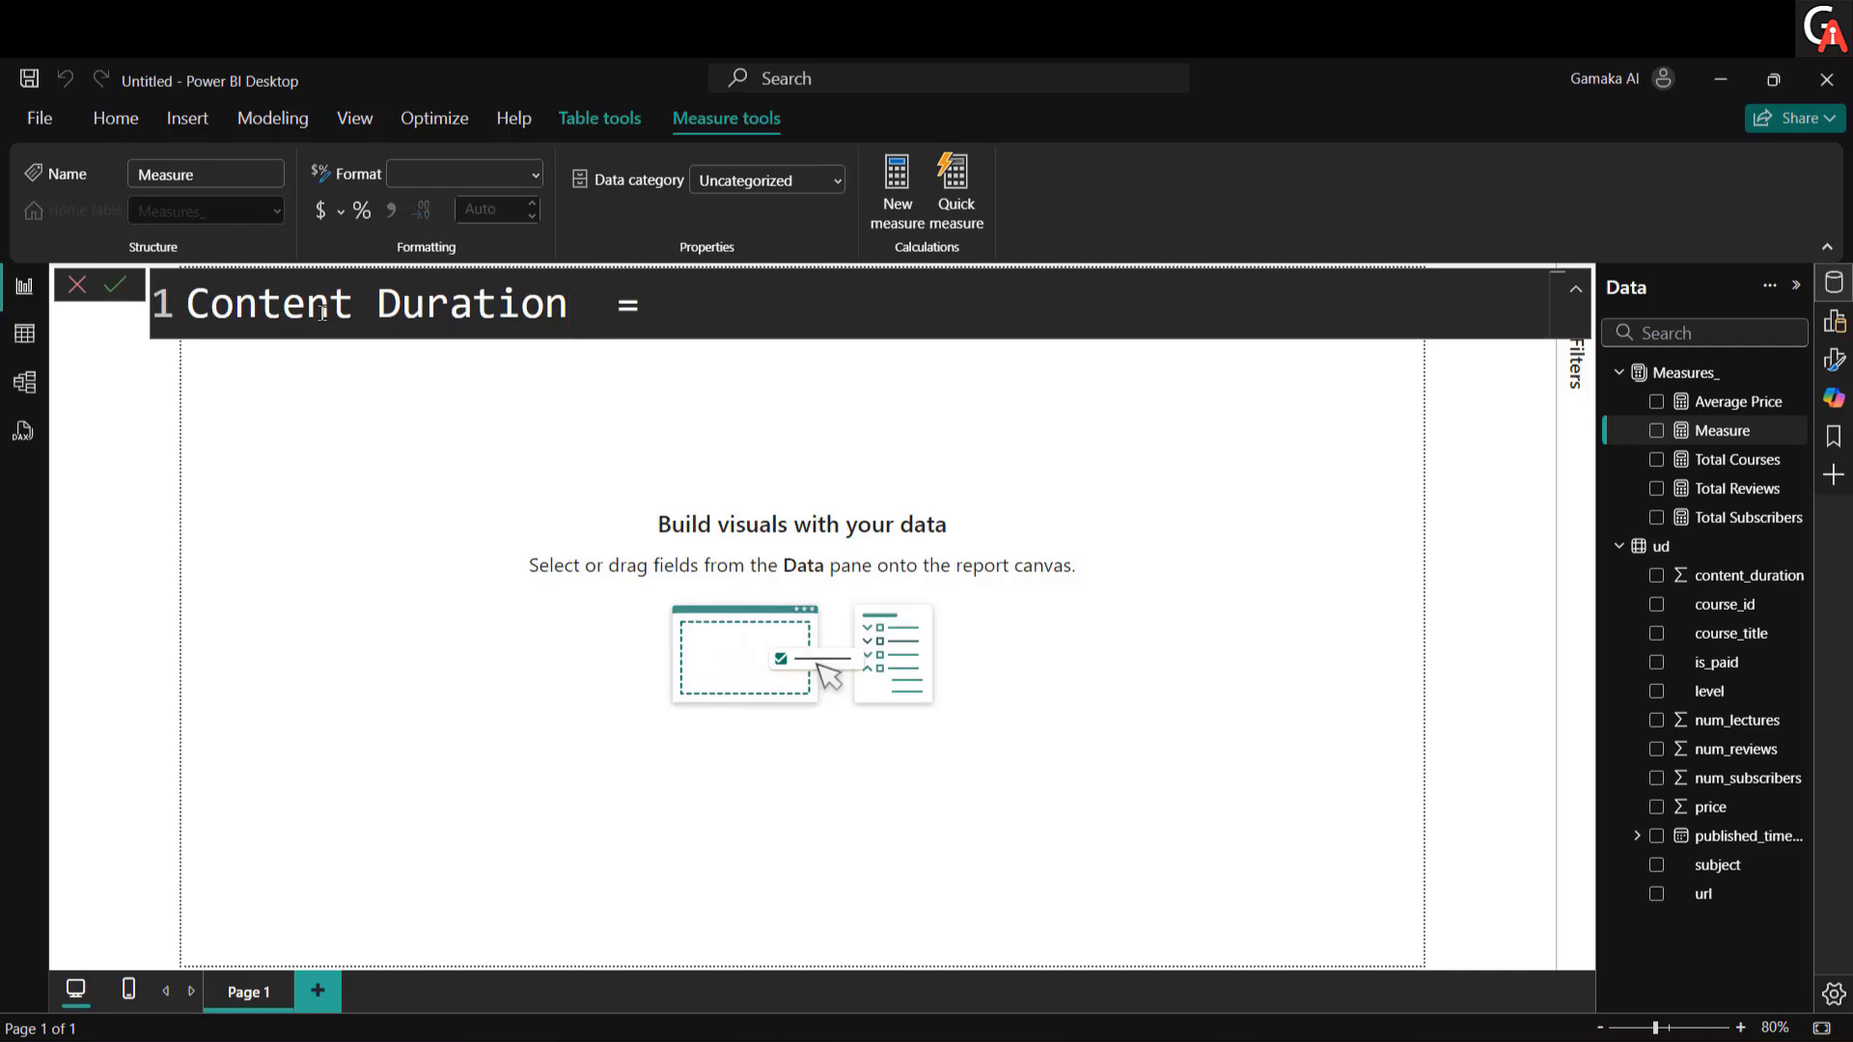
text(())
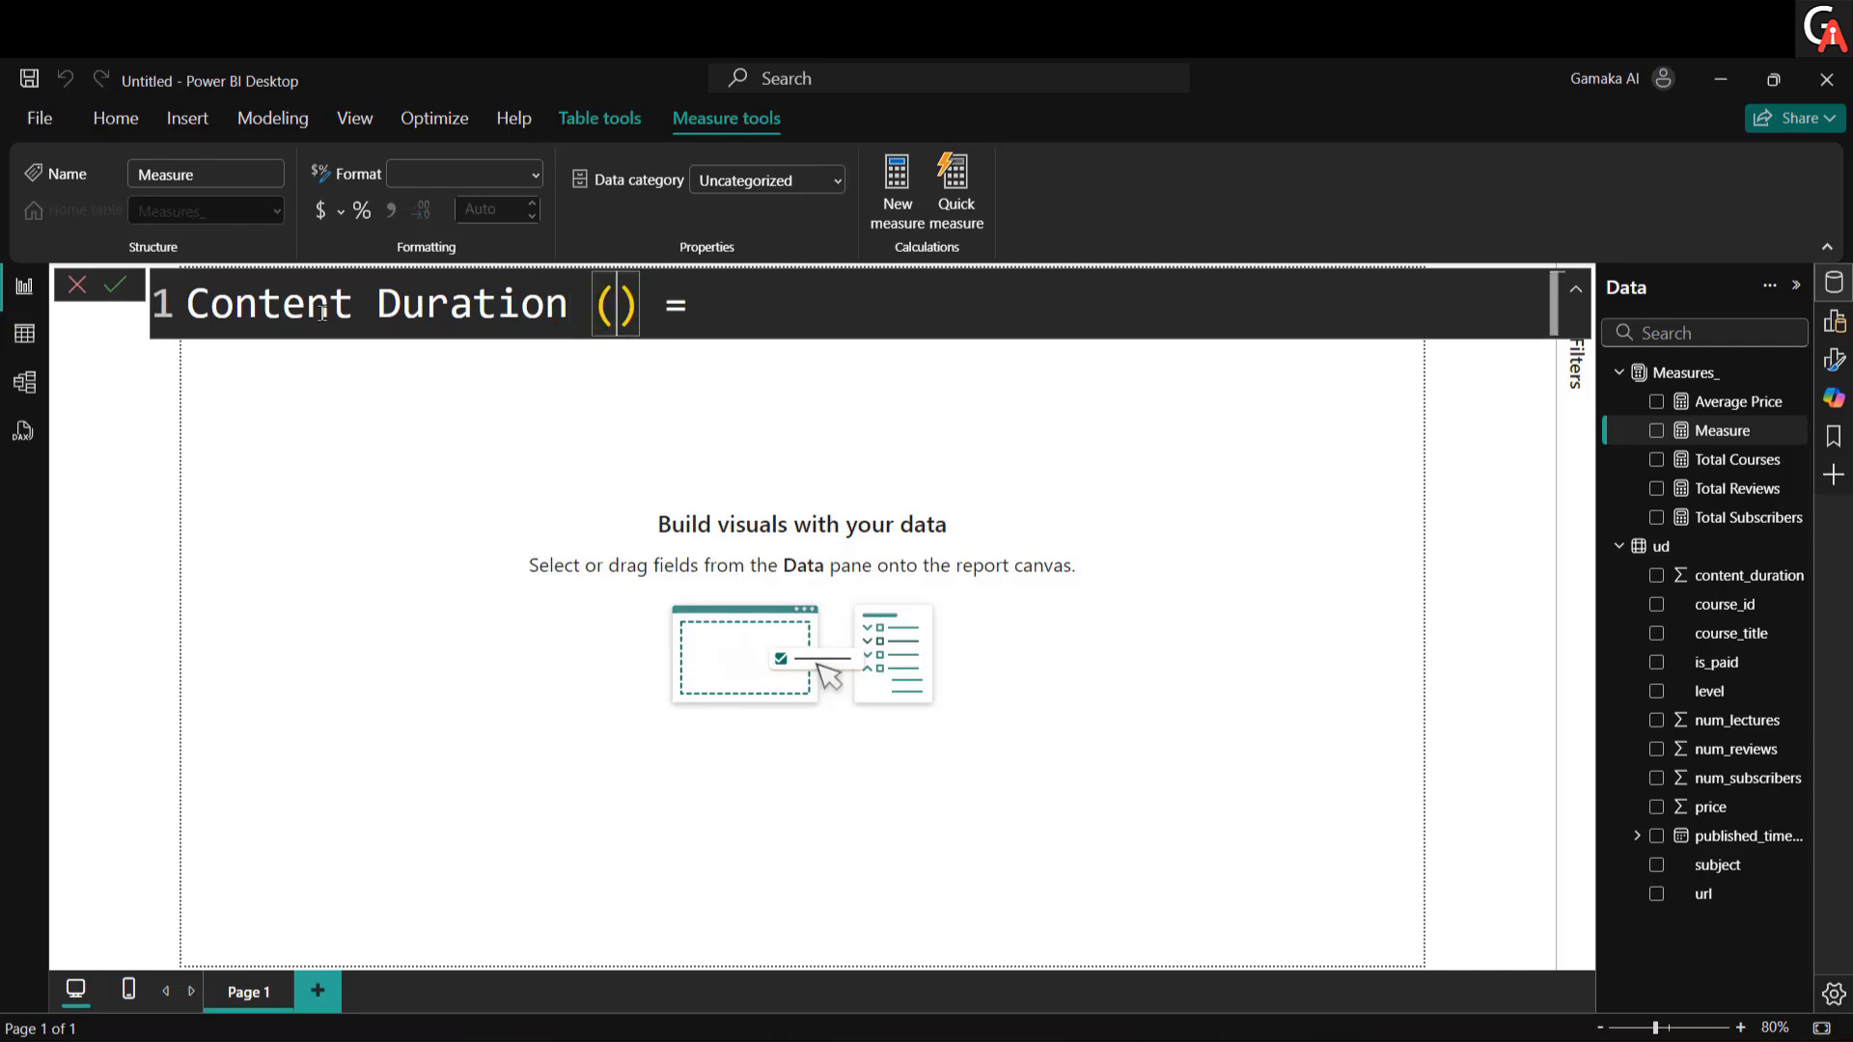
text(hrs)
key(Right)
key(Right)
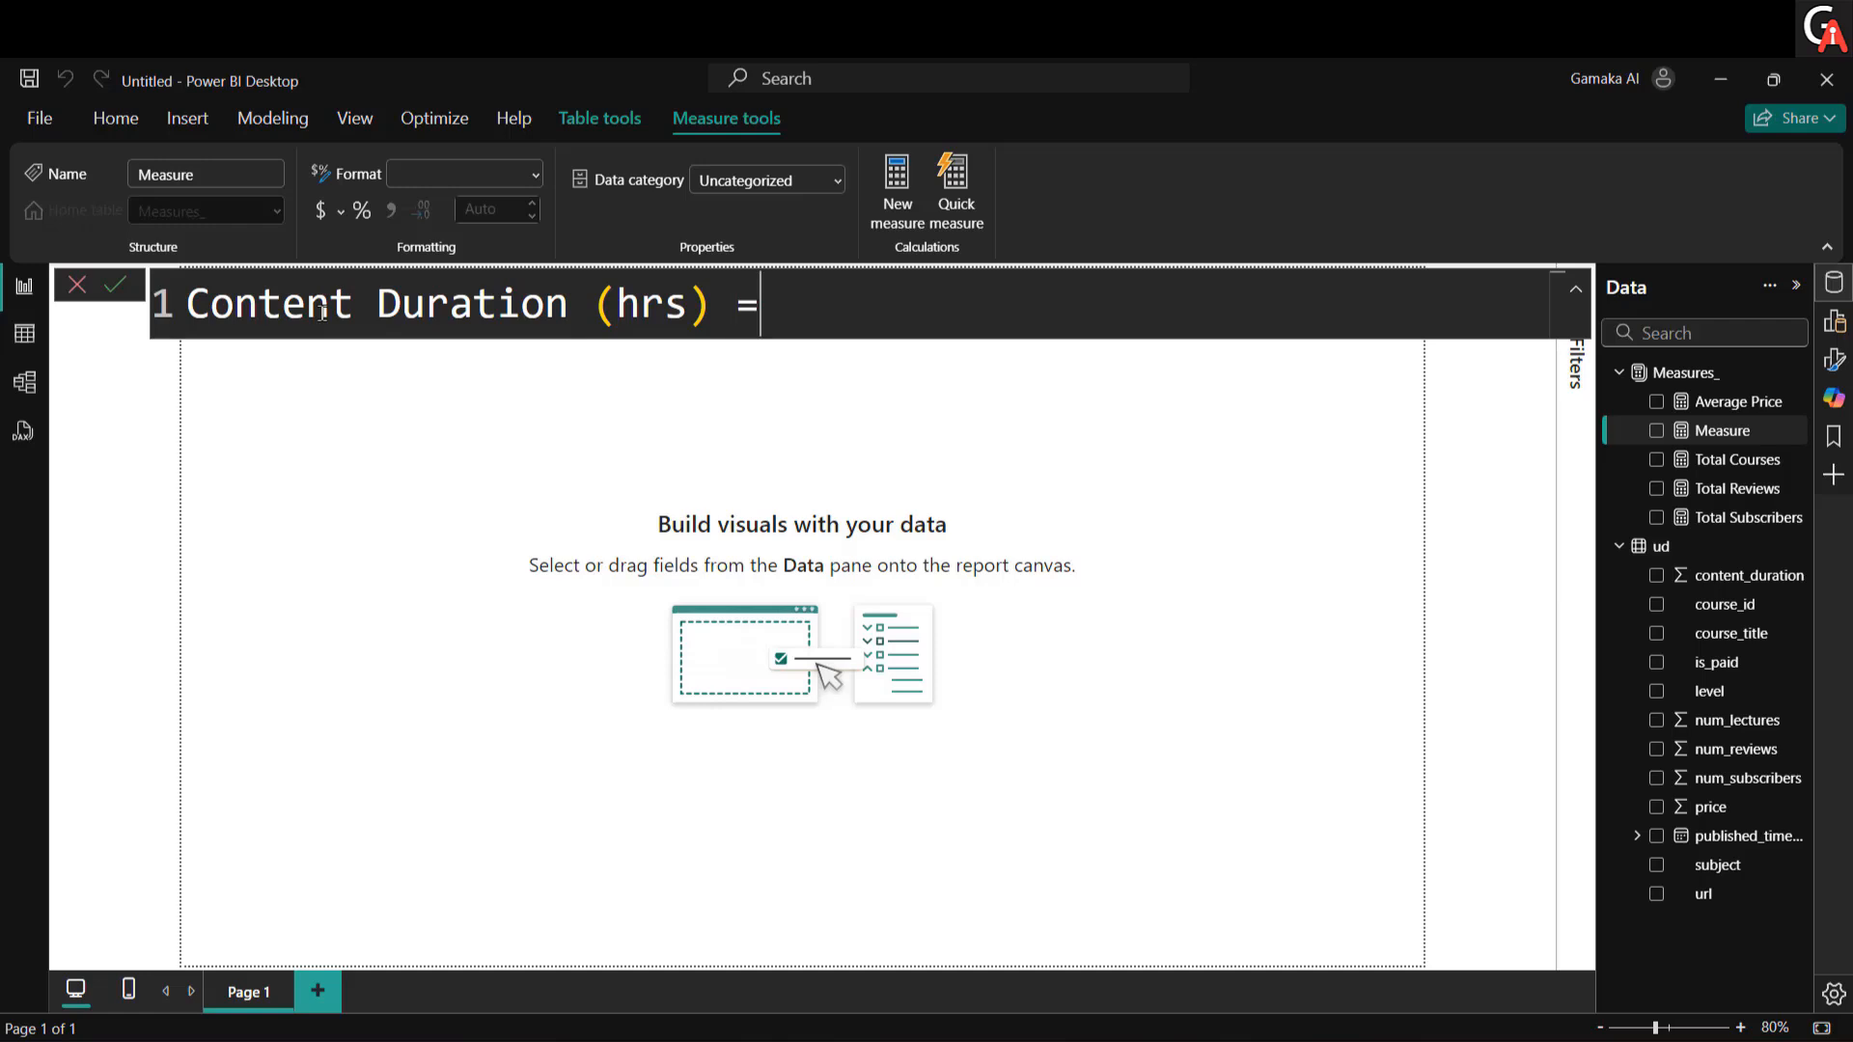
Step: Define the Content Duration (hrs) measure as SUM(ud[content_duration]) and commit it
text(su)
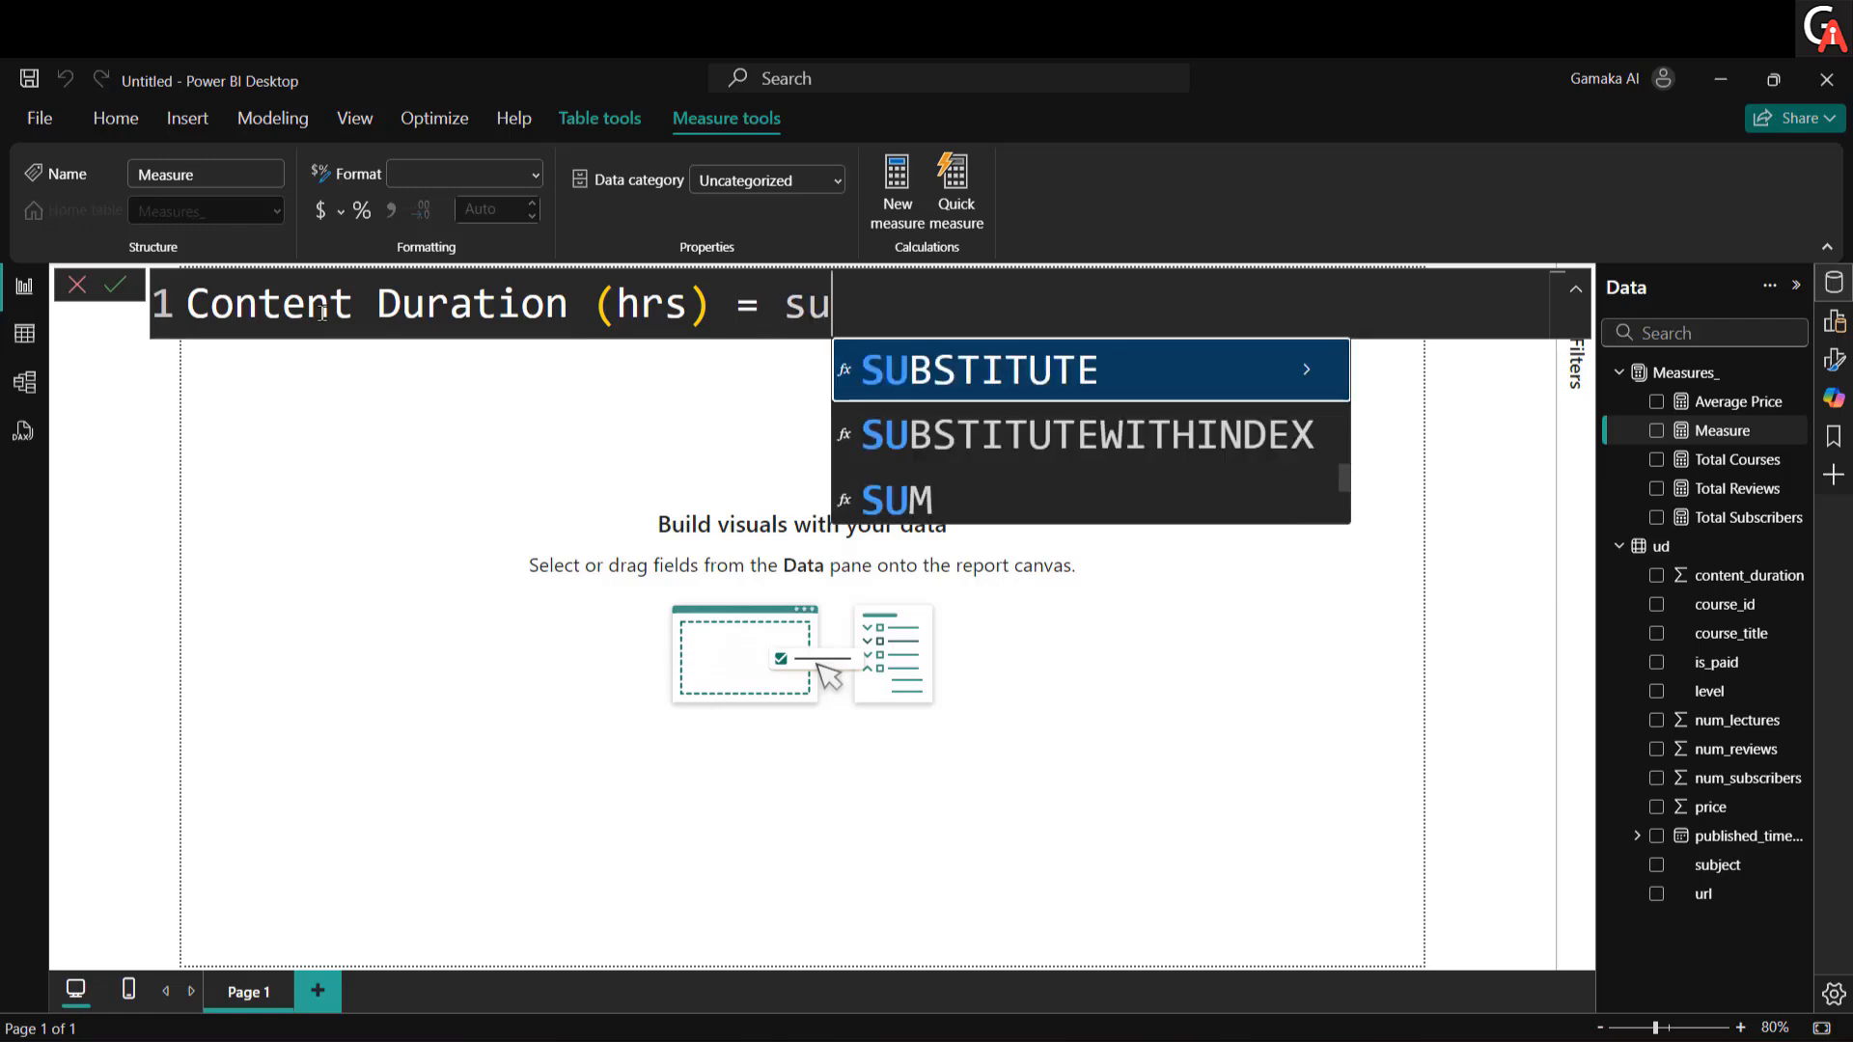
text(m(dur)
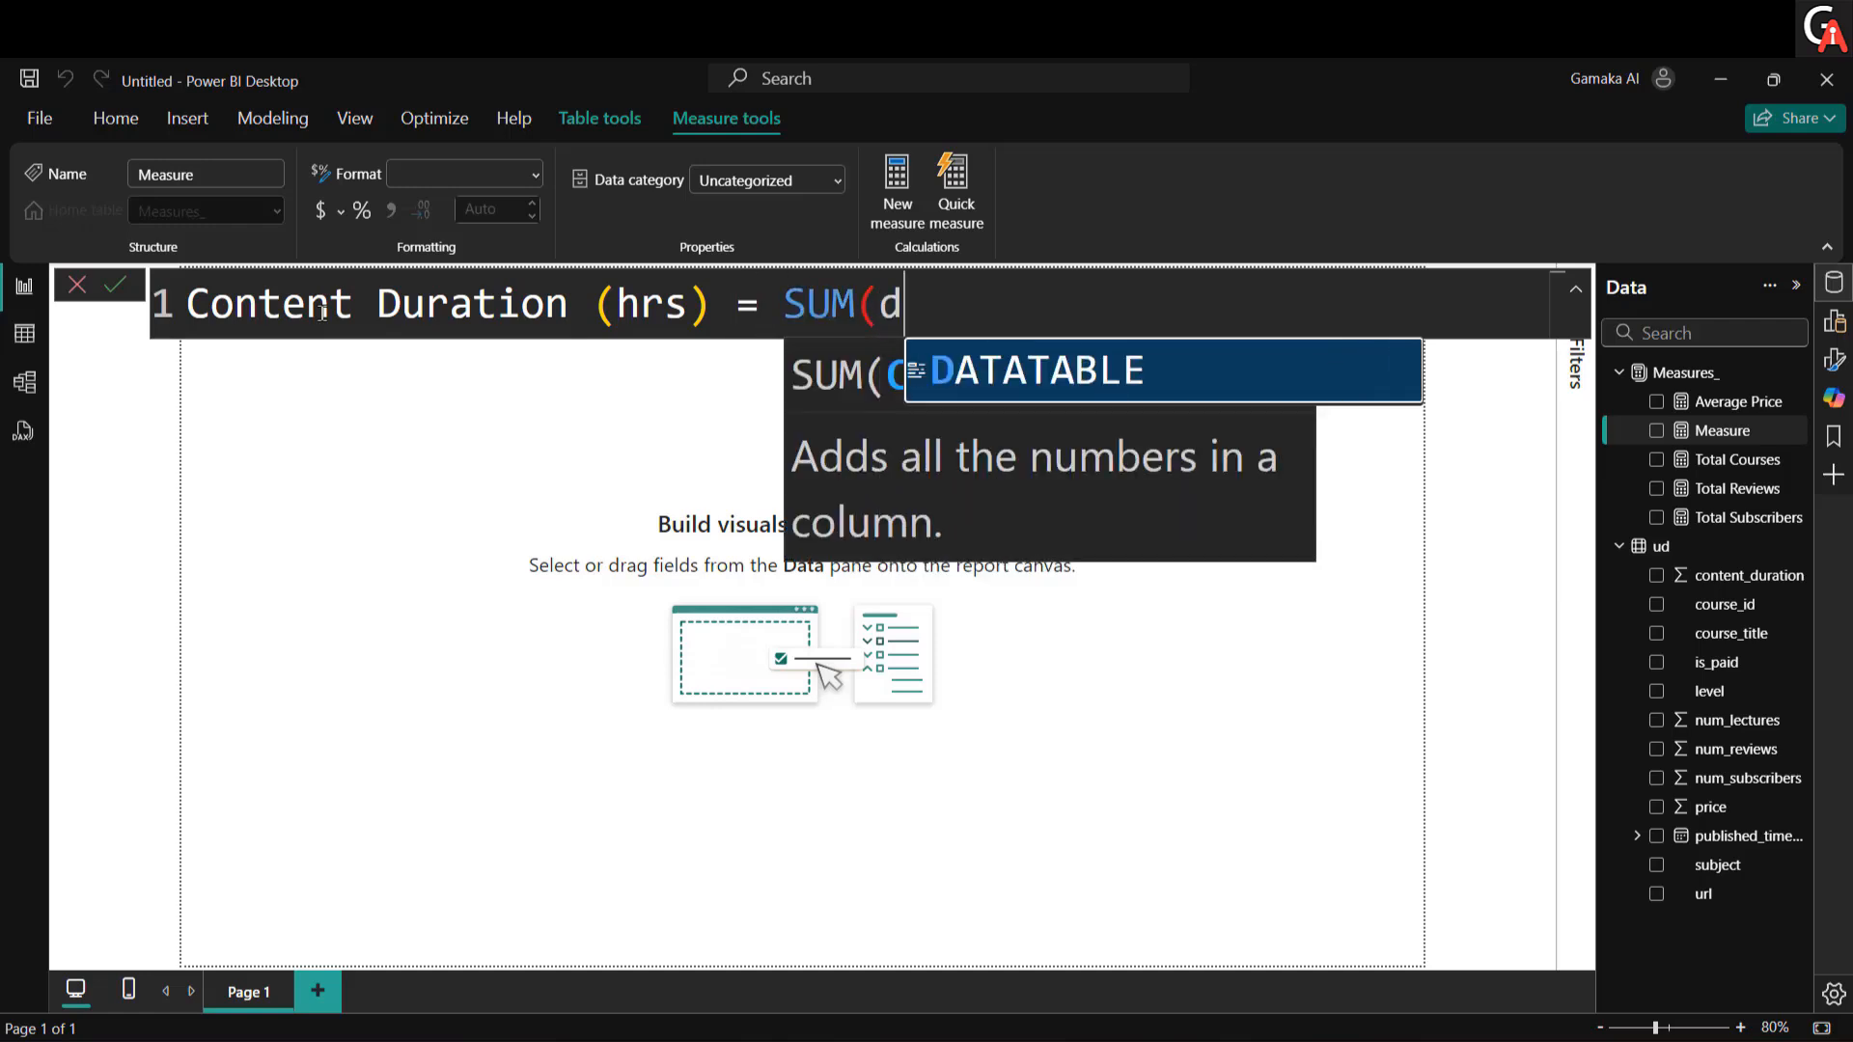
key(Tab)
text())
key(Return)
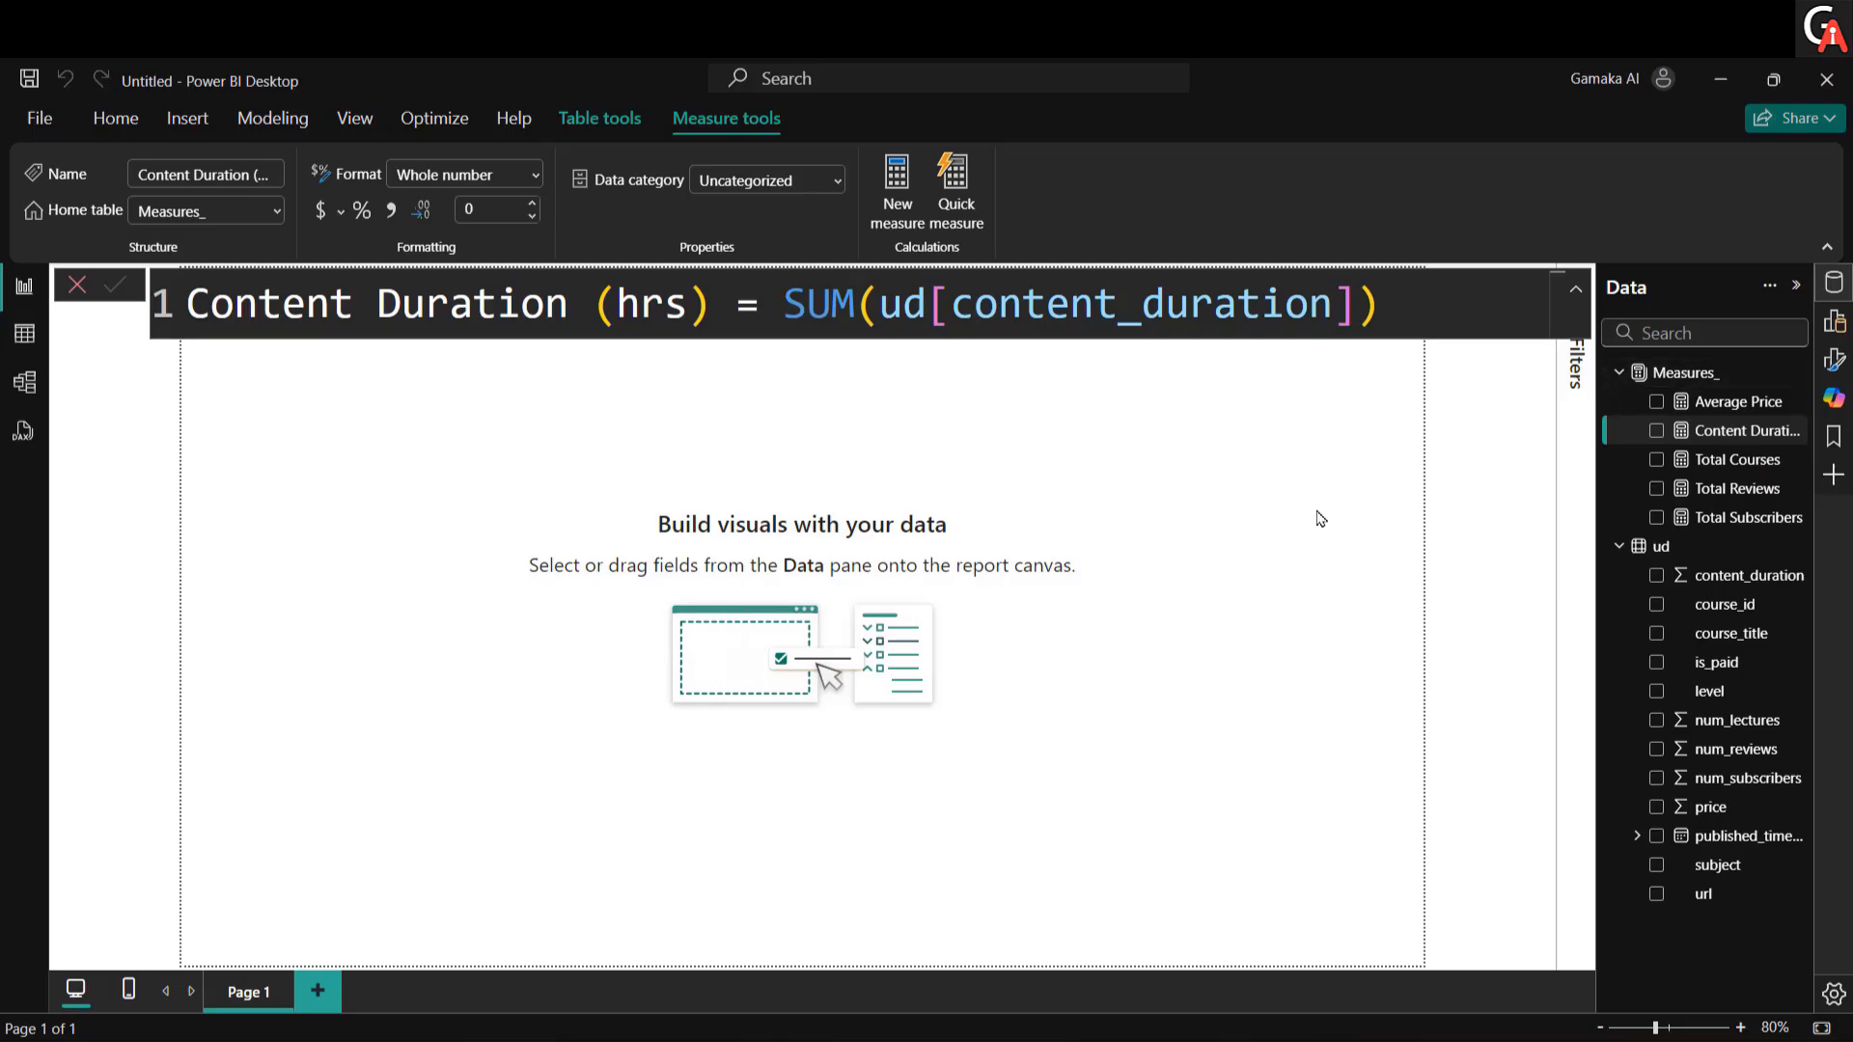
Step: Read the sixth key metric in the project document, and add a measure named Average Lecures to the Measures_ table
key(alt+Tab)
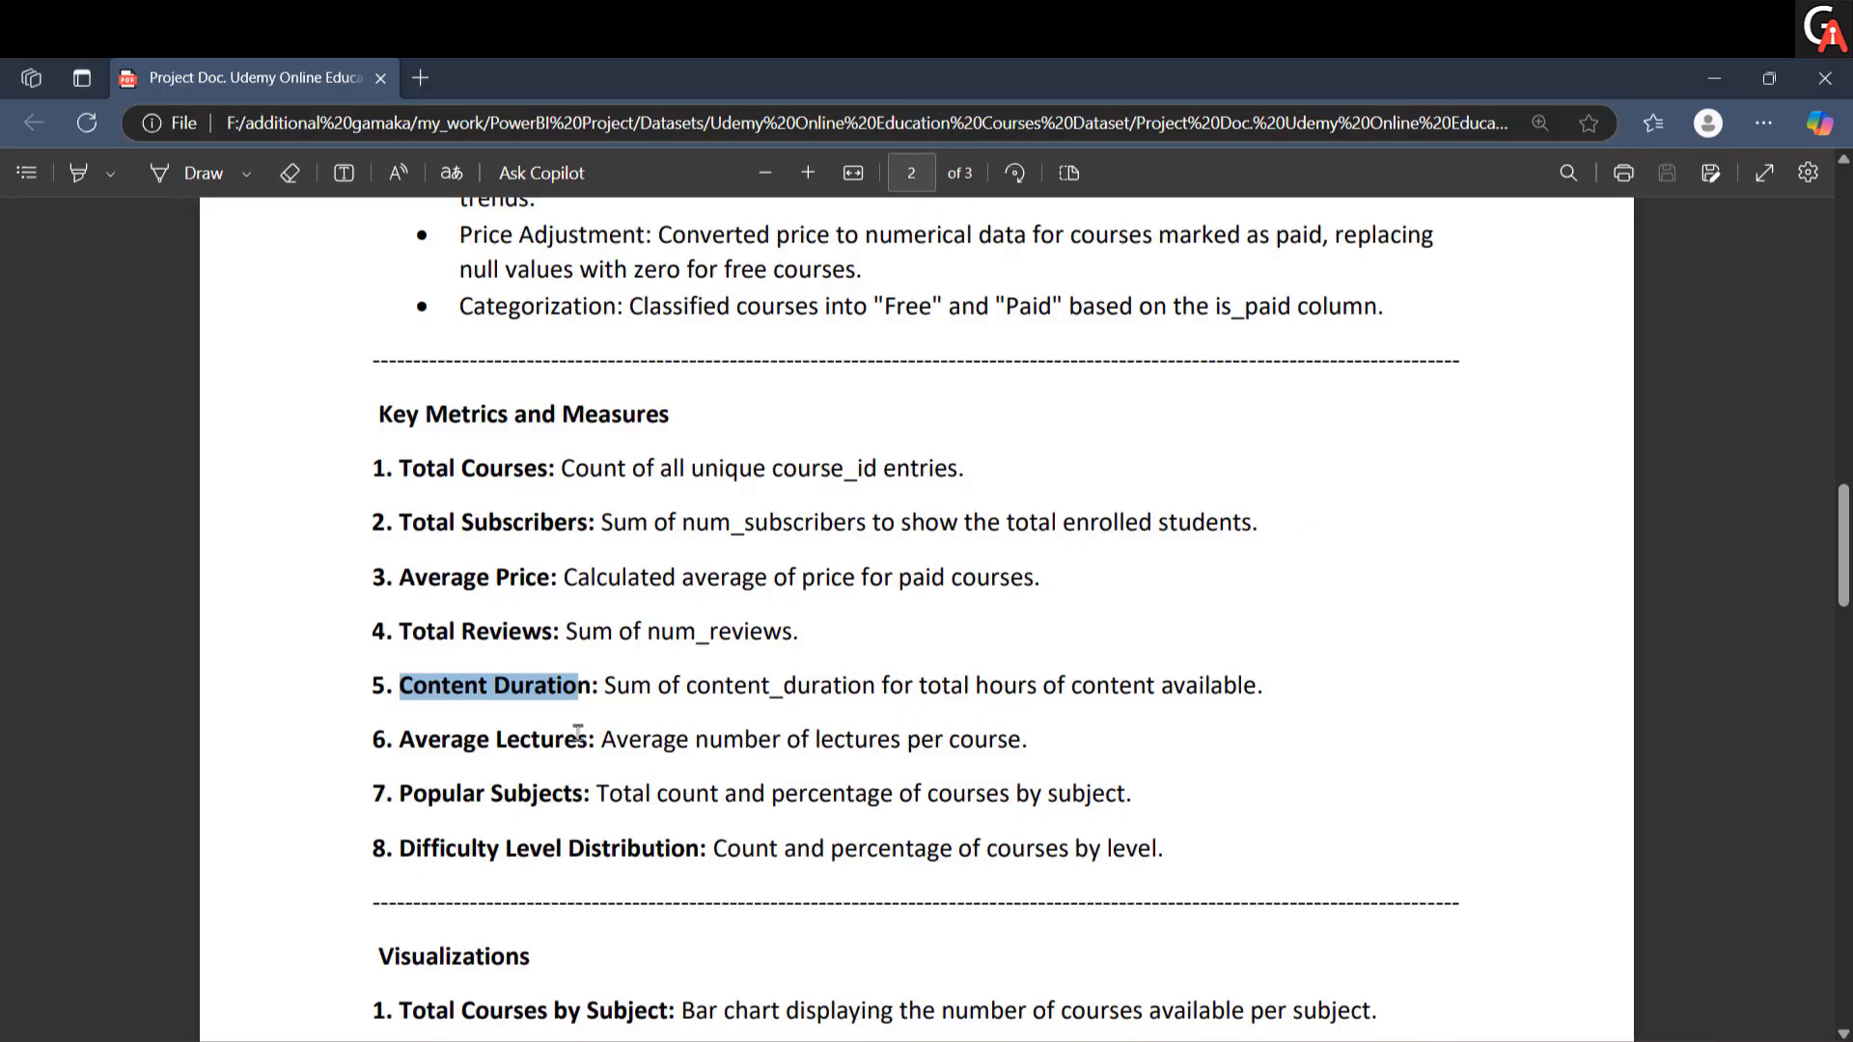
key(alt+Tab)
click(1656, 391)
right_click(1656, 391)
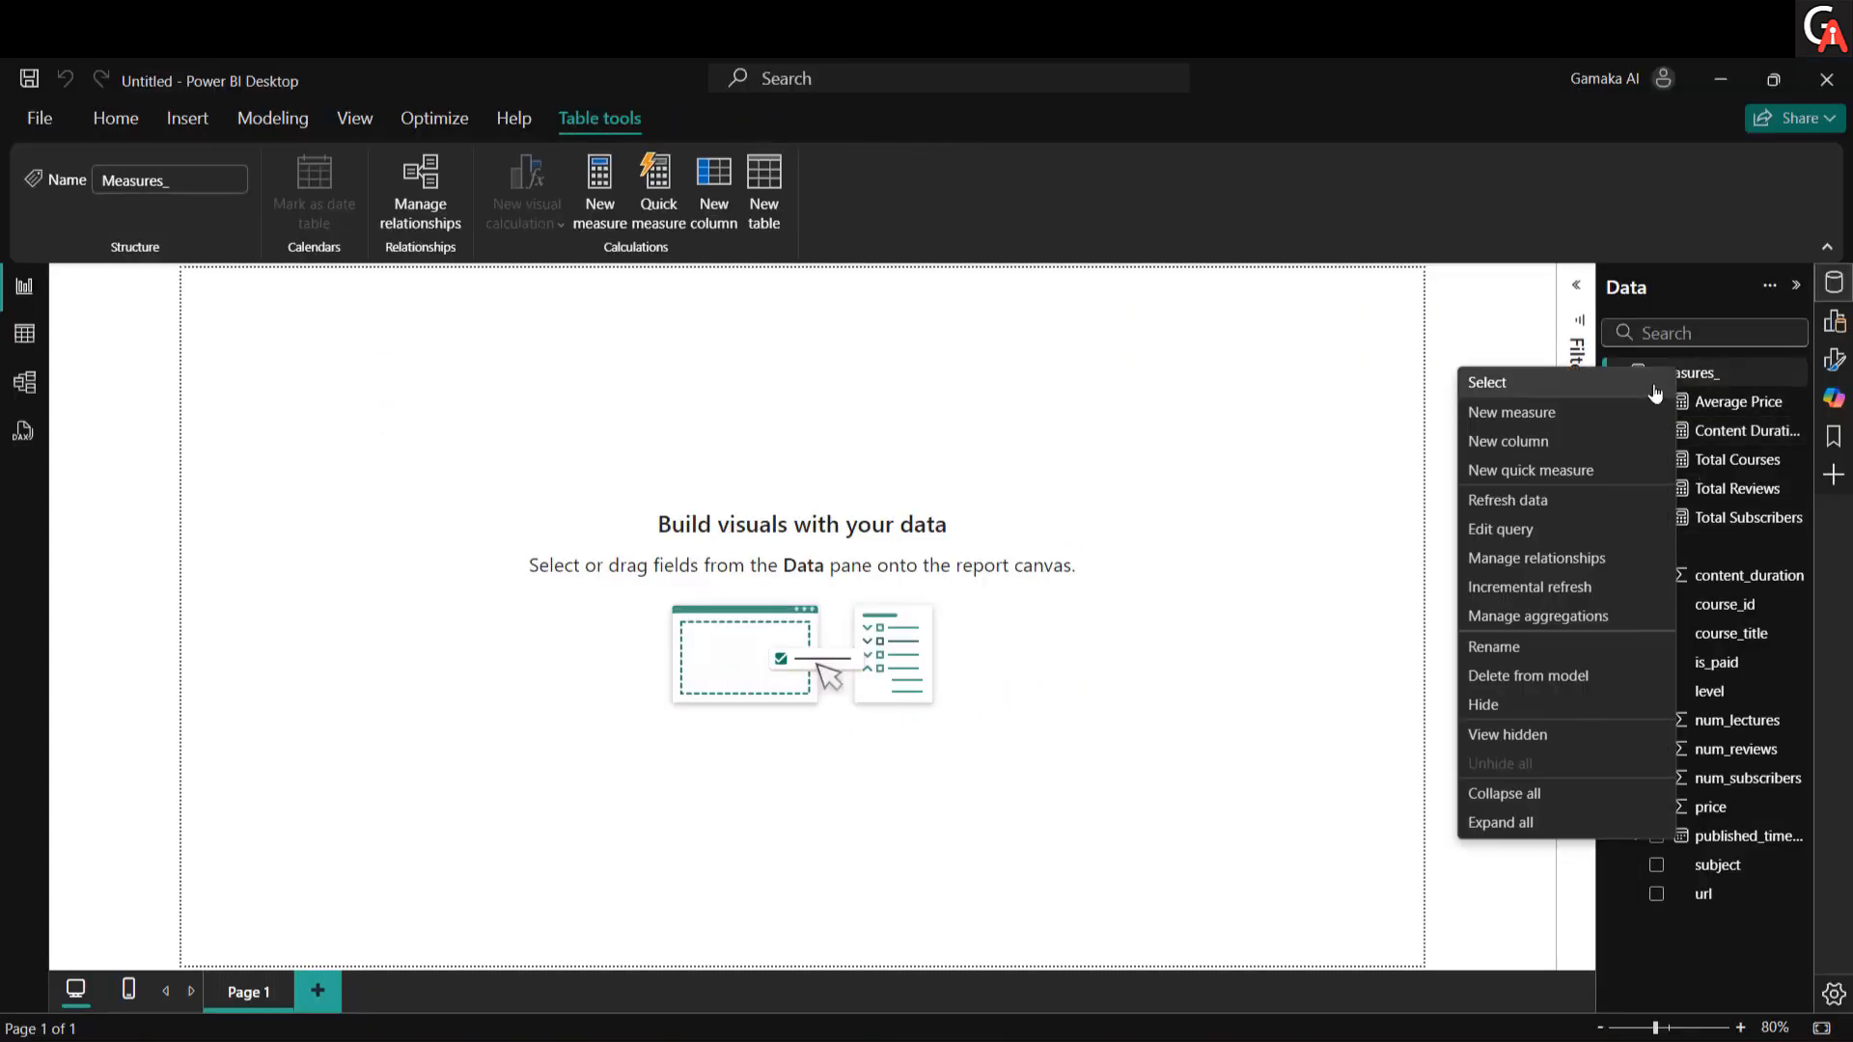
click(1415, 432)
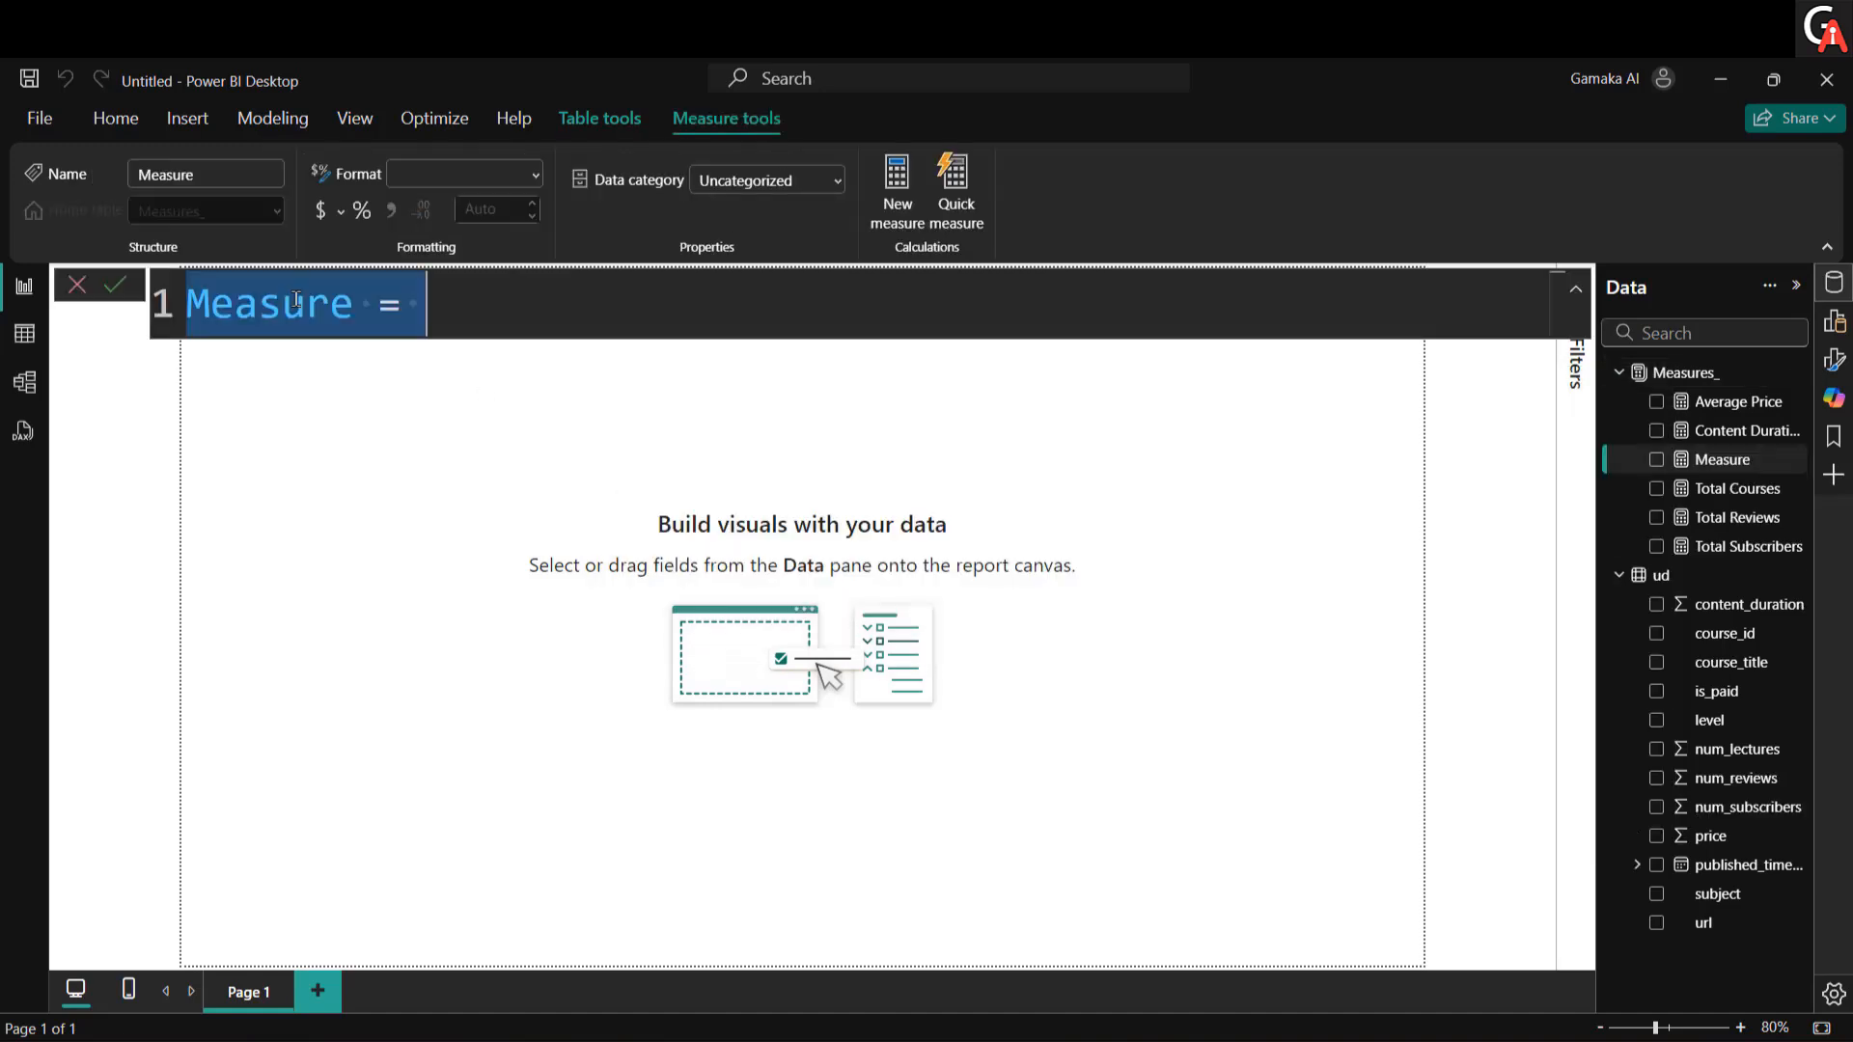
text(Avera)
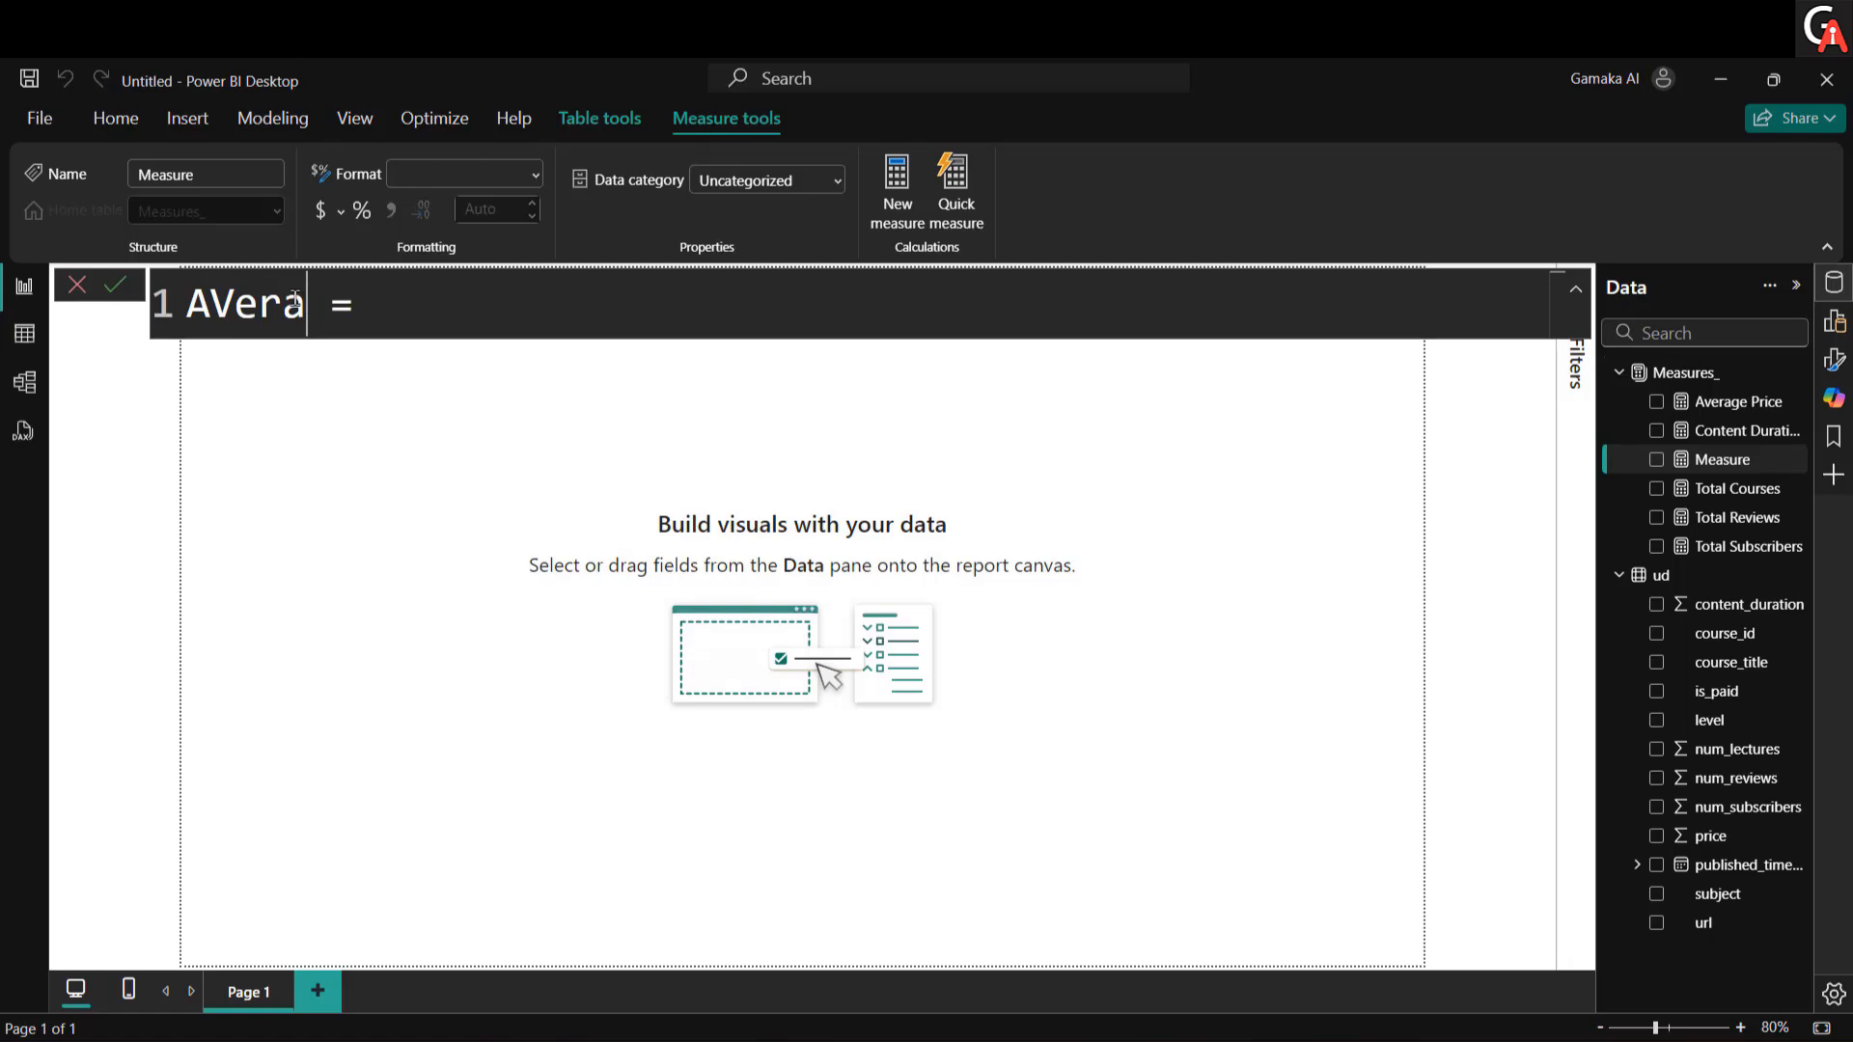
key(BackSpace)
key(BackSpace)
key(BackSpace)
key(BackSpace)
text(verage Lecure)
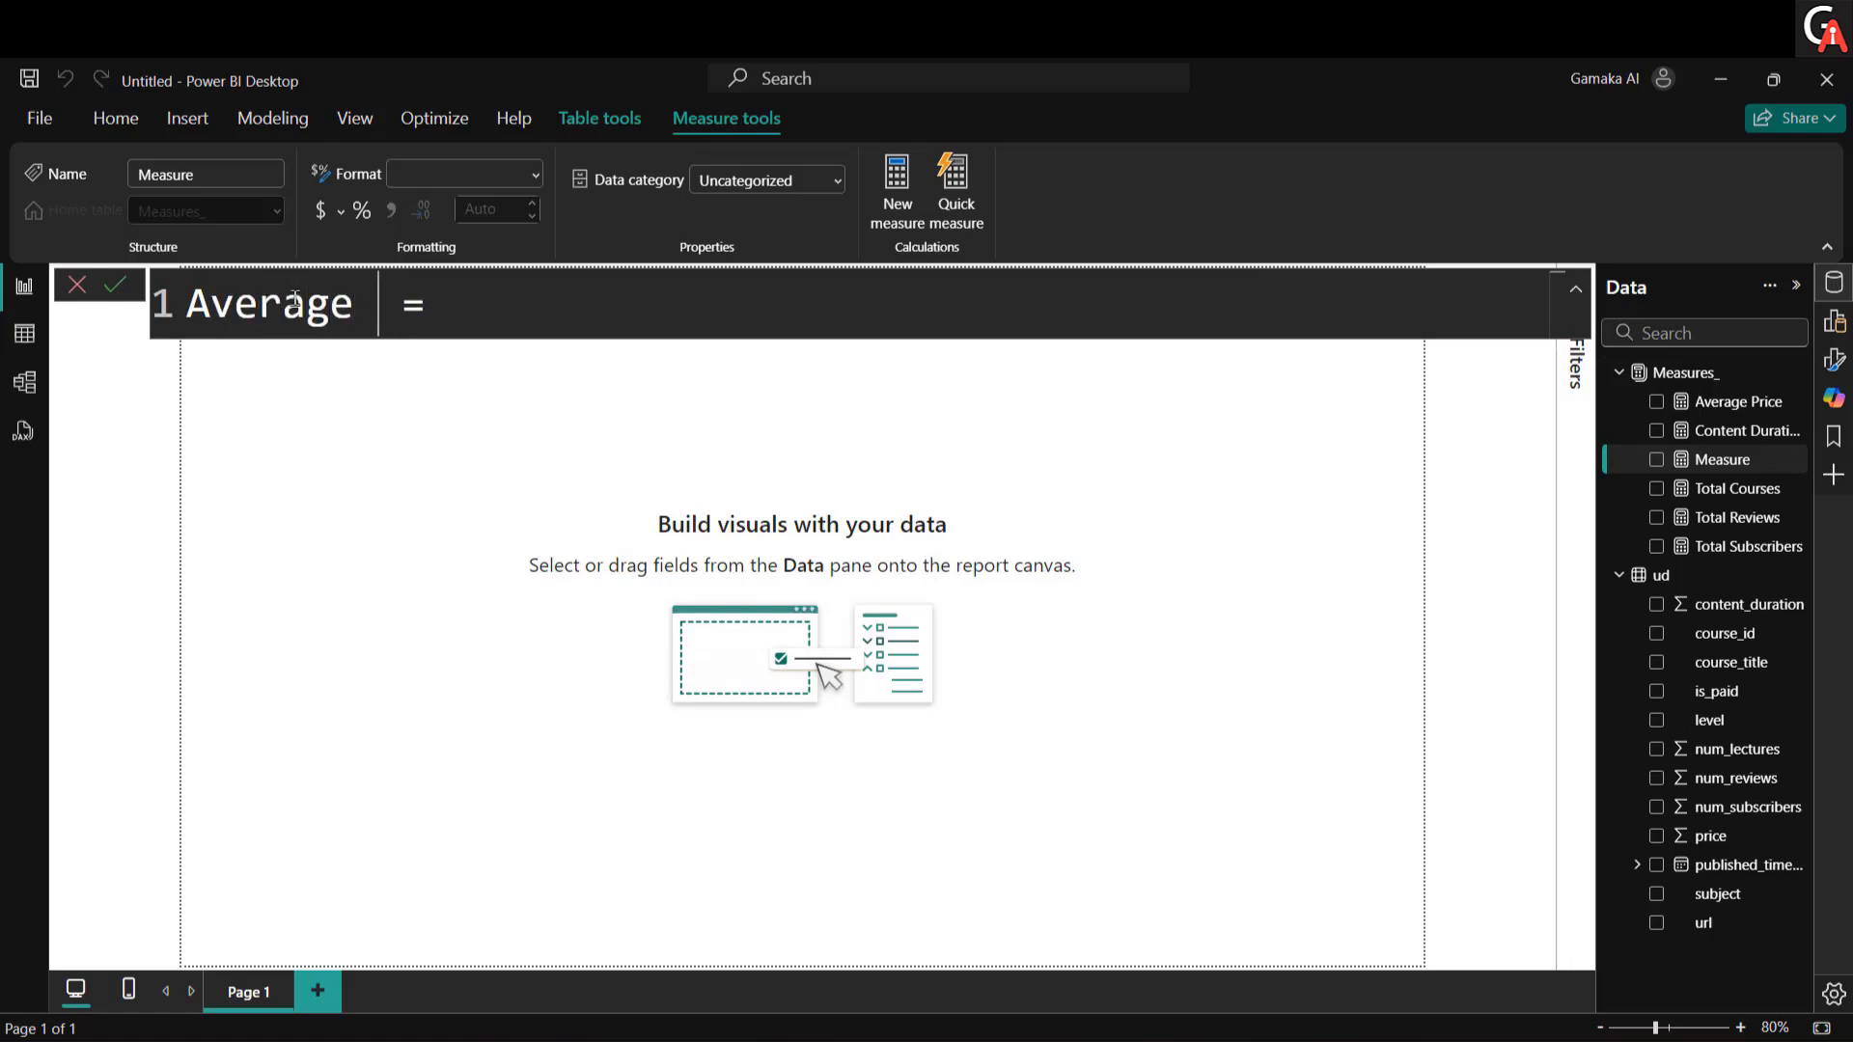
text(s)
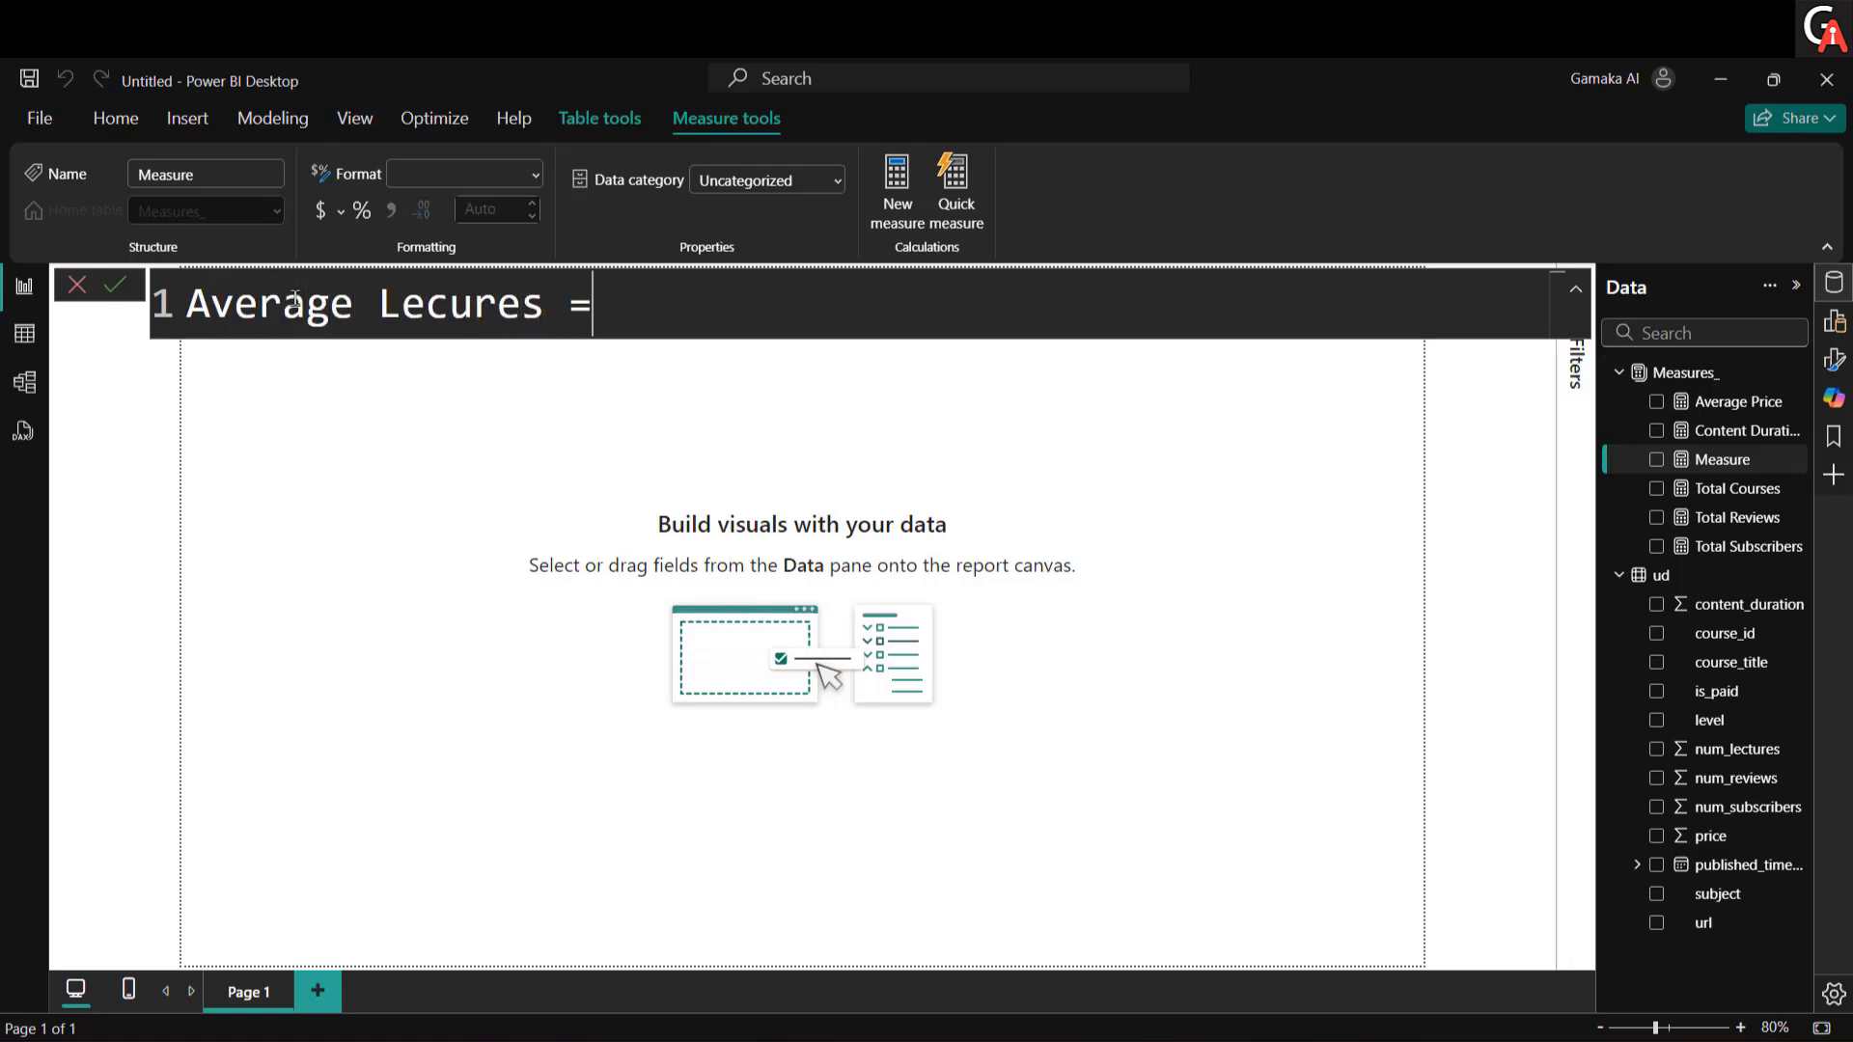
Step: Define the Average Lecures measure as AVERAGE(ud[num_lectures]) and commit it
text( aver)
key(Tab)
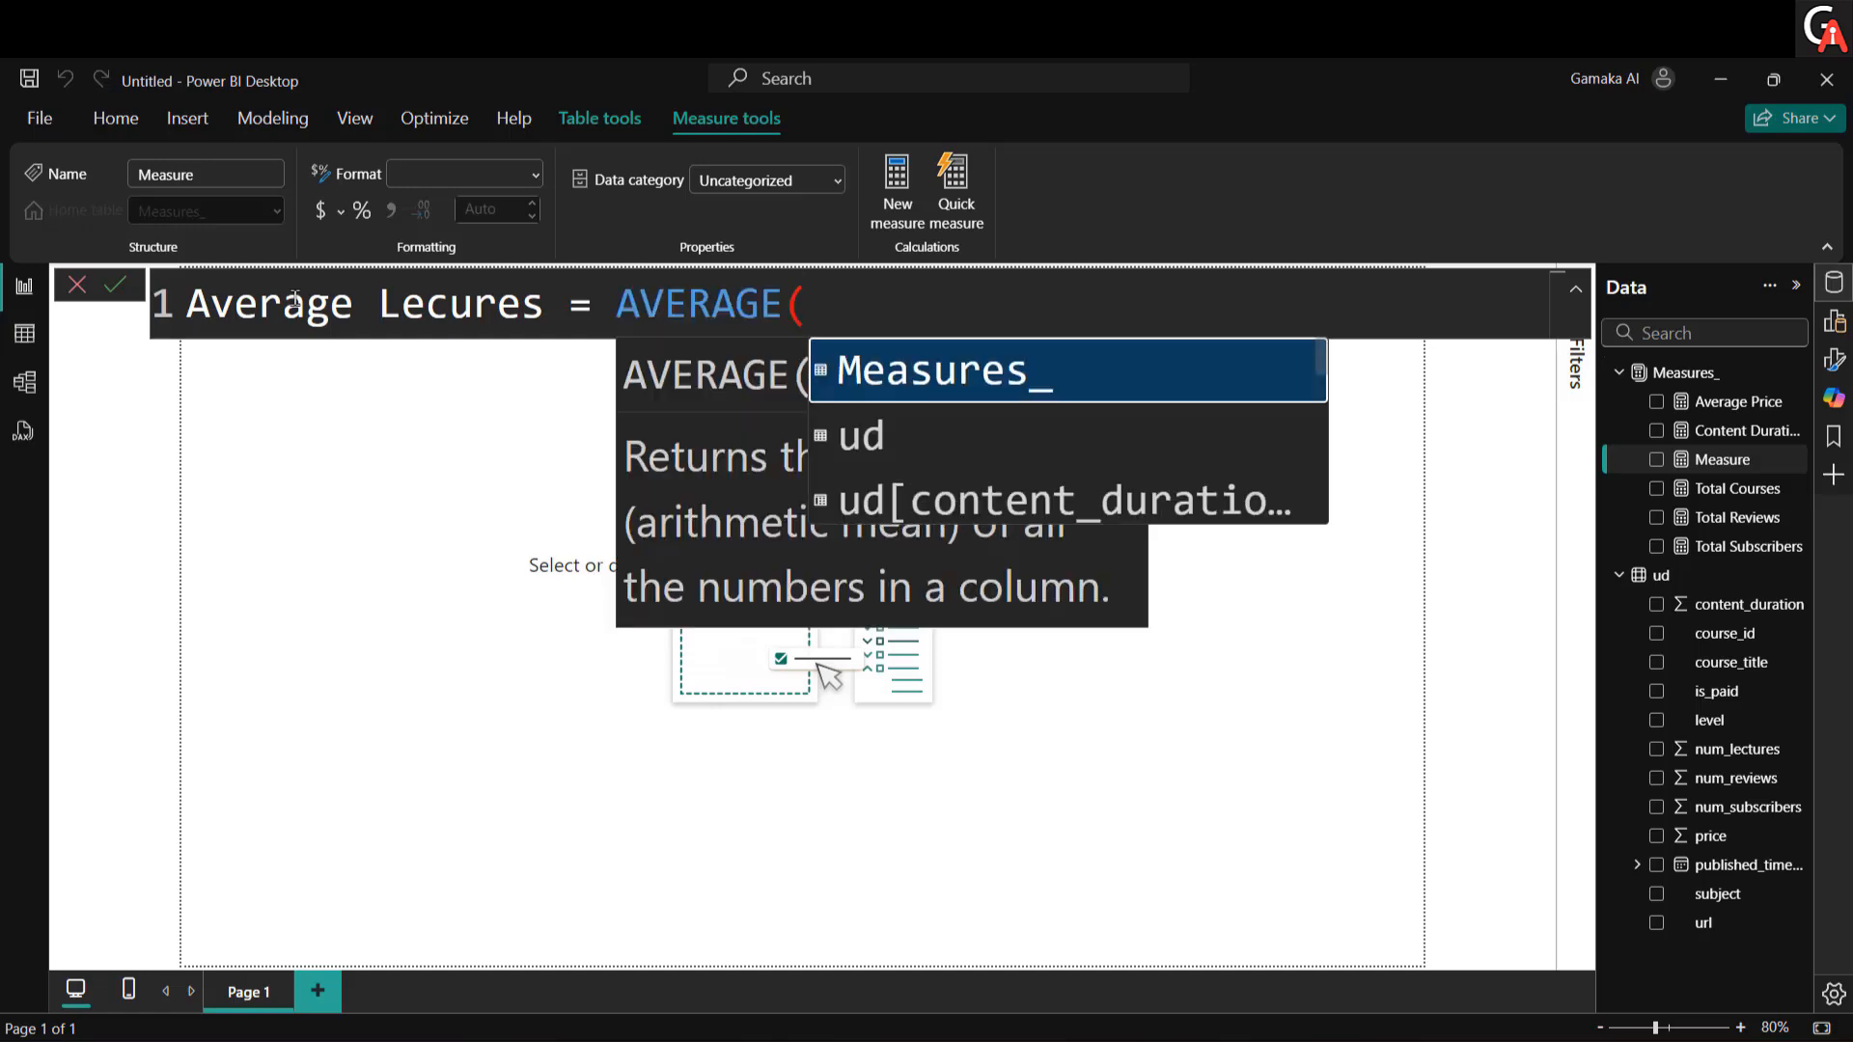
text(lec)
key(Tab)
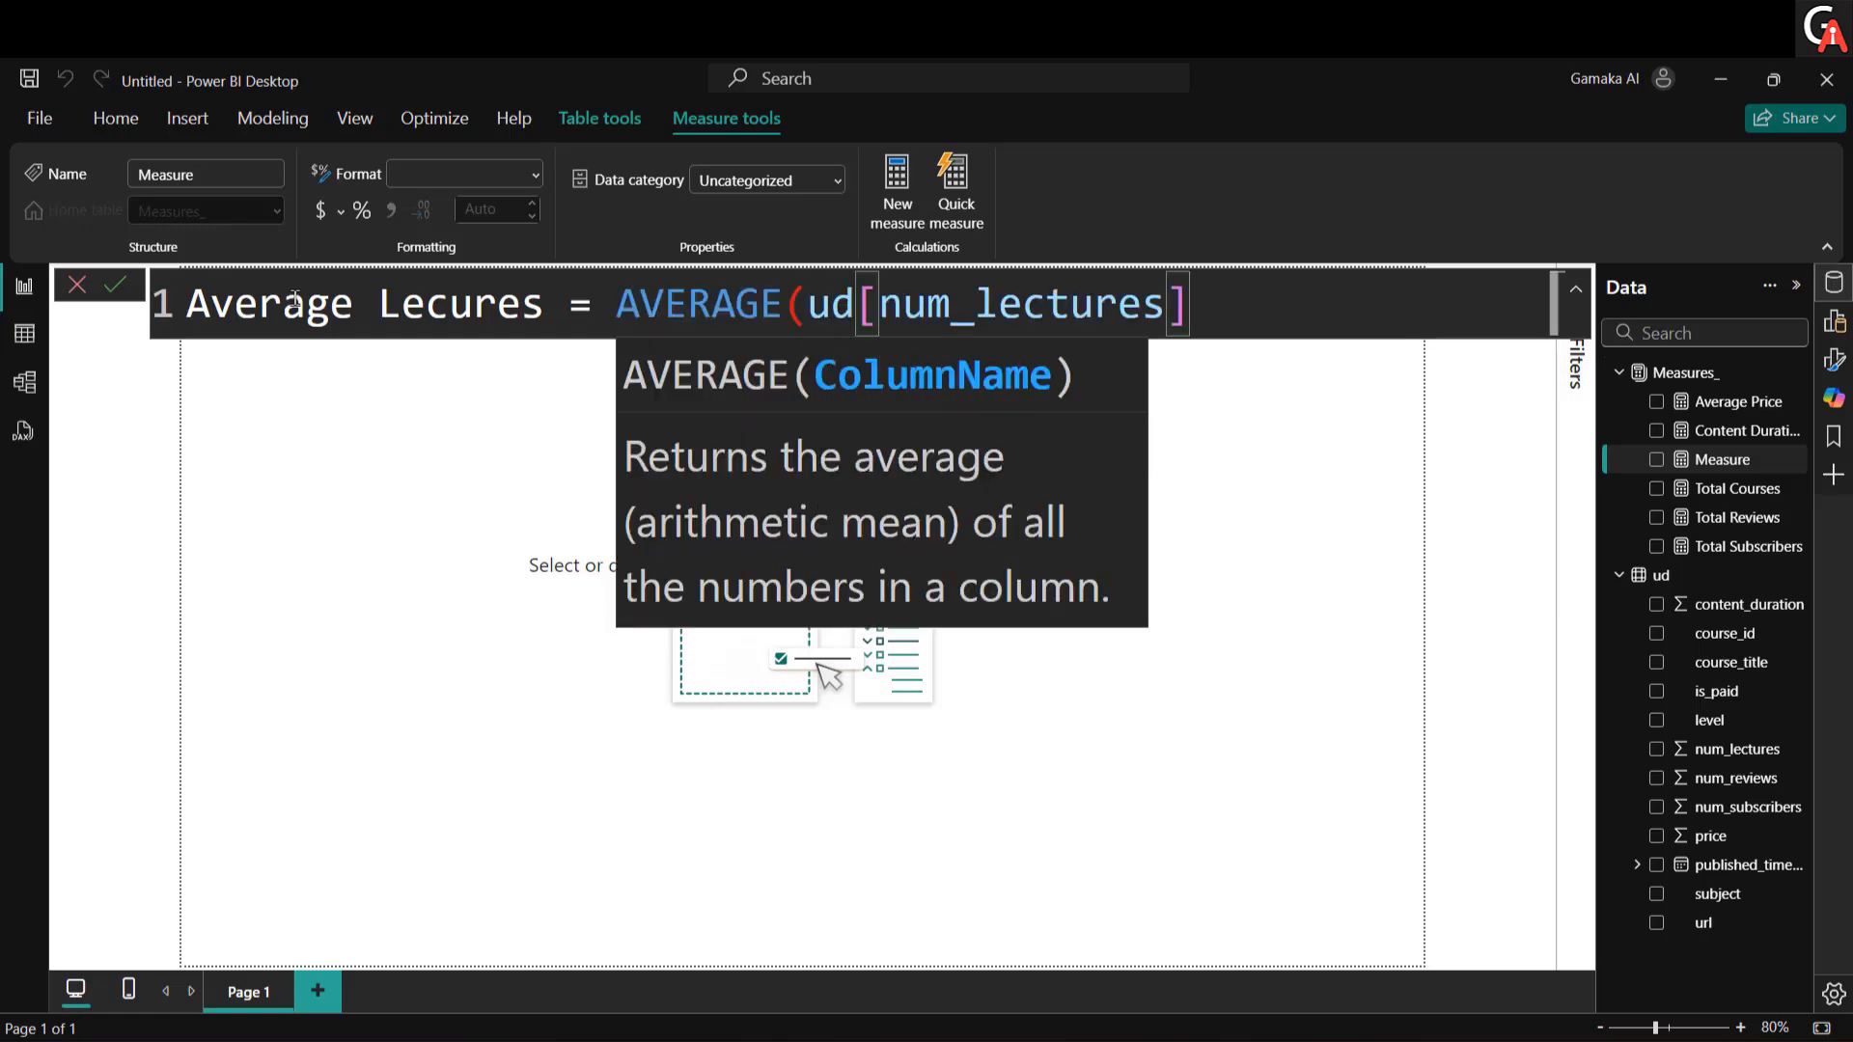
text())
key(Return)
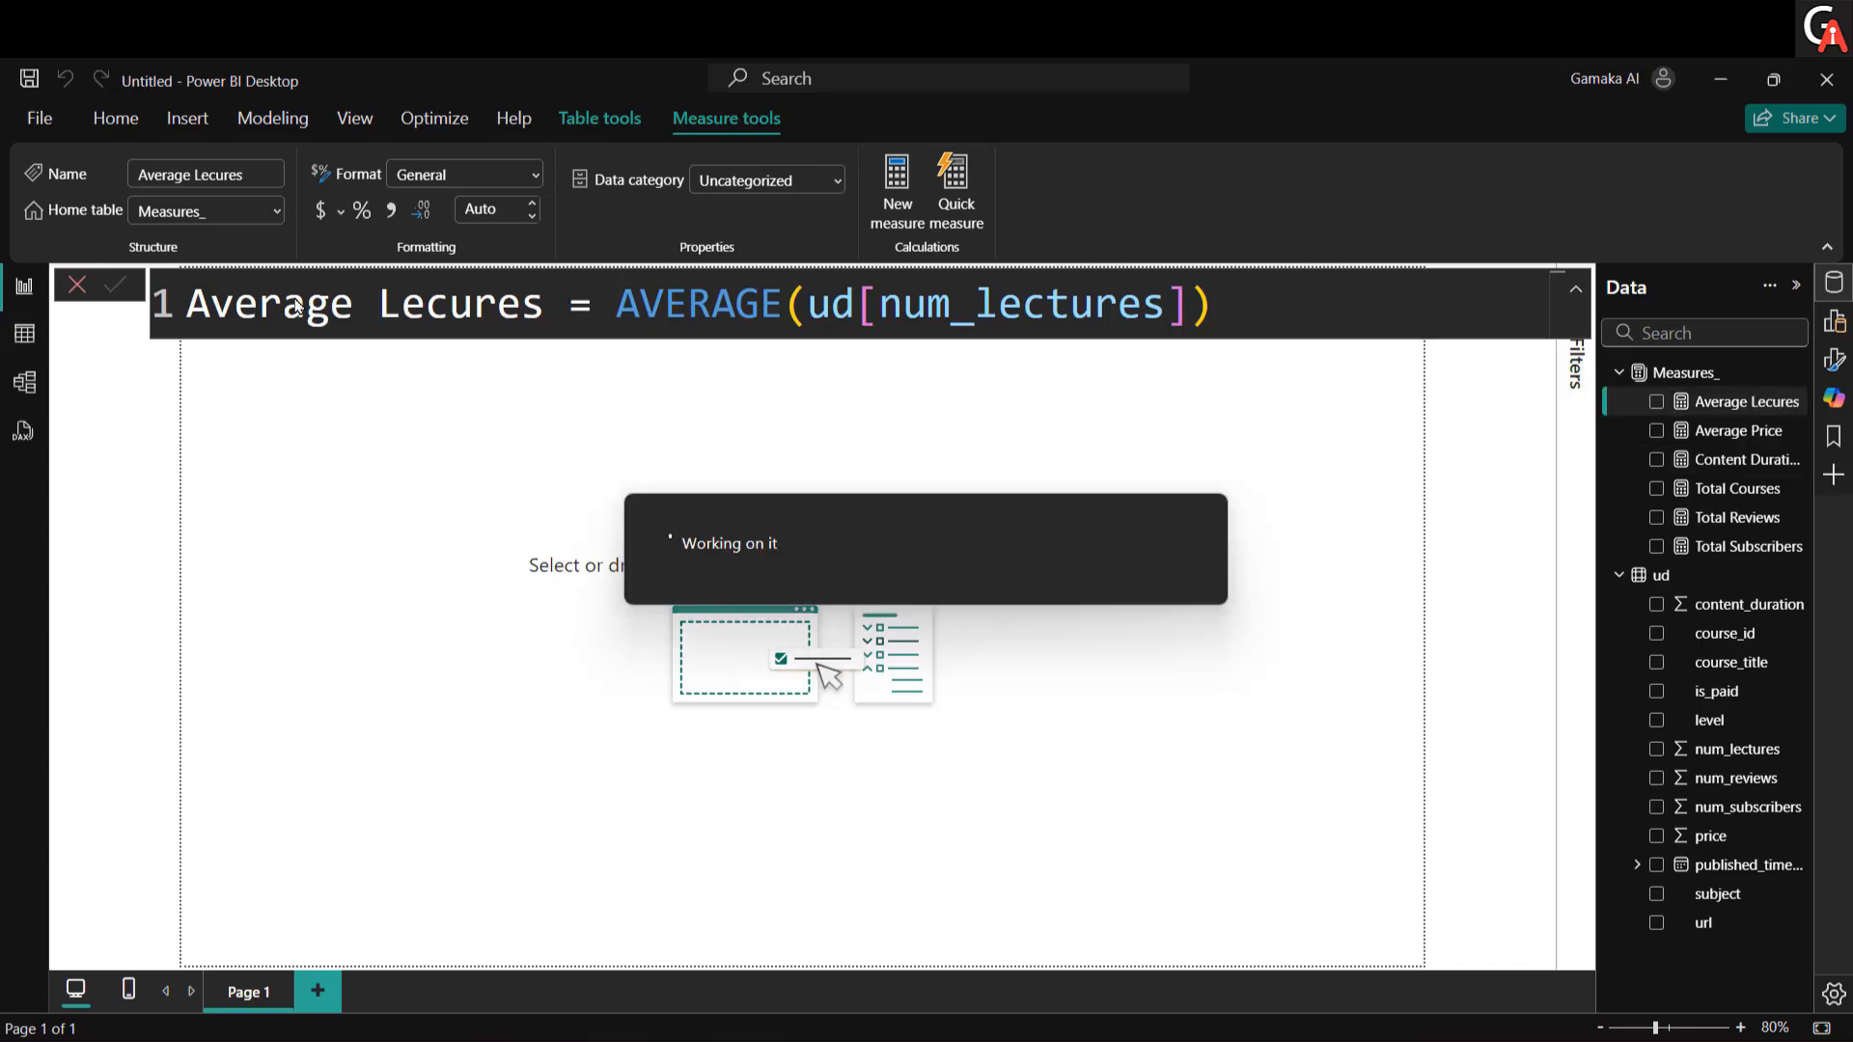
Step: Look up the seventh key metric in the project document, and add a measure named % of Courses Per Subject to the Measures_ table
key(alt+Tab)
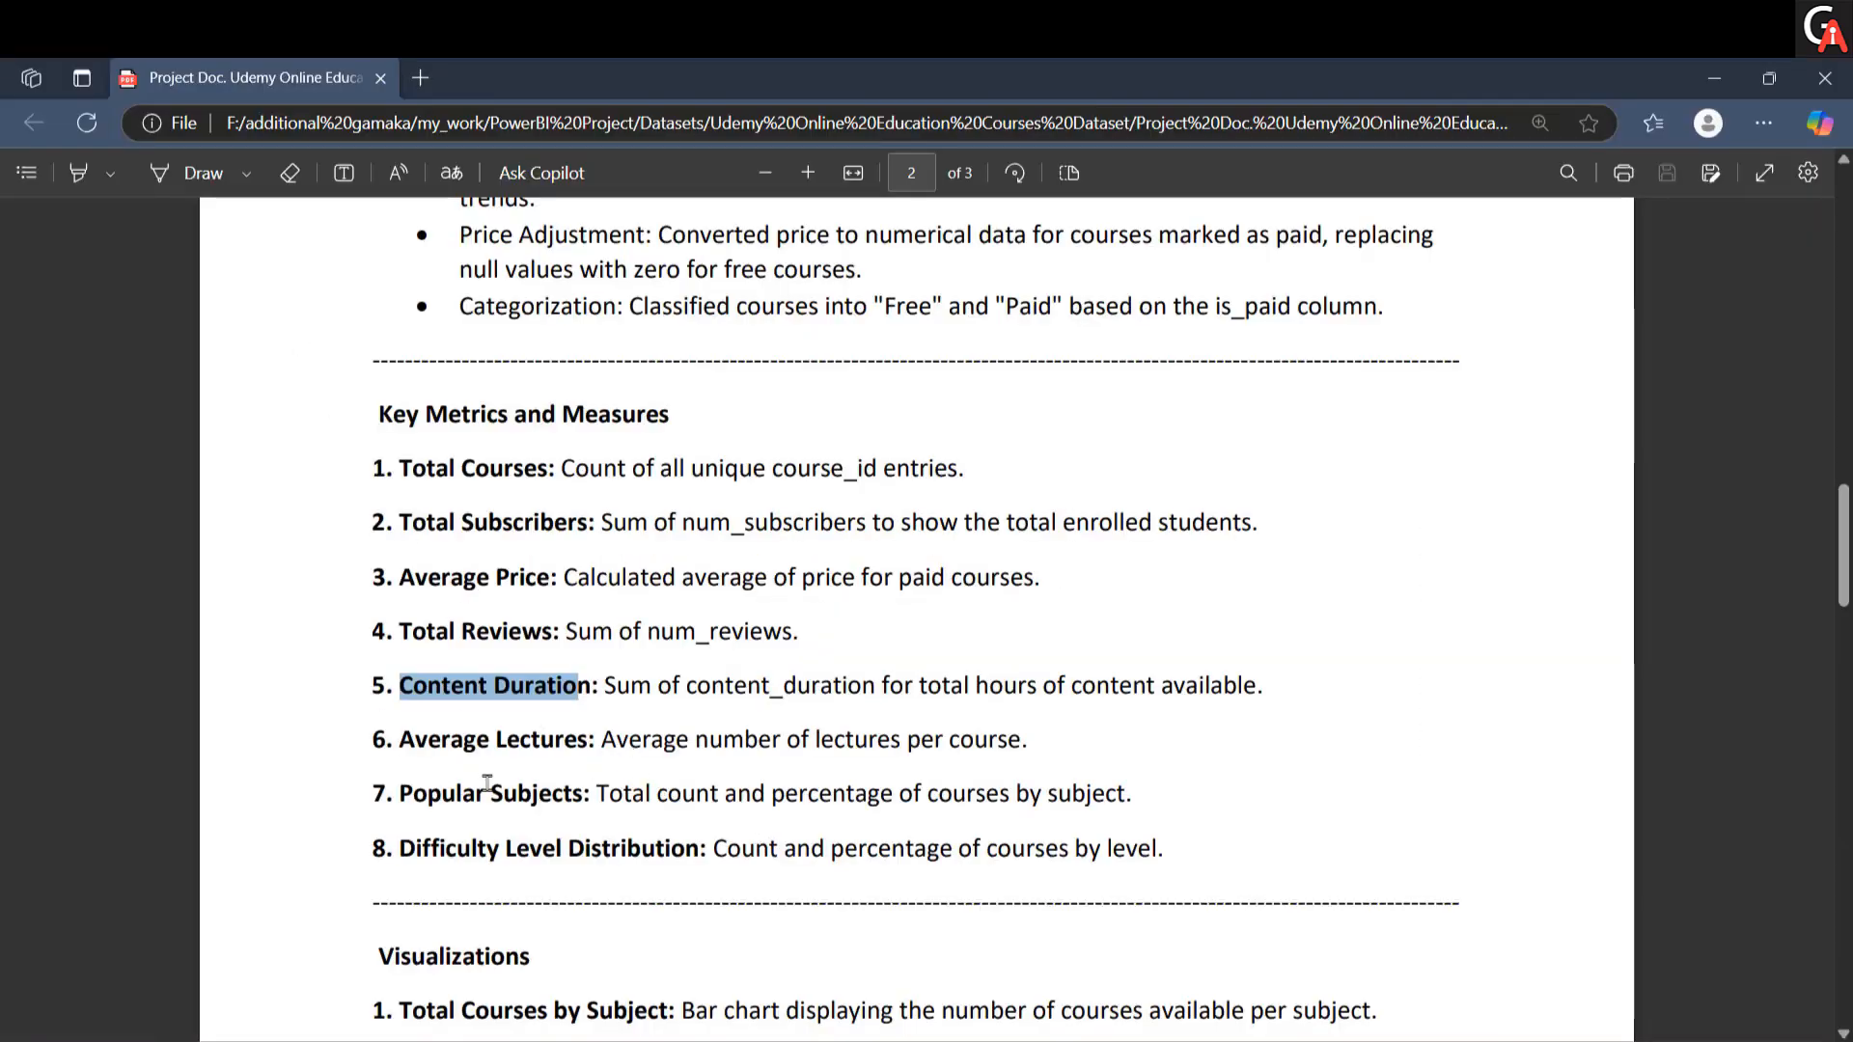
key(alt+Tab)
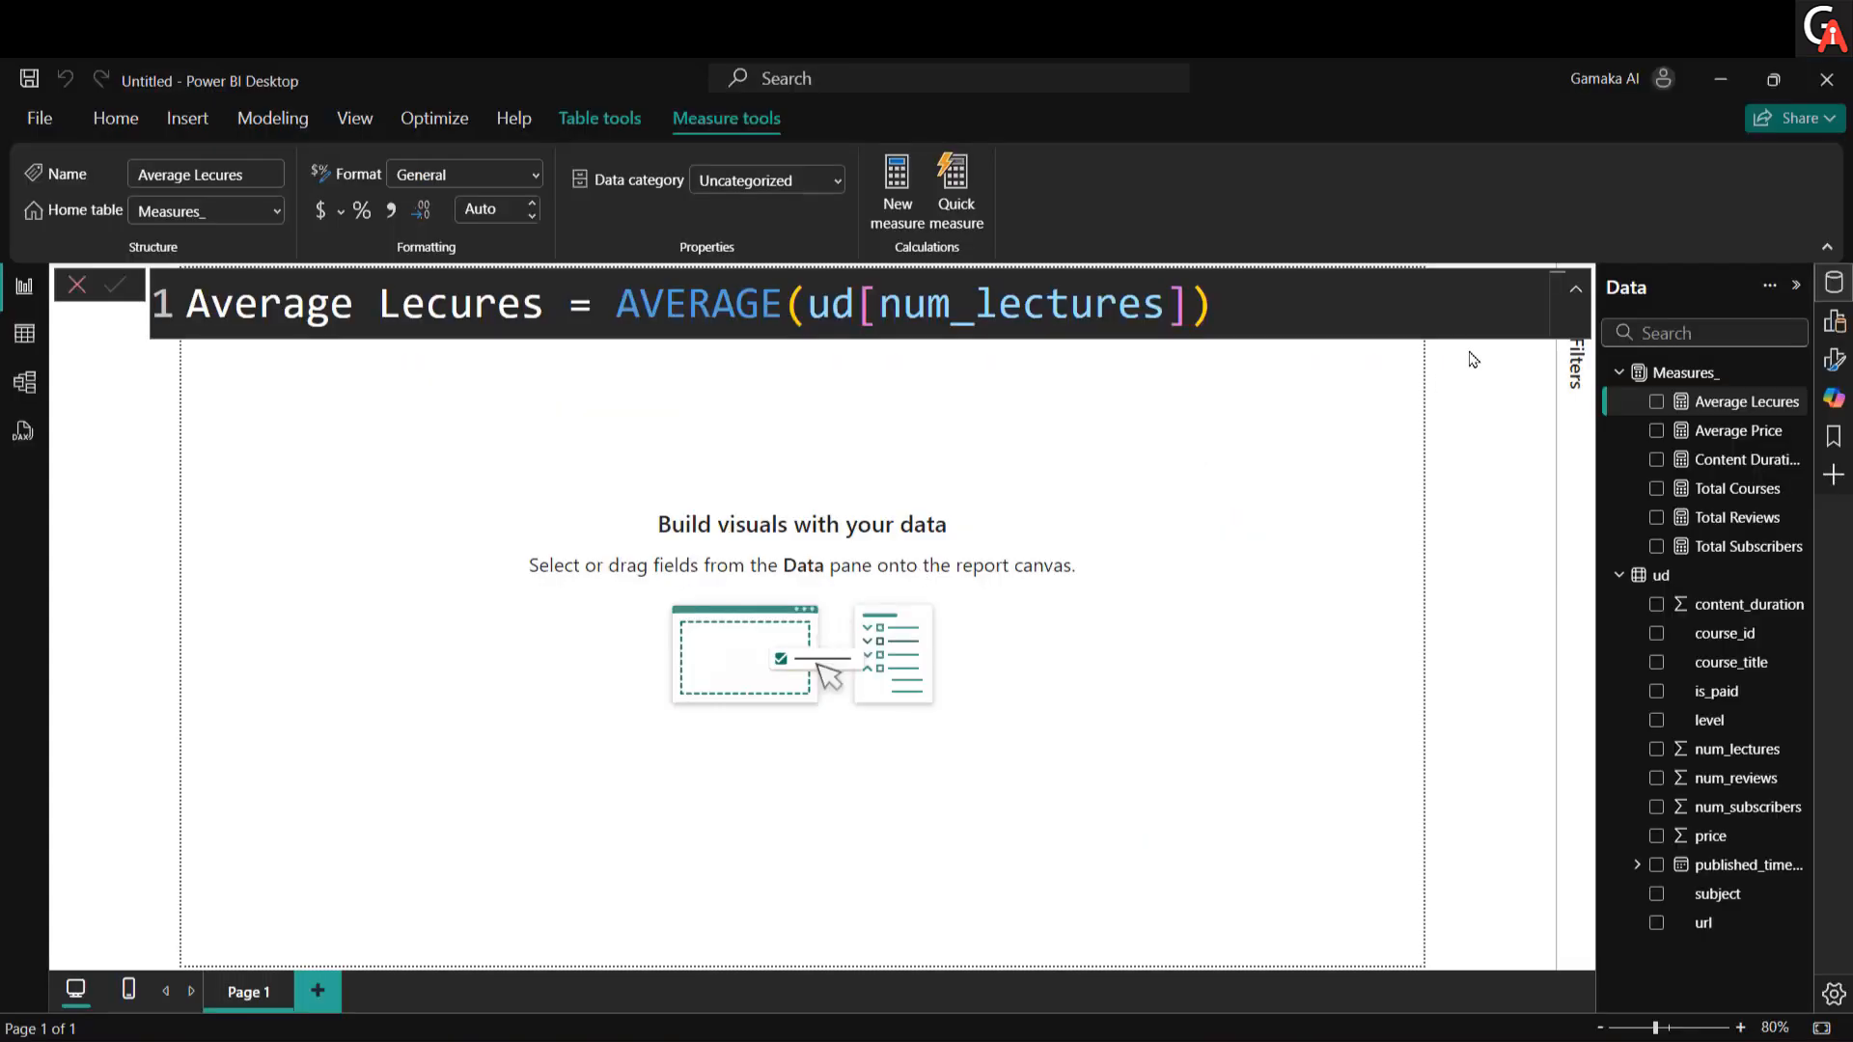
click(1687, 373)
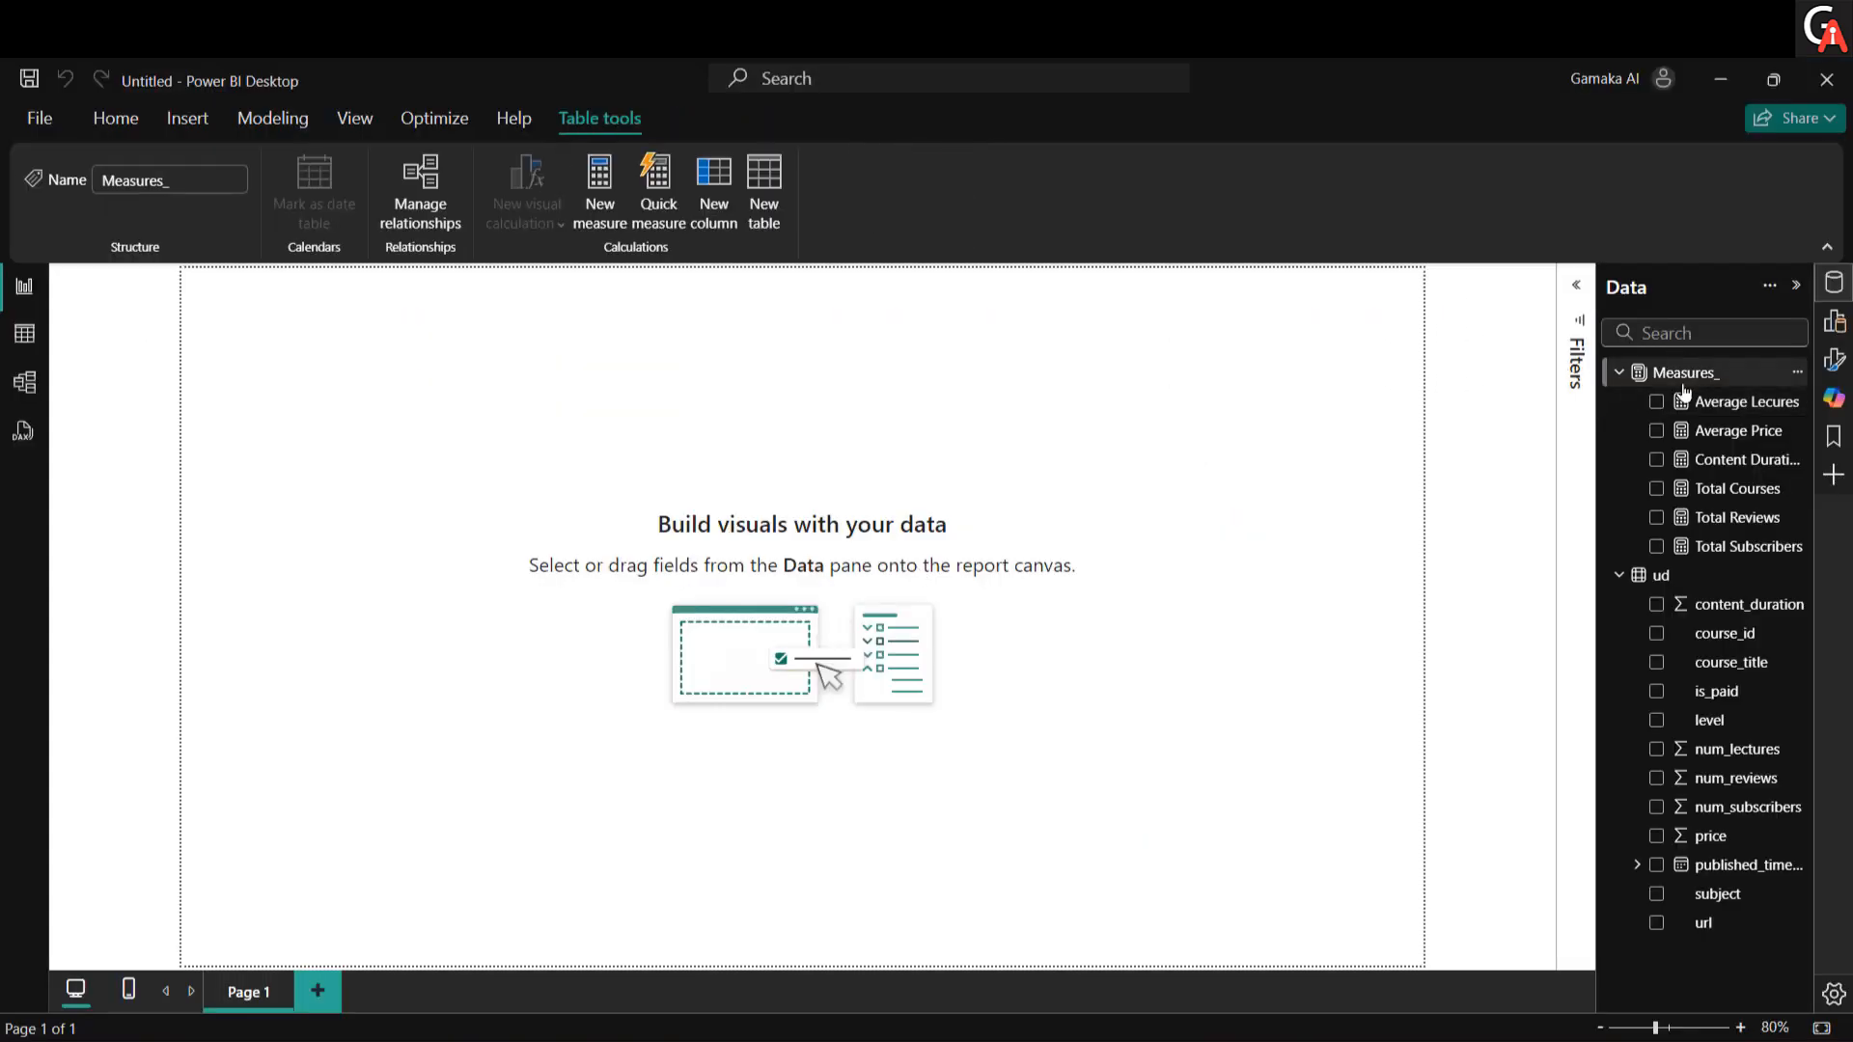
right_click(1685, 392)
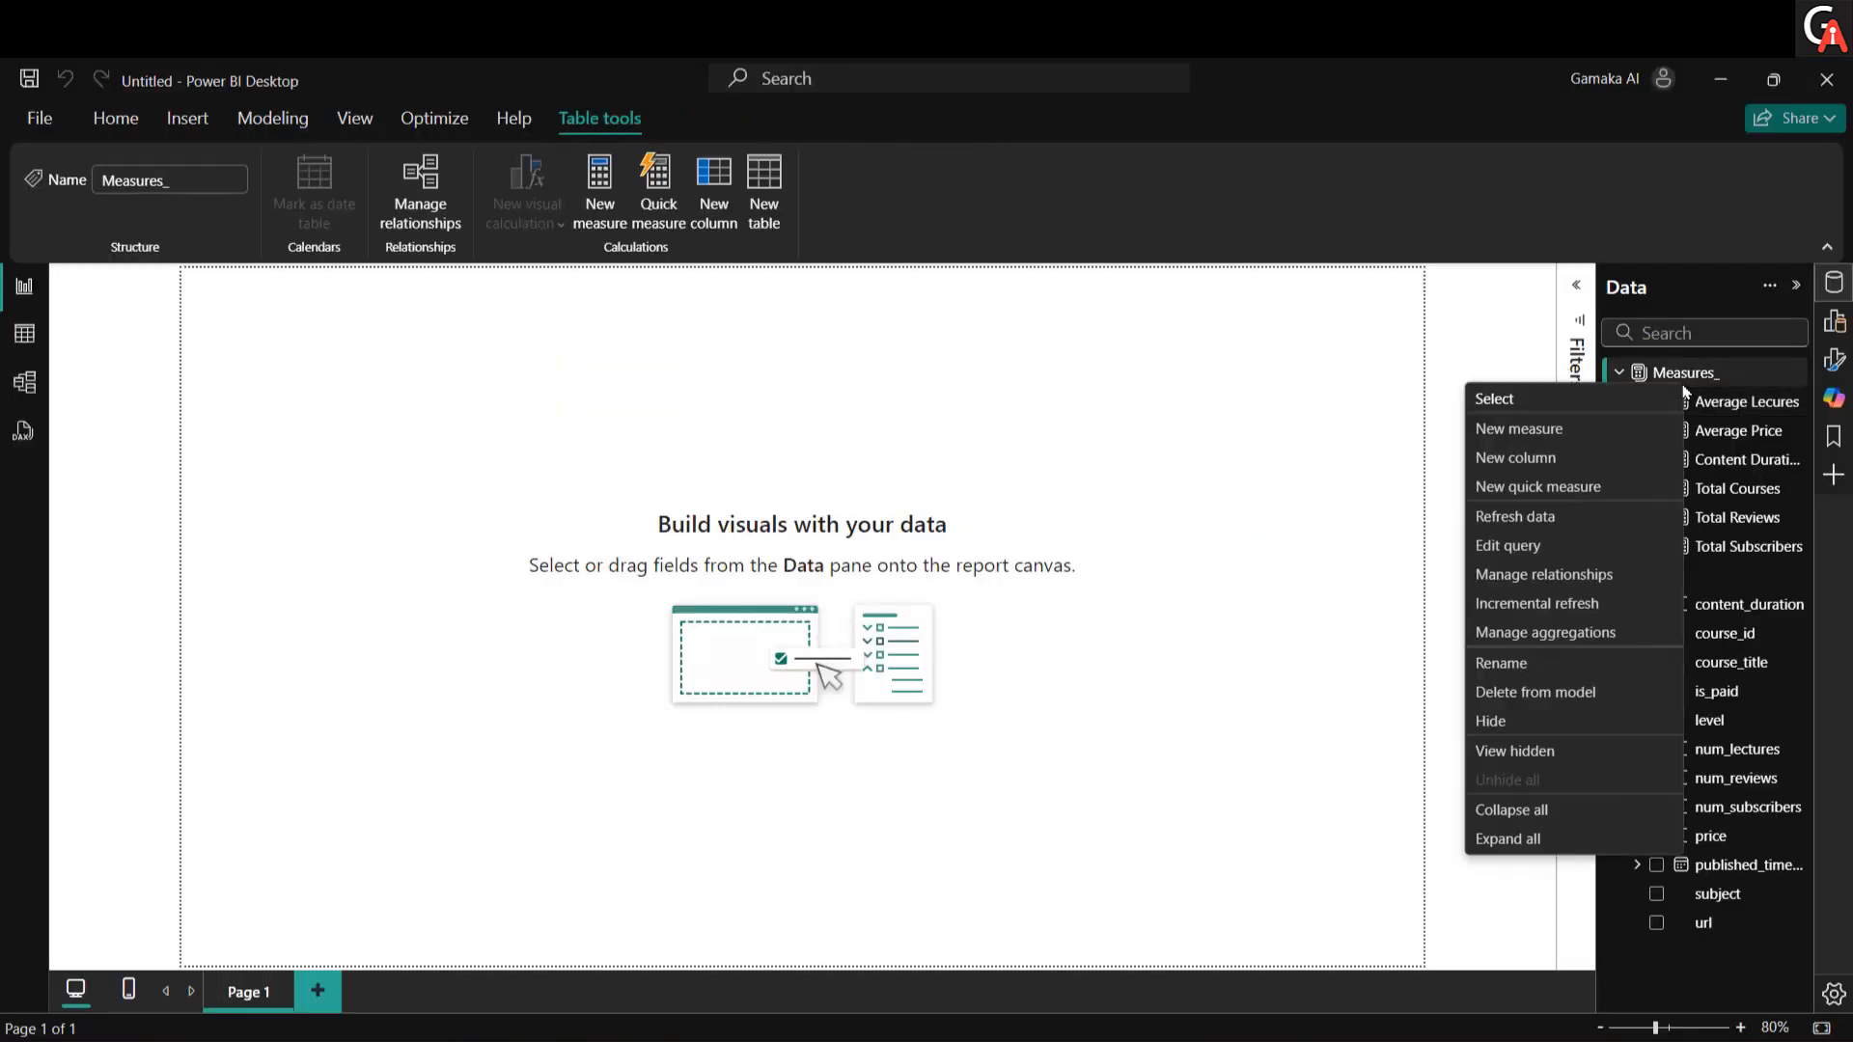
click(1573, 429)
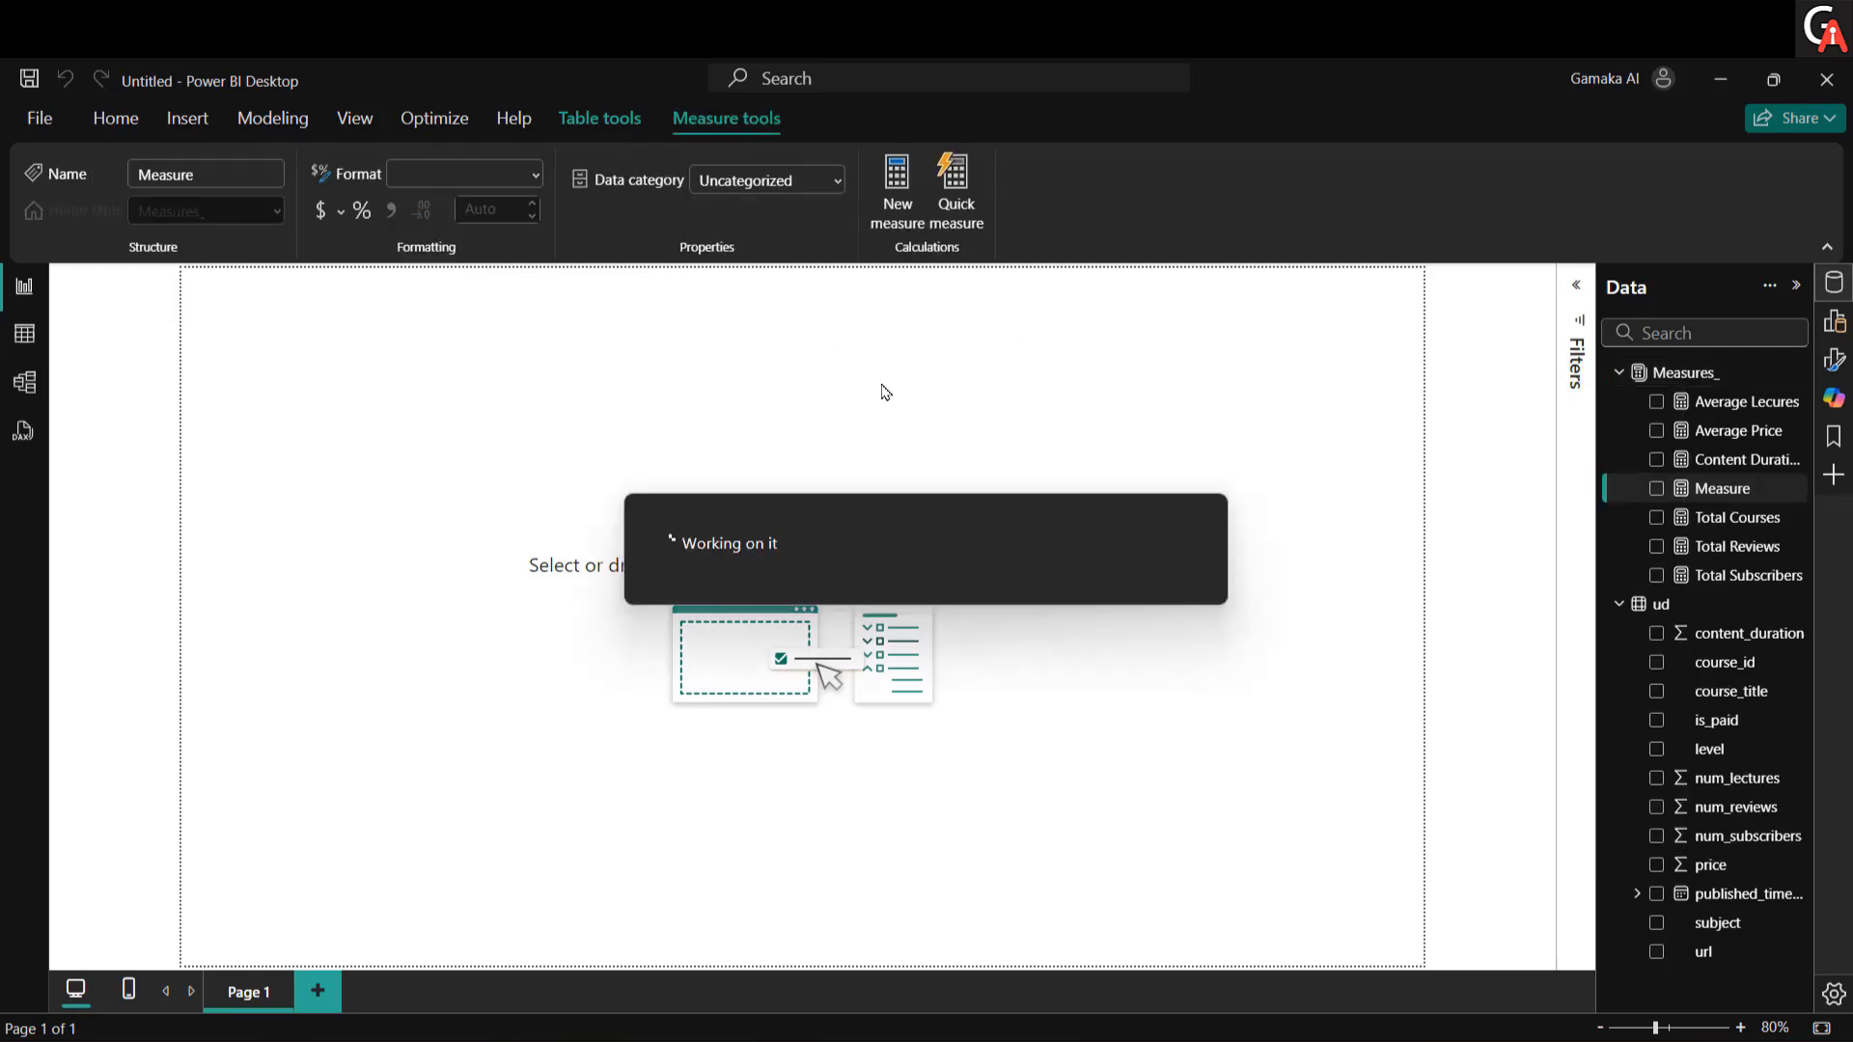
double_click(305, 306)
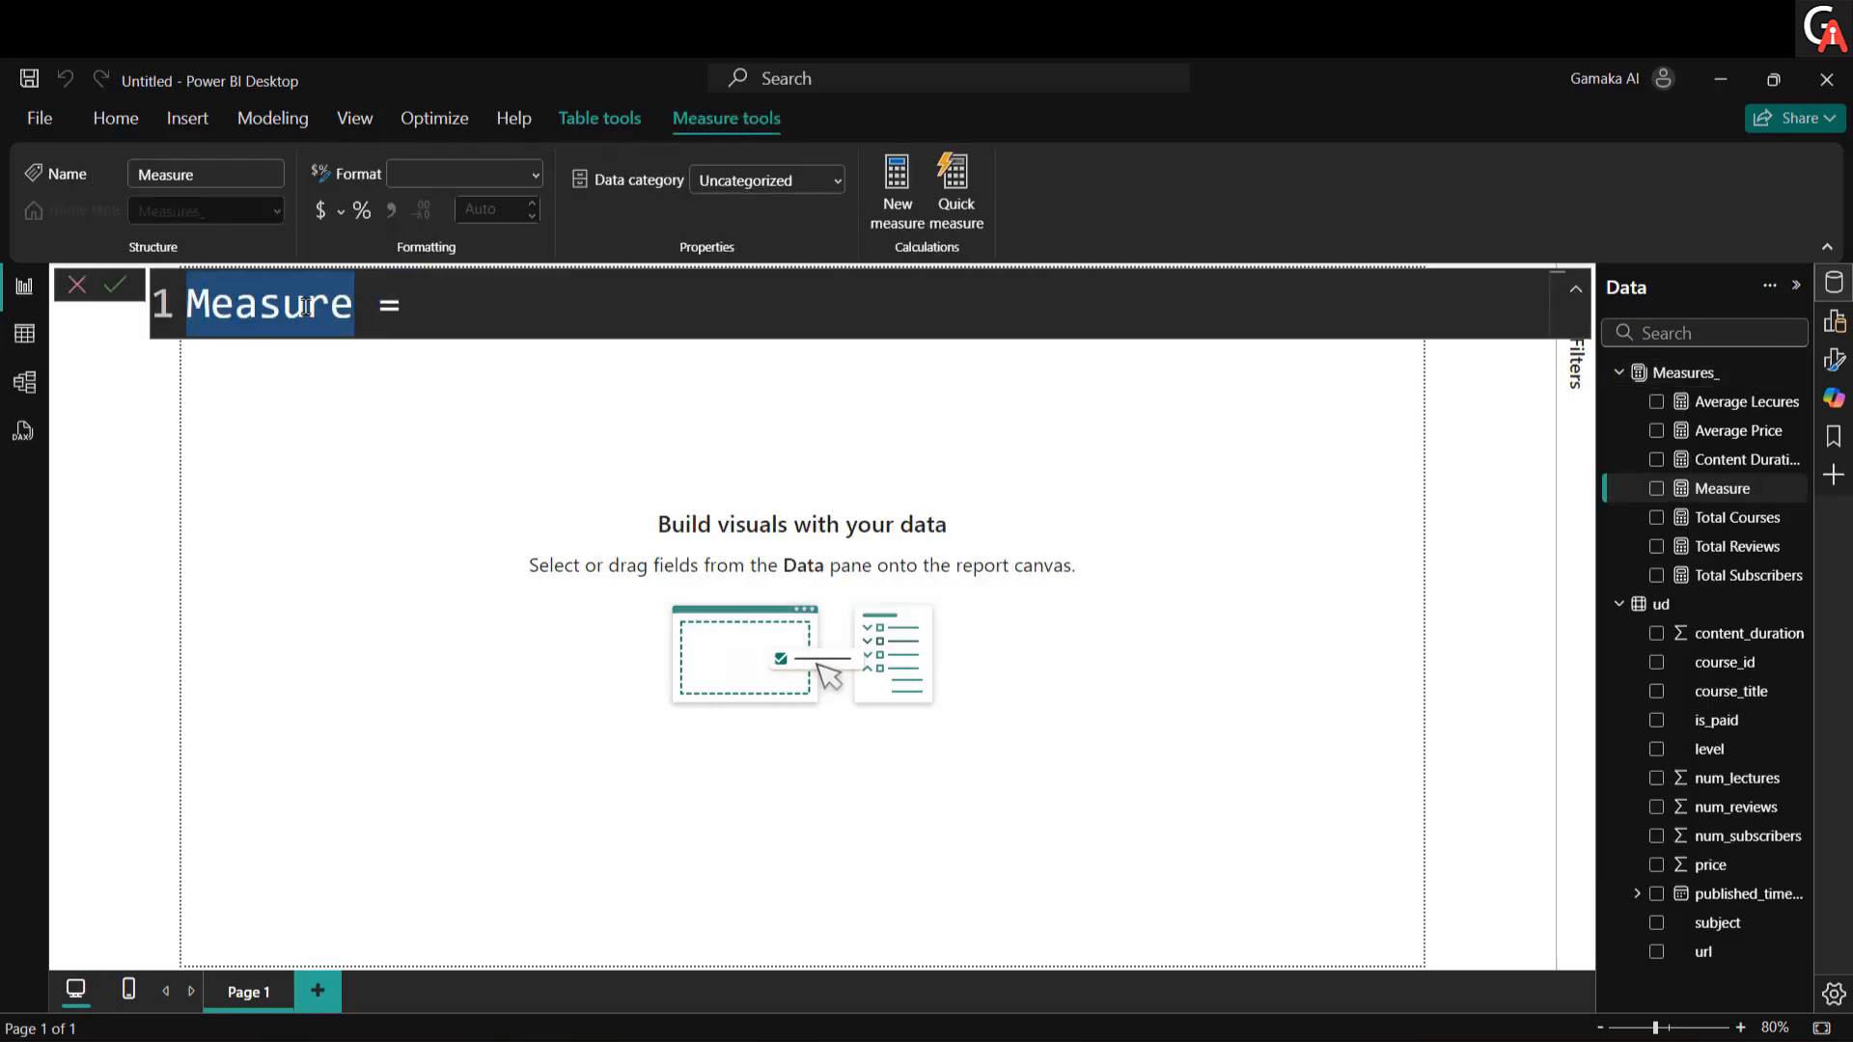
text(% of Cour)
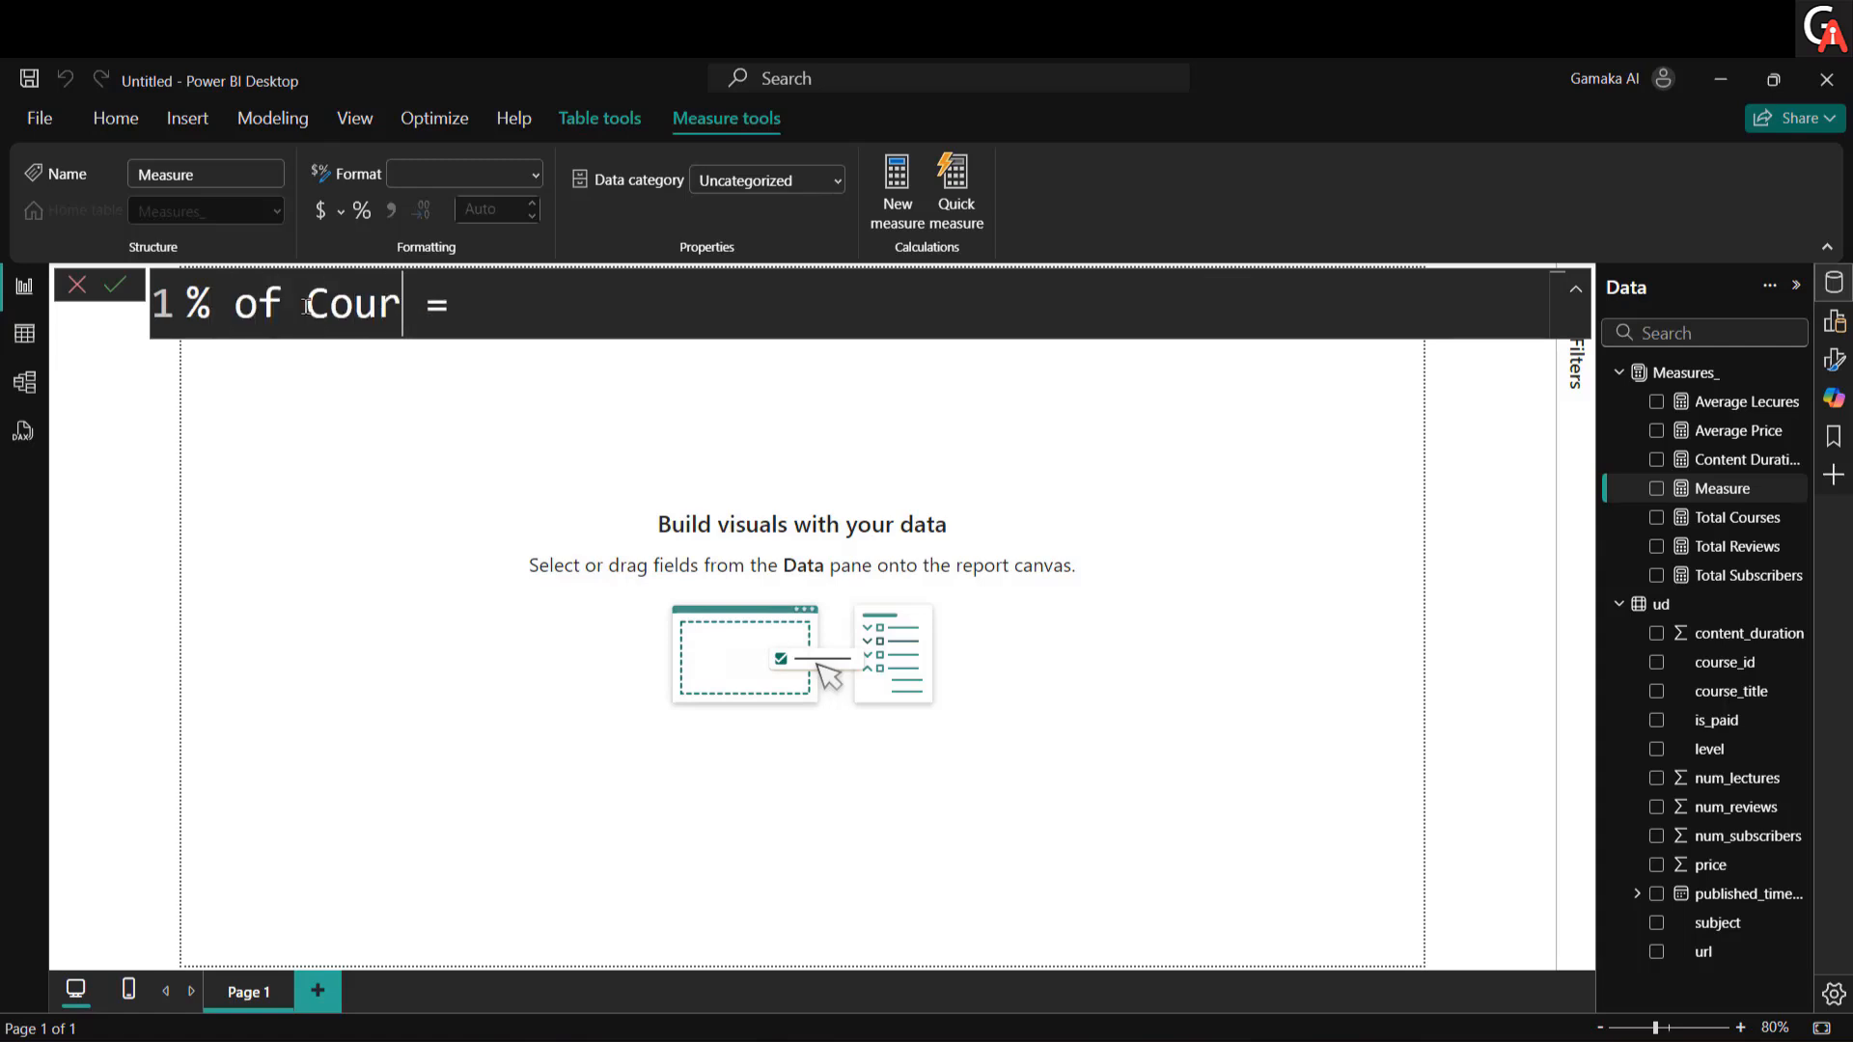
text(ses )
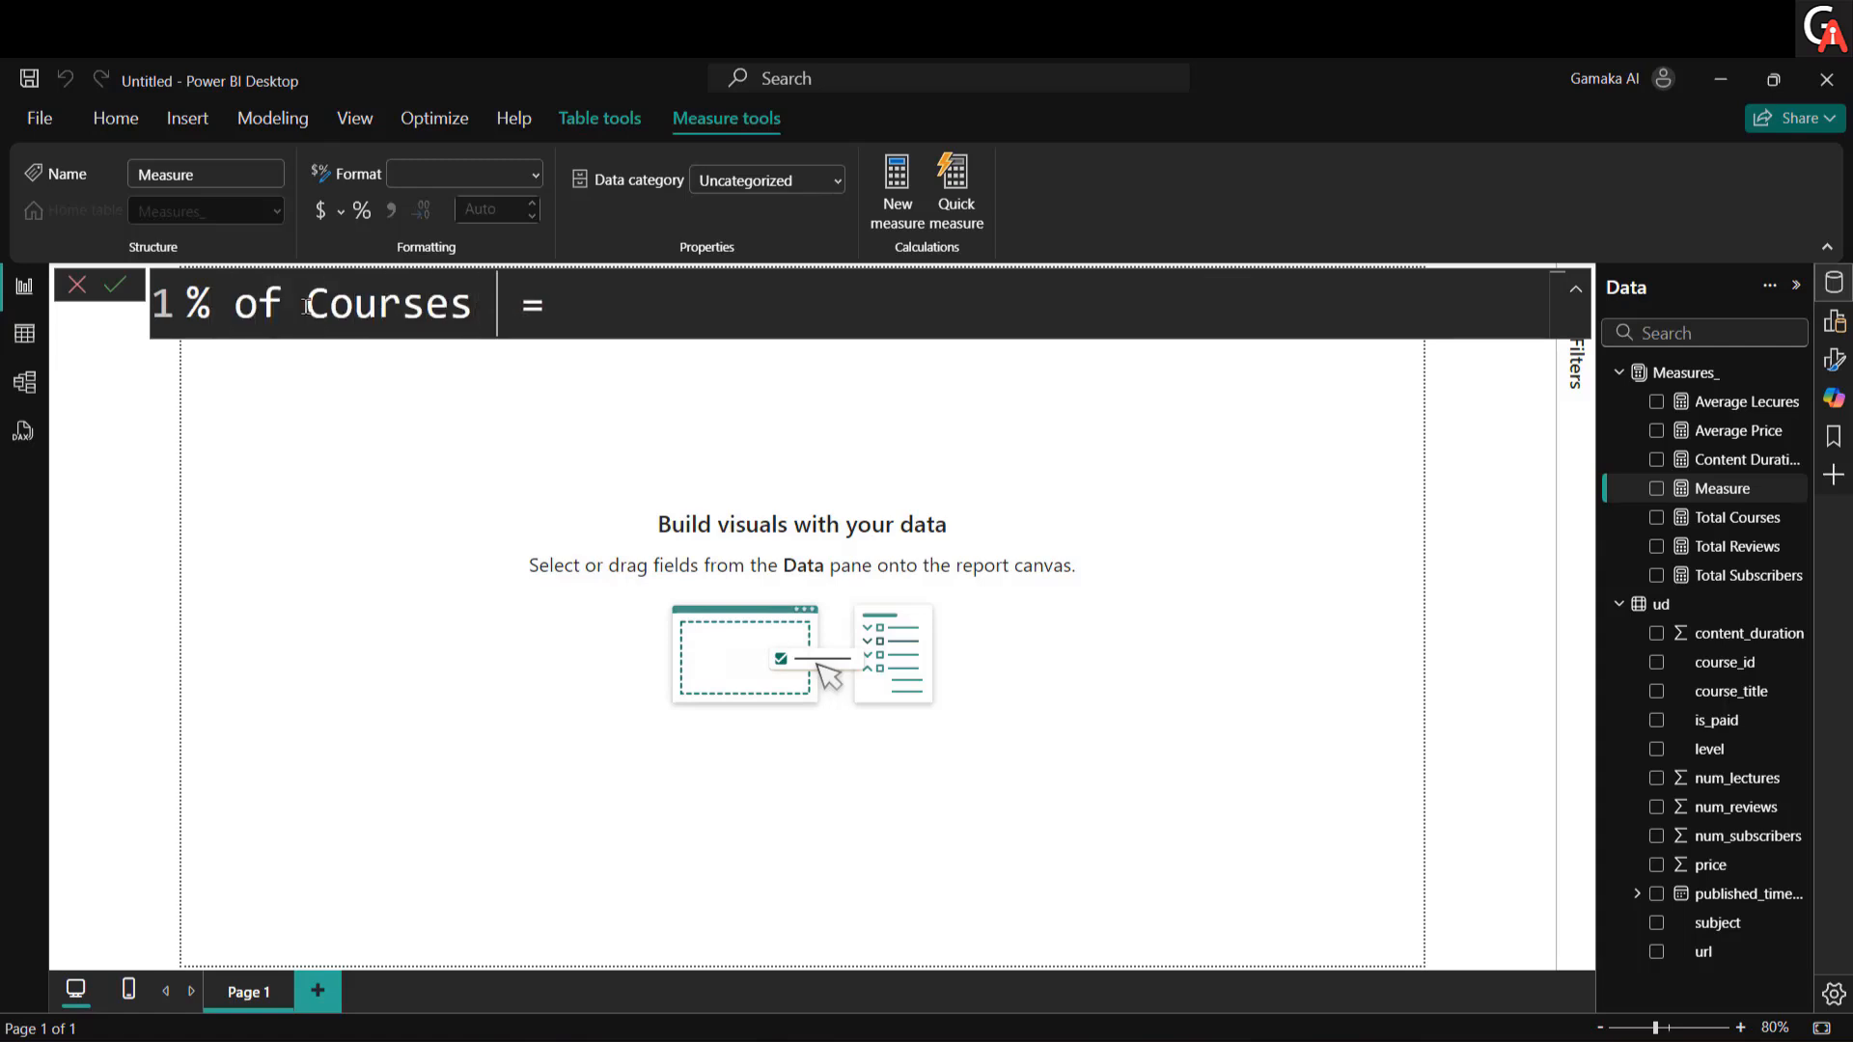
text(Per Subjec)
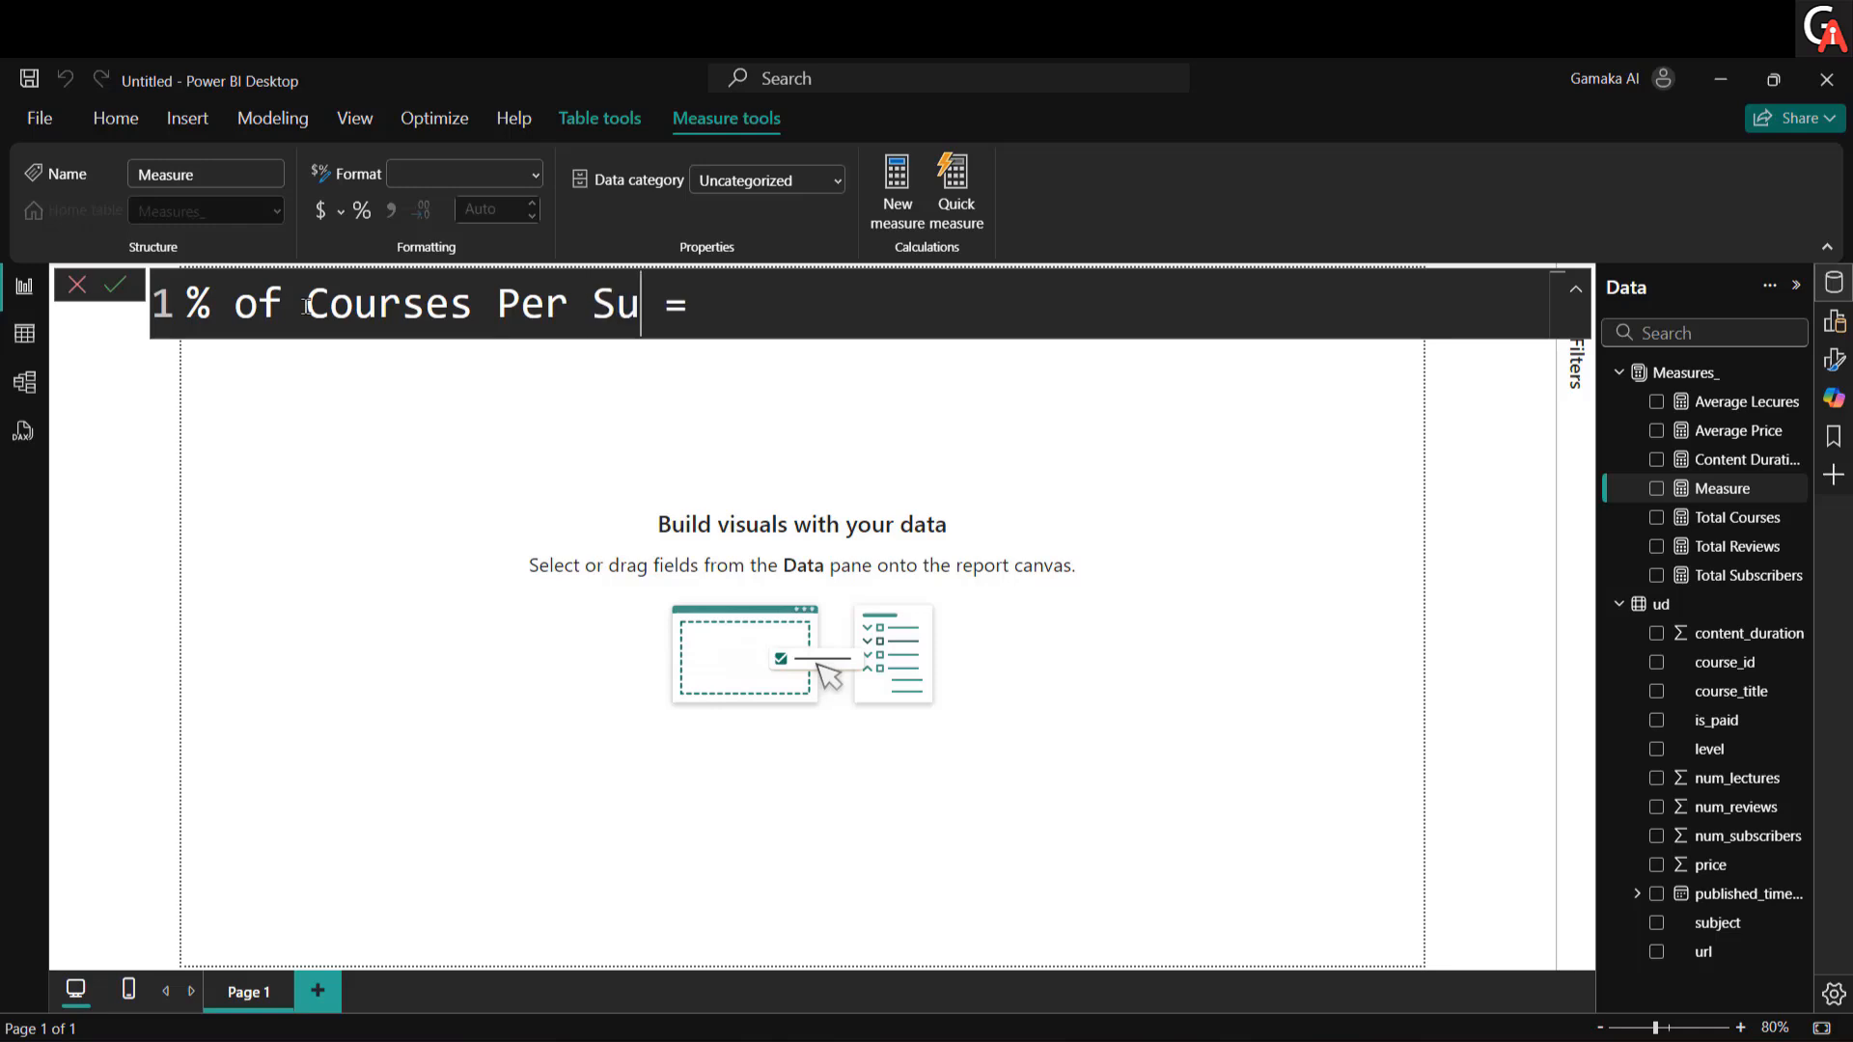
text(t)
key(Right)
key(Right)
key(Right)
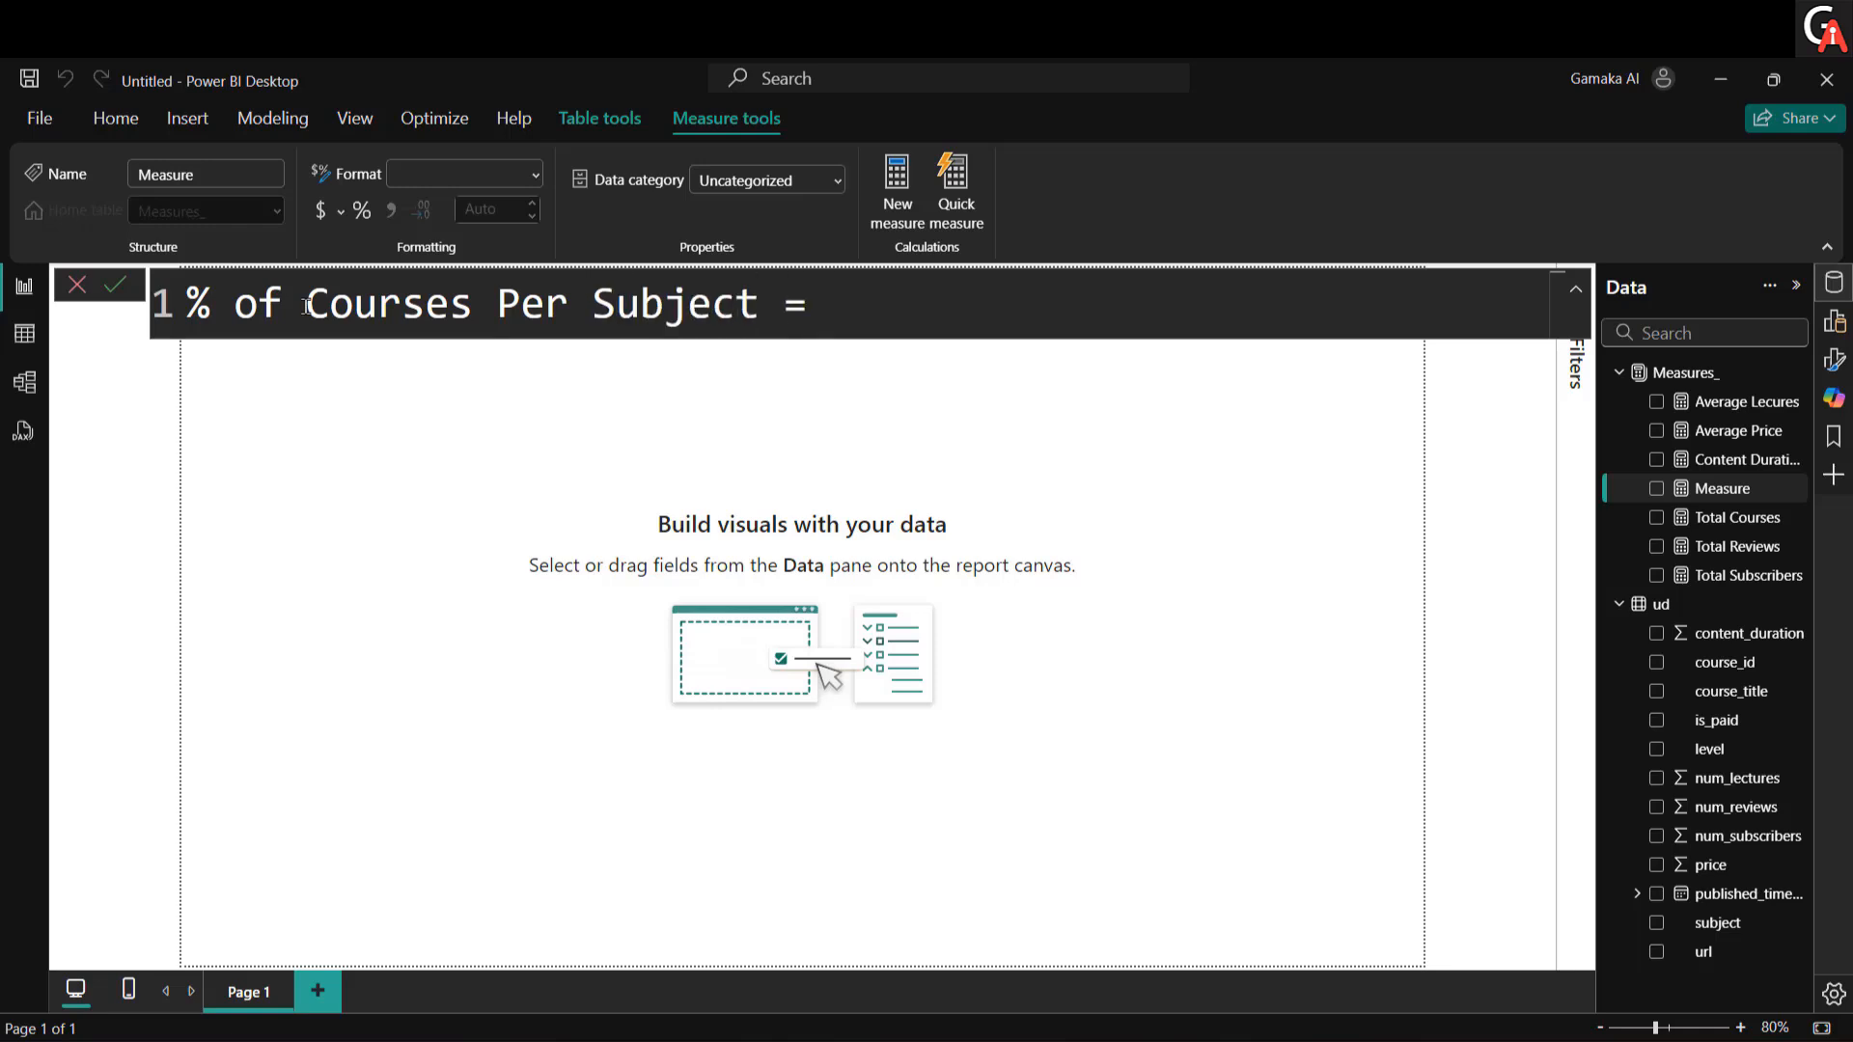
Step: Start the % of Courses Per Subject formula with a DIVIDE function that takes [Total Courses] as its numerator
text(DIVIDE()
key(shift+Return)
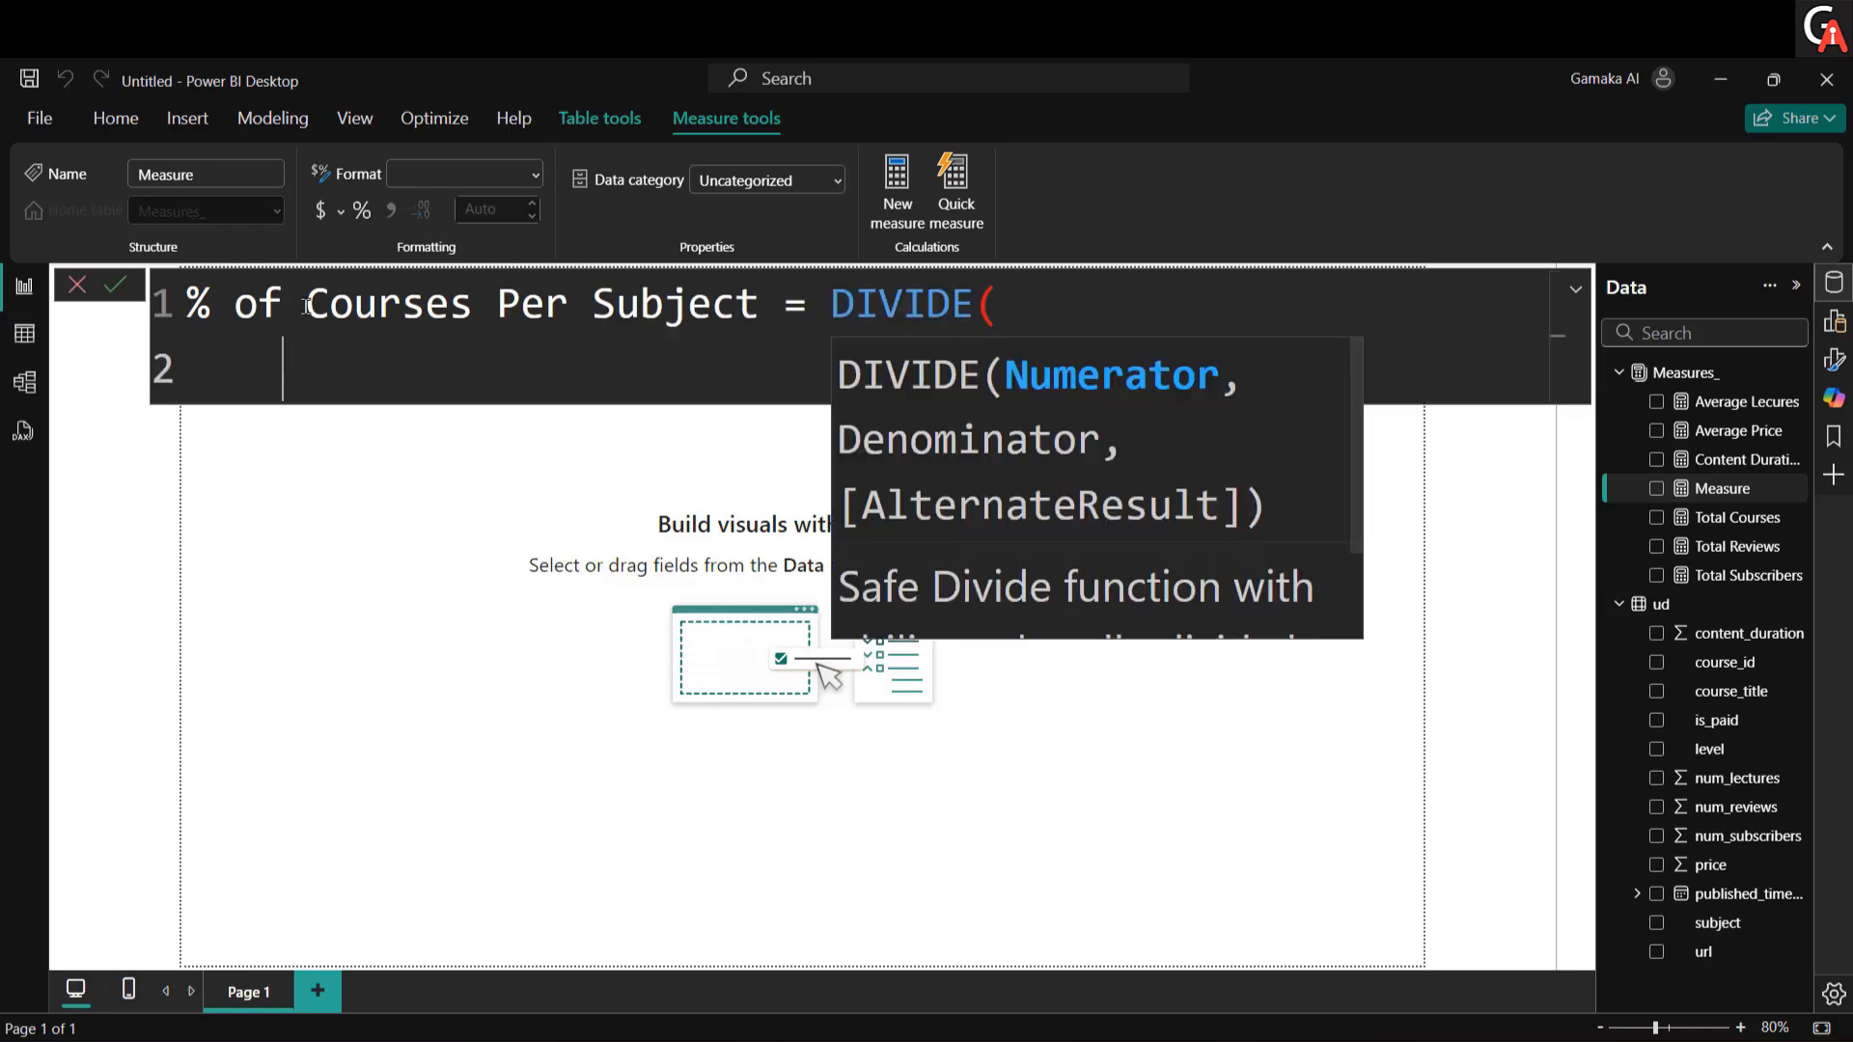
text(to)
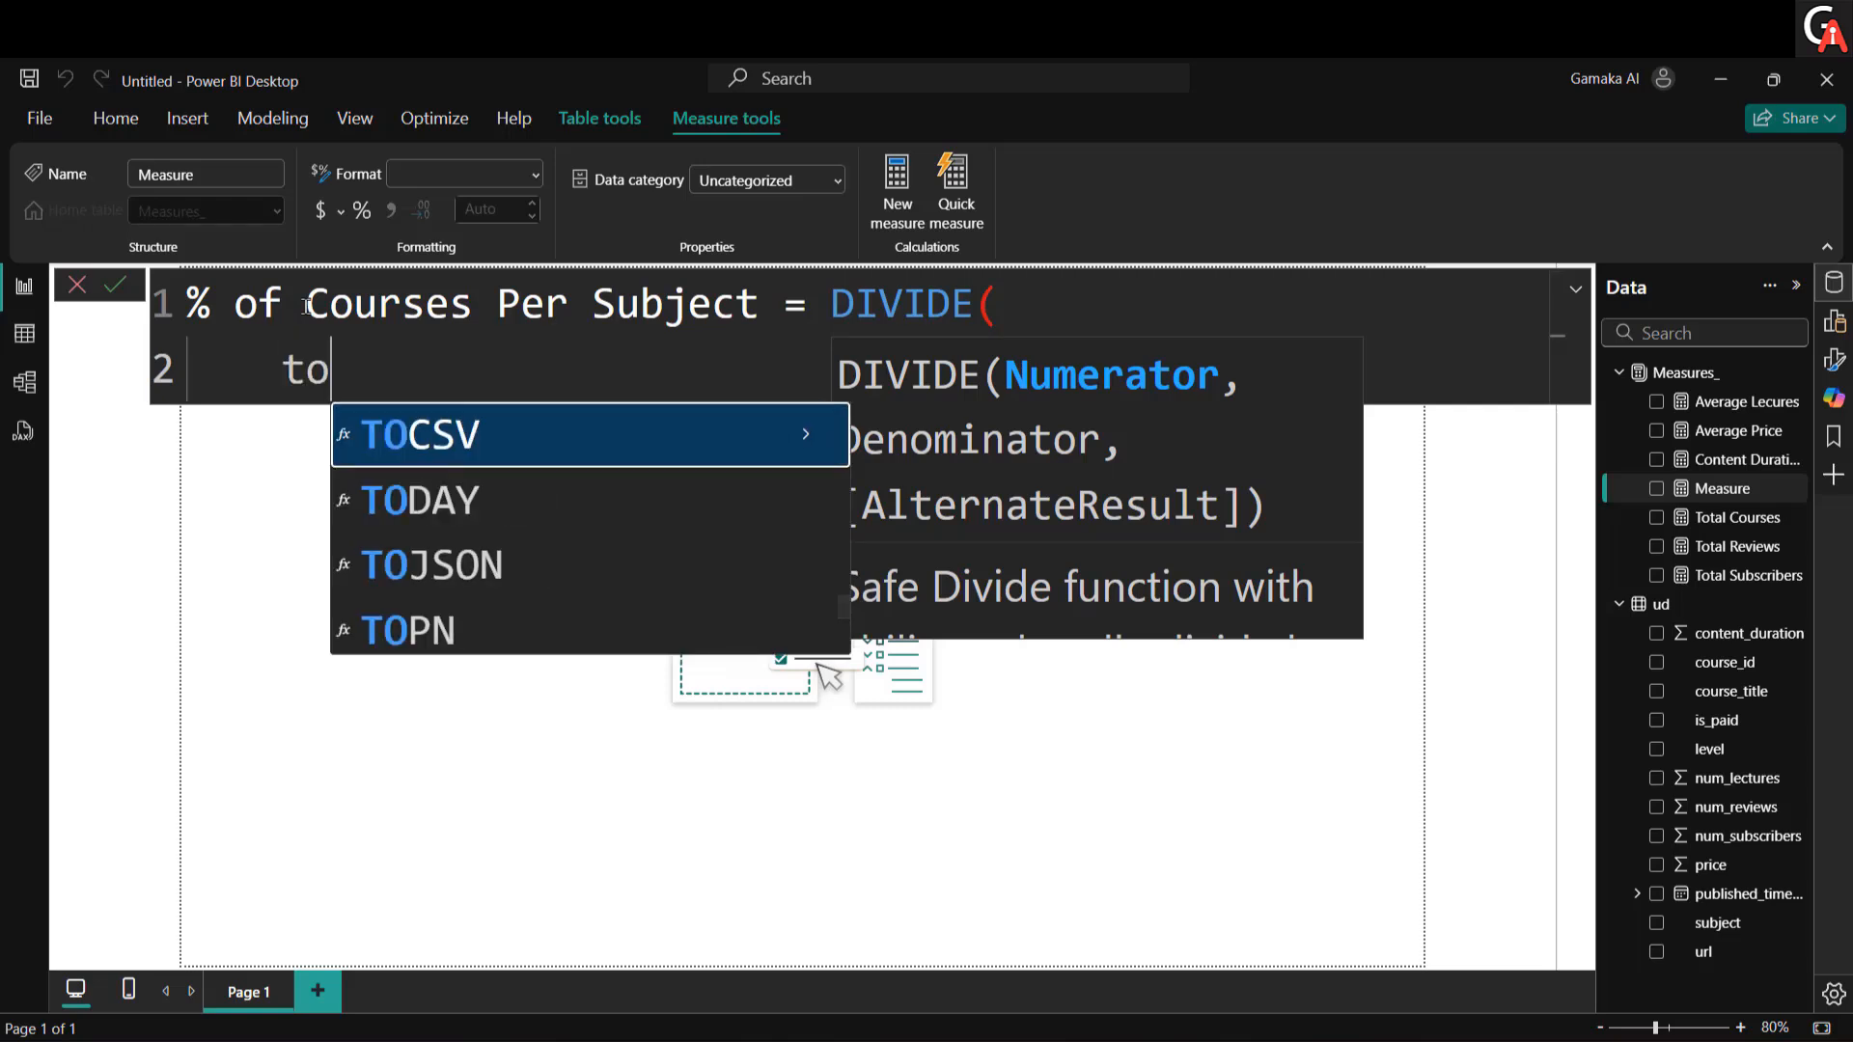
text(tal)
key(Tab)
text(,)
key(shift+Return)
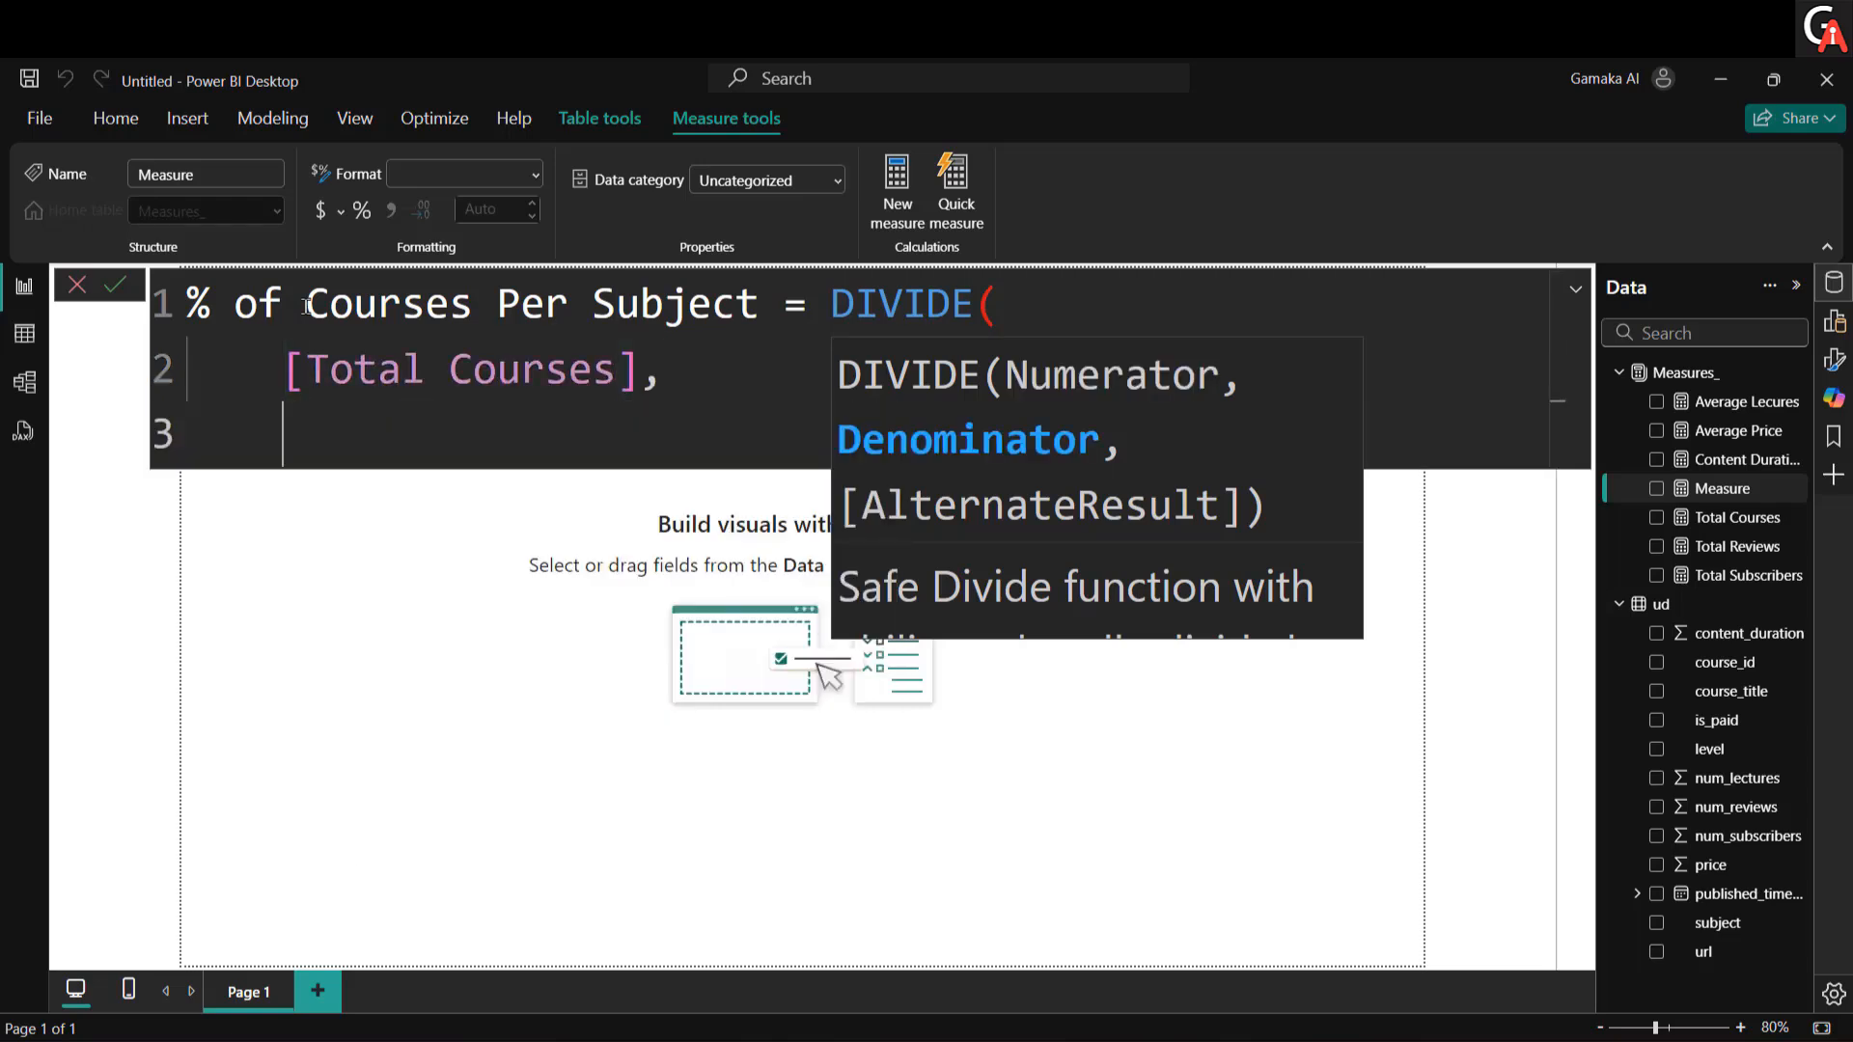
Step: Begin the DIVIDE denominator as a CALCULATE function with COUNT(ud[course_id]) as its expression
text(ca)
key(Tab)
key(shift+Return)
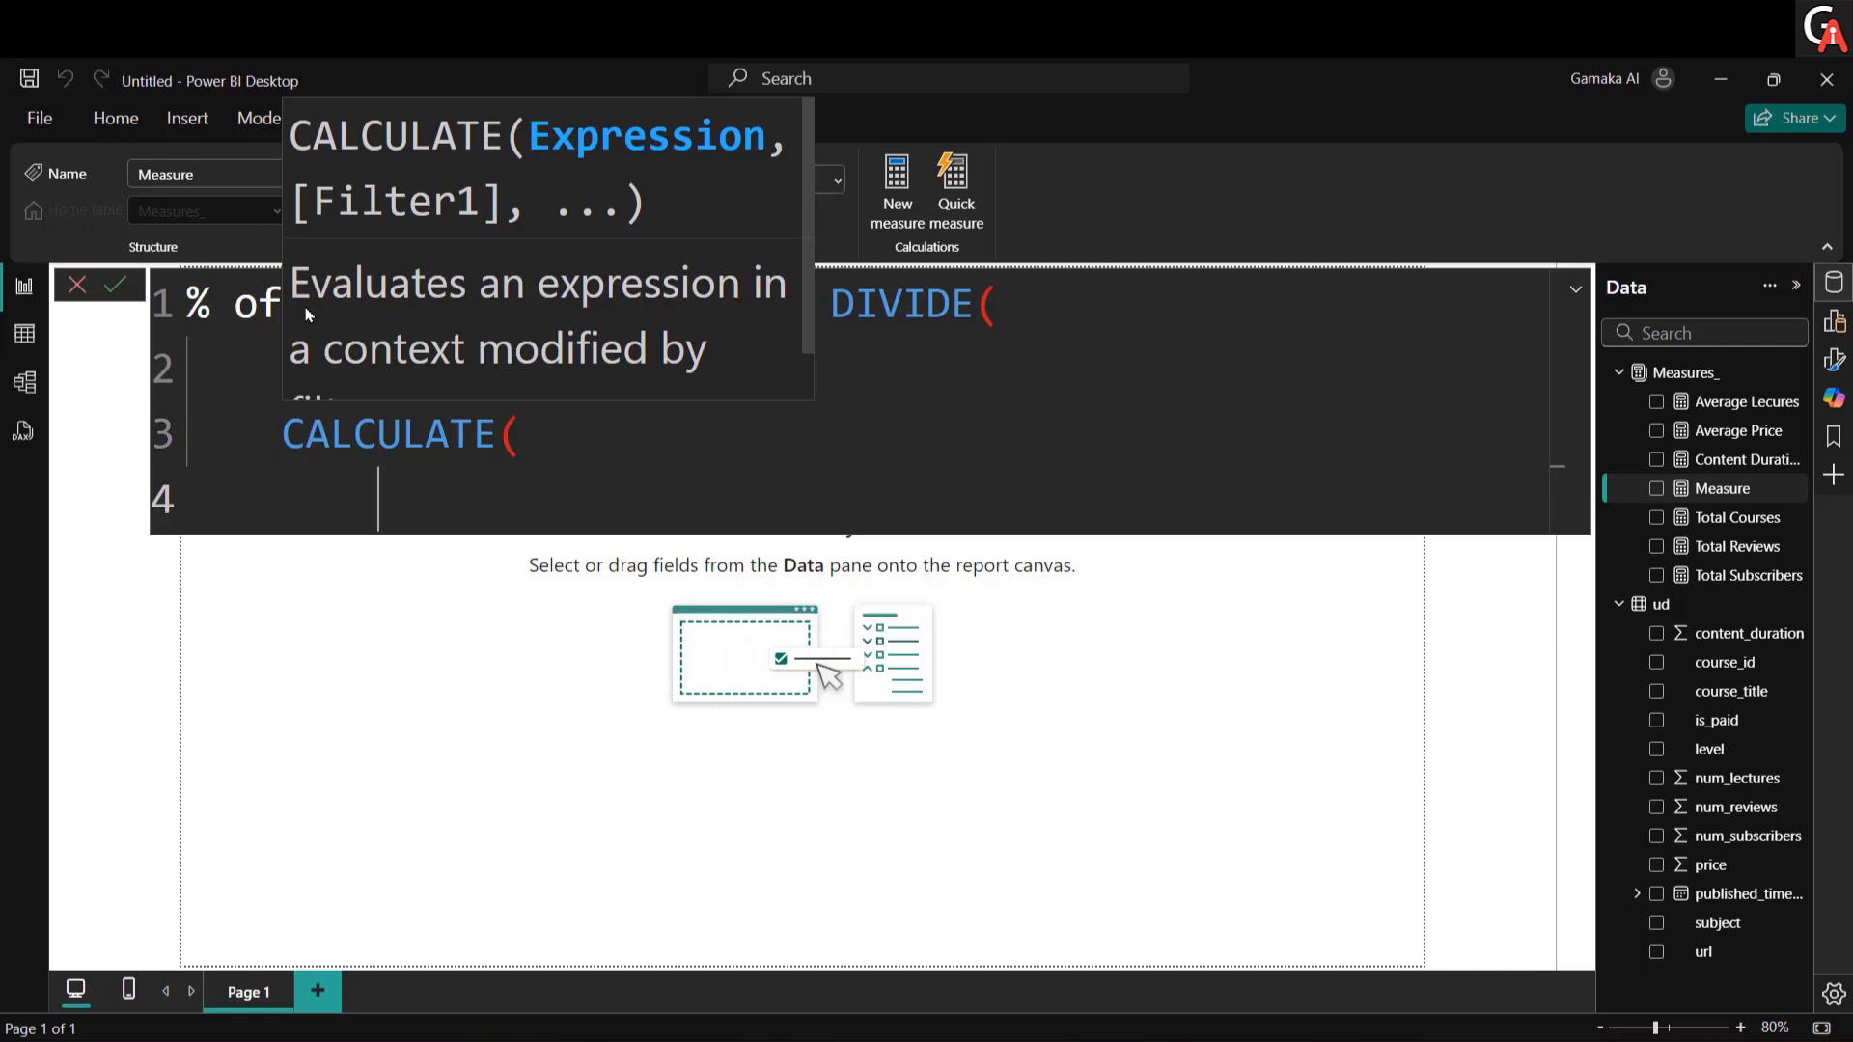
text(a)
key(BackSpace)
text(count)
key(Tab)
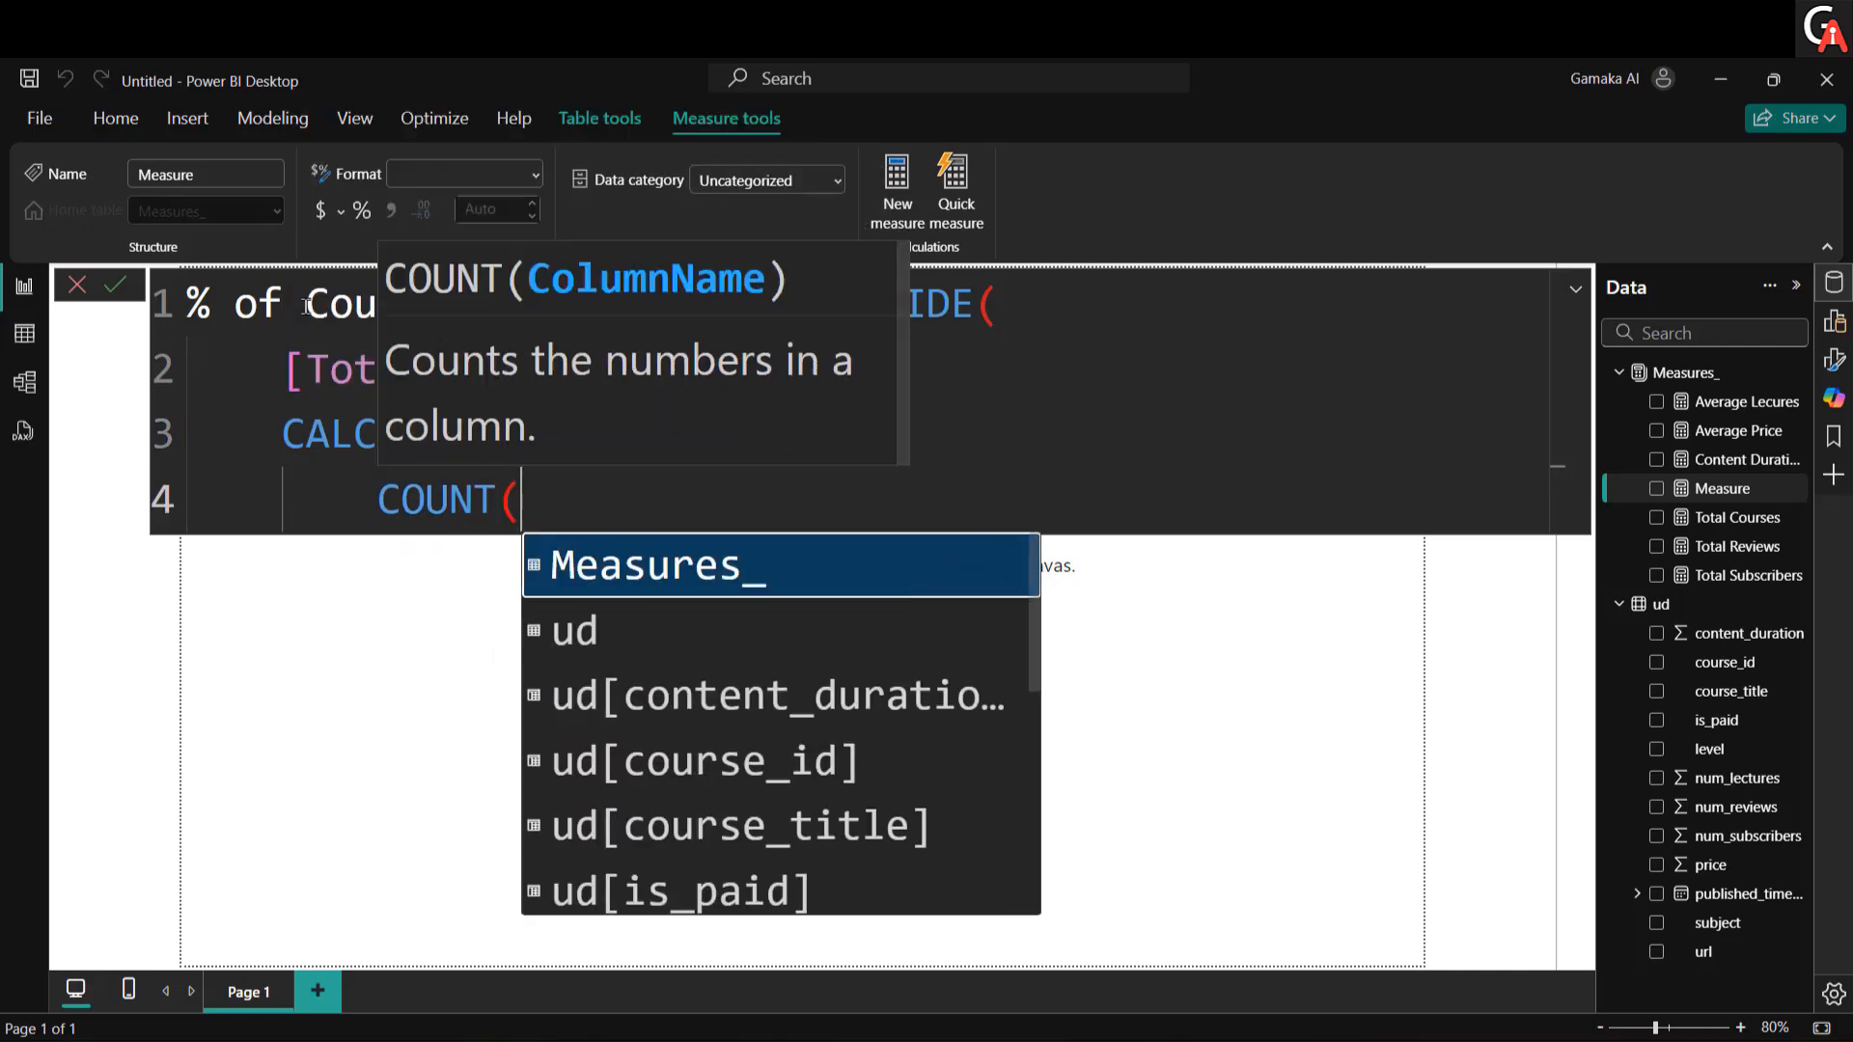
text(id)
key(Tab)
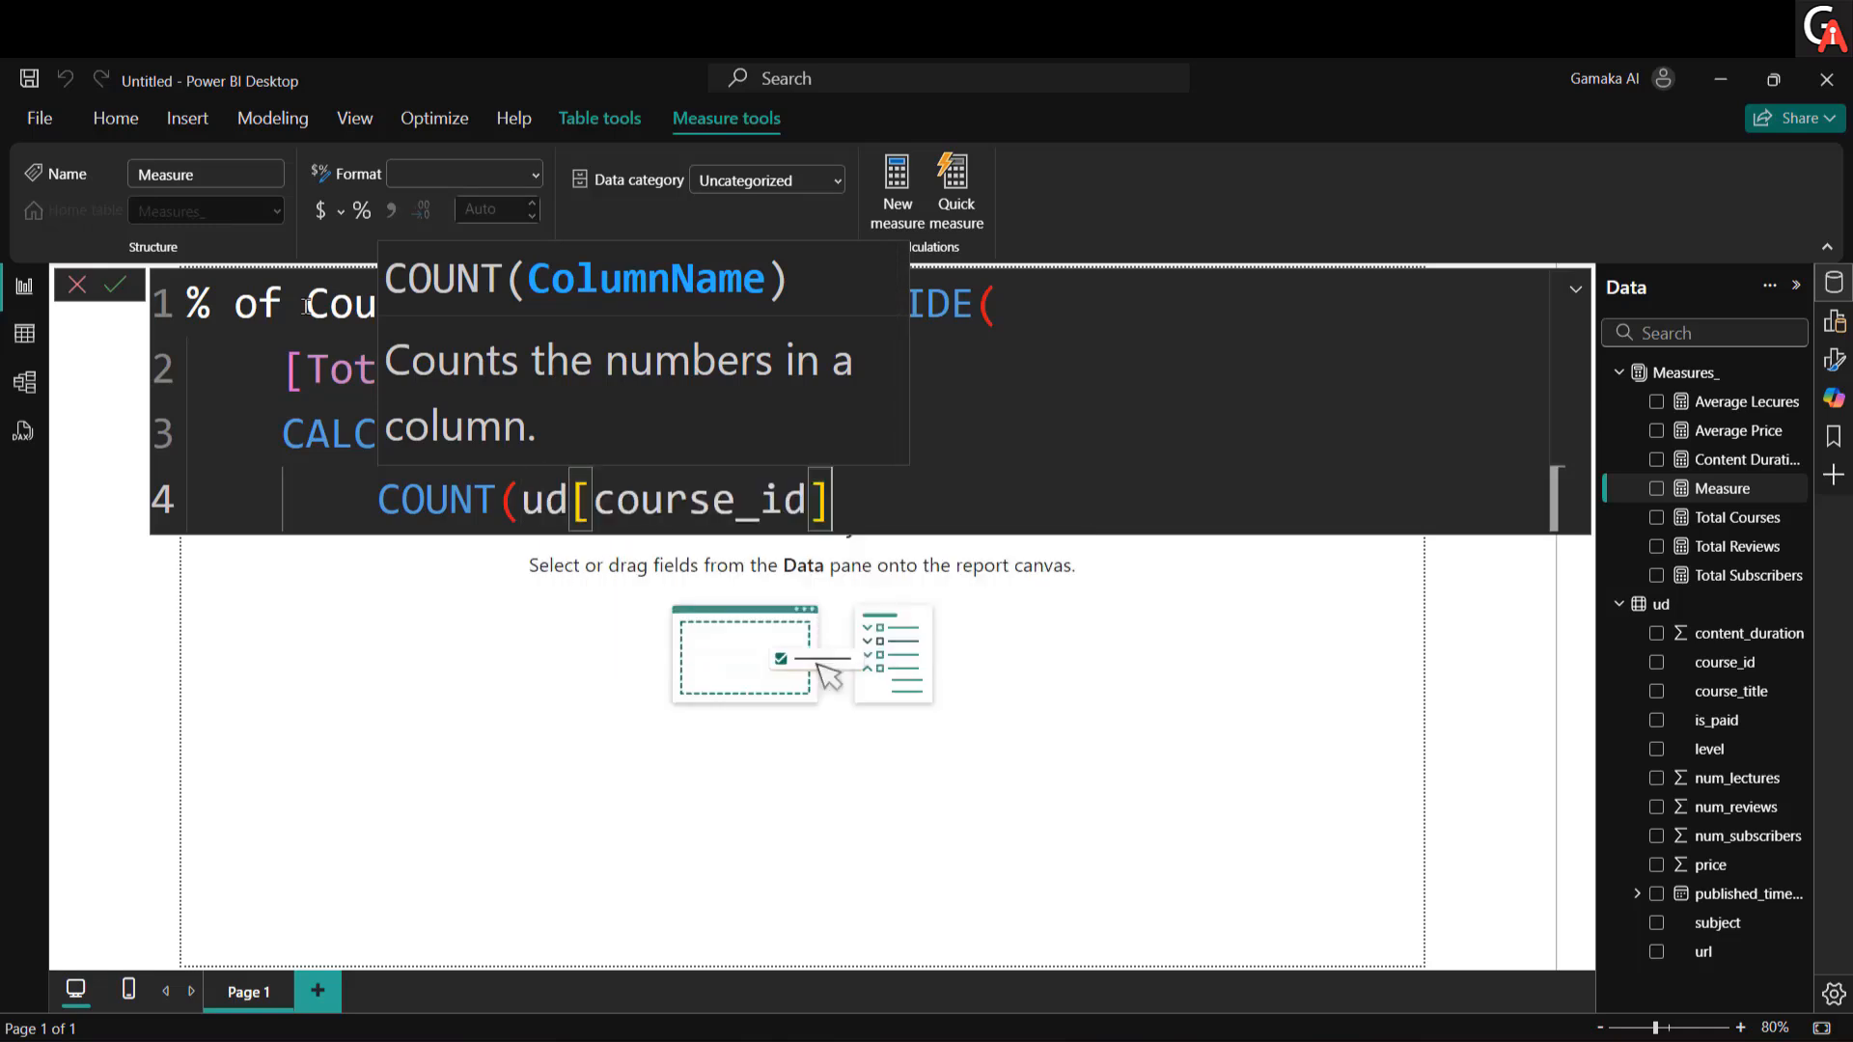
text(),)
key(Return)
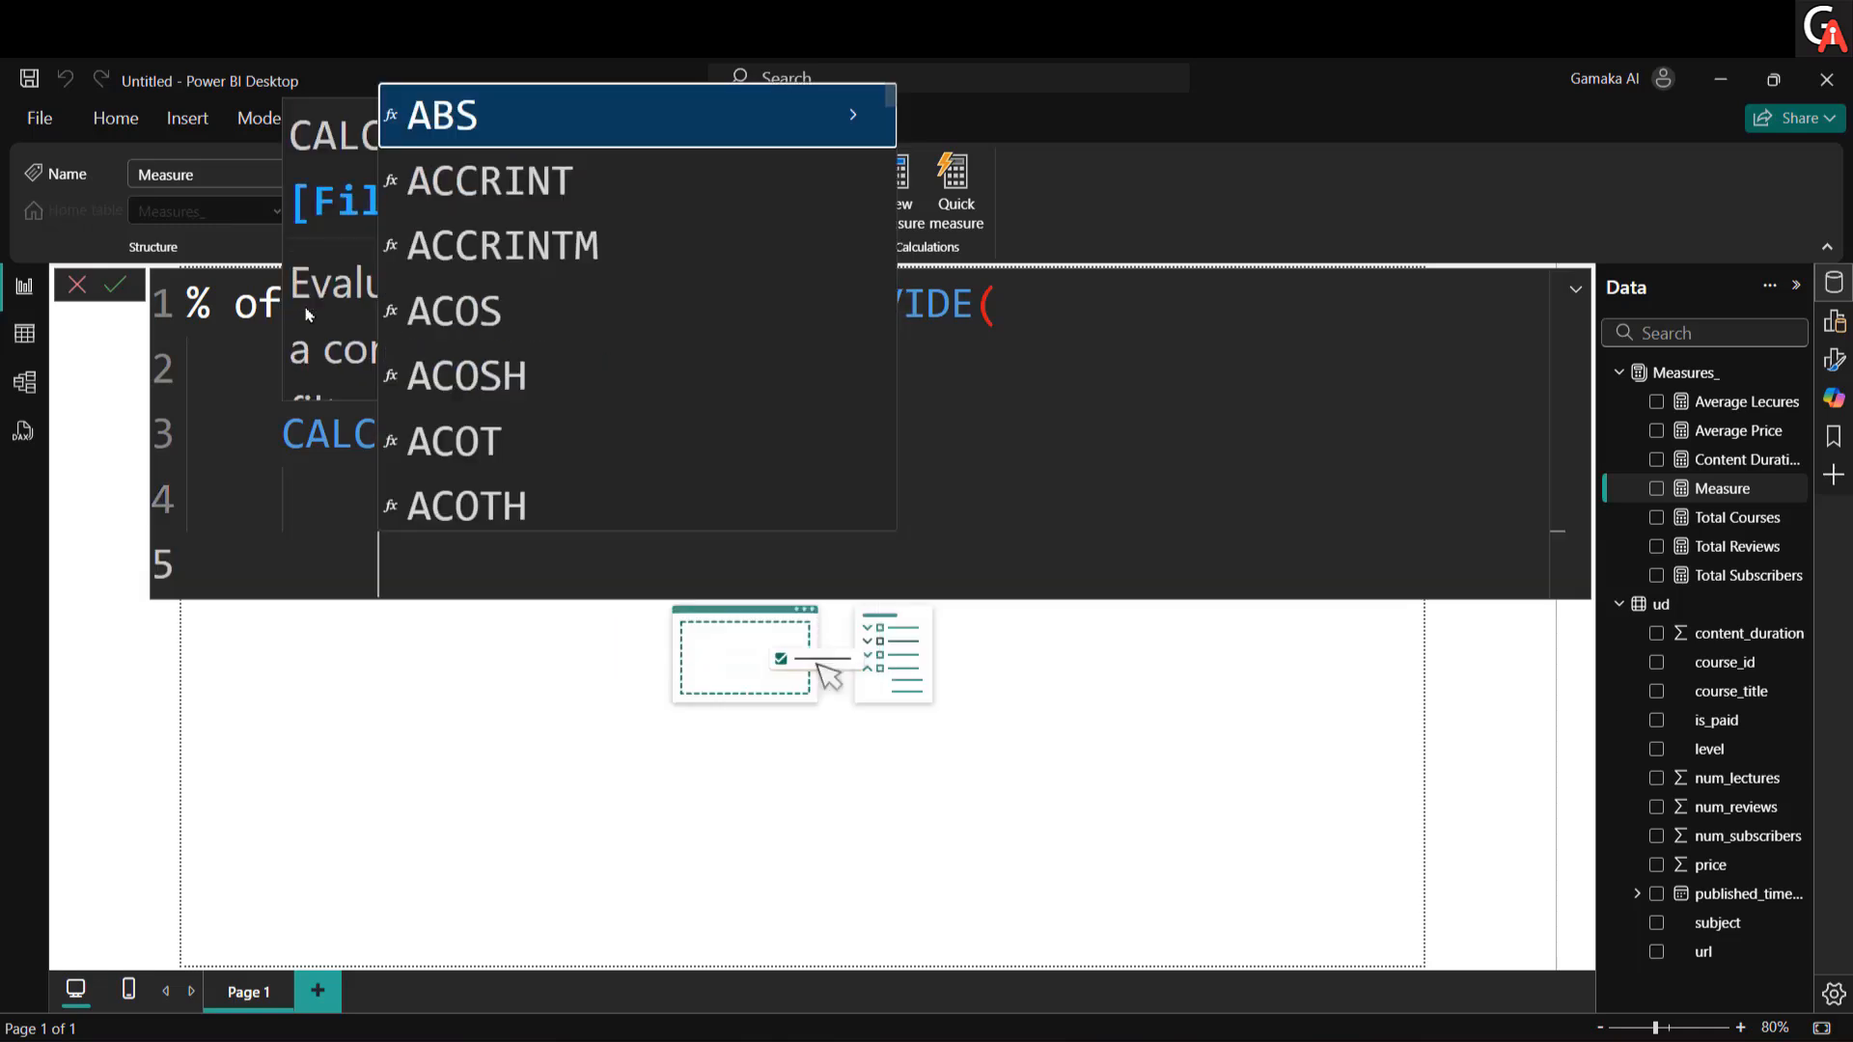
Step: Add ALL(ud[subject]) as the CALCULATE filter, close all the functions and commit the measure
text(al)
key(Tab)
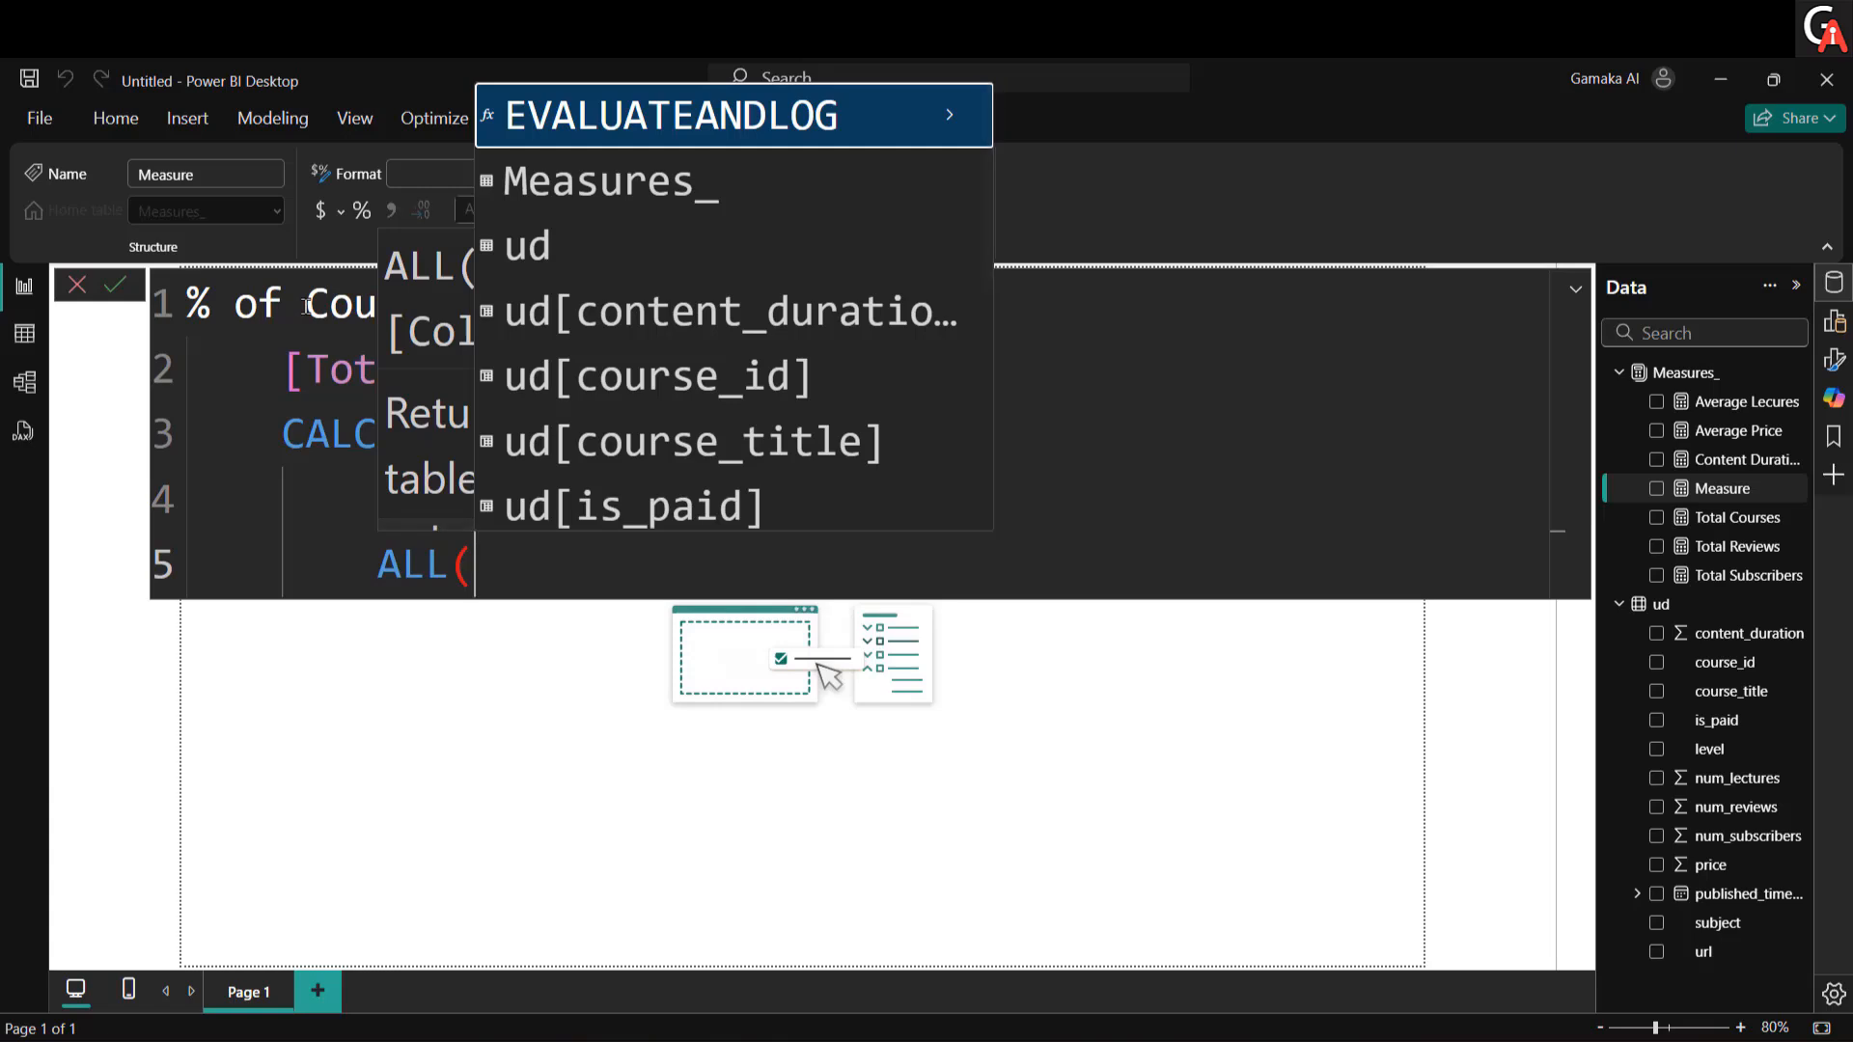
key(shift+Return)
text(sub)
key(Tab)
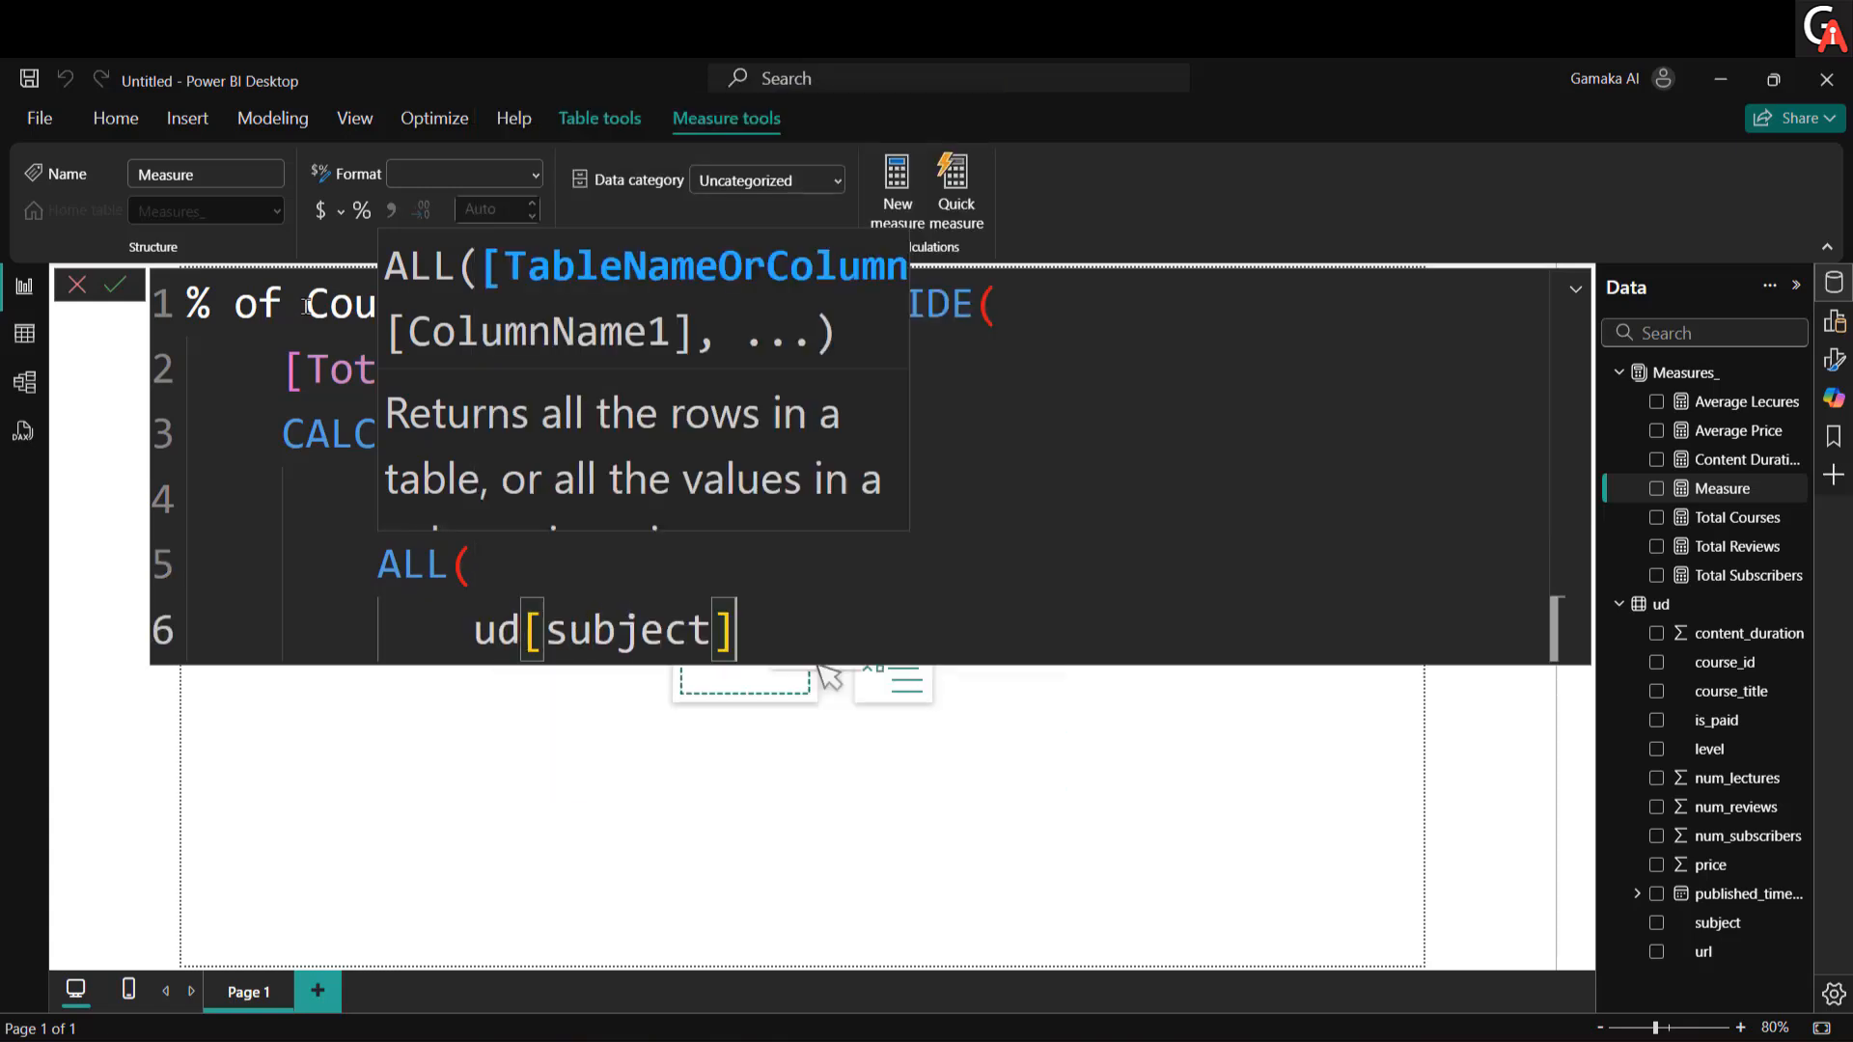
key(shift+Return)
text())
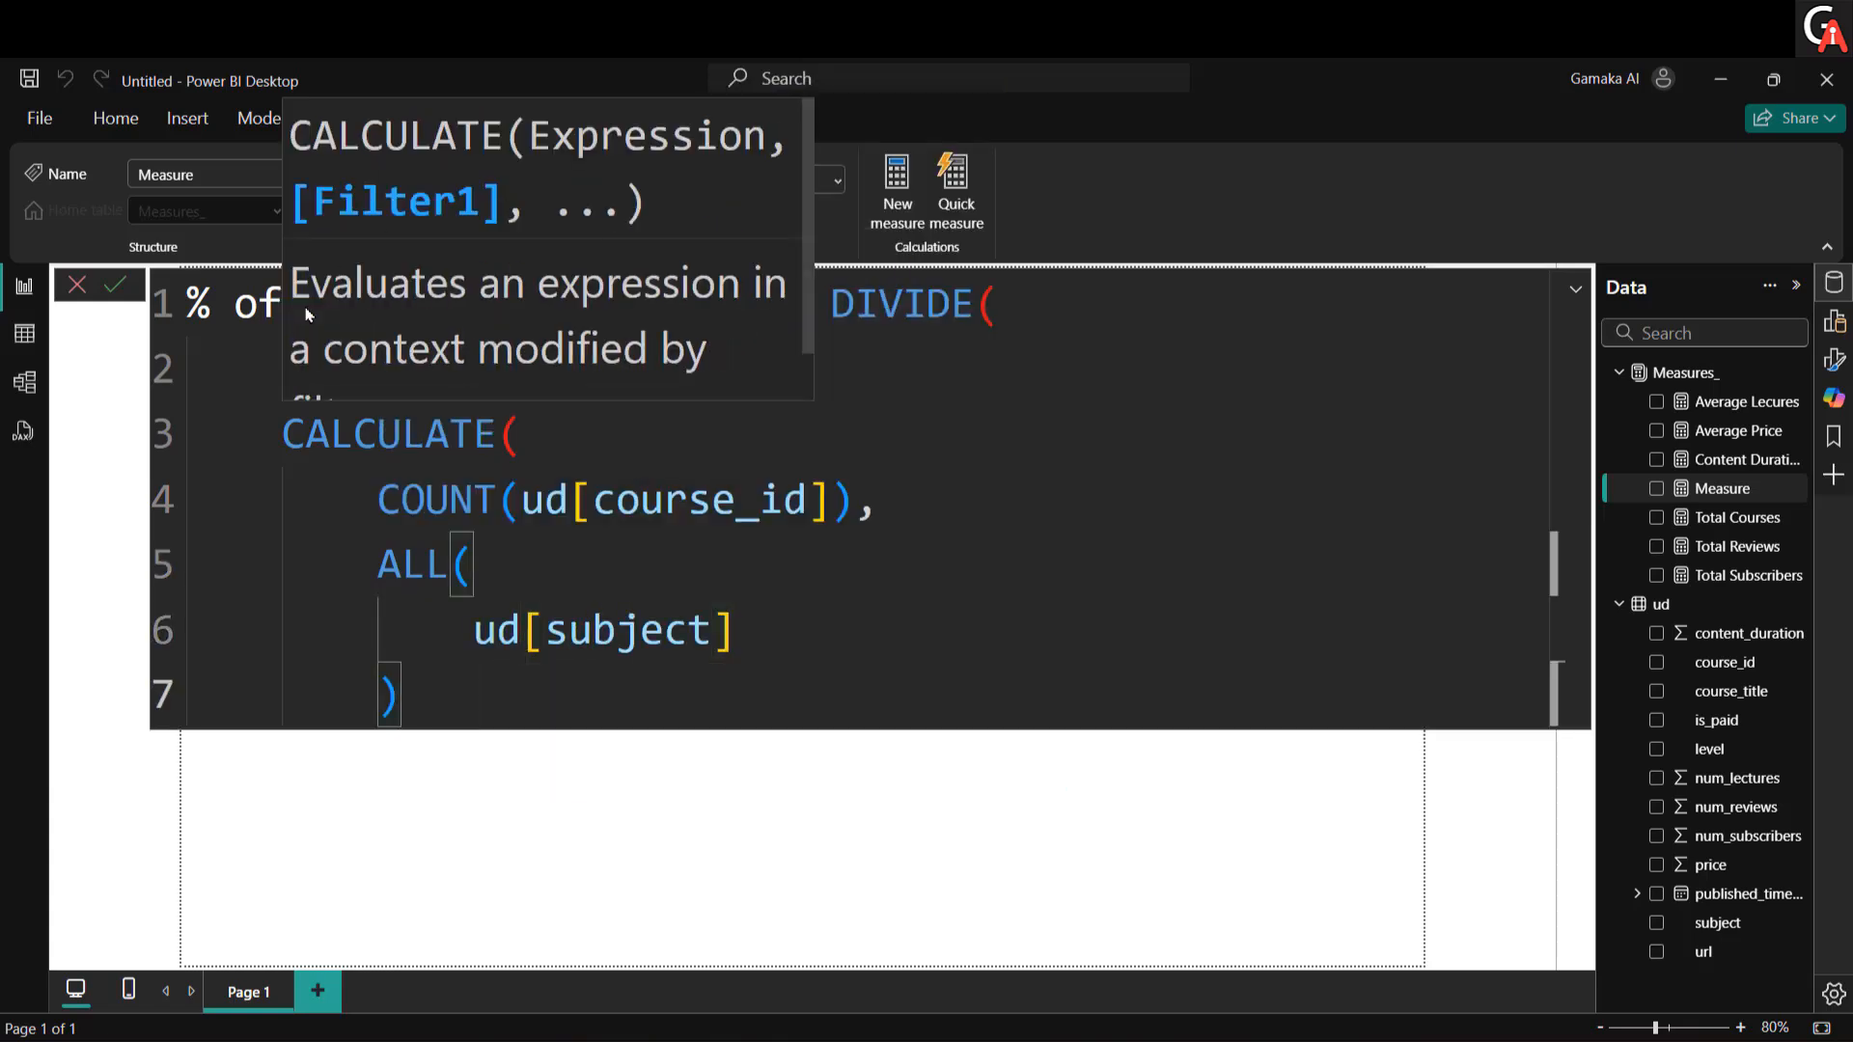
key(shift+Return)
text())
key(shift+Return)
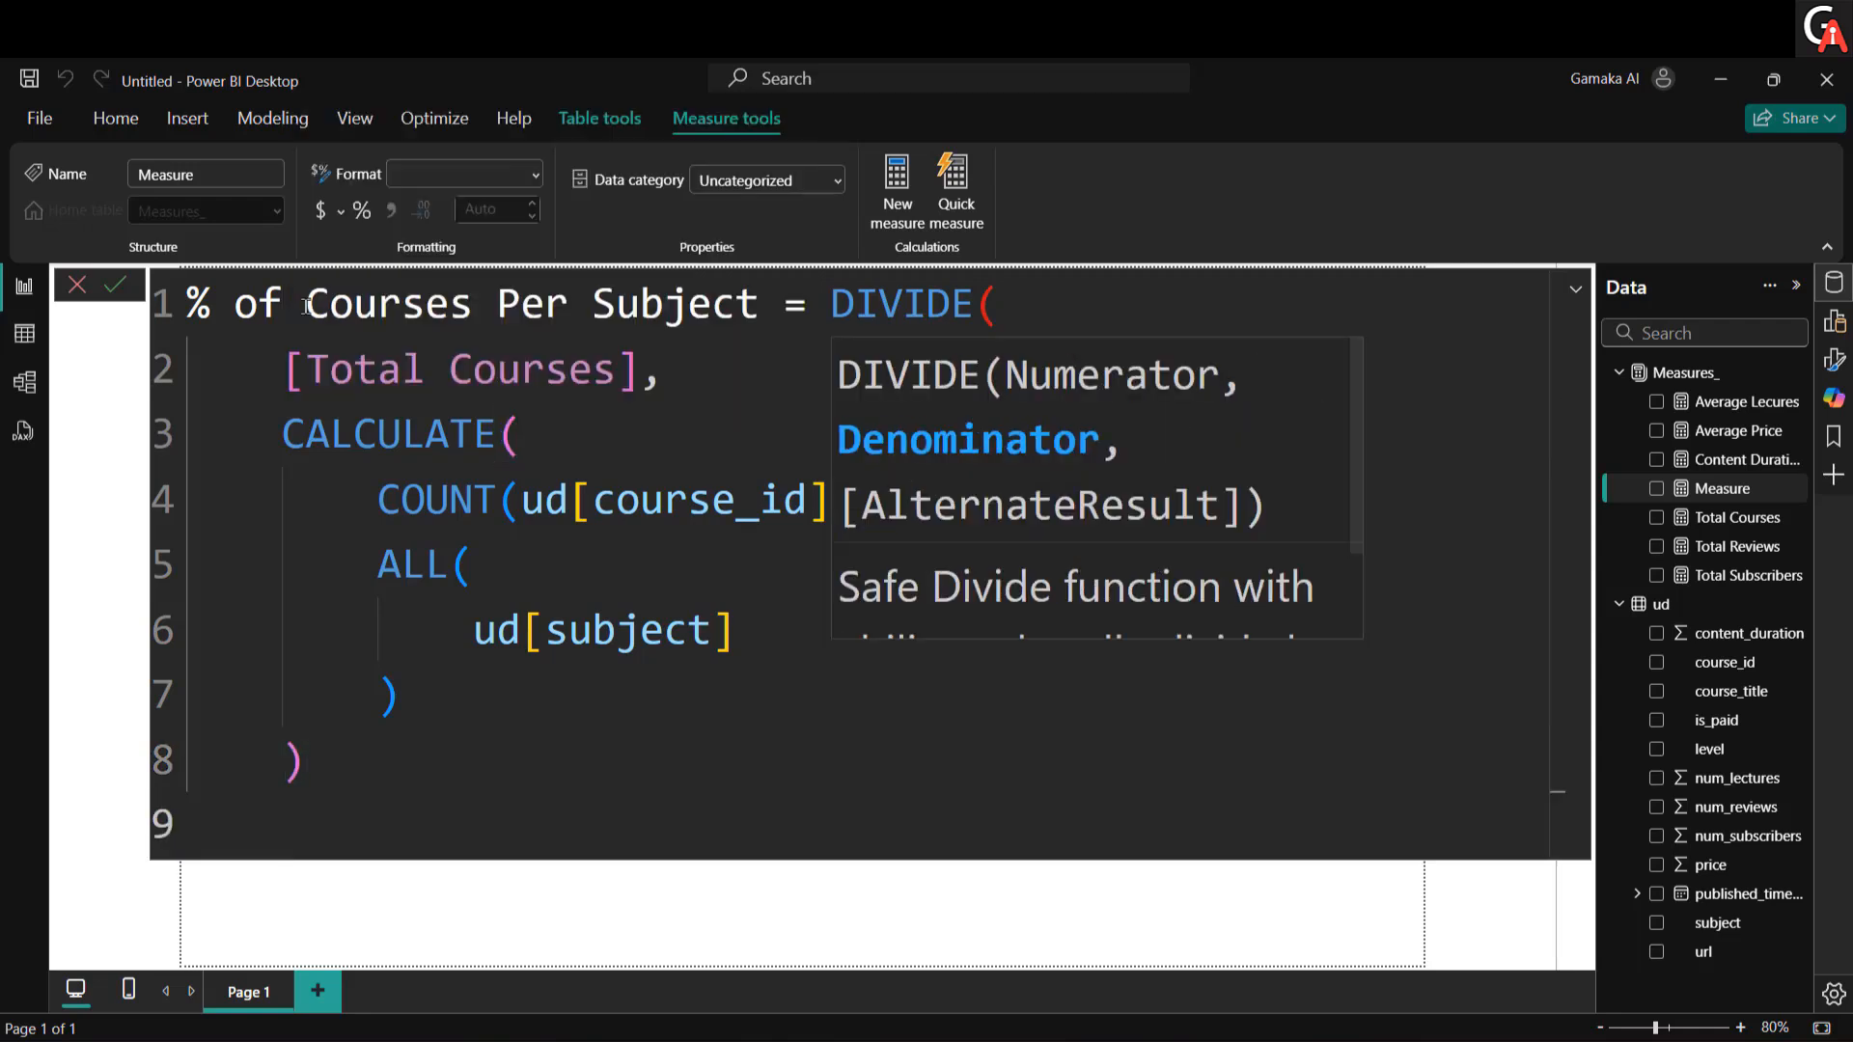
text())
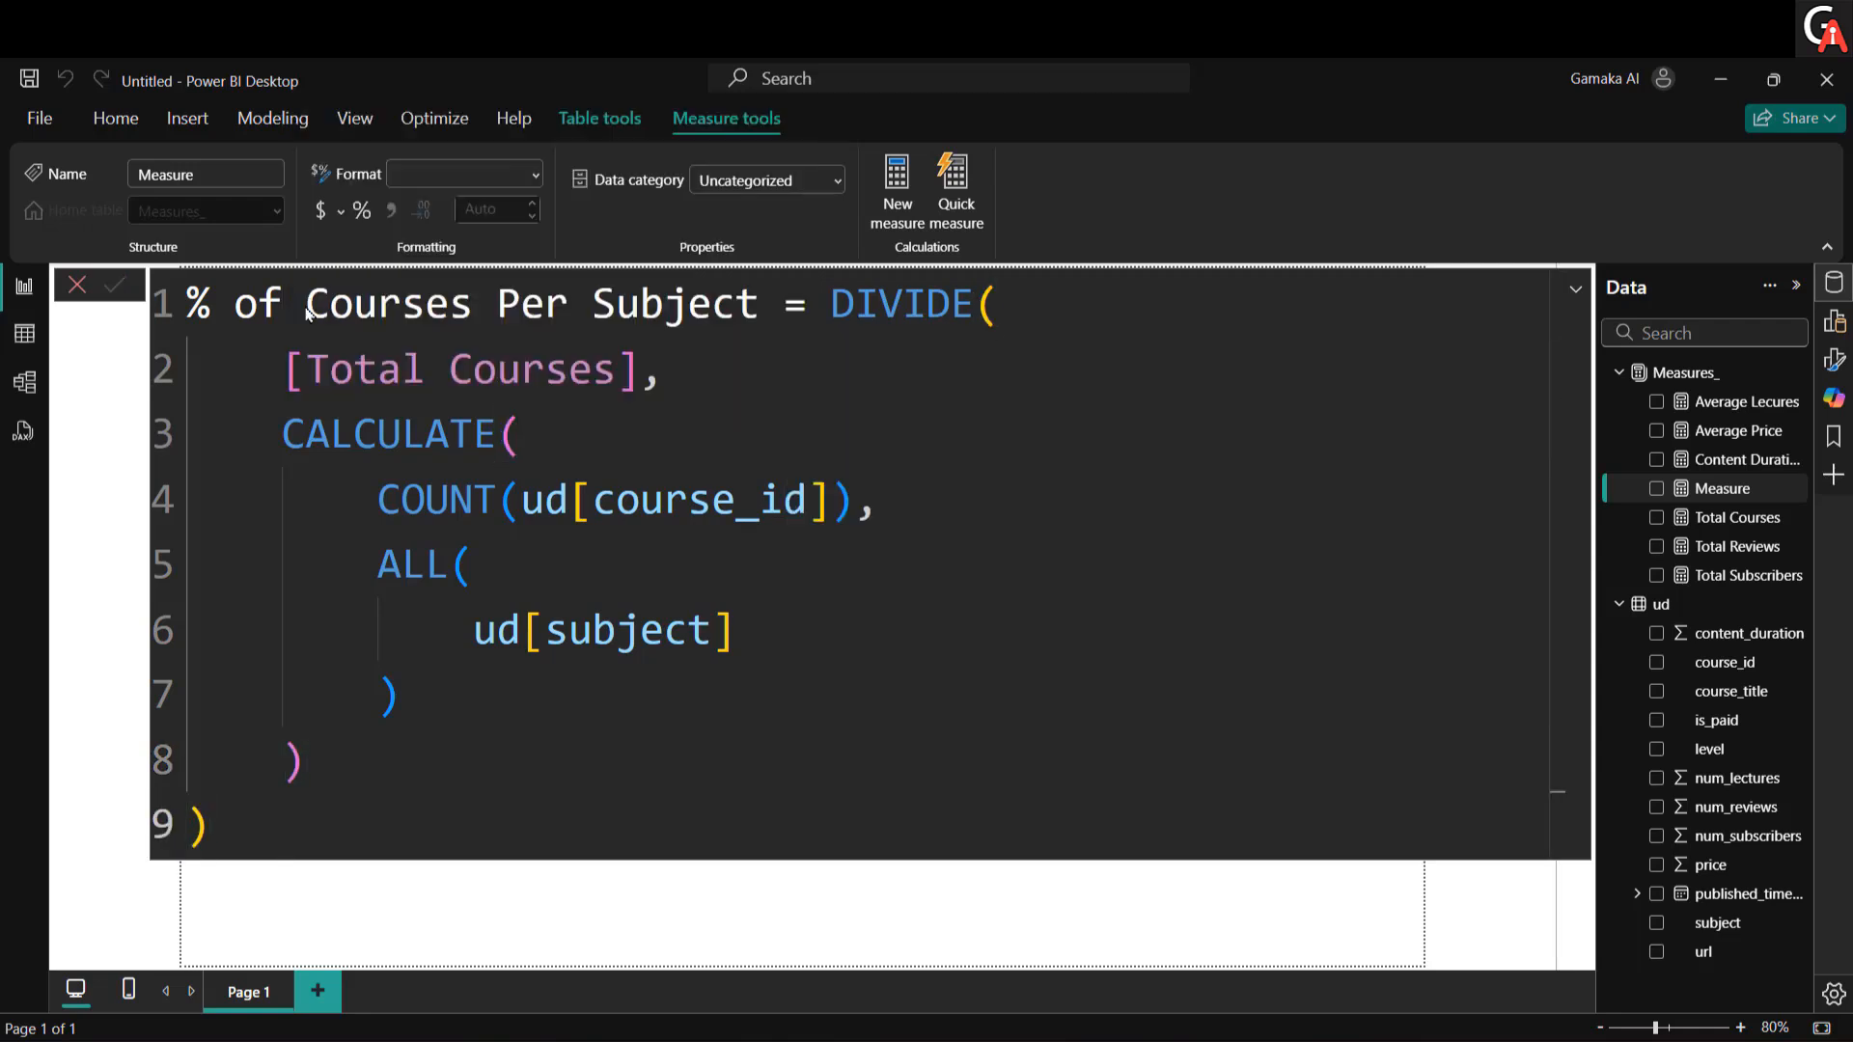
key(Return)
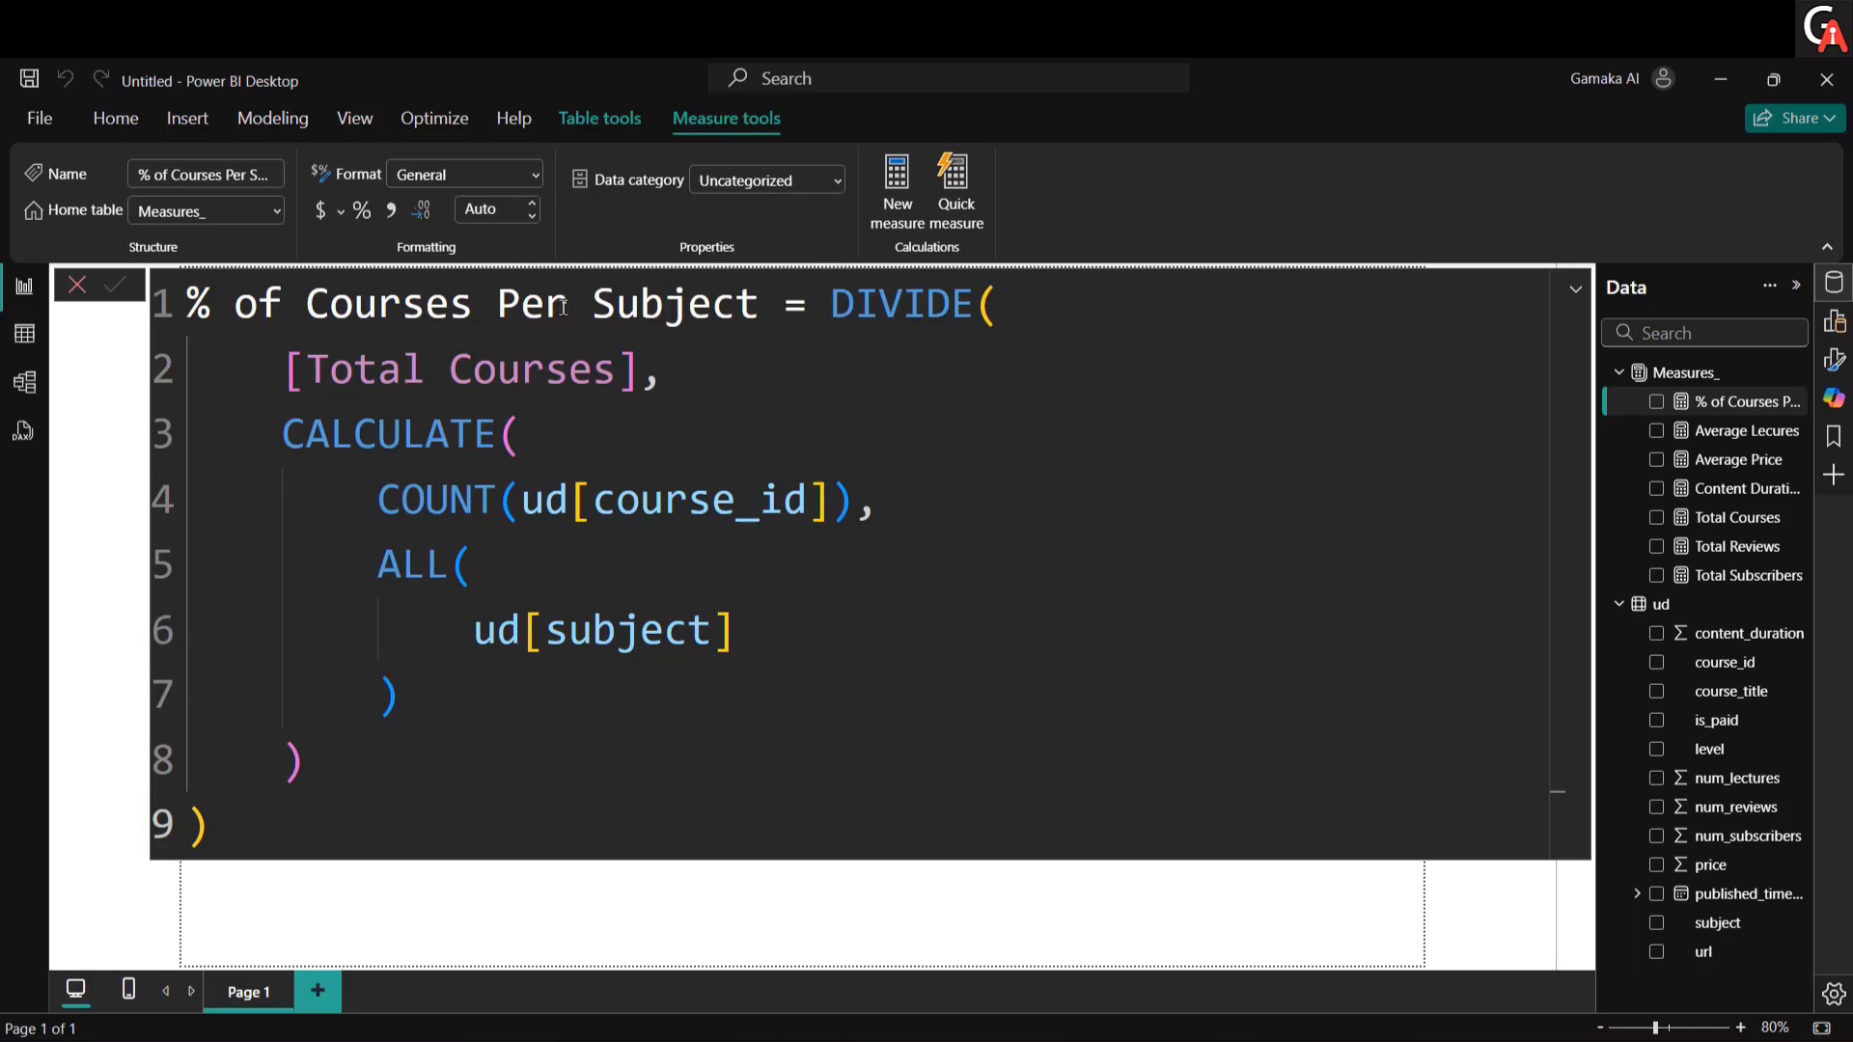
Step: Format the % of Courses Per Subject measure as a percentage with 2 decimal places and leave the formula
click(535, 175)
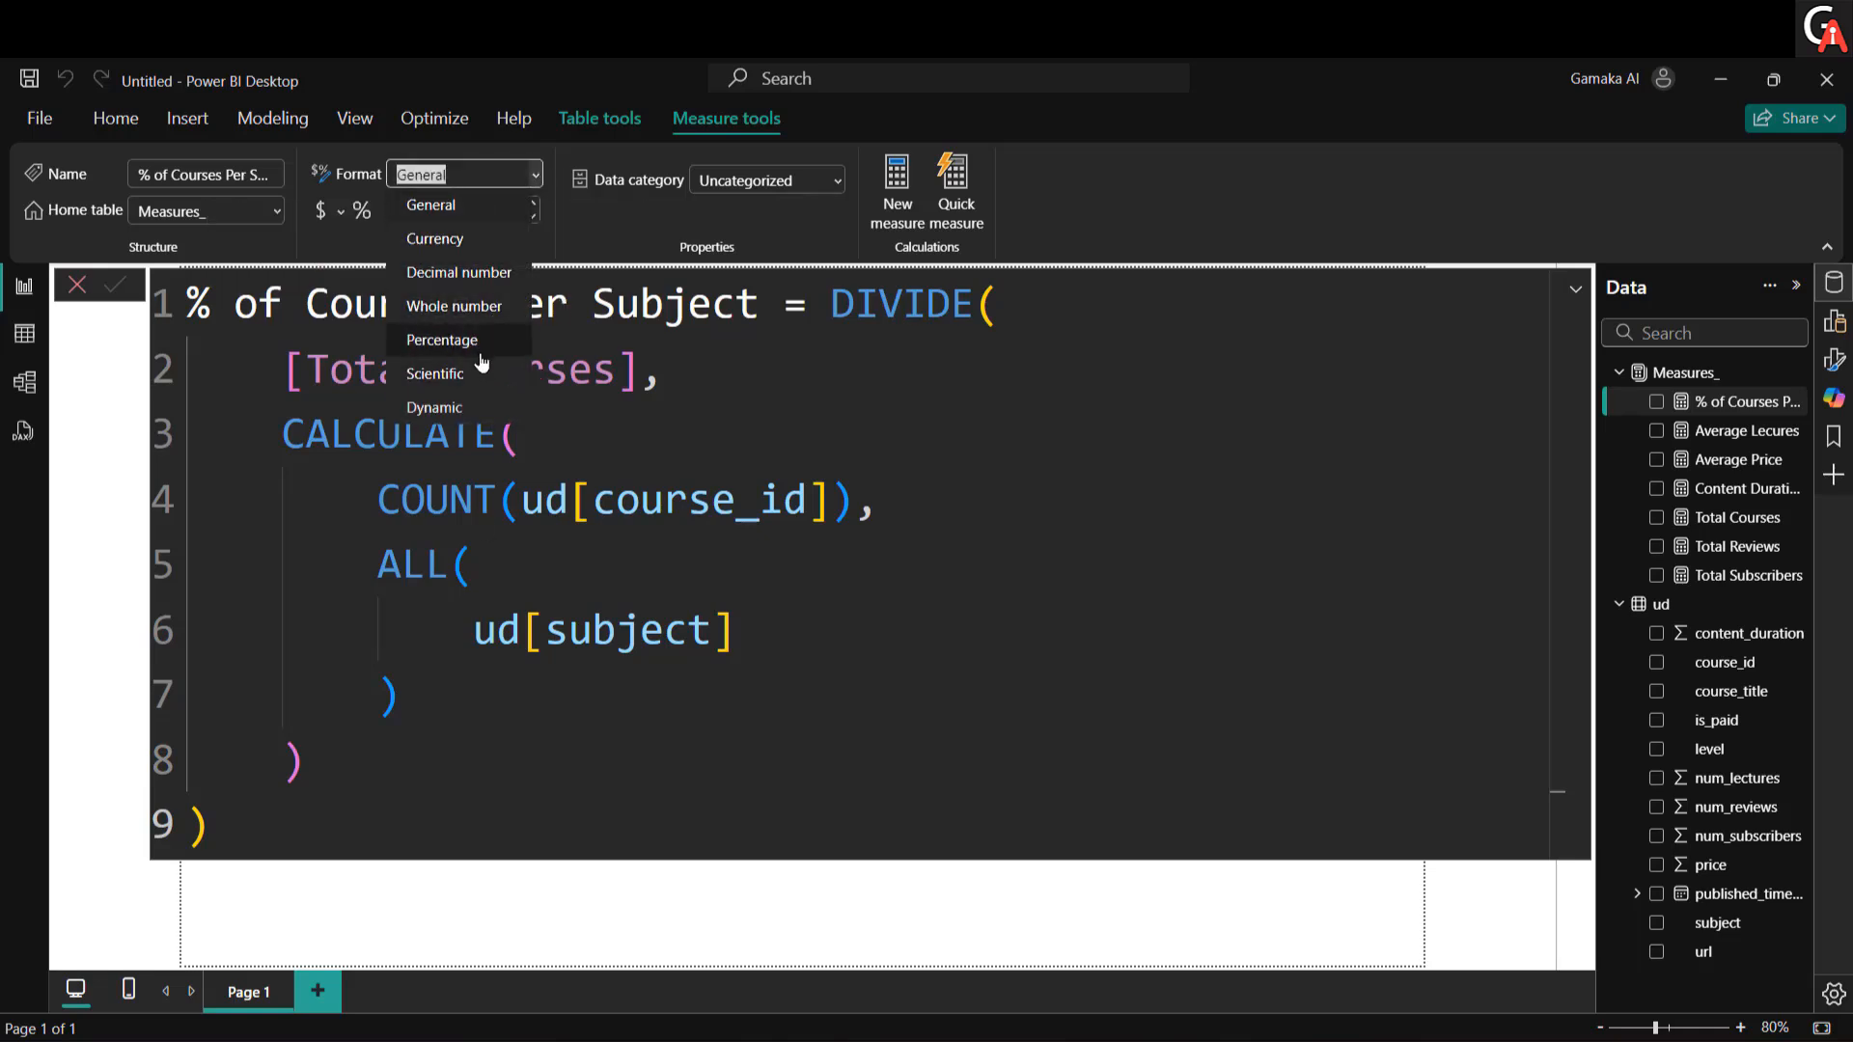
click(480, 353)
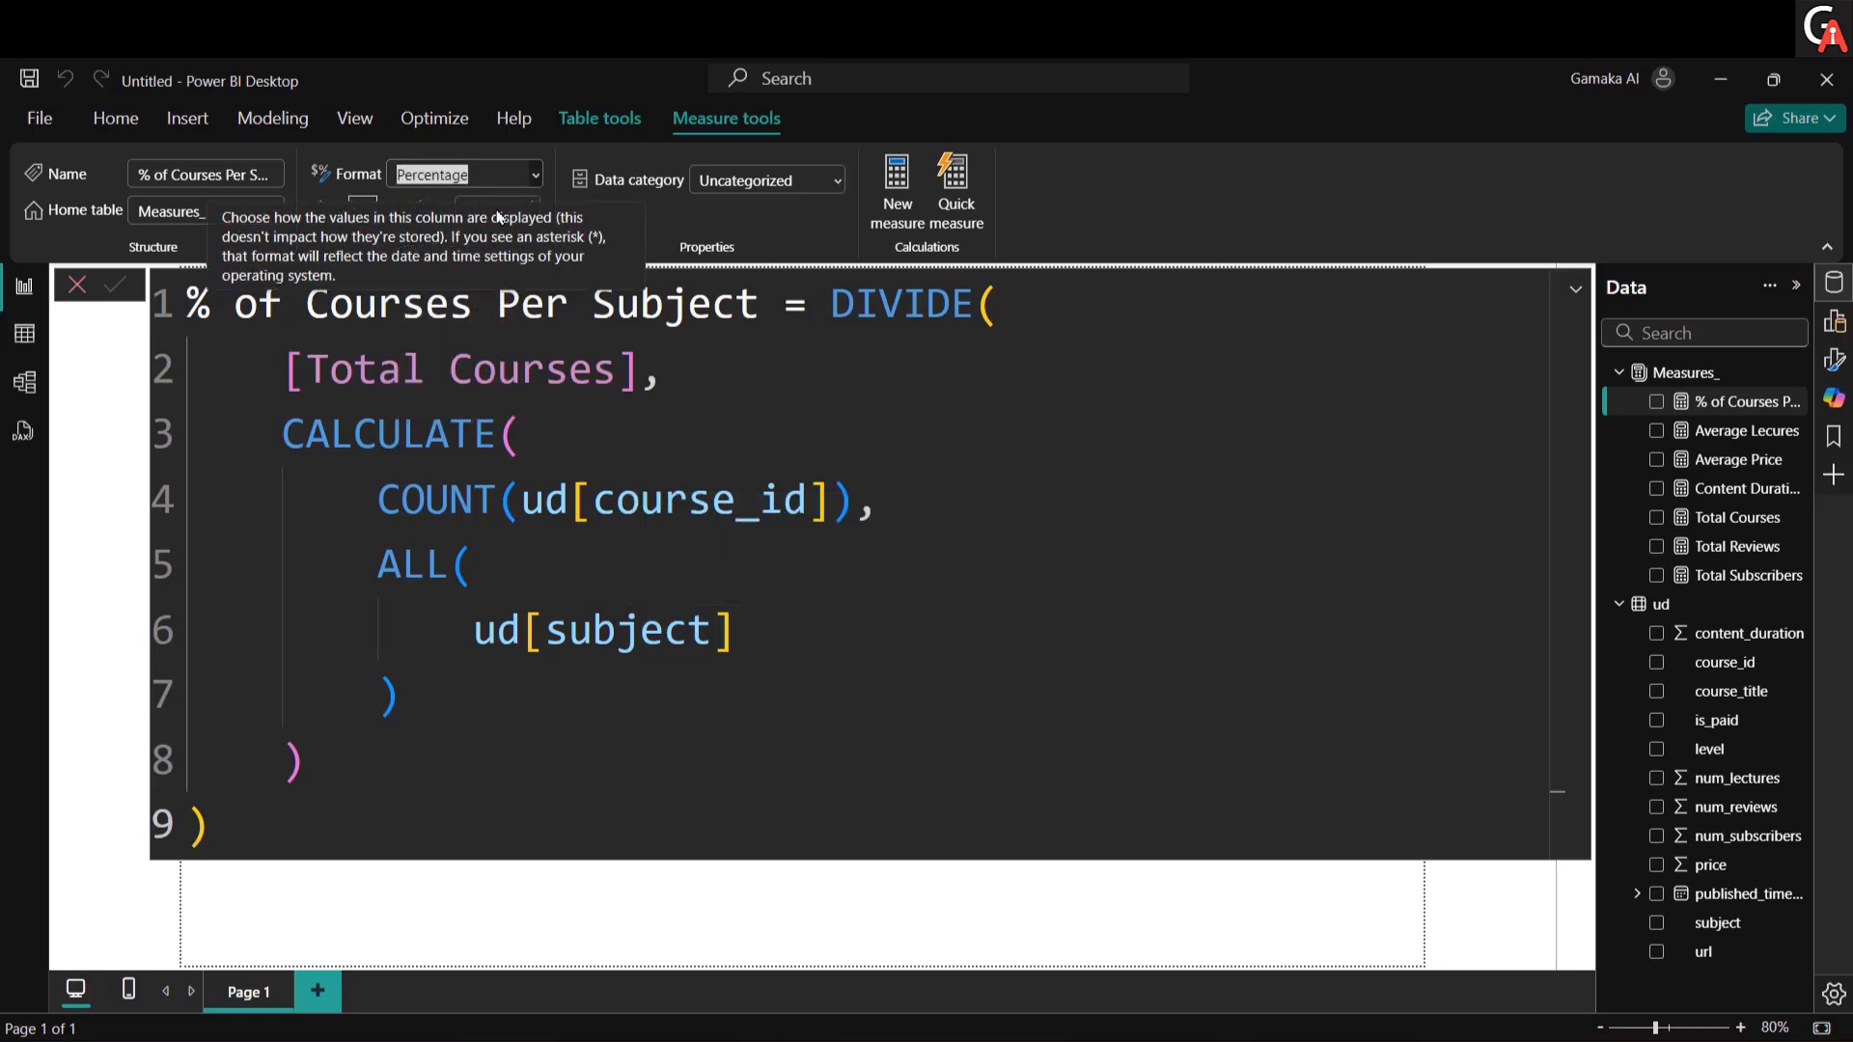
click(527, 212)
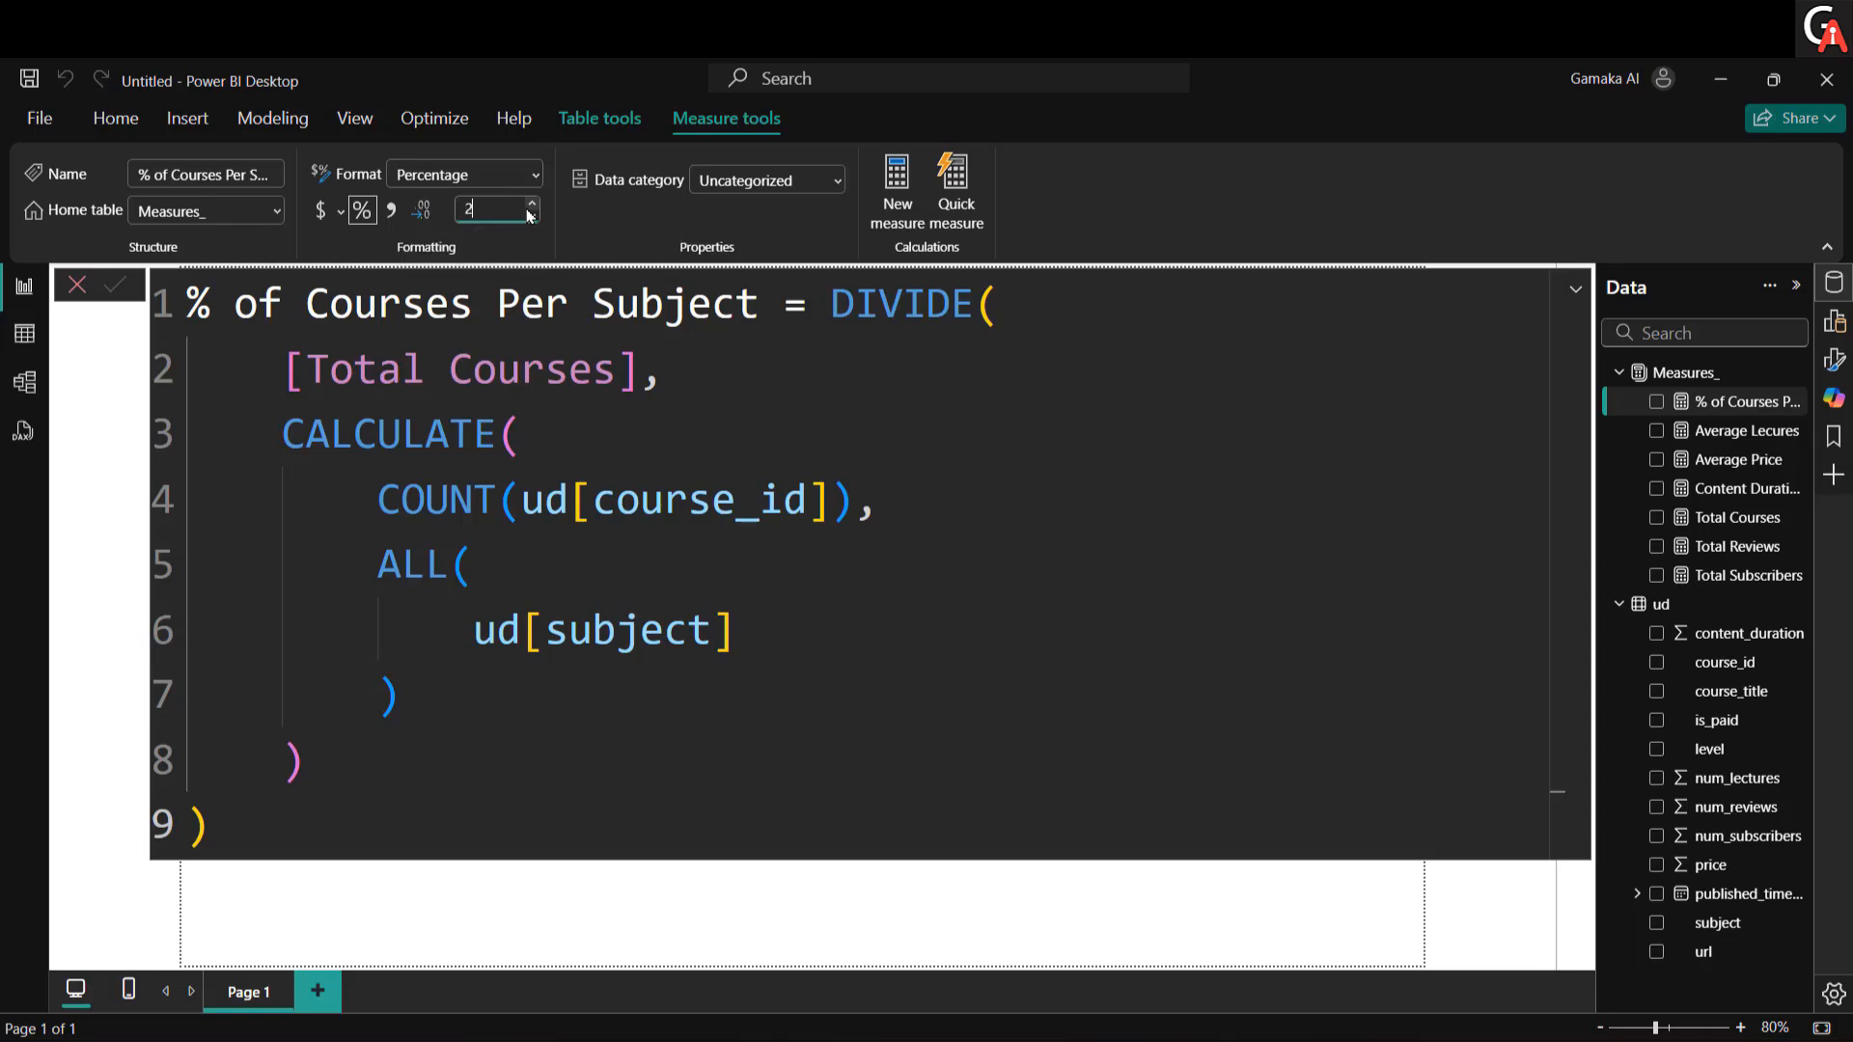
key(Return)
click(1040, 920)
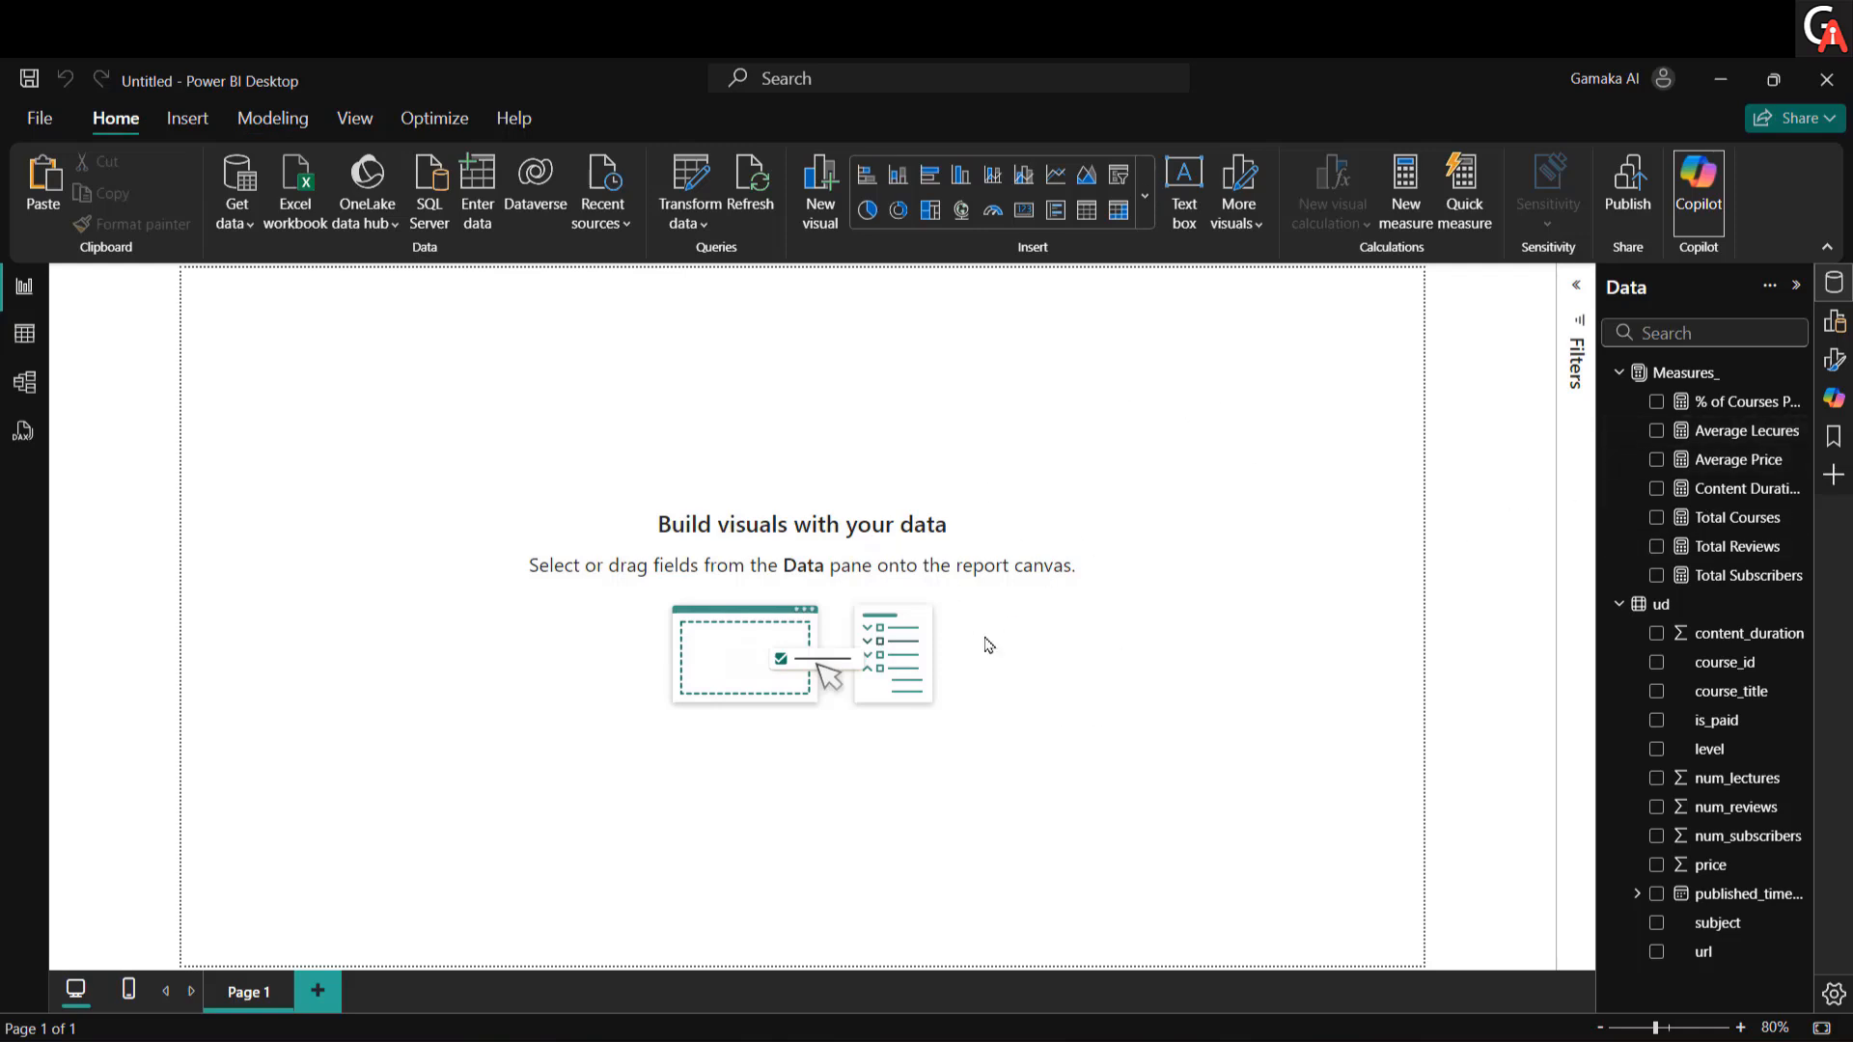
Step: Rename the report page as Overview in the page formatting options
click(1833, 359)
click(1630, 395)
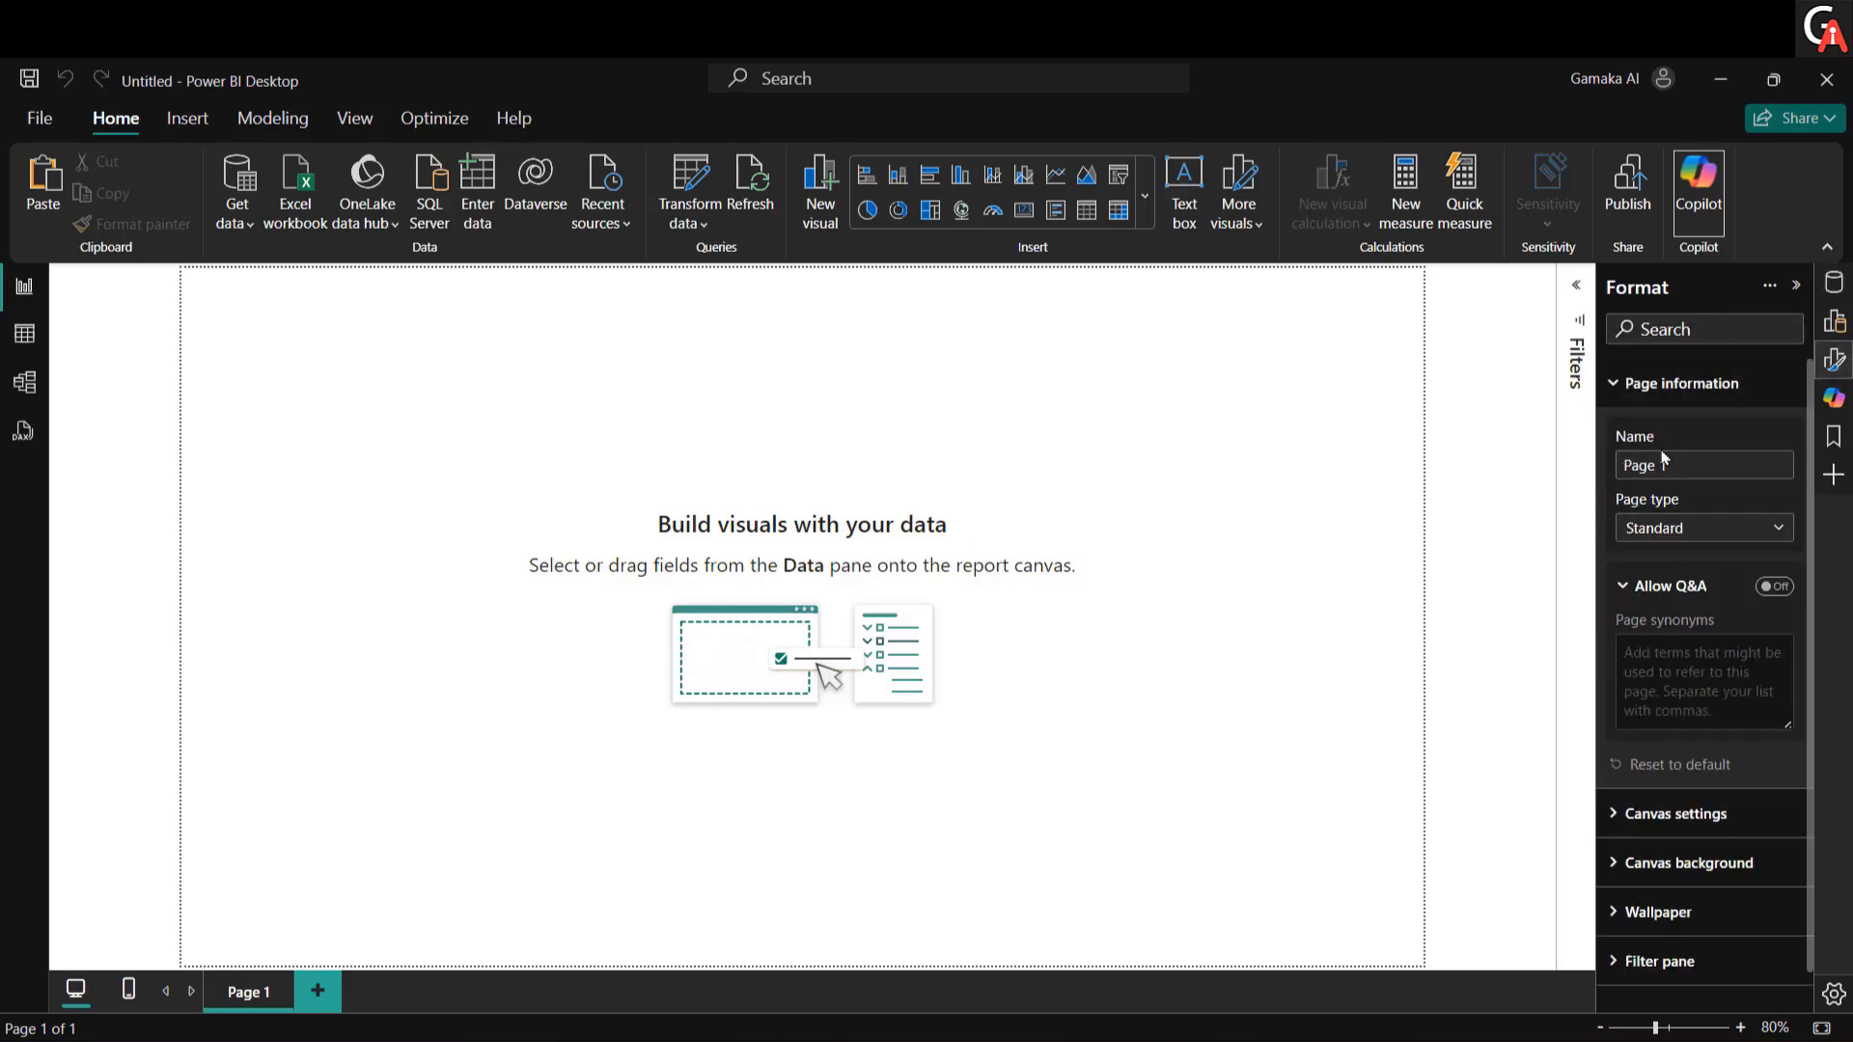
click(1663, 461)
text(Ovew)
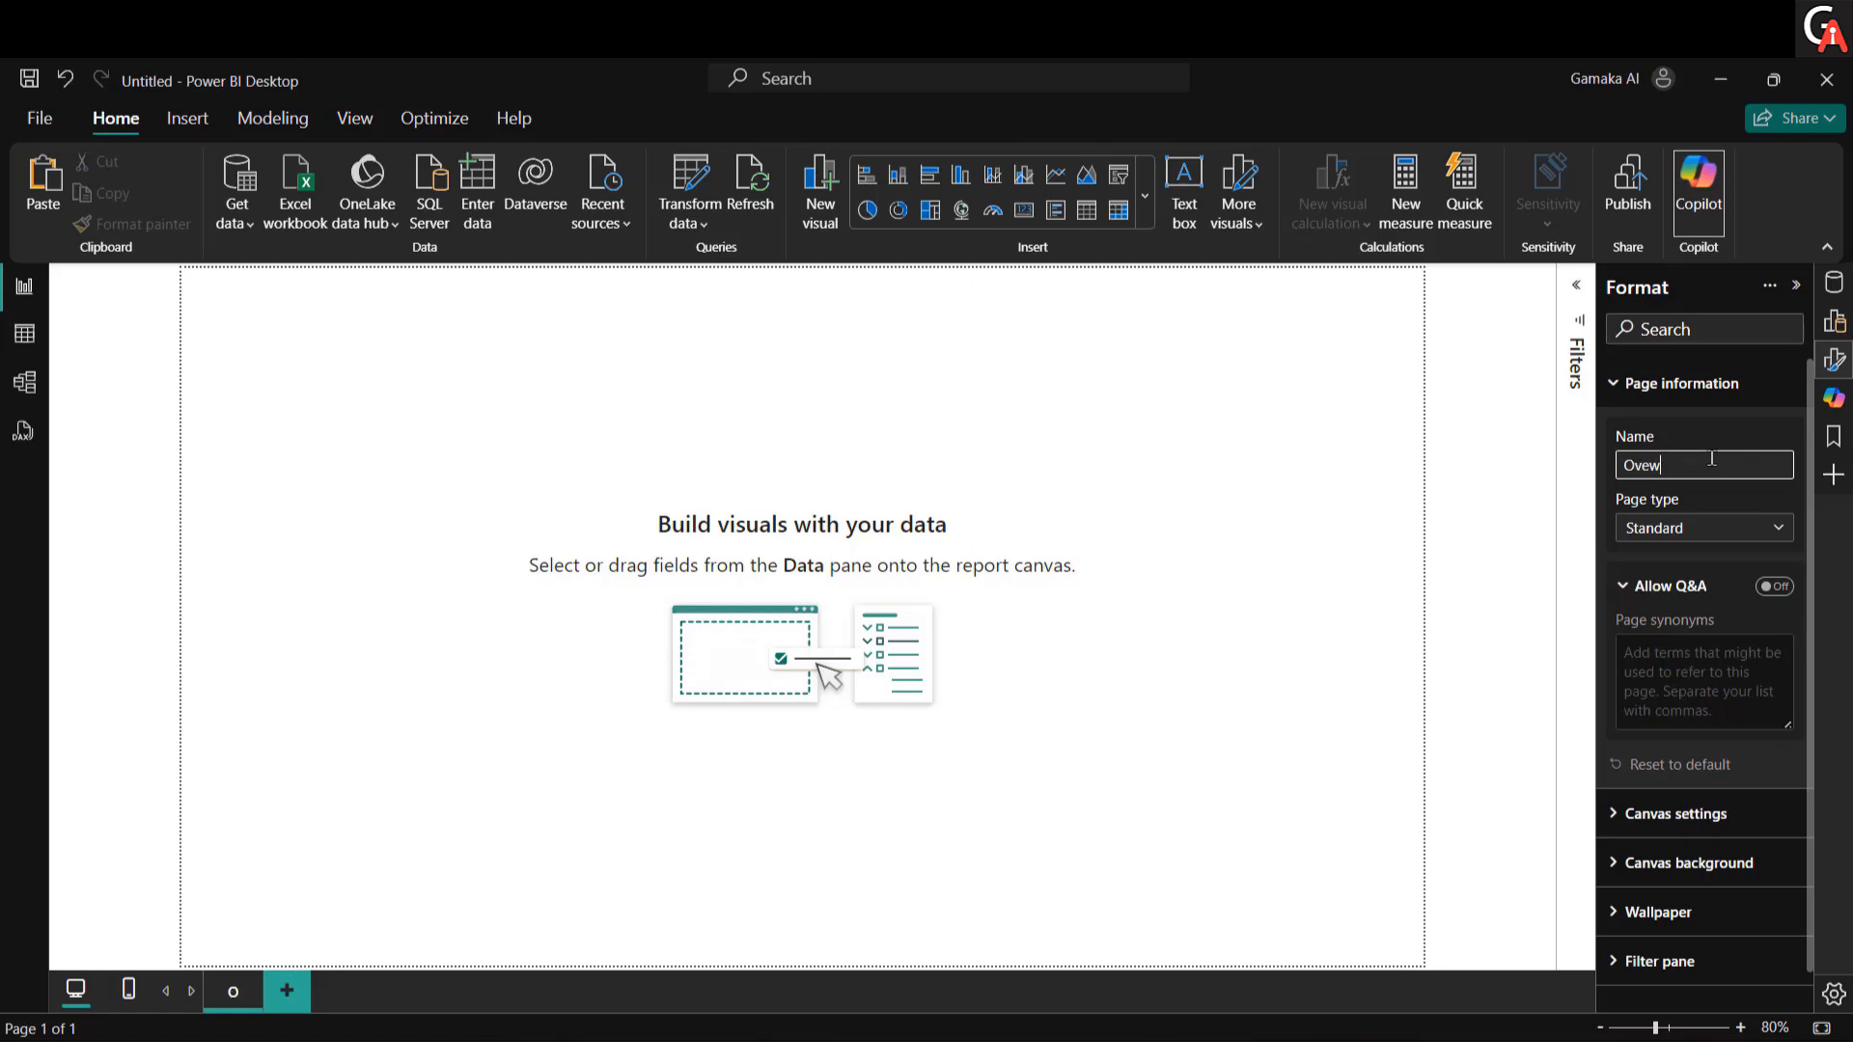
text(vervie)
click(1684, 381)
Step: Change the page's canvas type to Custom and set its width to 1440 px
click(1676, 432)
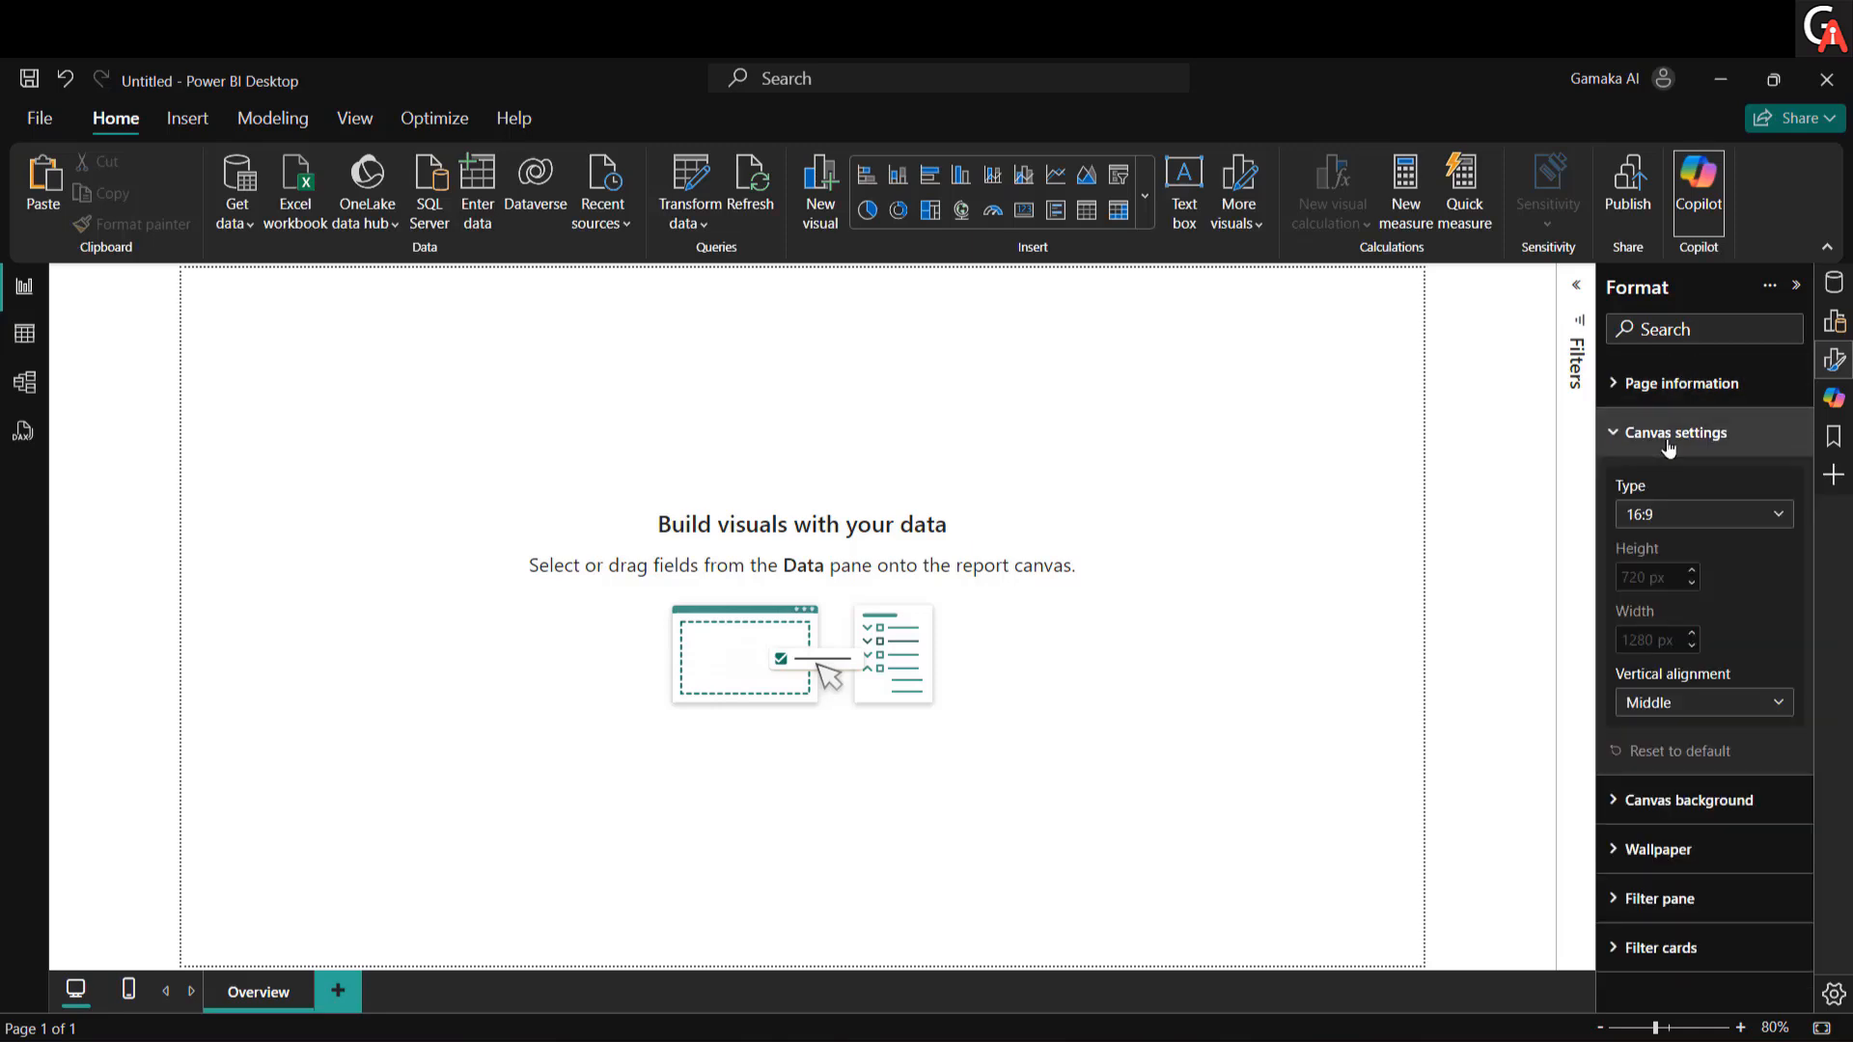
click(1696, 516)
click(1668, 661)
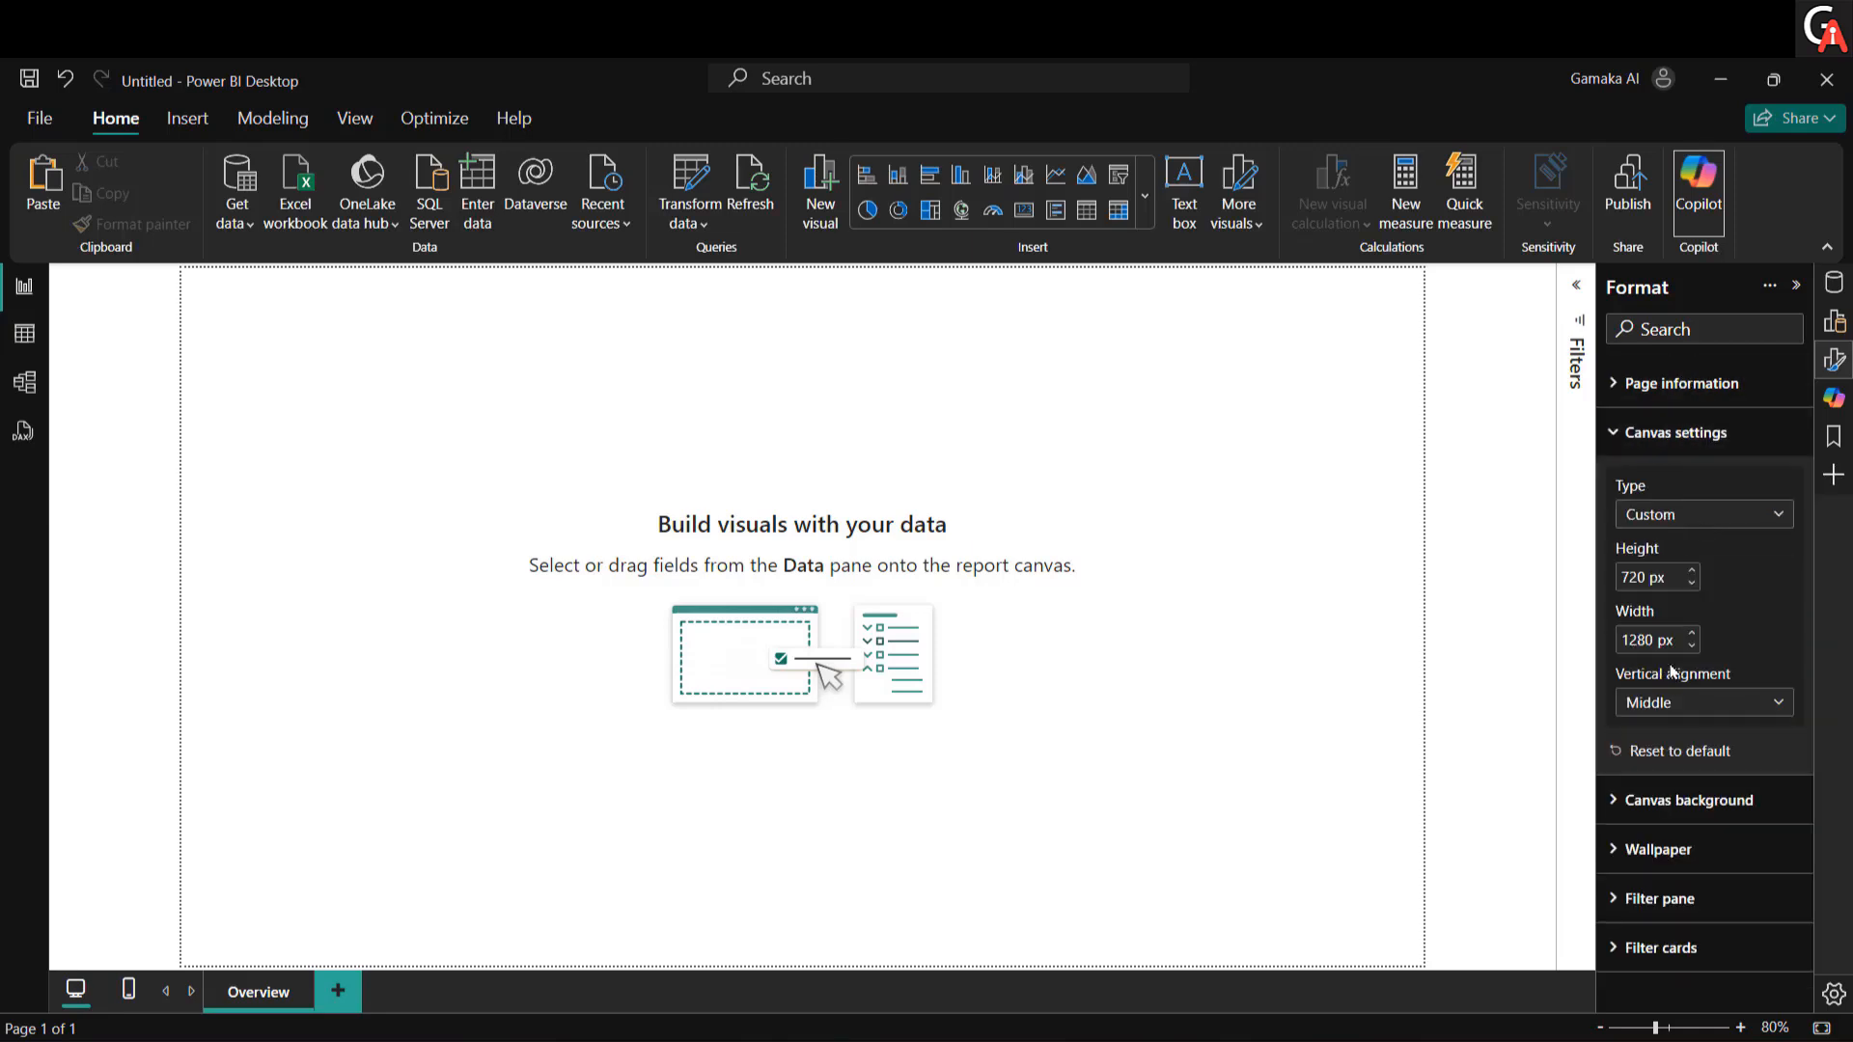
click(1643, 637)
text(1440)
key(Return)
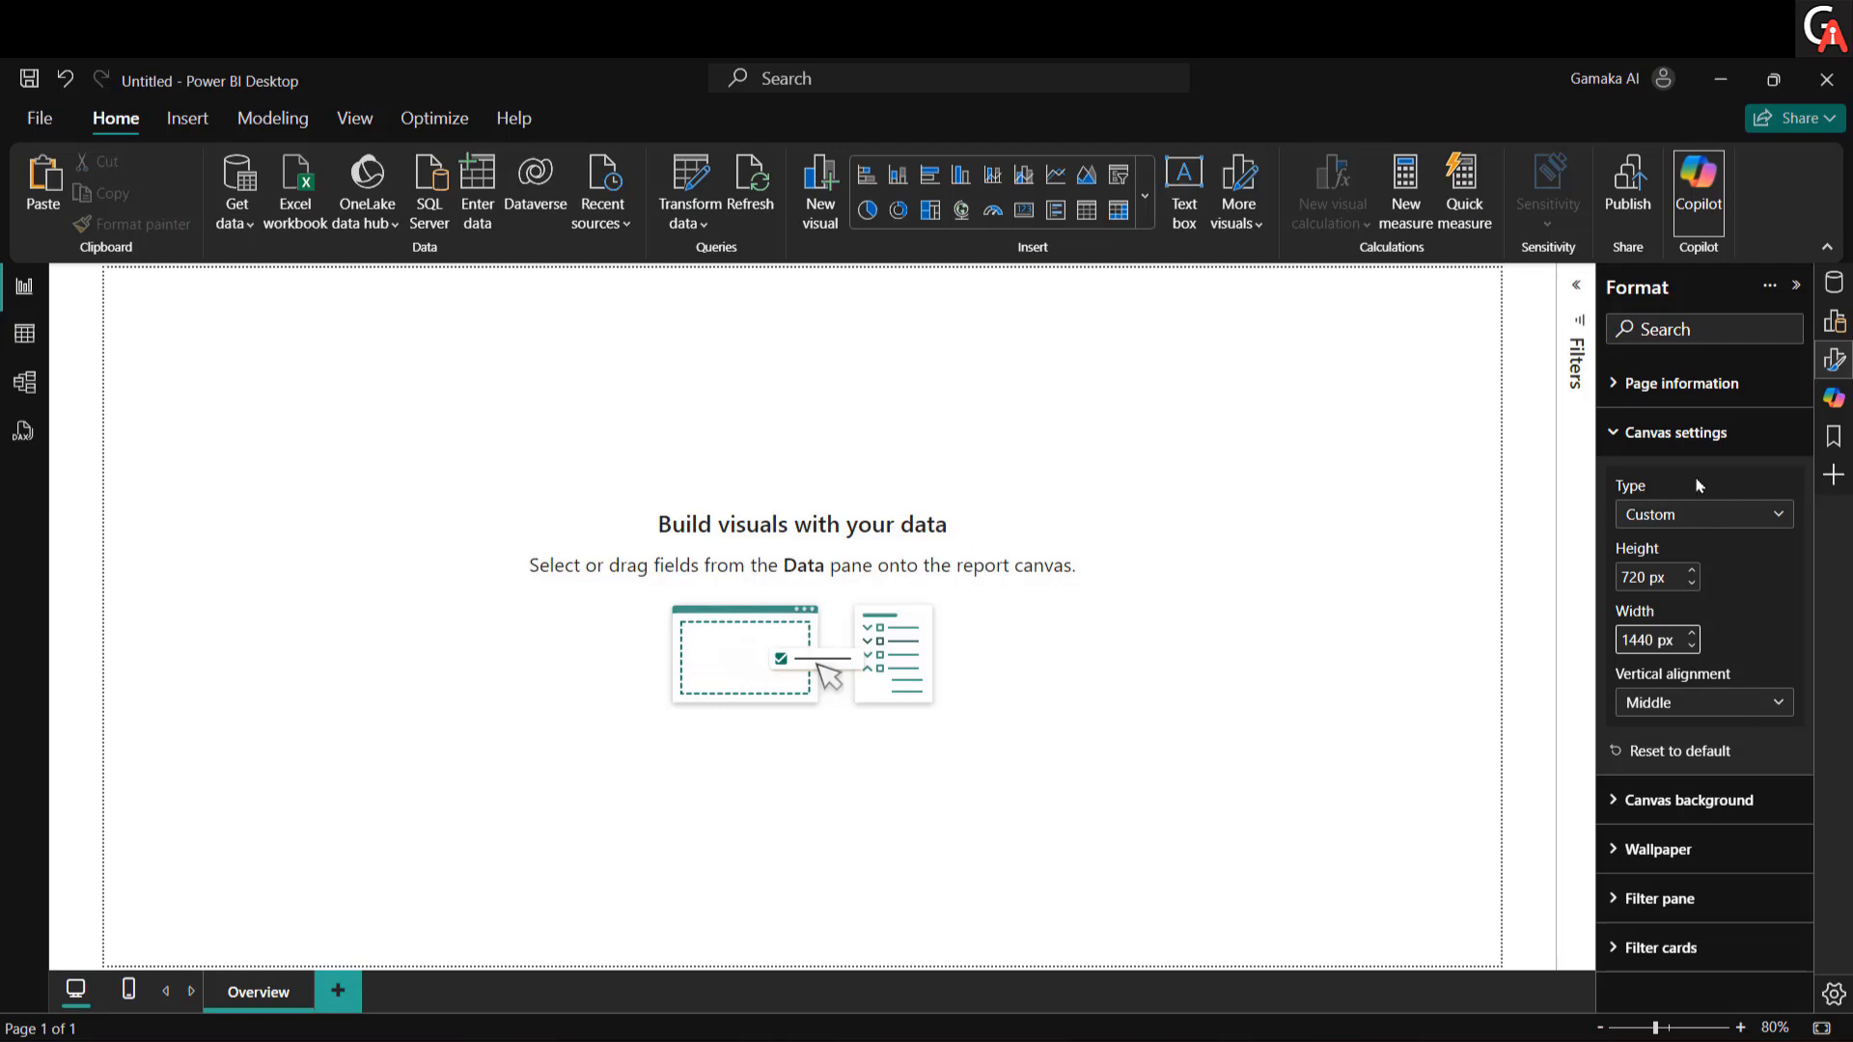
Step: Open the page's canvas background settings and look up the colour codes in the colorxs-palette.png image
click(1684, 437)
click(1684, 482)
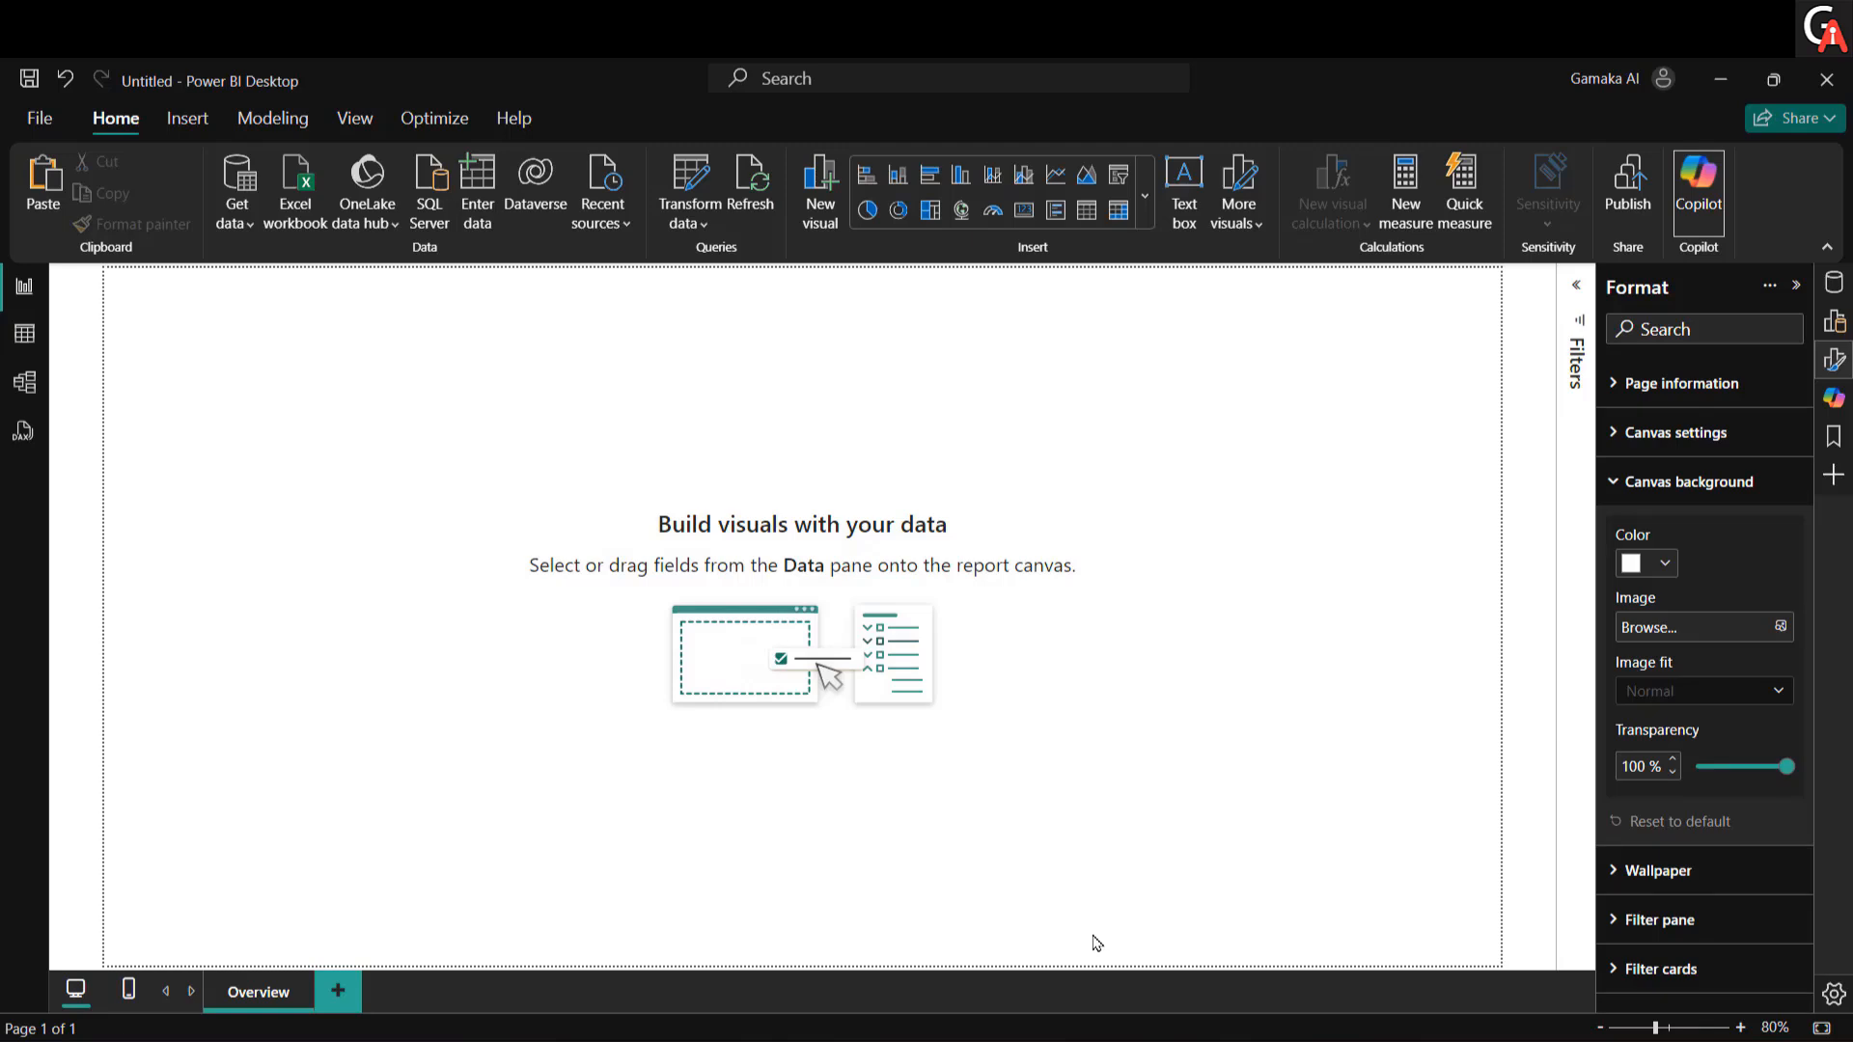
mouse_move(1003, 1030)
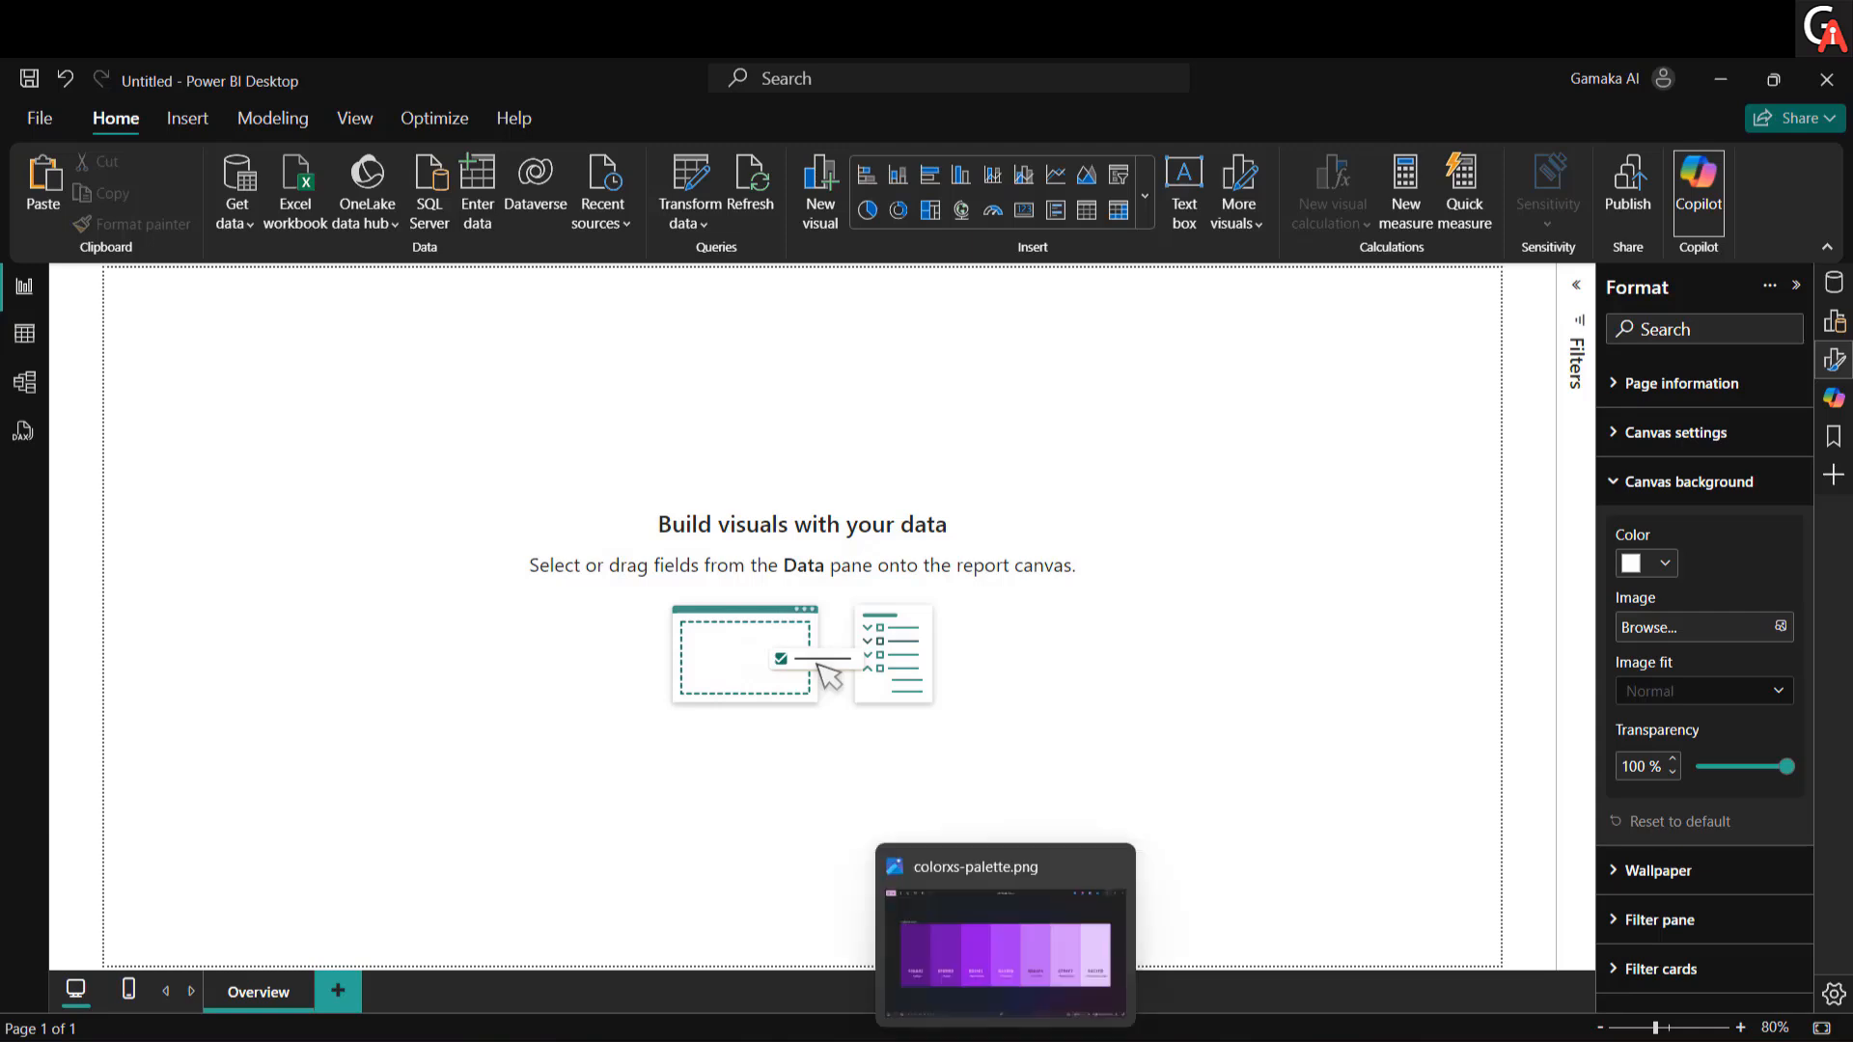
click(1046, 946)
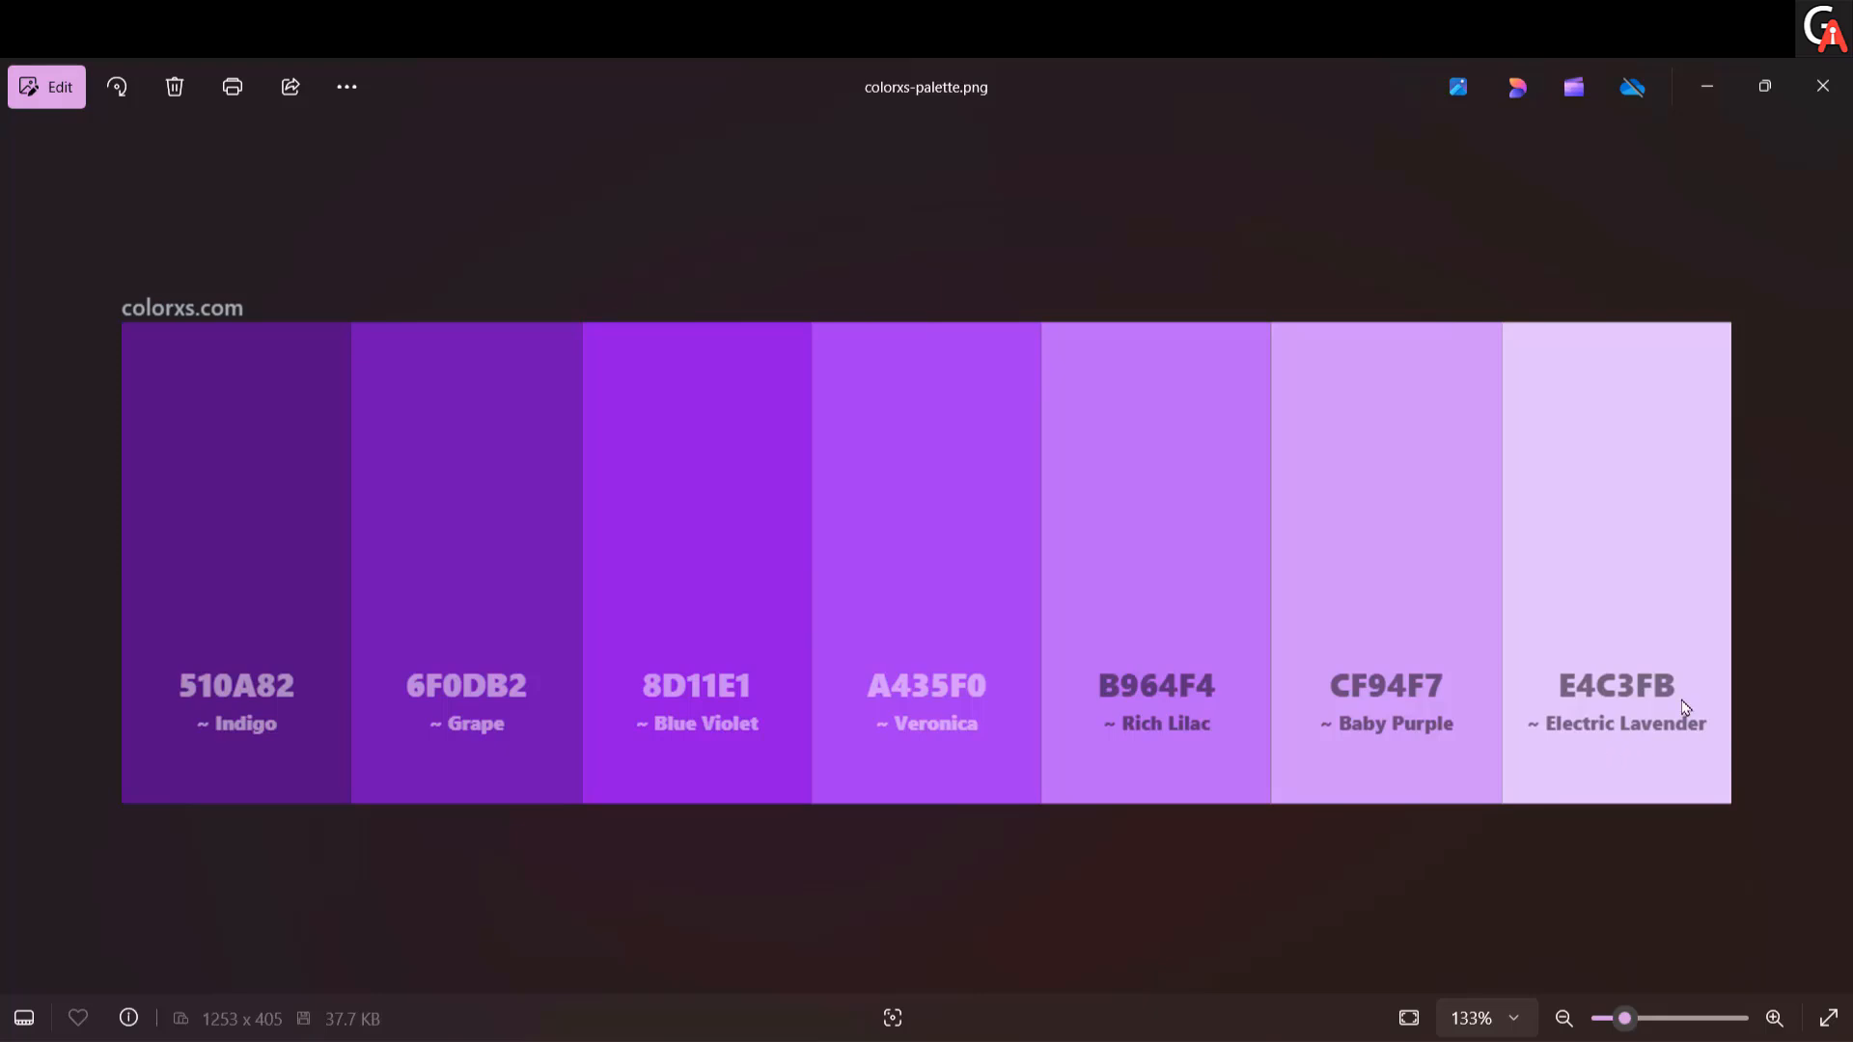
click(1706, 86)
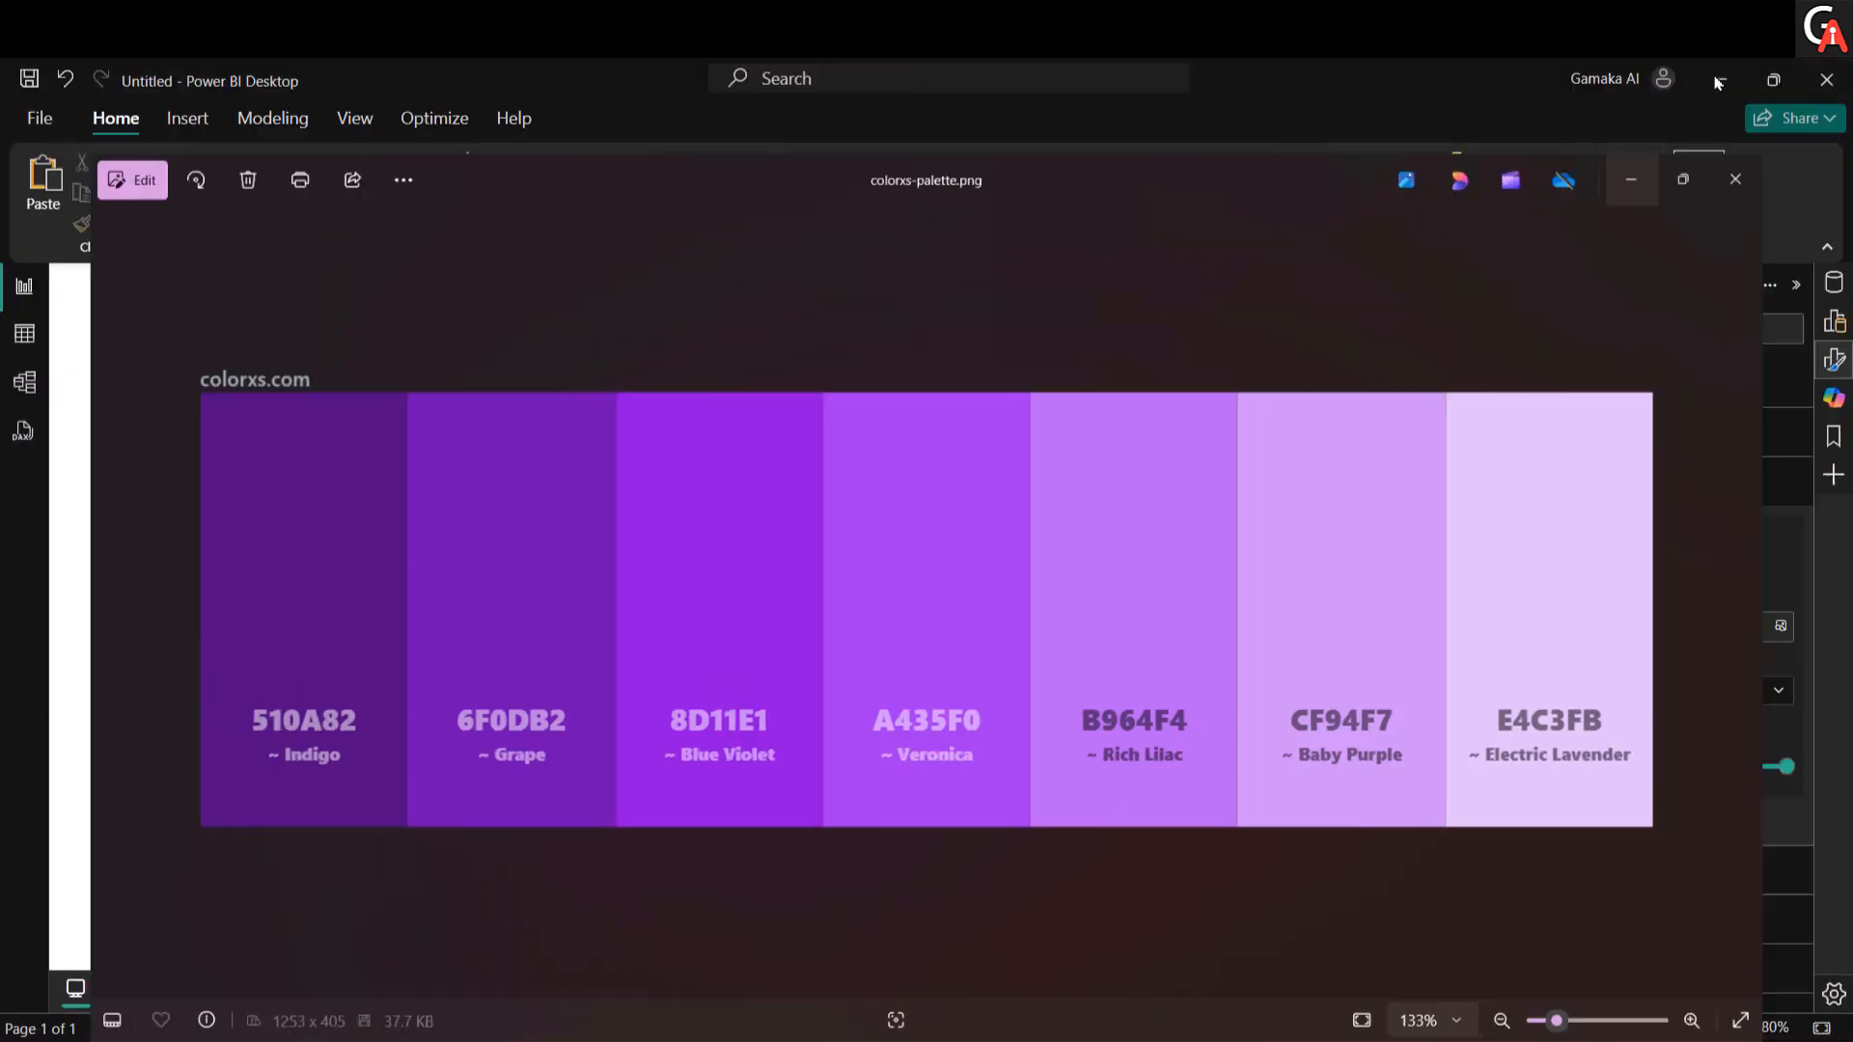
Step: Set the canvas background colour to the palette's Electric Lavender, hex #E4C3FB
click(1652, 566)
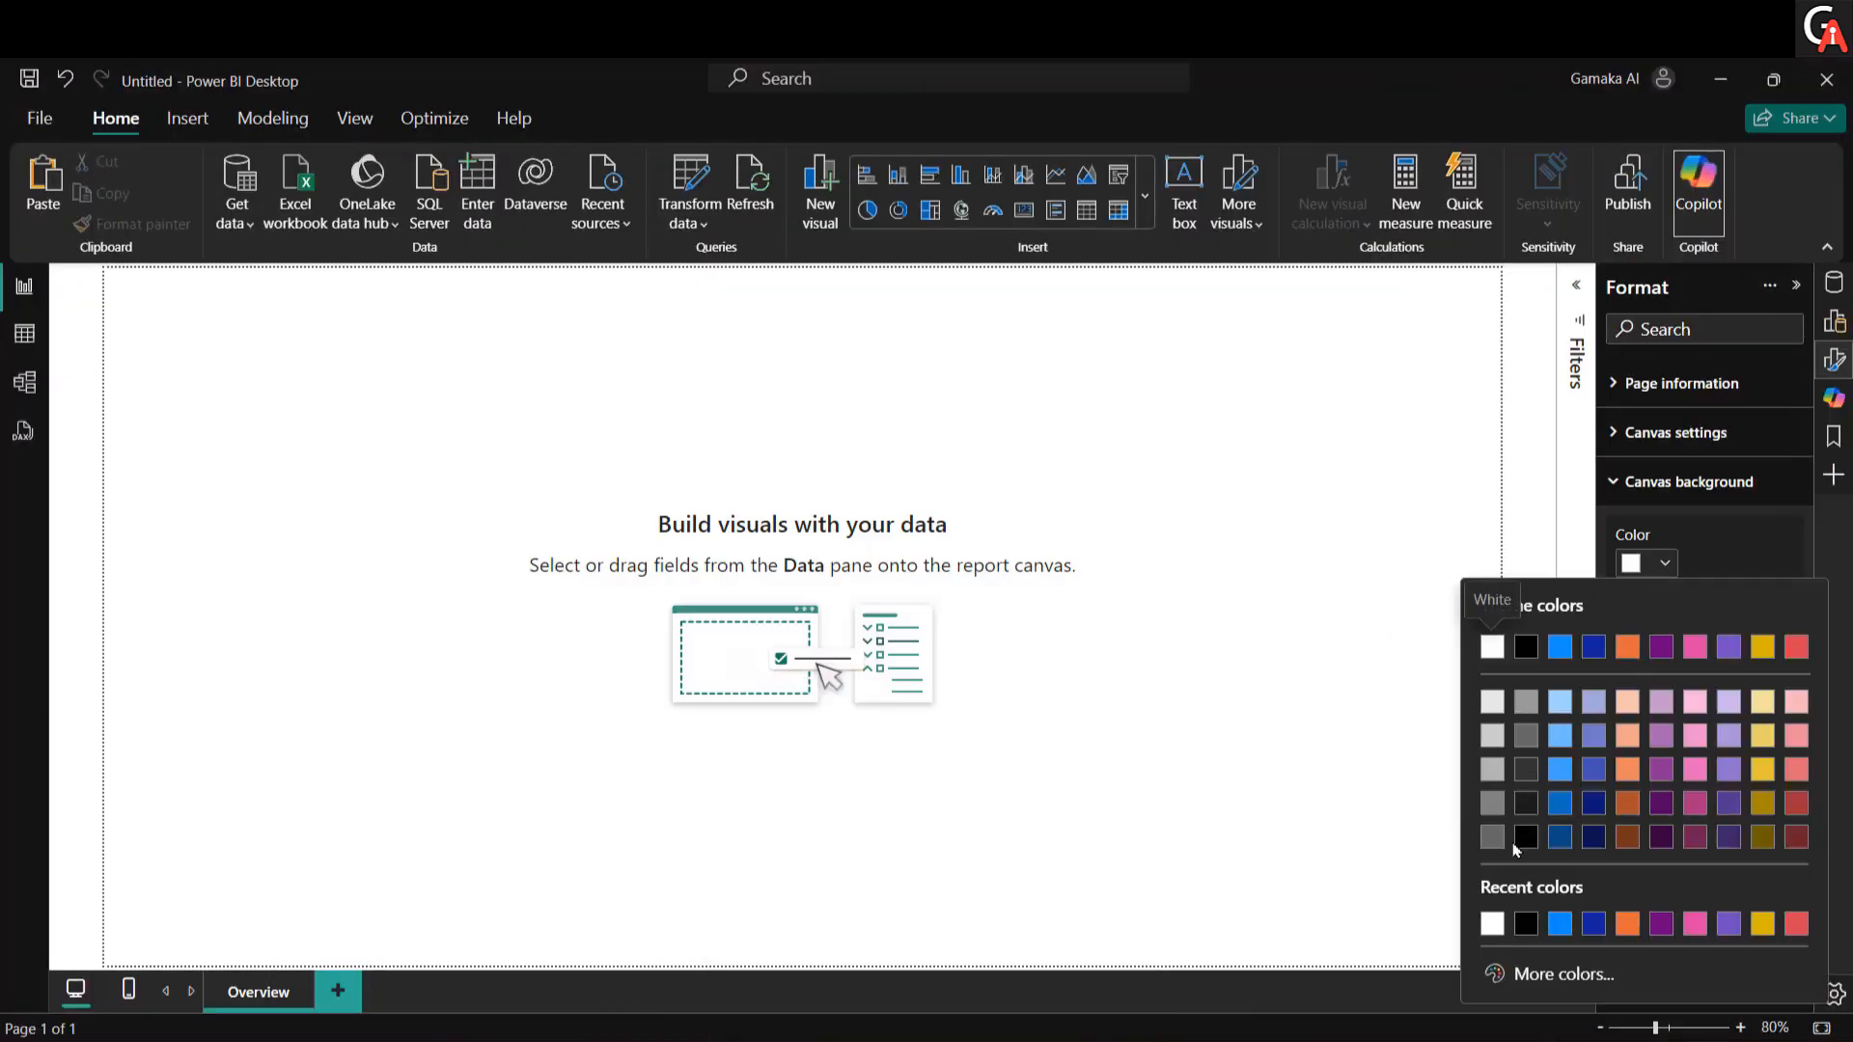
click(1550, 982)
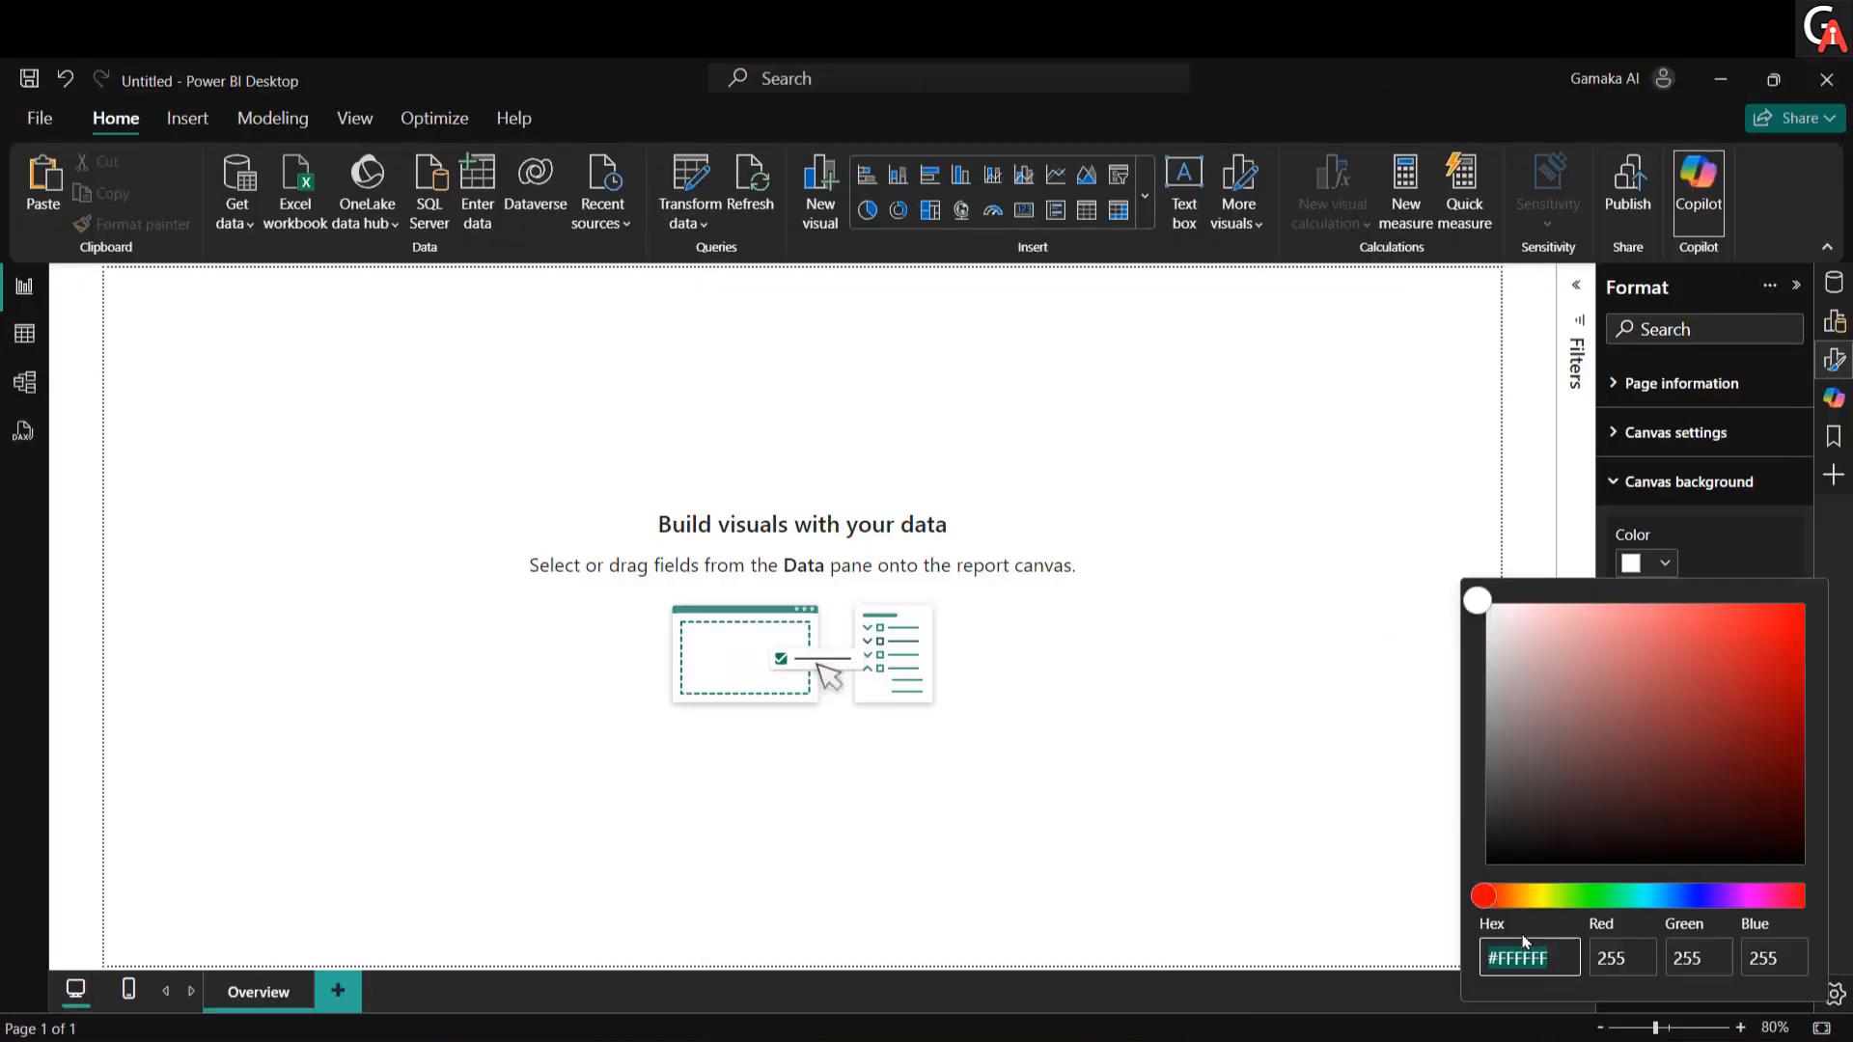
text(#)
key(alt+Tab)
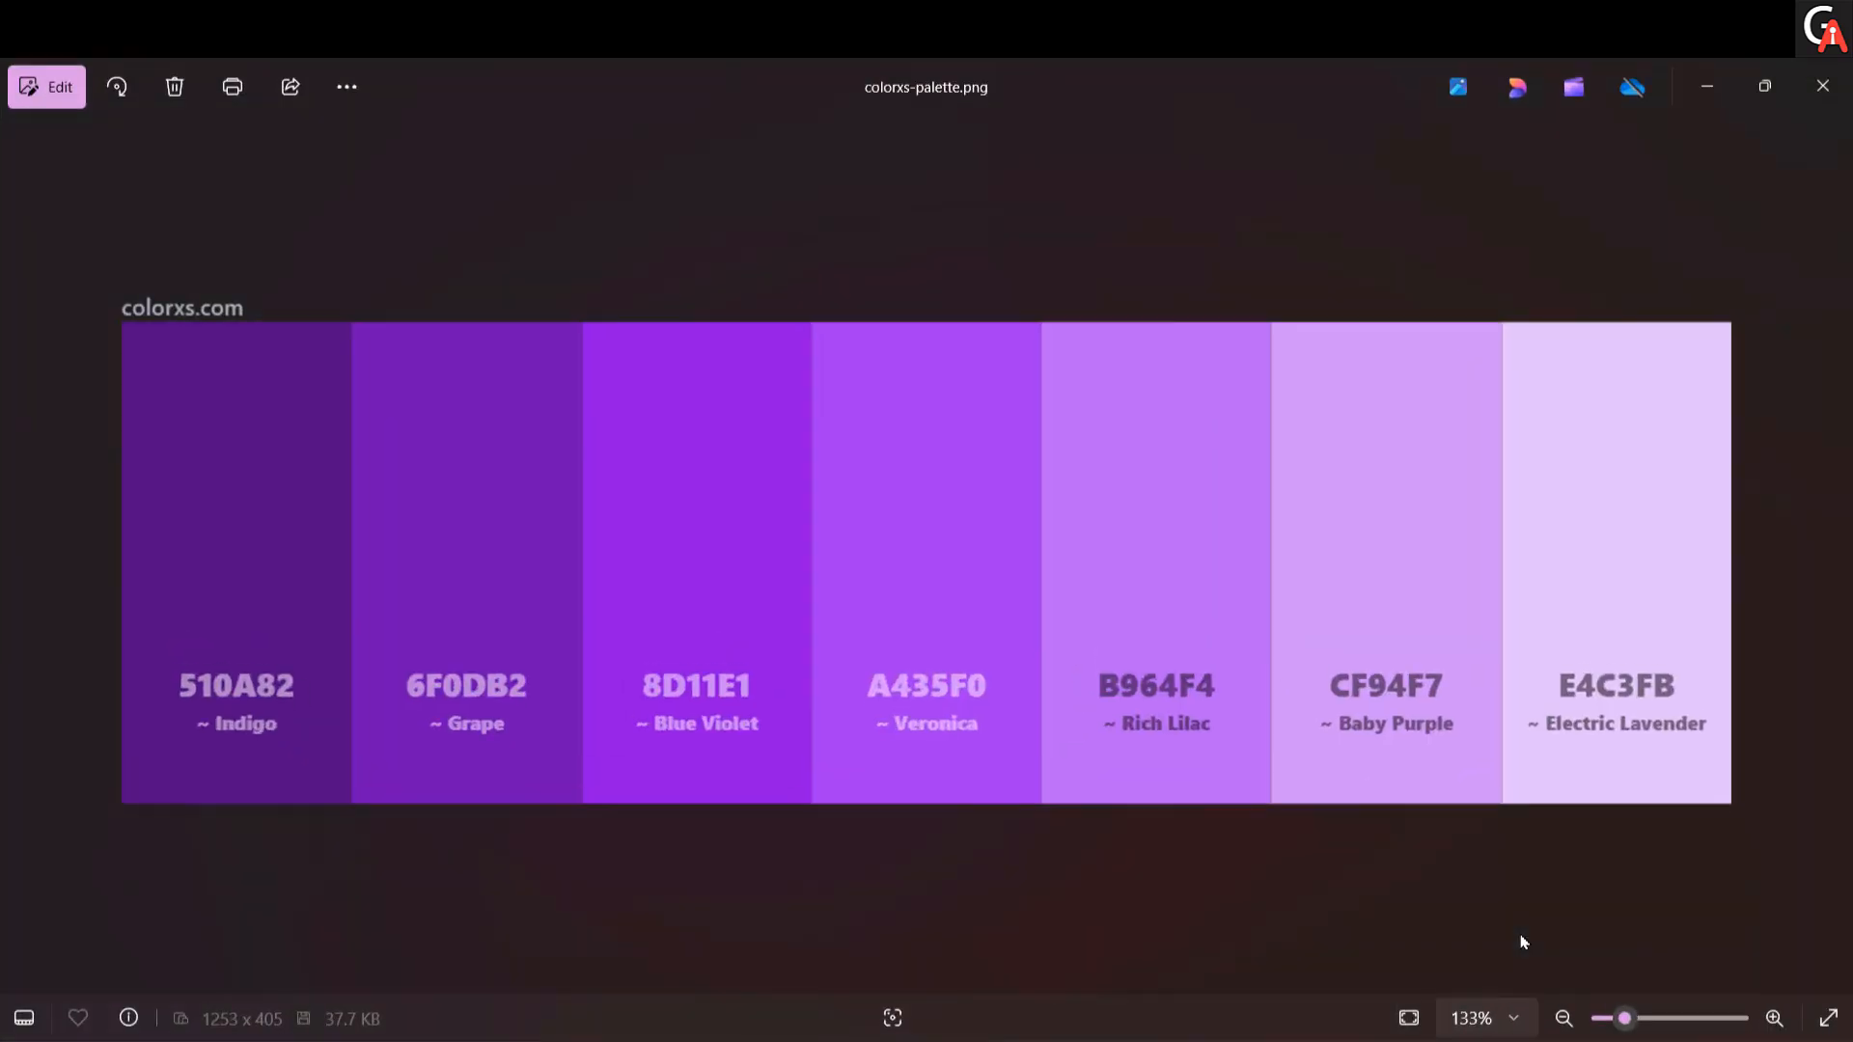
key(alt+Tab)
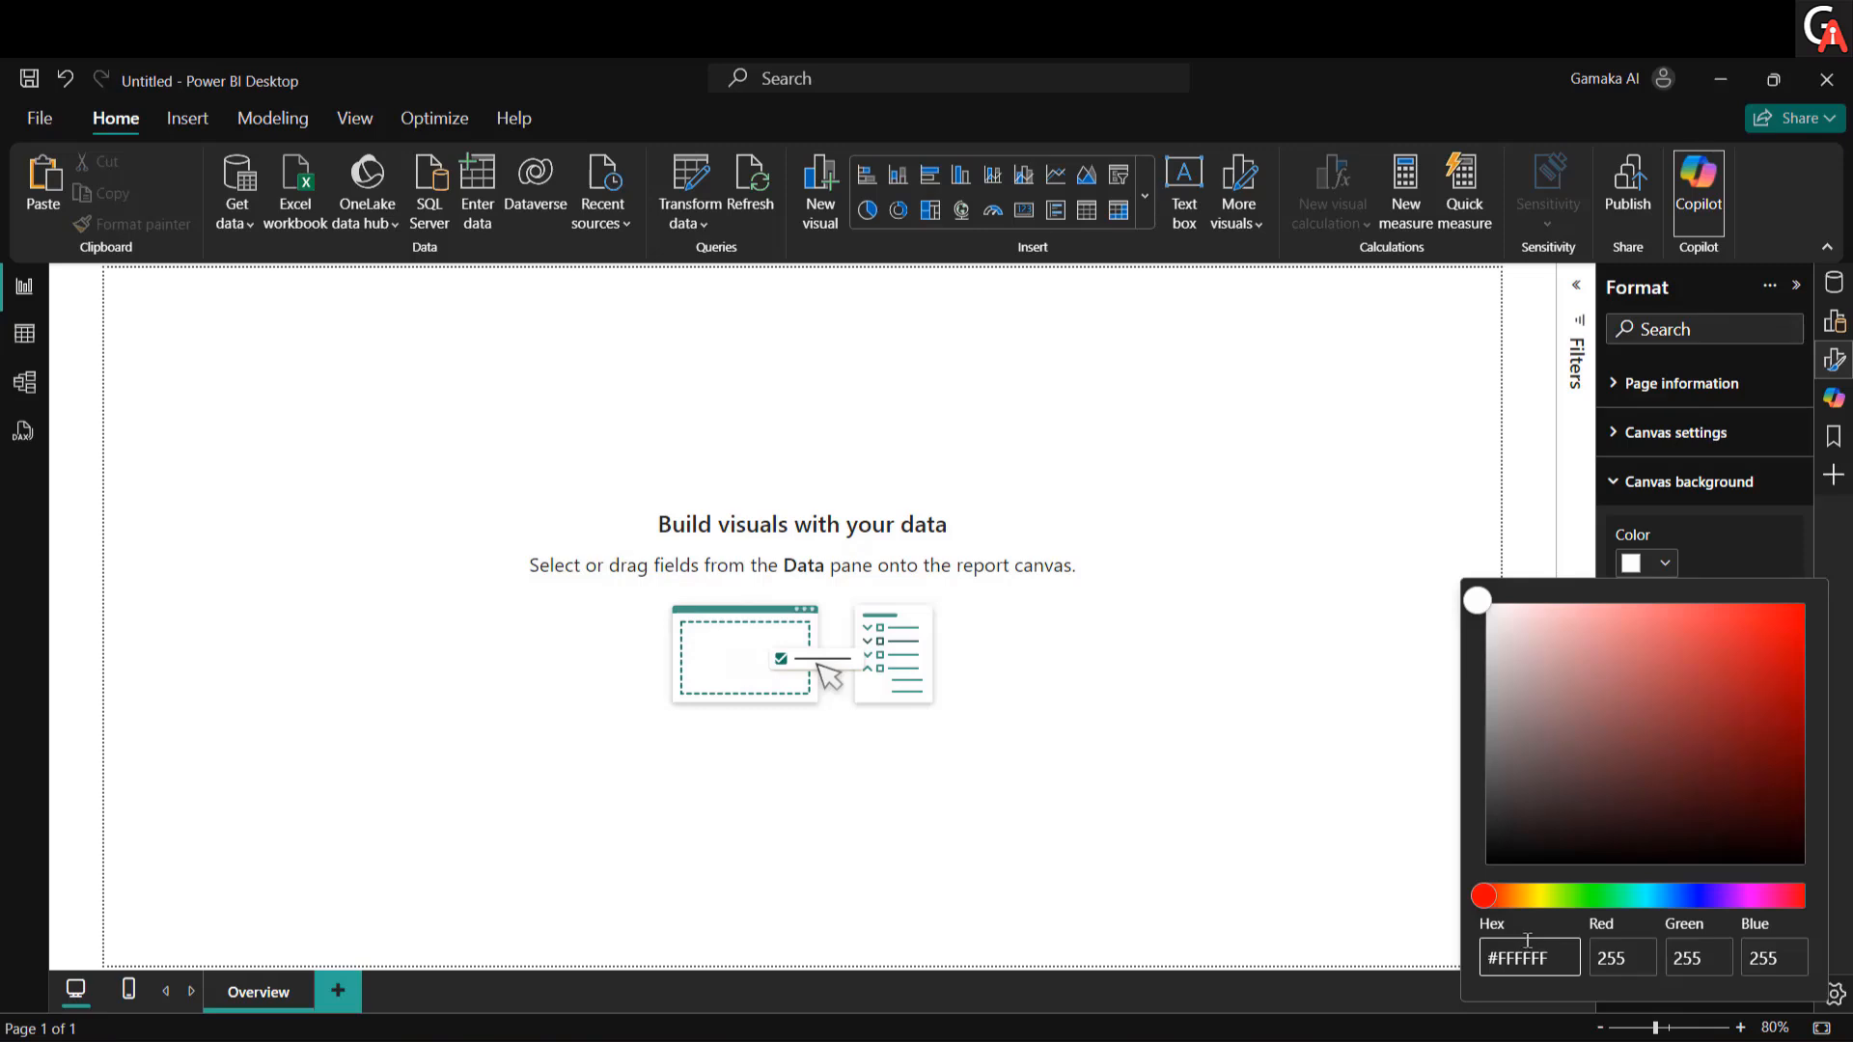
double_click(1527, 958)
key(BackSpace)
key(BackSpace)
text(#E4C3FB)
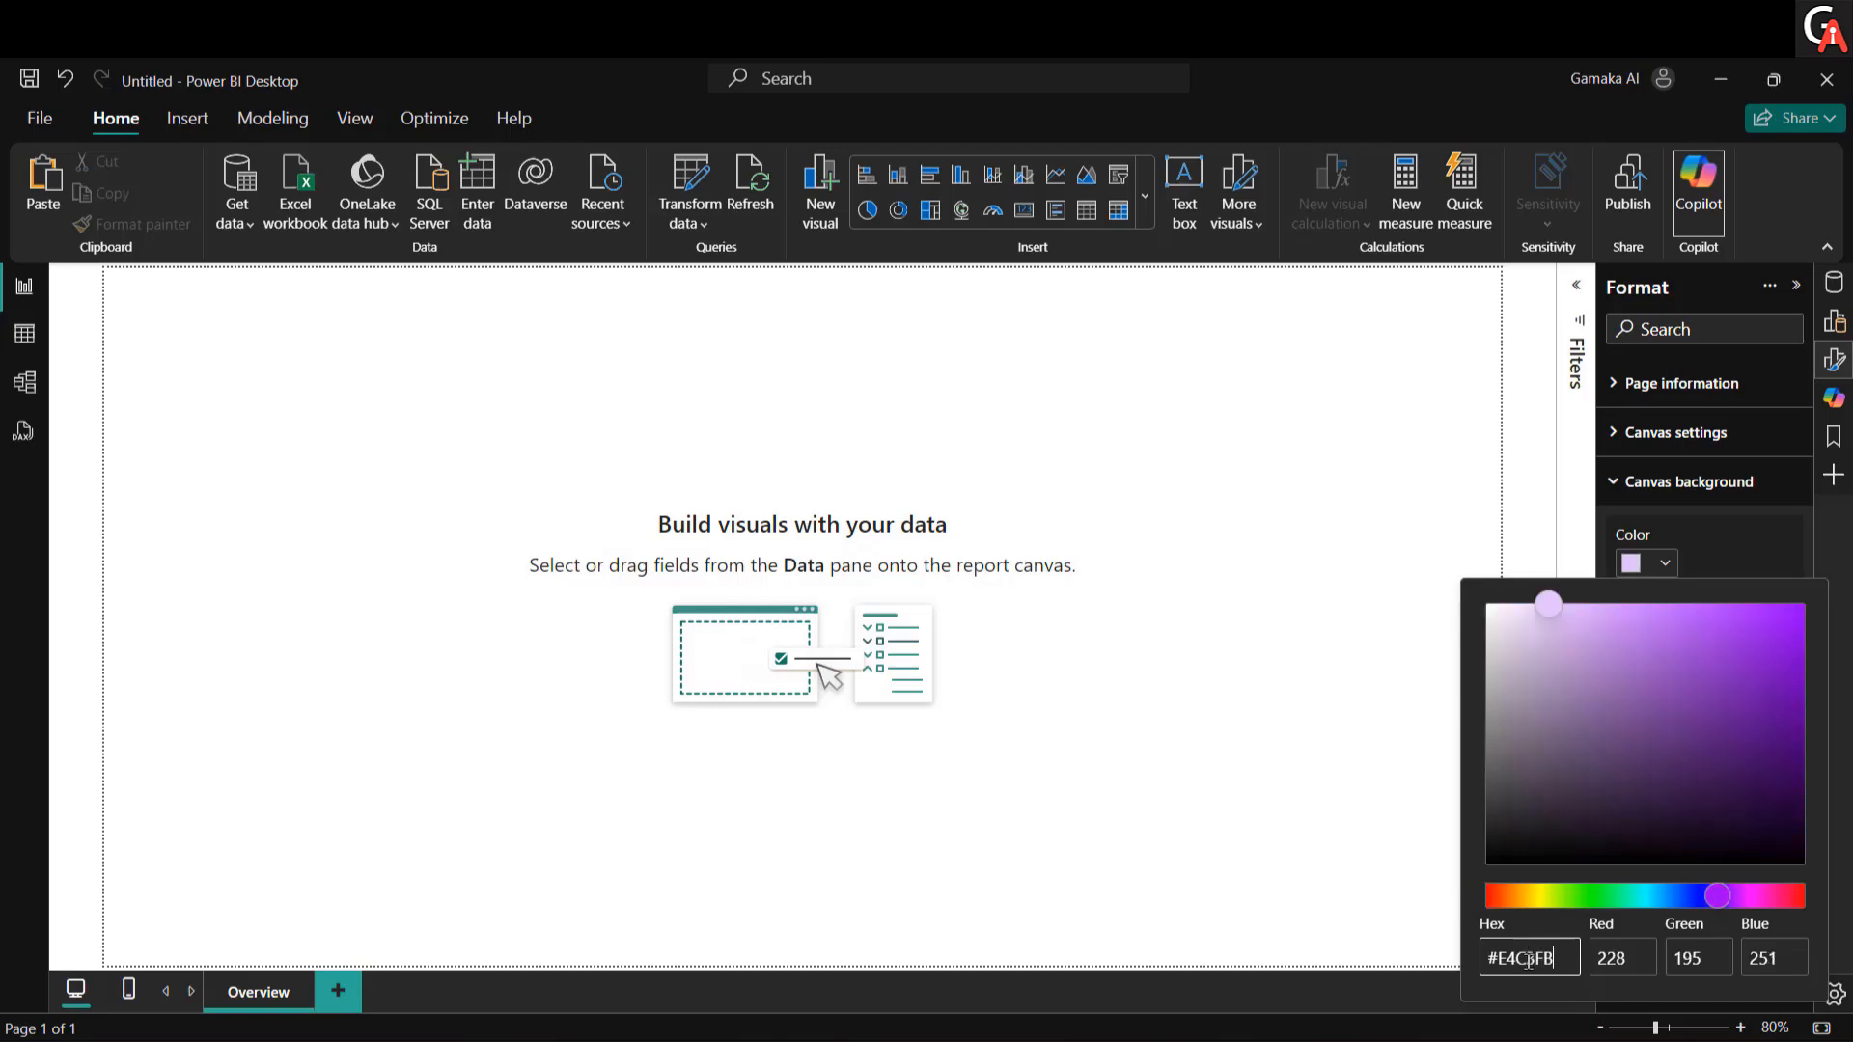
click(1334, 758)
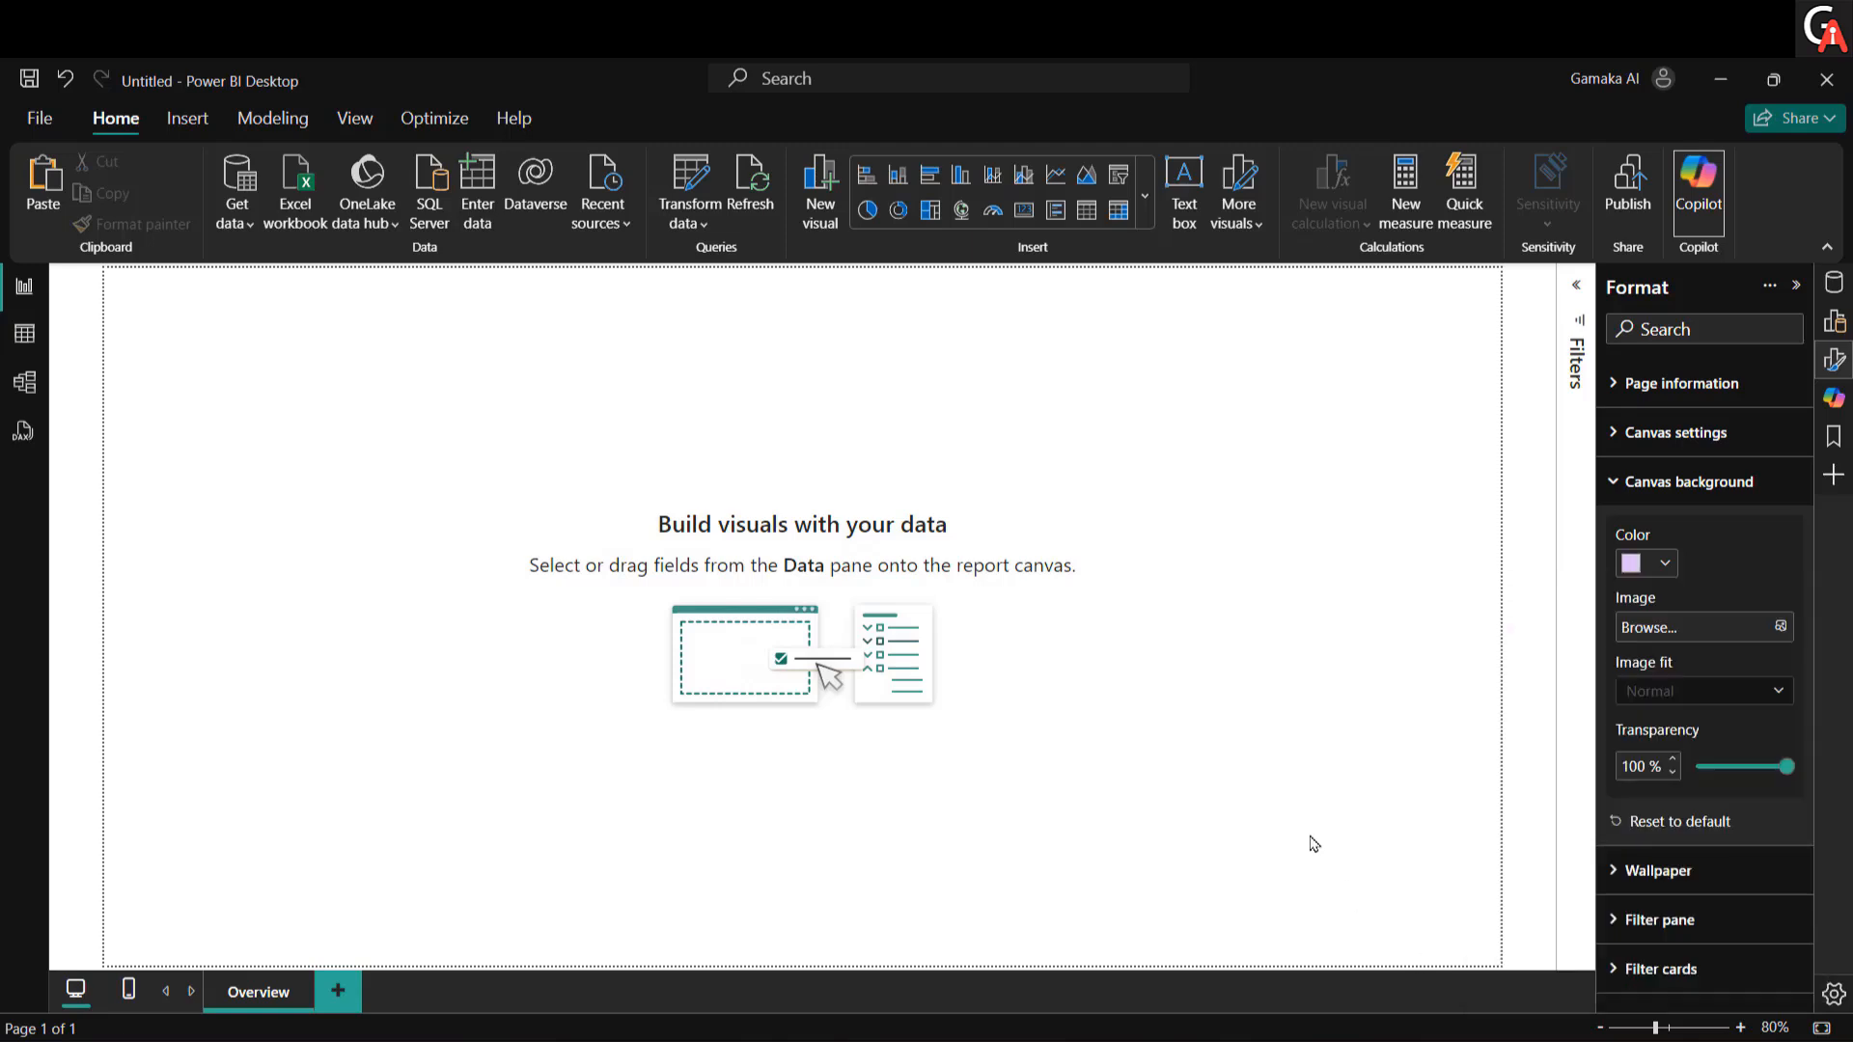
Step: Set the canvas background transparency to 0% and close the background settings
click(1641, 765)
text(0)
key(Return)
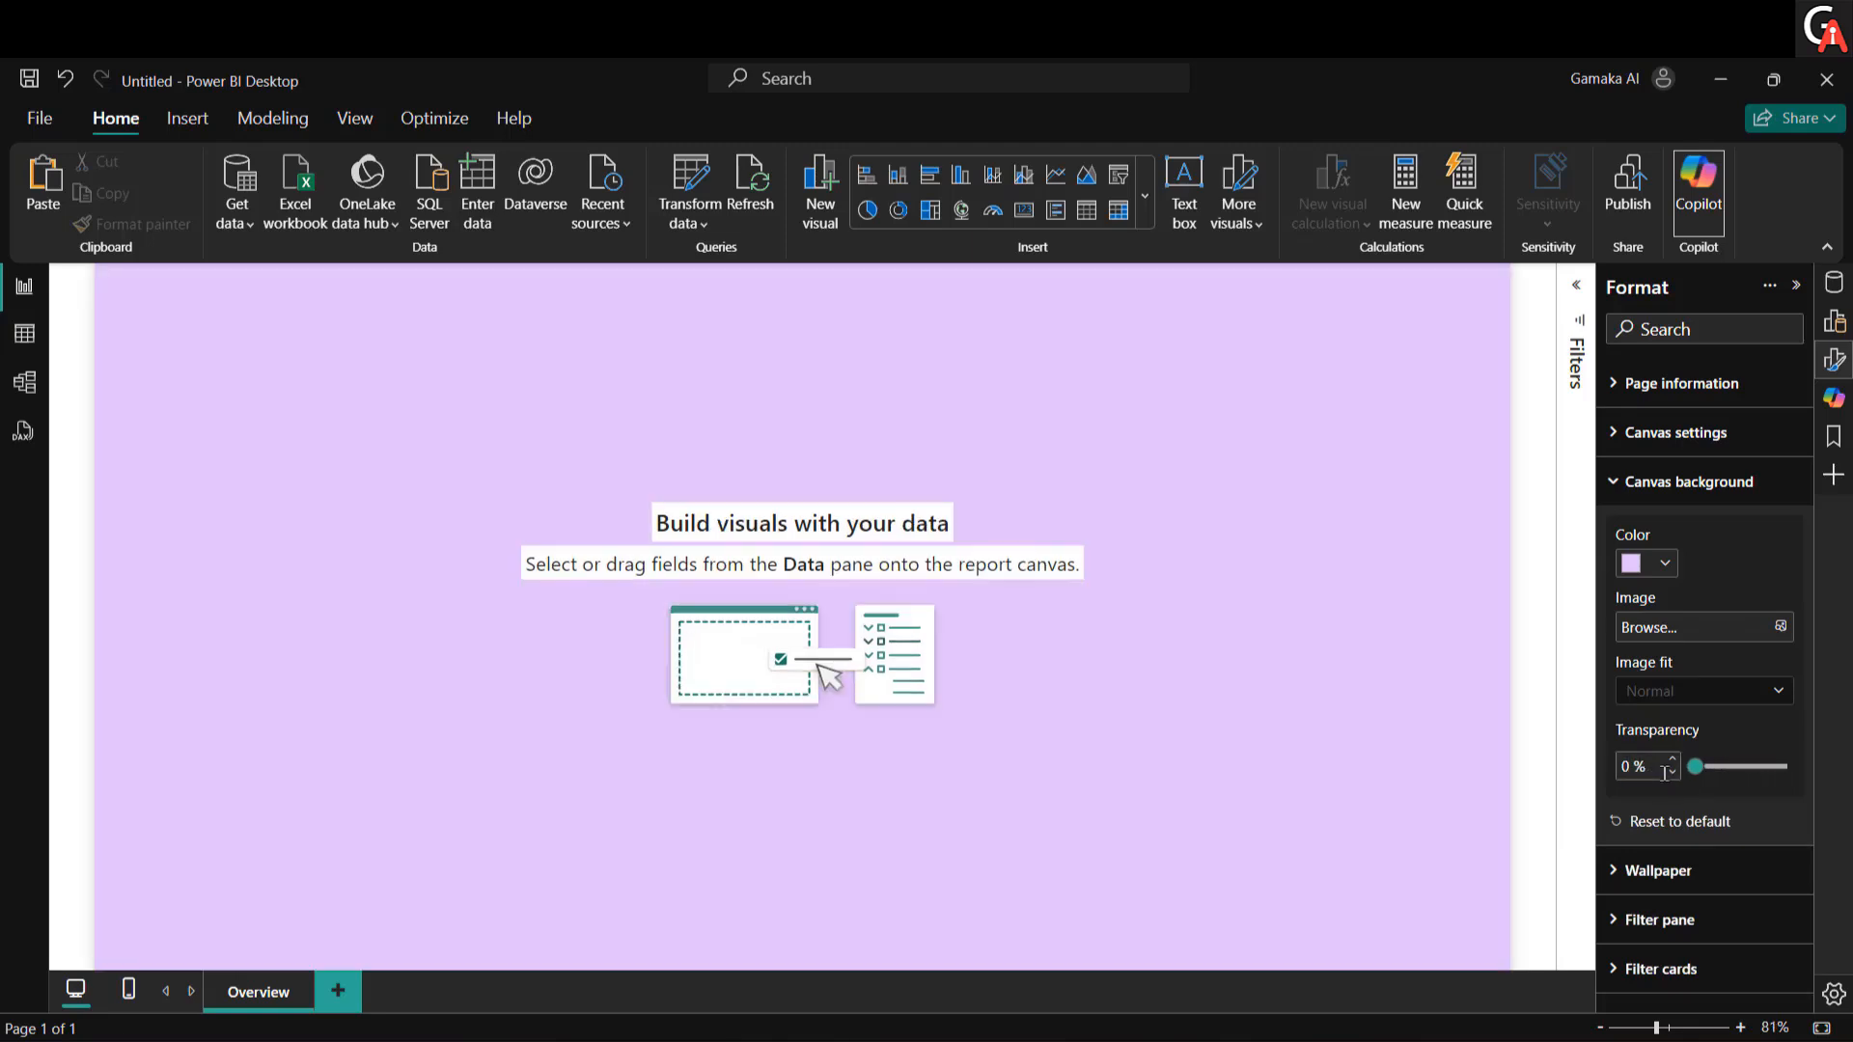
click(1698, 481)
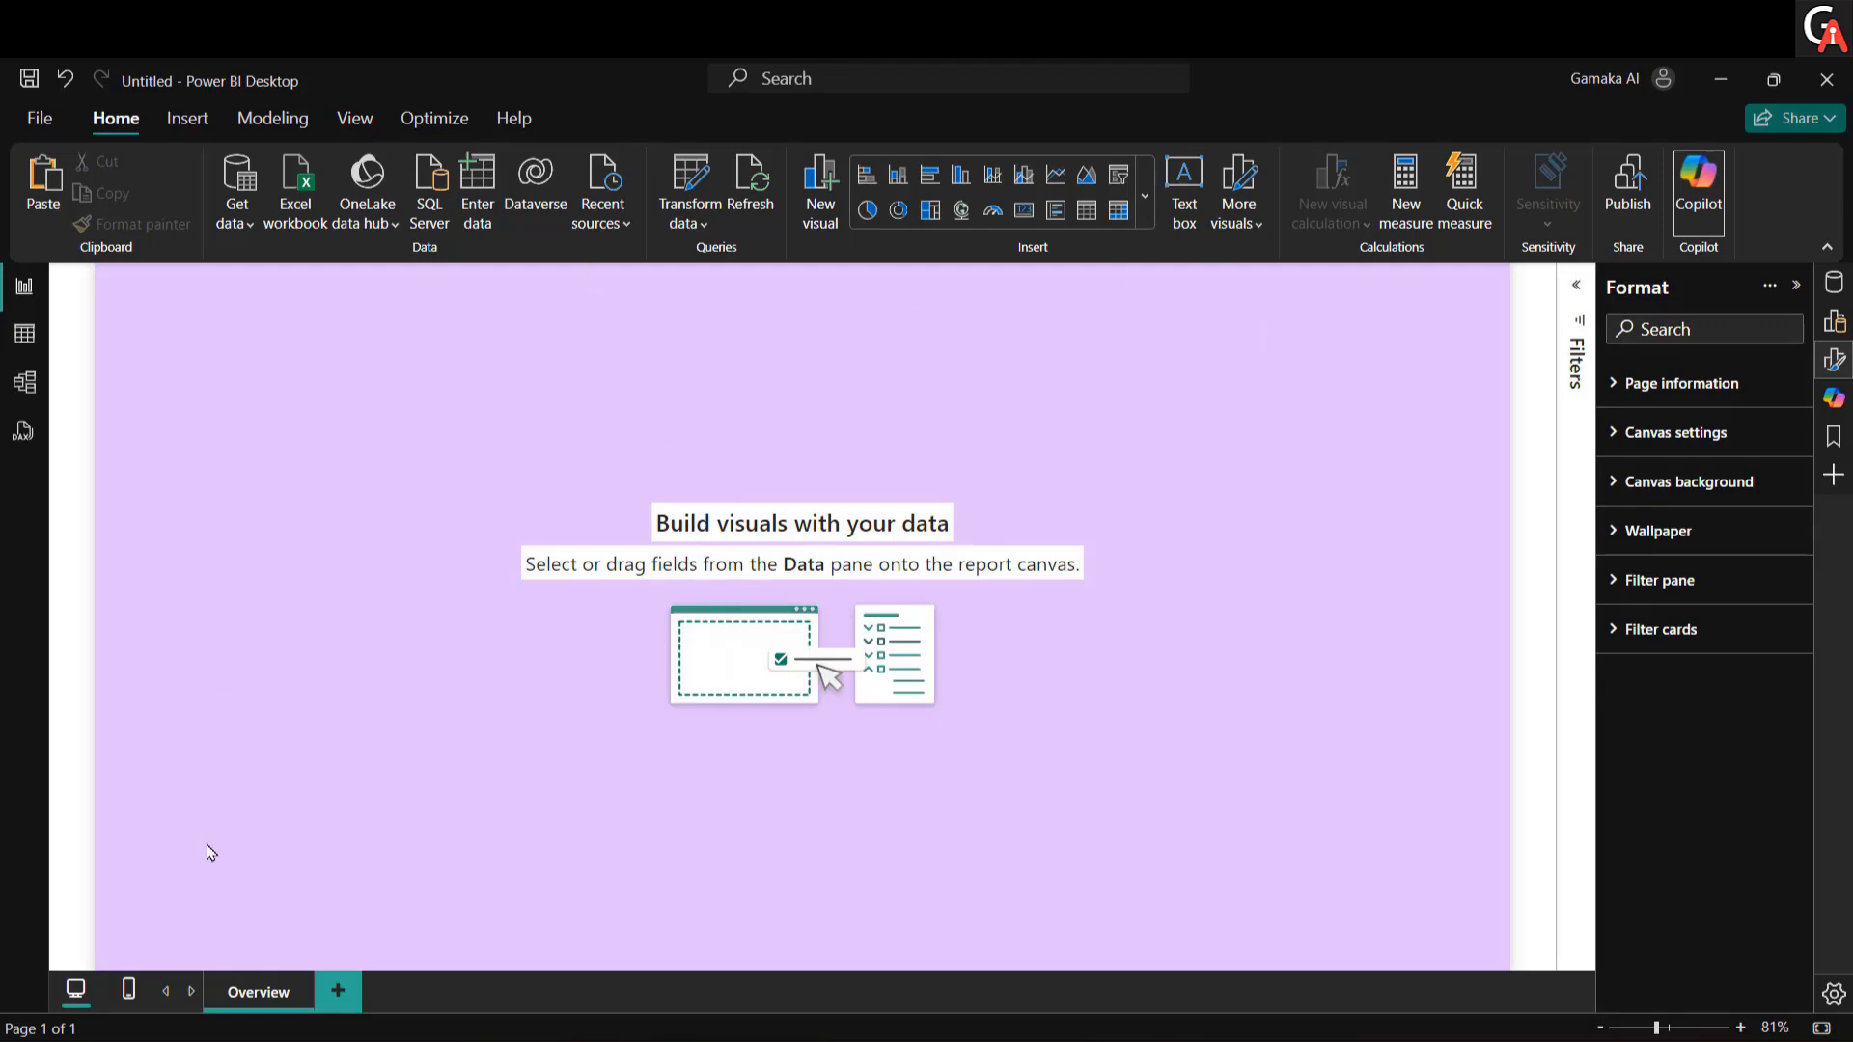
Step: Duplicate the Overview page twice
right_click(259, 1003)
click(306, 949)
right_click(271, 994)
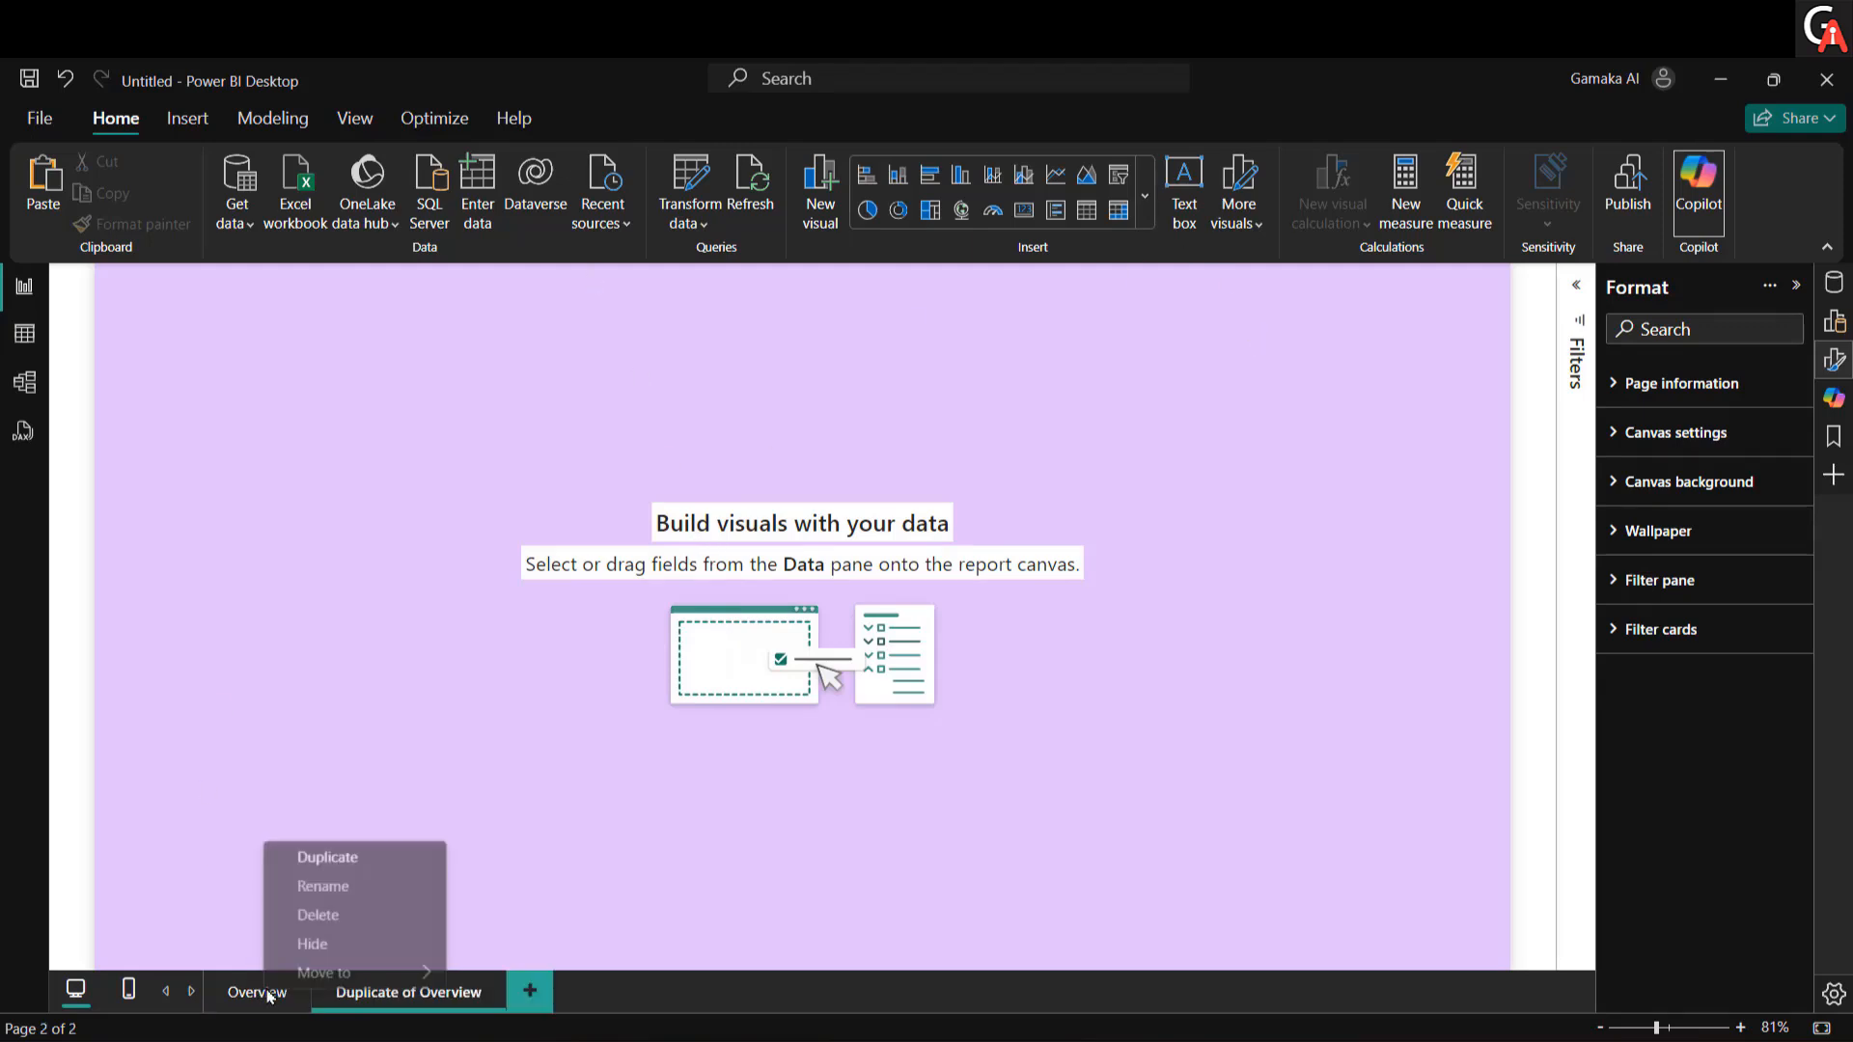
click(284, 856)
Step: Rename the first duplicated page as Course Wise Price Analysis
double_click(405, 992)
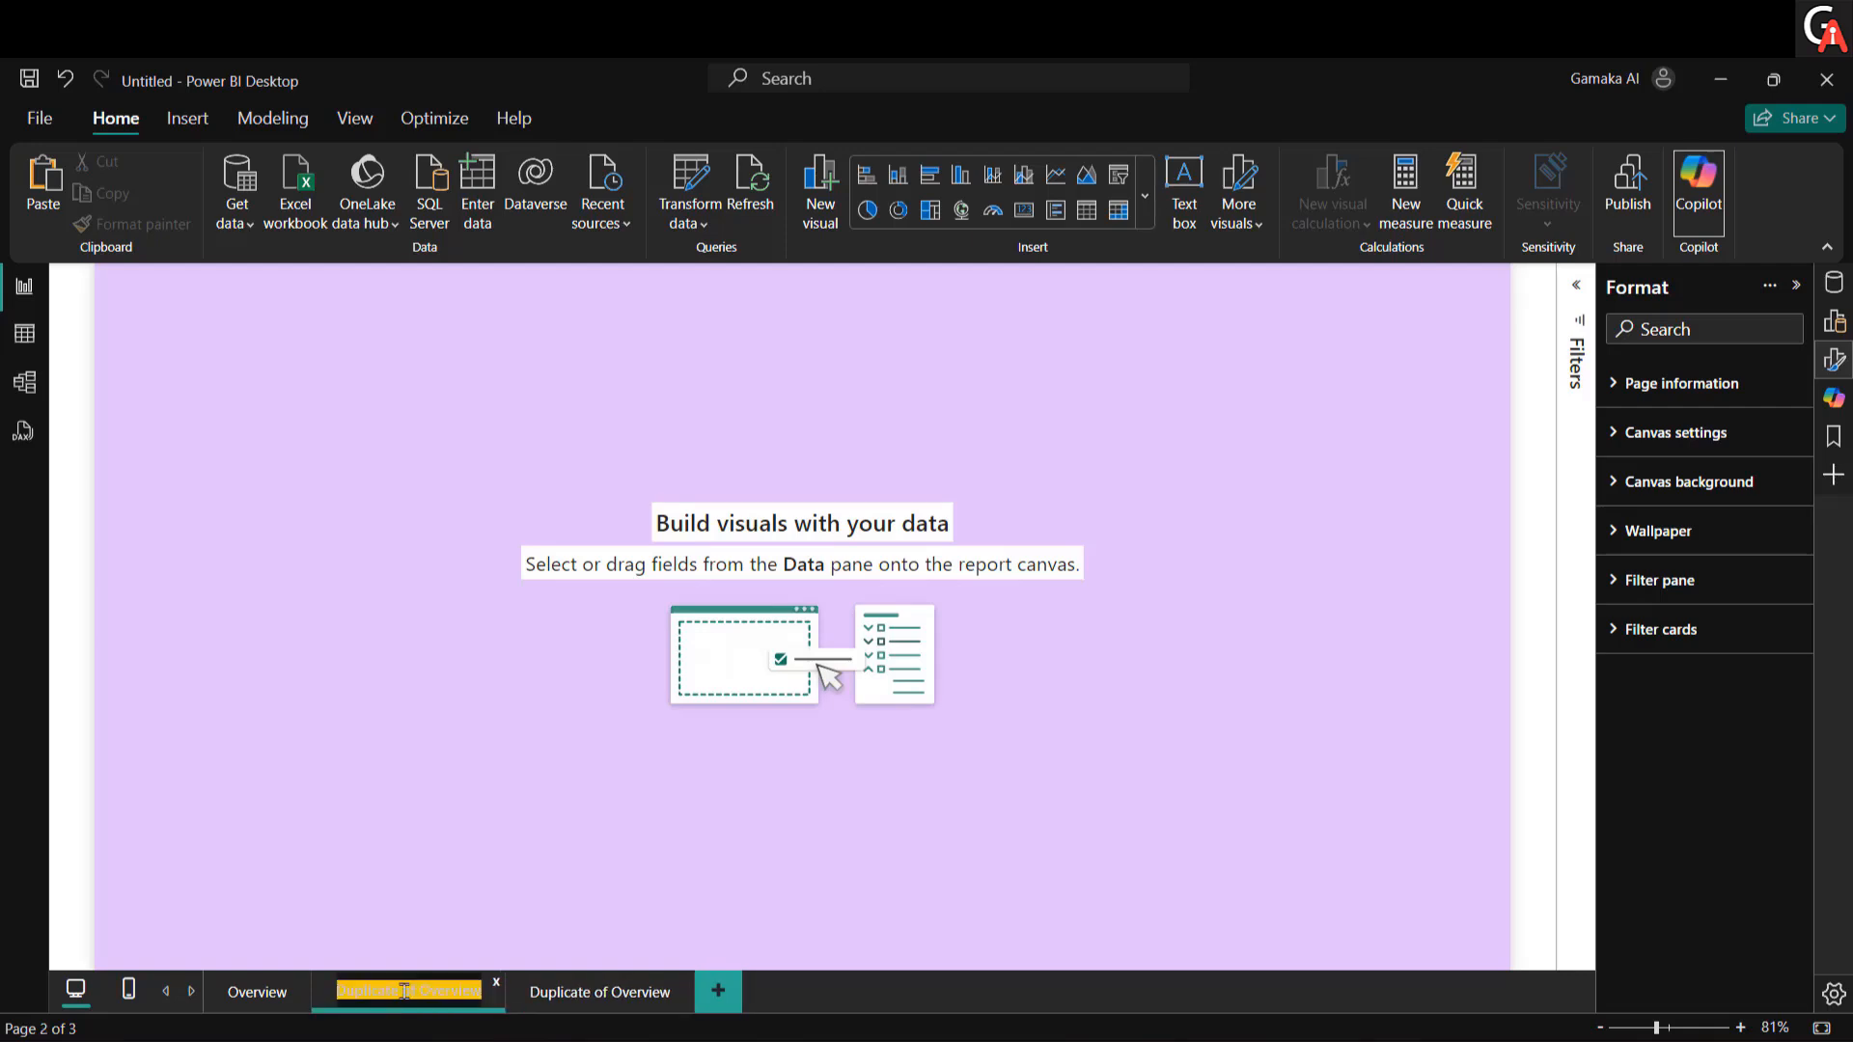
key(BackSpace)
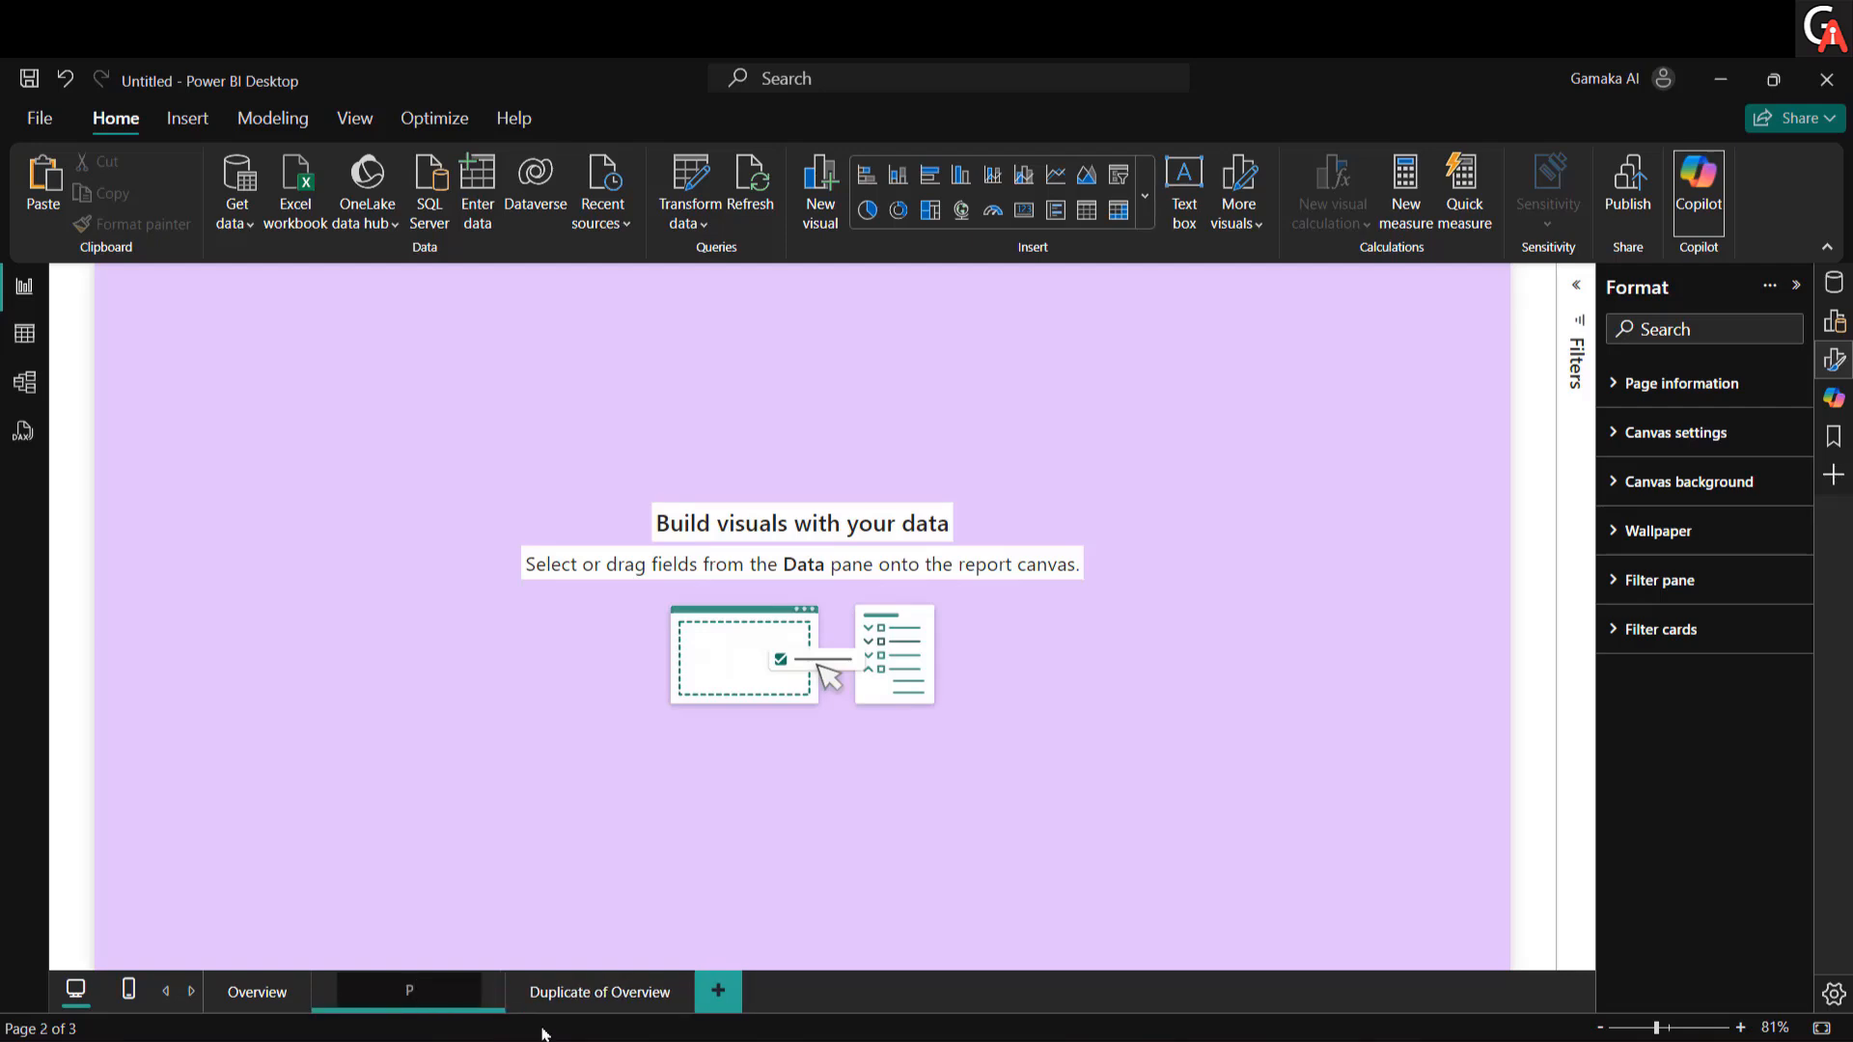
text(Course Wise Pr)
text(ice Analysis)
key(Return)
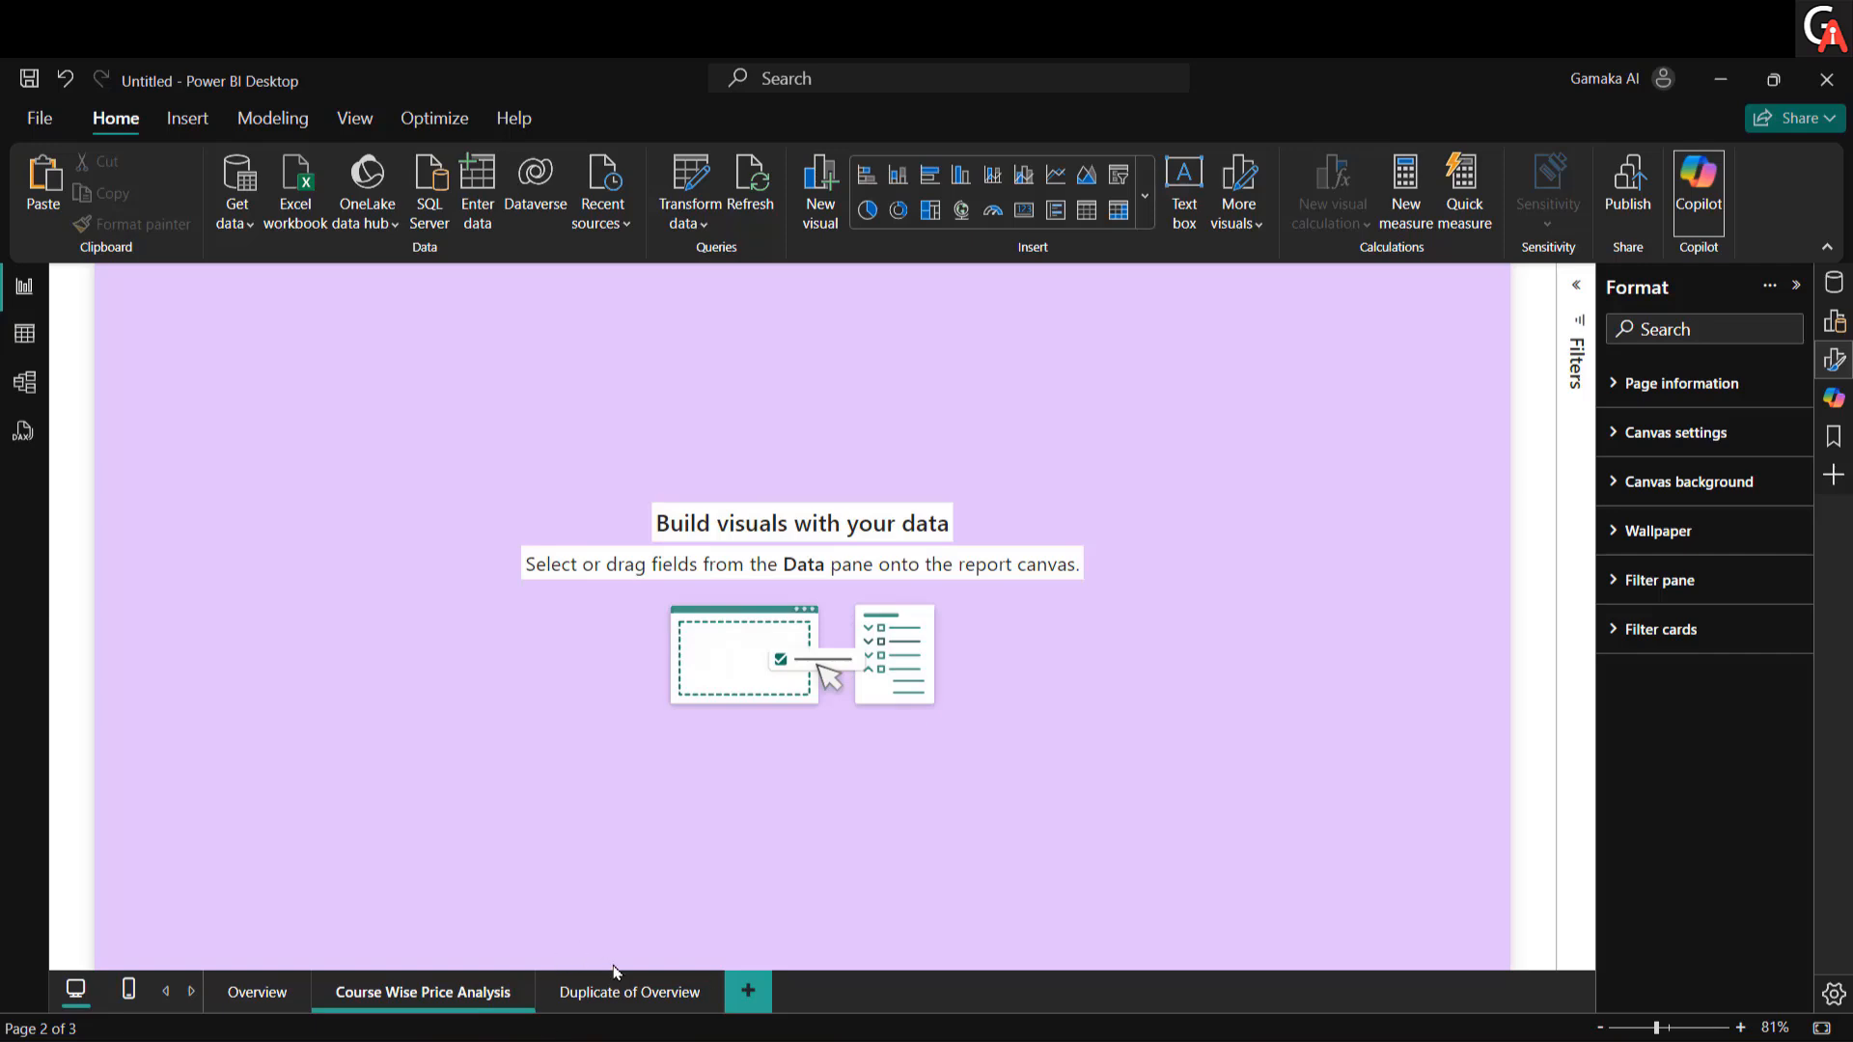
Step: Rename the remaining duplicate of the Overview page as ToolTip
double_click(625, 994)
key(BackSpace)
key(BackSpace)
key(BackSpace)
key(BackSpace)
key(BackSpace)
key(BackSpace)
key(BackSpace)
key(BackSpace)
key(BackSpace)
key(BackSpace)
key(BackSpace)
key(BackSpace)
key(BackSpace)
key(BackSpace)
key(BackSpace)
key(BackSpace)
key(BackSpace)
key(BackSpace)
key(BackSpace)
key(BackSpace)
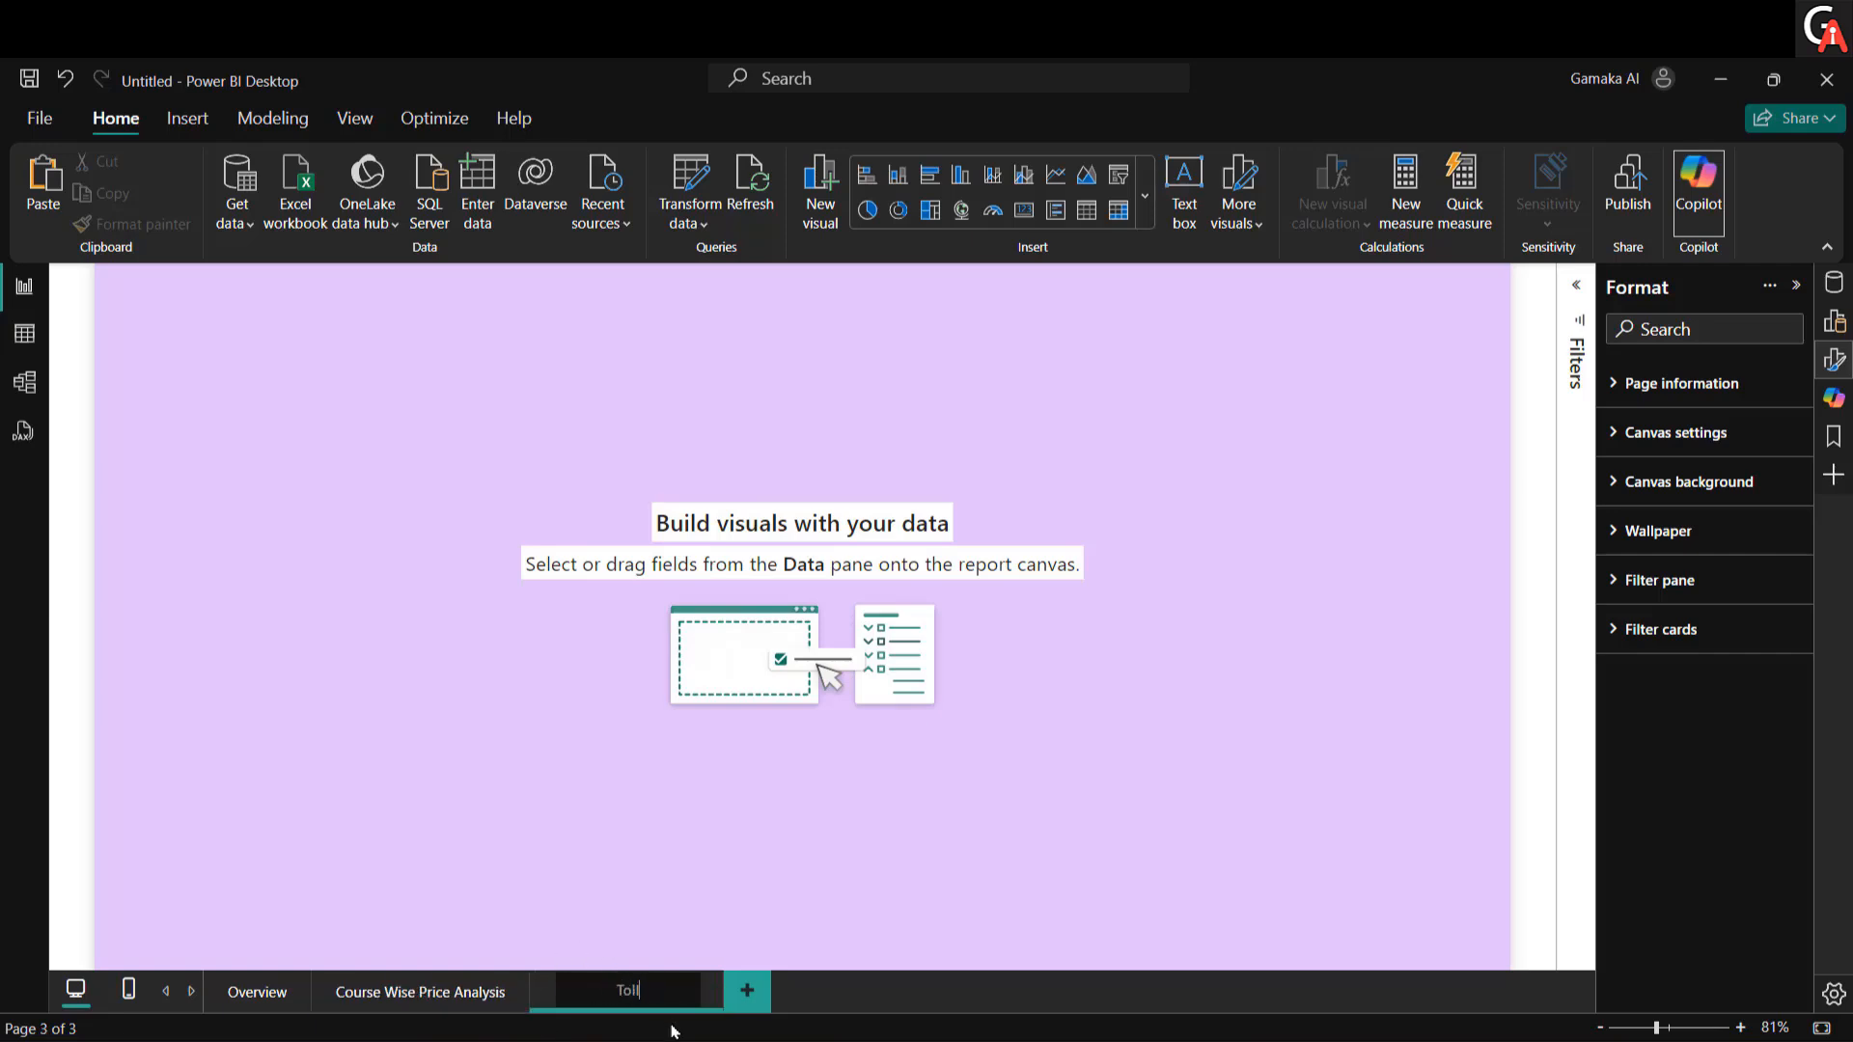
text(ToolTip)
key(Return)
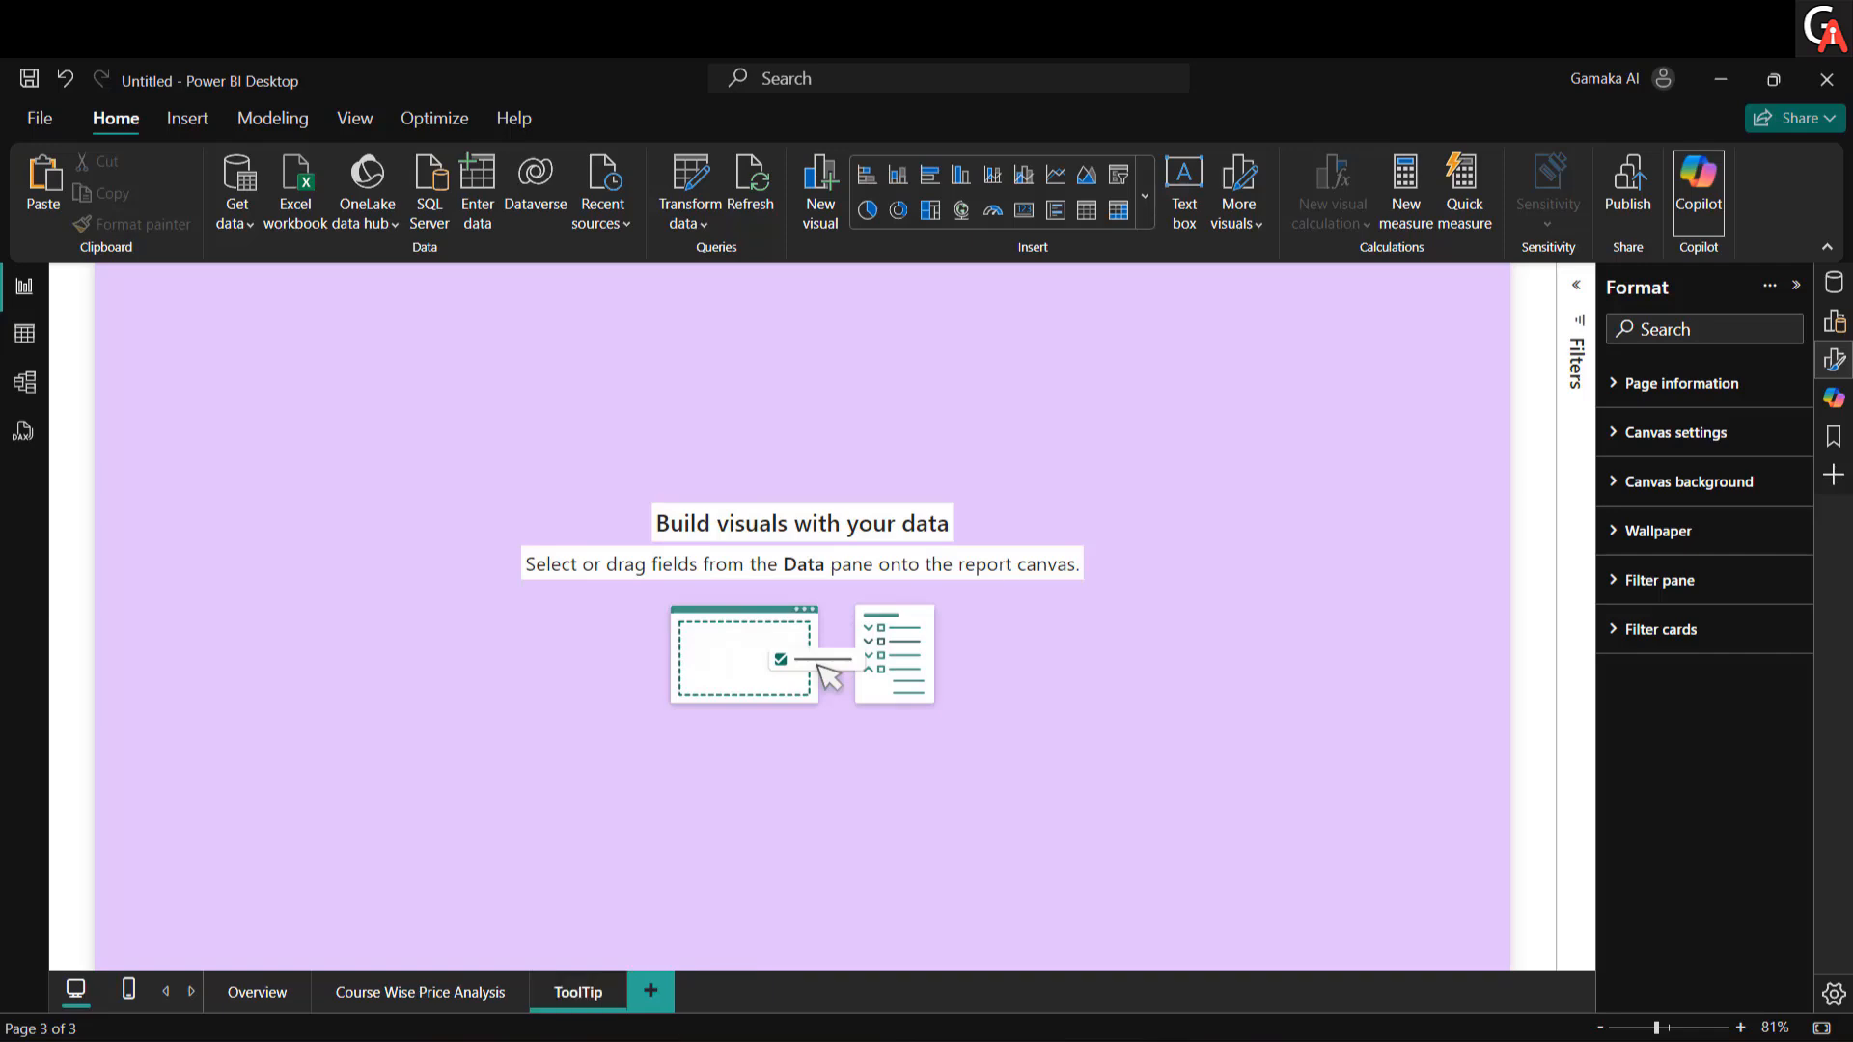
Step: Insert a rectangle shape on the Overview page at about horizontal 848 and vertical 128
click(279, 992)
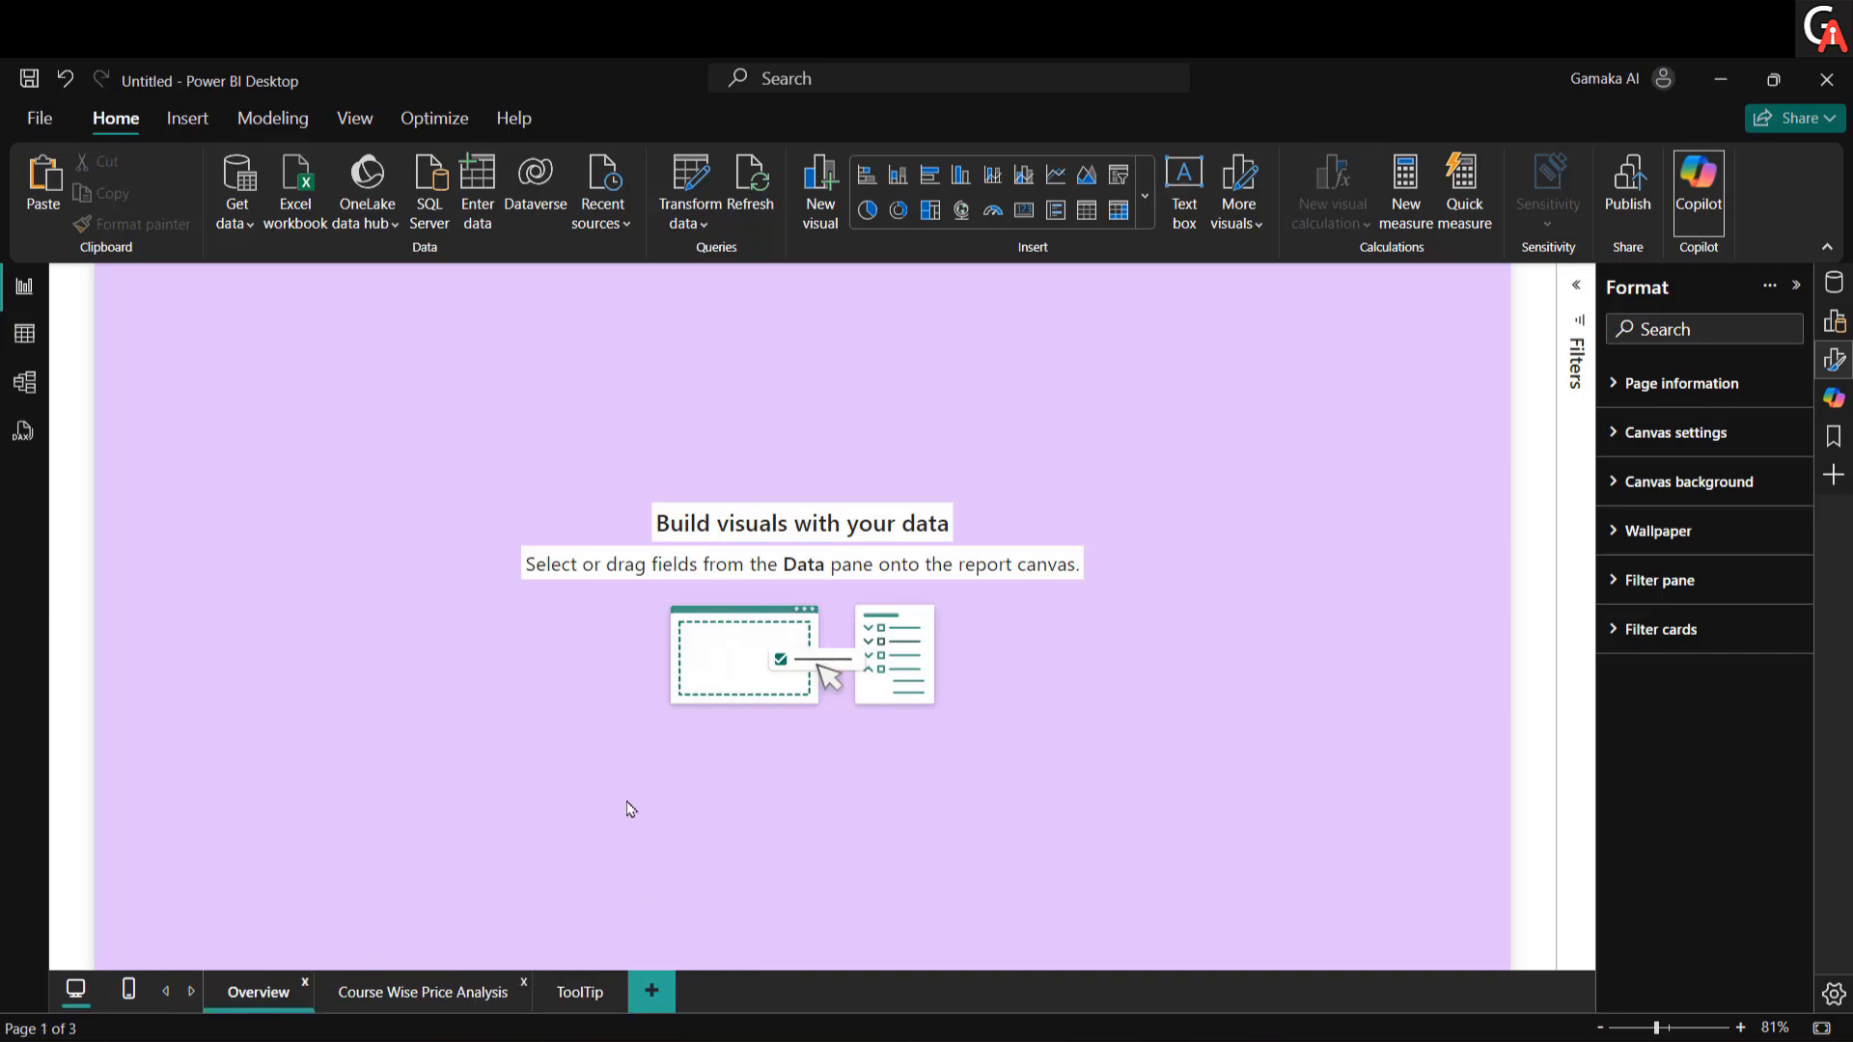
click(186, 119)
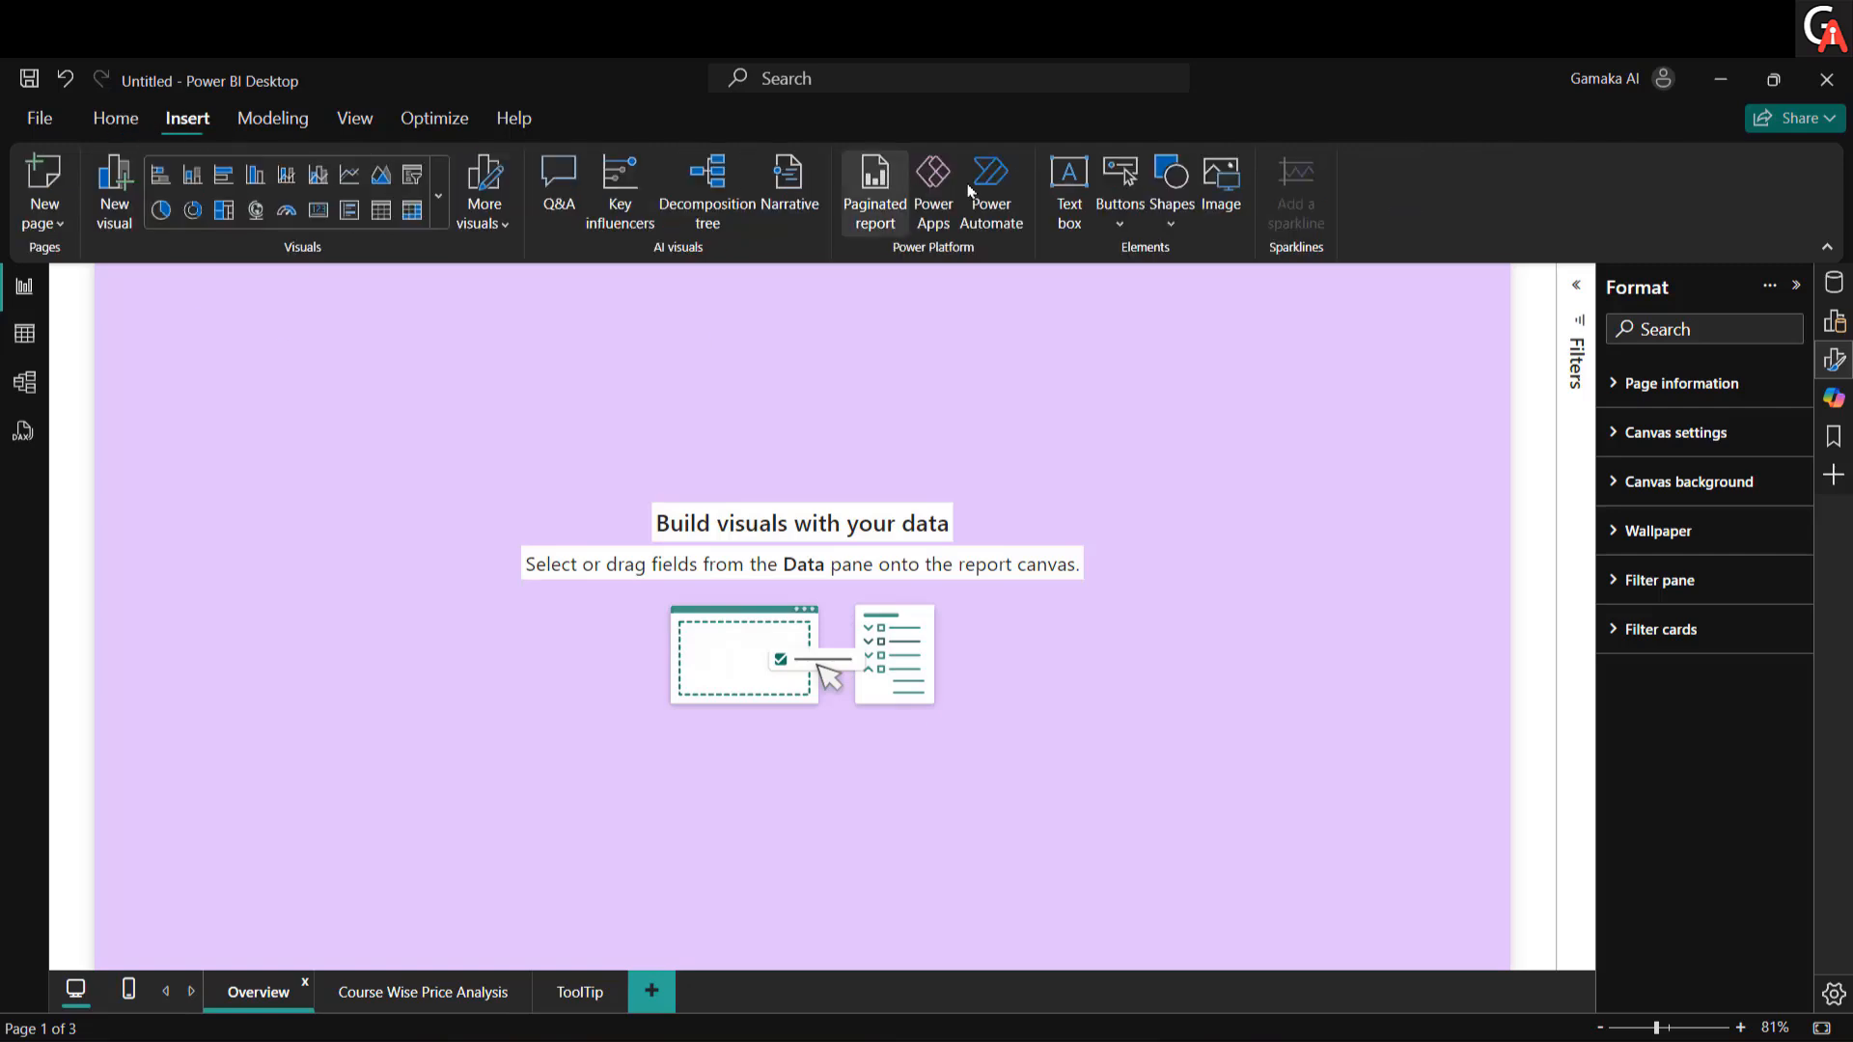
click(1167, 207)
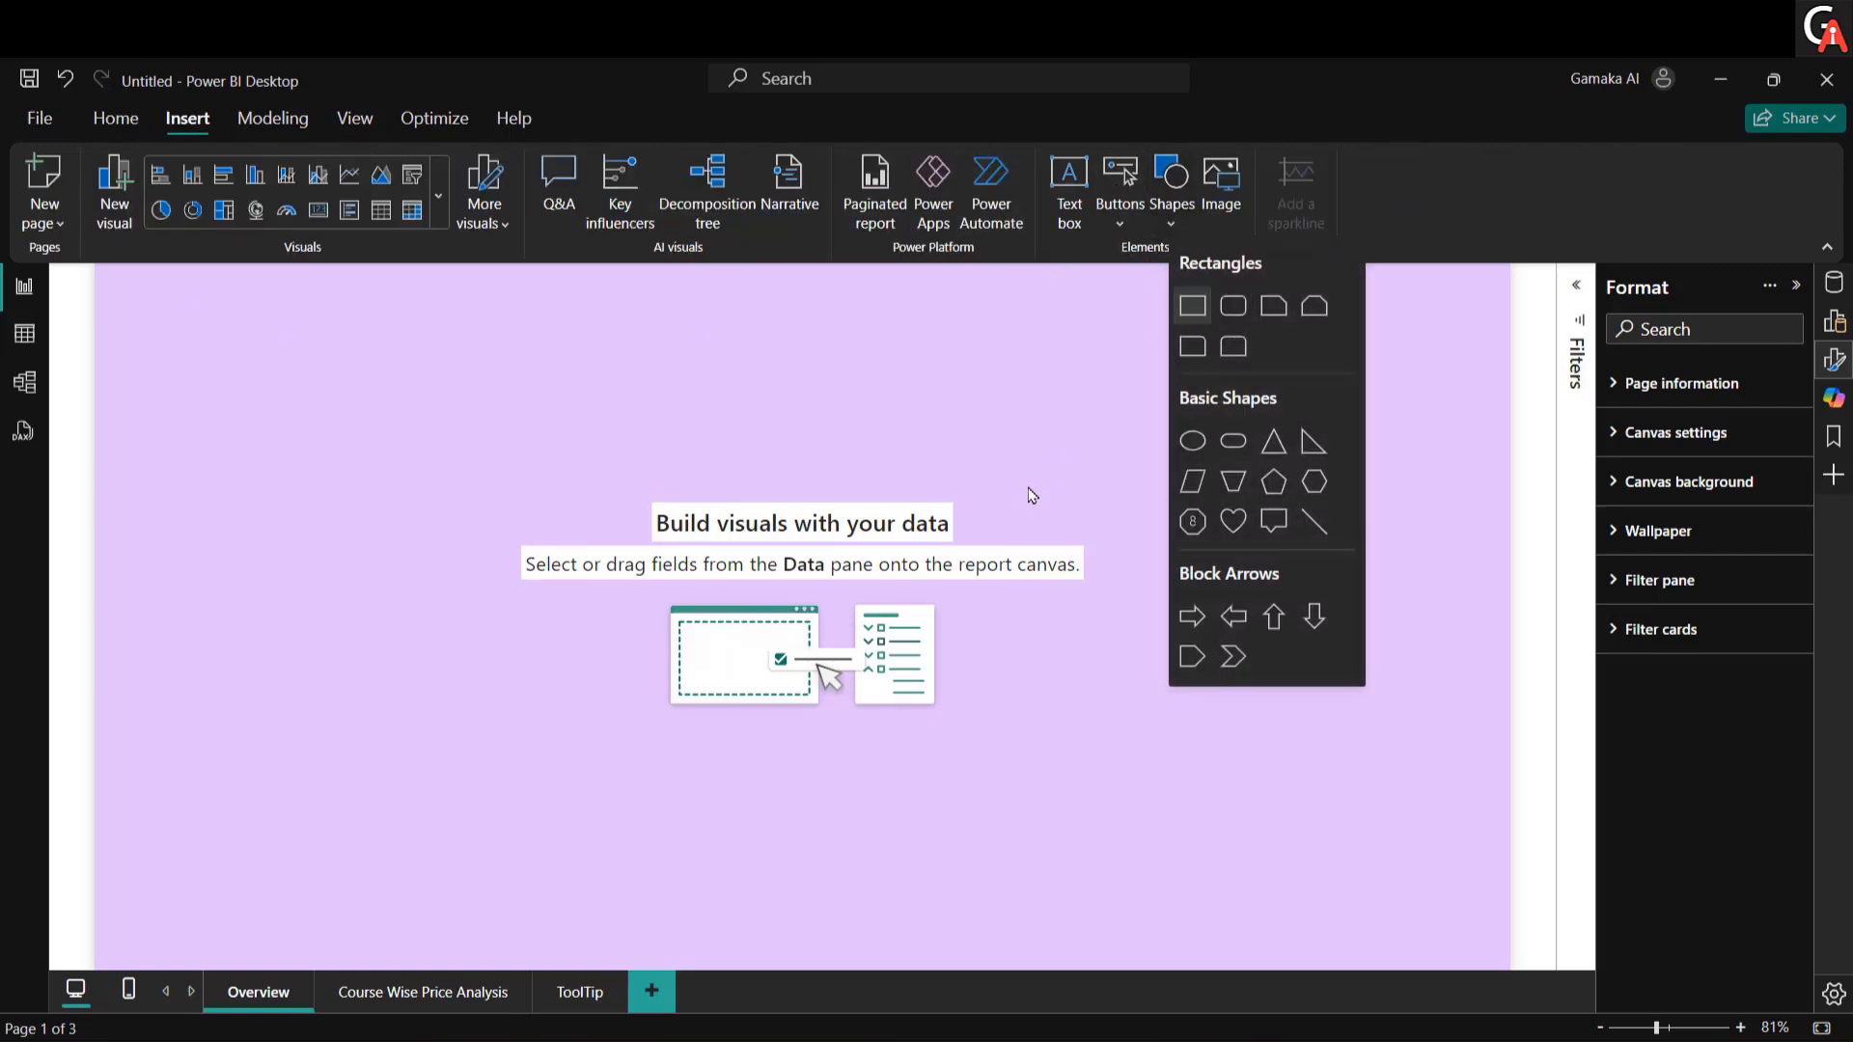
click(1211, 307)
drag(206, 331, 1021, 522)
click(1574, 285)
Step: Set the rectangle's height to 144 and its width to 256
click(1666, 439)
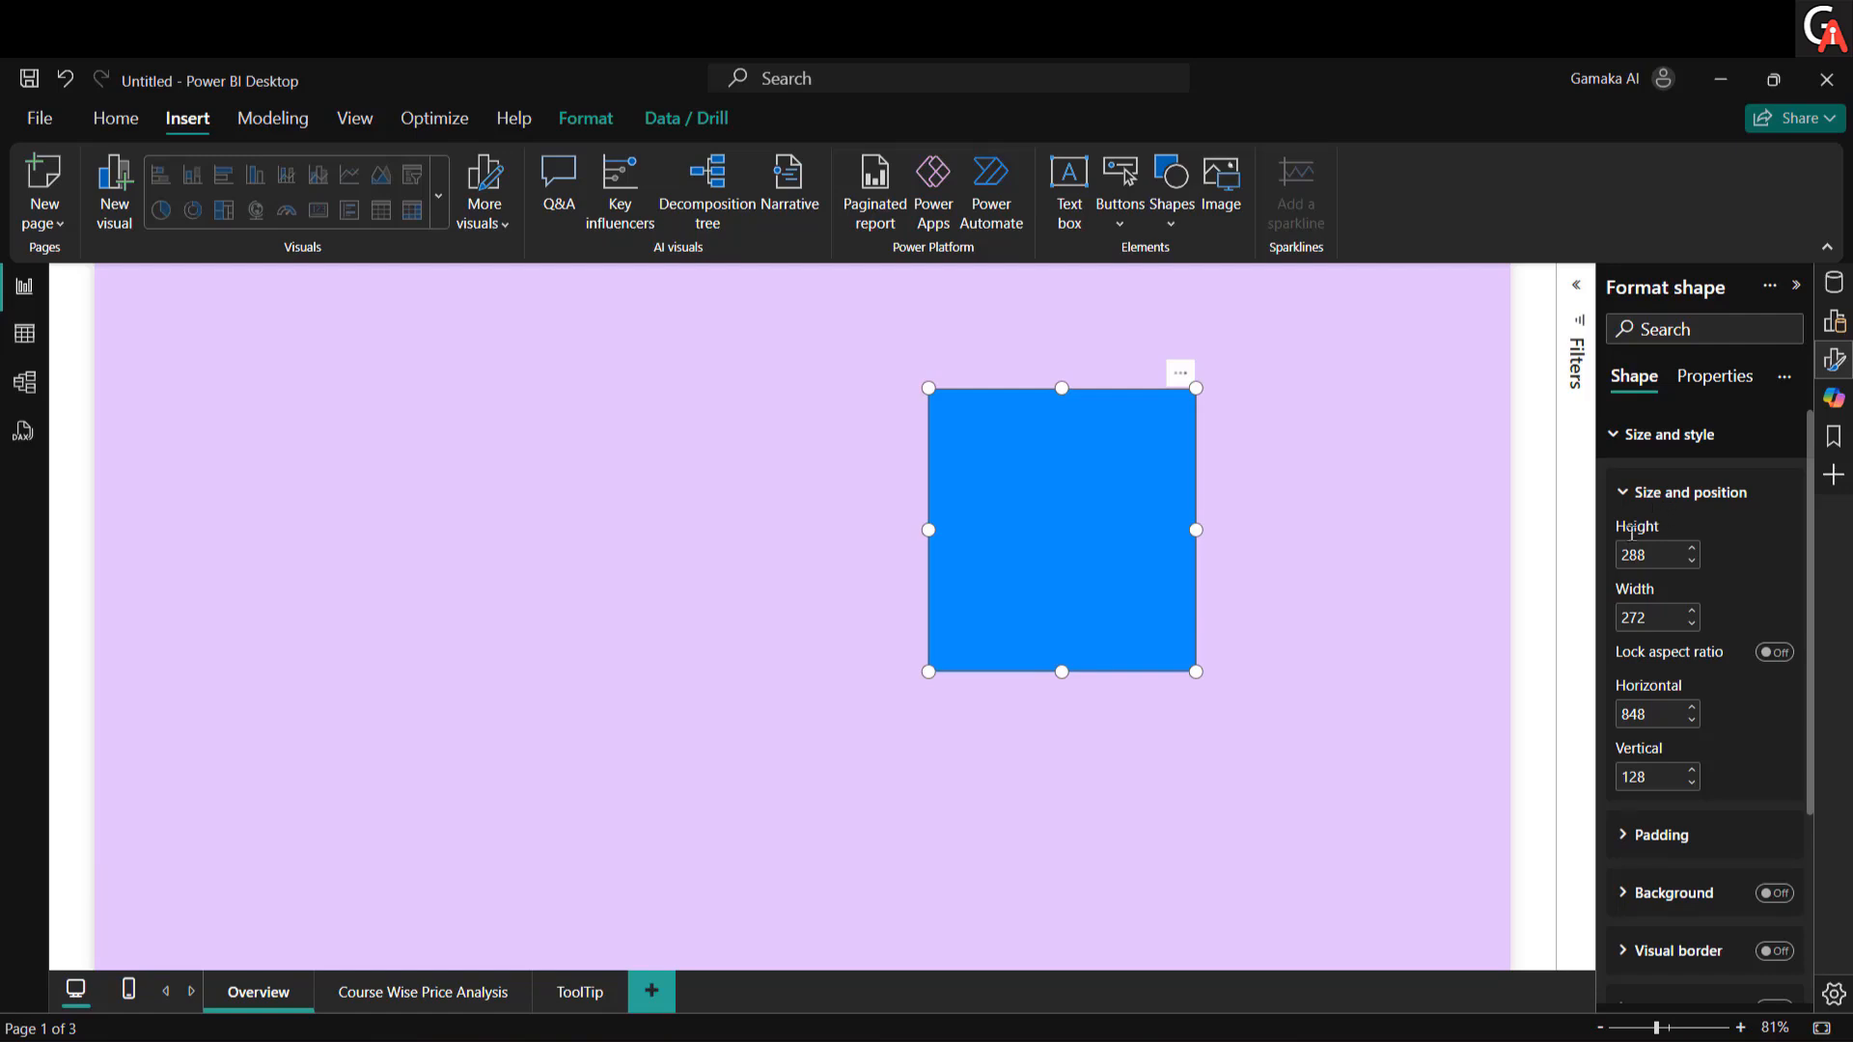
double_click(1667, 555)
text(144)
double_click(1651, 616)
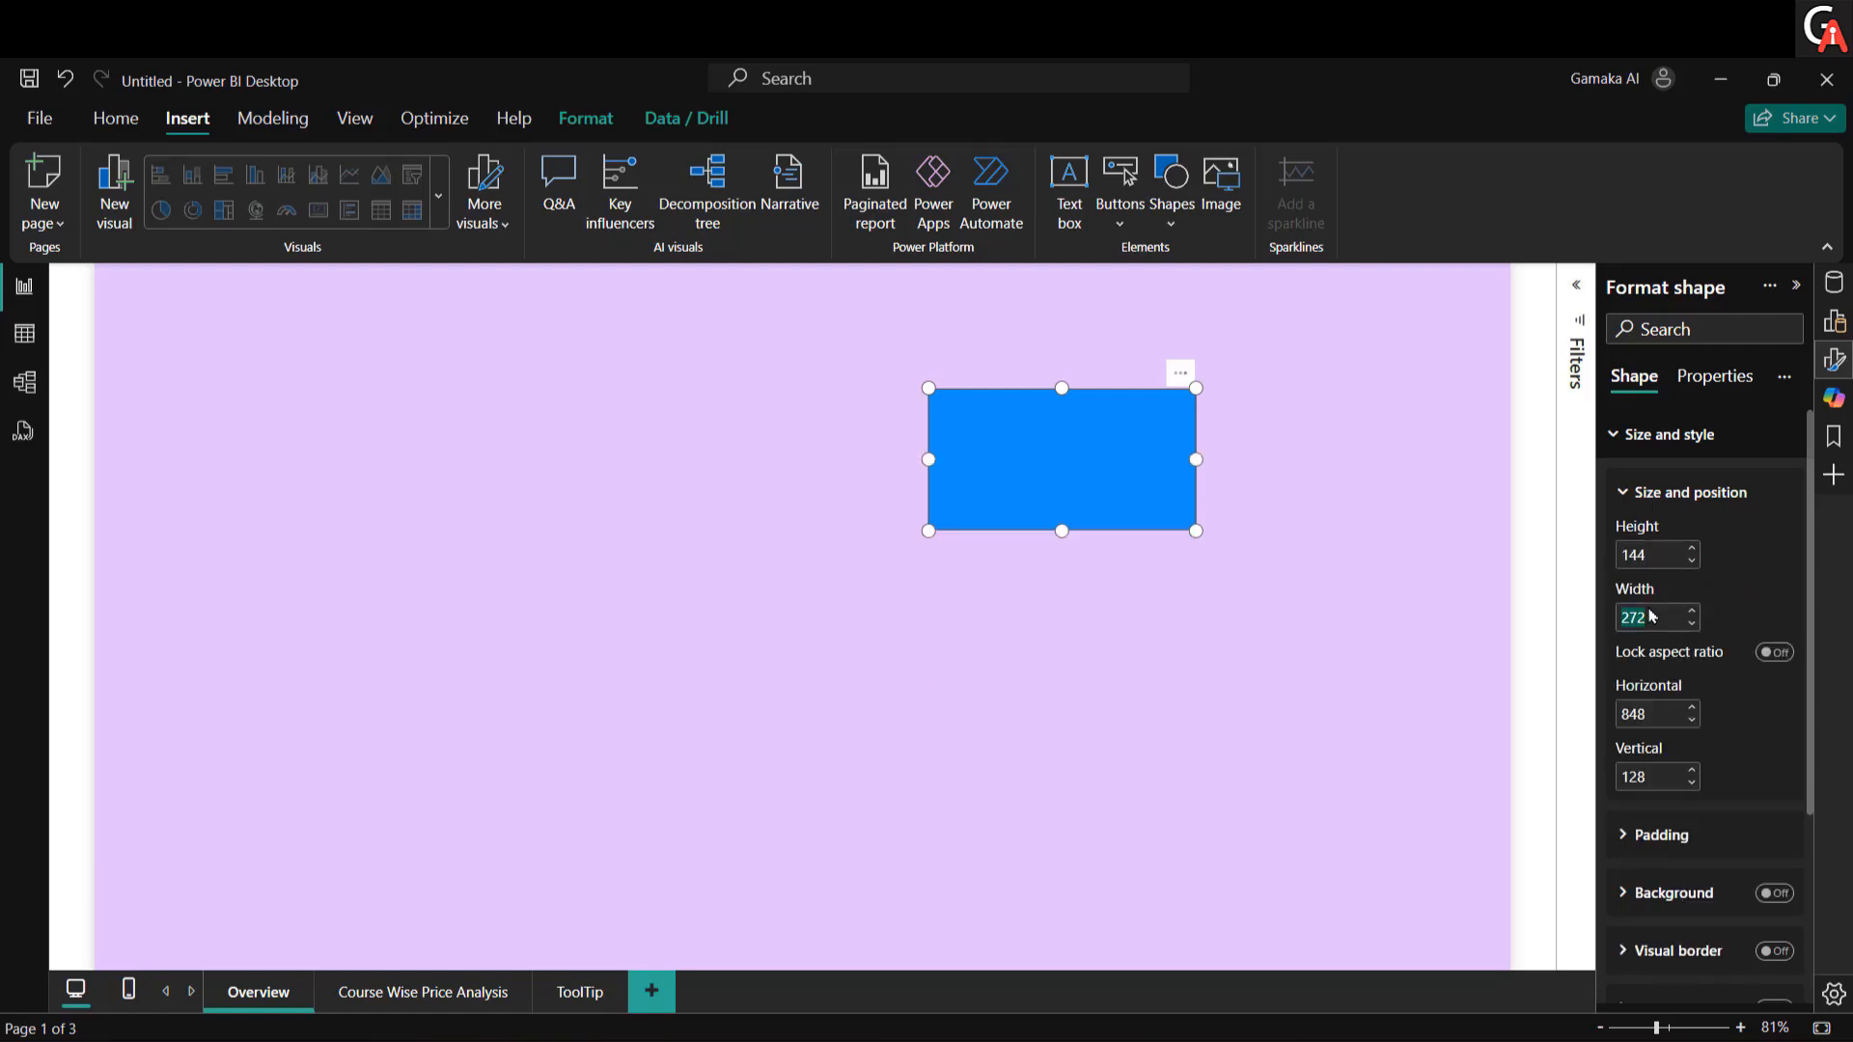
text(256)
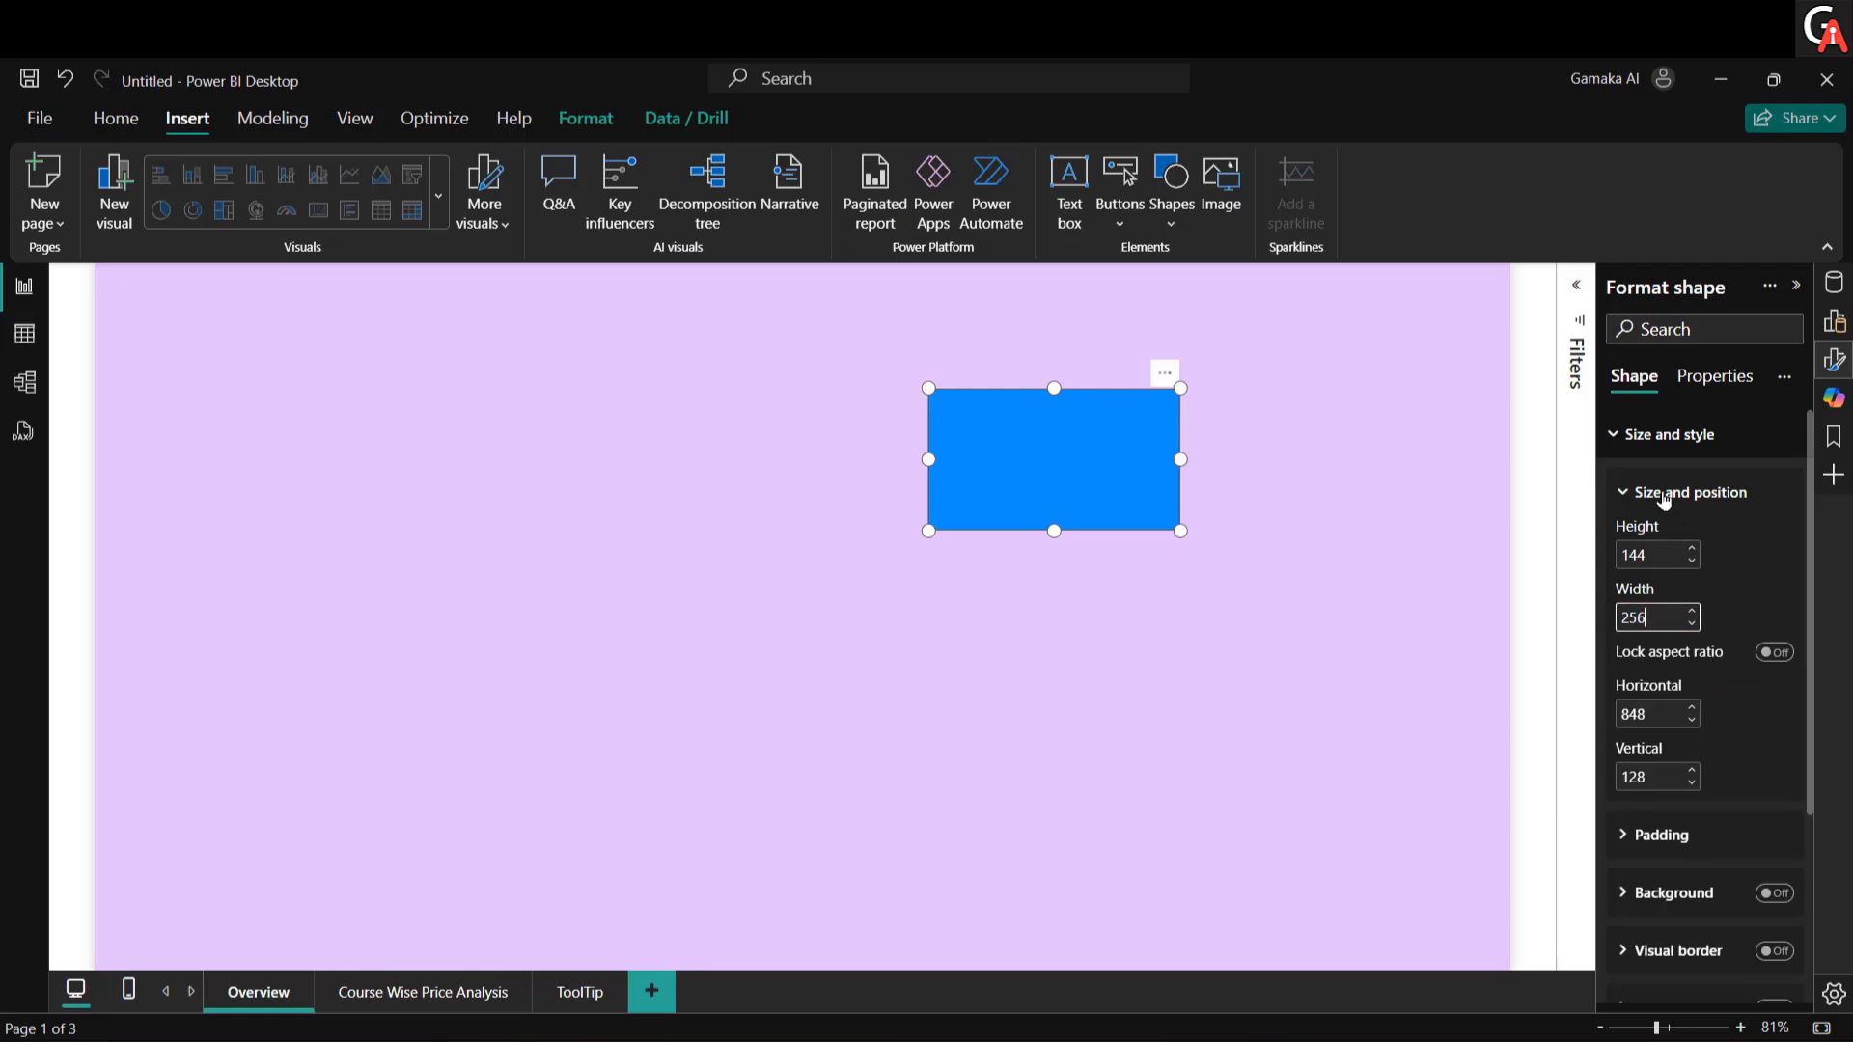
click(1662, 494)
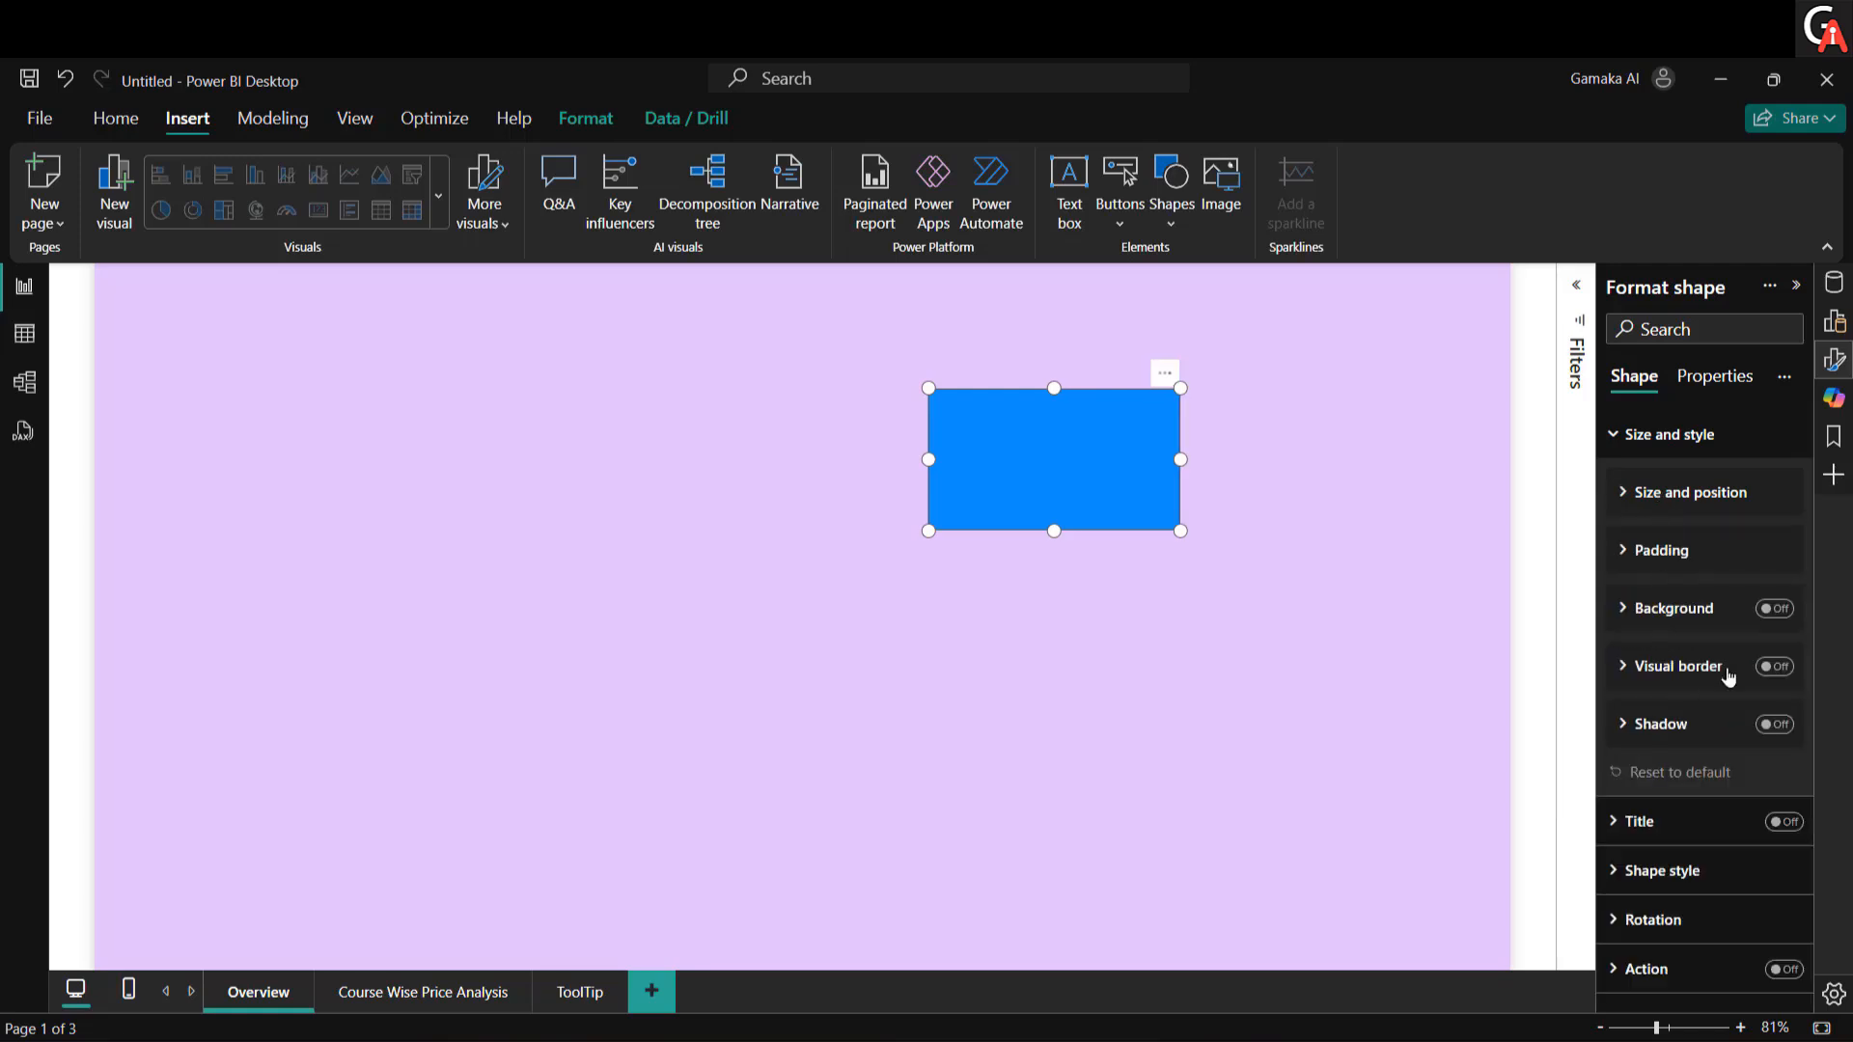
Step: Set the rectangle's padding to 5 px on all four sides
click(1660, 552)
click(1640, 639)
text(5)
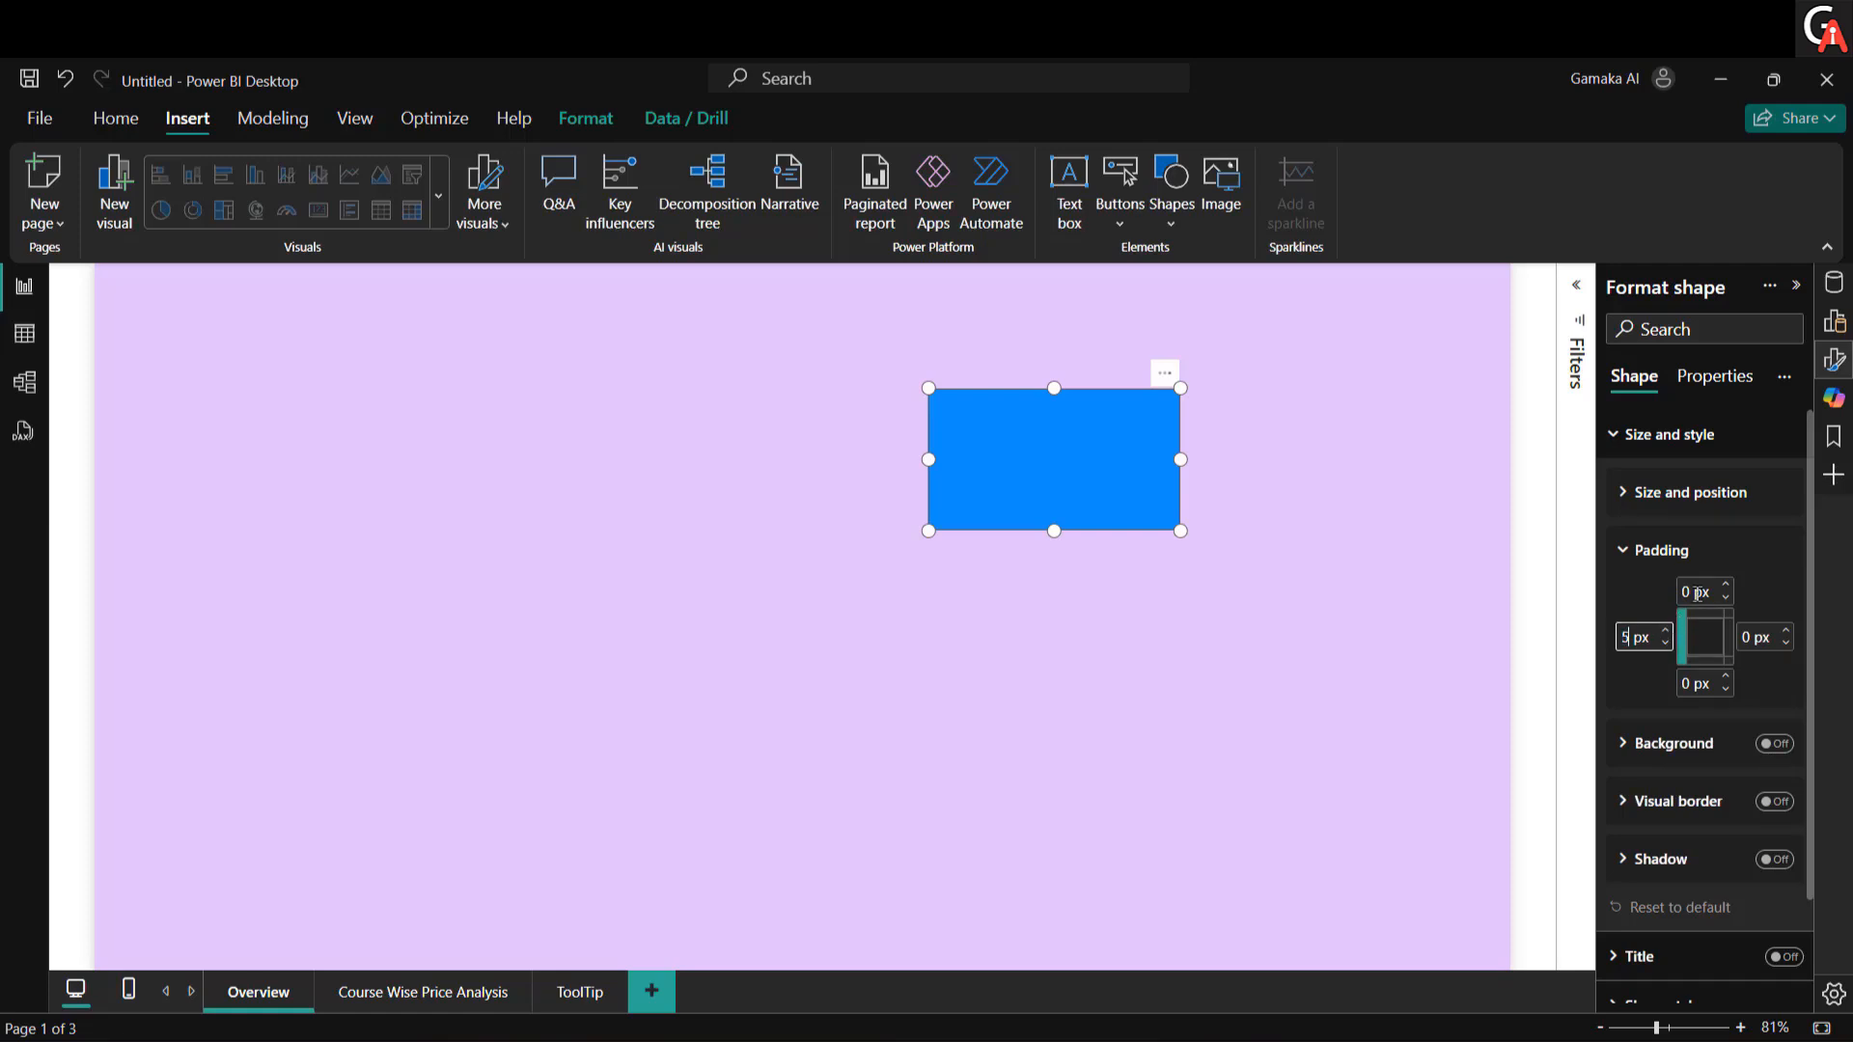
click(1696, 592)
text(5)
click(1691, 683)
text(5)
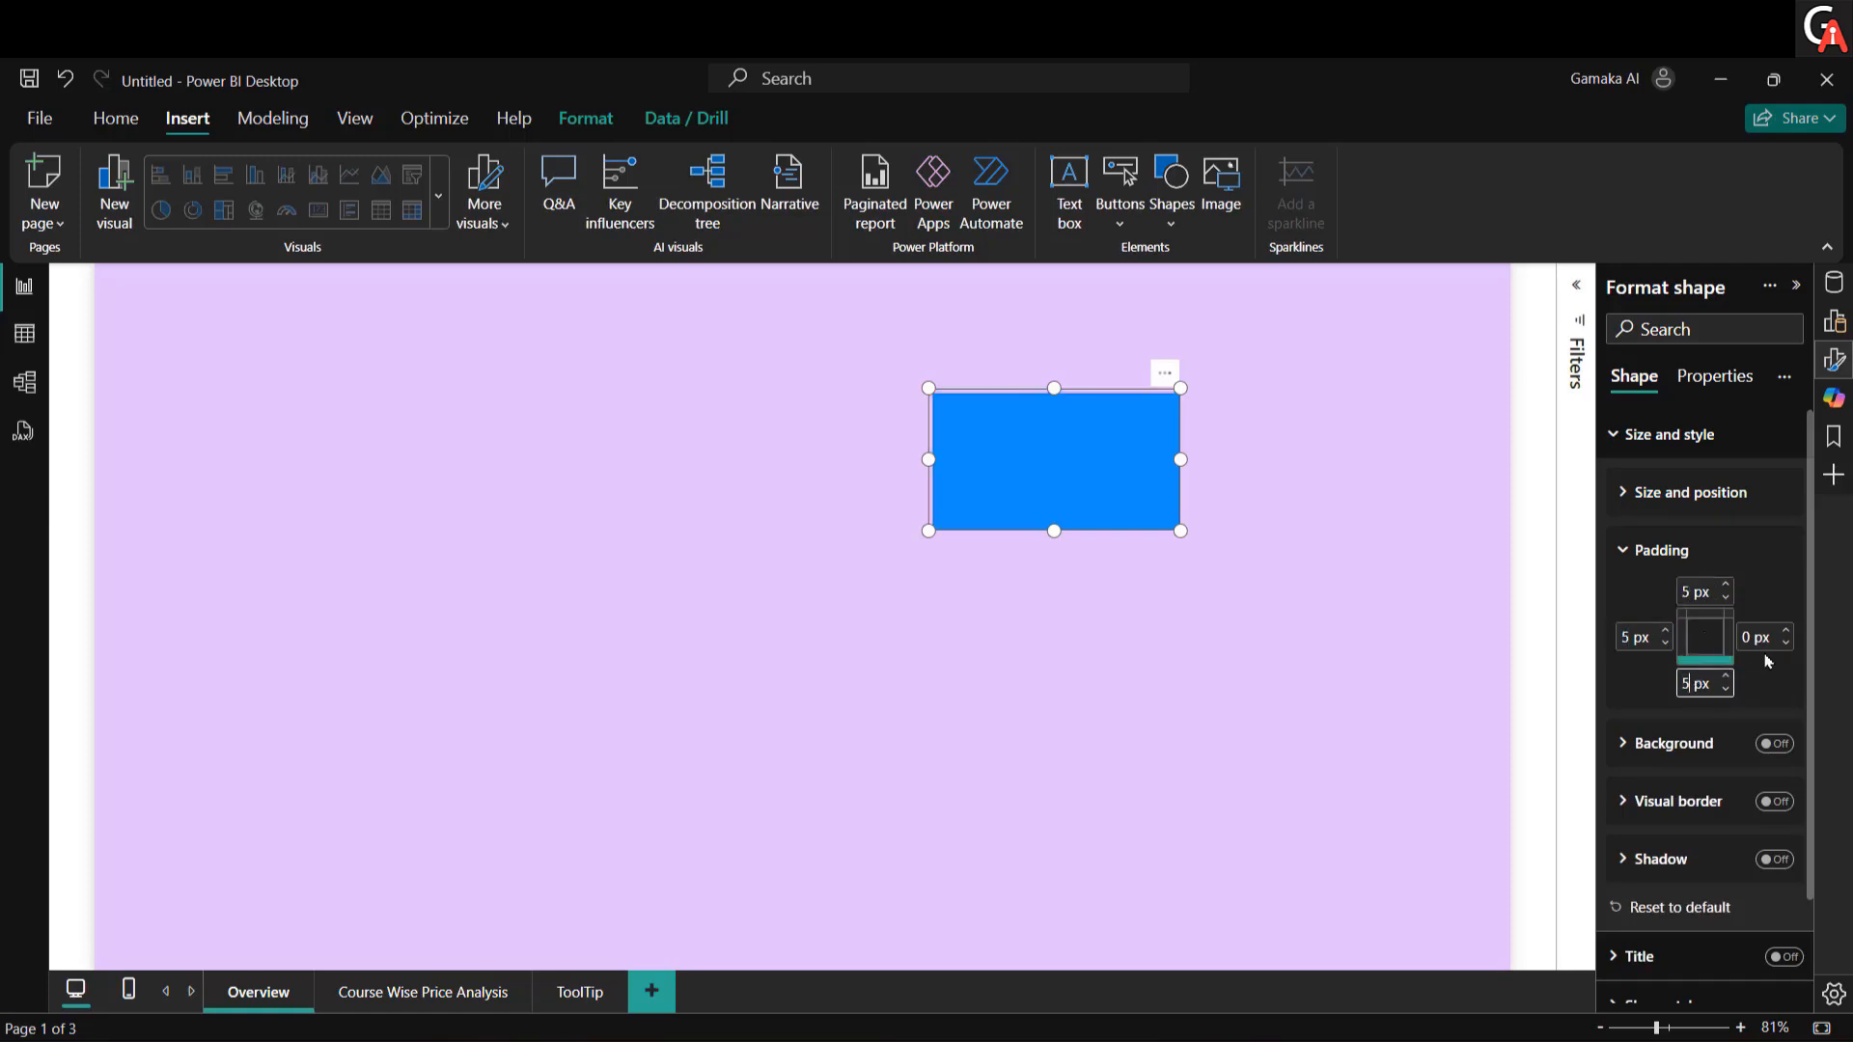
click(1751, 637)
text(5)
click(1698, 552)
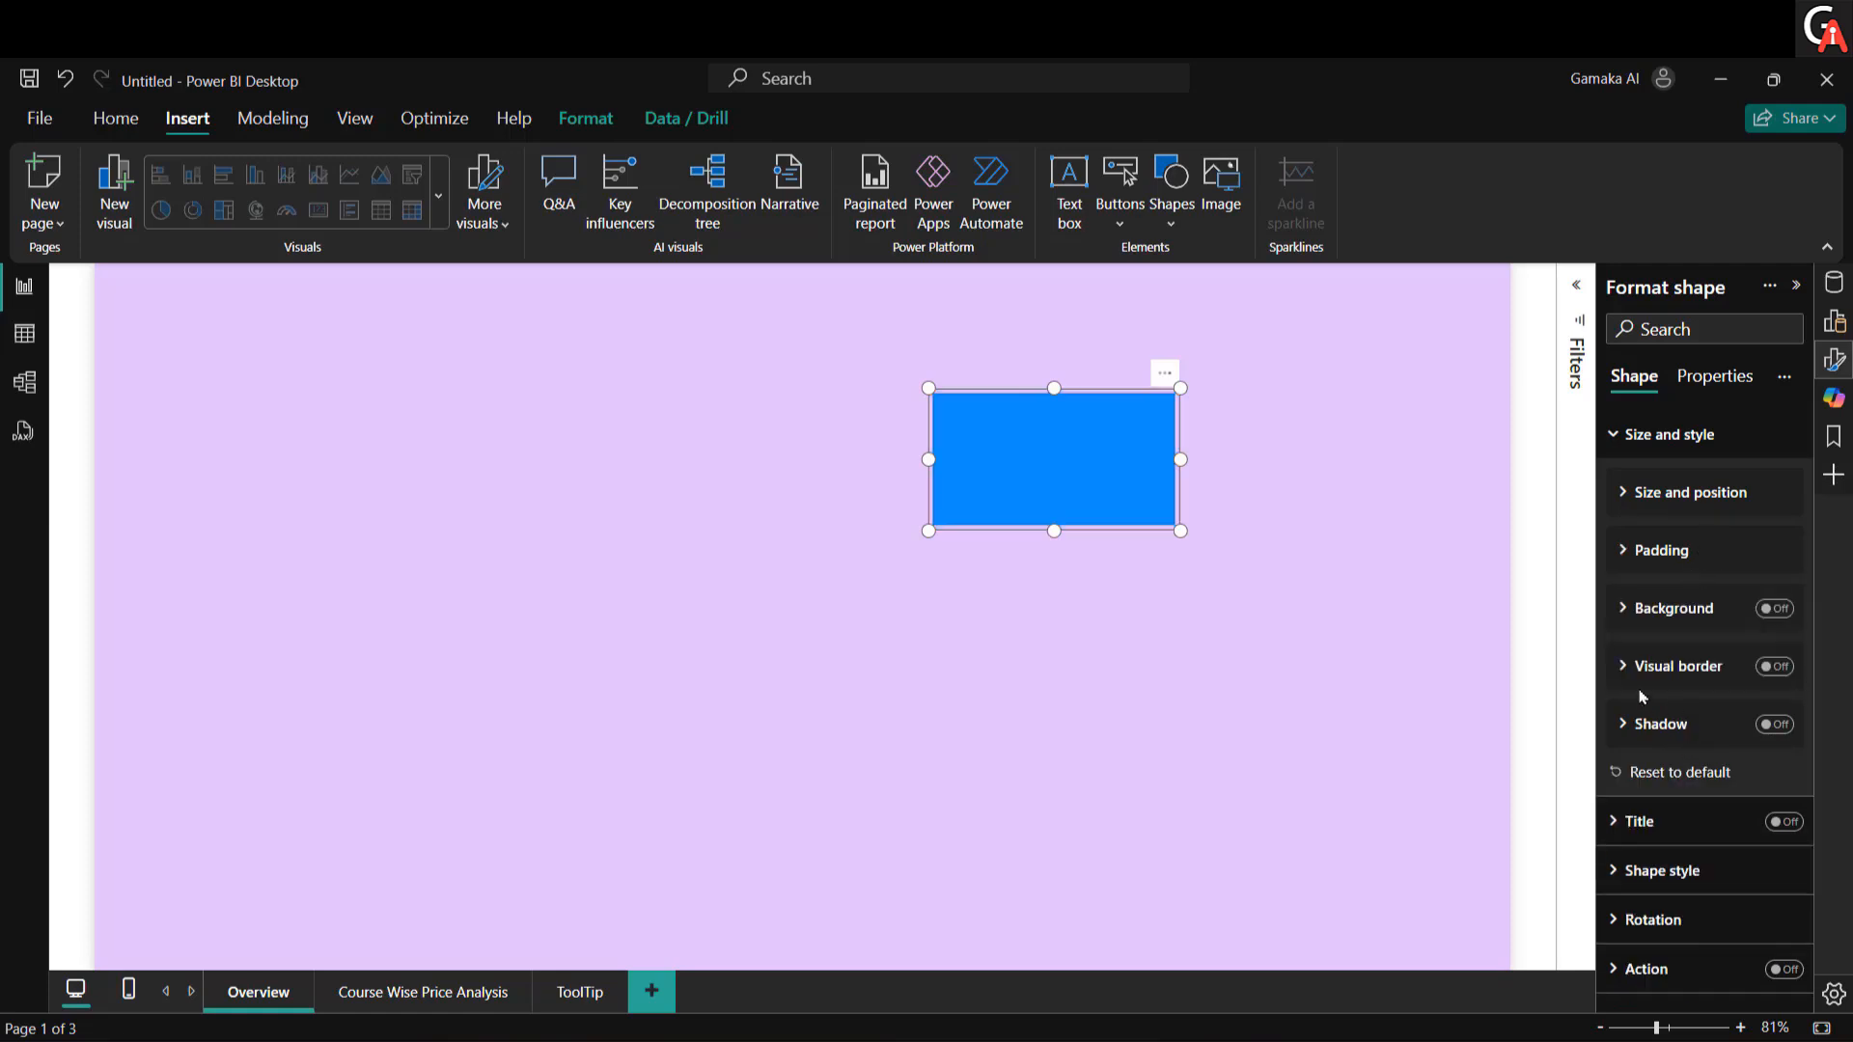
Step: Turn on the rectangle's visual border with colour #510A82 and a width of 3 px
click(1775, 667)
click(1655, 675)
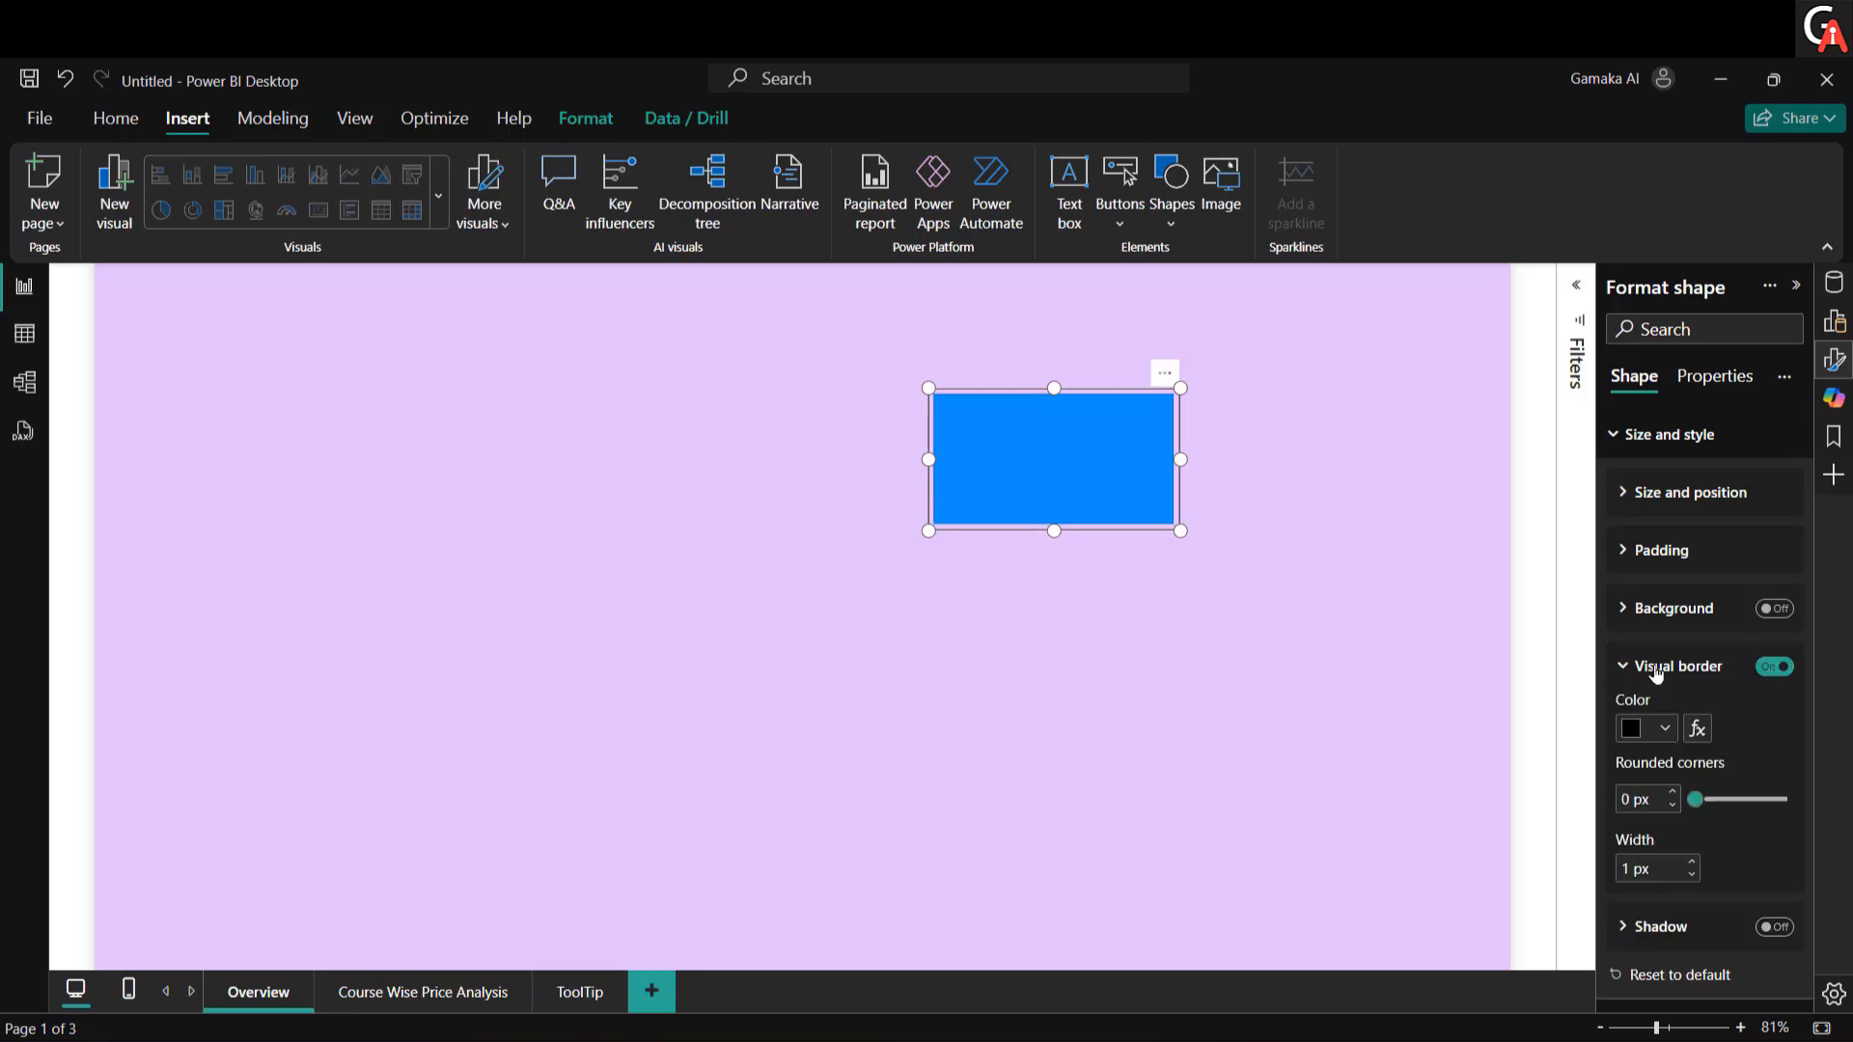
click(1665, 729)
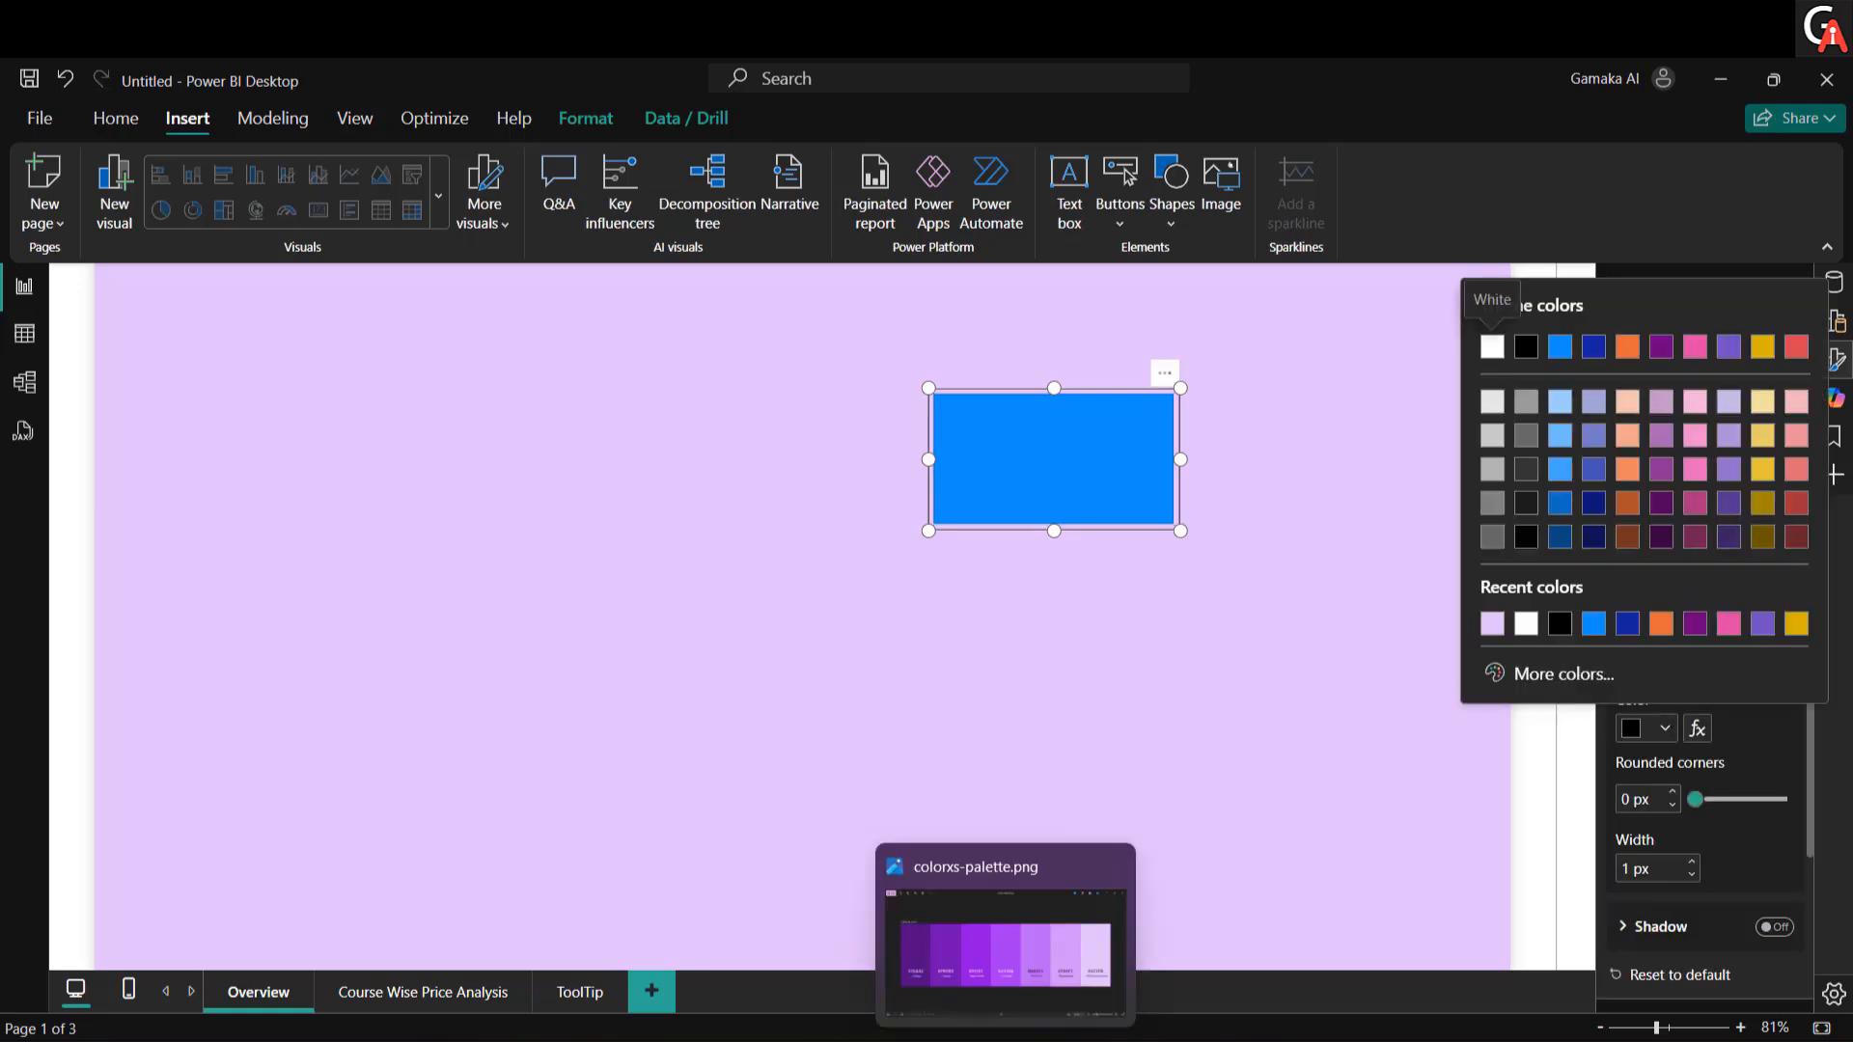
mouse_move(995, 978)
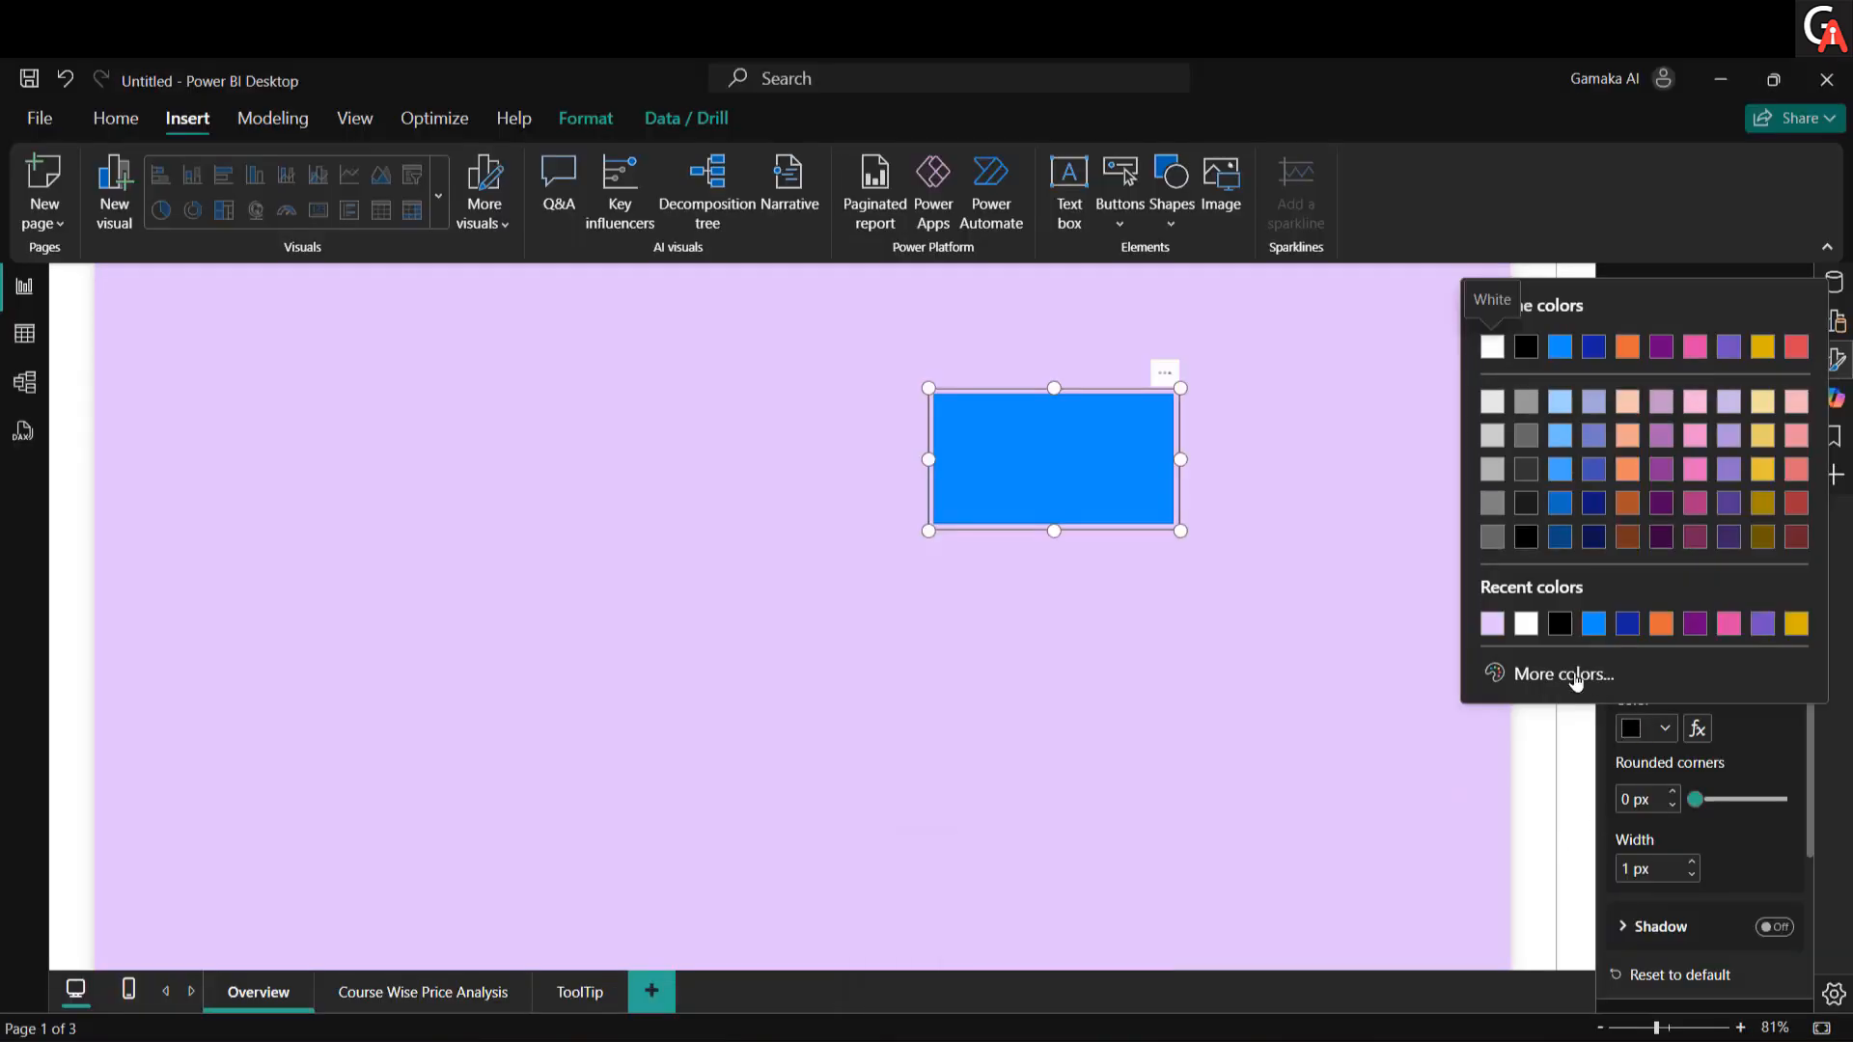
click(1571, 674)
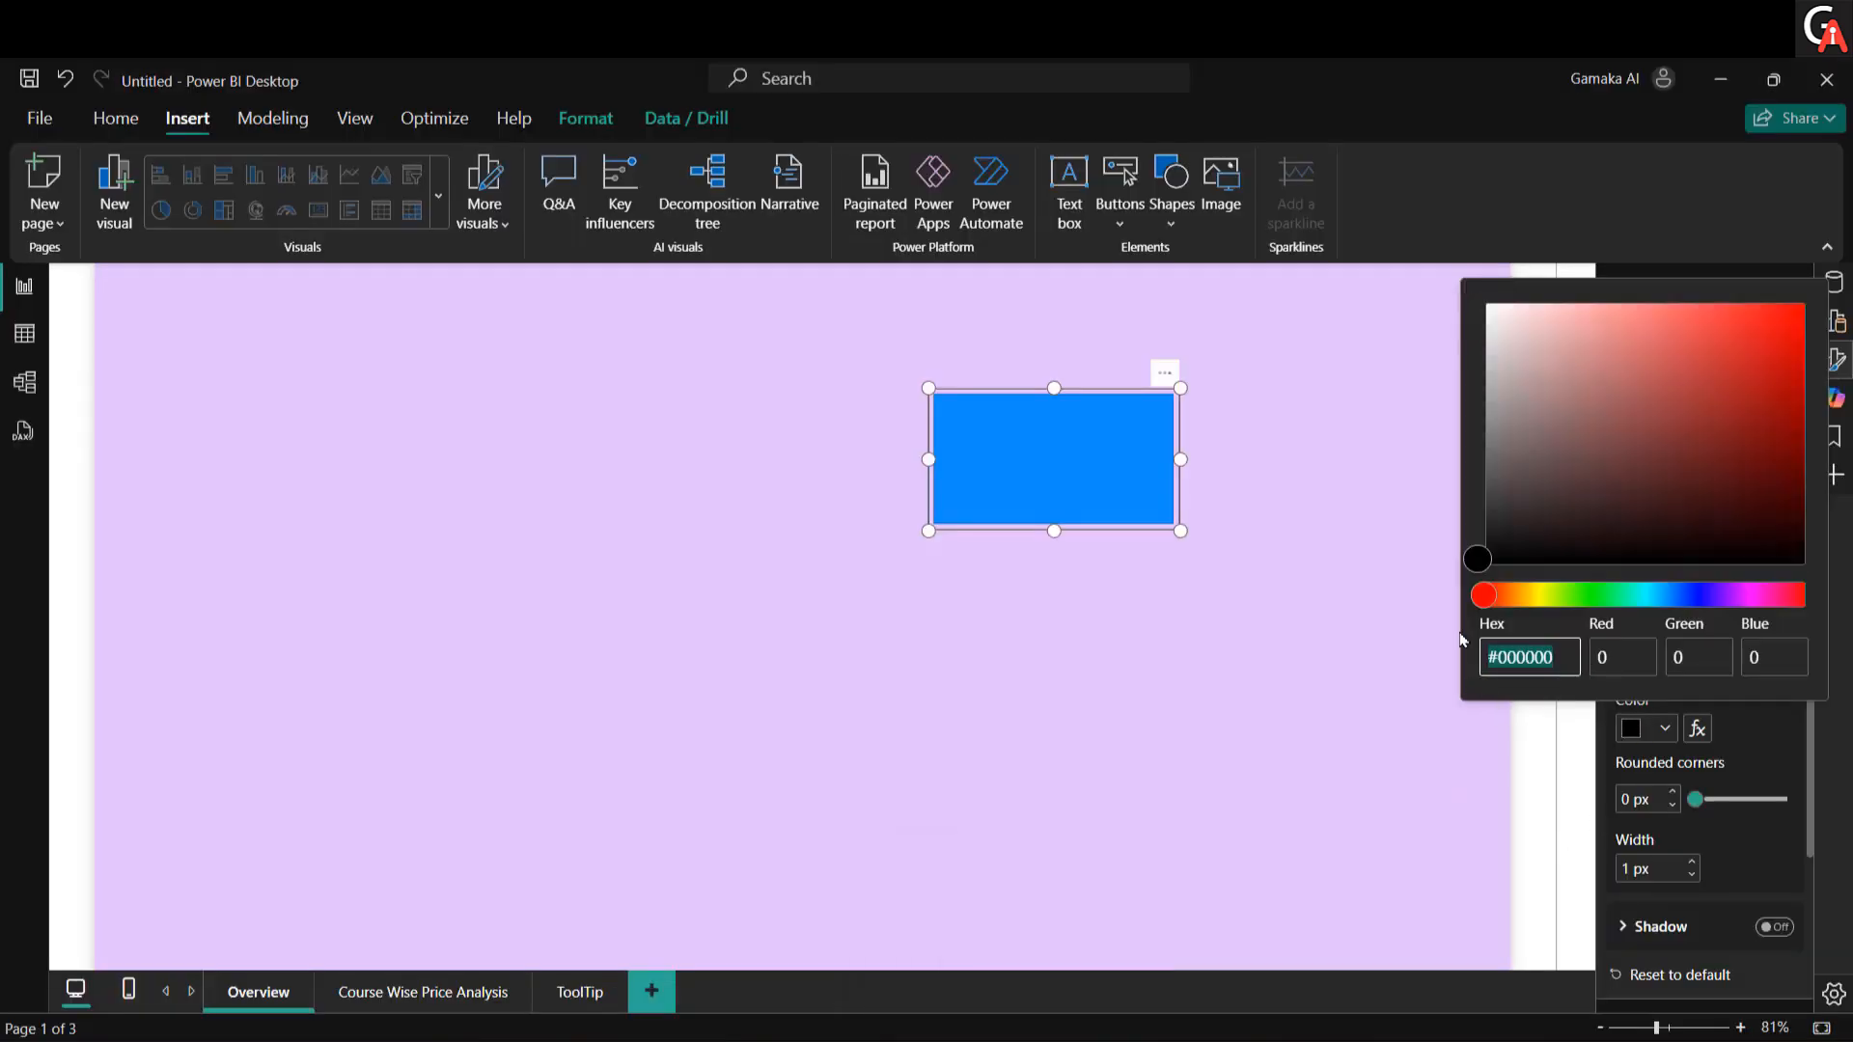
text(#510A82)
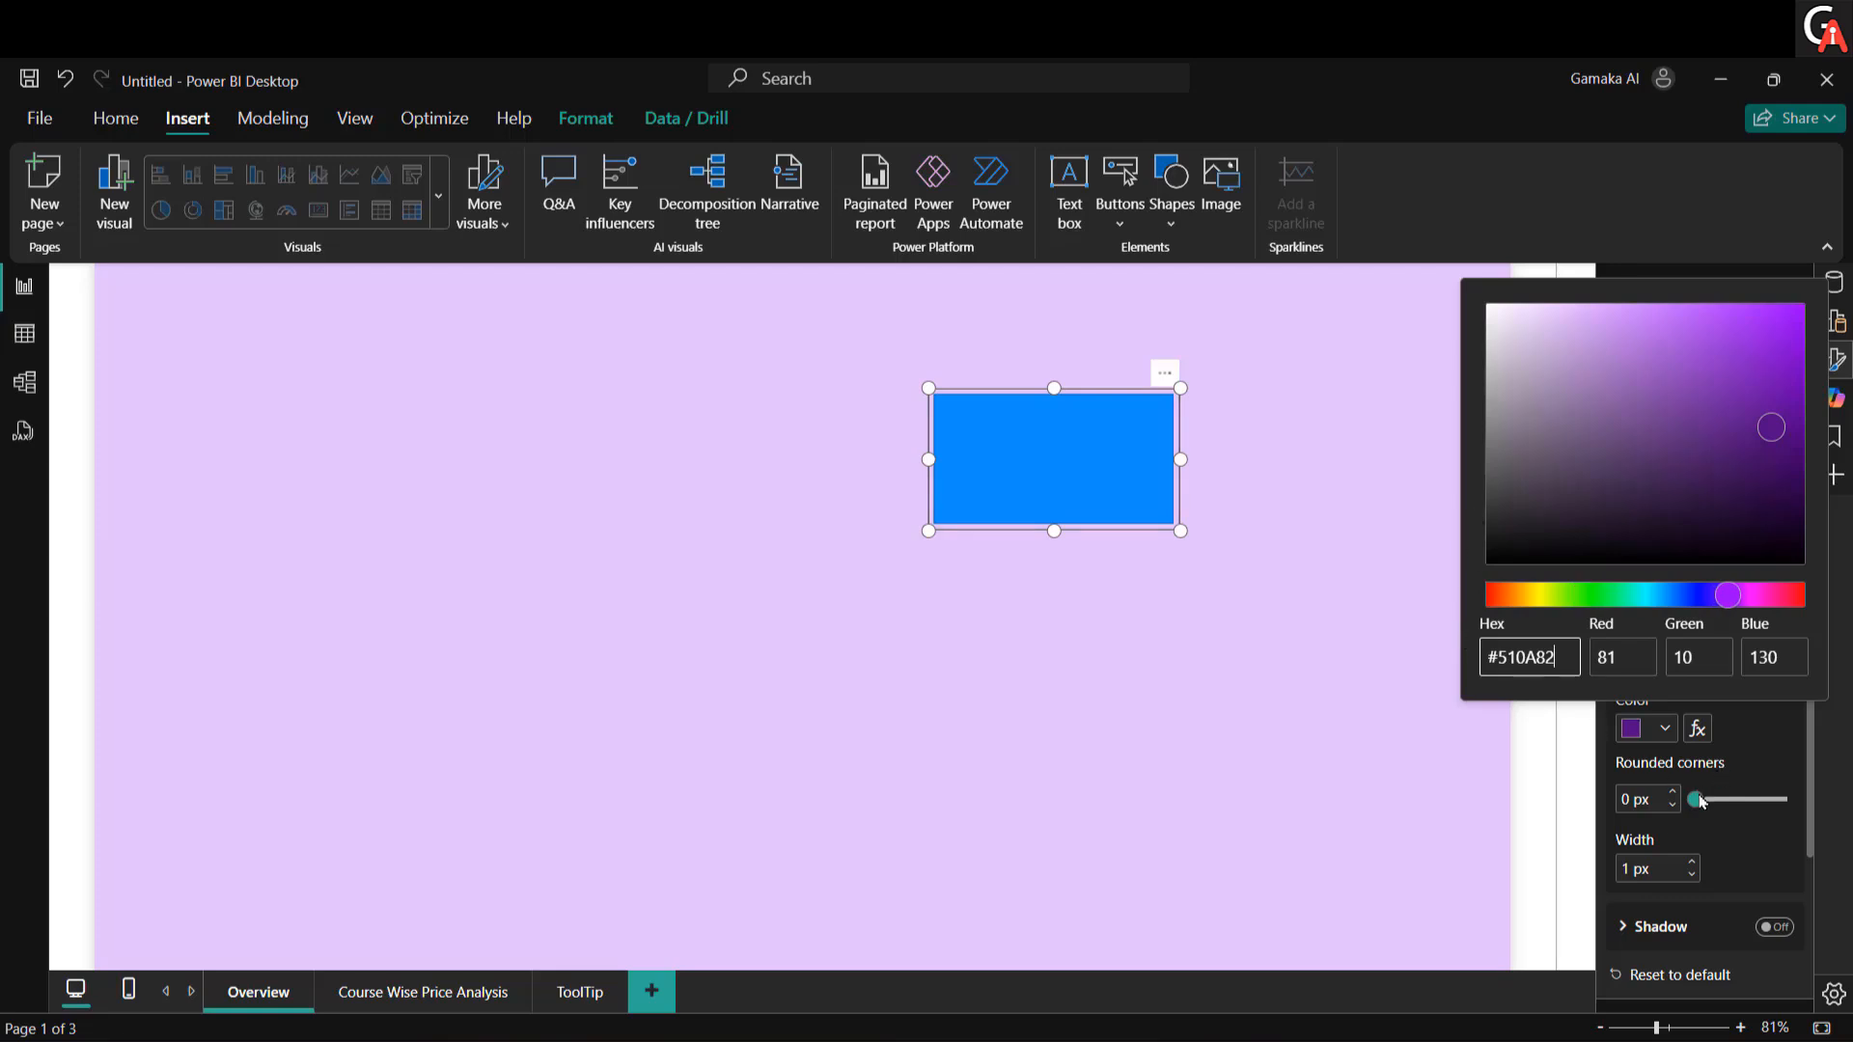
click(1690, 869)
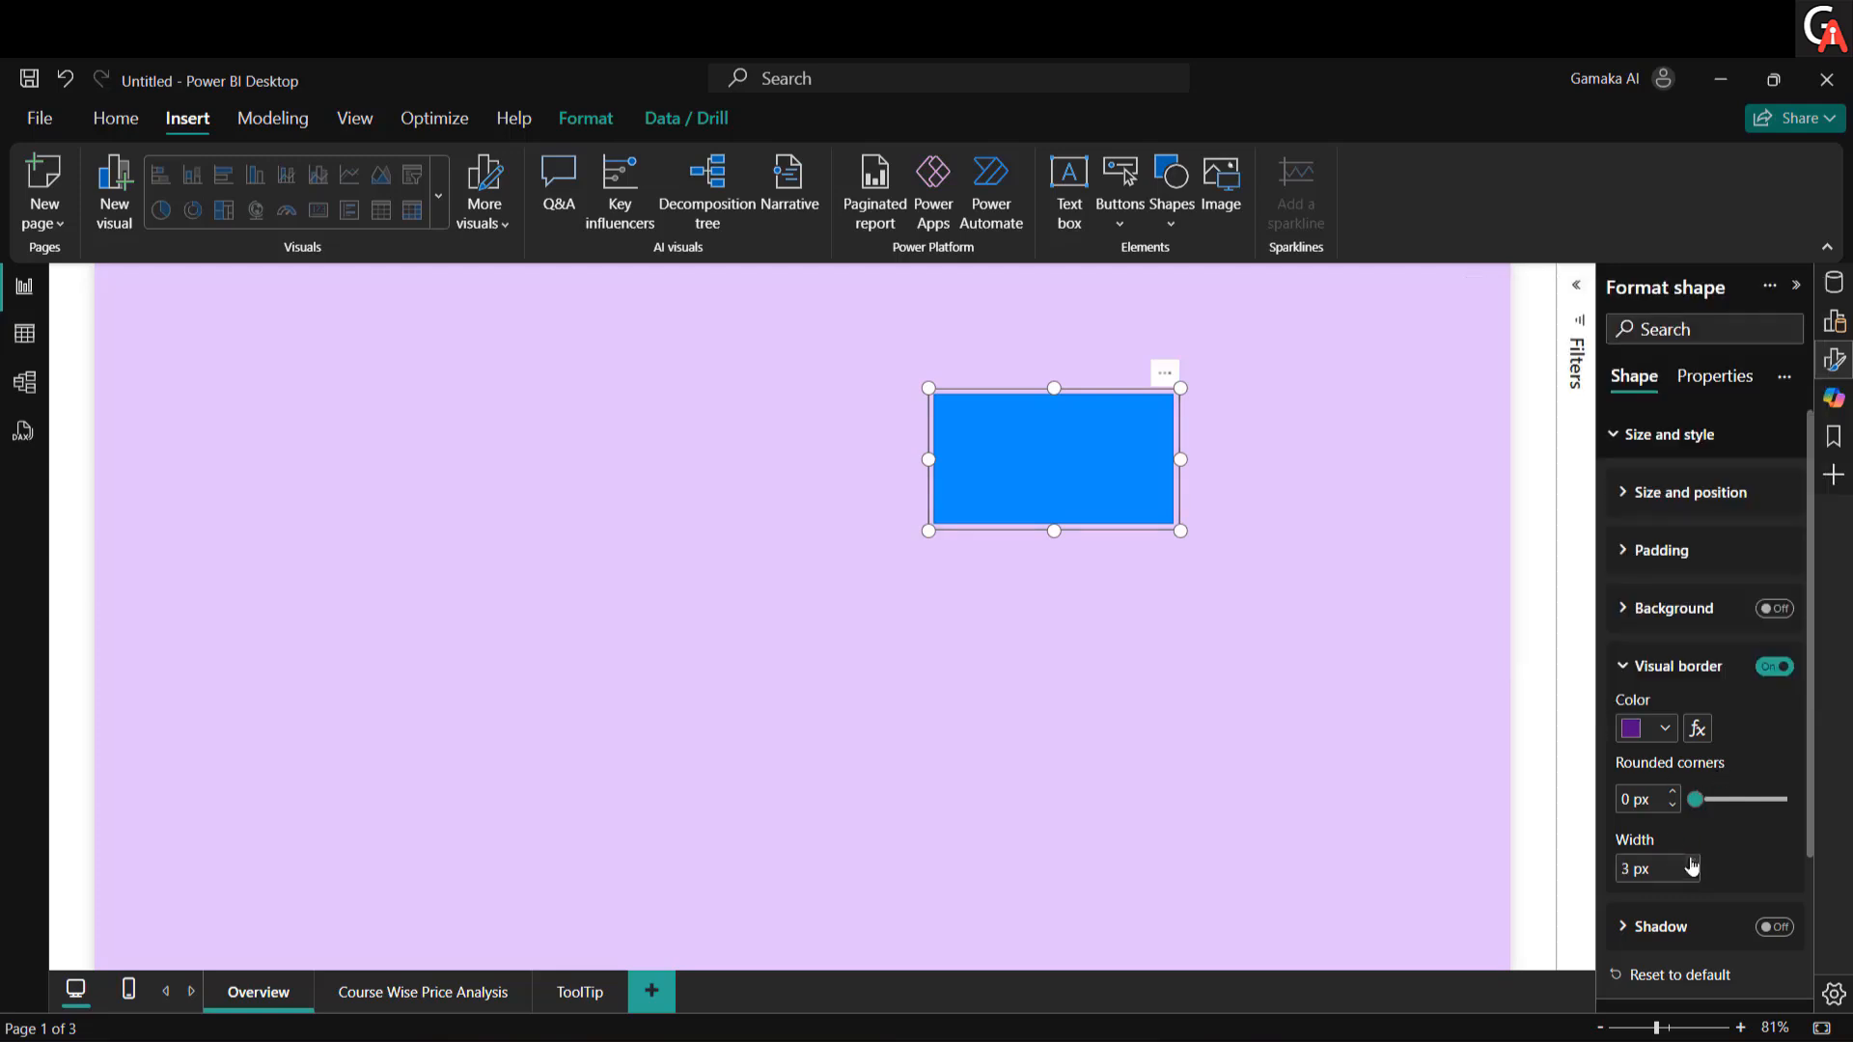
click(1655, 679)
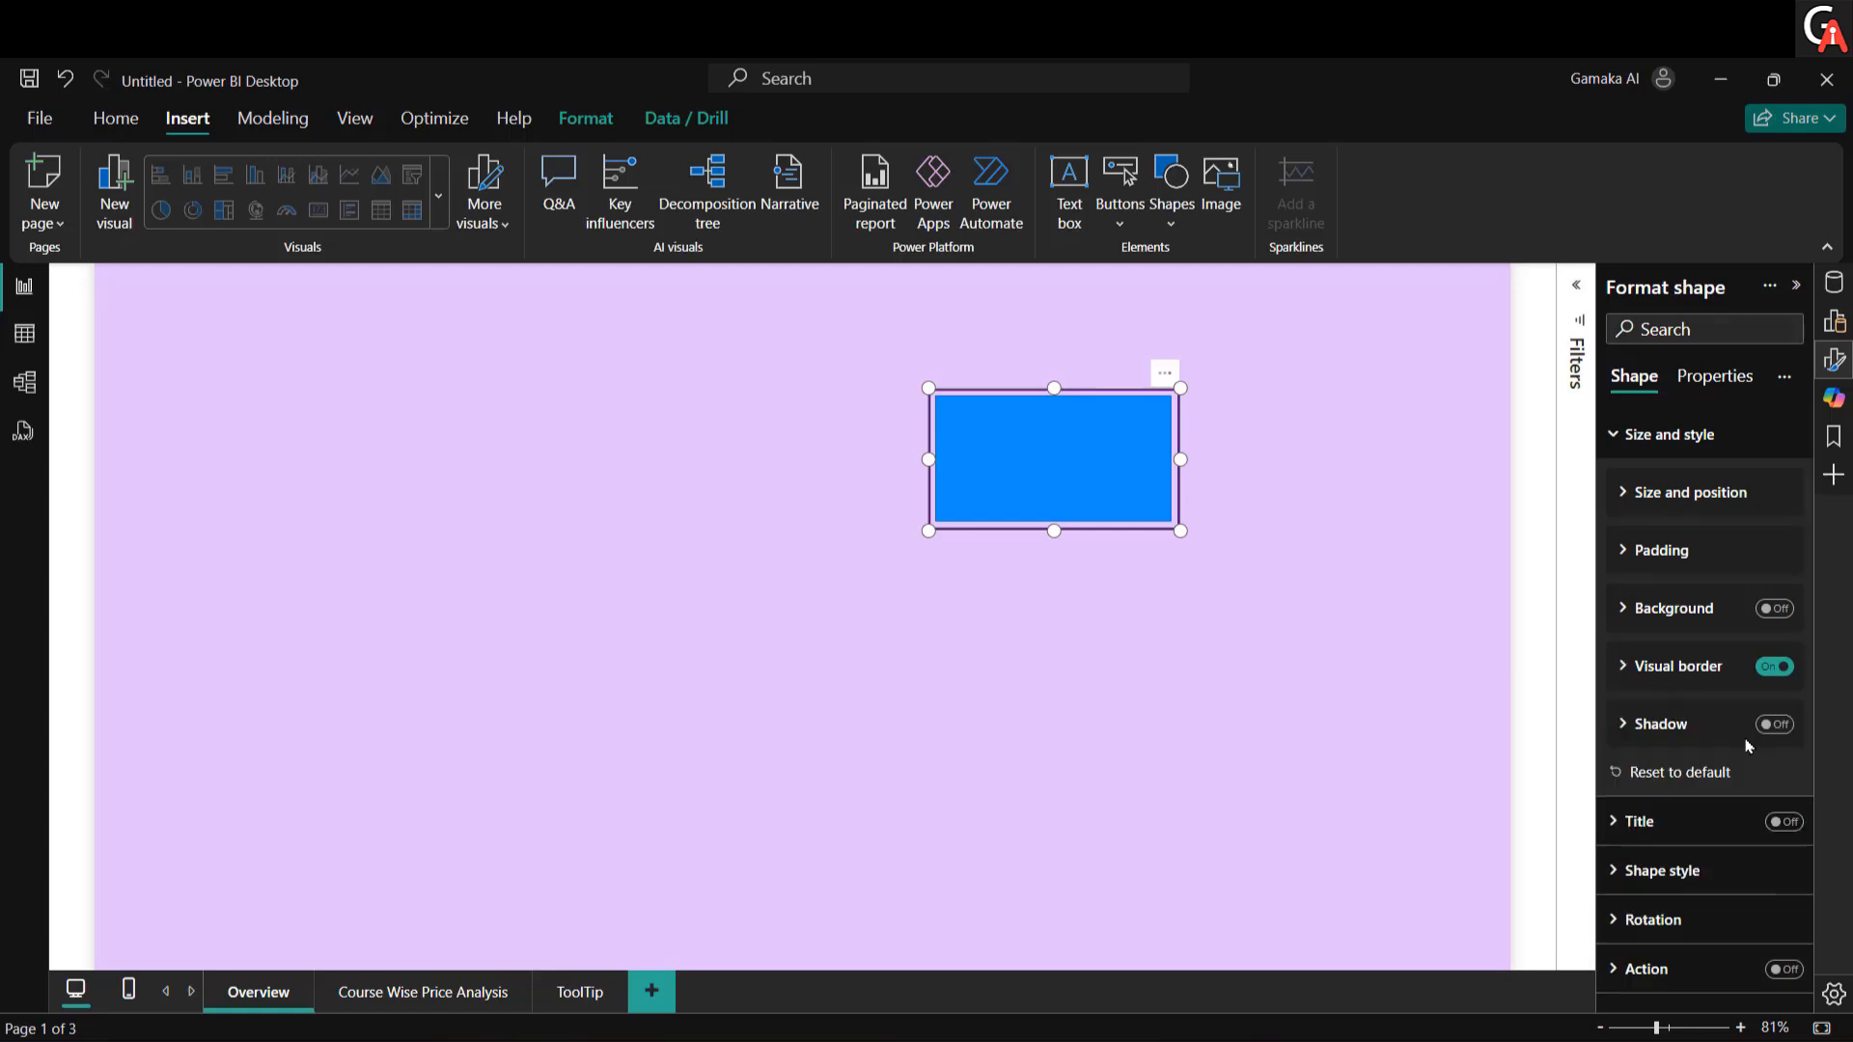
Step: Turn on the rectangle's shadow and colour it with the recent dark purple used for the border
click(1773, 723)
click(1652, 732)
click(1663, 801)
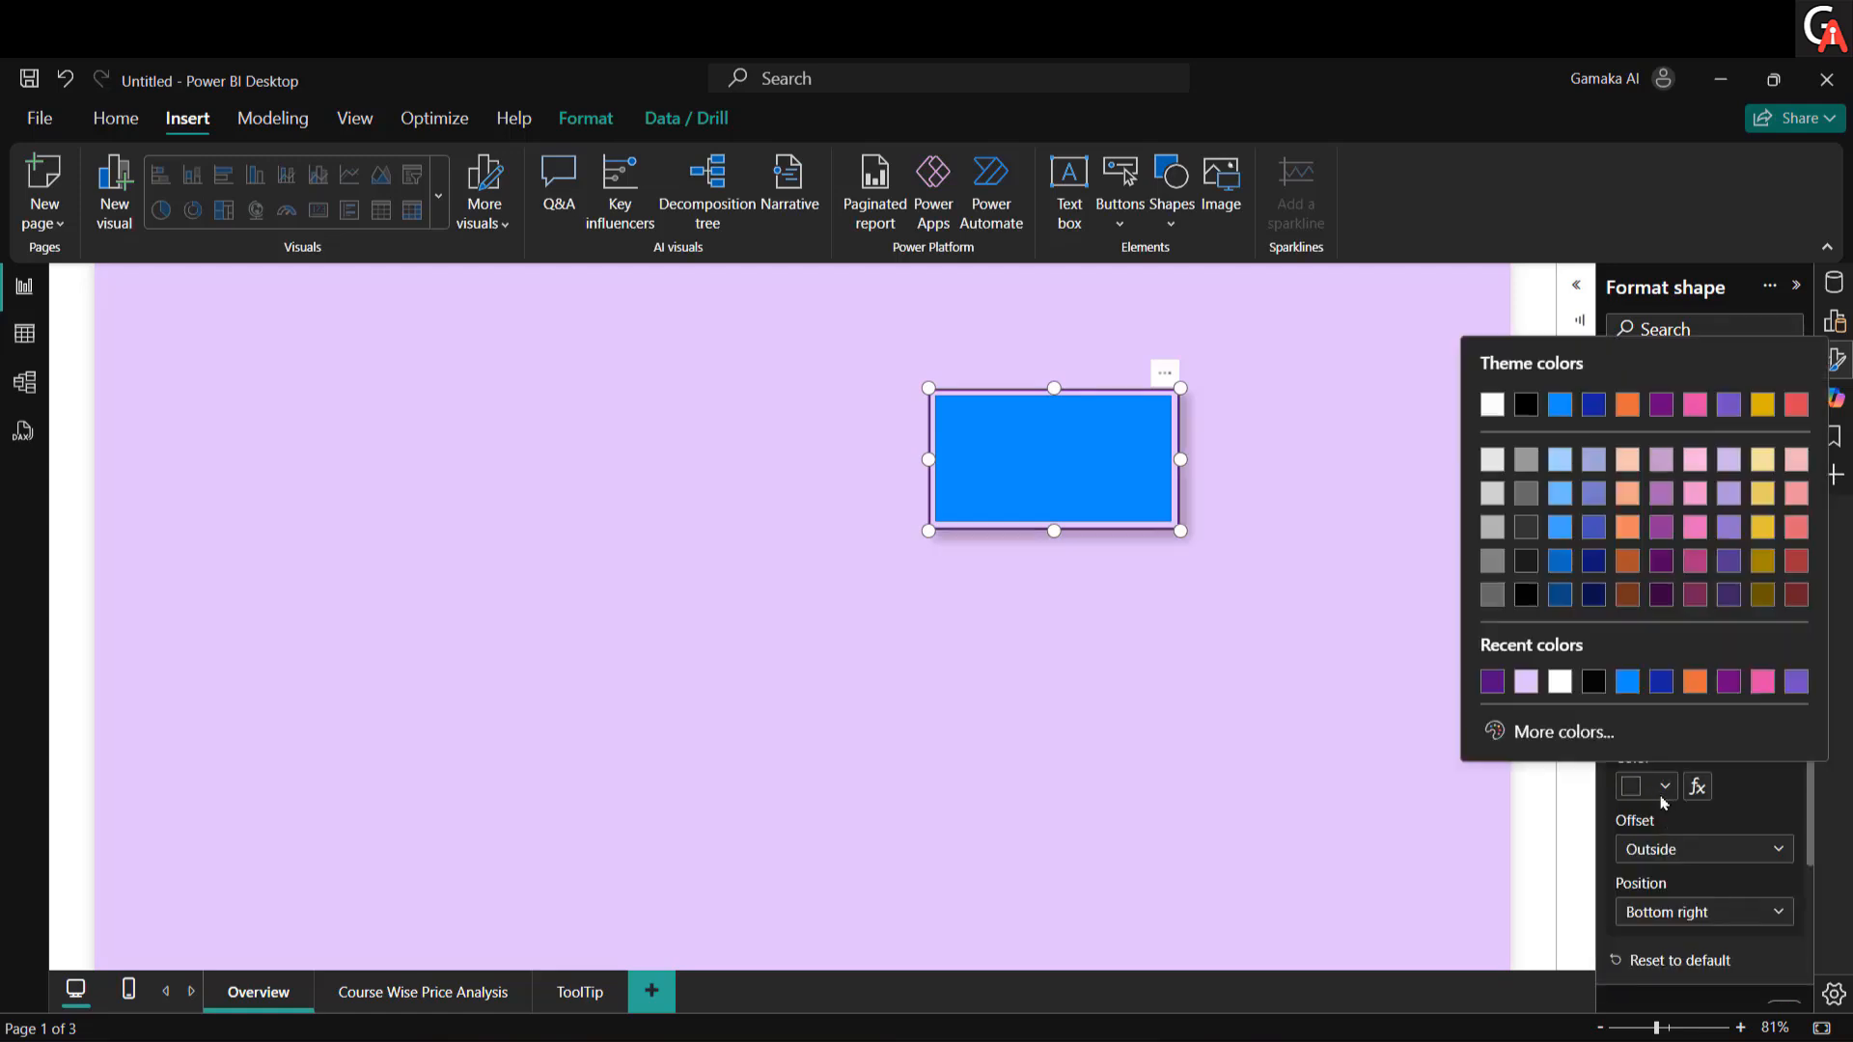
click(1492, 681)
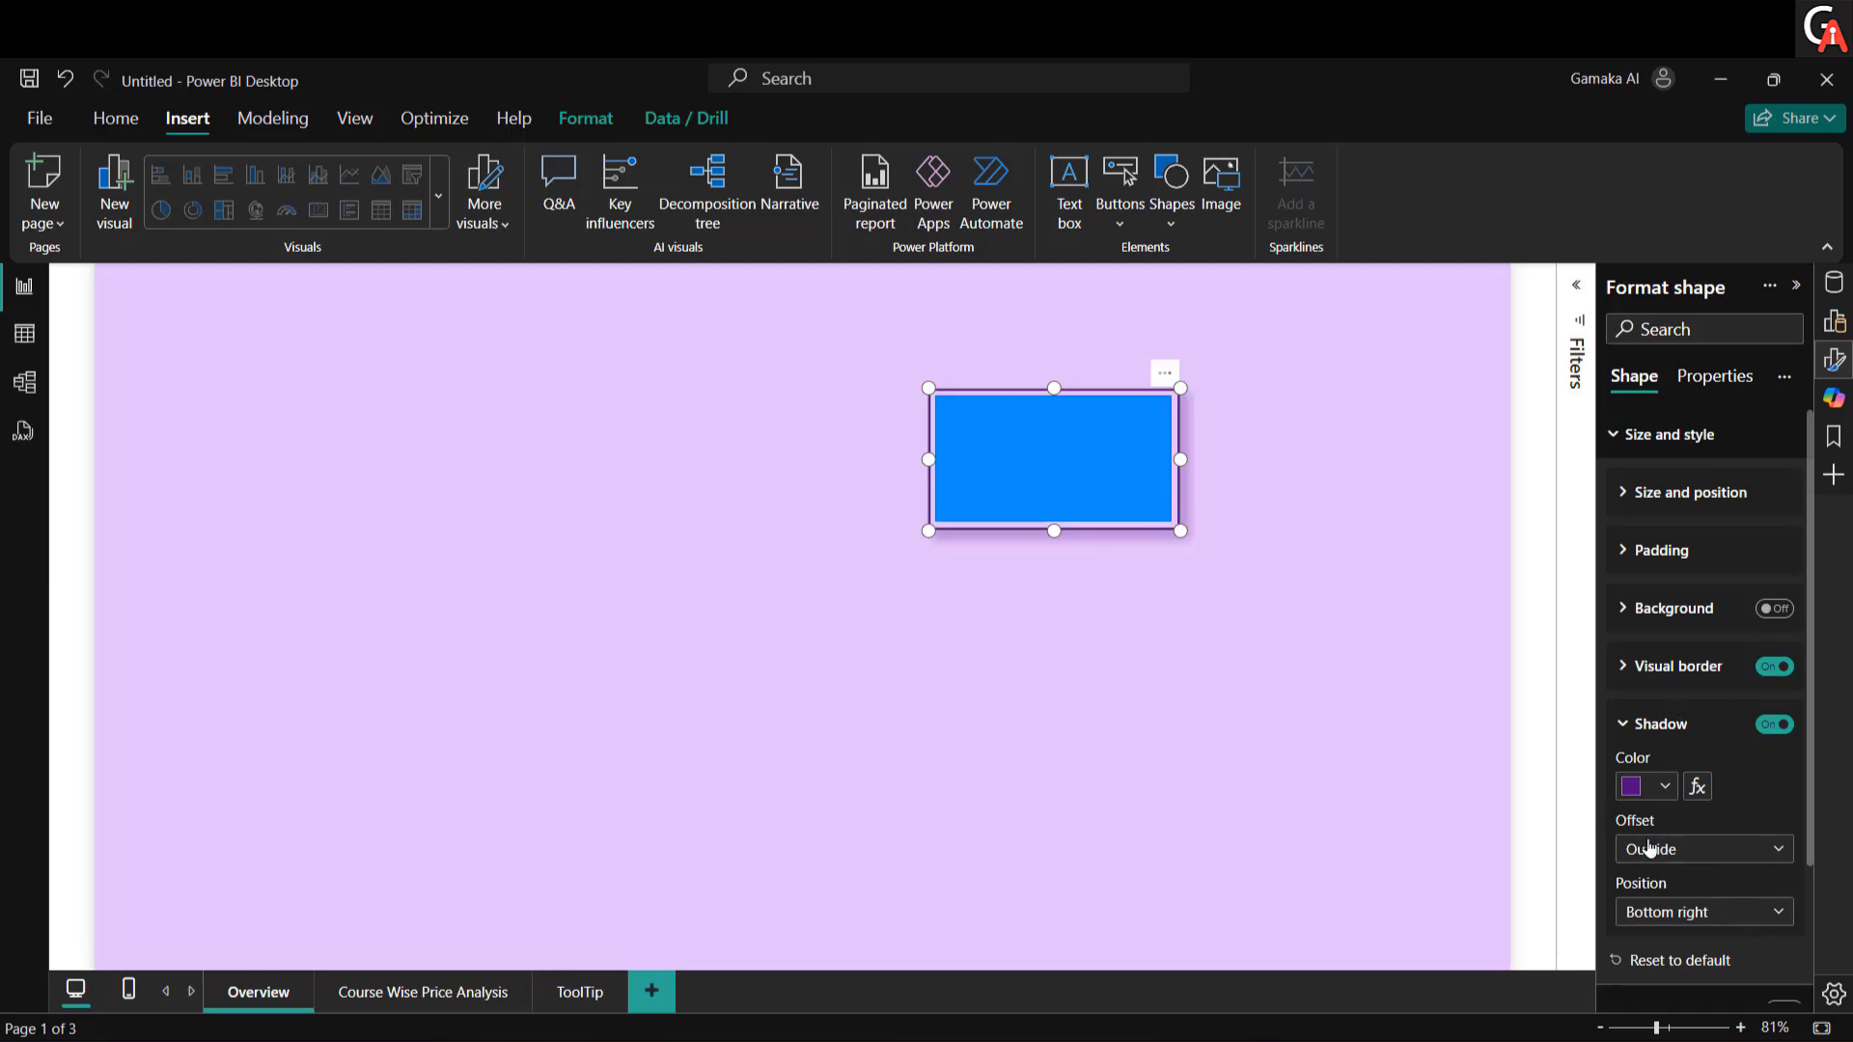
click(1657, 722)
Step: Turn off the rectangle's shape fill and shape-style border
click(1651, 441)
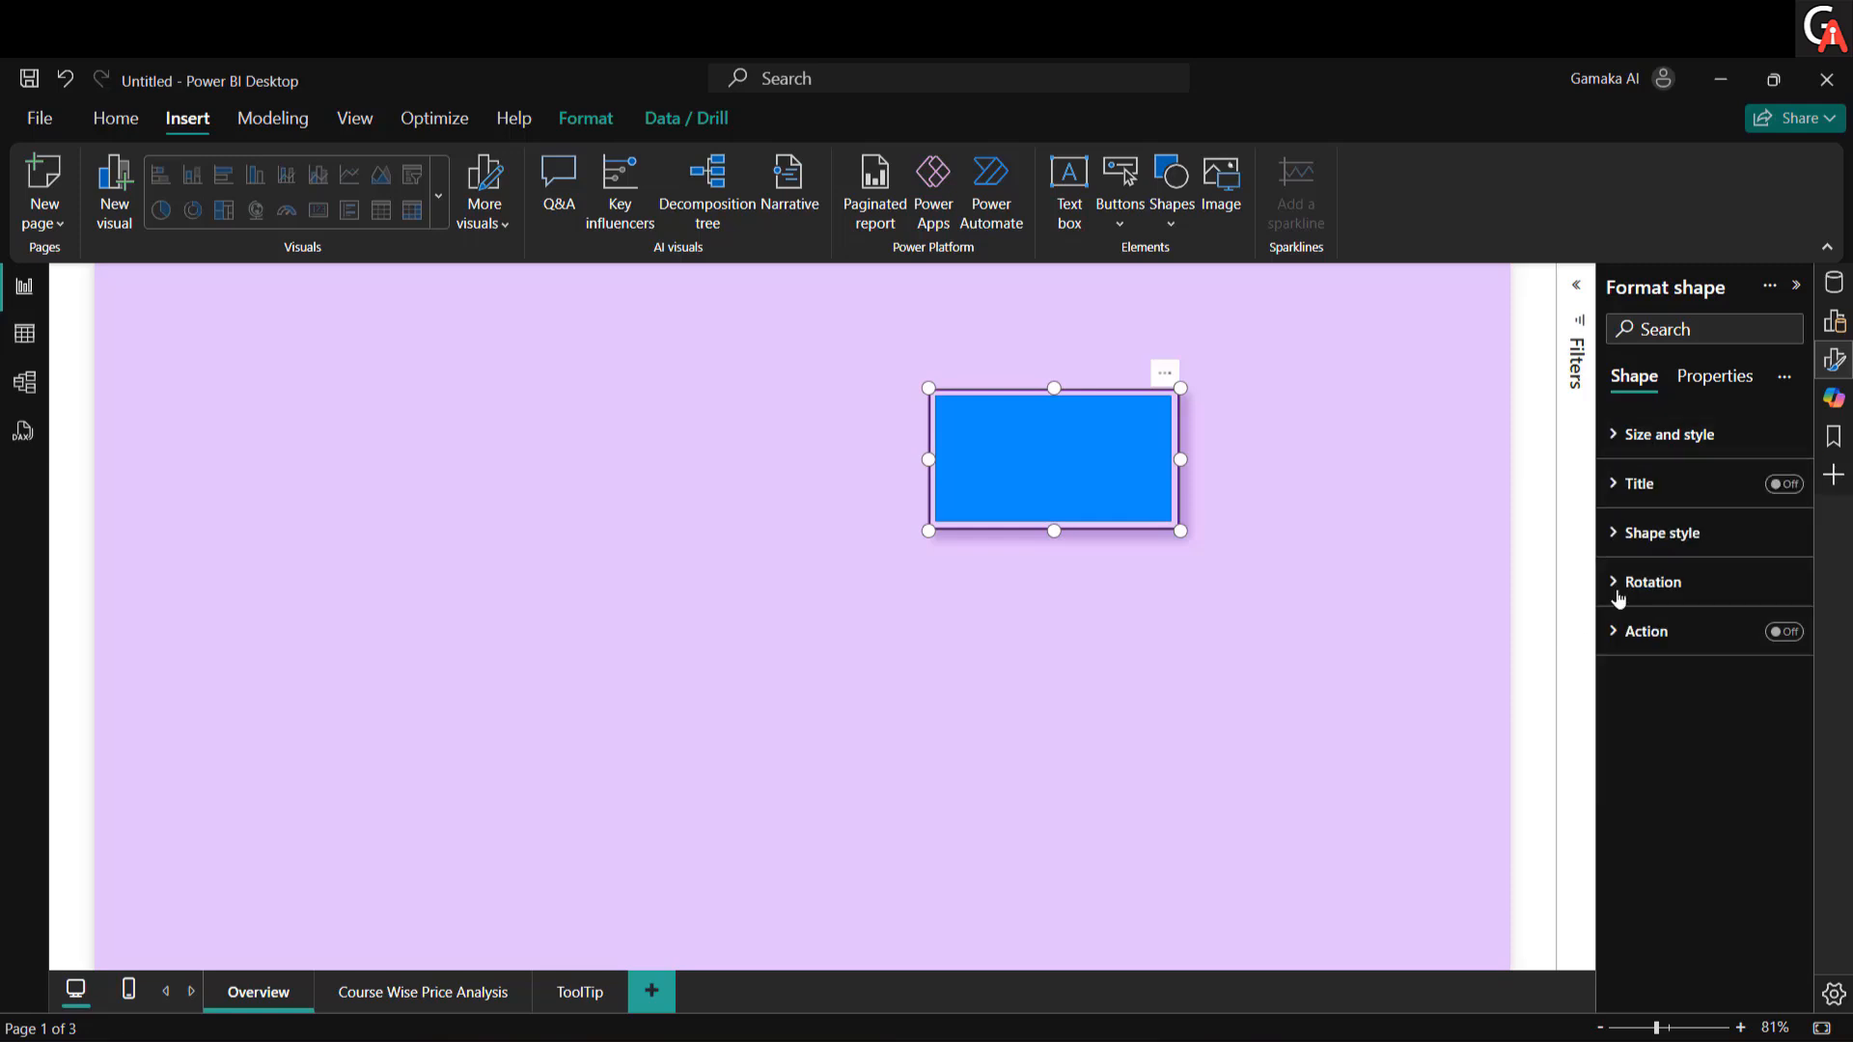
click(1662, 536)
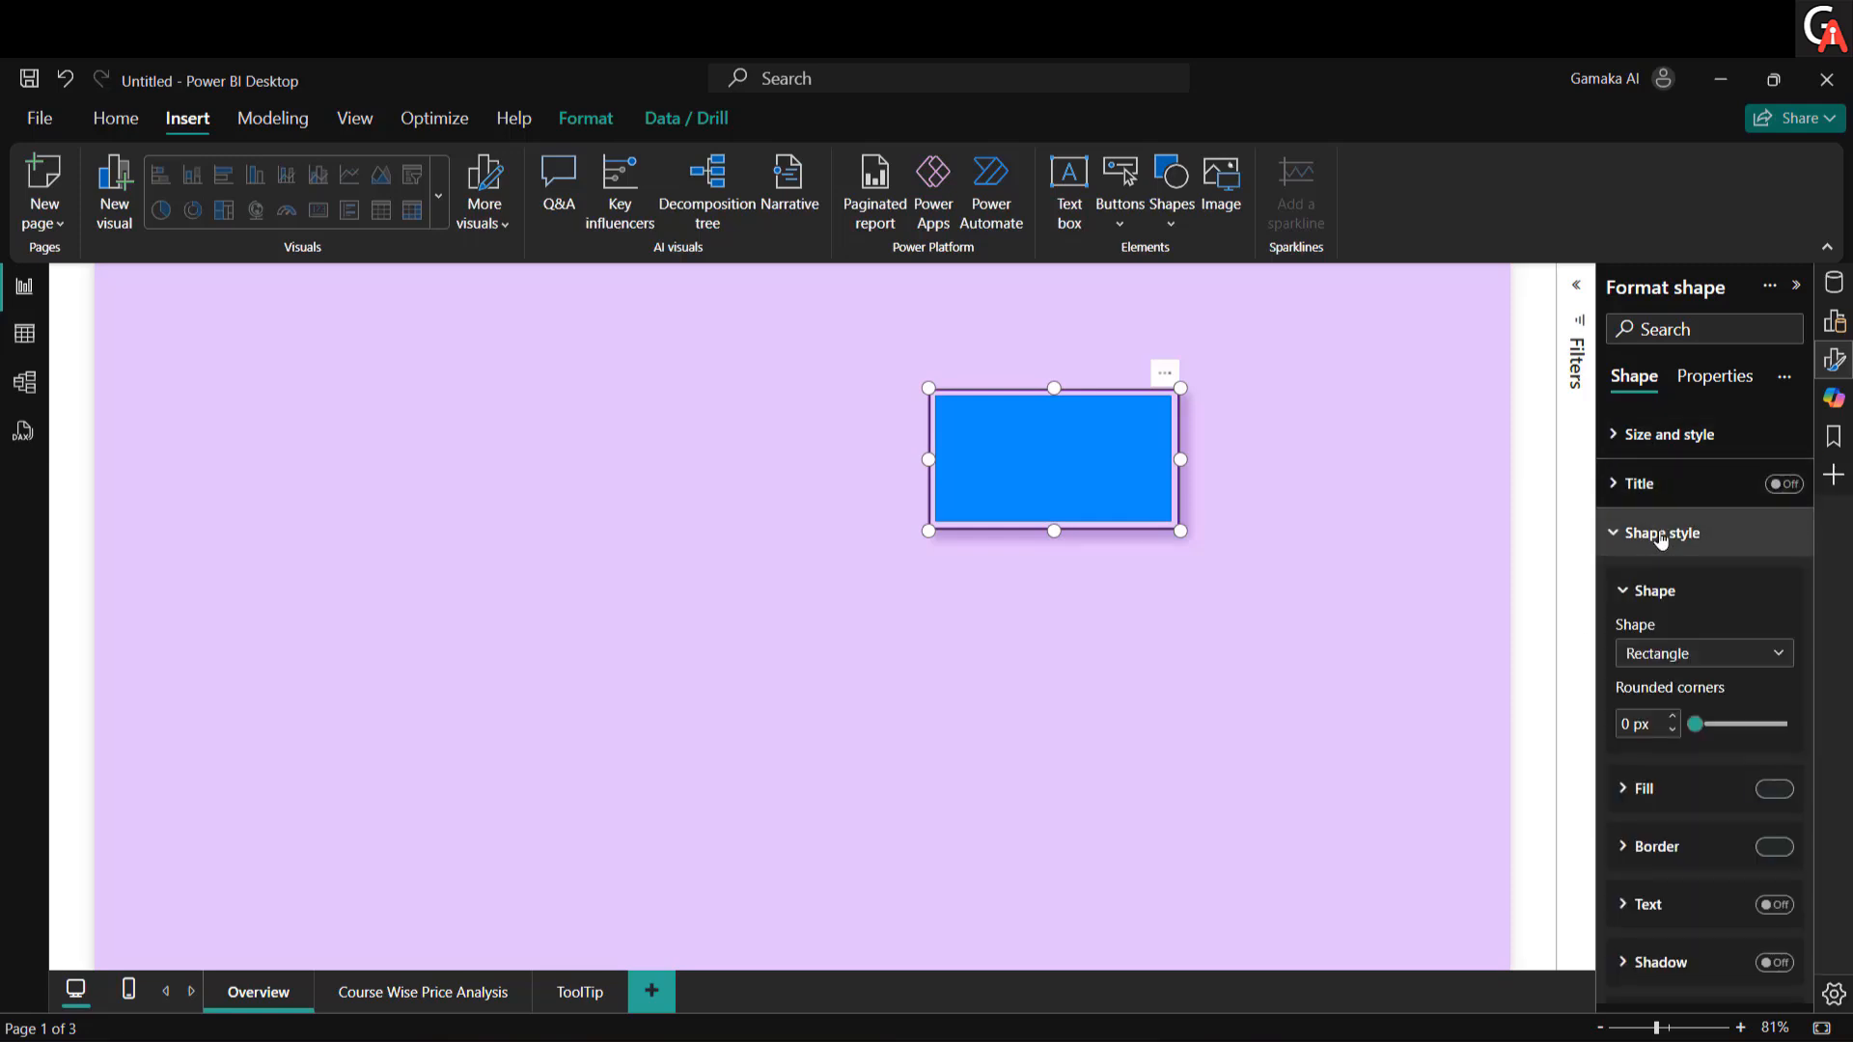
click(1776, 789)
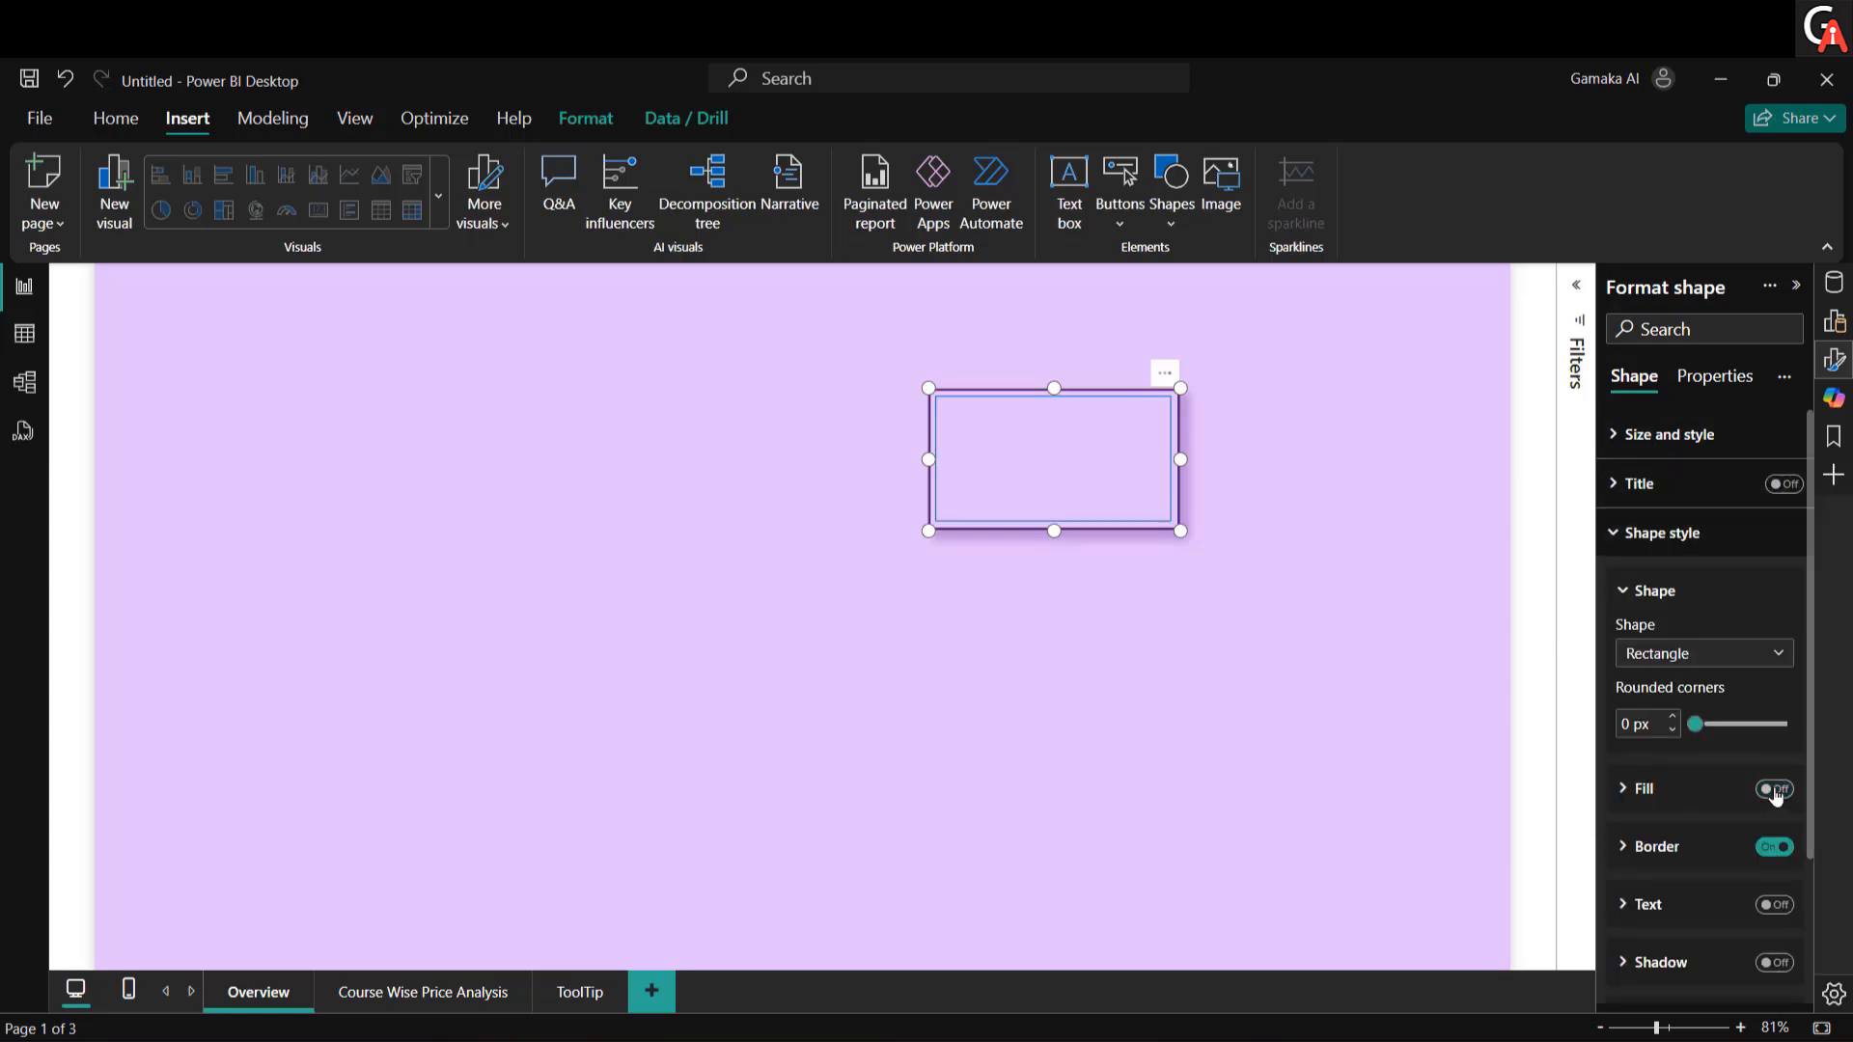
click(1772, 848)
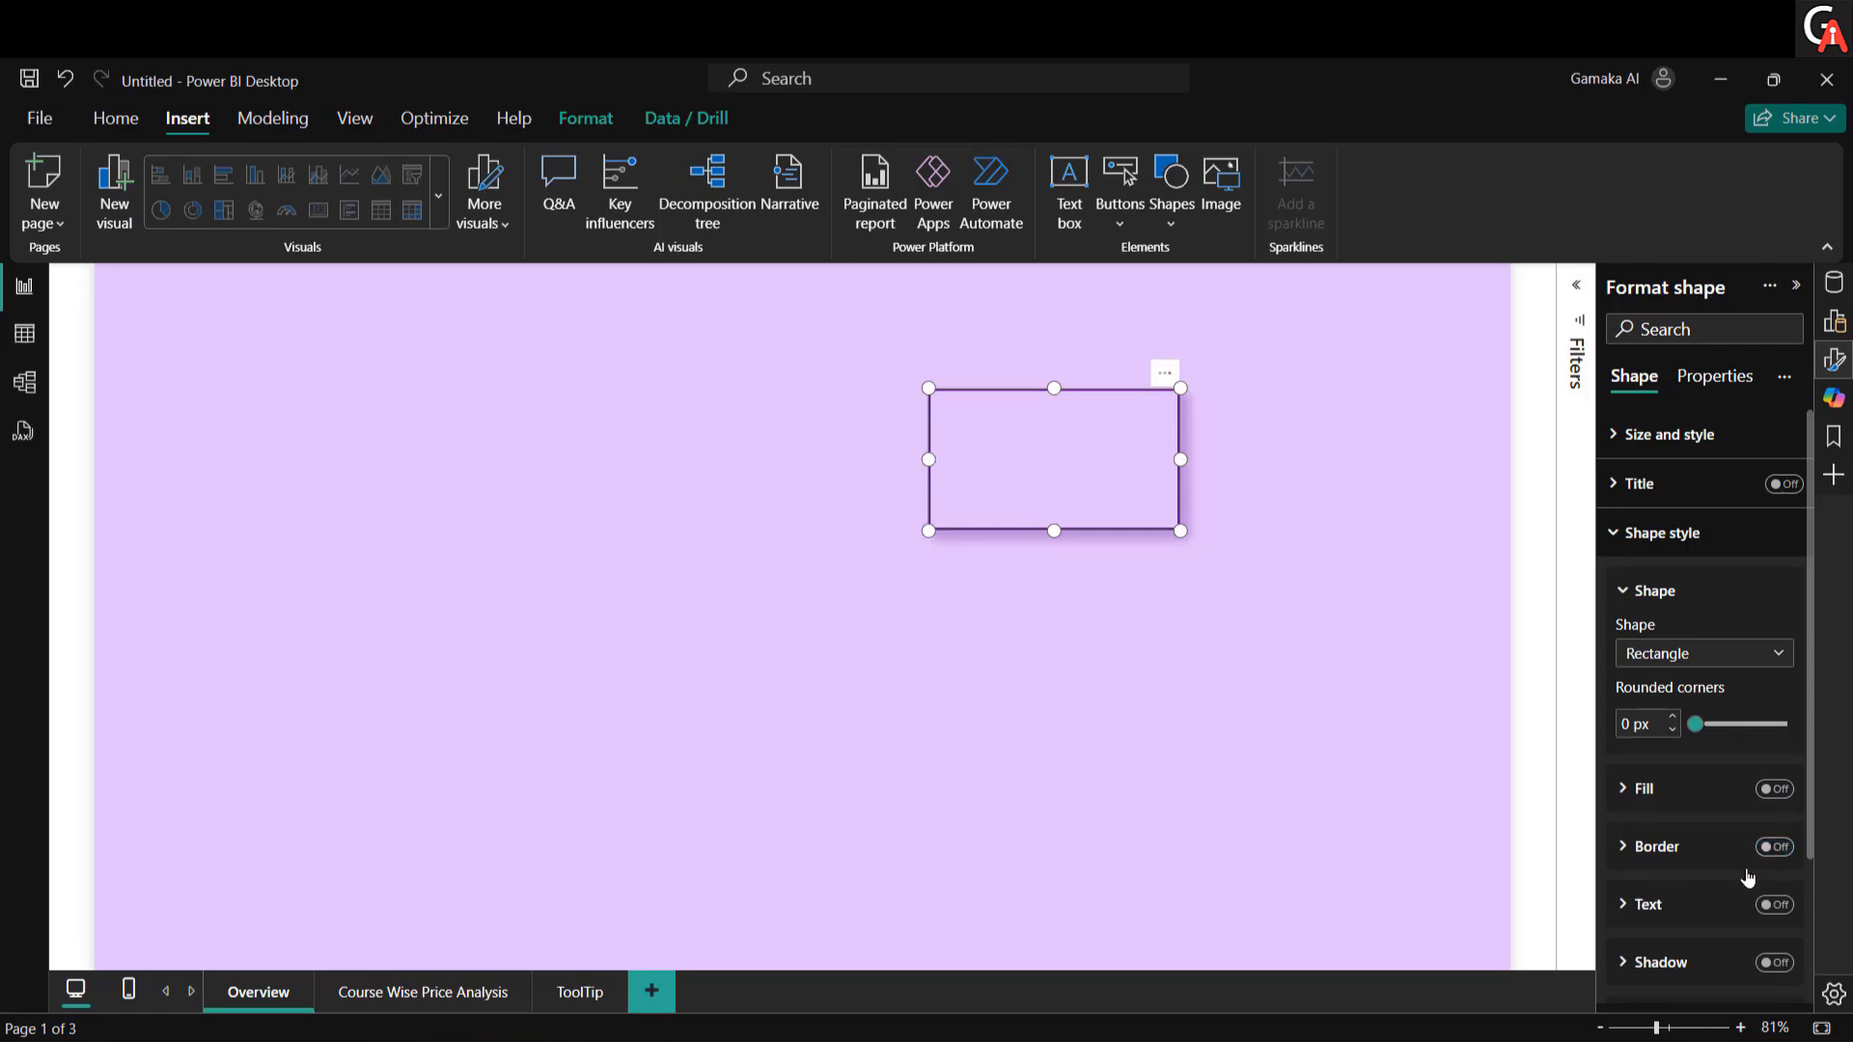
click(1656, 600)
click(1648, 536)
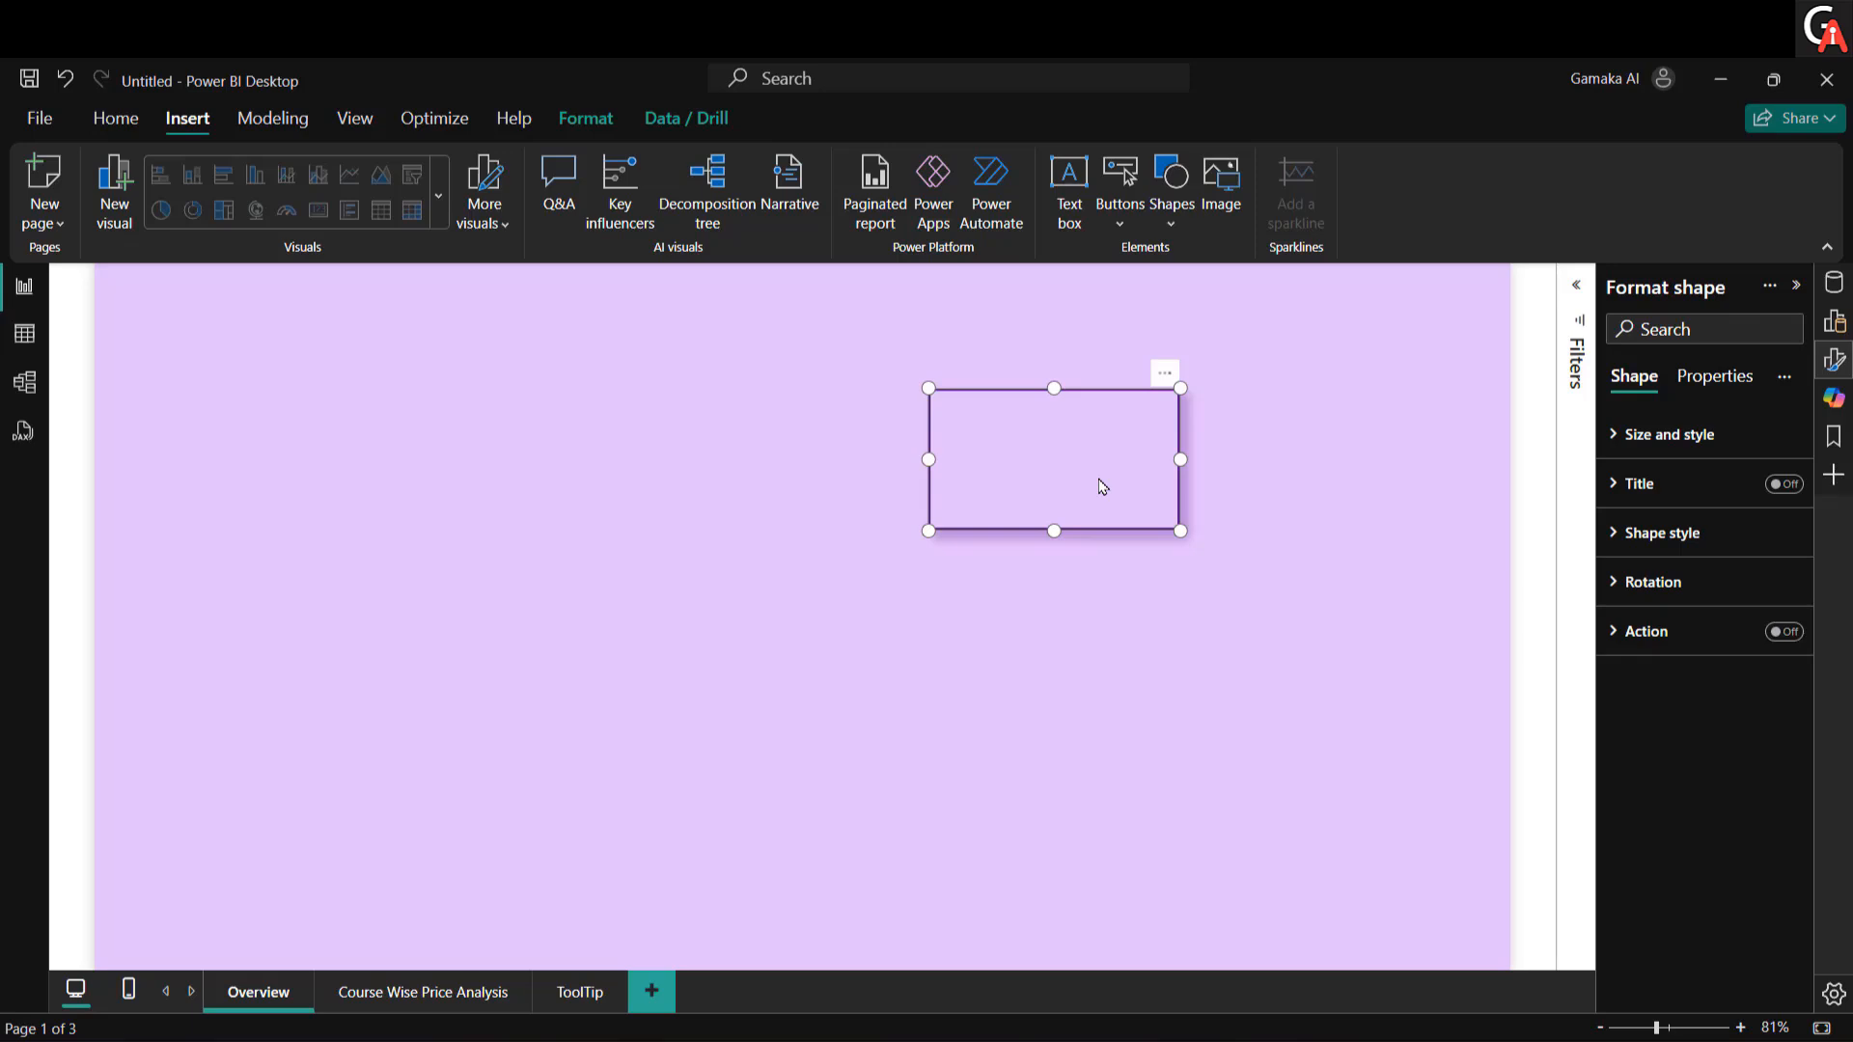
Step: Move the rectangle to the page's upper-left corner and place two copies beside it to form a row of three
drag(1103, 486, 222, 349)
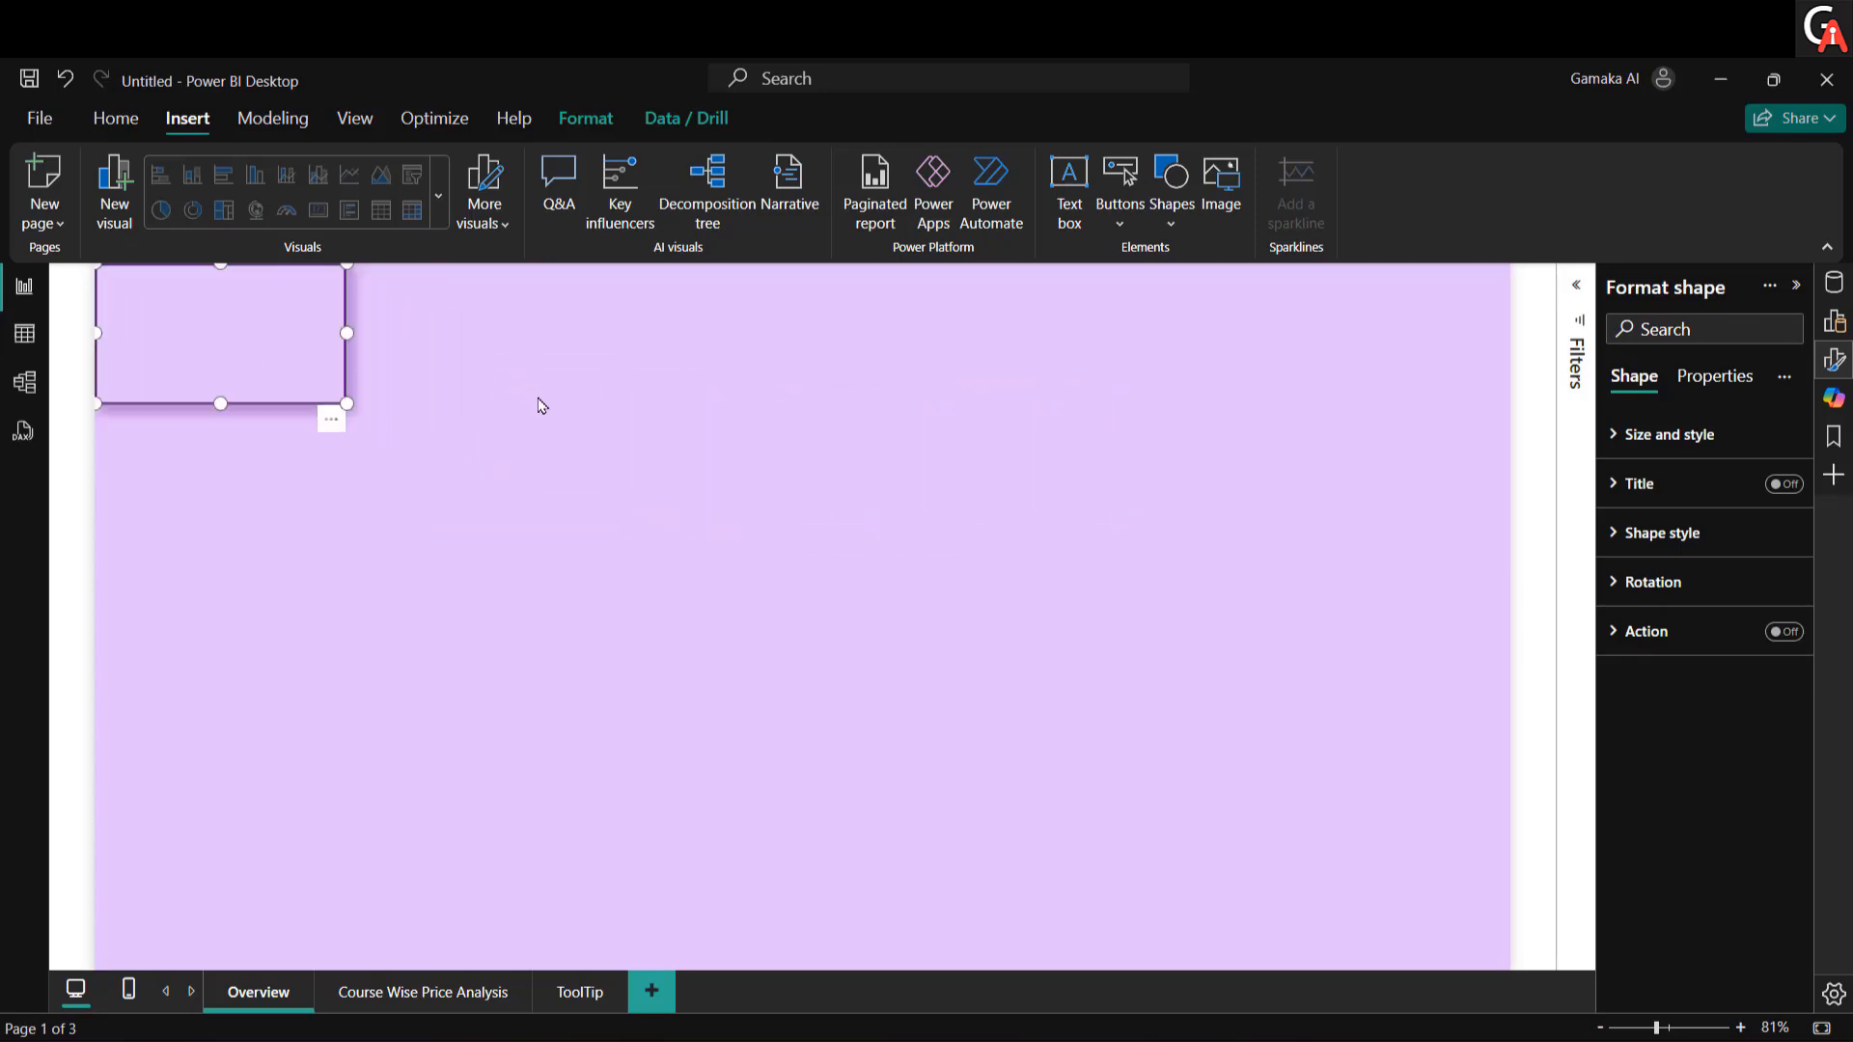
key(ctrl+v)
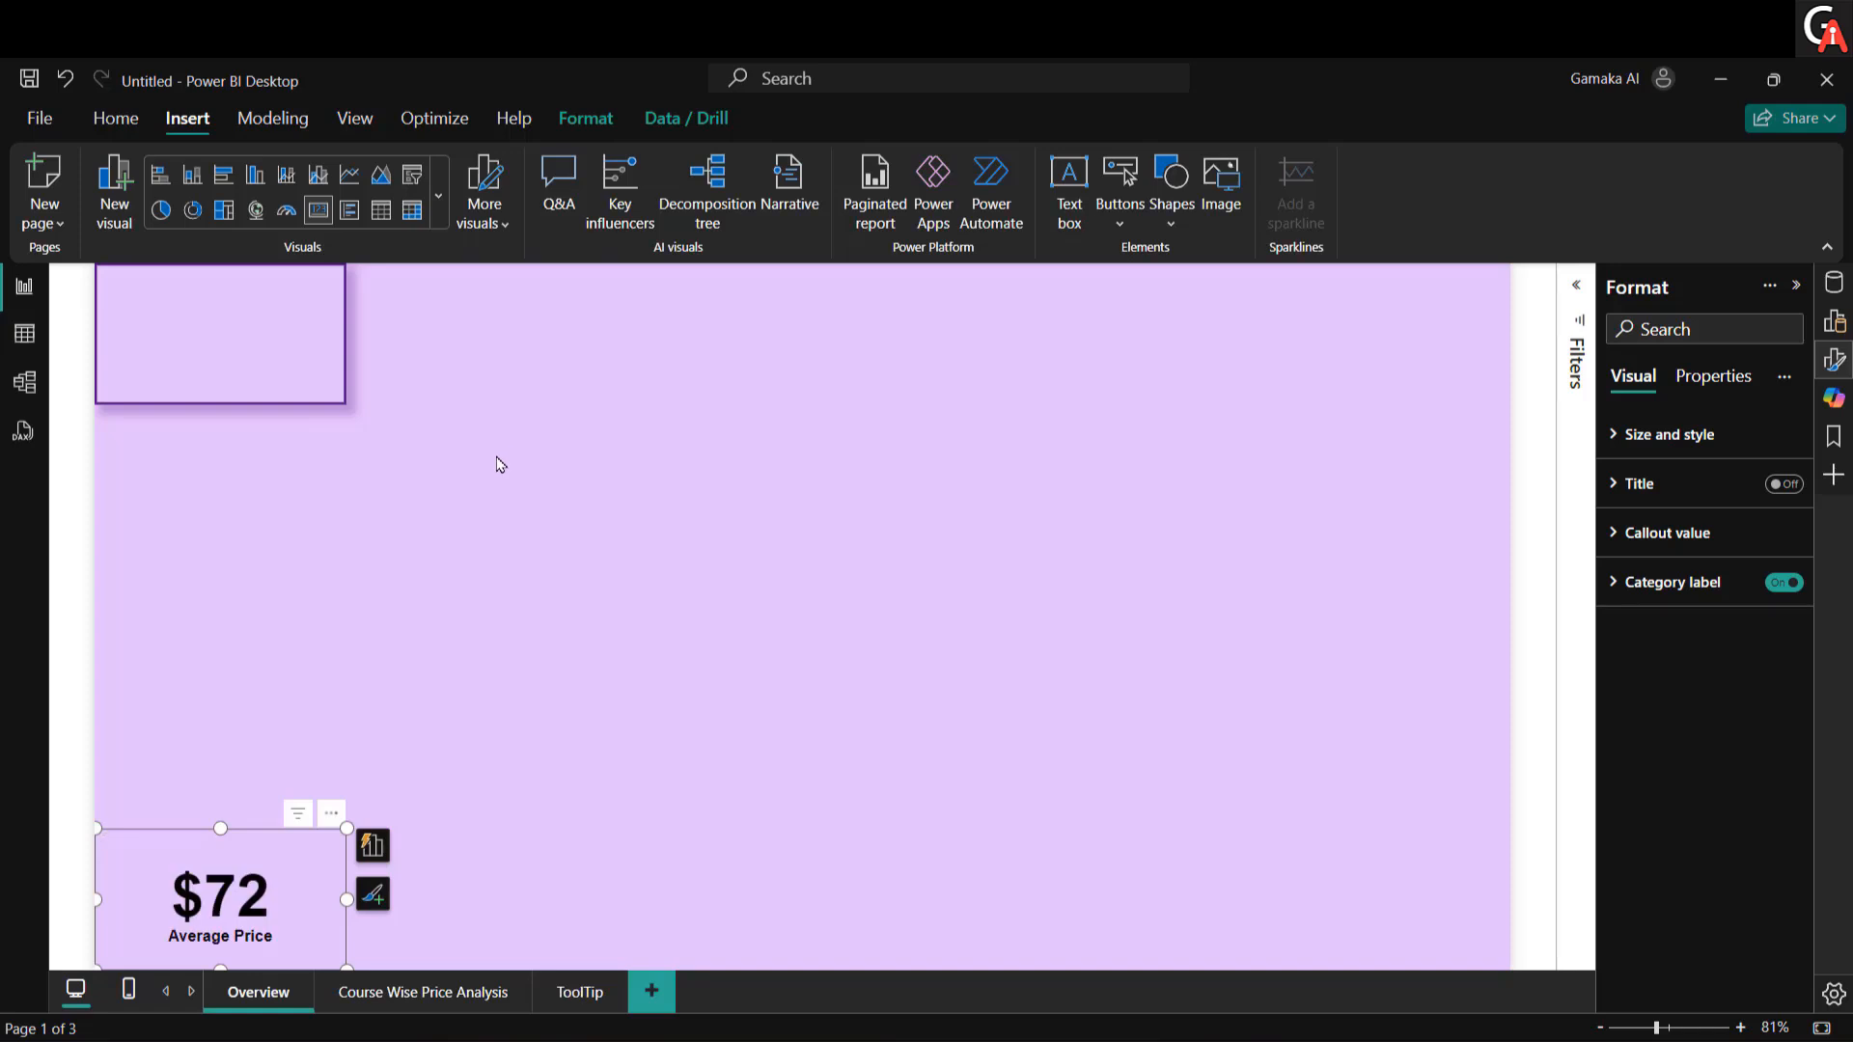
key(ctrl+z)
click(273, 351)
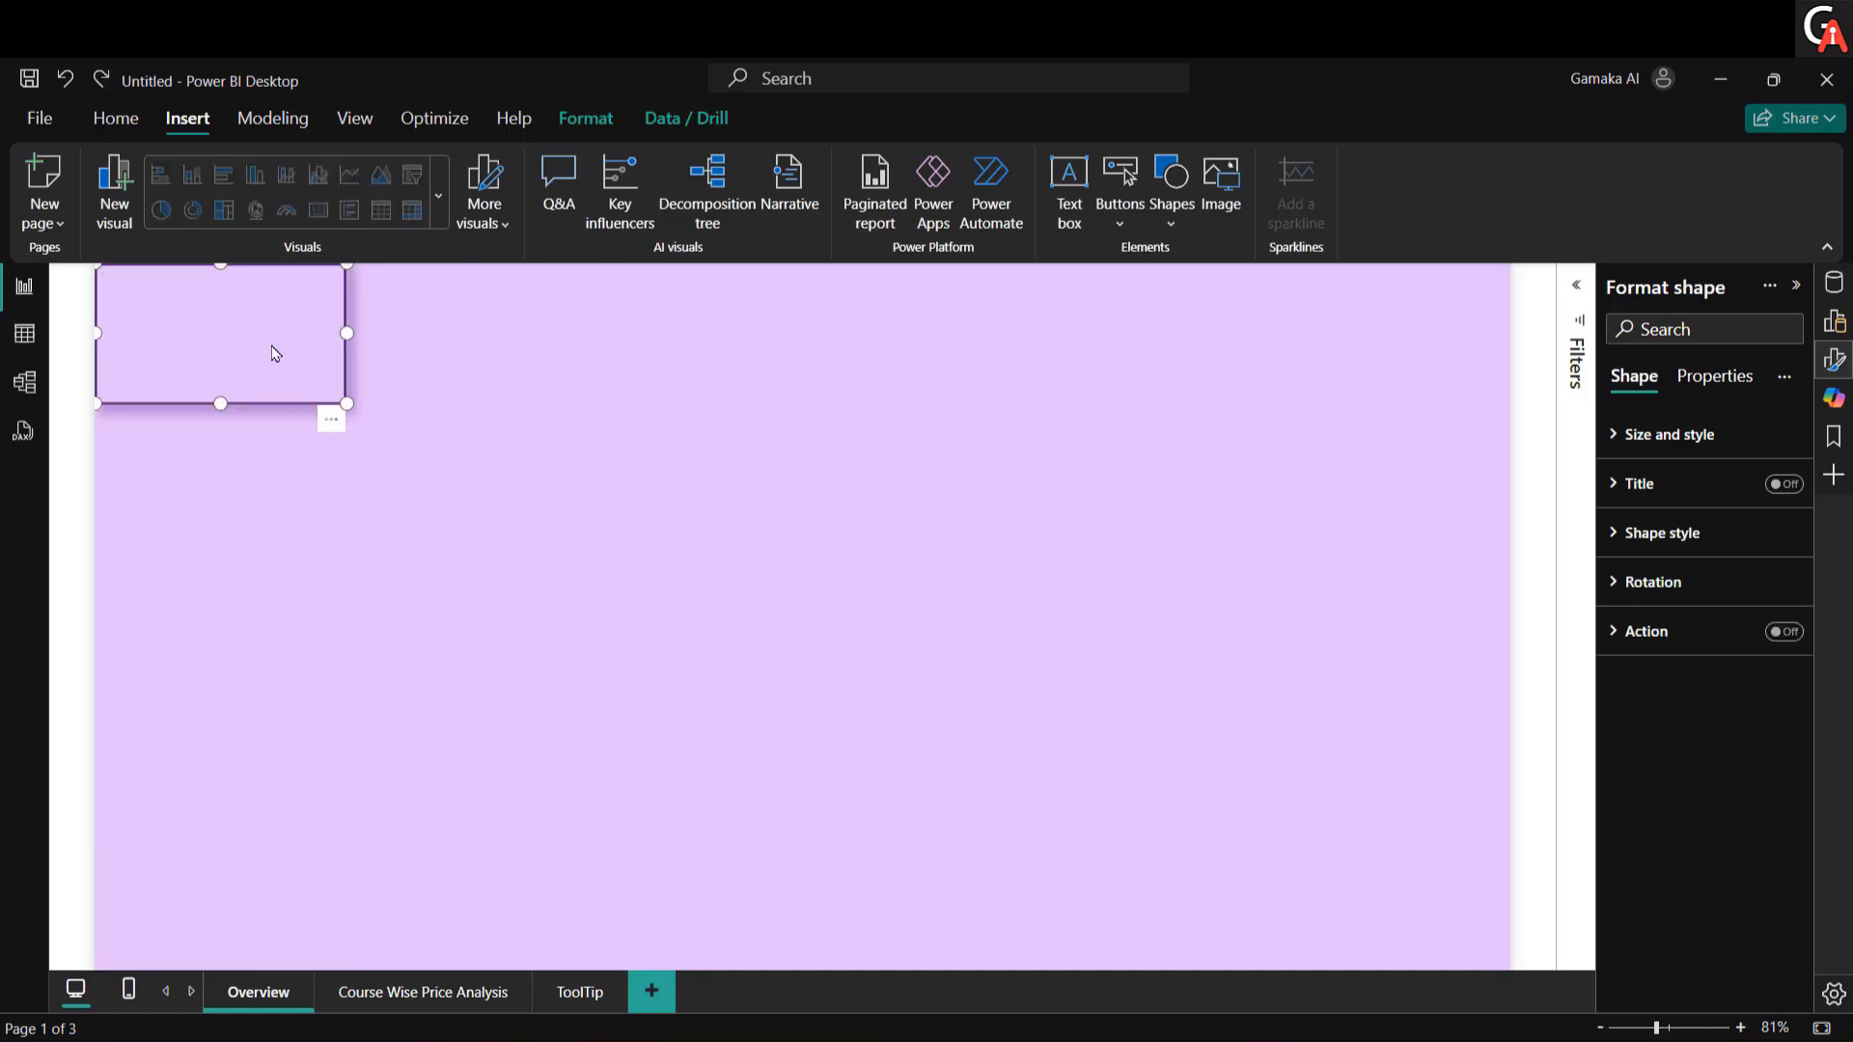
key(ctrl+v)
drag(217, 323, 469, 302)
key(ctrl+v)
drag(299, 341, 715, 314)
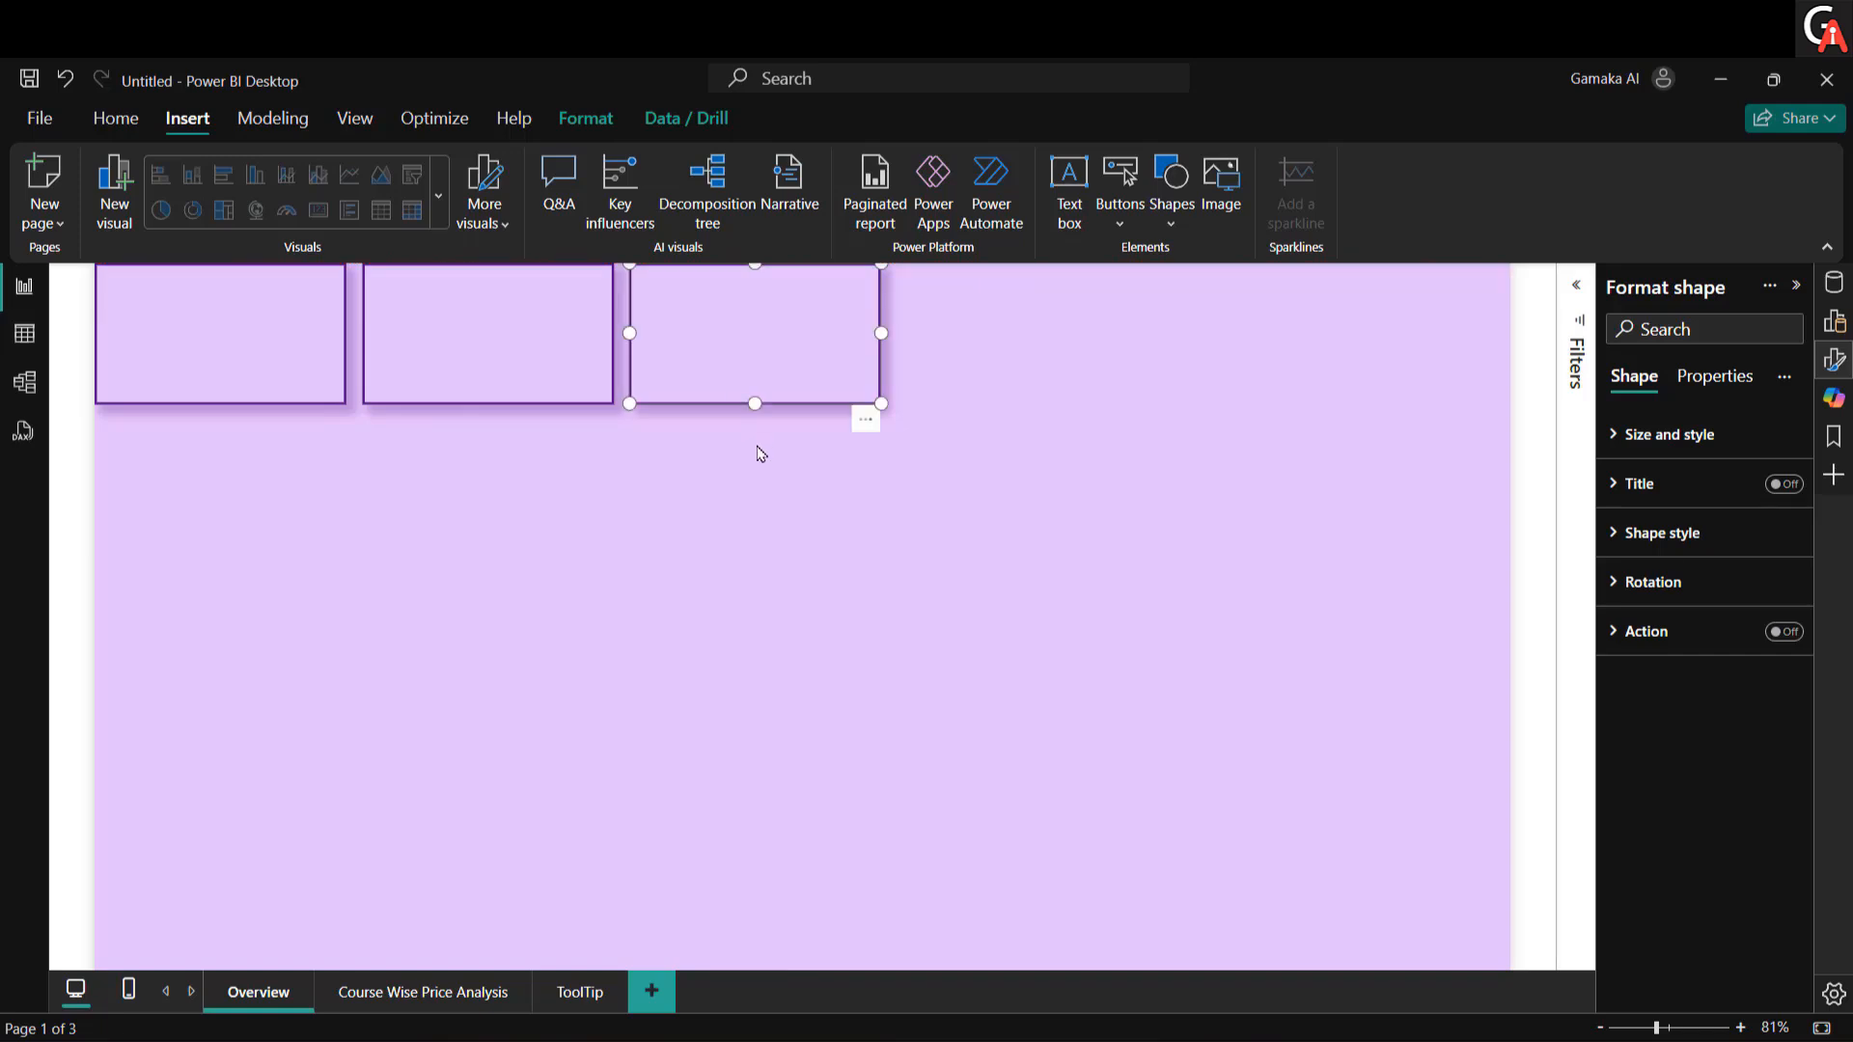
Step: Place another rectangle copy in the page's lower-left corner and set its shadow position to Top right
key(ctrl+v)
drag(226, 328, 218, 914)
click(1696, 434)
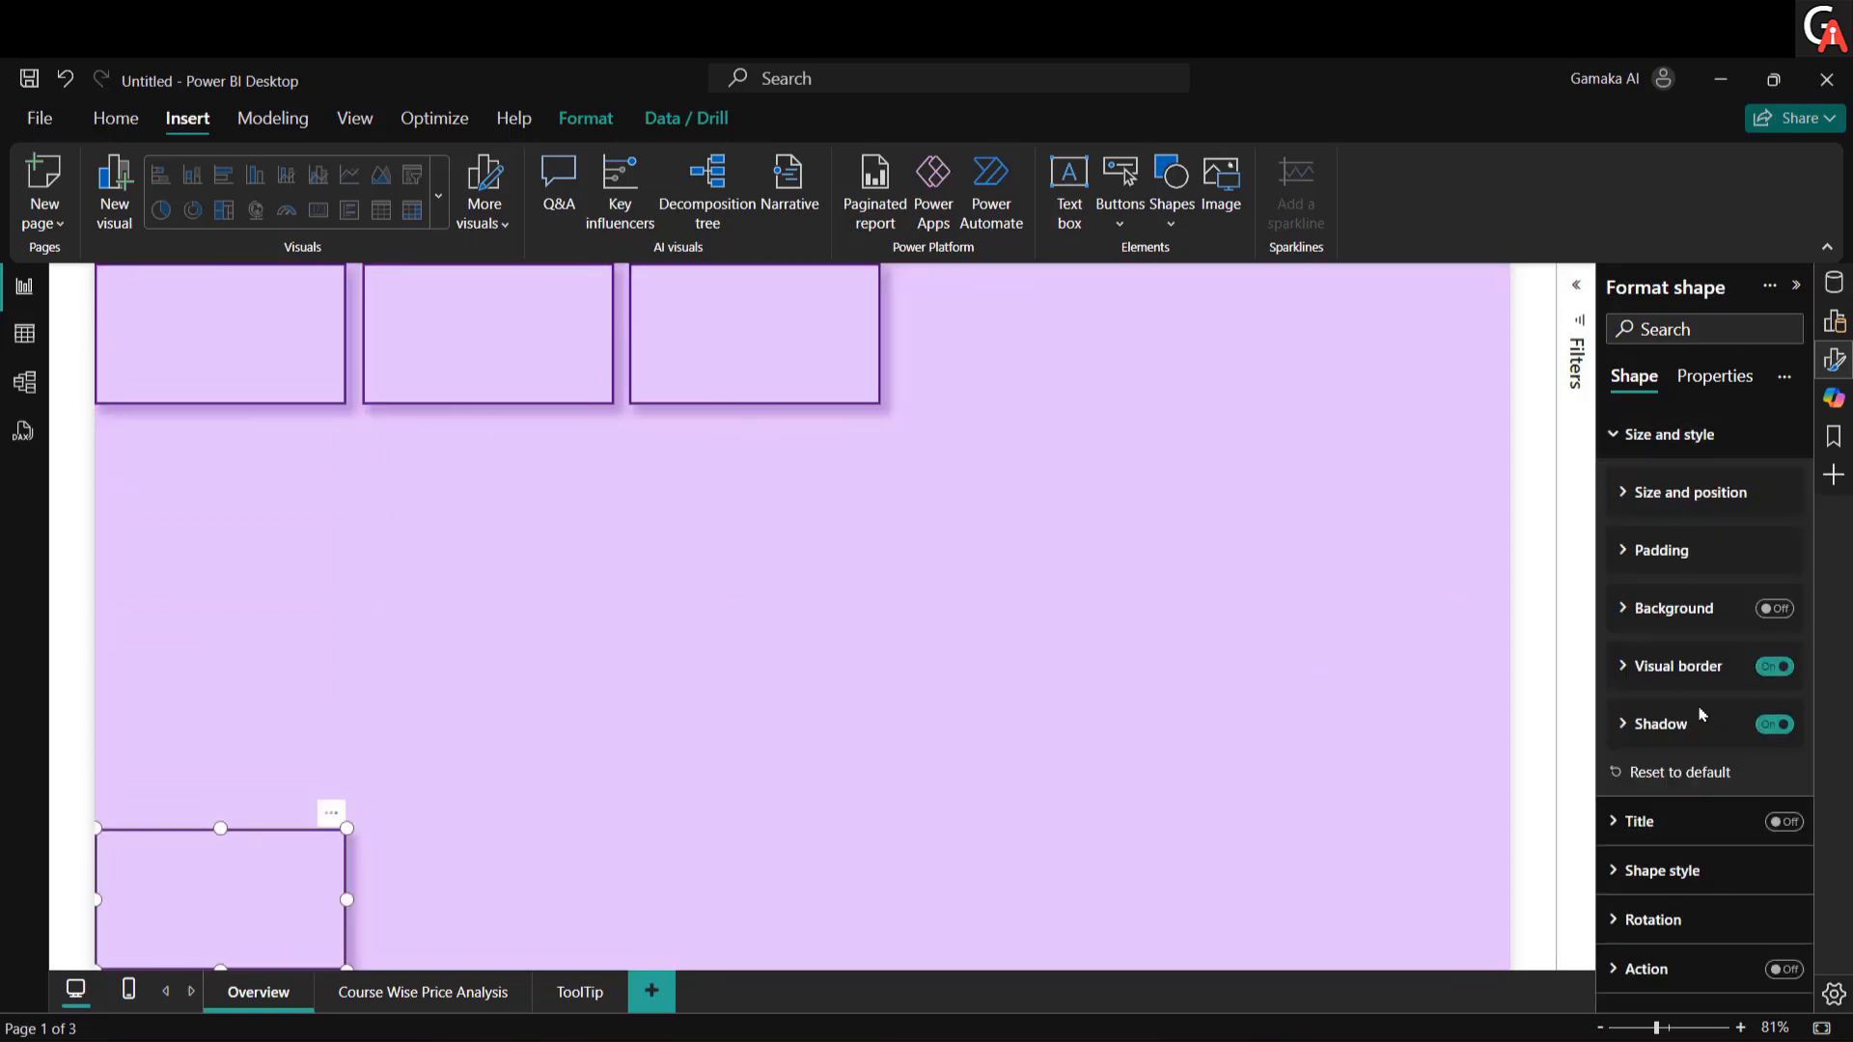
click(1661, 725)
scroll(1745, 764, down, 2)
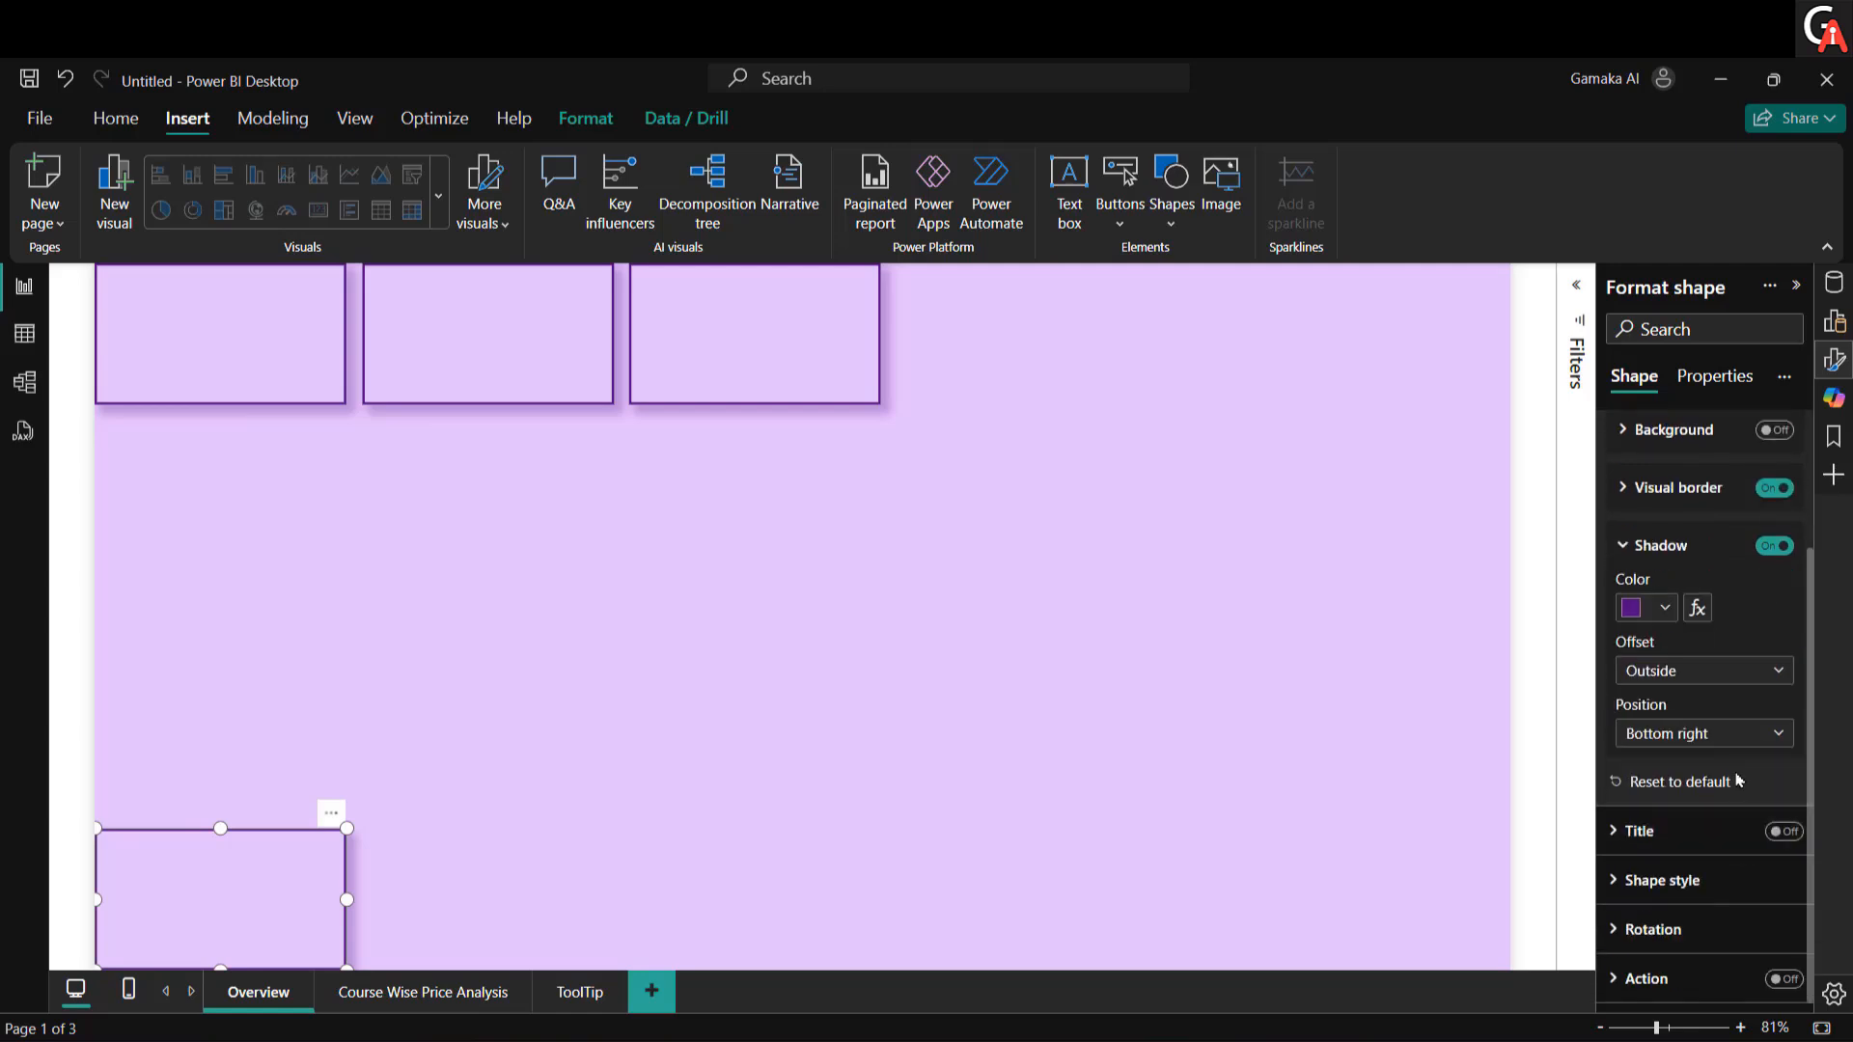
click(1691, 671)
click(1686, 702)
click(1683, 741)
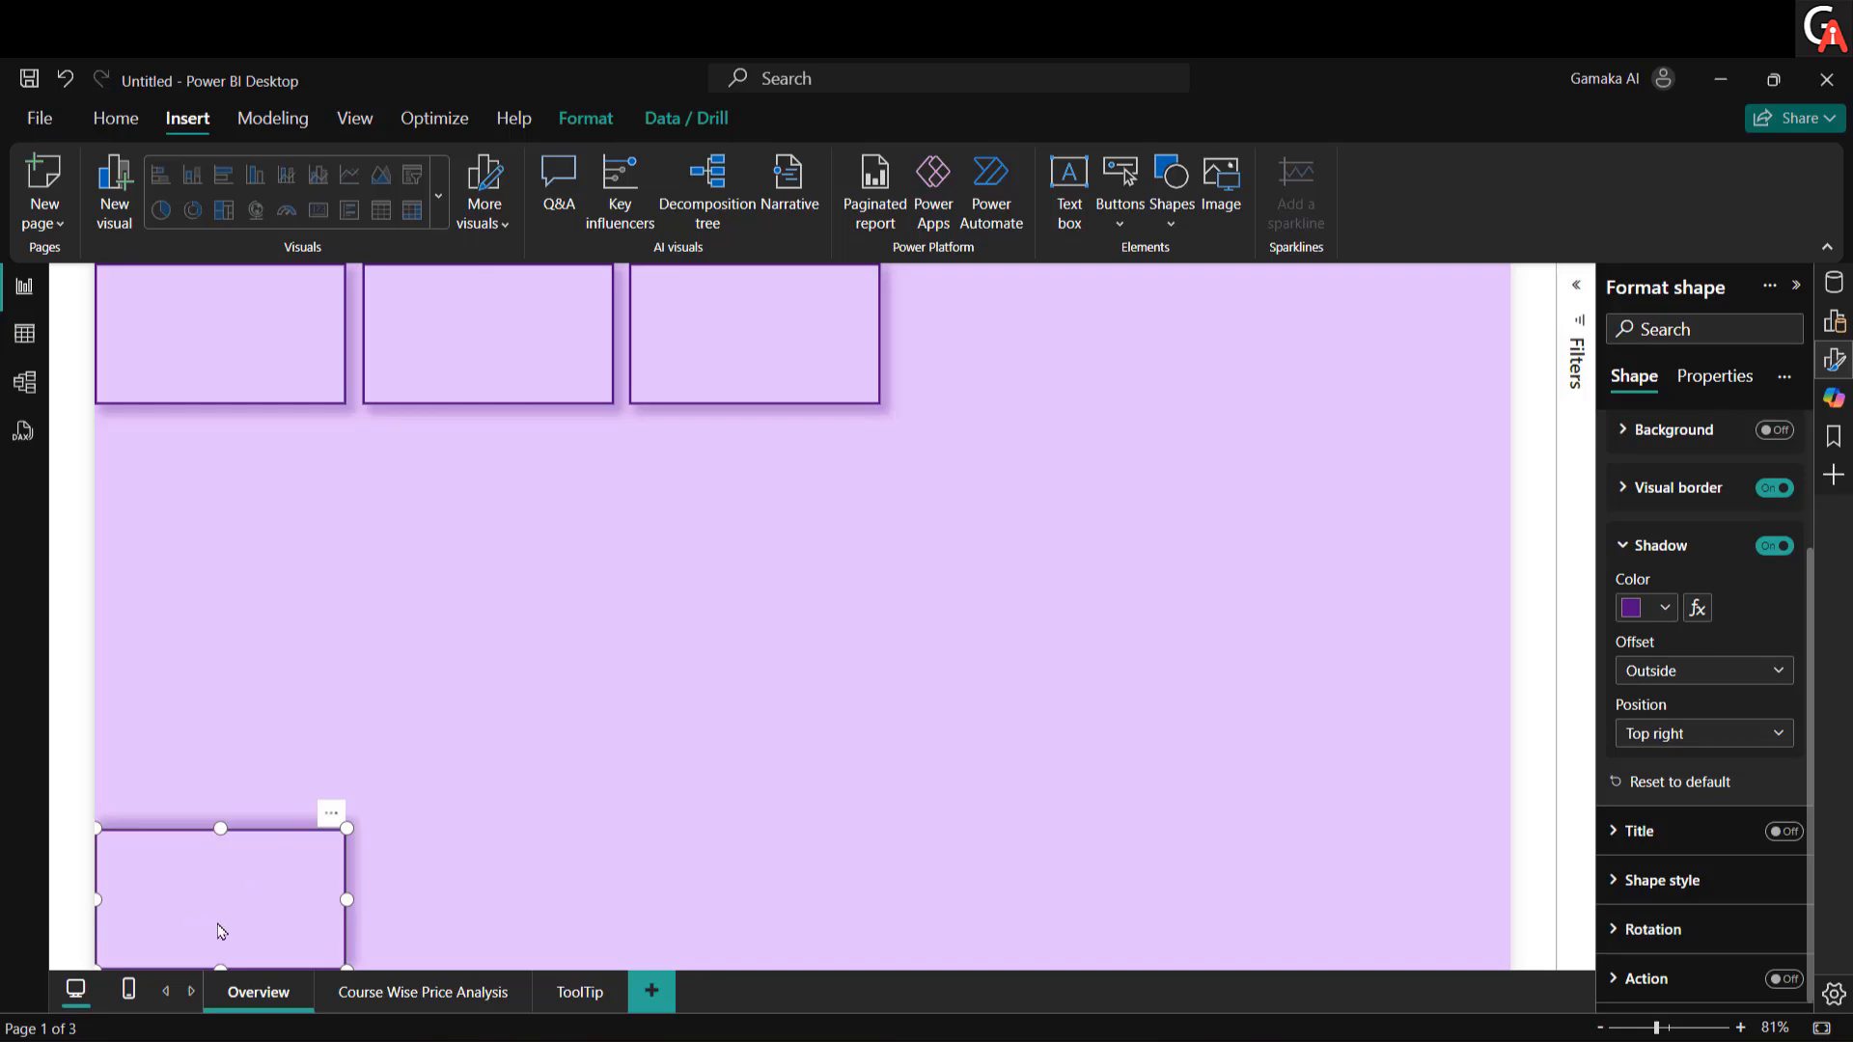
Step: Place two copies of the lower-left rectangle beside it, aligned under the upper row's second and third rectangles
key(ctrl+v)
drag(194, 935, 771, 946)
key(ctrl+v)
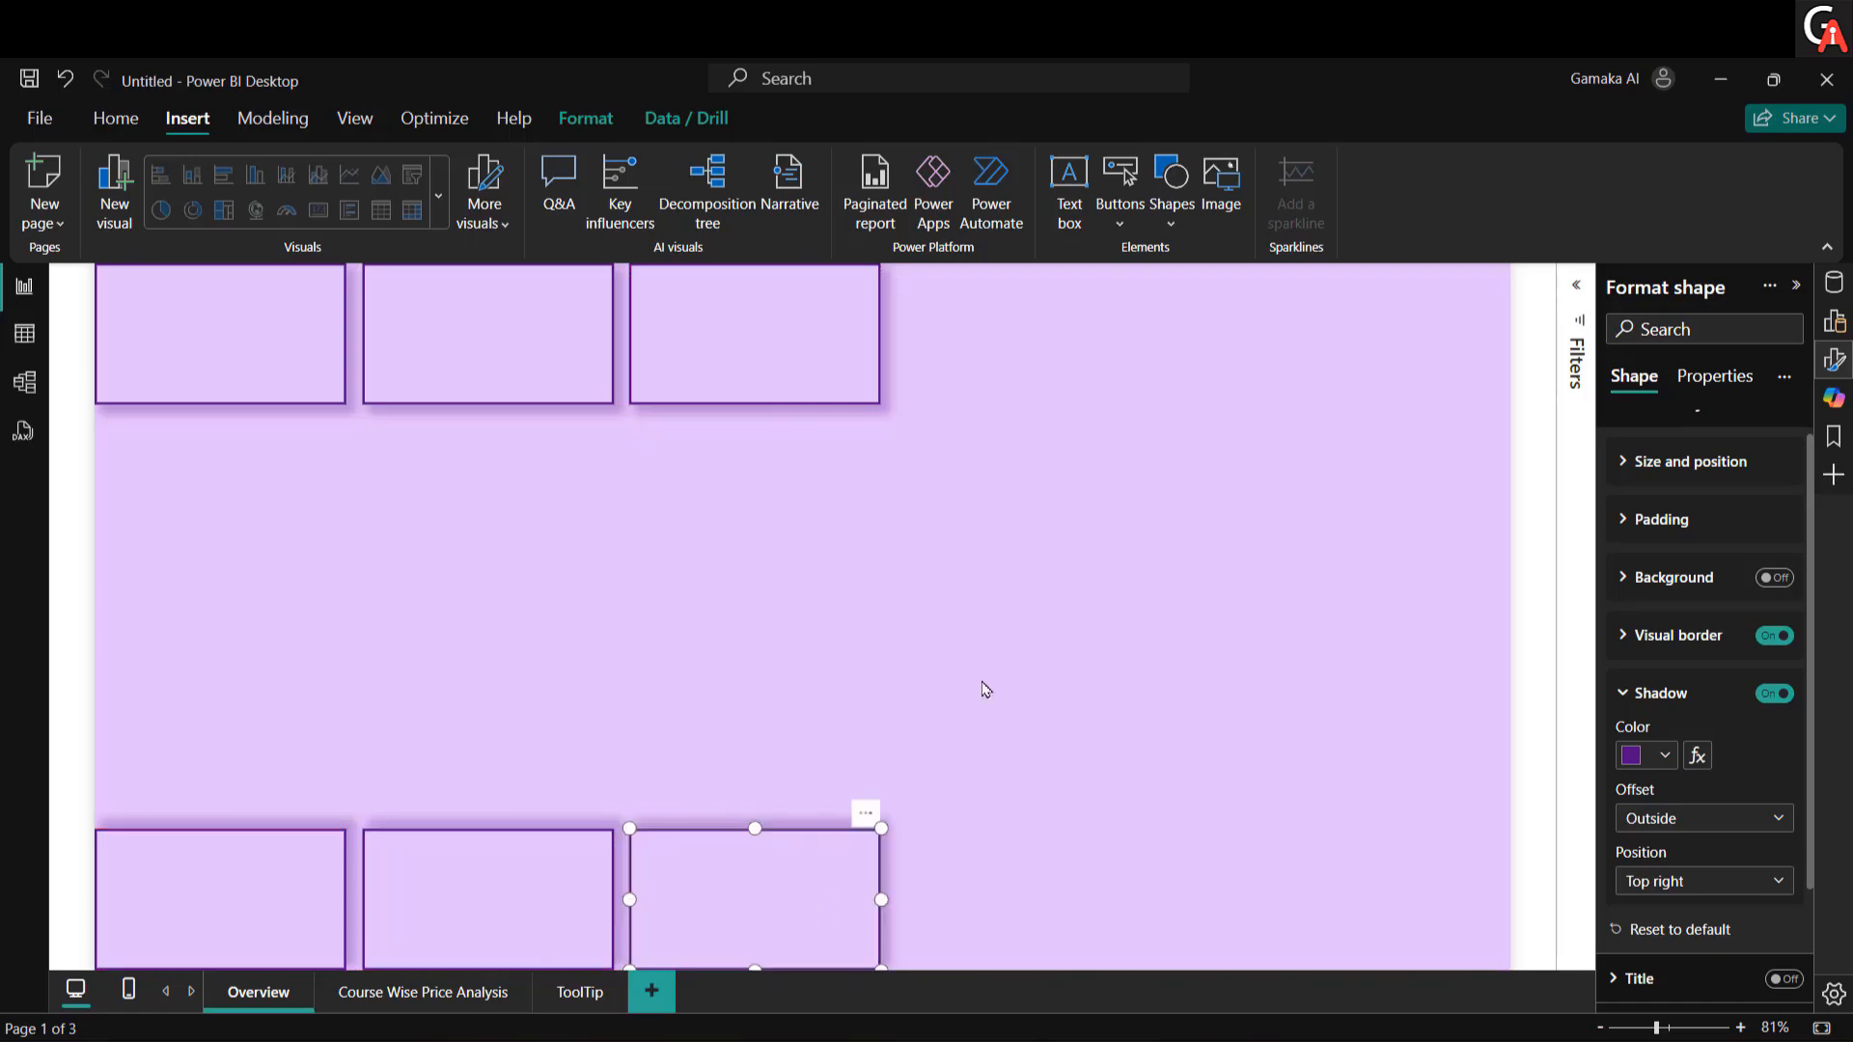
click(1000, 666)
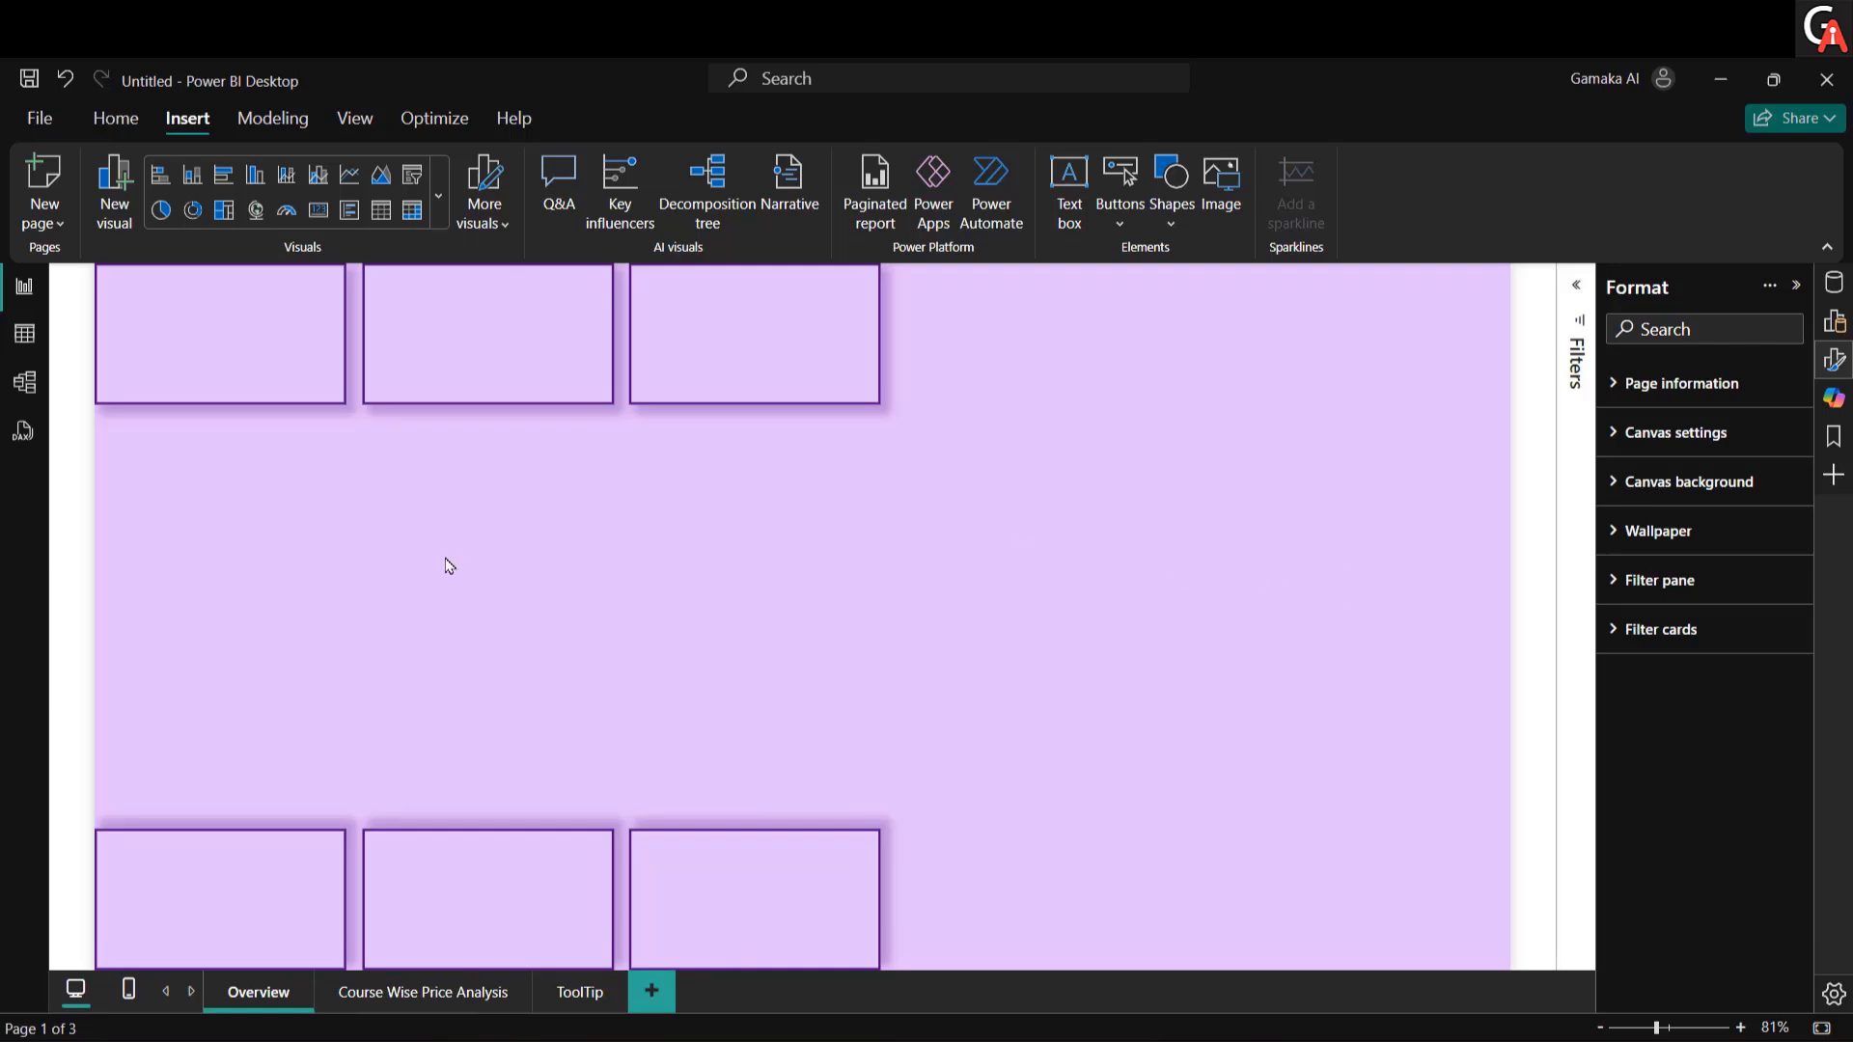
Step: Copy the upper-left rectangle below it and enlarge the copy to span all three columns between the two rows
click(199, 349)
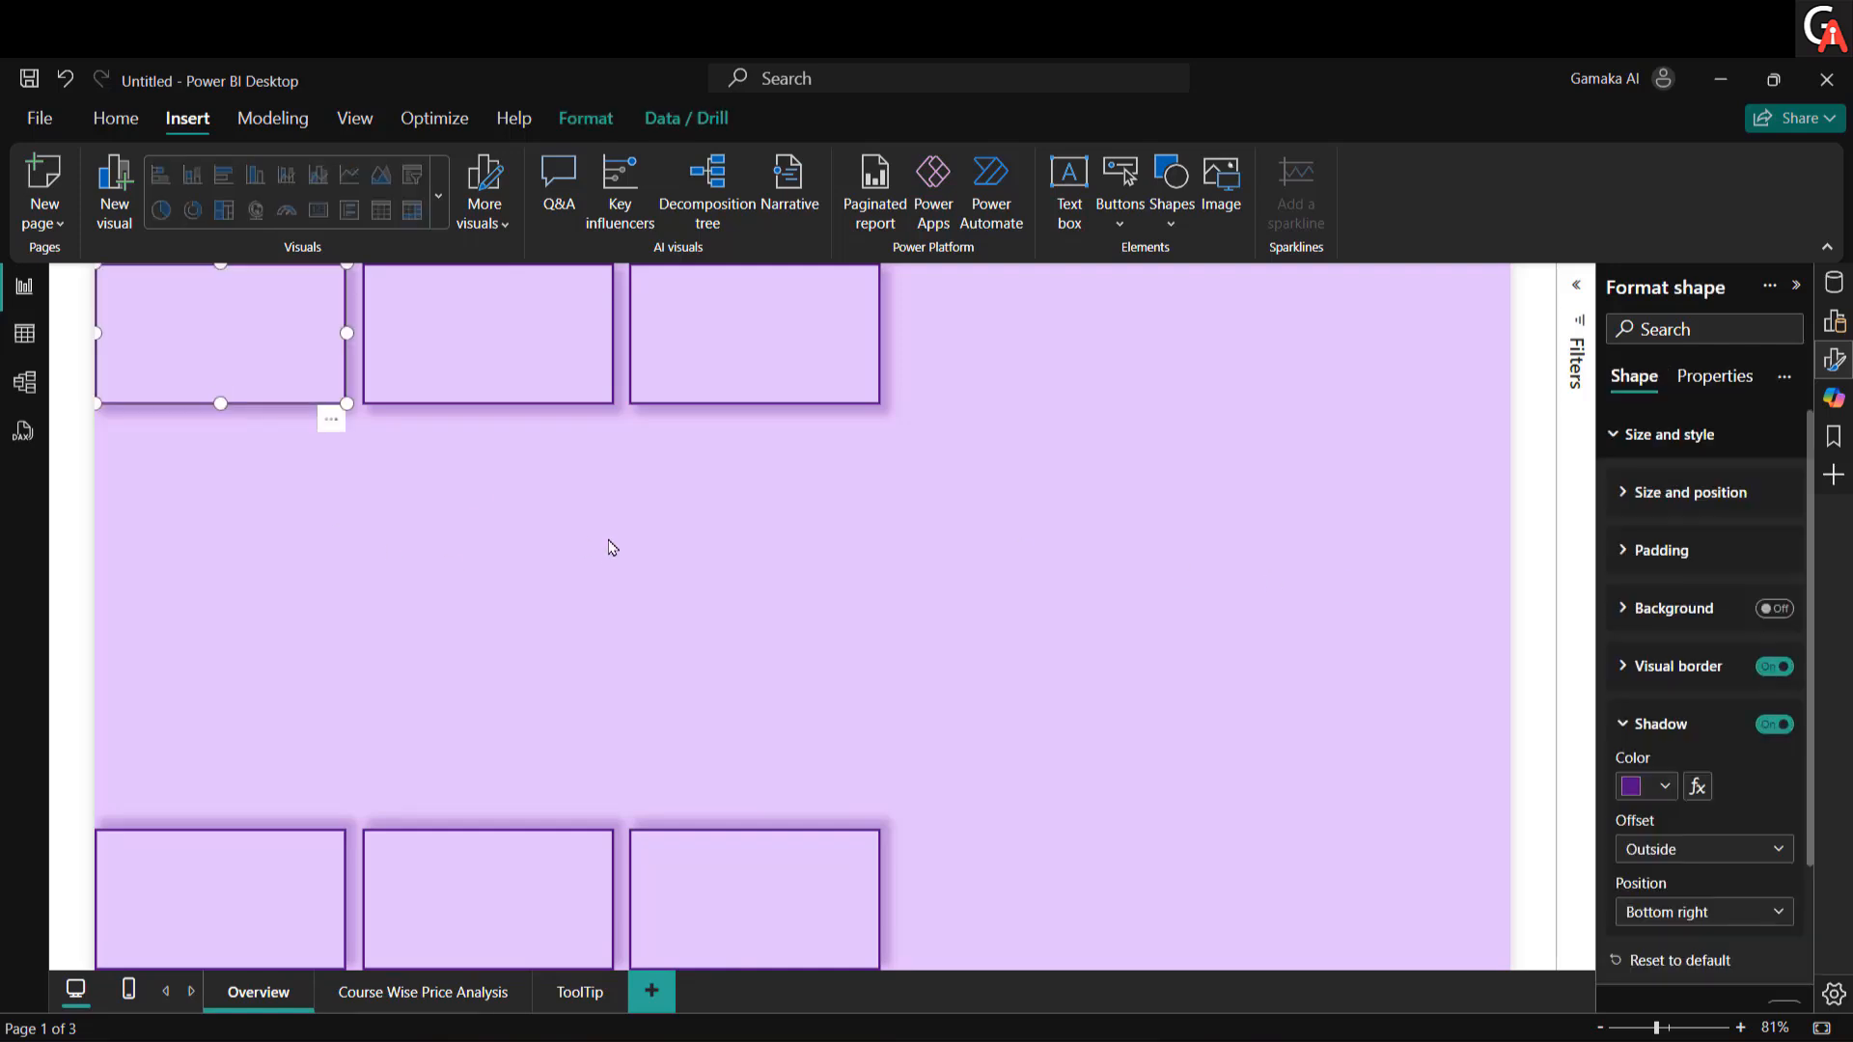
key(ctrl+v)
drag(232, 344, 217, 486)
drag(342, 562, 883, 826)
click(1009, 663)
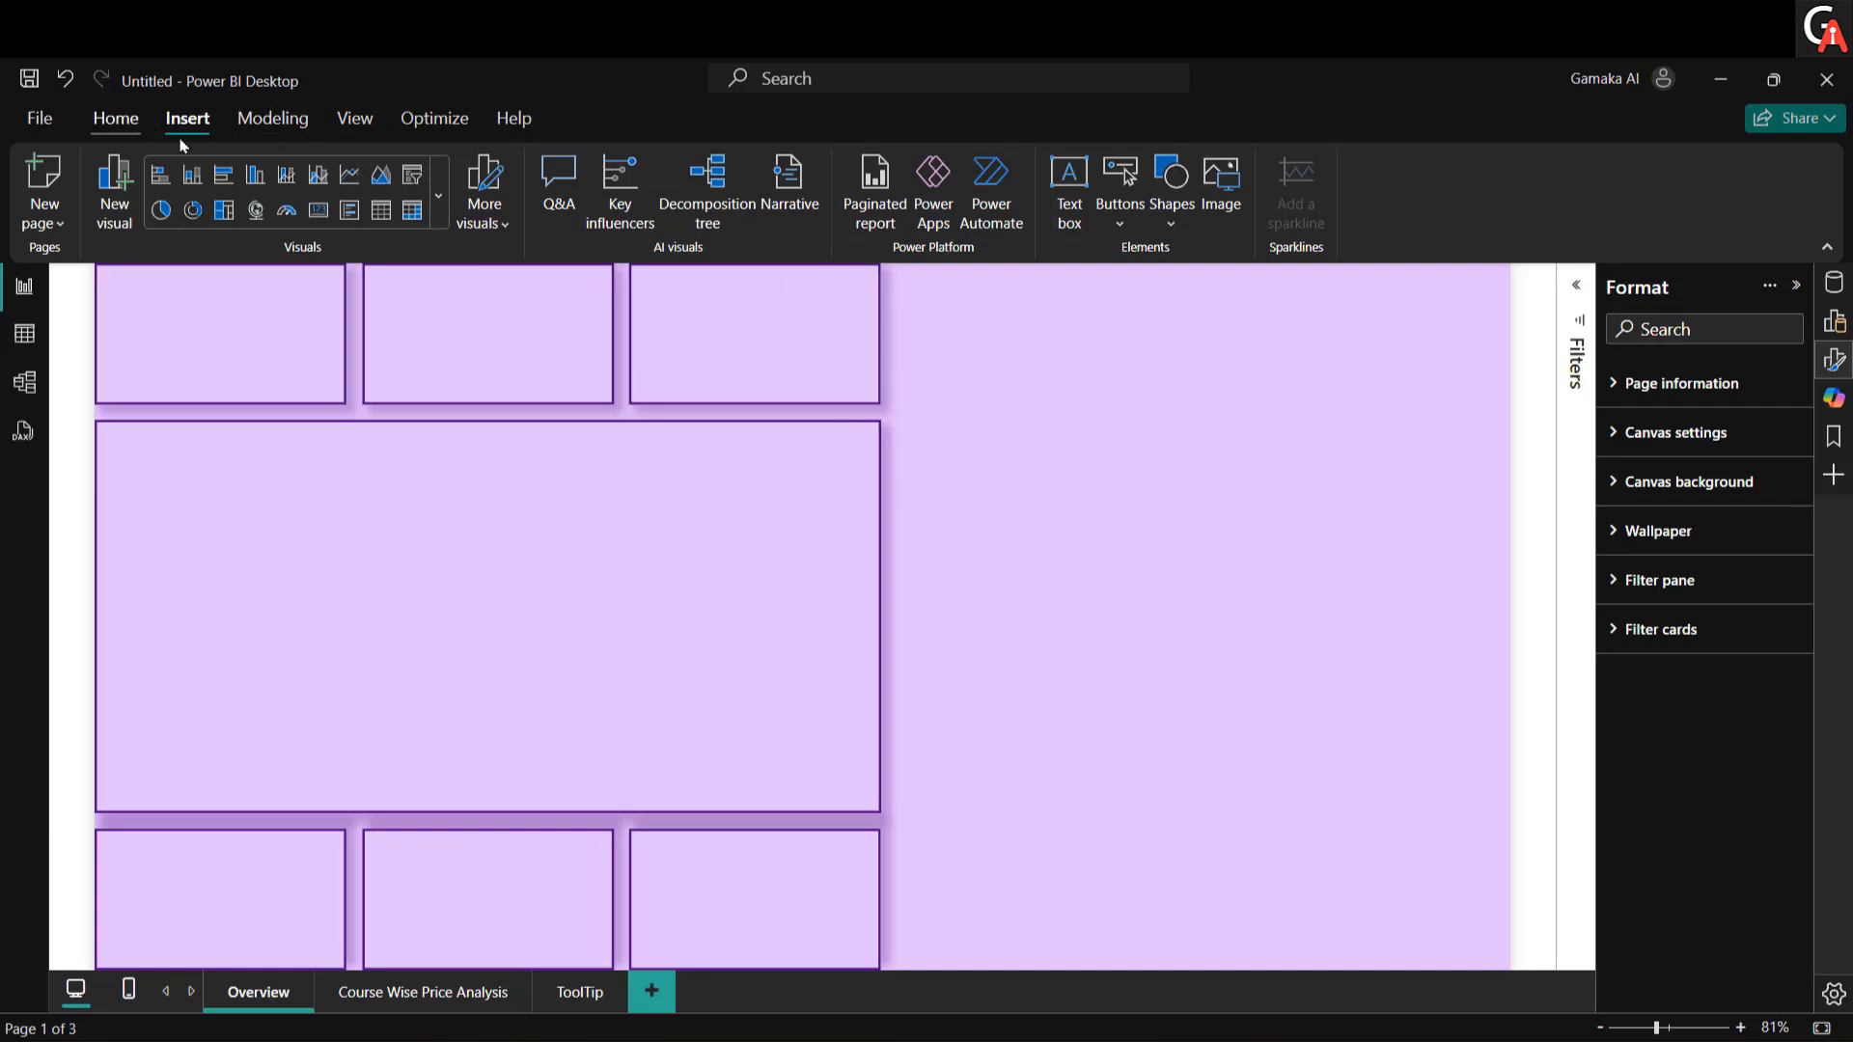
Step: Insert a card visual showing the Total Courses measure in the empty area beside the large rectangle
click(115, 116)
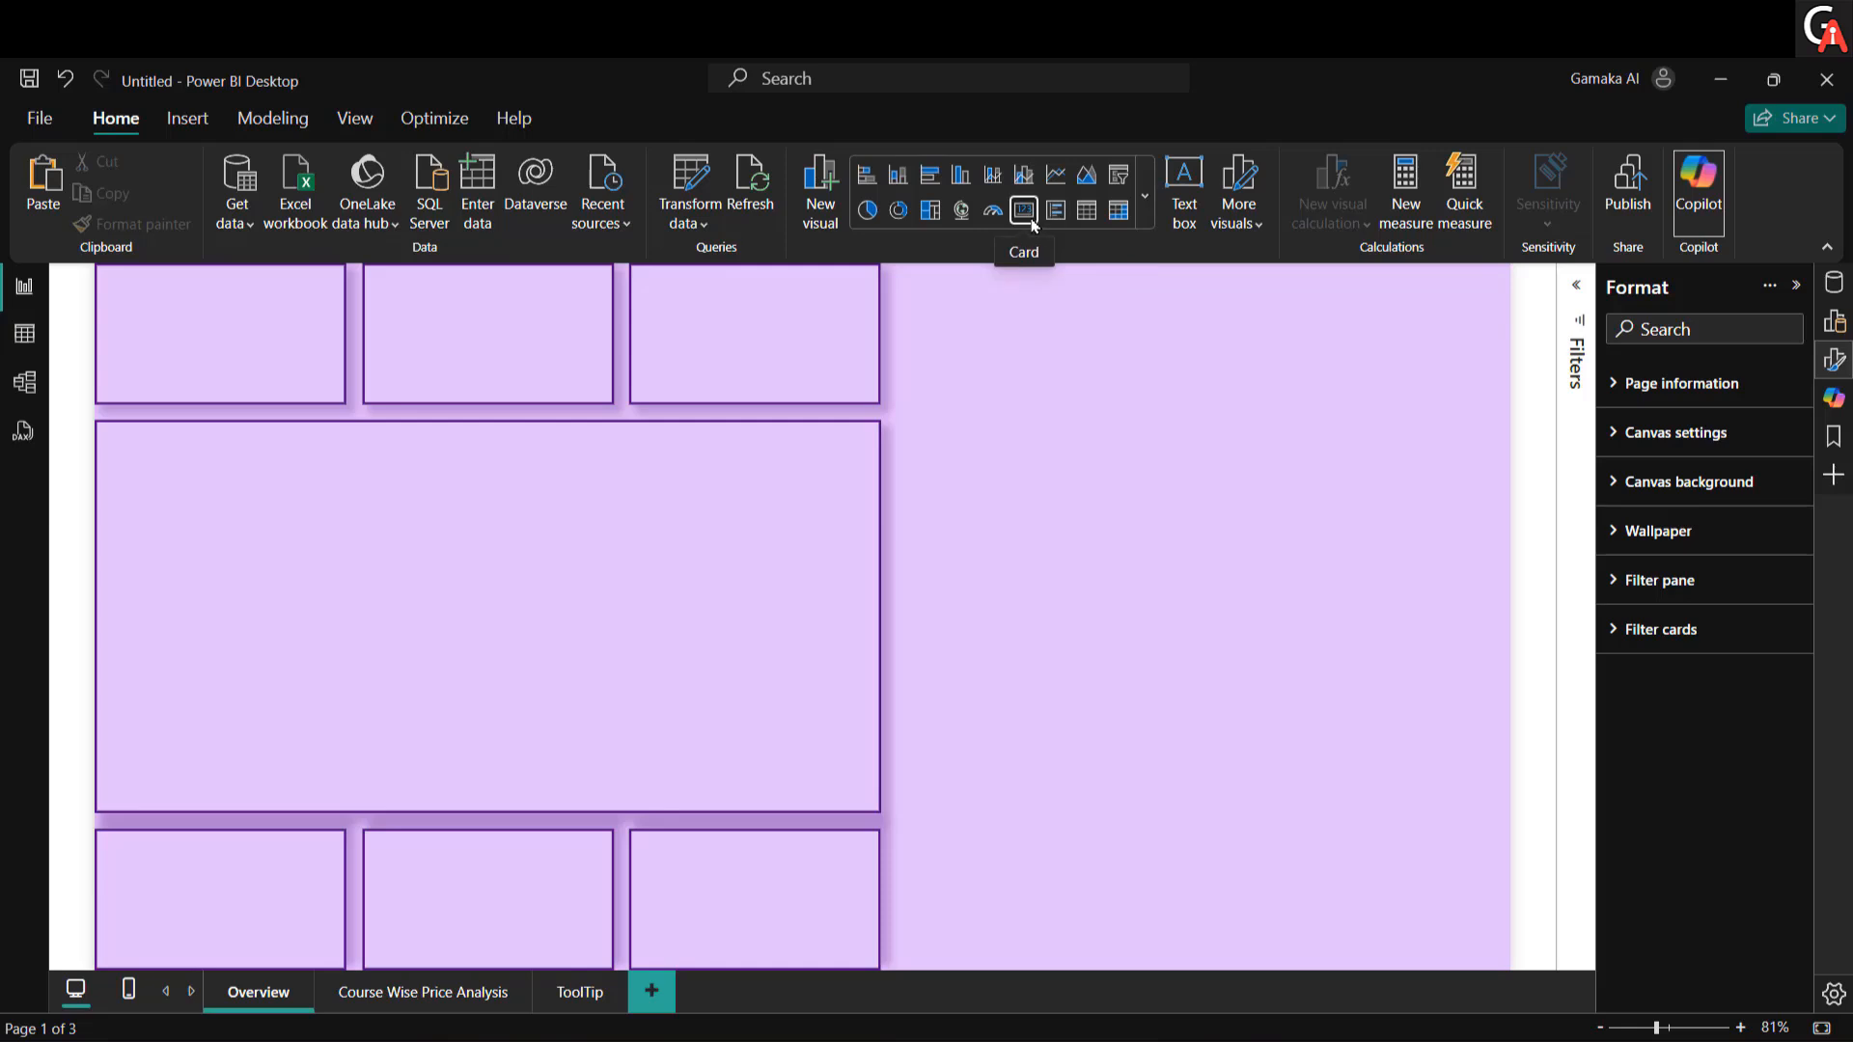
drag(1000, 335, 1226, 599)
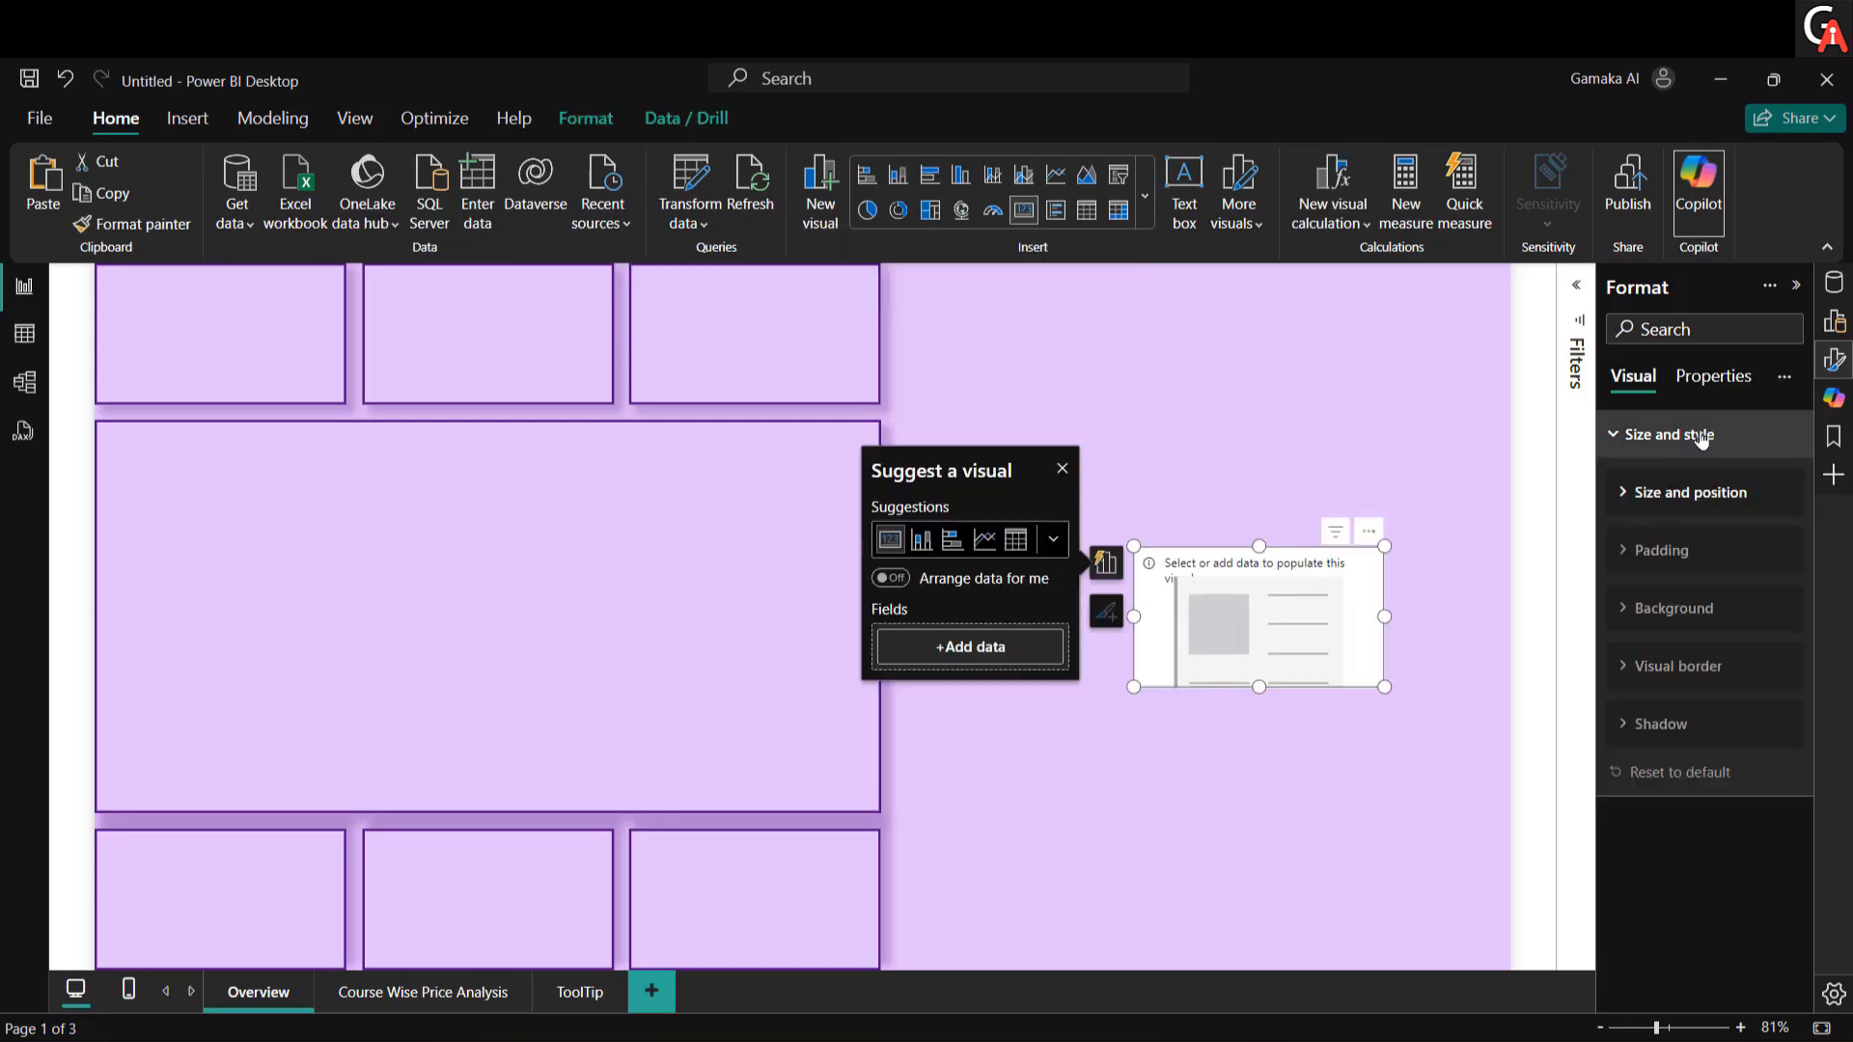
click(1834, 281)
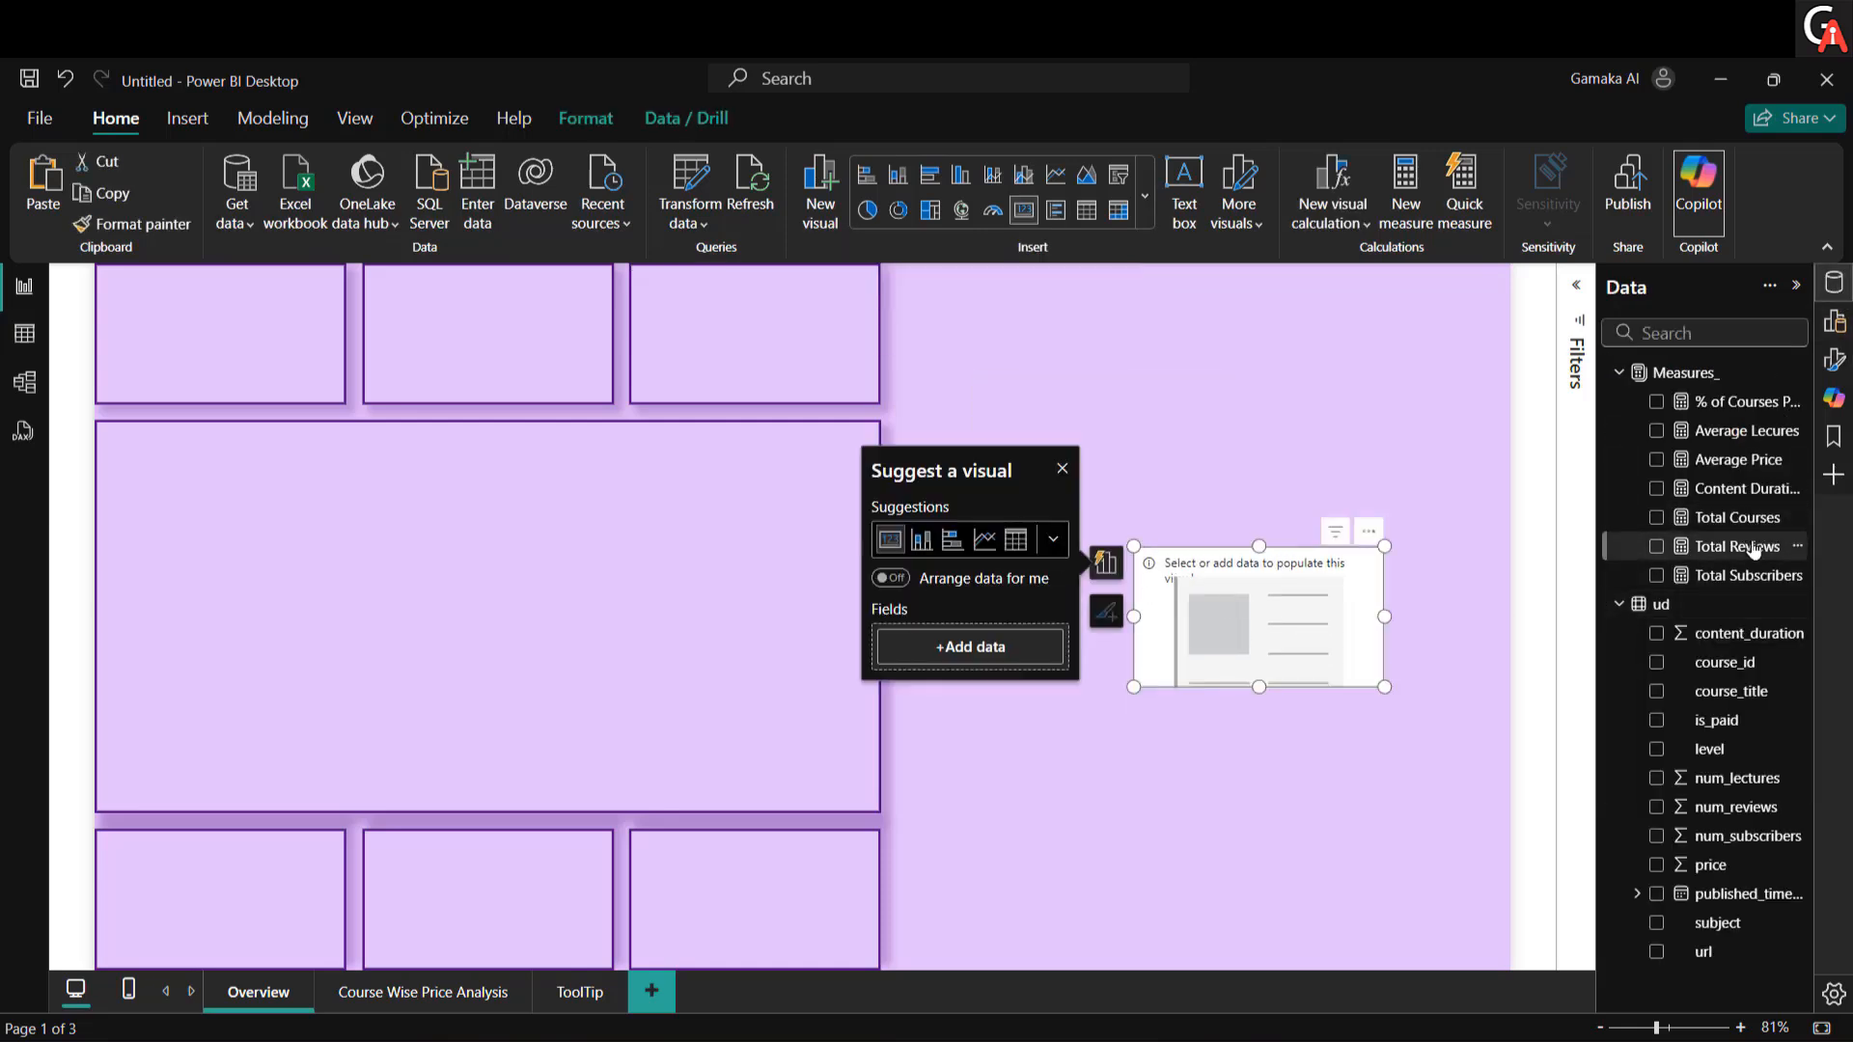
drag(1750, 519, 1259, 519)
drag(1254, 532, 1261, 562)
drag(1311, 633, 1186, 602)
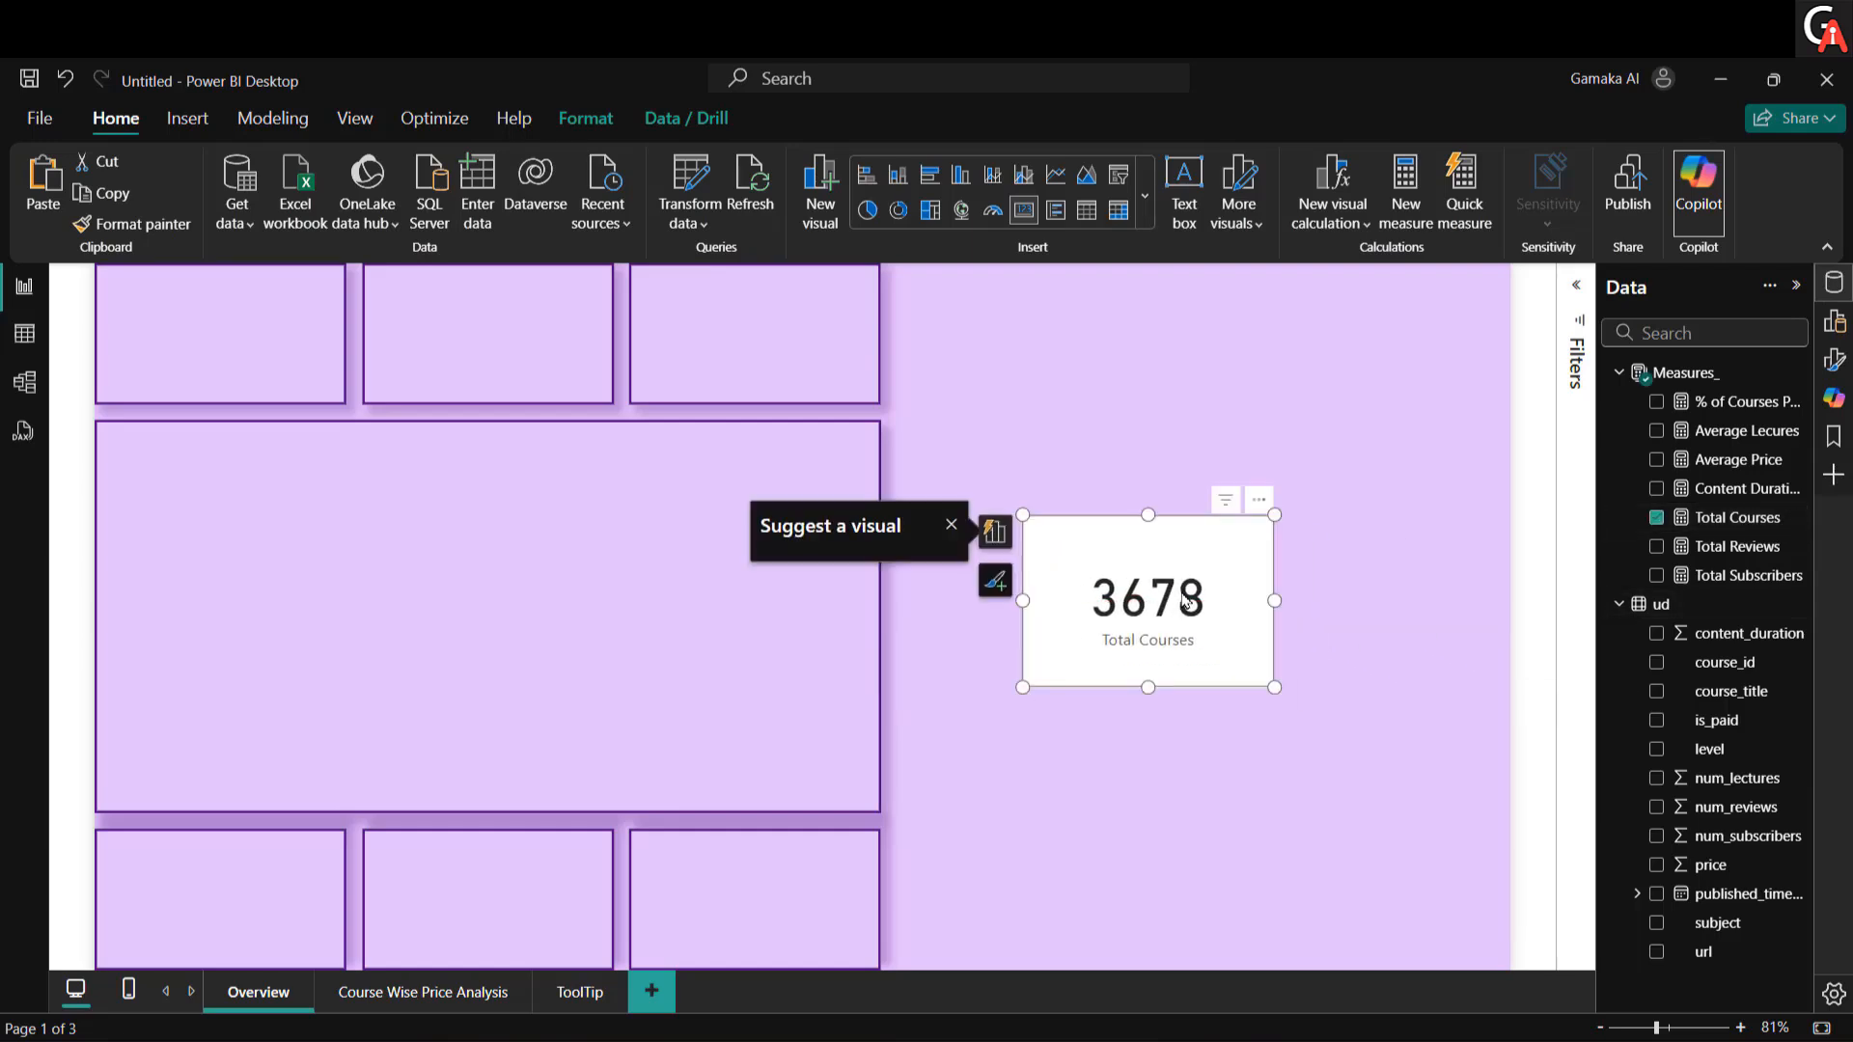
Step: Set the Total Courses card's height to 144 and turn off its background
click(1833, 359)
click(1669, 434)
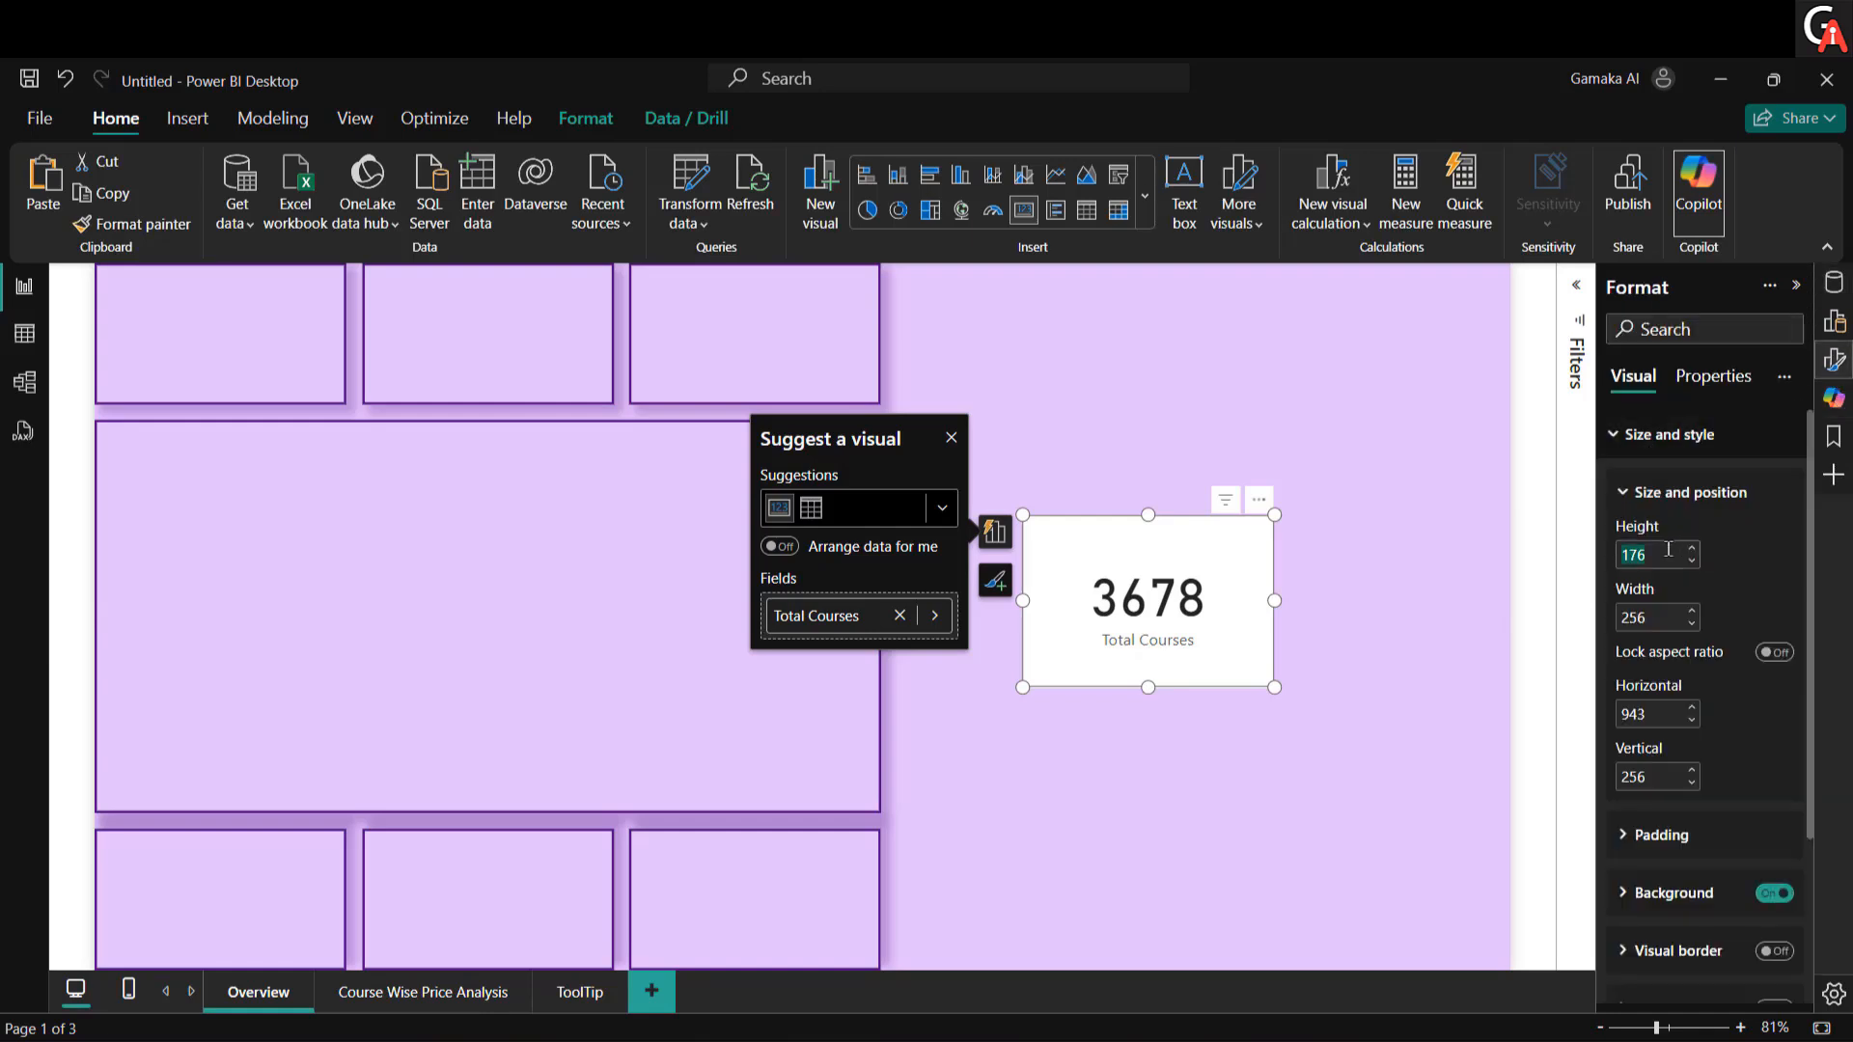
text(144)
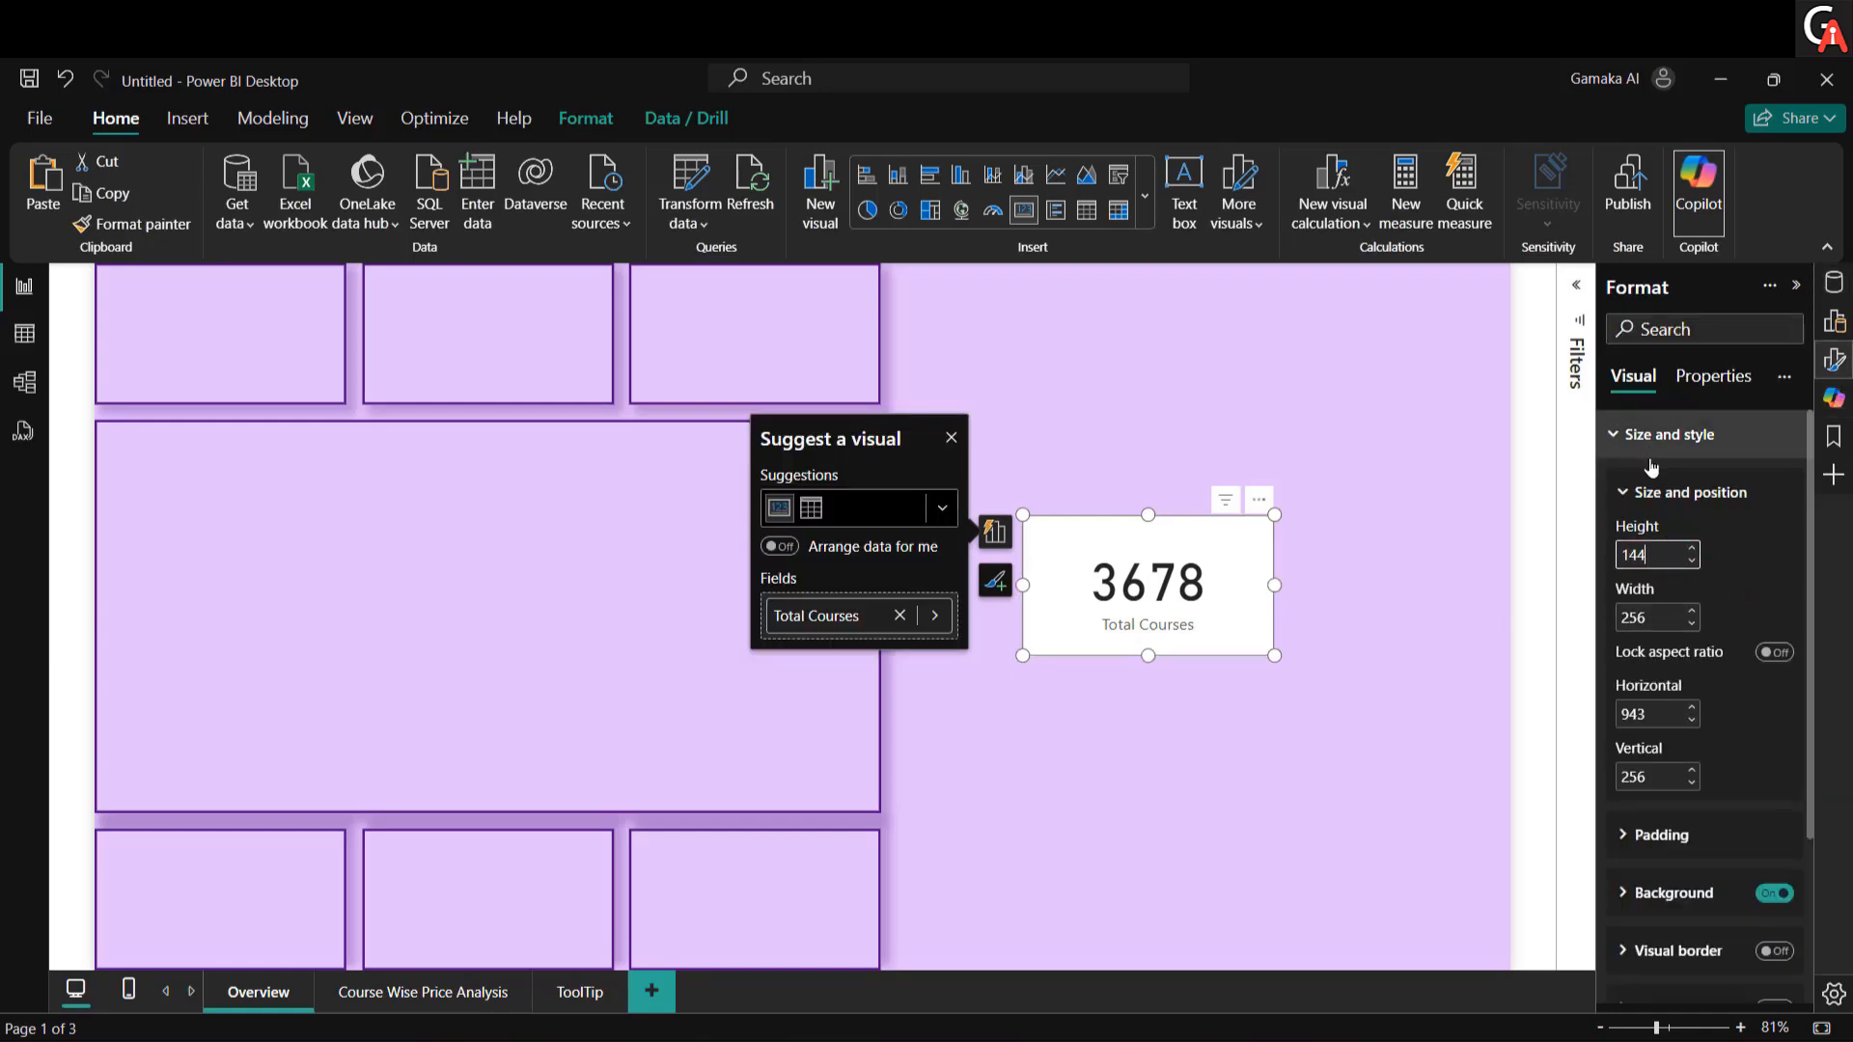
click(1652, 491)
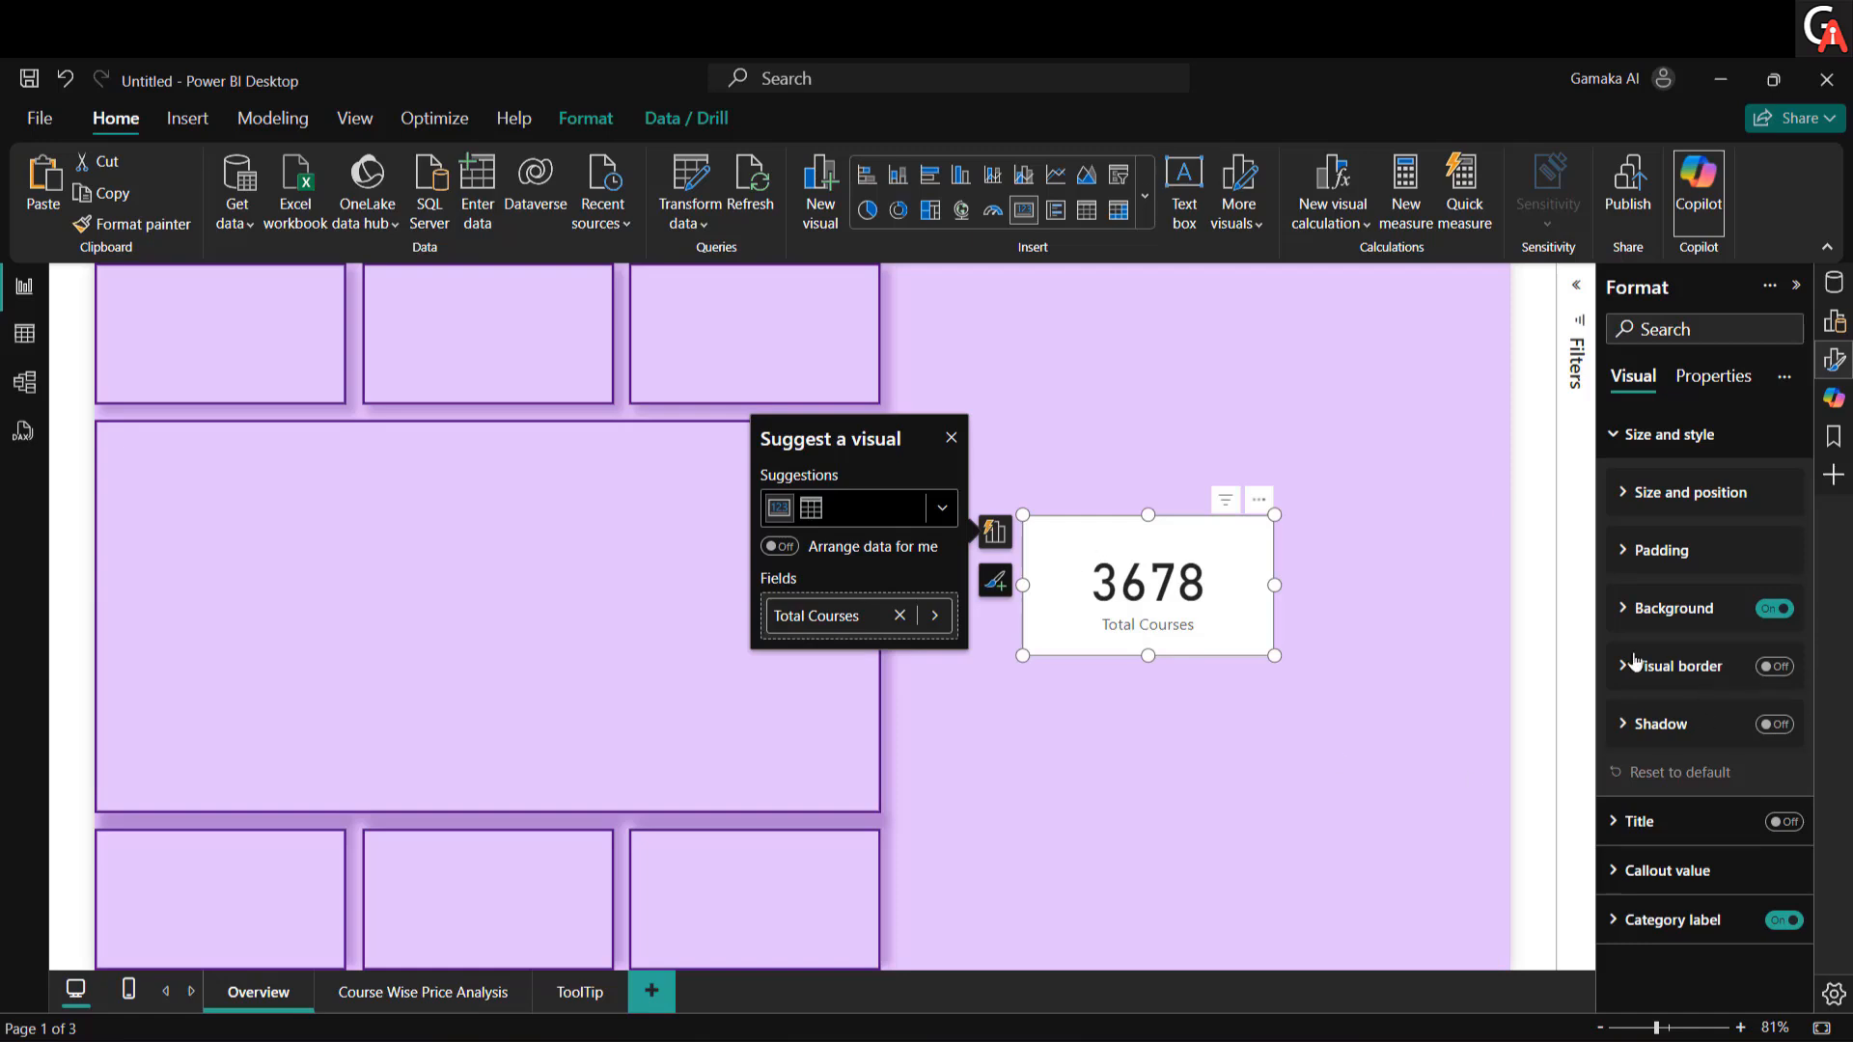
click(1783, 608)
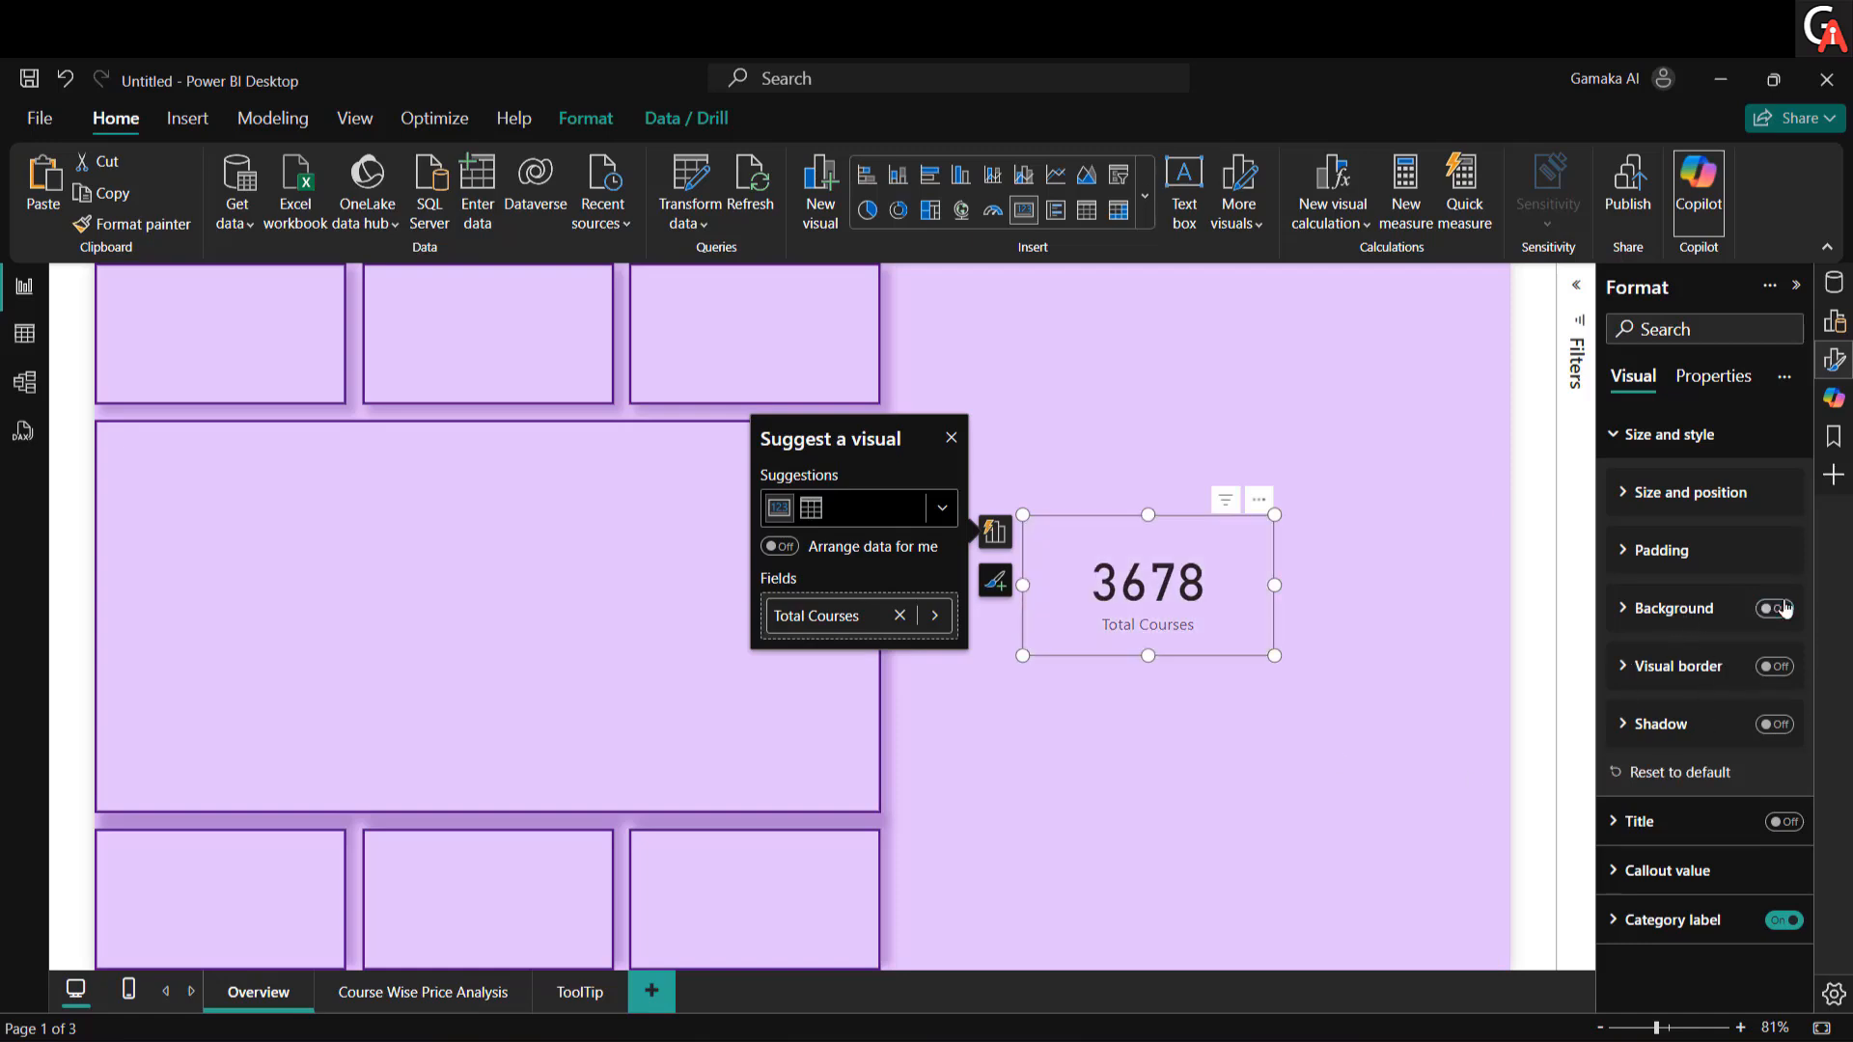
click(1693, 436)
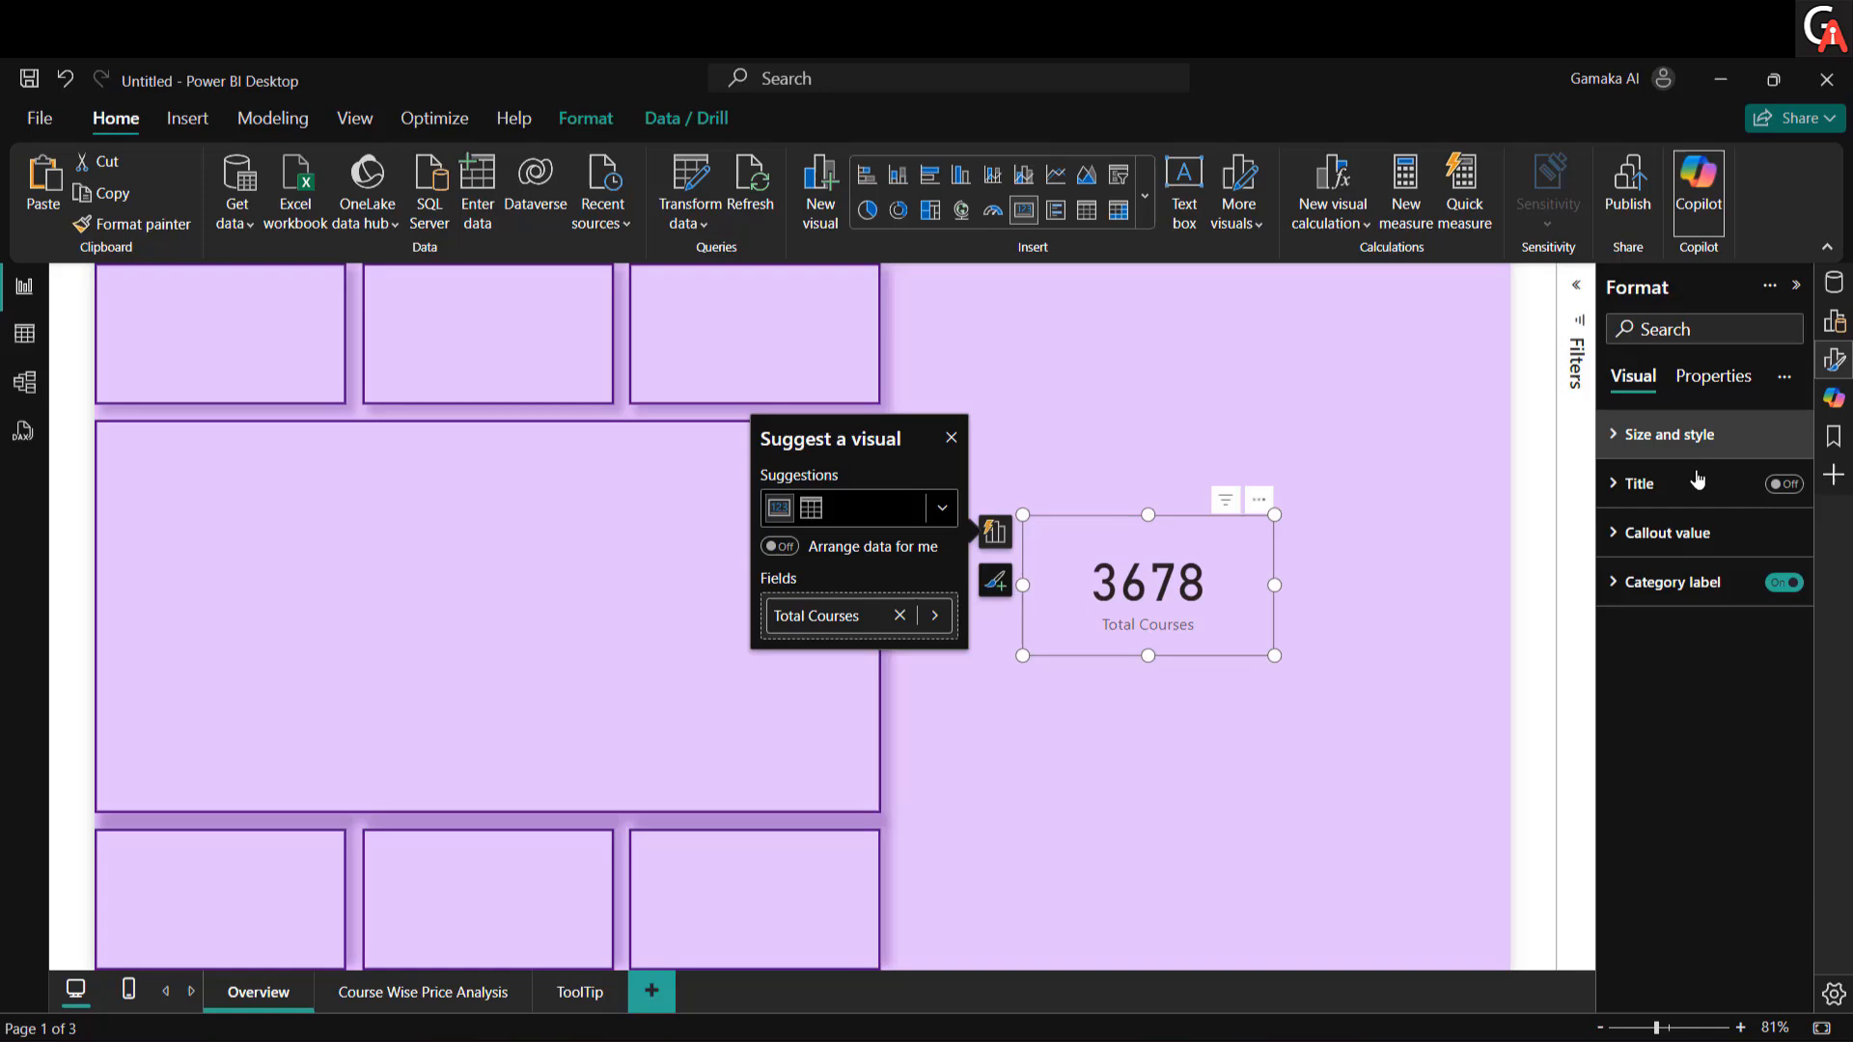
Step: Format the card's callout value in bold Arial with black colour
click(1650, 533)
click(1695, 617)
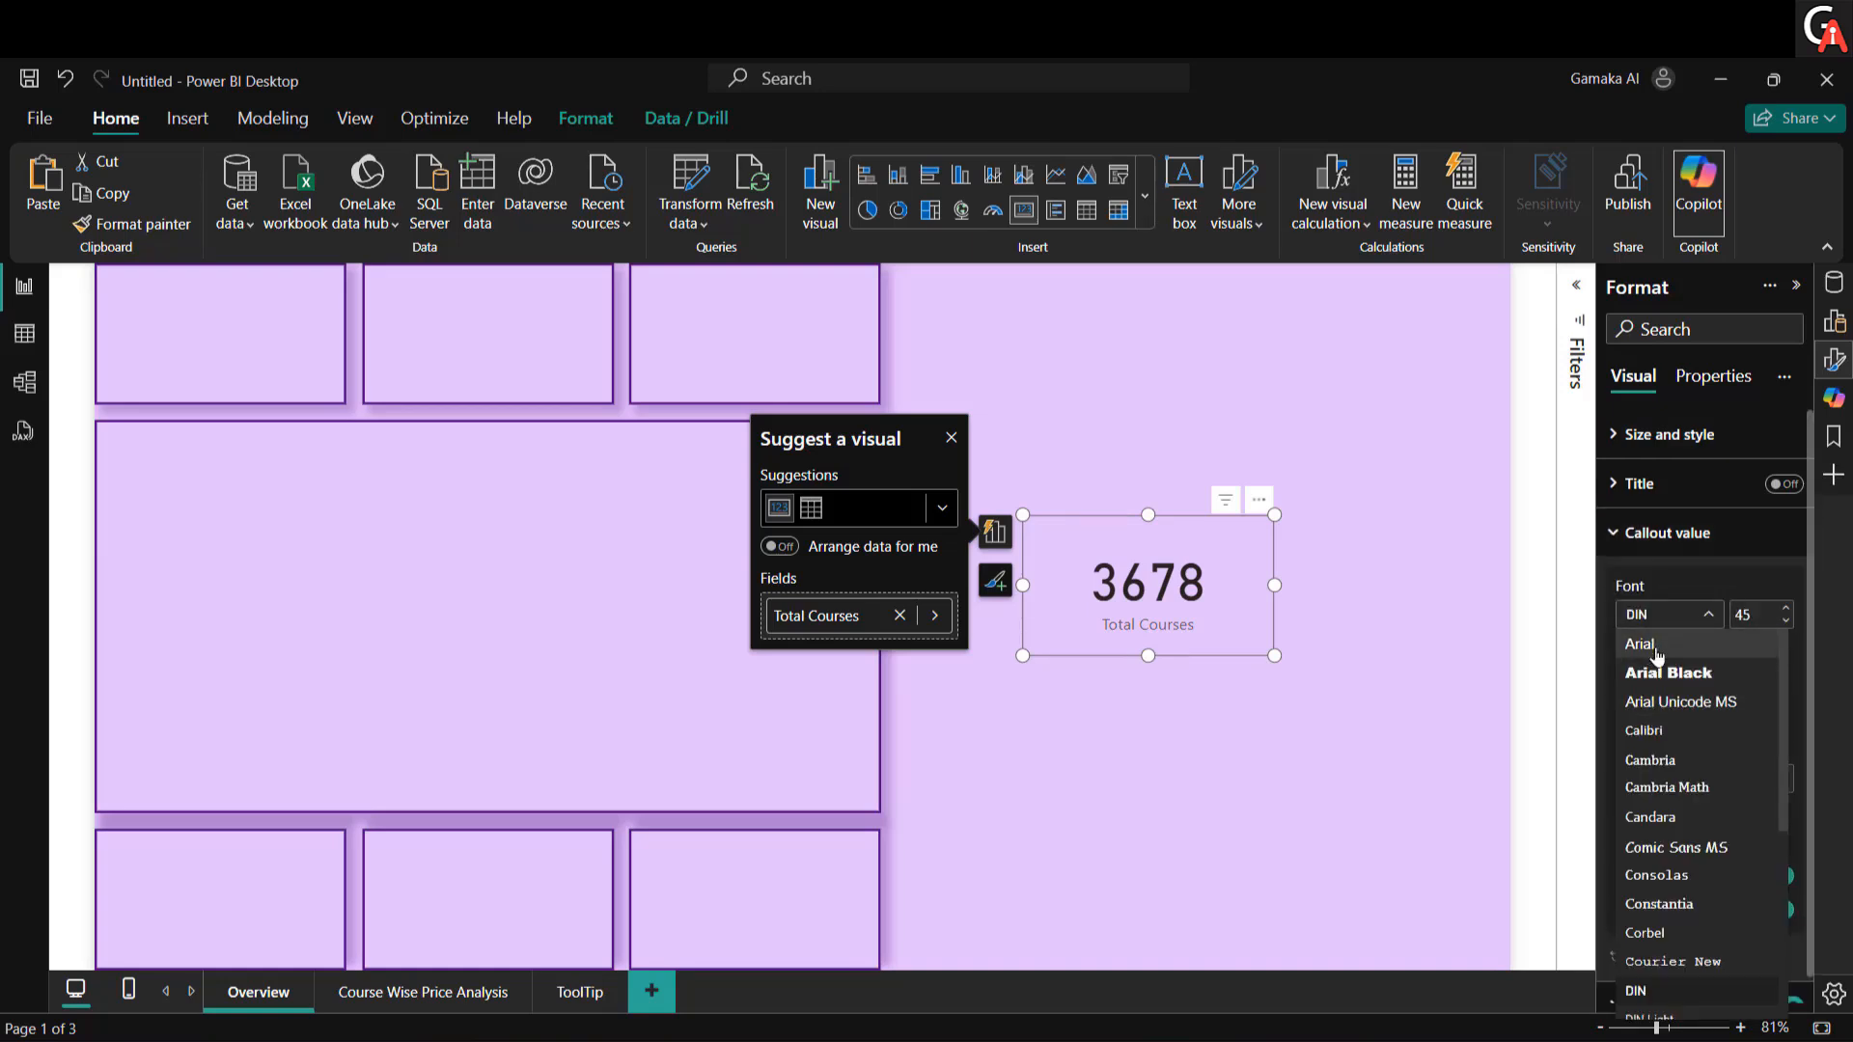
click(1656, 647)
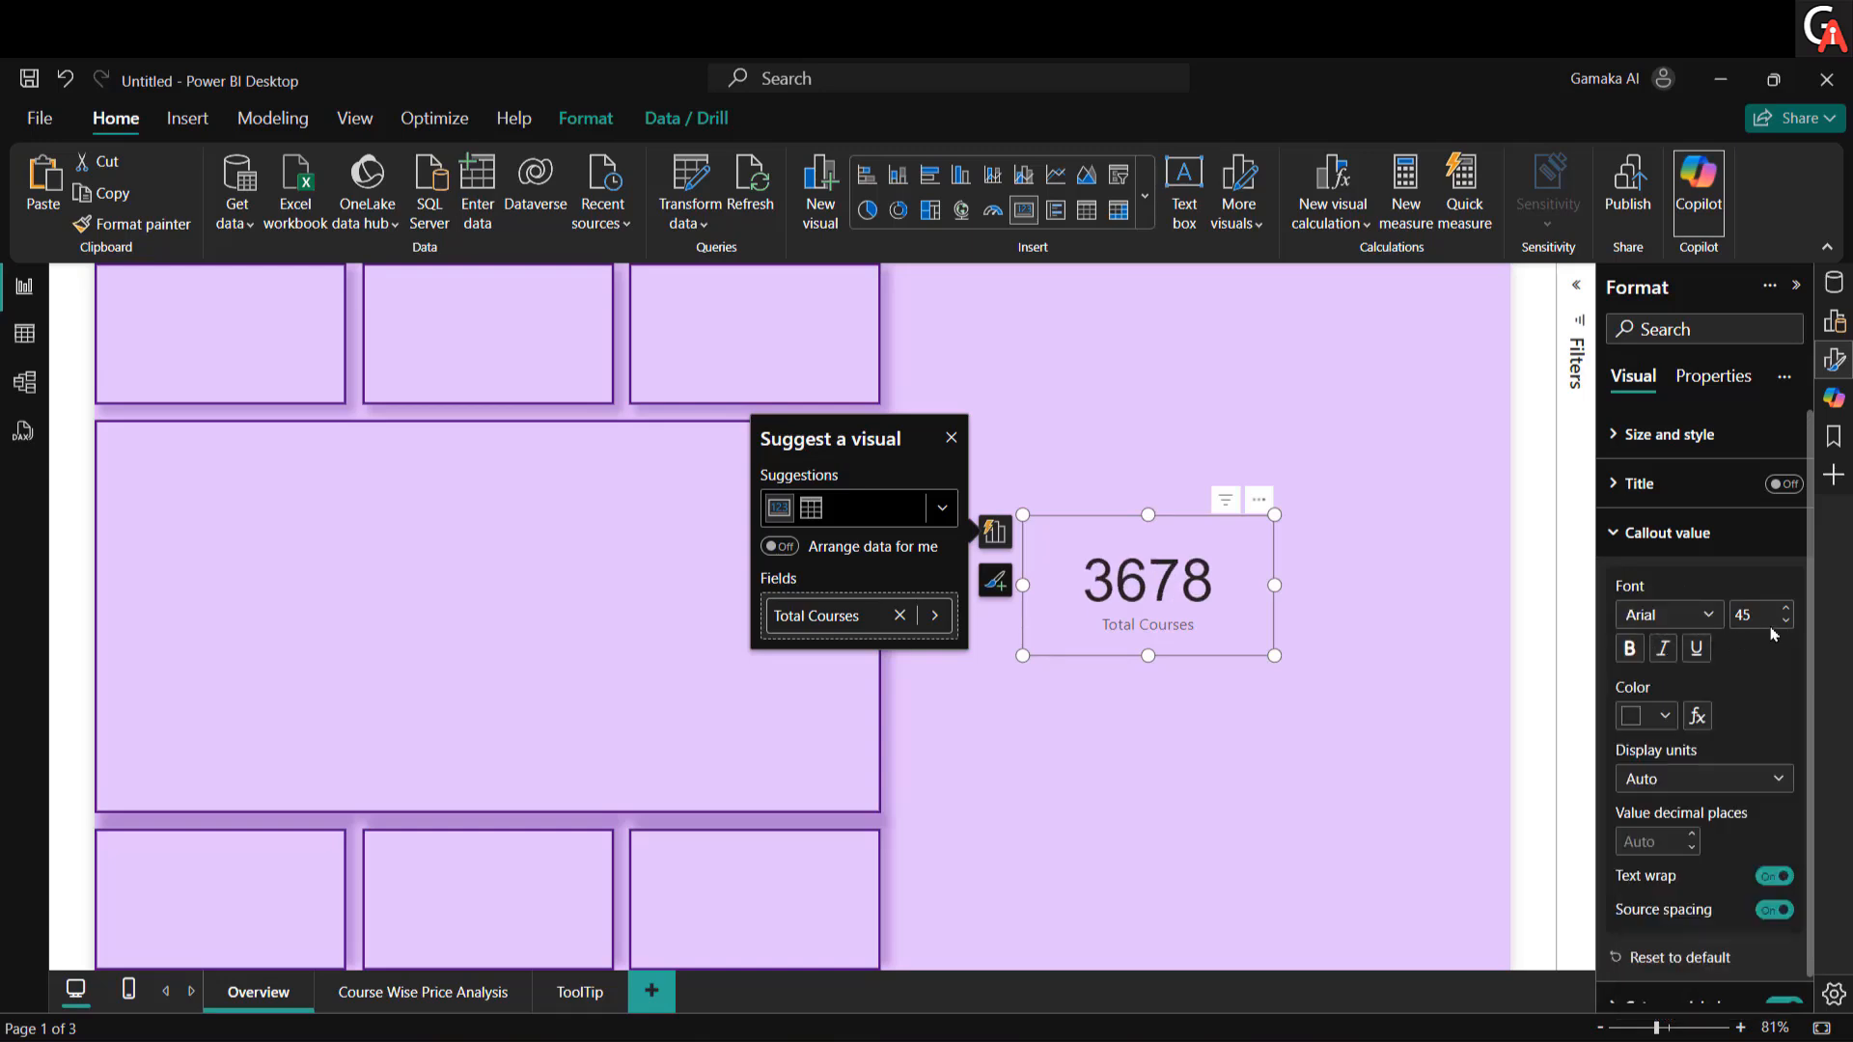
click(1629, 649)
click(1664, 715)
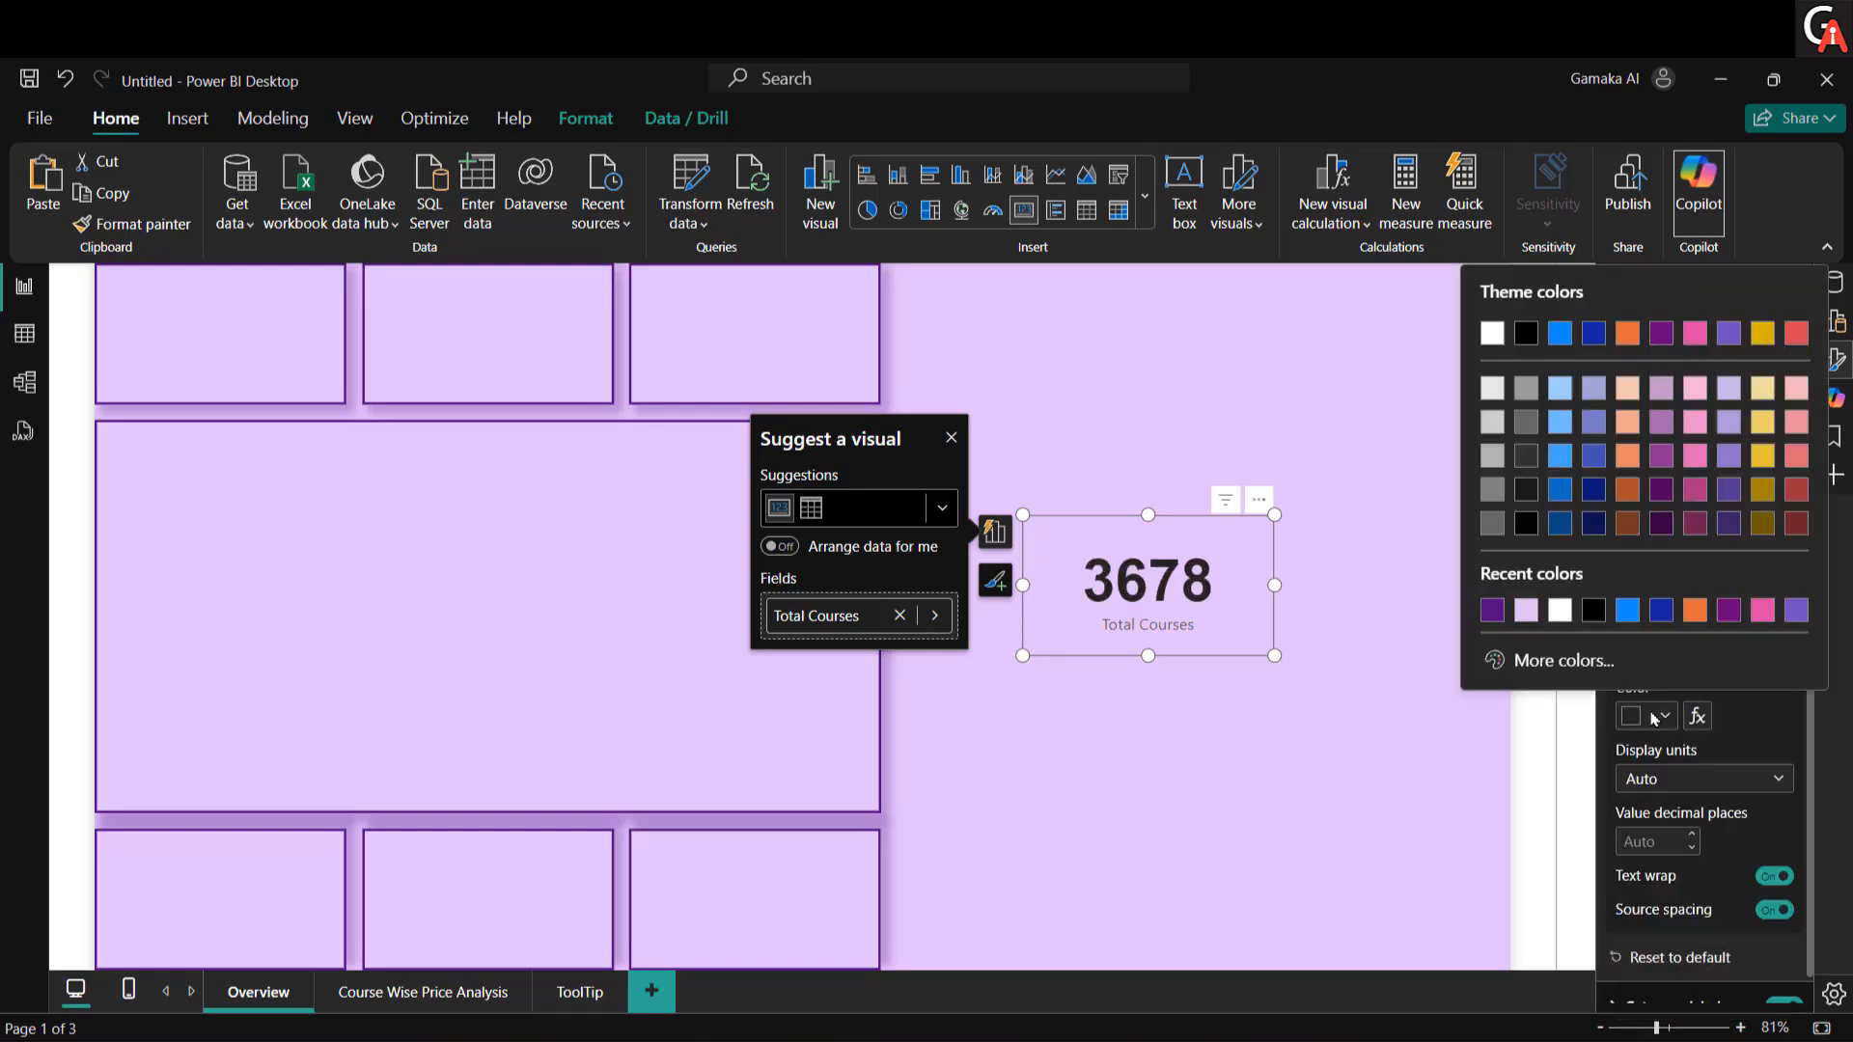
click(1593, 611)
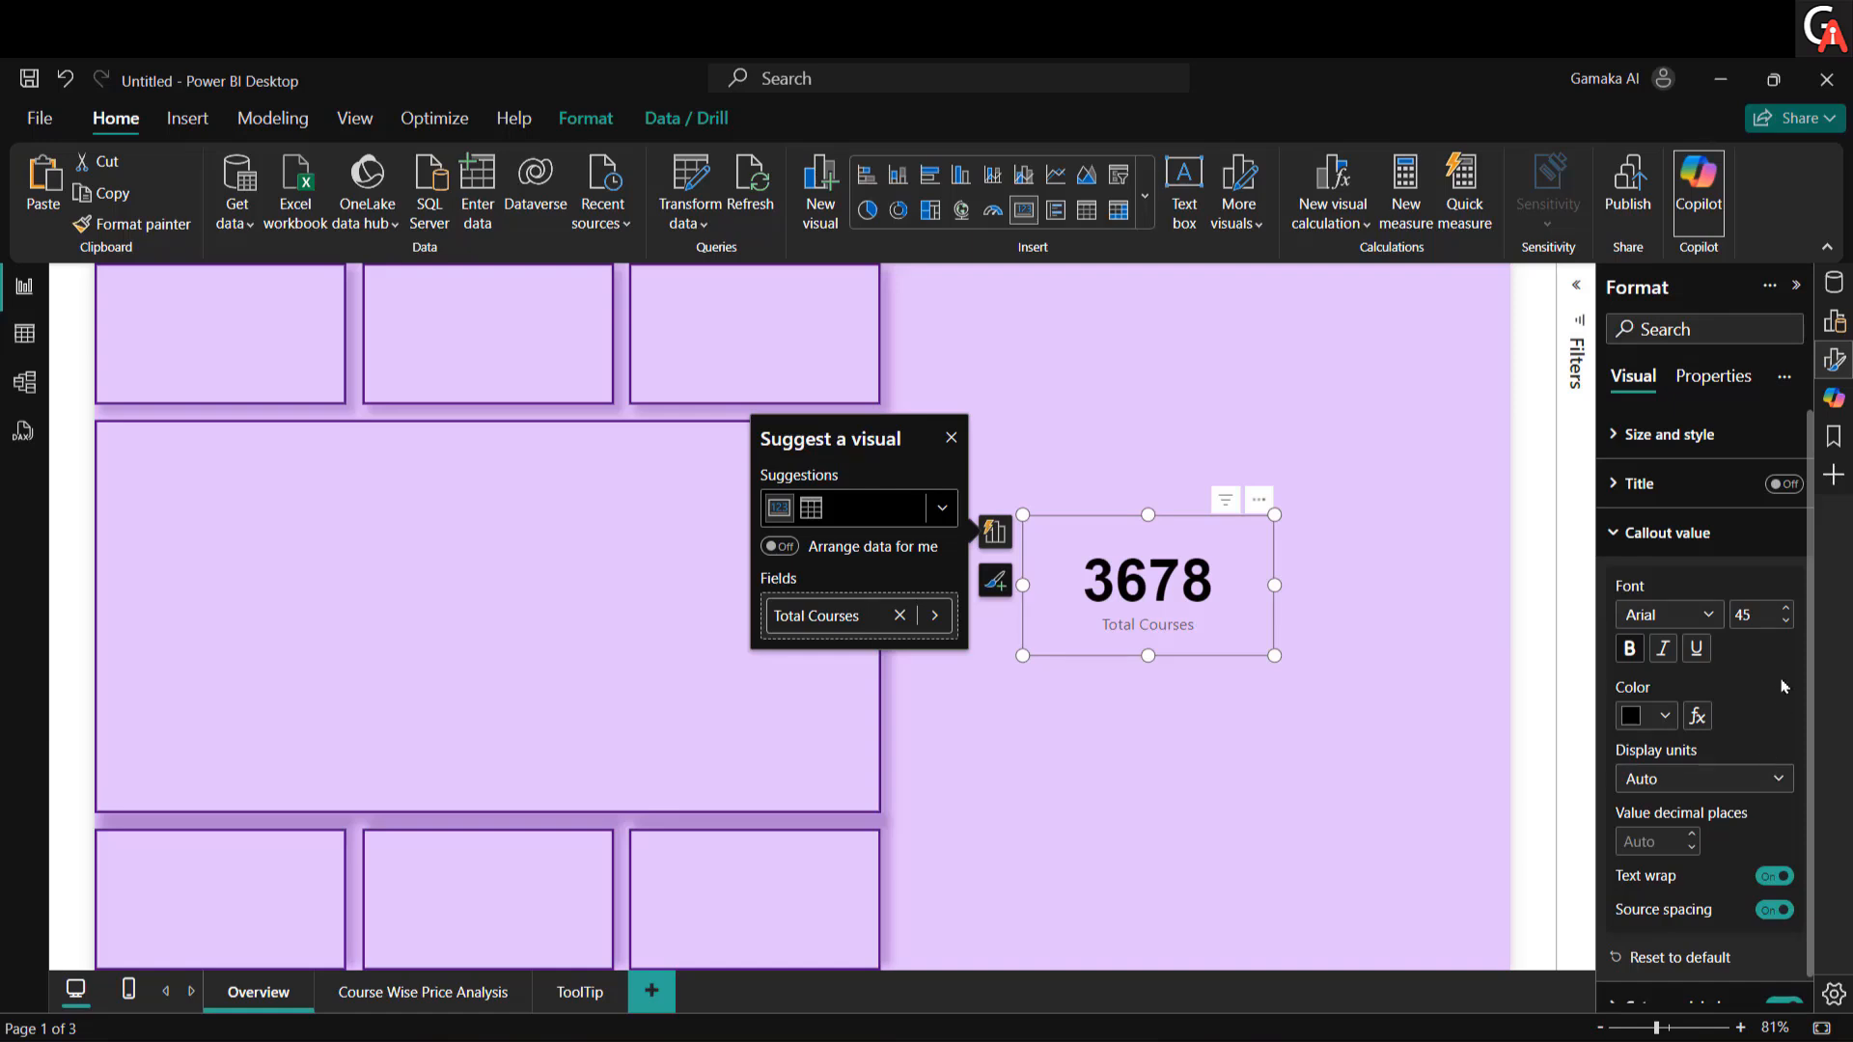
scroll(1784, 686, down, 1)
click(1666, 510)
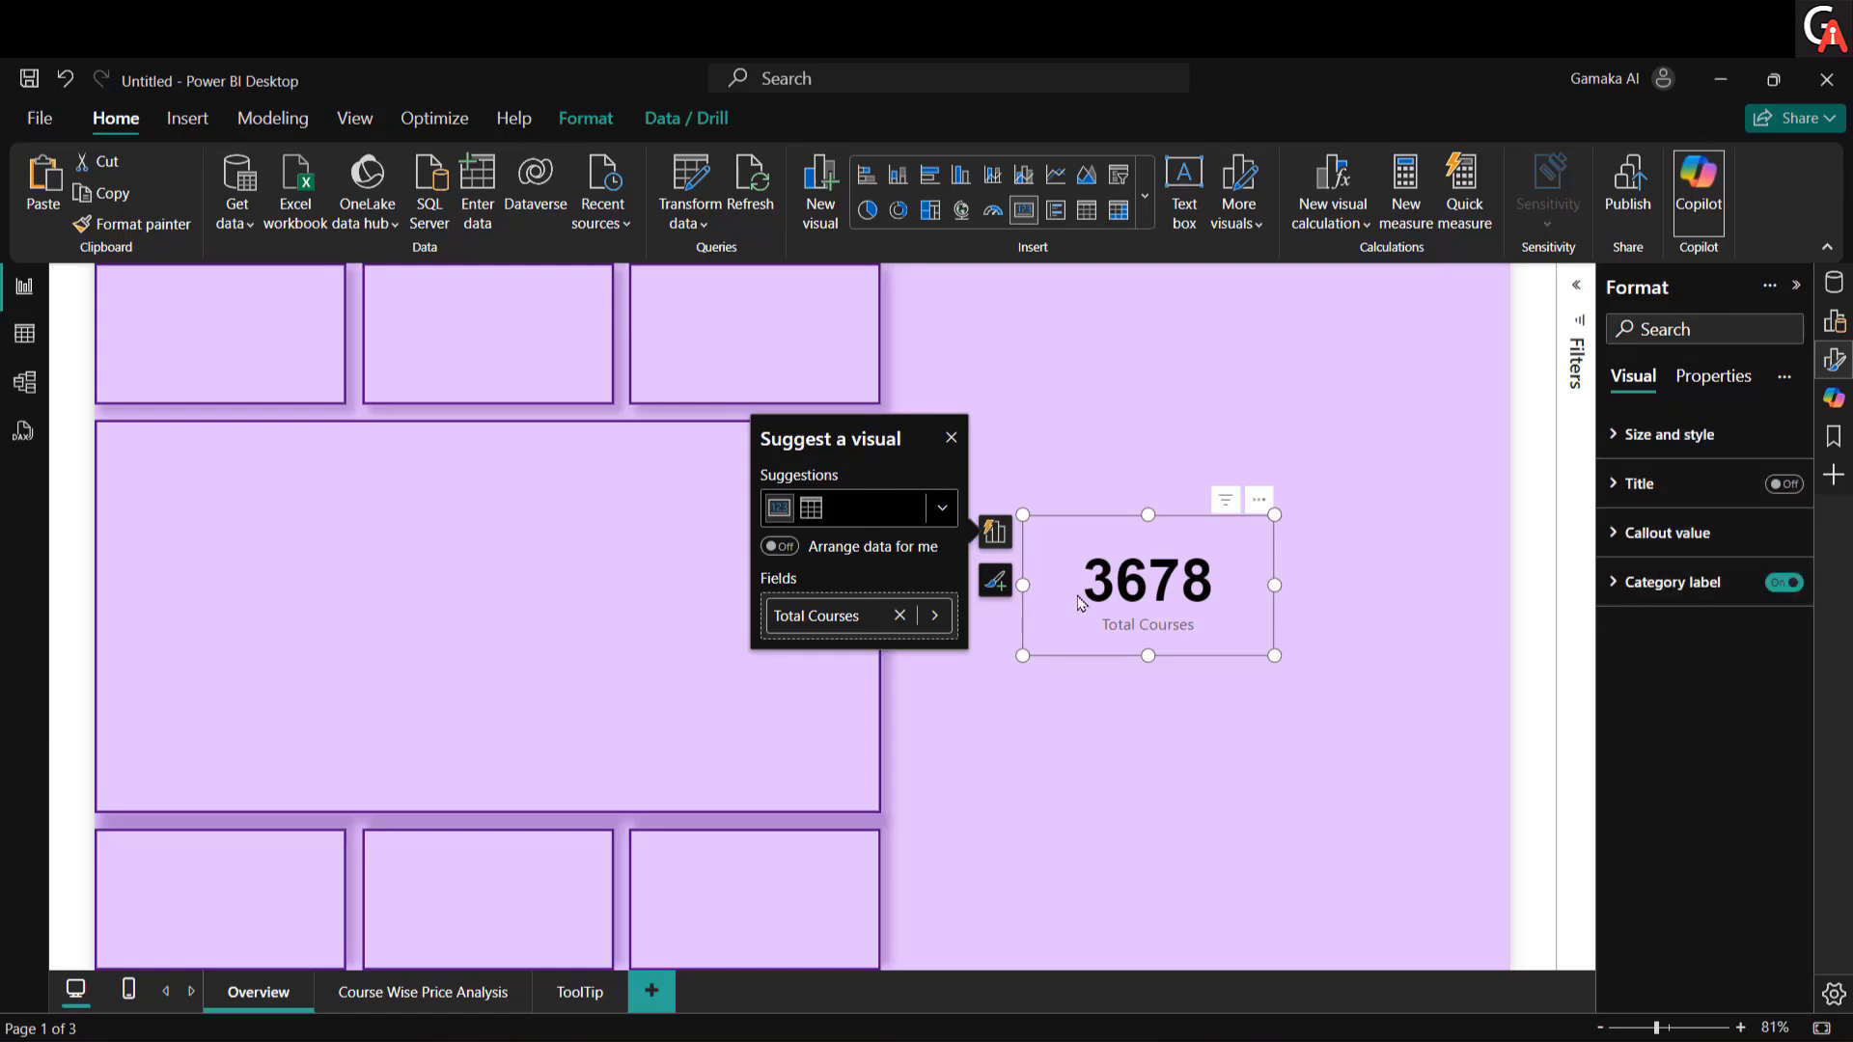
Step: Format the card's category label in bold Arial with black colour
click(1650, 581)
click(1674, 666)
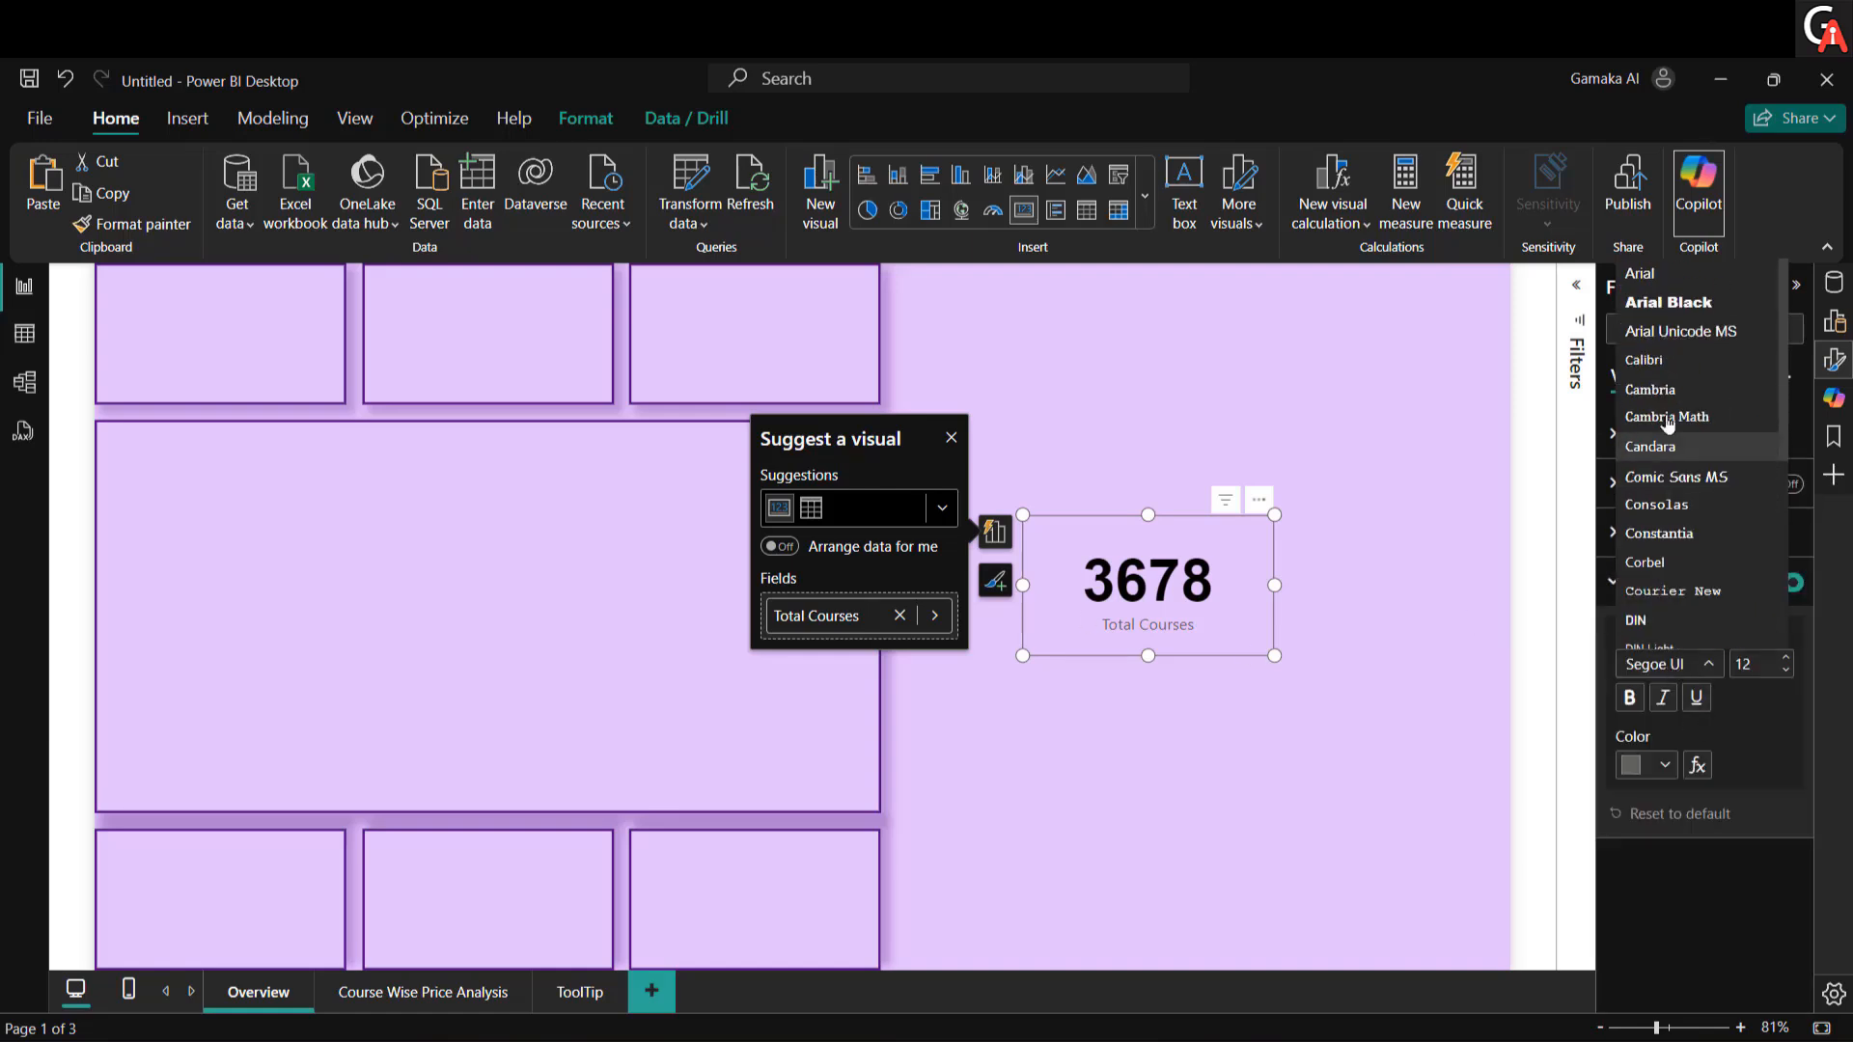
click(1640, 257)
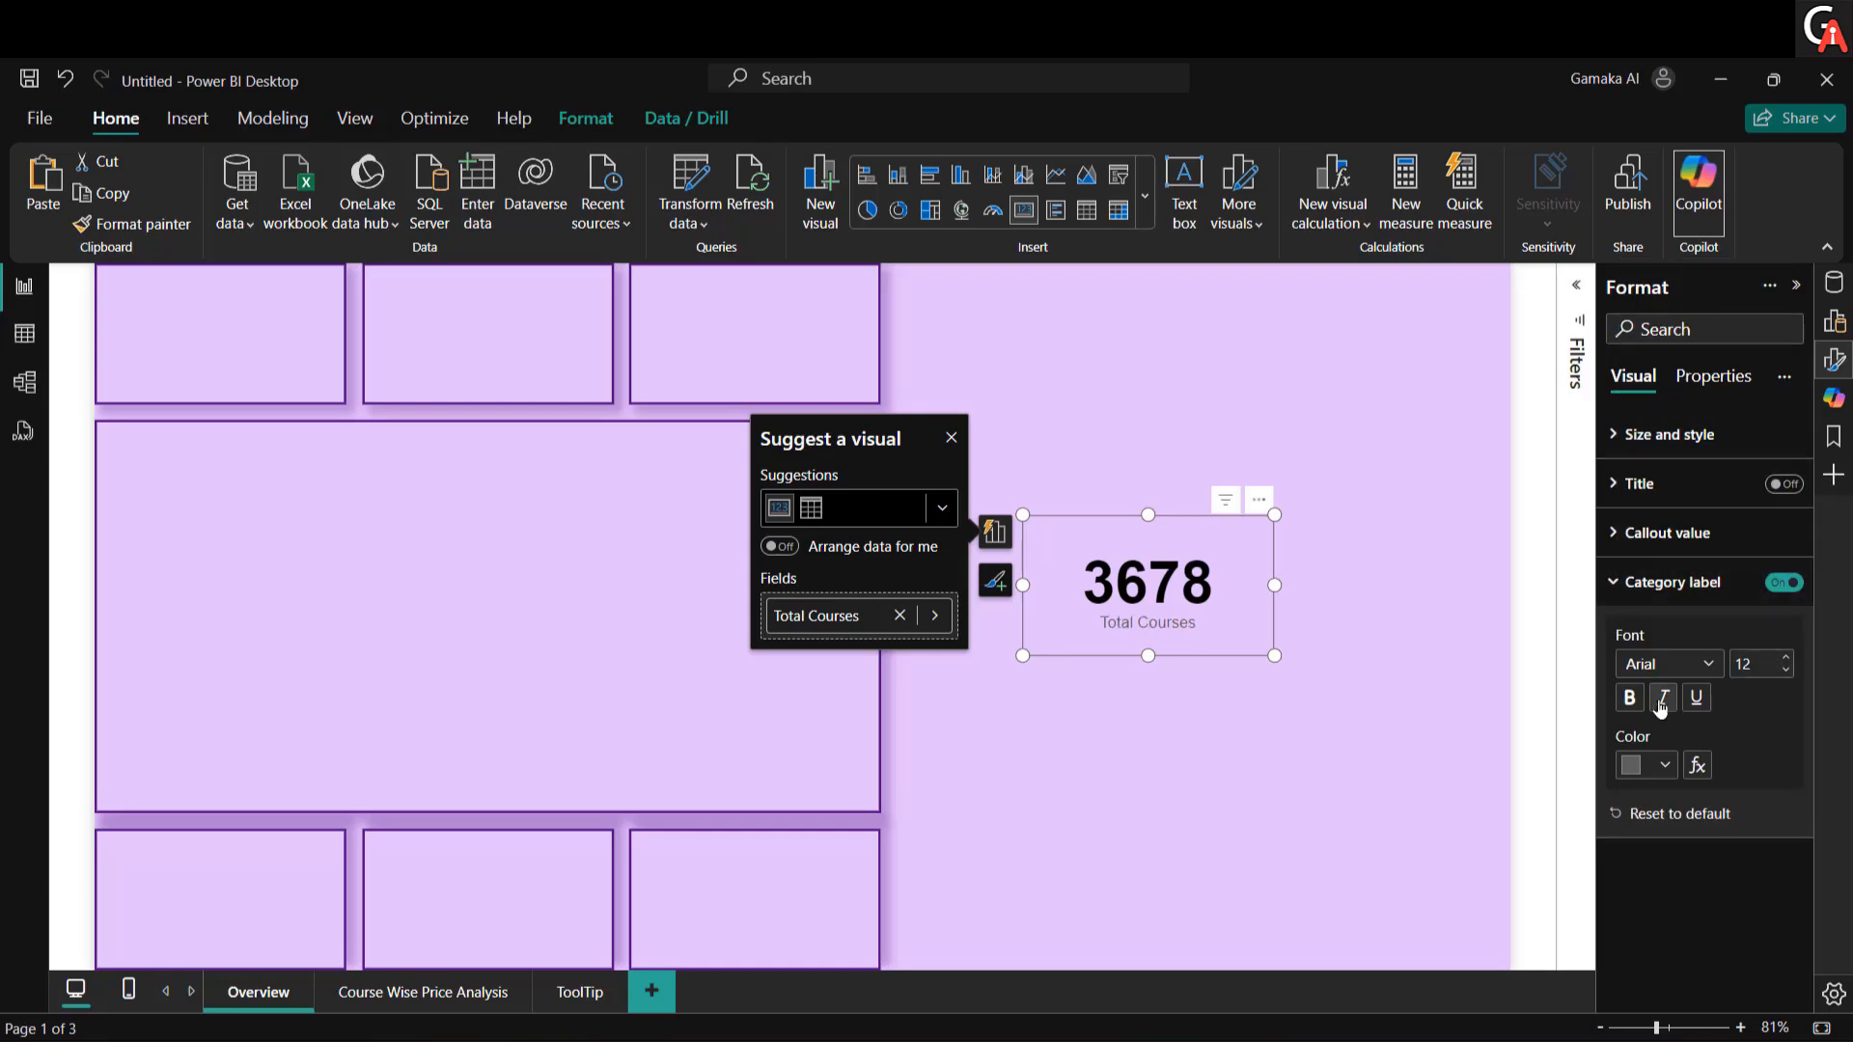
click(1629, 696)
click(1654, 768)
click(1493, 660)
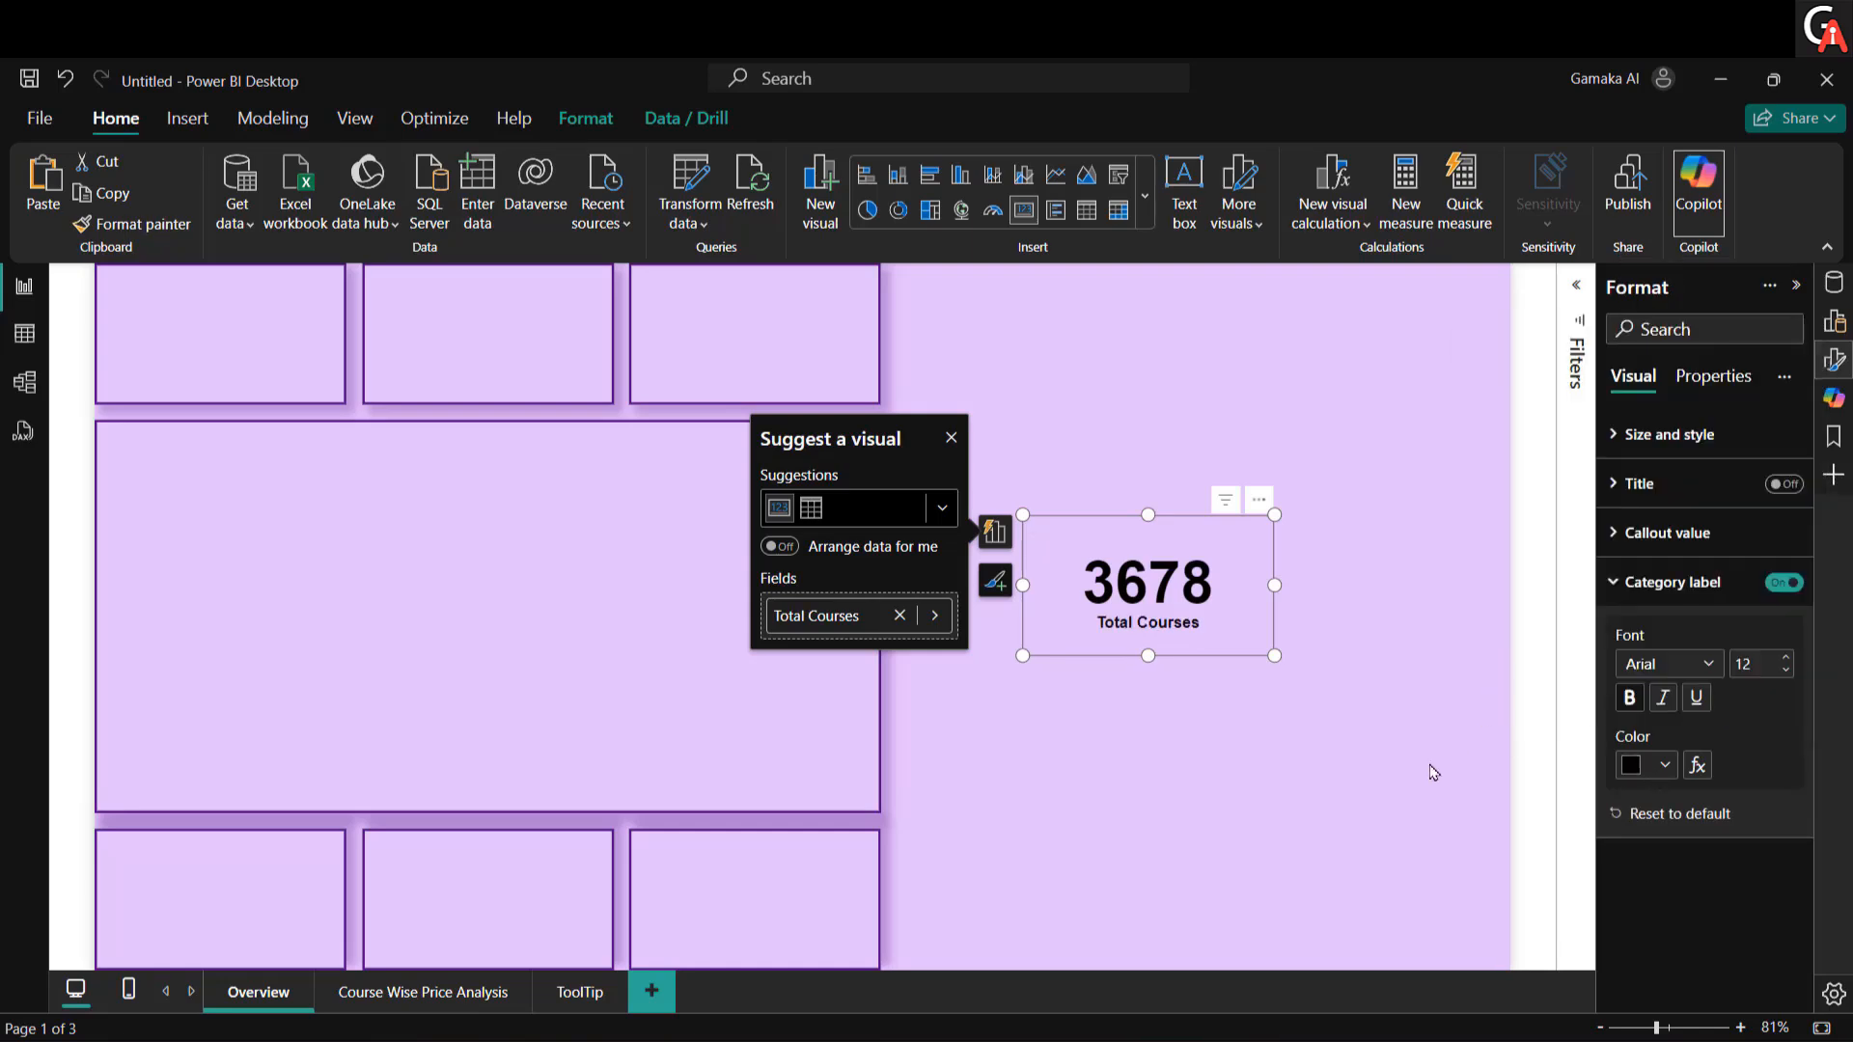
Step: Move the Total Courses card into the upper row's first frame and place copies of it in the second and third frames
drag(1134, 608, 569, 378)
key(ctrl+c)
key(ctrl+v)
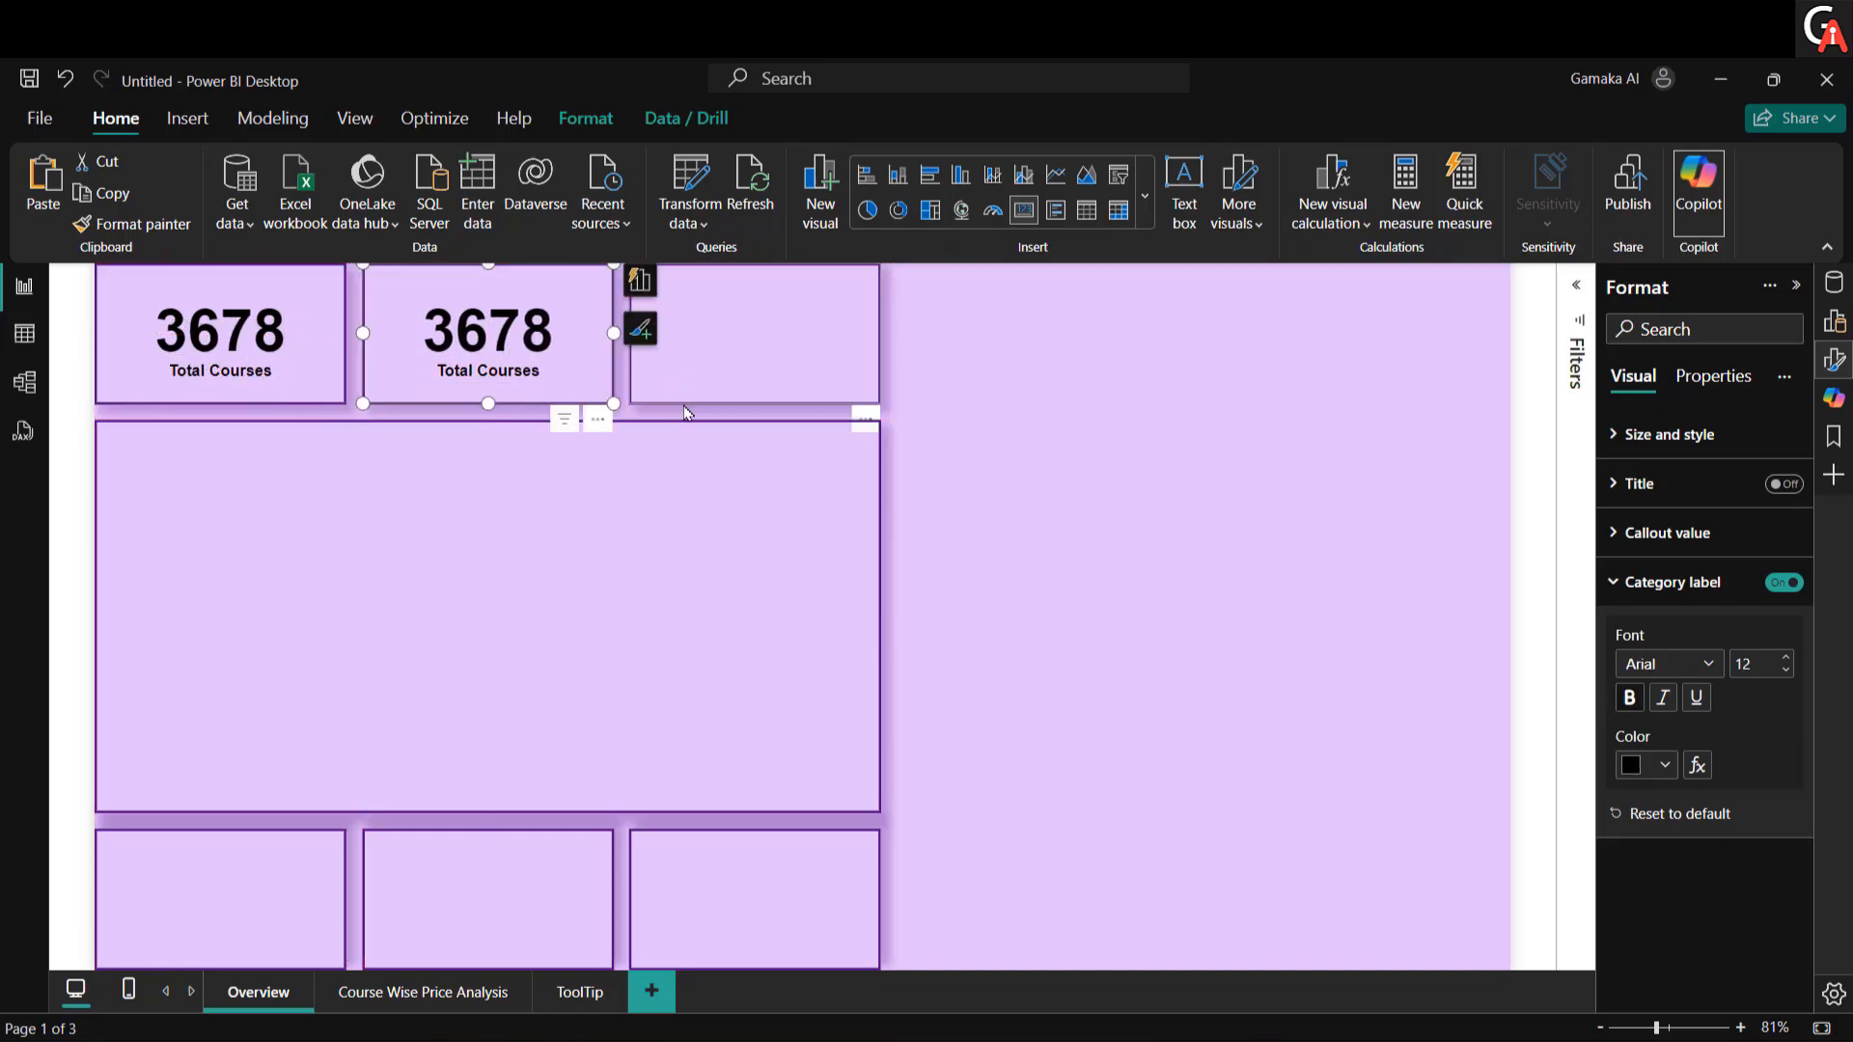
key(ctrl+v)
drag(396, 359, 661, 359)
Step: Paste three more copies of the Total Courses card, one into each frame of the row below the large rectangle
key(ctrl+v)
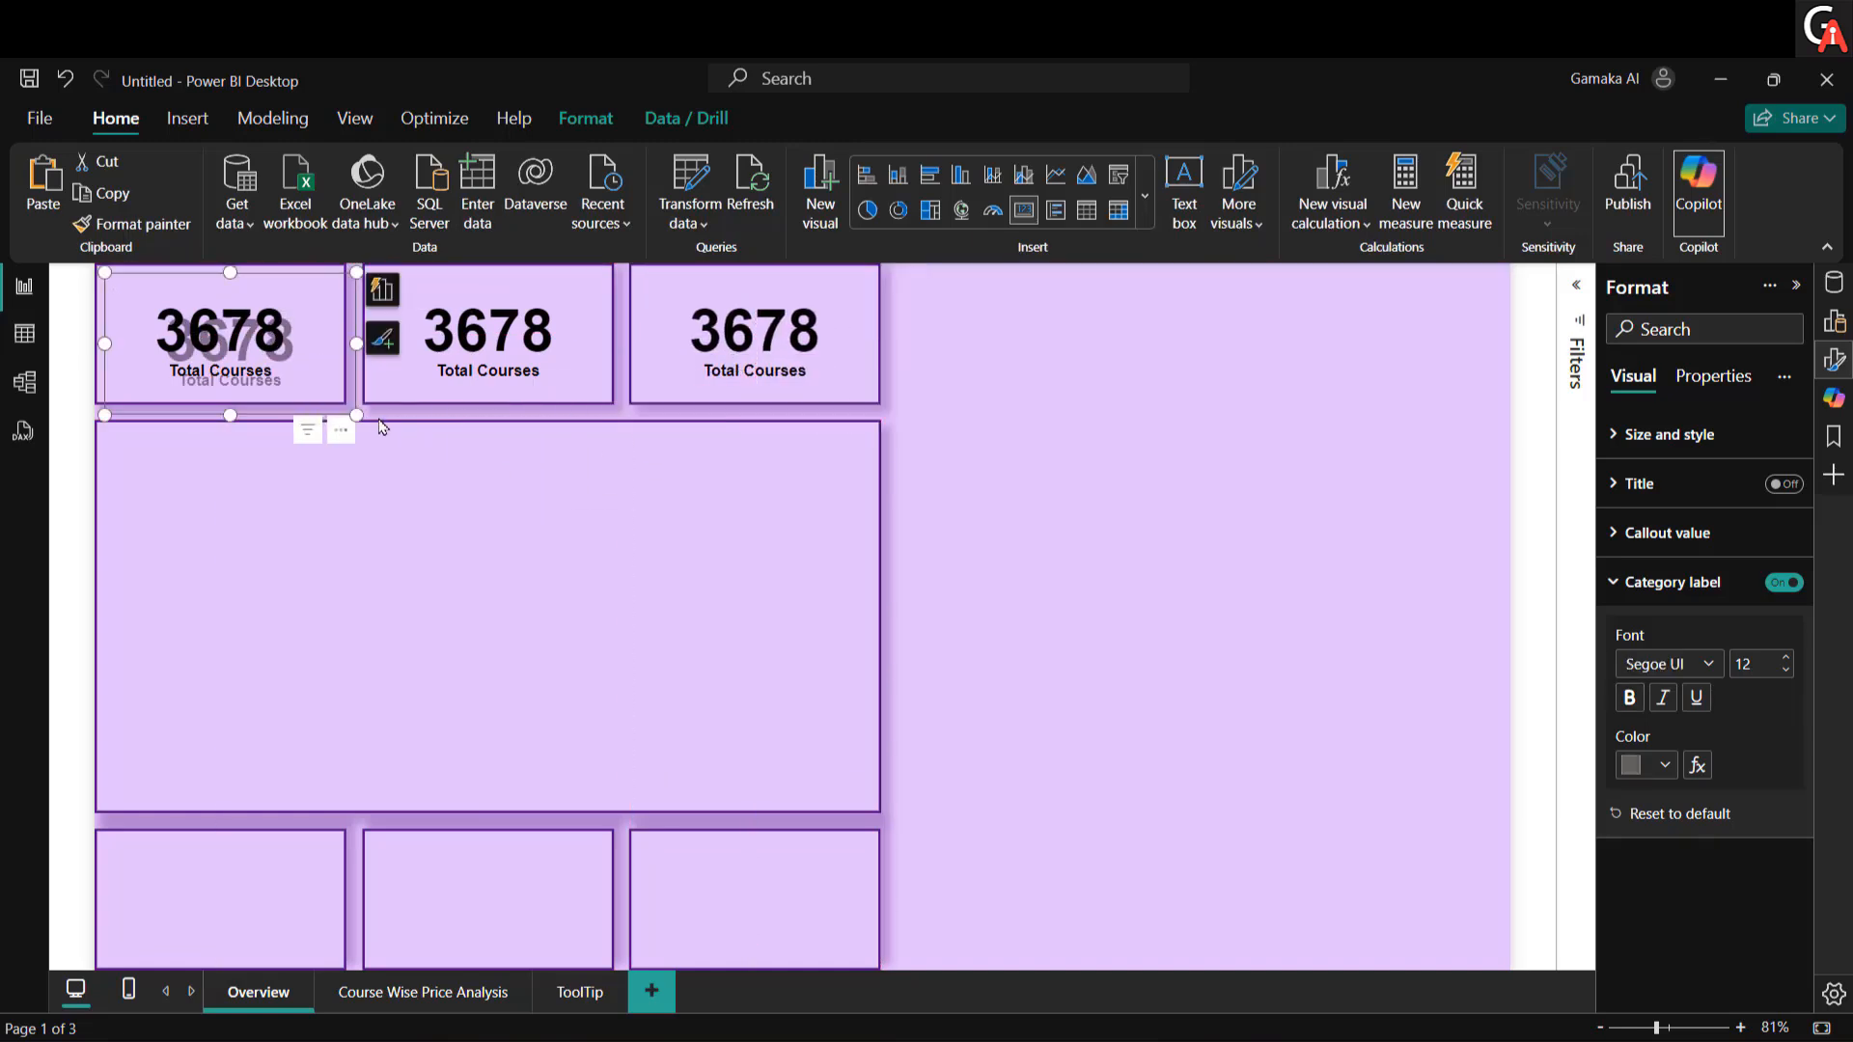
drag(254, 386, 245, 938)
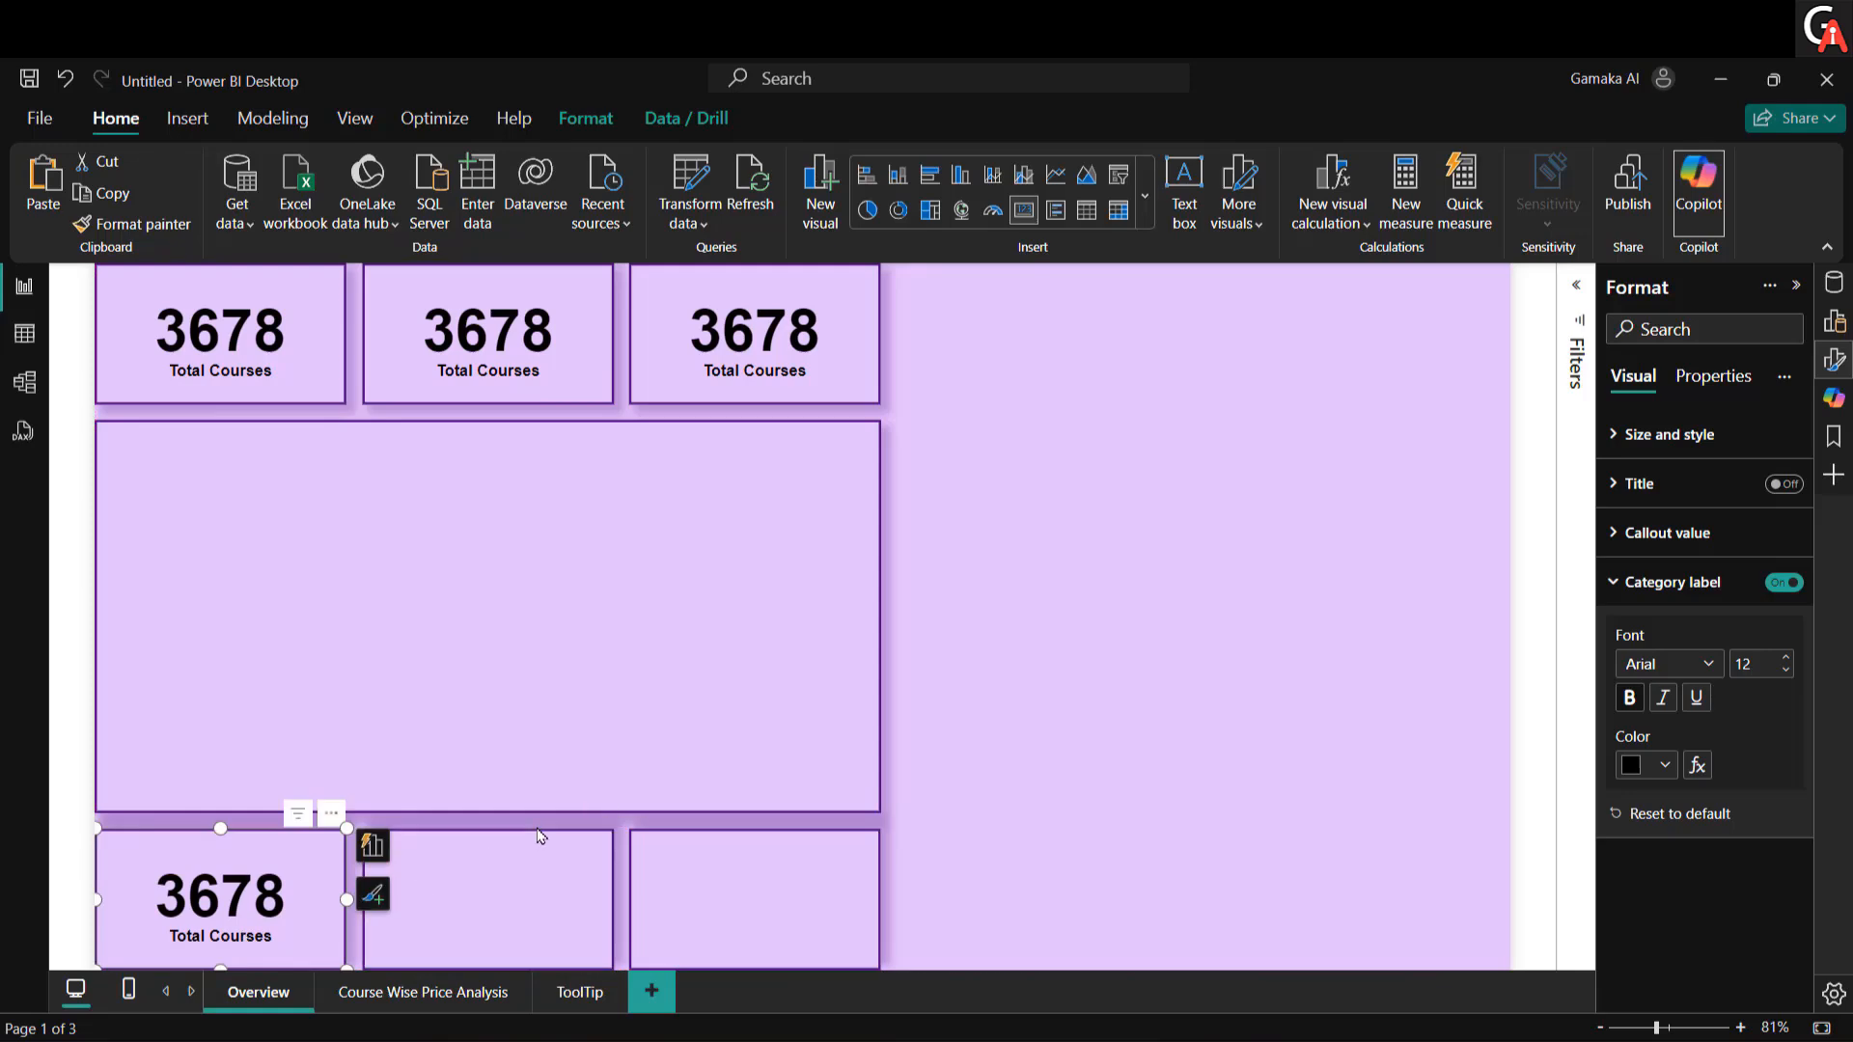
key(ctrl+v)
drag(246, 386, 455, 909)
key(ctrl+v)
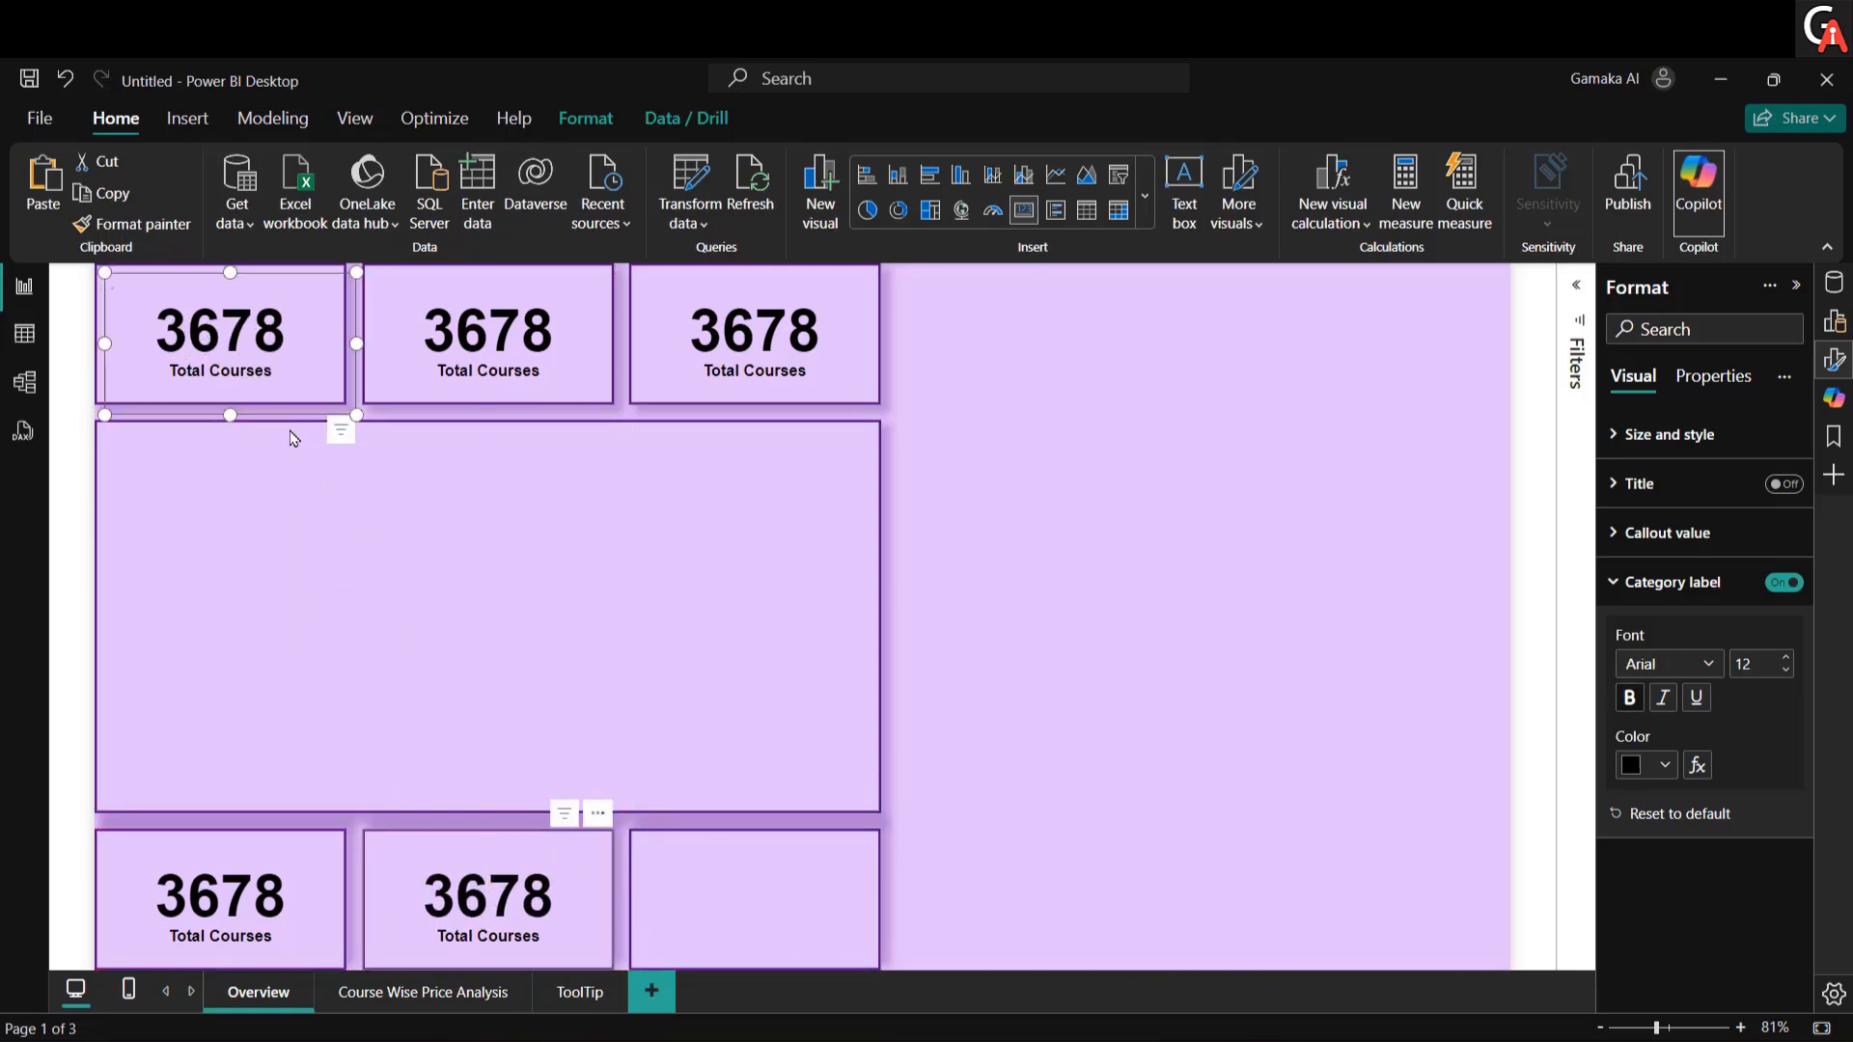
drag(219, 397, 746, 907)
Step: Replace the field of the upper row's middle card with the Total Subscribers measure
click(441, 349)
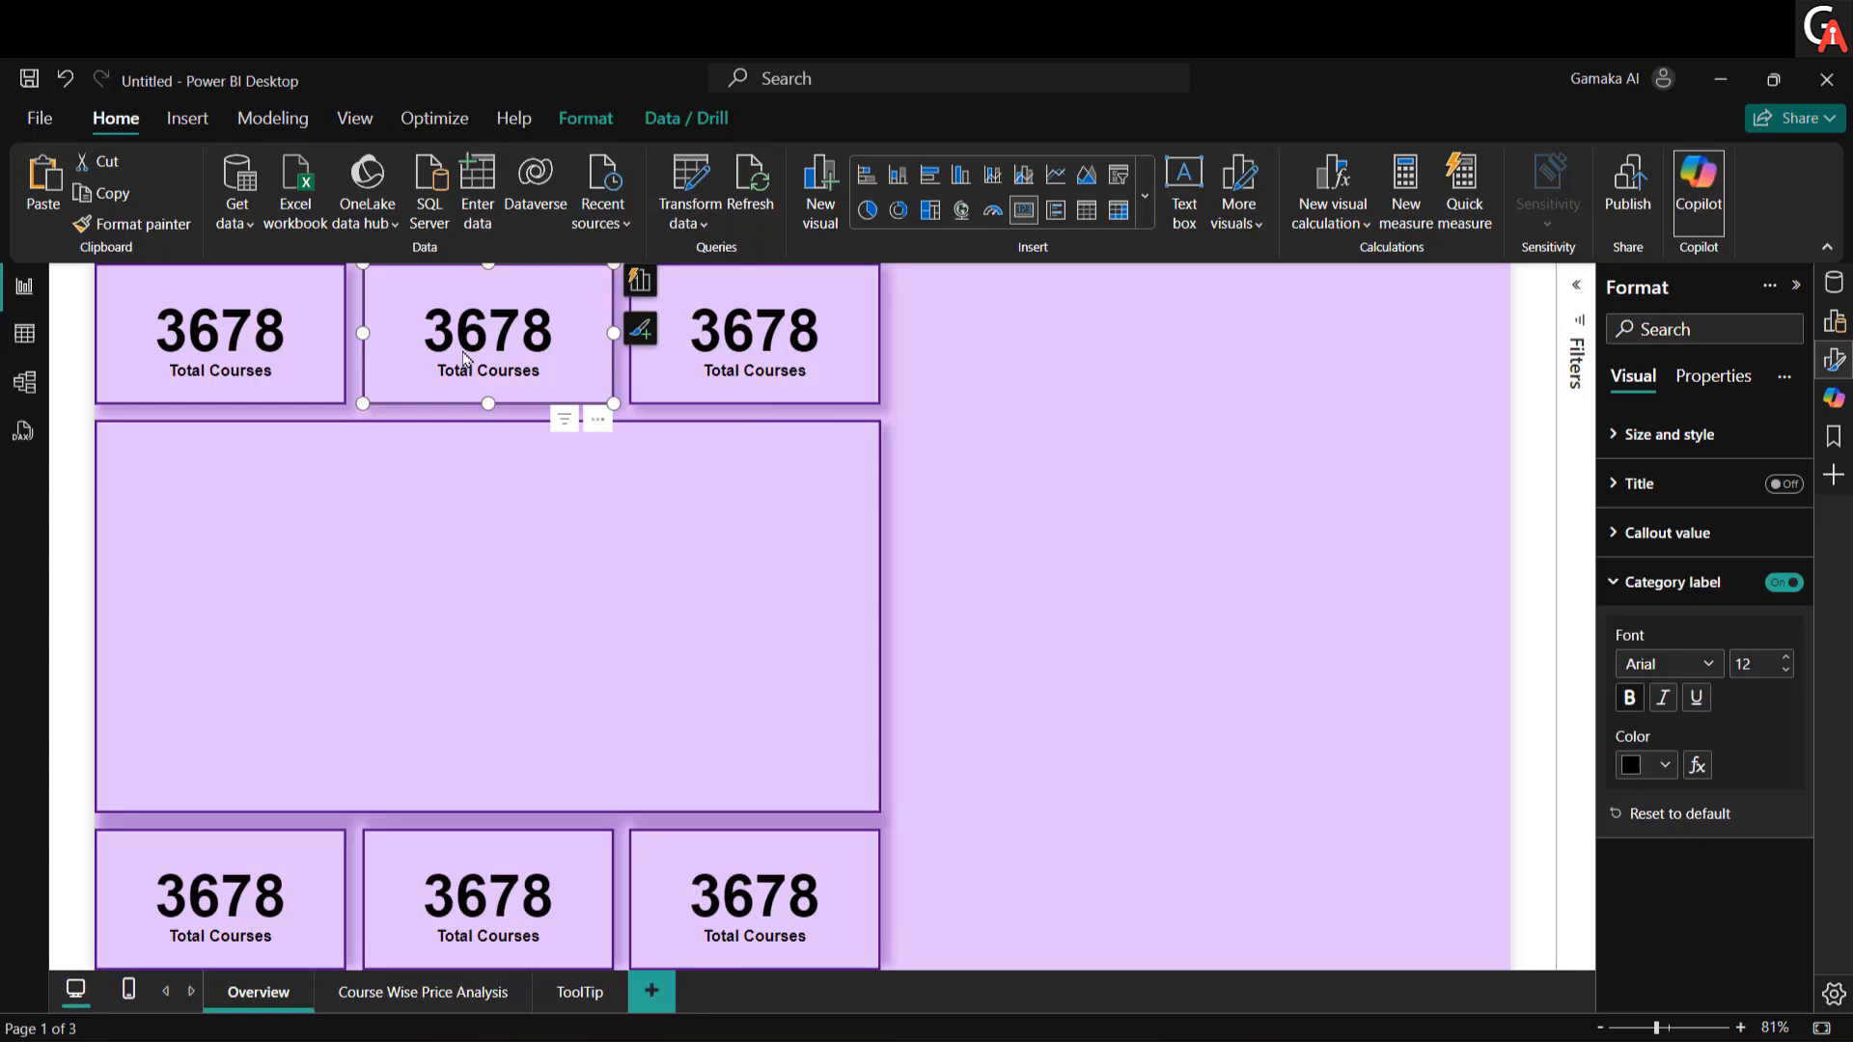
click(1833, 321)
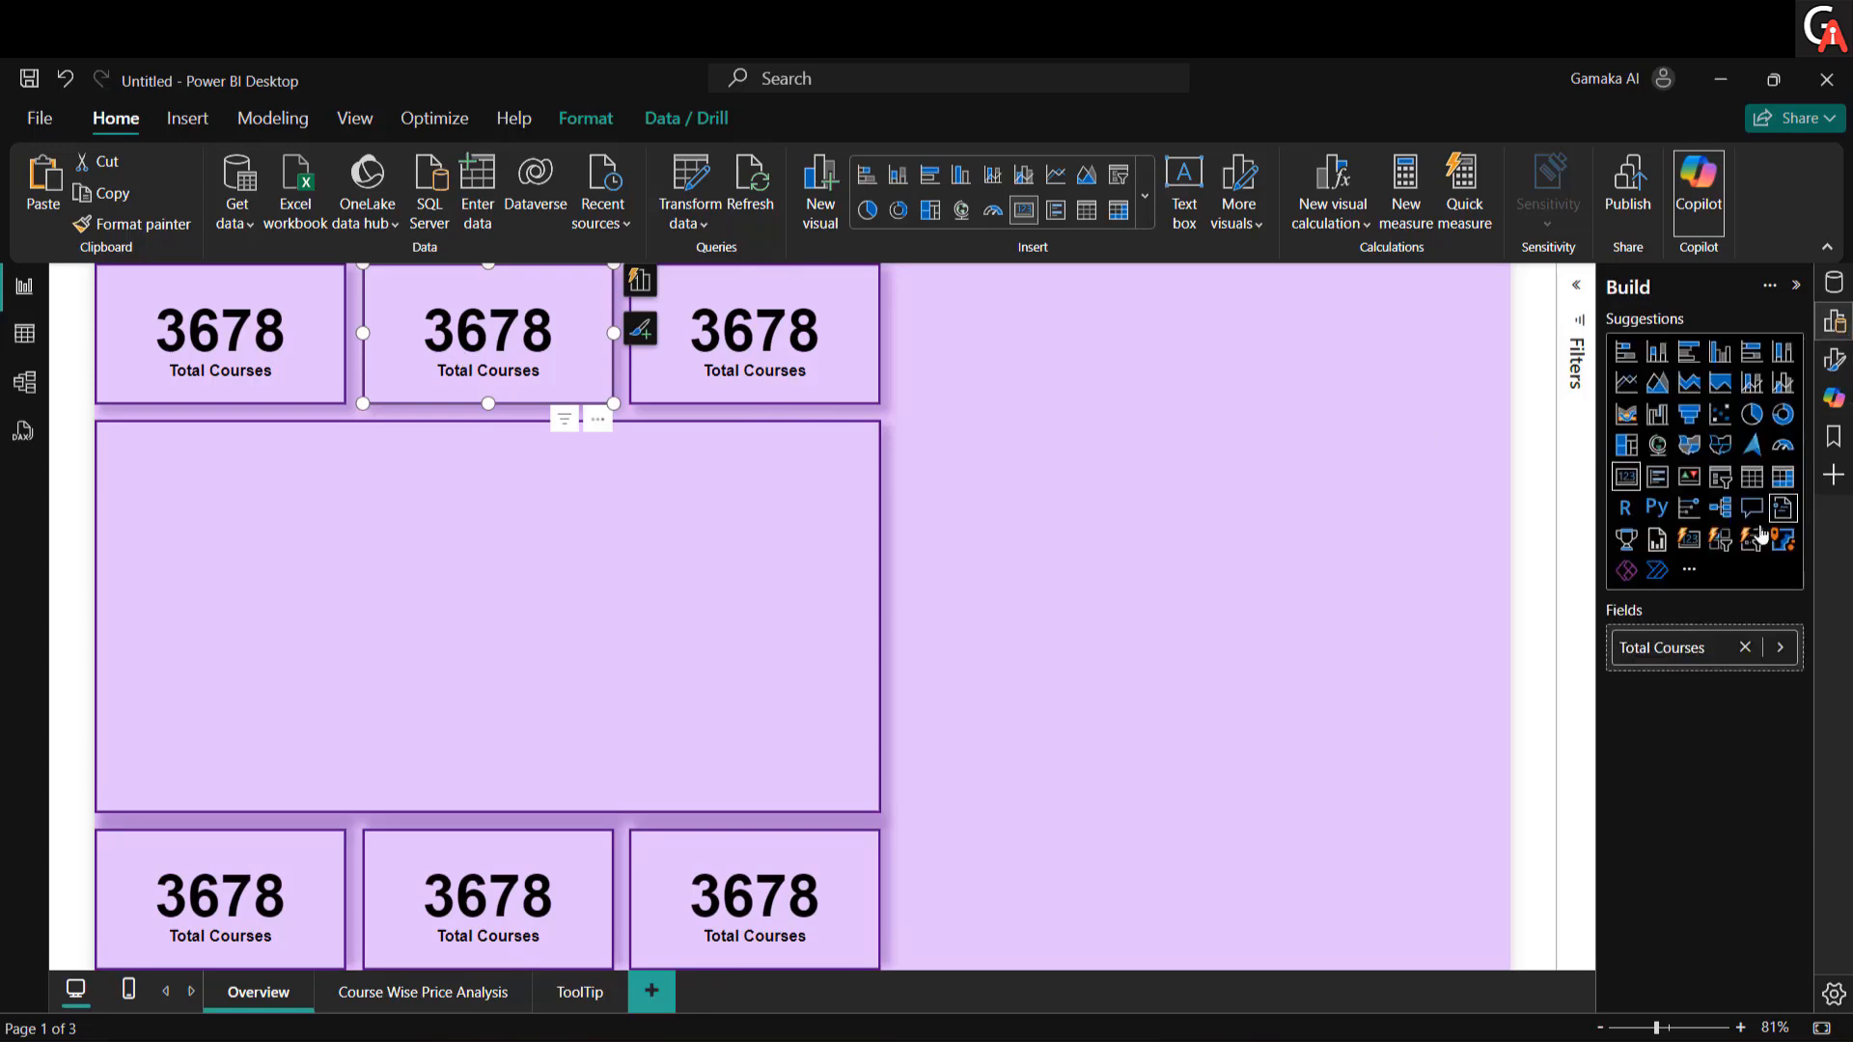
click(1745, 649)
click(1747, 651)
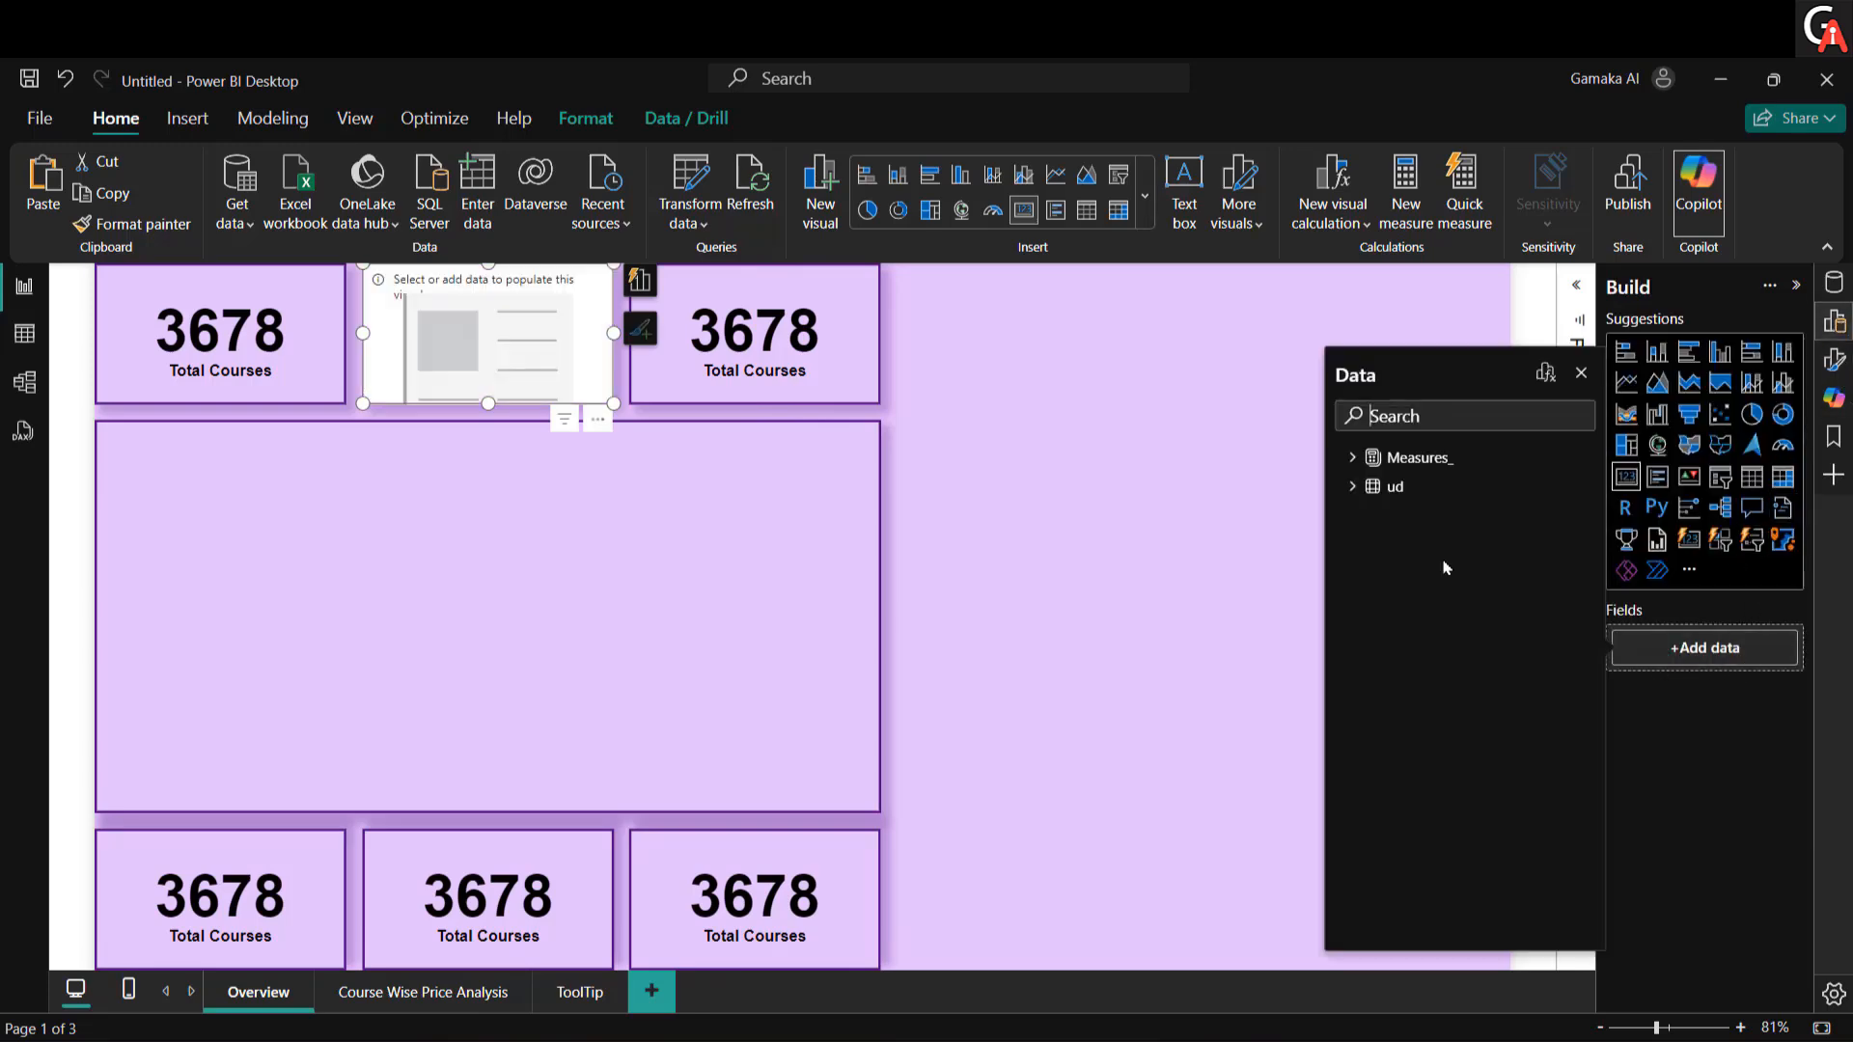
click(1350, 459)
click(1390, 661)
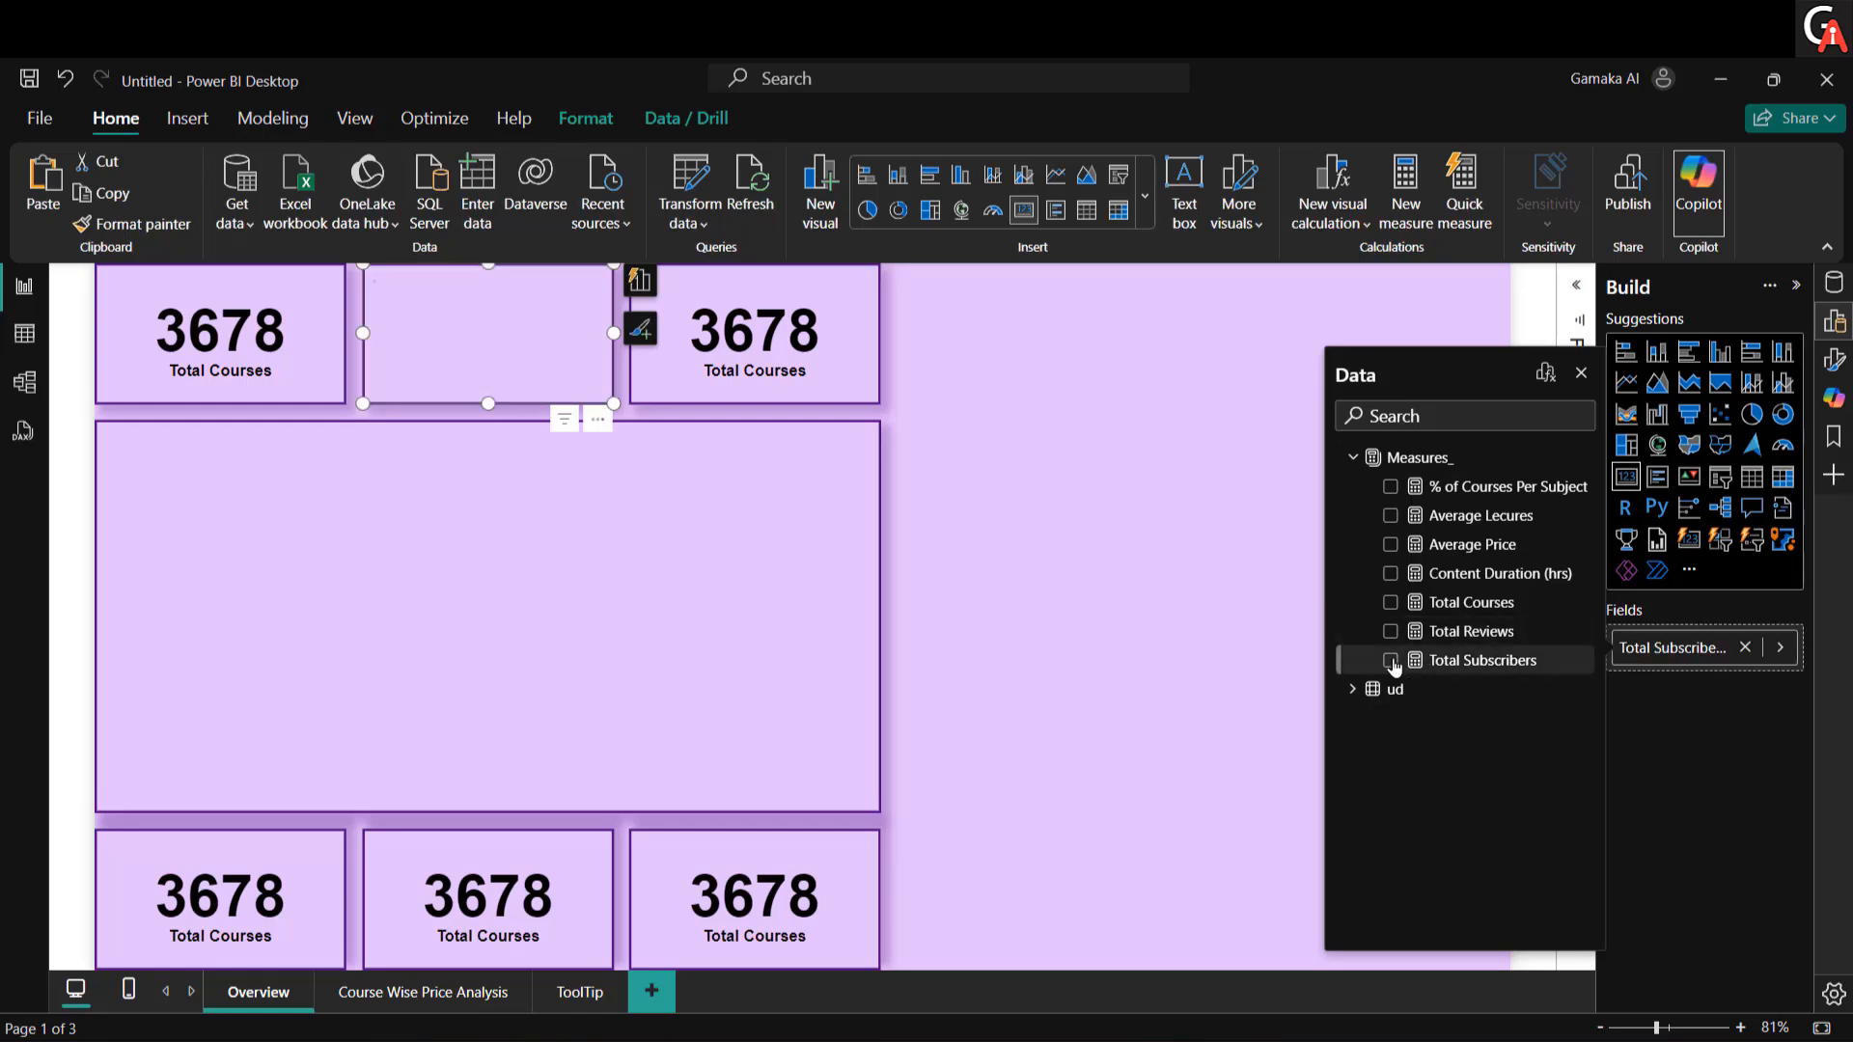
Step: Replace the field of the upper row's third card with the Total Reviews measure
click(817, 305)
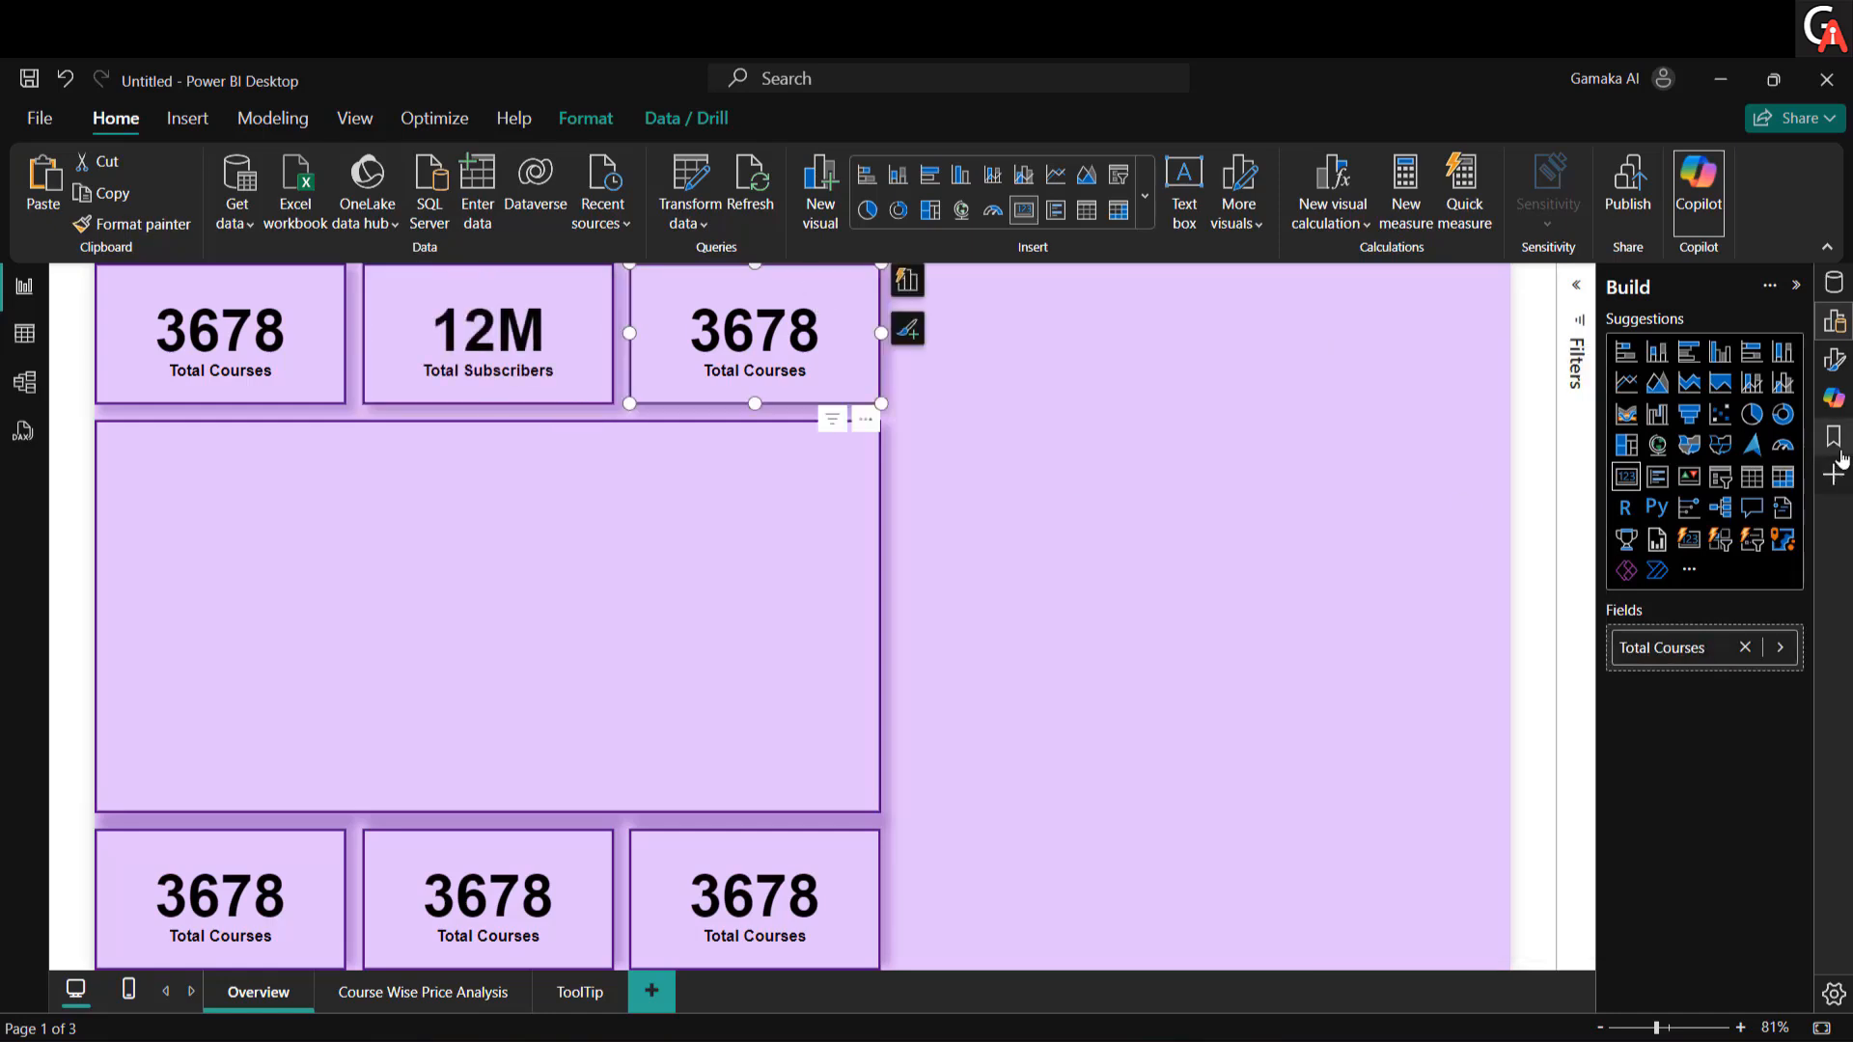
click(1744, 647)
click(1701, 651)
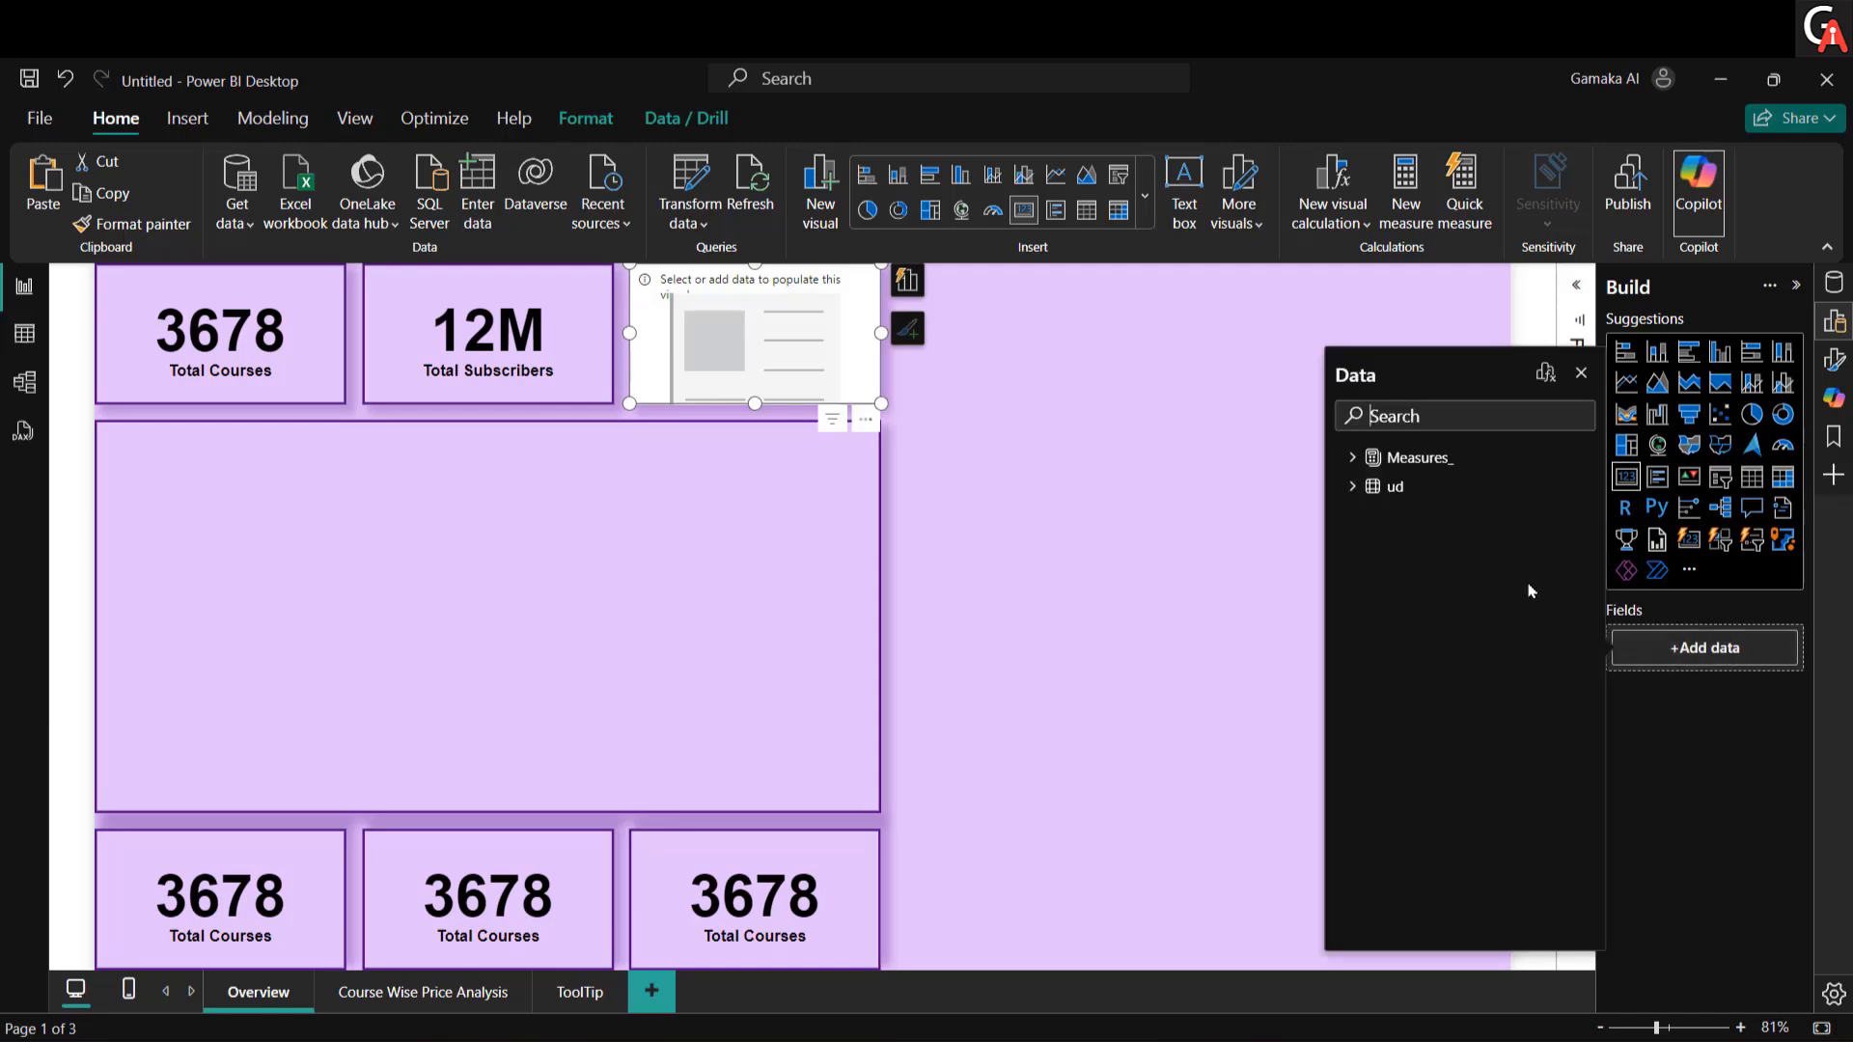
click(1352, 457)
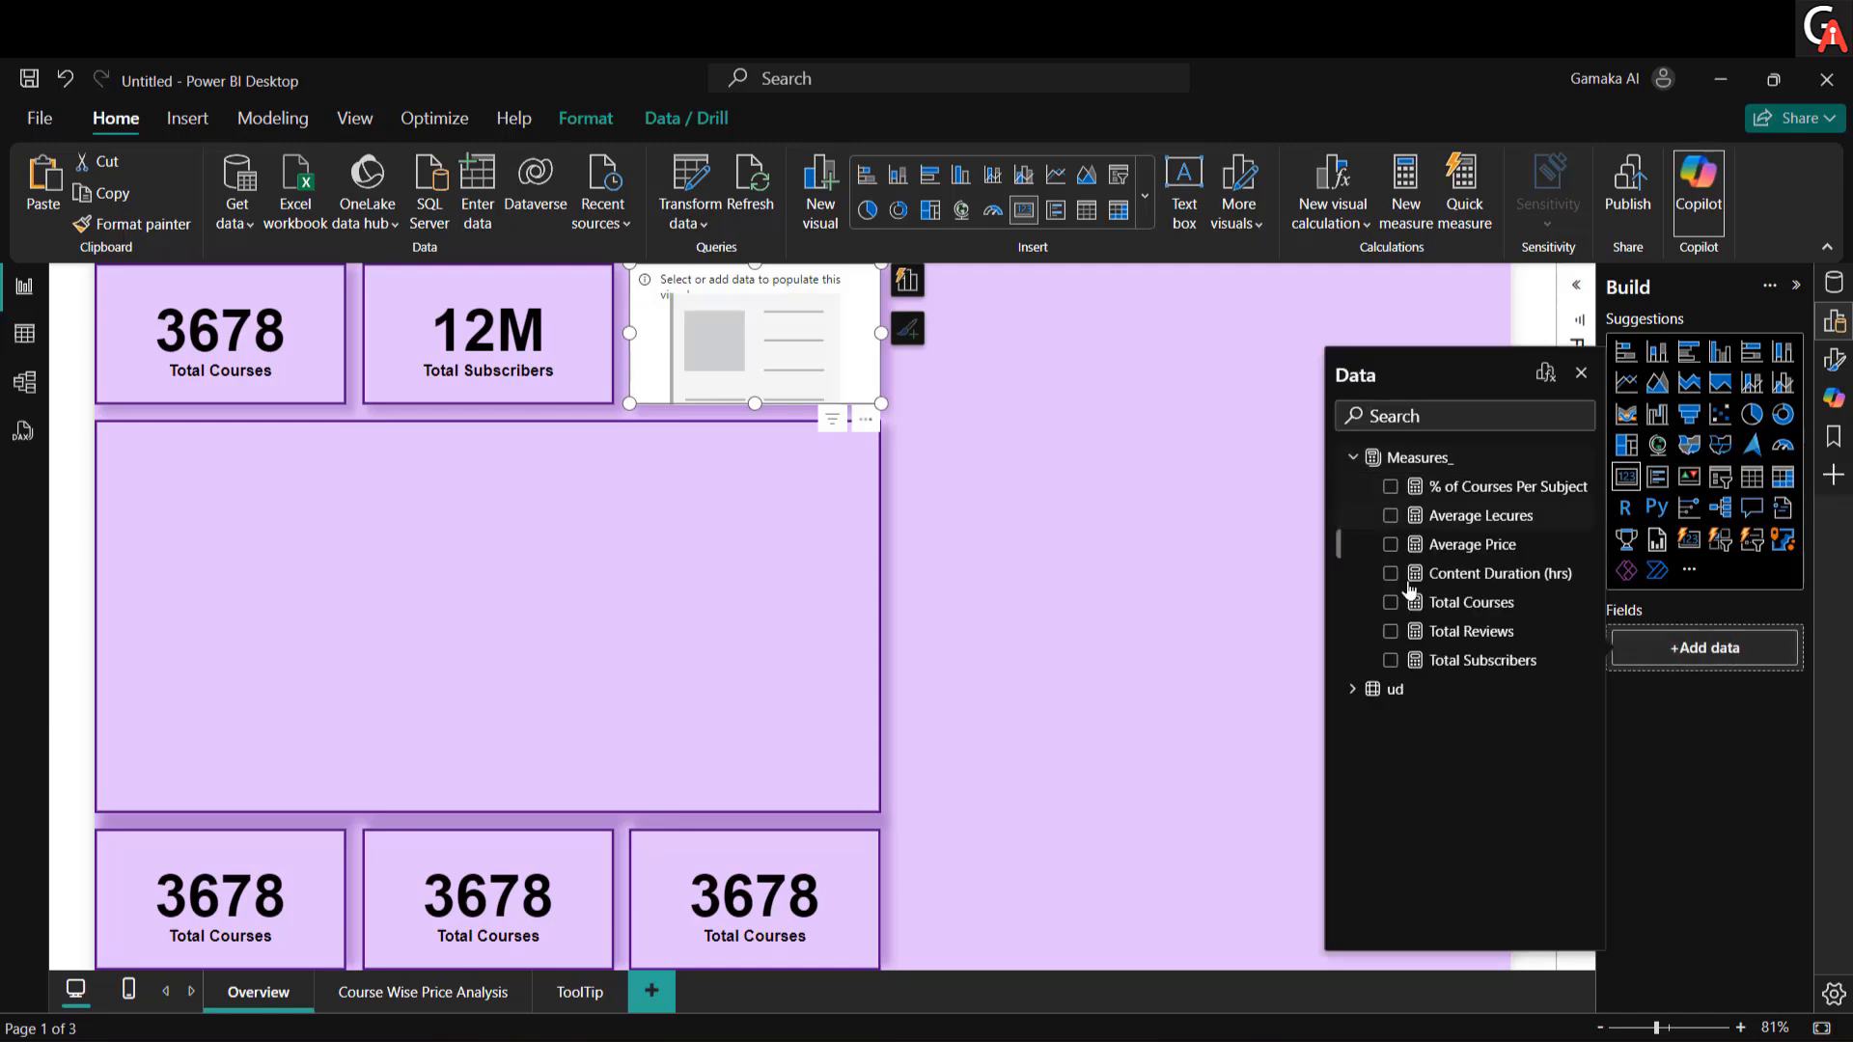
click(1391, 632)
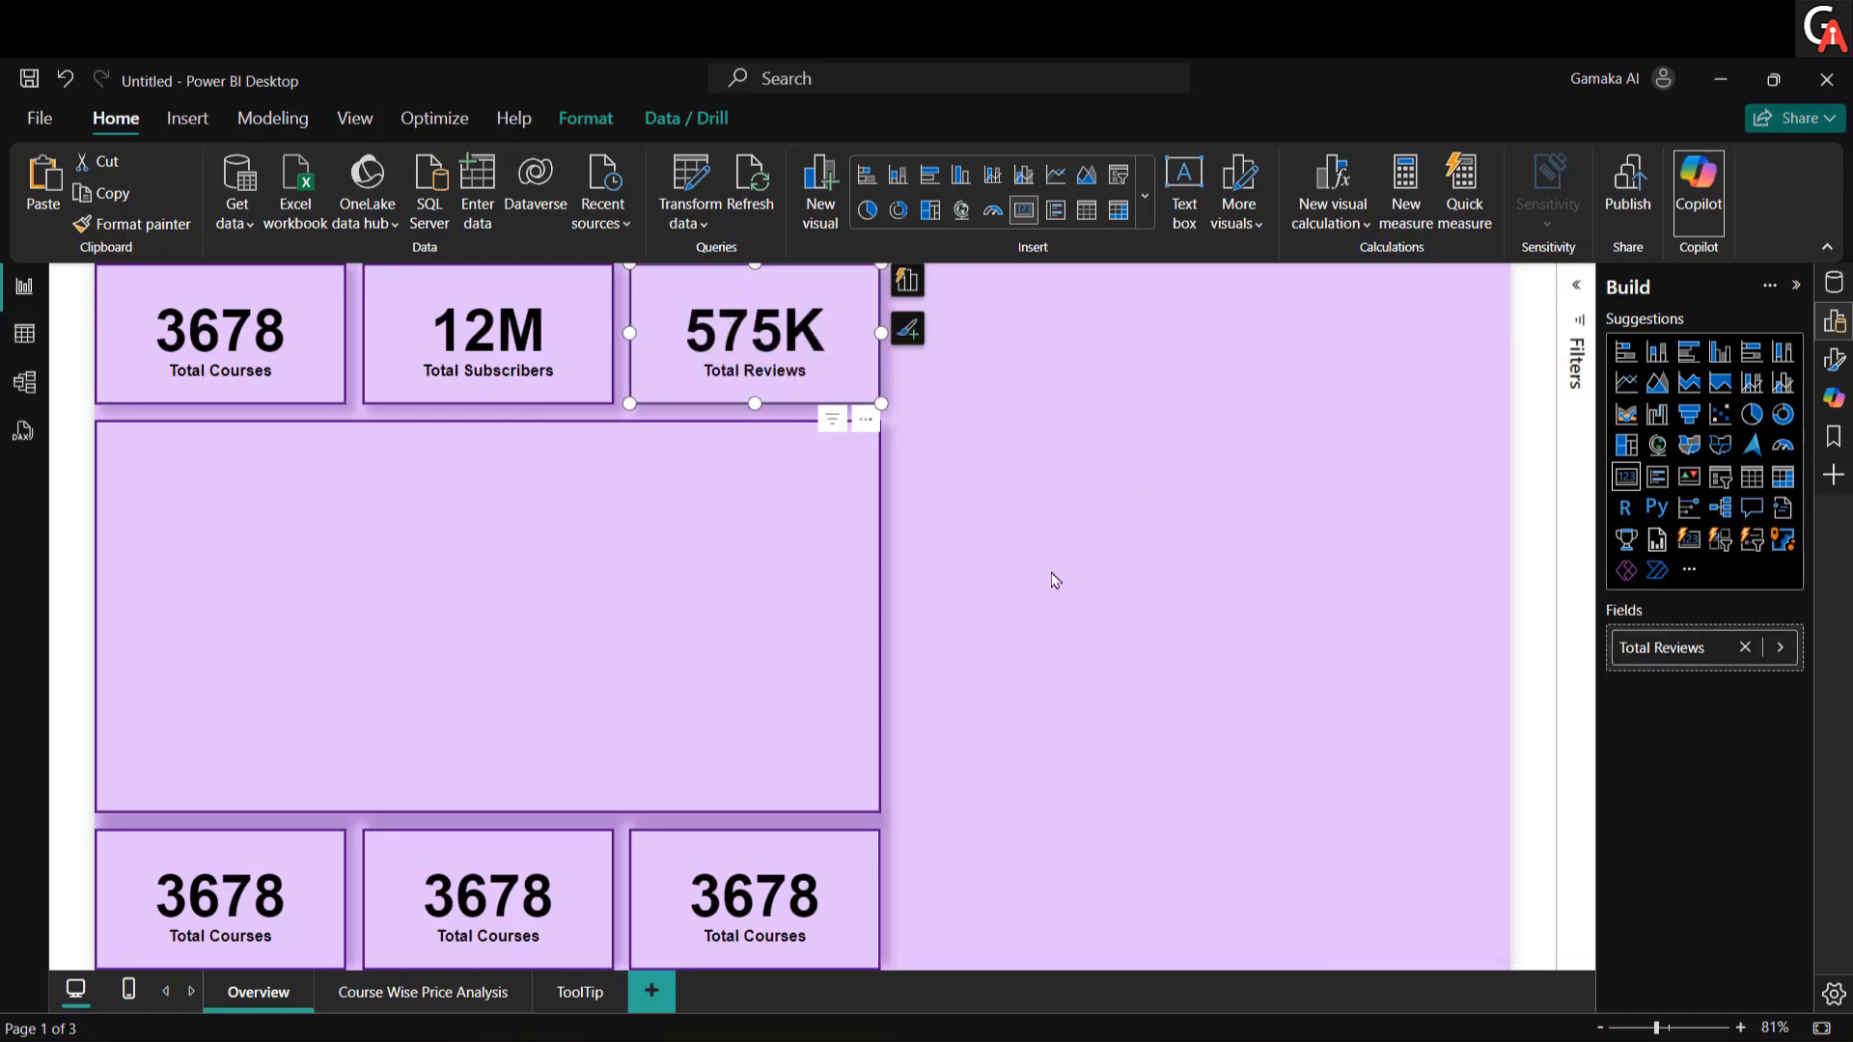
Step: Replace the field of the lower row's first card with the Average Price measure
click(244, 897)
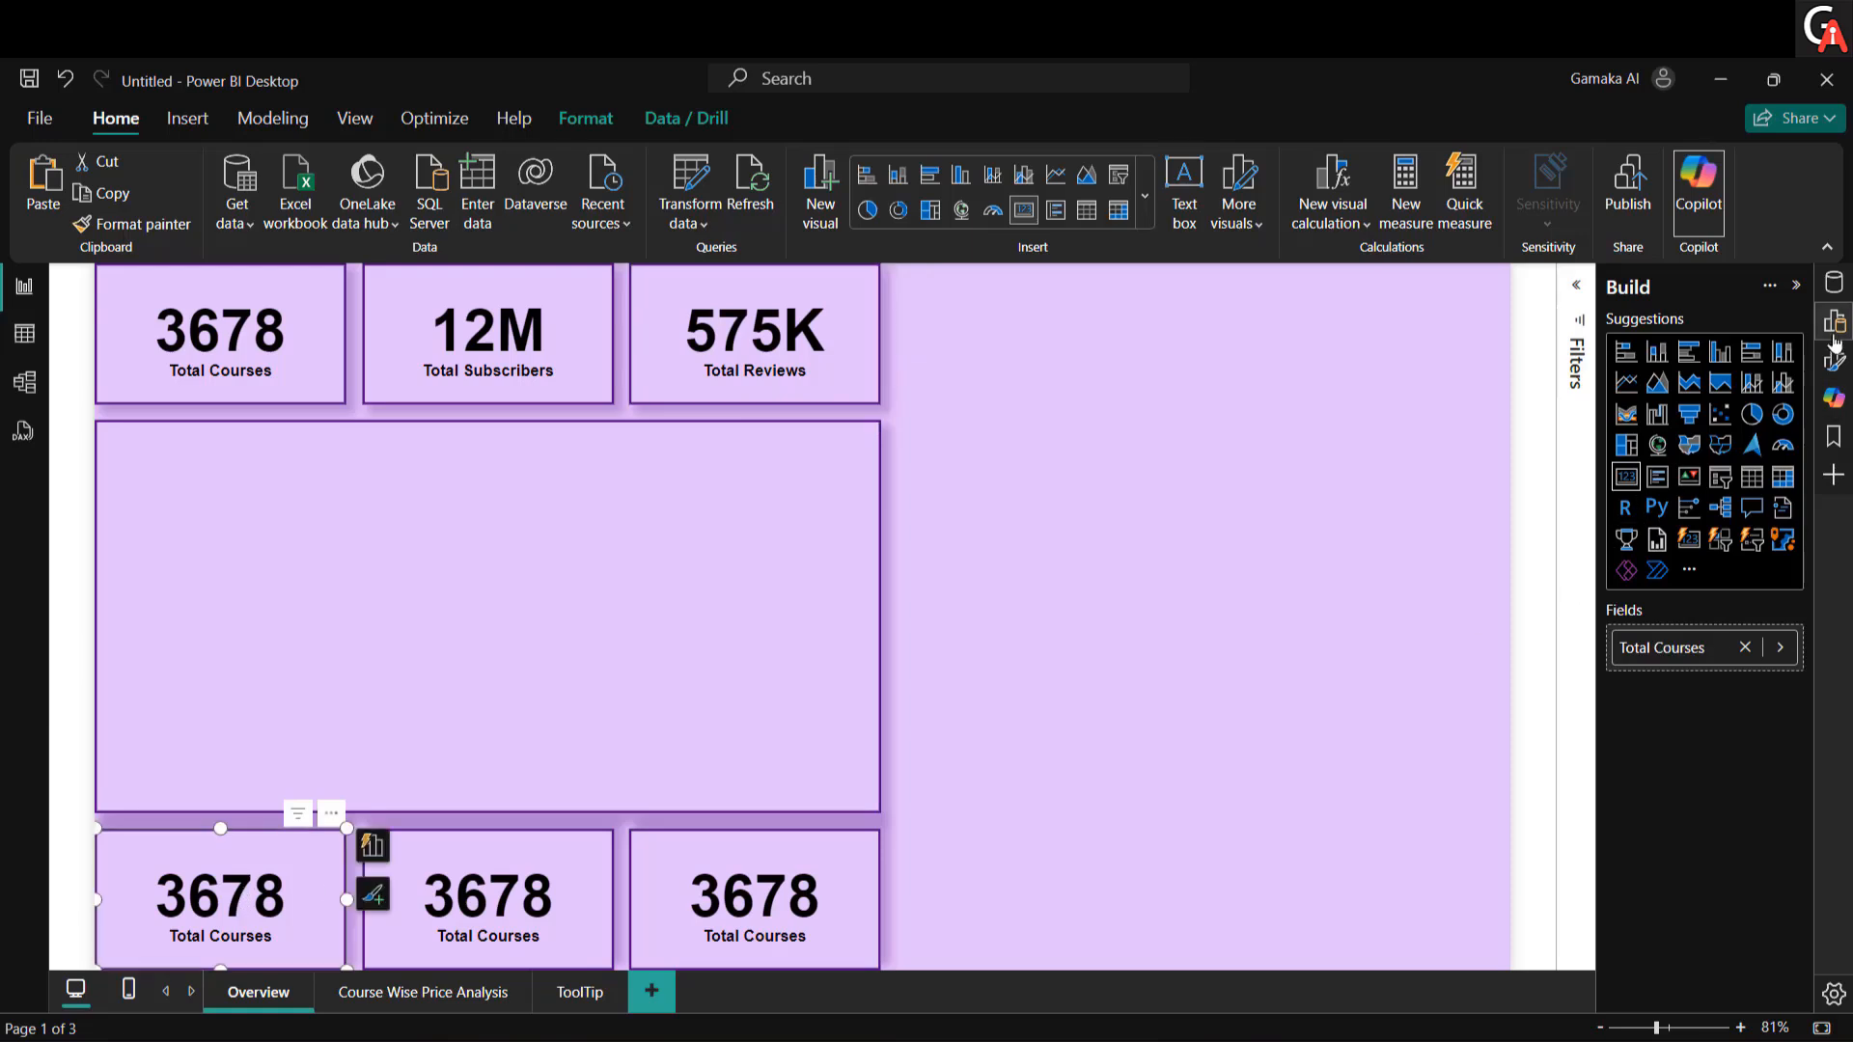
click(1744, 647)
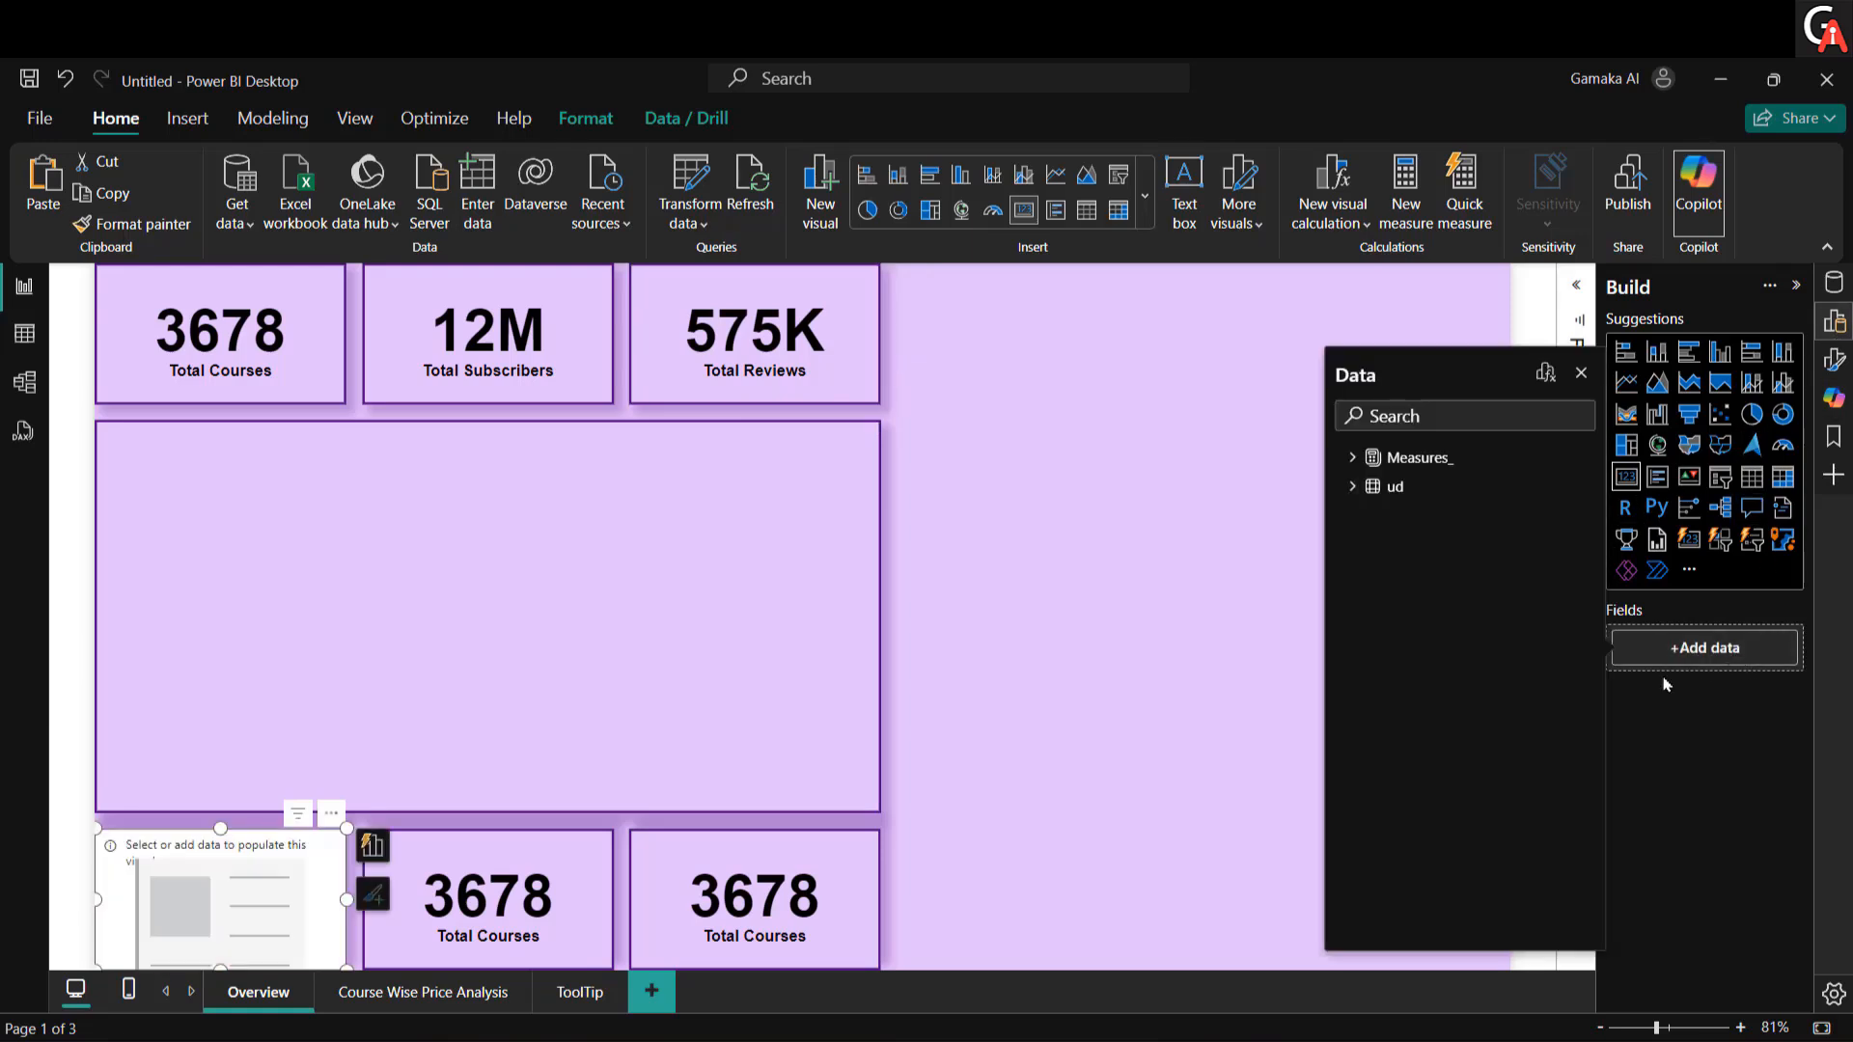
click(1352, 457)
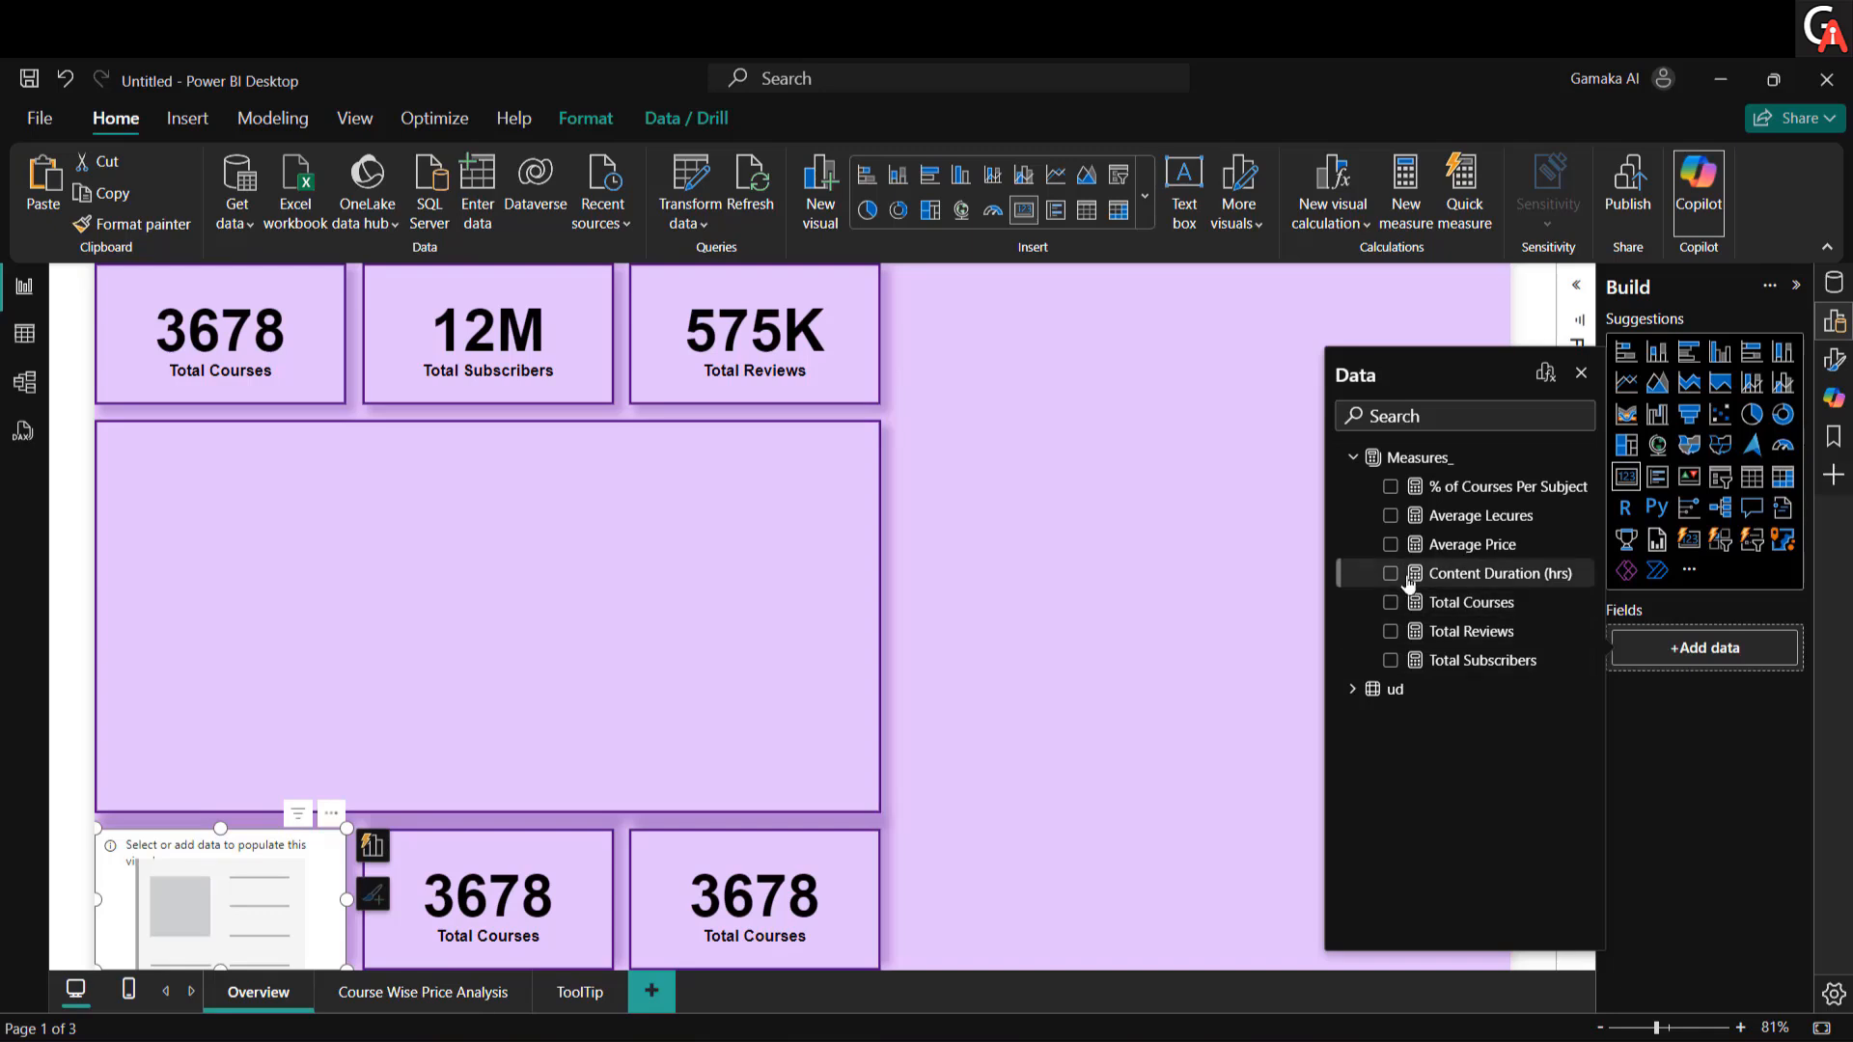
click(1390, 546)
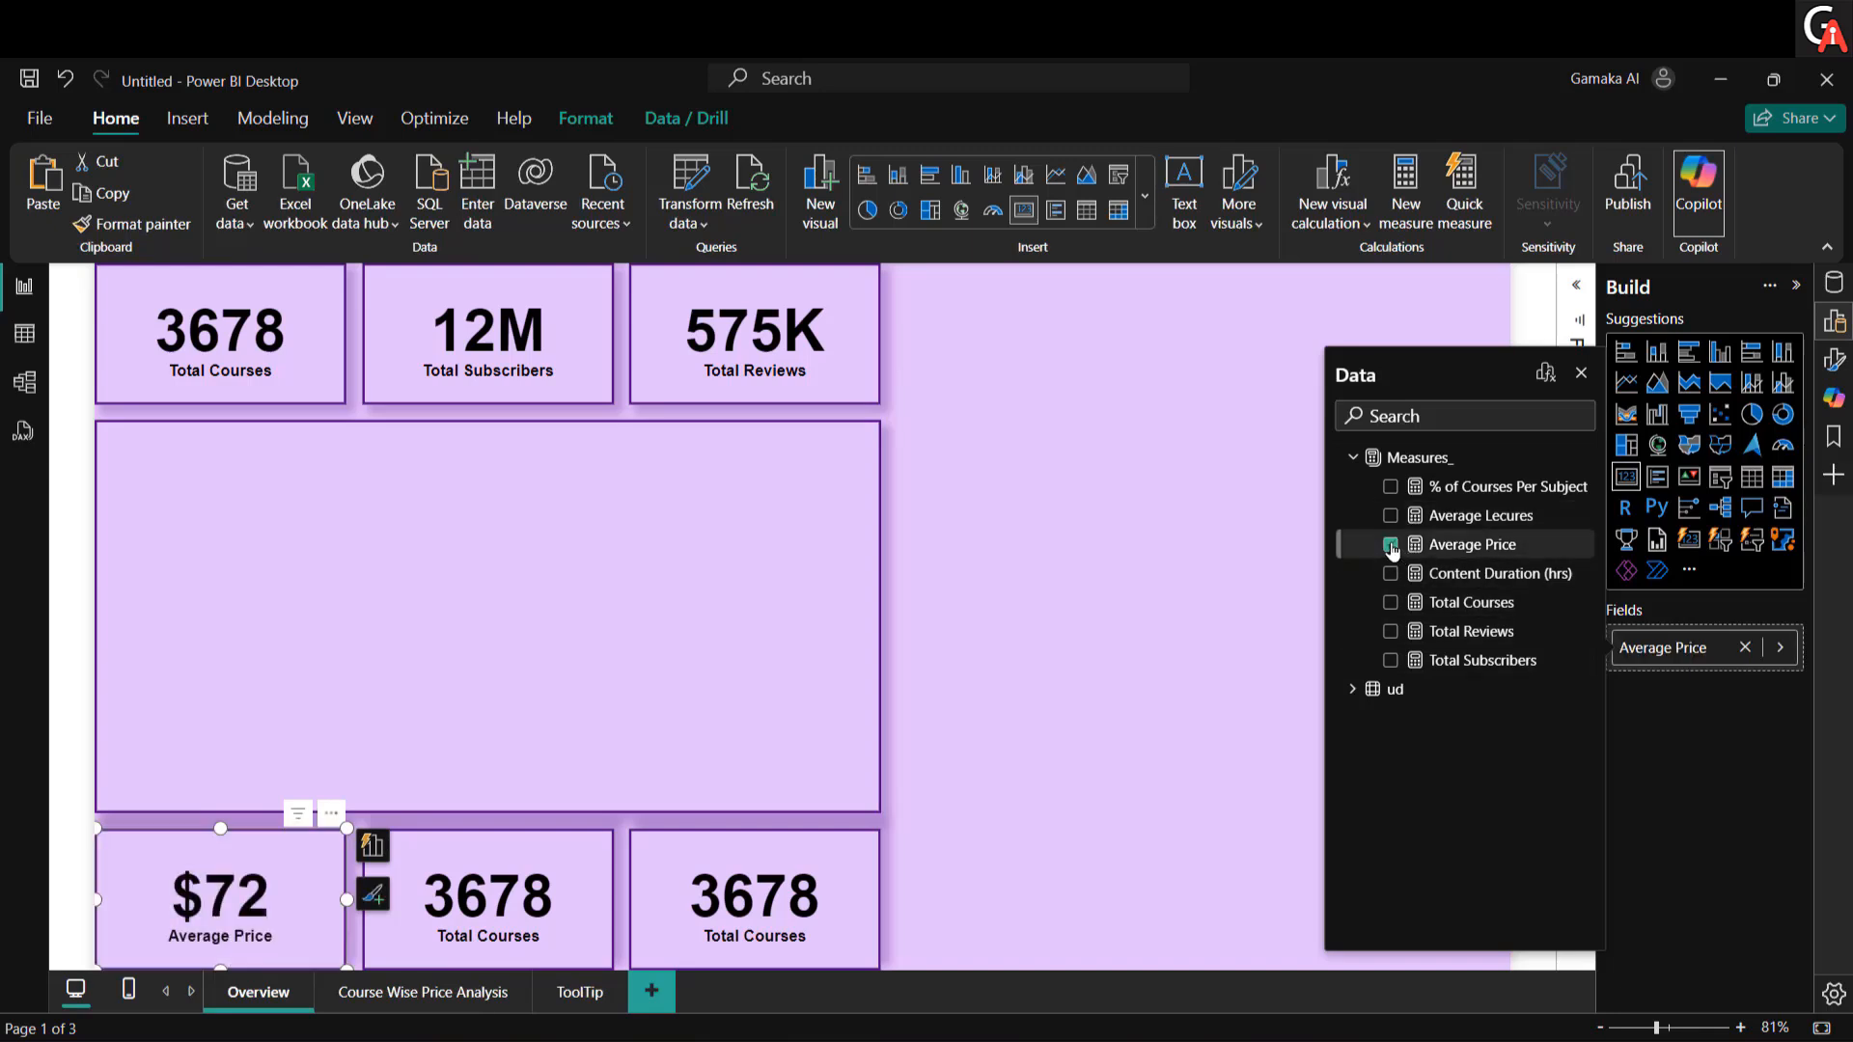
Step: Replace the field of the lower row's middle card with the Content Duration (hrs) measure
click(503, 936)
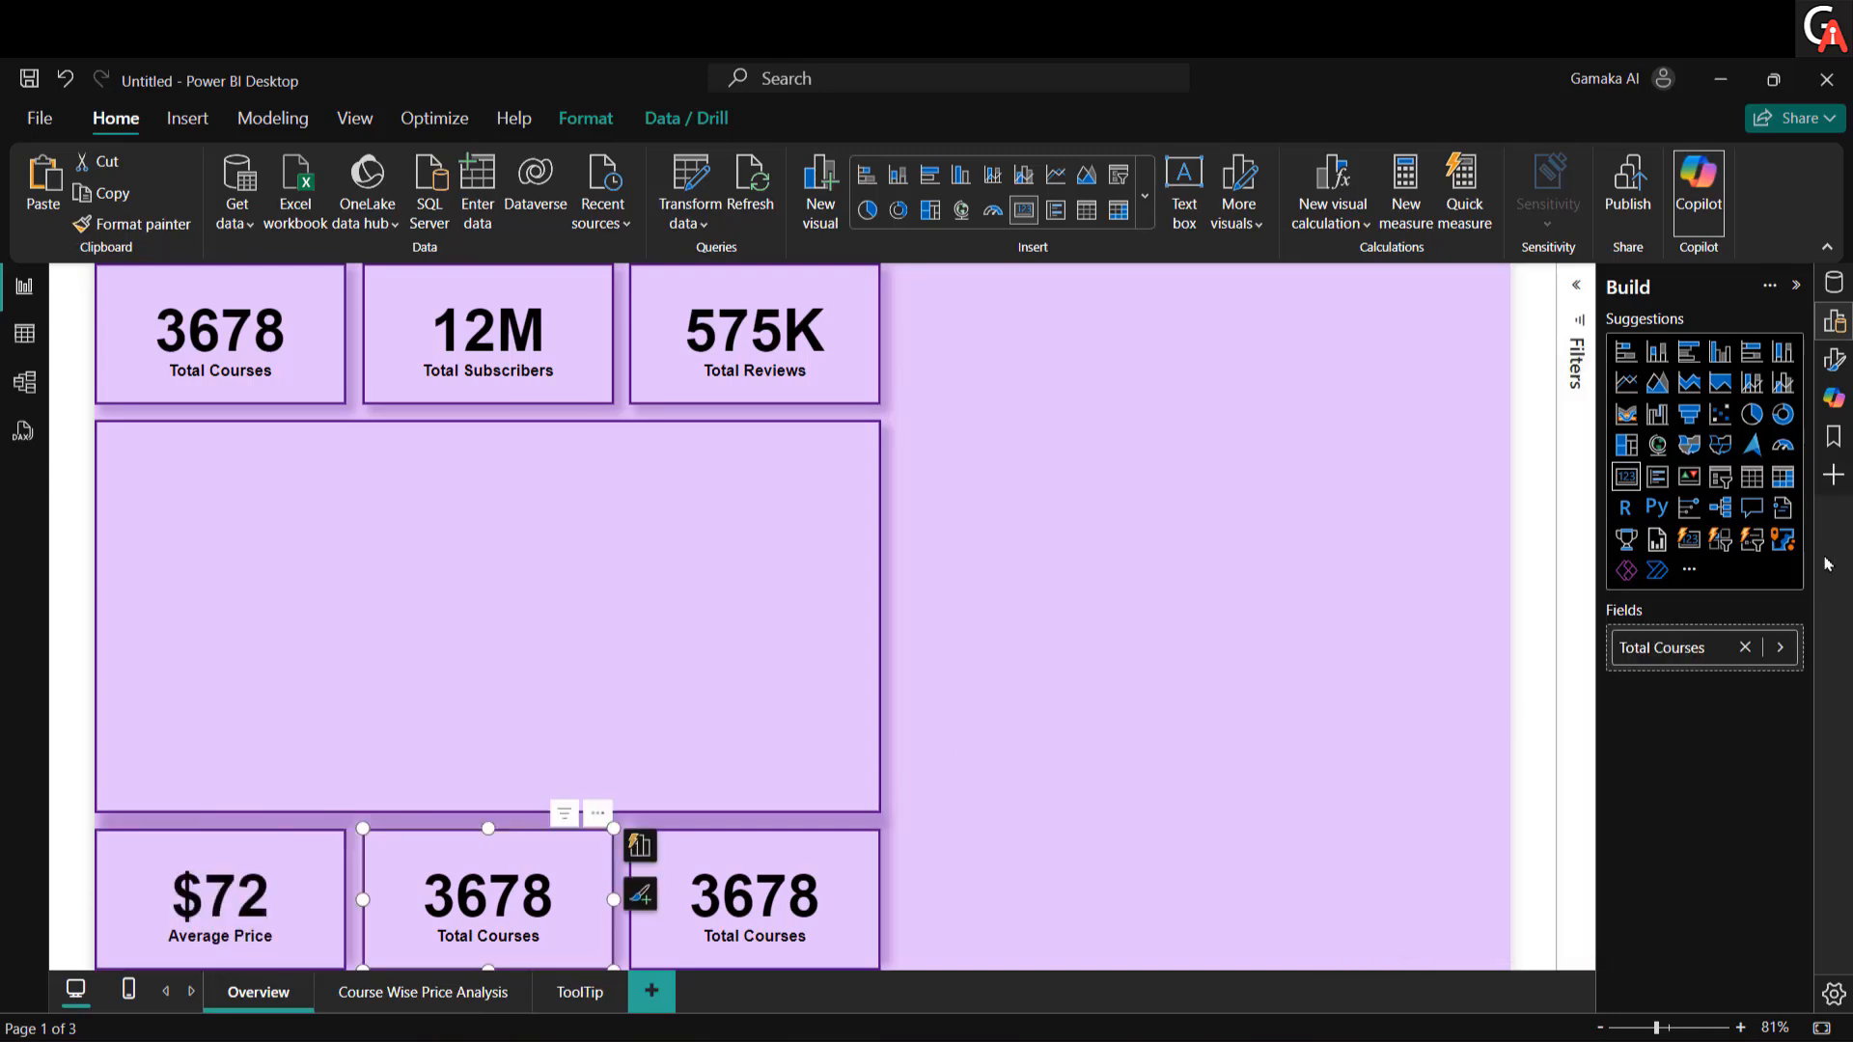
click(1744, 648)
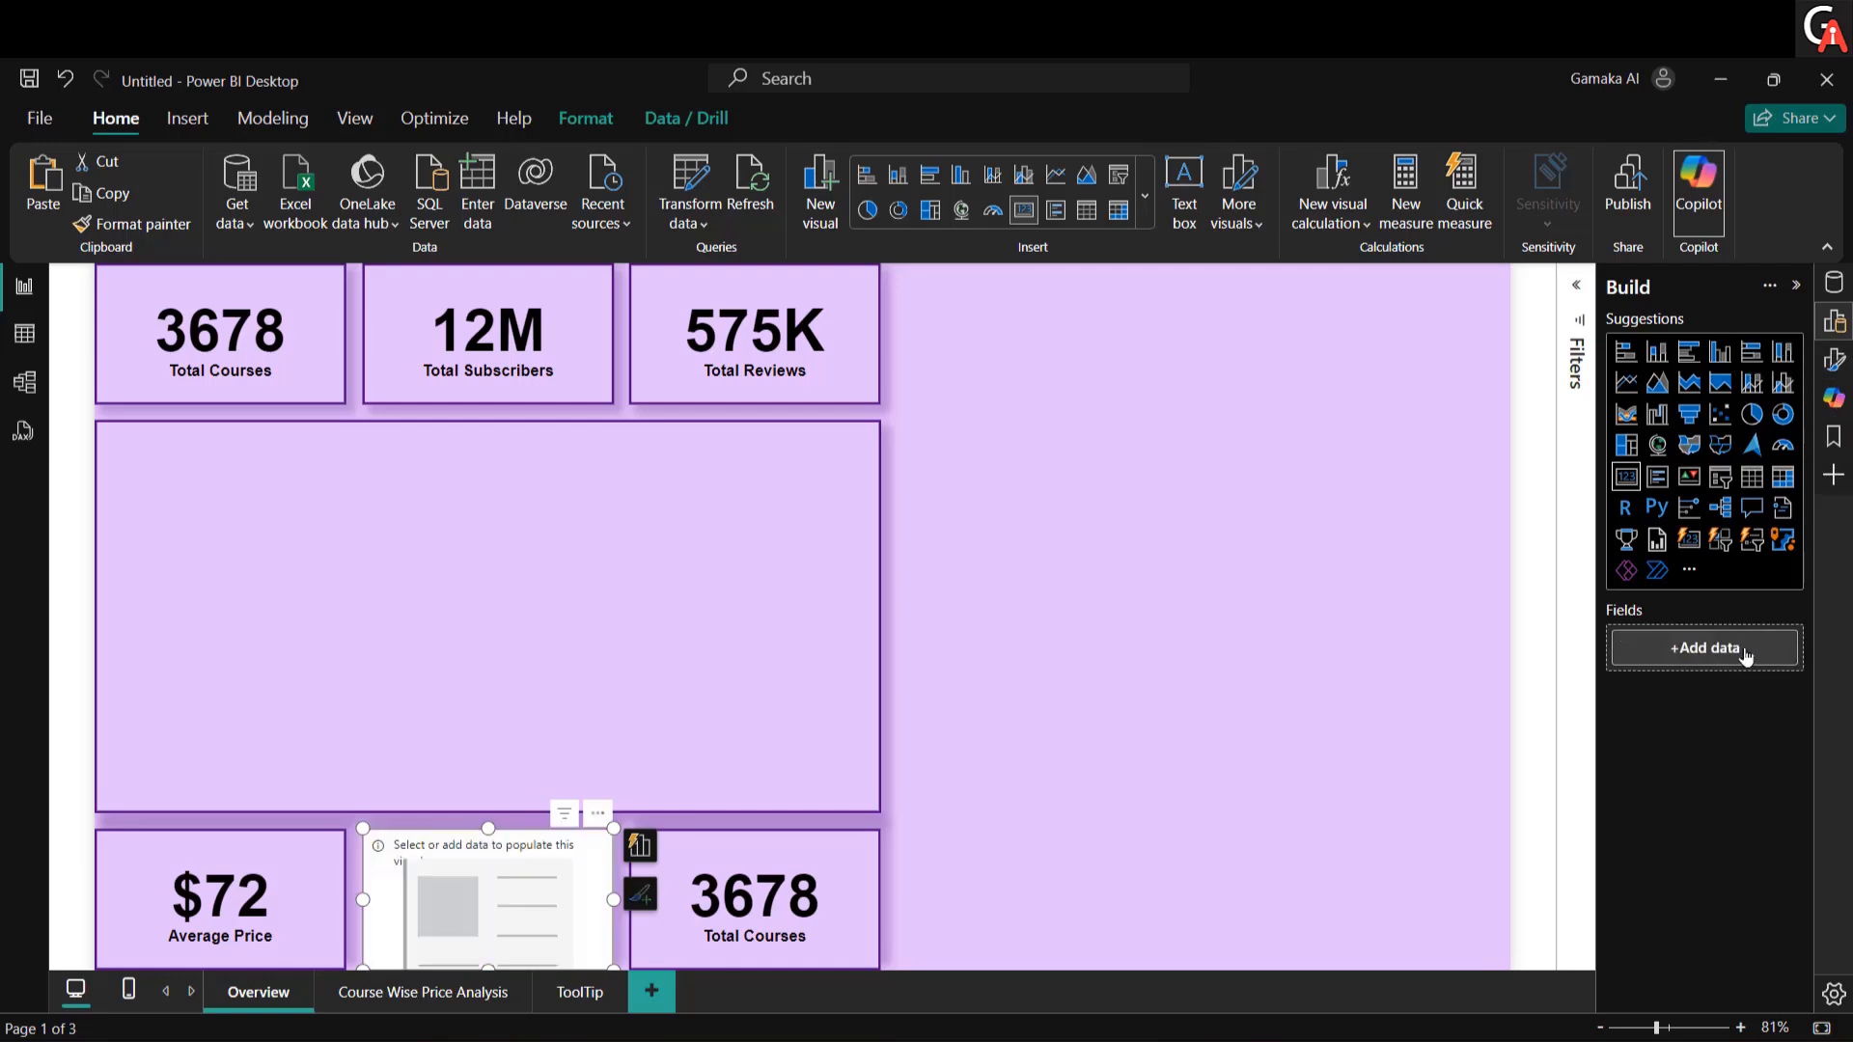
click(1744, 652)
click(1352, 457)
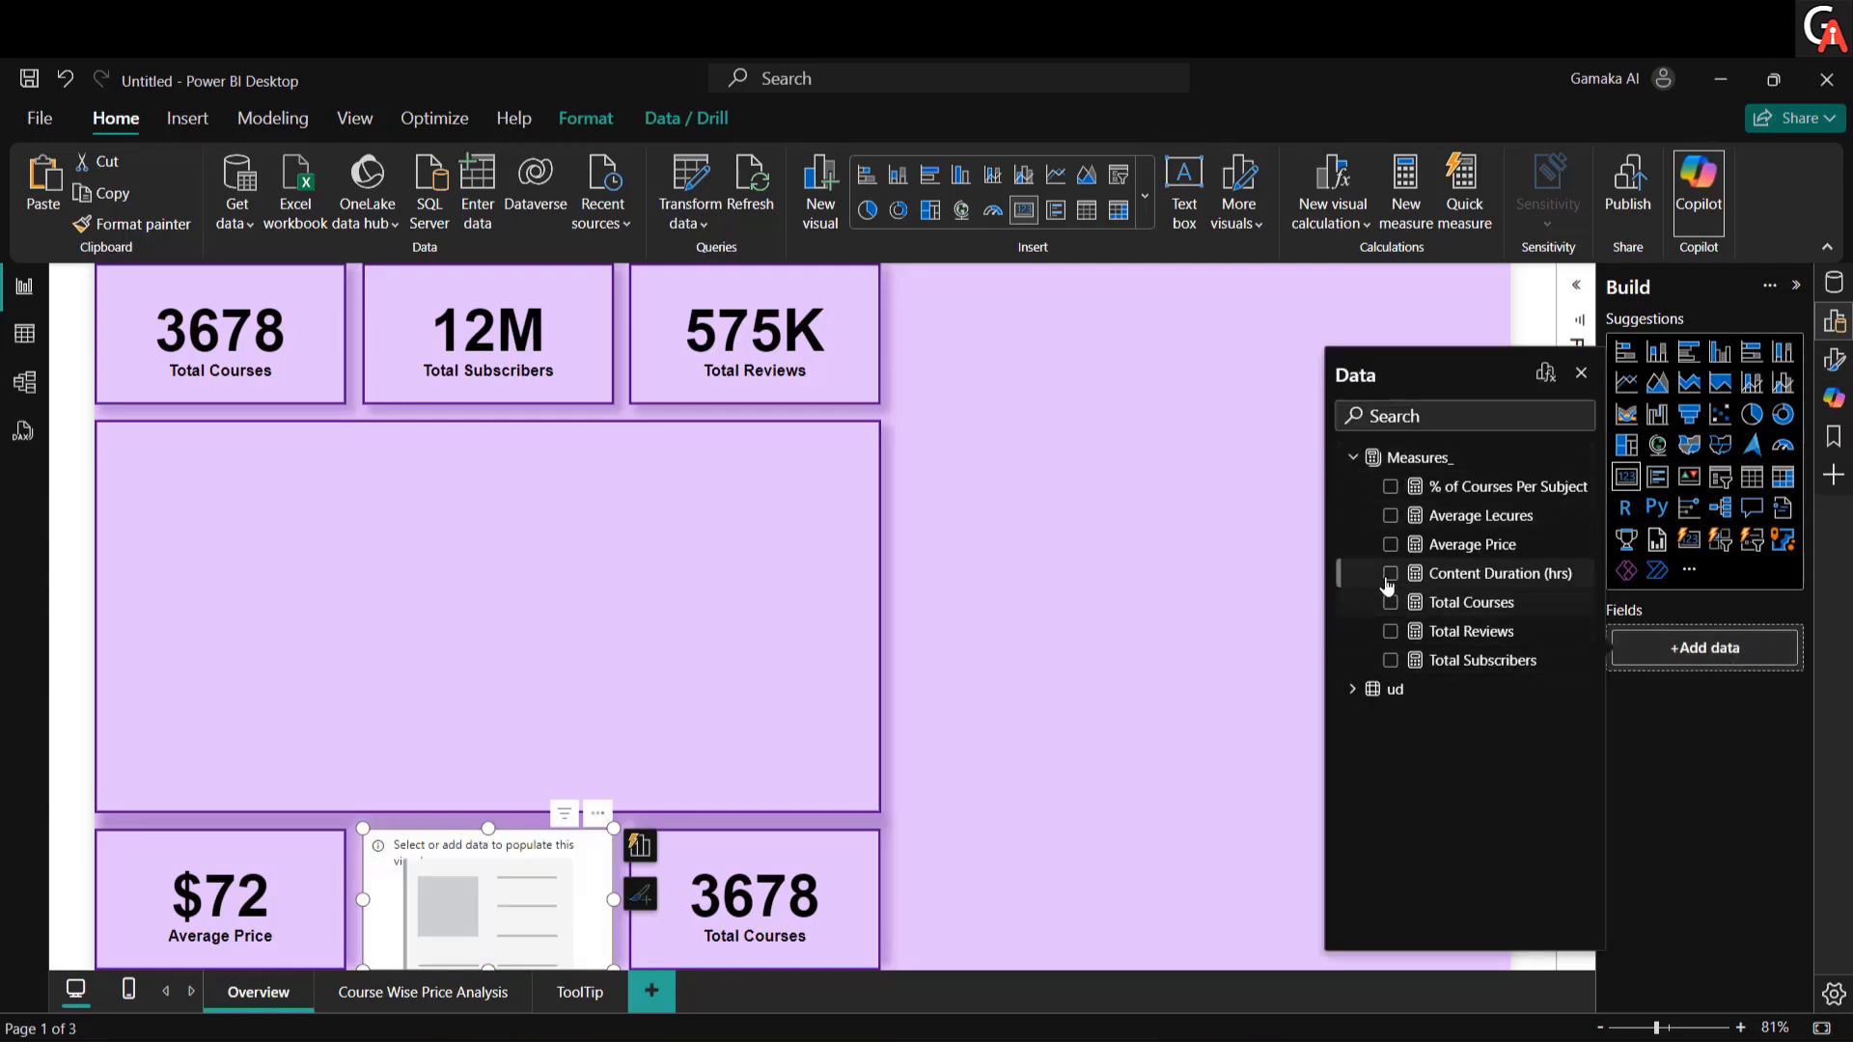
click(1390, 573)
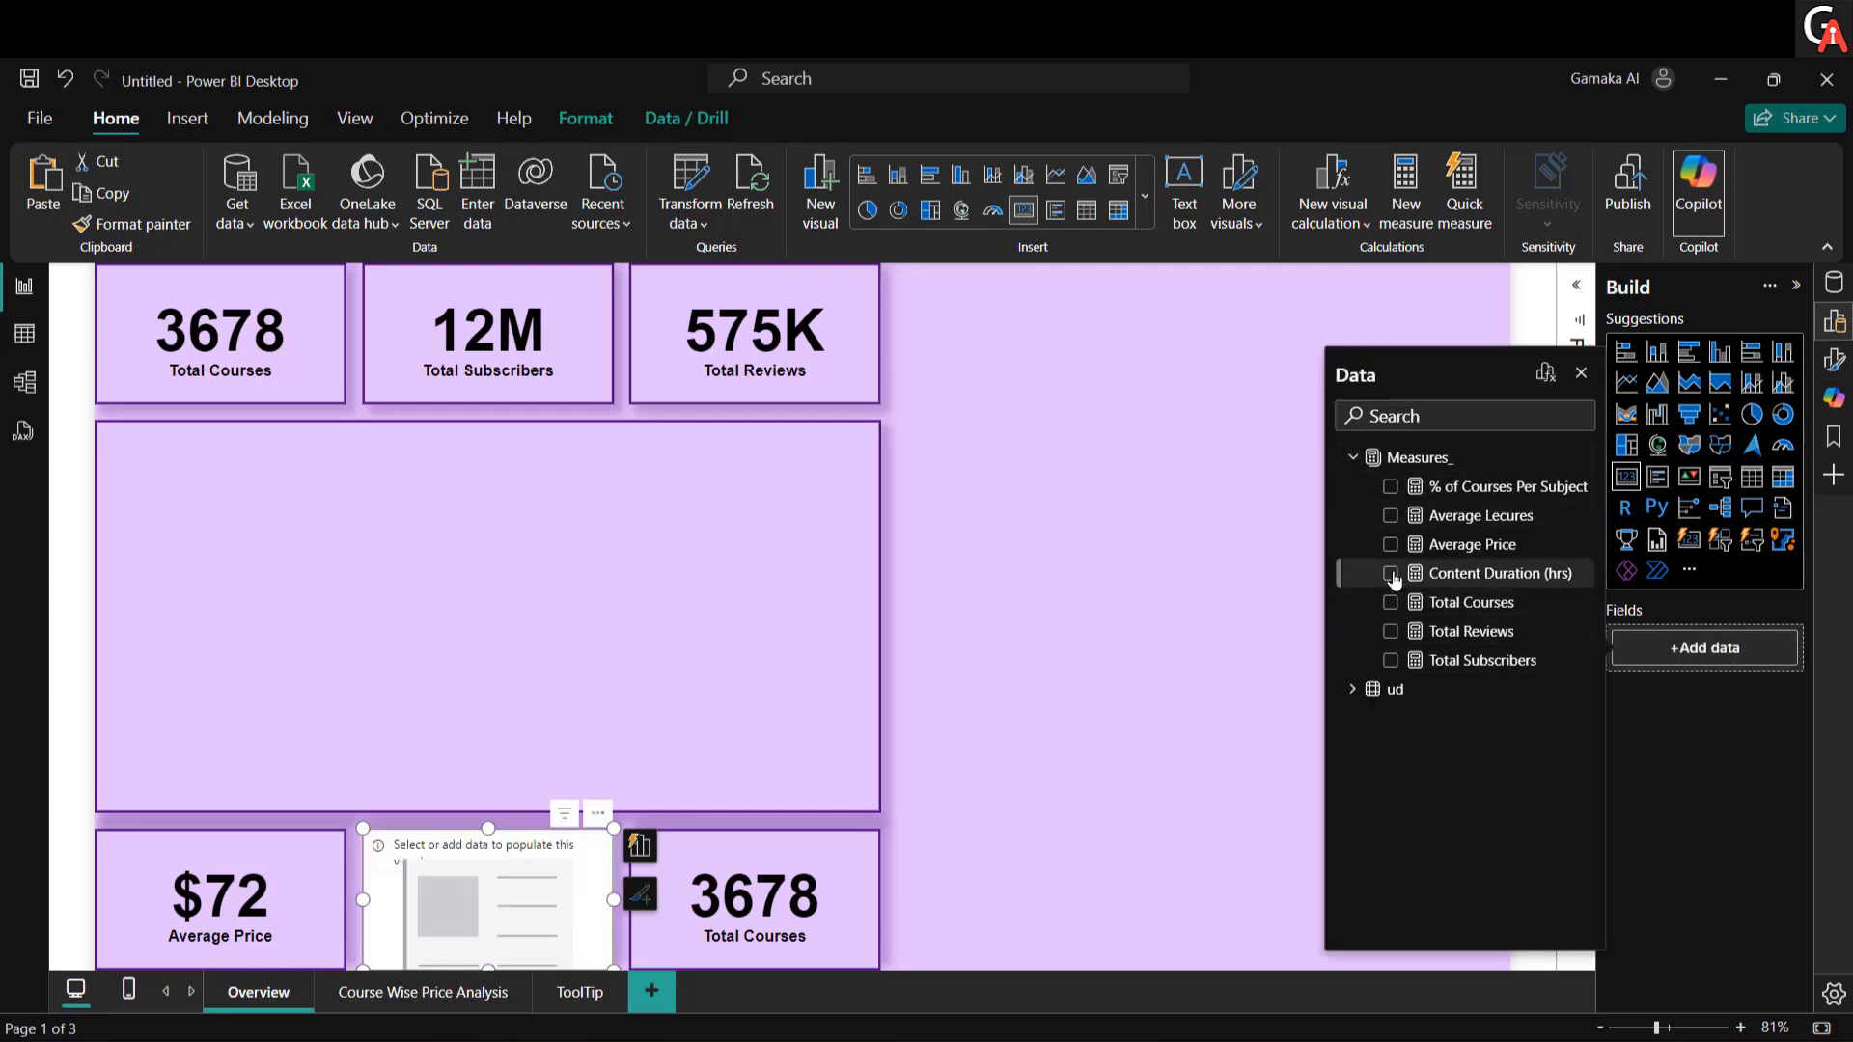
Step: Replace the field of the lower row's third card with the Average Lecures measure
click(786, 902)
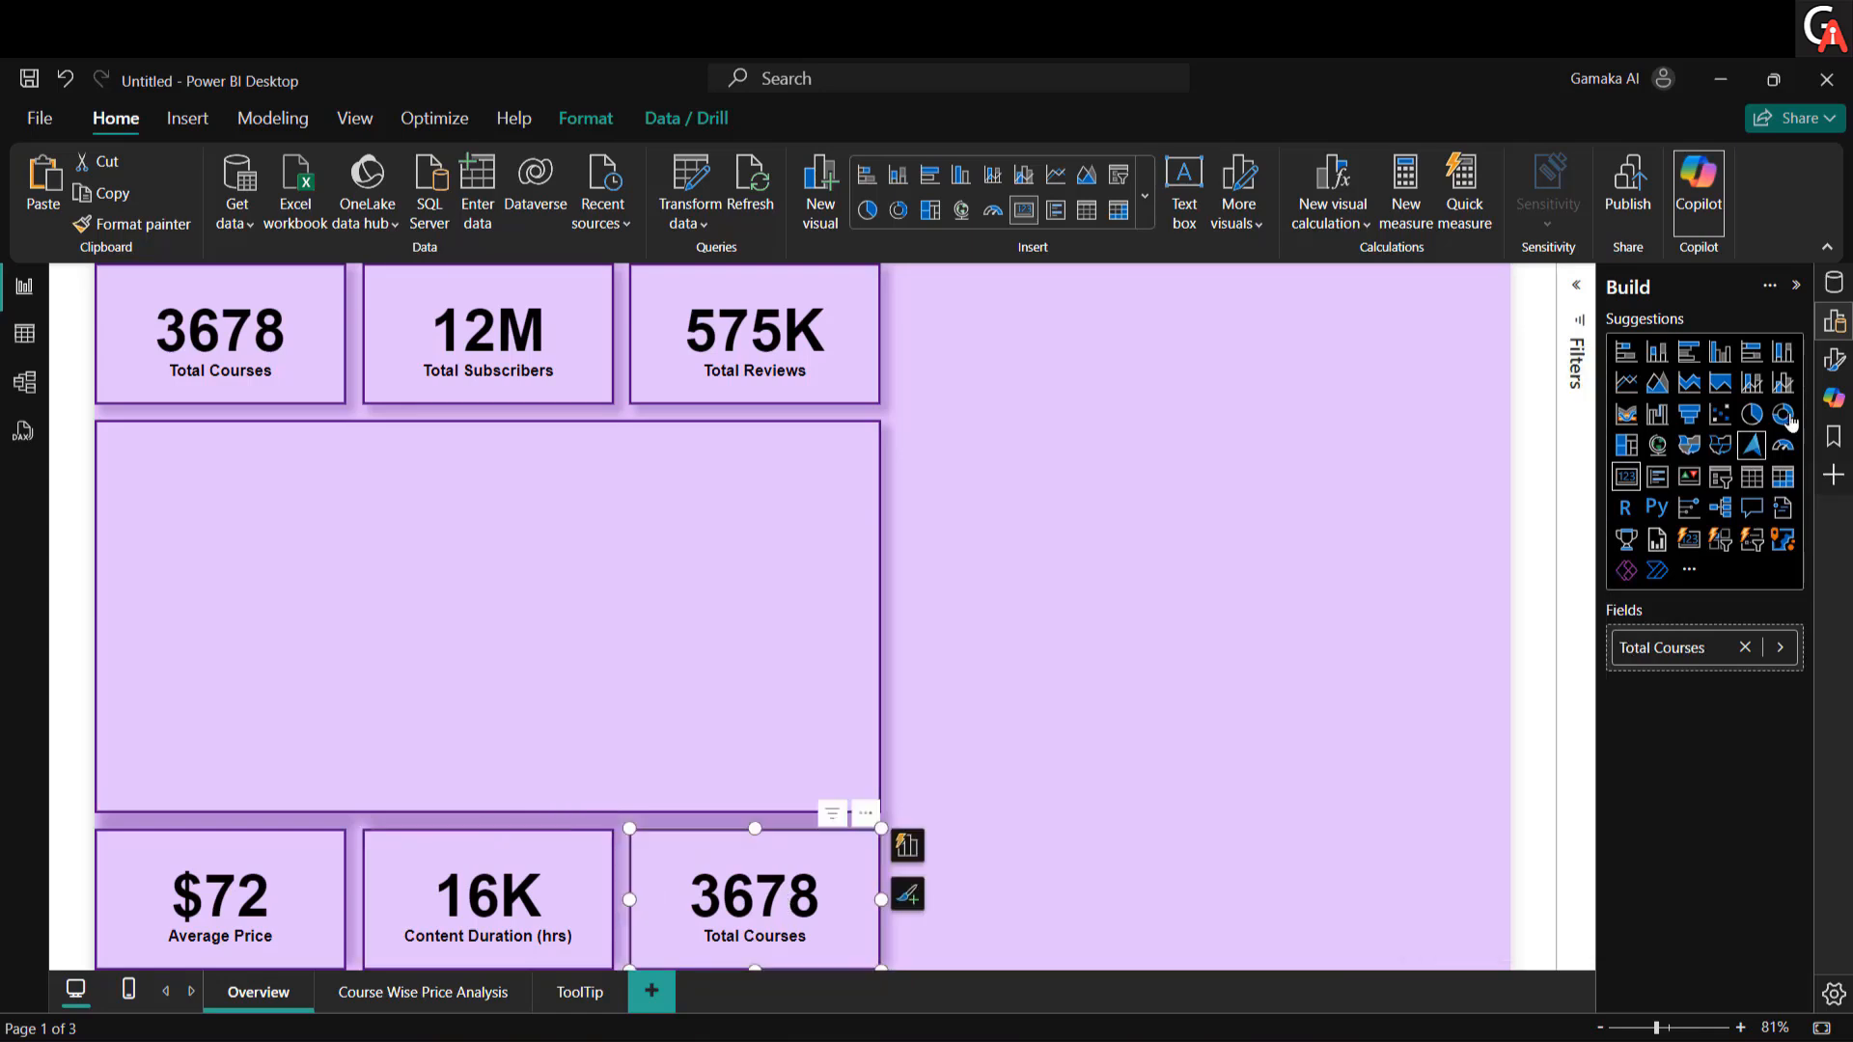
click(1745, 646)
click(1727, 647)
click(1353, 457)
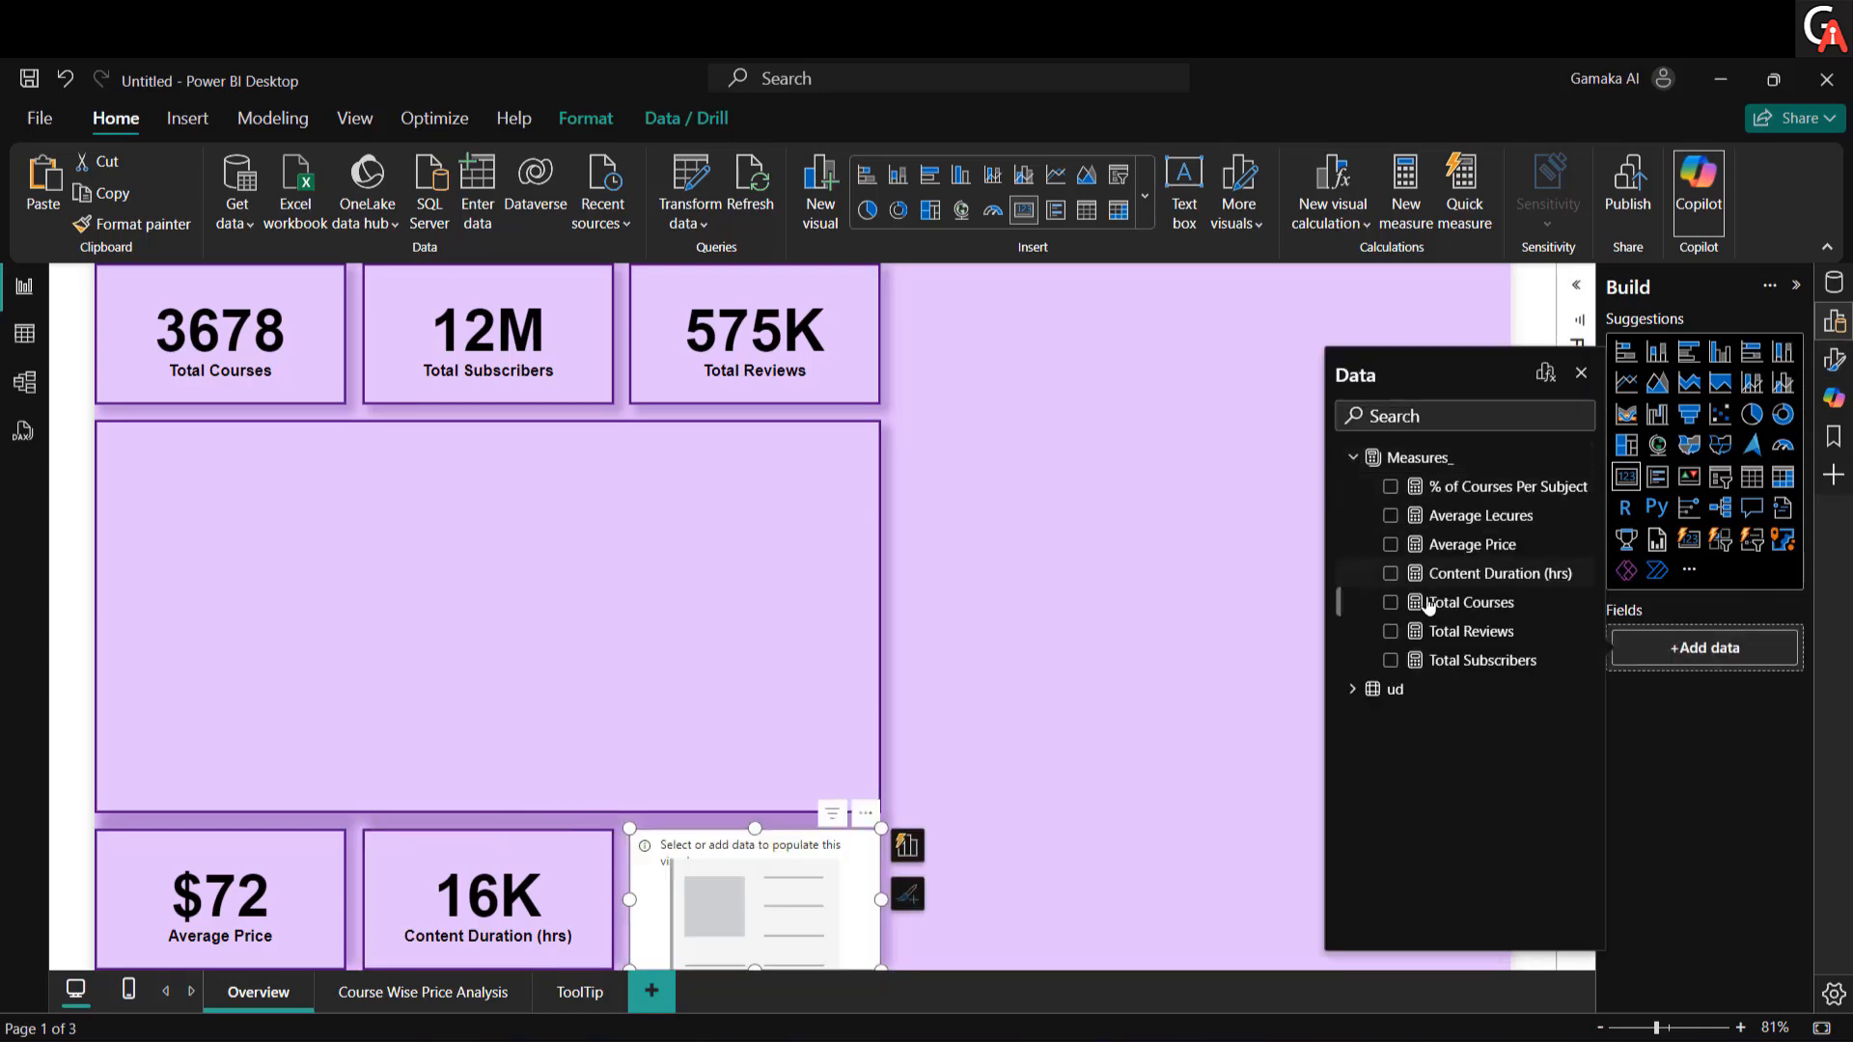
click(1390, 515)
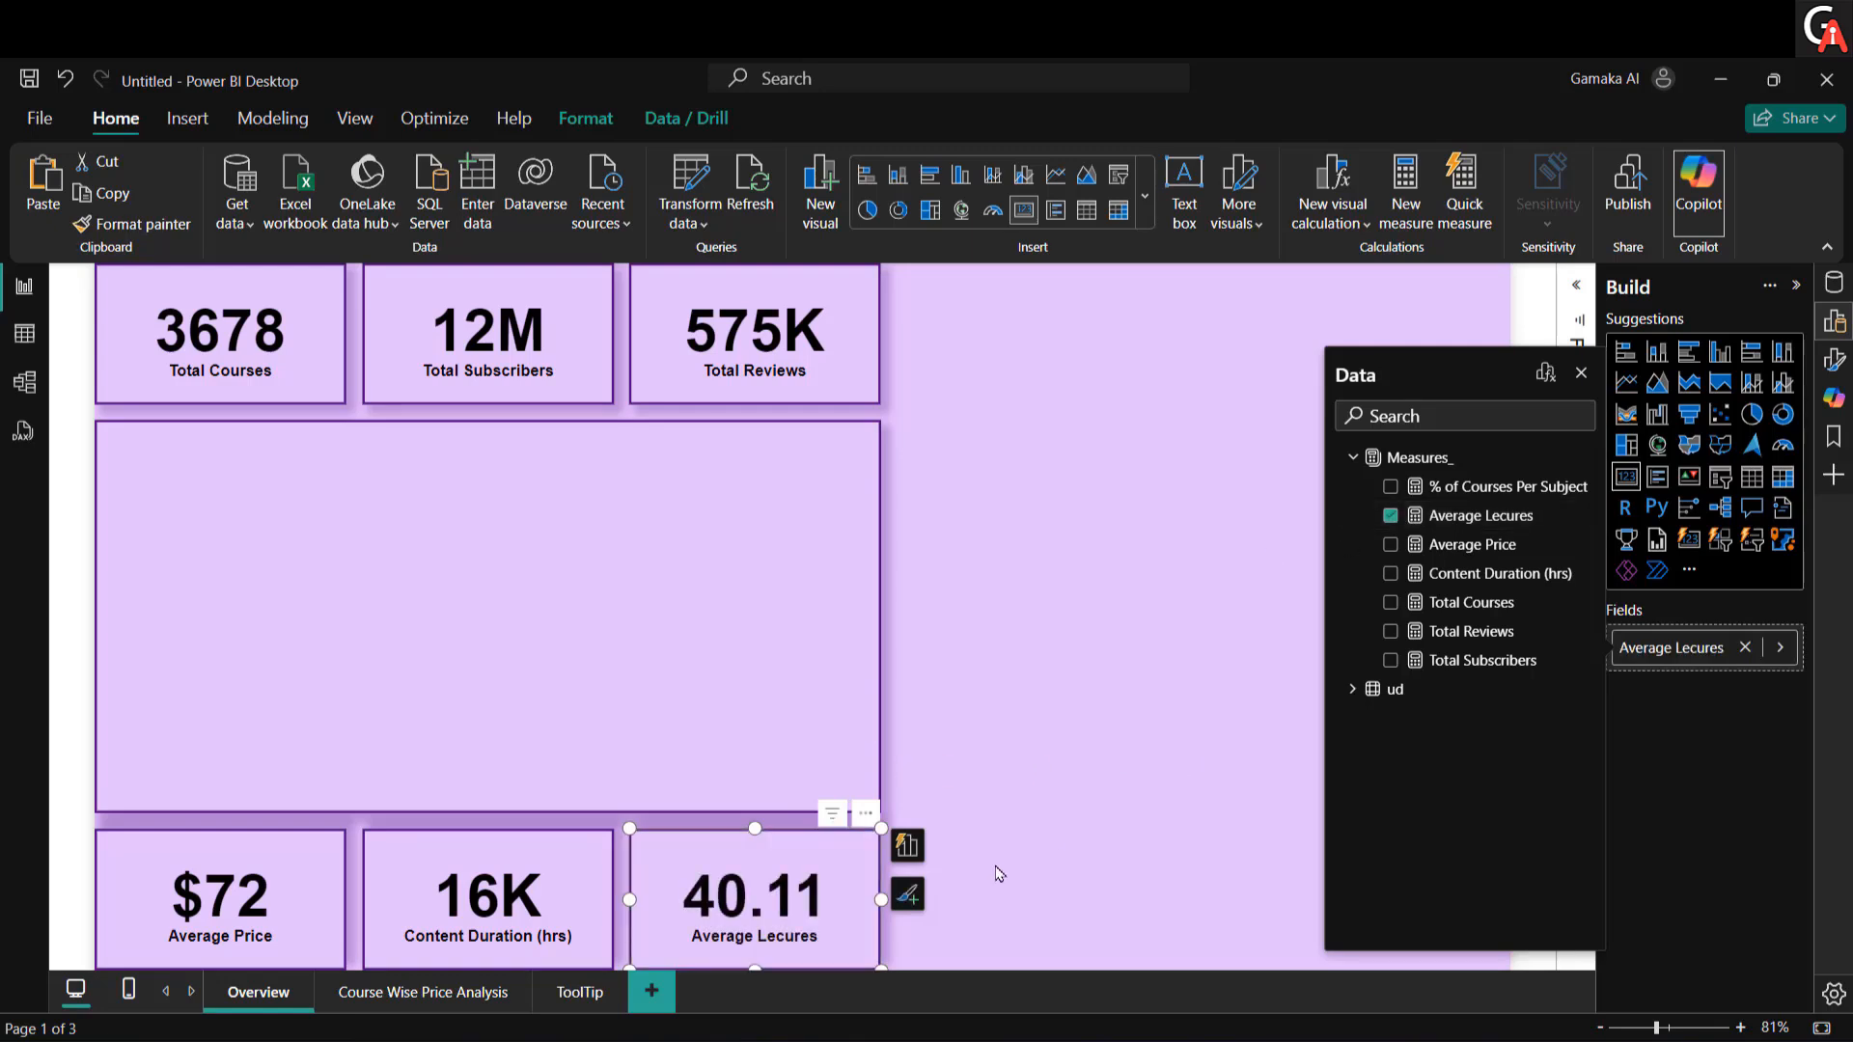
Step: Set the Average Lecures card's callout value to 0 decimal places
click(850, 905)
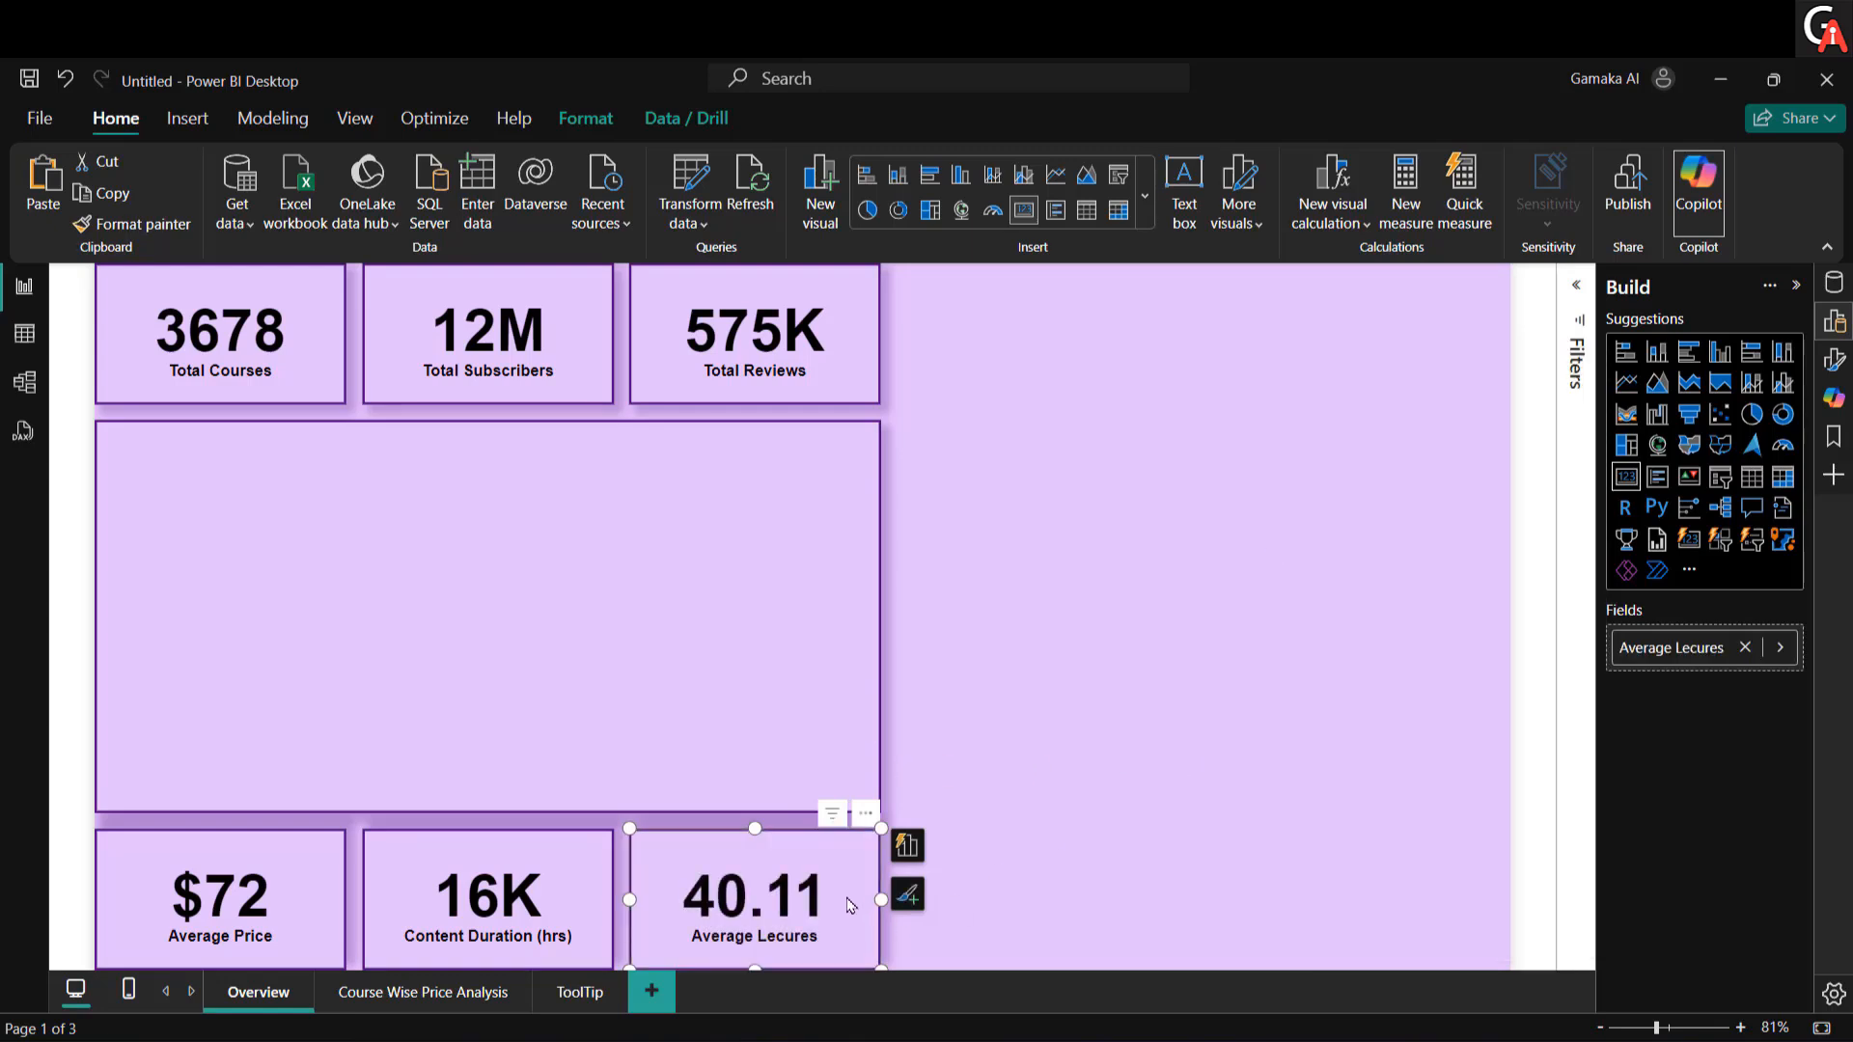
click(1833, 360)
click(1629, 533)
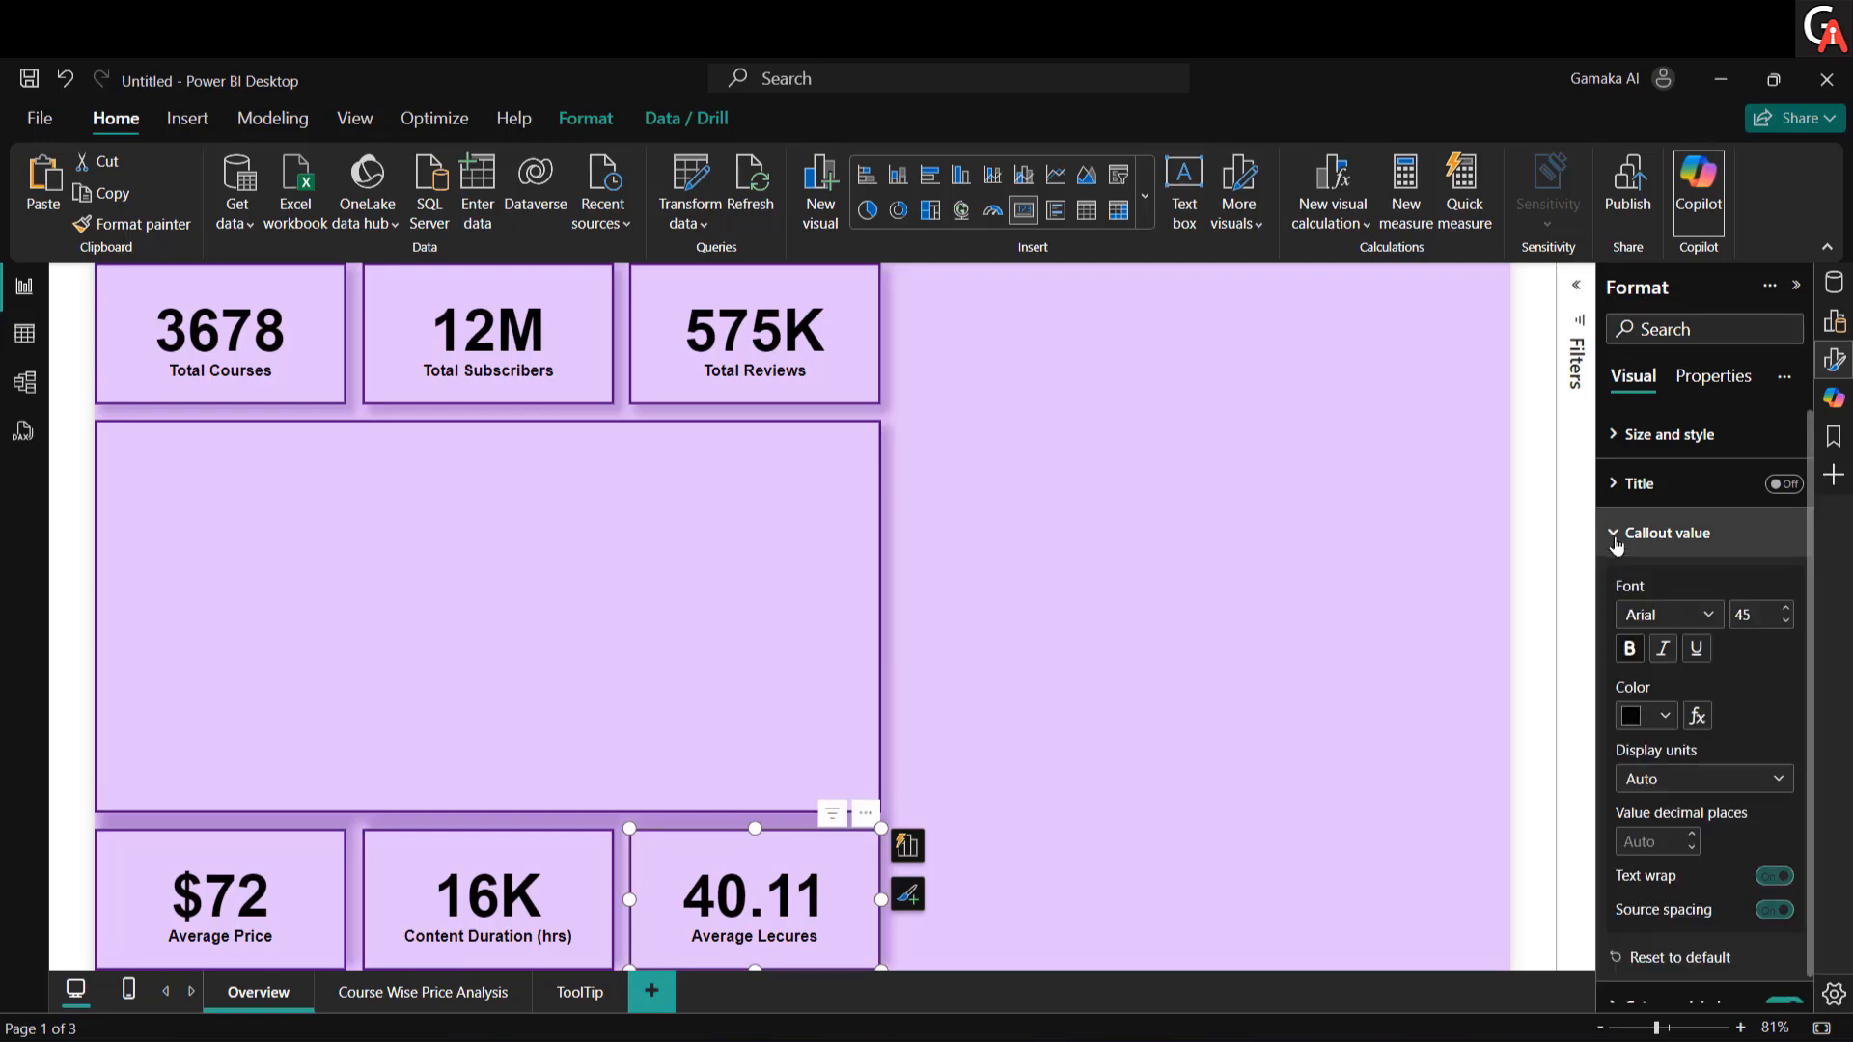
click(1668, 847)
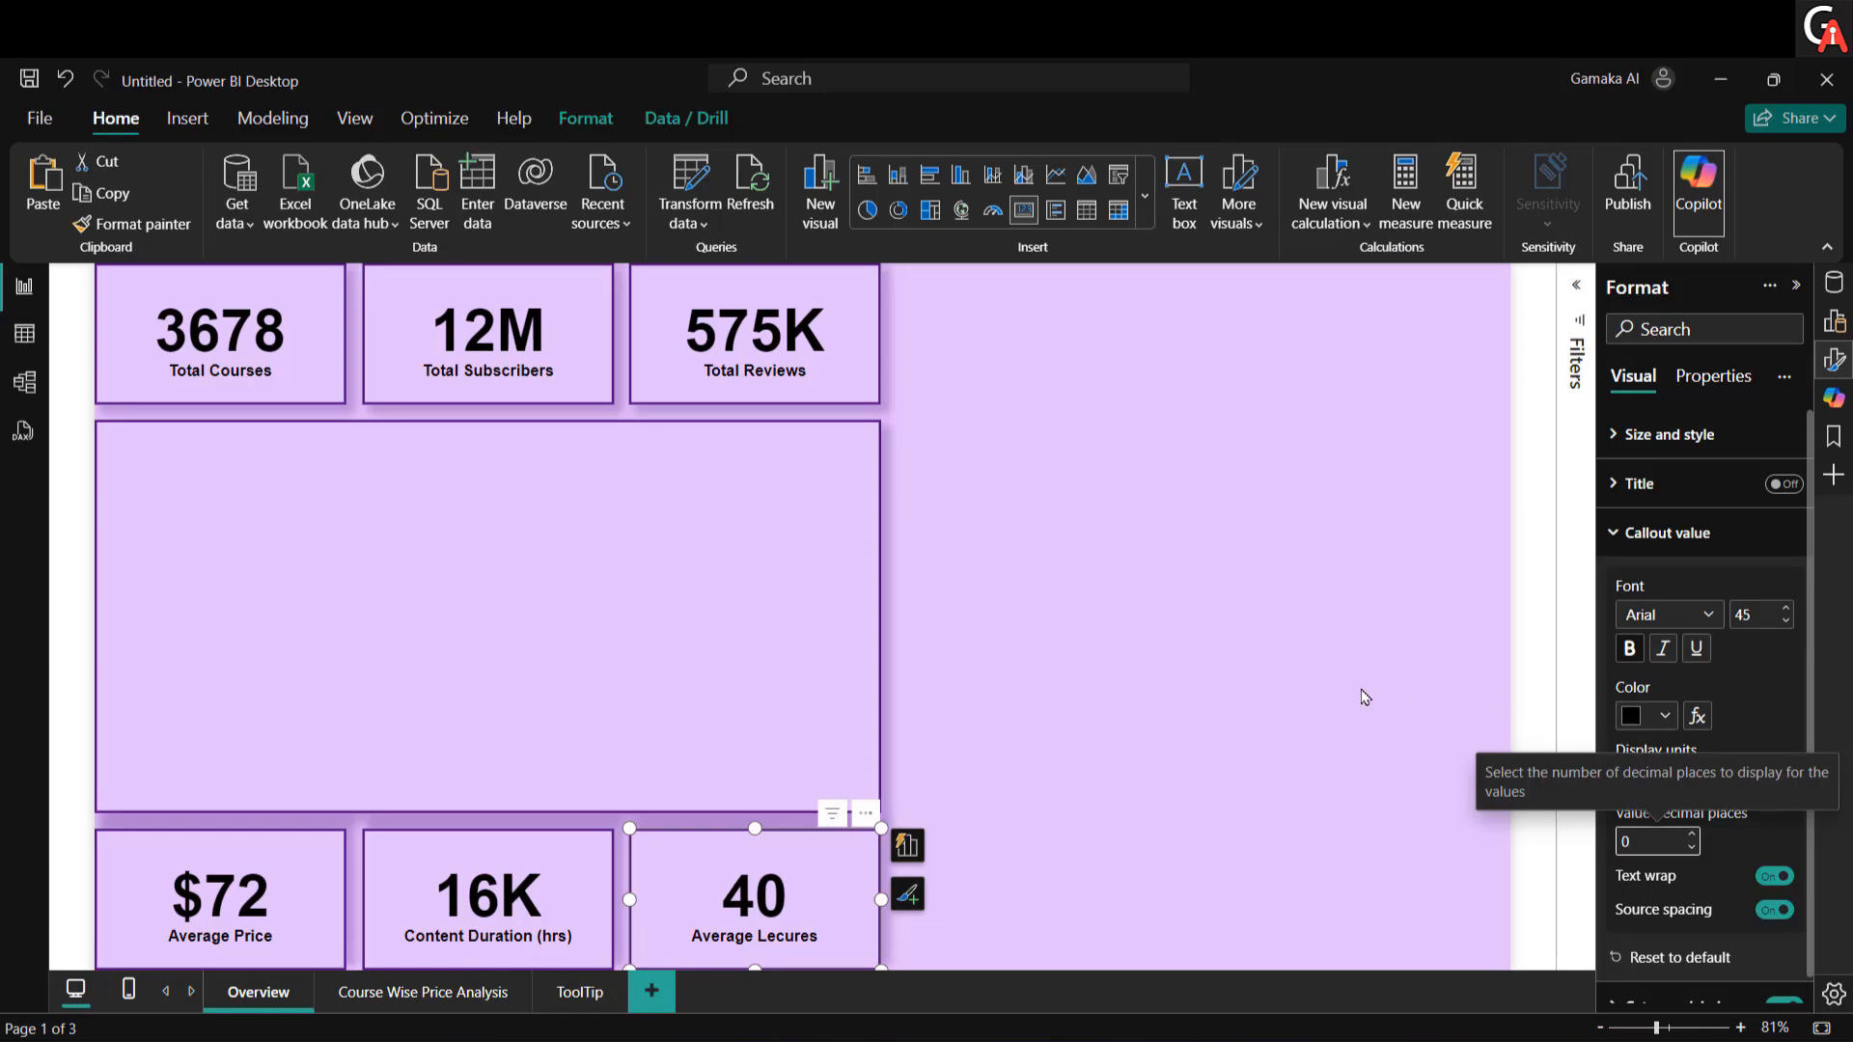
Step: Insert a clustered column chart, move it into the large rectangle between the card rows and enlarge it to nearly fill the frame
click(1174, 633)
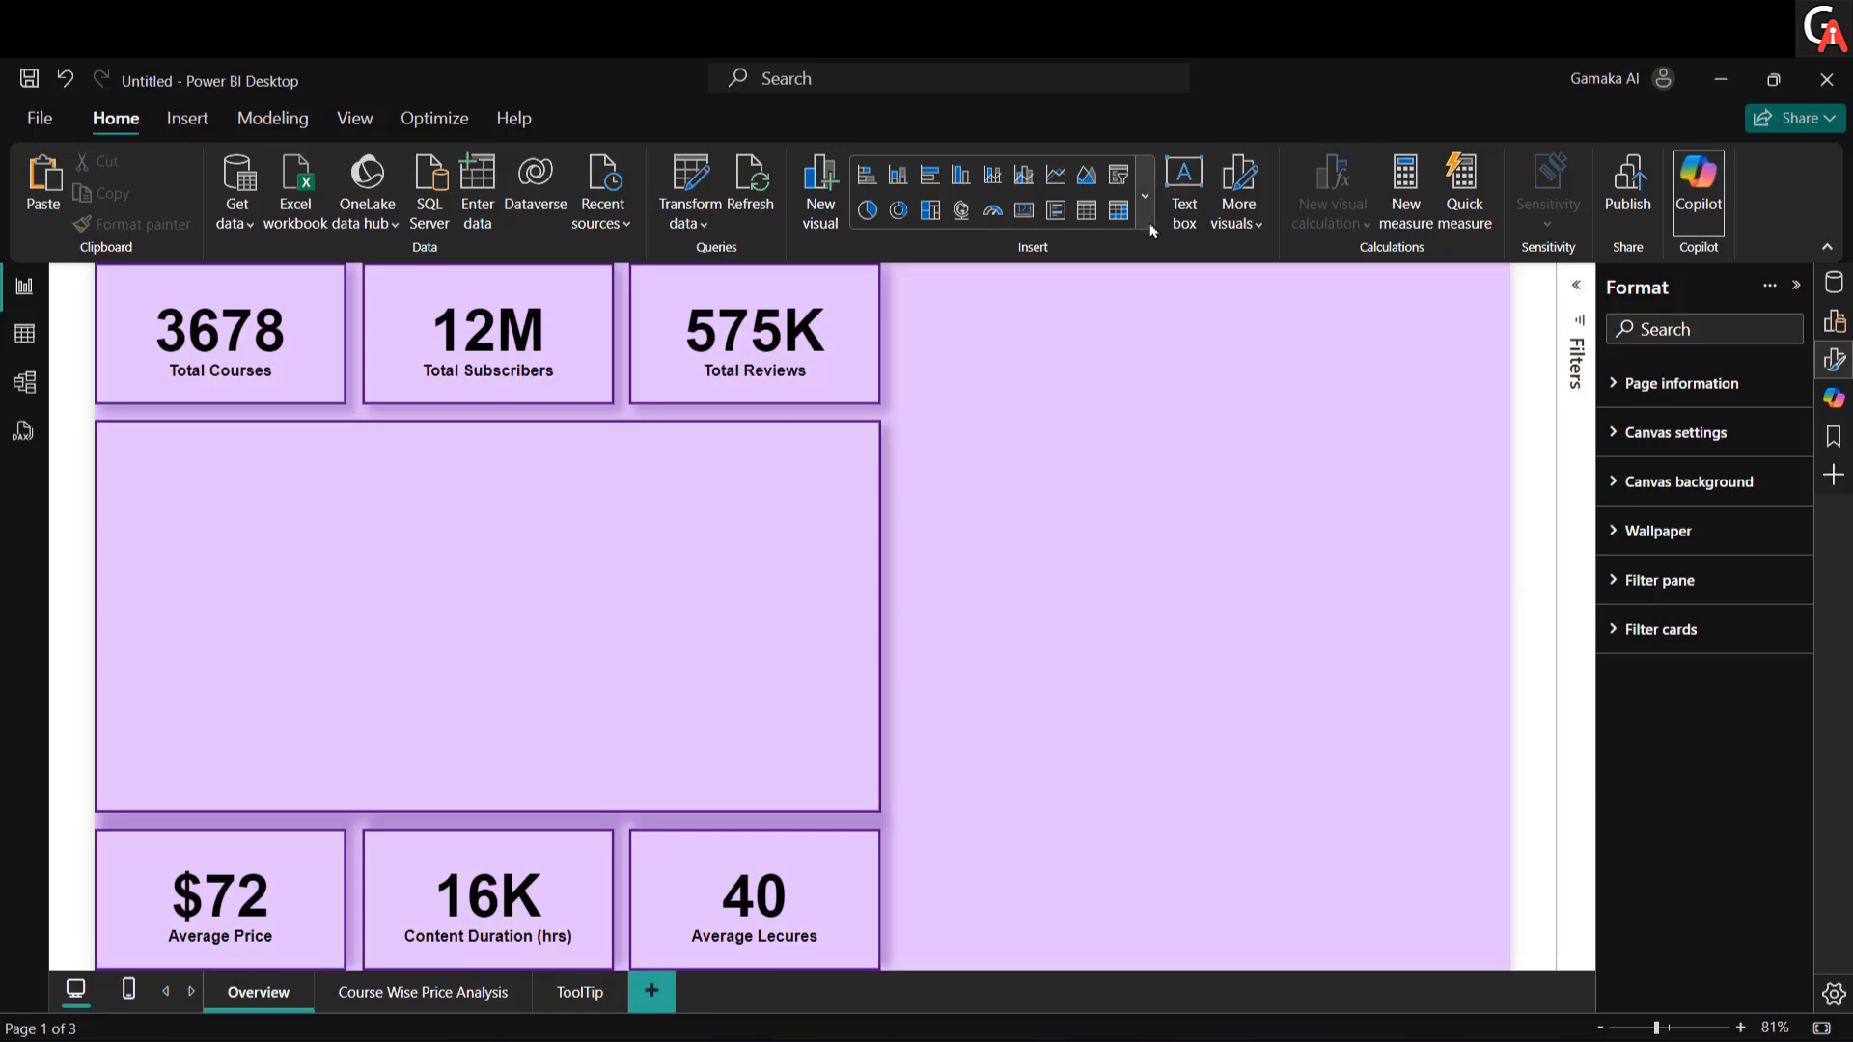
click(1144, 197)
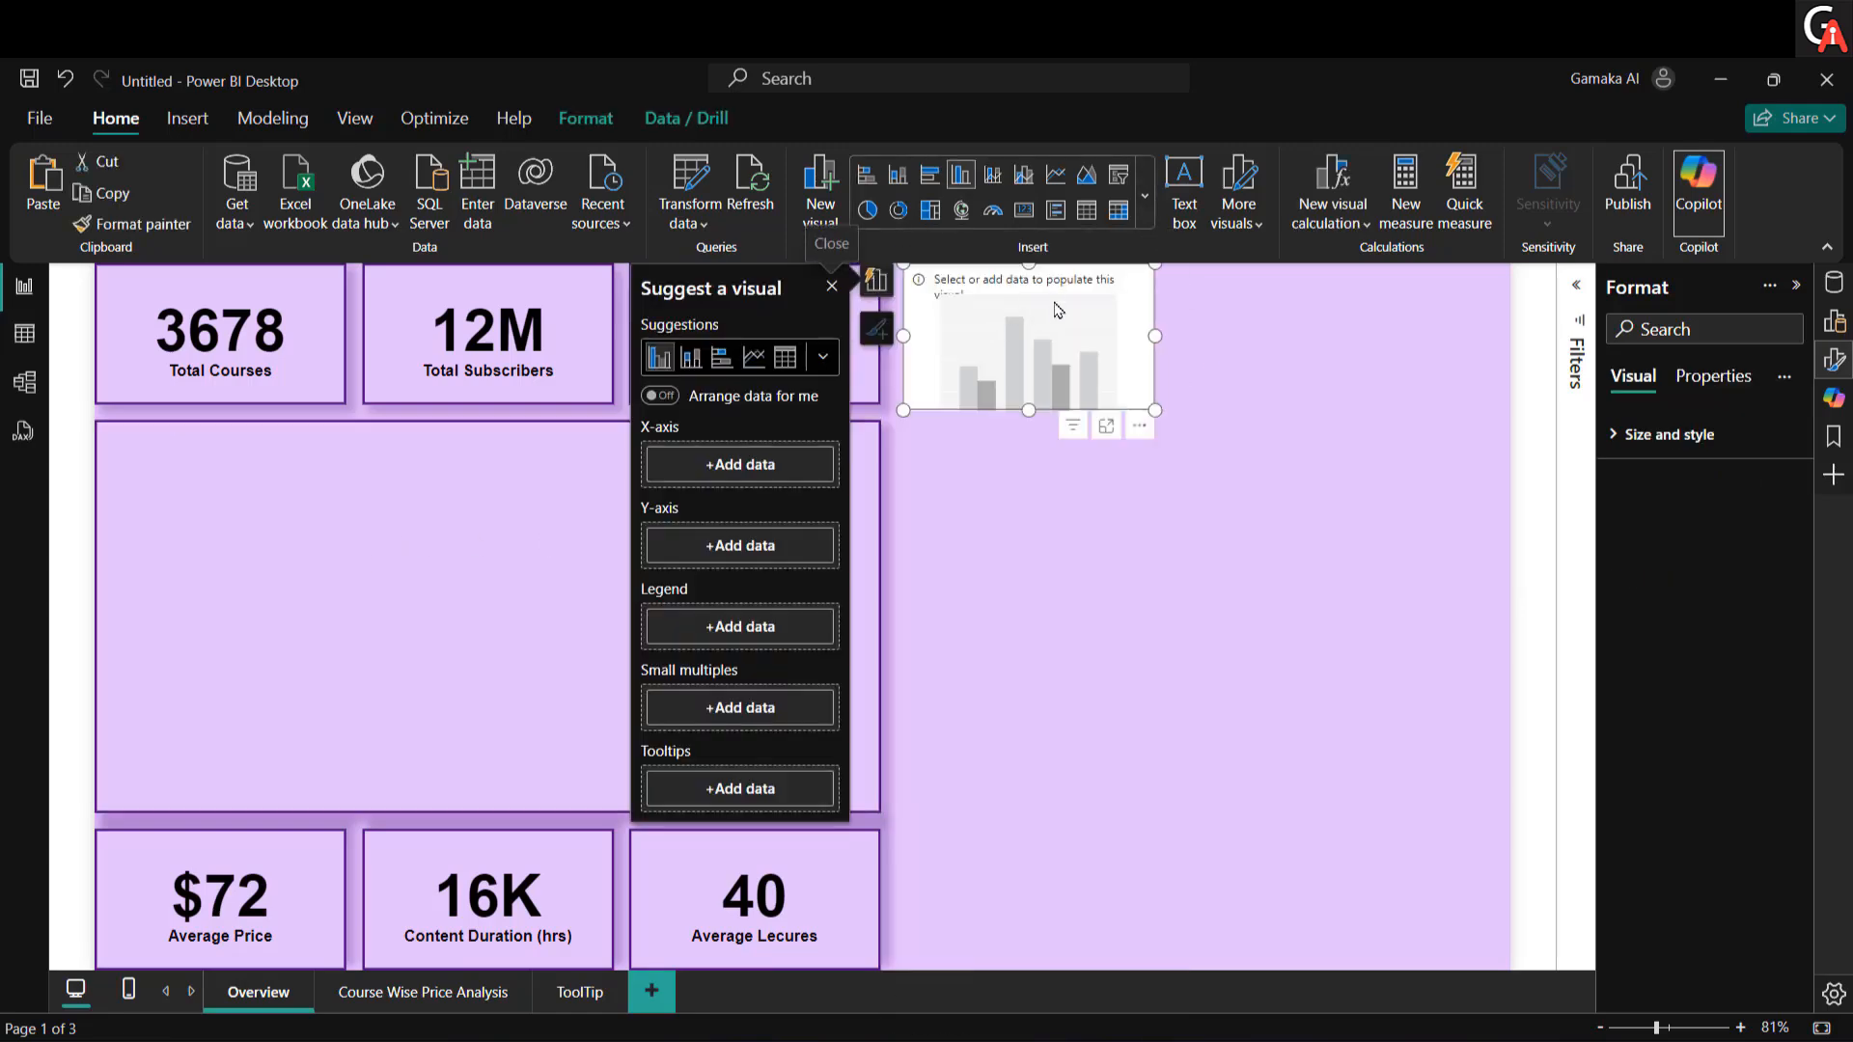
drag(1056, 304, 278, 463)
drag(380, 594, 833, 782)
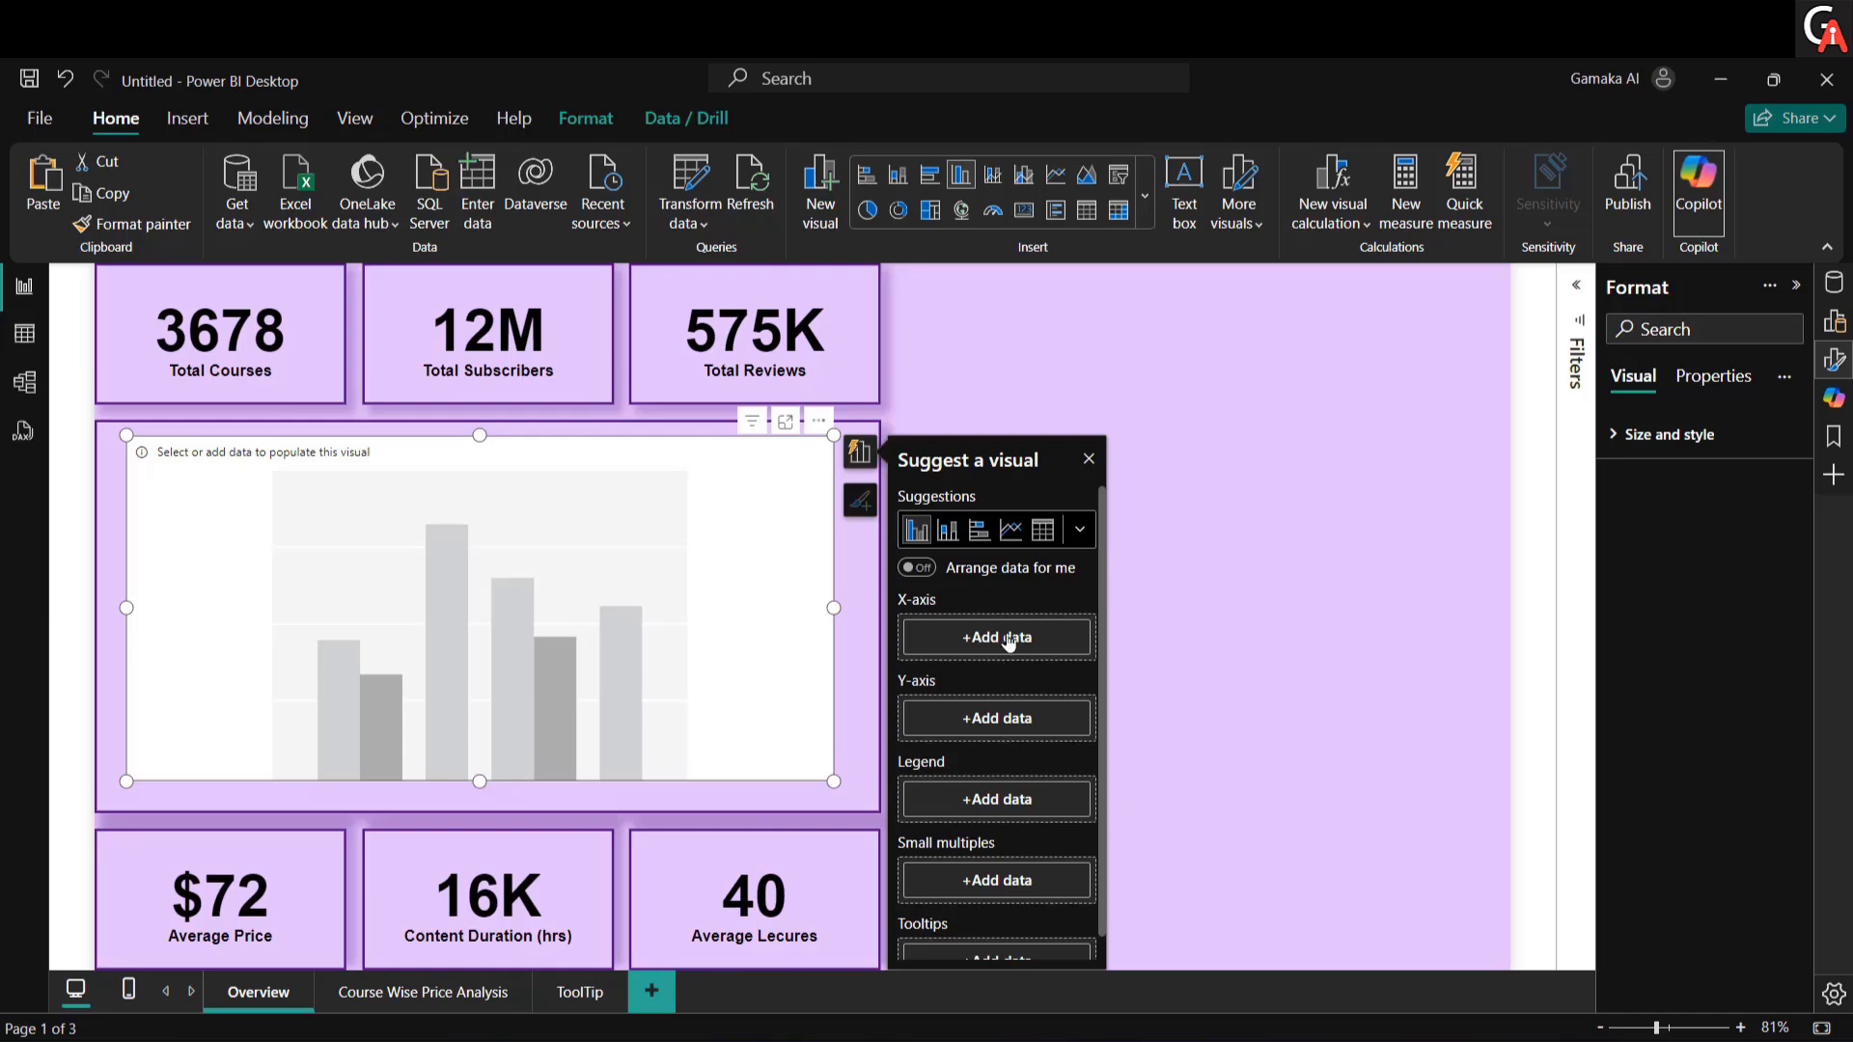
Step: Assign subject to the column chart's X-axis and num_lectures, num_reviews, num_subscribers and price to its Y-axis
click(1008, 644)
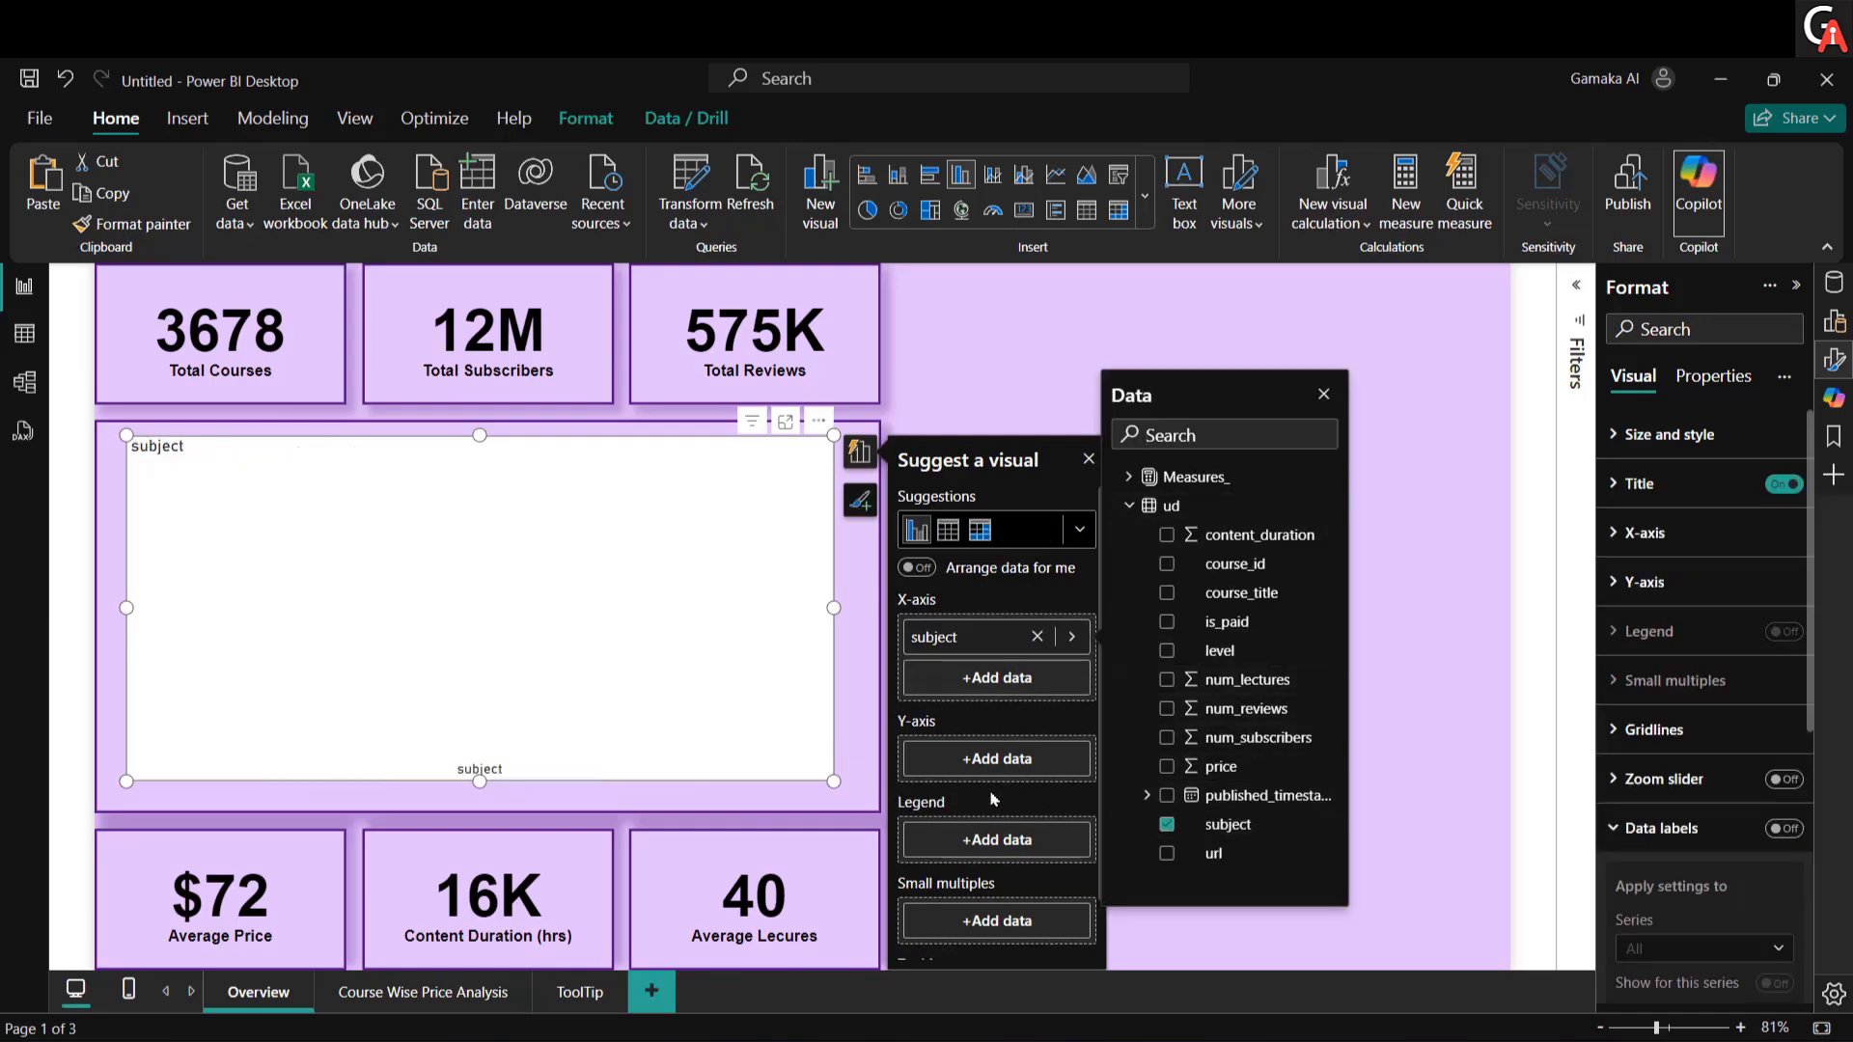
click(990, 768)
click(1209, 632)
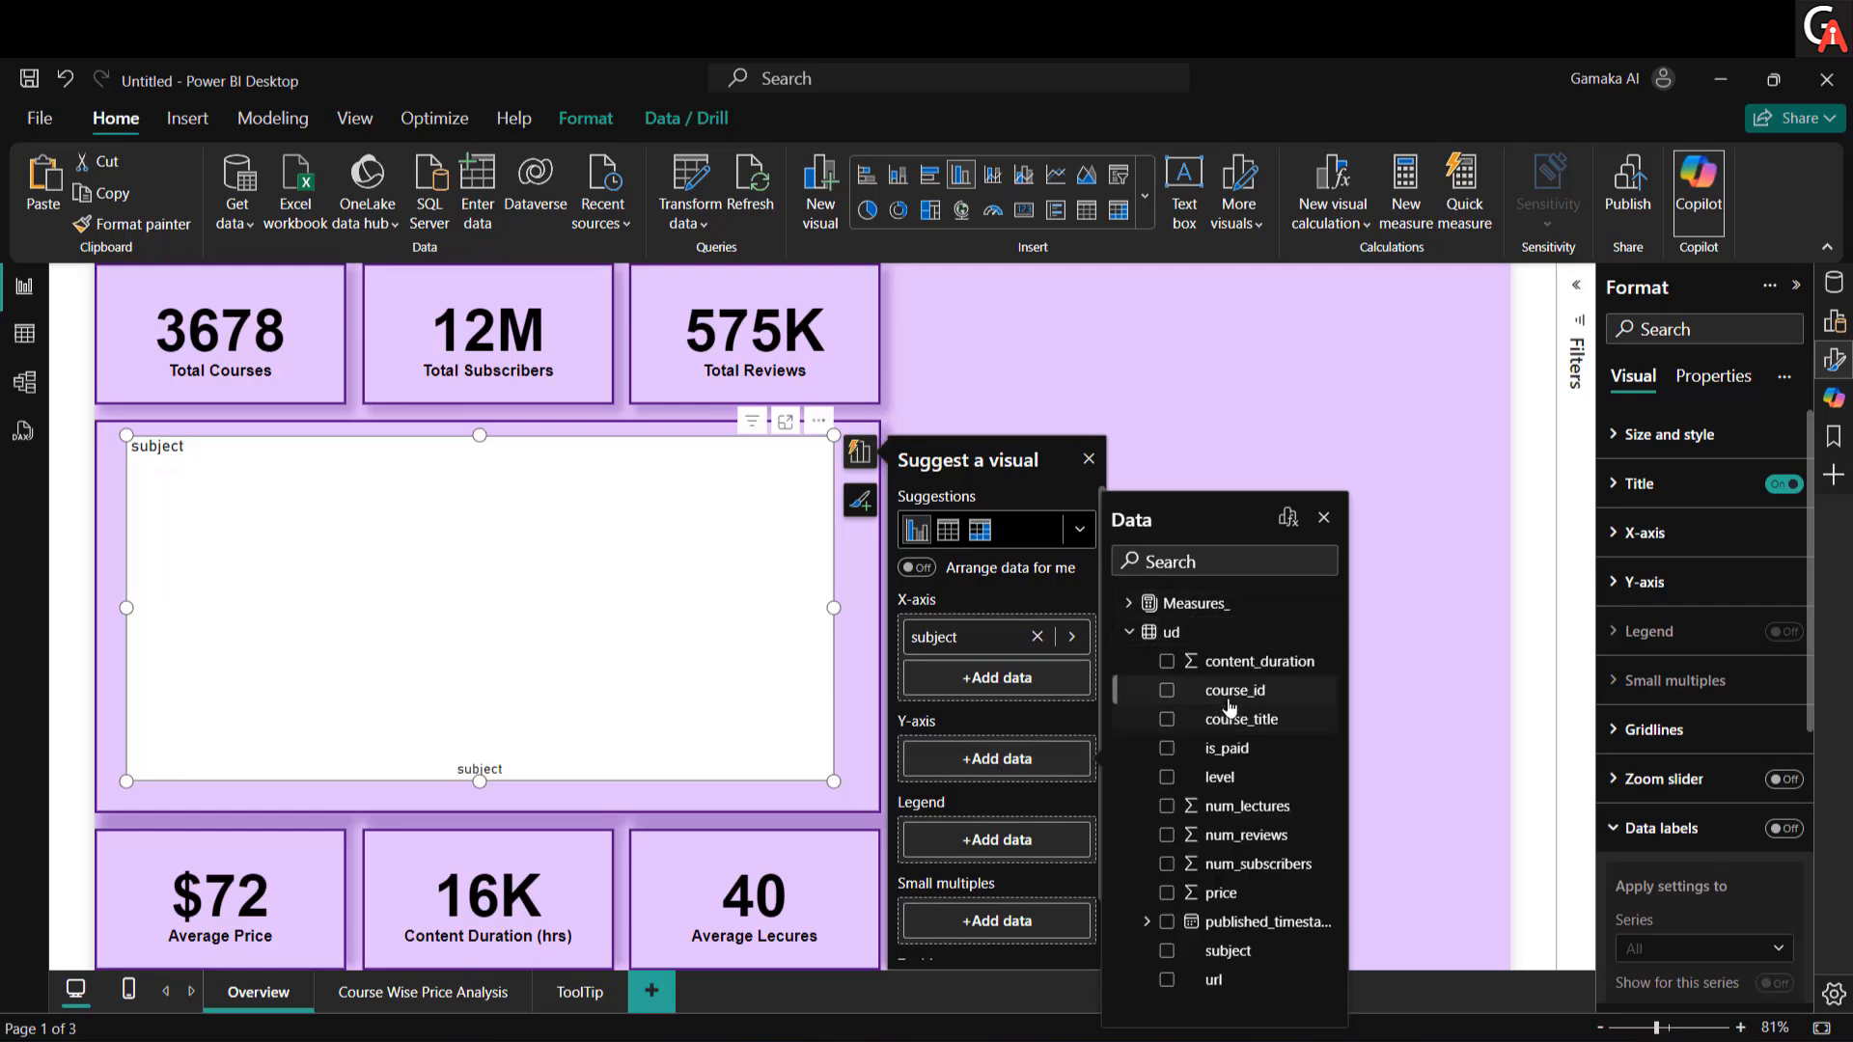
click(1168, 808)
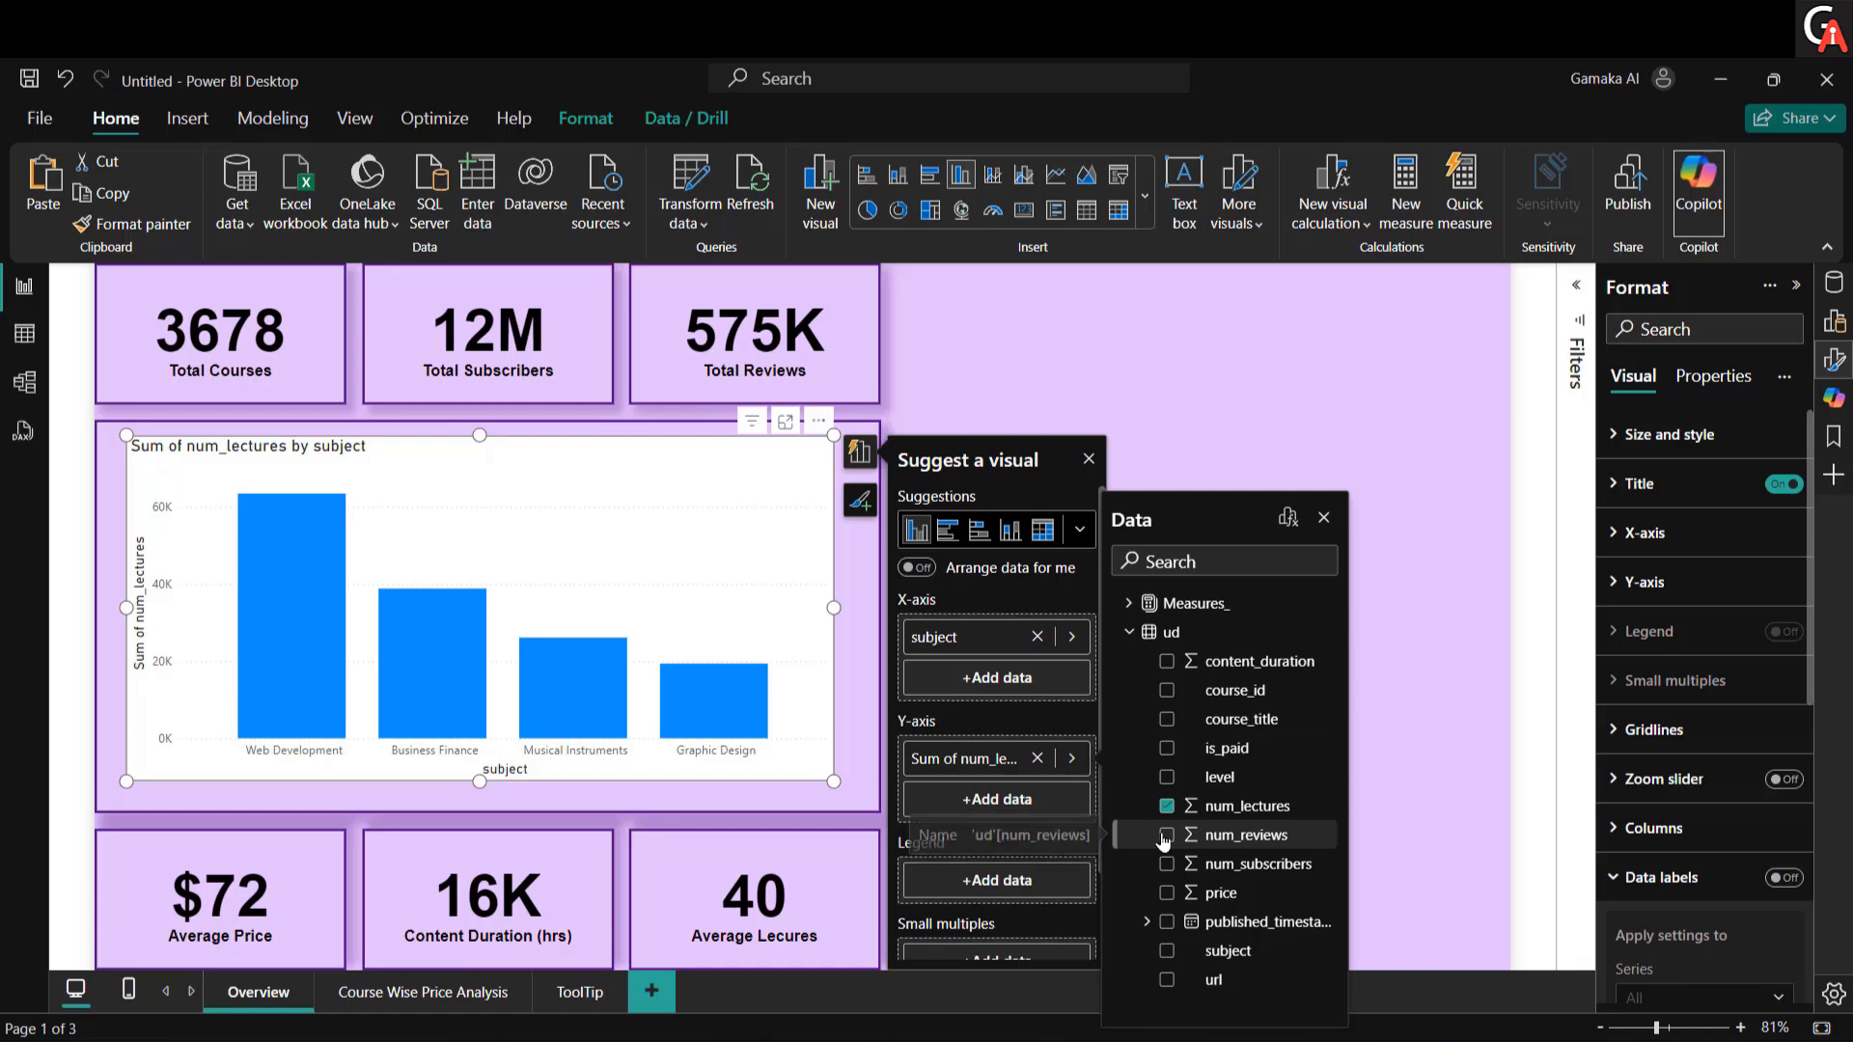
click(1166, 836)
click(1166, 865)
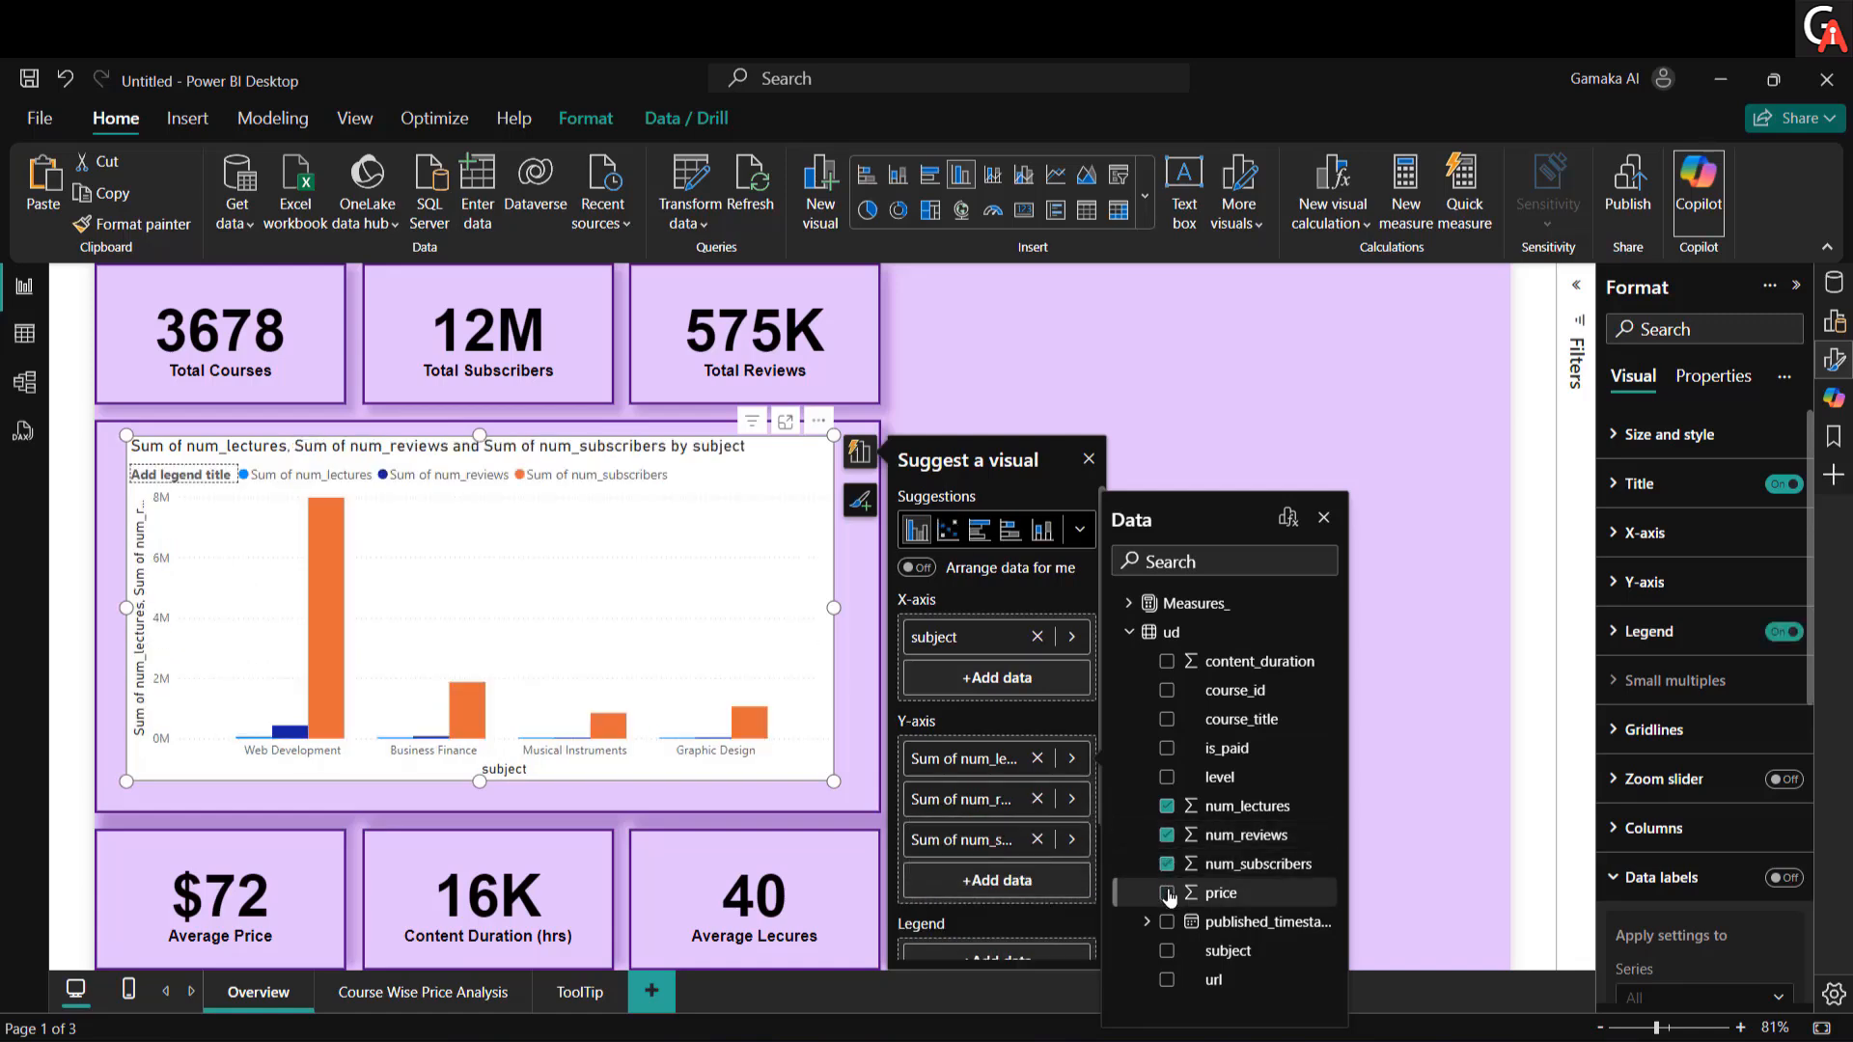
click(1167, 894)
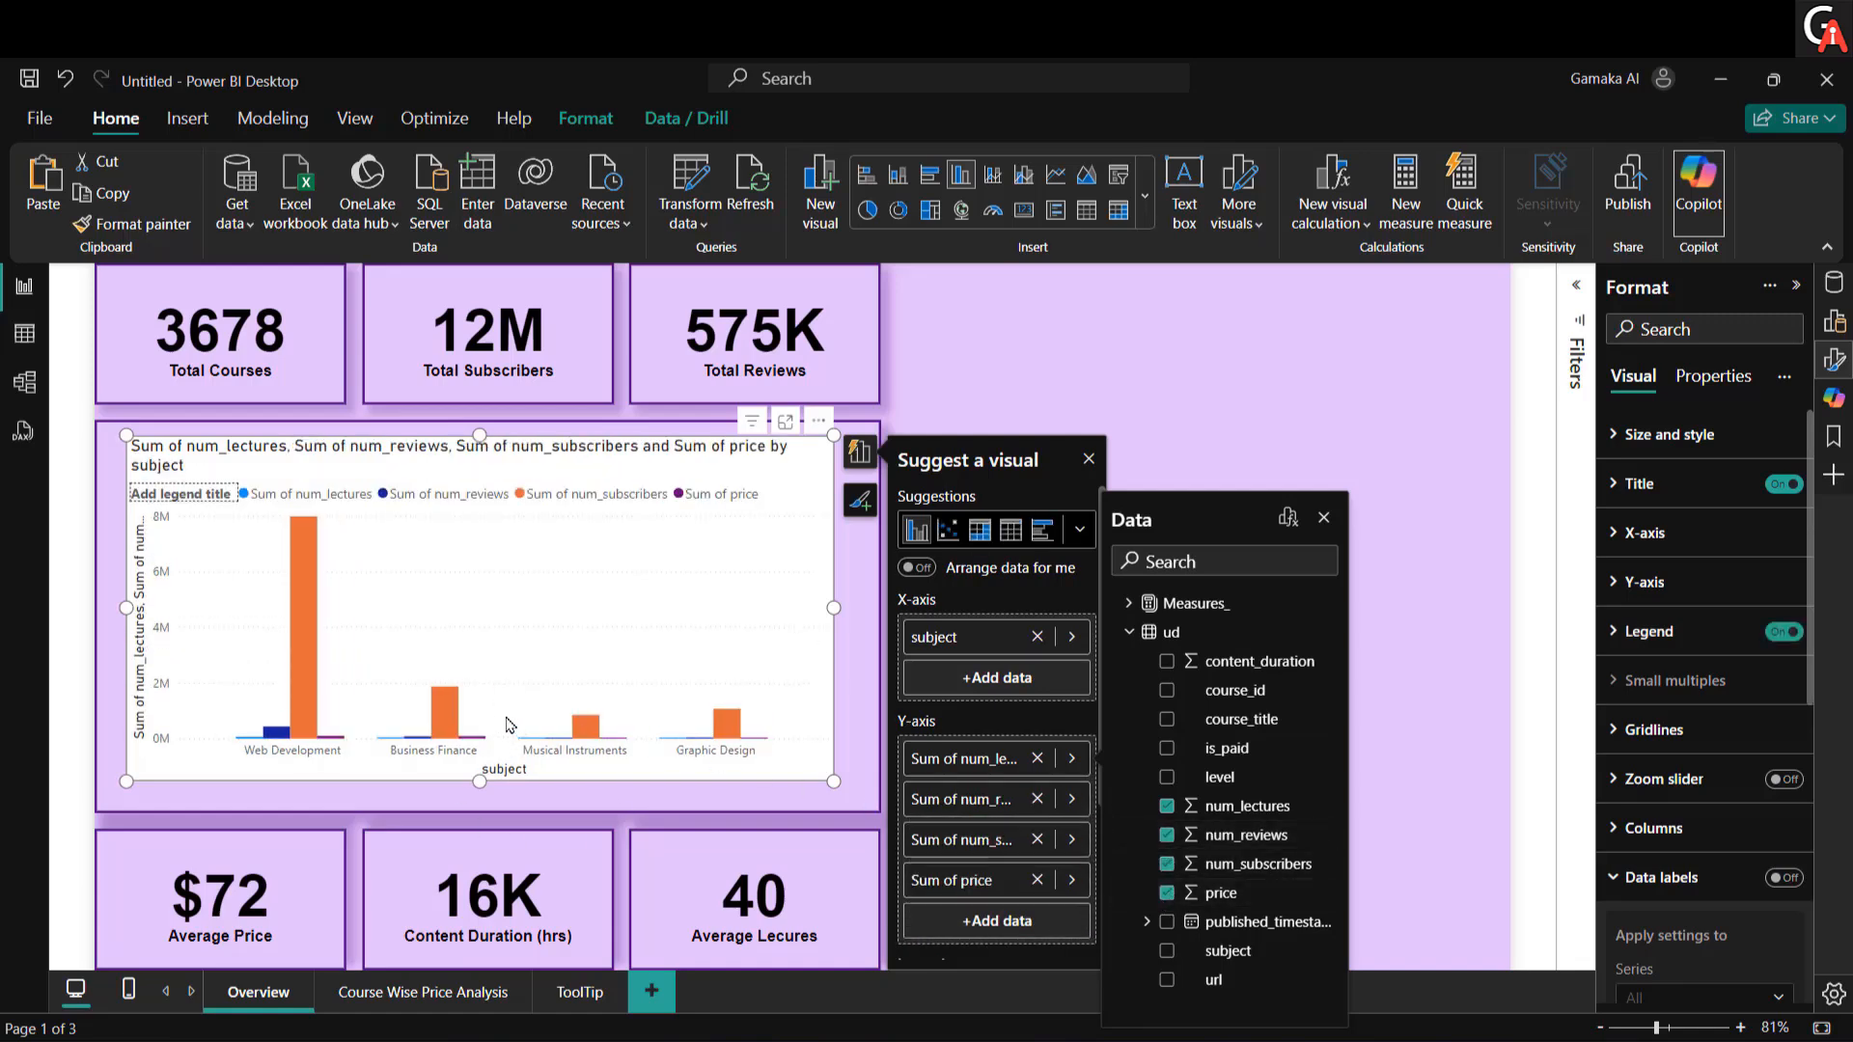
click(724, 480)
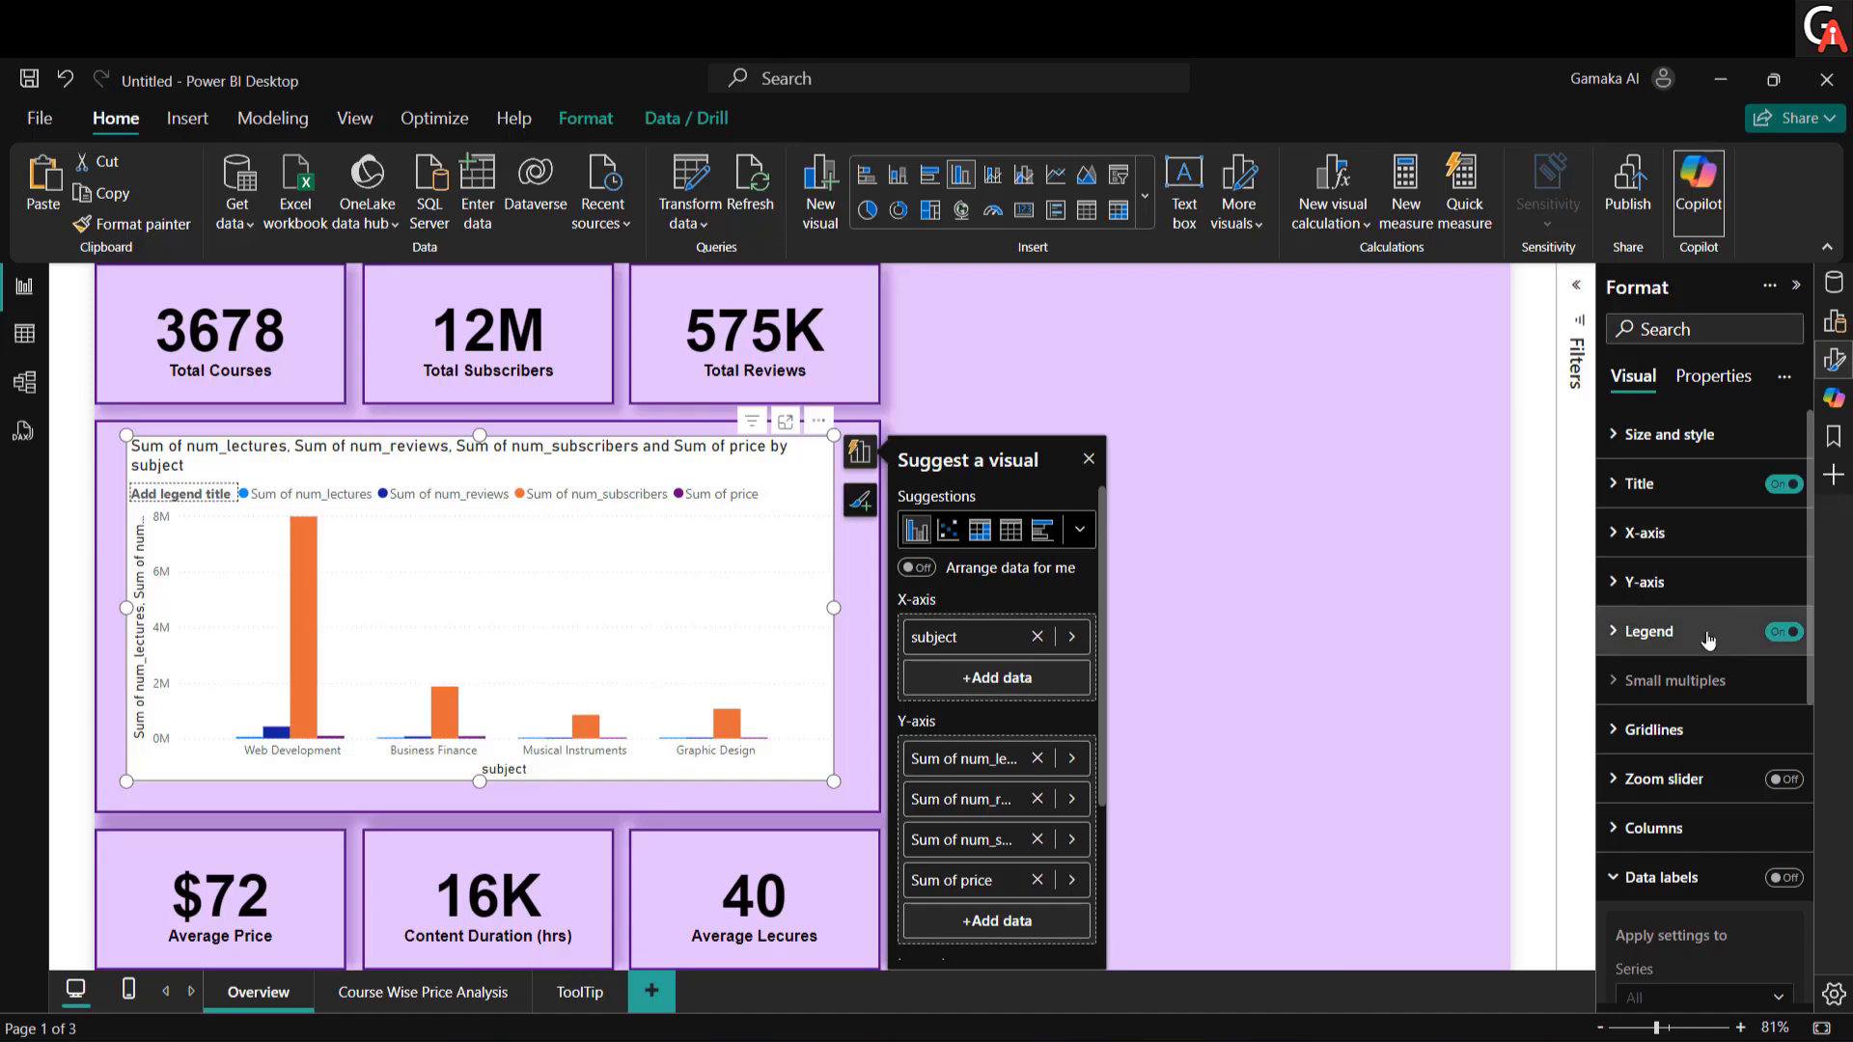
Step: Switch the column chart's Y-axis to a logarithmic scale and turn off the Y-axis title
click(1640, 582)
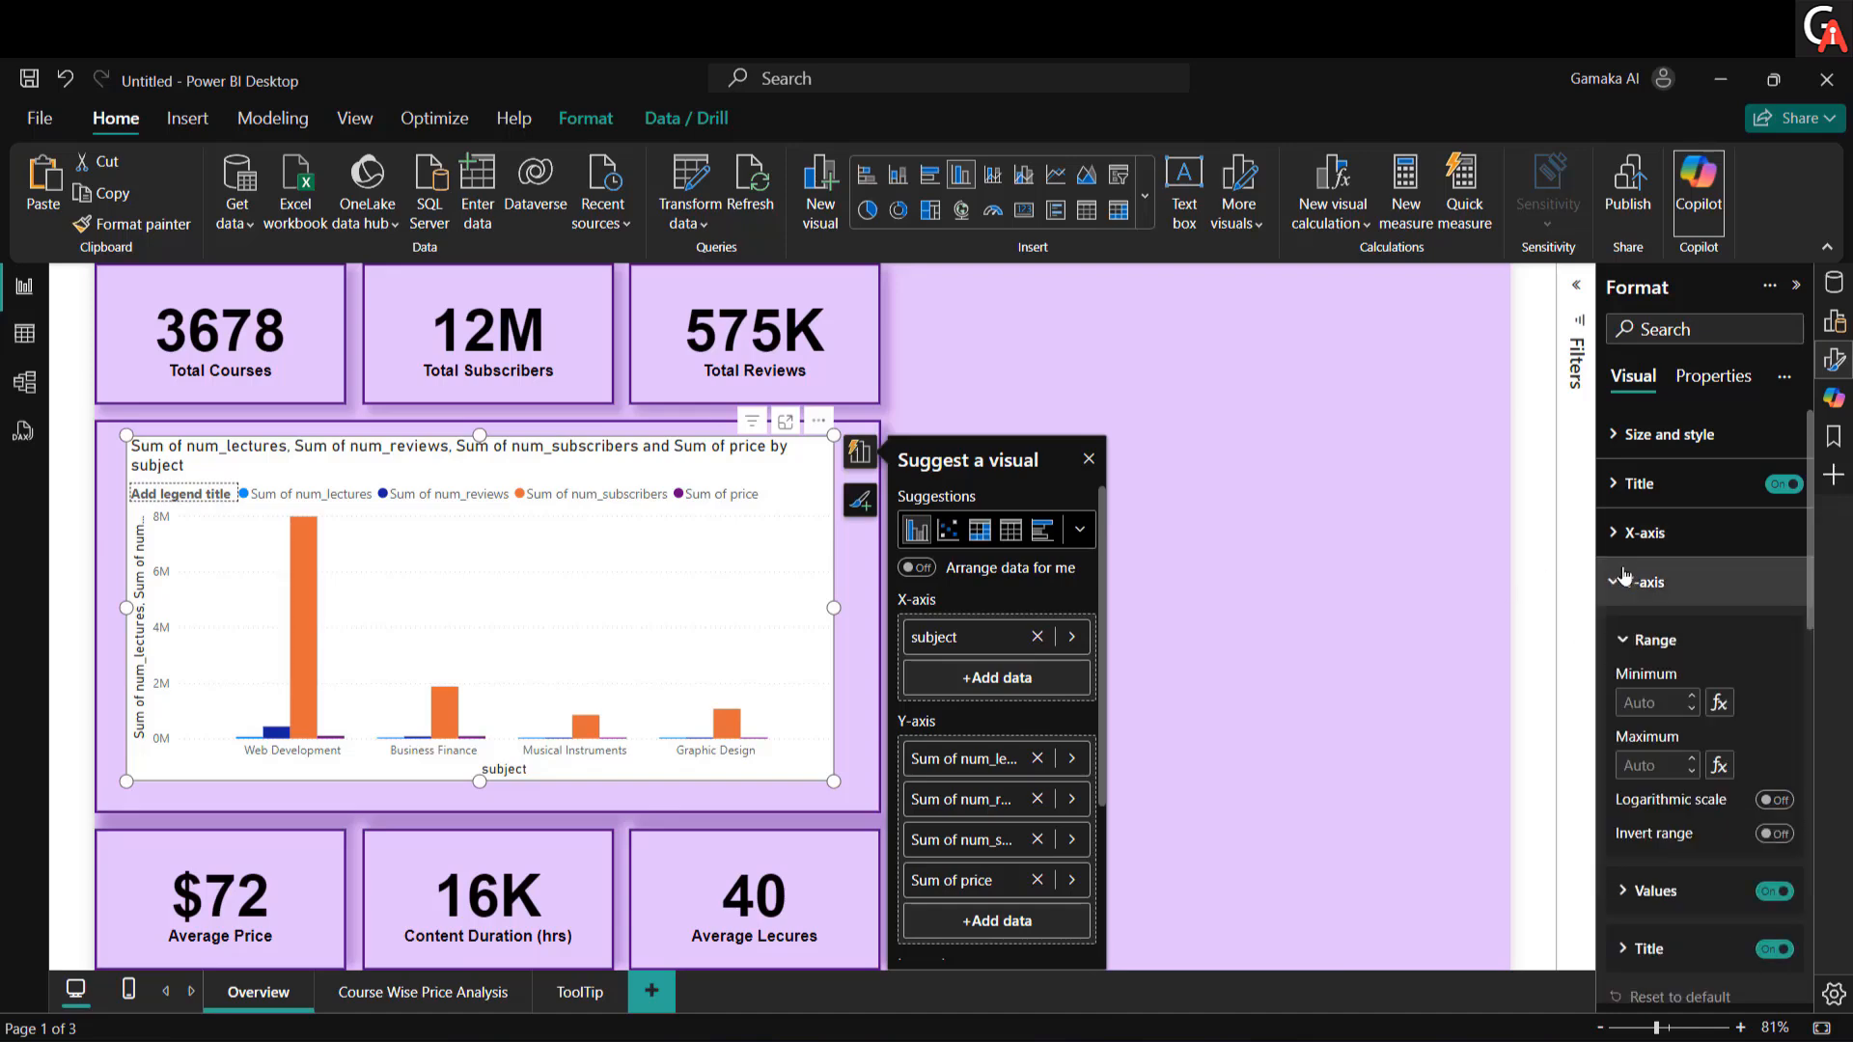
scroll(1733, 673, down, 3)
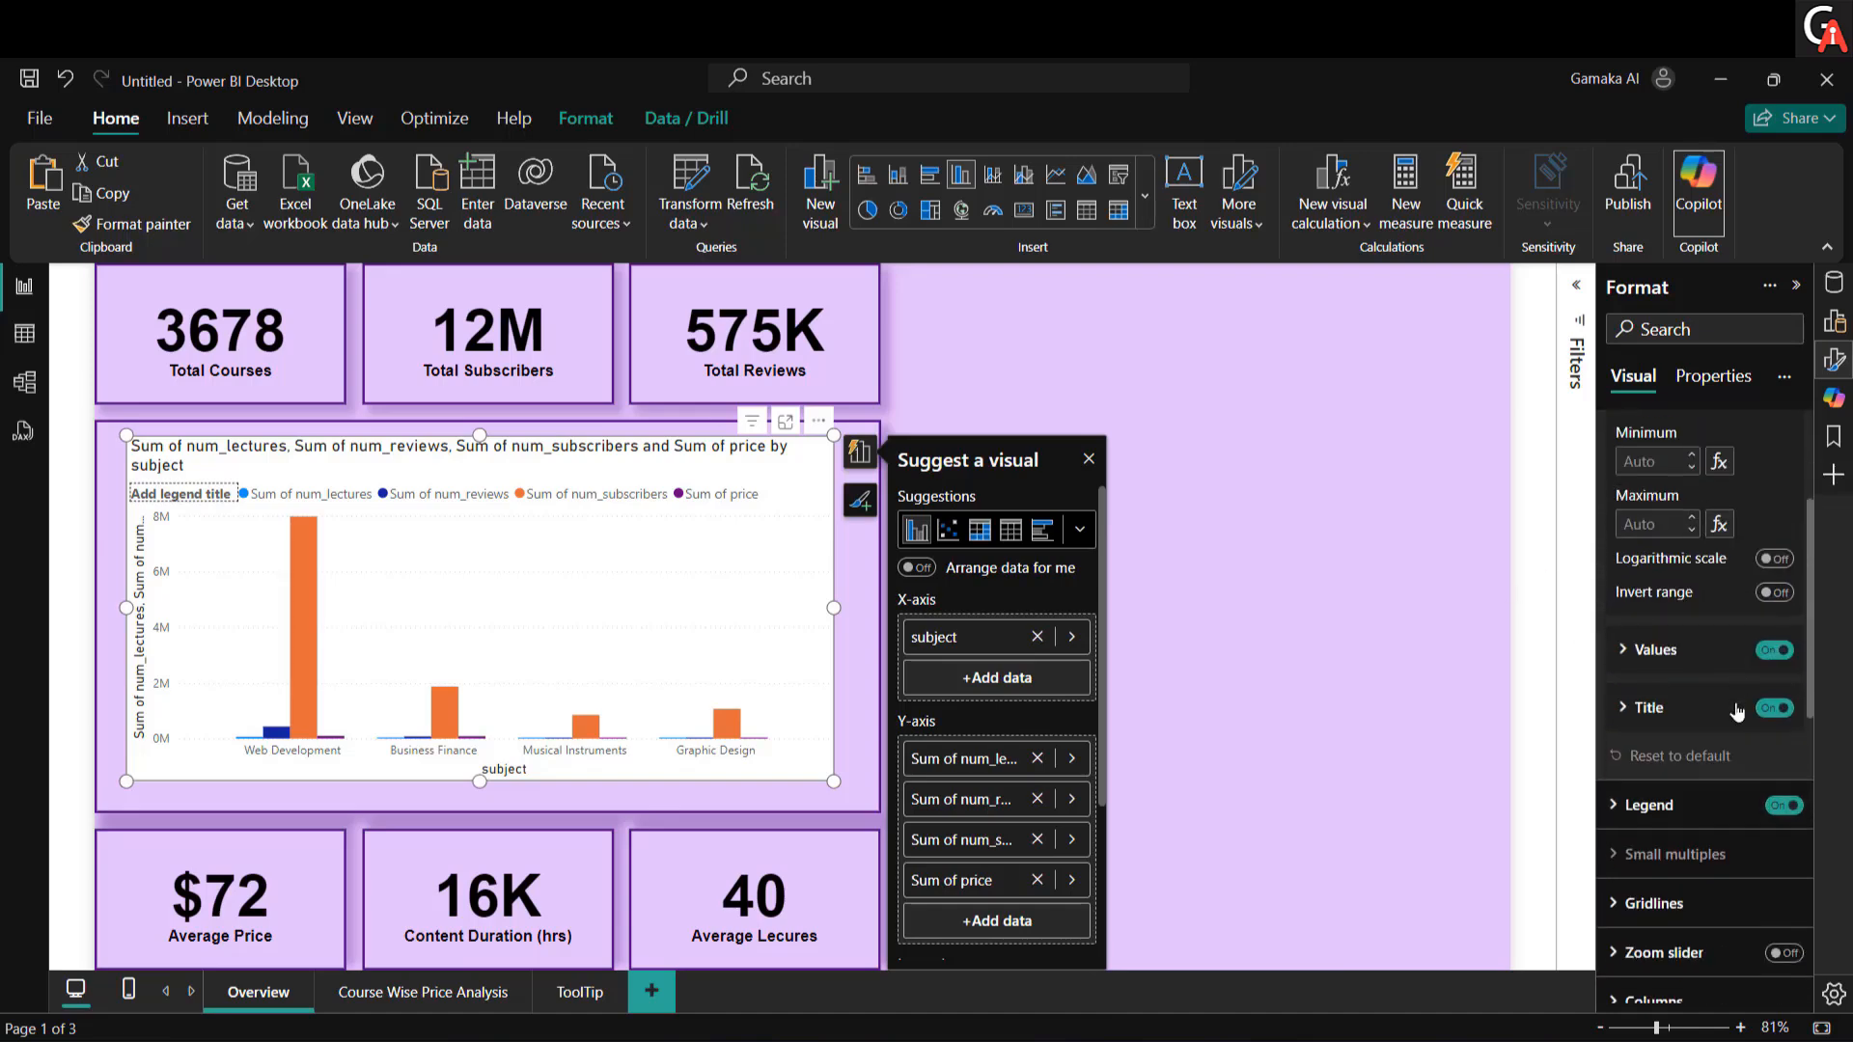
click(1775, 560)
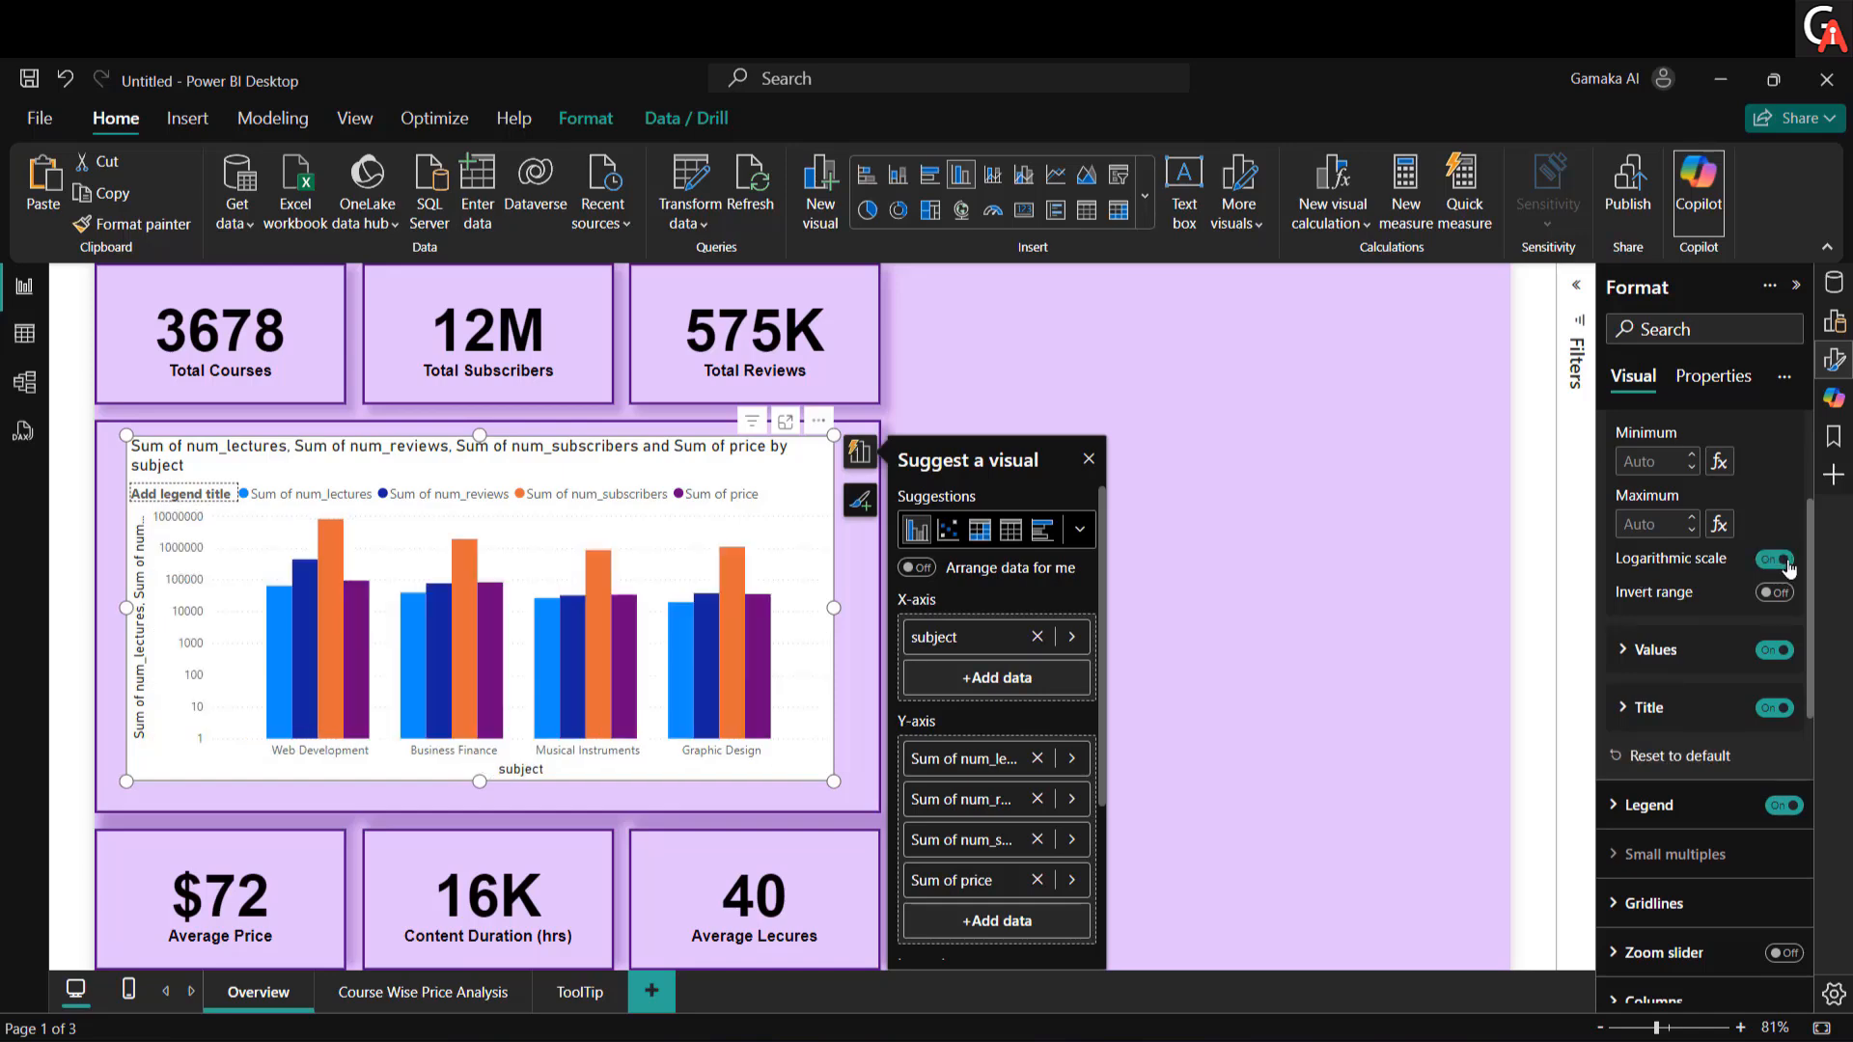
click(1776, 708)
Step: Format the column chart's Y-axis values in bold Arial with black as the colour
click(1638, 653)
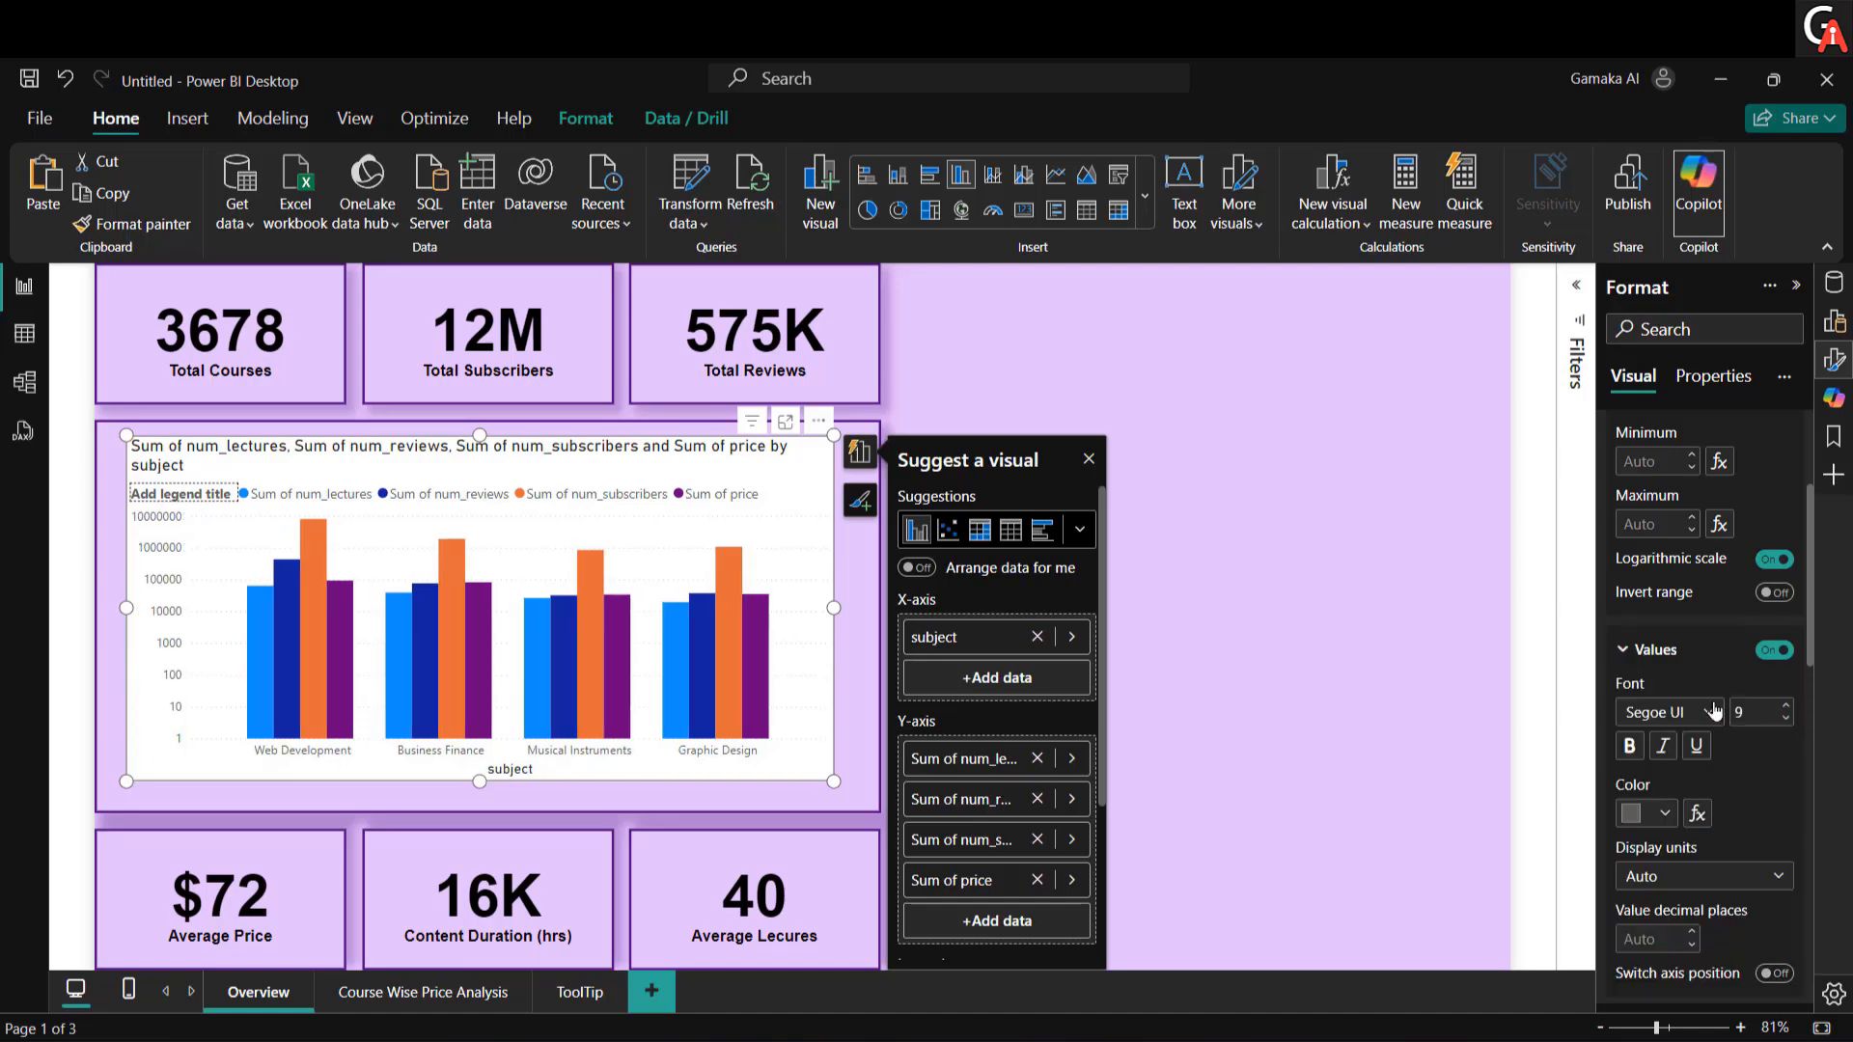
click(1706, 712)
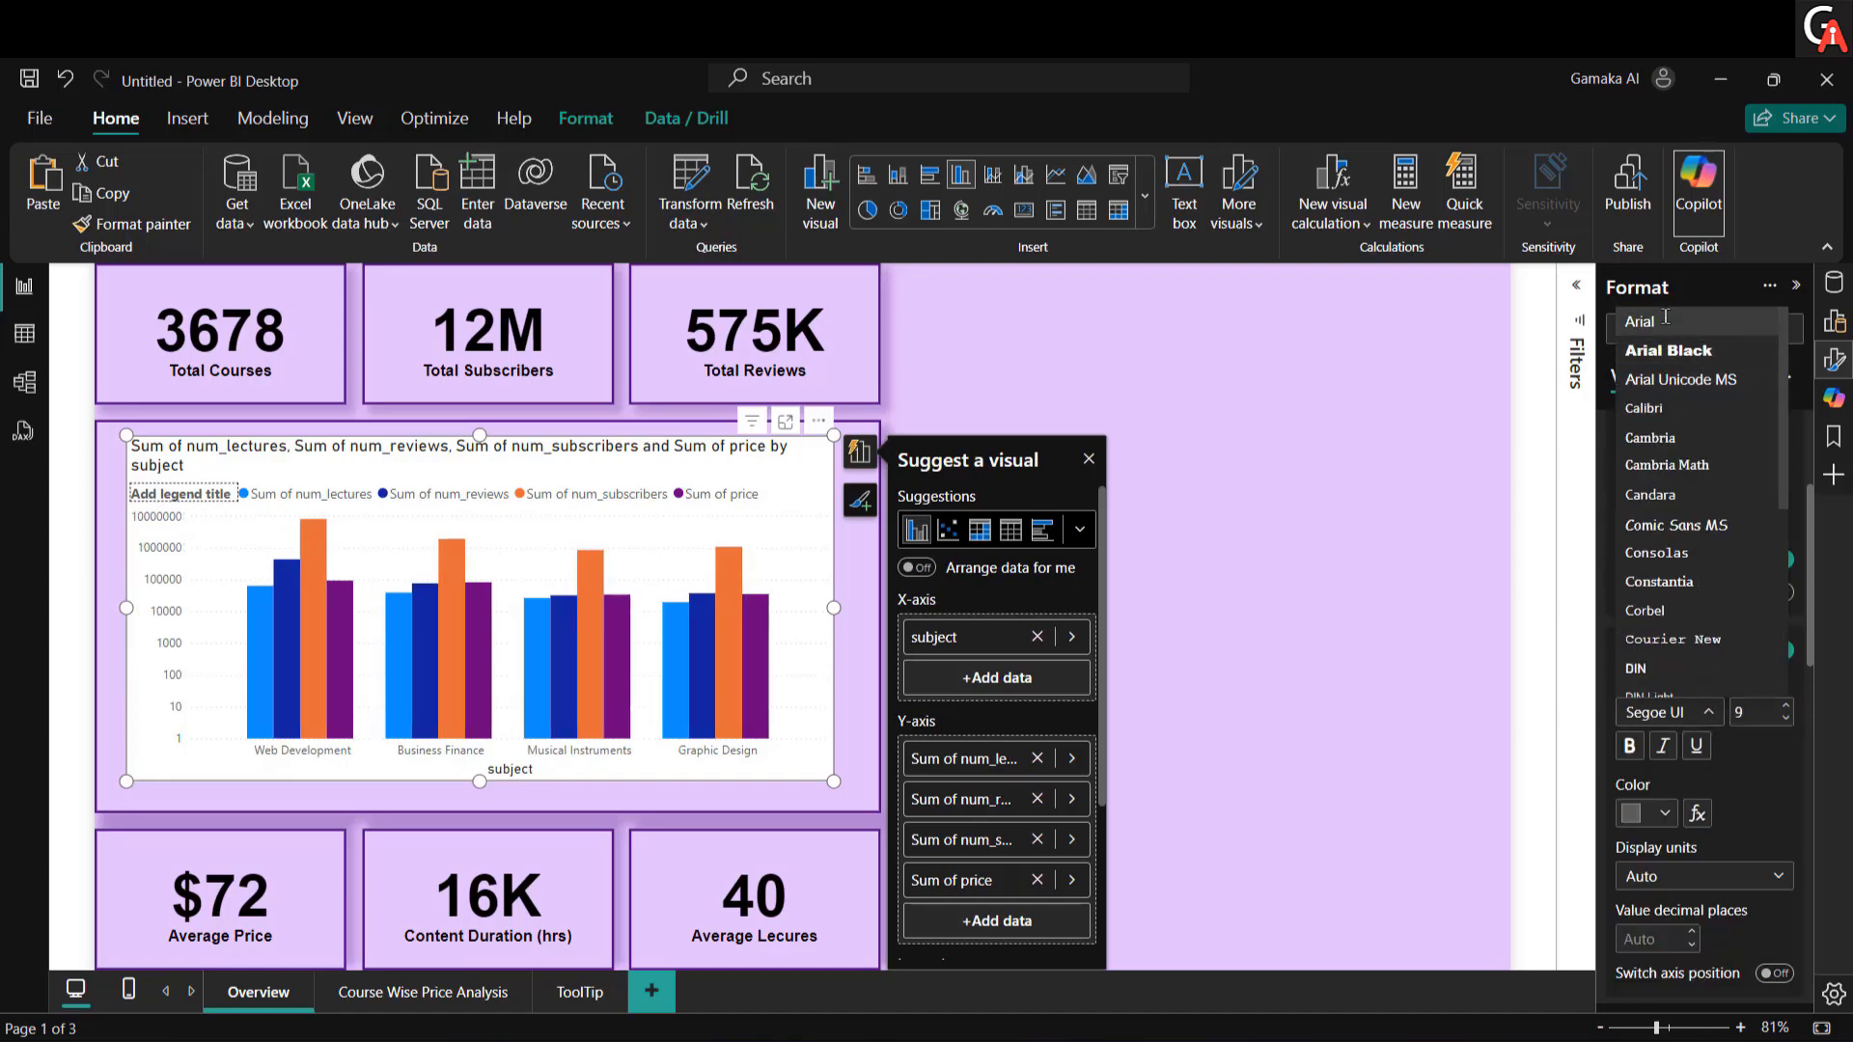
click(1665, 322)
click(1630, 752)
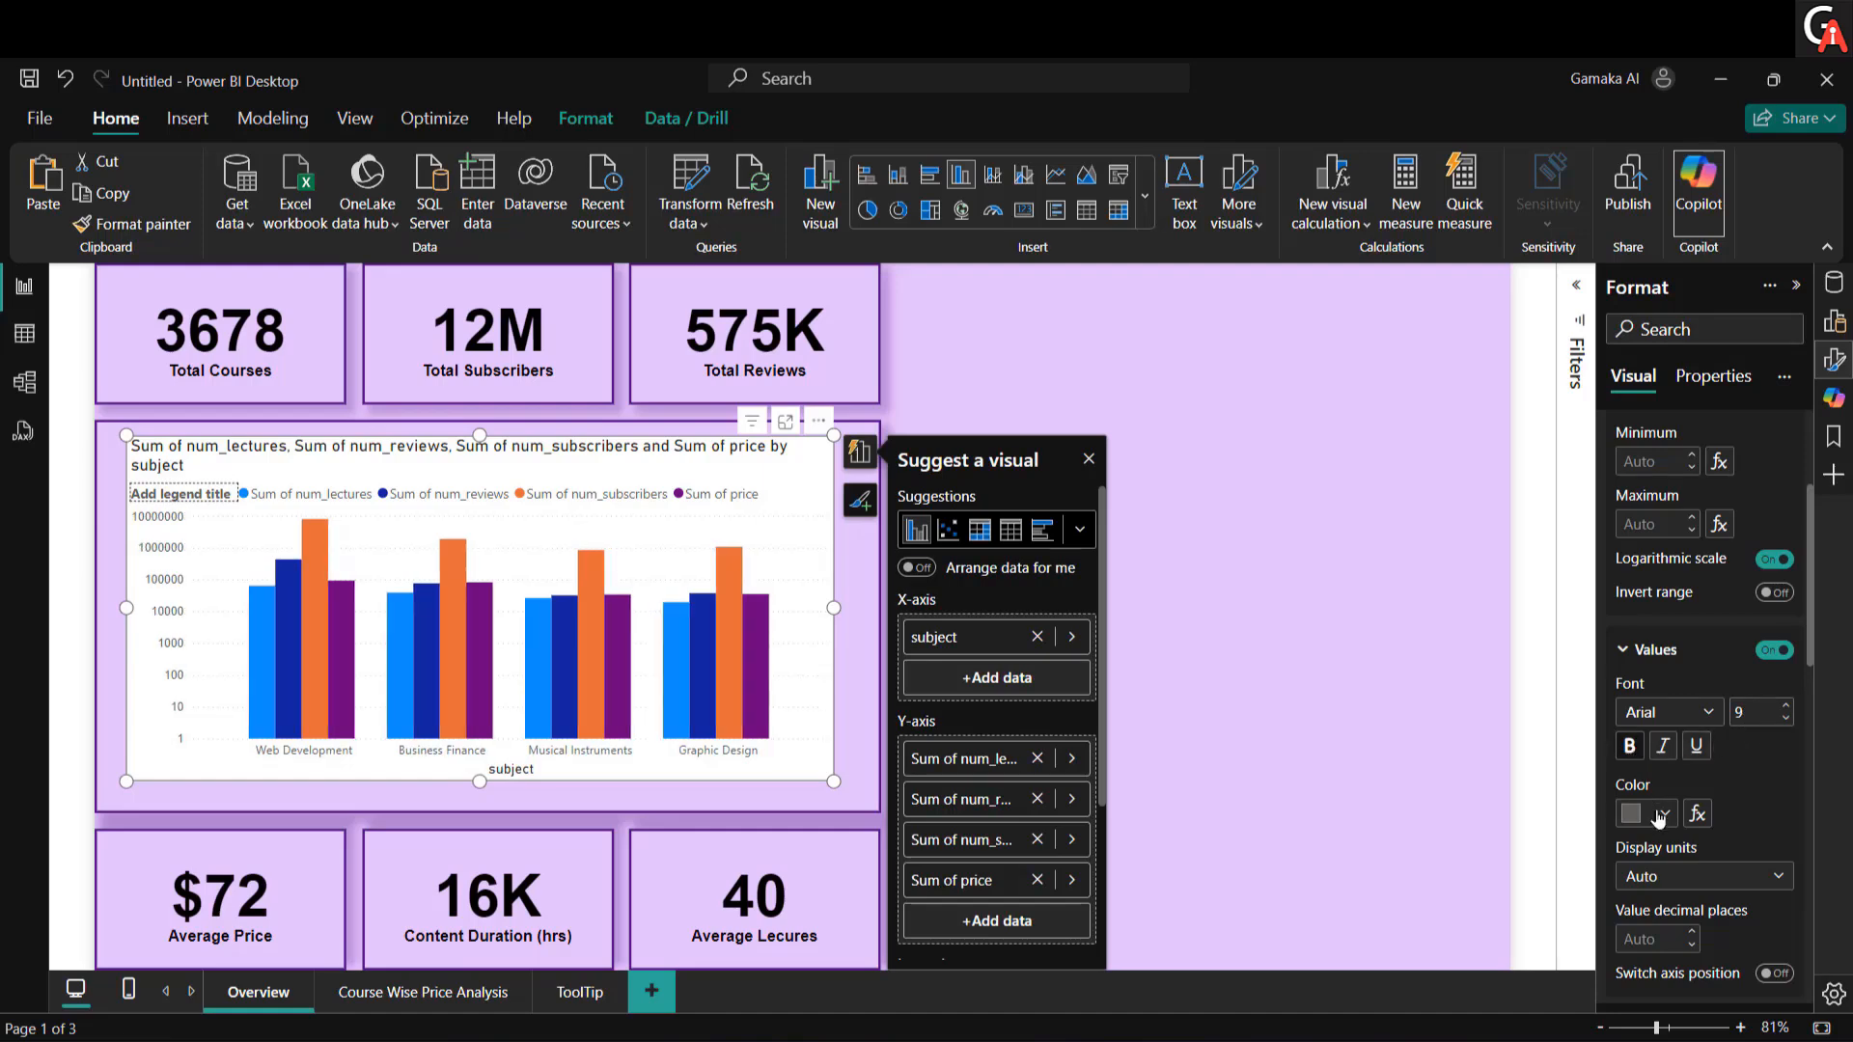
click(1660, 819)
click(1496, 710)
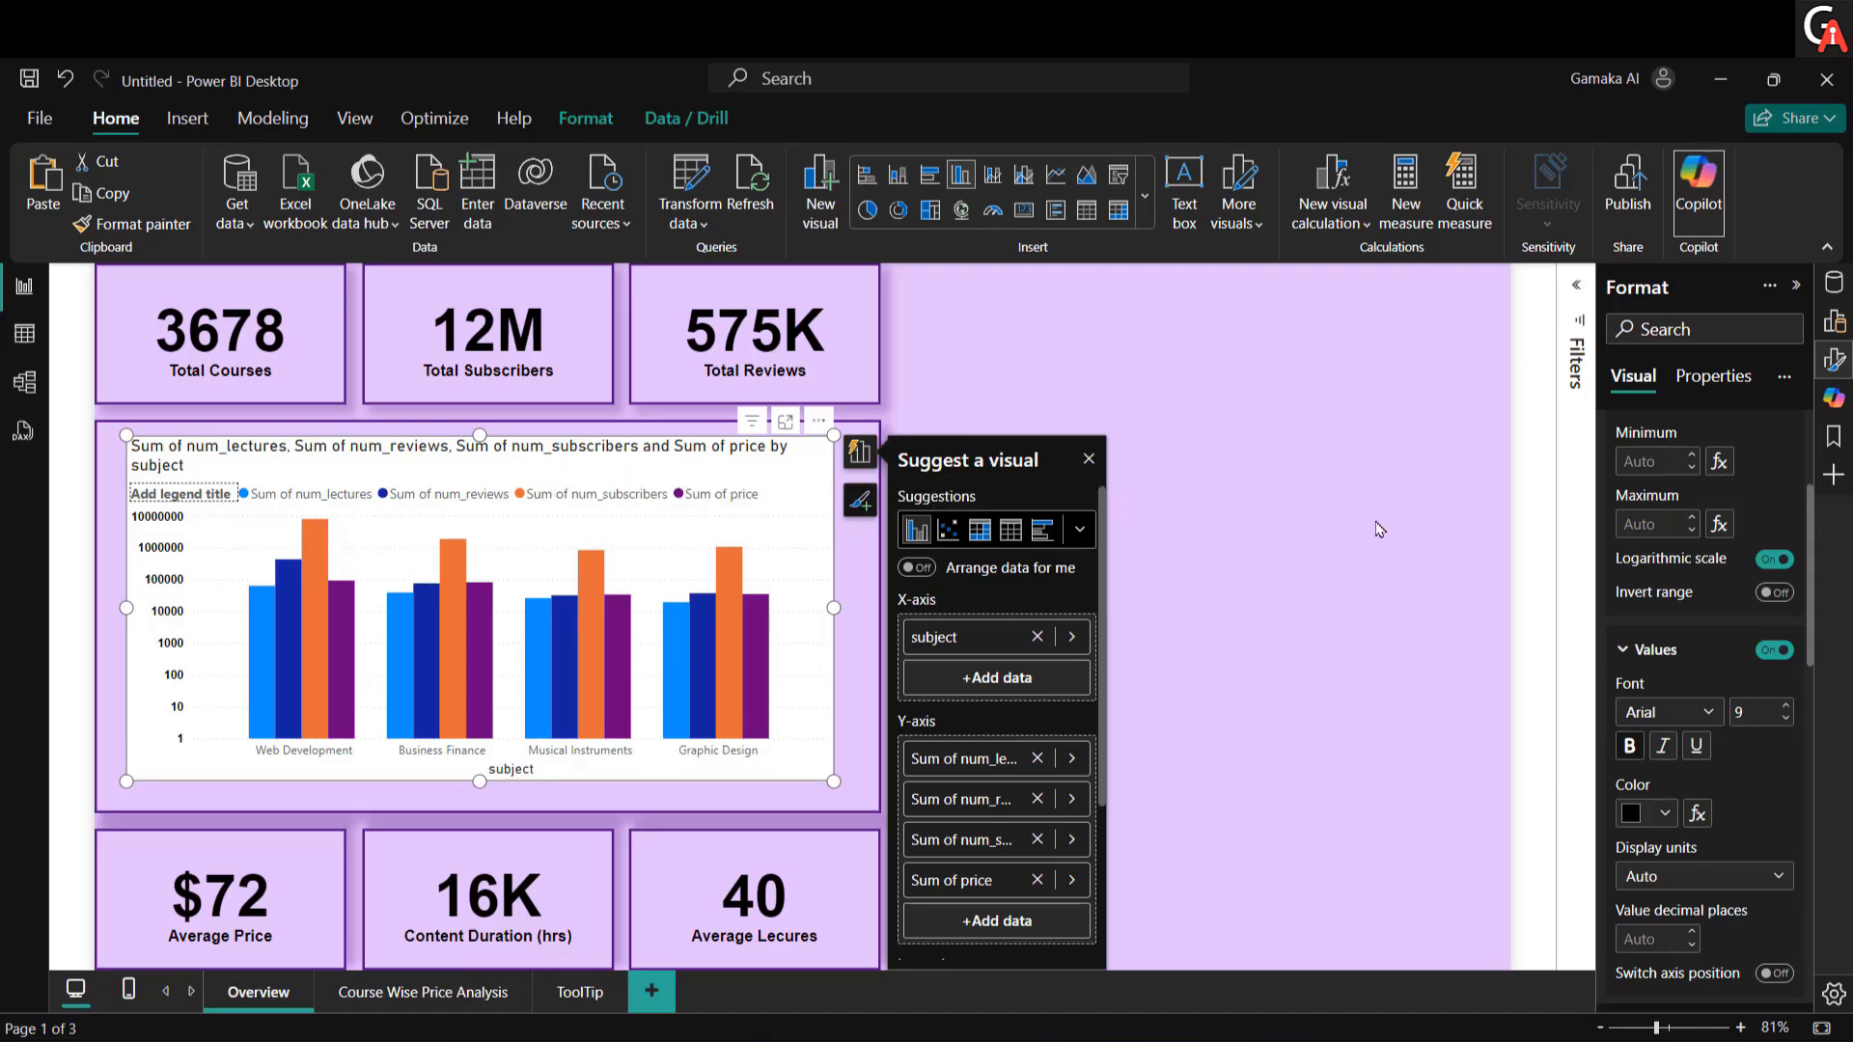
click(1654, 648)
scroll(1656, 637, up, 3)
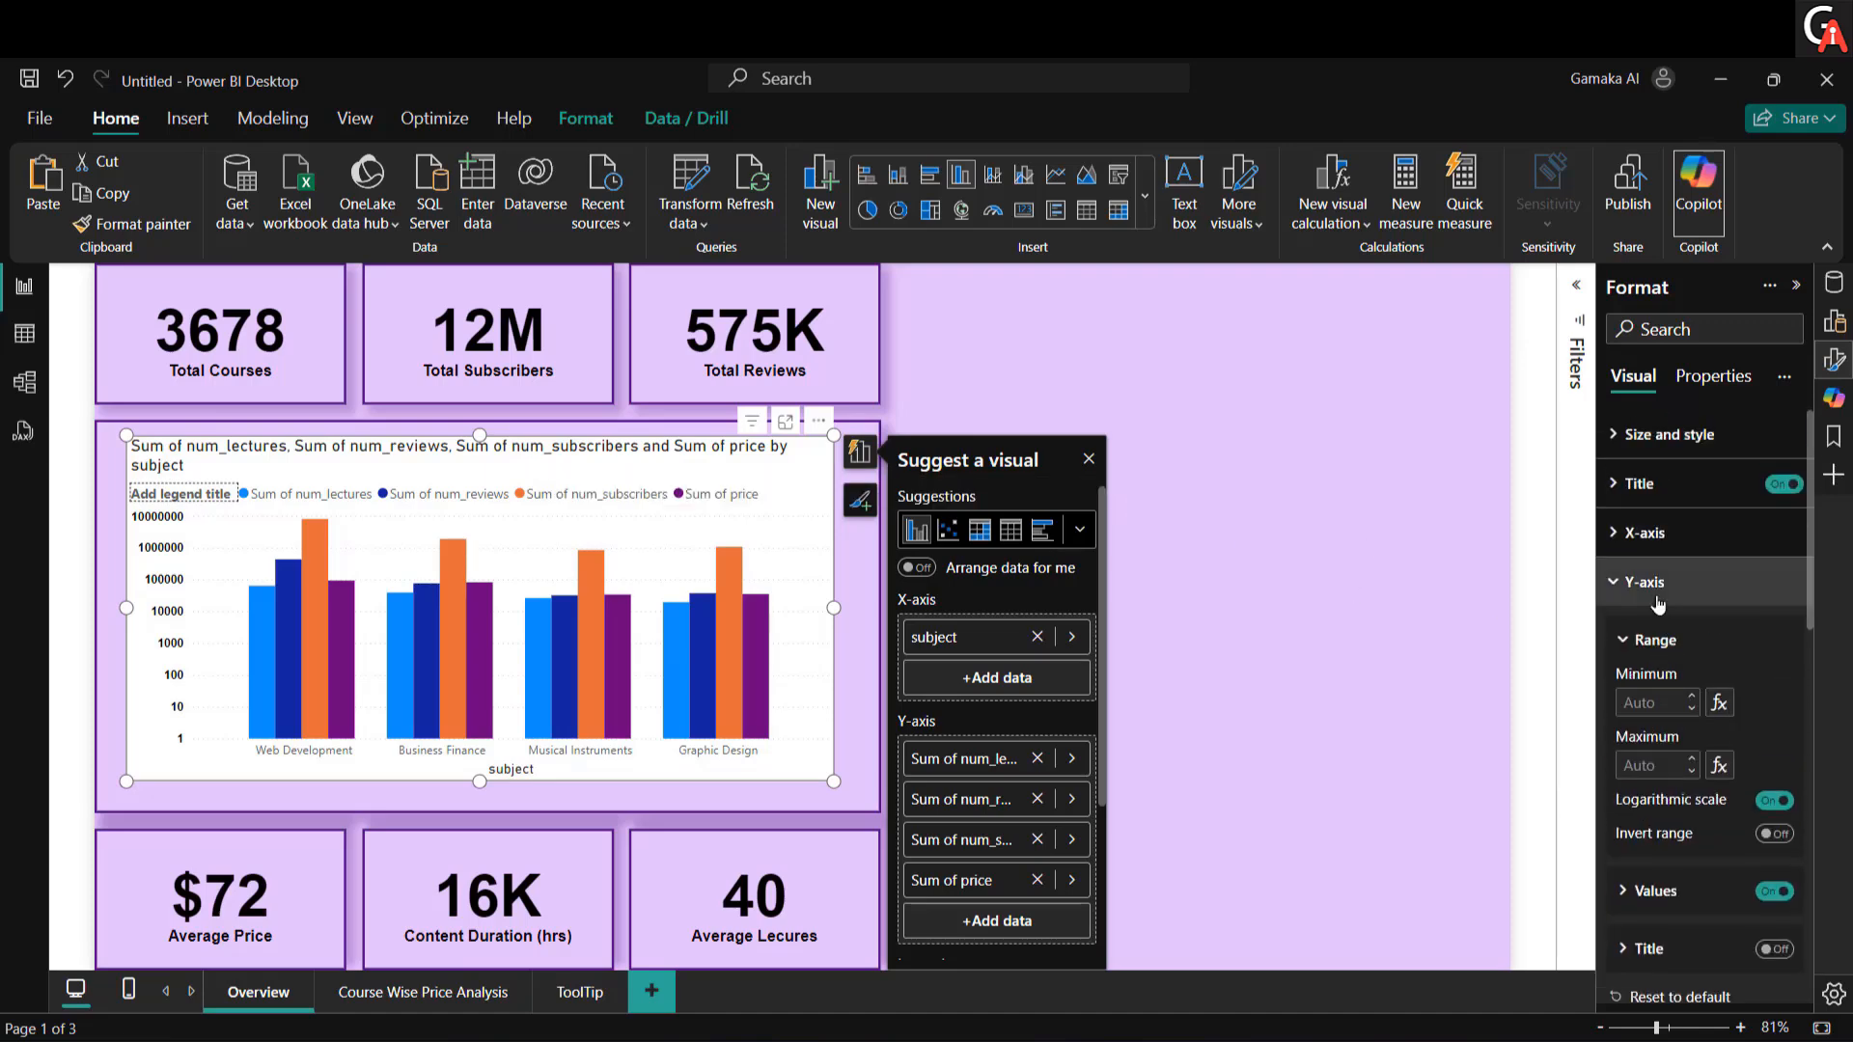
Step: Format the column chart's X-axis values in bold black Arial
click(1655, 590)
click(1648, 533)
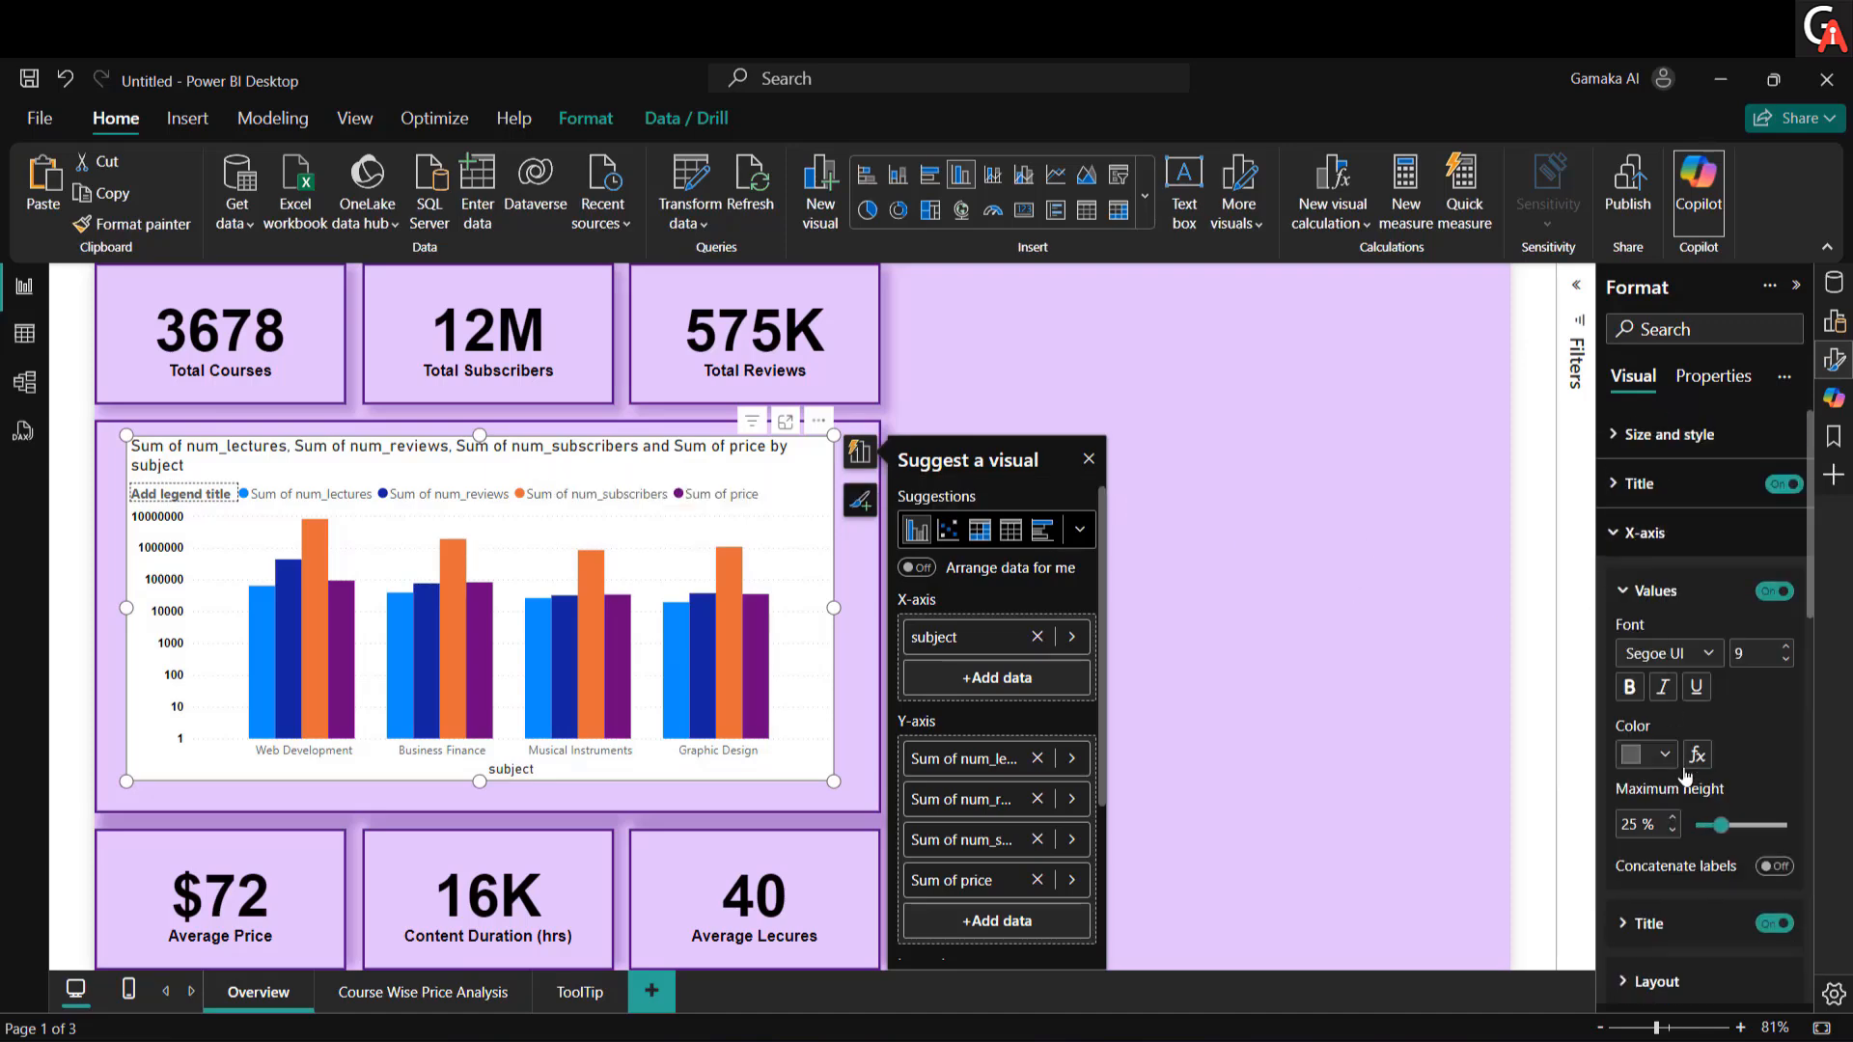
click(1690, 655)
scroll(1687, 524, up, 5)
click(1667, 262)
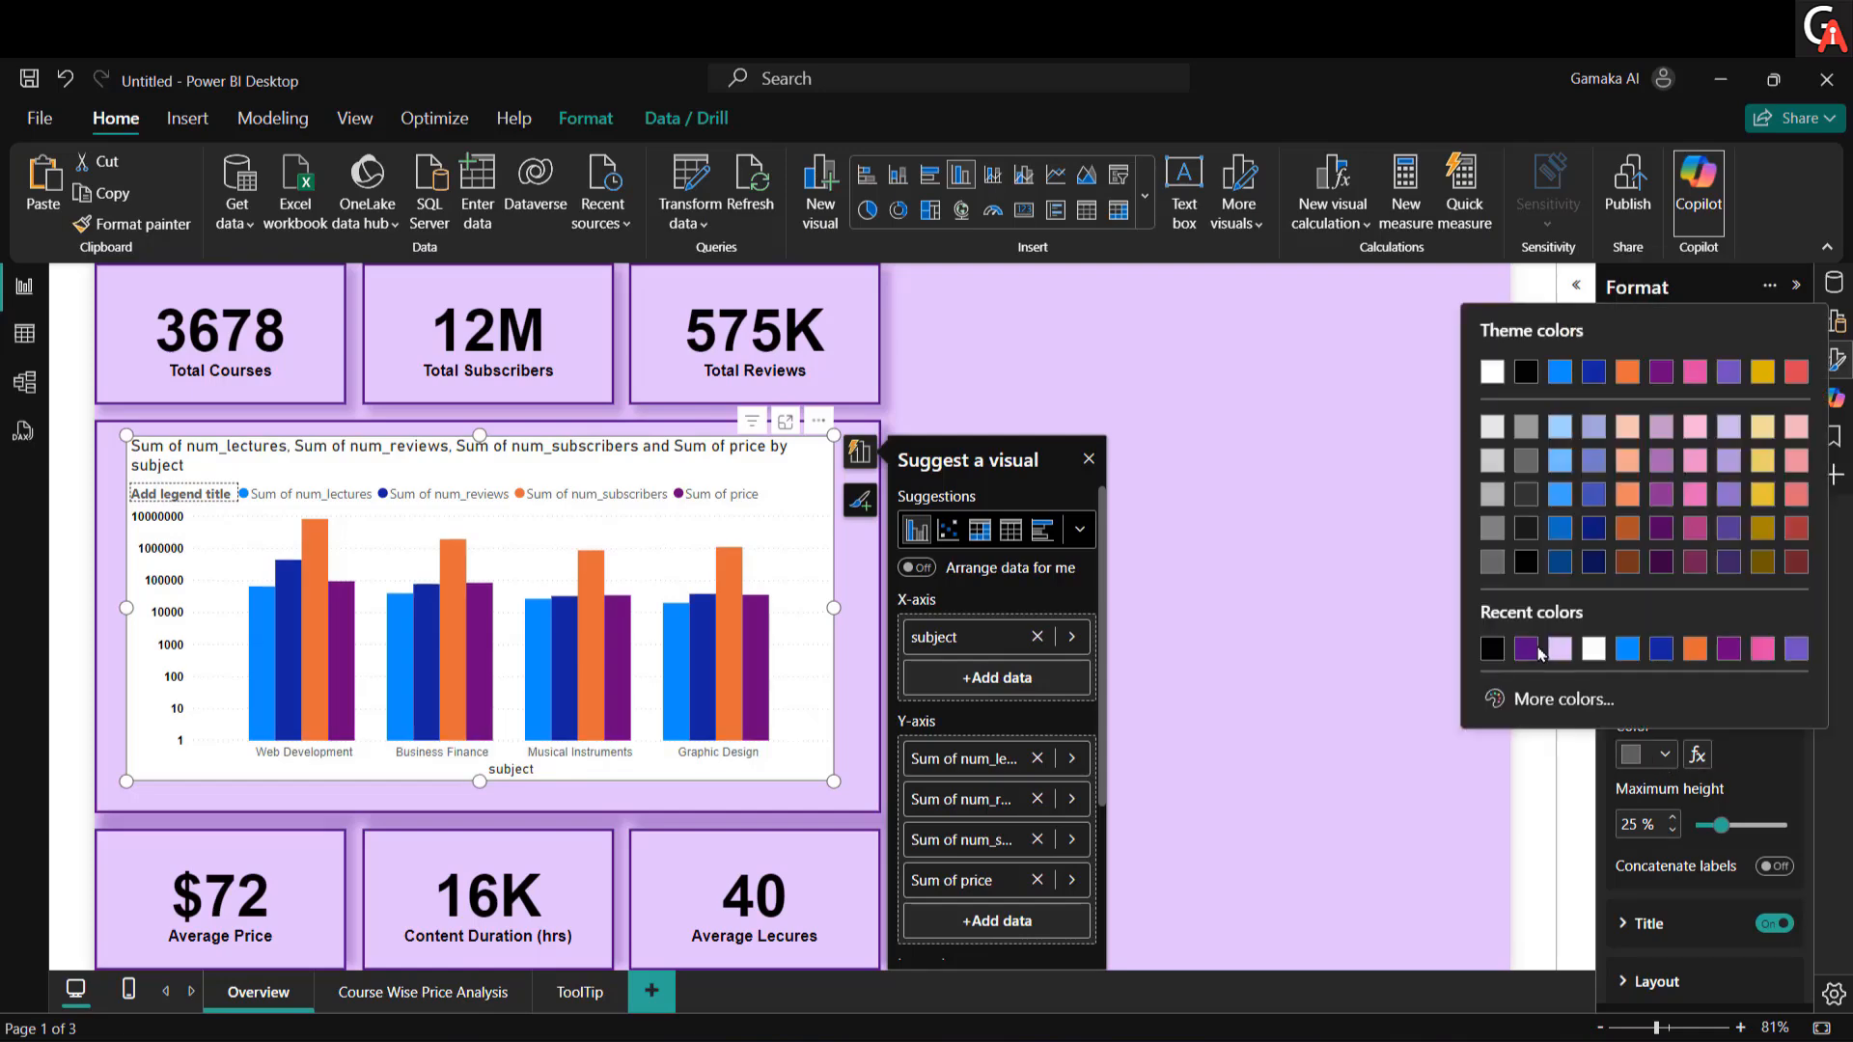
click(1664, 754)
click(1495, 651)
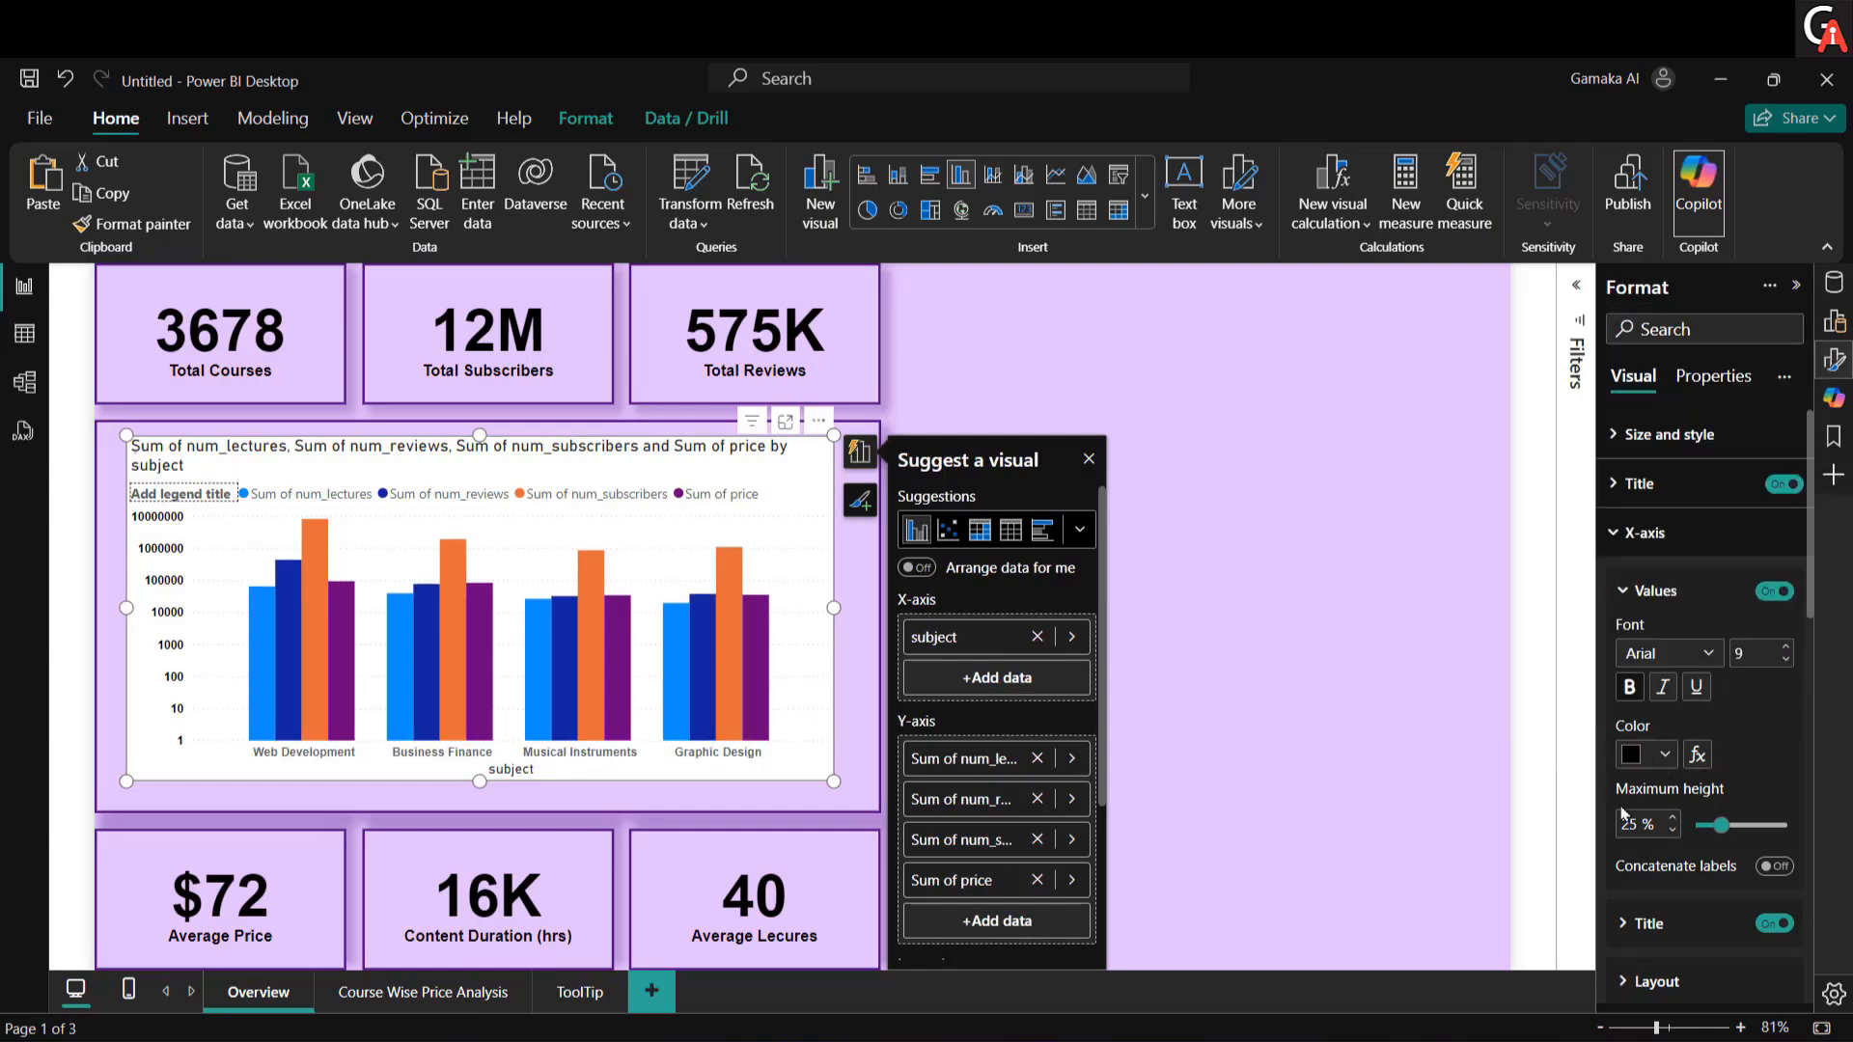
click(1652, 590)
click(1651, 536)
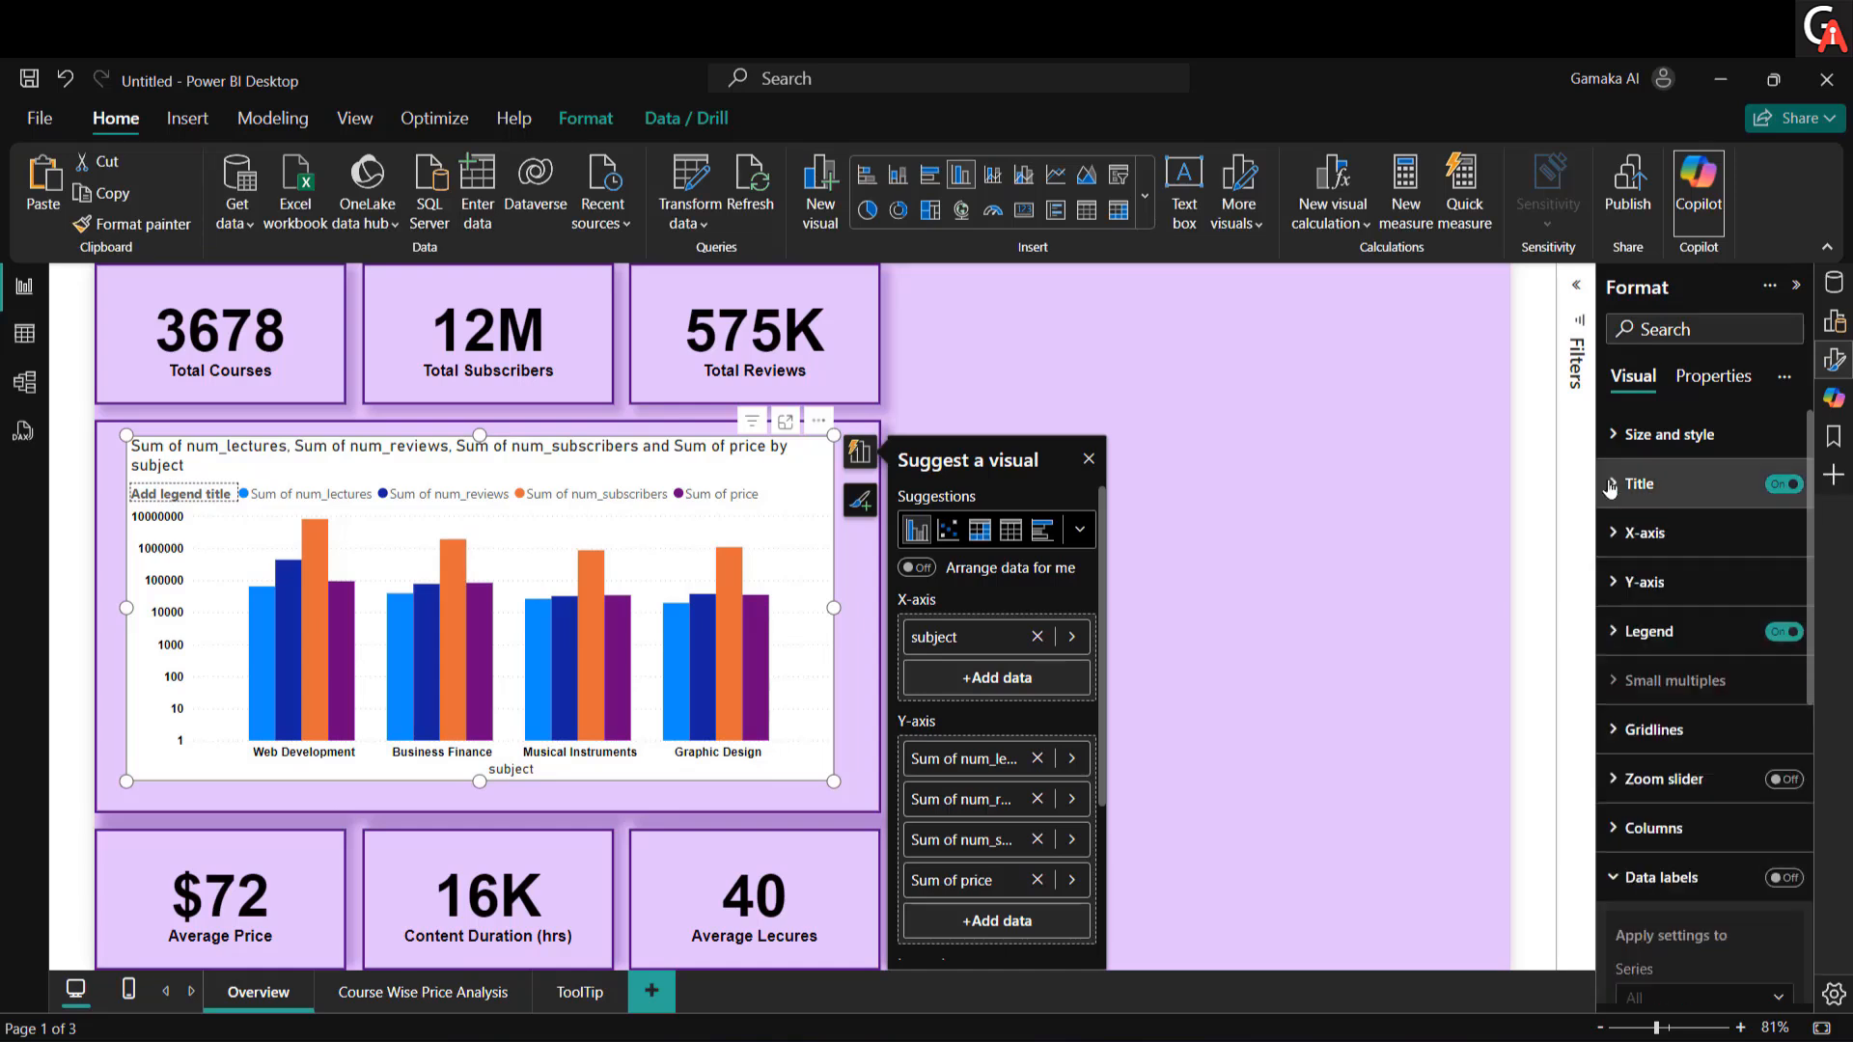
Step: Replace the column chart's title text with "Subject Wise Basic Stats."
click(1641, 484)
click(1703, 605)
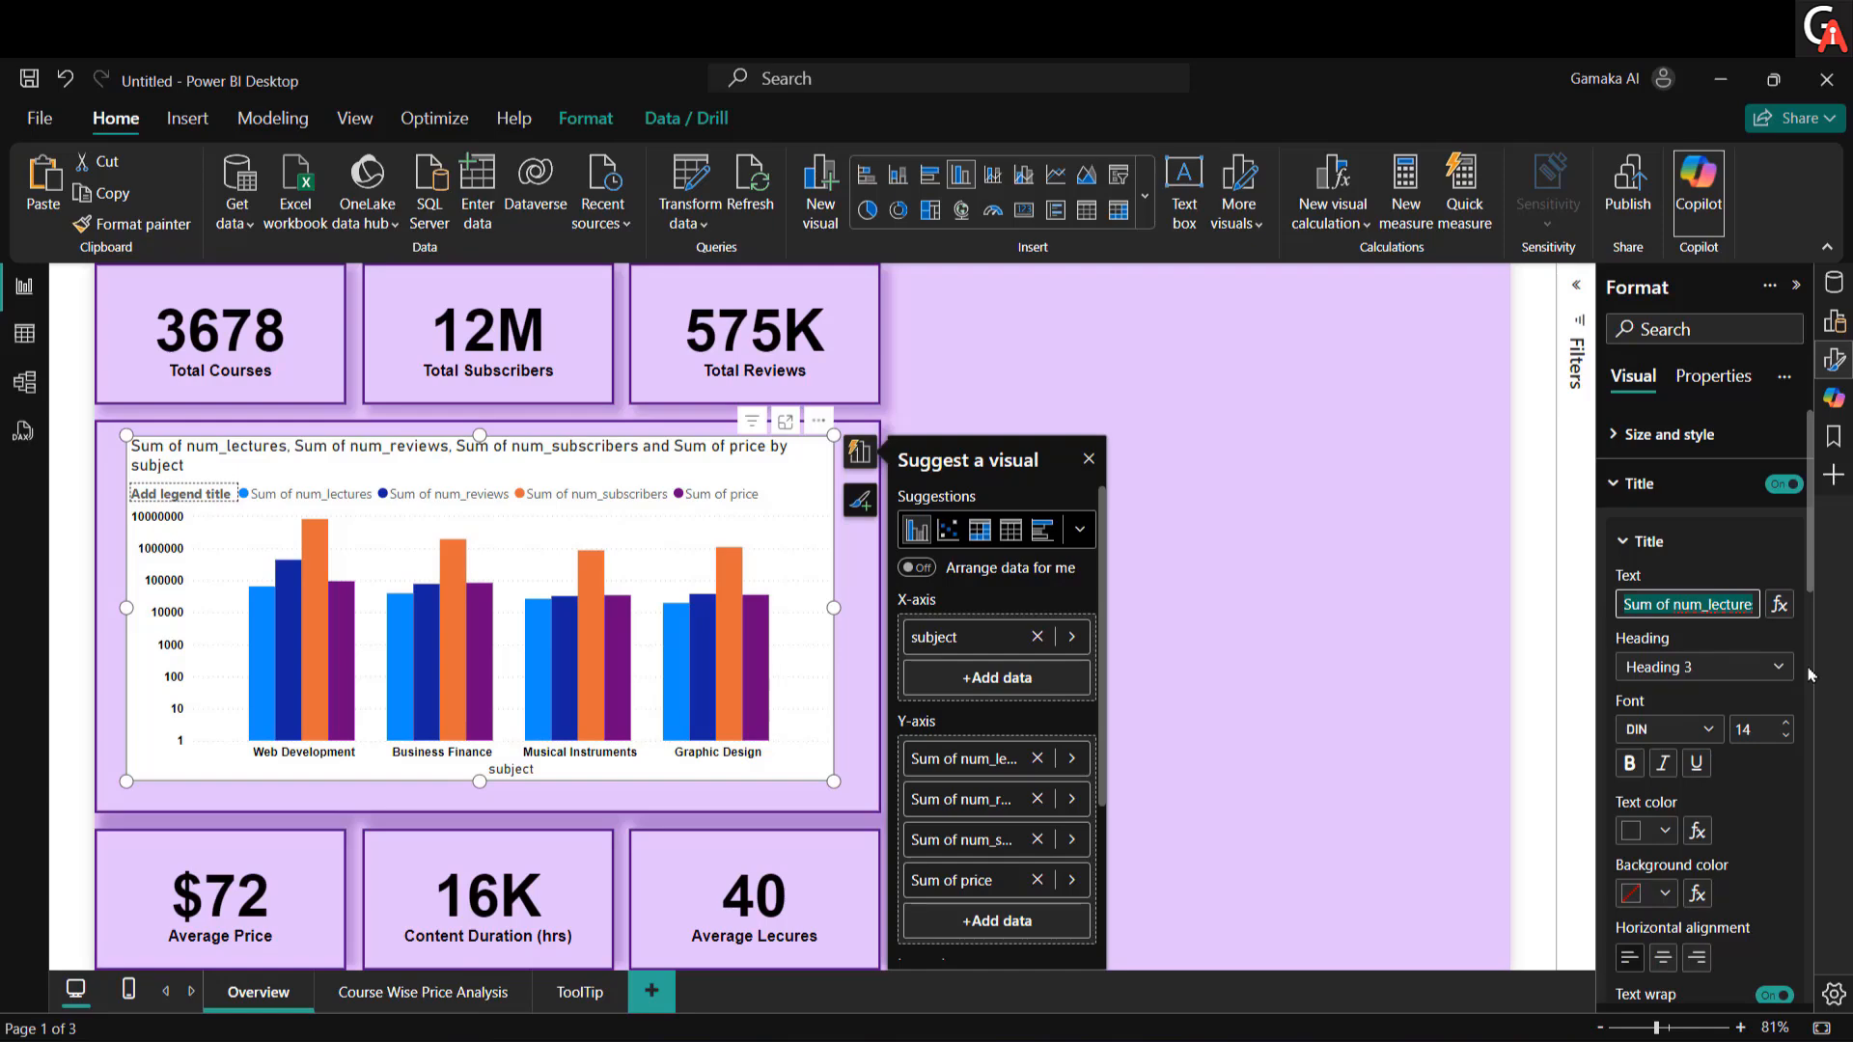
text(Subject)
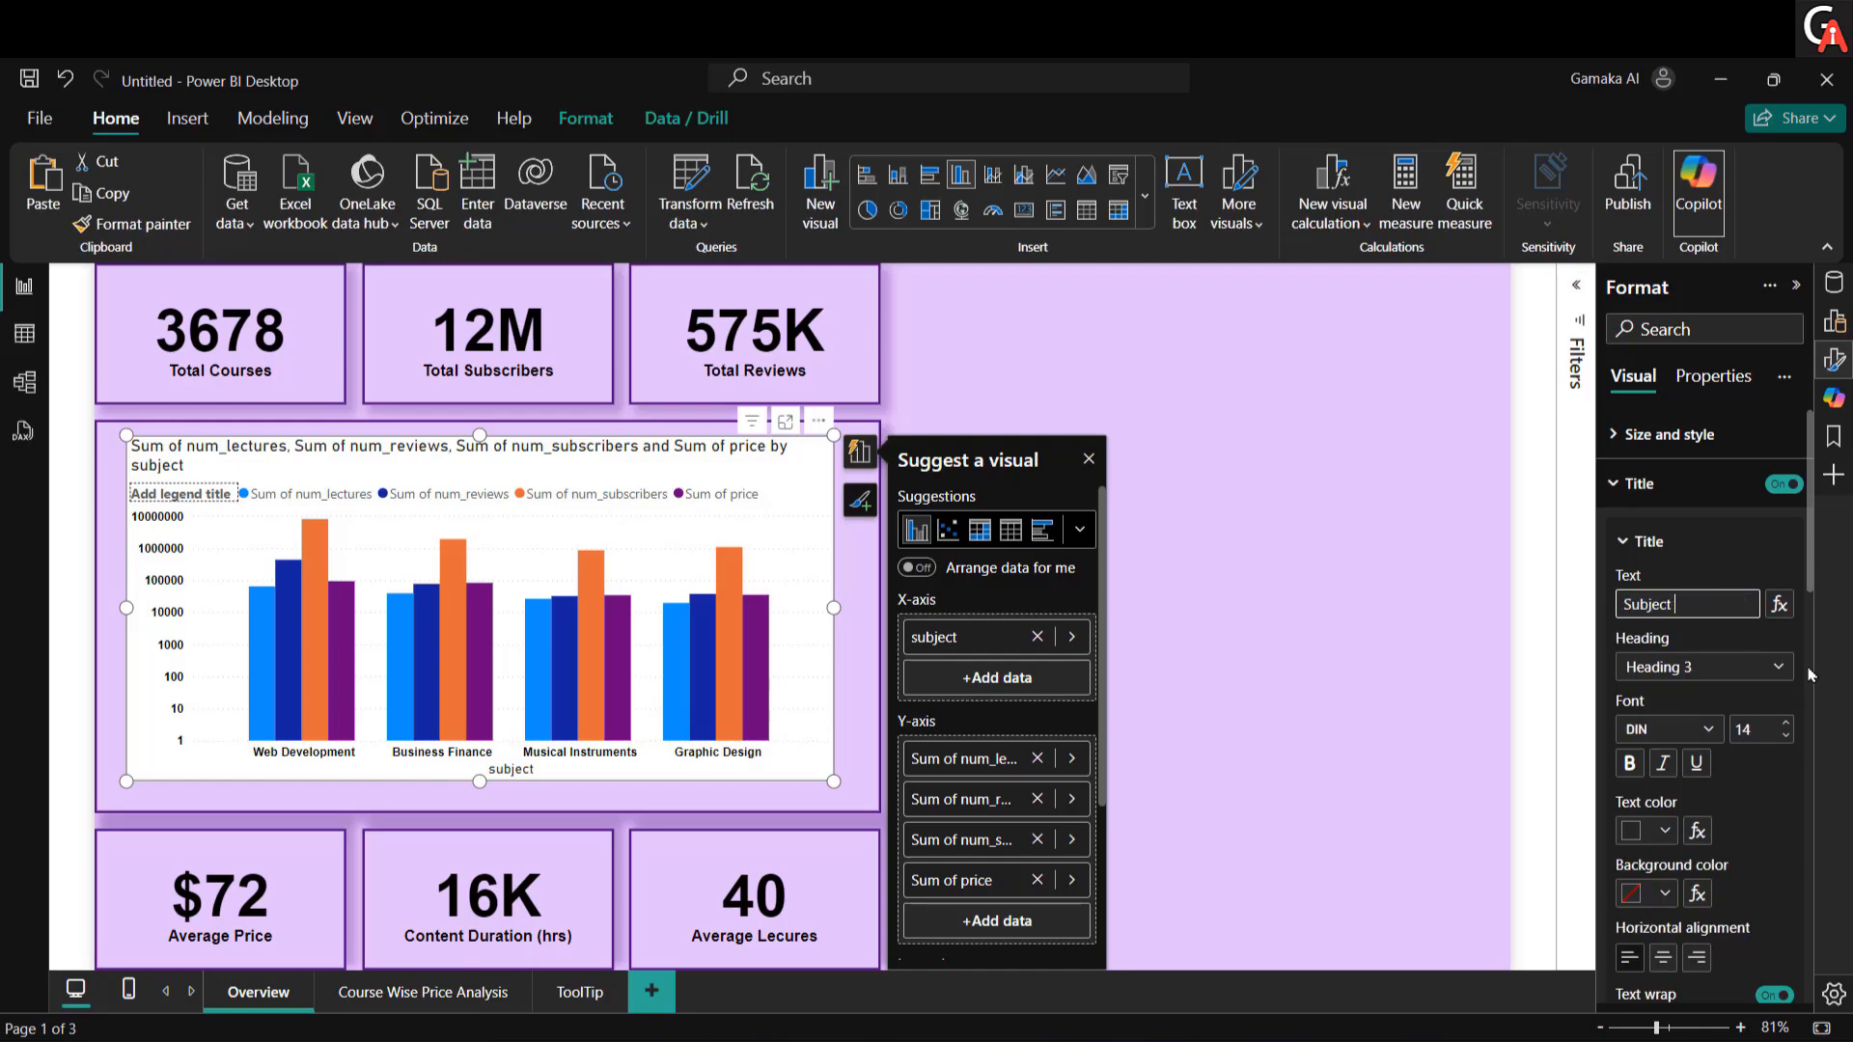
text( Wise Basic Stats)
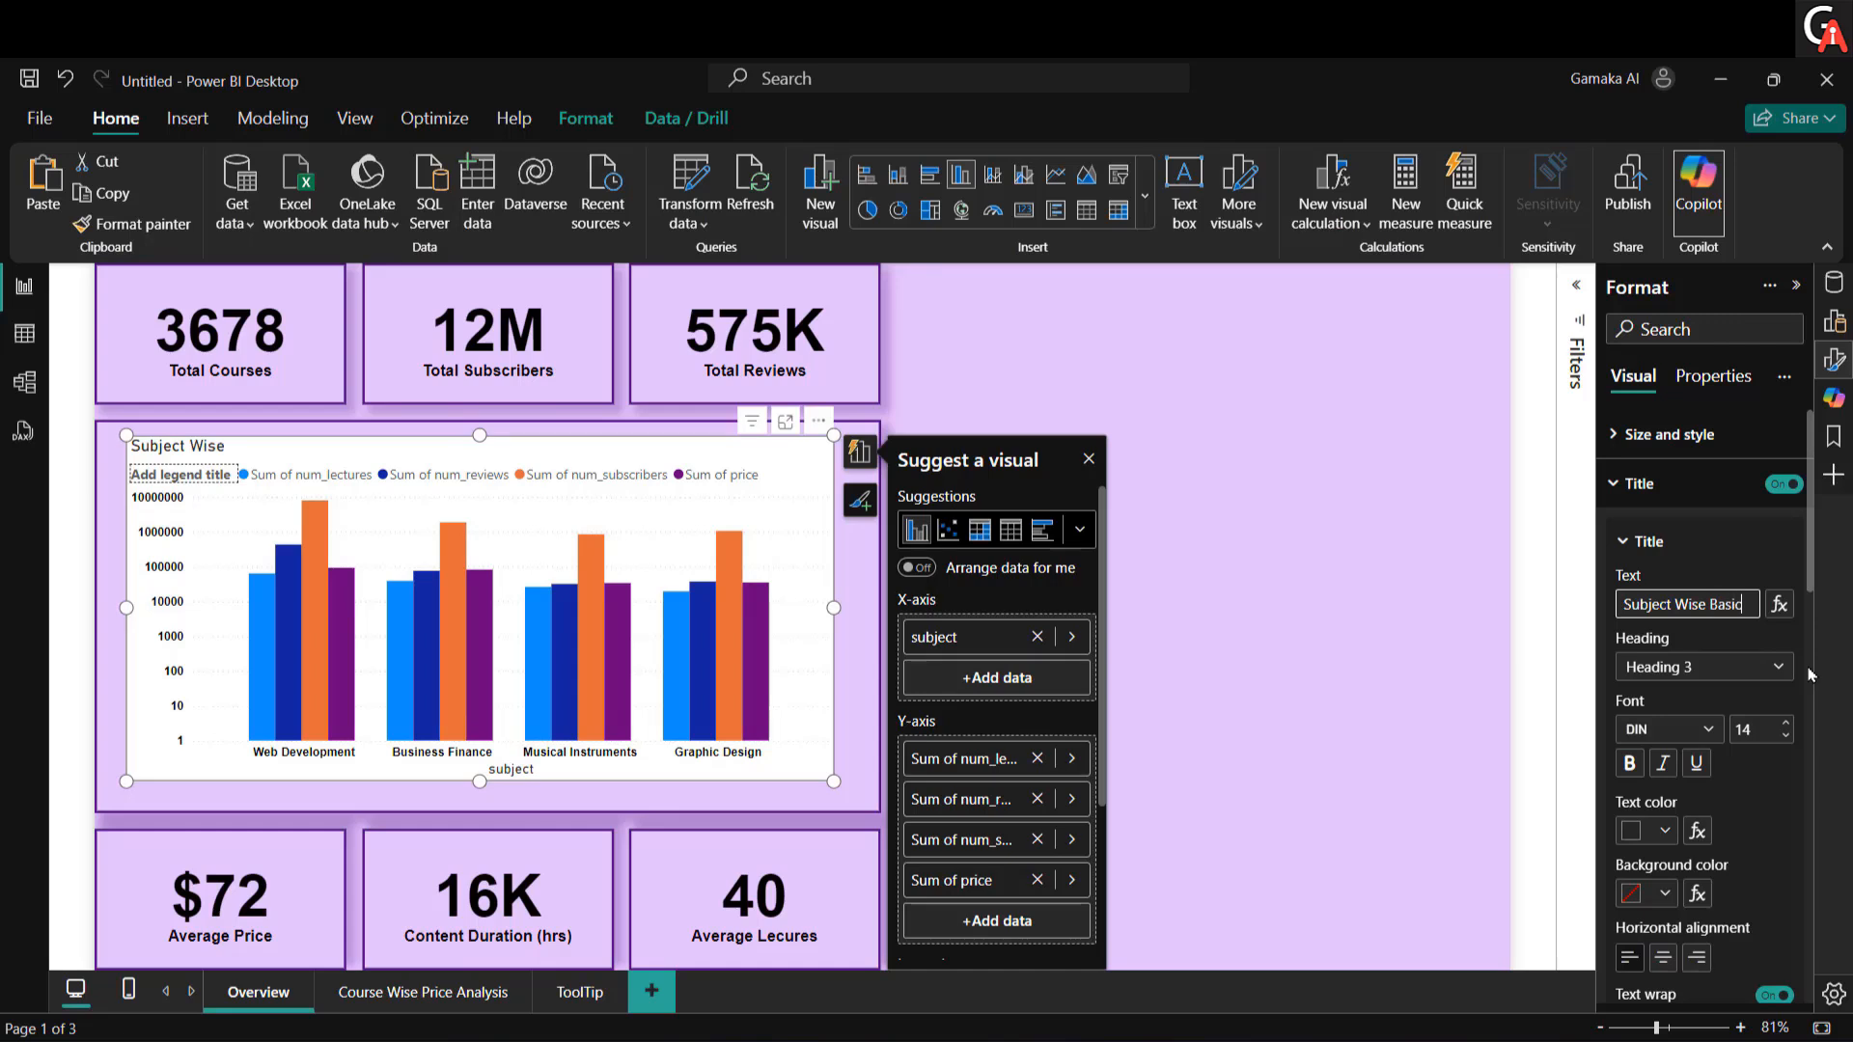
text(.4)
key(BackSpace)
key(BackSpace)
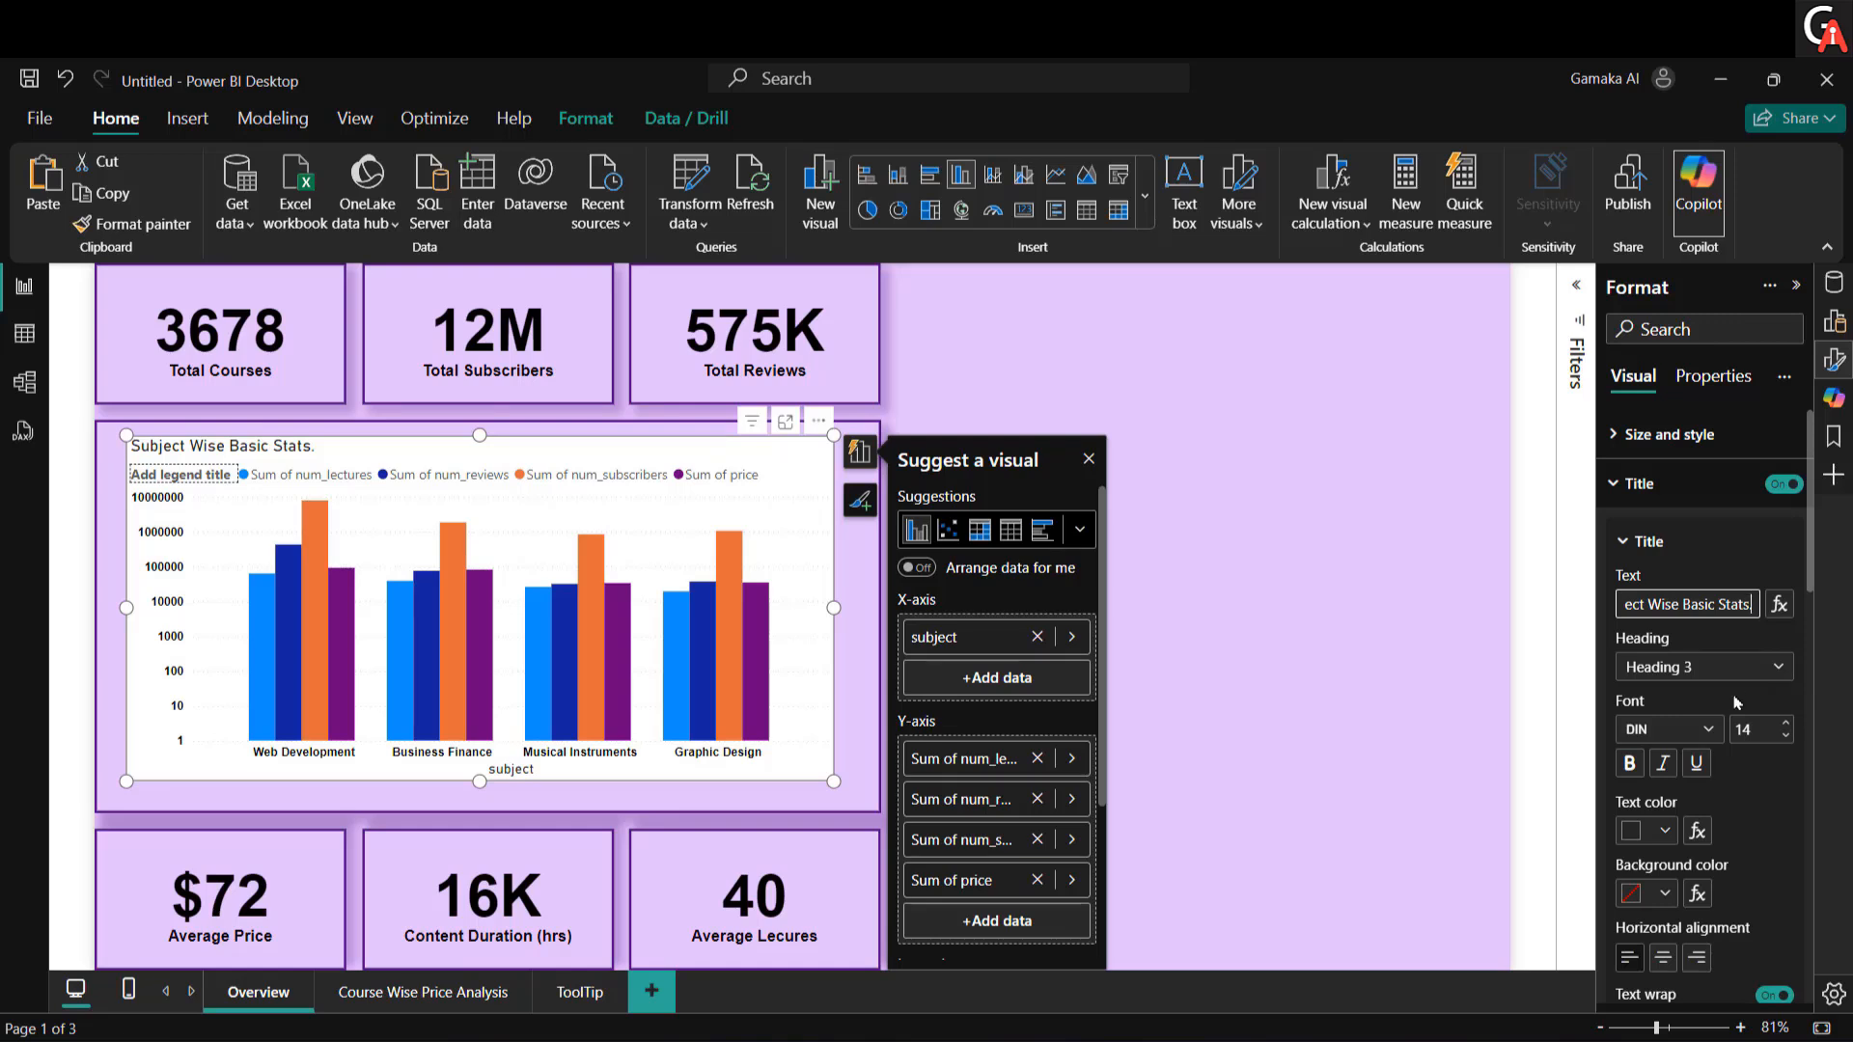
Step: Format the column chart's title in bold black Arial at size 12
click(1667, 729)
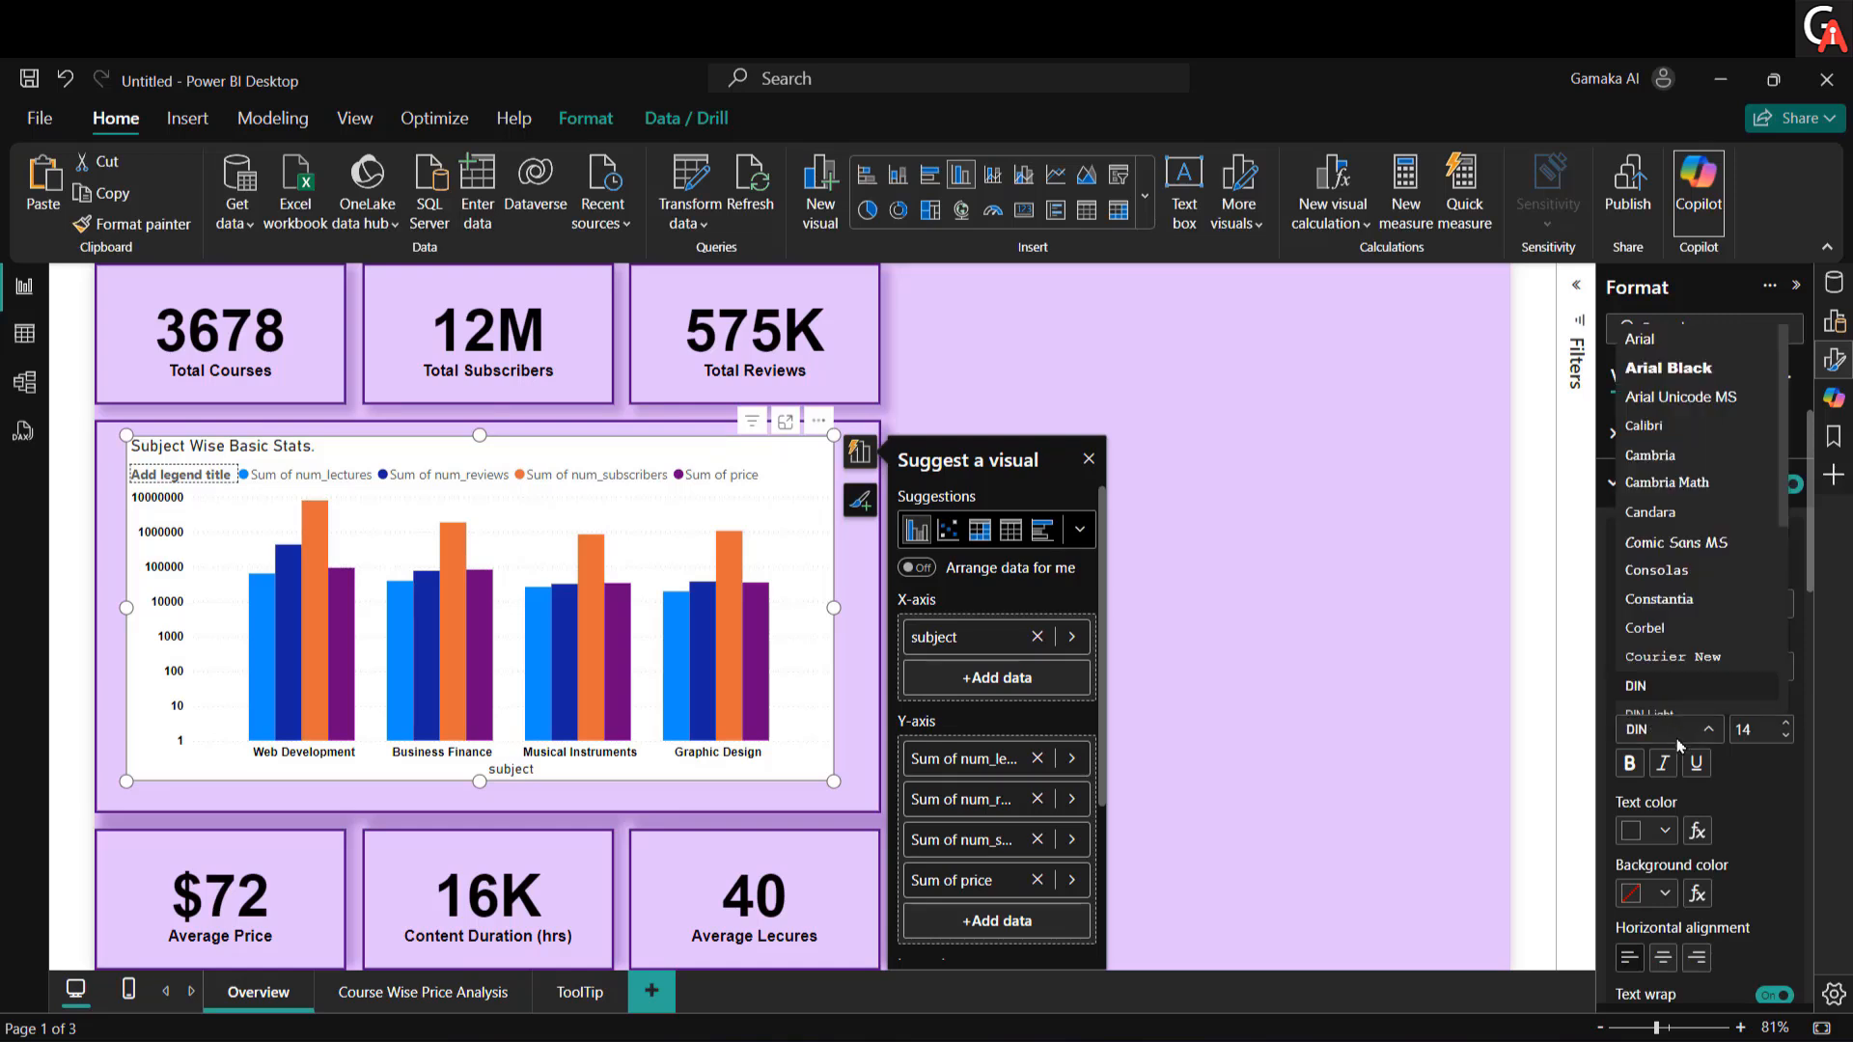
click(1640, 339)
click(1629, 763)
click(1650, 833)
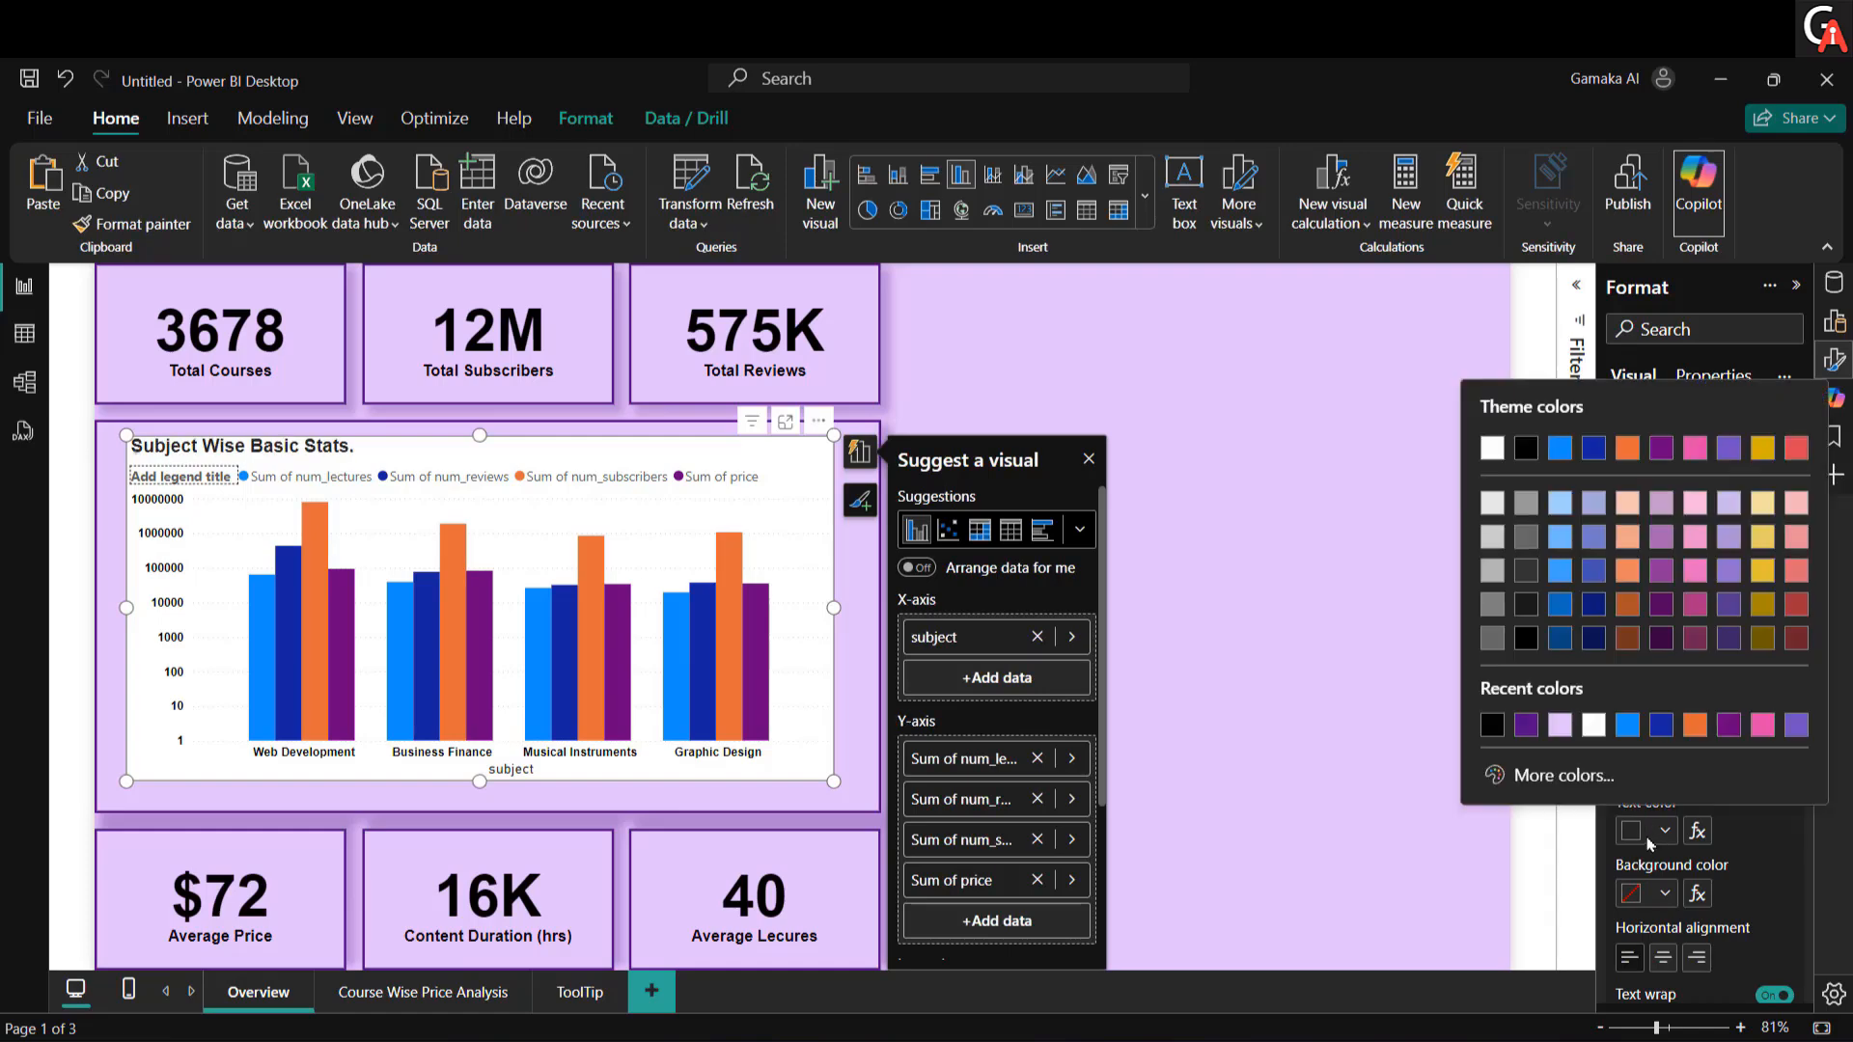
click(1489, 731)
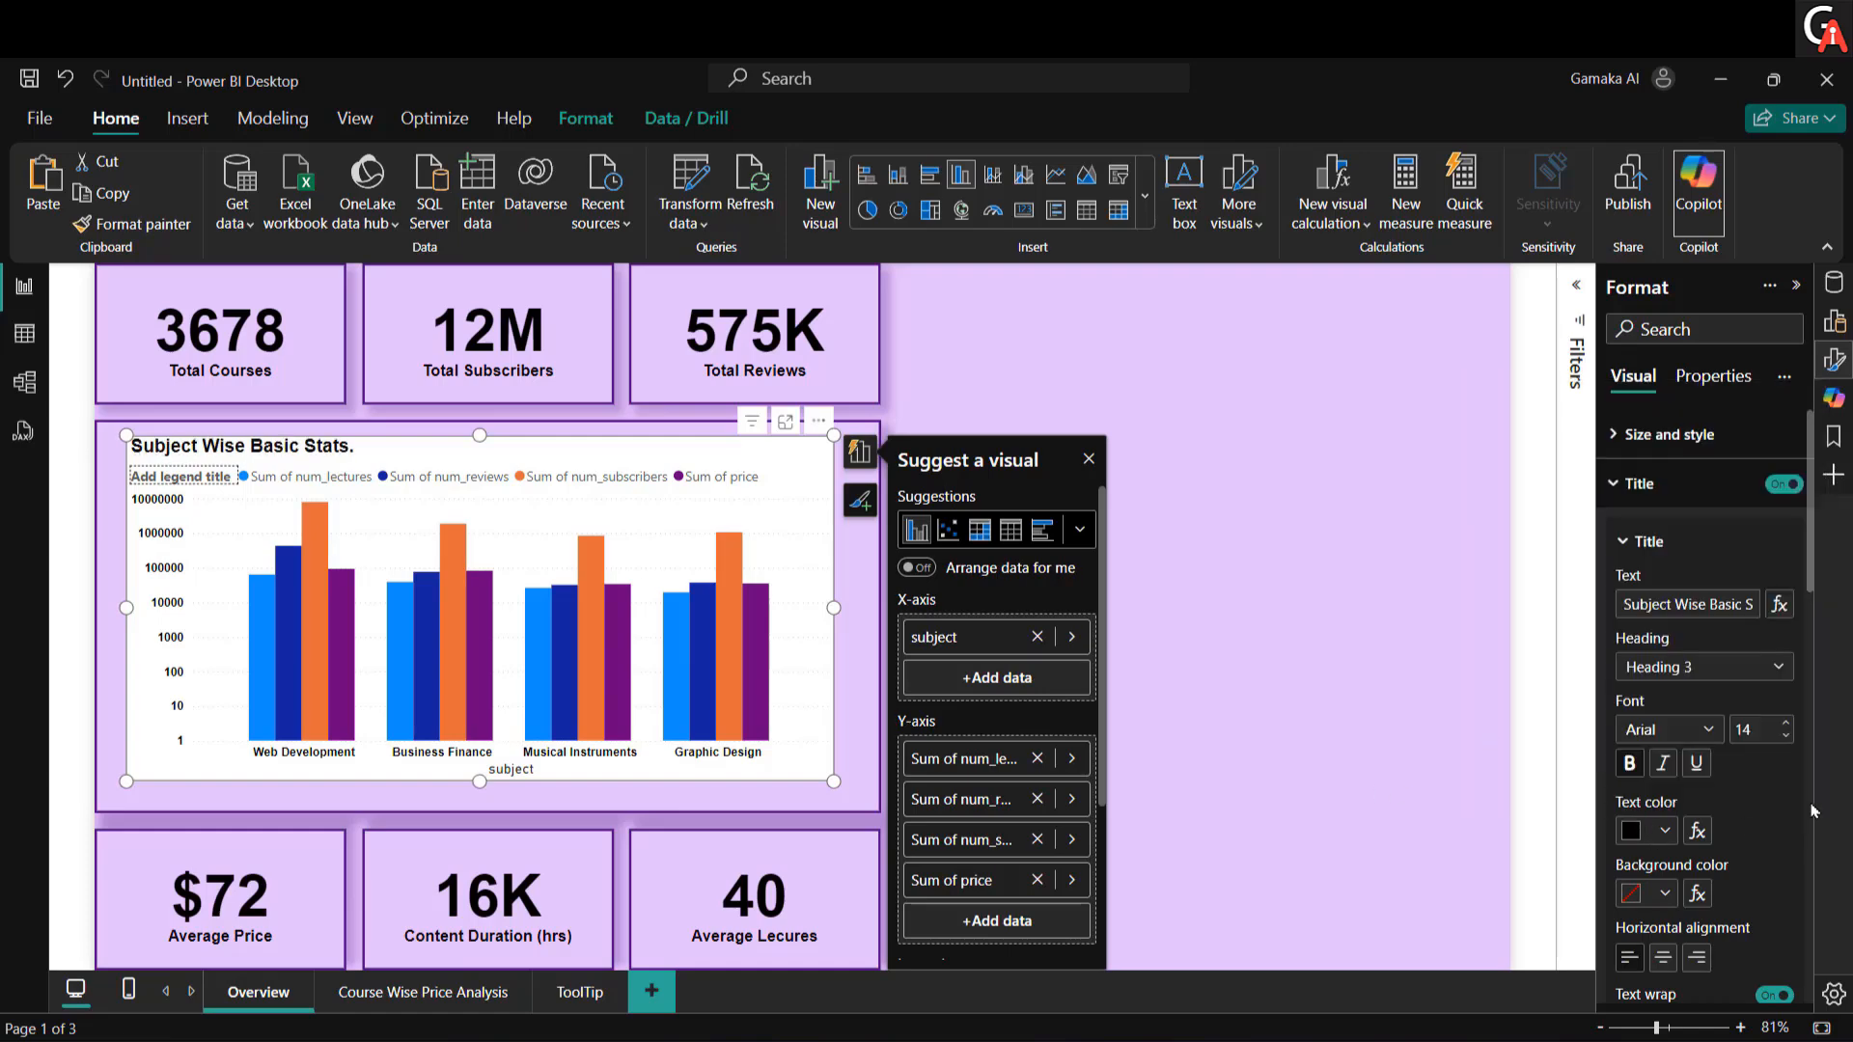
click(1785, 735)
click(1784, 739)
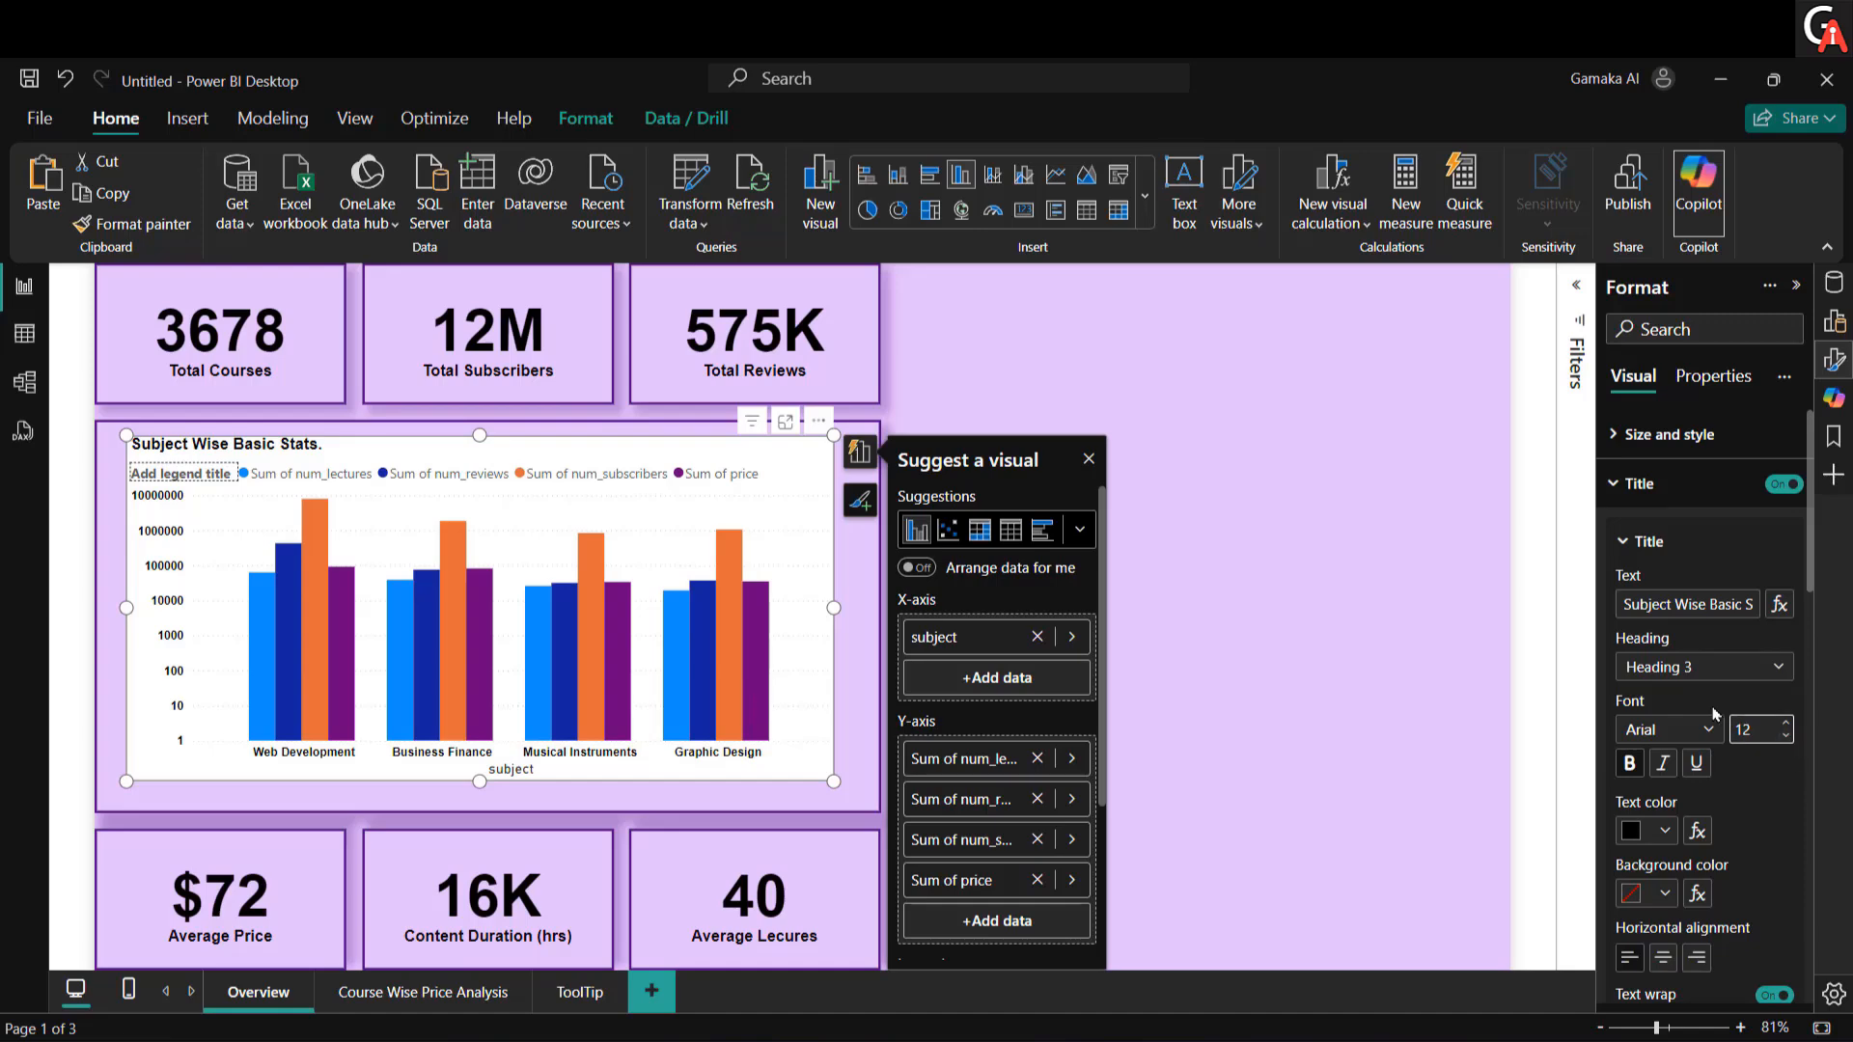
click(1648, 543)
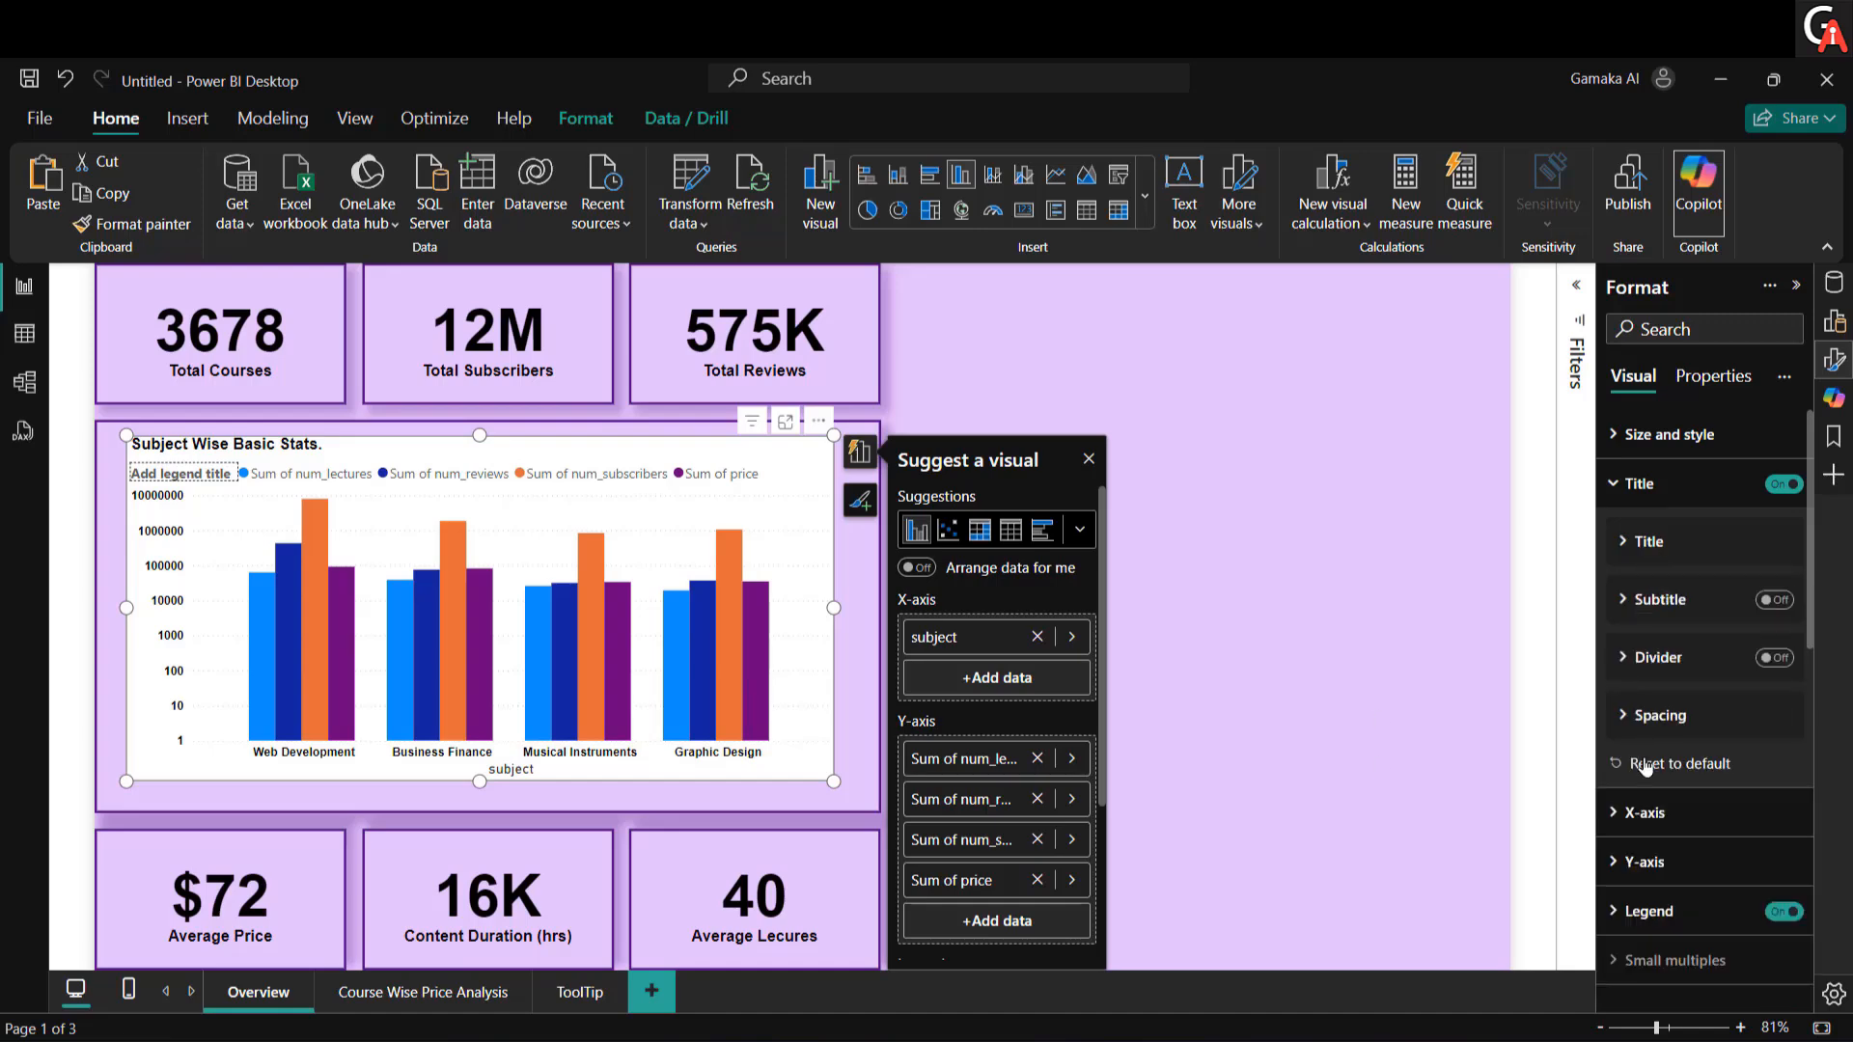
Step: Centre the column chart's title horizontally
click(1651, 497)
click(1652, 502)
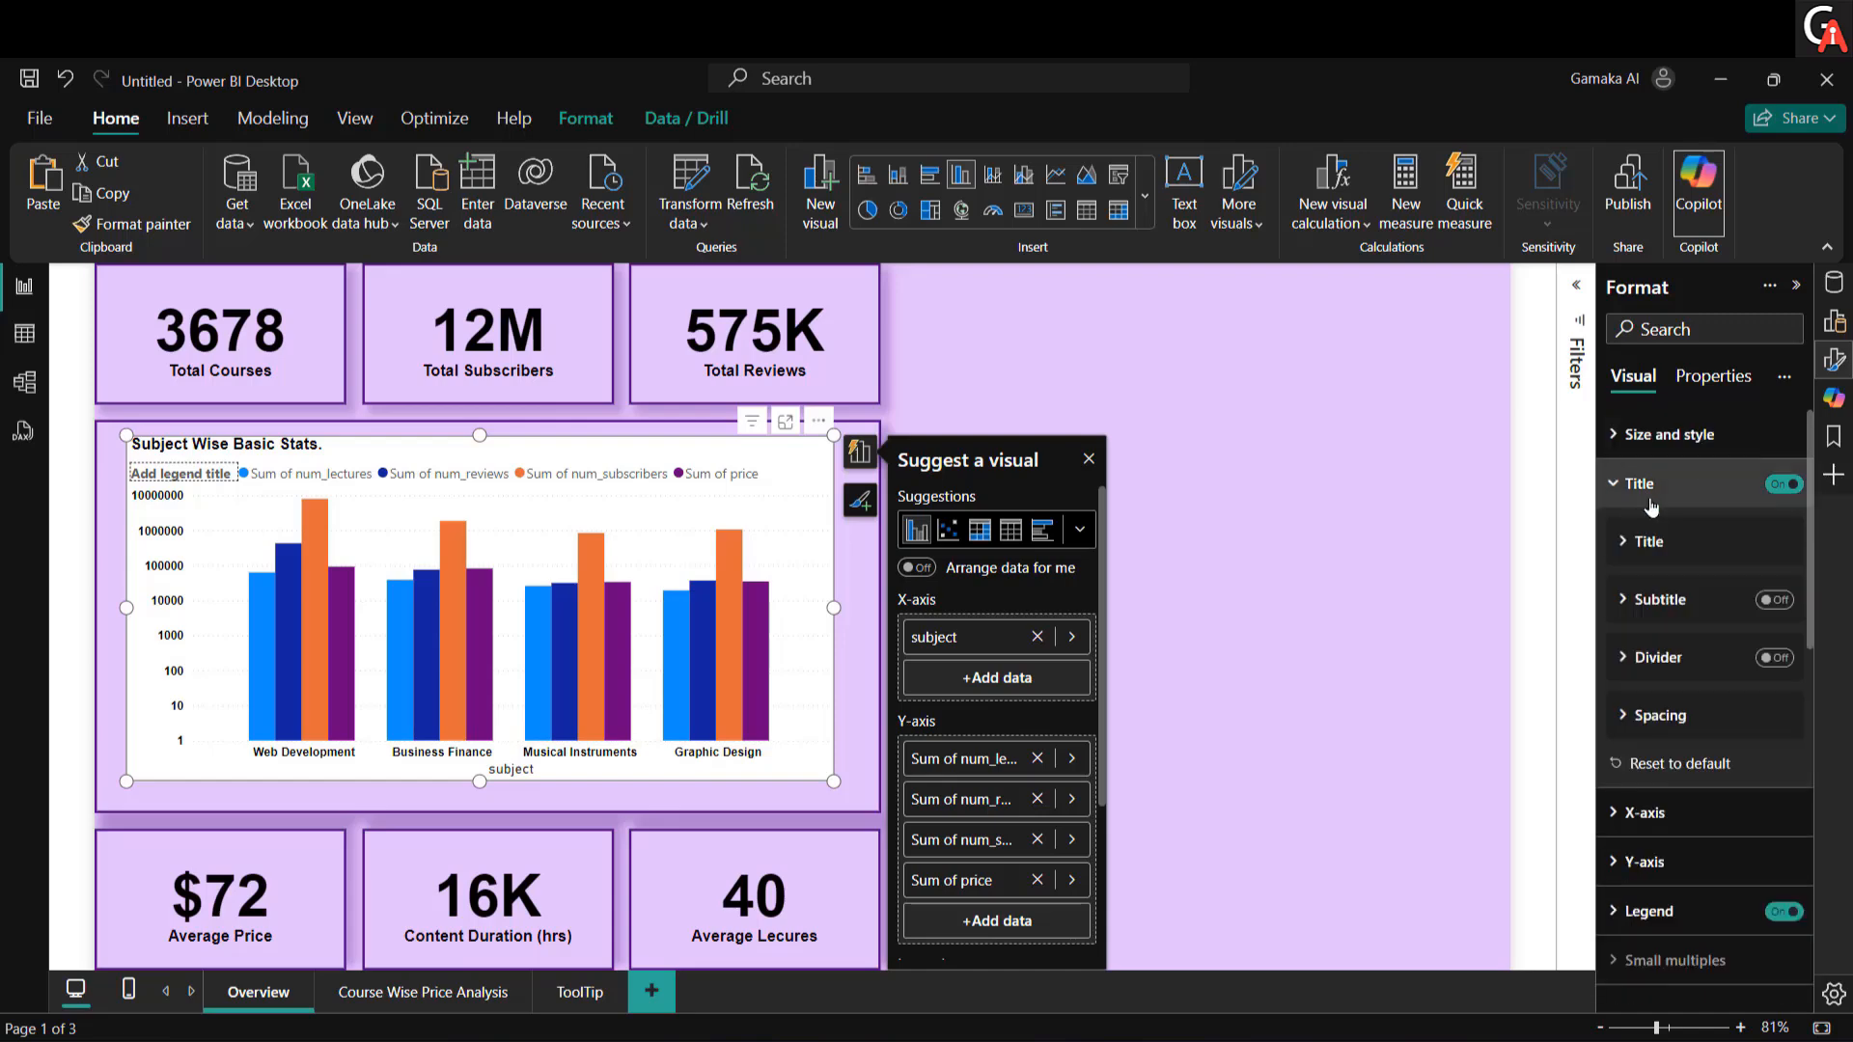
click(1661, 550)
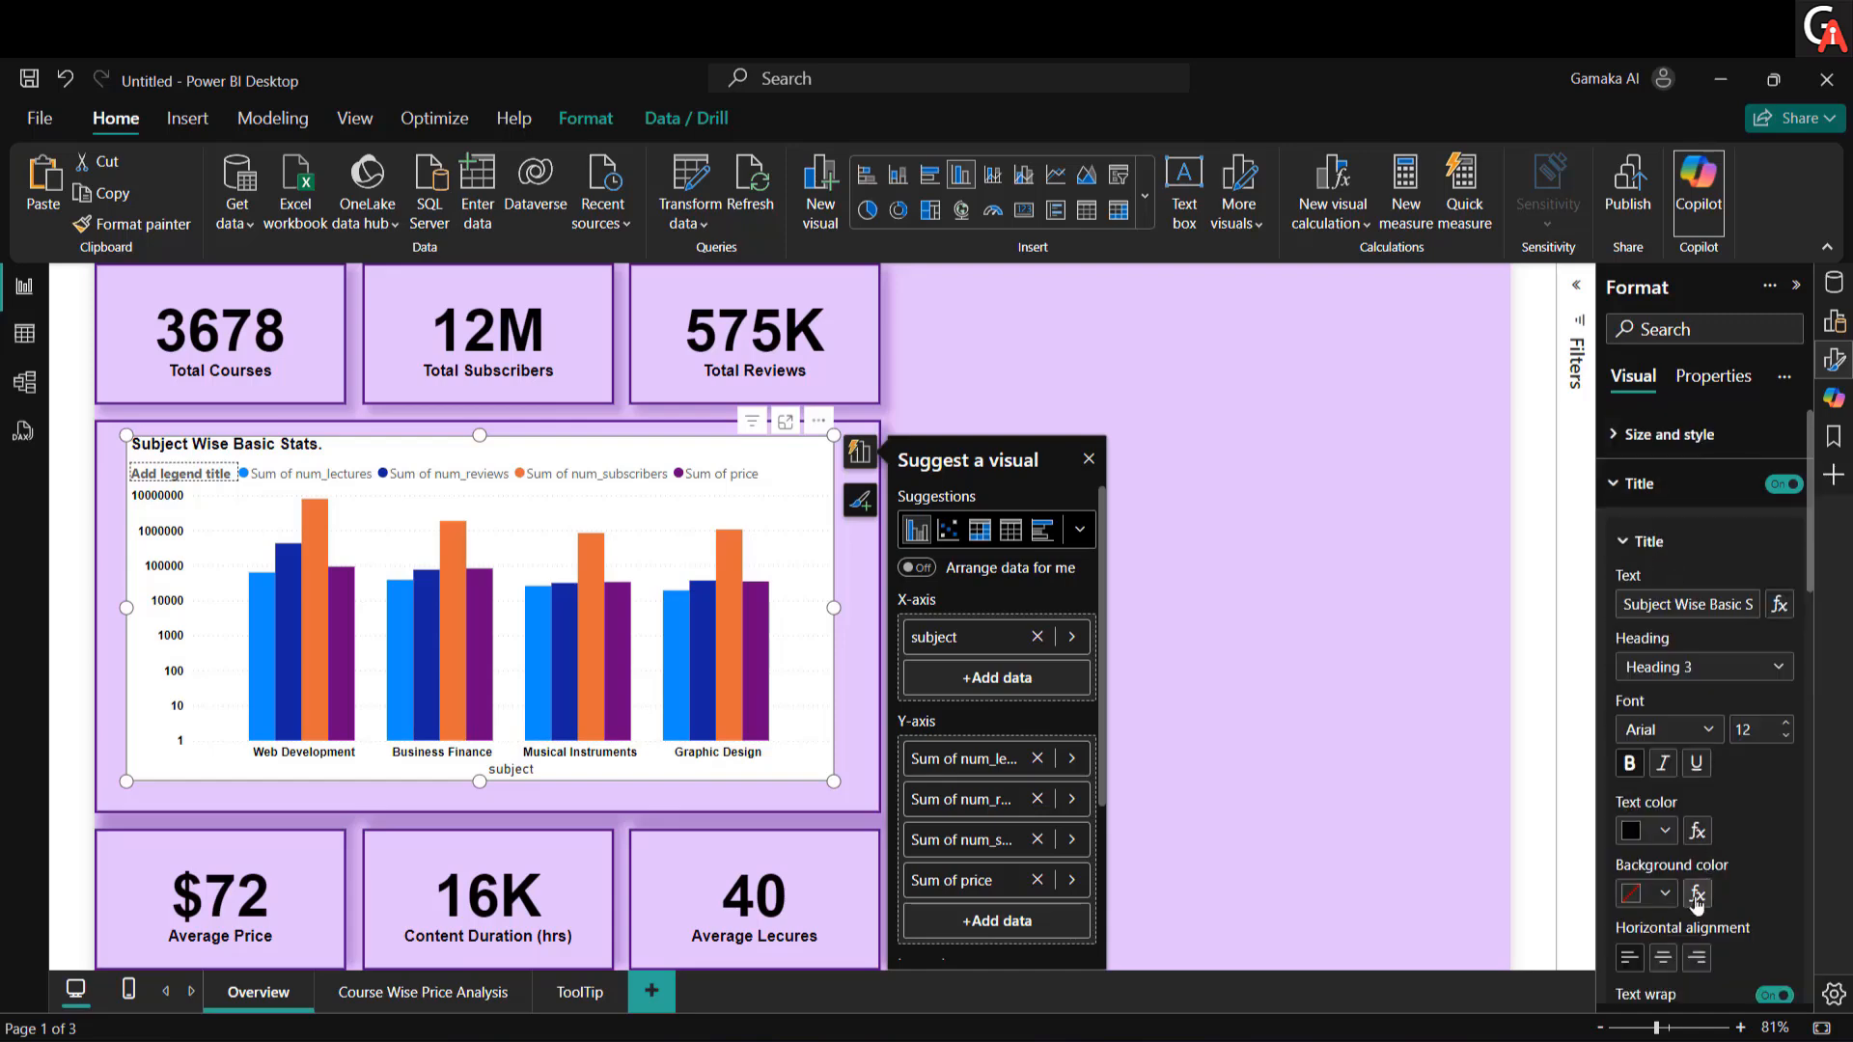
click(1662, 958)
click(1661, 542)
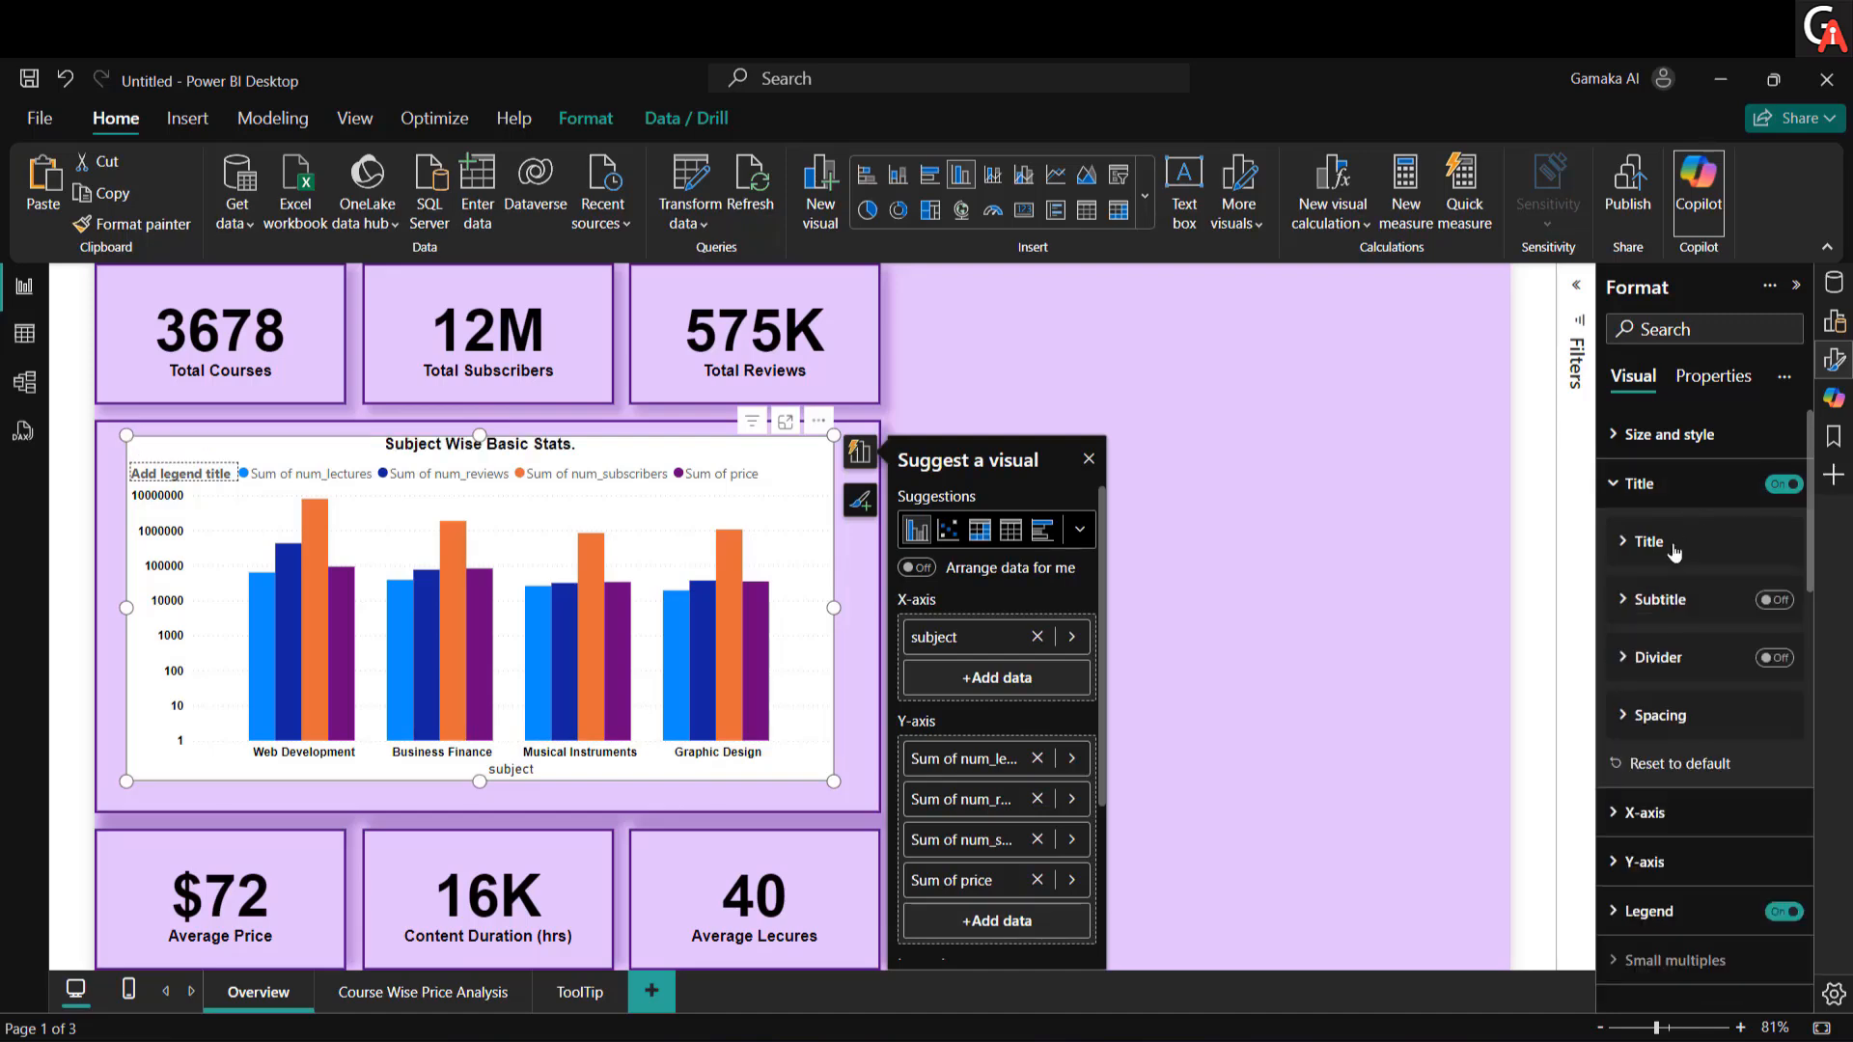
click(1648, 495)
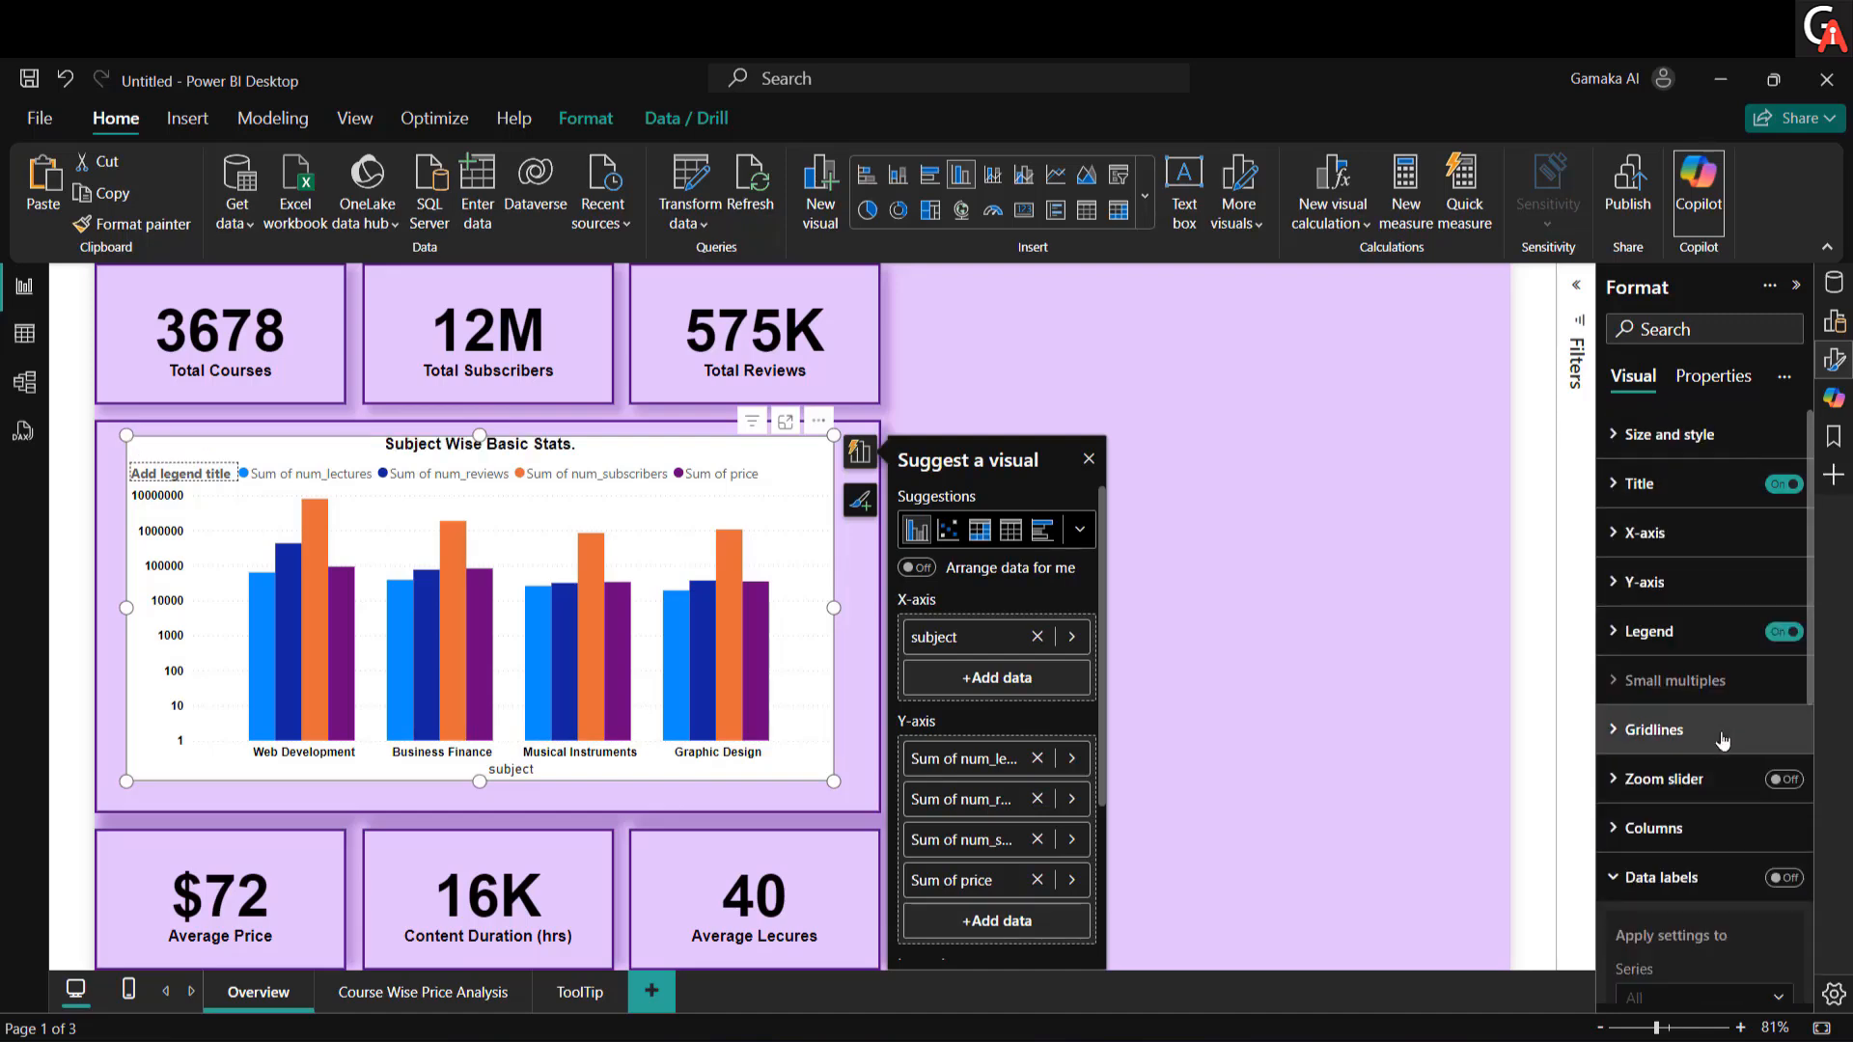
Step: Turn off the column chart's legend title and set the legend position to Bottom center
click(1662, 633)
scroll(1740, 851, down, 2)
scroll(1741, 851, down, 1)
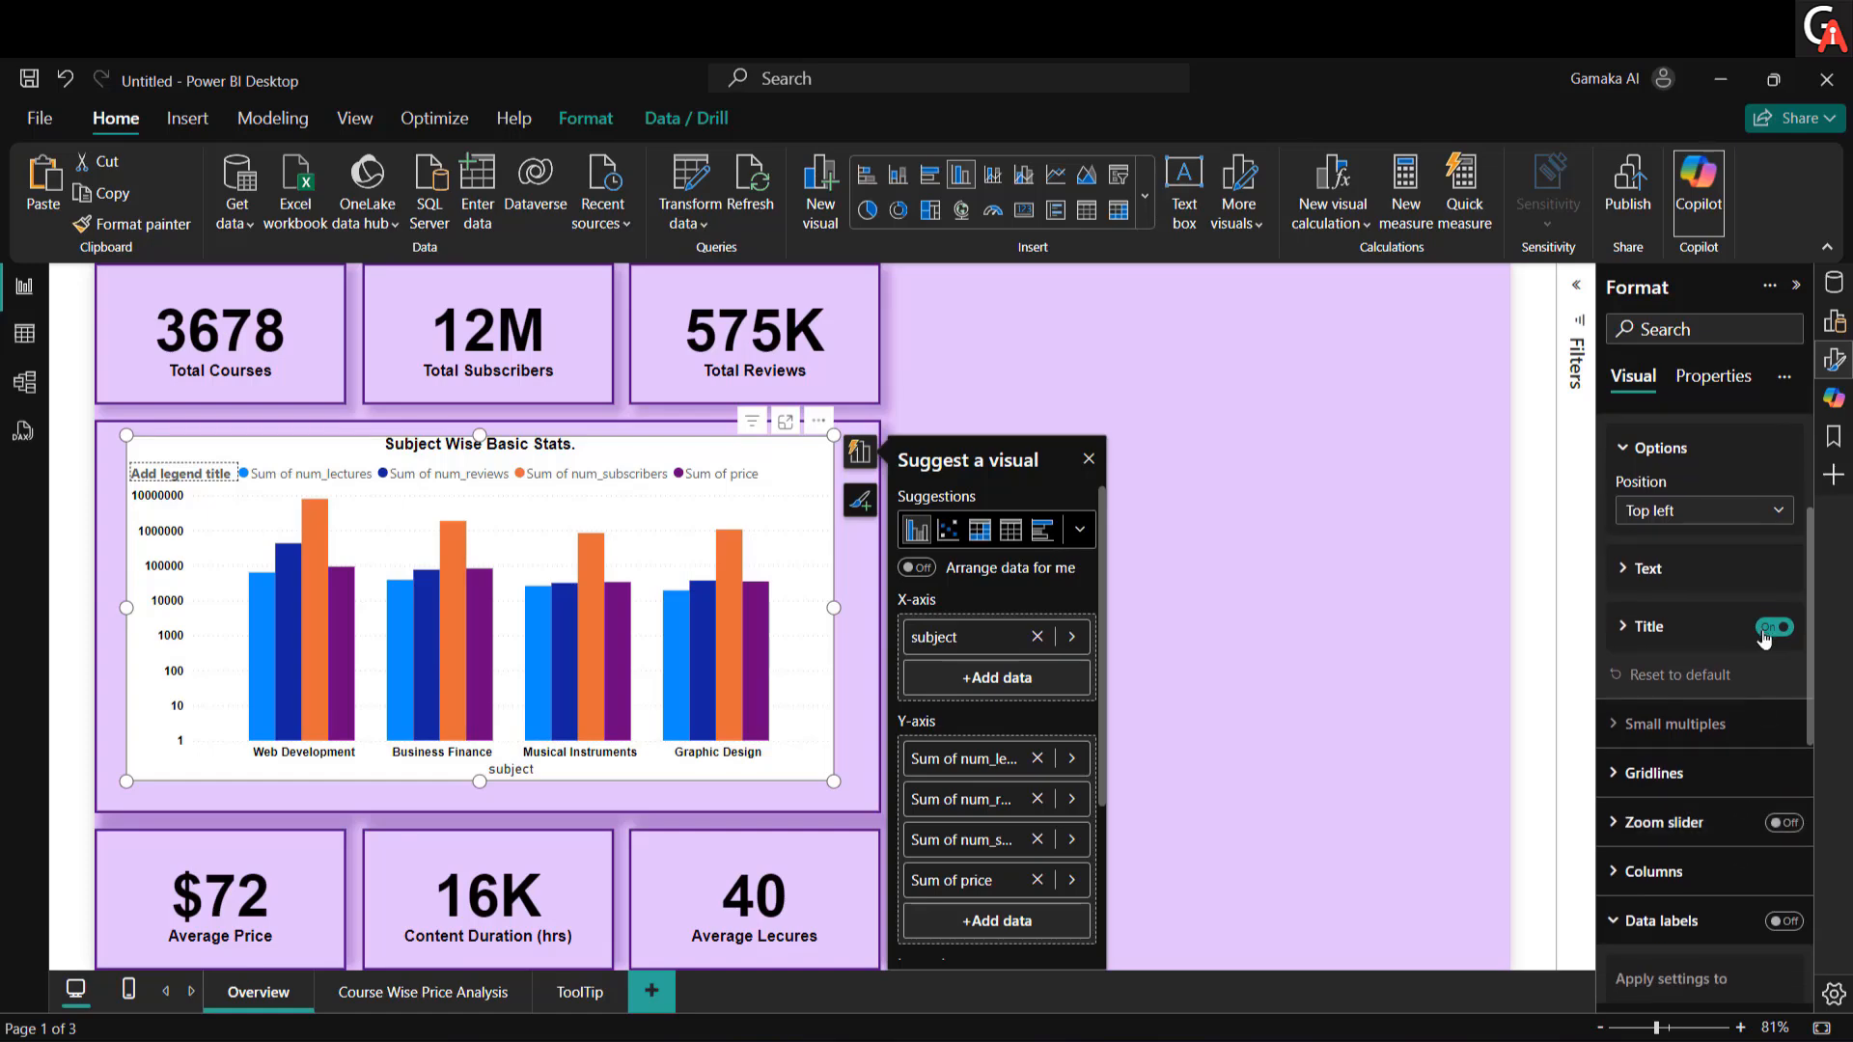
click(1773, 626)
click(1682, 512)
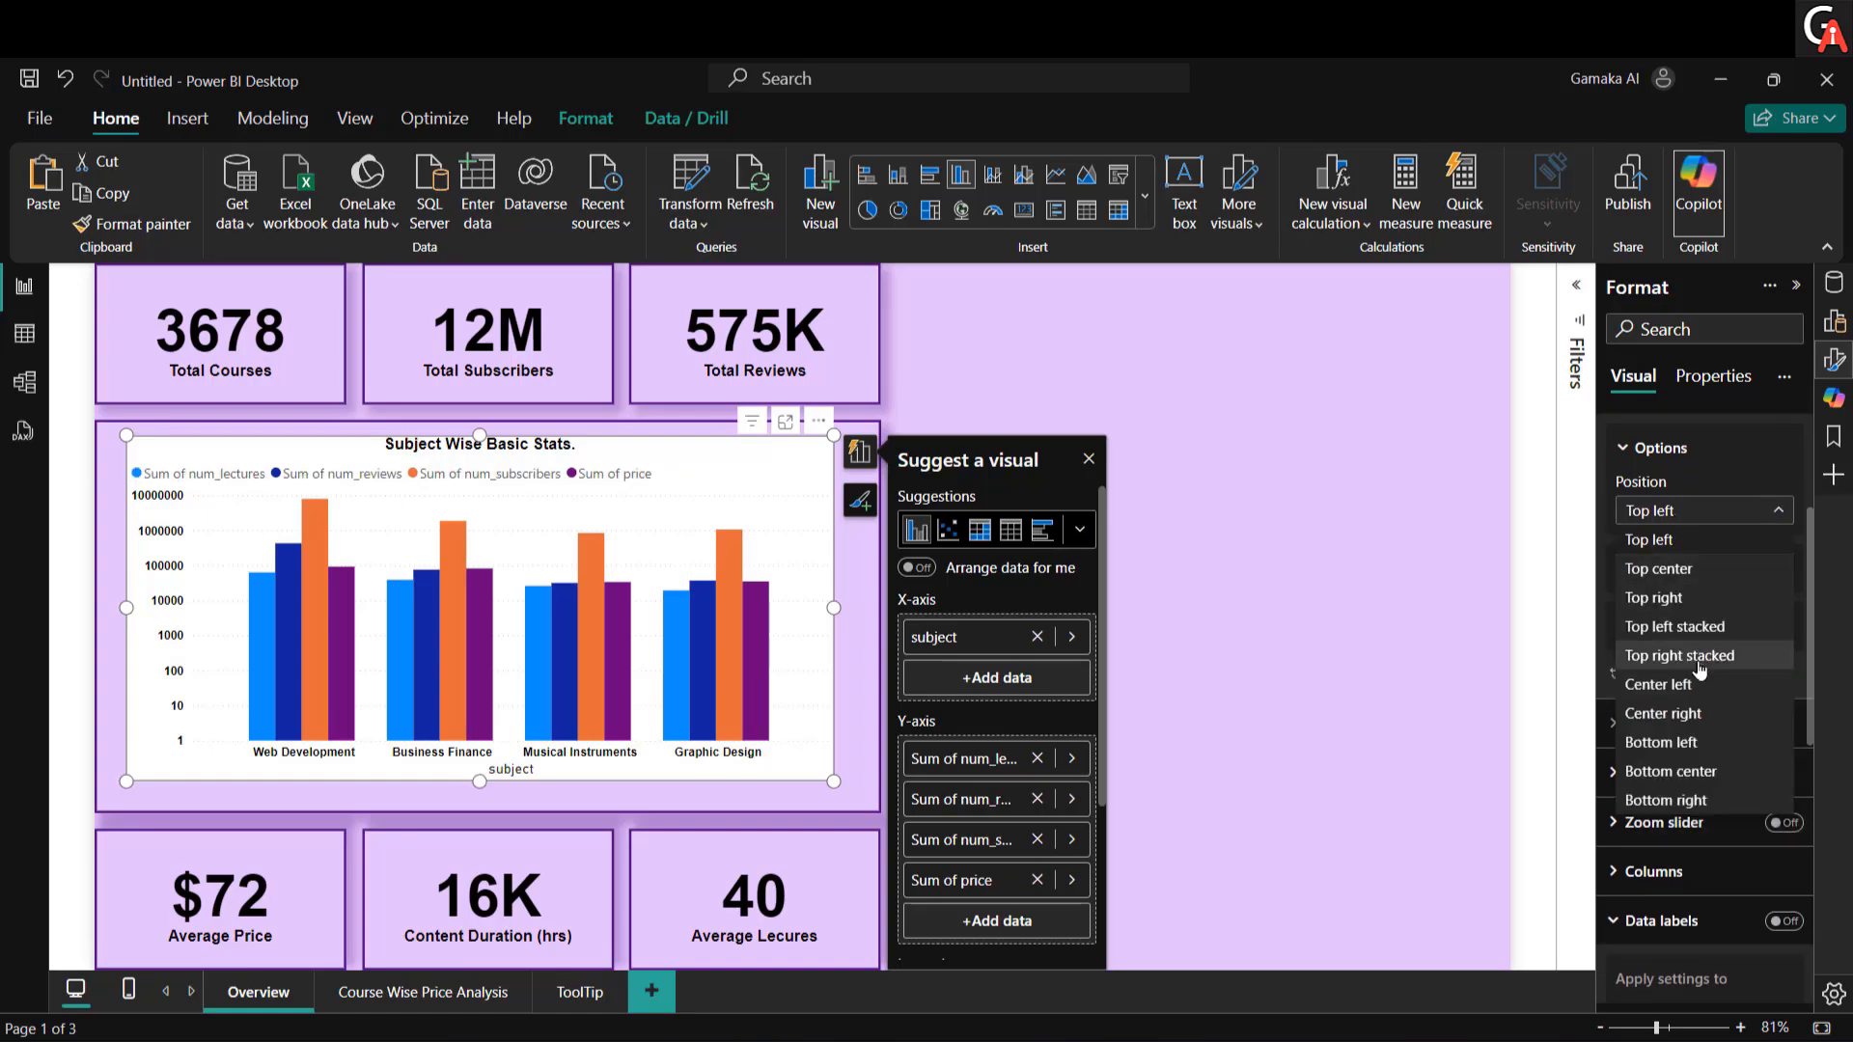
click(1696, 777)
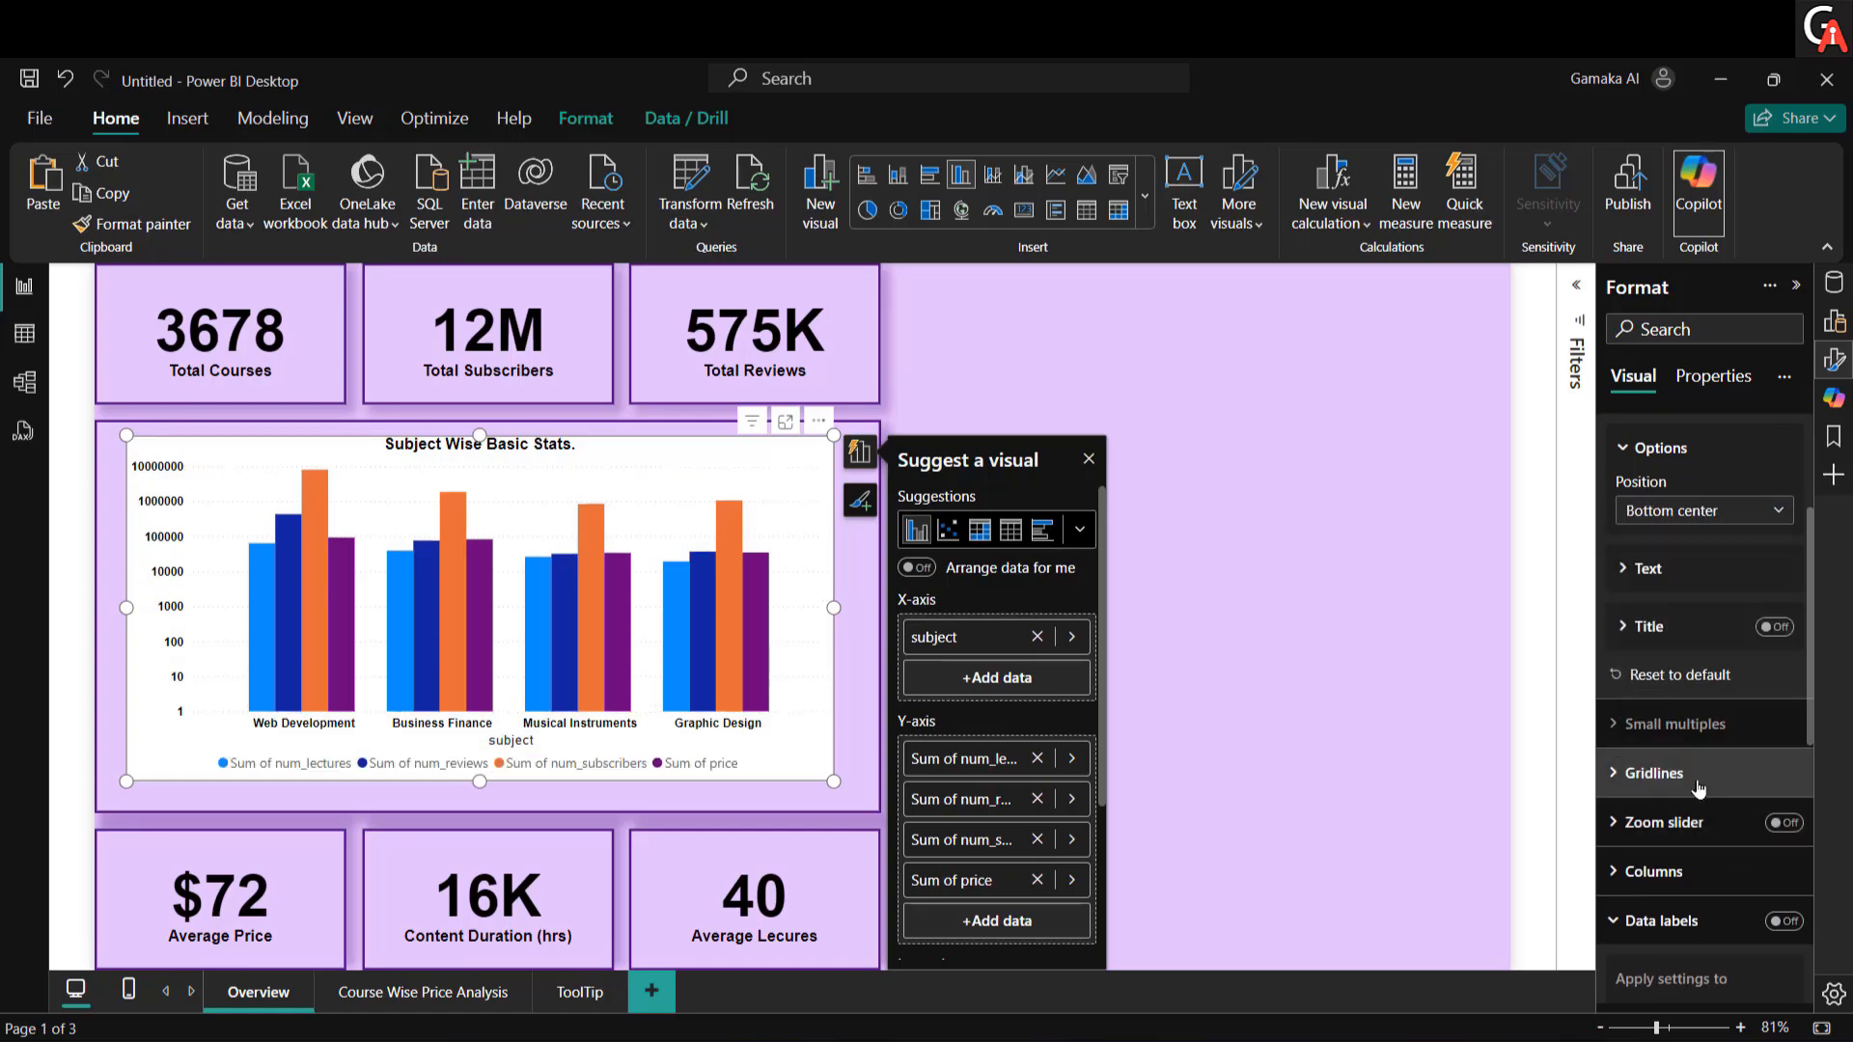
scroll(1708, 545, up, 3)
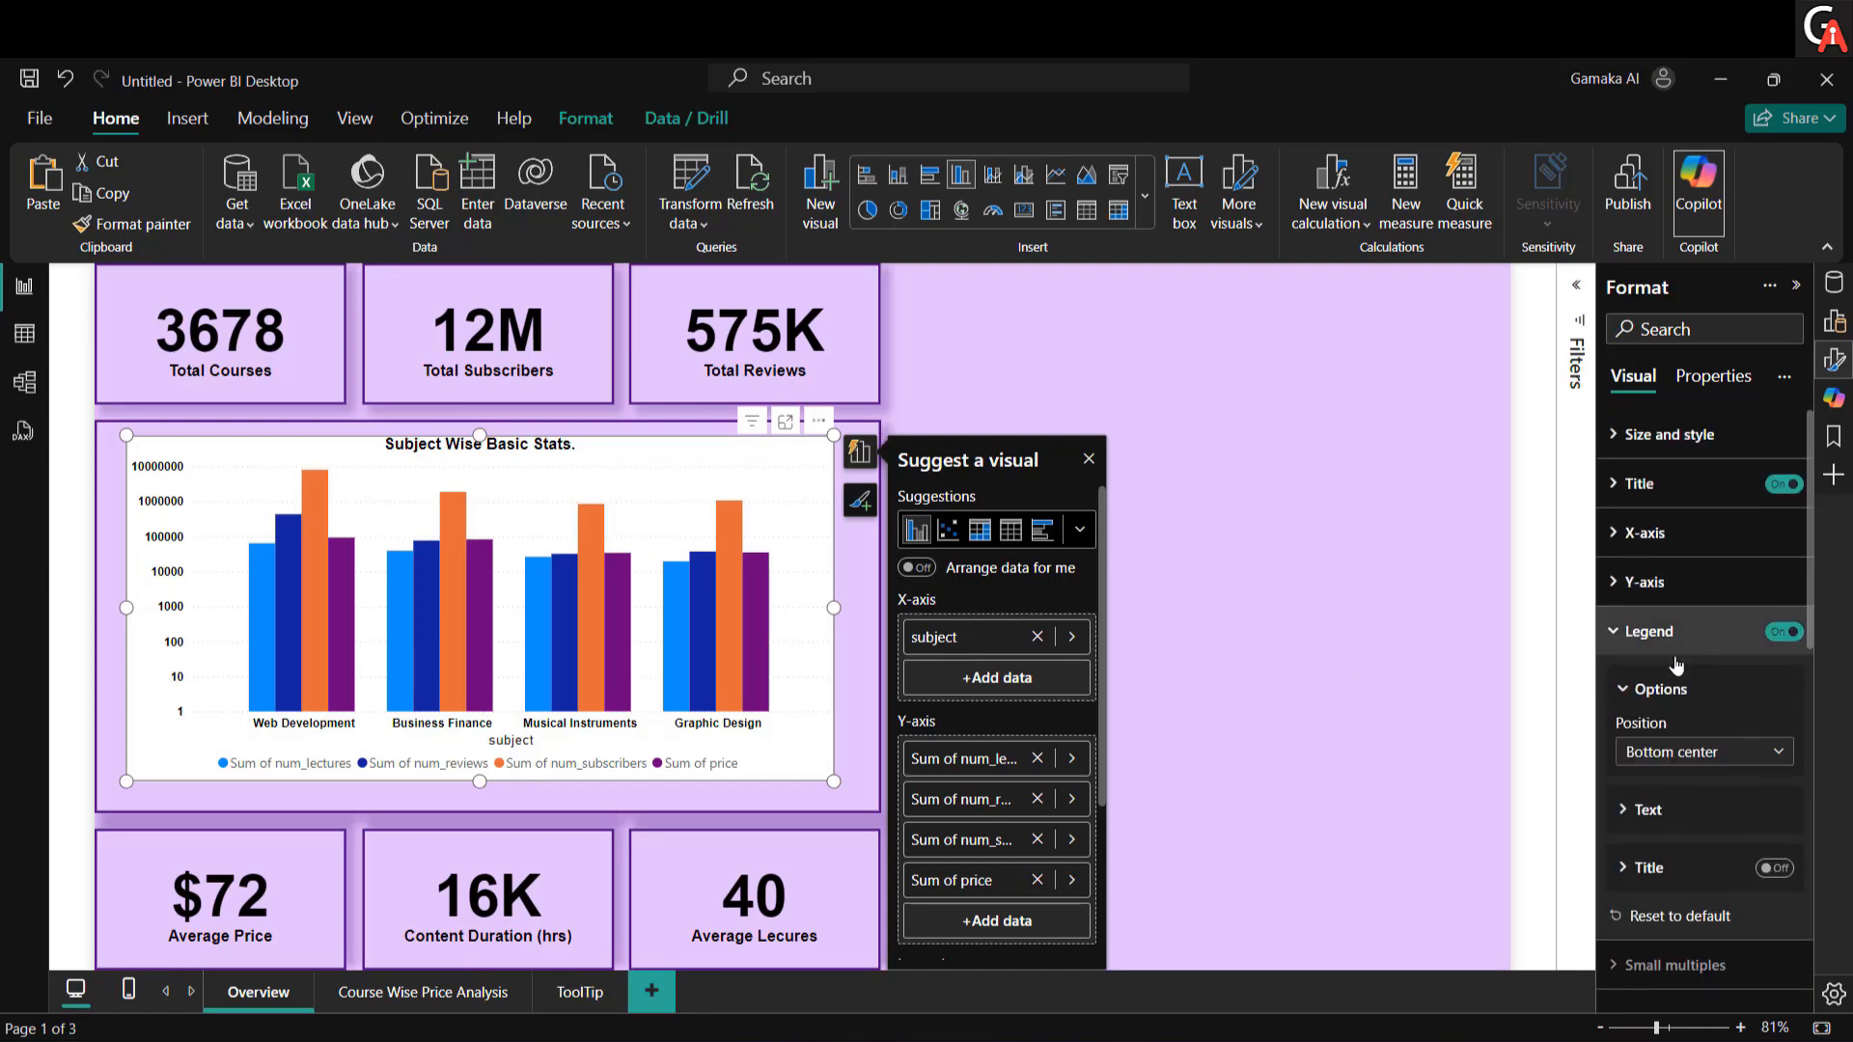
click(1661, 687)
click(1662, 655)
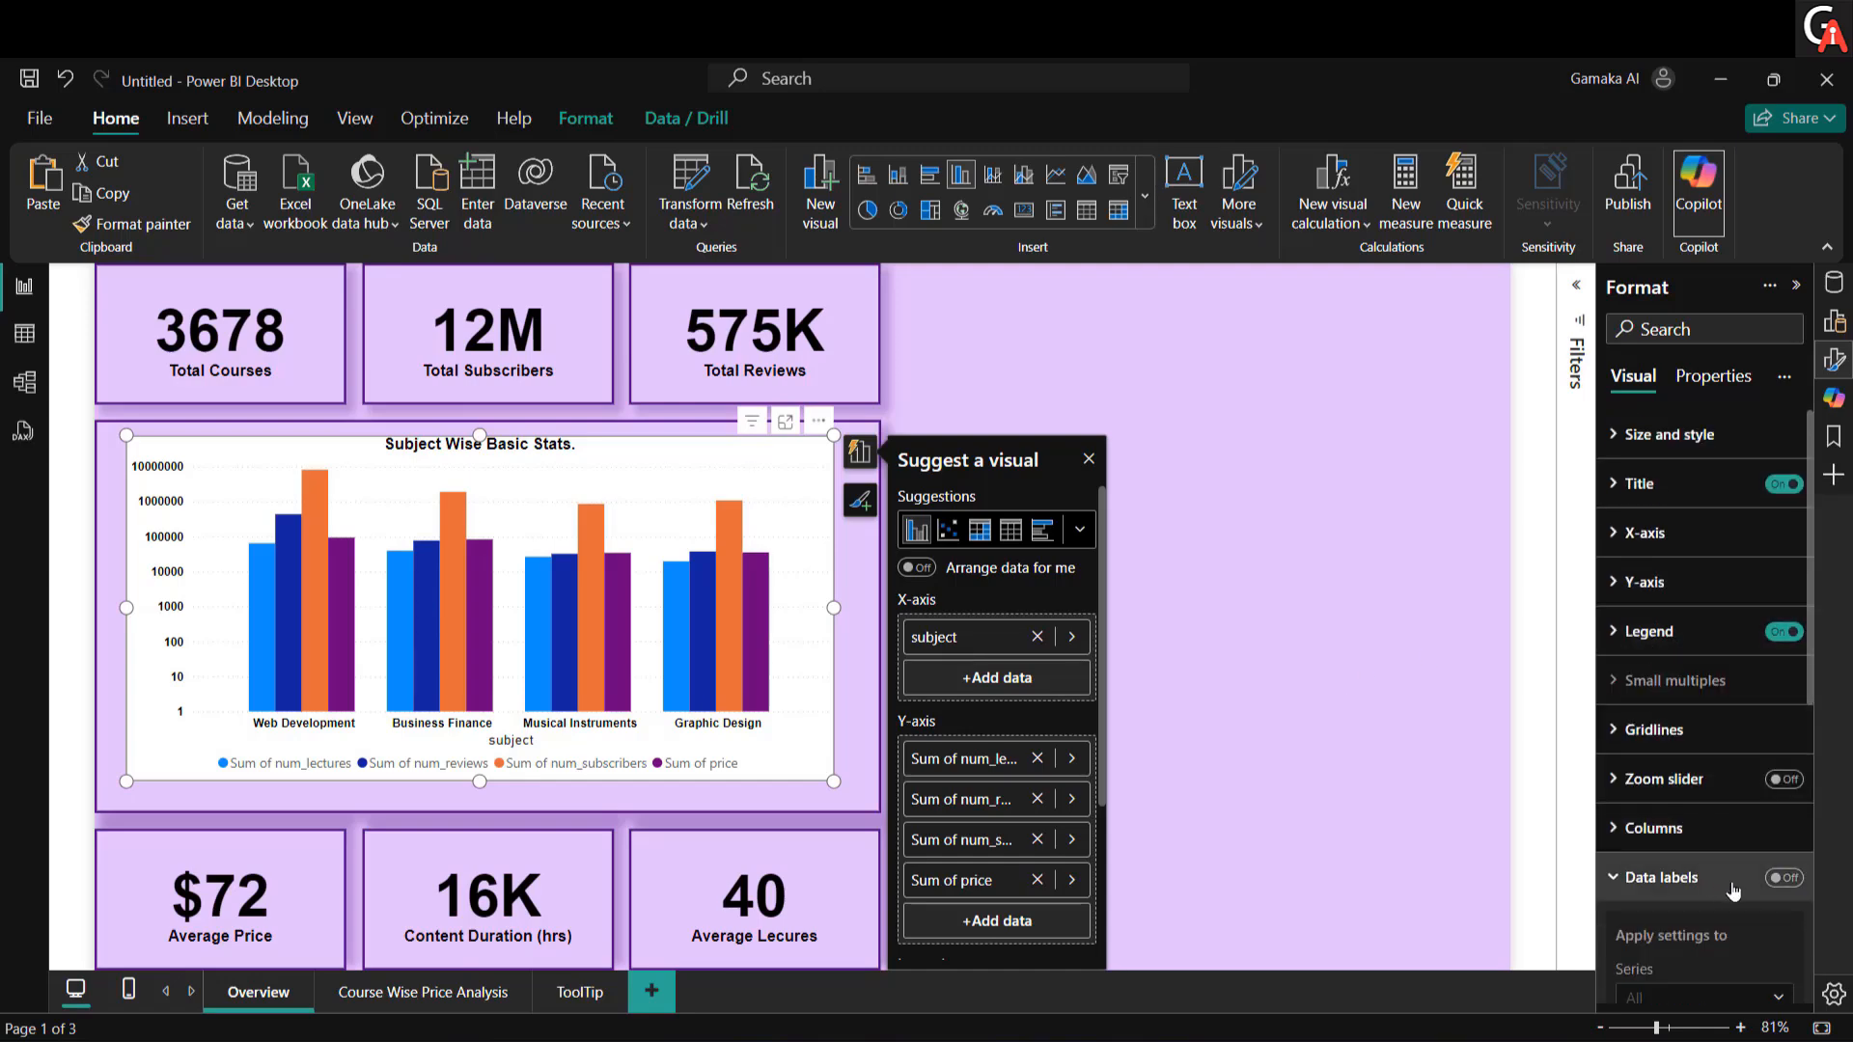
Step: Turn on data labels for all series of the column chart, with Vertical orientation and Inside end position
click(1784, 878)
scroll(1756, 873, down, 3)
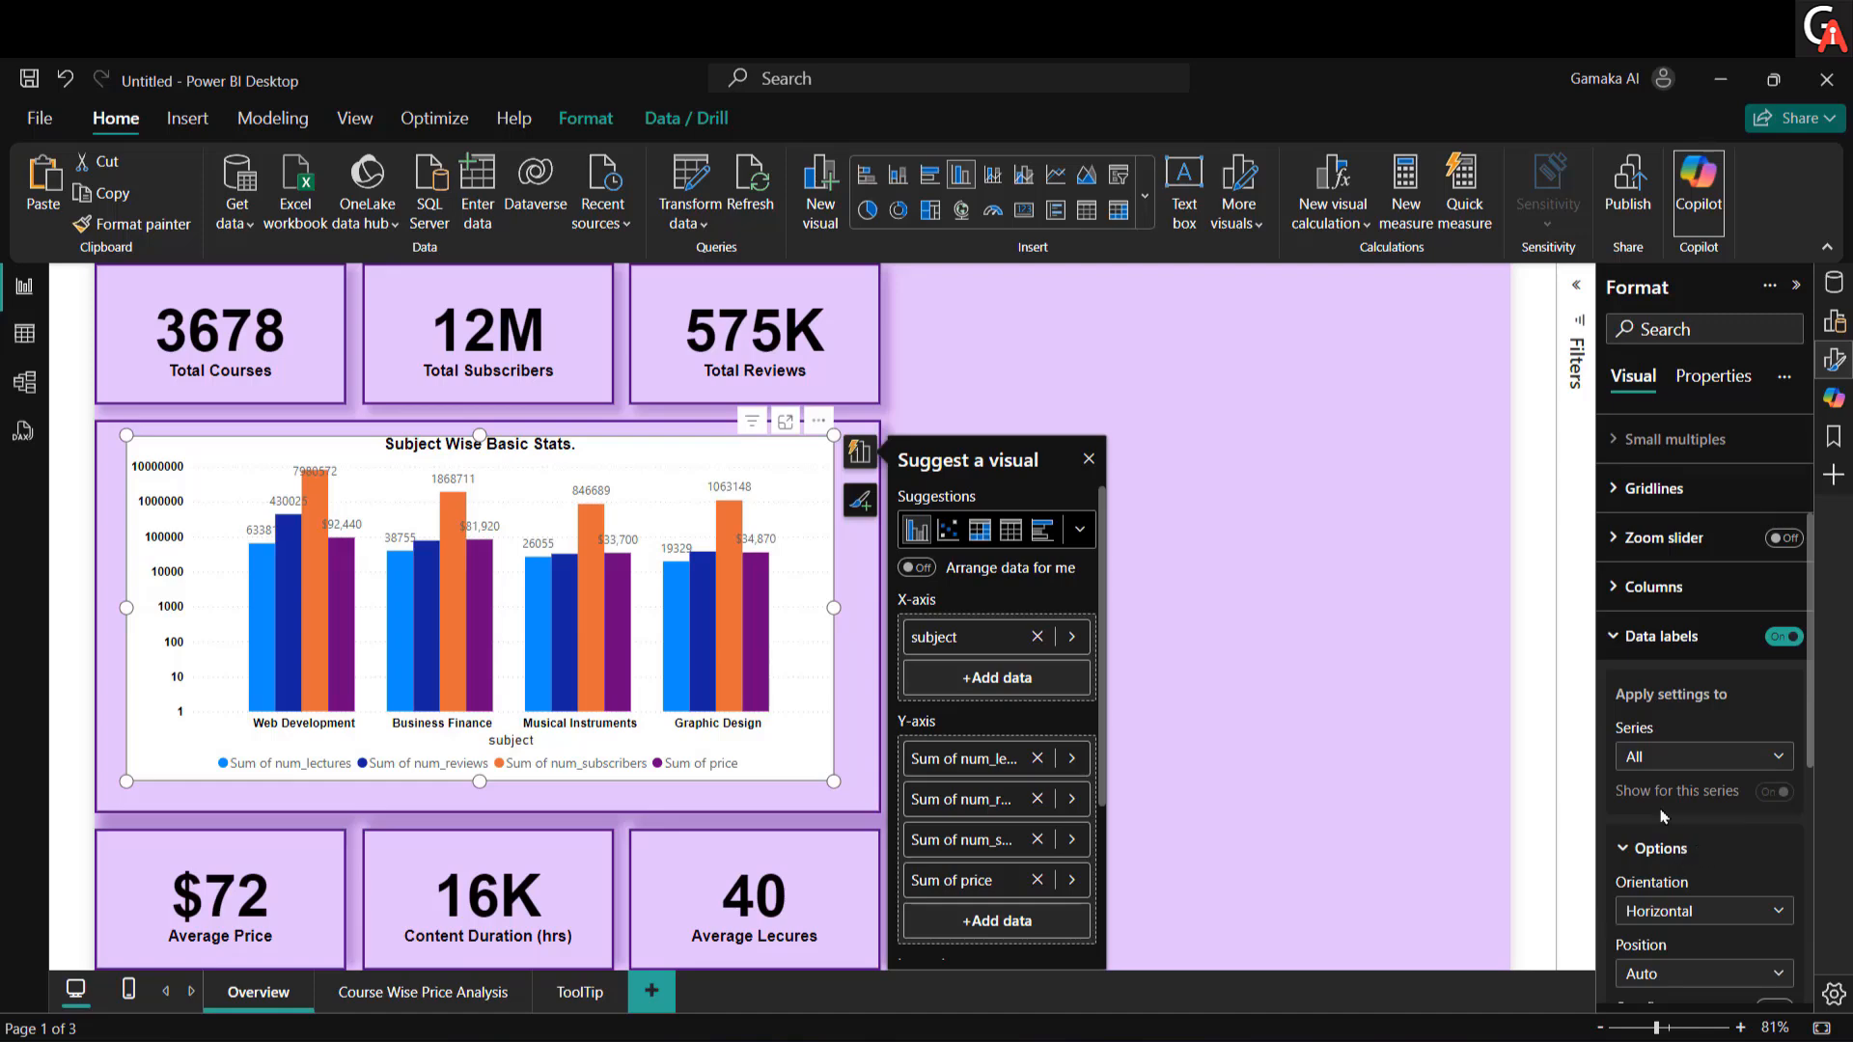
scroll(1684, 810, down, 3)
click(1684, 675)
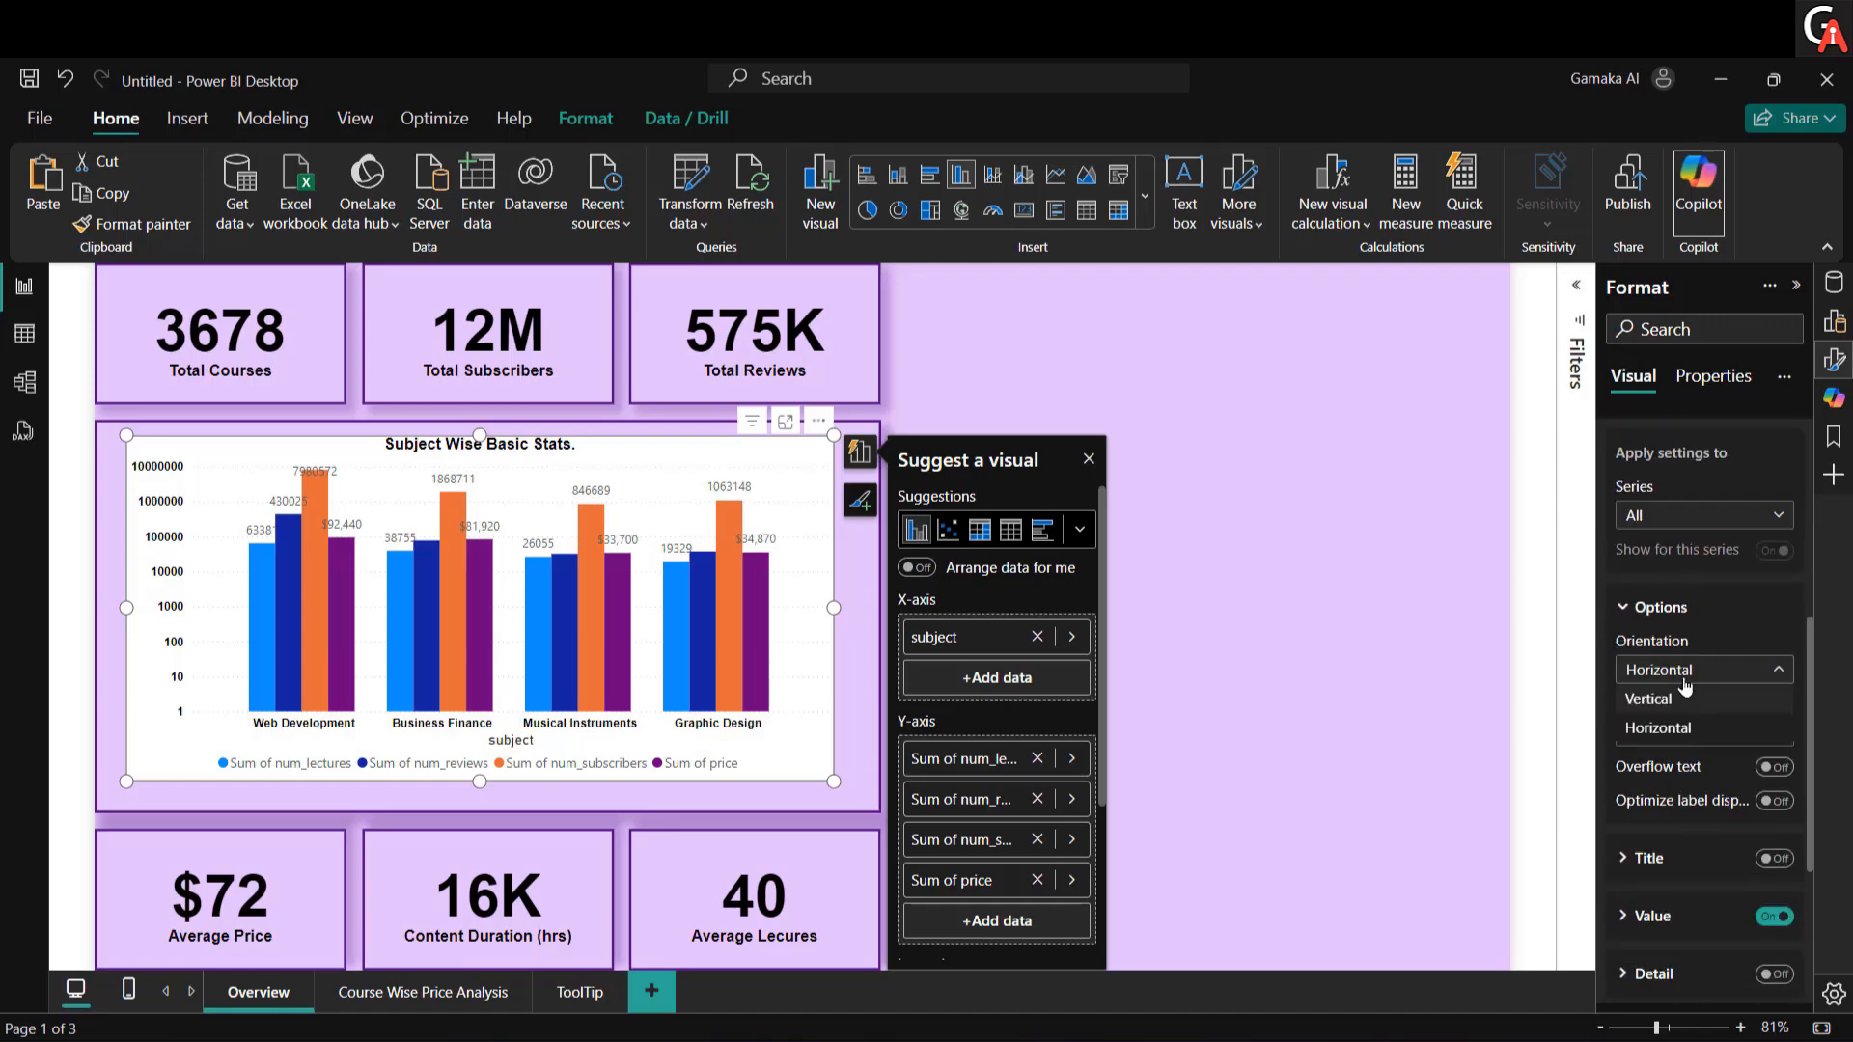
click(1685, 699)
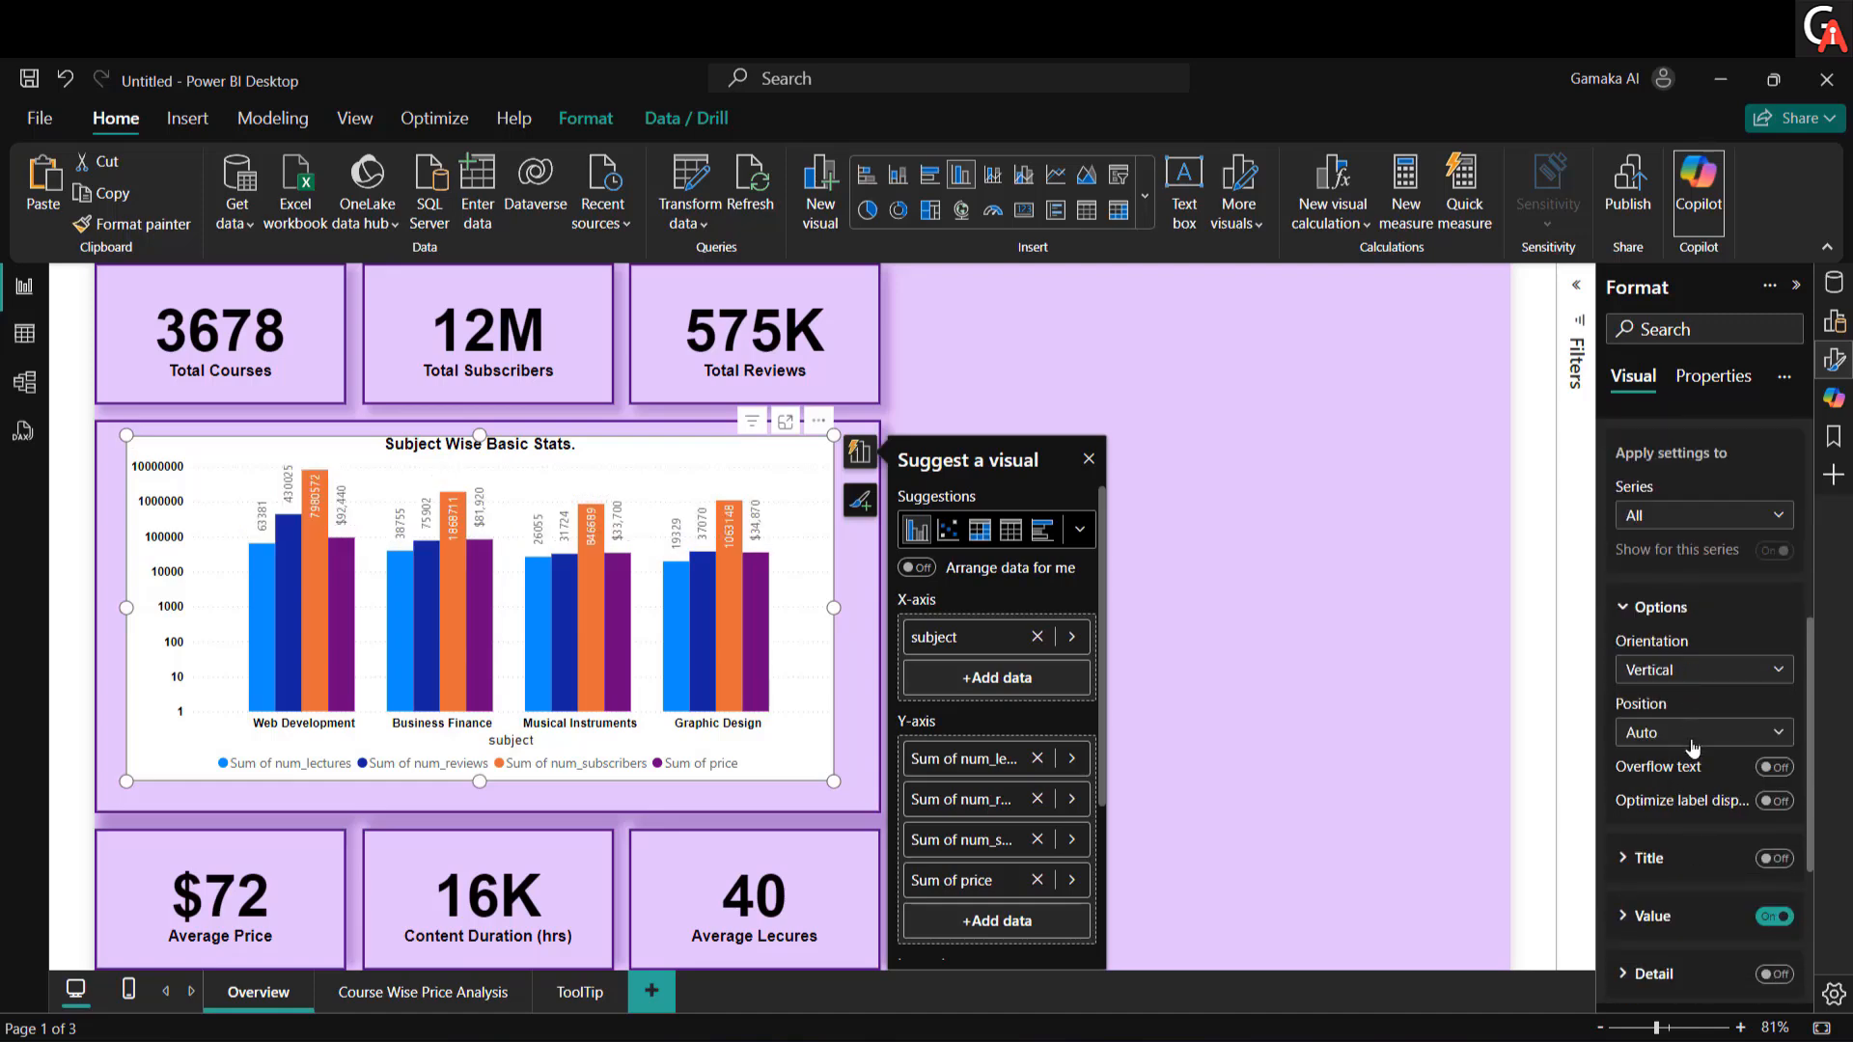
click(1692, 743)
click(1691, 792)
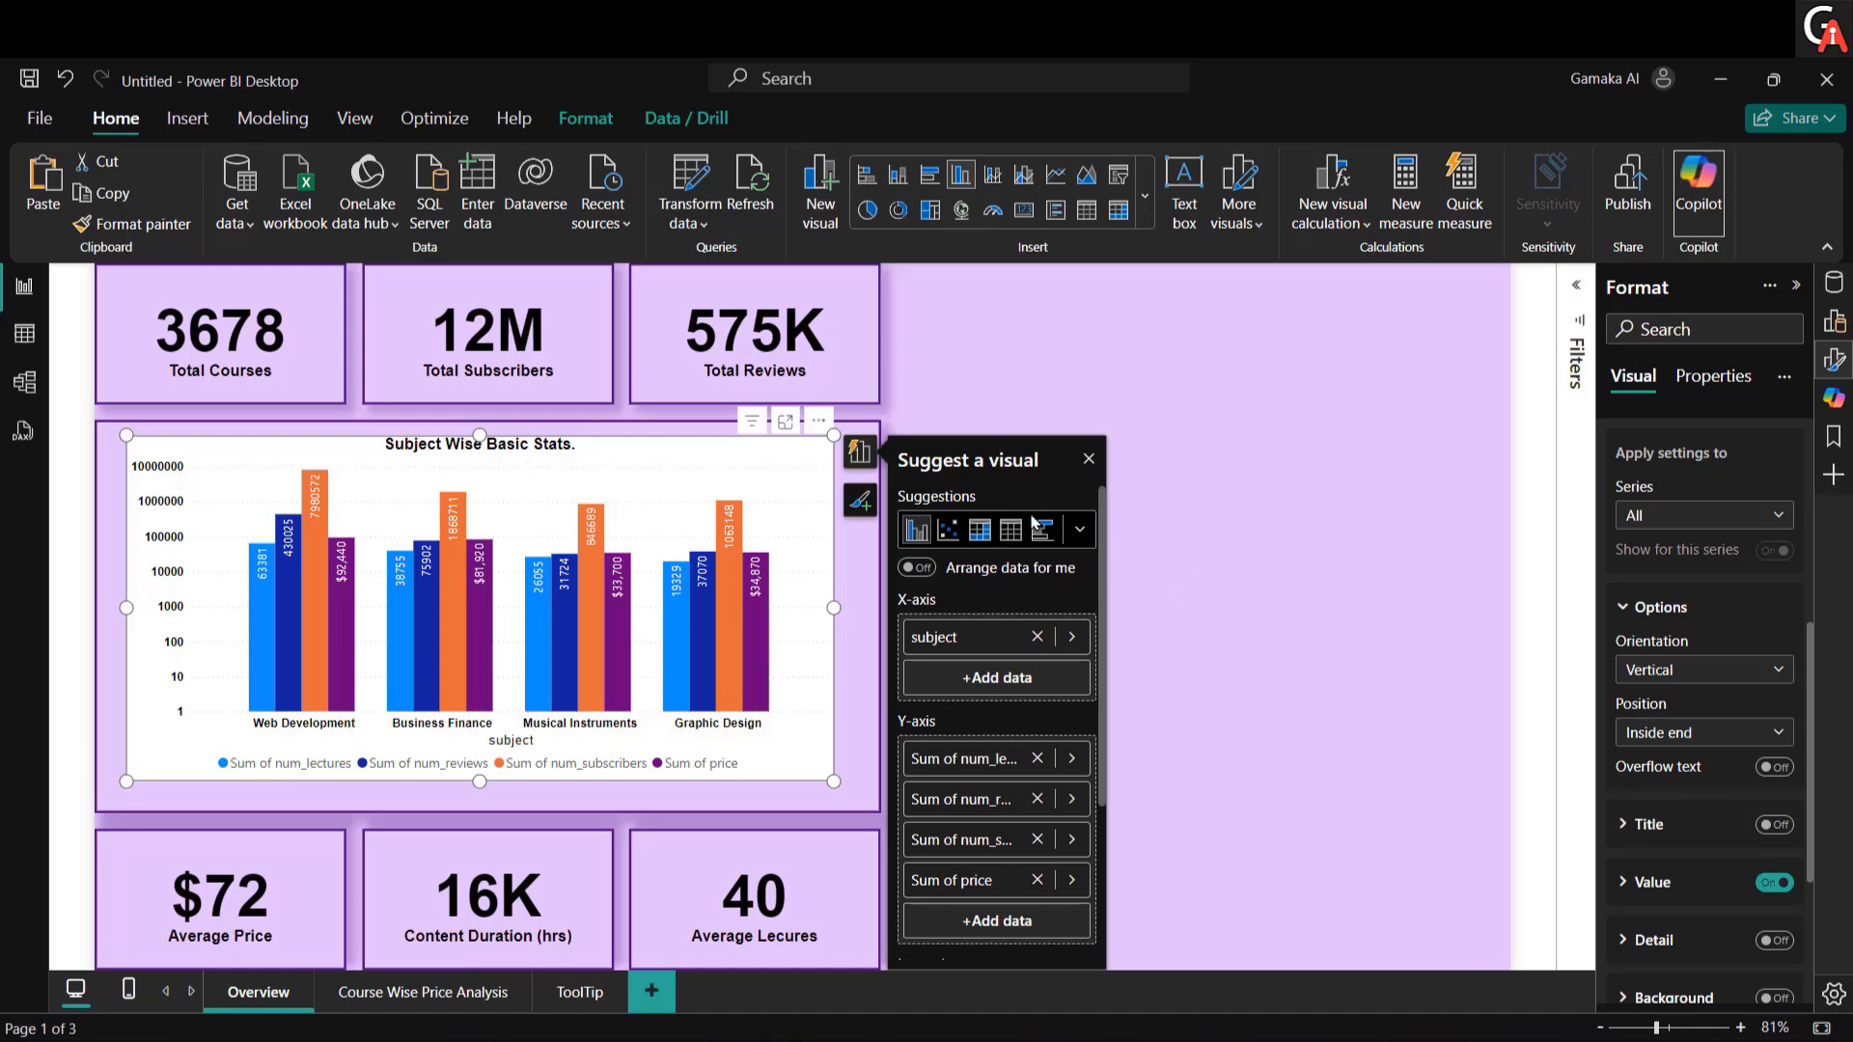
scroll(1674, 653, up, 3)
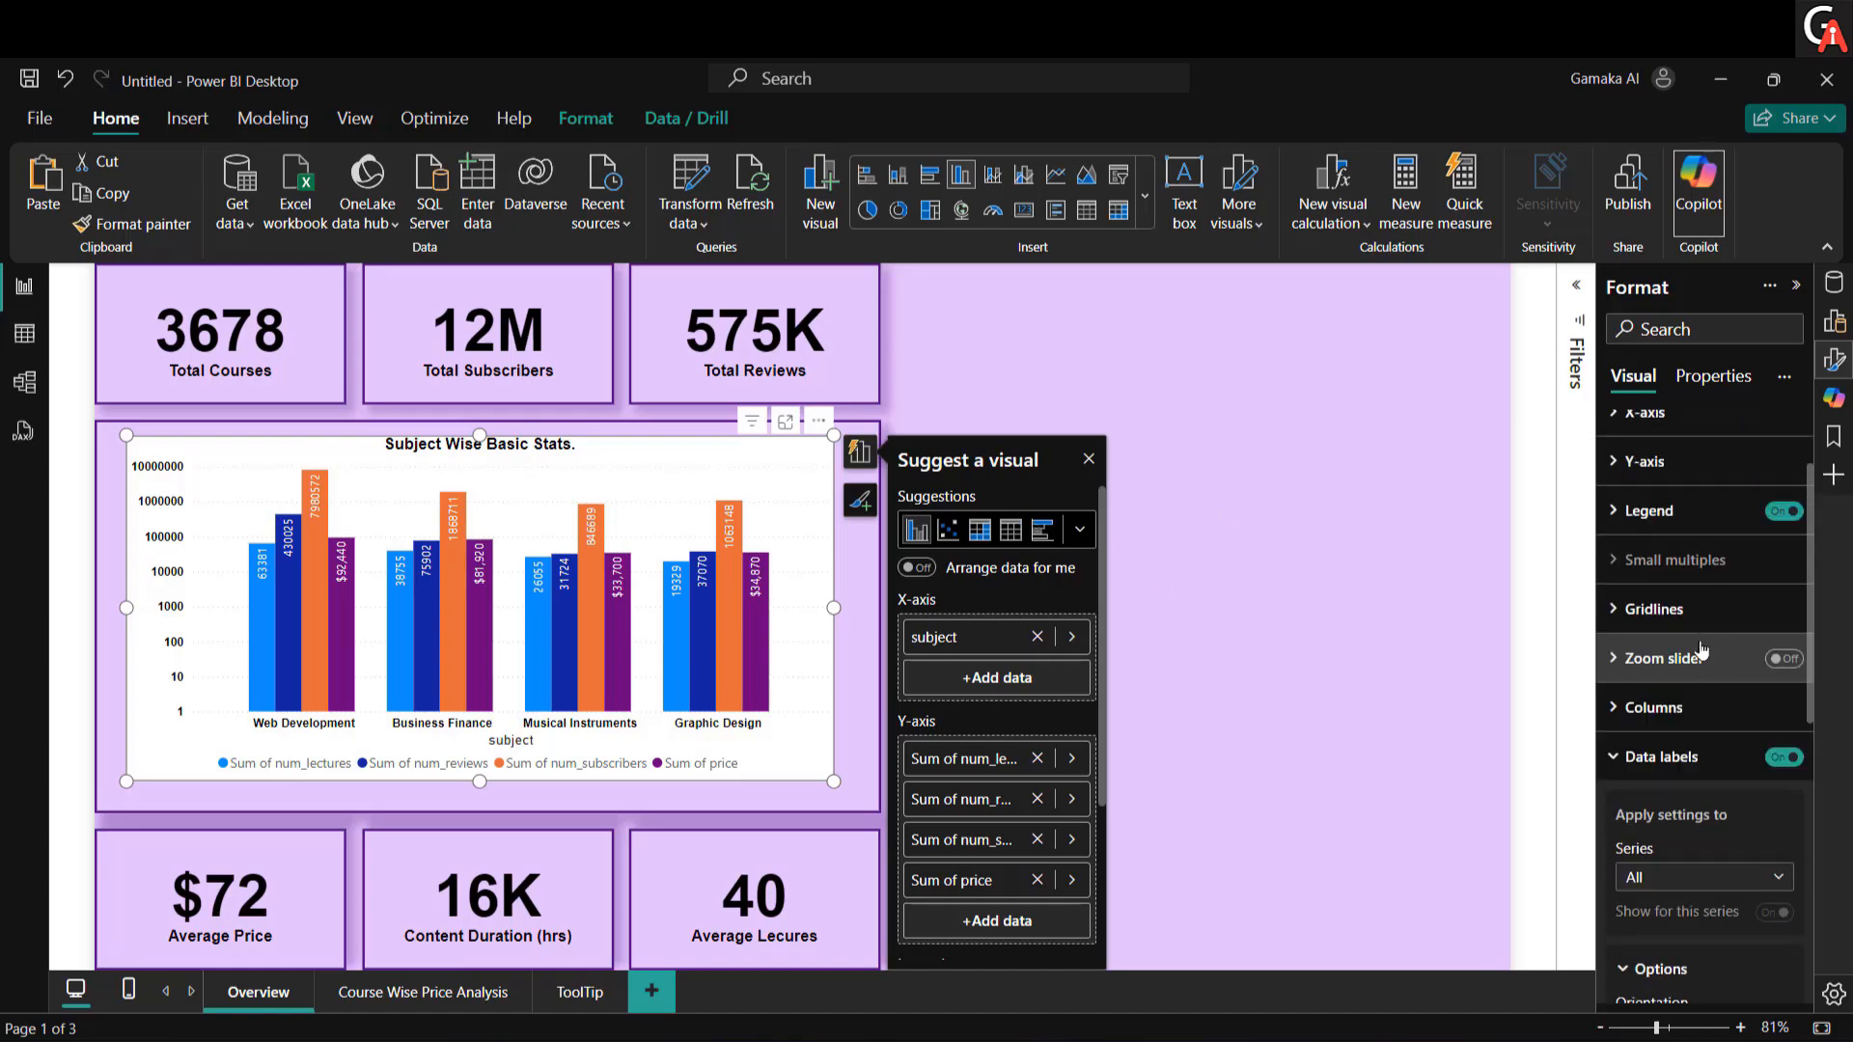
click(1660, 748)
Step: Turn off the column chart's background in its size and style settings
scroll(1654, 579, up, 2)
scroll(1648, 453, up, 1)
click(1648, 439)
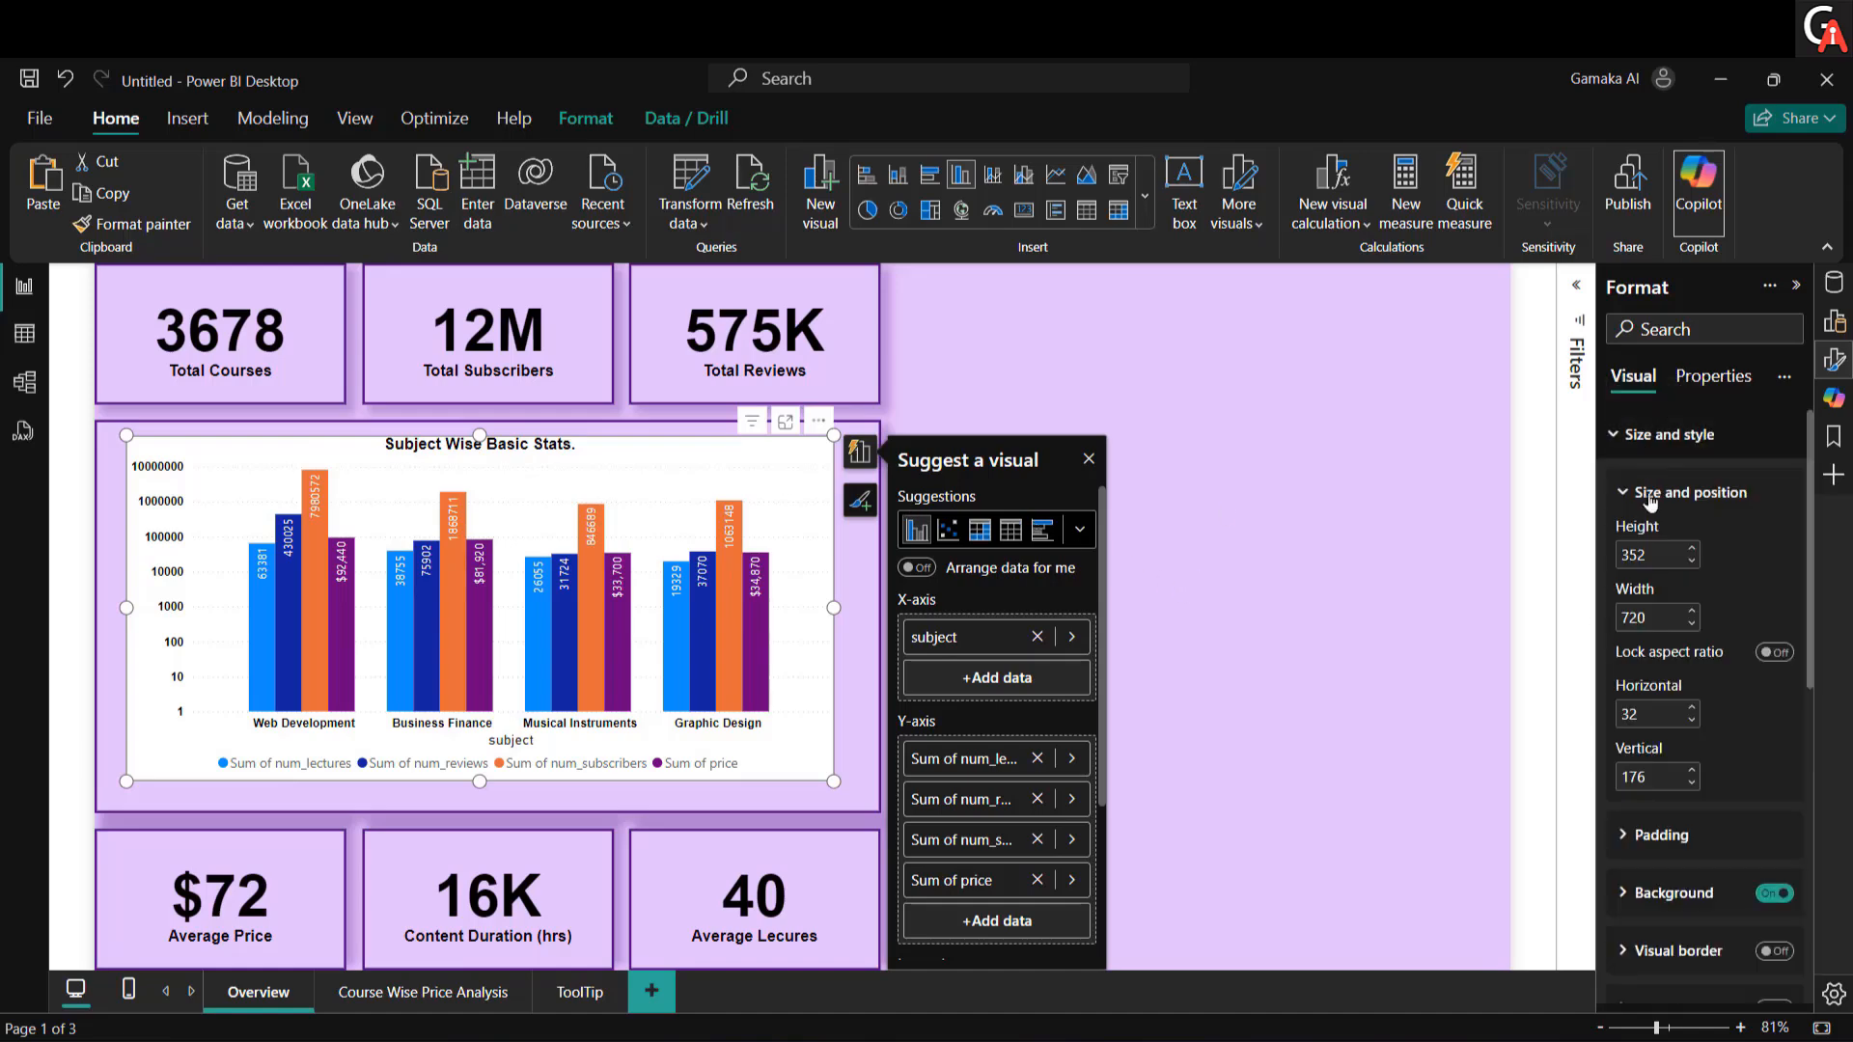
click(1652, 500)
click(1774, 608)
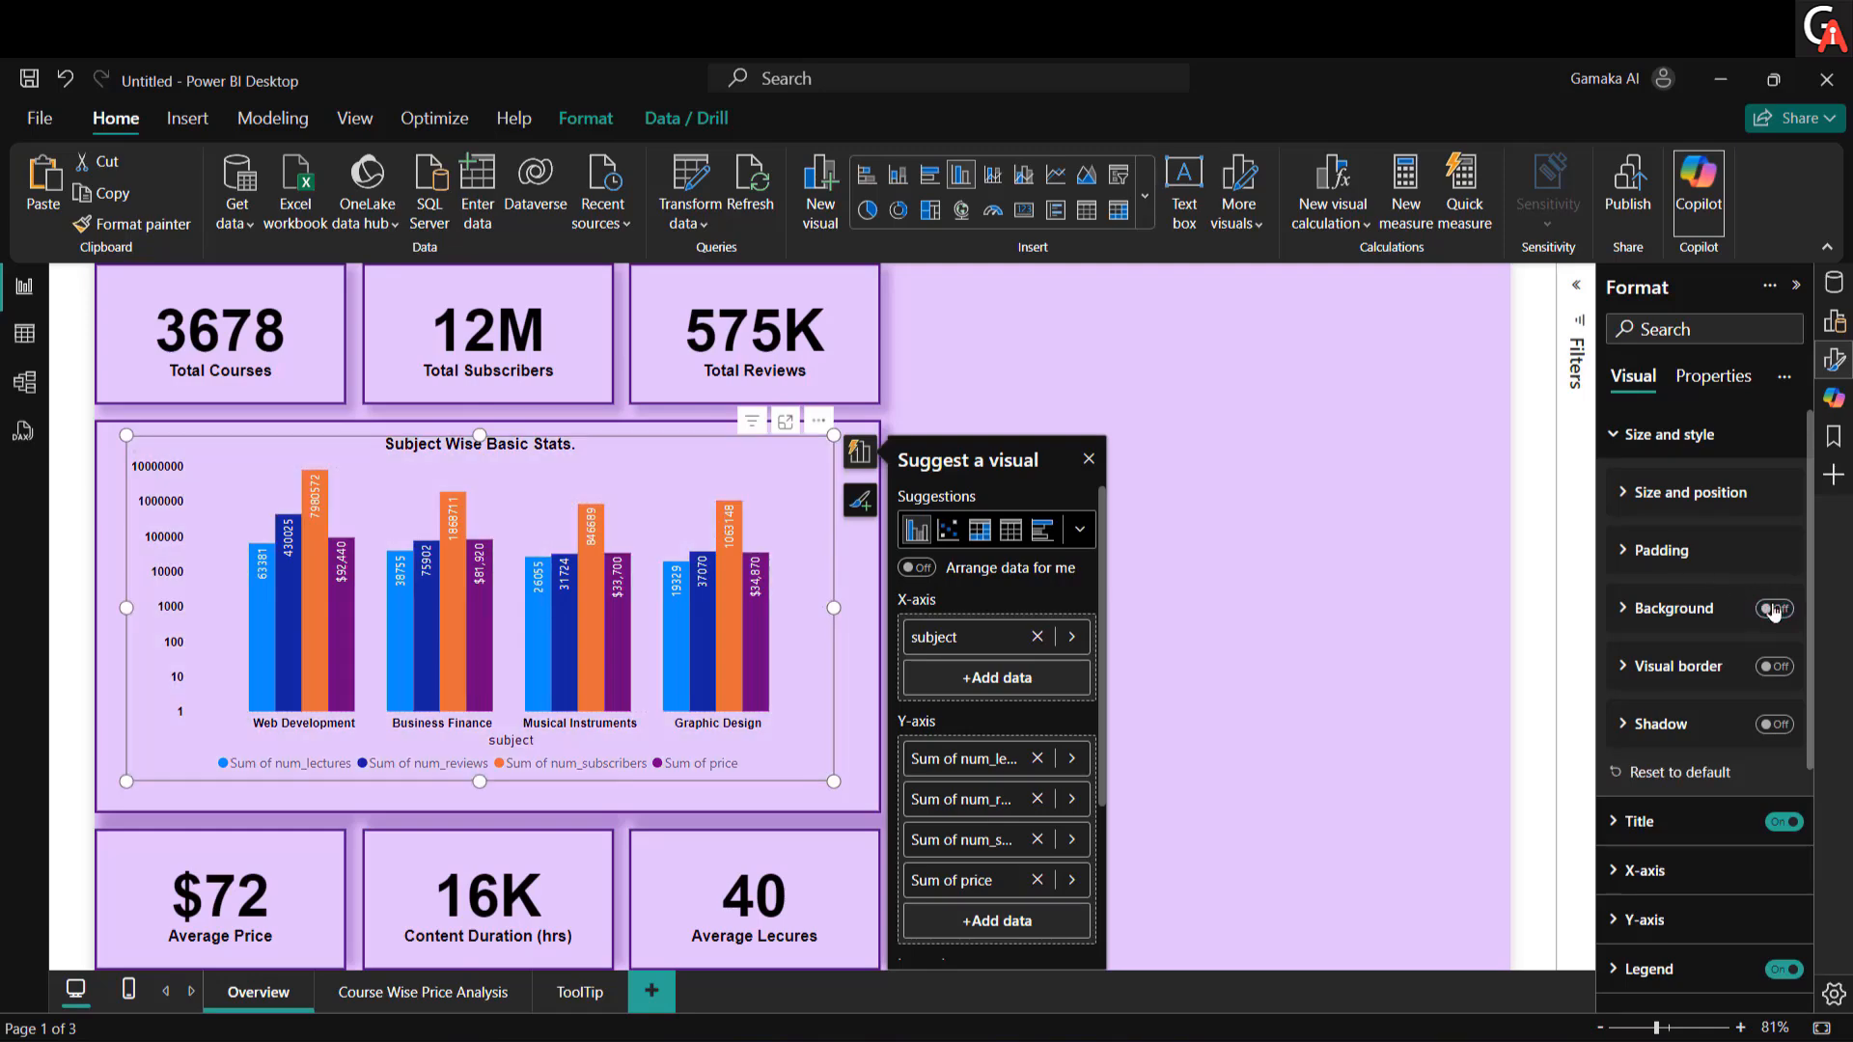
Step: Move and enlarge the column chart to fill the bordered frame between the two rows of cards, and deselect it
drag(191, 447, 162, 431)
drag(800, 764, 872, 813)
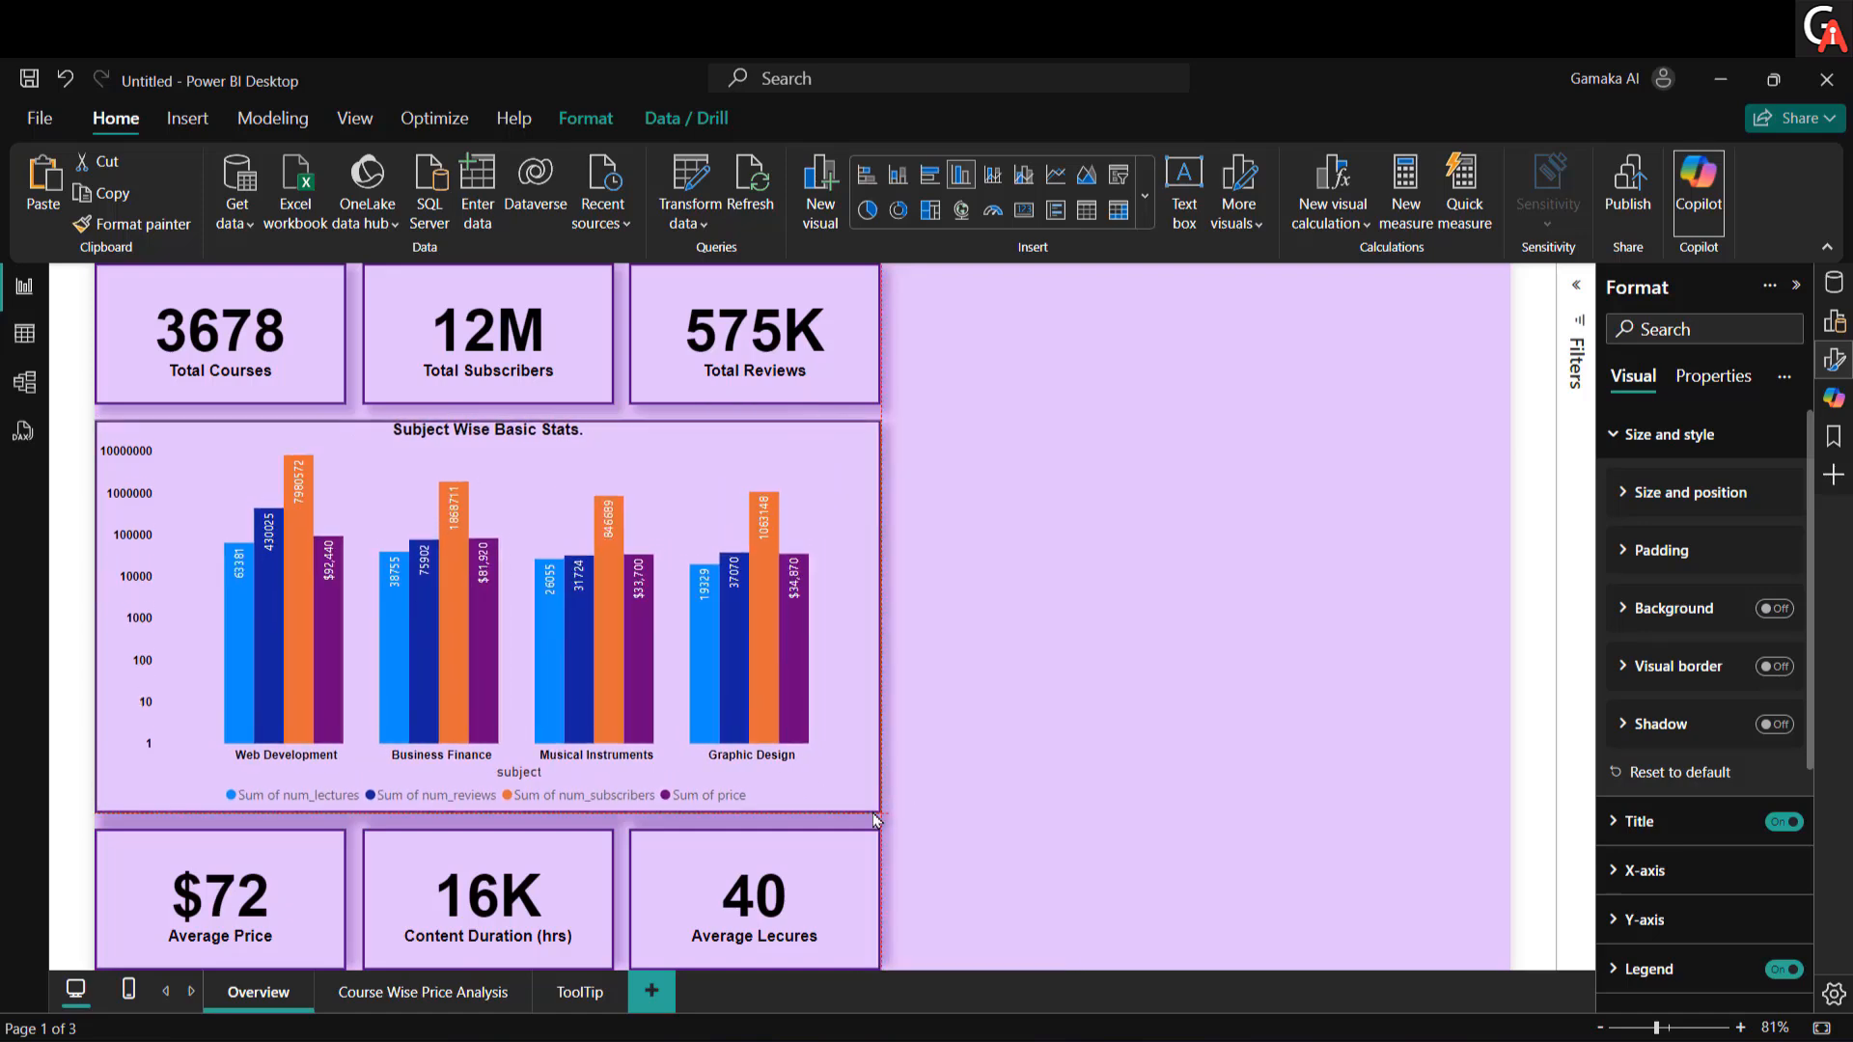
click(987, 589)
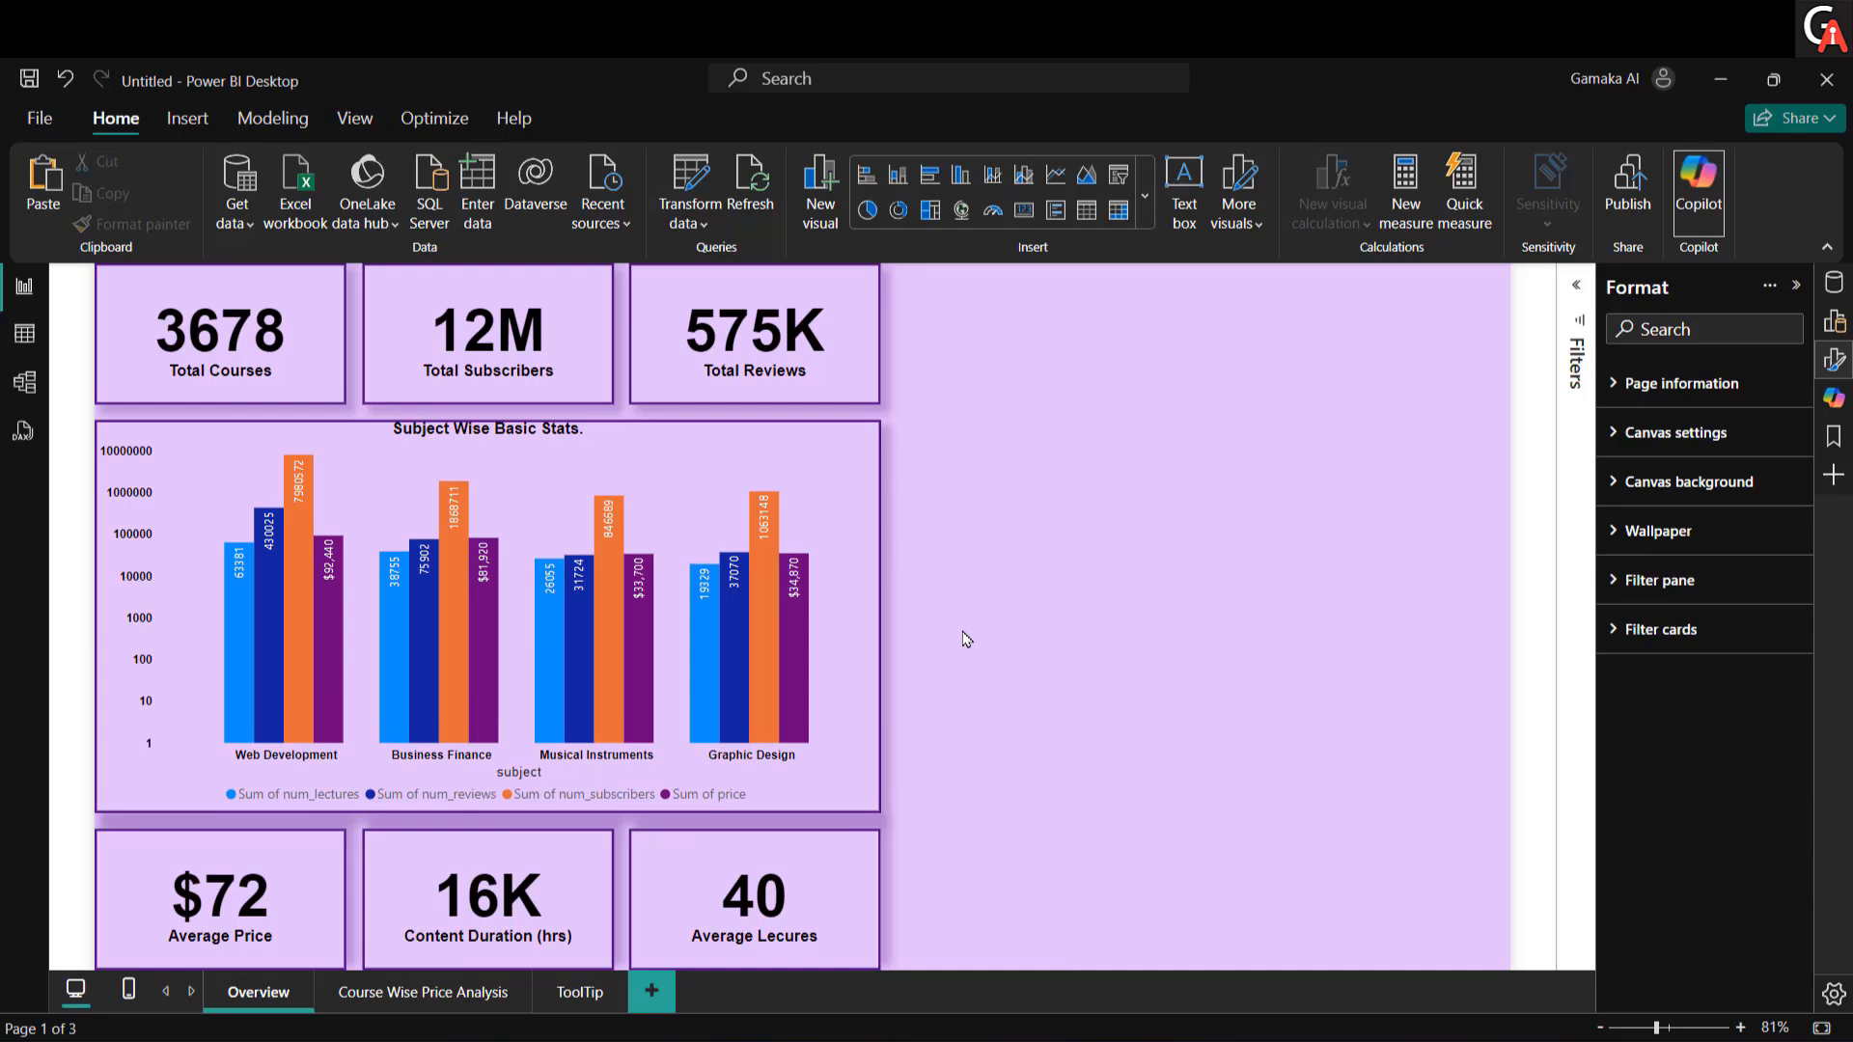
Step: Insert a decomposition tree and size it to fill the empty lower area beside the column chart and bottom cards
click(1144, 195)
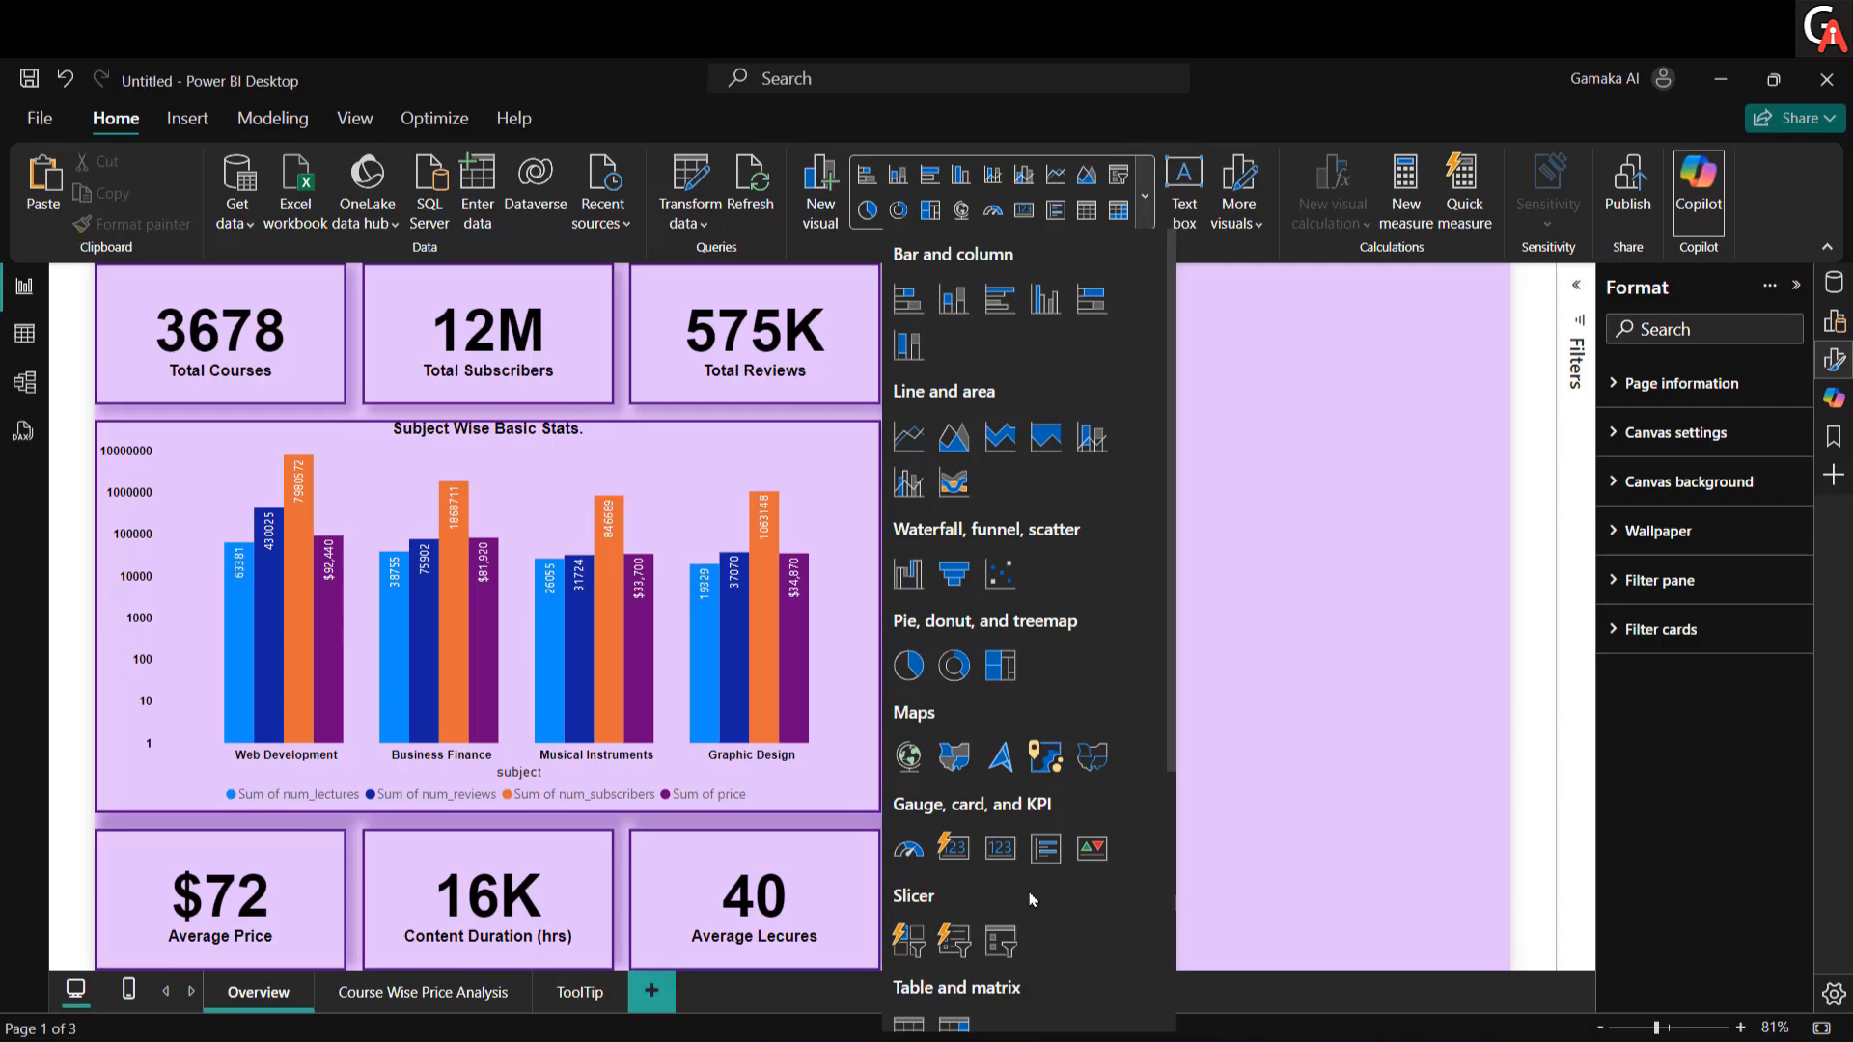
scroll(1035, 903, down, 3)
click(953, 772)
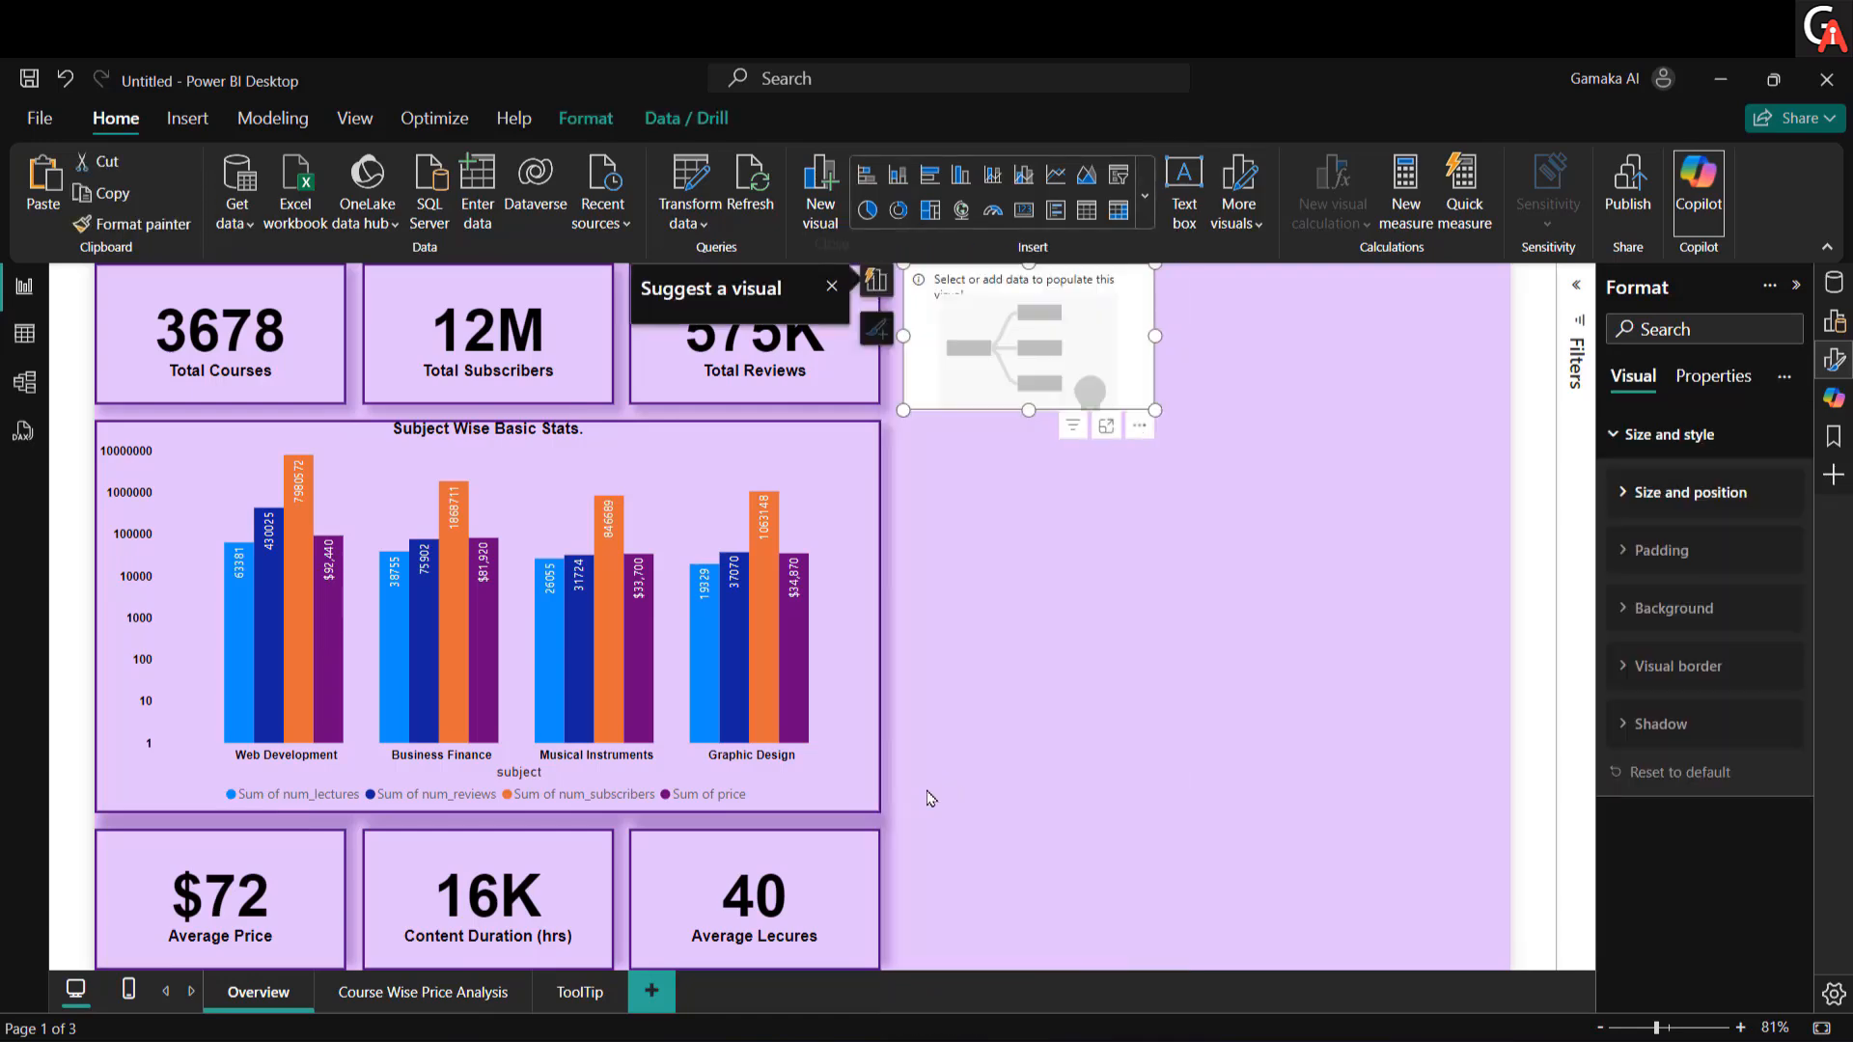
drag(1030, 389, 1001, 930)
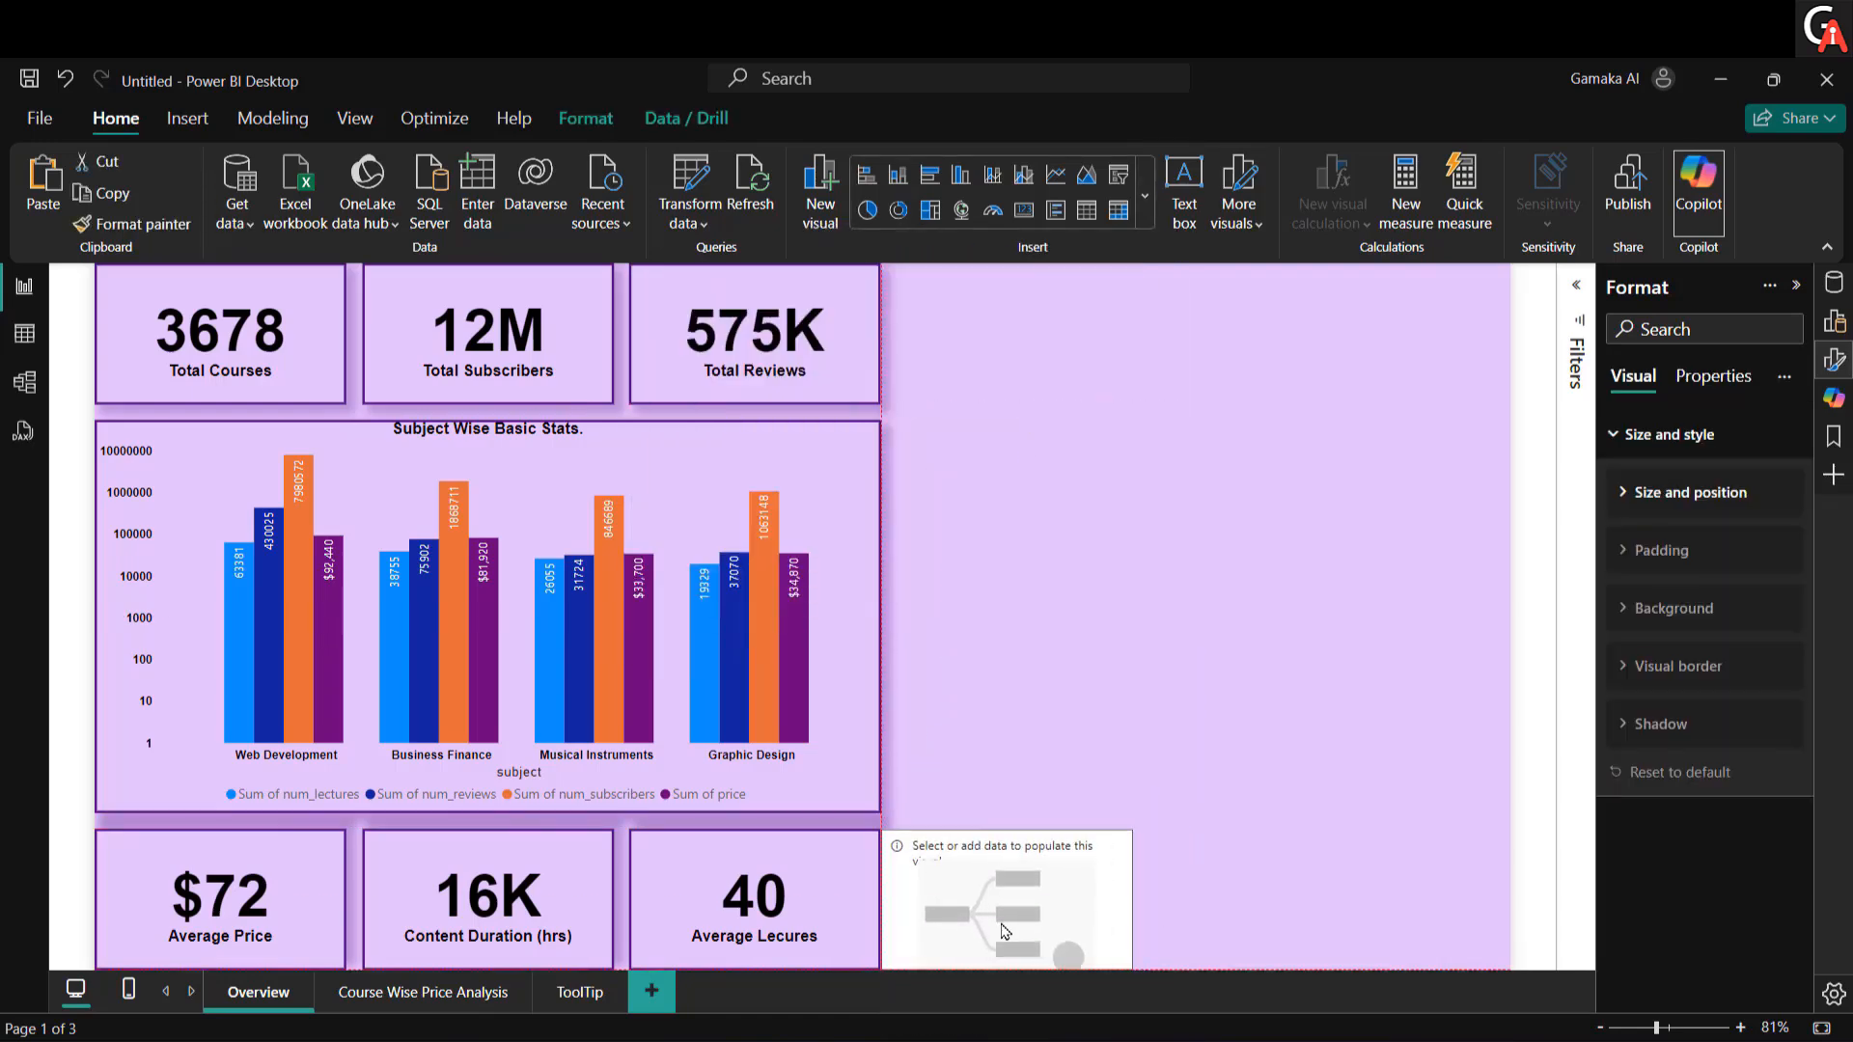
drag(1133, 827, 1537, 628)
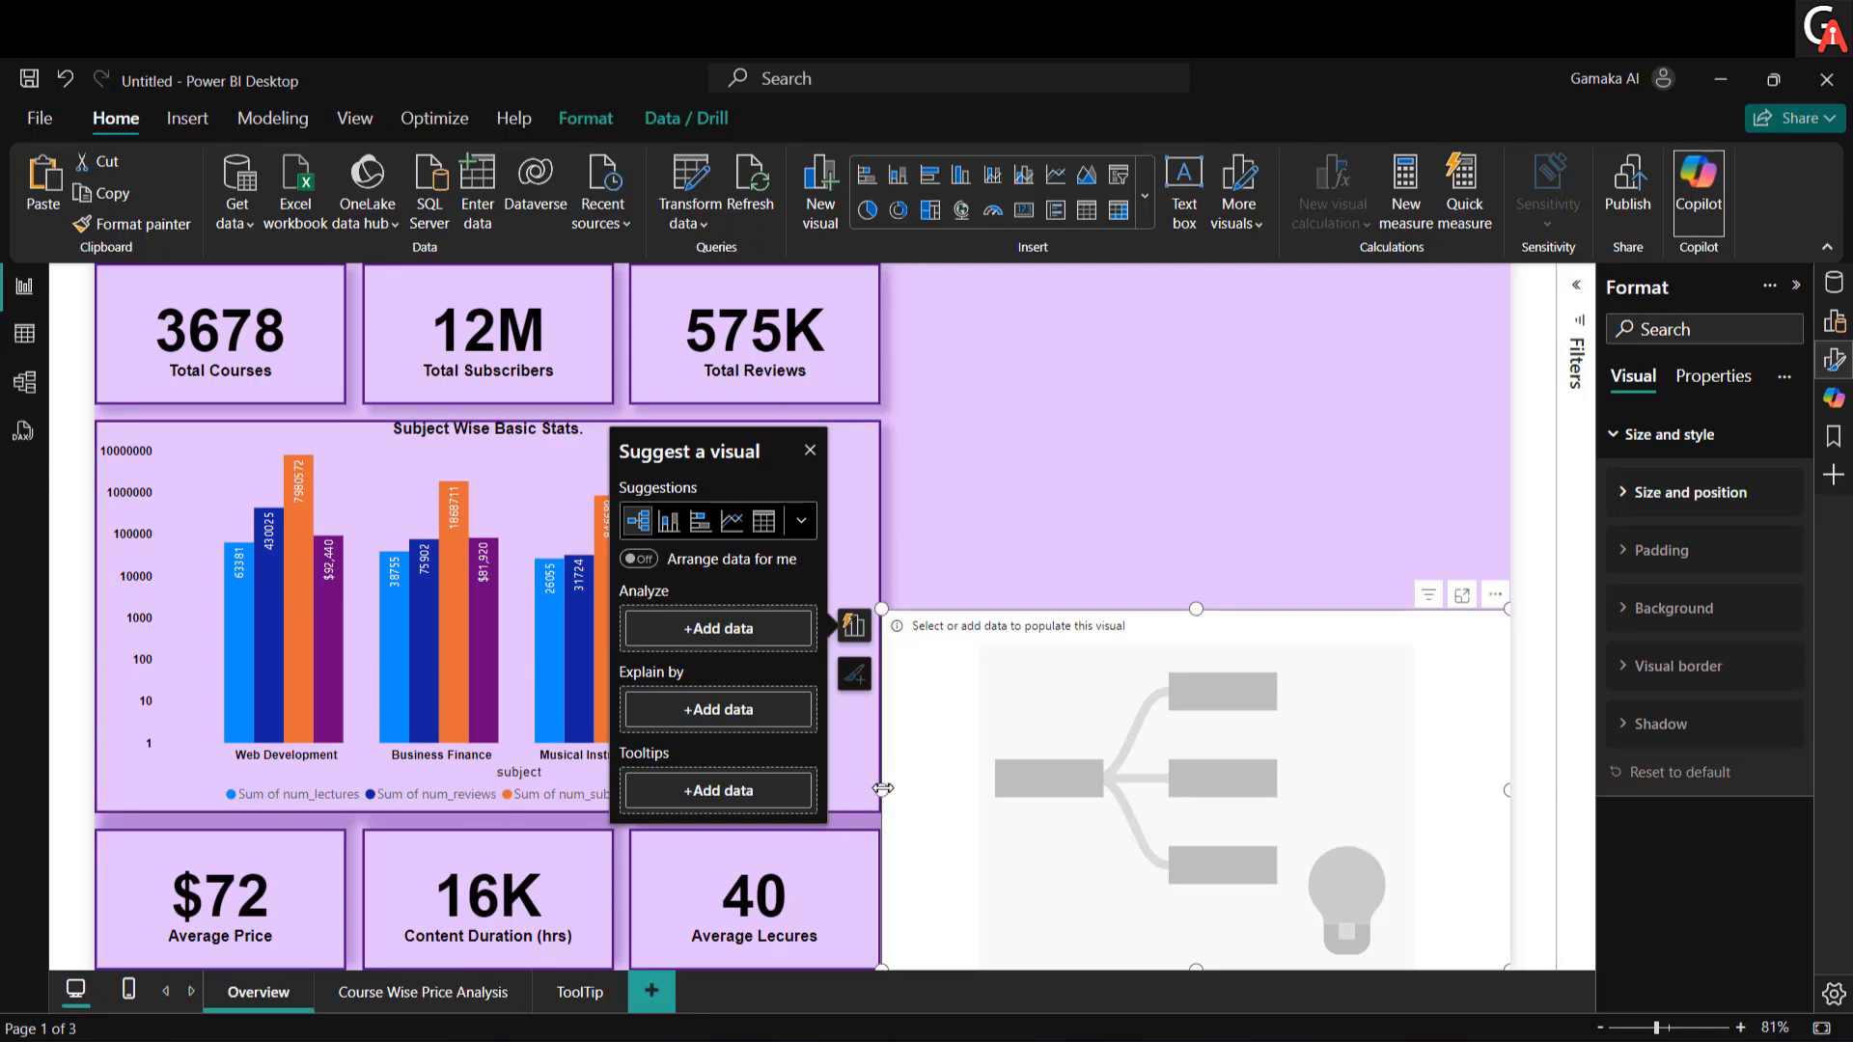
mouse_move(882, 788)
mouse_down()
mouse_move(913, 790)
mouse_move(881, 789)
mouse_move(897, 789)
mouse_up()
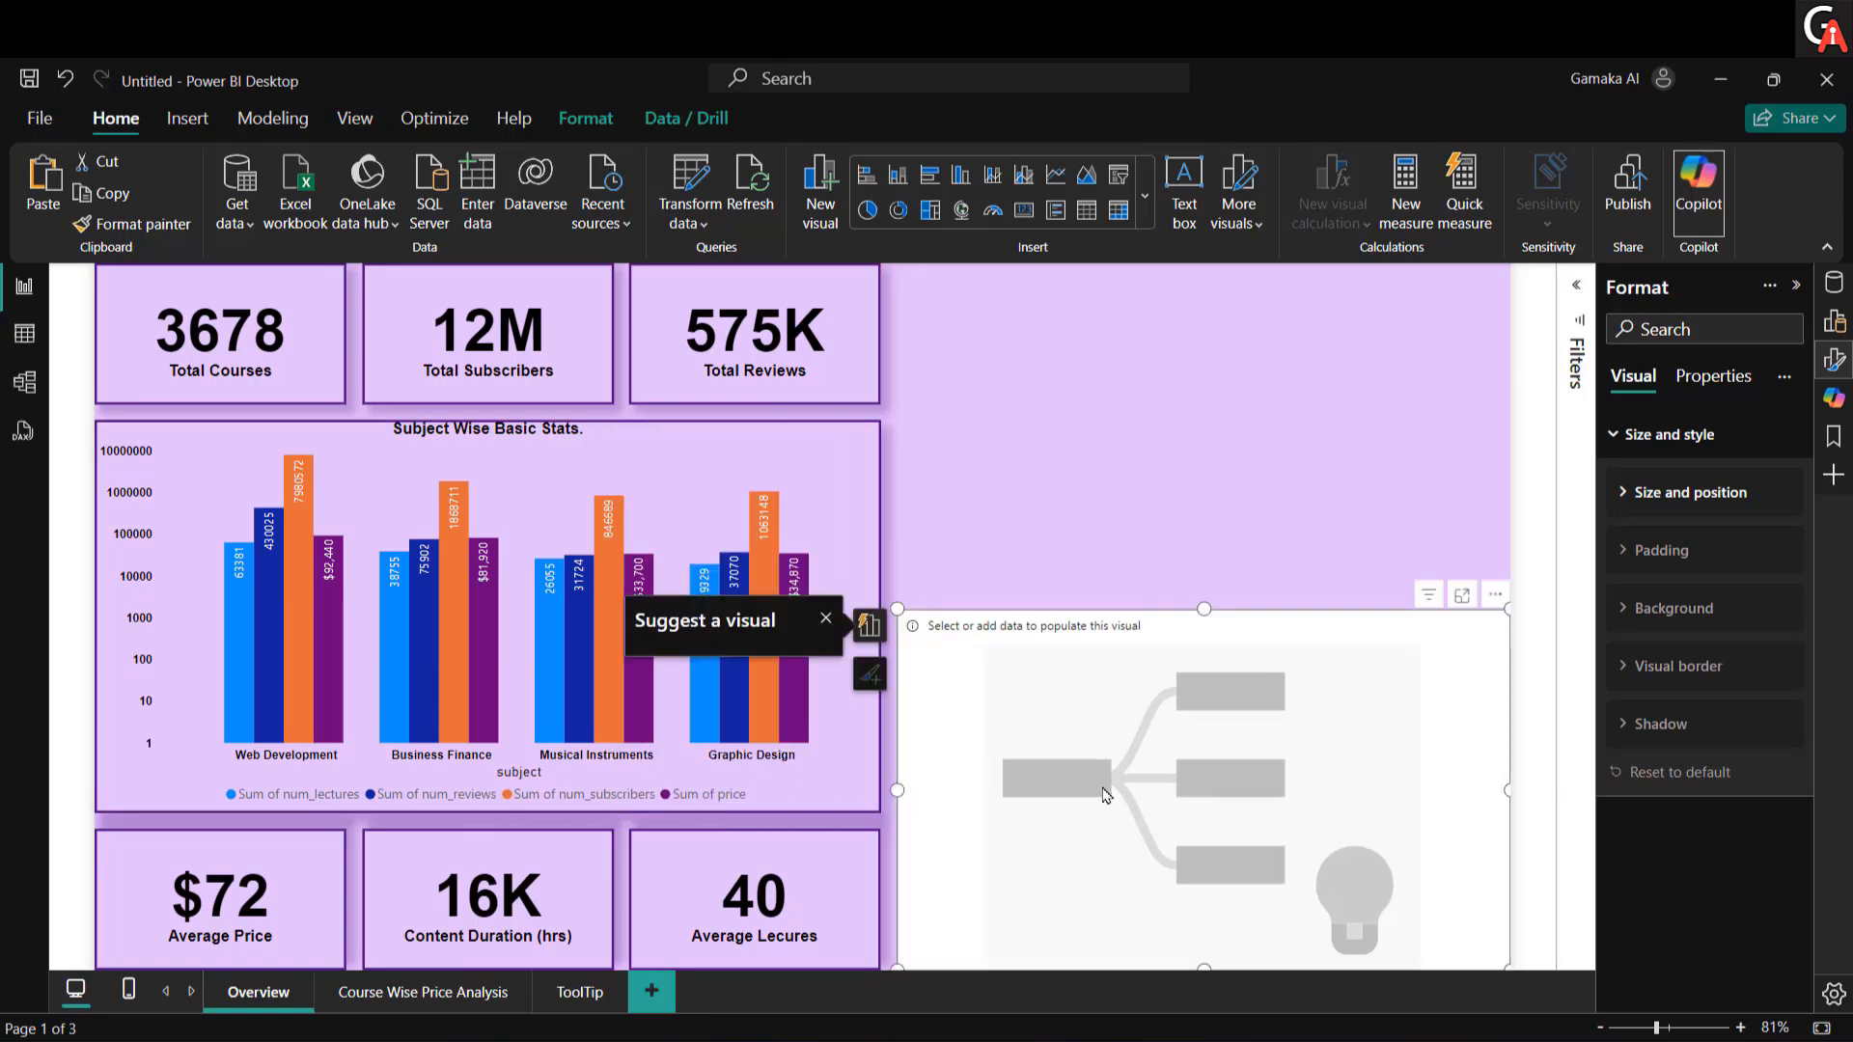
Step: Add num_subscribers from the ud table as the decomposition tree's Analyze field
click(741, 628)
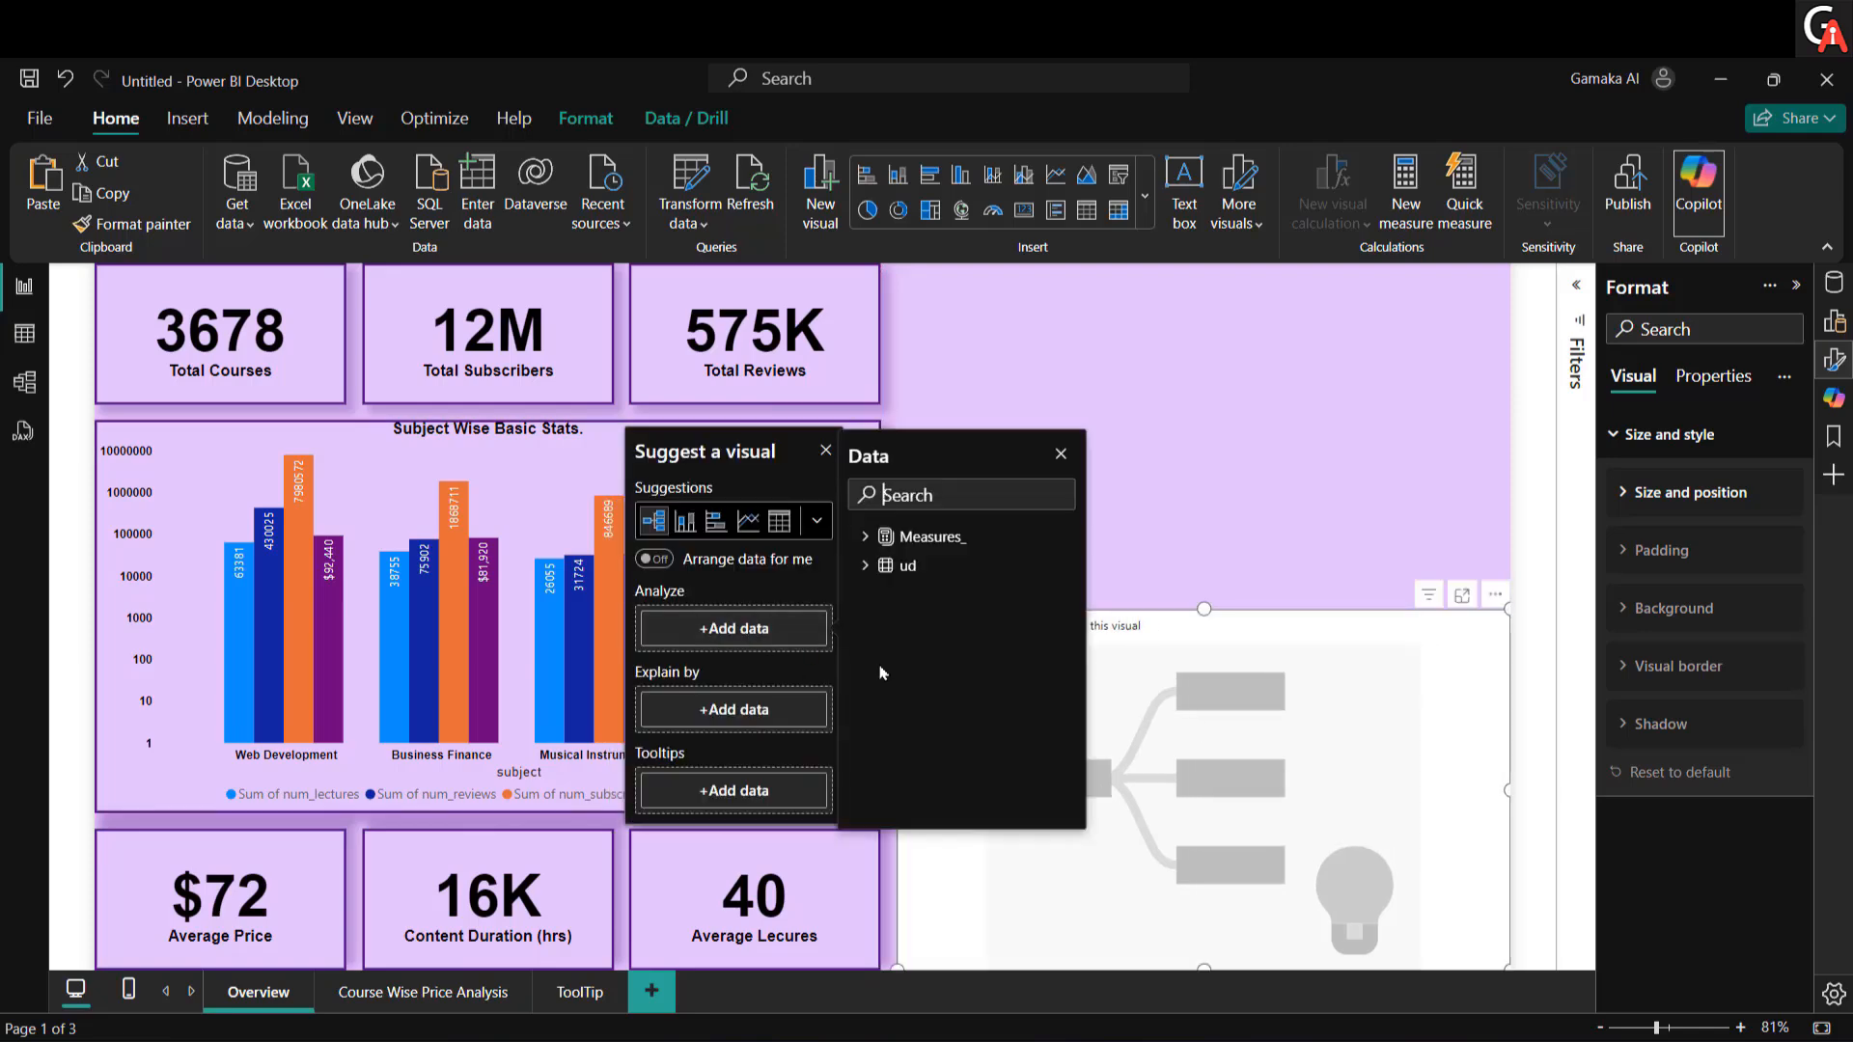
click(864, 564)
scroll(859, 666, down, 2)
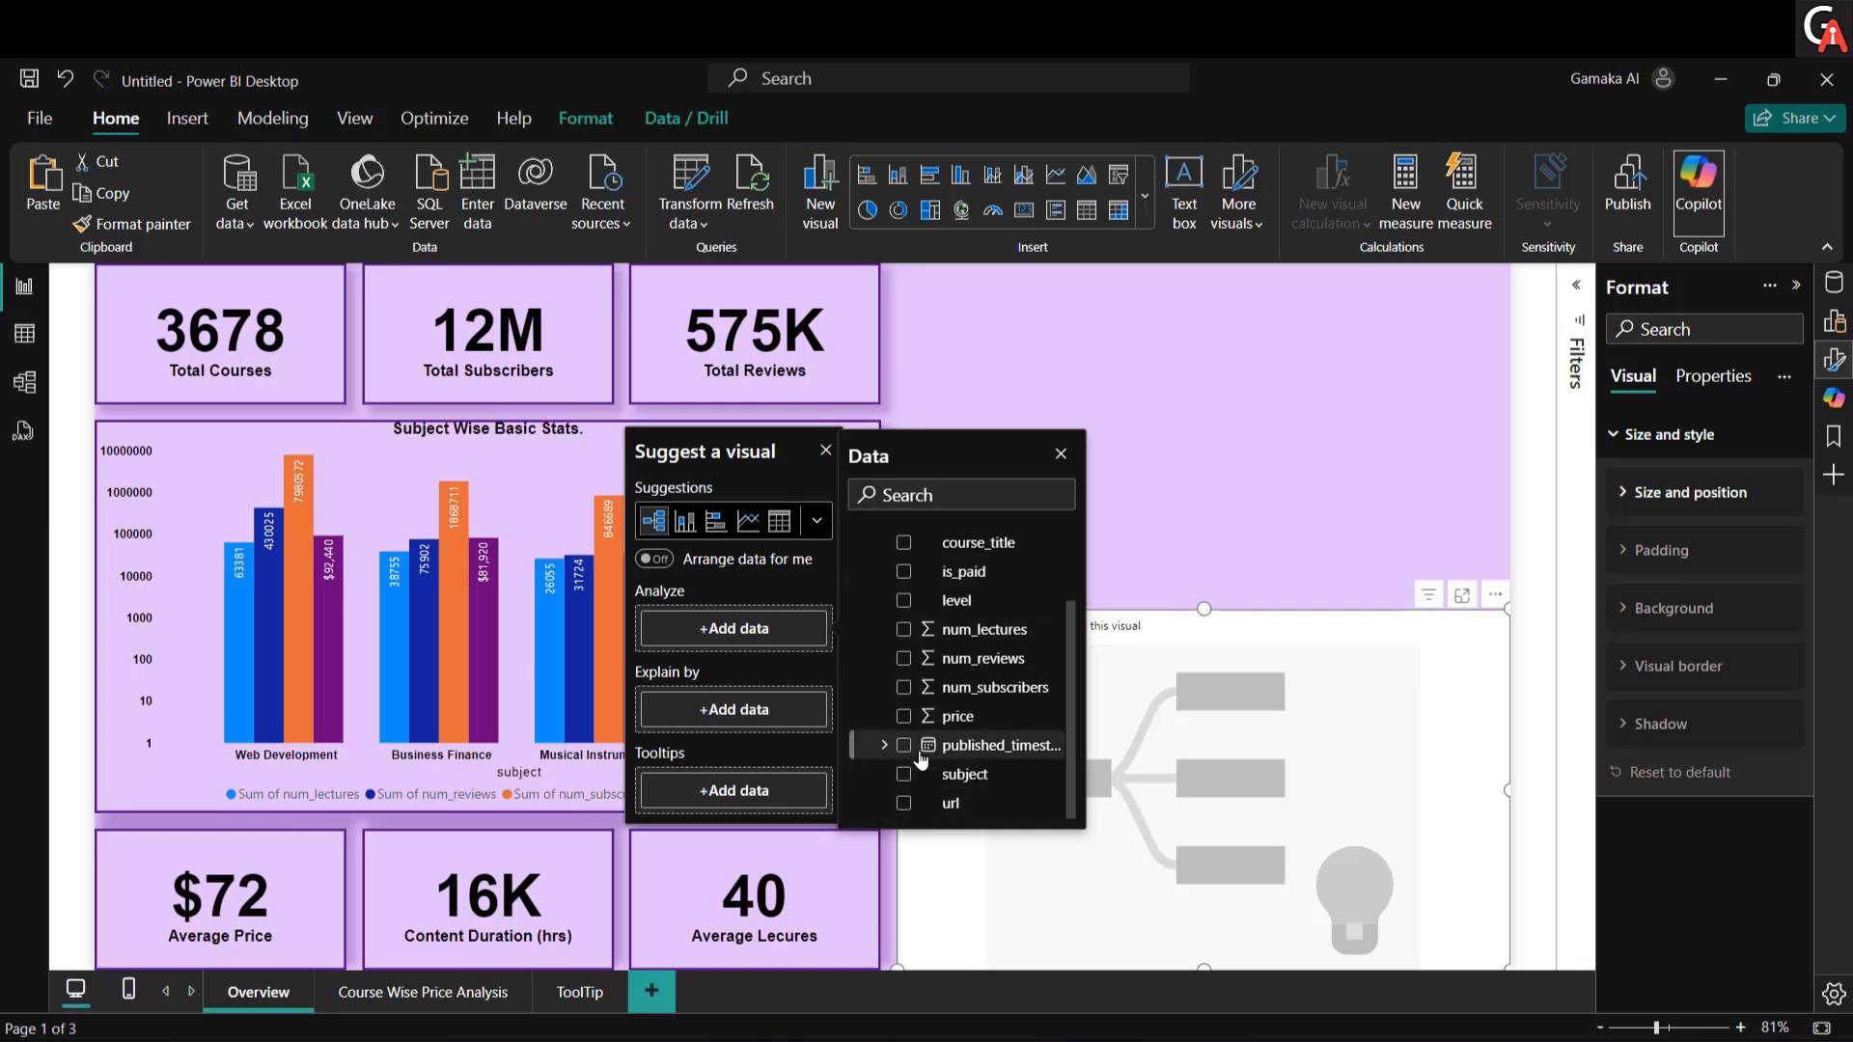
click(904, 687)
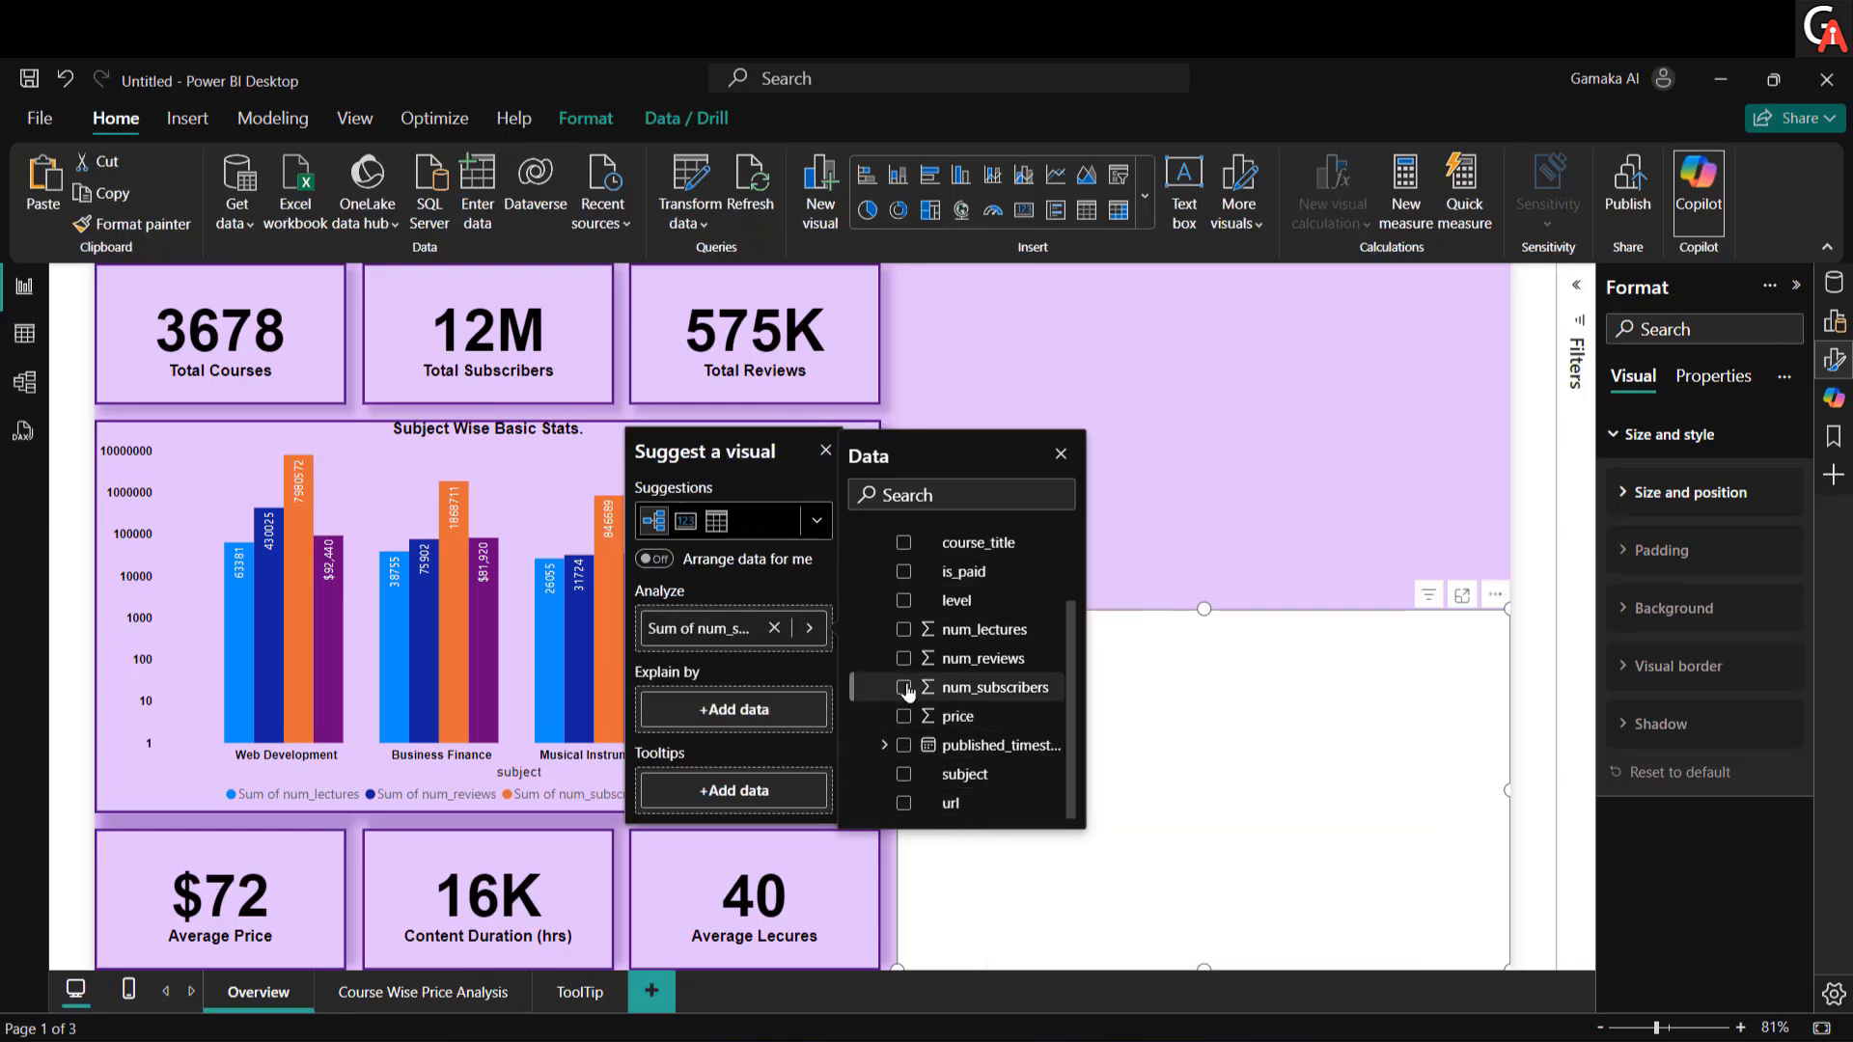
Step: Add level and subject from the ud table as the decomposition tree's Explain by fields
click(687, 709)
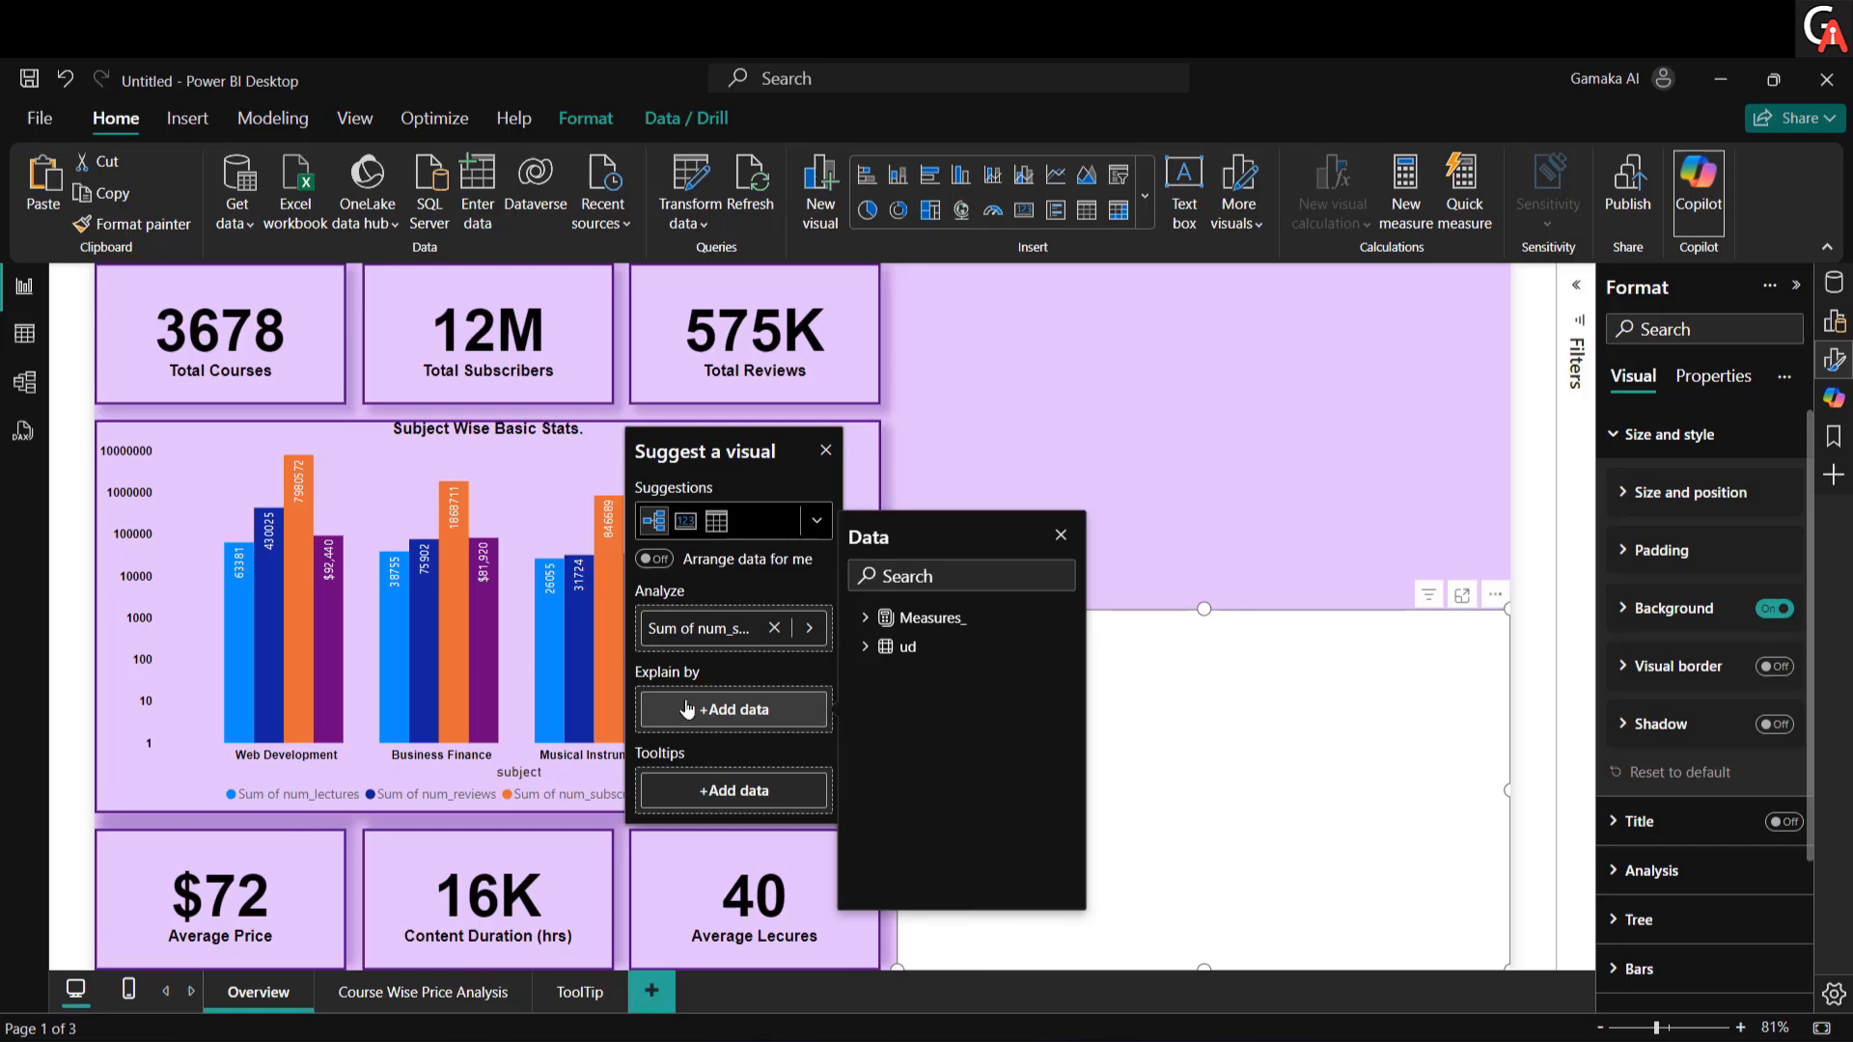
click(863, 647)
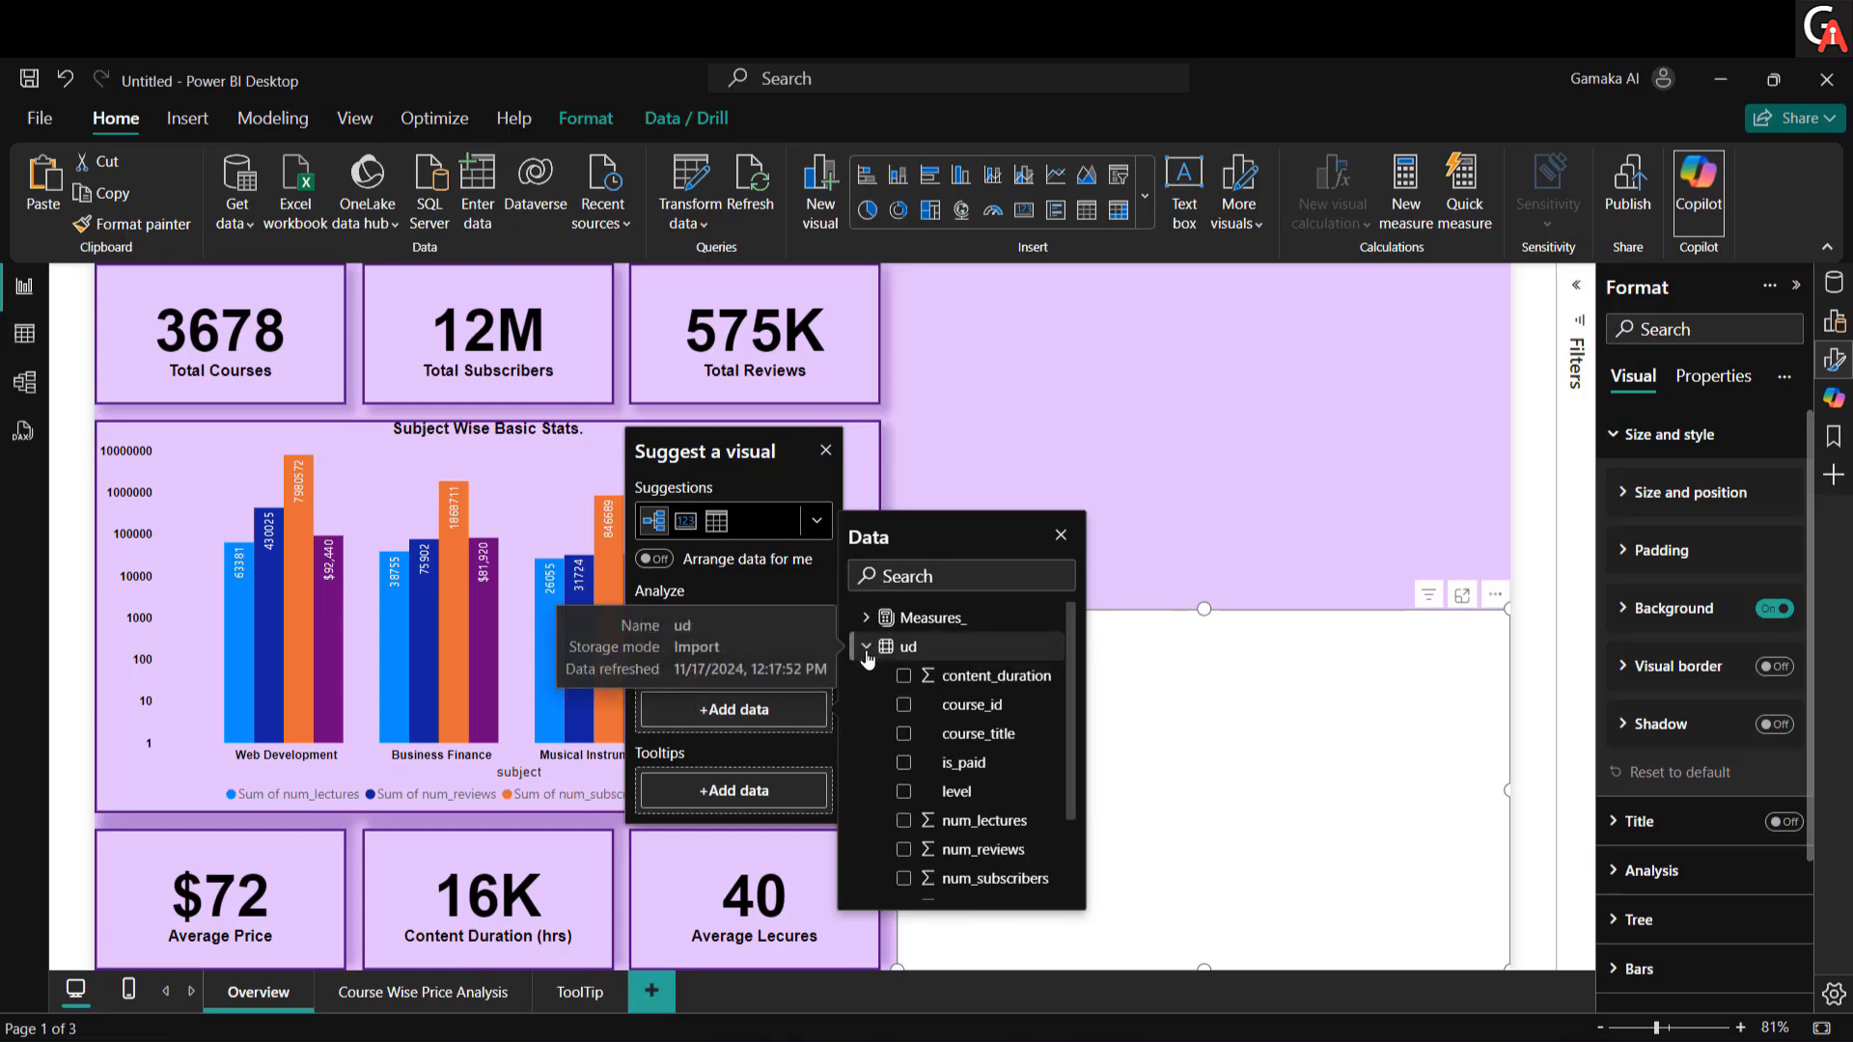
click(903, 793)
scroll(903, 811, down, 2)
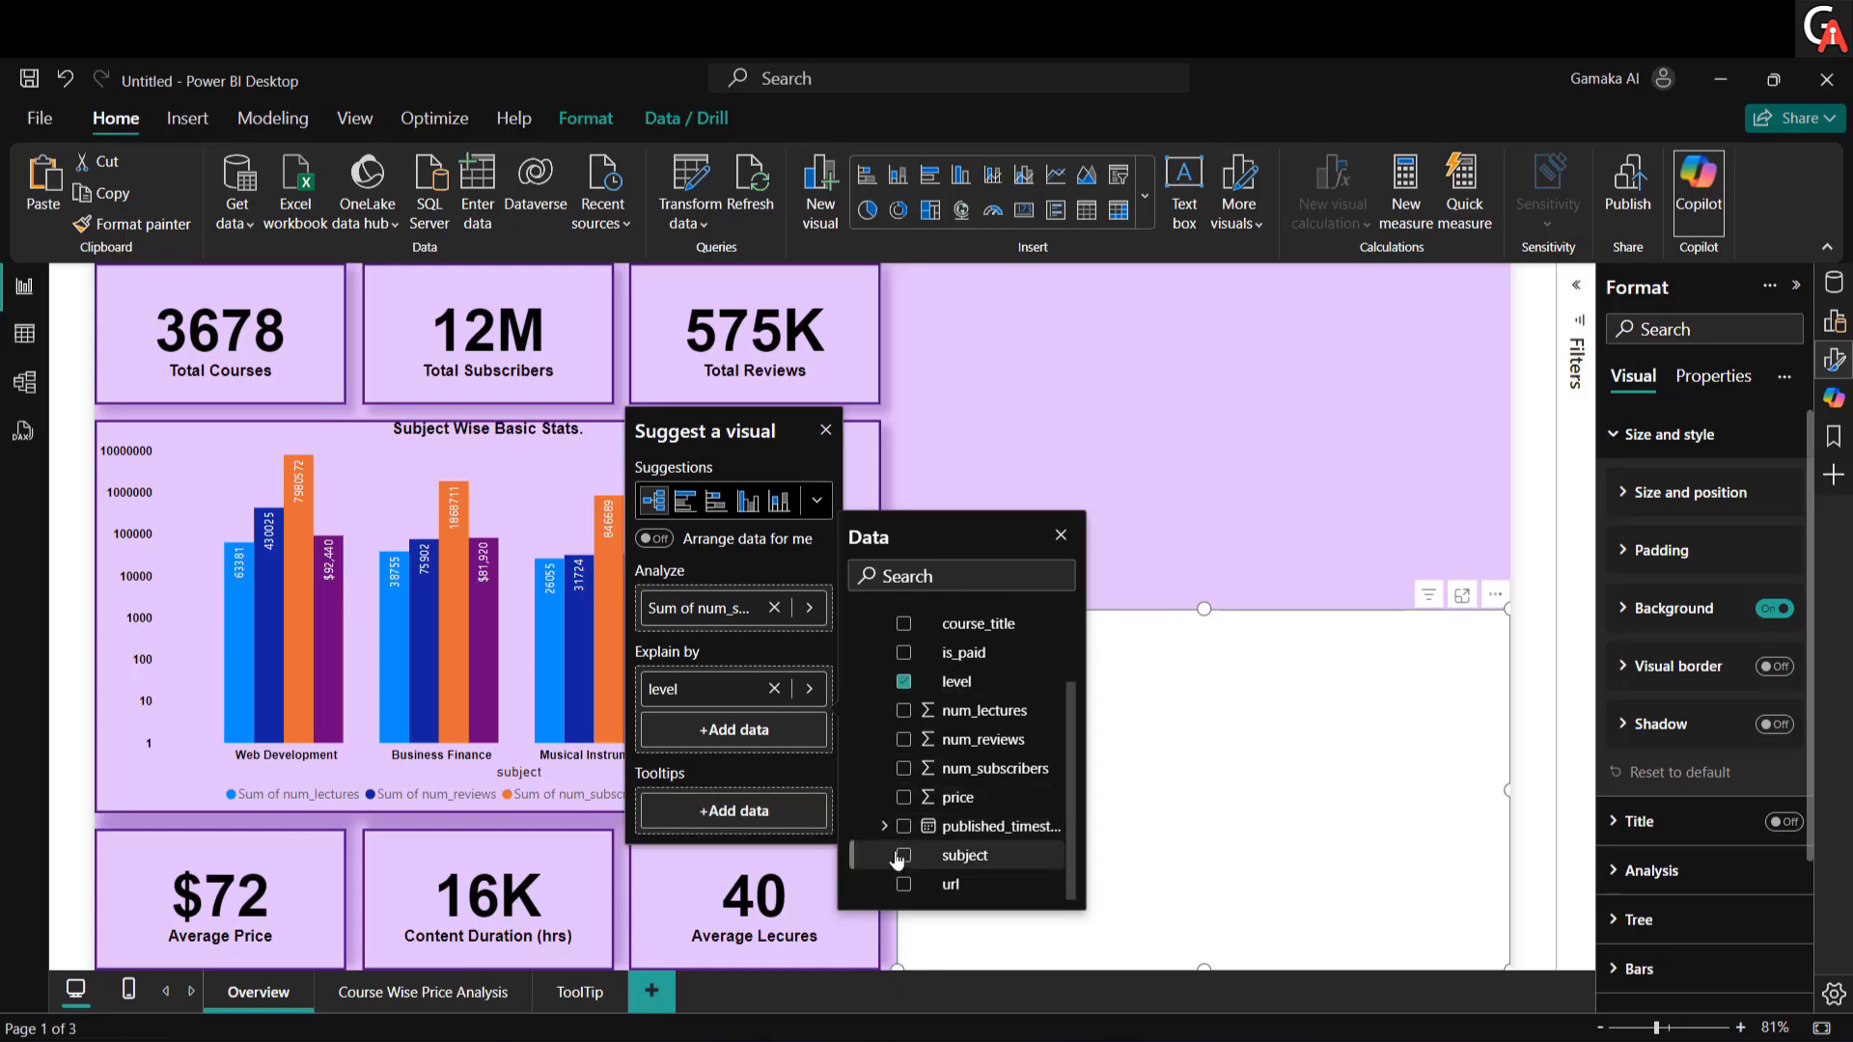
click(902, 855)
click(1144, 755)
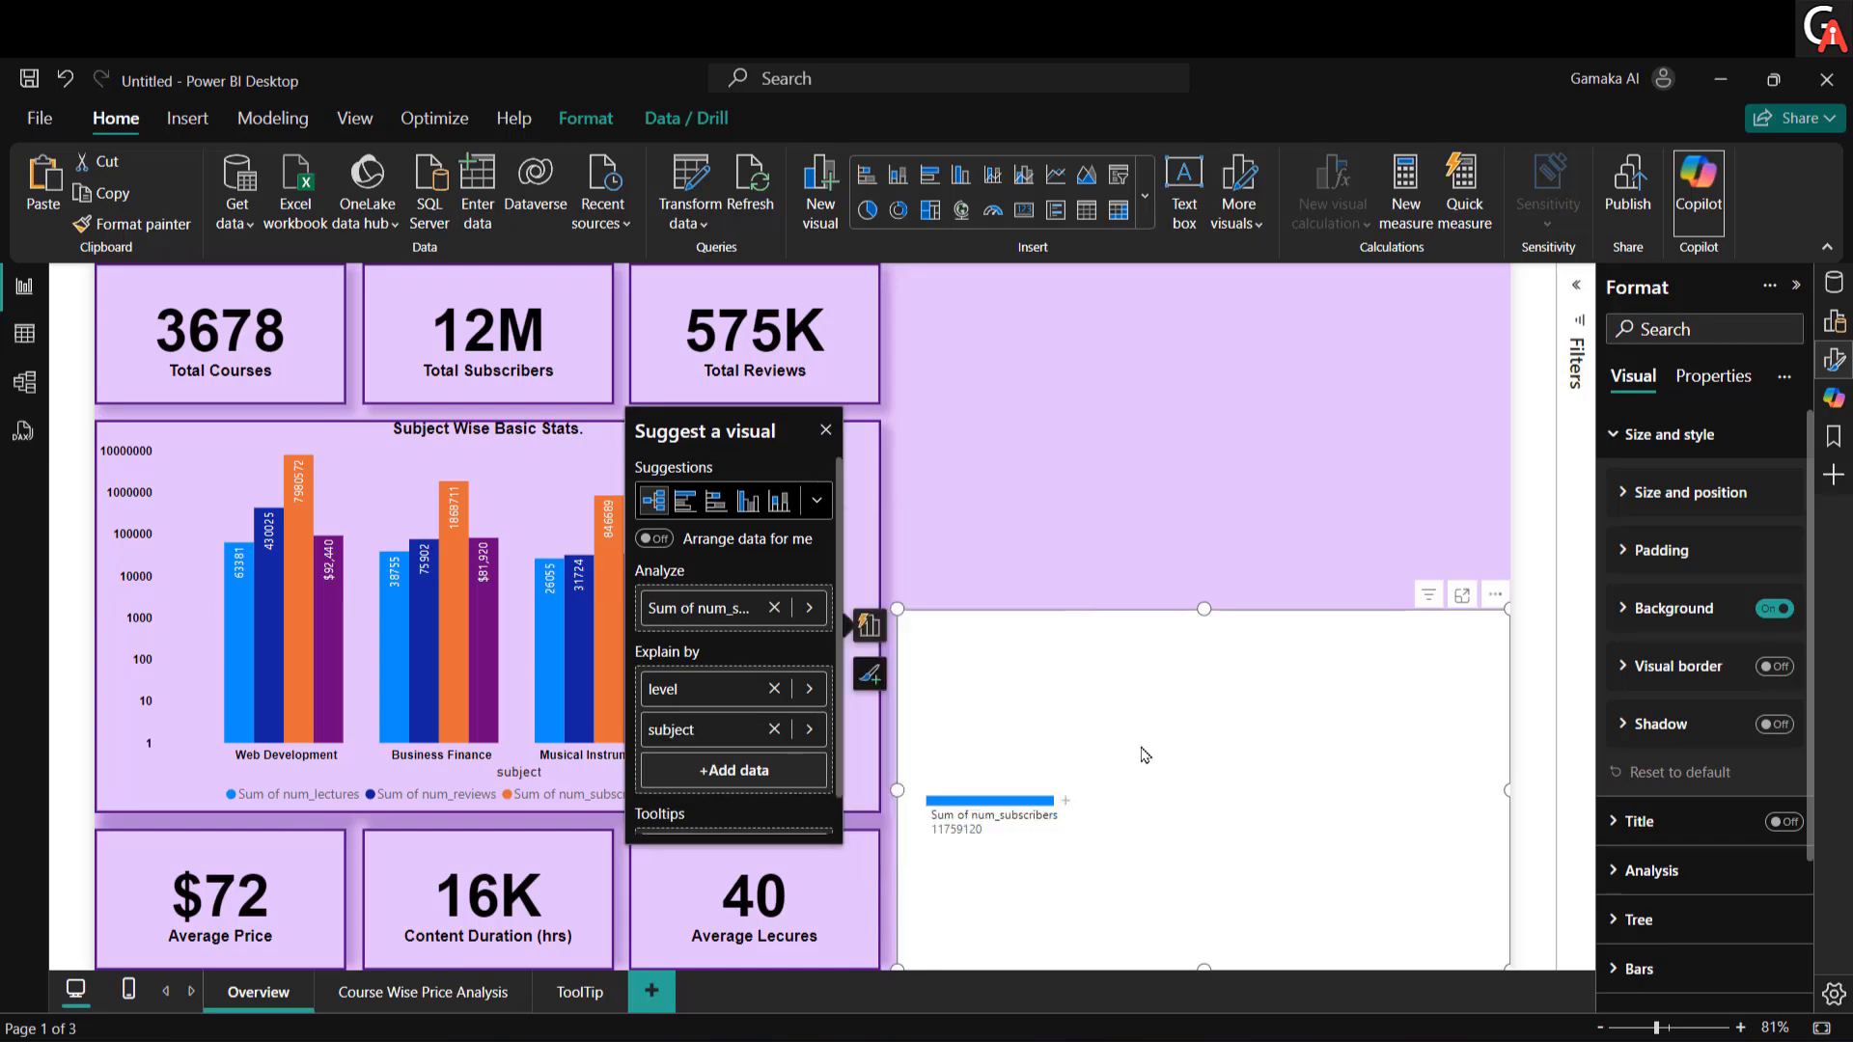
Step: Expand the decomposition tree's root by level, and split the All Levels node by subject
click(1067, 802)
click(1145, 870)
click(1242, 719)
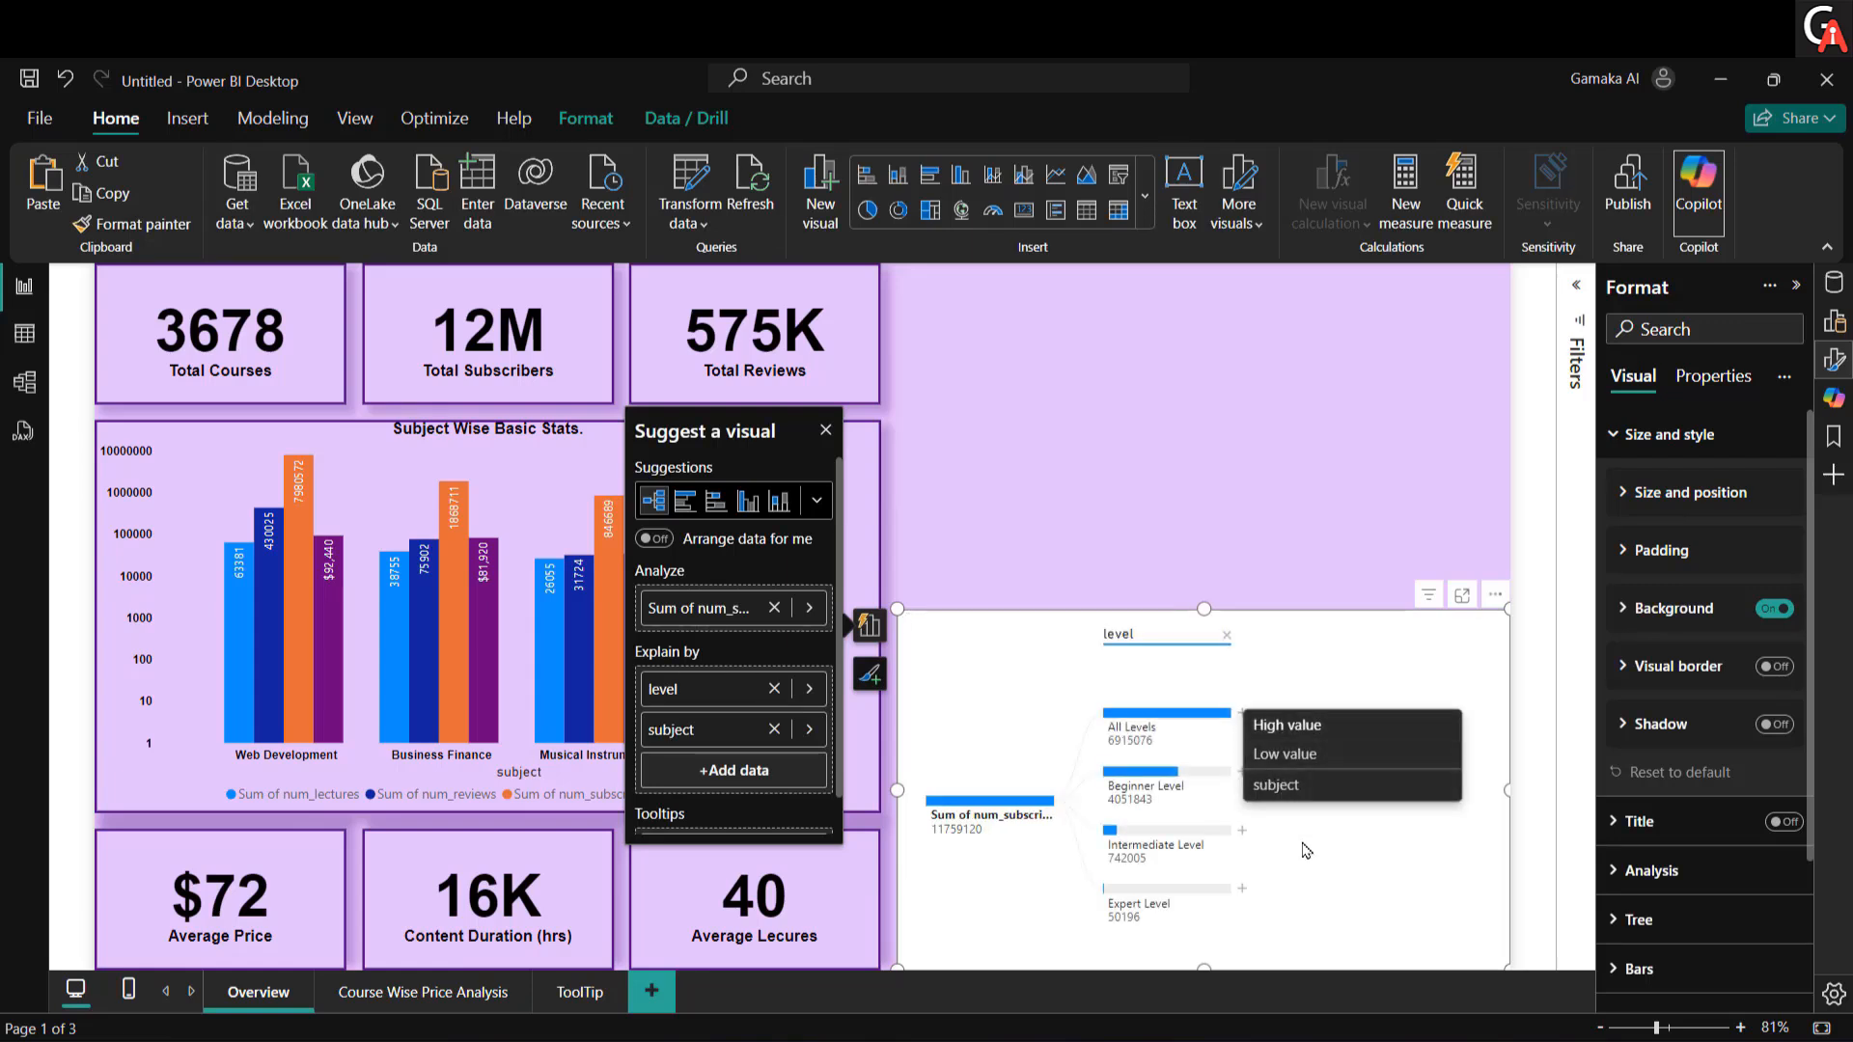
click(1286, 778)
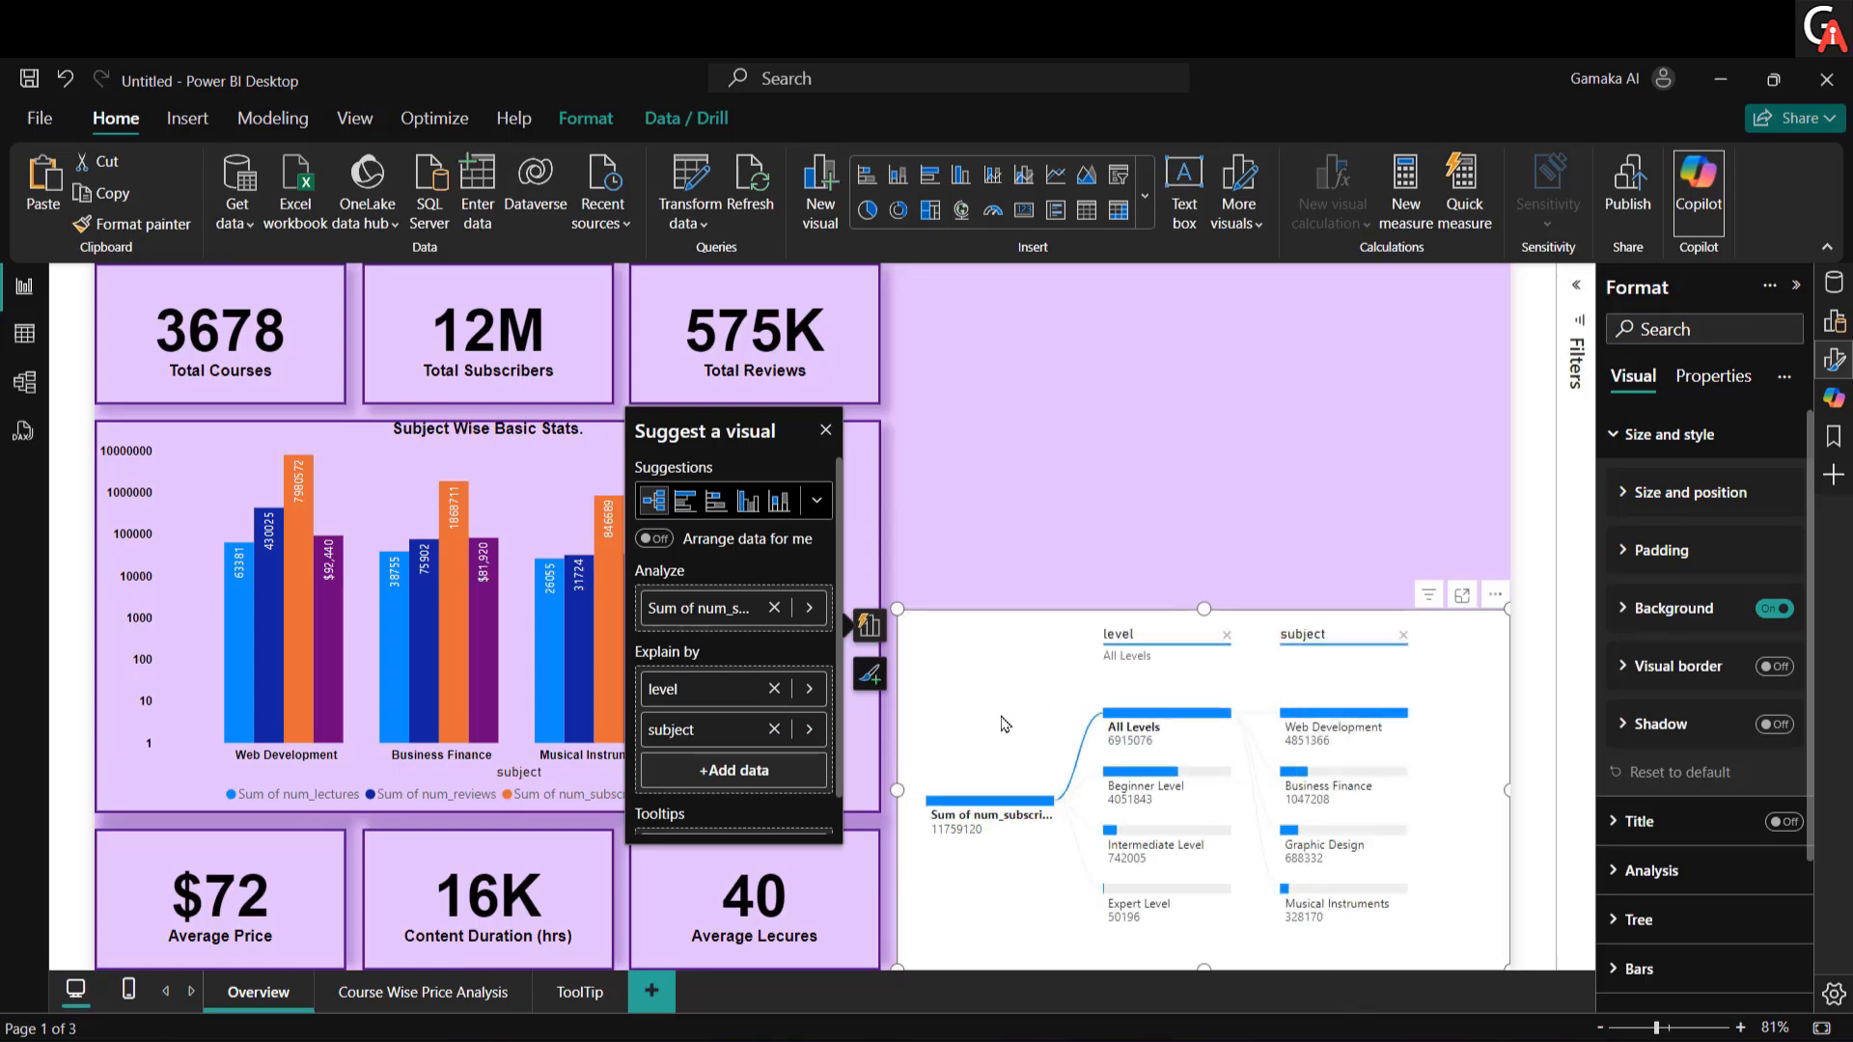
Step: Turn off the decomposition tree's background in its size and style settings
click(1748, 609)
click(1768, 607)
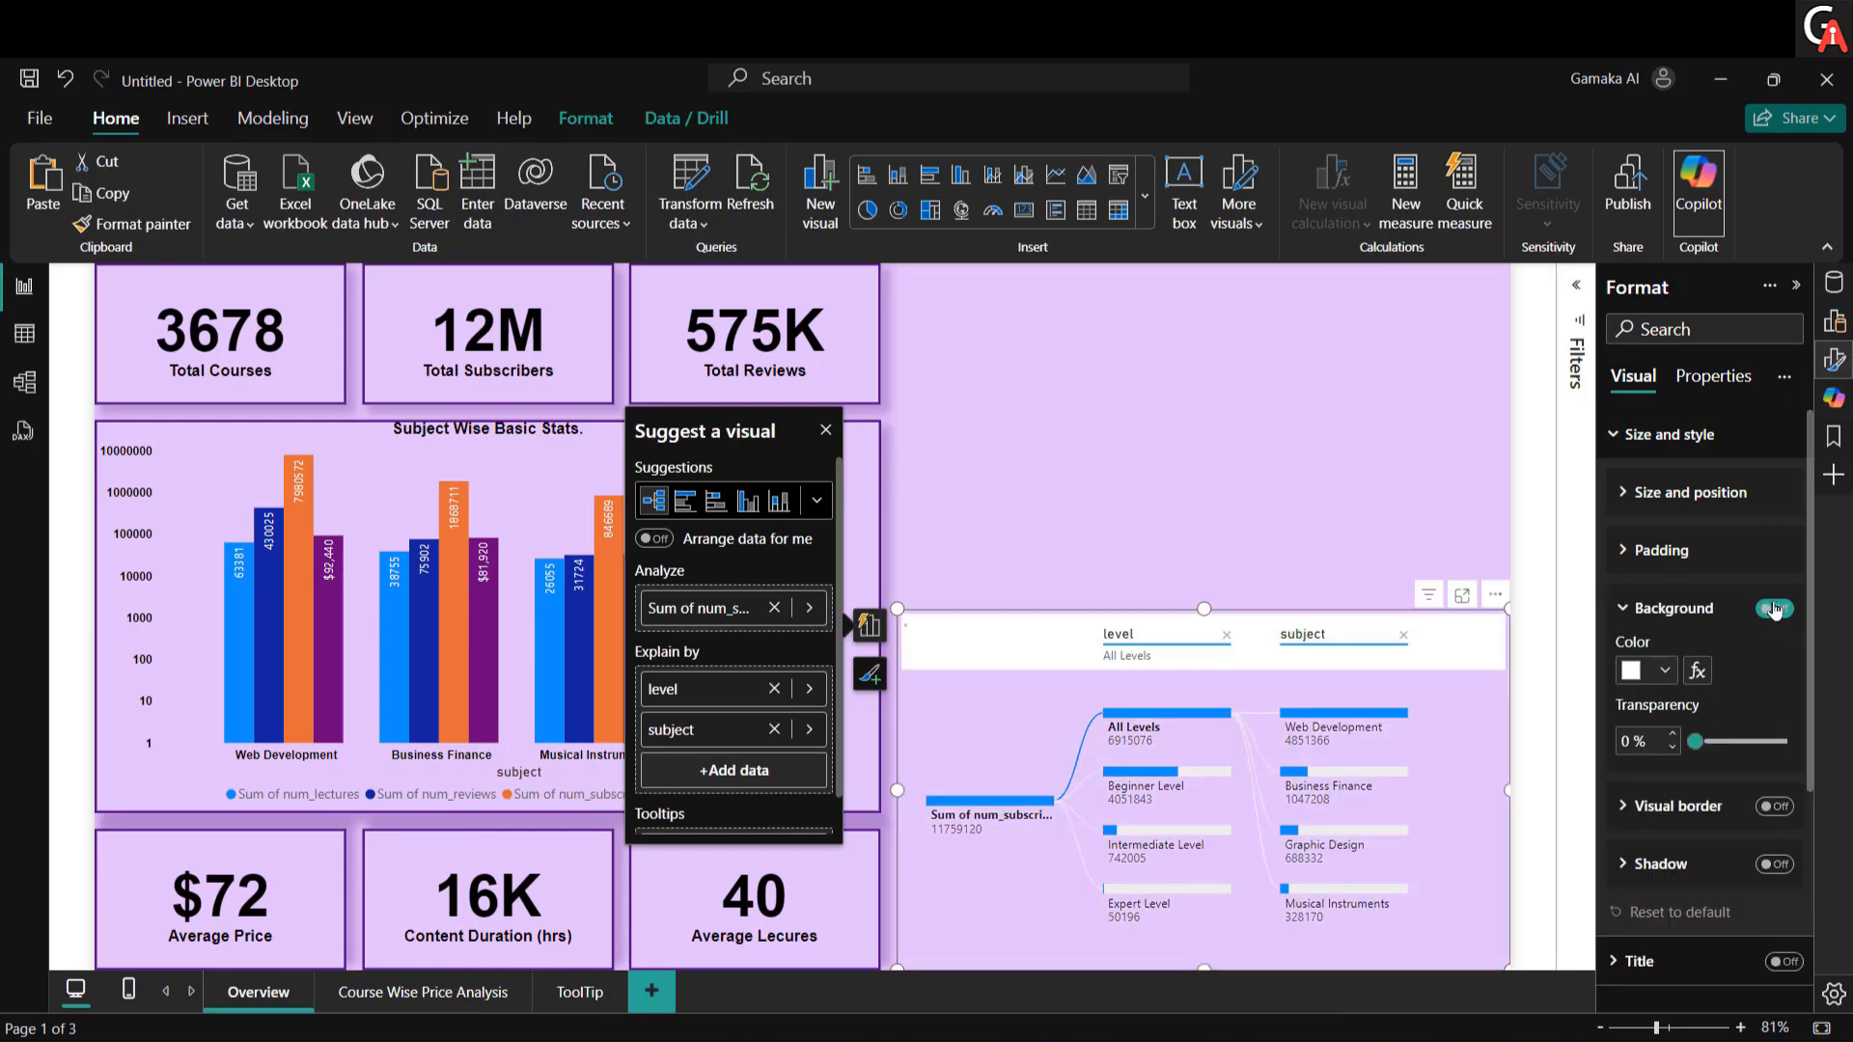
click(1669, 434)
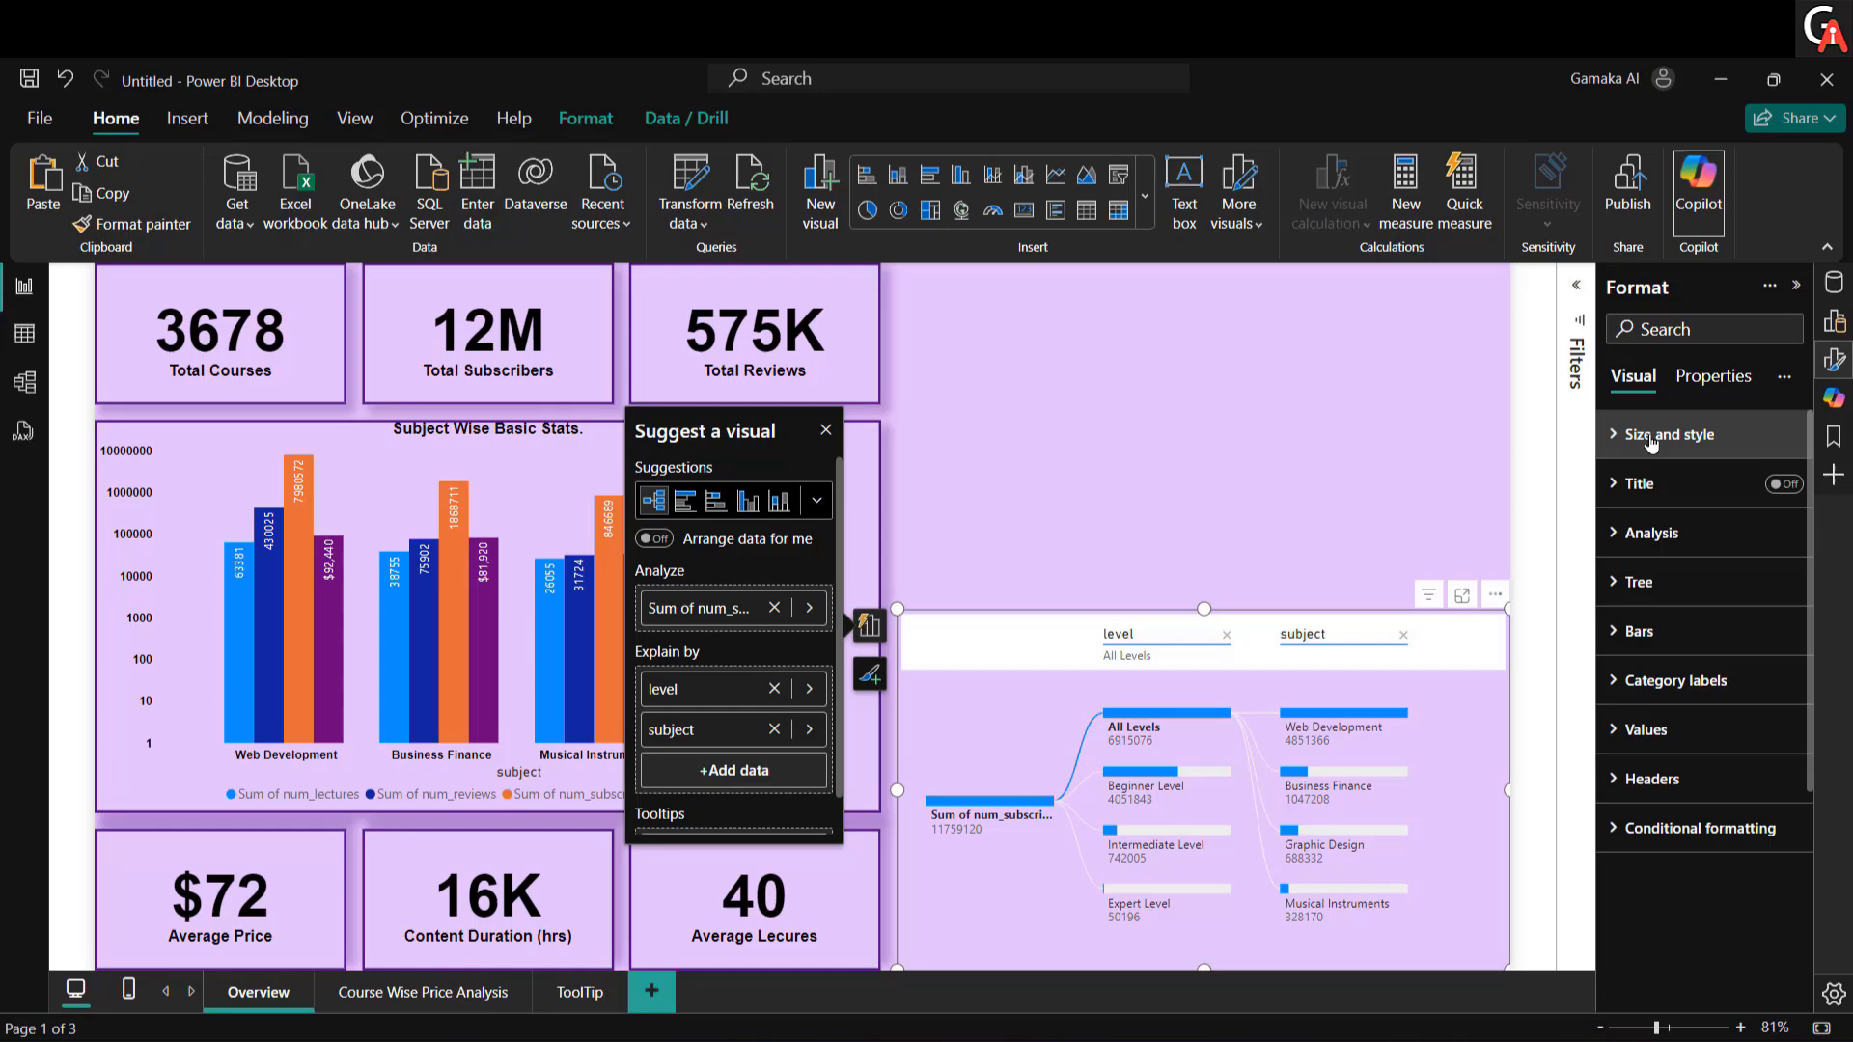
Step: Set the decomposition tree's header background to the recently used light purple matching the page
click(1651, 773)
scroll(1685, 880, down, 3)
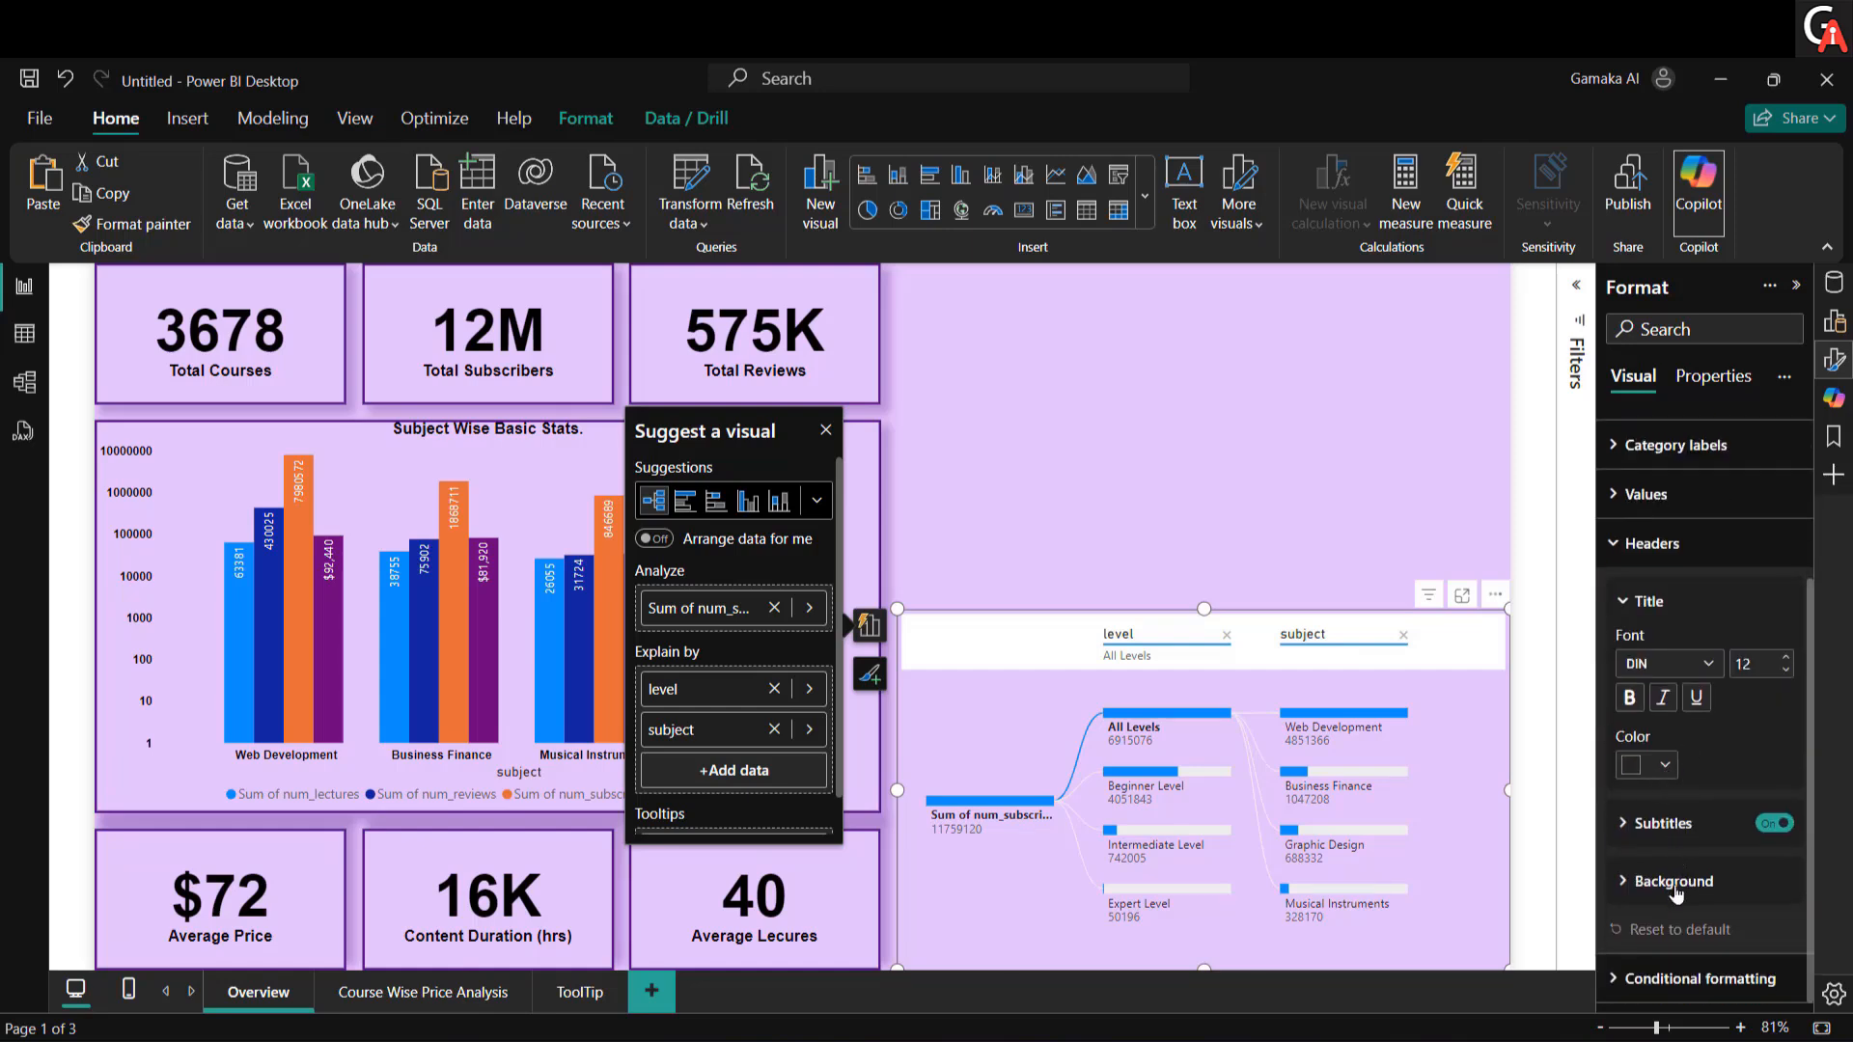
click(1673, 882)
click(1664, 886)
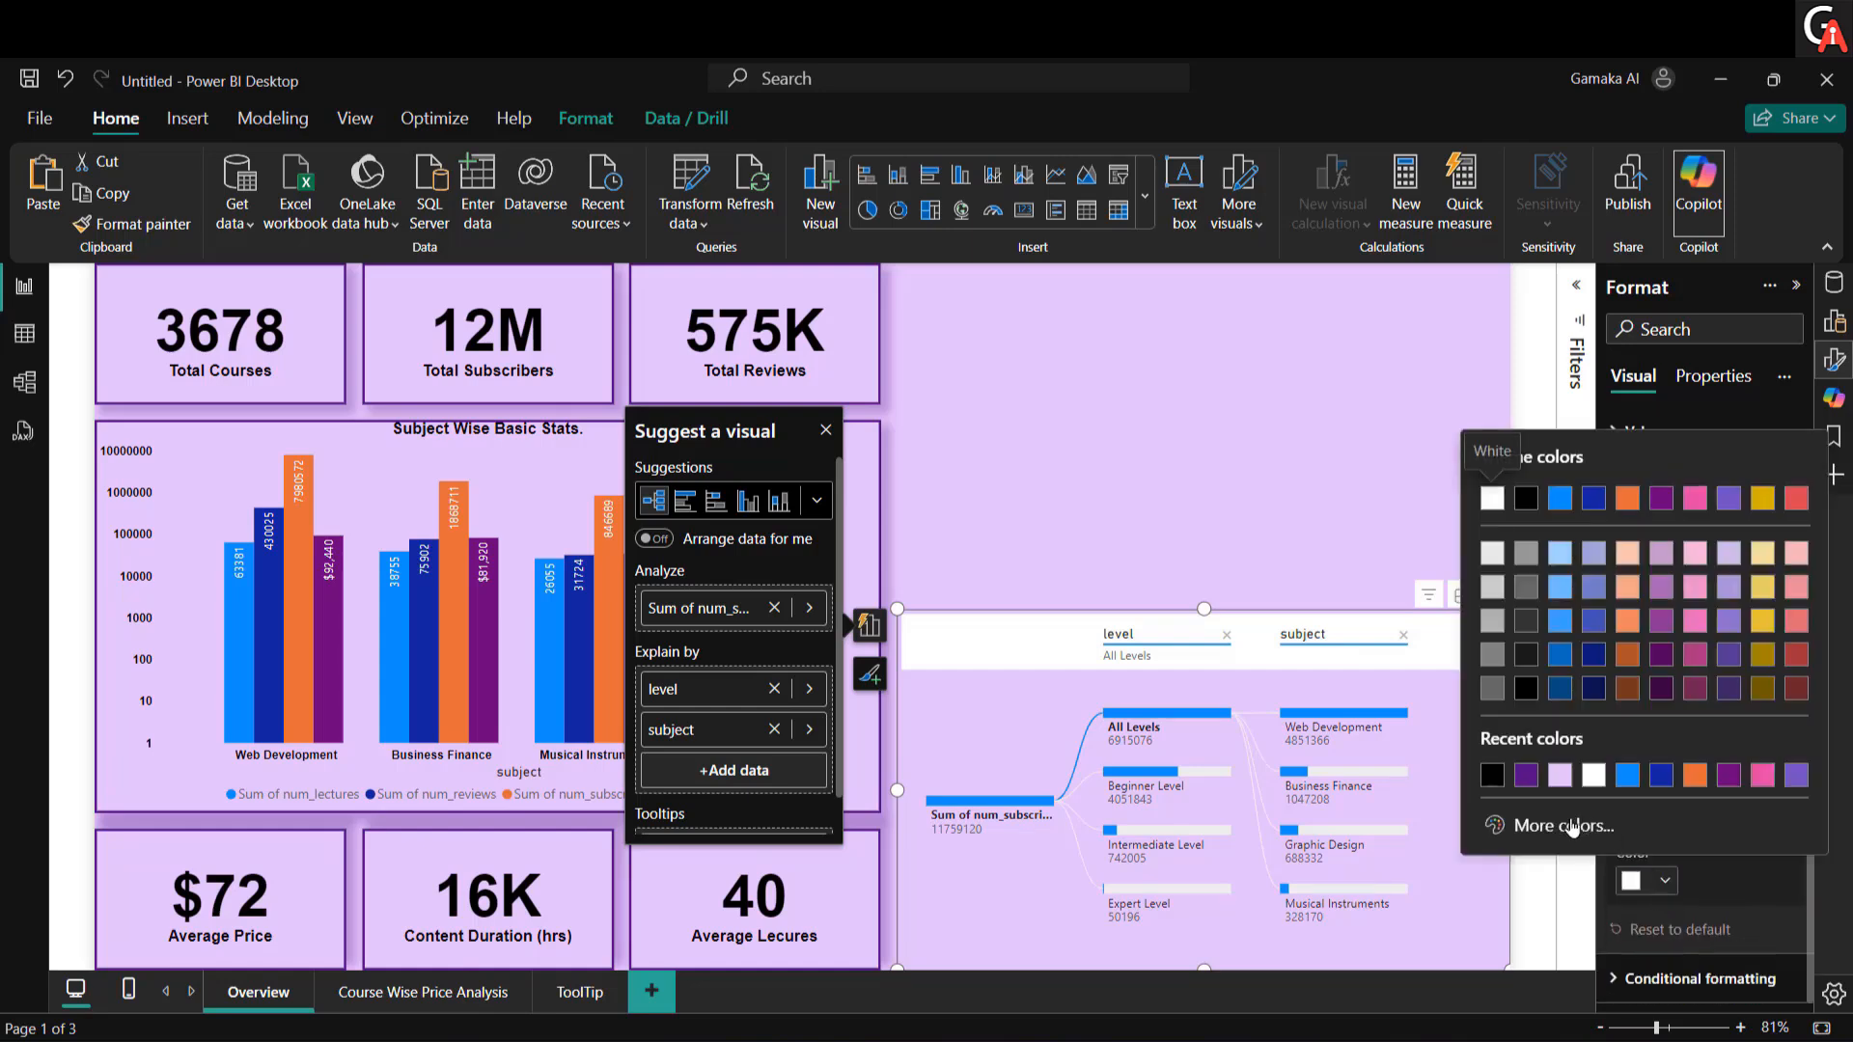
click(1534, 823)
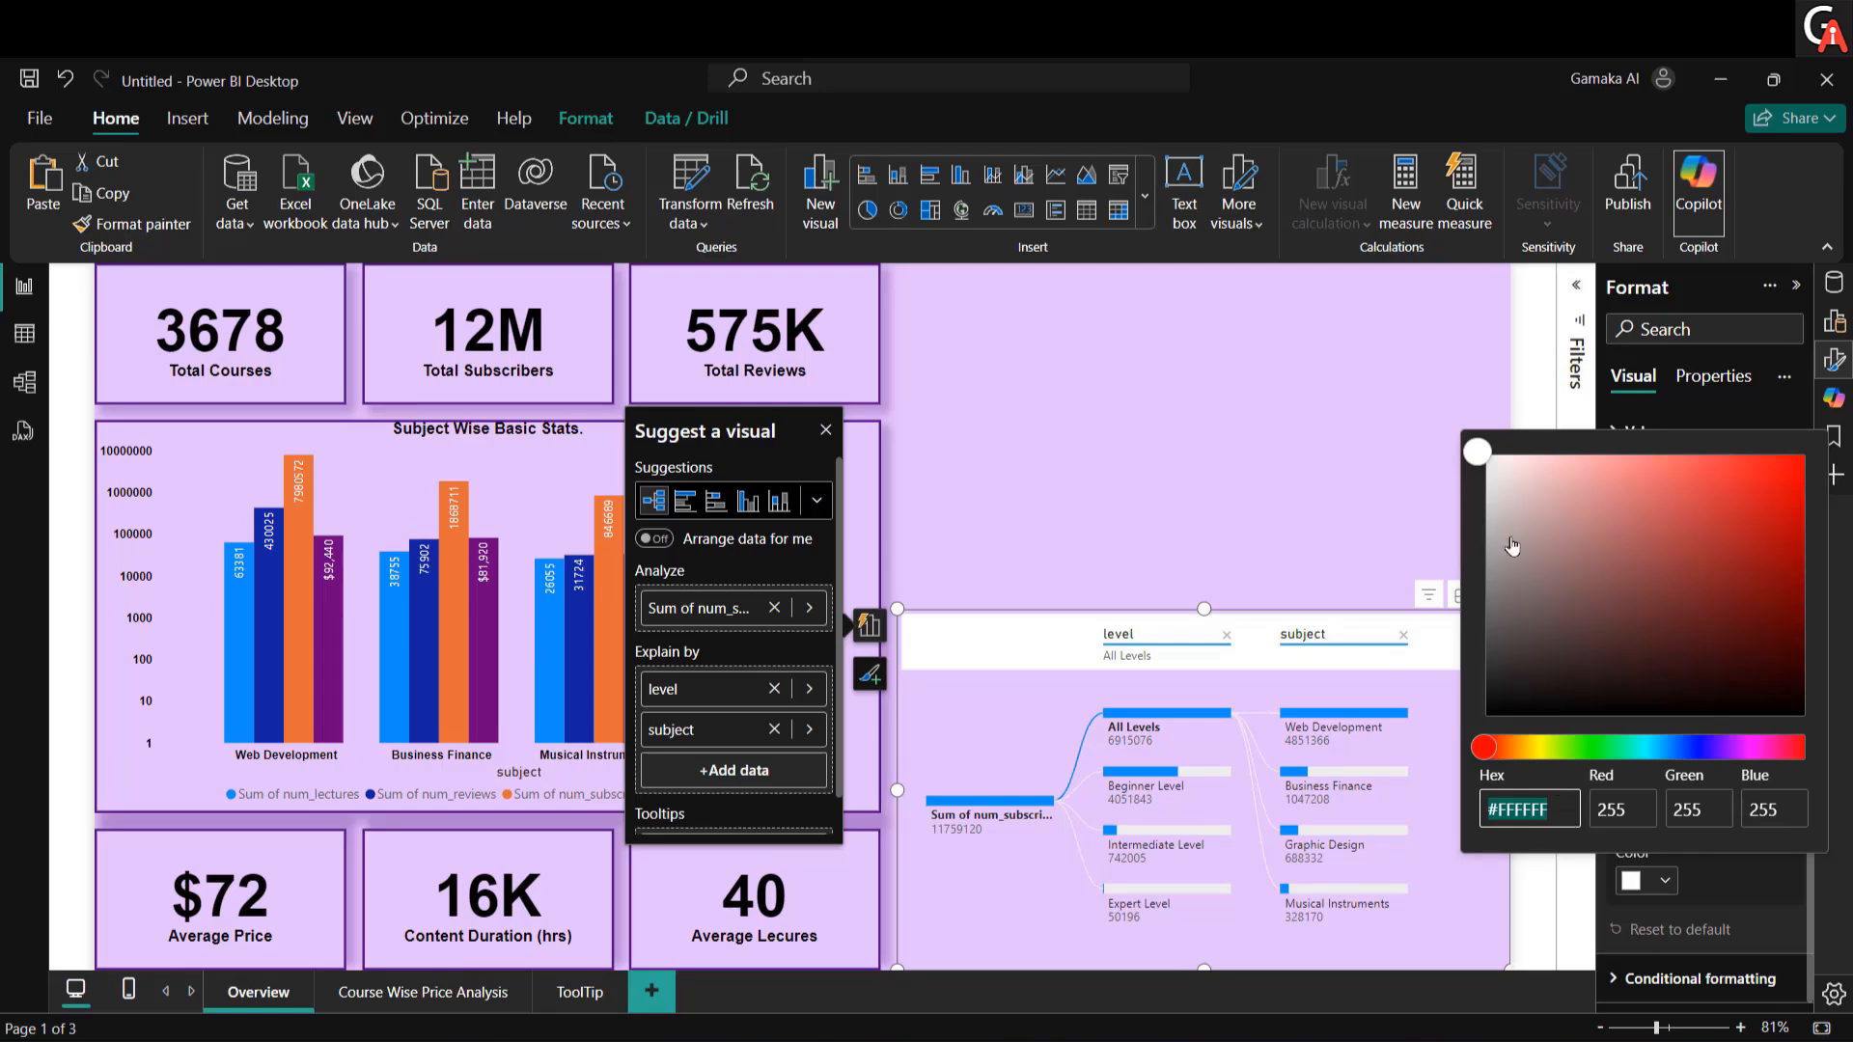
click(1713, 886)
click(1669, 882)
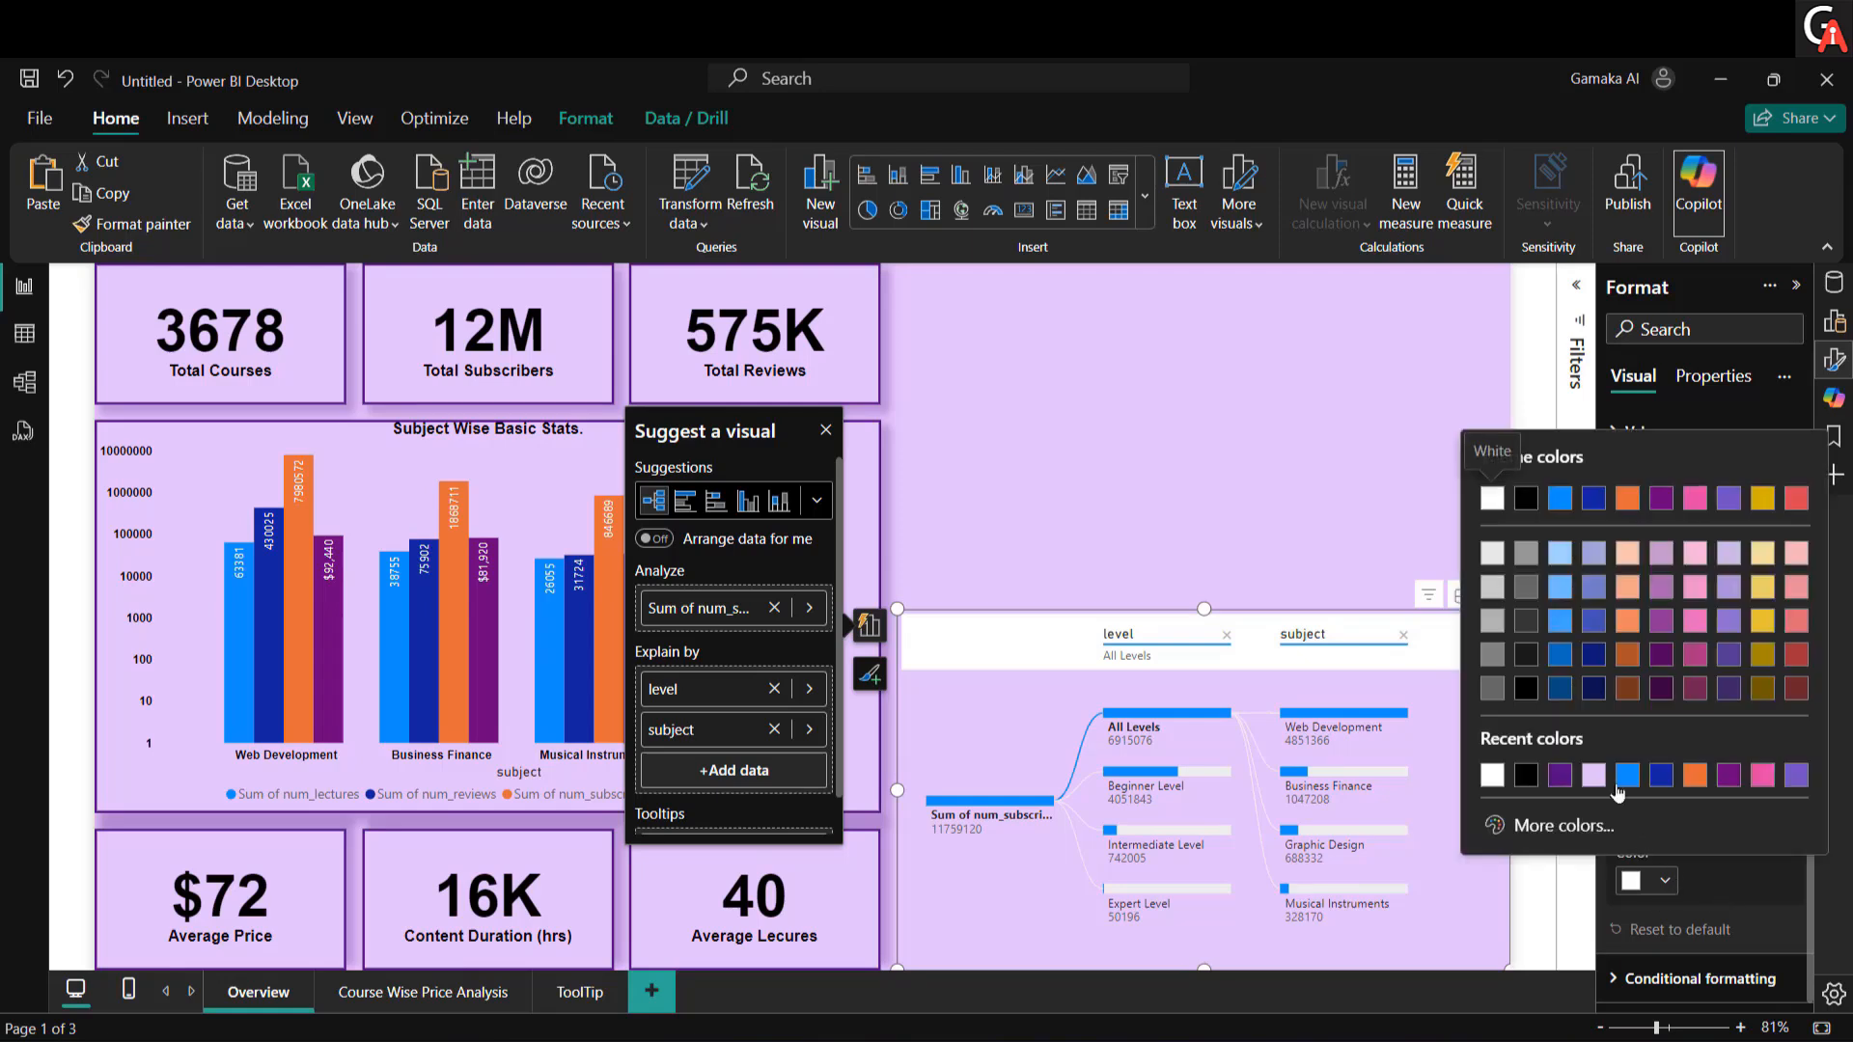
click(1592, 777)
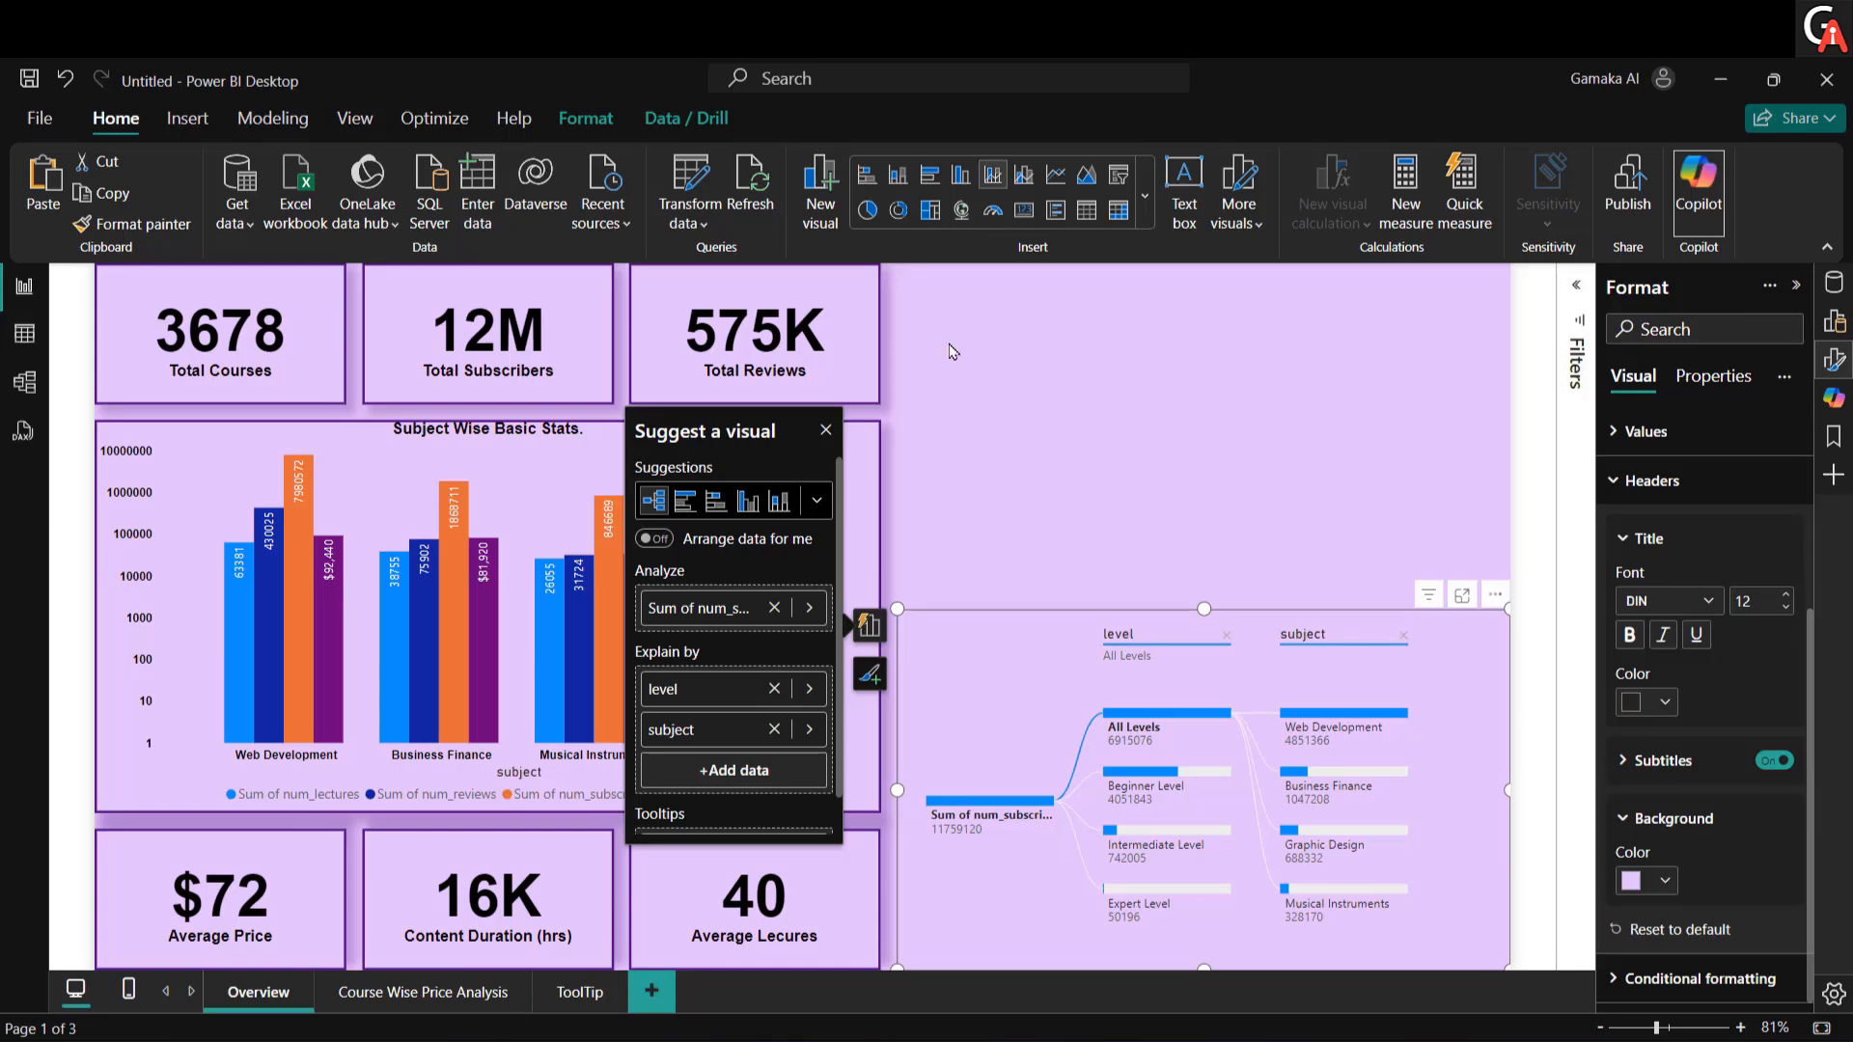
click(1668, 822)
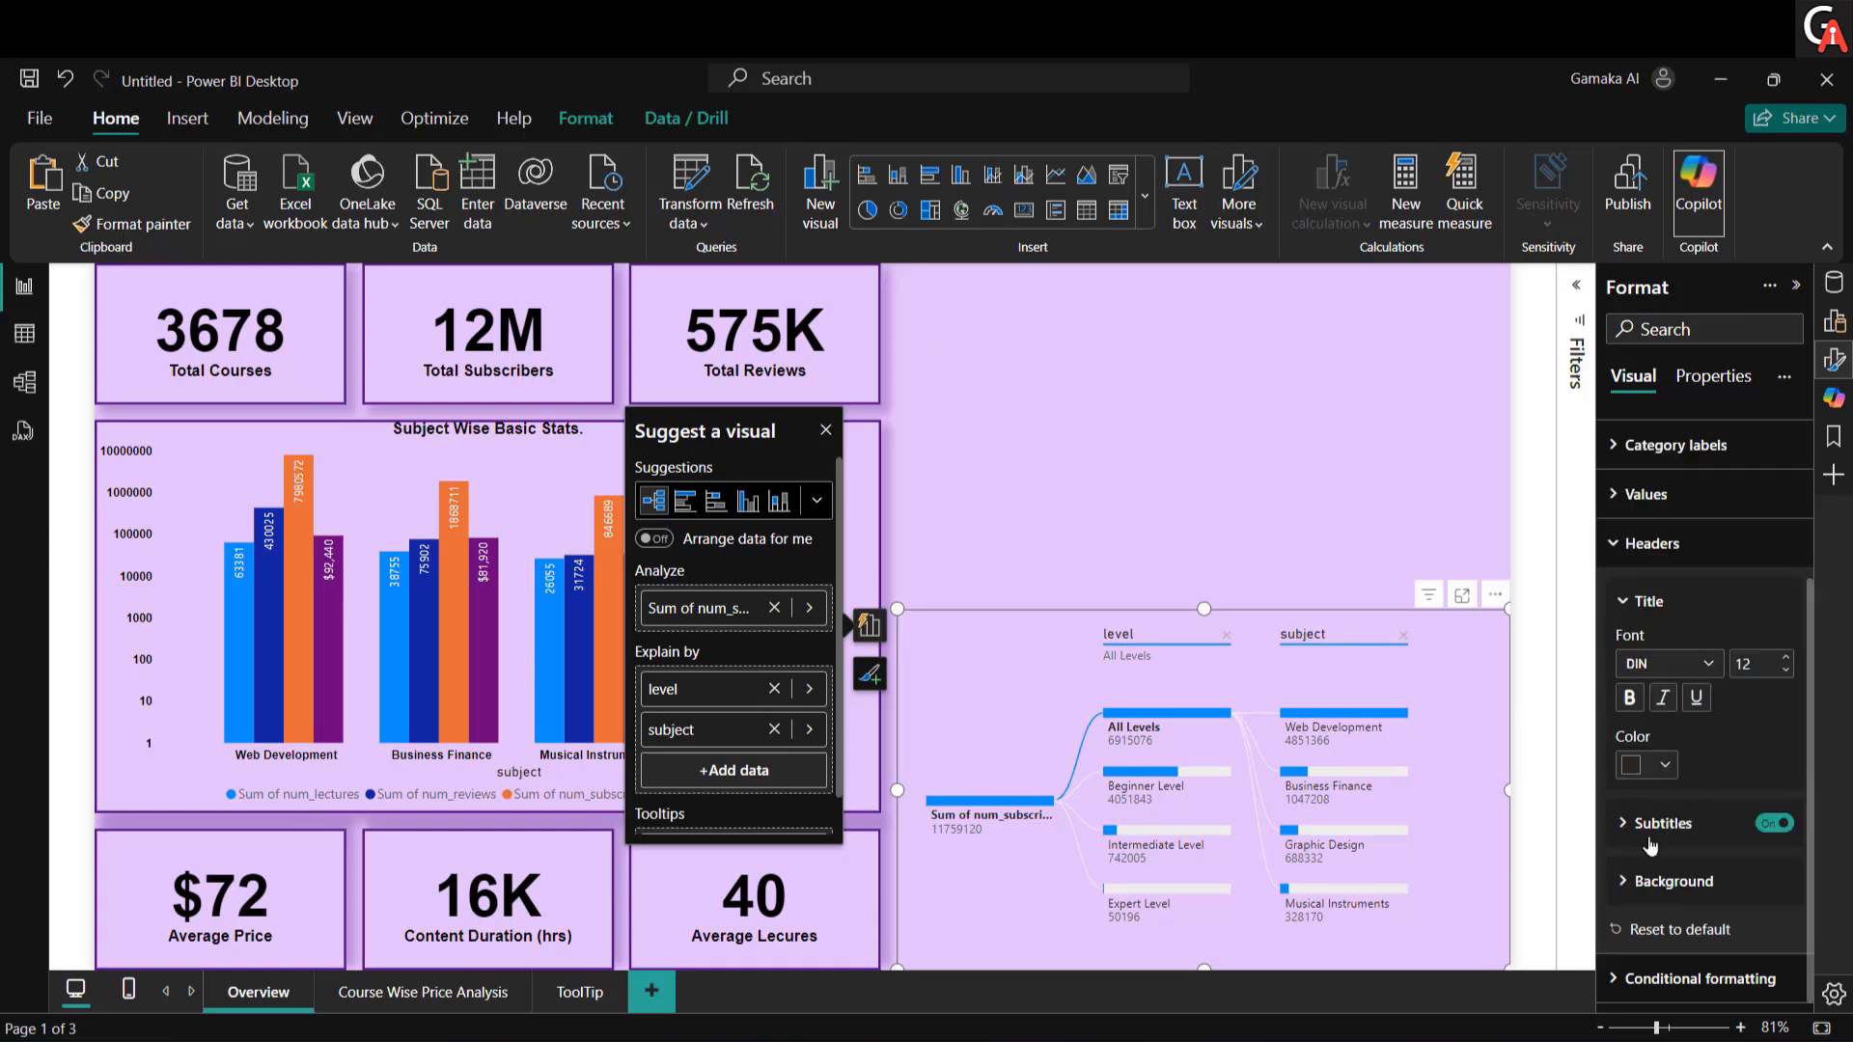
click(1649, 595)
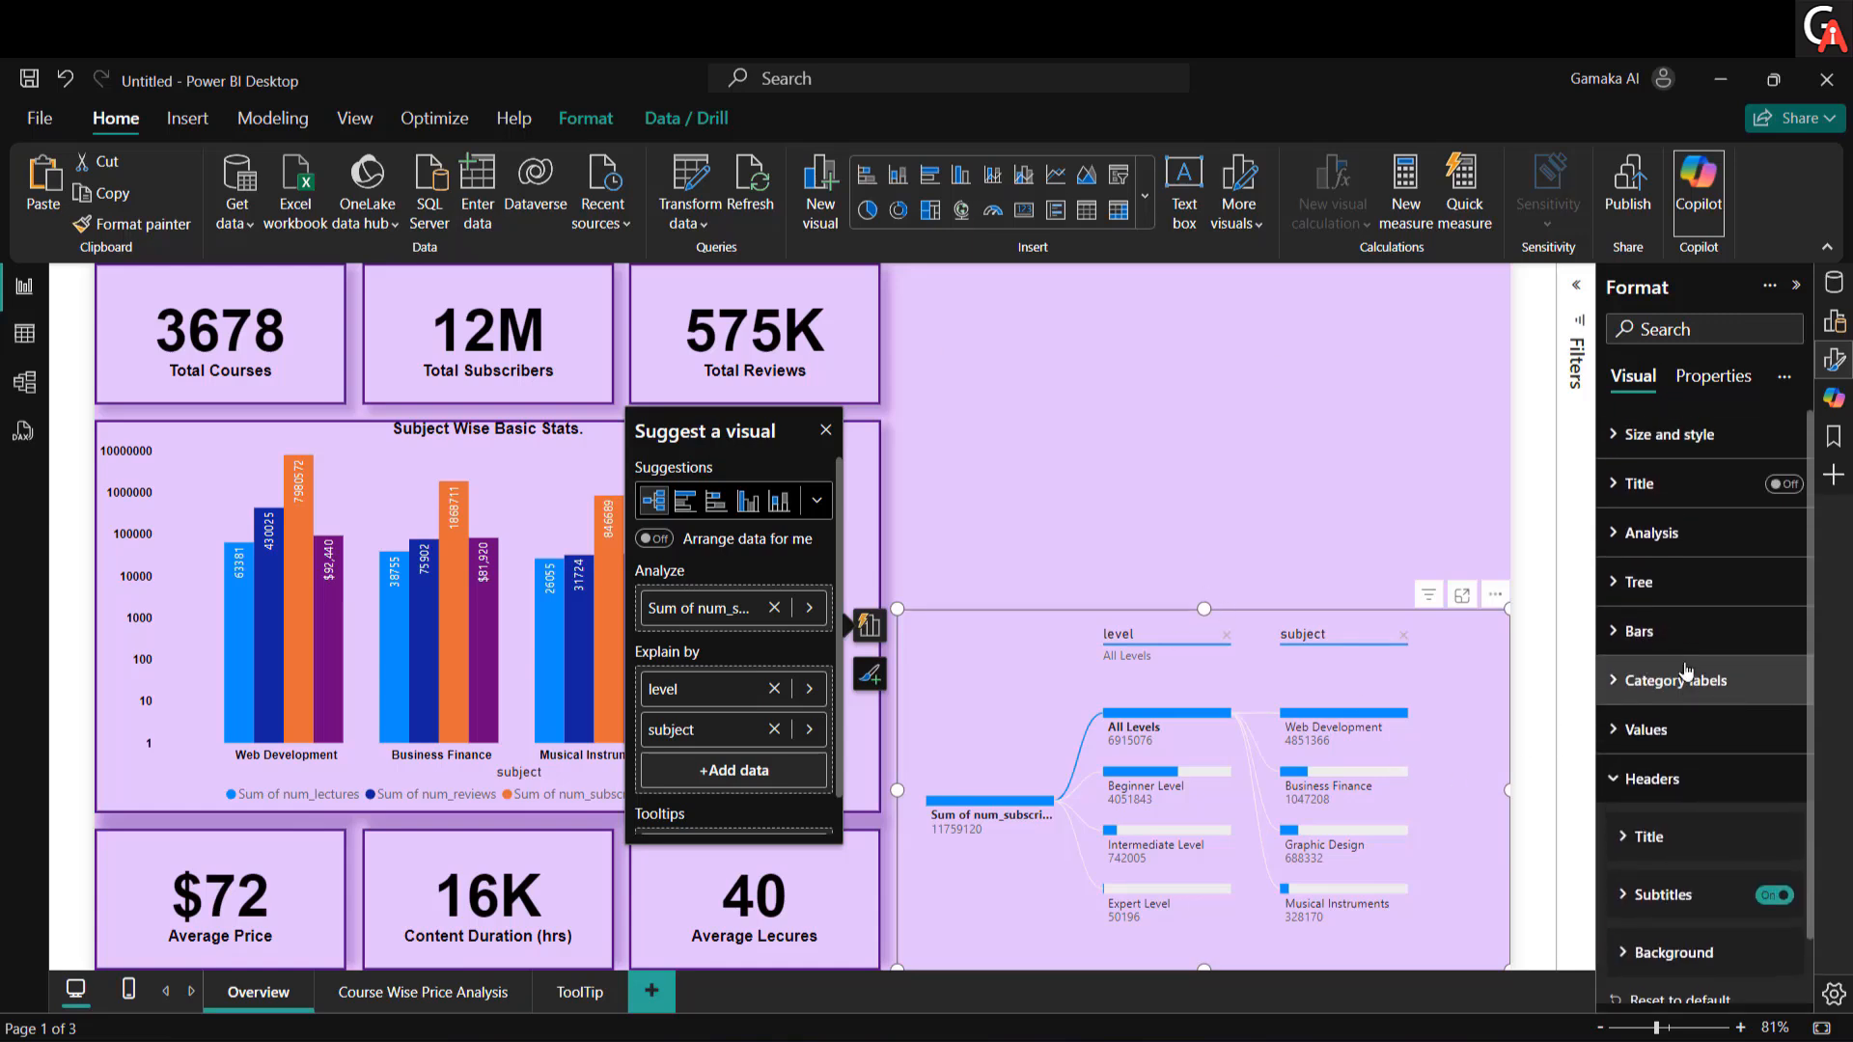
click(1648, 777)
Step: Set the decomposition tree's positive bar color to the recently used dark purple
click(1640, 632)
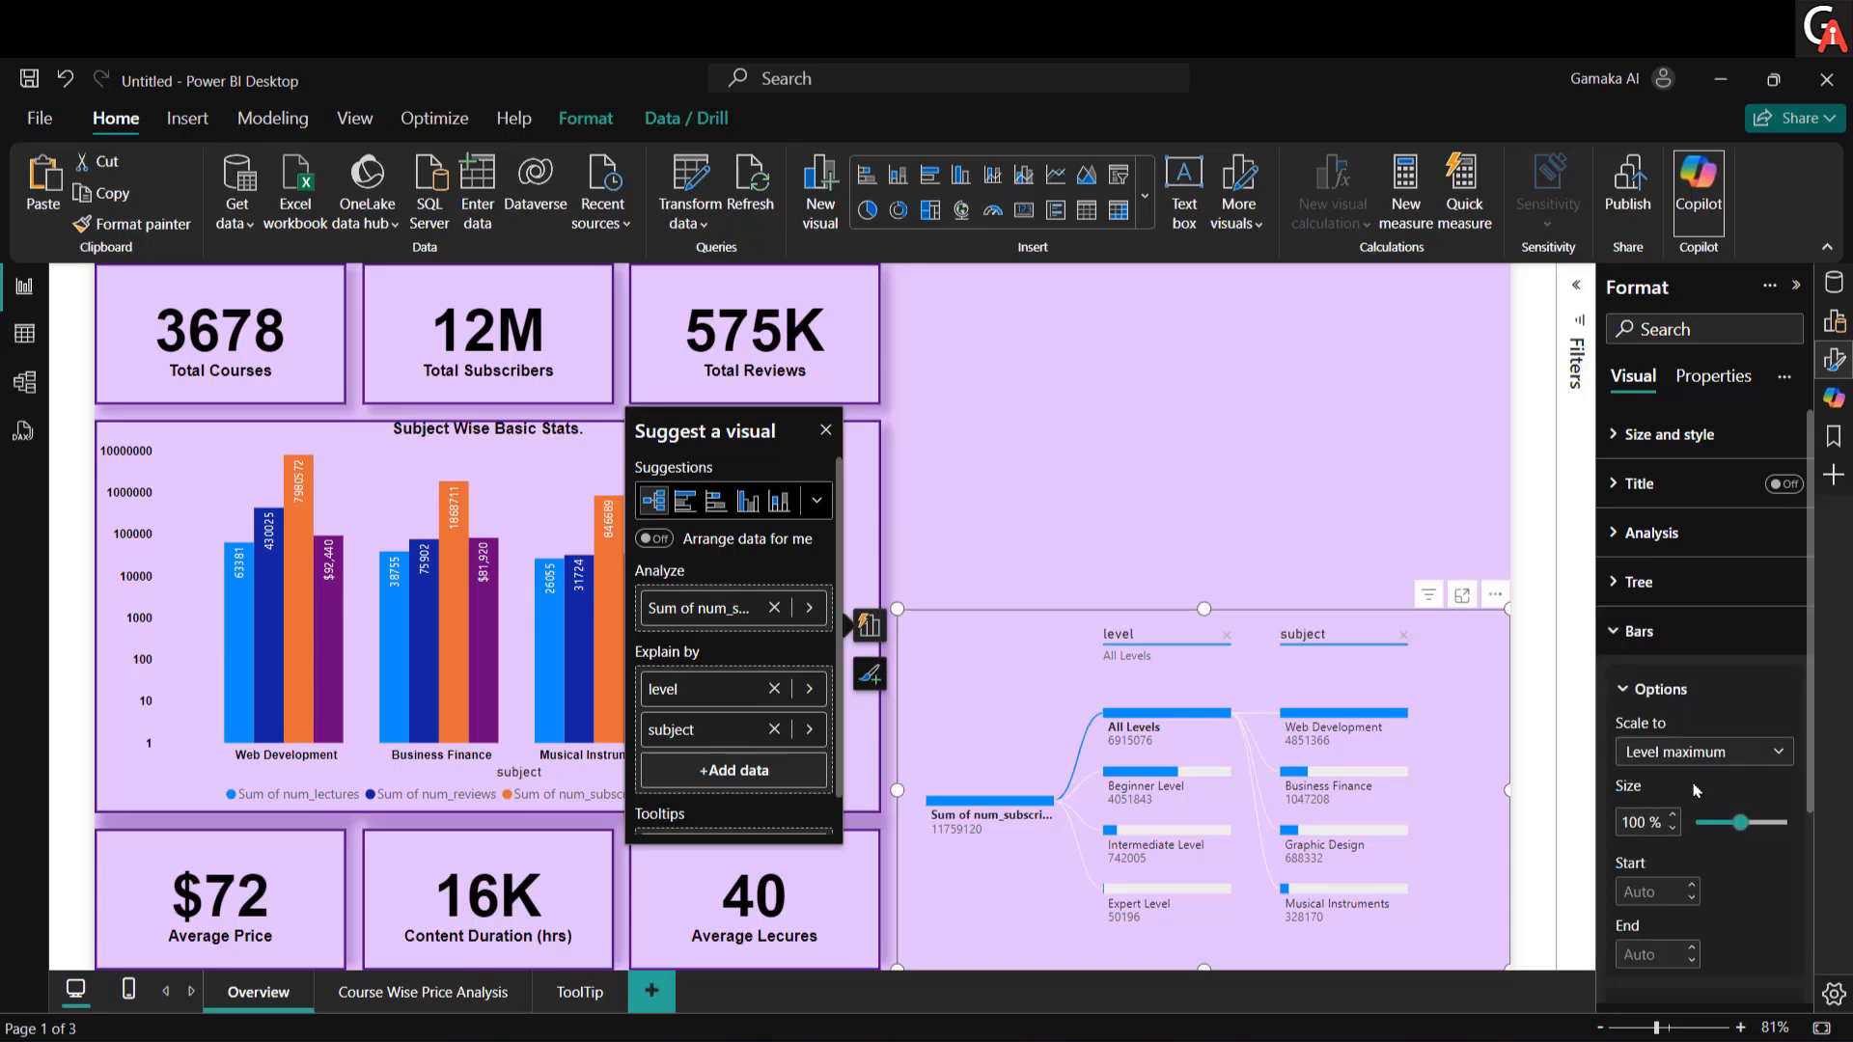
scroll(1650, 714, down, 4)
click(1658, 736)
scroll(1665, 772, down, 2)
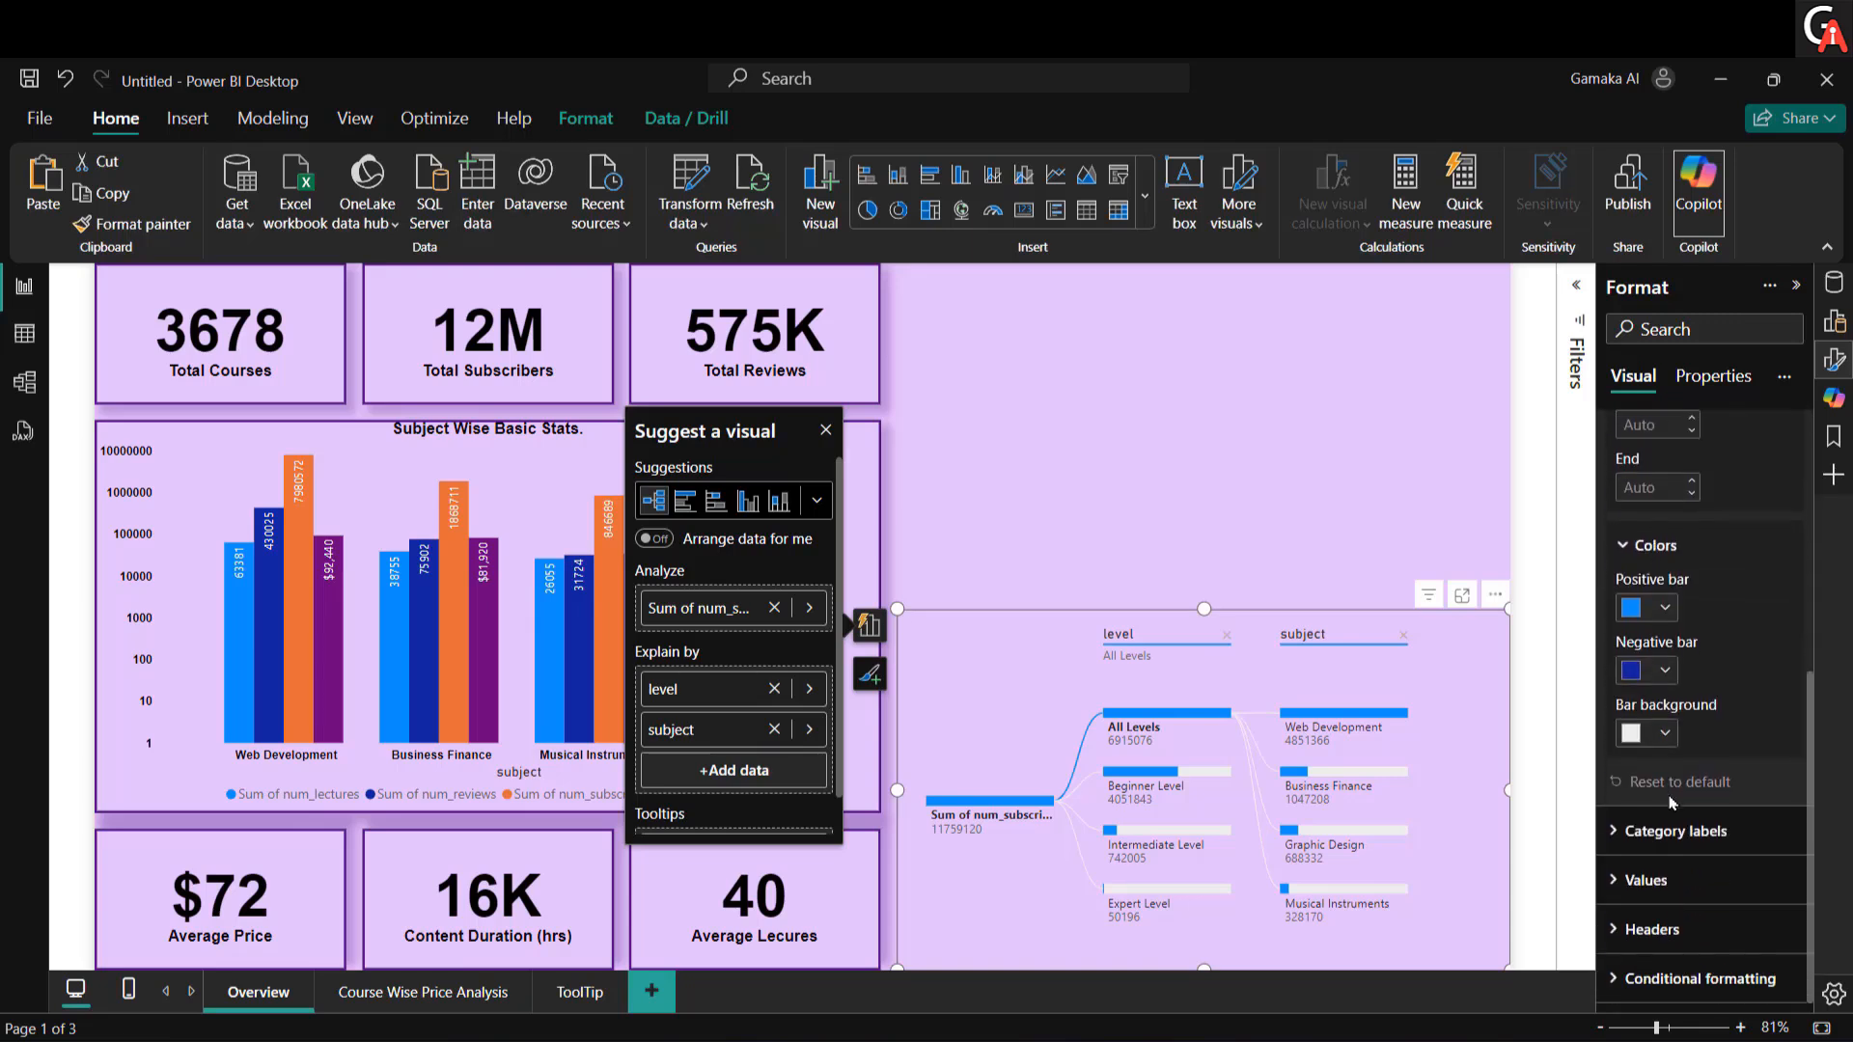
click(1665, 609)
click(1593, 503)
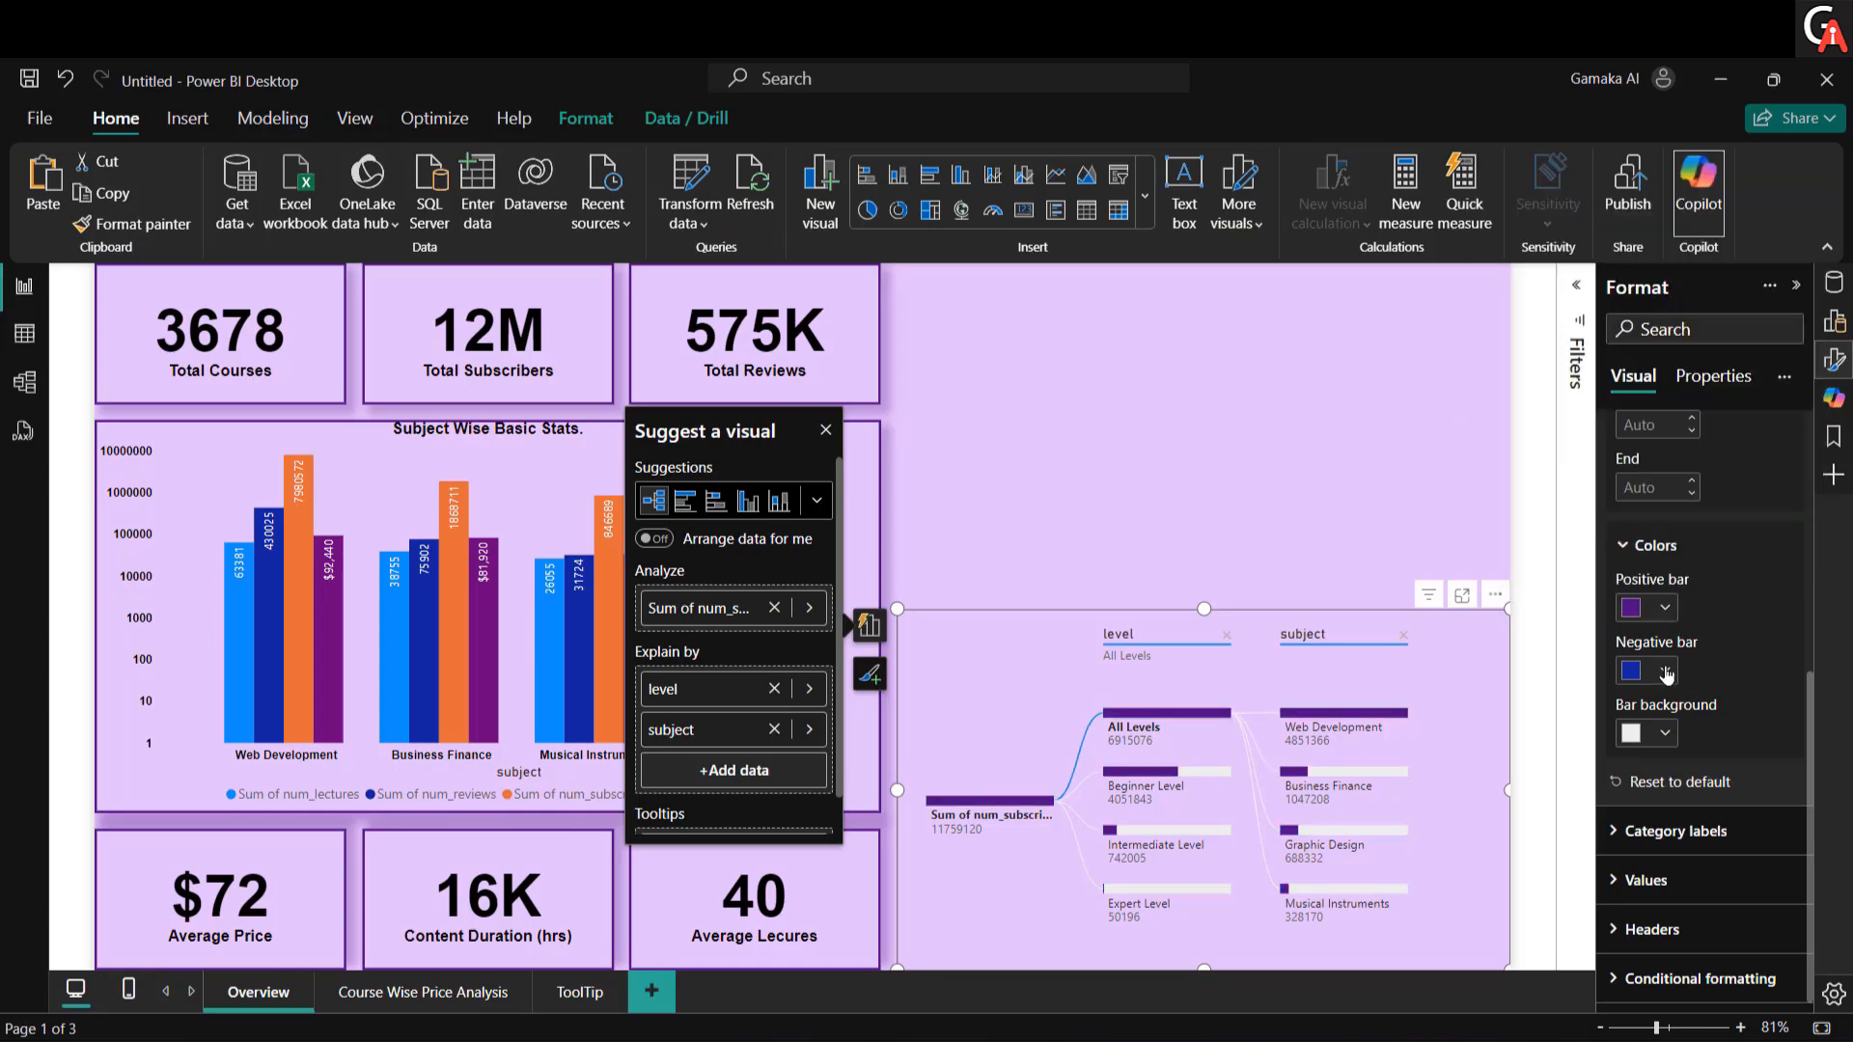
Step: Set the decomposition tree's negative bar color to light purple and its bar background to black, and deselect it
click(1667, 673)
click(1532, 574)
click(1666, 732)
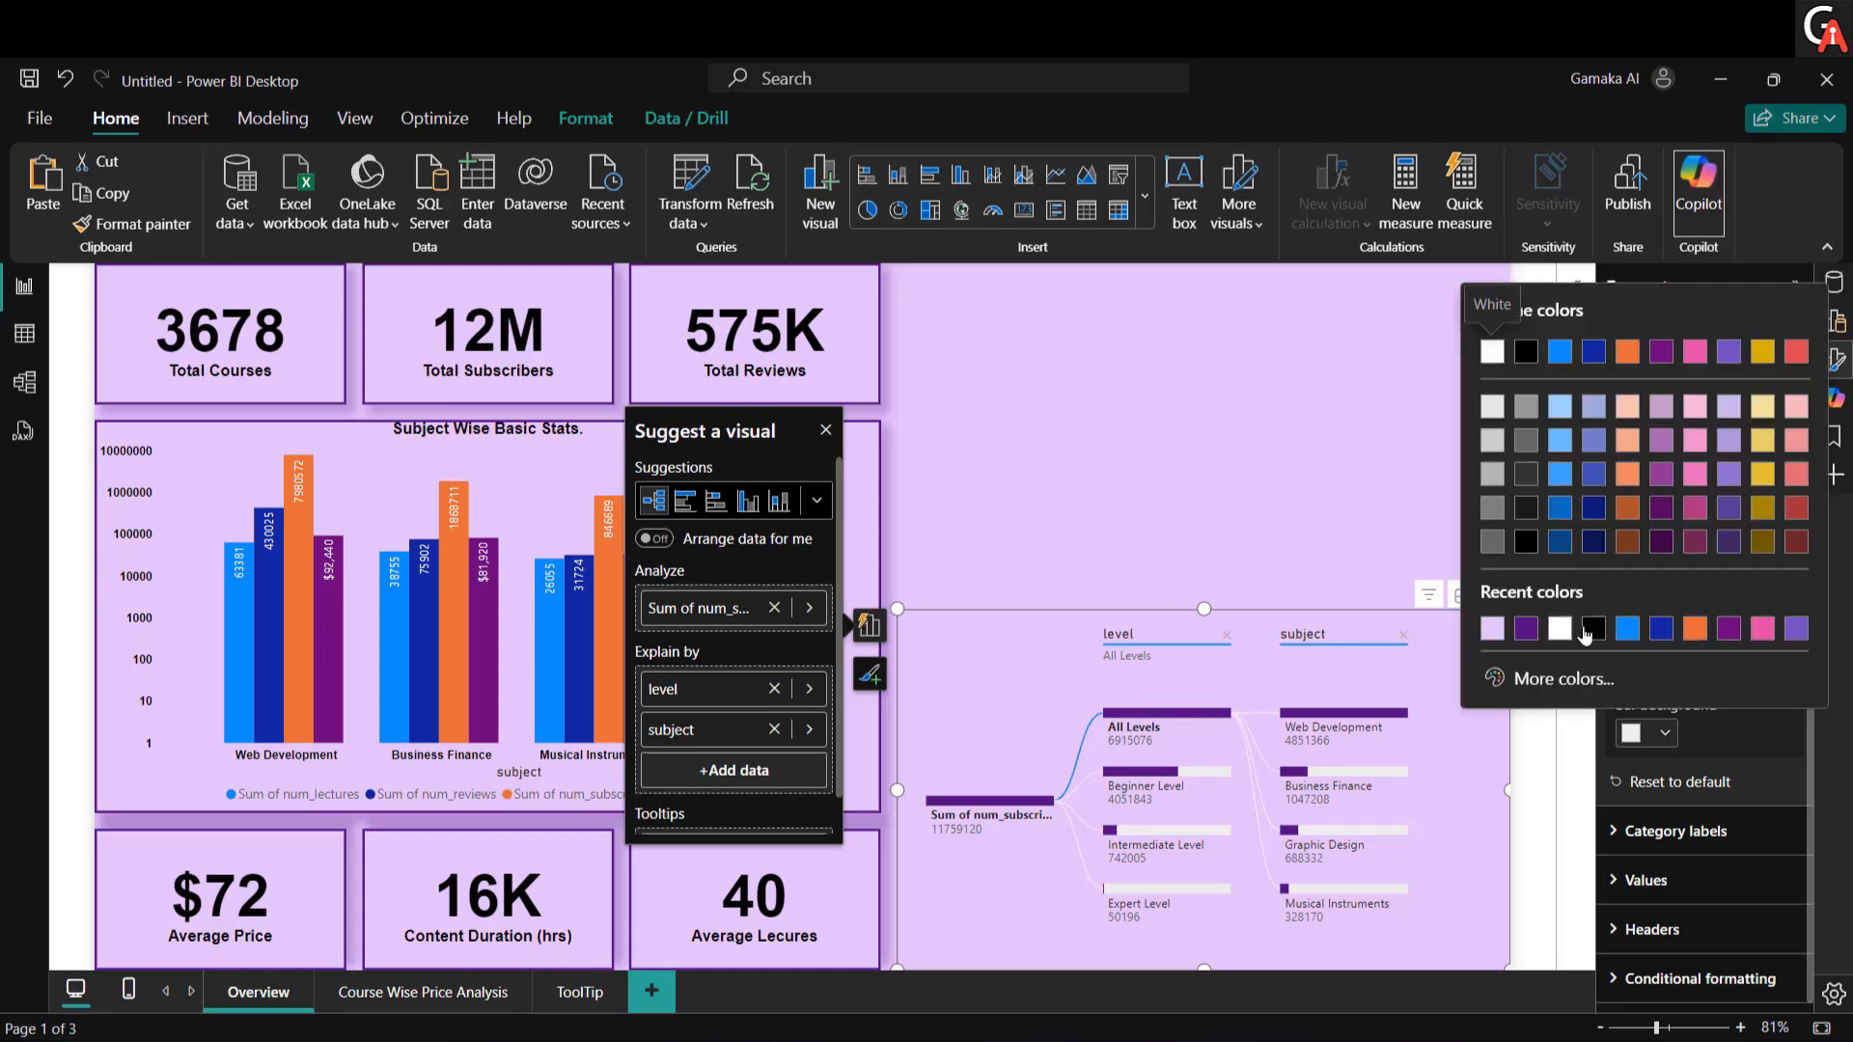
click(1569, 593)
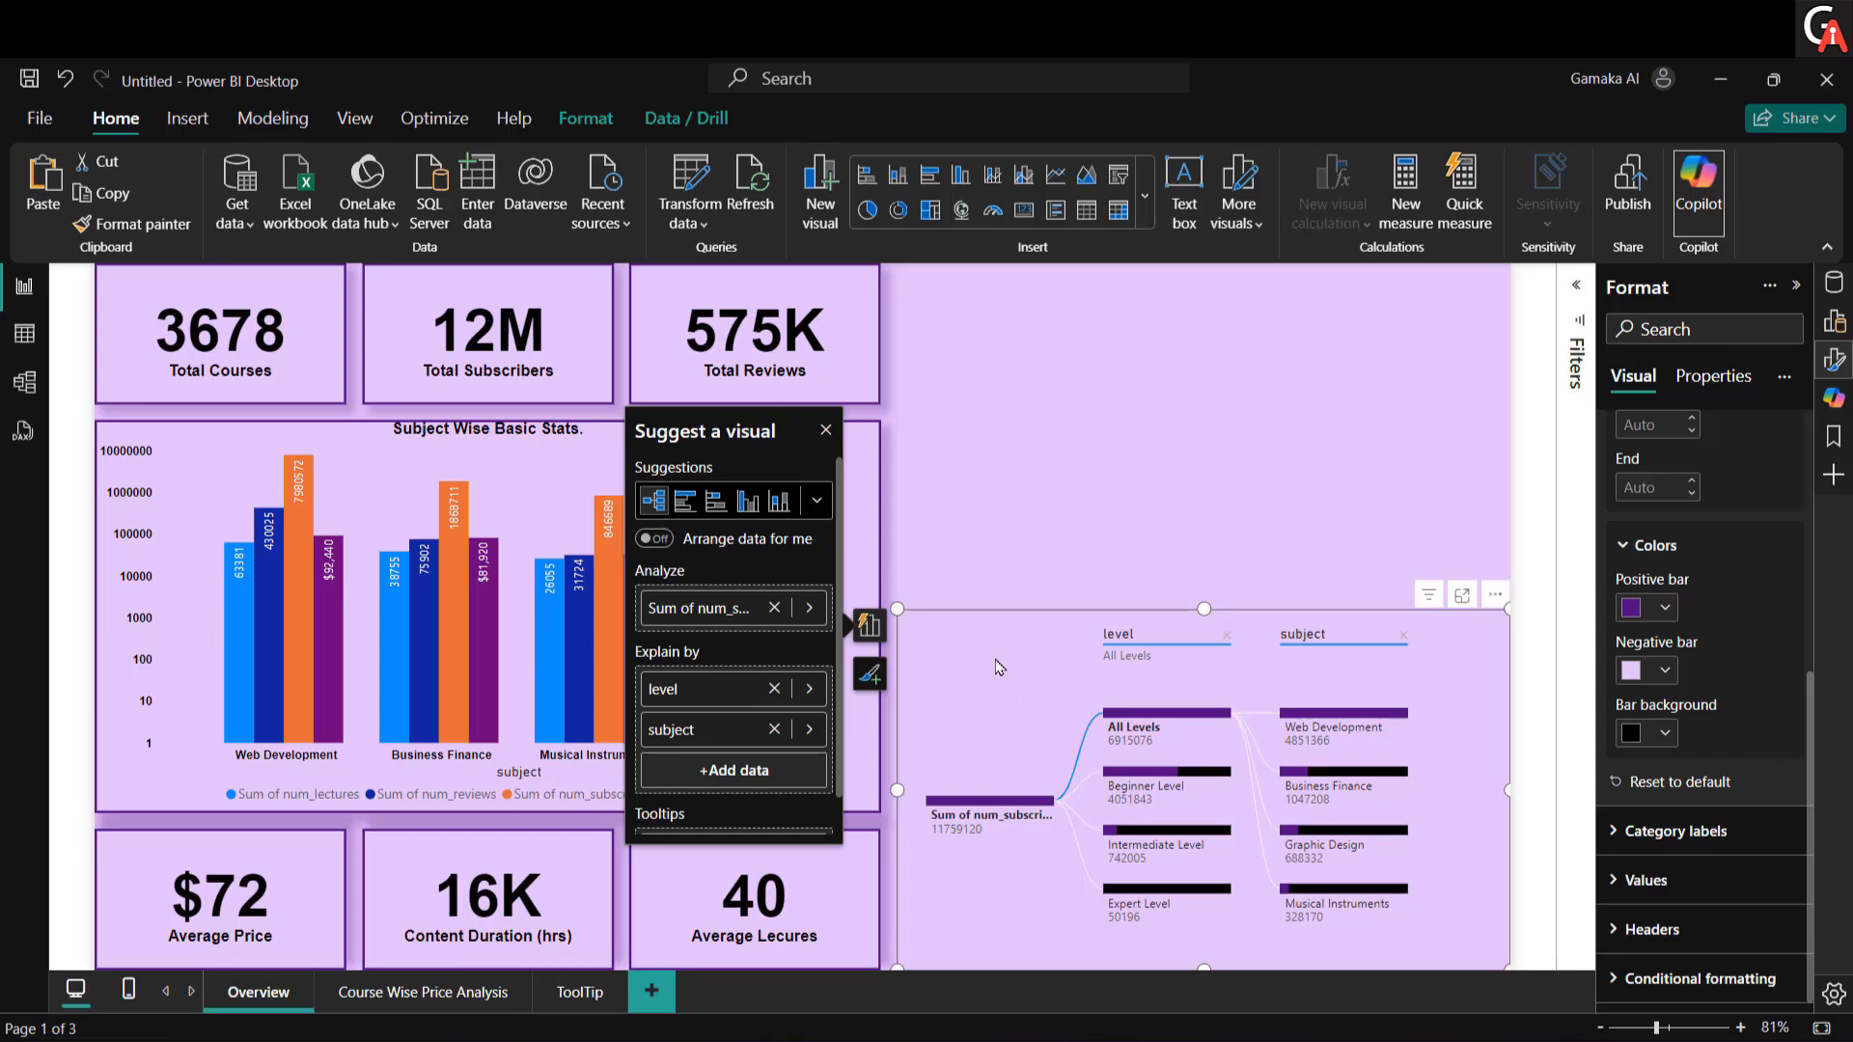
click(1085, 484)
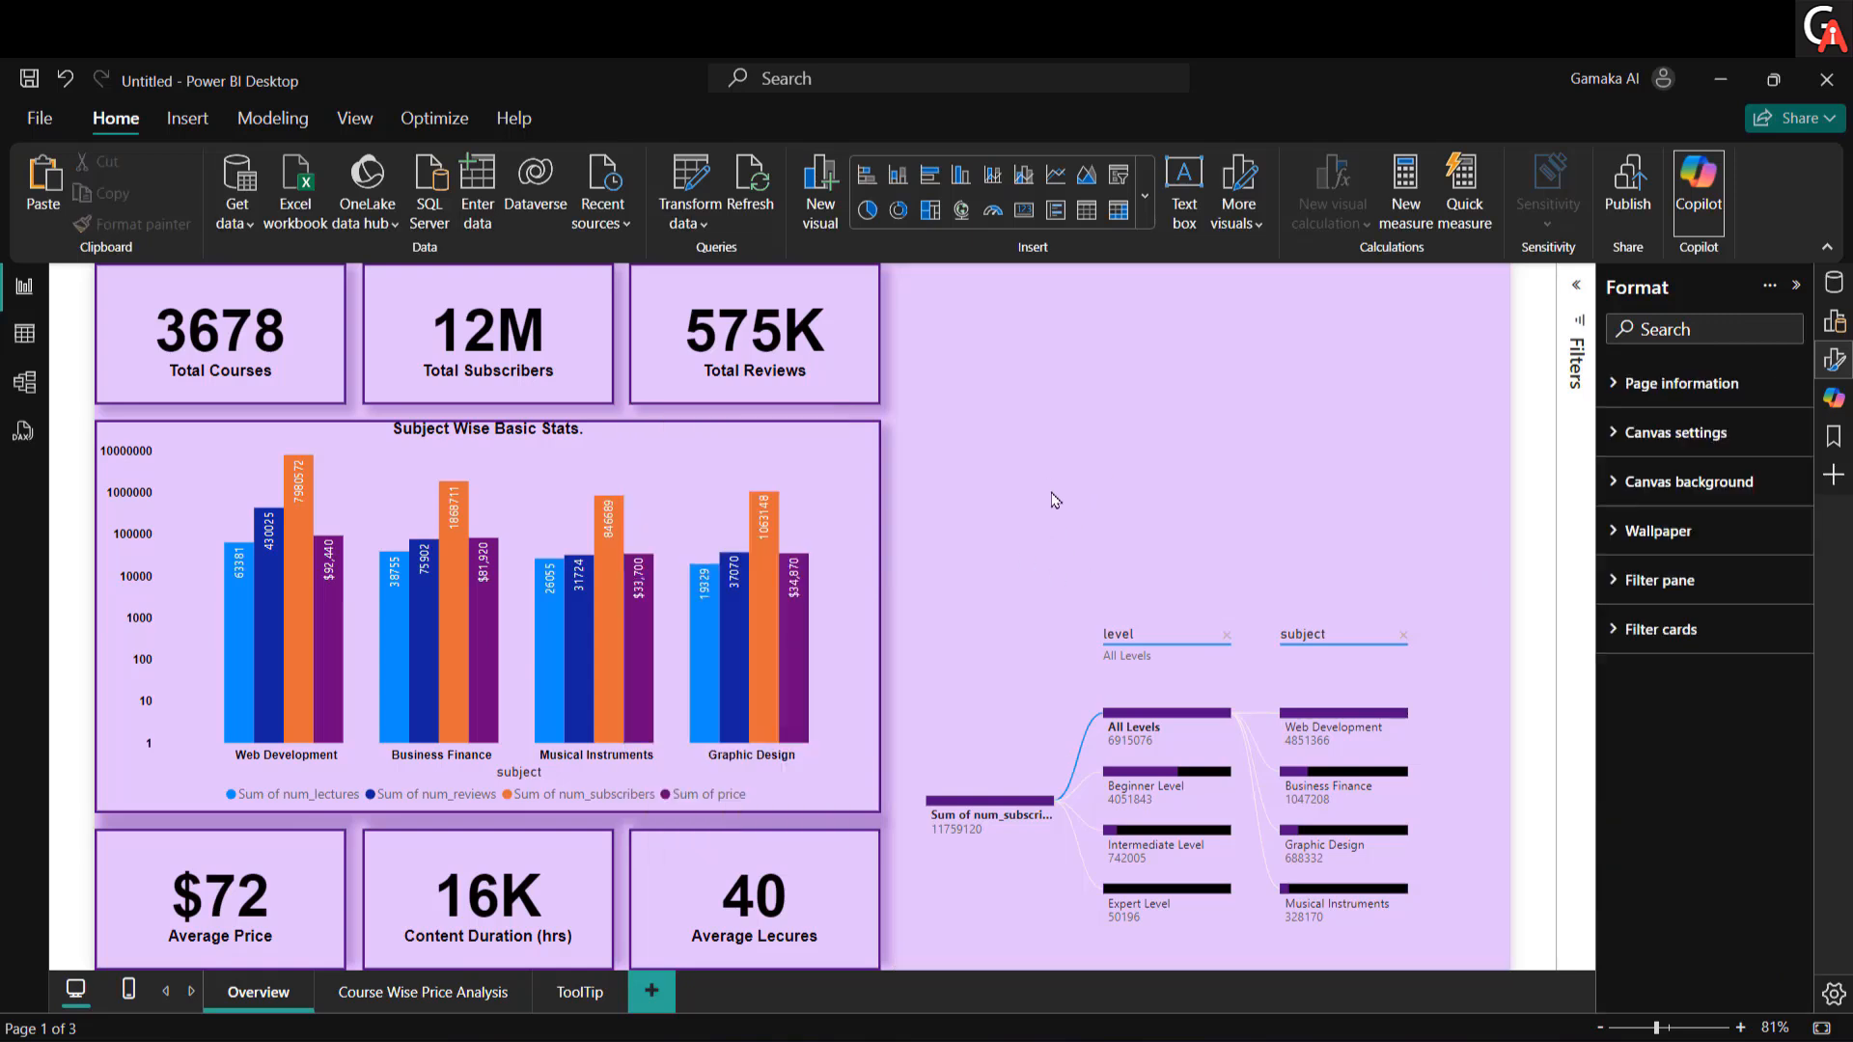
Step: Insert a multi-row card directly above the decomposition tree and extend it up to the column chart frame's upper edge
click(1055, 209)
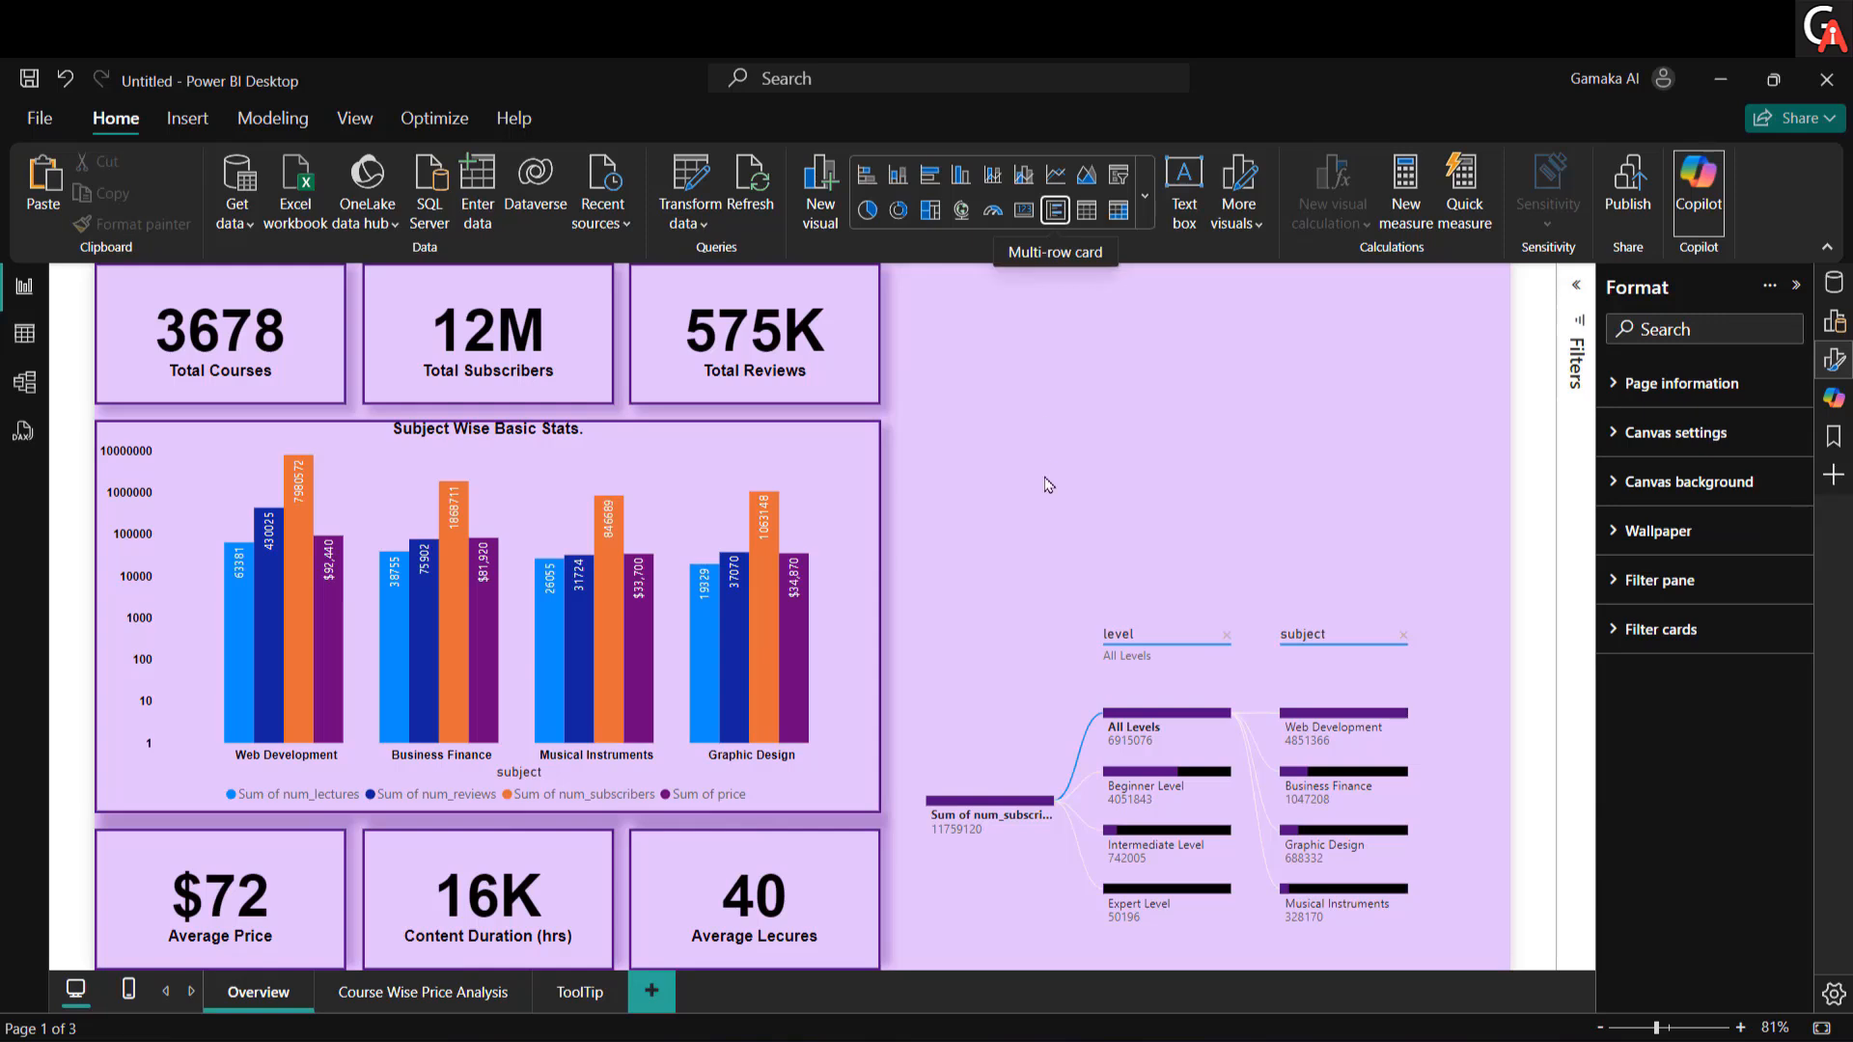
drag(1116, 397, 1114, 521)
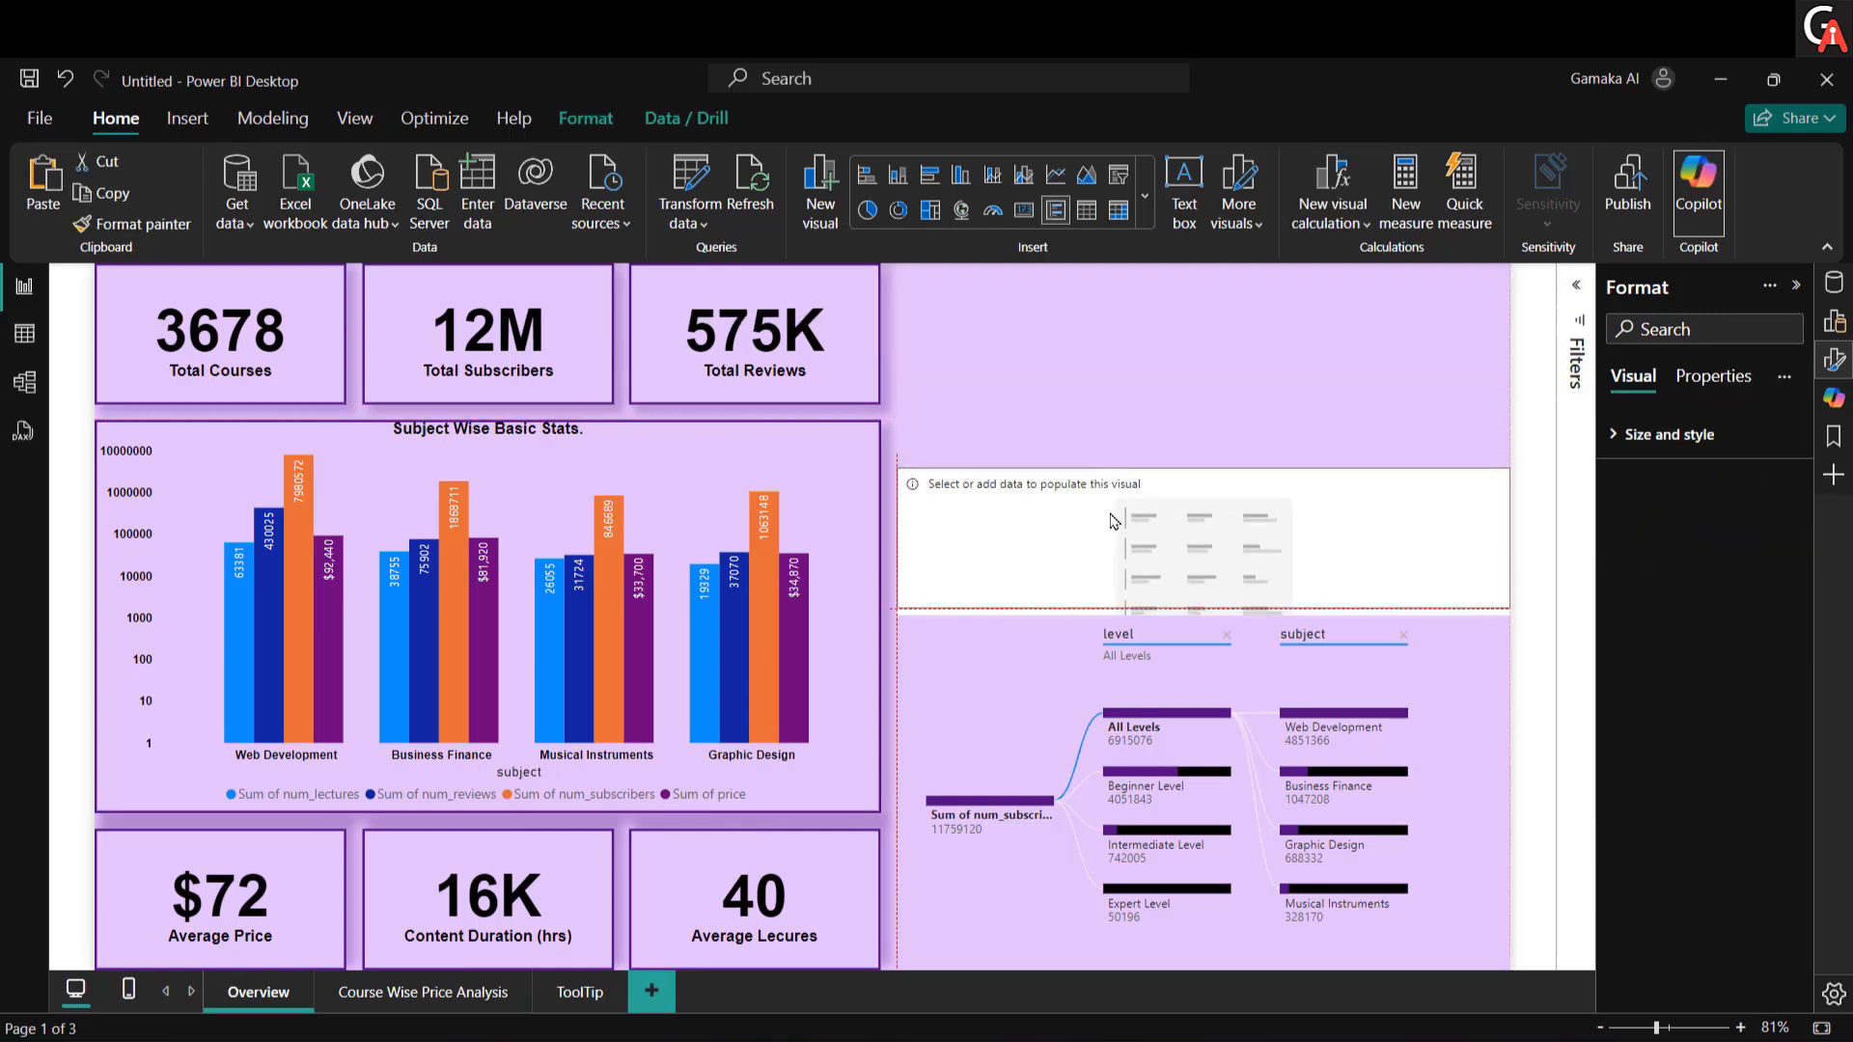
drag(1200, 470, 1201, 428)
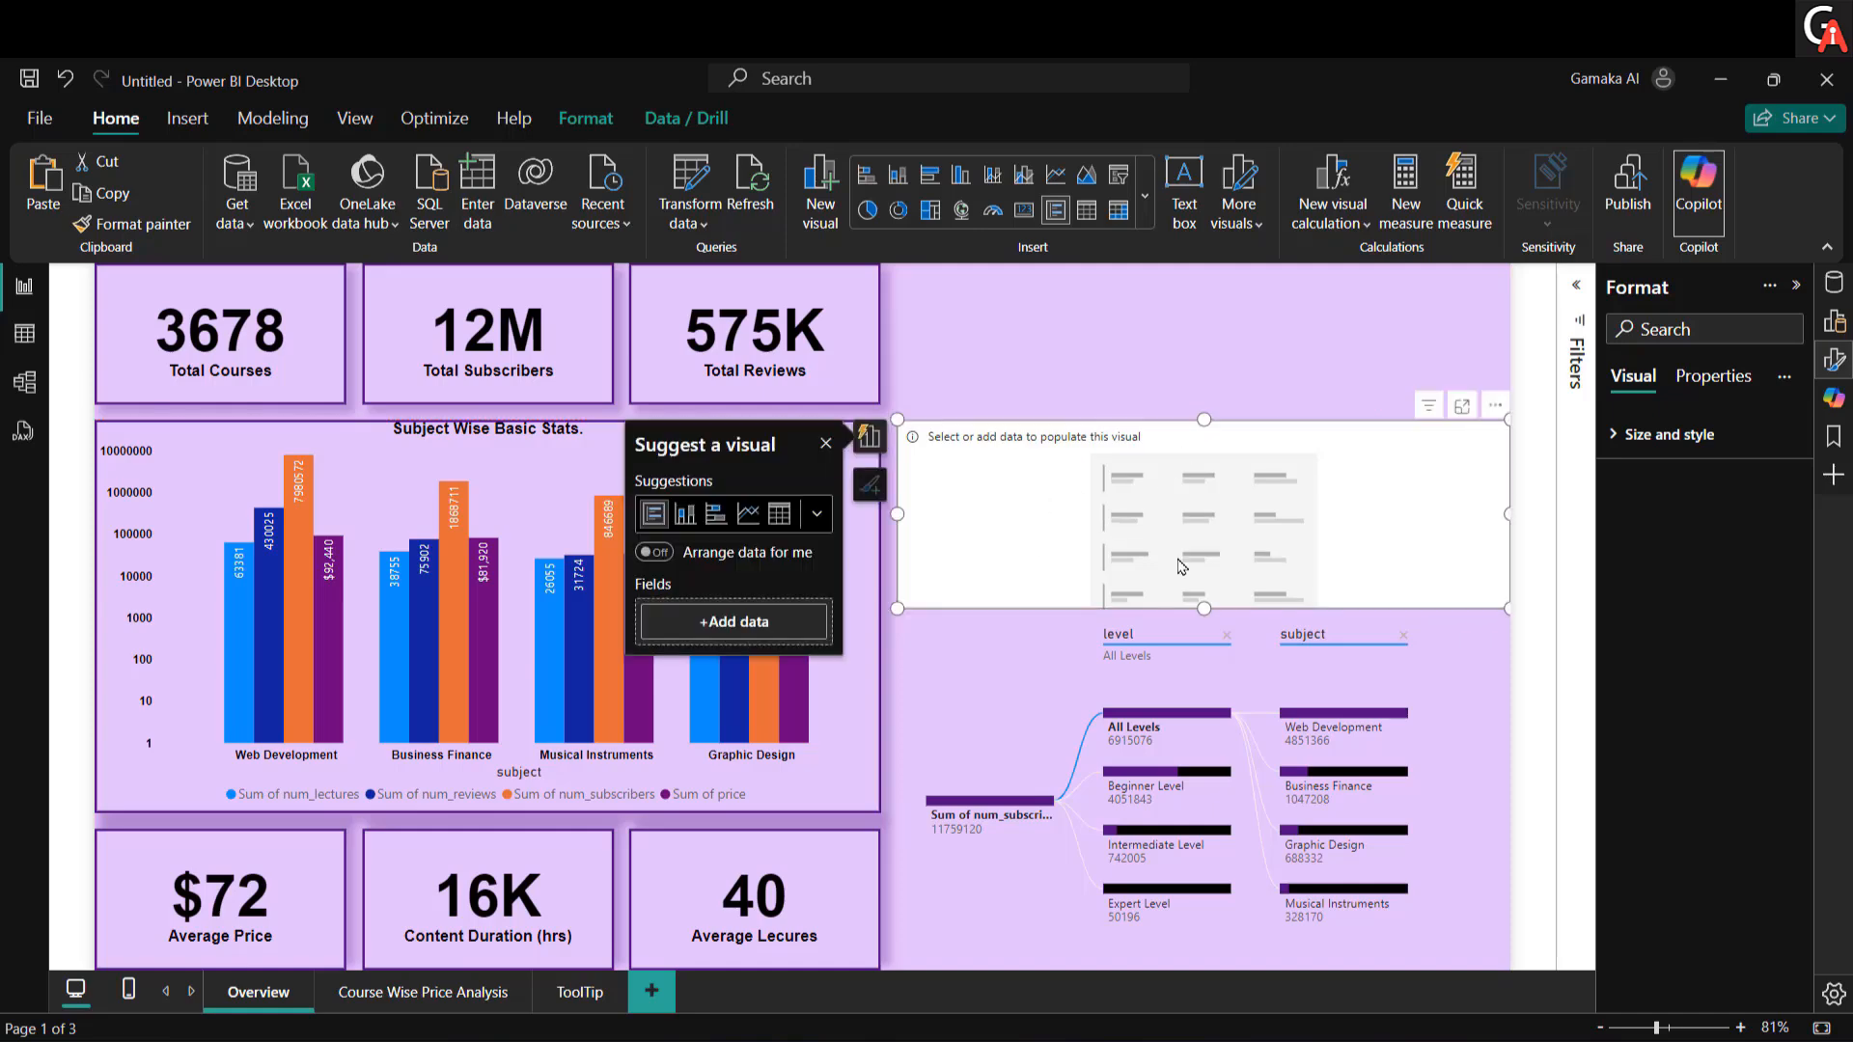
Step: Add course_title from the ud table as the multi-row card's field
click(748, 622)
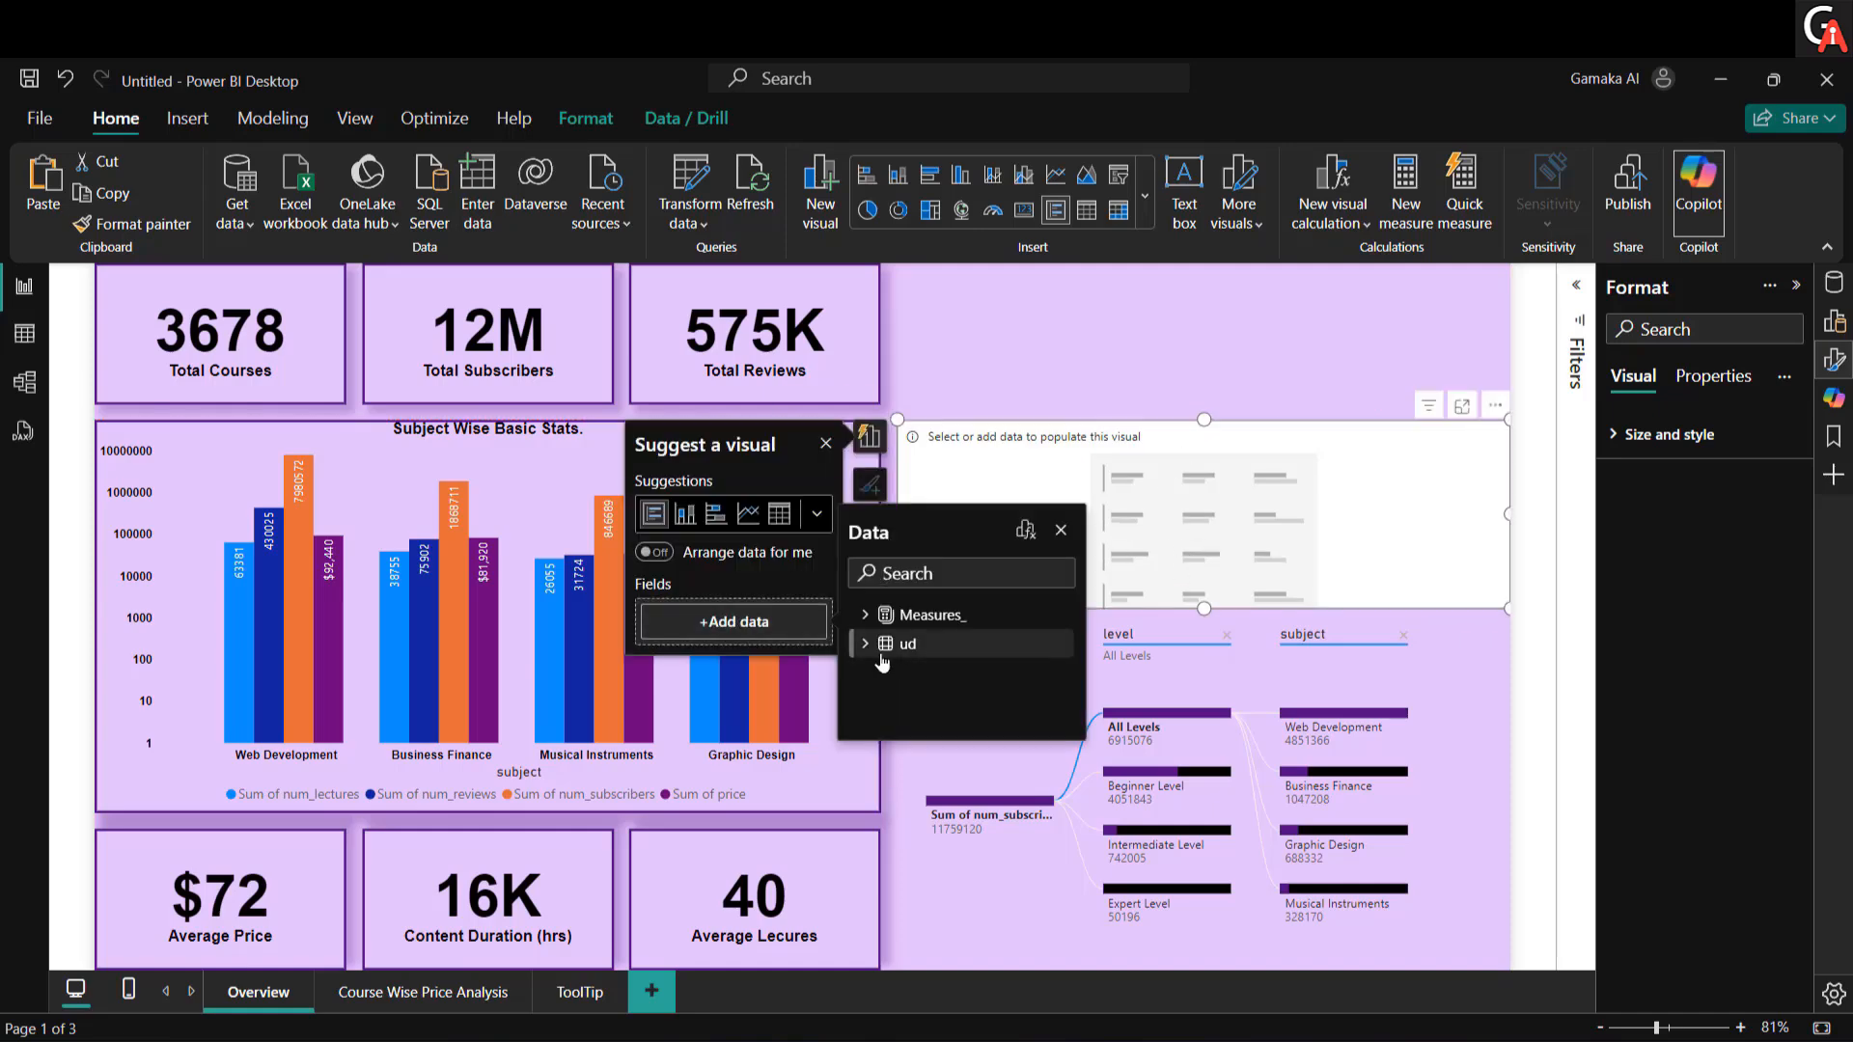
click(866, 655)
scroll(902, 699, down, 3)
scroll(904, 704, up, 2)
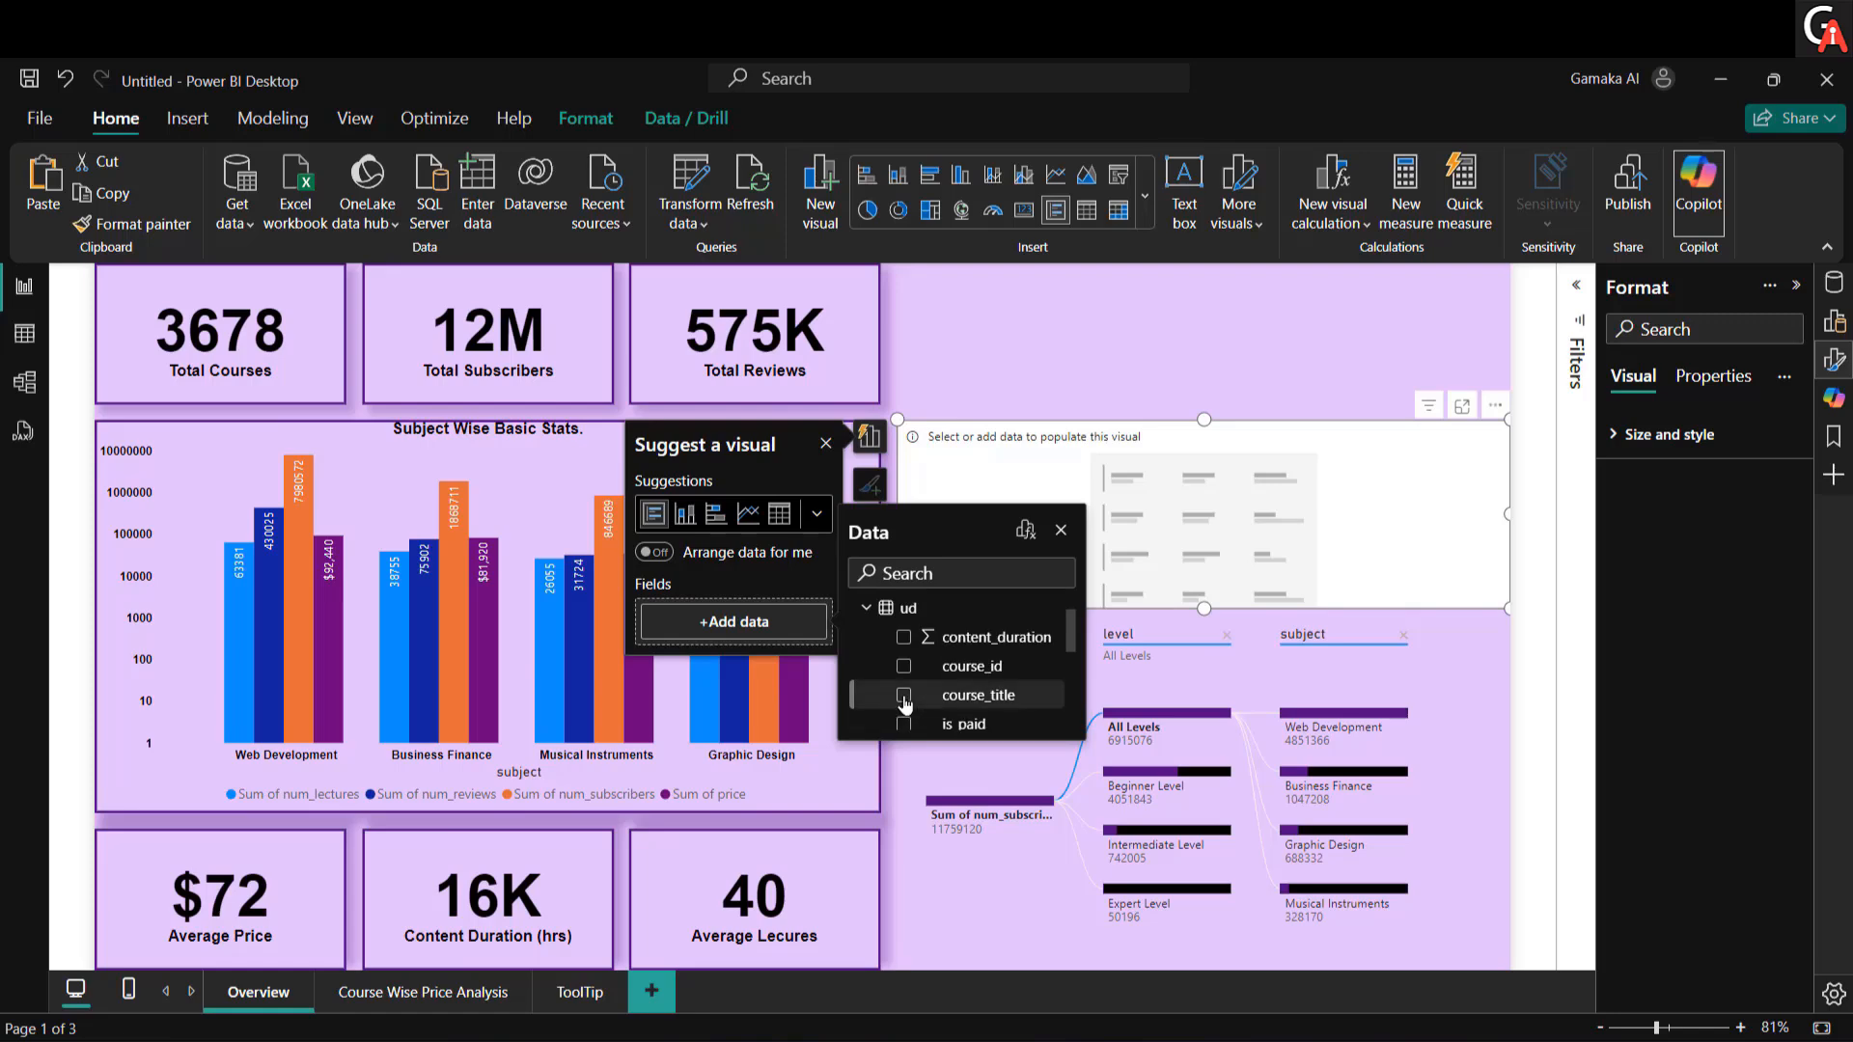
click(904, 695)
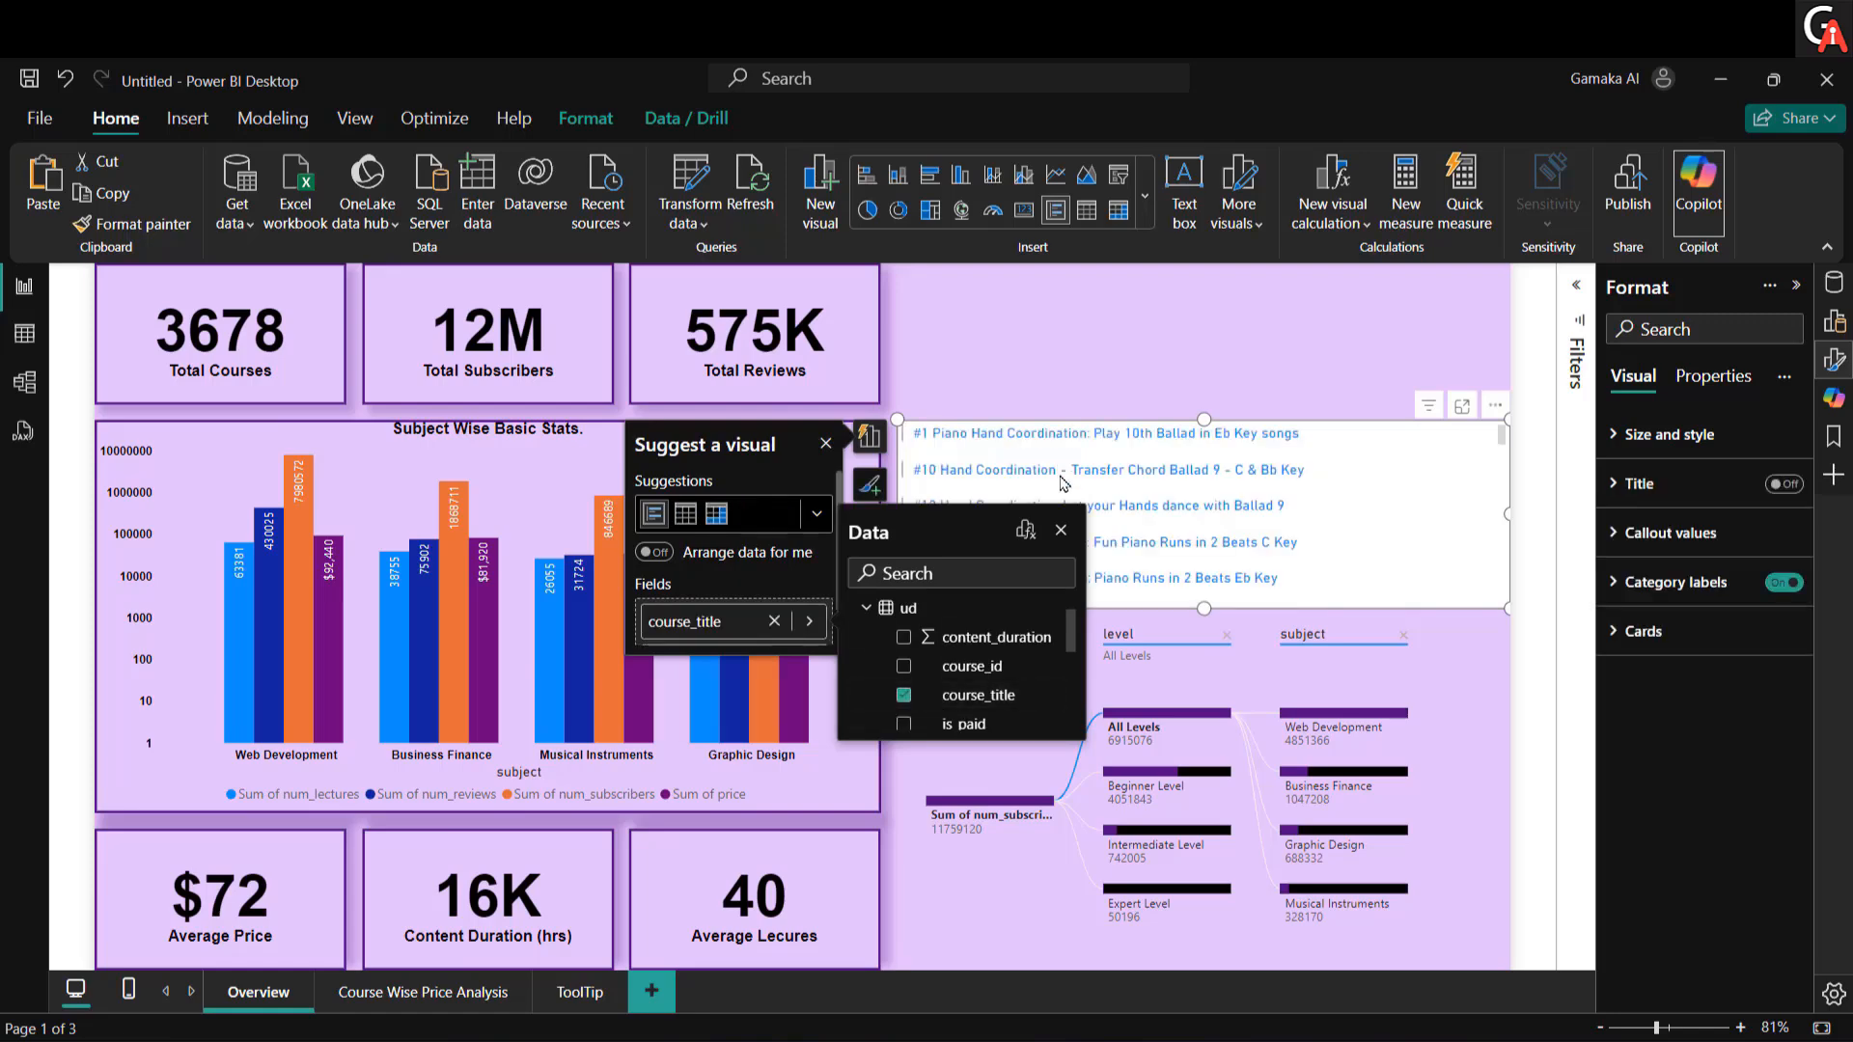
Step: Add url from the ud table as the multi-row card's second field, below course_title
click(740, 586)
scroll(740, 588, down, 1)
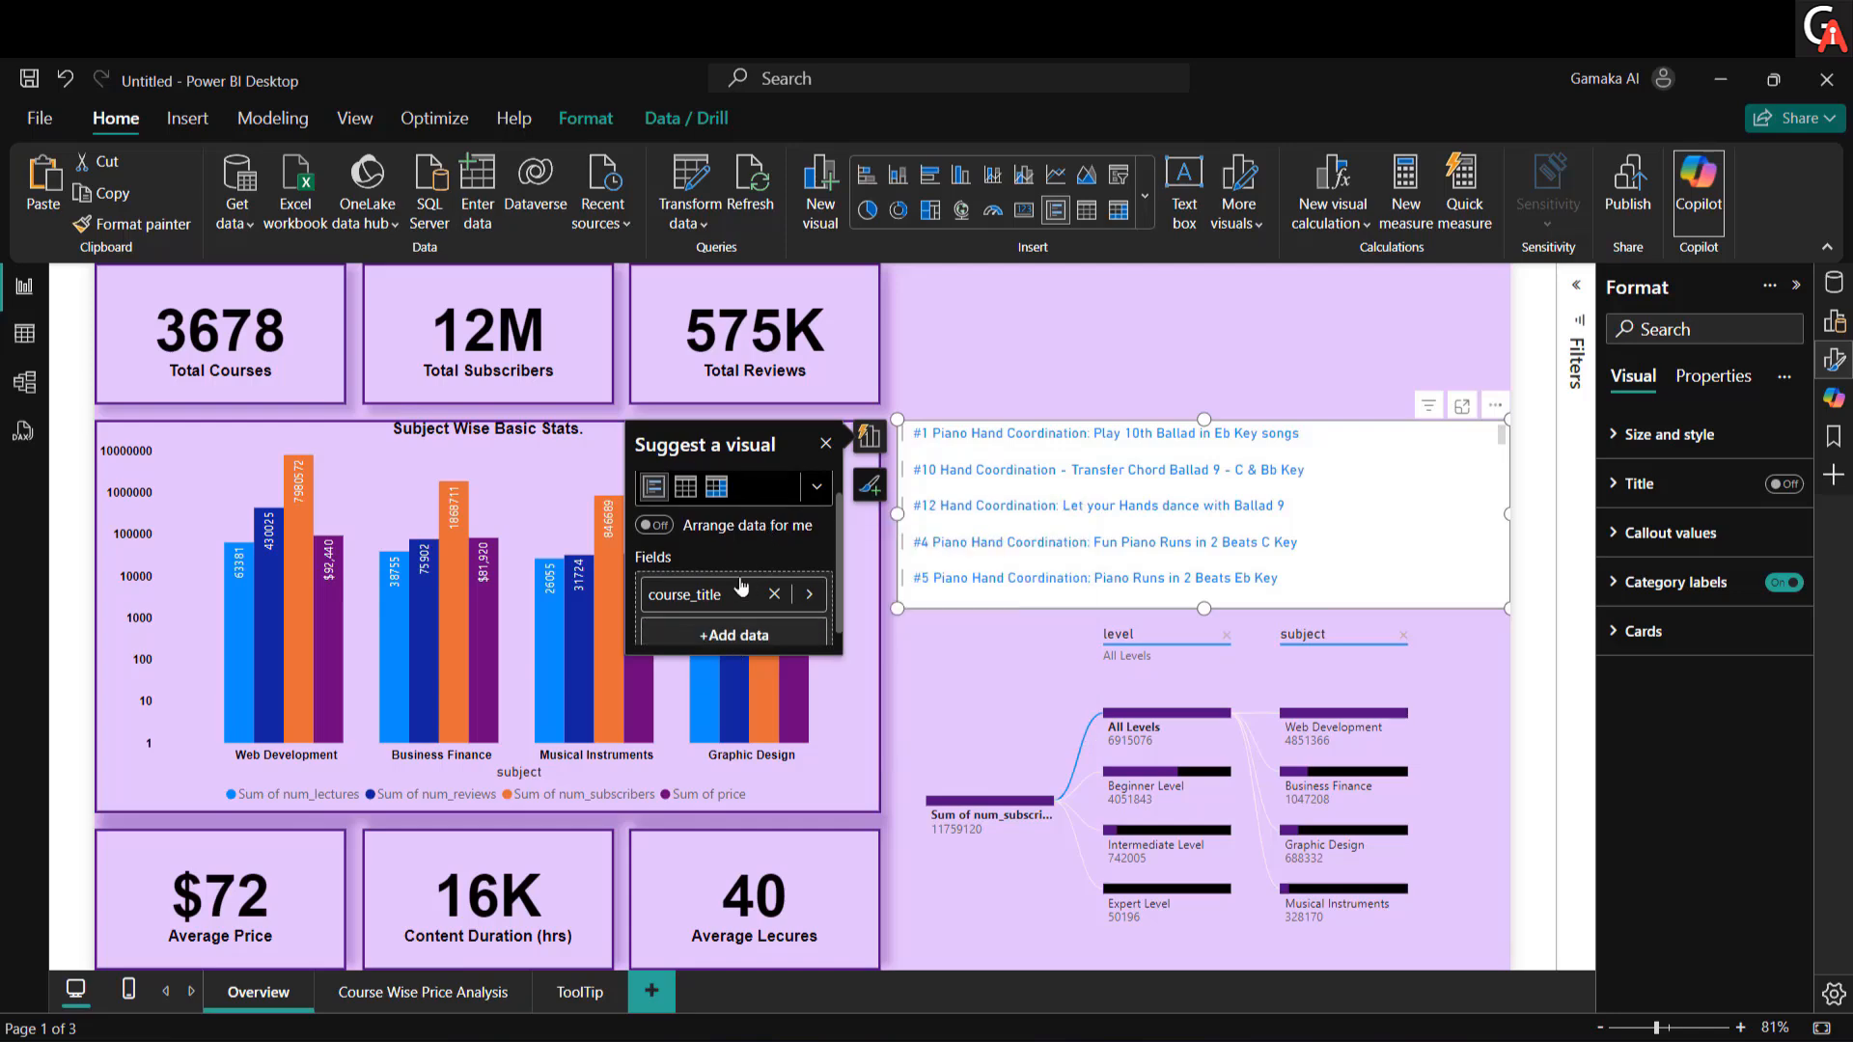
click(728, 630)
click(866, 643)
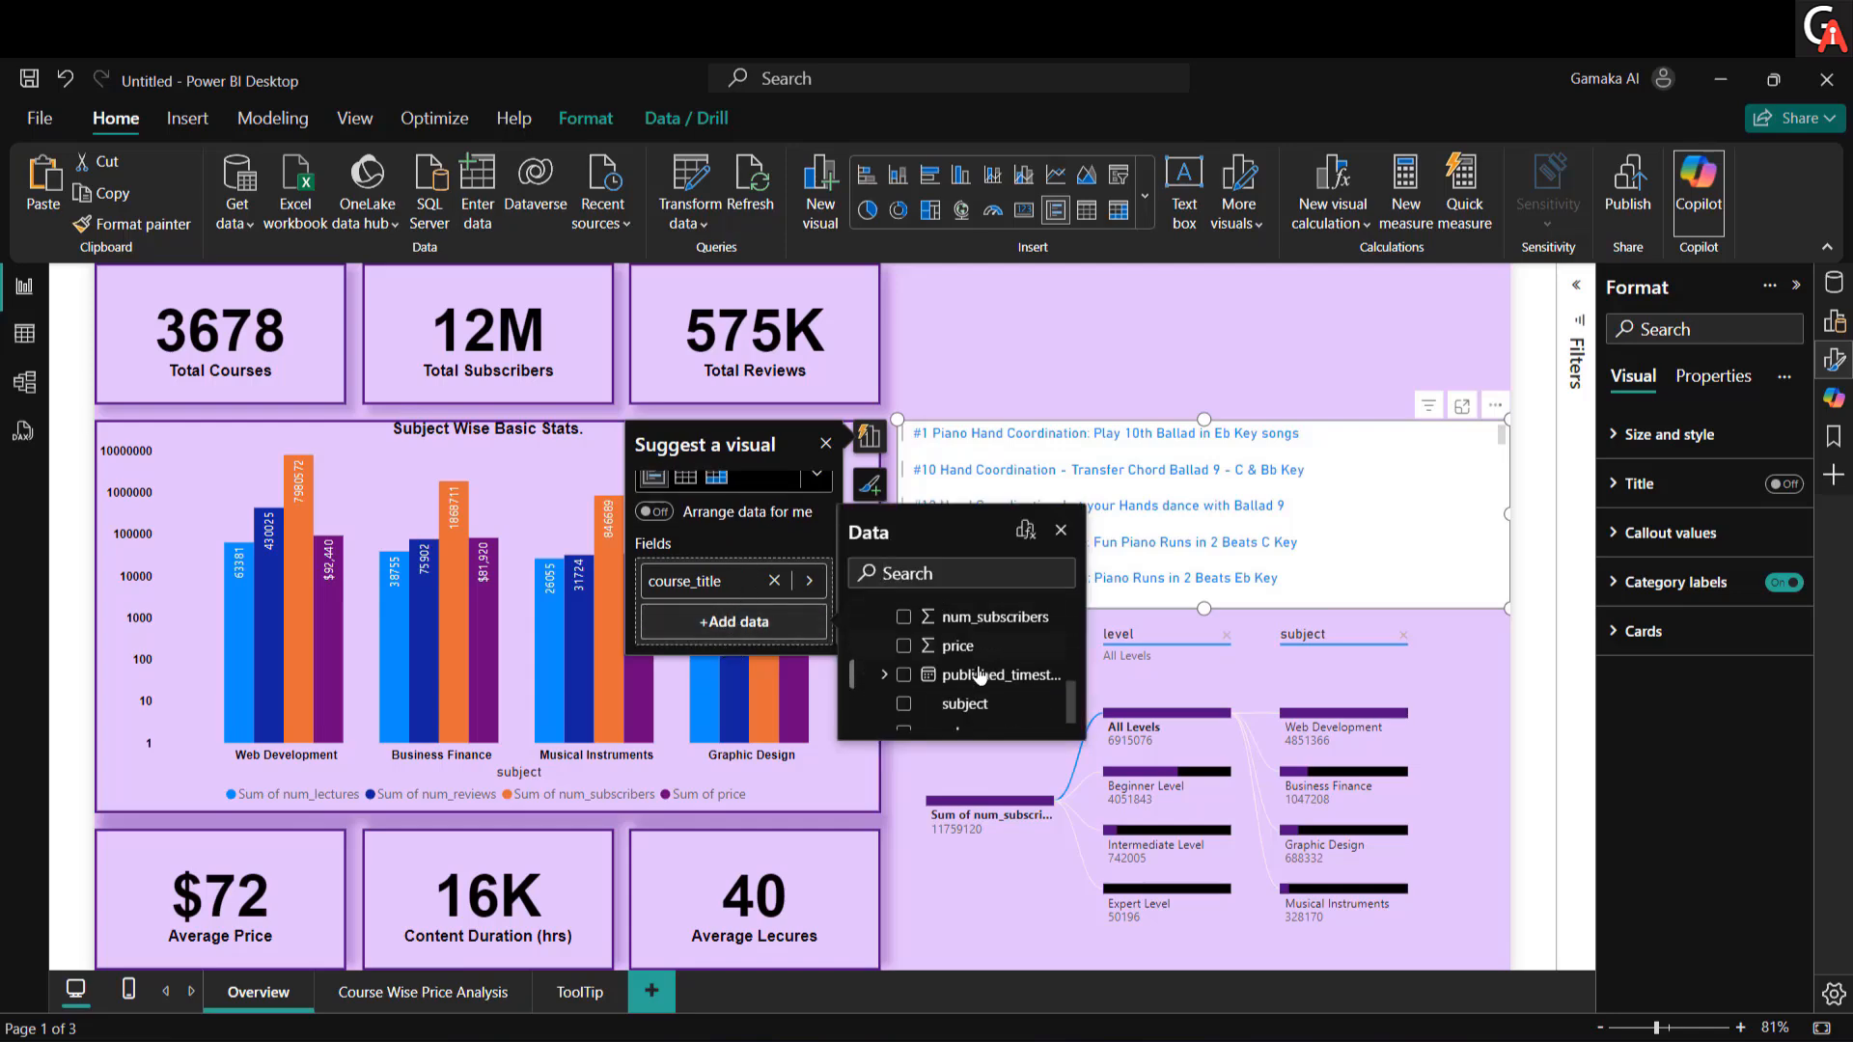
scroll(927, 699, down, 5)
click(903, 715)
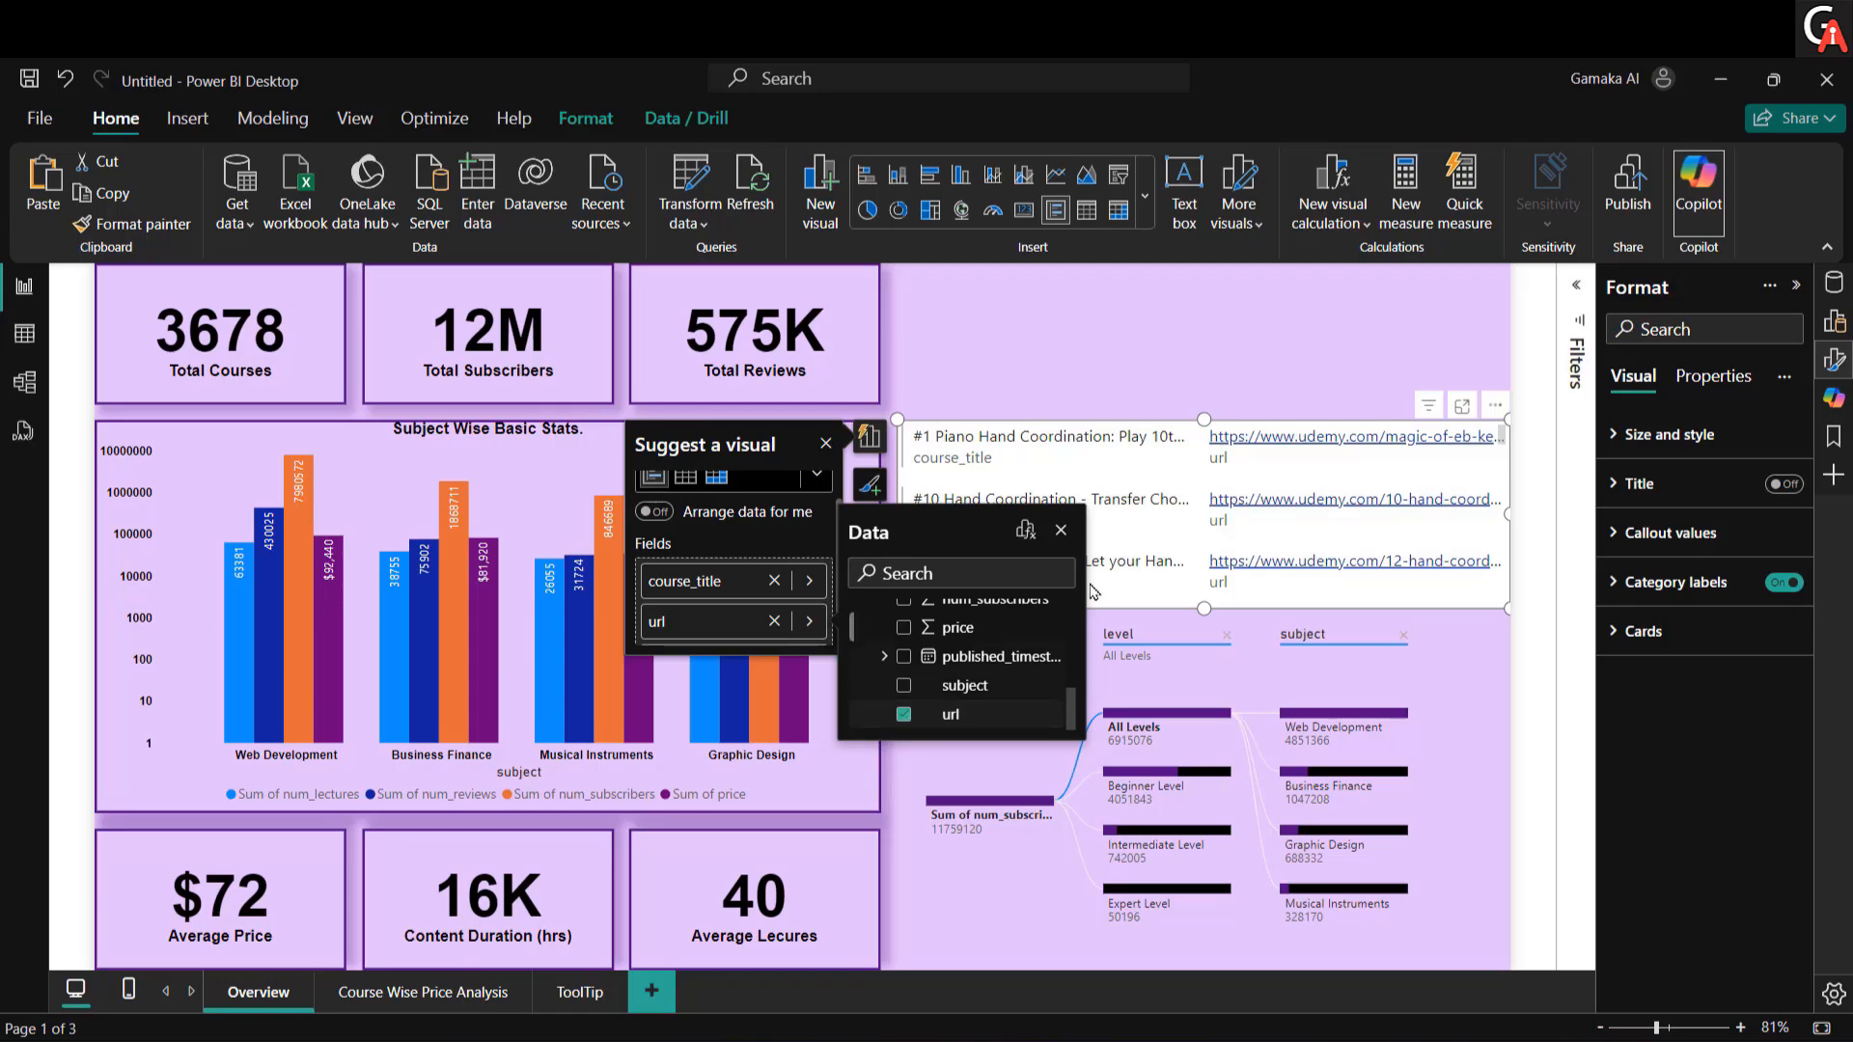
click(740, 545)
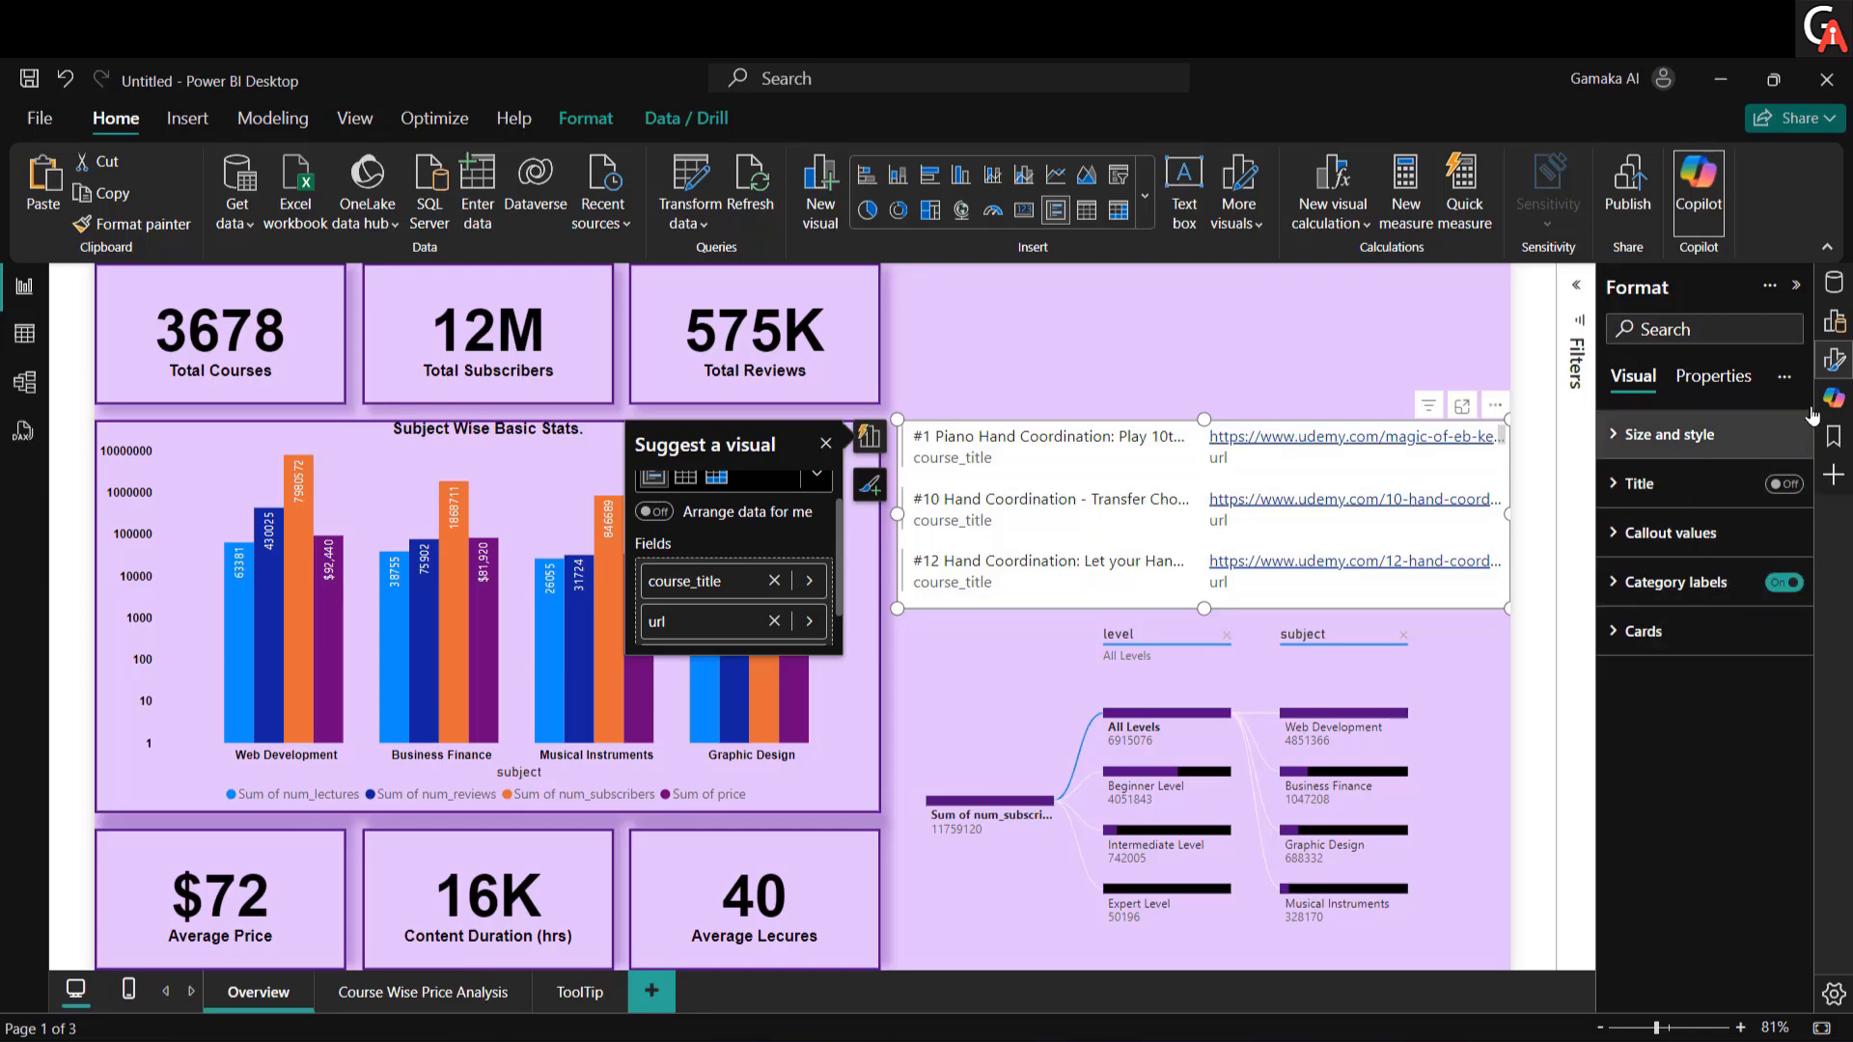
Step: Turn off the multi-row card's background
click(1667, 435)
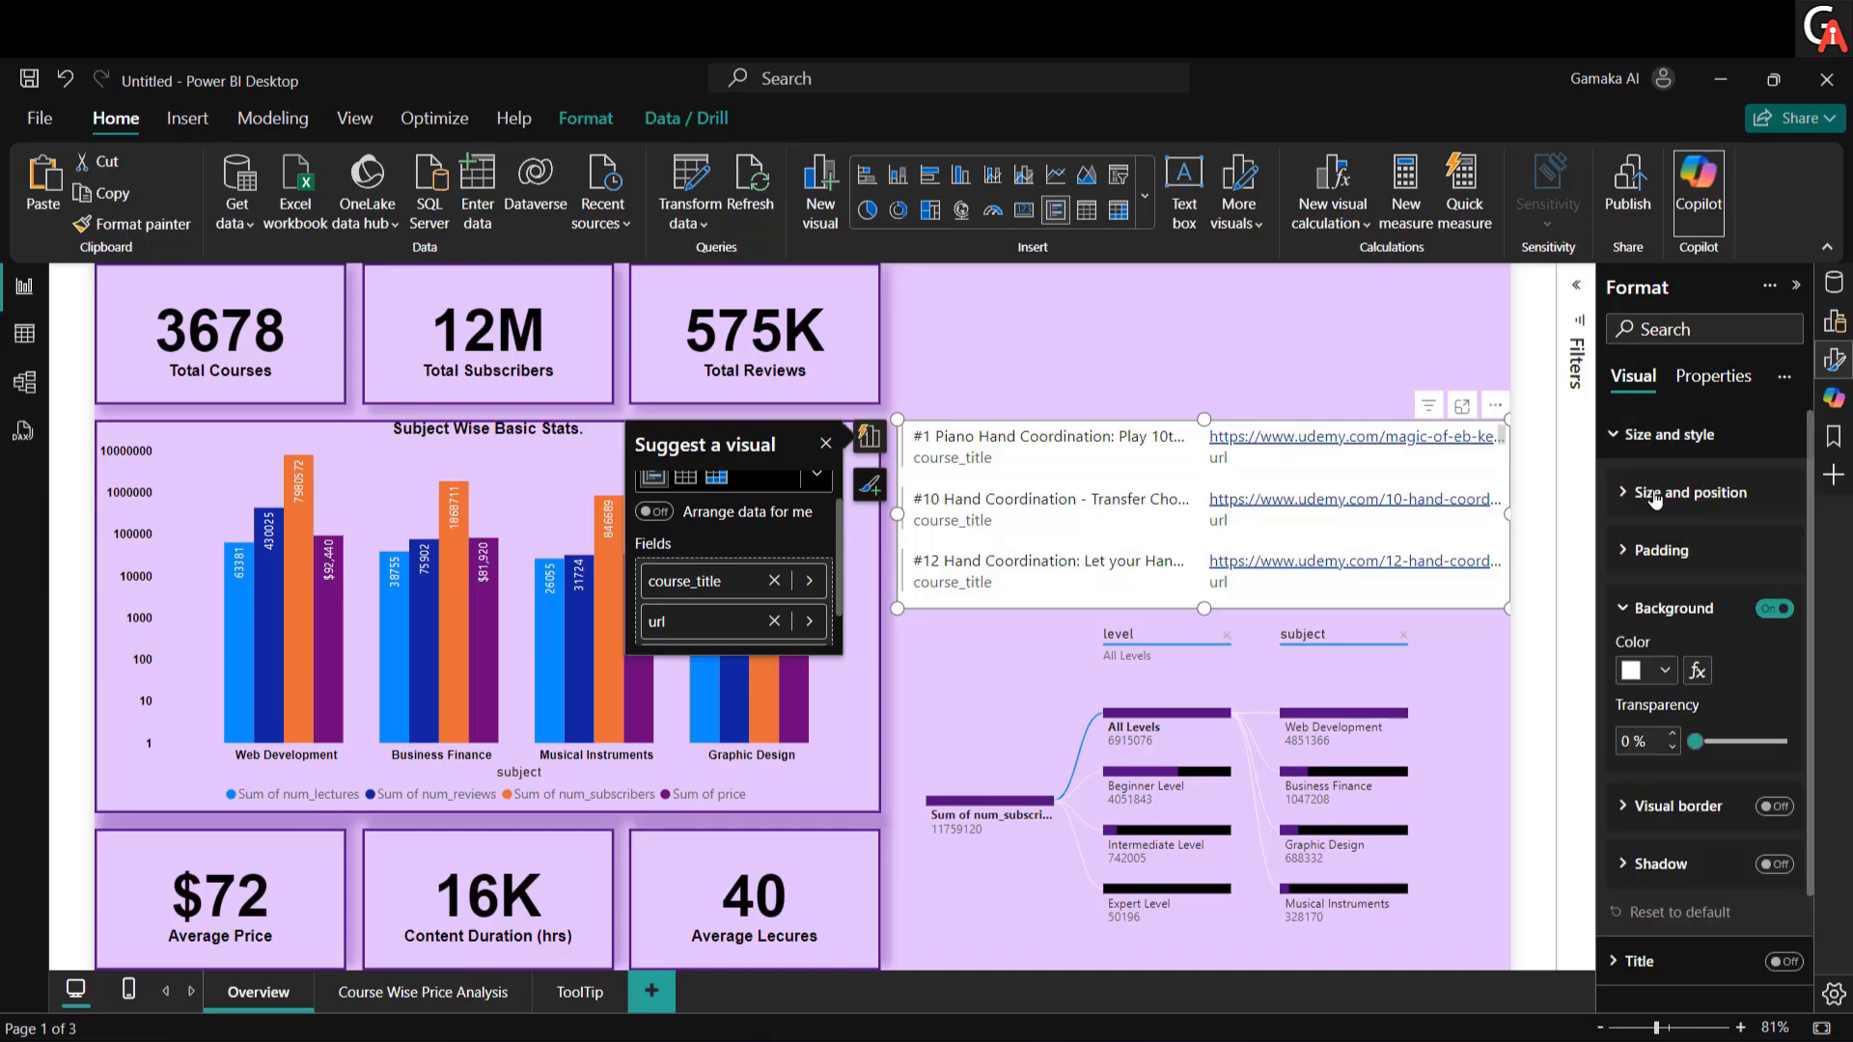
click(1654, 494)
click(1654, 494)
click(1773, 608)
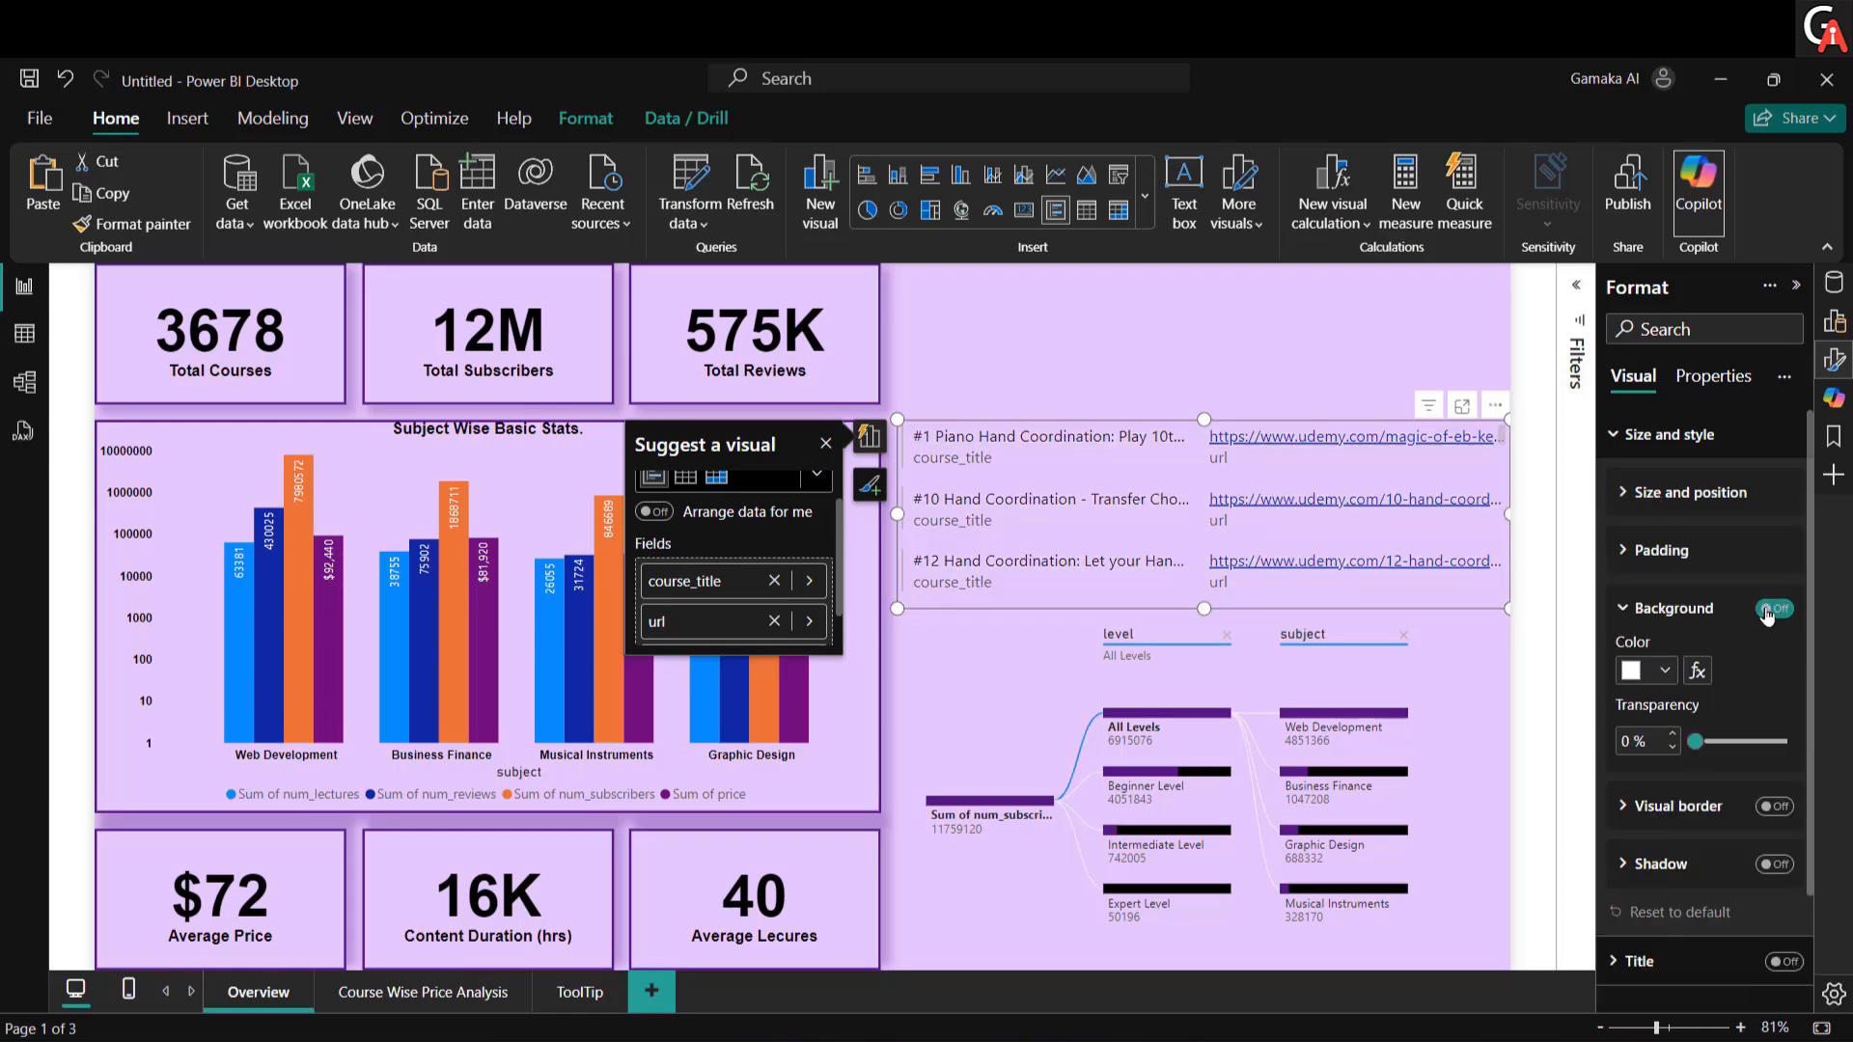
click(1642, 452)
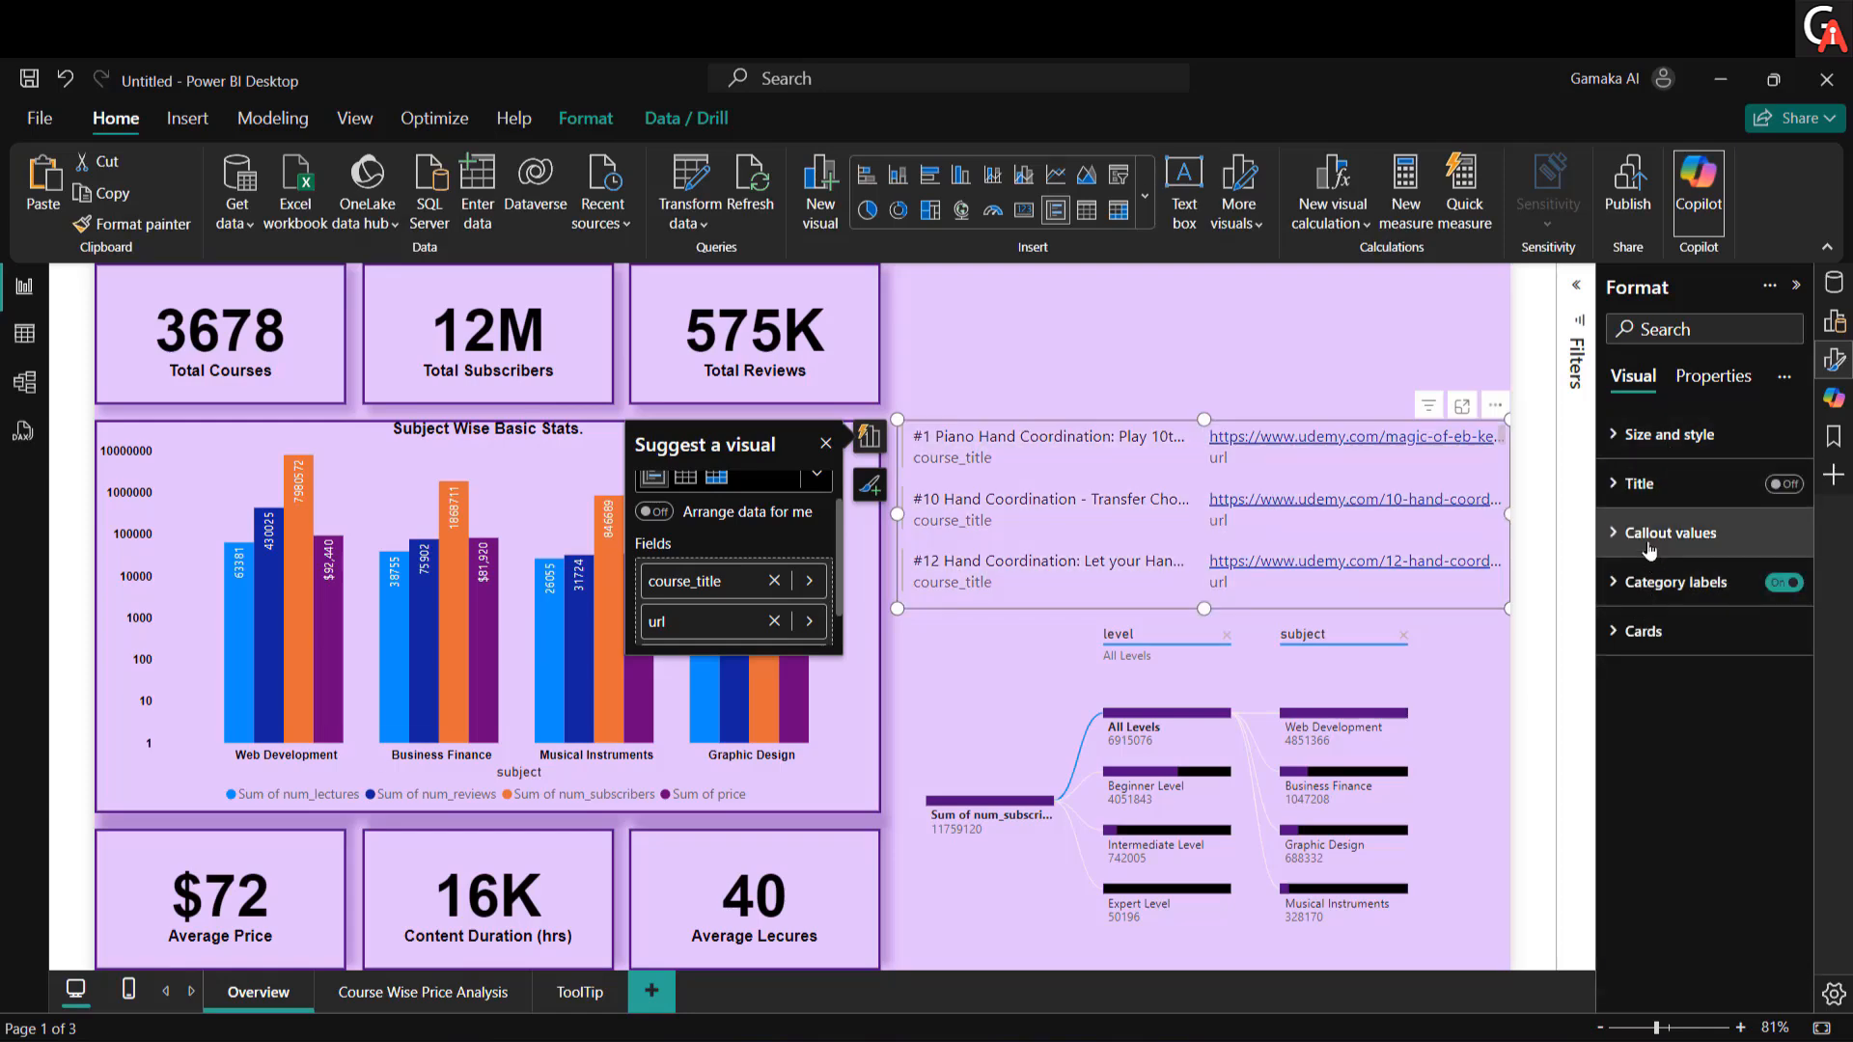
Step: Format the multi-row card's callout values in bold Arial with the recently used black color
click(1647, 531)
click(1684, 616)
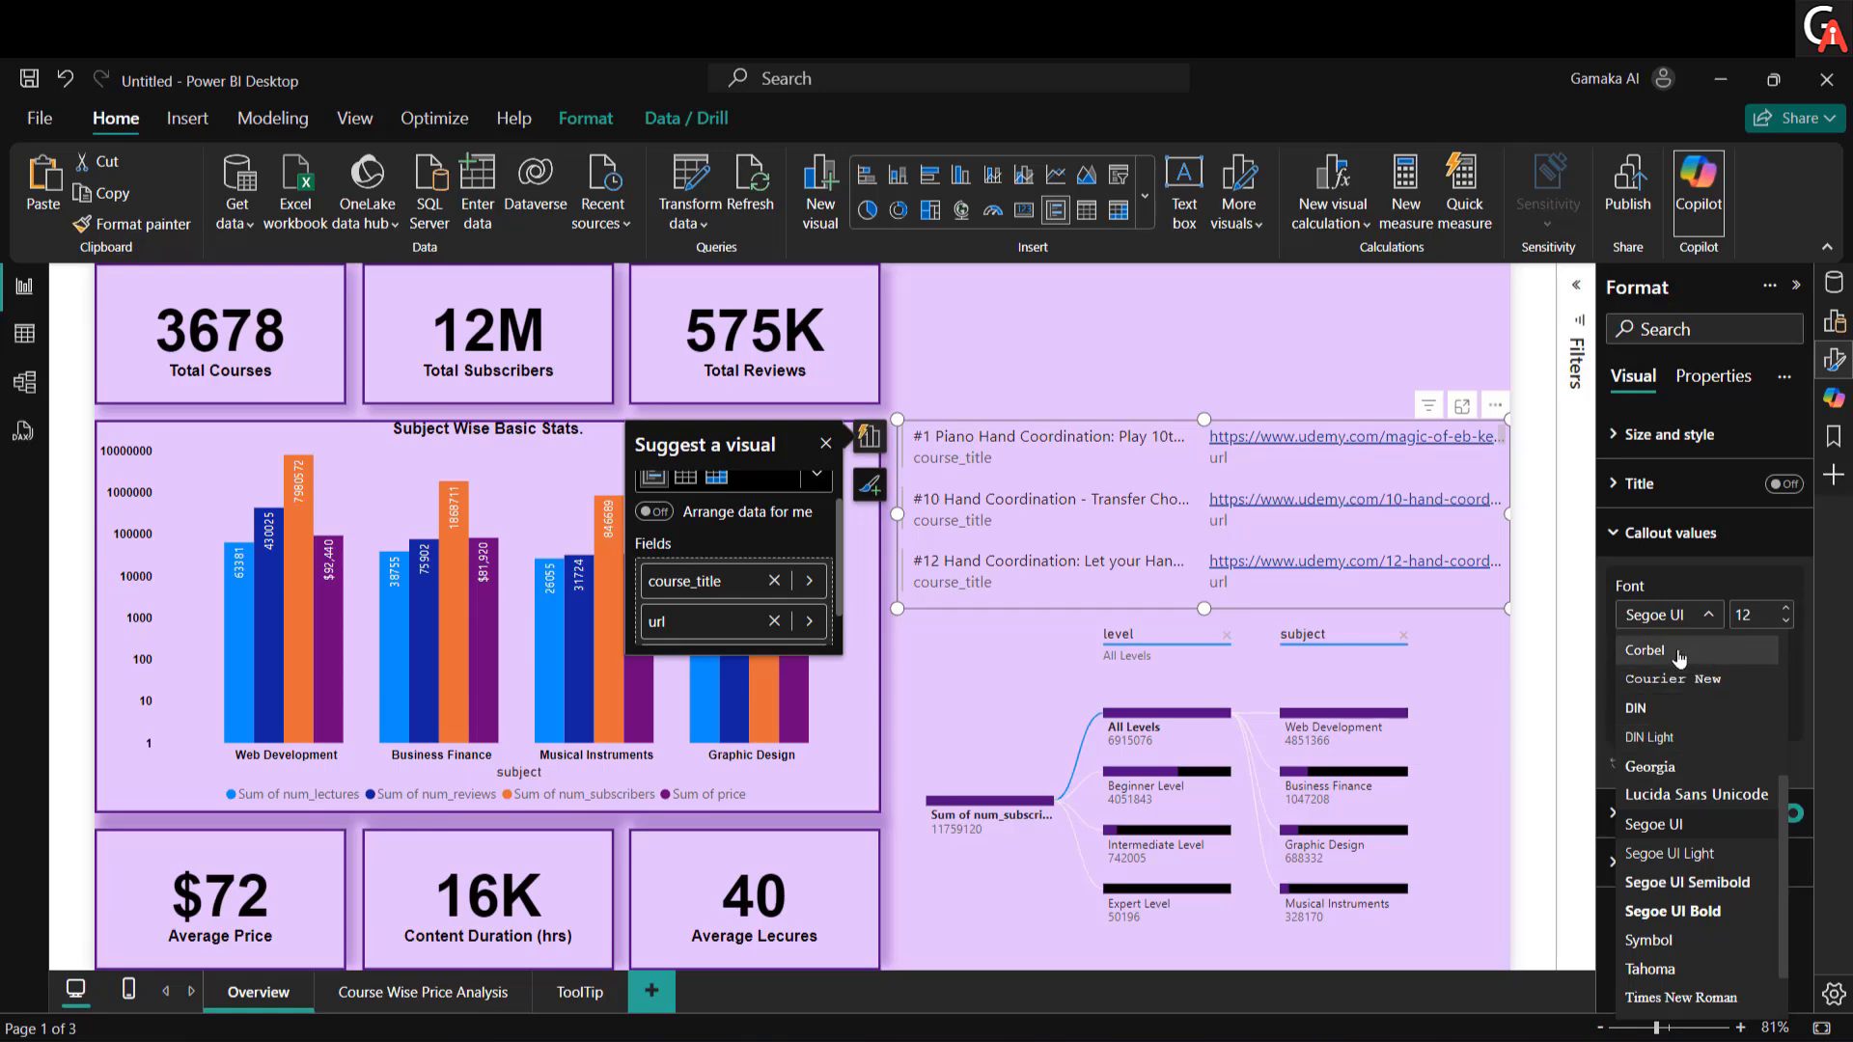
scroll(1685, 644, up, 5)
click(1684, 645)
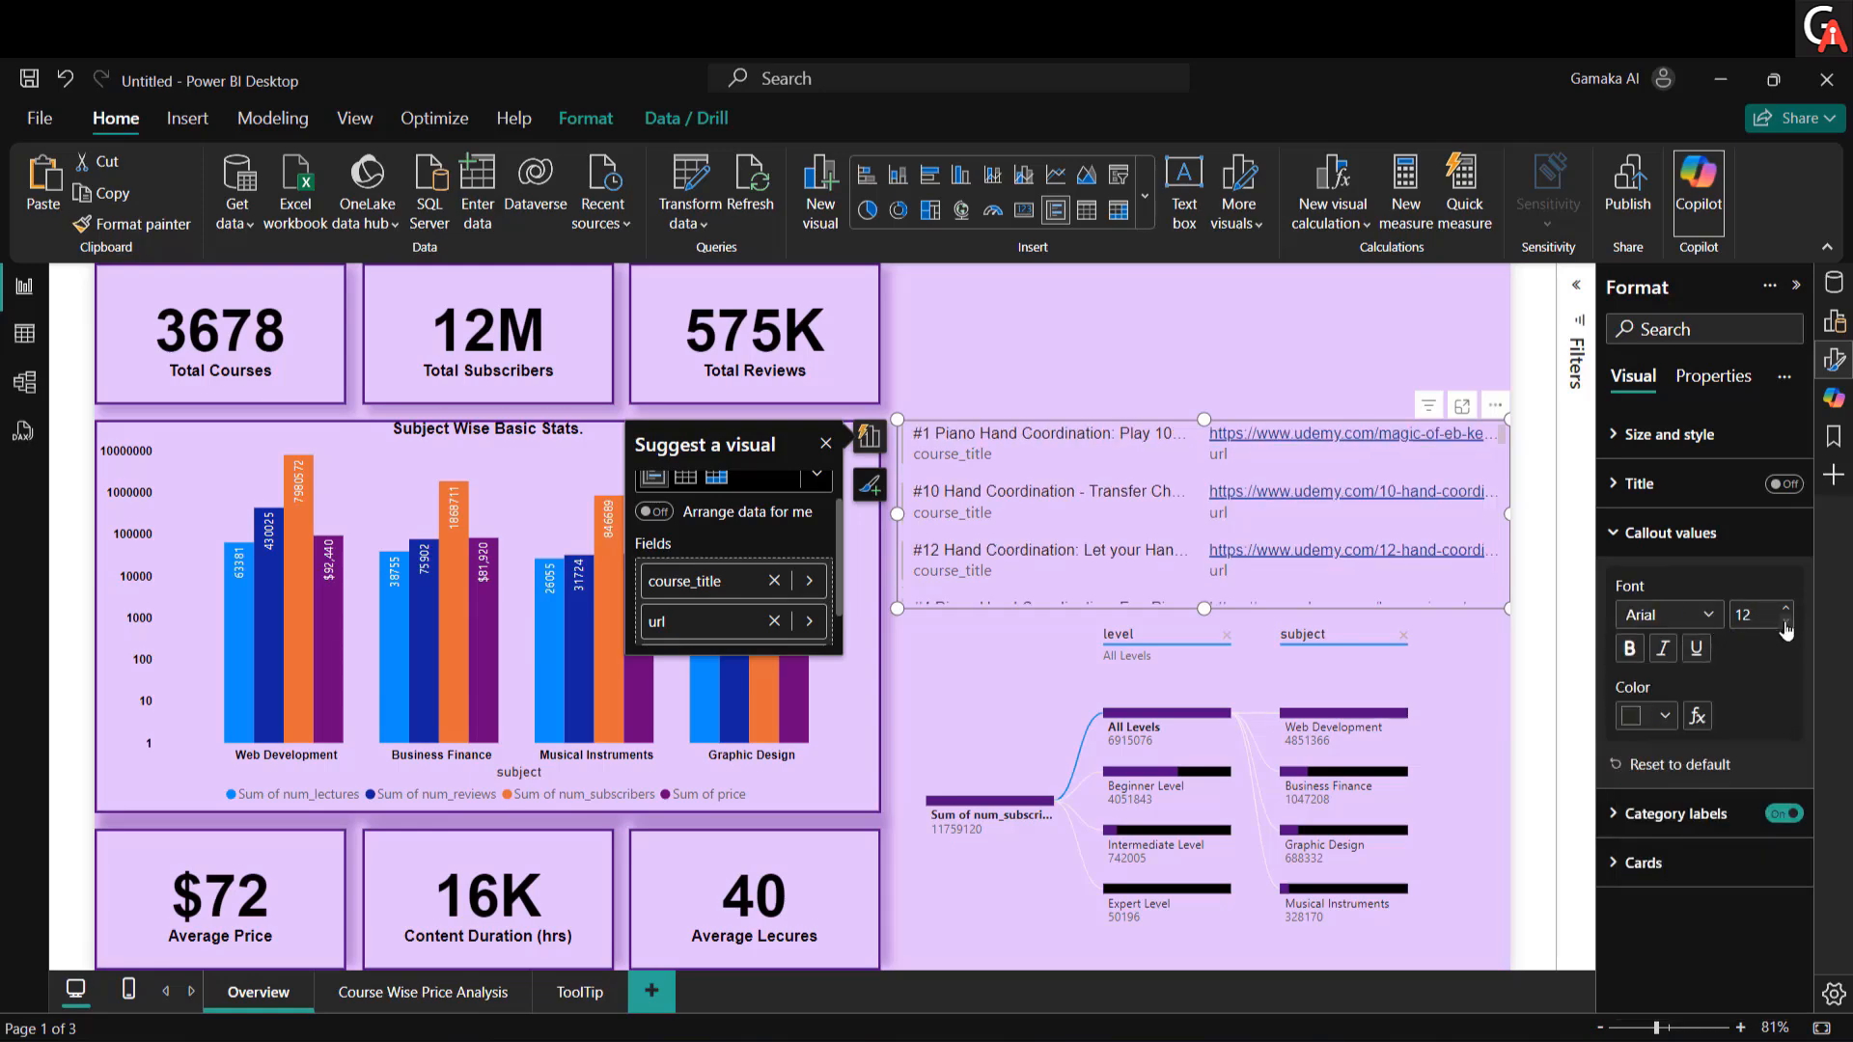
click(1658, 722)
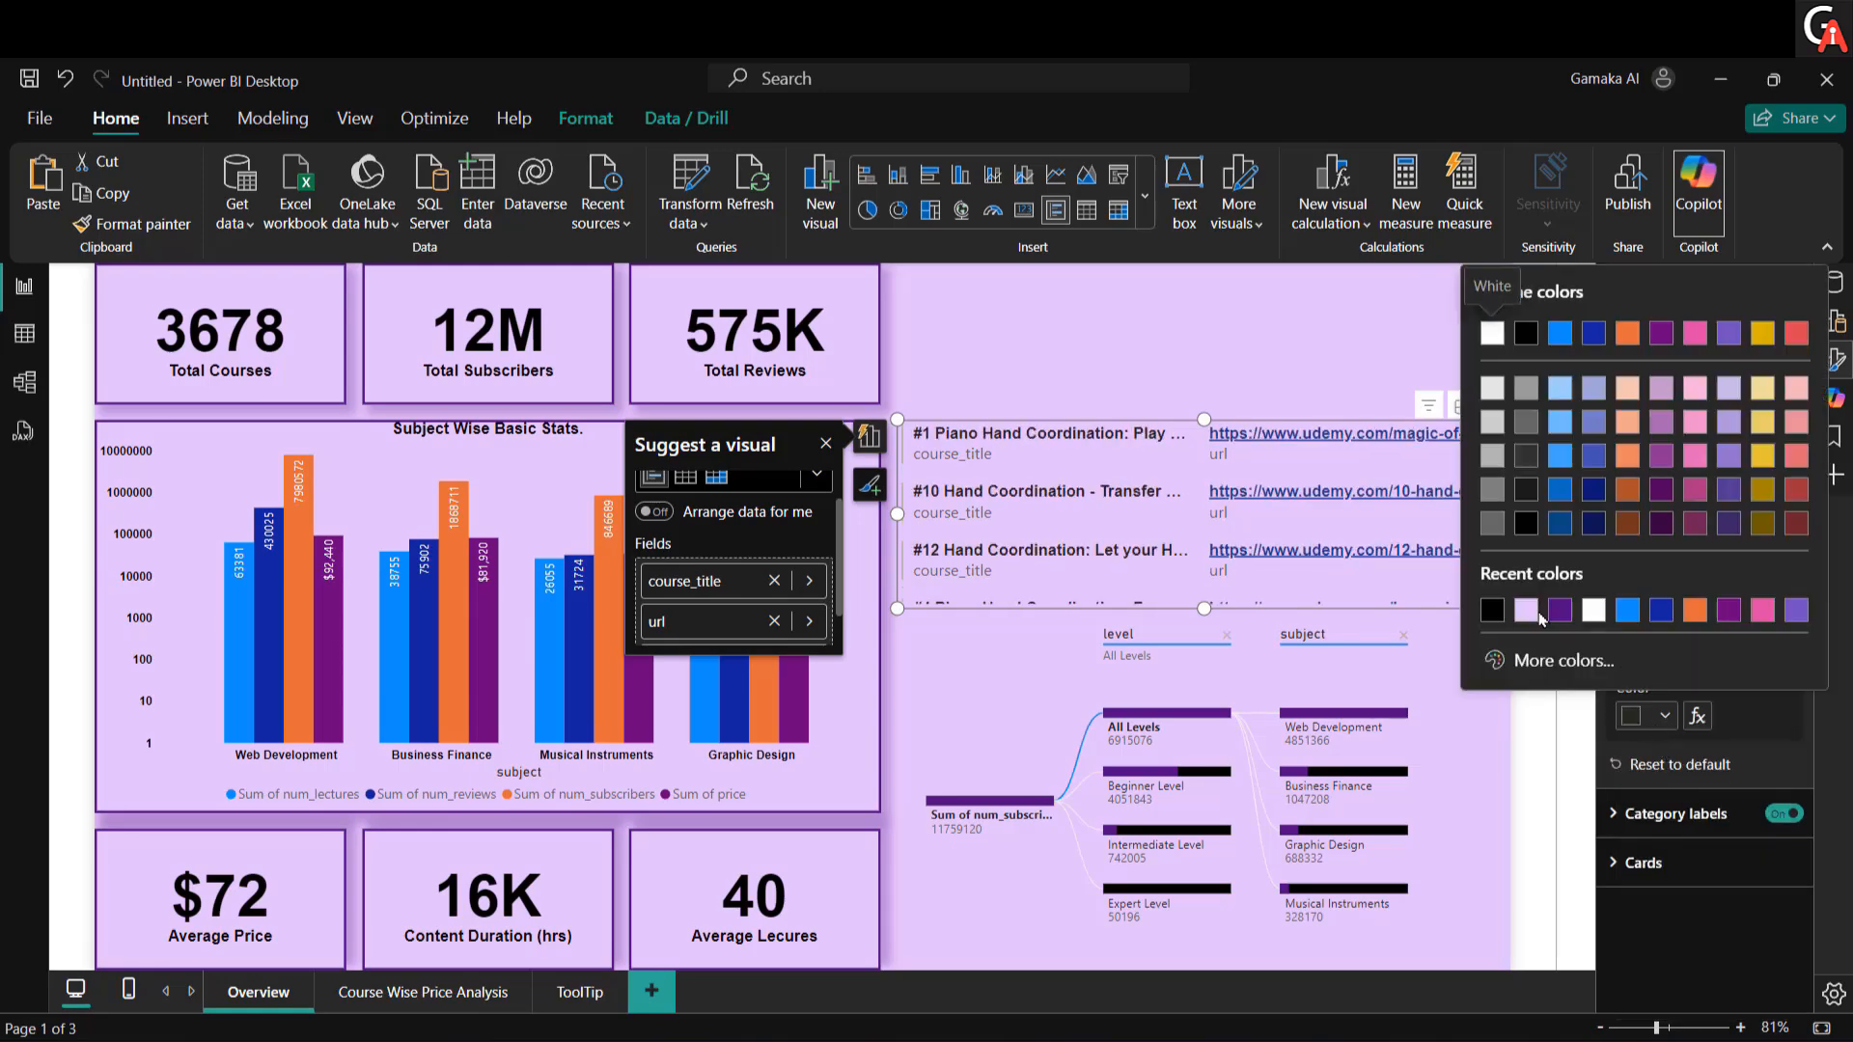
click(1491, 609)
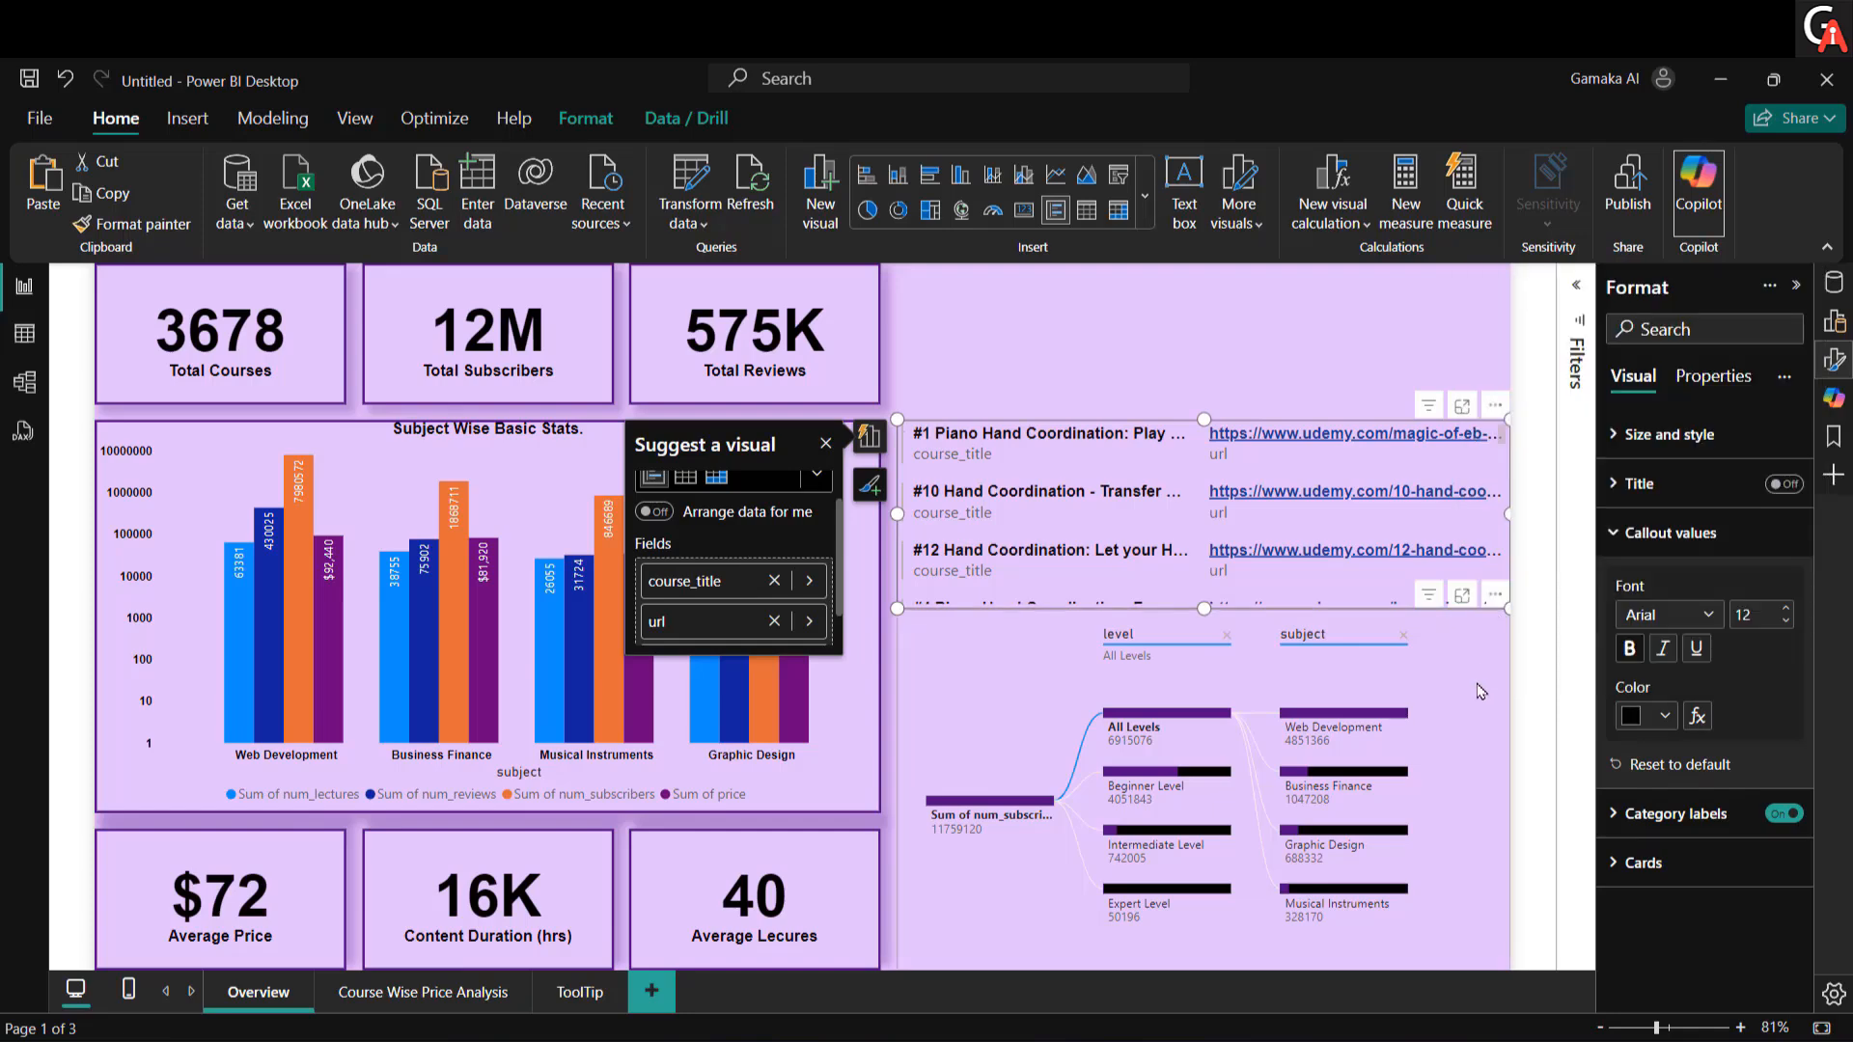
Step: Turn off the multi-row card's category labels and deselect the card
click(1650, 550)
click(1652, 584)
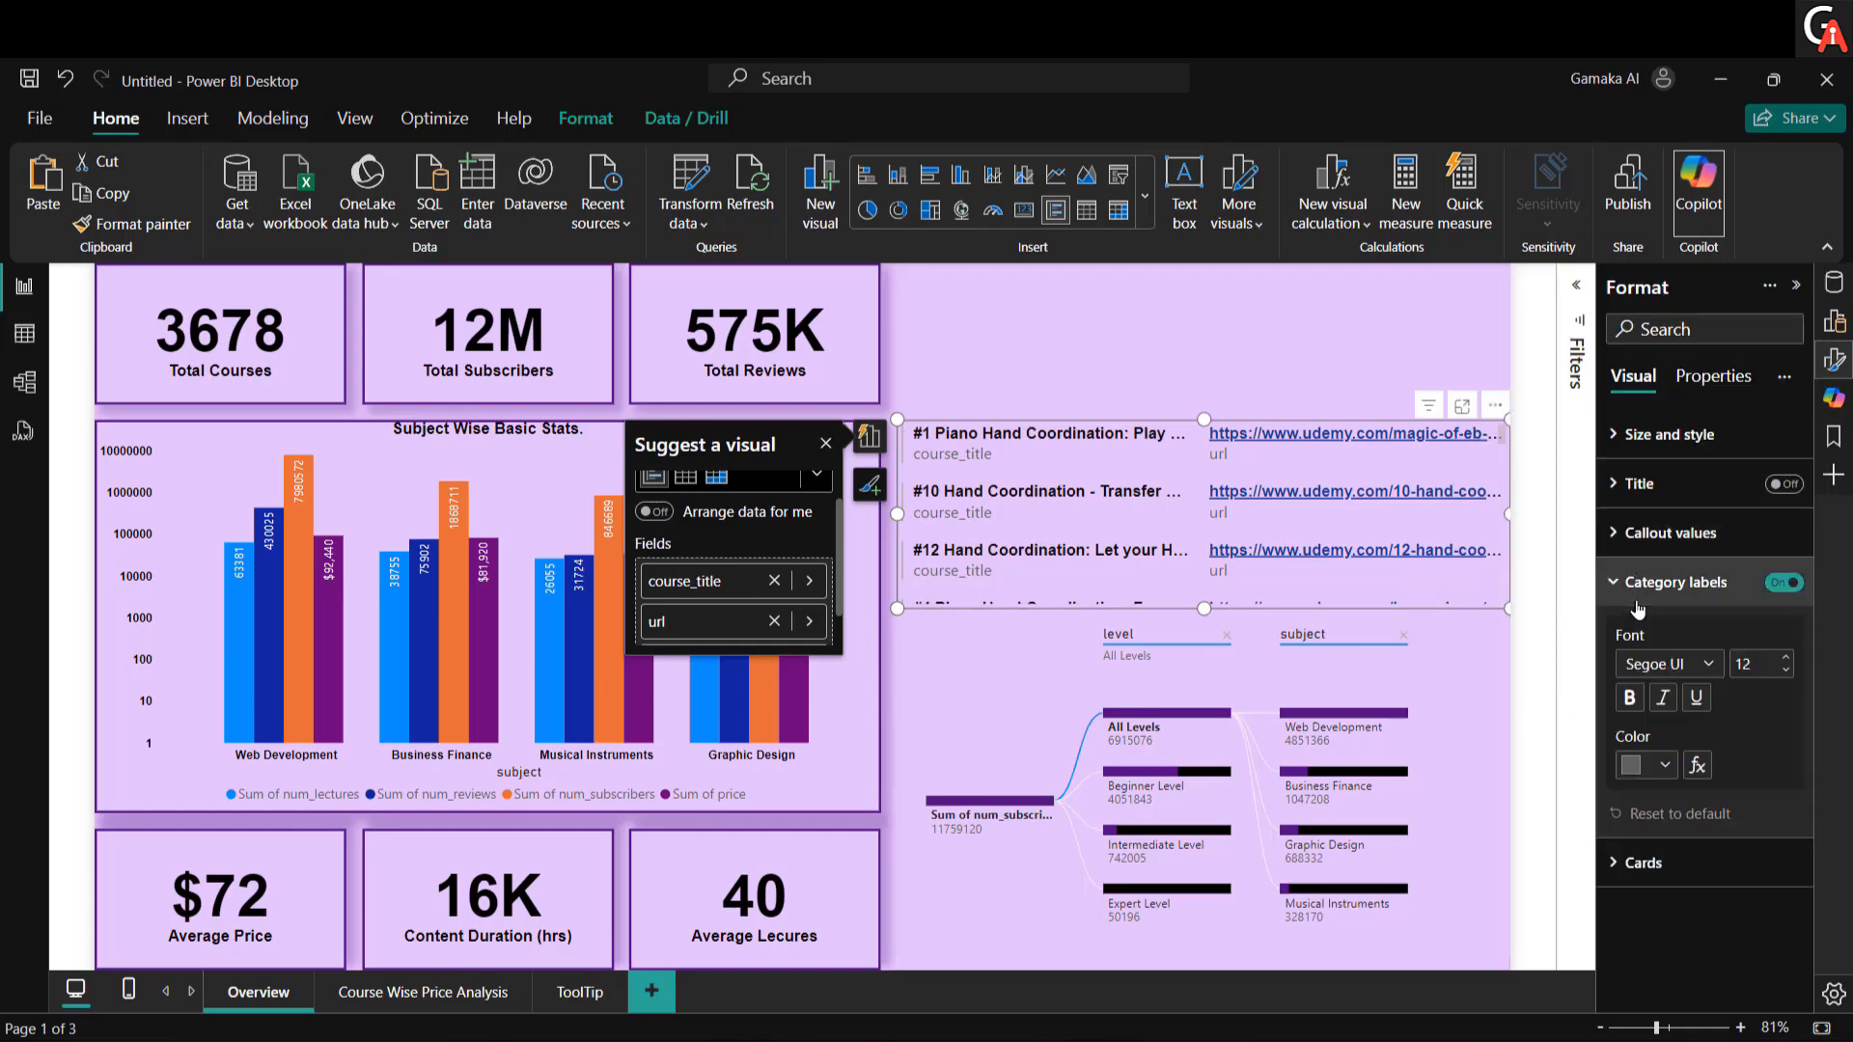
click(1707, 664)
scroll(1698, 434, up, 5)
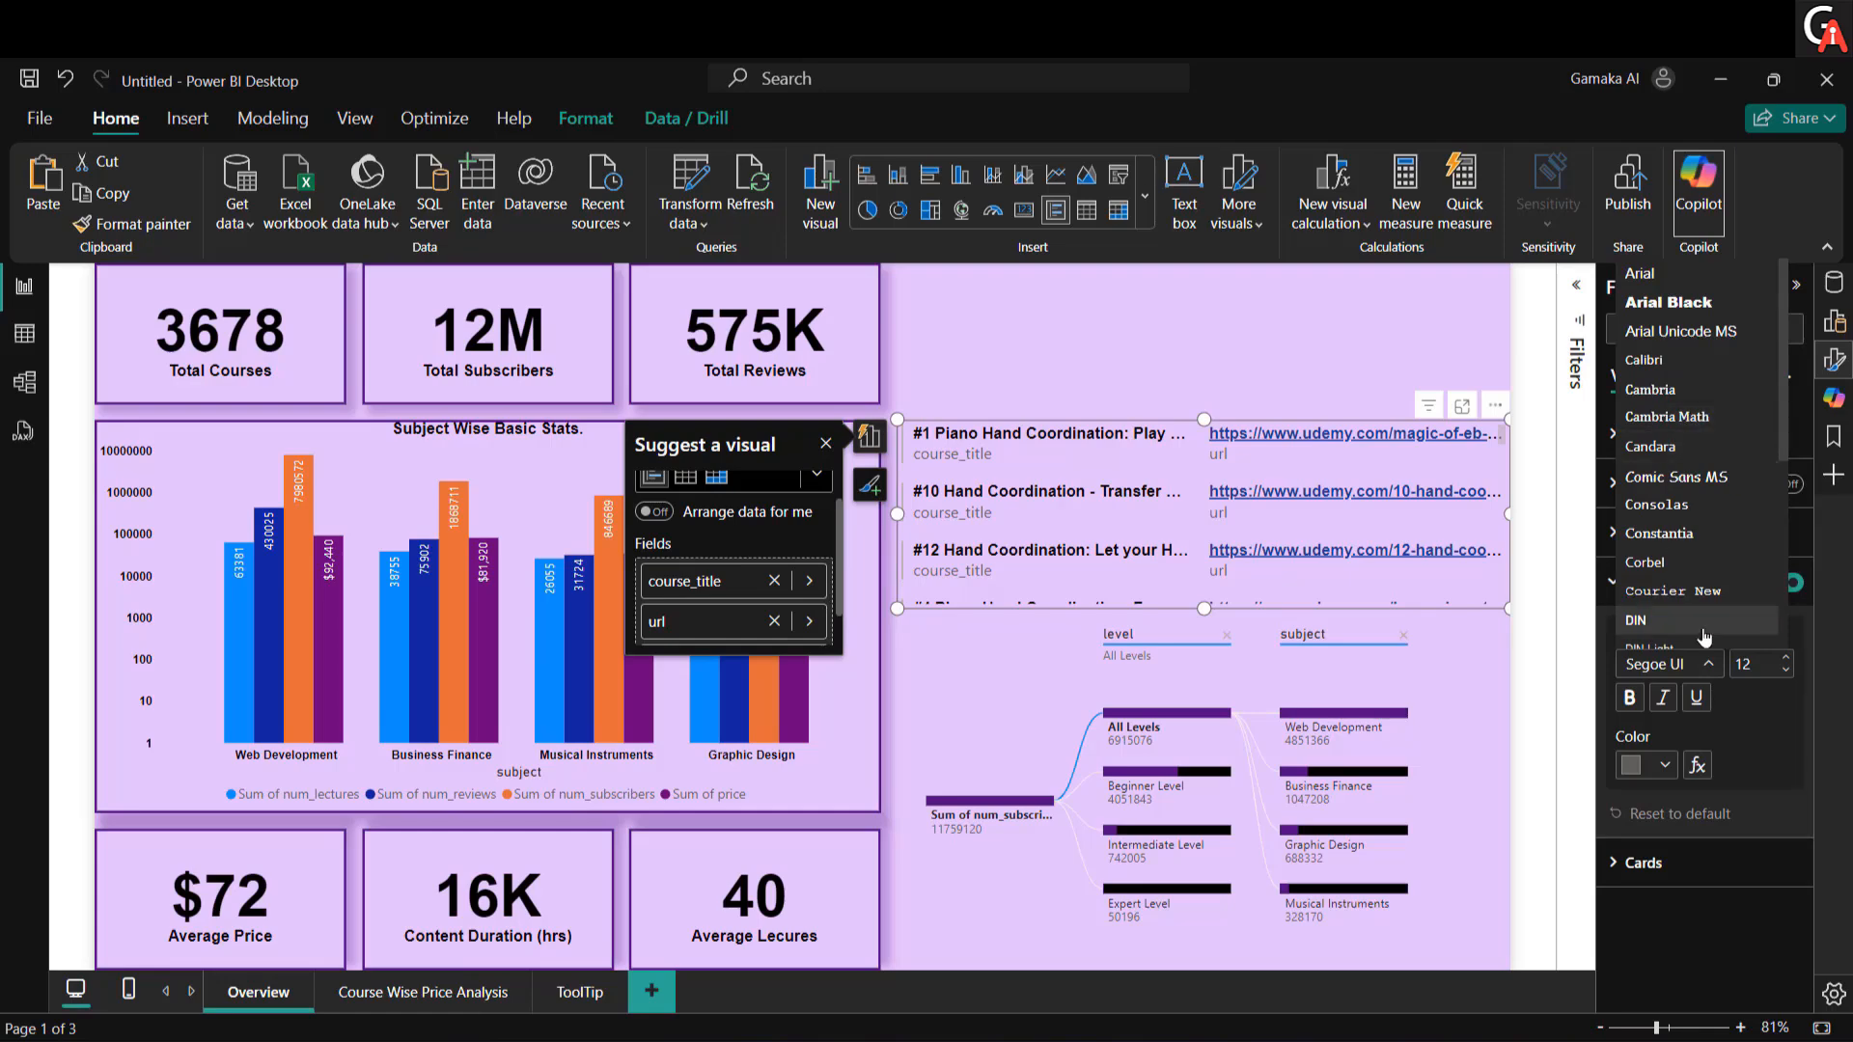
click(1792, 584)
click(1792, 585)
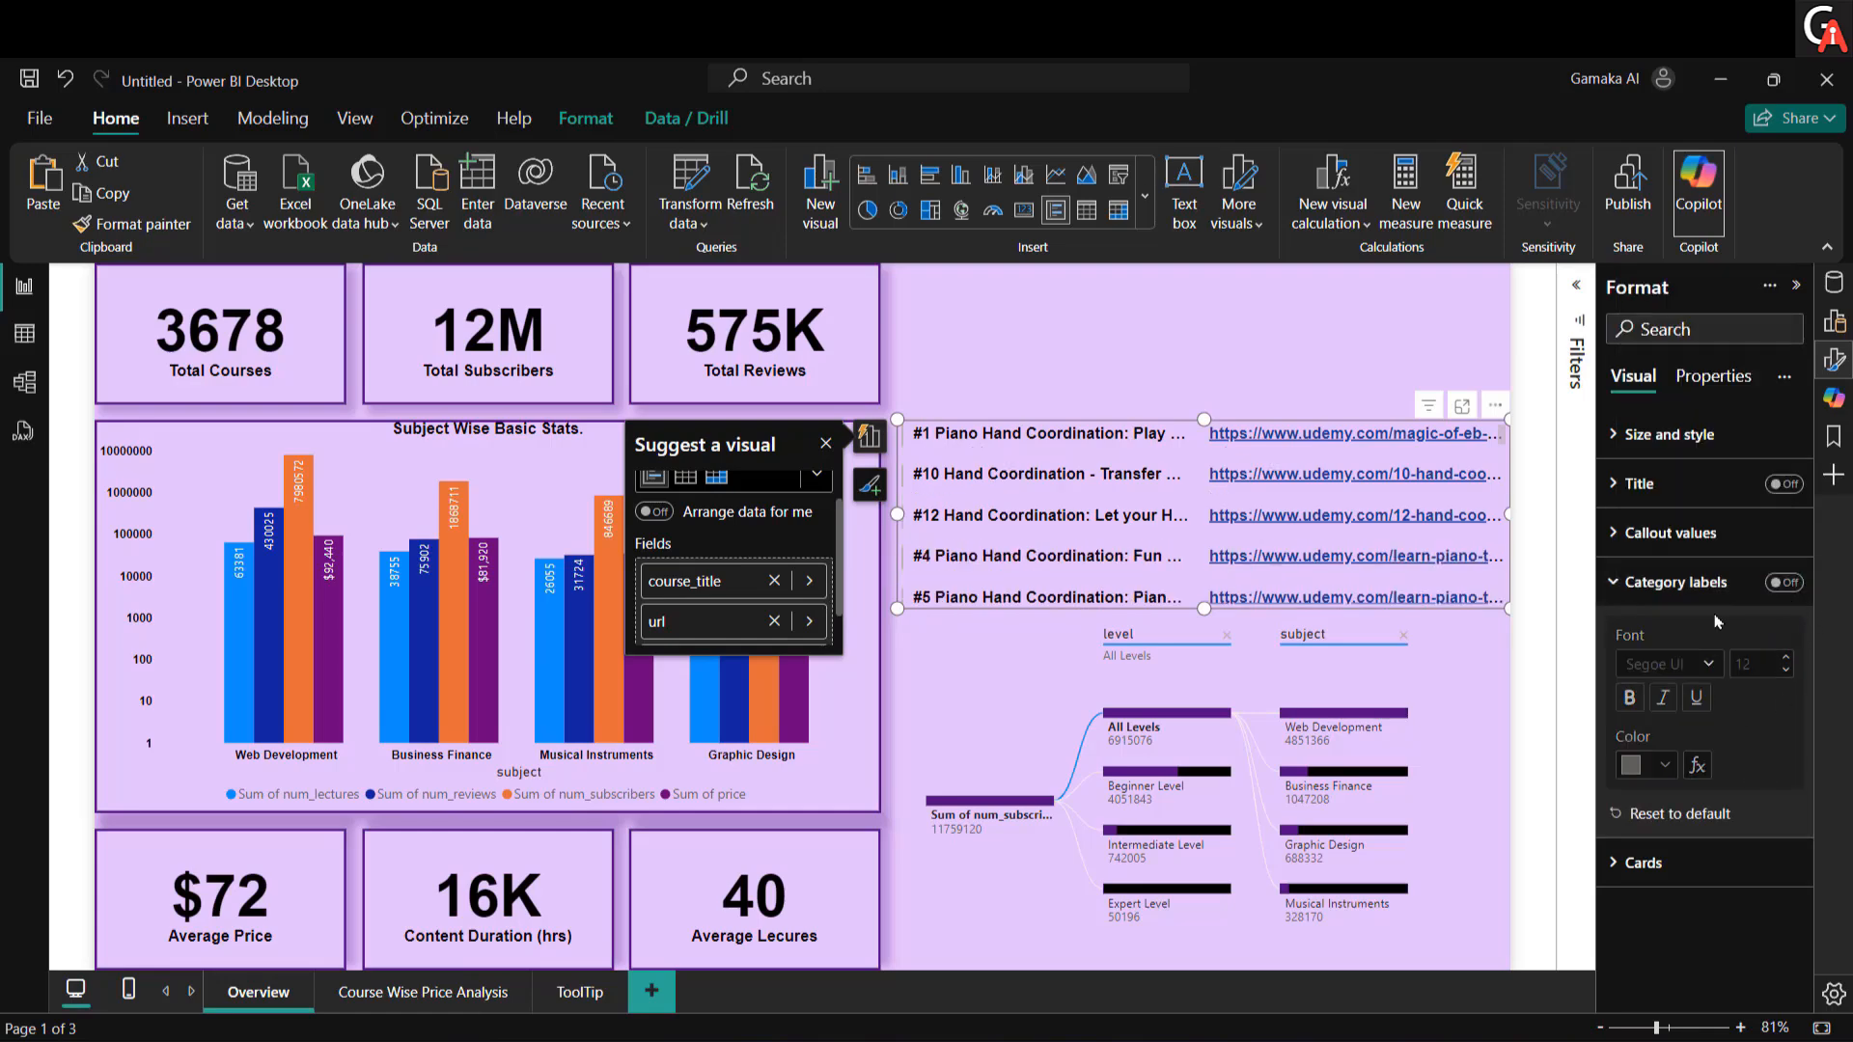
click(1216, 372)
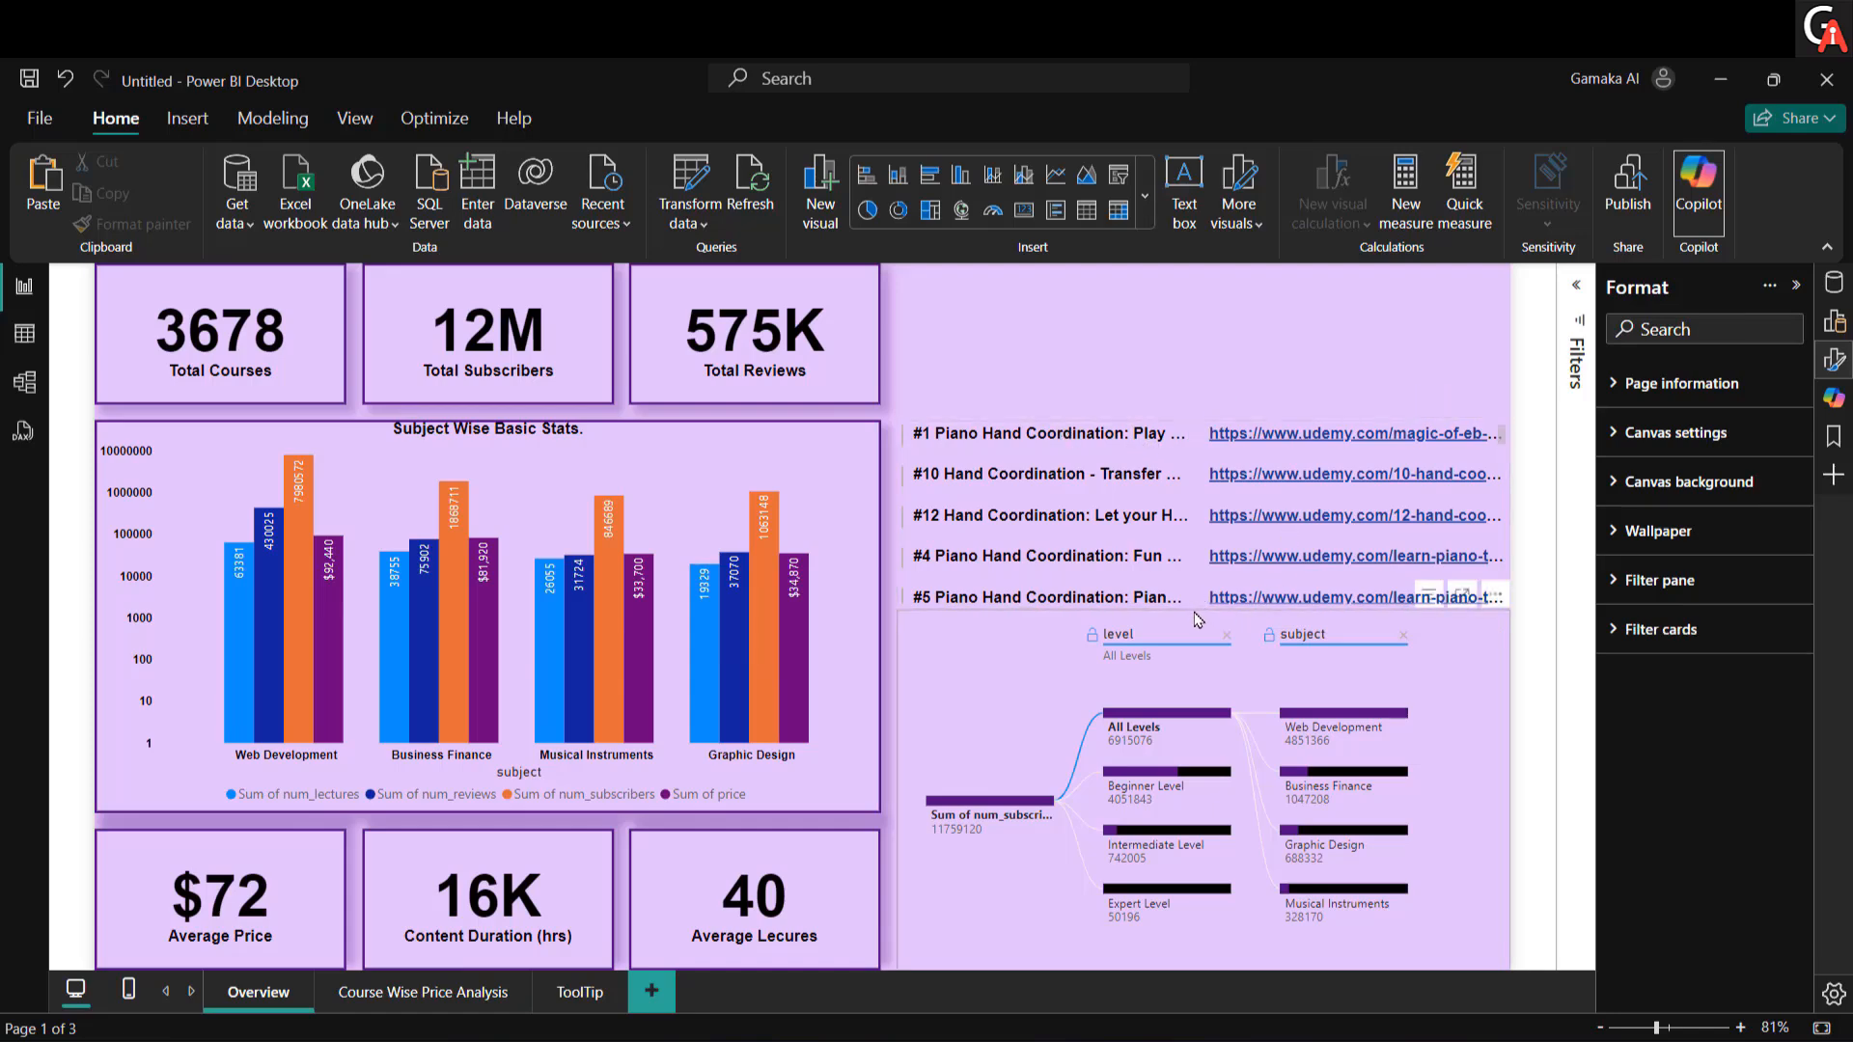
Step: Set the multi-row card's accent bar color to the recently used dark purple, and deselect the card
click(1198, 620)
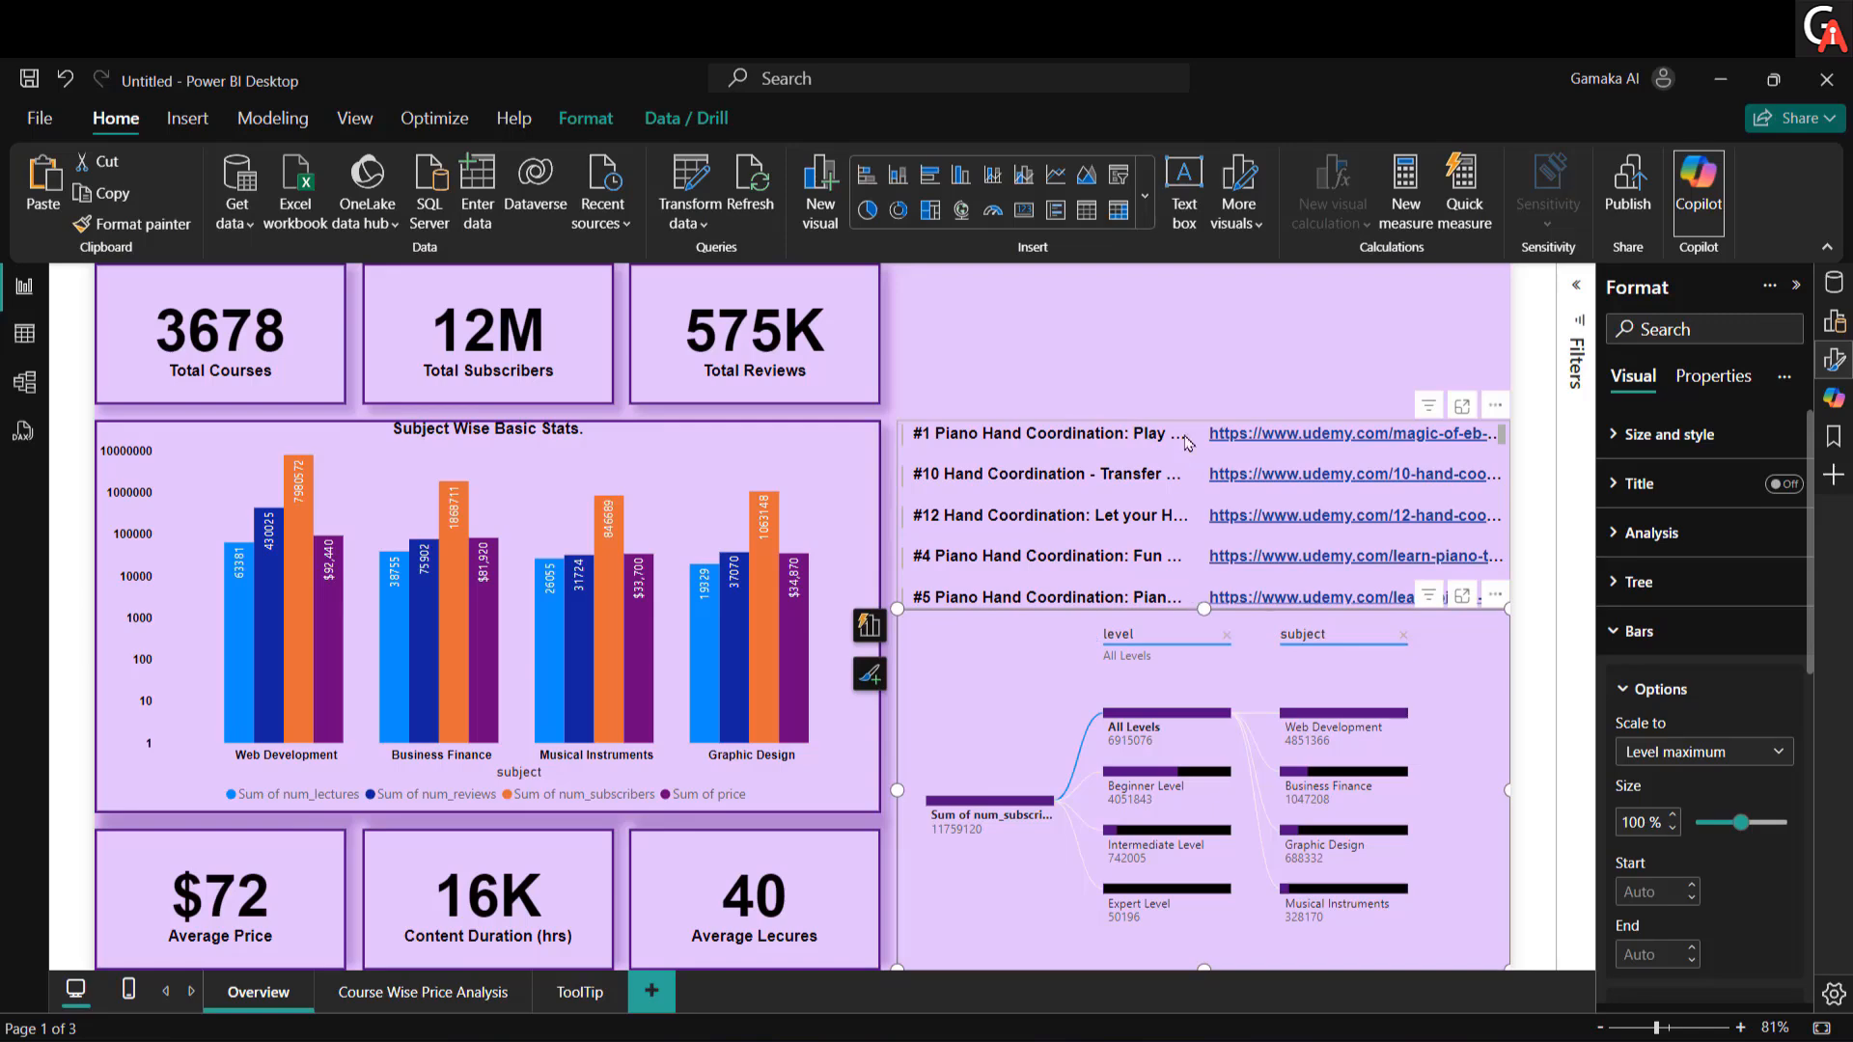
right_click(1500, 417)
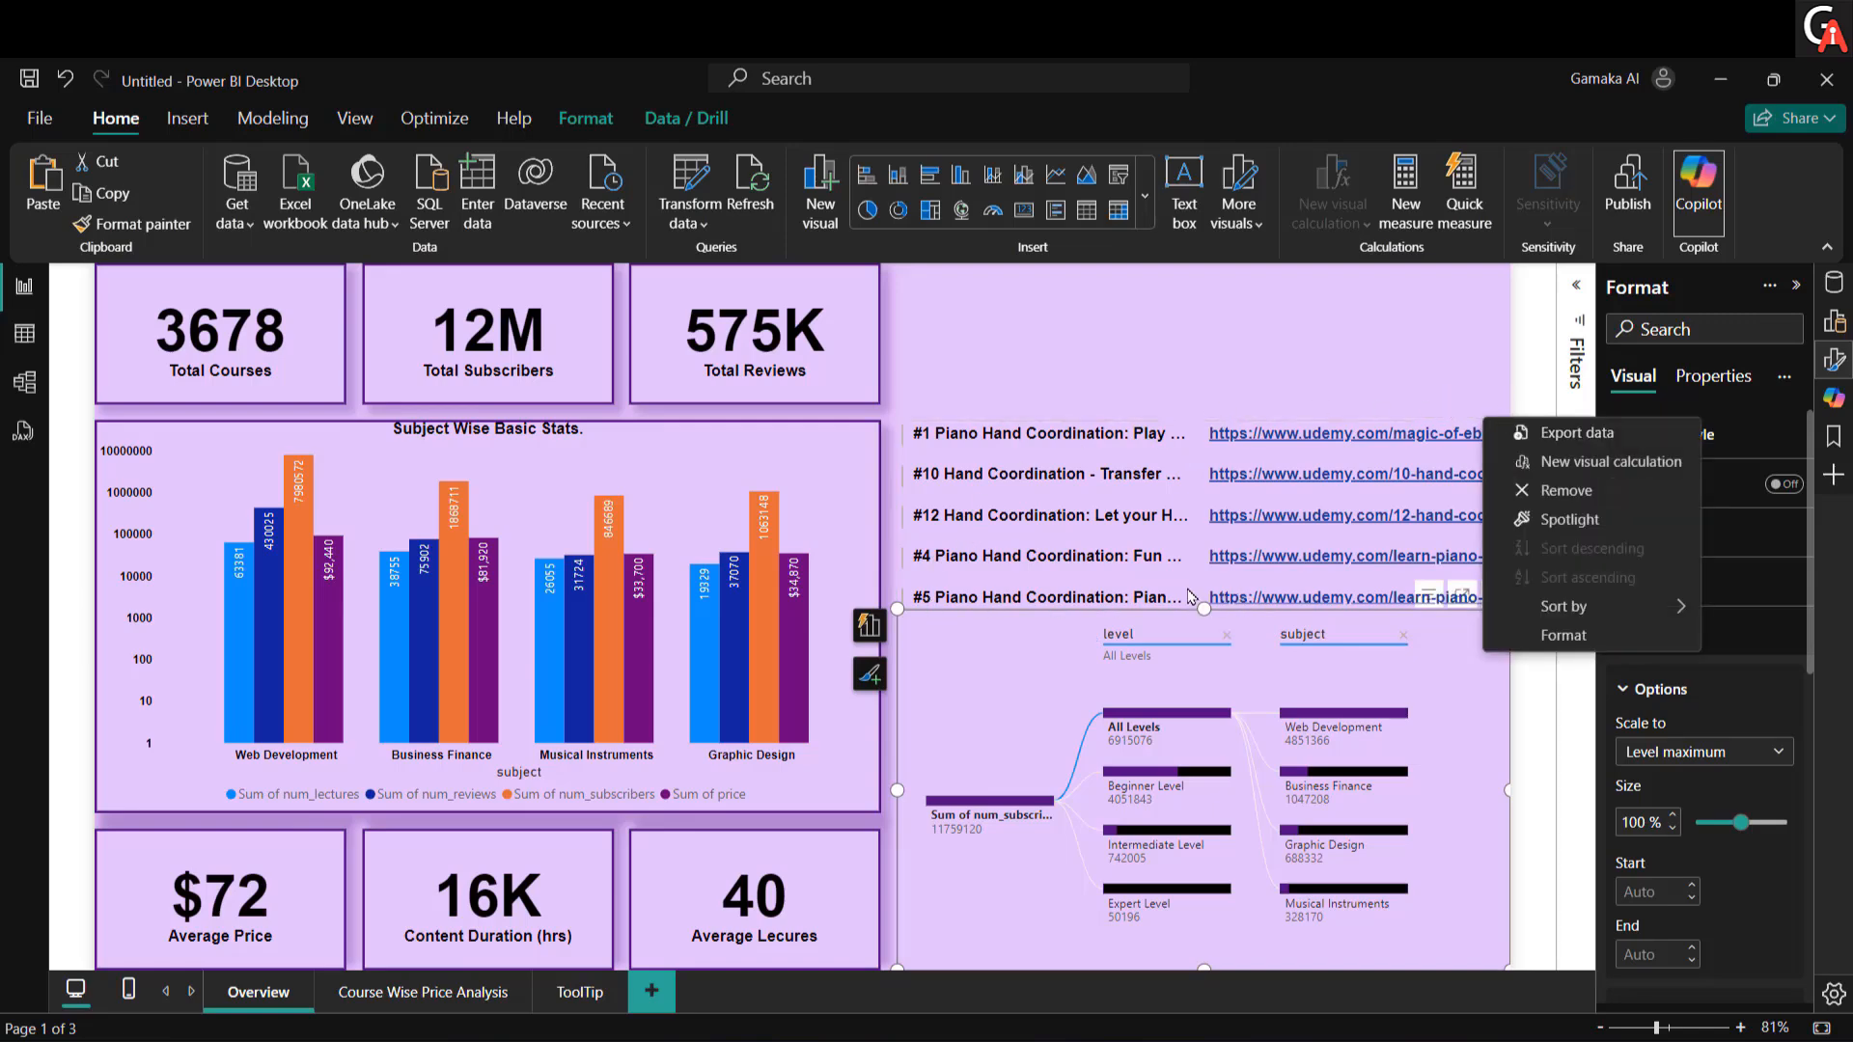
click(1192, 599)
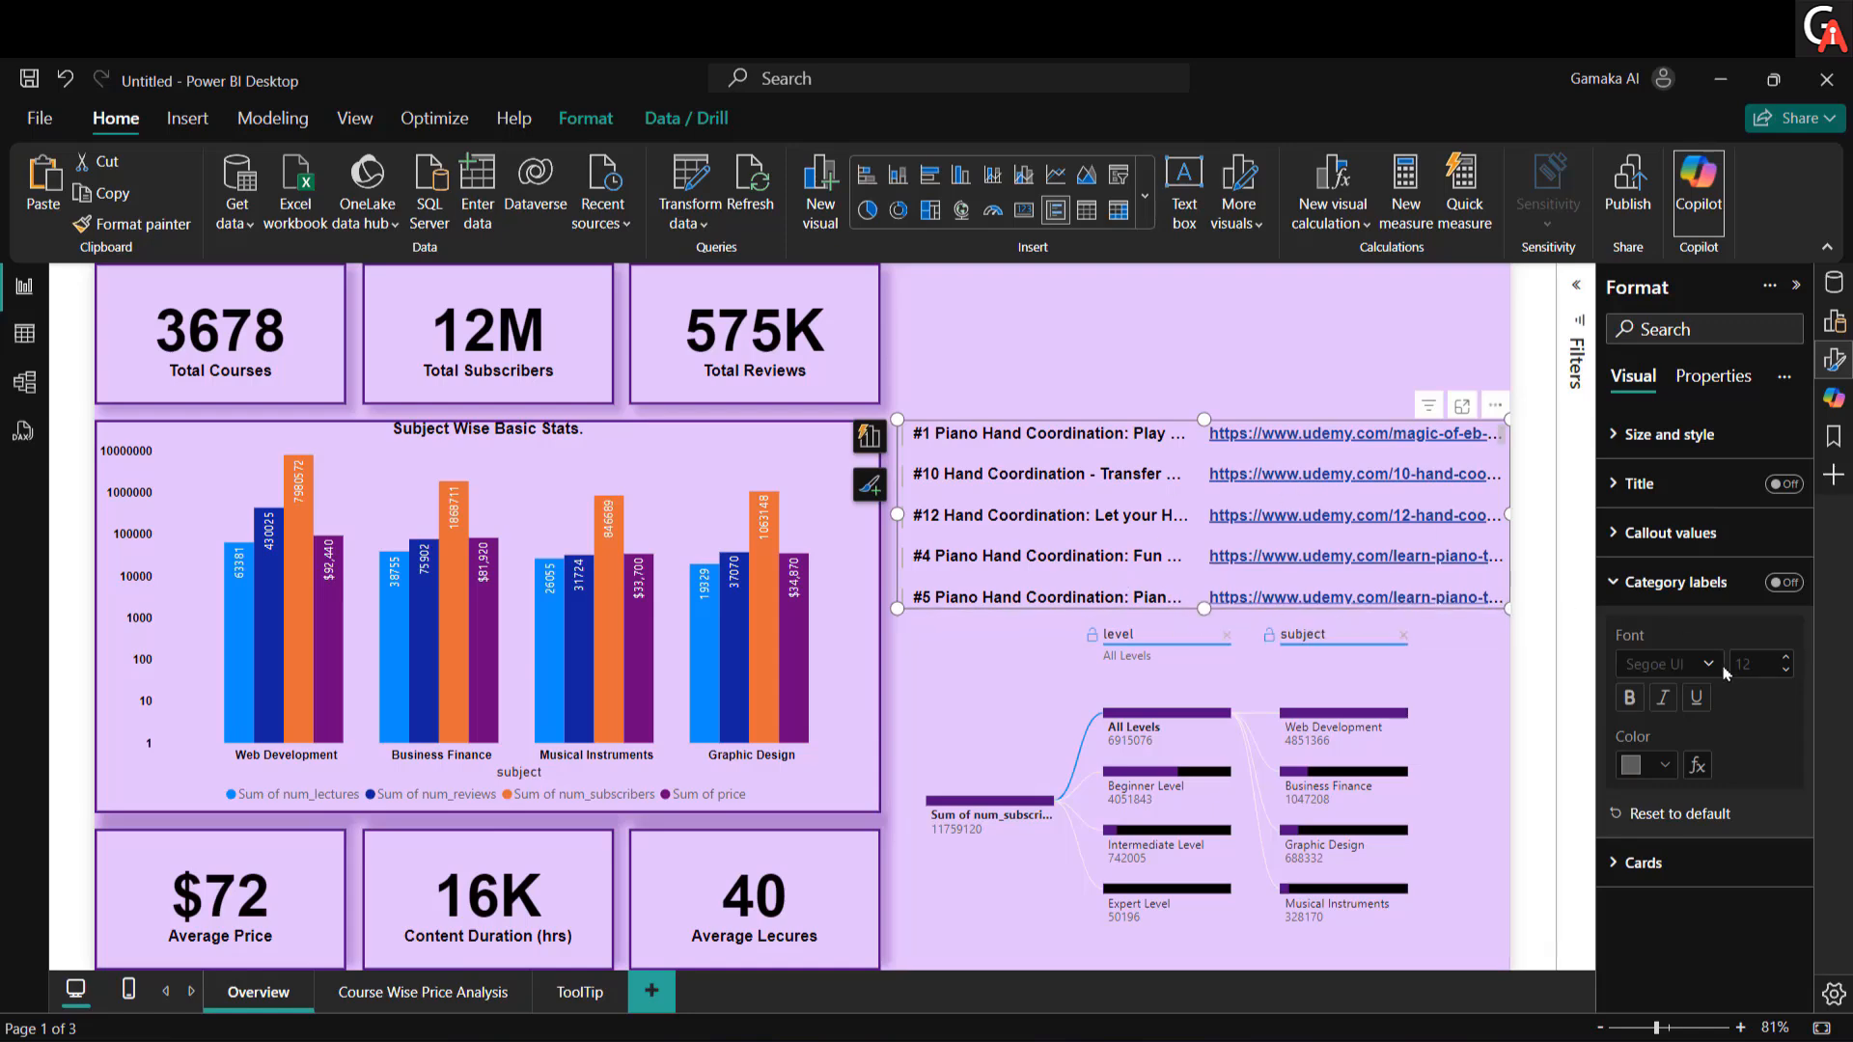
click(1732, 584)
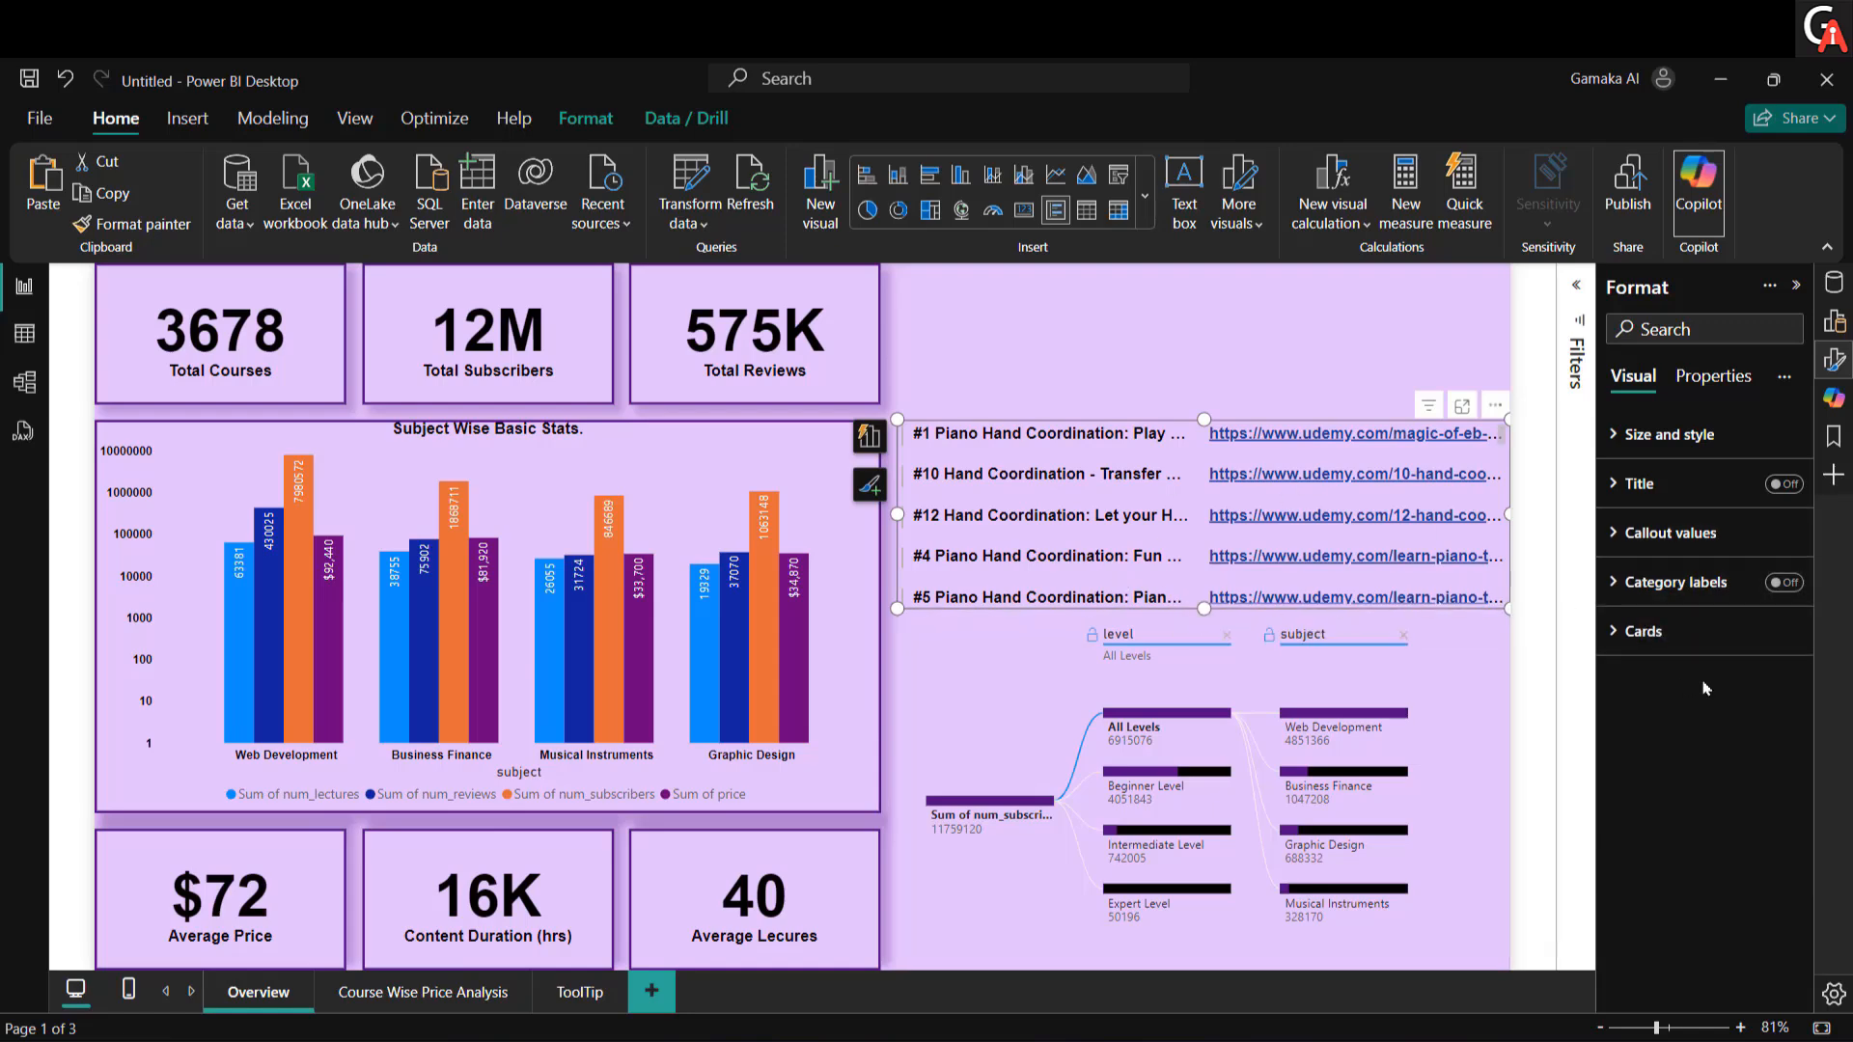
click(1670, 633)
click(1676, 803)
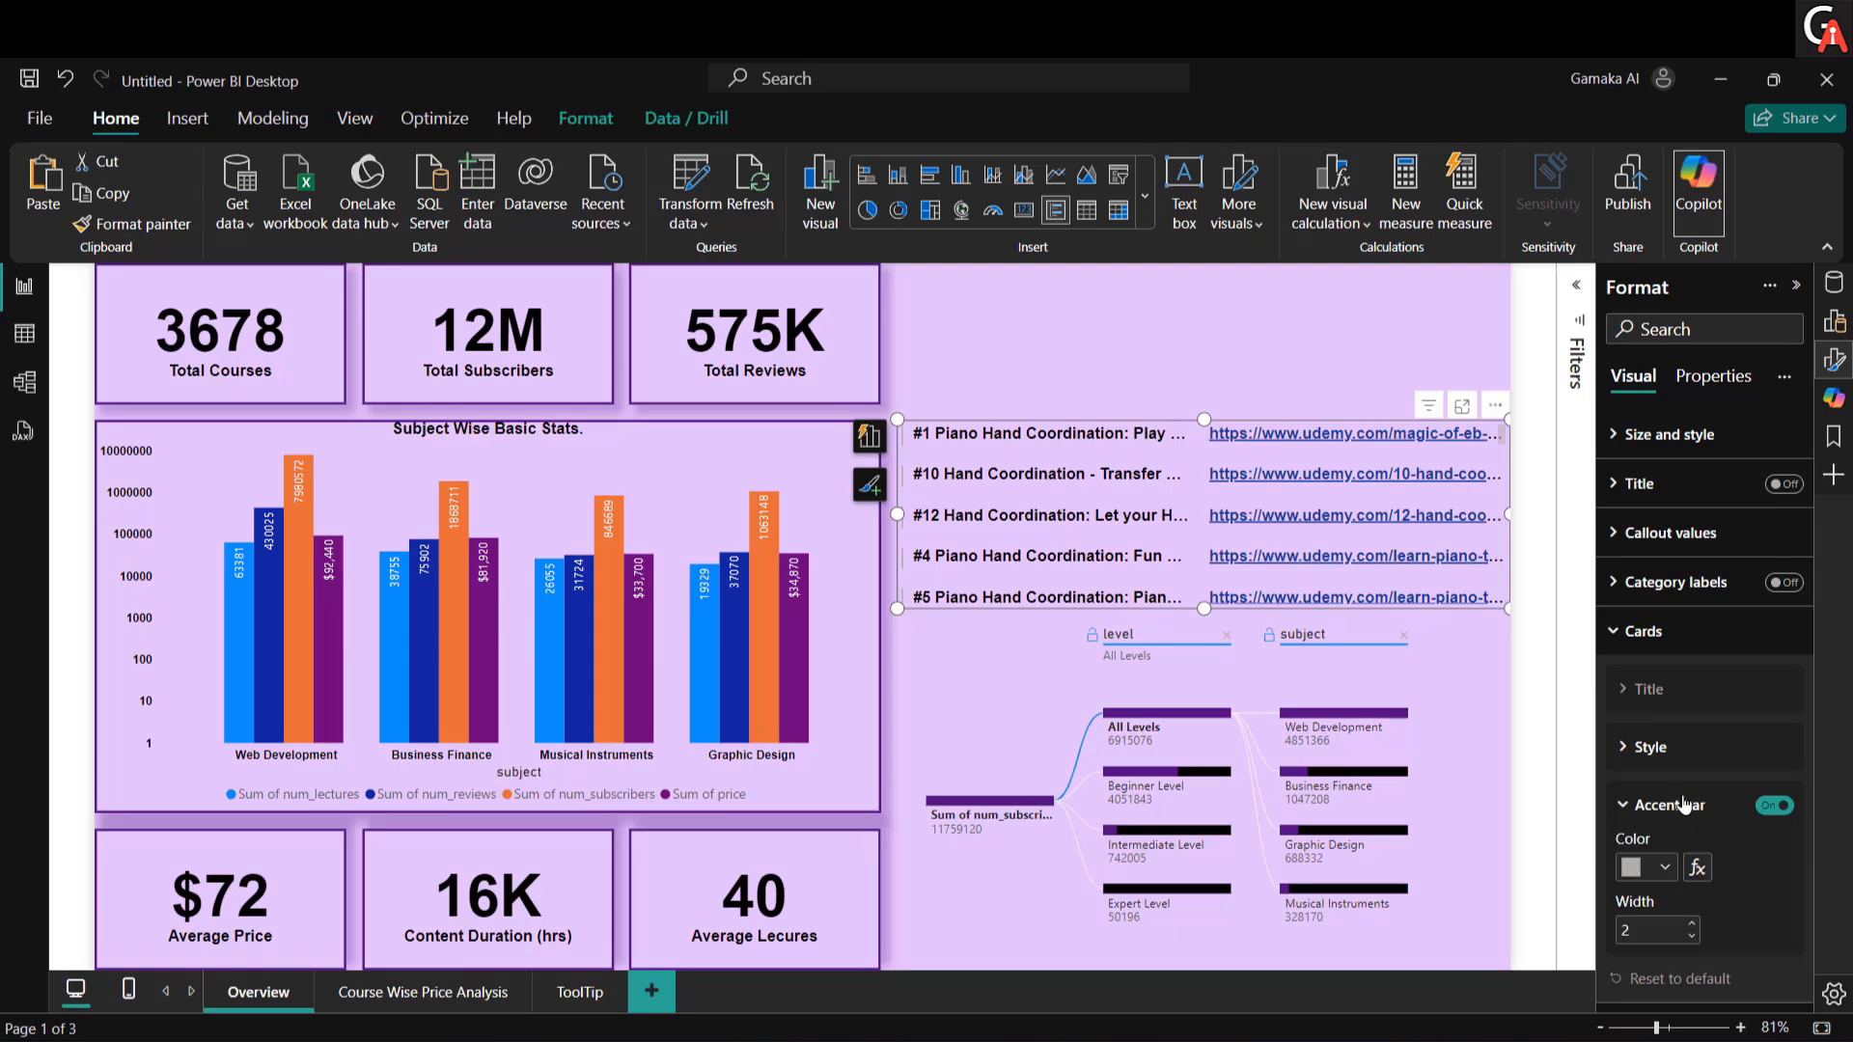
click(1662, 868)
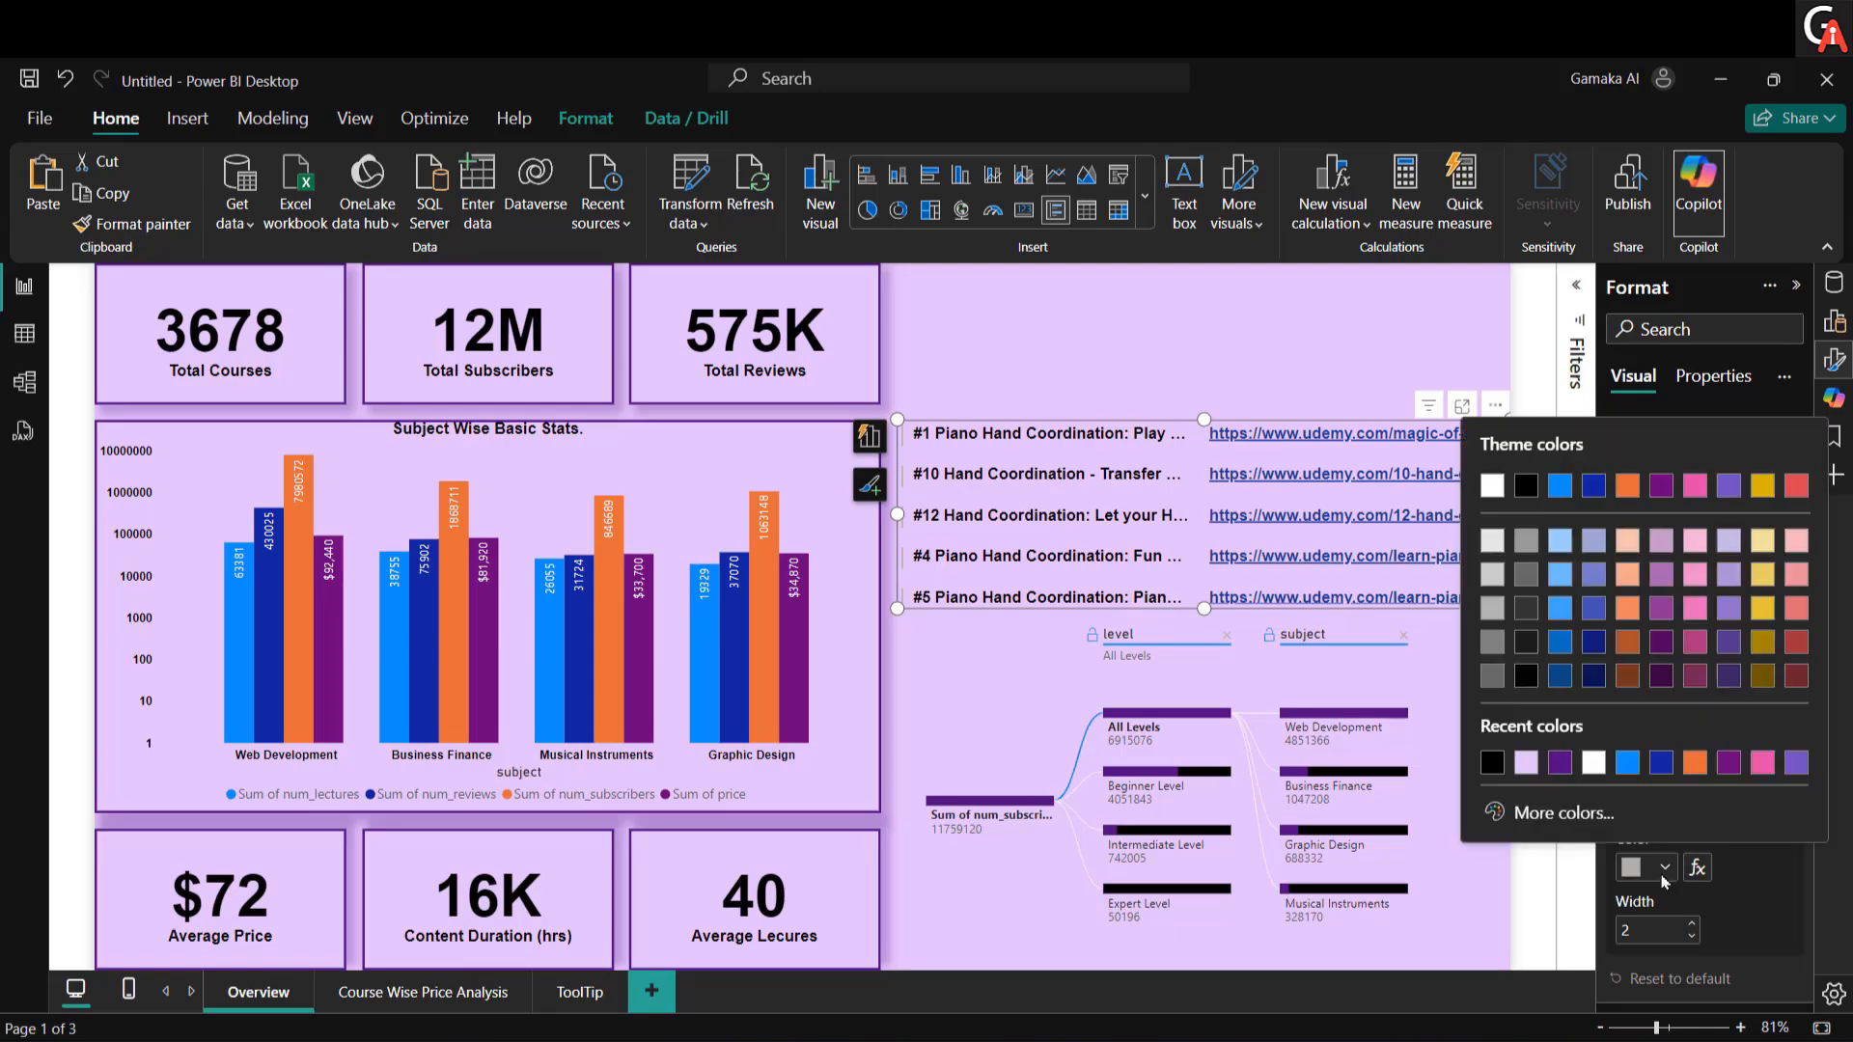
click(1560, 764)
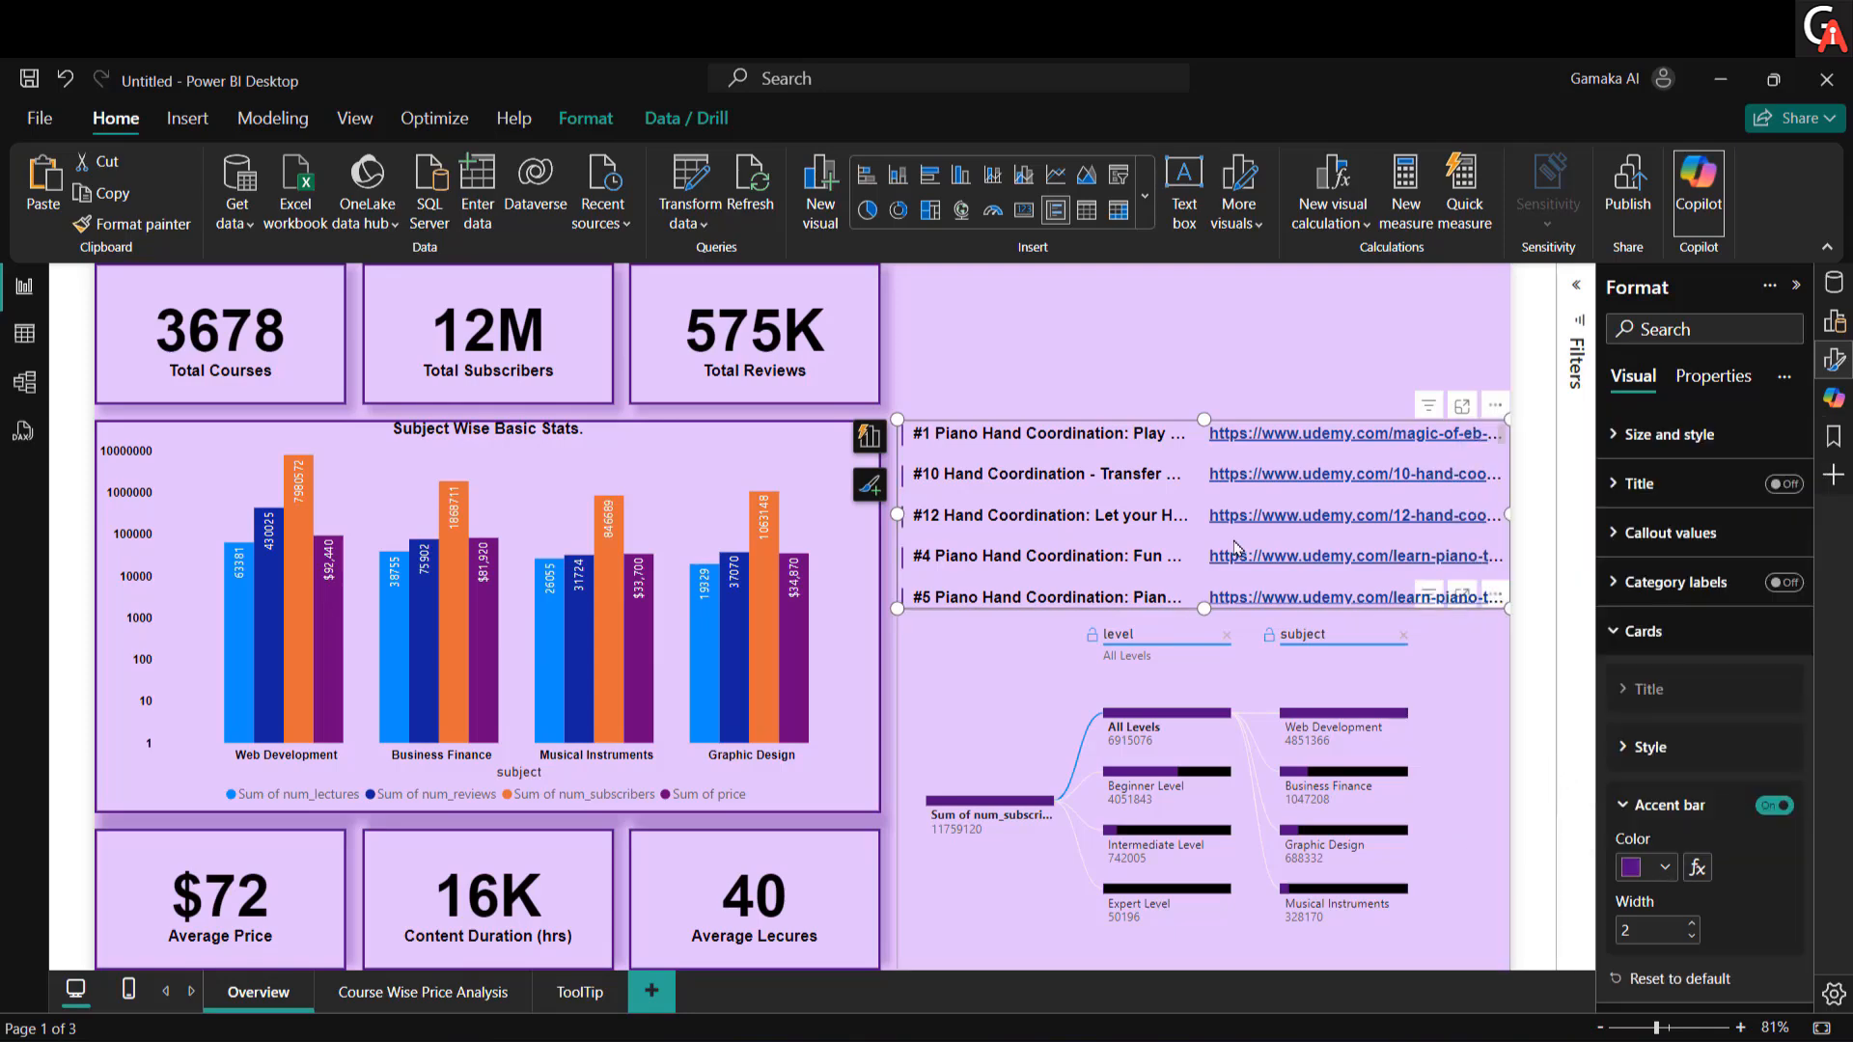
click(1126, 350)
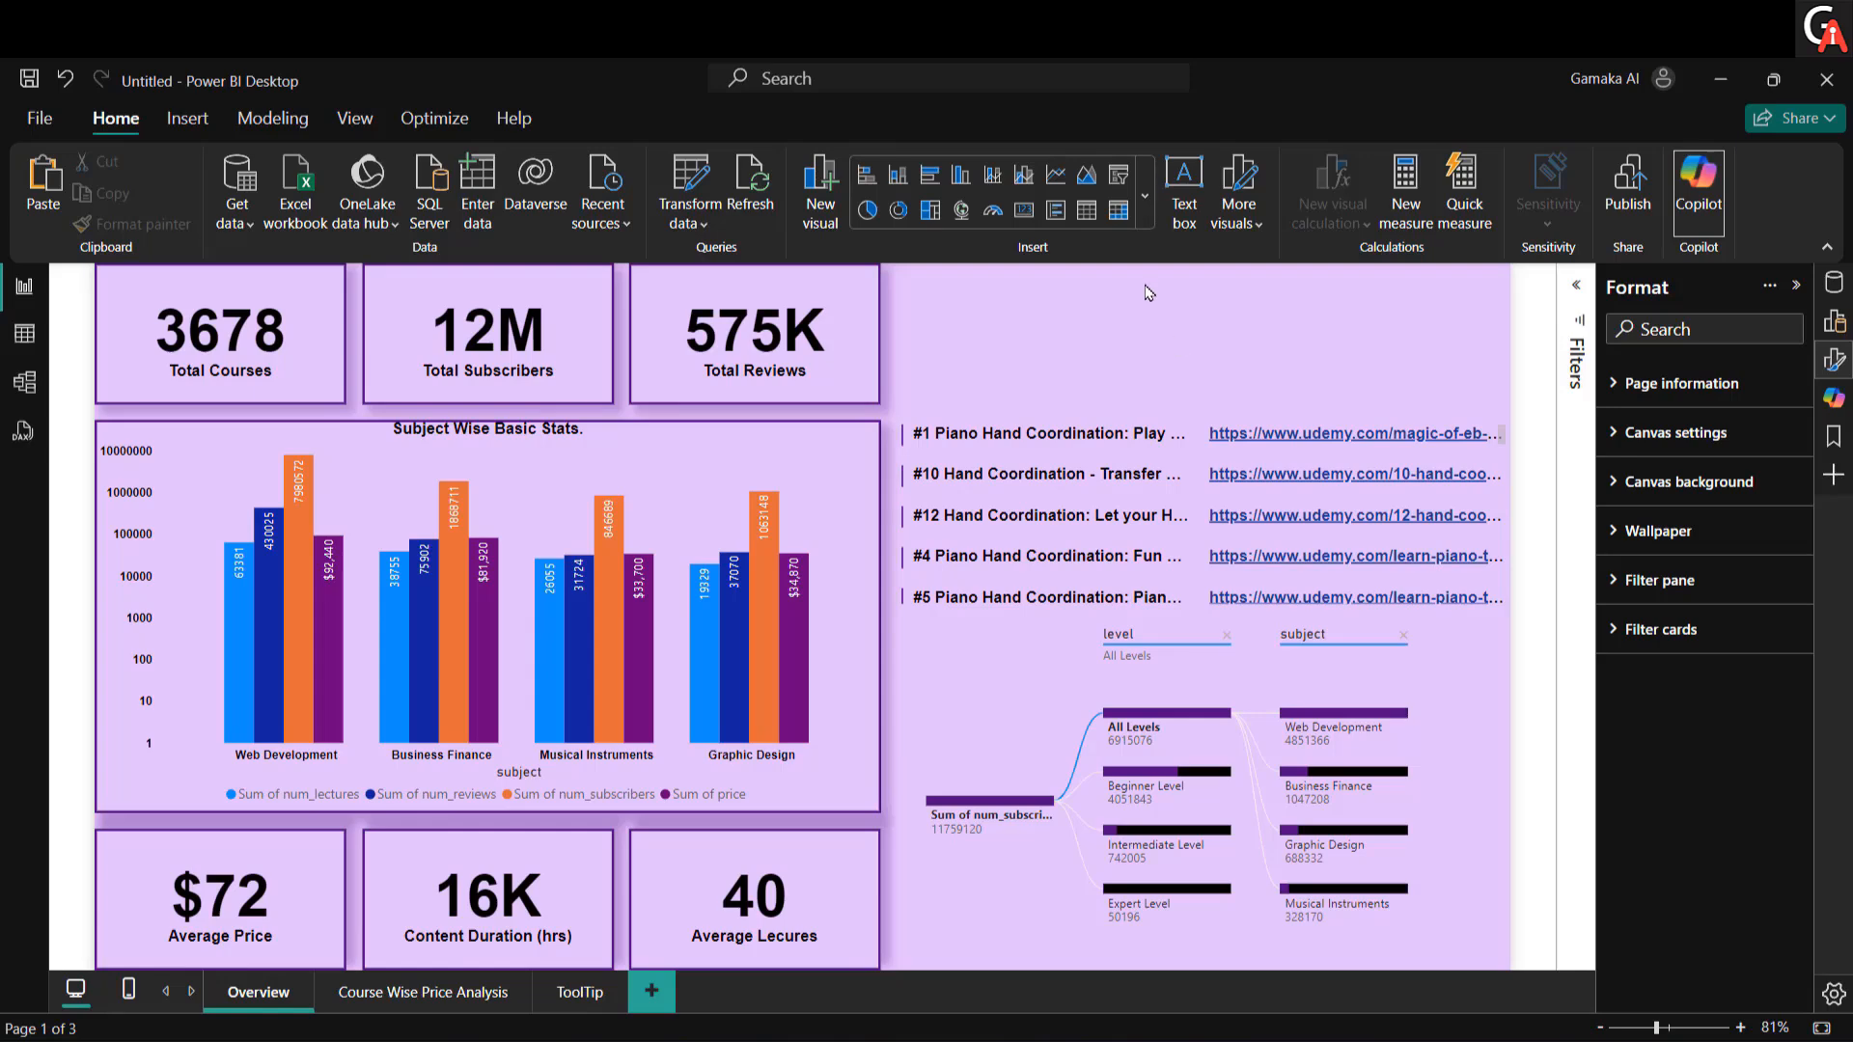
Step: Insert a slicer above the multi-row card and narrow it to about a third of its width
click(1144, 196)
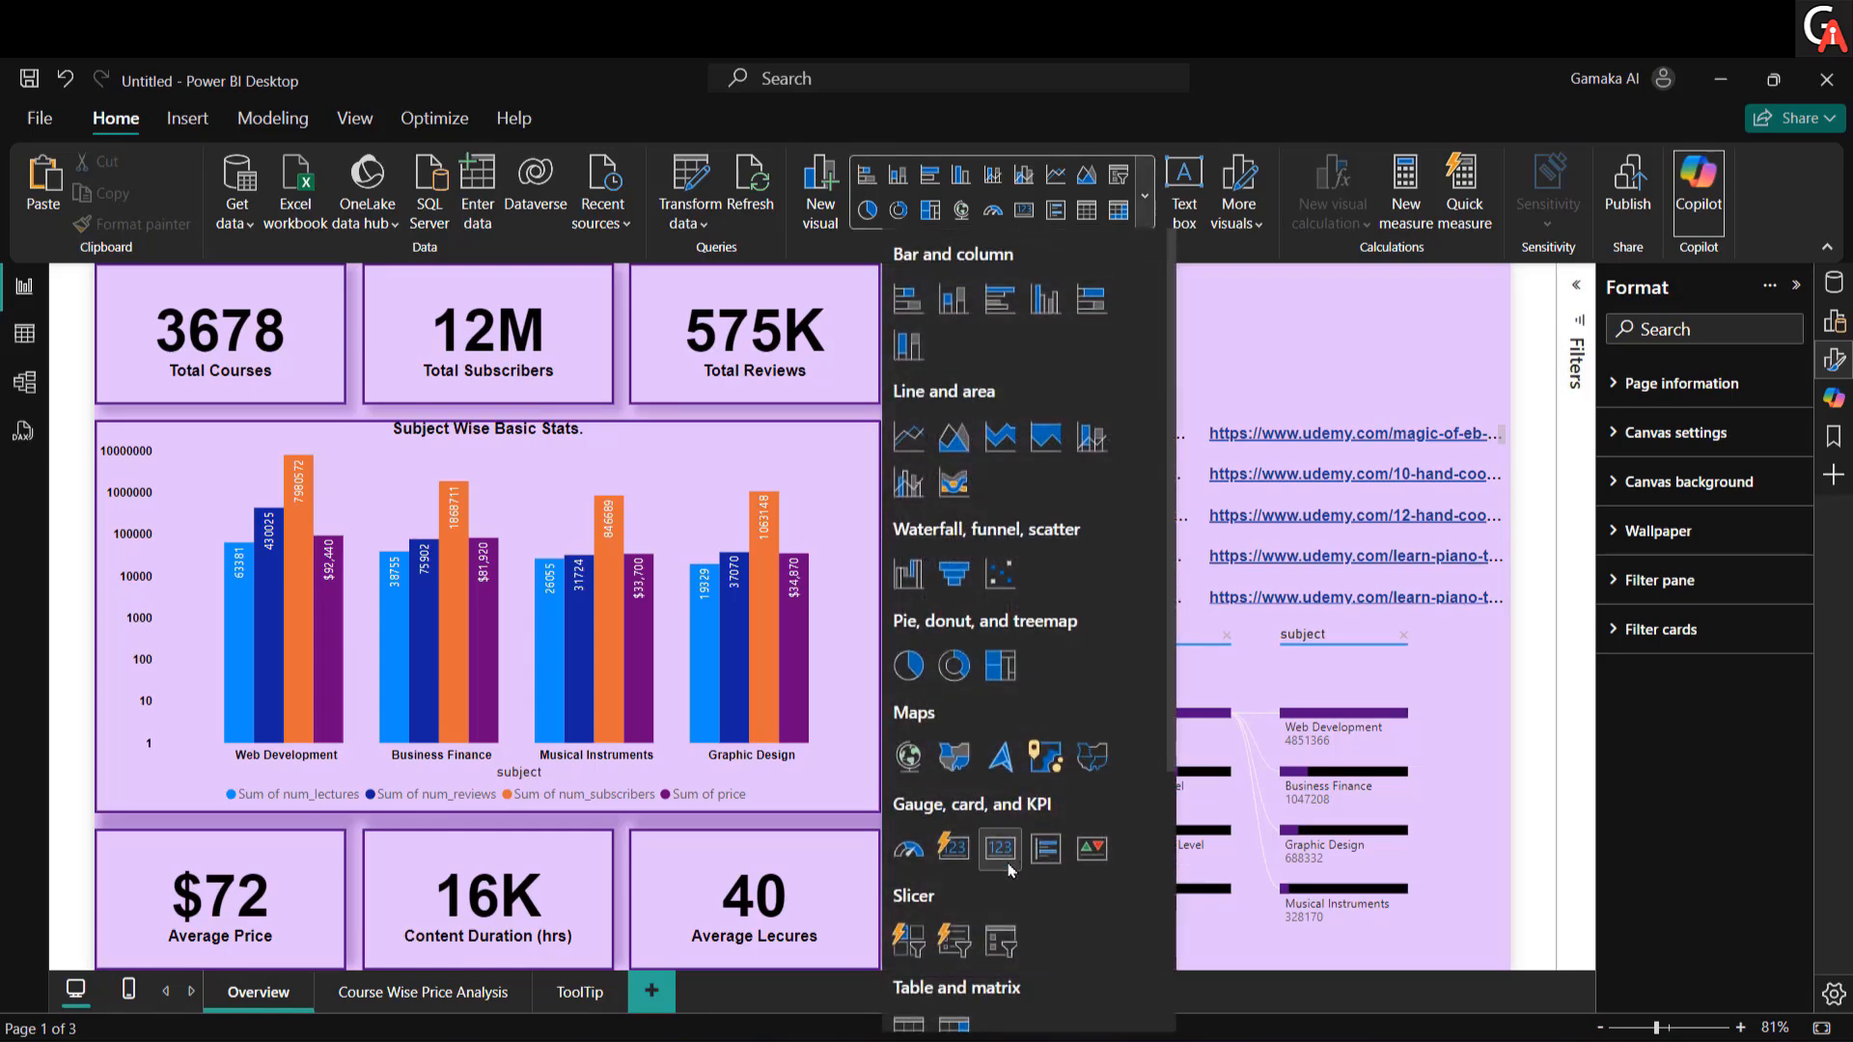
scroll(1001, 931, down, 3)
scroll(1001, 931, down, 1)
click(1000, 557)
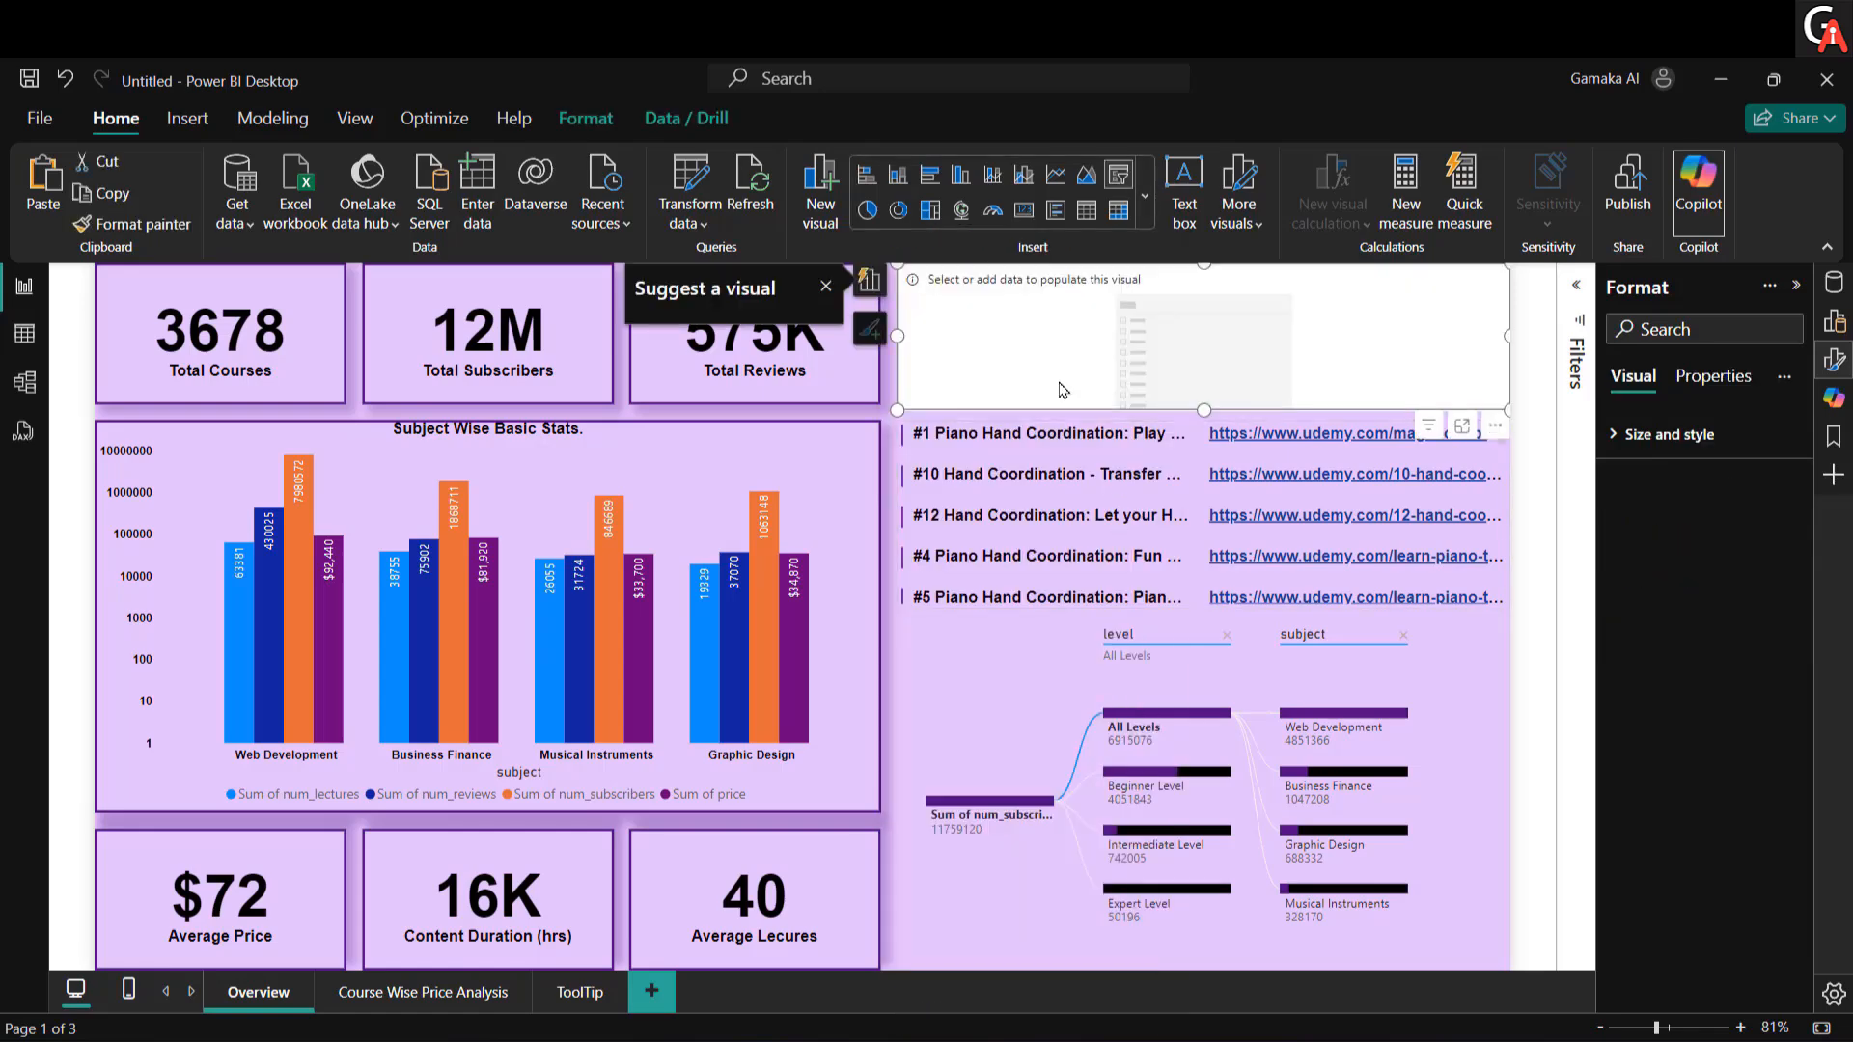
drag(1508, 341, 1086, 338)
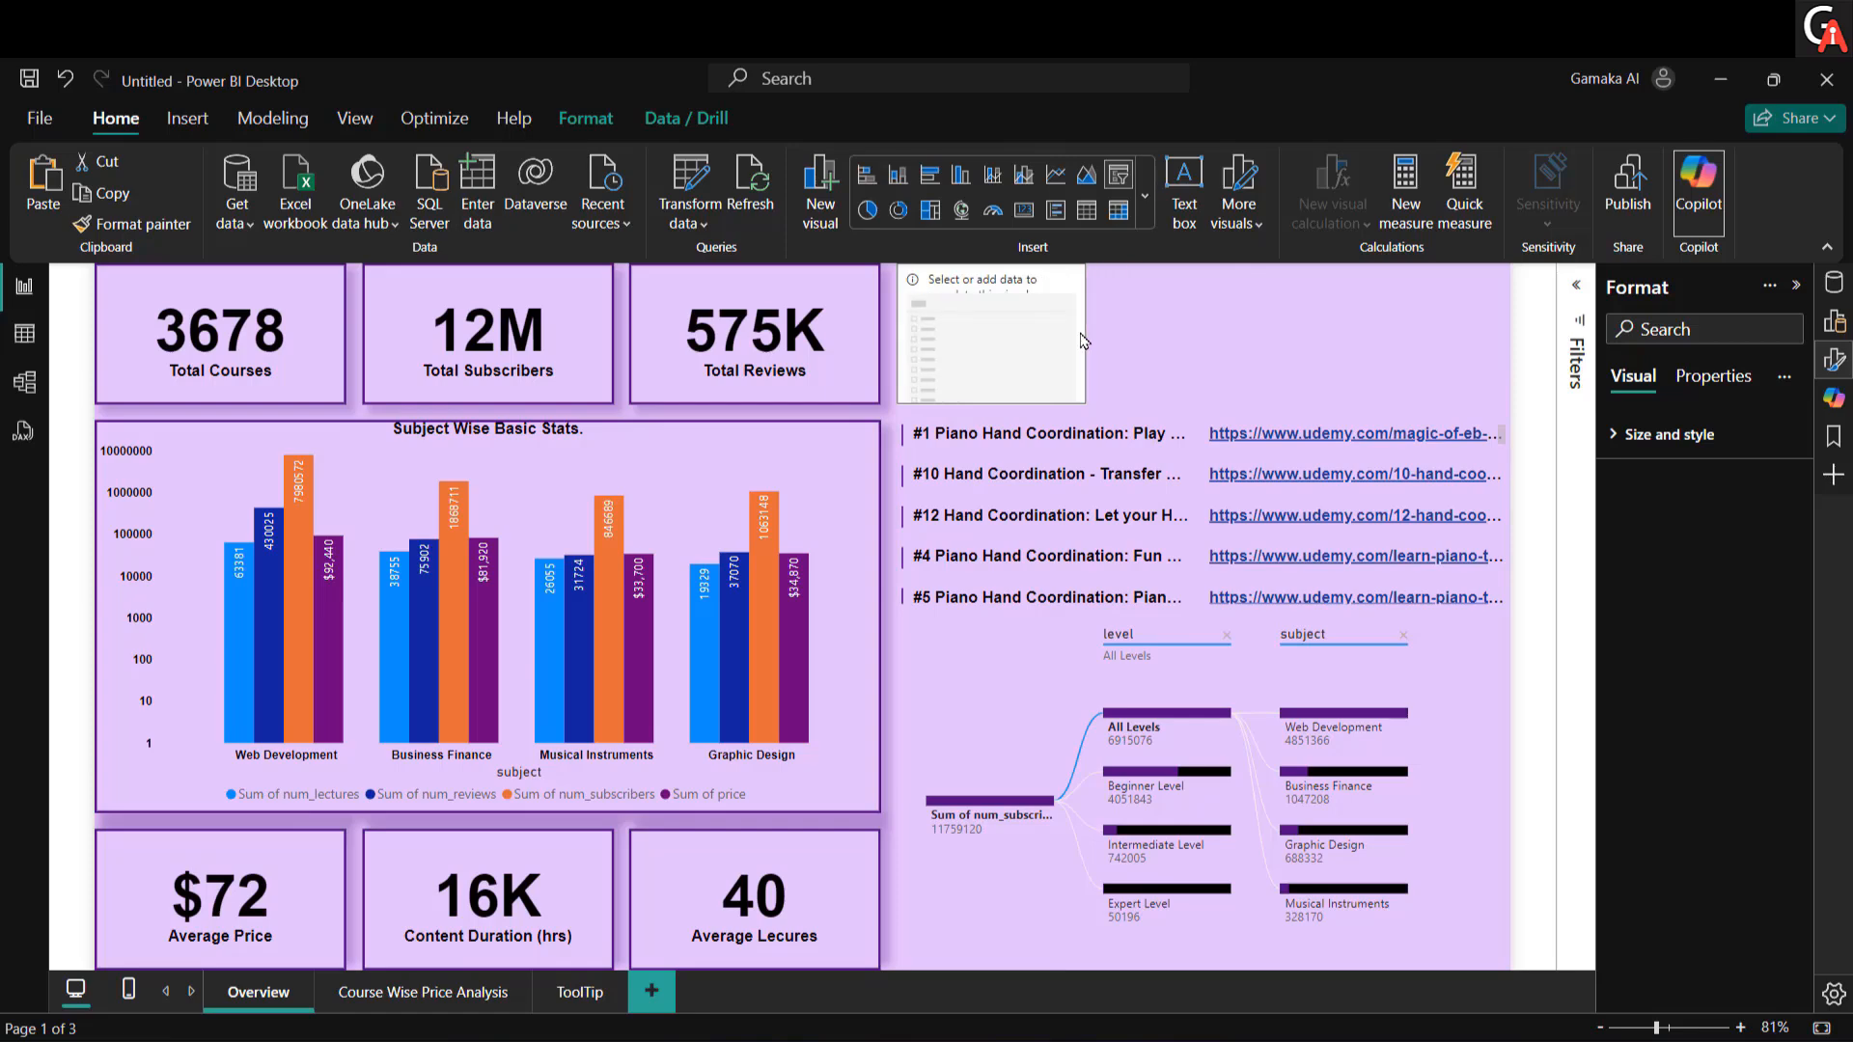
Step: Add subject from the ud table as the new slicer's field
click(1838, 289)
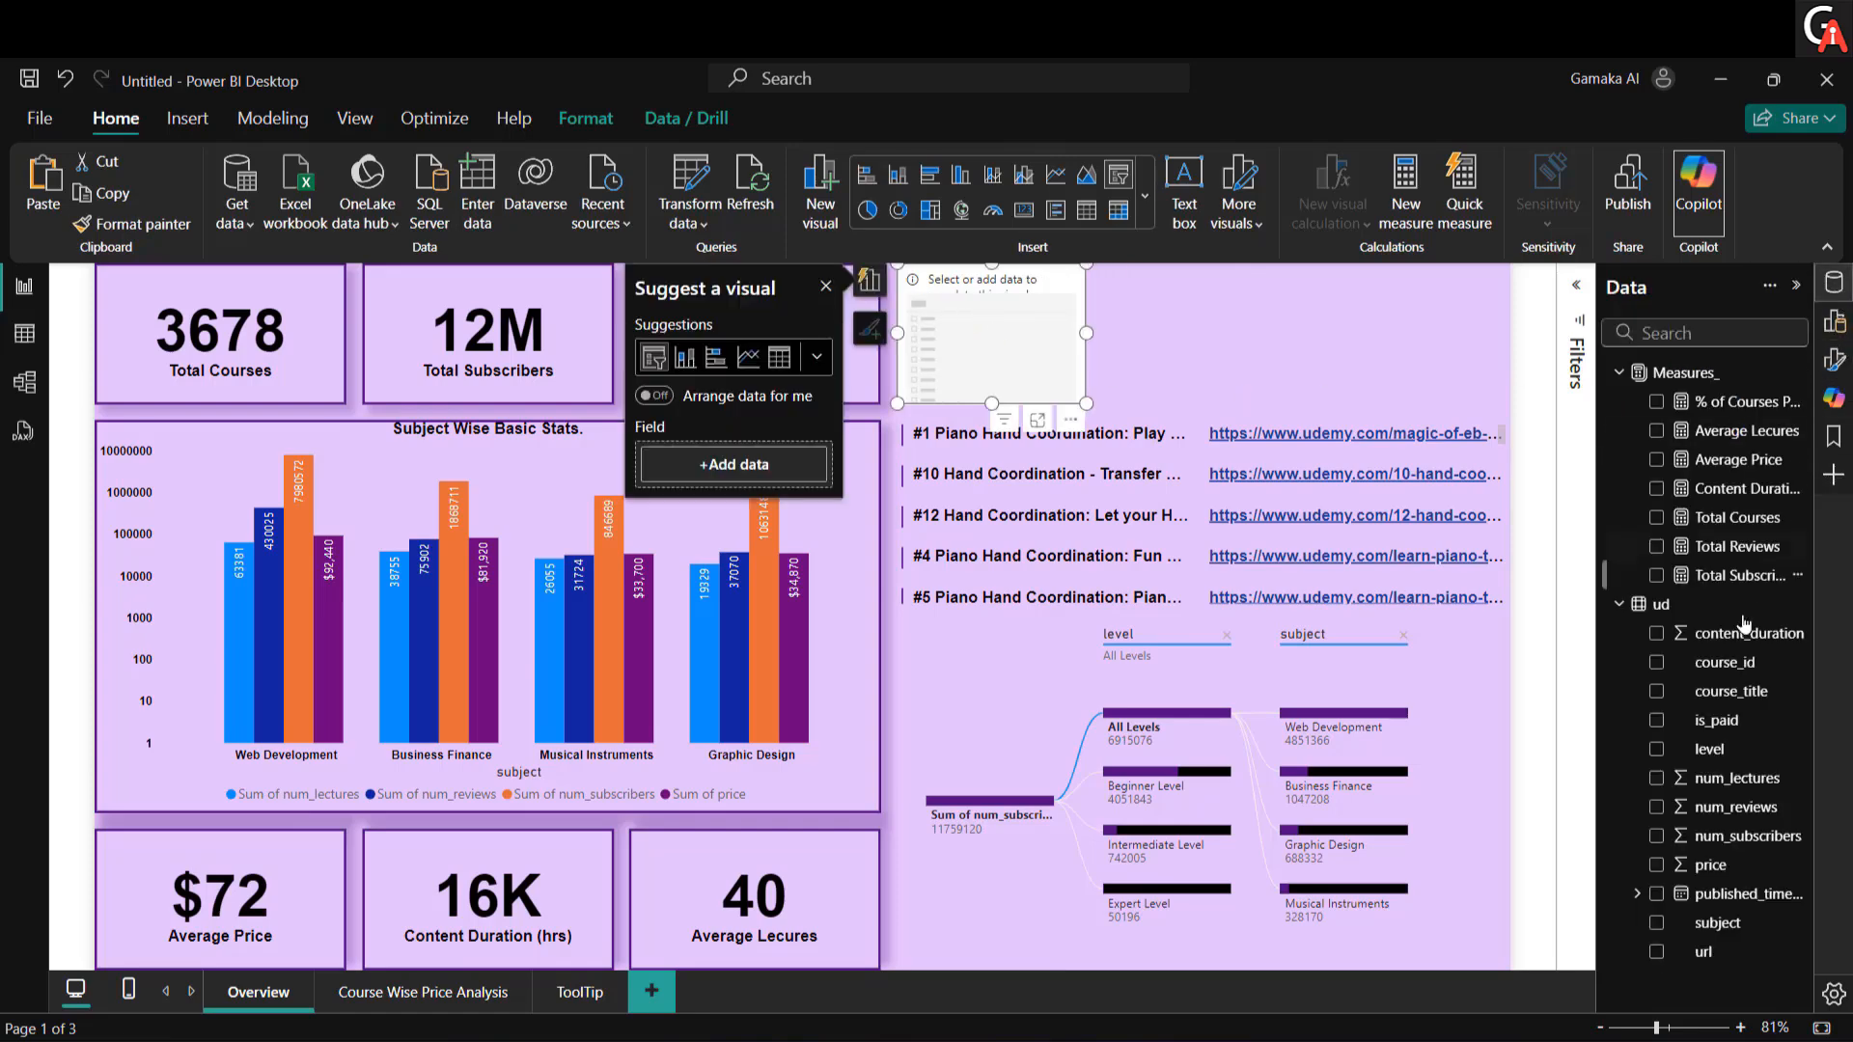
click(1655, 923)
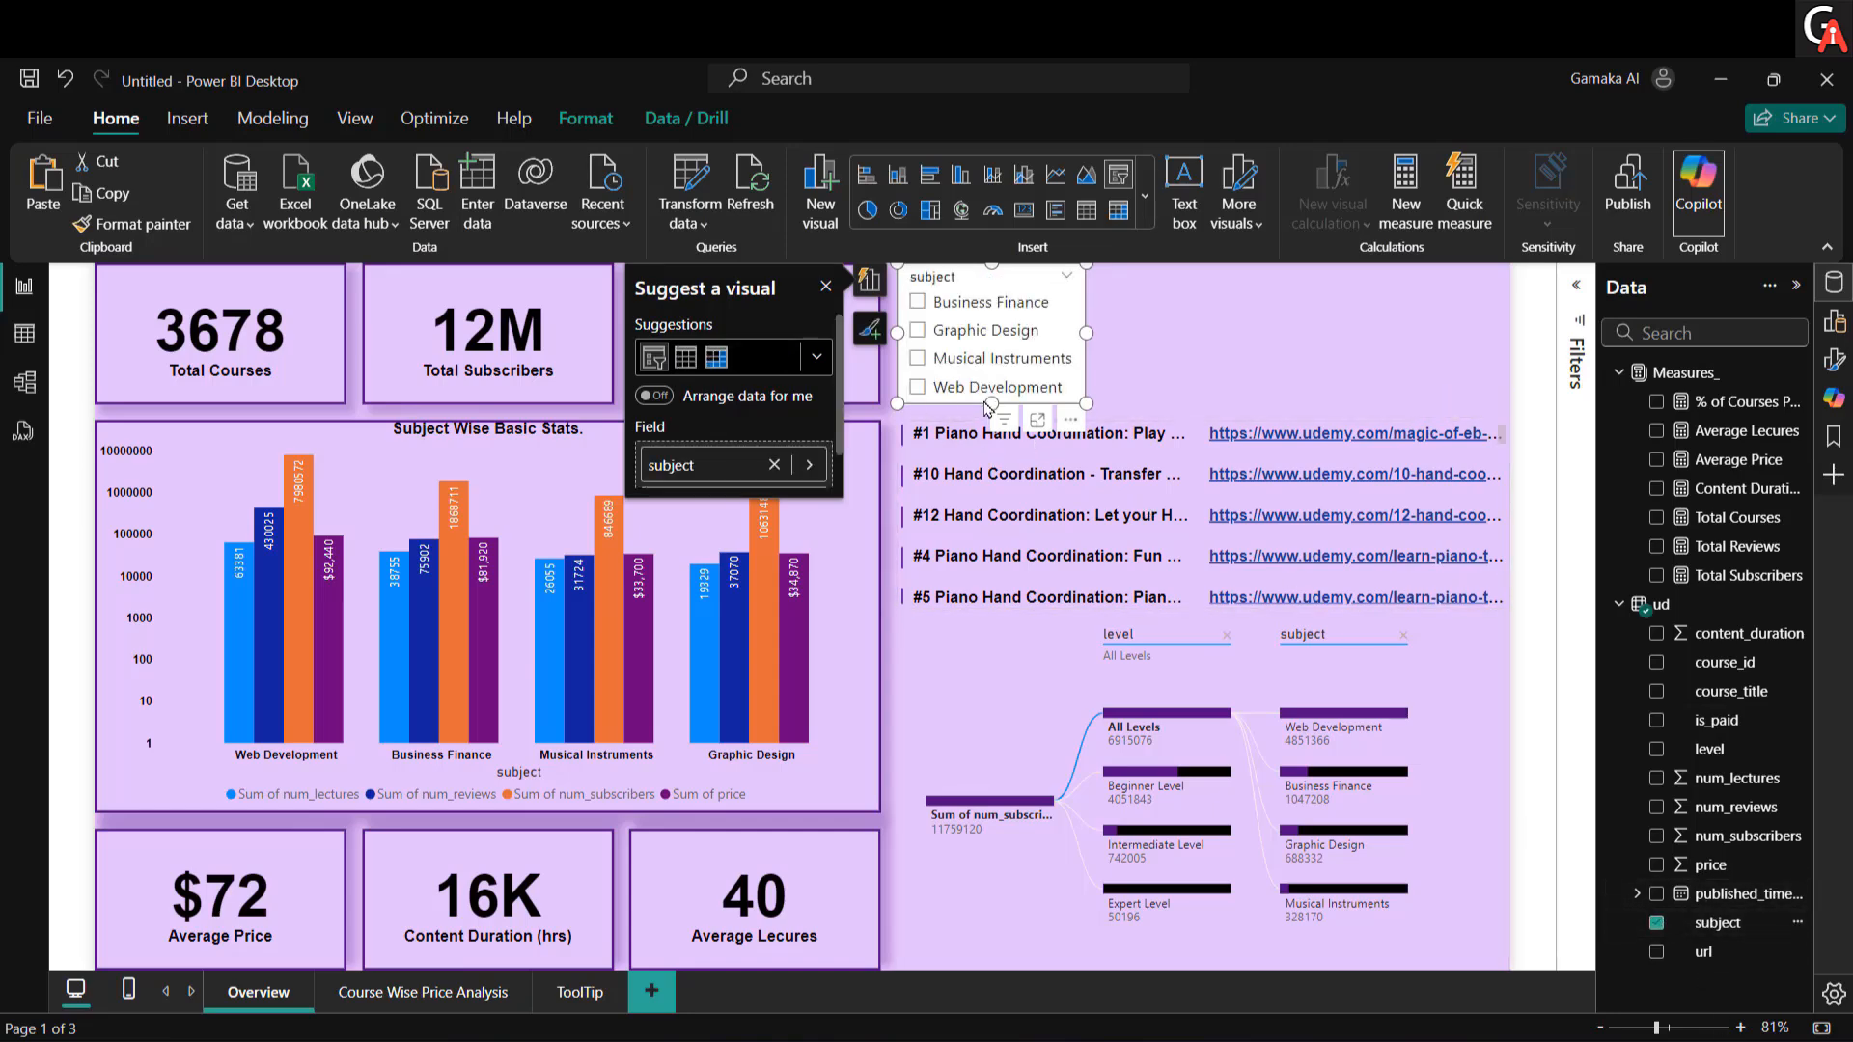
drag(991, 404, 992, 417)
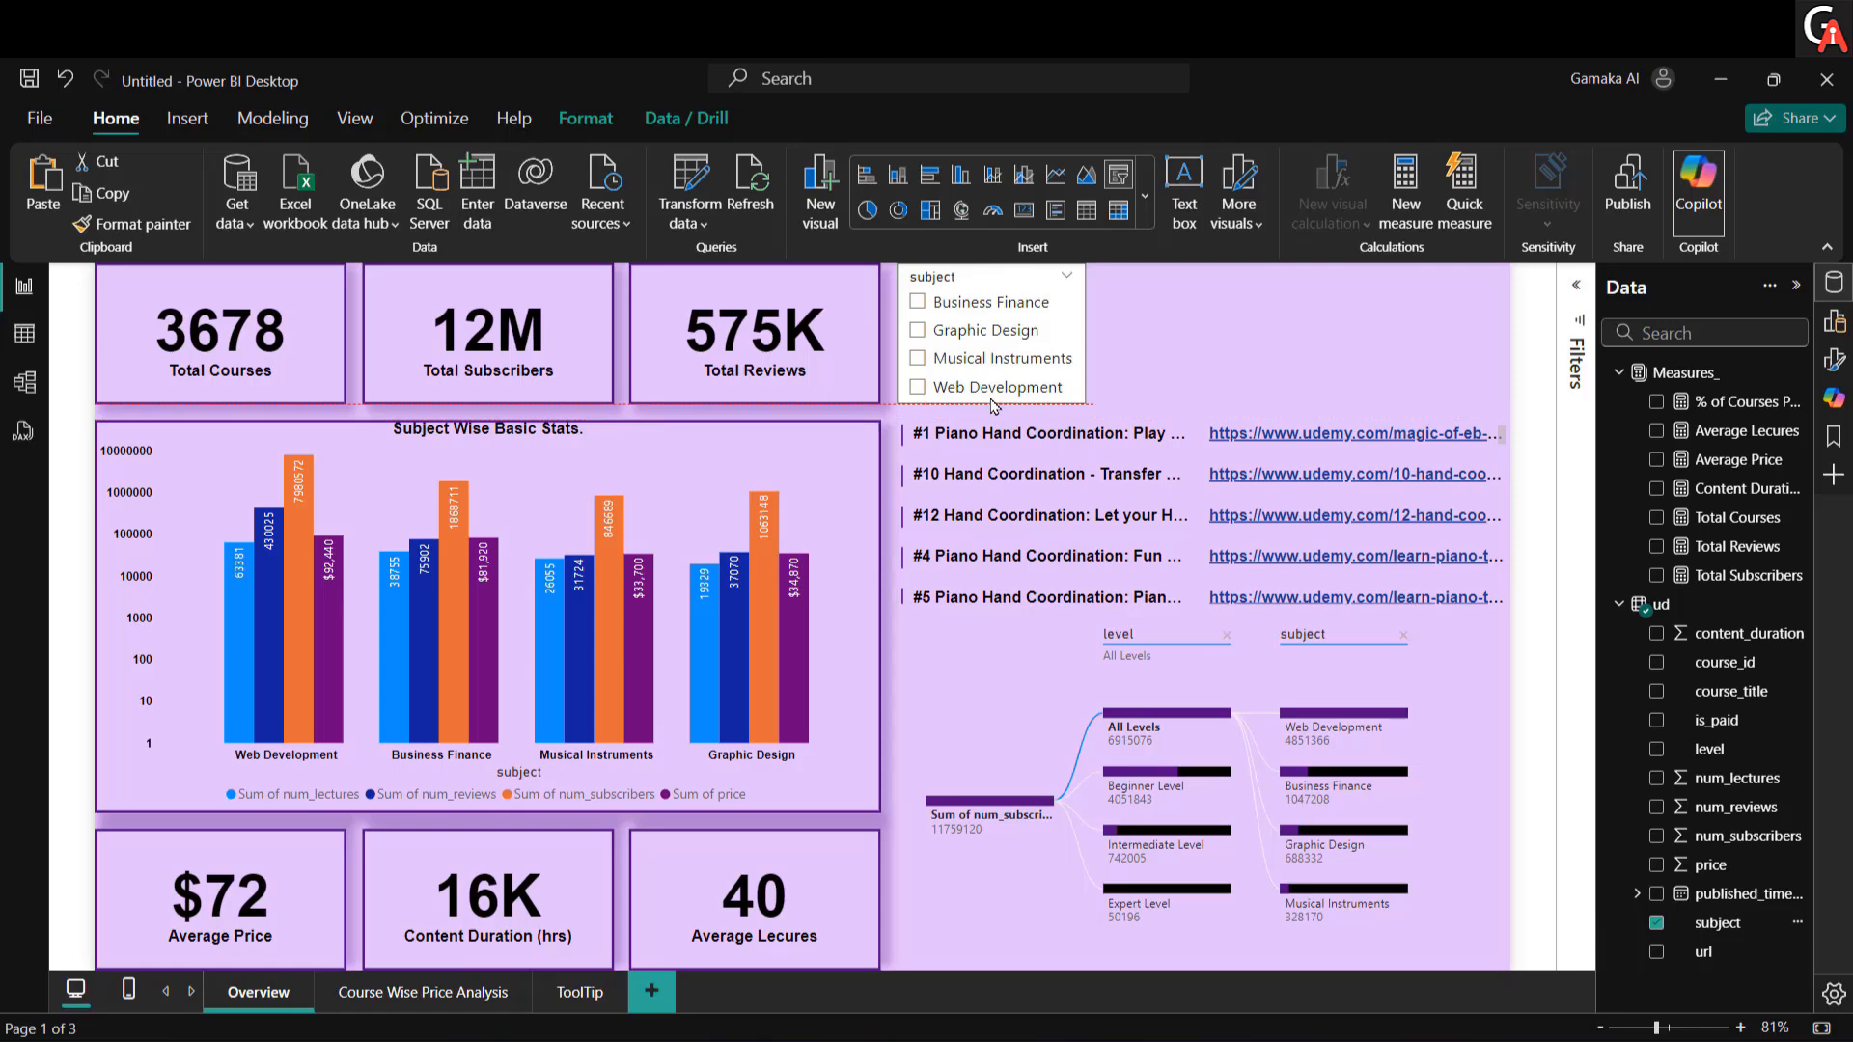
Step: Change the subject slicer's header title text to "Select Subject"
click(1835, 363)
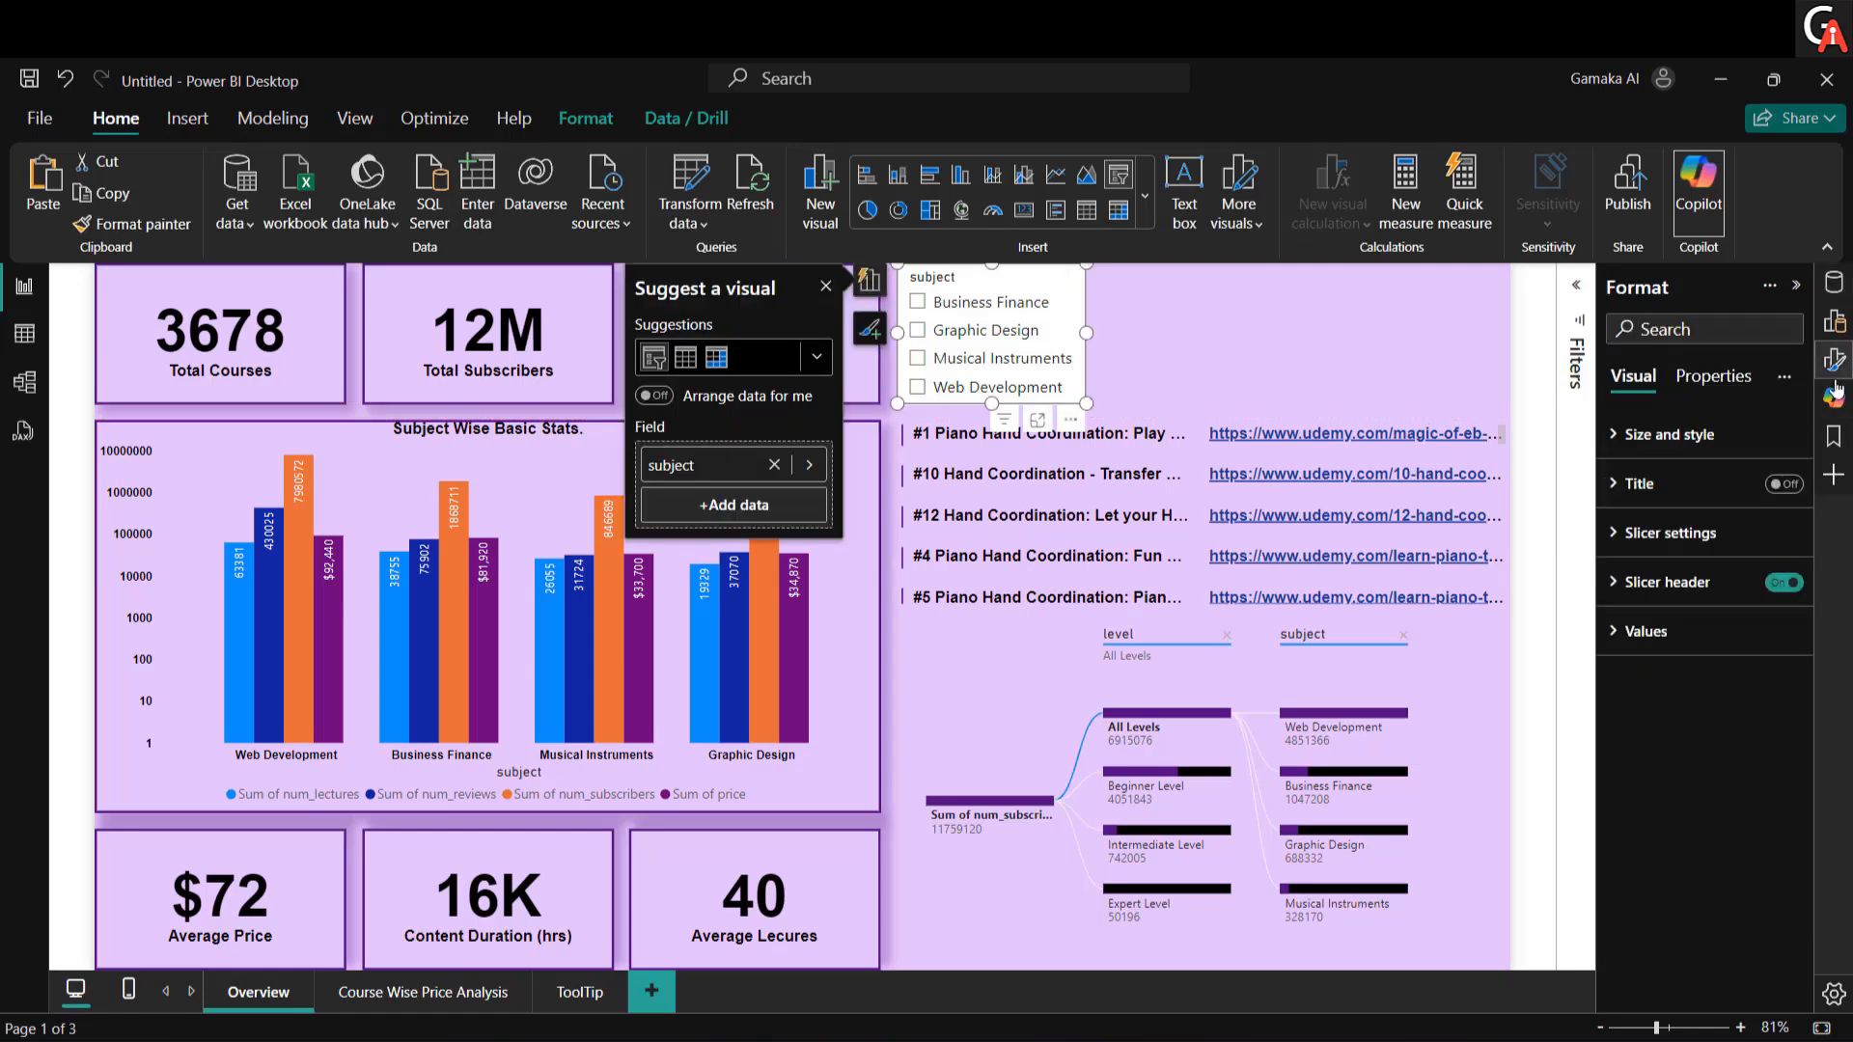
click(1677, 603)
double_click(1653, 703)
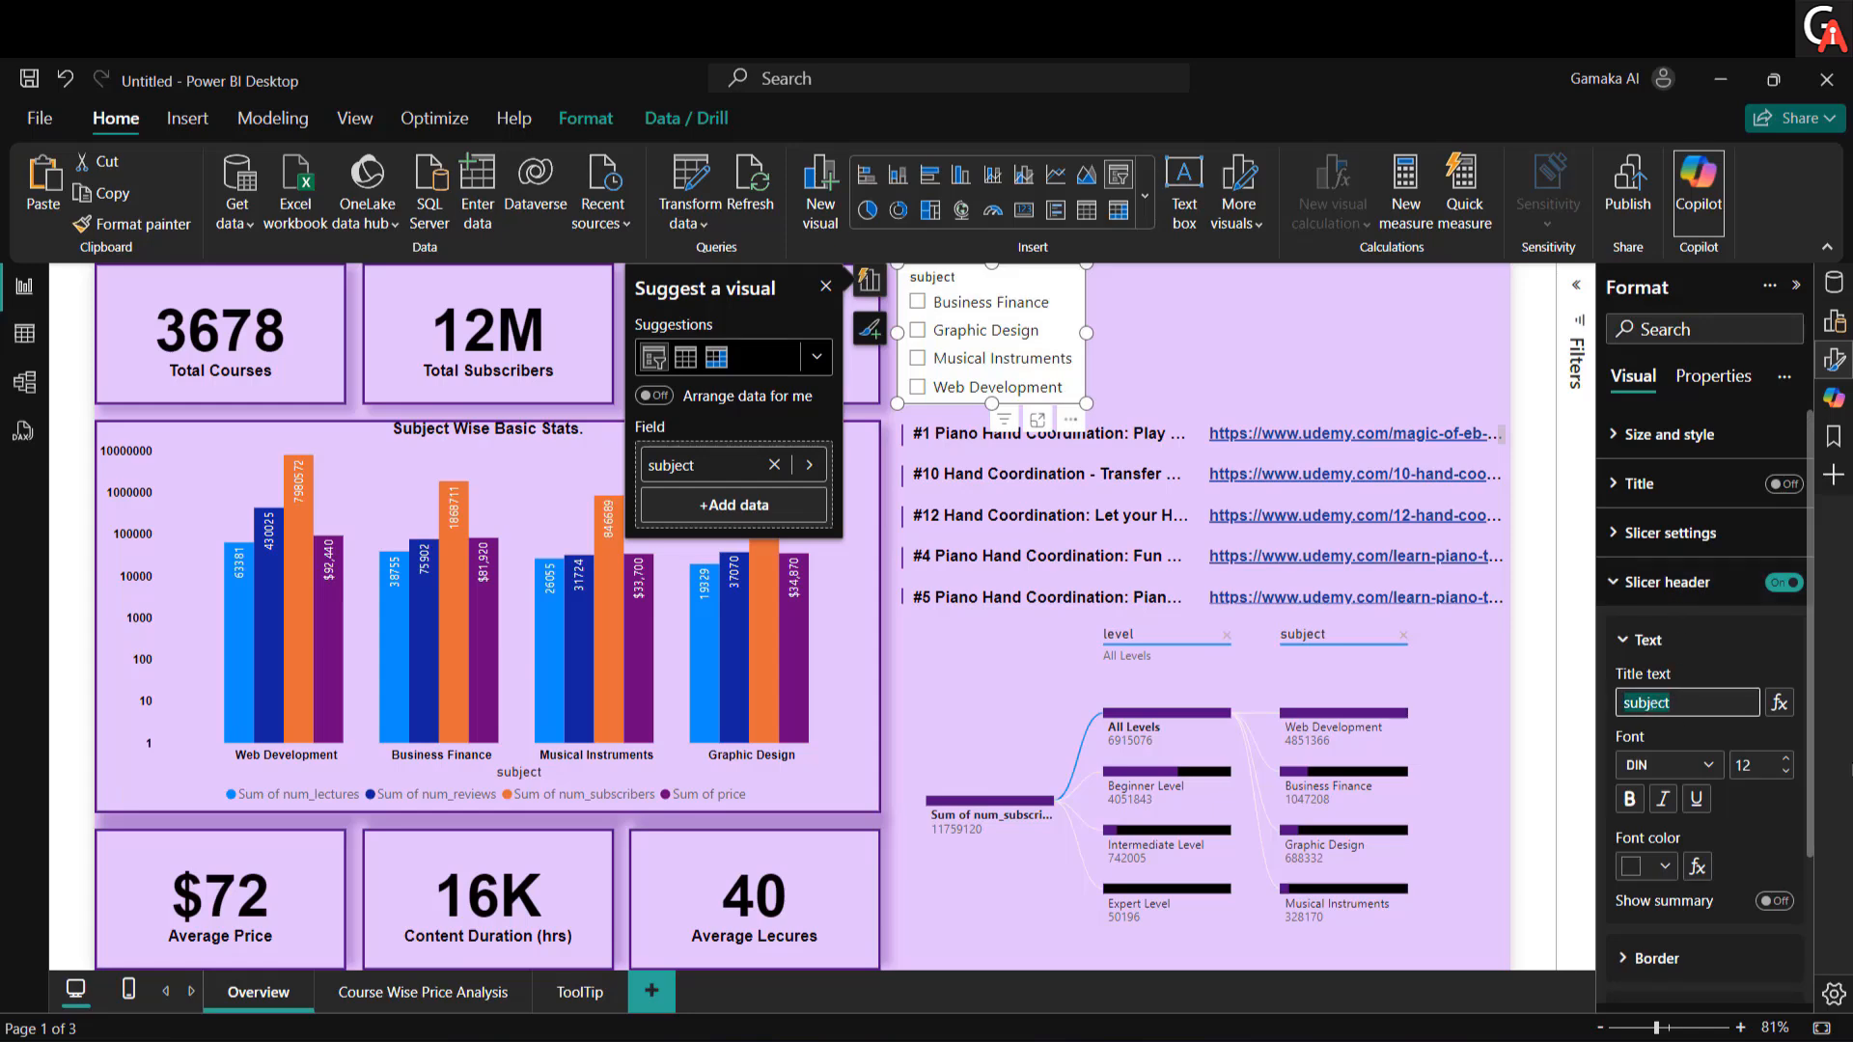
text(Su)
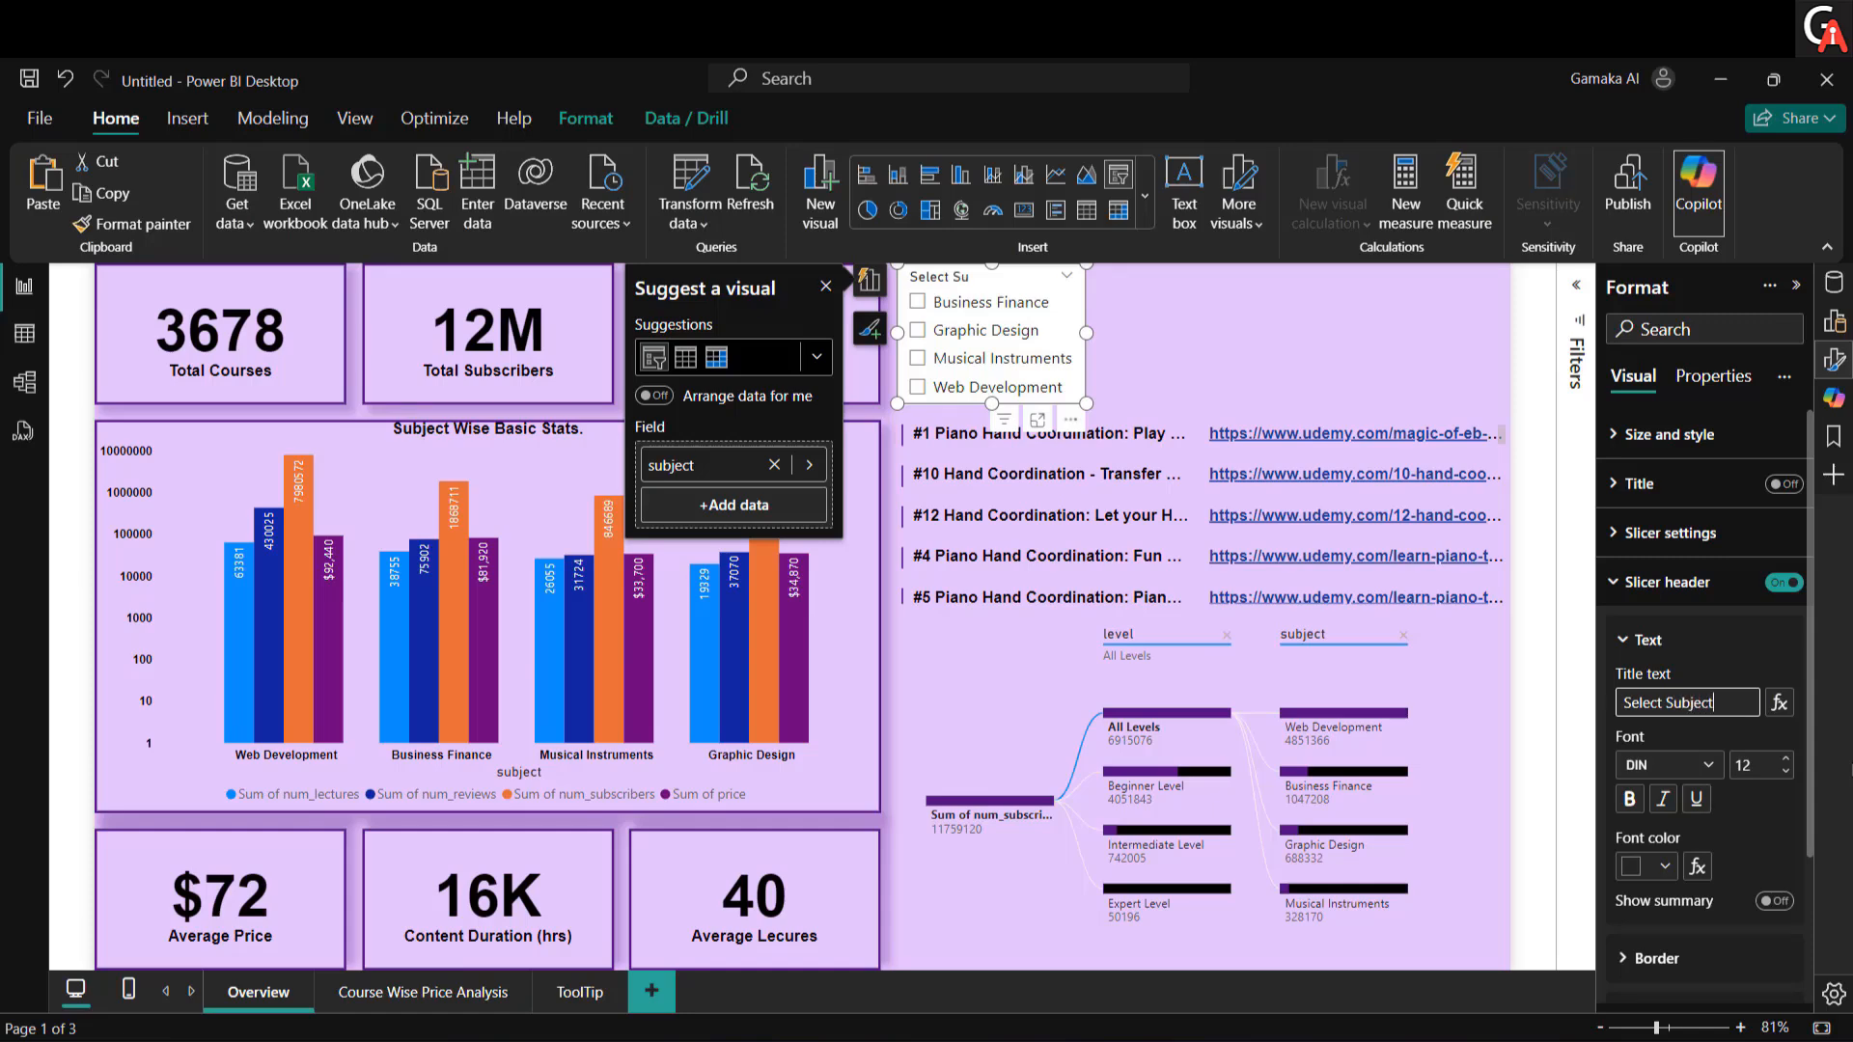
Step: Format the subject slicer's header text as bold Arial in black
click(1652, 768)
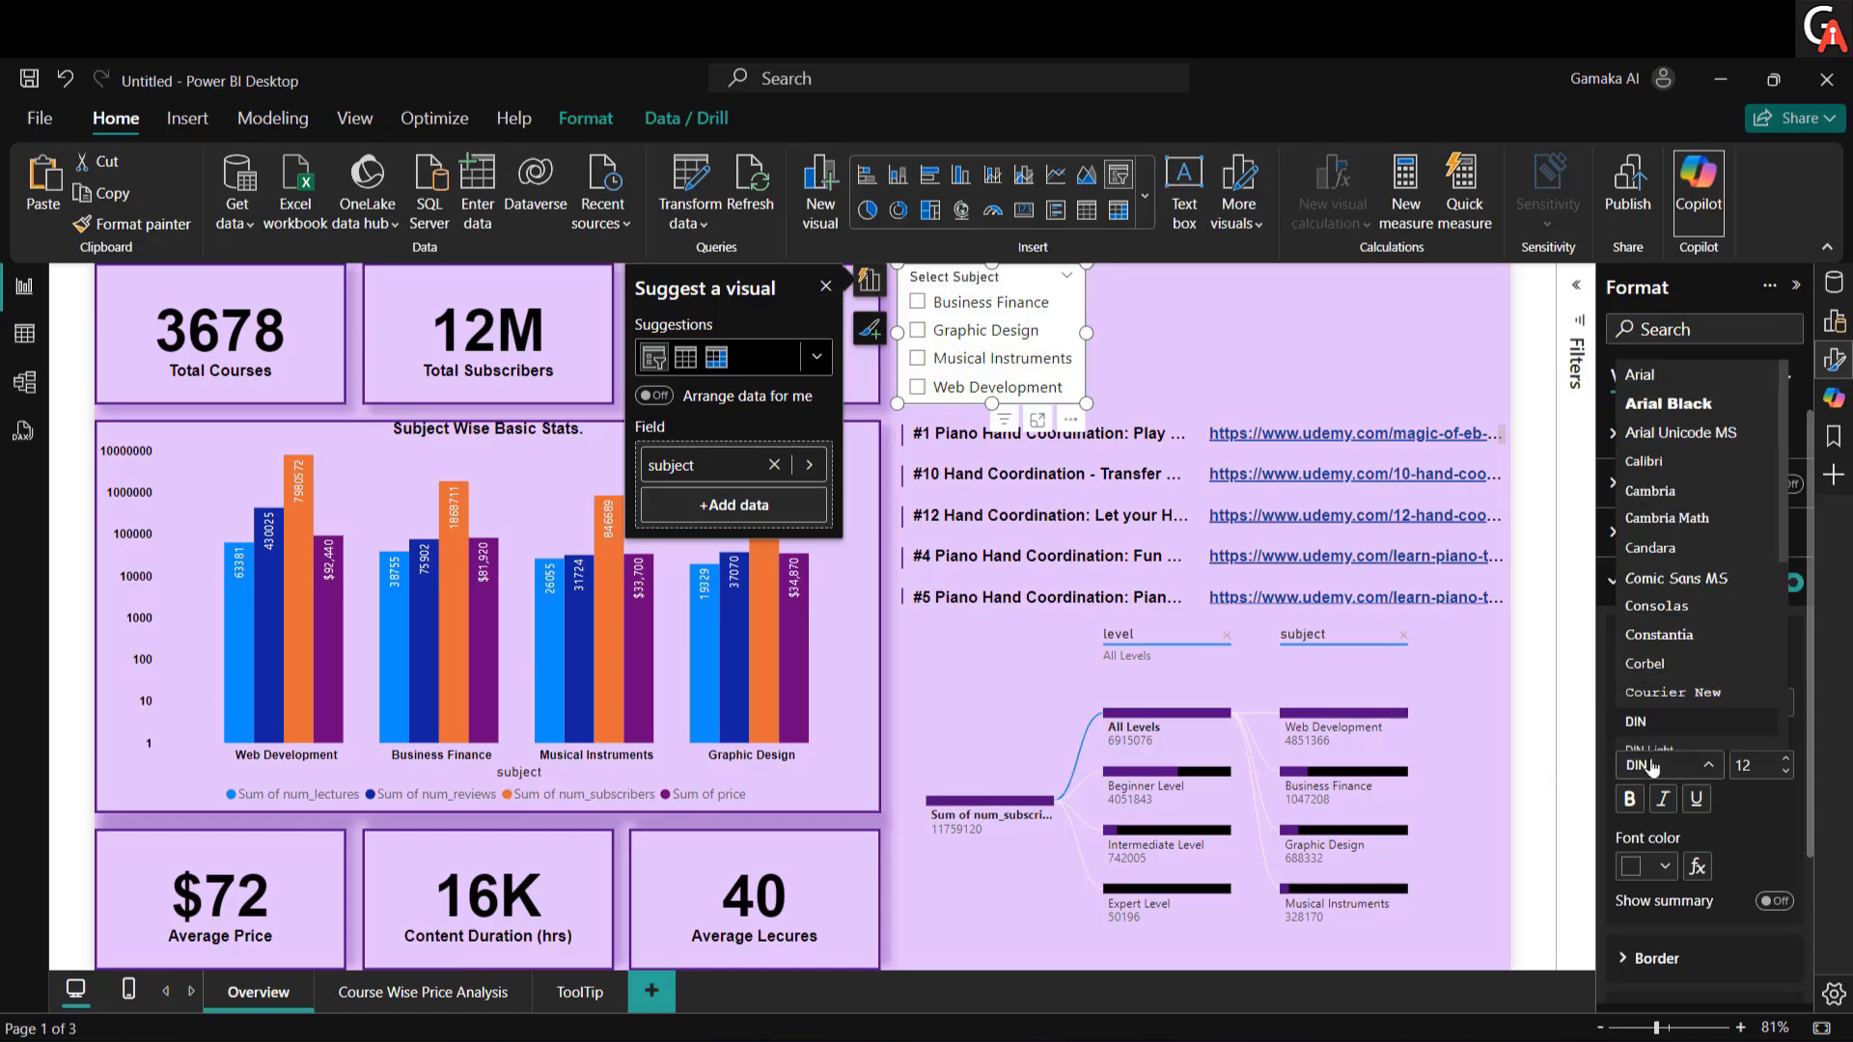
click(1693, 386)
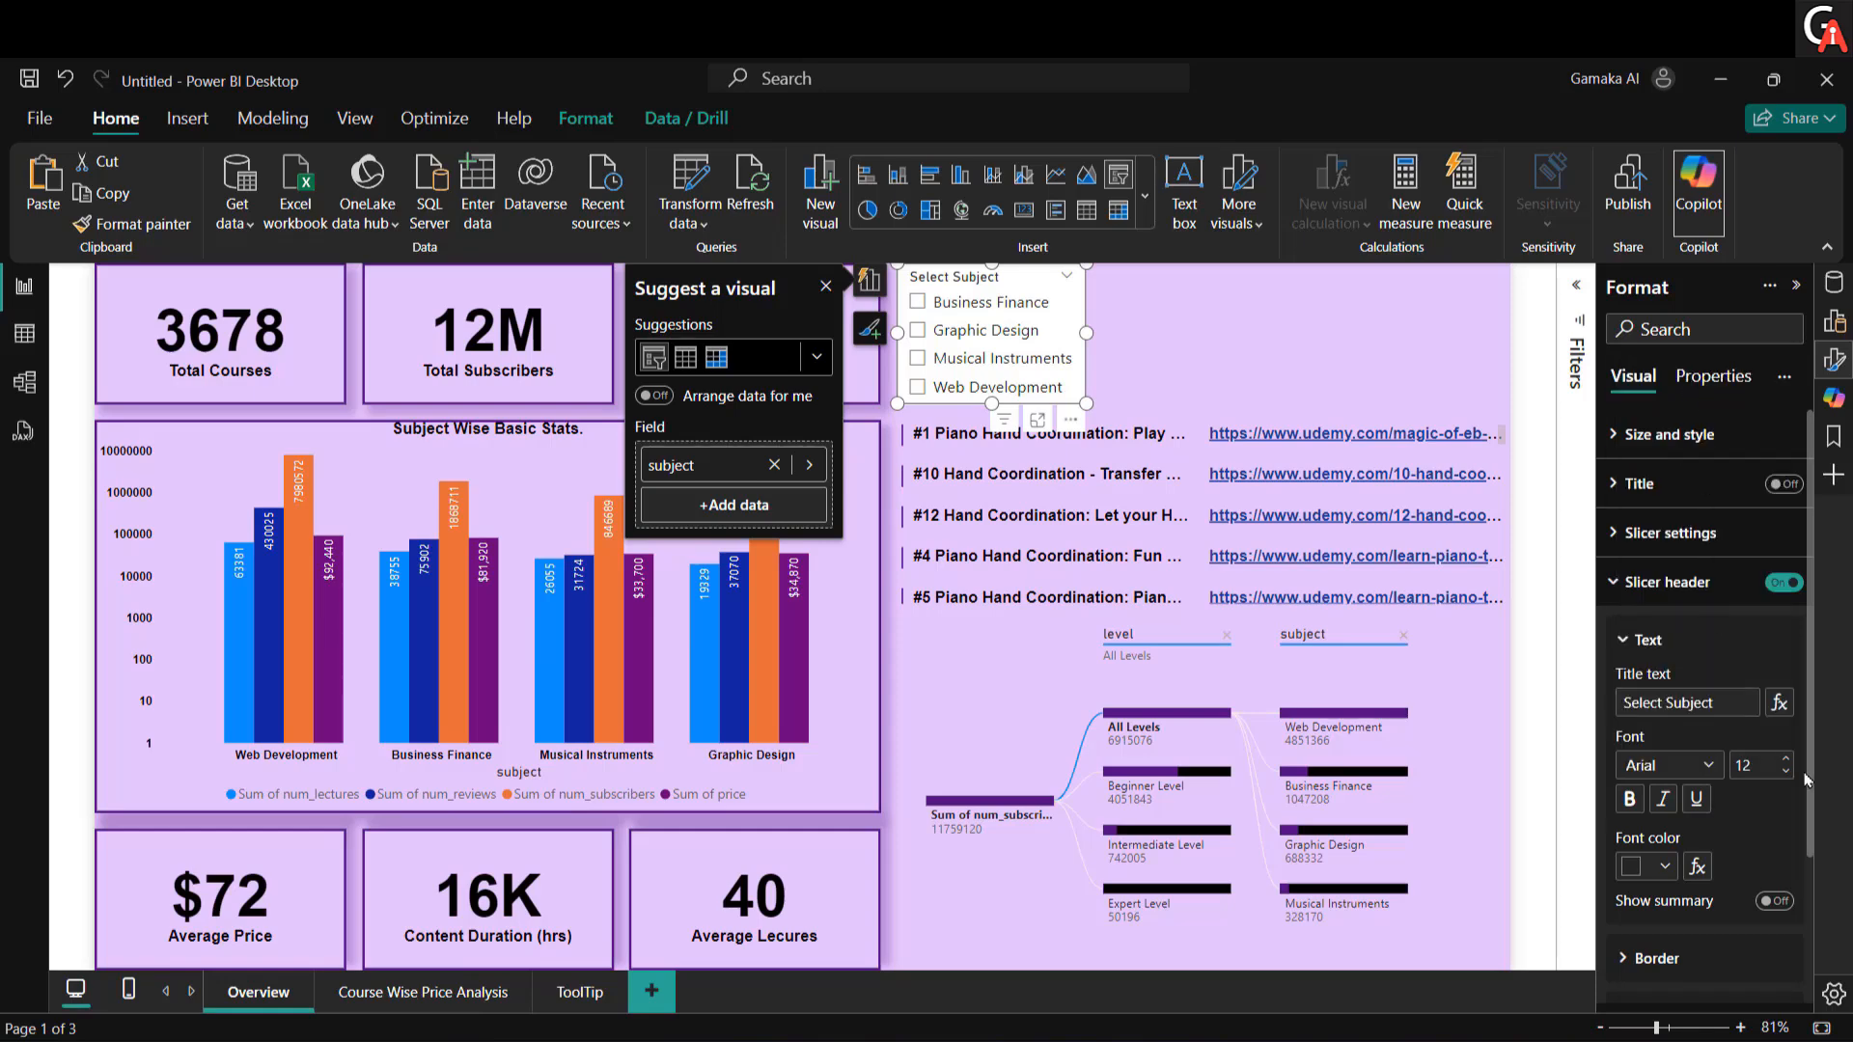
click(1628, 801)
click(1636, 866)
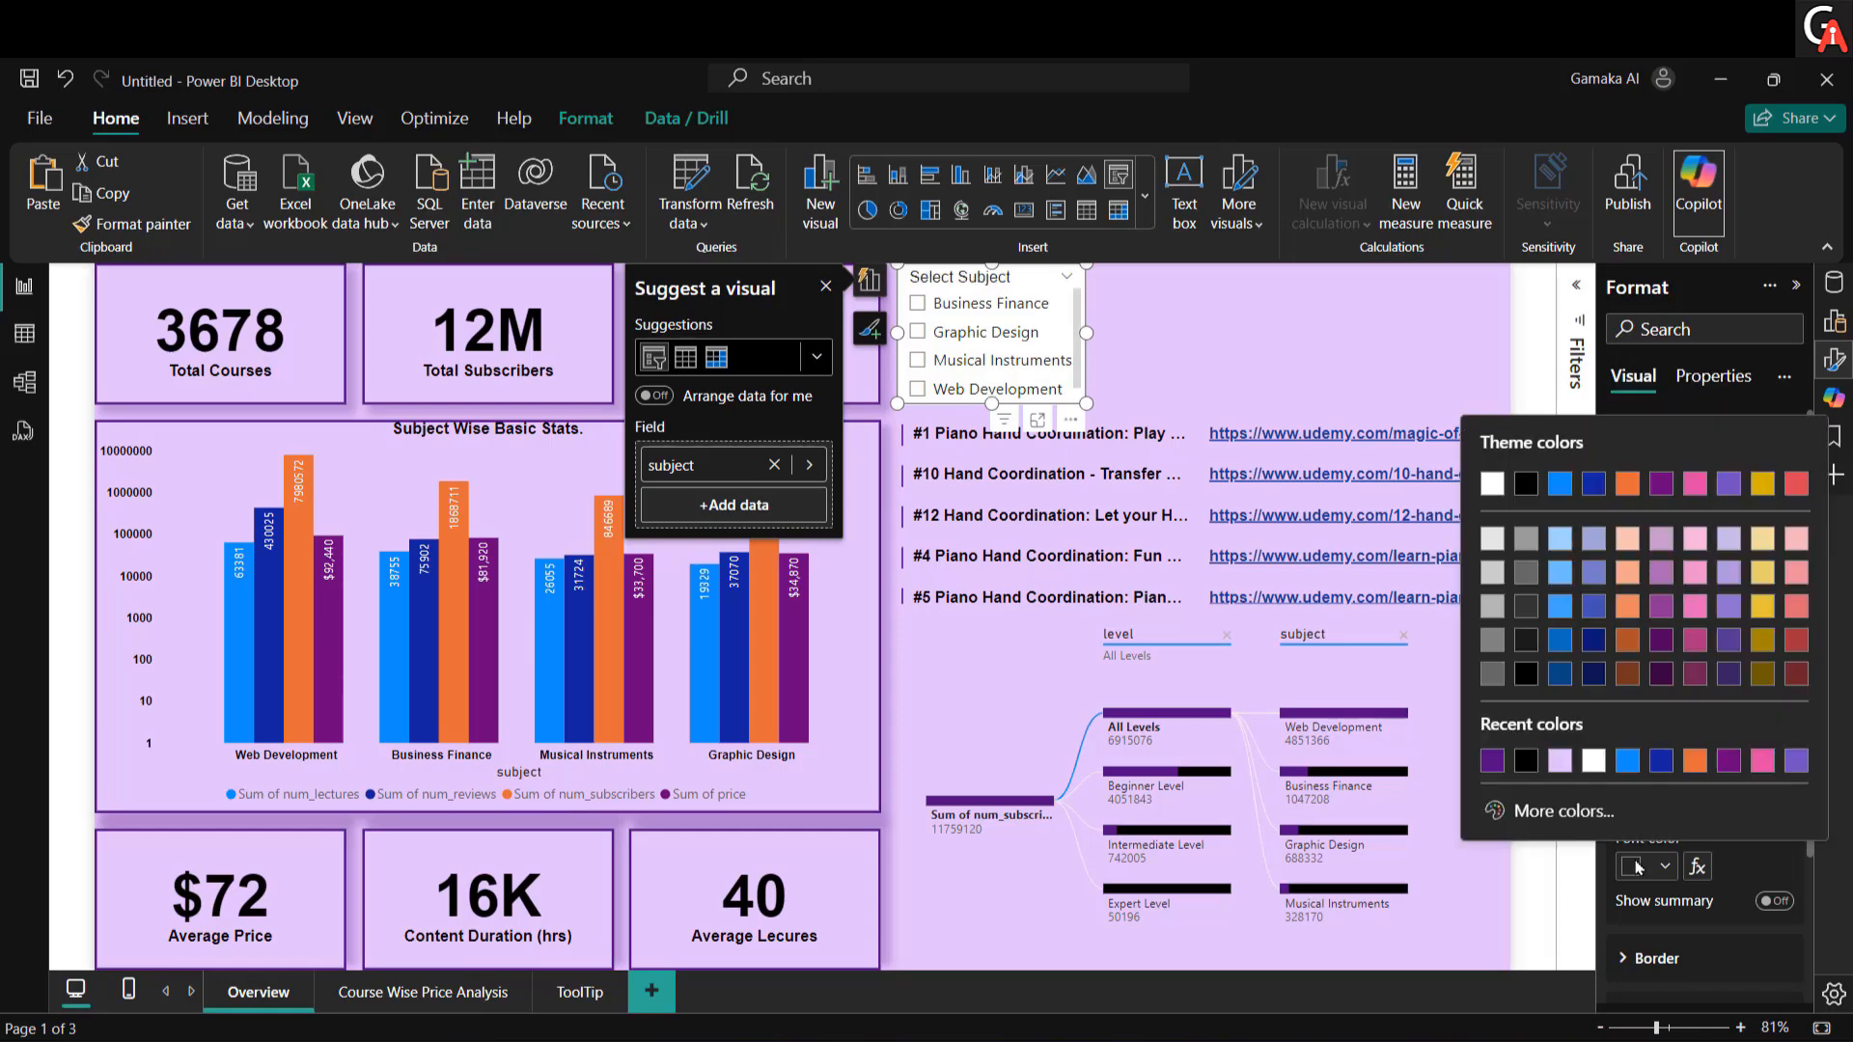
click(1528, 768)
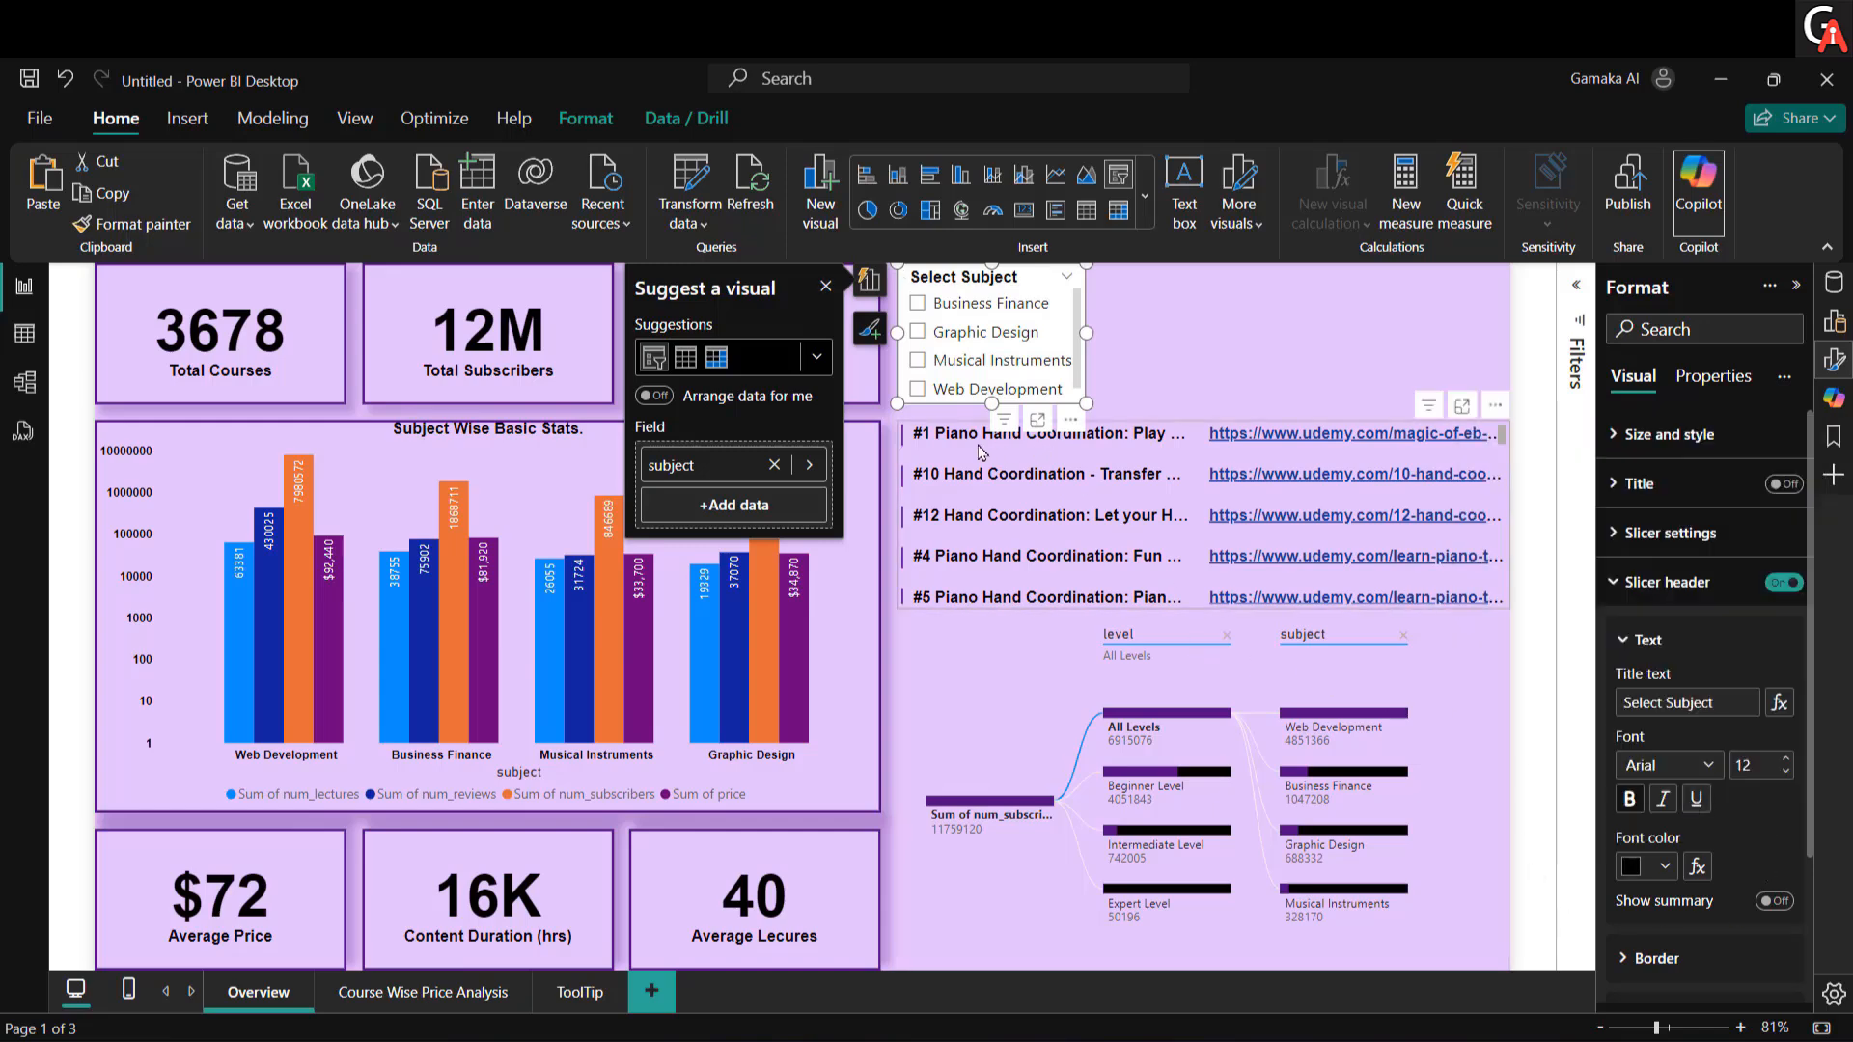
click(1679, 640)
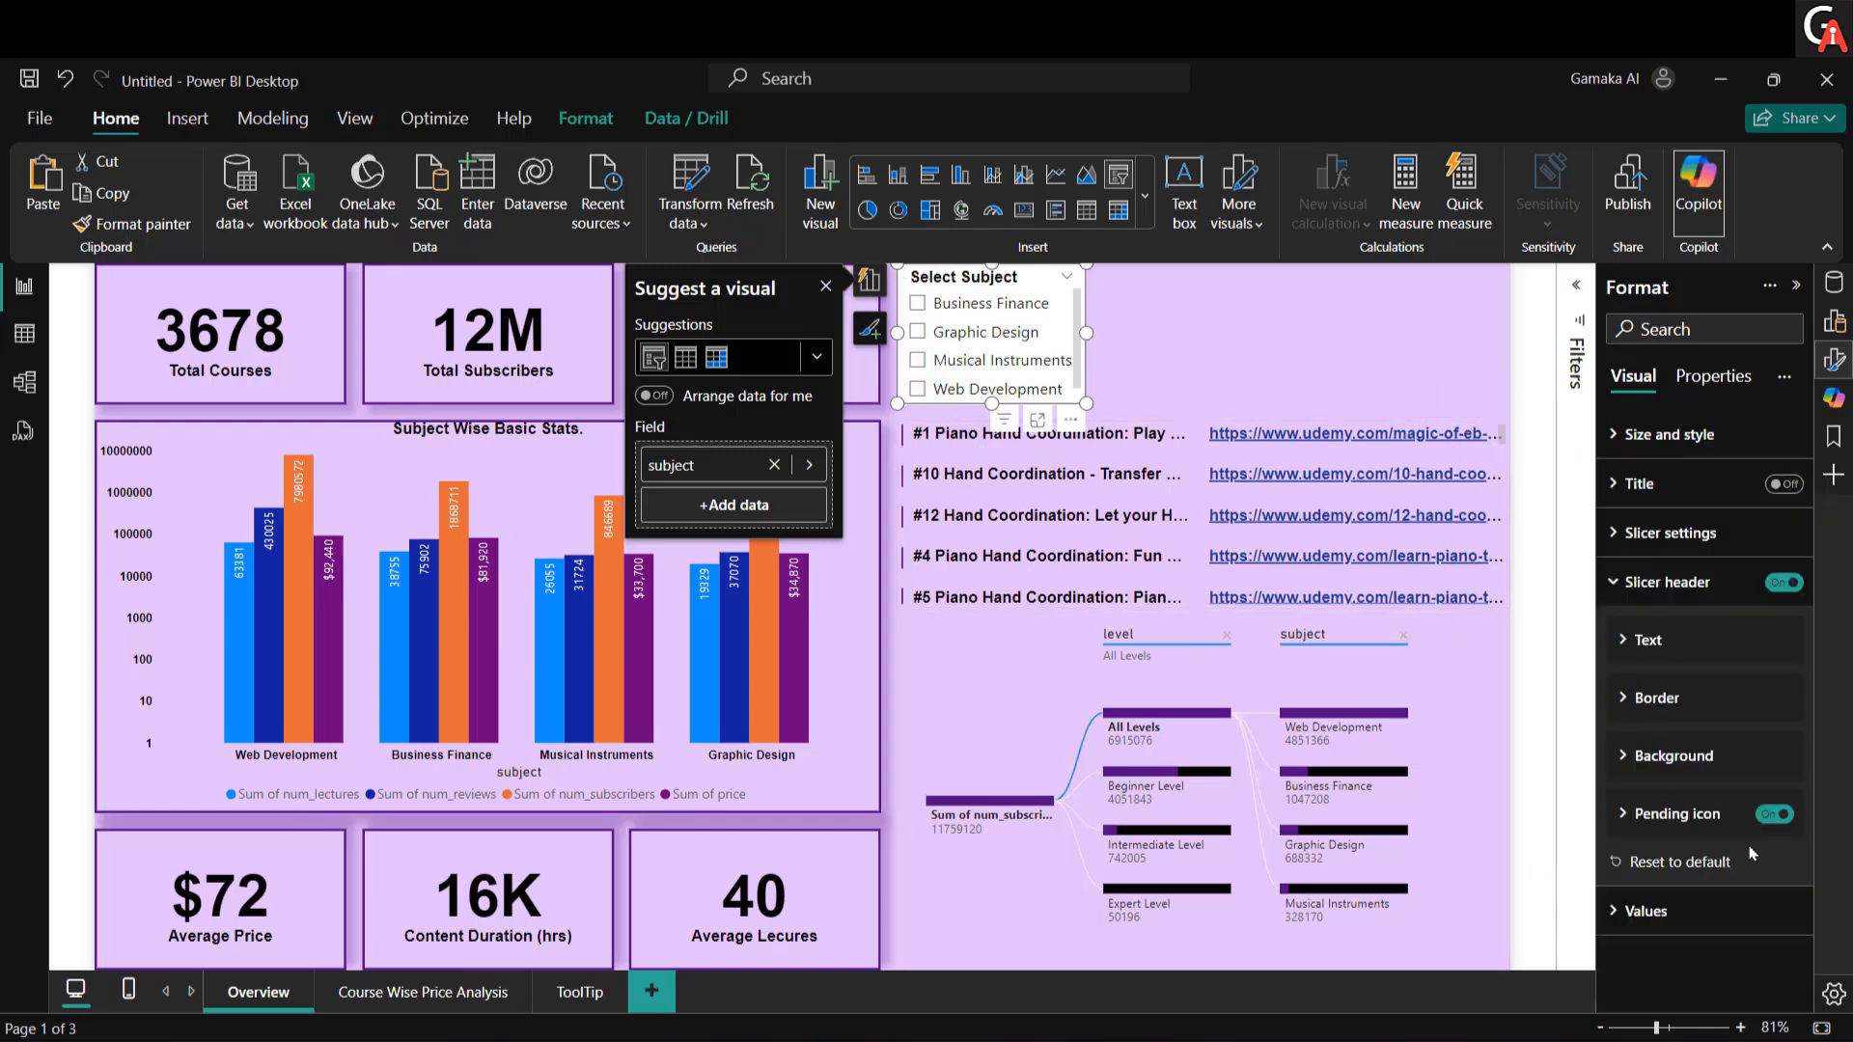
click(1659, 582)
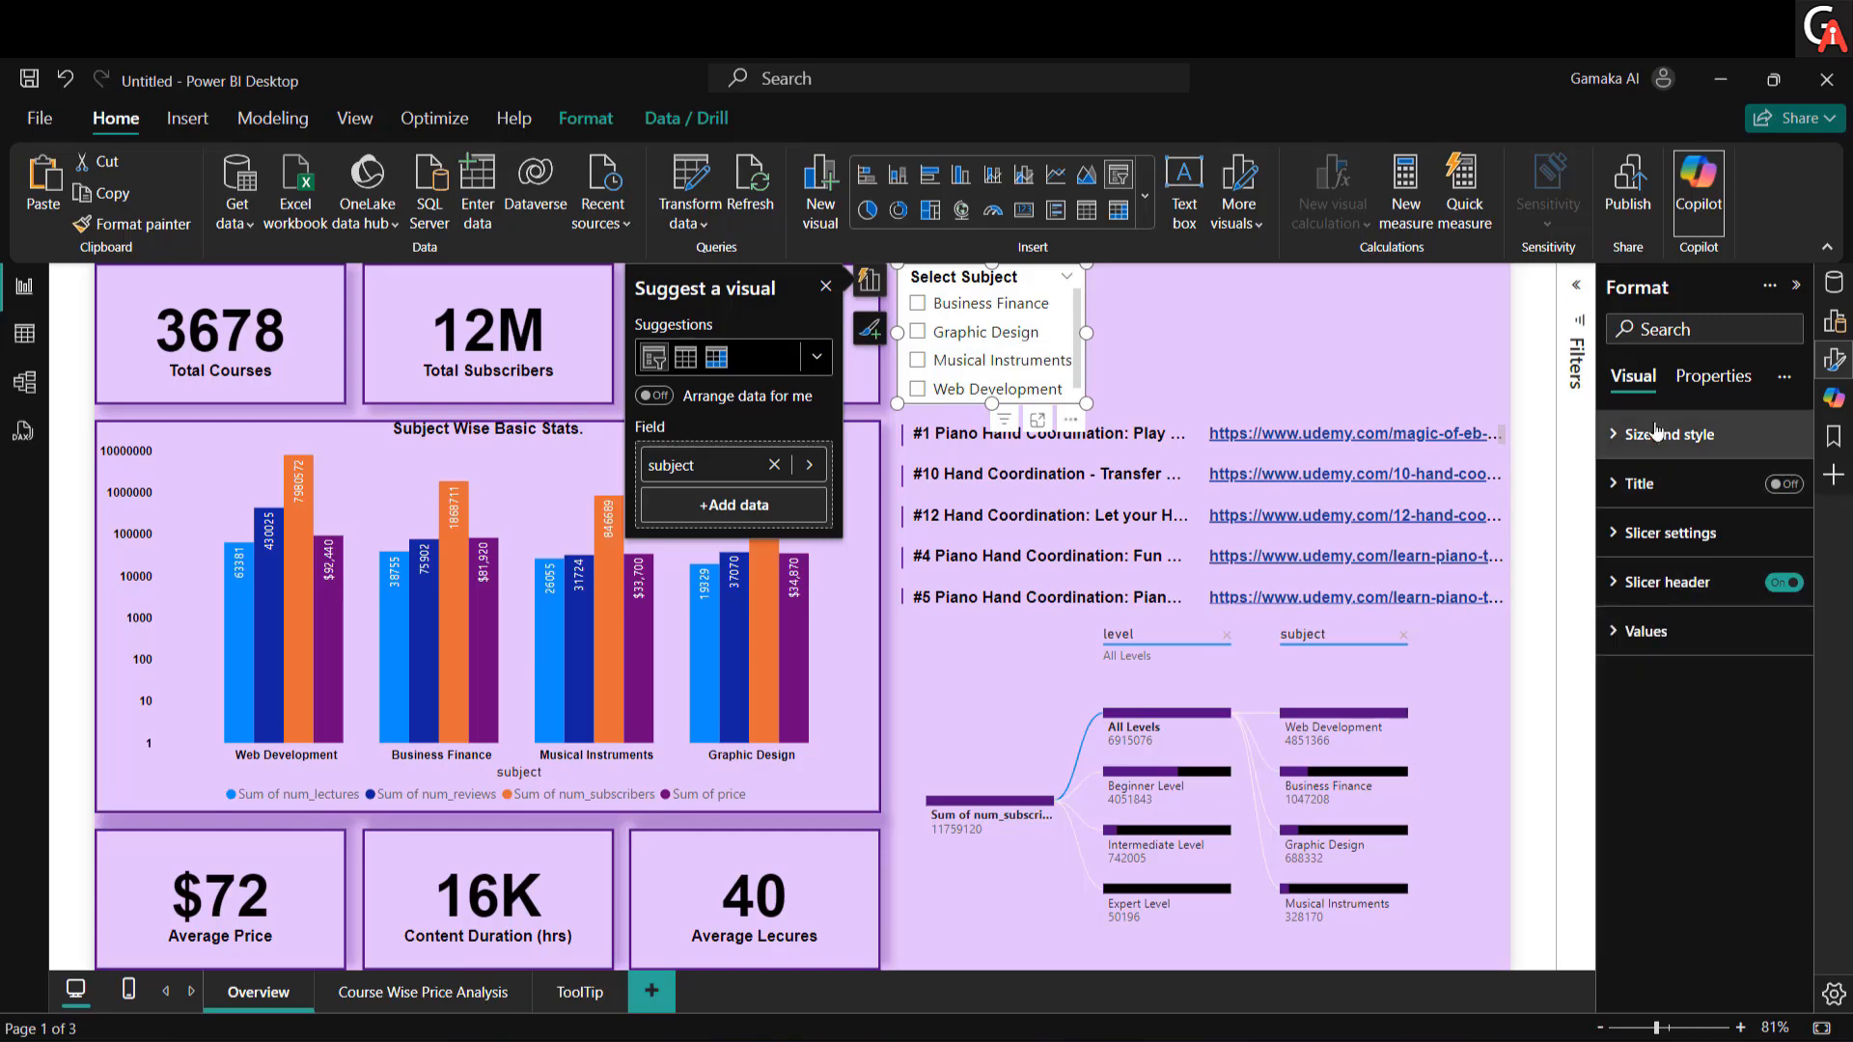
Step: Turn off the subject slicer's background
click(1655, 435)
click(1678, 492)
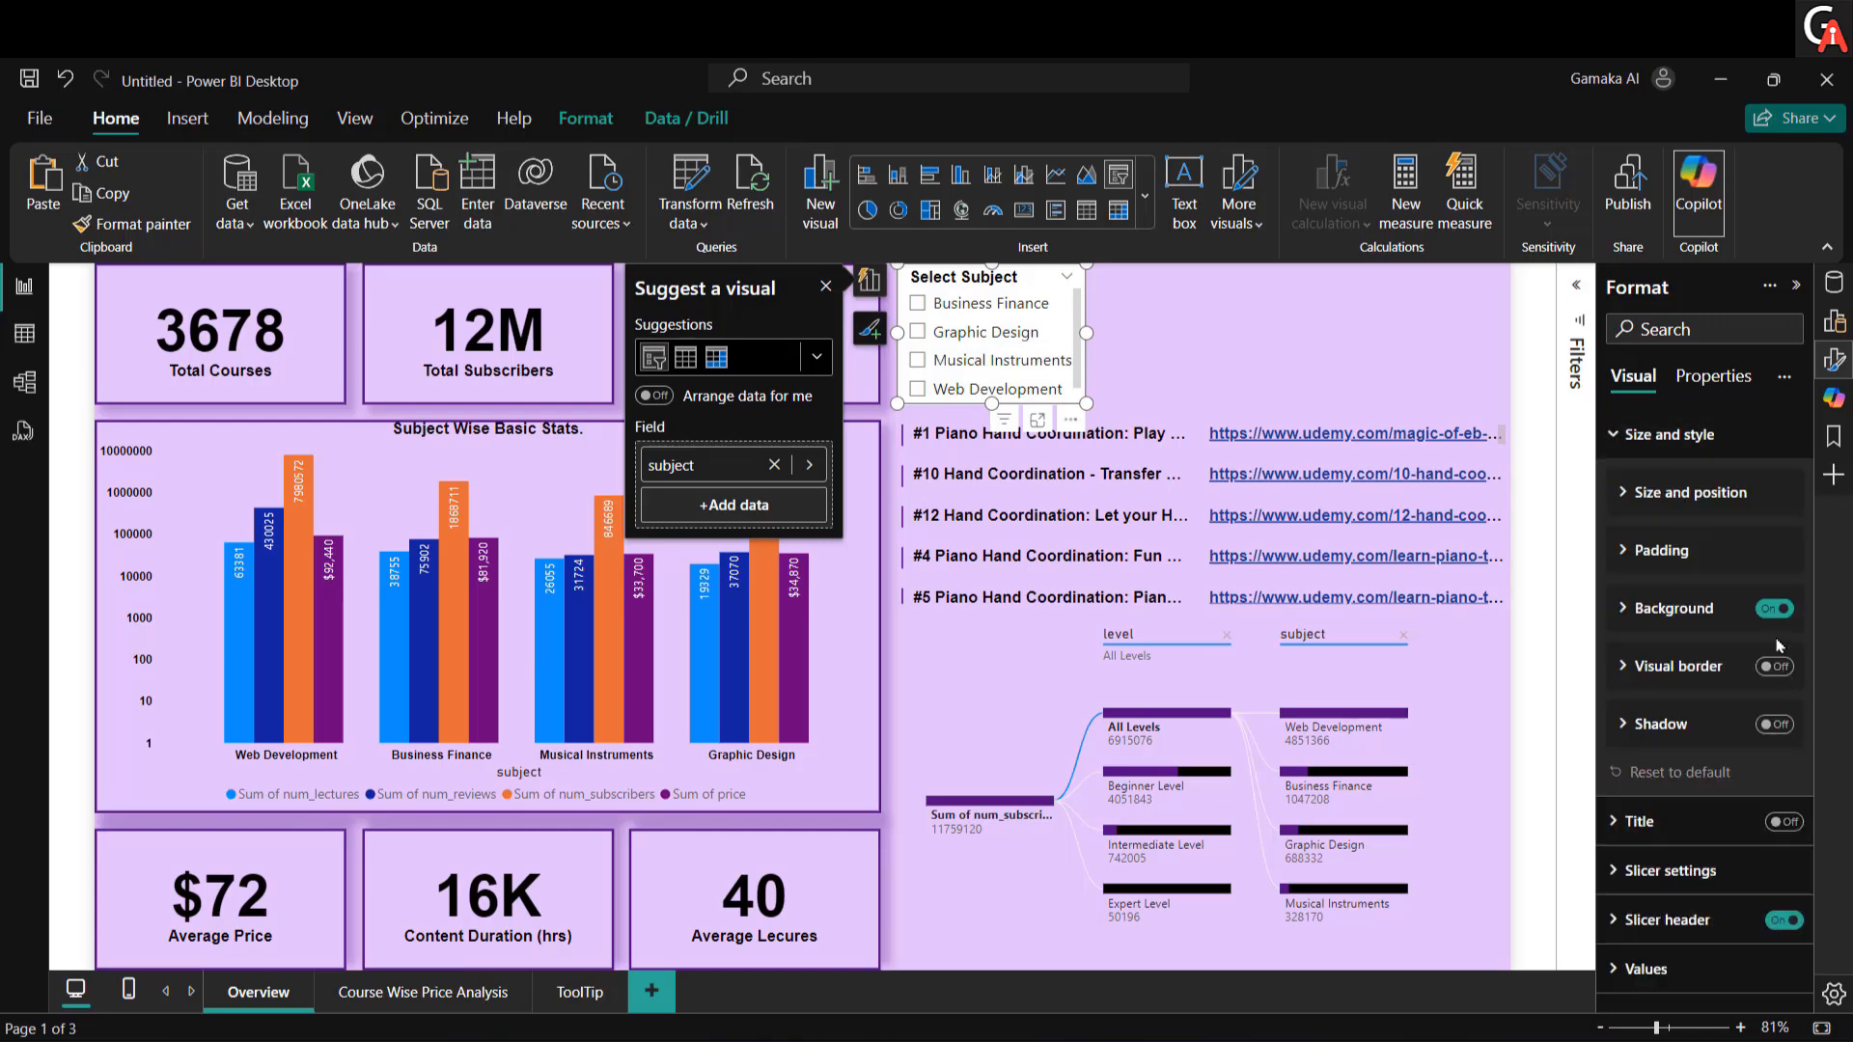
click(1778, 610)
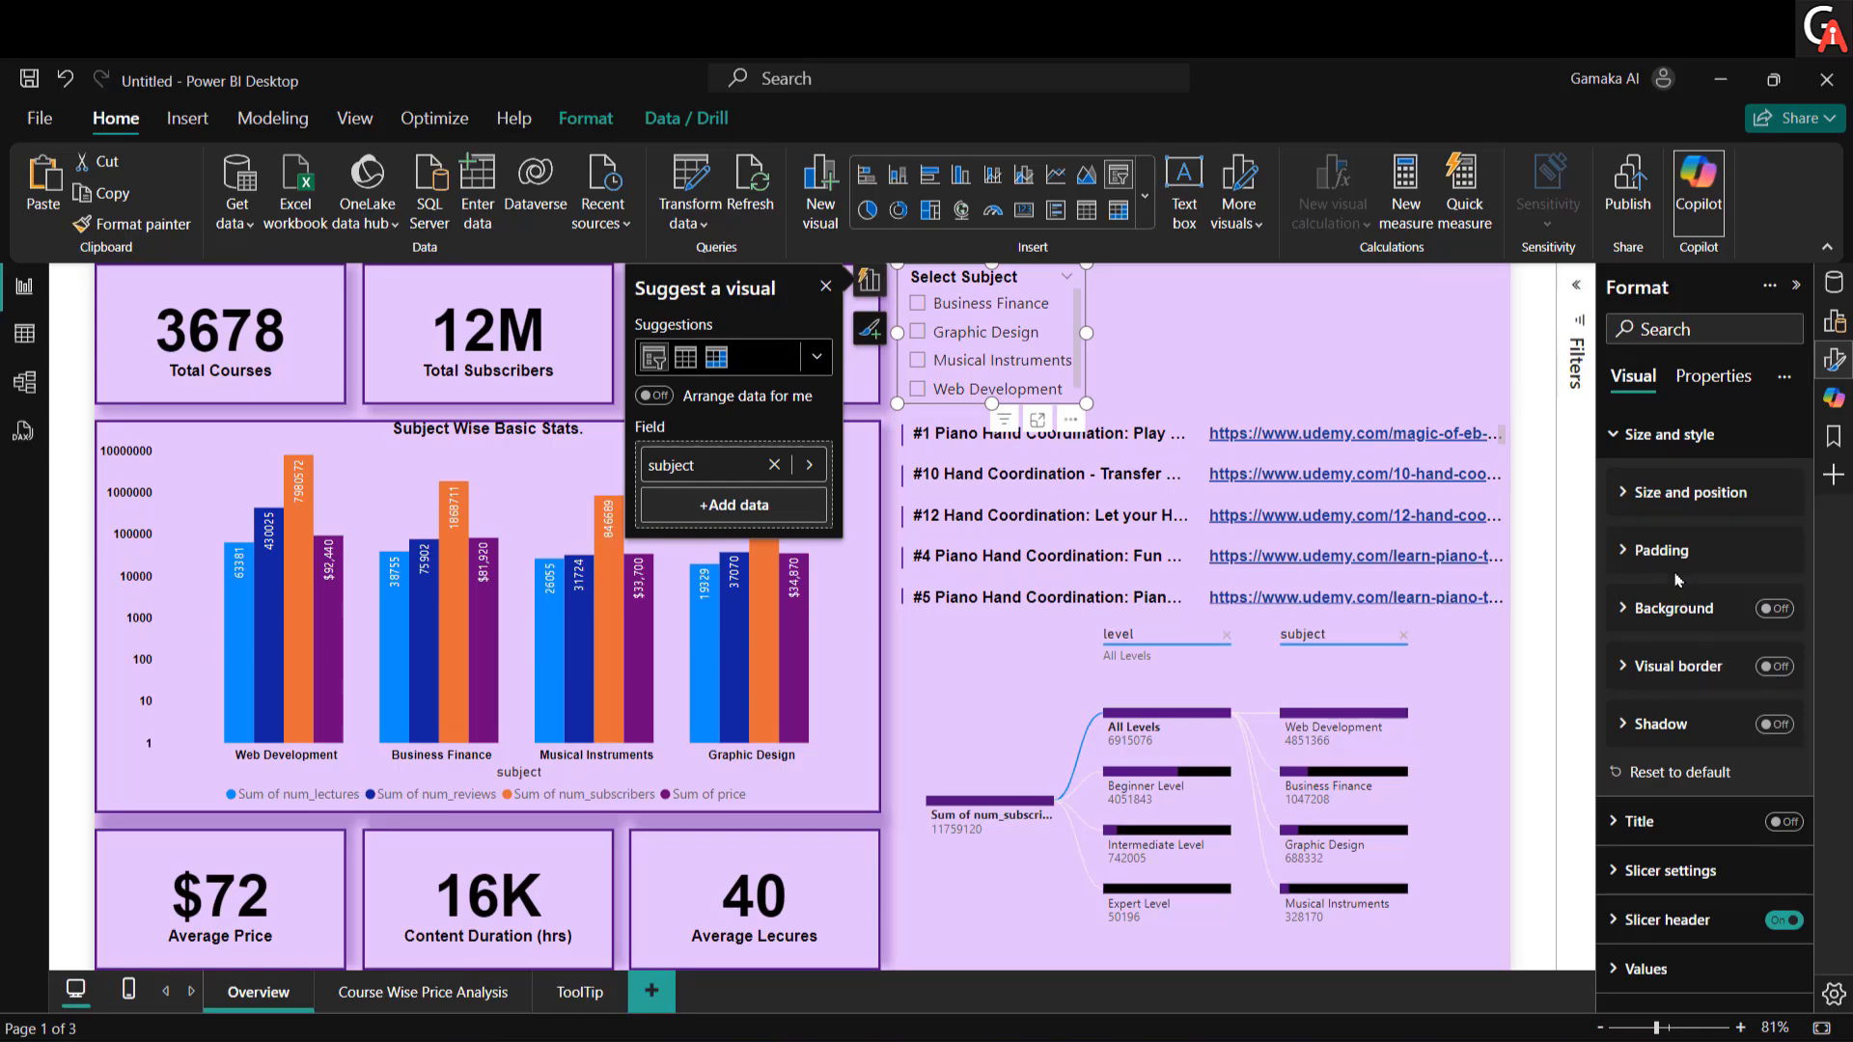
click(1654, 435)
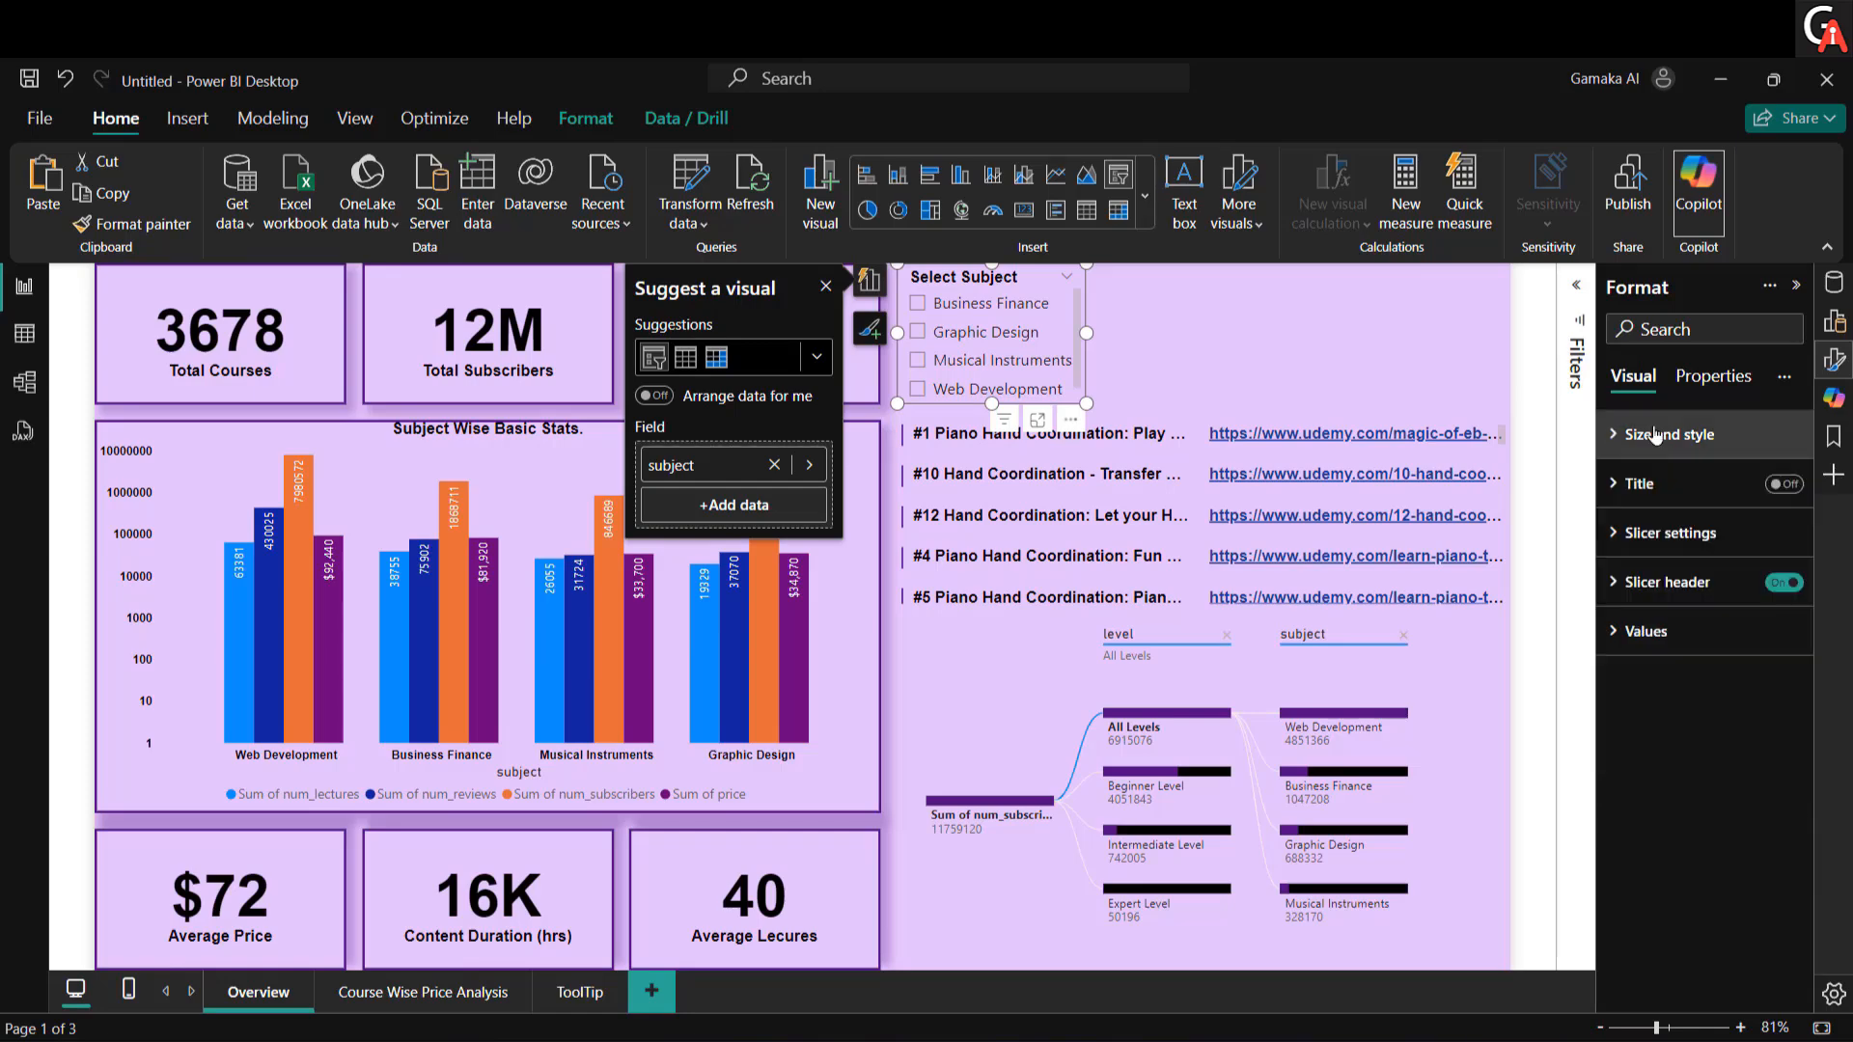
Step: Set the subject slicer's values to bold Arial and widen the slicer slightly to fit the longer subject names
click(1659, 632)
click(1686, 660)
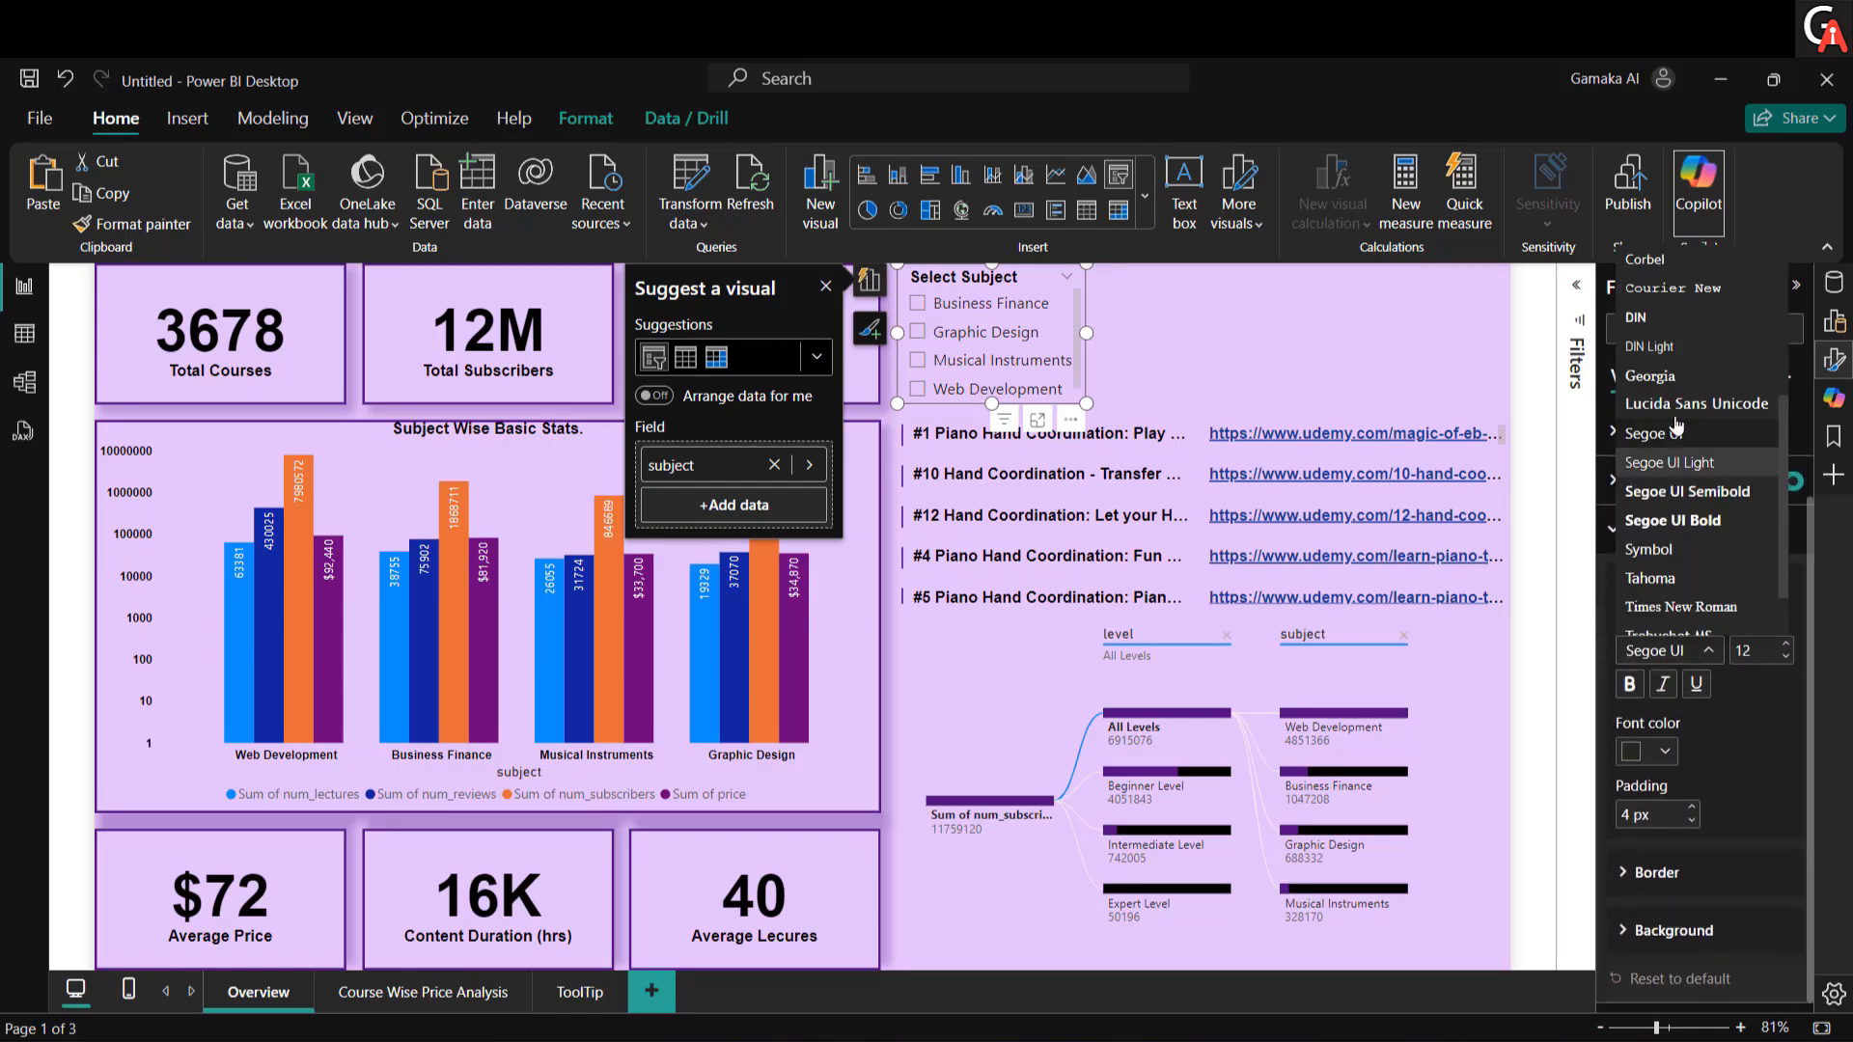
scroll(1688, 434, up, 10)
click(1674, 262)
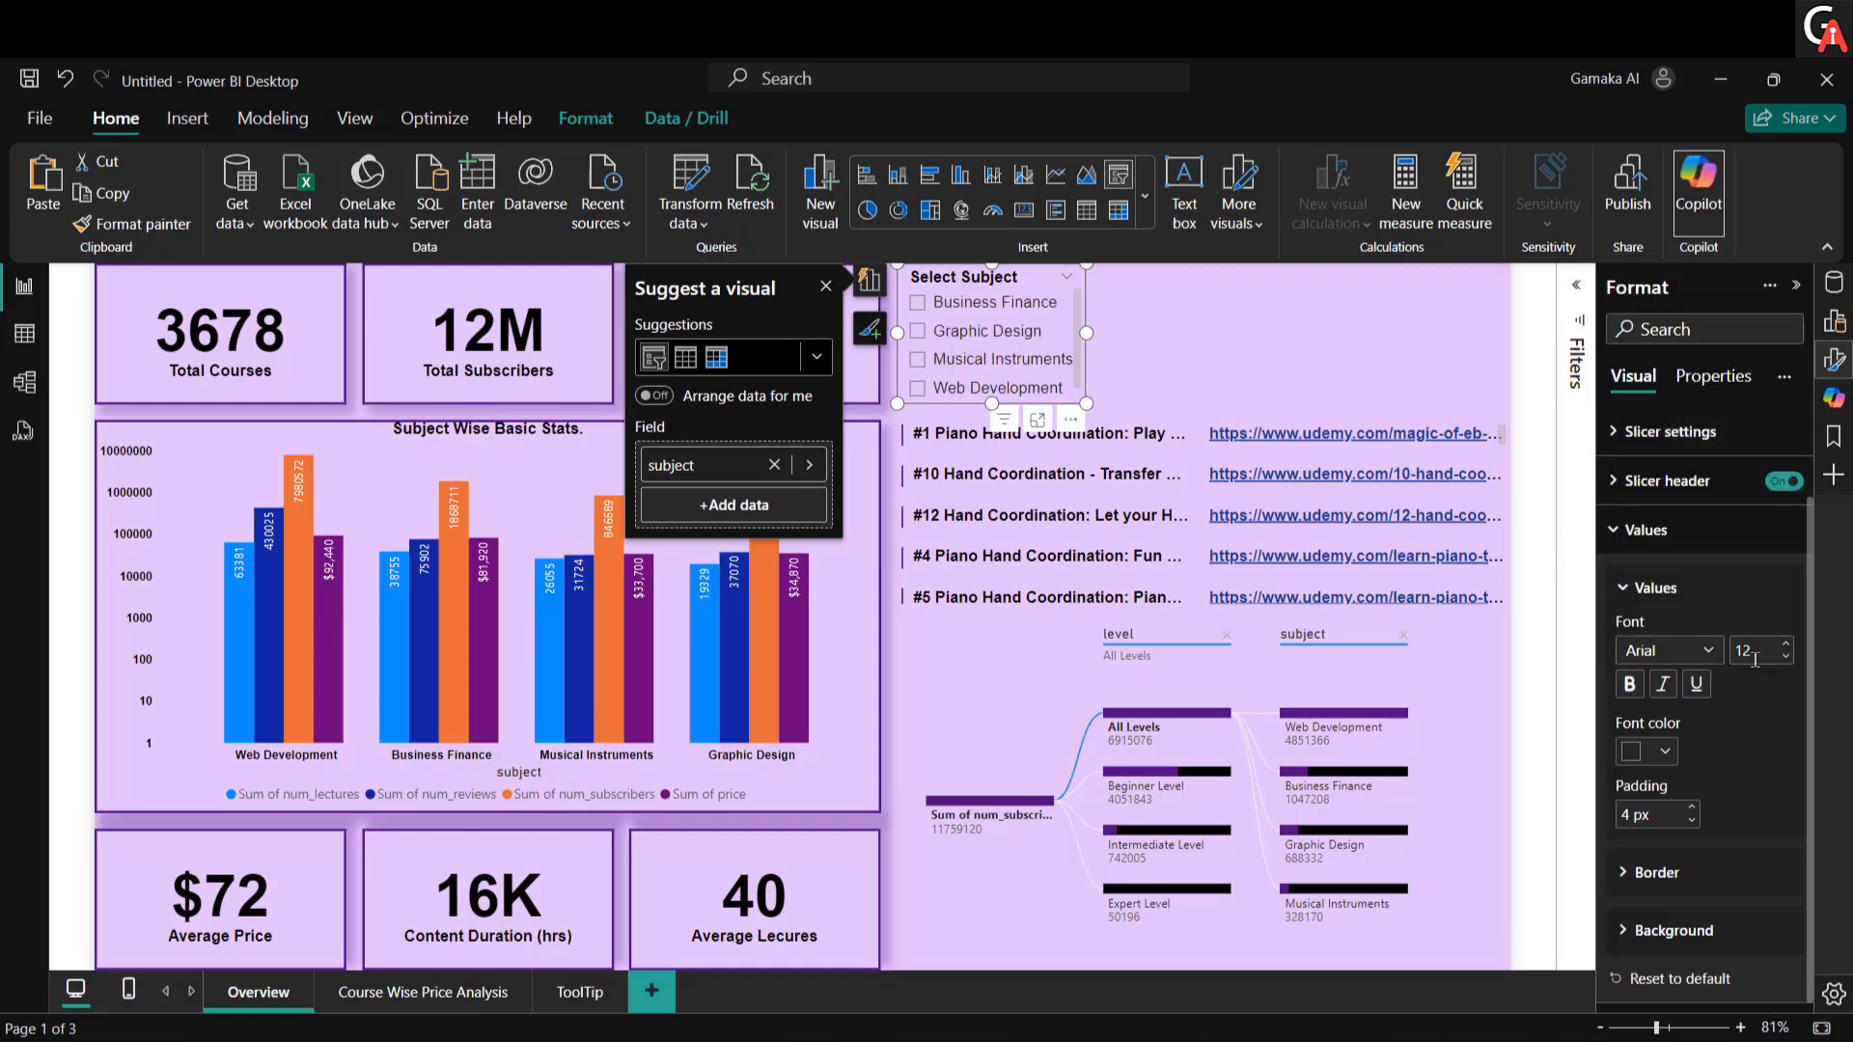
click(1629, 683)
drag(1087, 335, 1119, 335)
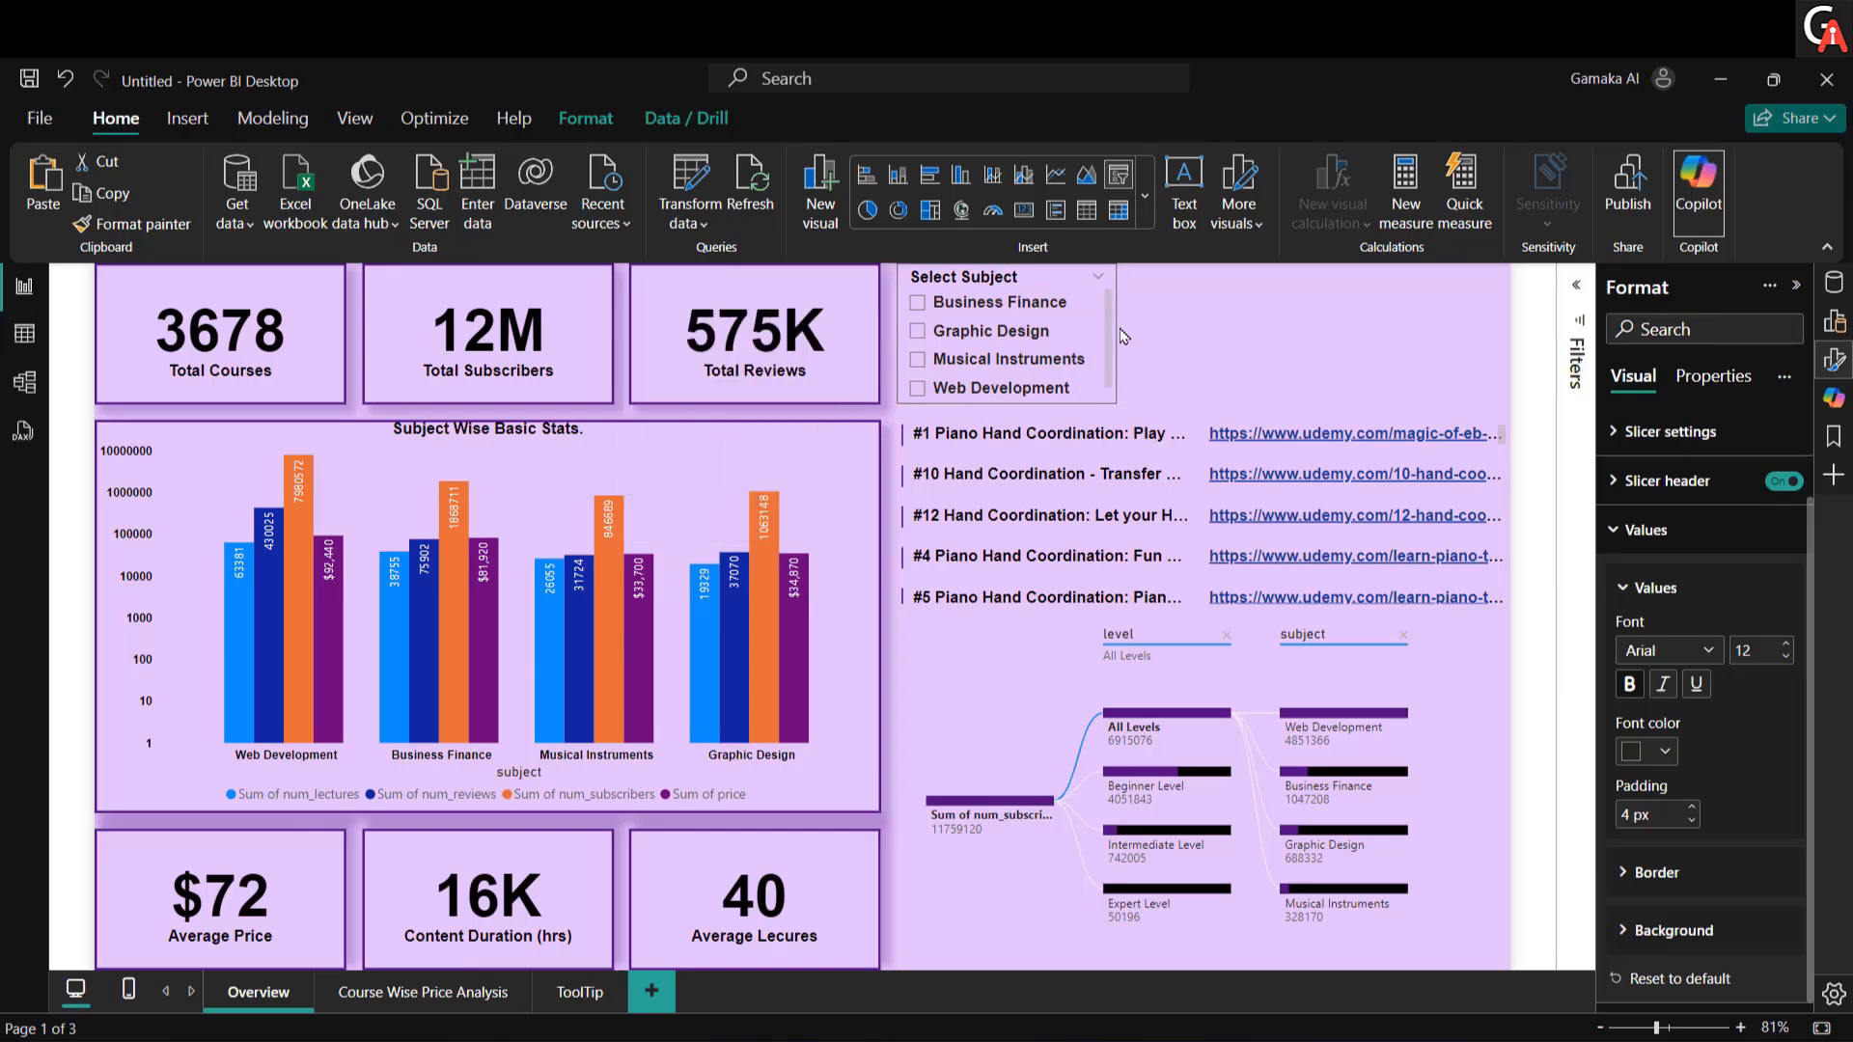
click(1119, 336)
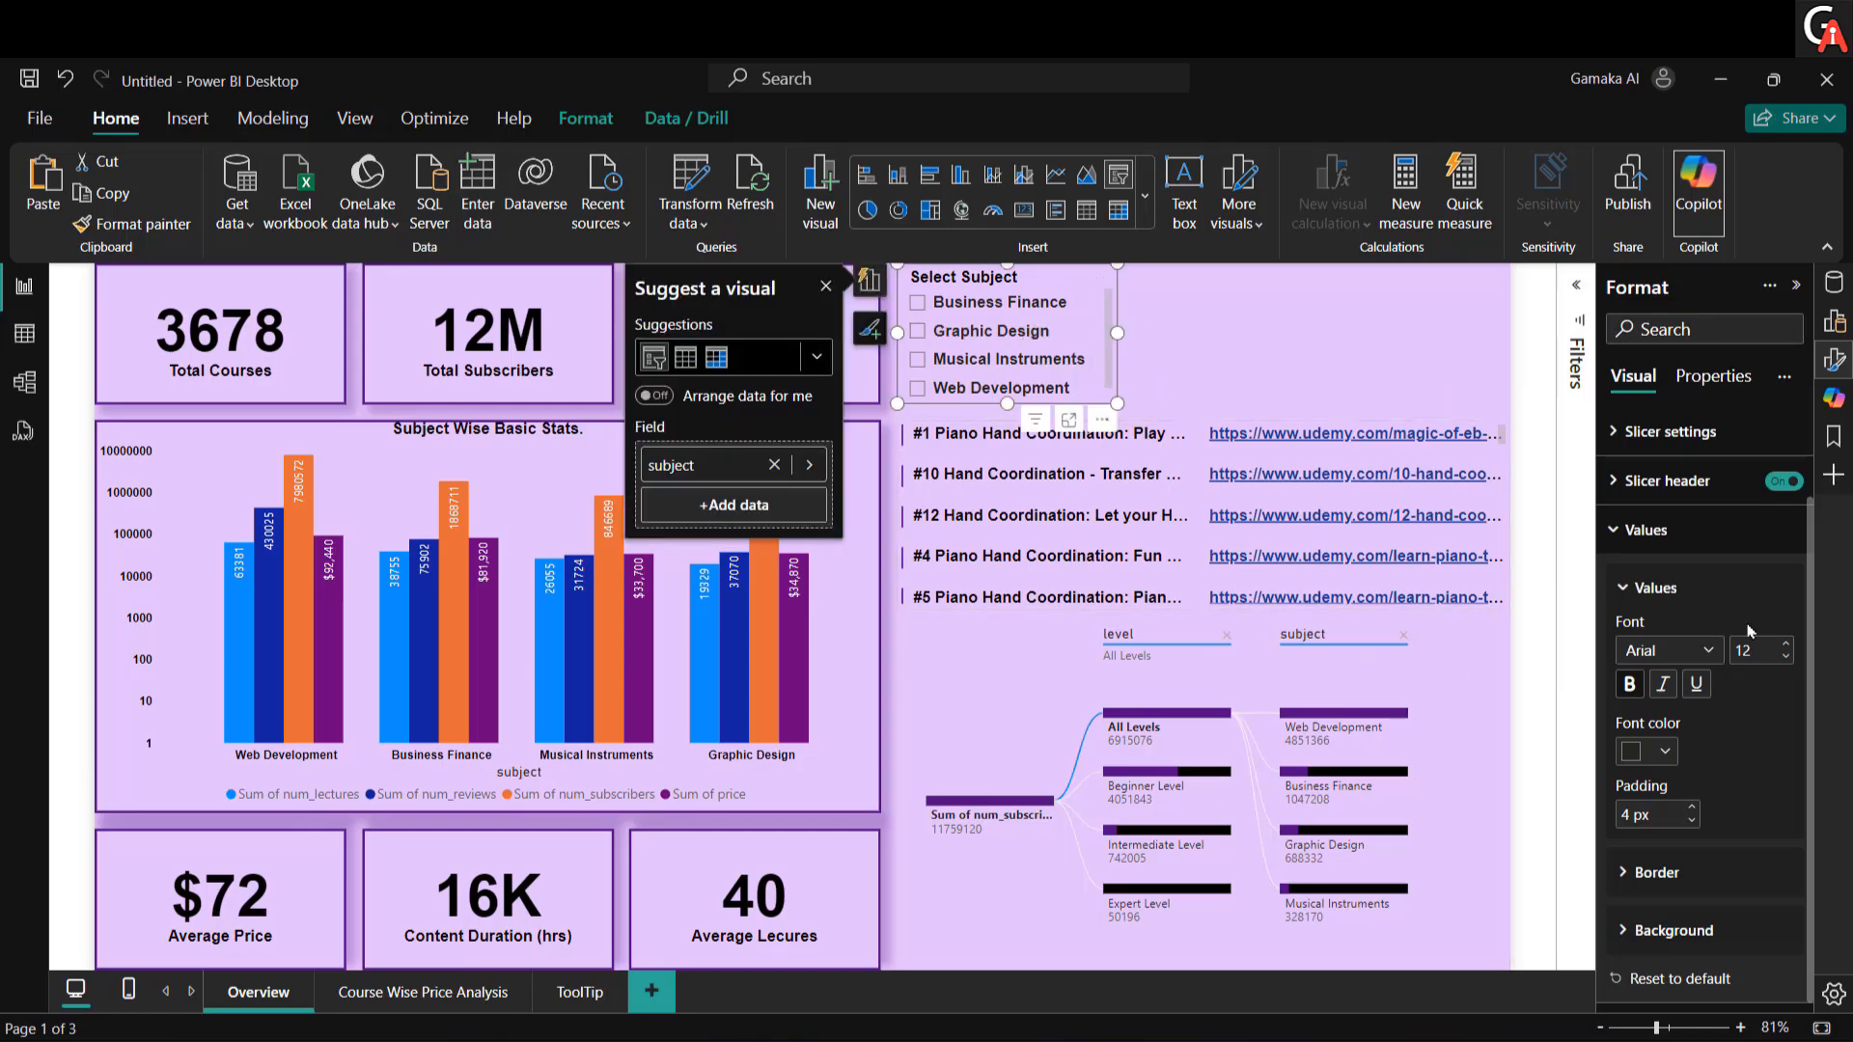
Step: Set the font color of the subject slicer's values to black and deselect the slicer
click(1664, 751)
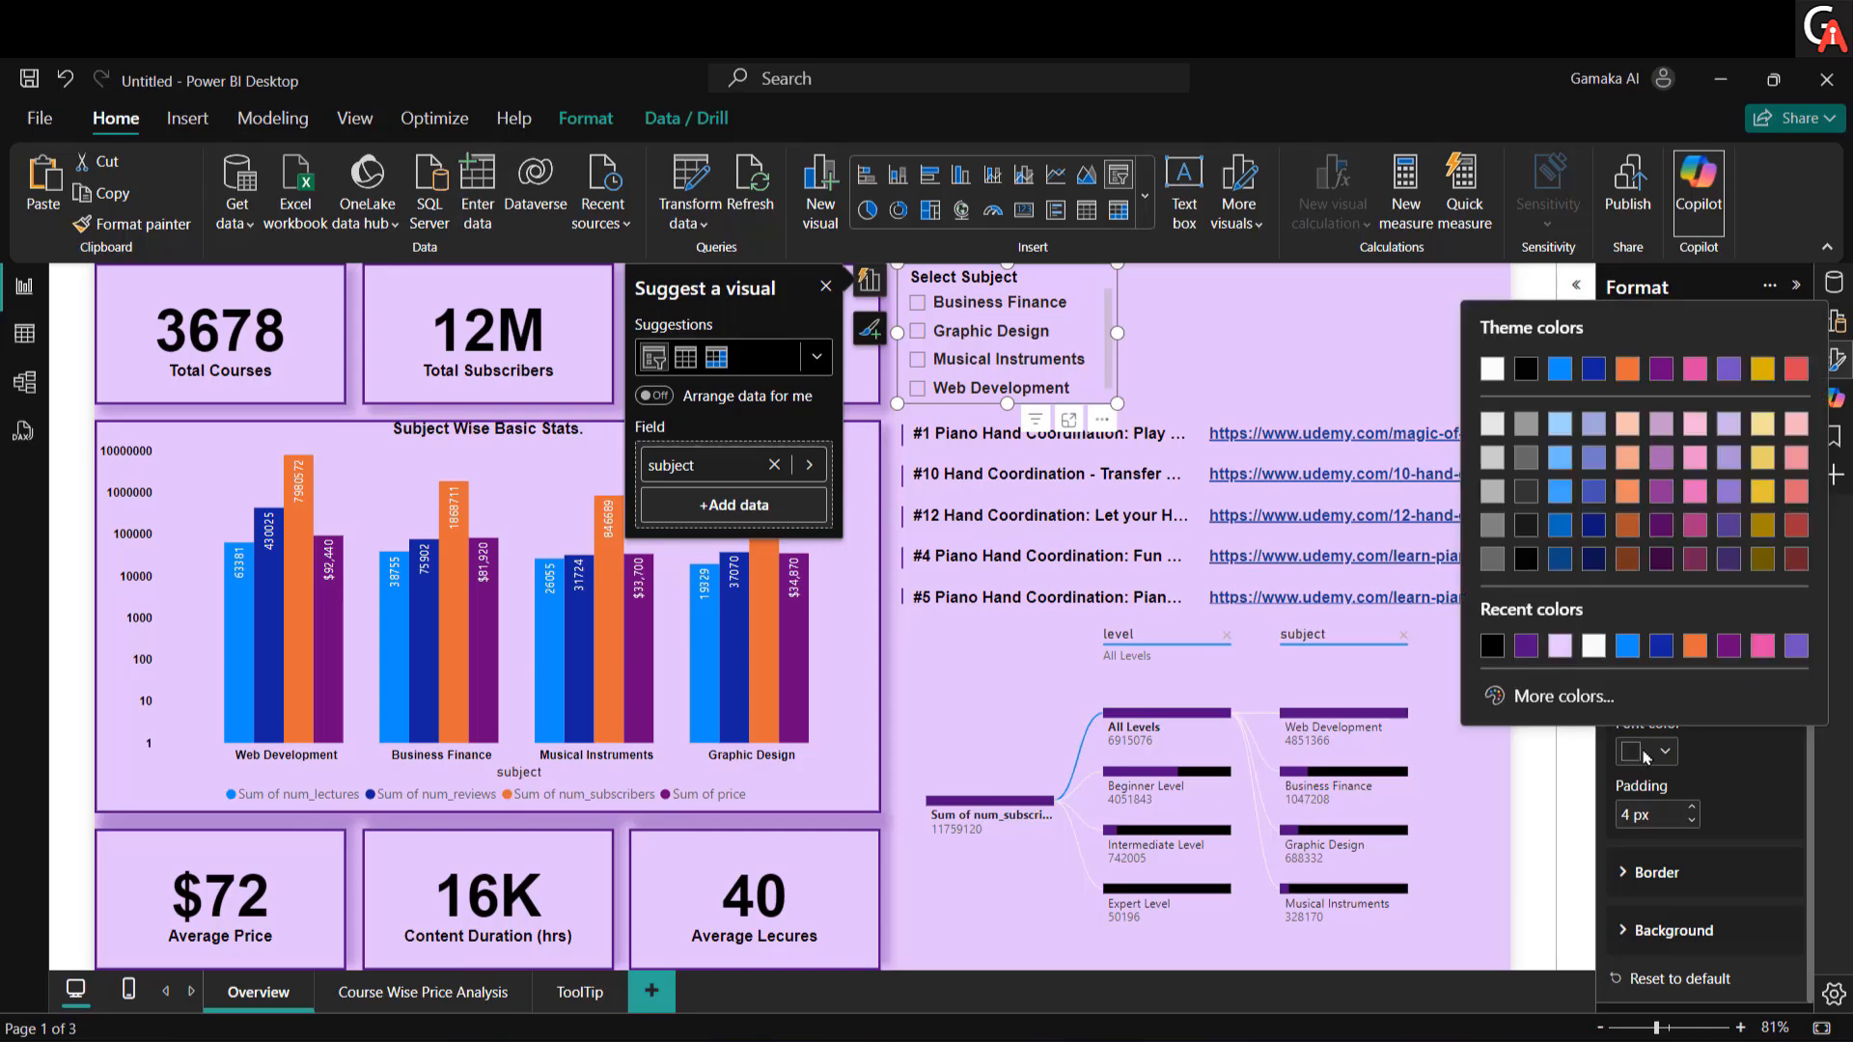
click(1492, 637)
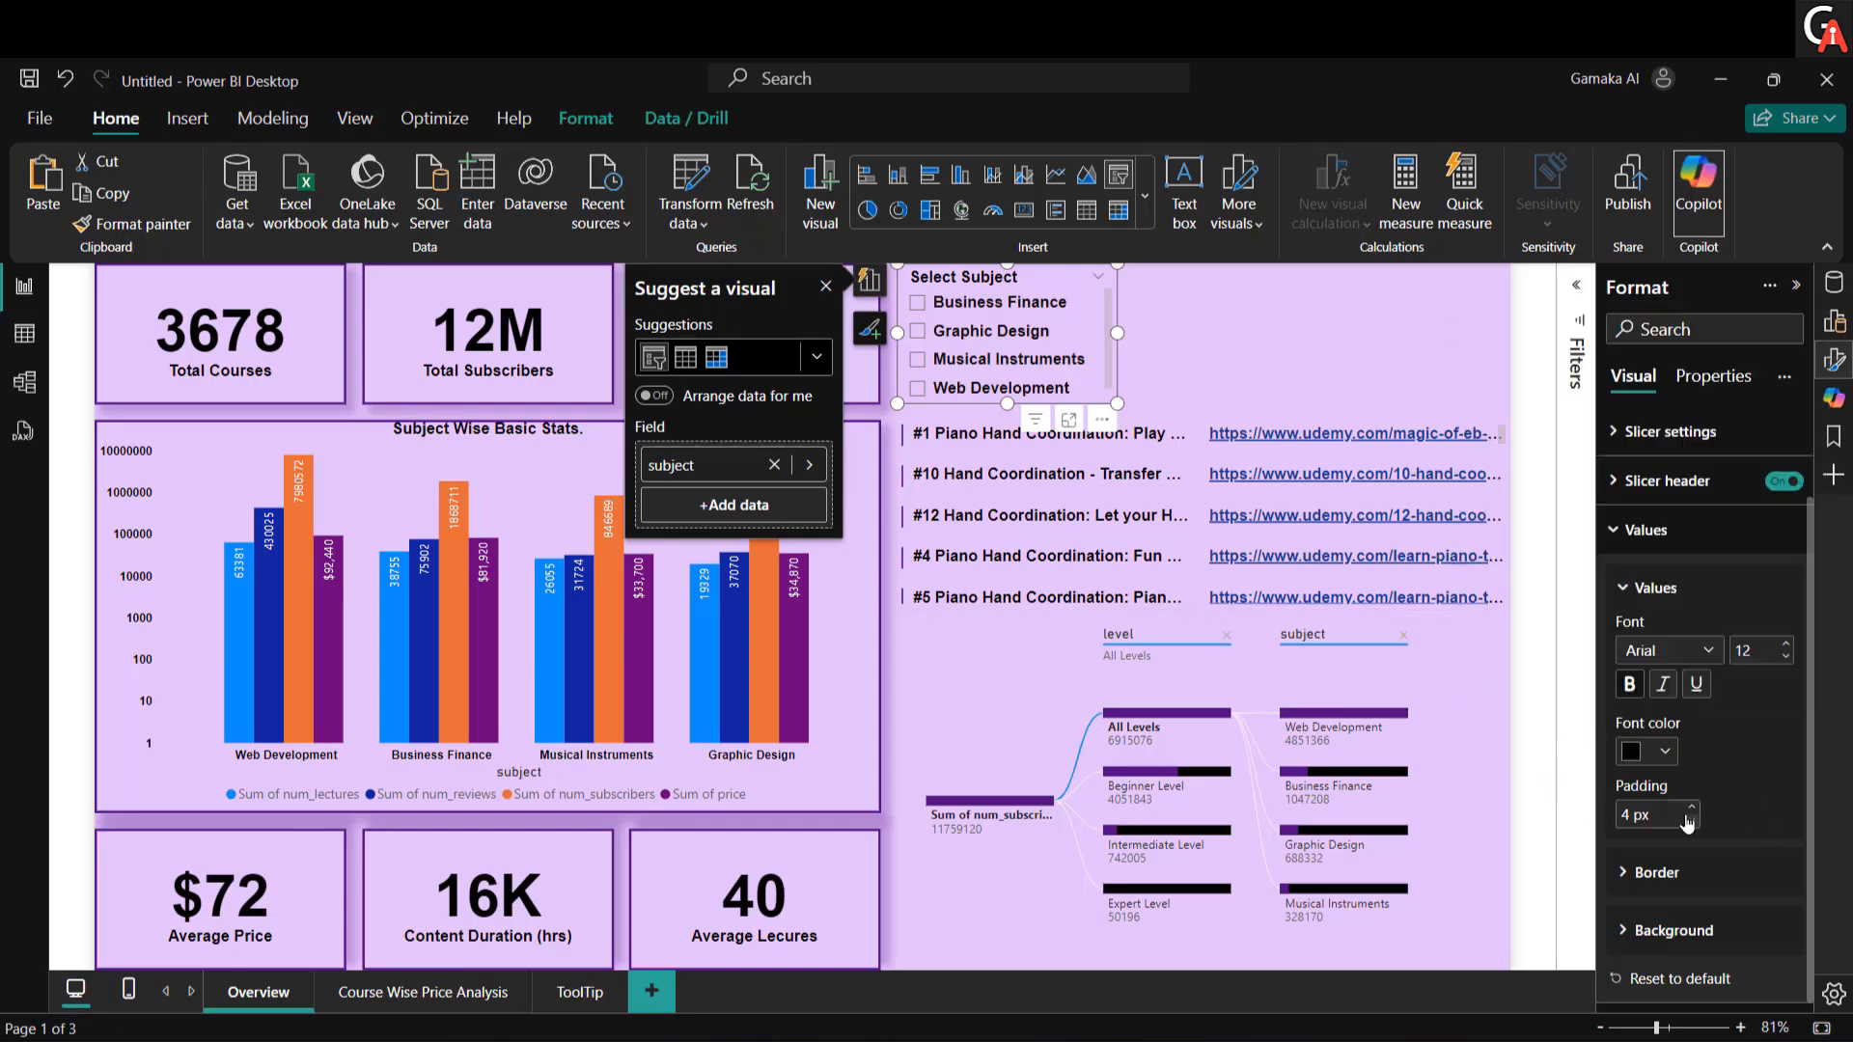
click(1267, 313)
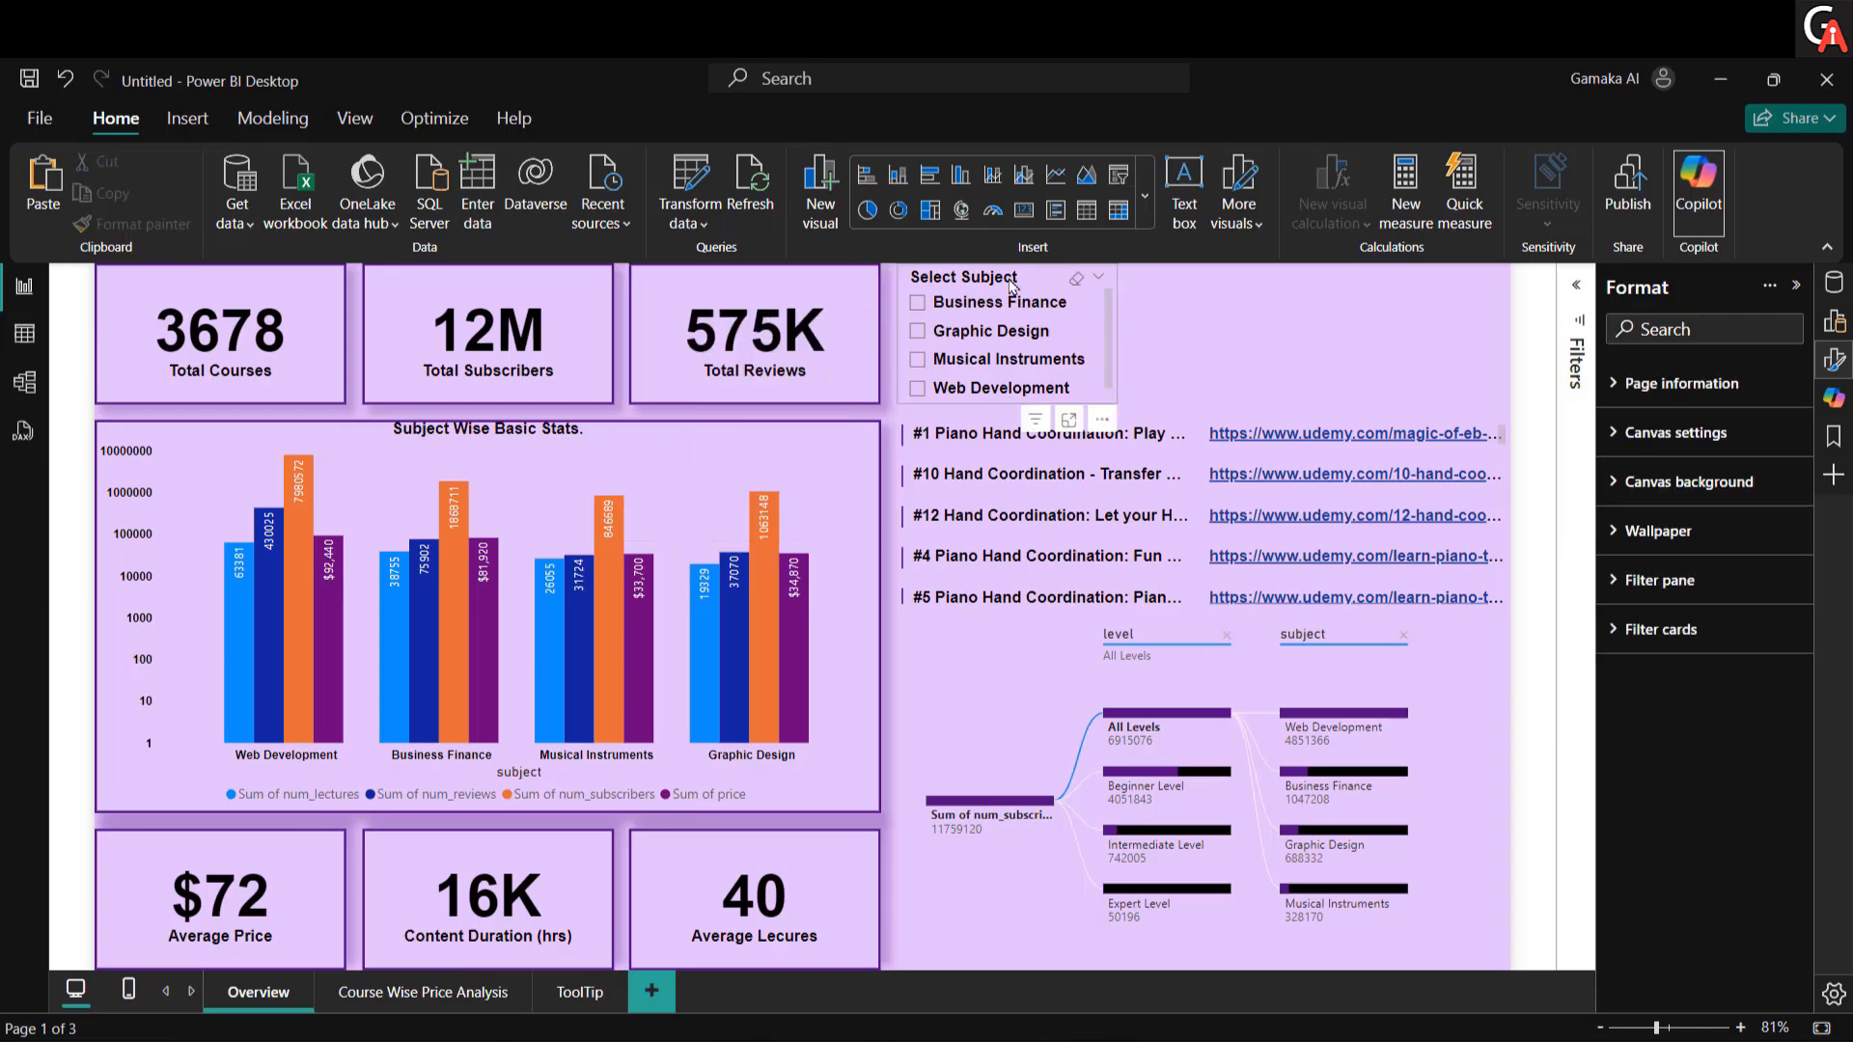
Step: Duplicate the subject slicer and place the copy directly to the right of the original, aligned with it
click(997, 282)
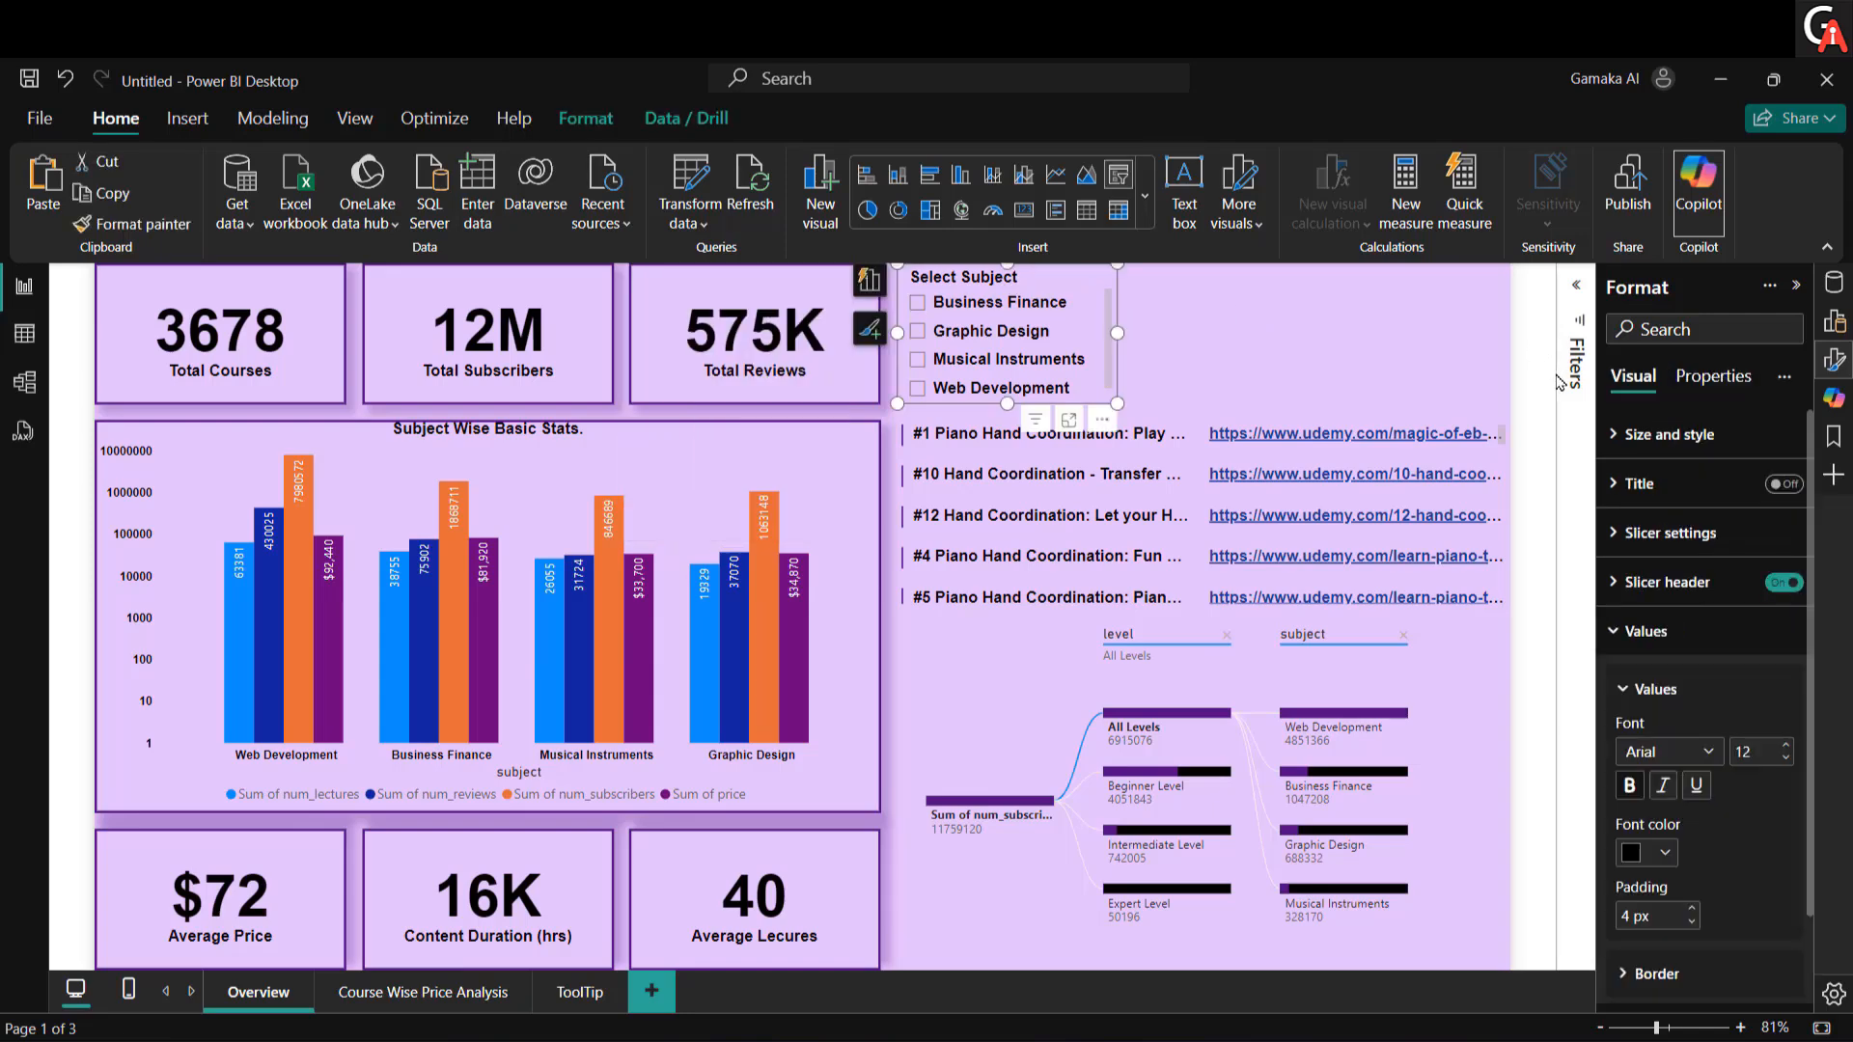
key(ctrl+c)
key(ctrl+v)
drag(1063, 305, 1228, 271)
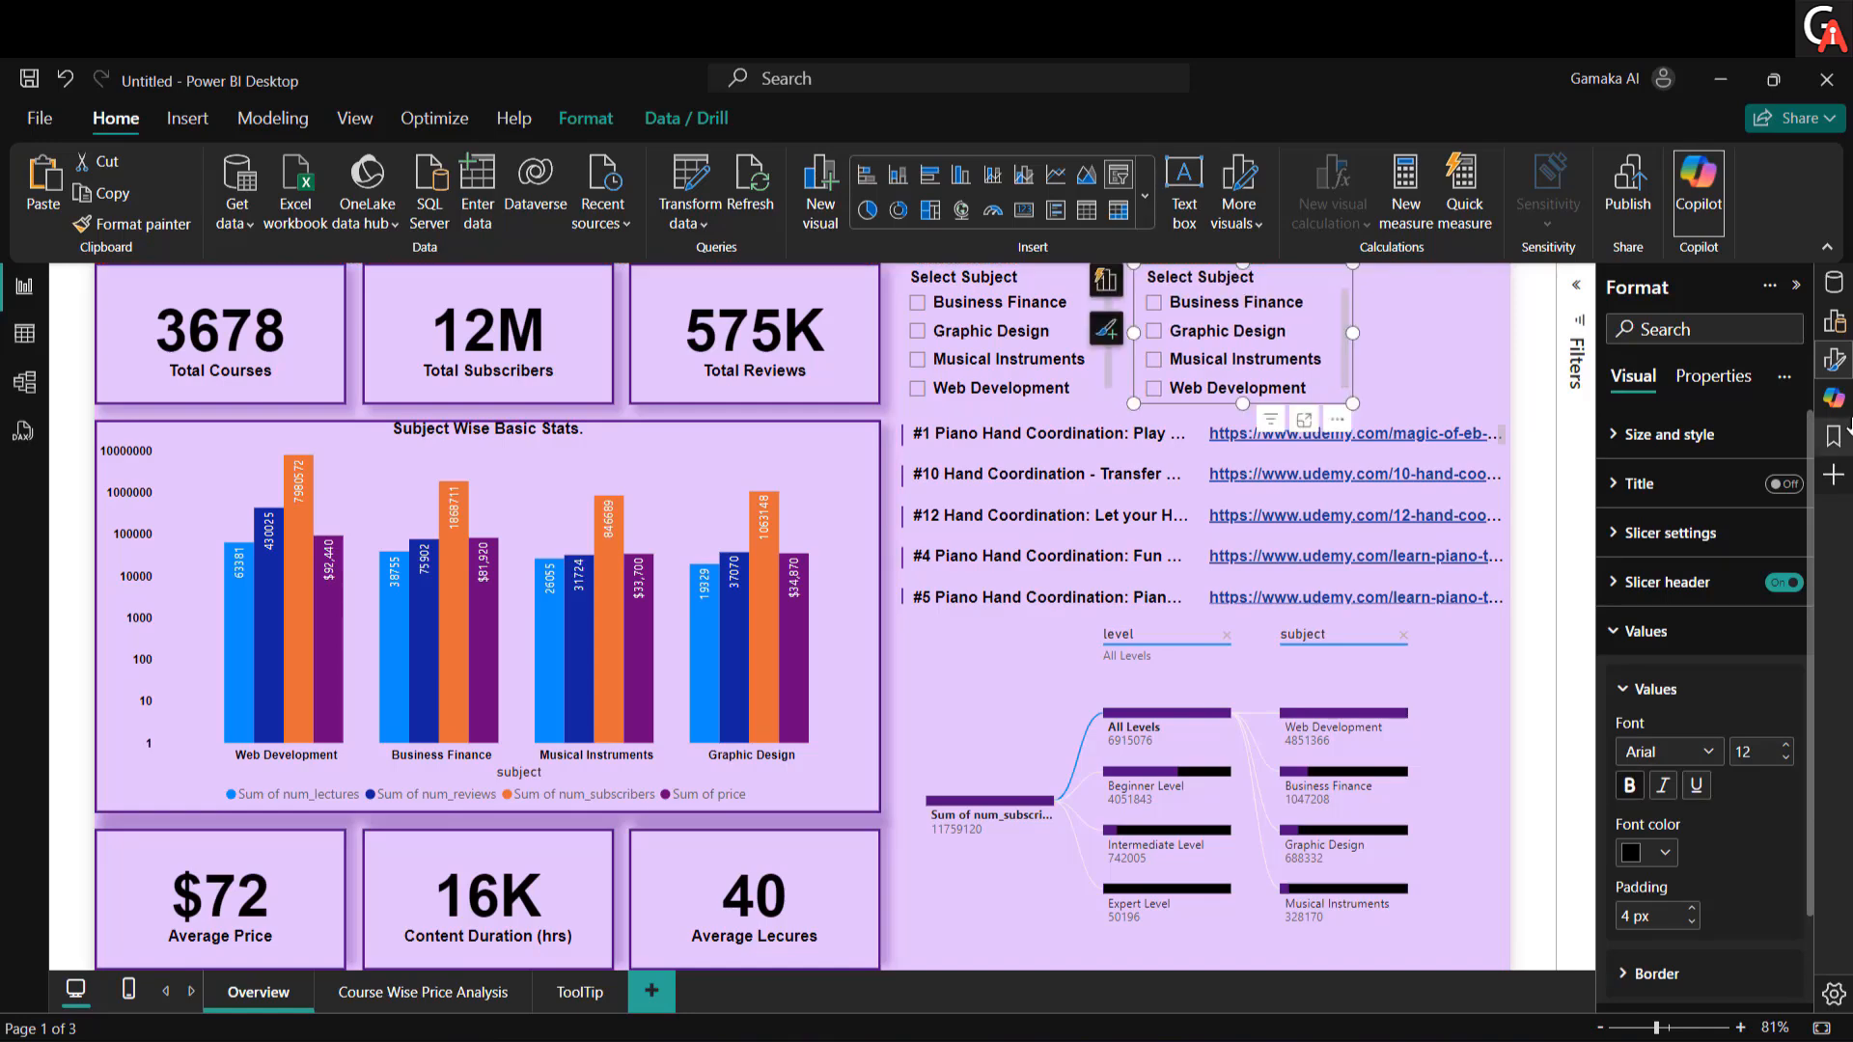
Step: Replace the copied slicer's subject field with level from the ud table
click(1833, 321)
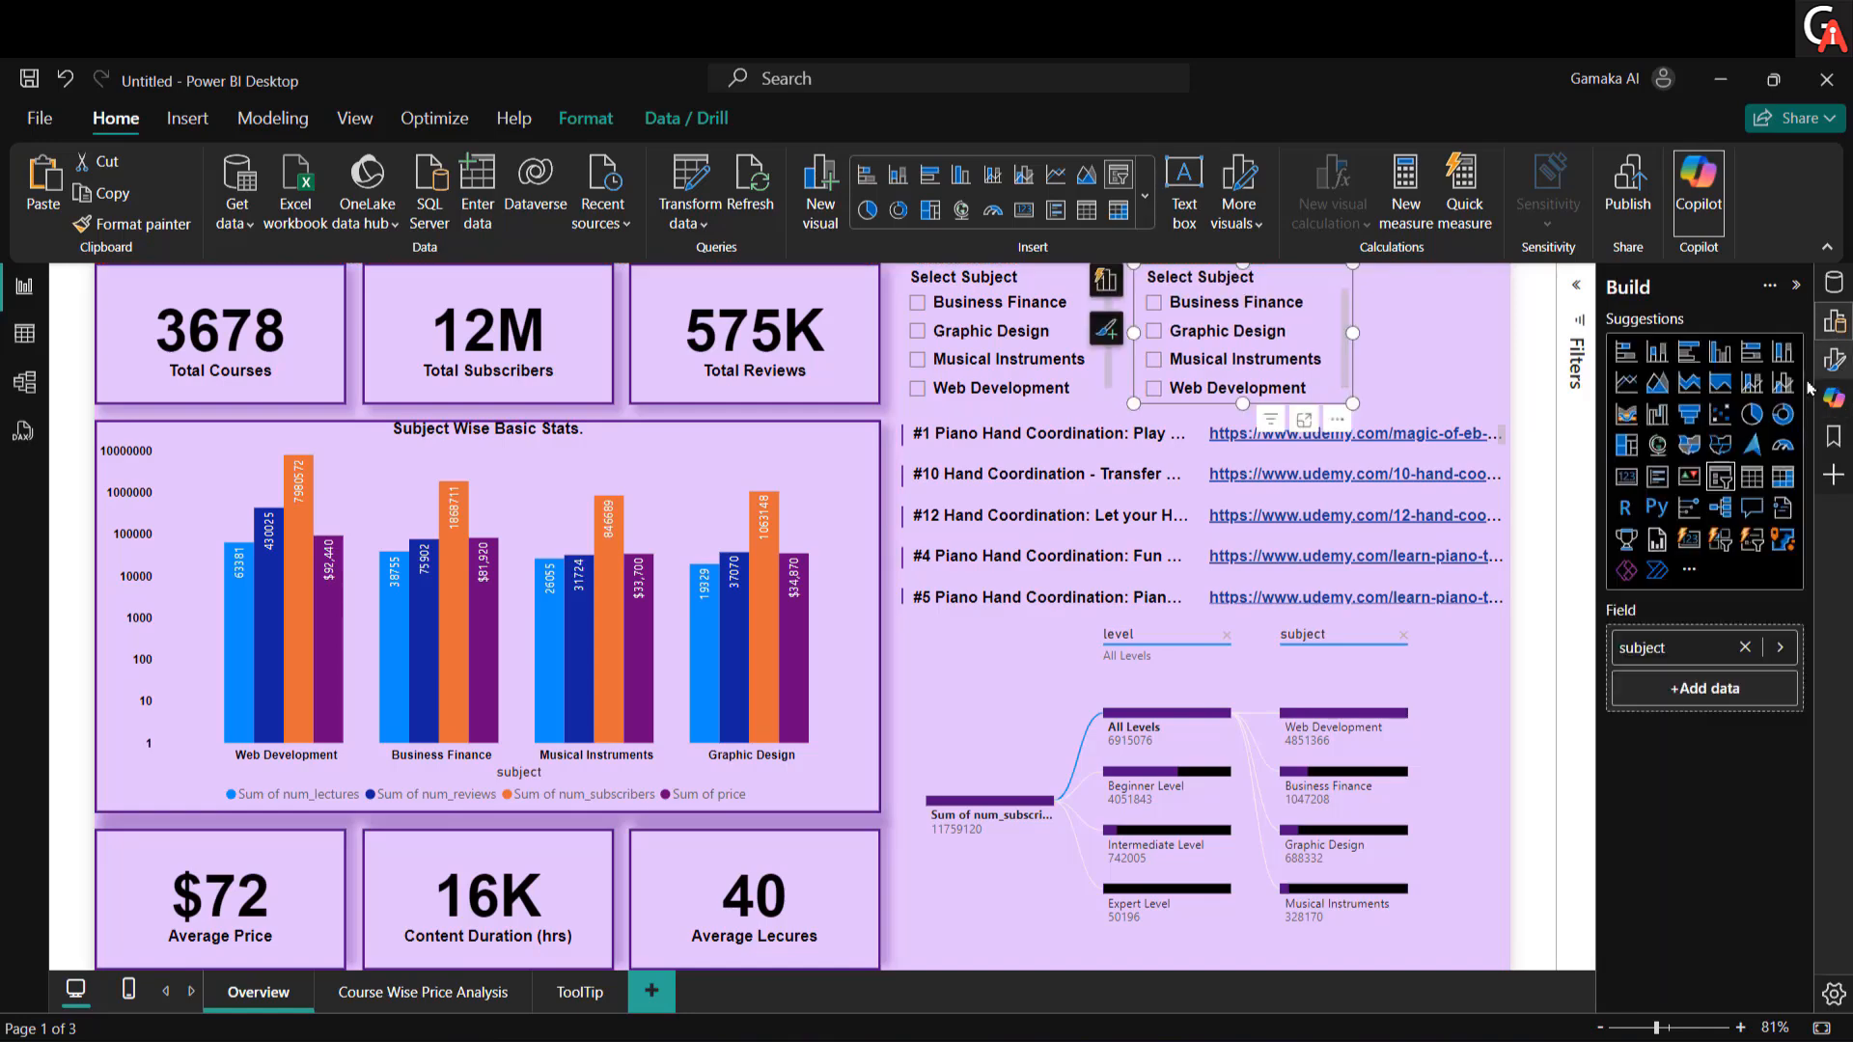
click(1746, 648)
click(1713, 656)
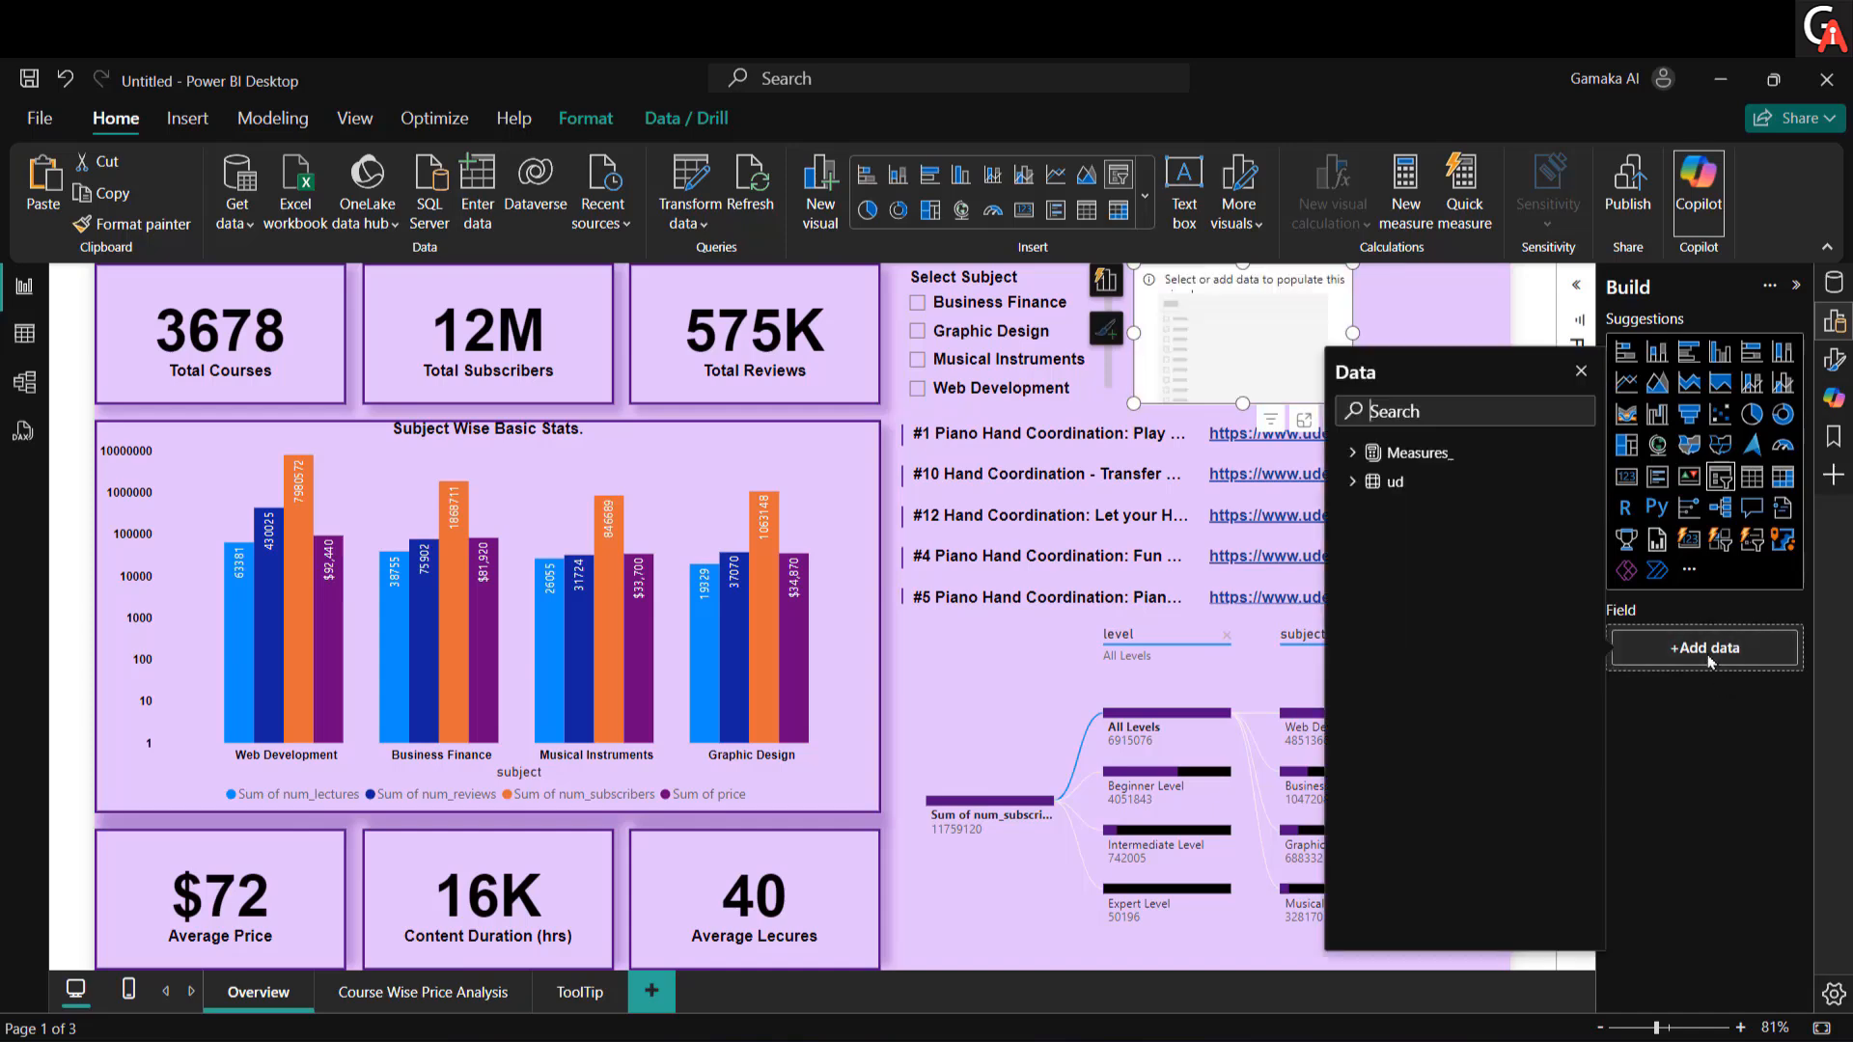
click(1353, 482)
click(1393, 627)
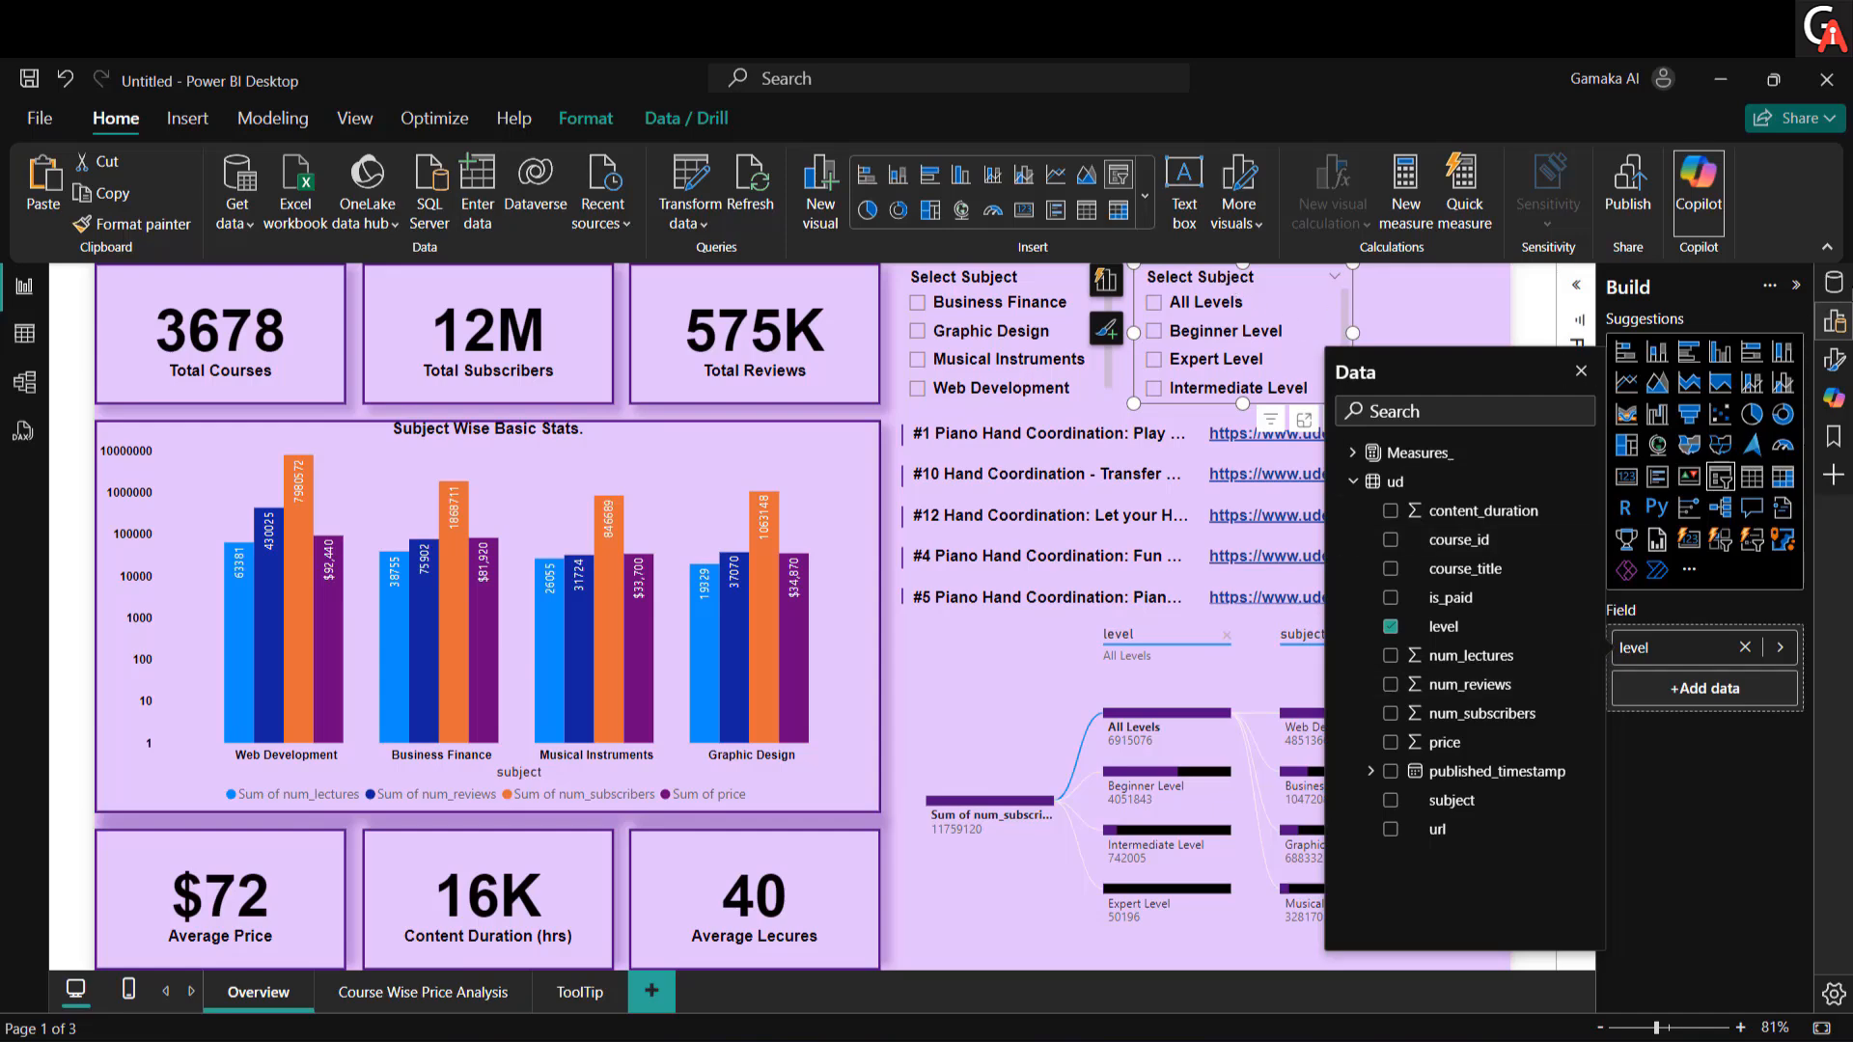
Step: Change the level slicer's header title text to "Select Level"
click(1834, 358)
click(1657, 478)
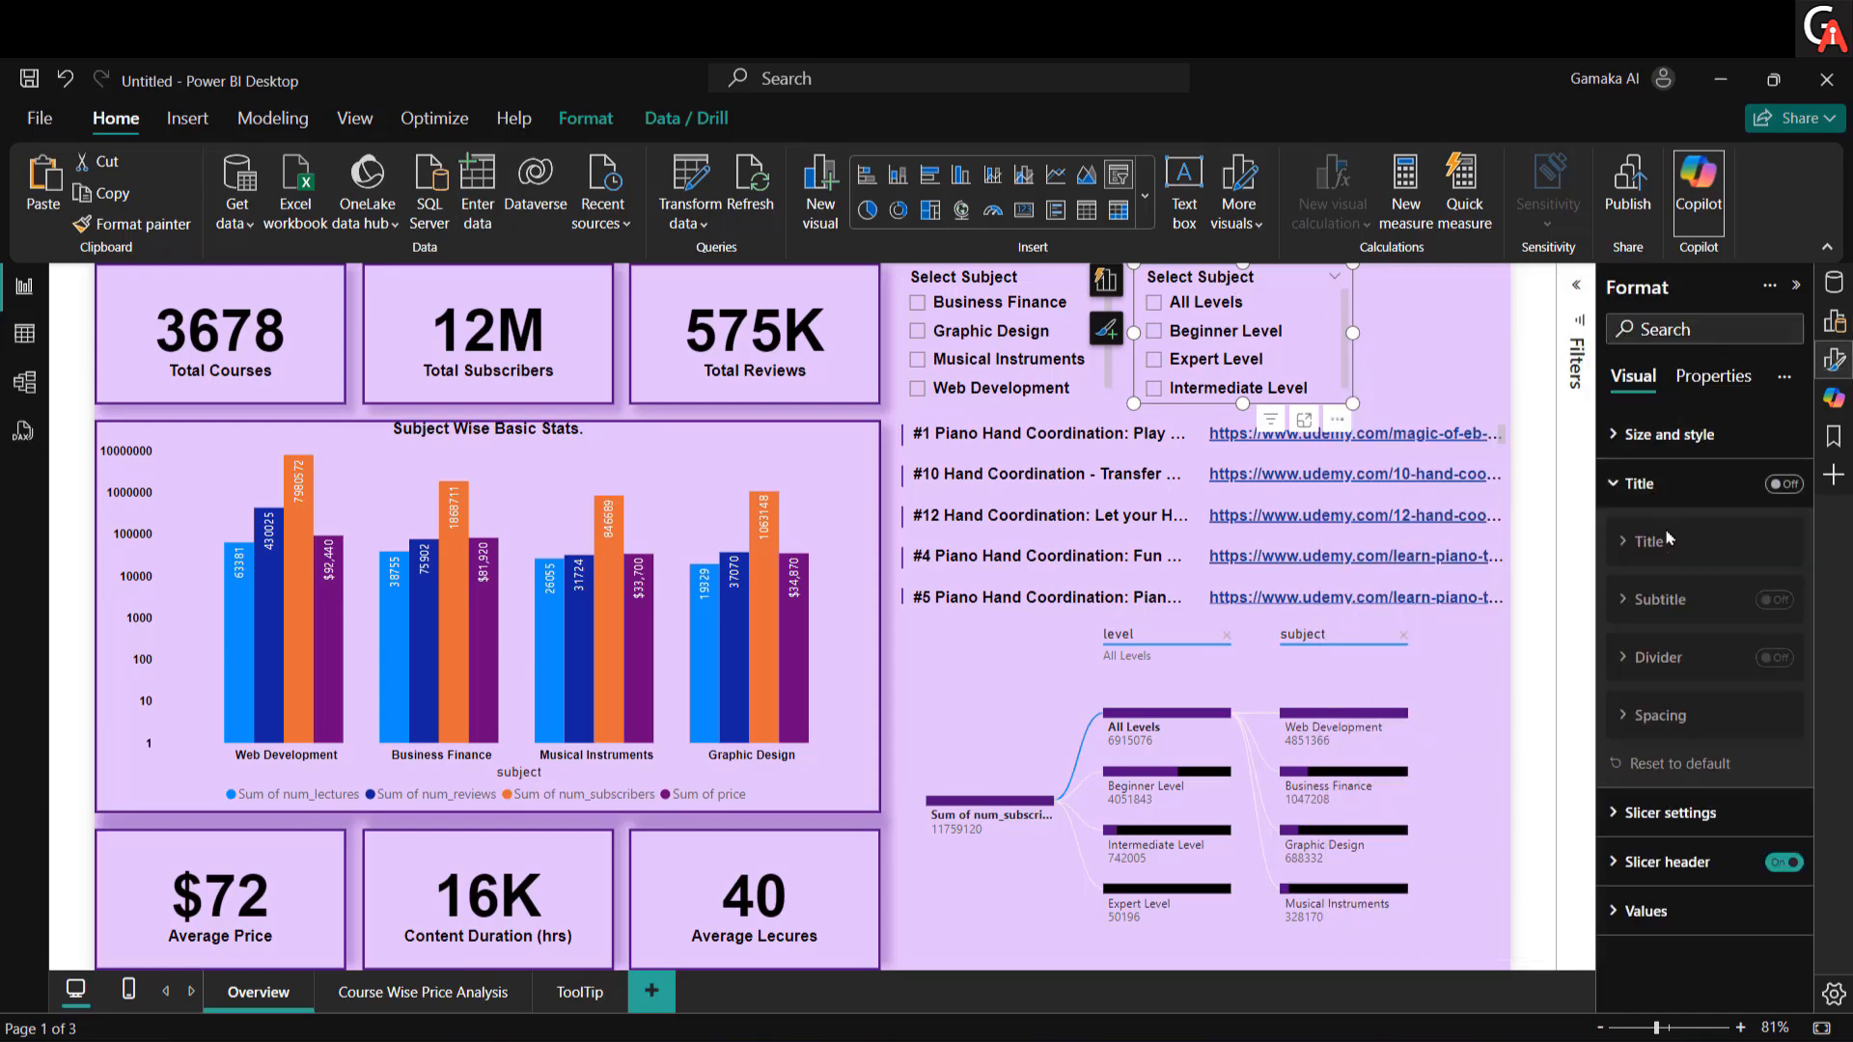
click(1659, 475)
click(1670, 583)
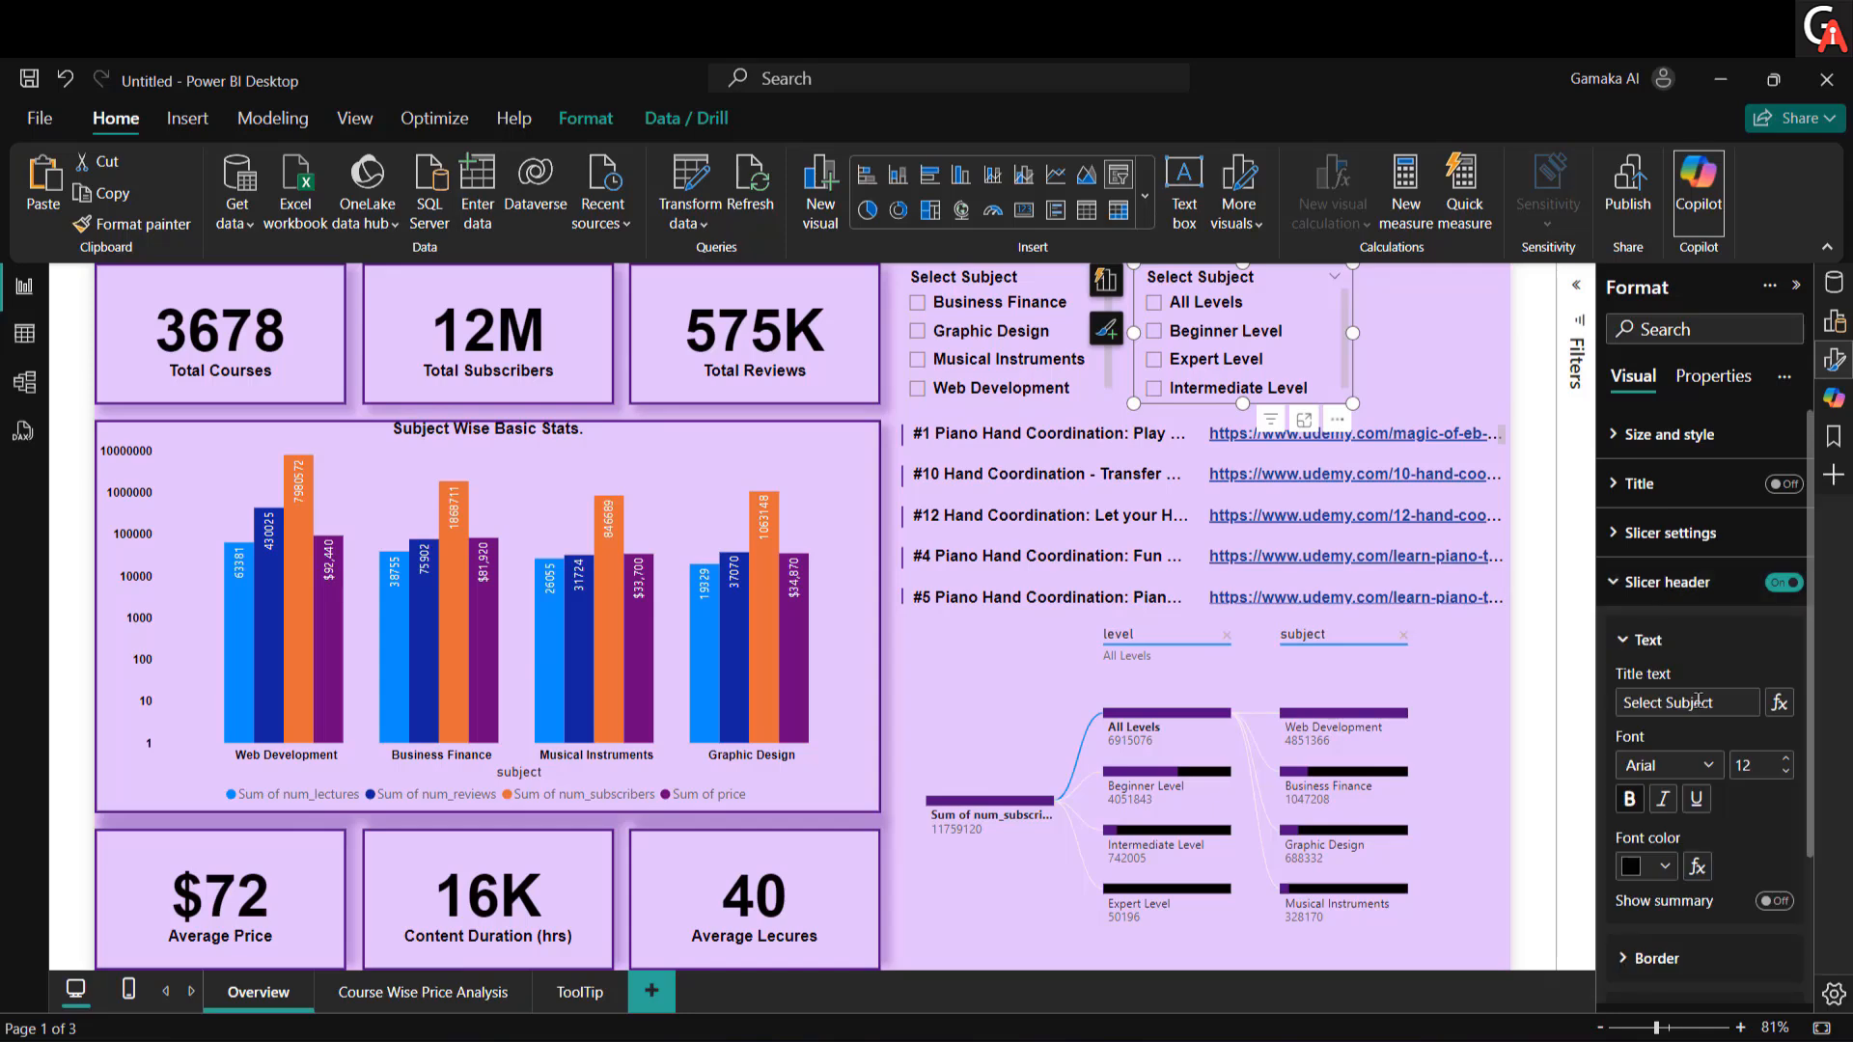
double_click(1693, 704)
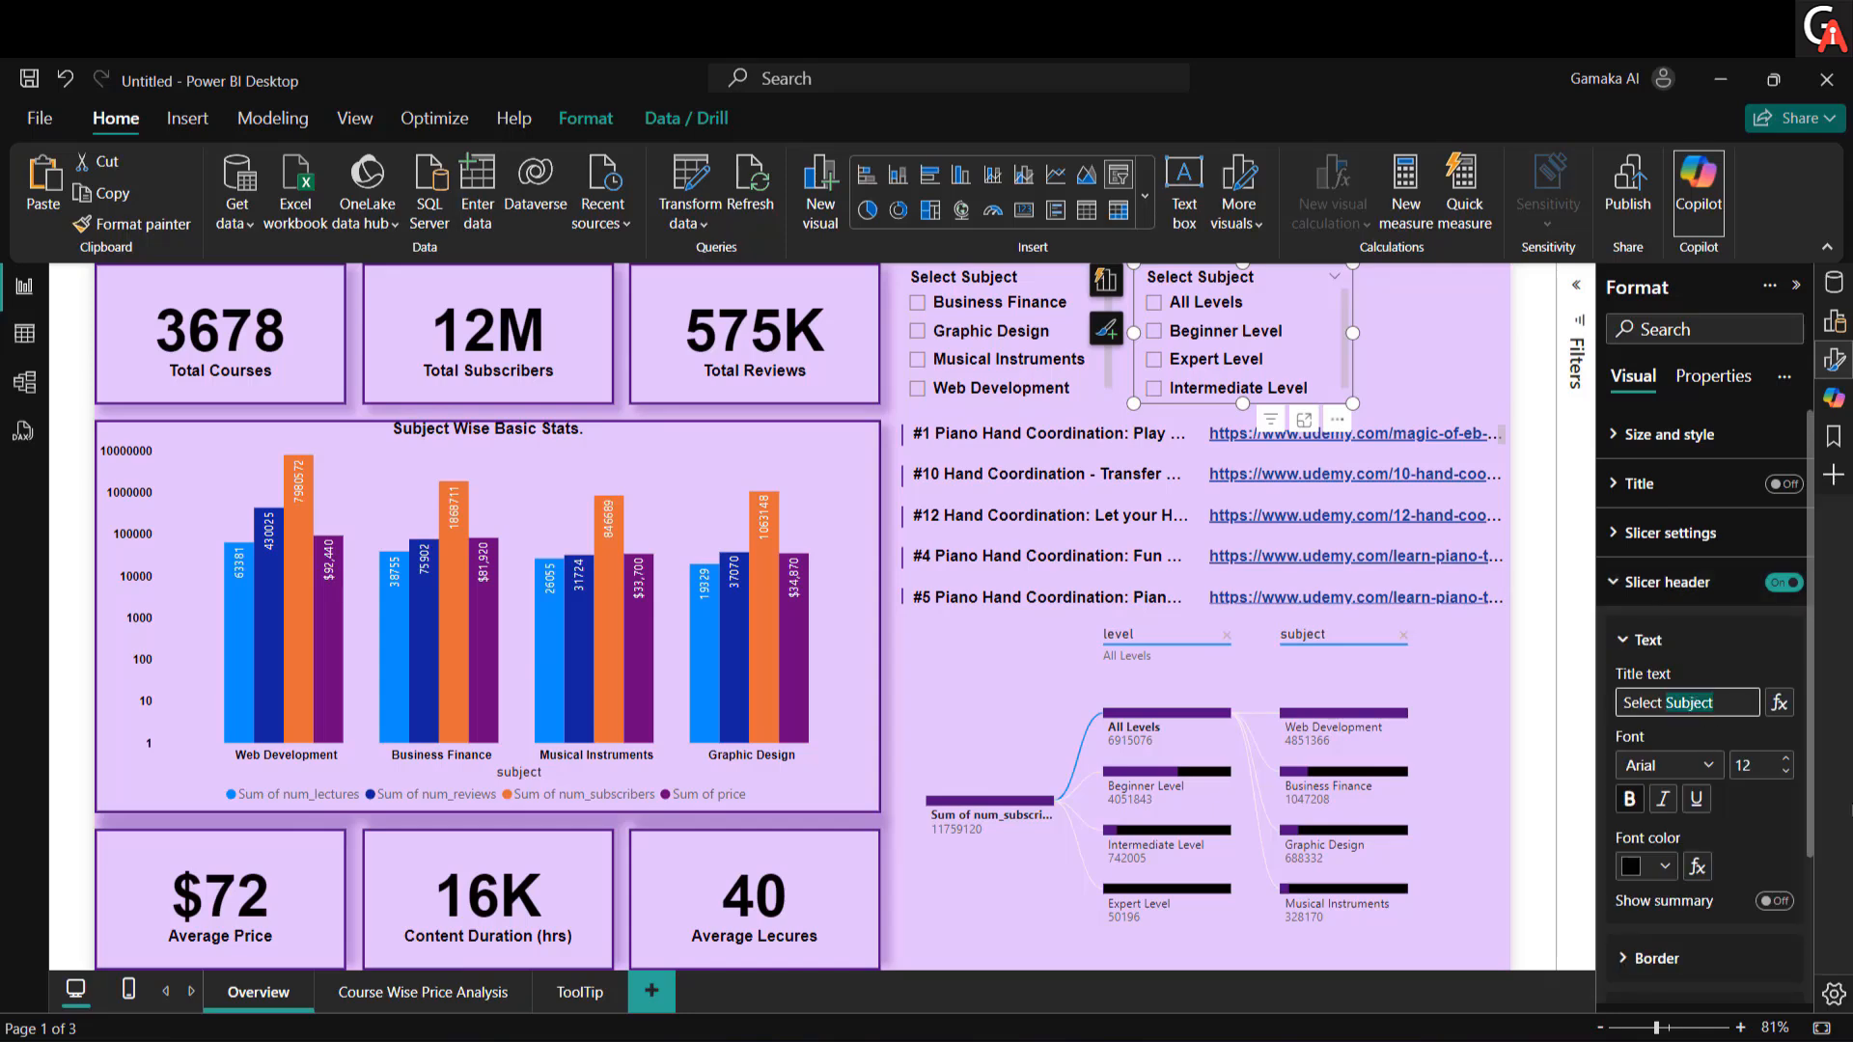
text(Level)
Step: Duplicate the level slicer, place the copy at the page's right edge and narrow it to clear the level slicer
click(1238, 293)
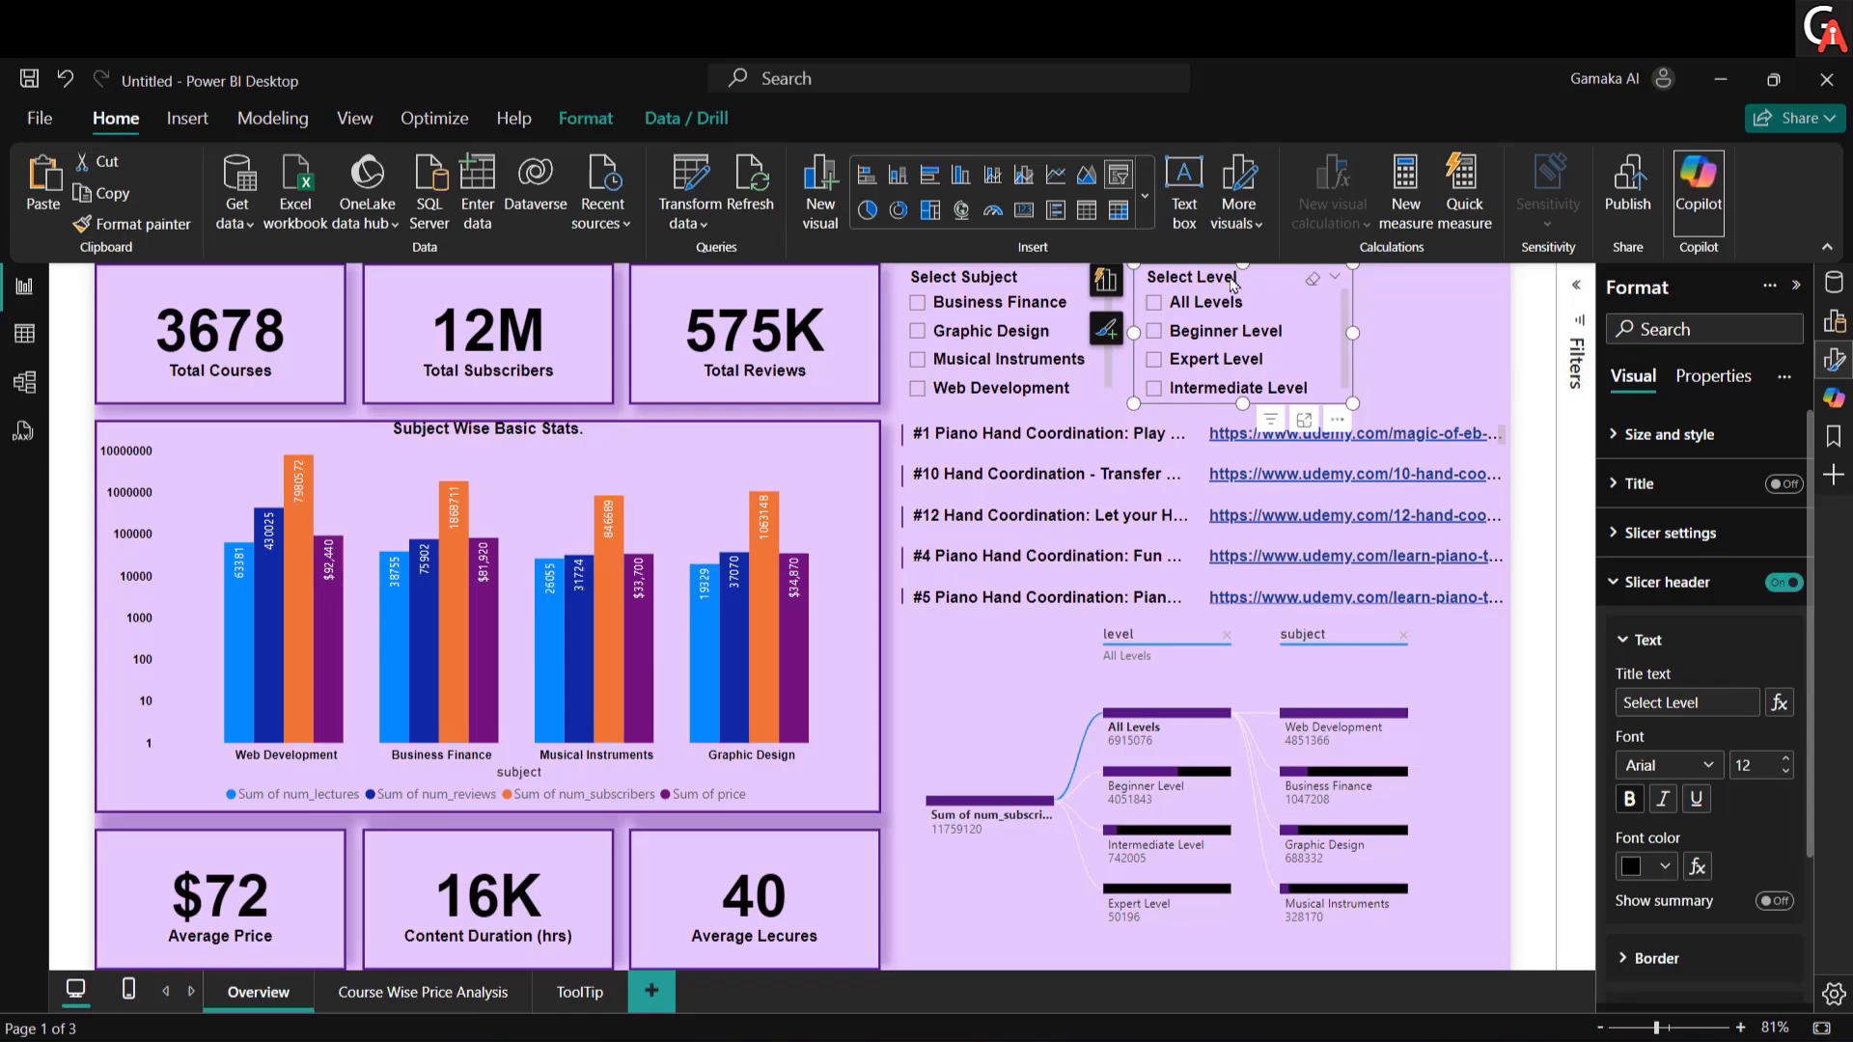
key(ctrl+v)
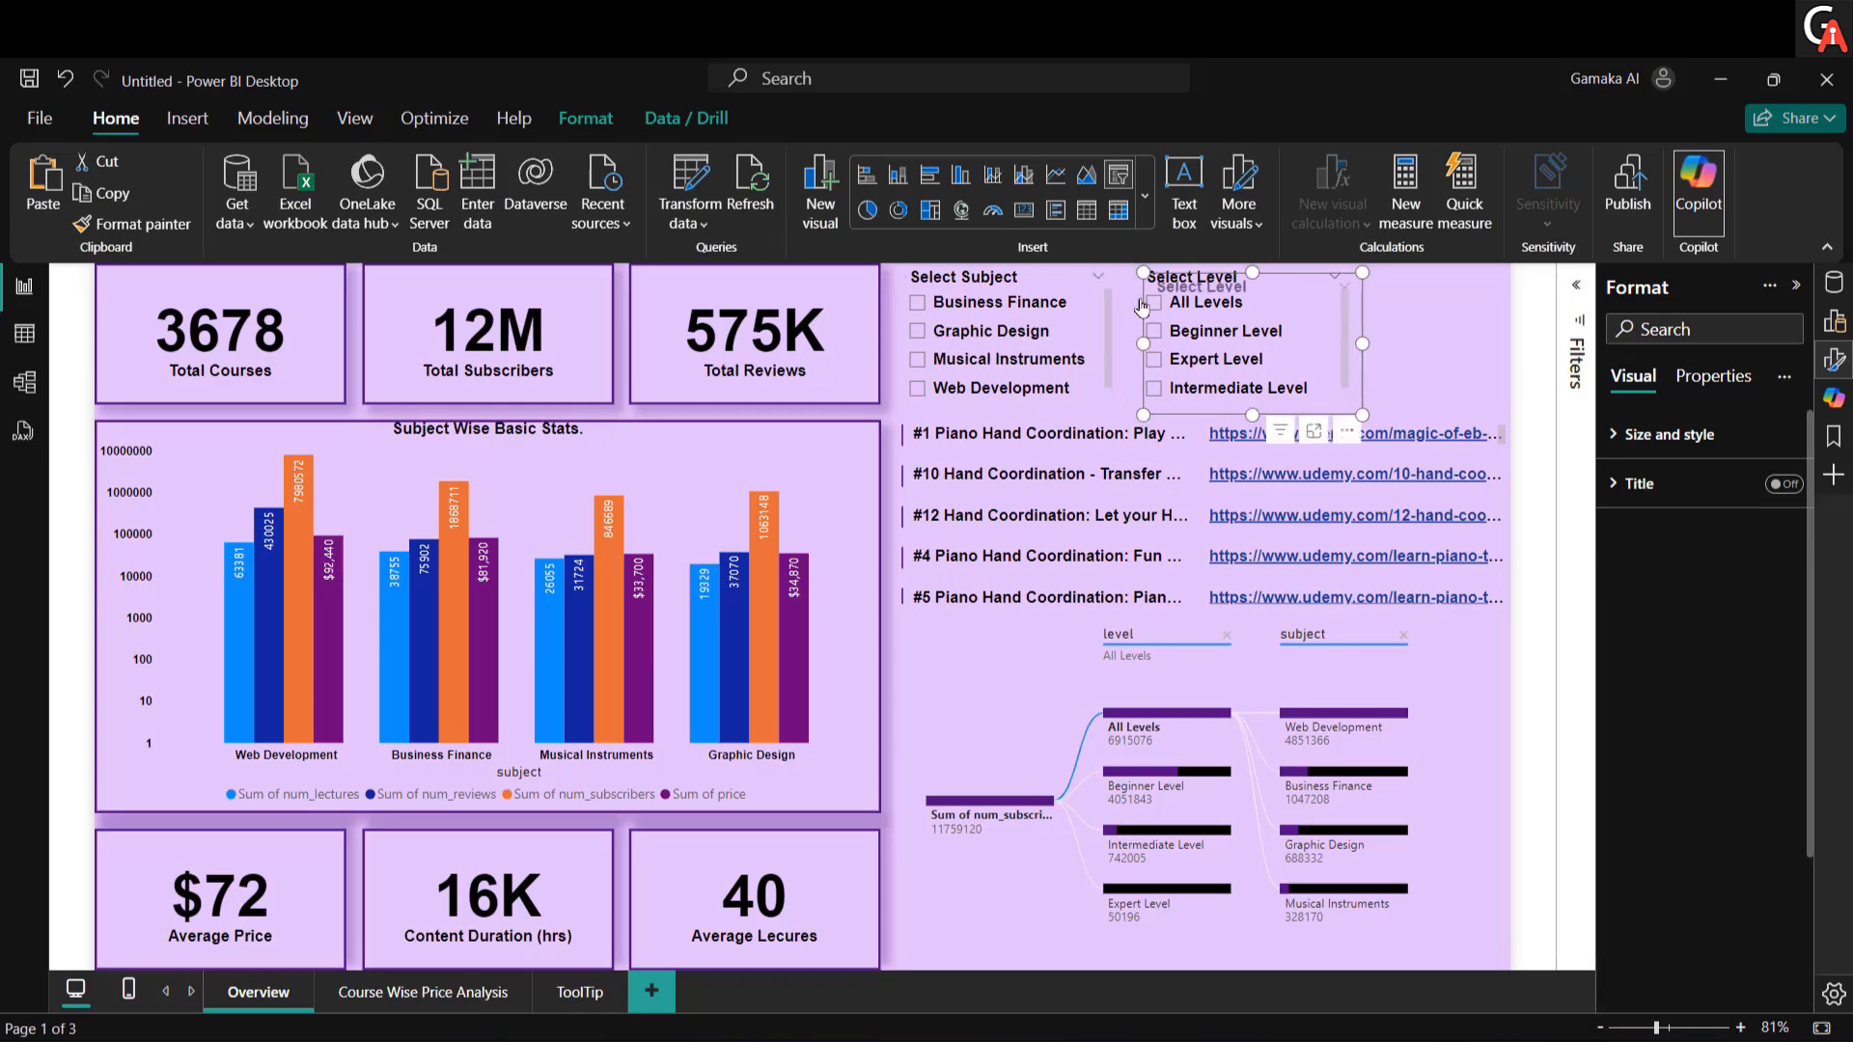
drag(1245, 293, 1393, 287)
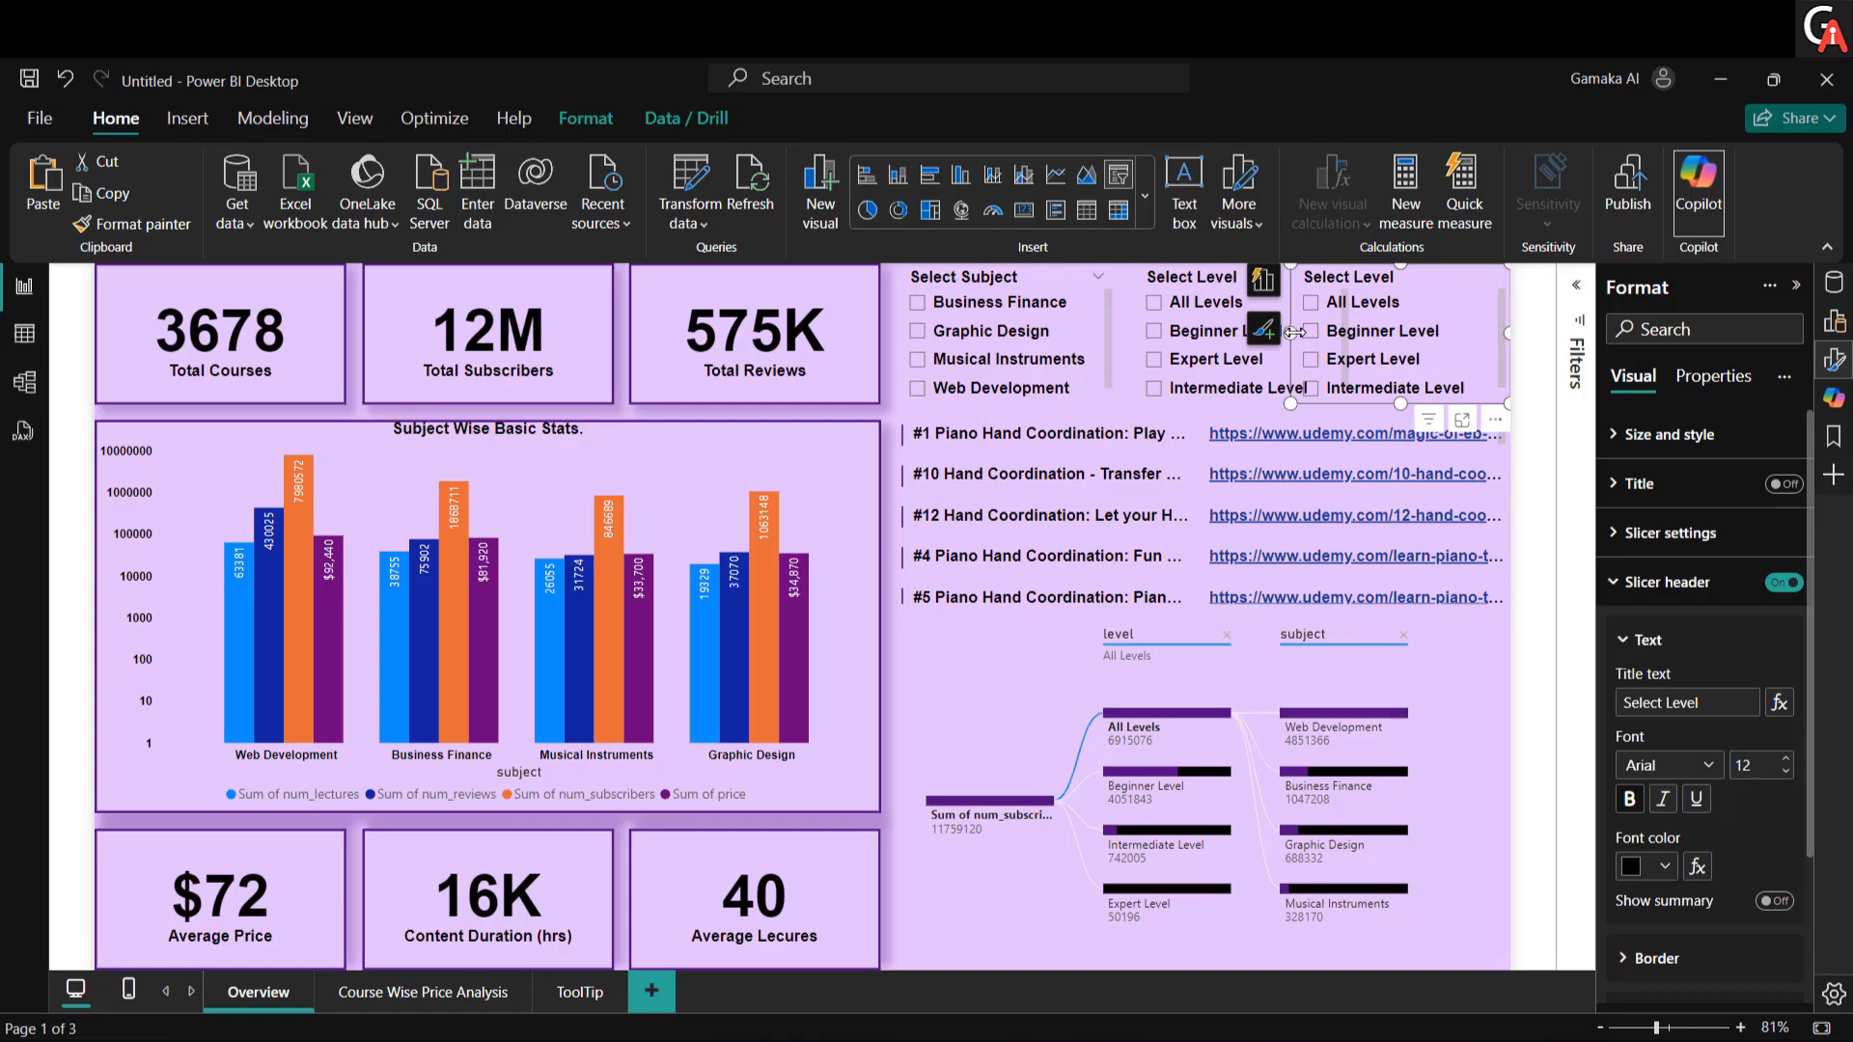
drag(1291, 333, 1369, 349)
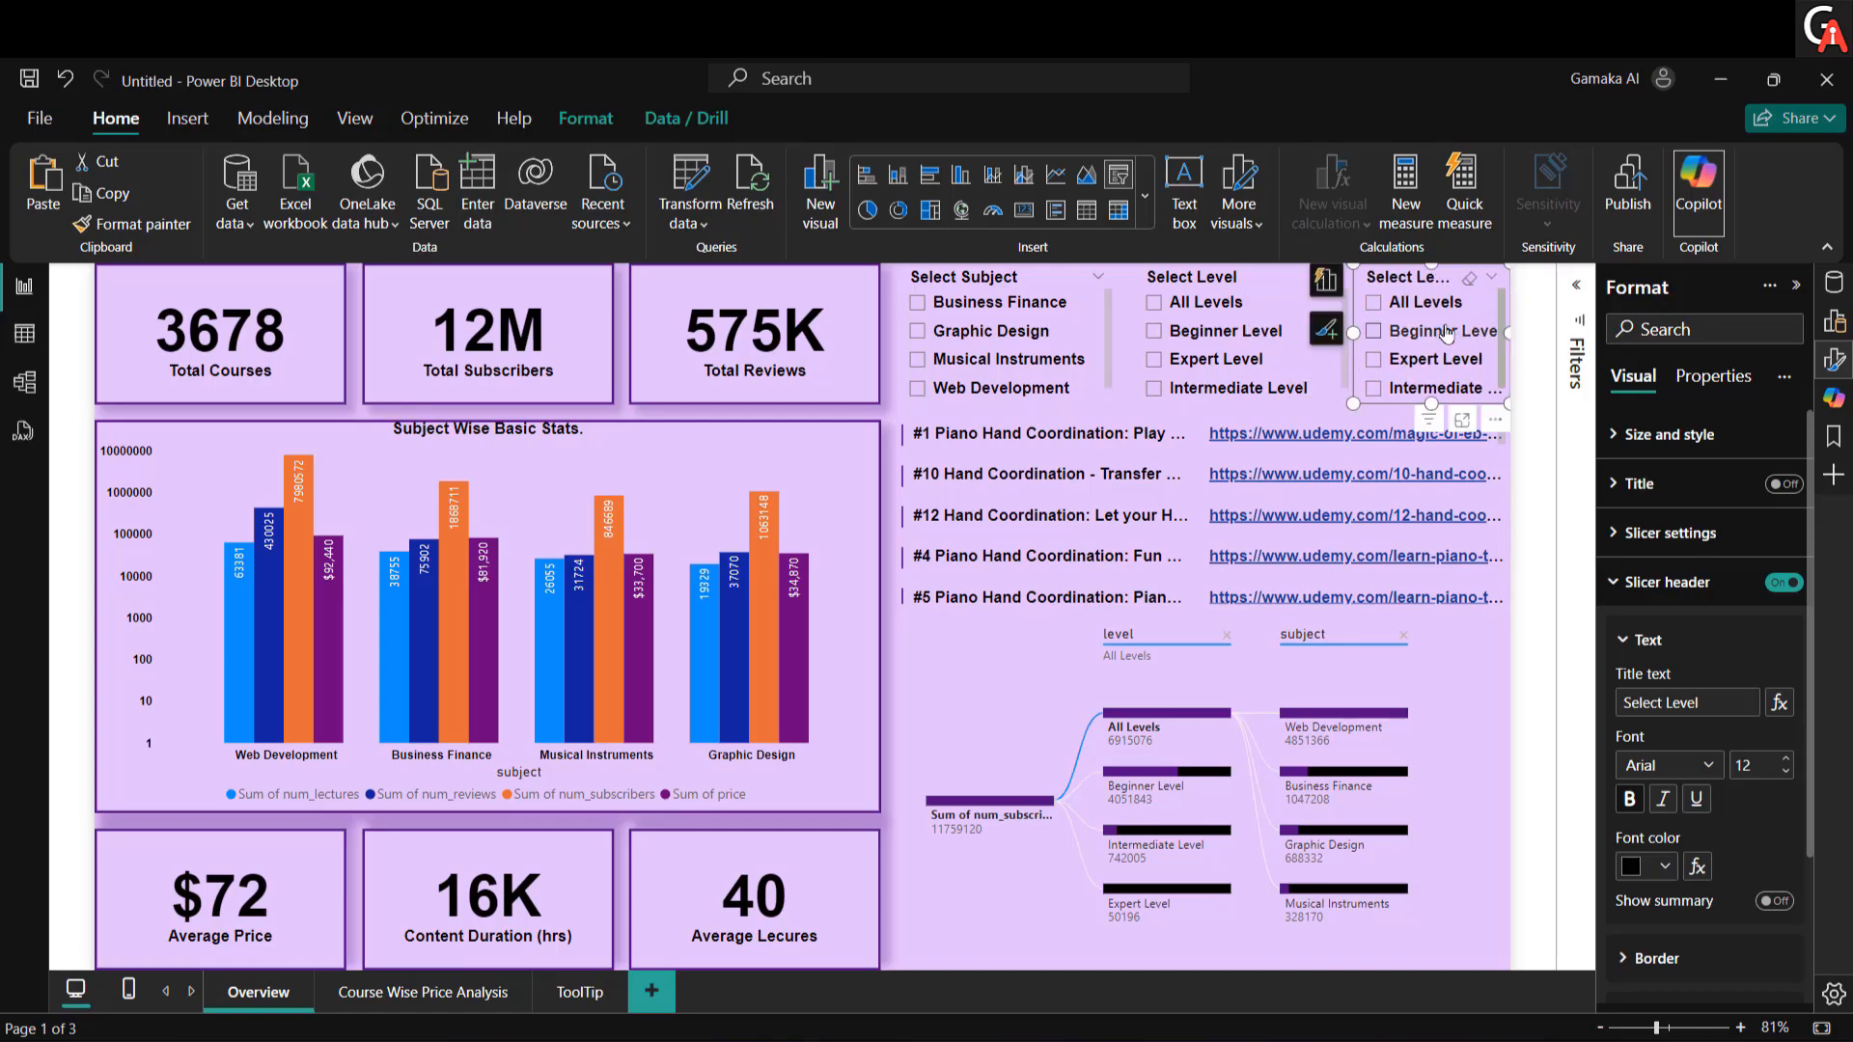
Step: Replace the rightmost slicer's level field with is_paid from the ud table
click(1826, 332)
click(1745, 648)
click(1699, 662)
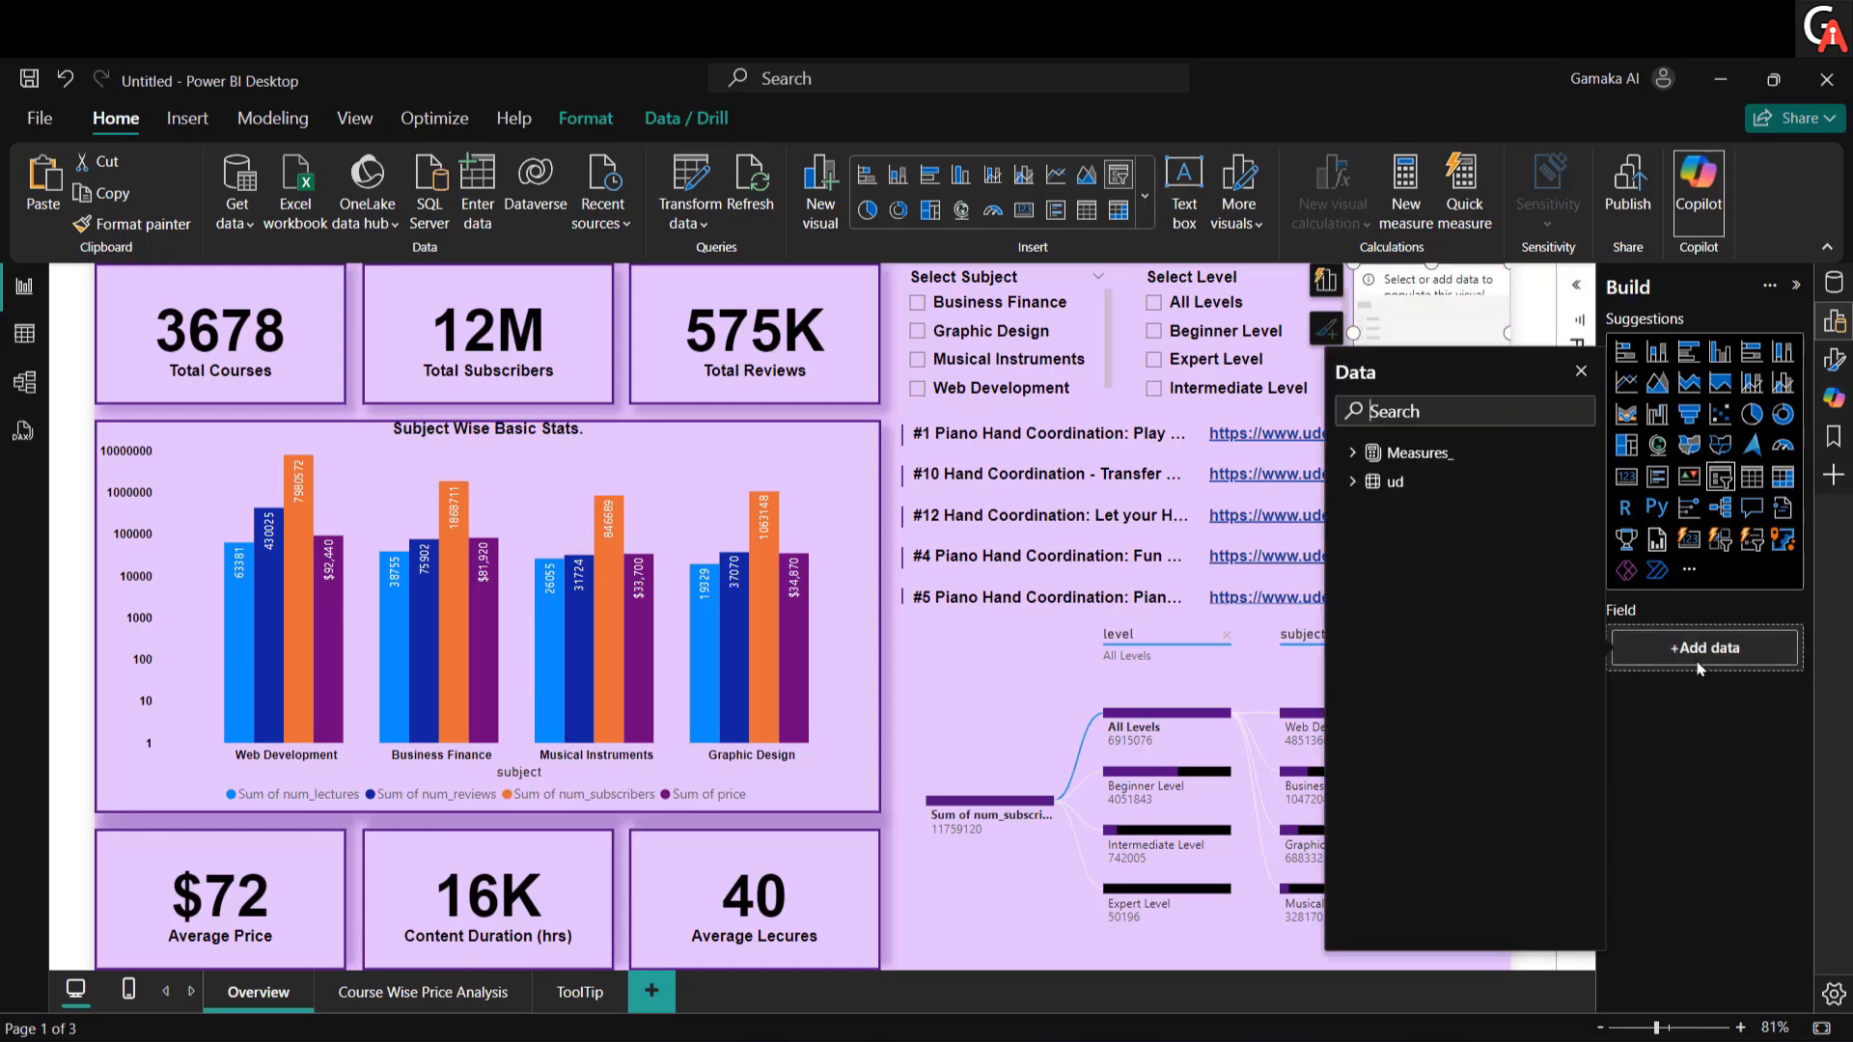
click(1354, 482)
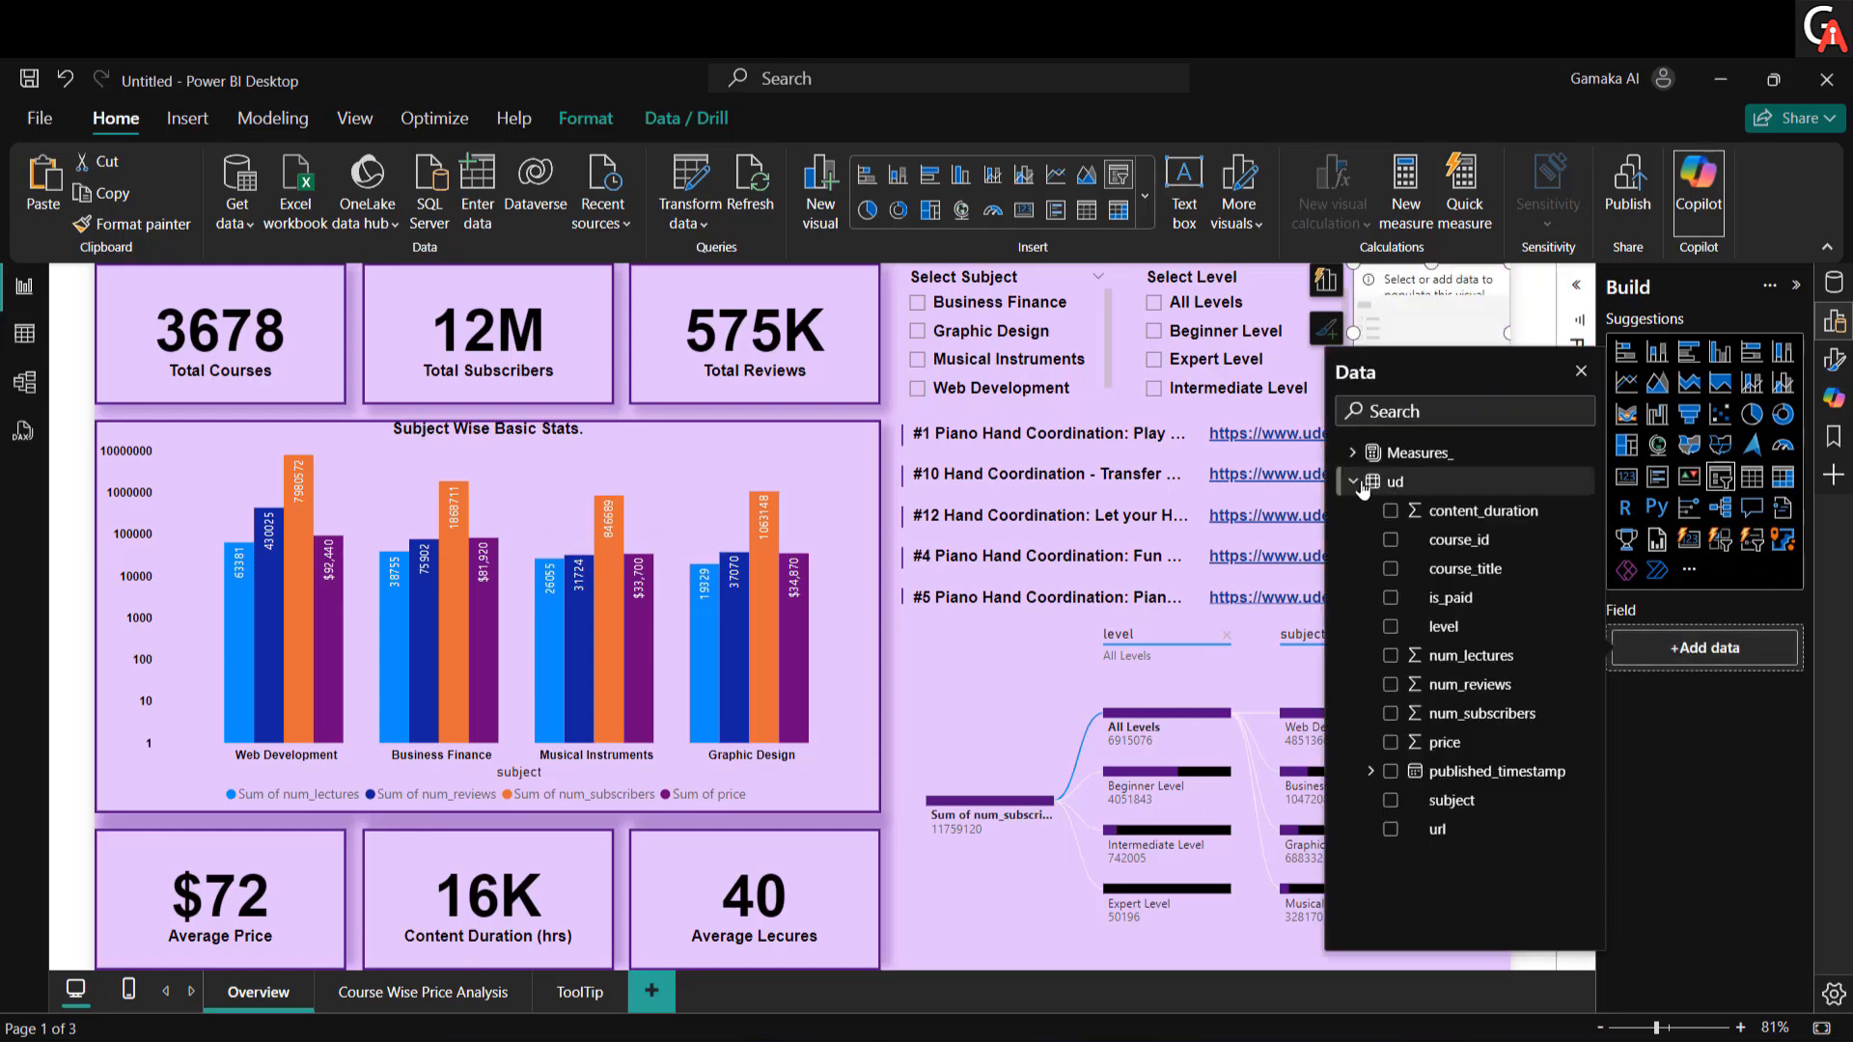
click(1389, 598)
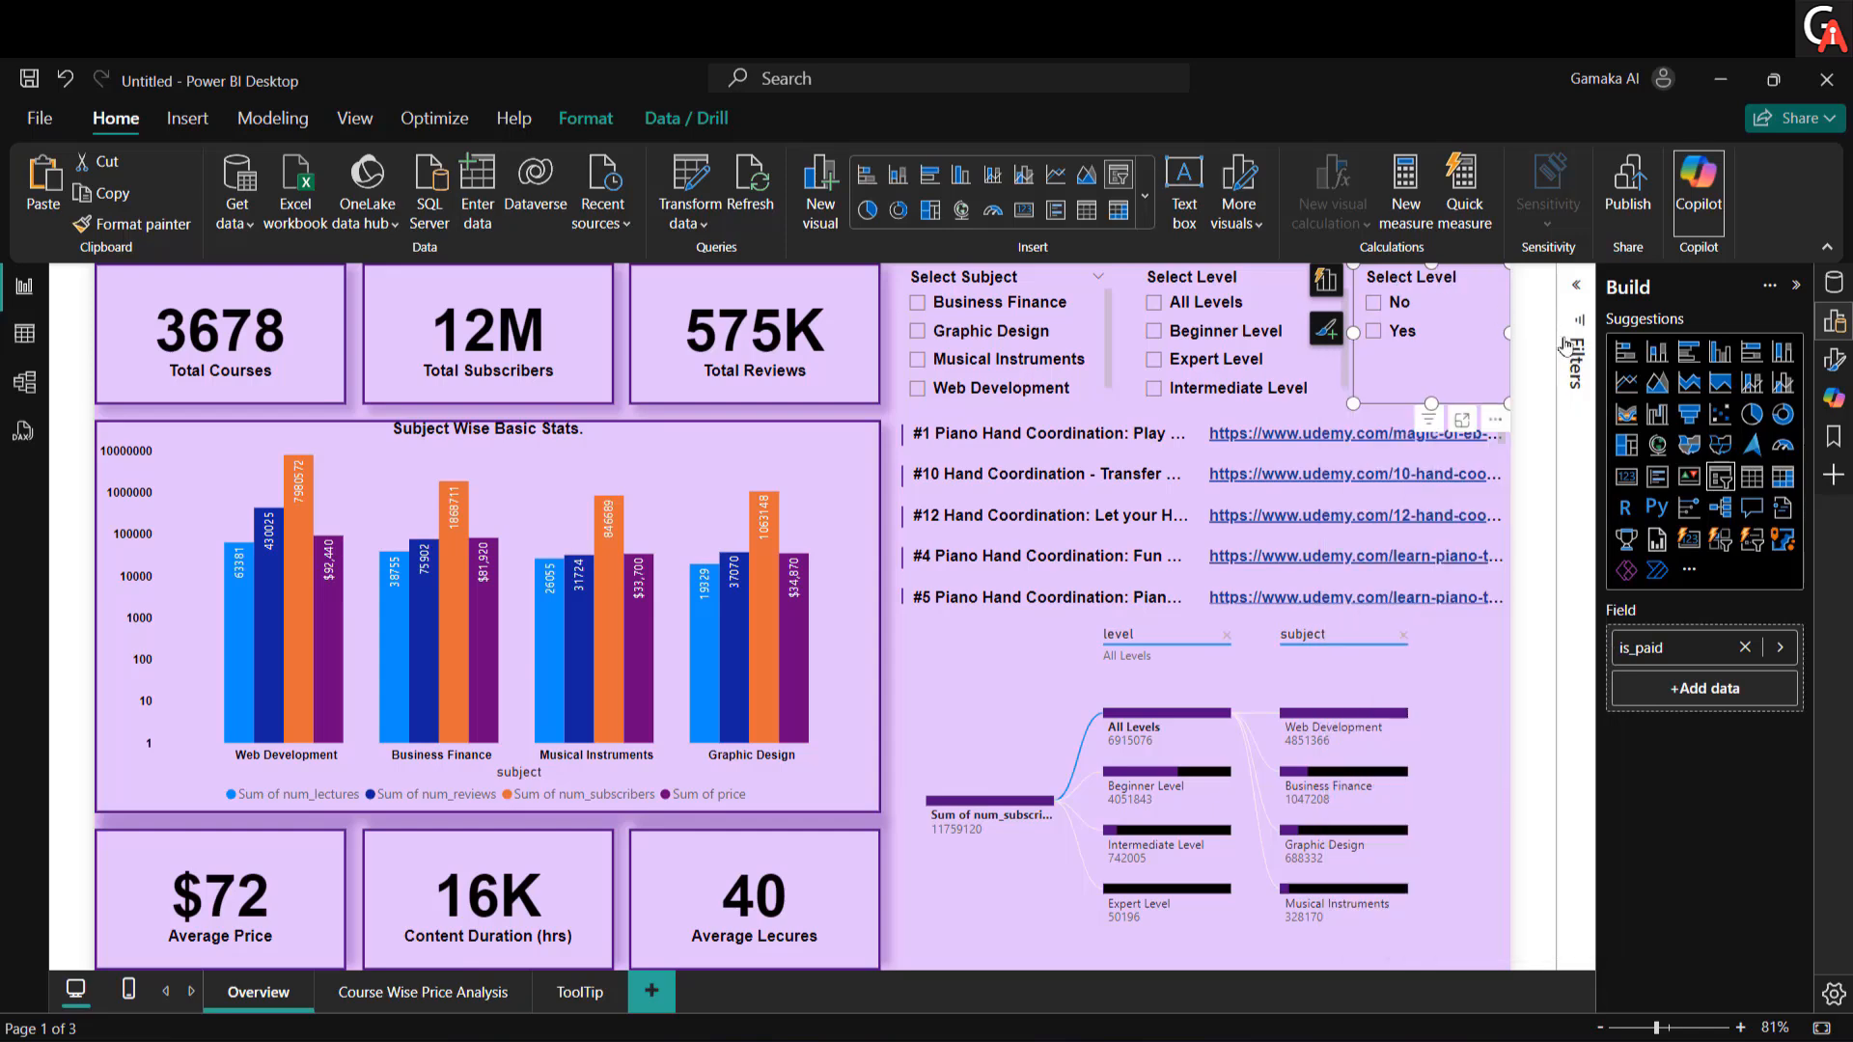
Step: Change the is_paid slicer's header title text to "Is Paid"
click(1835, 360)
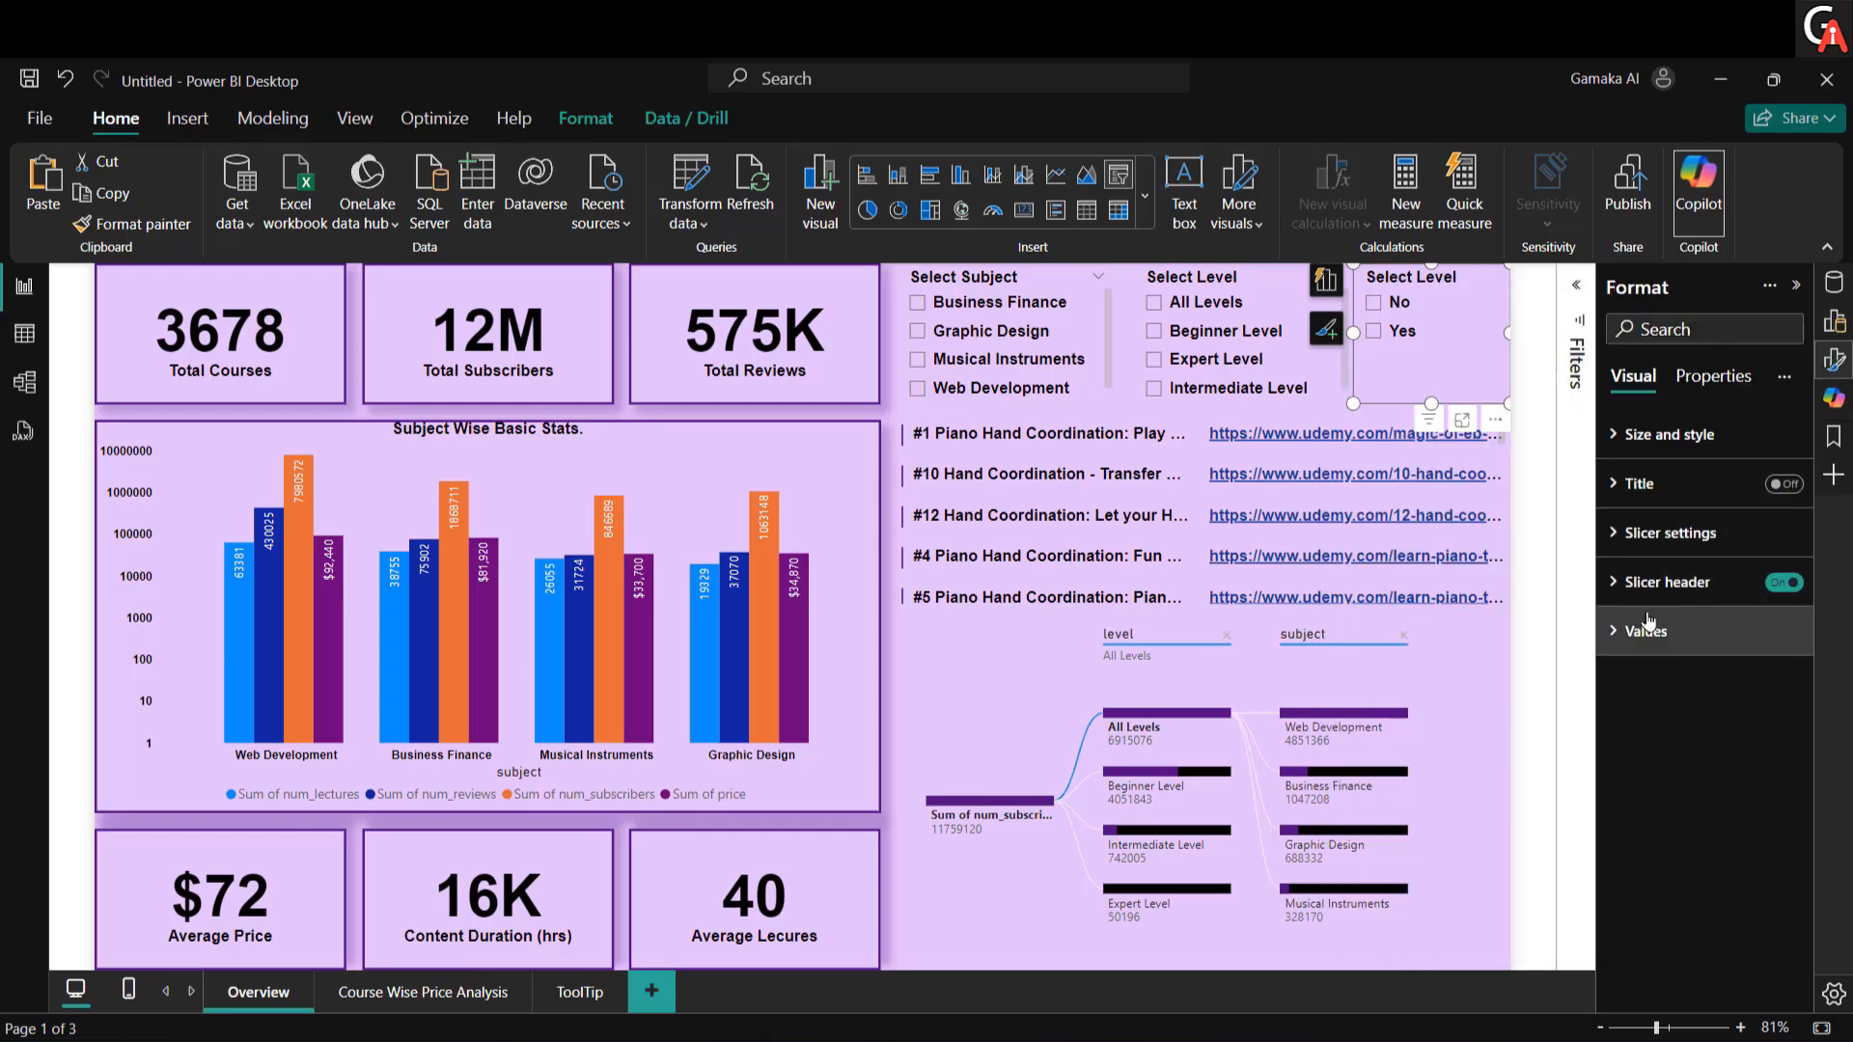
click(1640, 585)
double_click(1680, 702)
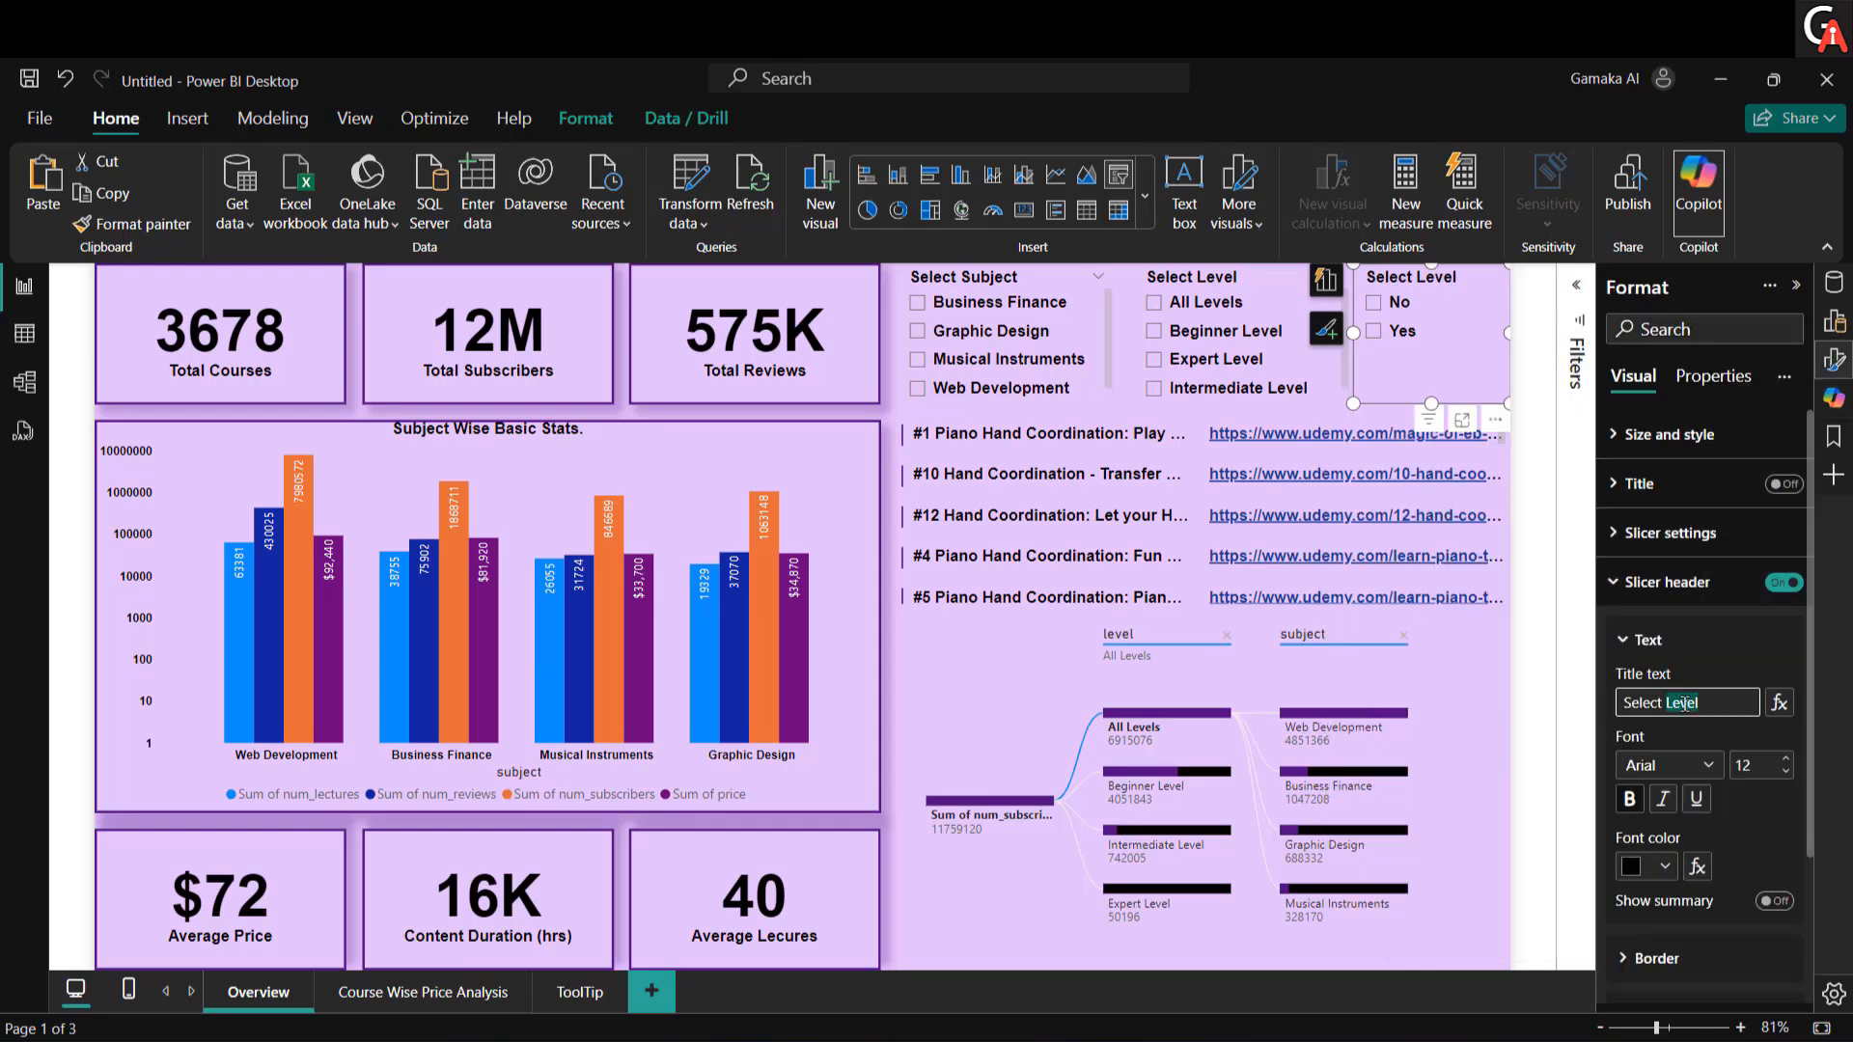
drag(1711, 696, 1527, 676)
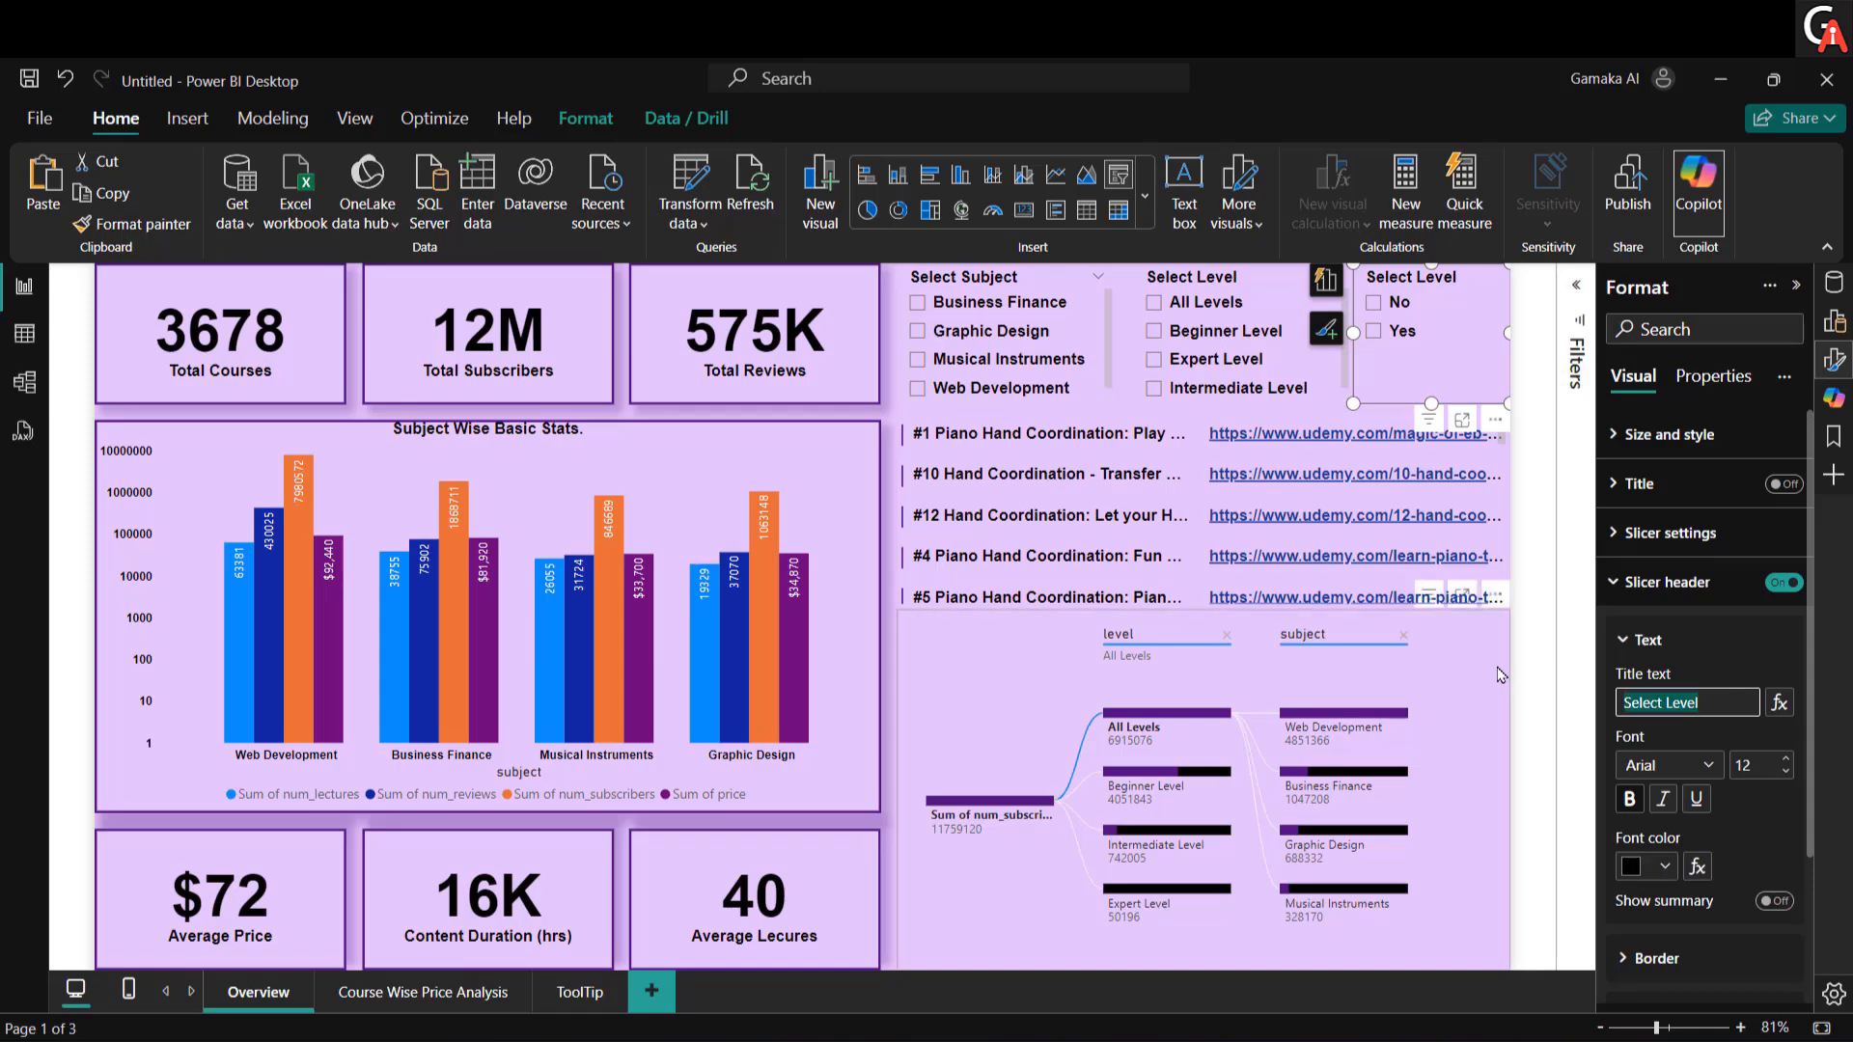
text(Is Paid)
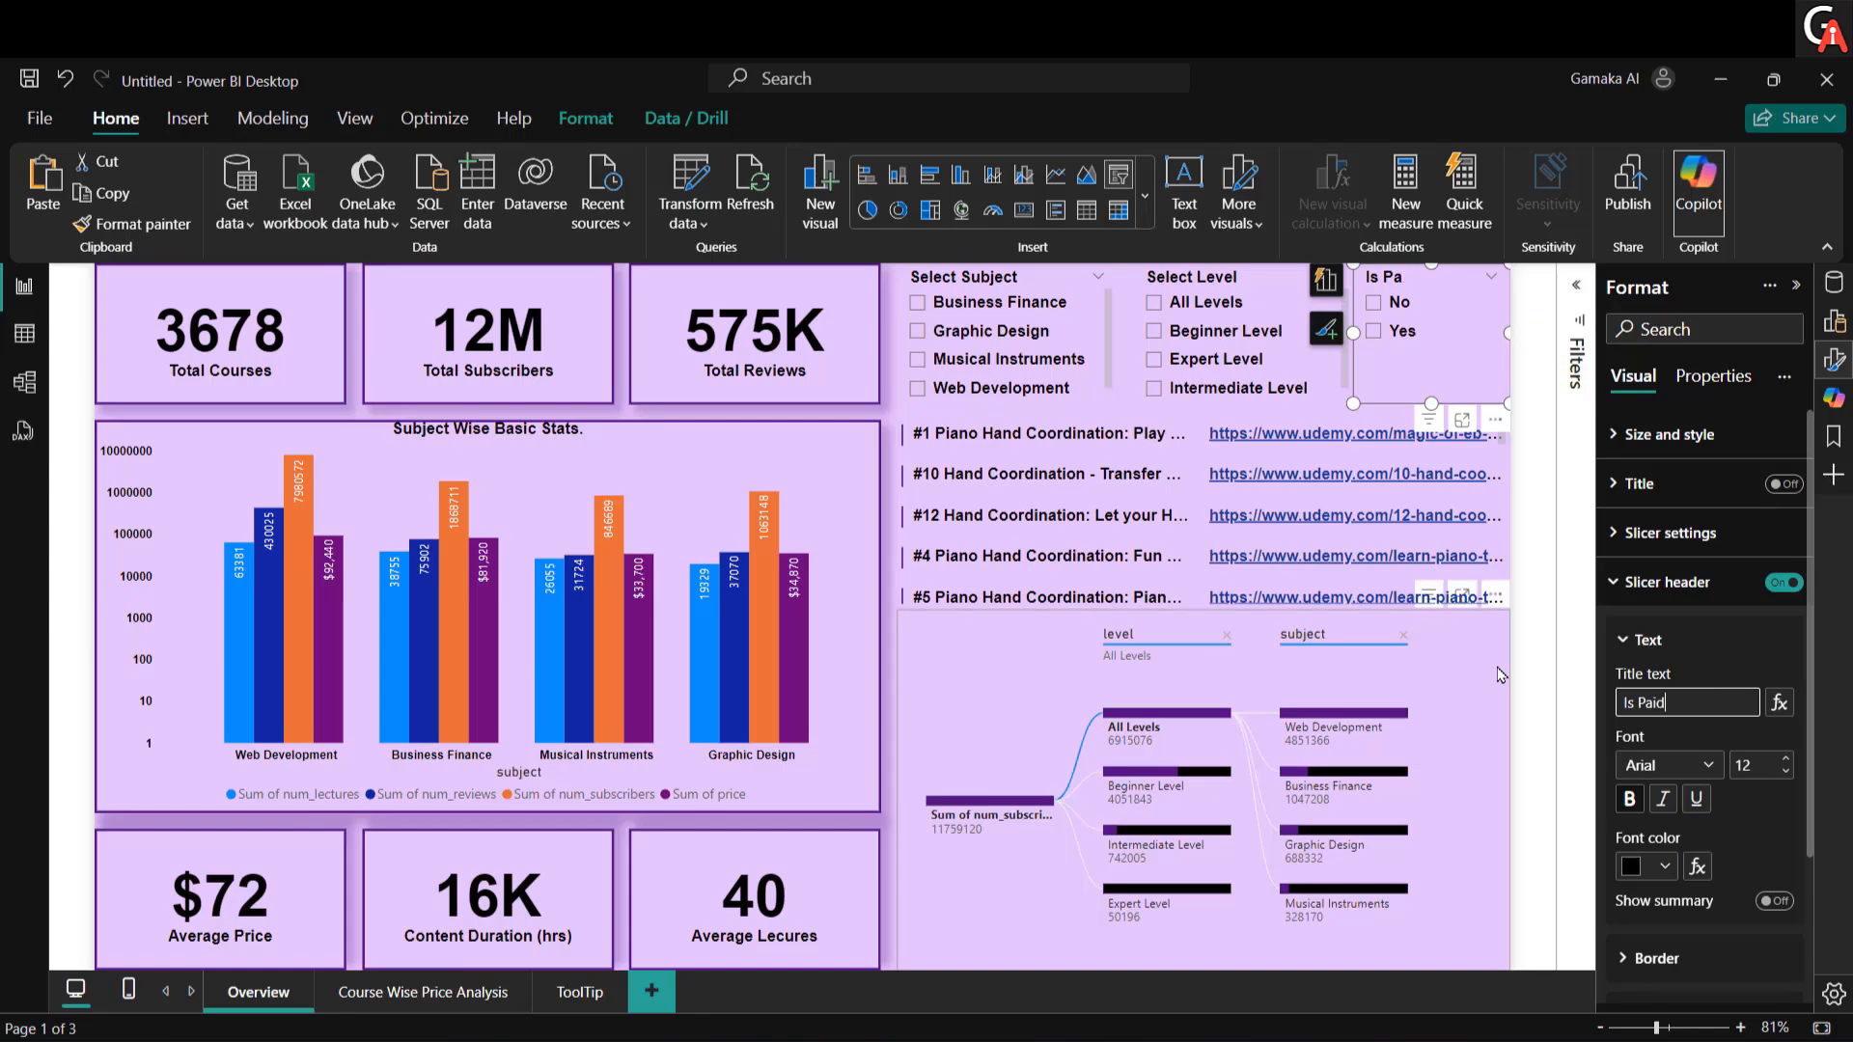
Step: On the Course Wise Price Analysis page, insert a matrix and stretch it across the full page width, about 1440 by 608
click(1686, 591)
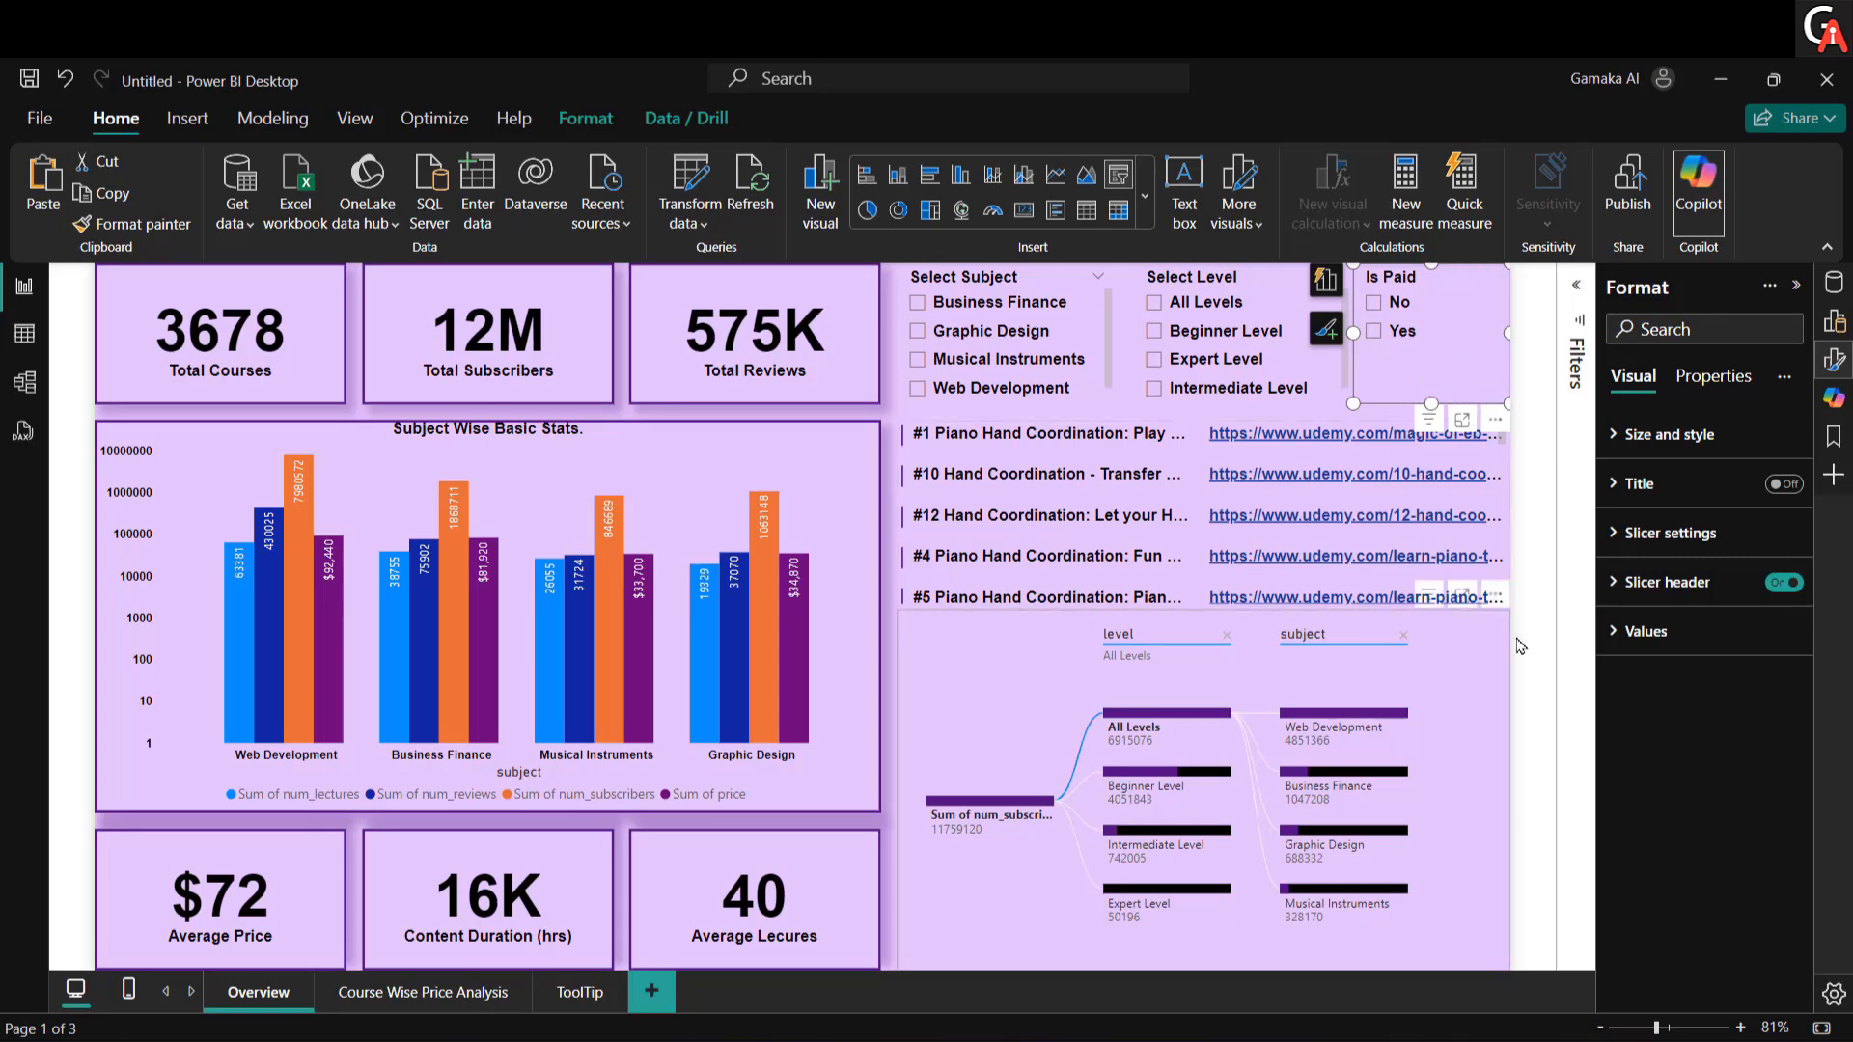
click(1539, 692)
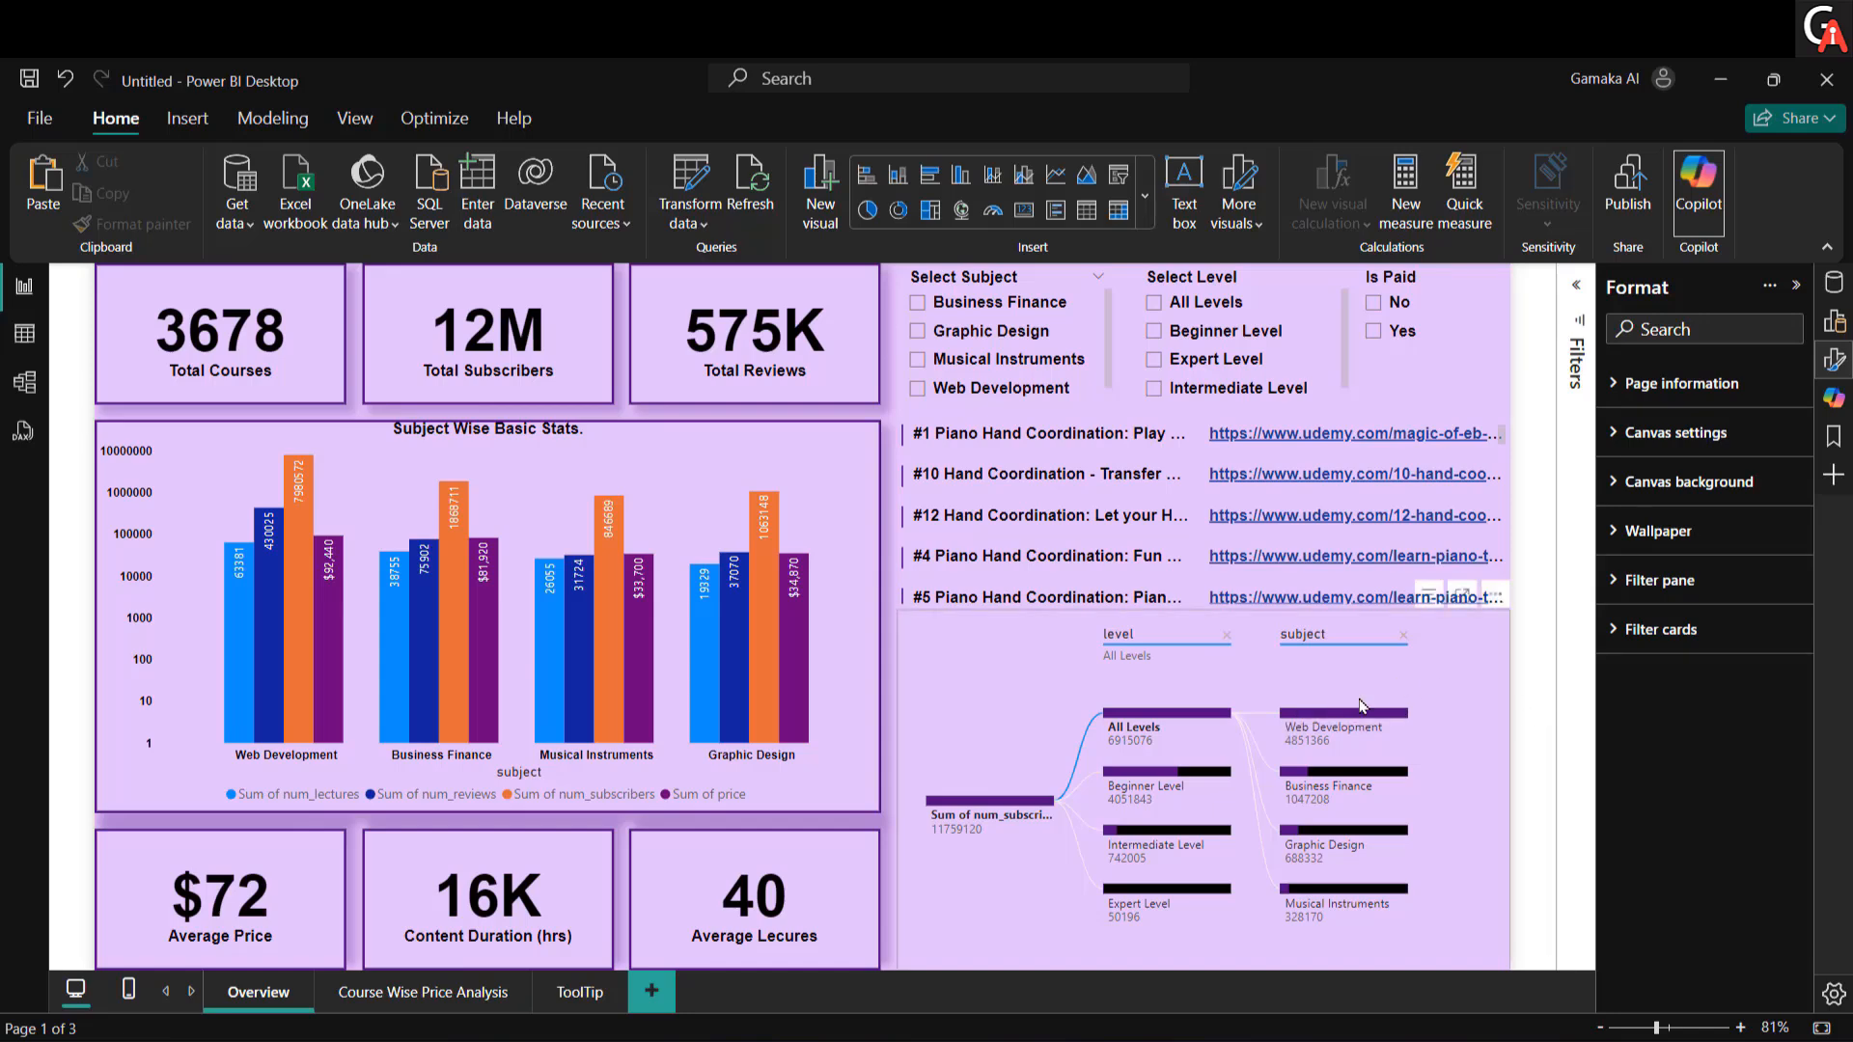
click(425, 994)
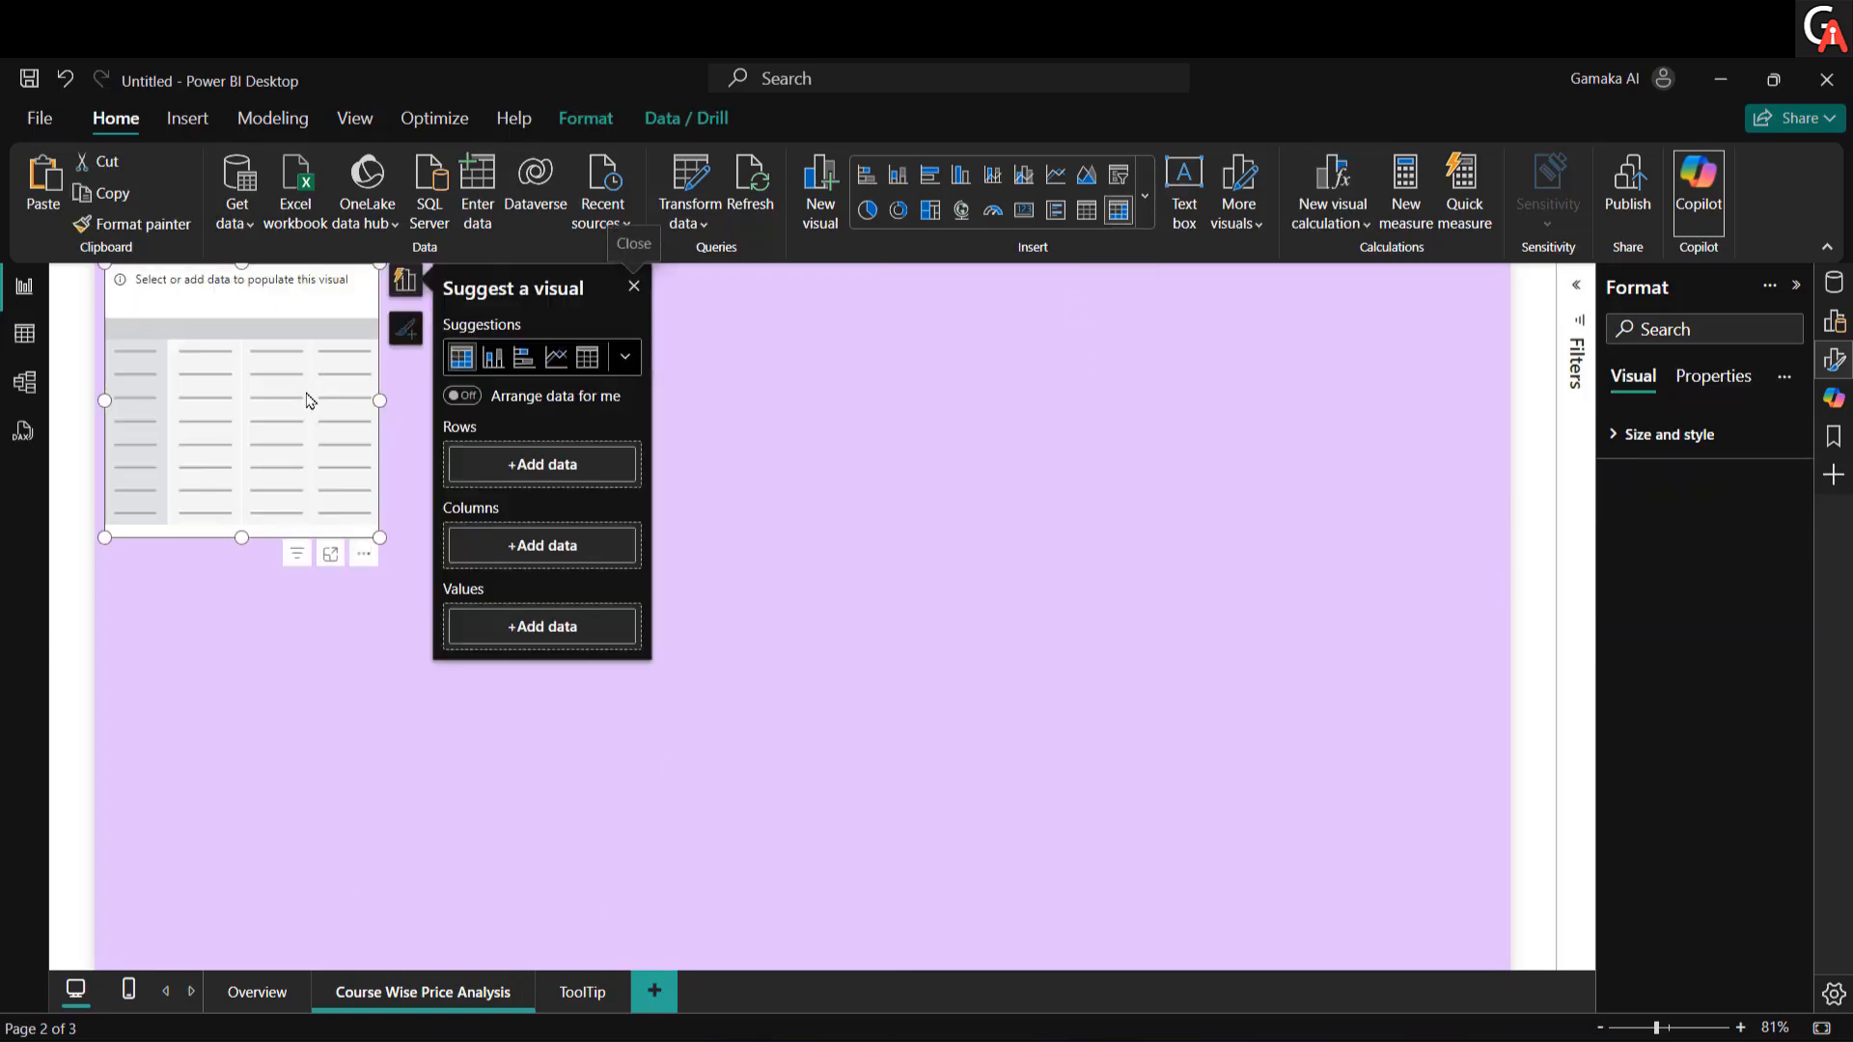
drag(306, 394, 74, 1006)
drag(365, 702, 1619, 381)
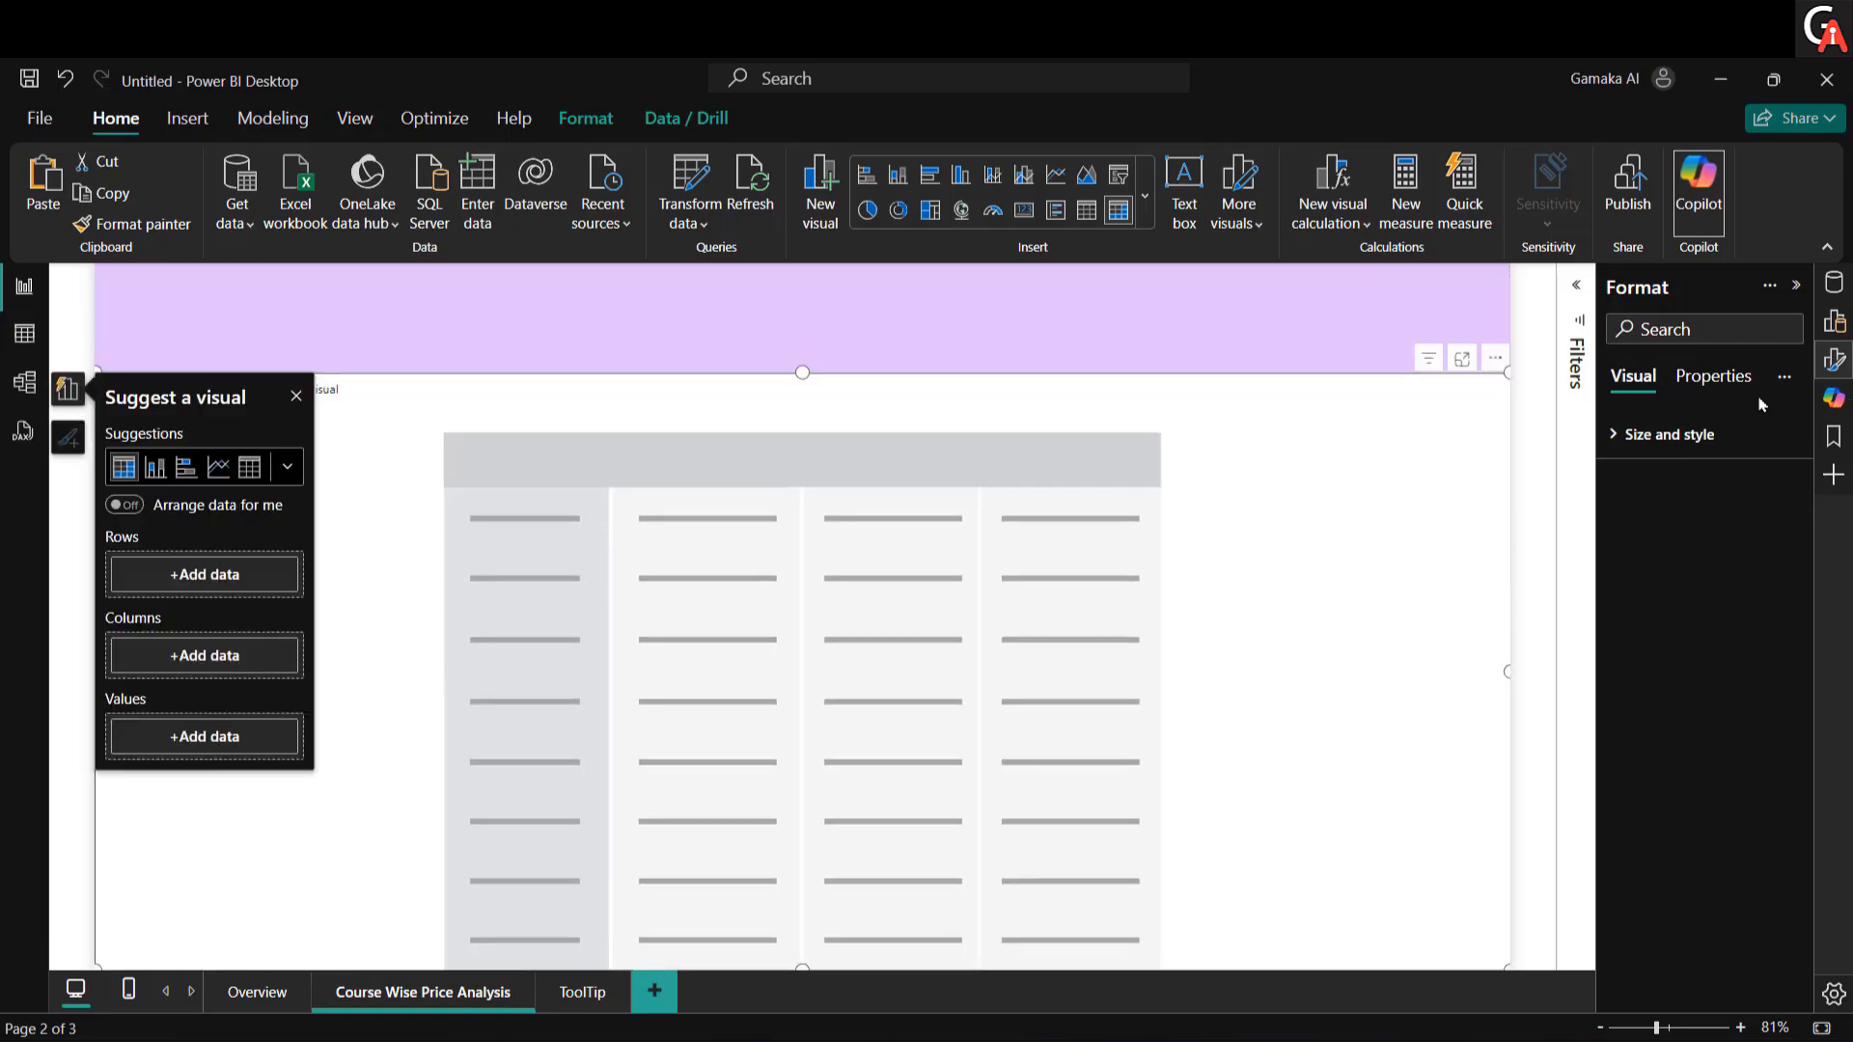
Step: Add course_title to the matrix rows and level to its columns, both from the ud table
click(241, 565)
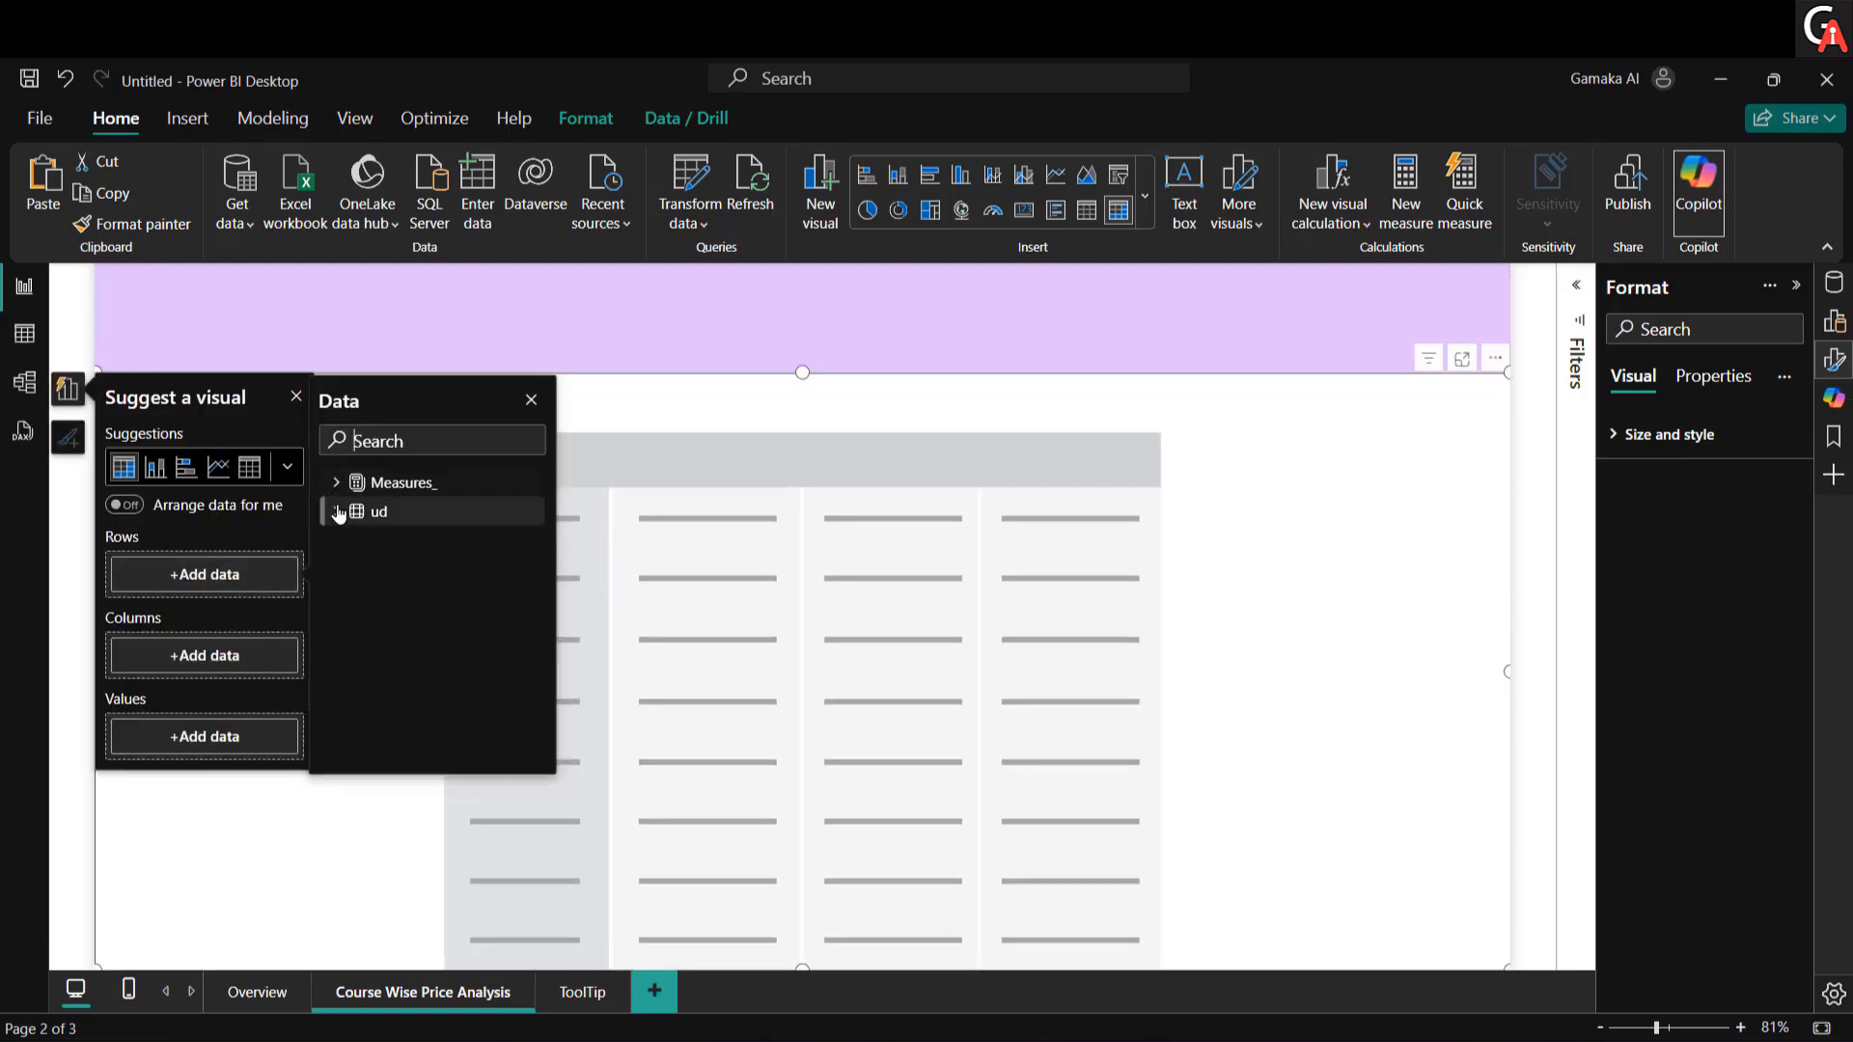
click(372, 512)
click(426, 600)
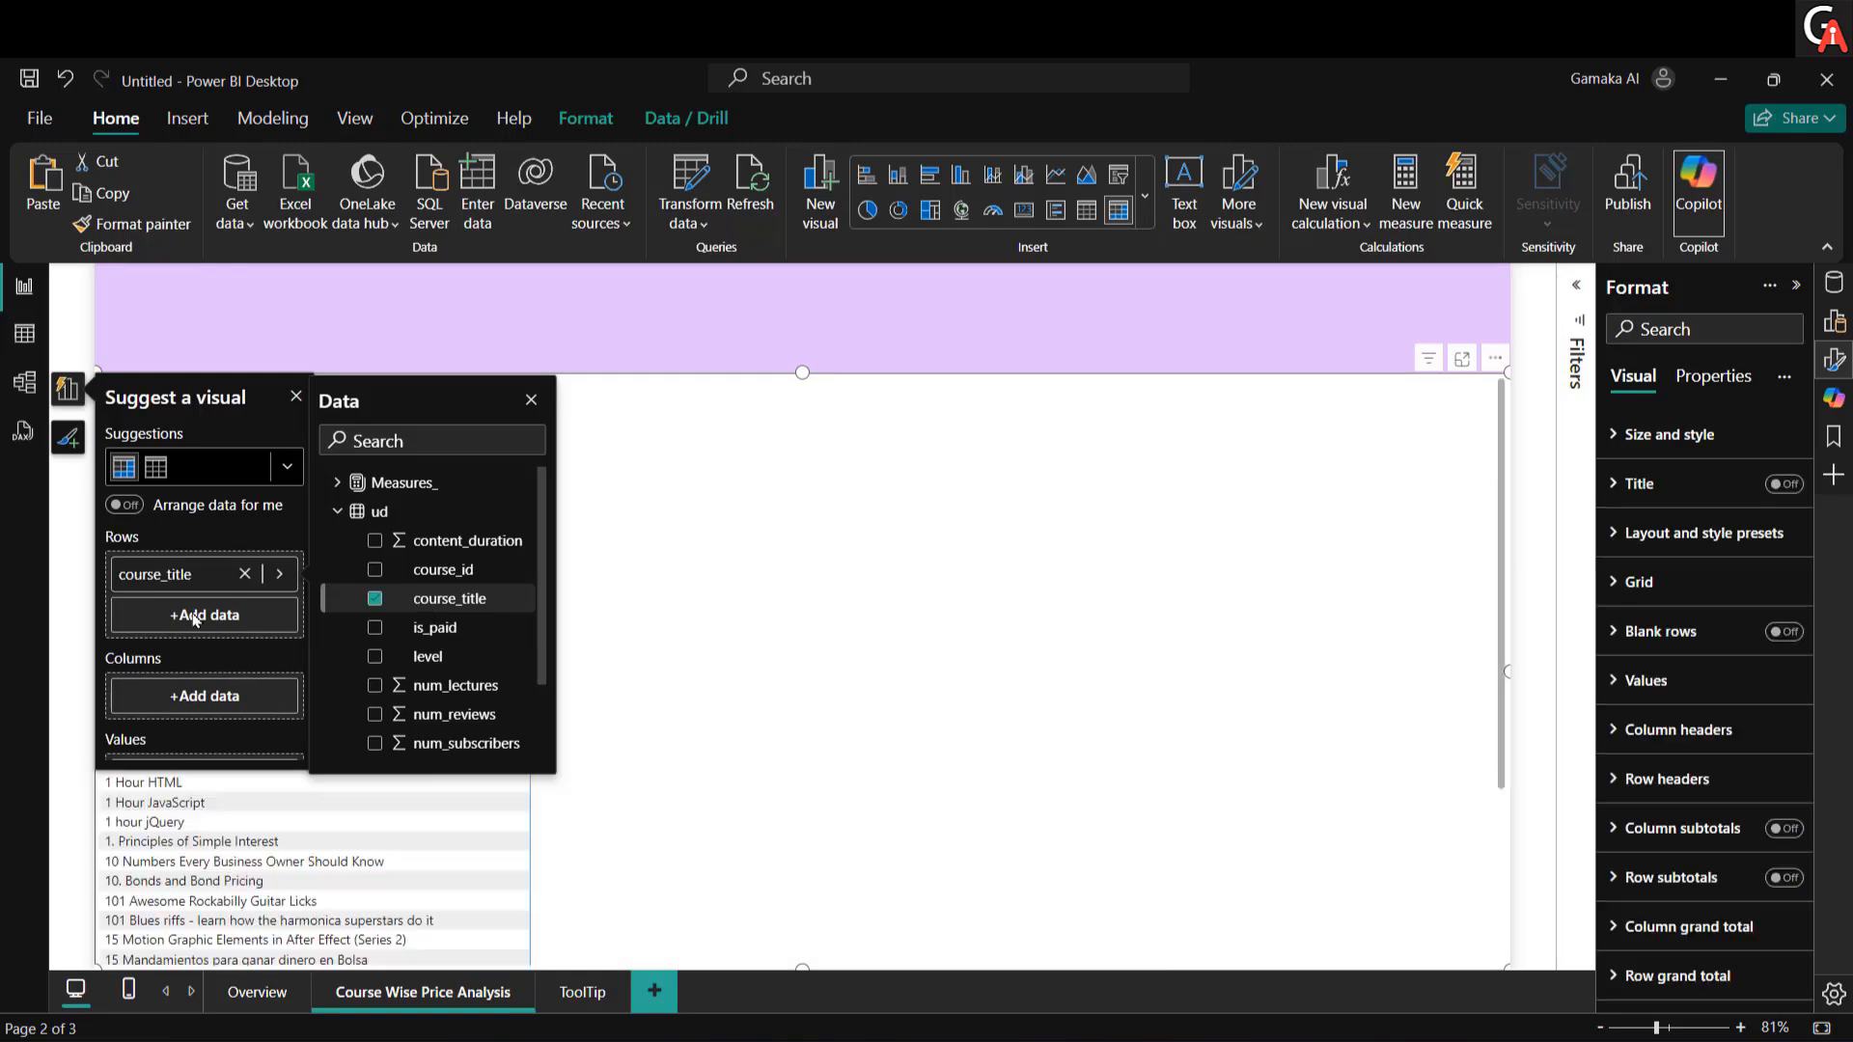
click(188, 696)
click(368, 608)
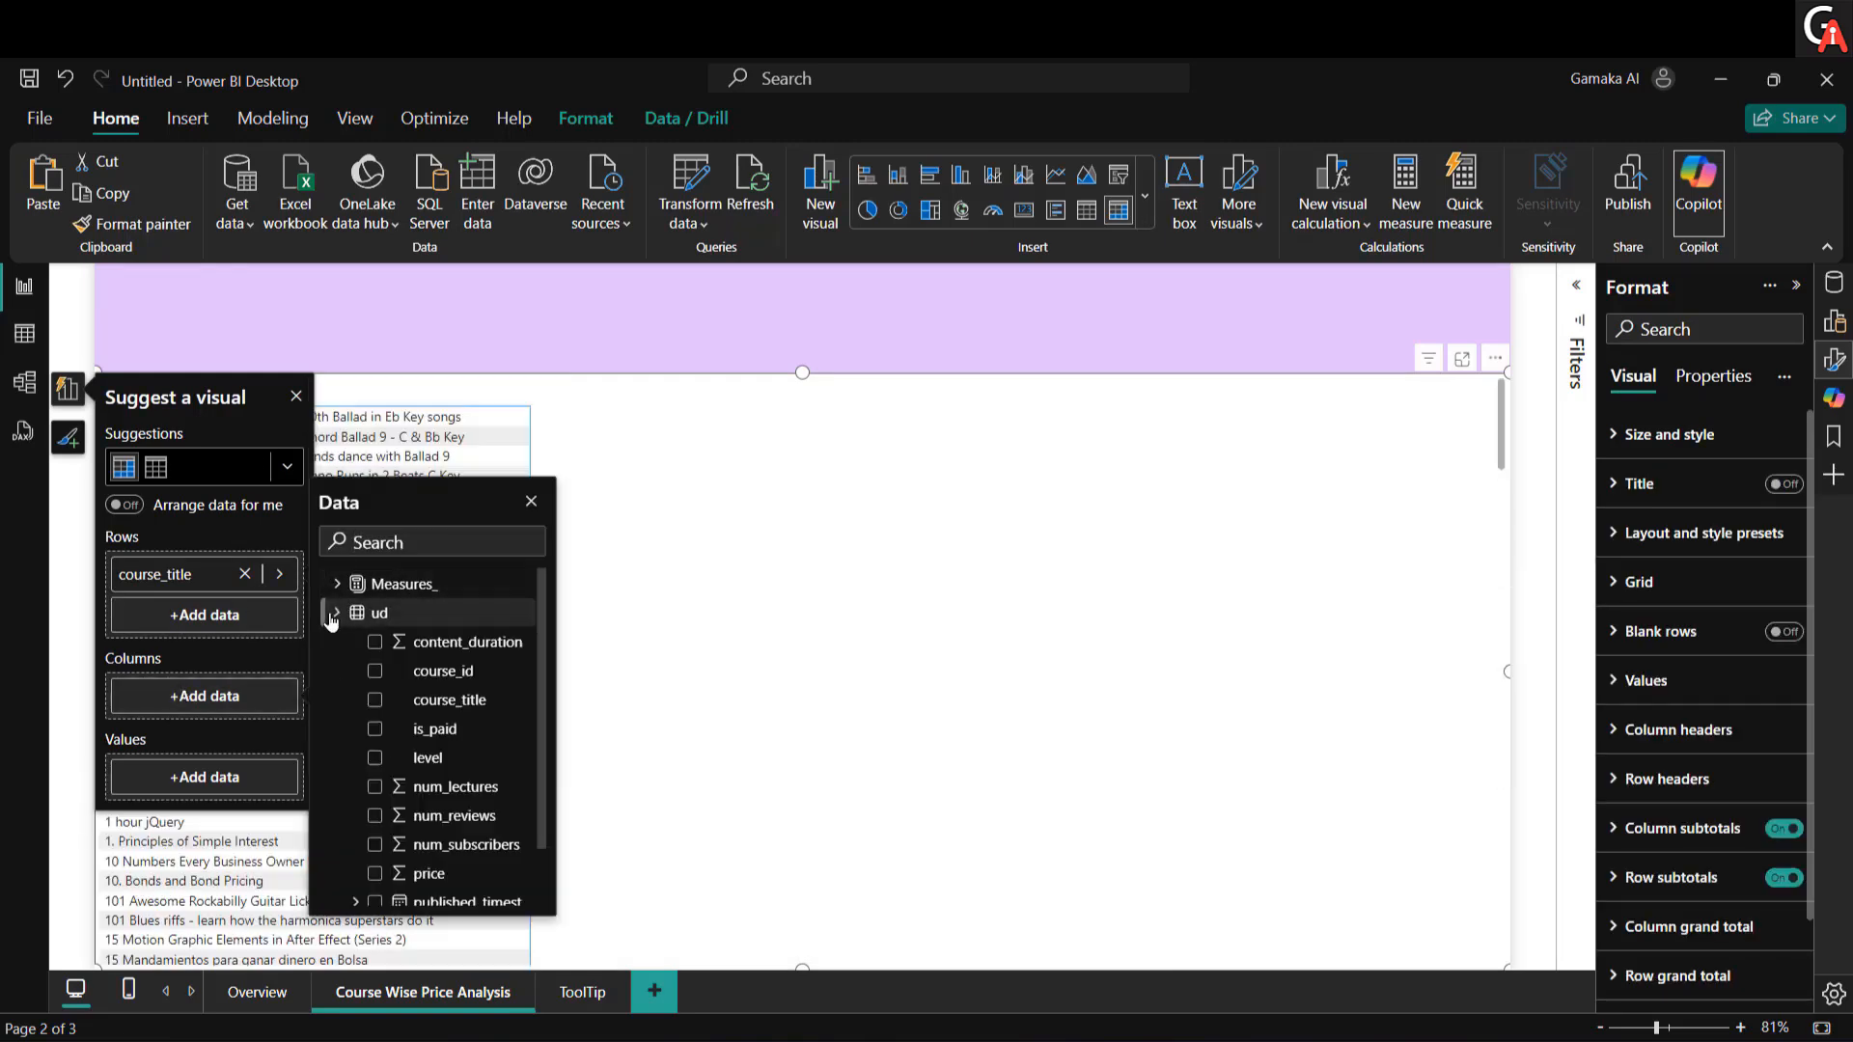
click(375, 758)
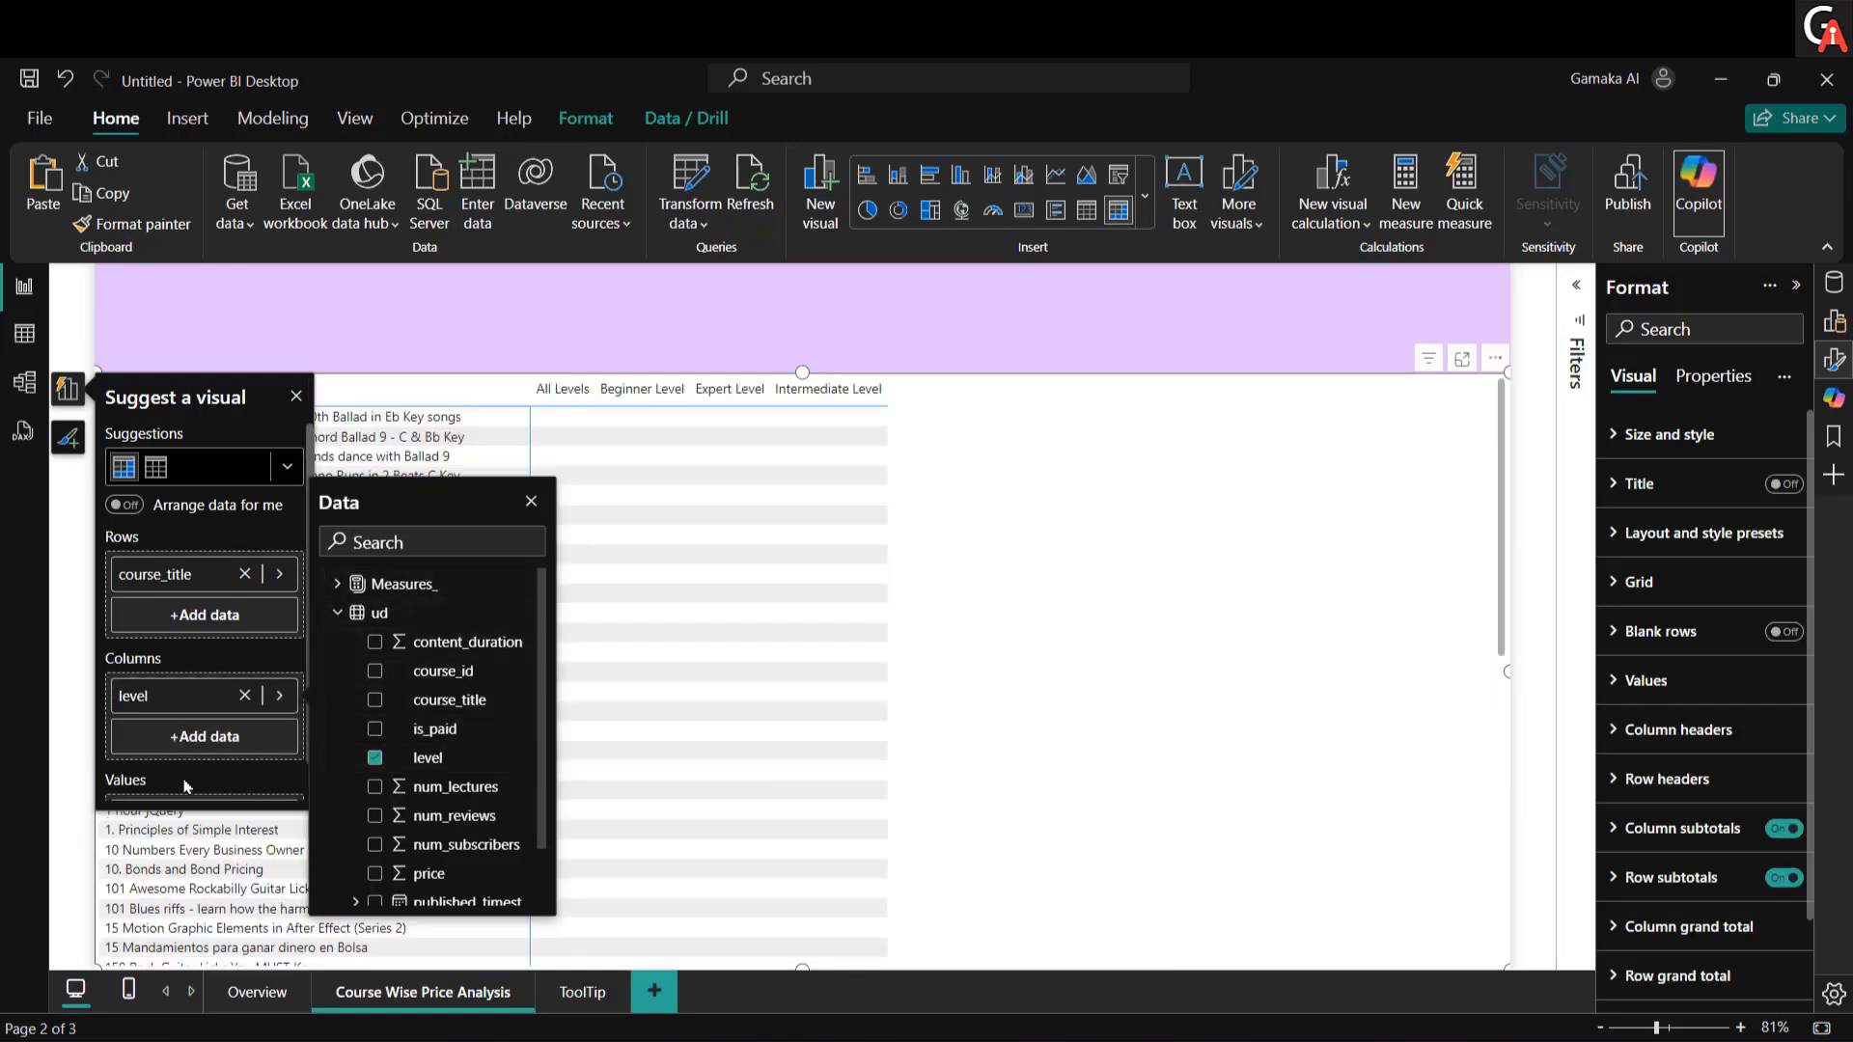
Step: Add the price field from the ud table to the matrix values
scroll(253, 782, down, 1)
click(252, 778)
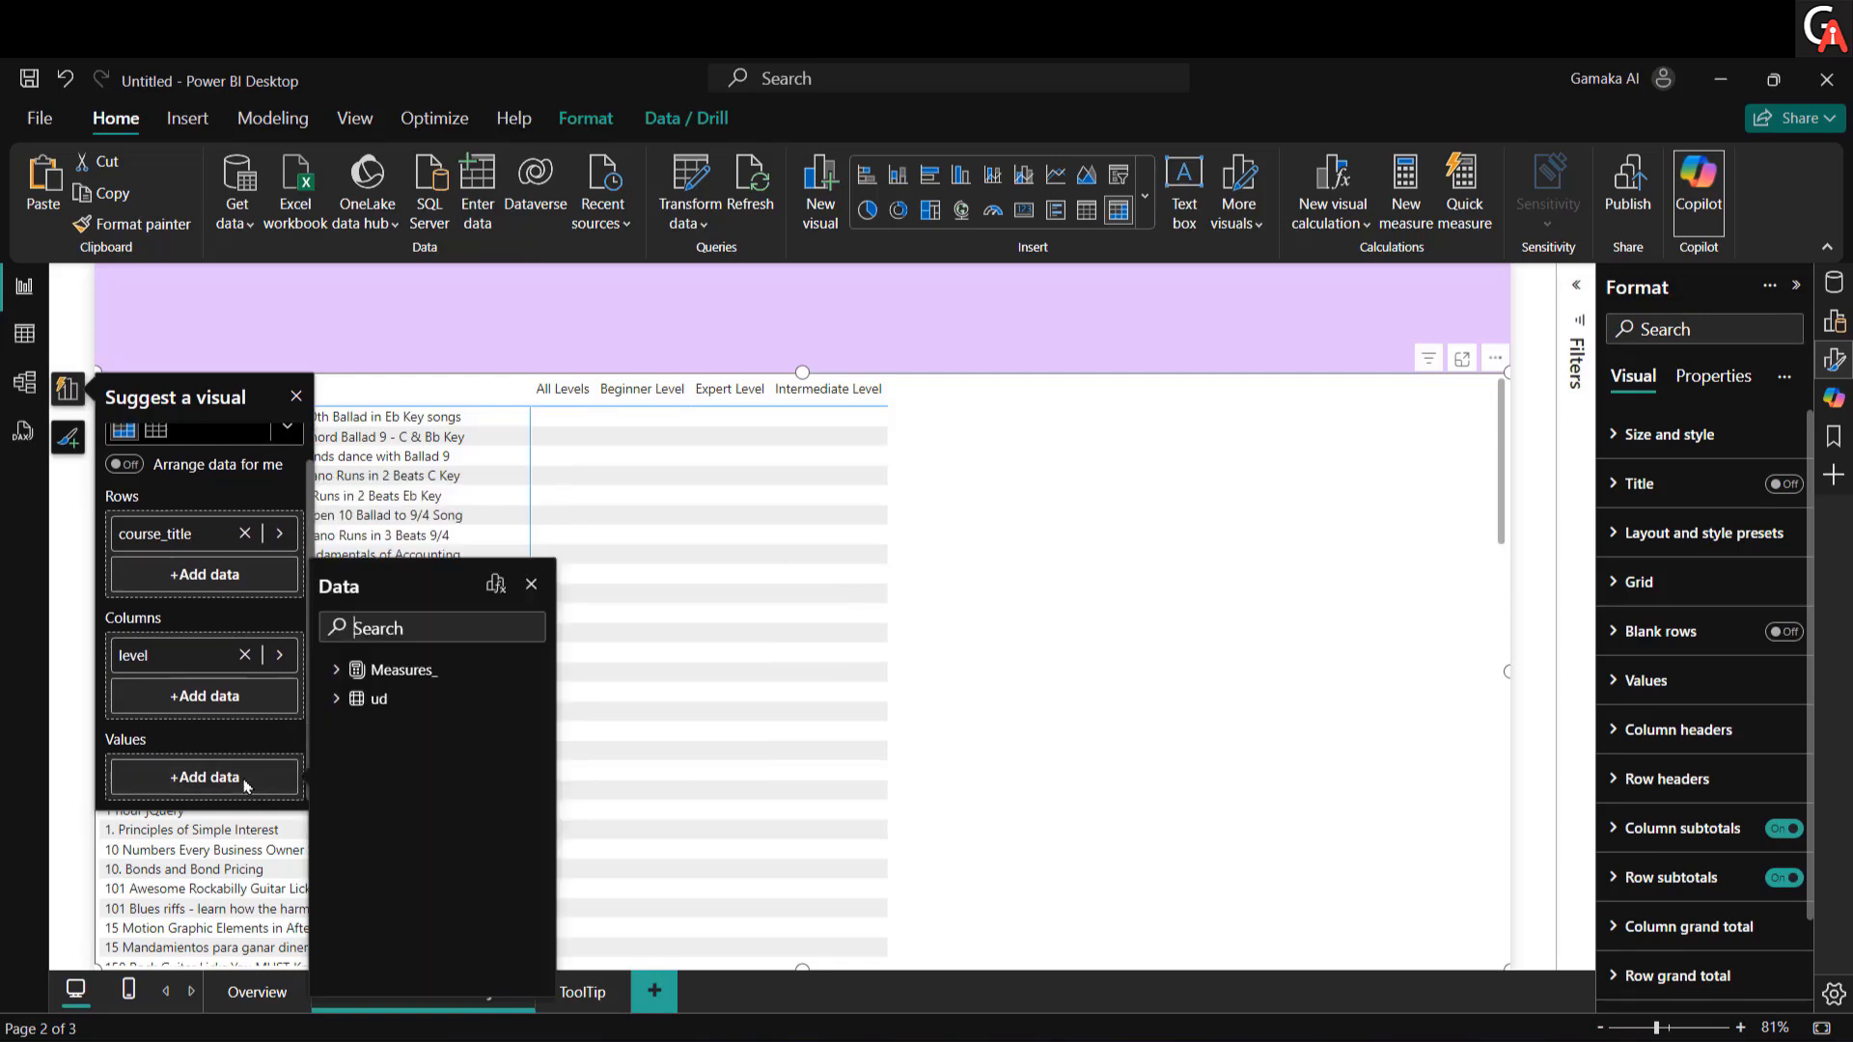
click(339, 703)
scroll(405, 829, down, 1)
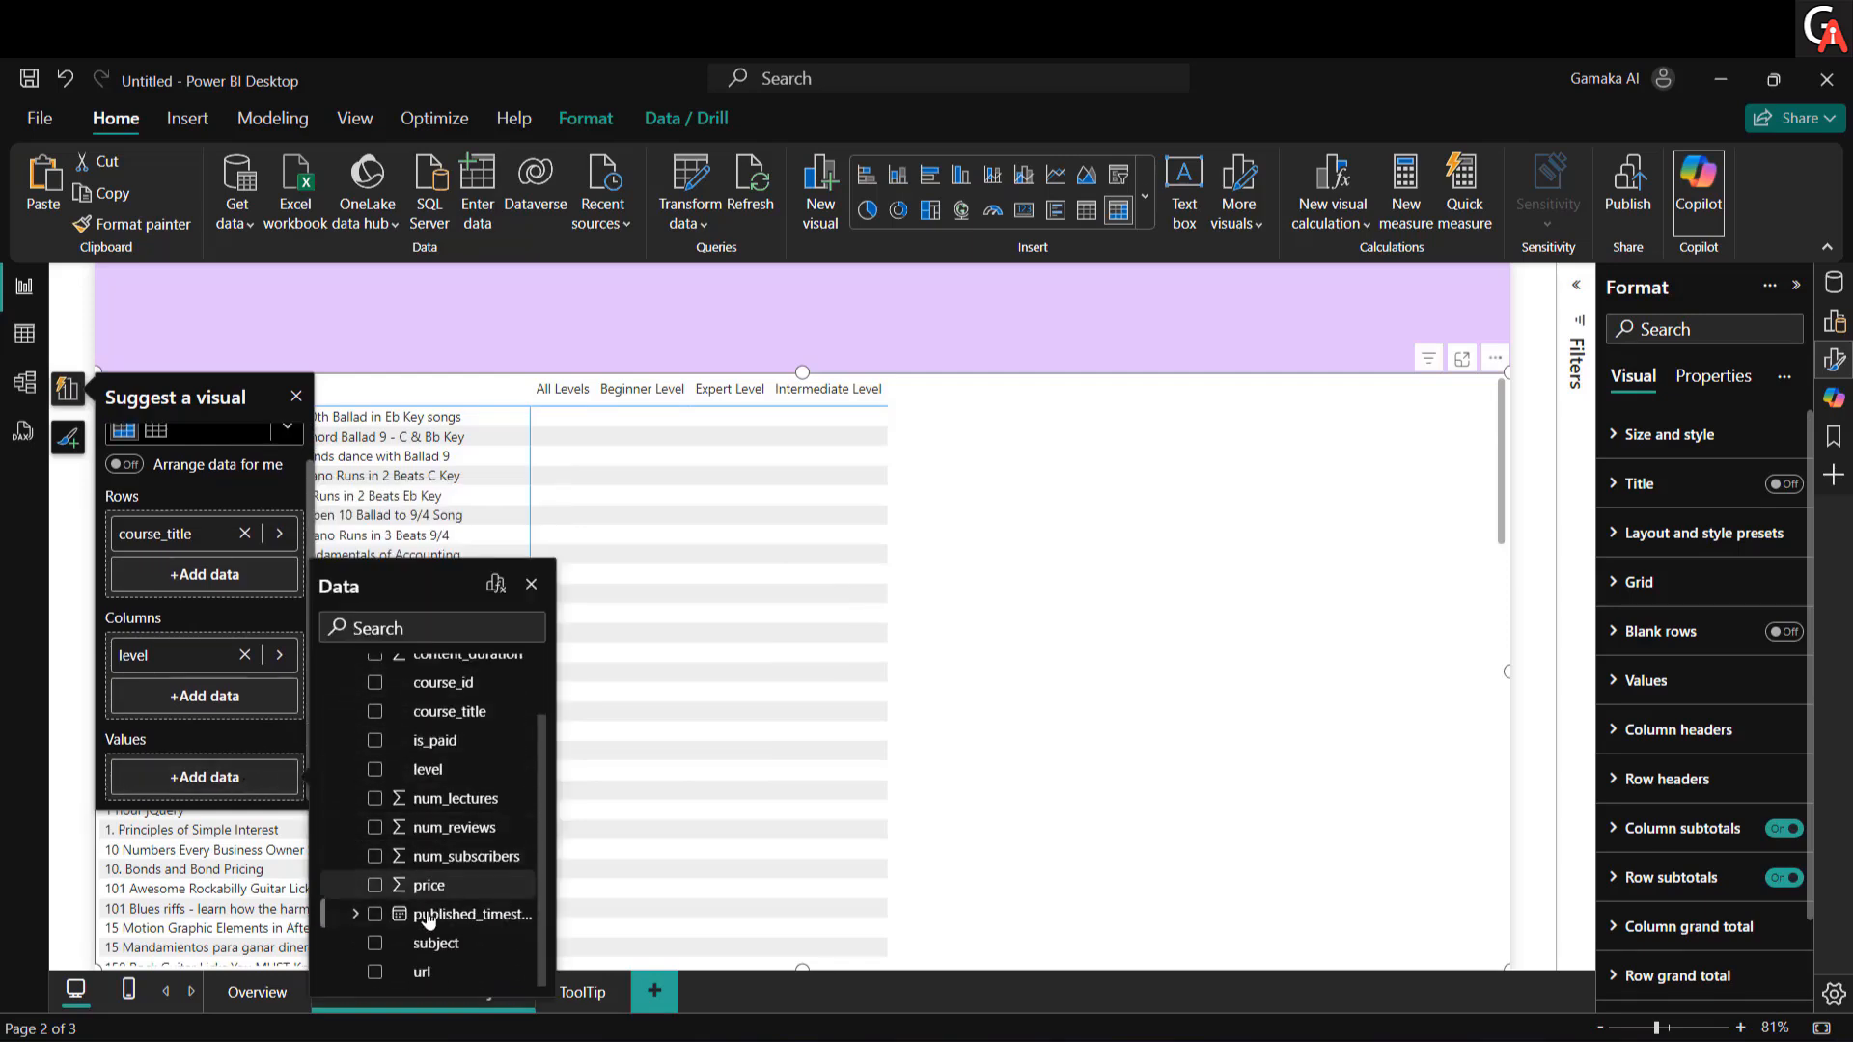
click(375, 886)
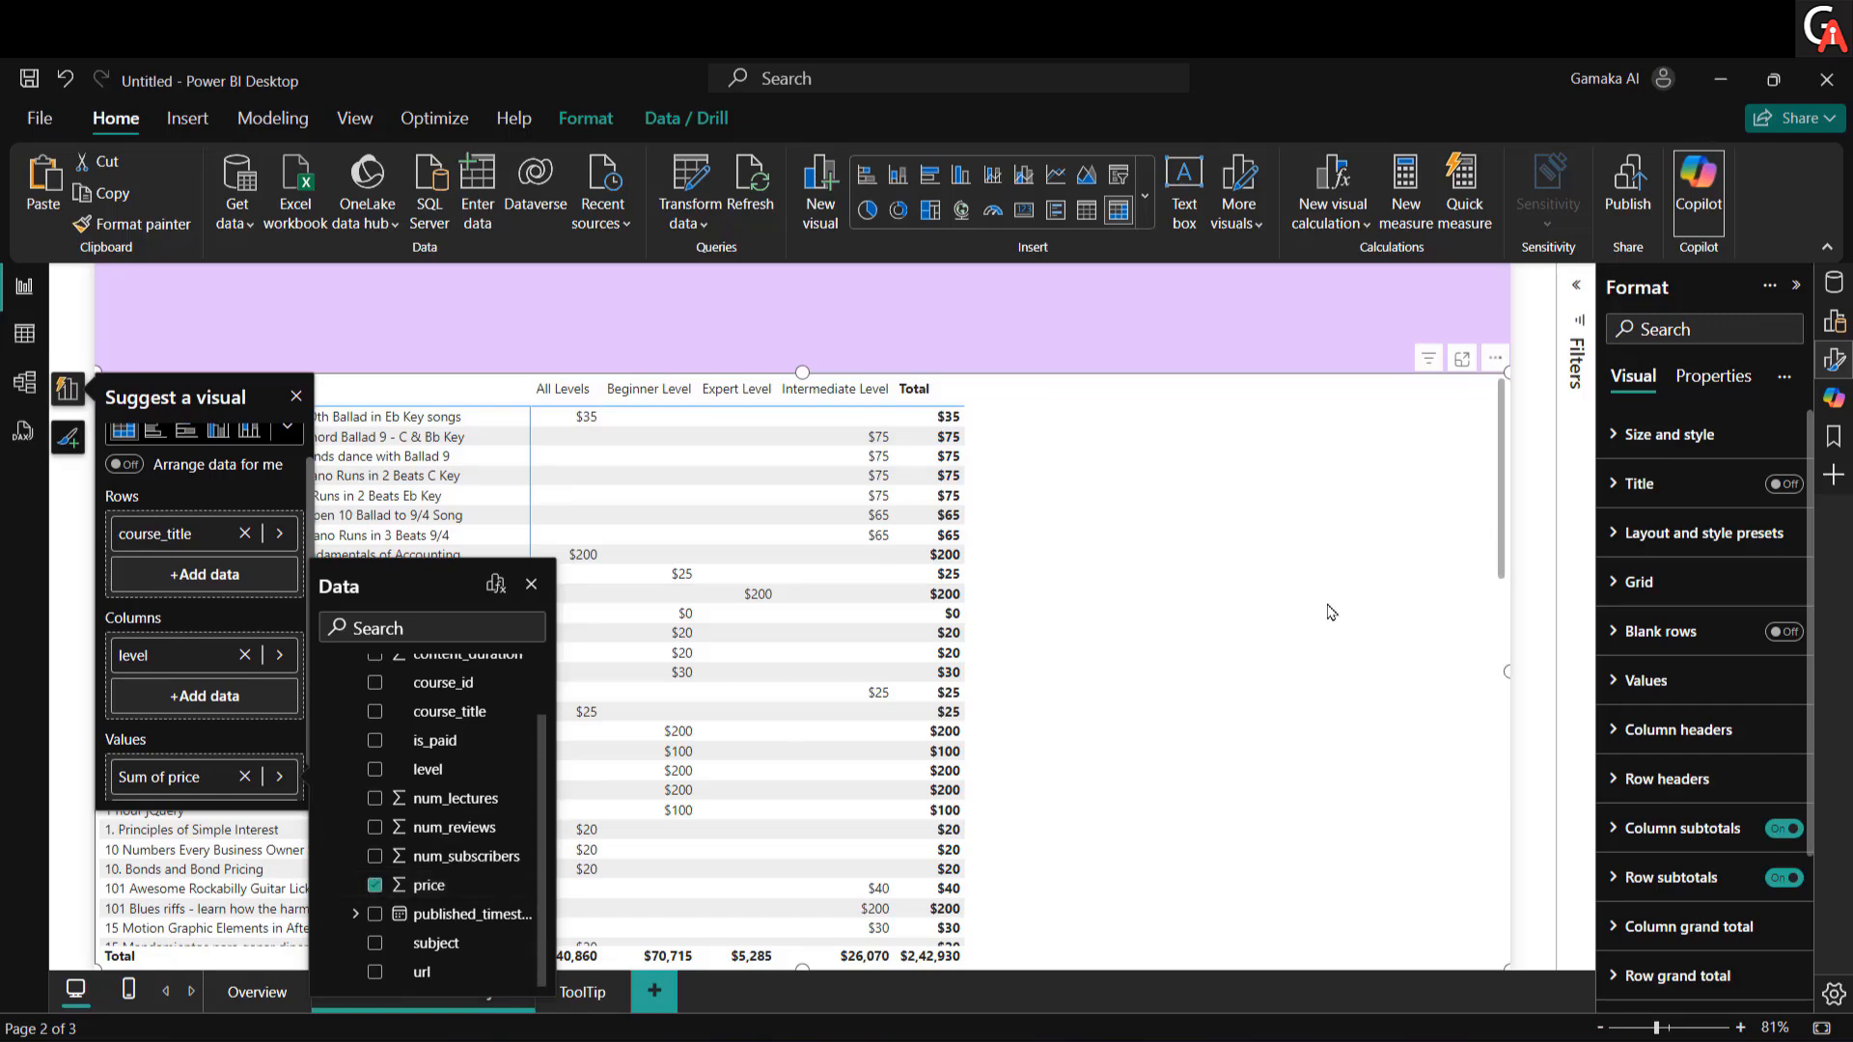
Step: Turn off the matrix's column and row subtotals and close the visual suggestions
click(1782, 840)
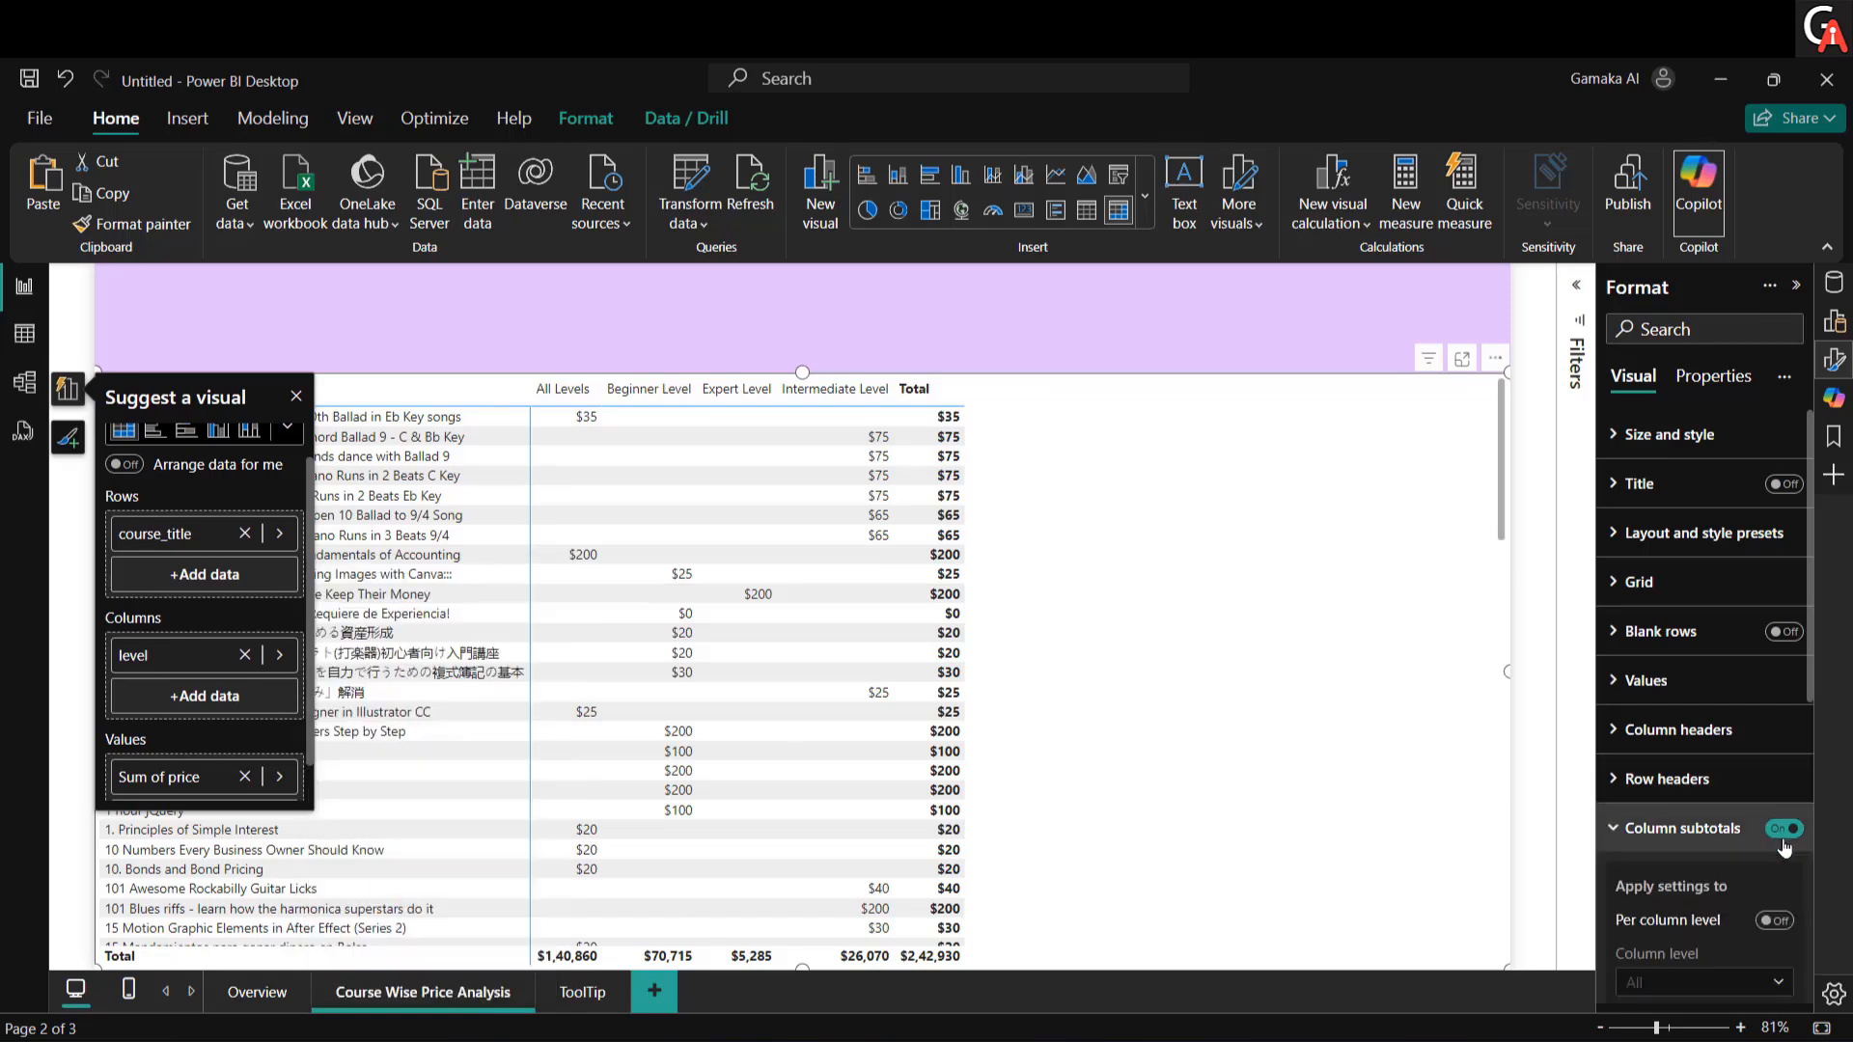
click(1785, 830)
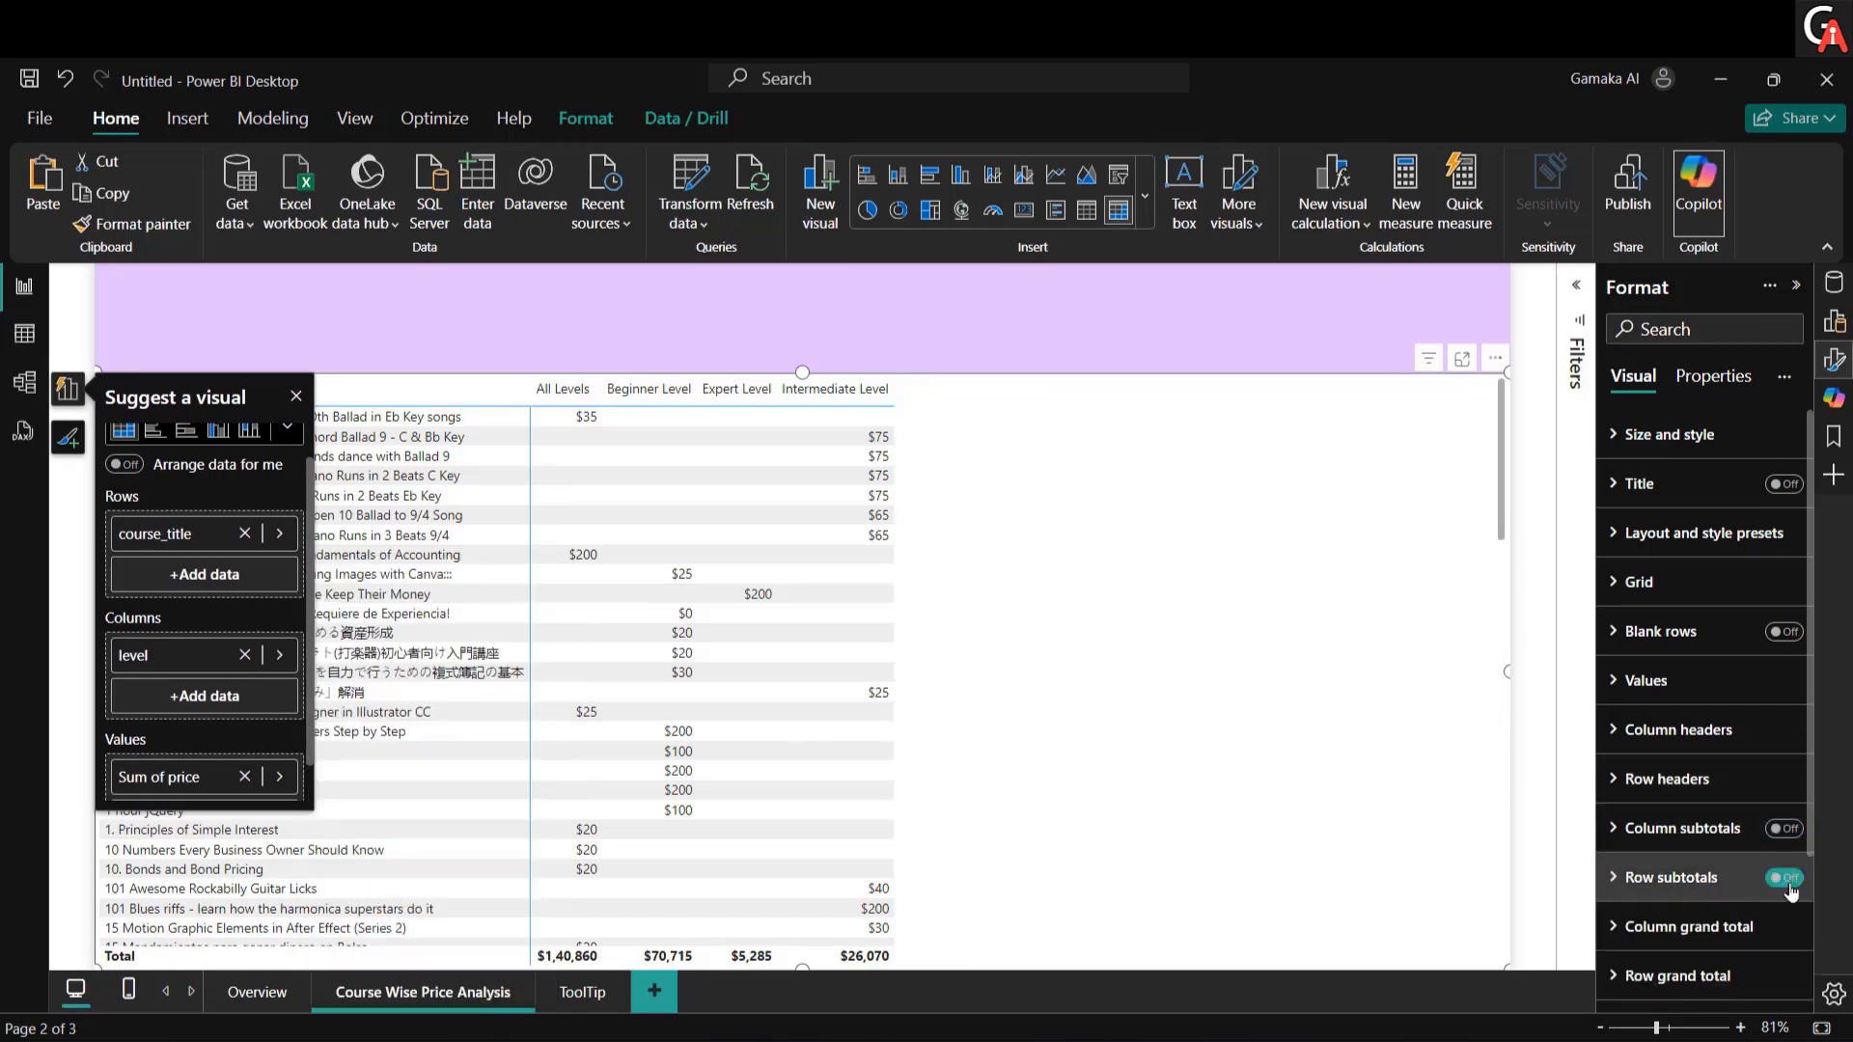
click(297, 394)
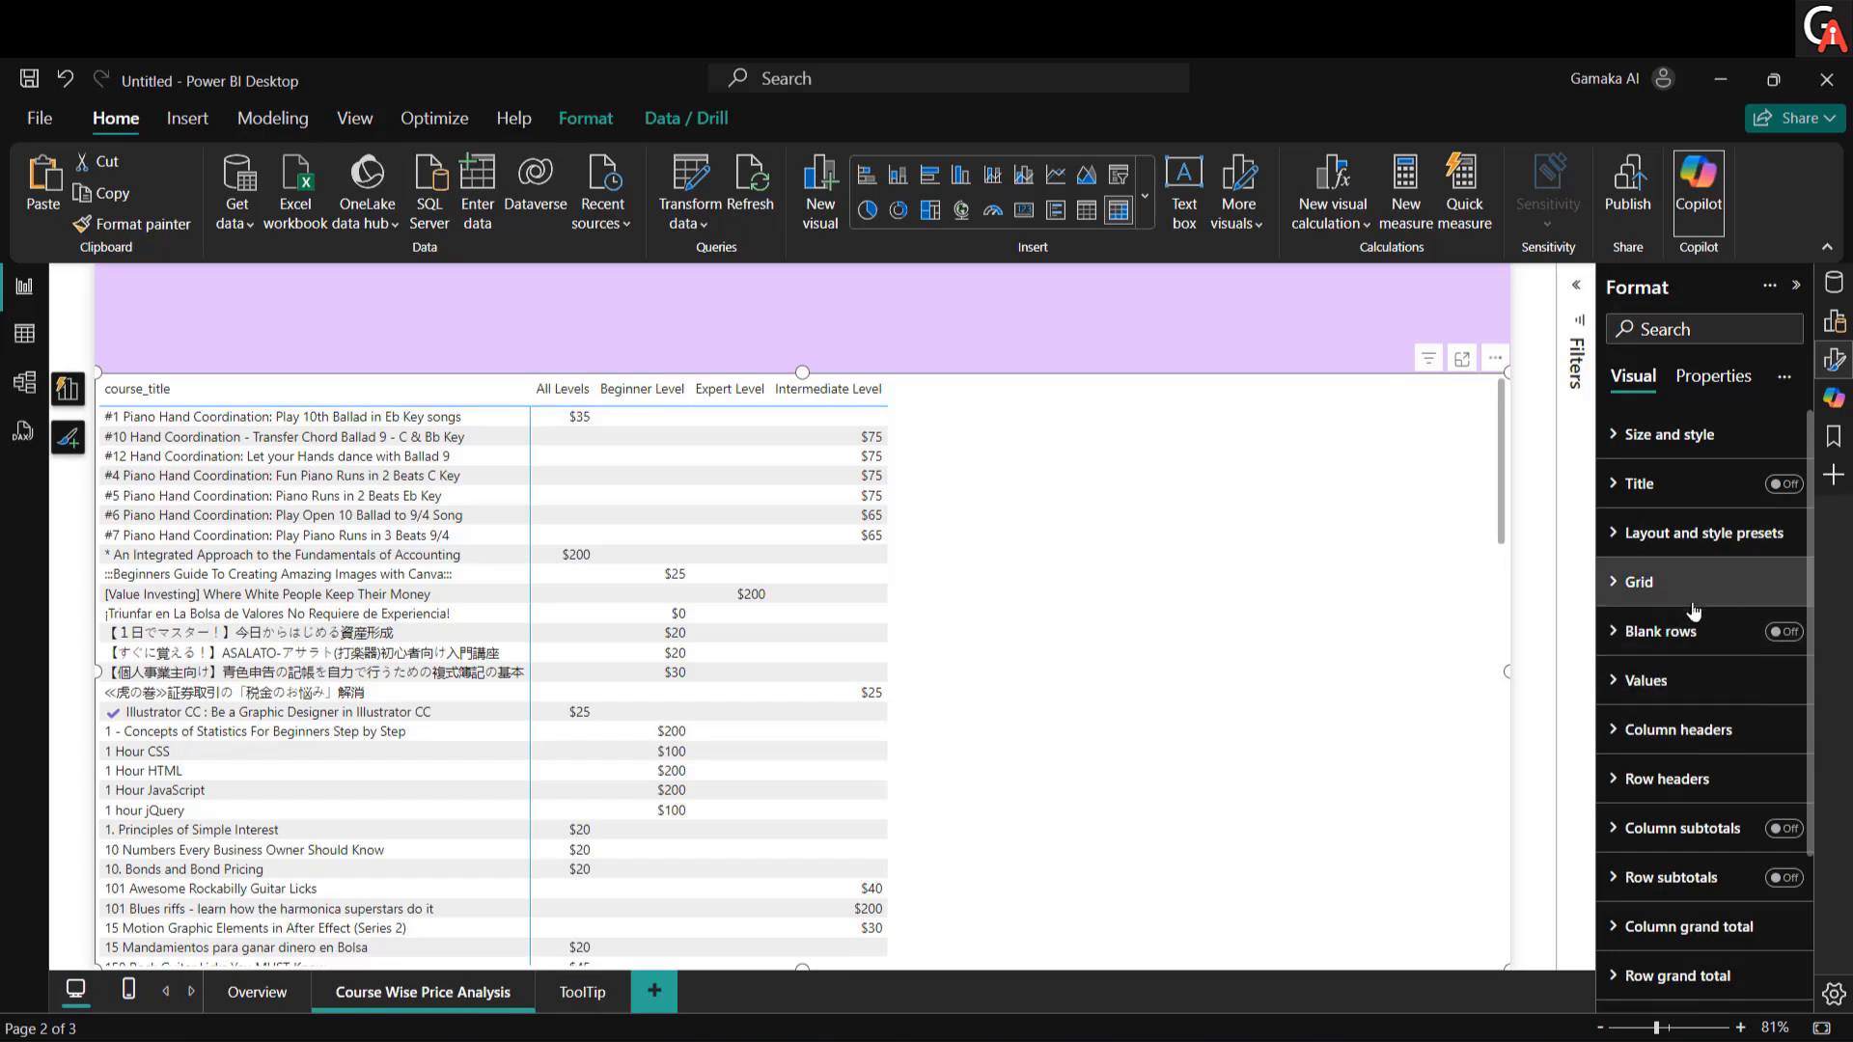
Step: Turn off the matrix's overall background in its size and style settings
click(1662, 435)
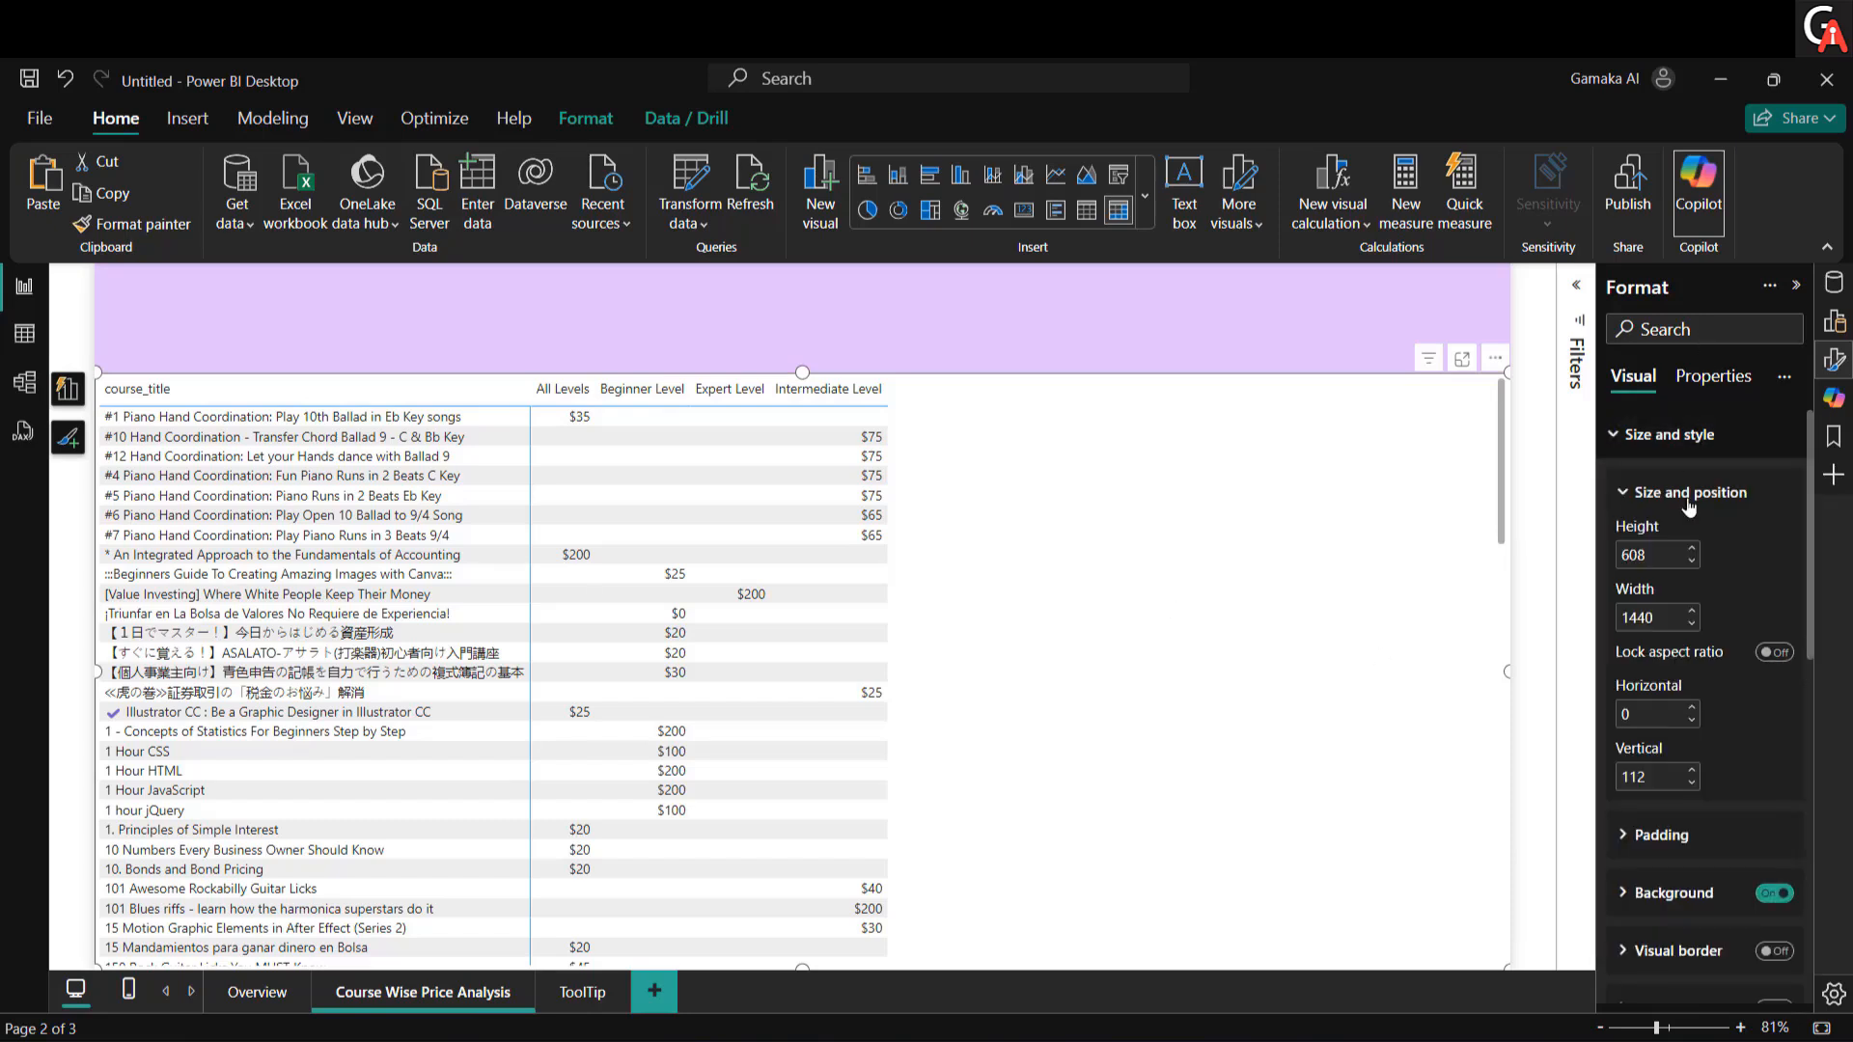
click(1688, 494)
click(1785, 617)
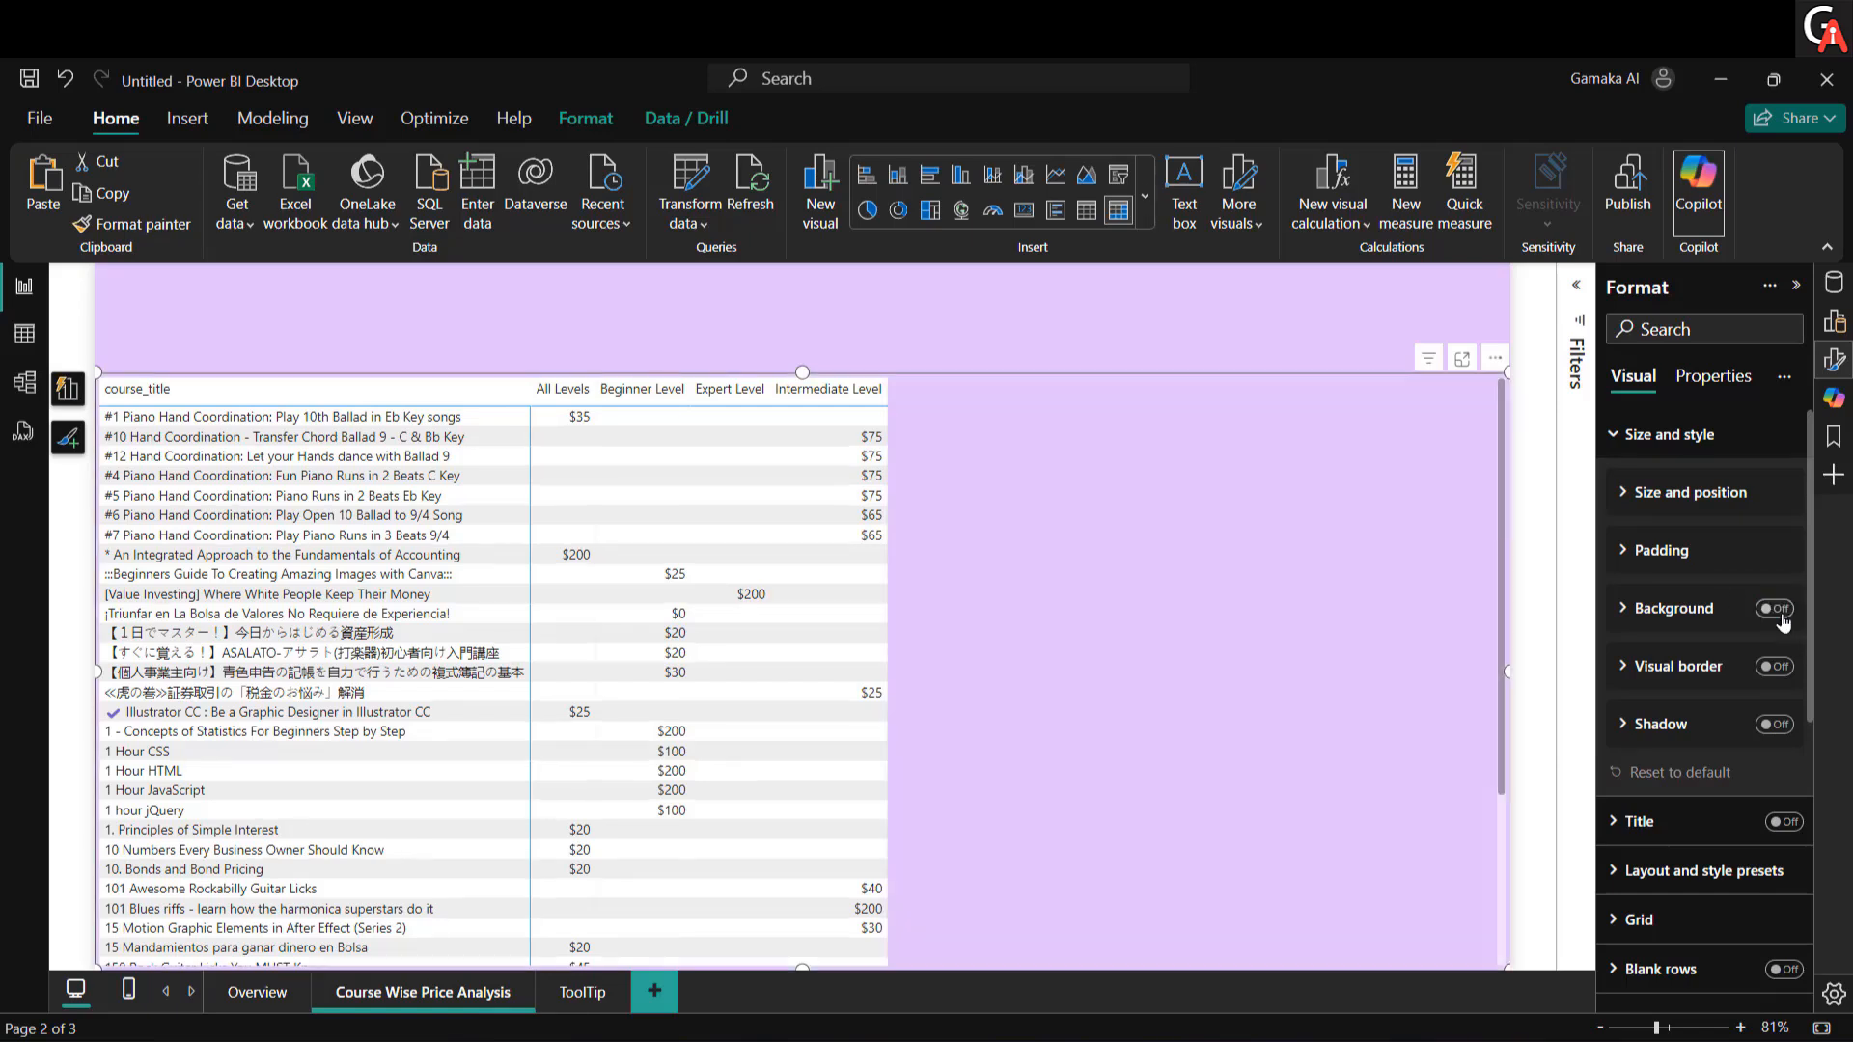
click(1656, 432)
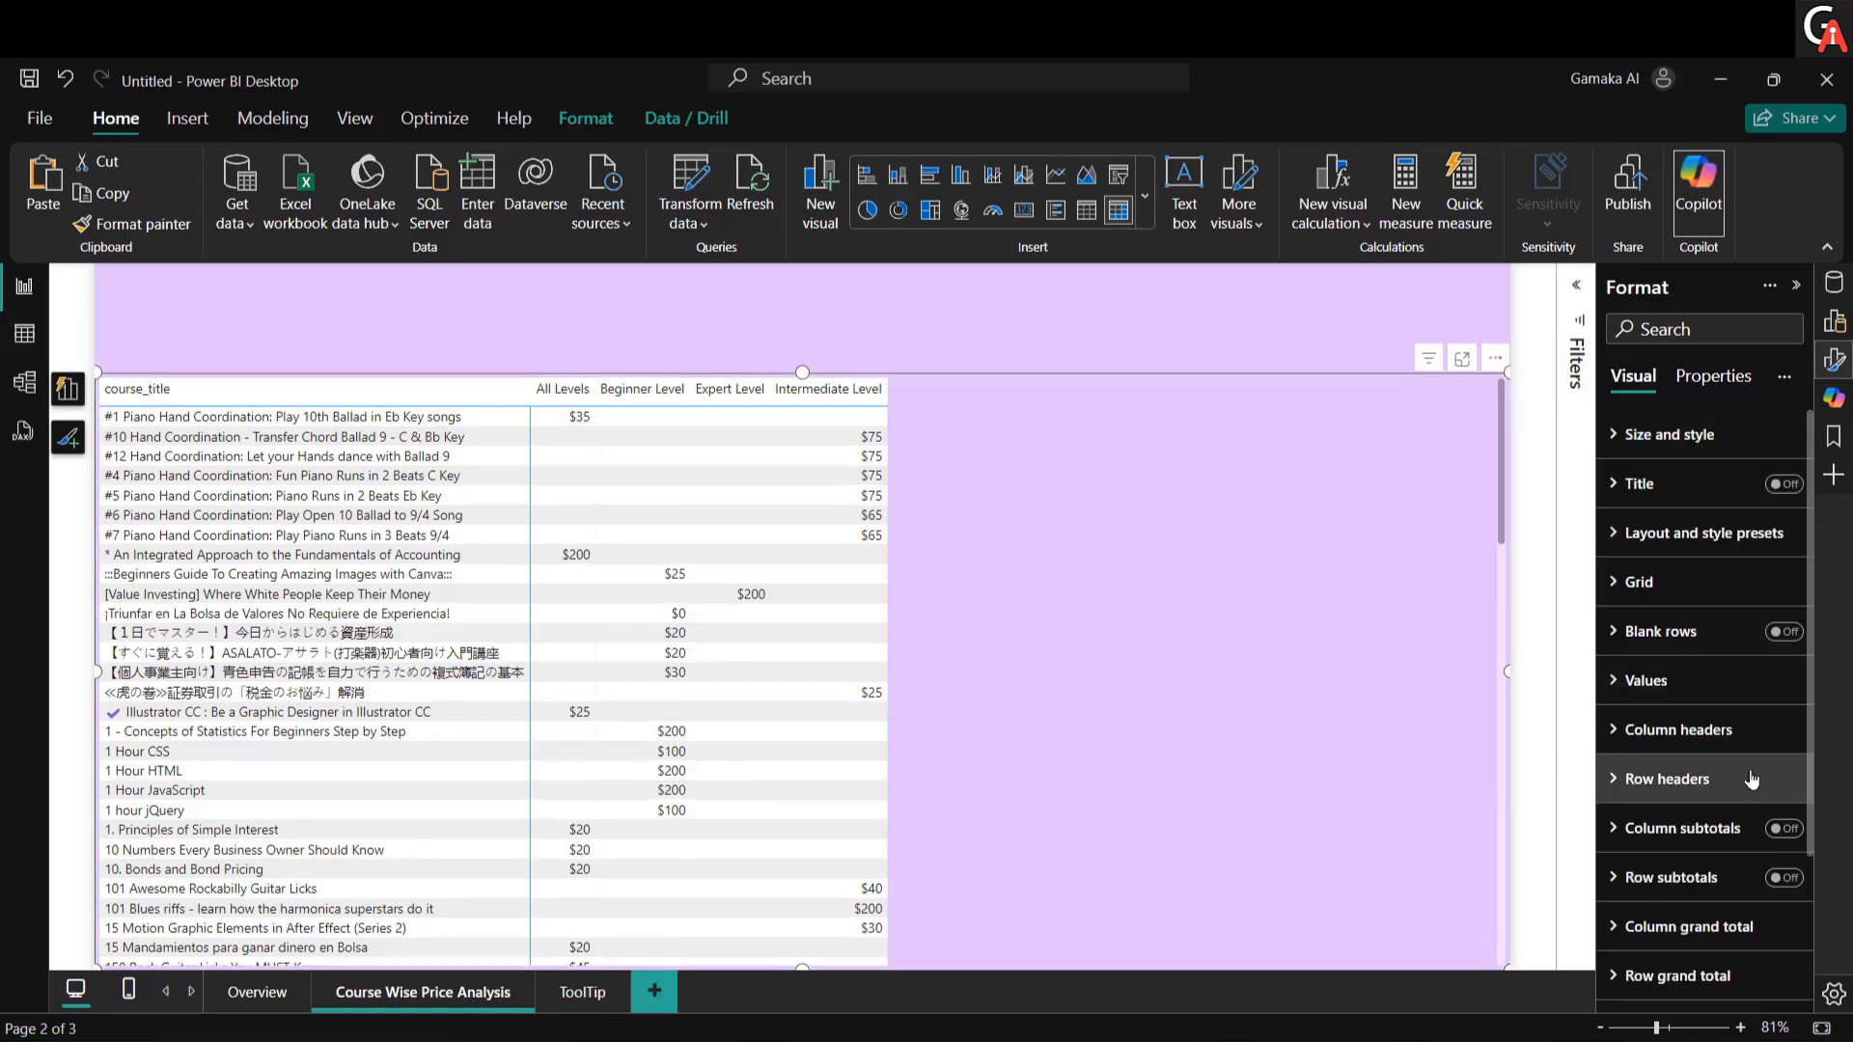
Step: Filter the format options by "back" and set the matrix's header icons background to light purple #E4C3FB
scroll(1750, 773, down, 3)
scroll(1698, 598, up, 3)
click(1685, 343)
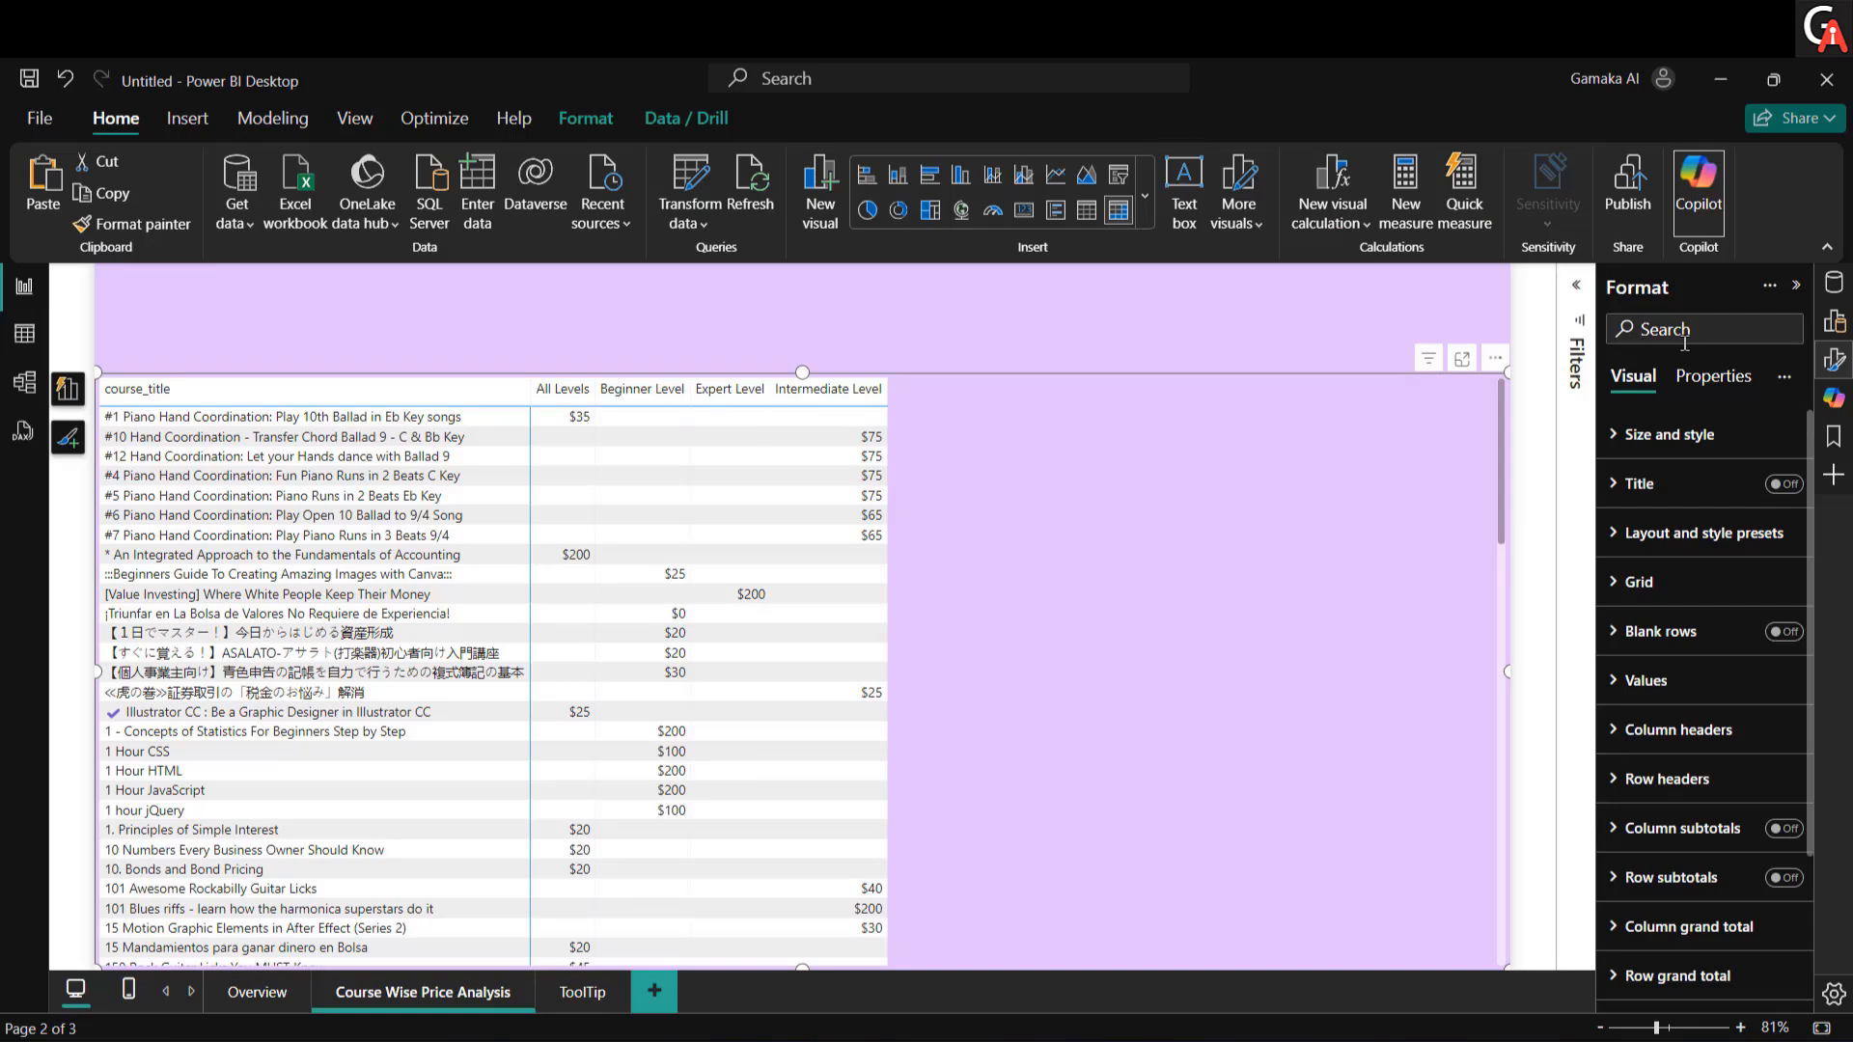
text(back)
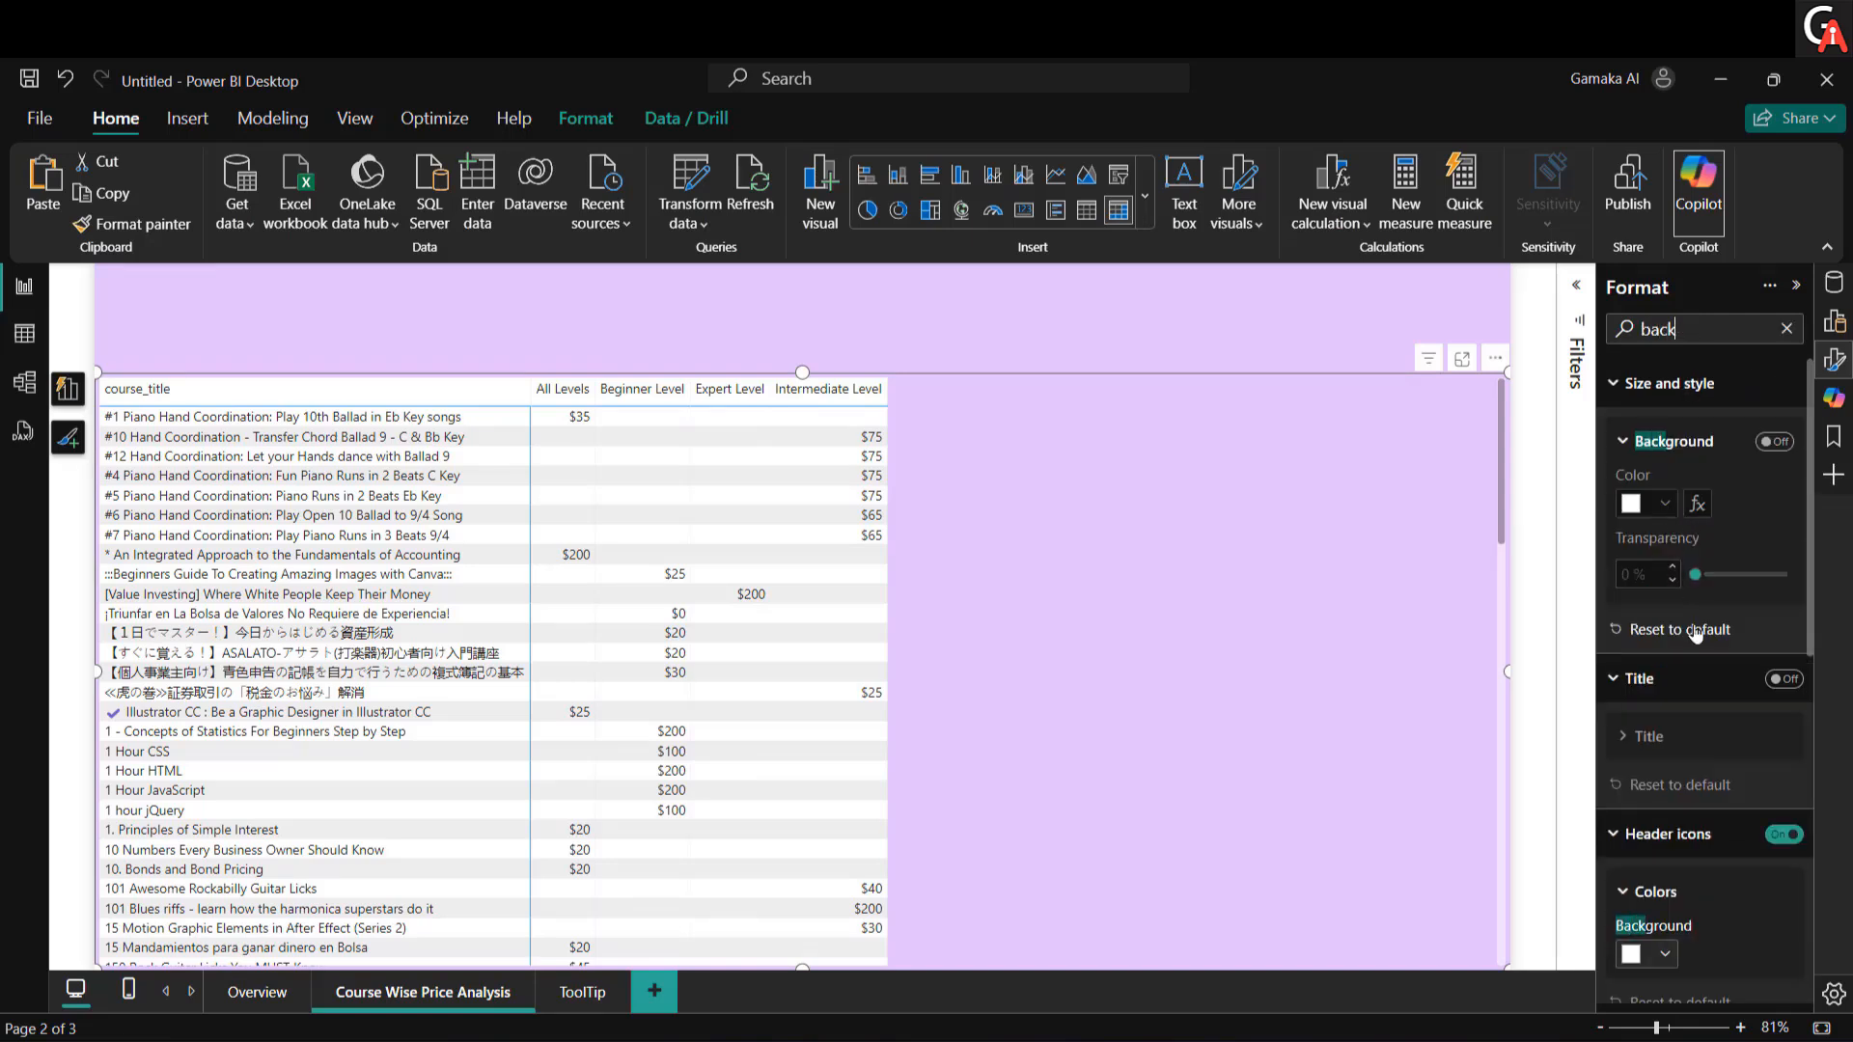
scroll(1695, 637, down, 3)
click(1665, 712)
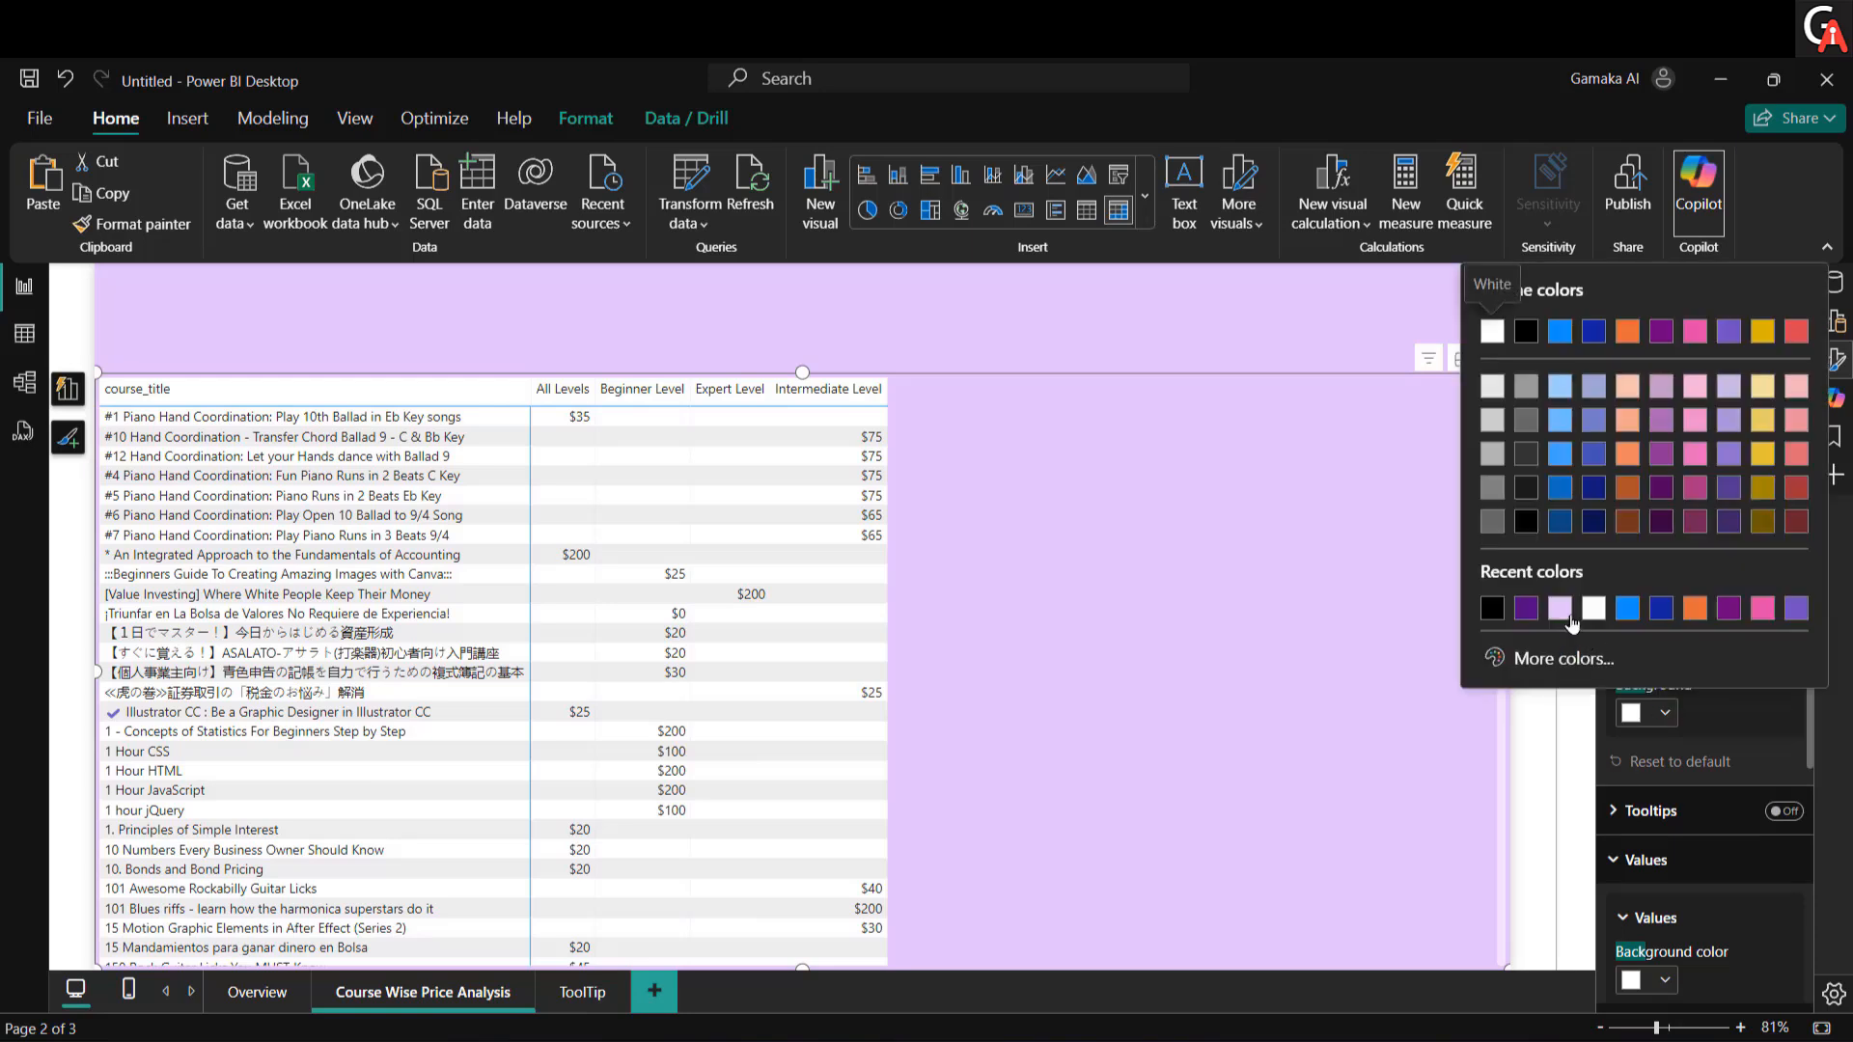
click(1559, 607)
Step: Set both the background and alternate background colors of the matrix values to #E4C3FB
scroll(1664, 742, down, 3)
click(1663, 741)
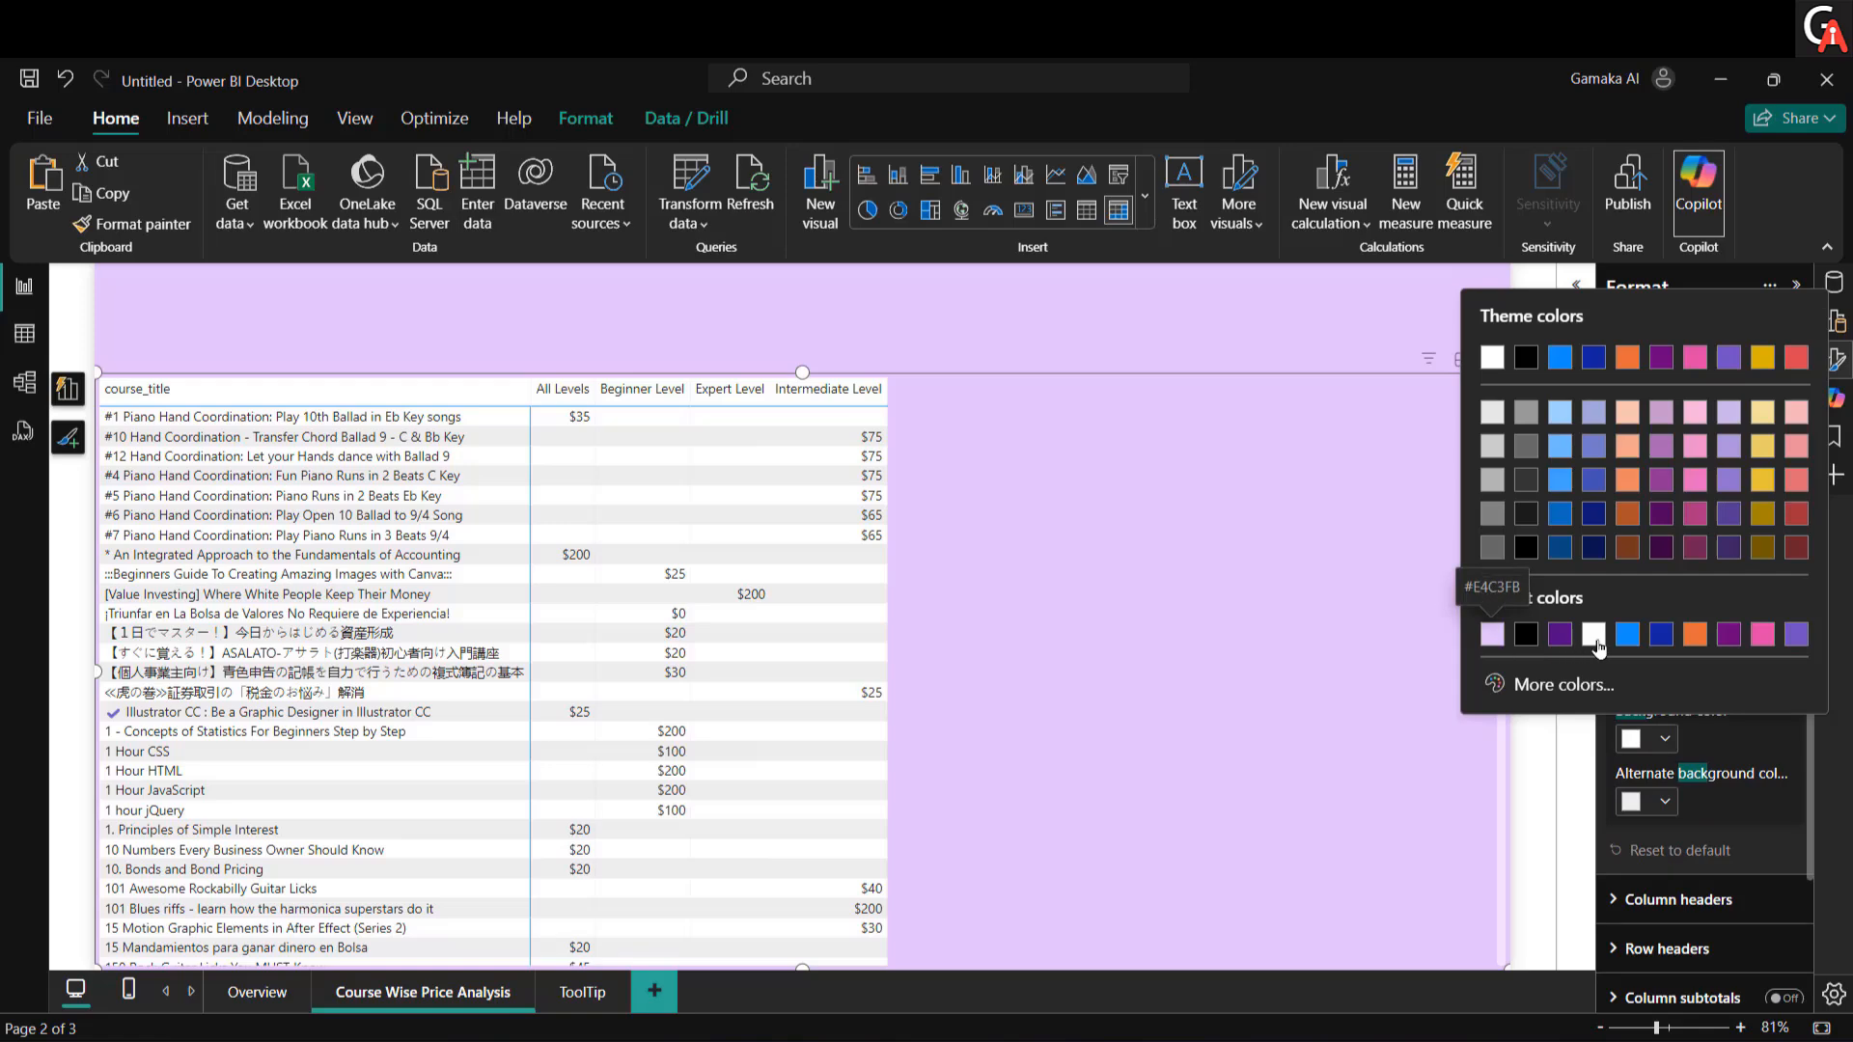
click(1491, 634)
scroll(1631, 728, down, 3)
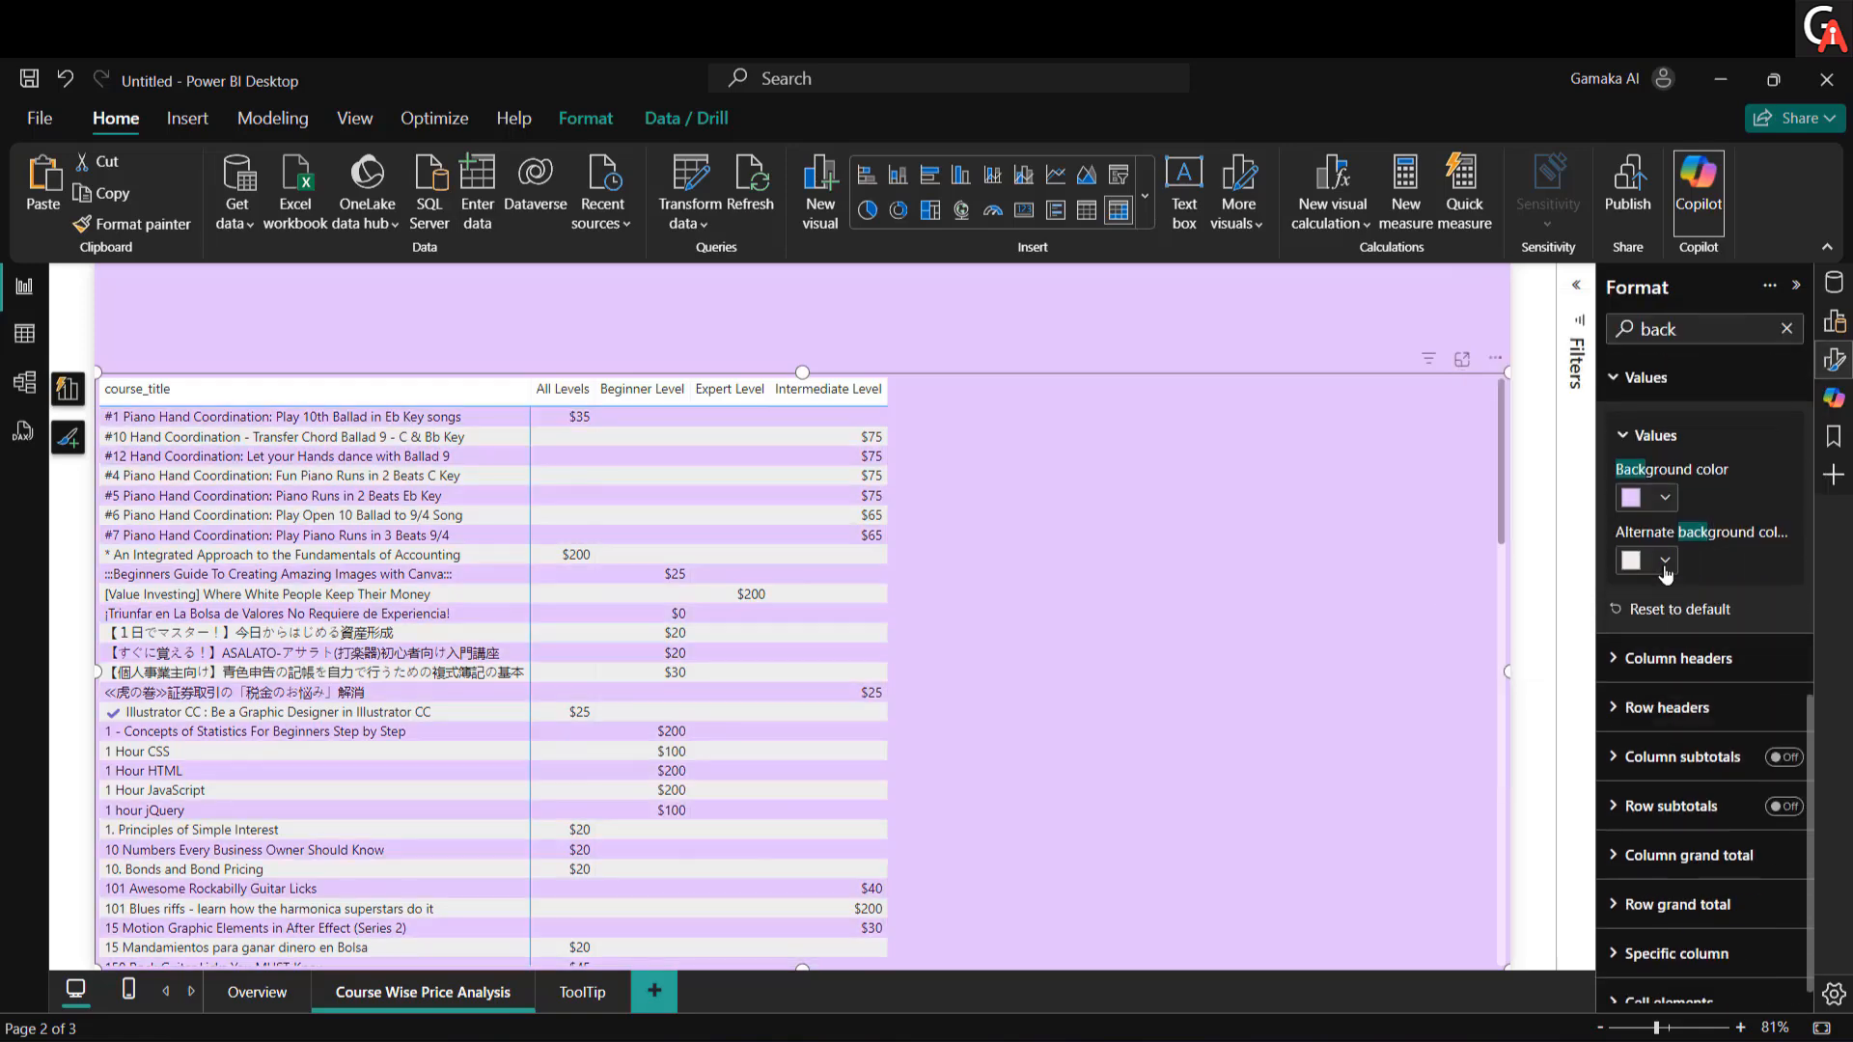
click(1664, 559)
click(1492, 921)
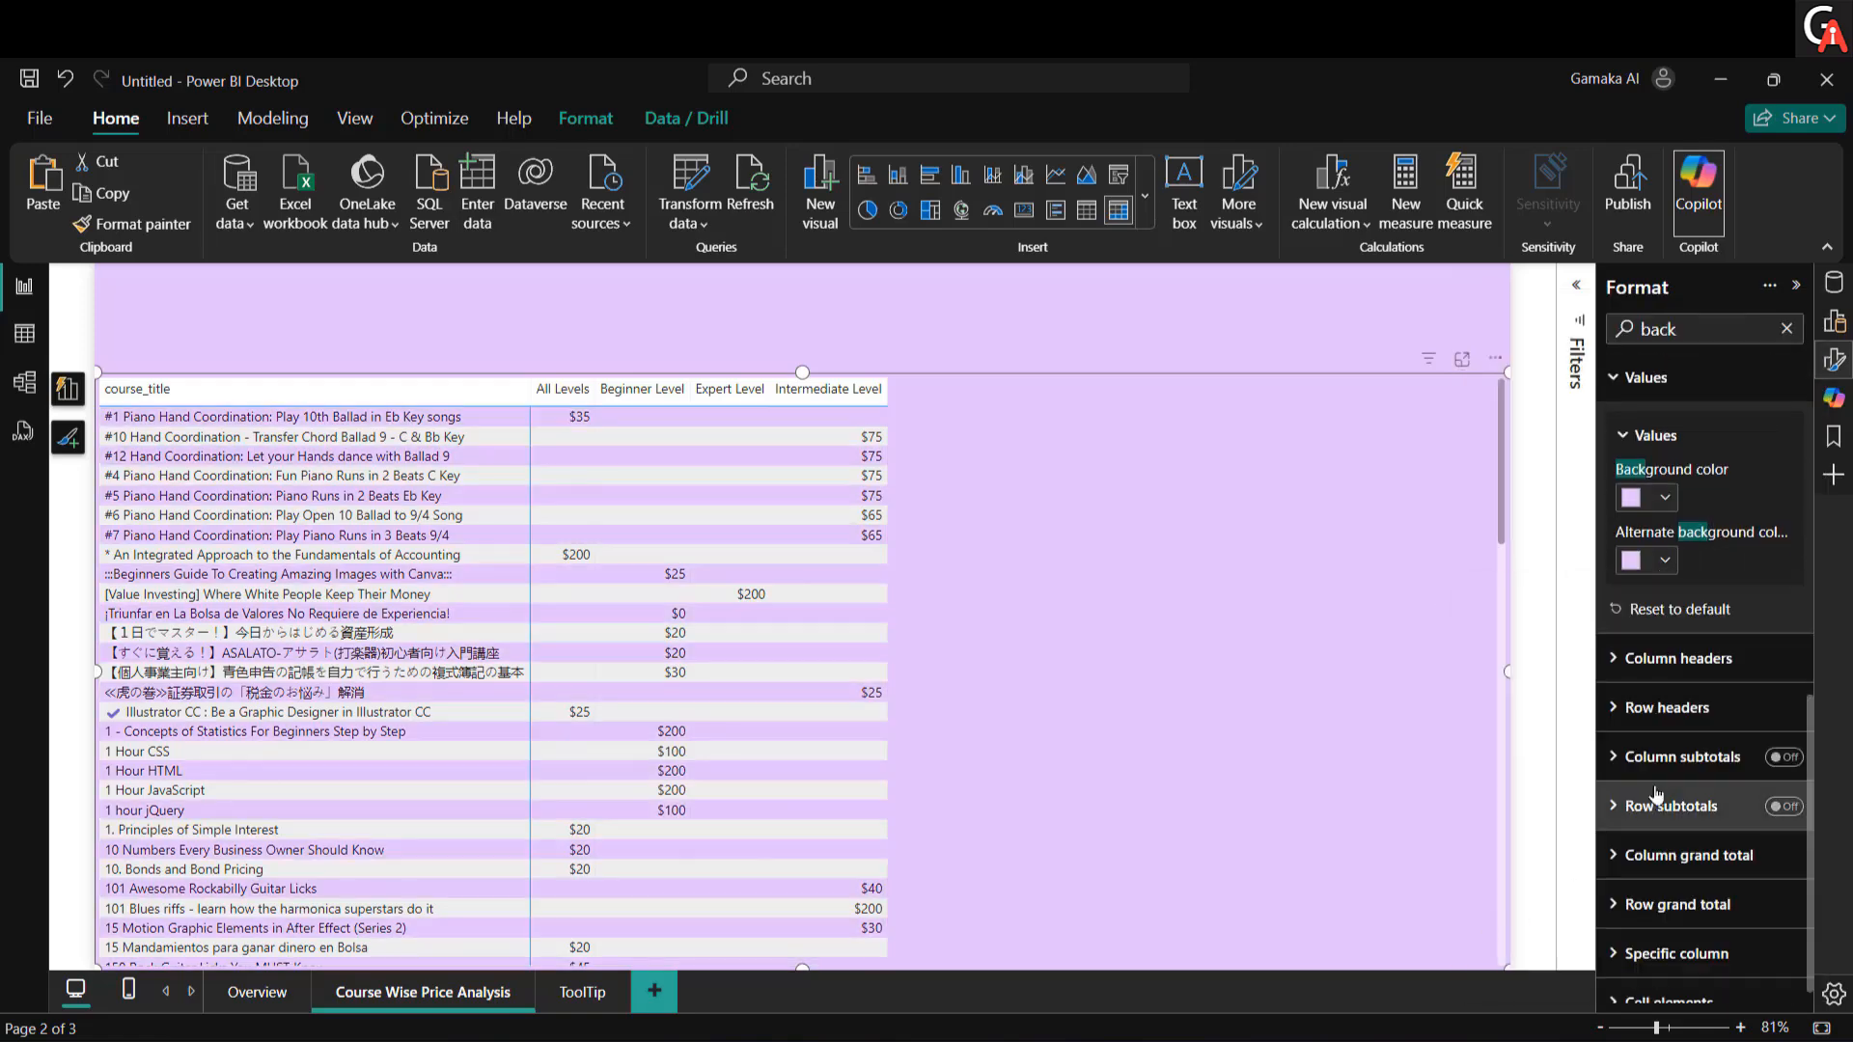
Step: Set the background color of the matrix's column headers to #E4C3FB
scroll(1723, 665, down, 1)
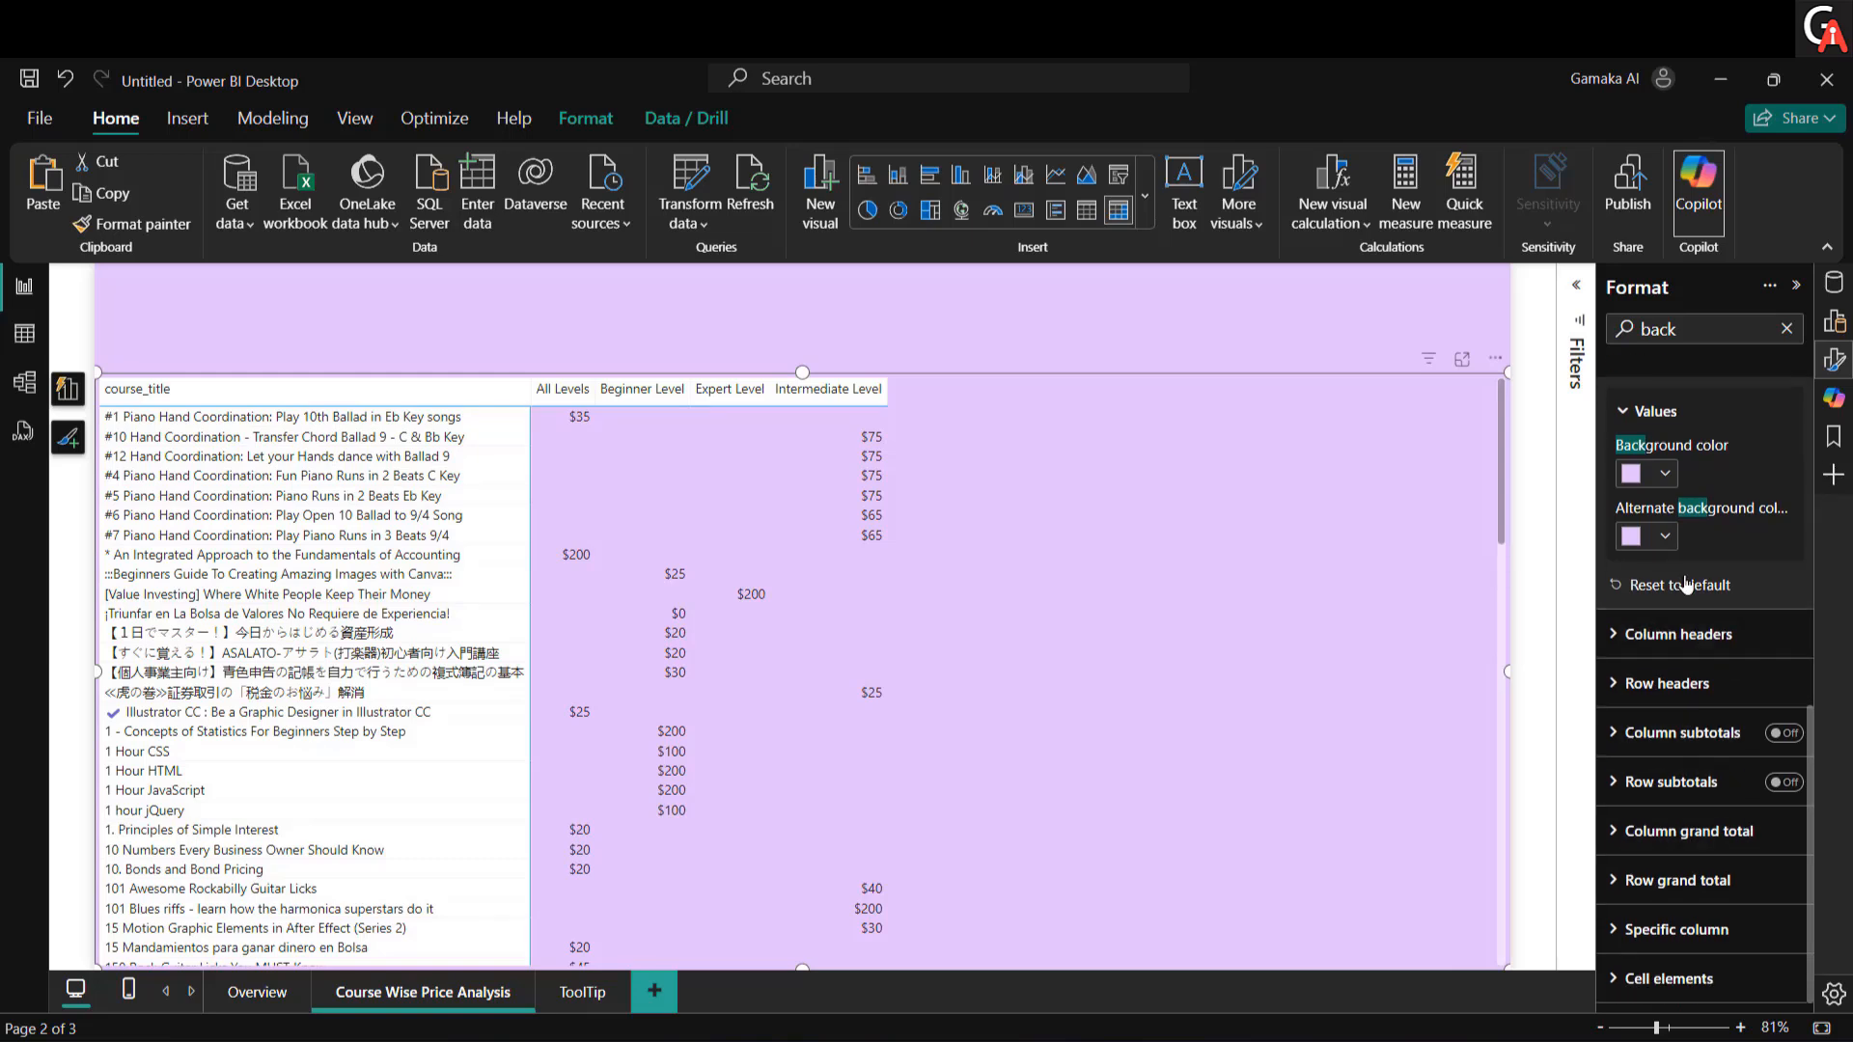
click(1669, 635)
scroll(1663, 657, down, 1)
click(1647, 587)
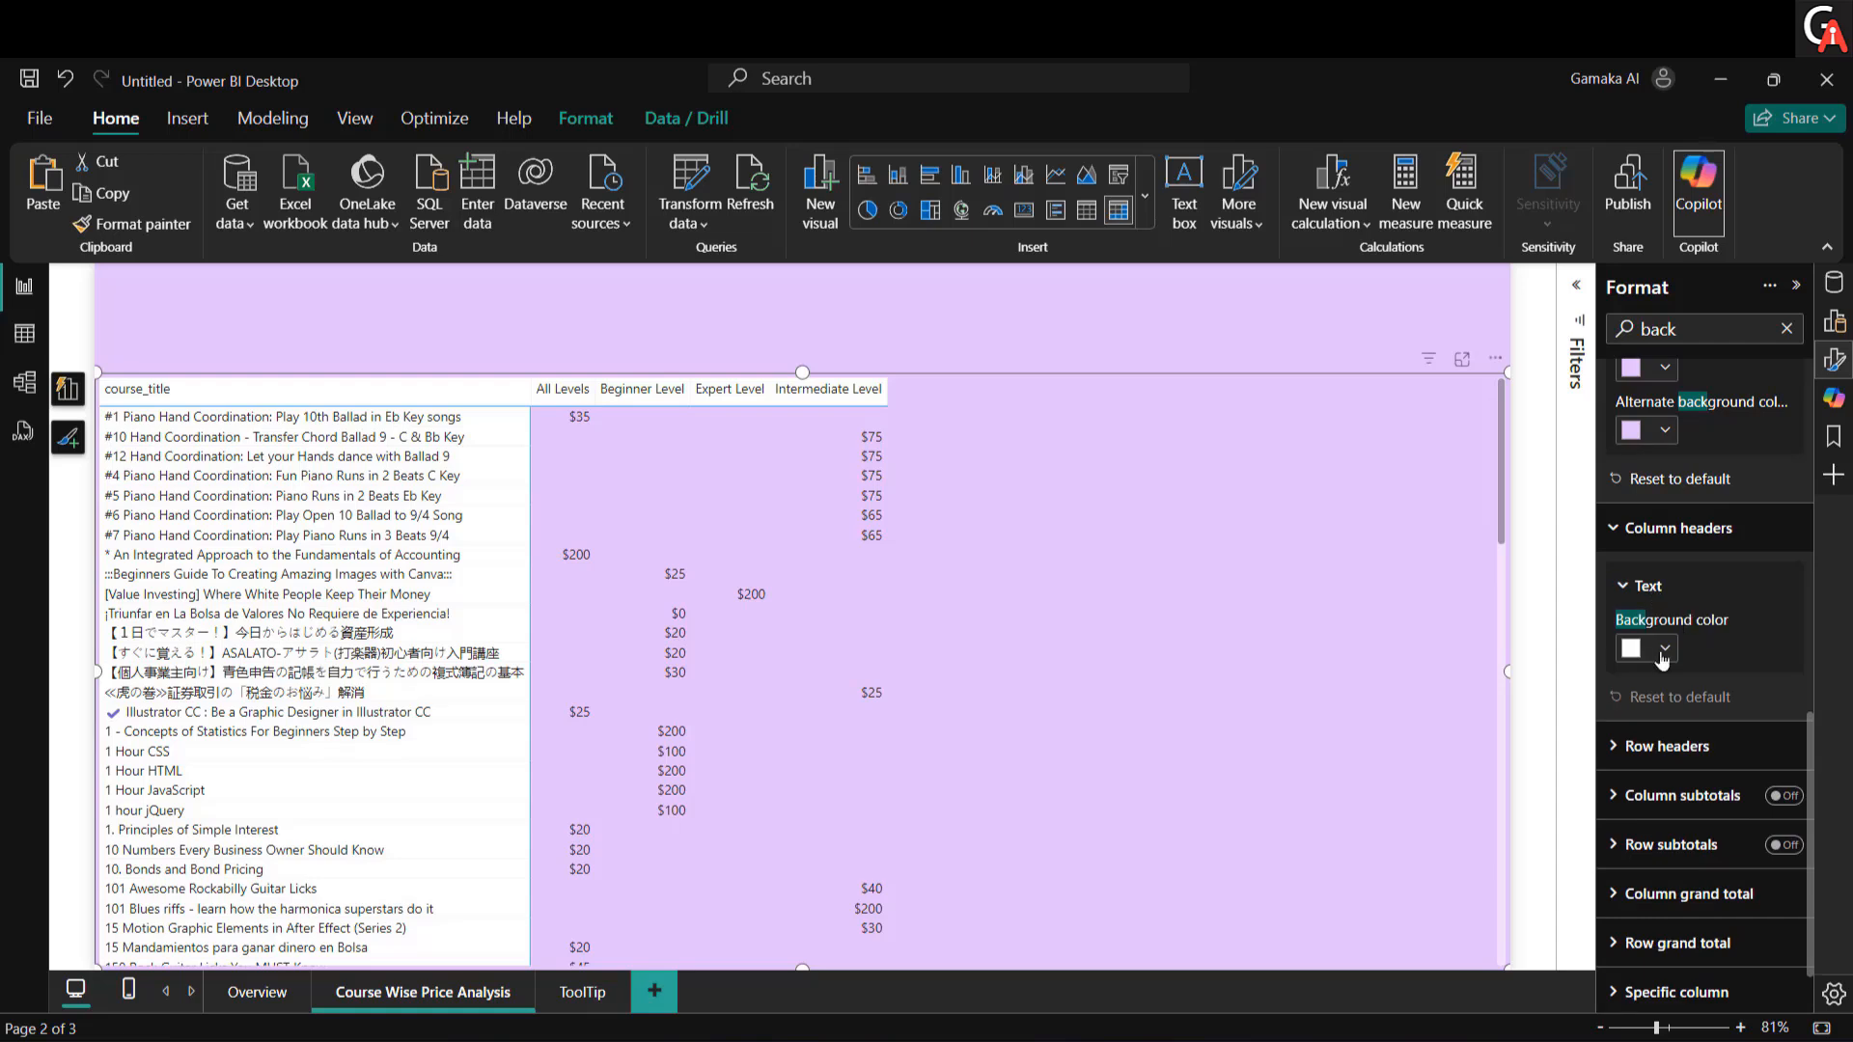
click(1659, 658)
click(1489, 544)
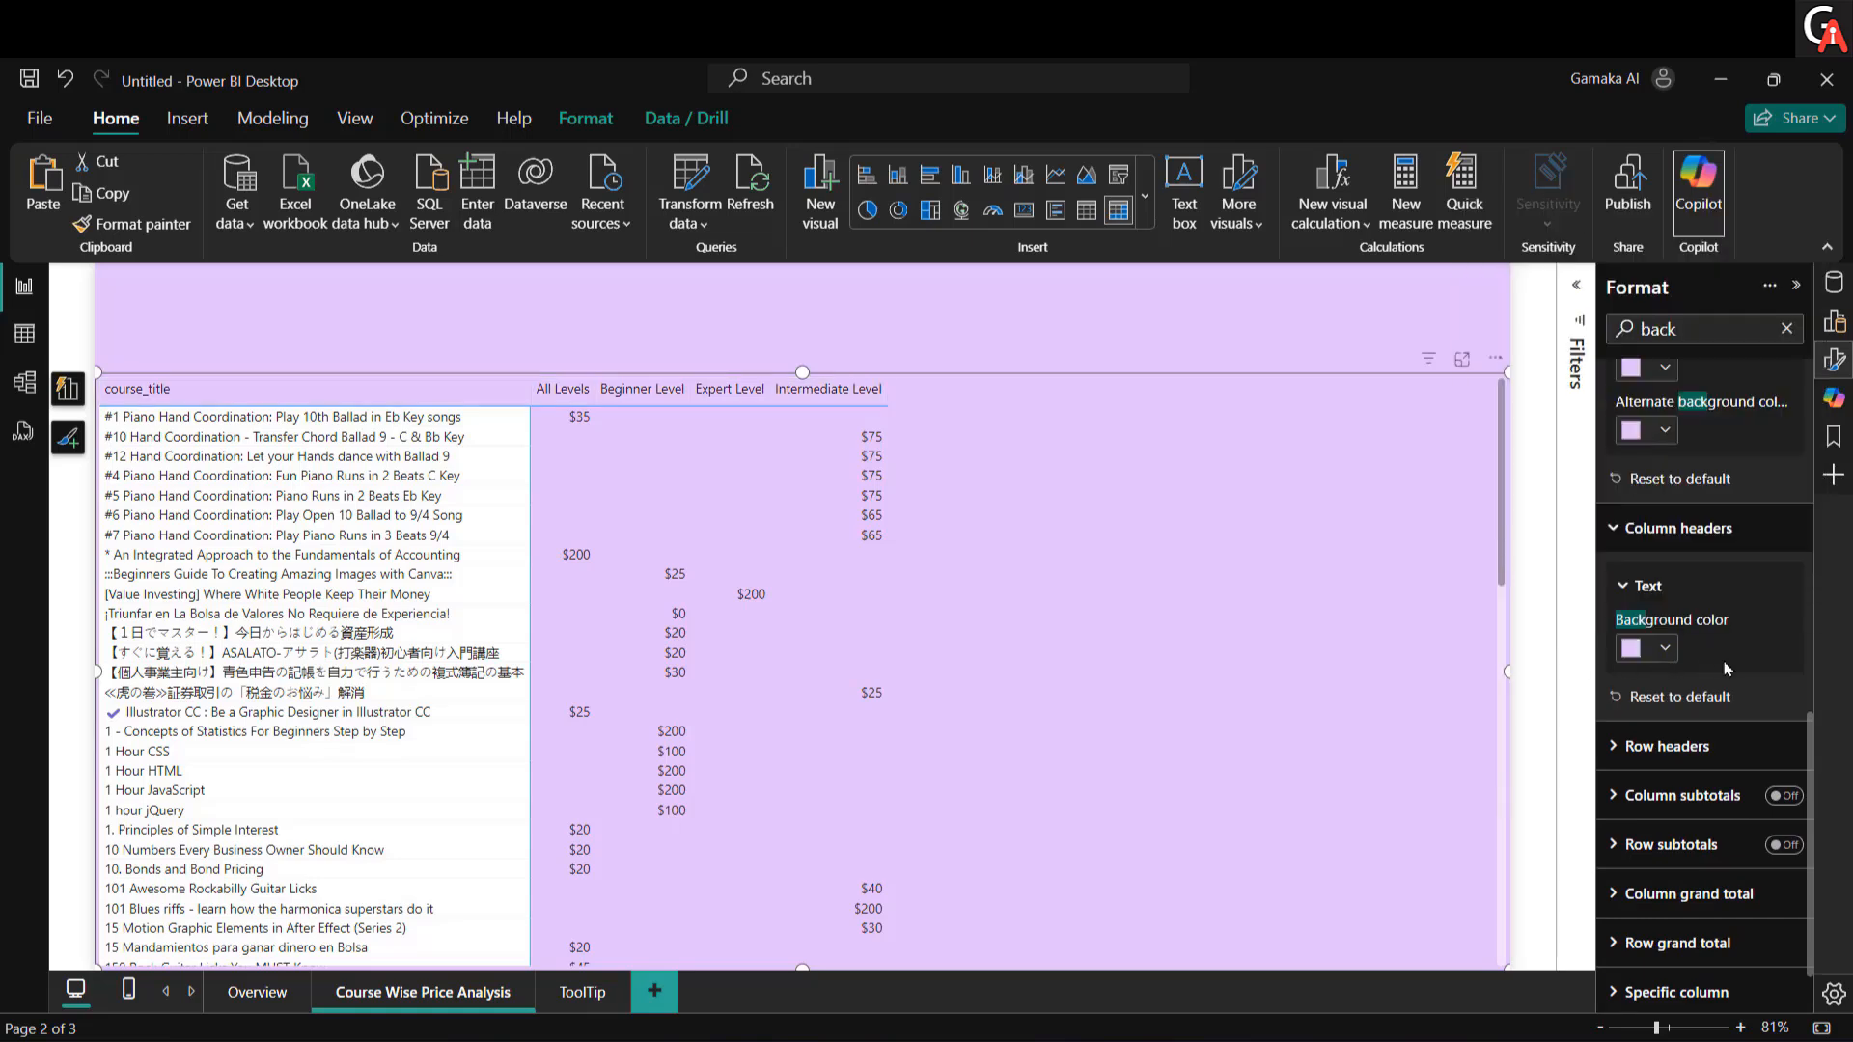
Step: Set the background color of the matrix's row headers to #E4C3FB
scroll(1732, 666, down, 1)
click(1659, 685)
scroll(1661, 660, down, 1)
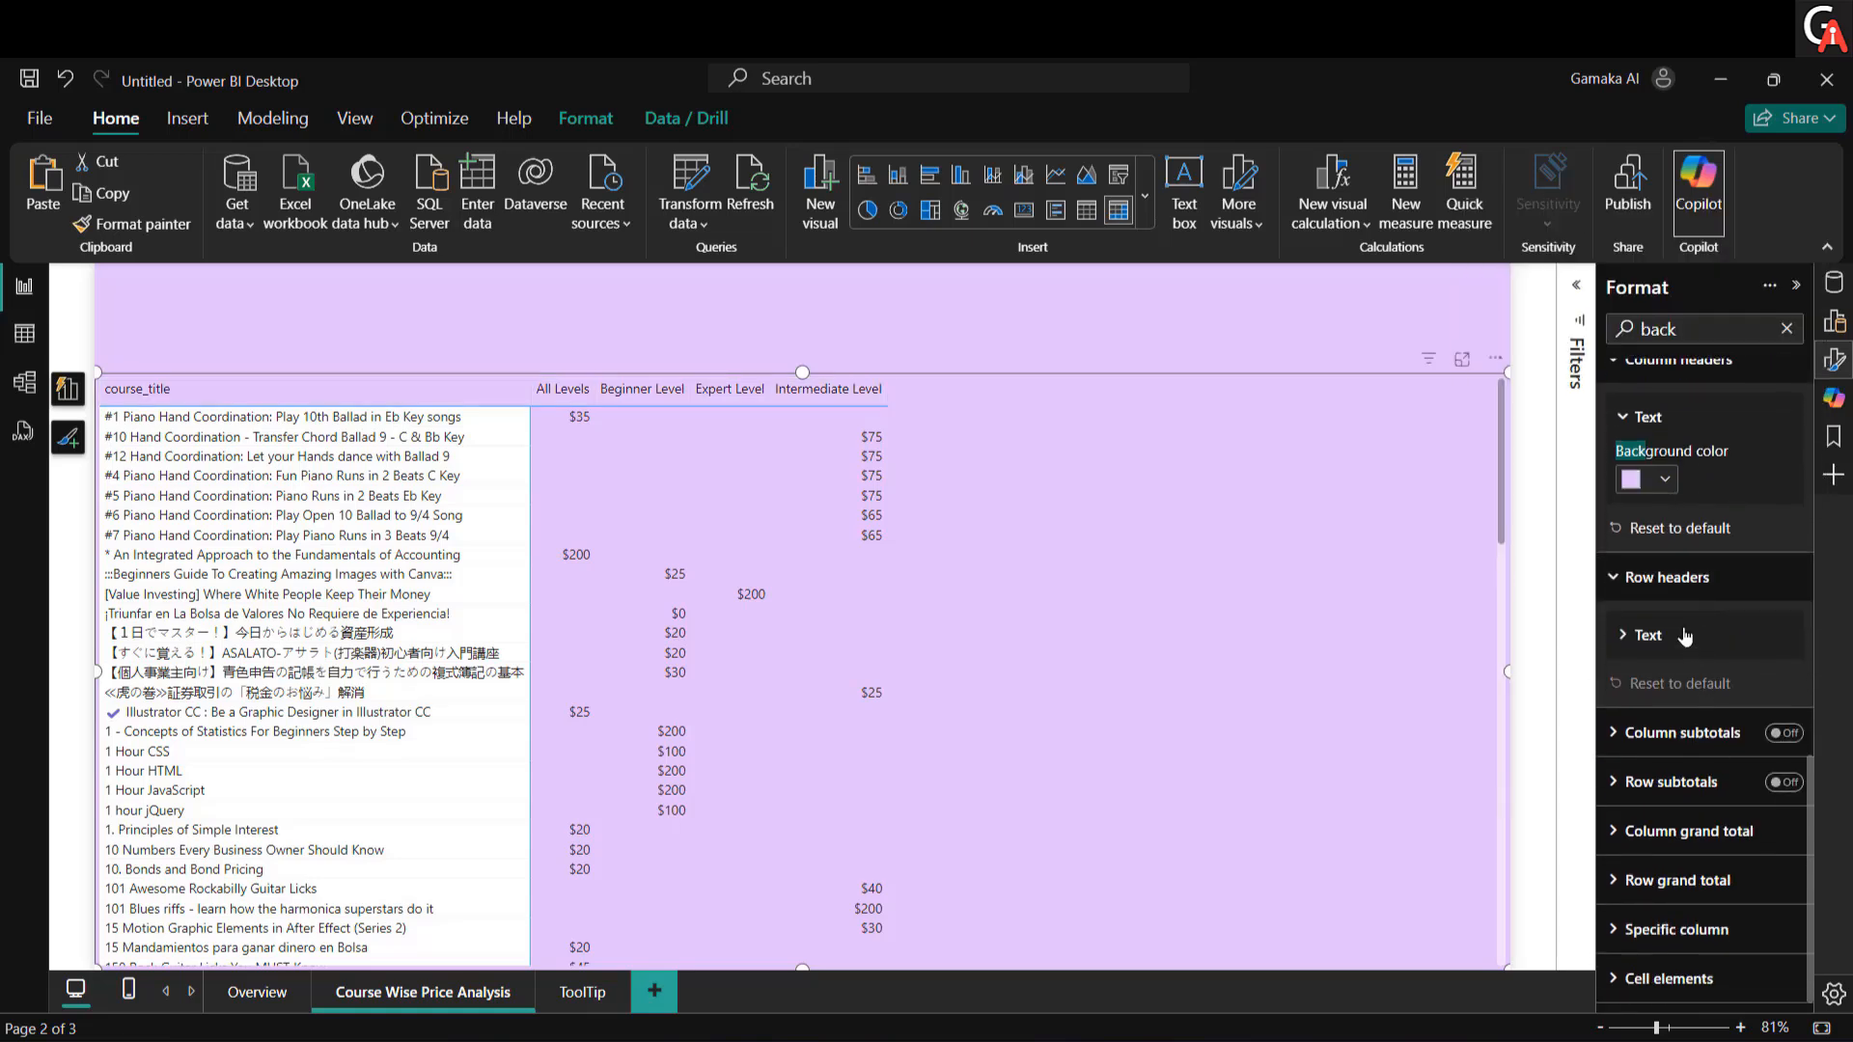
click(1660, 637)
scroll(1666, 635, down, 1)
click(1666, 635)
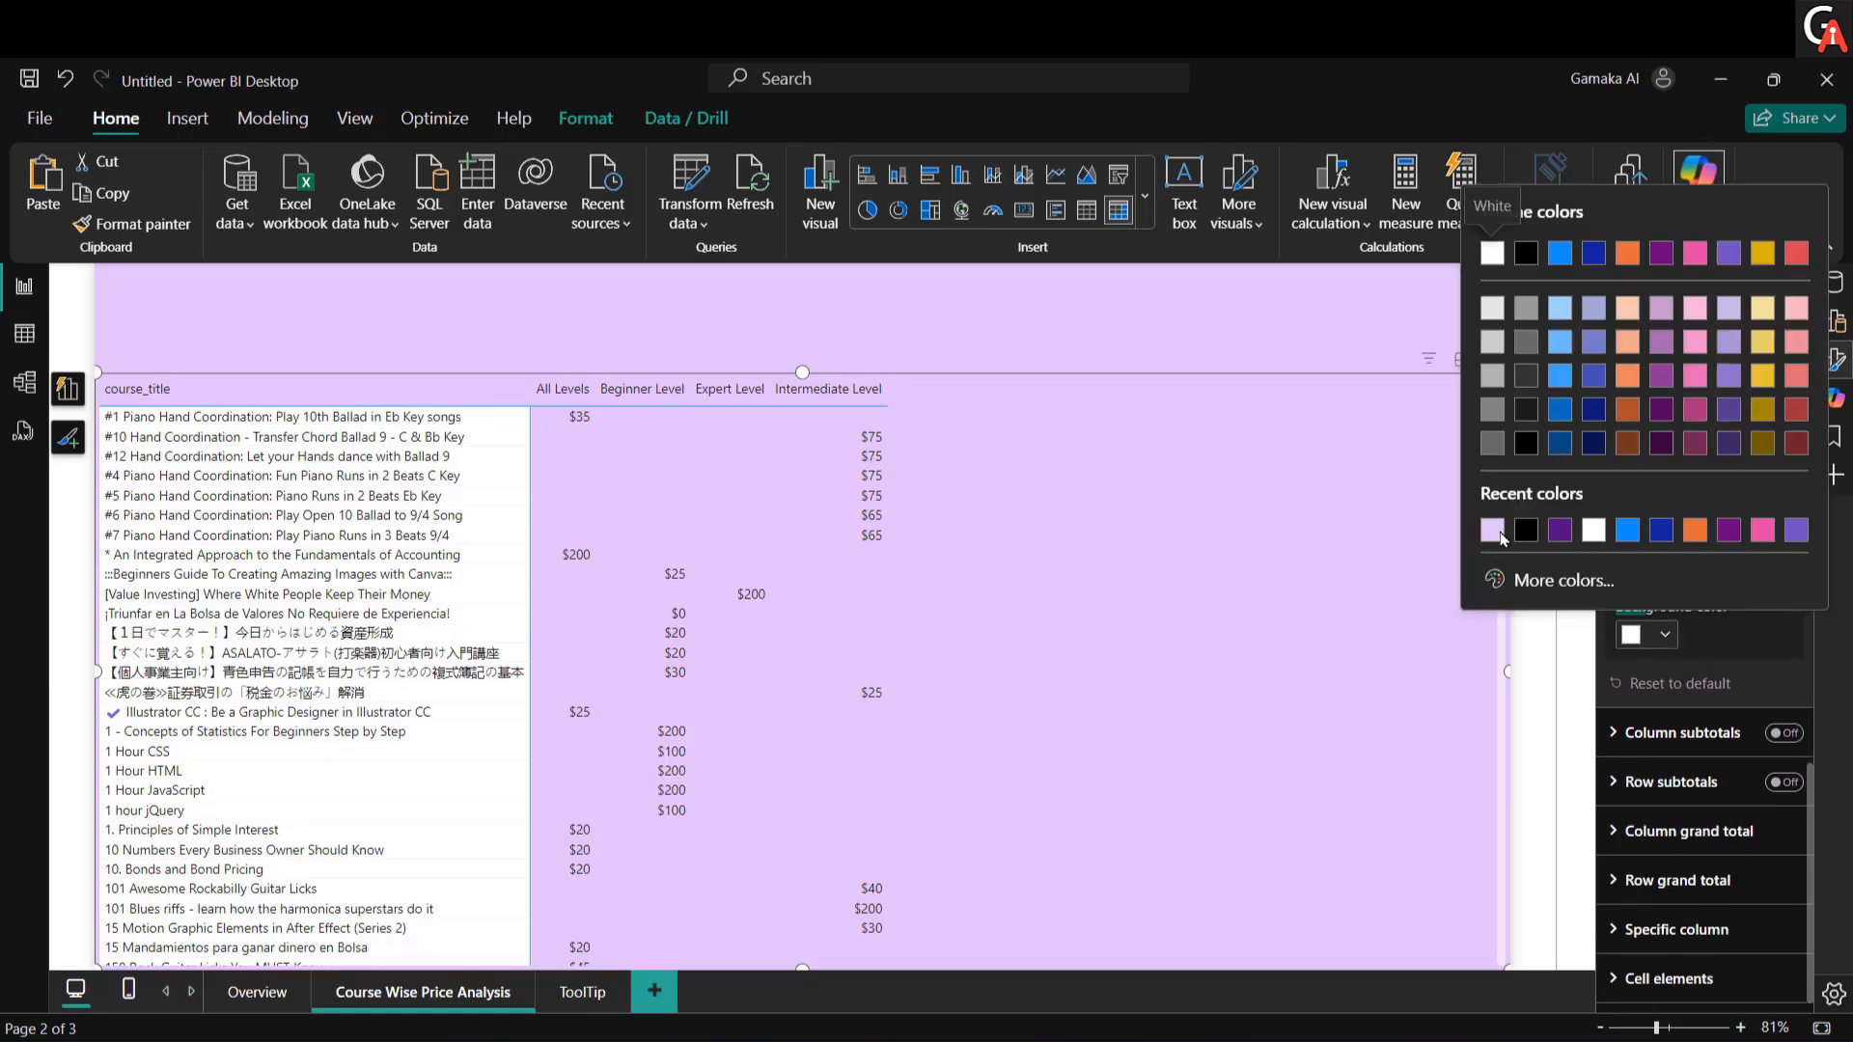
click(1491, 542)
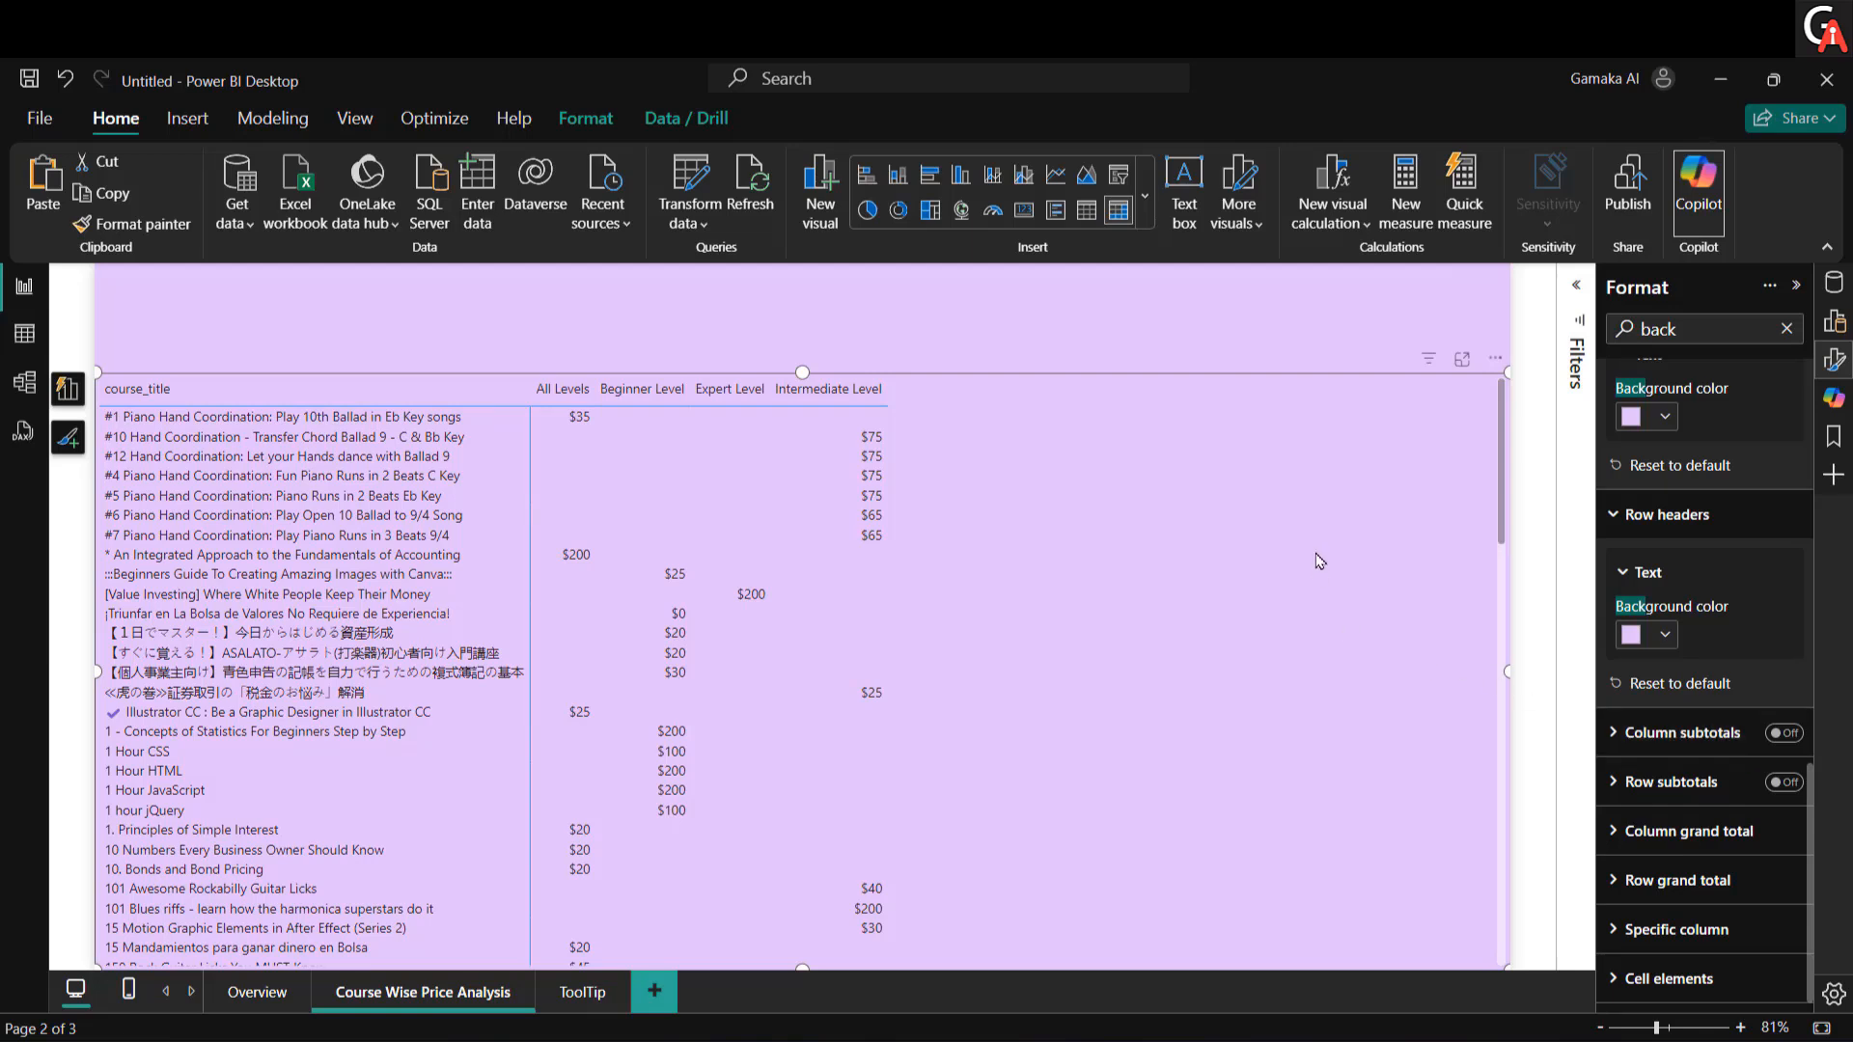
Step: Clear the format option filter and set the matrix grid's global font size to 18
click(1787, 330)
click(1638, 439)
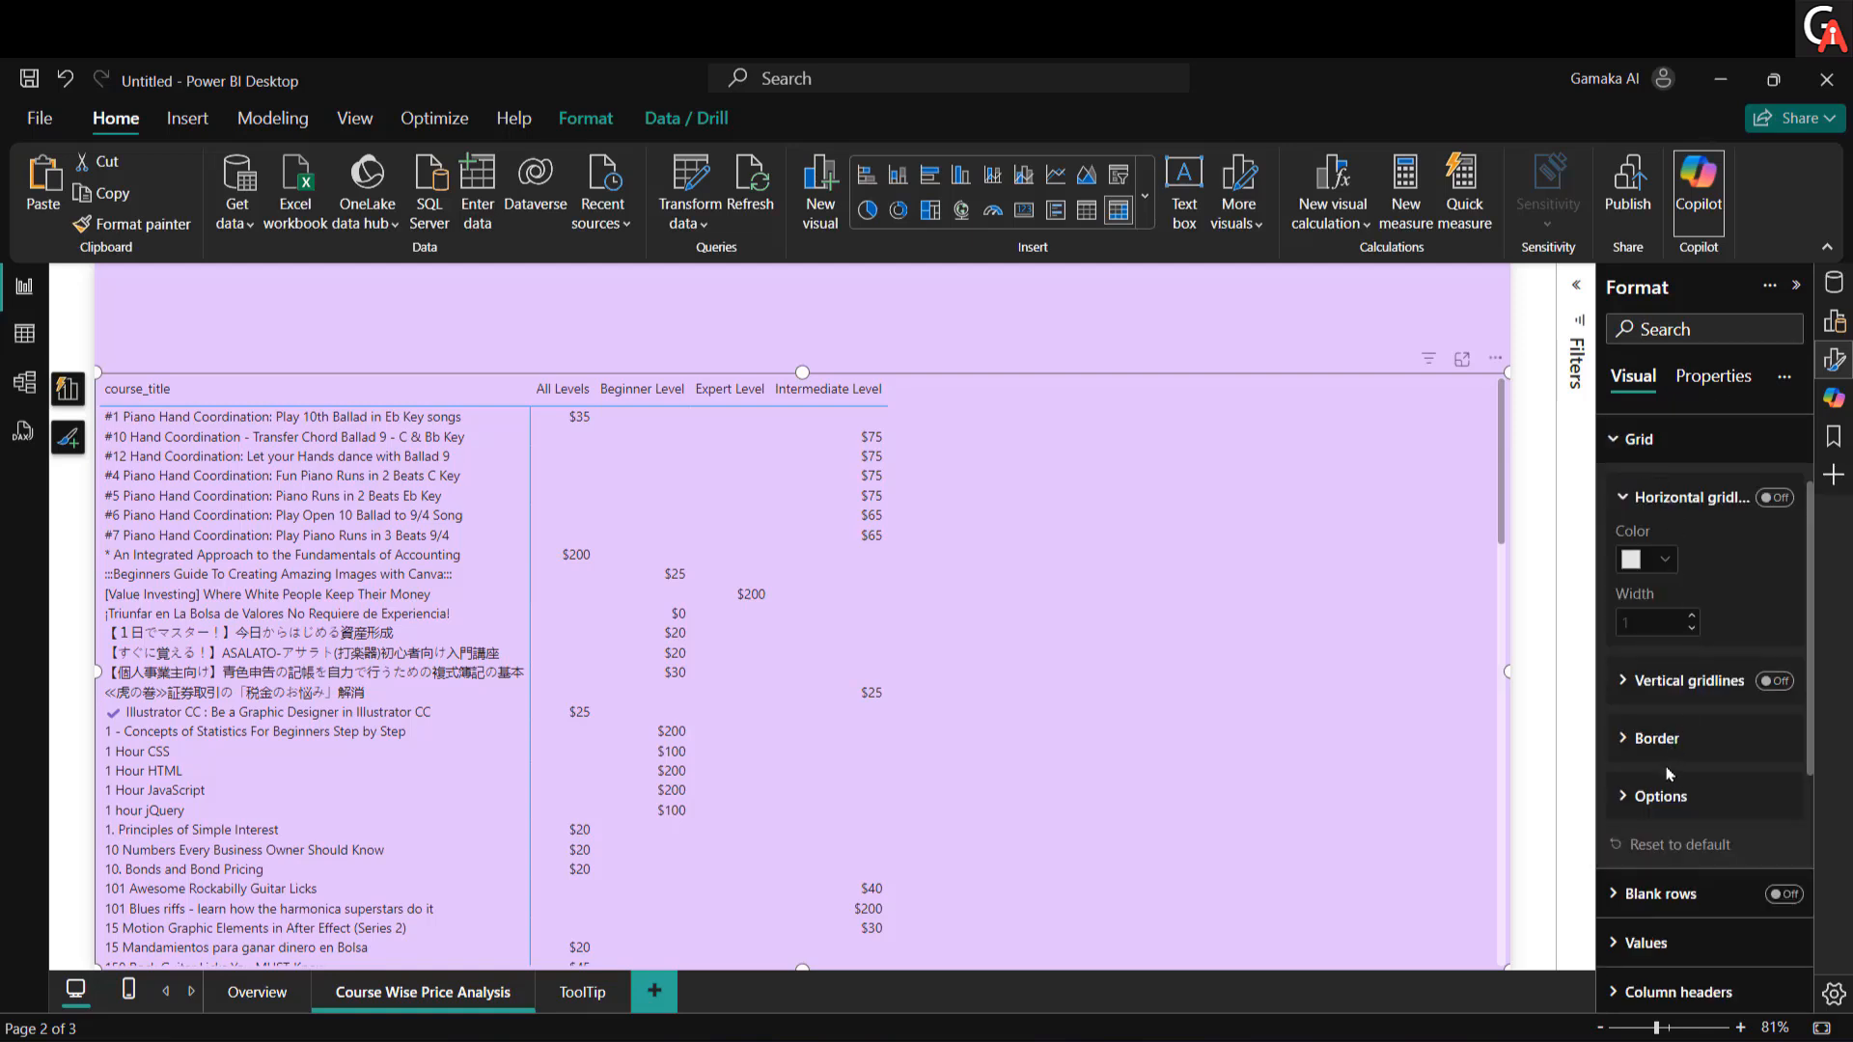
click(1660, 796)
scroll(1669, 776, down, 5)
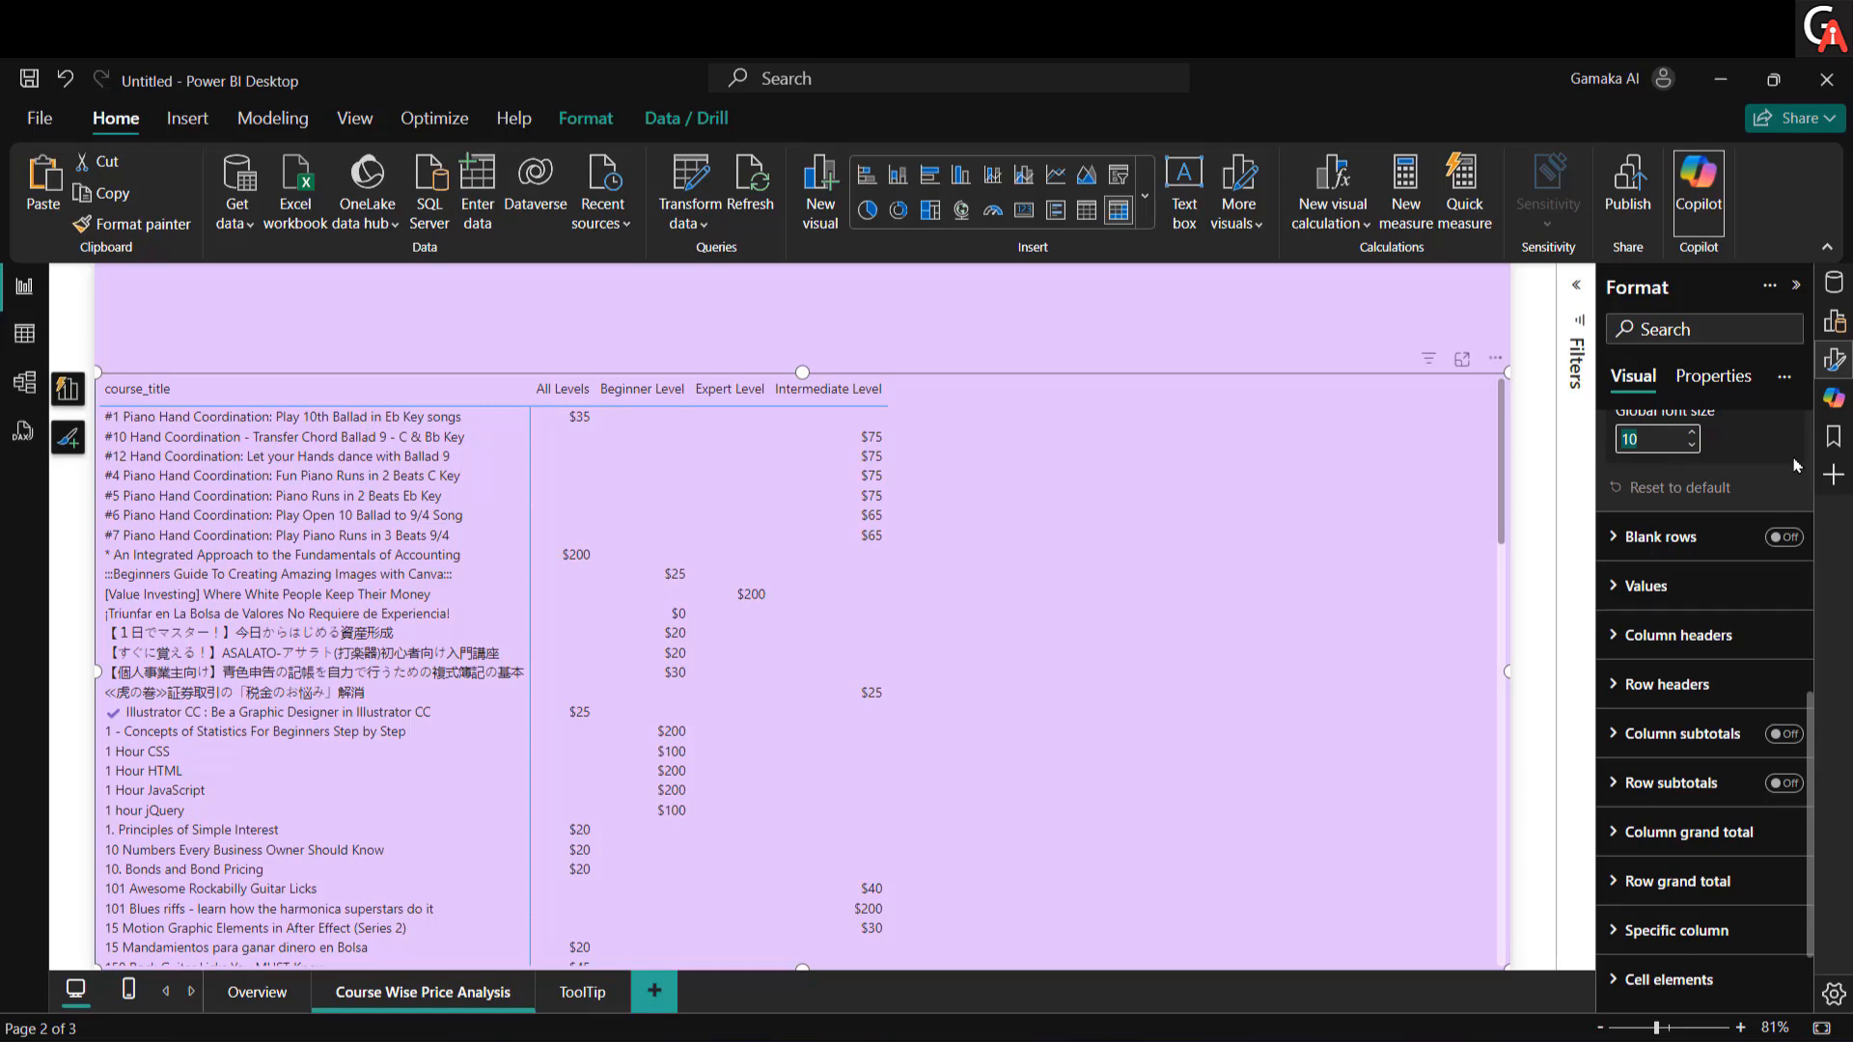
text(16)
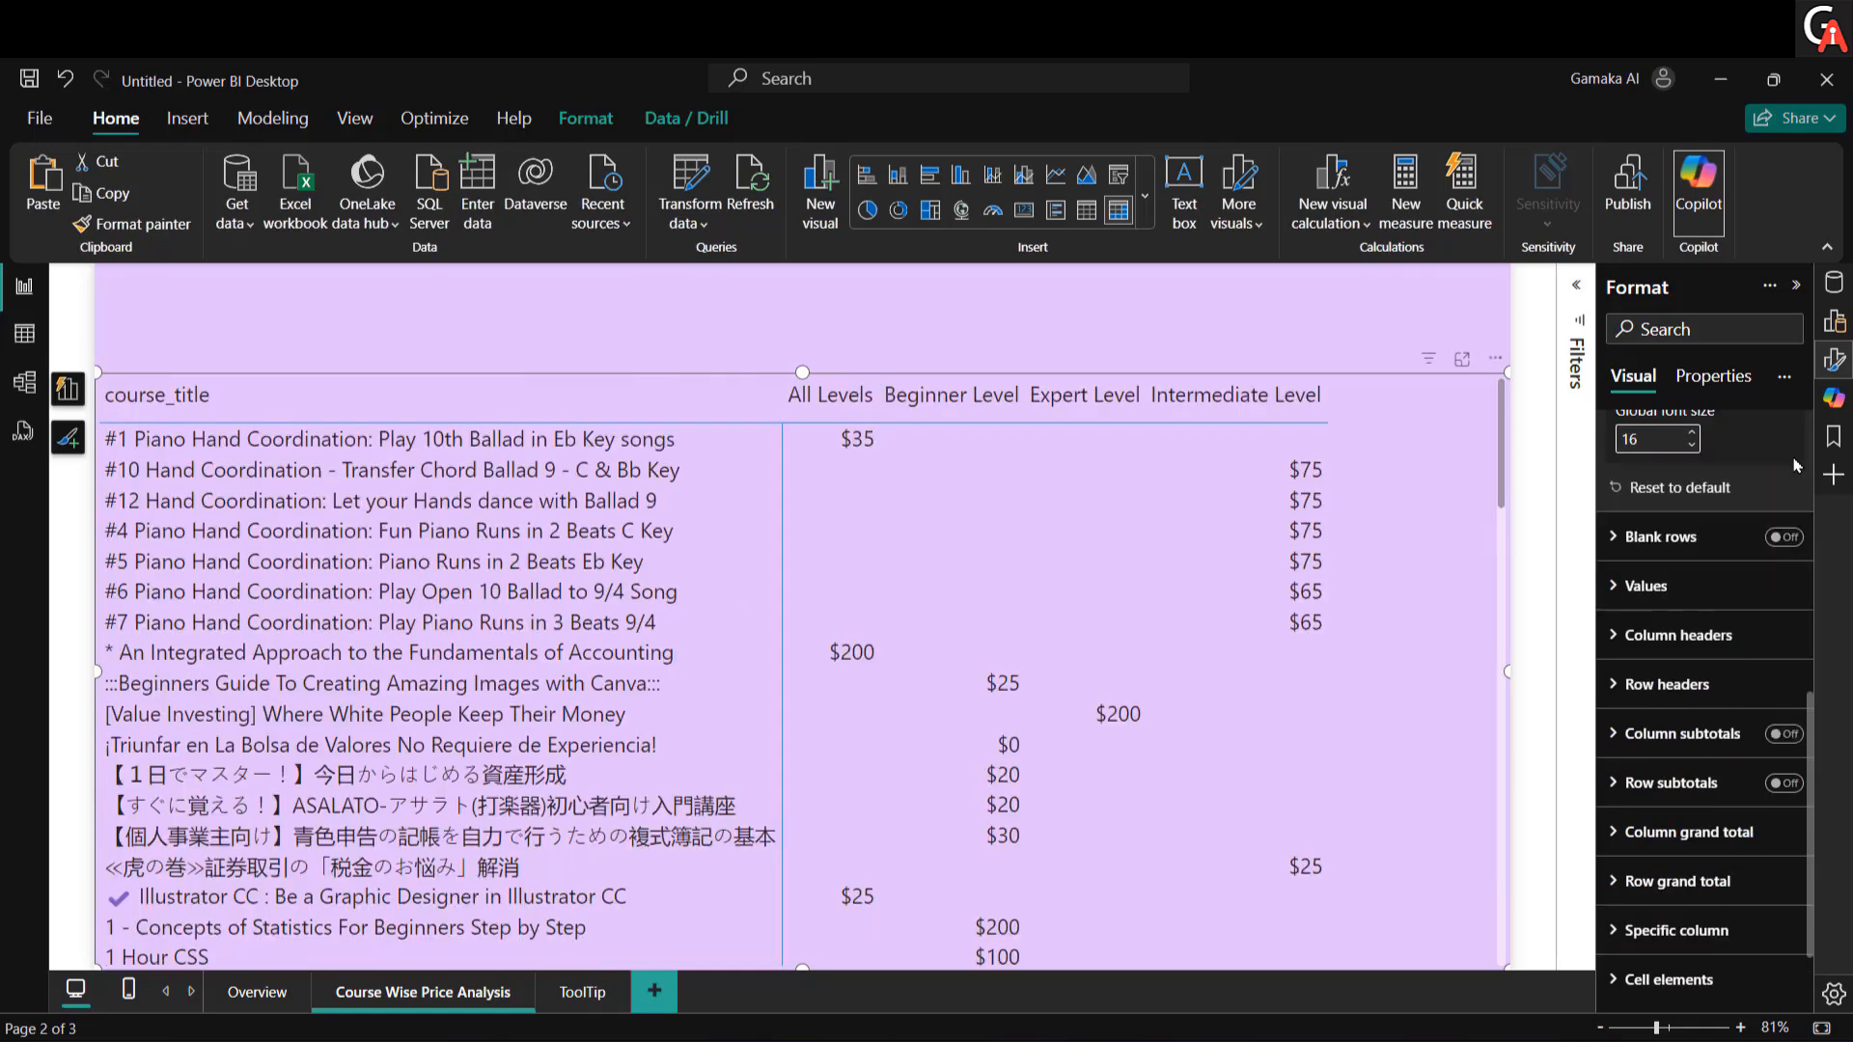
key(BackSpace)
text(18)
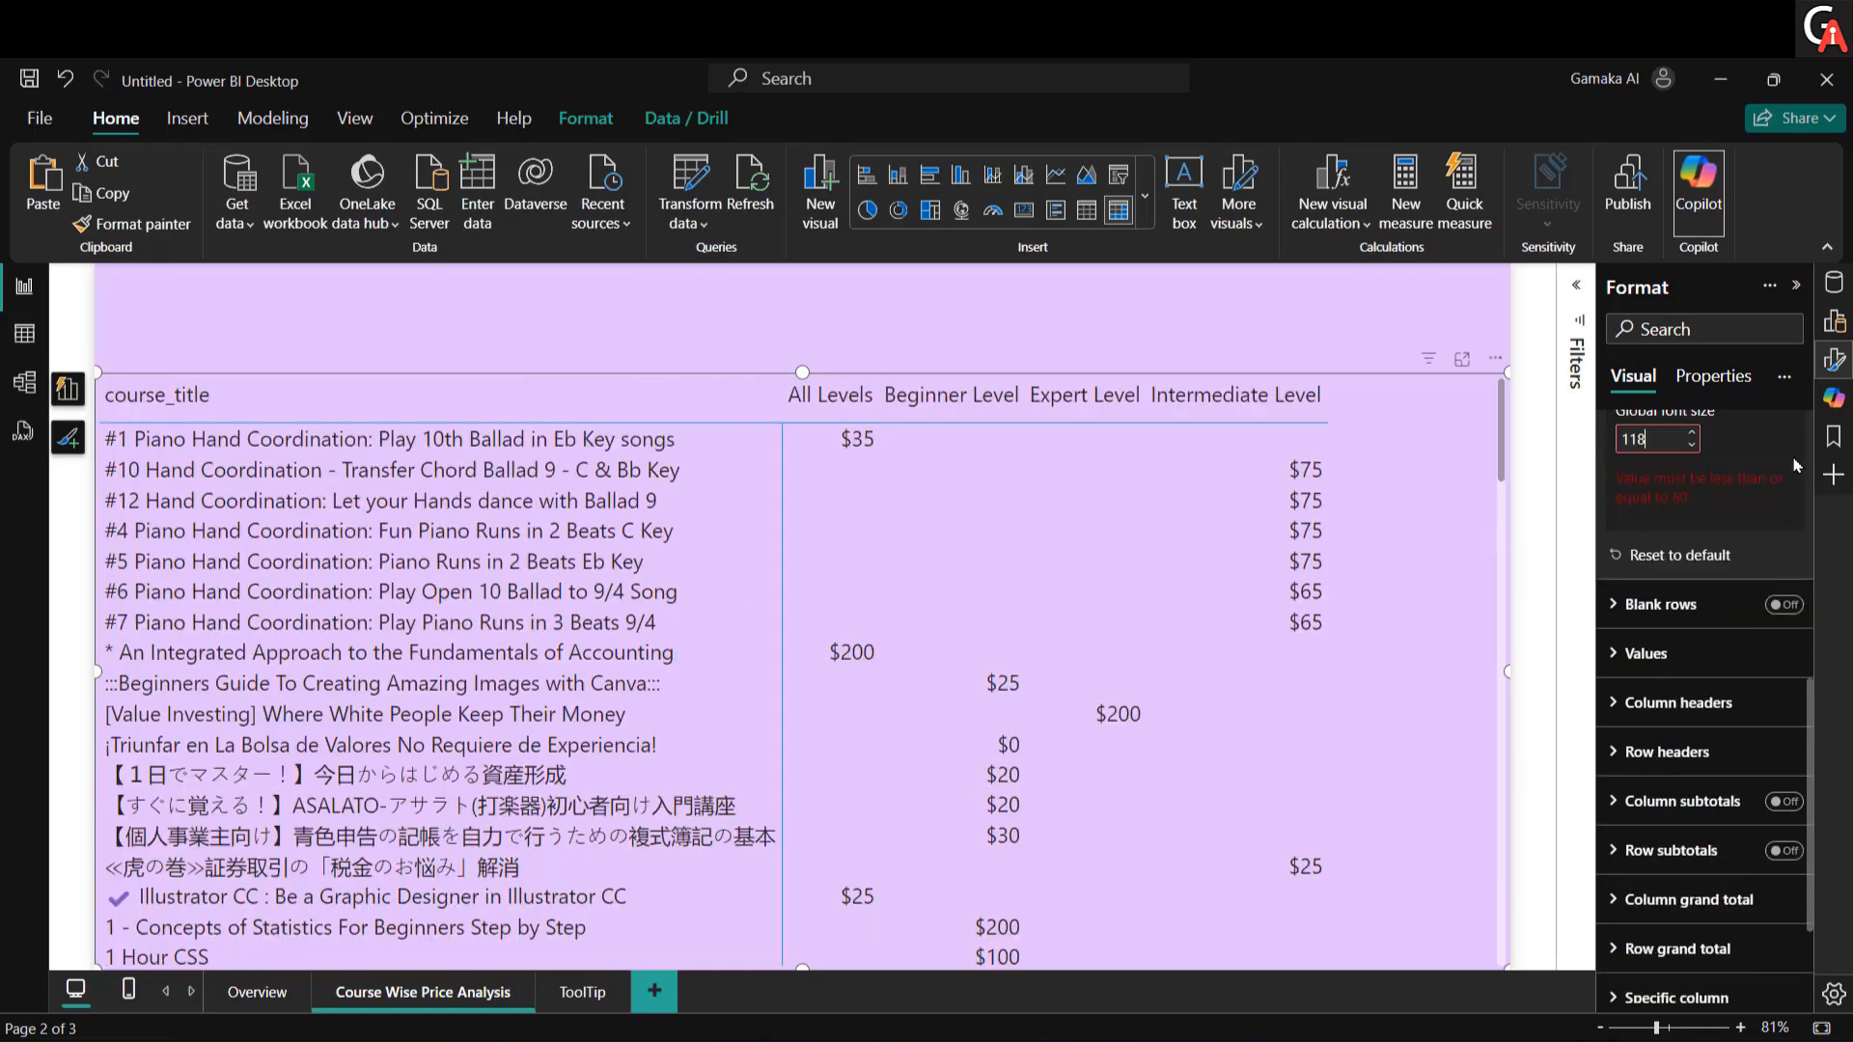
key(BackSpace)
key(BackSpace)
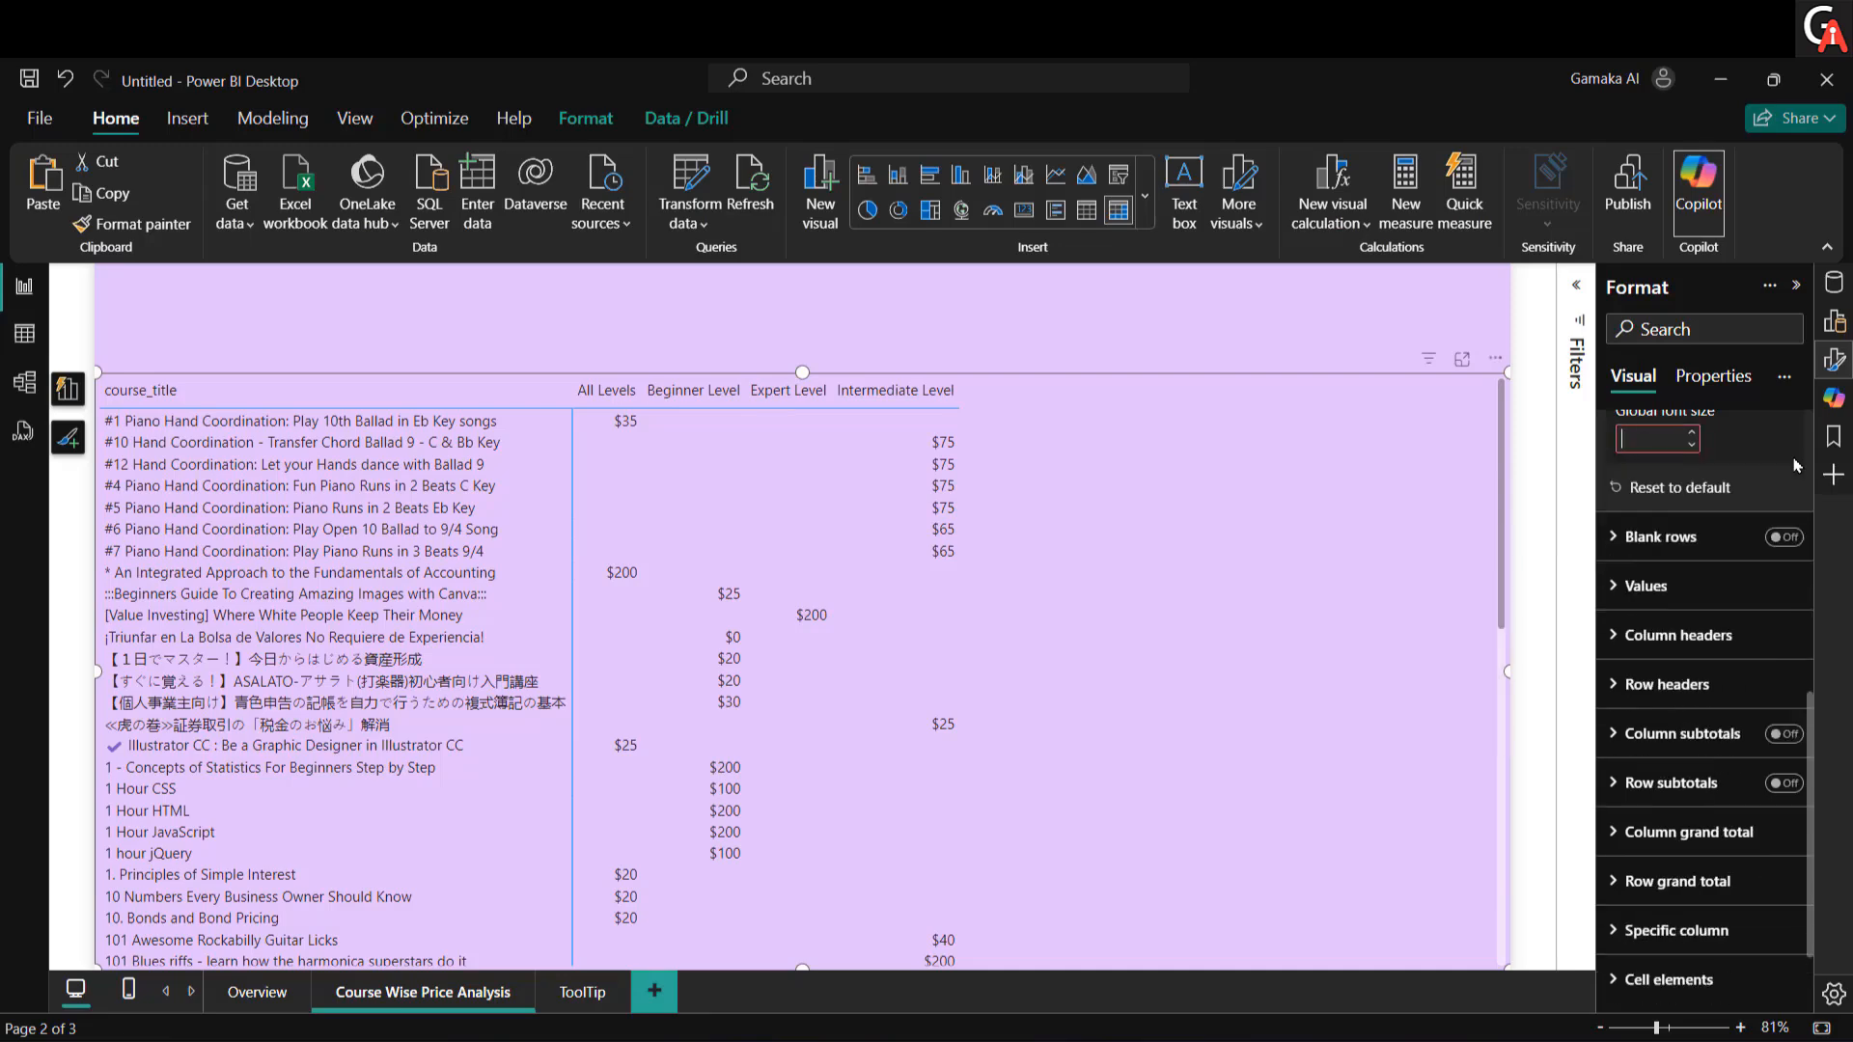
text(8)
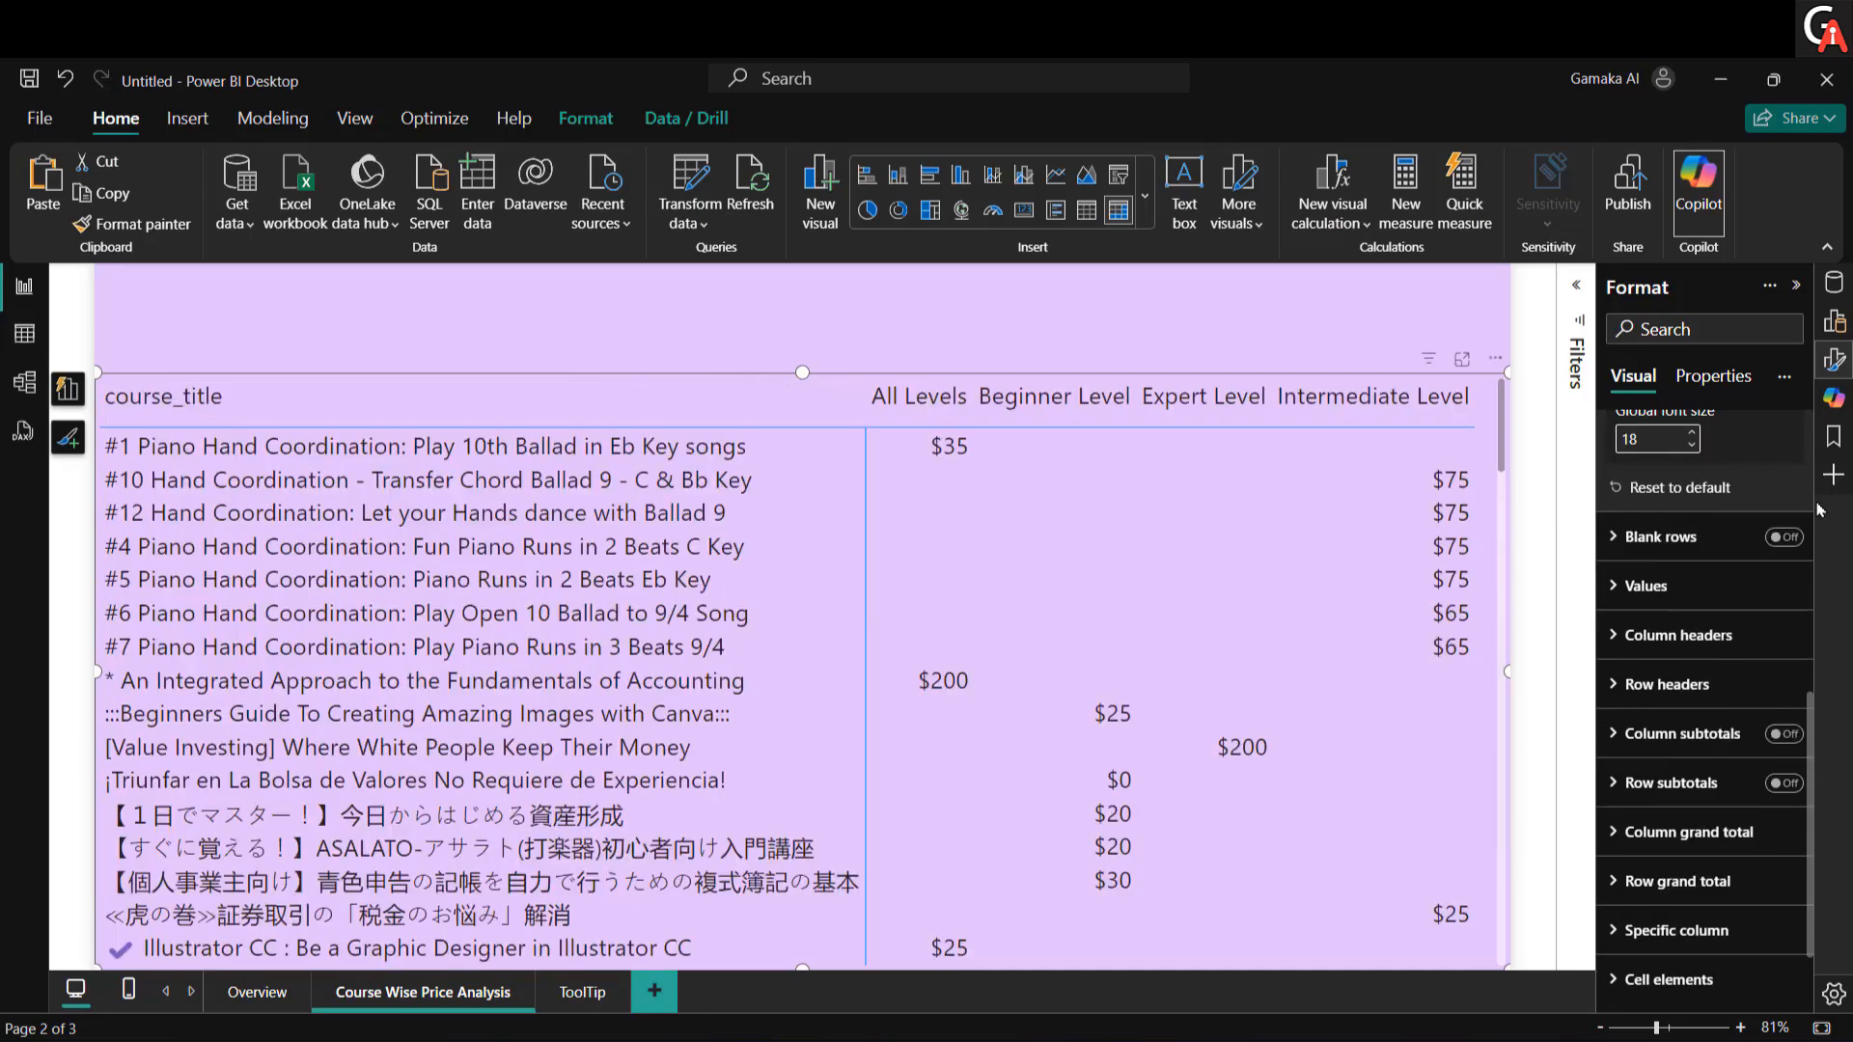
Step: Look through the matrix's remaining format sections, including the specific column settings for values
scroll(1241, 605, down, 10)
scroll(1206, 695, up, 15)
scroll(1663, 562, up, 6)
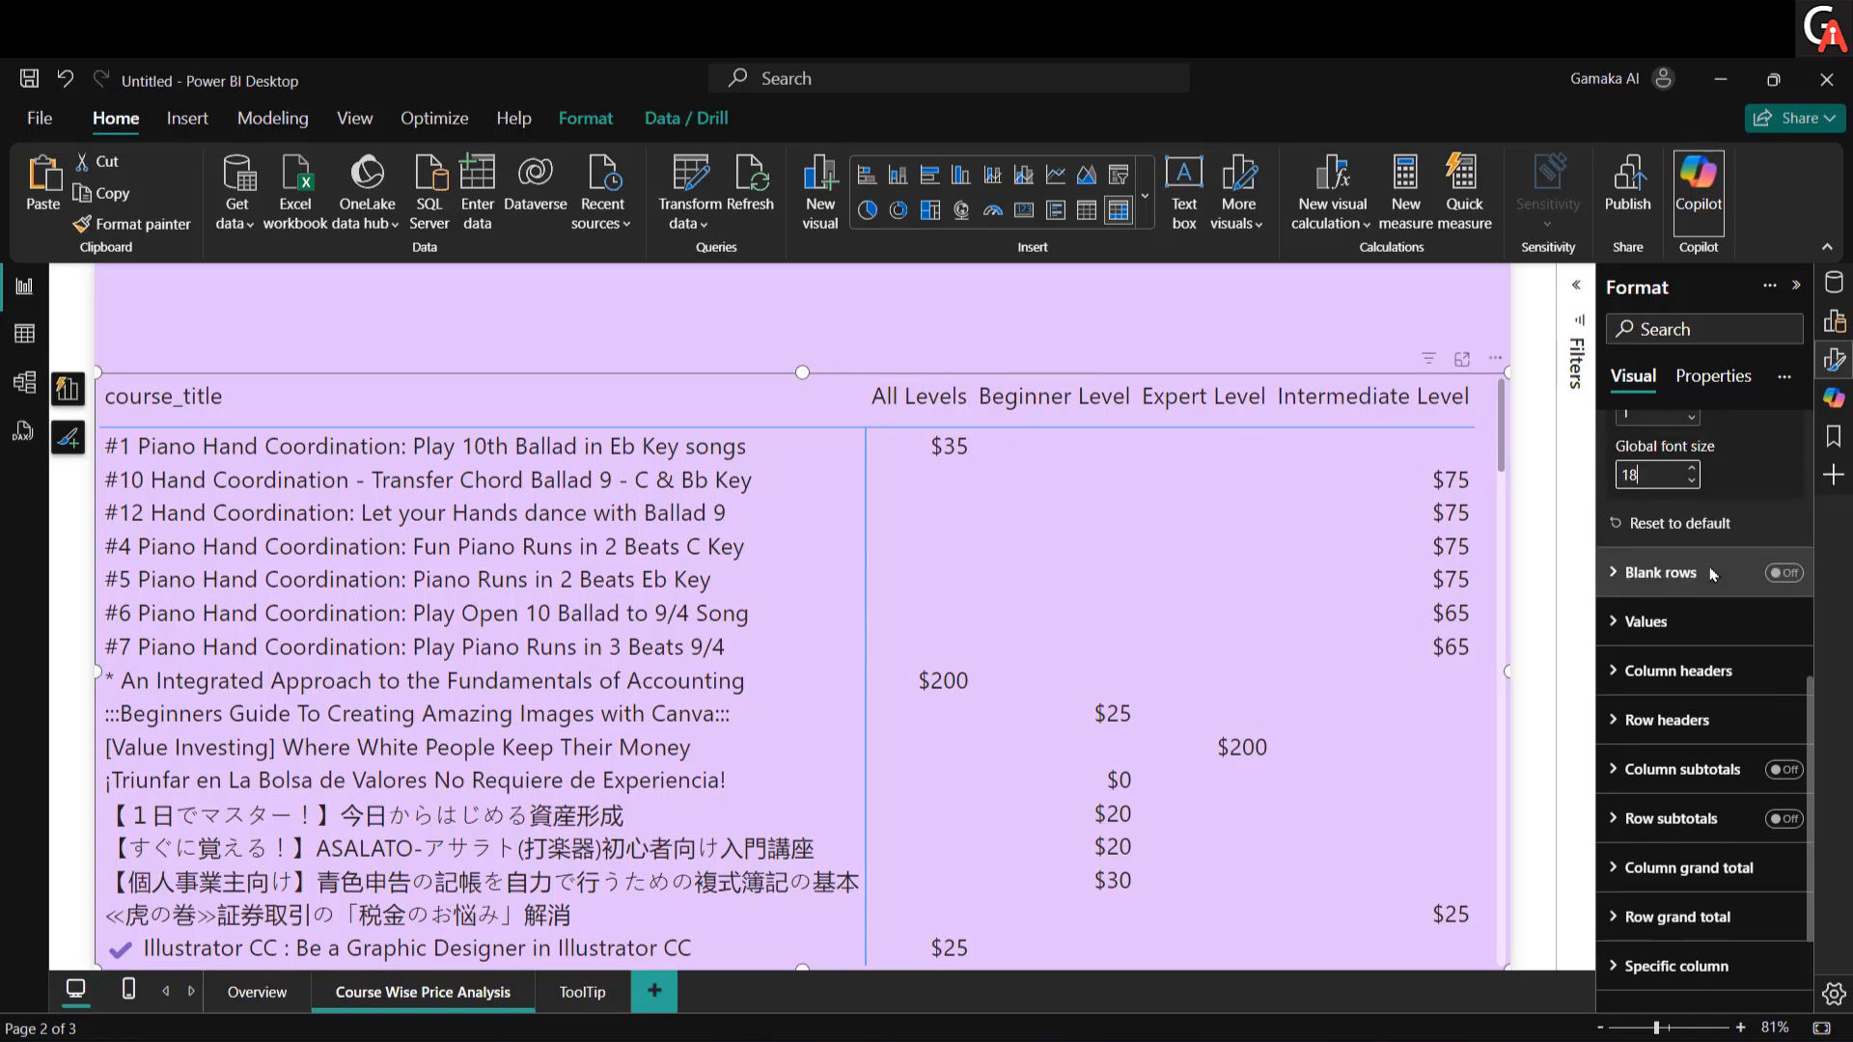
click(1667, 588)
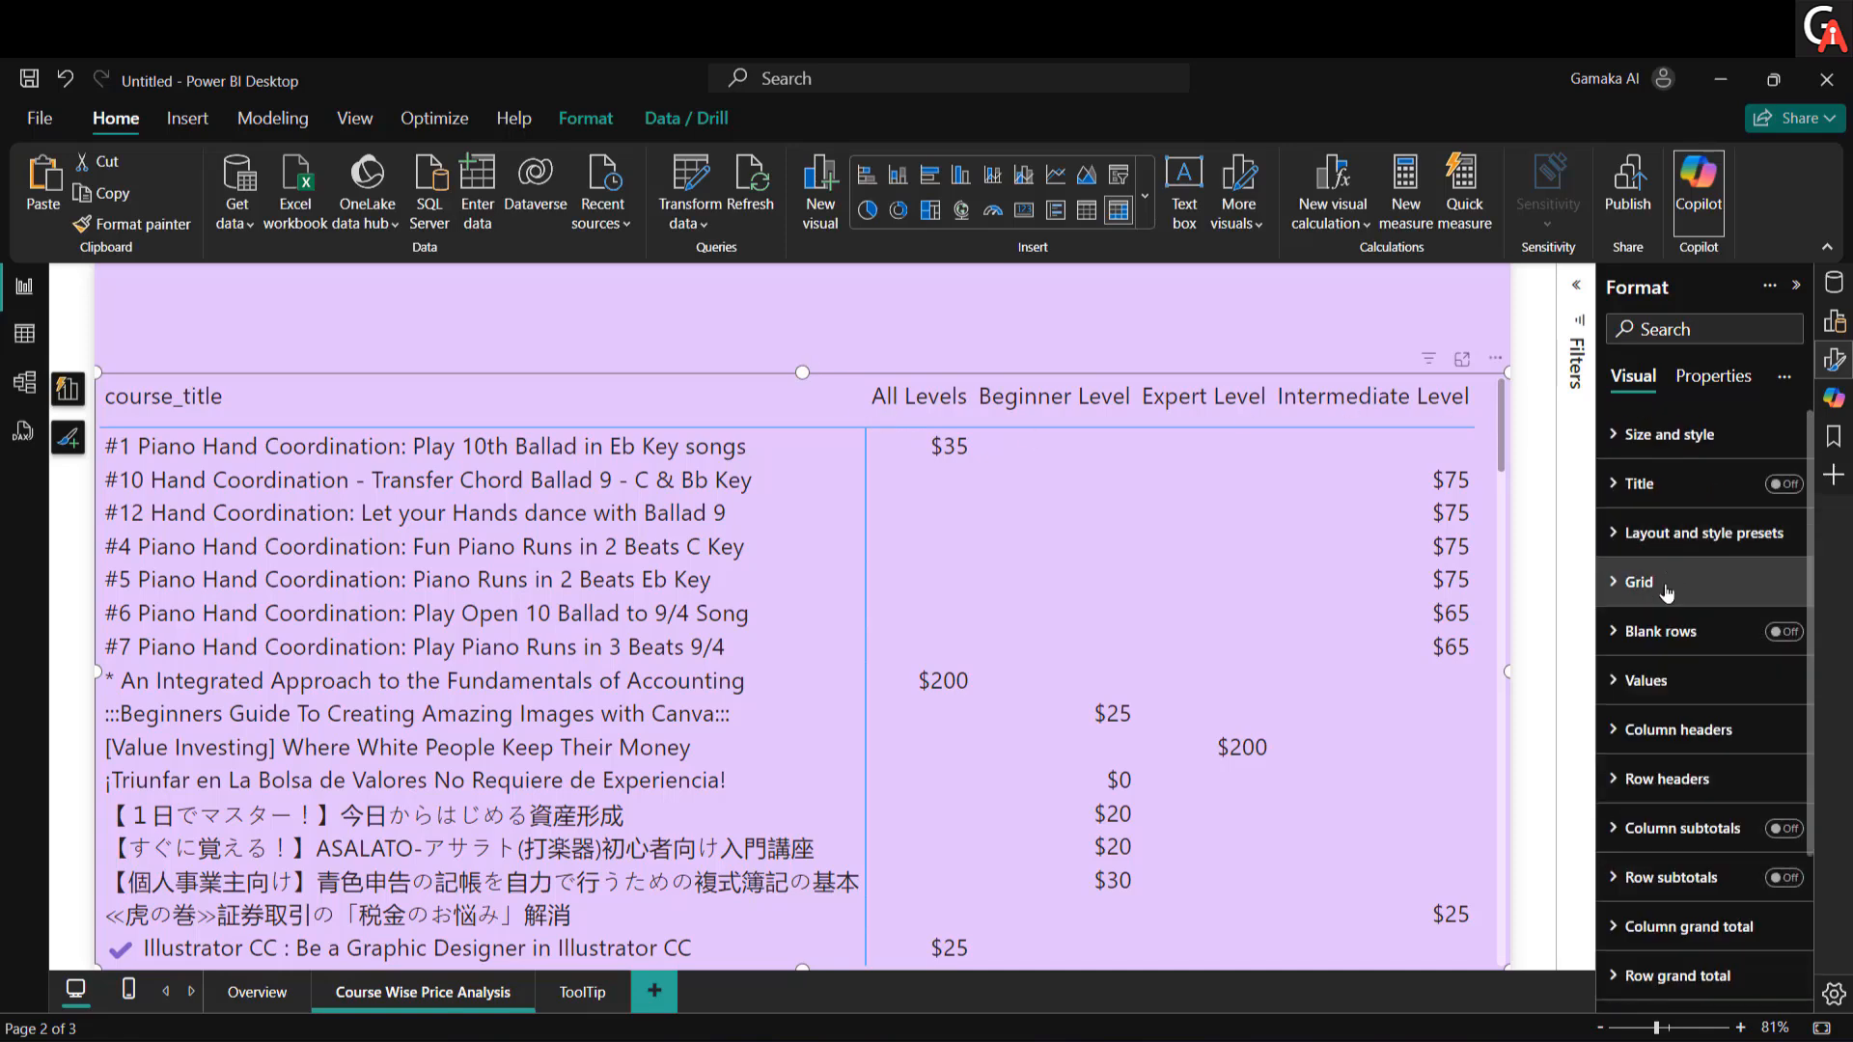
scroll(1727, 791, down, 2)
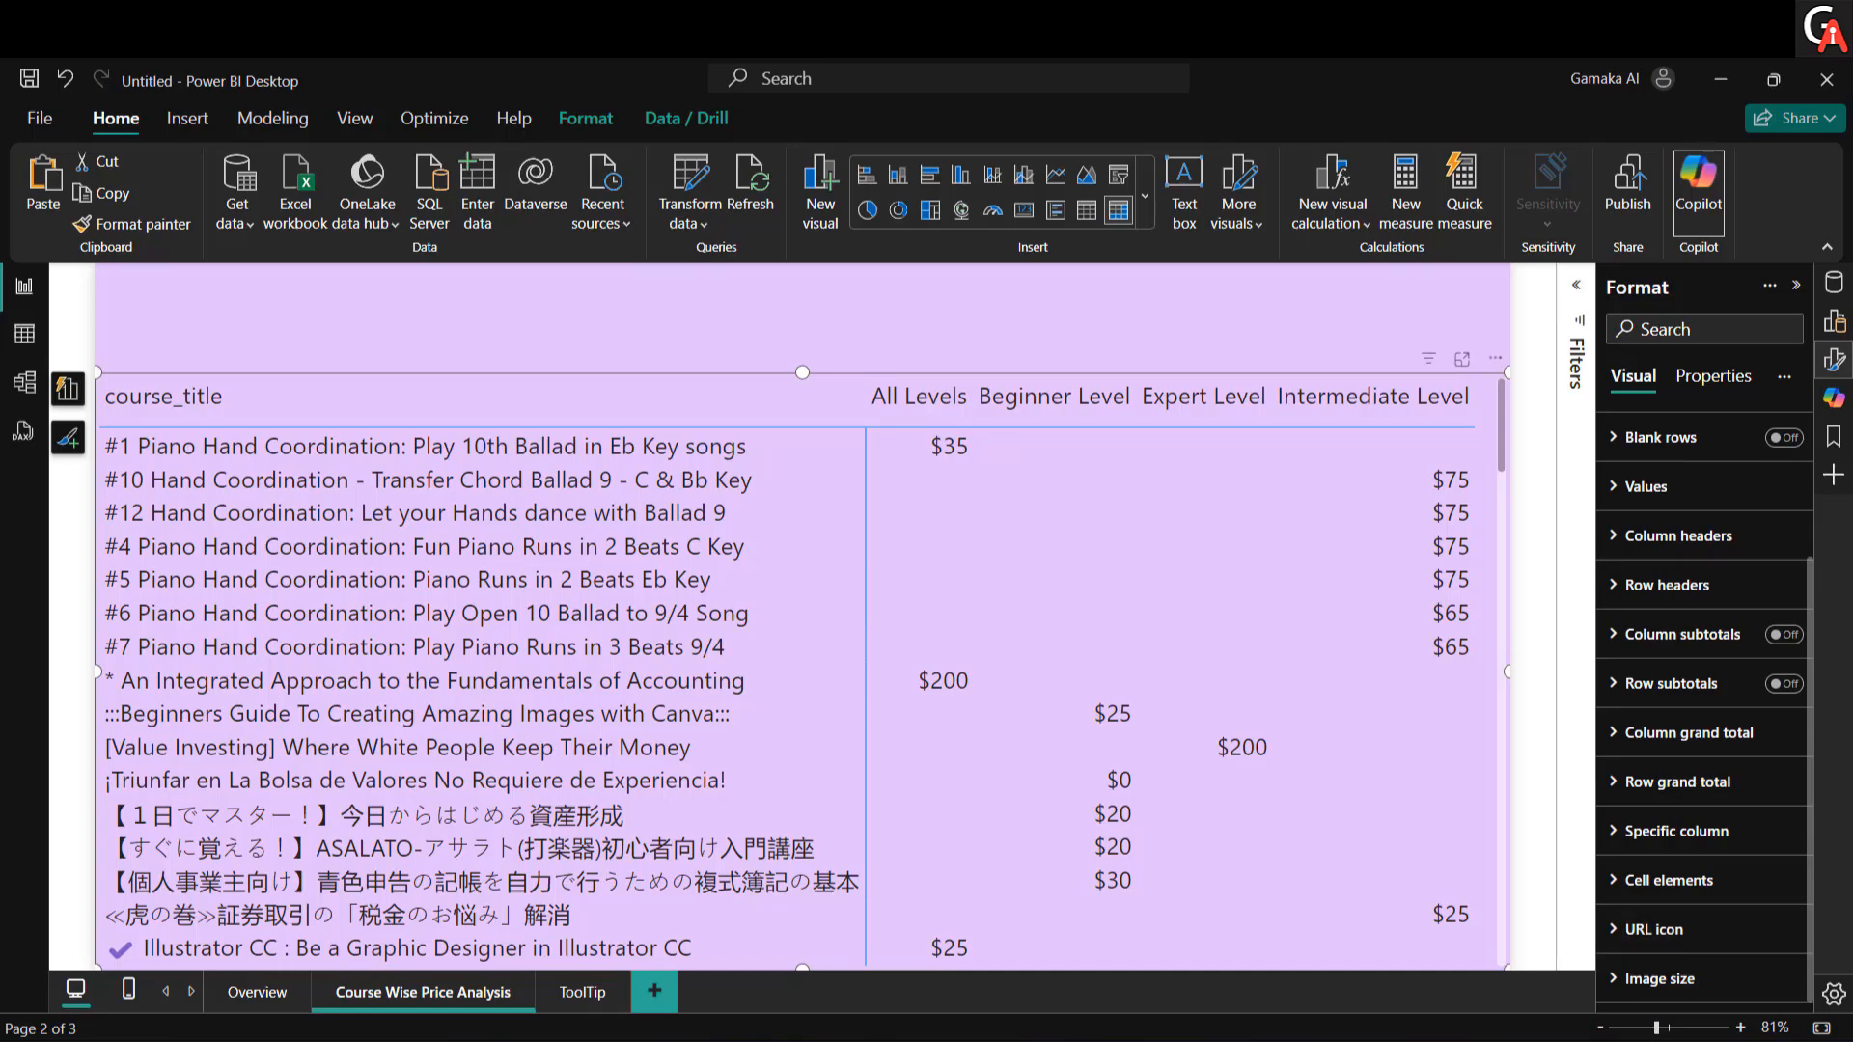
click(1687, 876)
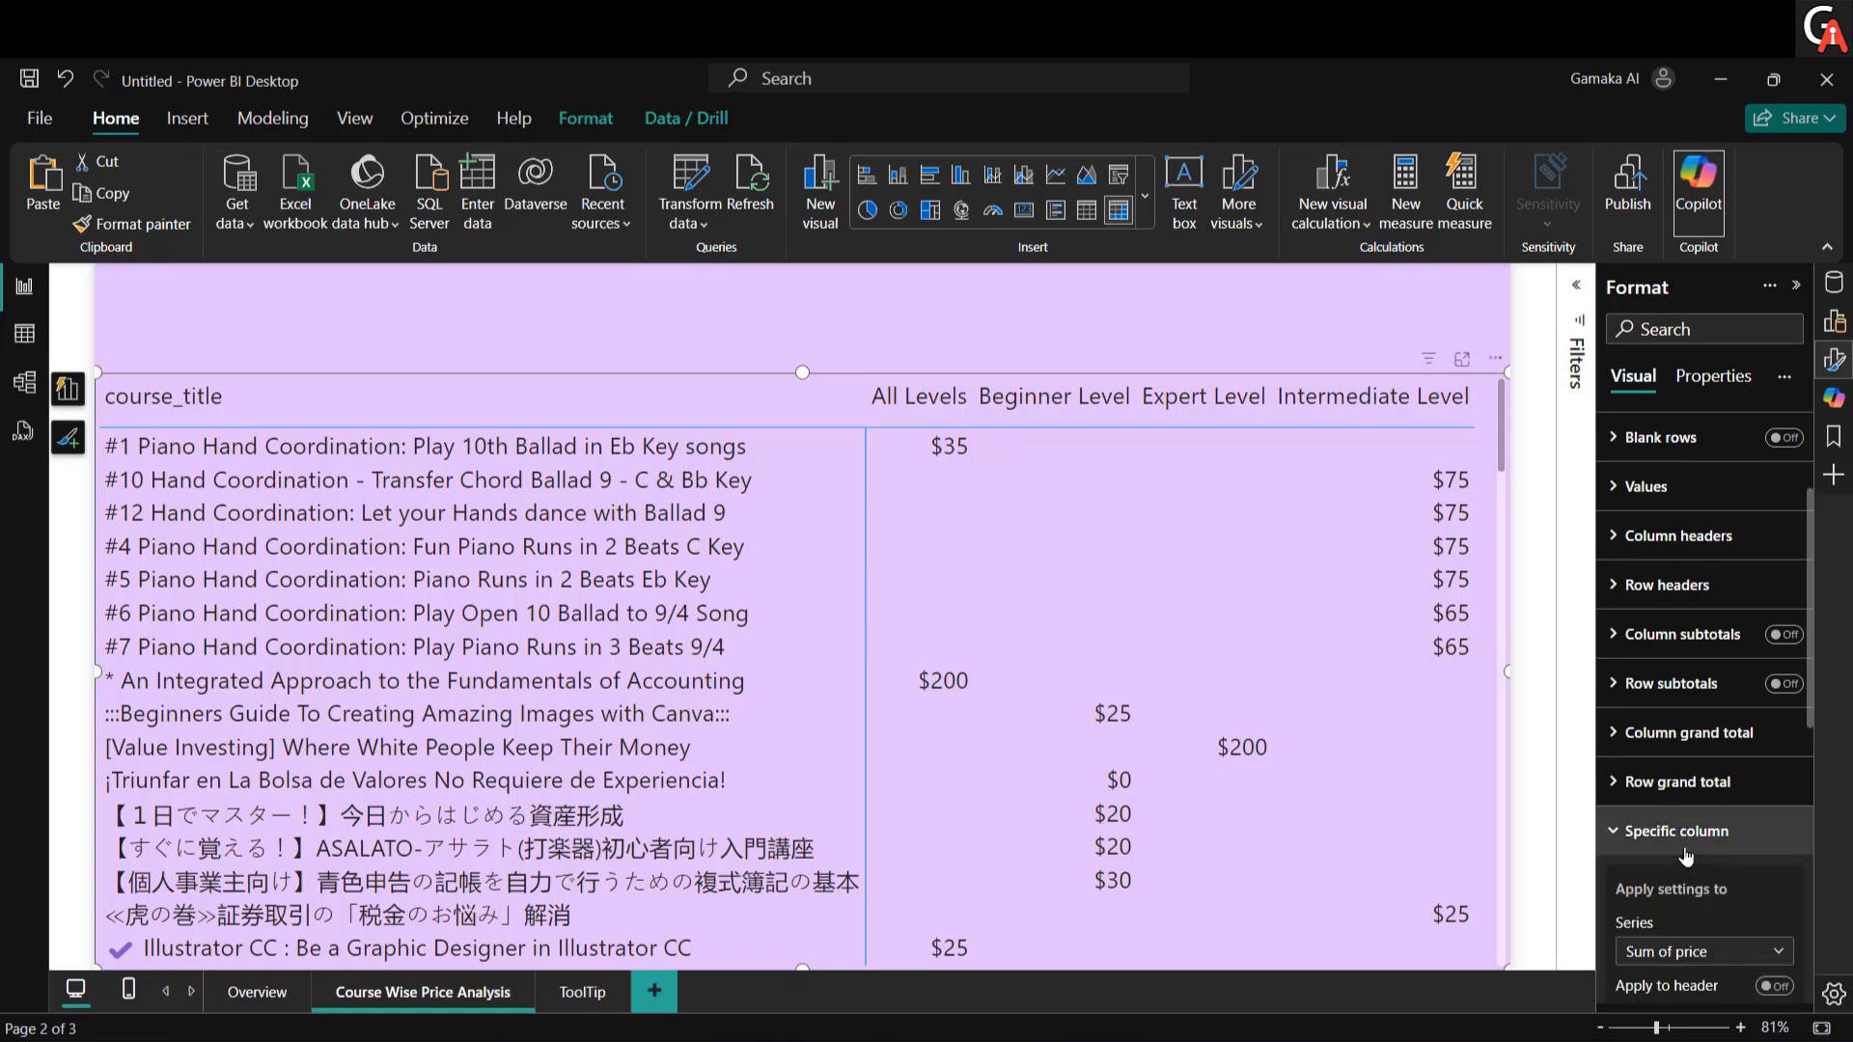
scroll(1698, 753, down, 4)
scroll(1705, 715, down, 2)
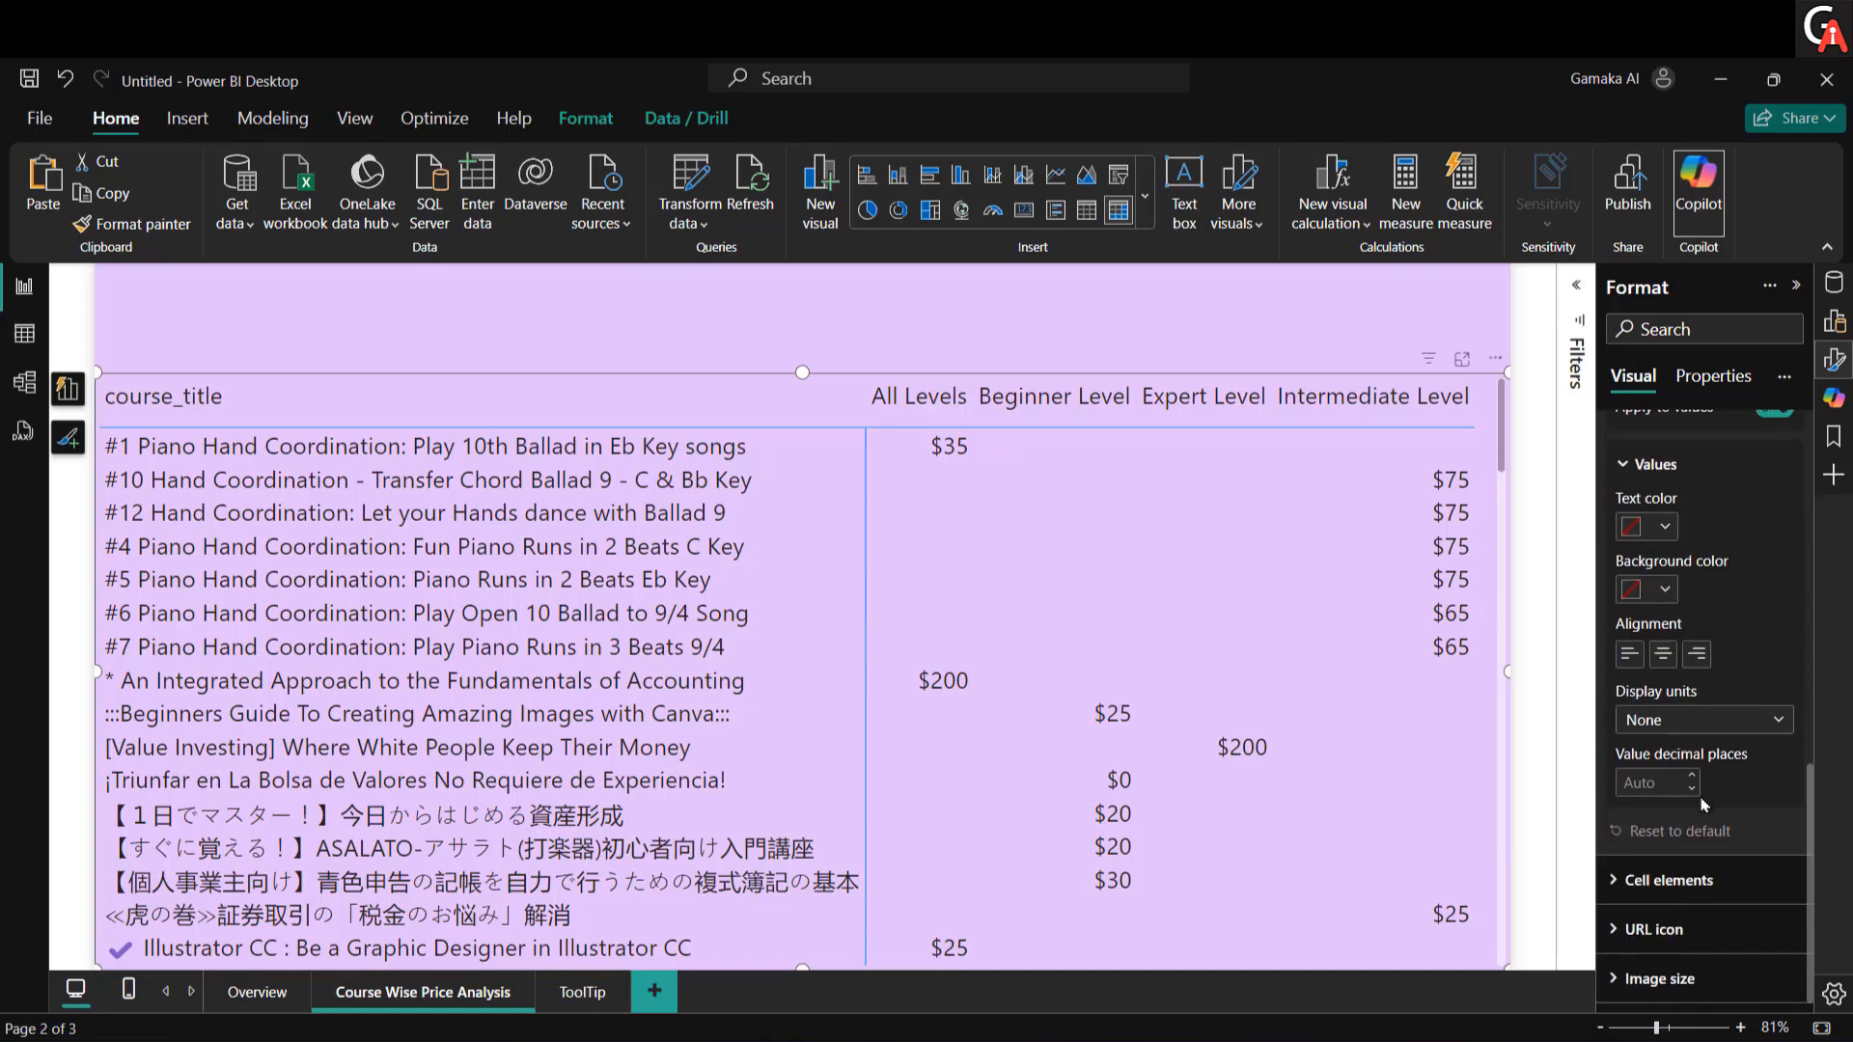
scroll(1702, 729, up, 5)
click(1679, 633)
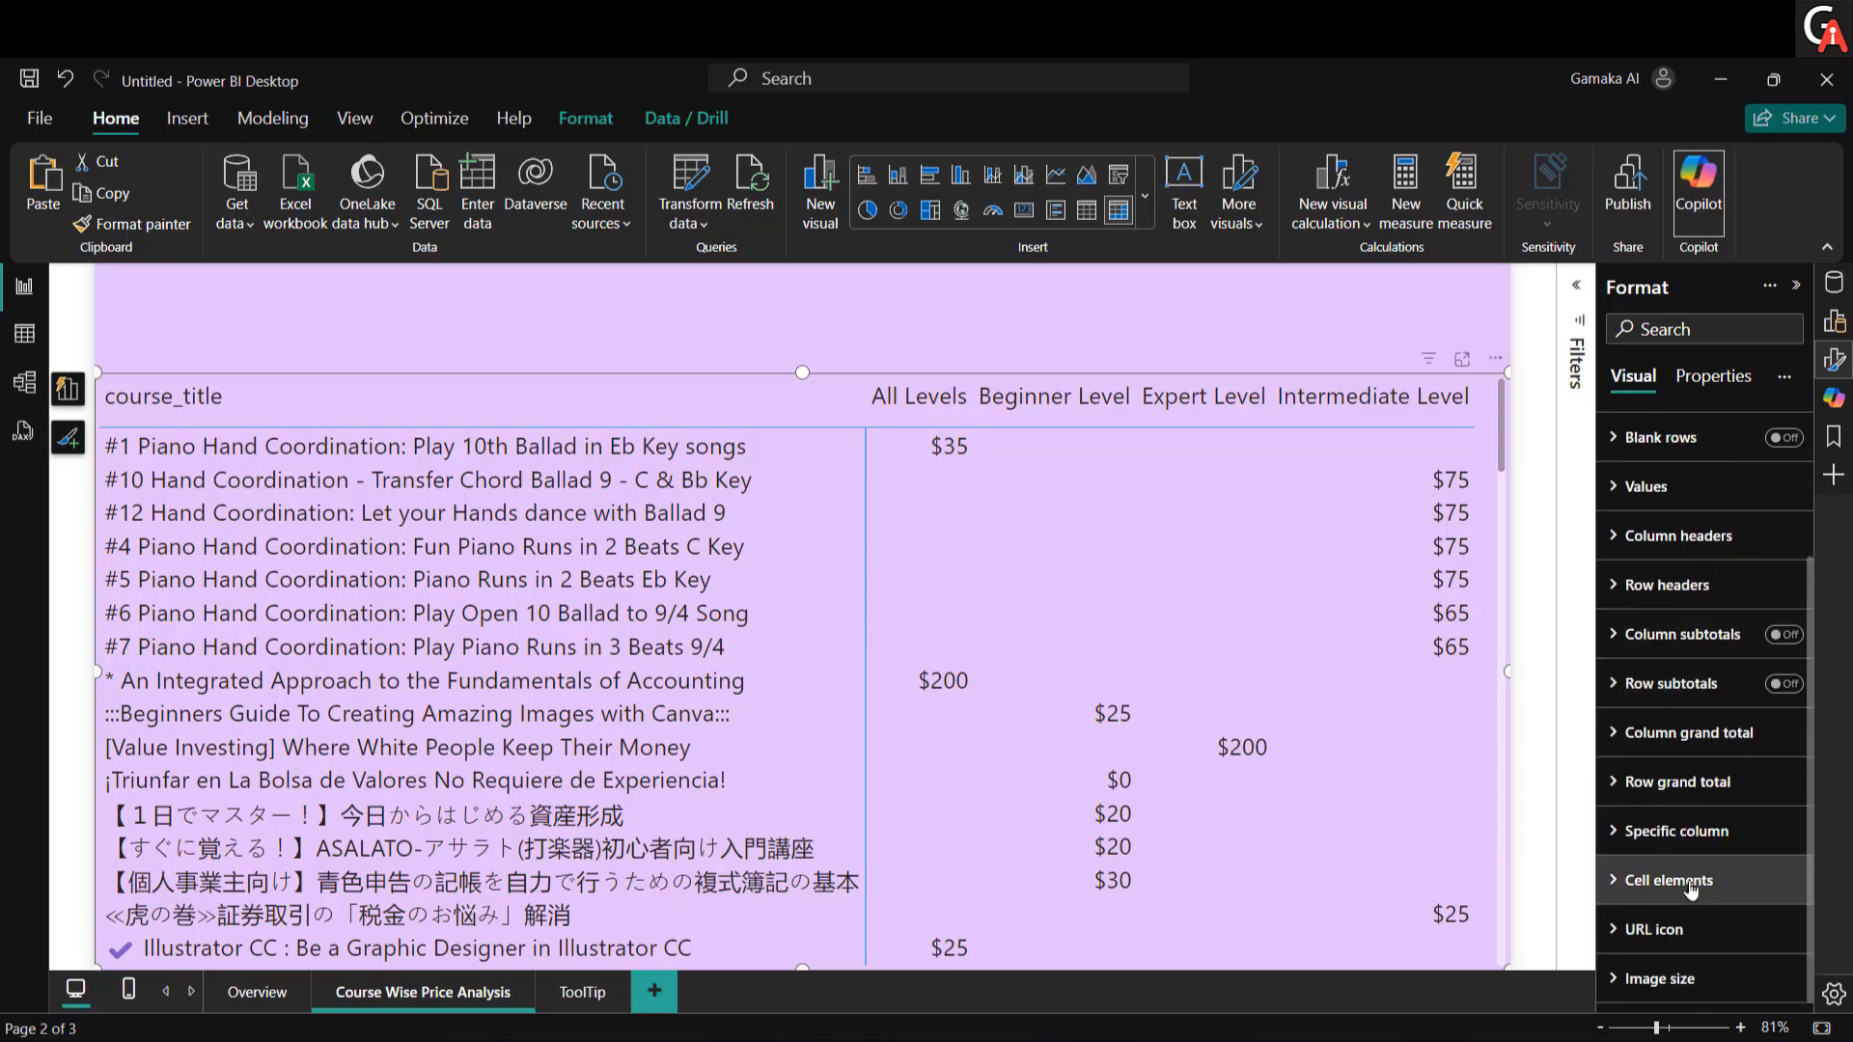
Step: Turn on conditional background color for the Sum of price series in the matrix's cell elements
click(1730, 900)
scroll(1708, 900, down, 5)
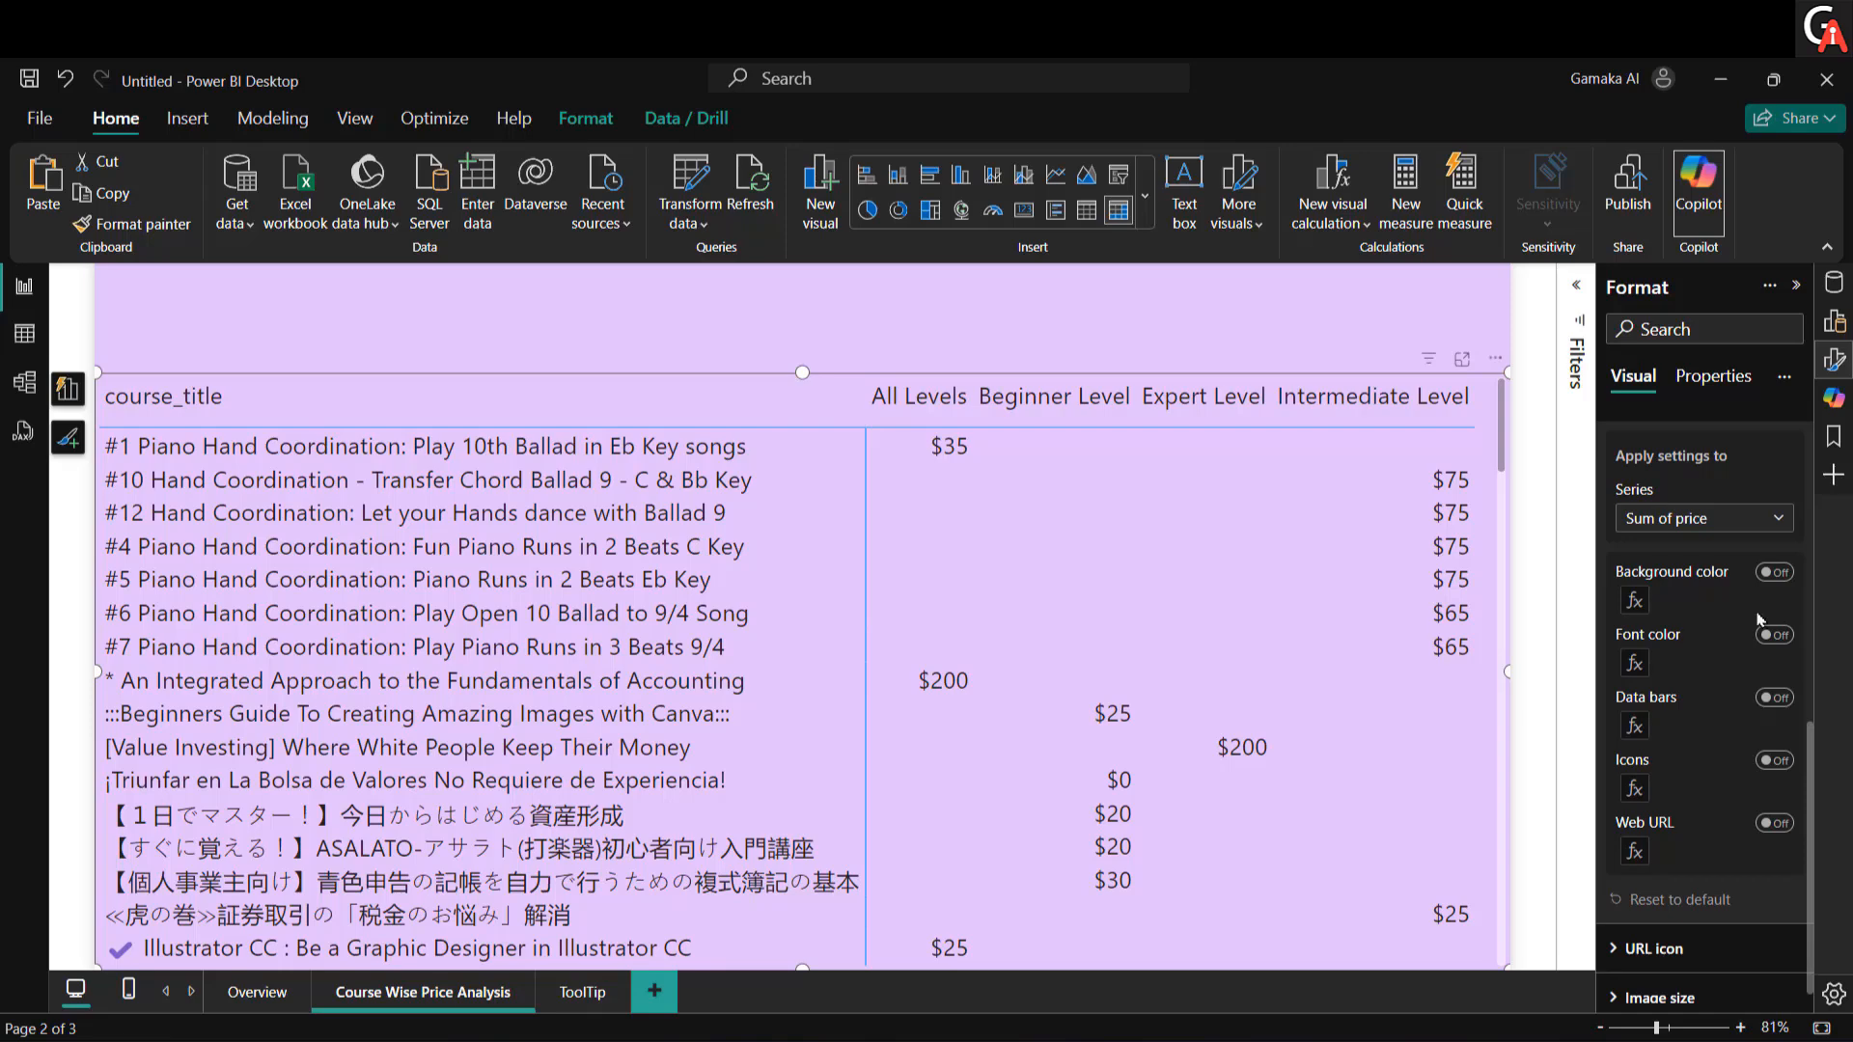
click(1771, 573)
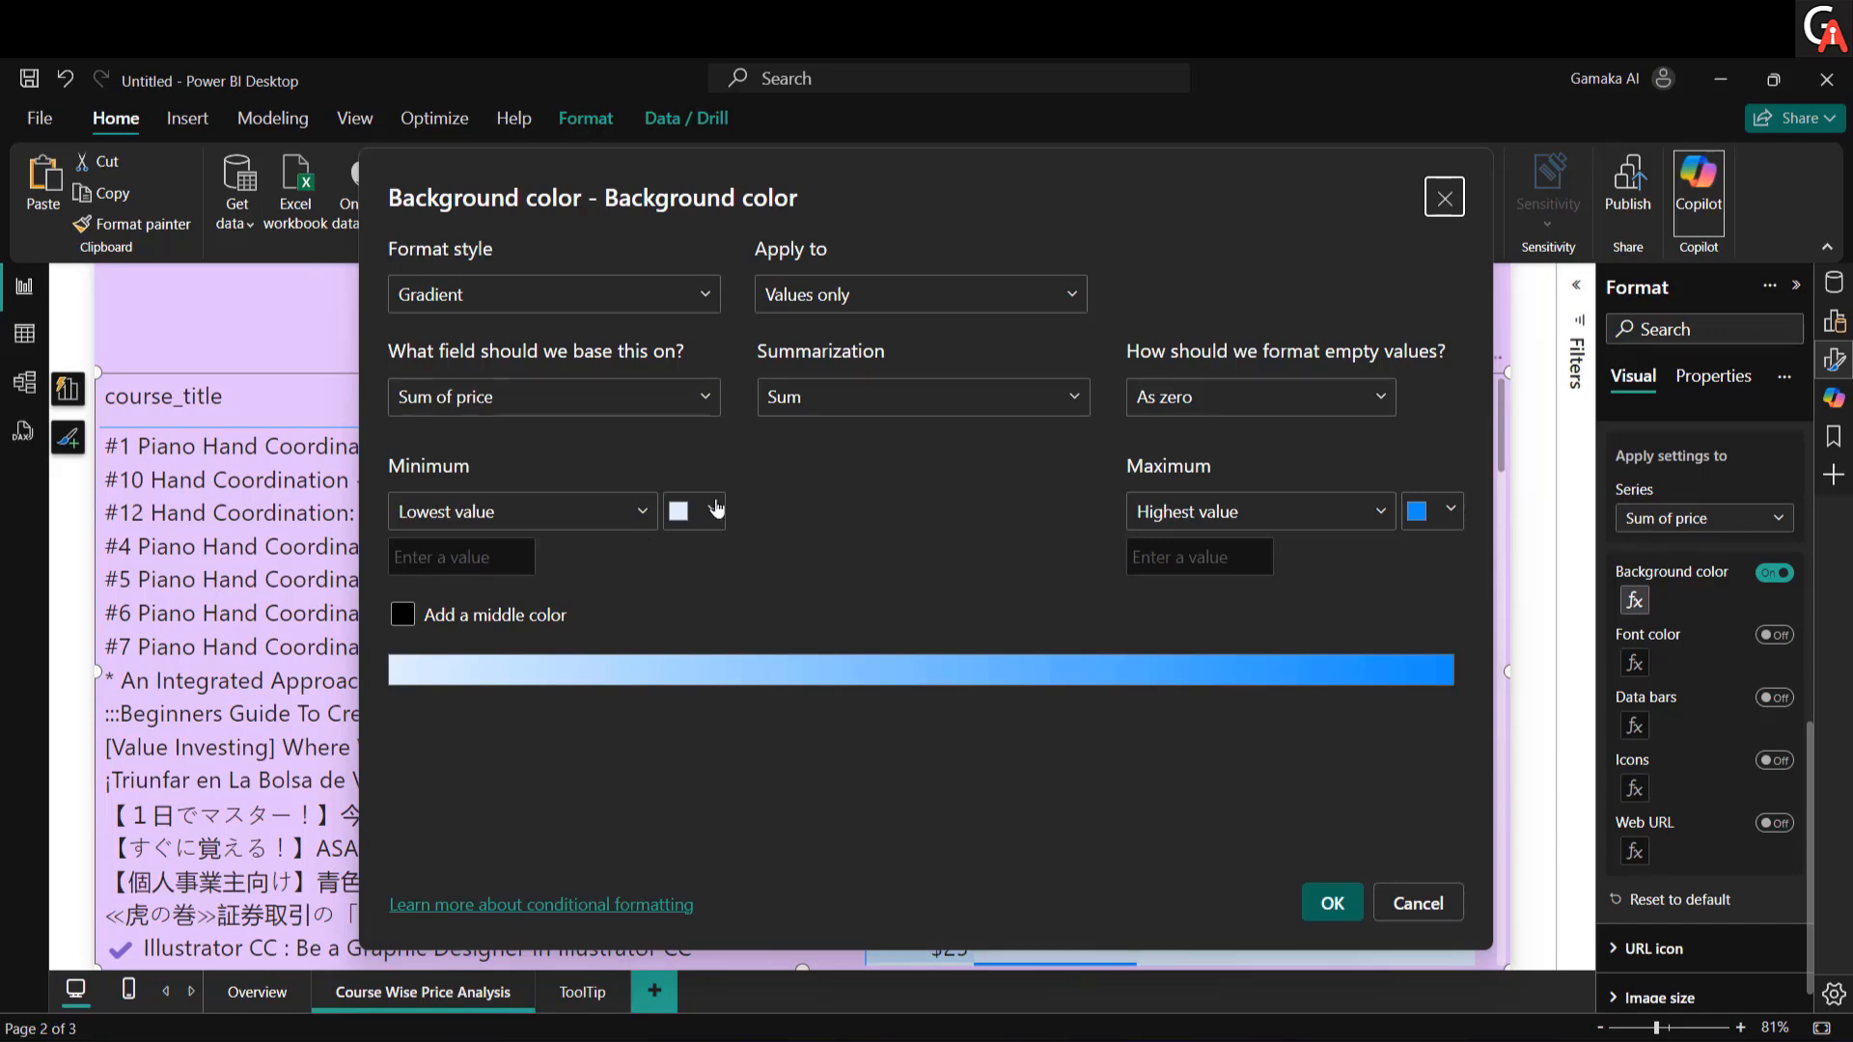
Step: Check the colorxs-palette.png swatches and set the background gradient's lowest-value color to #E4C3FB
click(715, 508)
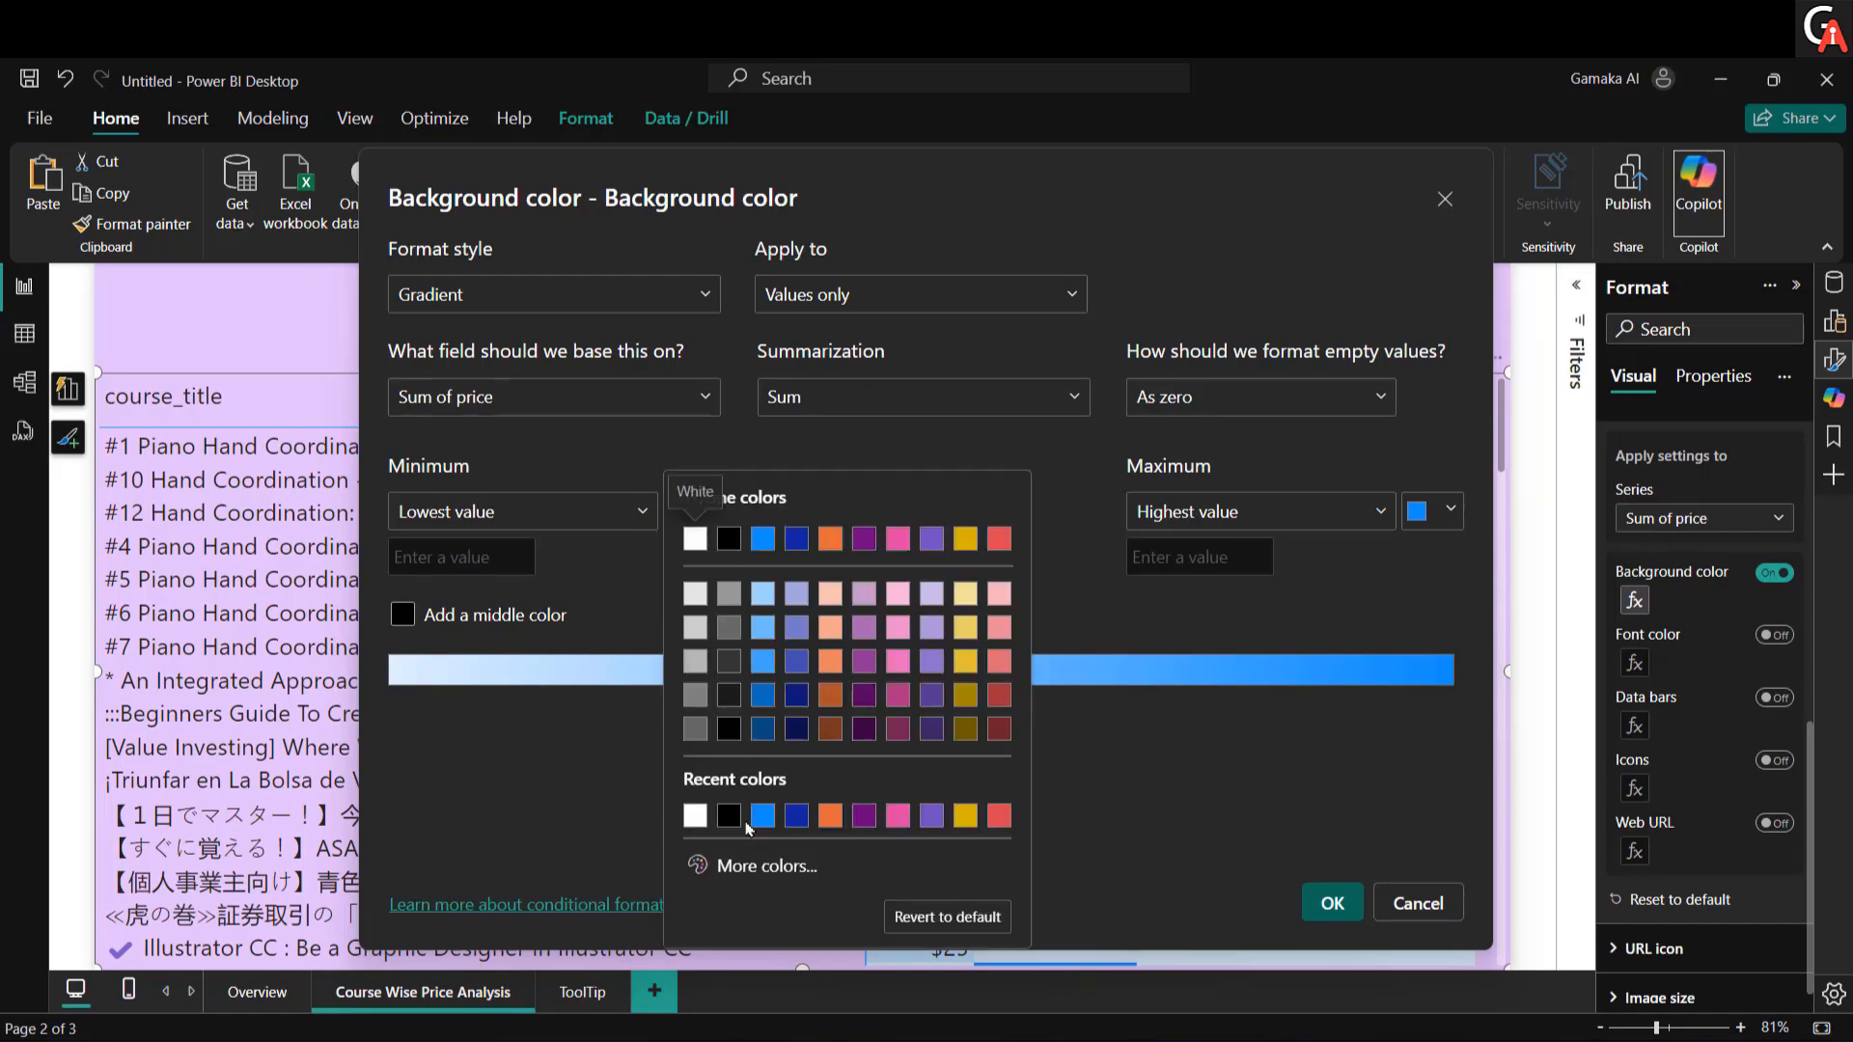
click(767, 867)
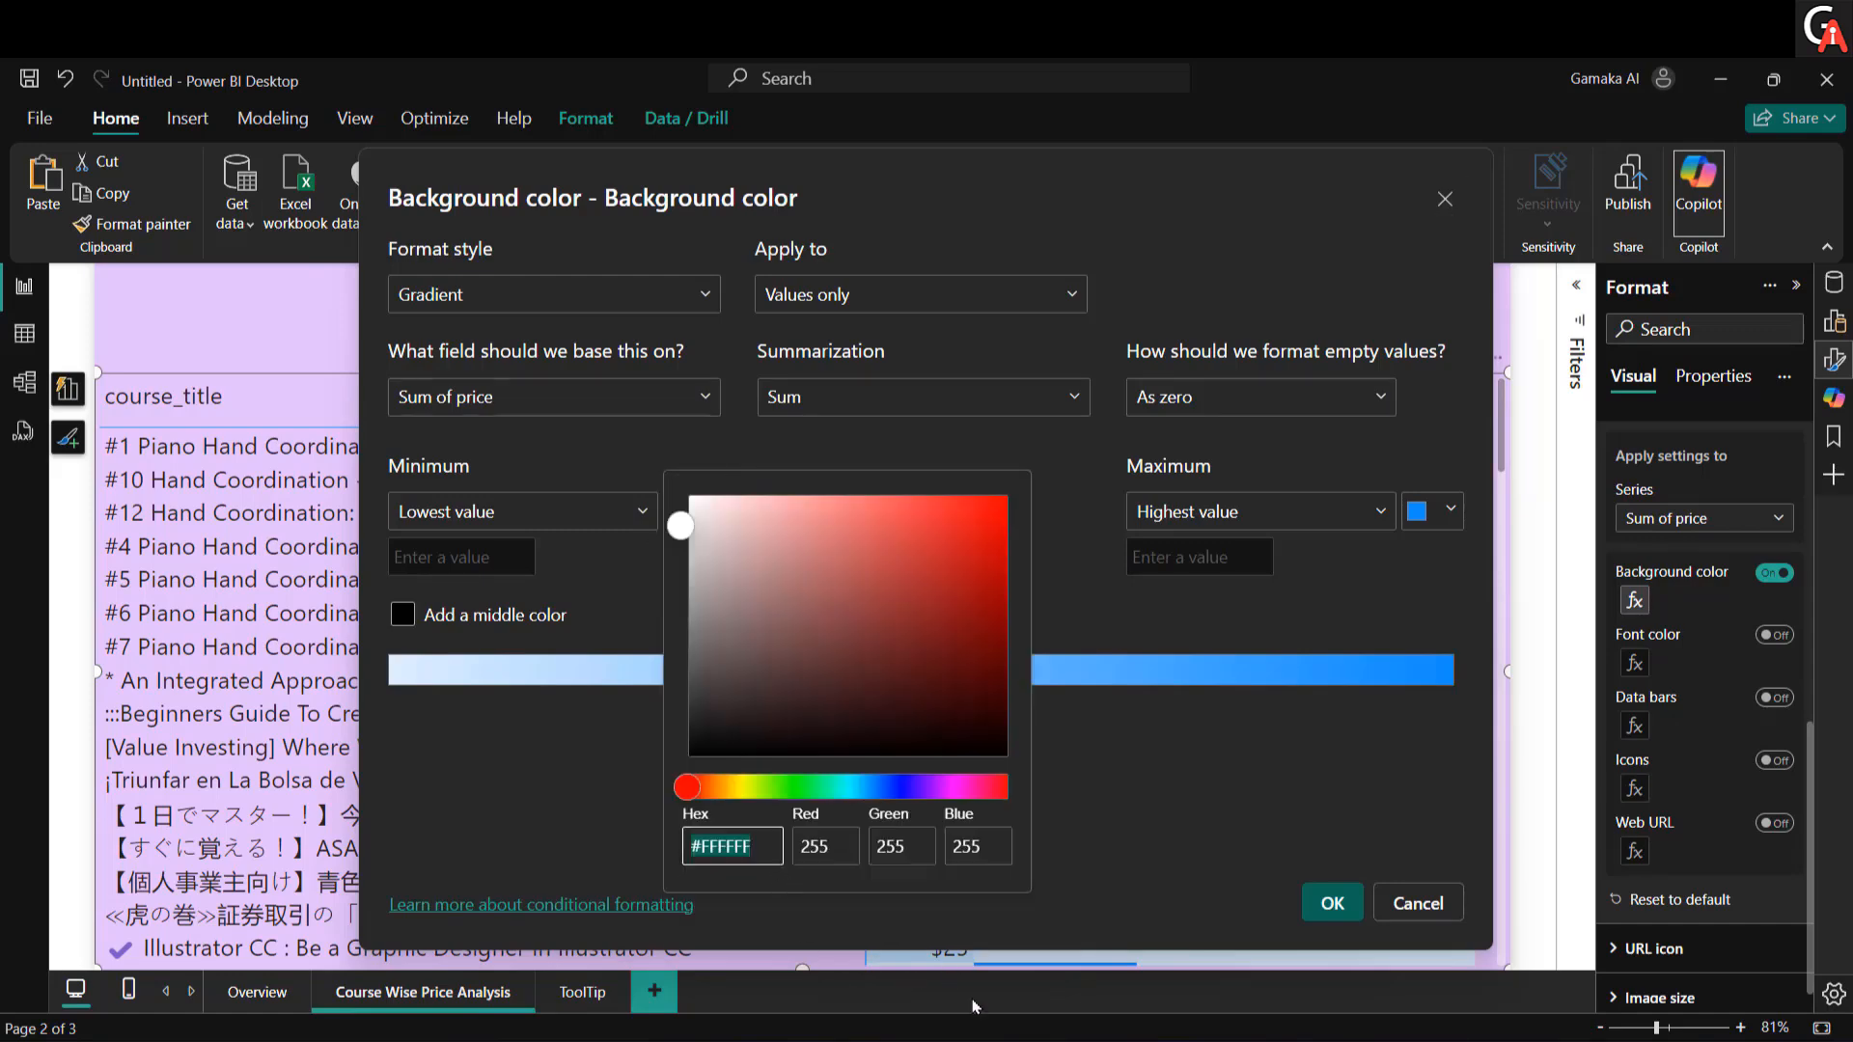
mouse_move(1003, 1013)
click(1006, 982)
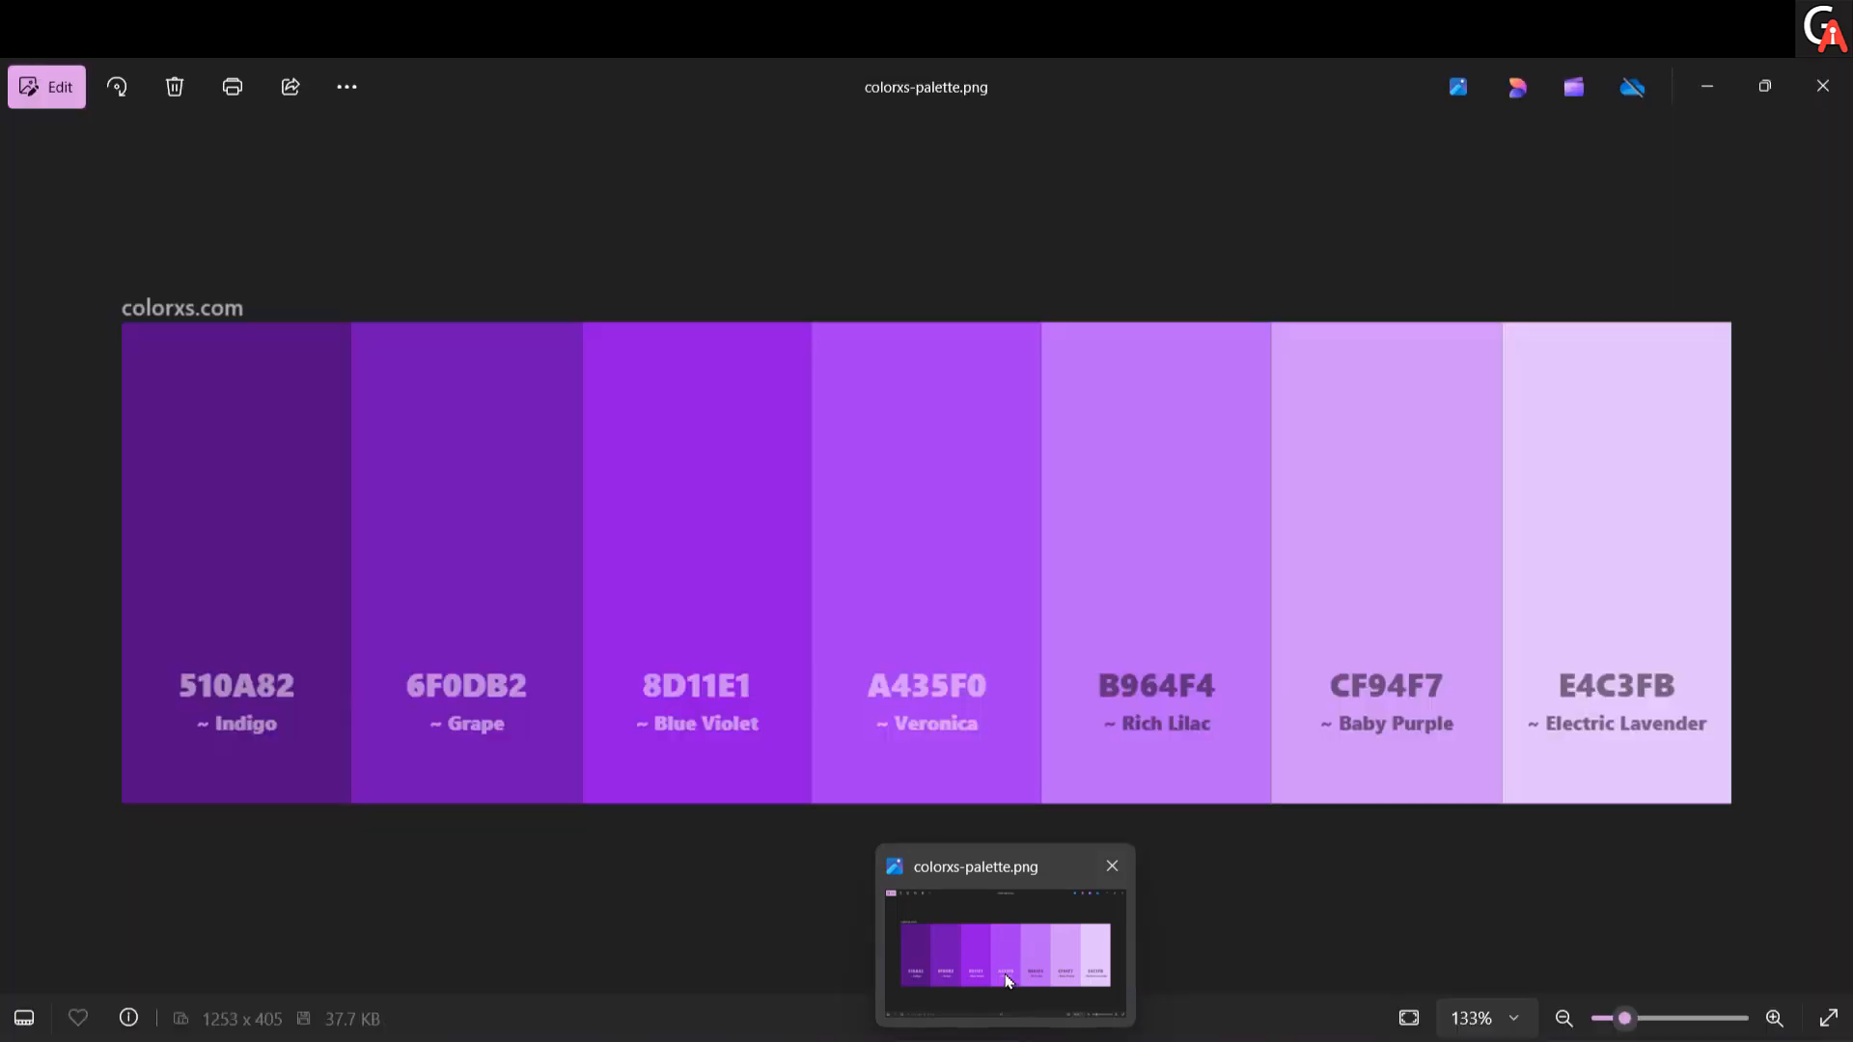
key(alt+Tab)
mouse_move(1003, 1032)
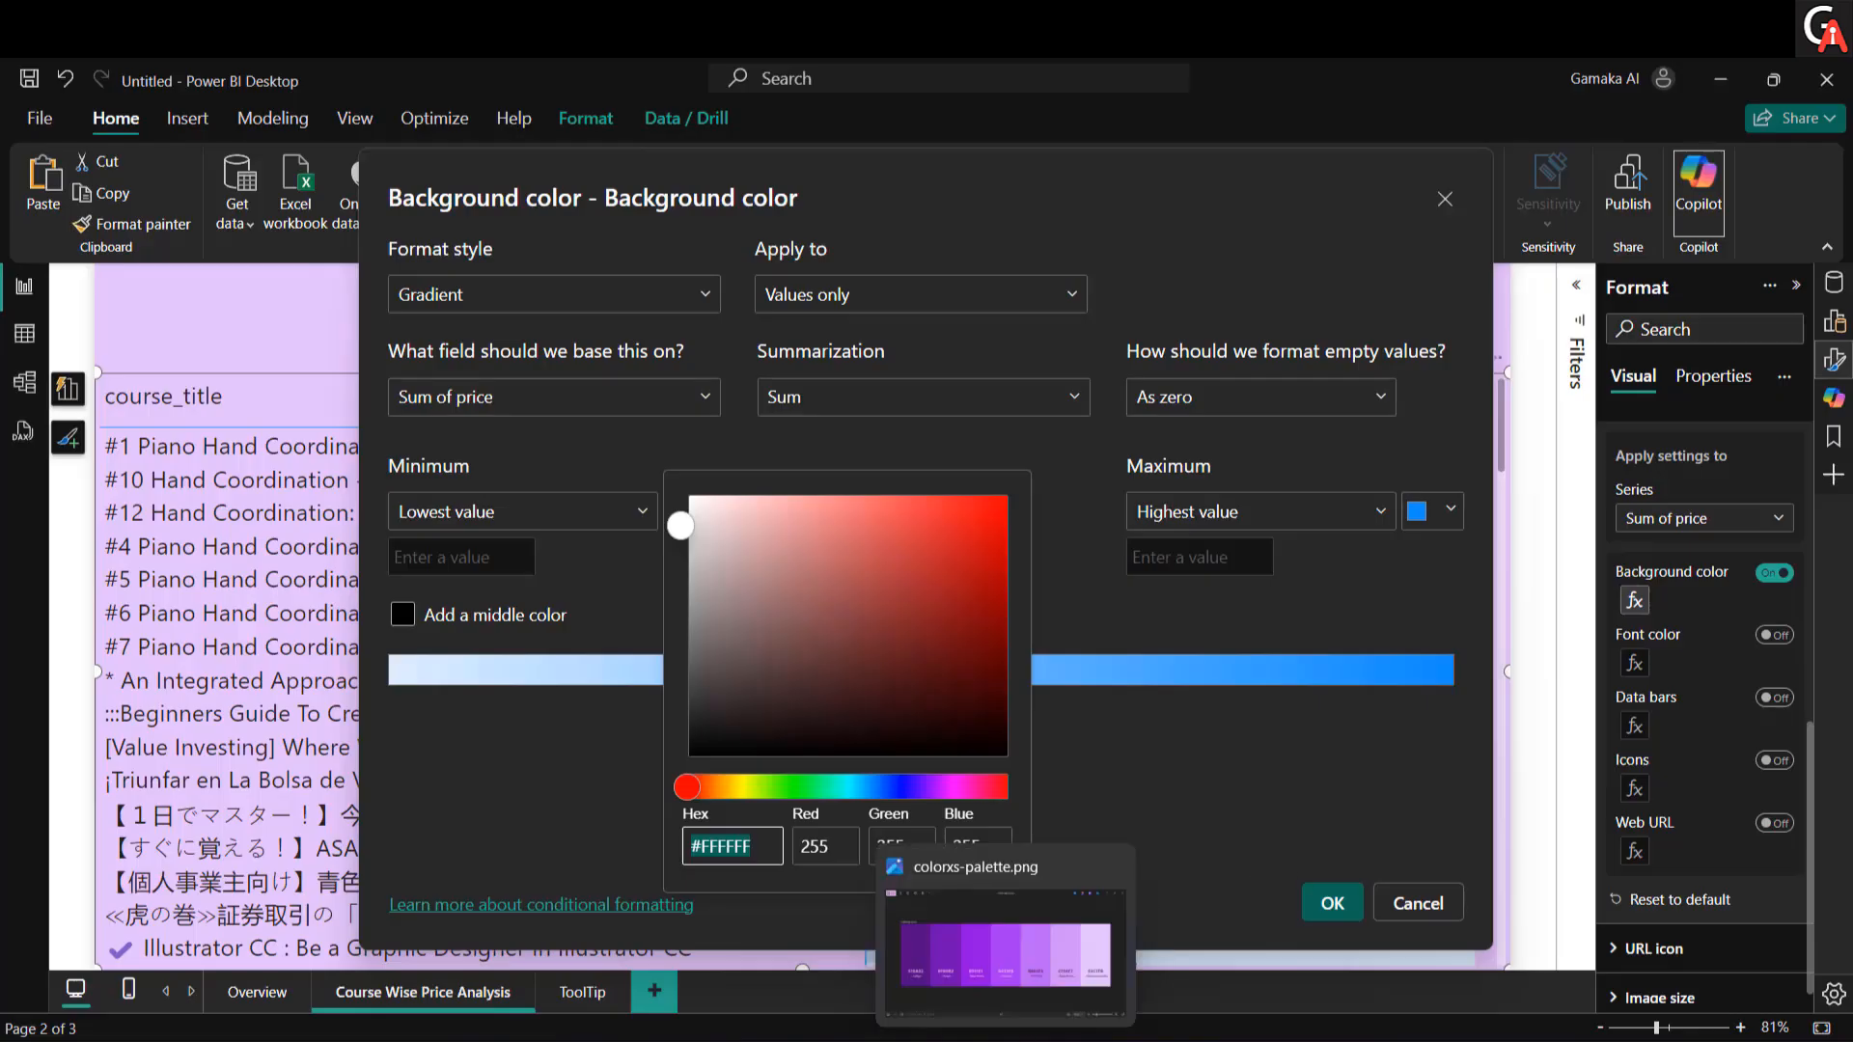
click(1032, 992)
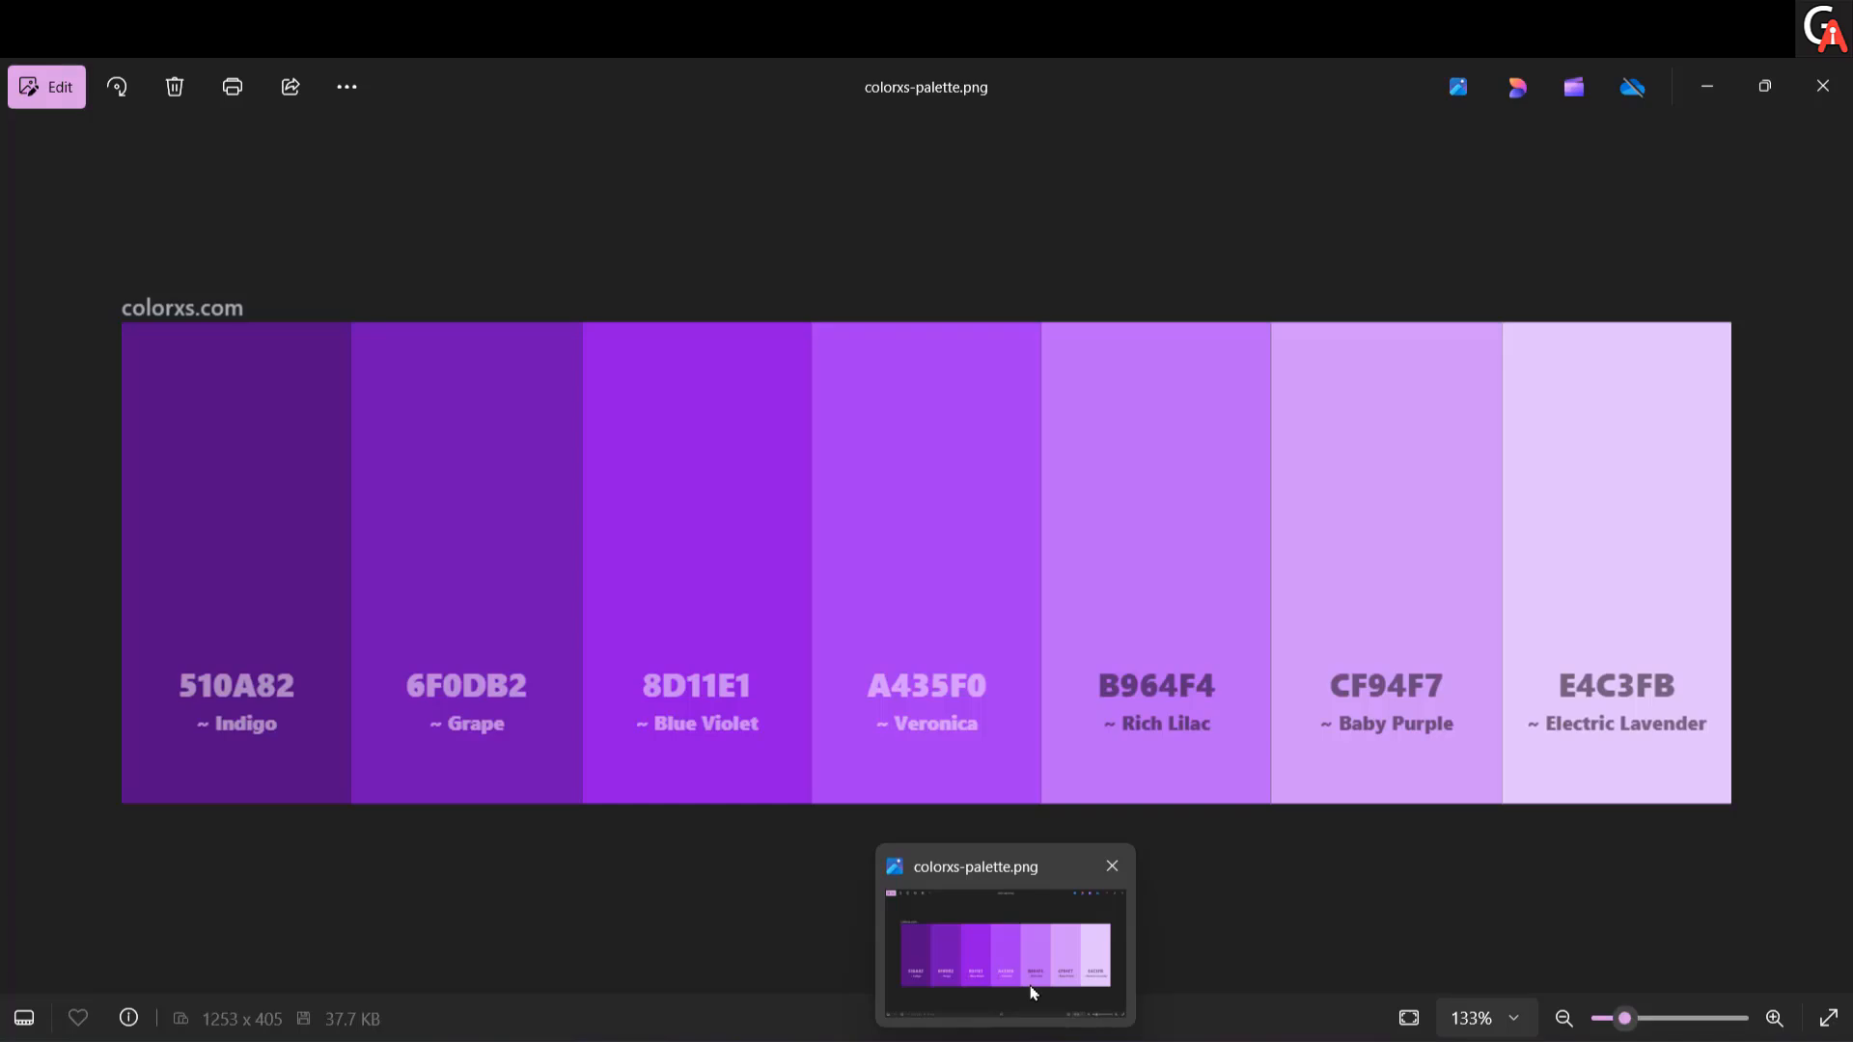
key(alt+Tab)
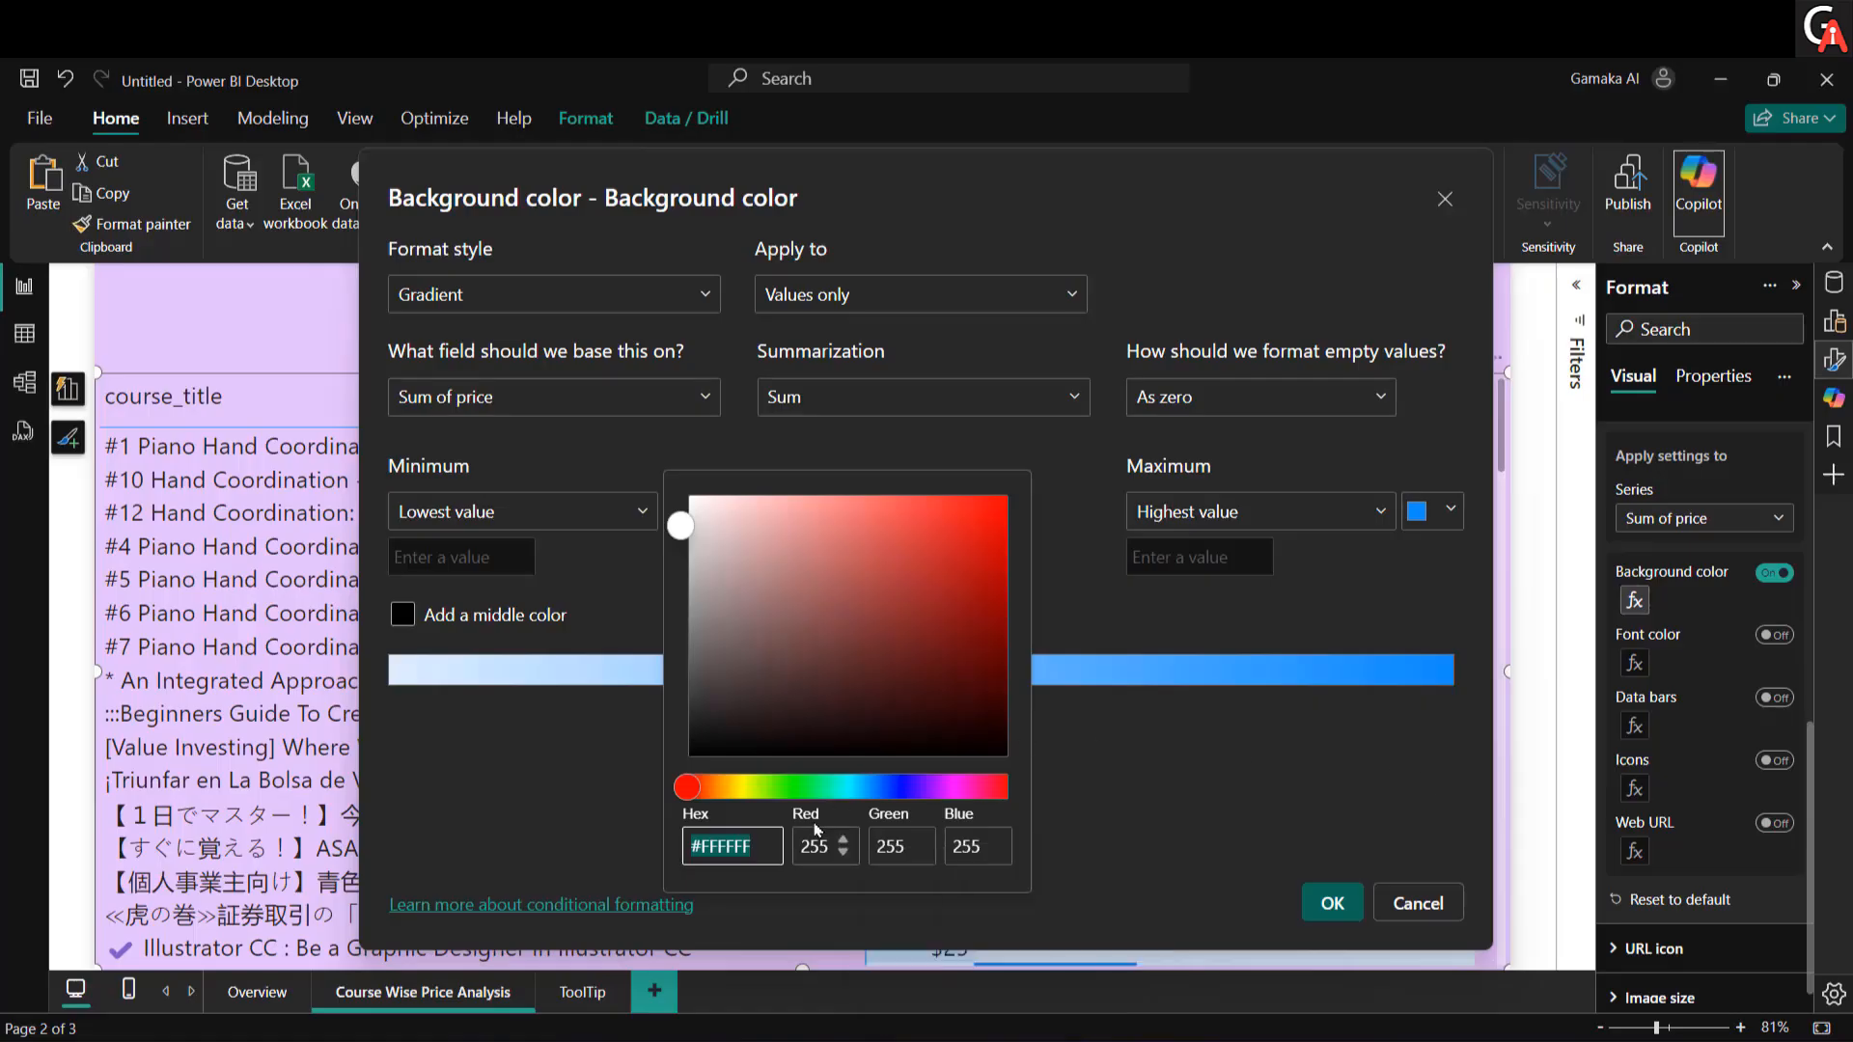
text(#e4c3fb)
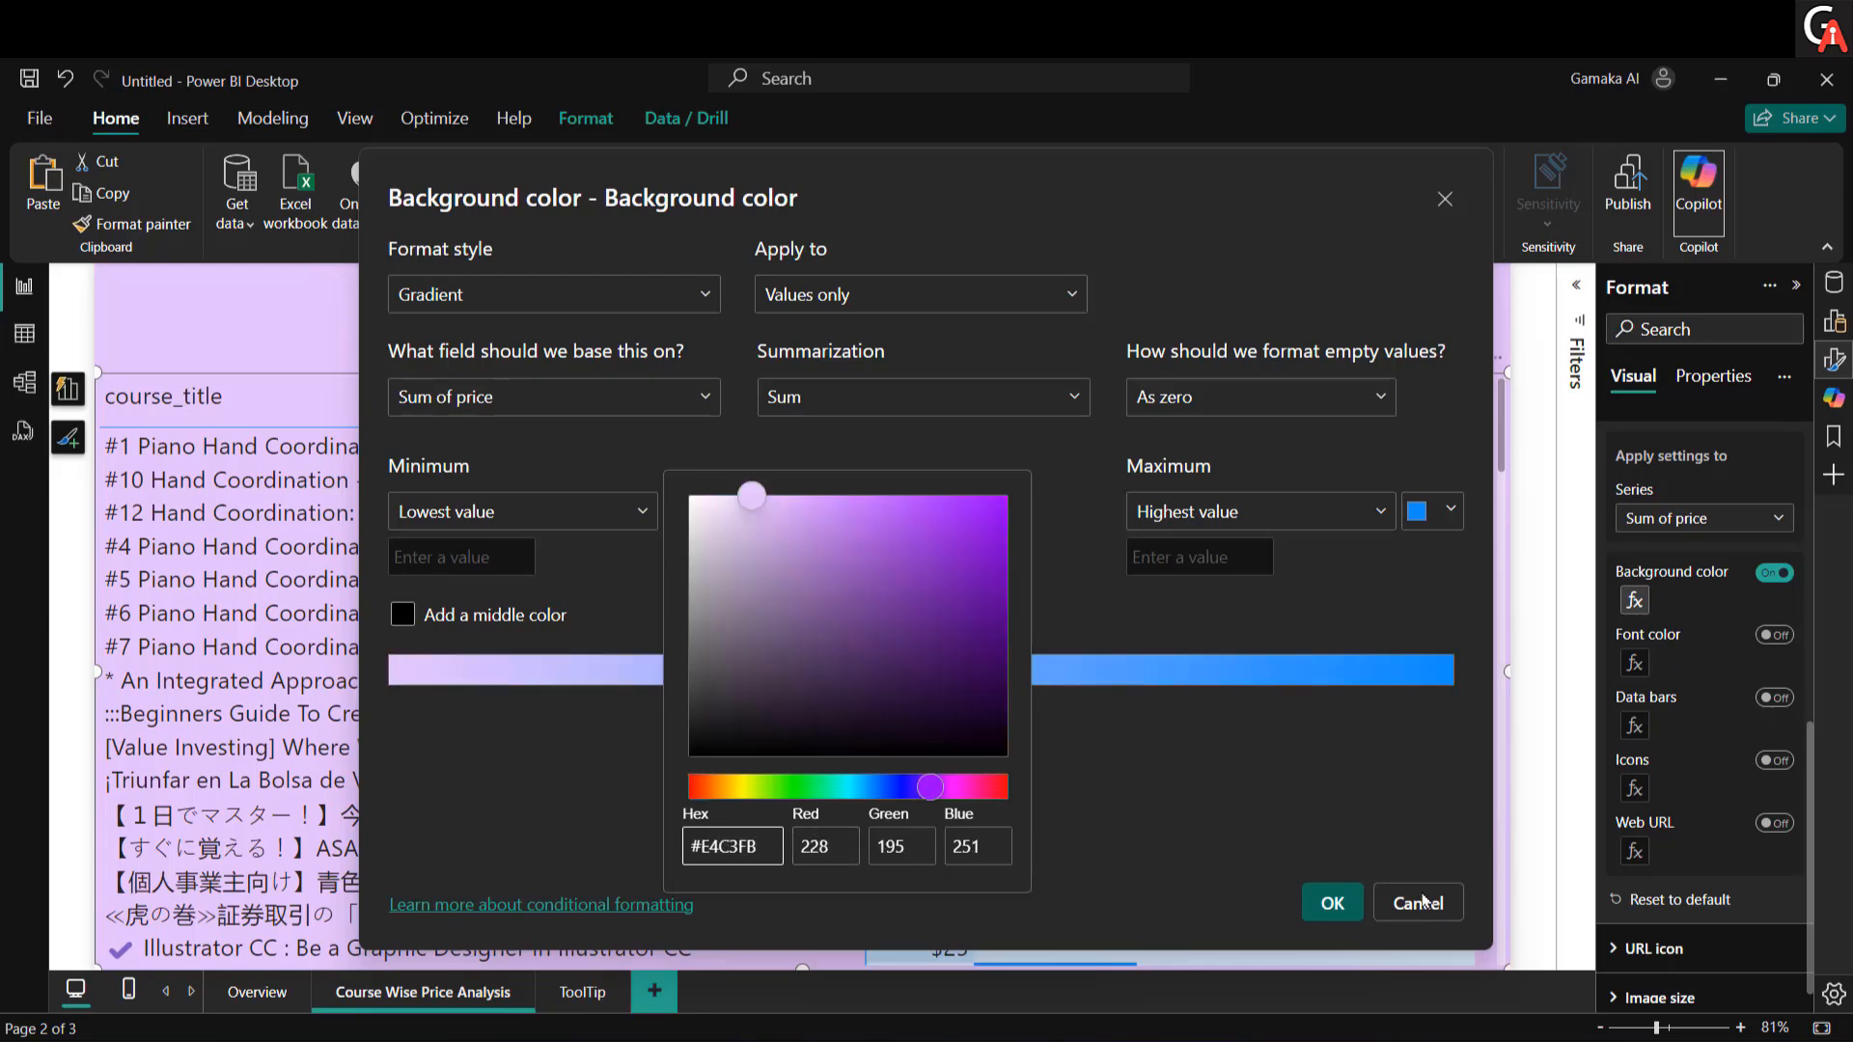
click(1267, 808)
Step: Set the gradient's highest-value color to the darkest navy blue, apply the formatting and review the shaded prices
click(1444, 523)
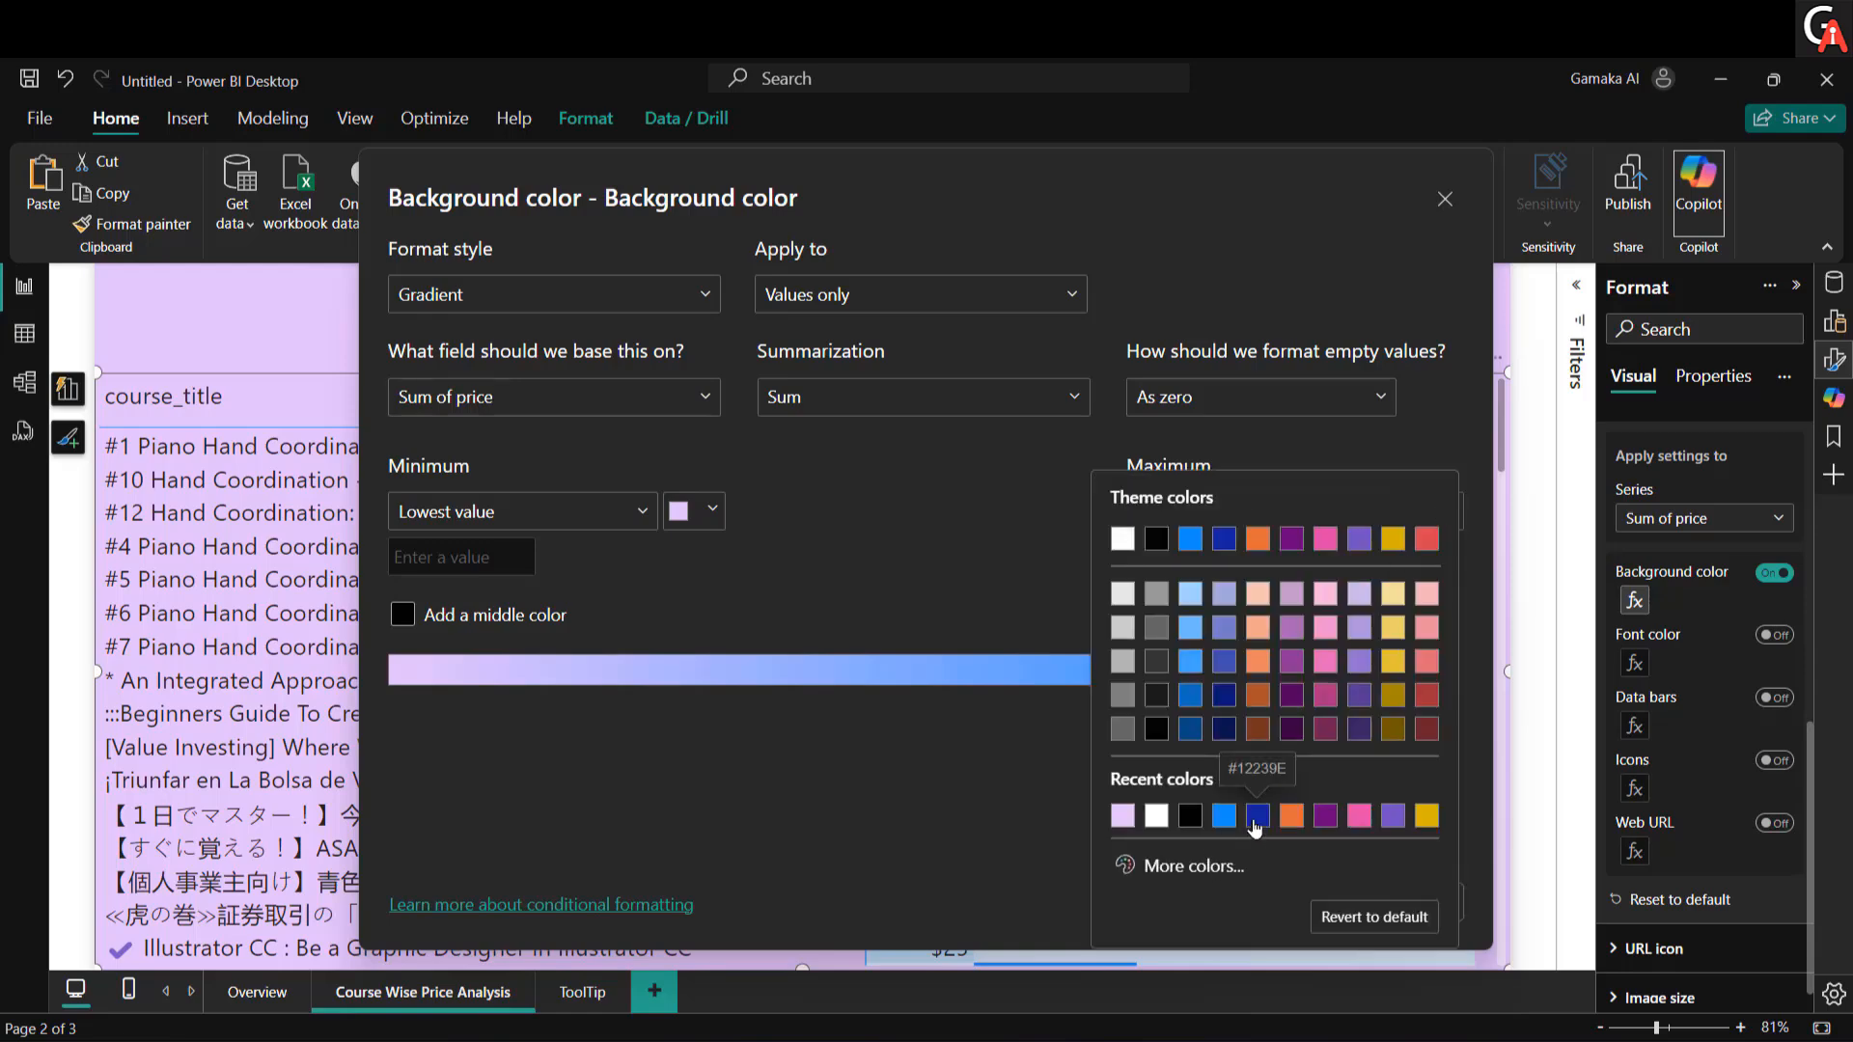
click(1219, 730)
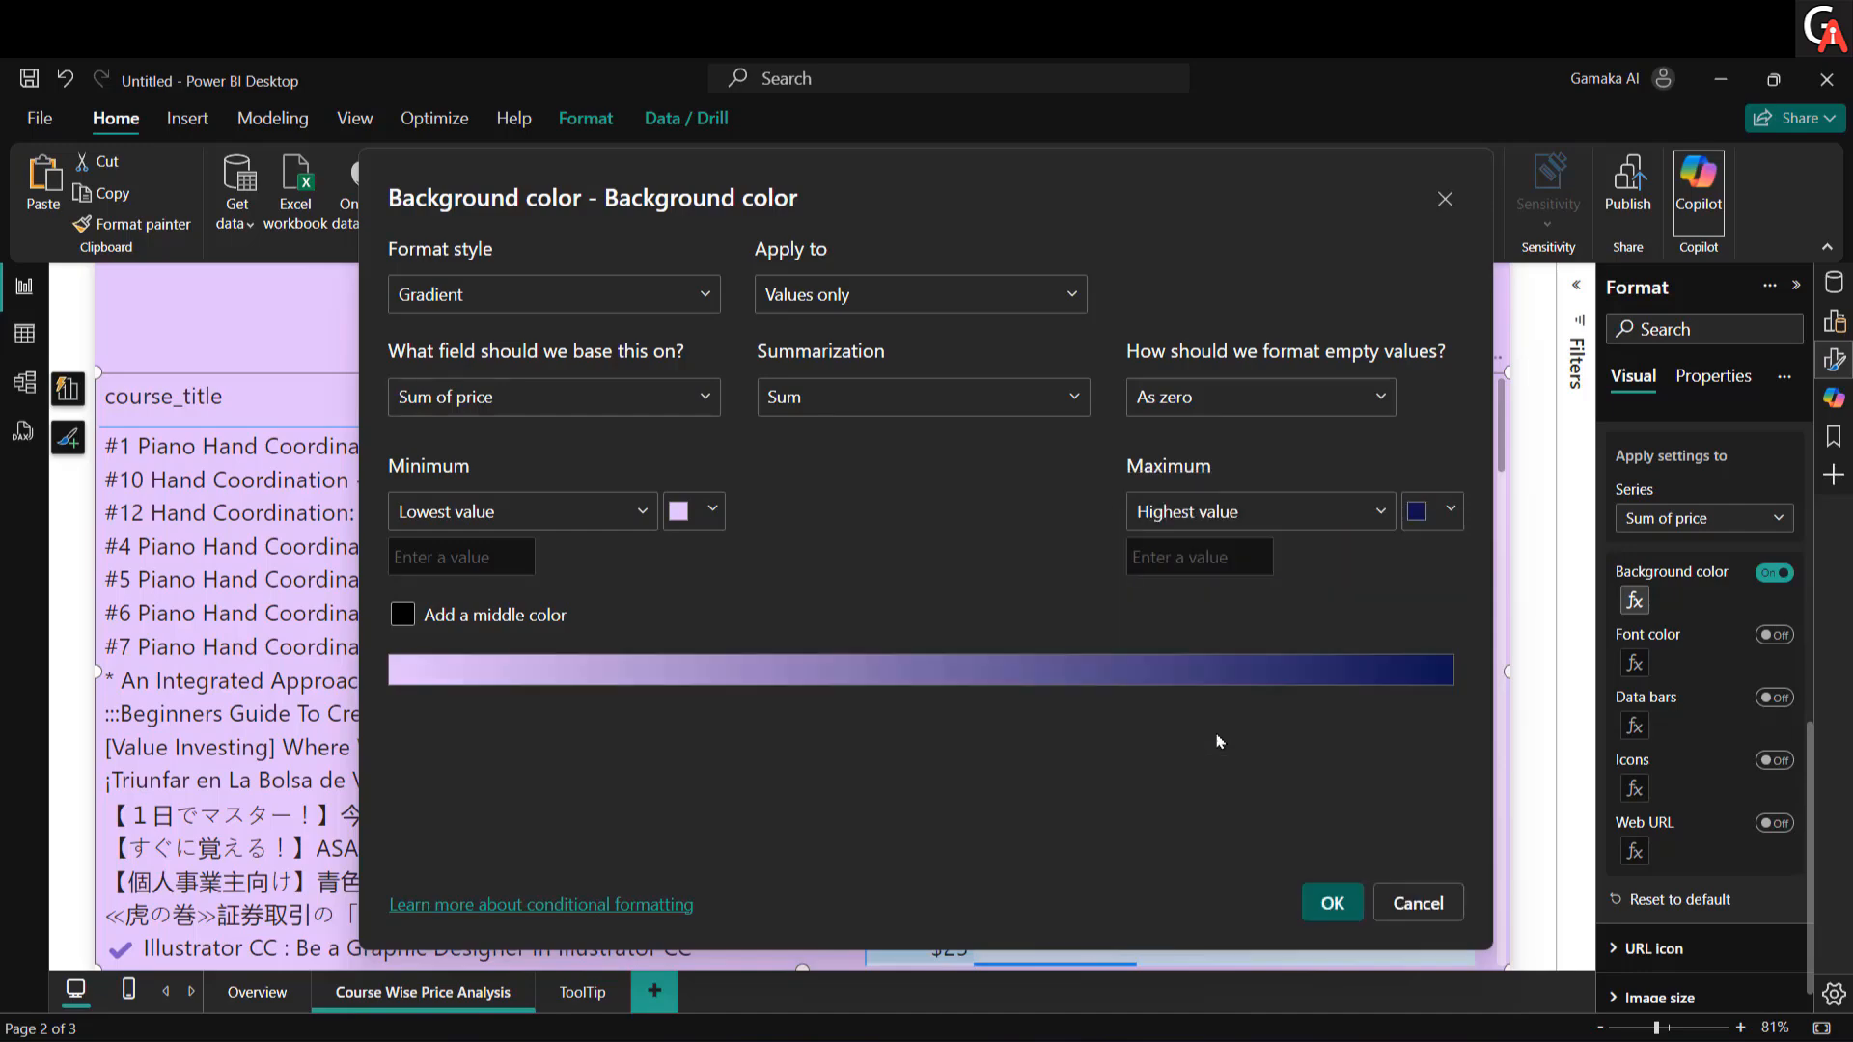
click(1335, 907)
scroll(1142, 900, down, 5)
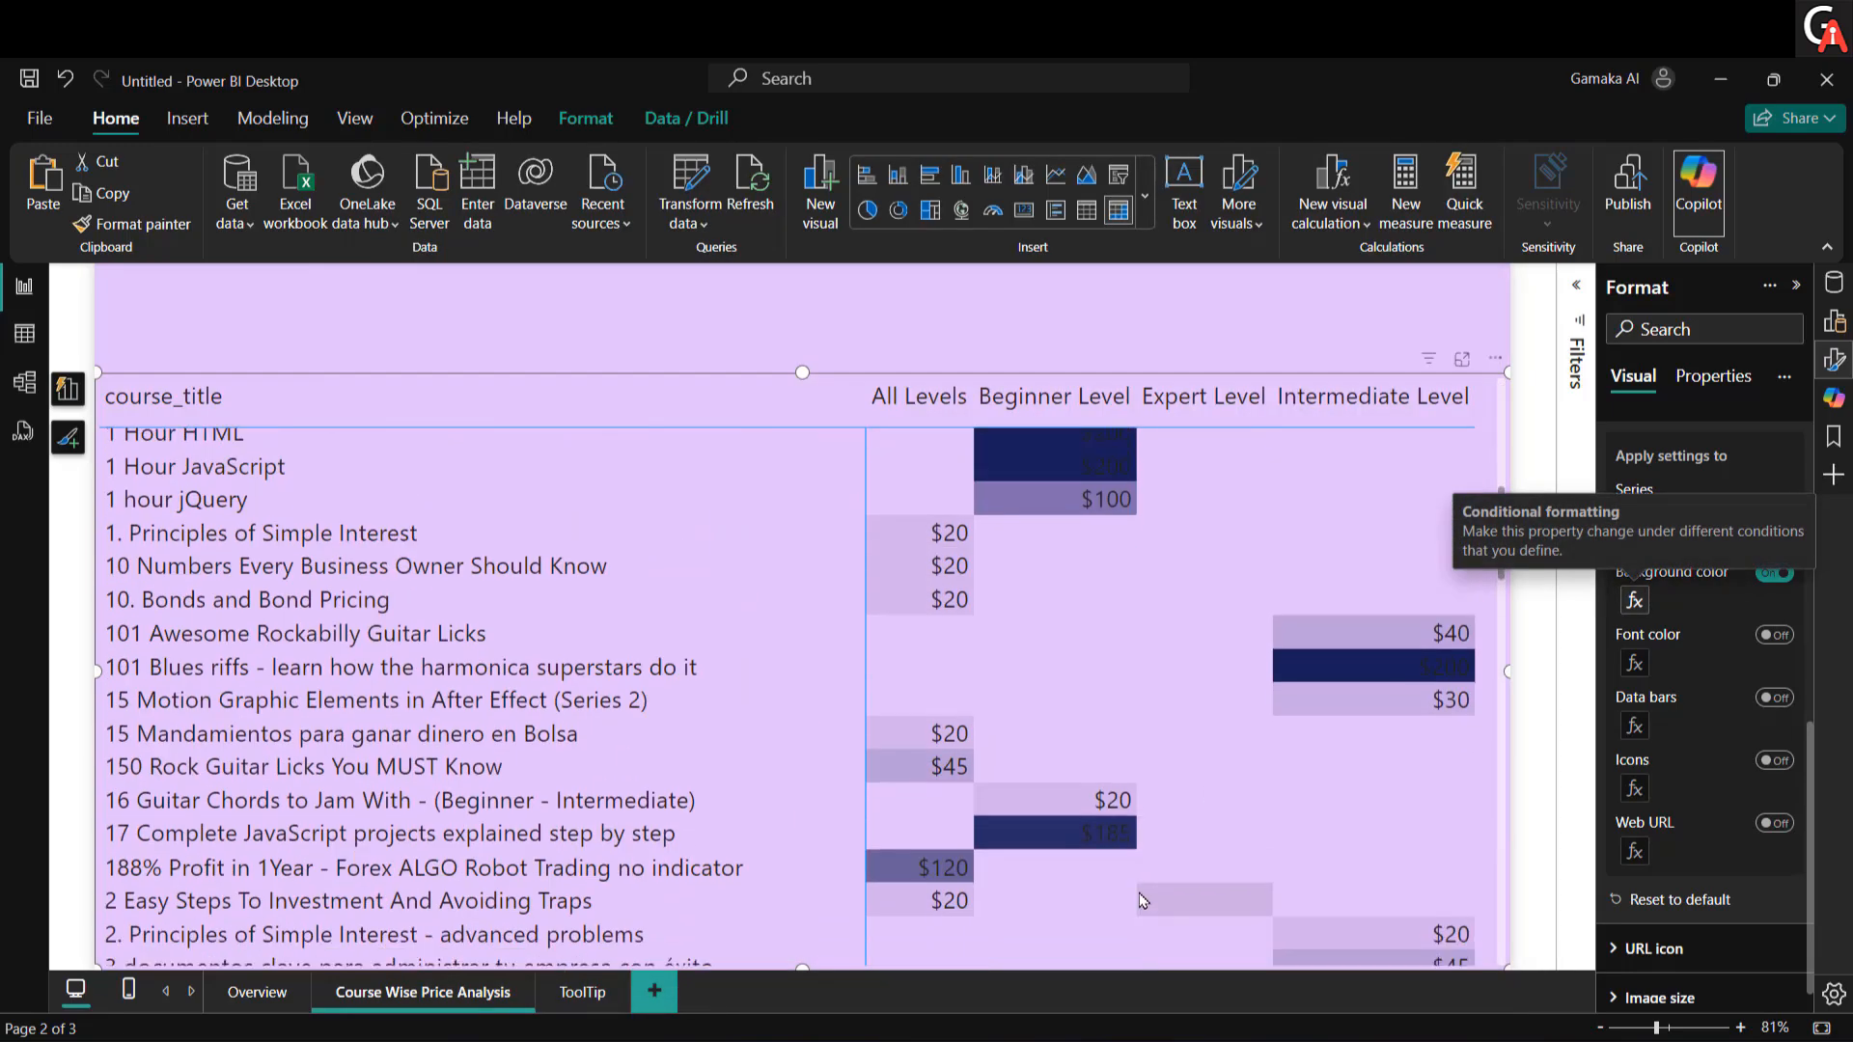
scroll(1138, 893, down, 20)
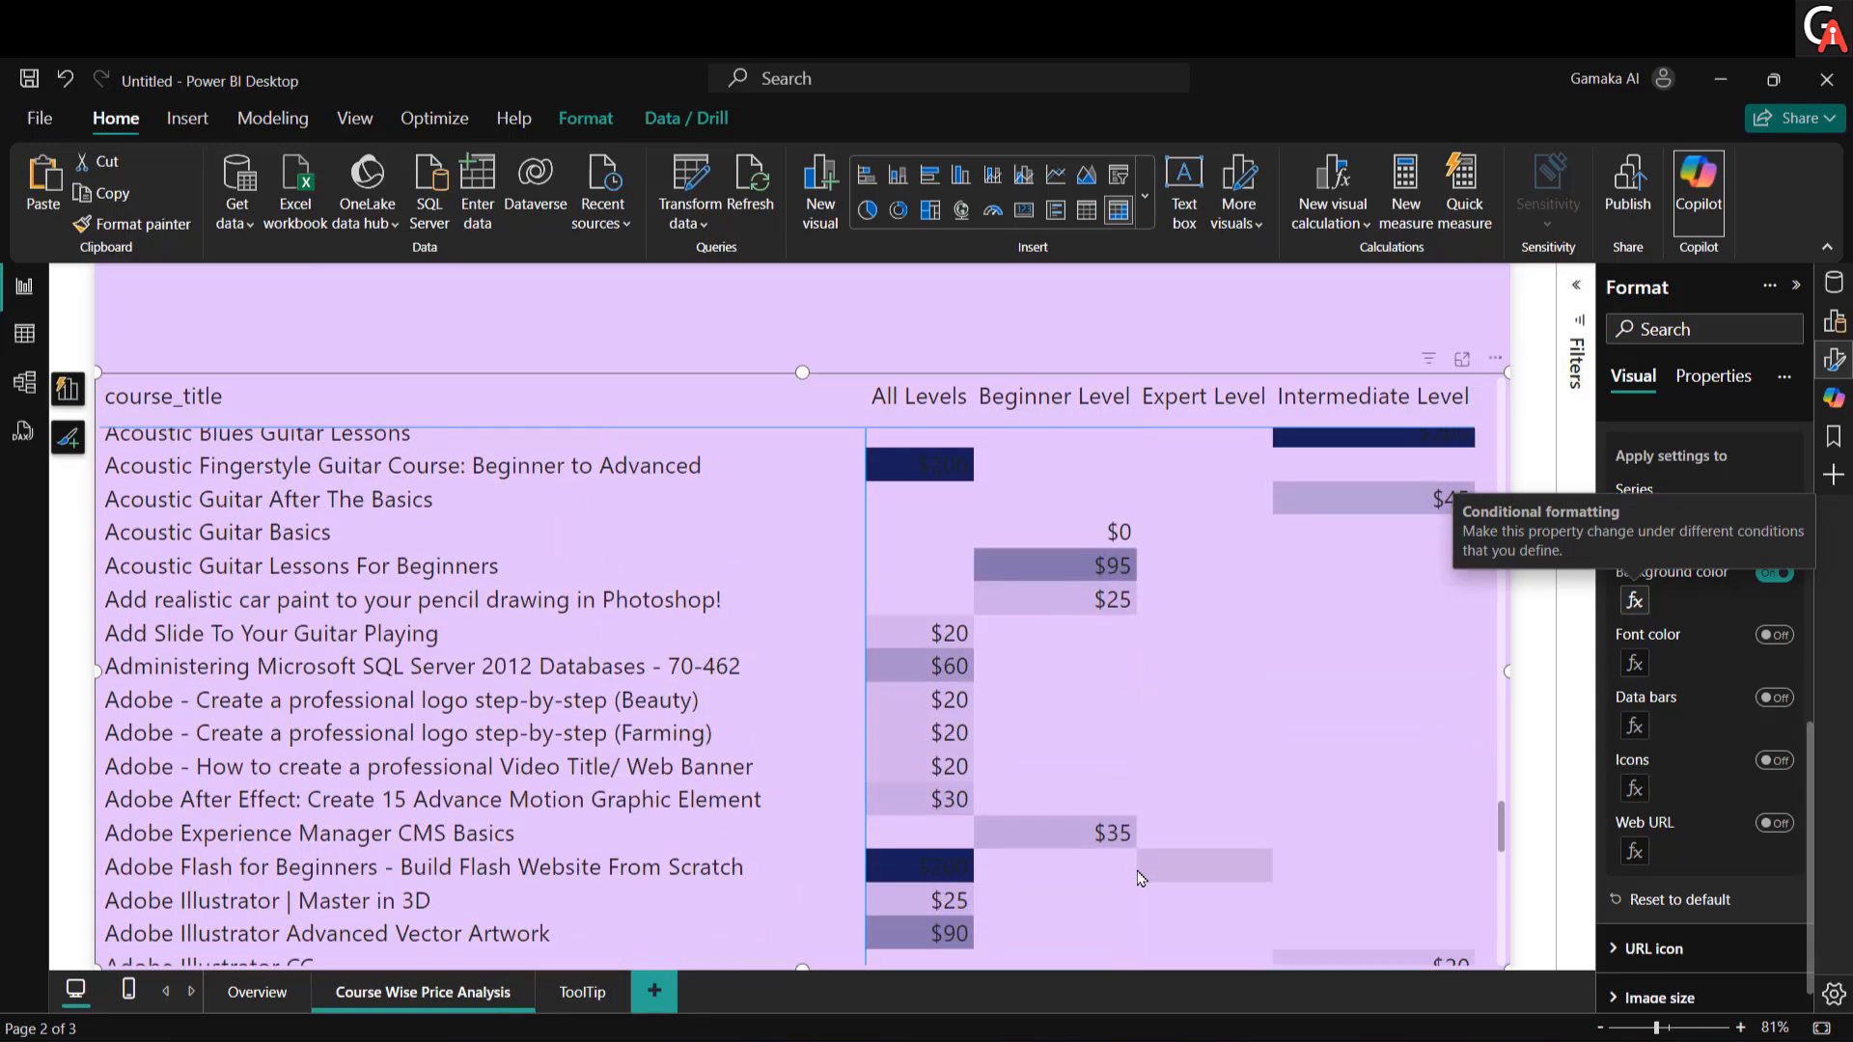
scroll(1139, 878, up, 20)
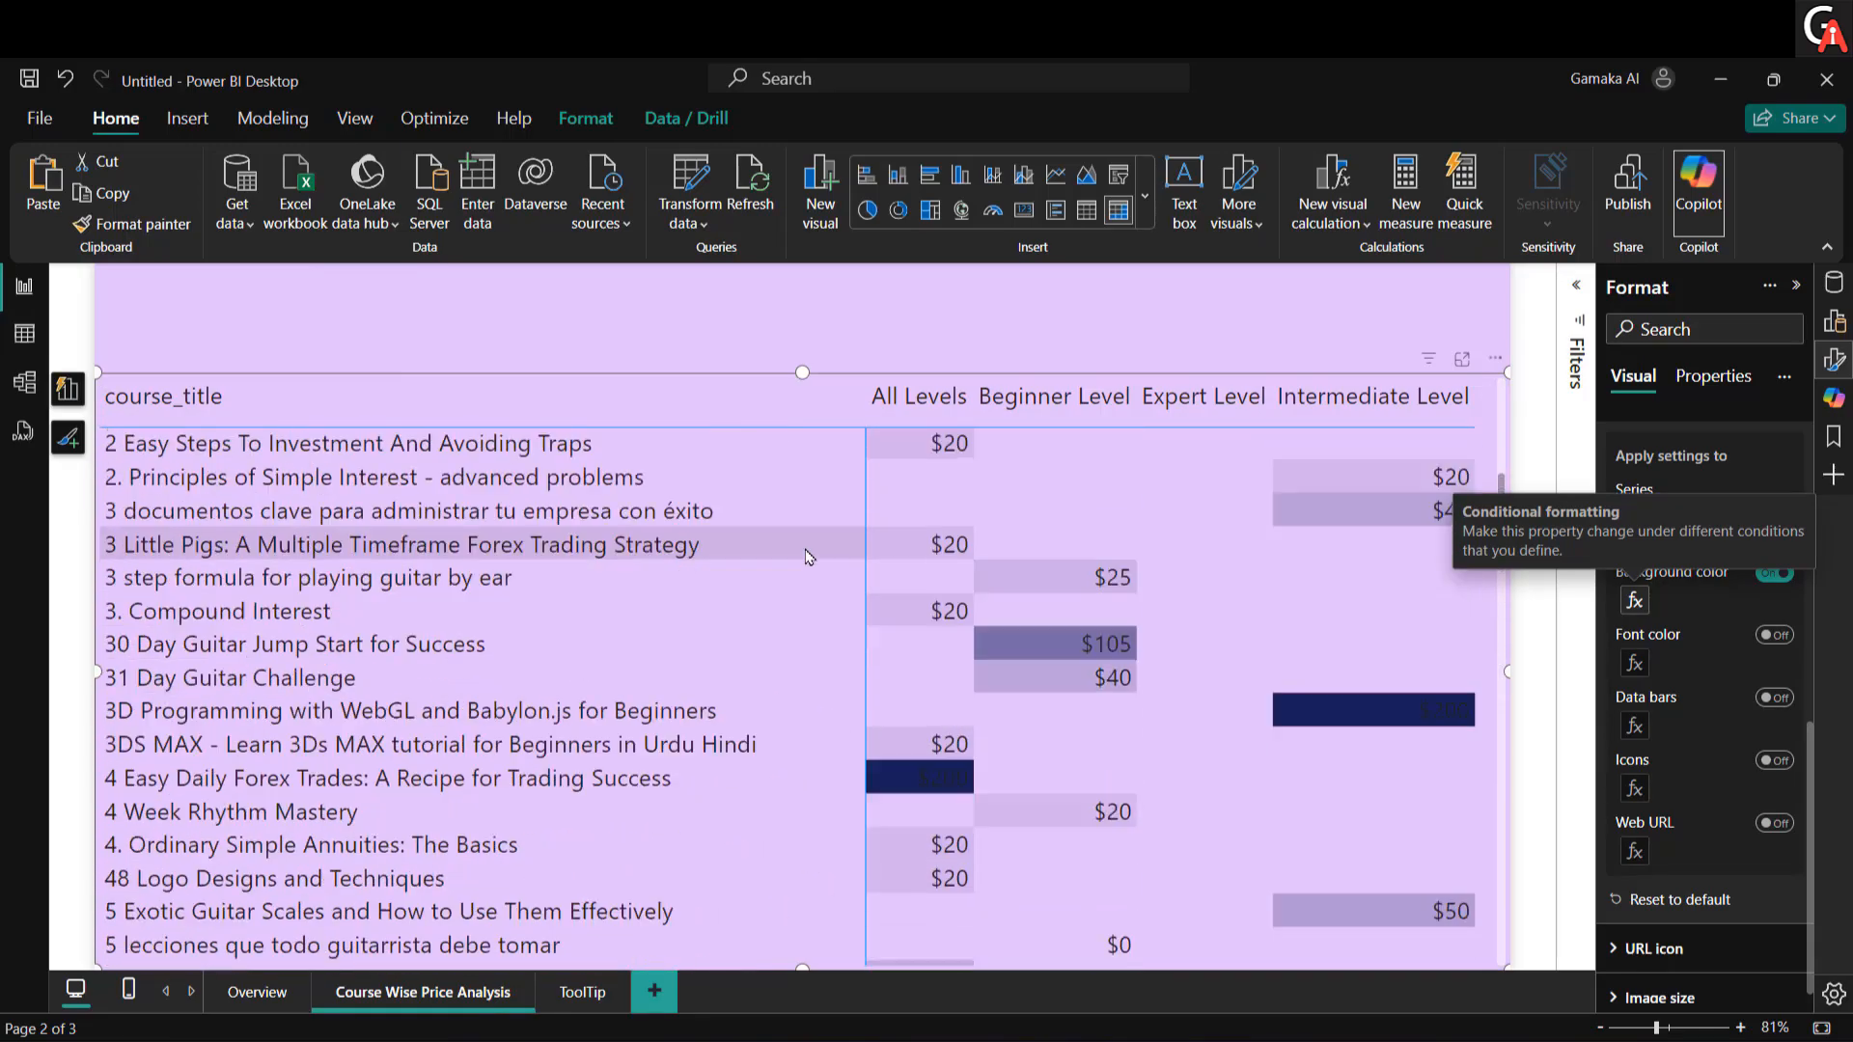
scroll(808, 557, up, 12)
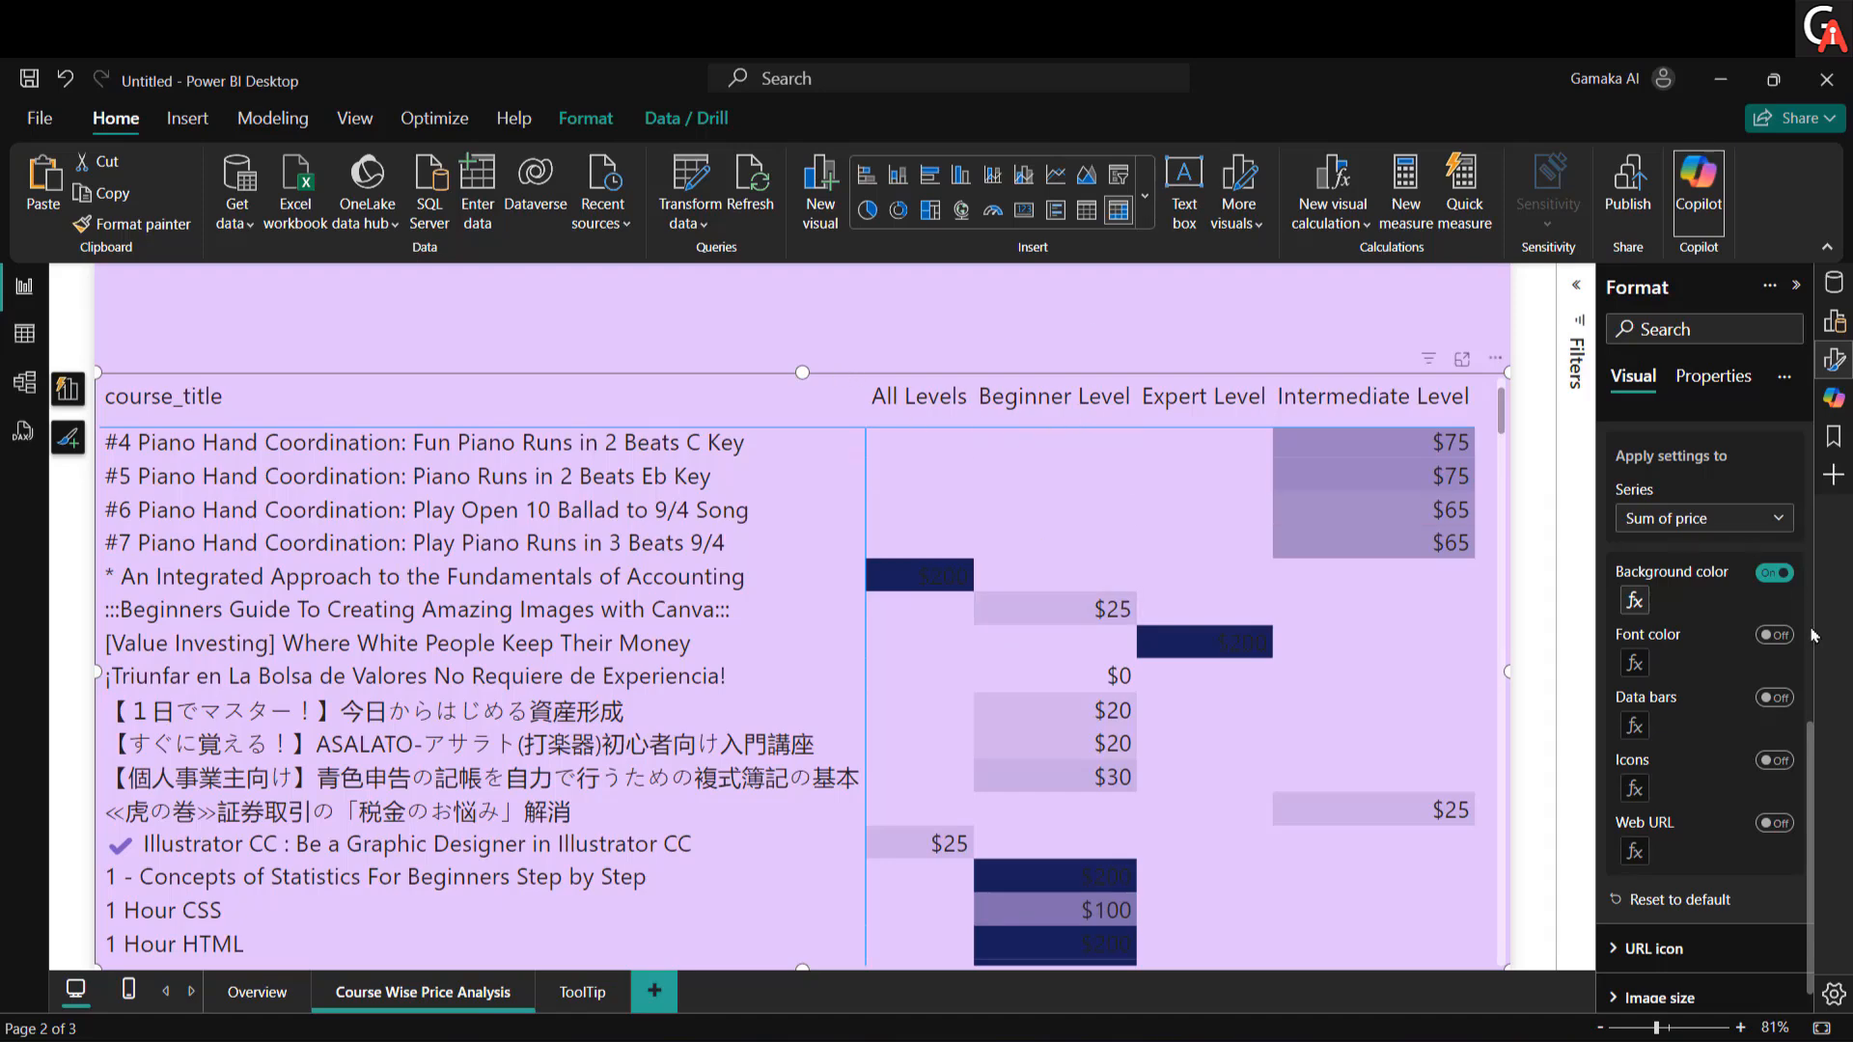
Step: Set the matrix values' text color, background color and alternate text color to white
scroll(1812, 635, up, 6)
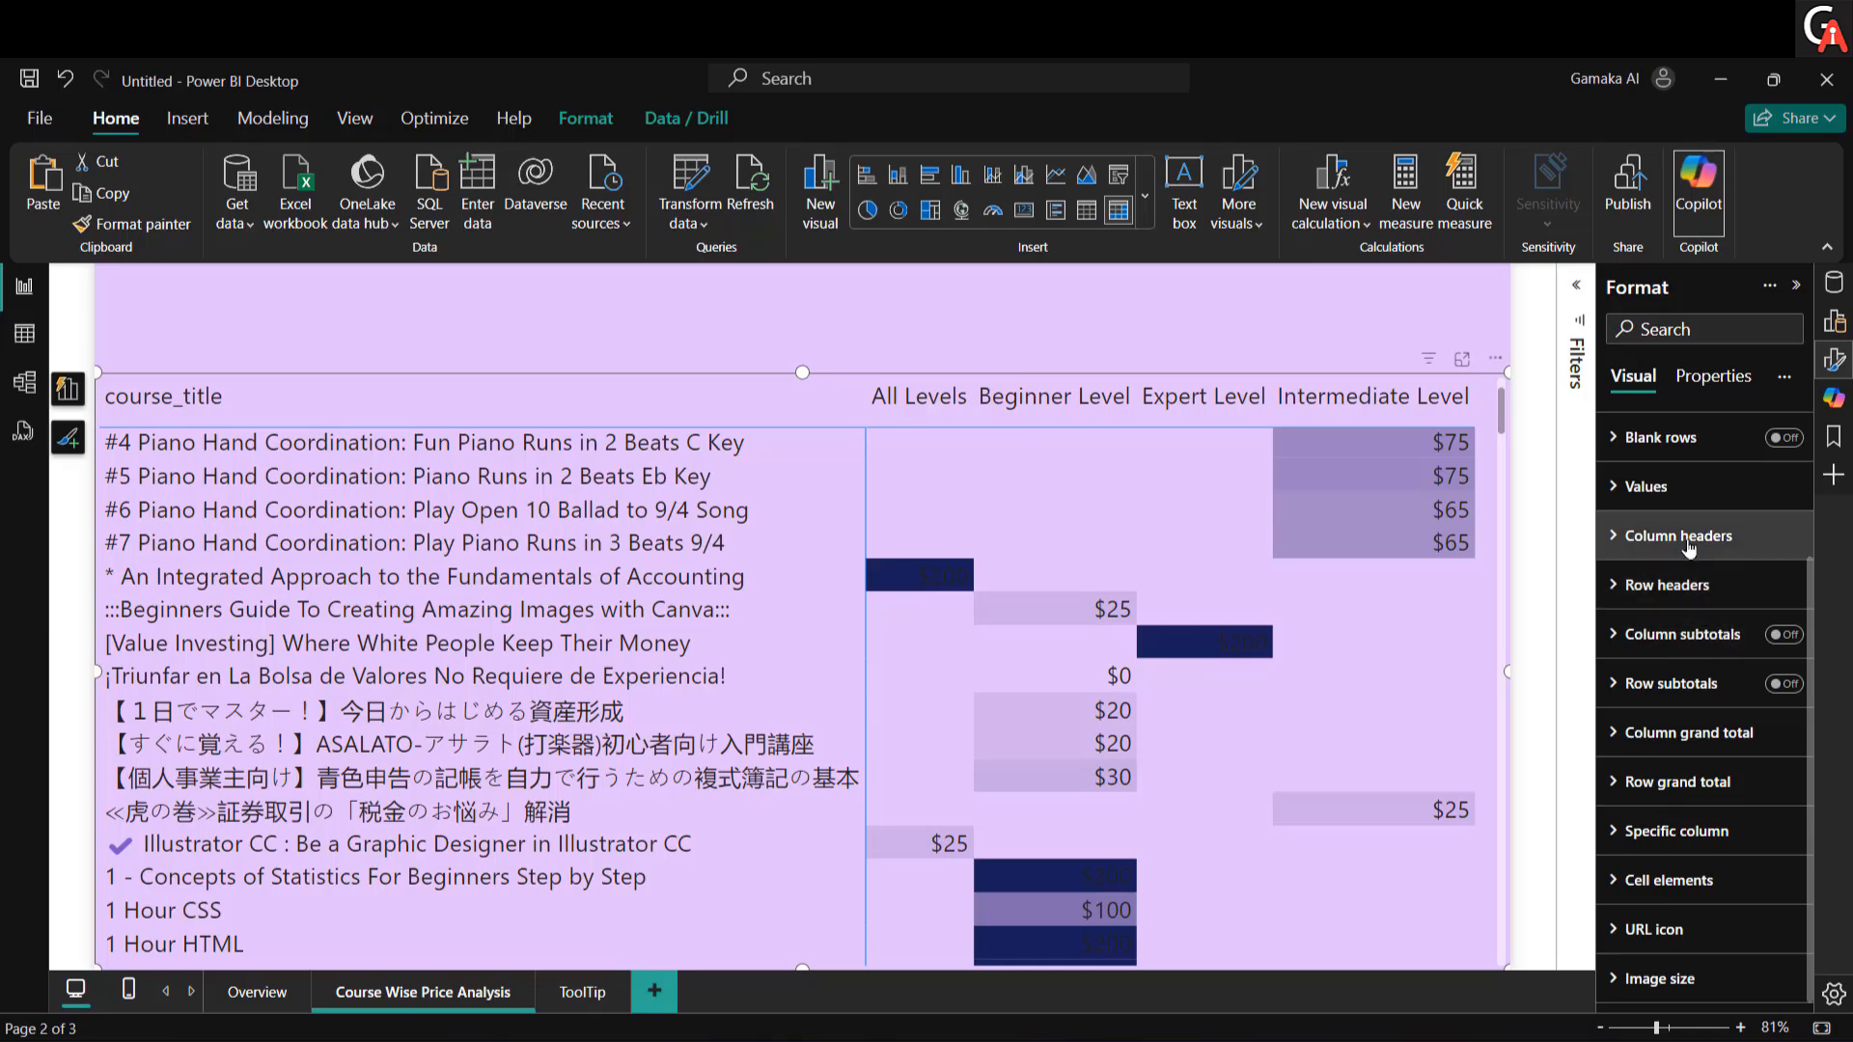
click(1703, 487)
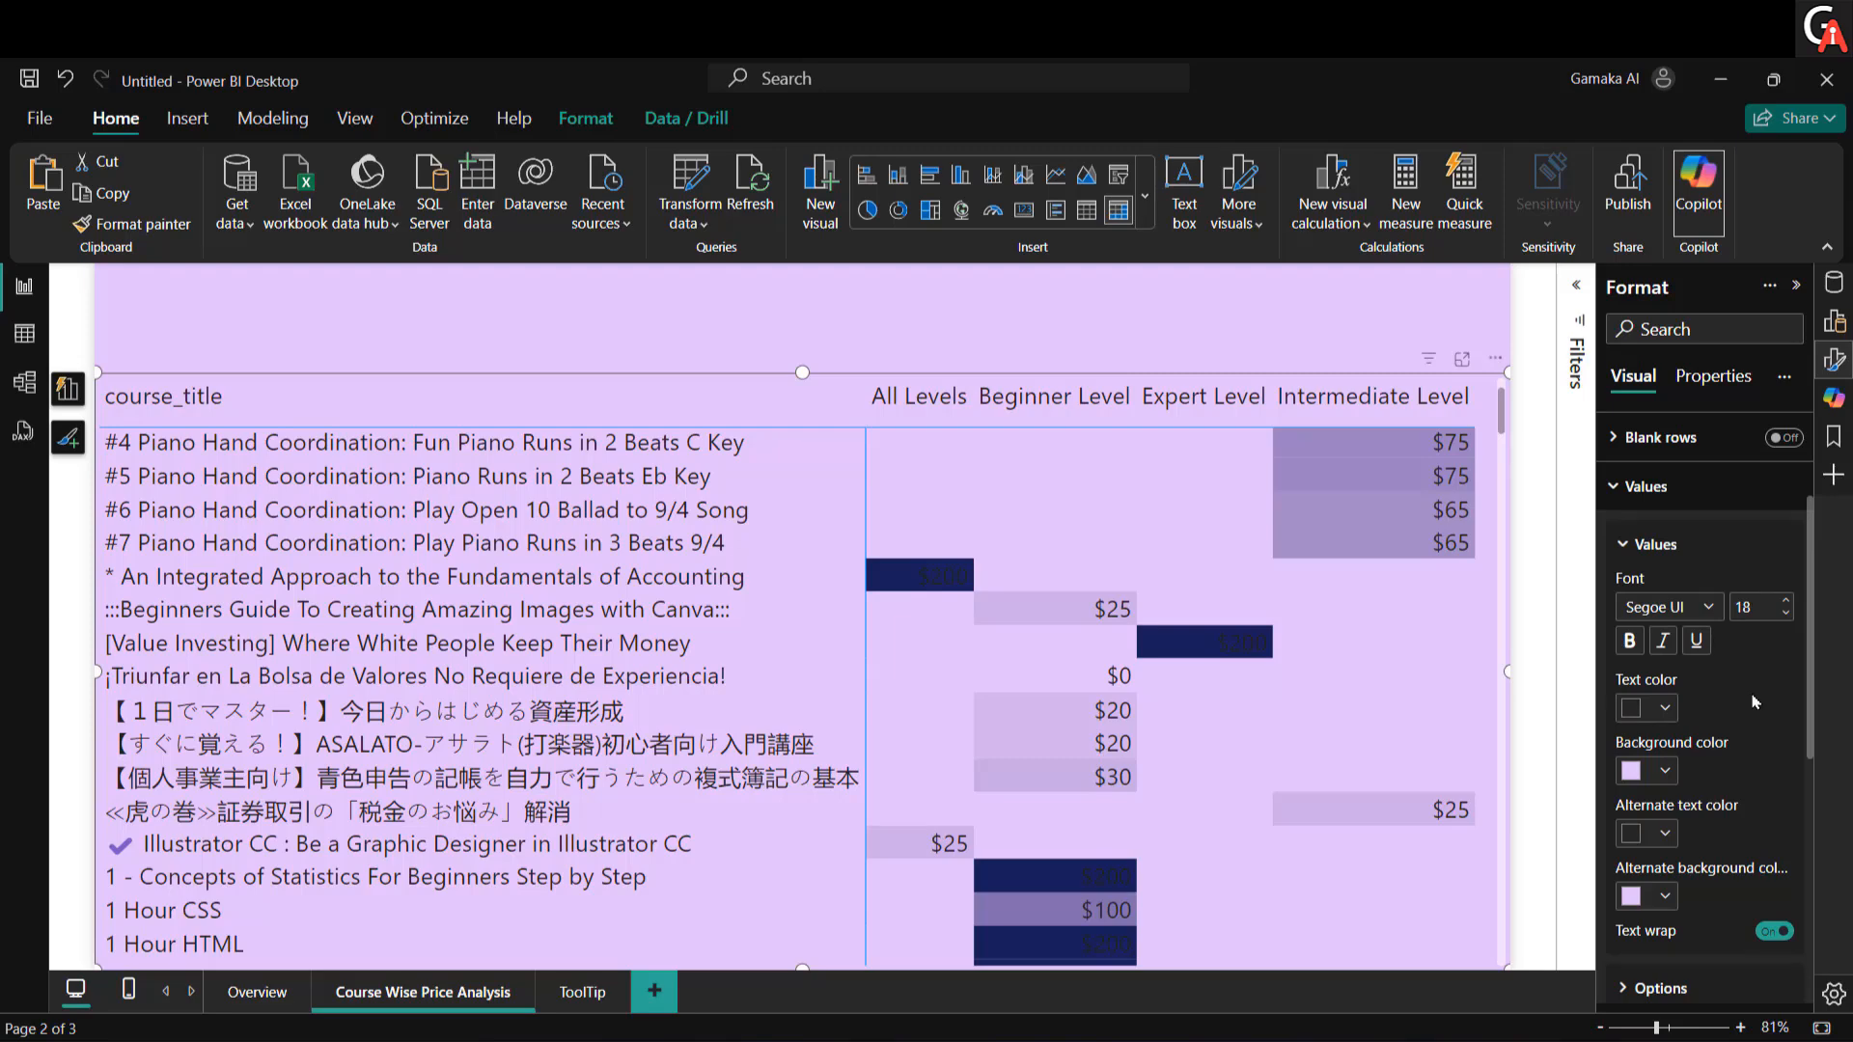
click(1666, 710)
click(1593, 603)
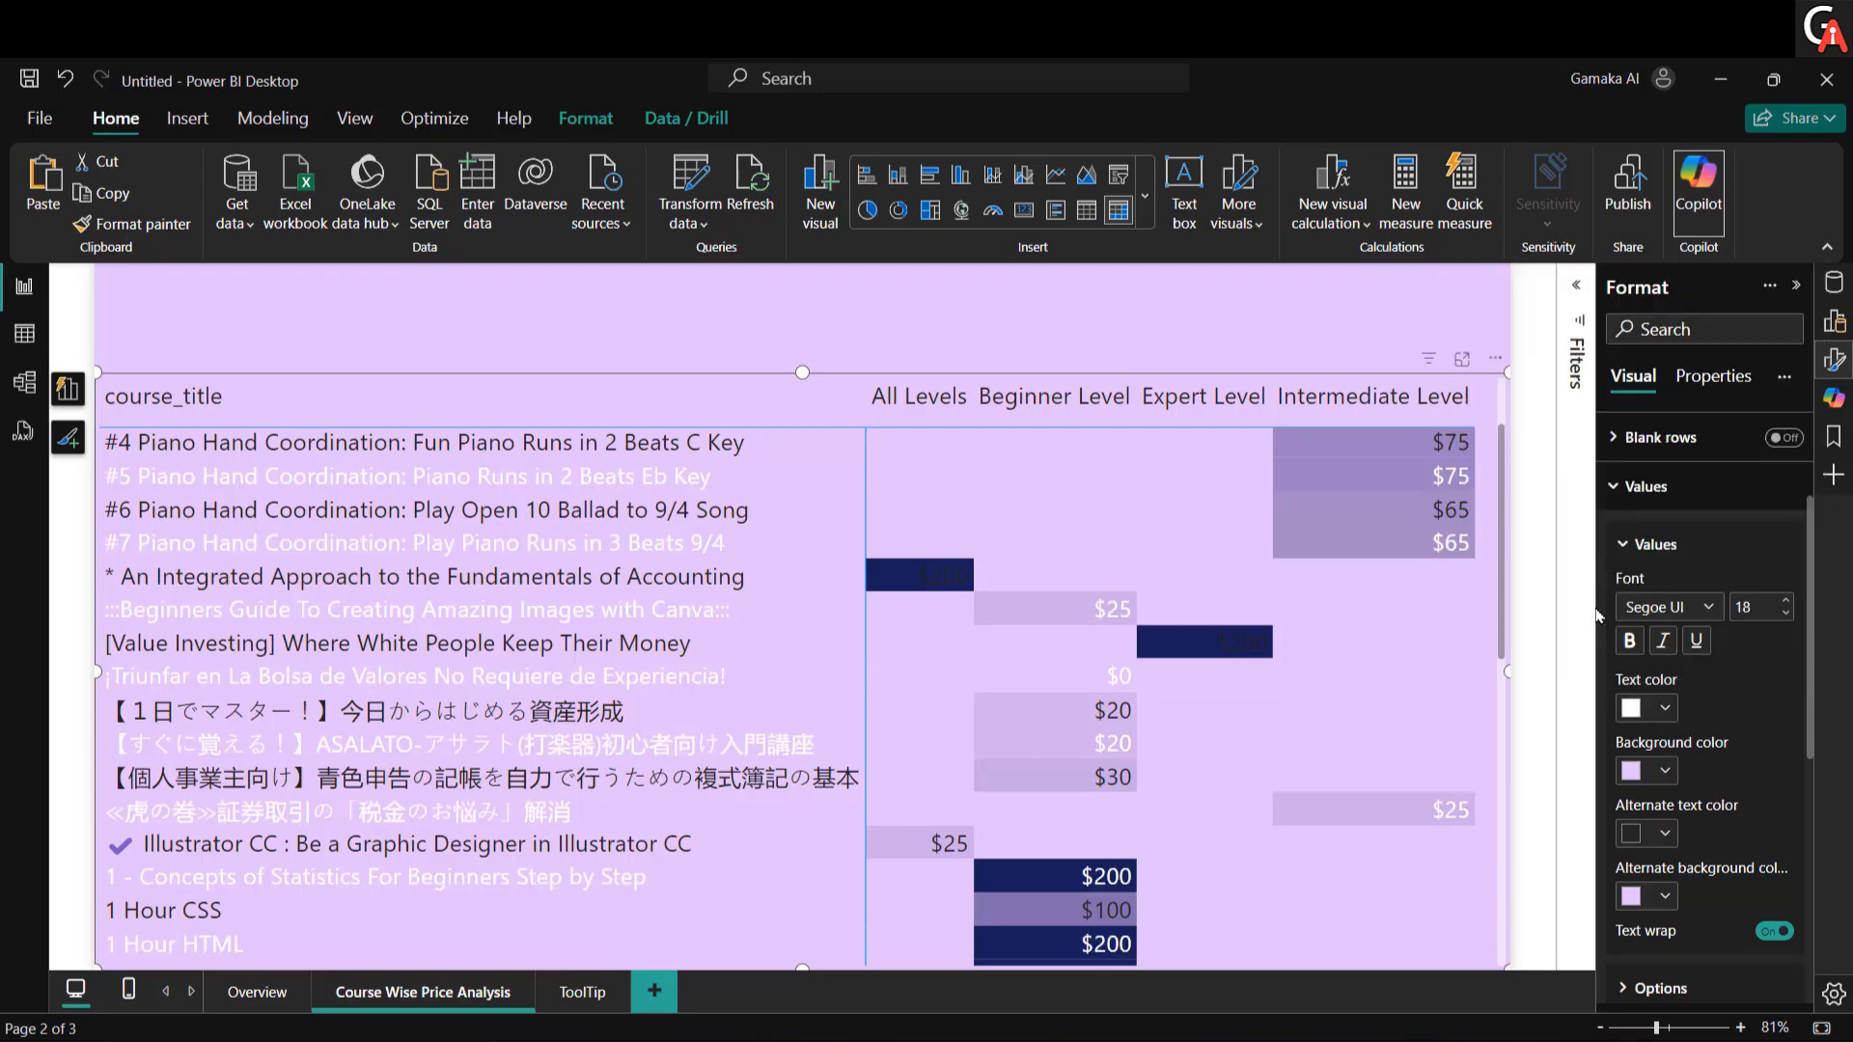
click(1674, 769)
click(1499, 676)
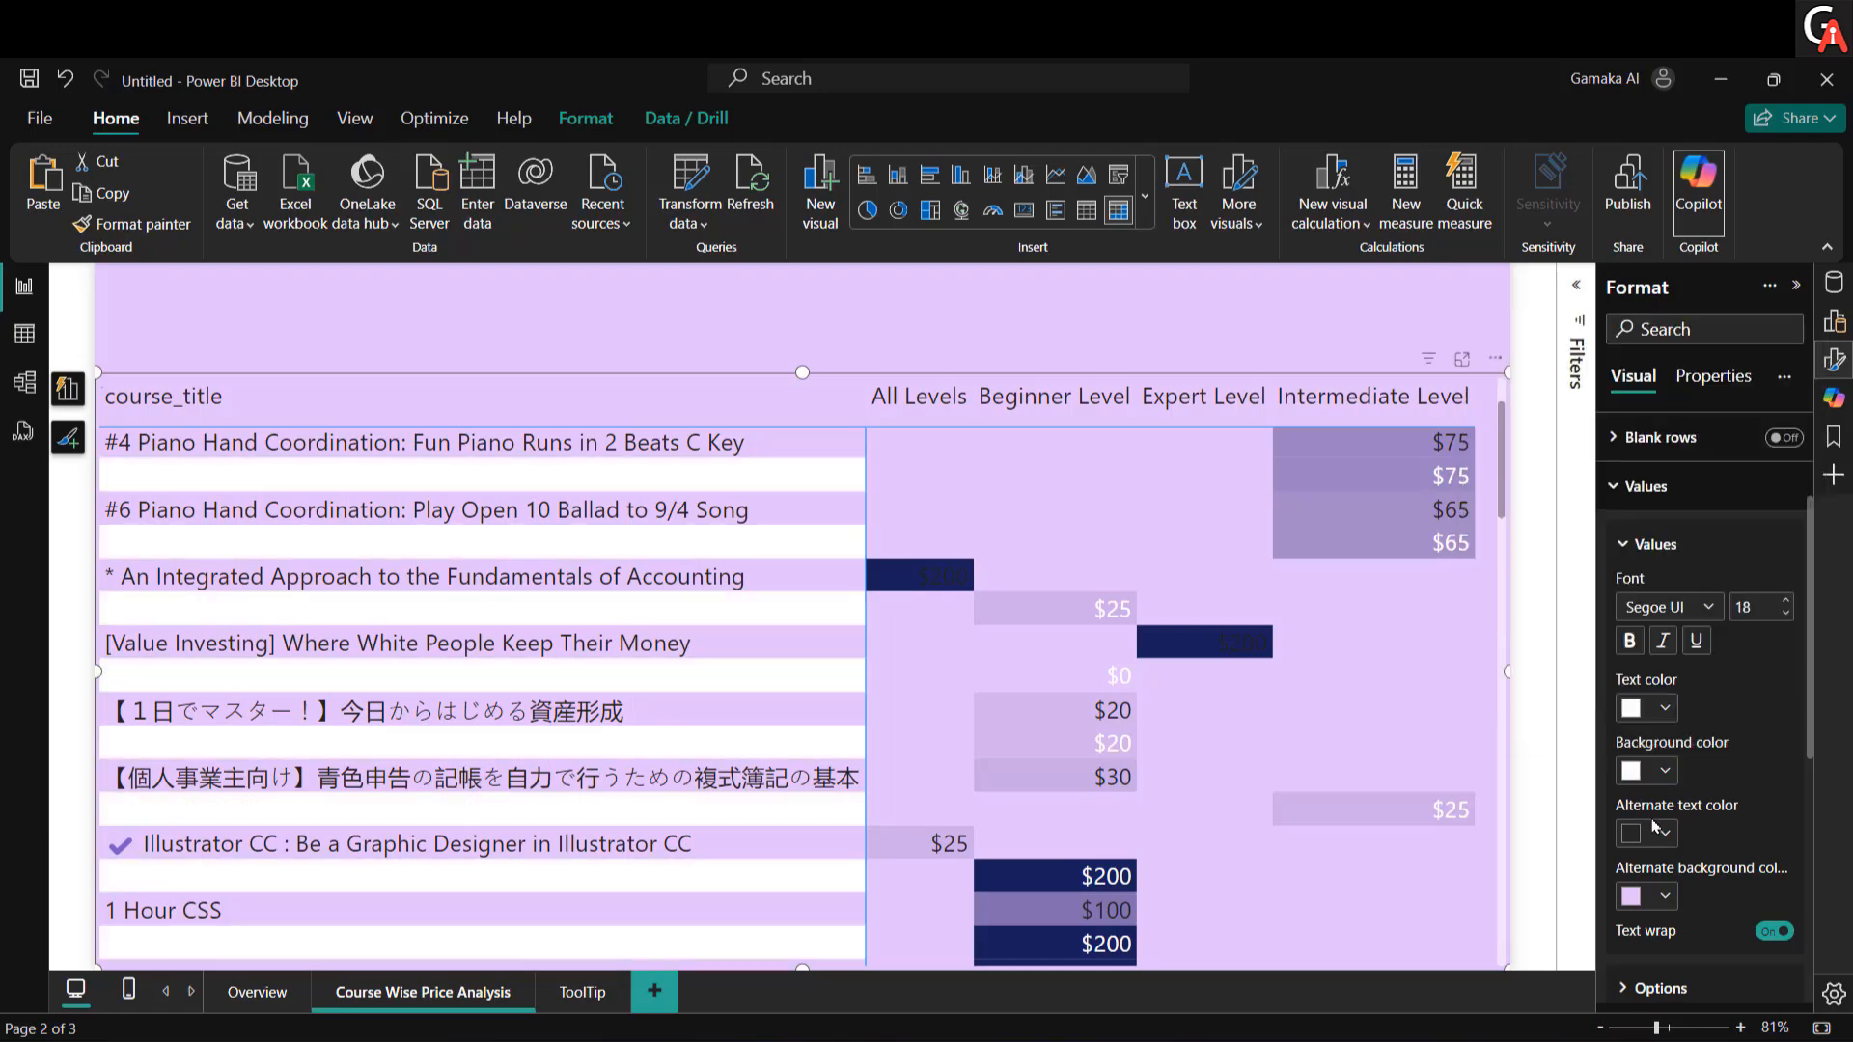
click(1658, 831)
click(1490, 739)
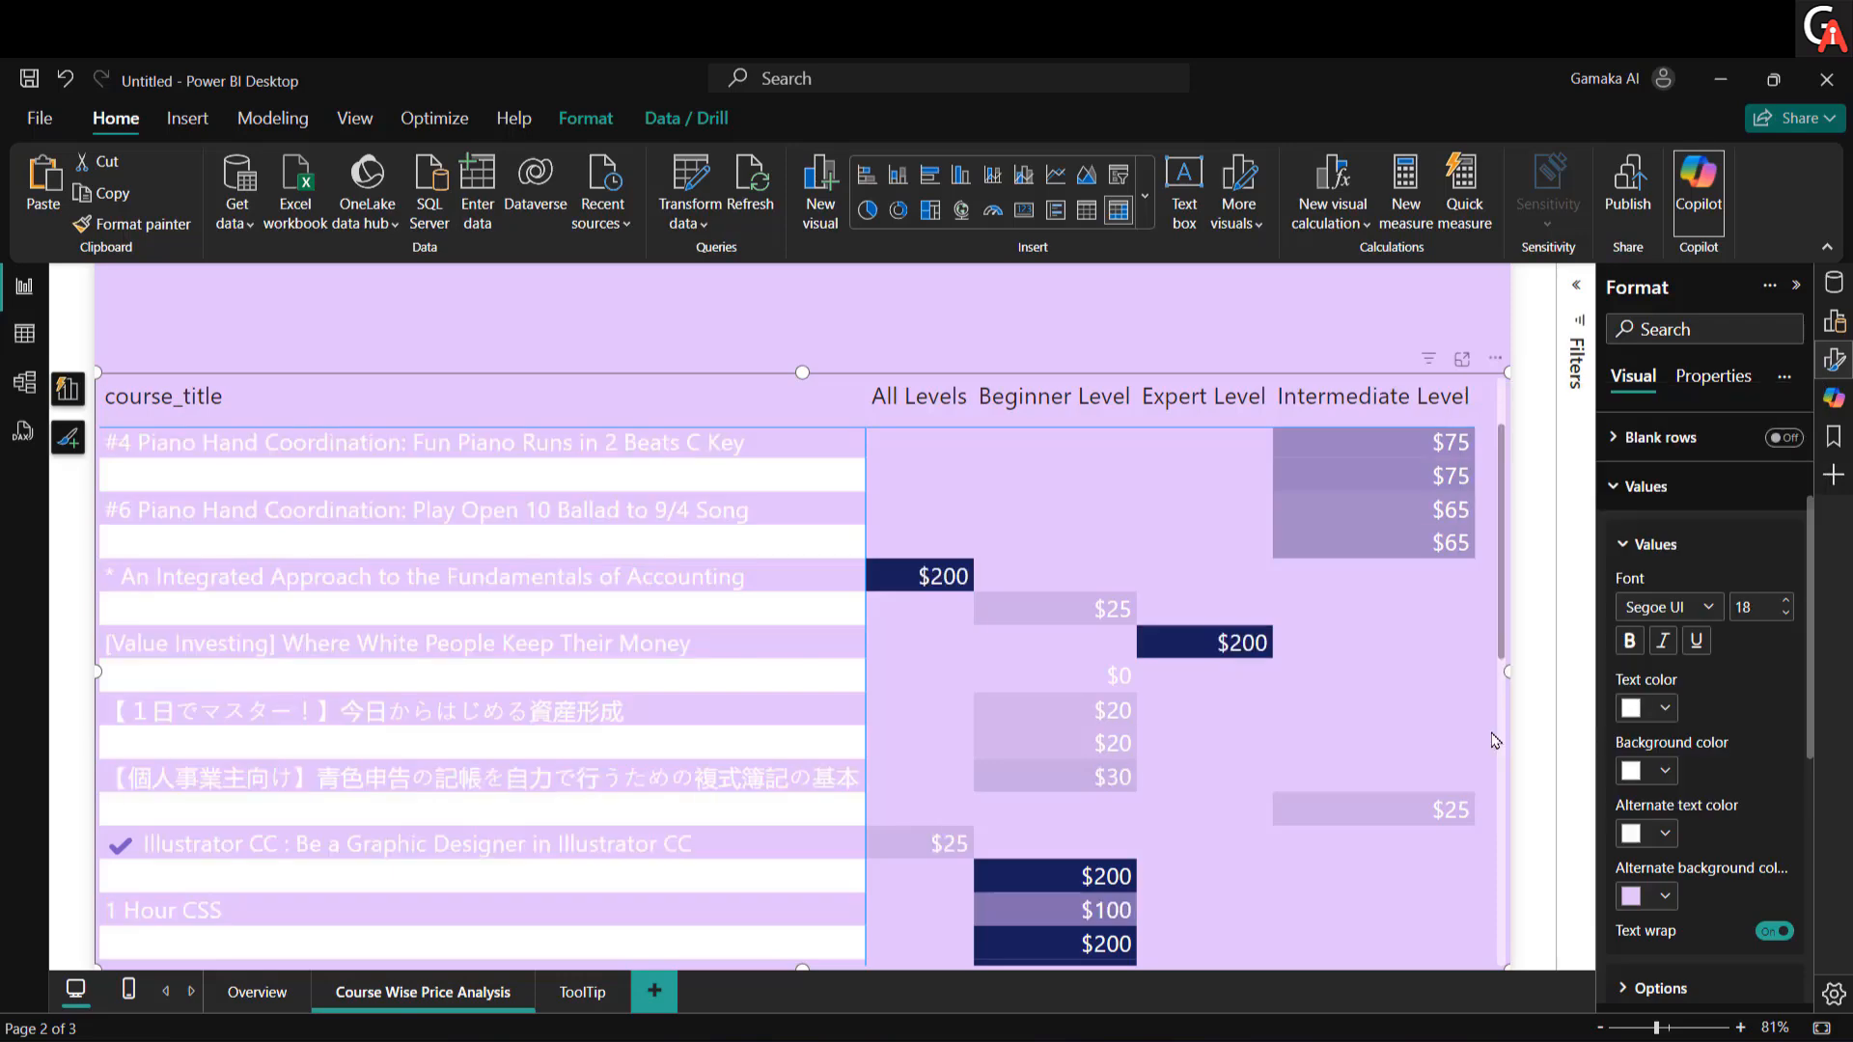
Step: Return the matrix values' background color to light lavender #E4C3FB and keep white as the alternate text color
click(1669, 777)
click(1523, 668)
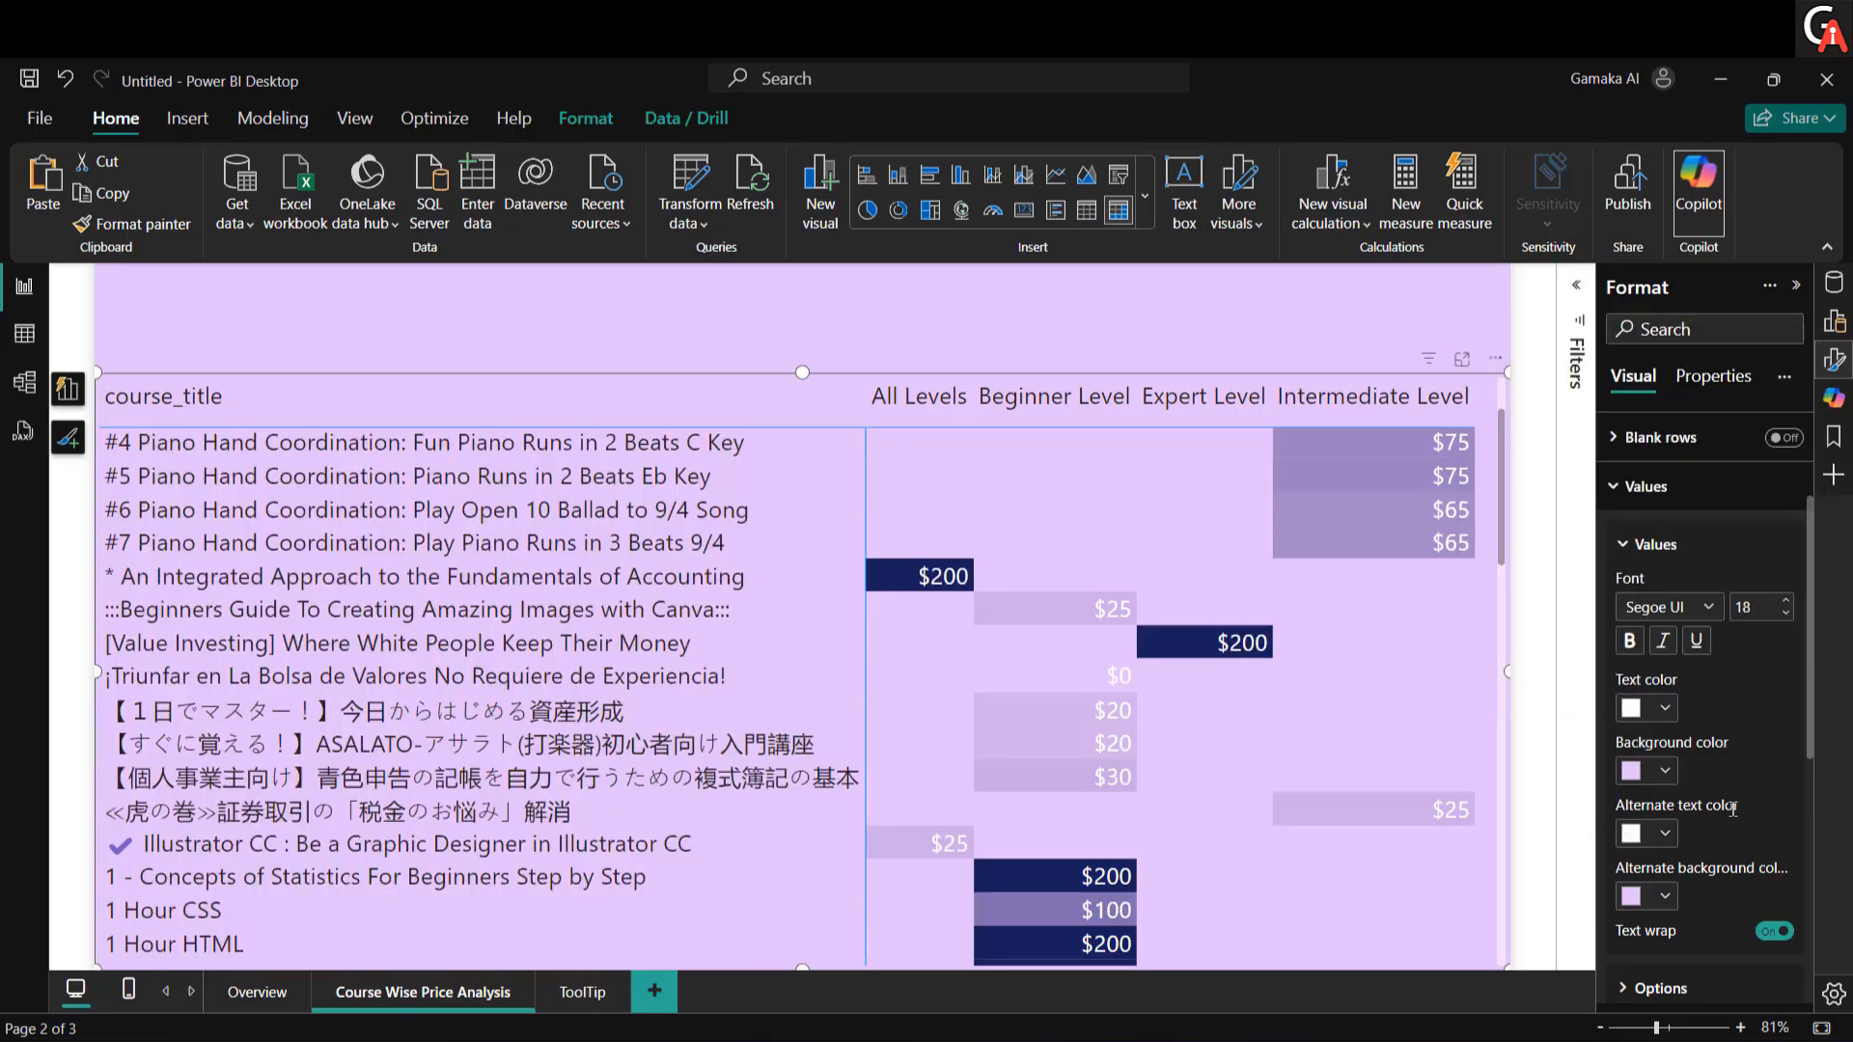
click(1668, 836)
click(1529, 737)
Step: Examine the price shading and the readability of the white values across the matrix's course rows
scroll(1710, 739, down, 3)
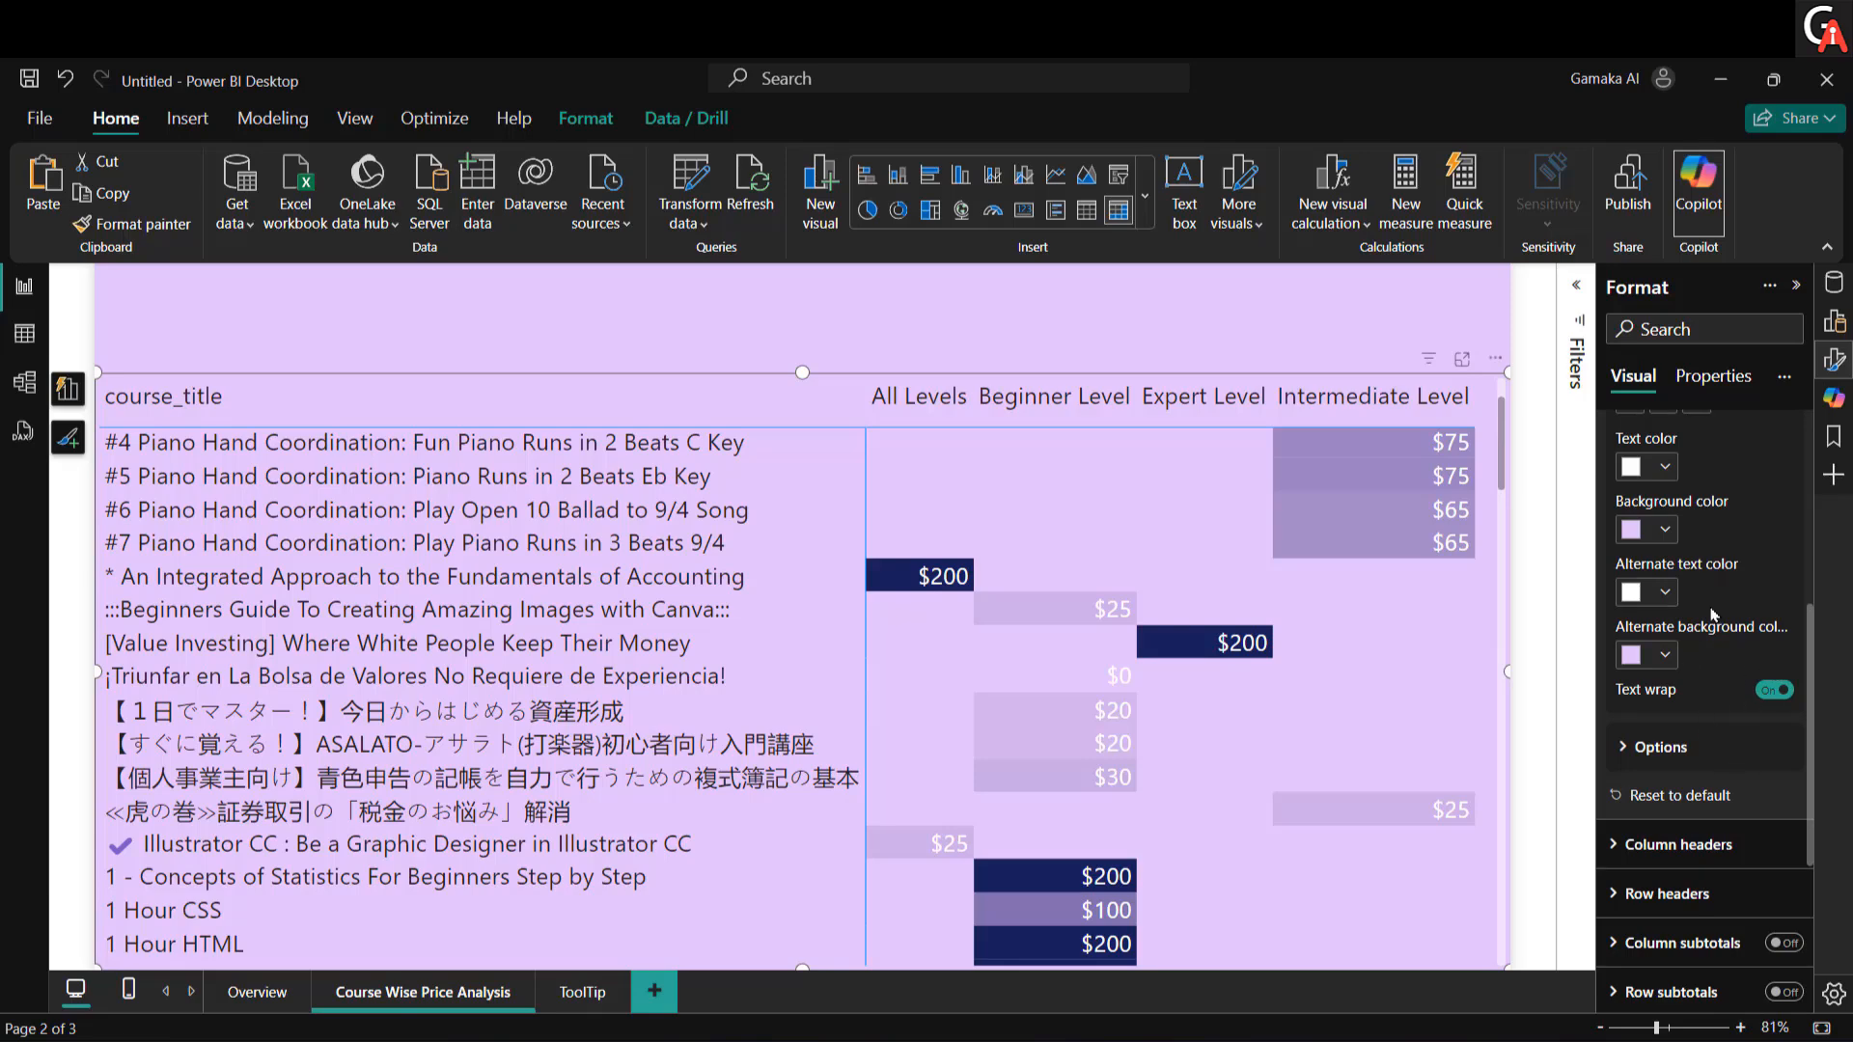
scroll(1700, 648, up, 3)
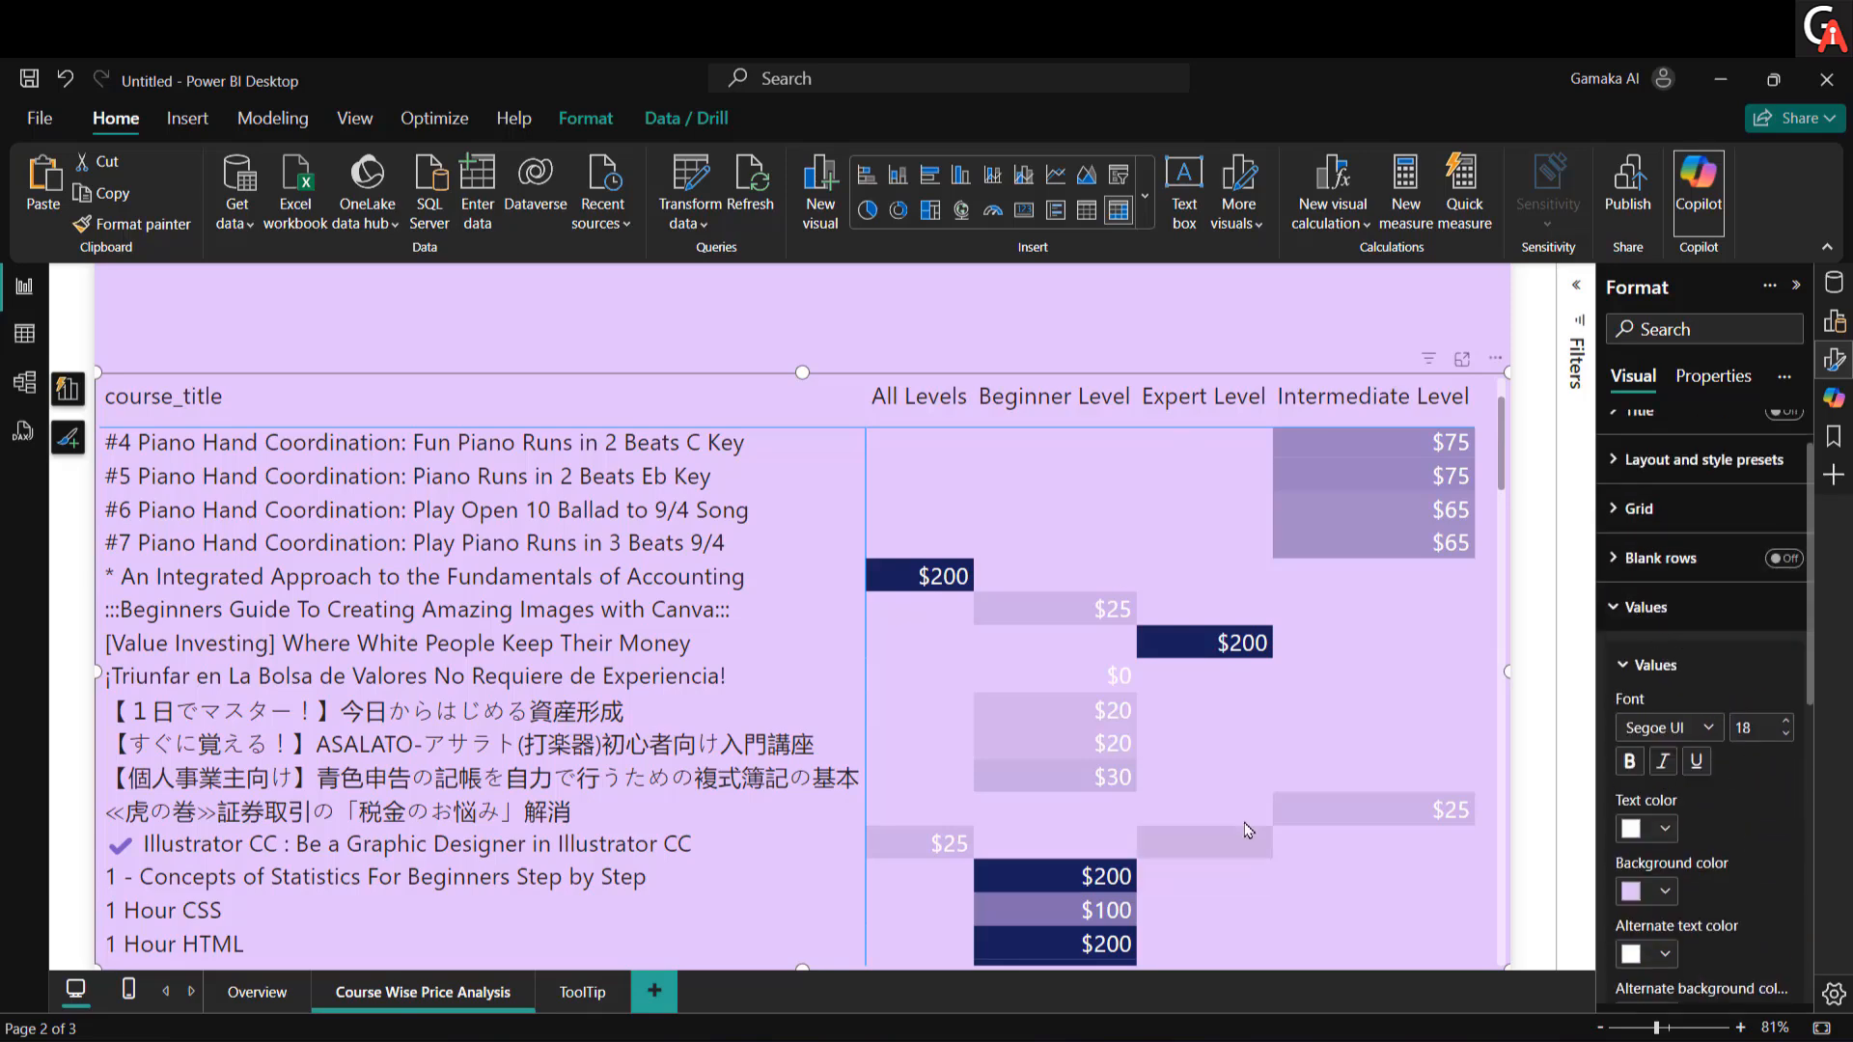
scroll(1264, 789, down, 5)
scroll(1264, 789, down, 5)
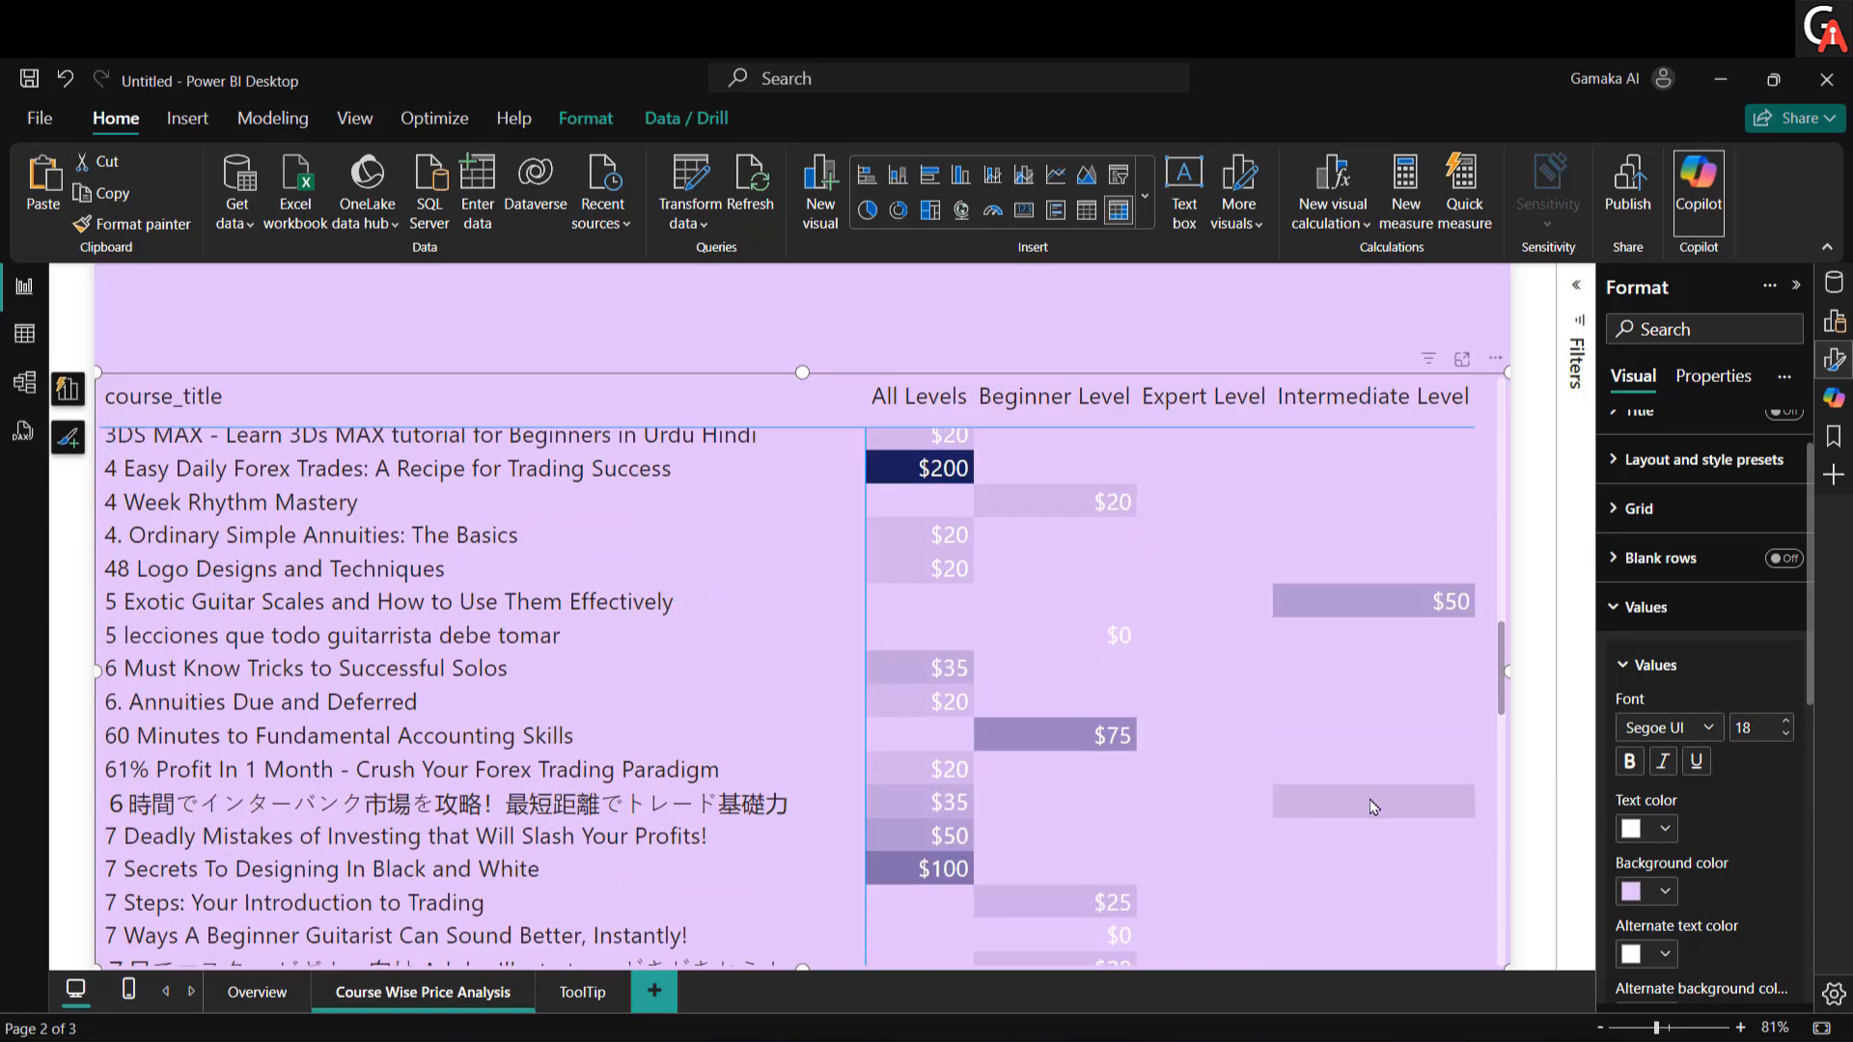
scroll(1283, 869, down, 5)
scroll(1360, 821, down, 15)
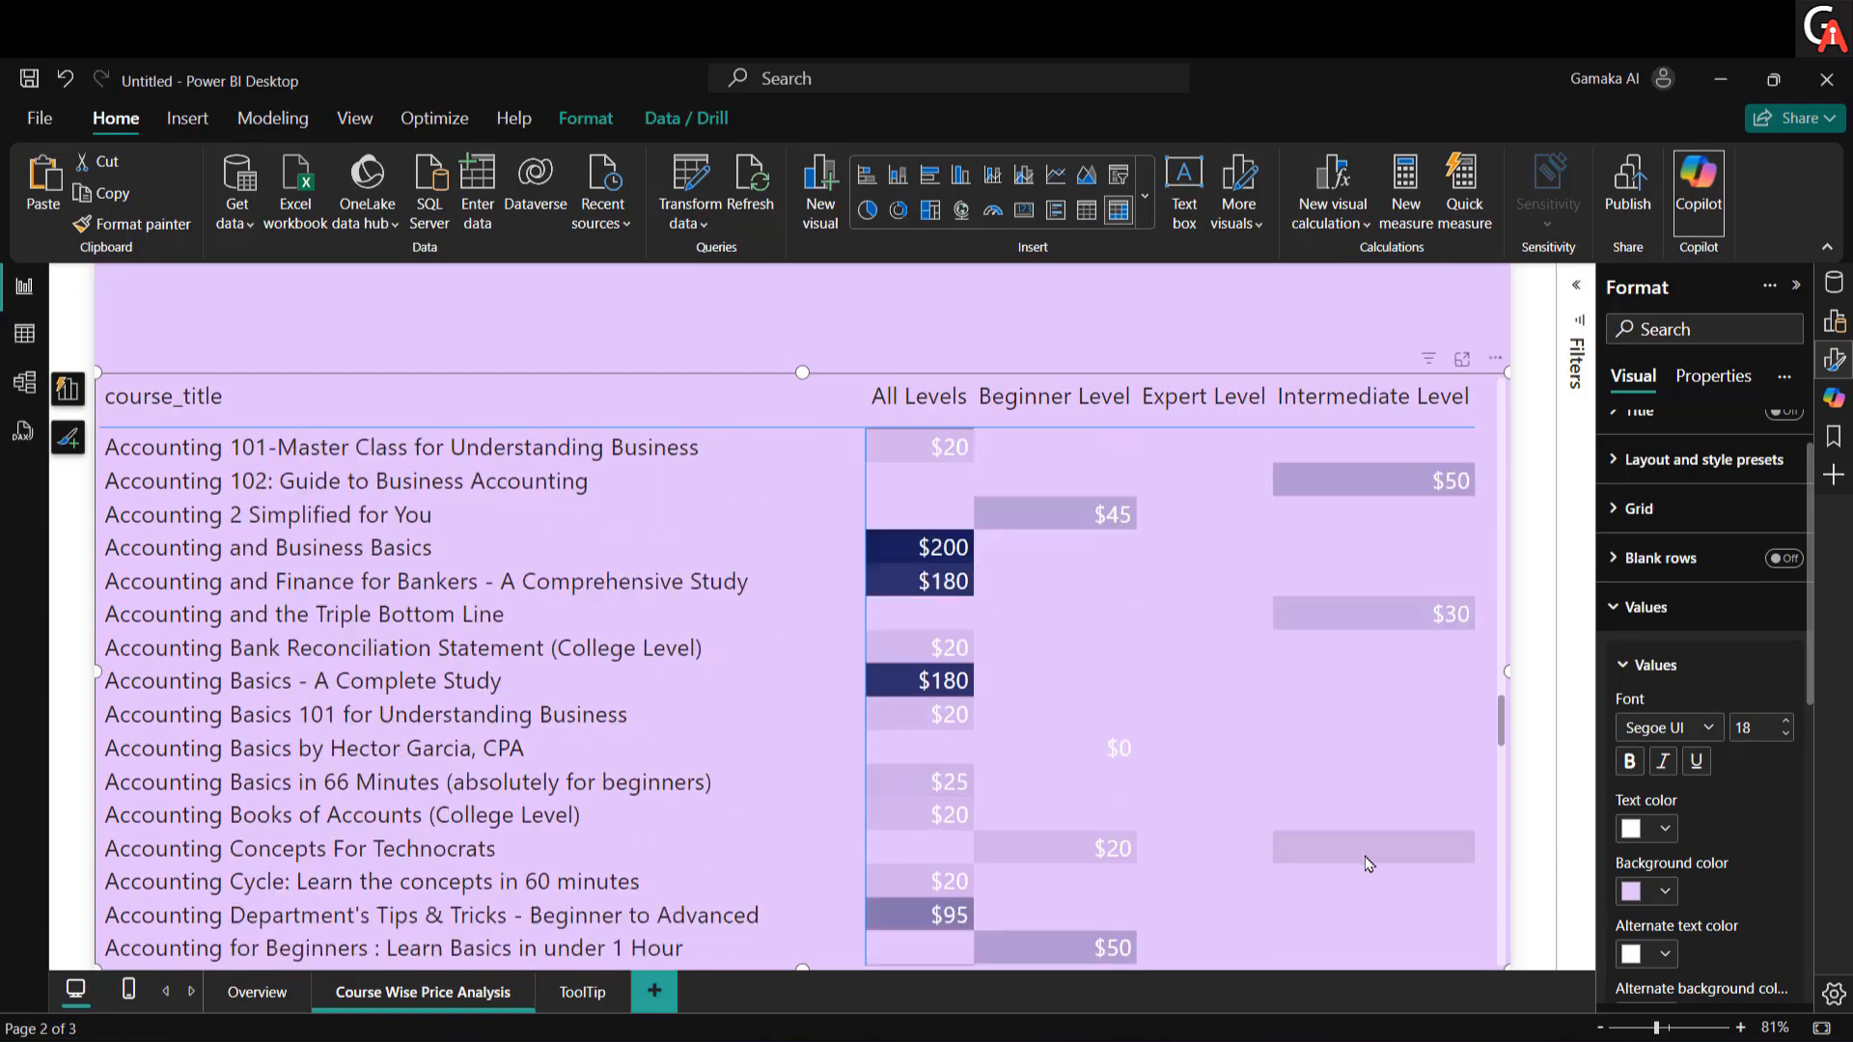
scroll(1364, 855, down, 5)
scroll(1365, 855, up, 12)
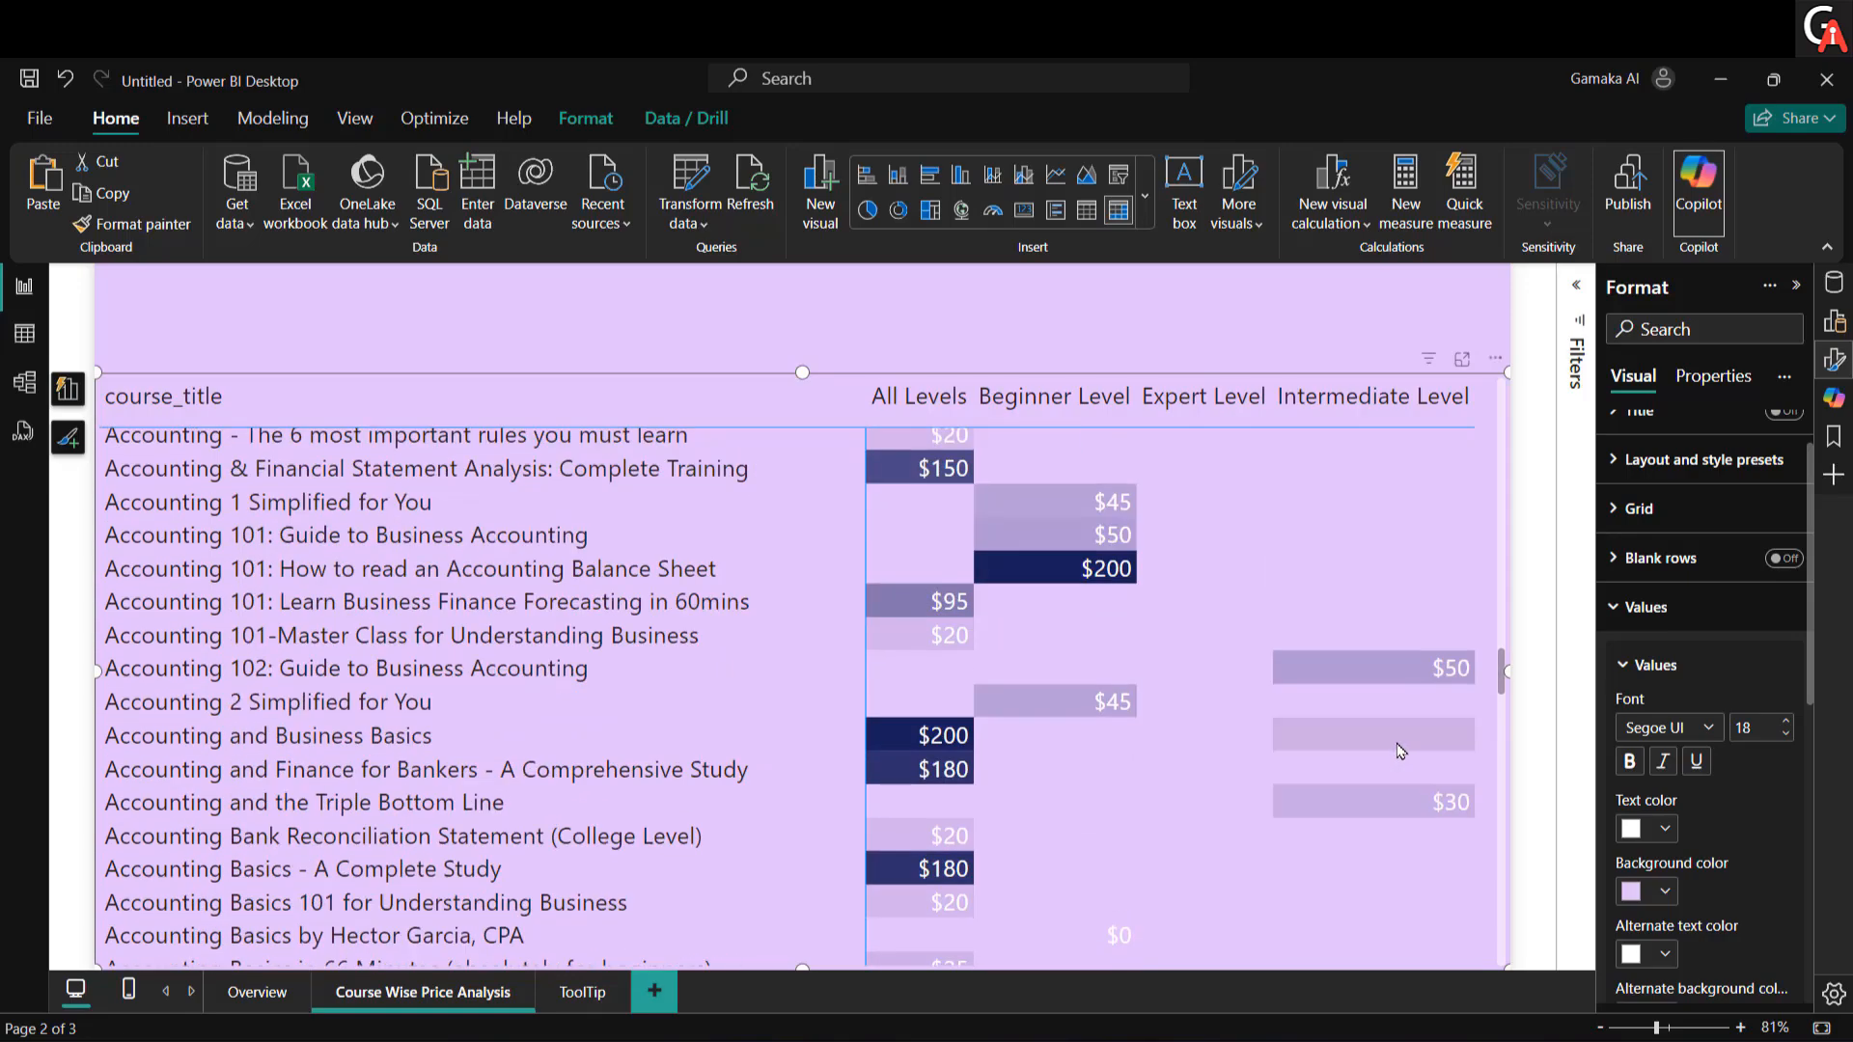
scroll(1282, 550, up, 15)
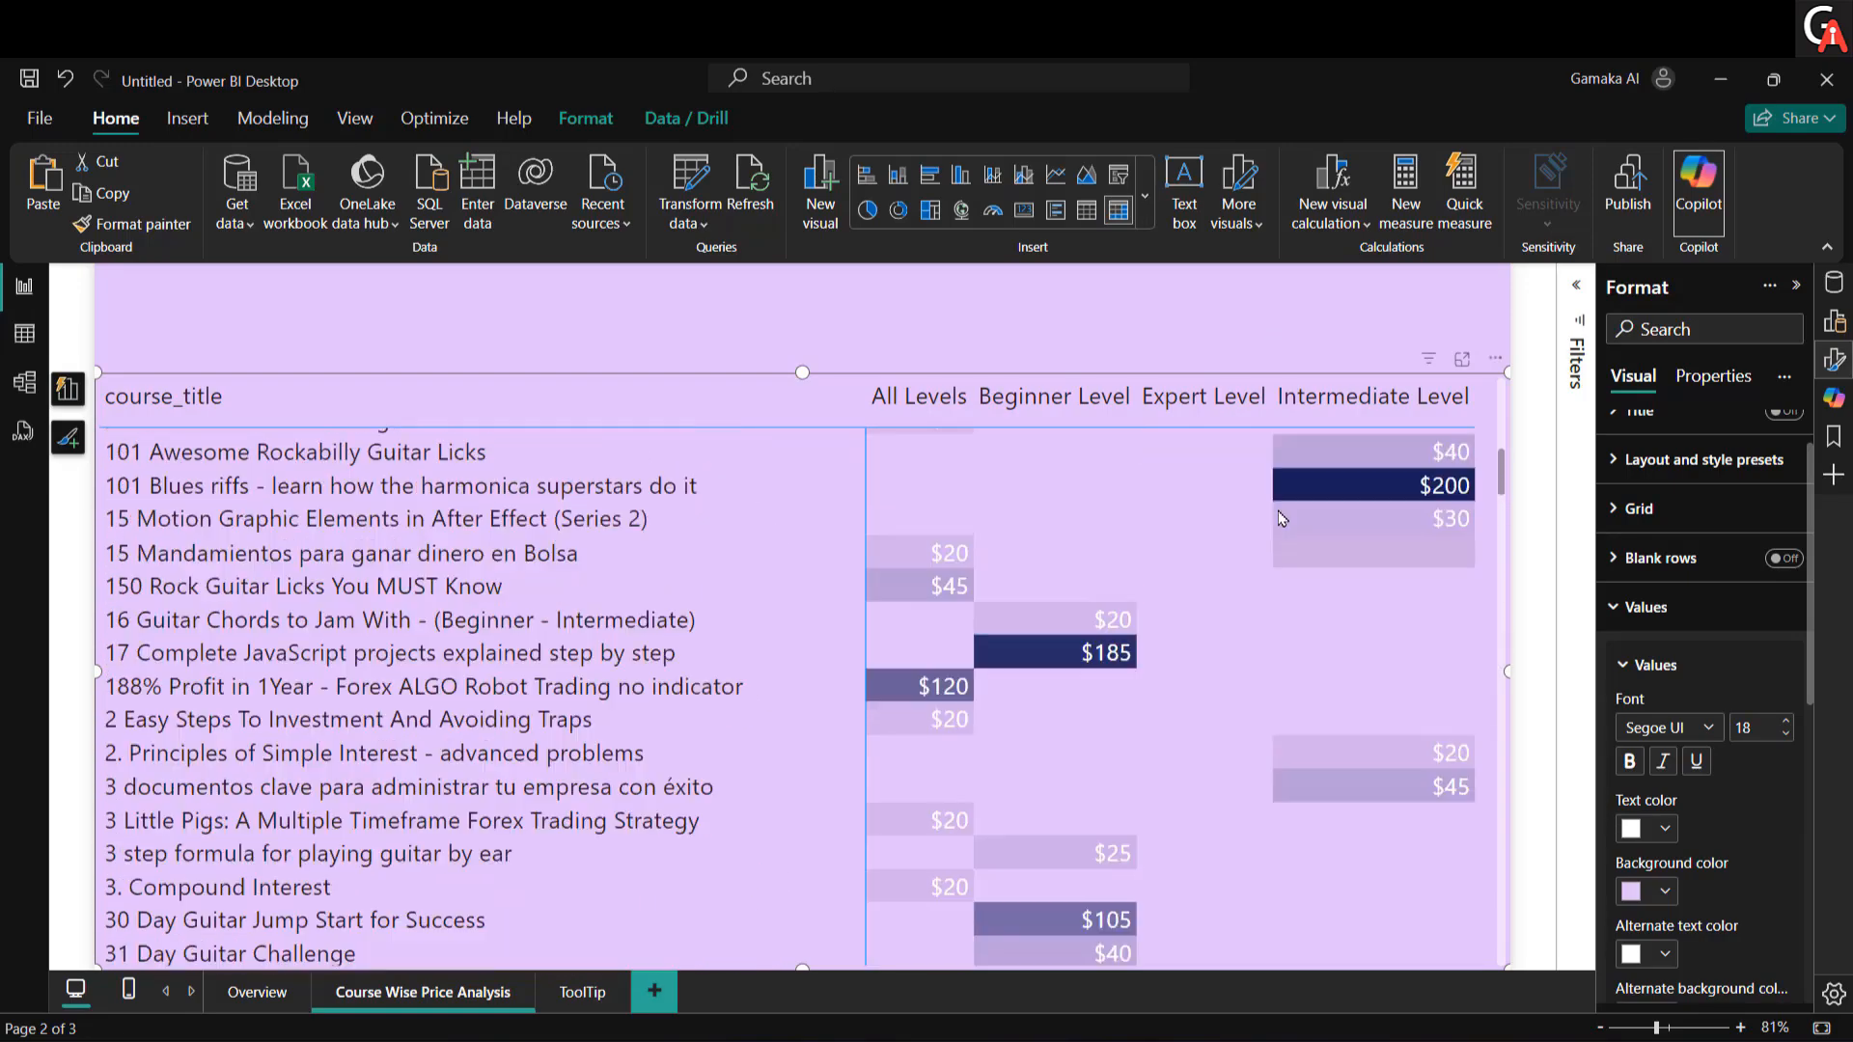
Step: Make the Course Wise Price Analysis page a Drillthrough page that drills through from the level and subject fields
click(1258, 299)
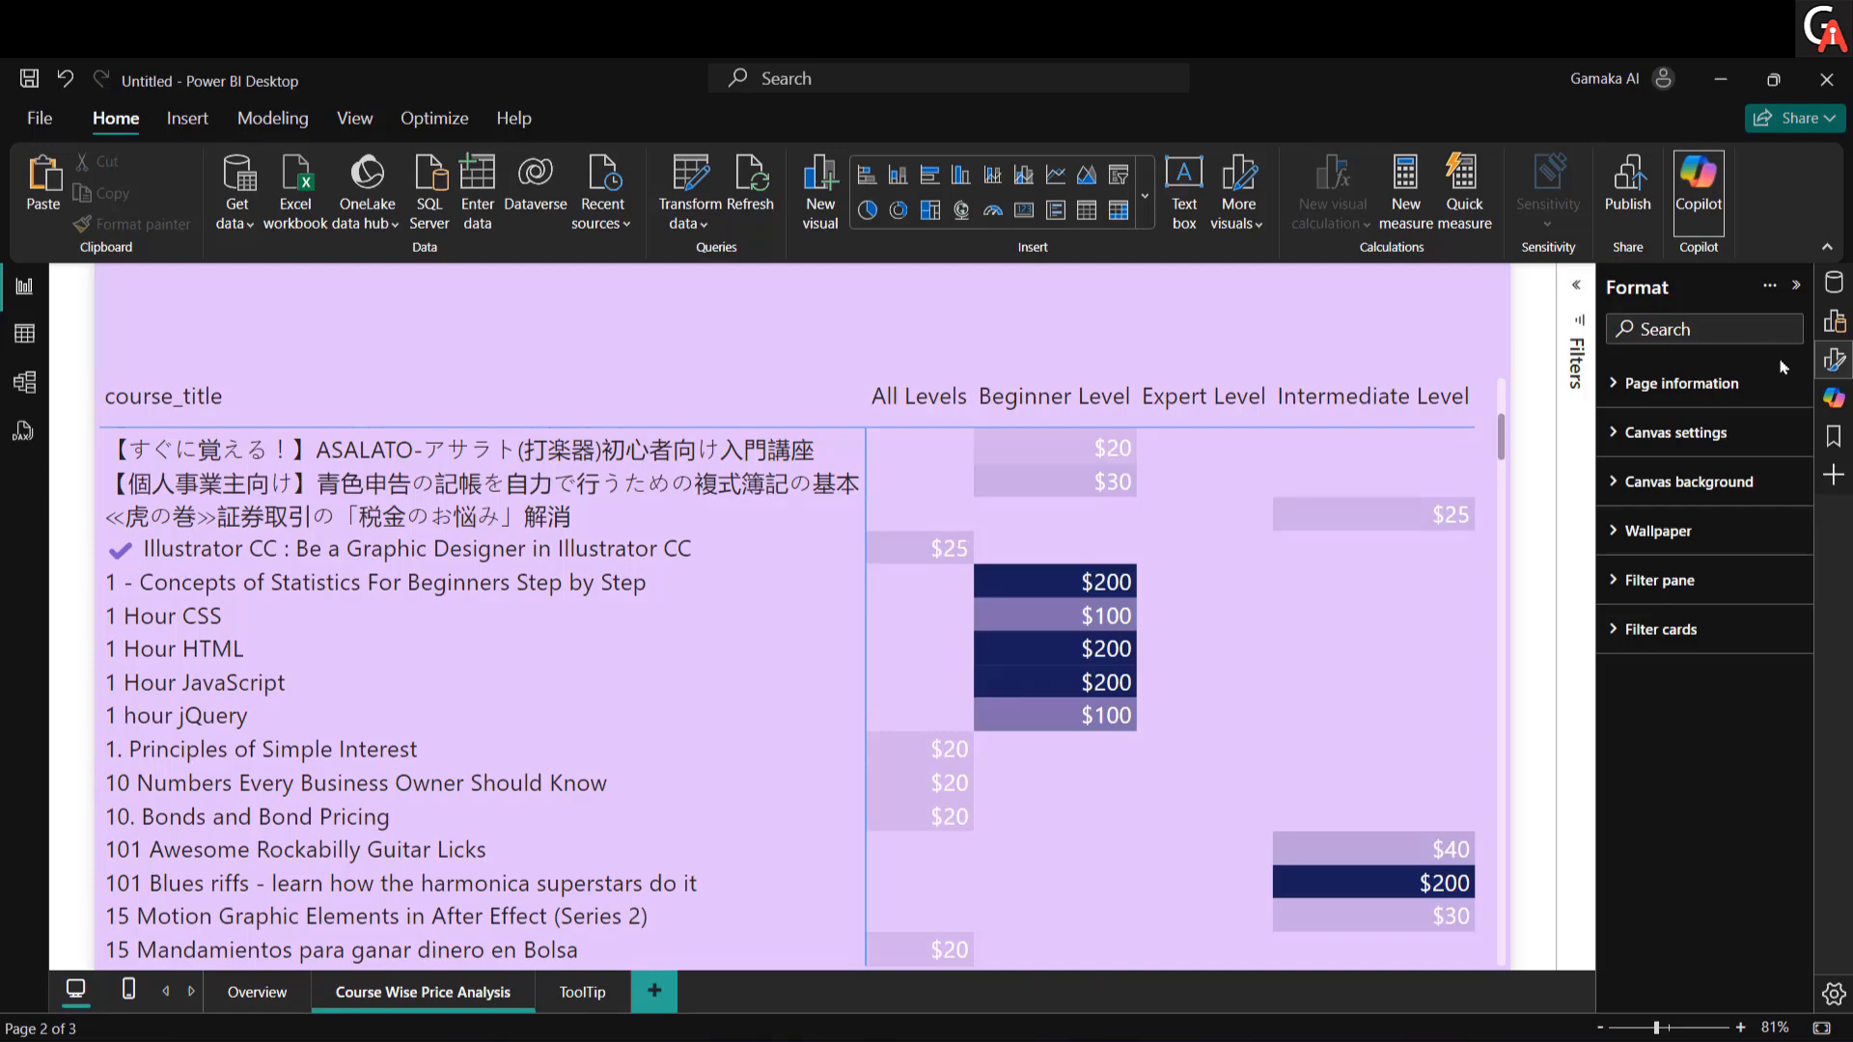
click(1689, 383)
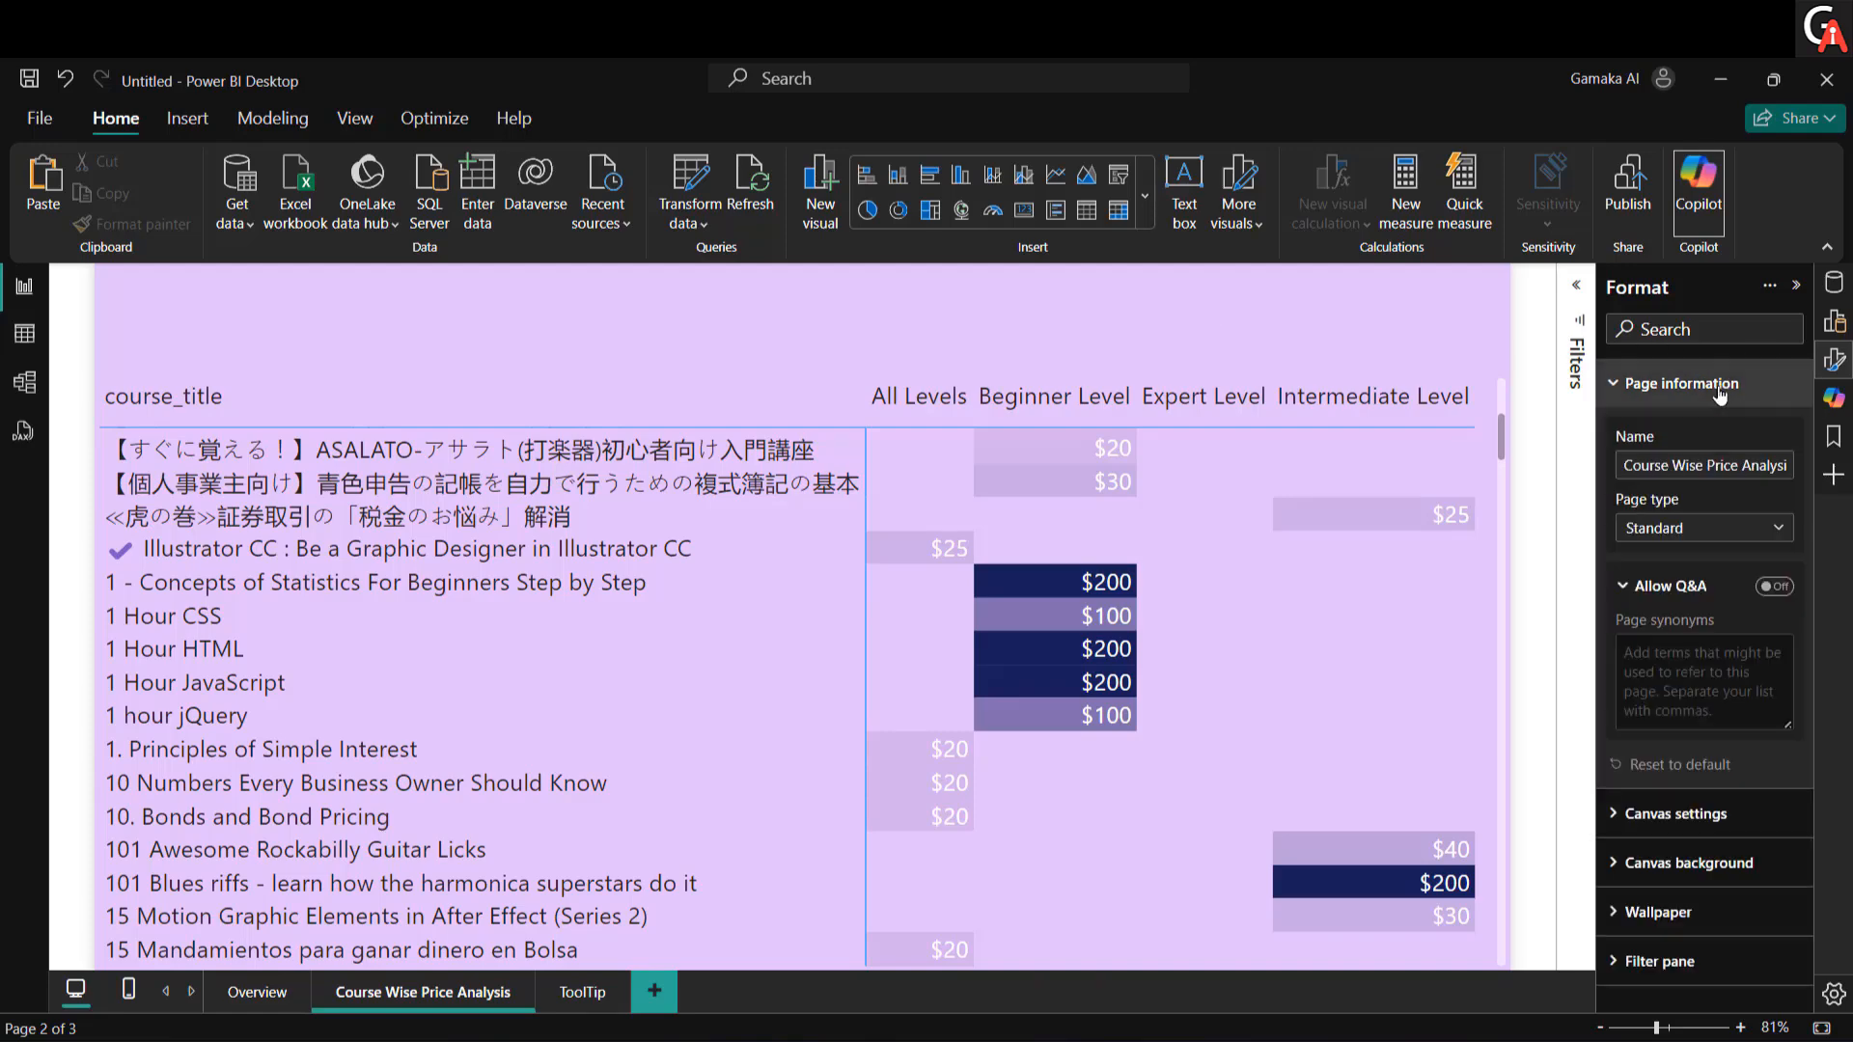
click(1686, 533)
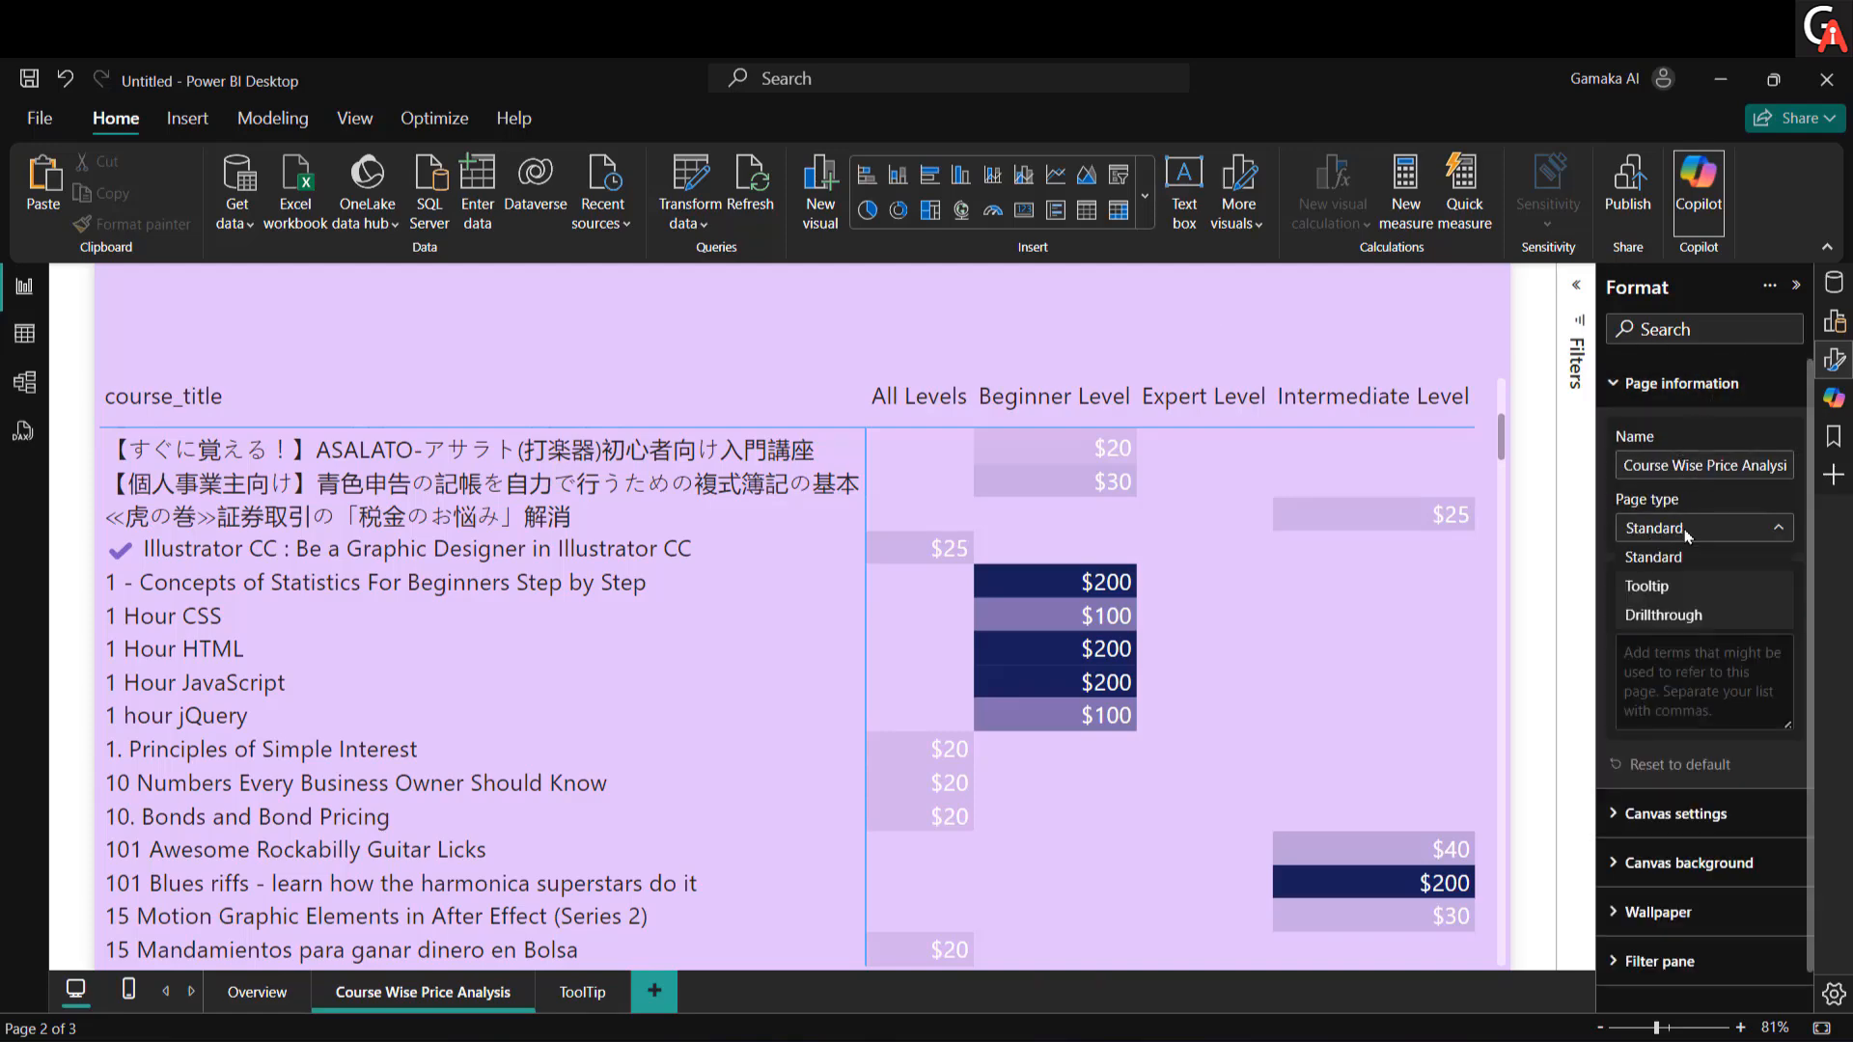
click(1679, 617)
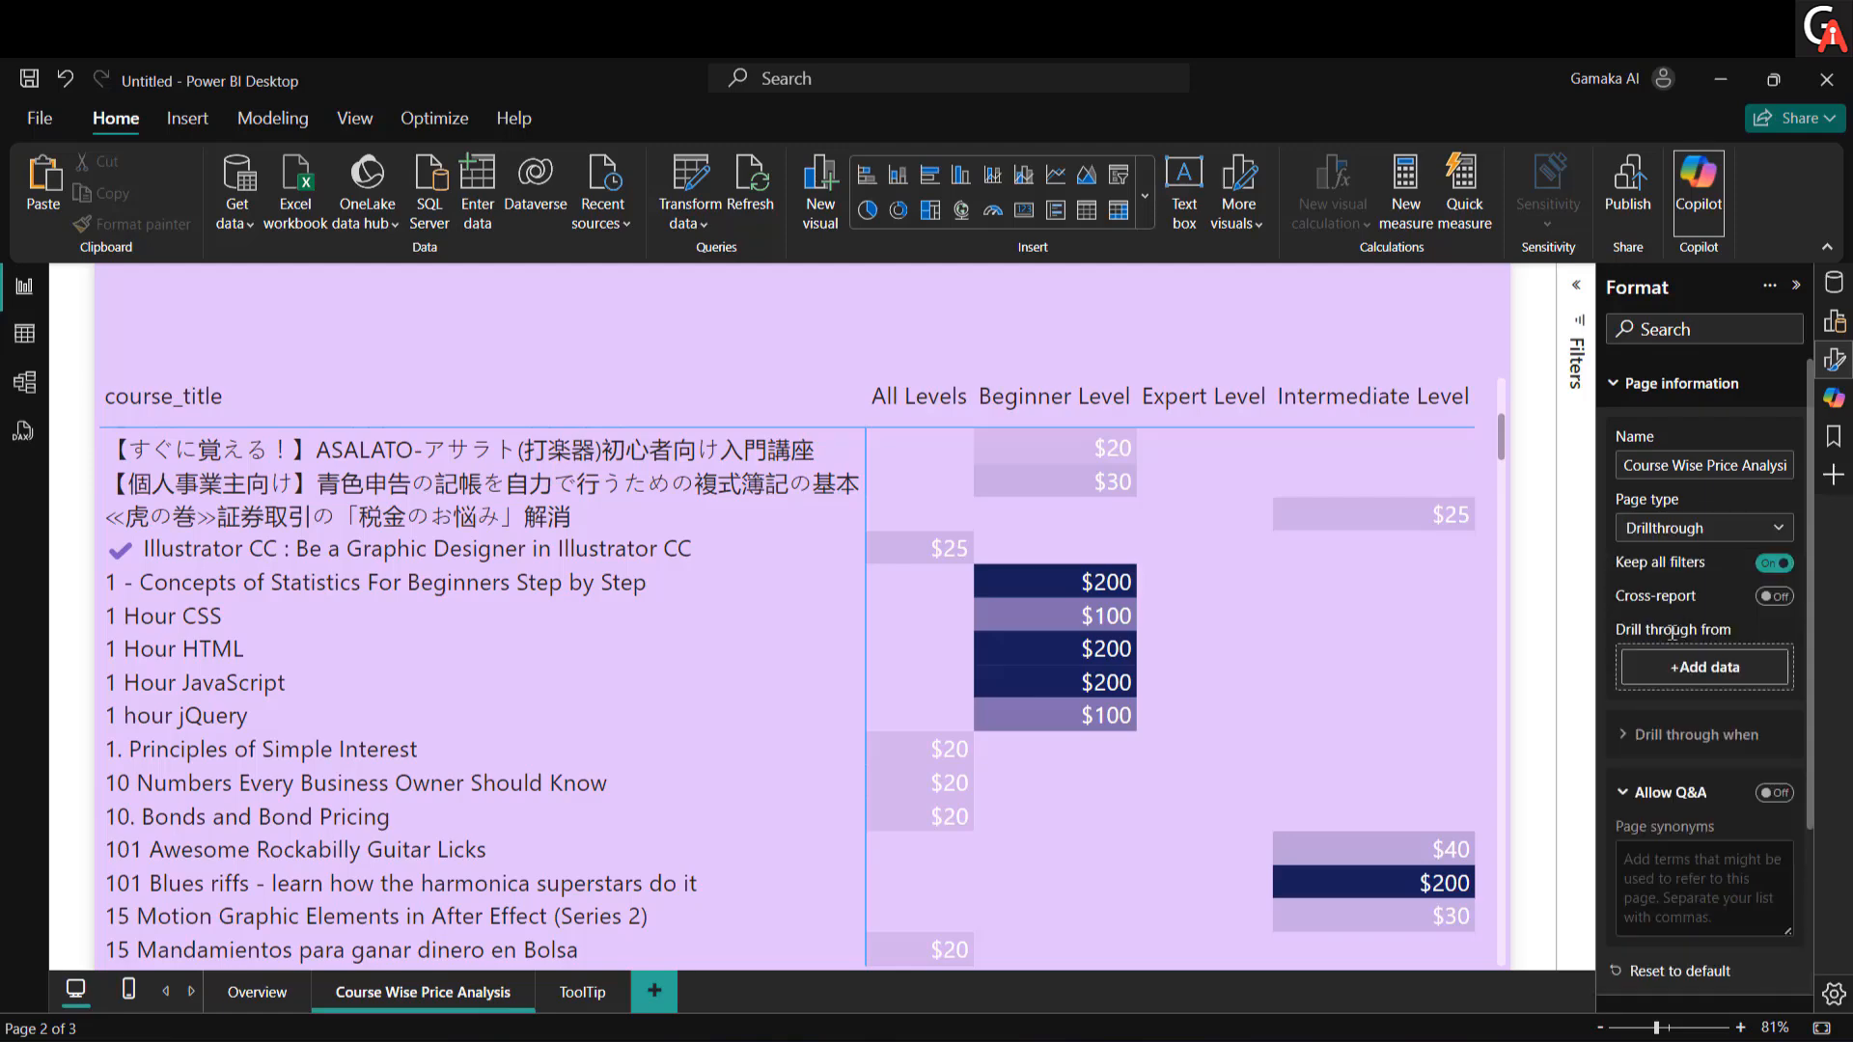
click(1708, 671)
click(1362, 501)
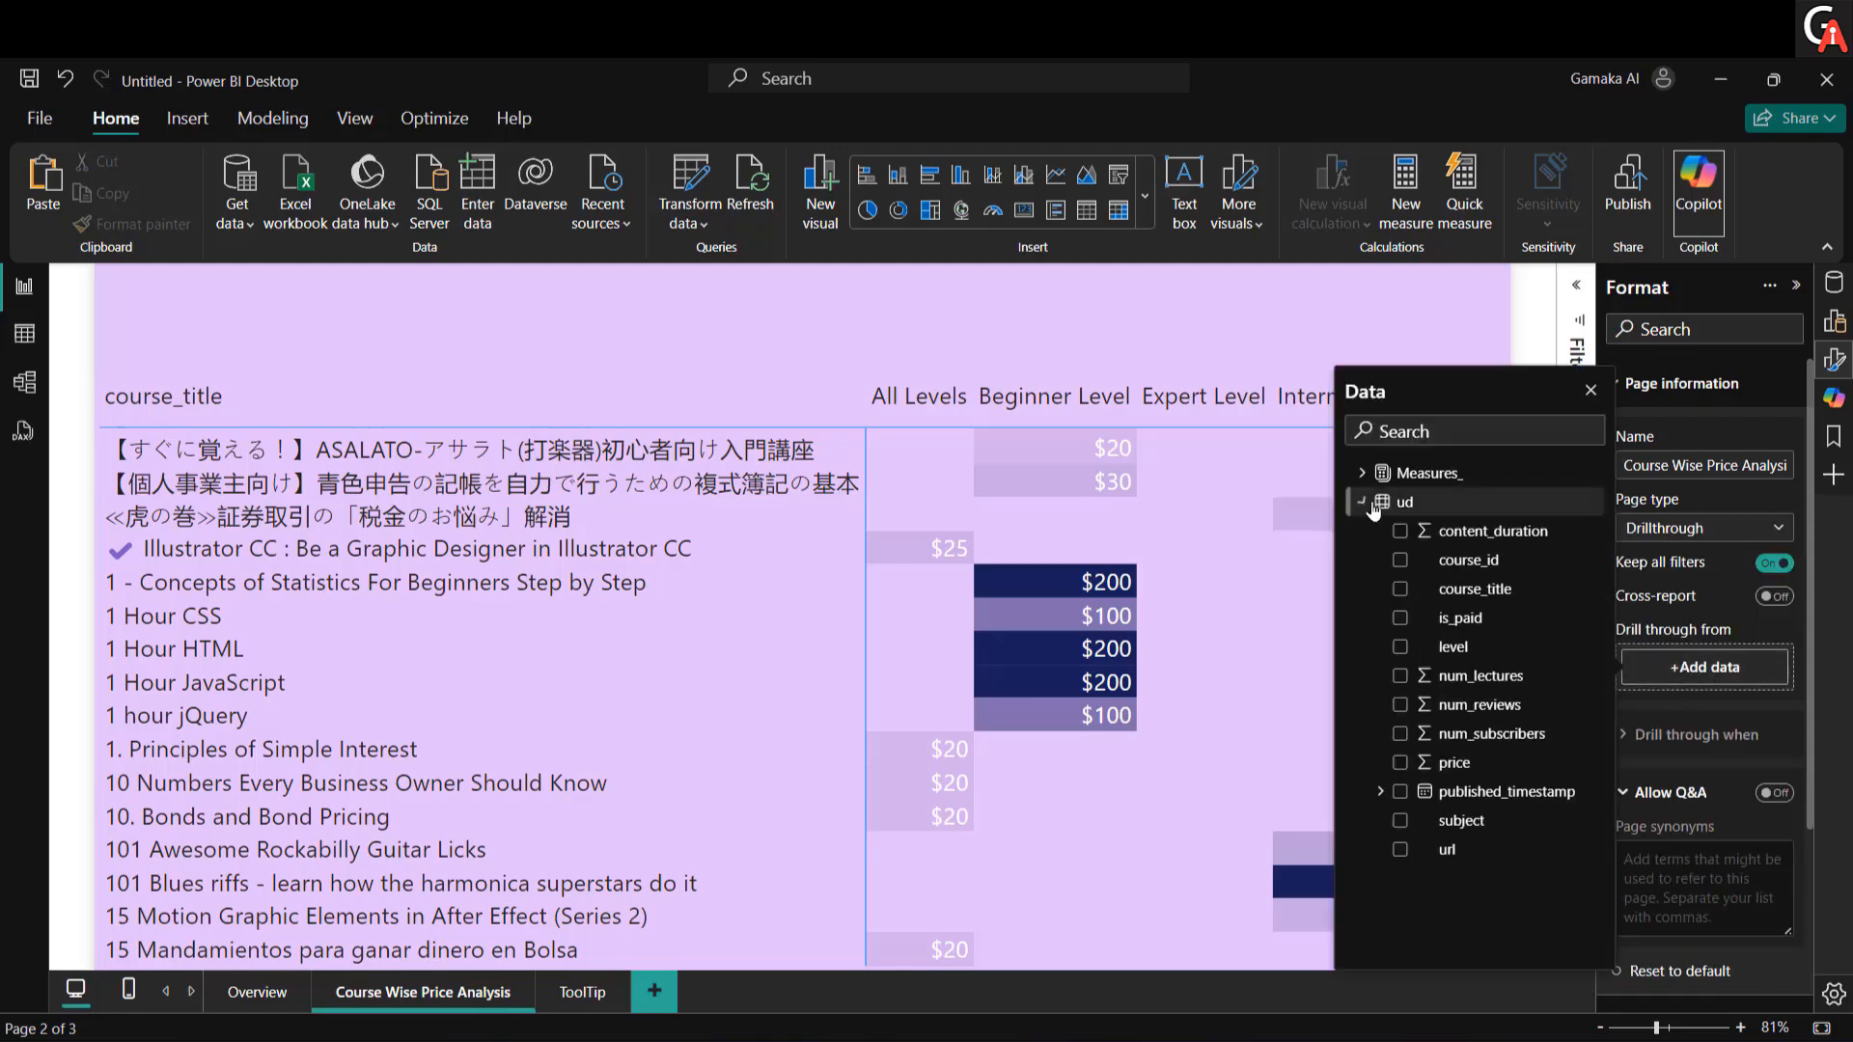
click(1400, 646)
click(1400, 821)
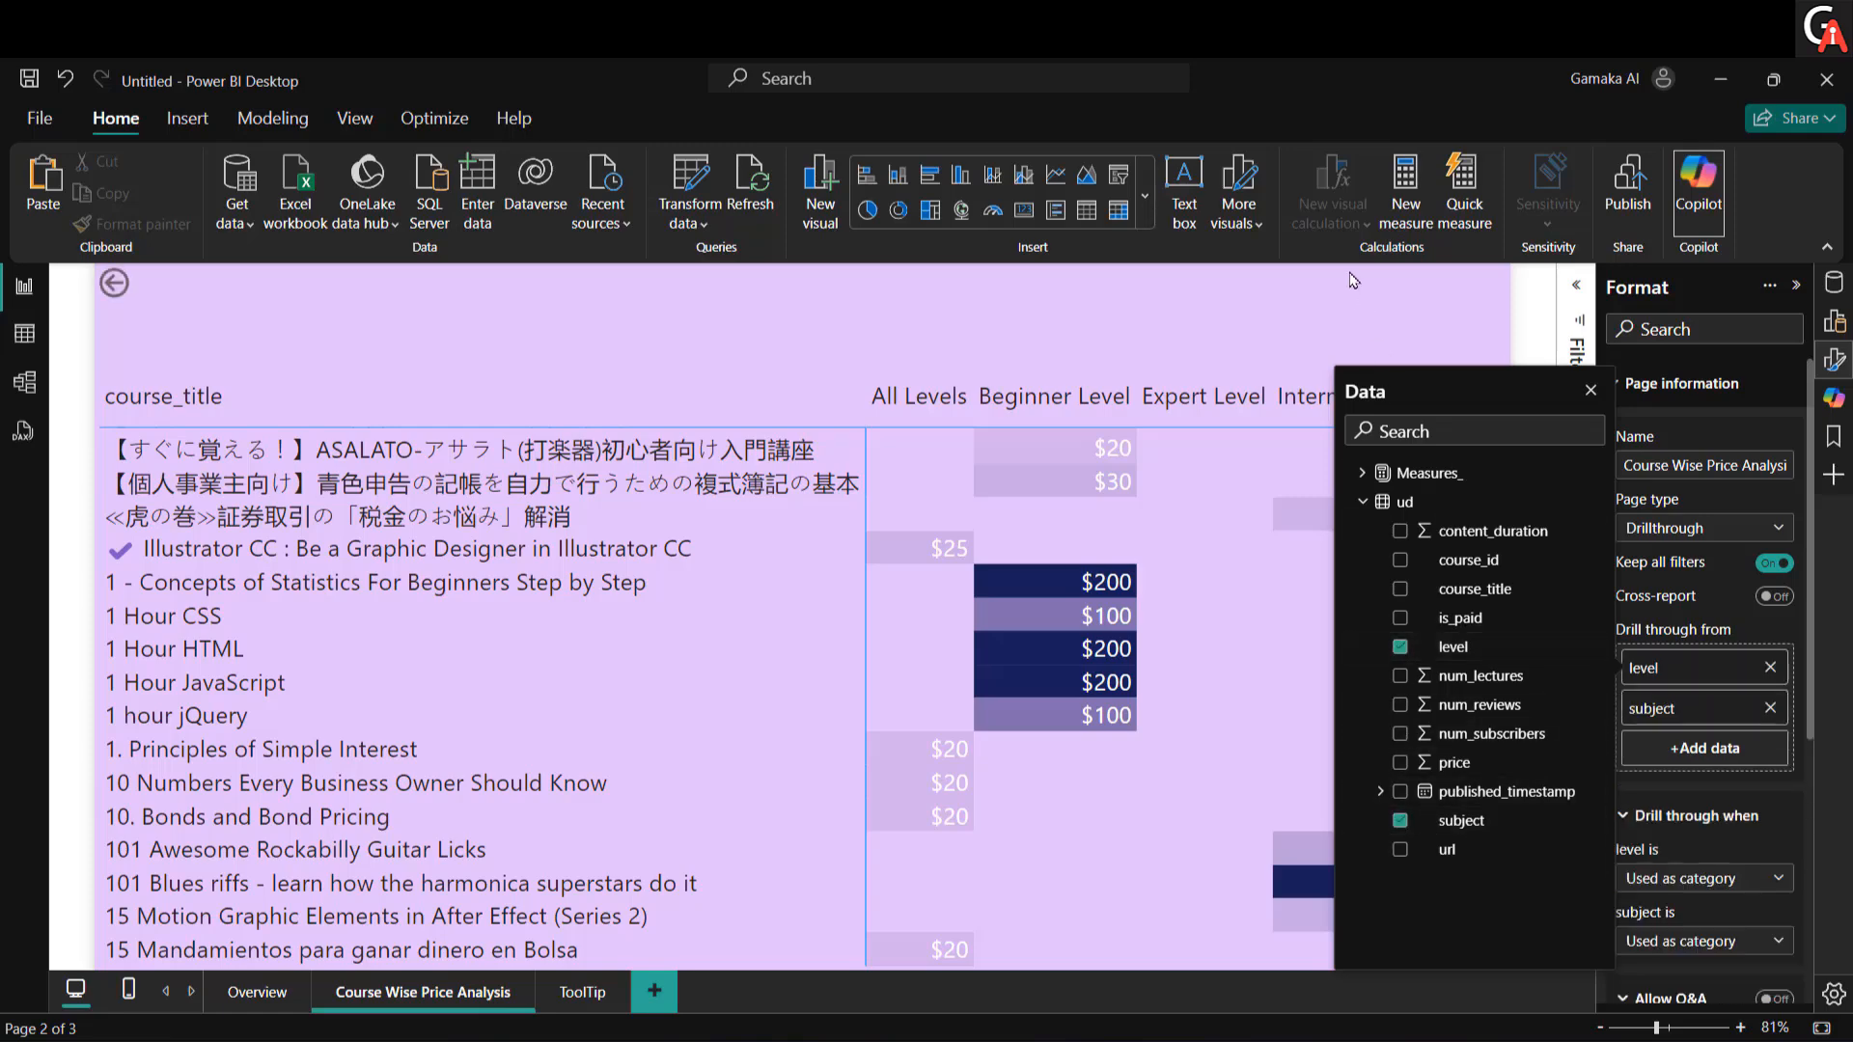
click(1366, 303)
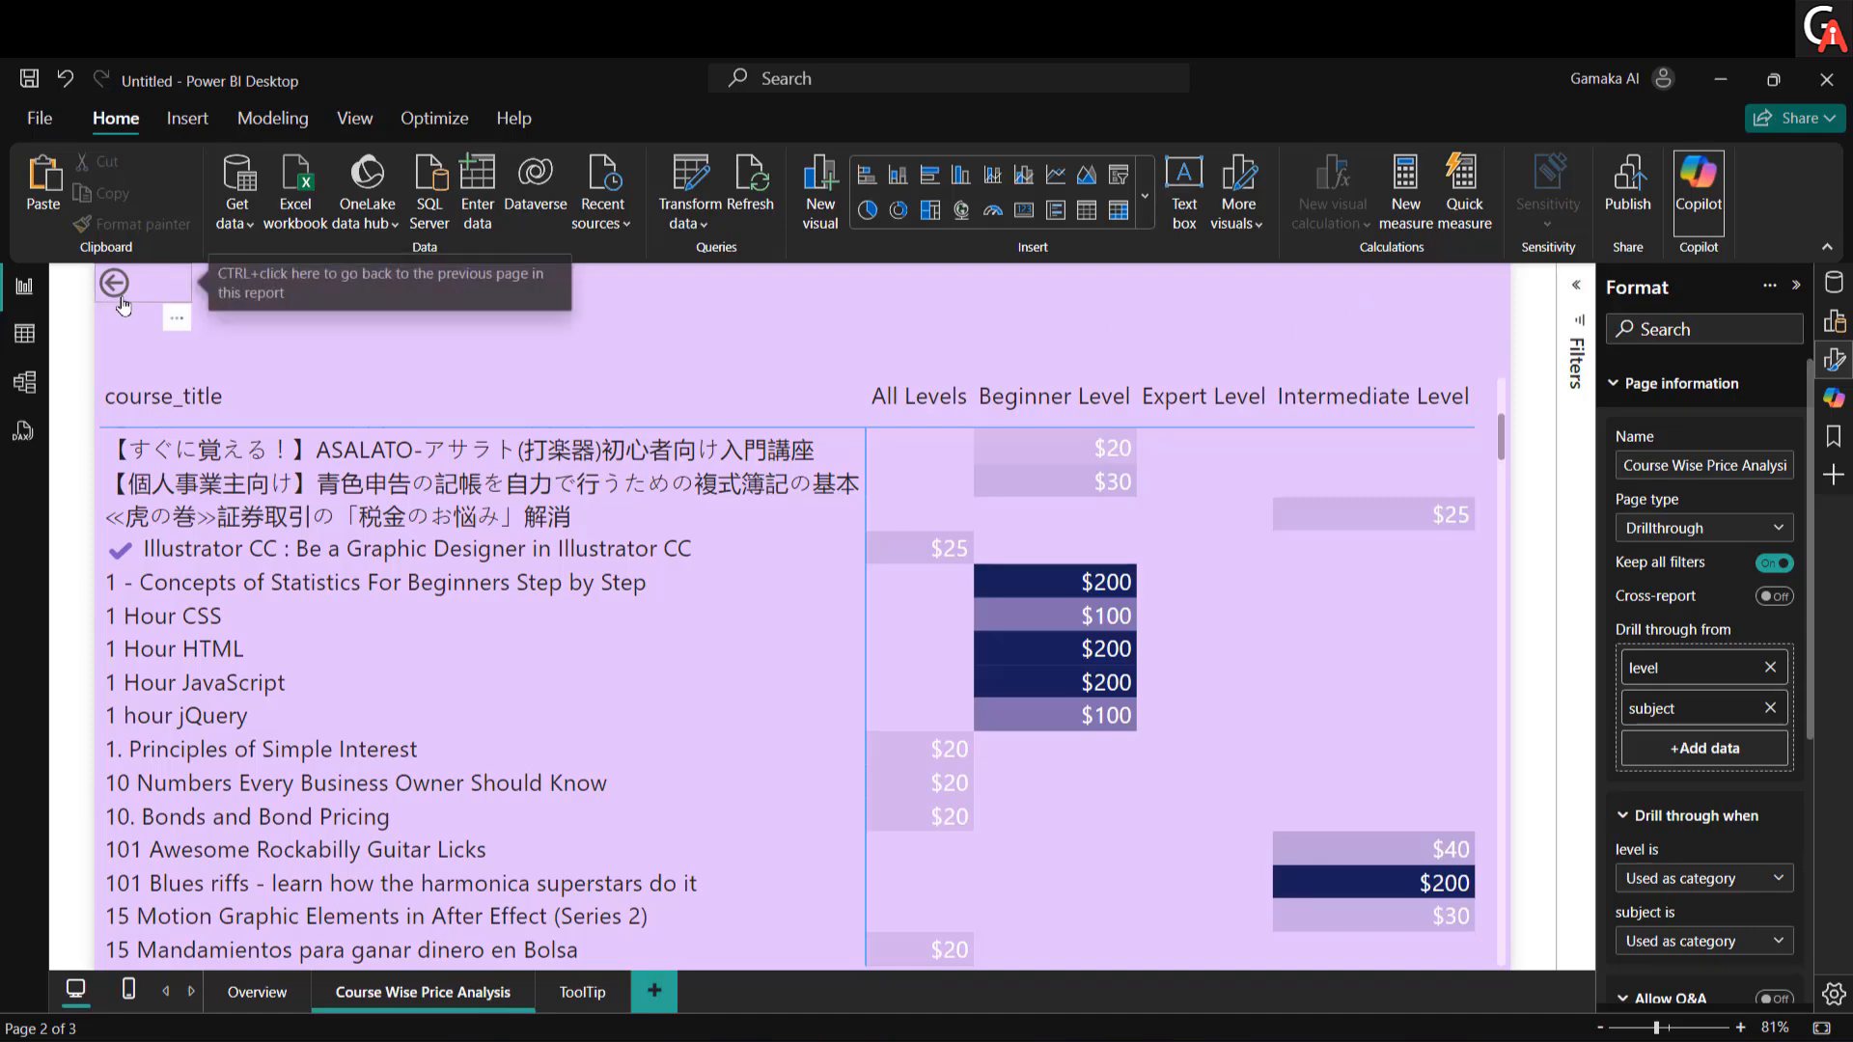
Step: Enlarge the back button so it fills the space above the matrix's course_title header
click(159, 314)
drag(192, 332, 176, 388)
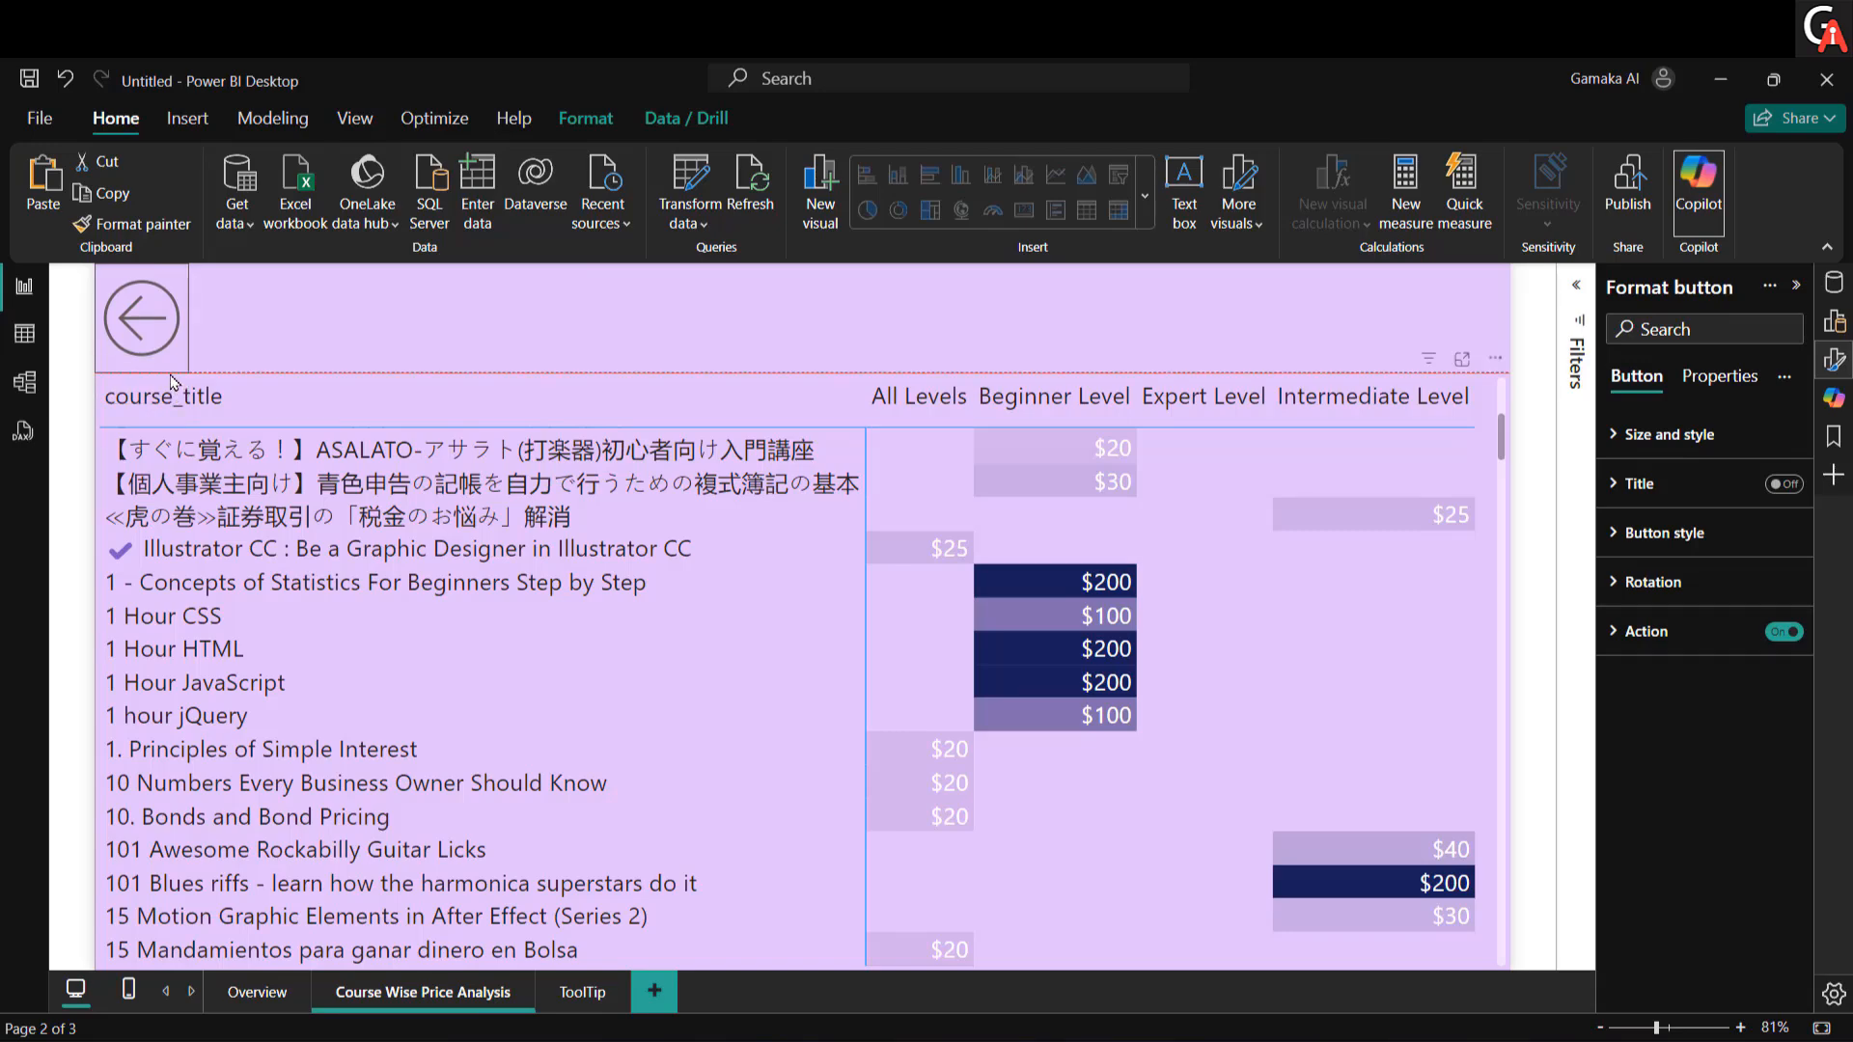
mouse_move(186, 322)
mouse_down()
mouse_move(227, 326)
mouse_move(205, 329)
mouse_up()
click(402, 327)
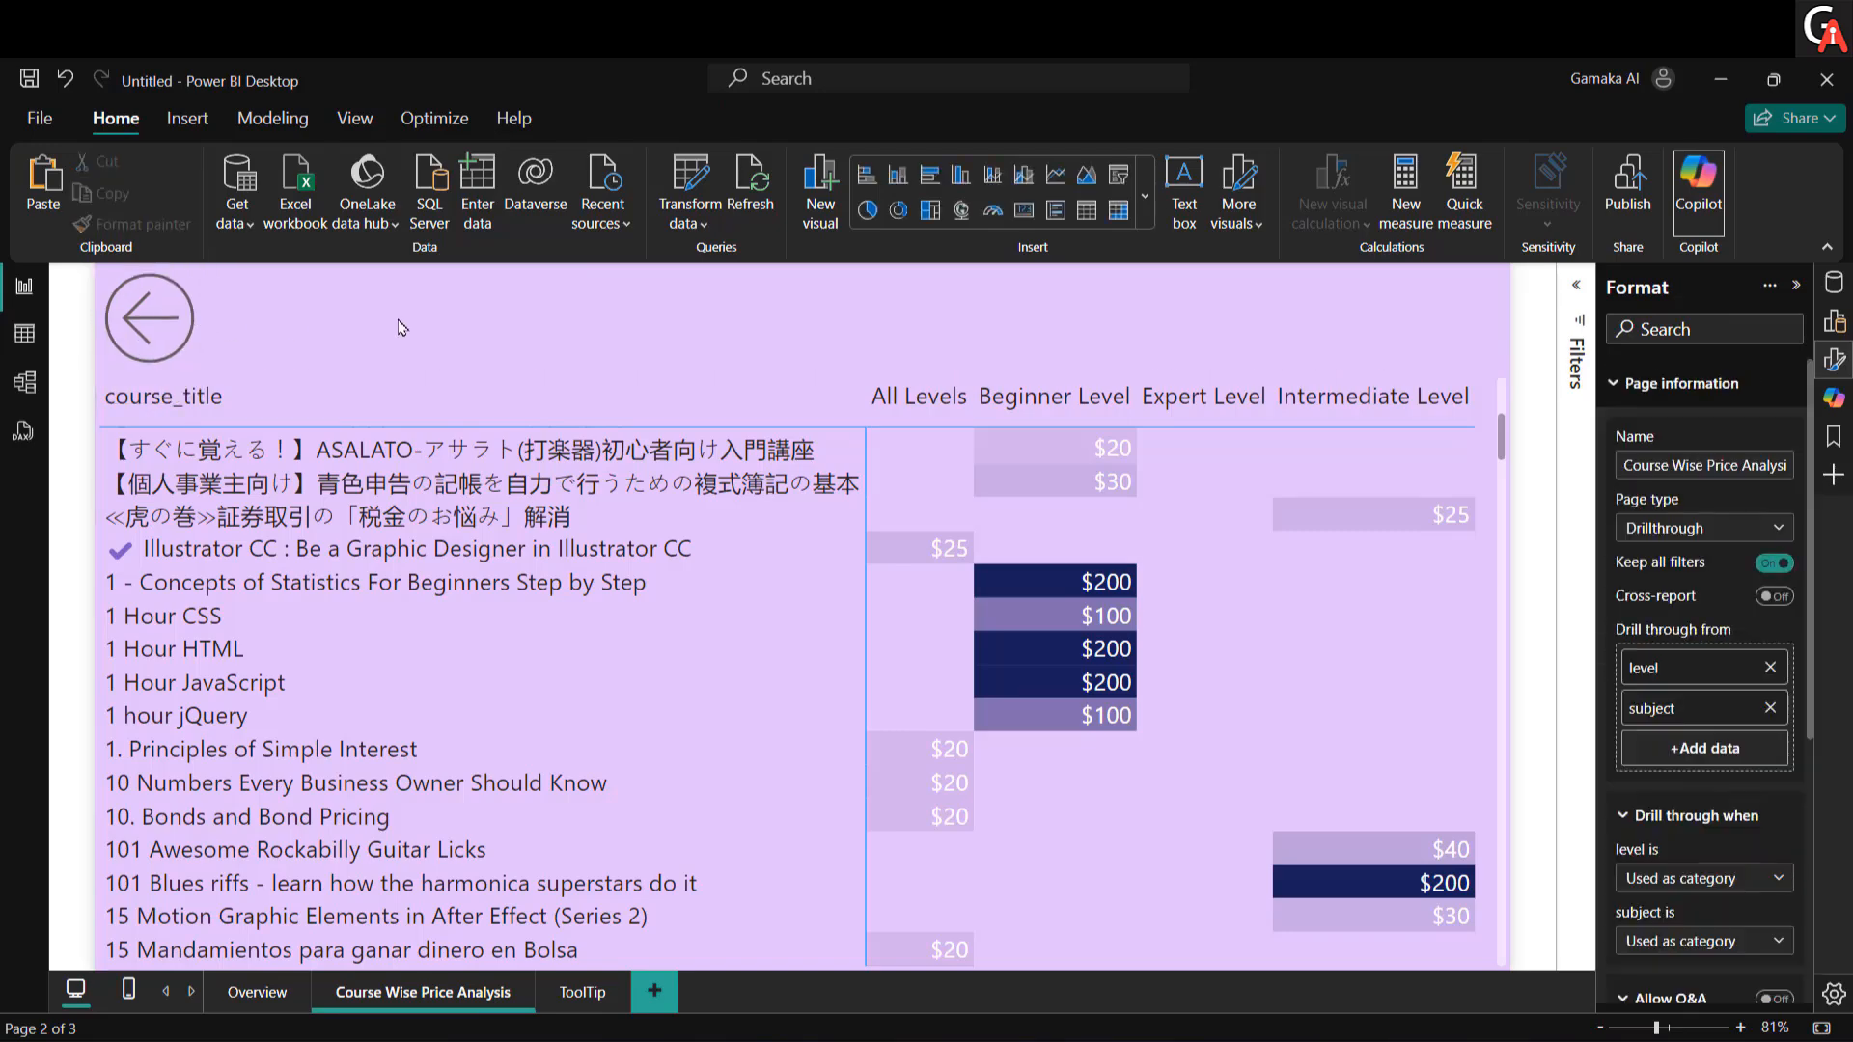
Step: Change the ToolTip page's type to Tooltip
click(598, 992)
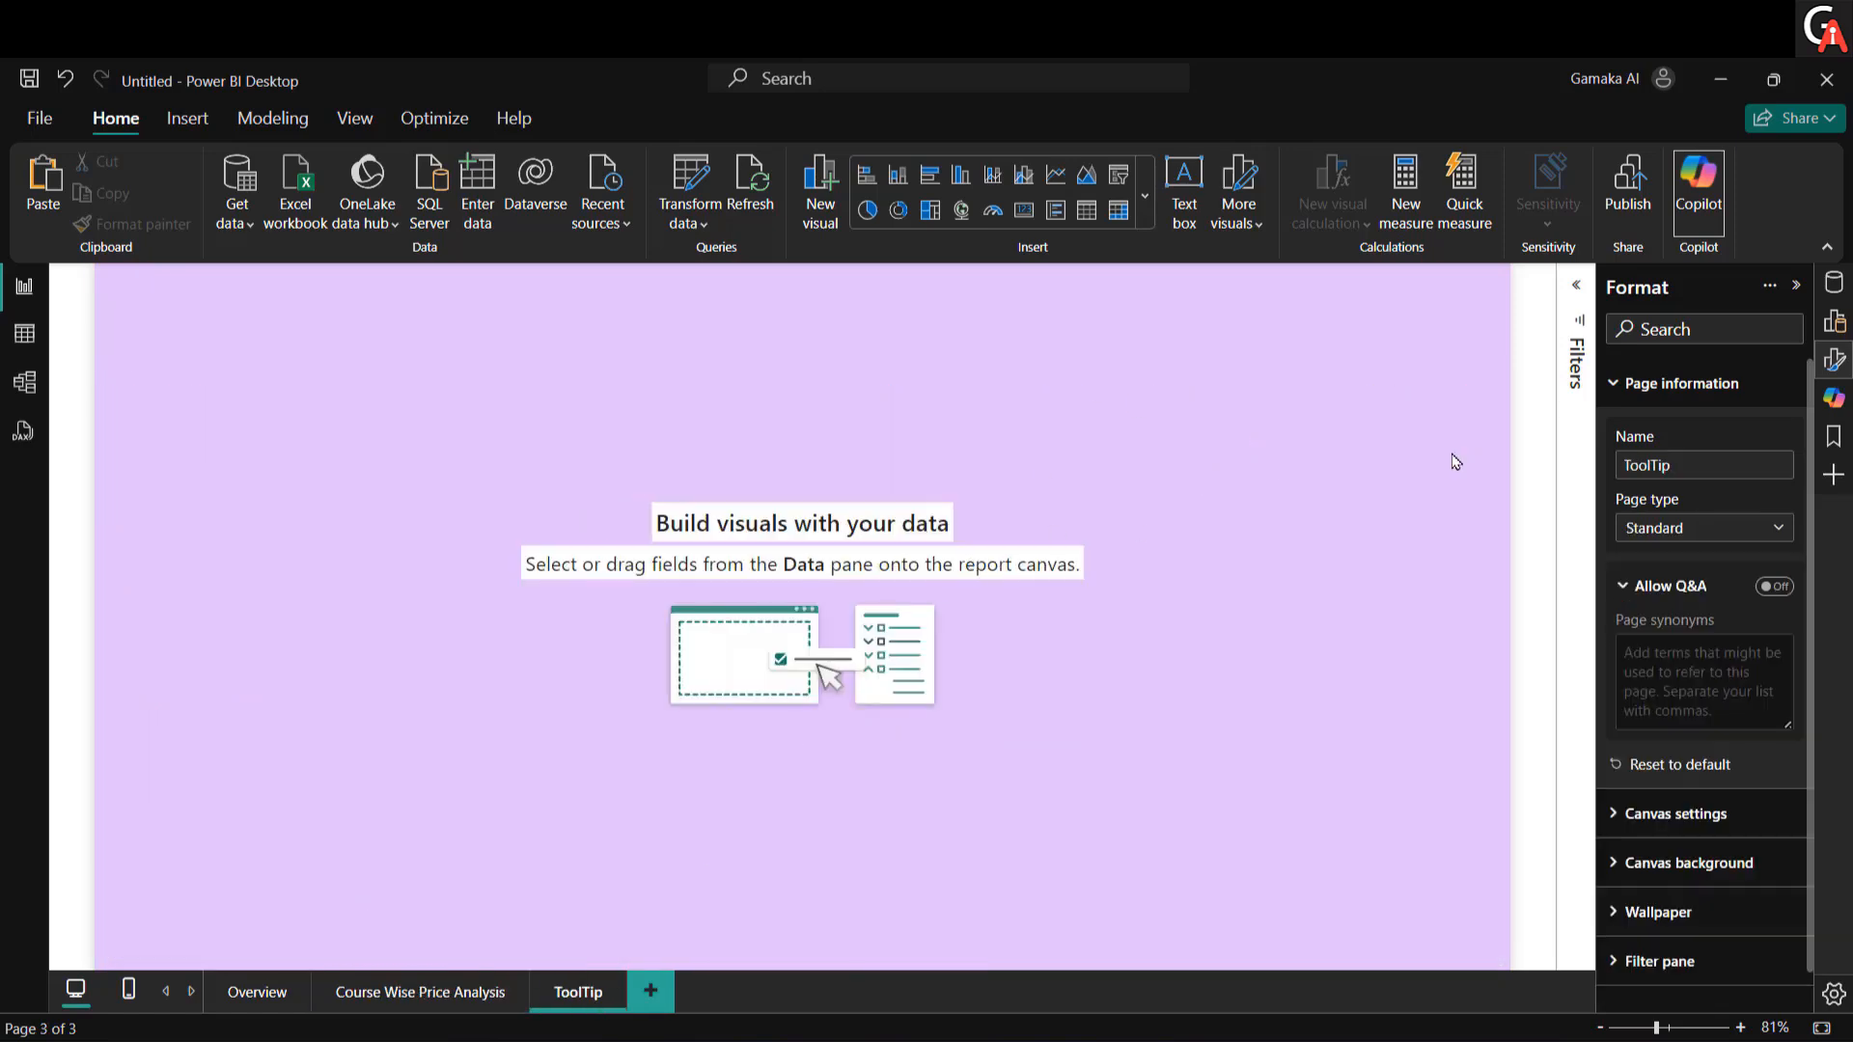
click(1703, 527)
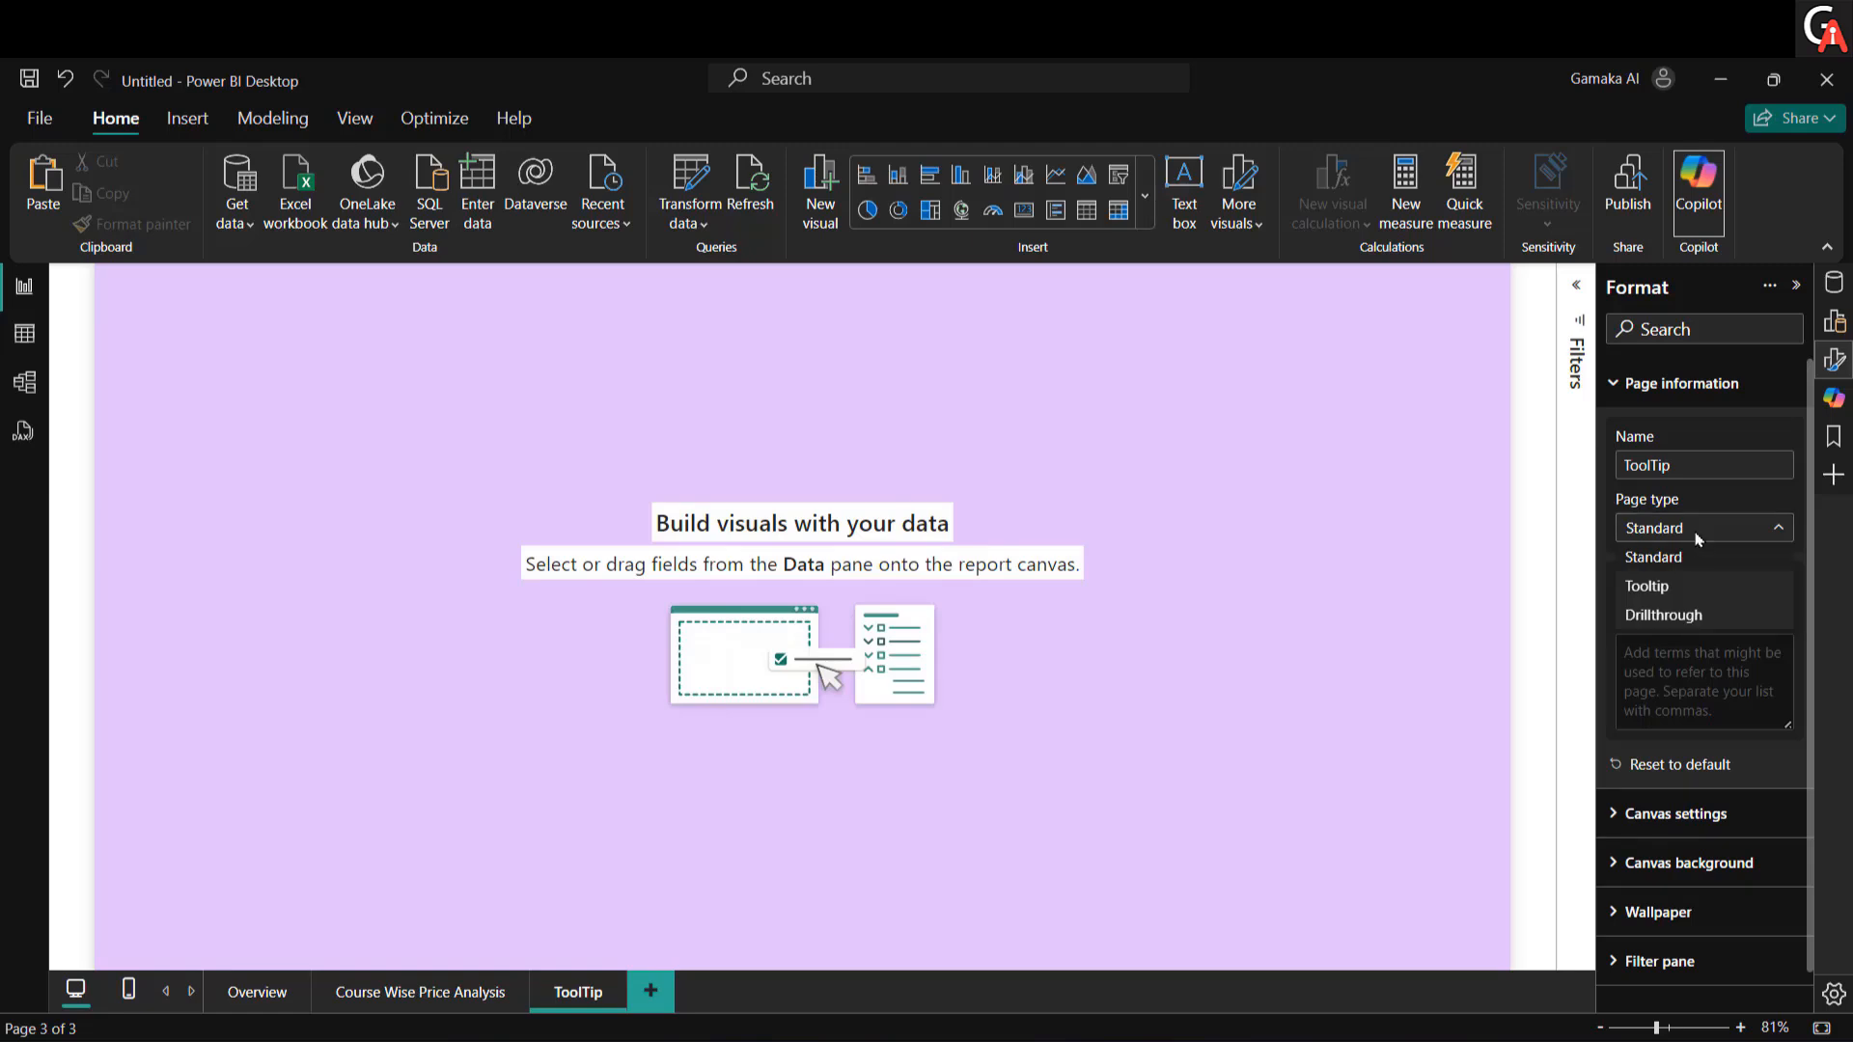
click(1676, 589)
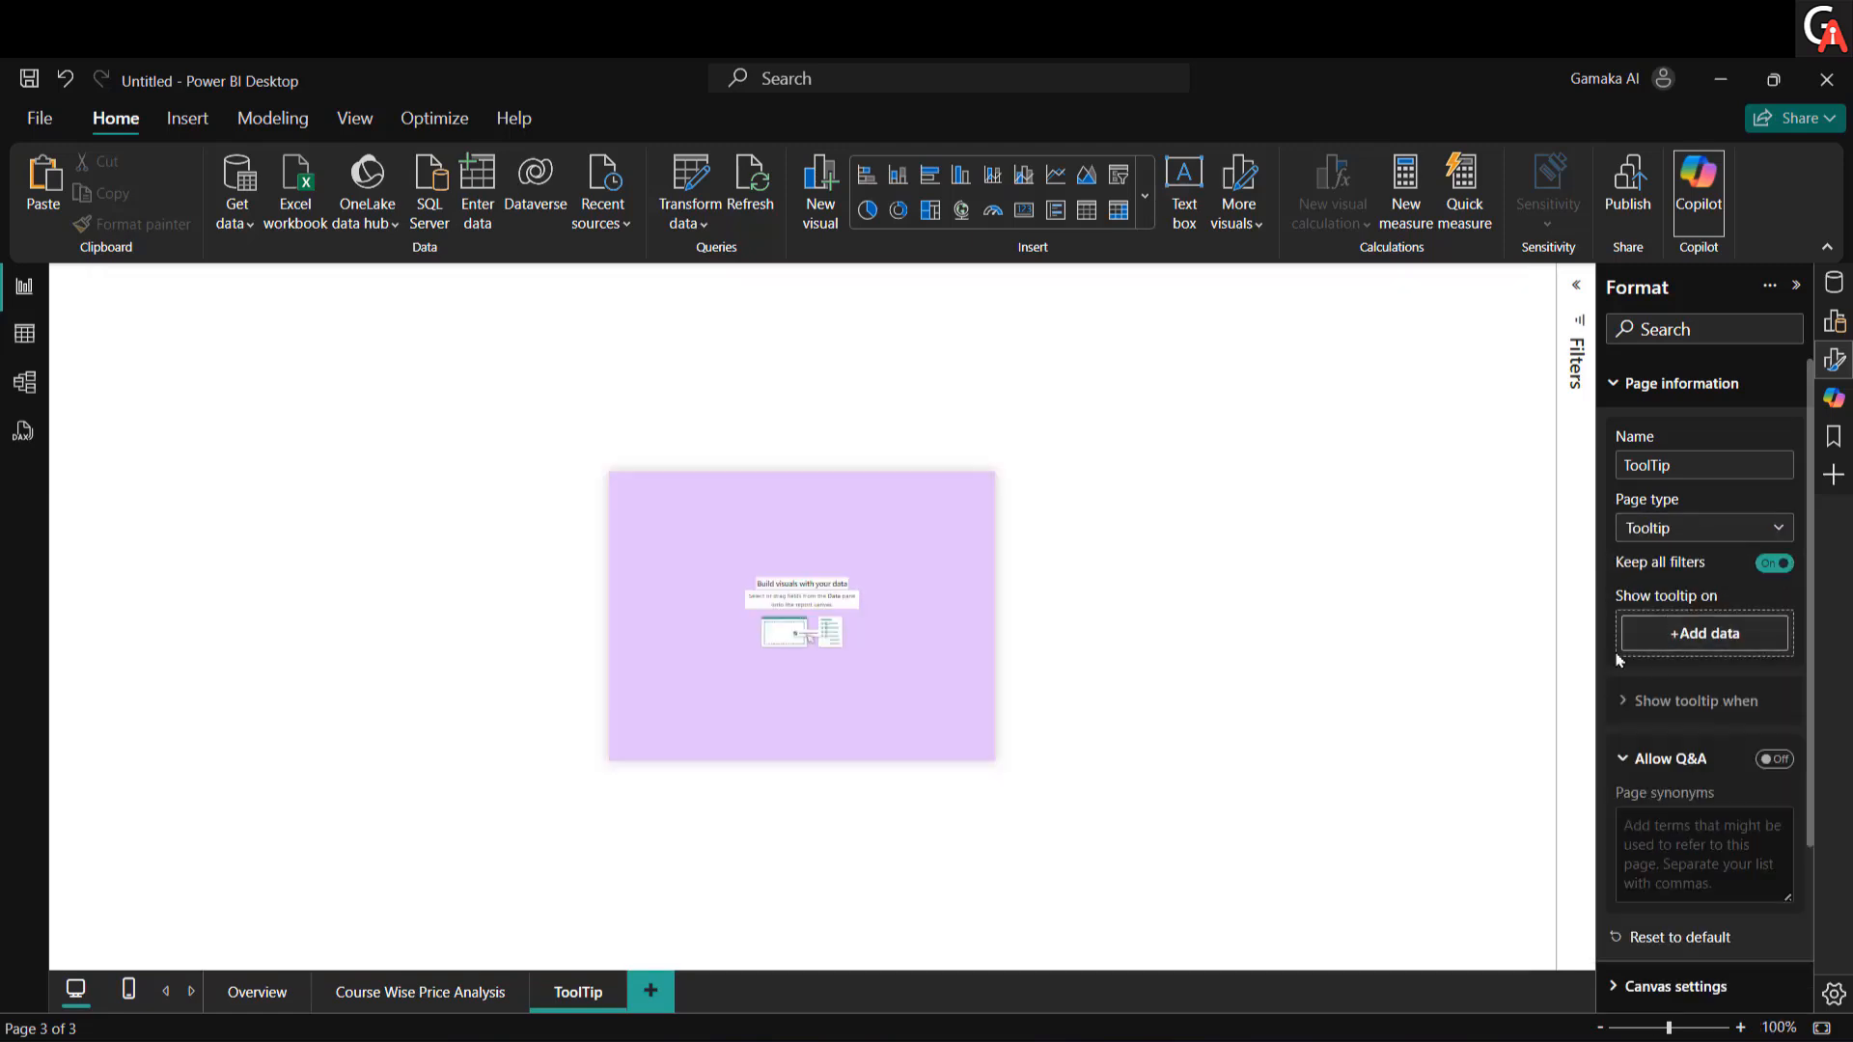
Step: Set the ToolTip page's canvas background color to Black, 40% lighter
click(1677, 391)
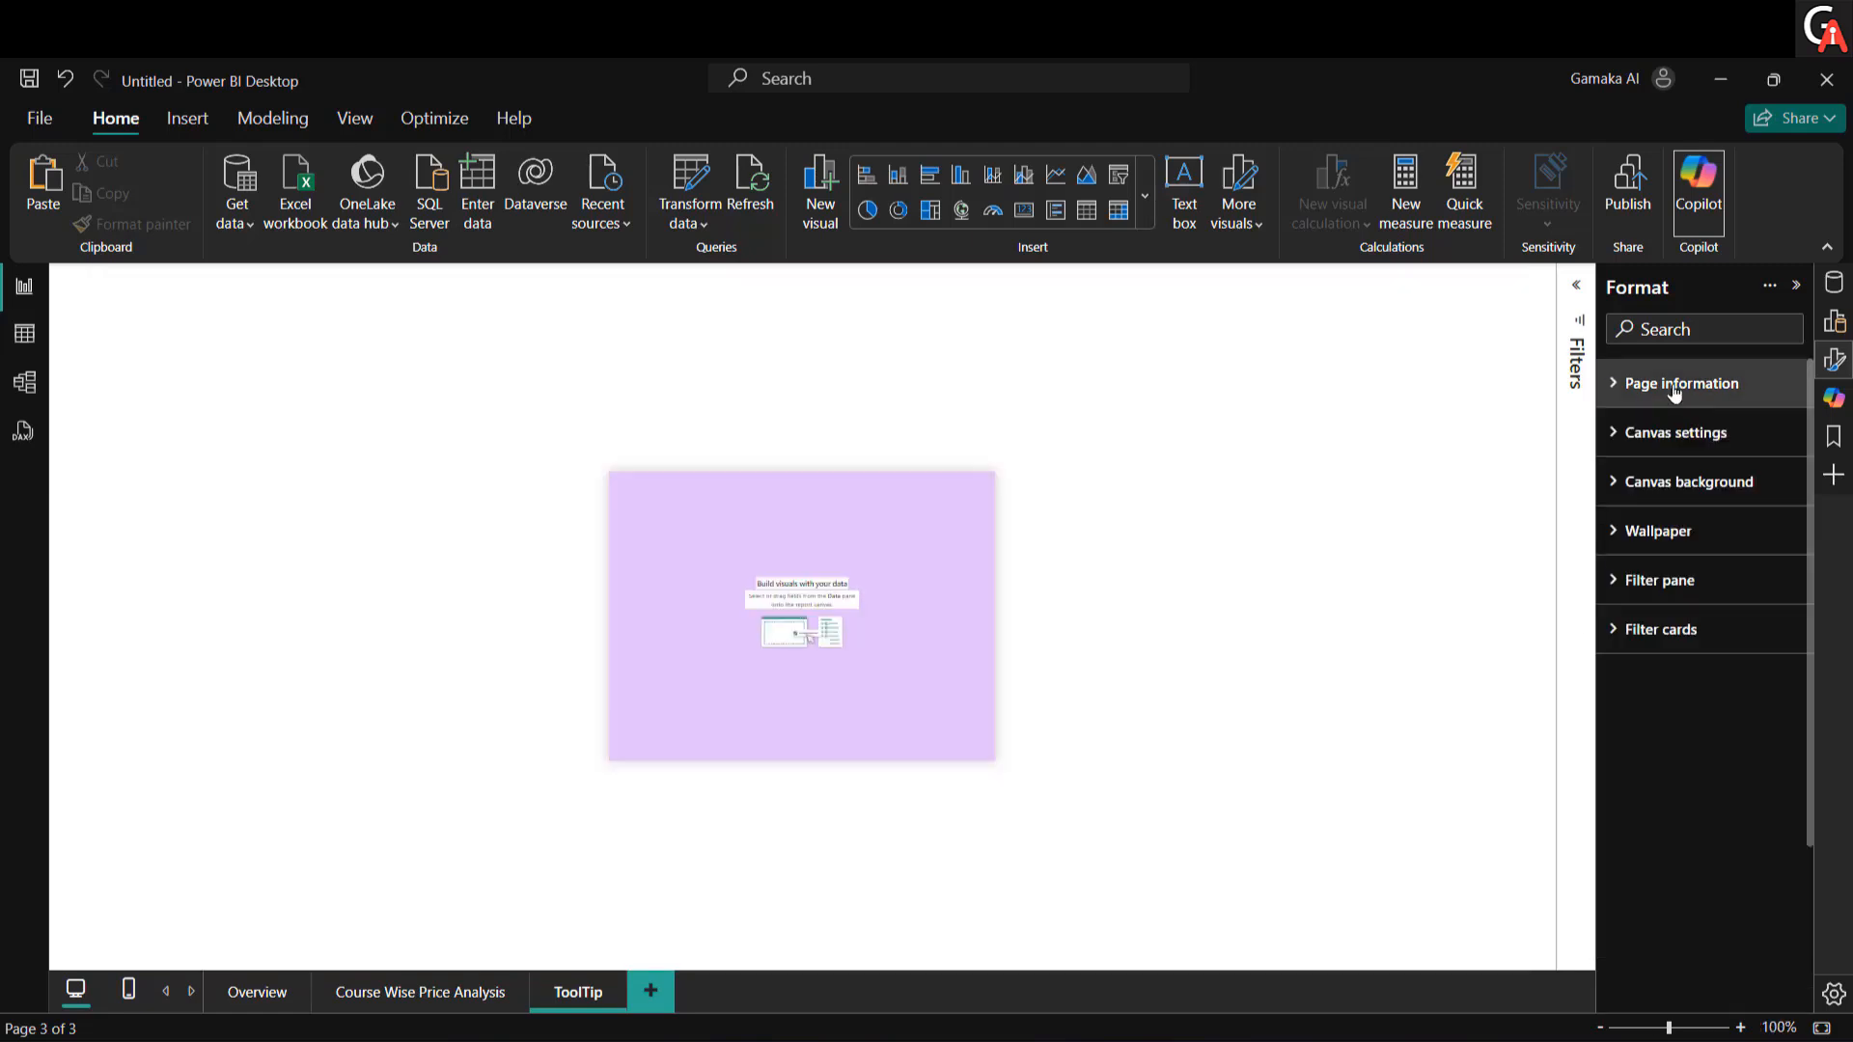
click(1653, 490)
click(1662, 564)
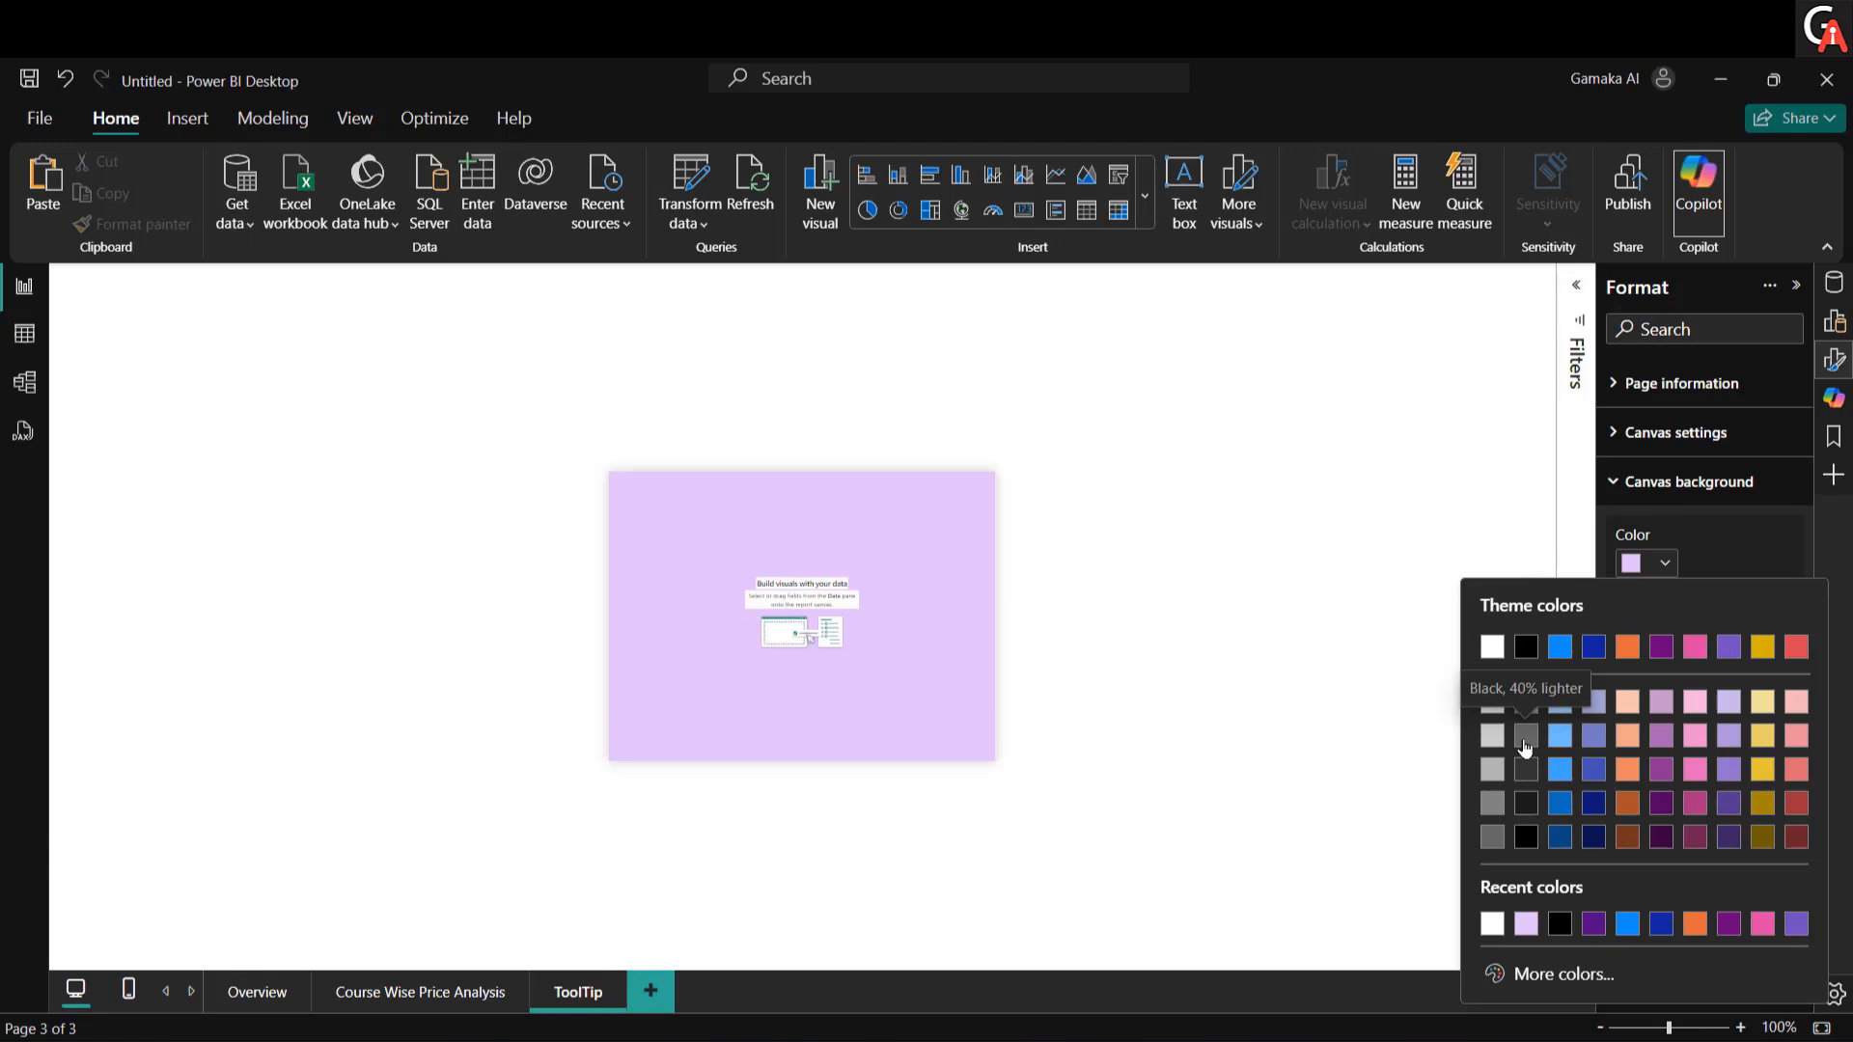
click(1525, 739)
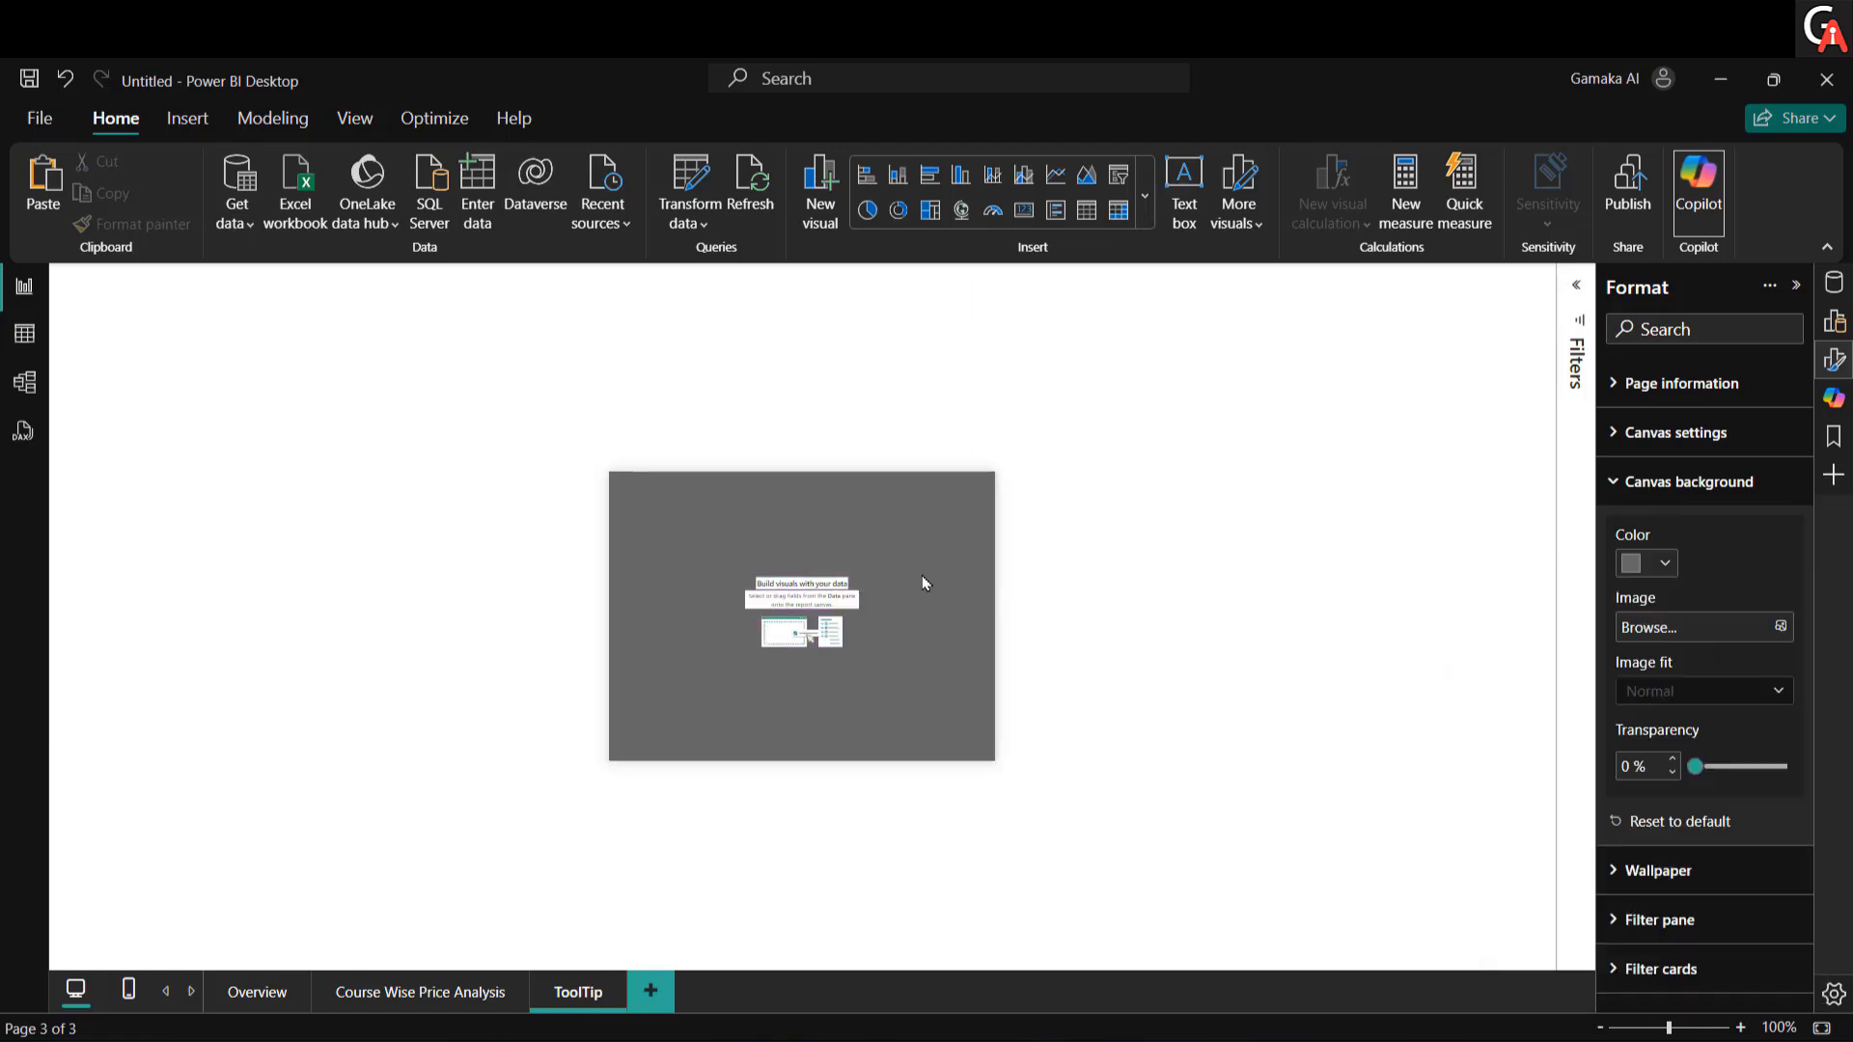
Step: Insert a line chart on the ToolTip page and size it to the full page width across the lower part
click(1053, 178)
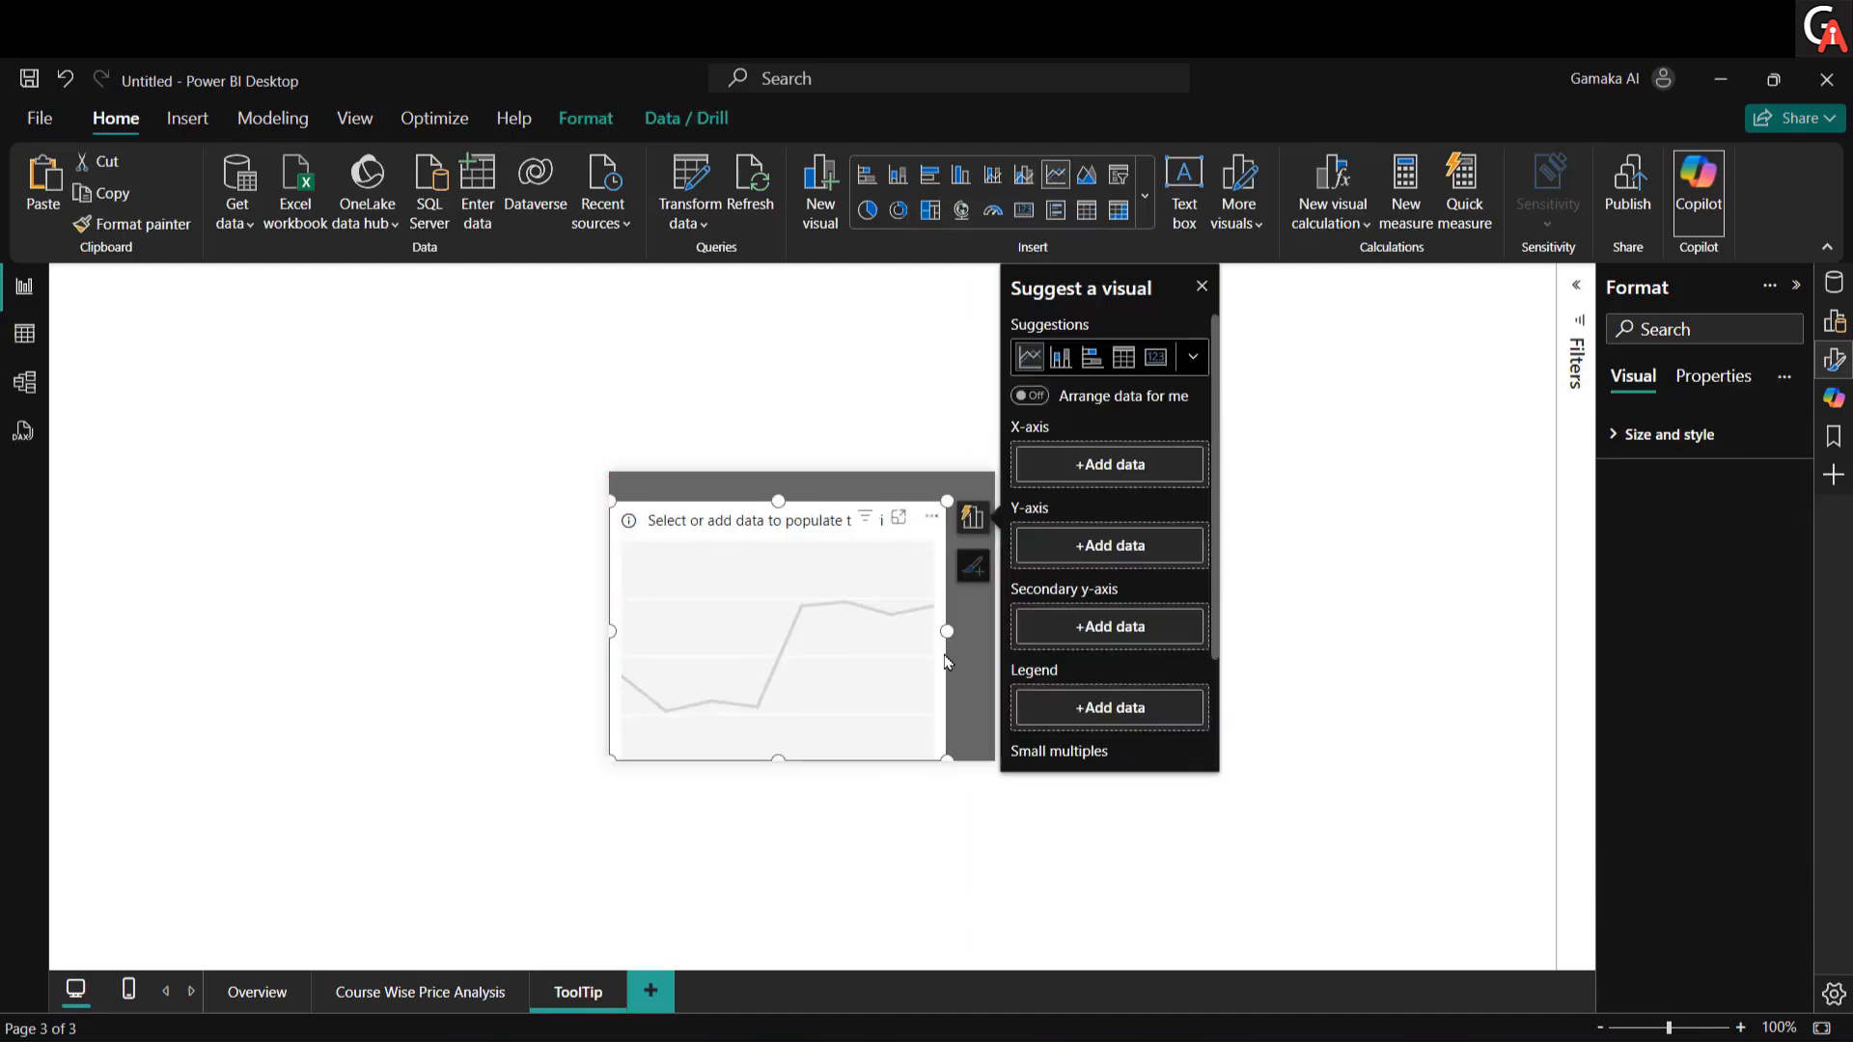
drag(949, 630, 1133, 644)
drag(802, 501, 821, 602)
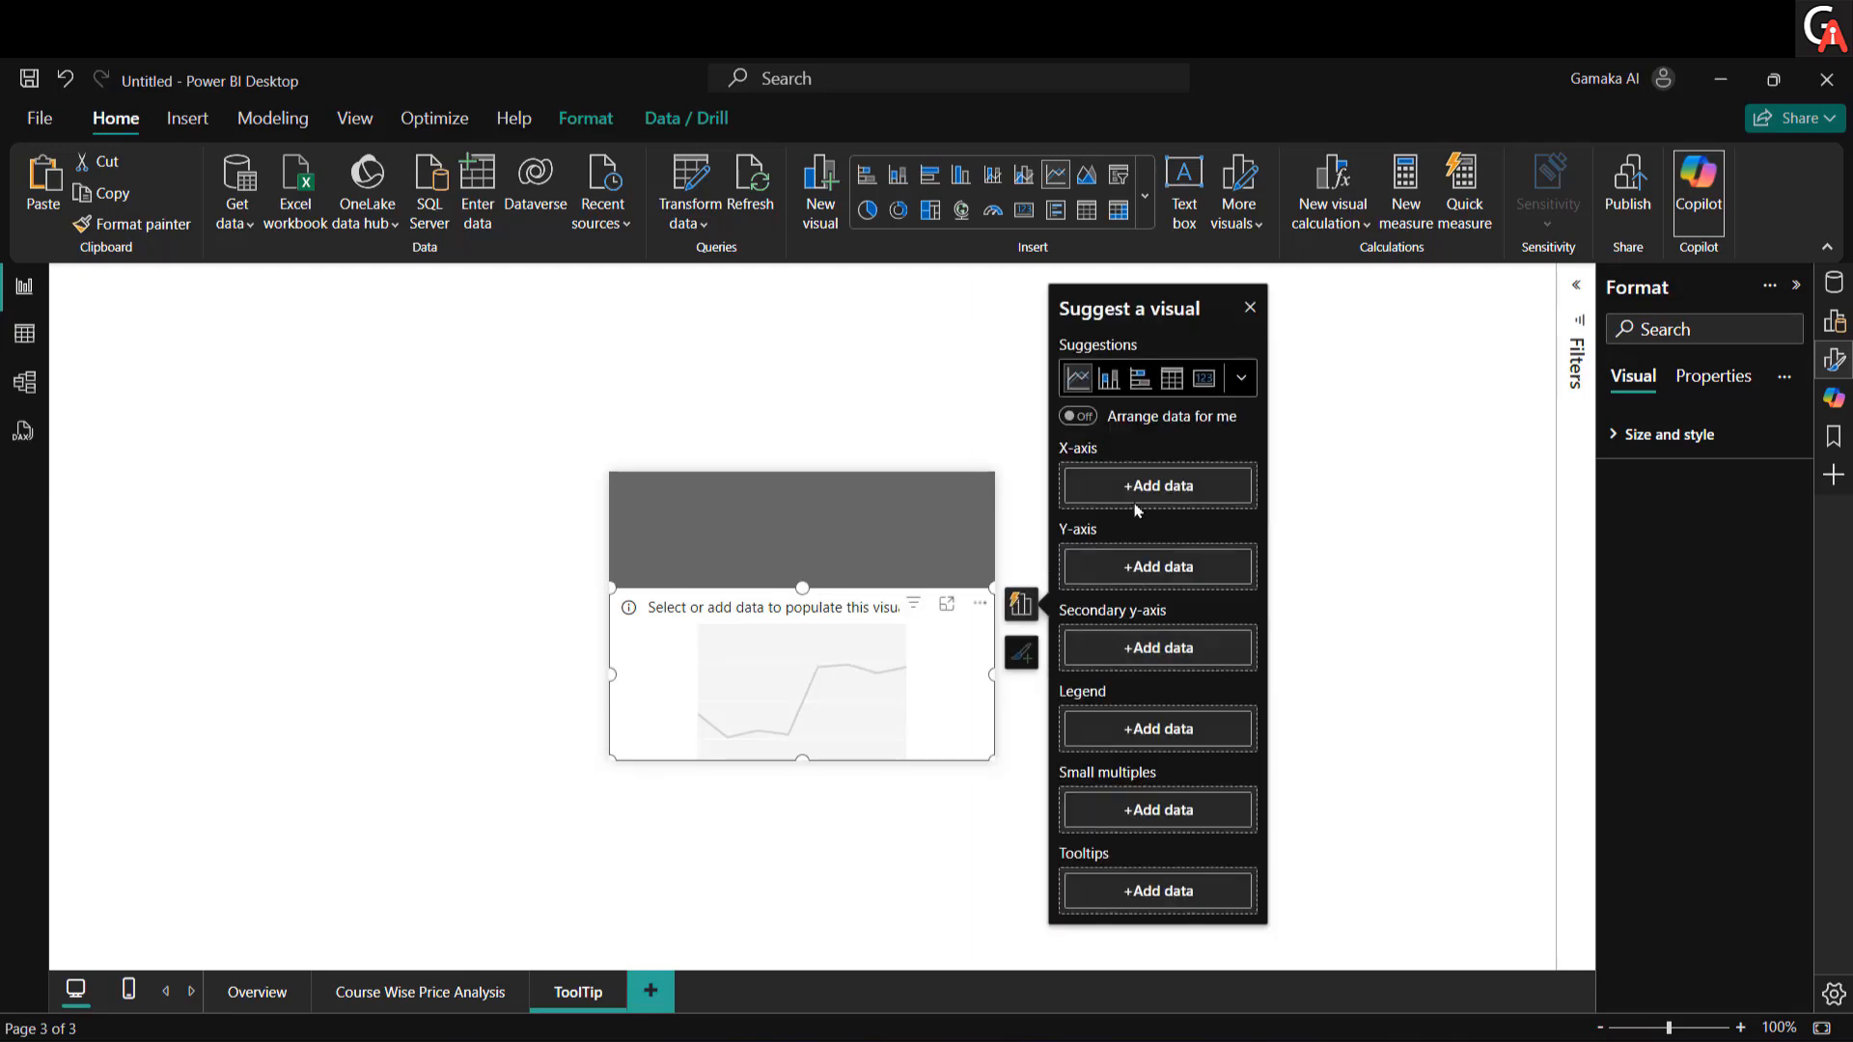
Step: Plot num_subscribers on the line chart's Y-axis against published_timestamp on the X-axis
click(1136, 484)
click(1290, 301)
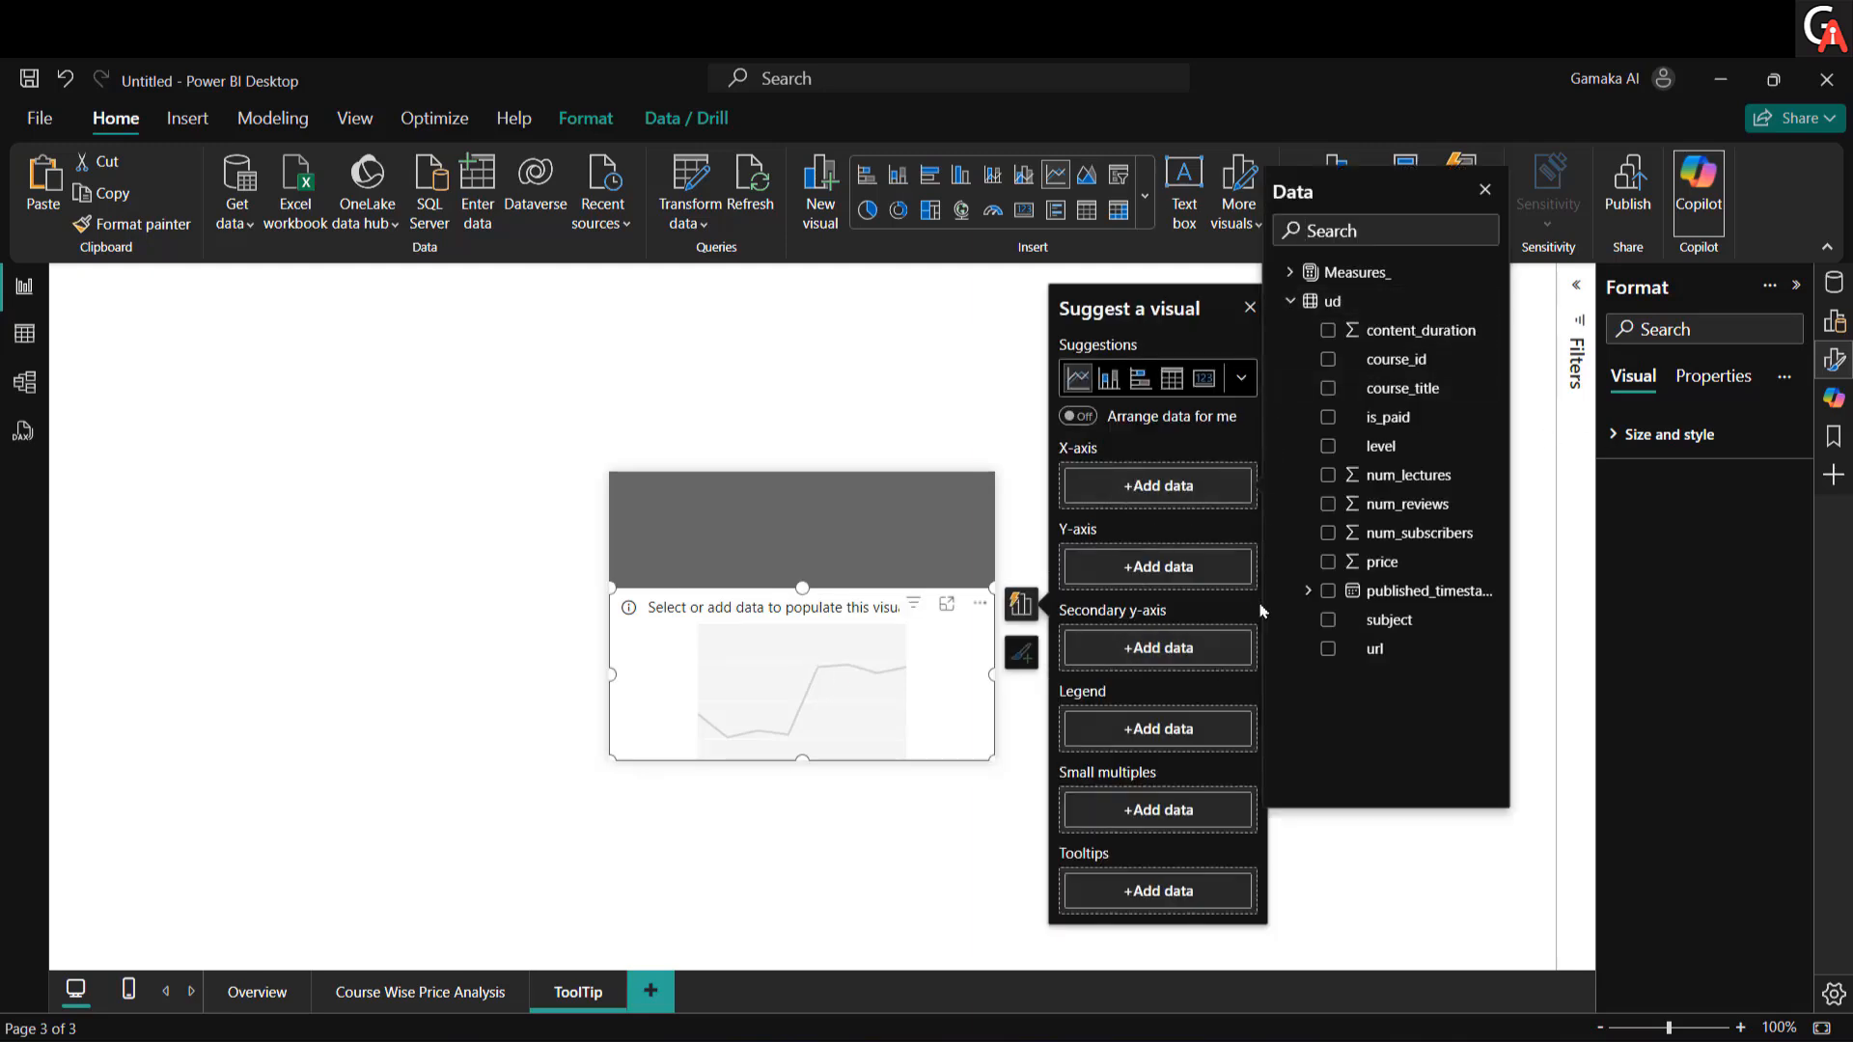
click(1330, 591)
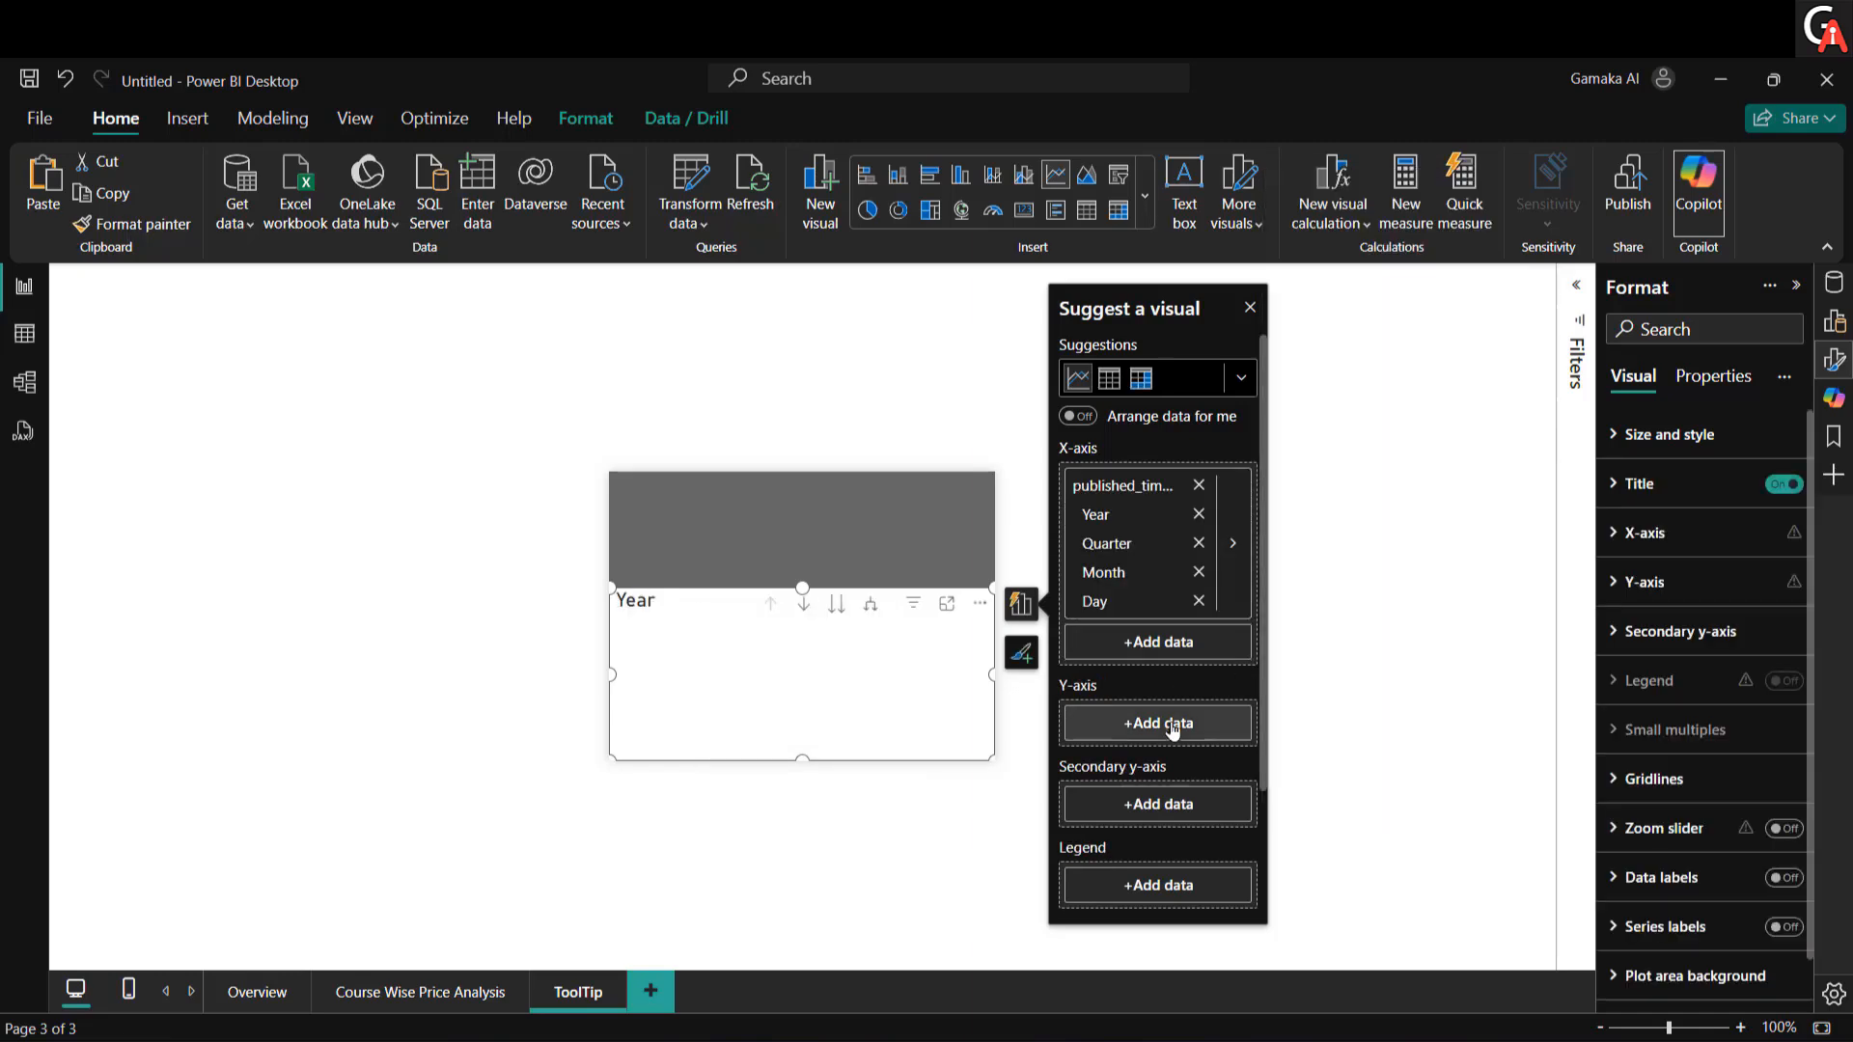
click(1174, 727)
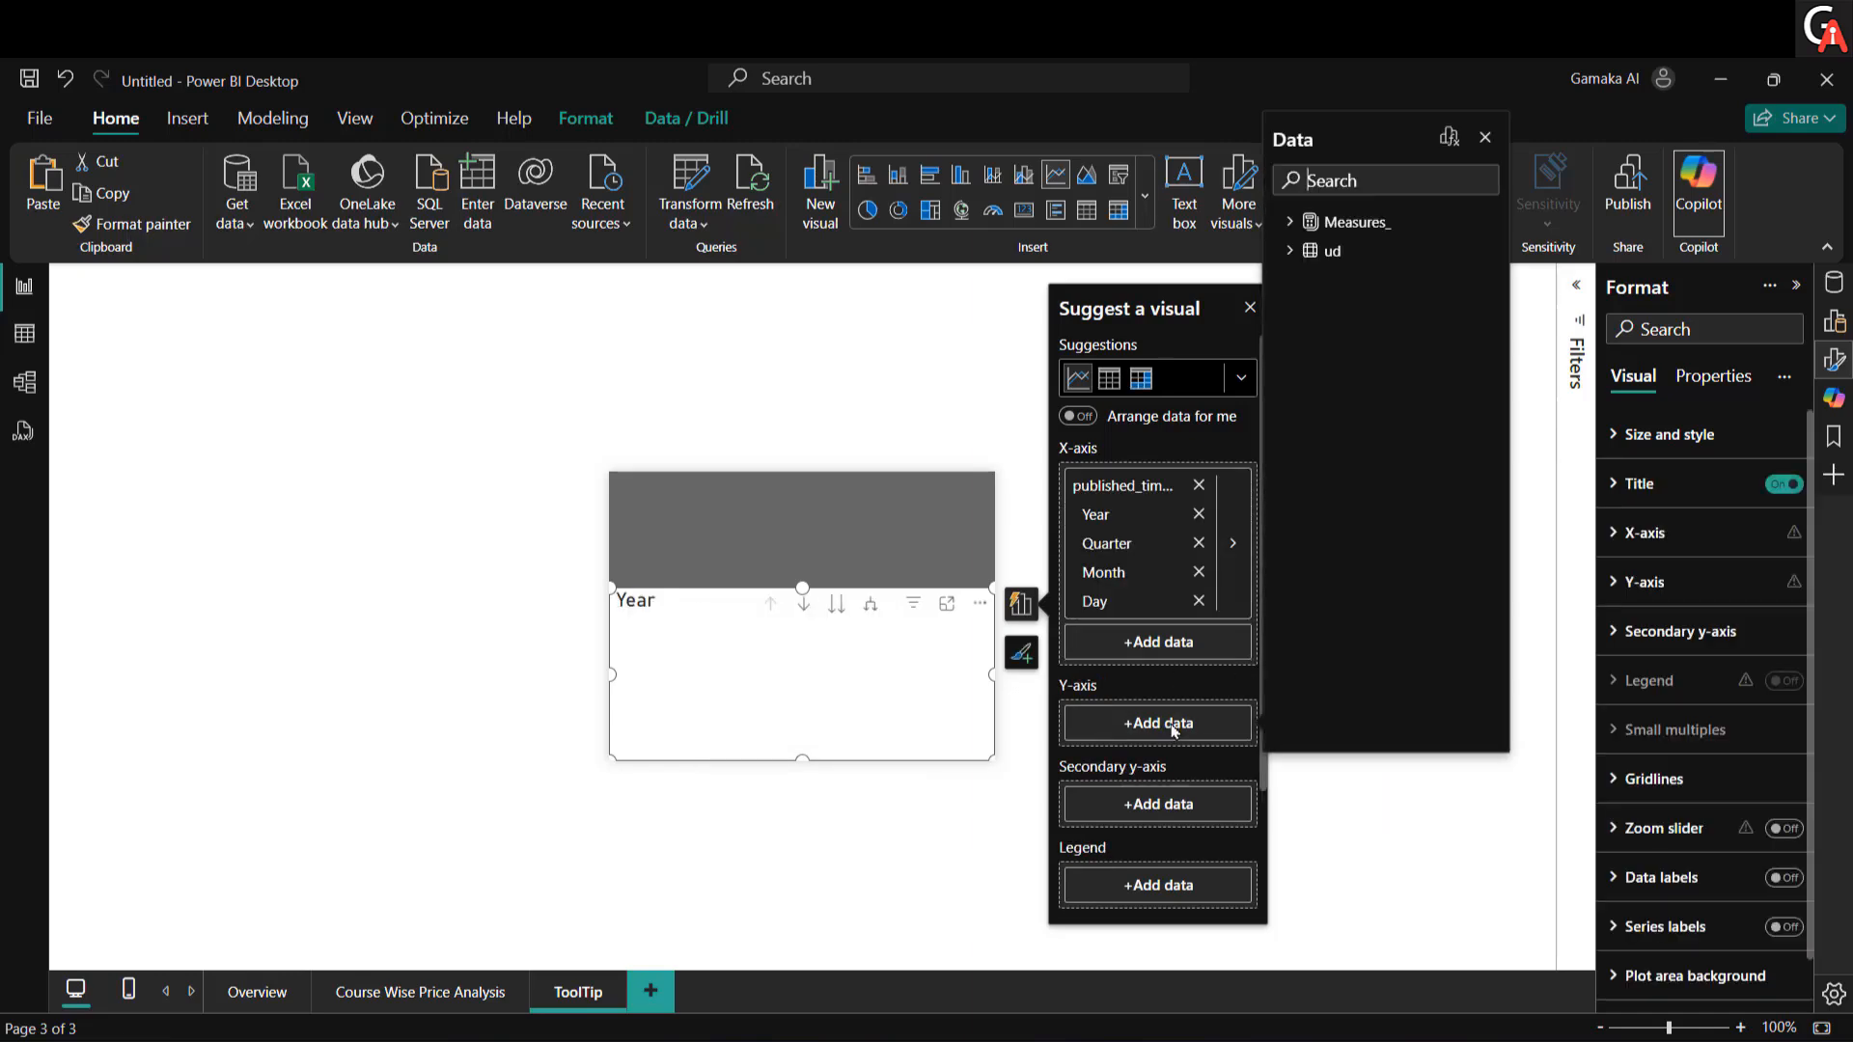
click(1290, 250)
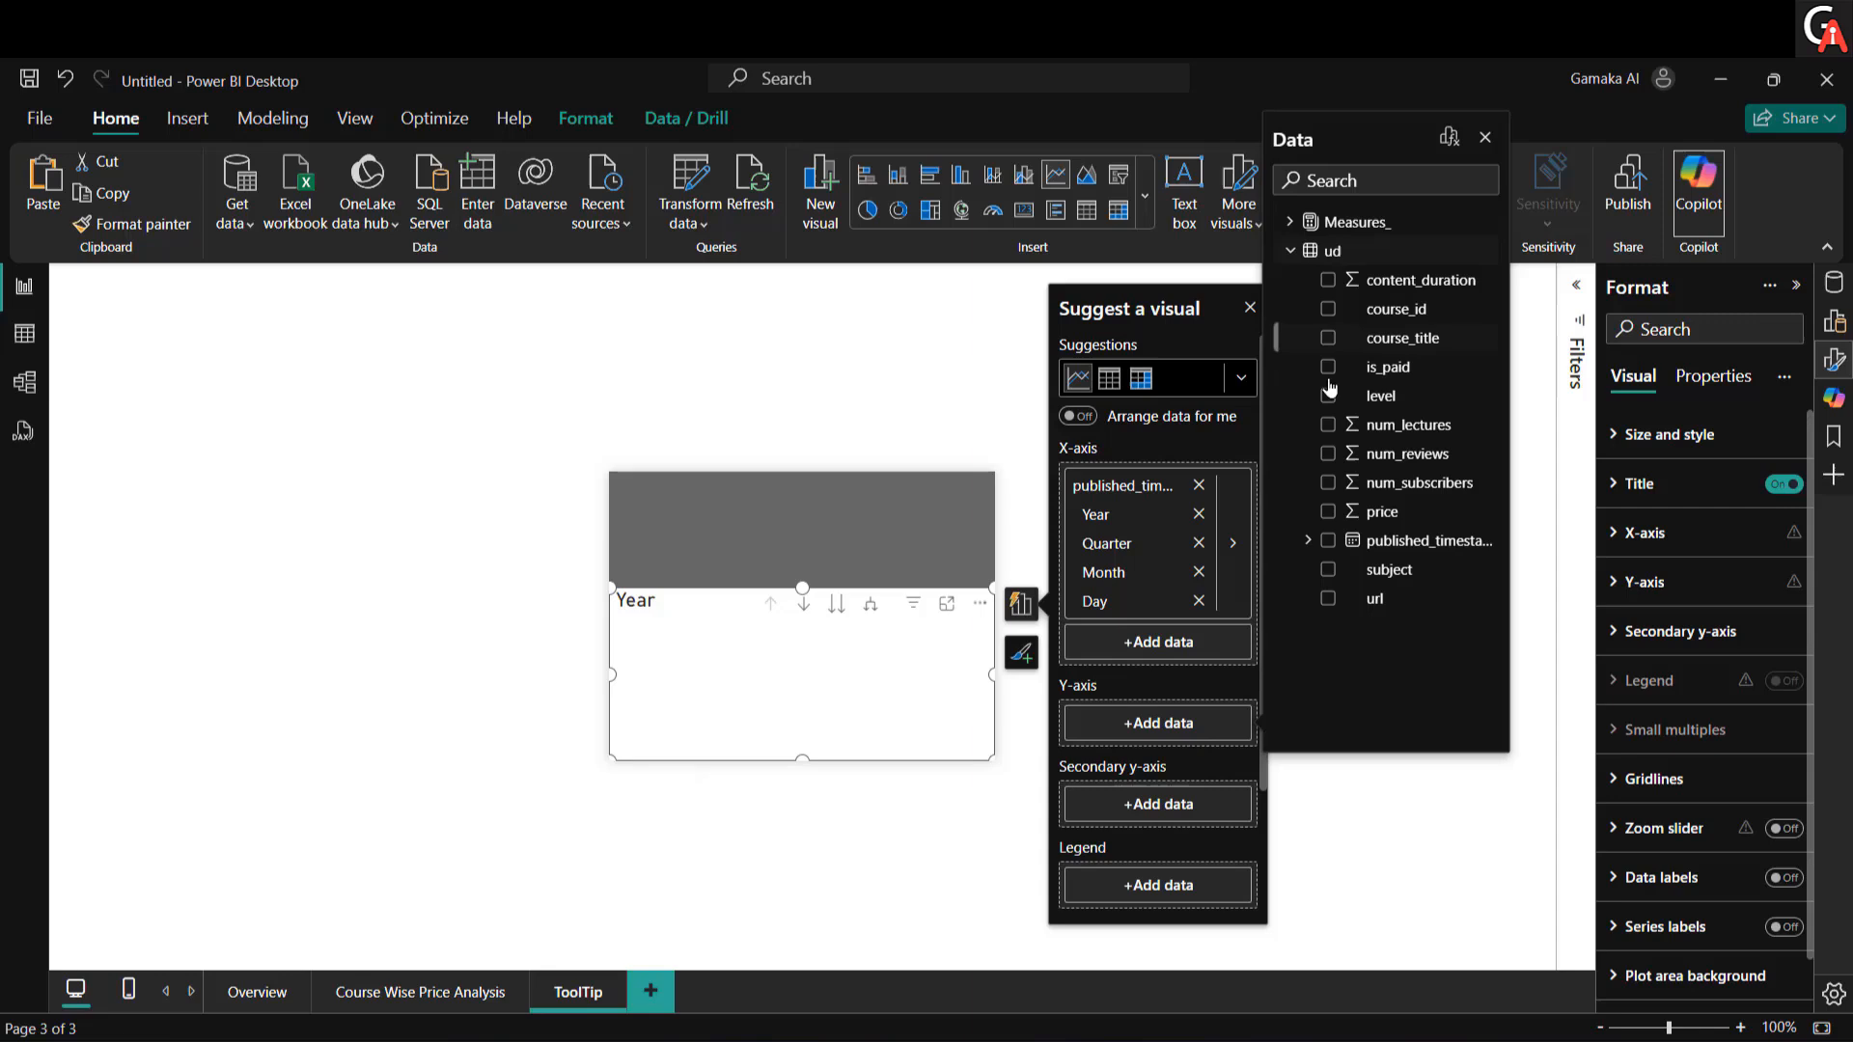
click(1329, 483)
click(1149, 808)
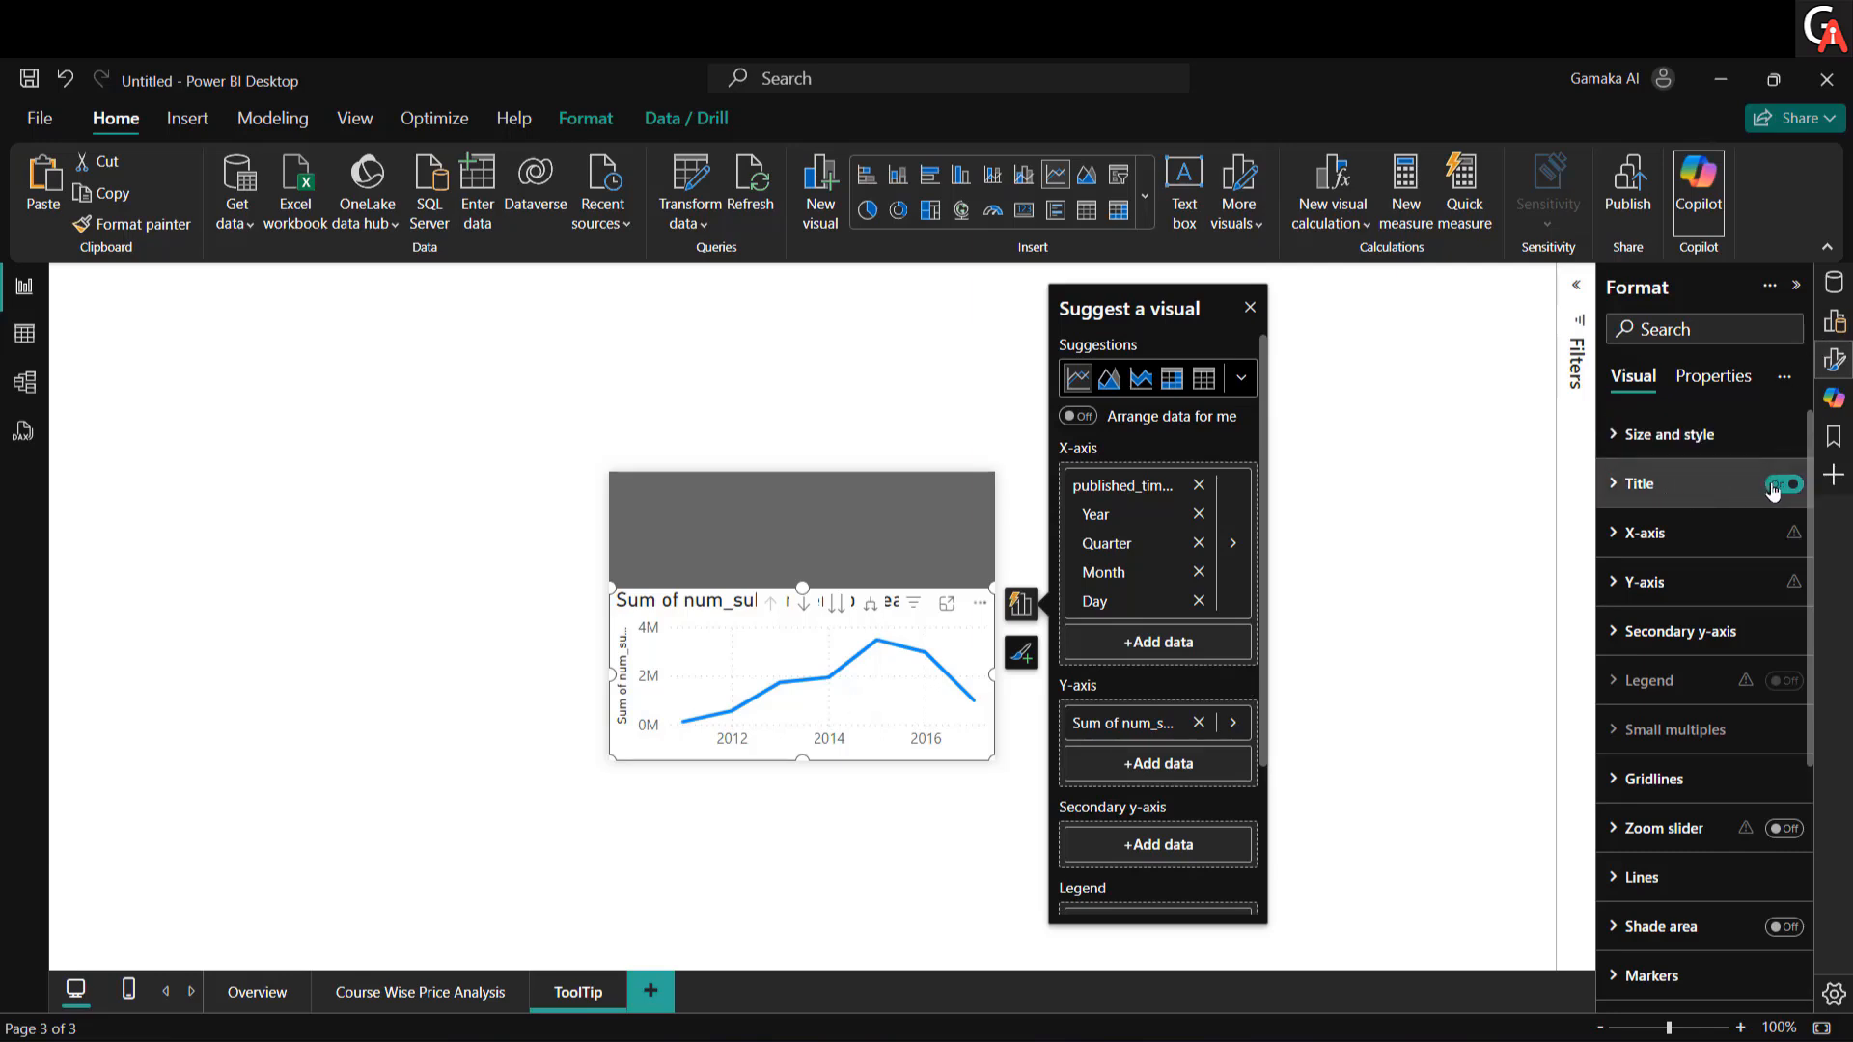
Step: Change the line chart's title text to "Subscribers Overs Years"
click(1656, 487)
click(1688, 600)
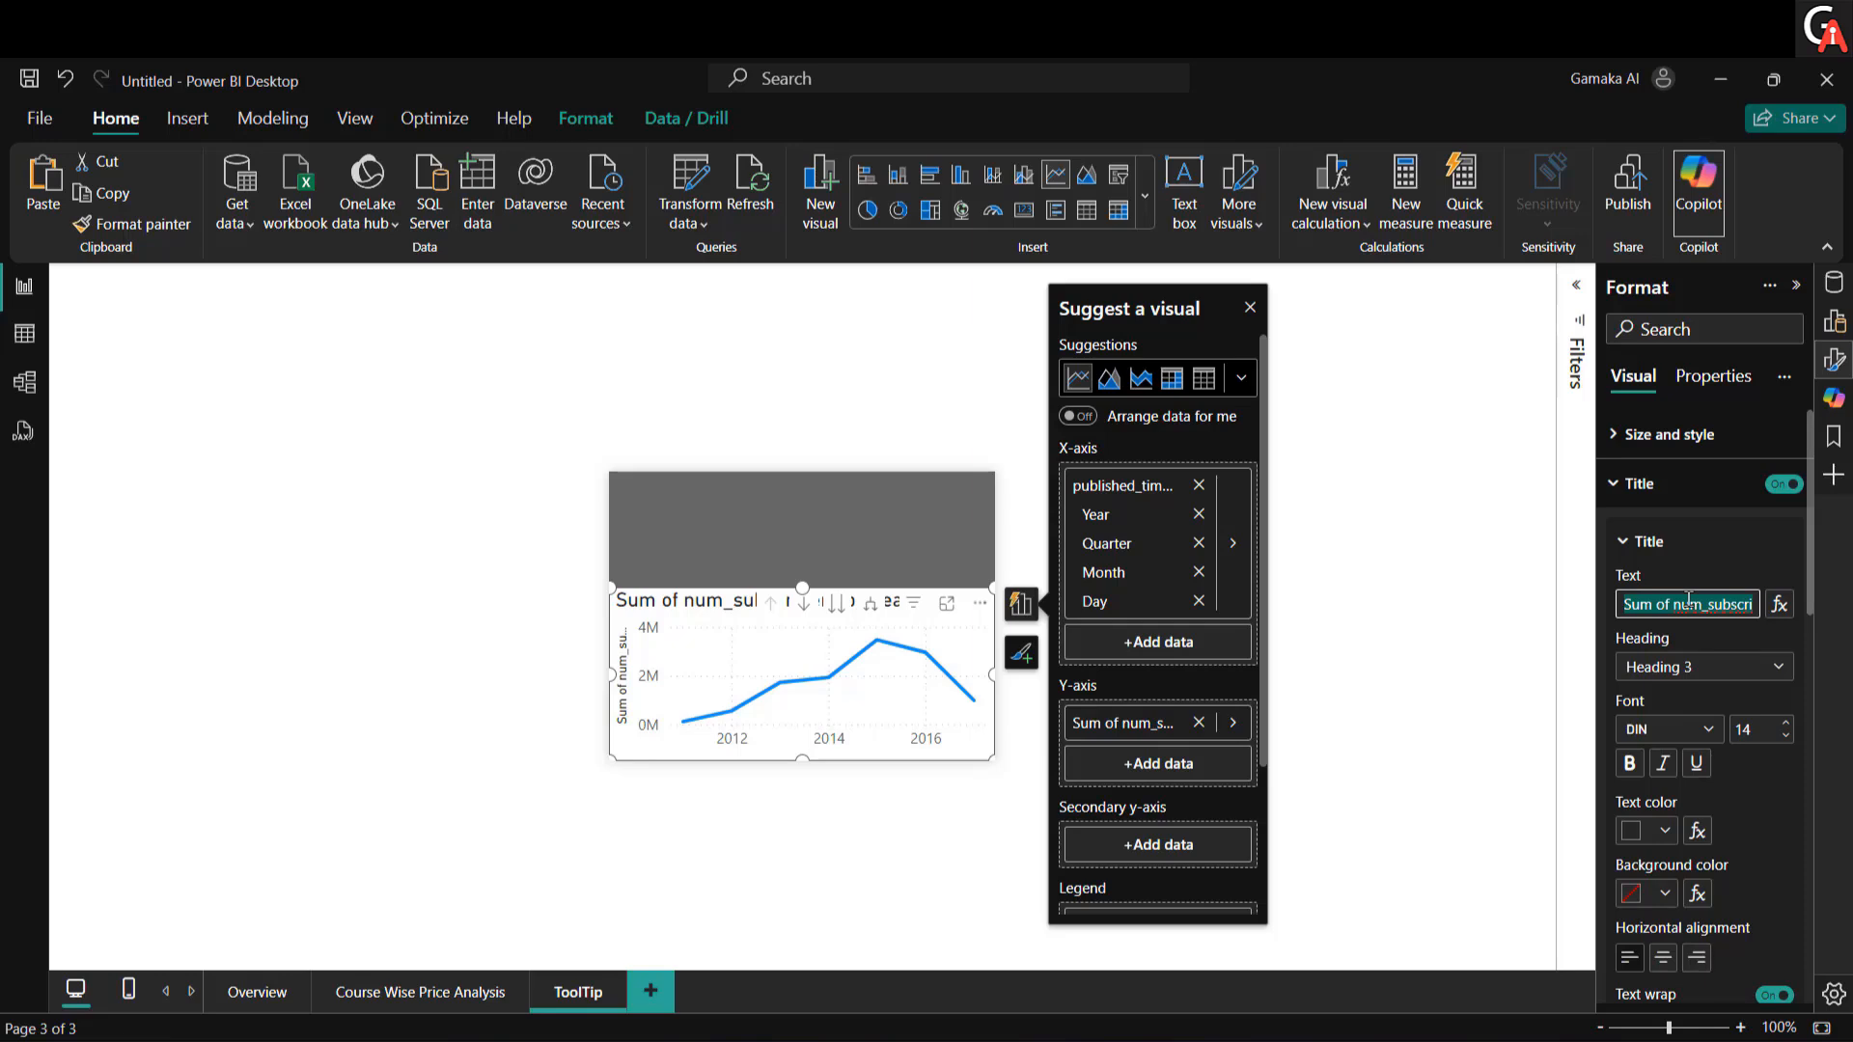
text(Subsc)
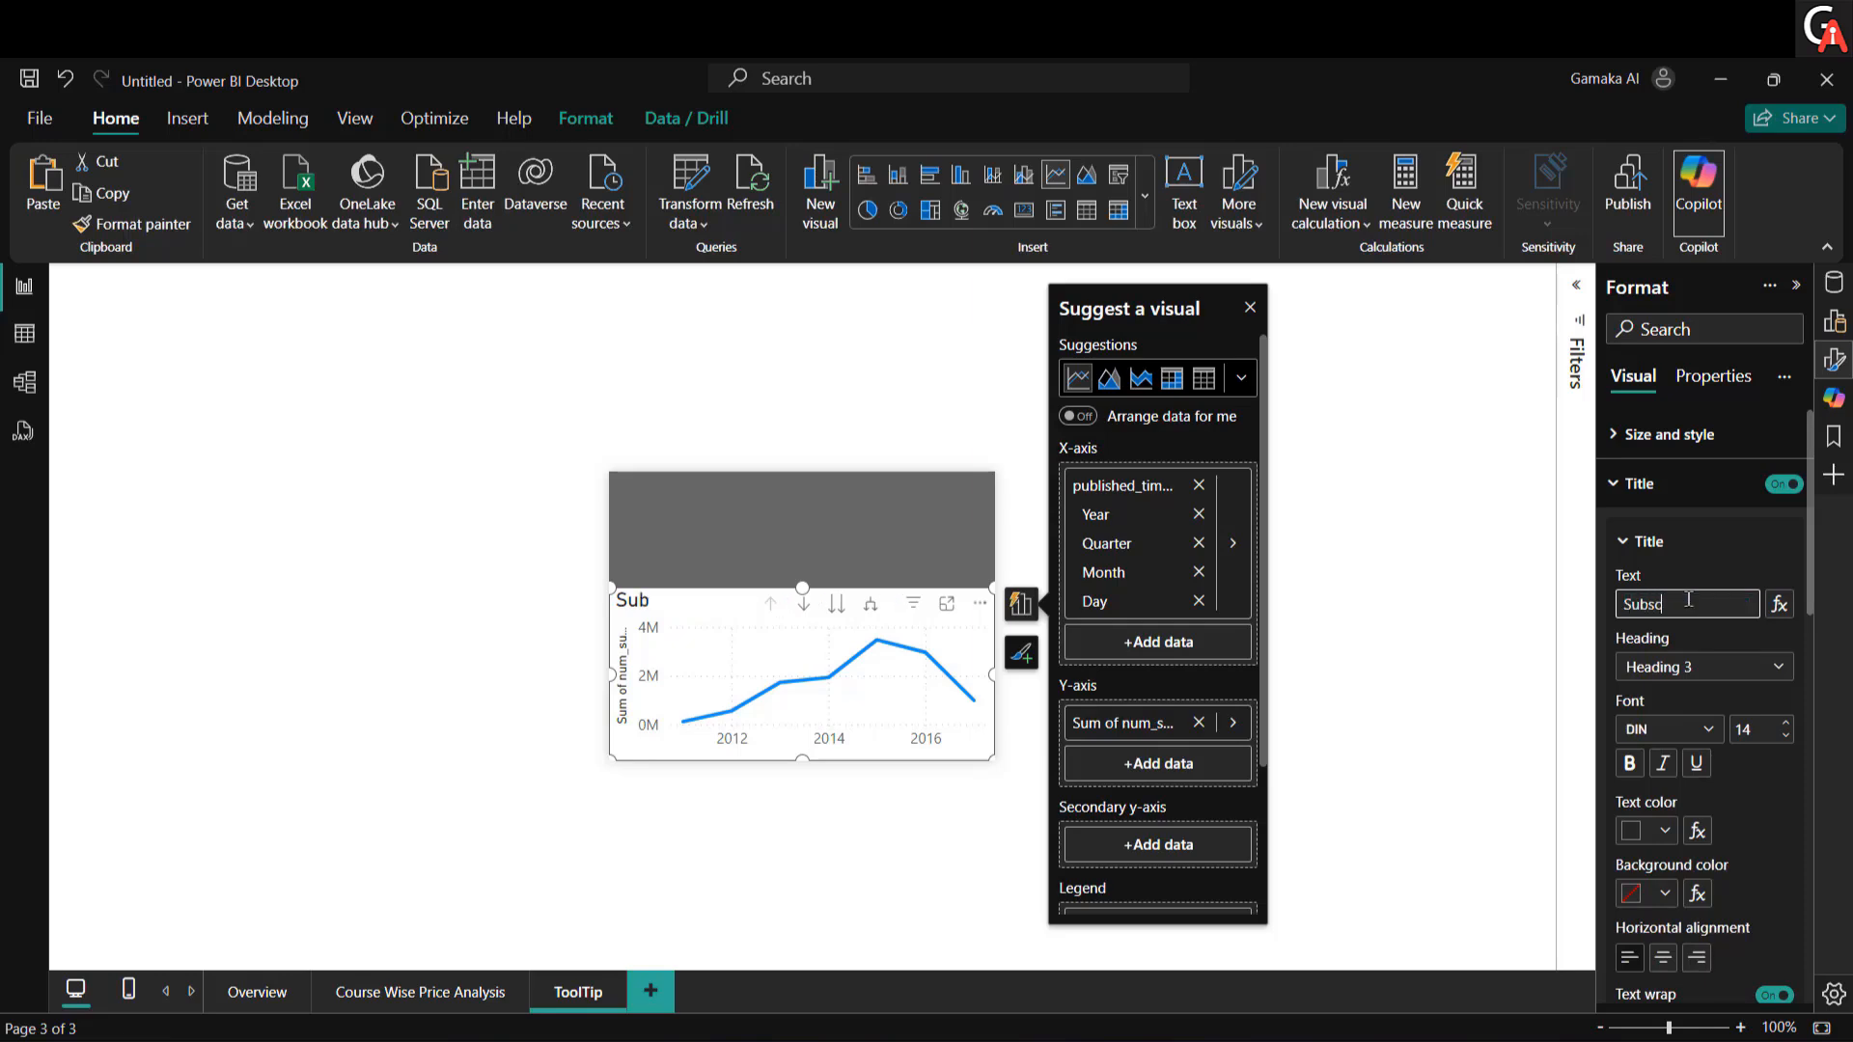
text(ribers Overs Ti)
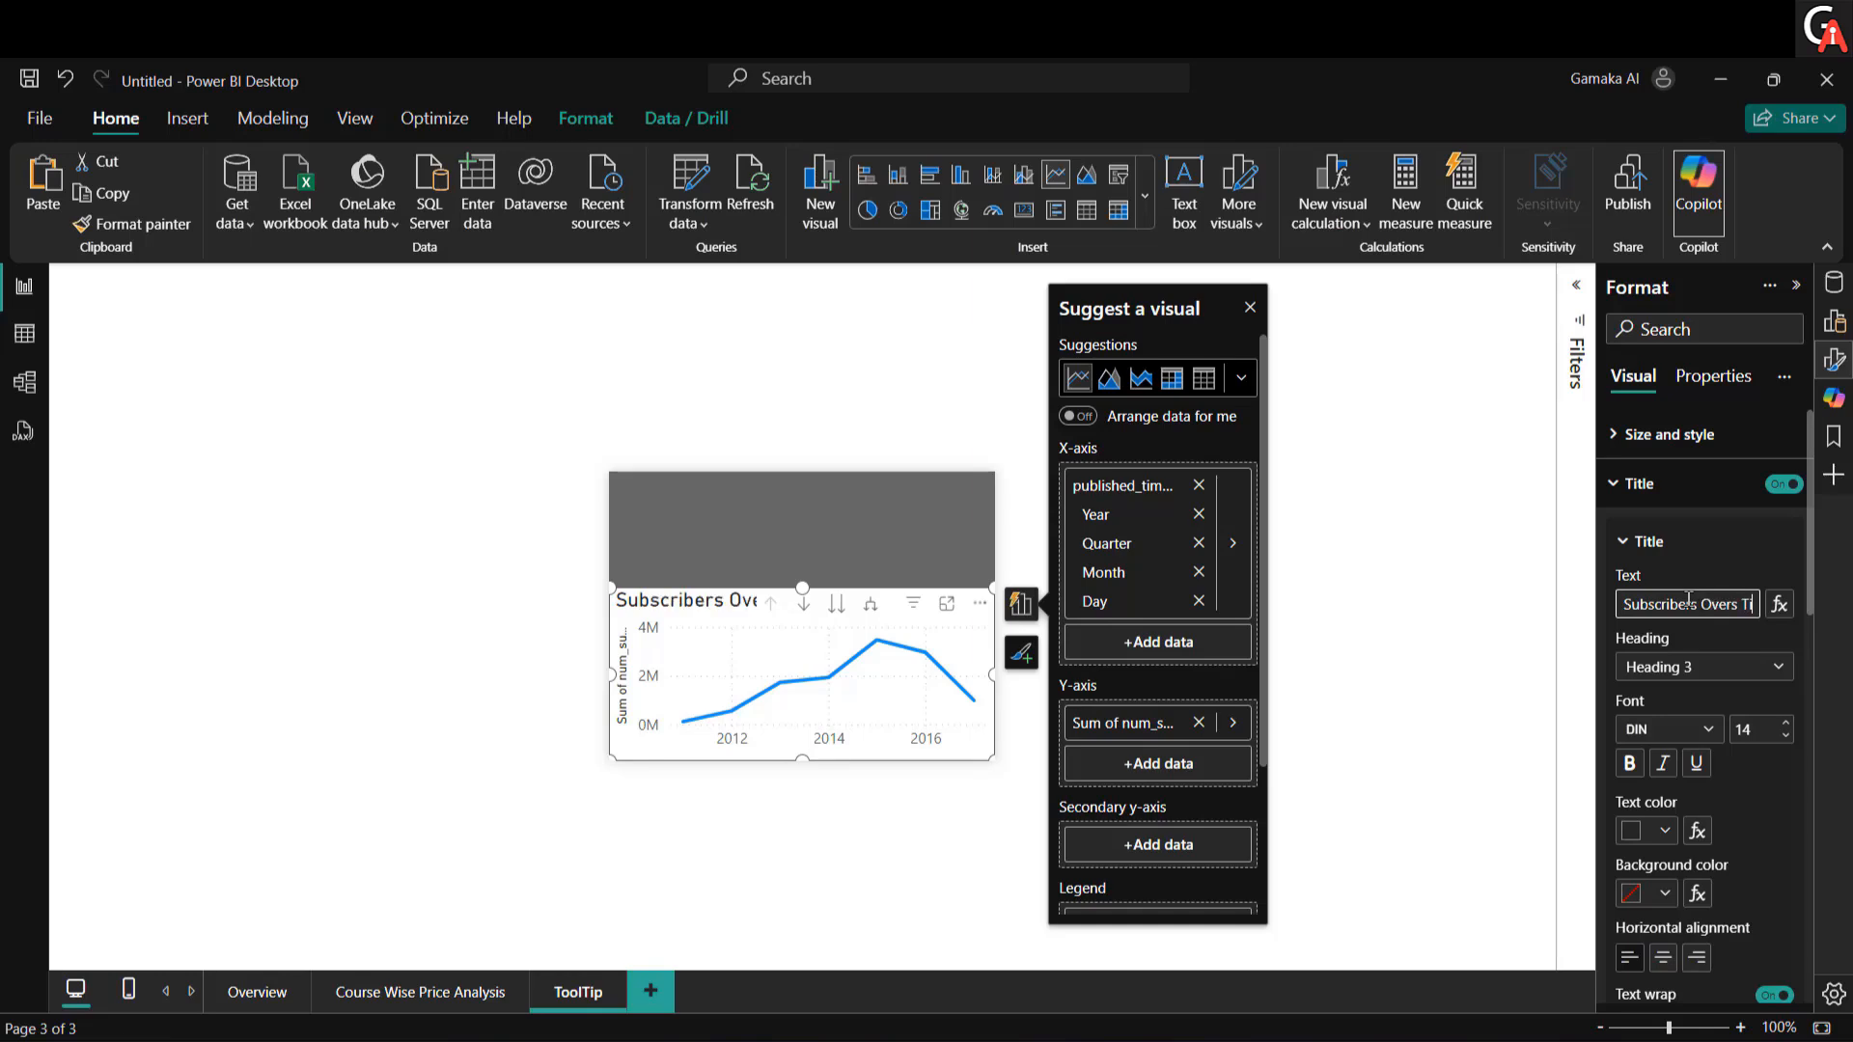
text(s Yests)
key(BackSpace)
key(BackSpace)
key(BackSpace)
key(BackSpace)
text(ears)
Step: Format the line chart's title as bold Arial, size 12, with white text
click(1680, 731)
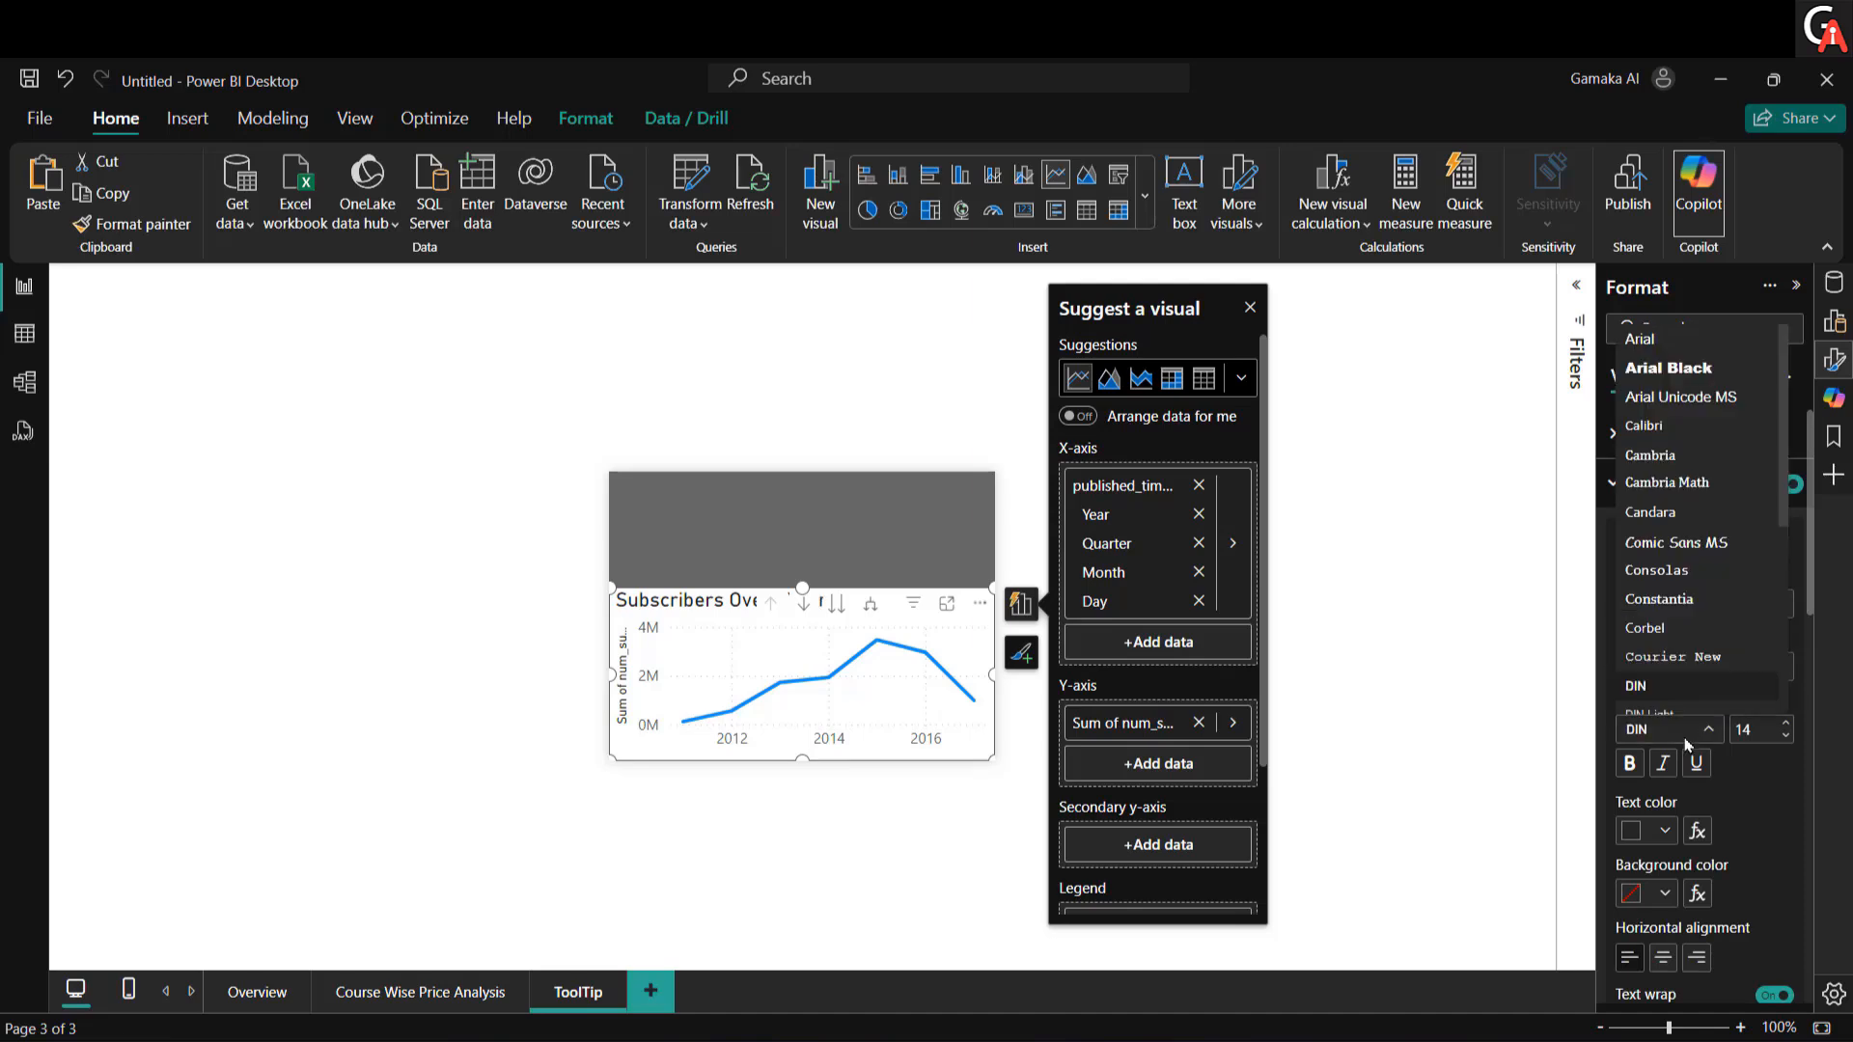
click(1694, 331)
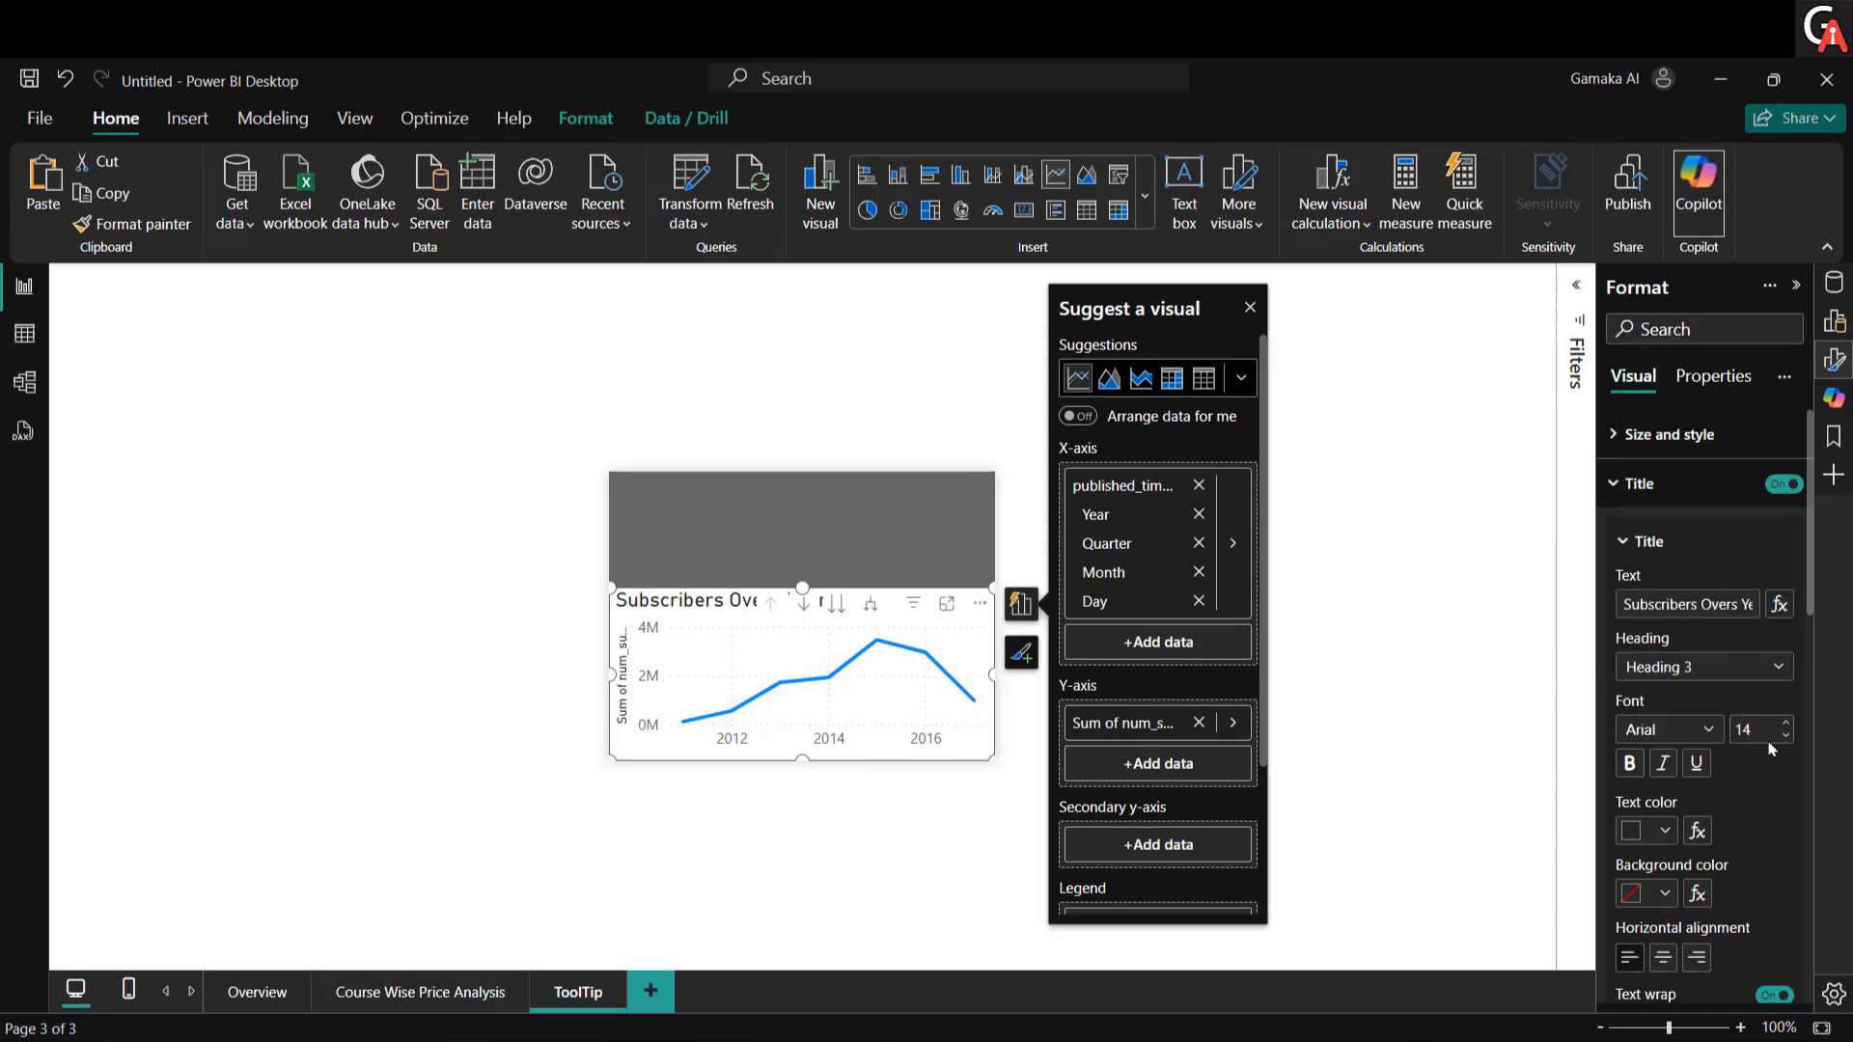
click(1629, 763)
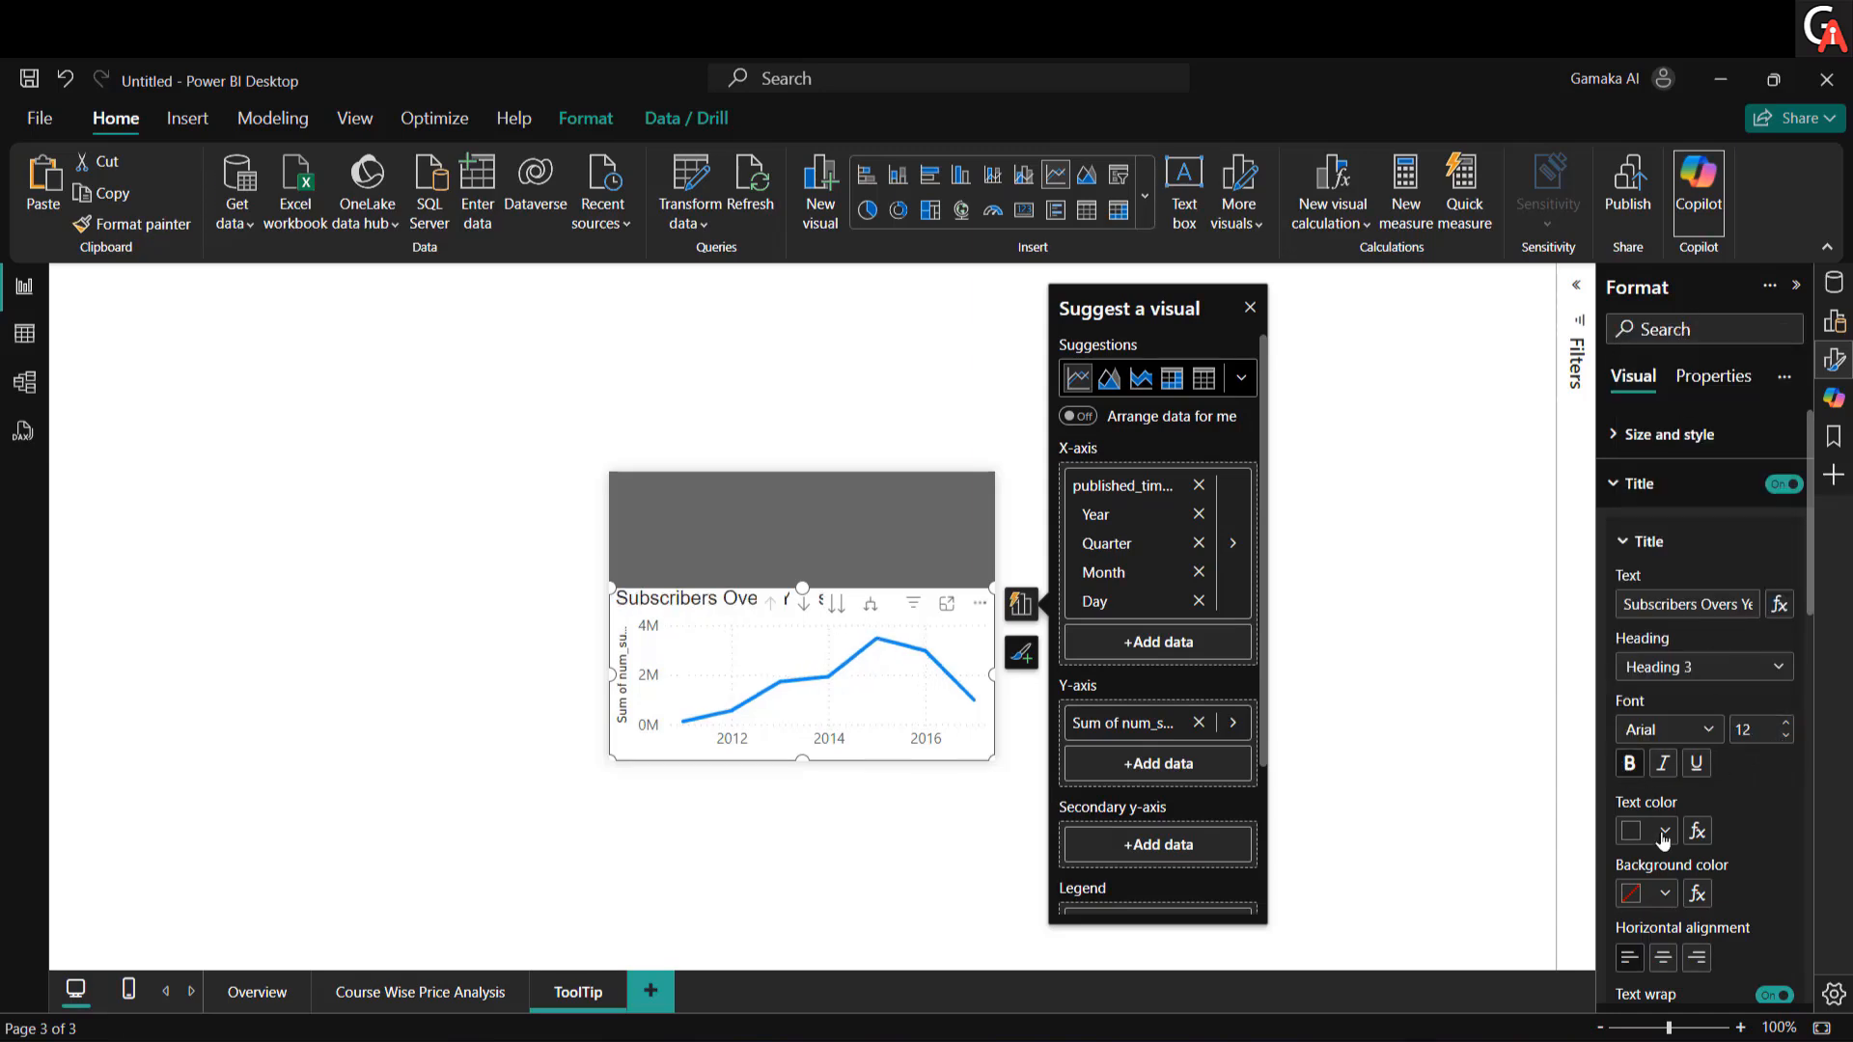
click(1664, 831)
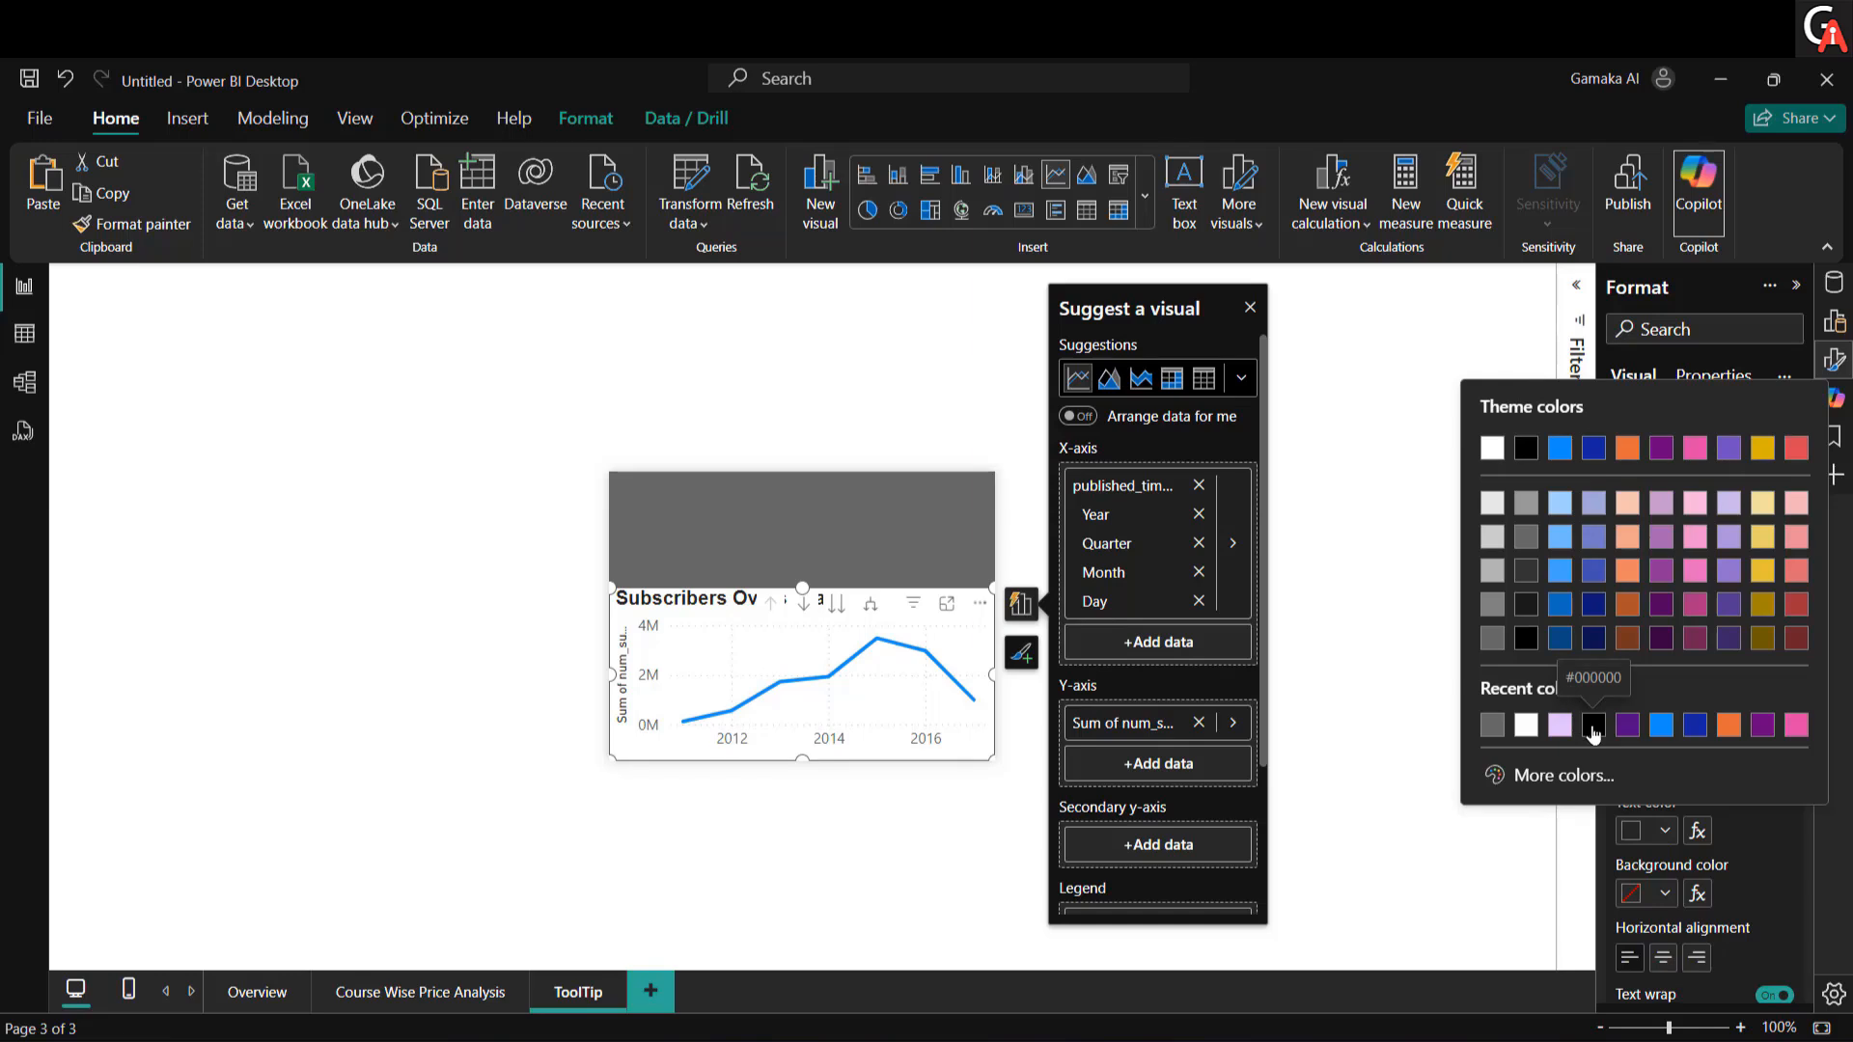
click(1526, 727)
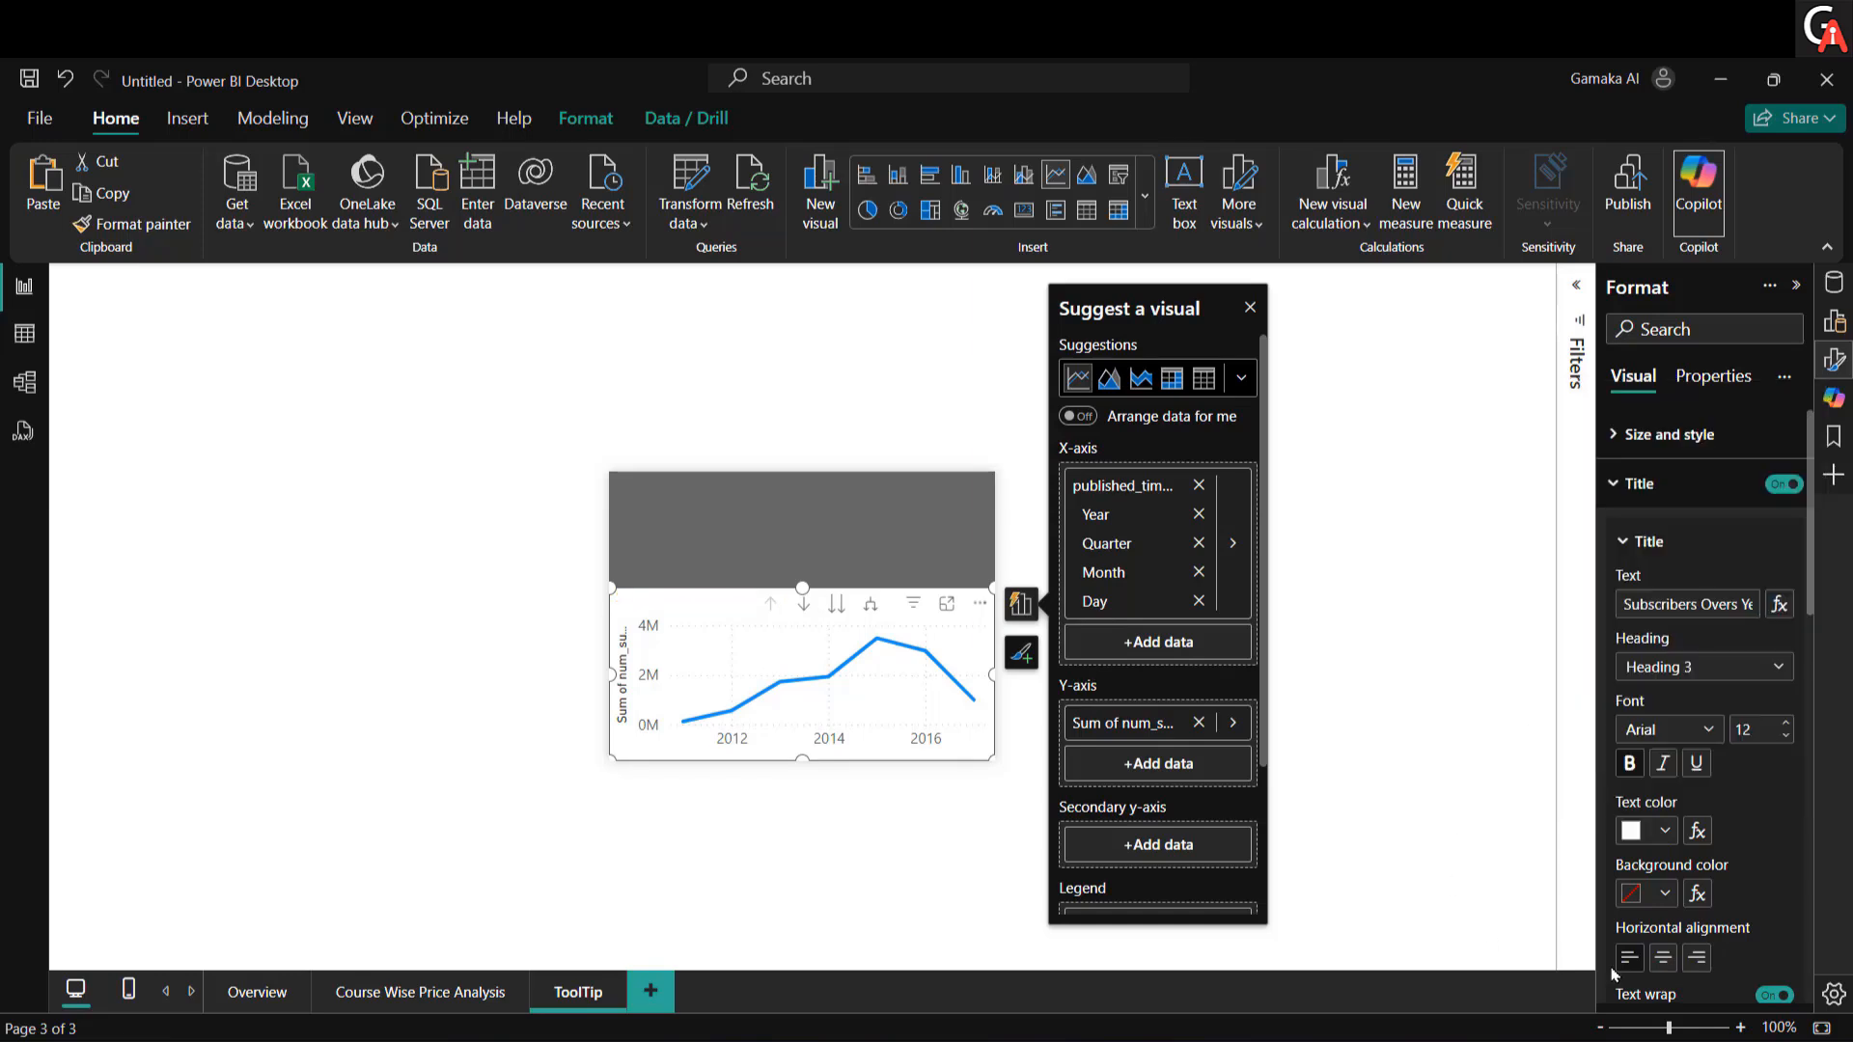
Step: Turn off the line chart's background so the gray page shows through
scroll(1751, 816, down, 3)
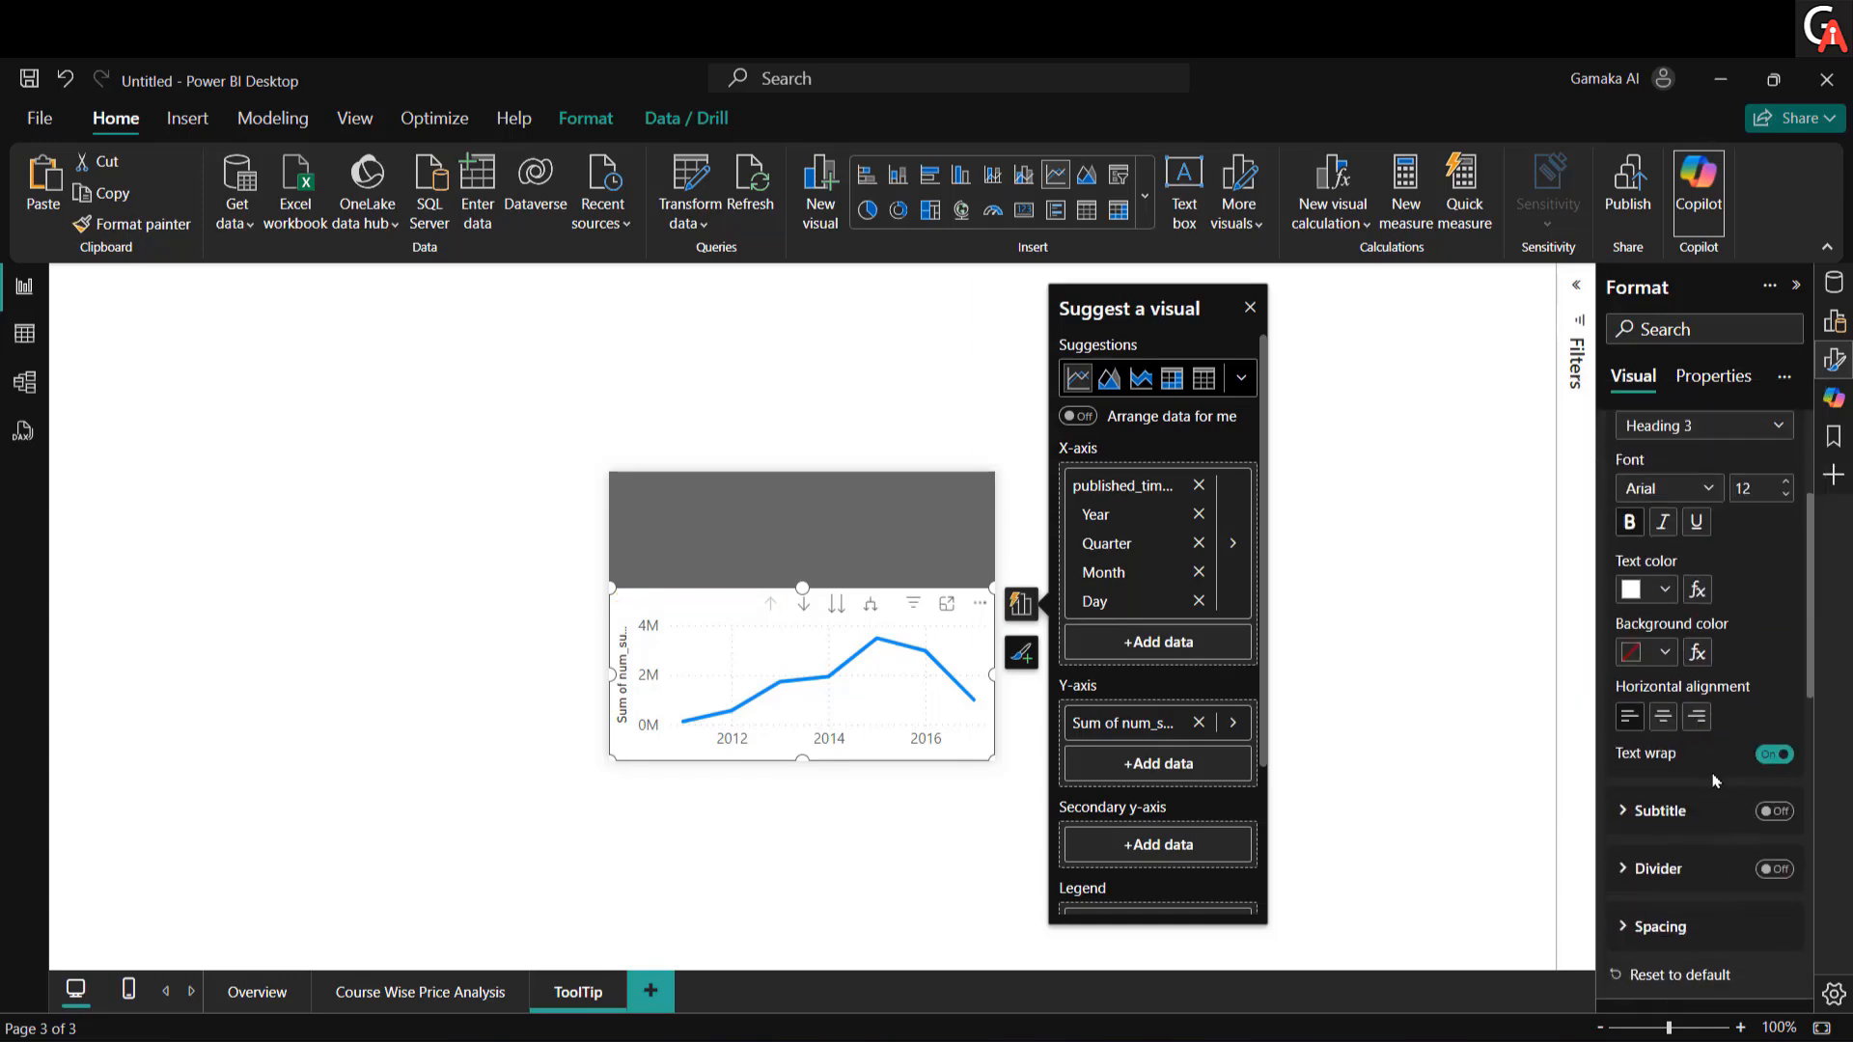
scroll(1717, 781, up, 3)
click(1650, 541)
click(1646, 435)
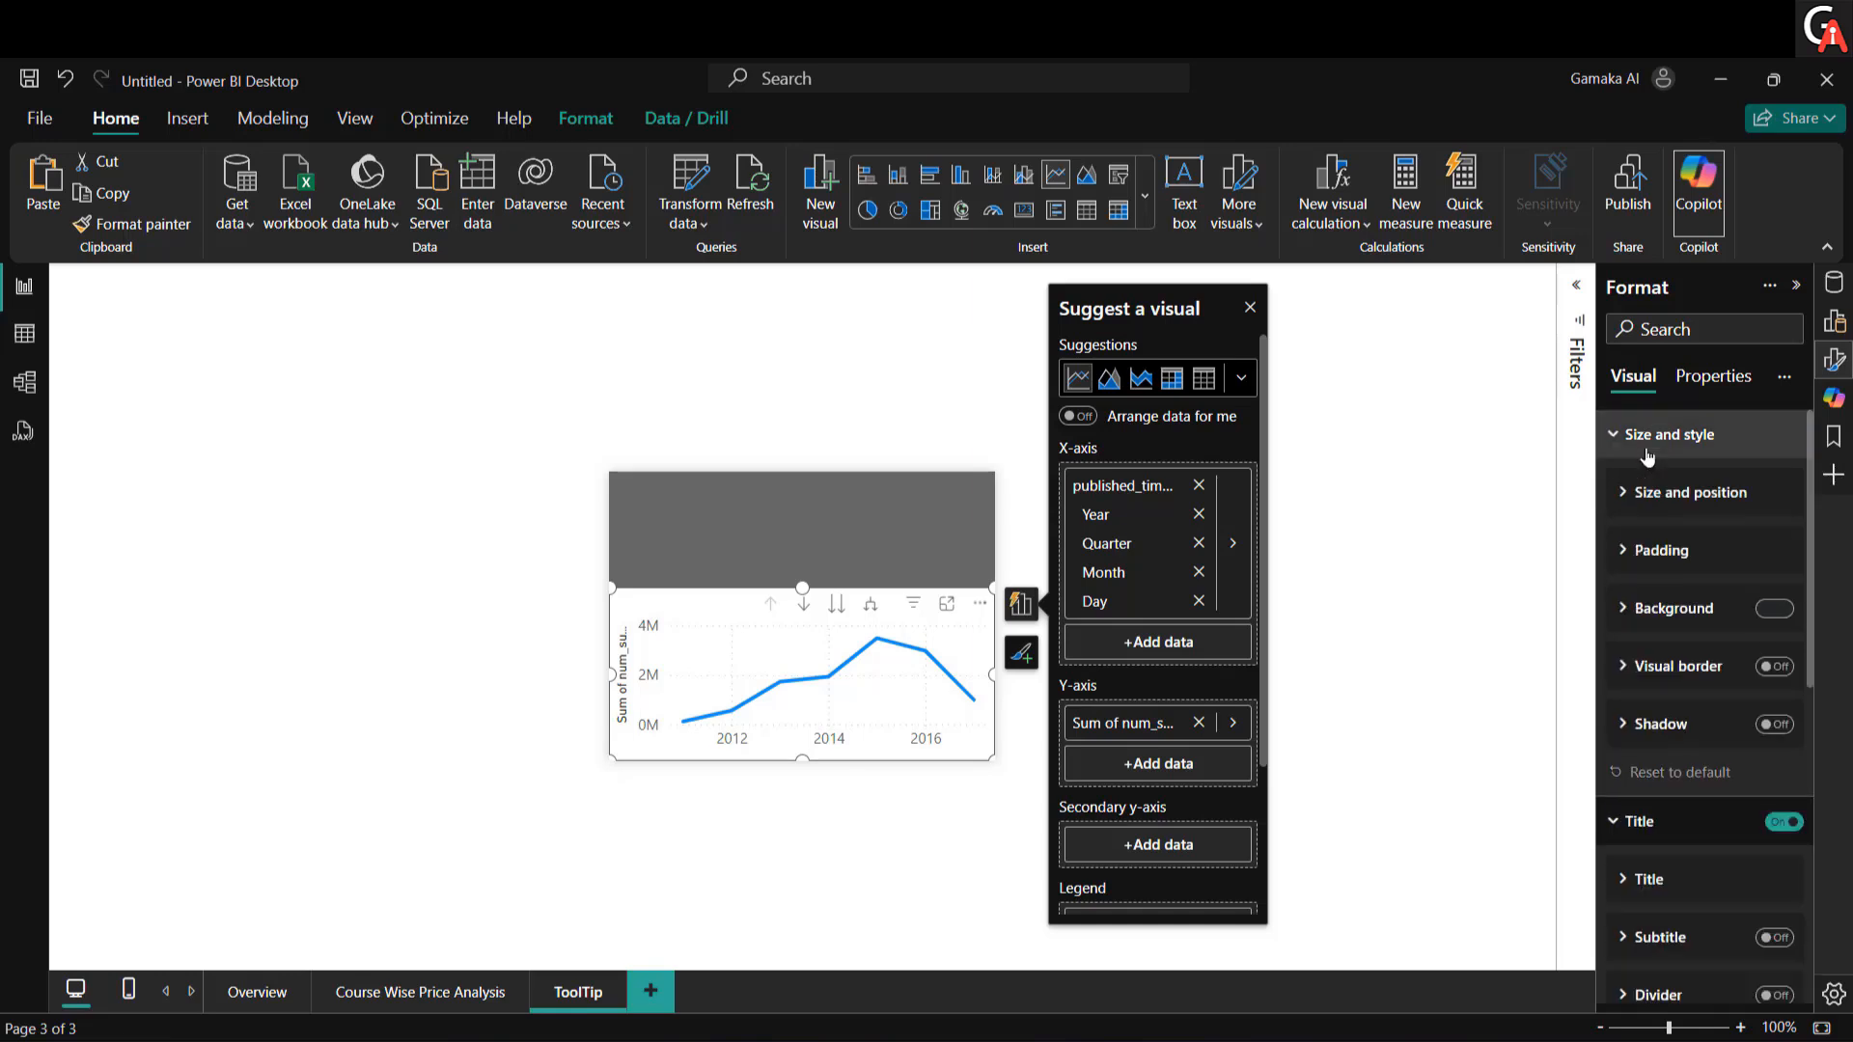
click(1780, 608)
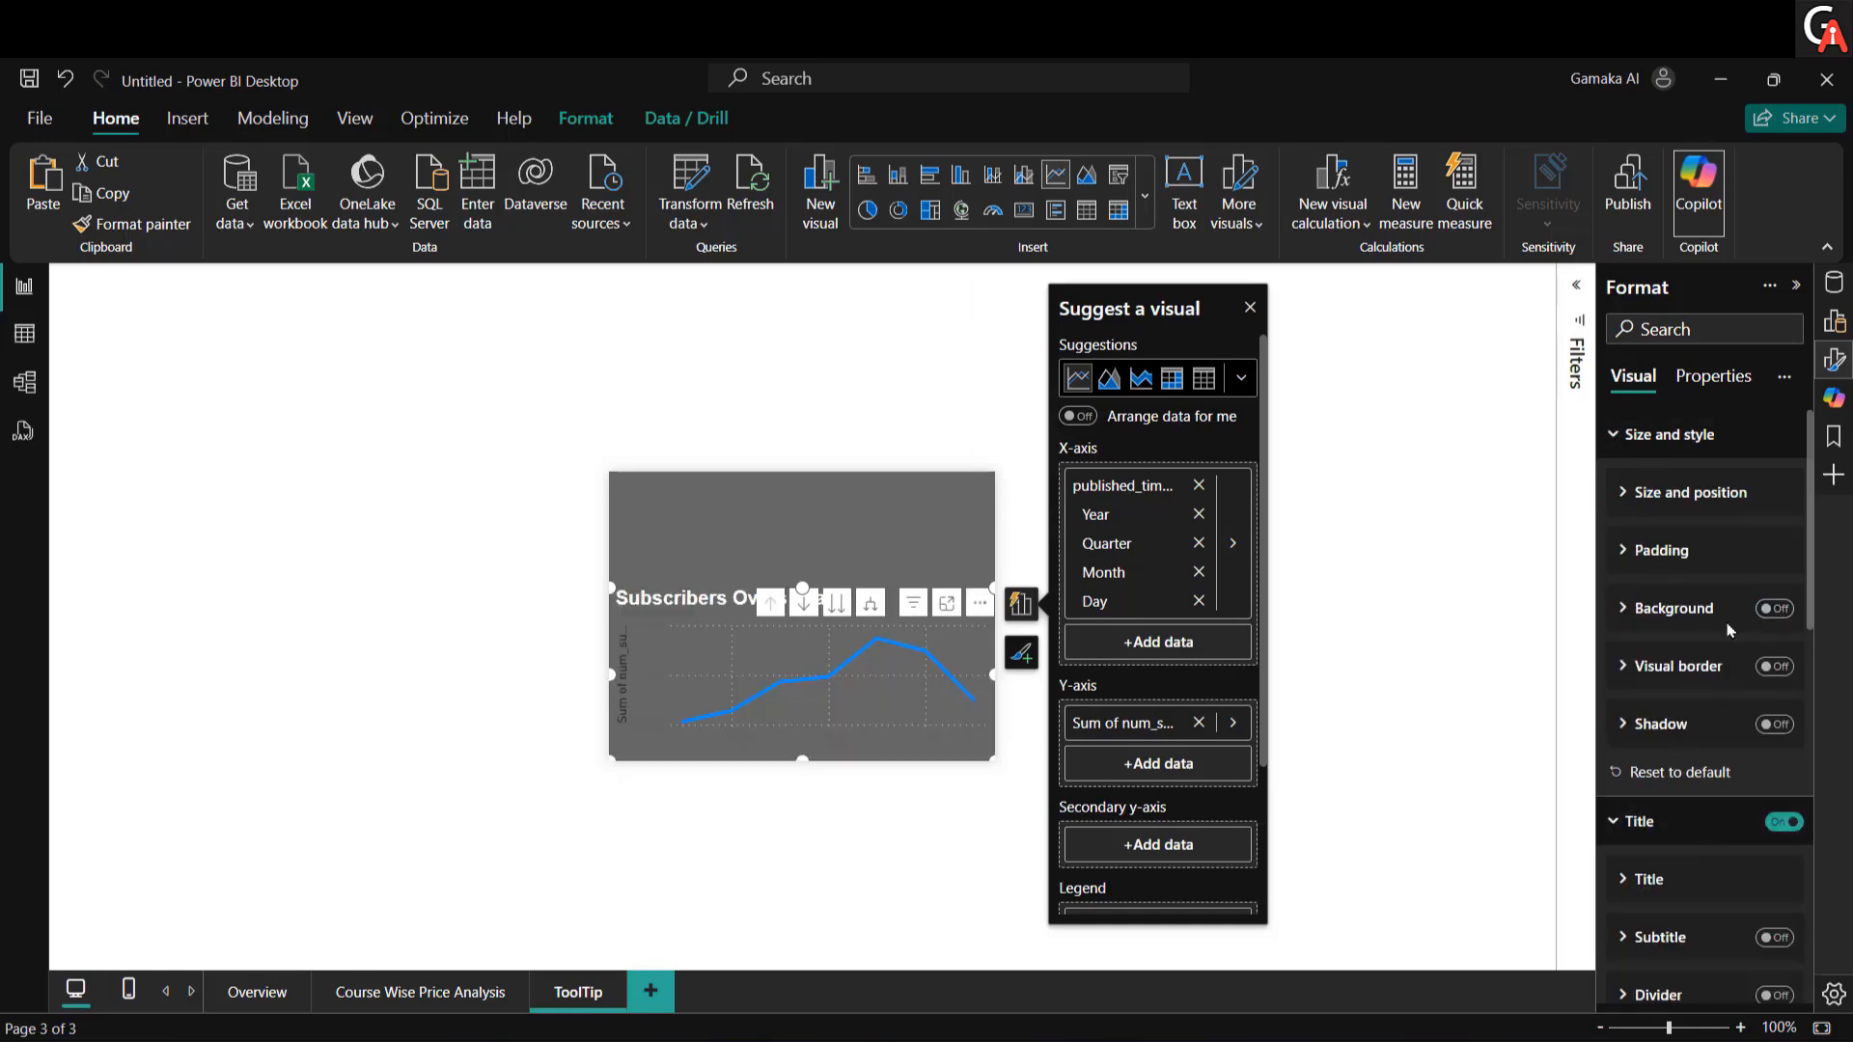
click(1652, 436)
Step: Turn off the X-axis title of the line chart
click(1645, 484)
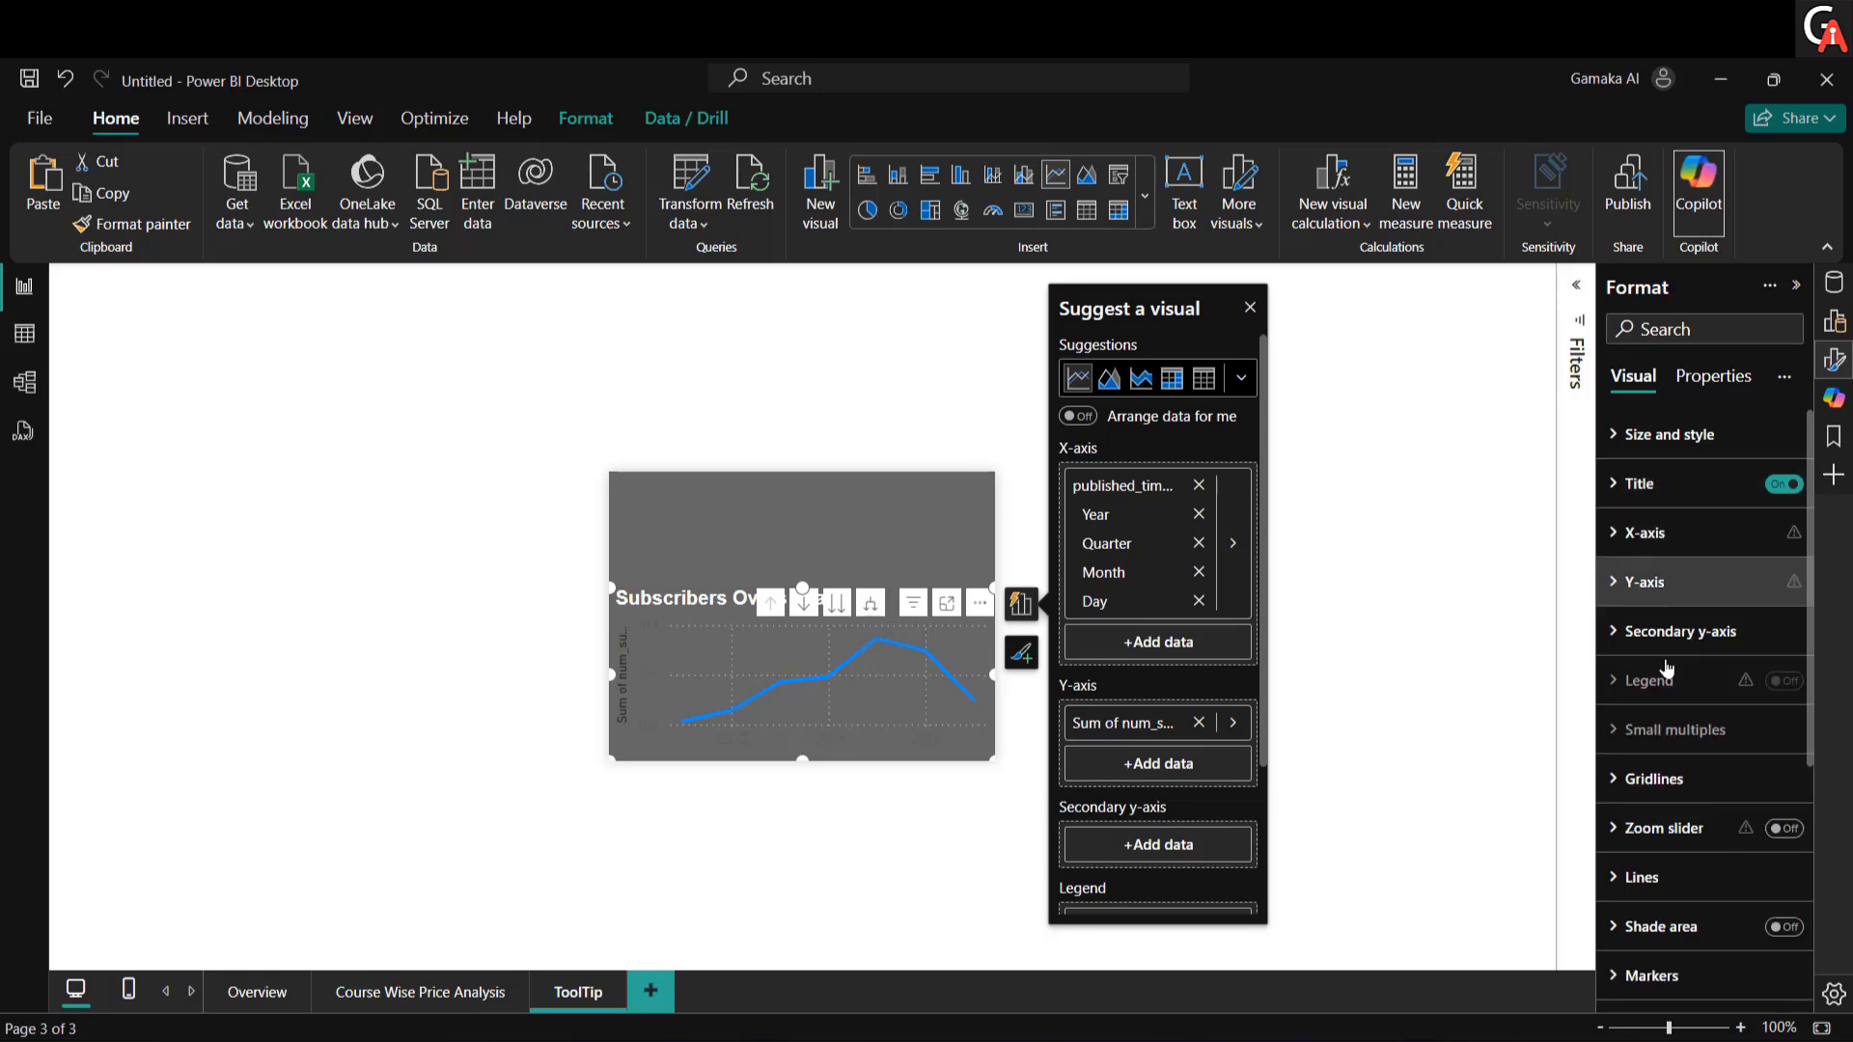
click(1646, 537)
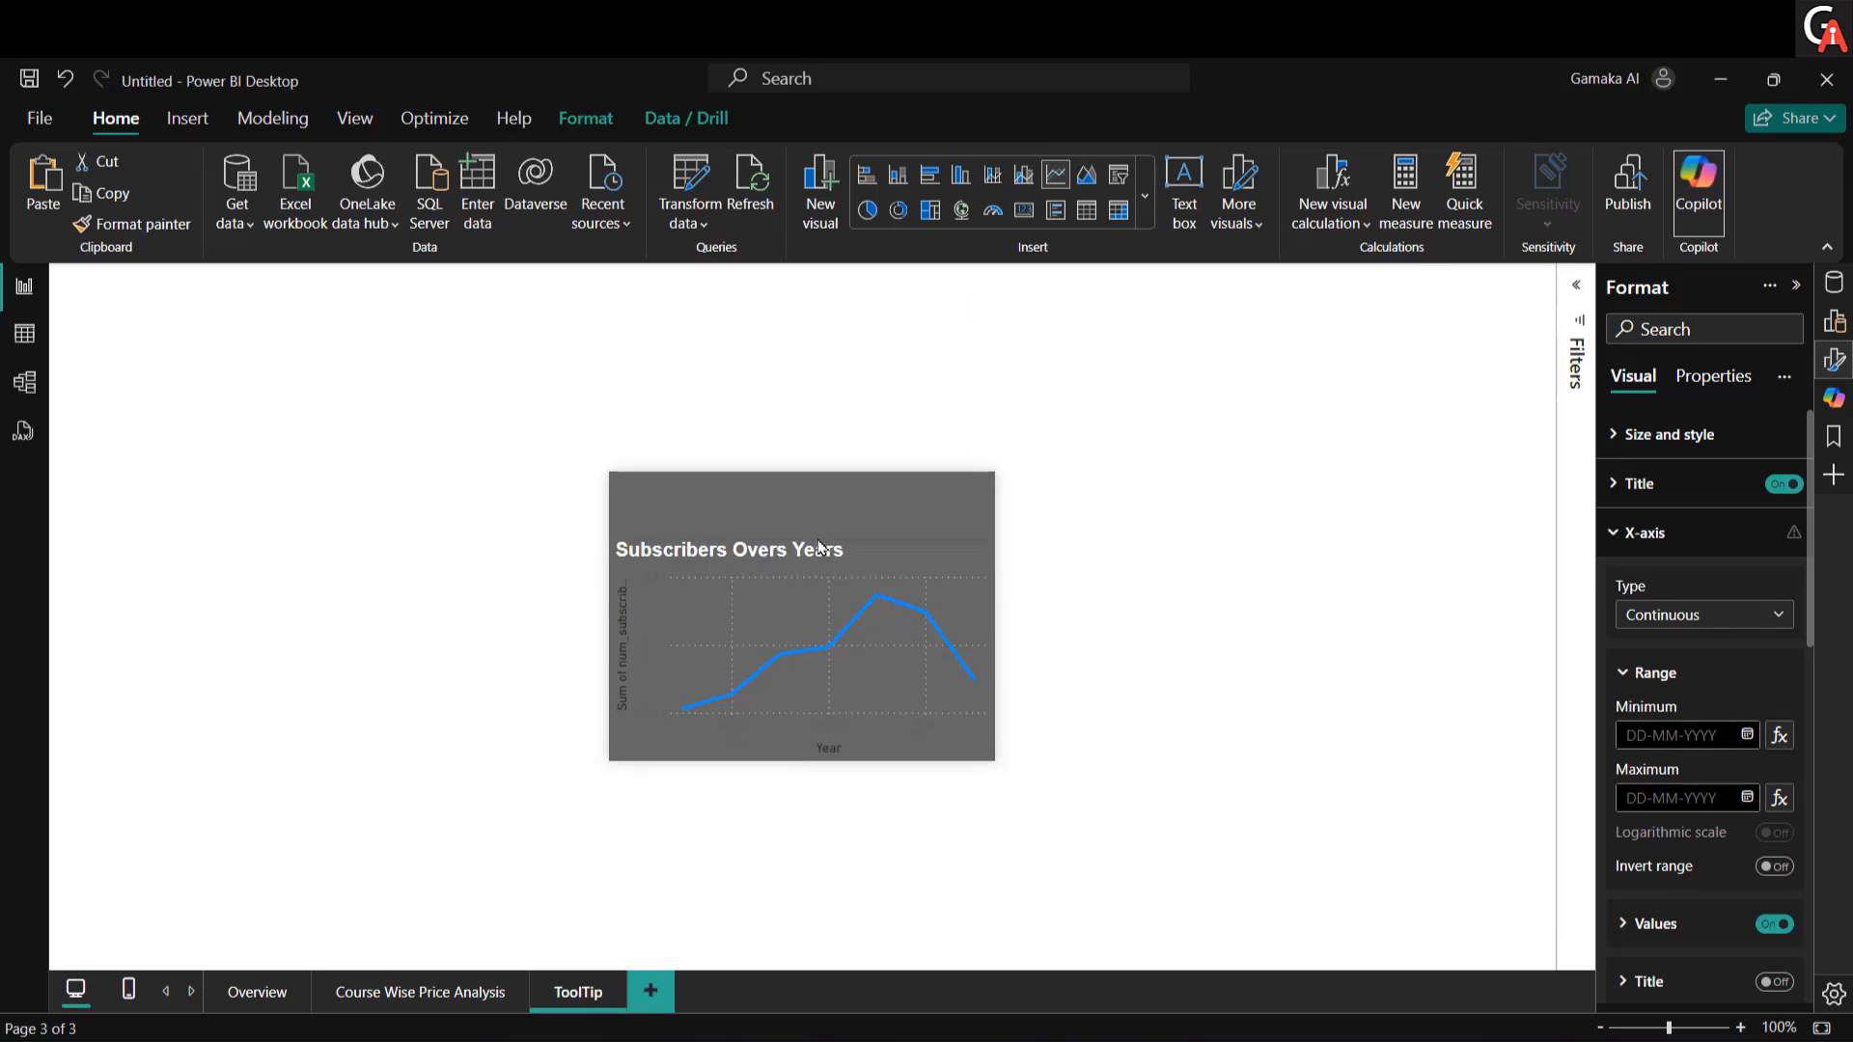
click(1771, 983)
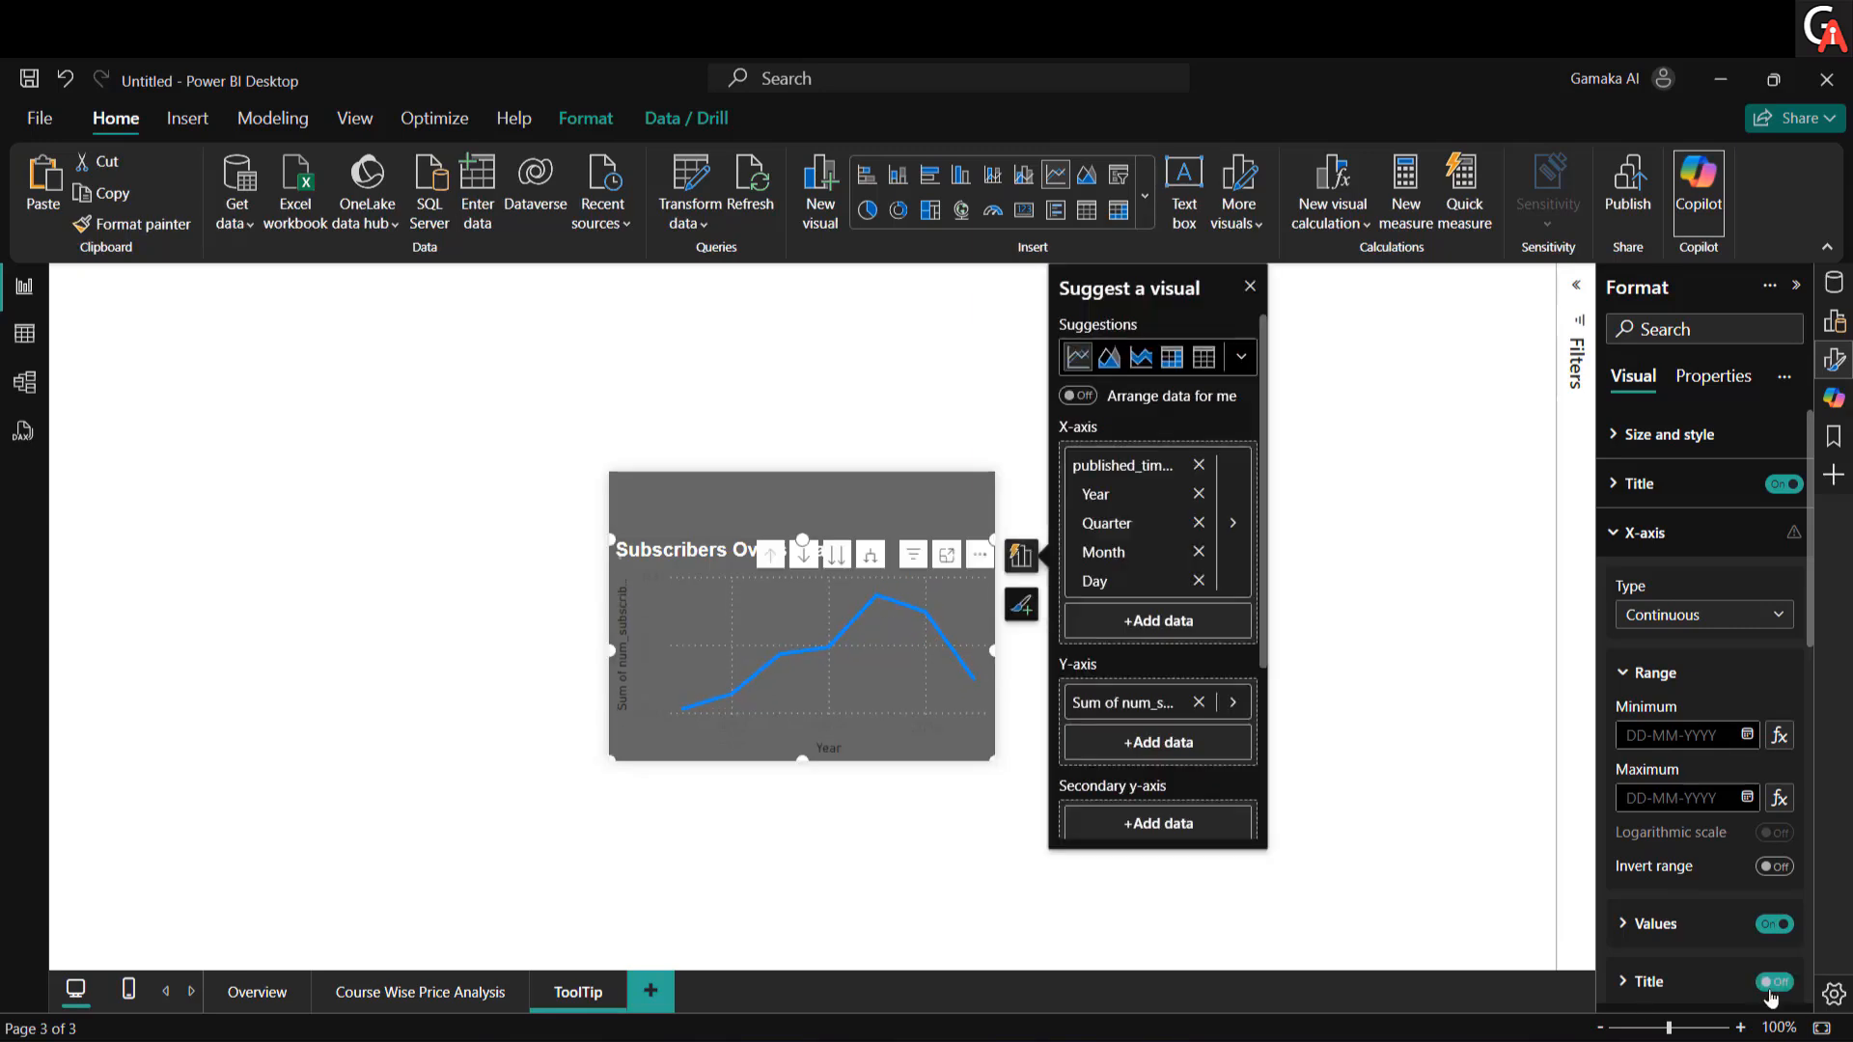
click(1770, 983)
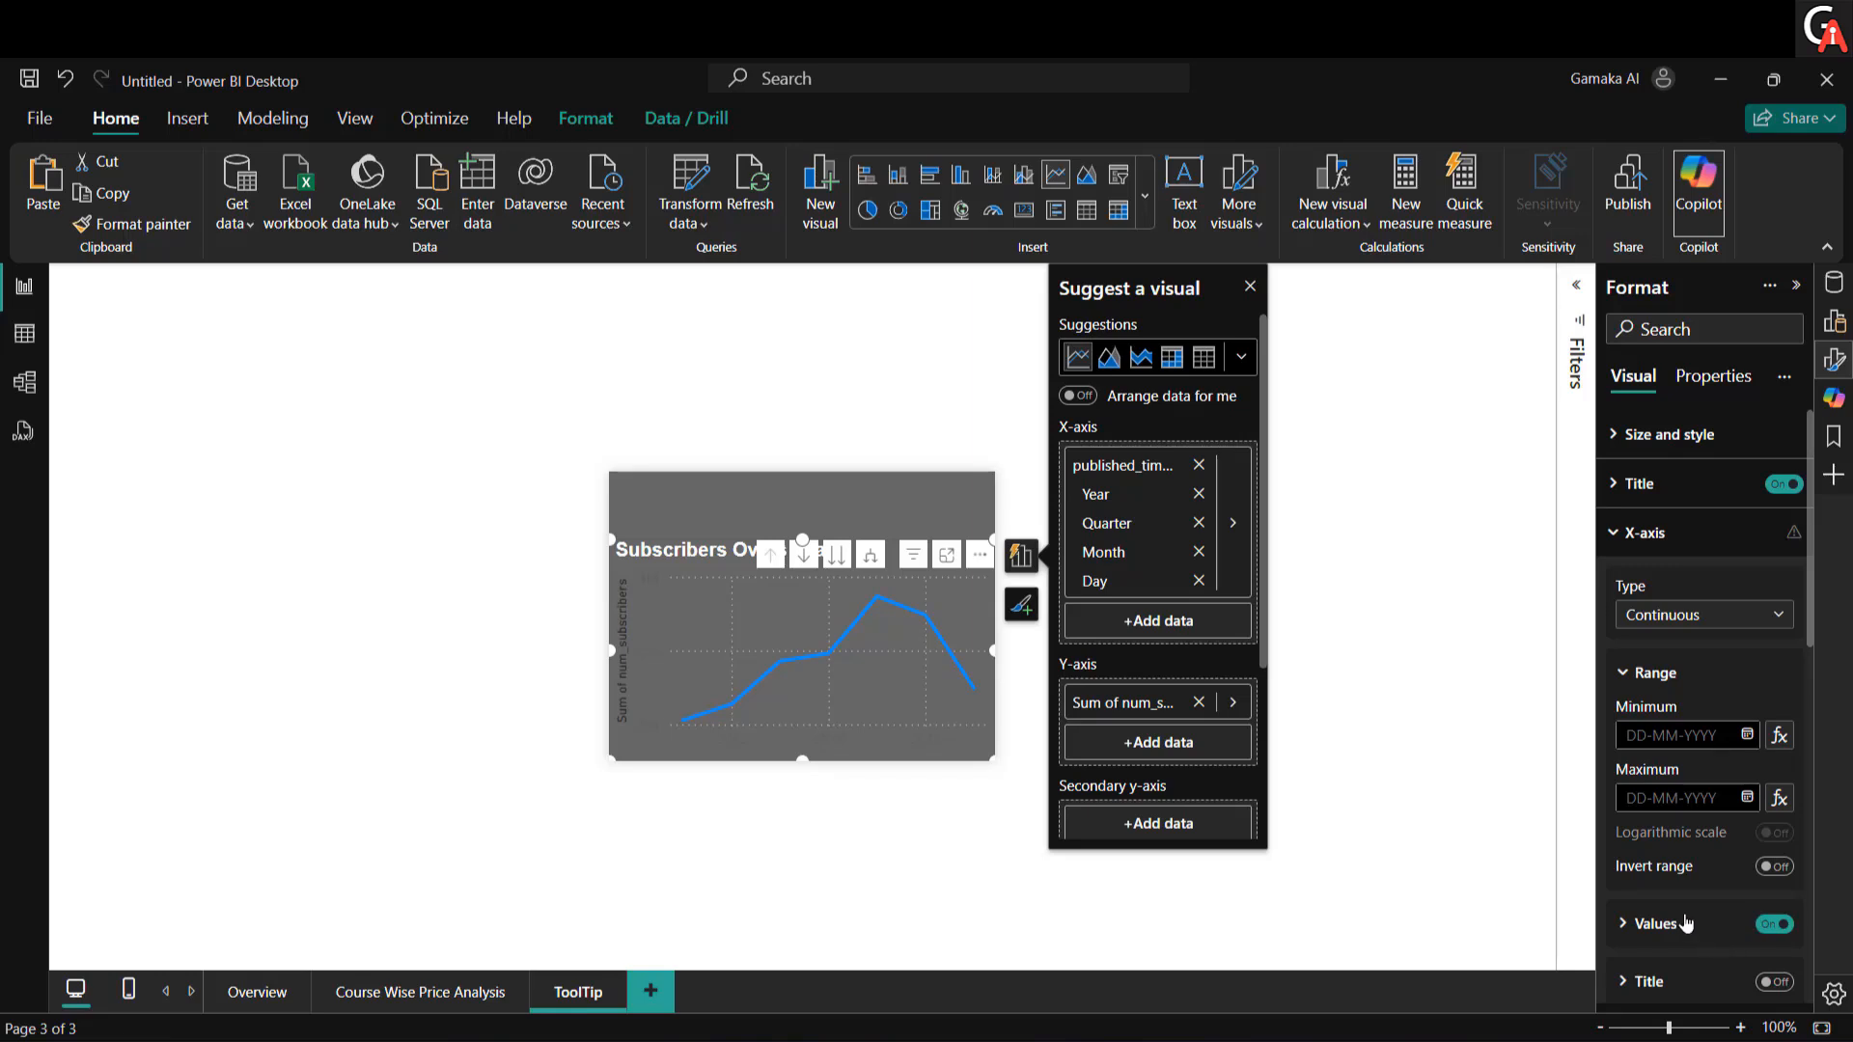
Step: Format the line chart's X-axis values as bold Arial, size 8, in white
click(1662, 675)
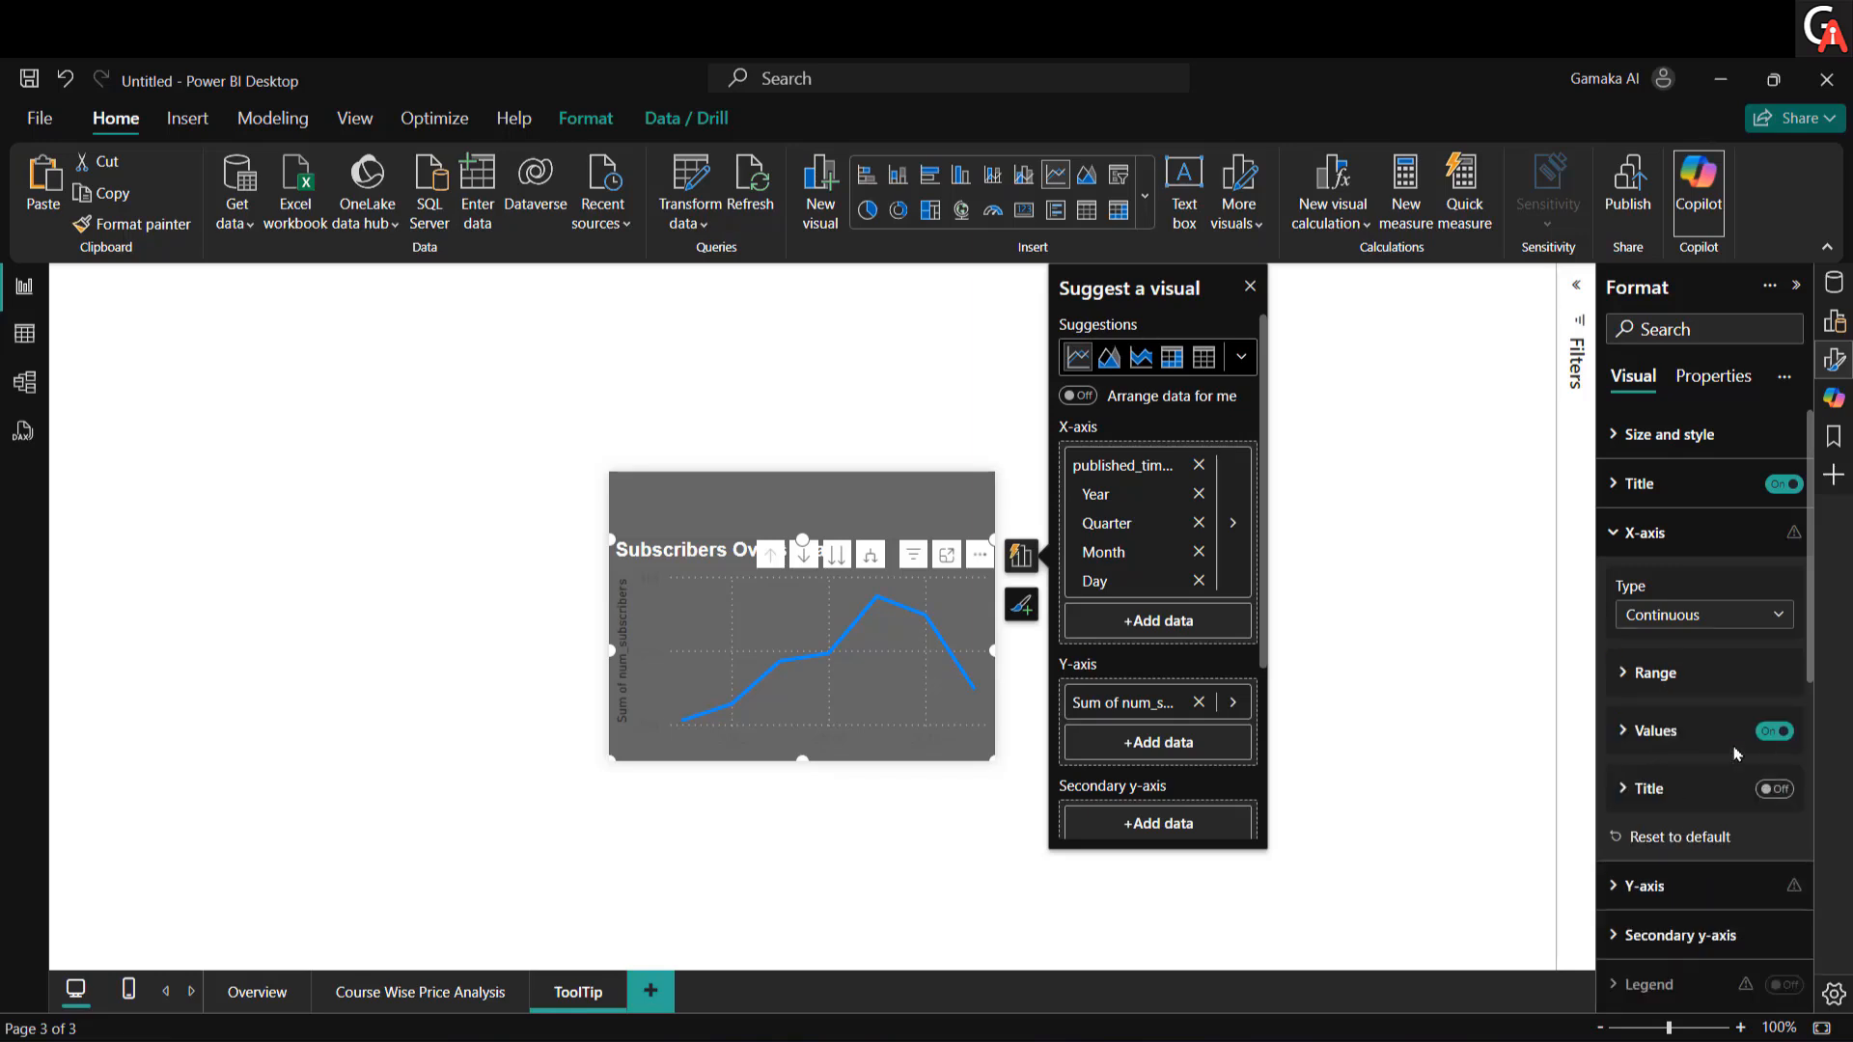
click(1667, 743)
click(1681, 799)
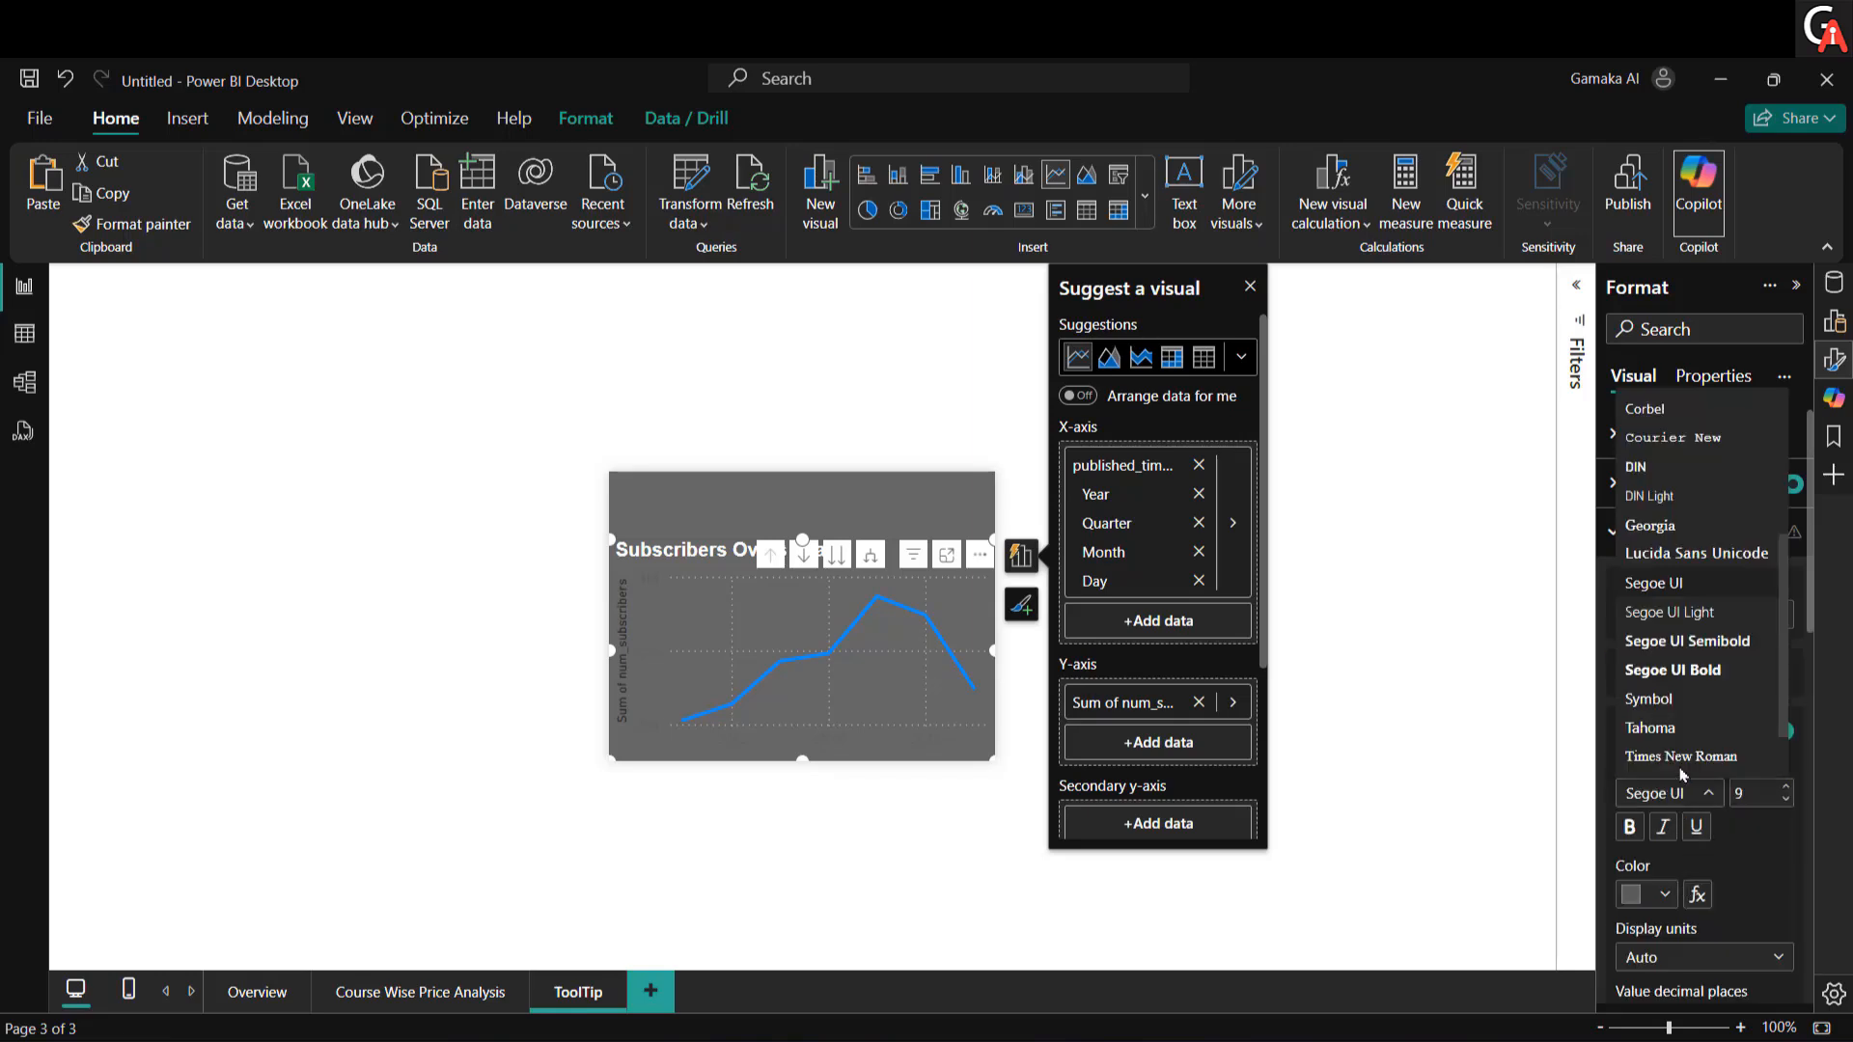
scroll(1681, 676, up, 5)
click(1688, 405)
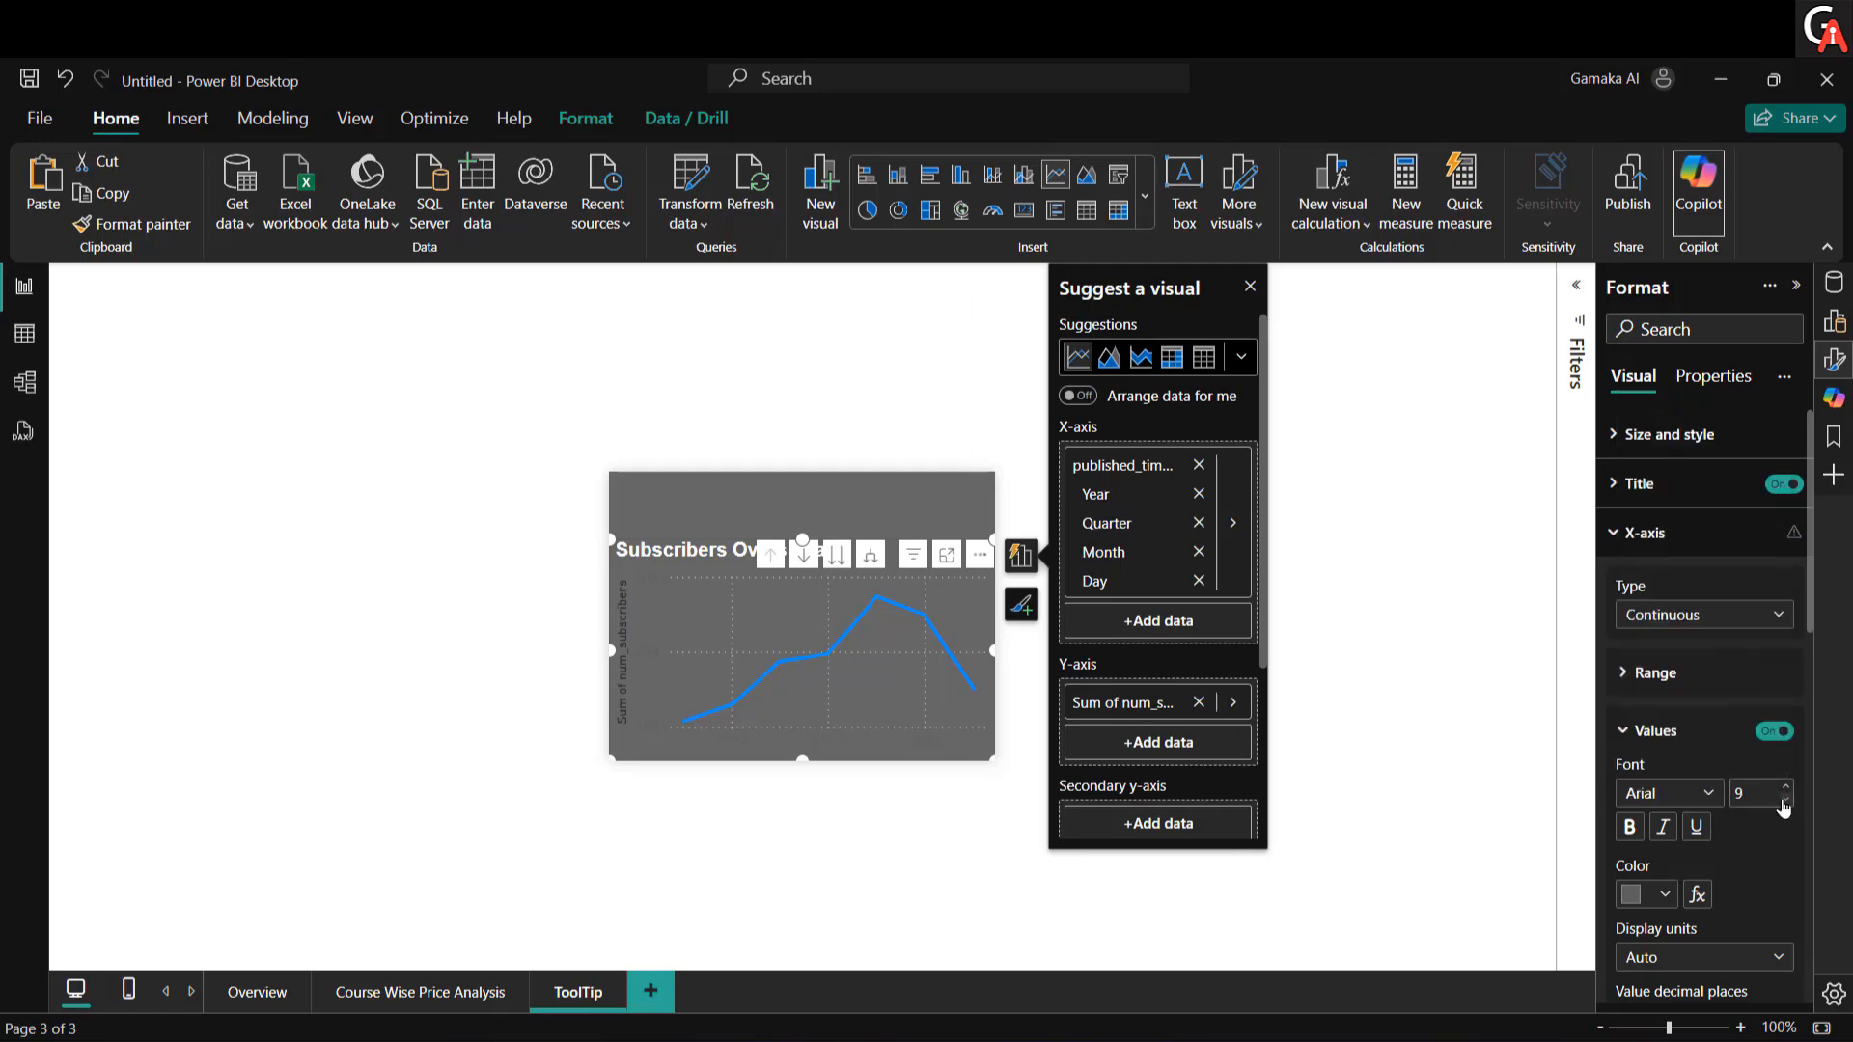
click(1652, 895)
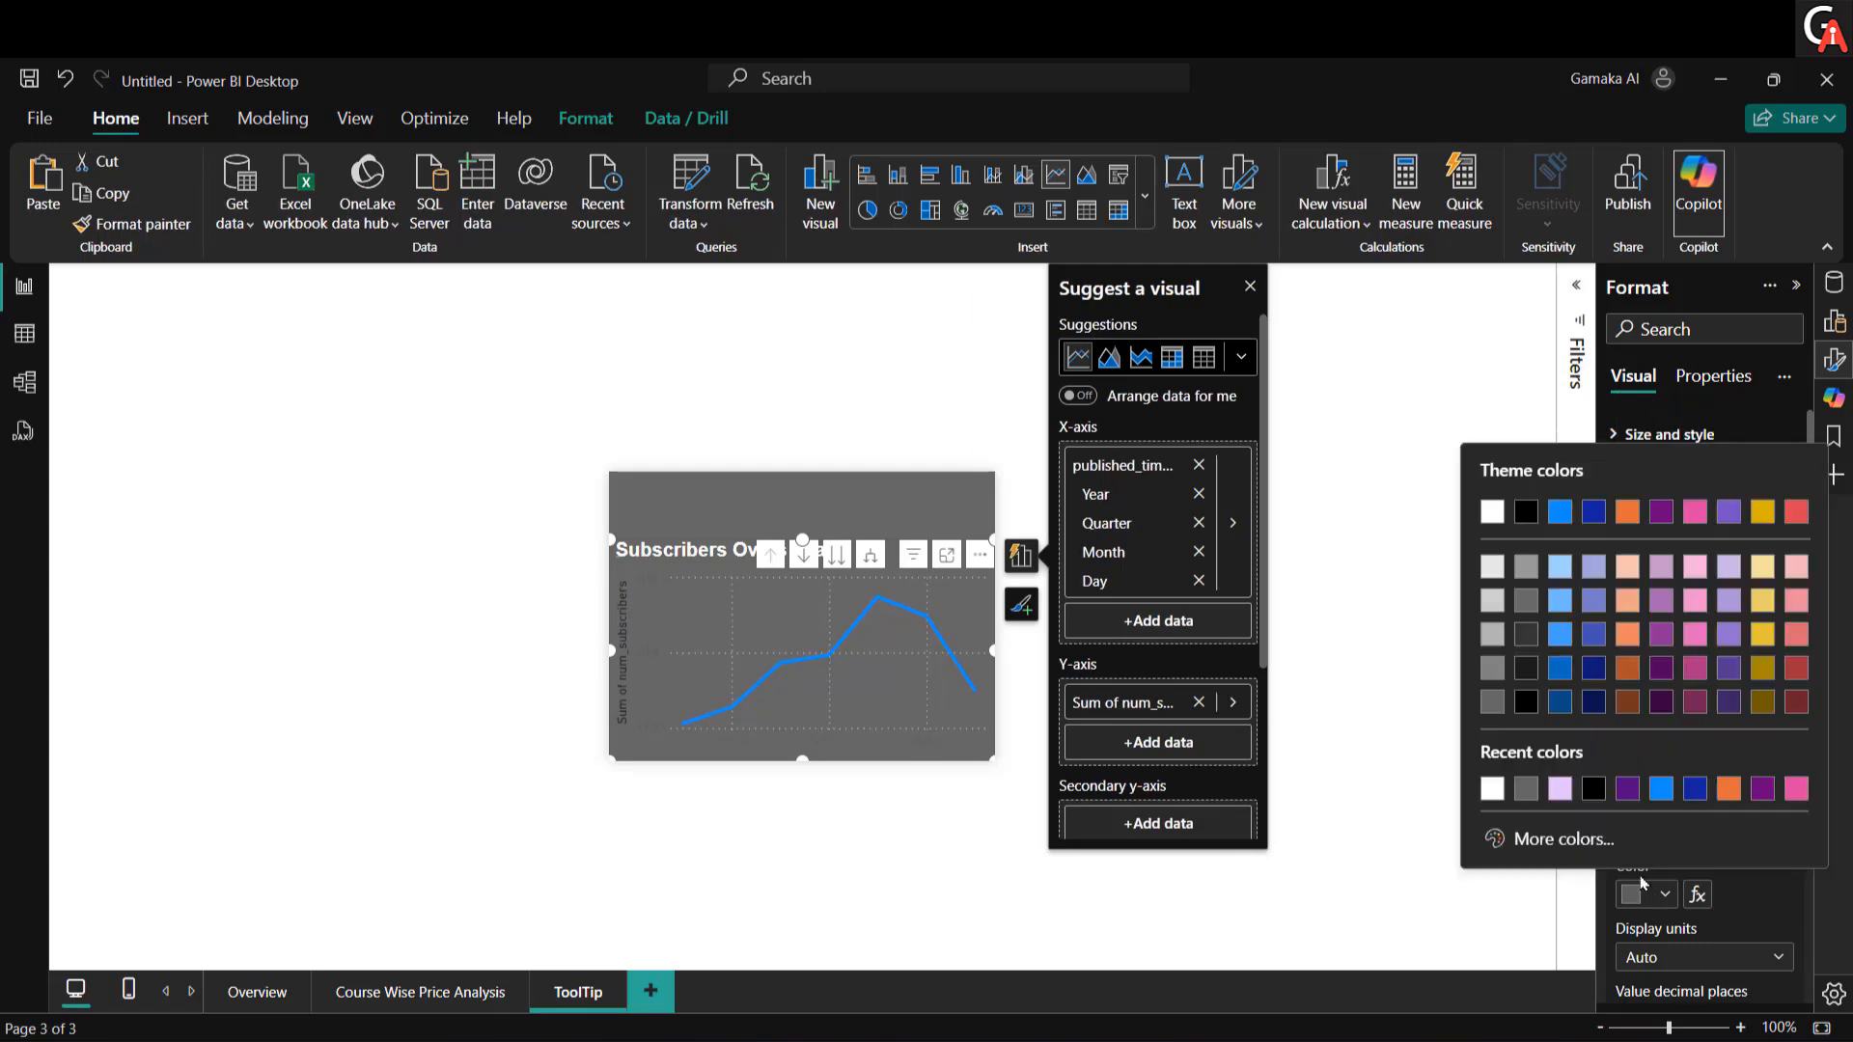
click(1492, 789)
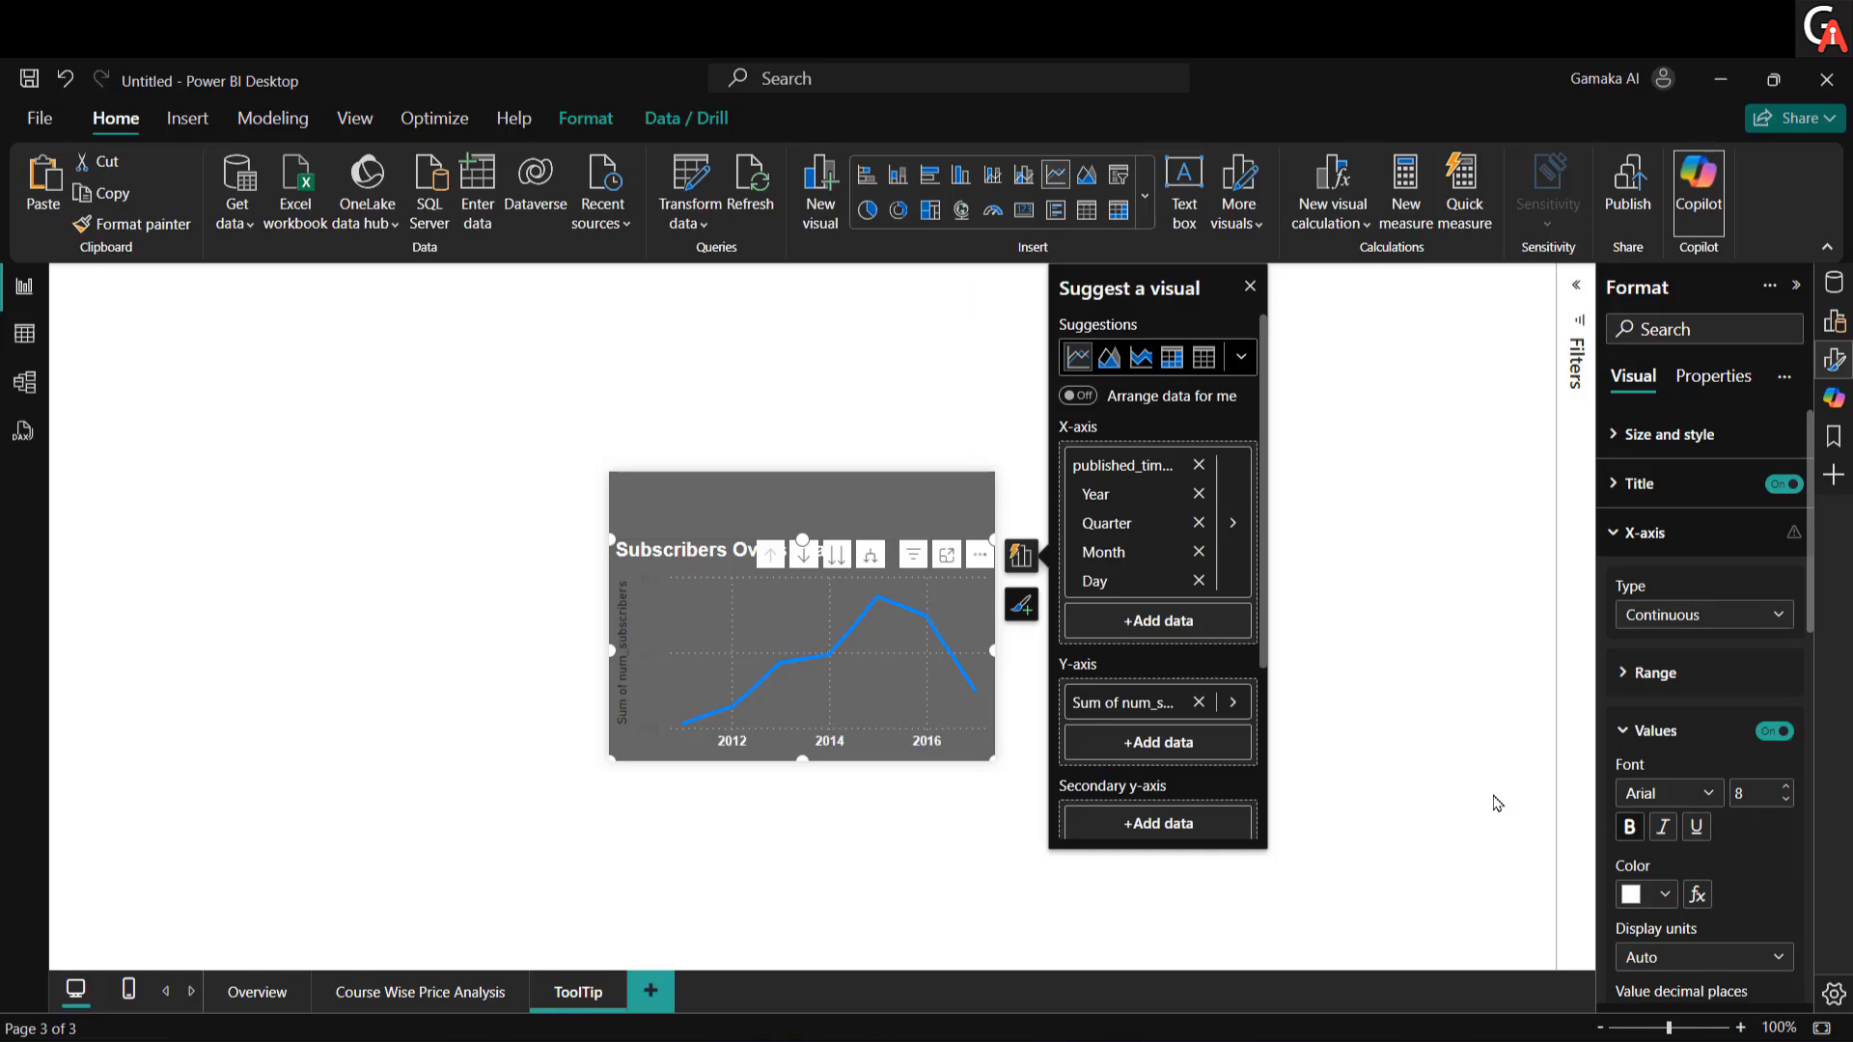
scroll(1770, 893, down, 4)
scroll(1737, 827, up, 4)
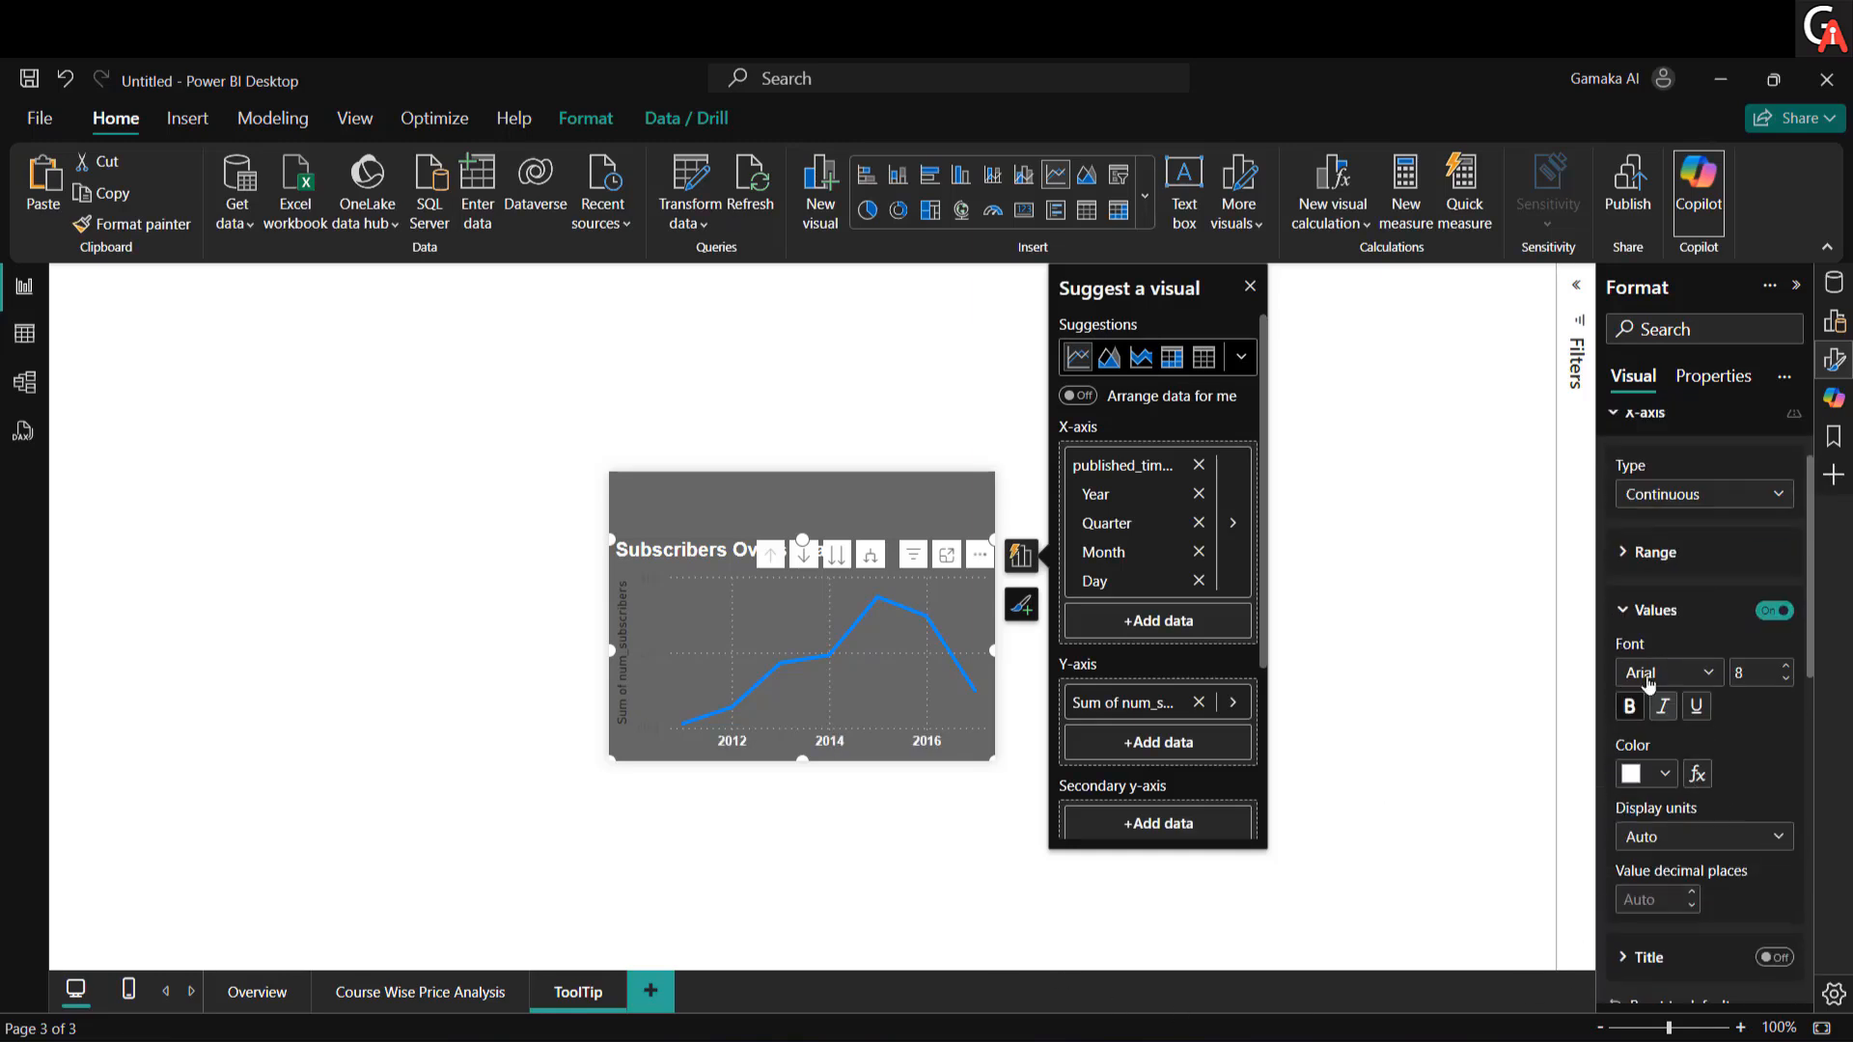
click(1656, 730)
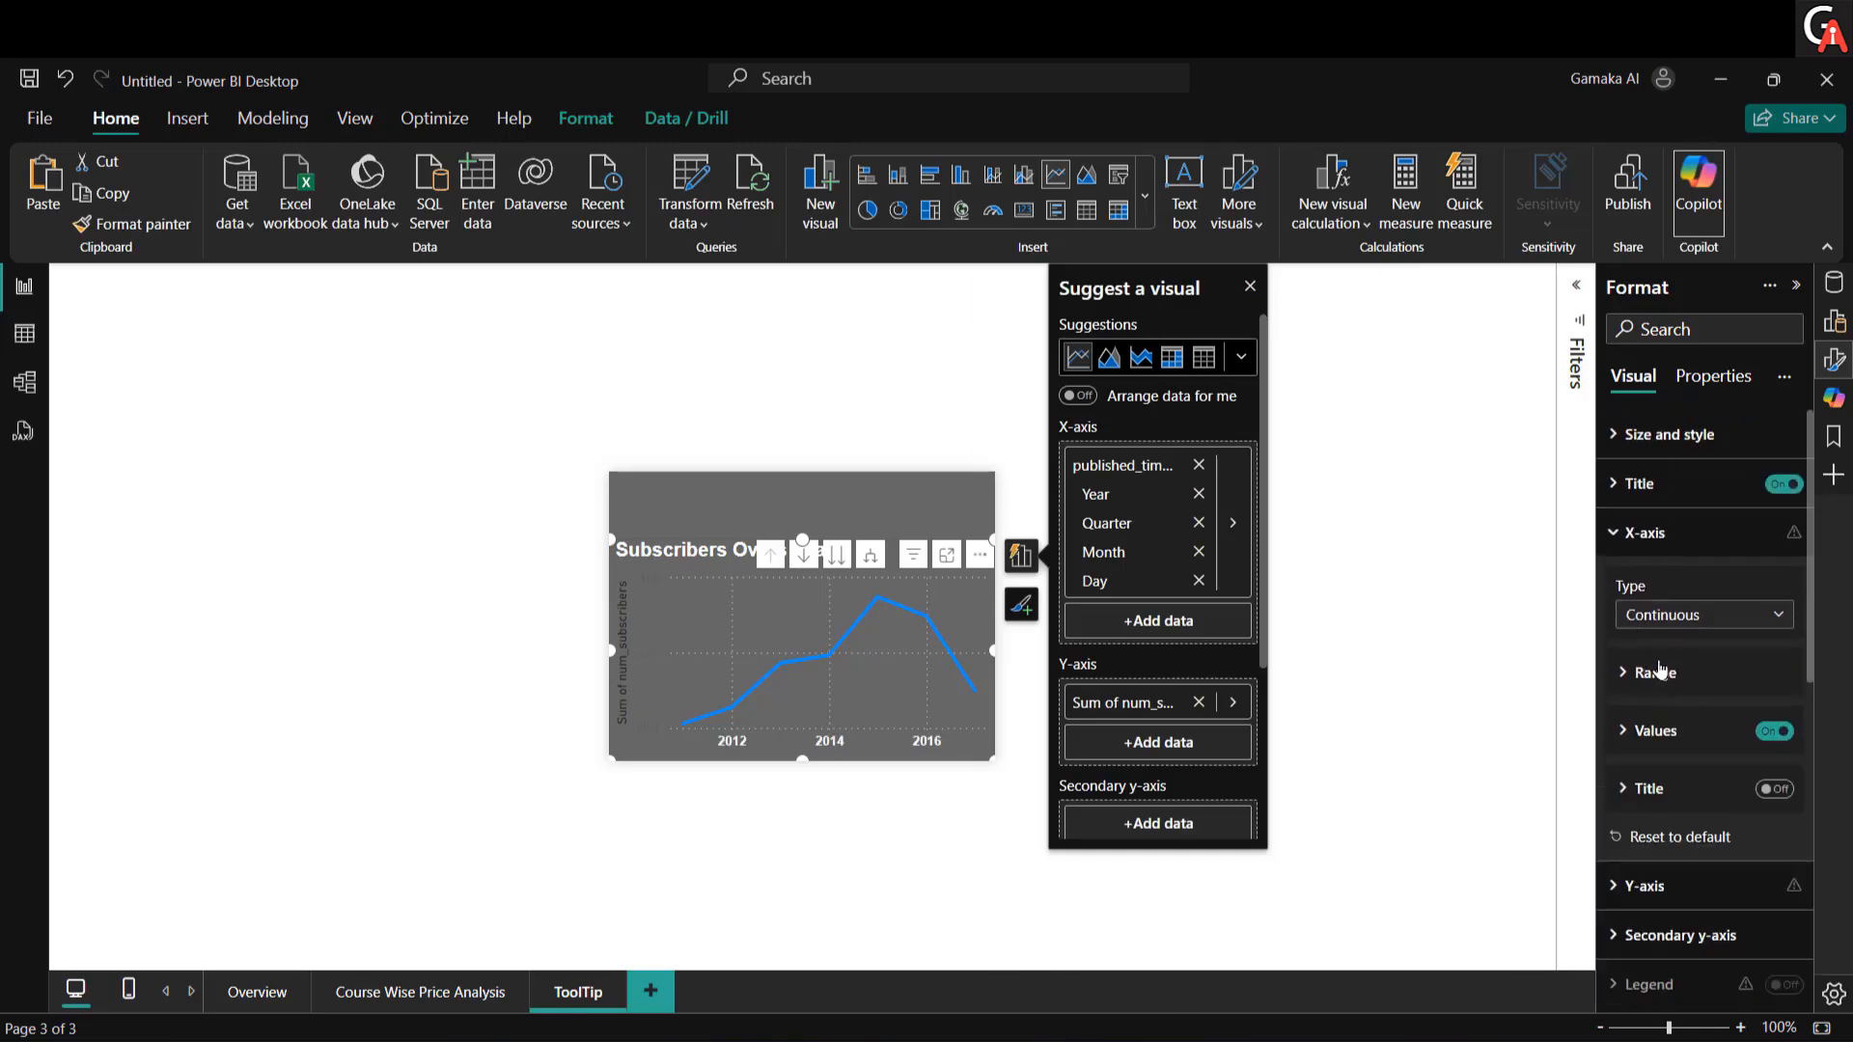
Step: Turn off the Y-axis title of the line chart
click(1652, 533)
click(1652, 582)
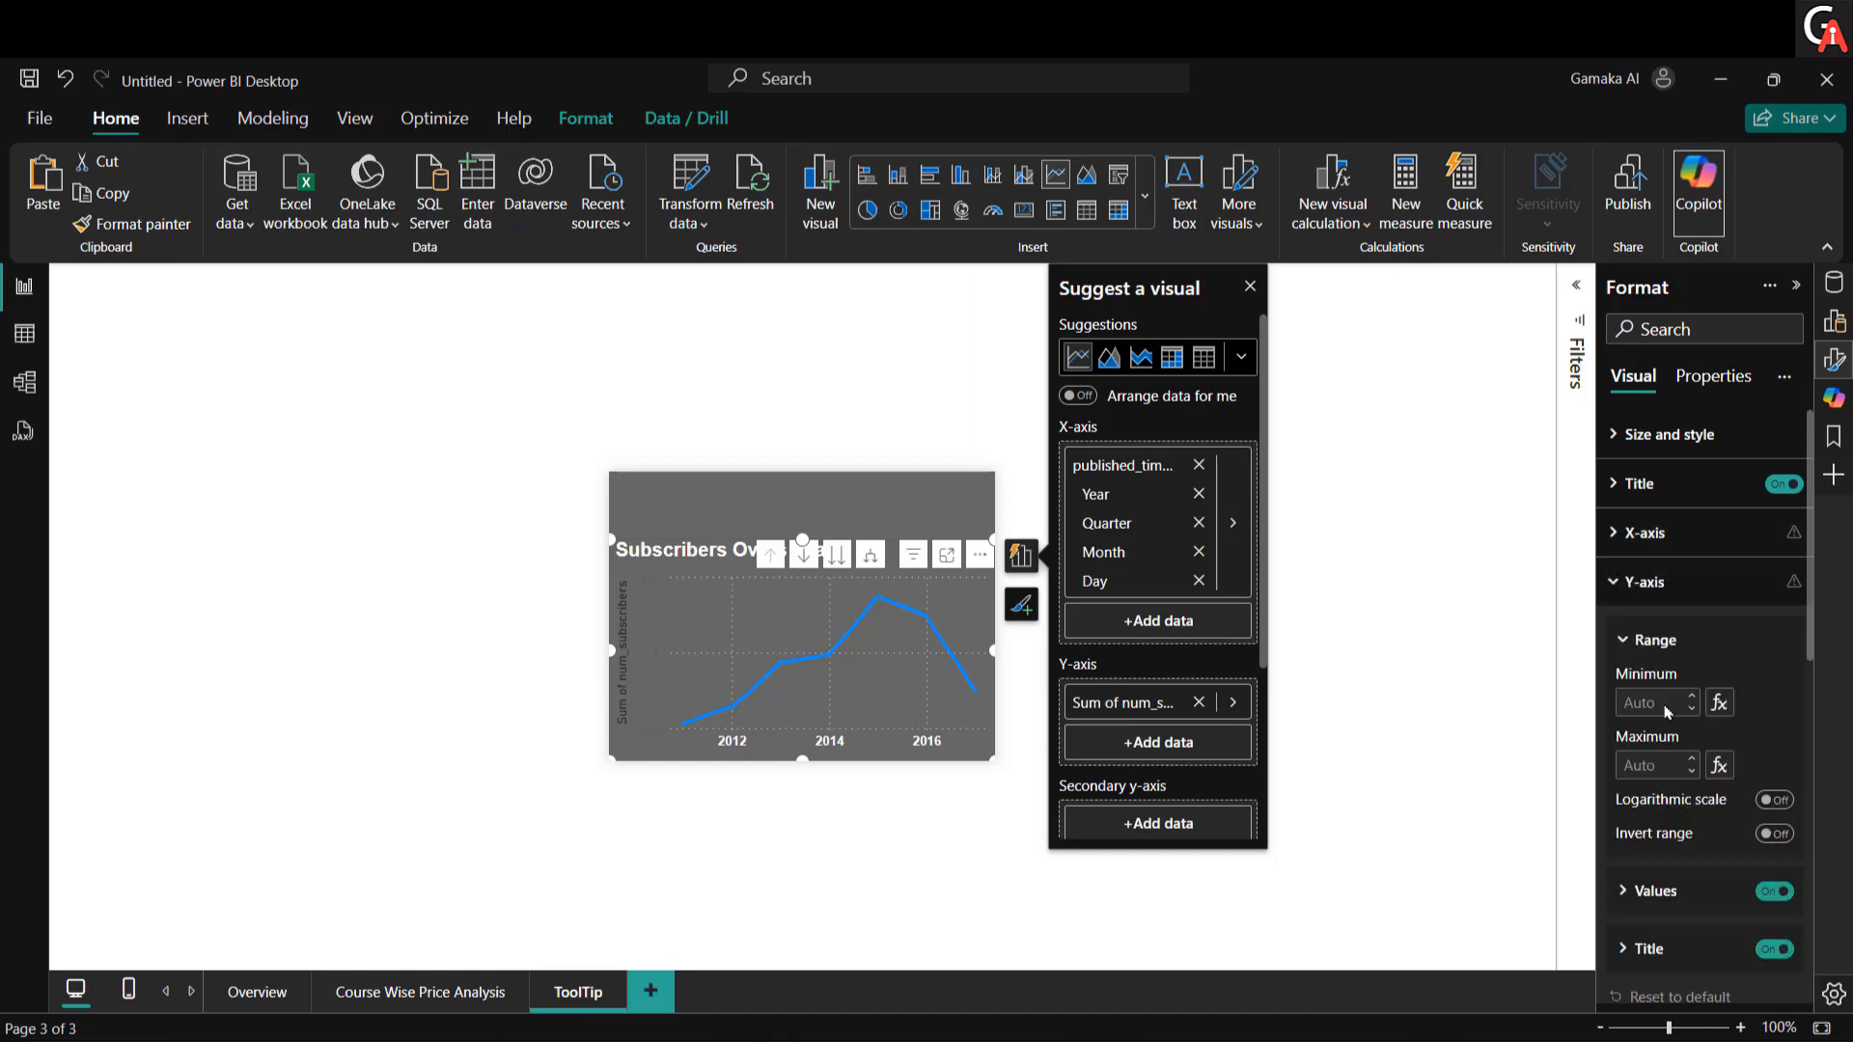
click(1770, 952)
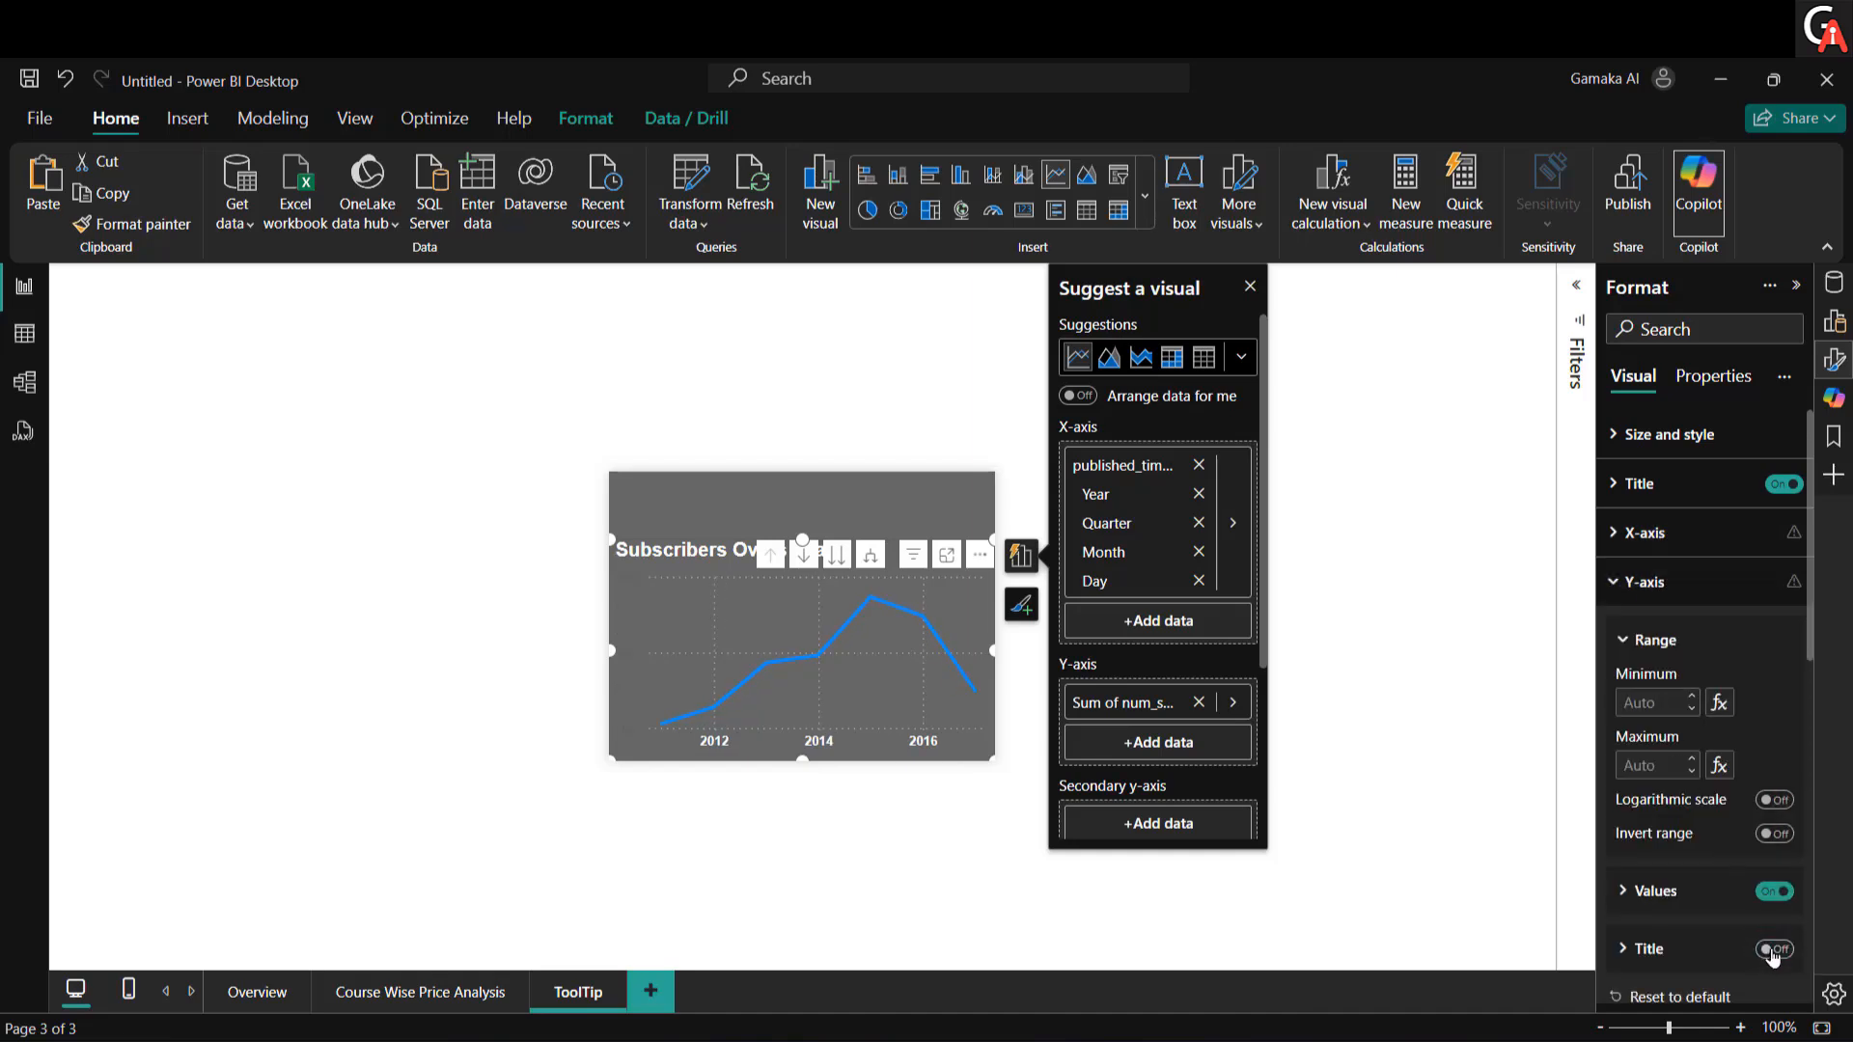
Step: Format the line chart's Y-axis values as bold Arial, size 8, in white
click(1651, 892)
scroll(1688, 772, down, 3)
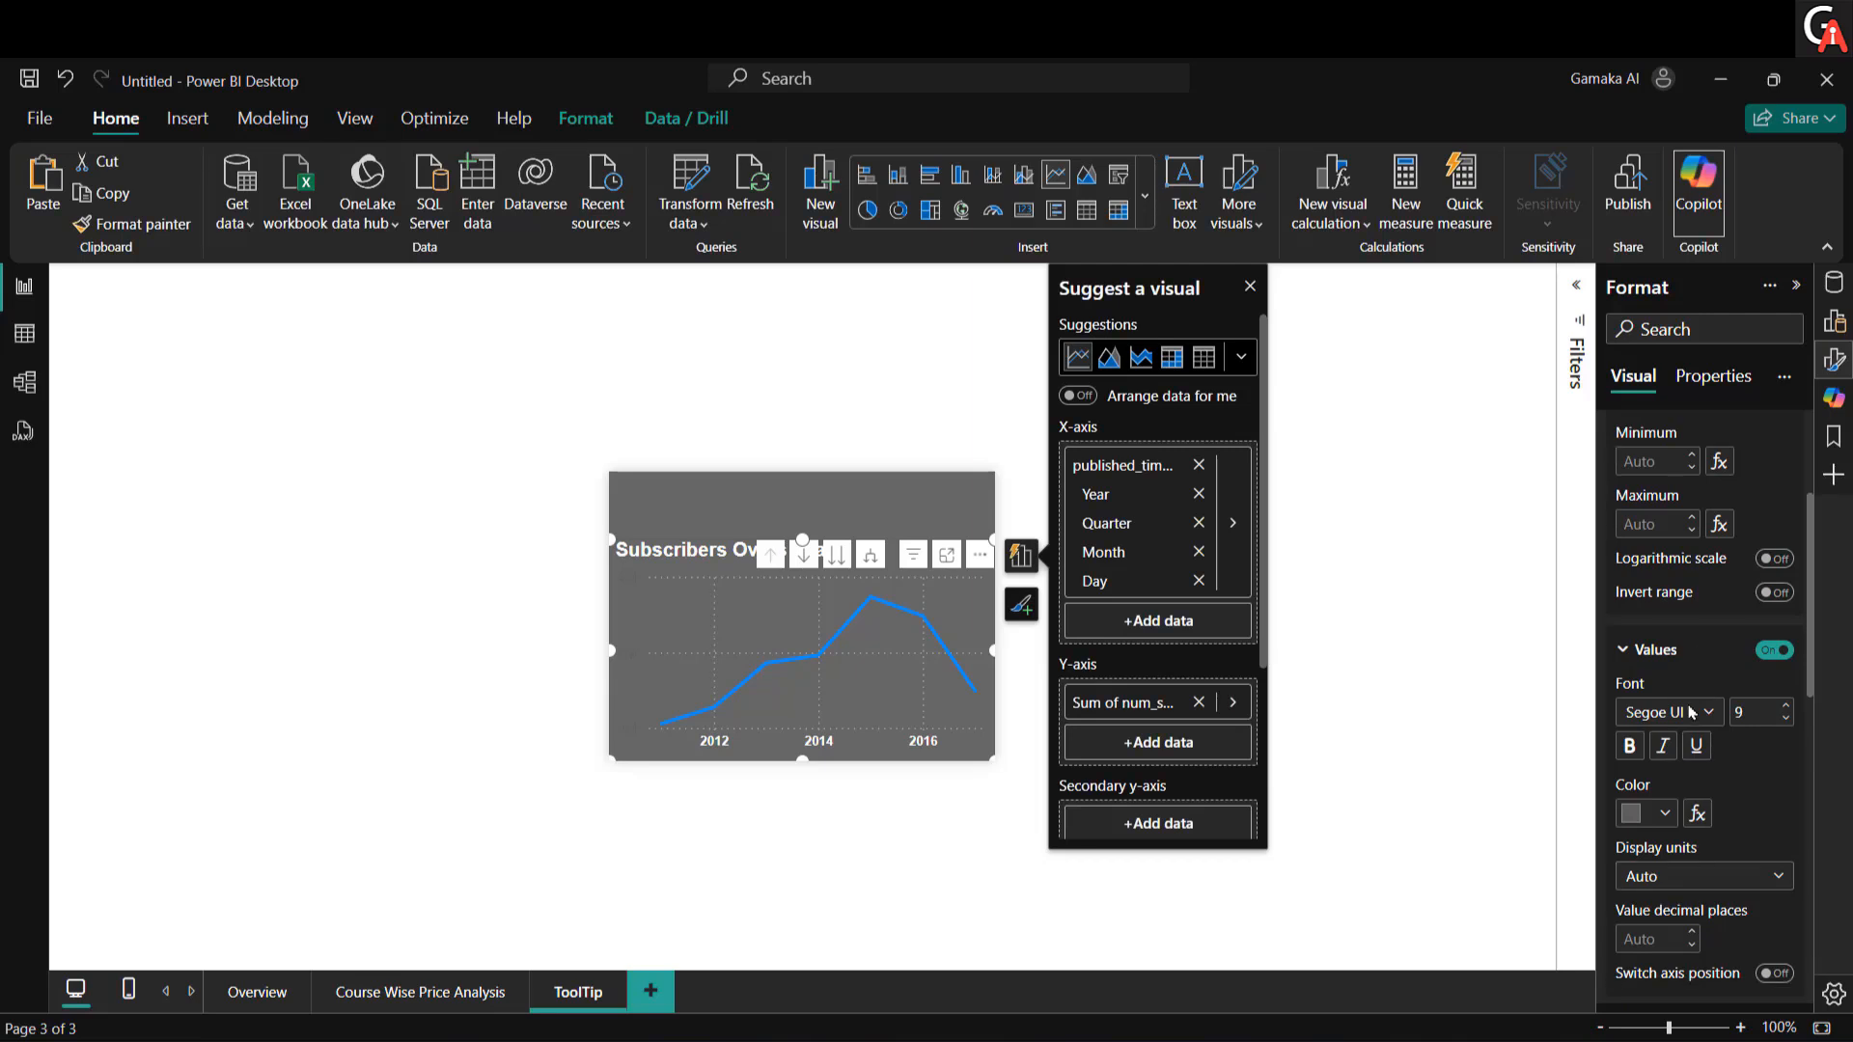
click(1690, 712)
scroll(1679, 467, up, 10)
click(1646, 319)
click(1785, 718)
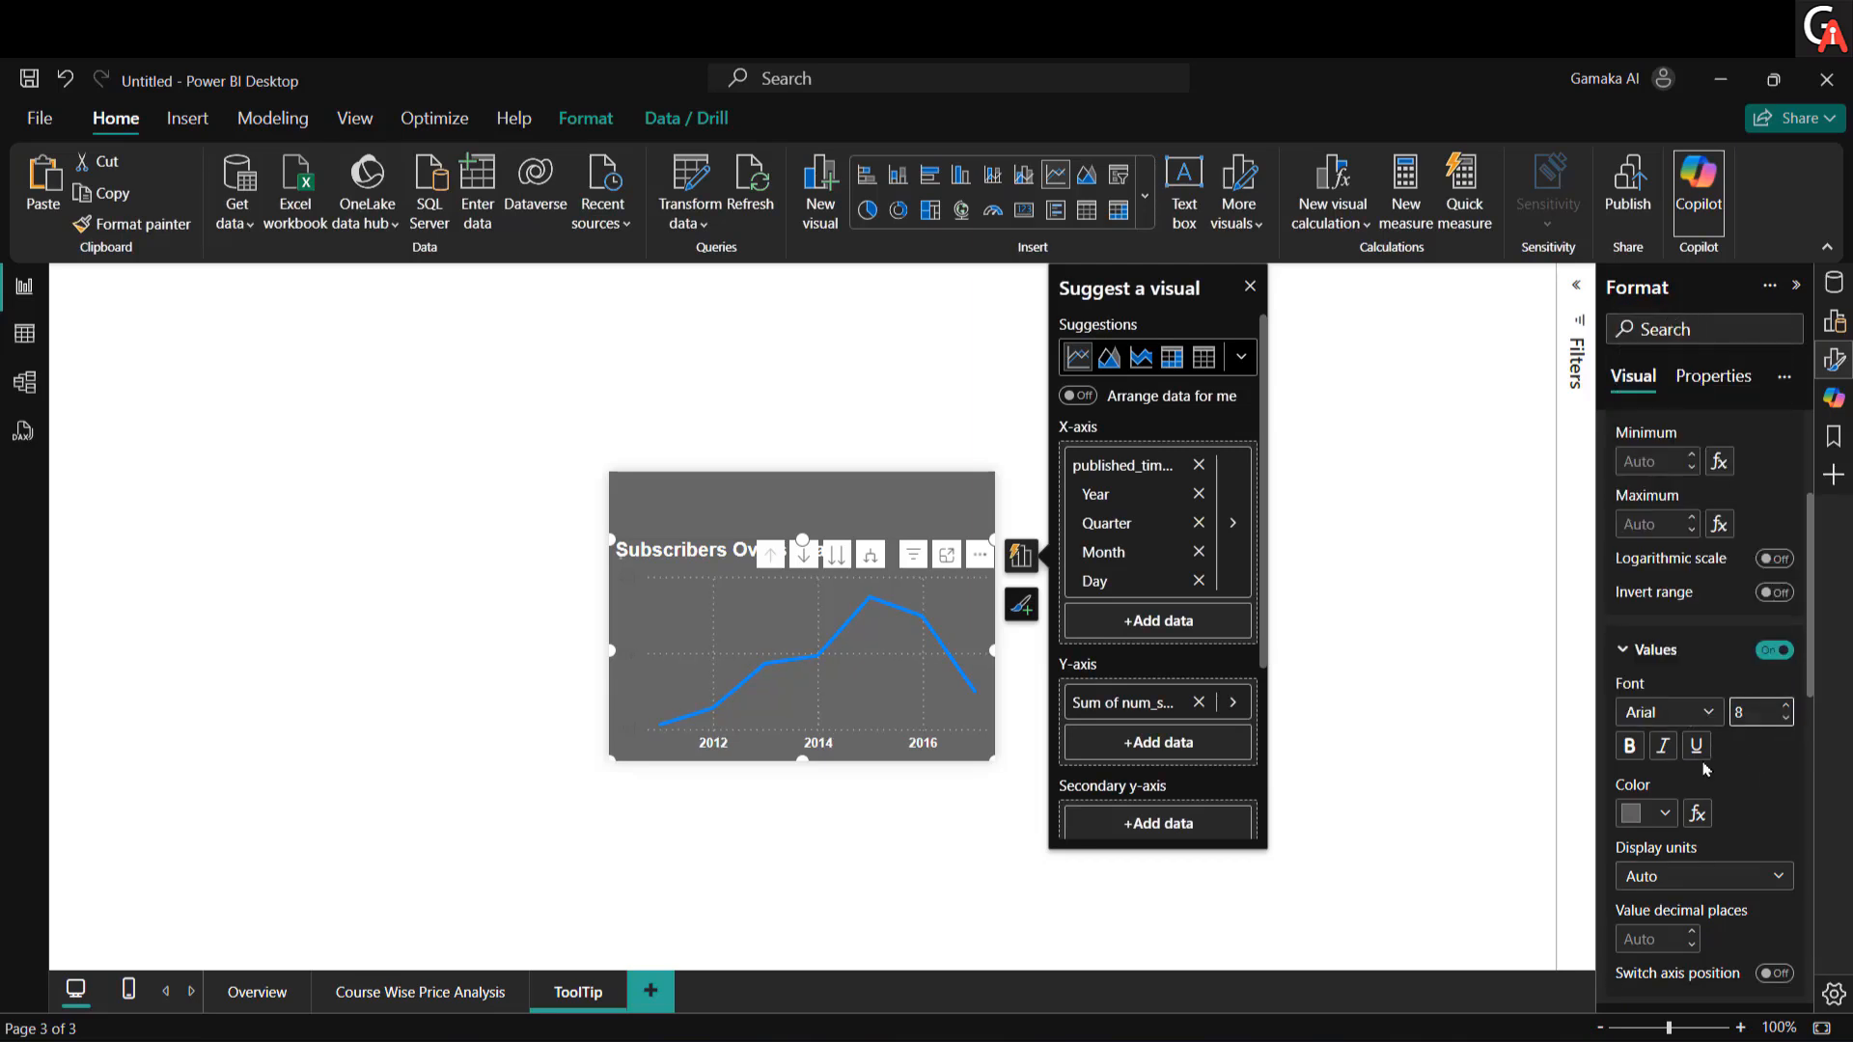
click(1629, 748)
click(1660, 817)
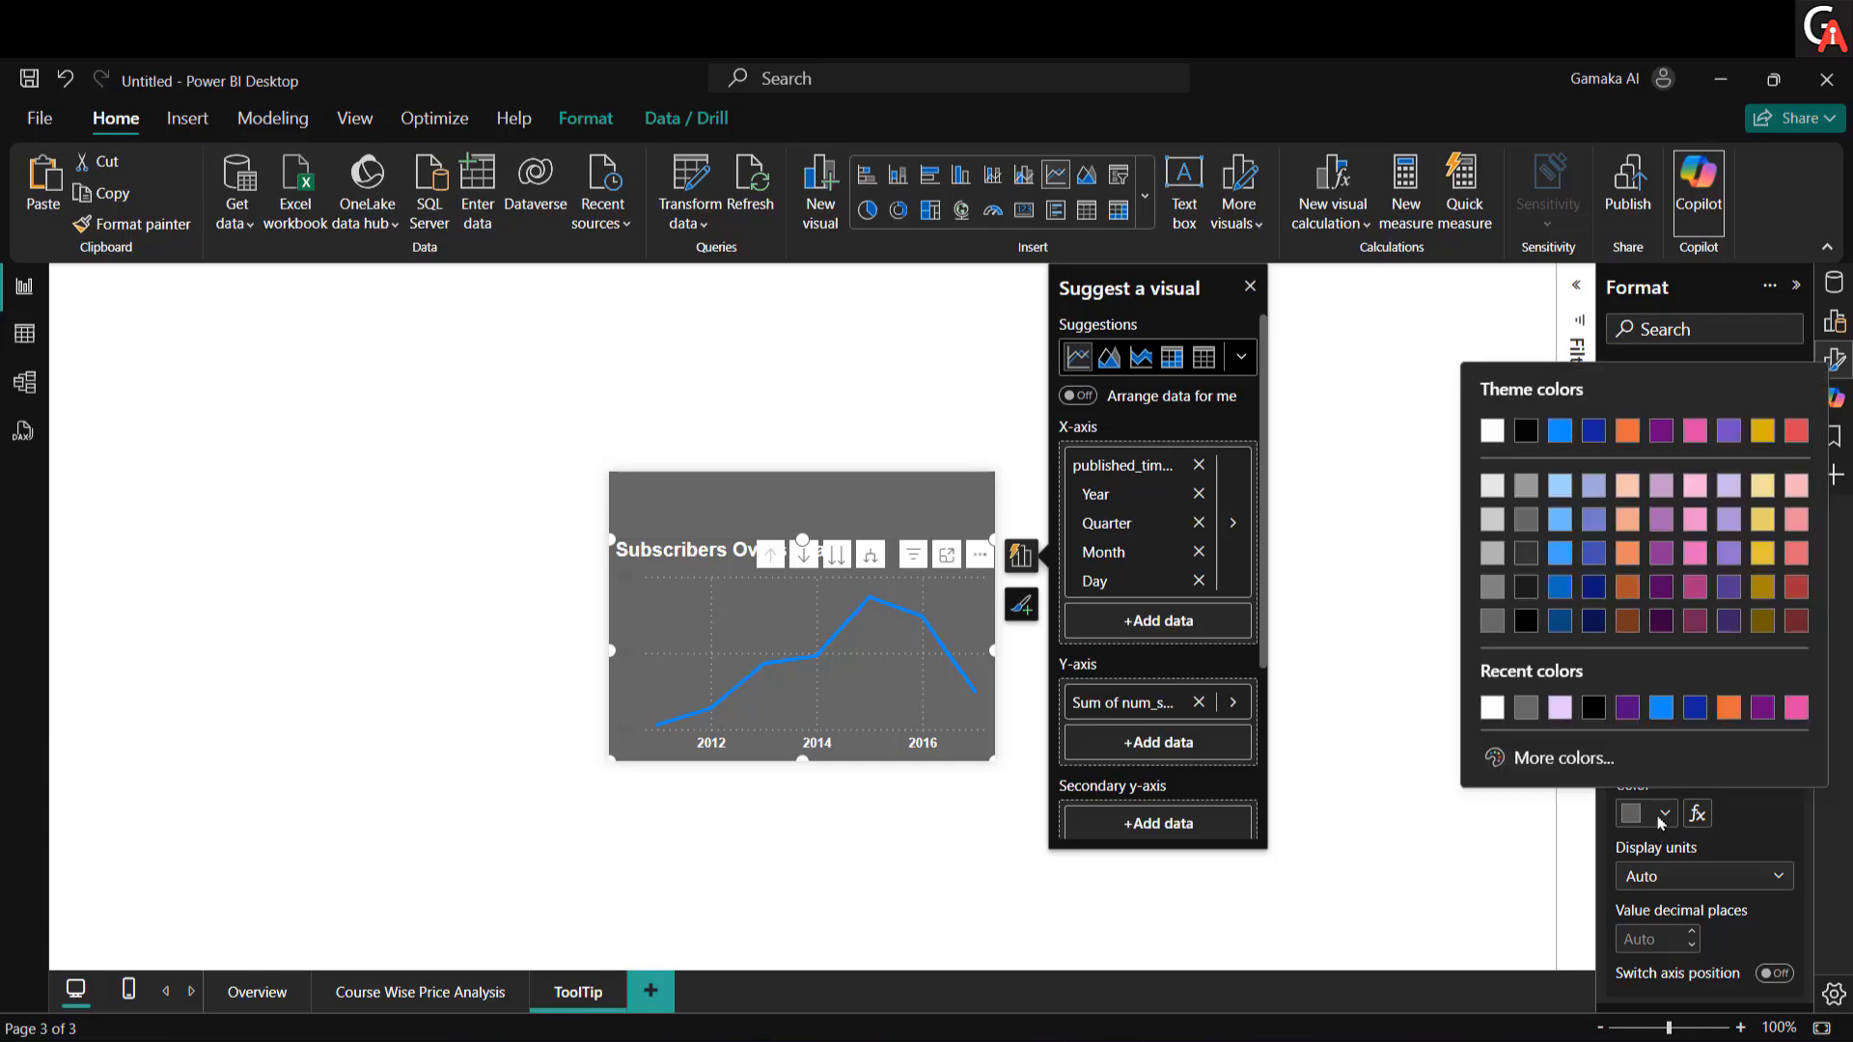
click(1495, 709)
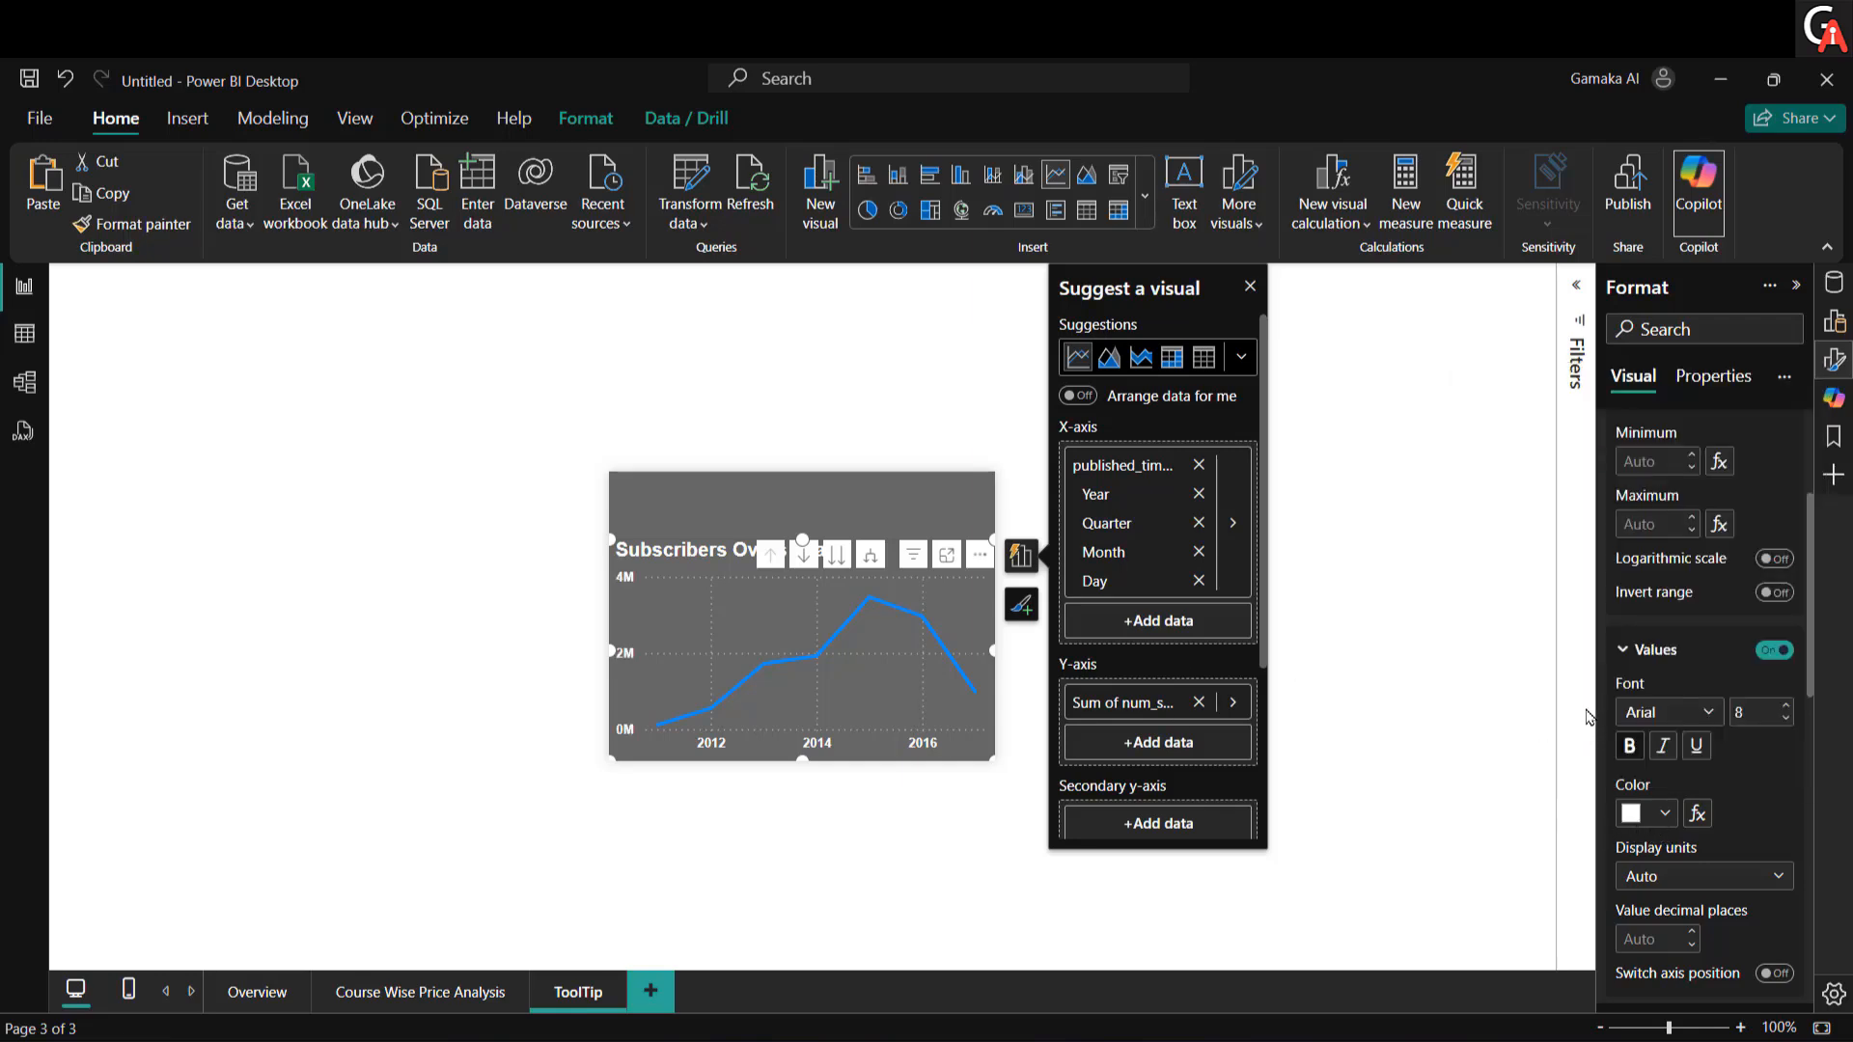
click(1655, 649)
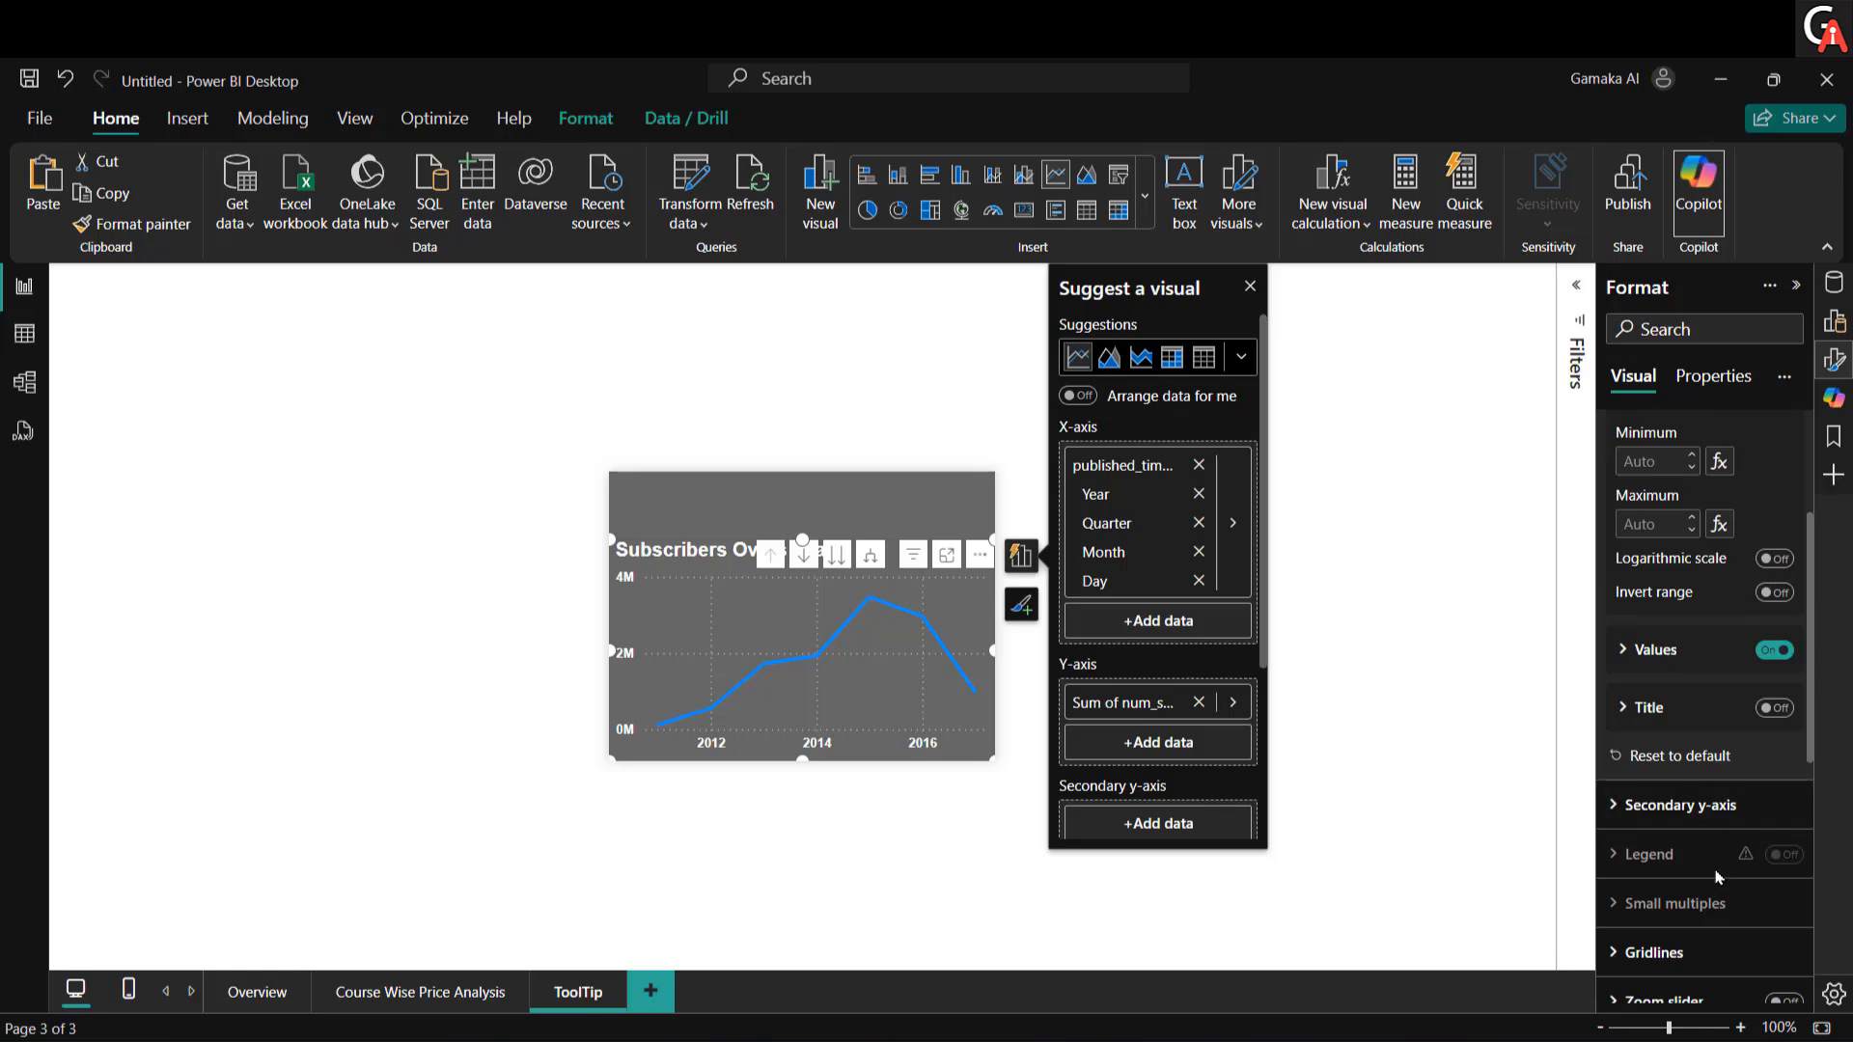
scroll(1707, 772, up, 3)
click(1671, 584)
Step: Center the line chart's title horizontally and set its font size to 8
click(1641, 483)
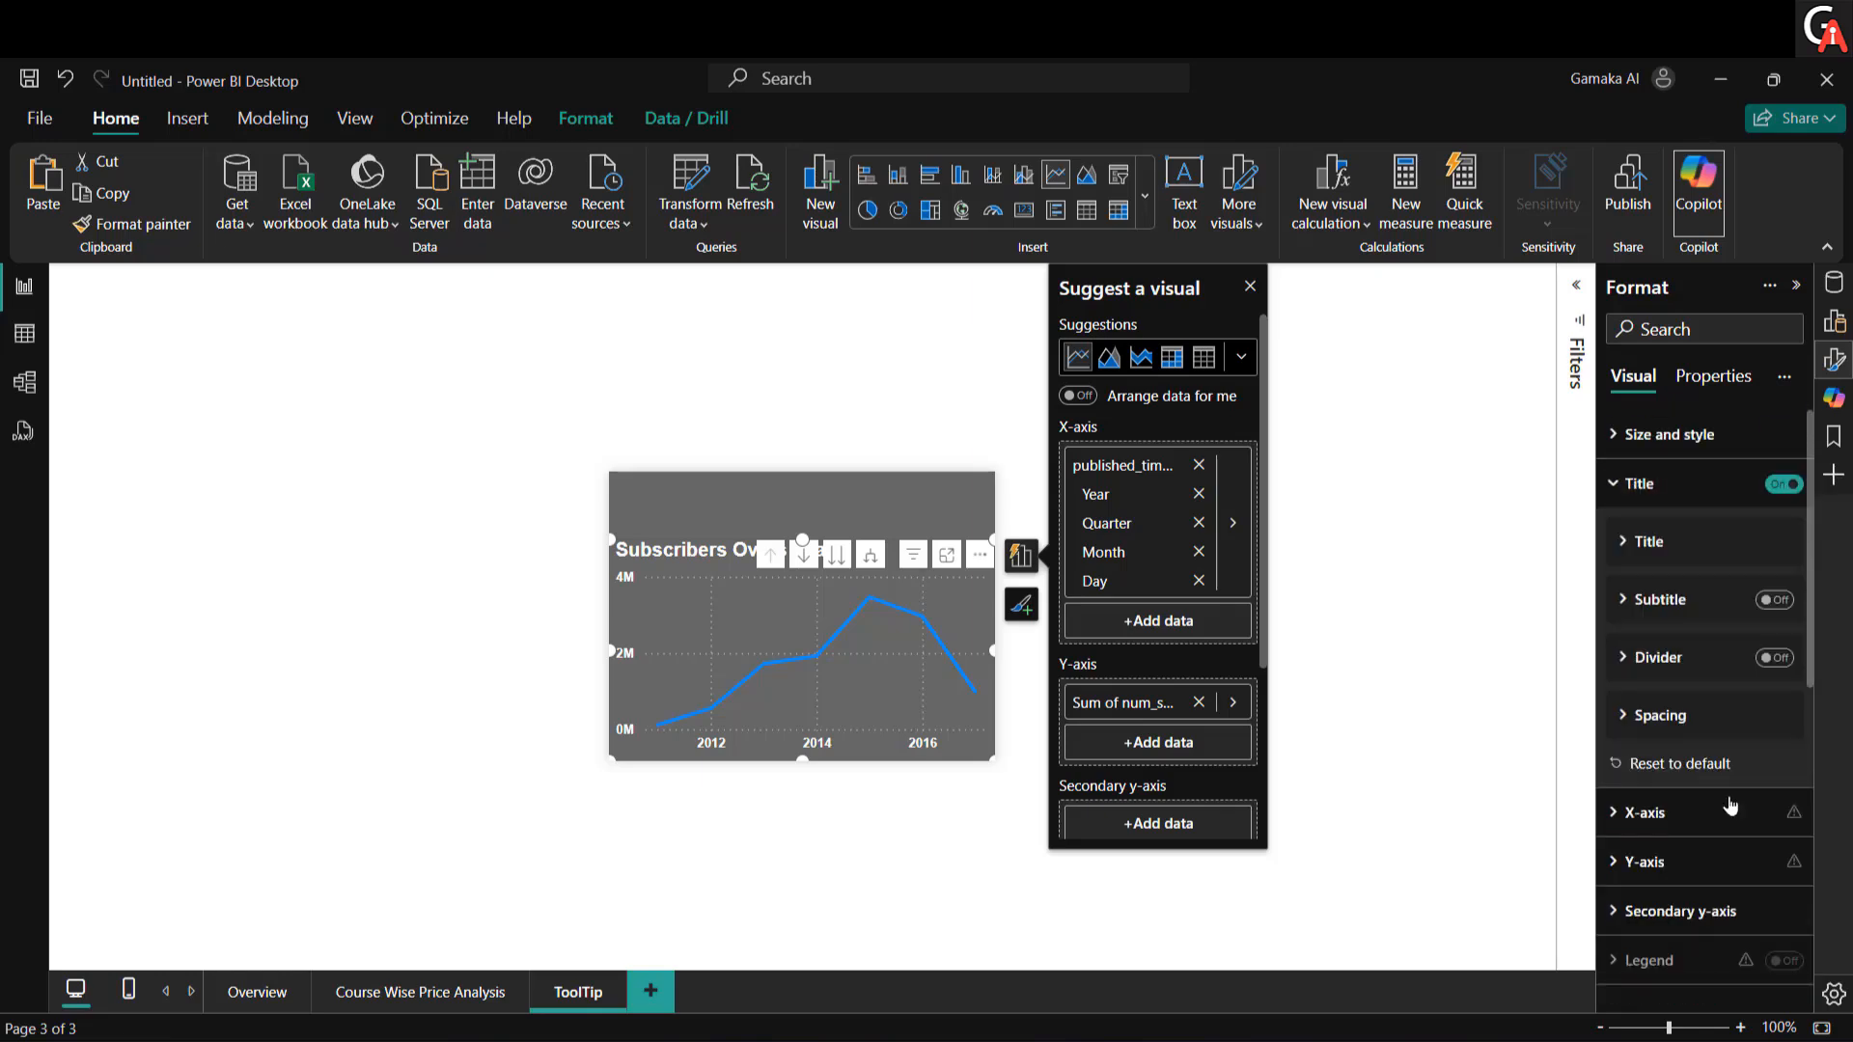
click(1661, 547)
click(1663, 957)
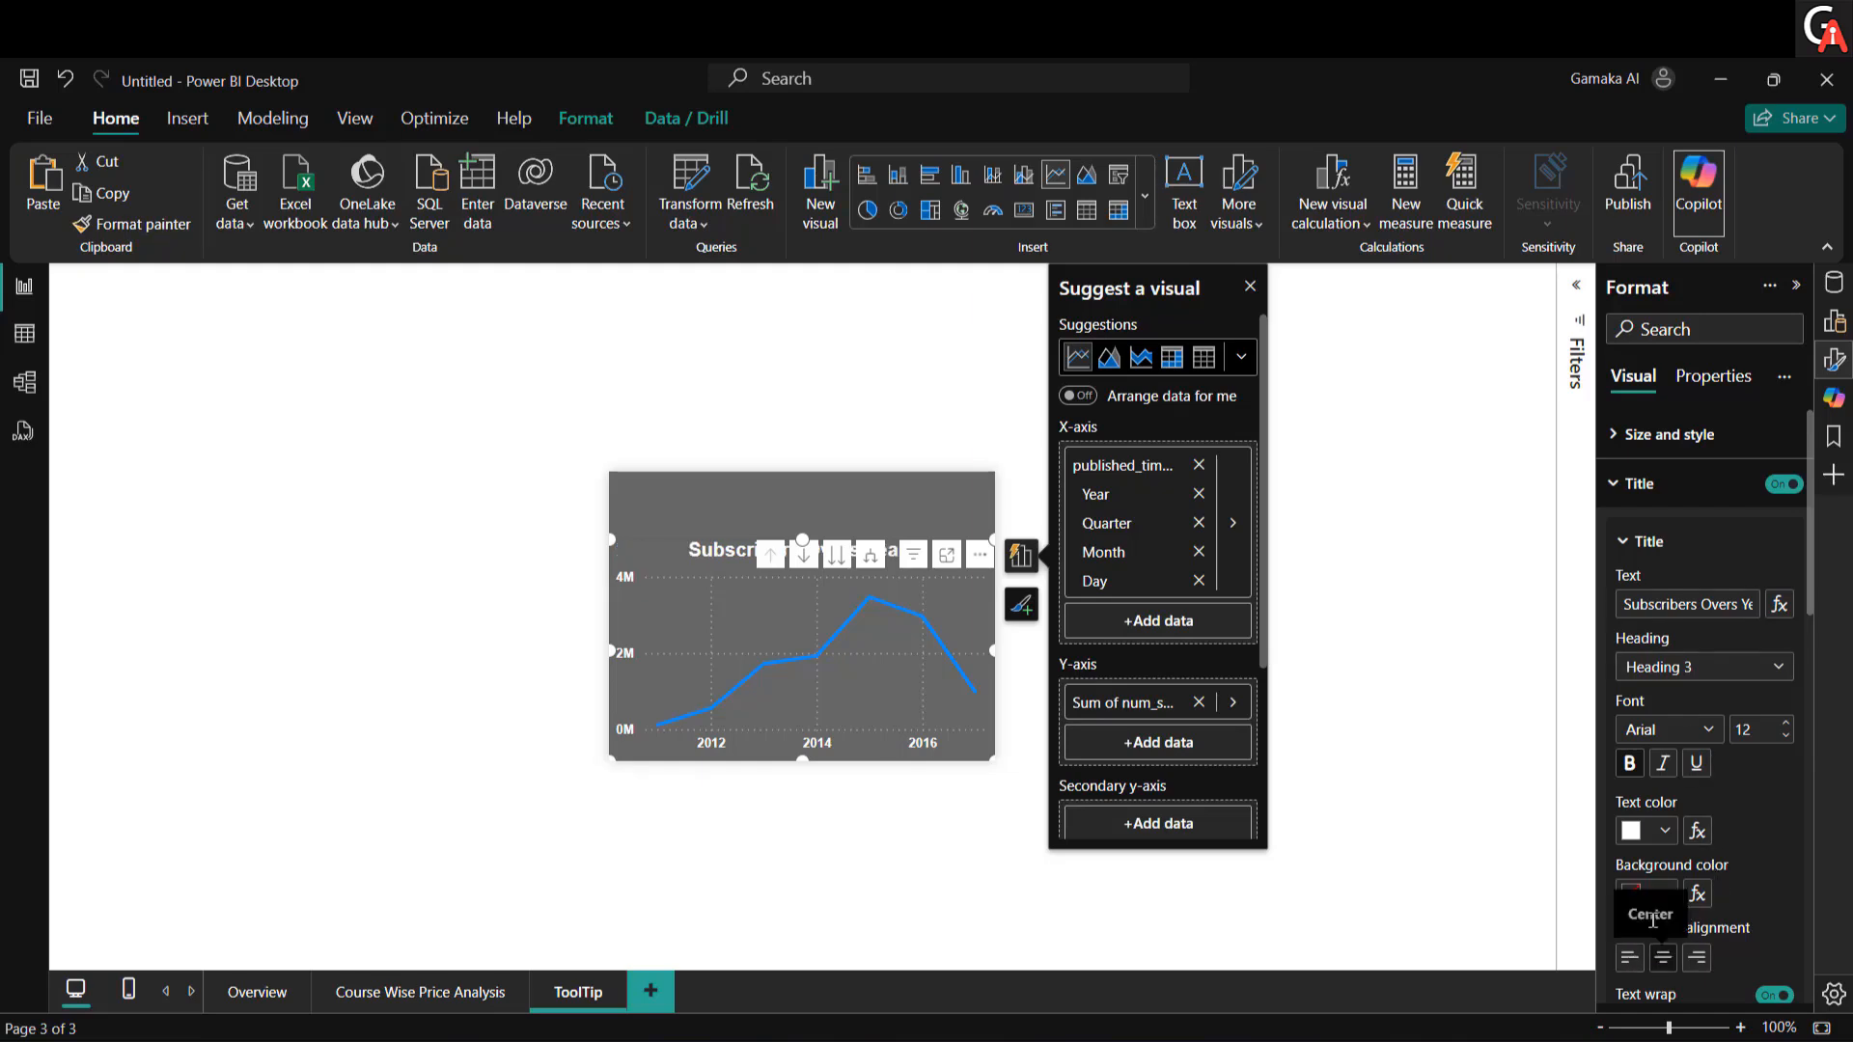
click(1784, 738)
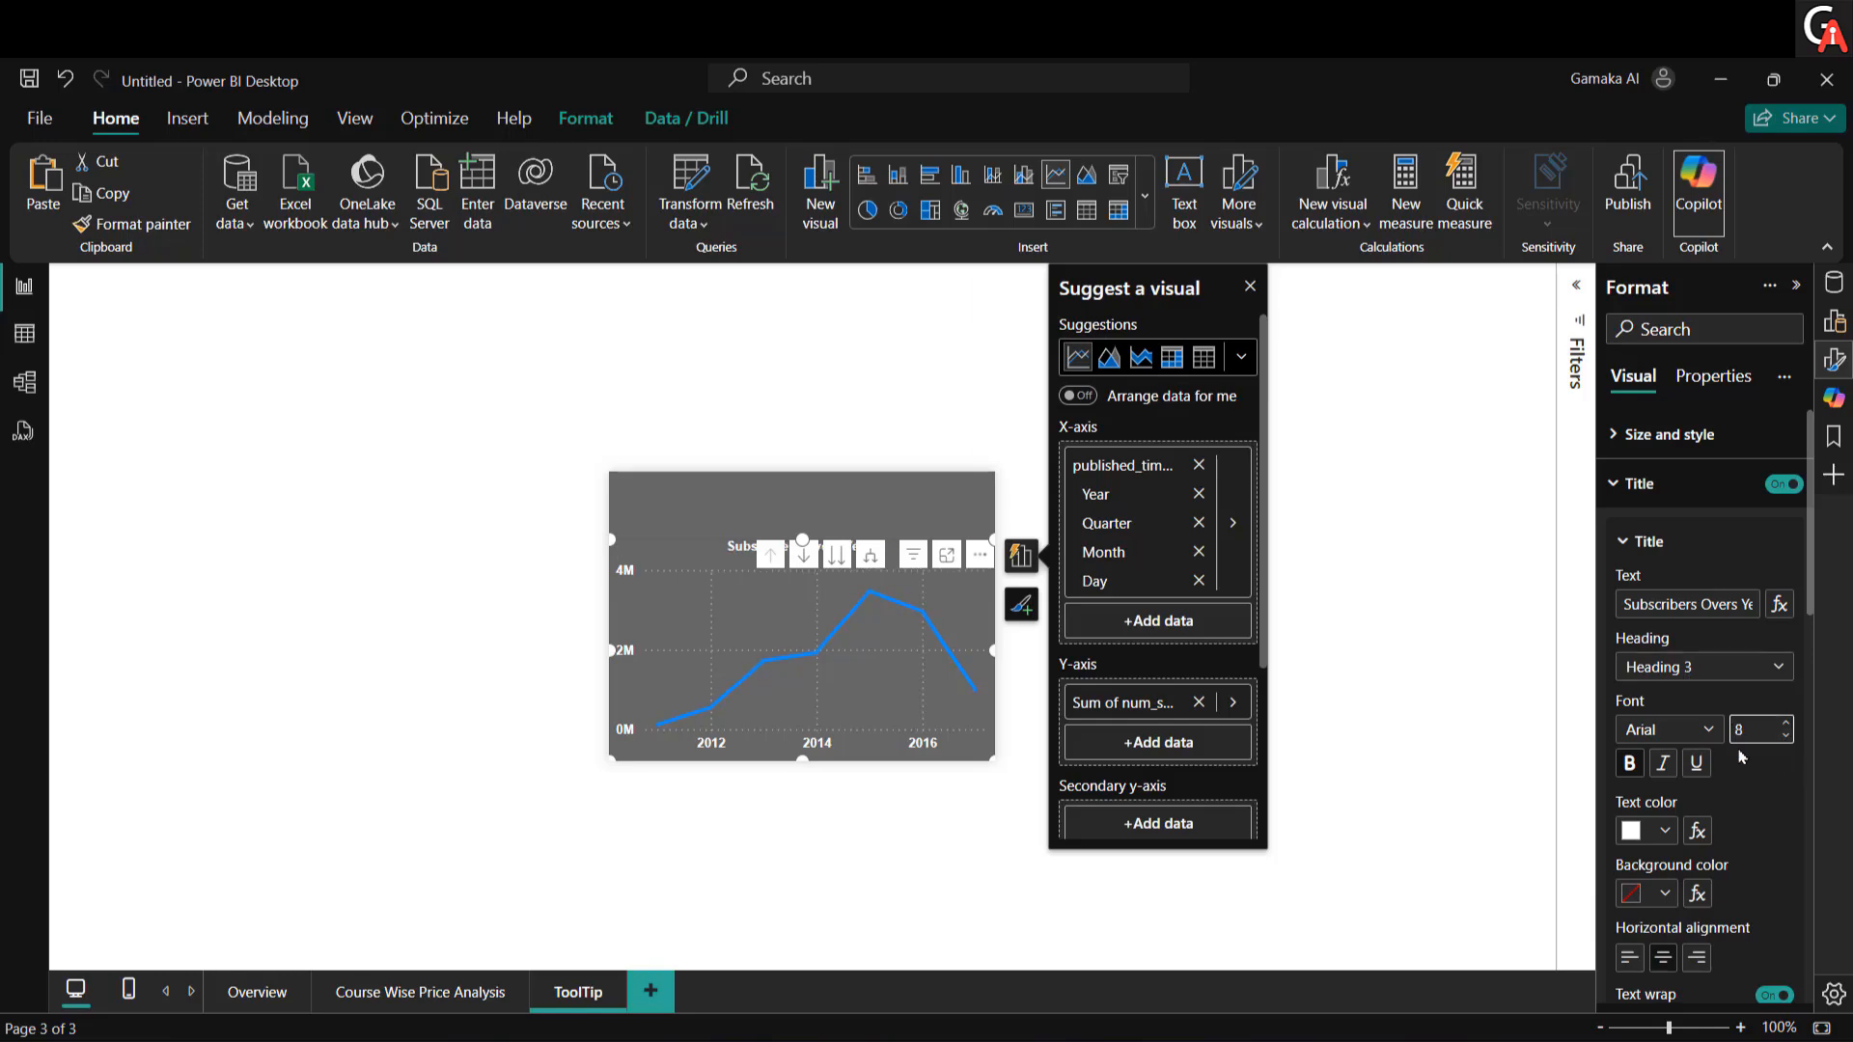
click(1666, 557)
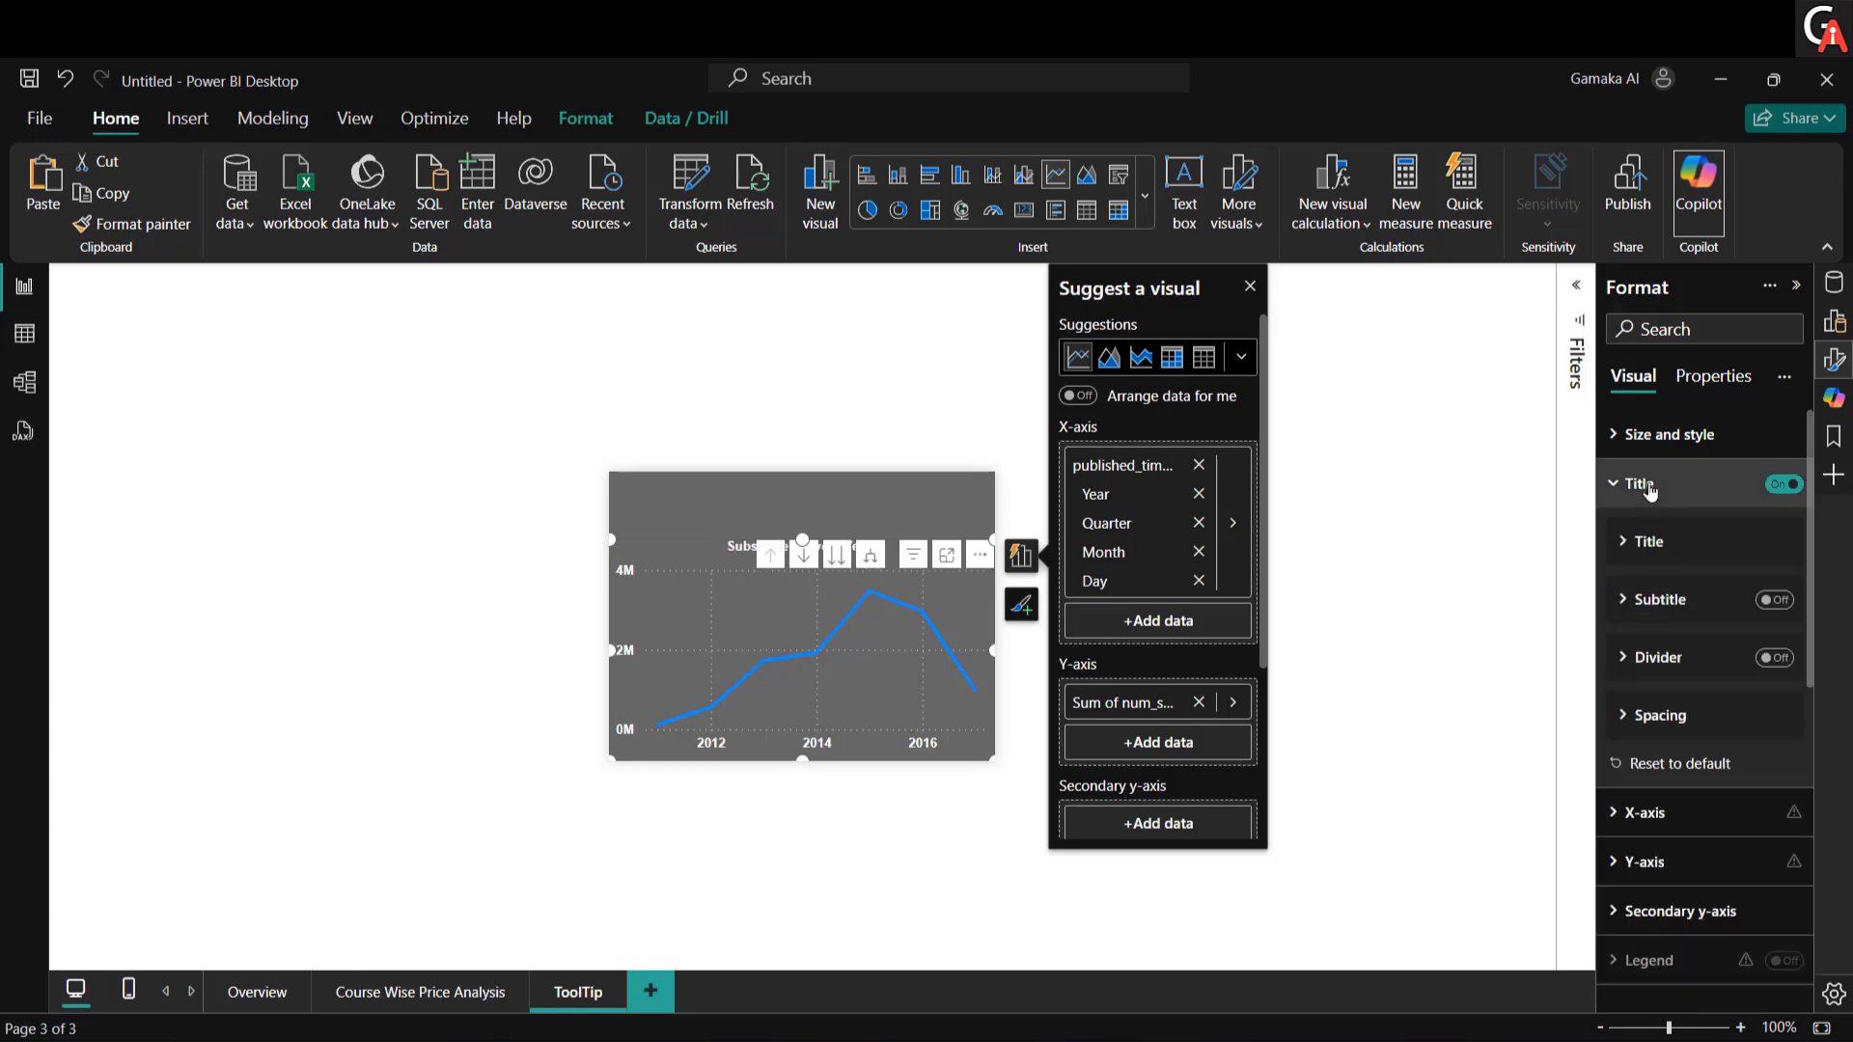
click(1650, 494)
Step: Turn off both the horizontal and vertical gridlines of the line chart
click(1677, 780)
scroll(1679, 783, down, 3)
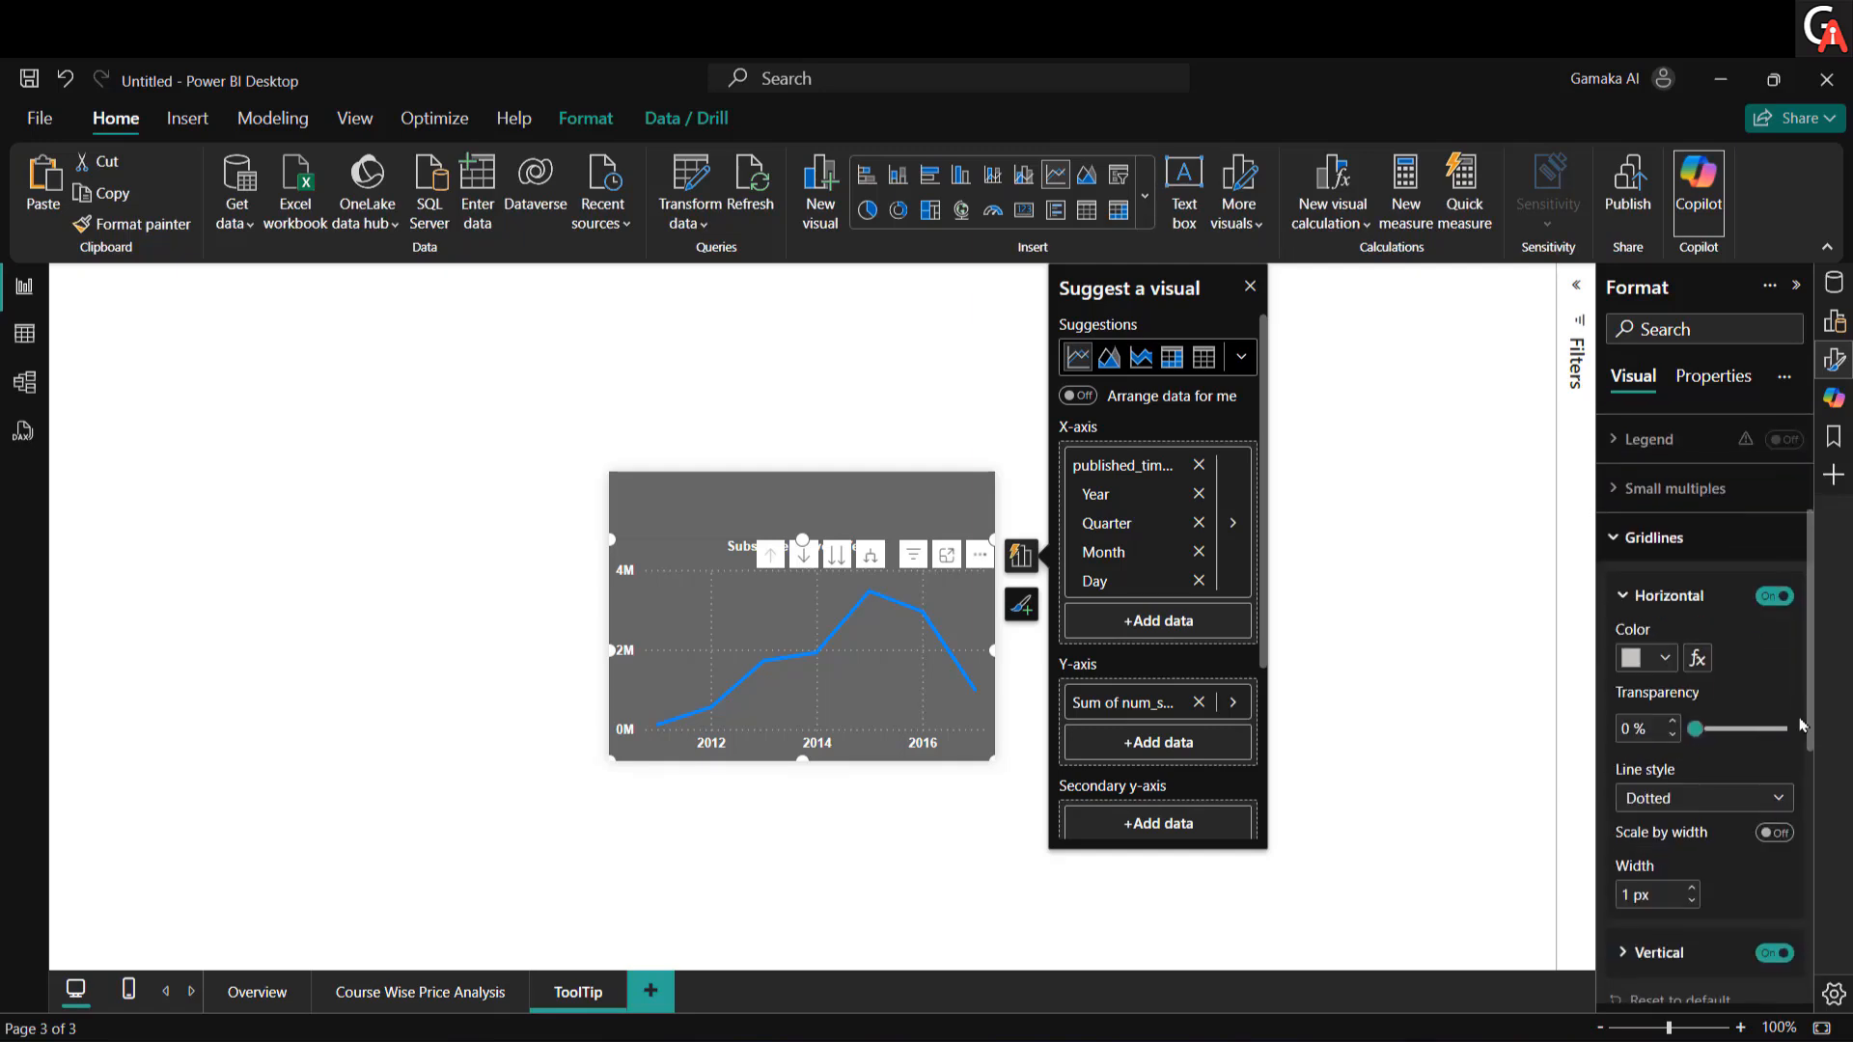
click(1670, 596)
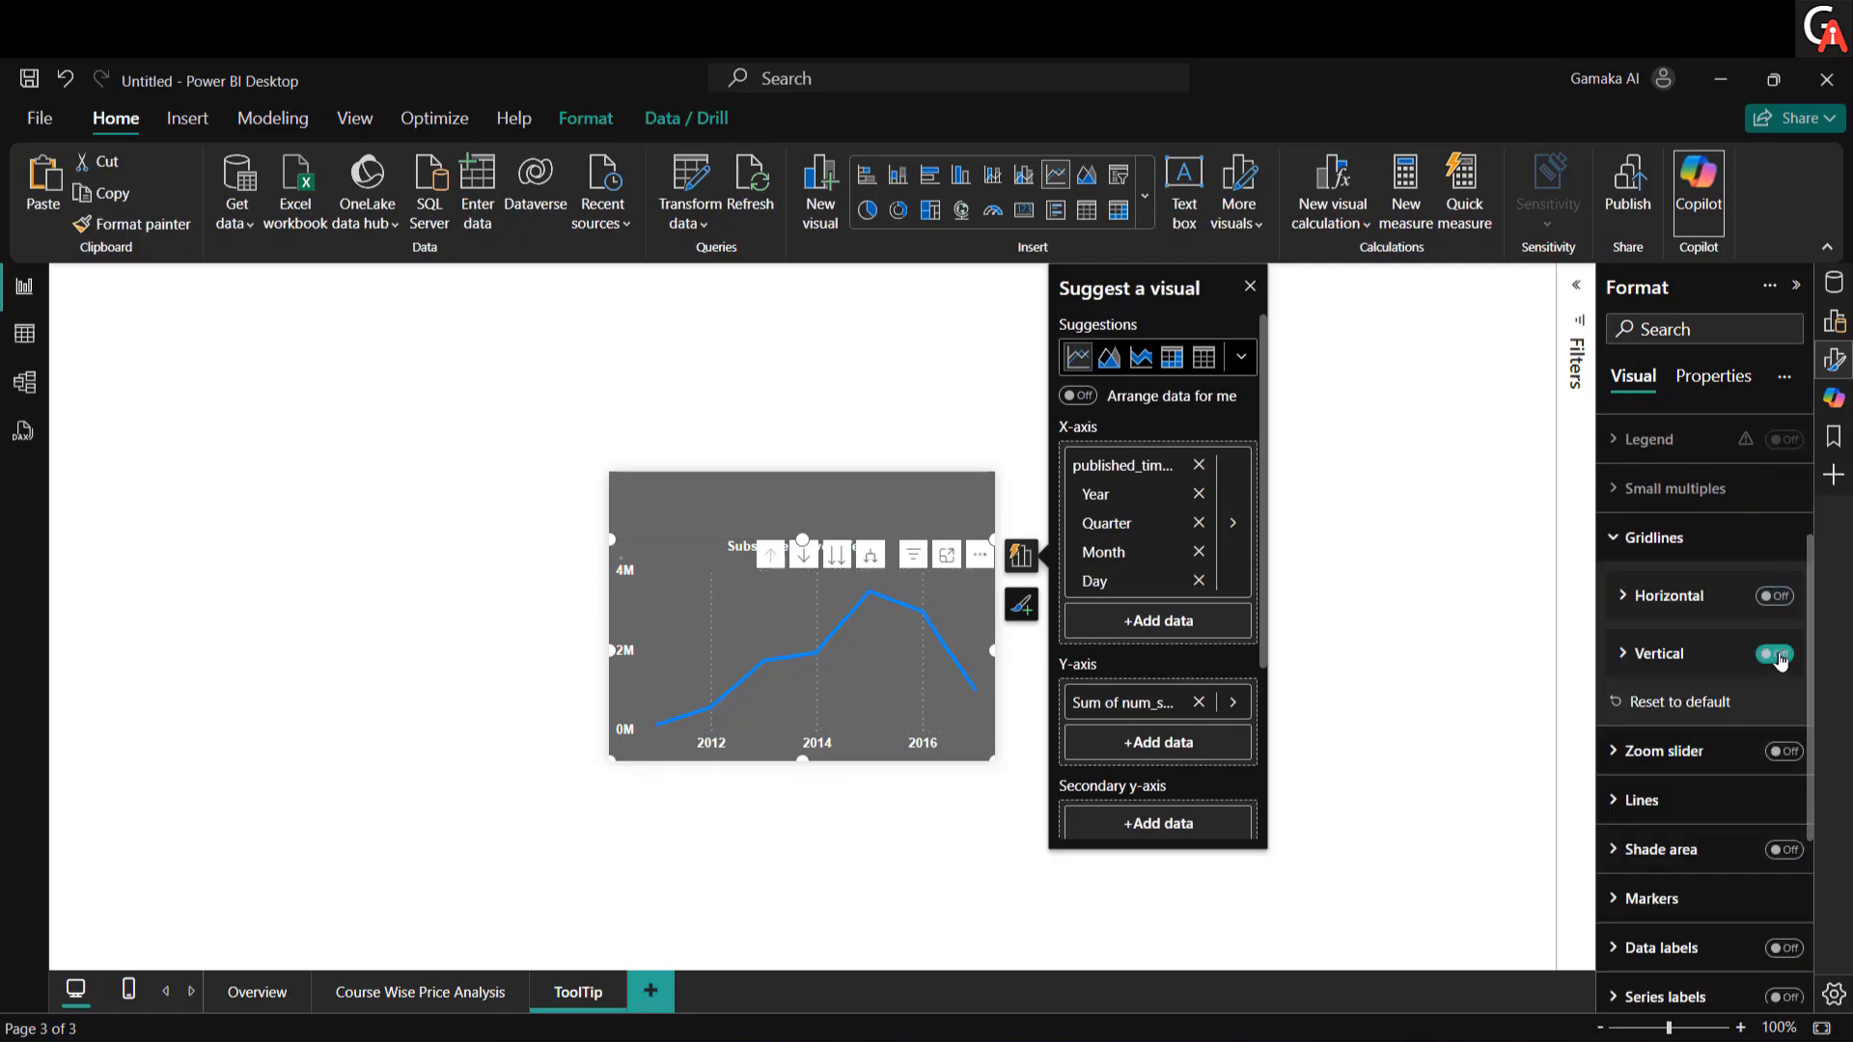
click(1773, 654)
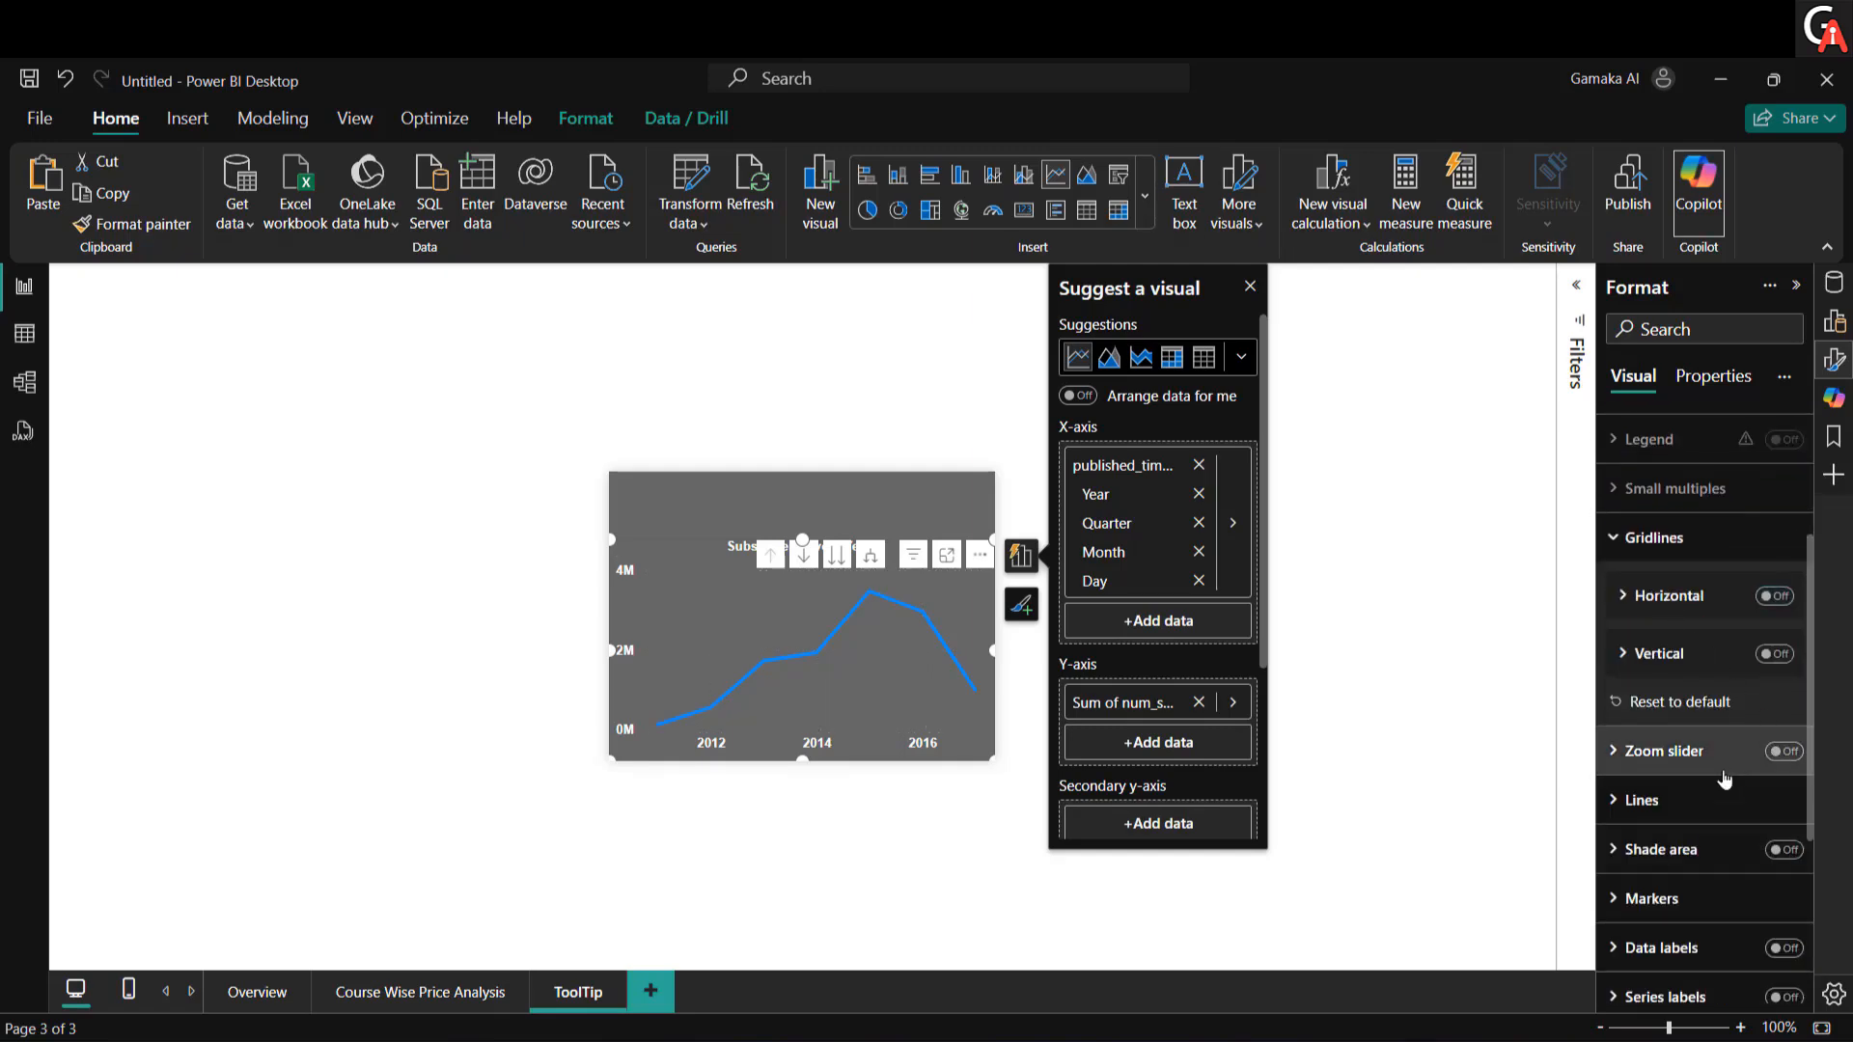
click(1658, 538)
Step: Change the color of the line chart's line to white for all series
click(1656, 652)
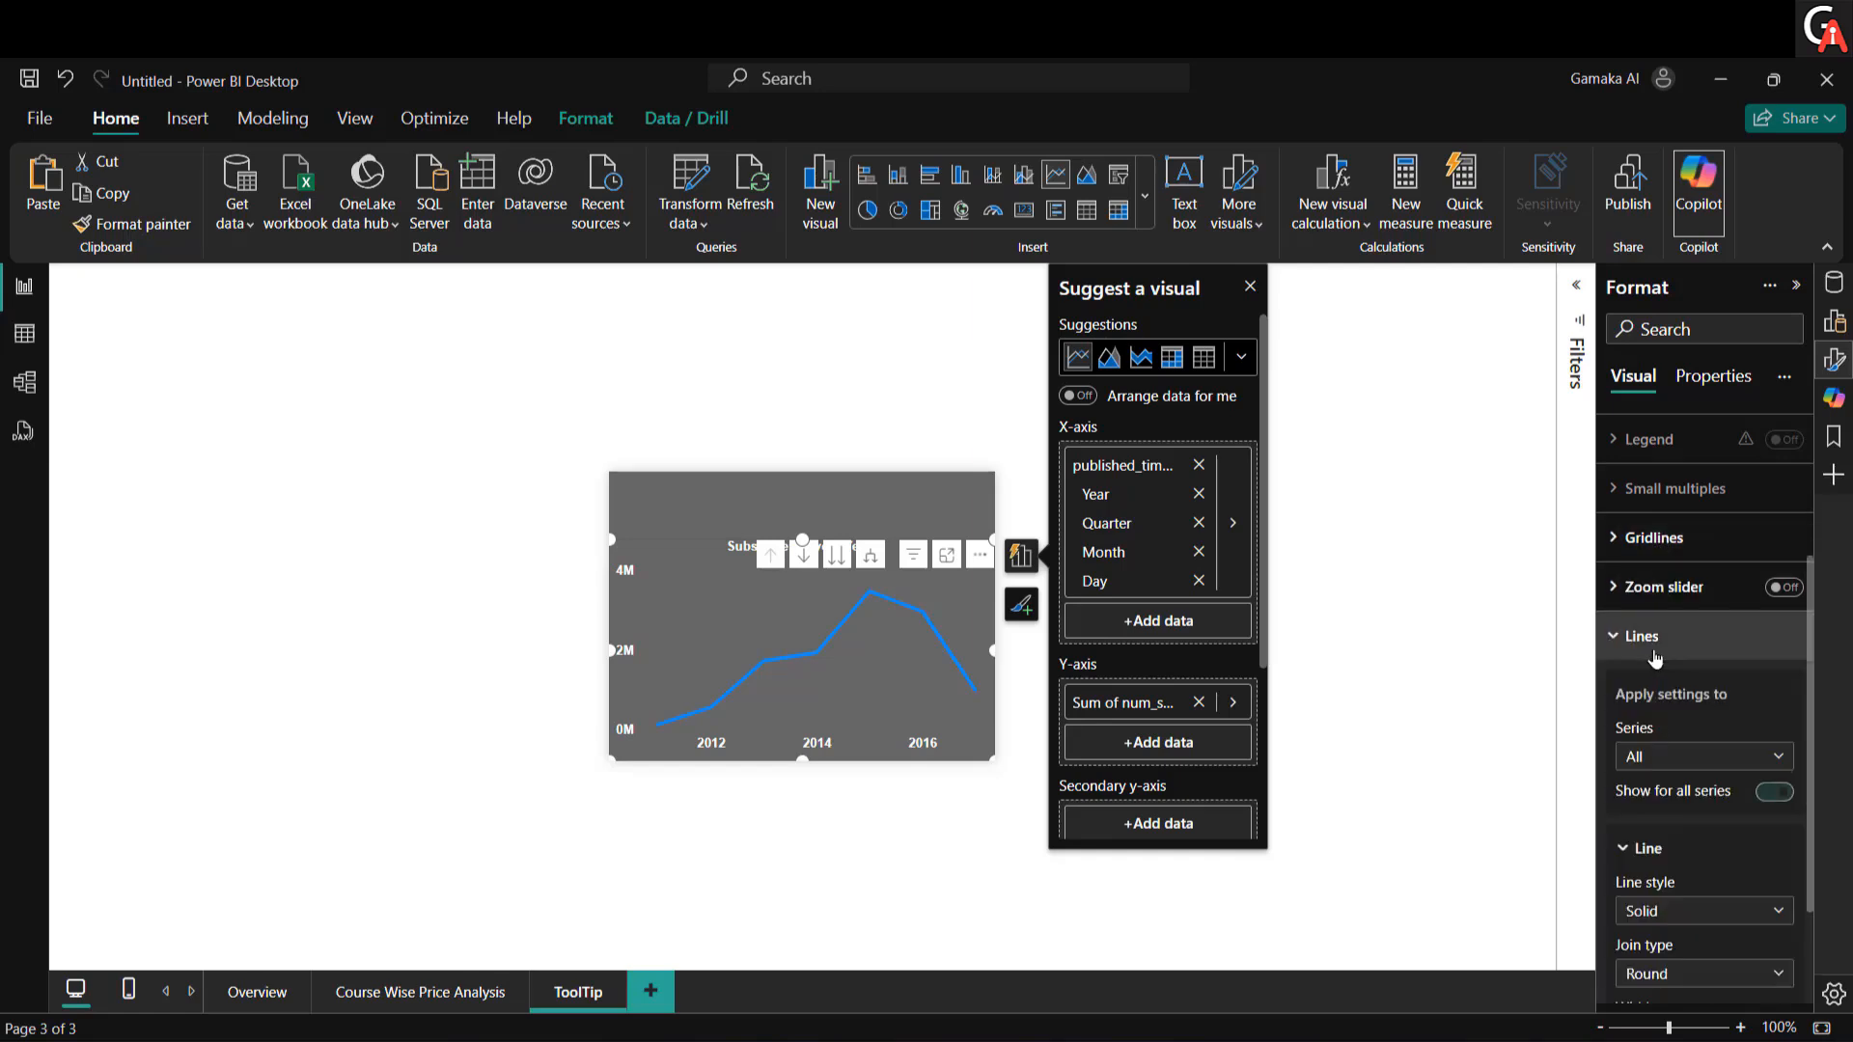
scroll(1694, 815, down, 4)
click(1683, 802)
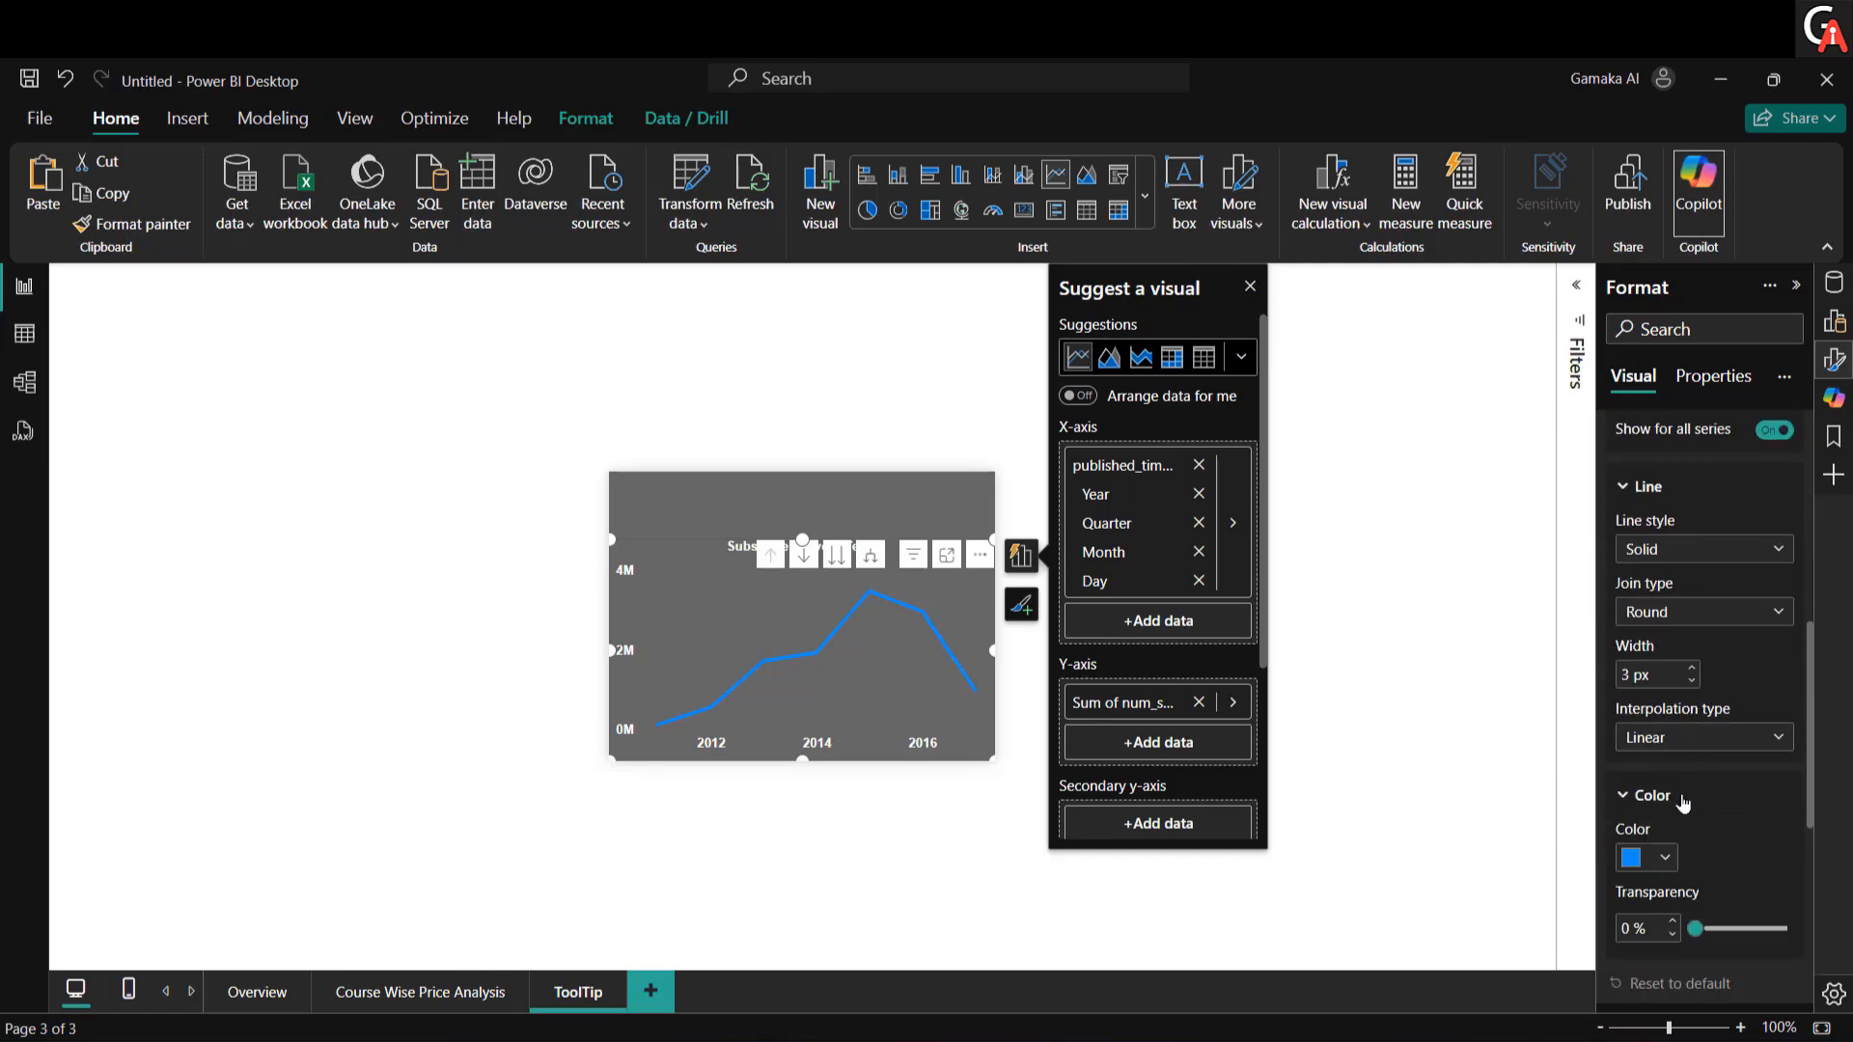
scroll(1703, 591, down, 3)
click(1672, 497)
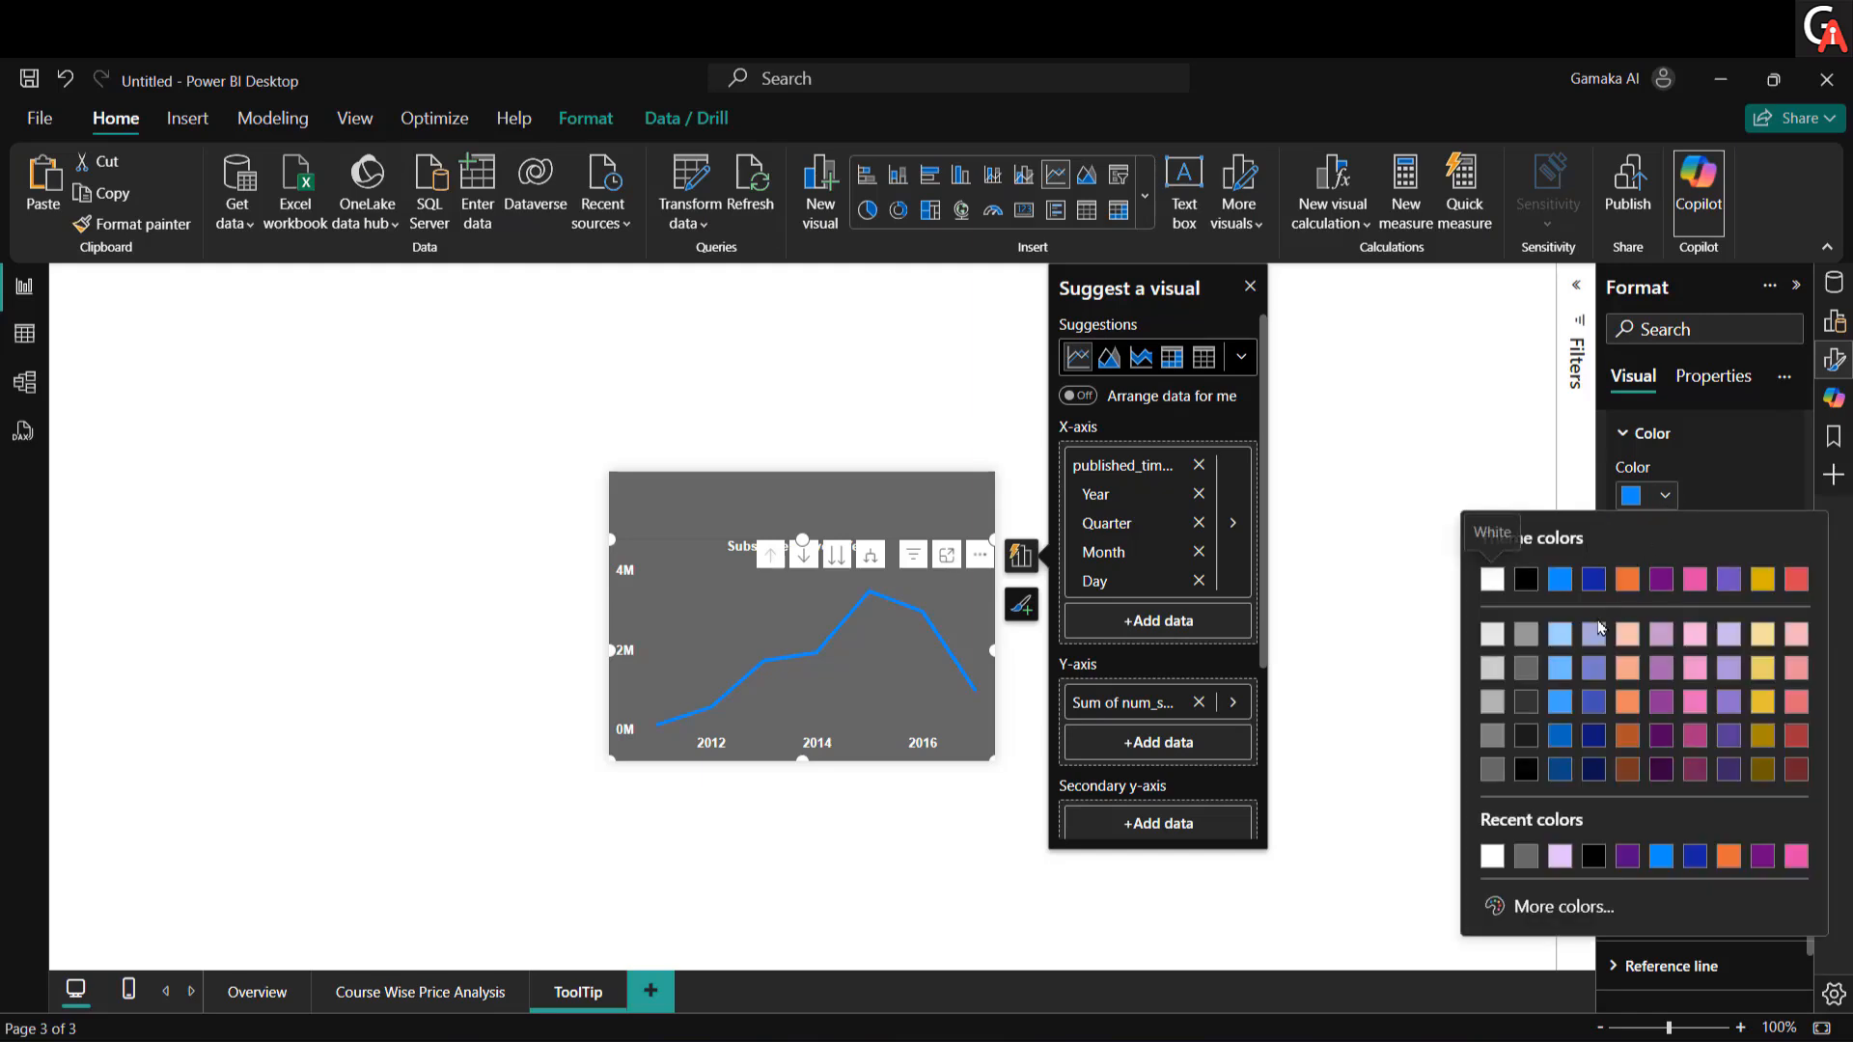
click(1491, 582)
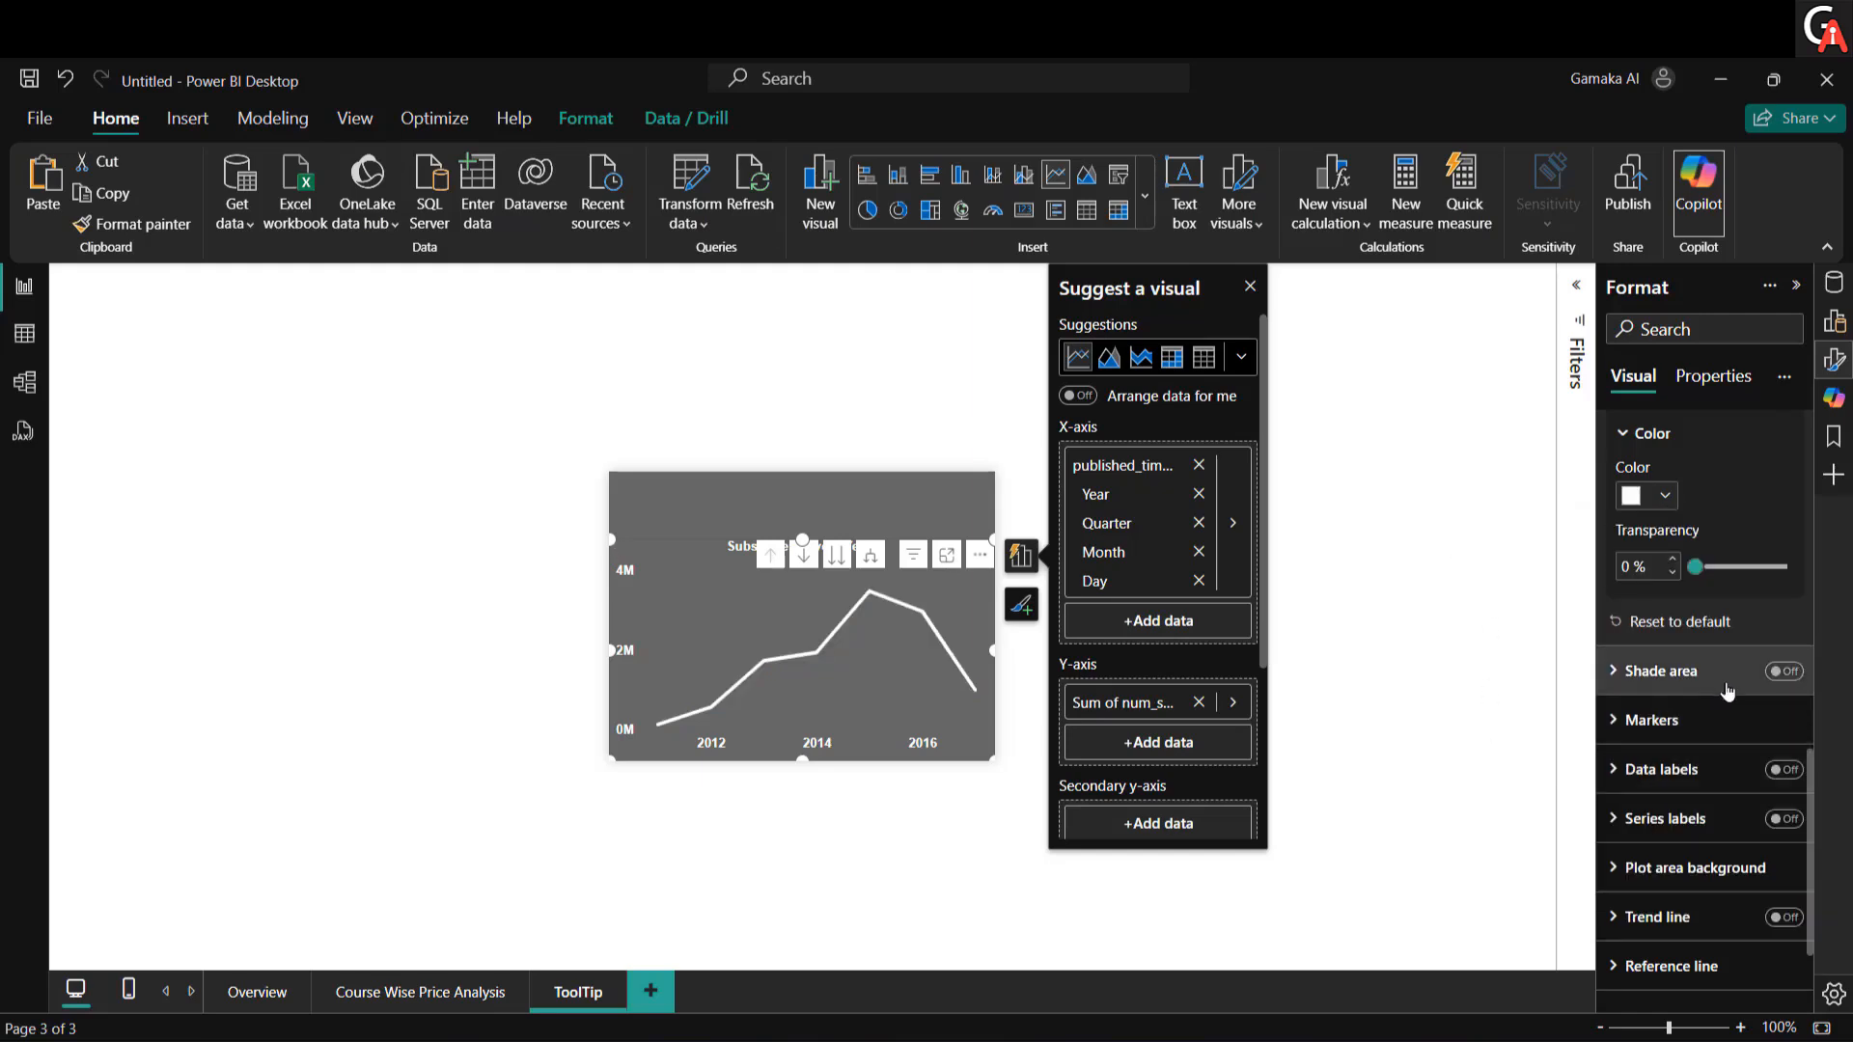
Step: Turn on the shade area under the line chart's line
click(1784, 673)
scroll(1746, 695, up, 4)
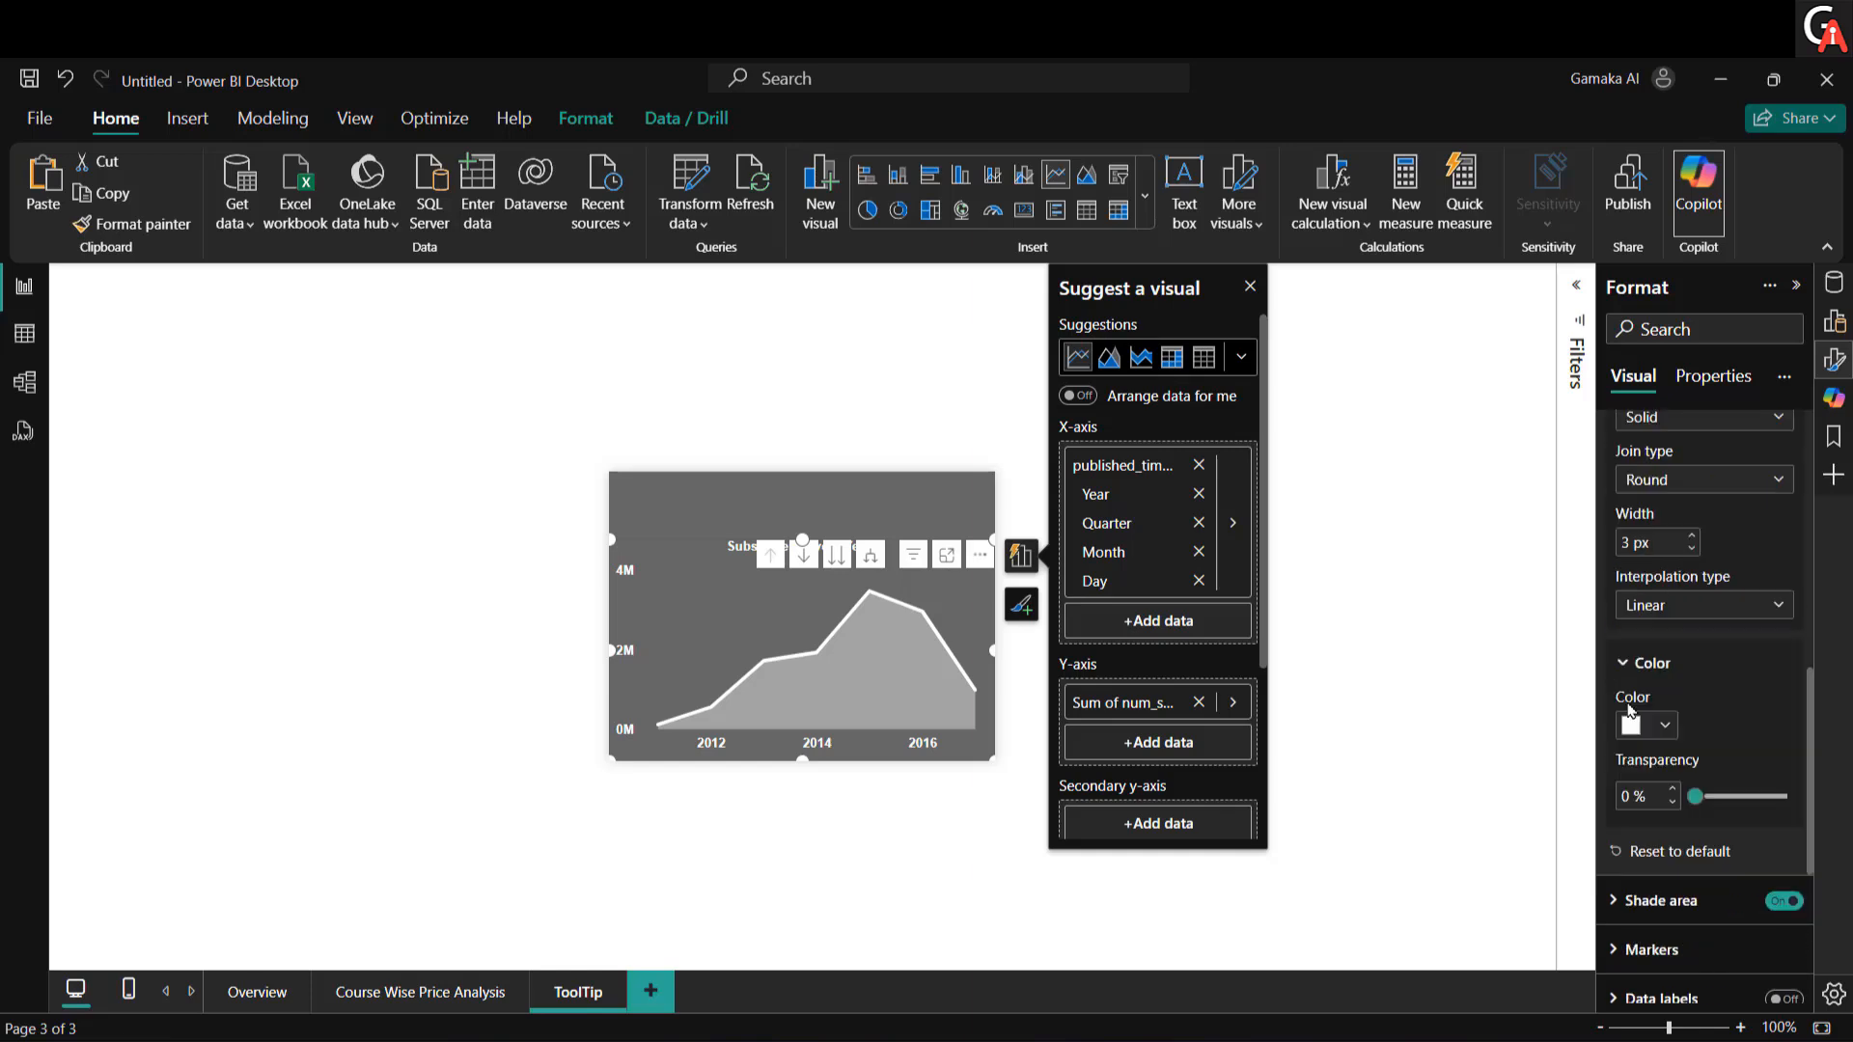
click(1689, 505)
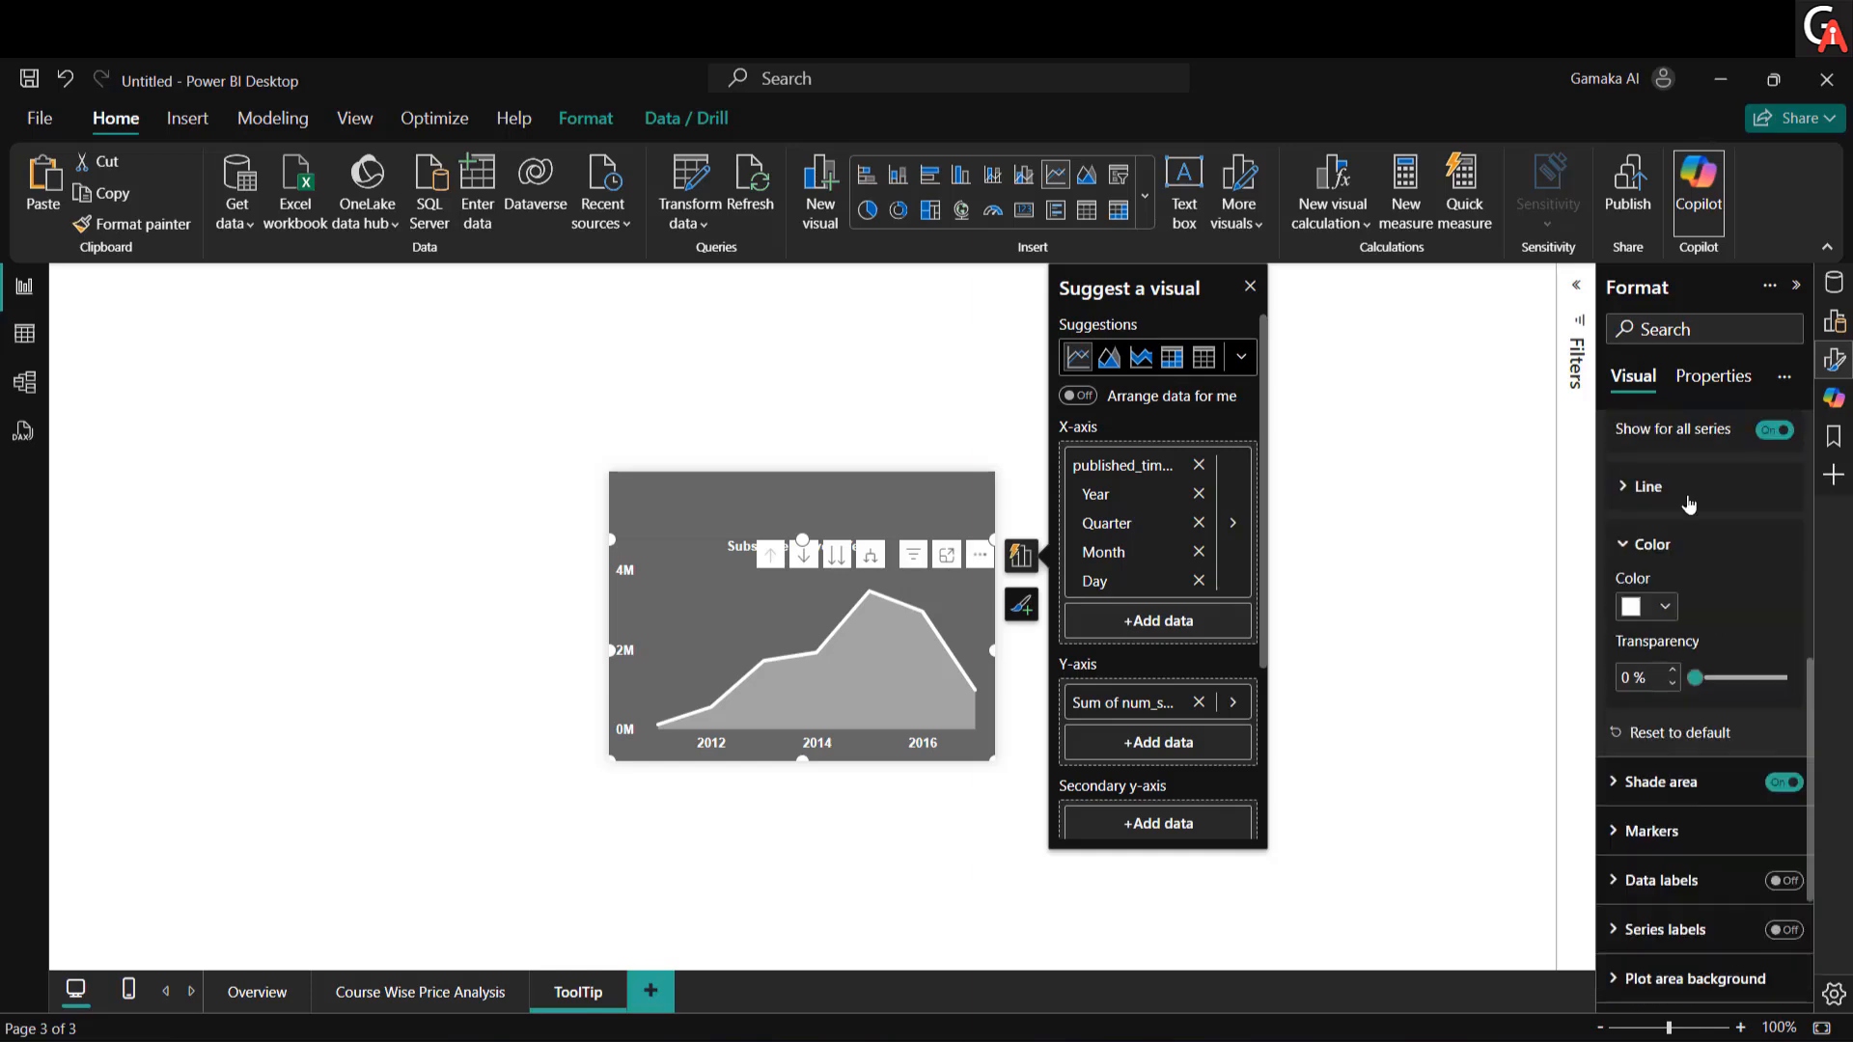
scroll(1674, 755, up, 4)
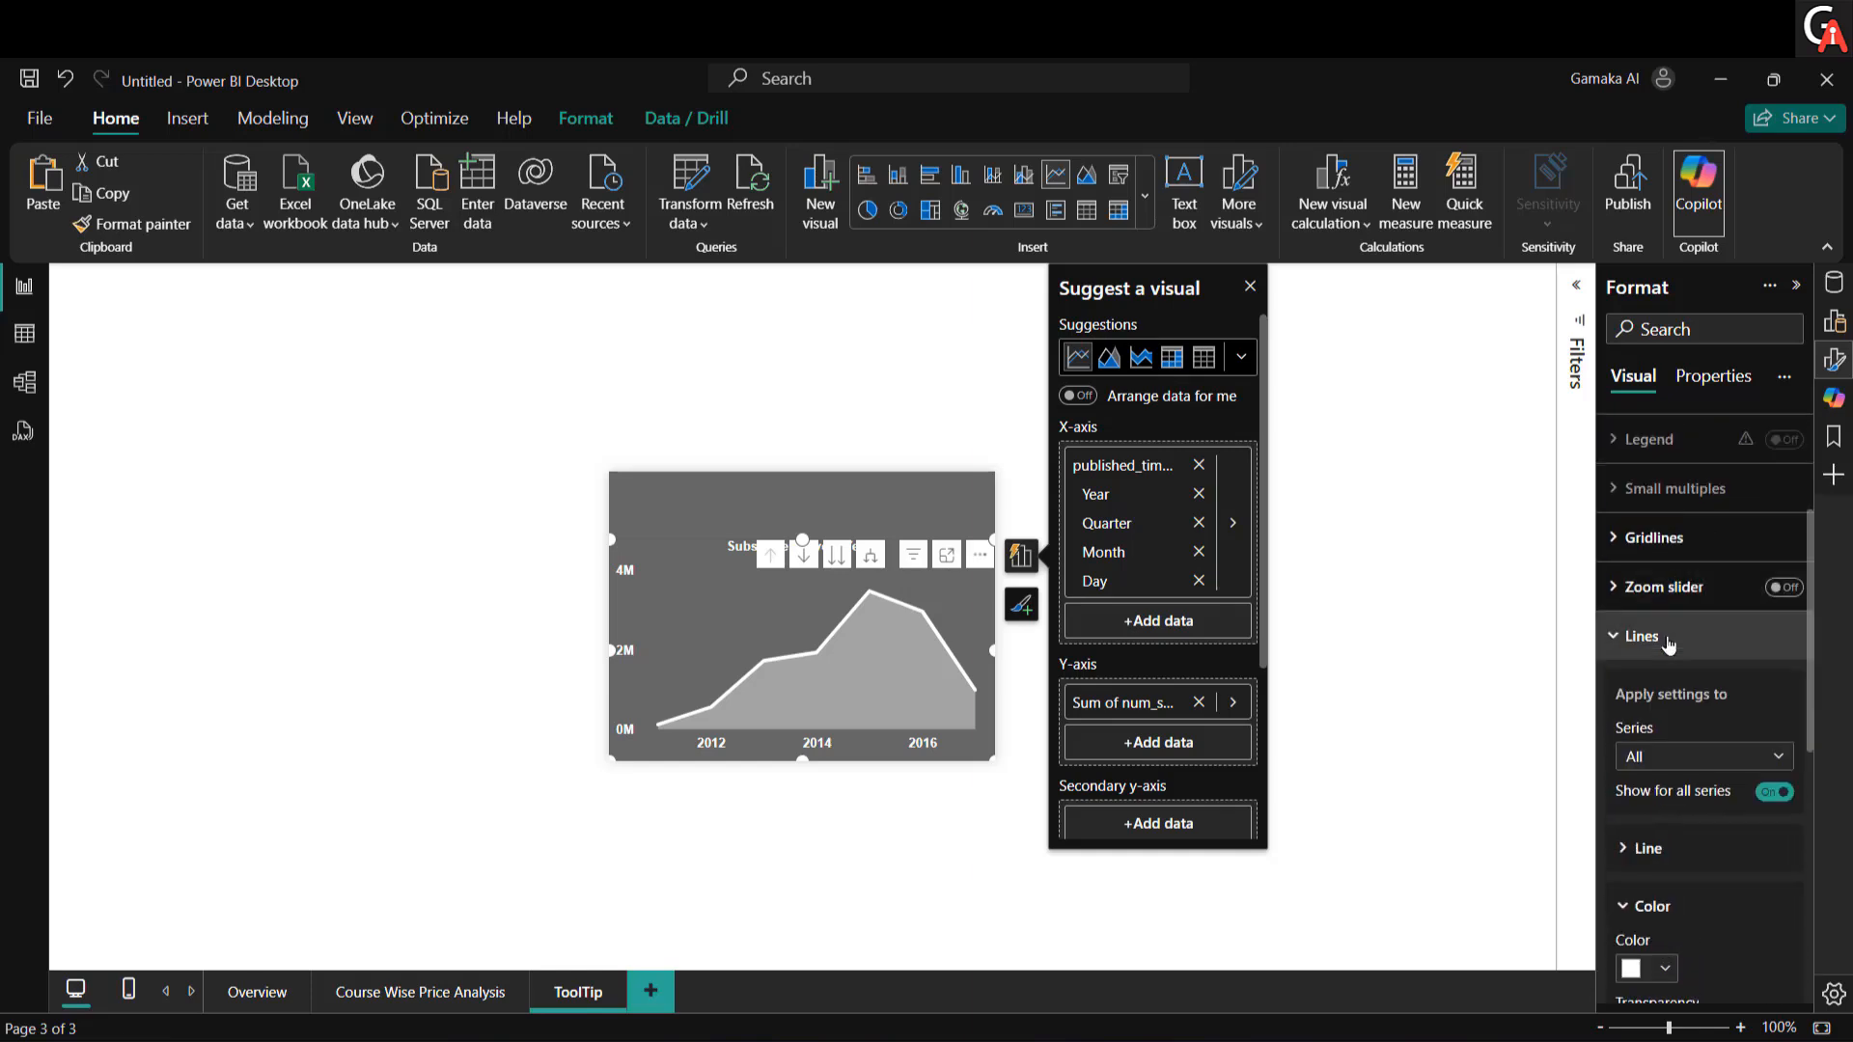
scroll(1704, 702, up, 3)
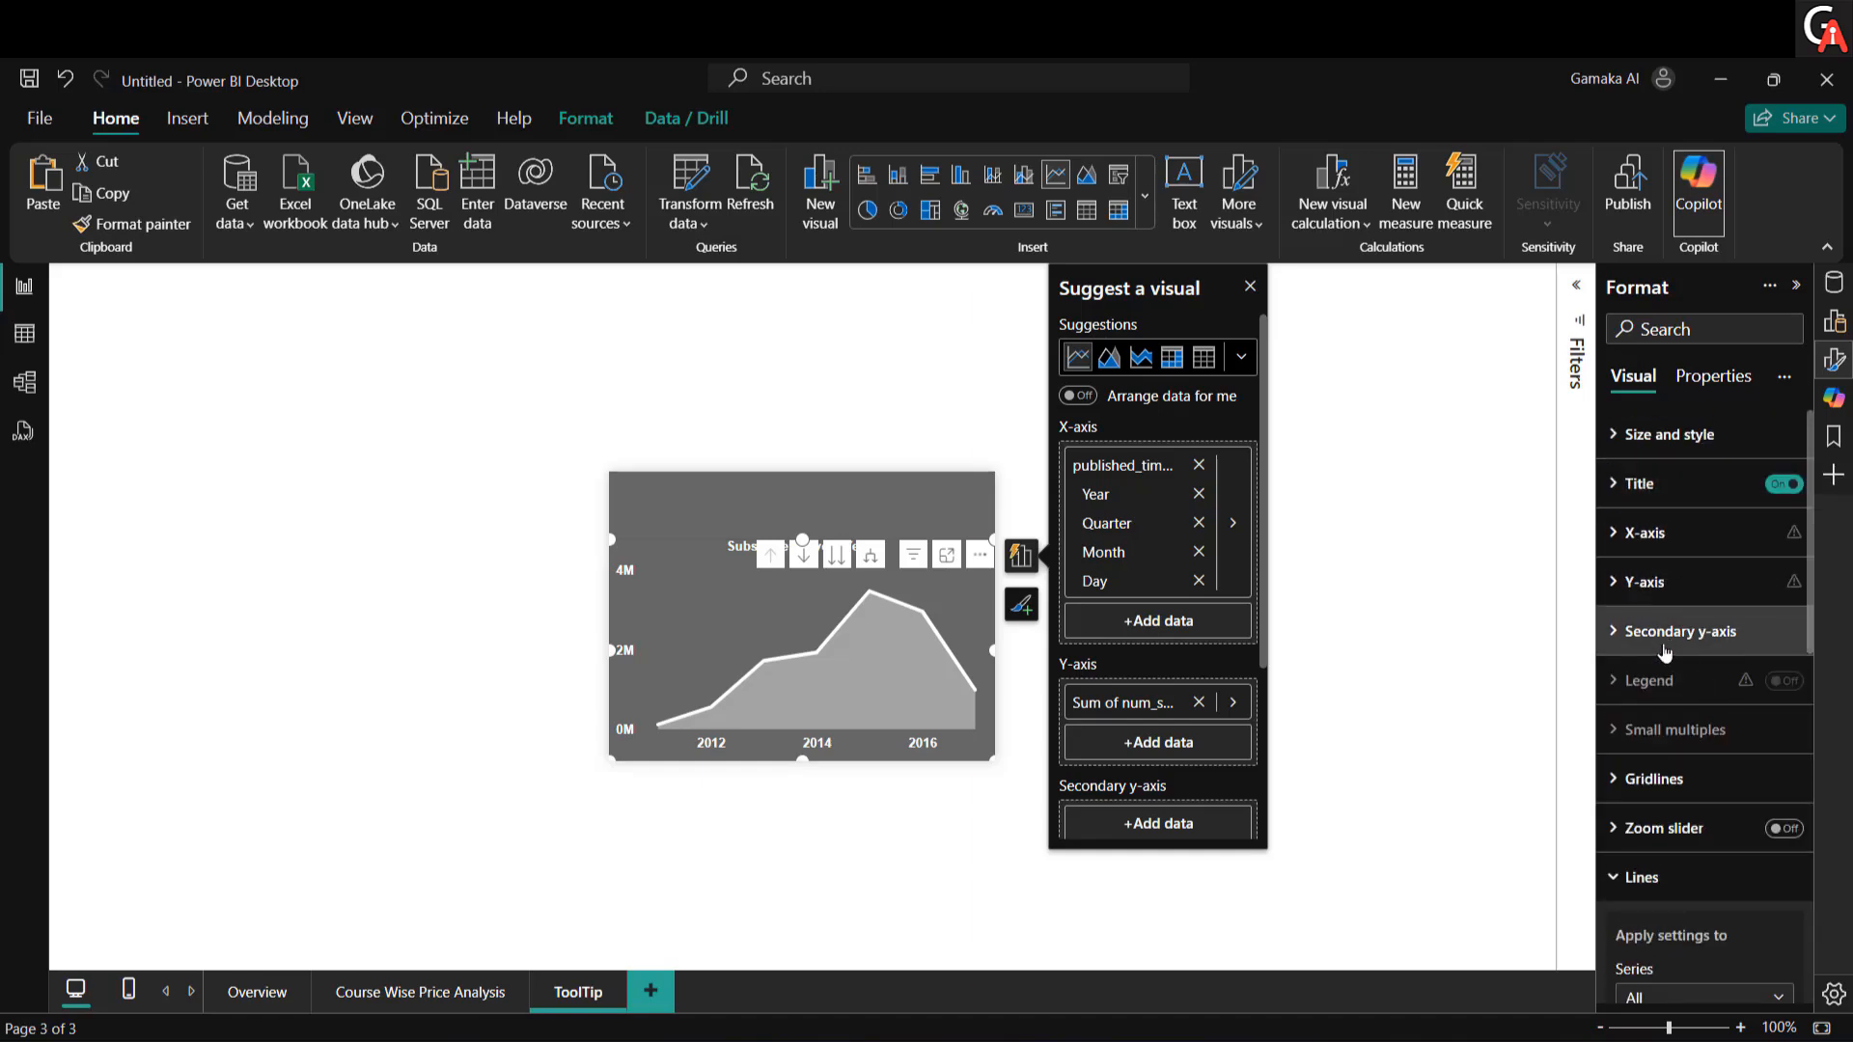
scroll(1689, 882, down, 4)
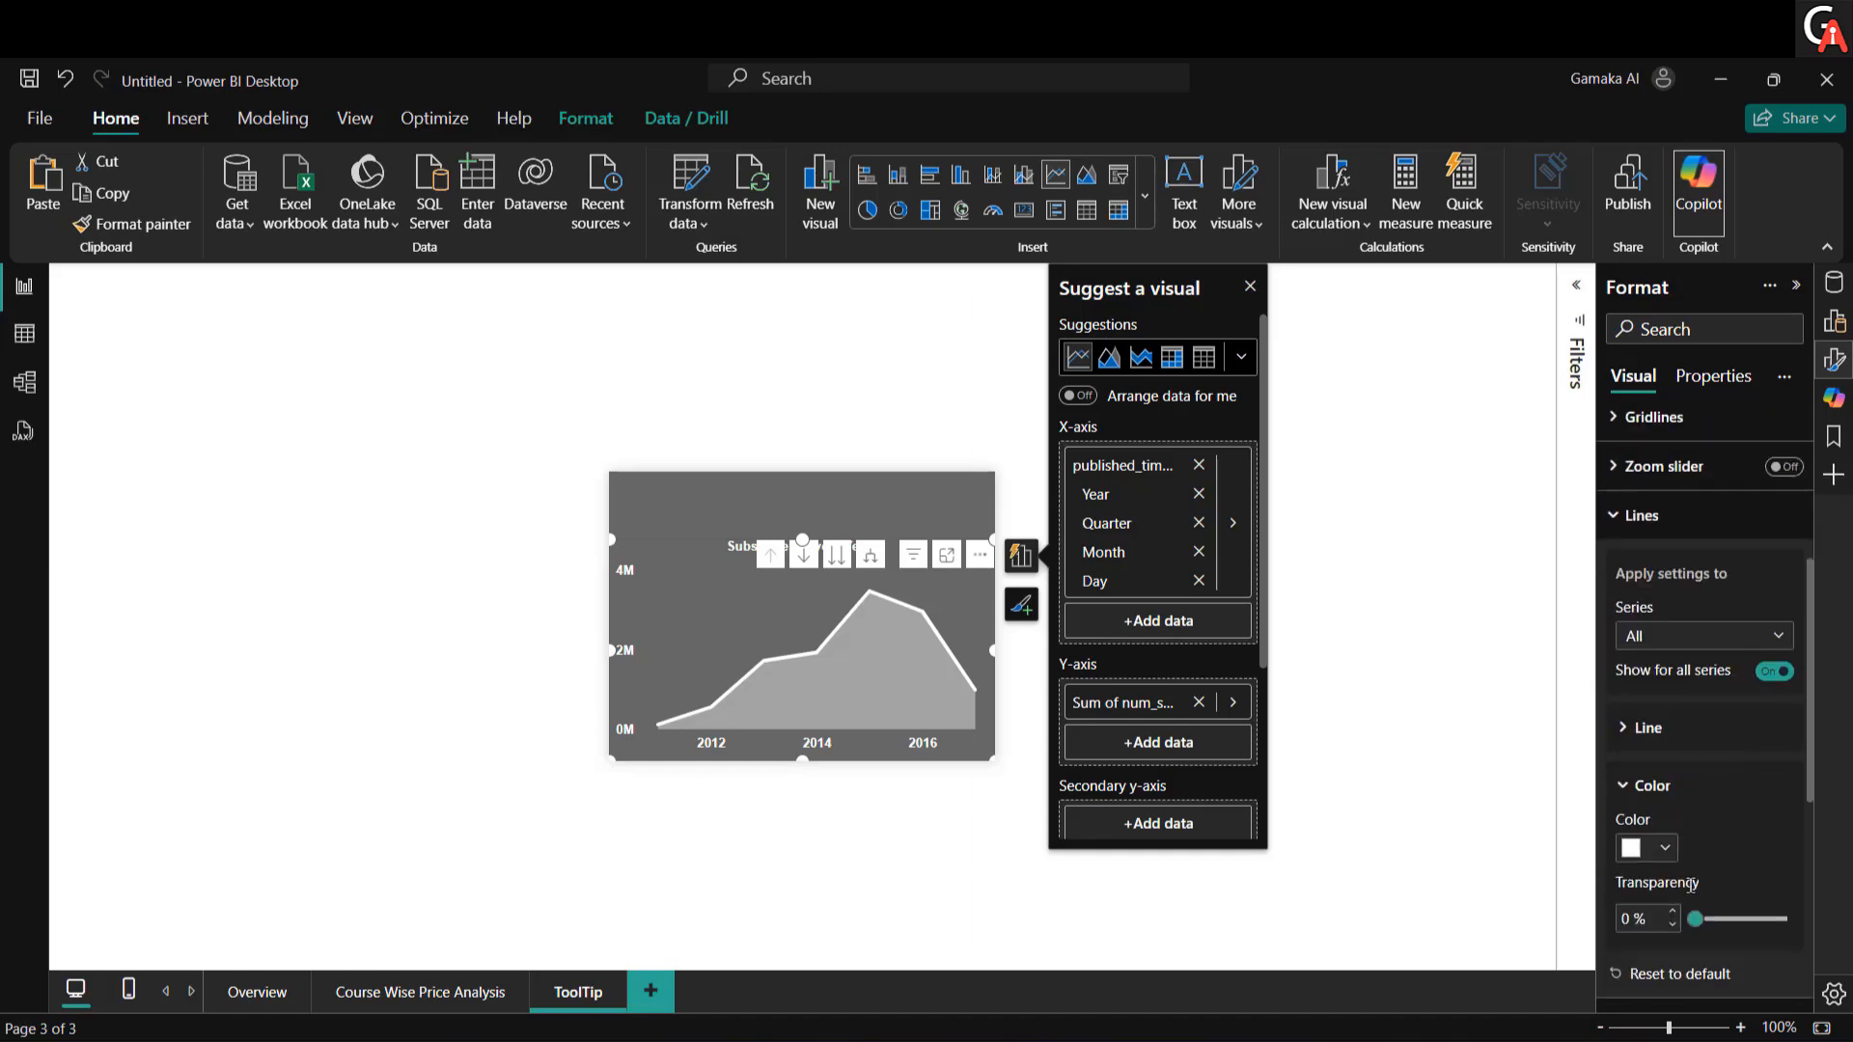
click(1616, 521)
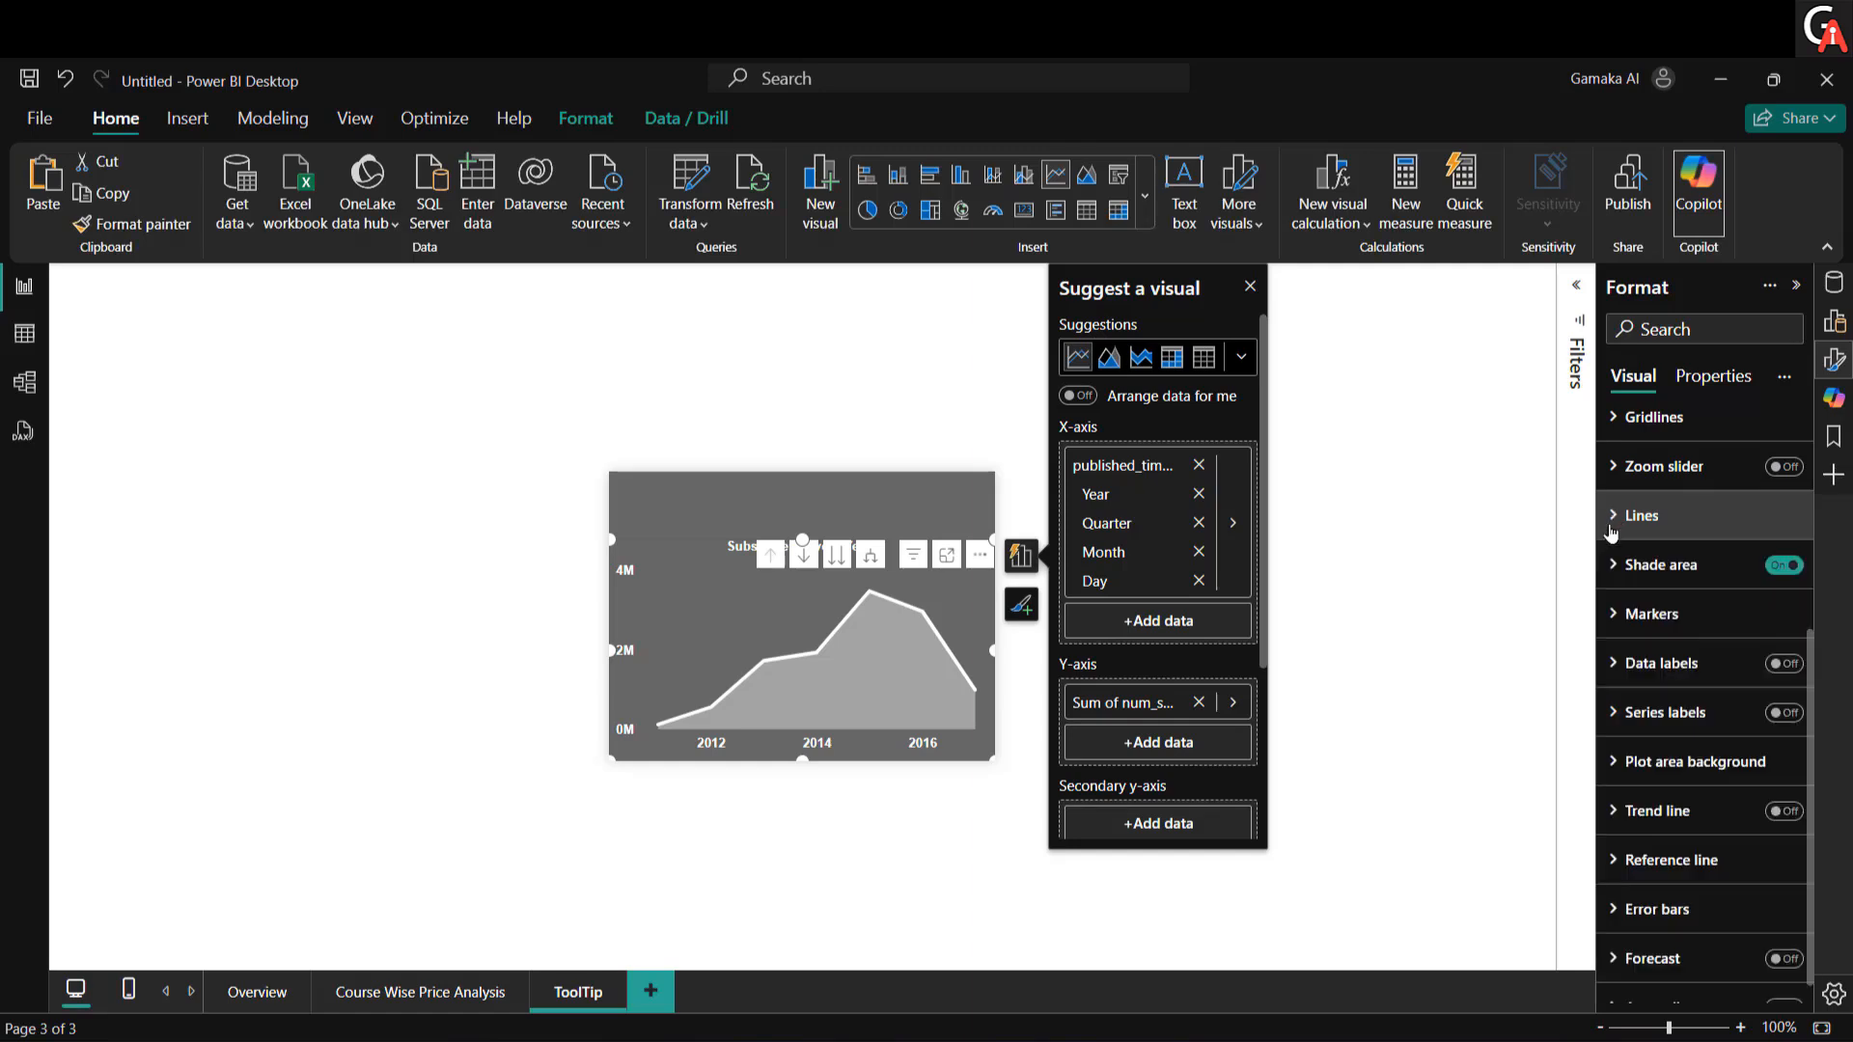
Step: Turn on the line chart's trend line and shrink the chart vertically to free space above it on the tooltip page
click(1784, 815)
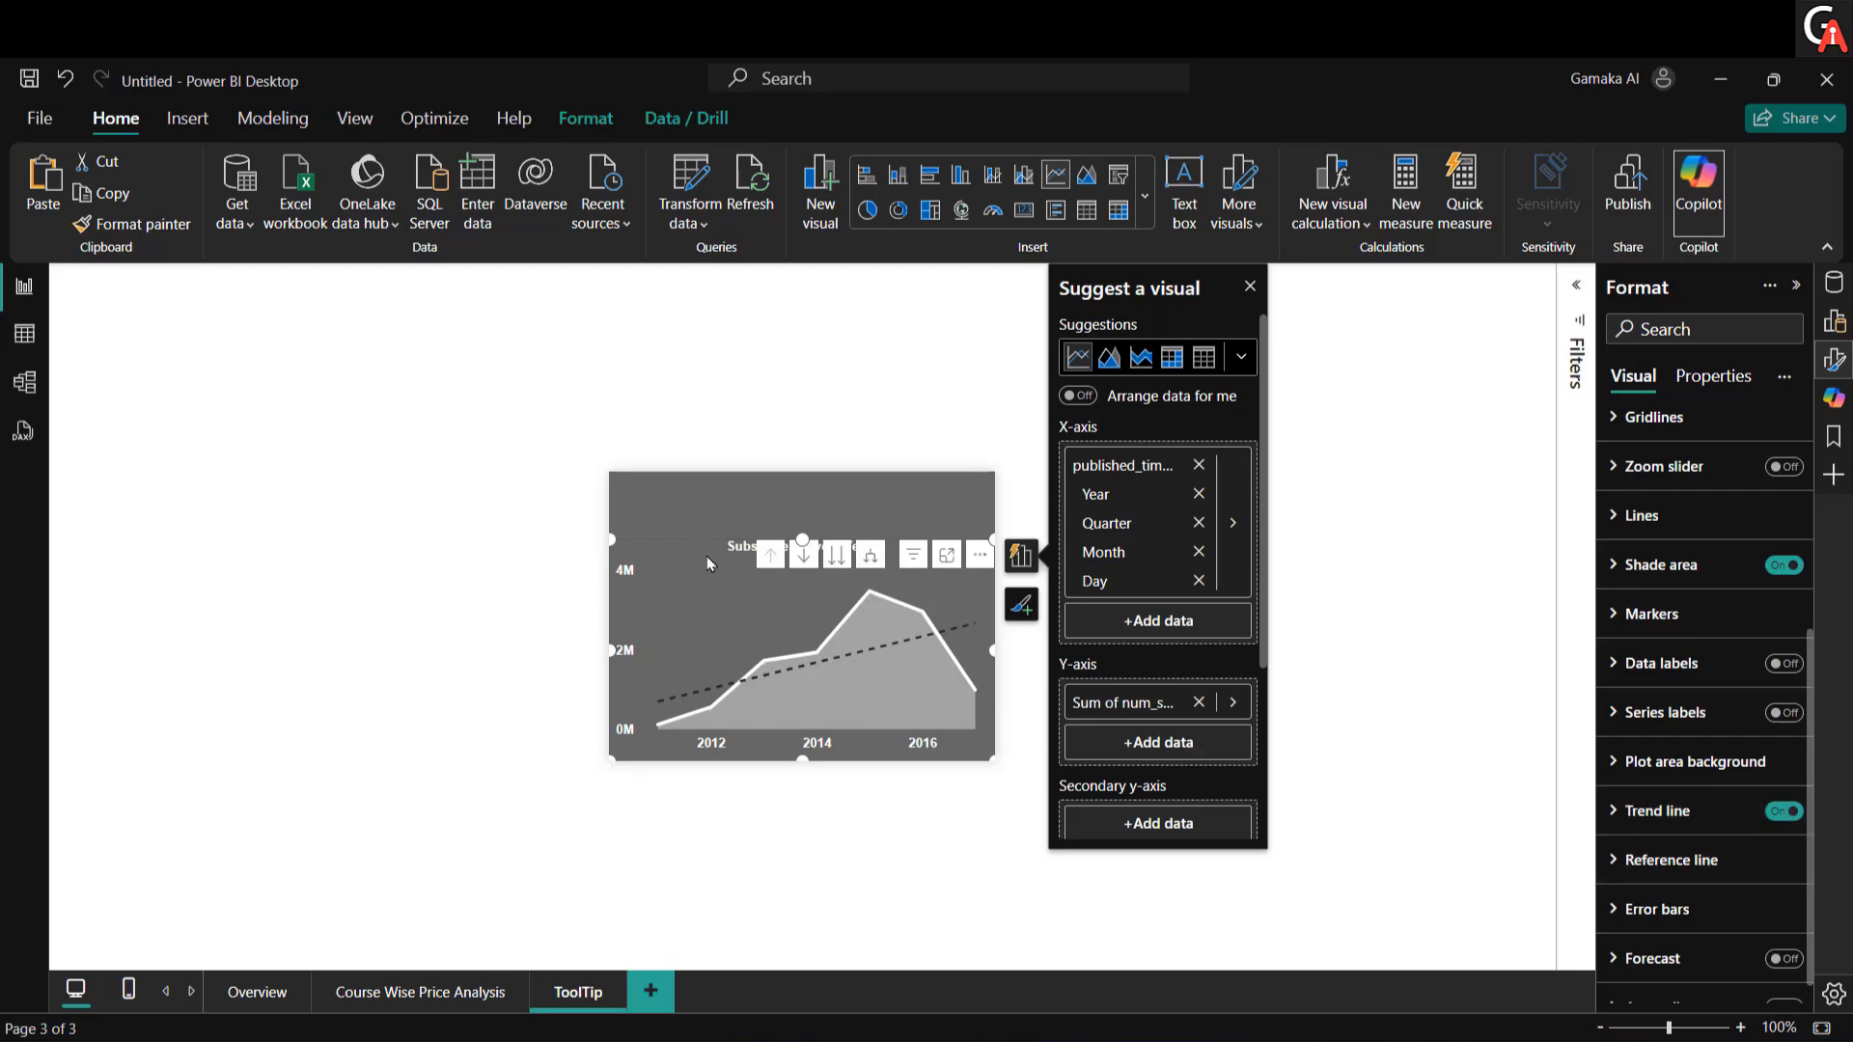
drag(806, 567, 806, 605)
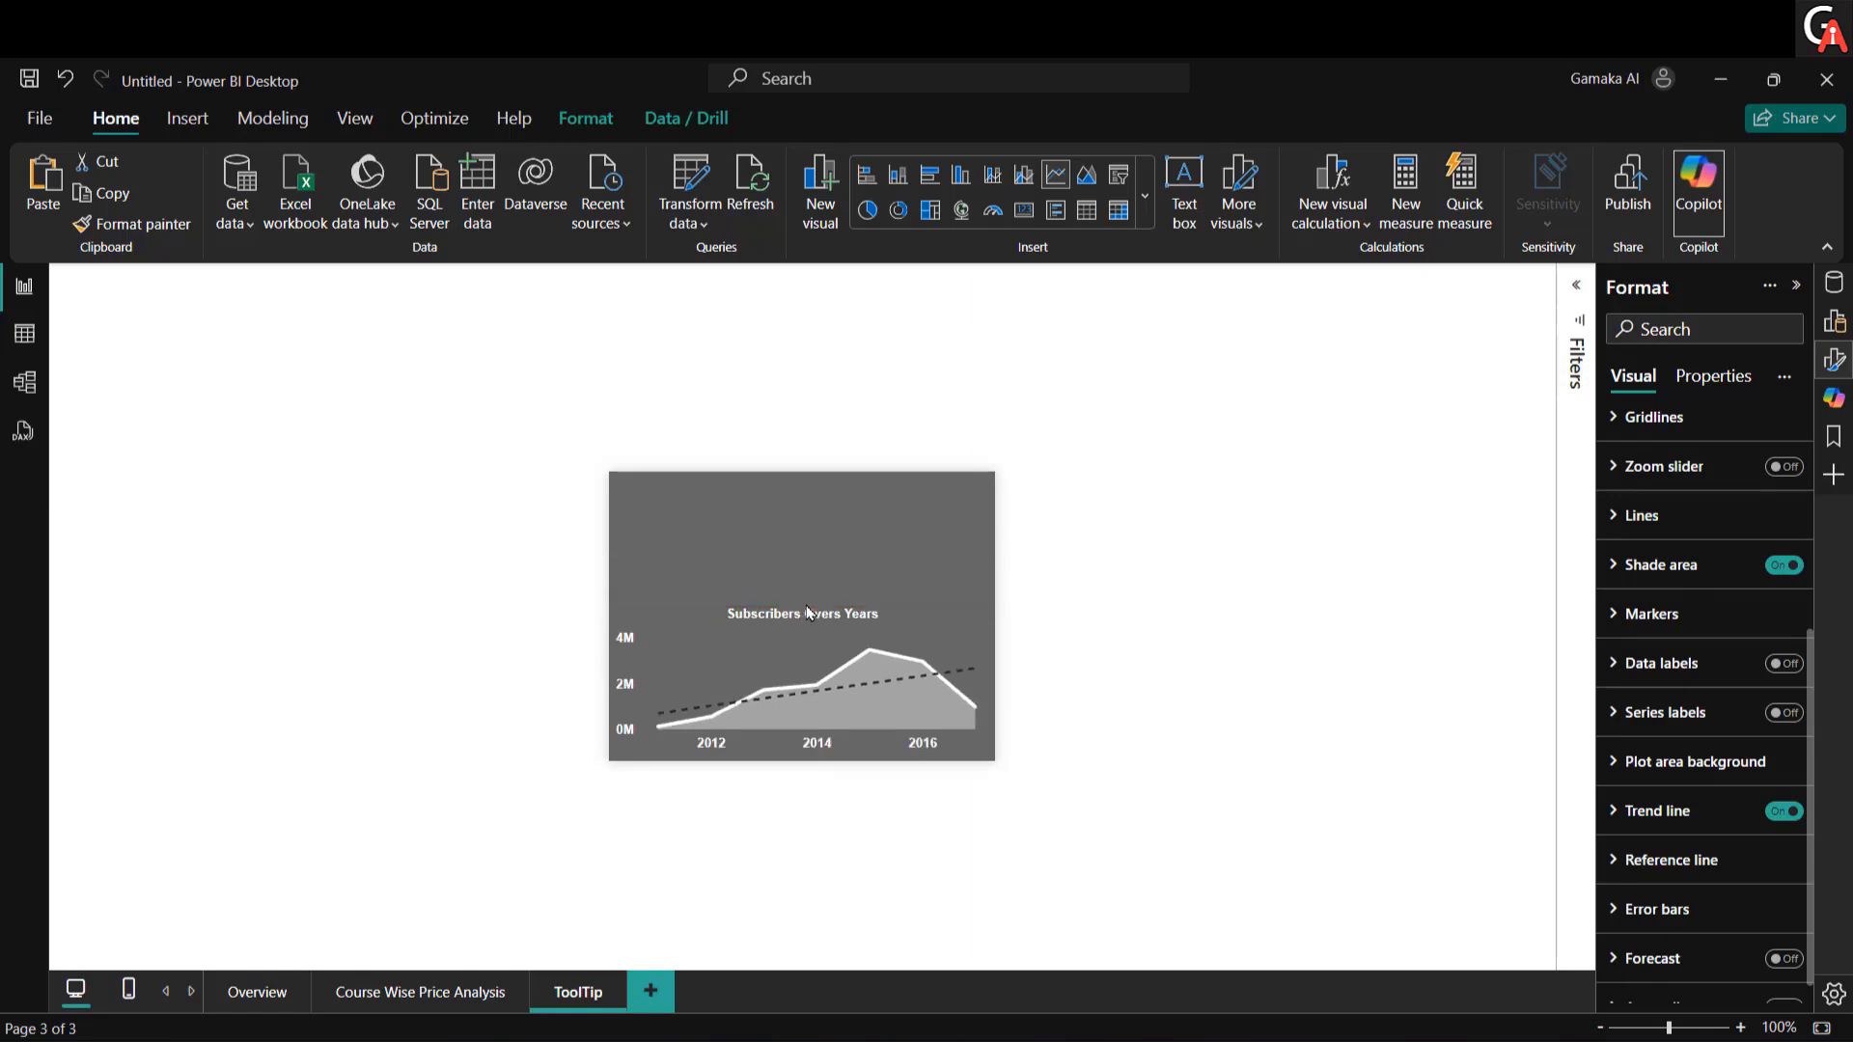
click(820, 541)
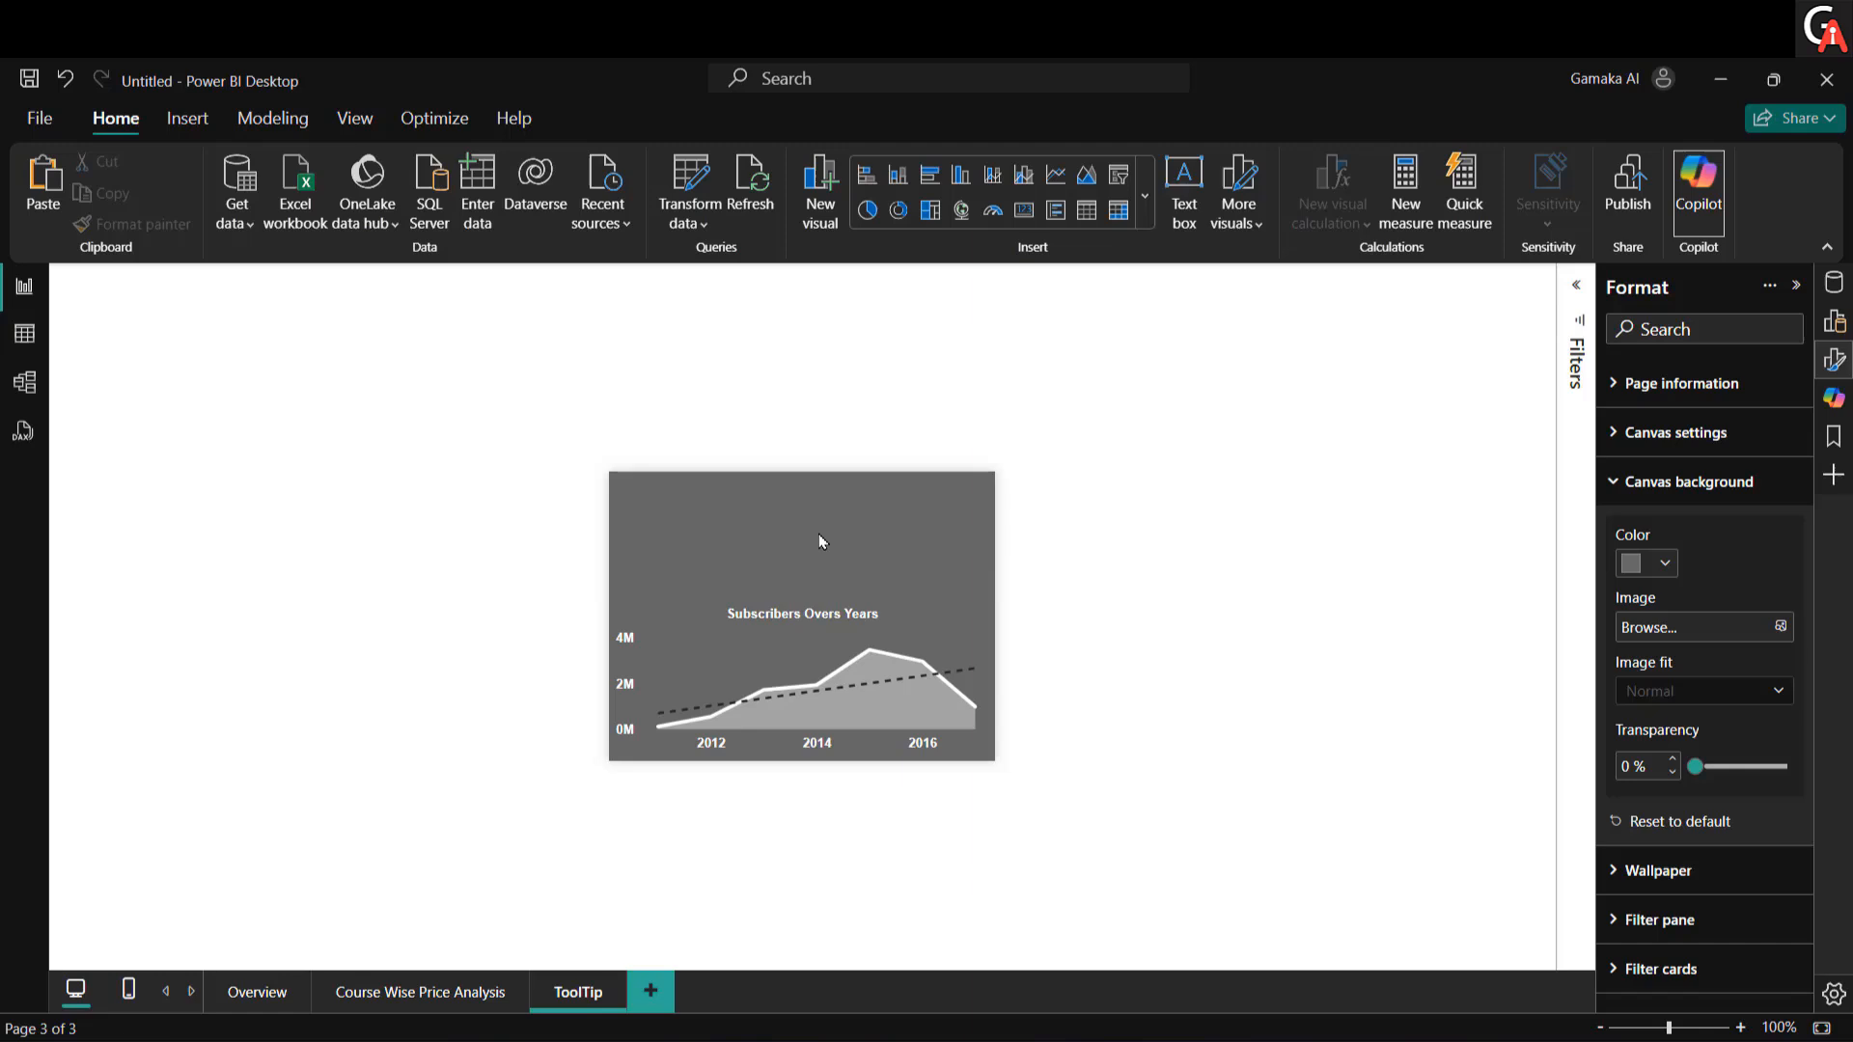
Step: Add a card about 320 wide and 112 high above the line chart, showing the % of Courses Per Subject measure
click(1024, 210)
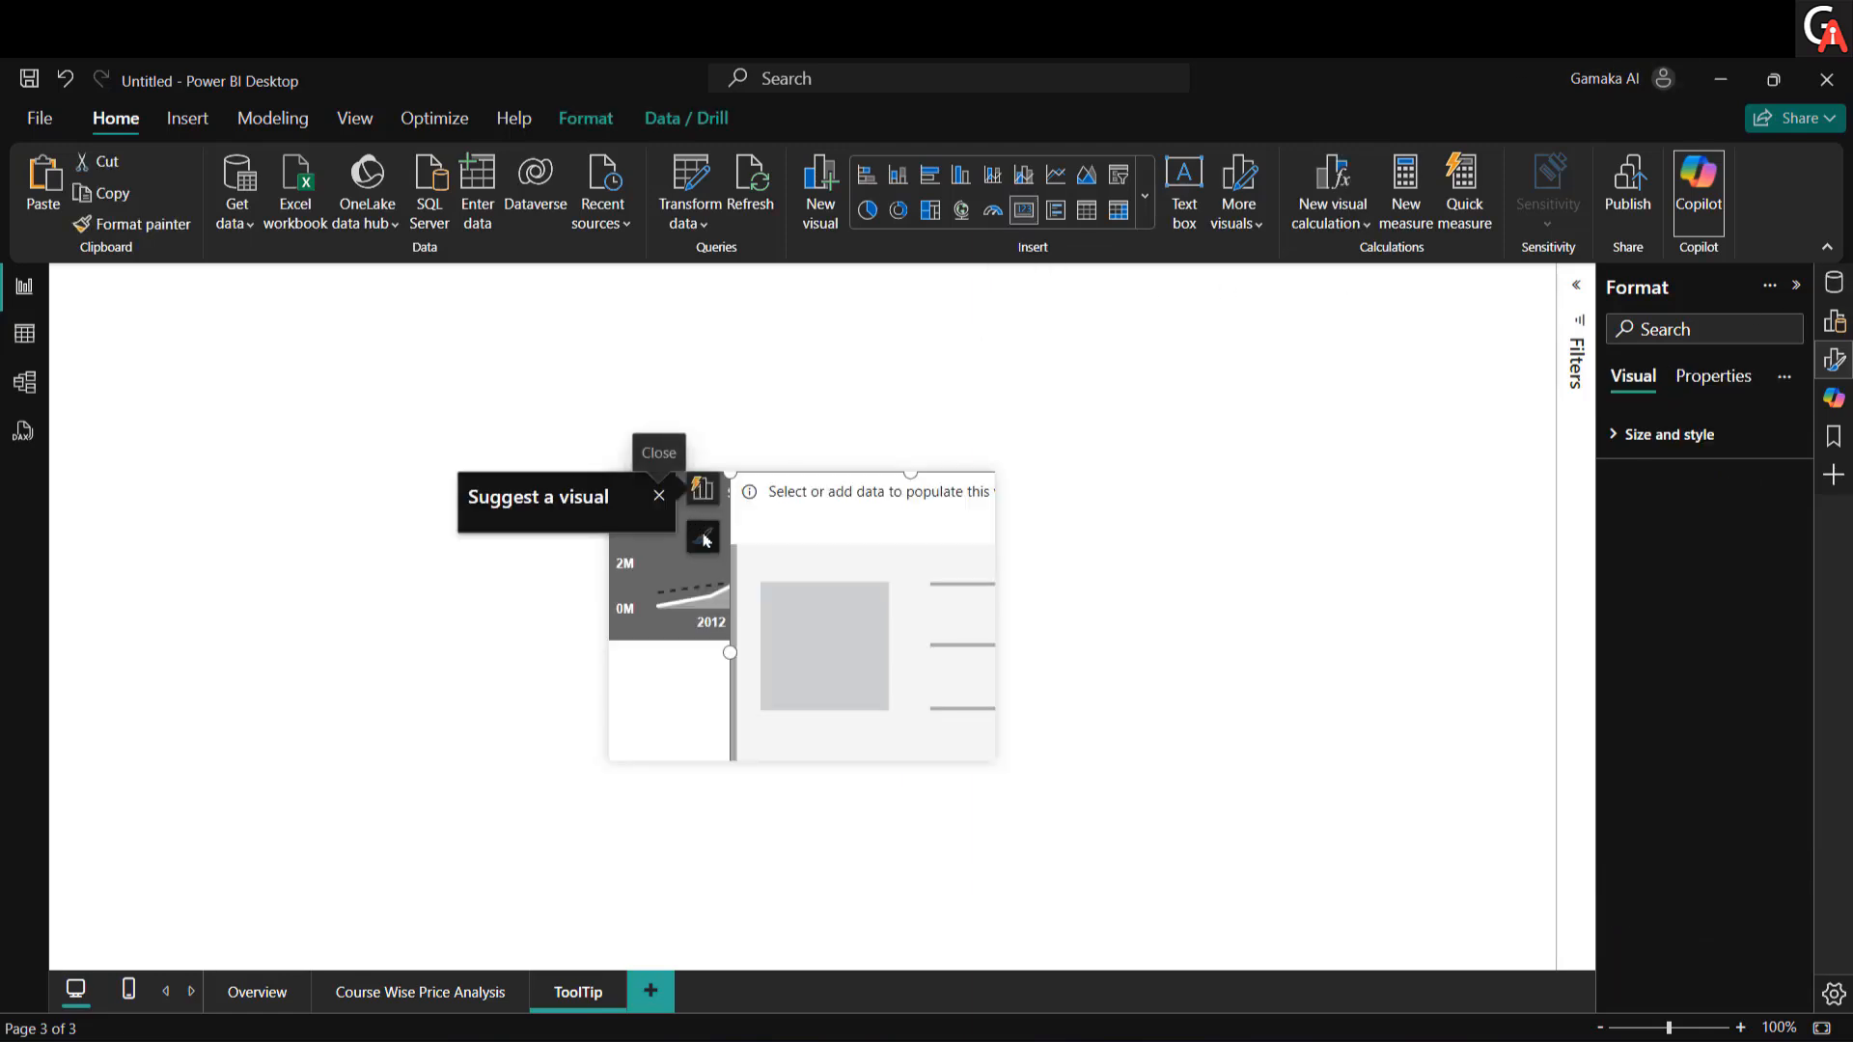
drag(911, 474, 845, 553)
drag(962, 548, 1060, 548)
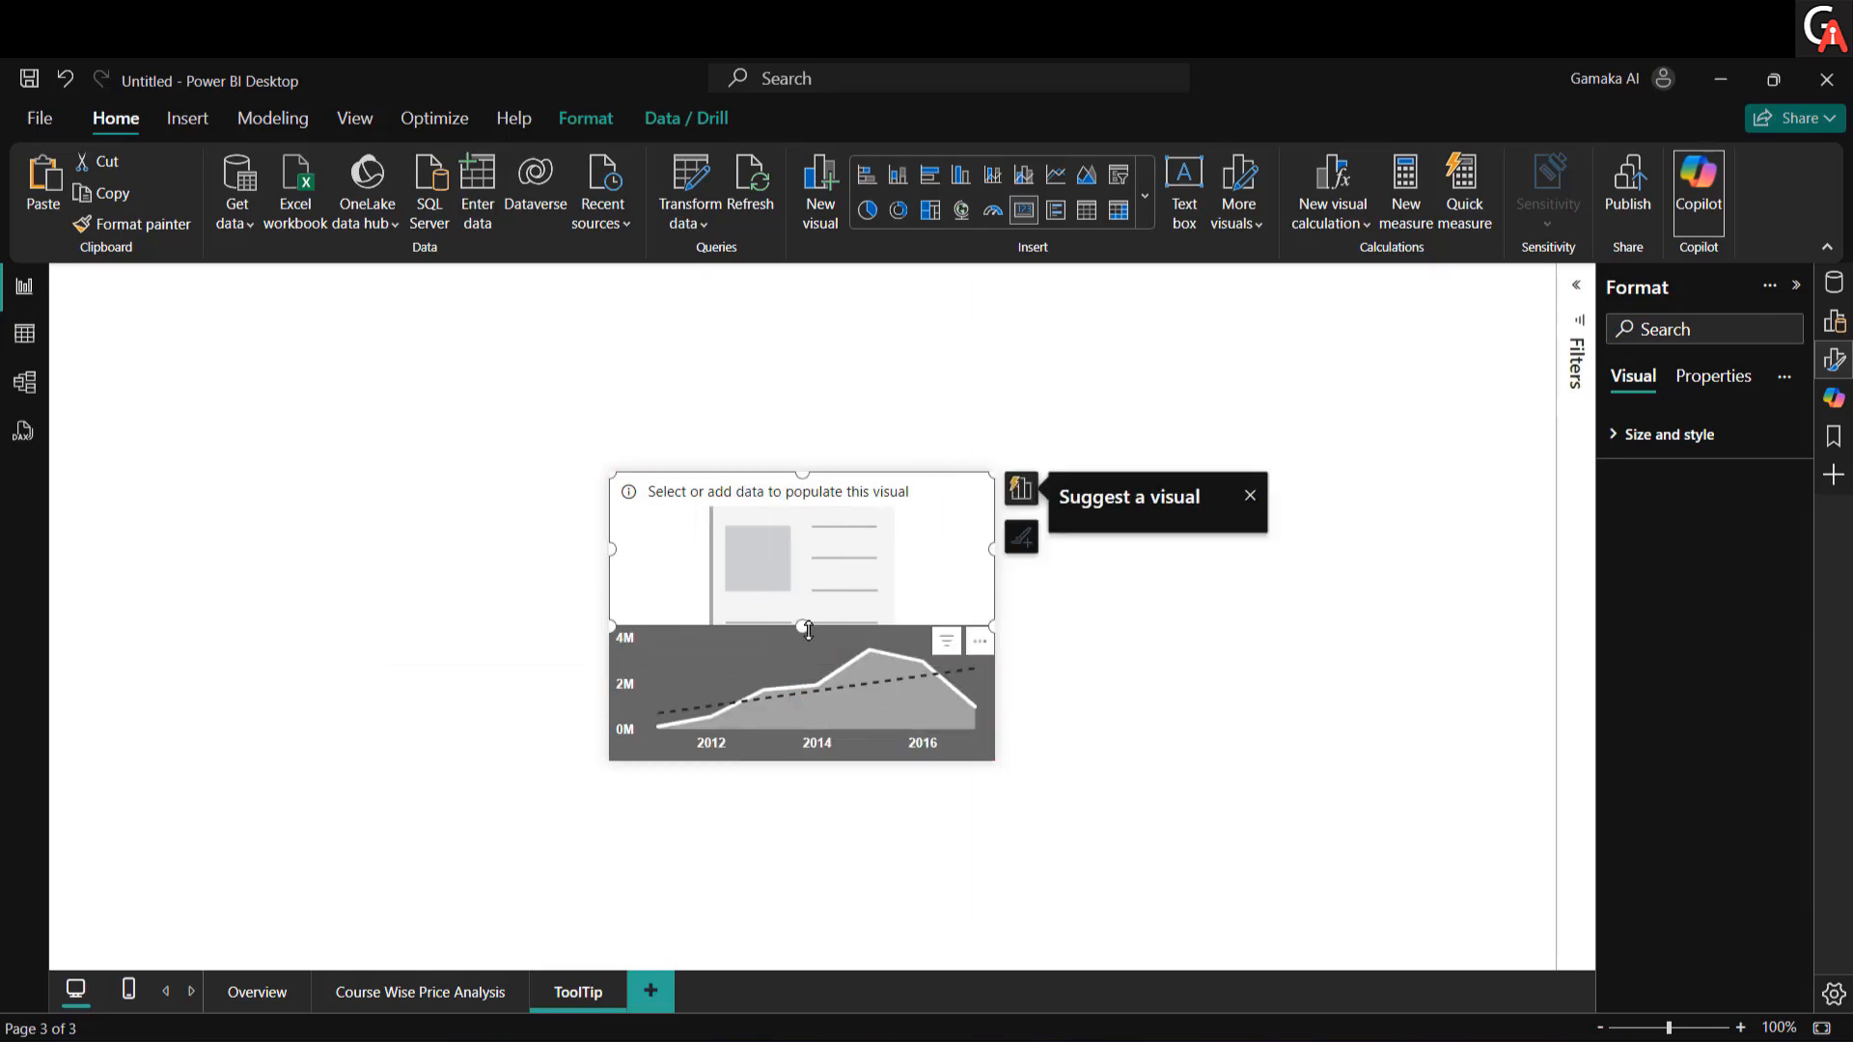
drag(809, 630, 825, 608)
click(1833, 282)
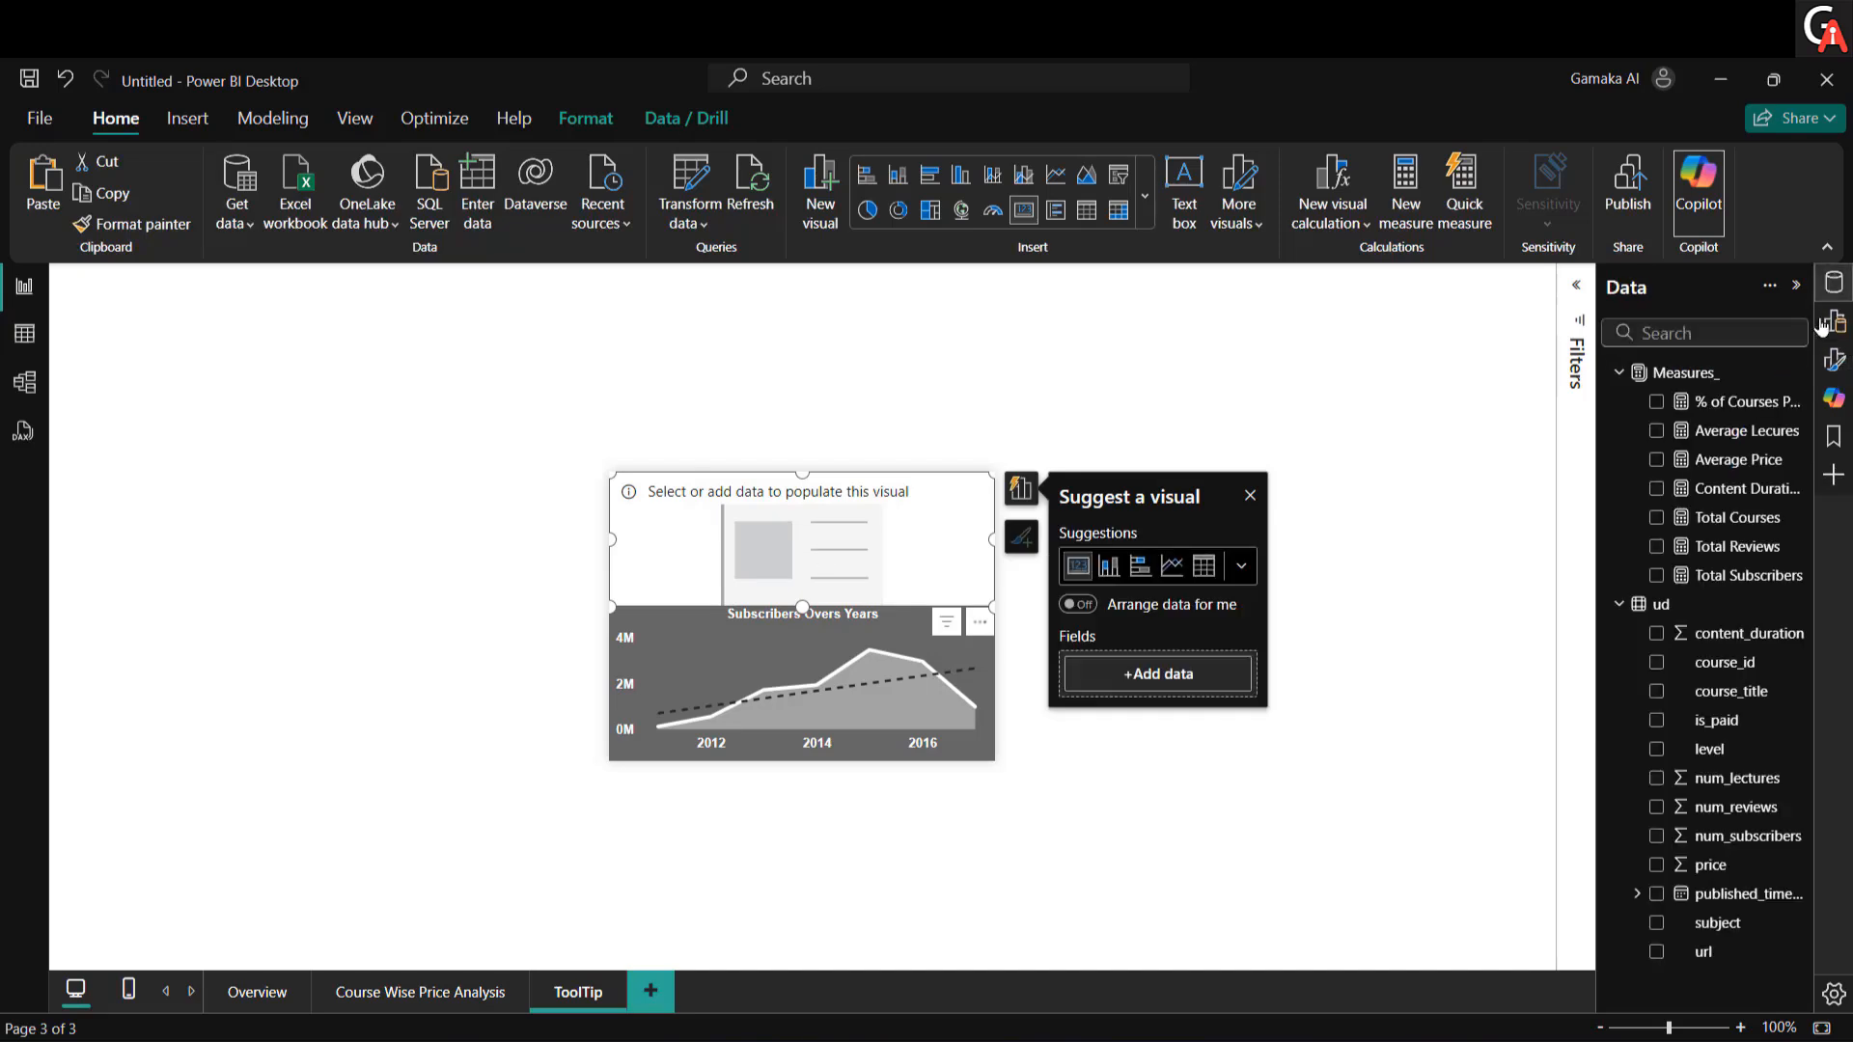
drag(1710, 403, 799, 555)
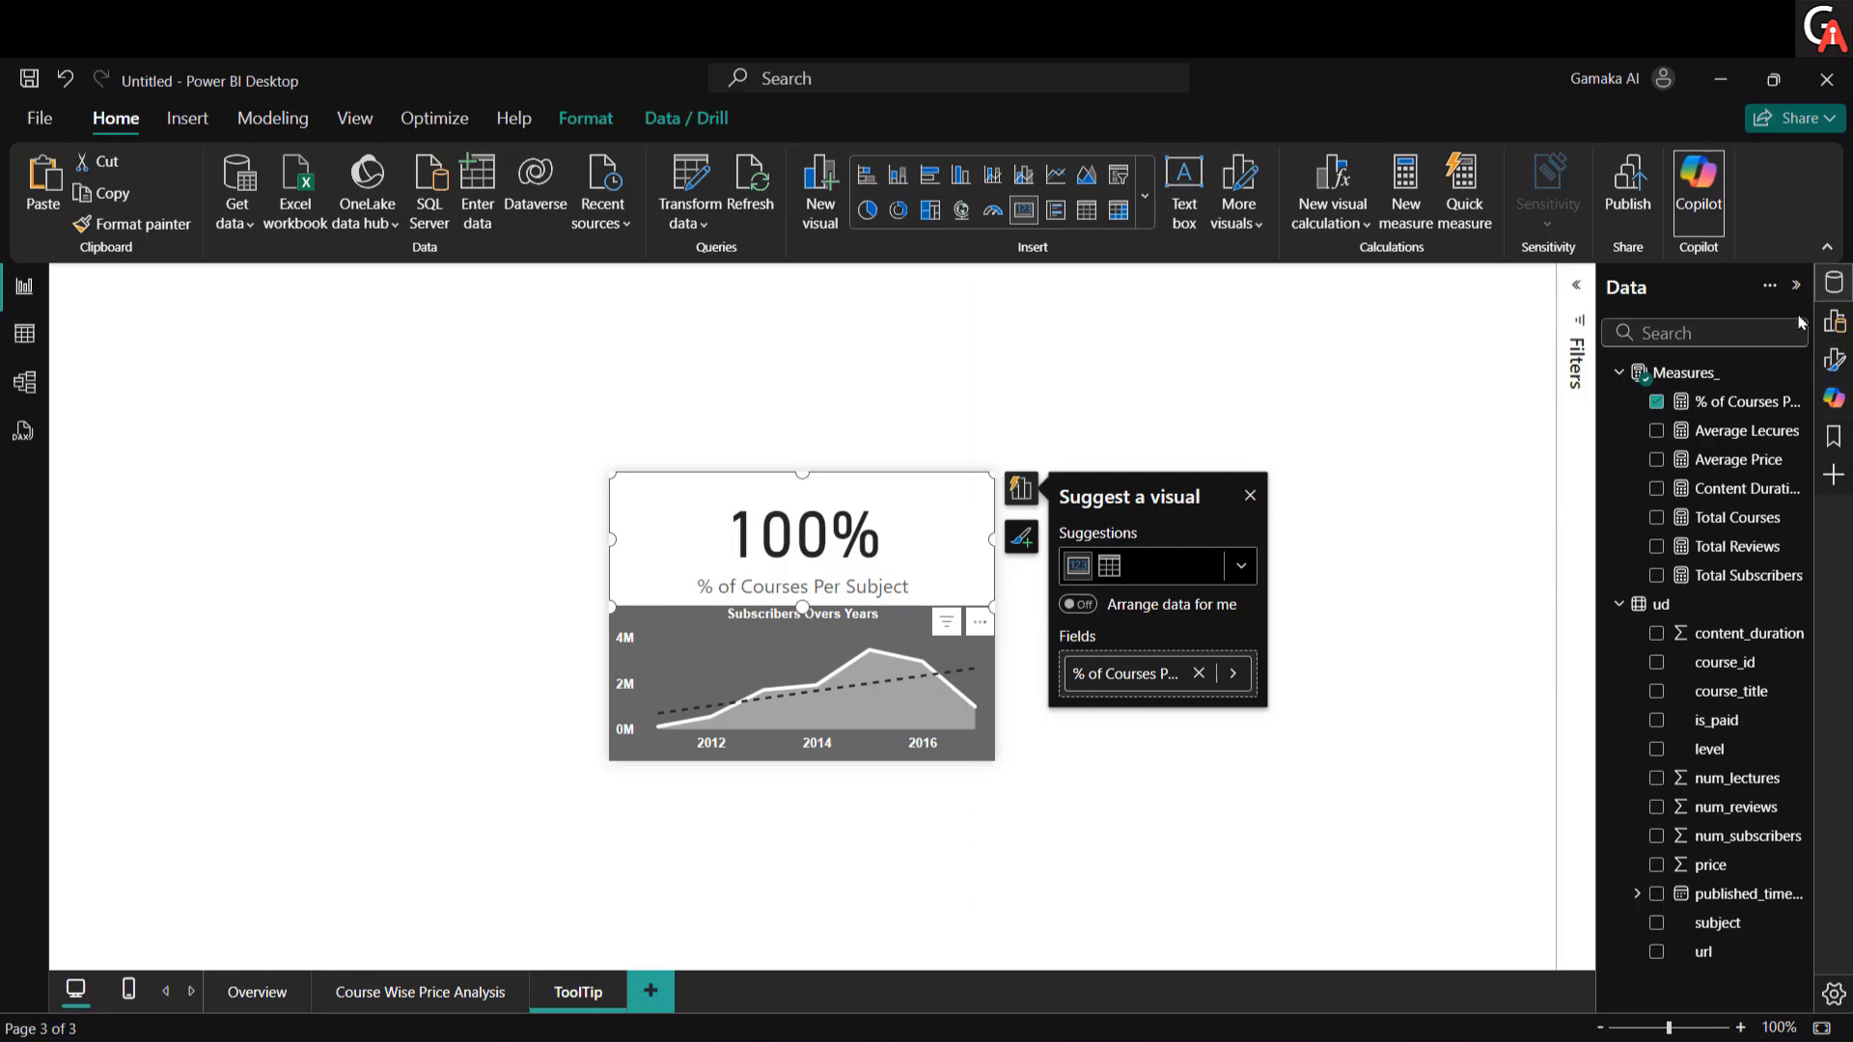
Step: Turn off the background of the % of Courses Per Subject card
click(1833, 359)
click(1669, 435)
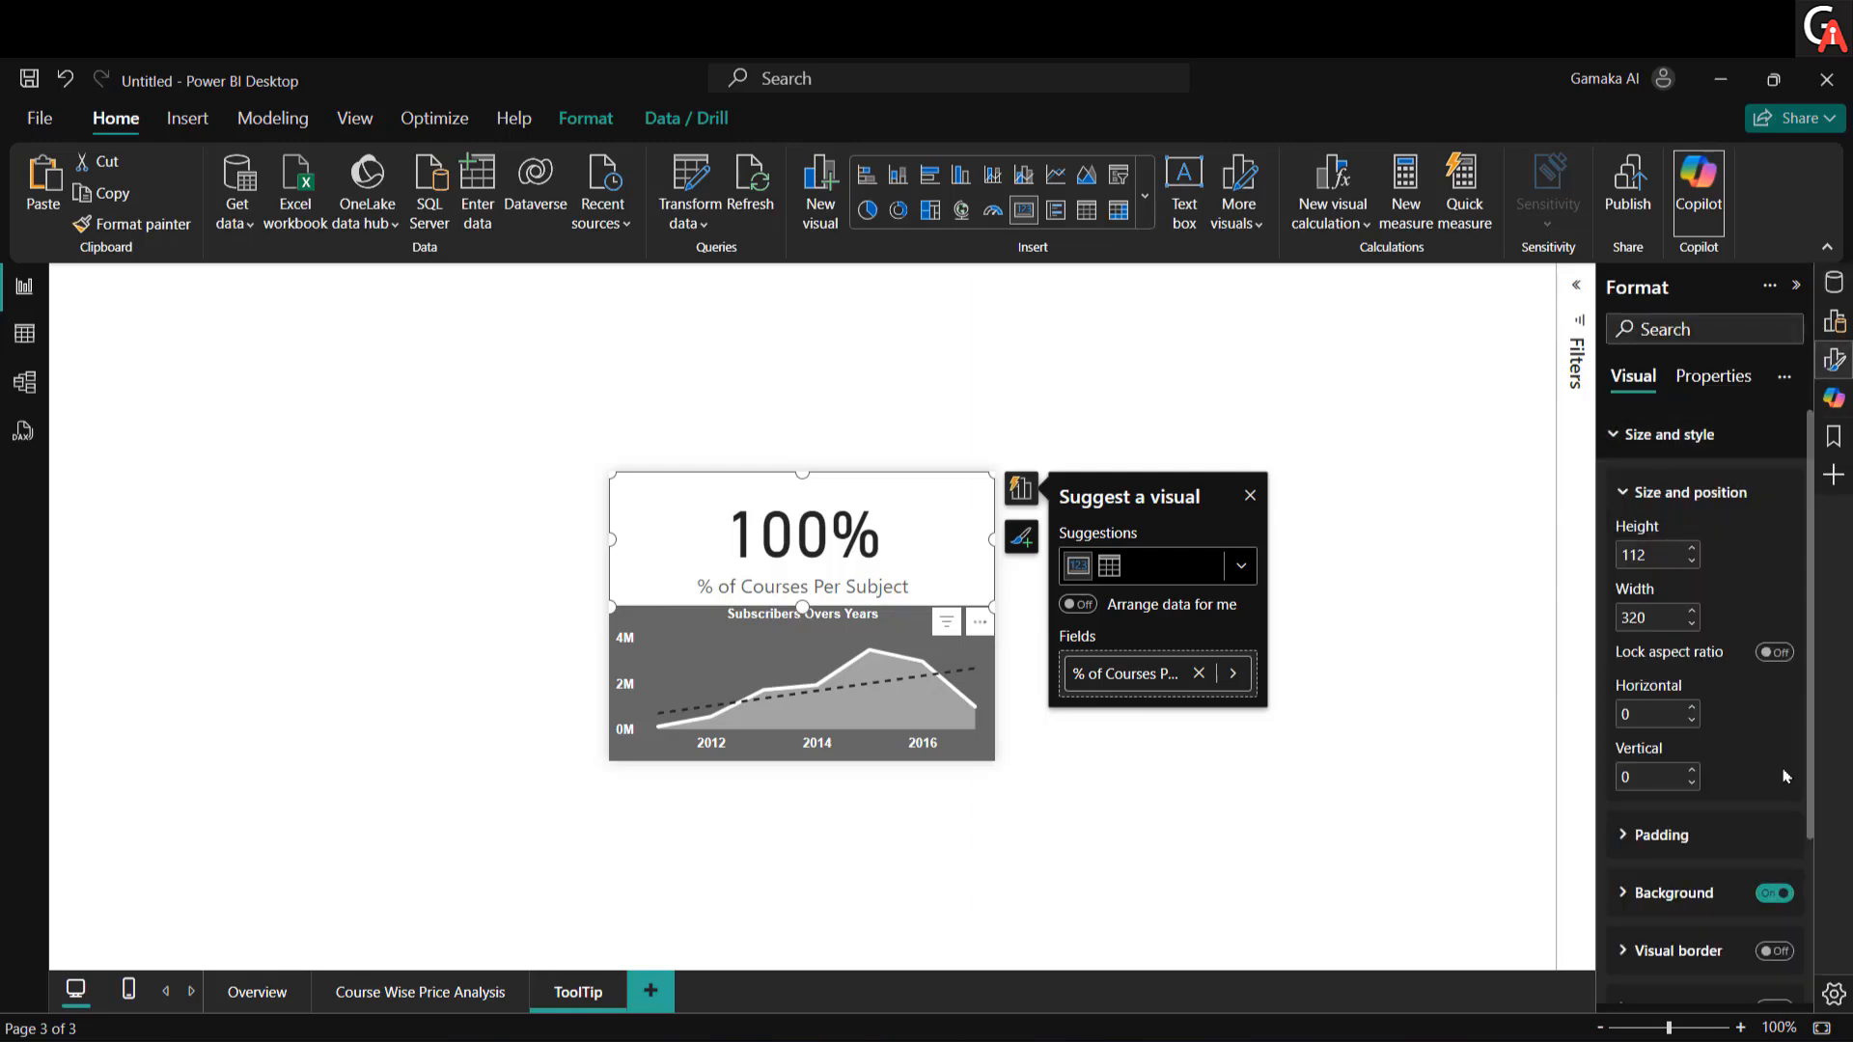
click(1686, 499)
click(1774, 608)
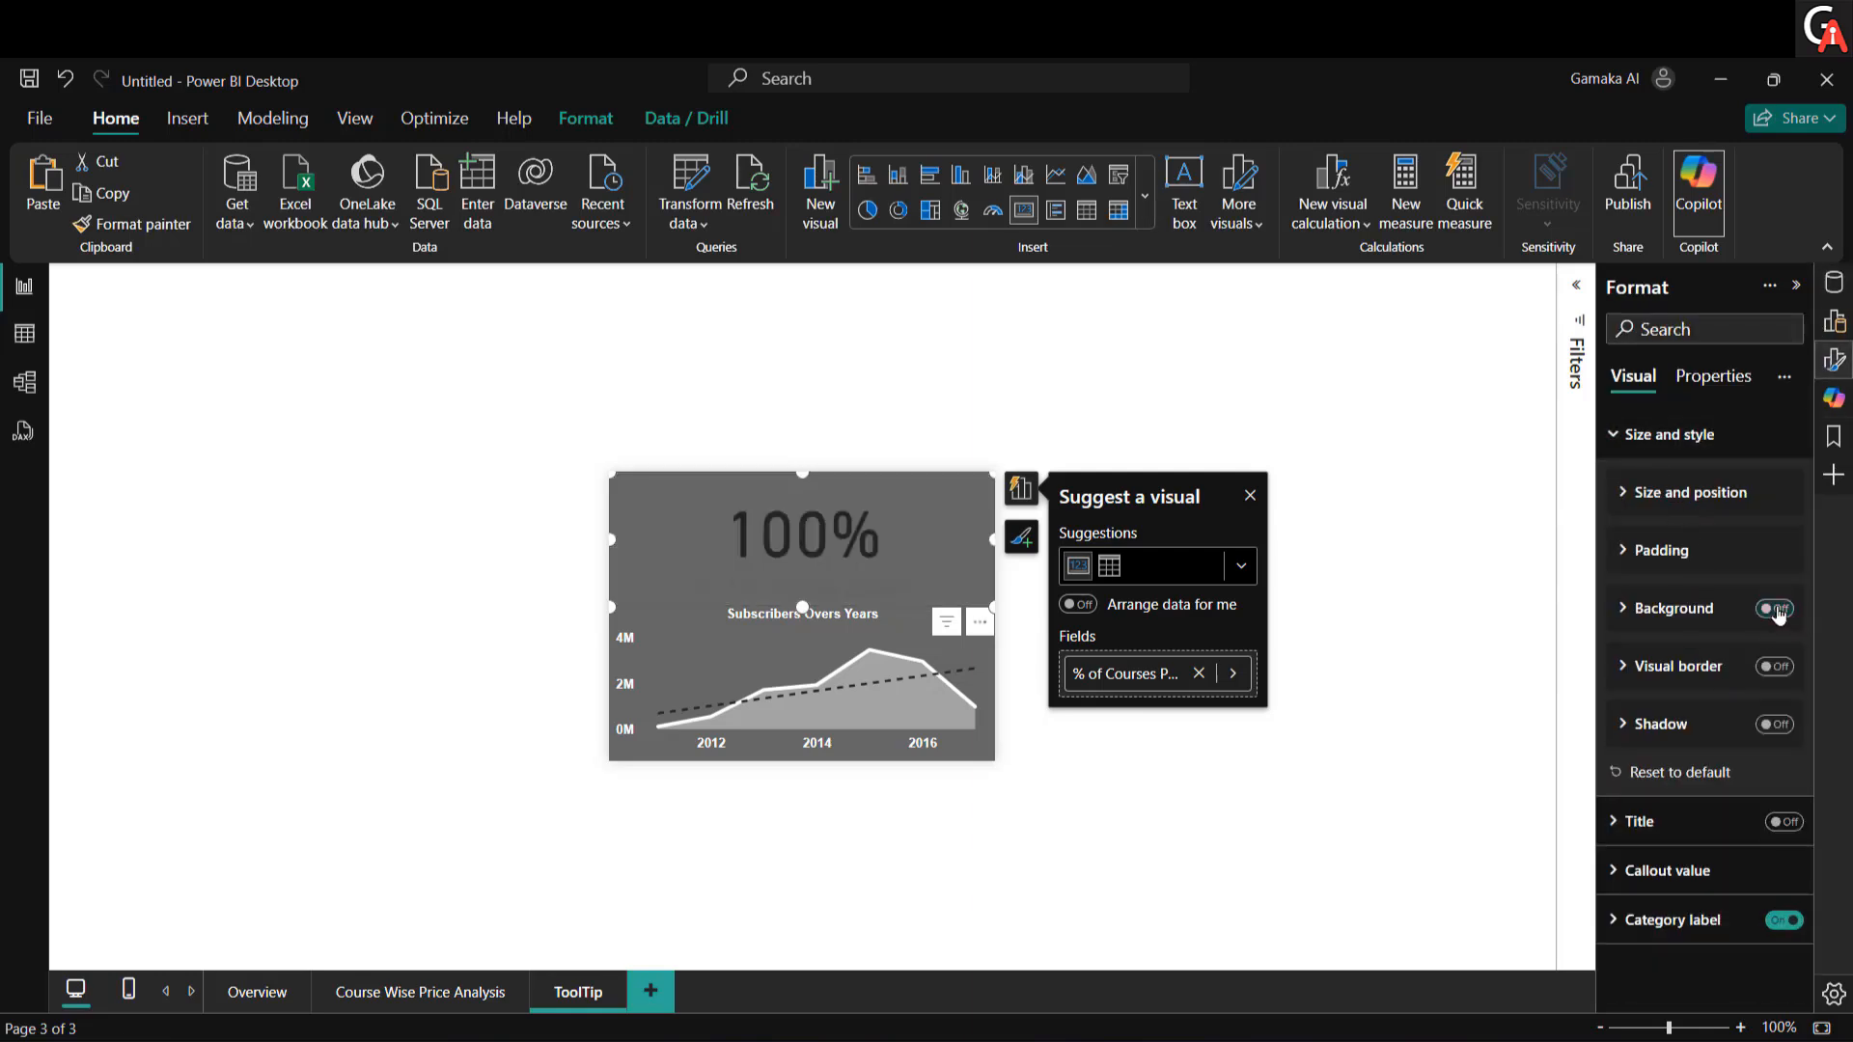
click(1679, 435)
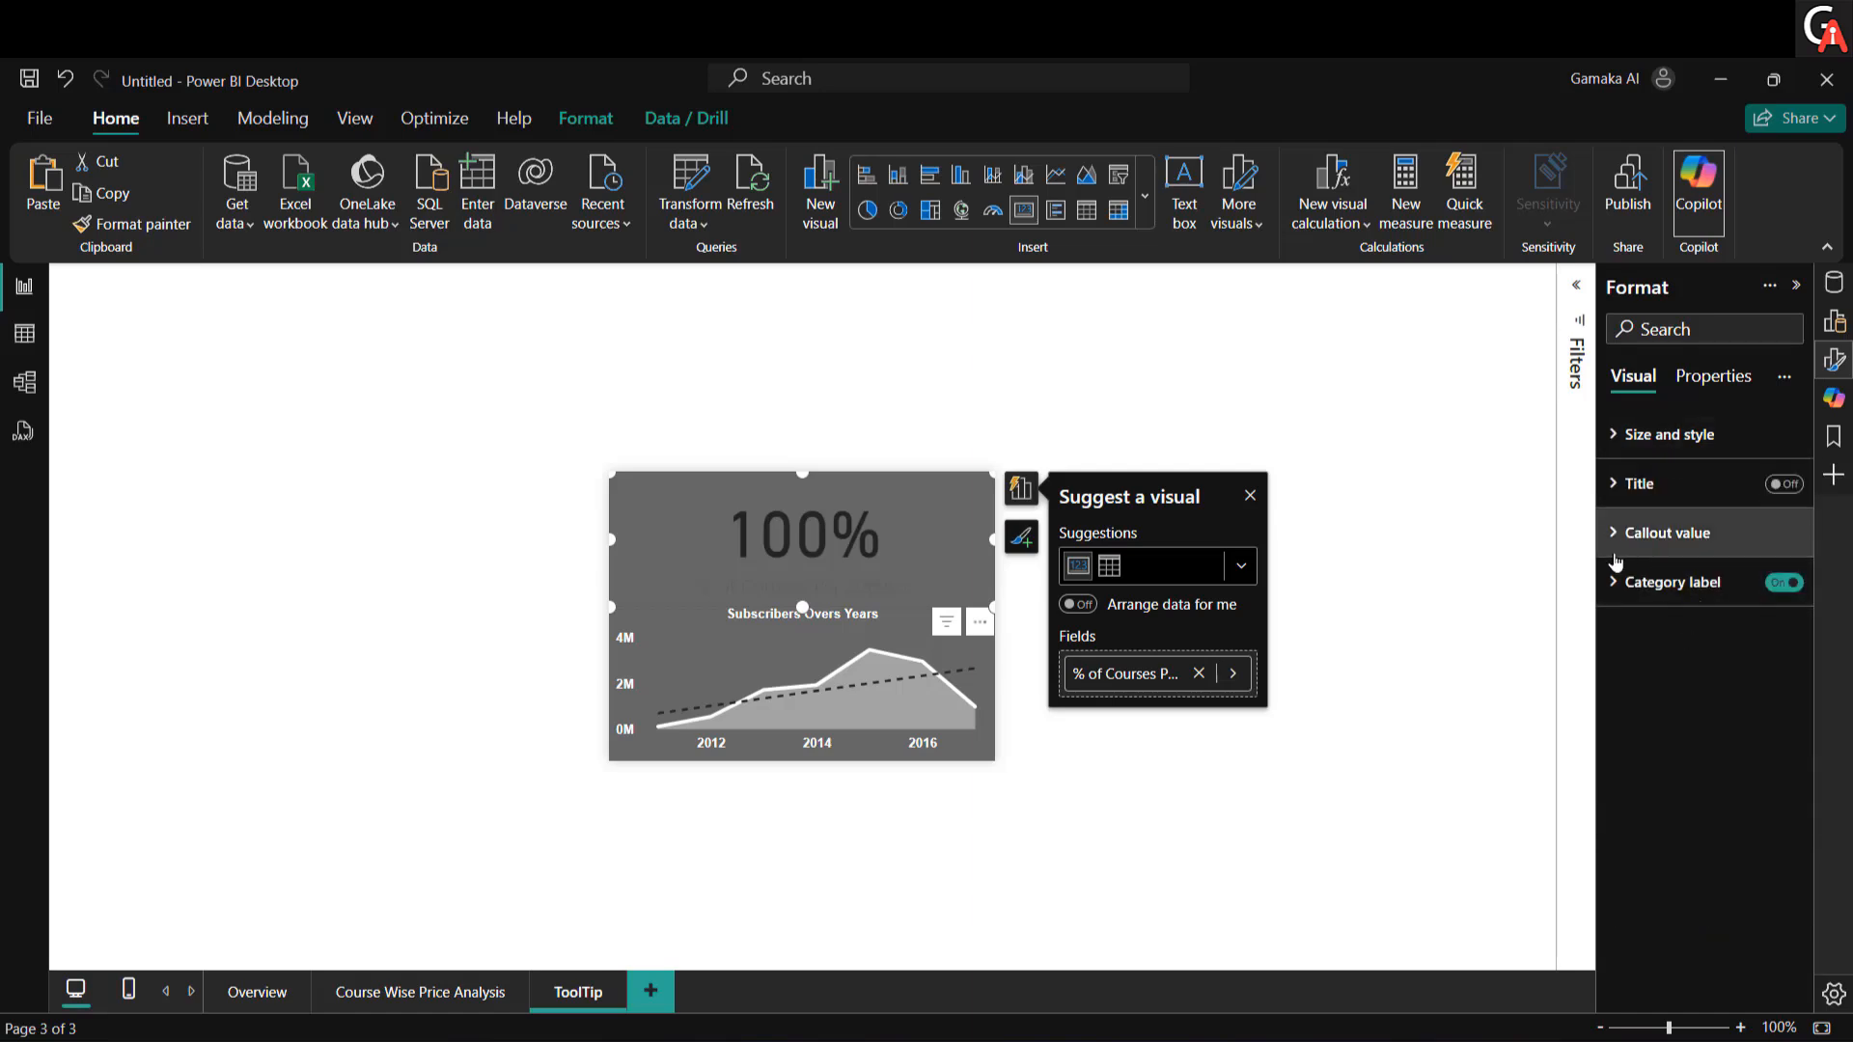
Step: Format the card's callout value as bold white Arial at font size 40
click(1661, 537)
click(1666, 612)
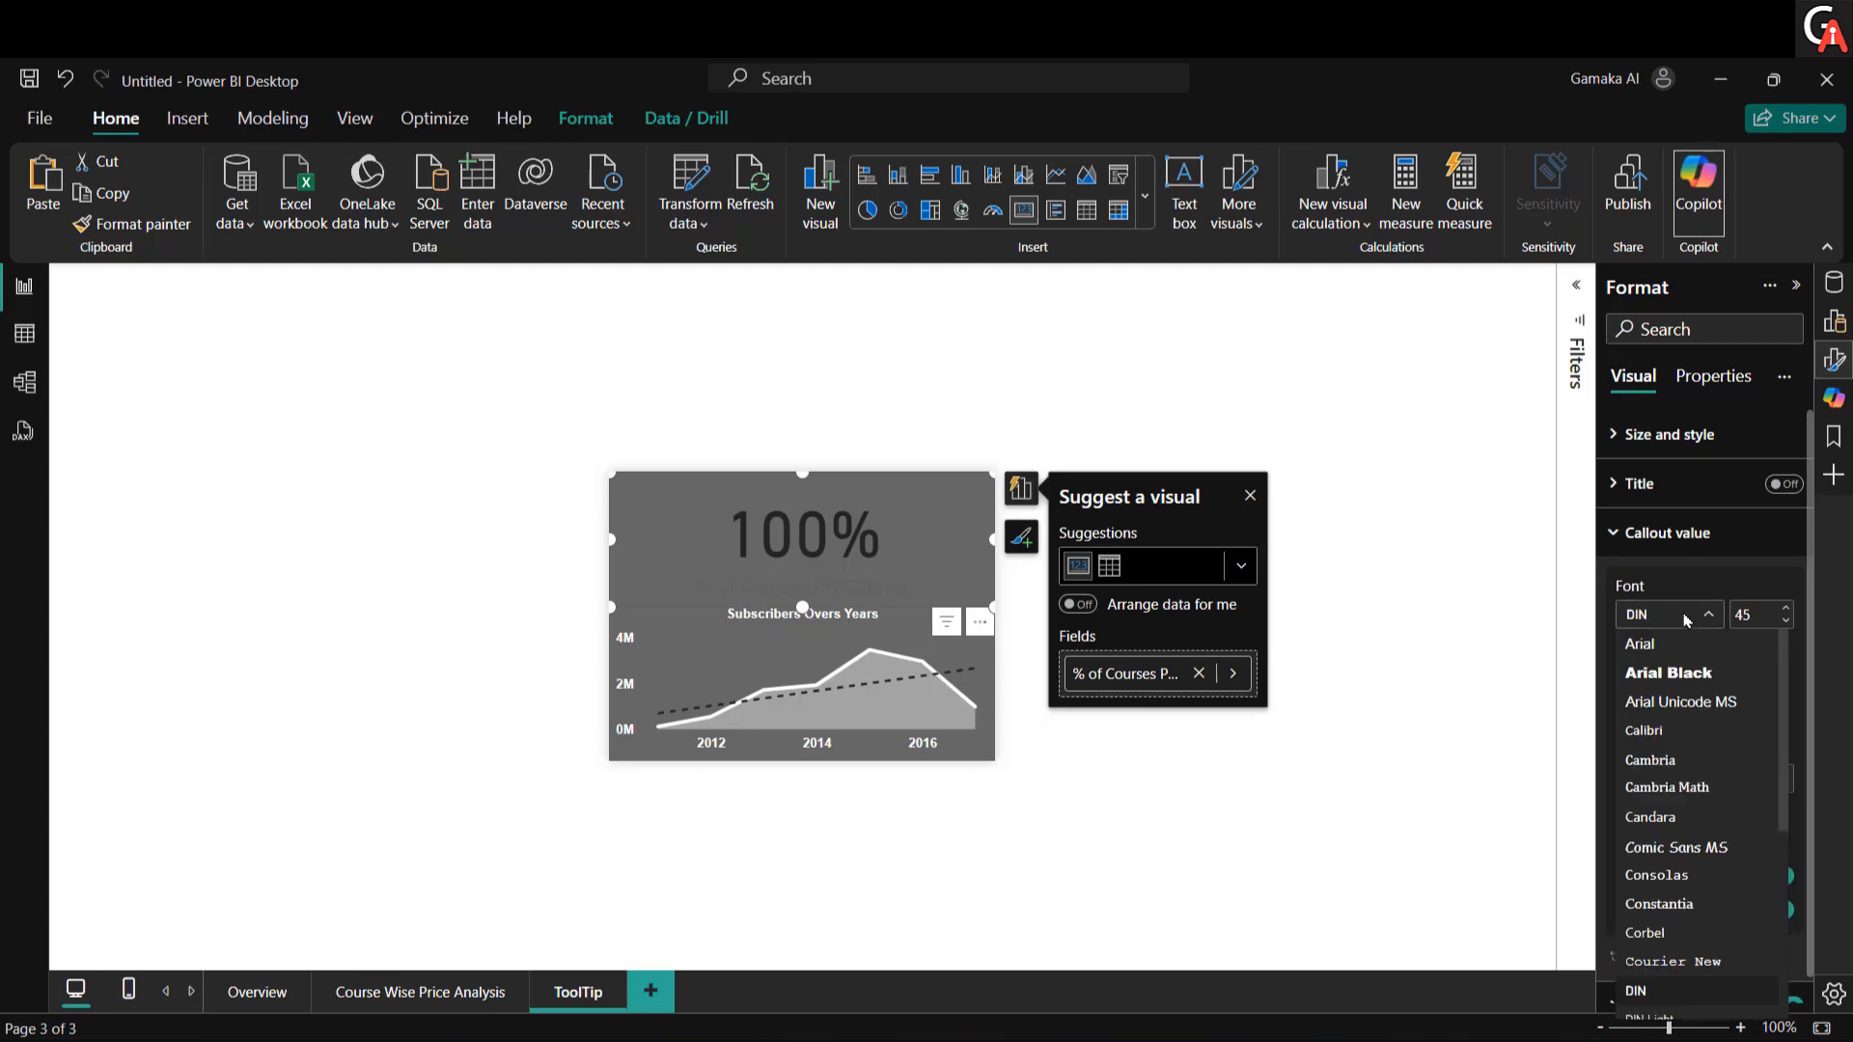
click(1658, 656)
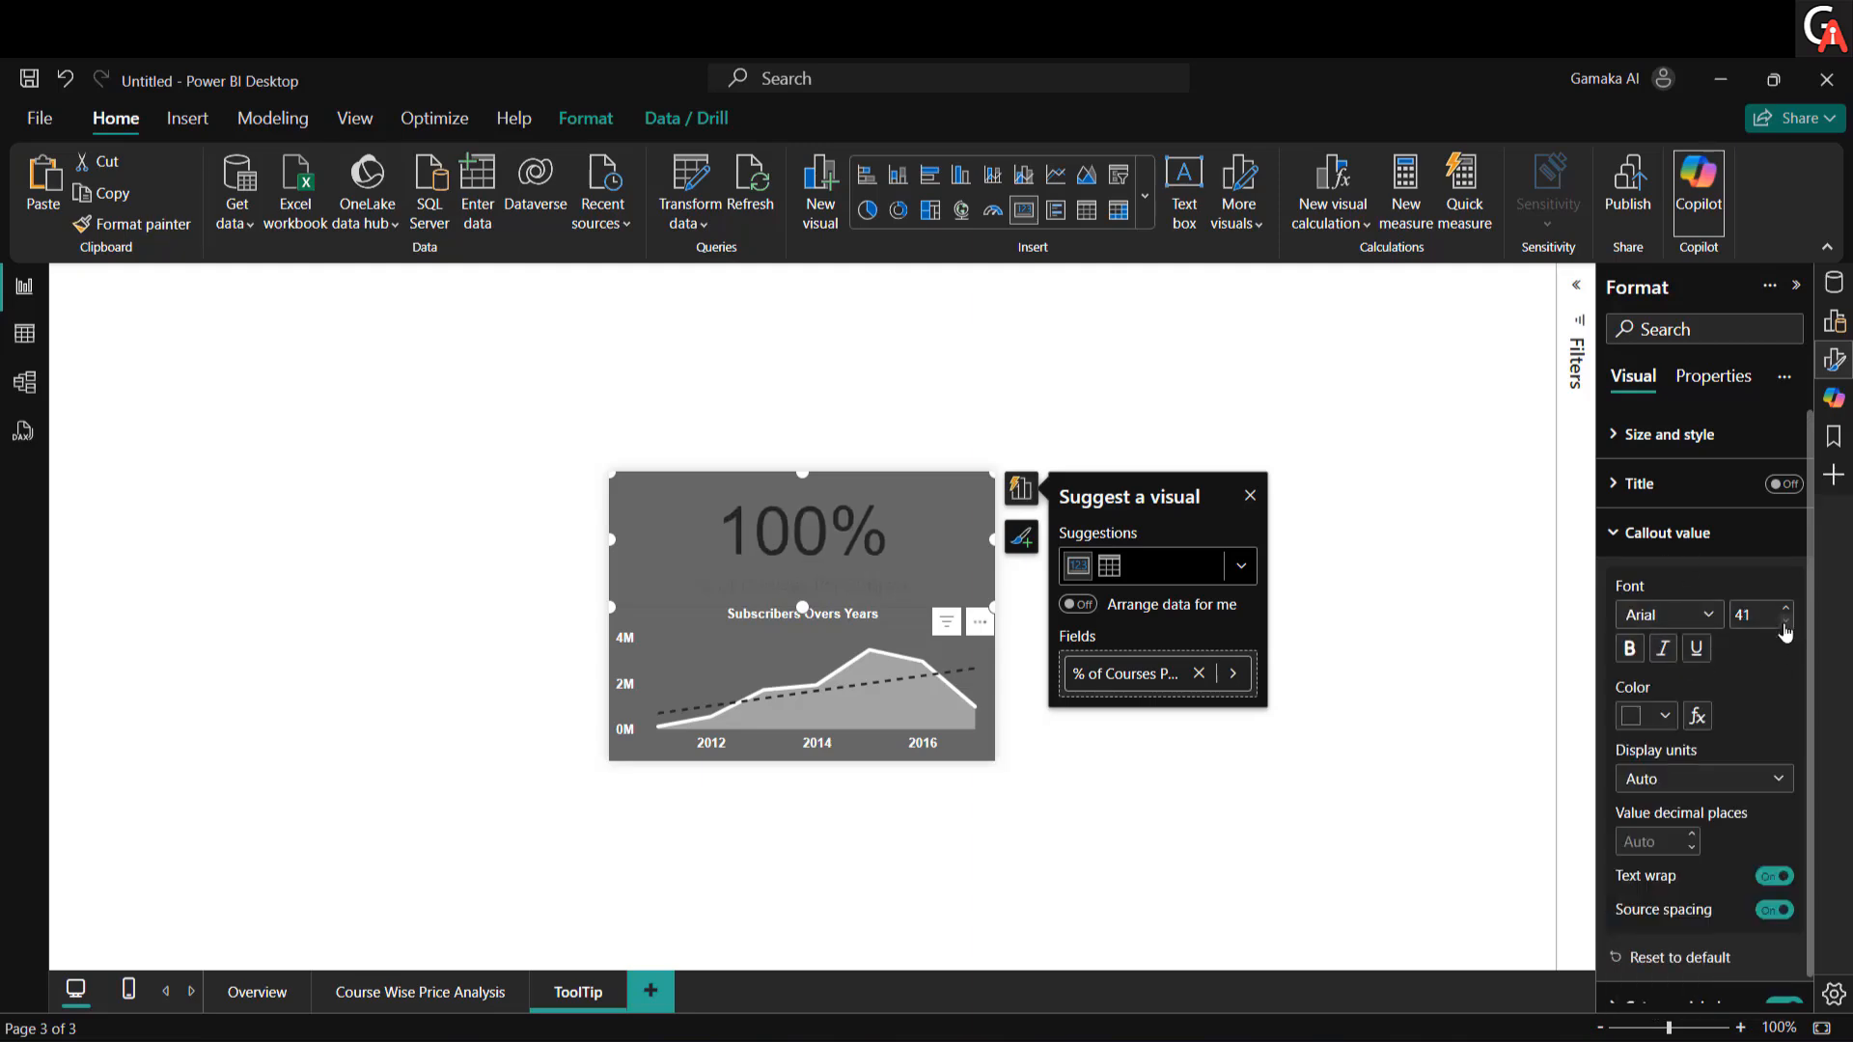
click(1785, 625)
click(1628, 649)
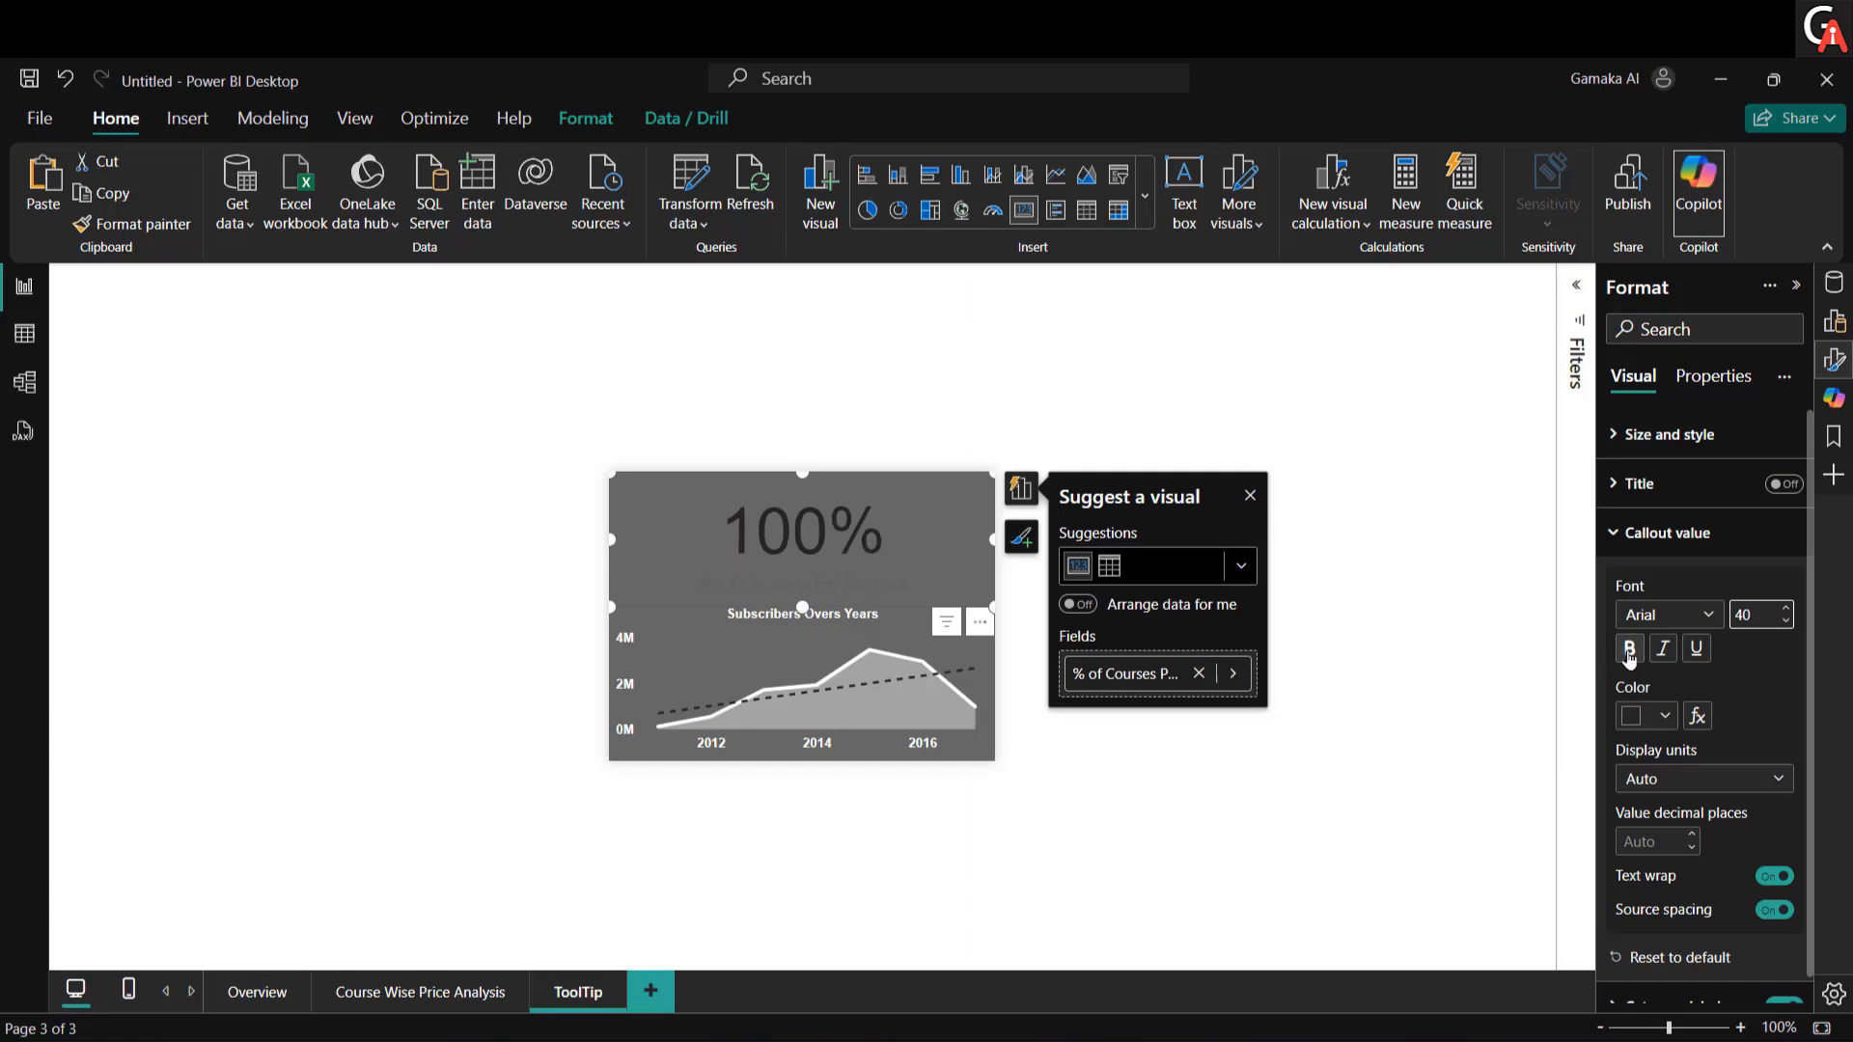
click(1652, 725)
click(1492, 610)
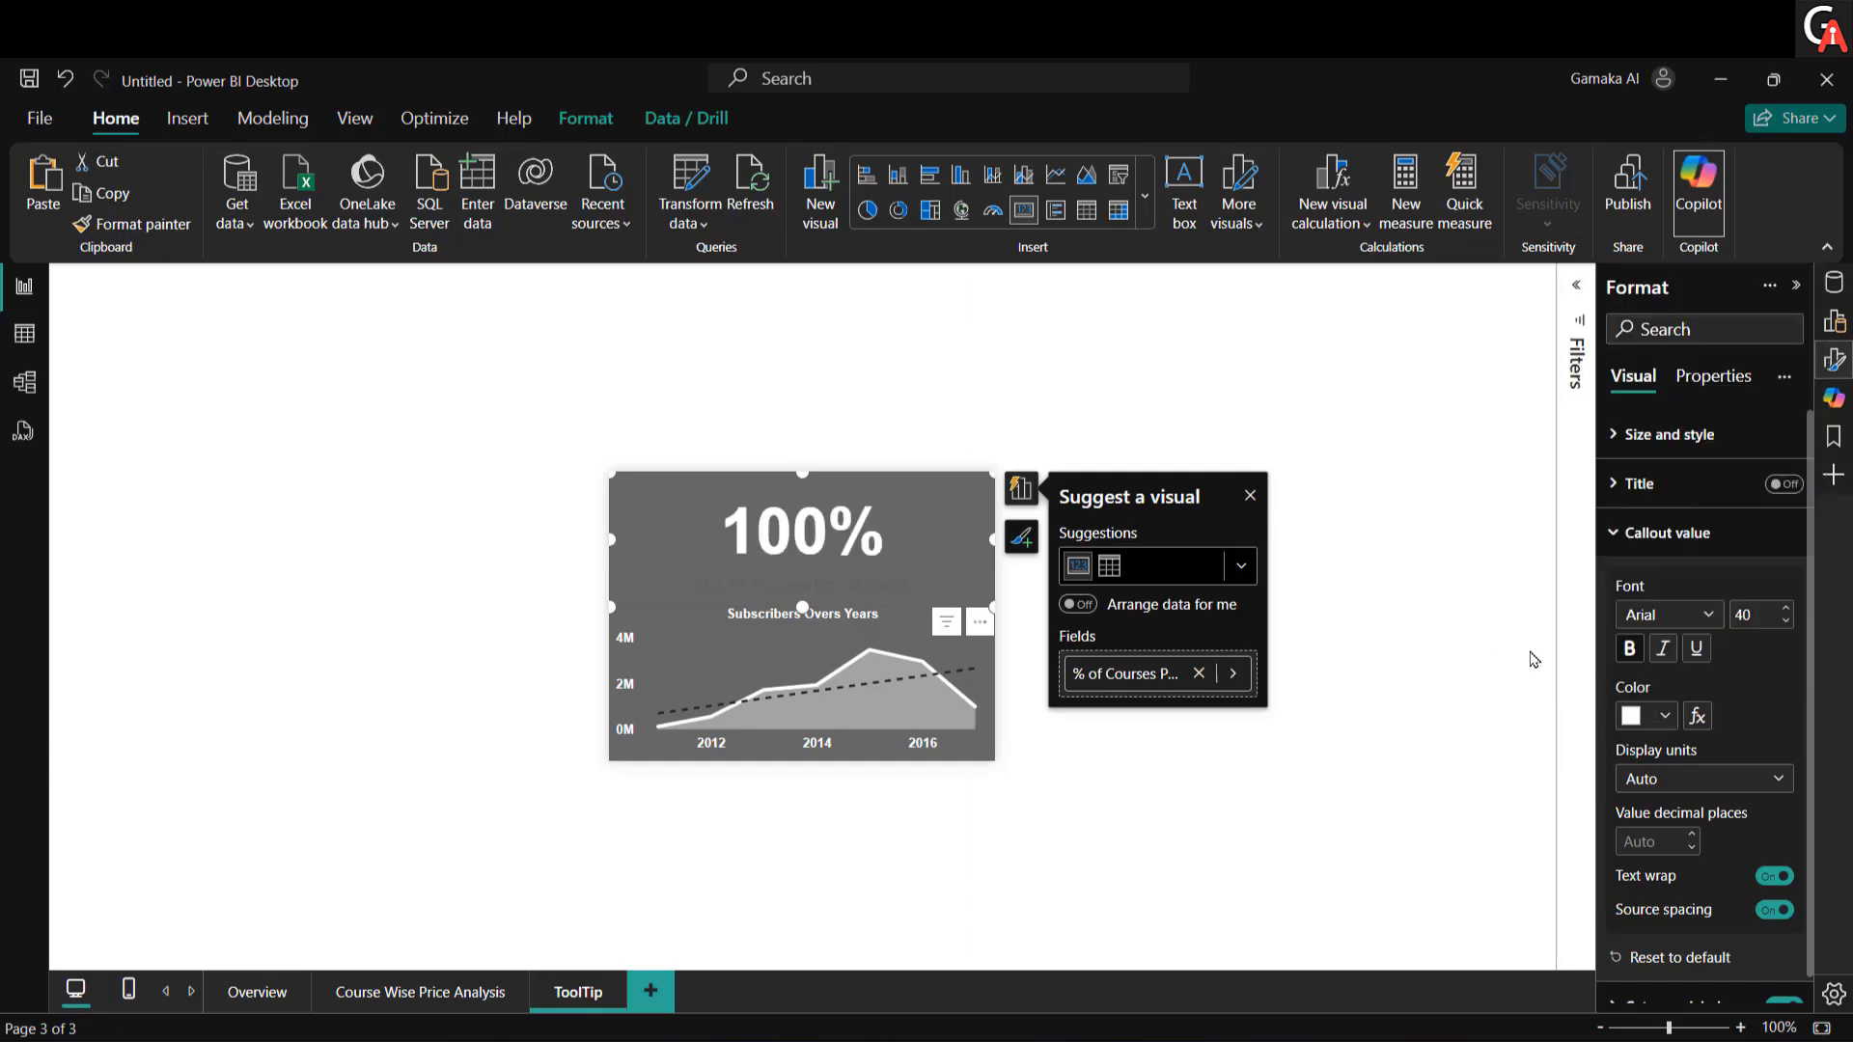
click(1650, 555)
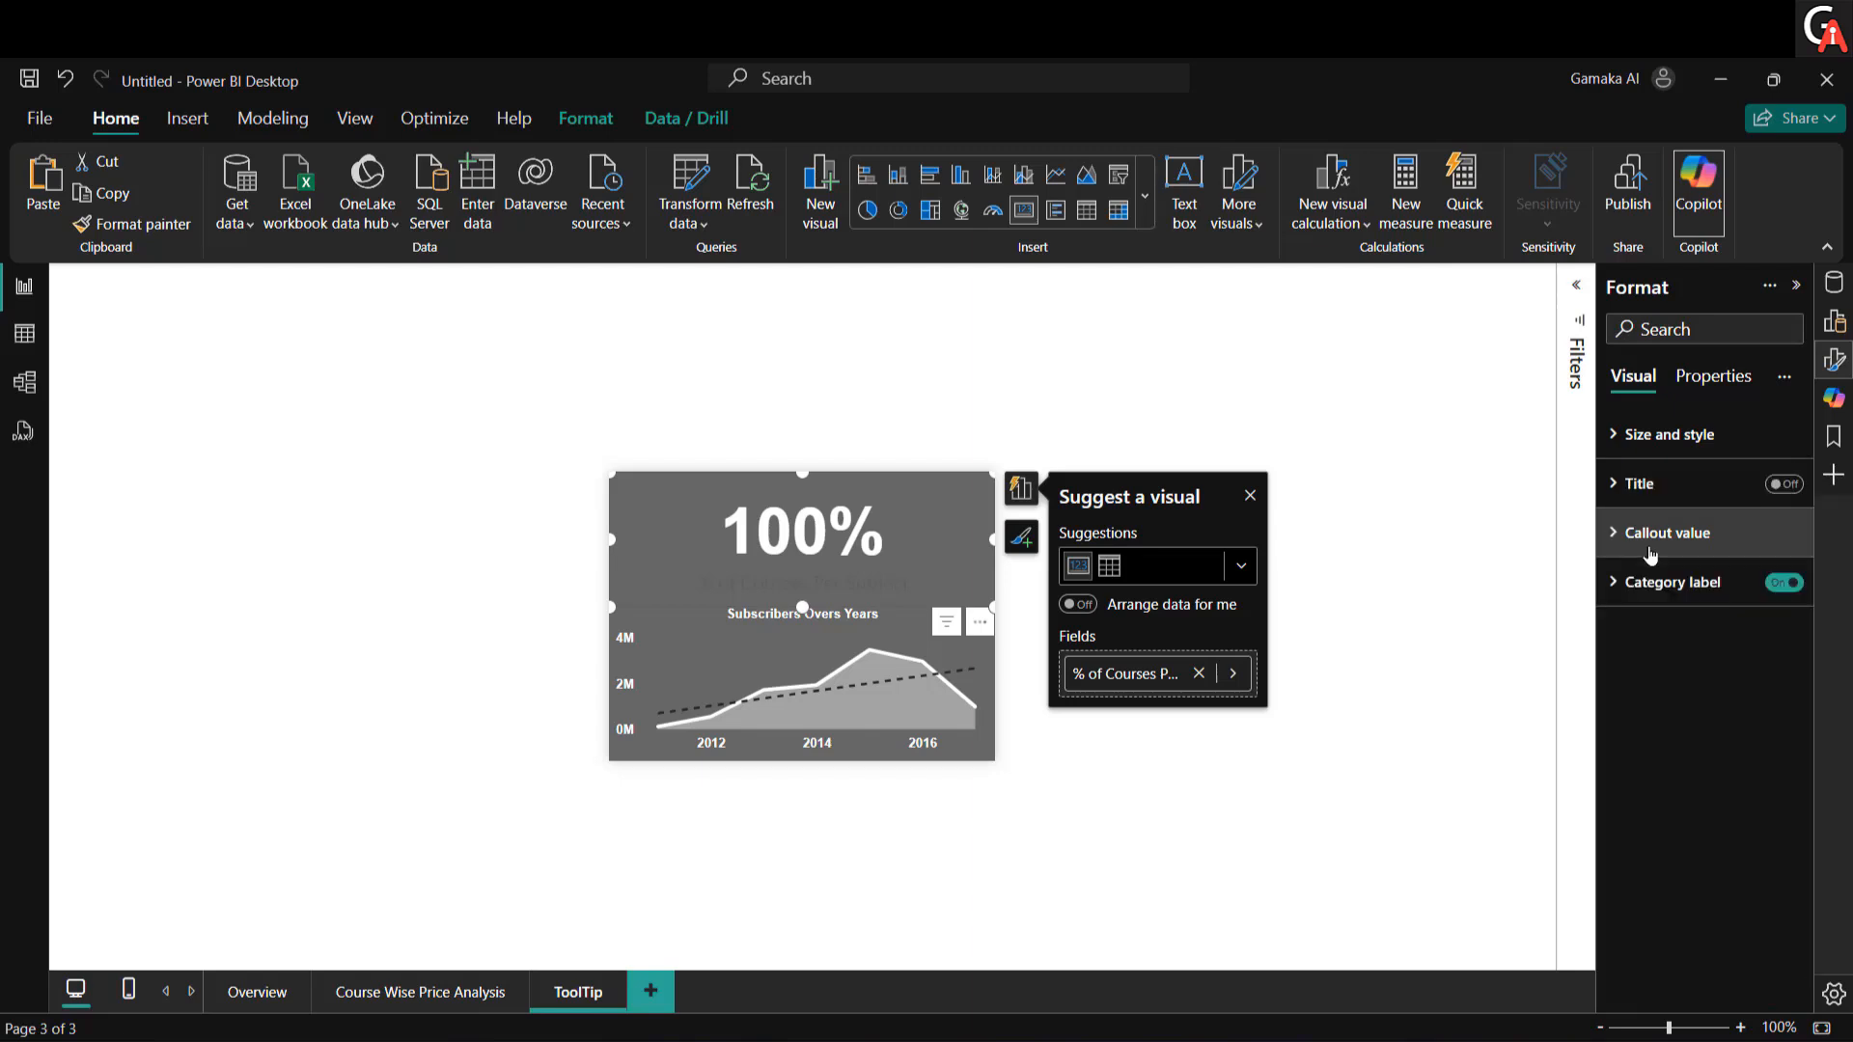
Step: Format the card's category label as bold white Arial in a smaller font size
click(1684, 583)
click(1689, 658)
scroll(1776, 385, up, 5)
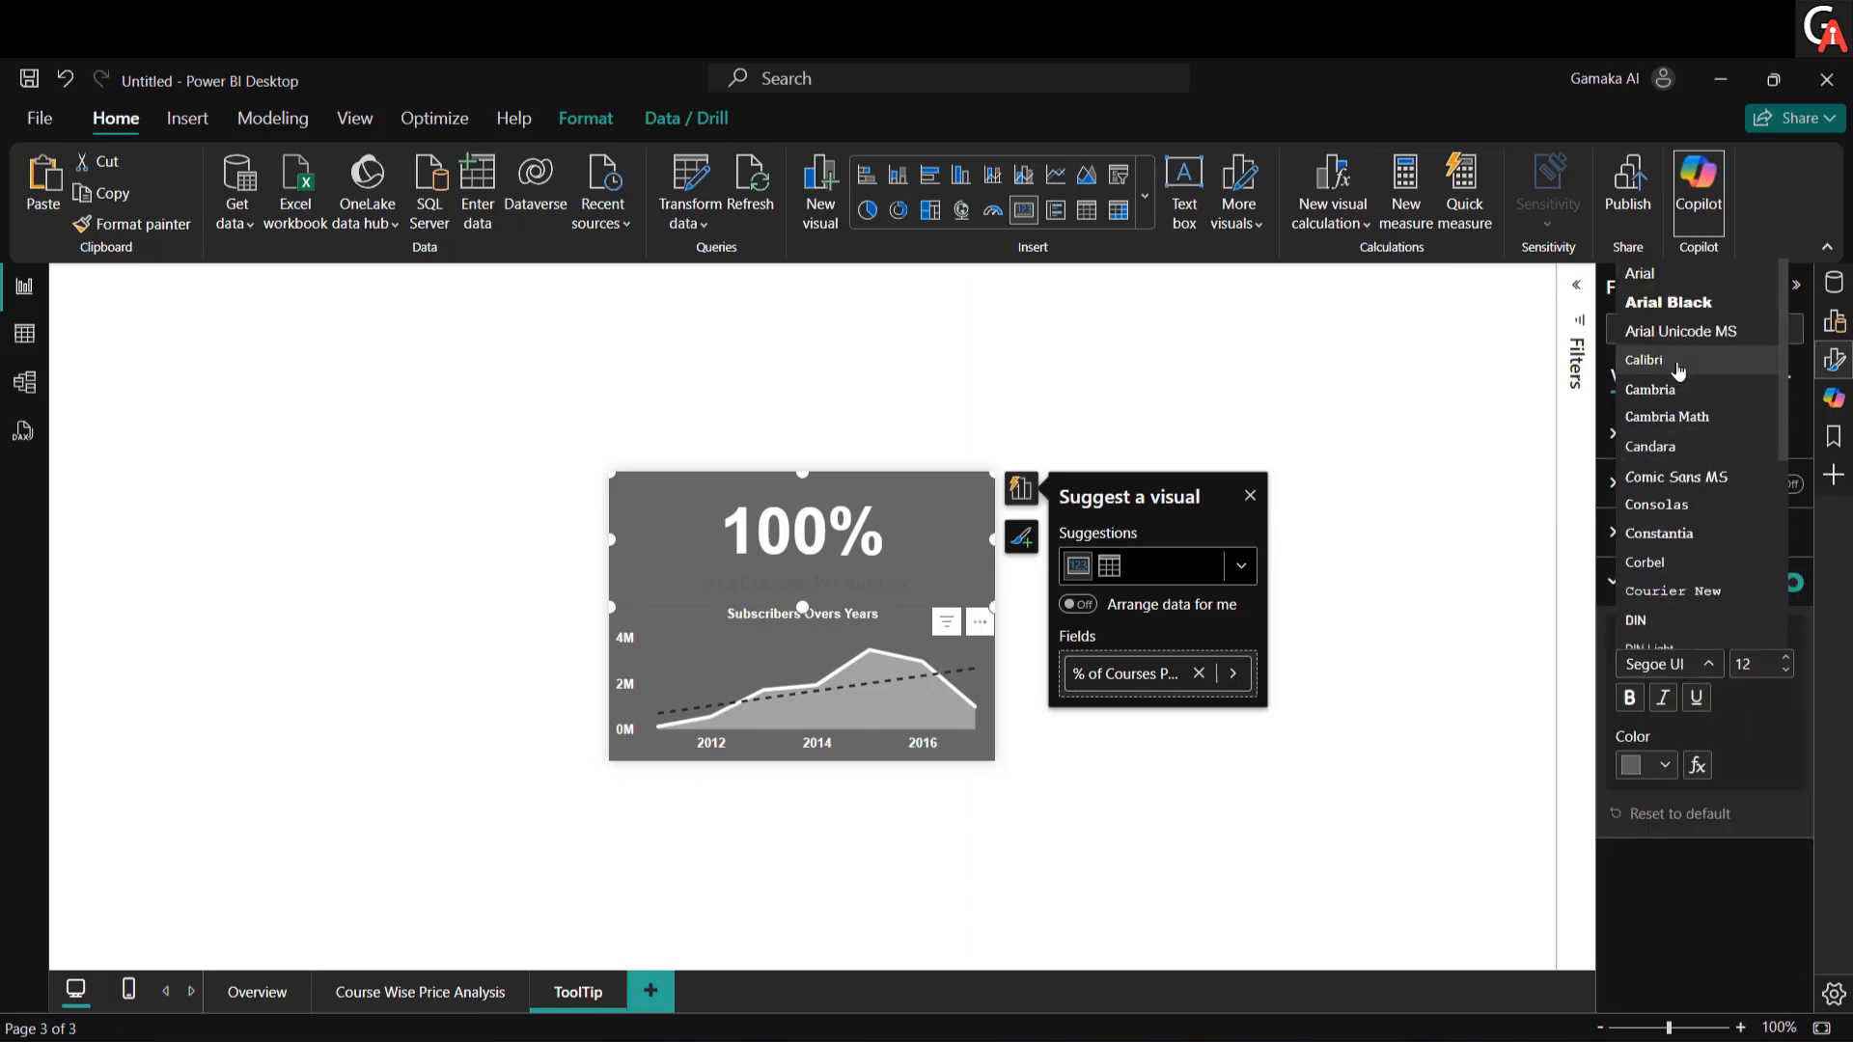
click(1765, 288)
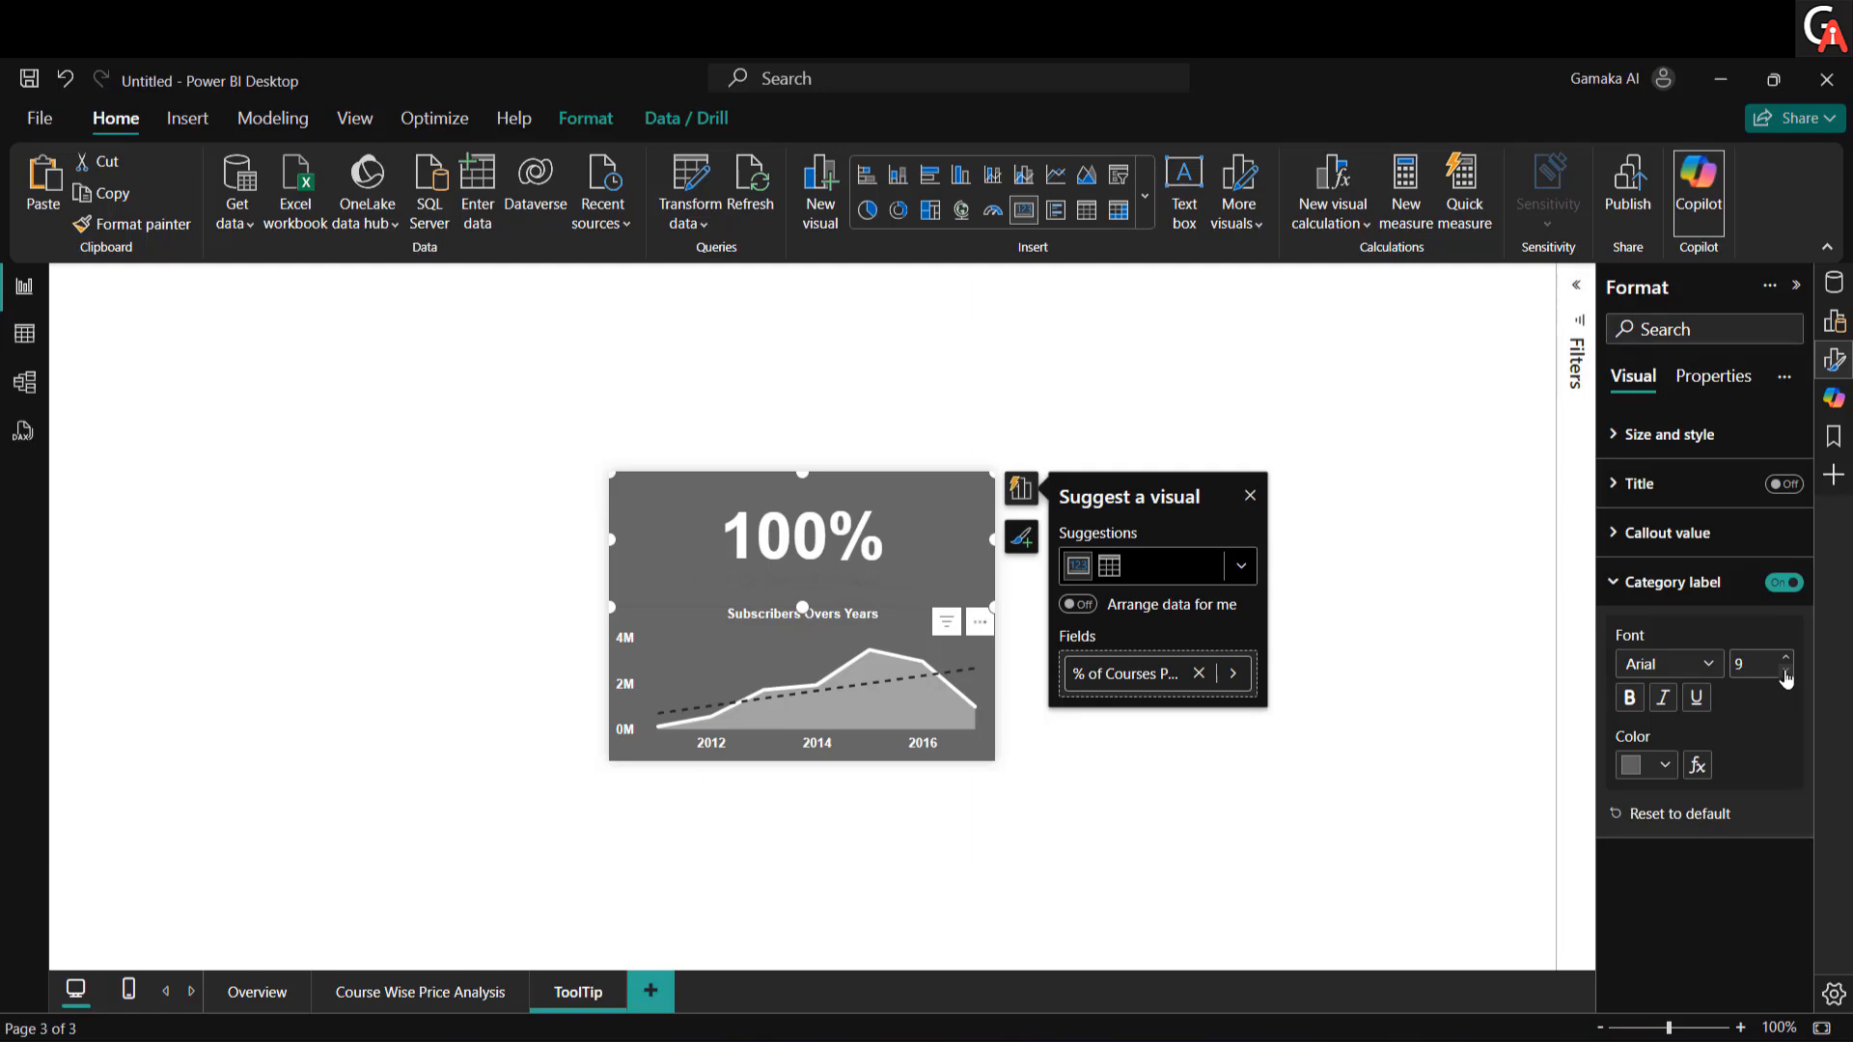
click(1665, 765)
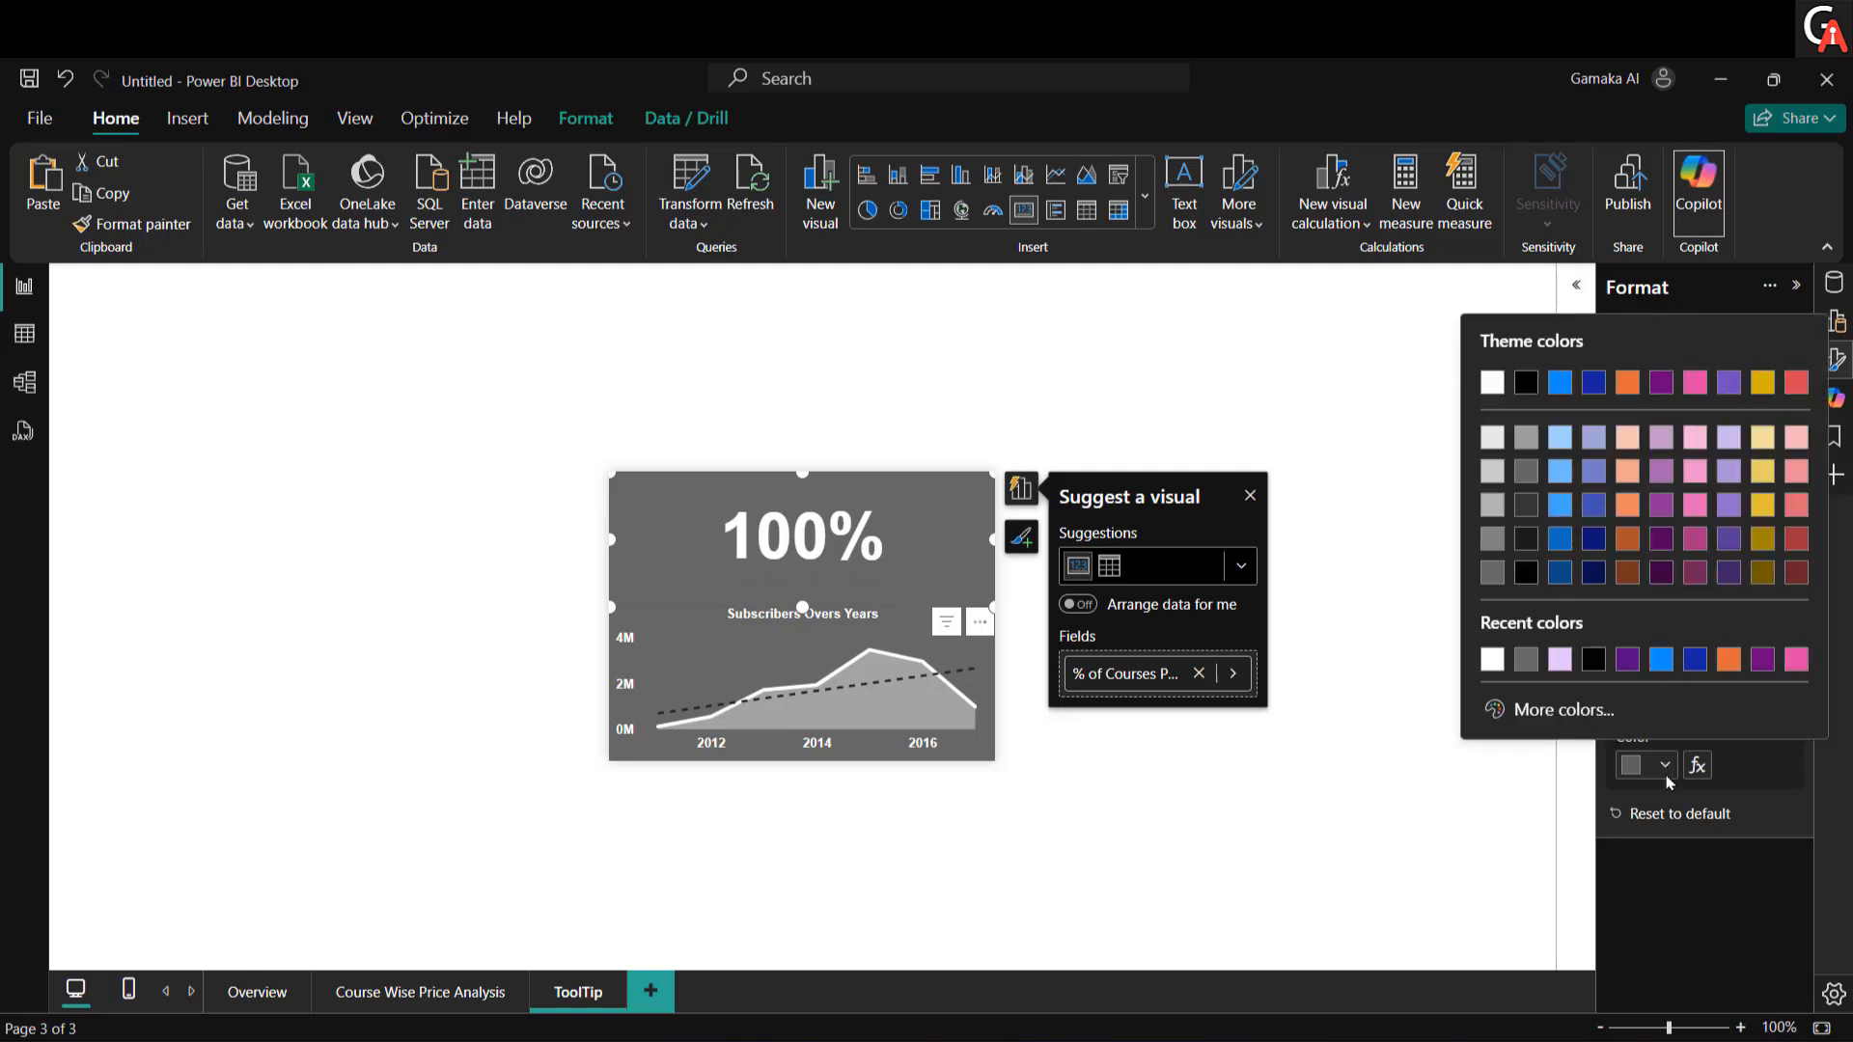
click(1491, 660)
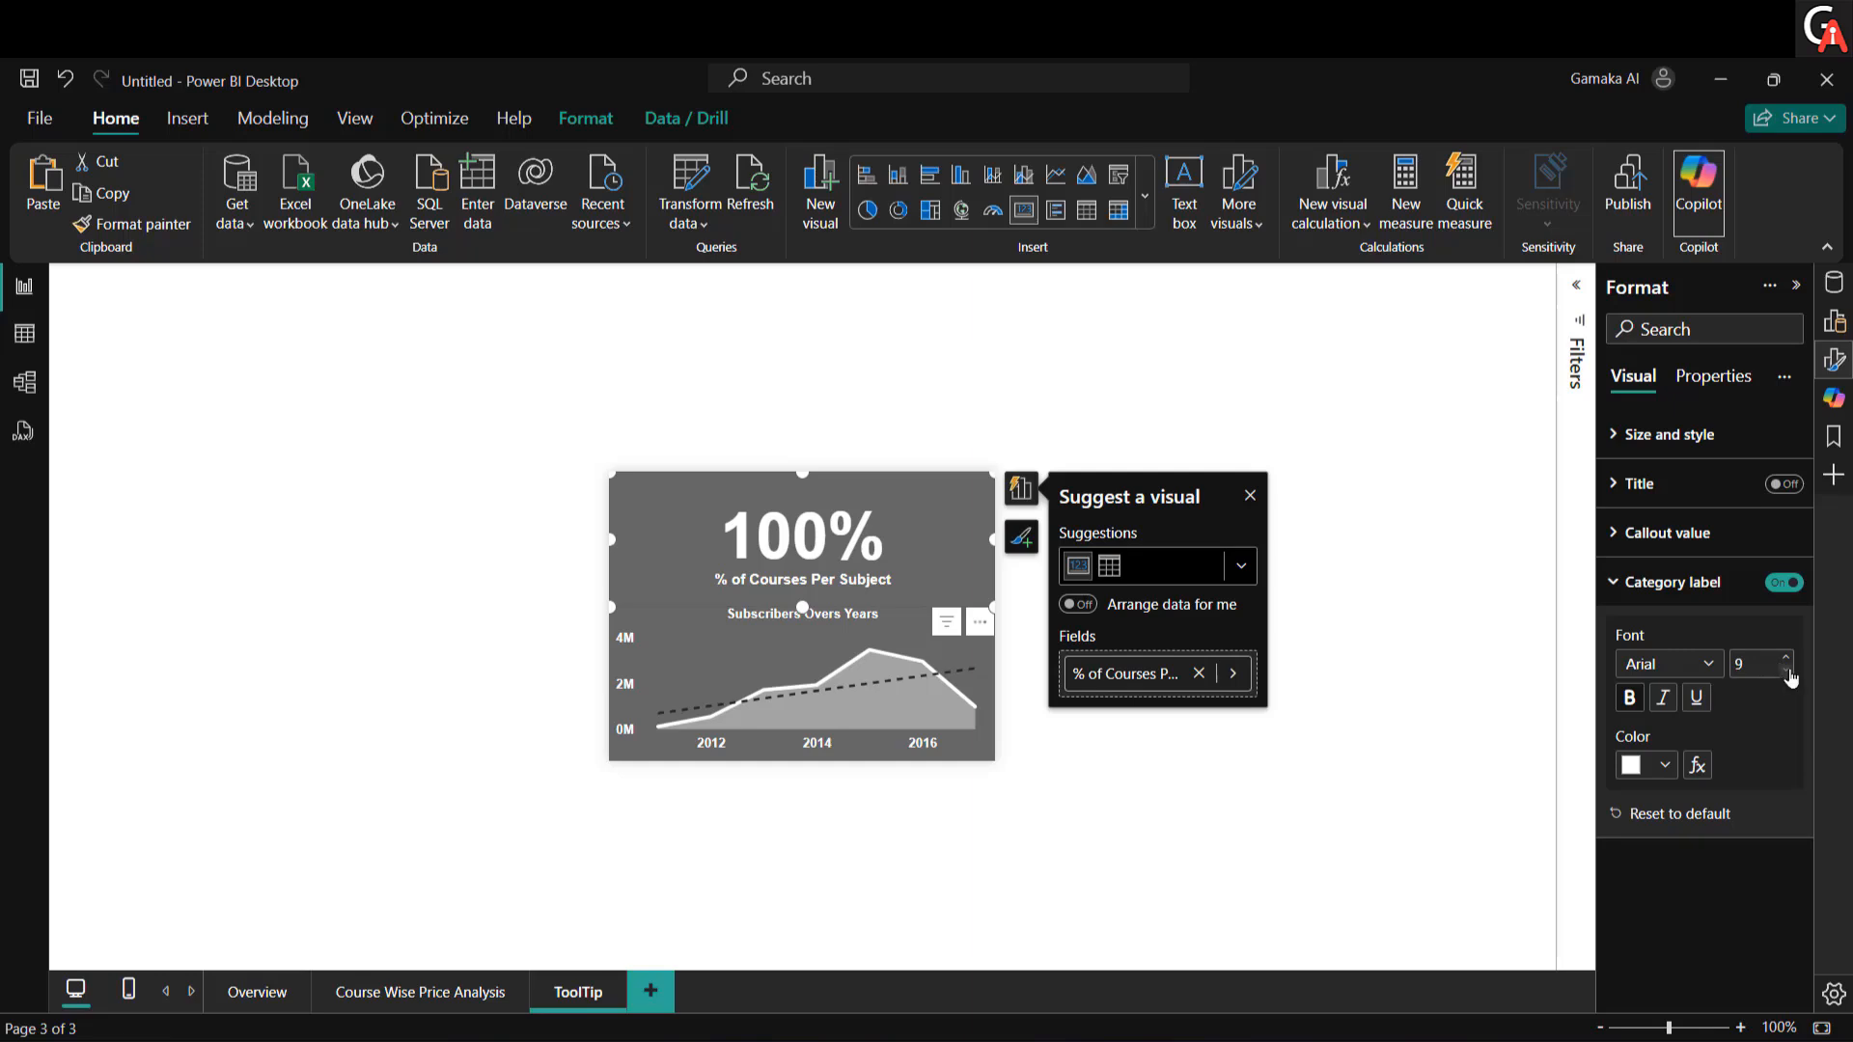
click(1665, 581)
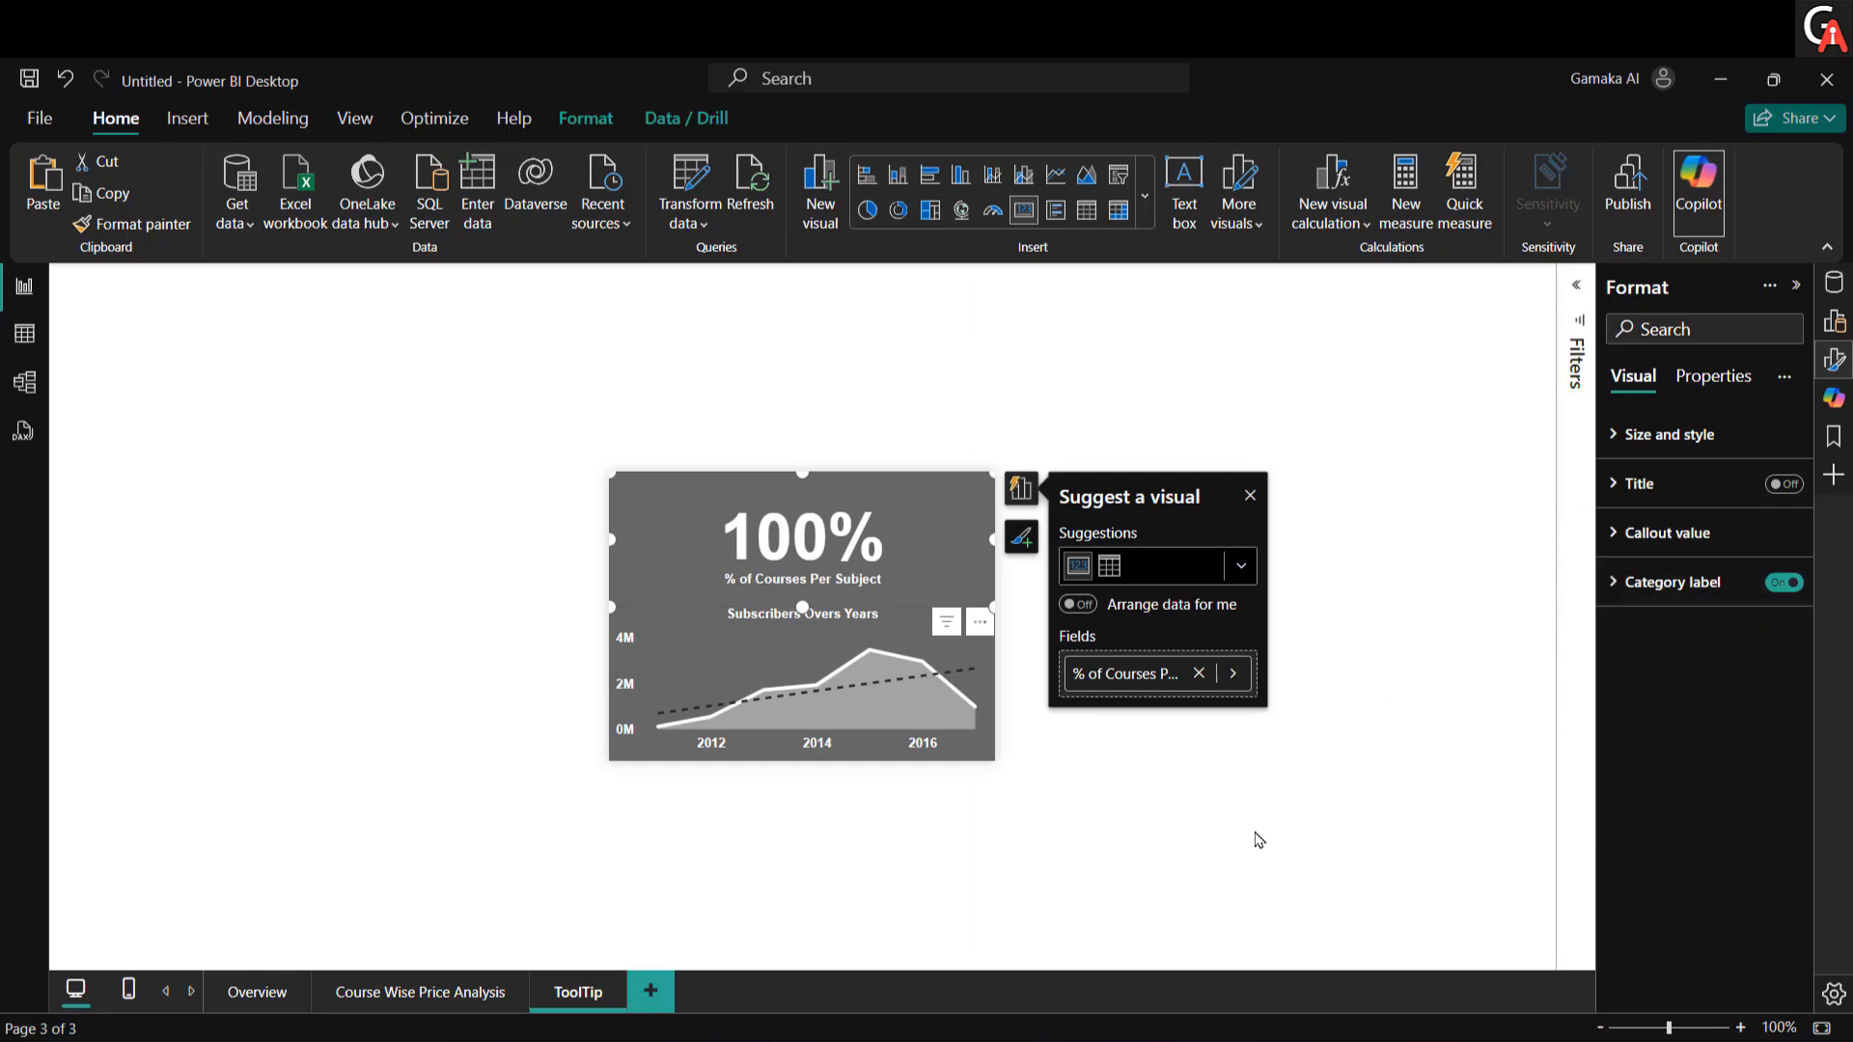
Step: Set the ToolTip page to show its tooltip on the is_paid and subject fields of the ud table
click(1379, 526)
click(1646, 386)
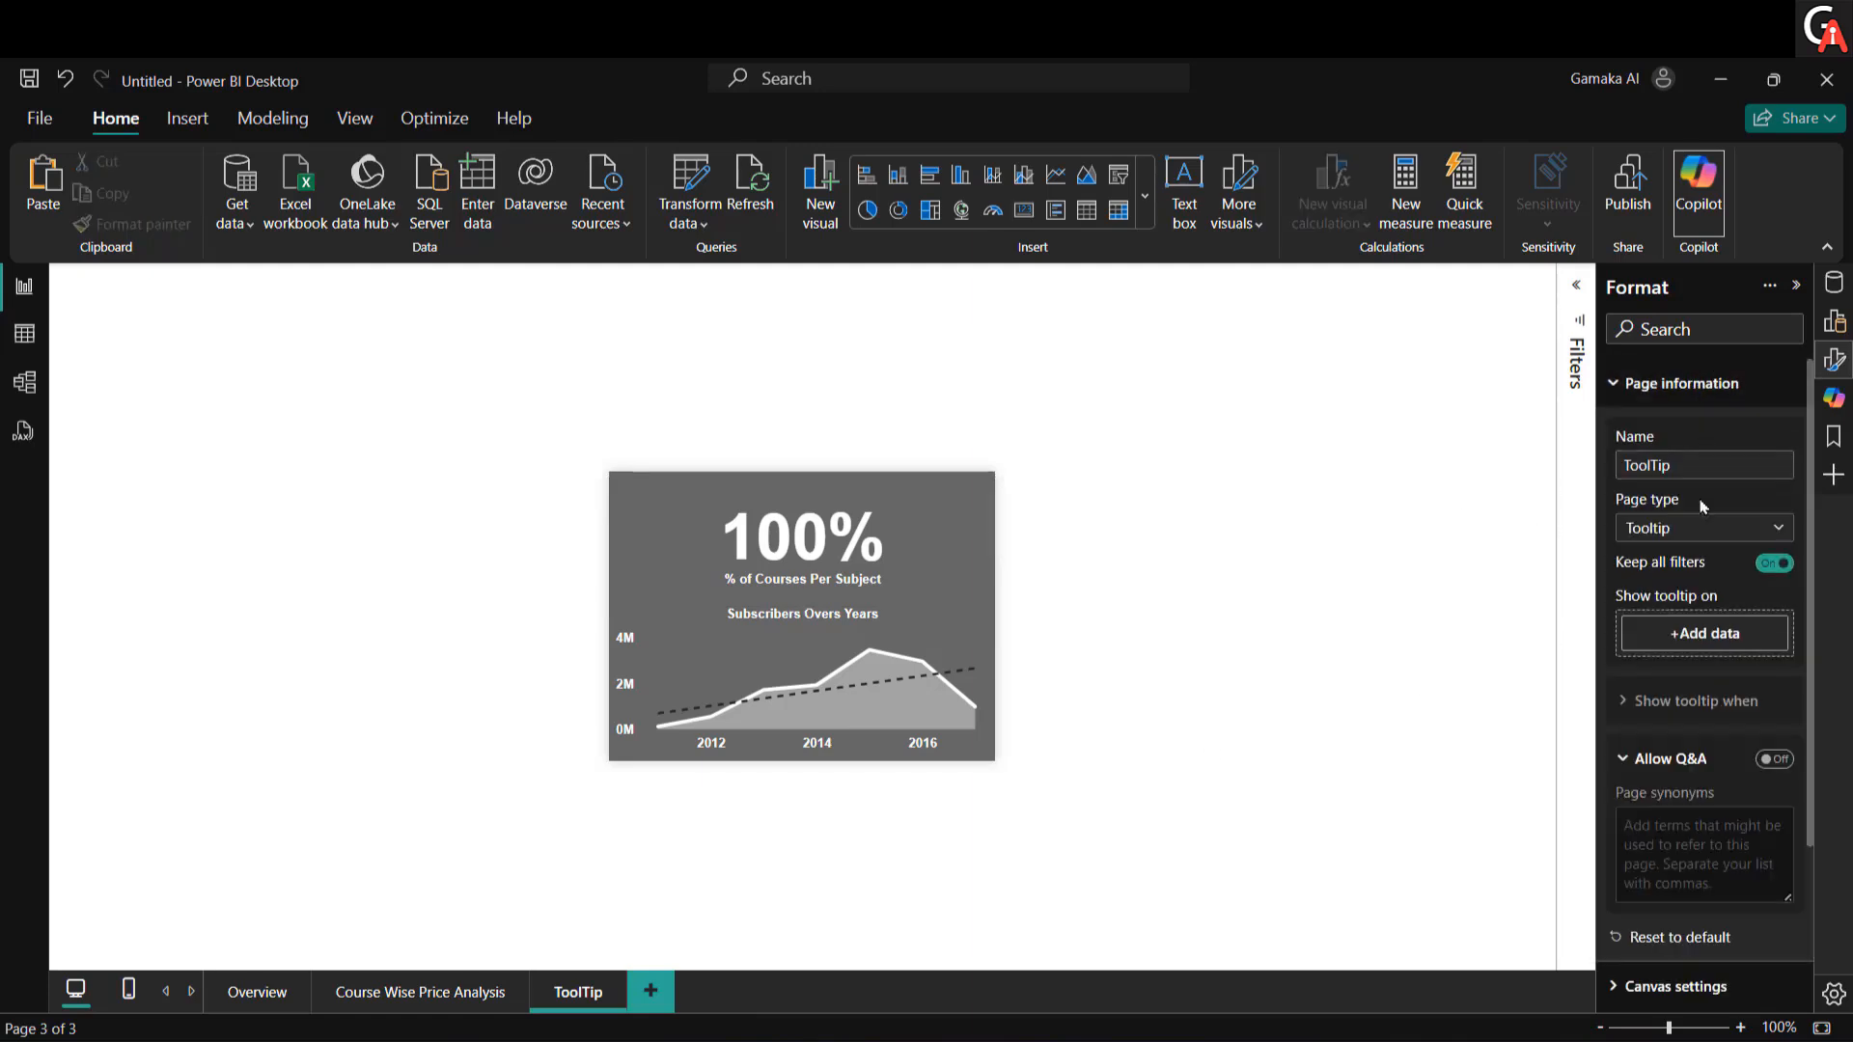
click(1703, 633)
click(1363, 470)
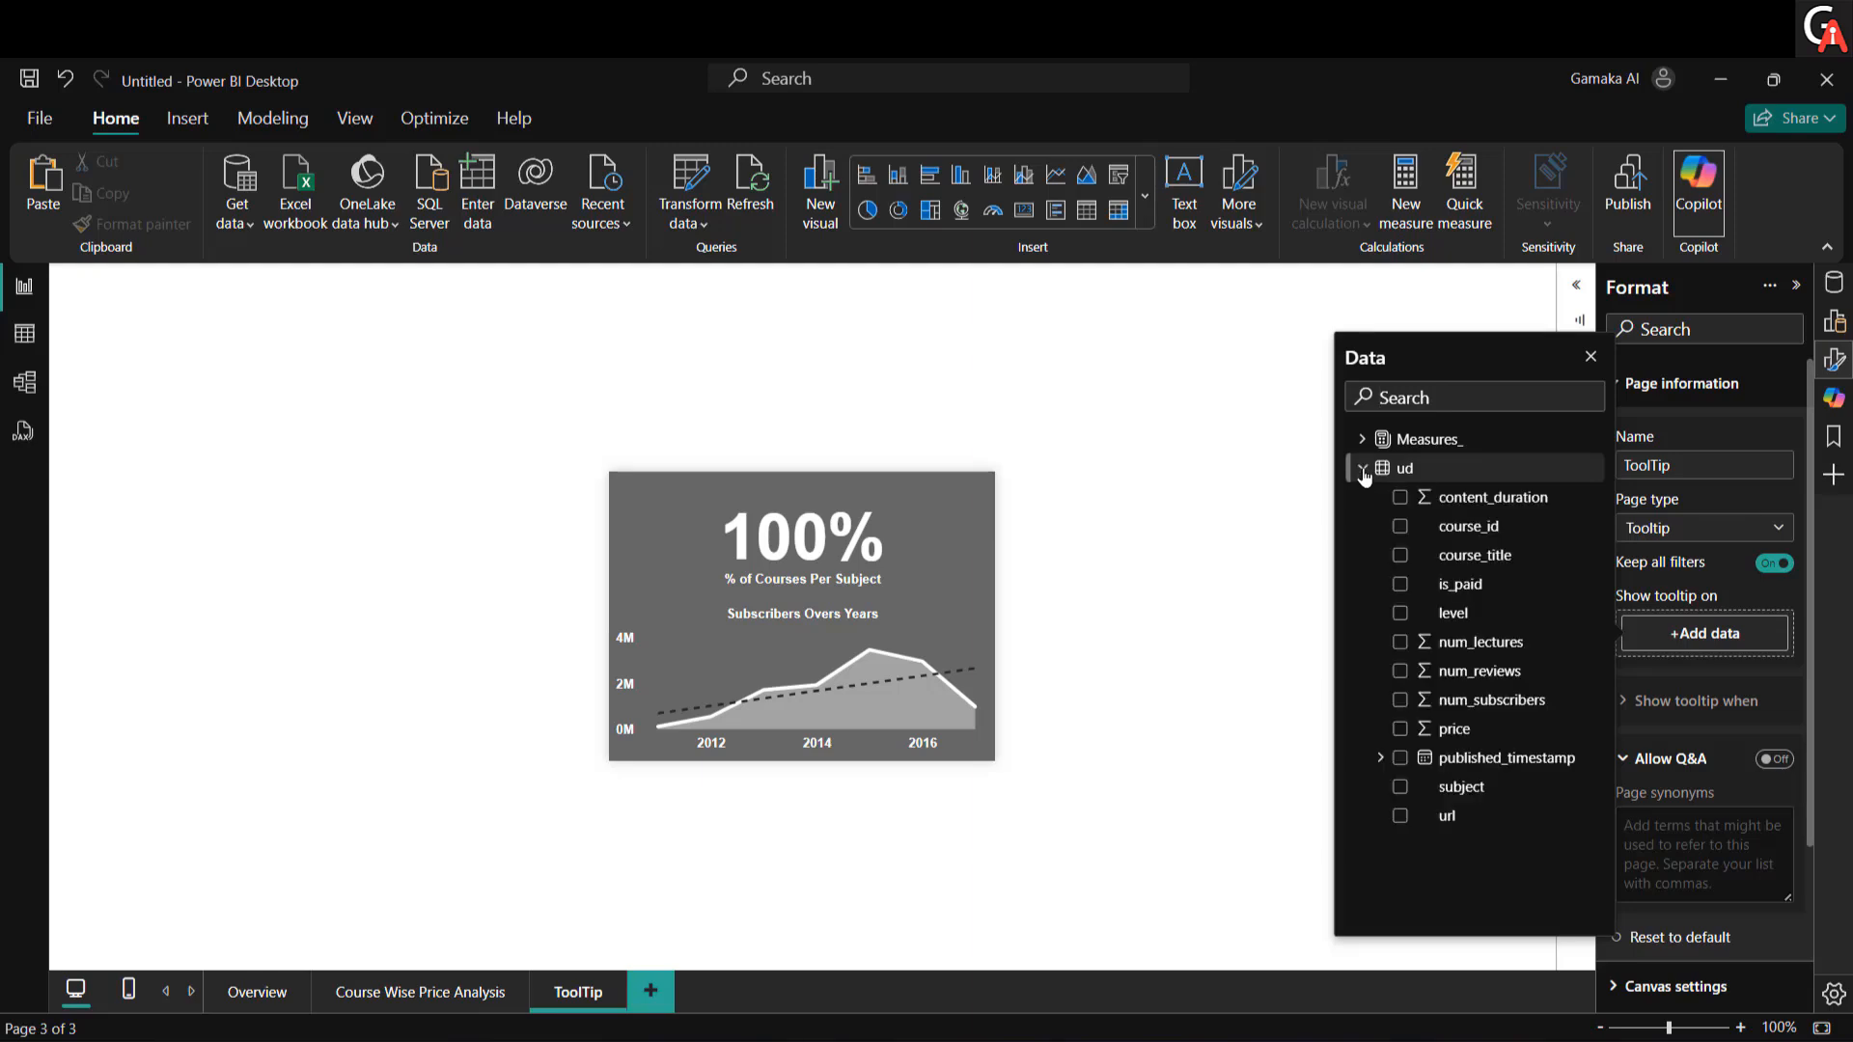
click(1400, 585)
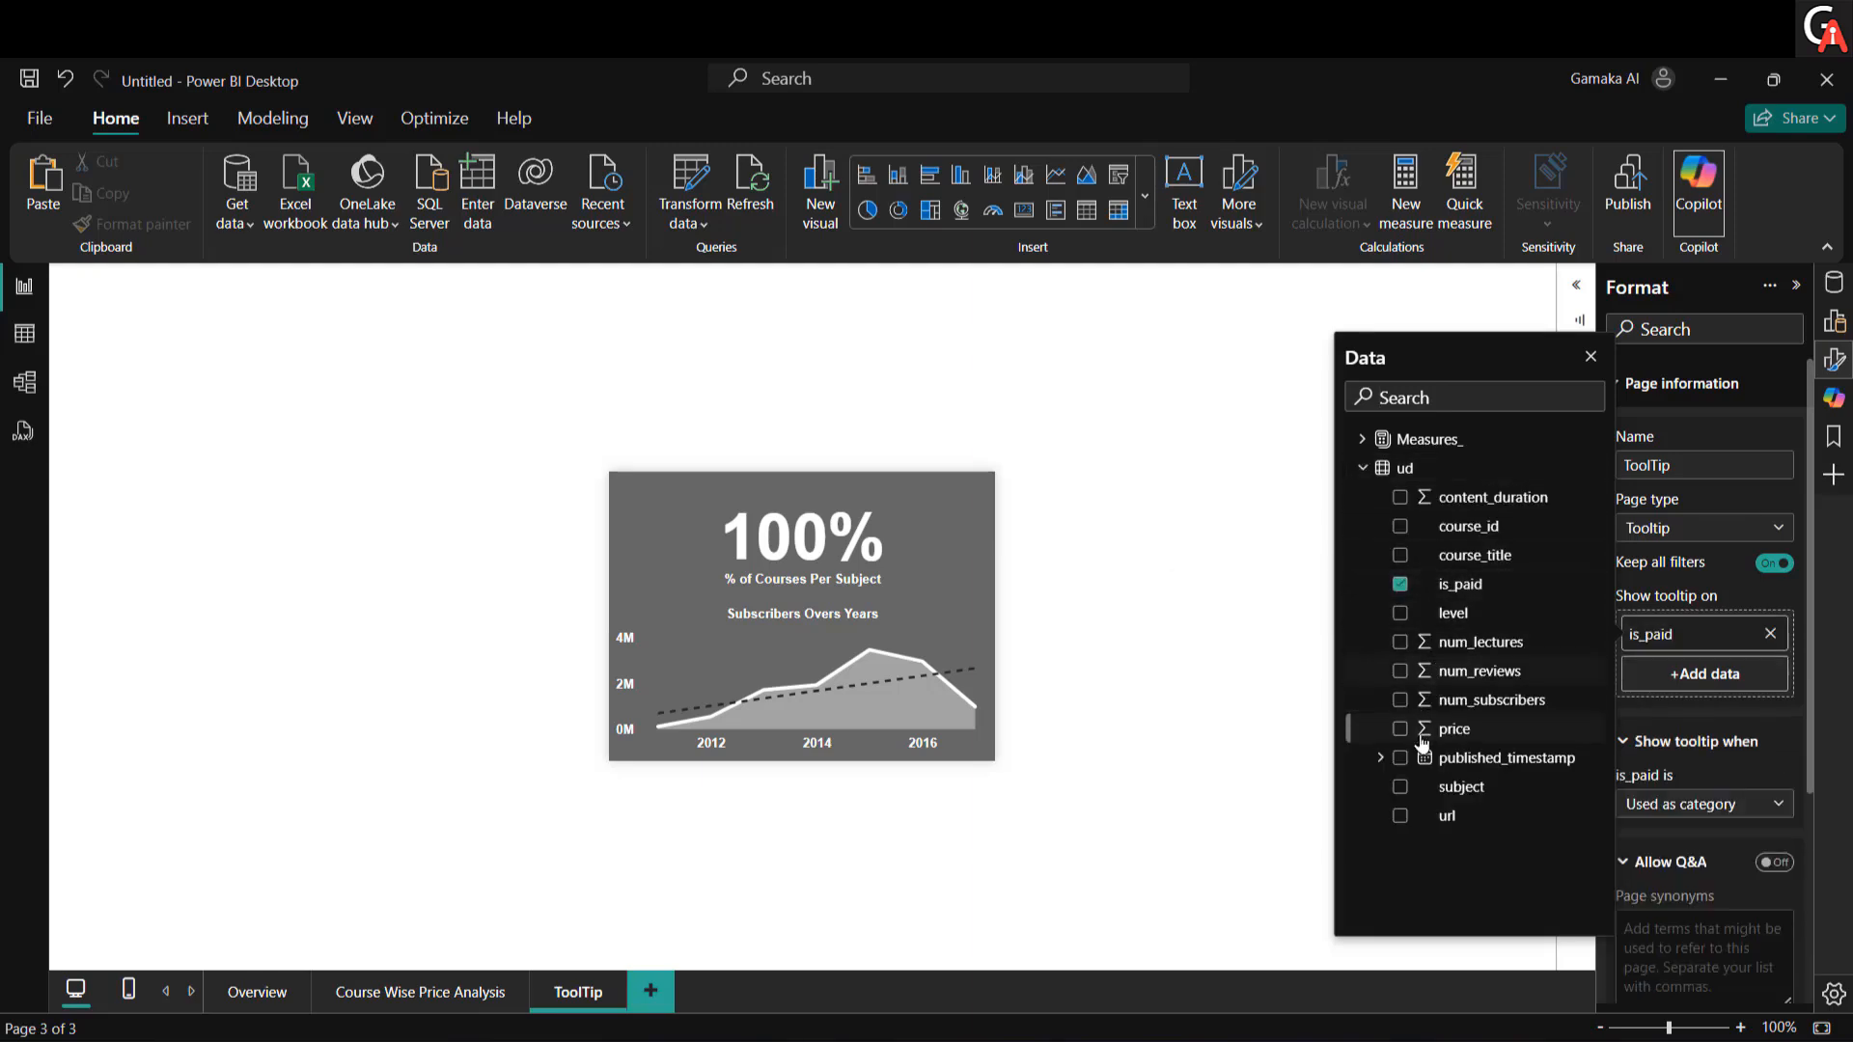
click(1400, 789)
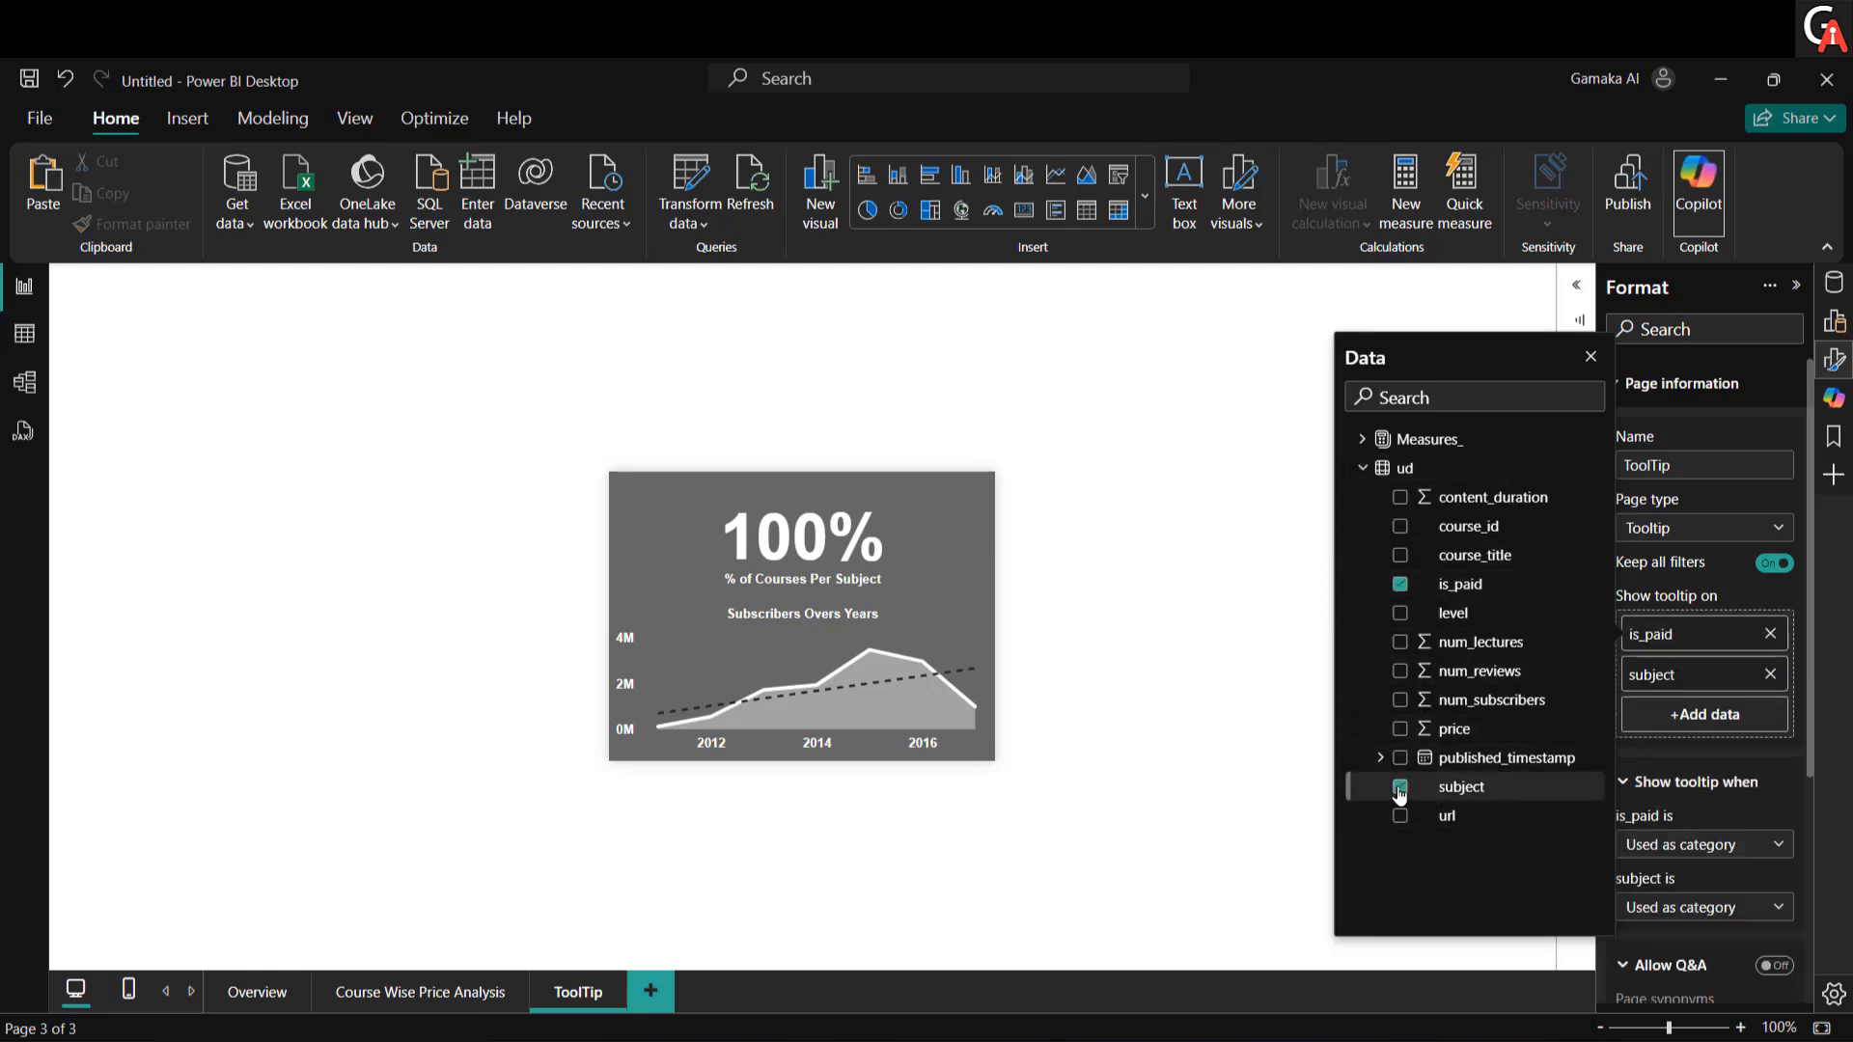
click(1223, 550)
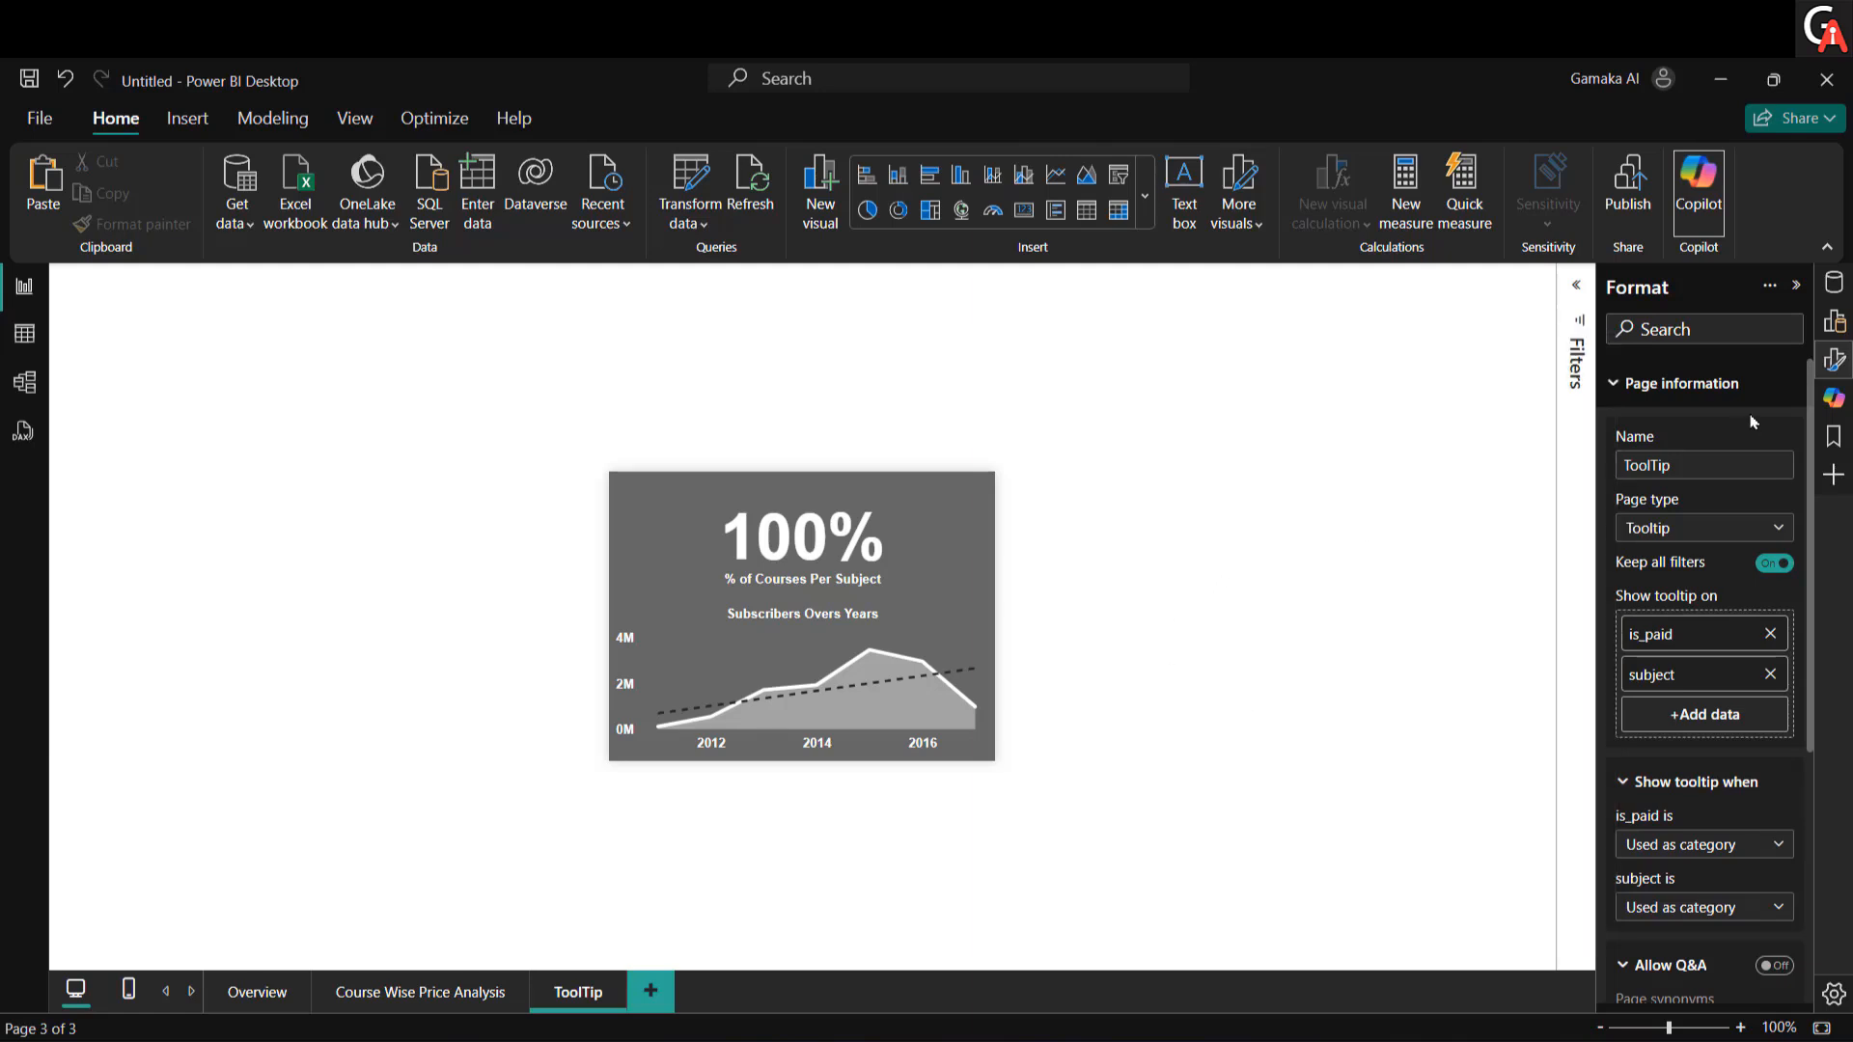
click(1679, 398)
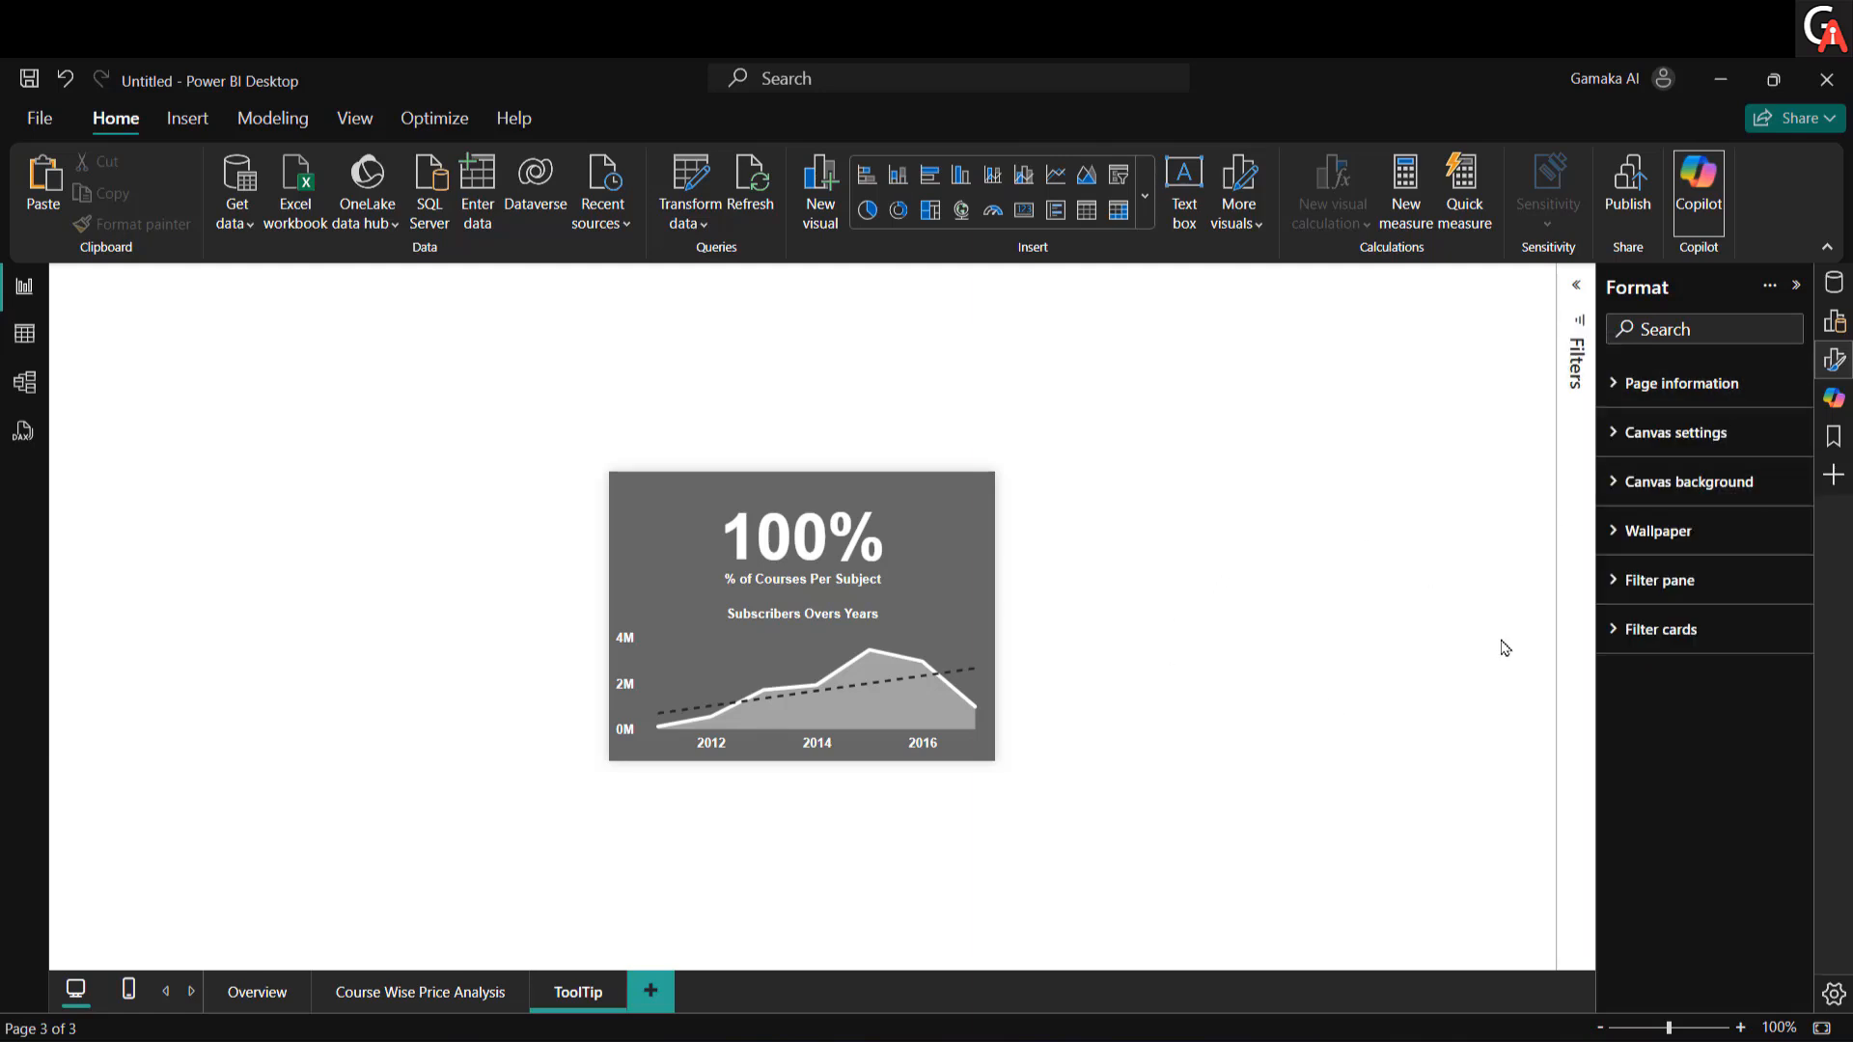
Step: Check the tooltips on the Overview page's Subject Wise Basic Stats chart and on the decomposition tree
click(410, 991)
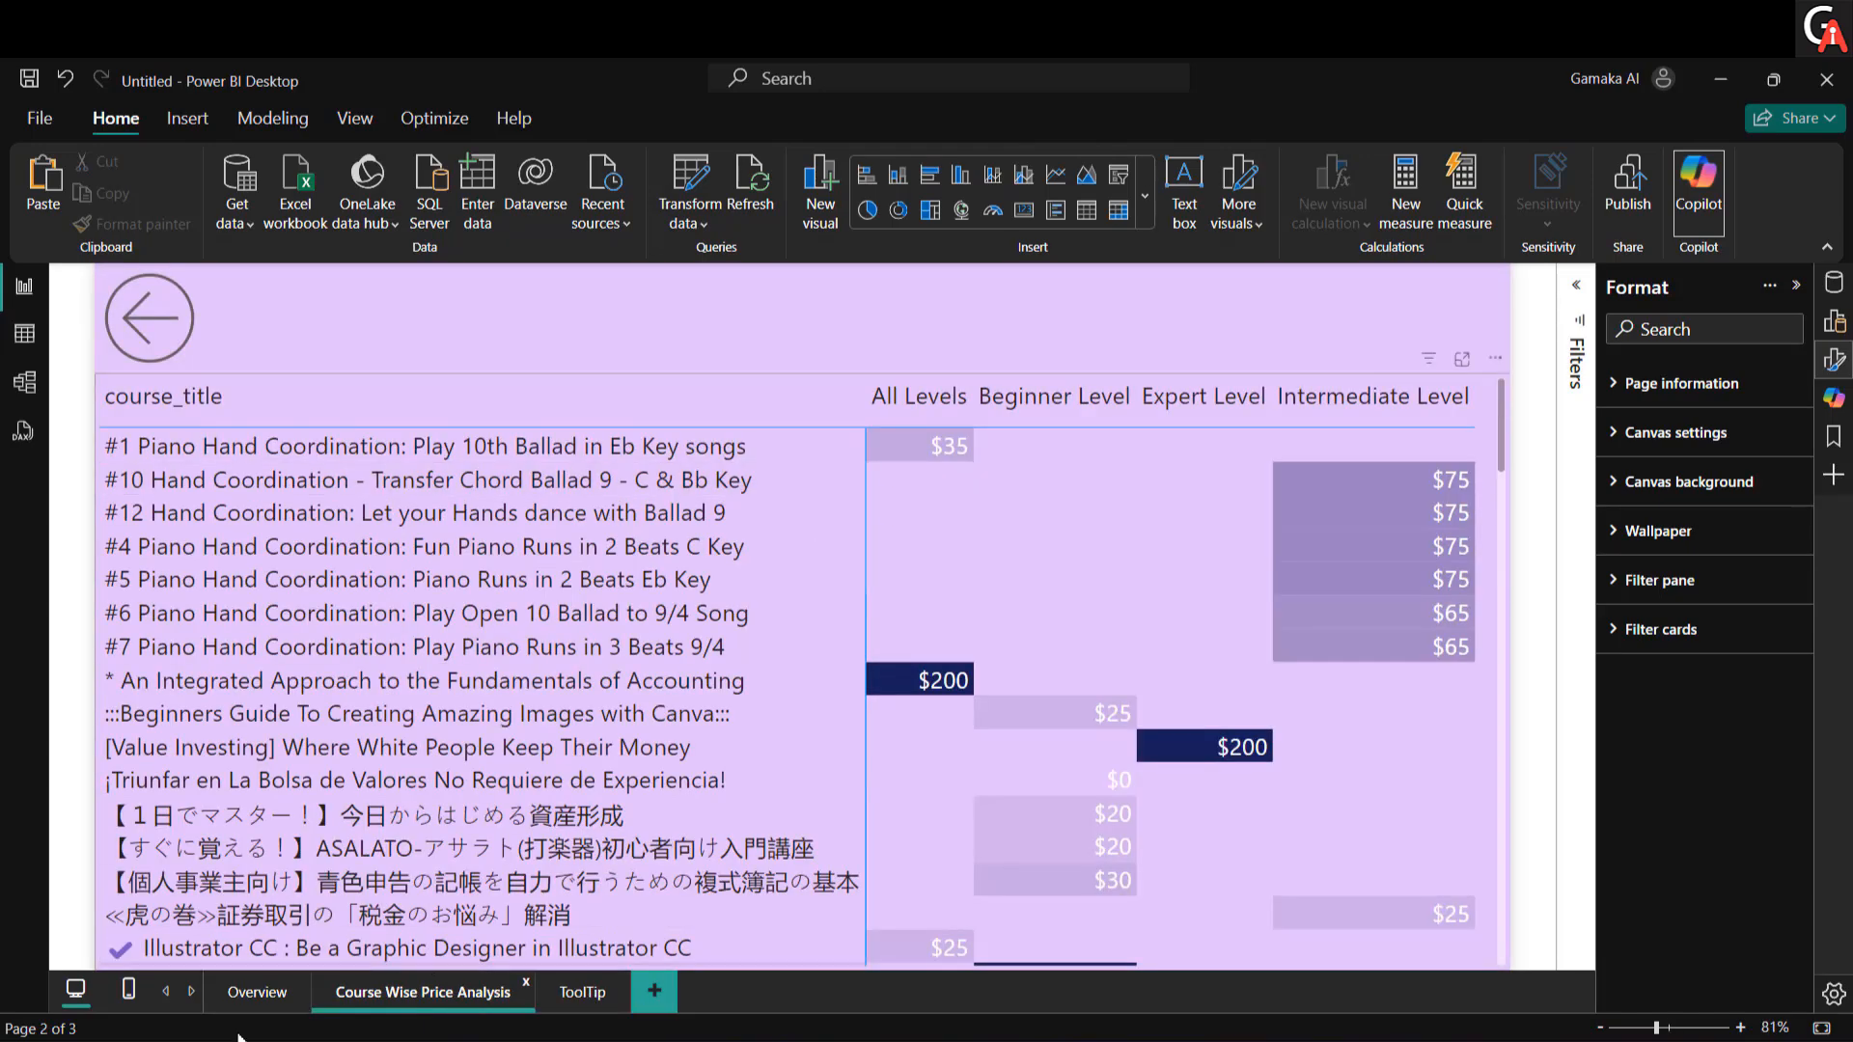
click(254, 1000)
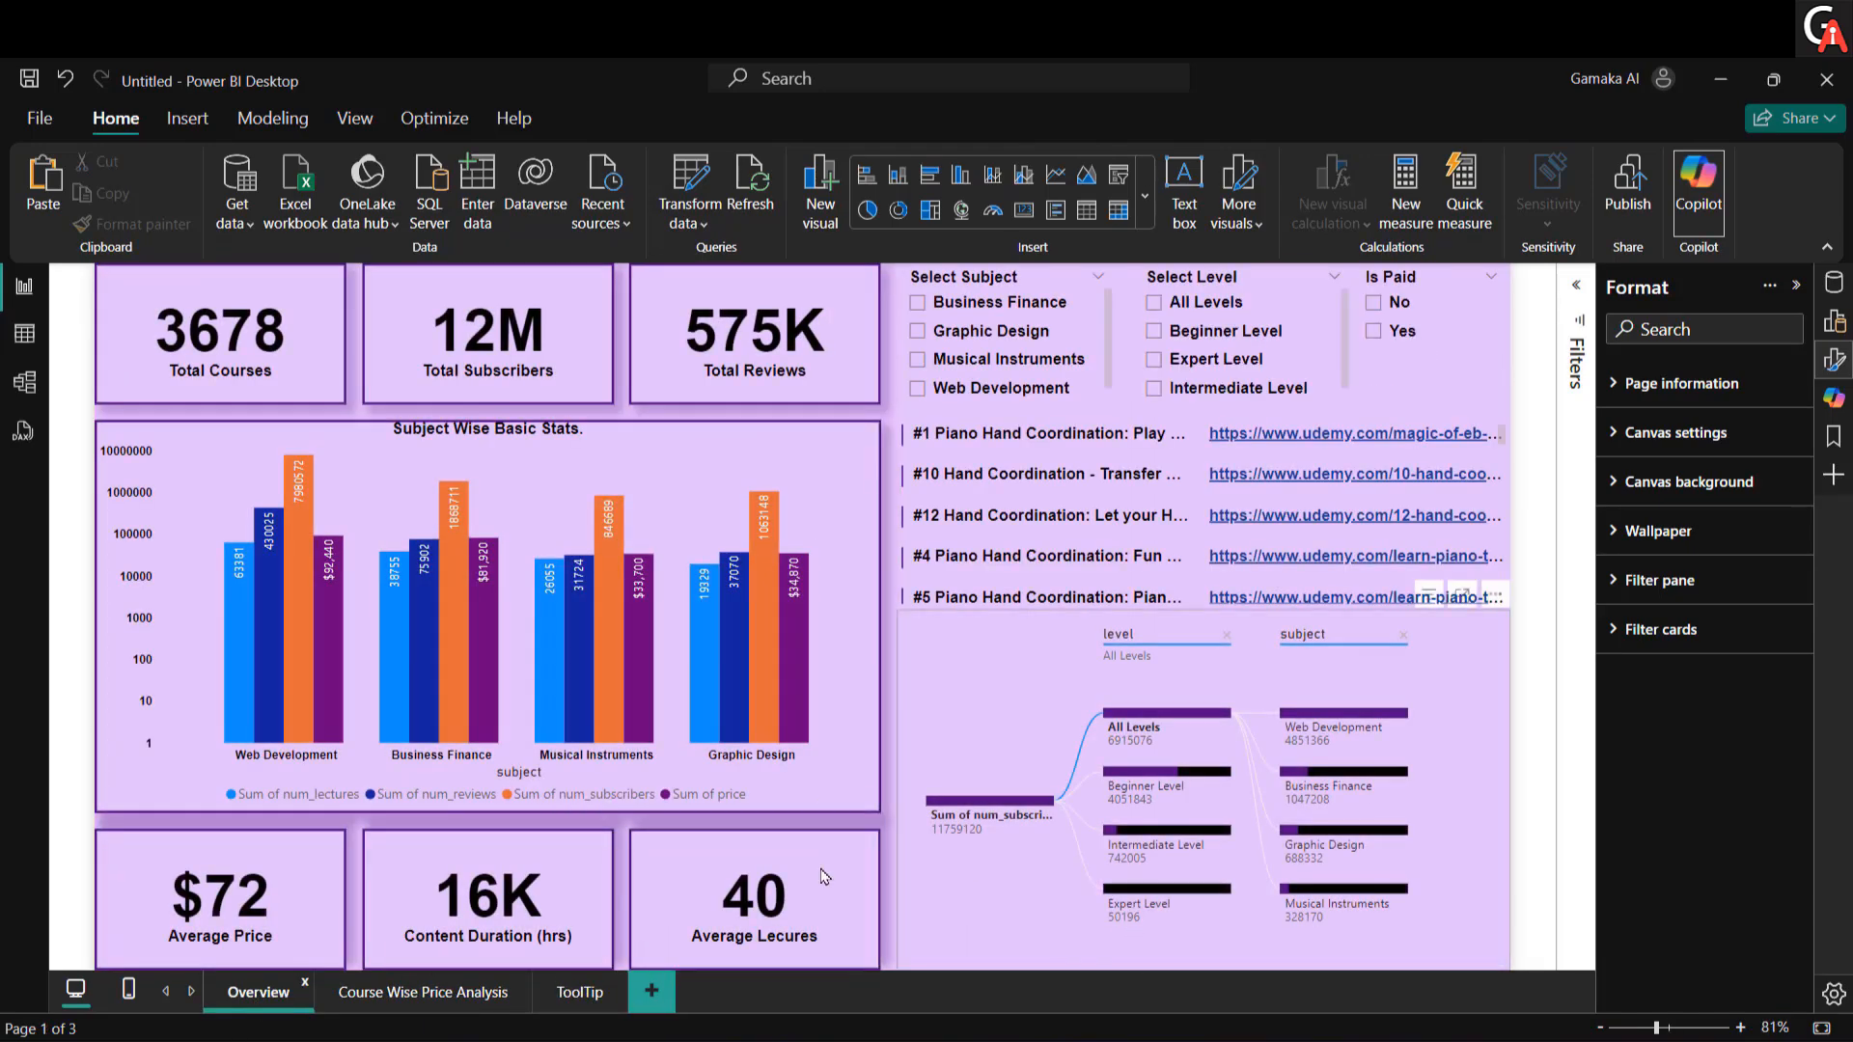
mouse_move(297, 566)
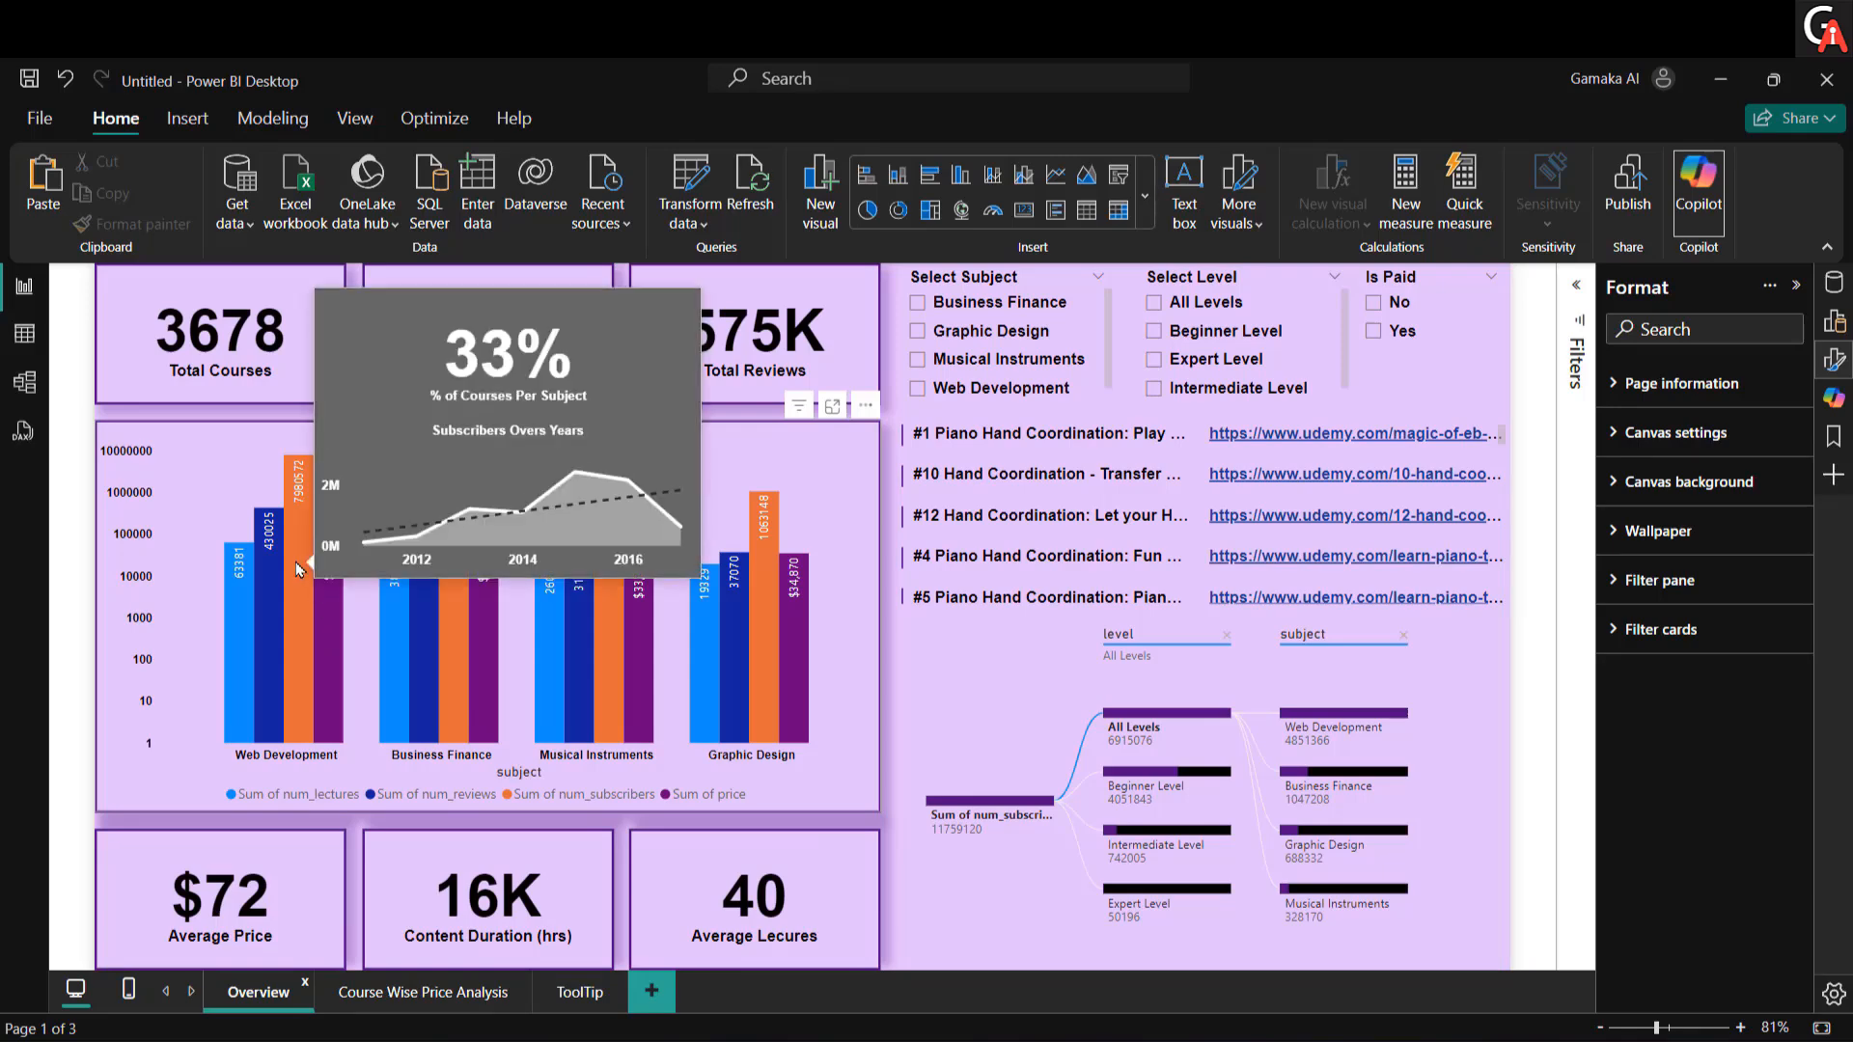
mouse_move(427, 629)
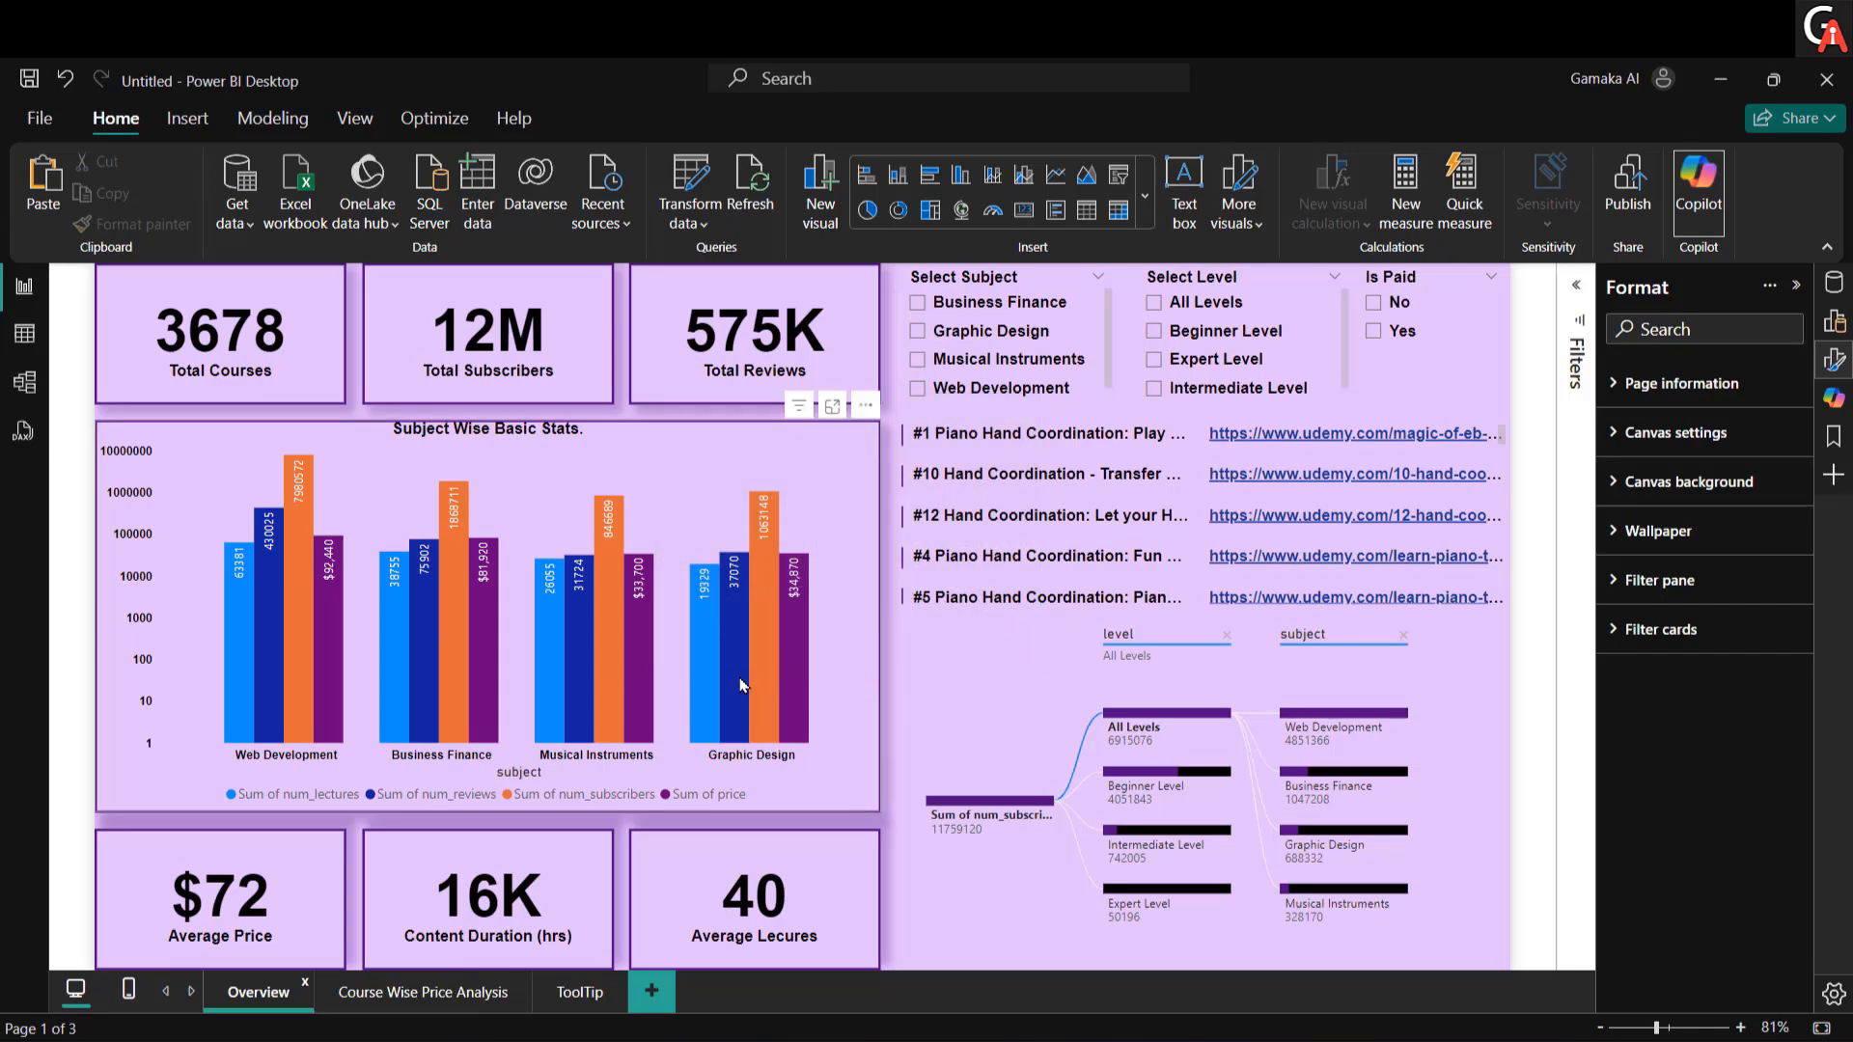
mouse_move(741, 683)
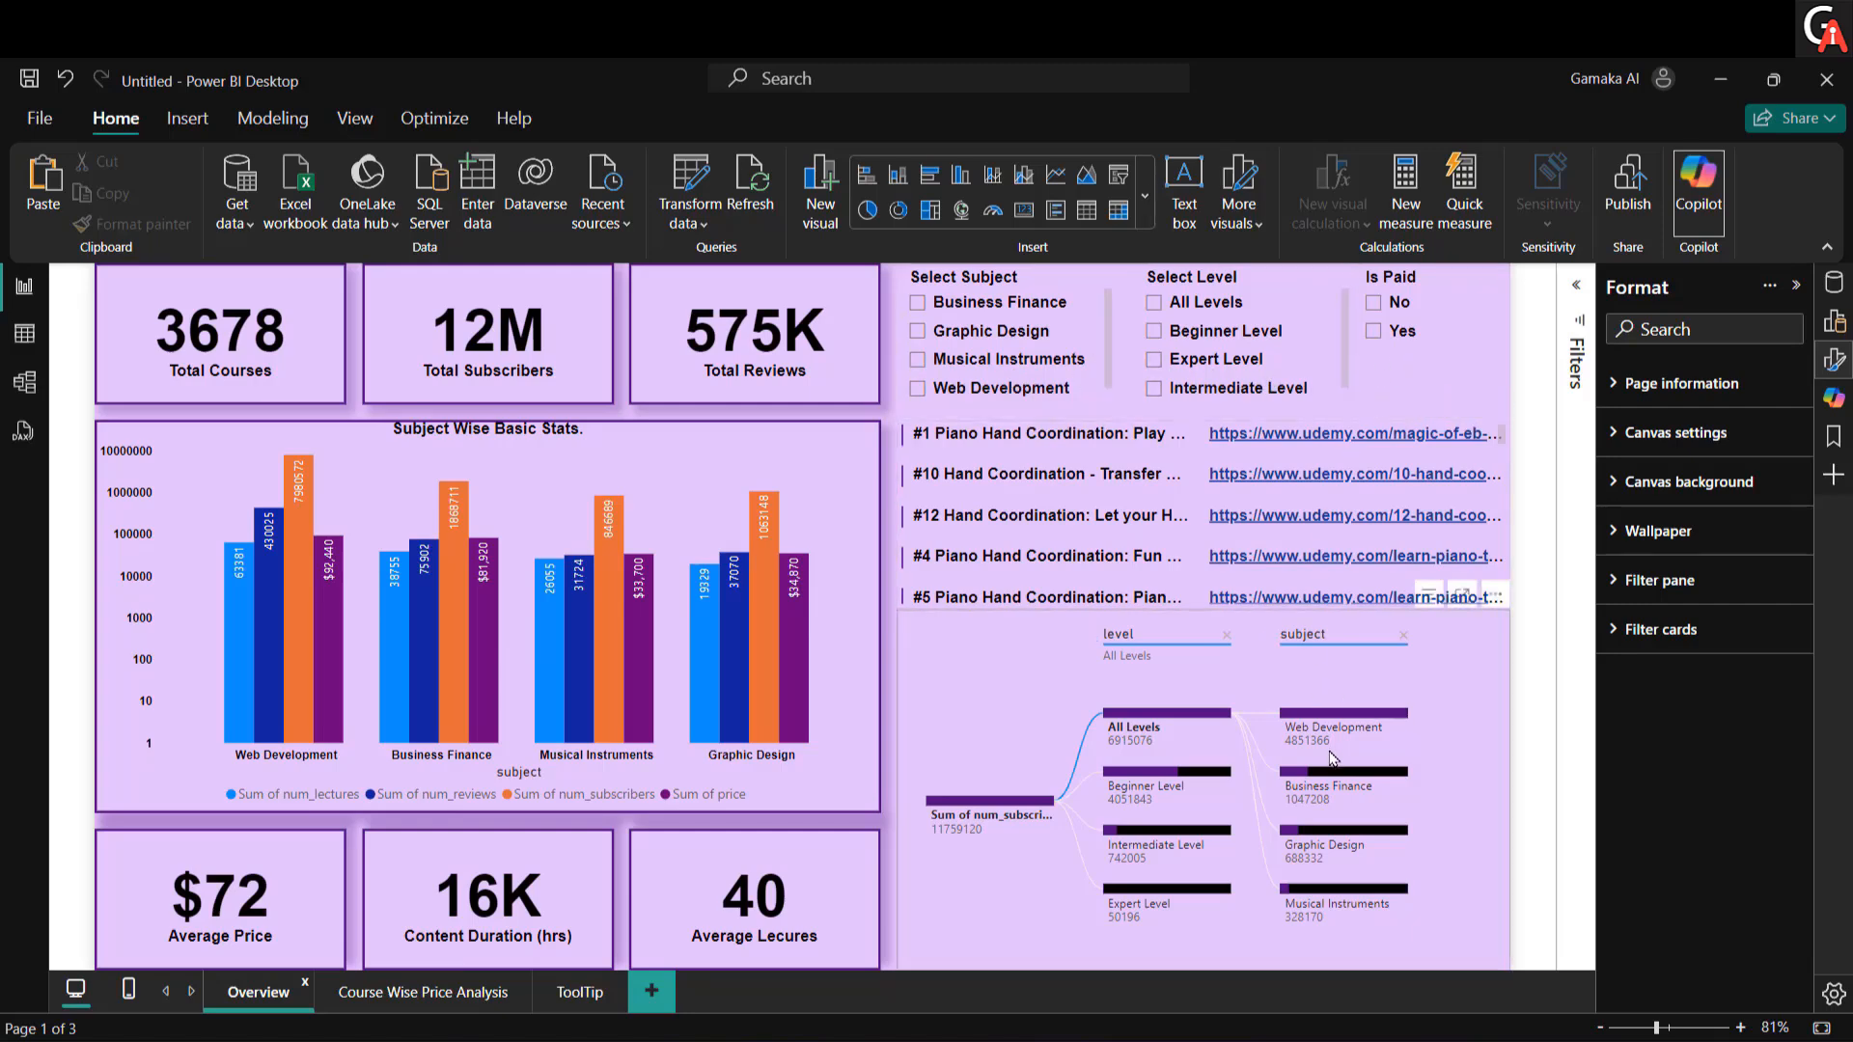
mouse_move(1332, 784)
mouse_move(1175, 791)
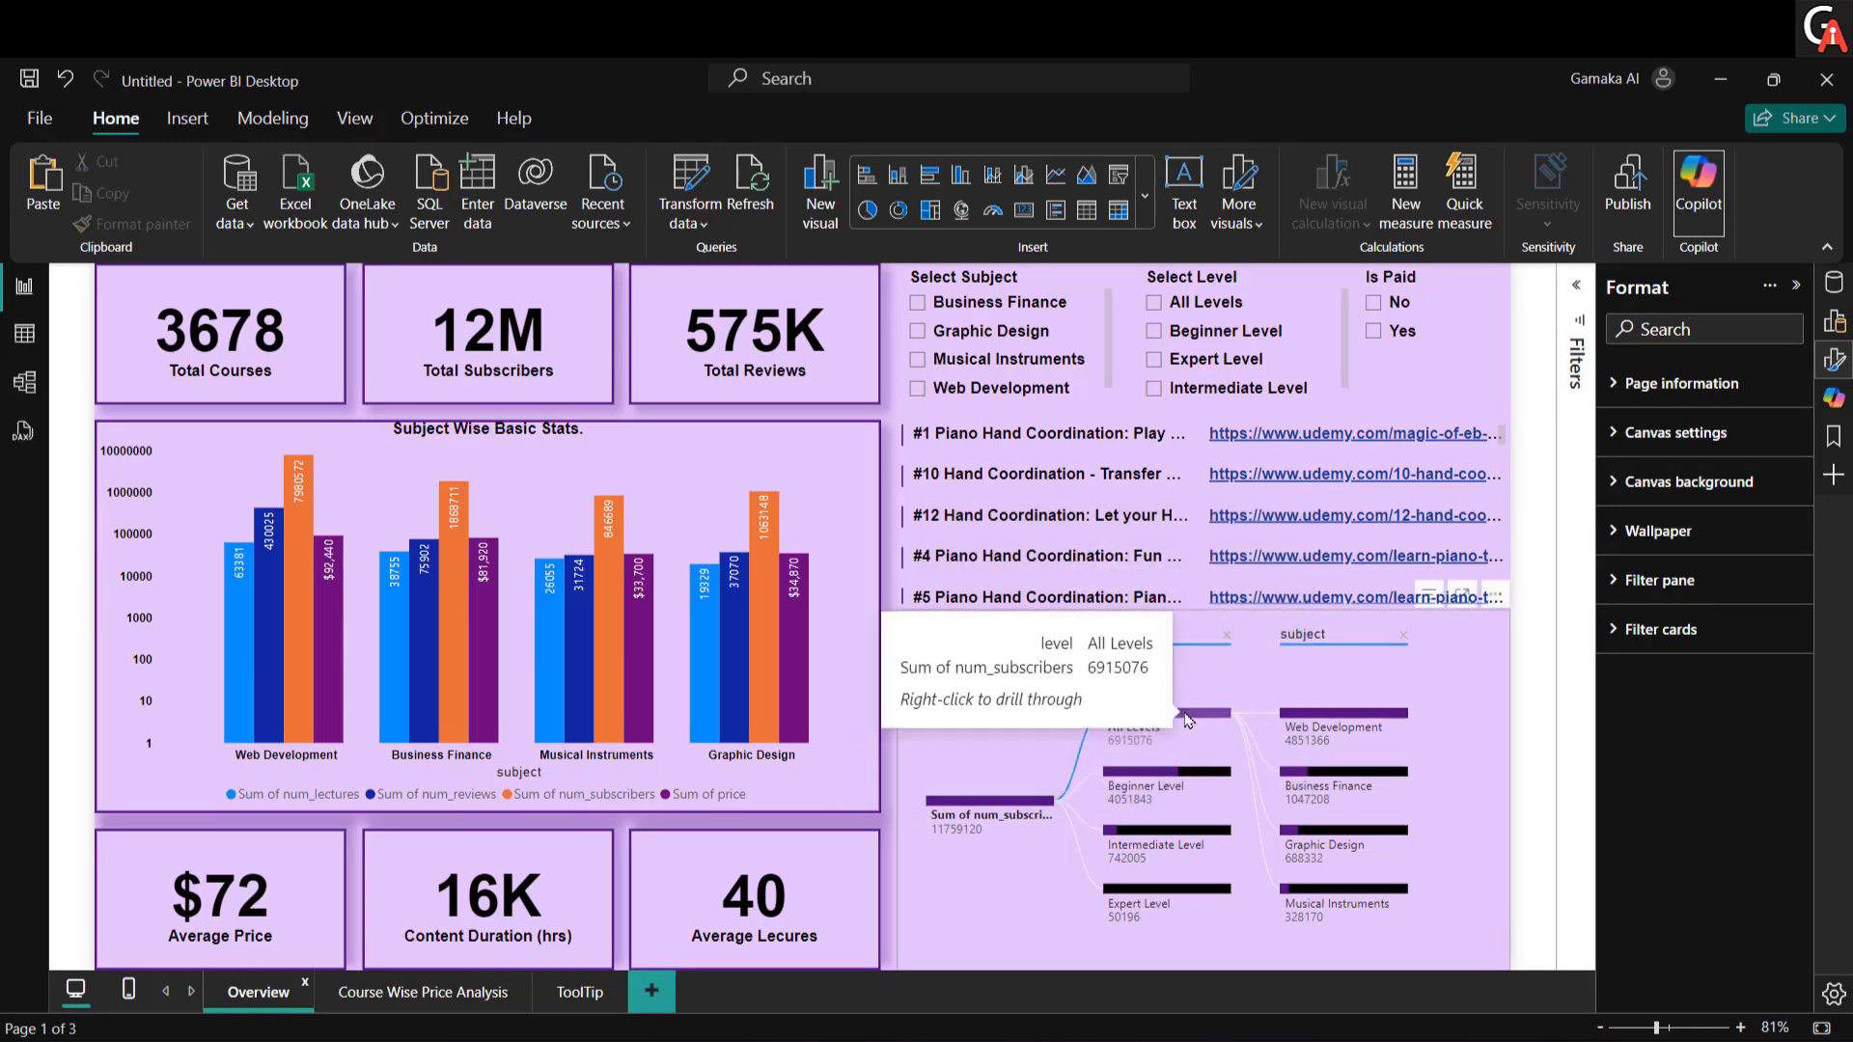
mouse_move(1326, 726)
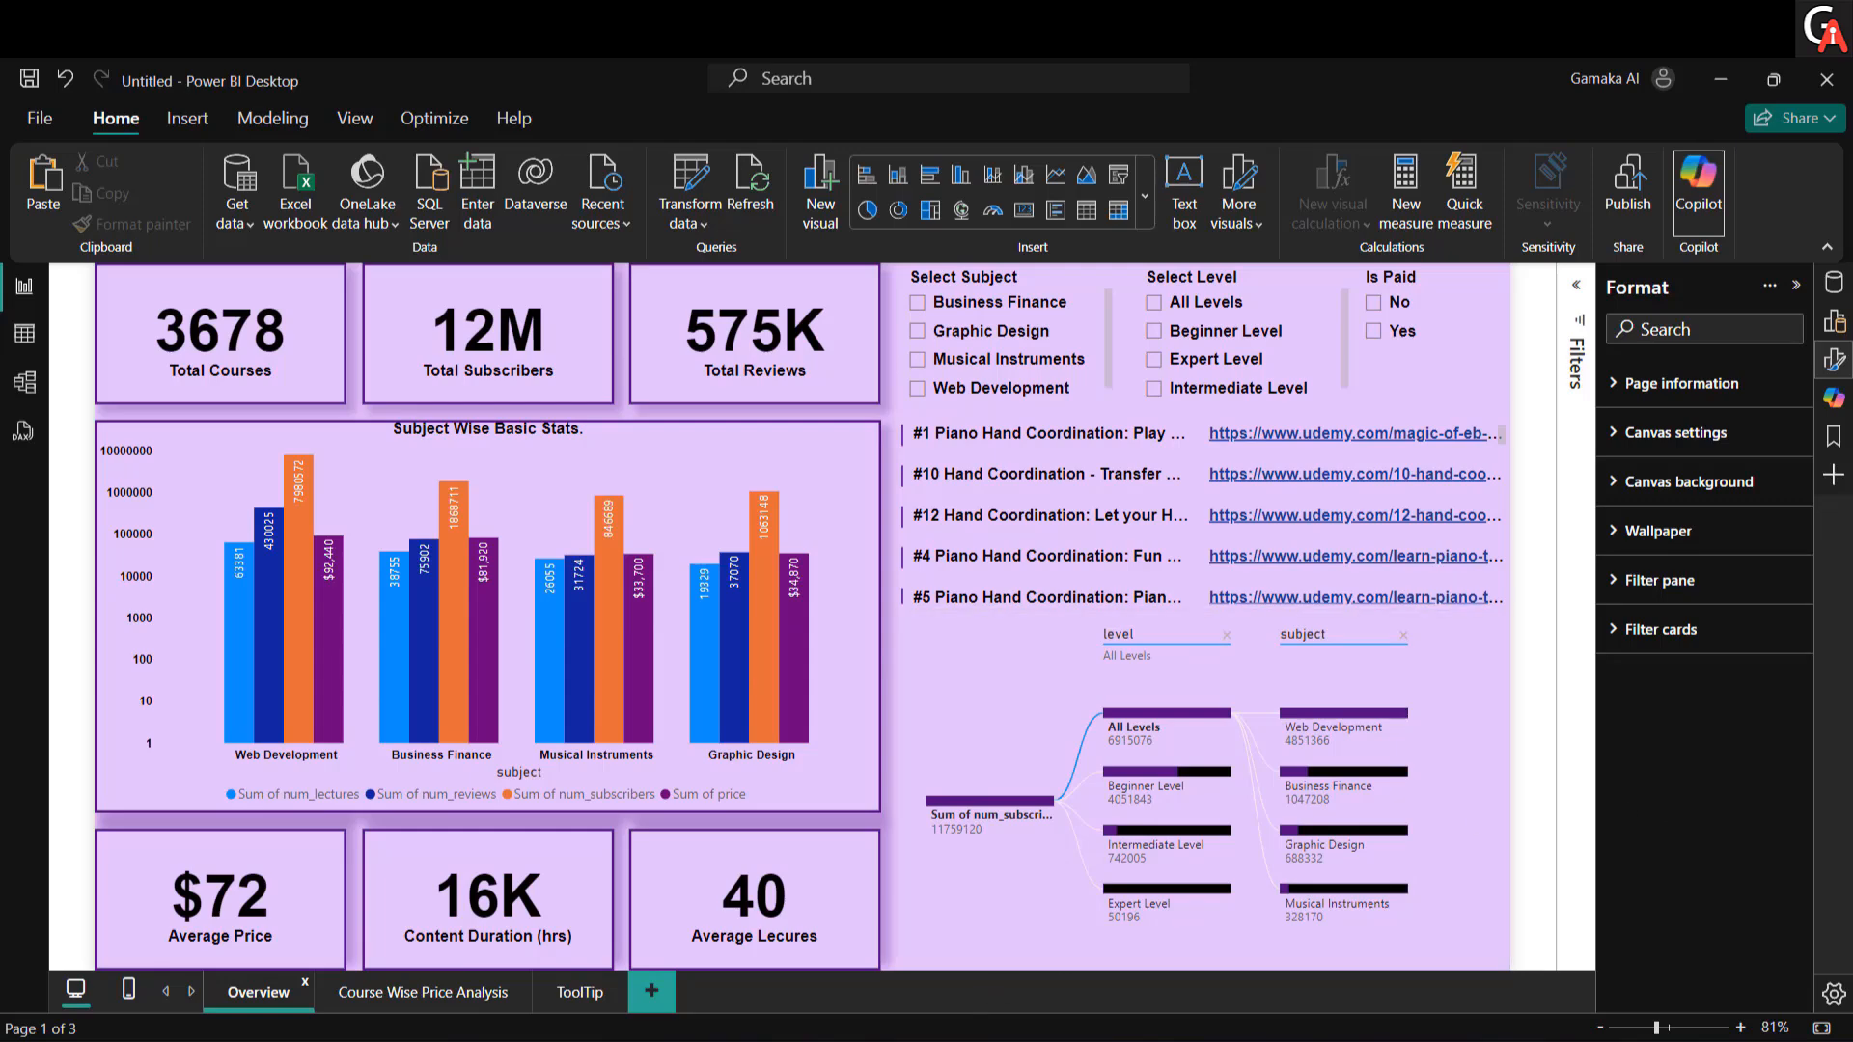
Step: Review the visualizations, report insights and future enhancements sections of the project document, and return to the Power BI report
key(alt+Tab)
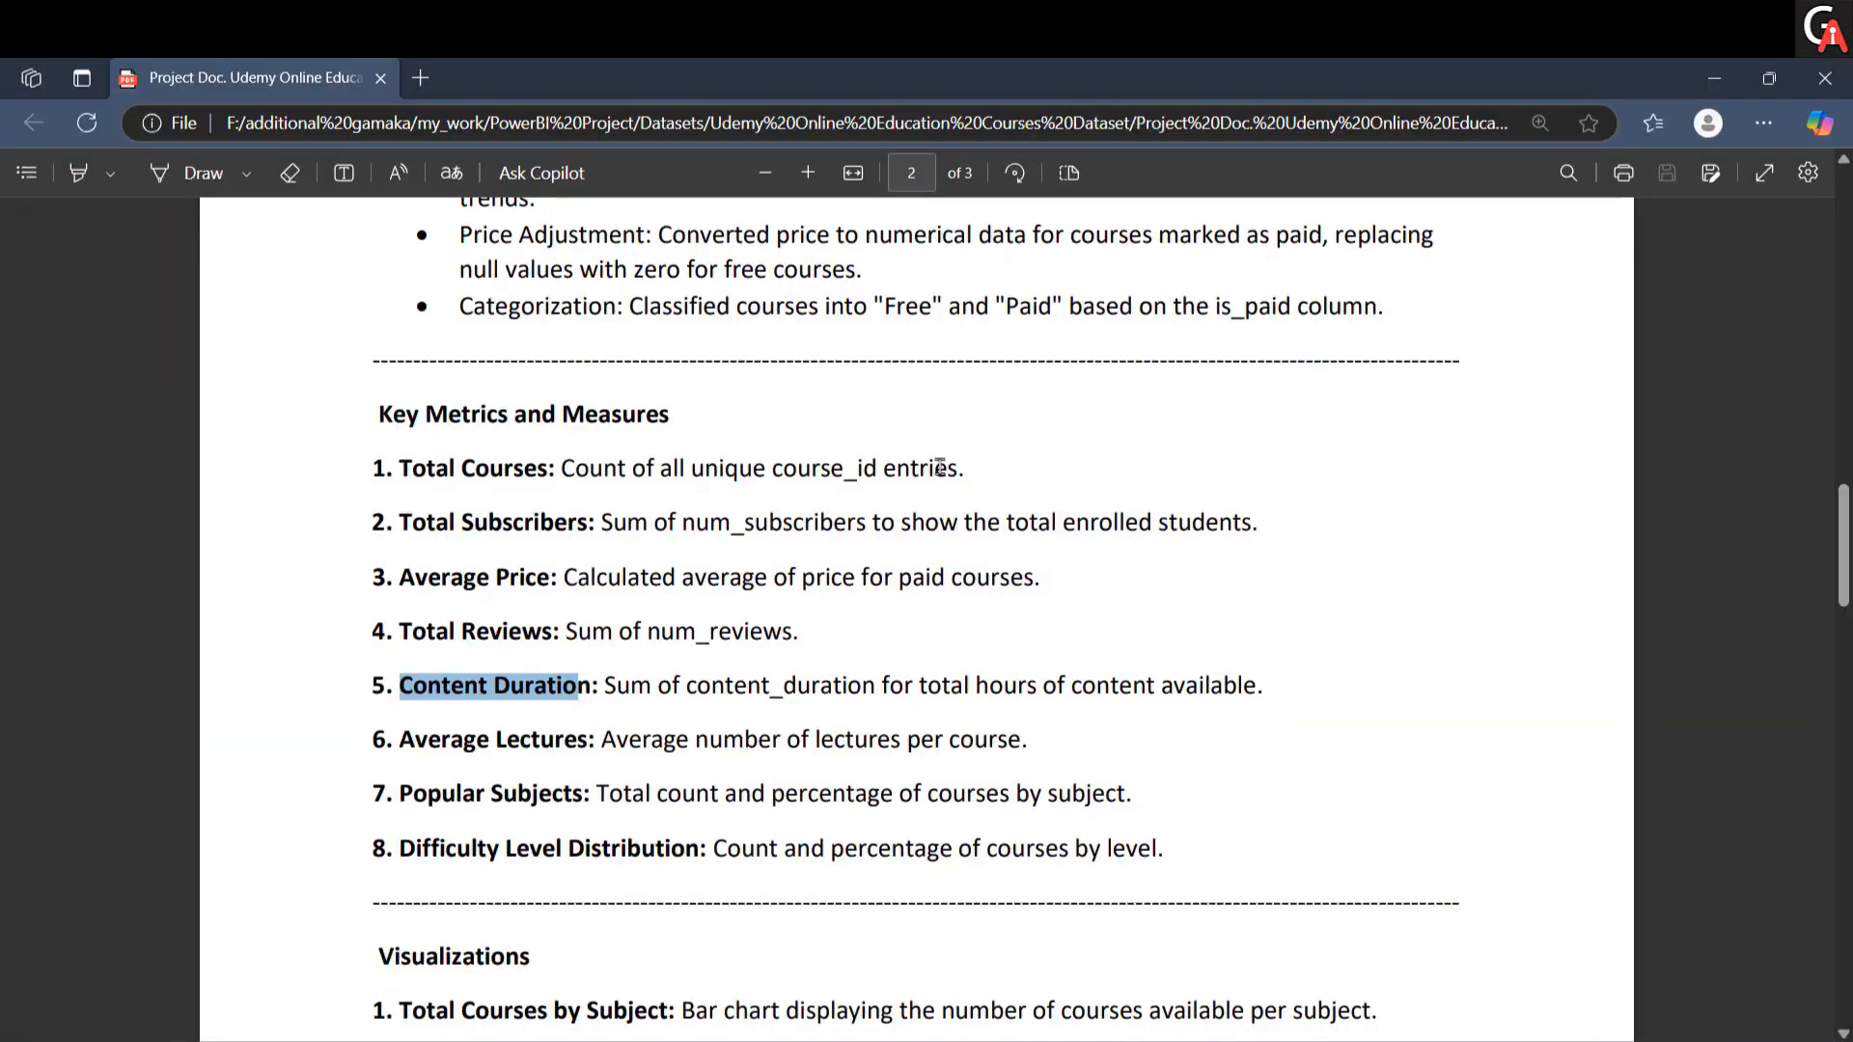
scroll(941, 579, down, 12)
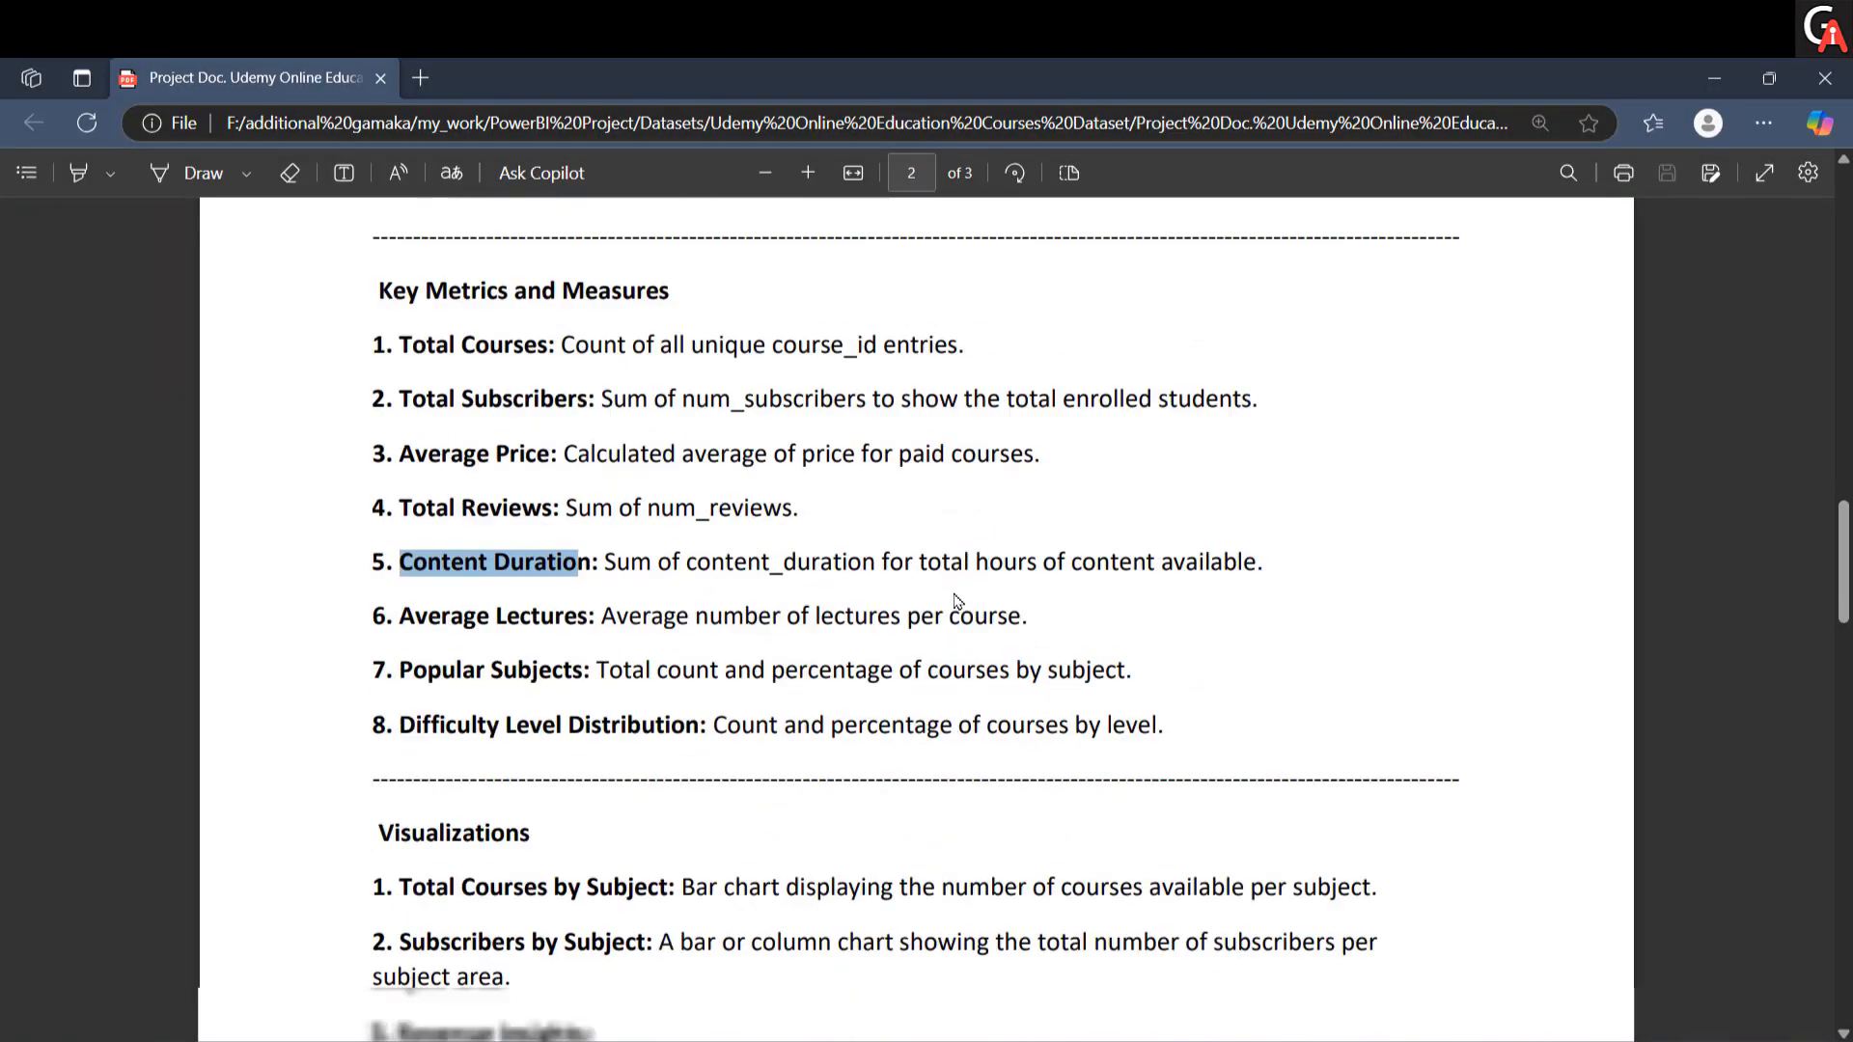
scroll(943, 627, up, 5)
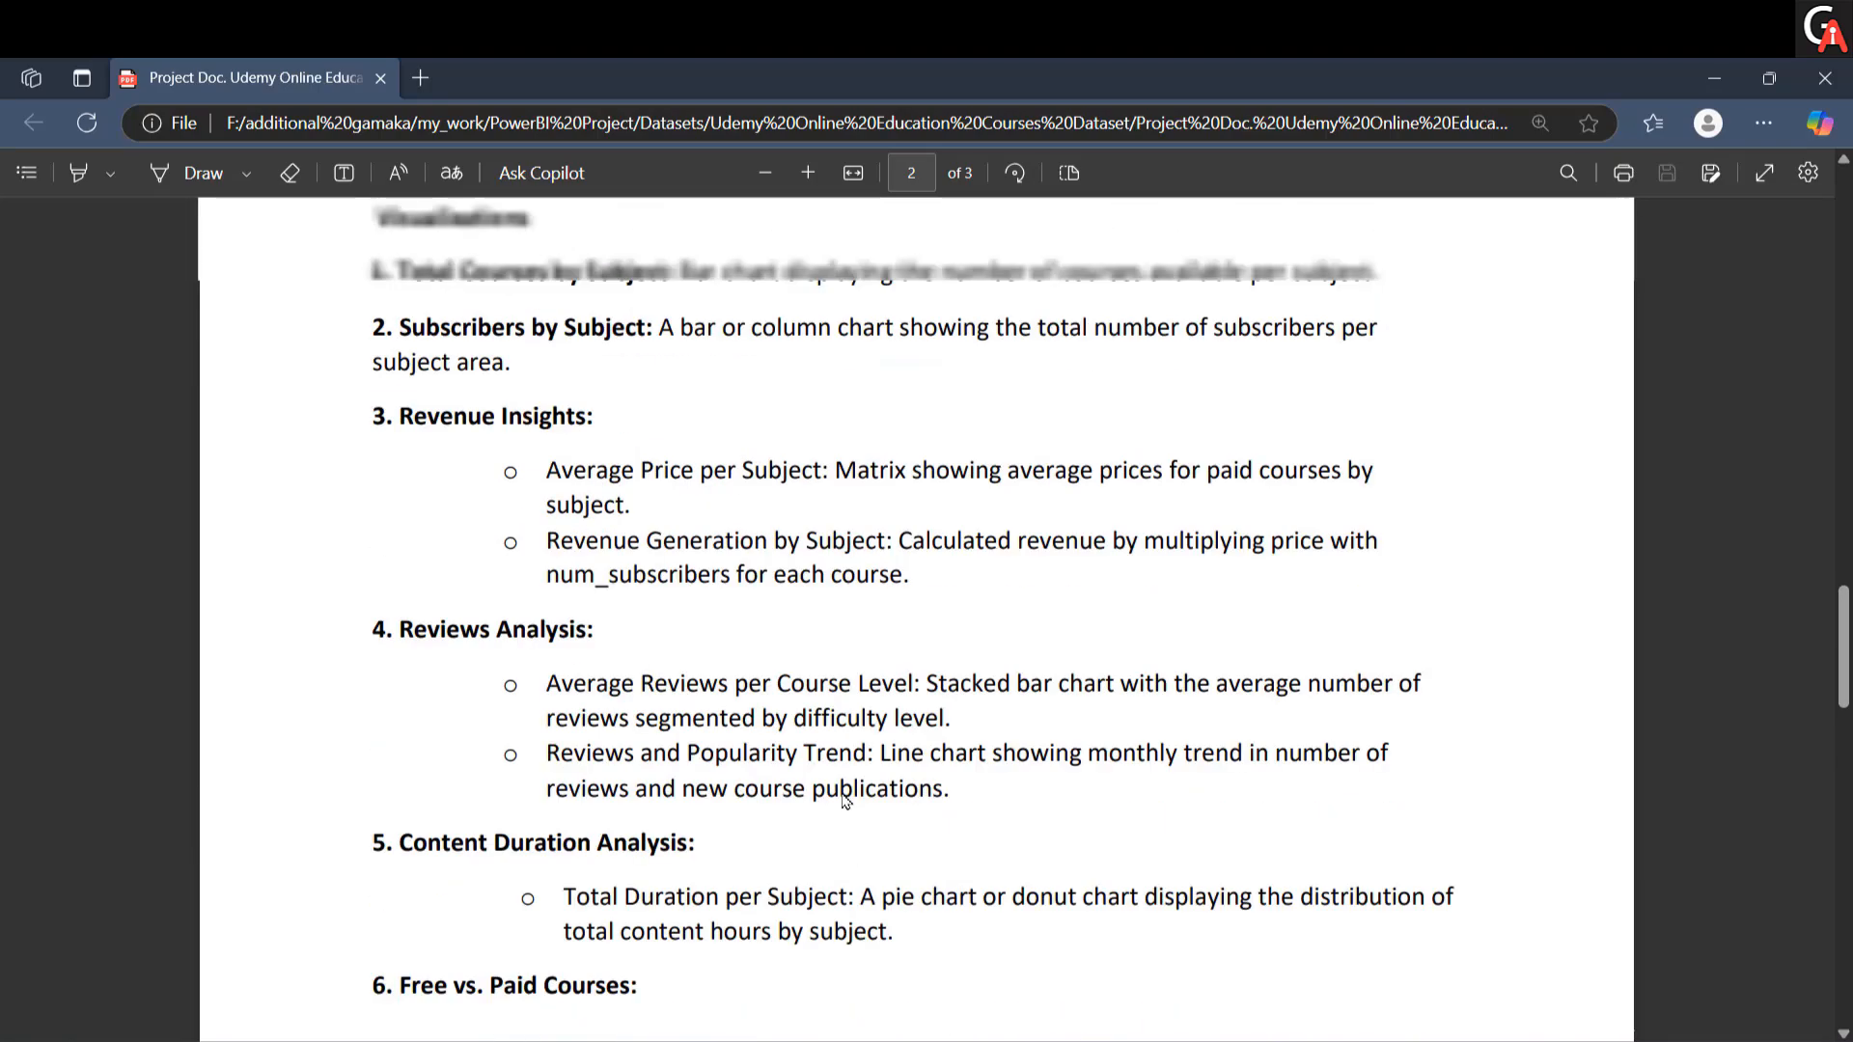
scroll(692, 784, down, 15)
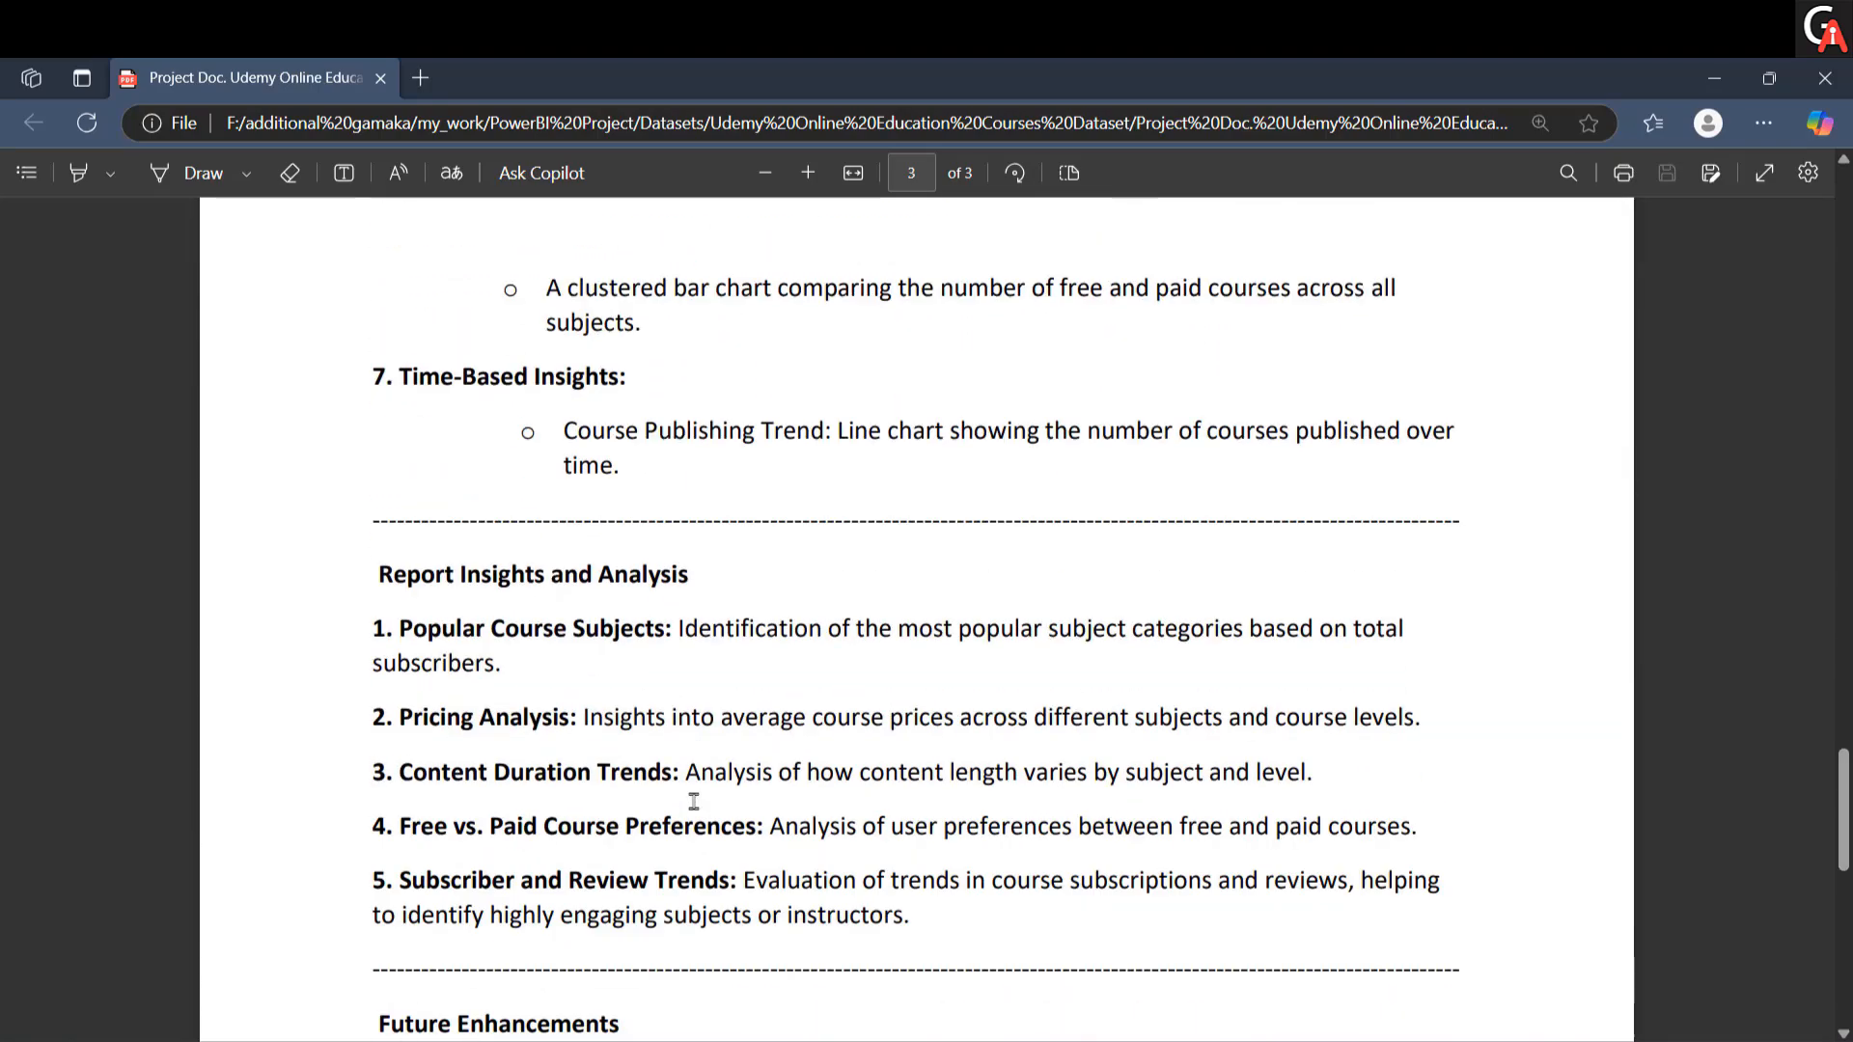
scroll(414, 766, up, 5)
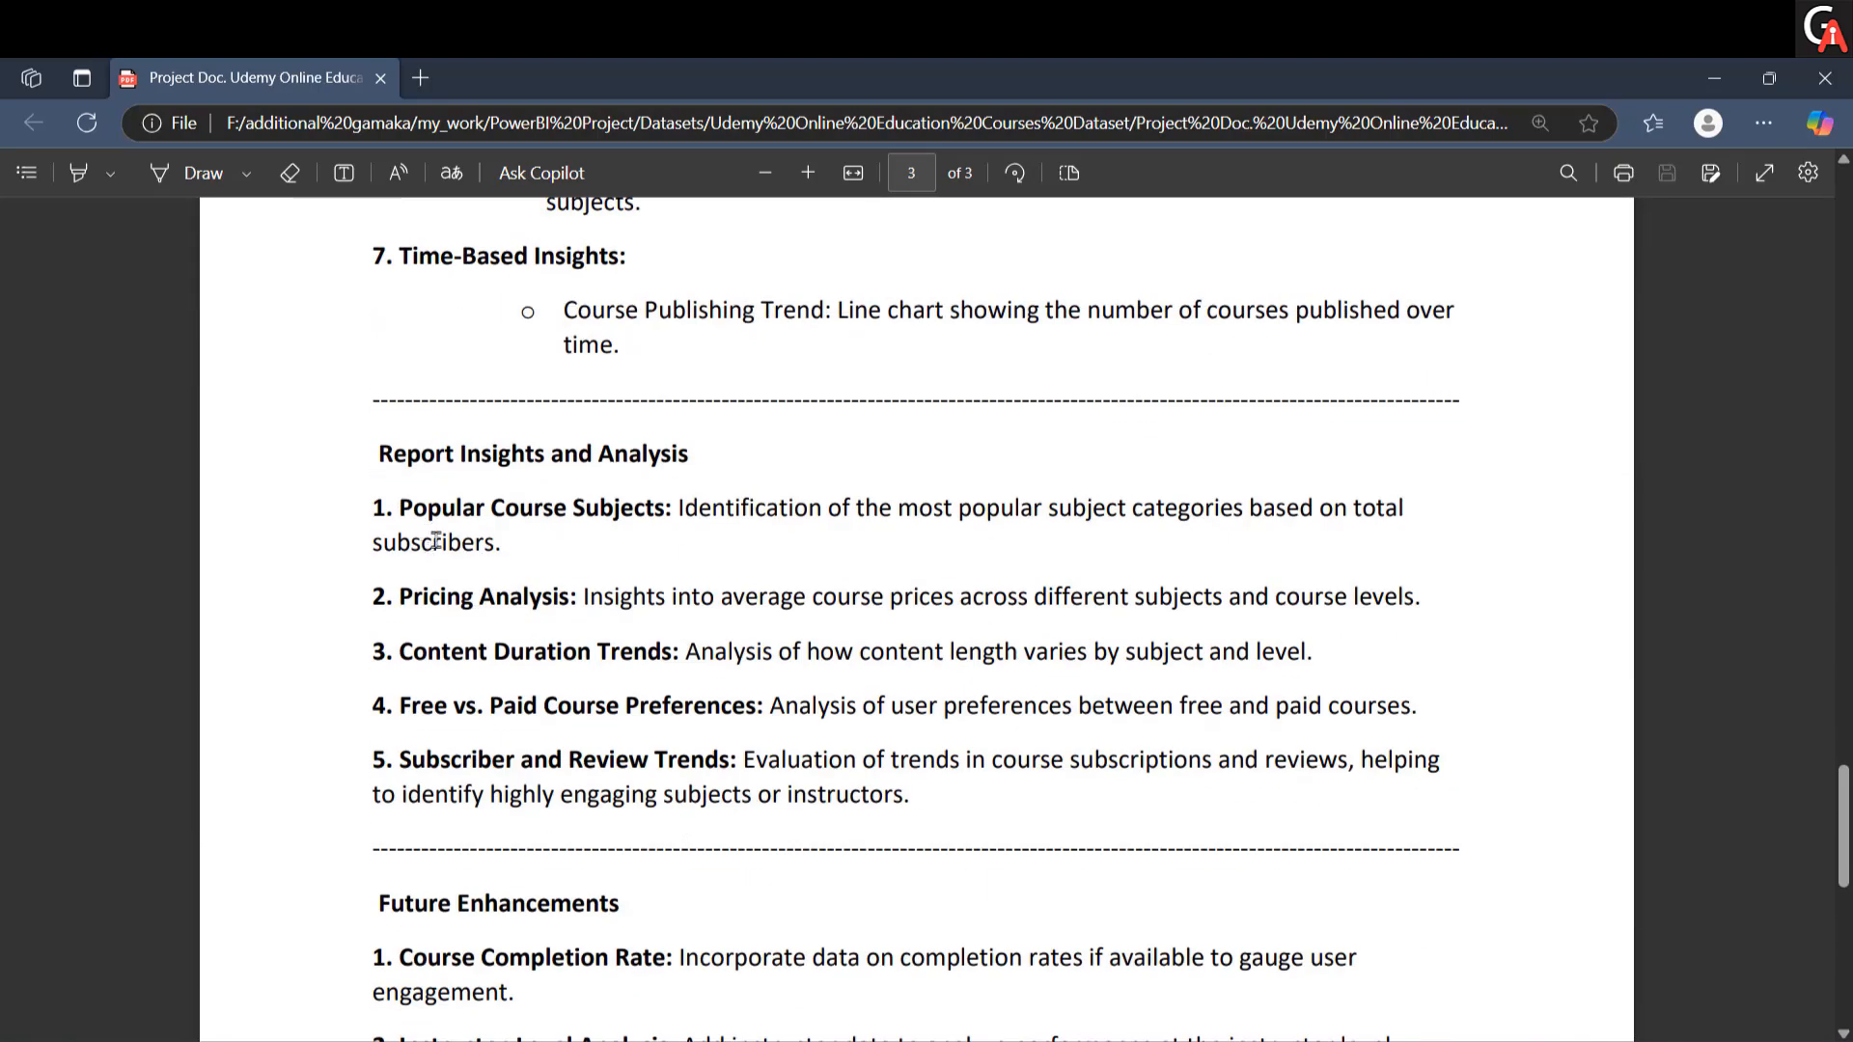
drag(402, 508, 633, 511)
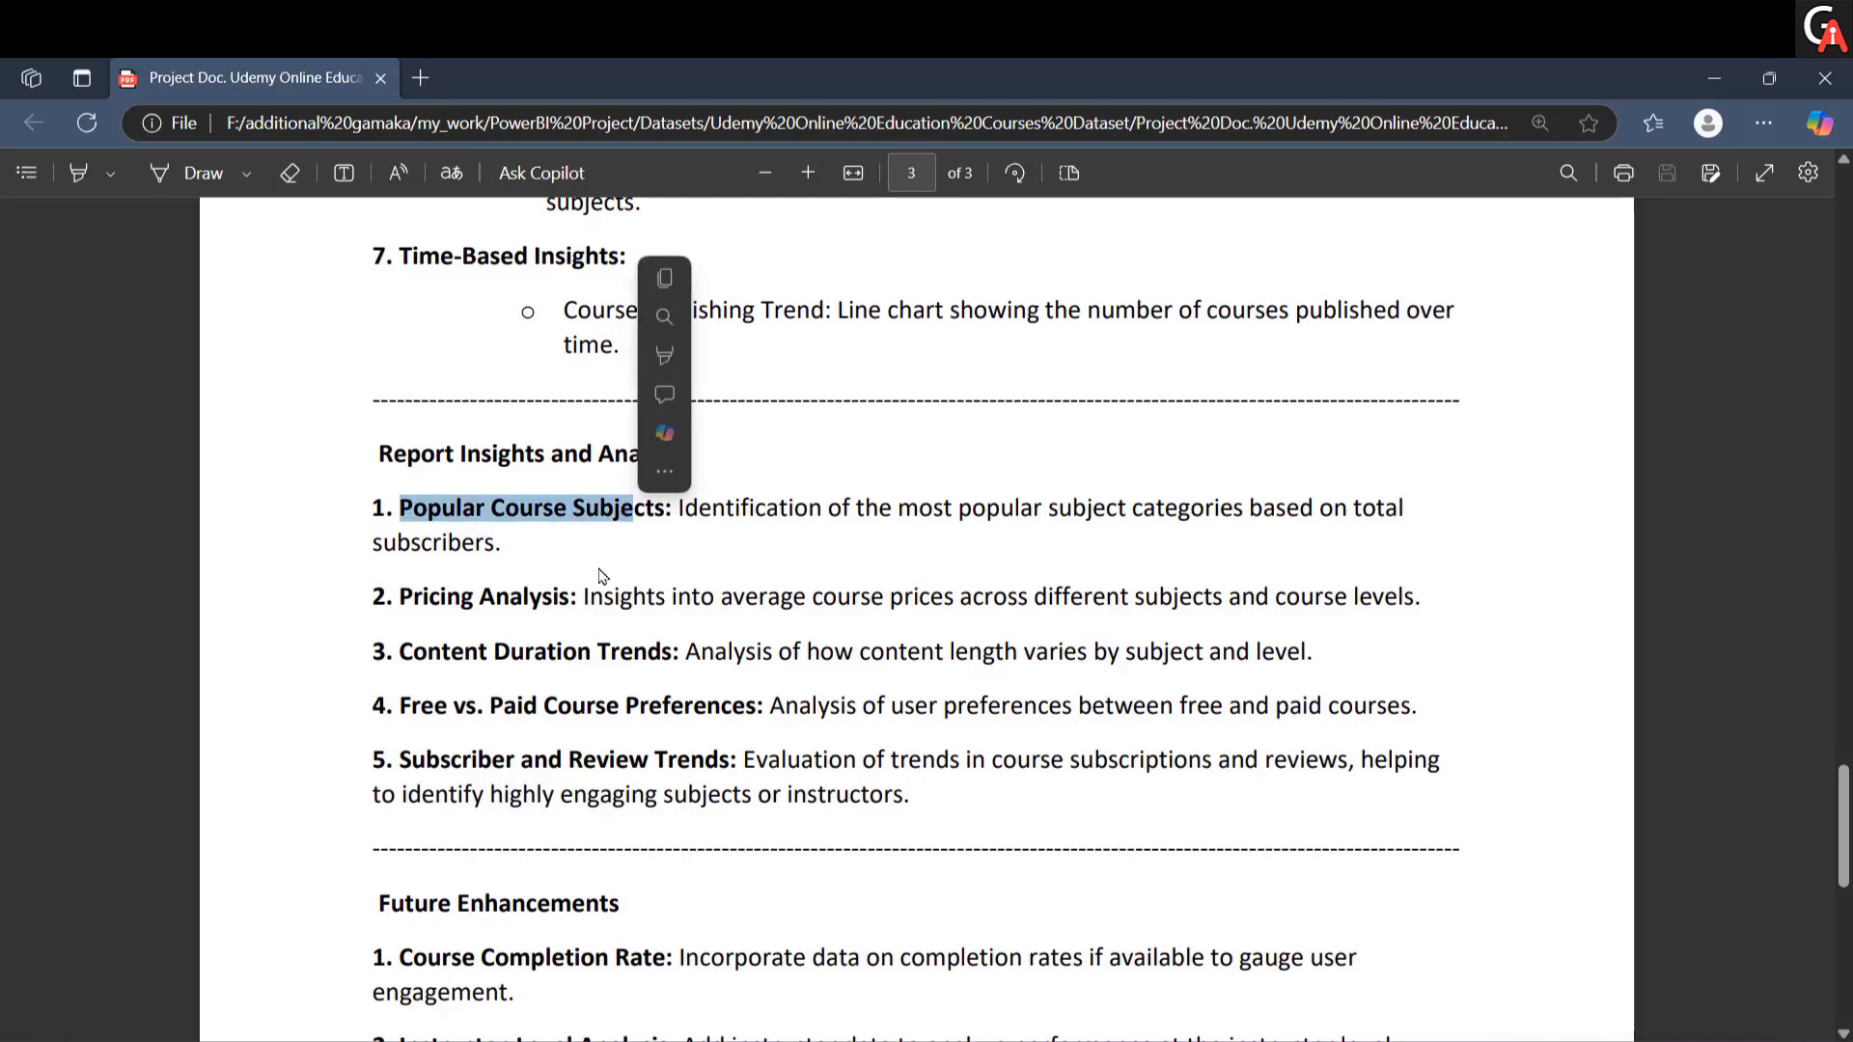
click(585, 620)
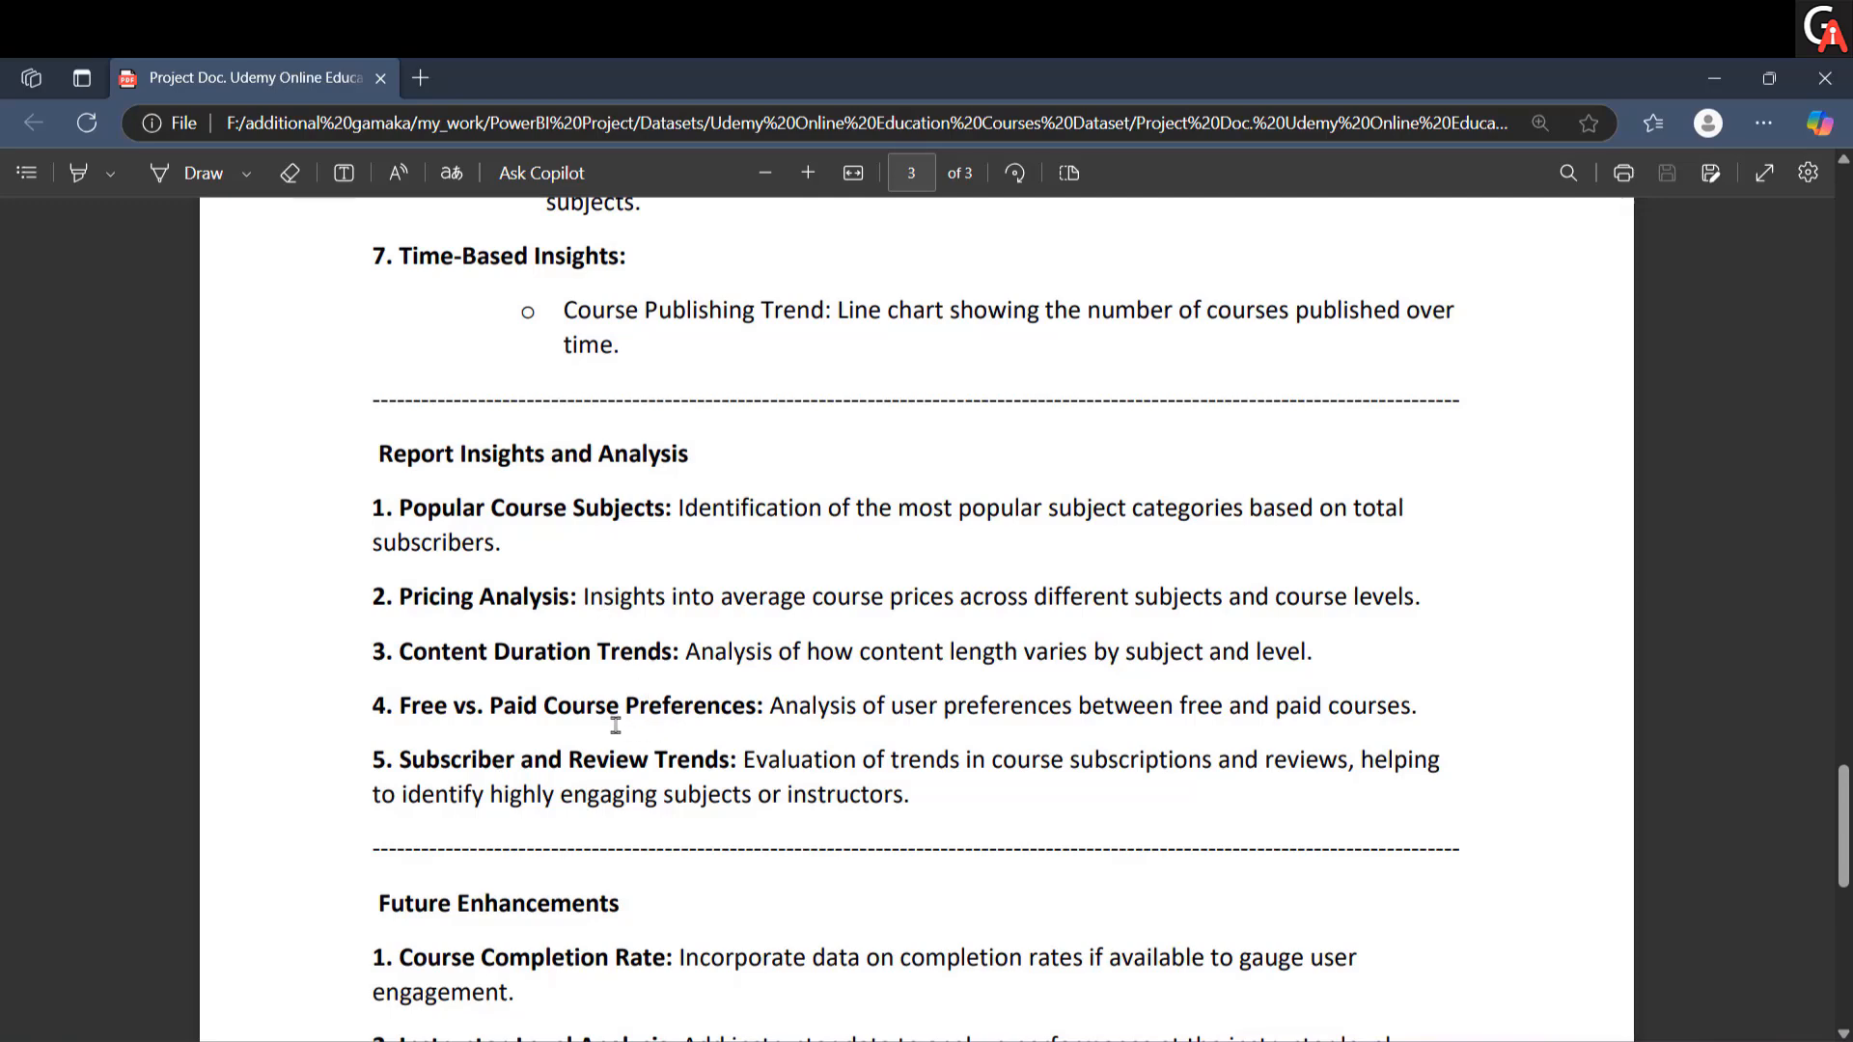
scroll(610, 738, down, 4)
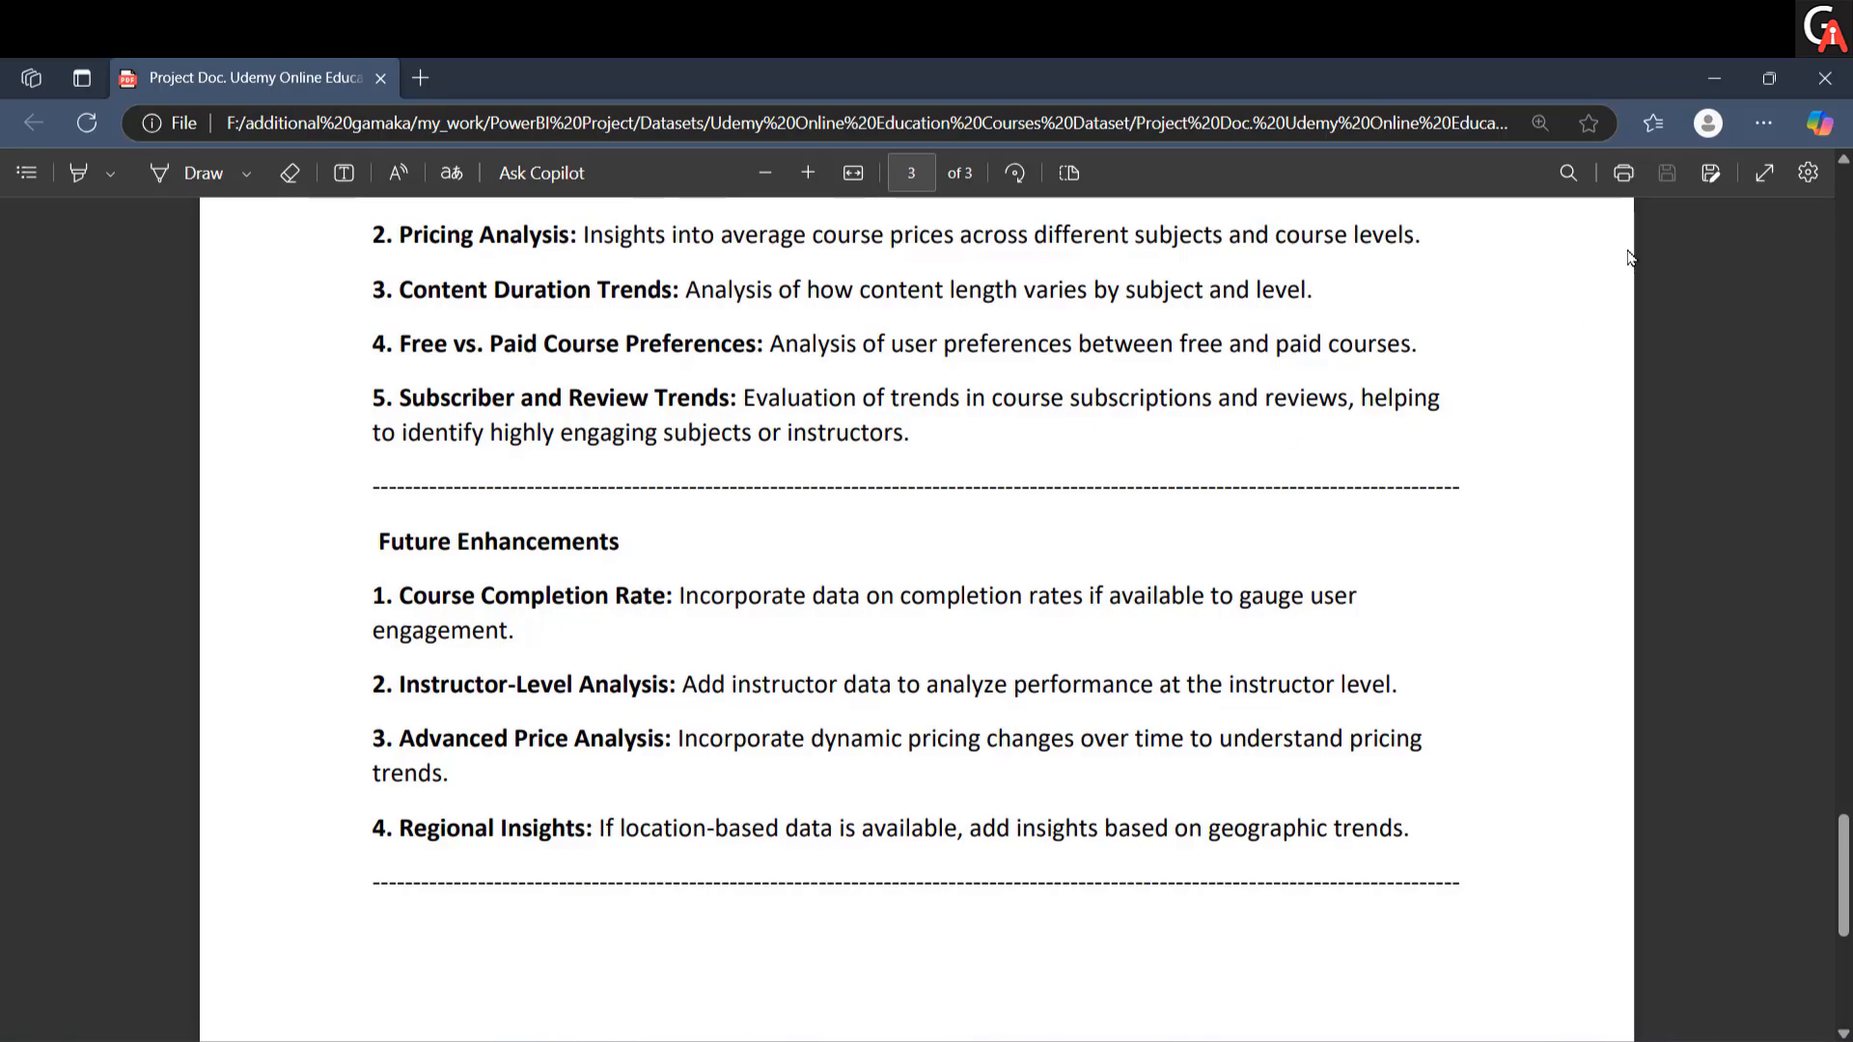
click(1714, 77)
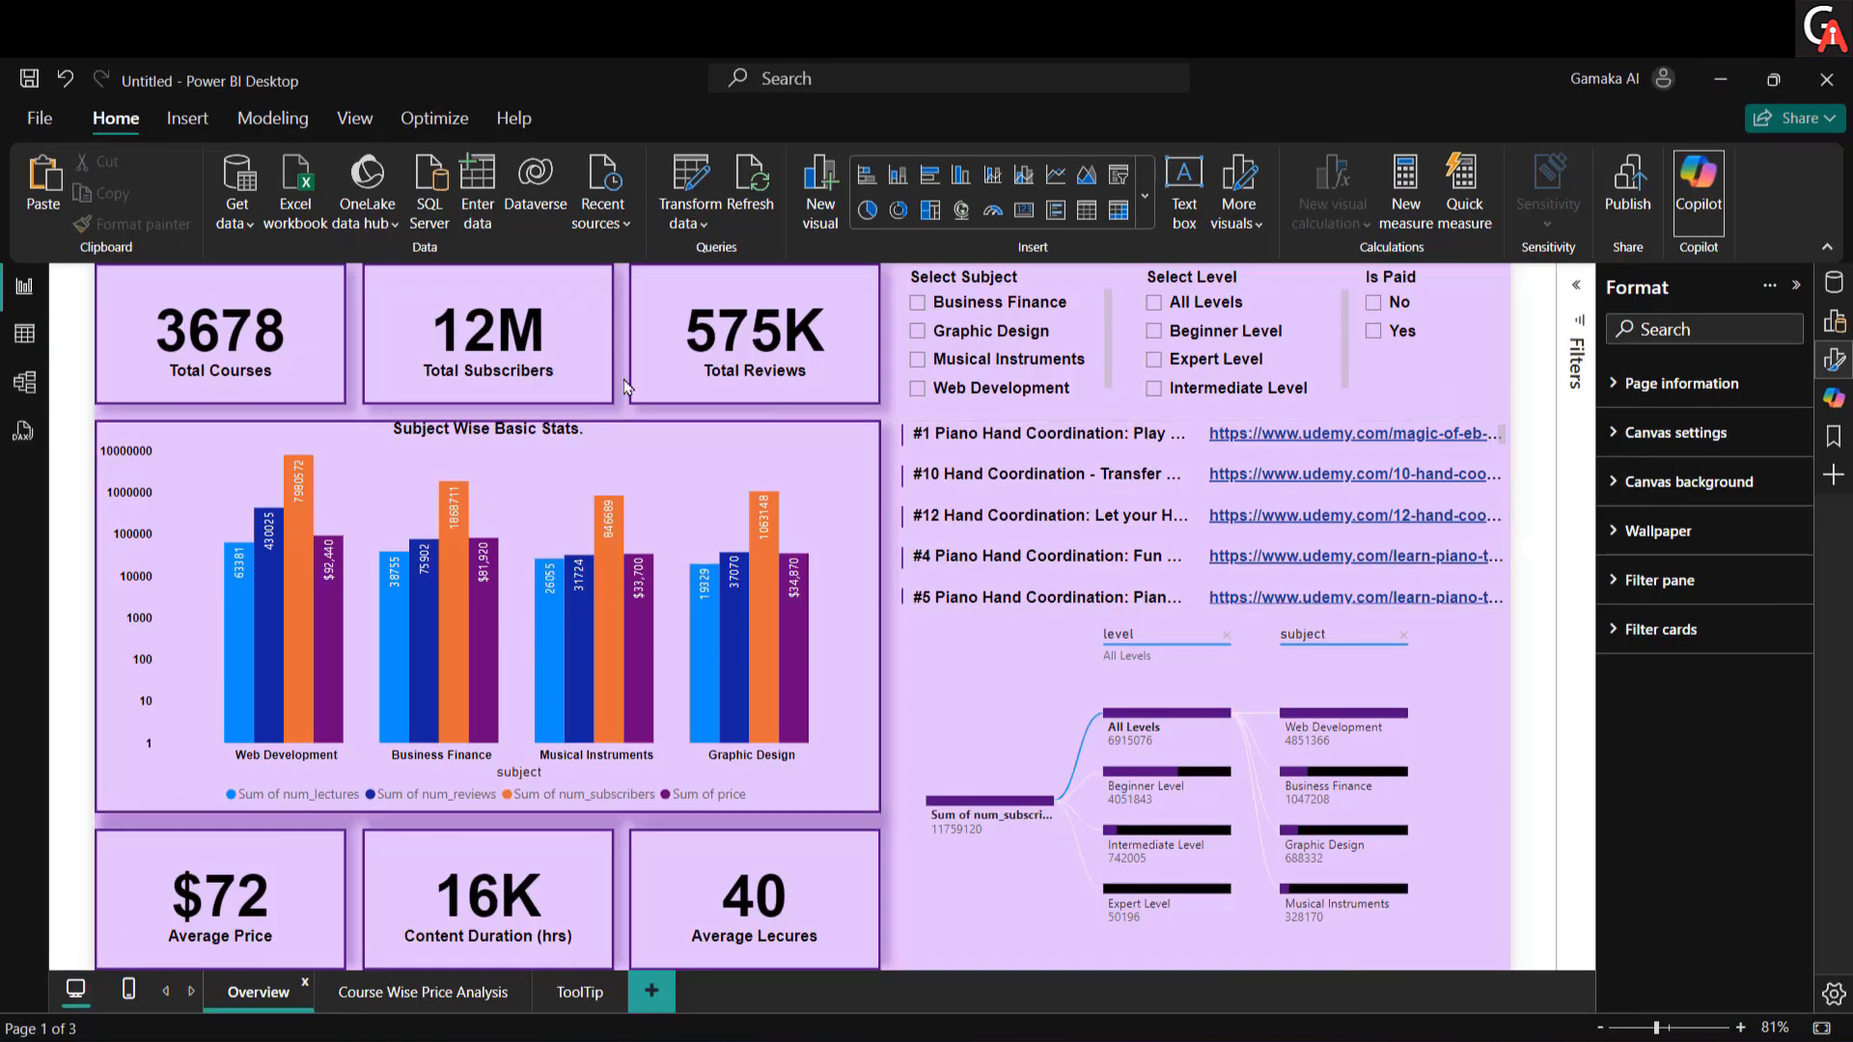